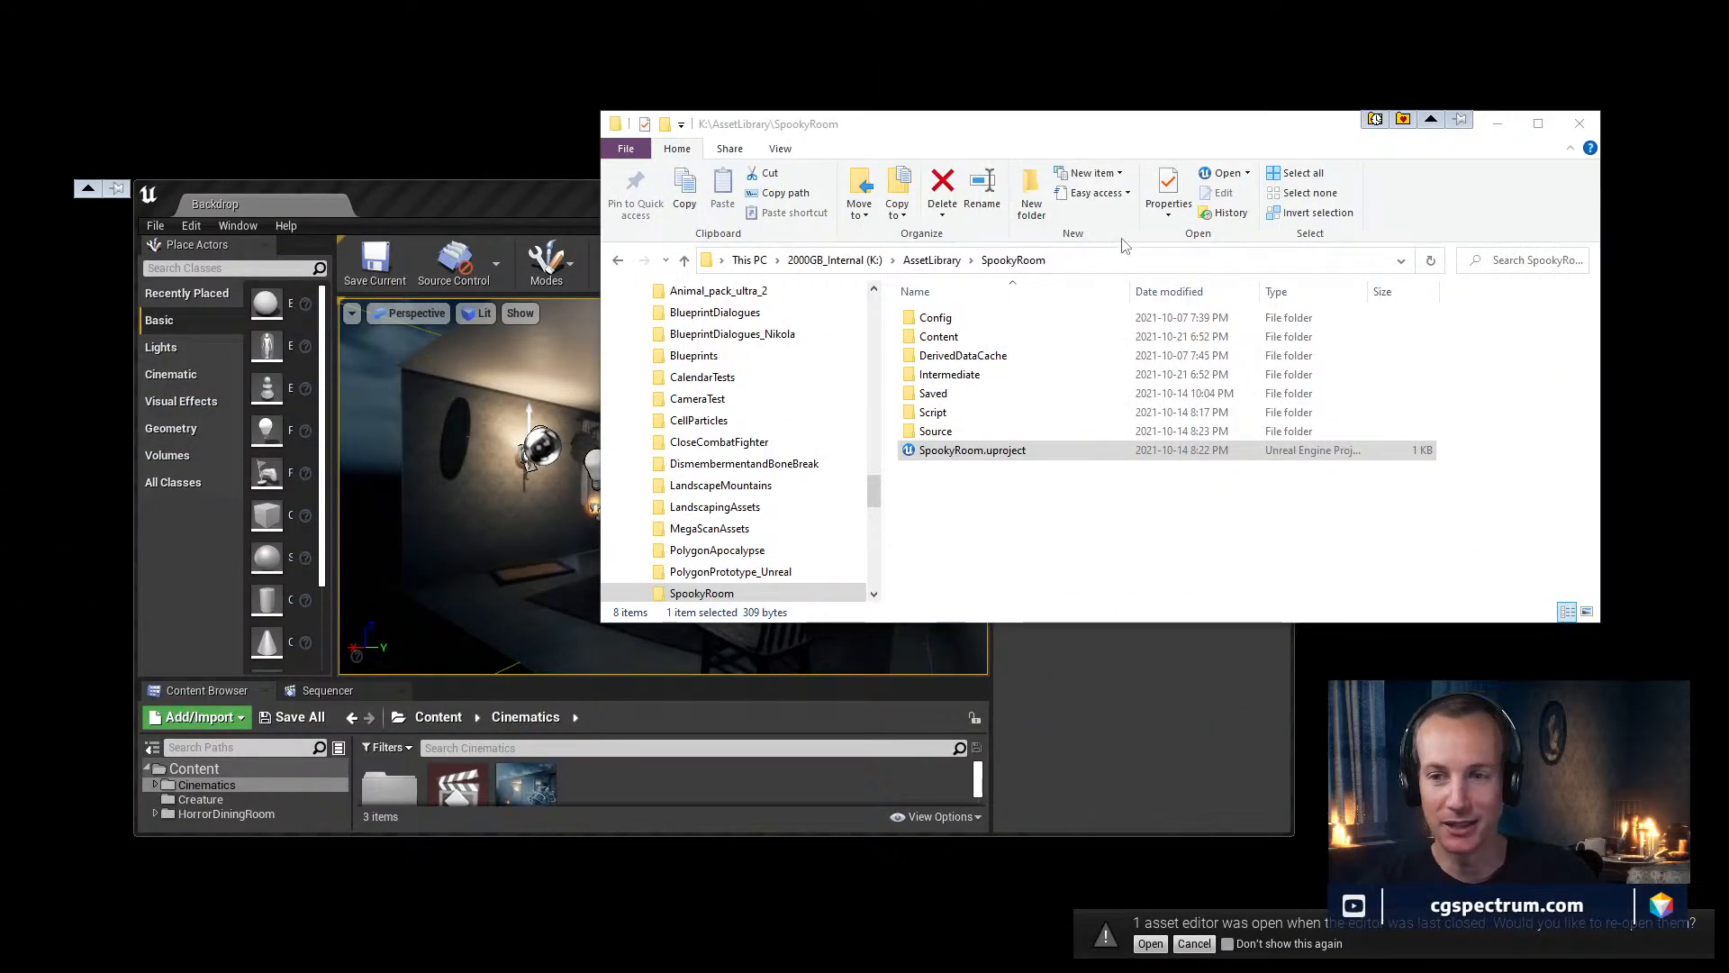
Switch to the maximized Unreal Editor window for SpookyRoom, enlarge the Content Browser area and dismiss the offer to reopen the asset editor
left_click_drag(1006, 125, 1024, 109)
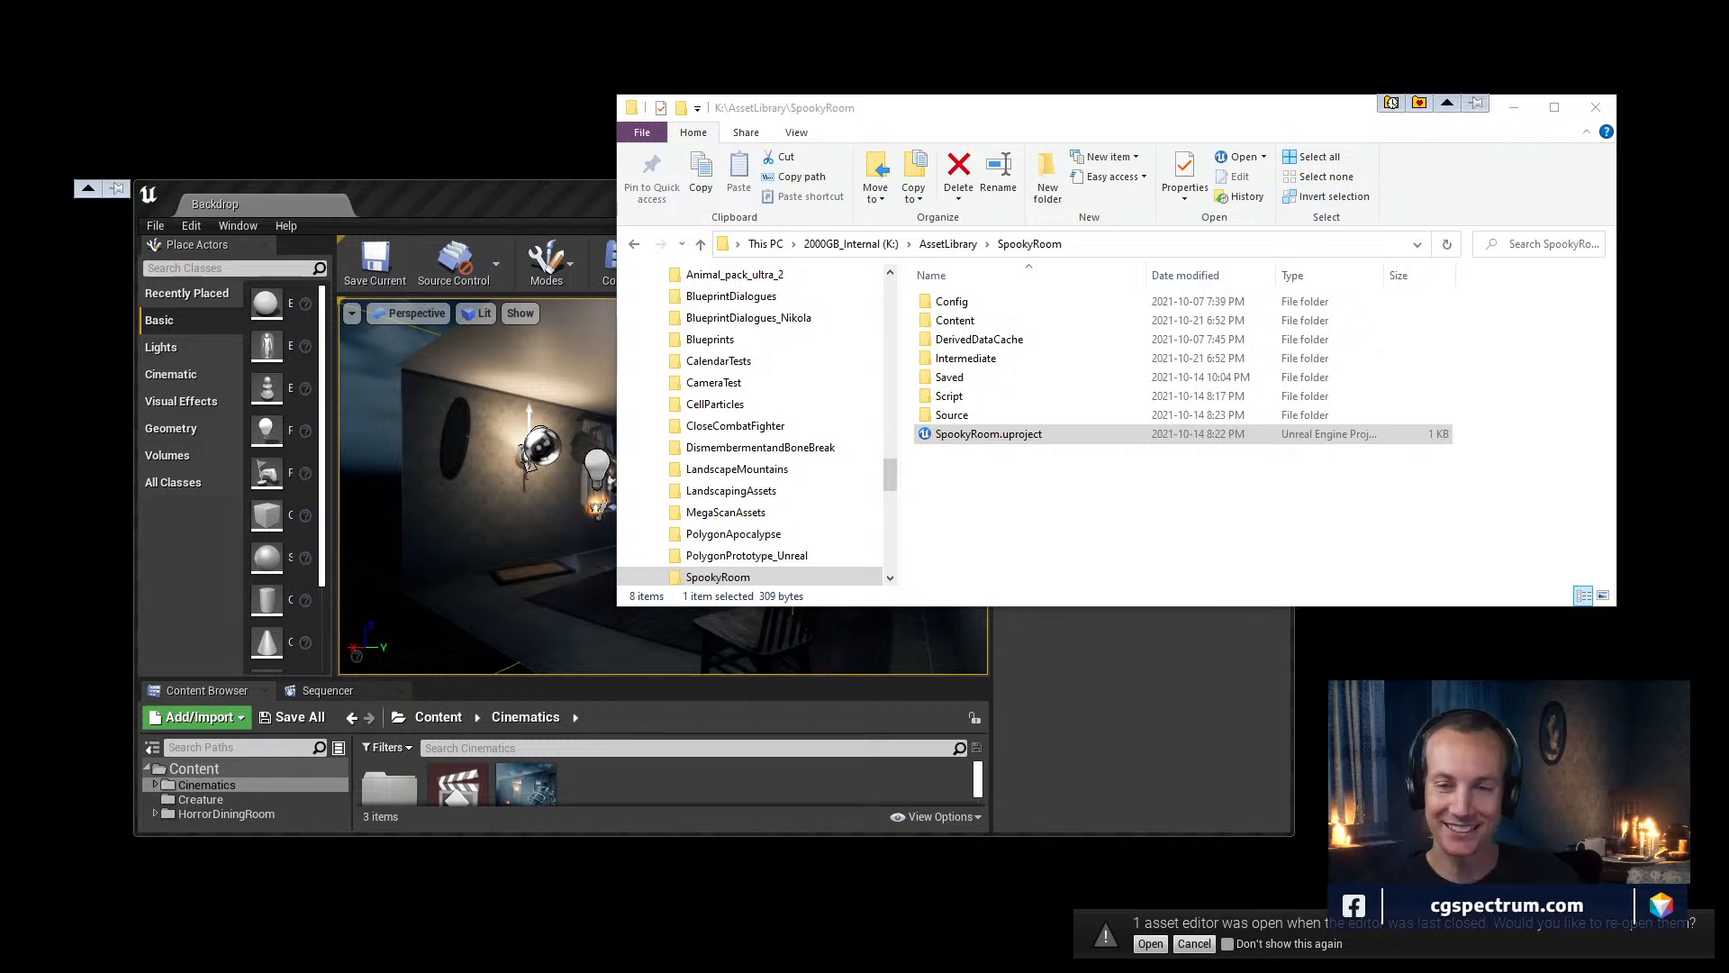
left_click_drag(966, 121, 1025, 186)
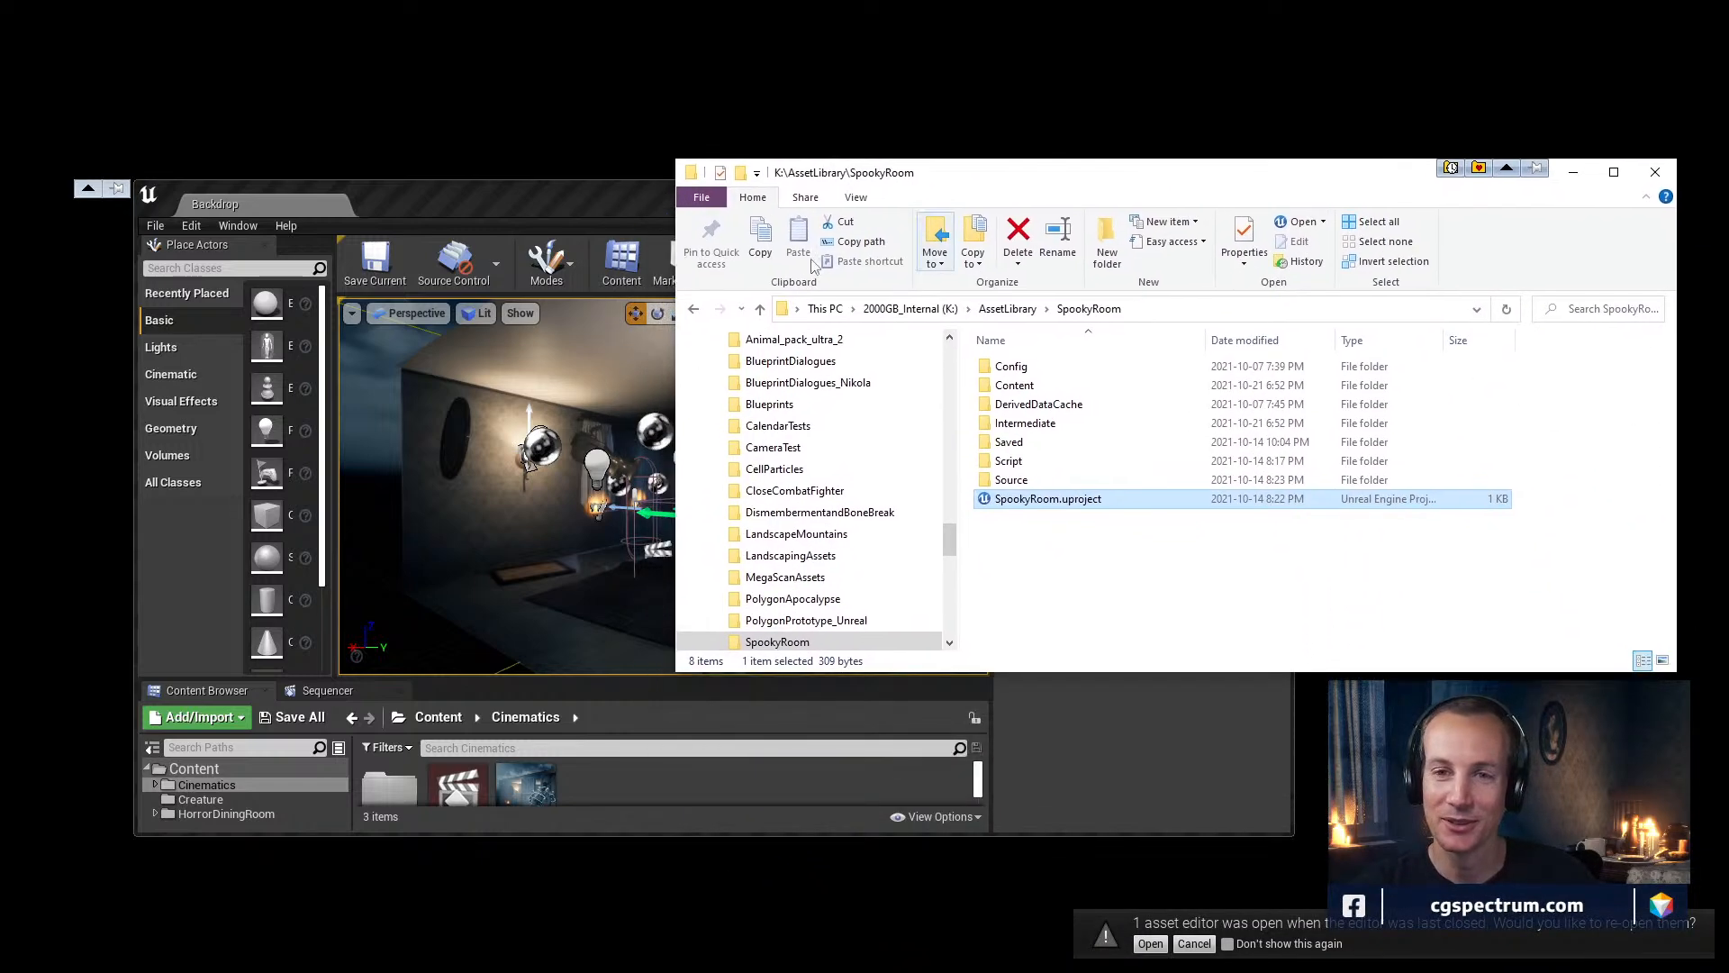
left_click_drag(497, 206, 500, 0)
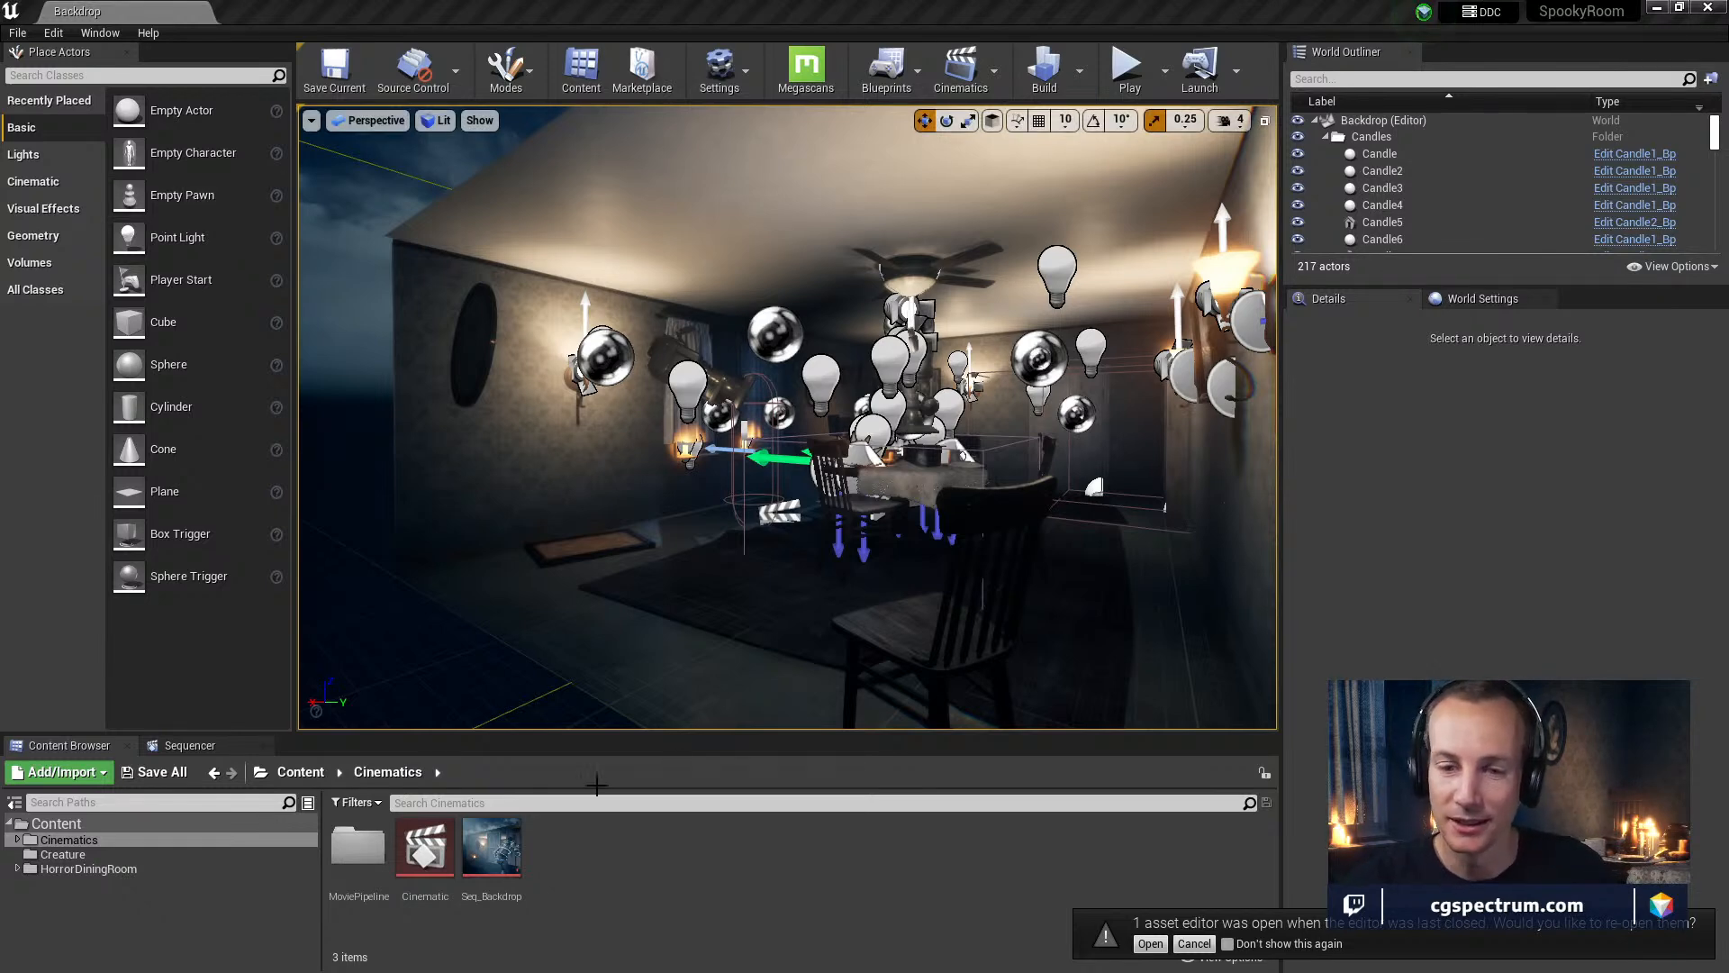
left_click_drag(552, 737, 636, 670)
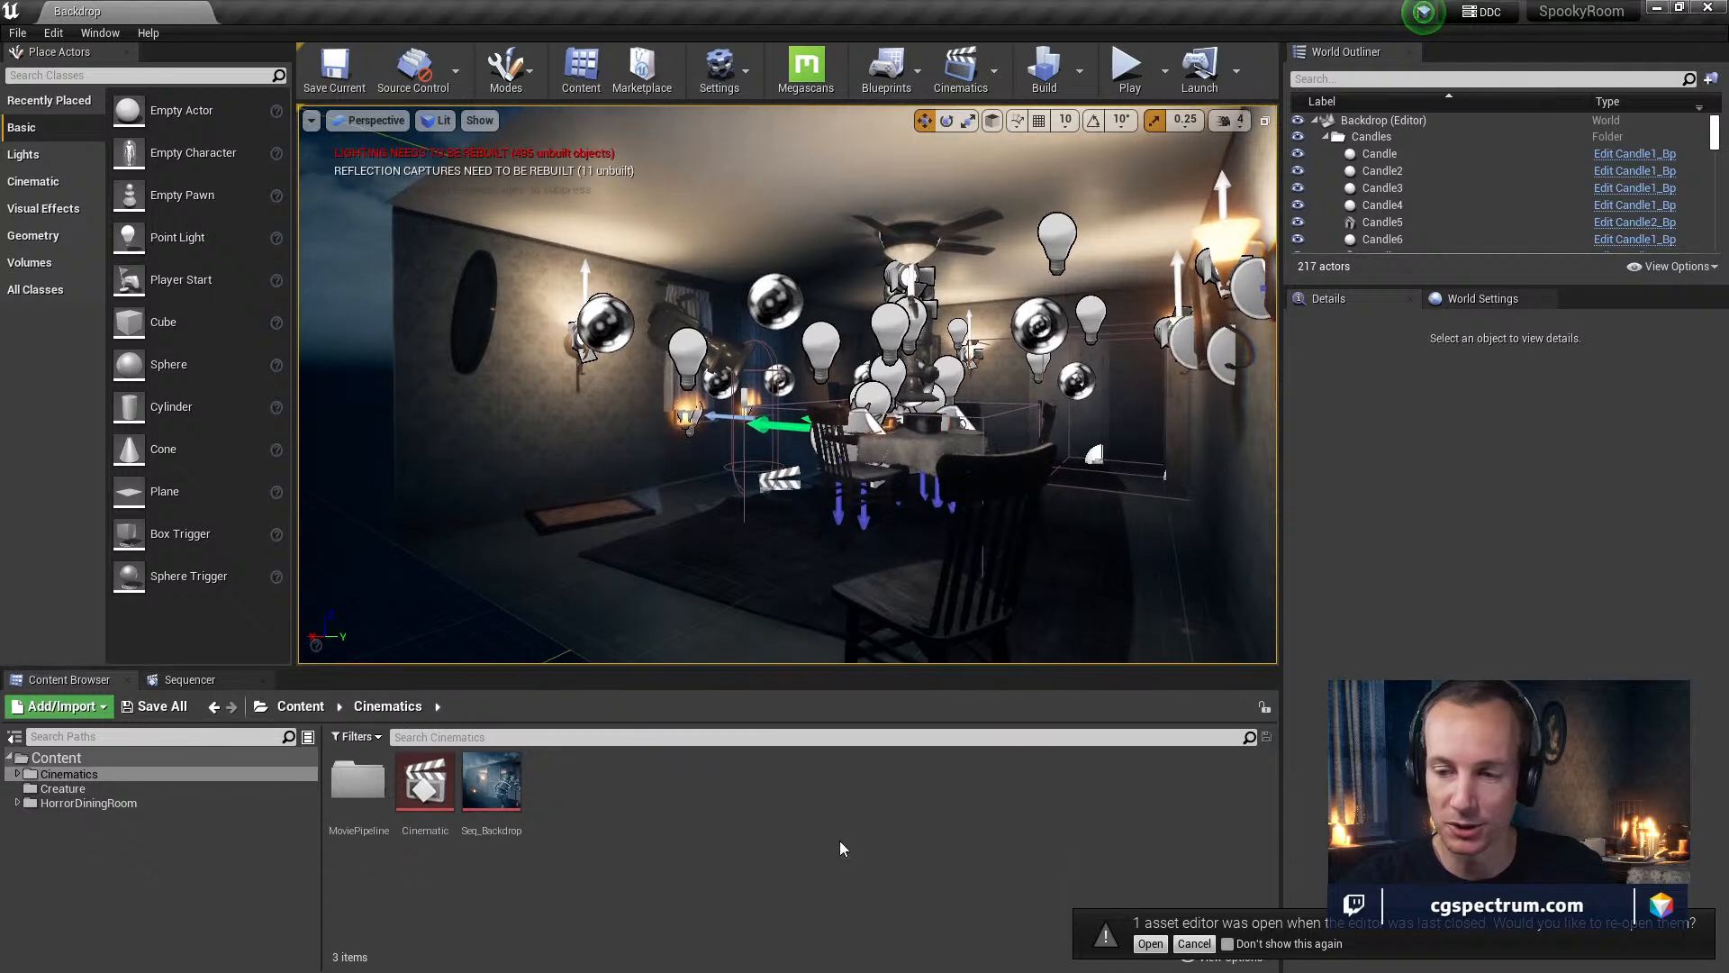
left_click(1194, 944)
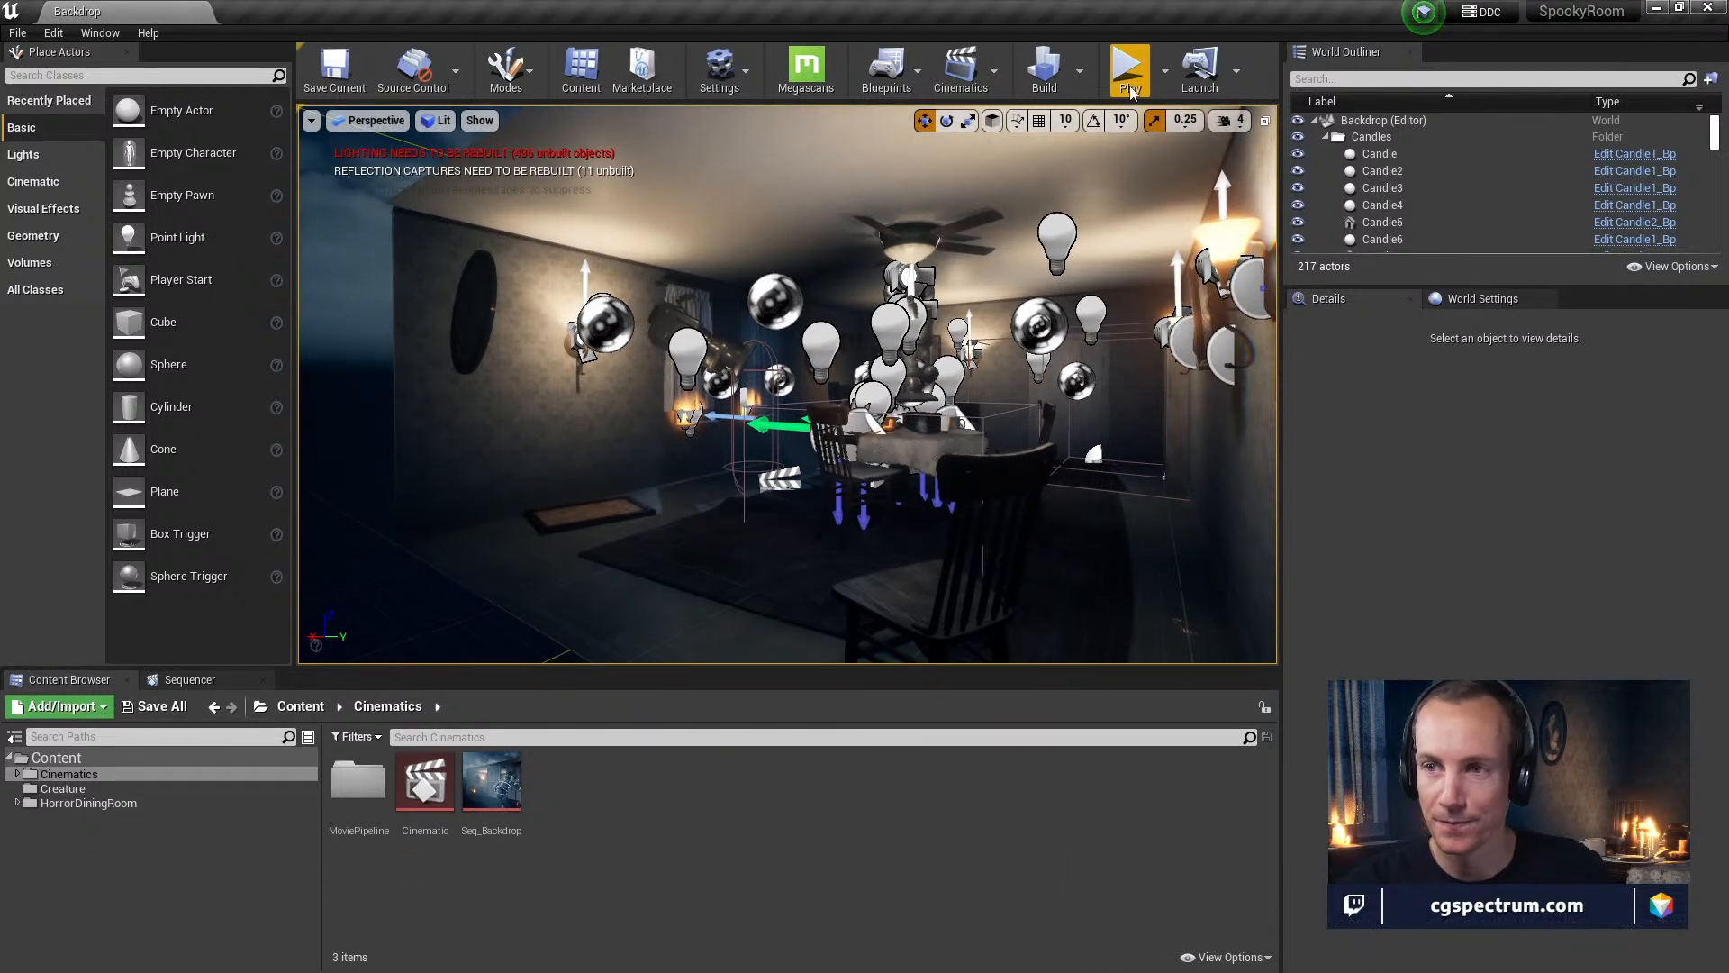
Test-play the Backdrop level briefly in the viewport, stop it, and open the Cinematic level sequence
left_click(1126, 68)
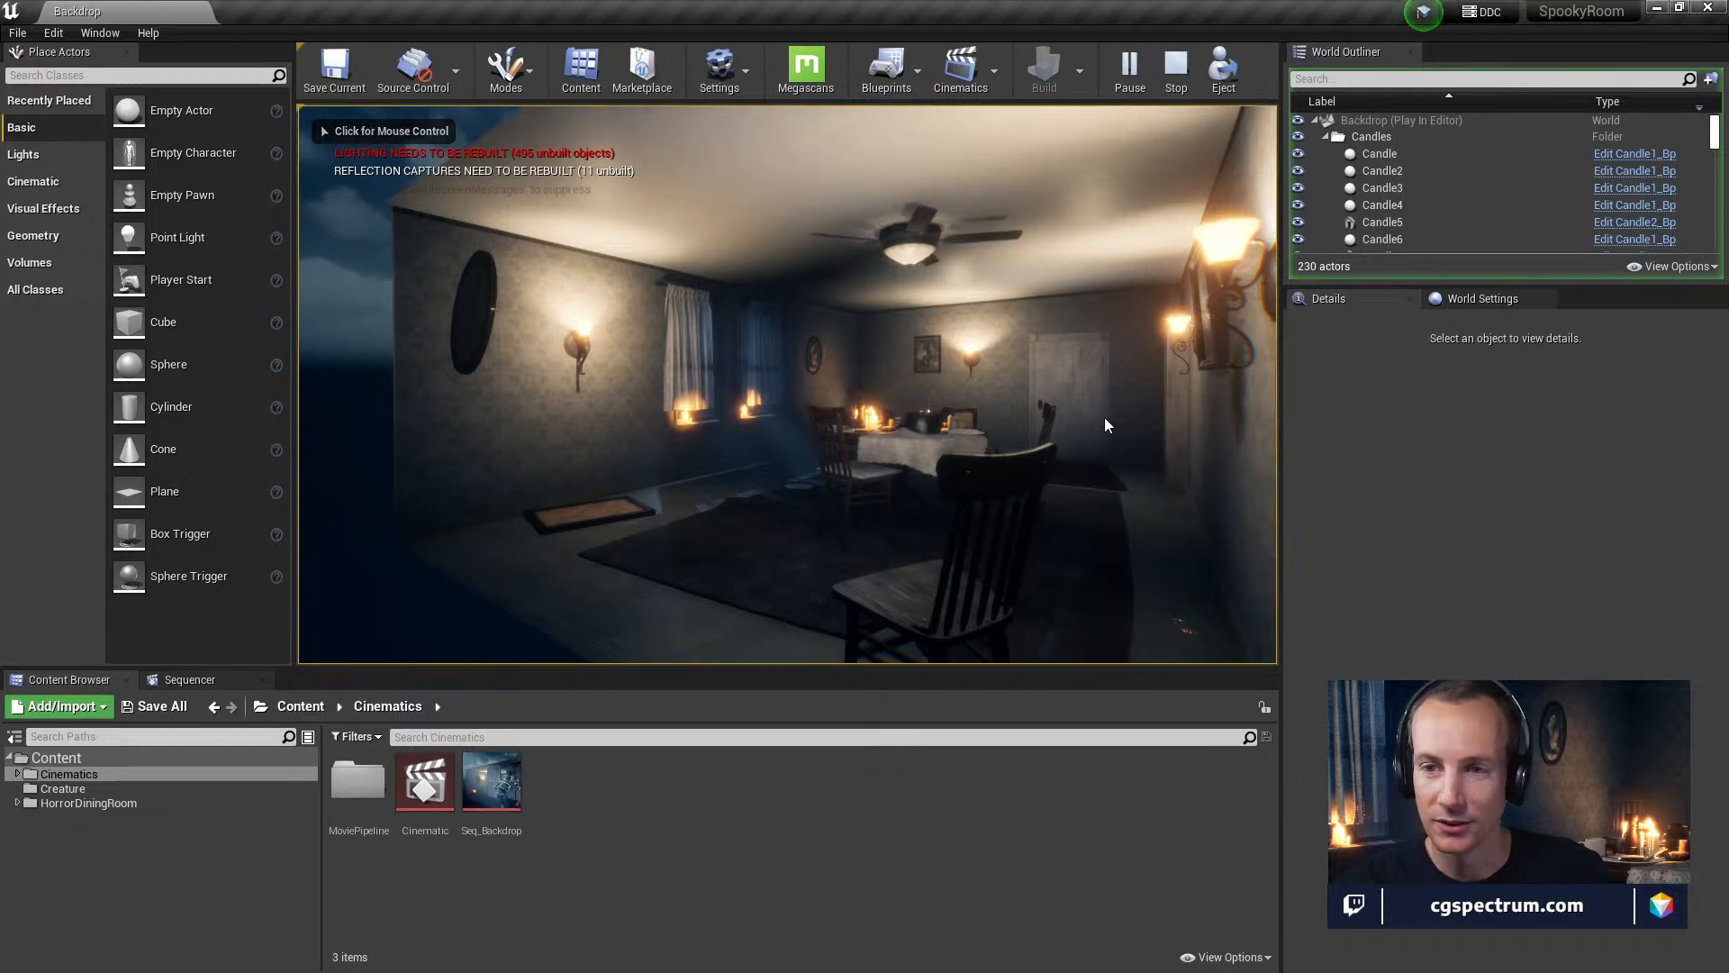
key("Escape")
double_click(425, 781)
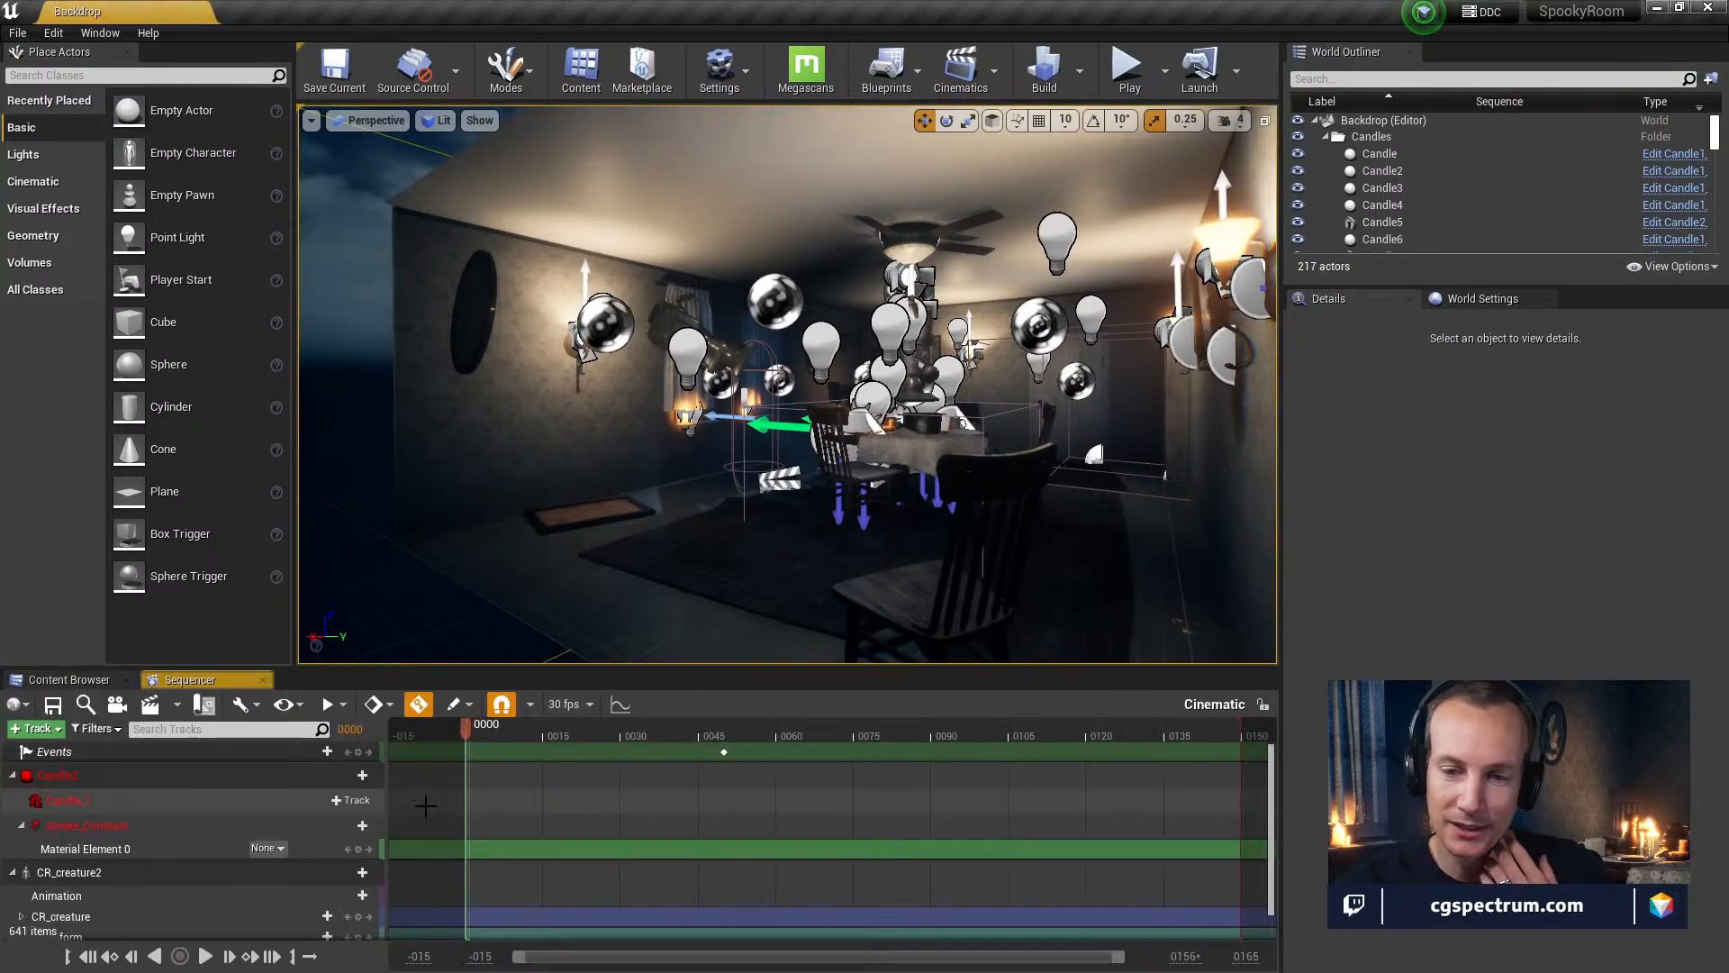
Look through the project's content folders and open the Seq_Backdrop level sequence from the Cinematics folder
left_click(18, 679)
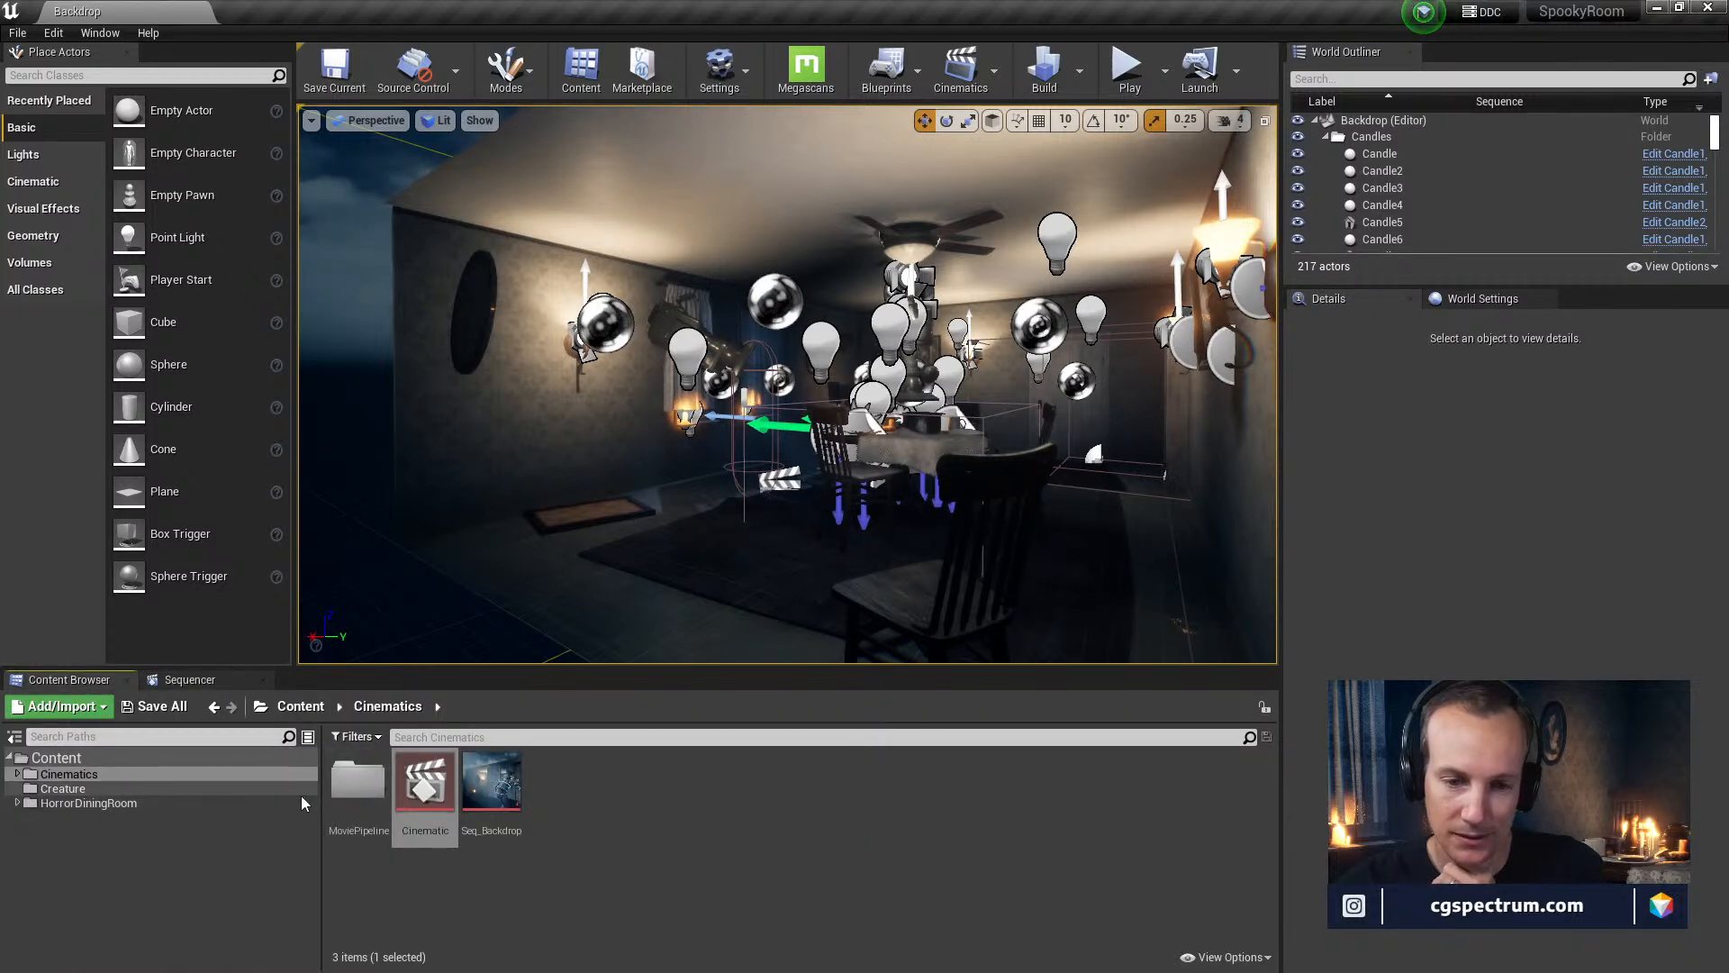
left_click(184, 681)
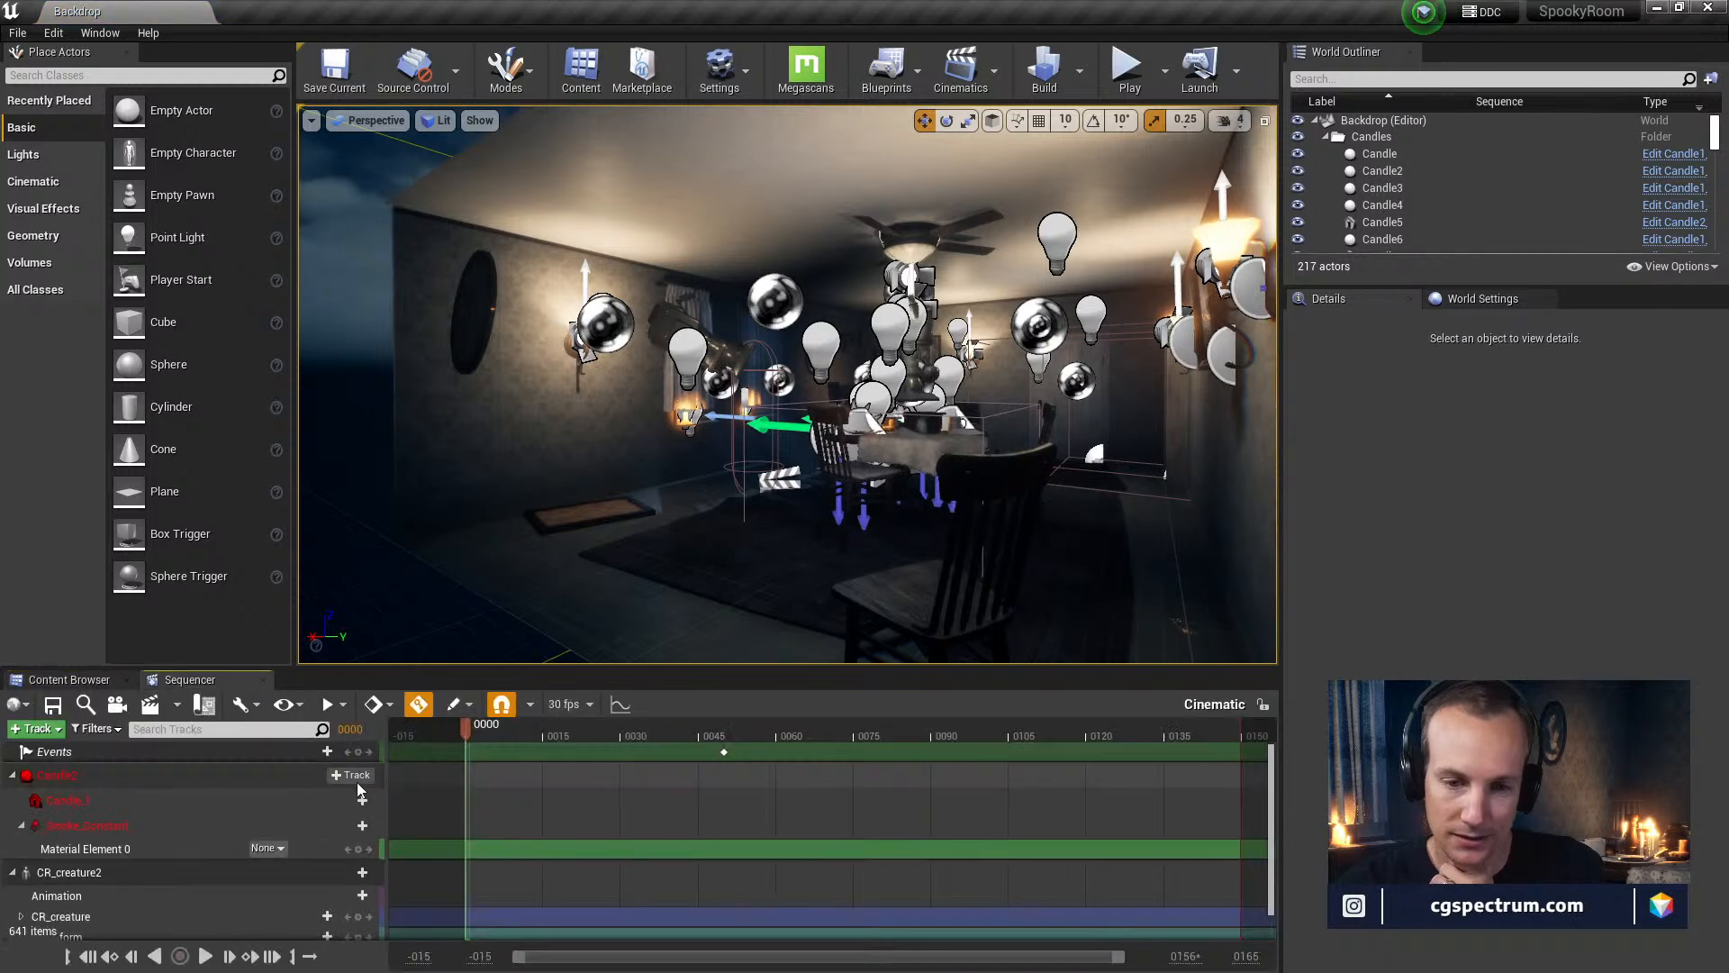
left_click(57, 683)
left_click(57, 788)
left_click(70, 803)
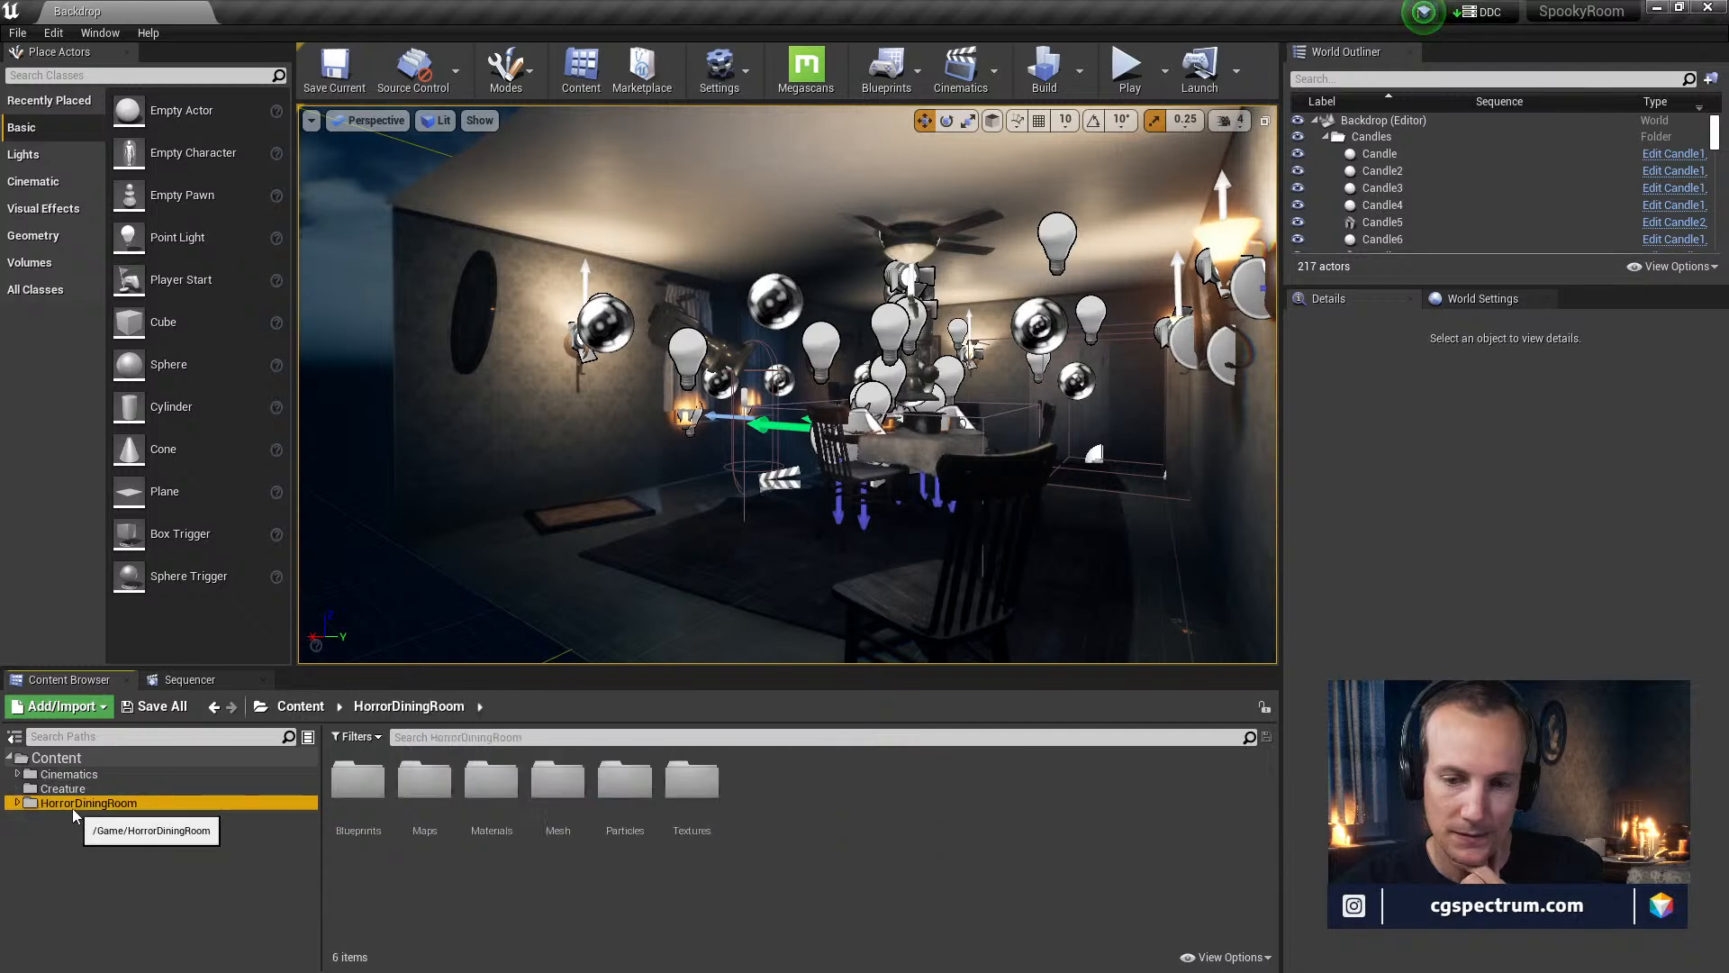
left_click(54, 764)
left_click(18, 775)
left_click(68, 775)
left_click(83, 789)
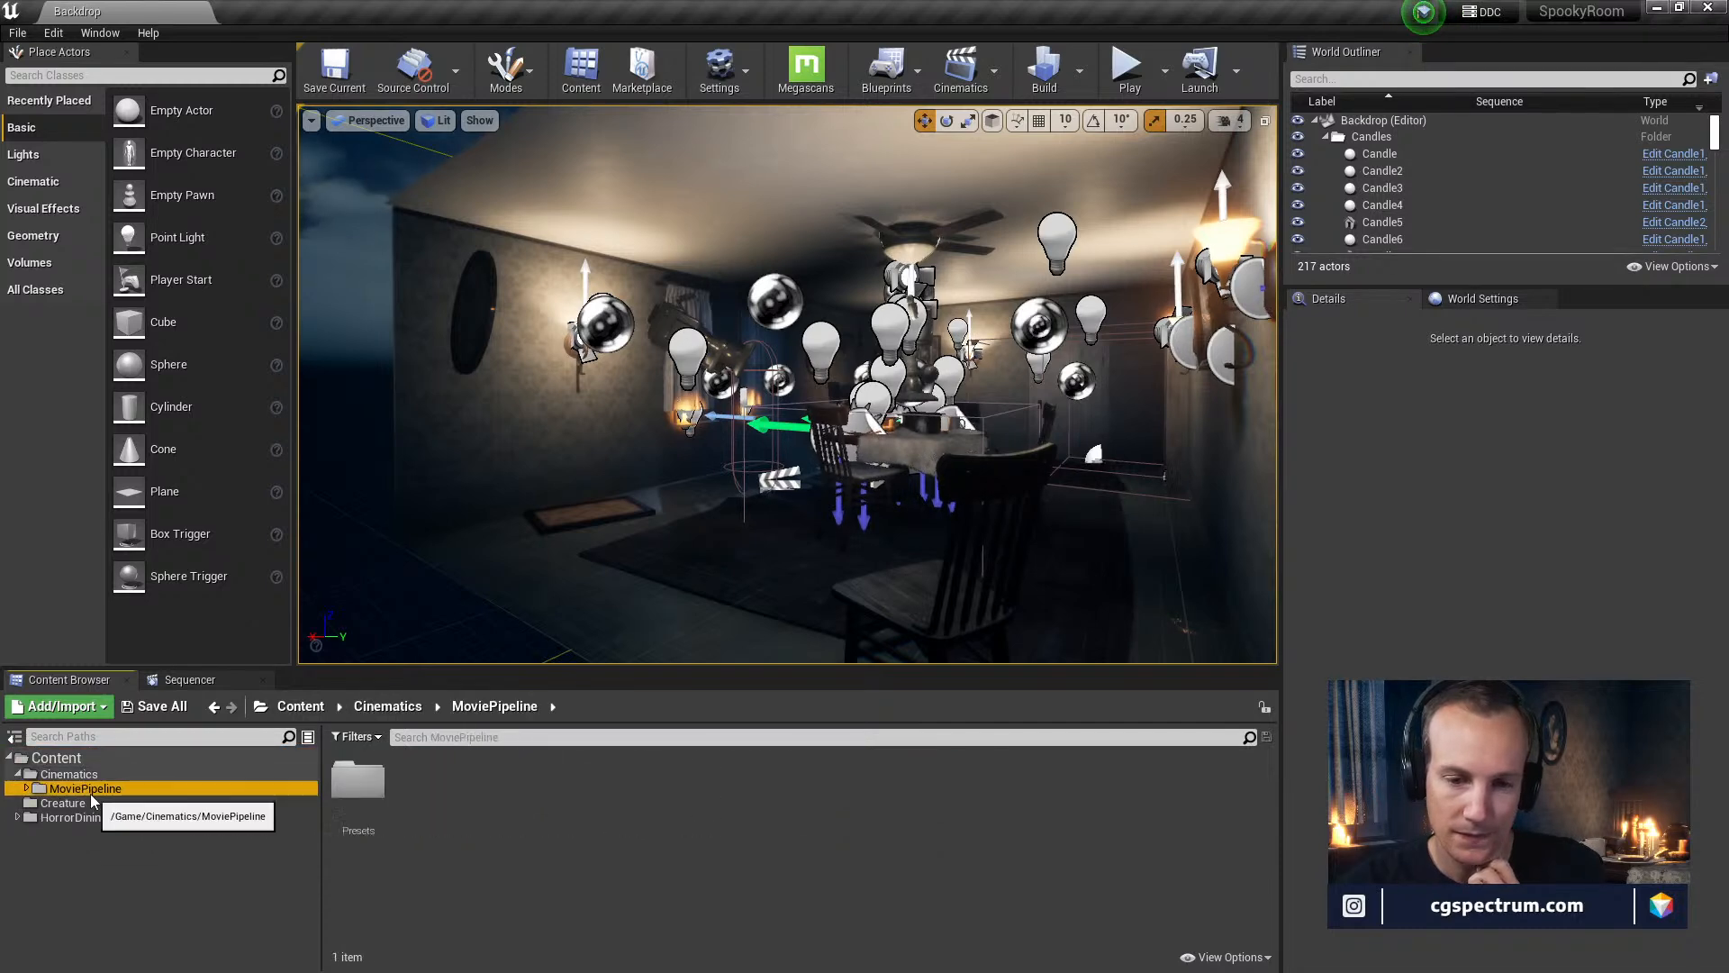
left_click(68, 774)
double_click(486, 785)
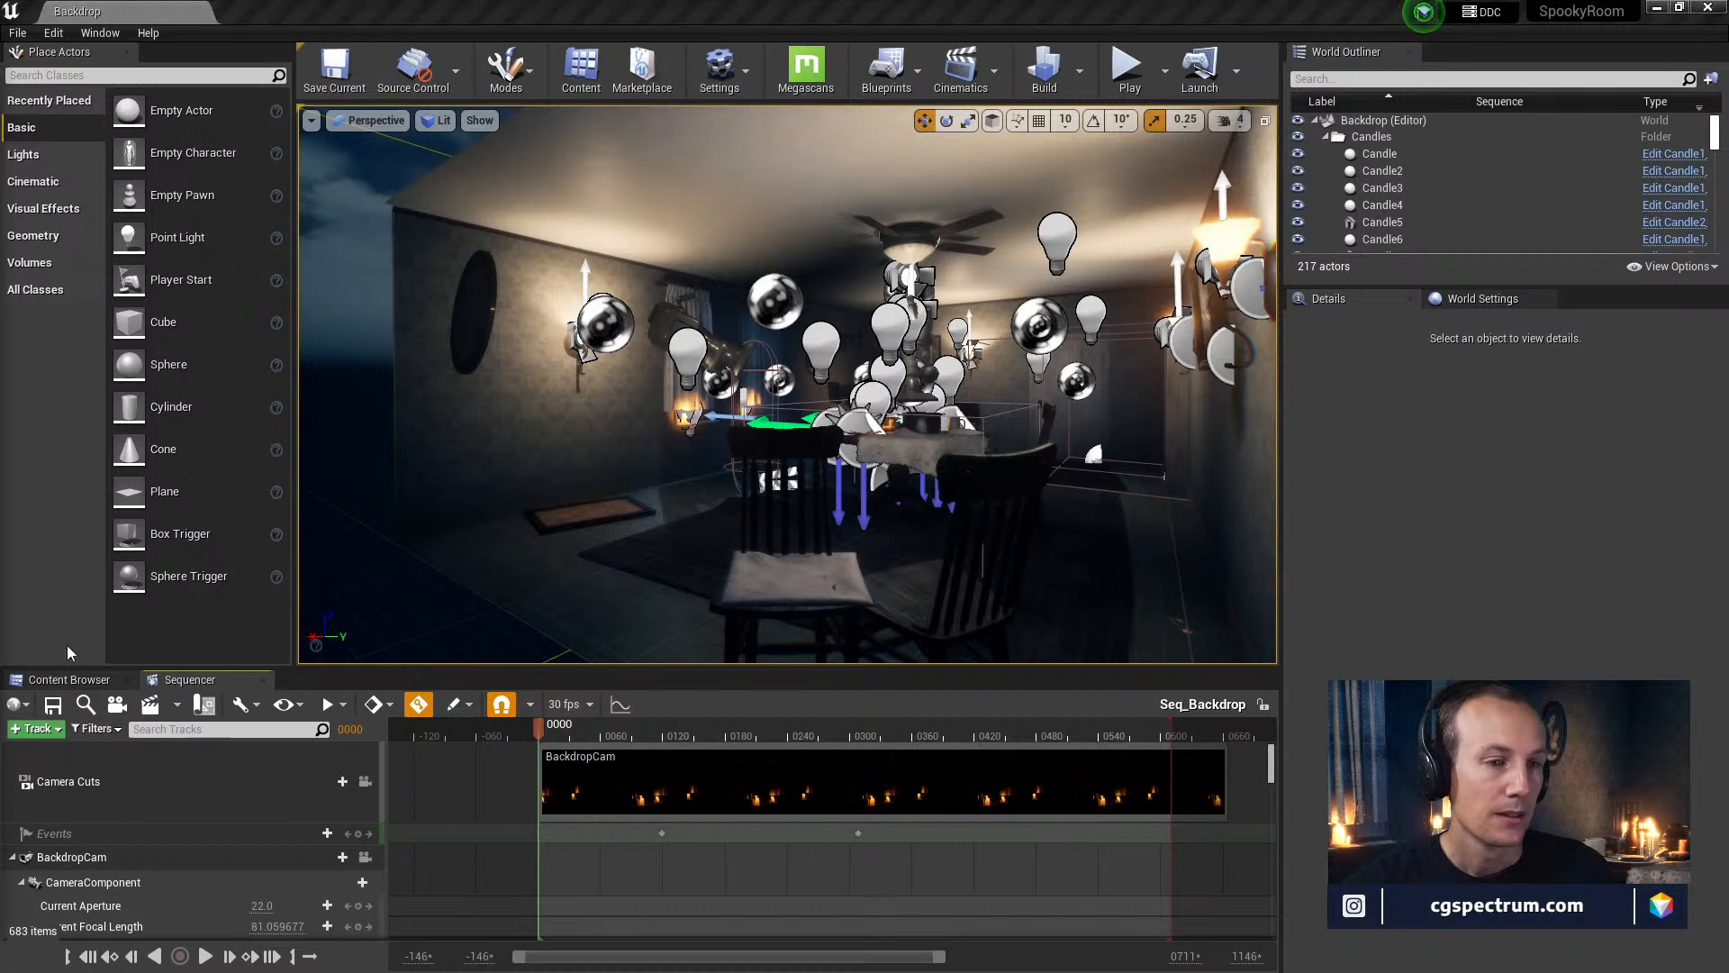
Lock the viewport to the sequence's camera cuts and turn on Game View to hide the editor icons
left_click(365, 782)
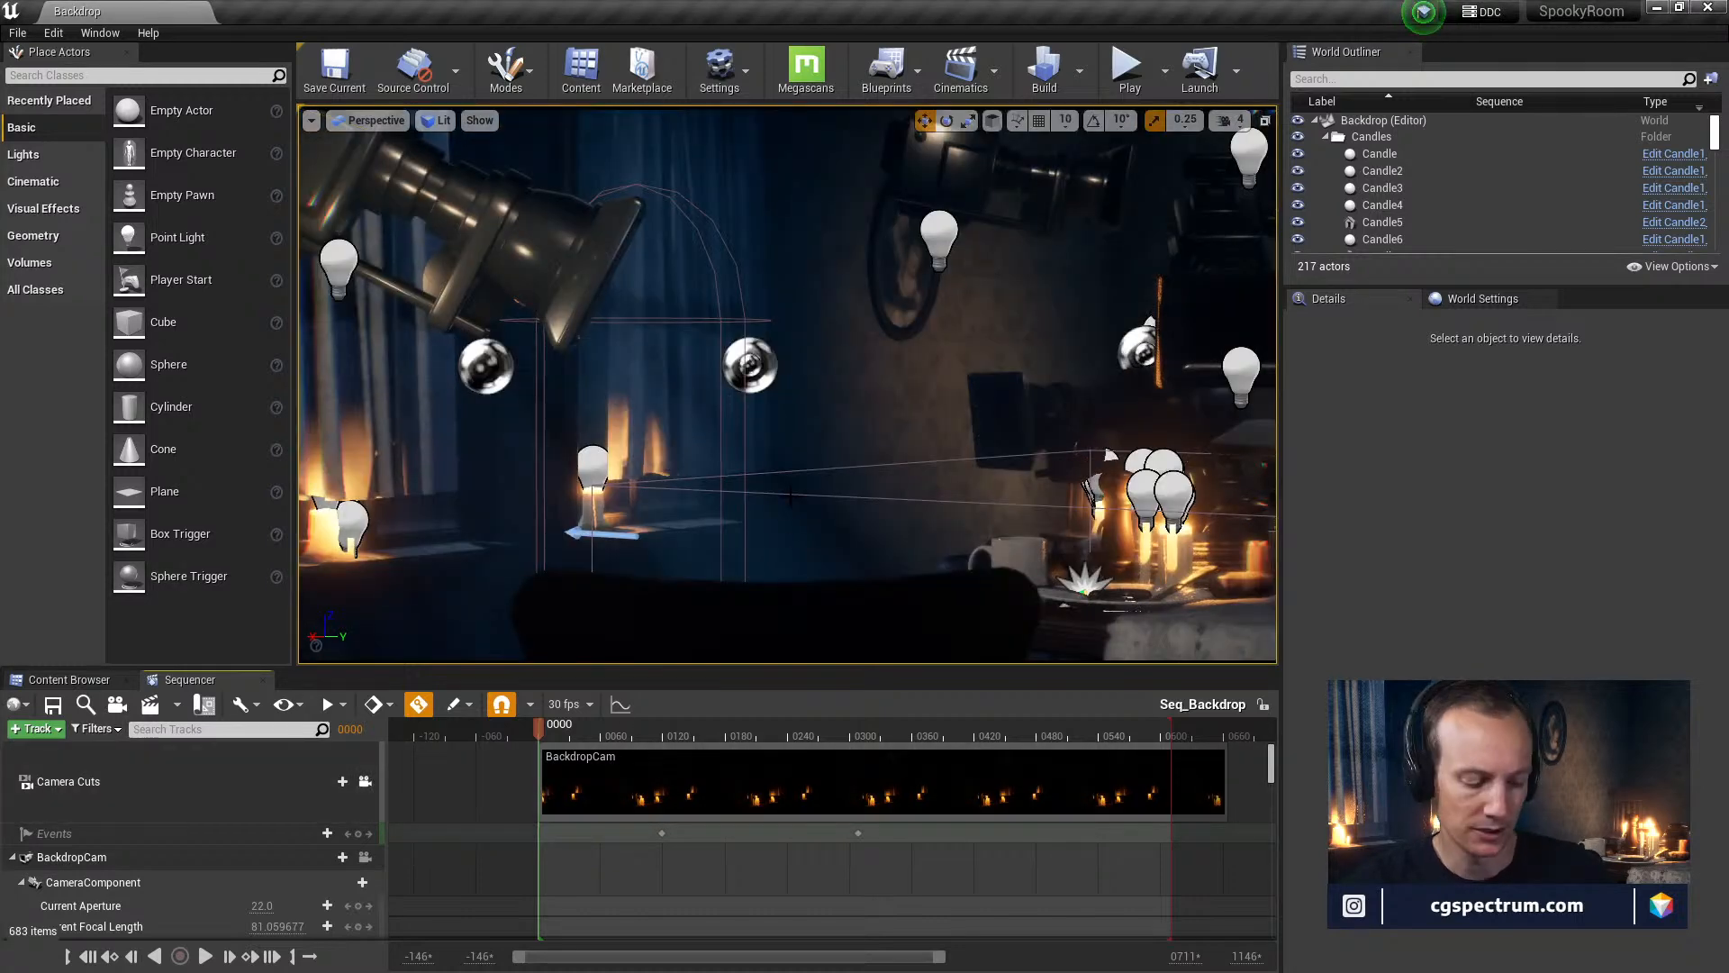
left_click(794, 438)
key("g")
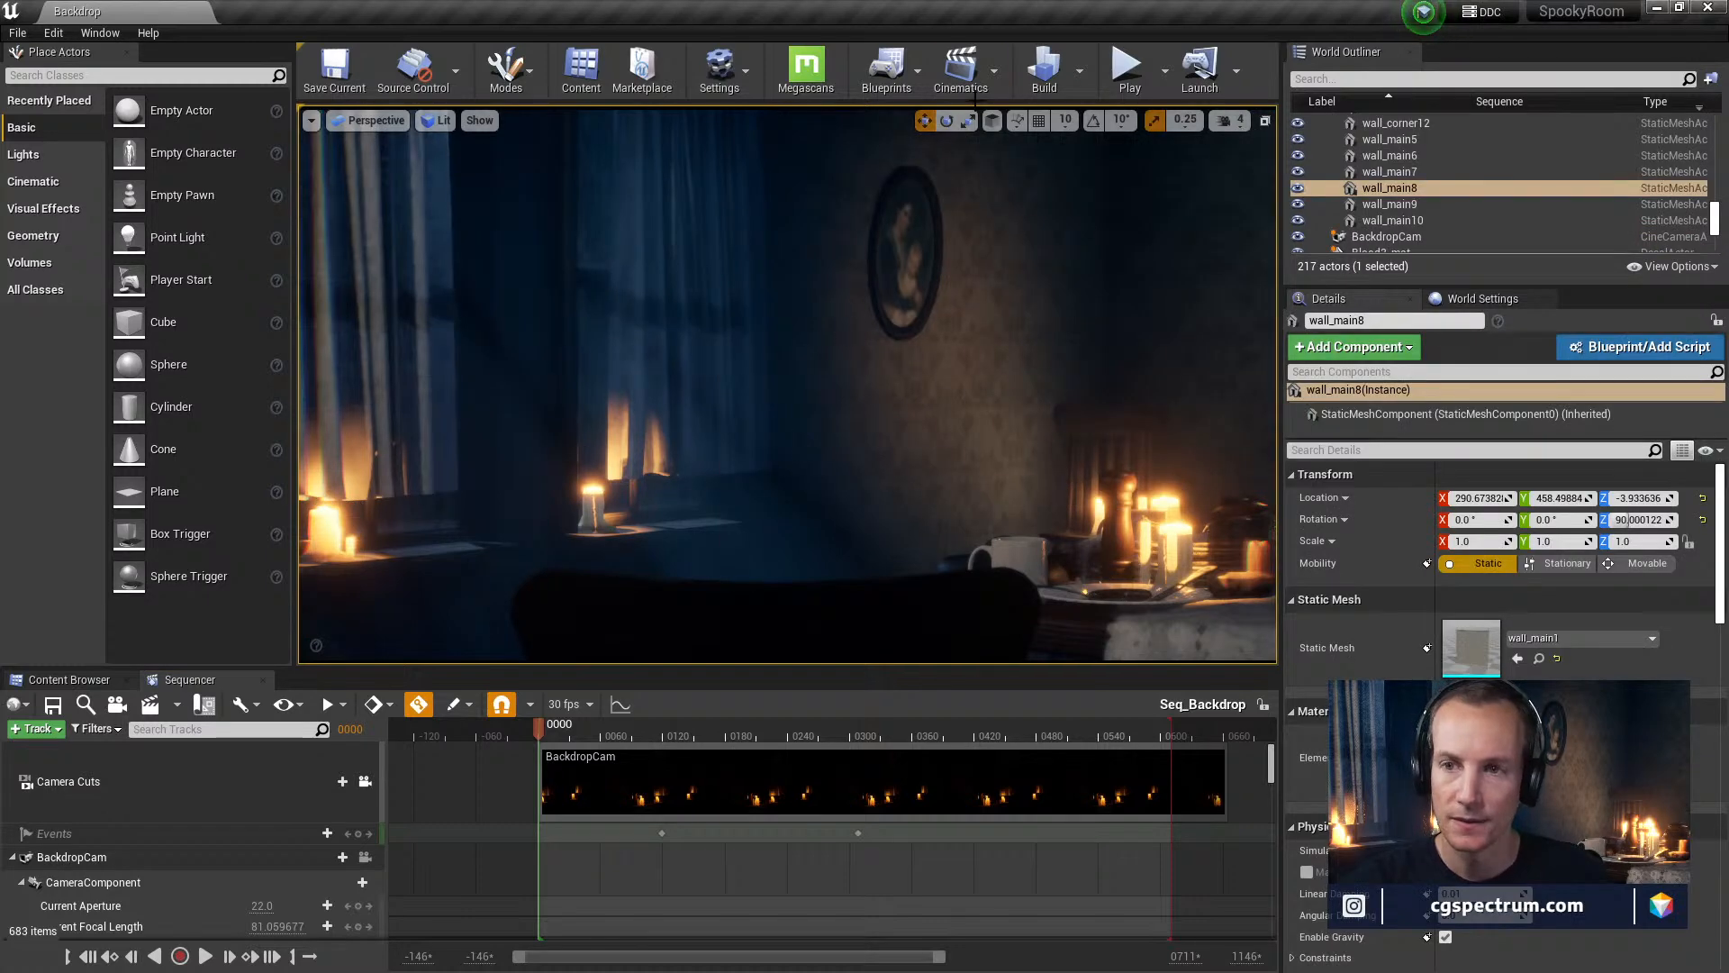
Preview the shot by briefly running the level, play back Seq_Backdrop in Sequencer, and pause at frame 370
left_click(1129, 70)
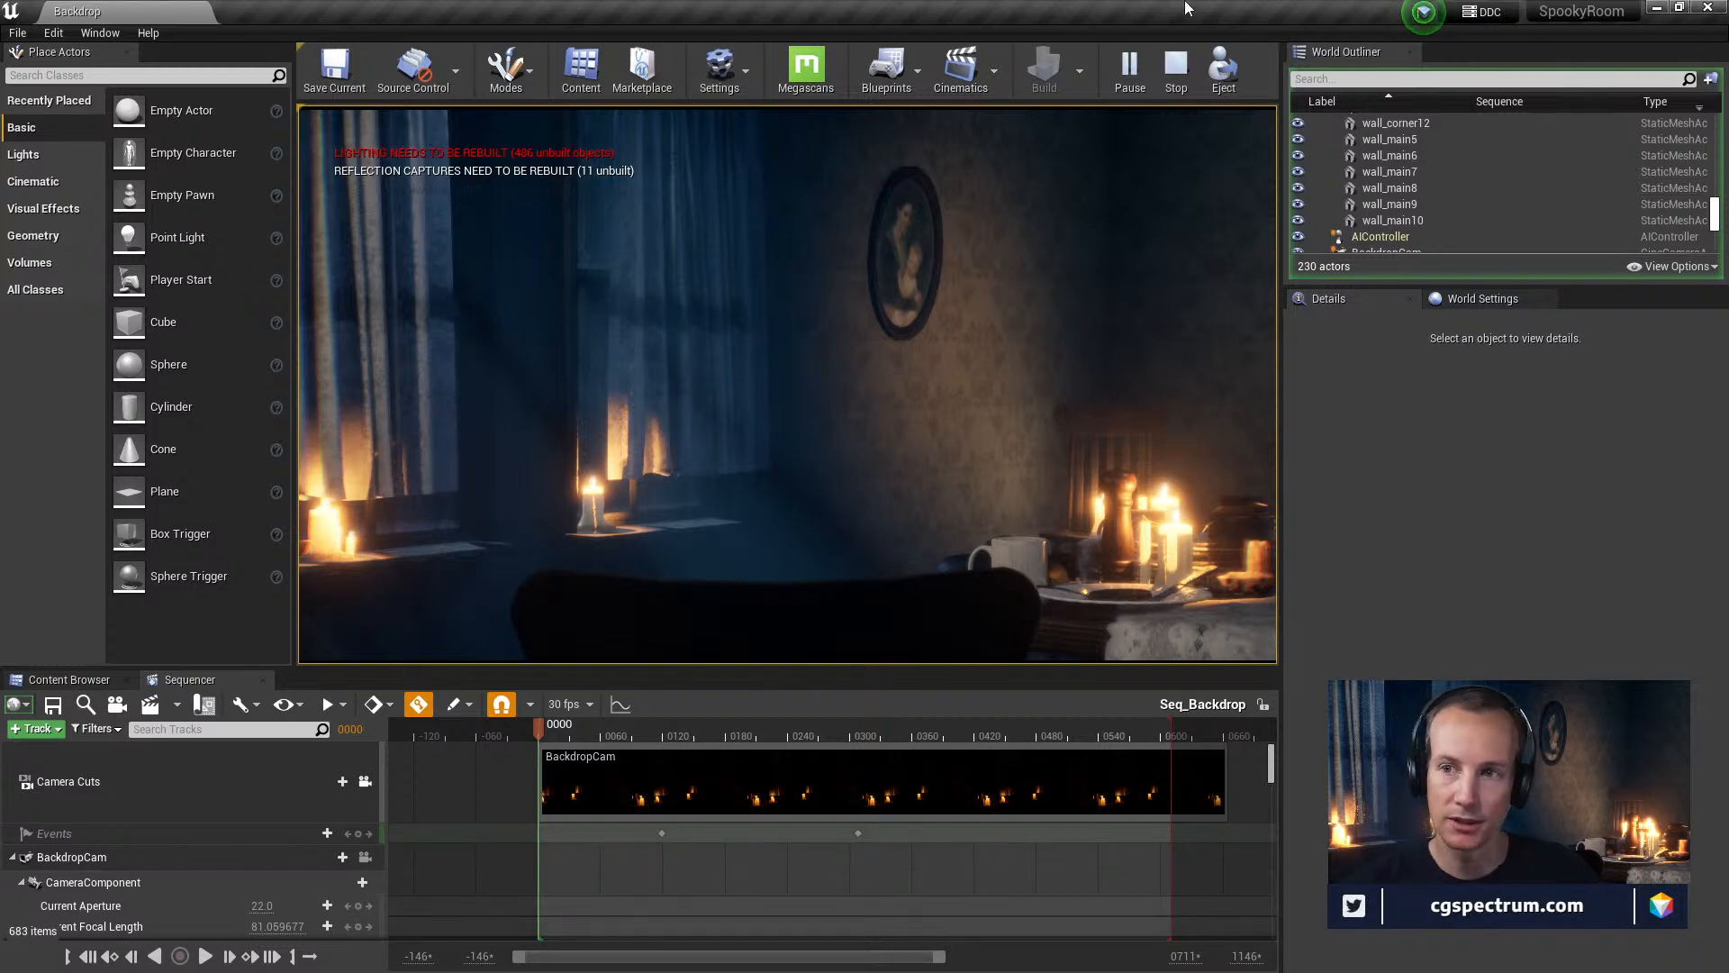
left_click(1175, 80)
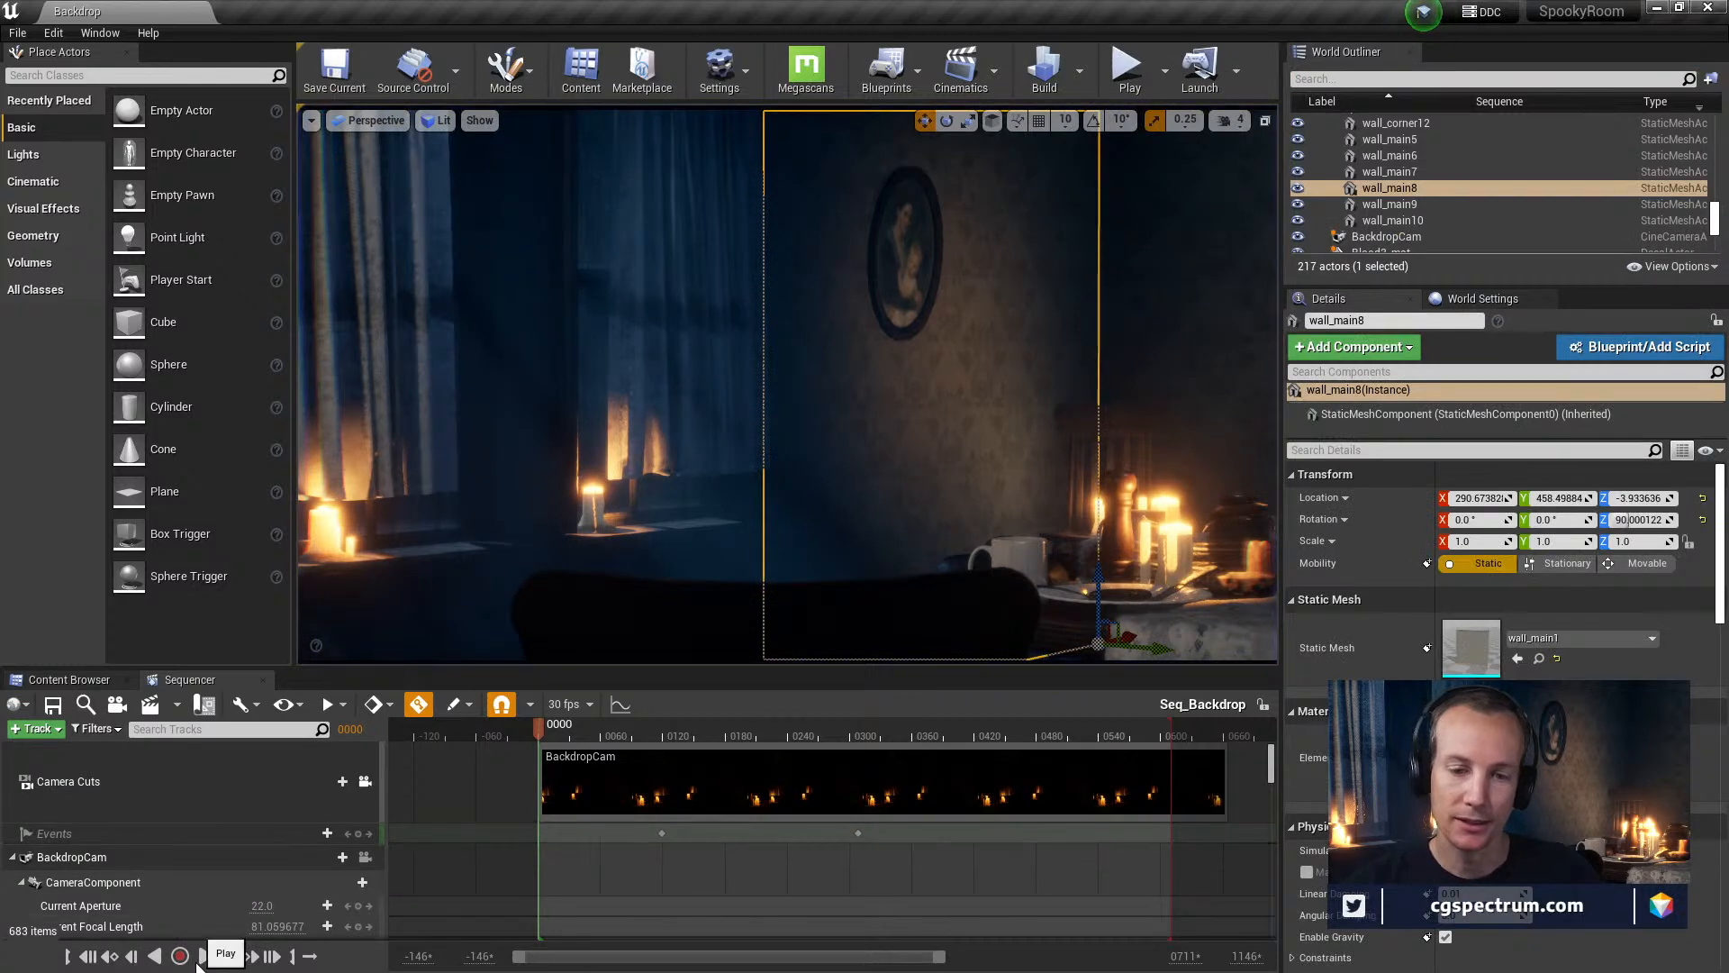
left_click(200, 957)
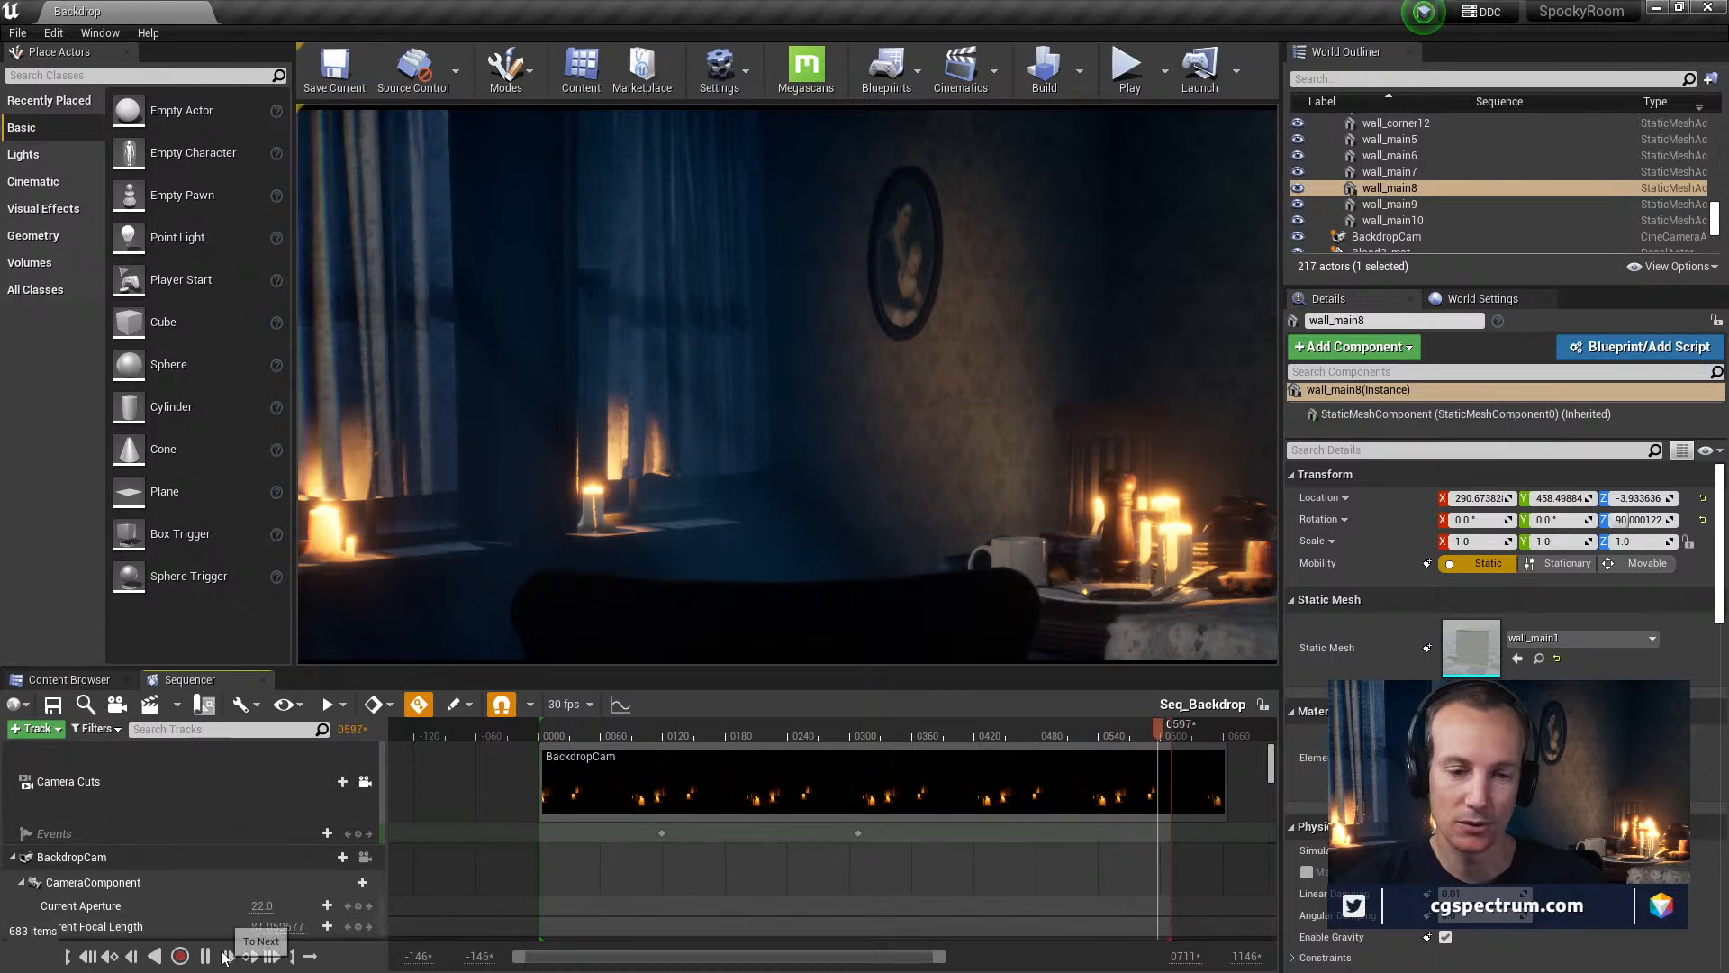
left_click(639, 731)
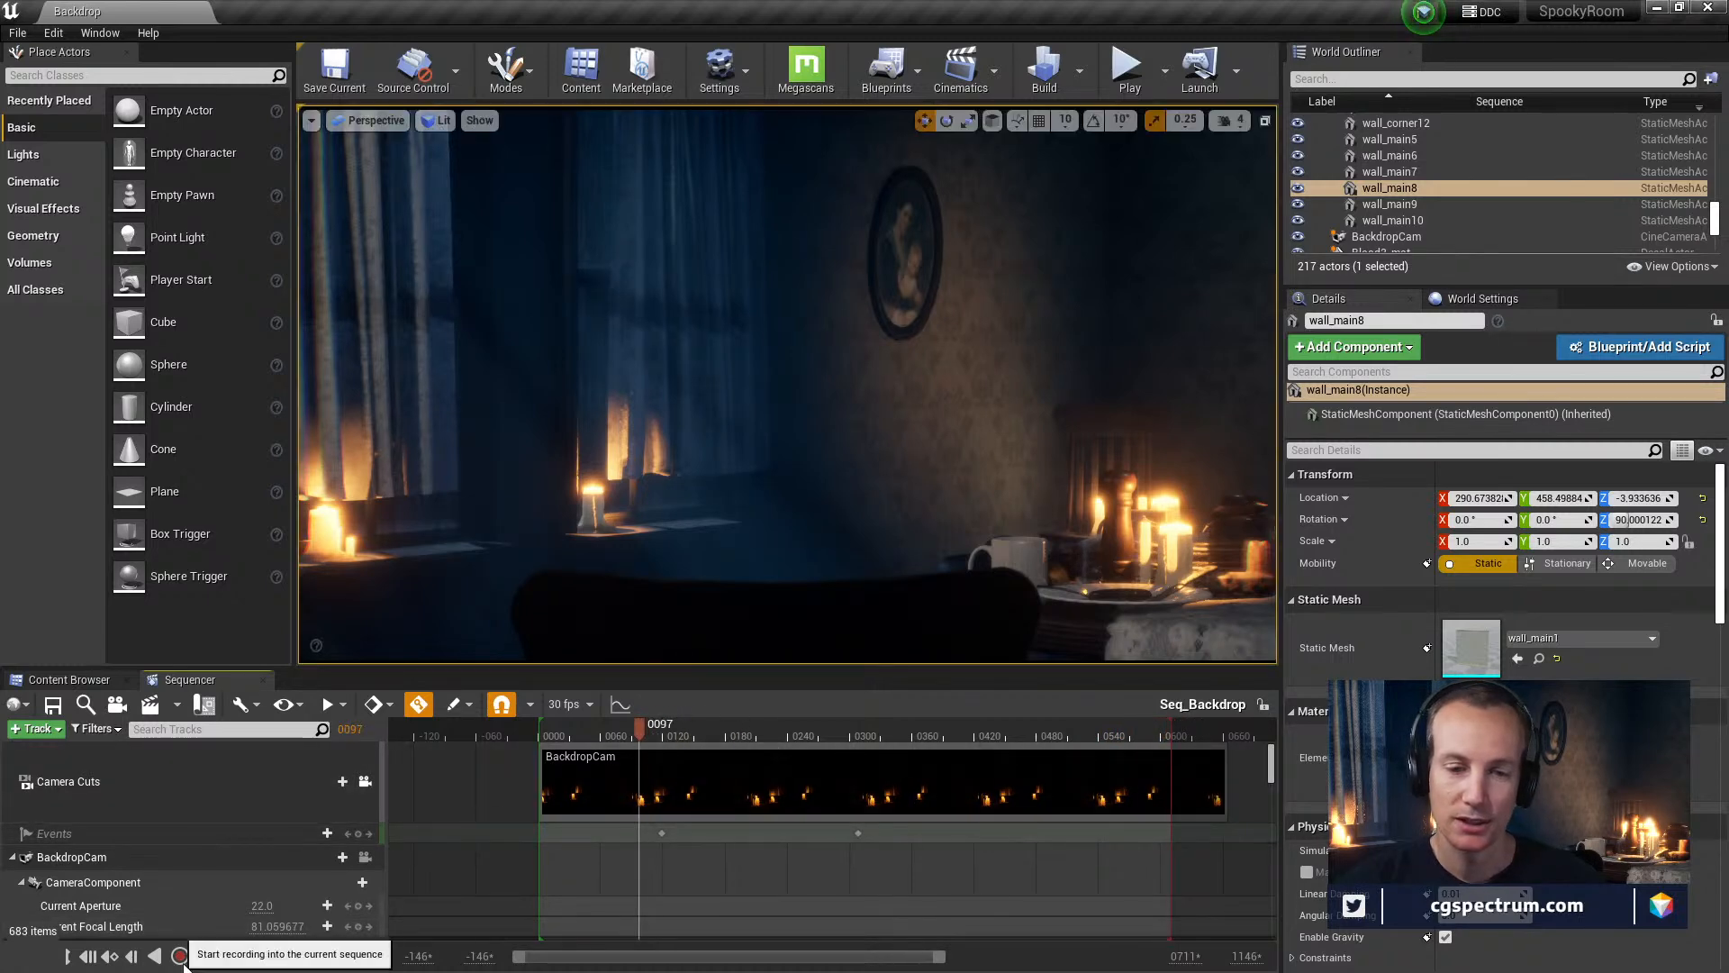
left_click(204, 957)
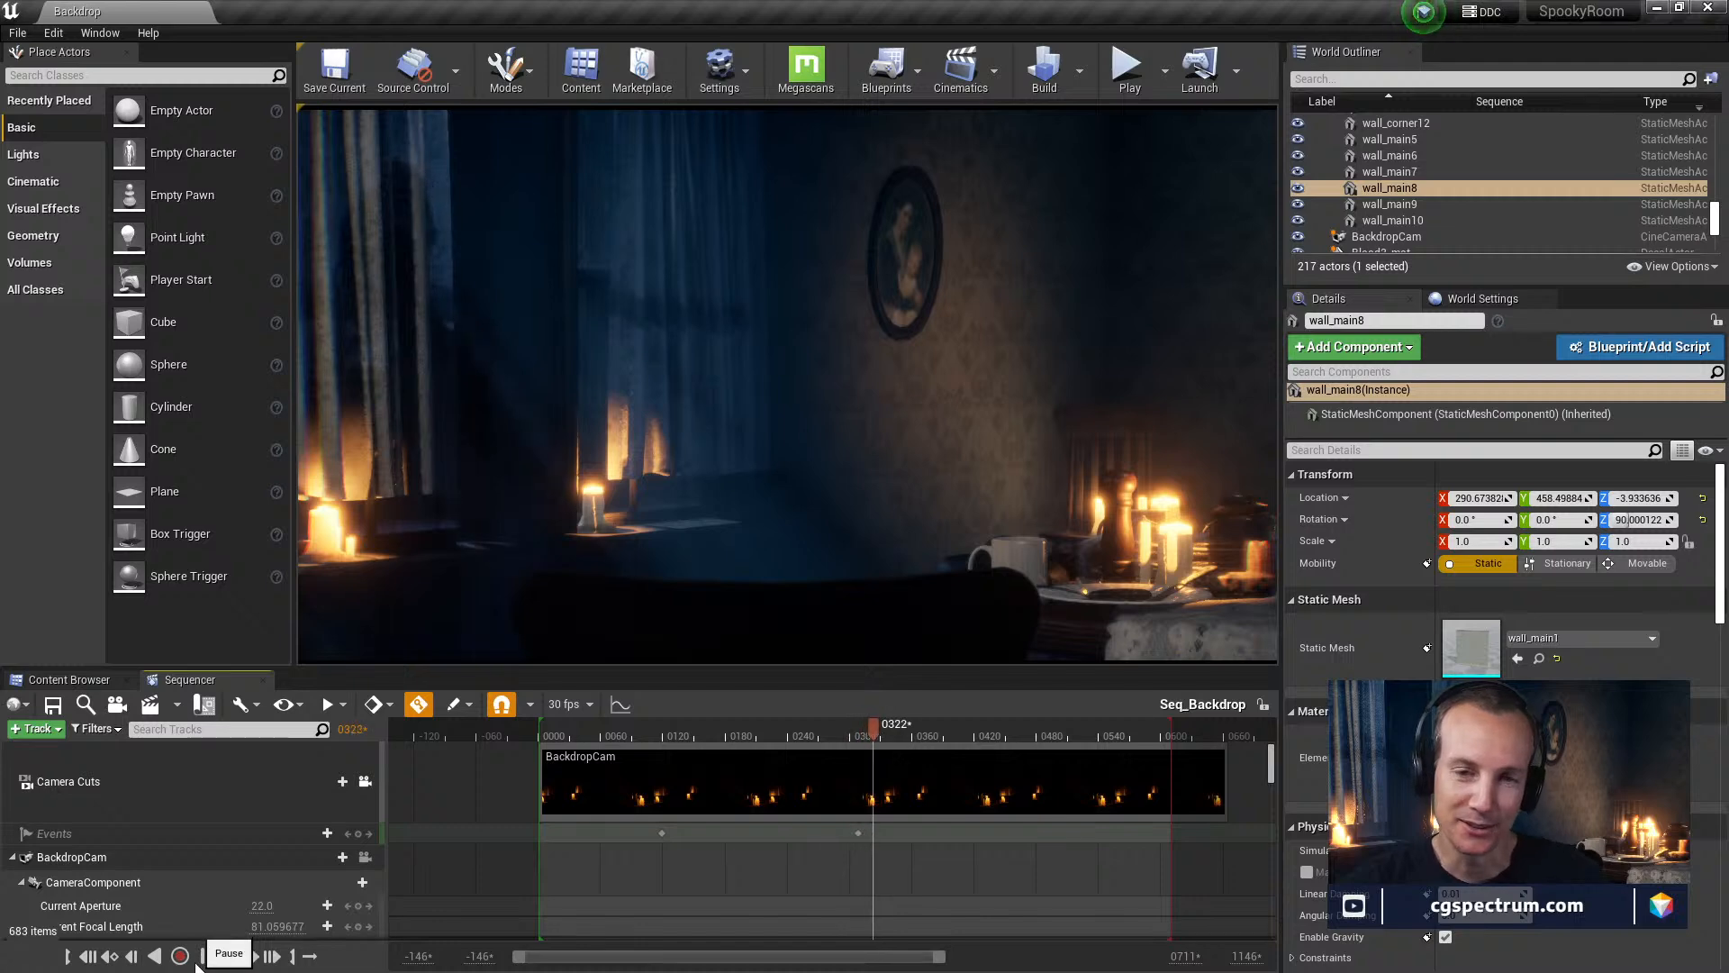
left_click(206, 960)
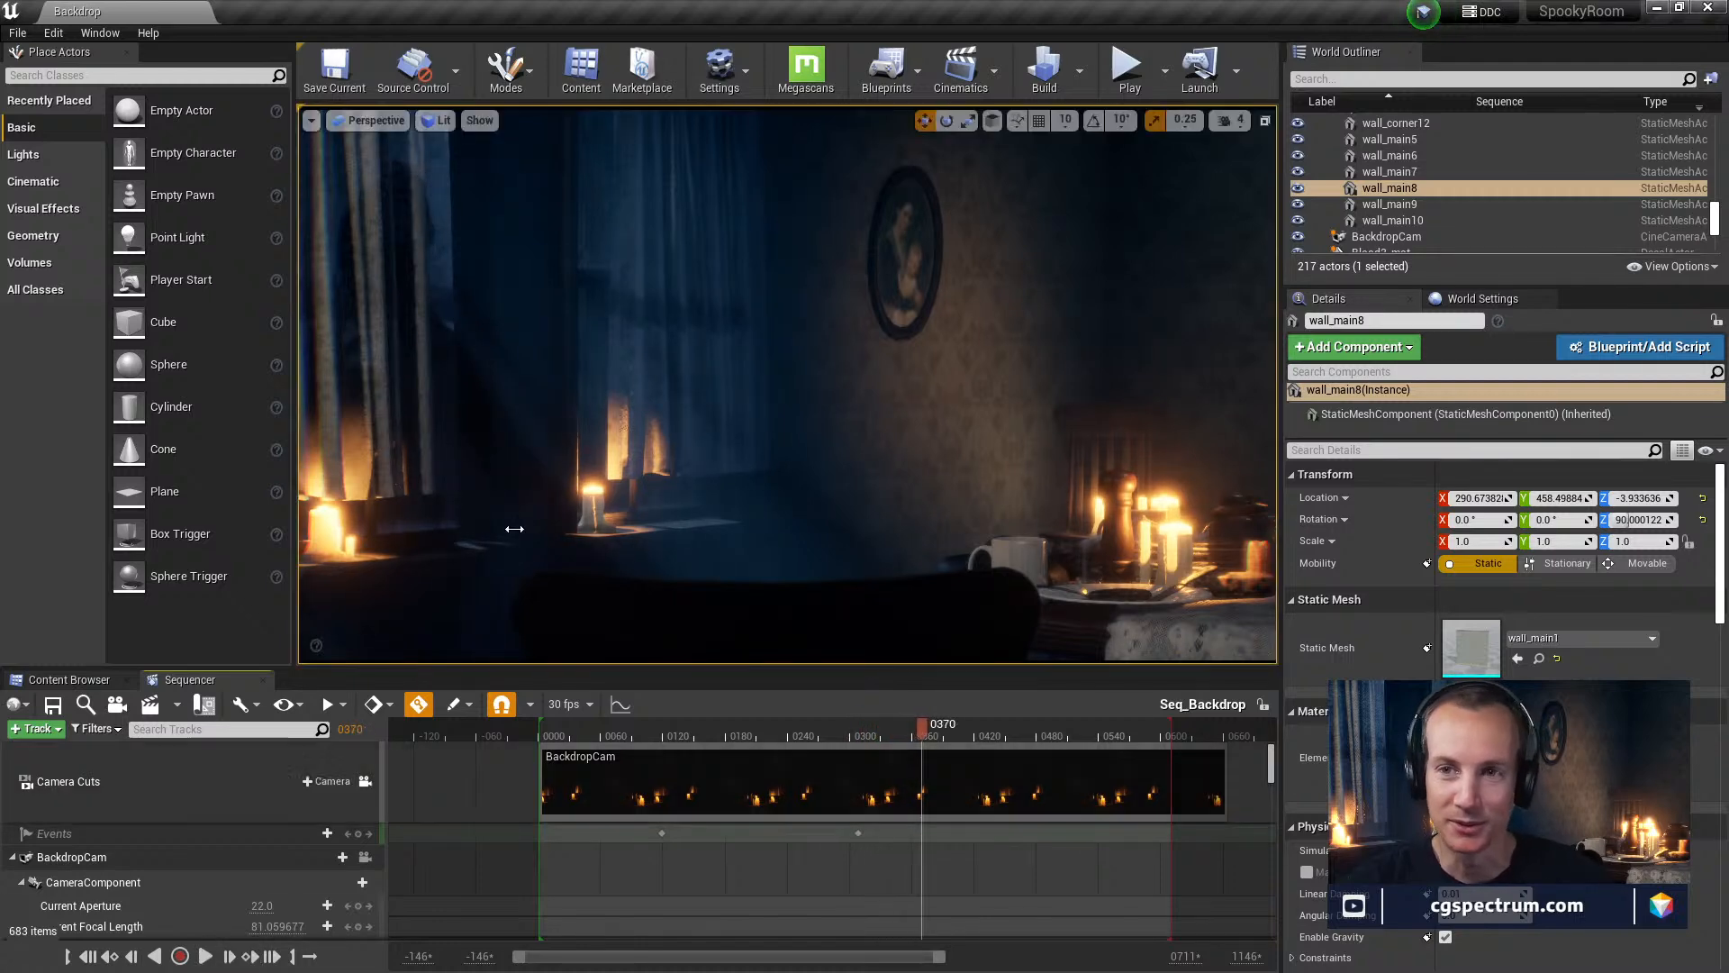
Release the viewport from the camera cuts, select the creature standing outside the window, and frame it in view
left_click(365, 782)
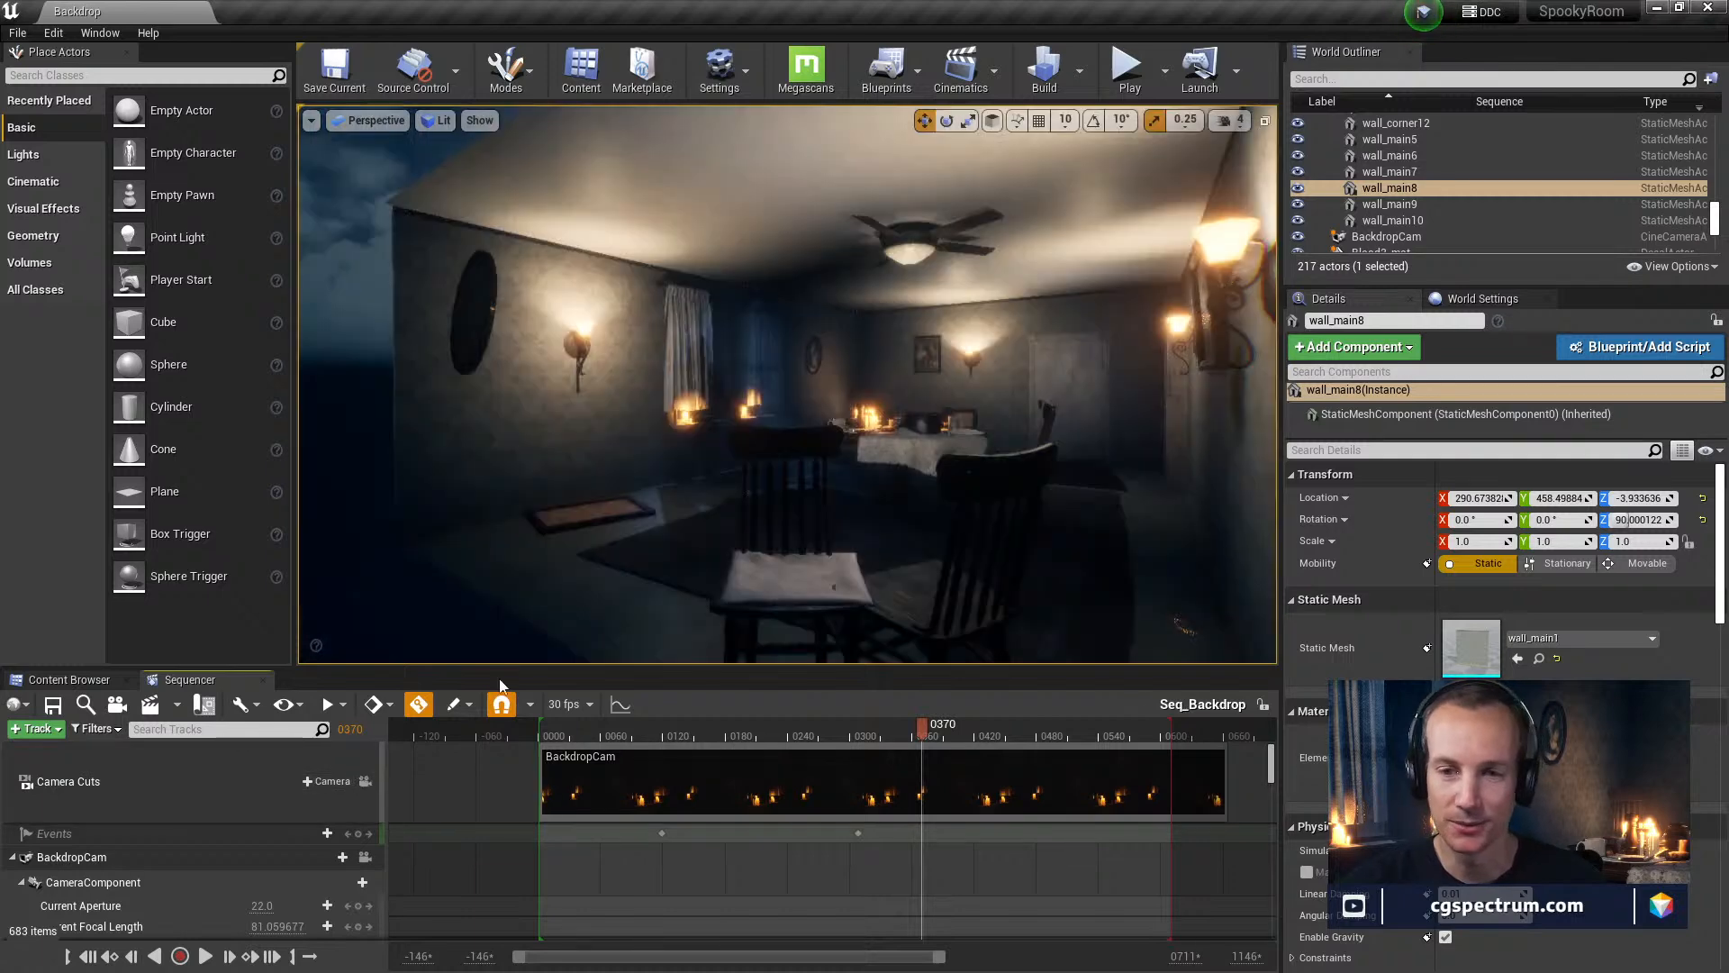
right_click_drag(788, 387, 958, 337)
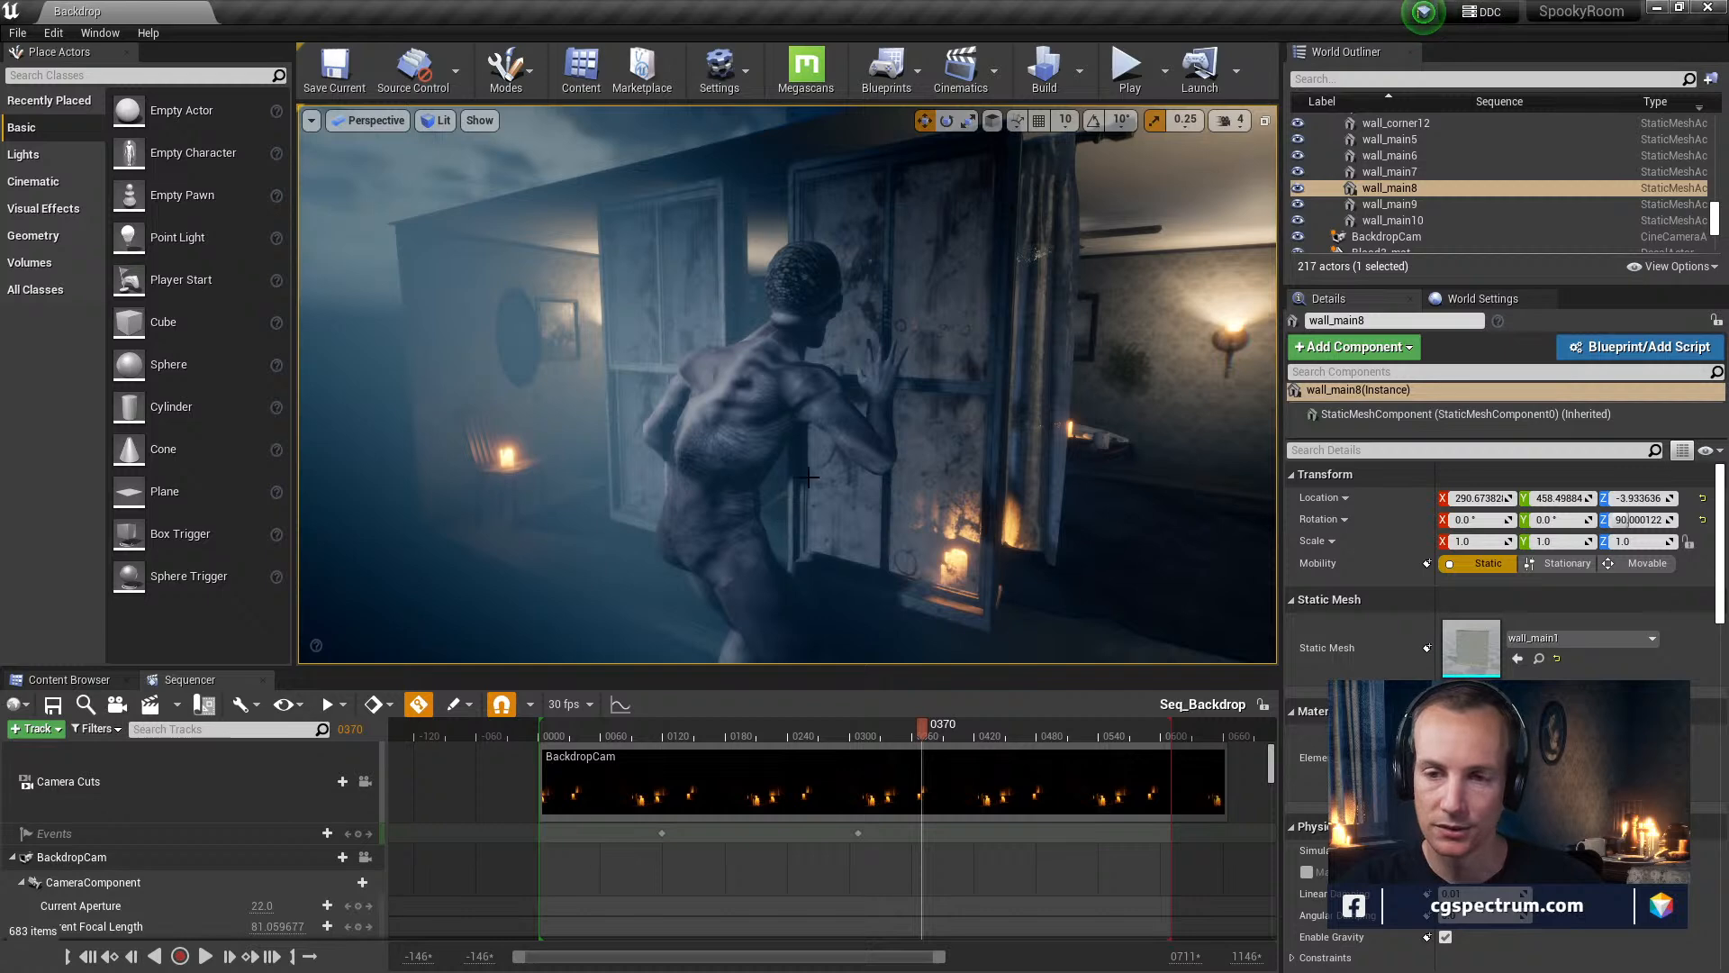
scroll(874, 465, "up", 6)
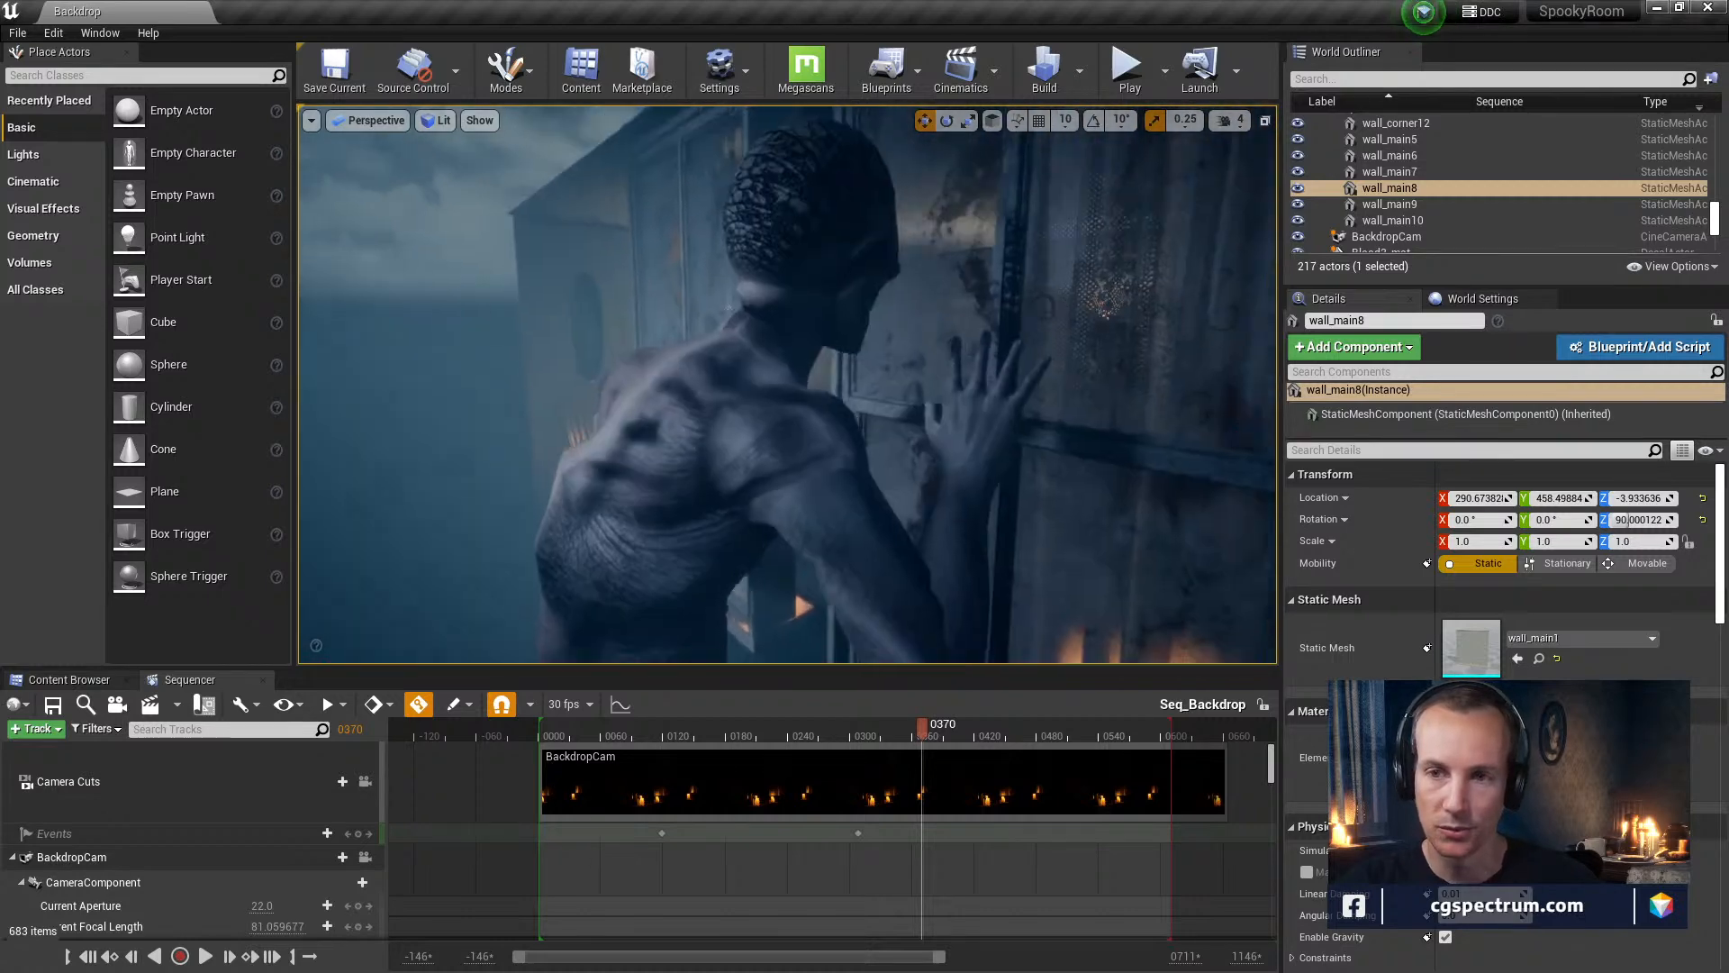
left_click(779, 439)
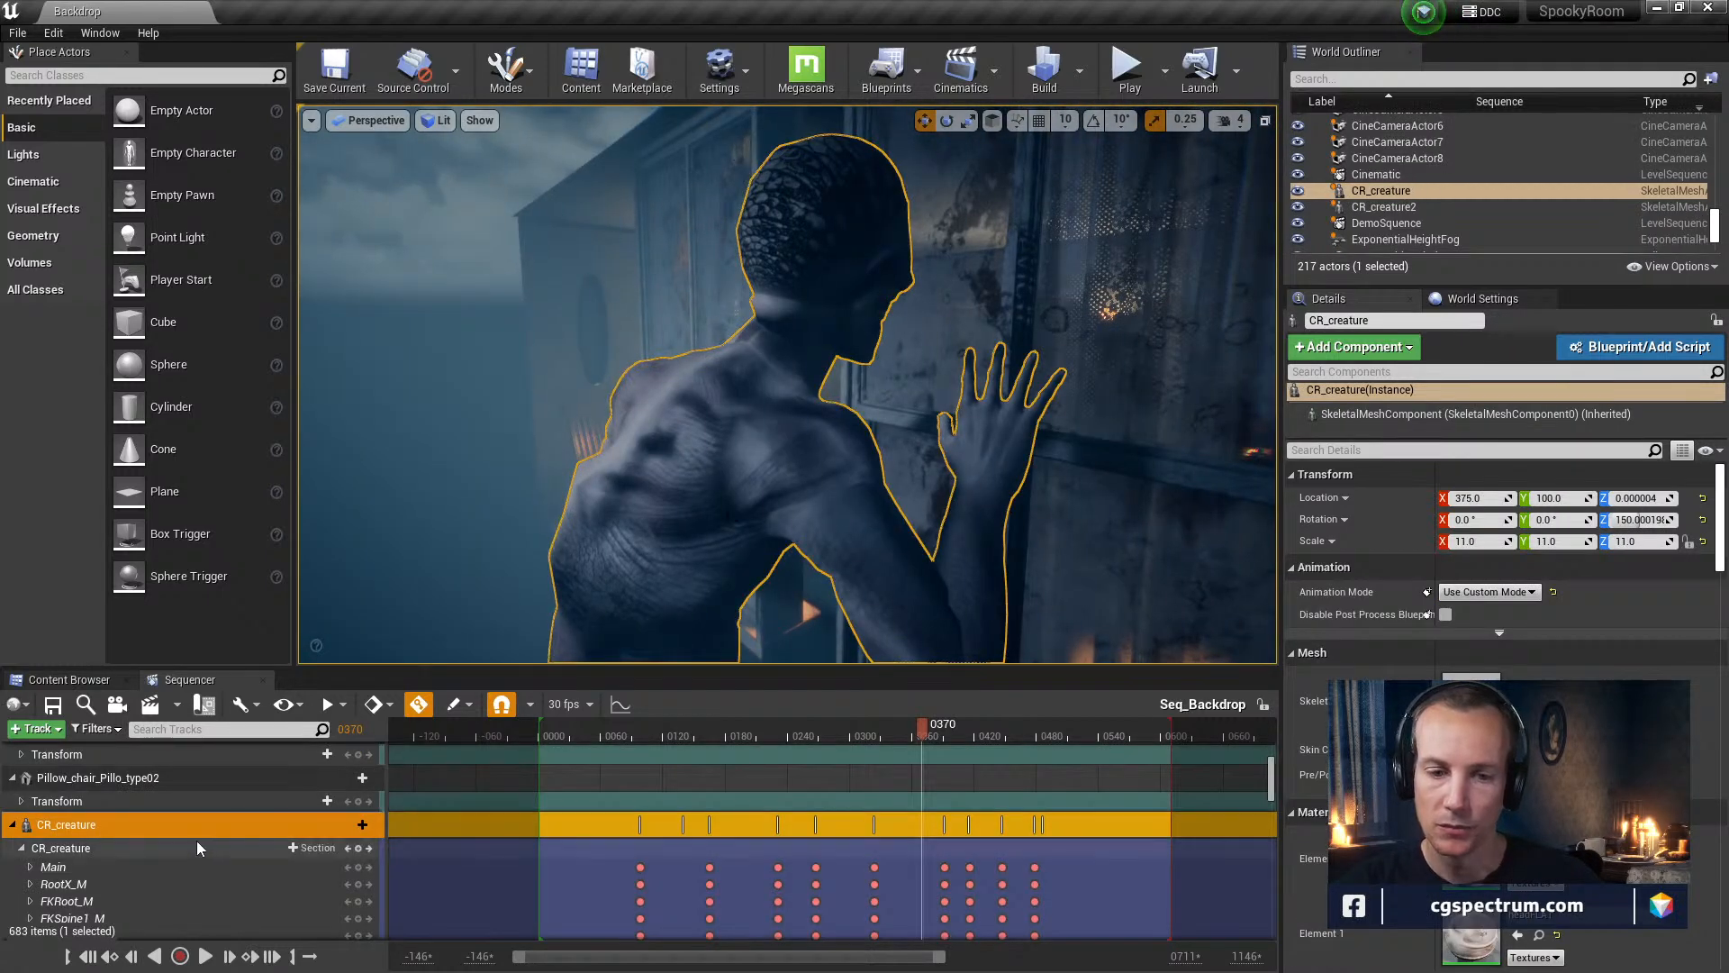
scroll(229, 854, "down", 2)
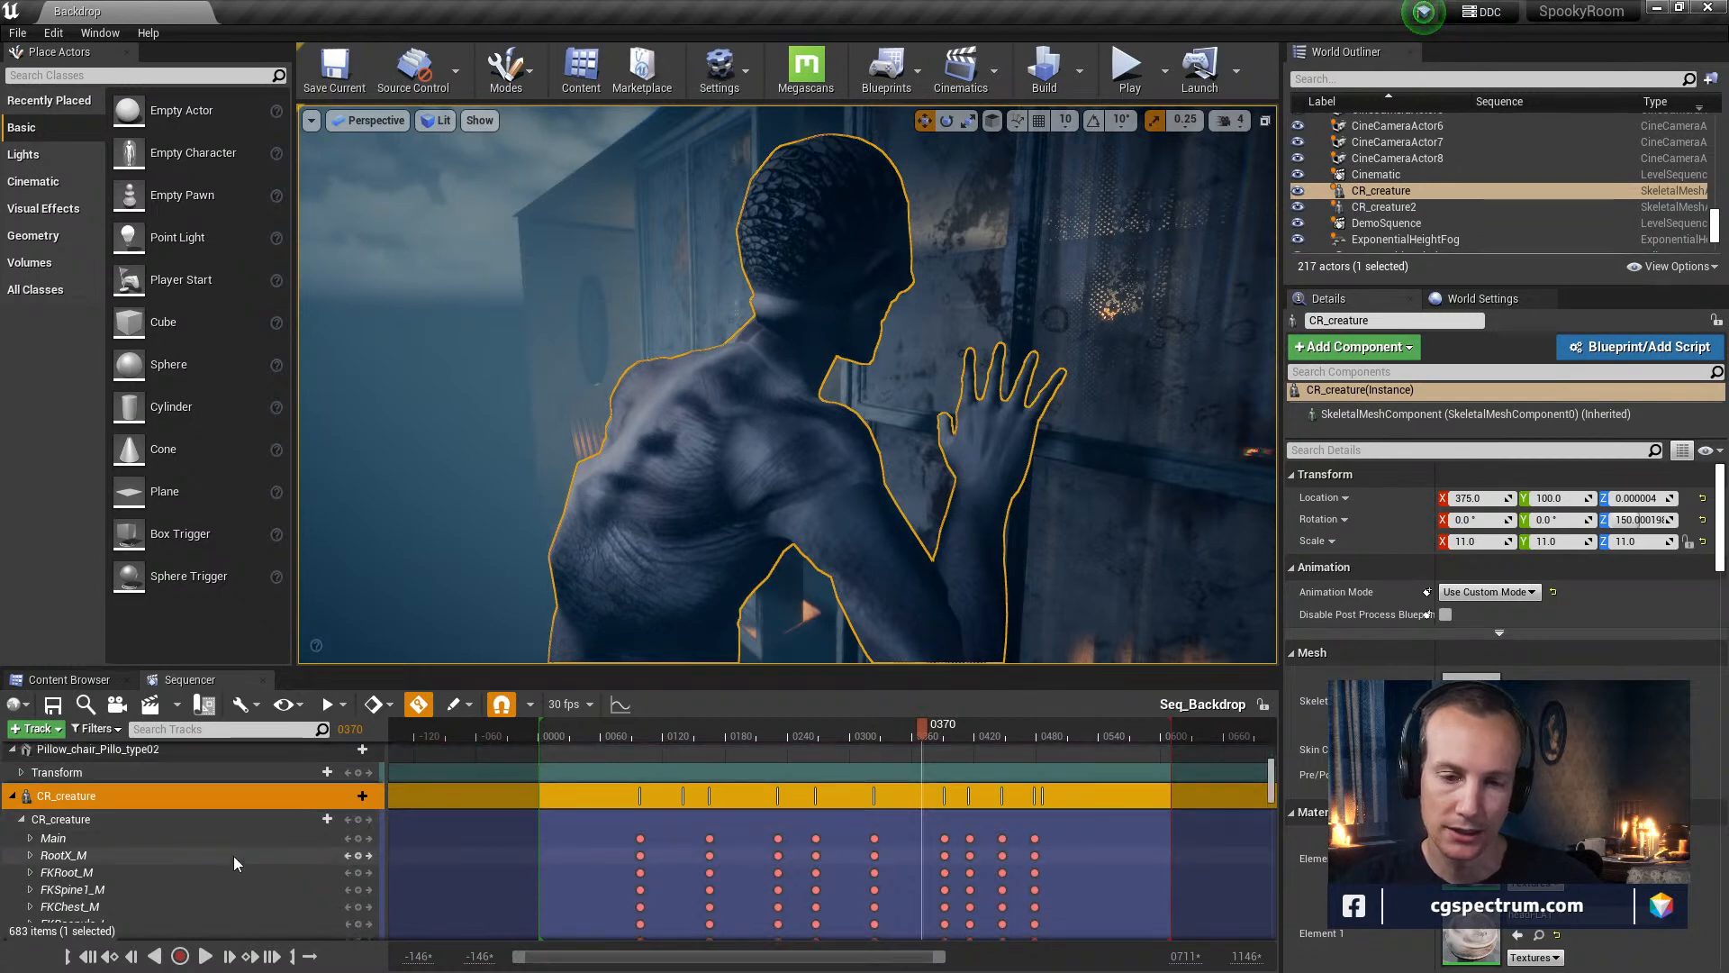
key("f")
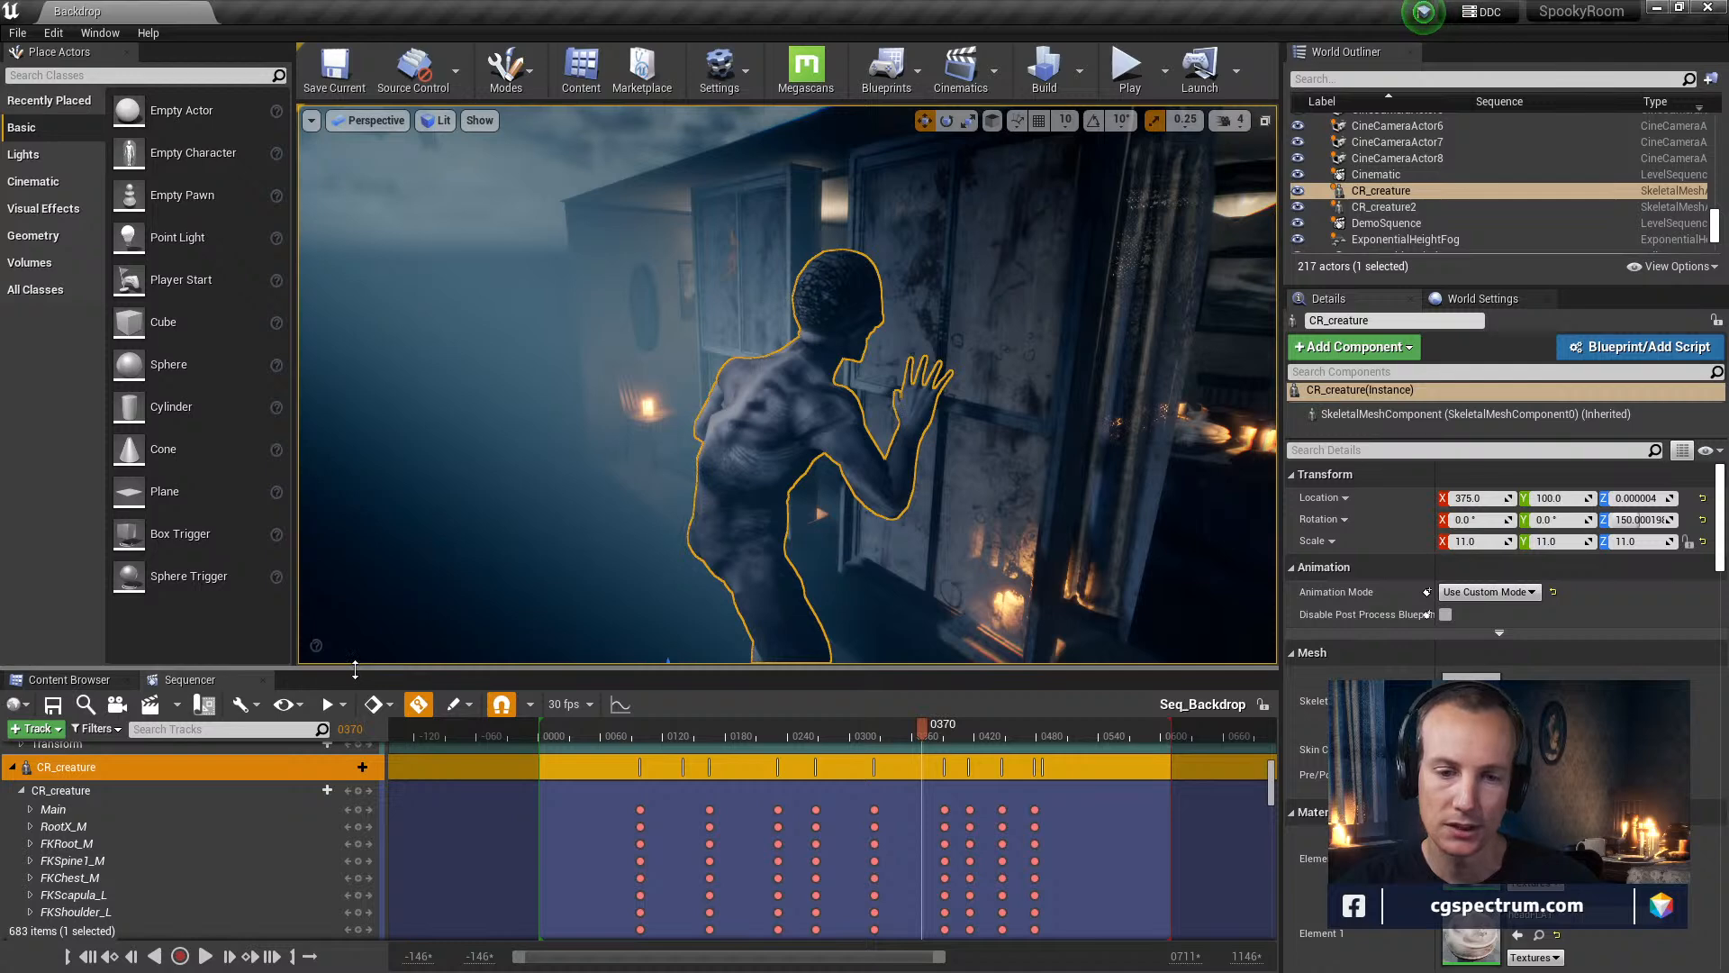
Select the CR_creature control rig track nested under the creature's actor track to show its rig controls in the viewport
scroll(150, 820, "up", 3)
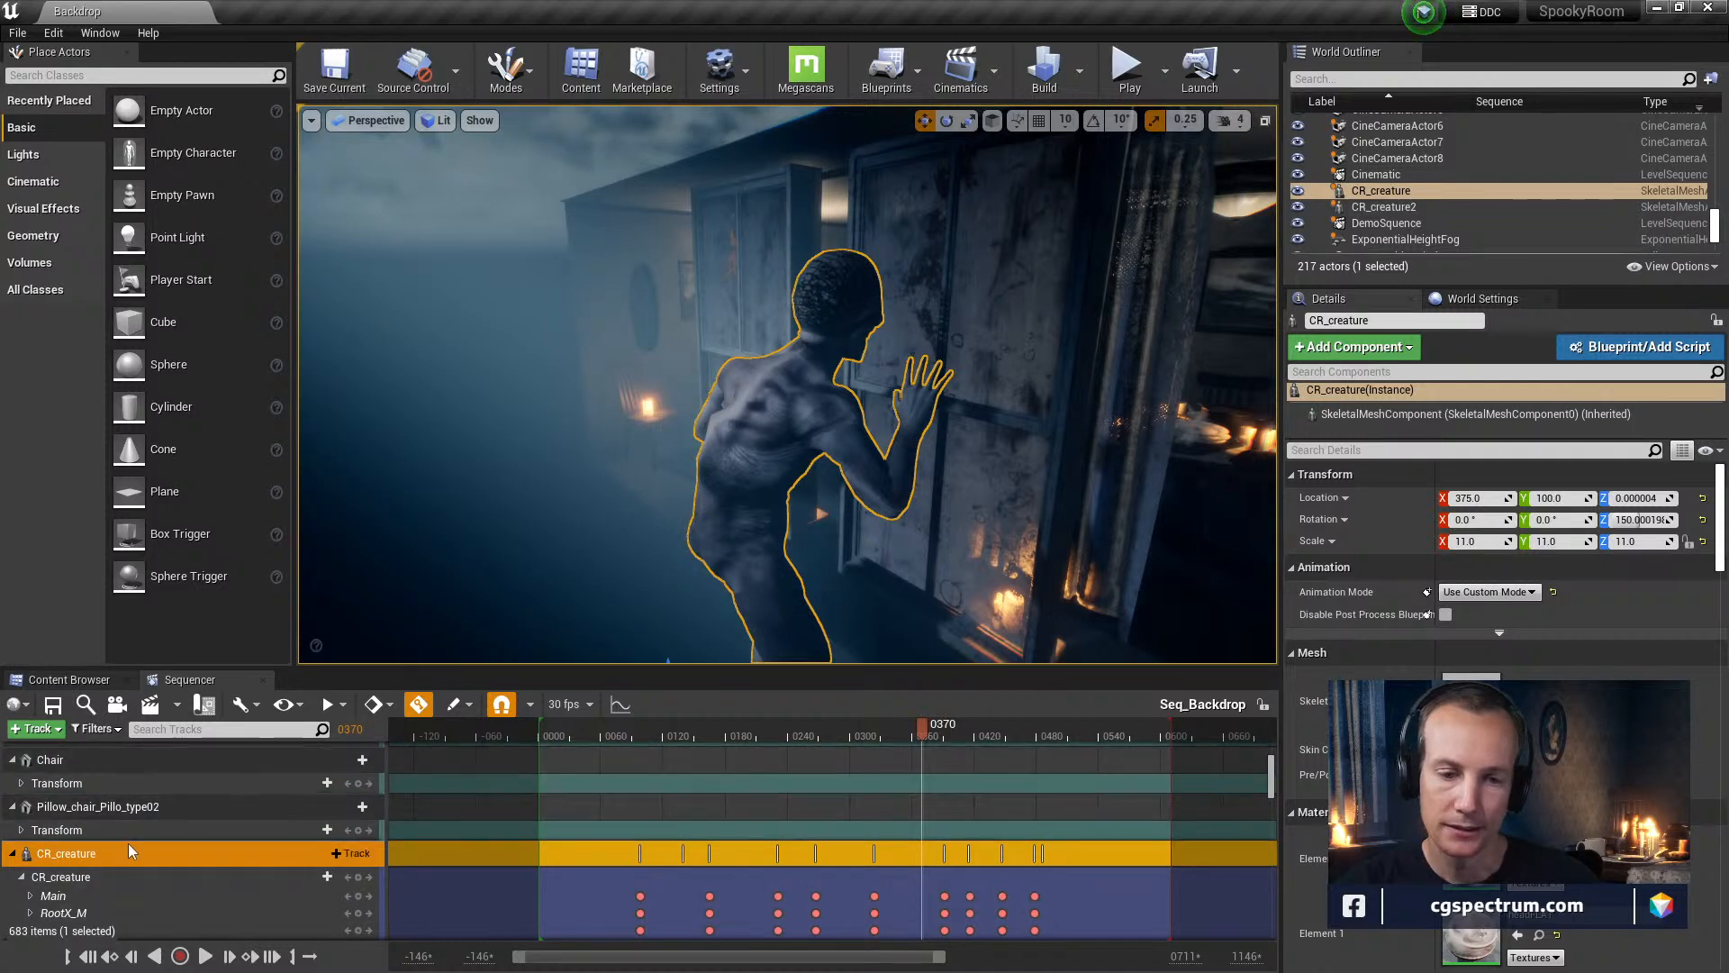
scroll(127, 845, "down", 3)
scroll(121, 821, "up", 5)
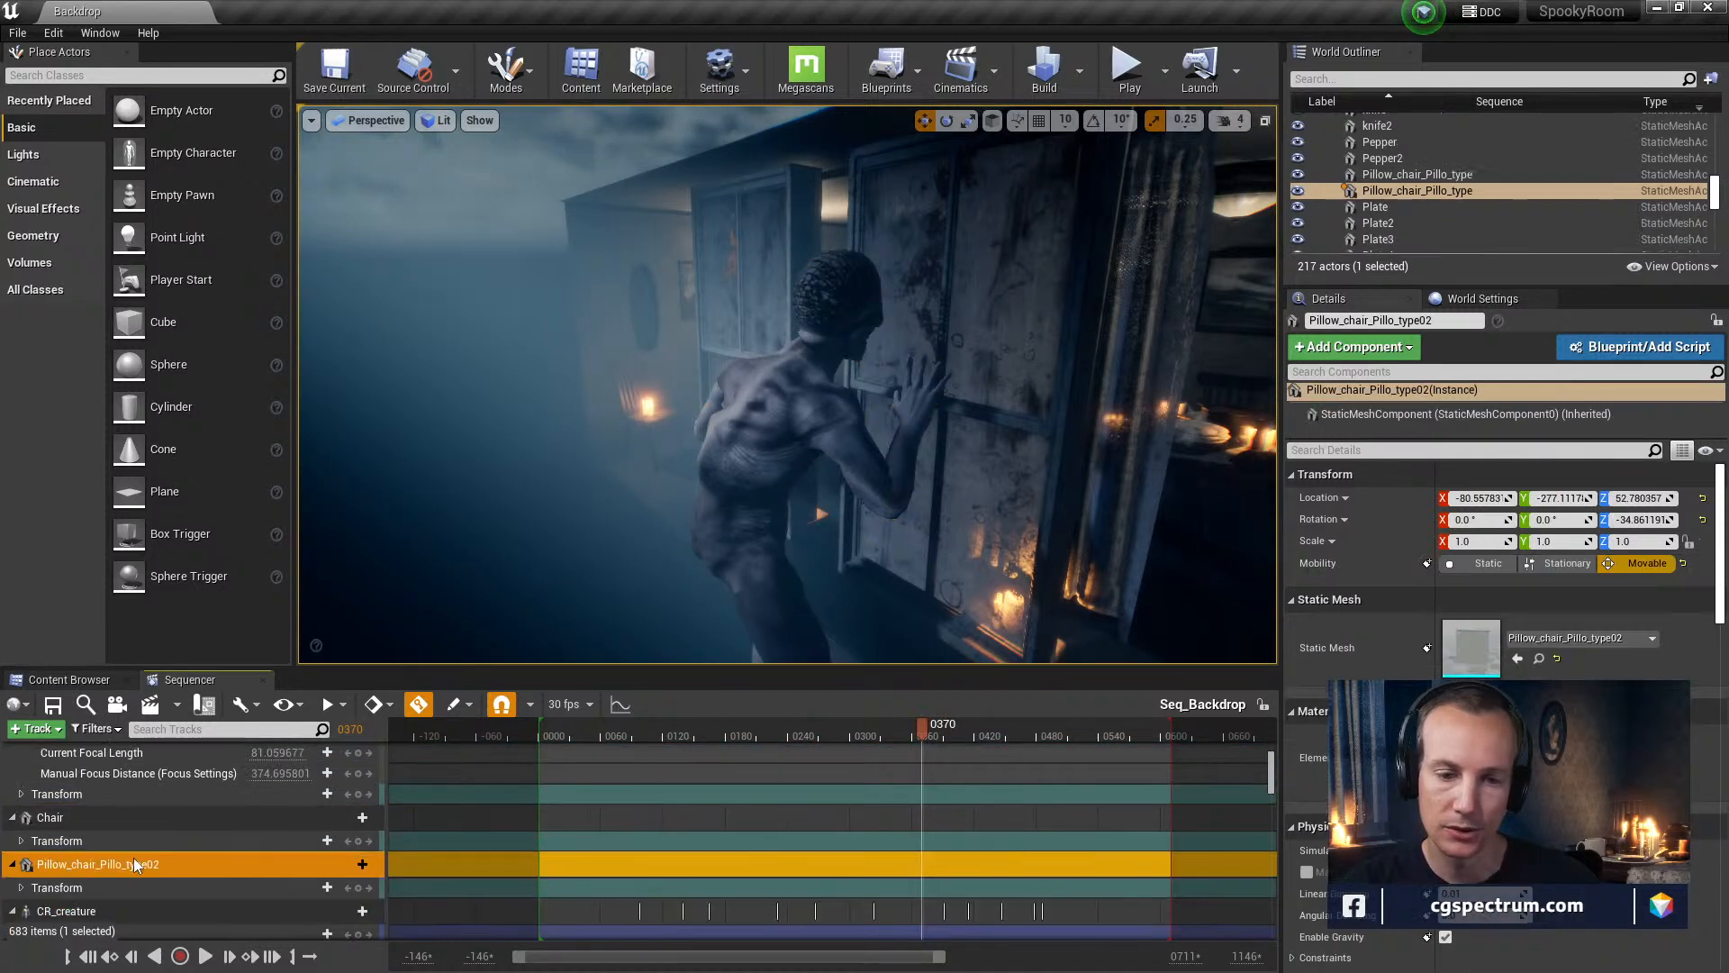
scroll(133, 857, "down", 2)
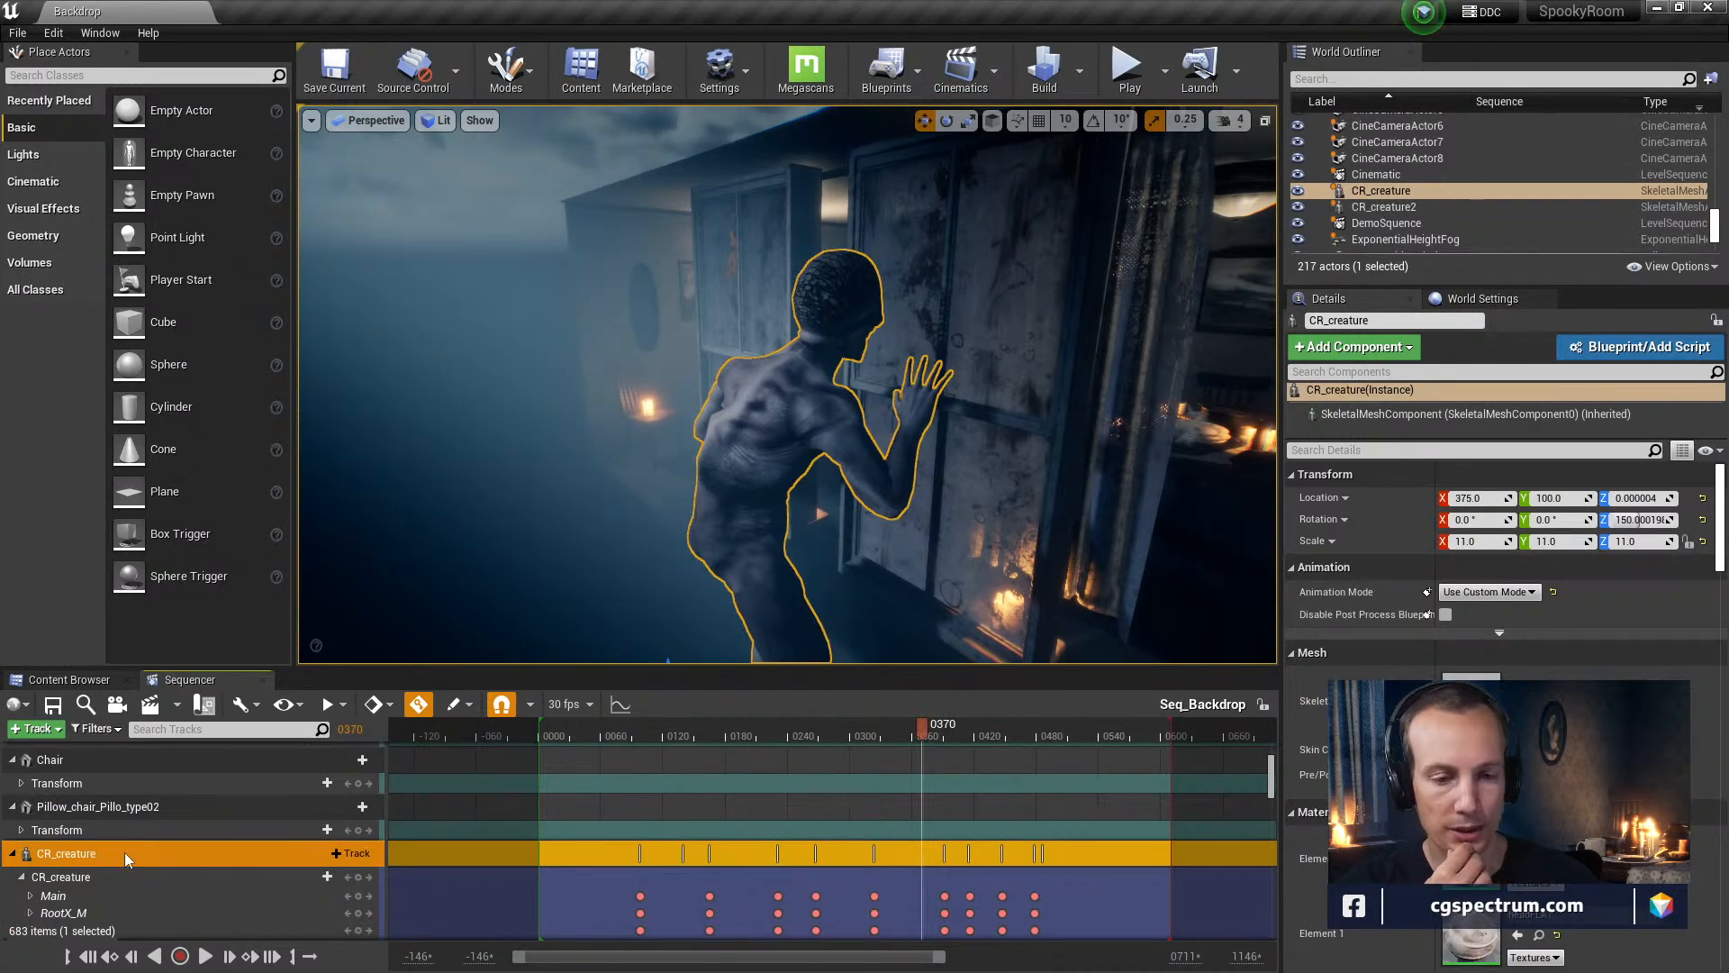
left_click(112, 875)
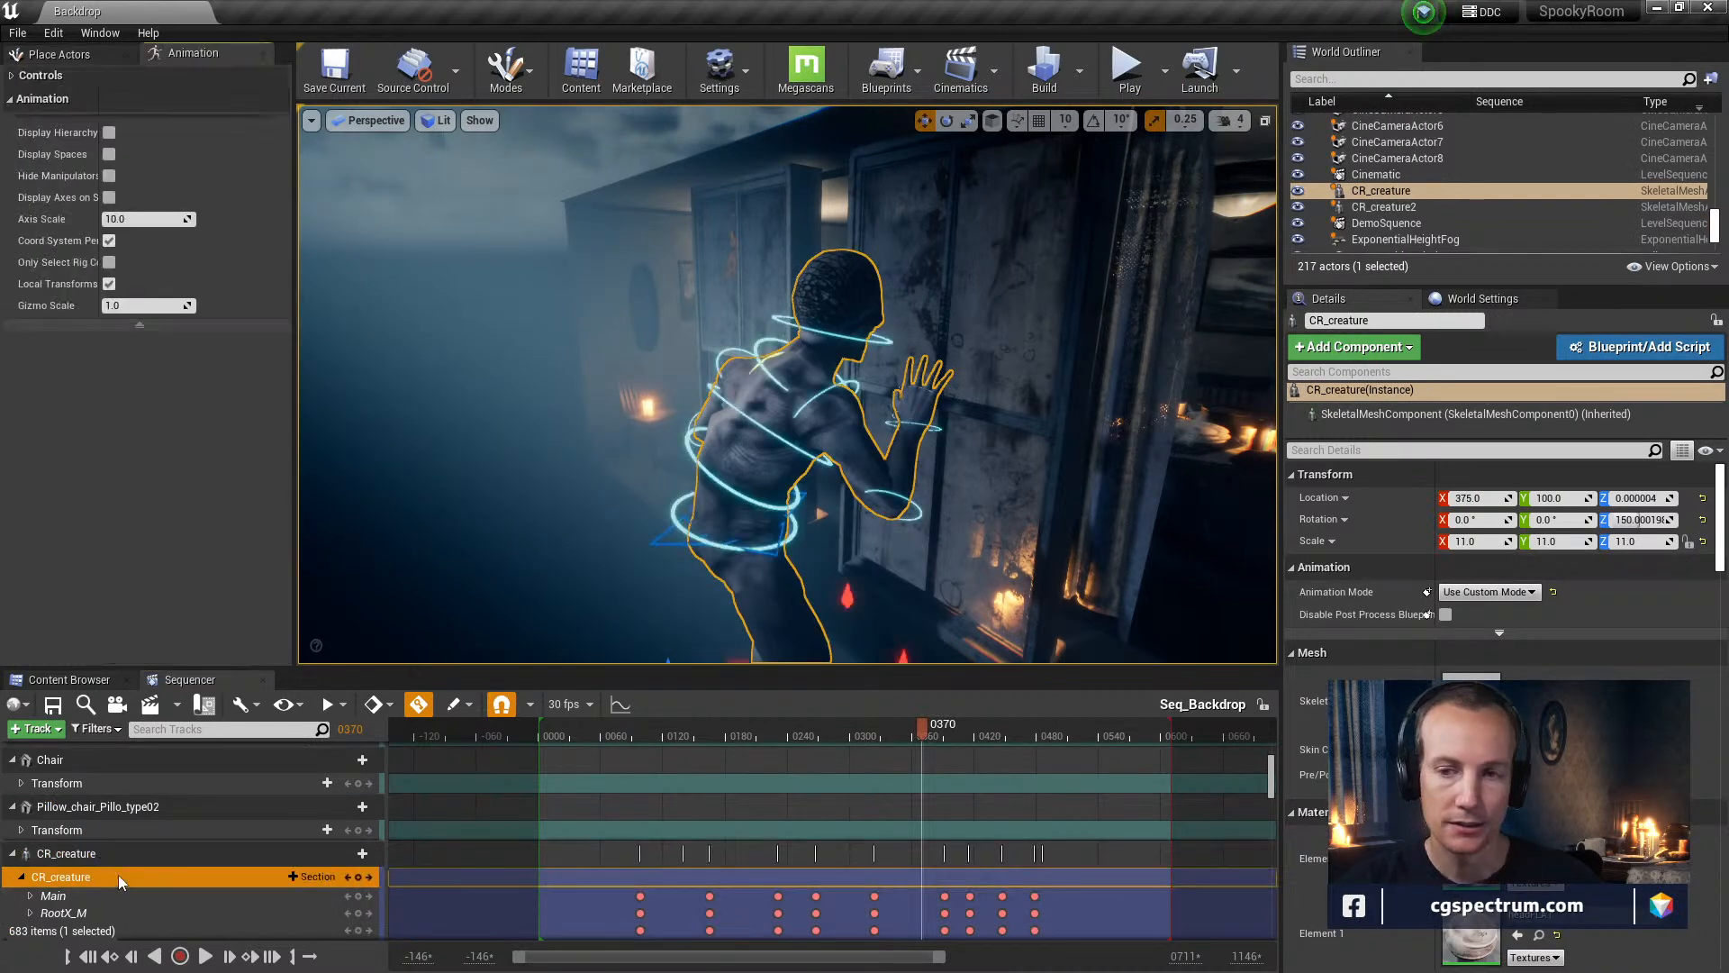
Collapse the CR_creature control rig track in Sequencer and select the parent CR_creature actor track
right_click_drag(725, 471, 742, 505)
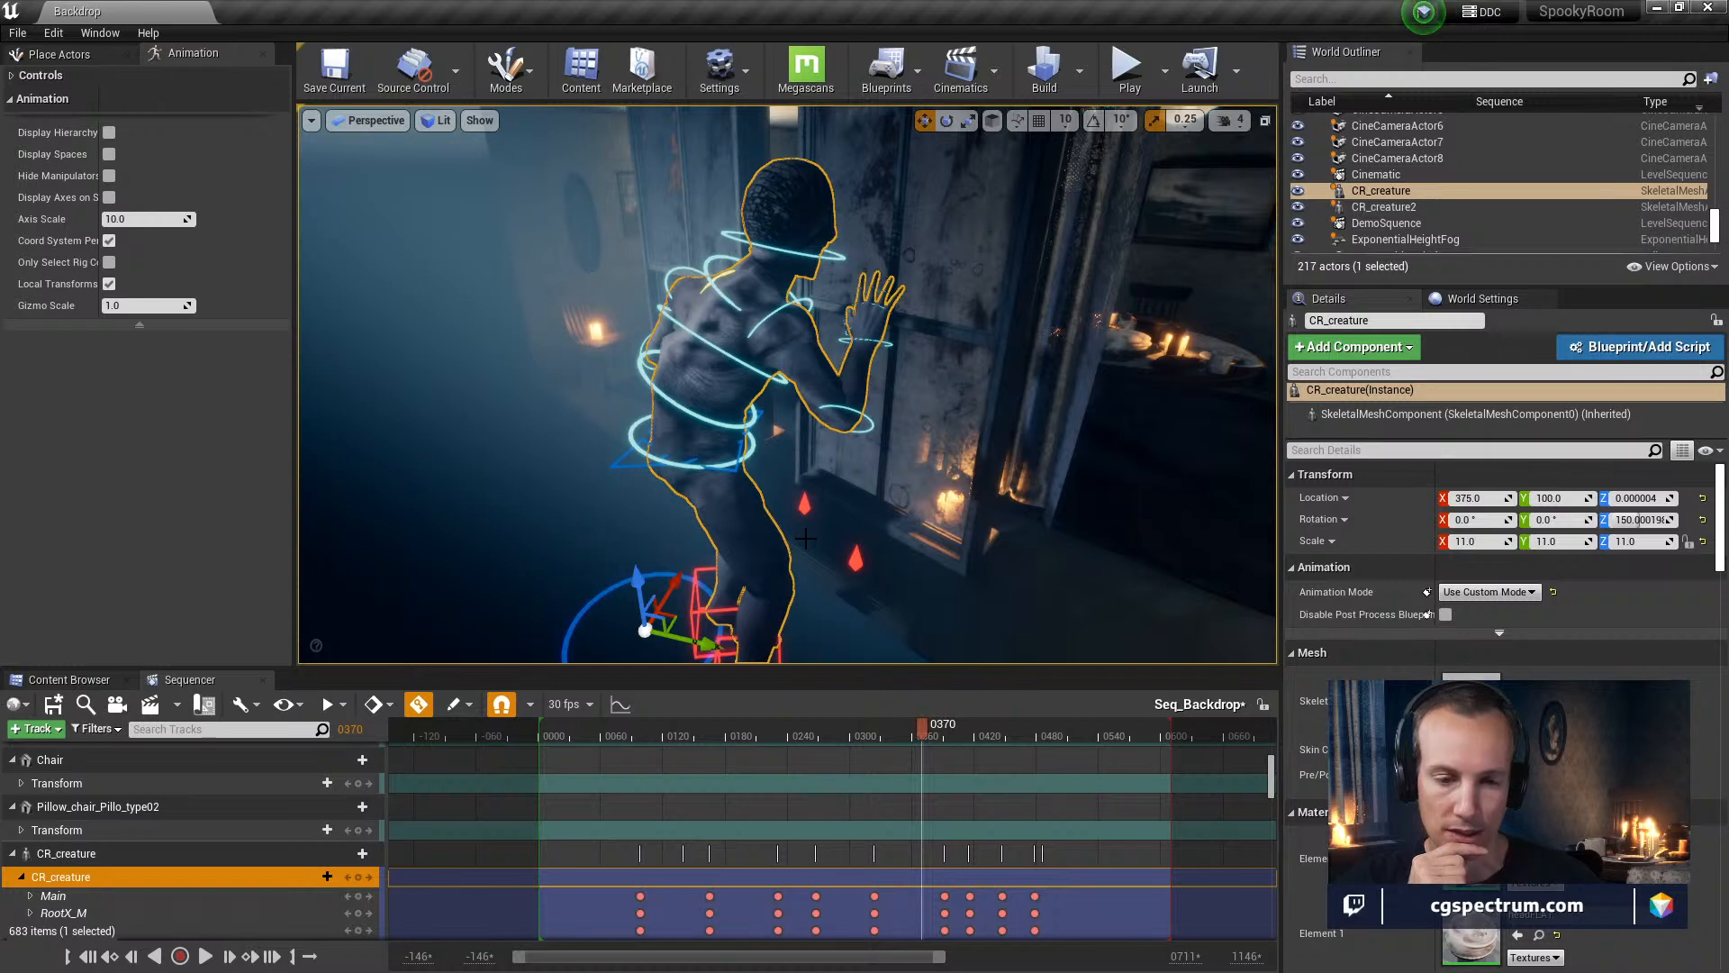
scroll(225, 862, "down", 10)
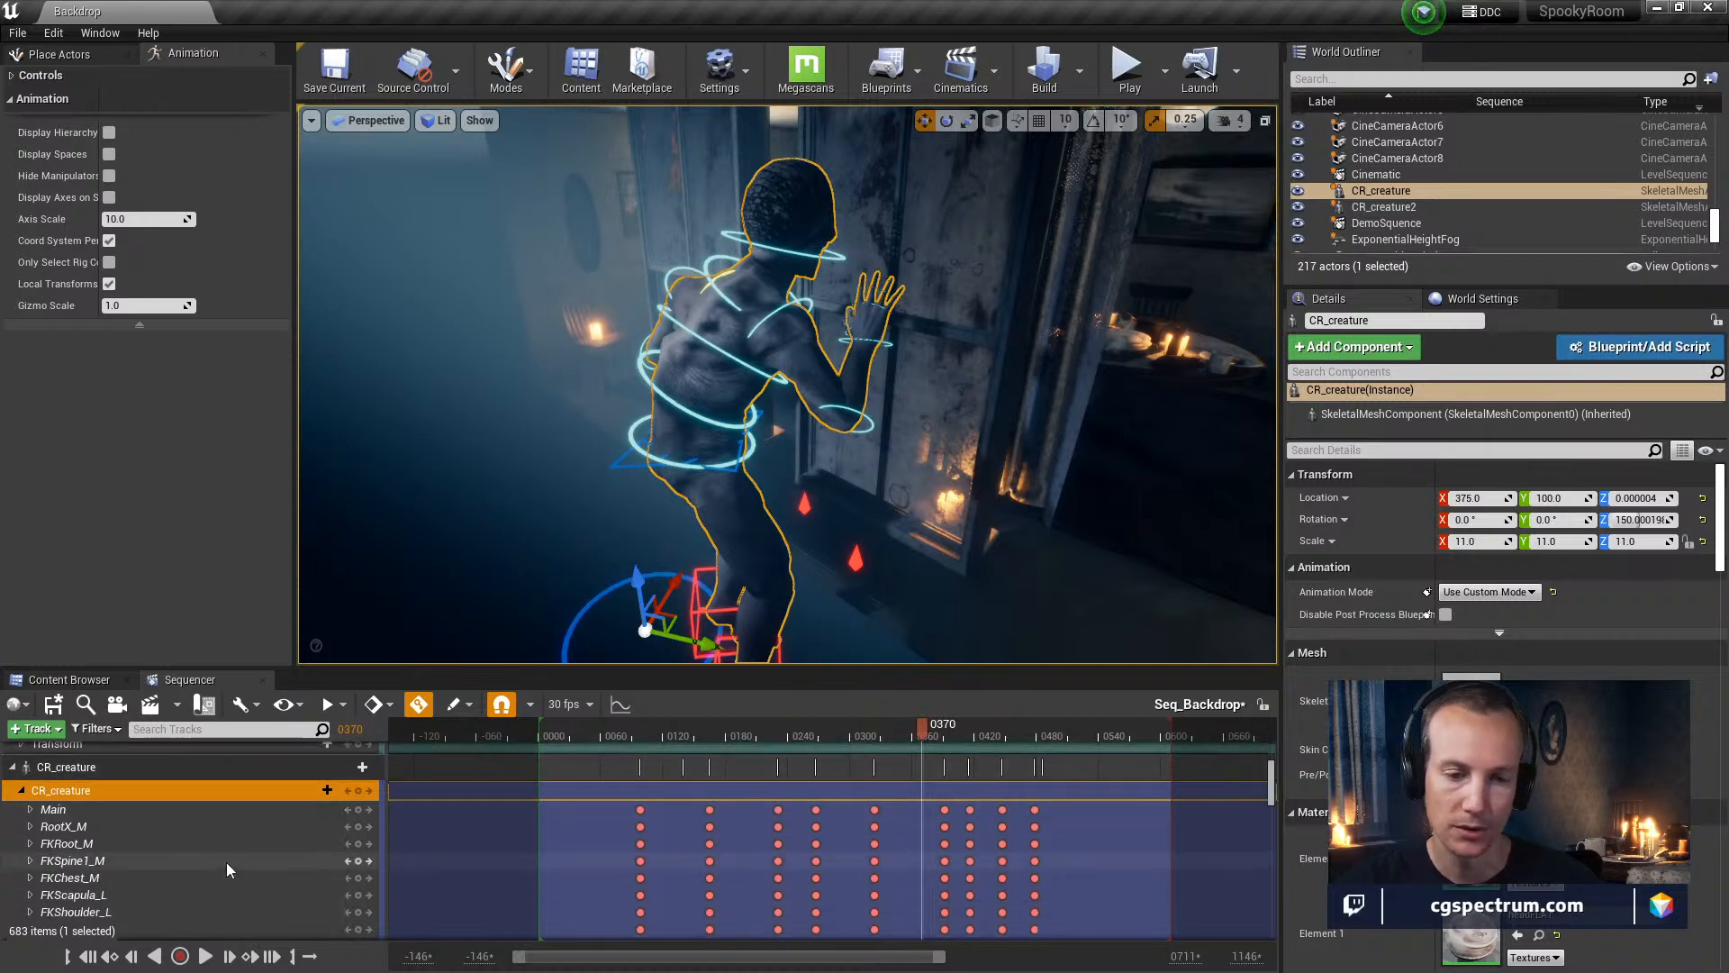
scroll(225, 862, "up", 10)
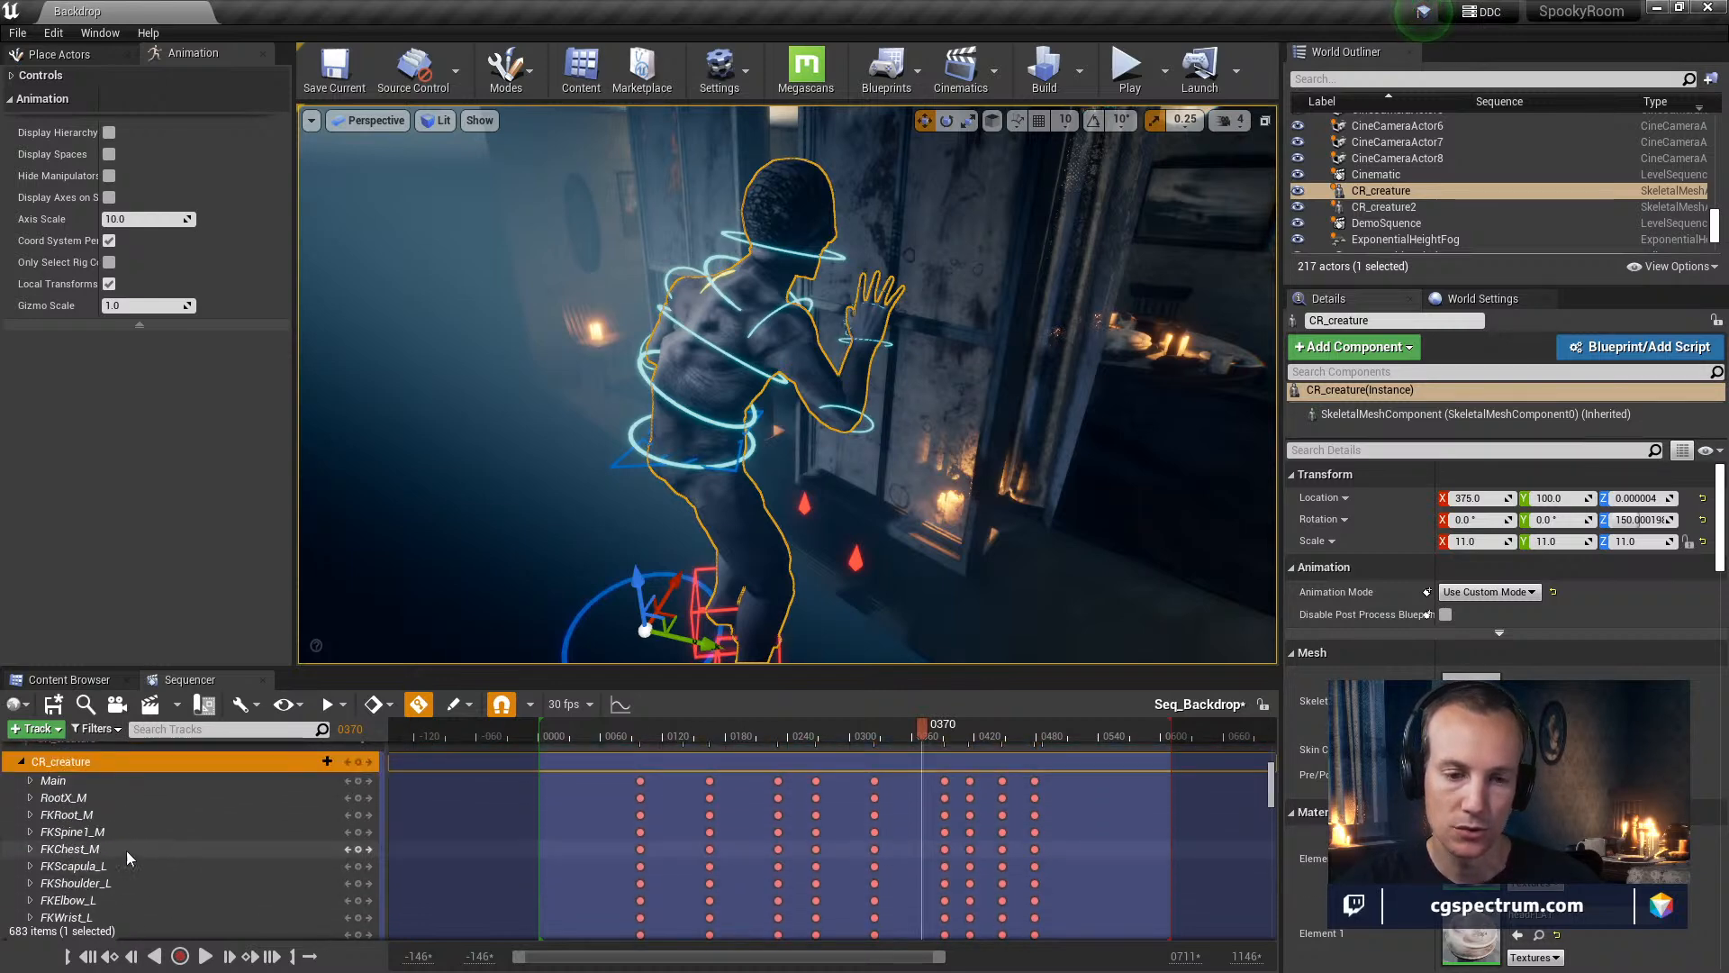
left_click(24, 761)
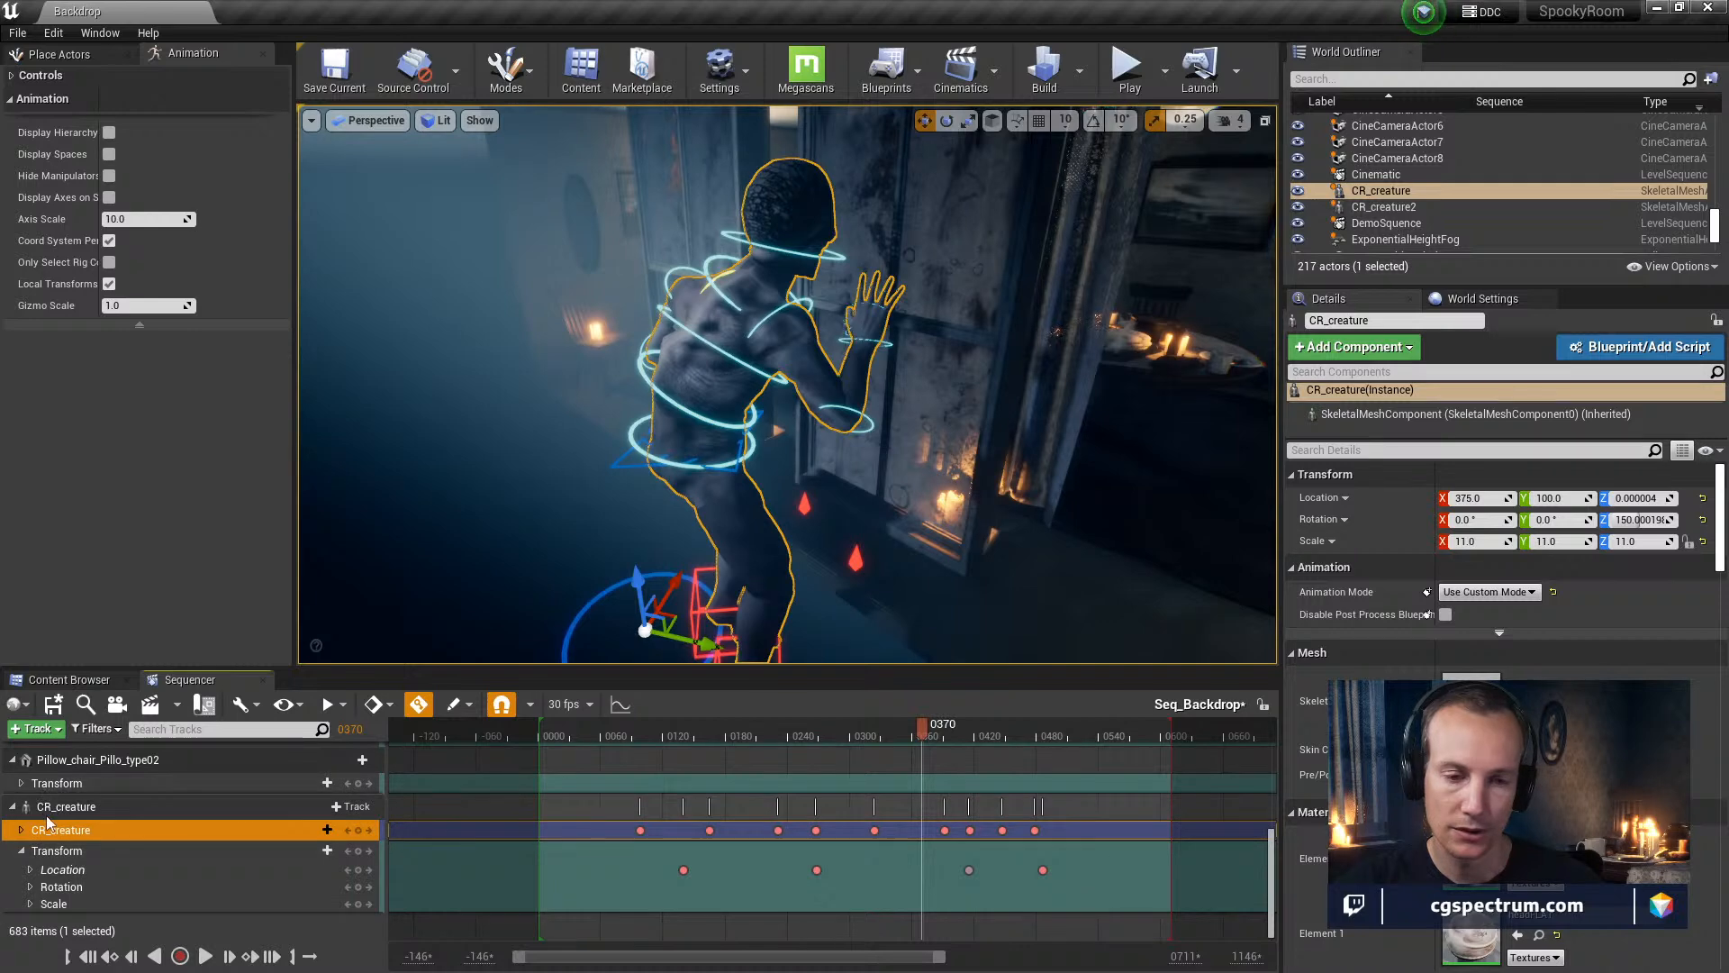
left_click(78, 809)
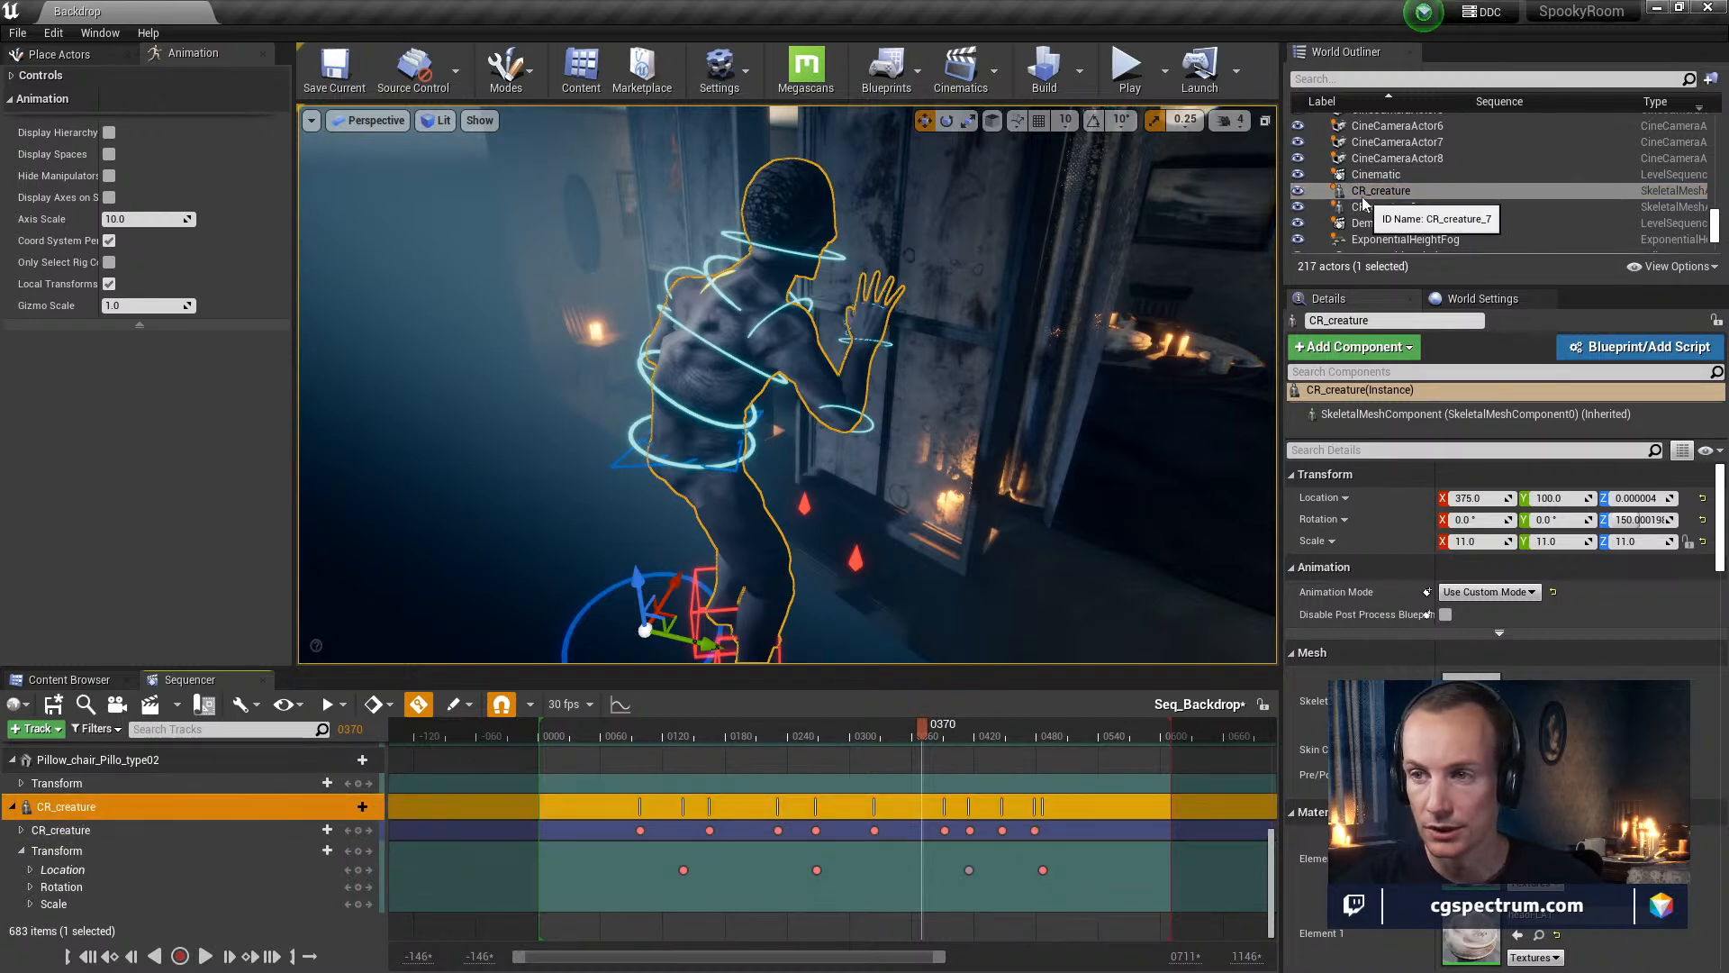
Examine the available actions and the addable track types for the CR_creature actor track in Sequencer
right_click(45, 814)
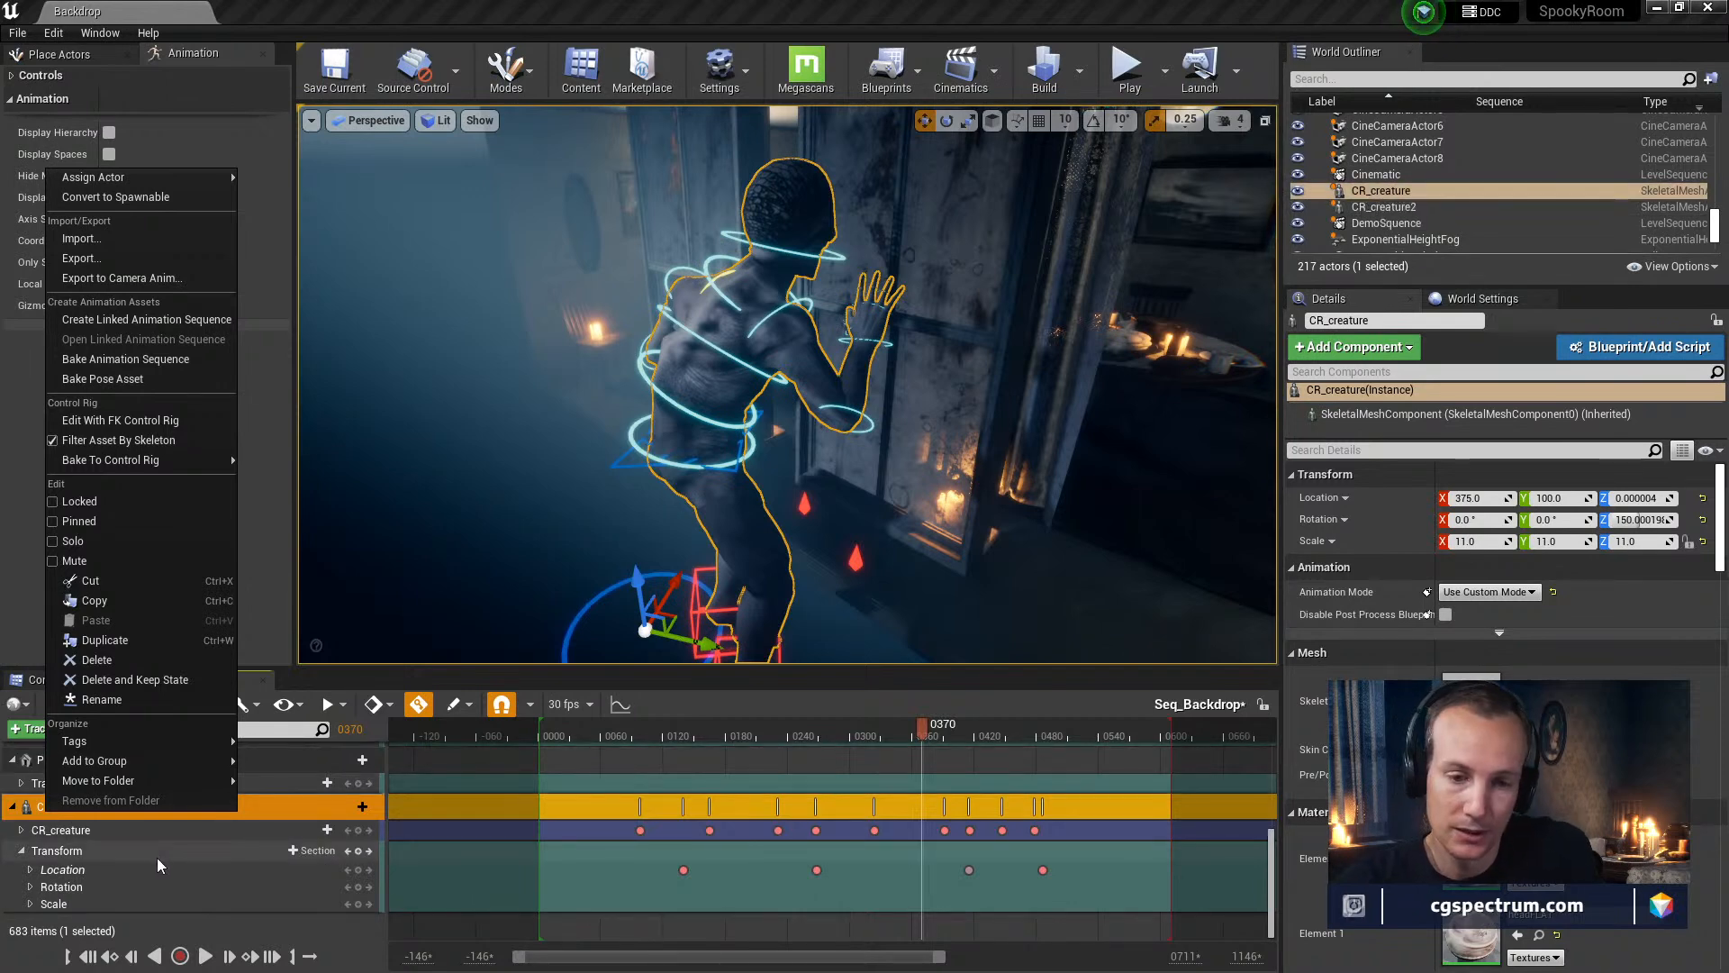
left_click(116, 845)
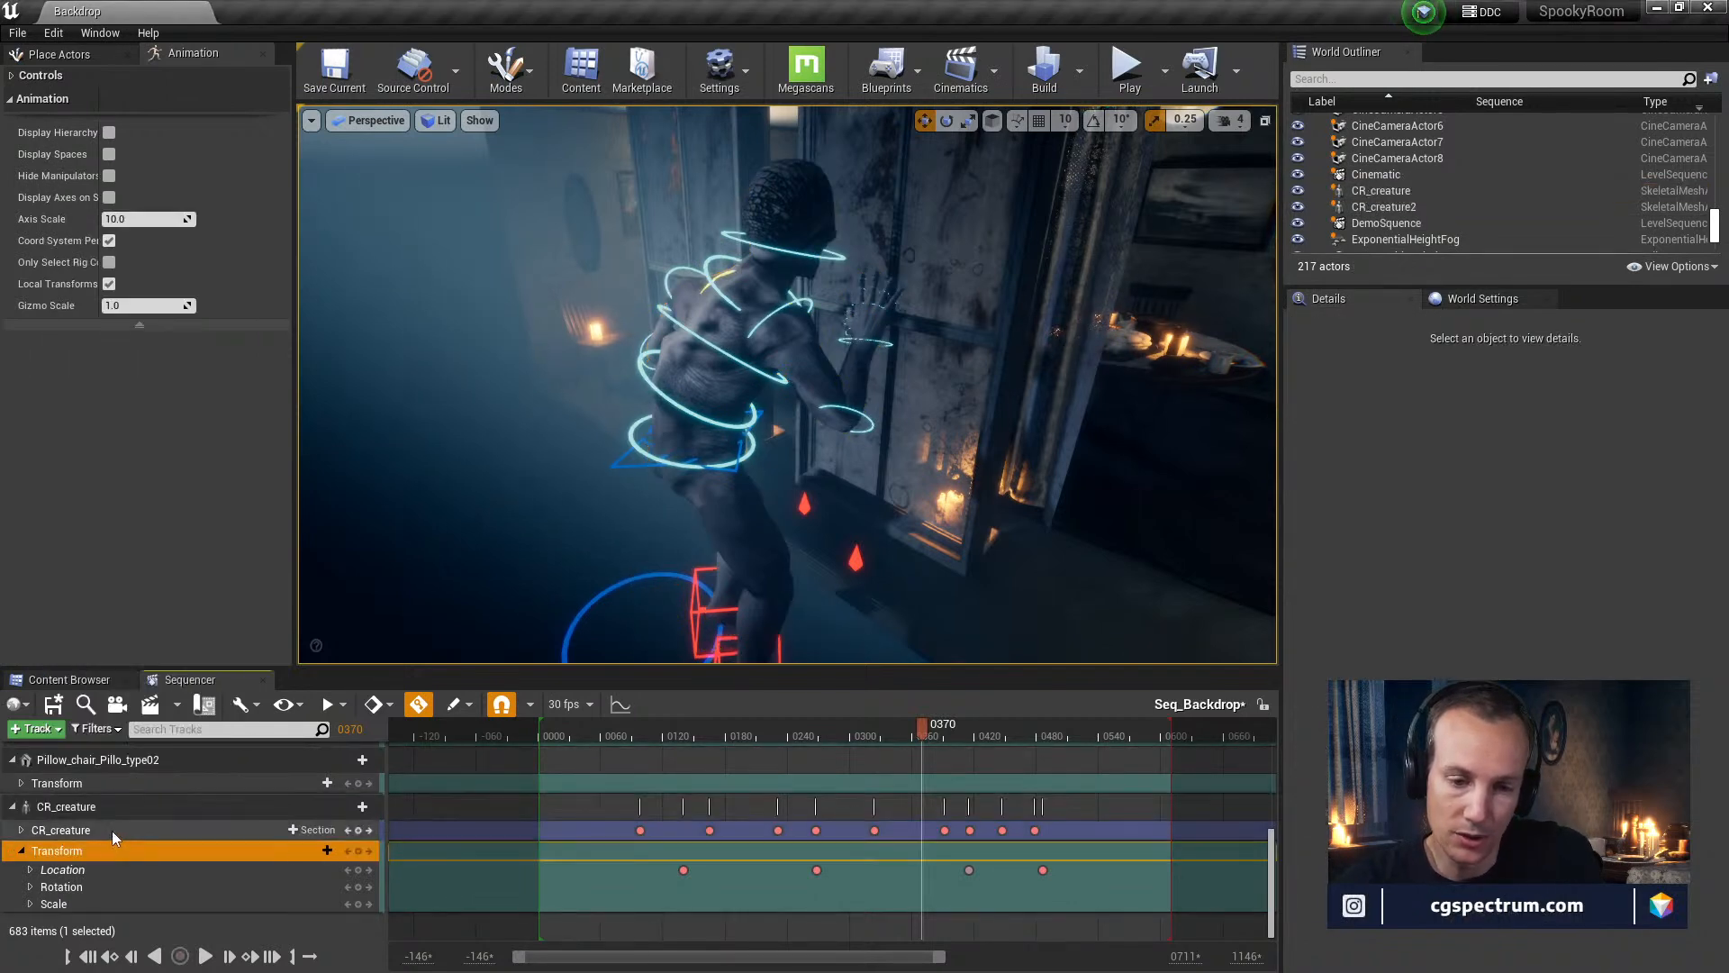
left_click(112, 830)
left_click(331, 807)
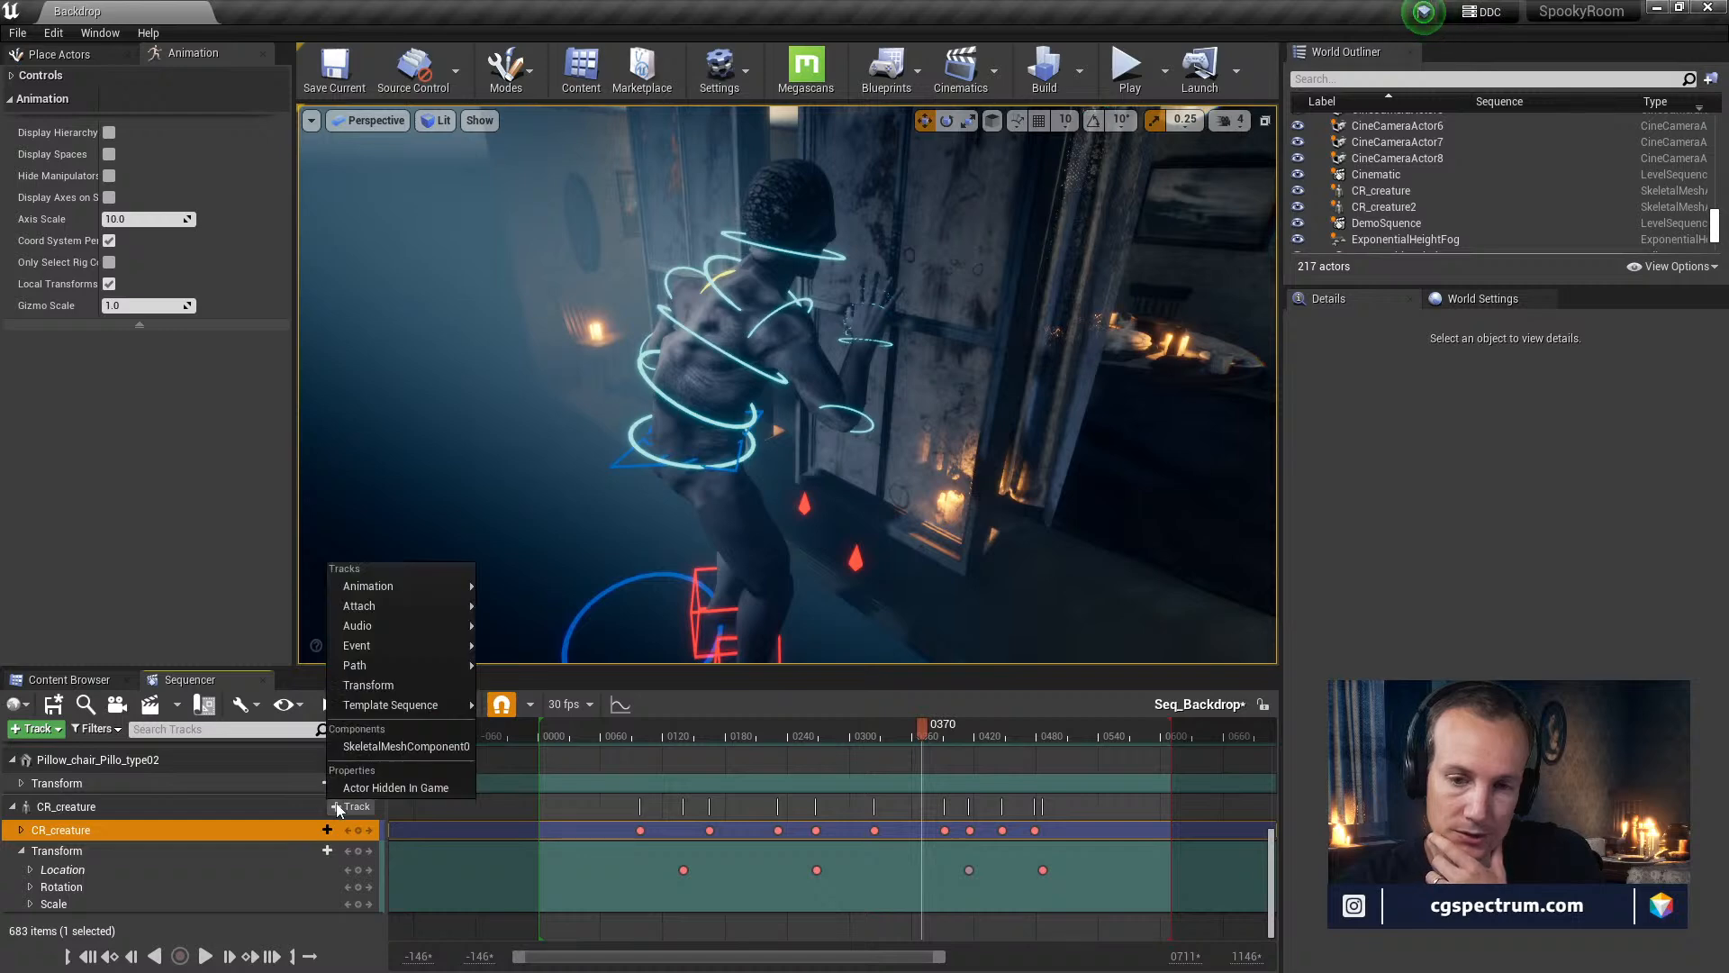
mouse_move(387, 586)
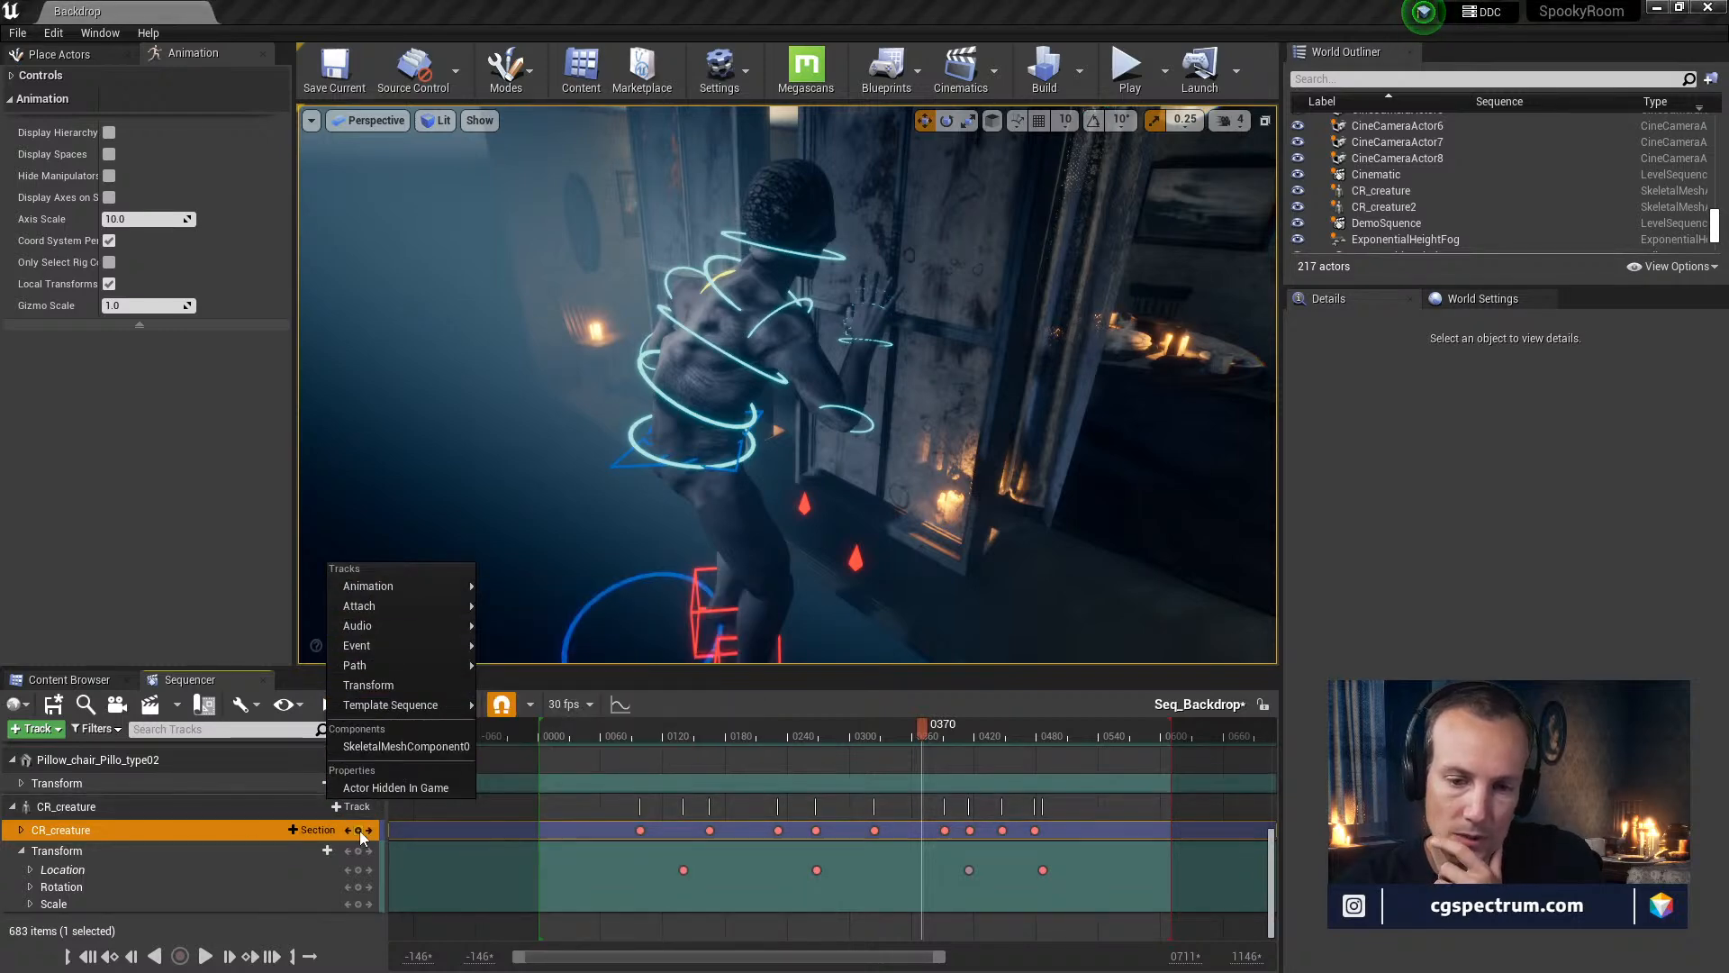
left_click(289, 807)
left_click(358, 807)
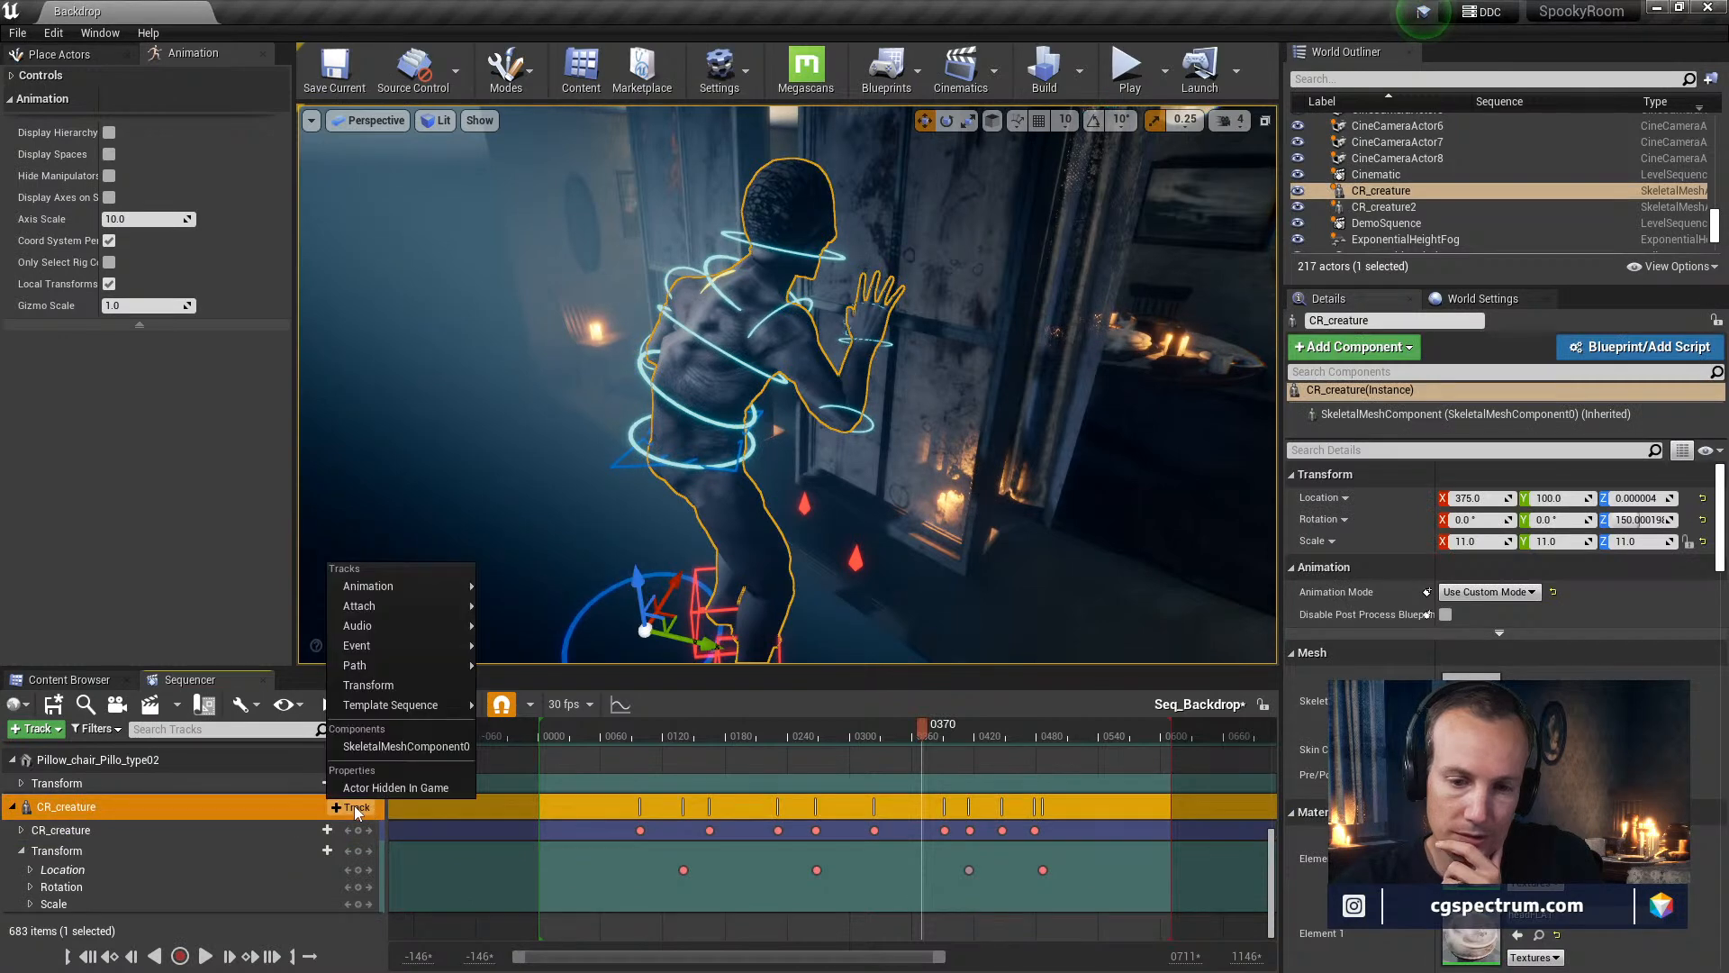
left_click(250, 803)
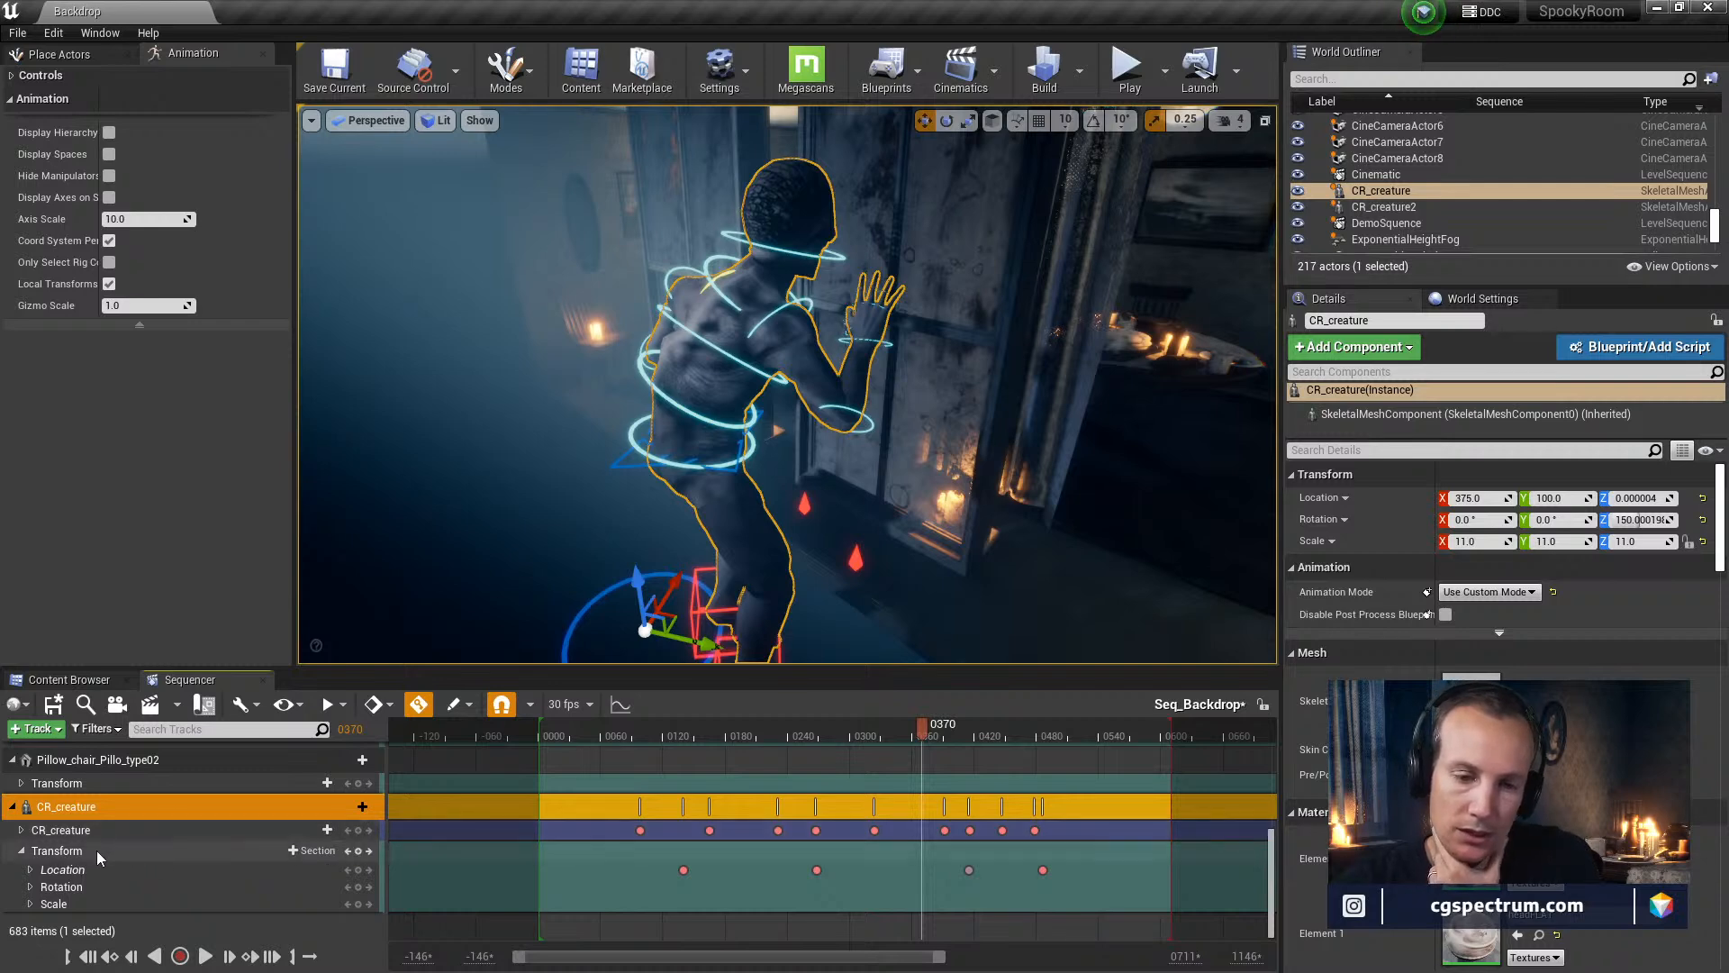
Look through the Animation, Attach, Event and Transform track options of the CR_creature actor for a way to add a control rig
left_click(60, 830)
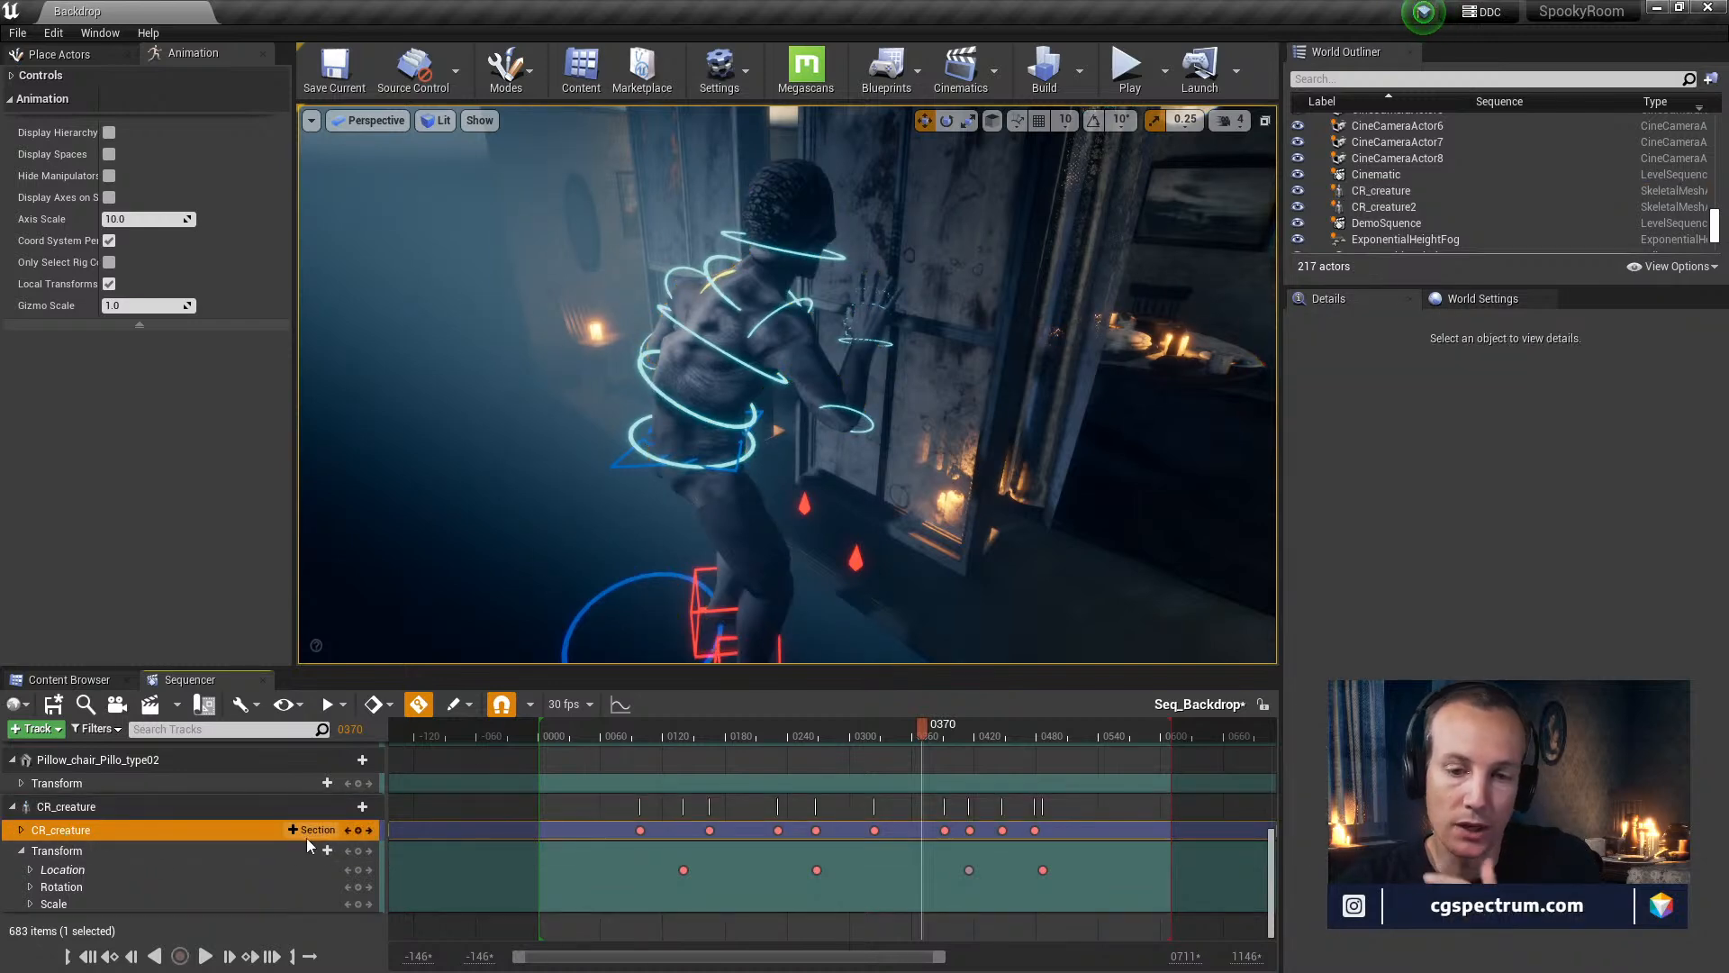
left_click(353, 806)
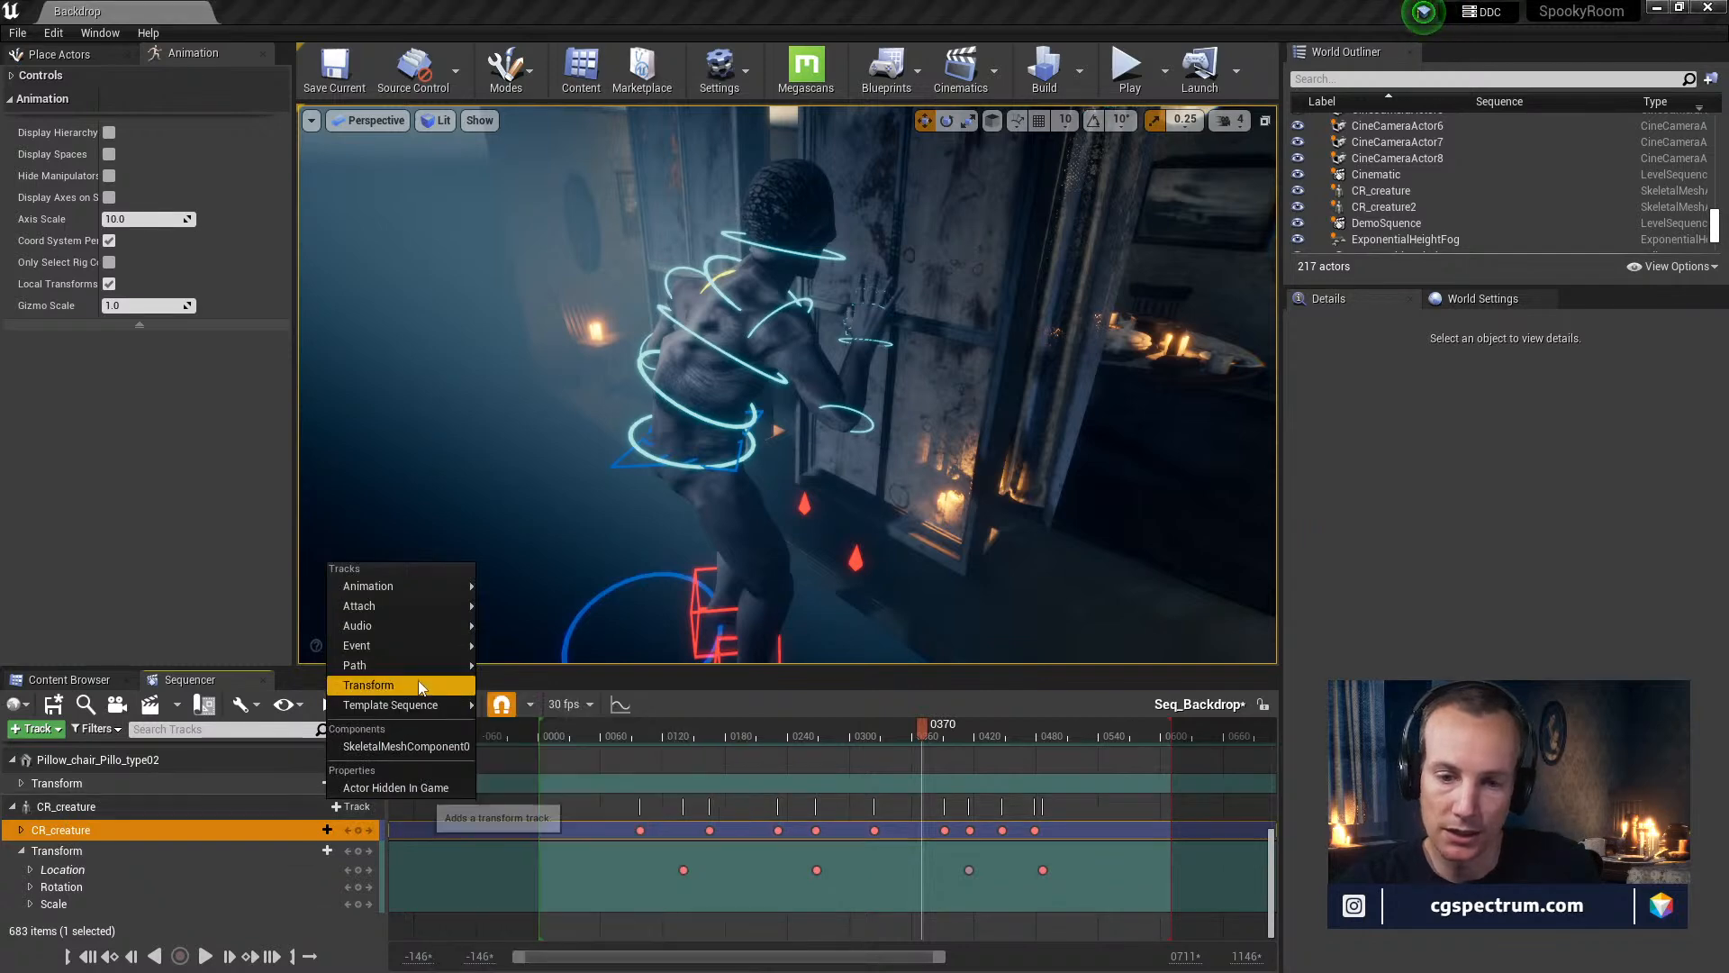
left_click(205, 802)
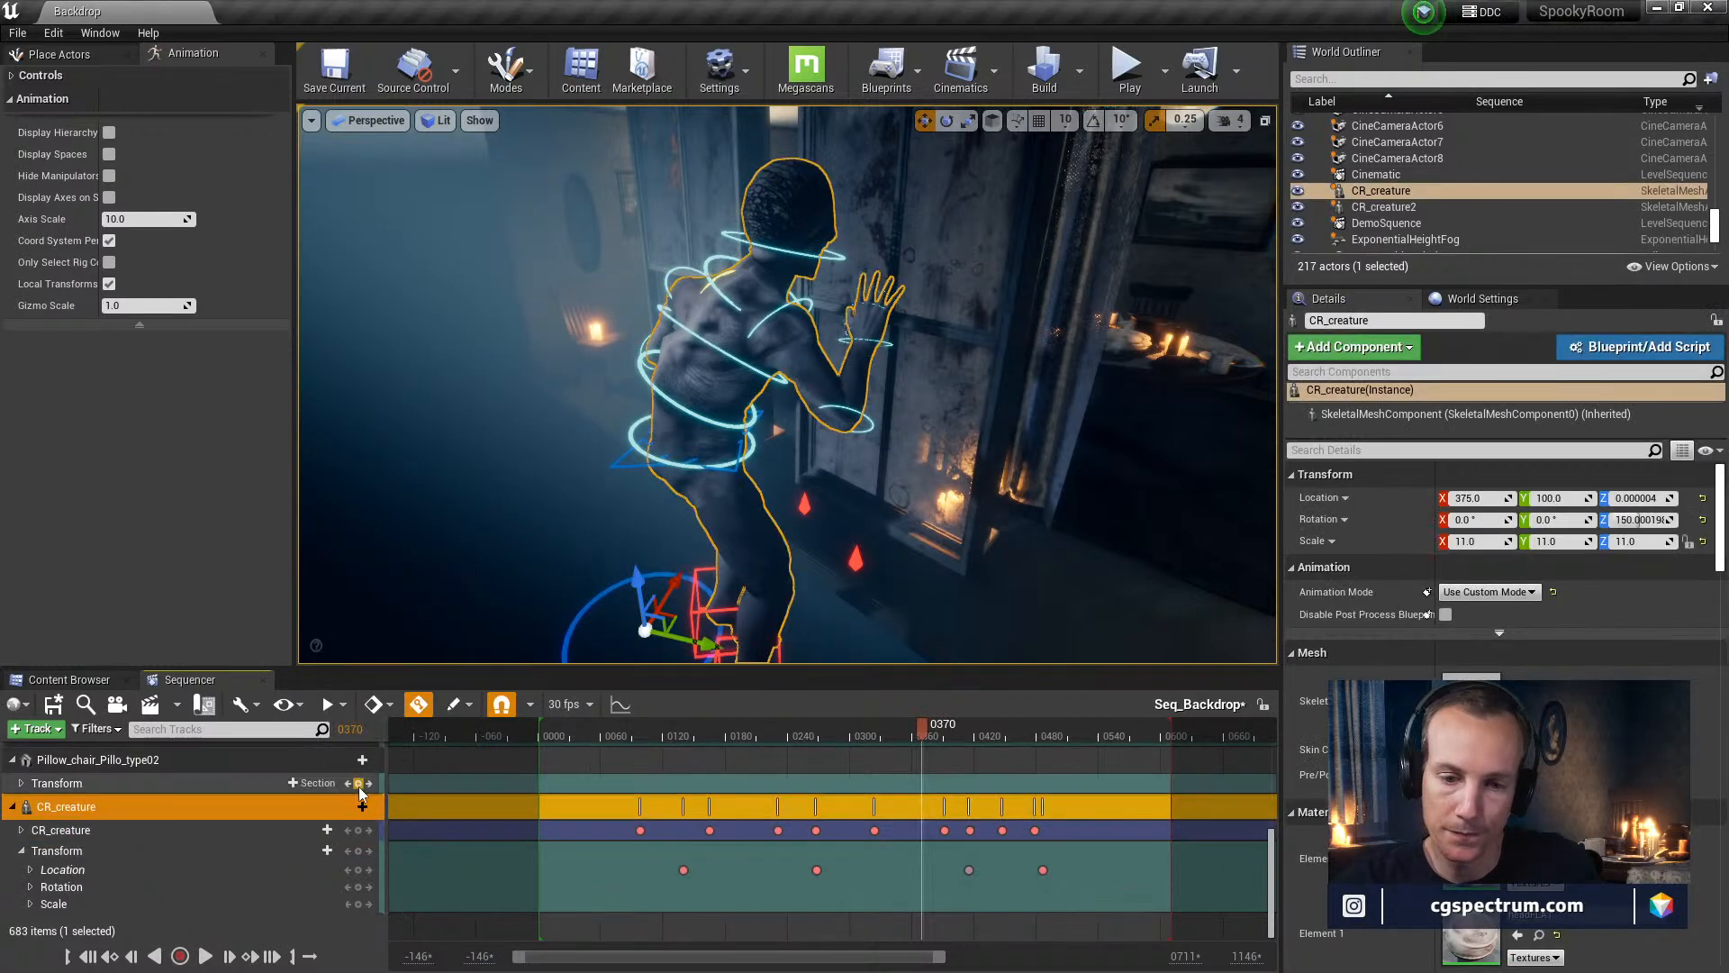
left_click(360, 805)
mouse_move(402, 666)
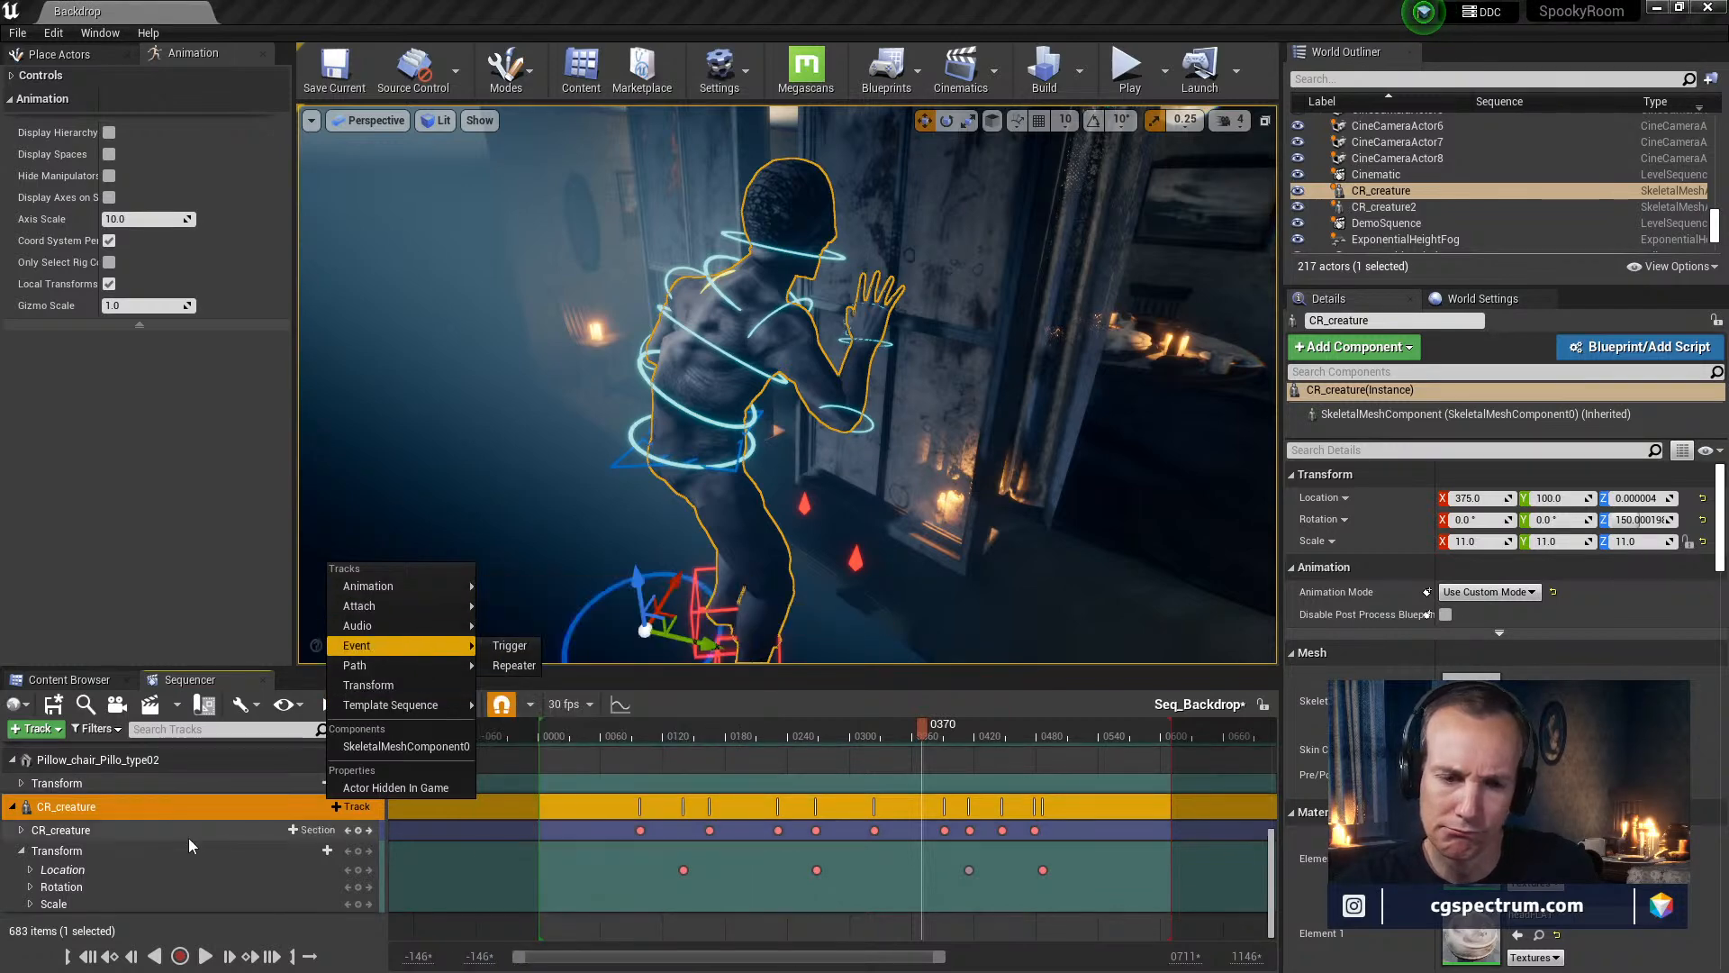
left_click(61, 790)
left_click(62, 810)
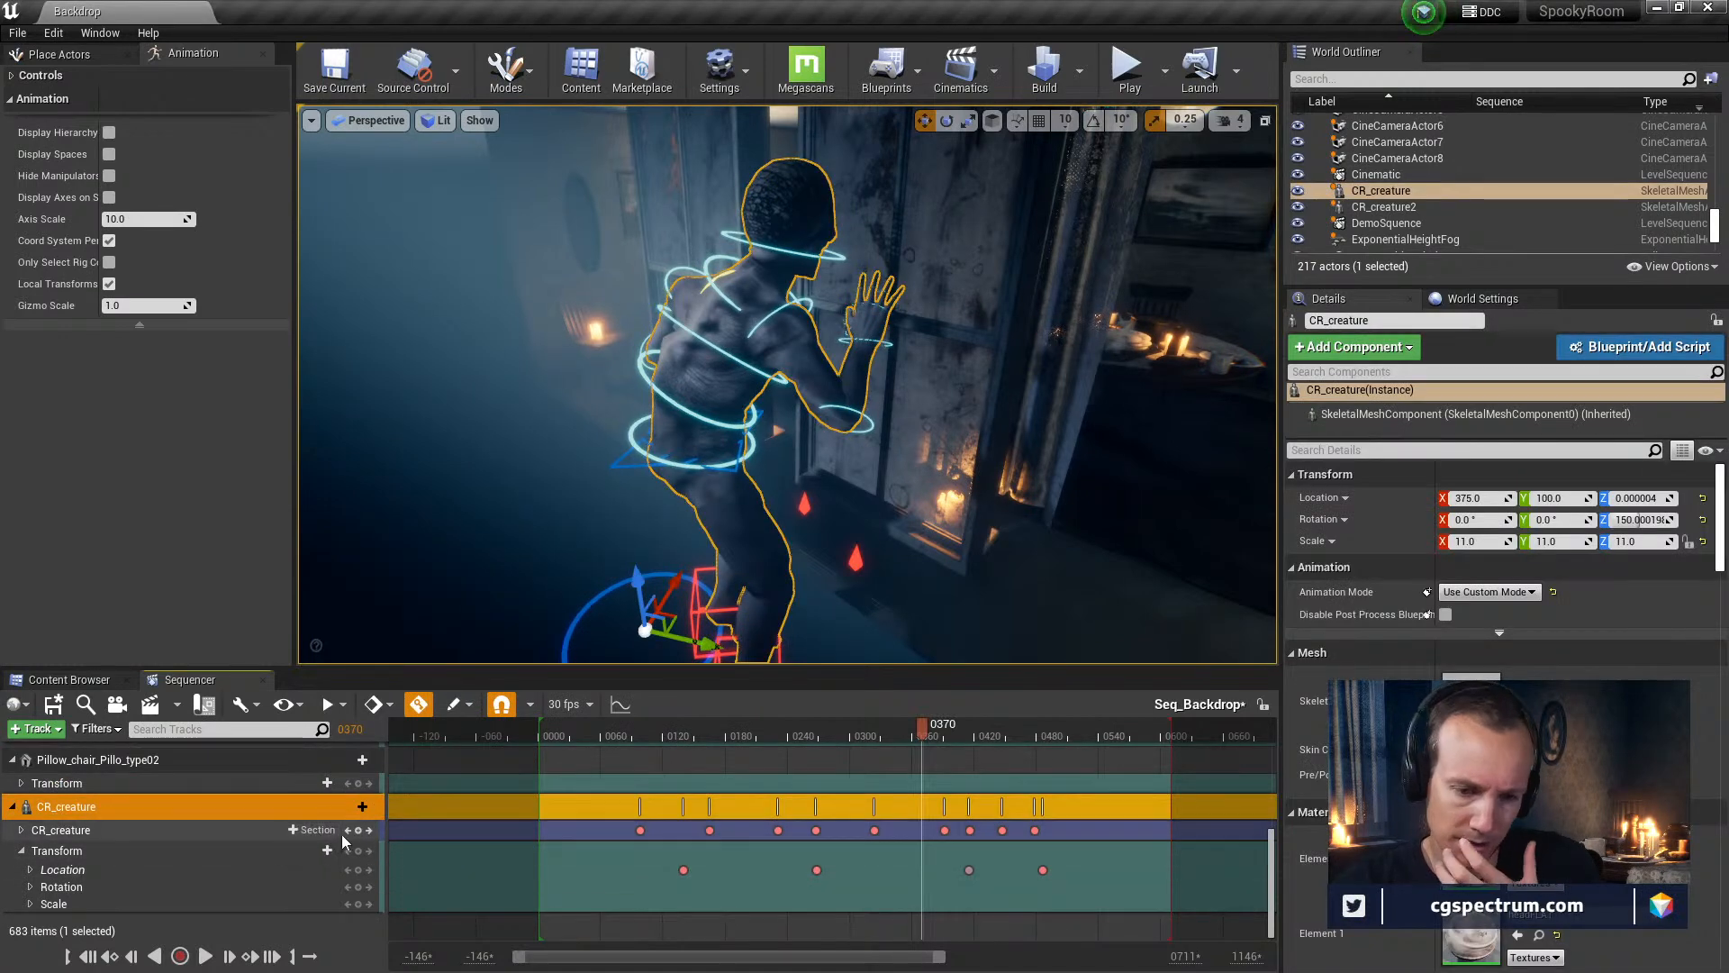
left_click(354, 809)
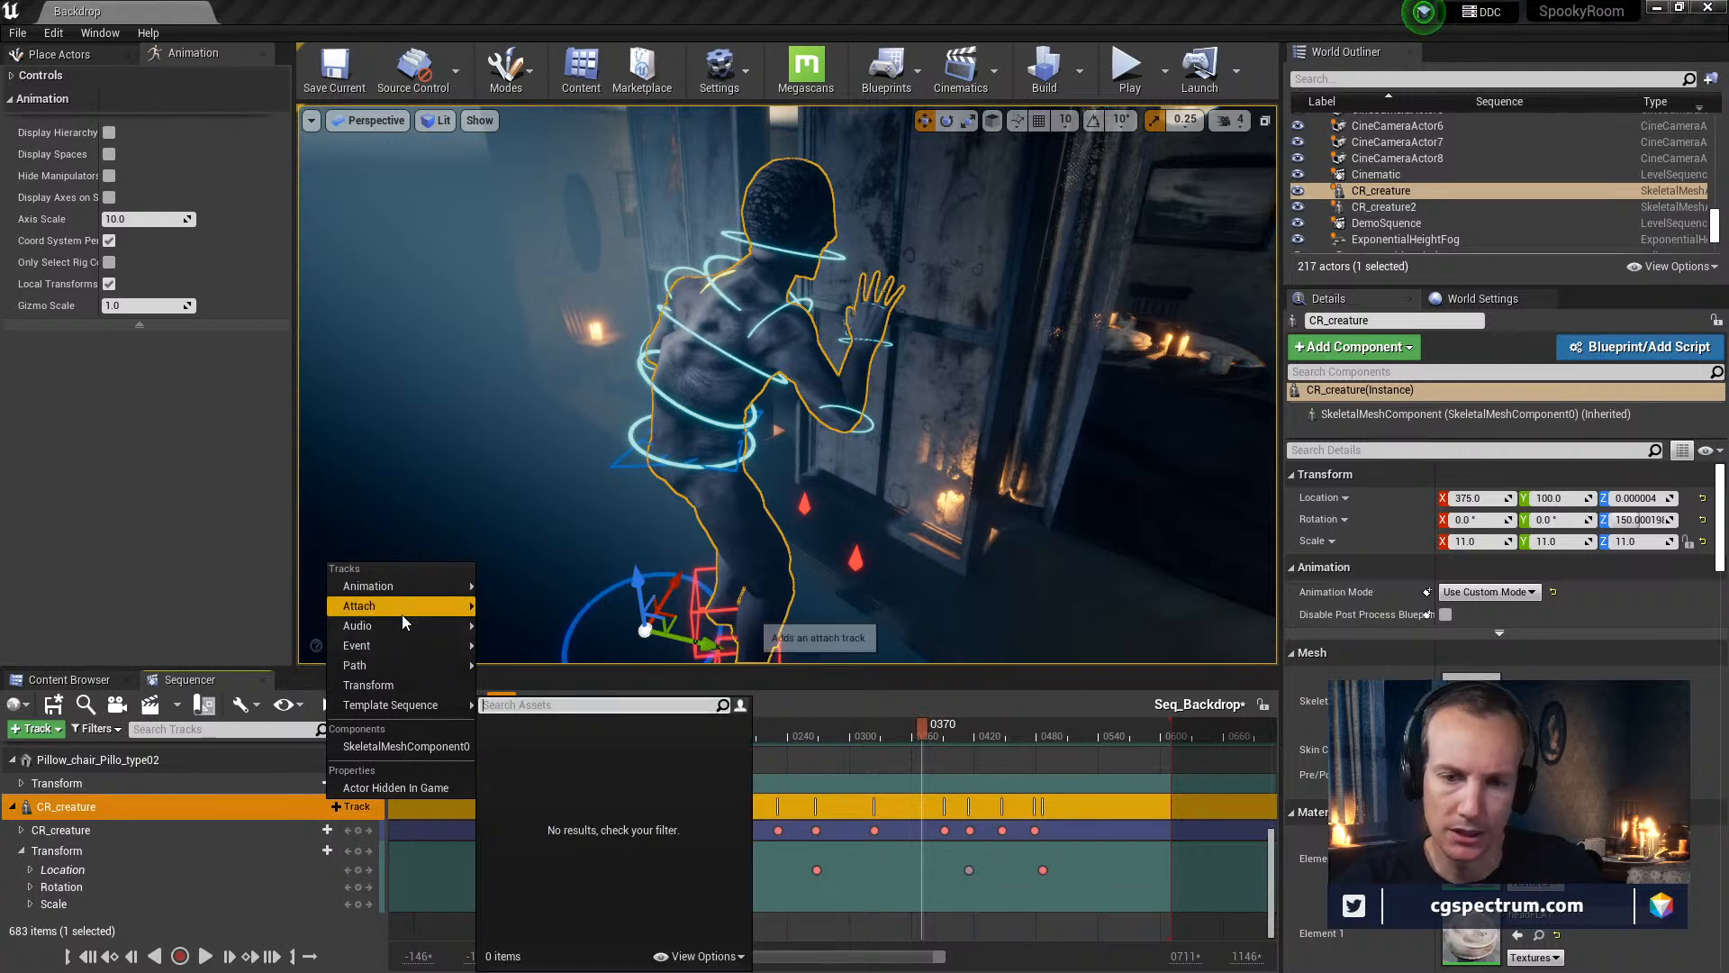
mouse_move(412, 590)
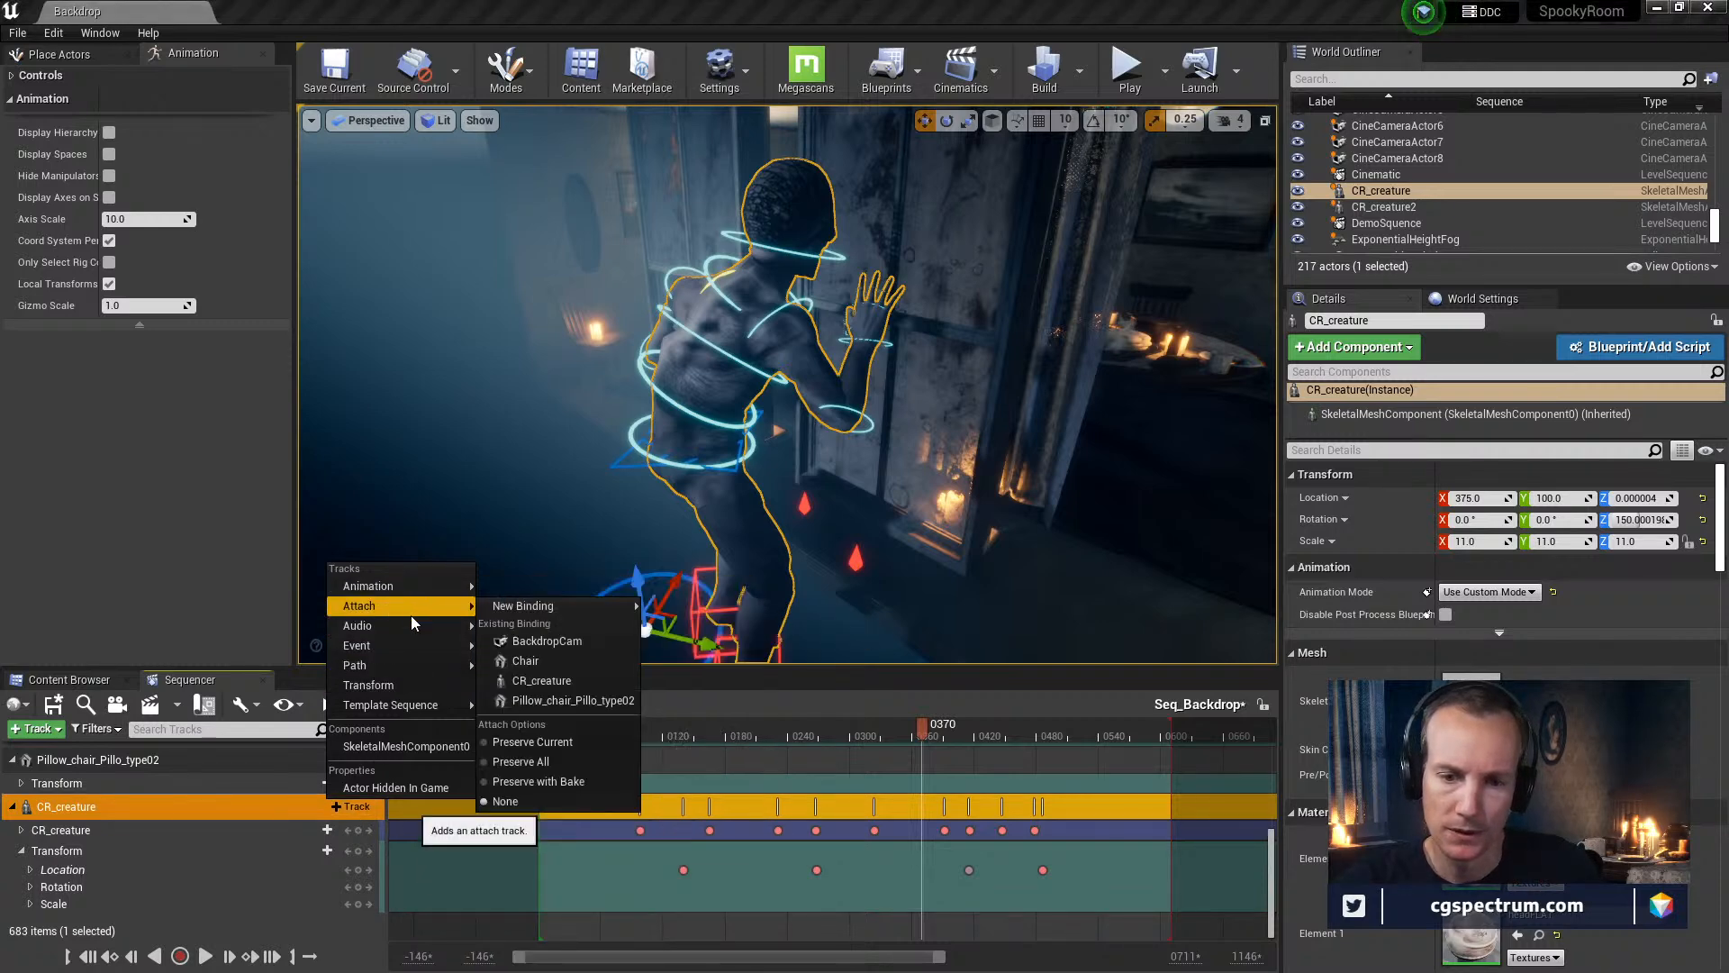
left_click(117, 791)
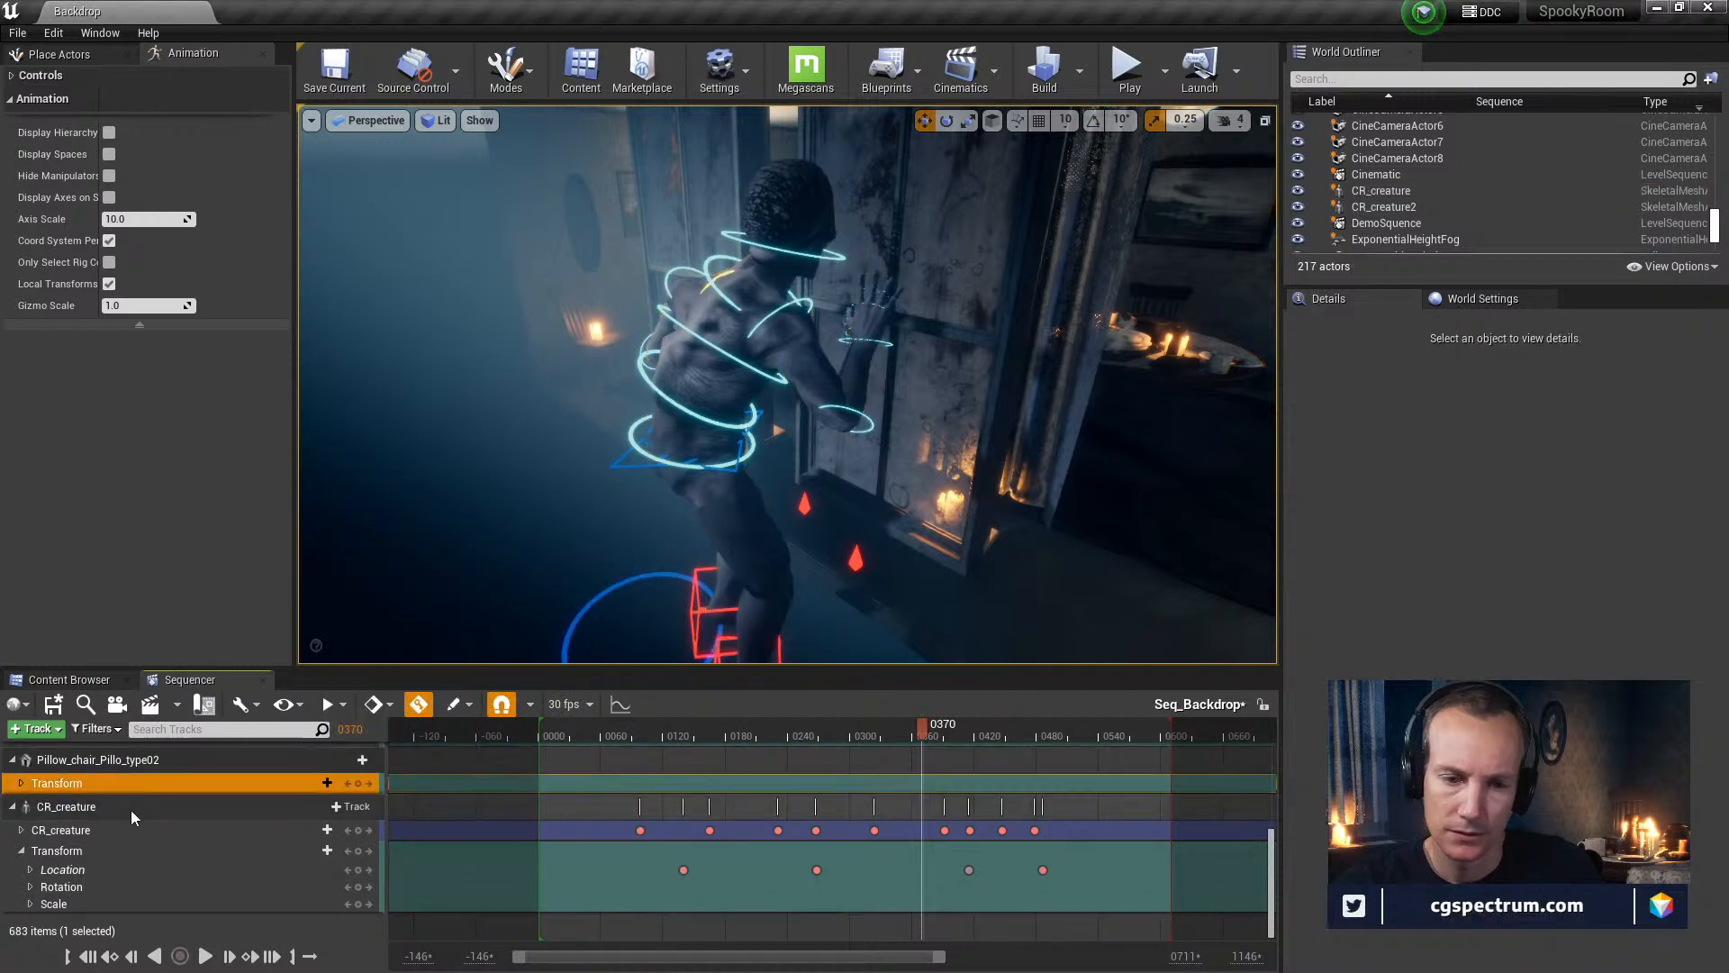
left_click(144, 807)
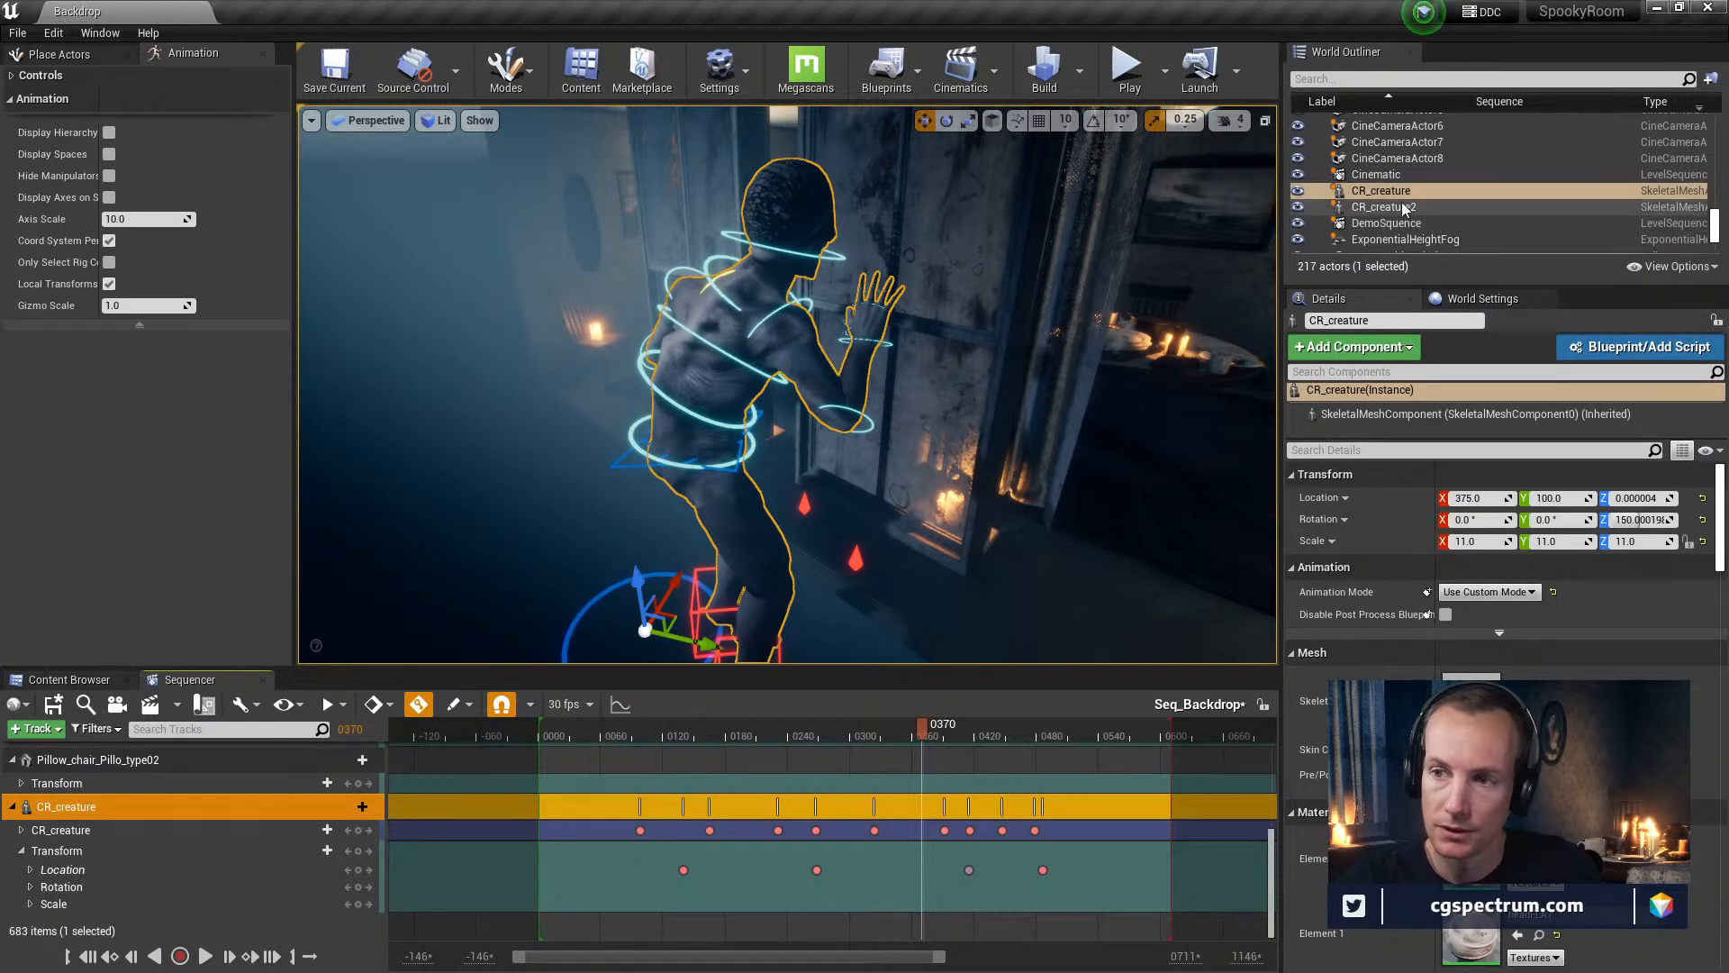
Add the CR_creature2 actor from the level to Seq_Backdrop and remove its Animation track
left_click(1394, 192)
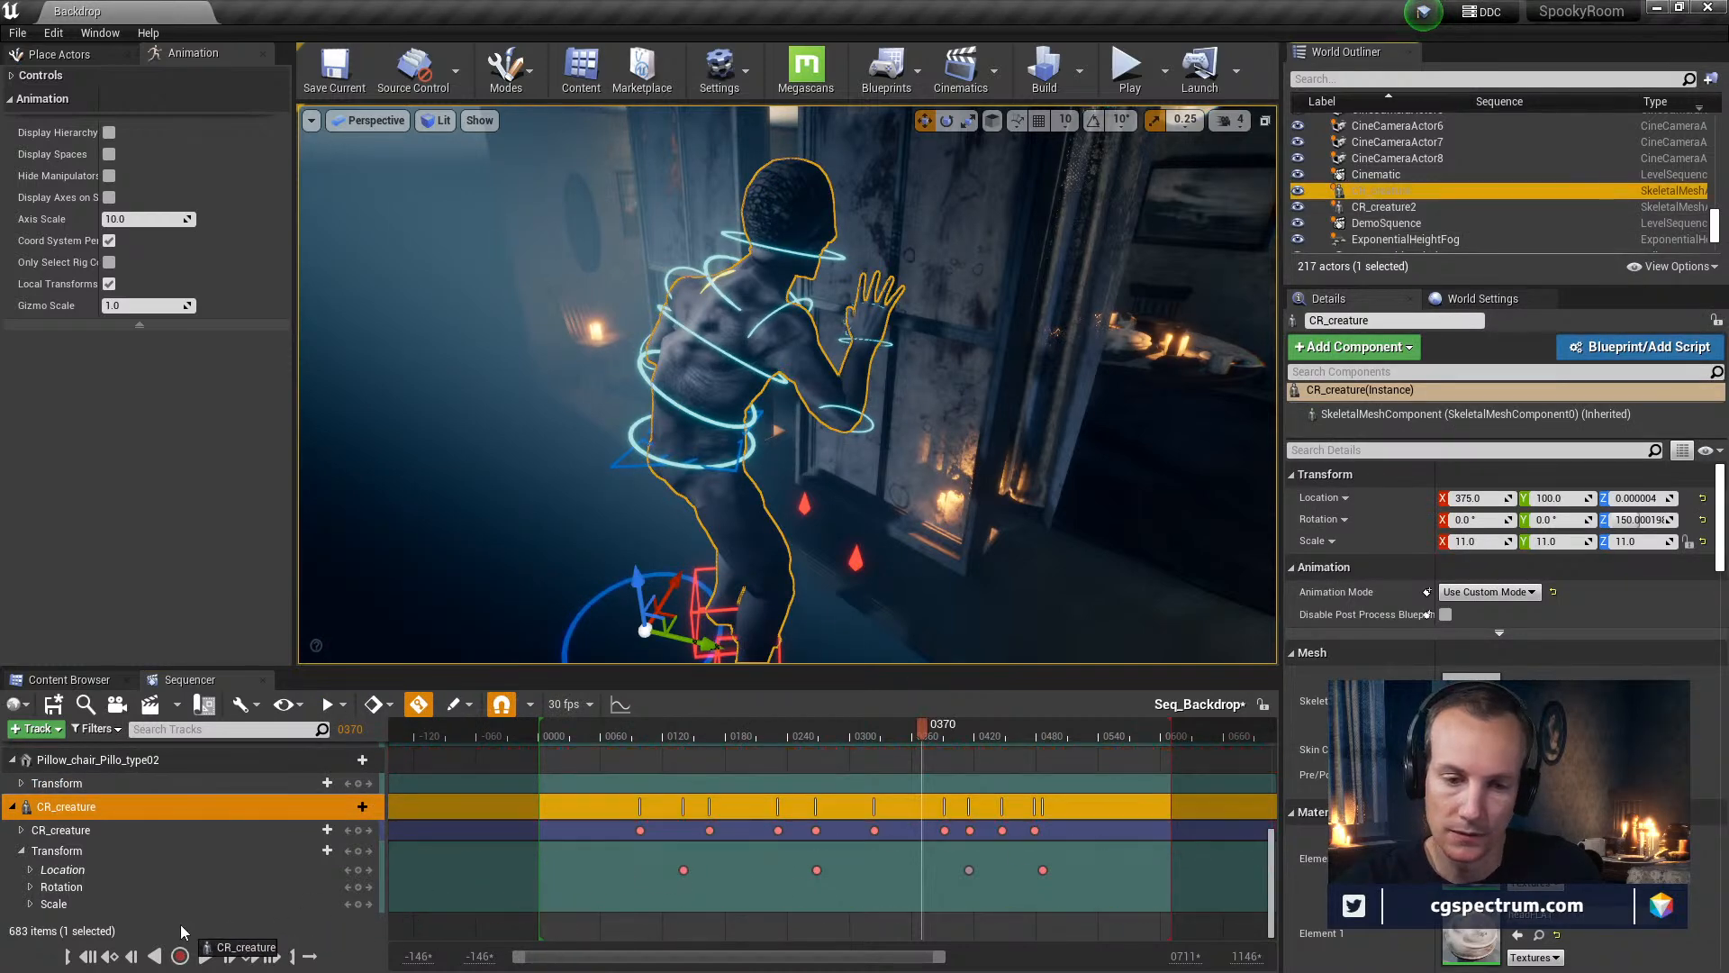
left_click_drag(1383, 206, 120, 858)
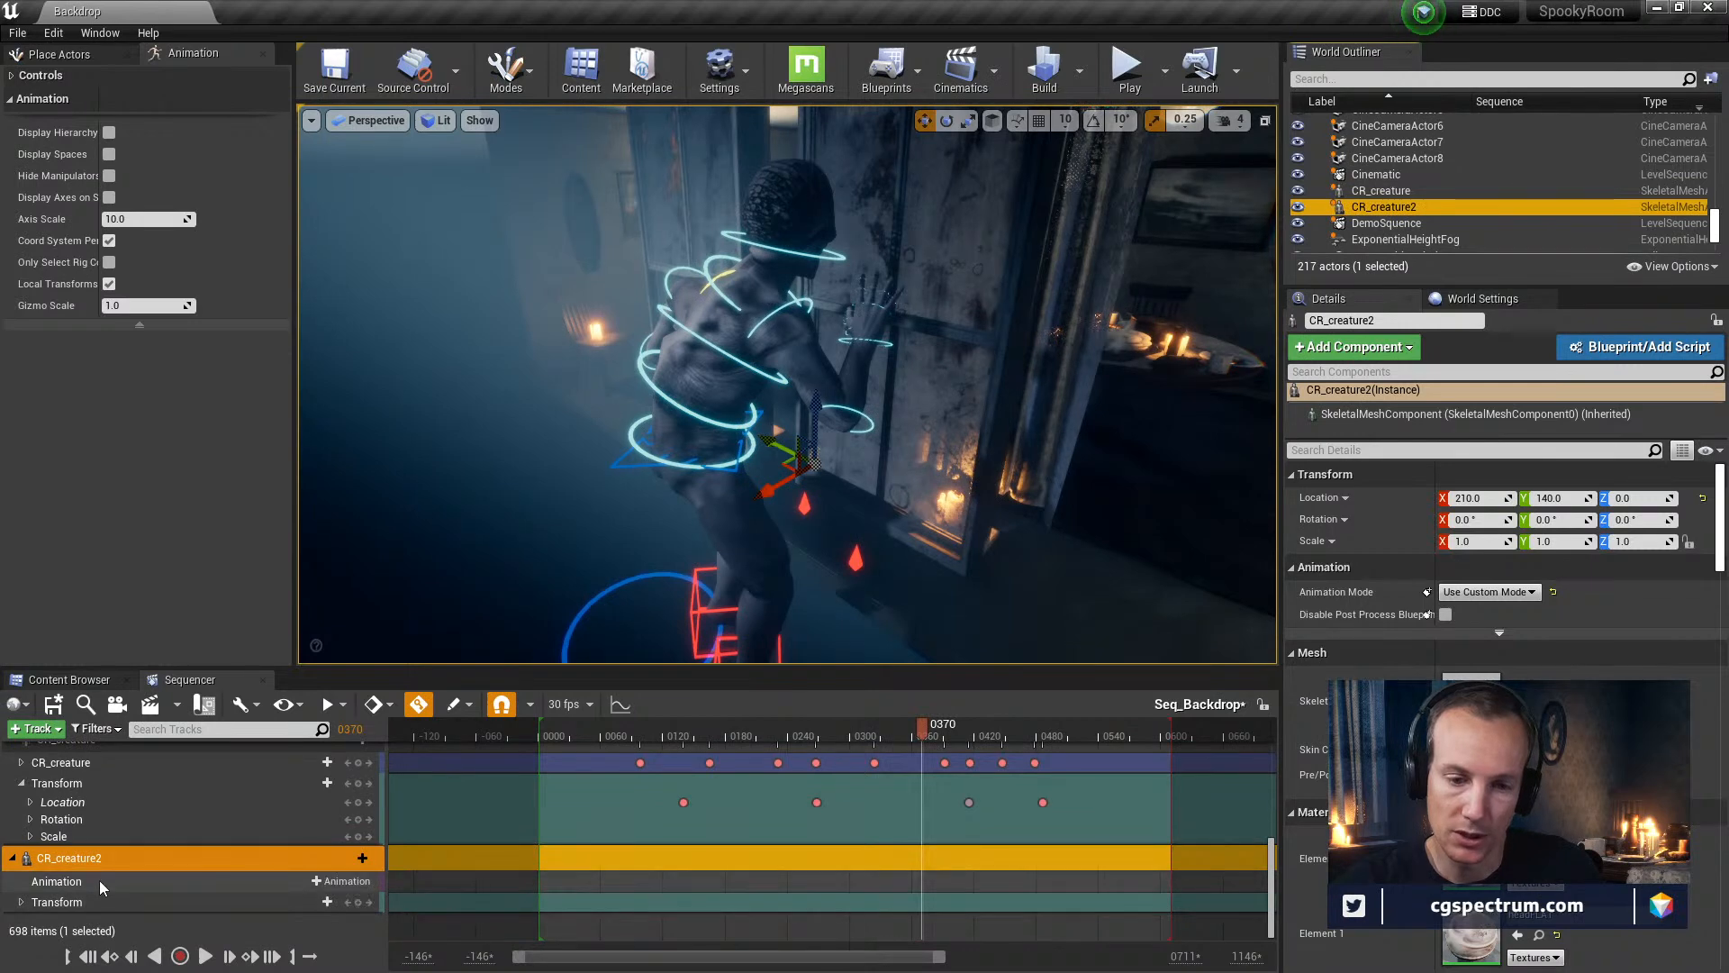
right_click(164, 883)
left_click(270, 688)
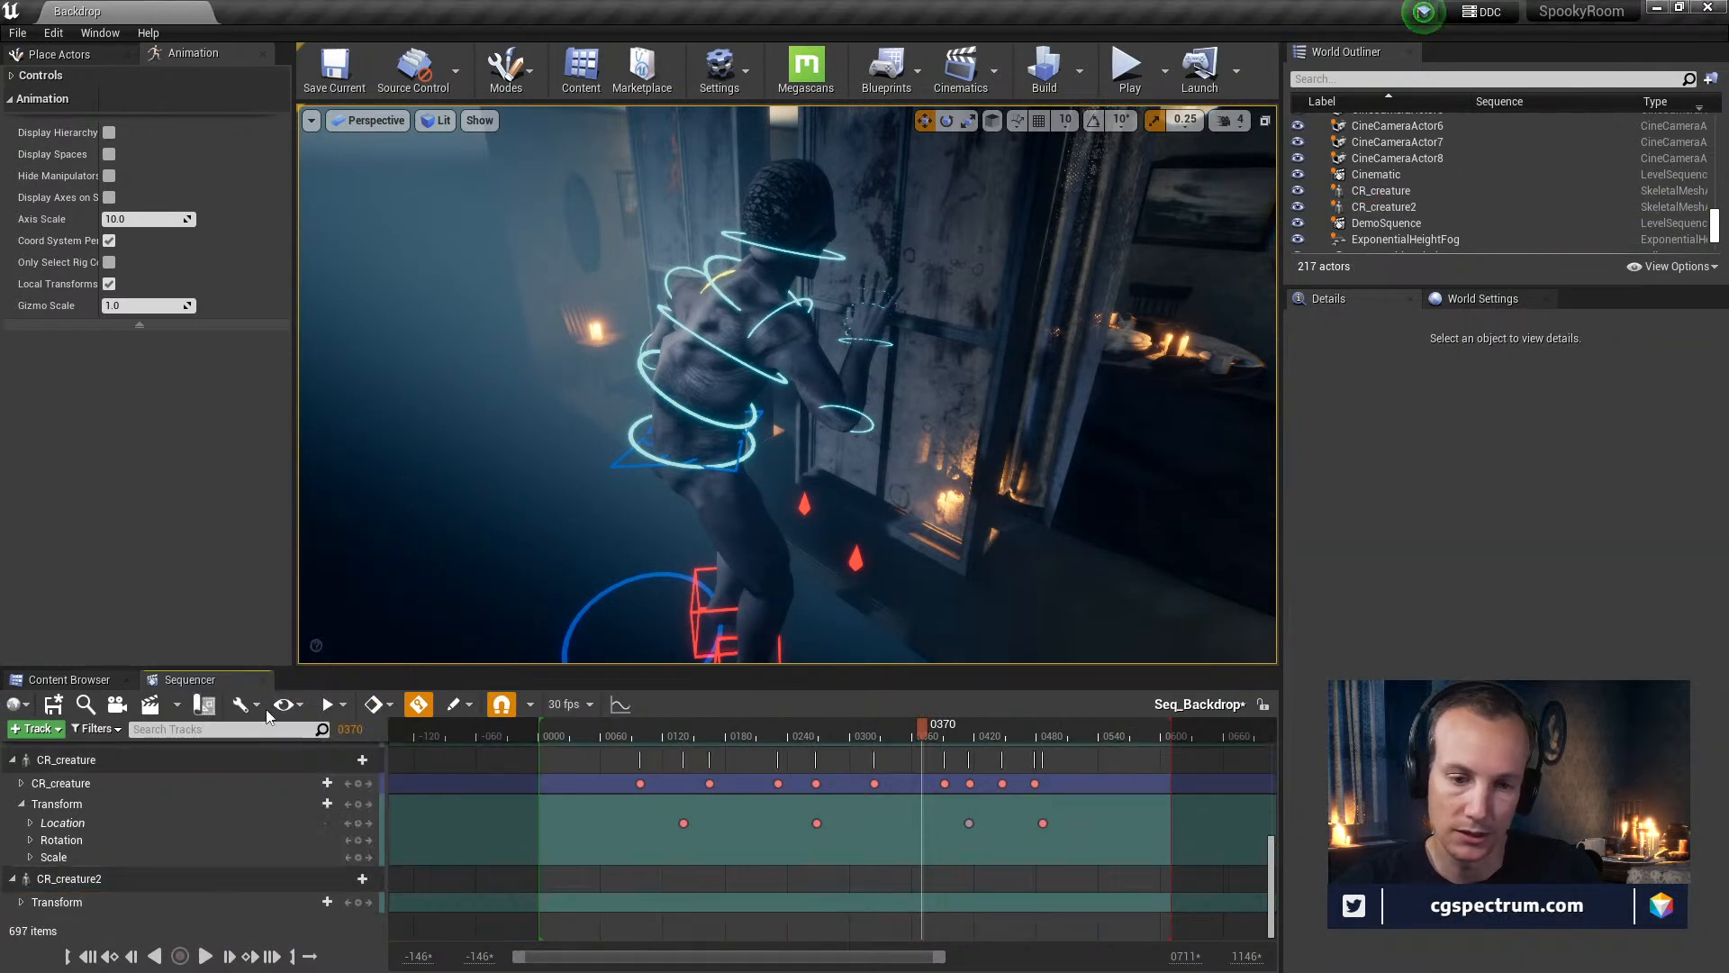
Add an FK Control Rig track to the CR_creature2 actor in Sequencer
left_click(343, 879)
mouse_move(401, 770)
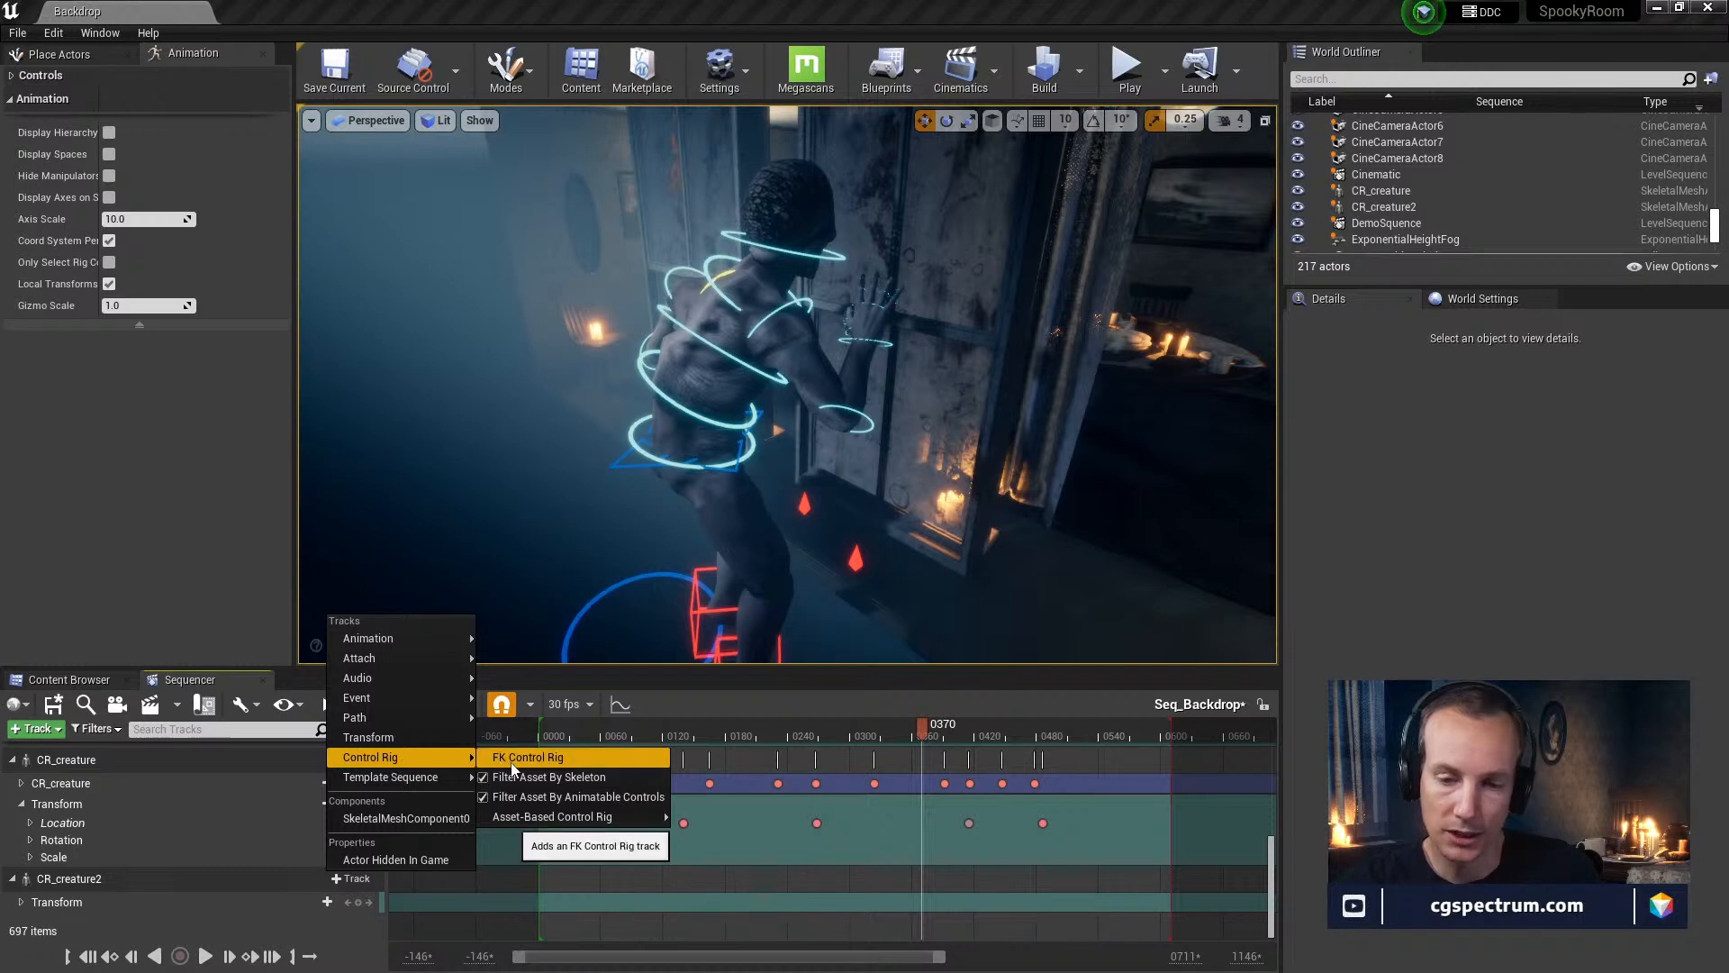
mouse_move(538, 822)
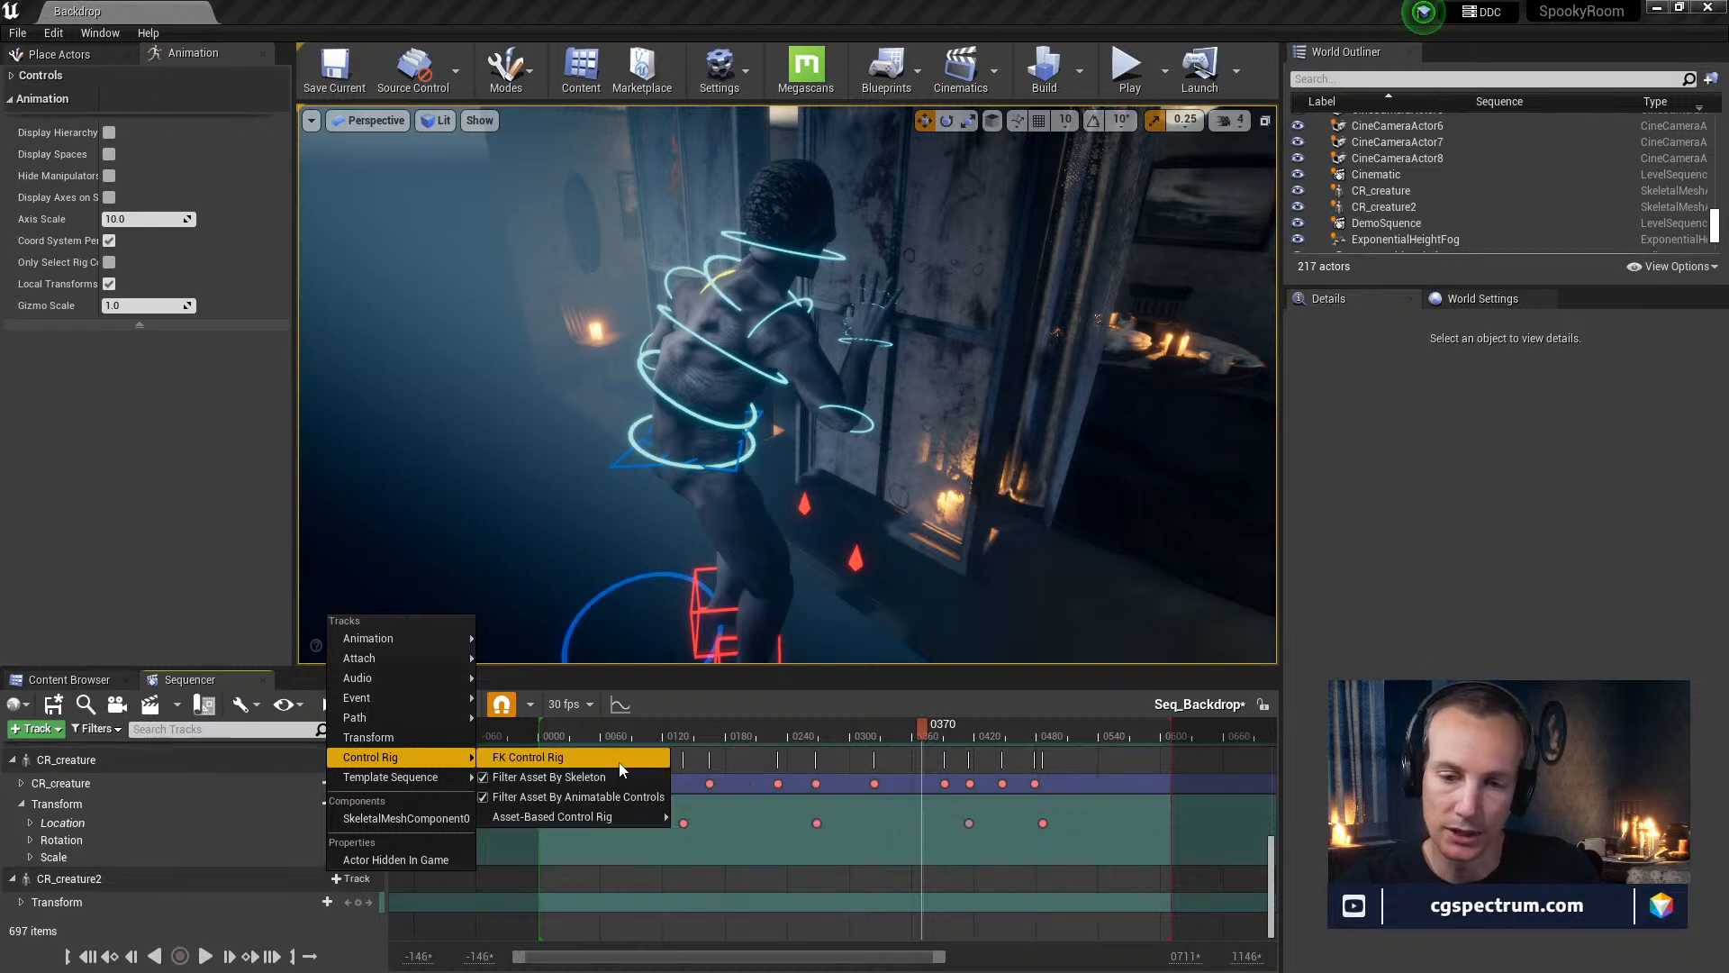
left_click(527, 757)
scroll(219, 878, "down", 1)
Examine the bone controls in CR_creature2's FKControlRig track, selecting BigToe2_R and toggling Display Spaces on and off
left_click(36, 882)
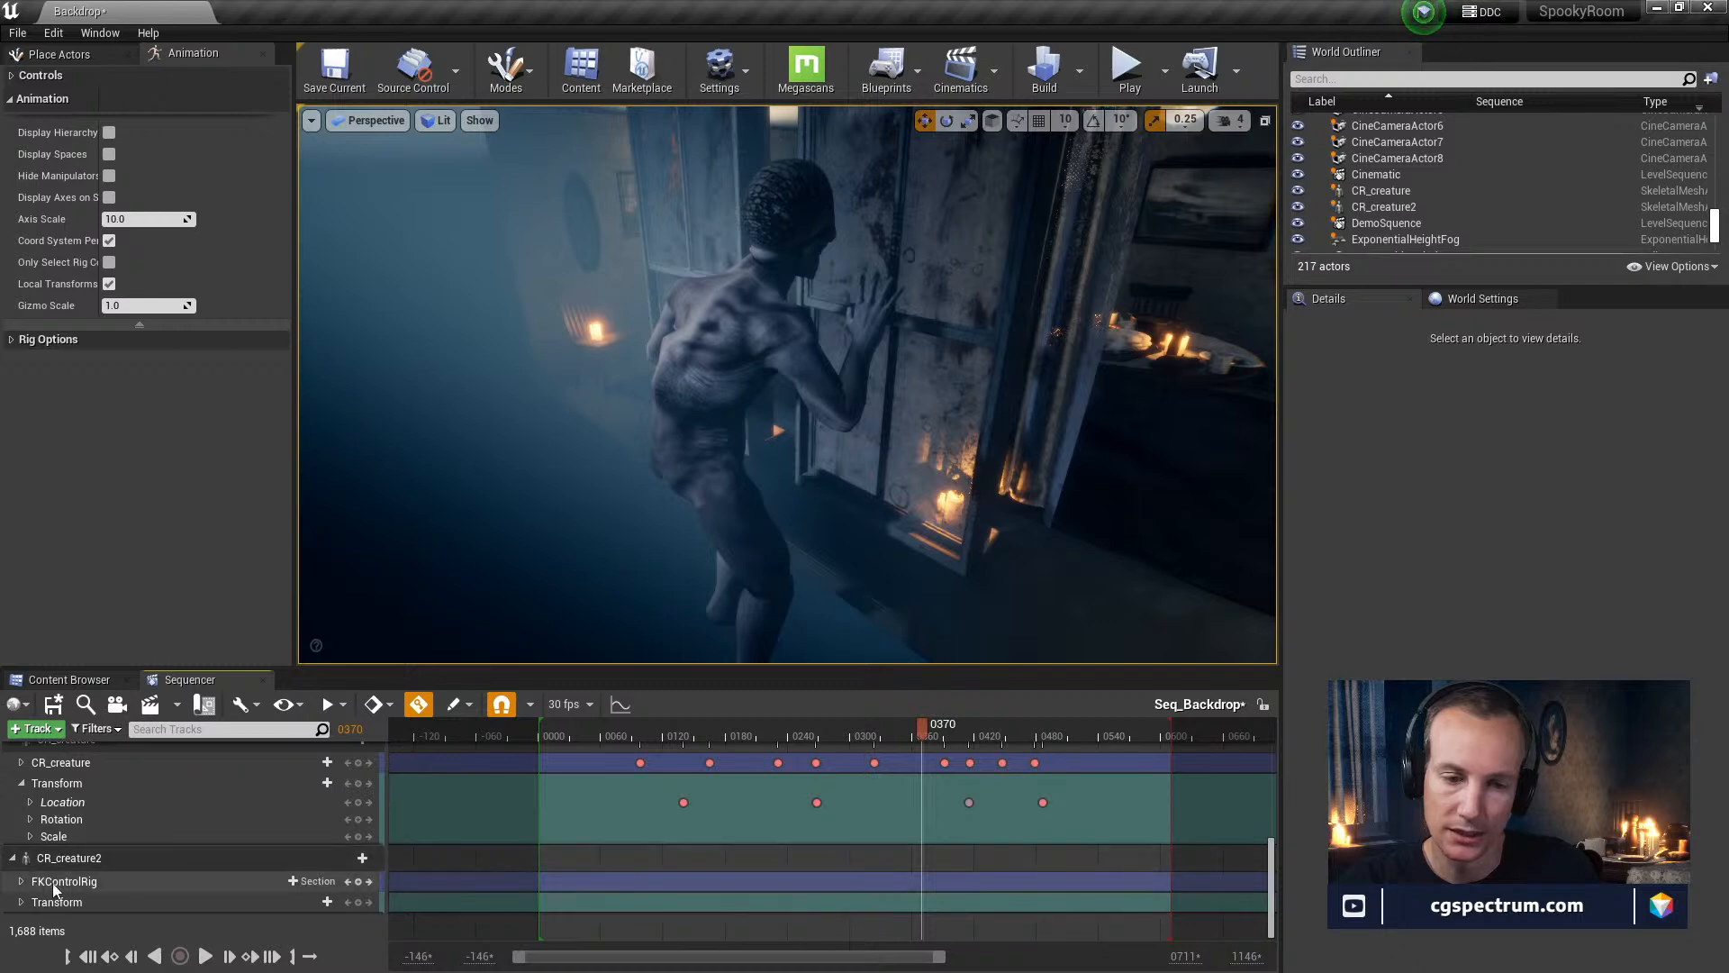
left_click(21, 881)
scroll(99, 883, "down", 3)
scroll(99, 879, "up", 3)
left_click(76, 864)
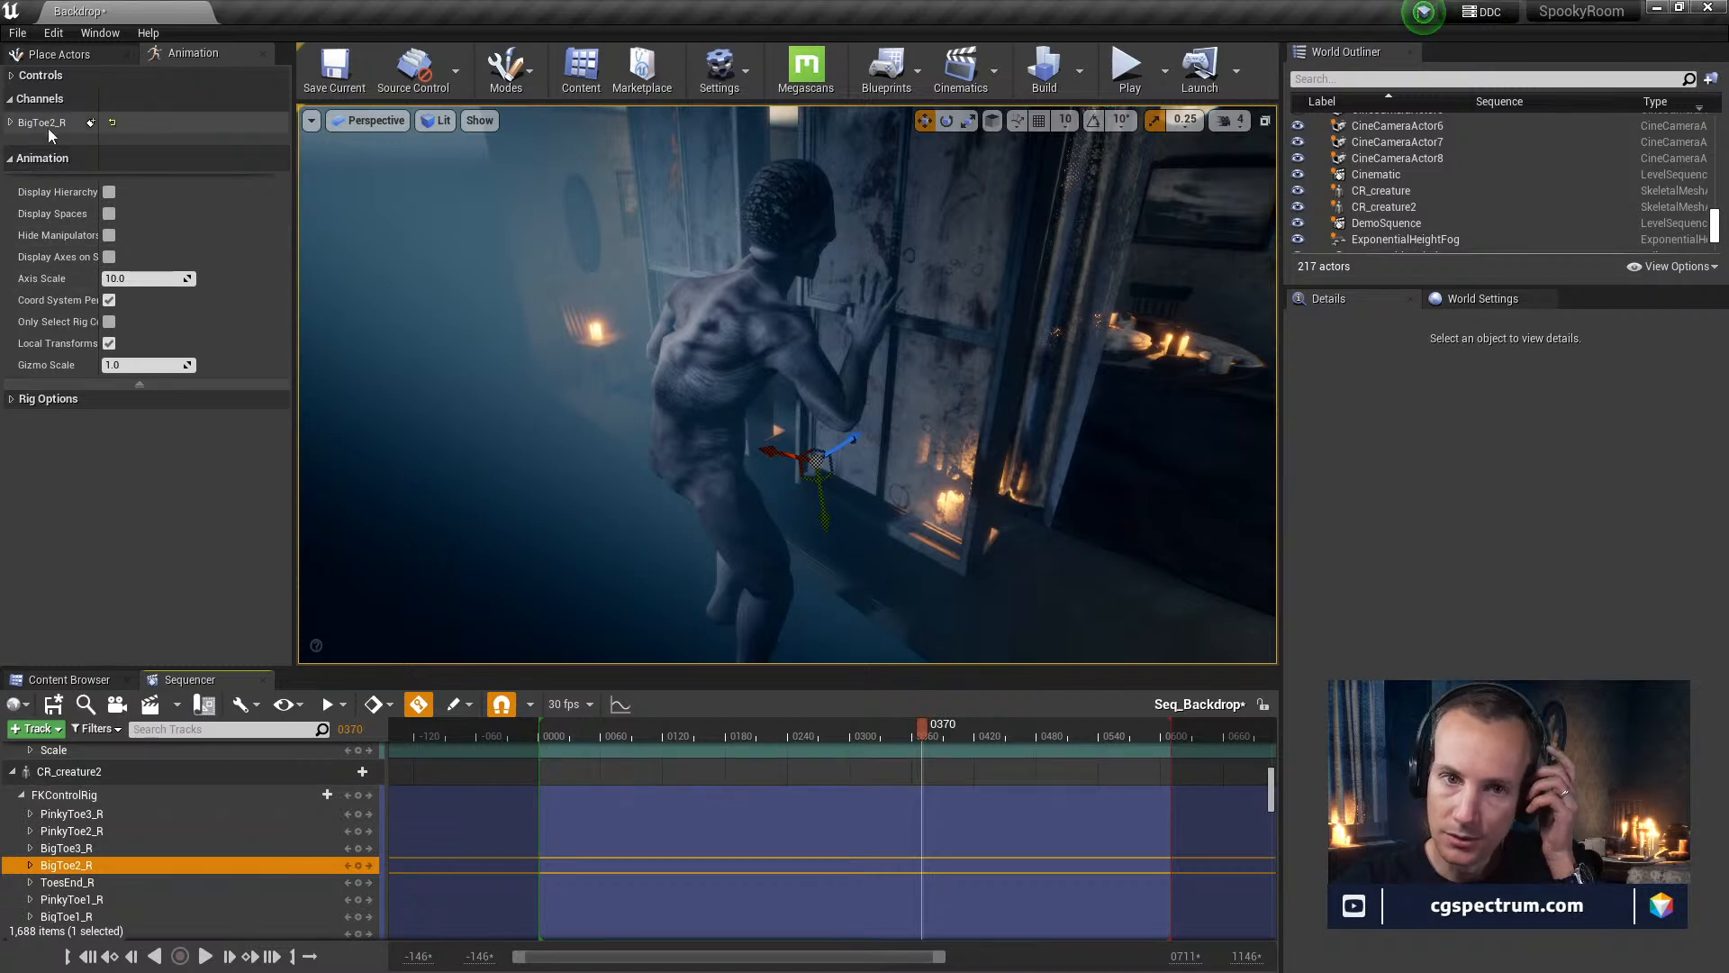
left_click(109, 239)
left_click(113, 238)
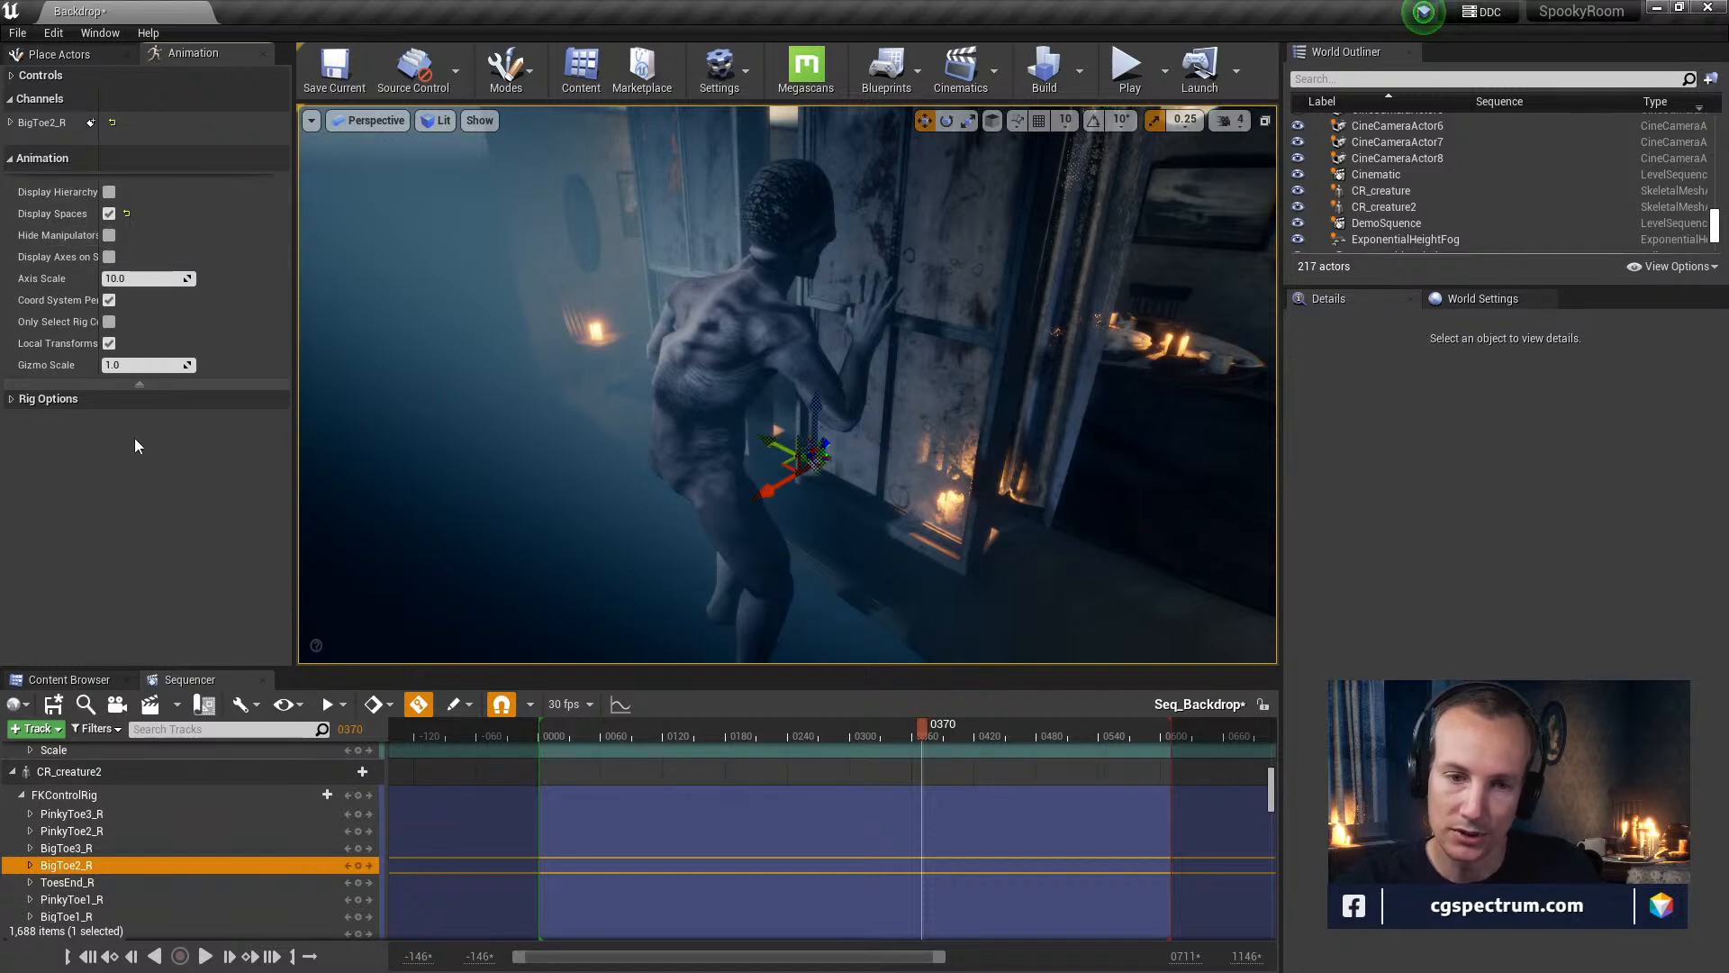
left_click(109, 213)
scroll(93, 838, "up", 1)
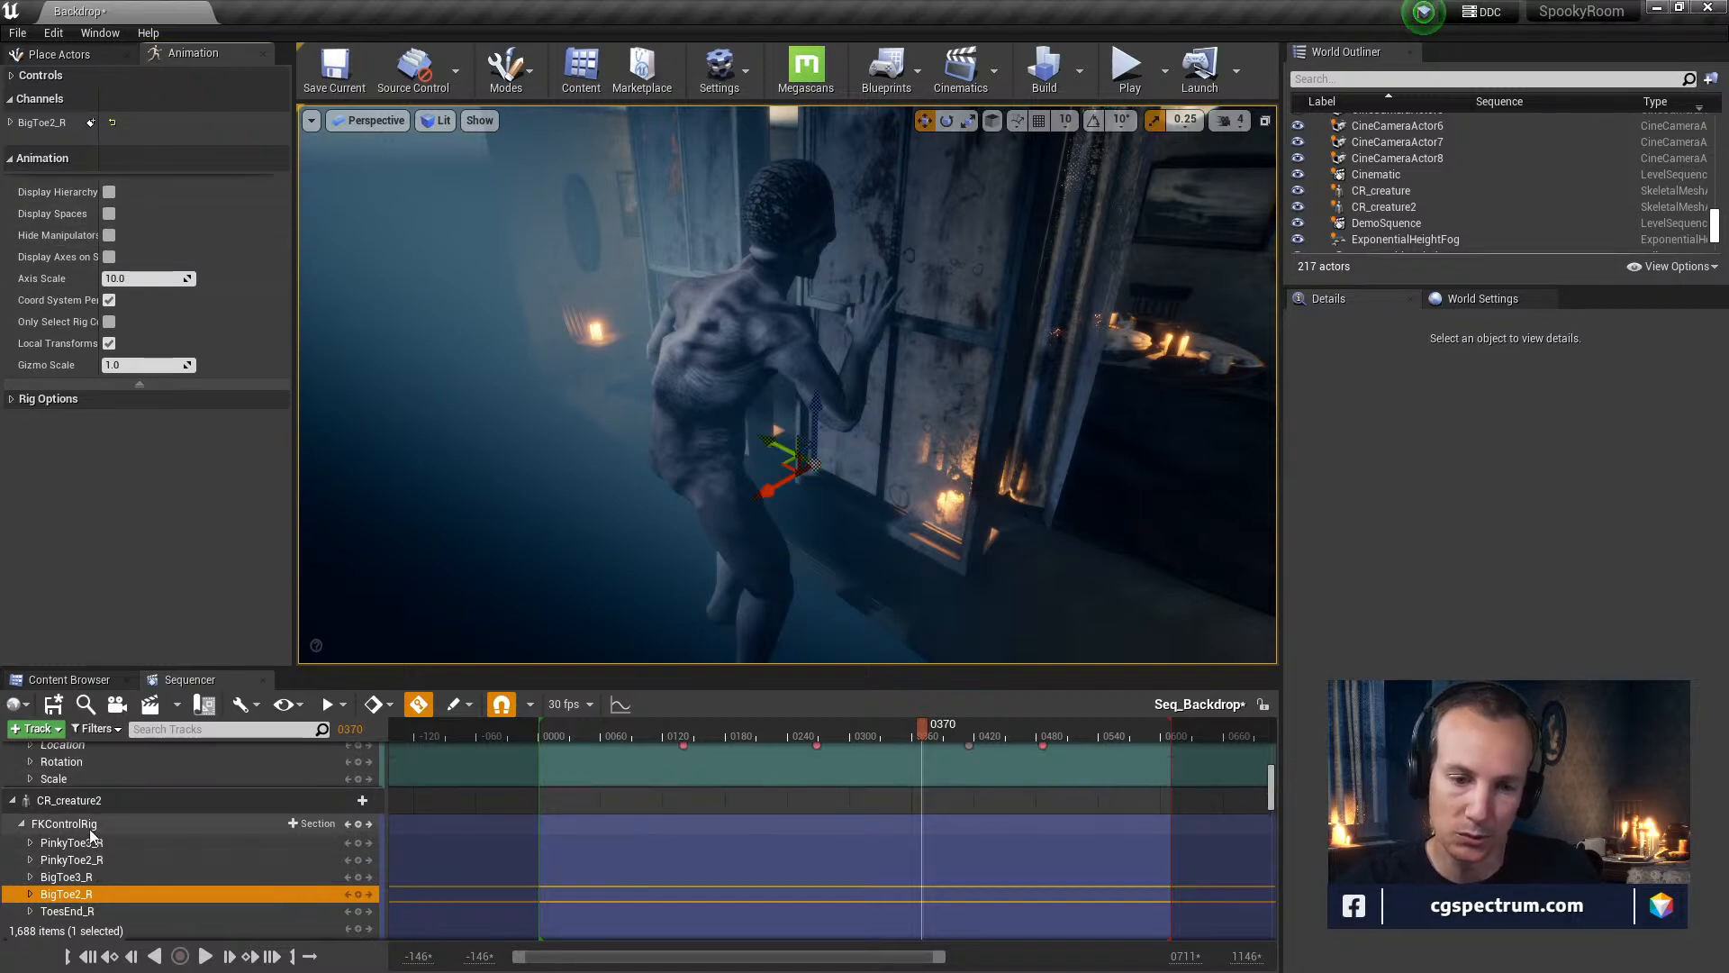
Delete the FKControlRig track from CR_creature2 and check which asset-based control rigs can be added instead
left_click(154, 825)
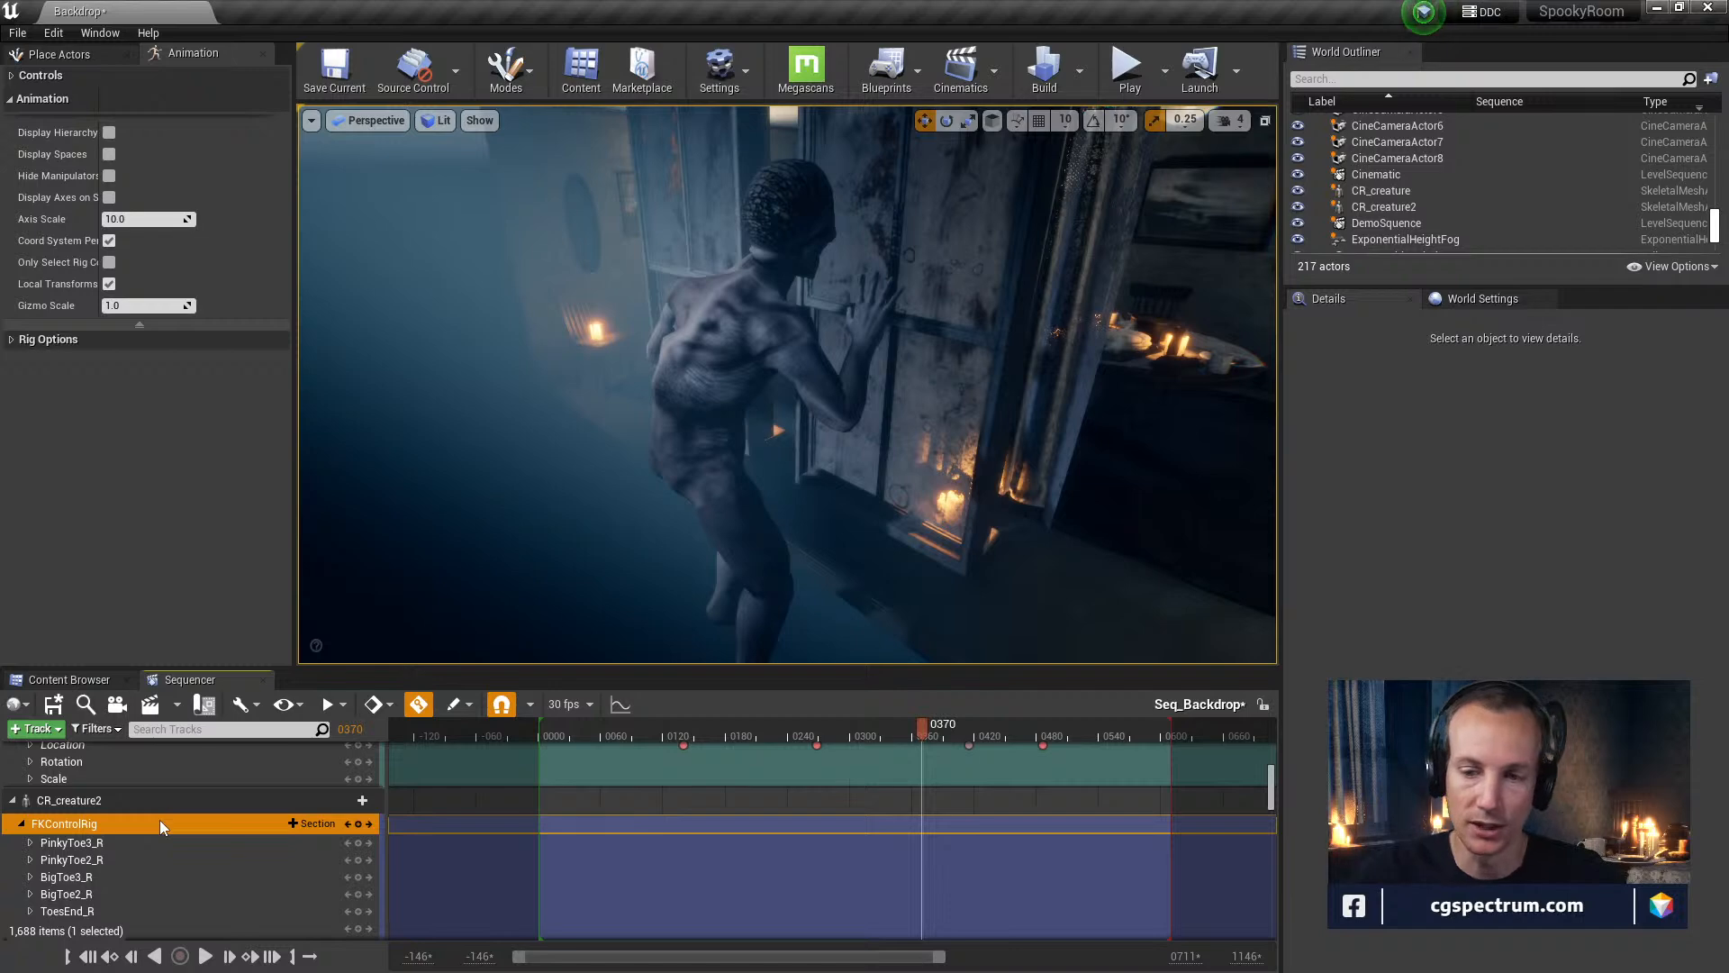
right_click(159, 825)
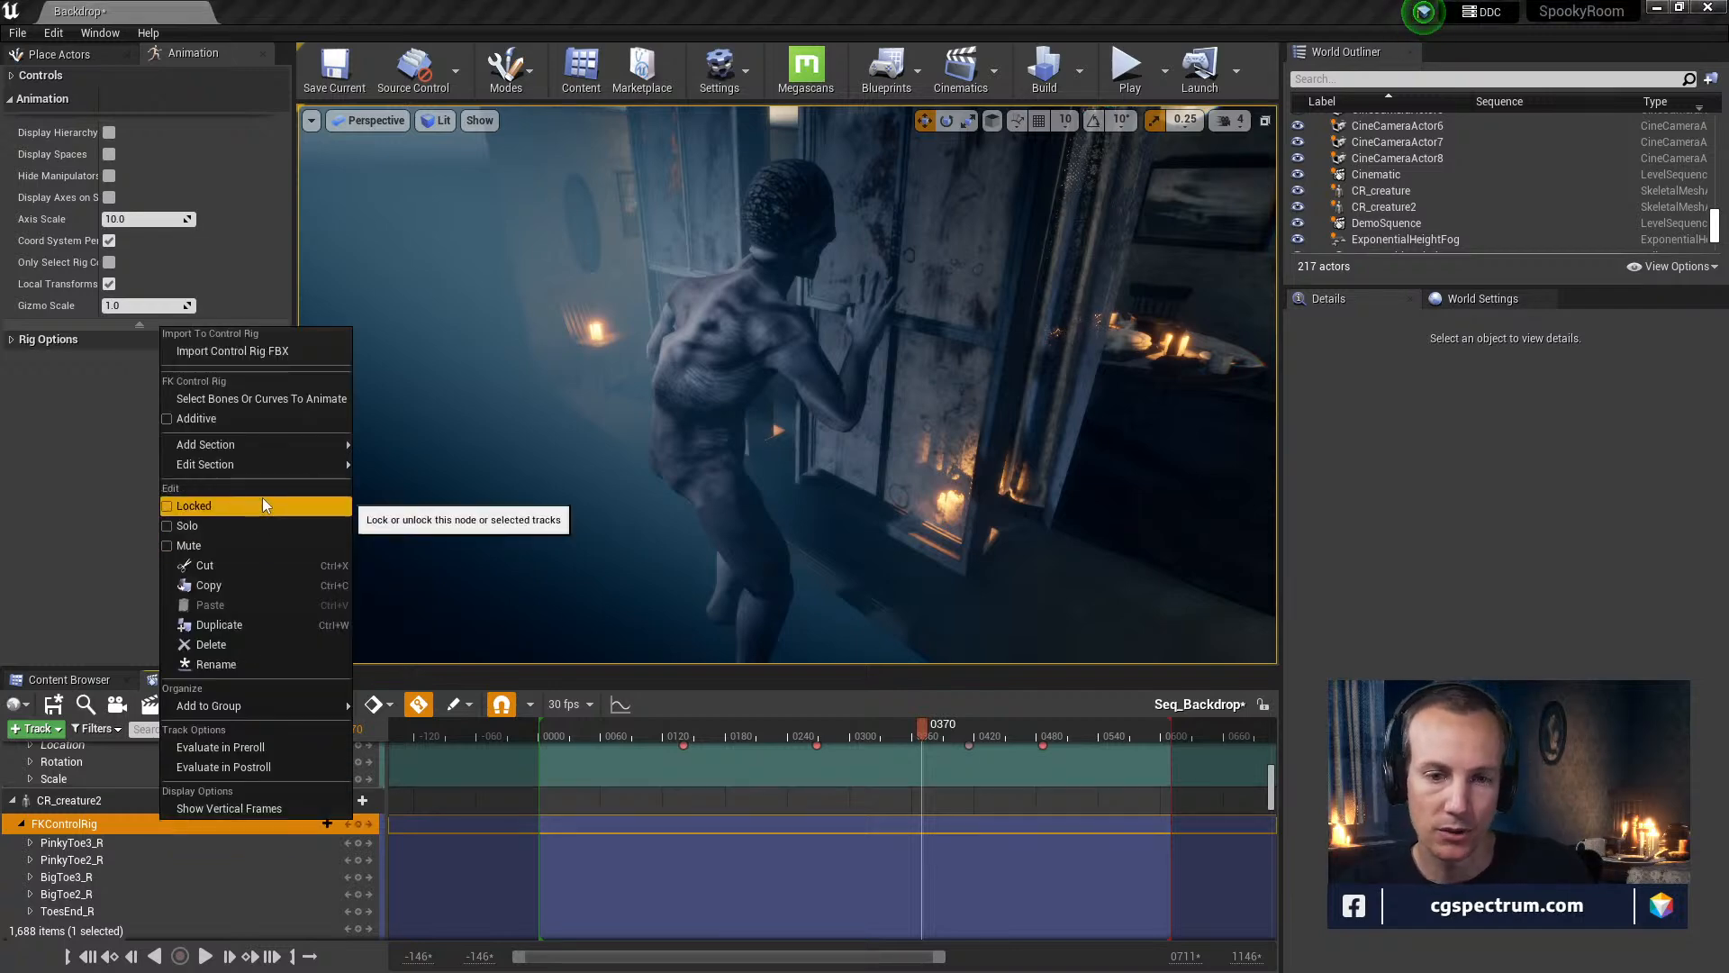
left_click(247, 641)
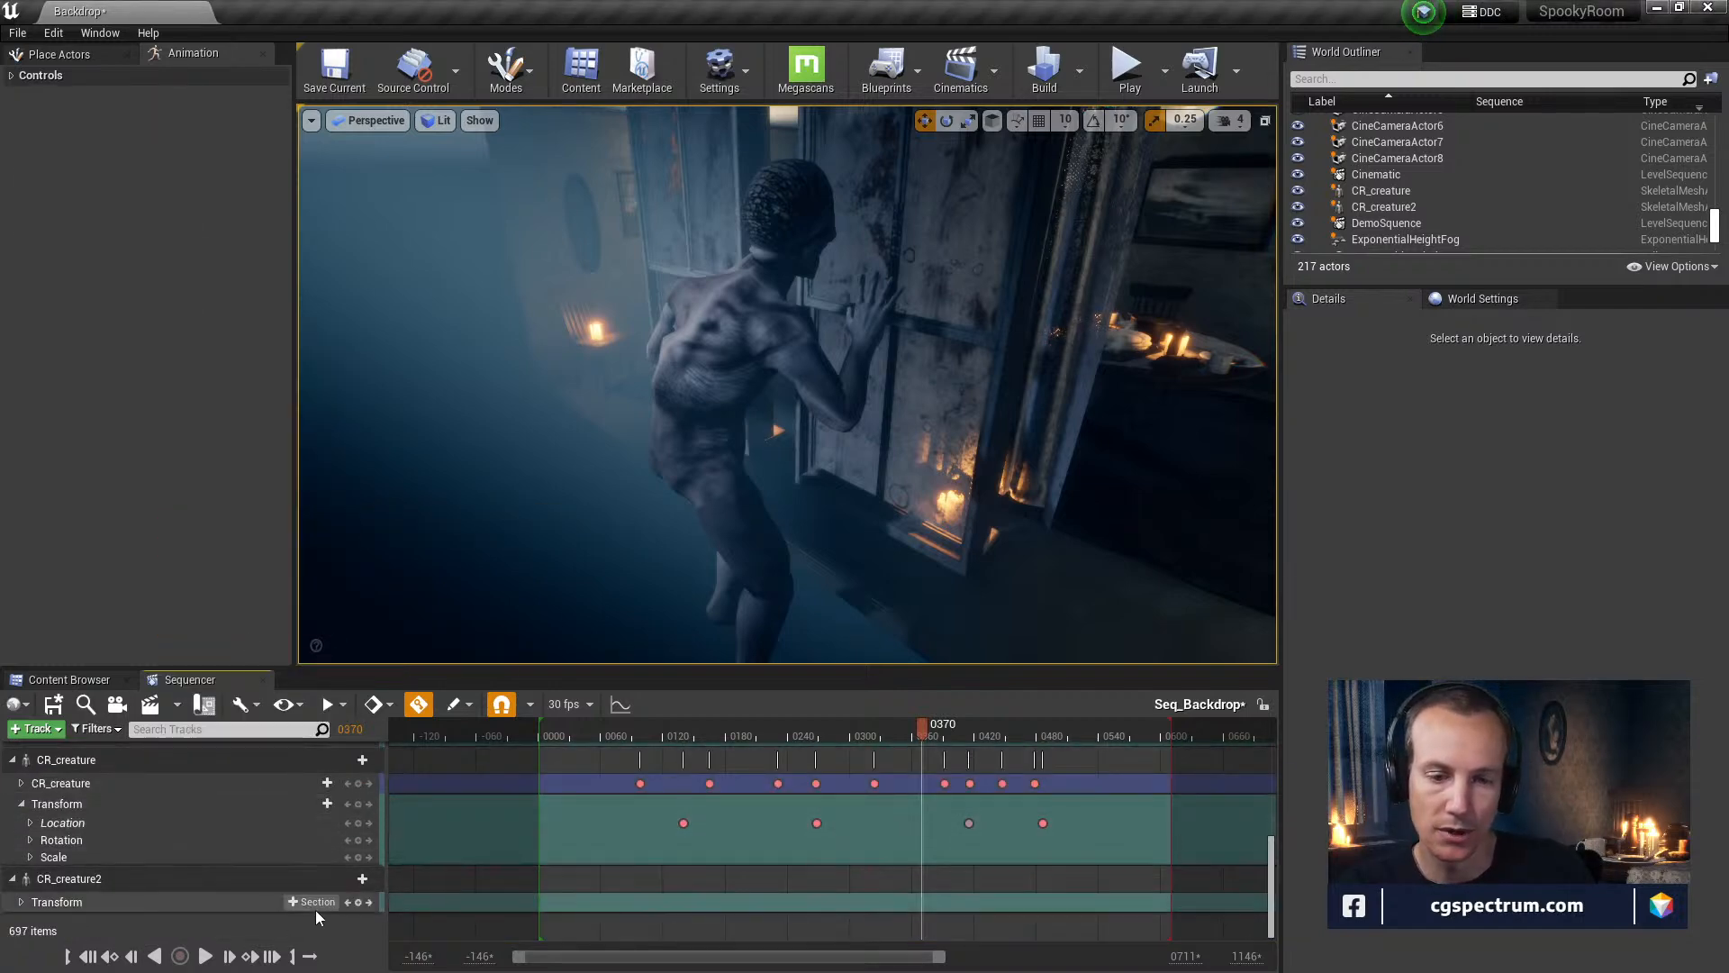
left_click(350, 878)
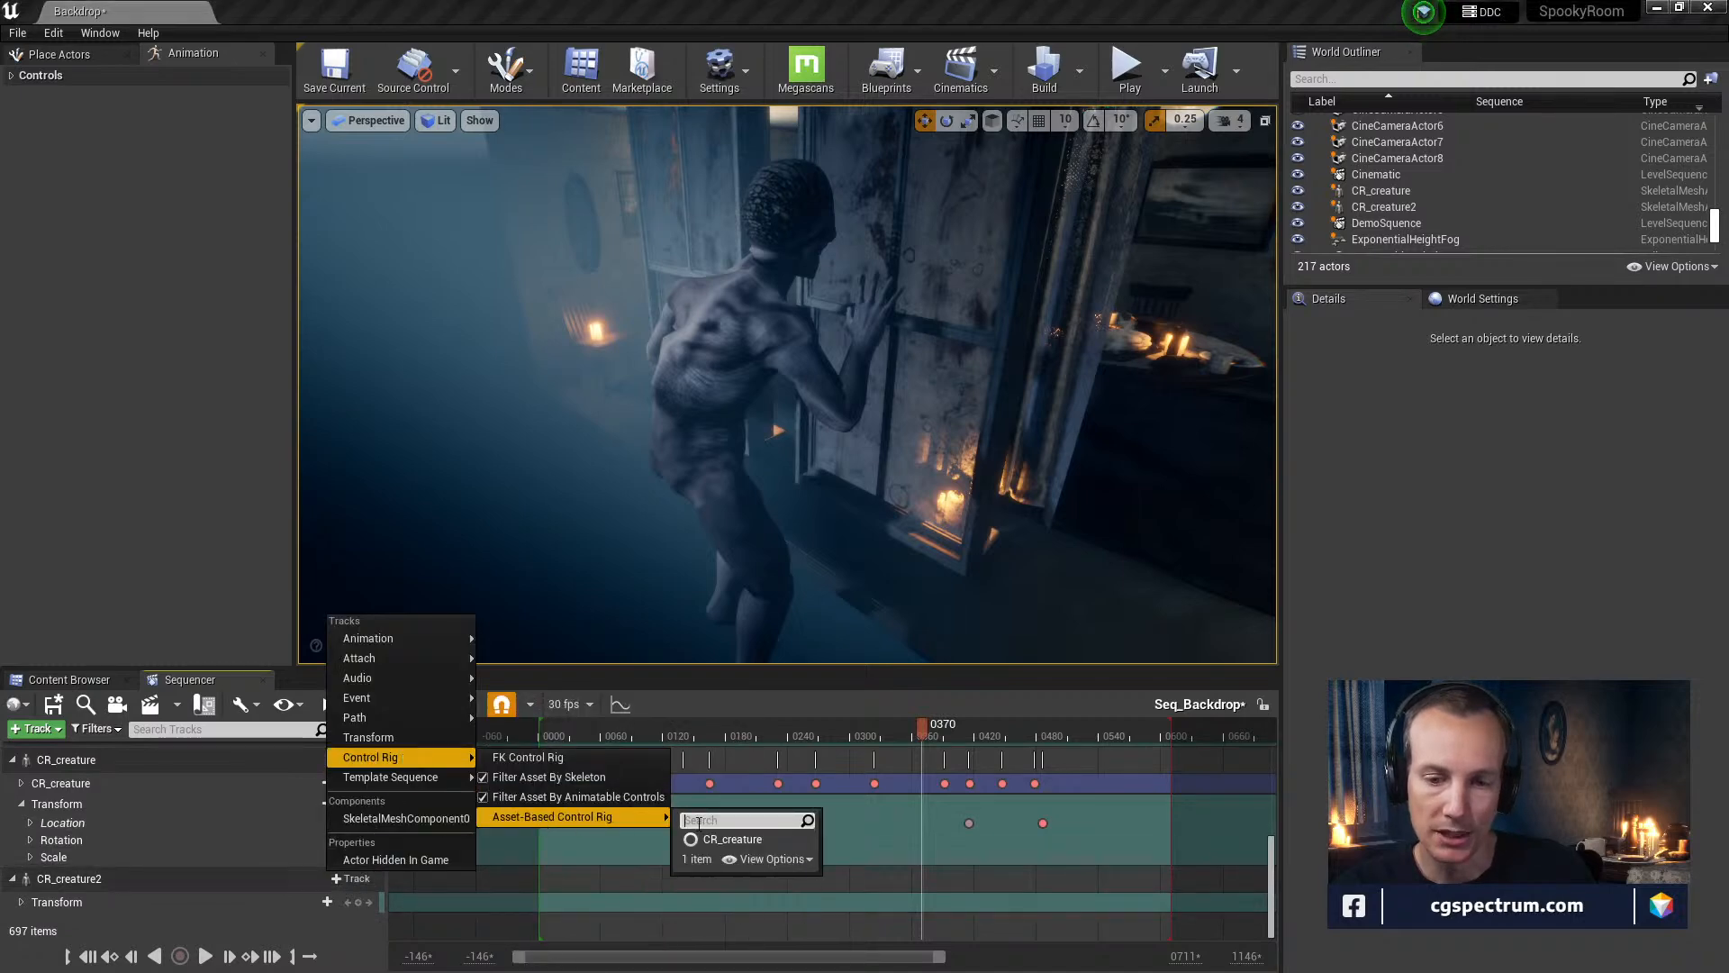
Delete the CR_creature2 actor track from Seq_Backdrop
left_click(70, 882)
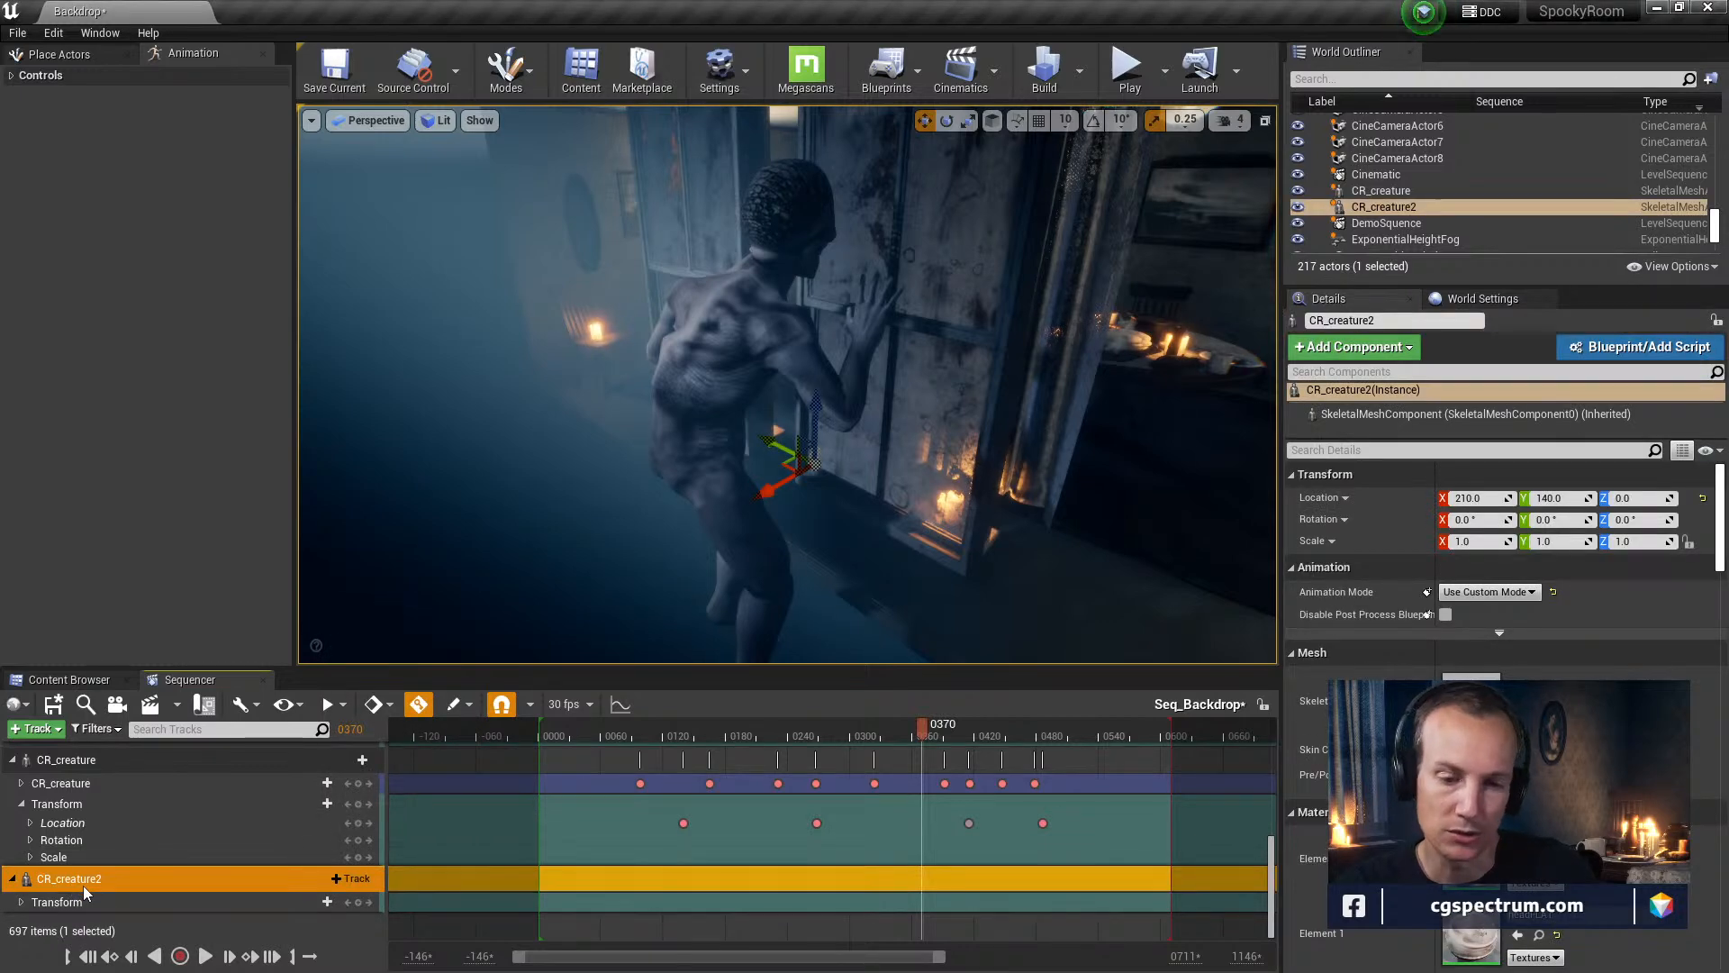
right_click(83, 885)
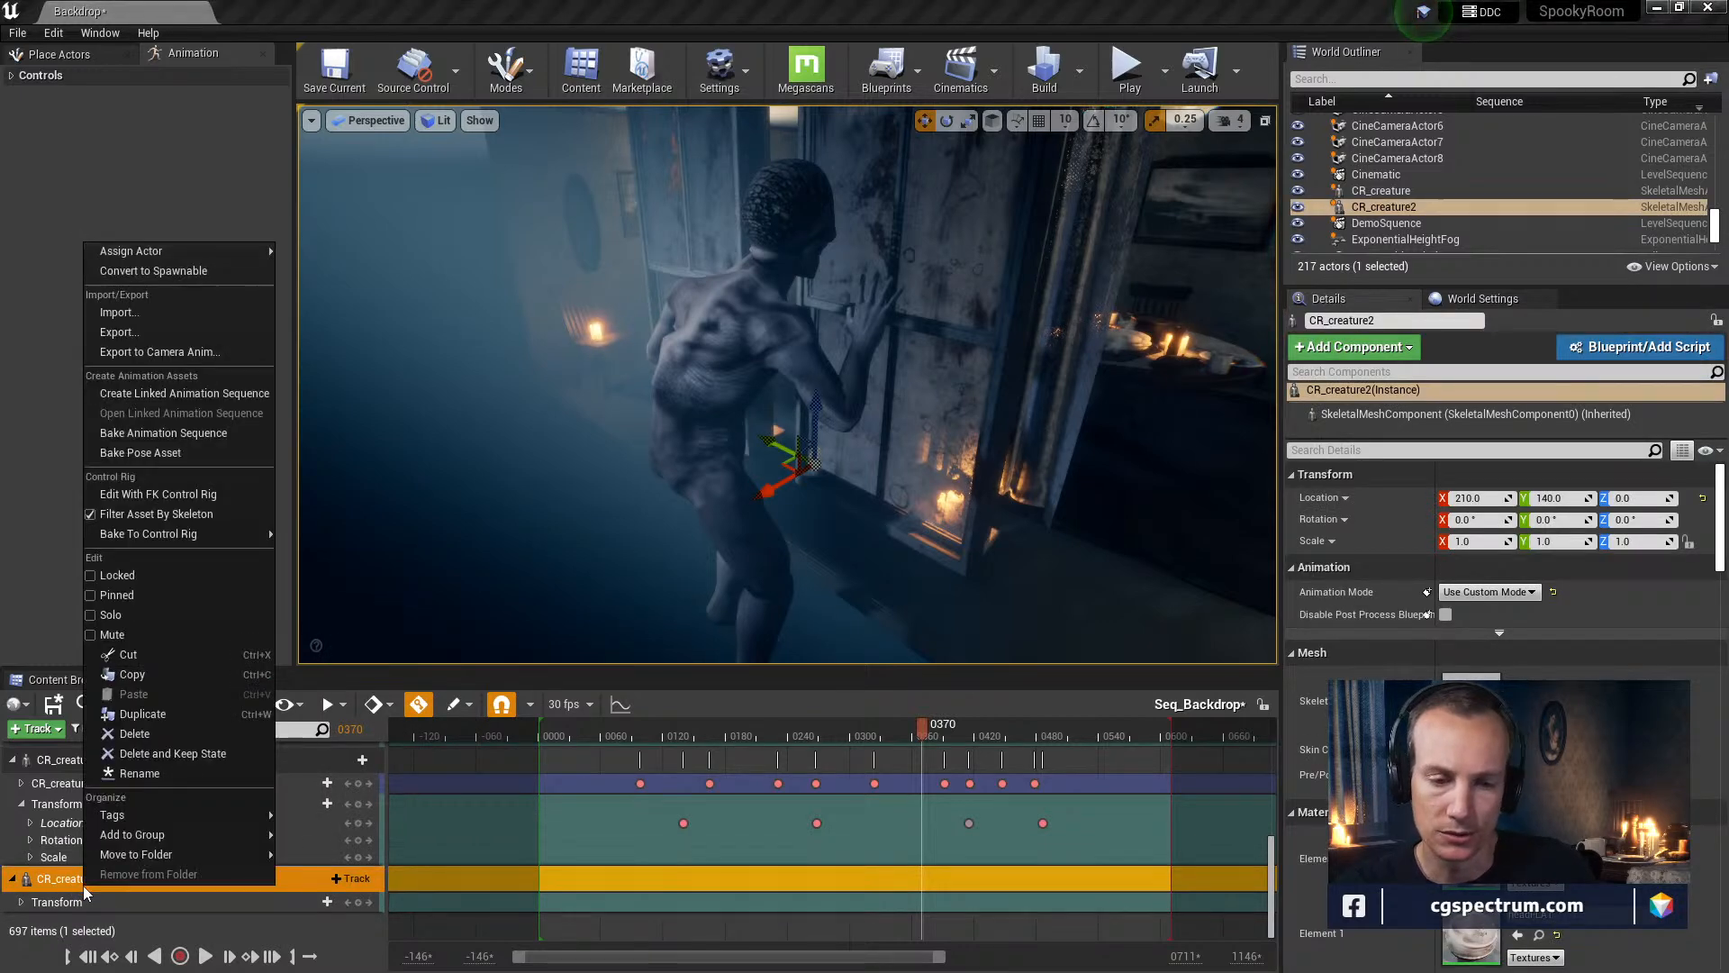
left_click(135, 735)
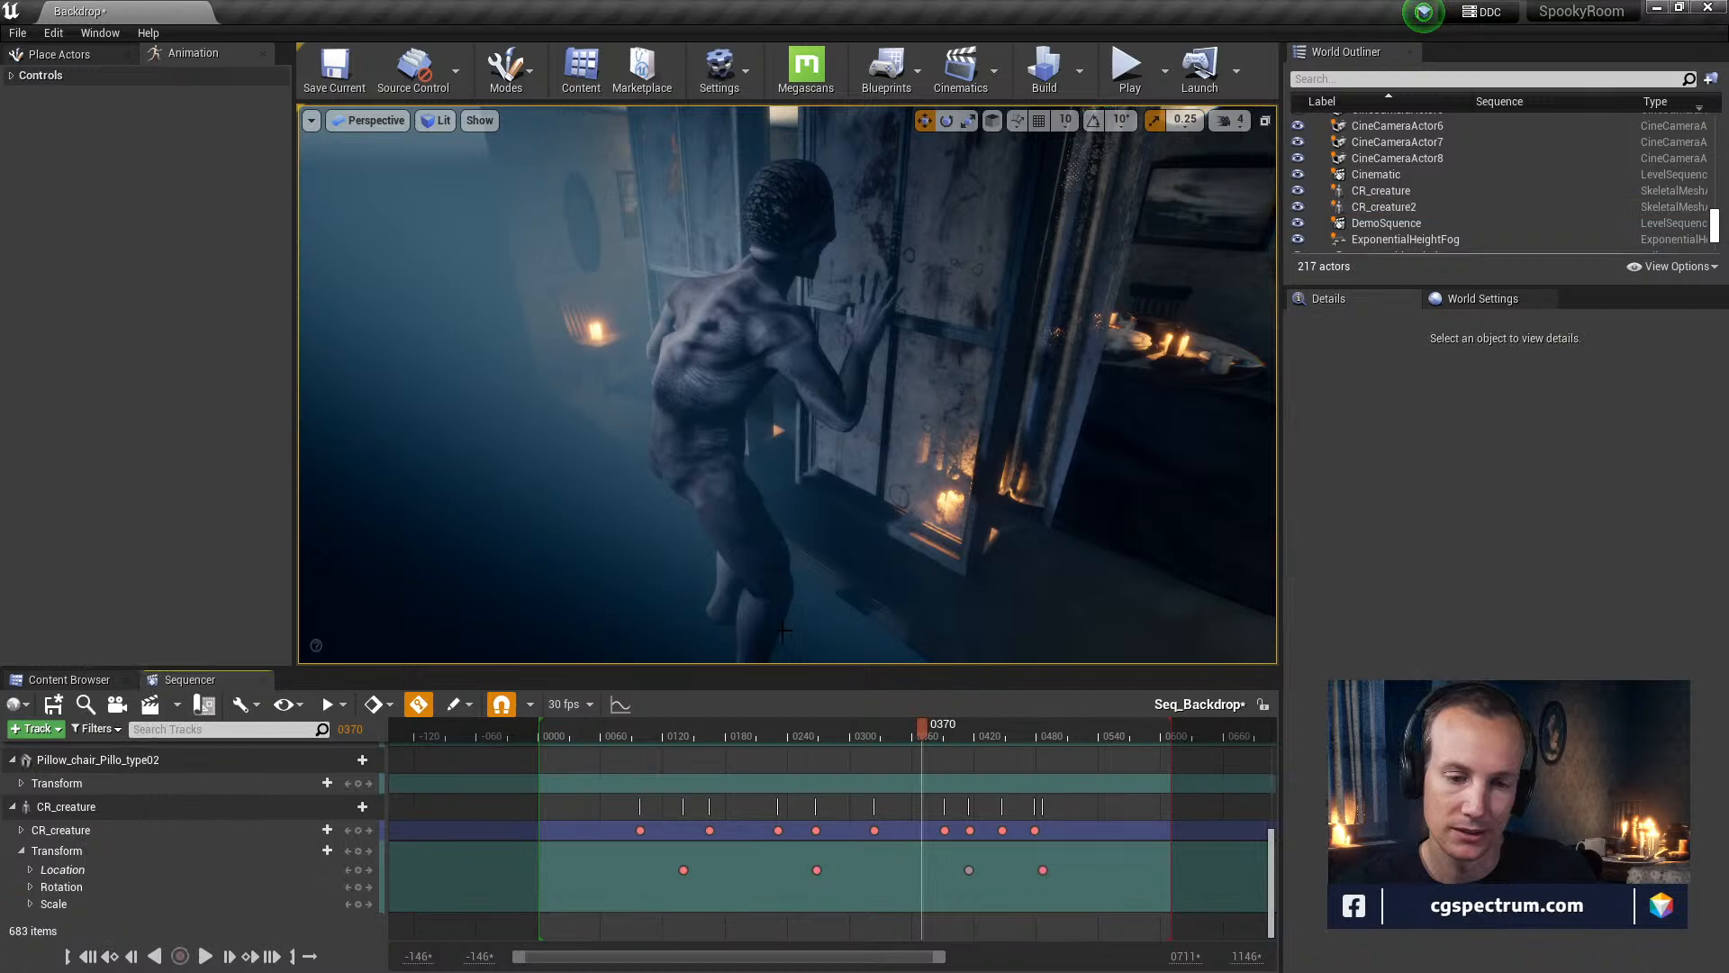
Show the CR_creature rig controls, scrub the sequence to frame 220, and select the RootX_M control at the creature's hips
left_click(77, 838)
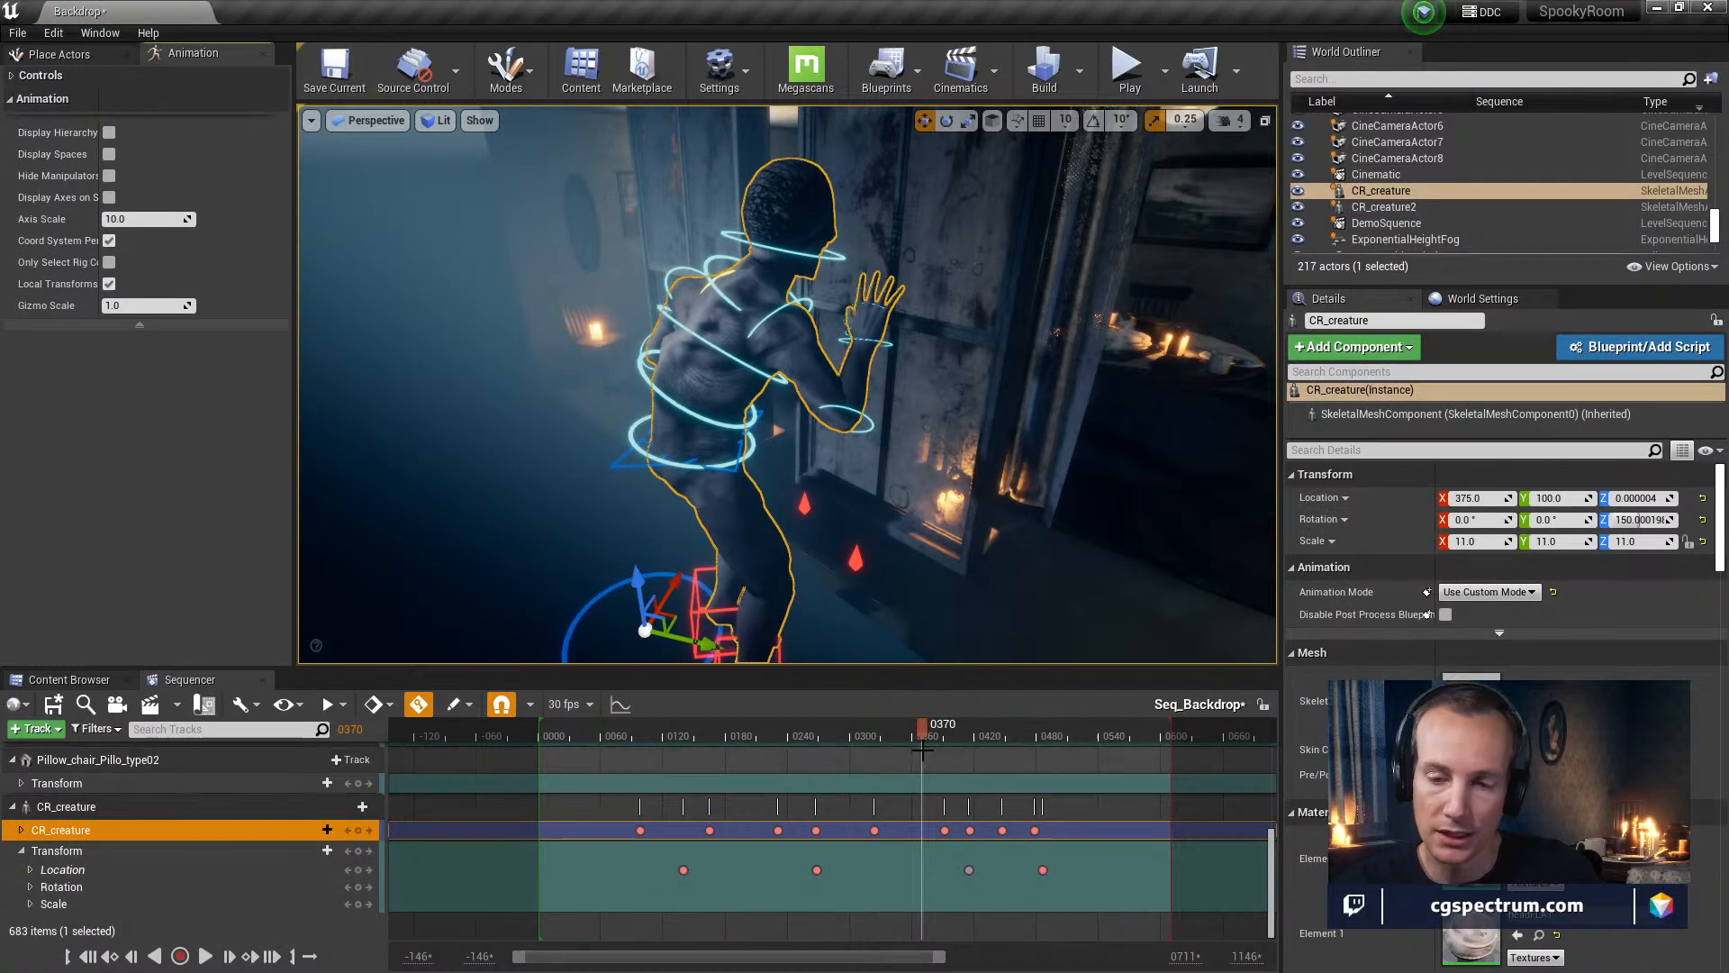
left_click_drag(906, 744, 785, 872)
right_click_drag(792, 523, 775, 565)
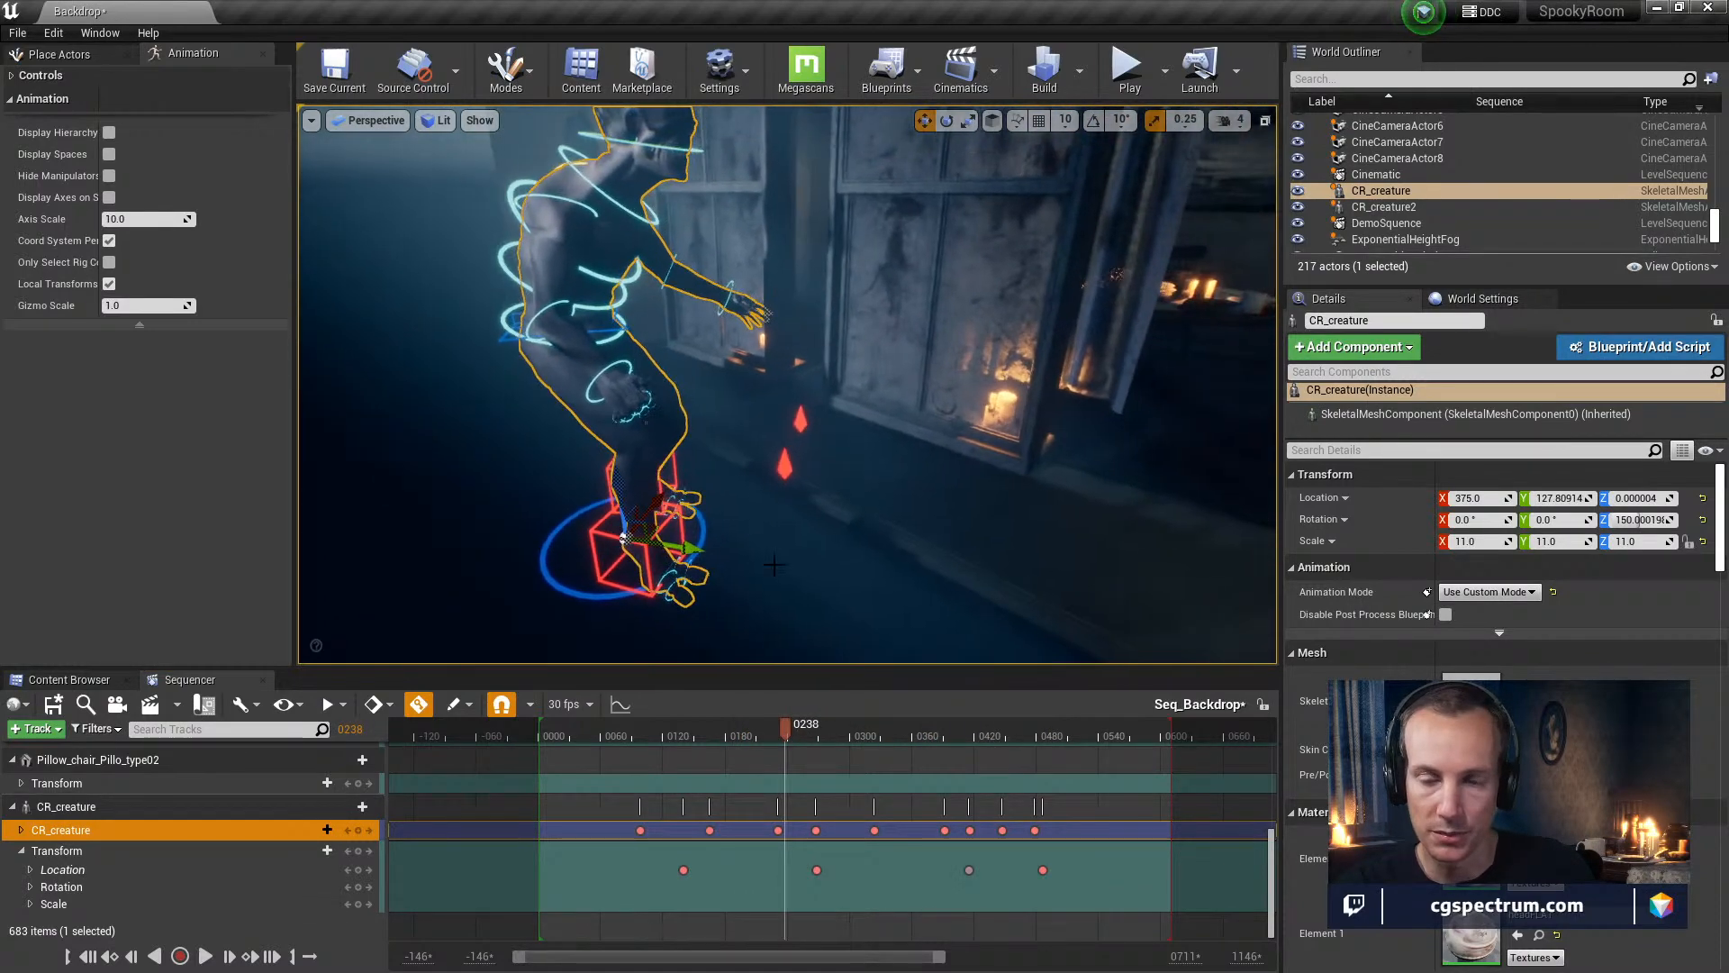
left_click_drag(635, 737, 767, 757)
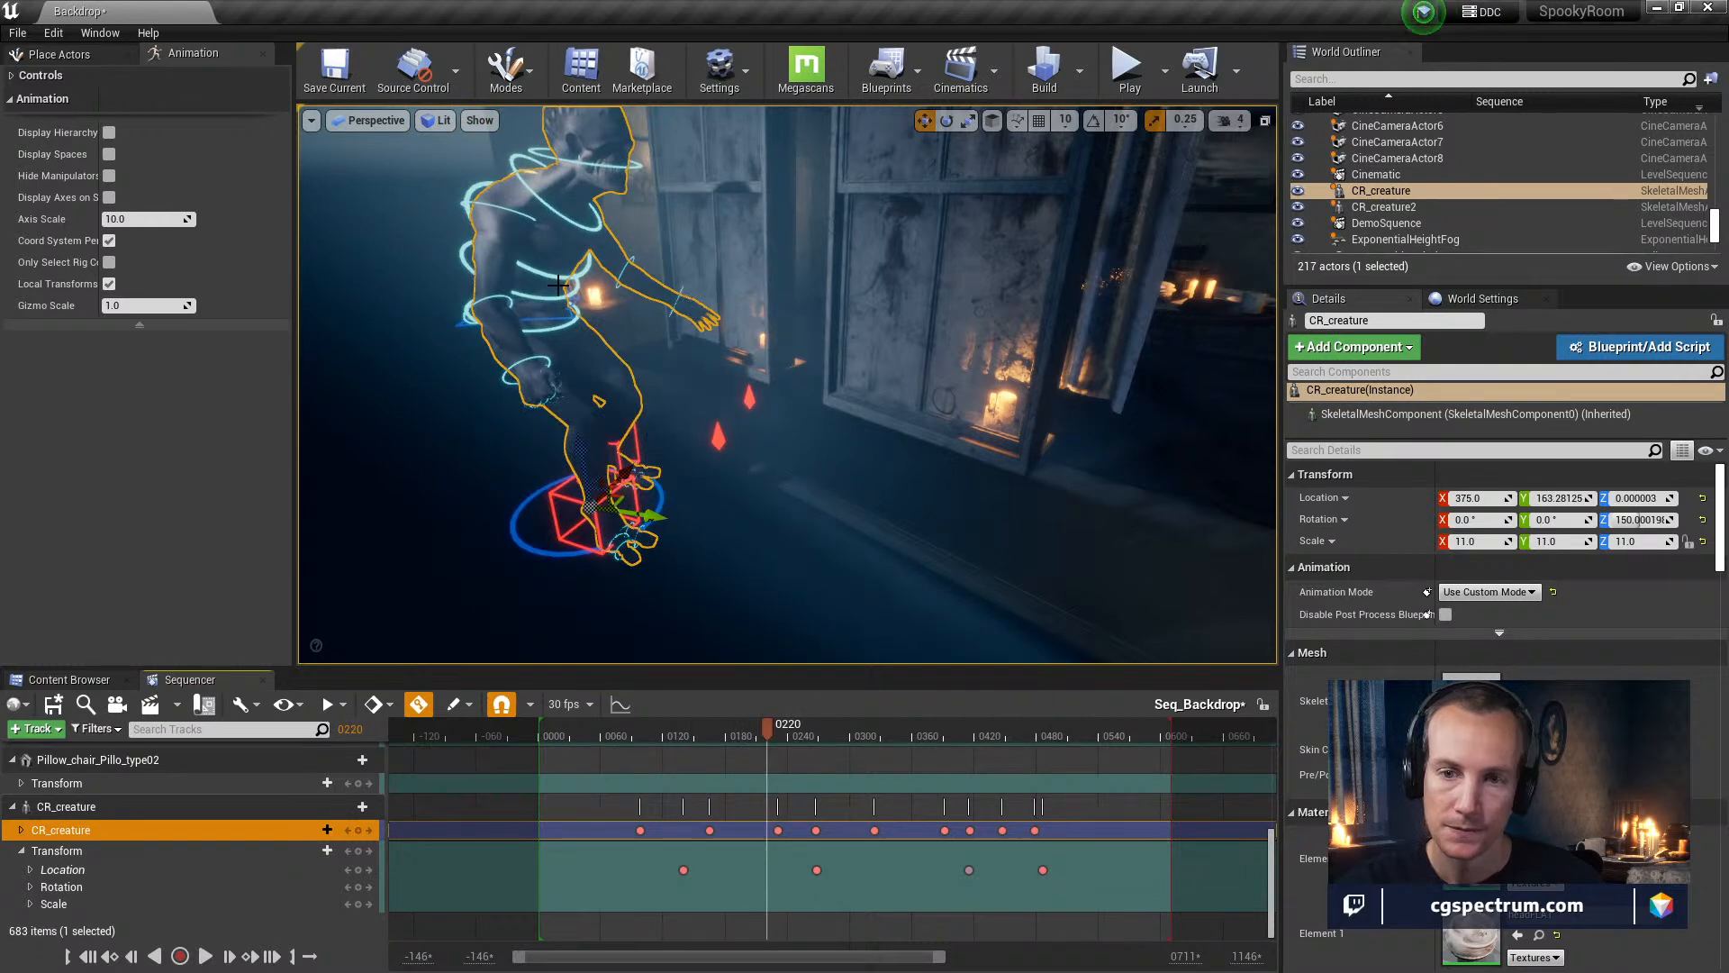
left_click(537, 320)
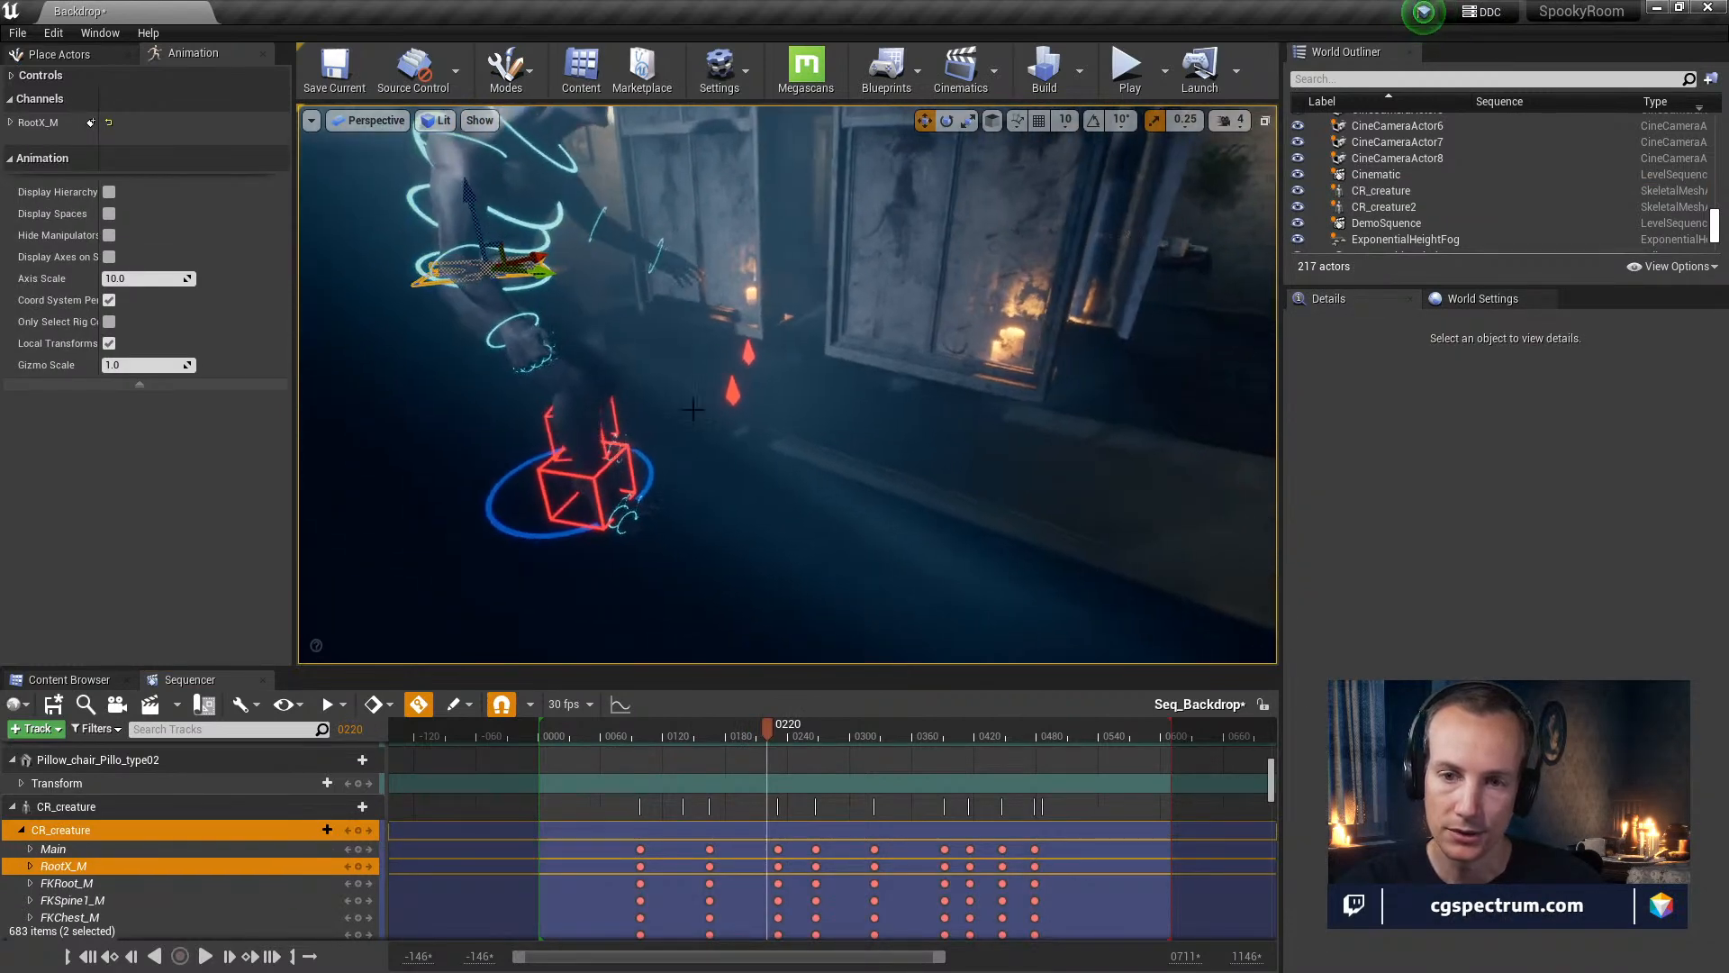
Enlarge the Sequencer and viewport areas, and scrub Seq_Backdrop to frame 196
left_click_drag(799, 667, 799, 587)
left_click_drag(1281, 463, 1401, 463)
left_click_drag(753, 641, 778, 672)
right_click_drag(864, 413, 833, 394)
Switch to Chrome and look through the Learn_Control_Rig YouTube playlist from its first video to its last
left_click_drag(0, 93, 657, 2)
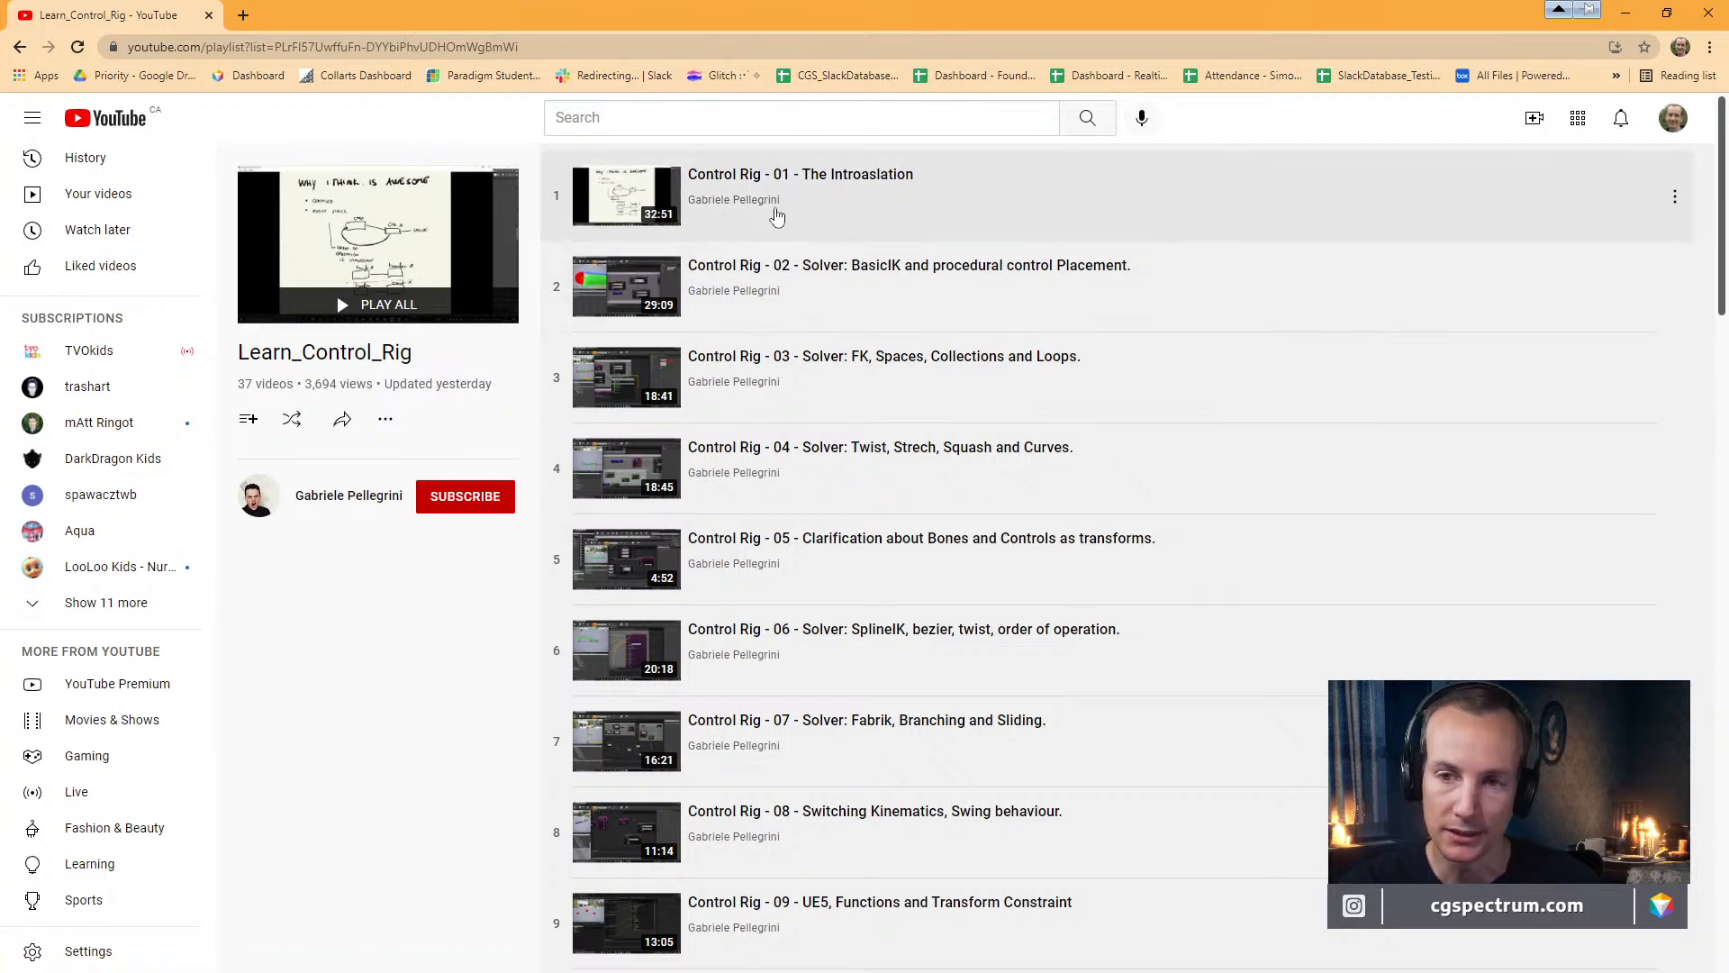
scroll(906, 450, "down", 15)
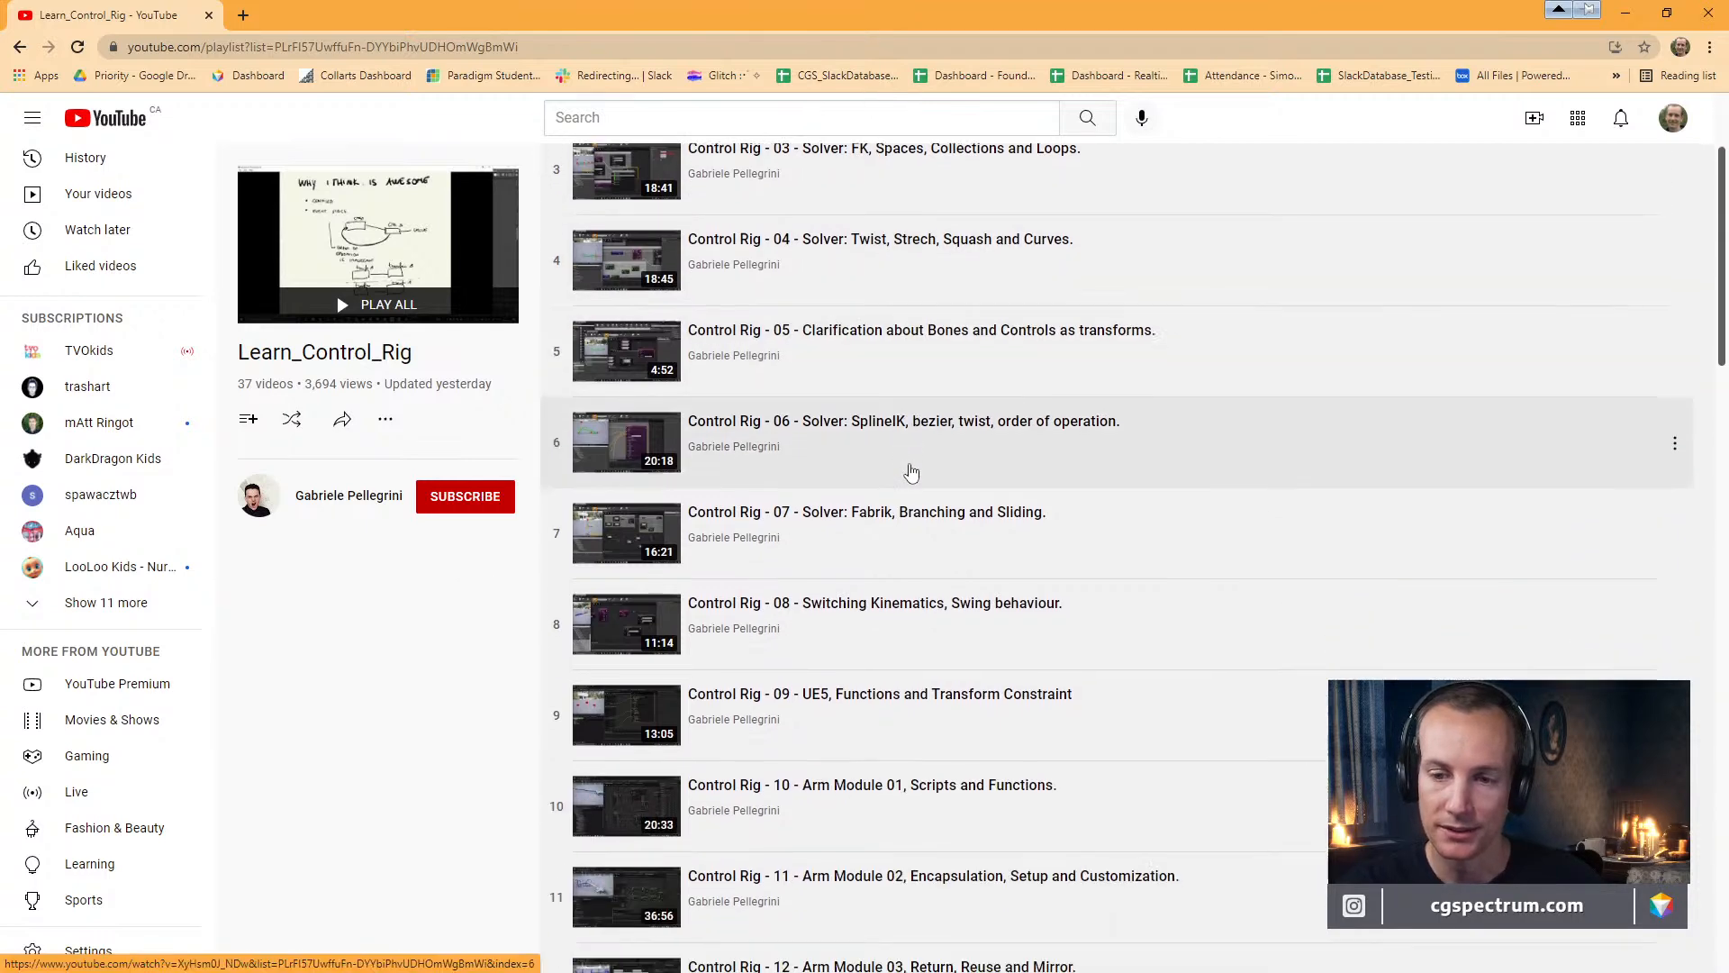
scroll(916, 501, "down", 13)
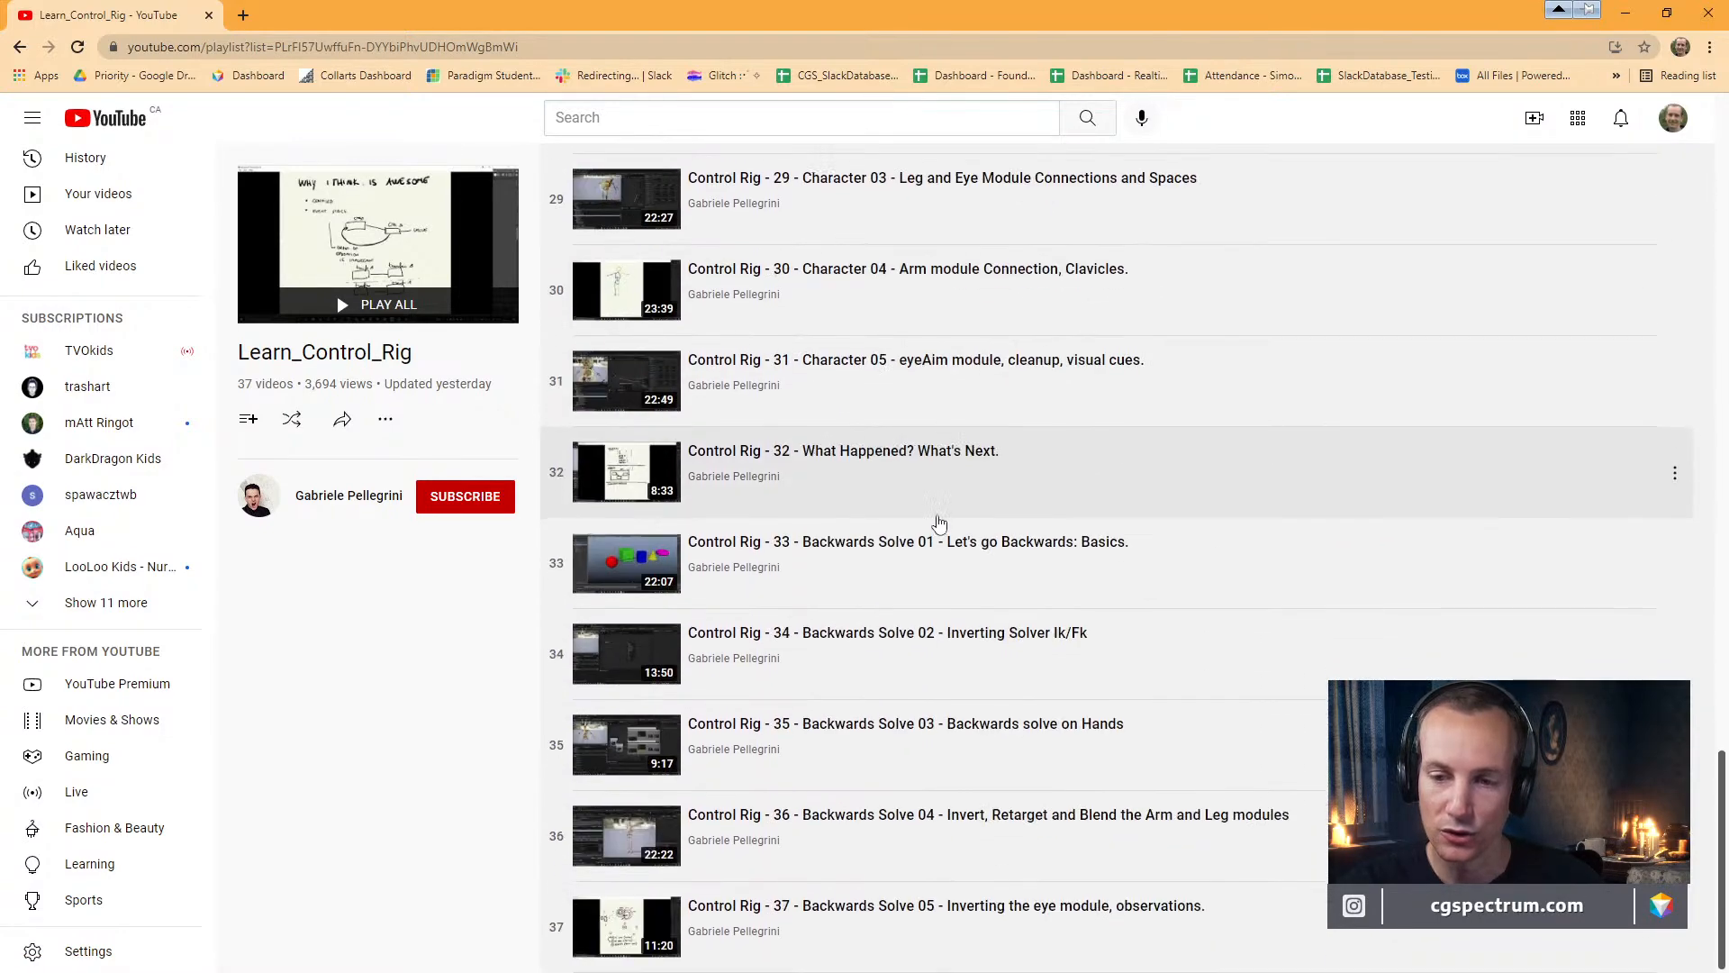
scroll(901, 721, "up", 16)
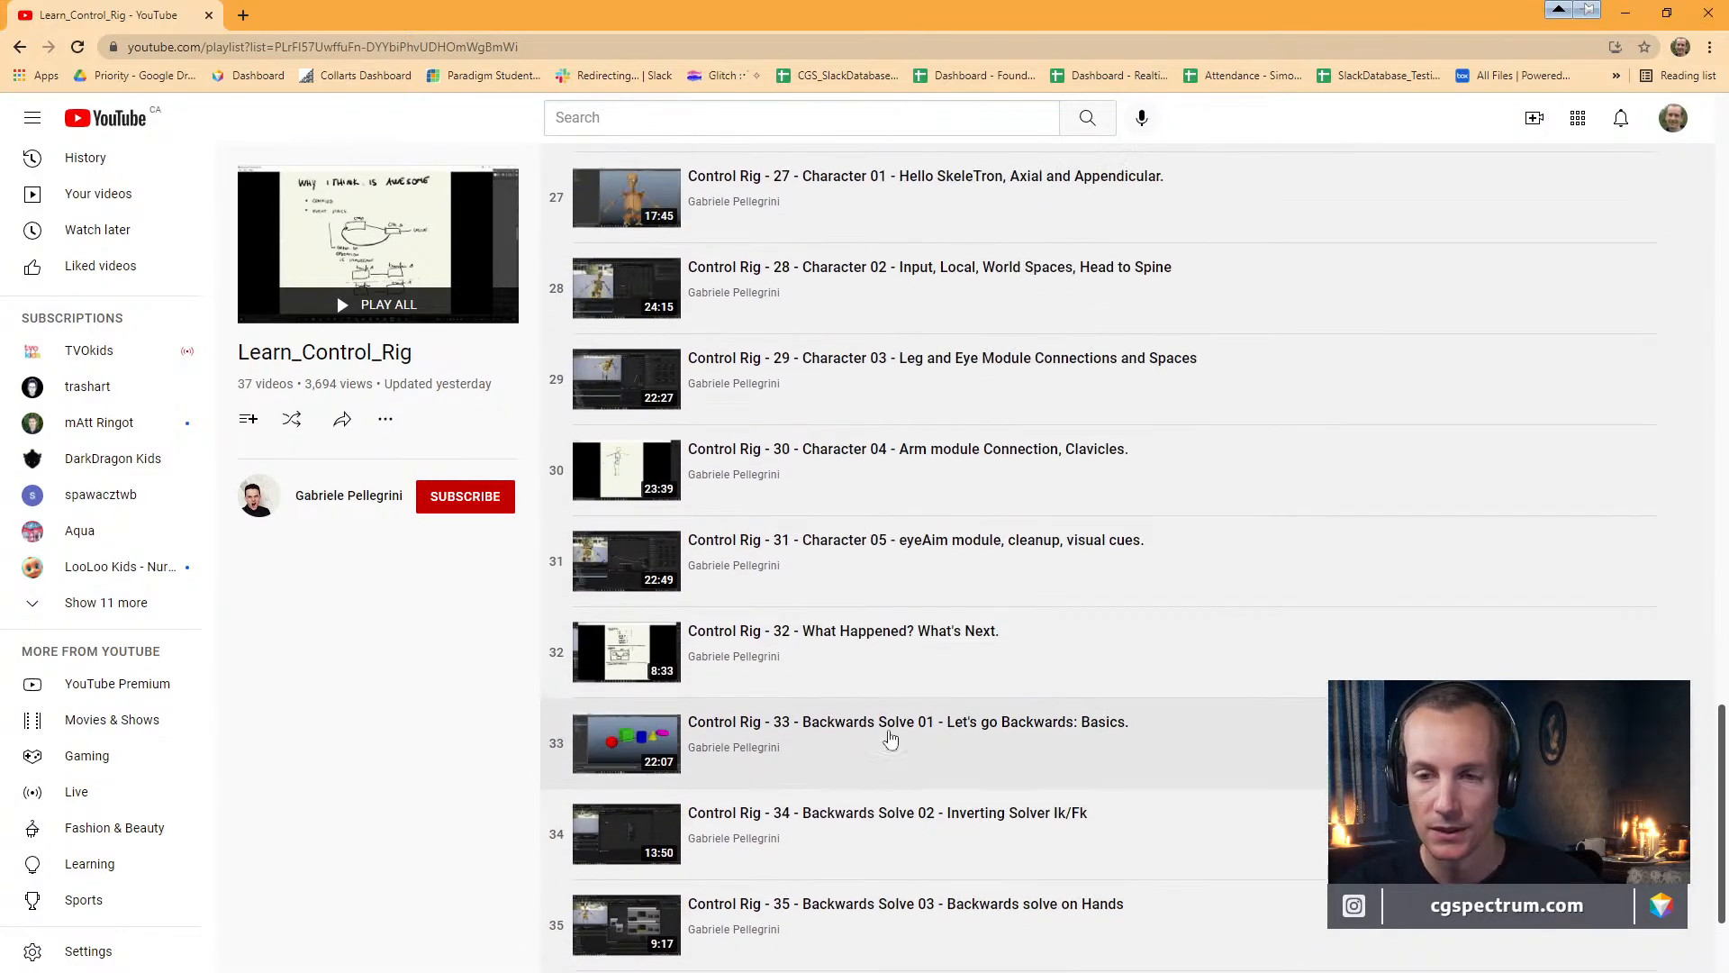
scroll(884, 720, "up", 11)
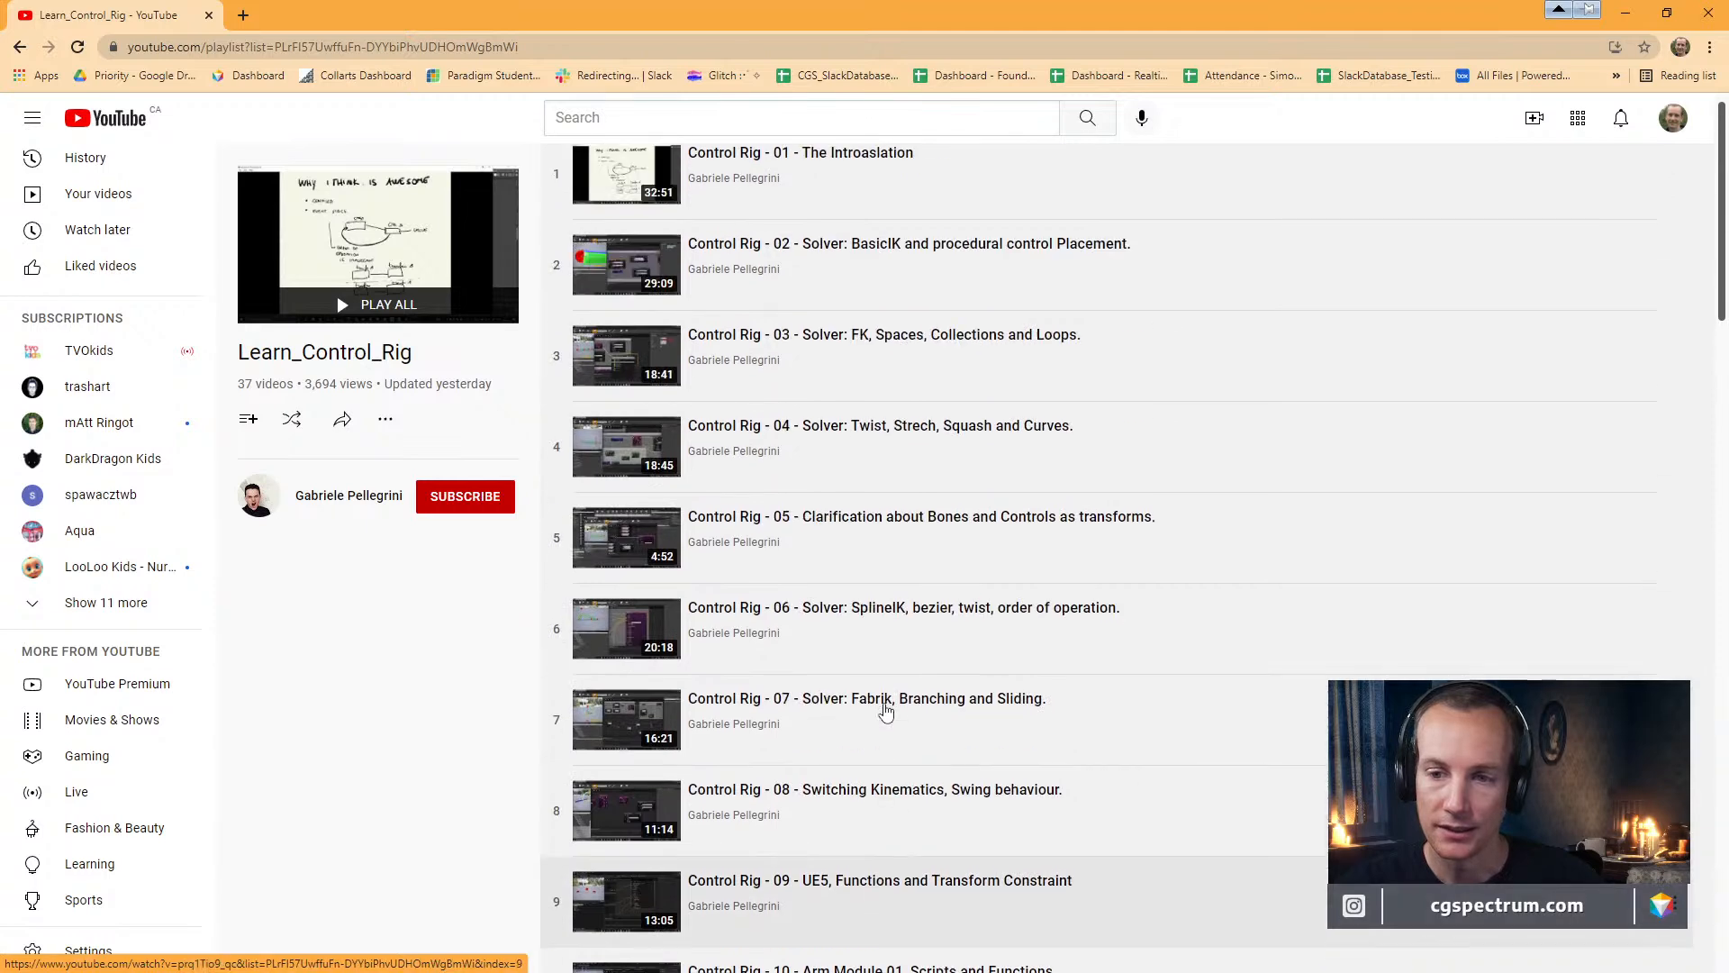
scroll(887, 415, "up", 1)
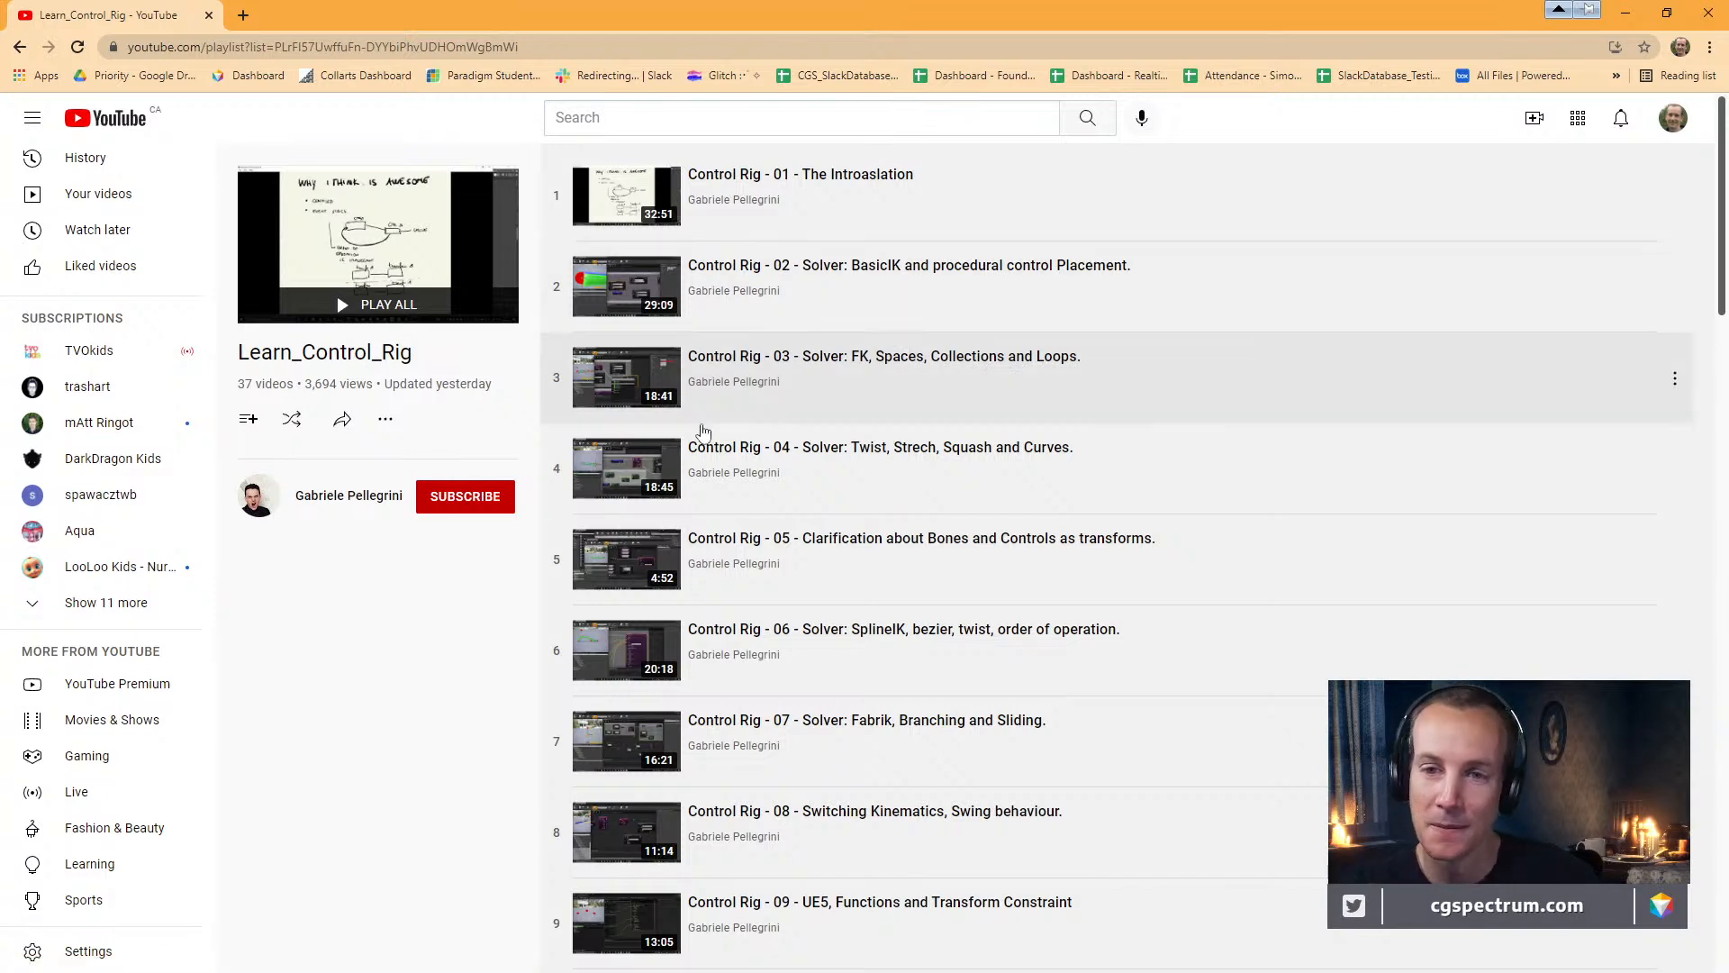
scroll(887, 491, "down", 1)
scroll(887, 491, "up", 1)
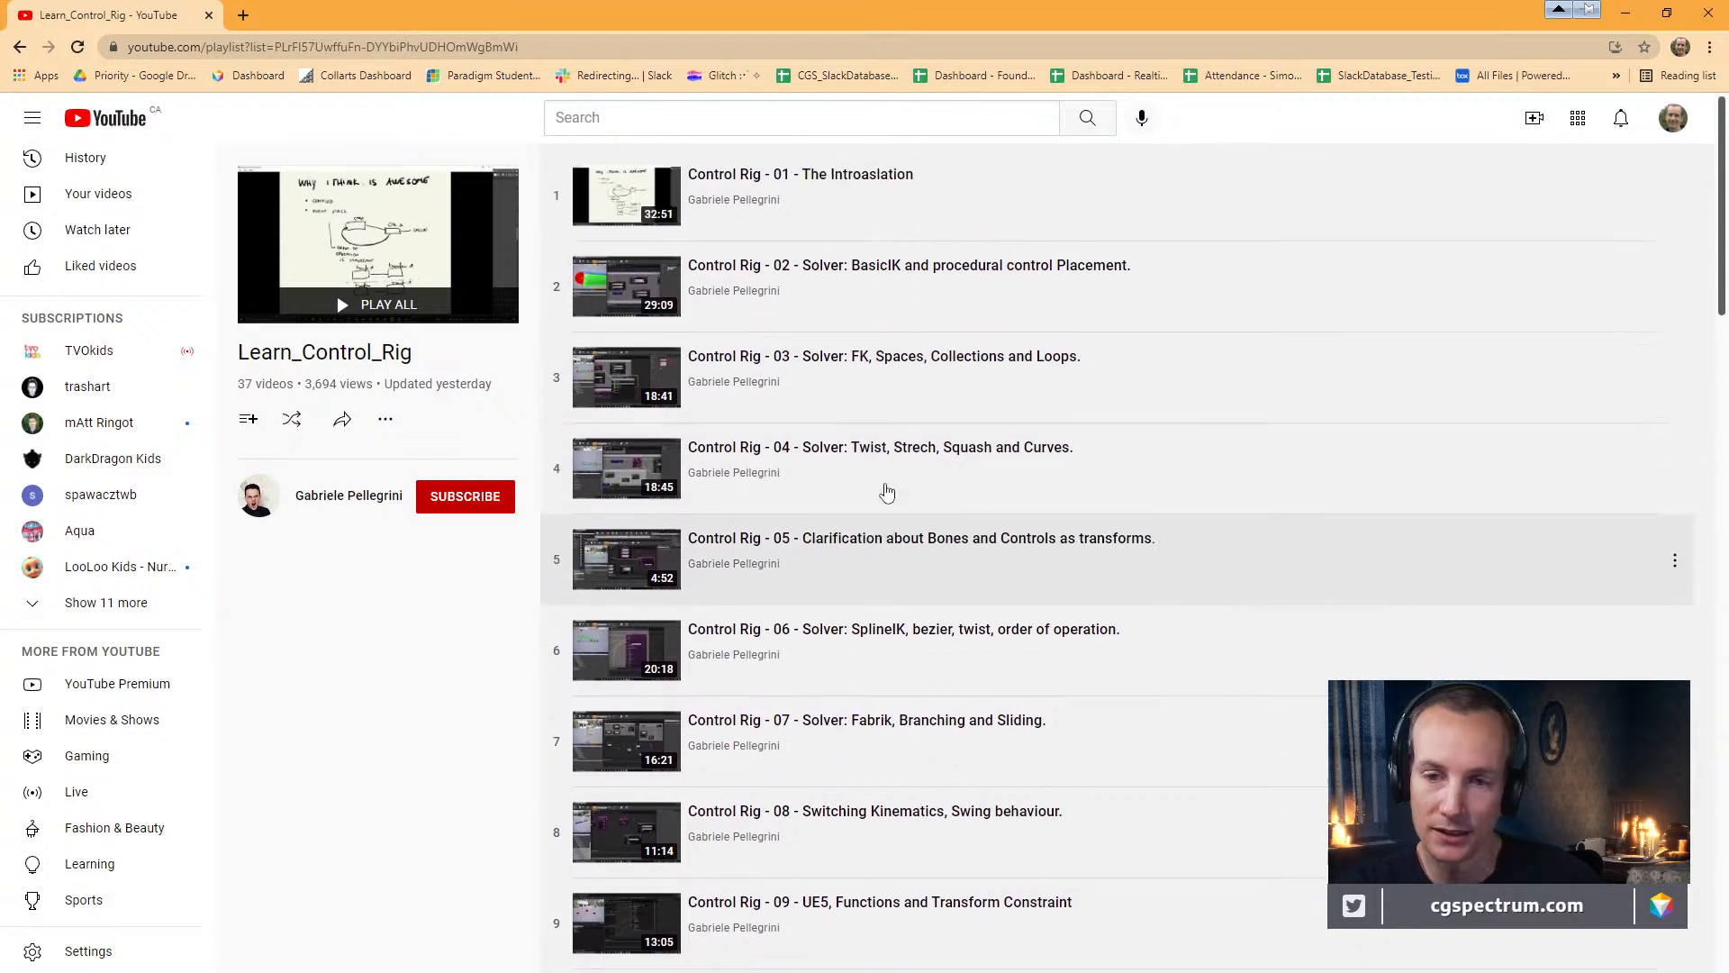
Examine the playlist's solver, arm, leg and spine module video titles
scroll(887, 491, "down", 1)
scroll(887, 491, "down", 1)
scroll(887, 491, "up", 2)
scroll(792, 387, "down", 2)
scroll(783, 450, "down", 2)
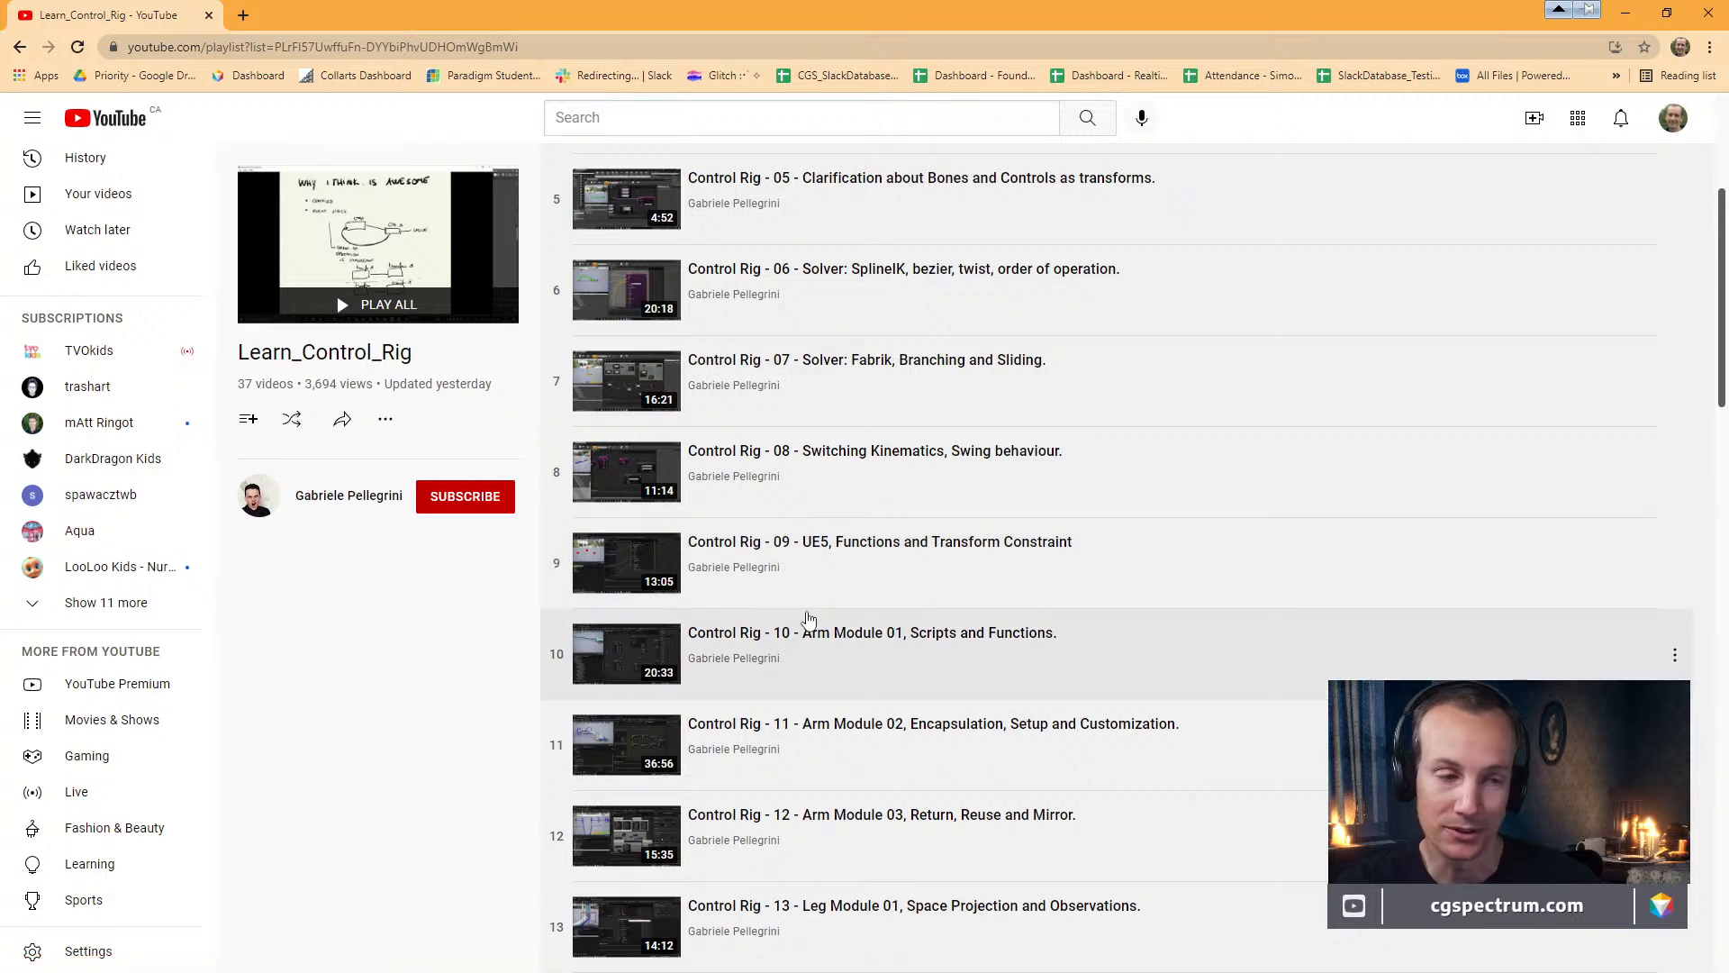
scroll(806, 594, "down", 1)
scroll(804, 584, "up", 1)
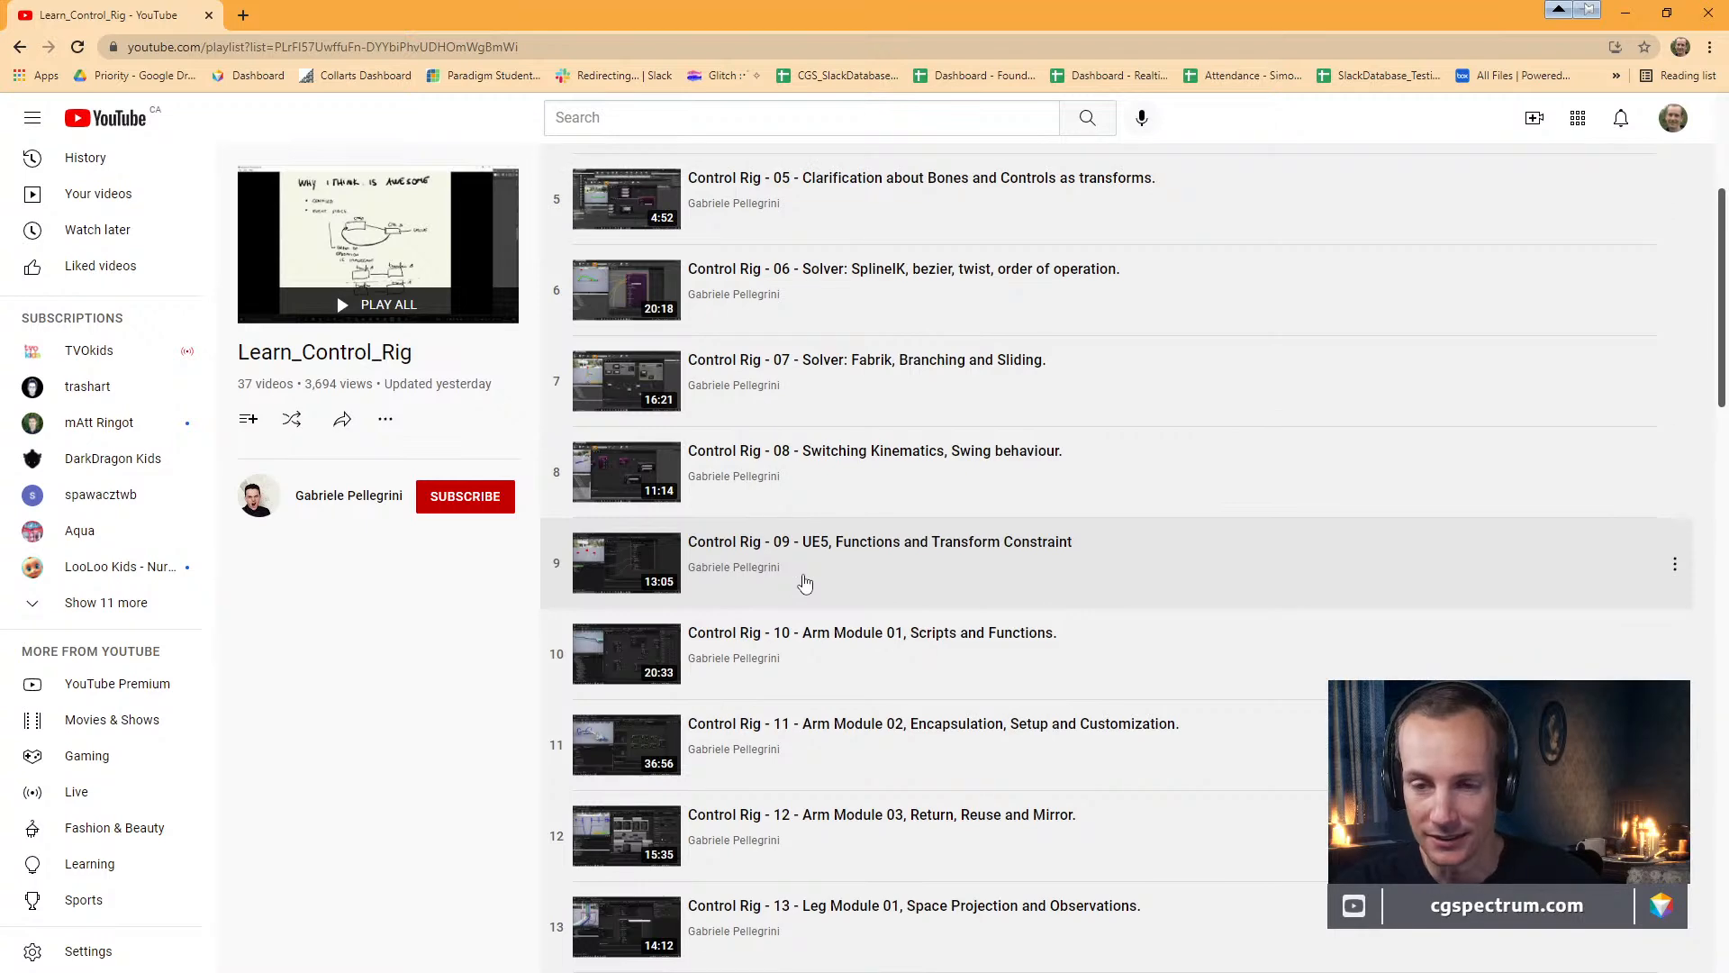
scroll(804, 583, "down", 5)
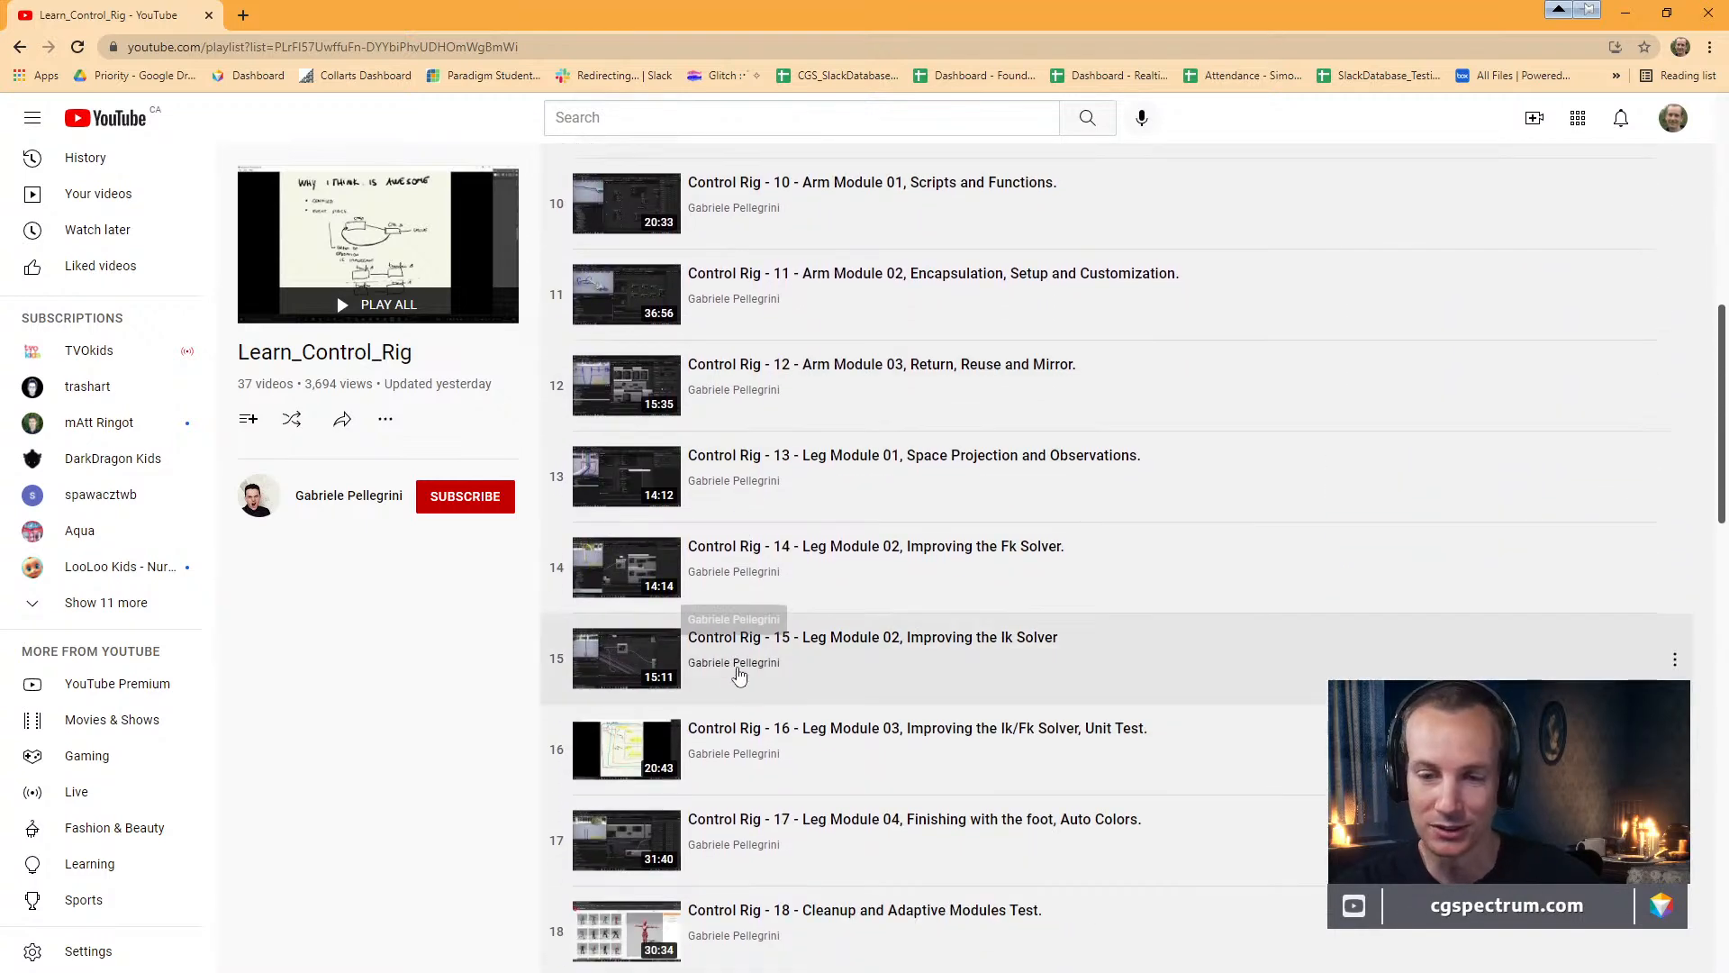
scroll(738, 676, "down", 9)
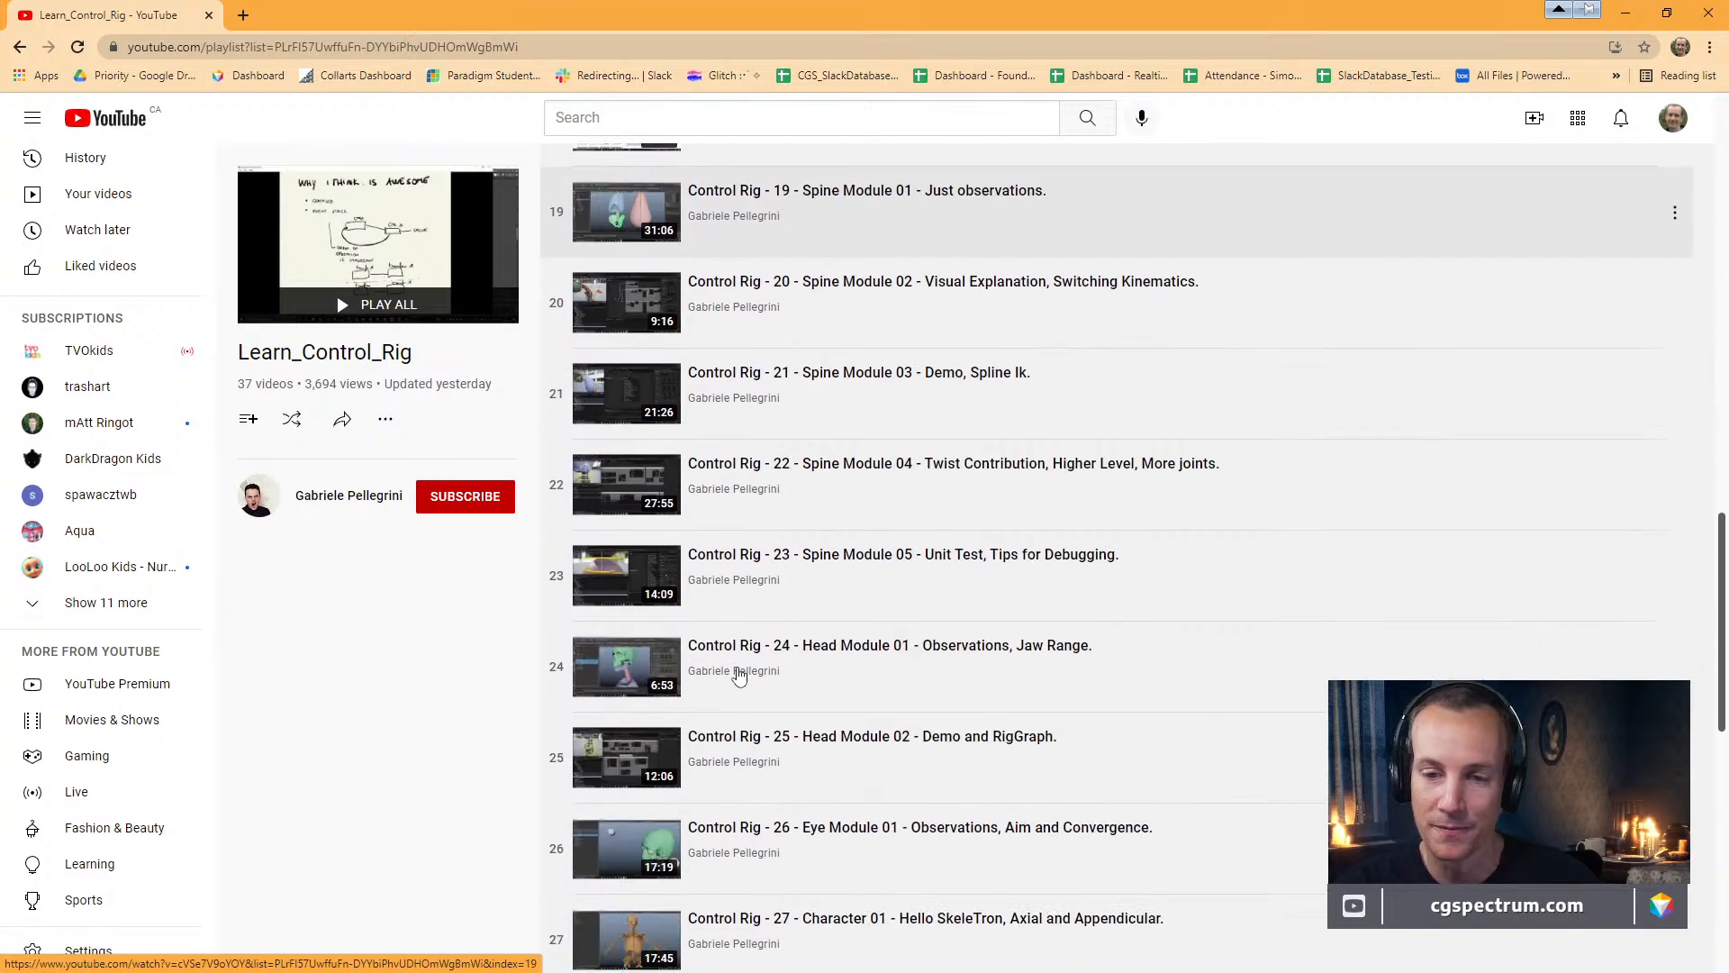
scroll(738, 676, "up", 11)
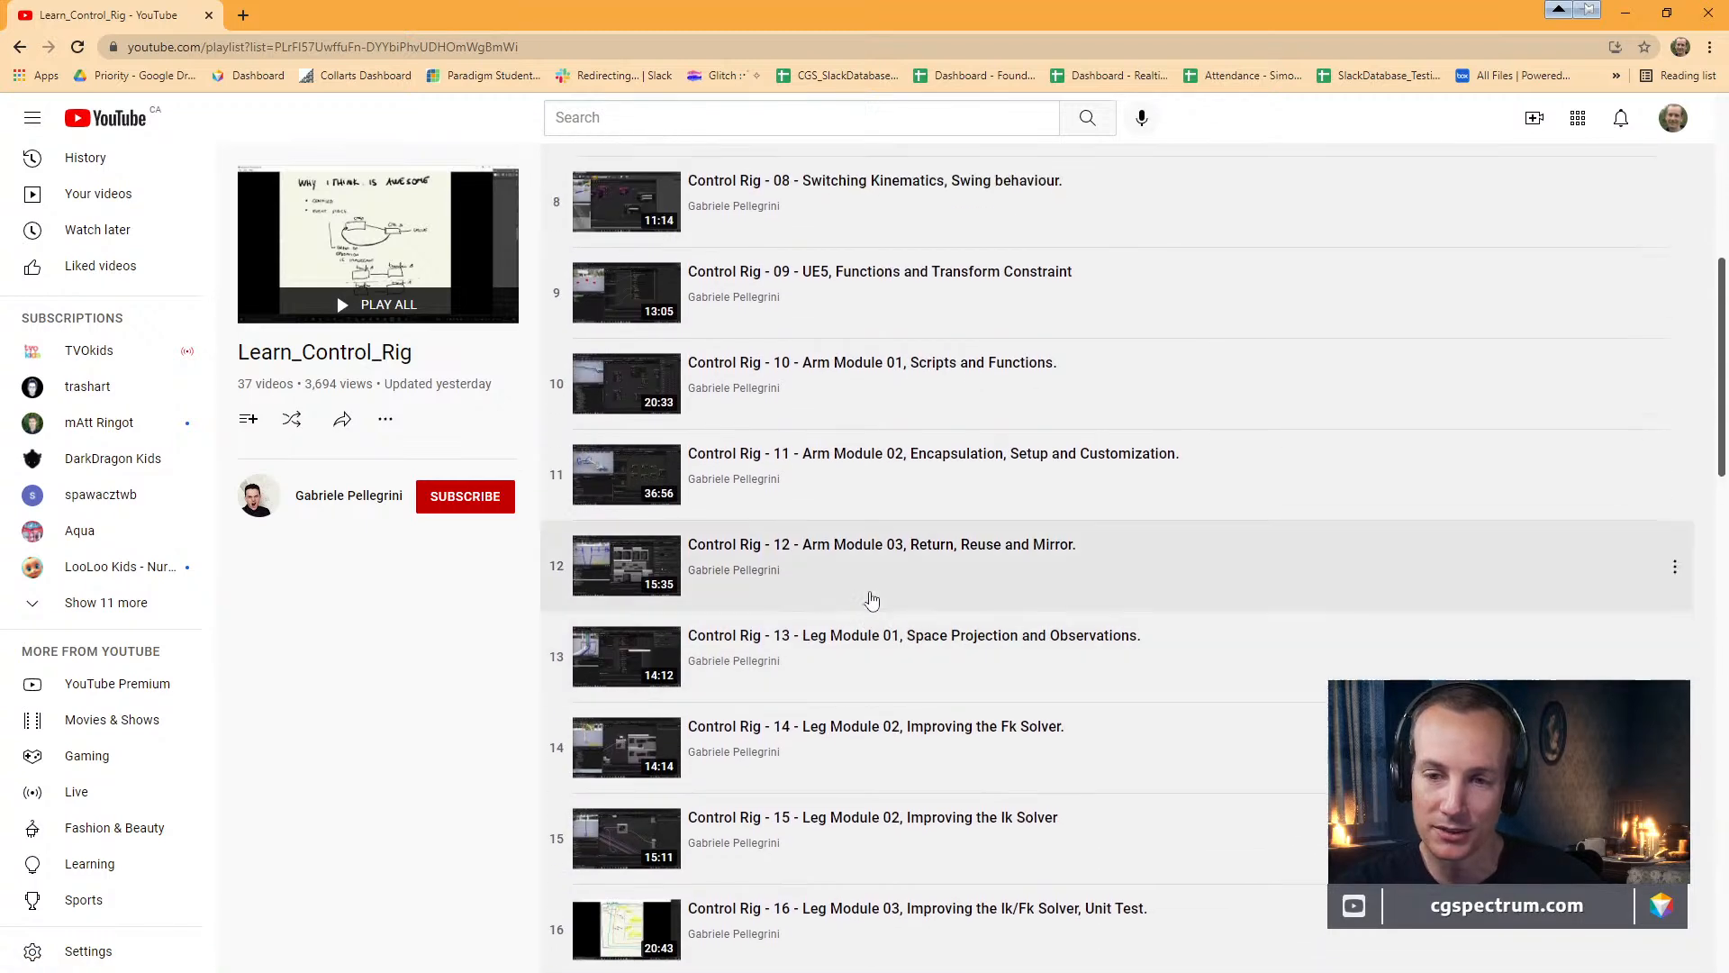
scroll(870, 600, "up", 1)
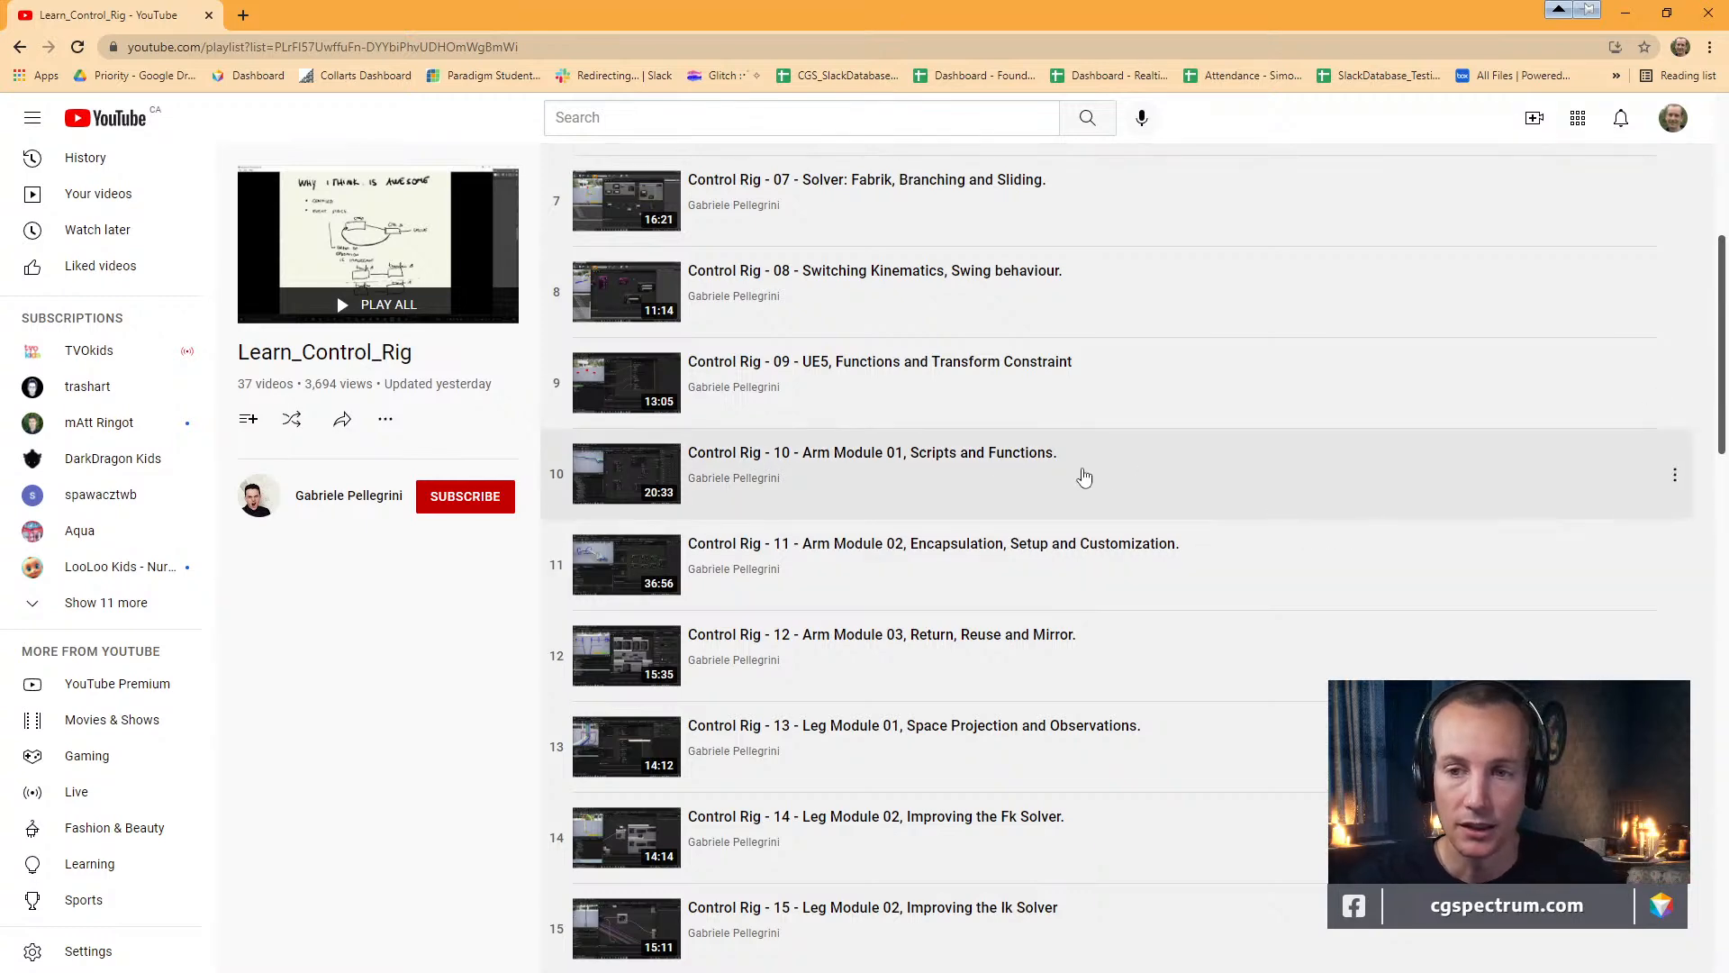
scroll(996, 463, "down", 2)
scroll(622, 377, "up", 4)
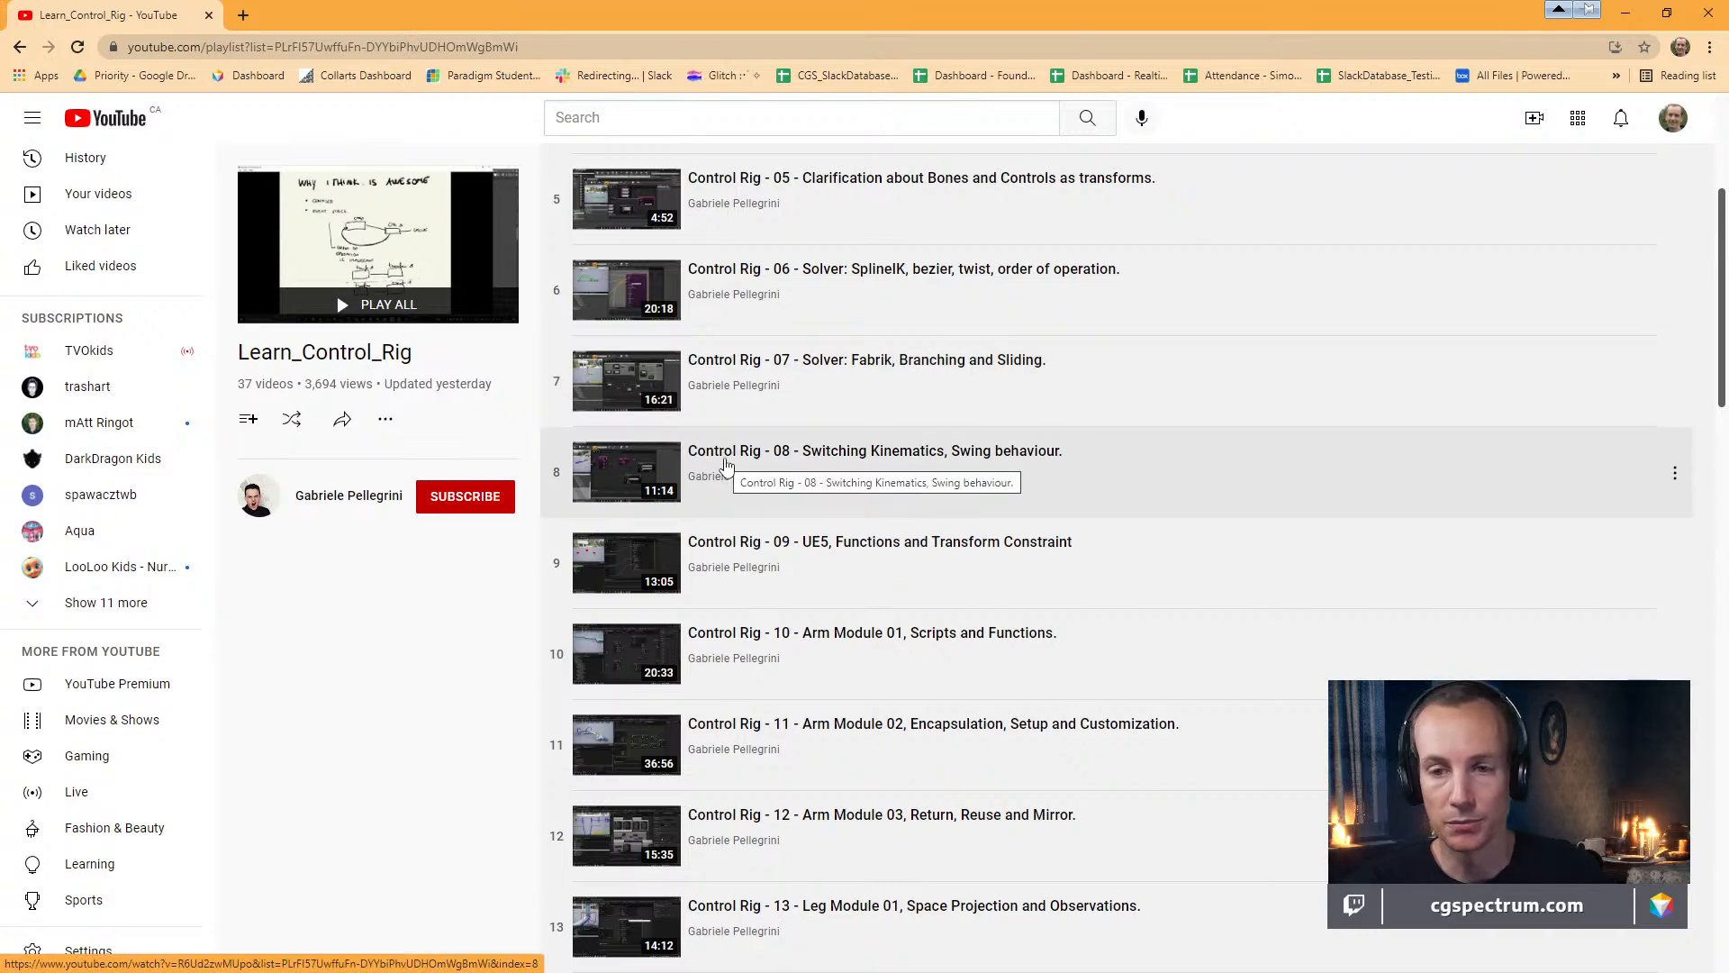
scroll(726, 464, "down", 8)
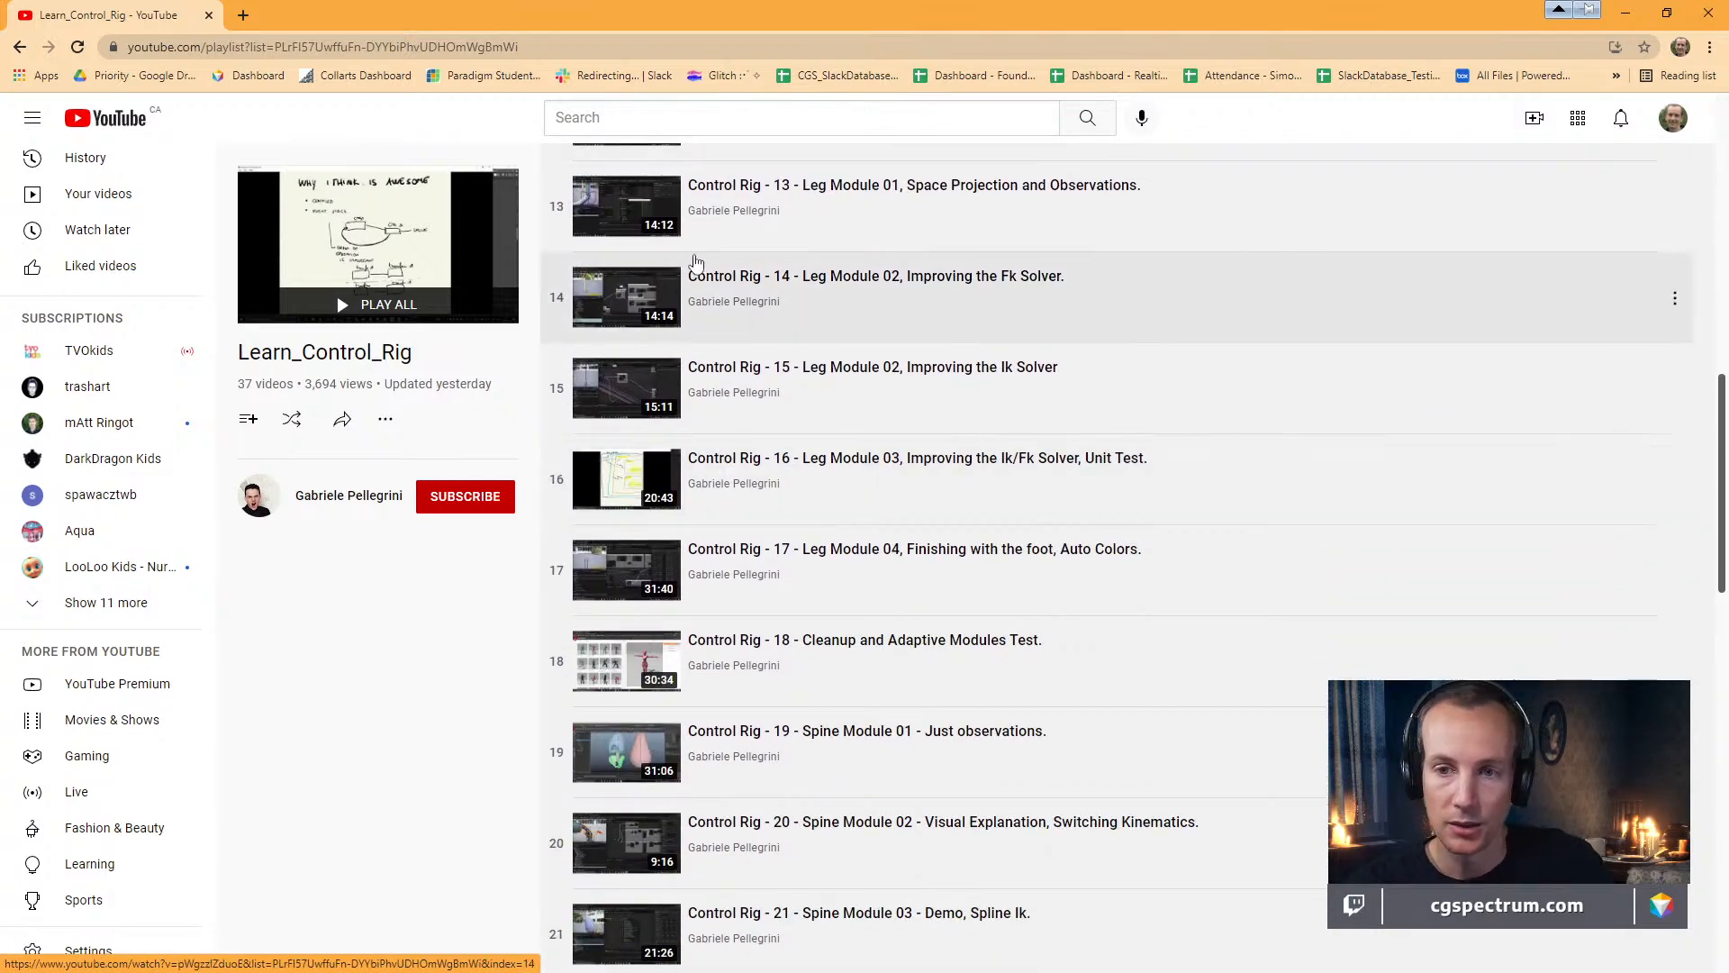
scroll(721, 306, "down", 1)
scroll(720, 288, "up", 1)
scroll(698, 315, "up", 1)
scroll(689, 388, "down", 2)
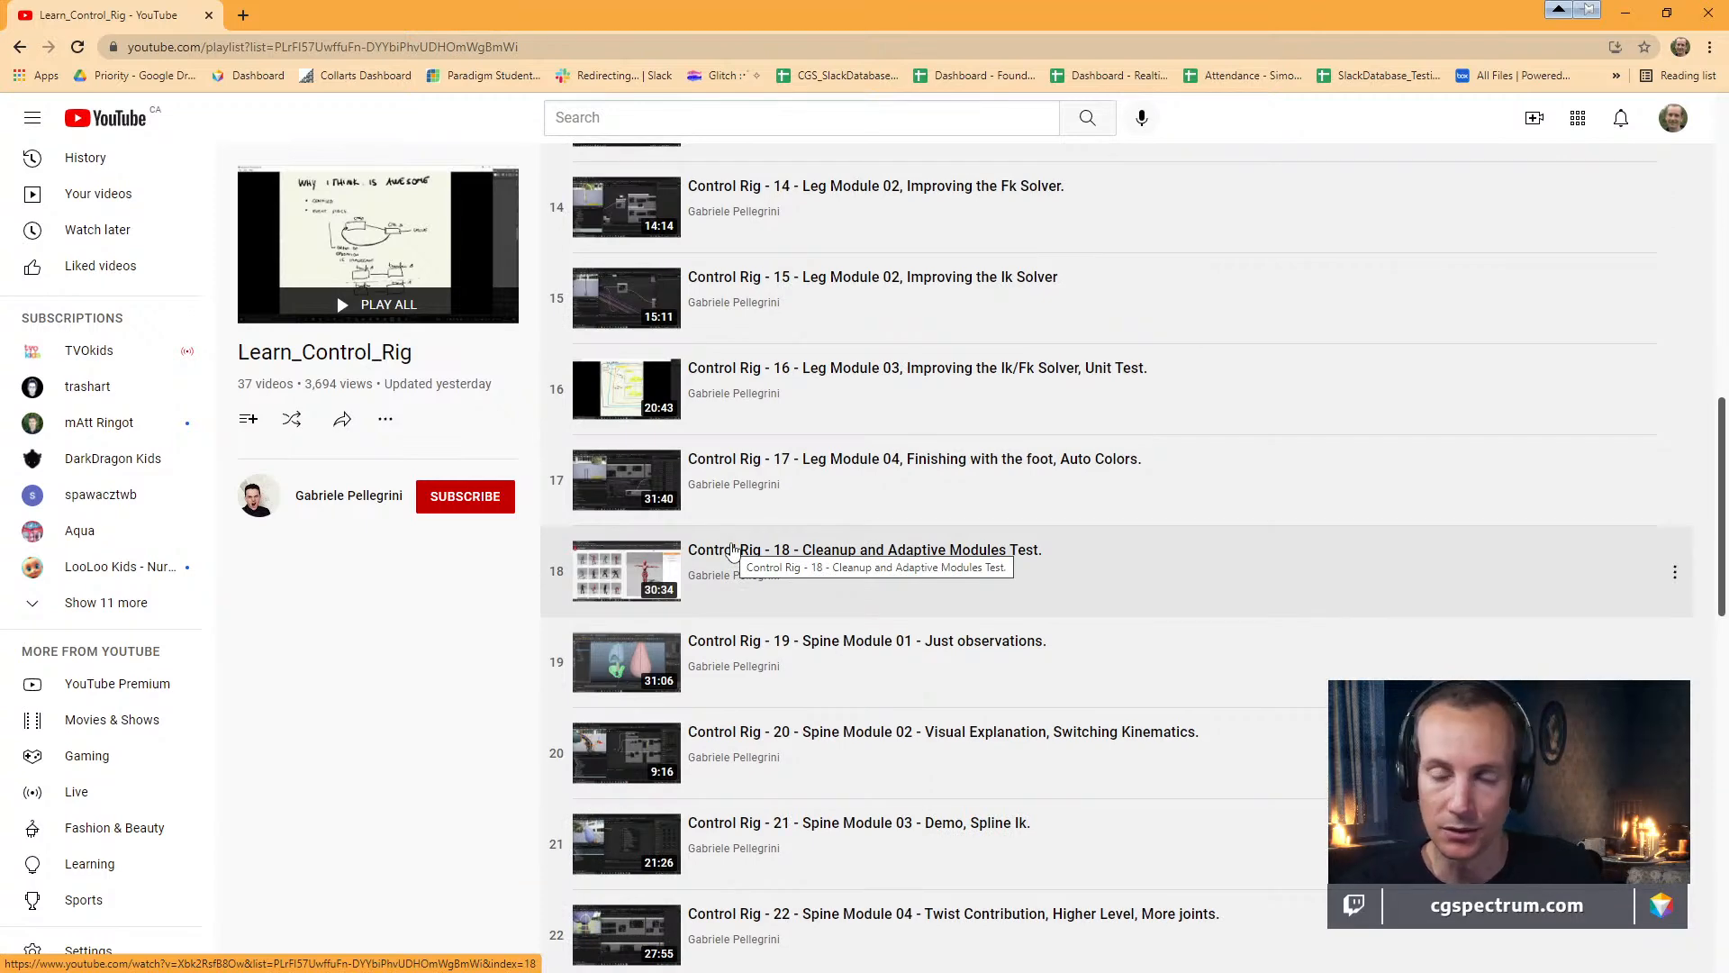
Restore the Chrome window to a smaller size and minimize it to return to the Unreal Editor
left_click_drag(629, 16, 650, 53)
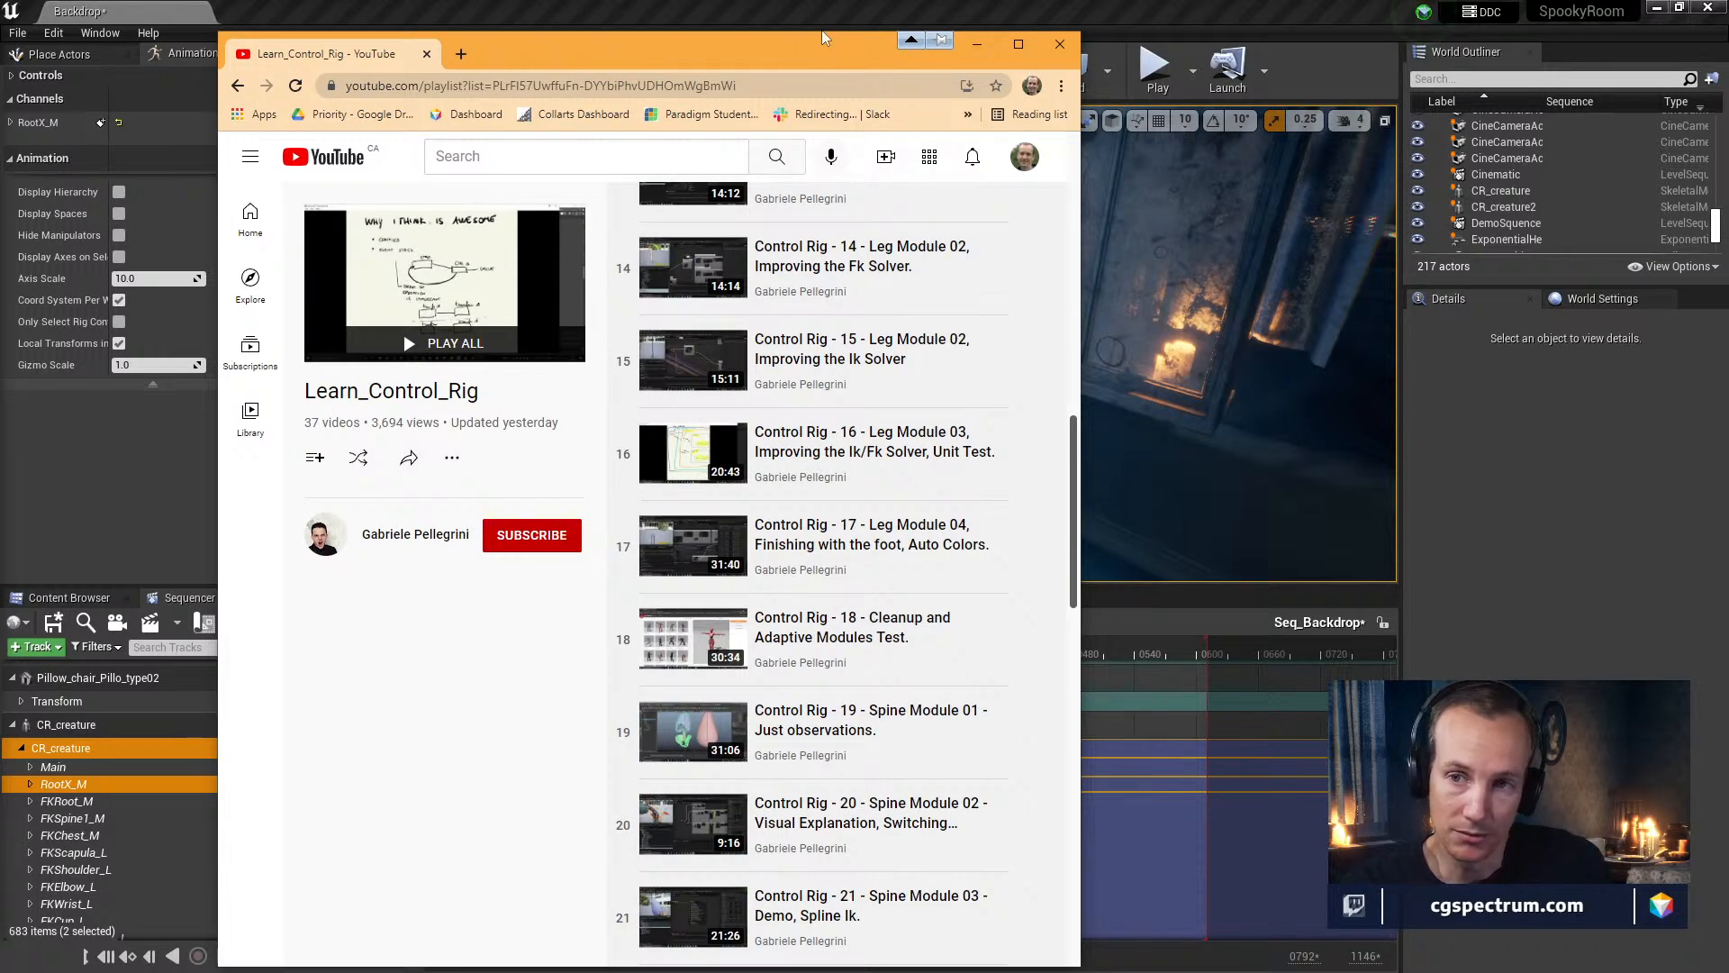
left_click_drag(826, 33, 832, 96)
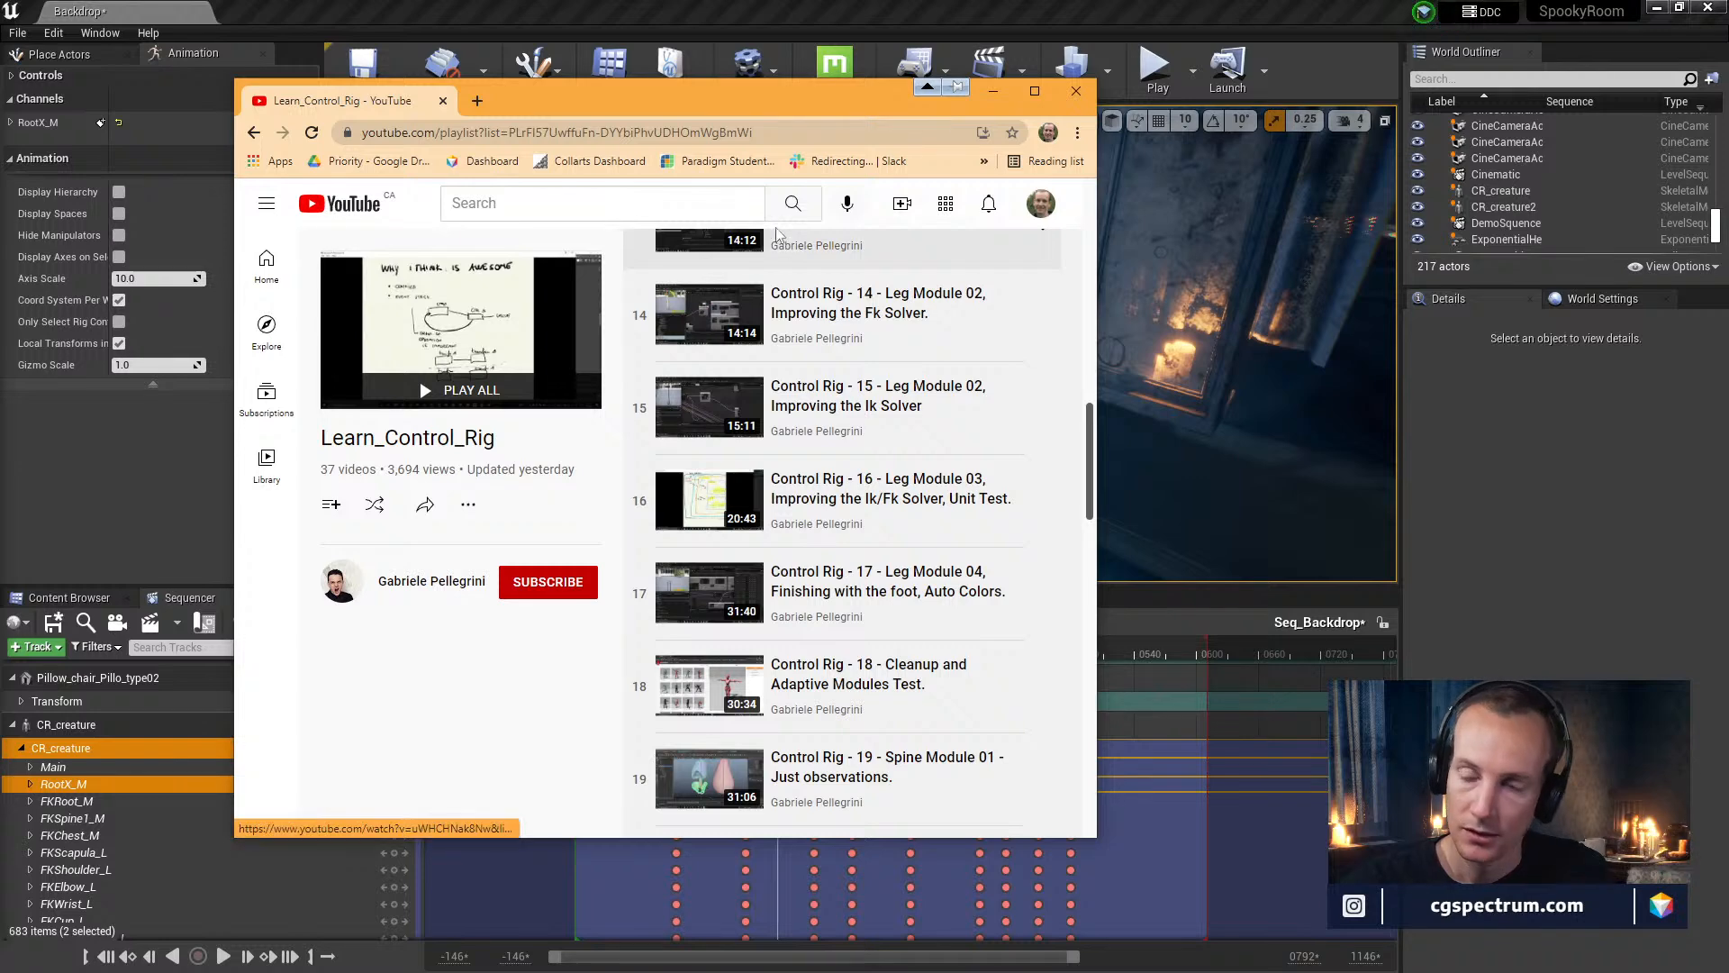
left_click_drag(890, 99, 784, 113)
left_click(888, 111)
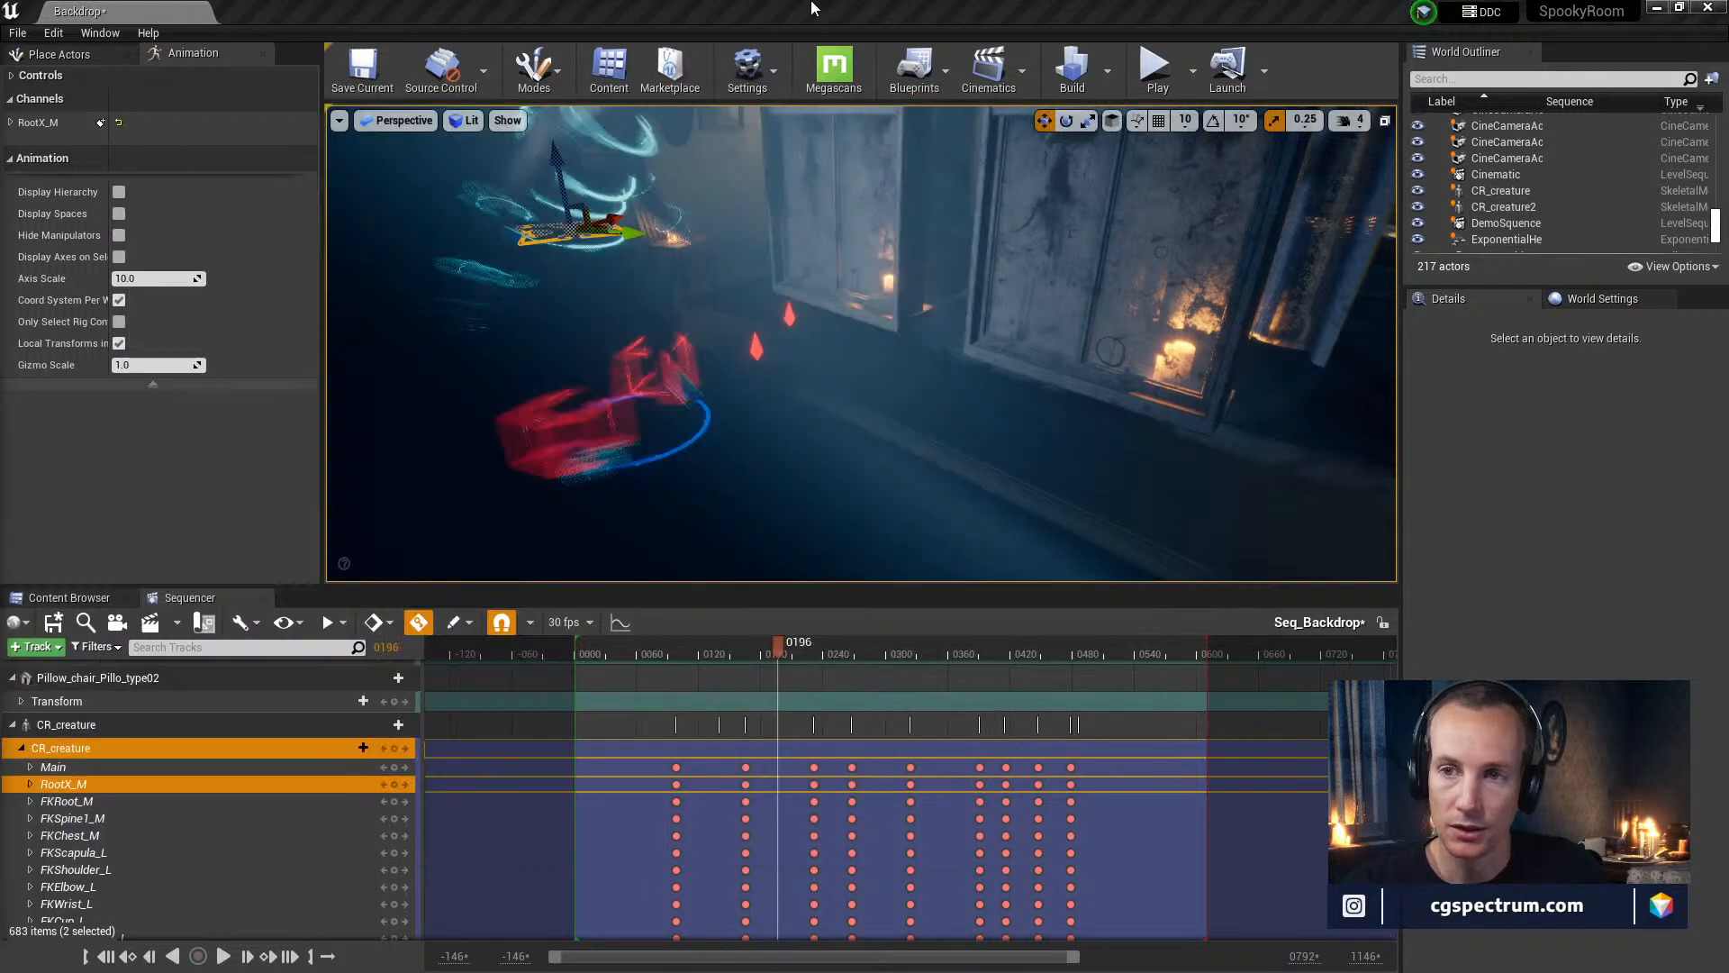
Scrub to frame 78 and step back and forth through CR_creature's keyframes to review the poses, finishing at frame 165
left_click_drag(762, 646, 710, 776)
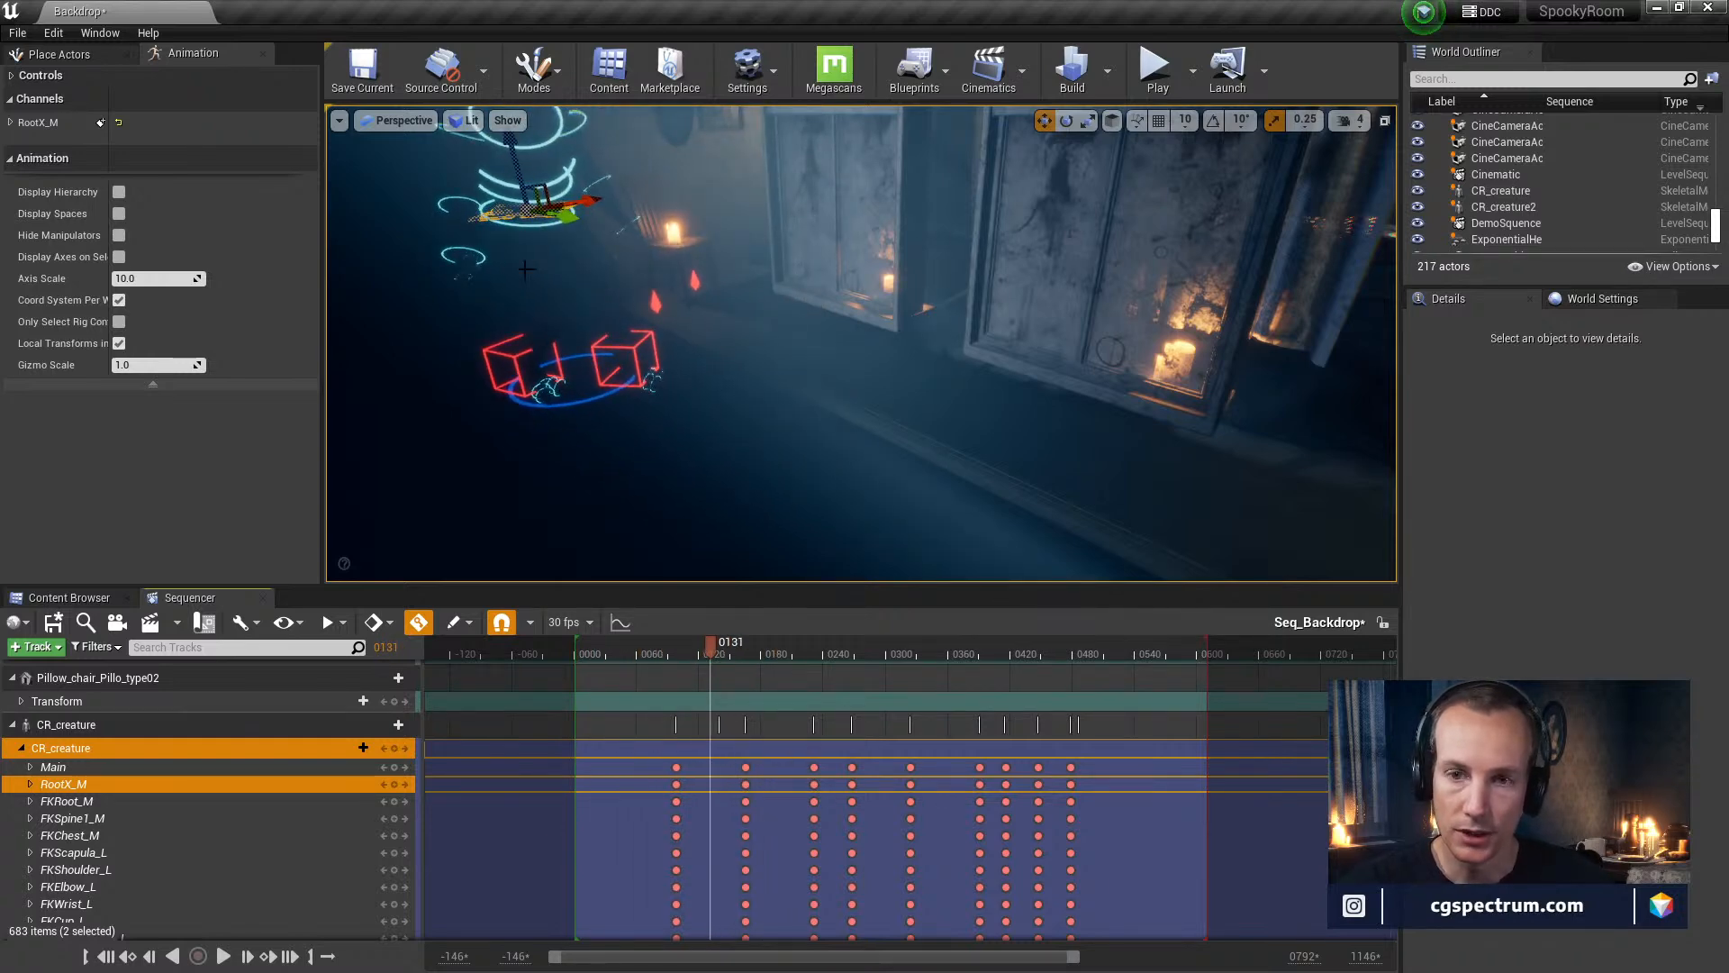
left_click_drag(709, 645, 654, 676)
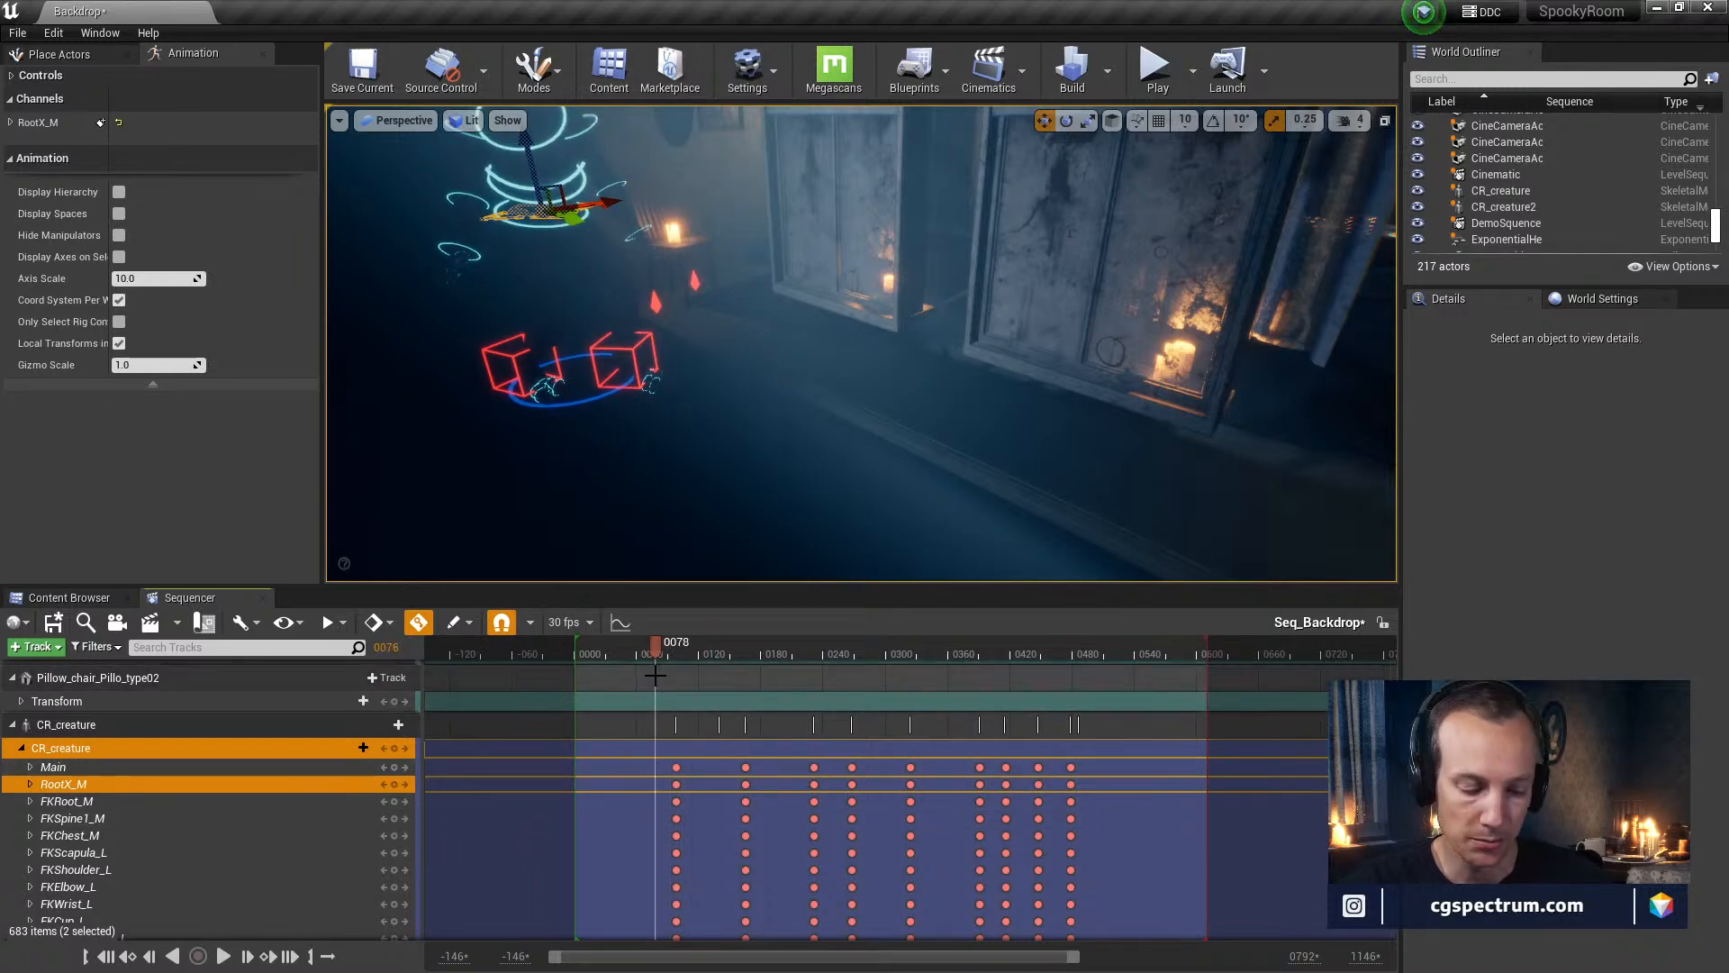
key("period")
key("period")
key("comma")
key("period")
key("comma")
key("period")
key("period")
key("period")
key("comma")
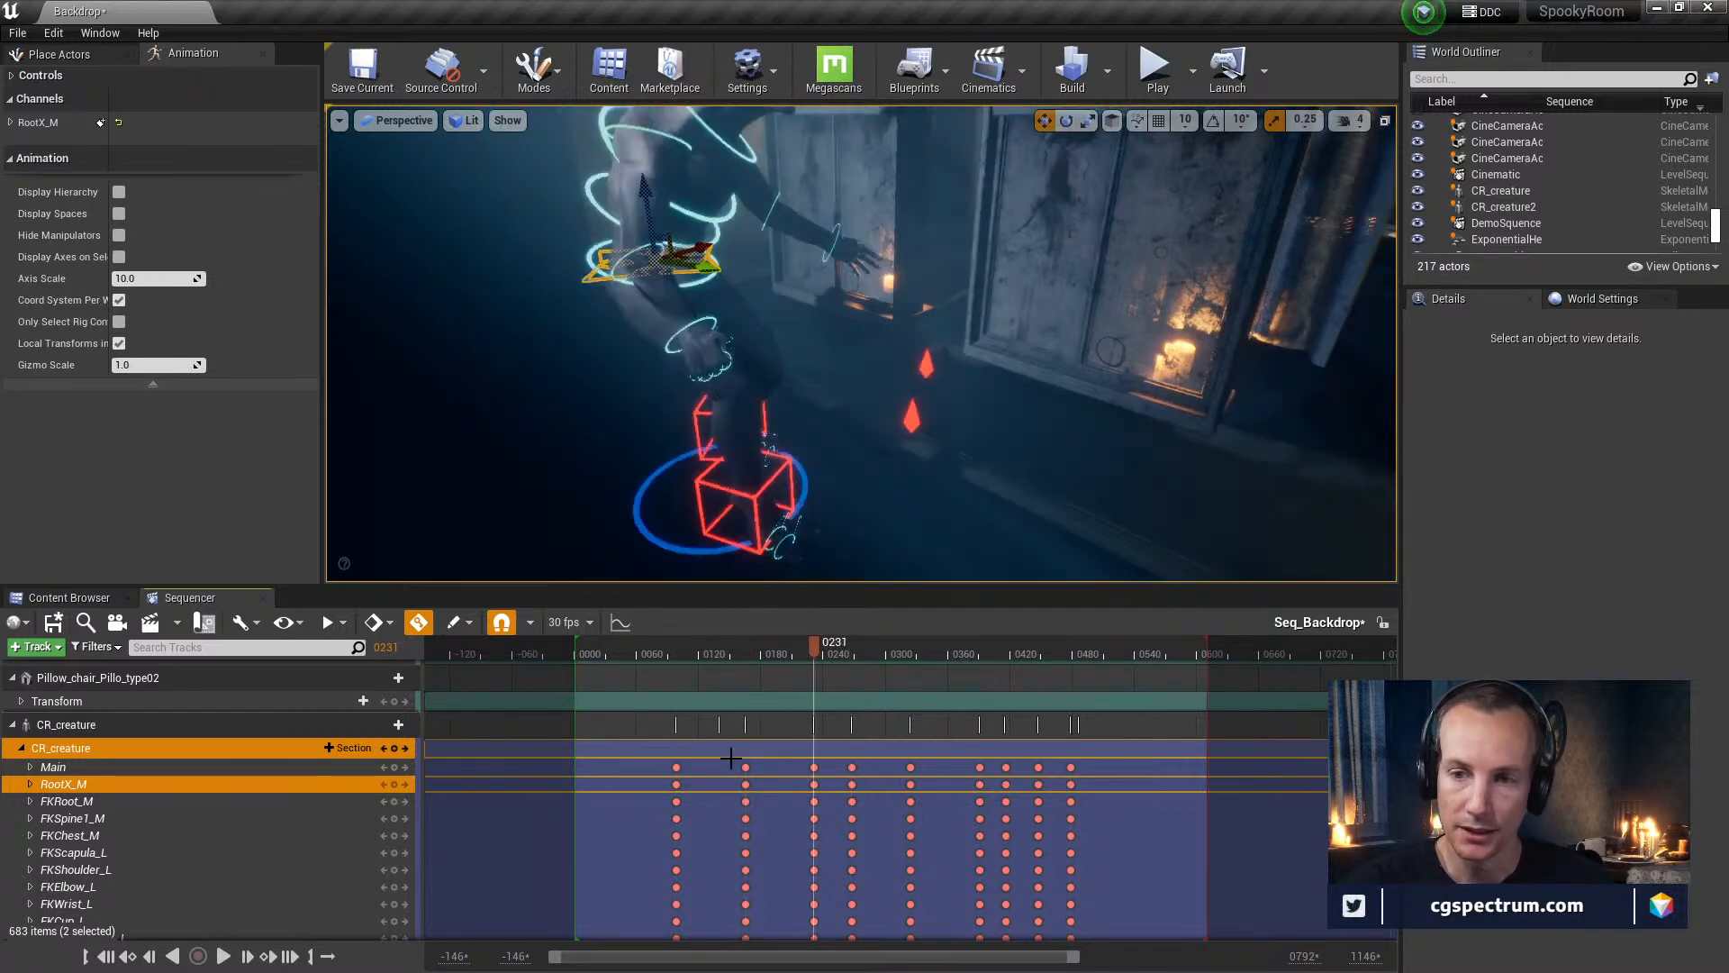
key("comma")
key("comma")
key("period")
key("period")
key("comma")
key("period")
key("comma")
key("comma")
key("period")
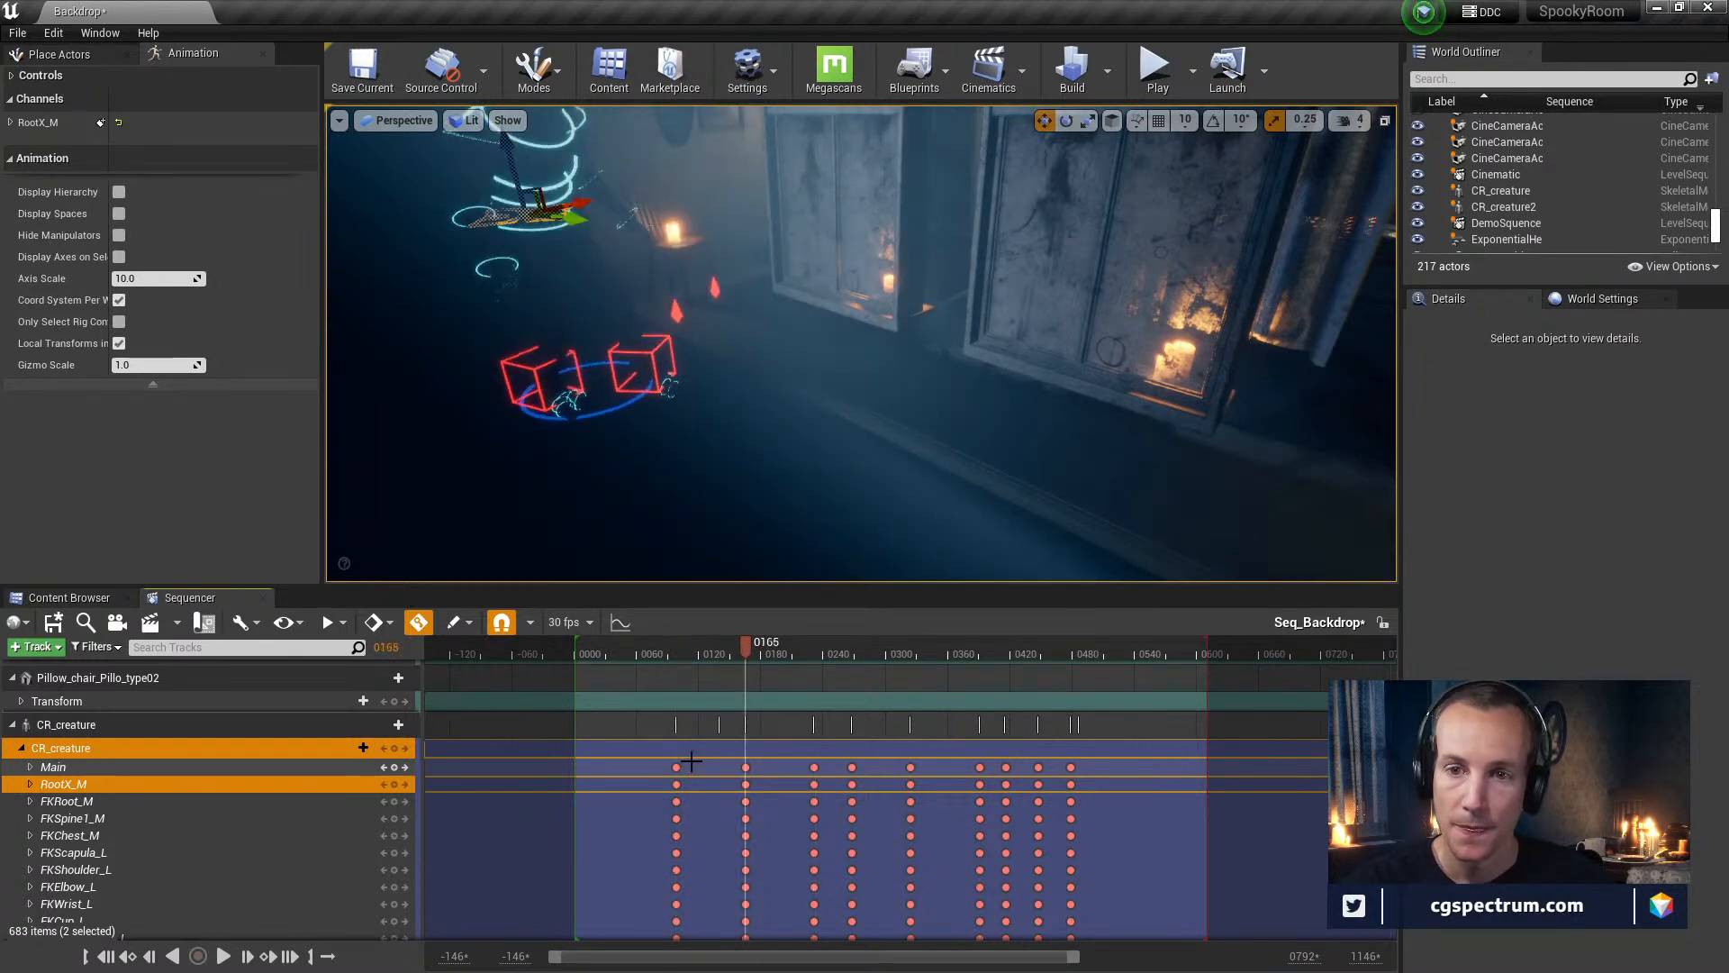
Move the RootX_M control at frame 197 to key a new hip position between the creature's existing poses
left_click_drag(722, 652, 782, 723)
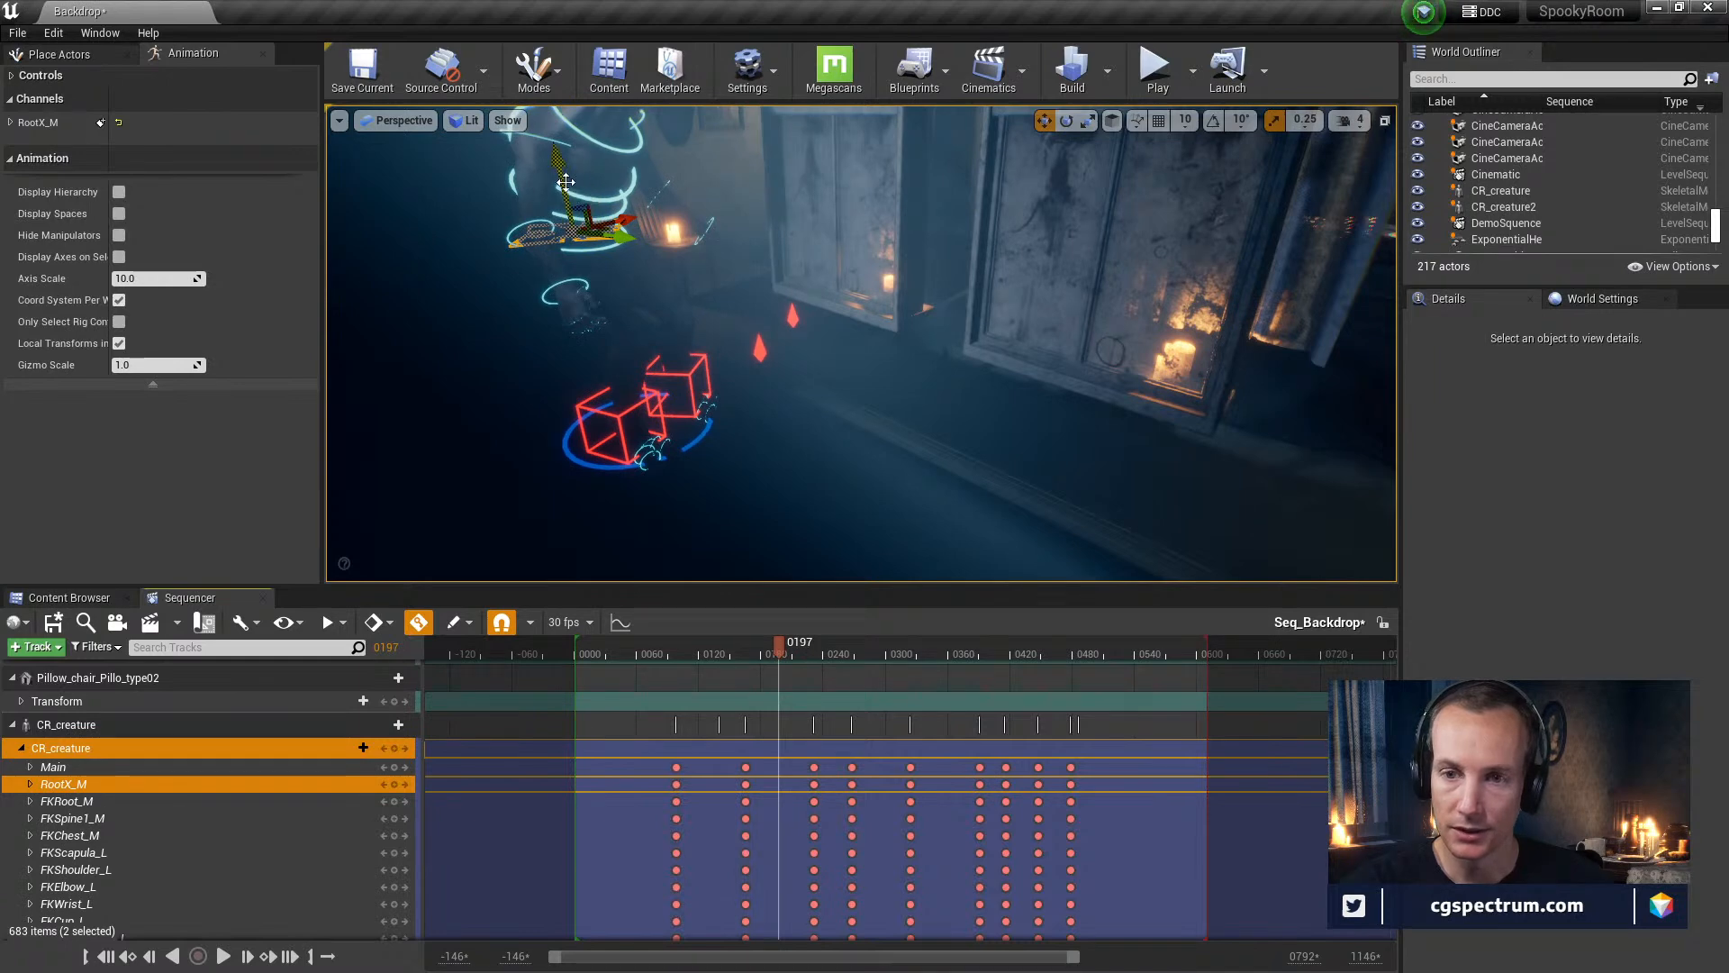
left_click_drag(778, 643, 681, 696)
mouse_move(749, 685)
left_mouse_down()
mouse_move(808, 695)
mouse_move(780, 694)
left_mouse_up()
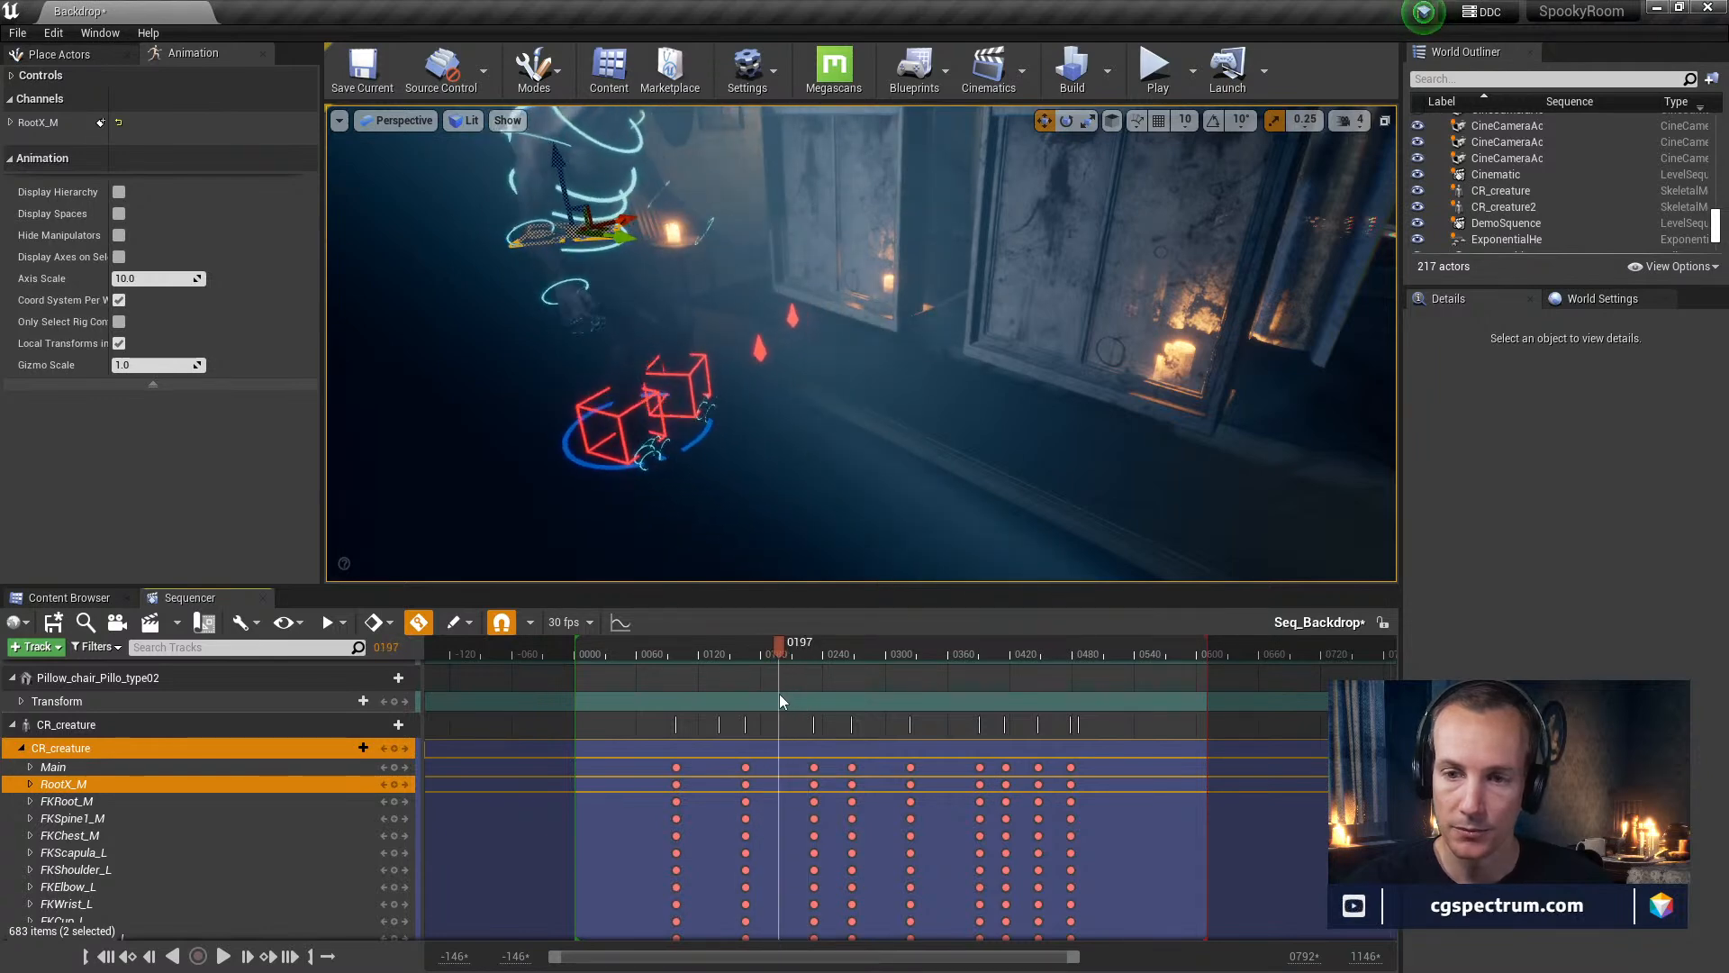
left_click_drag(559, 165, 561, 164)
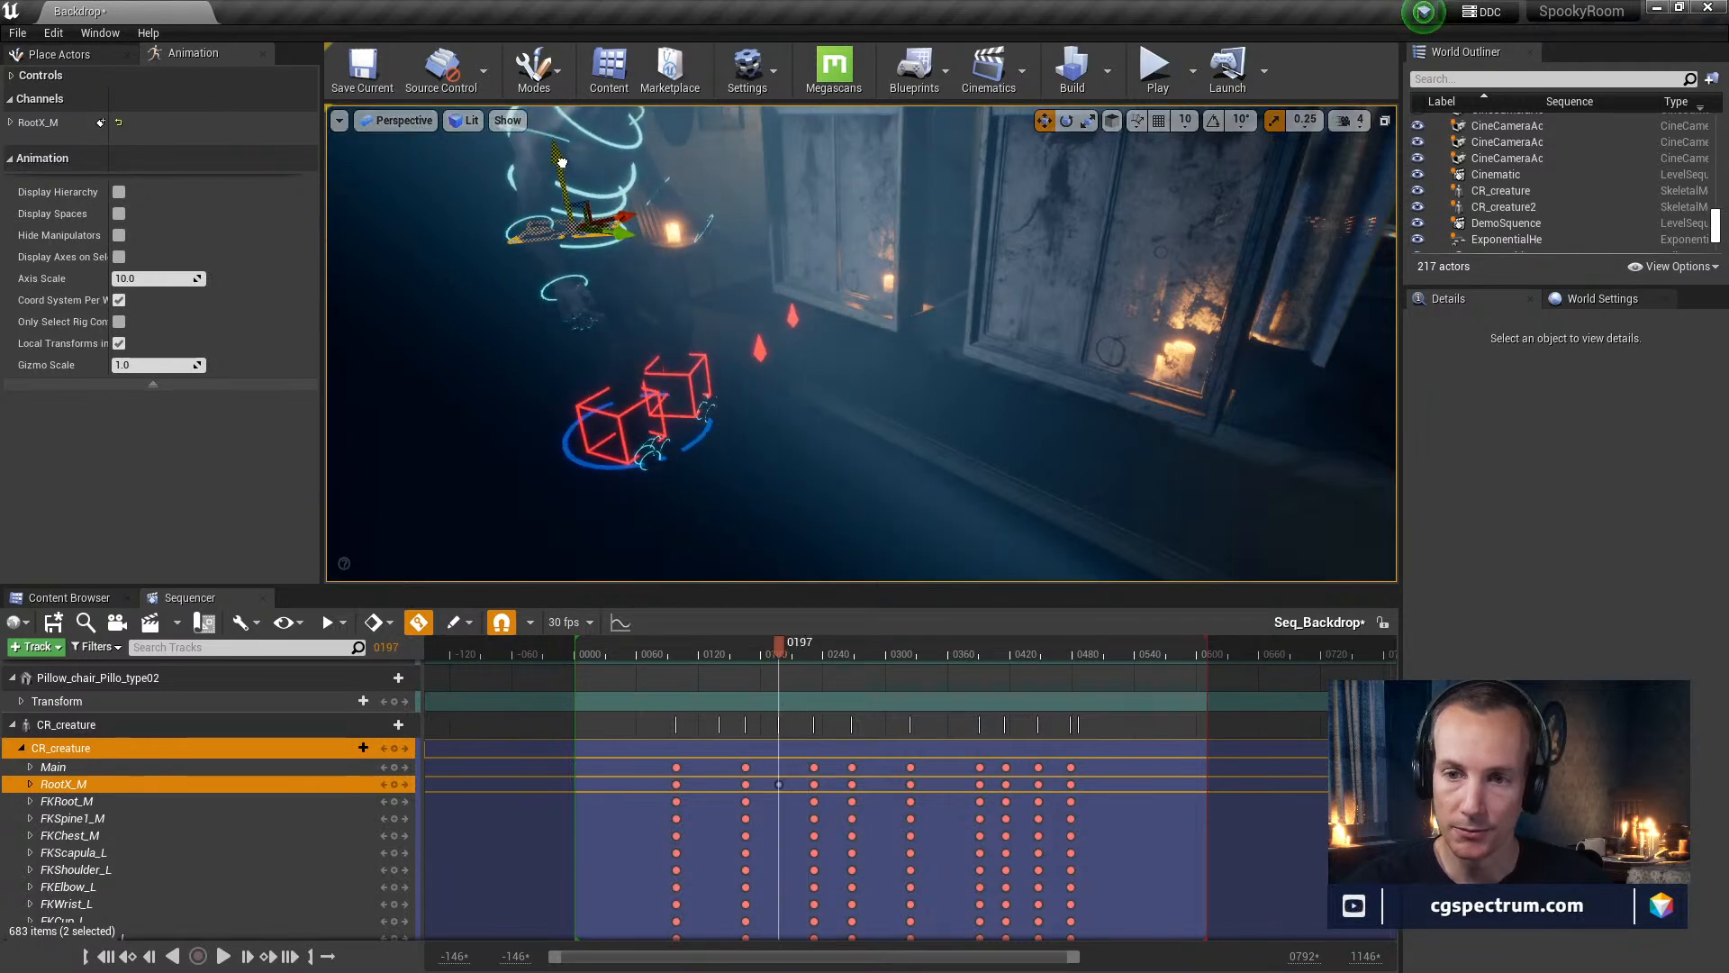
right_click_drag(876, 333, 821, 405)
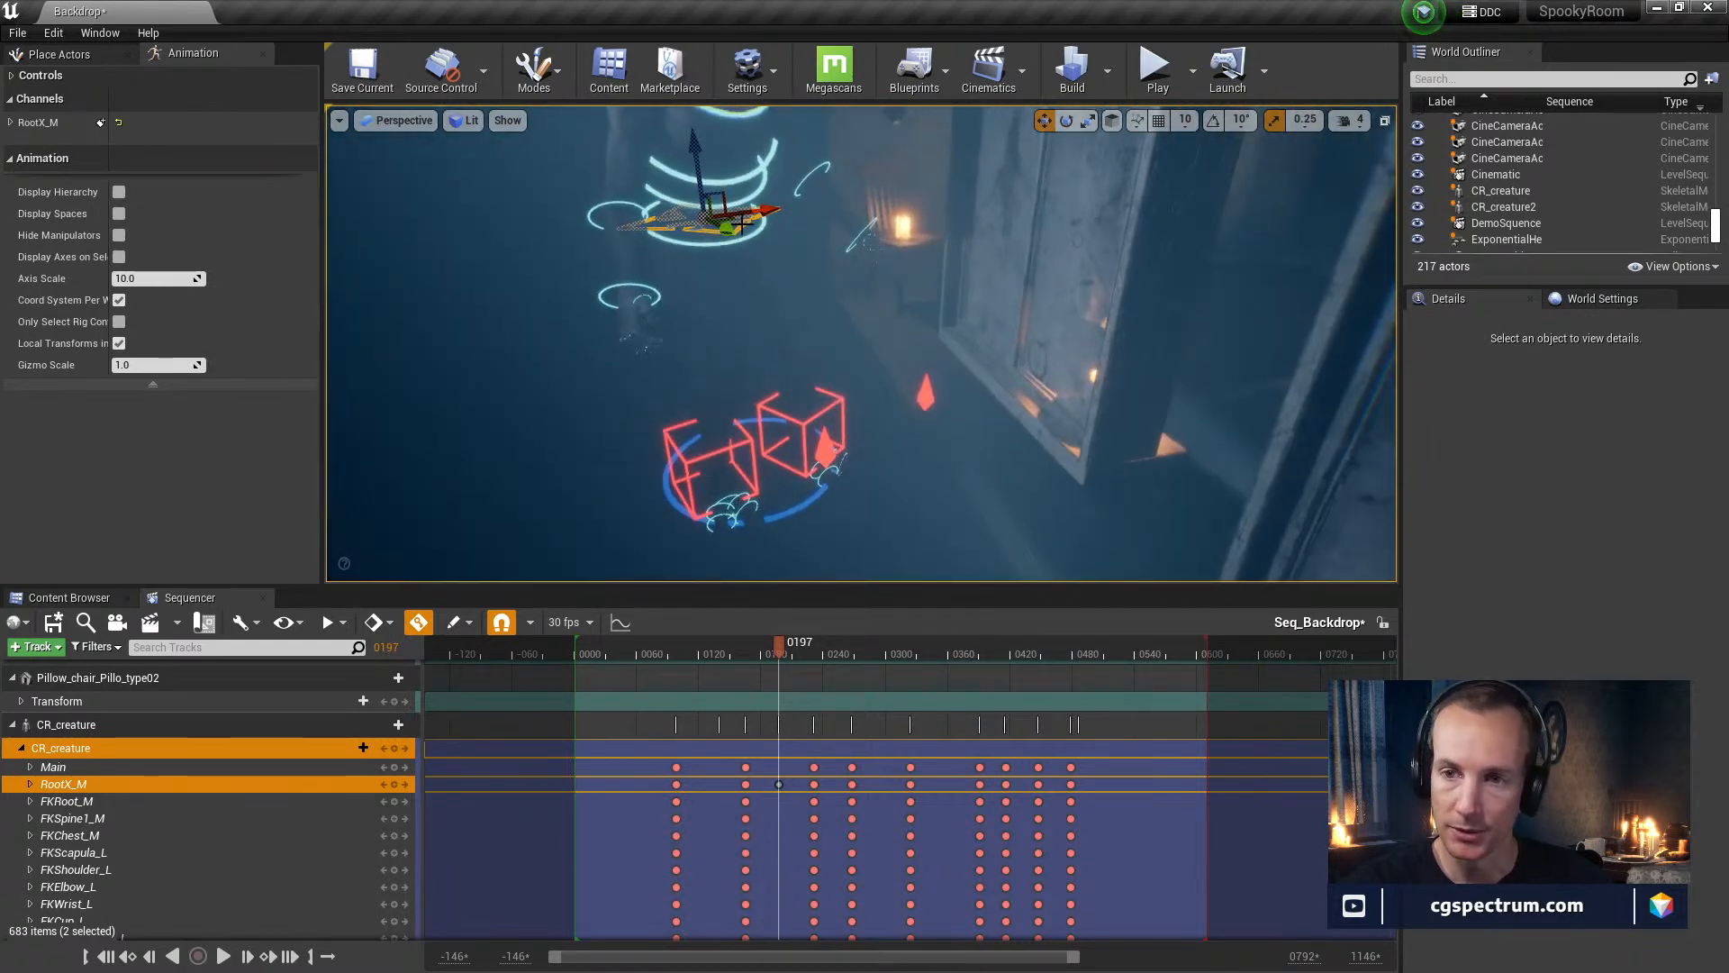
left_click_drag(763, 211, 764, 194)
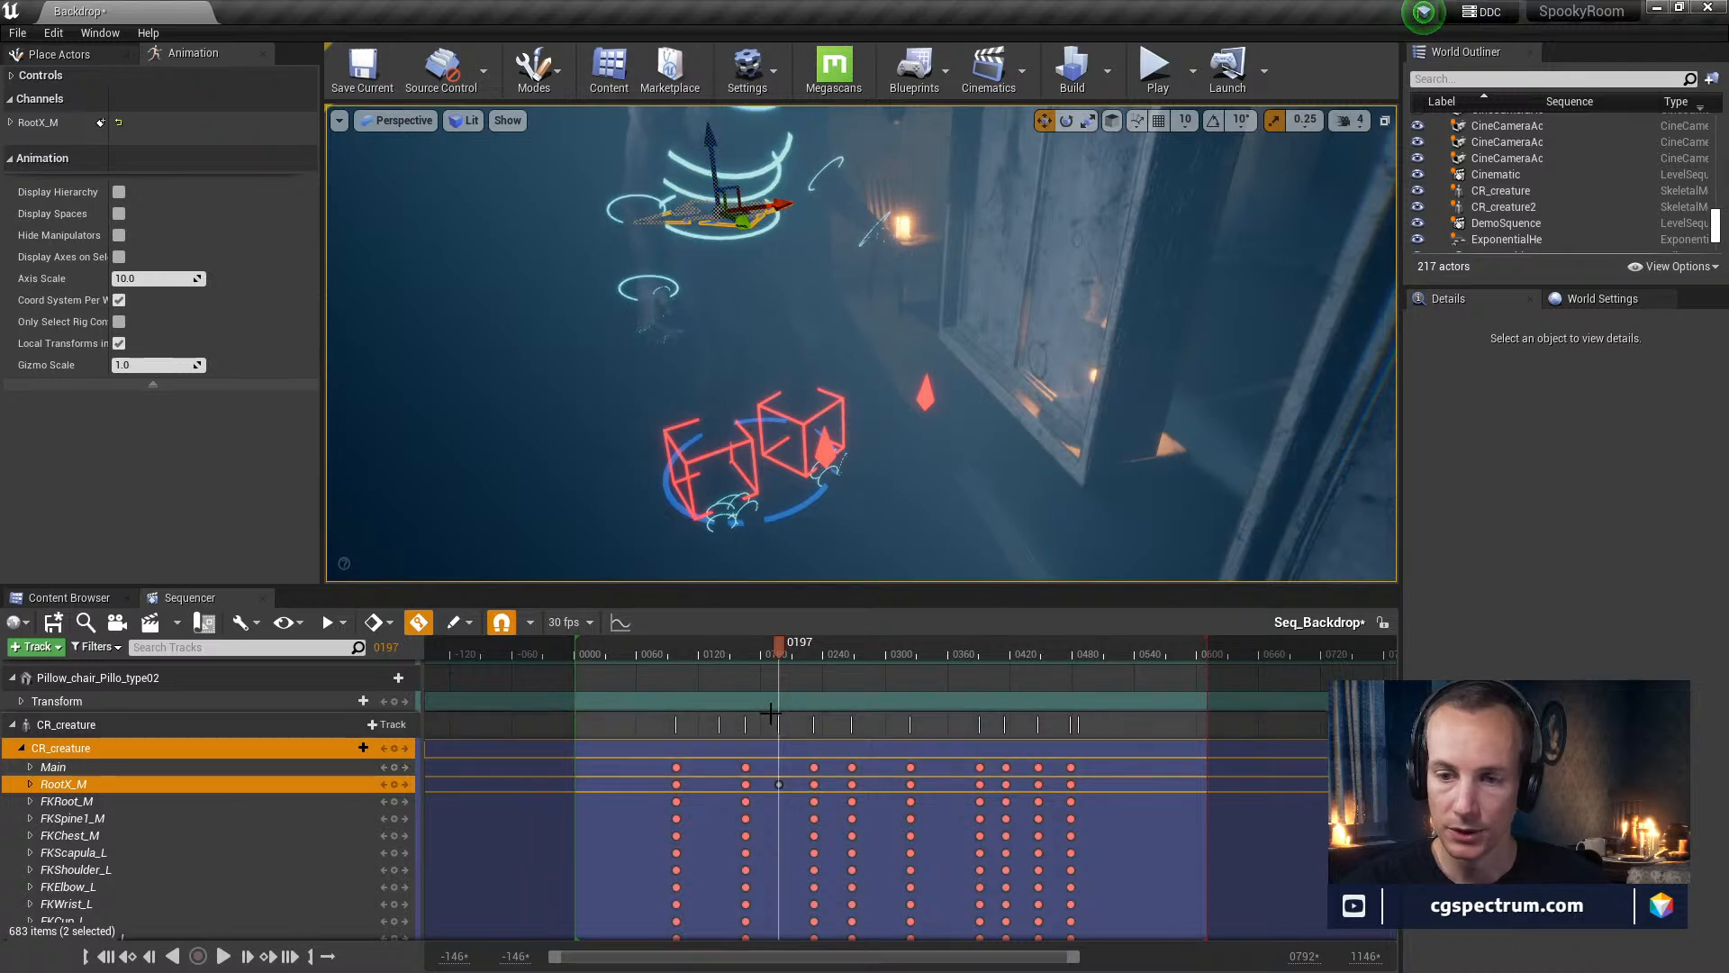
Select the RootX_M key at frame 165 and inspect its pose, and do the same at frame 231
left_click_drag(775, 654, 744, 664)
left_click(747, 784)
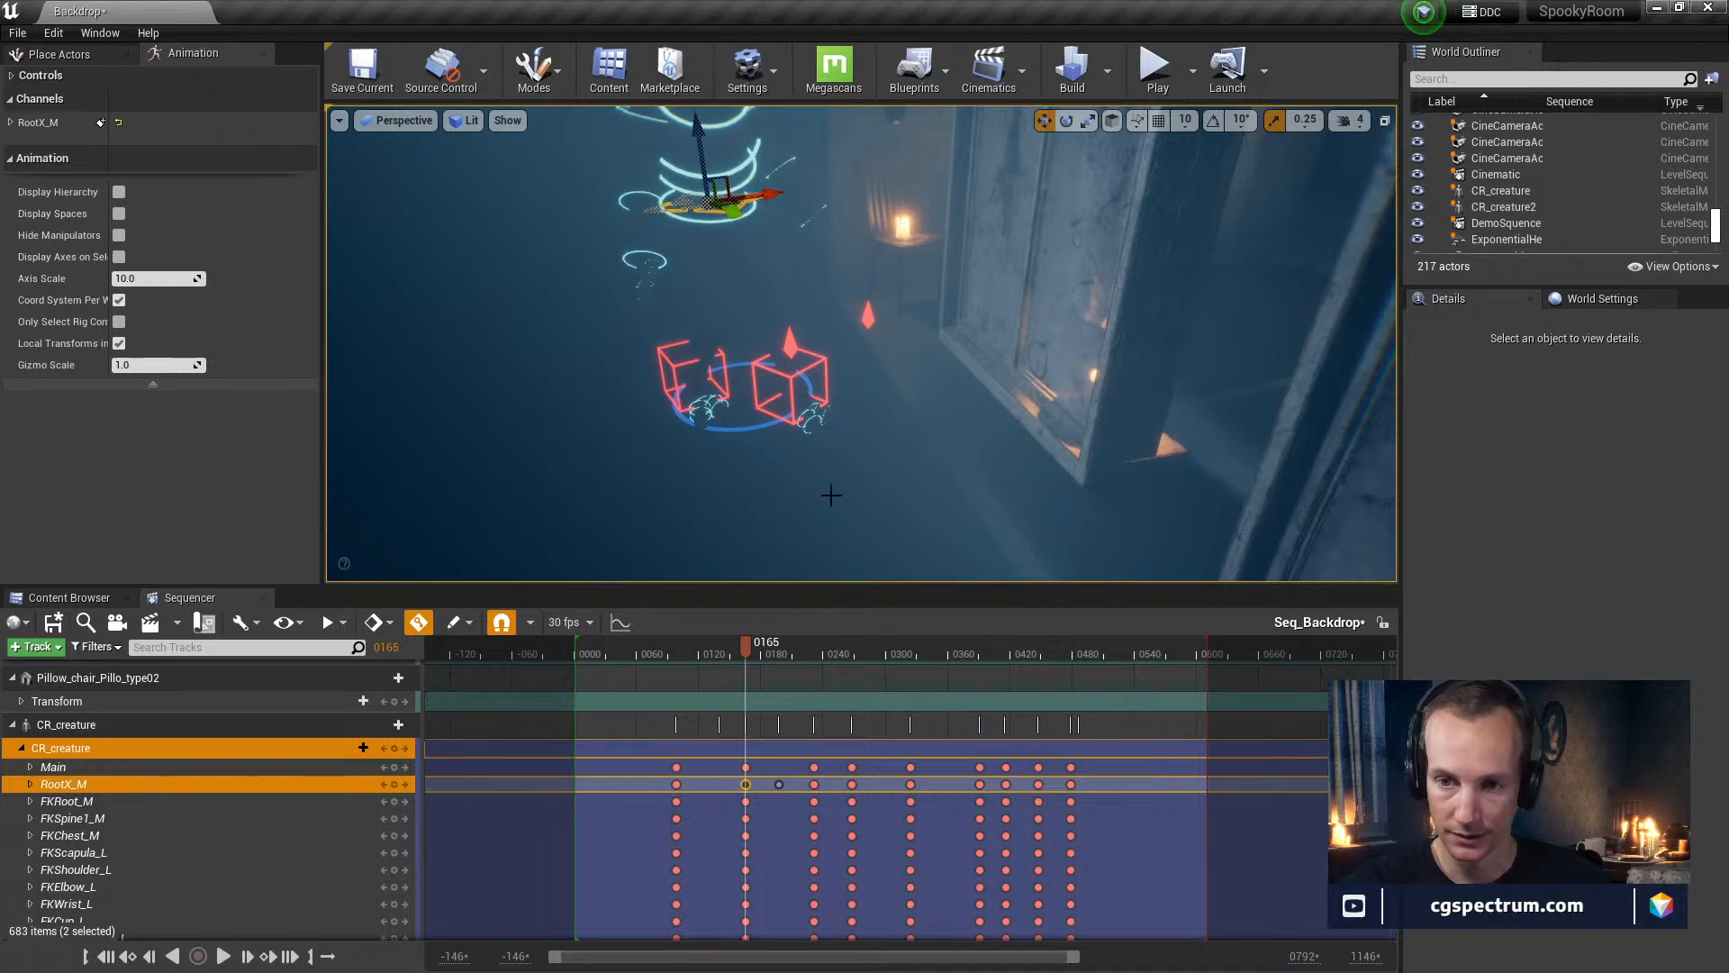
left_click_drag(748, 645, 815, 652)
left_click(814, 785)
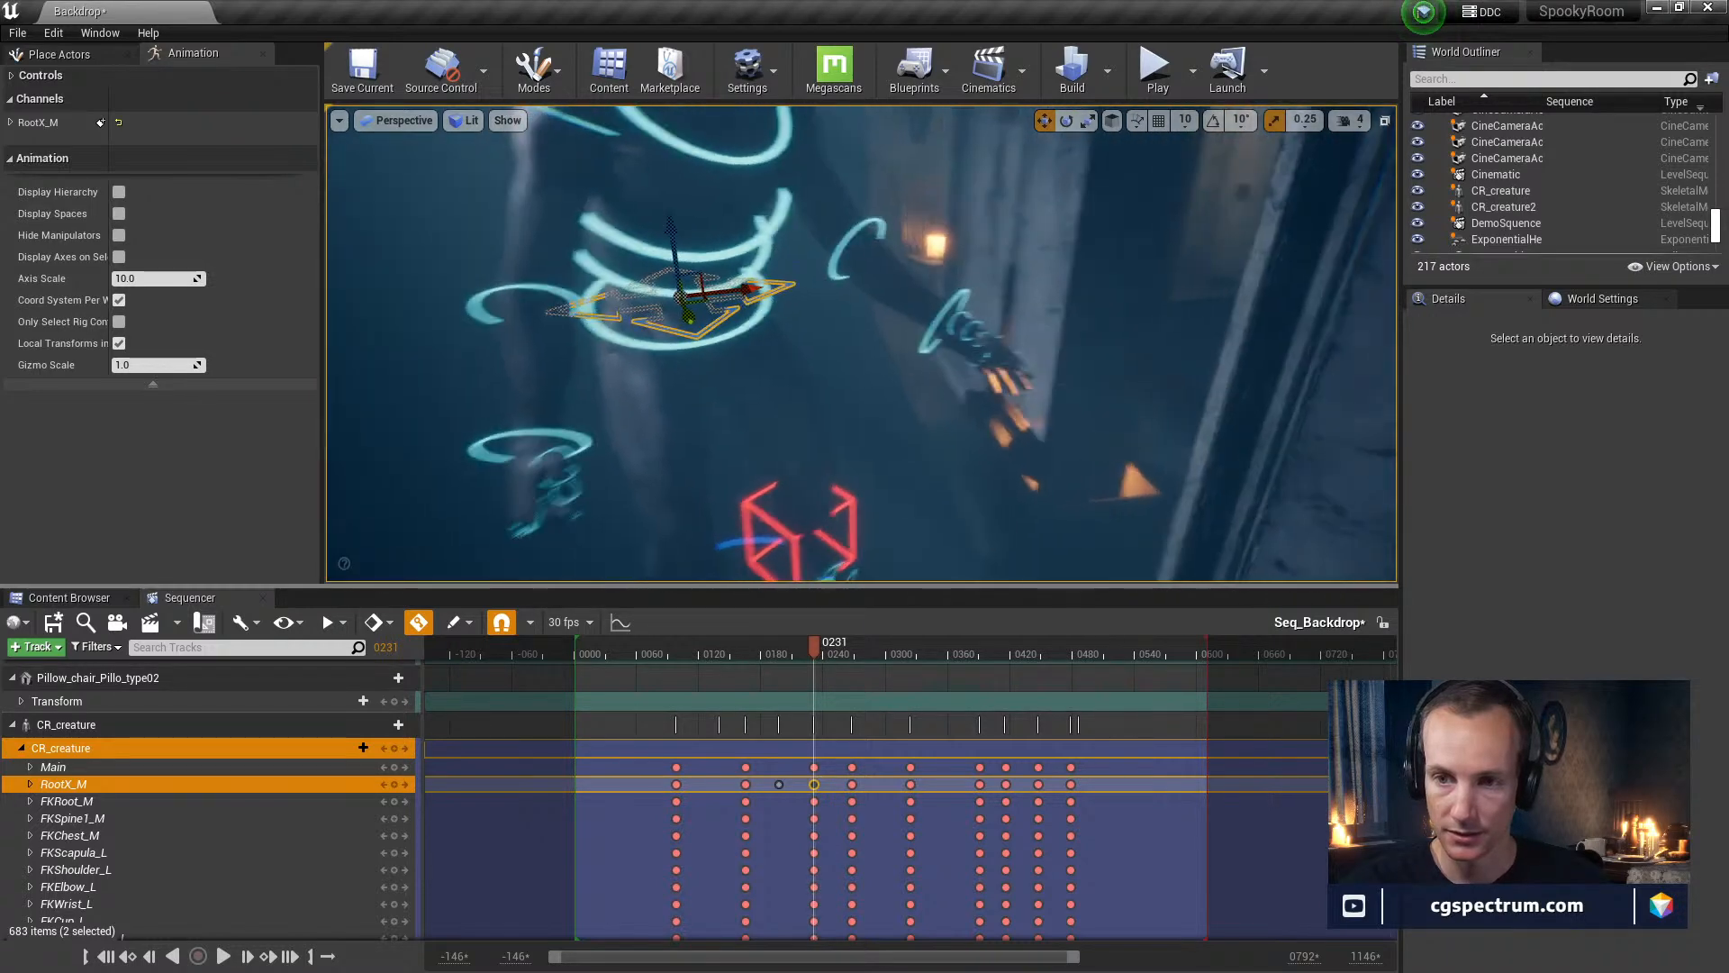
Reposition the RootX_M control at frame 231 to adjust the creature's hips on the existing key
right_click_drag(807, 438, 797, 445)
left_click_drag(704, 231, 712, 238)
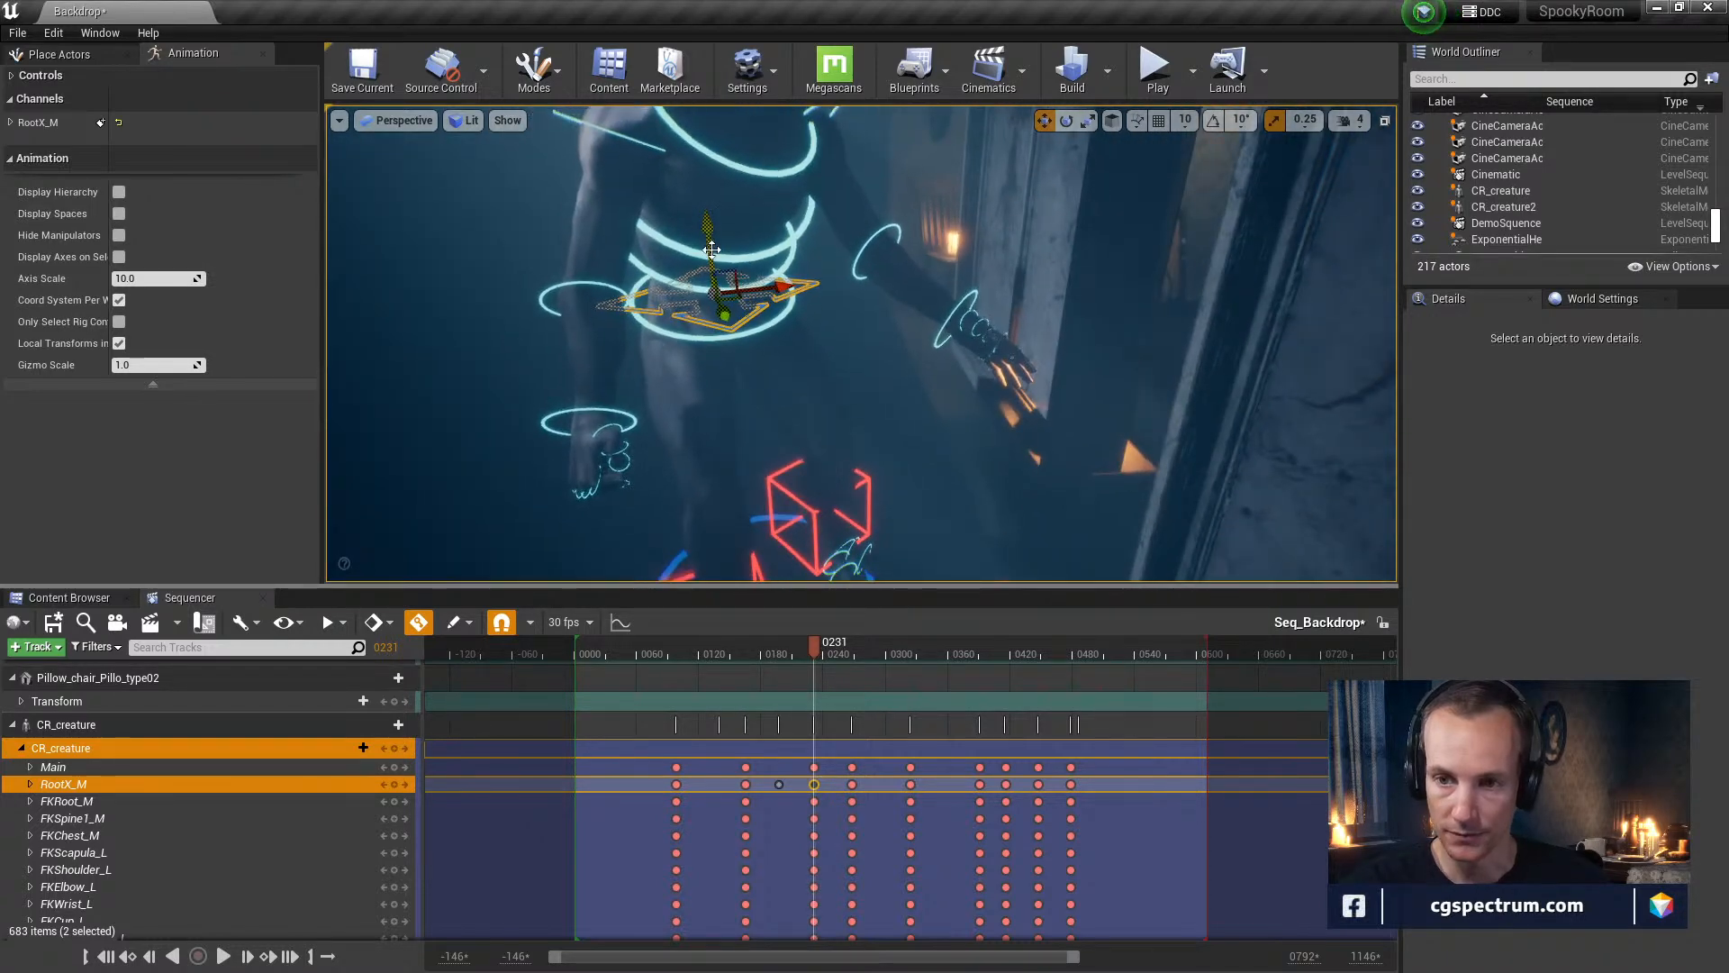
left_click_drag(727, 336, 727, 313)
key("w")
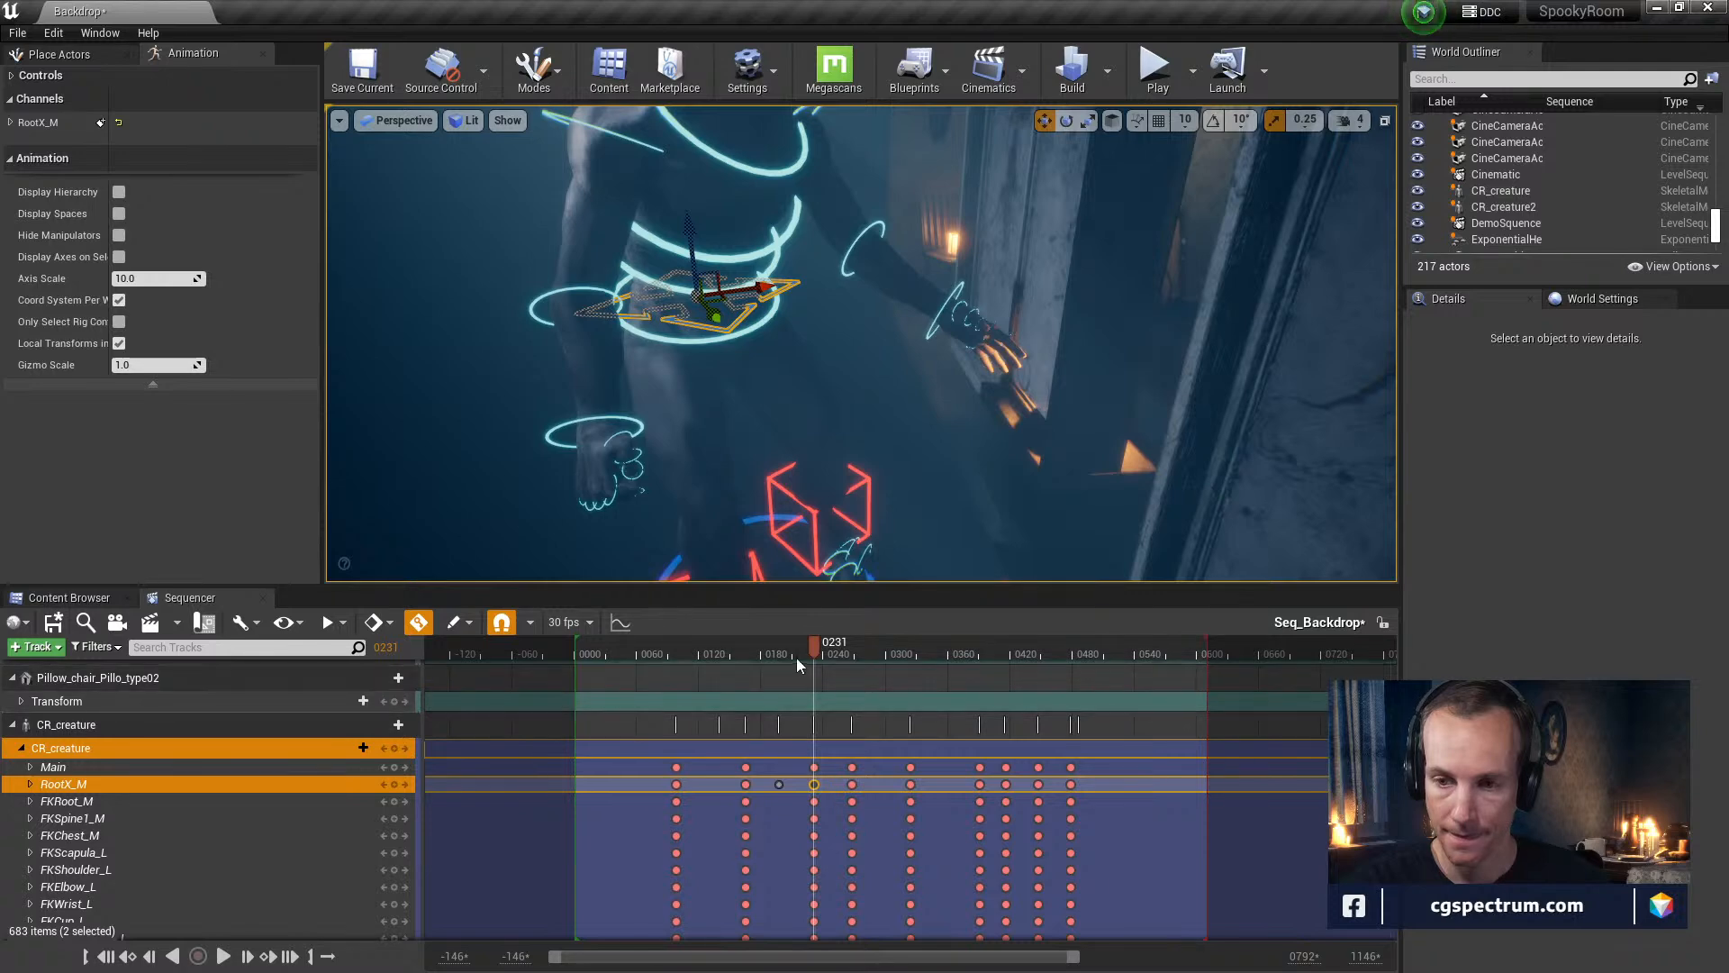
Rotate the RootX_M control slightly at frame 131 to key the tilt, and scrub back to frame 21
left_click_drag(814, 641, 713, 684)
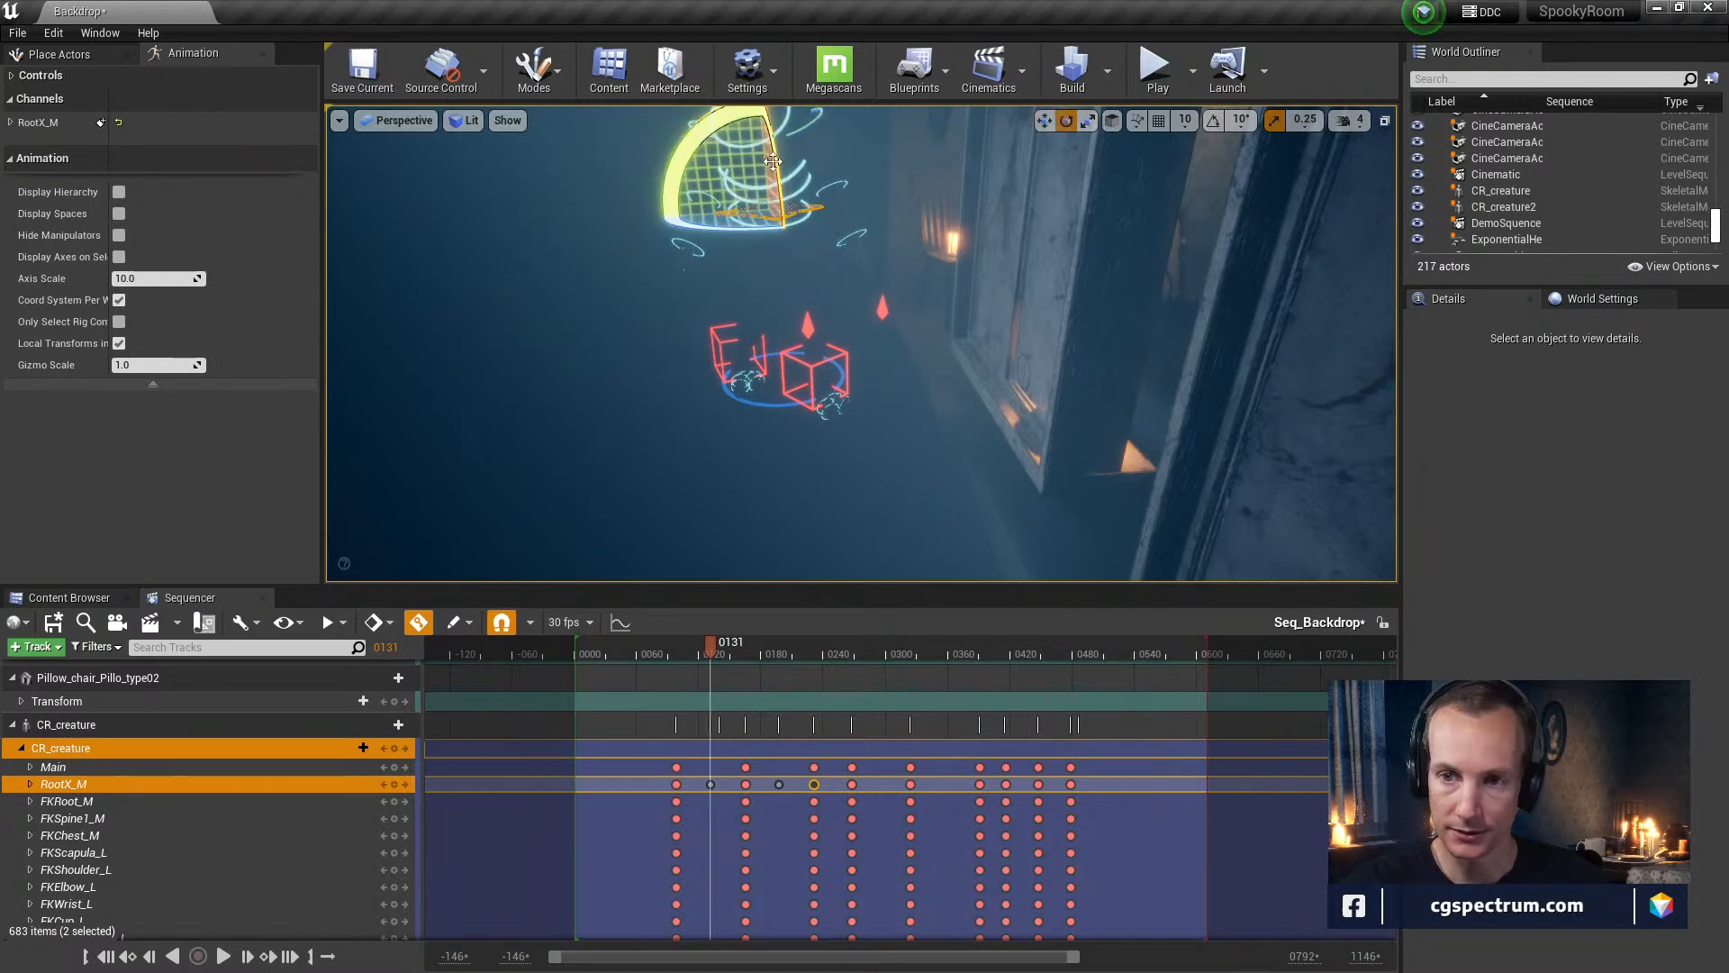
left_click_drag(723, 142, 699, 134)
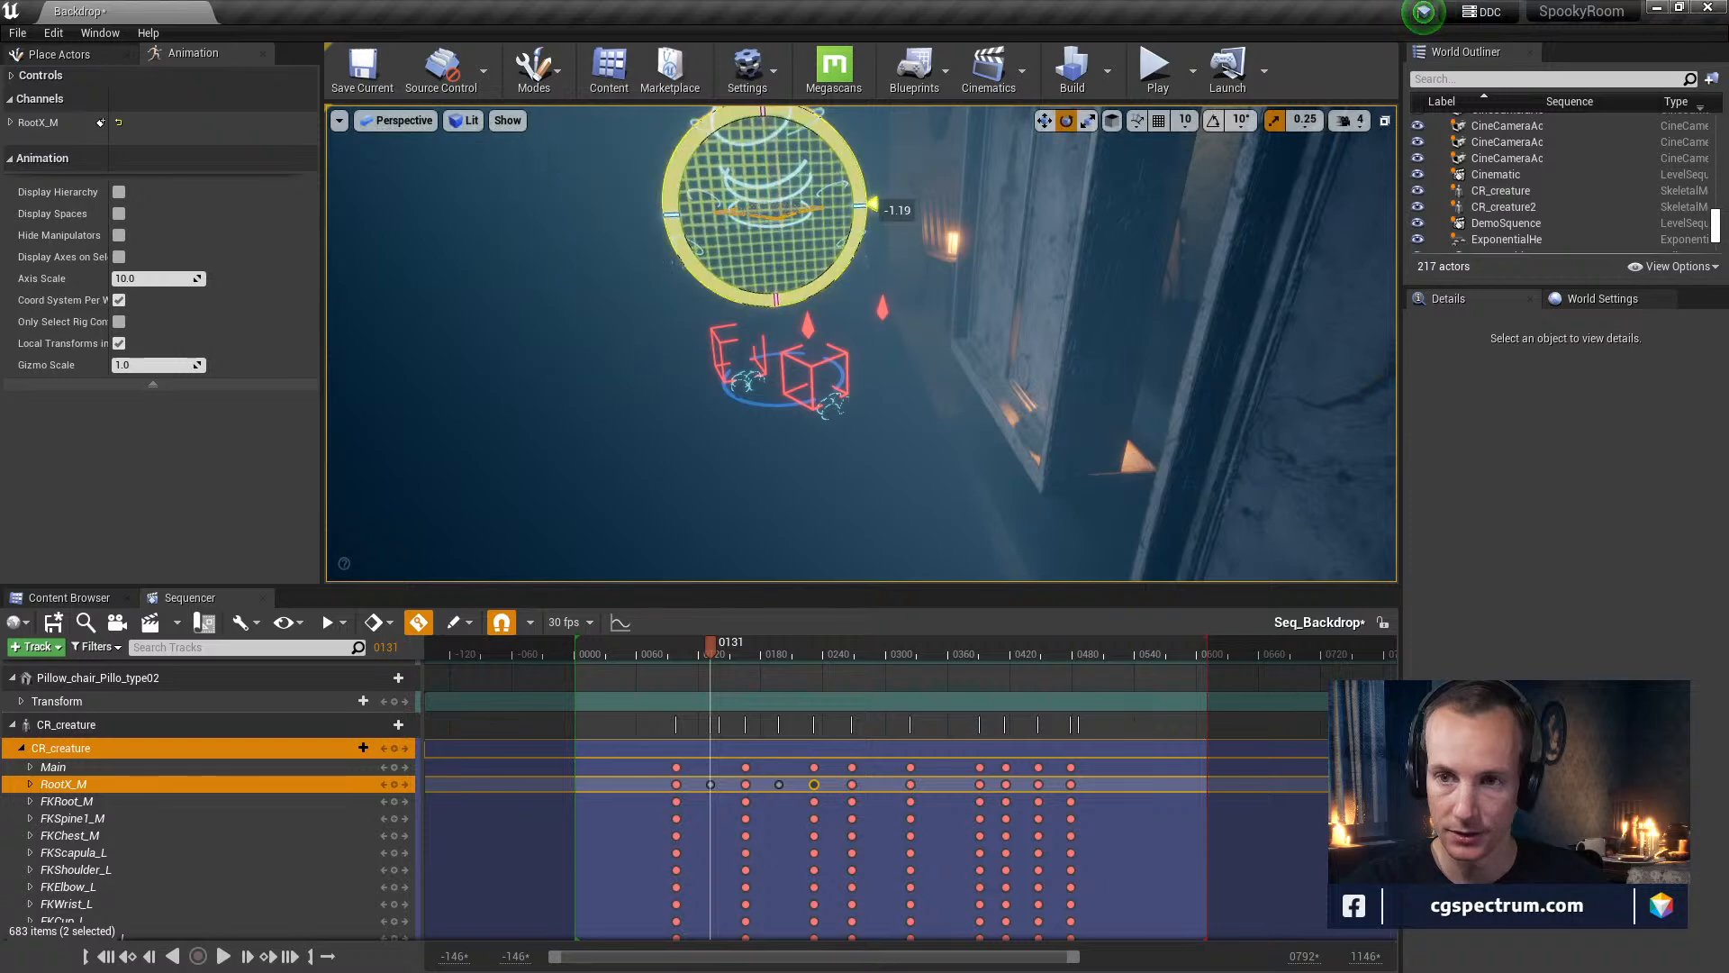
left_click_drag(701, 646, 594, 702)
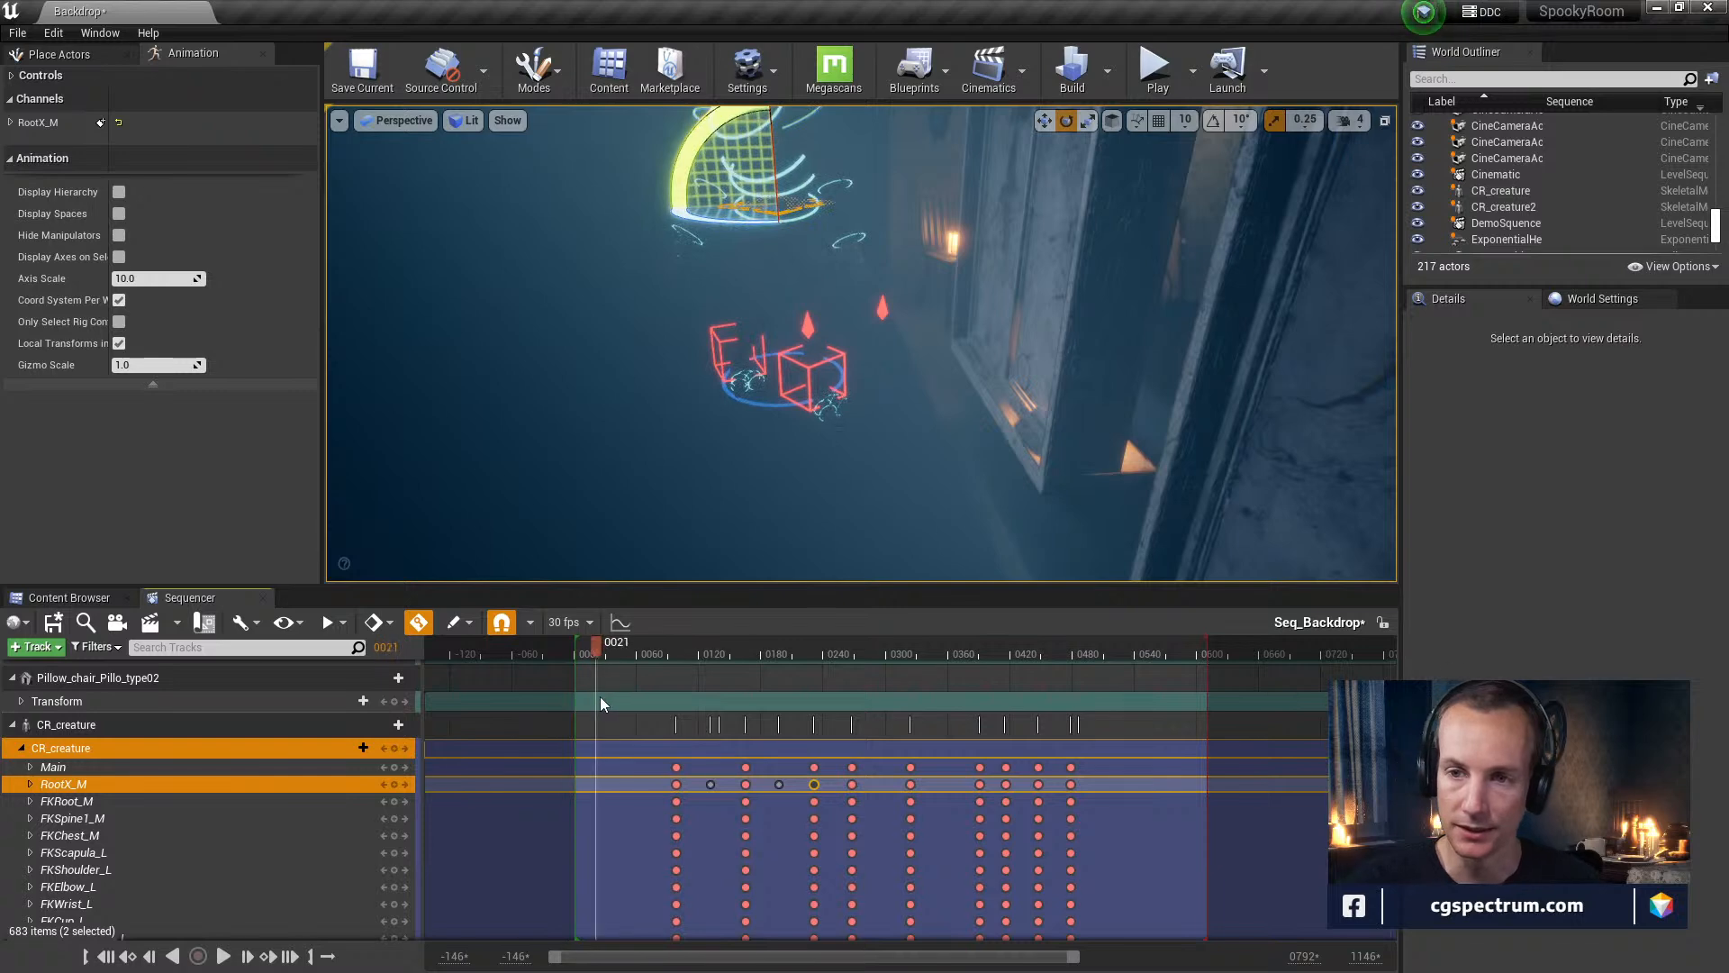
Rotate the FKShoulder_L control slightly at frame 131 to key a new left shoulder pose
left_click_drag(748, 731, 691, 732)
right_click_drag(817, 160, 818, 159)
left_click(788, 147)
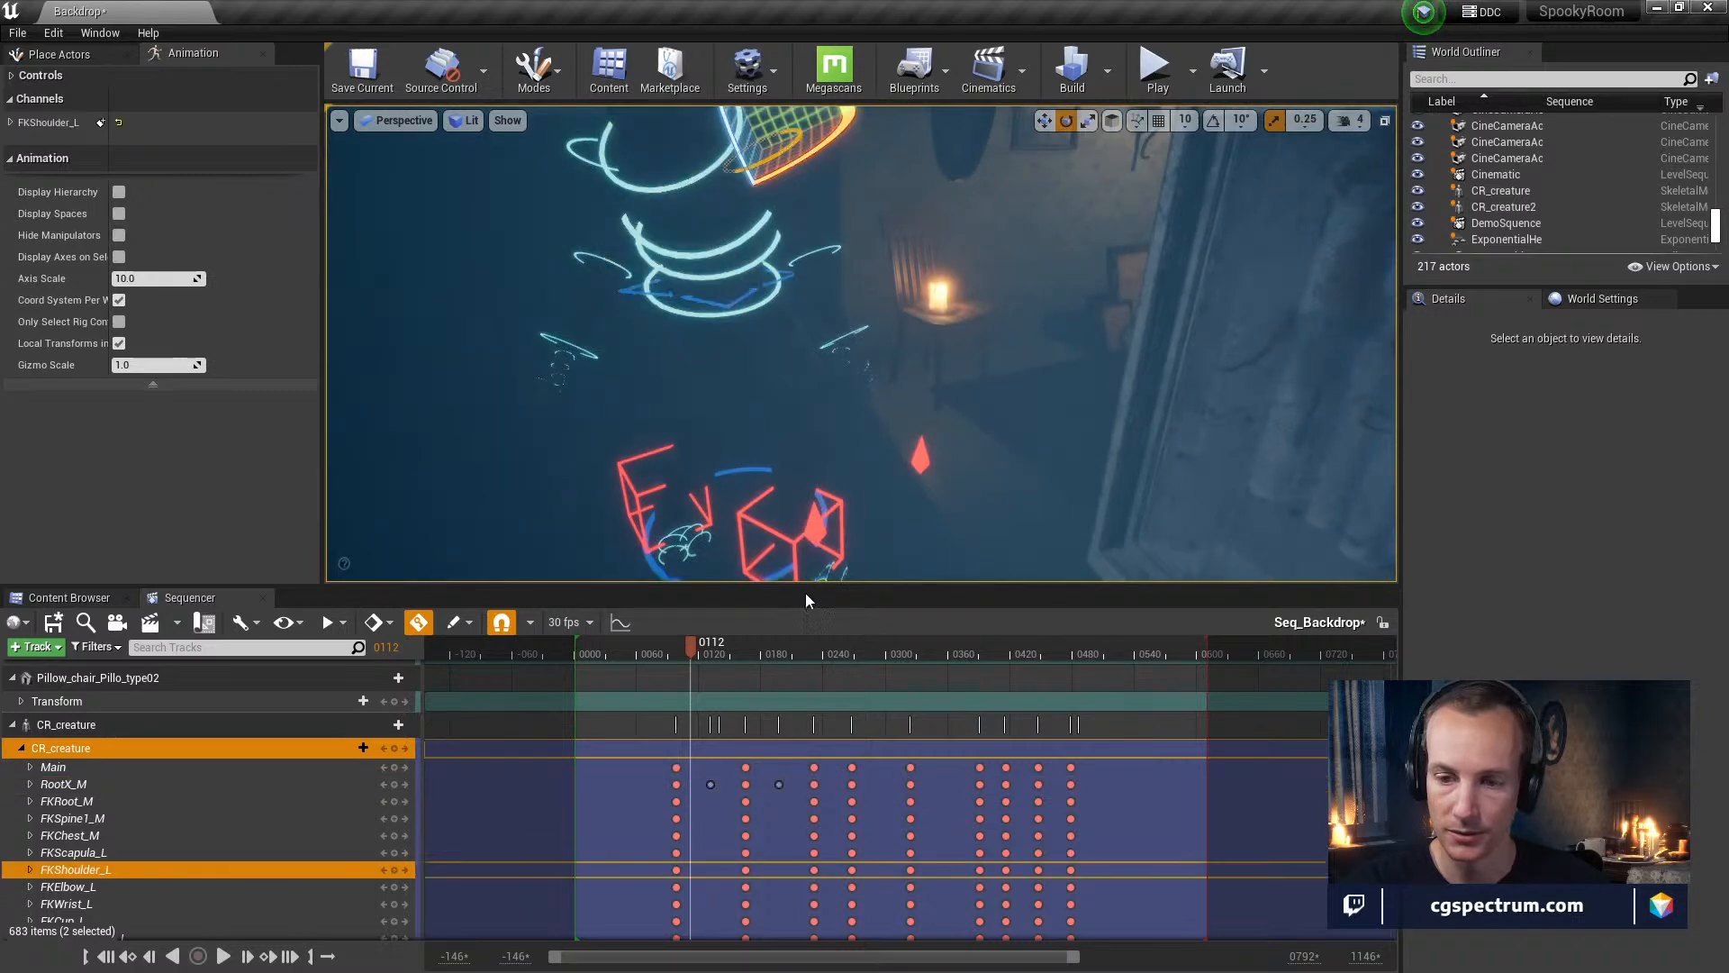
left_click_drag(678, 650, 703, 695)
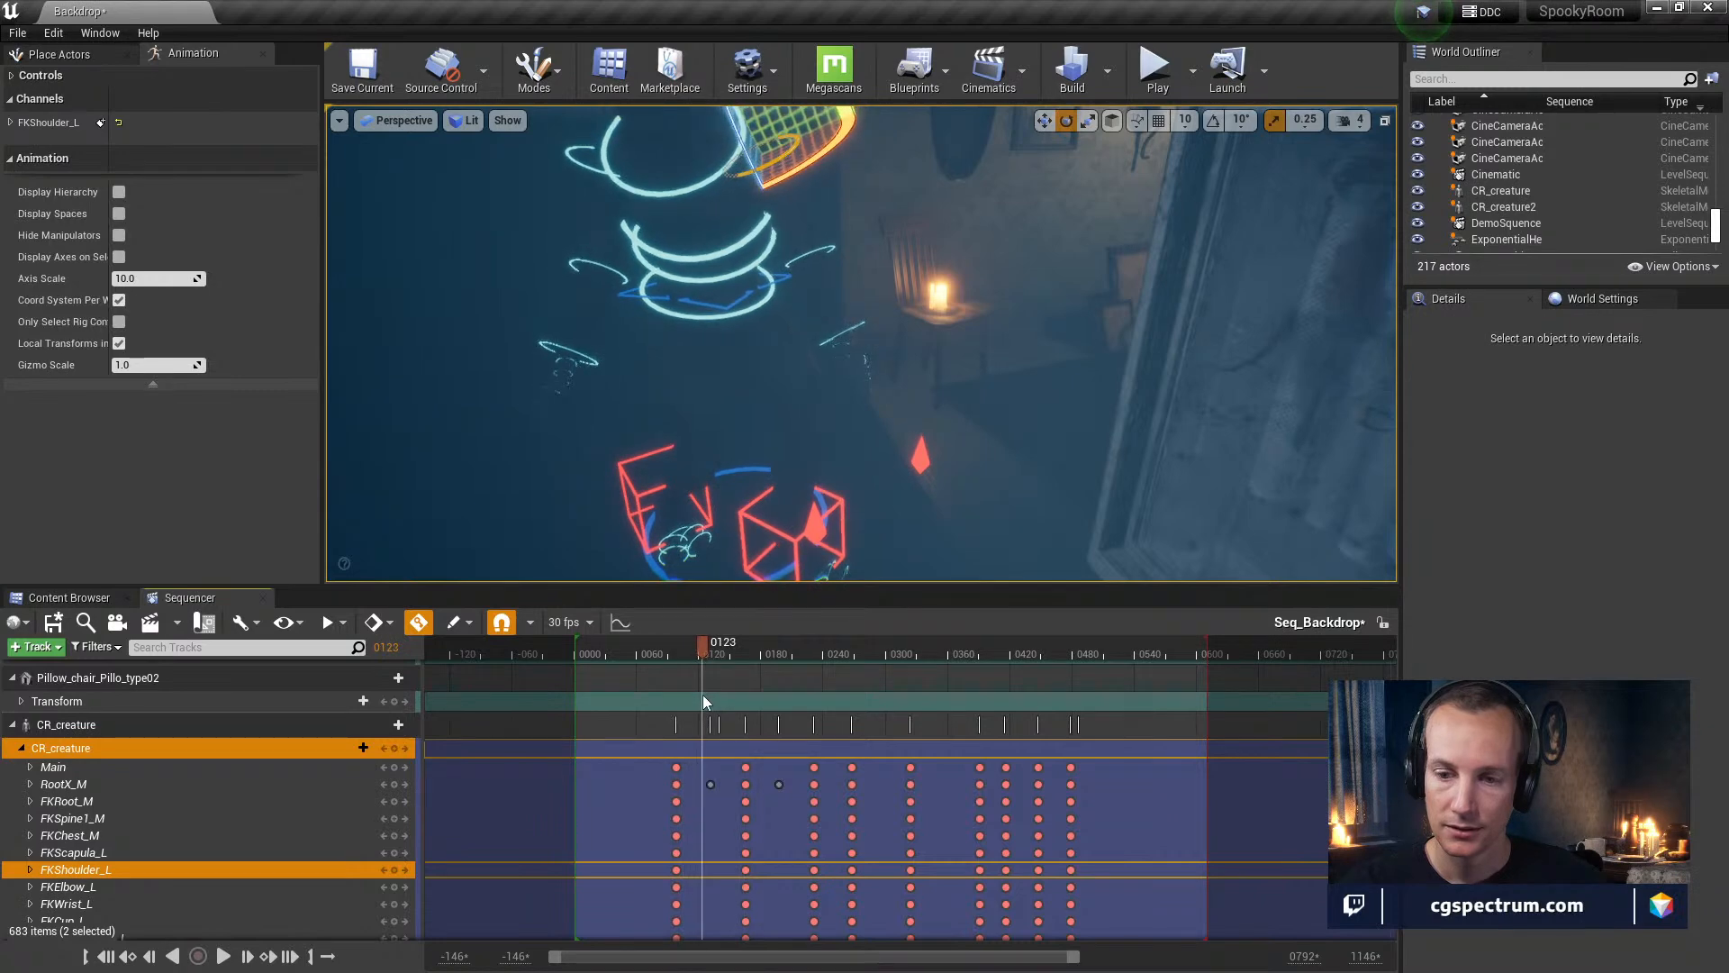
left_click(711, 783)
left_click(759, 173)
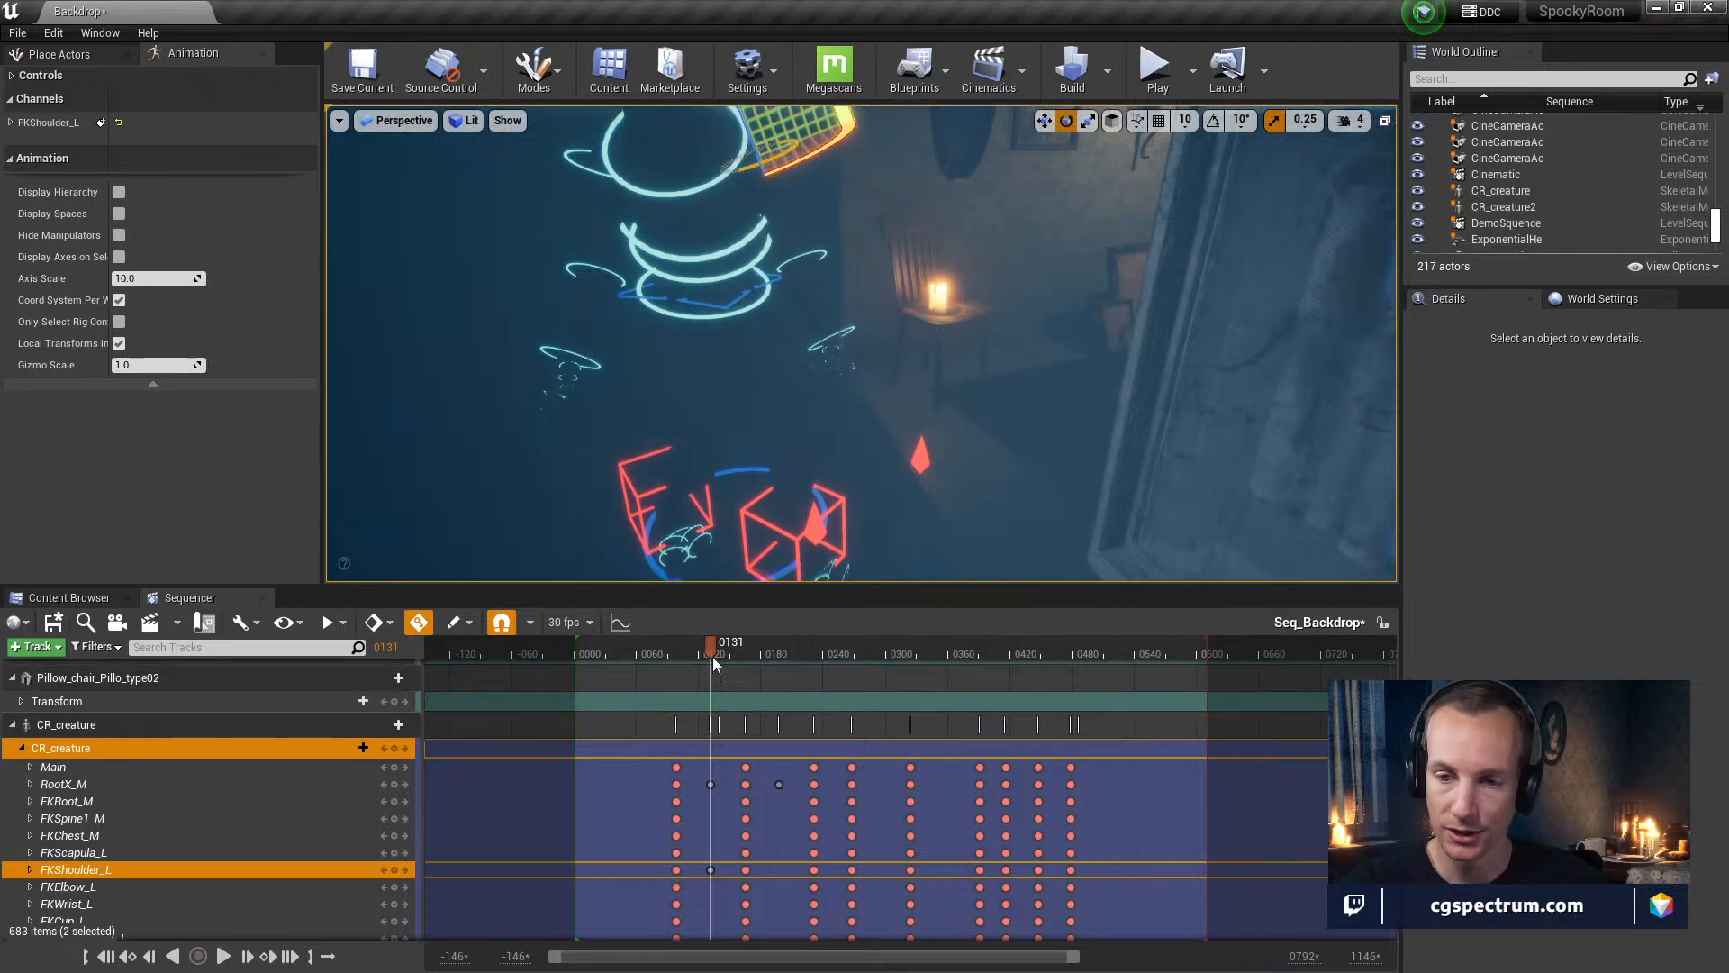
Rotate the FKShoulder_L control by about -4.7° on its existing key at frame 165
left_click_drag(700, 649, 746, 655)
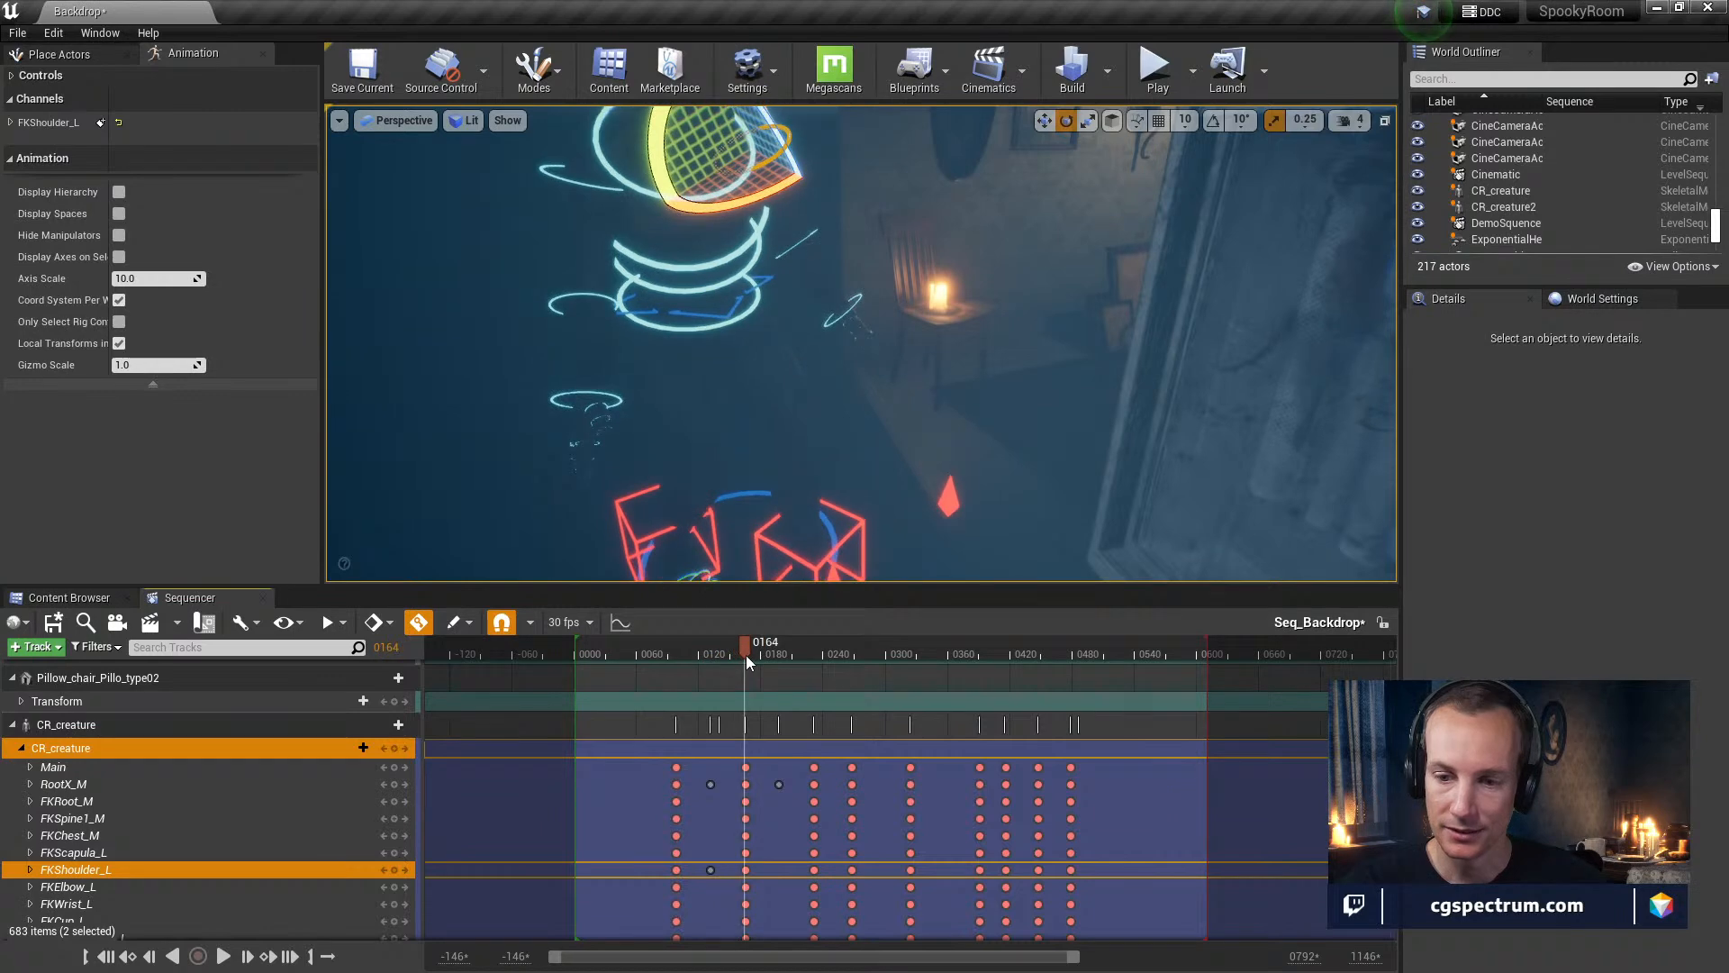
left_click(746, 818)
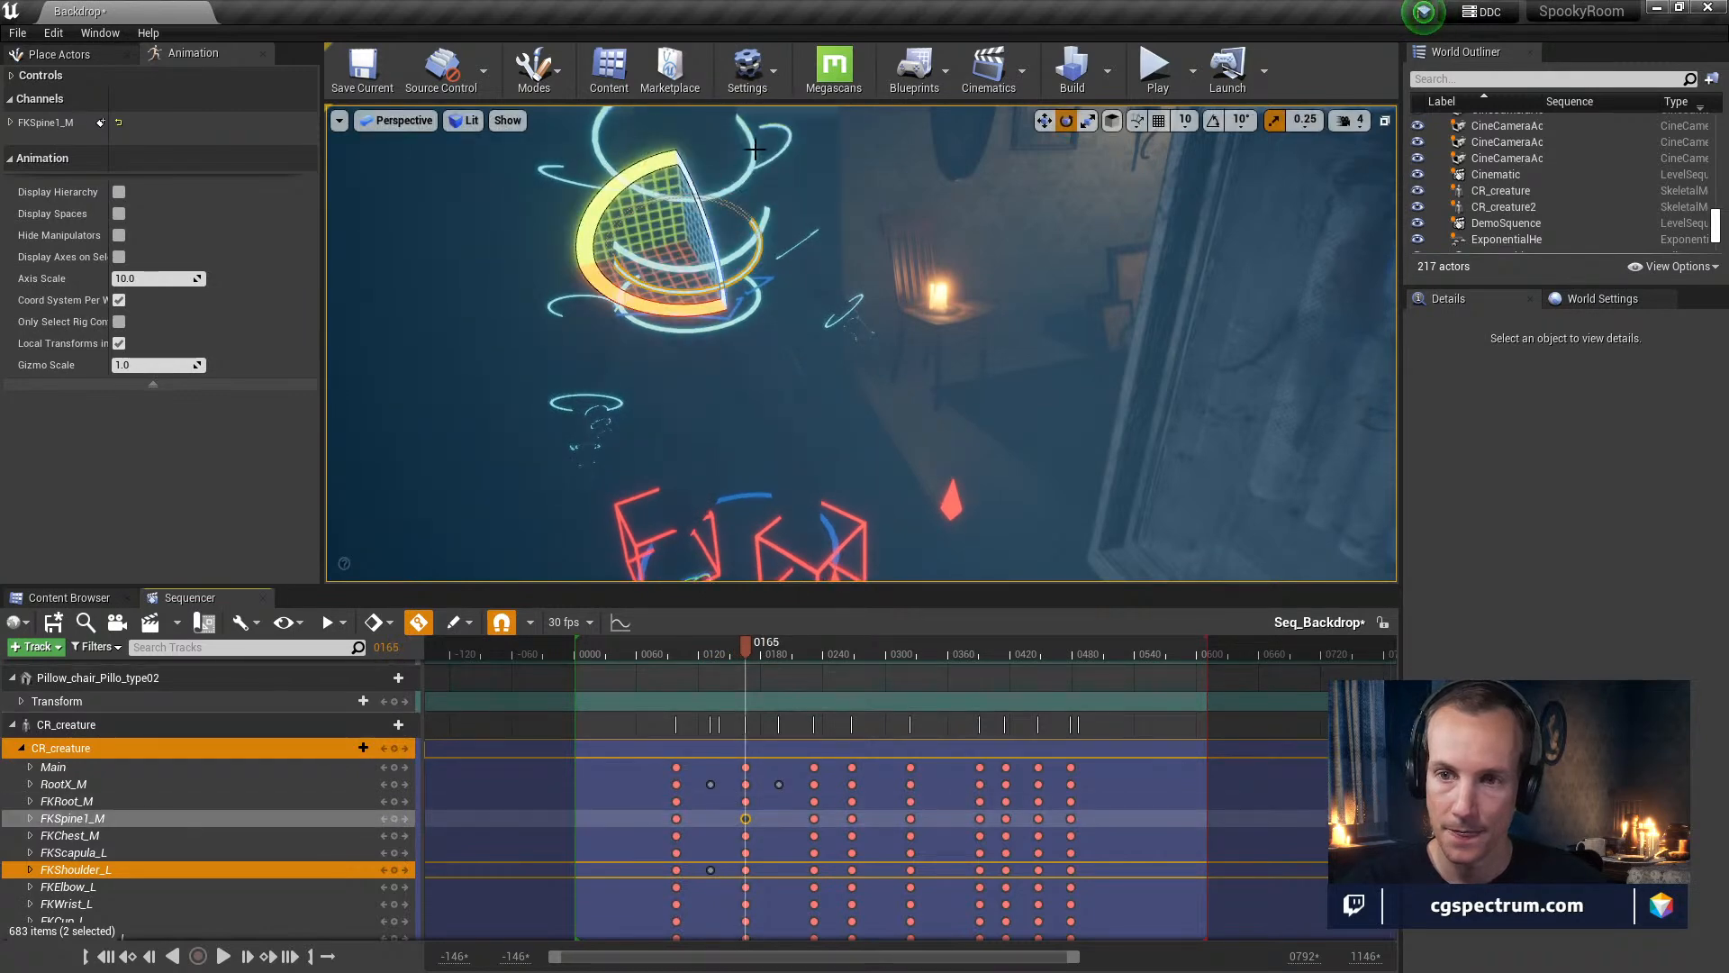
left_click(777, 130)
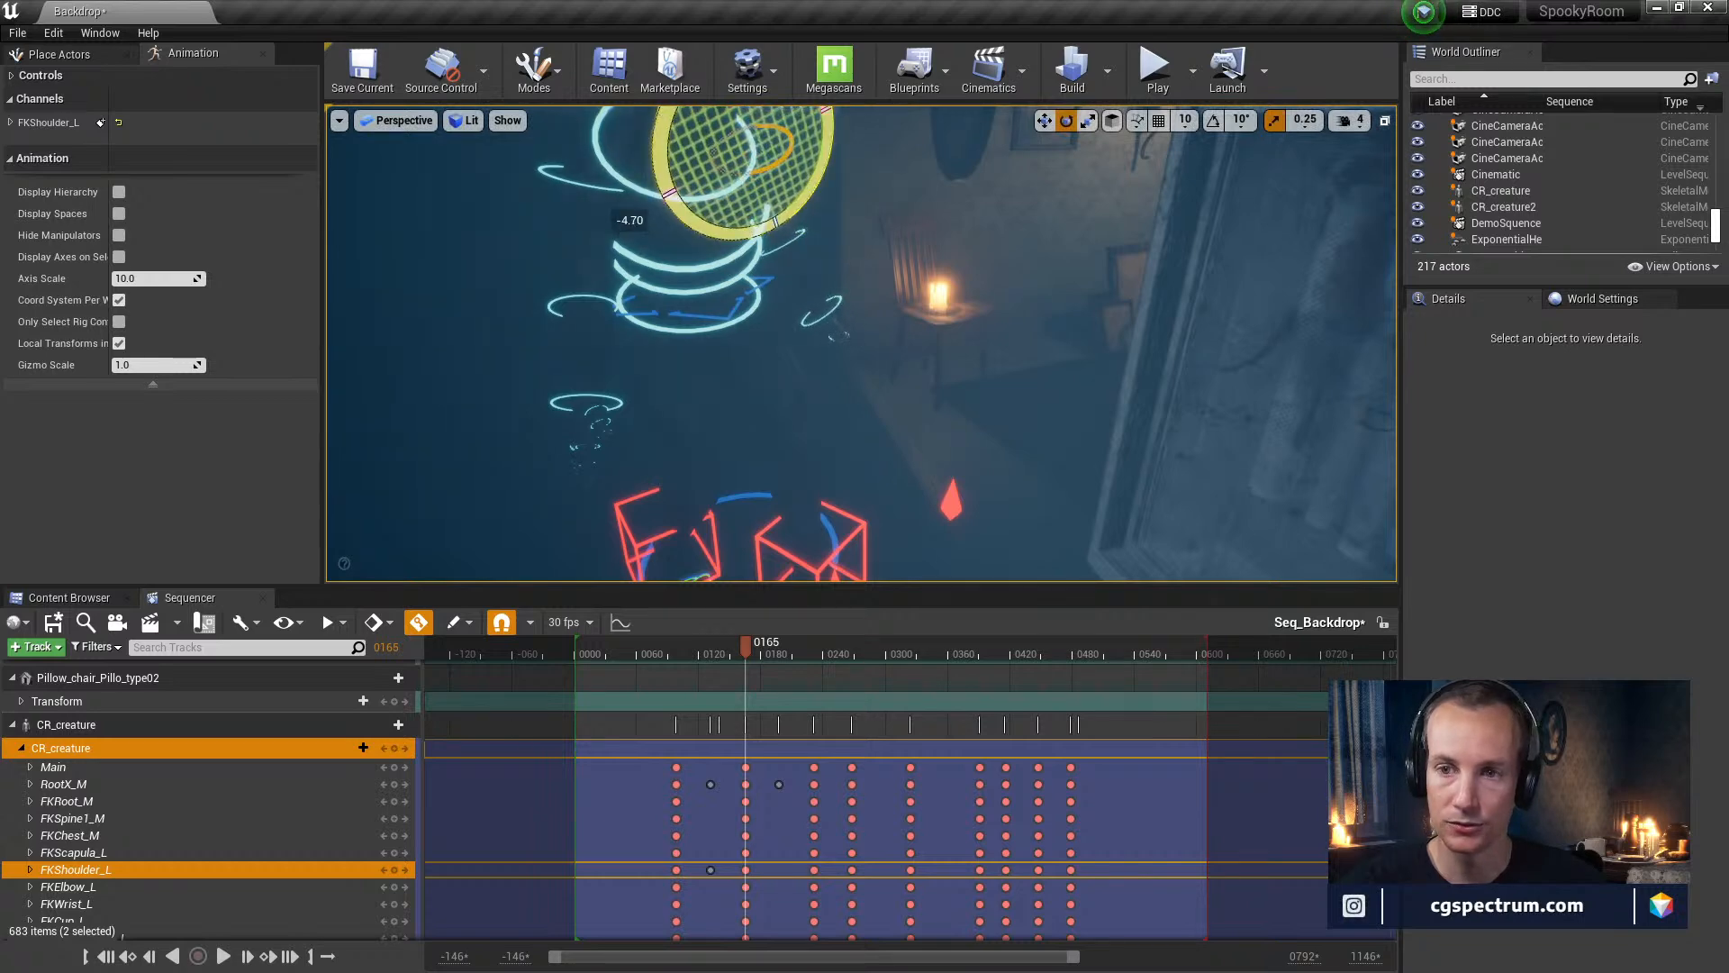
Rotate the FKShoulder_L control by about -4.8° at frame 197 to key the left shoulder between poses
left_click_drag(747, 643, 781, 674)
left_click(779, 784)
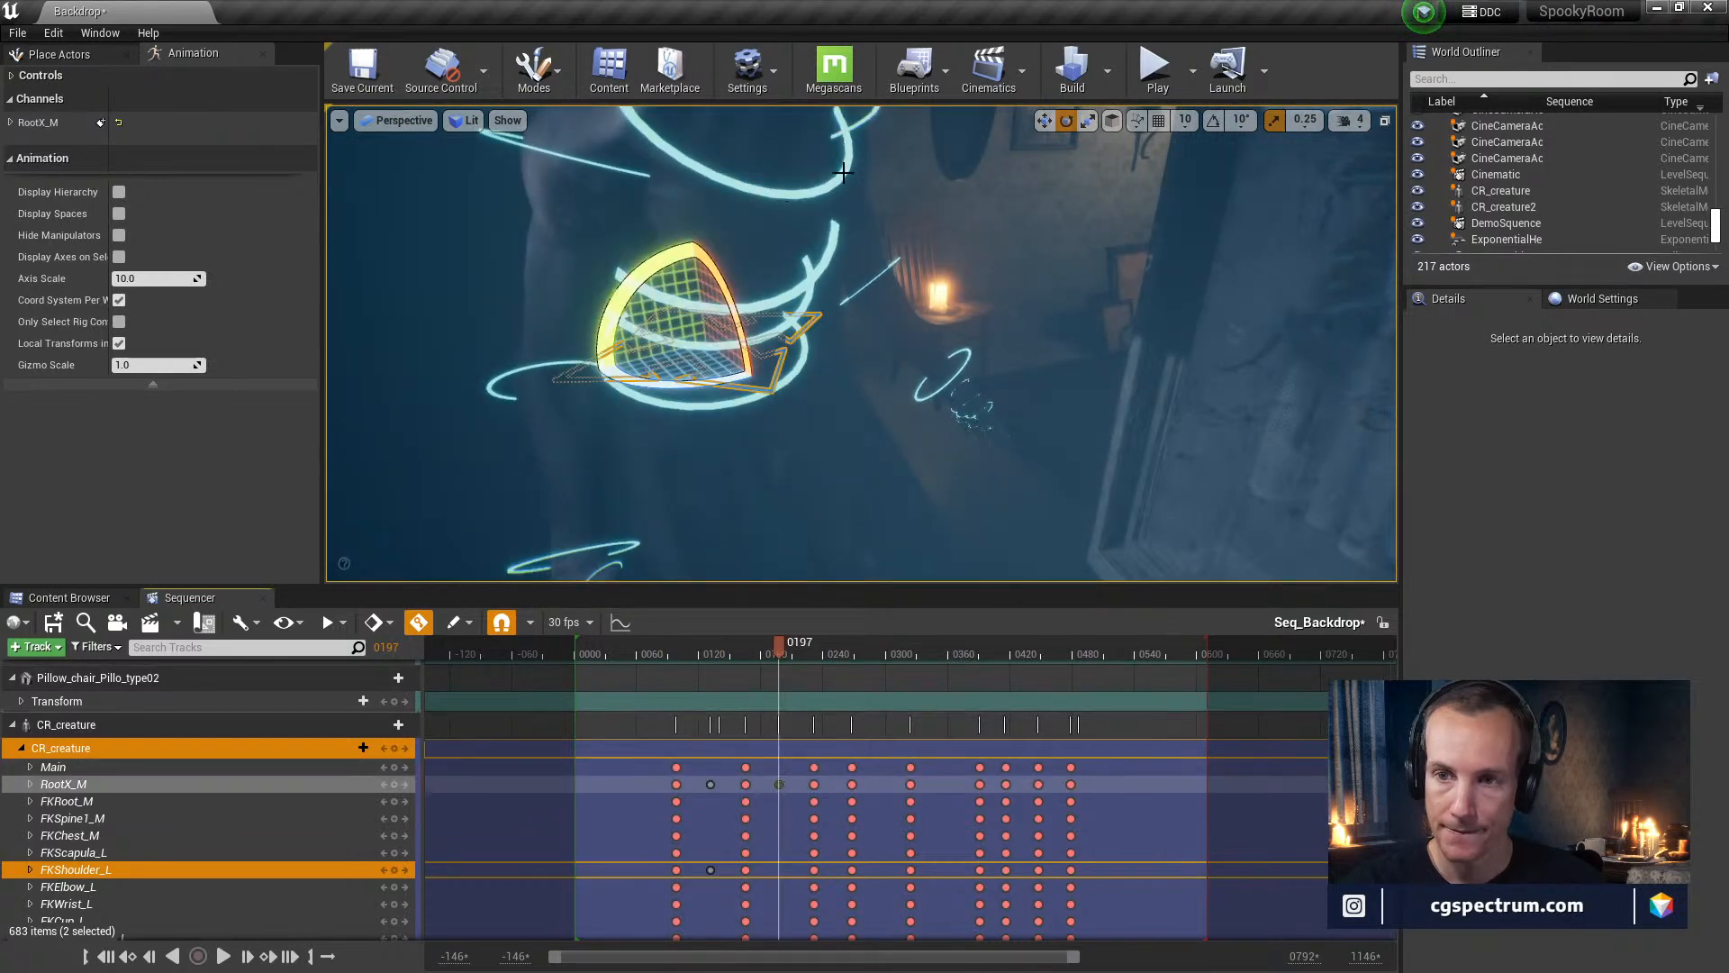
left_click(862, 125)
right_click_drag(862, 126, 842, 91)
left_click_drag(935, 216, 935, 269)
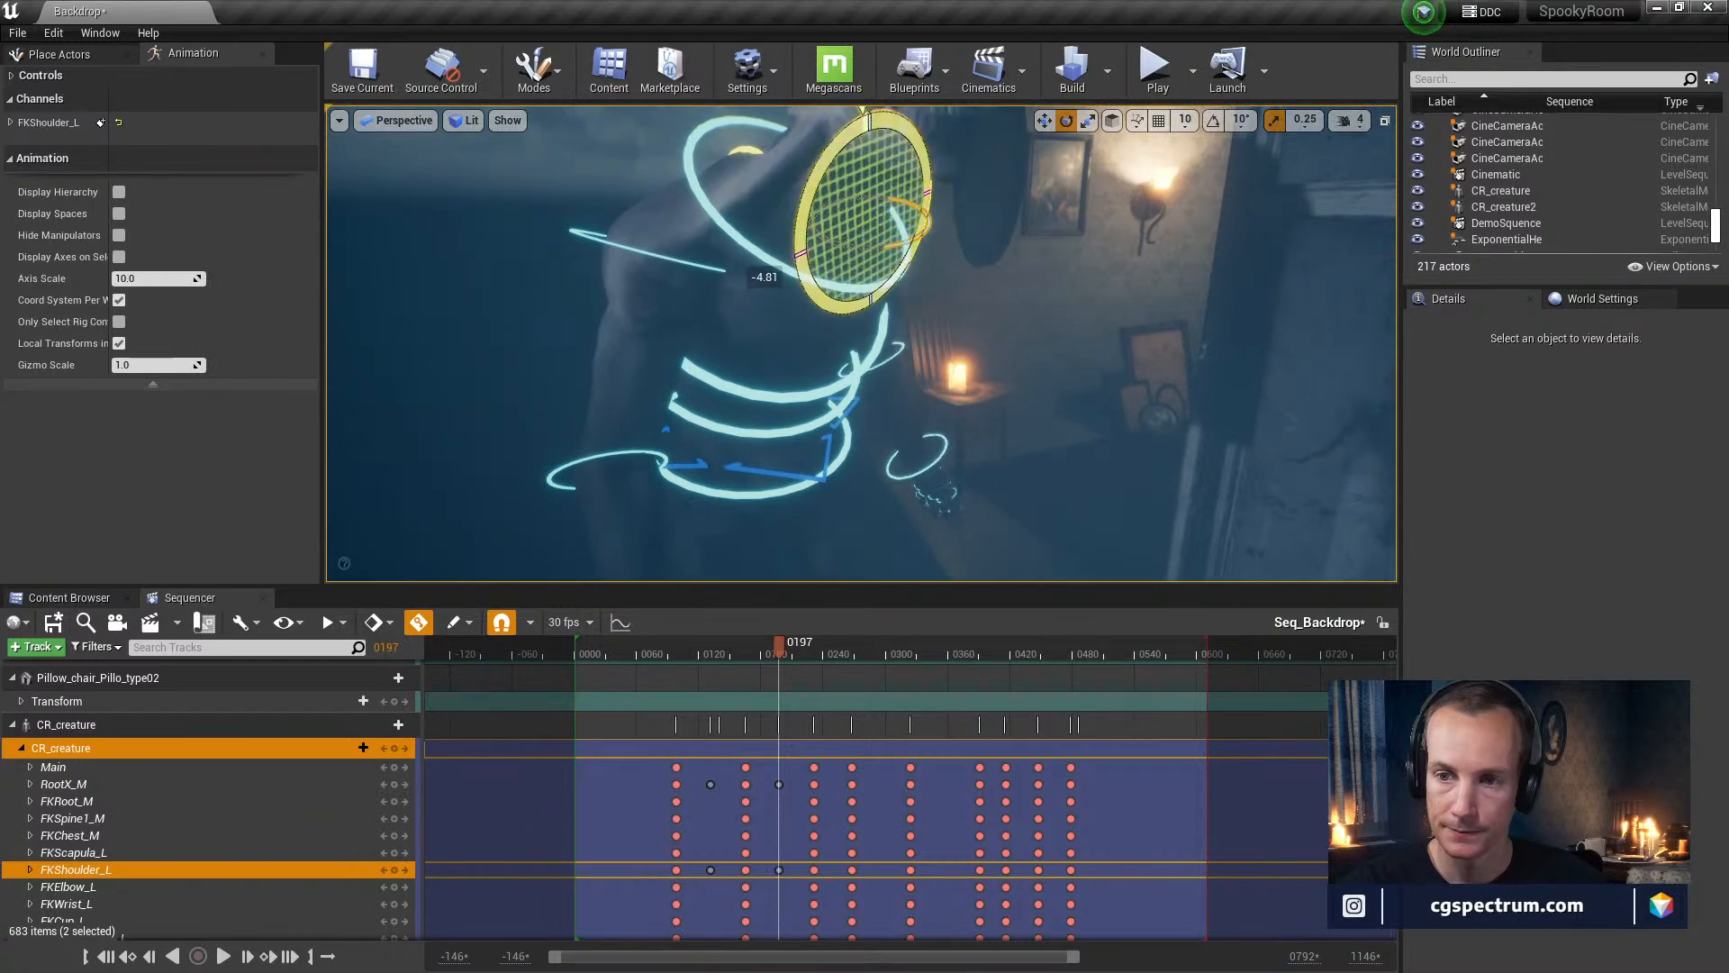
Check the FKShoulder_L control at frame 231 and inspect the creature's pose at the RootX_M key on frame 324
left_click_drag(779, 652, 808, 695)
right_click_drag(838, 405, 918, 388)
left_click(814, 770)
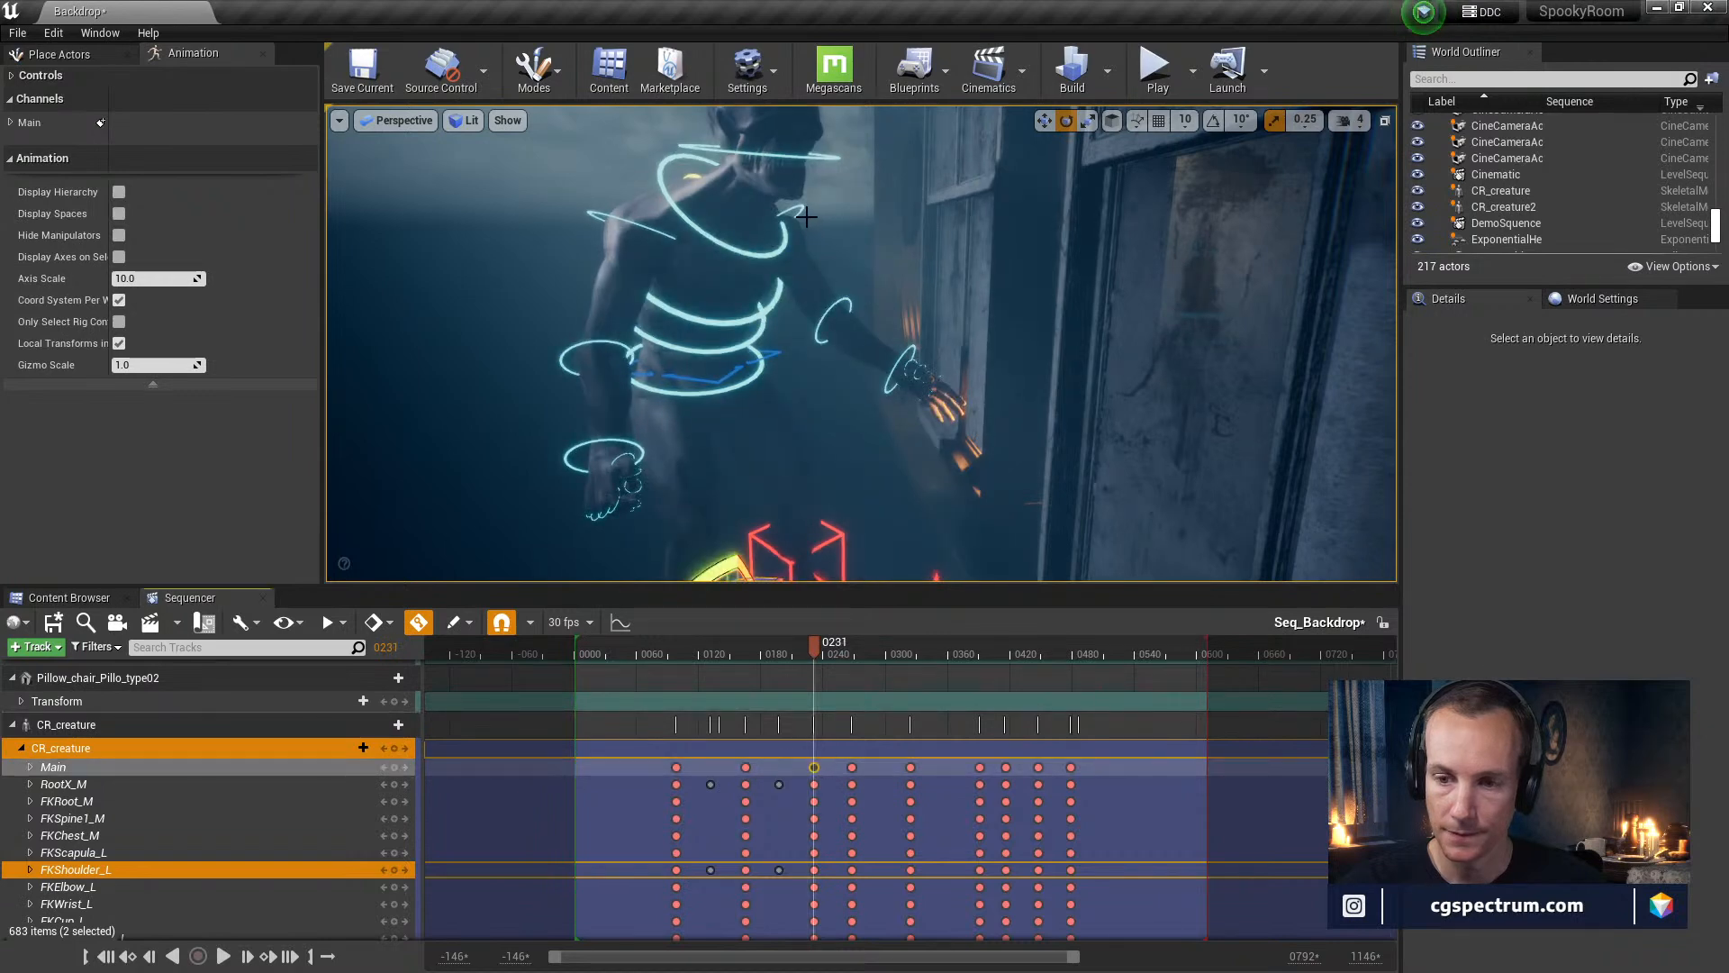
left_click(797, 207)
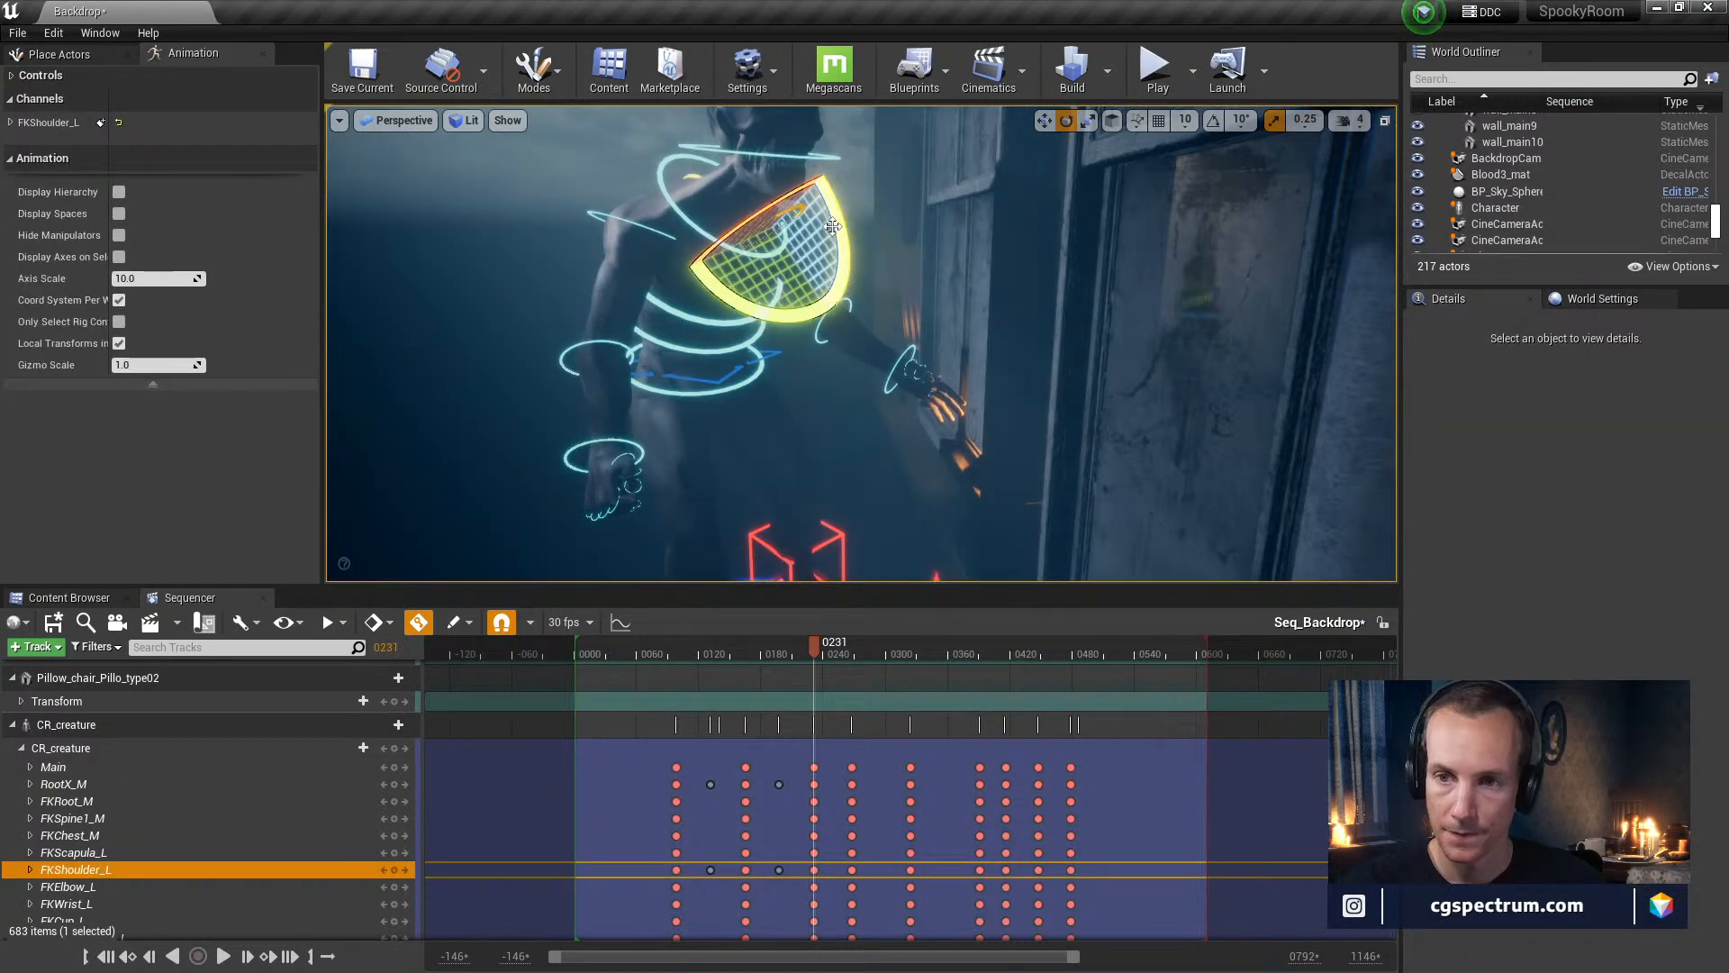
left_click_drag(815, 636, 900, 683)
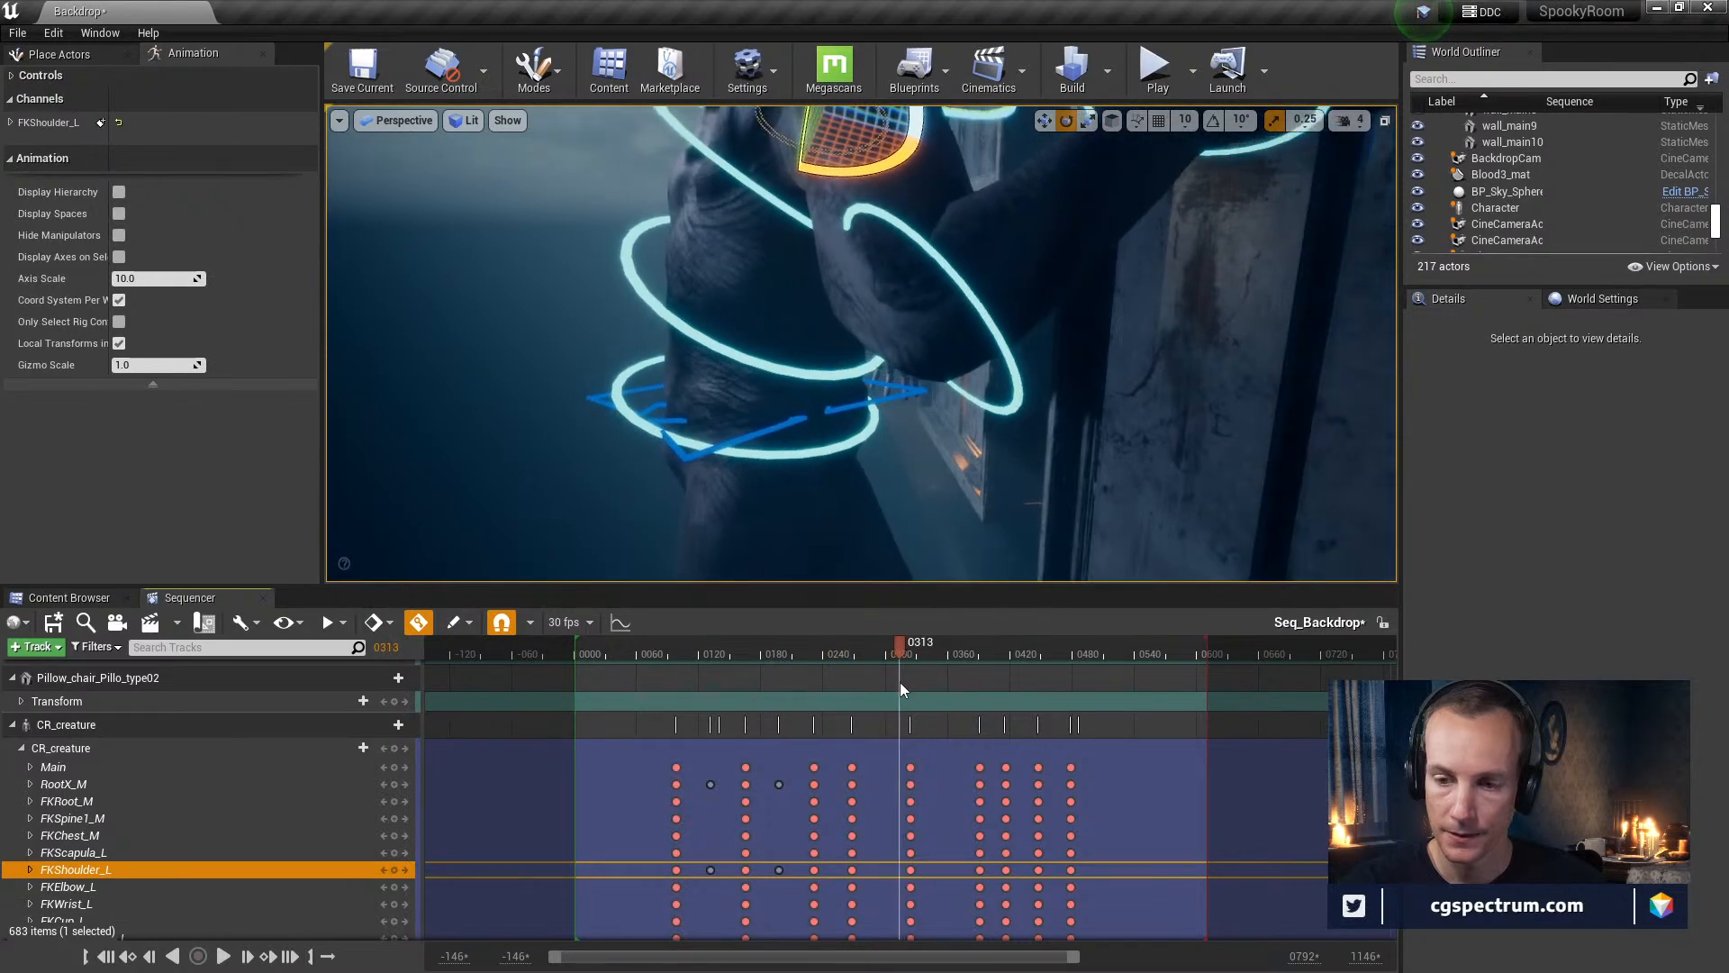
left_click(910, 782)
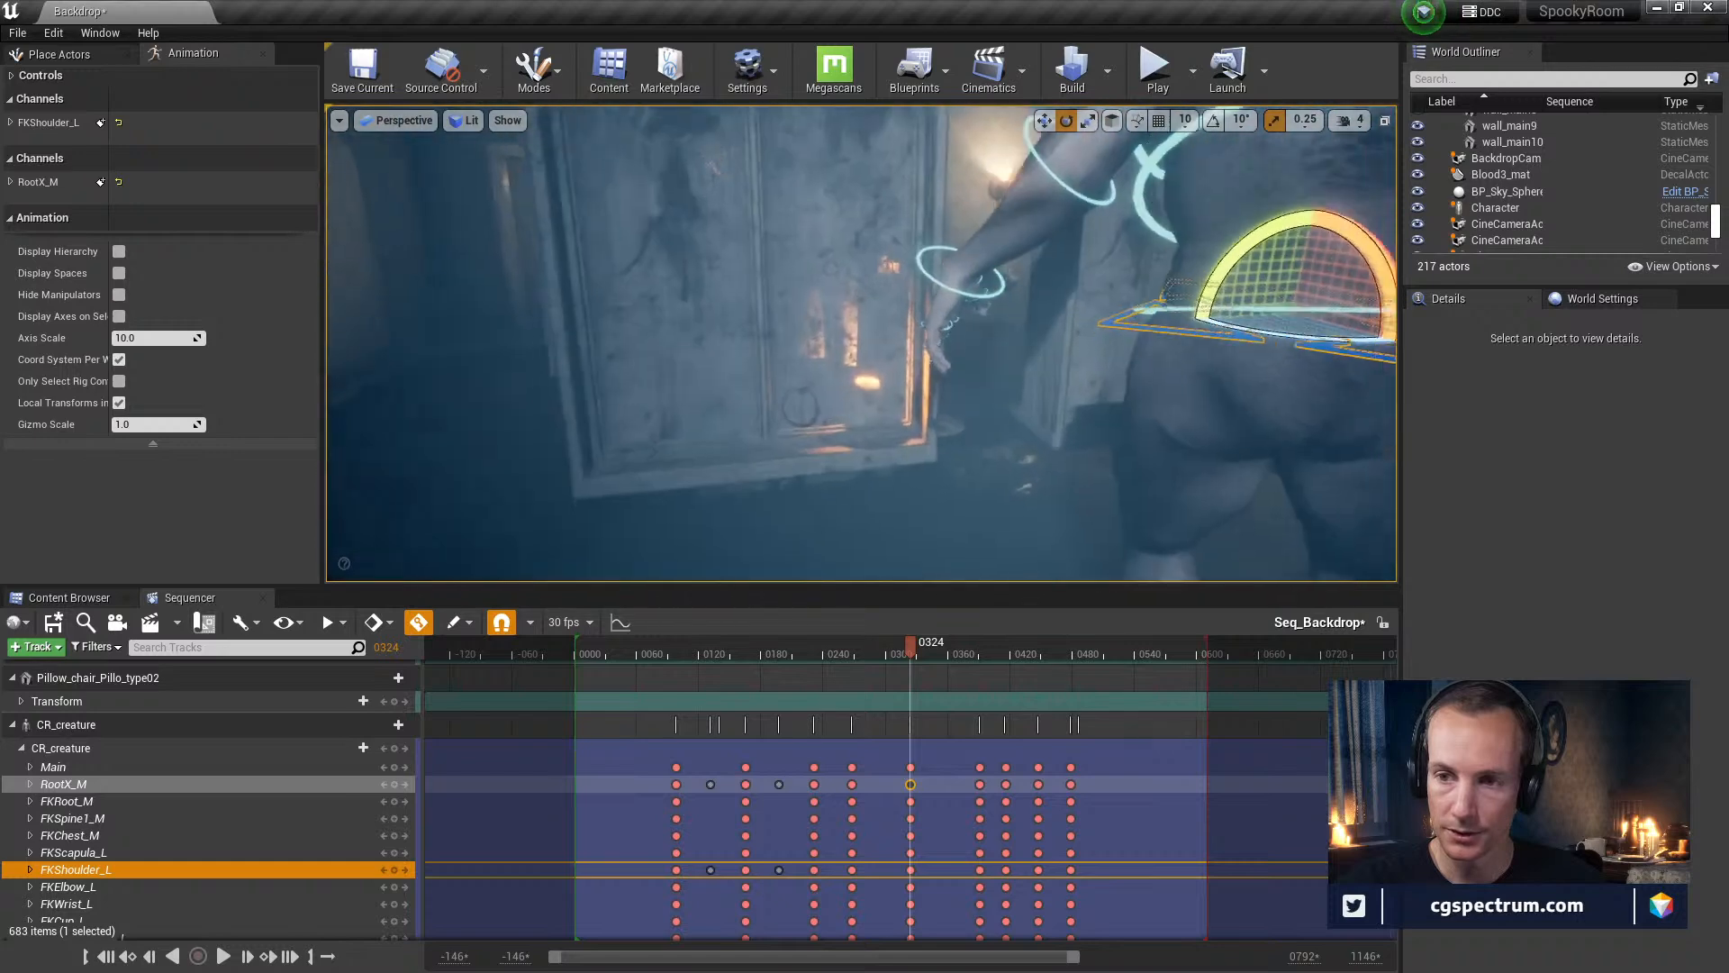
Select the BackdropCam track in Sequencer and pin its camera preview in the viewport
scroll(99, 700, "up", 3)
scroll(99, 700, "up", 3)
left_click(117, 778)
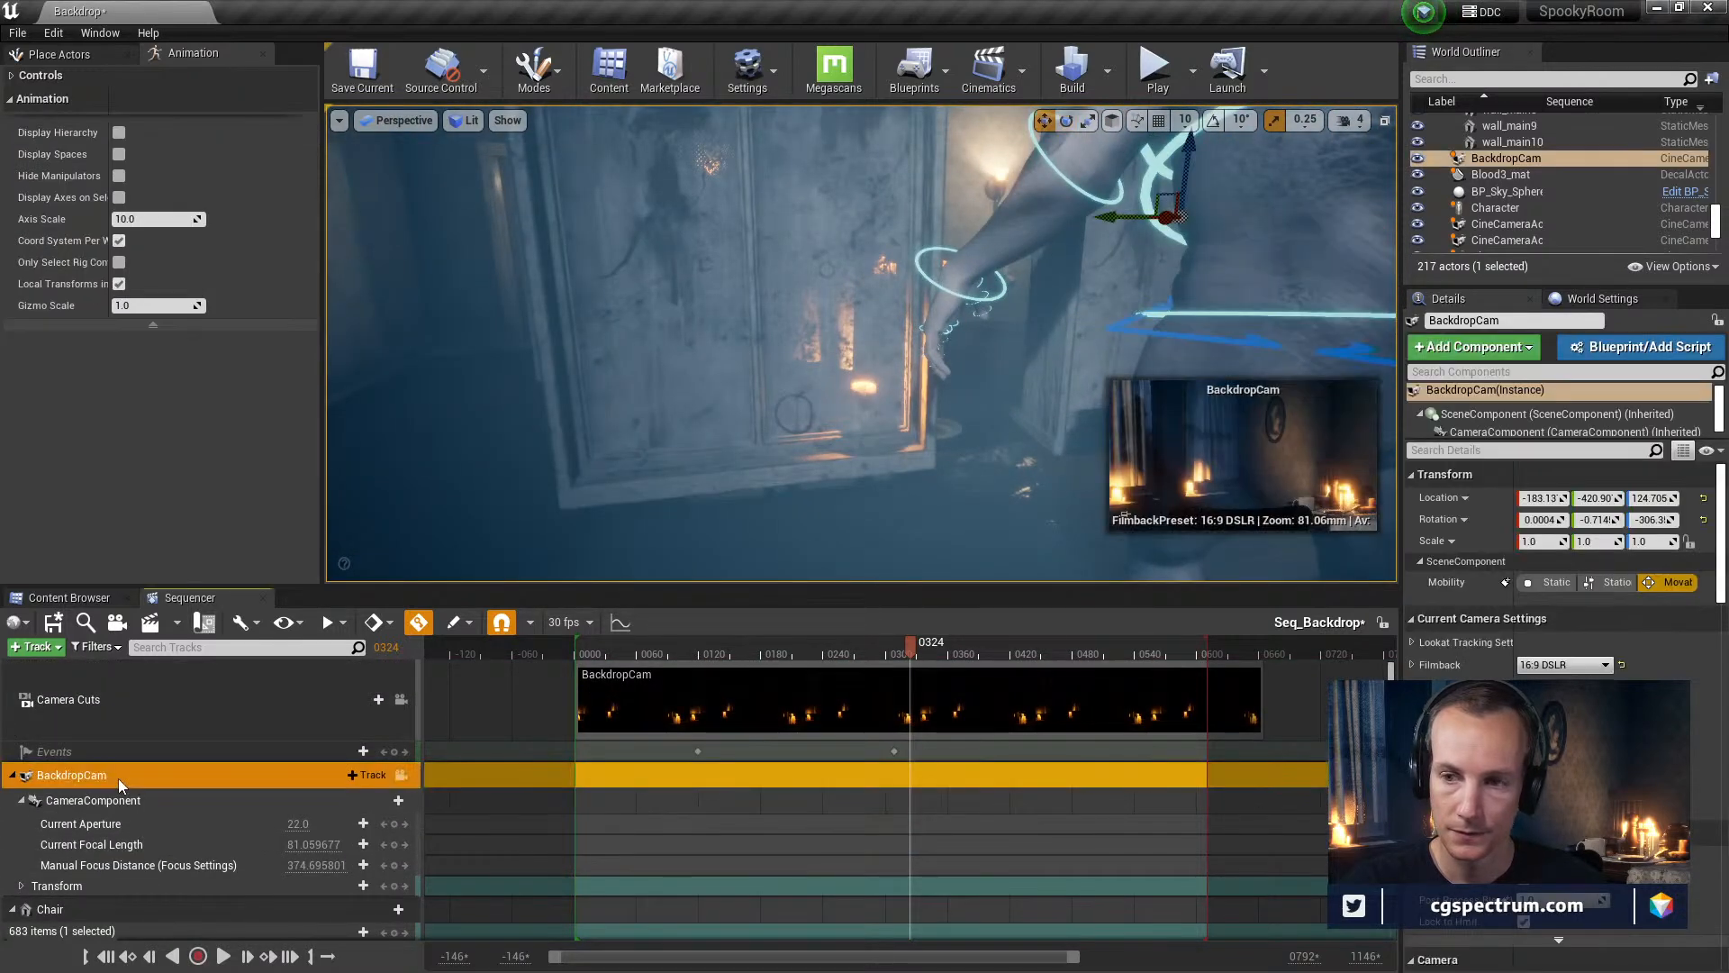
mouse_move(1126, 514)
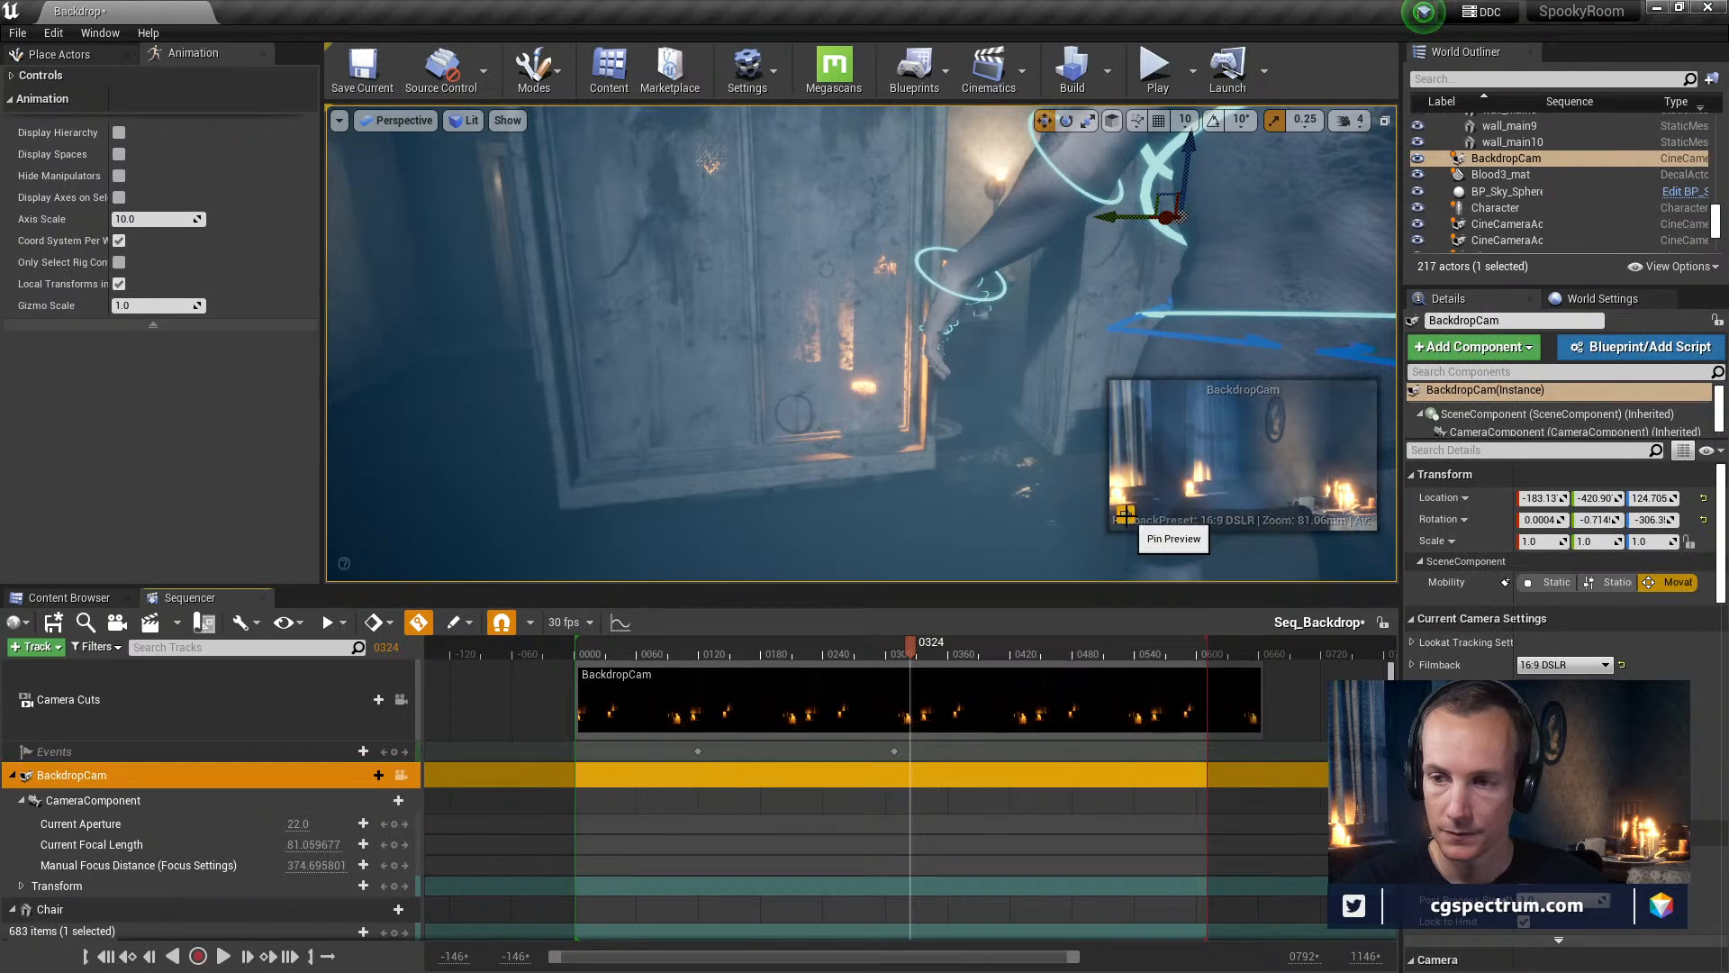
Play the creature's animation from frame 128 to review its motion, and pause it
left_click_drag(906, 643, 711, 716)
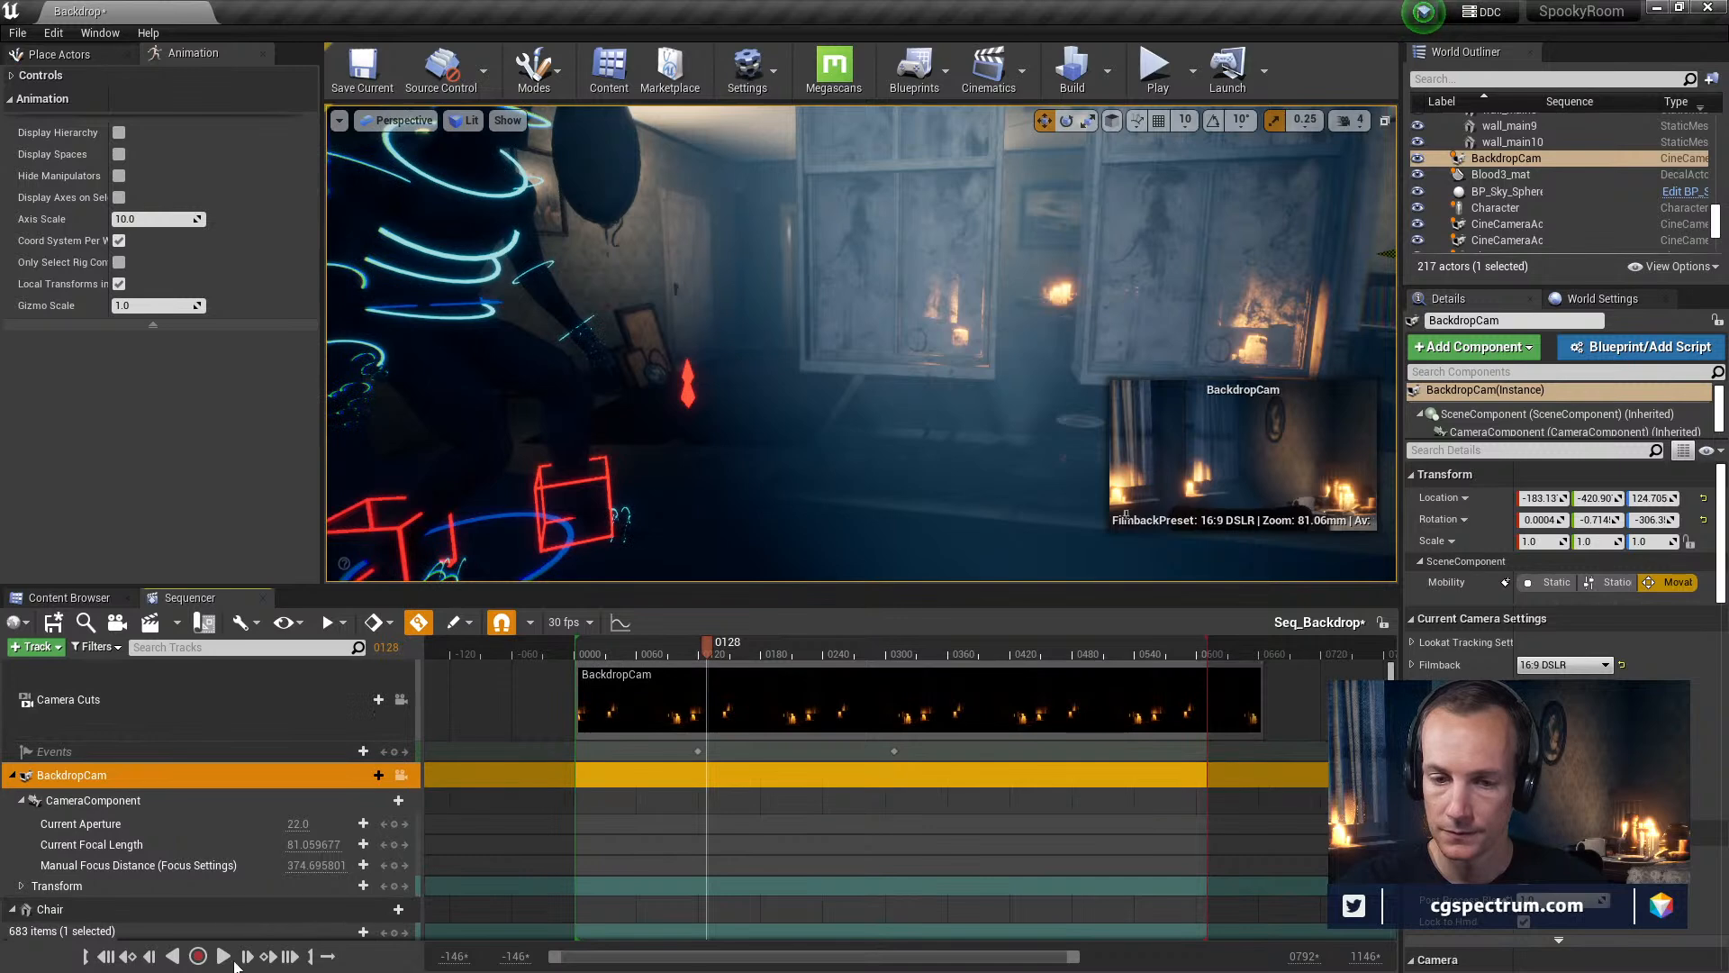
left_click(223, 957)
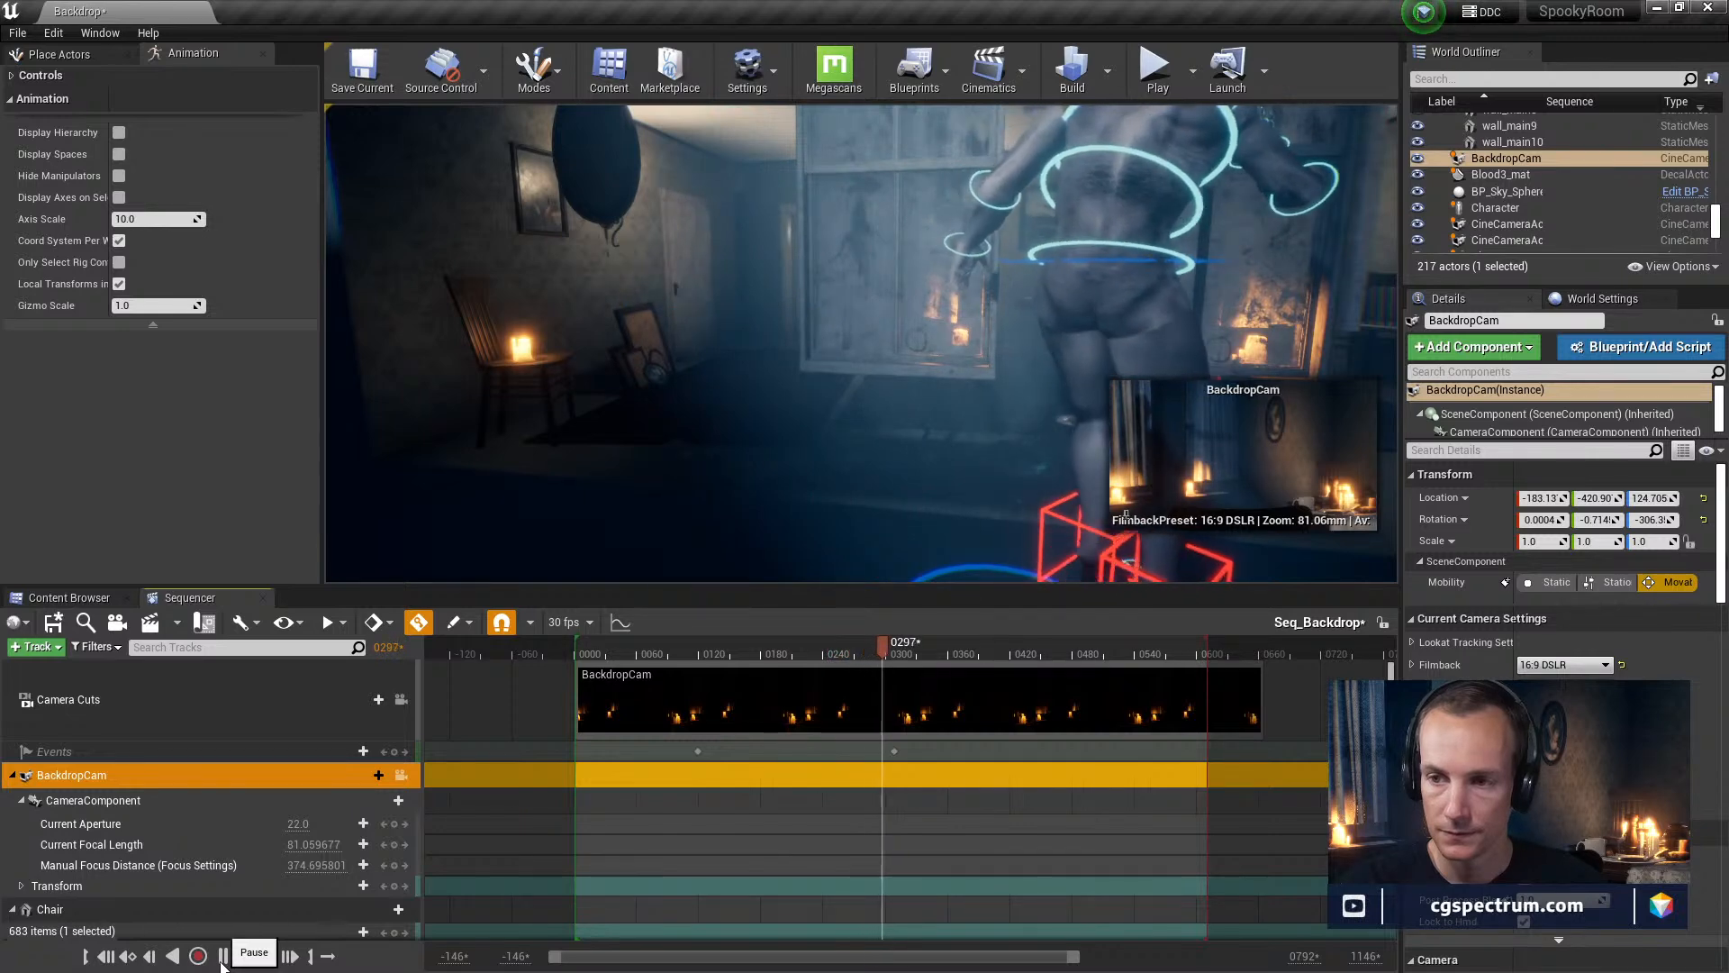
left_click(222, 956)
Frame the creature in the viewport at frame 217 and select its FKChest_M control
left_click_drag(895, 656, 800, 656)
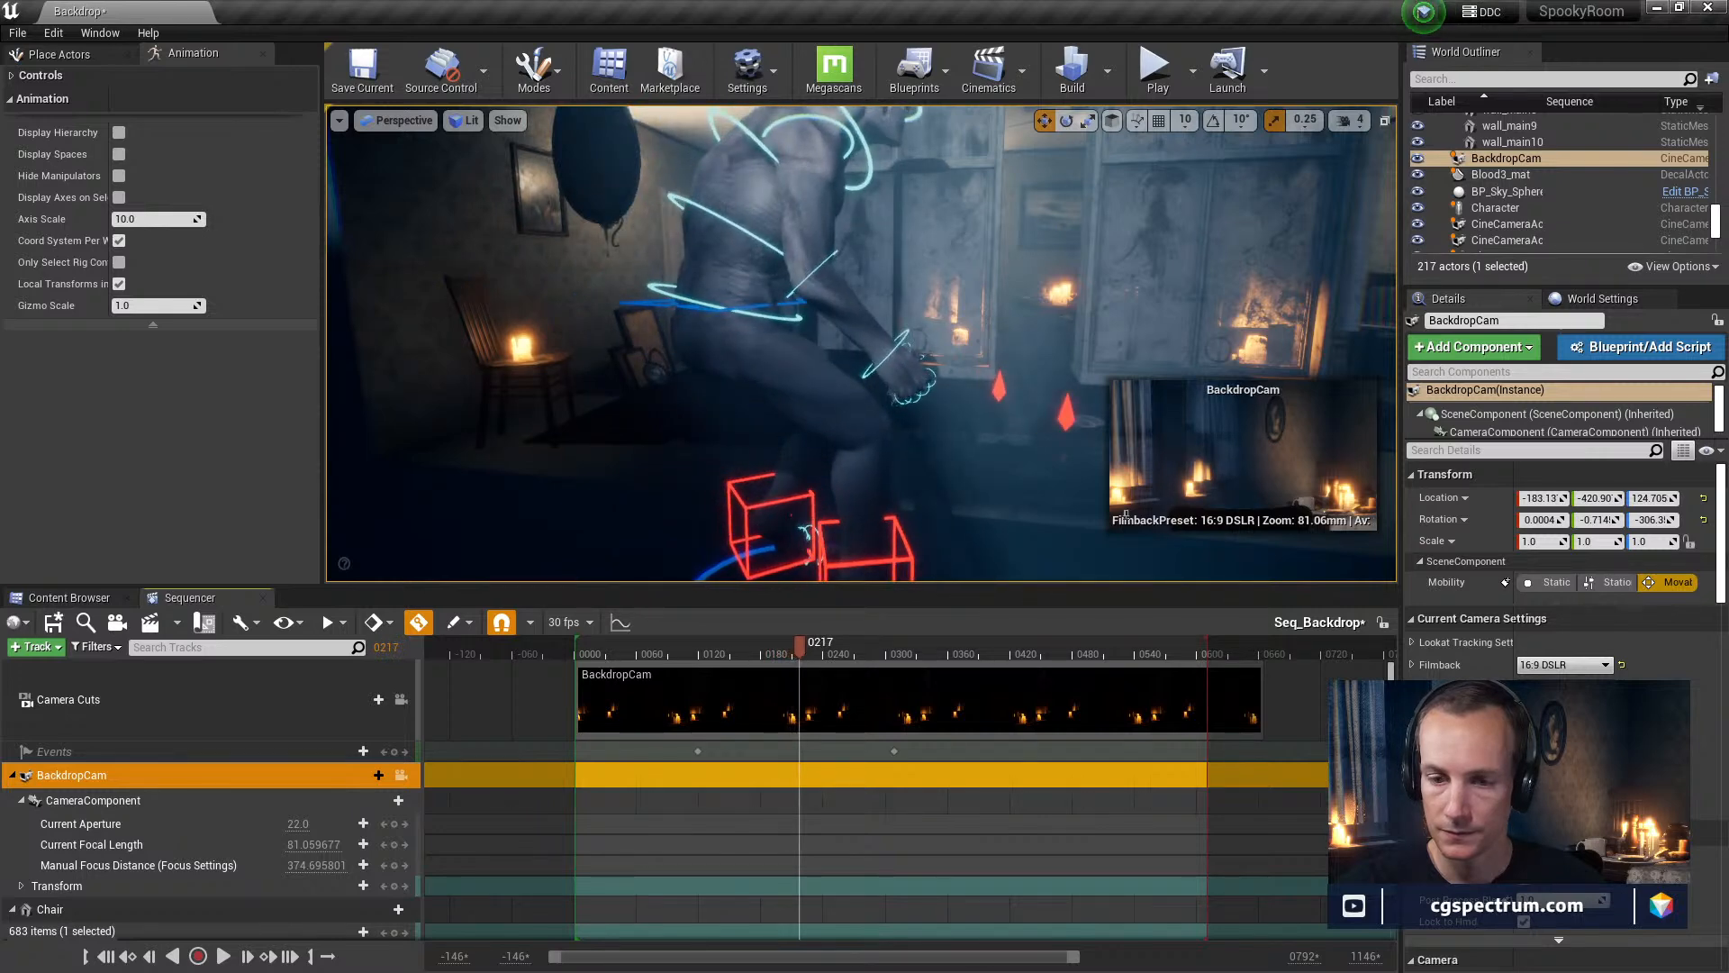
middle_click_drag(734, 319, 847, 230)
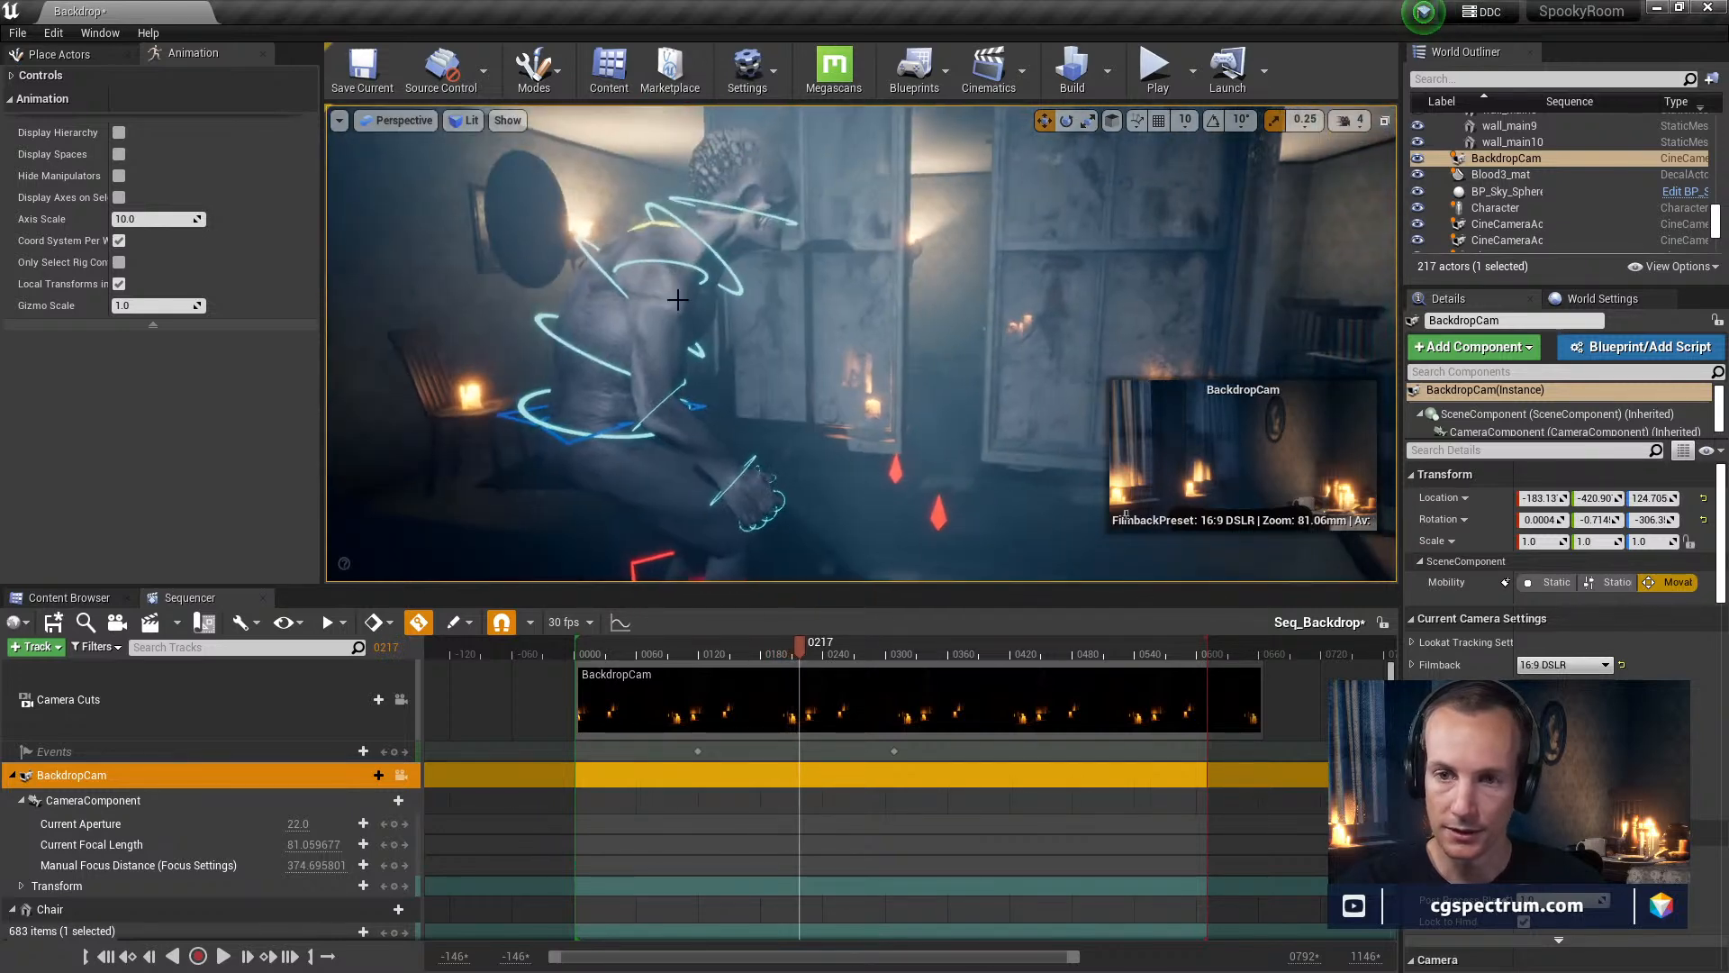
left_click(594, 258)
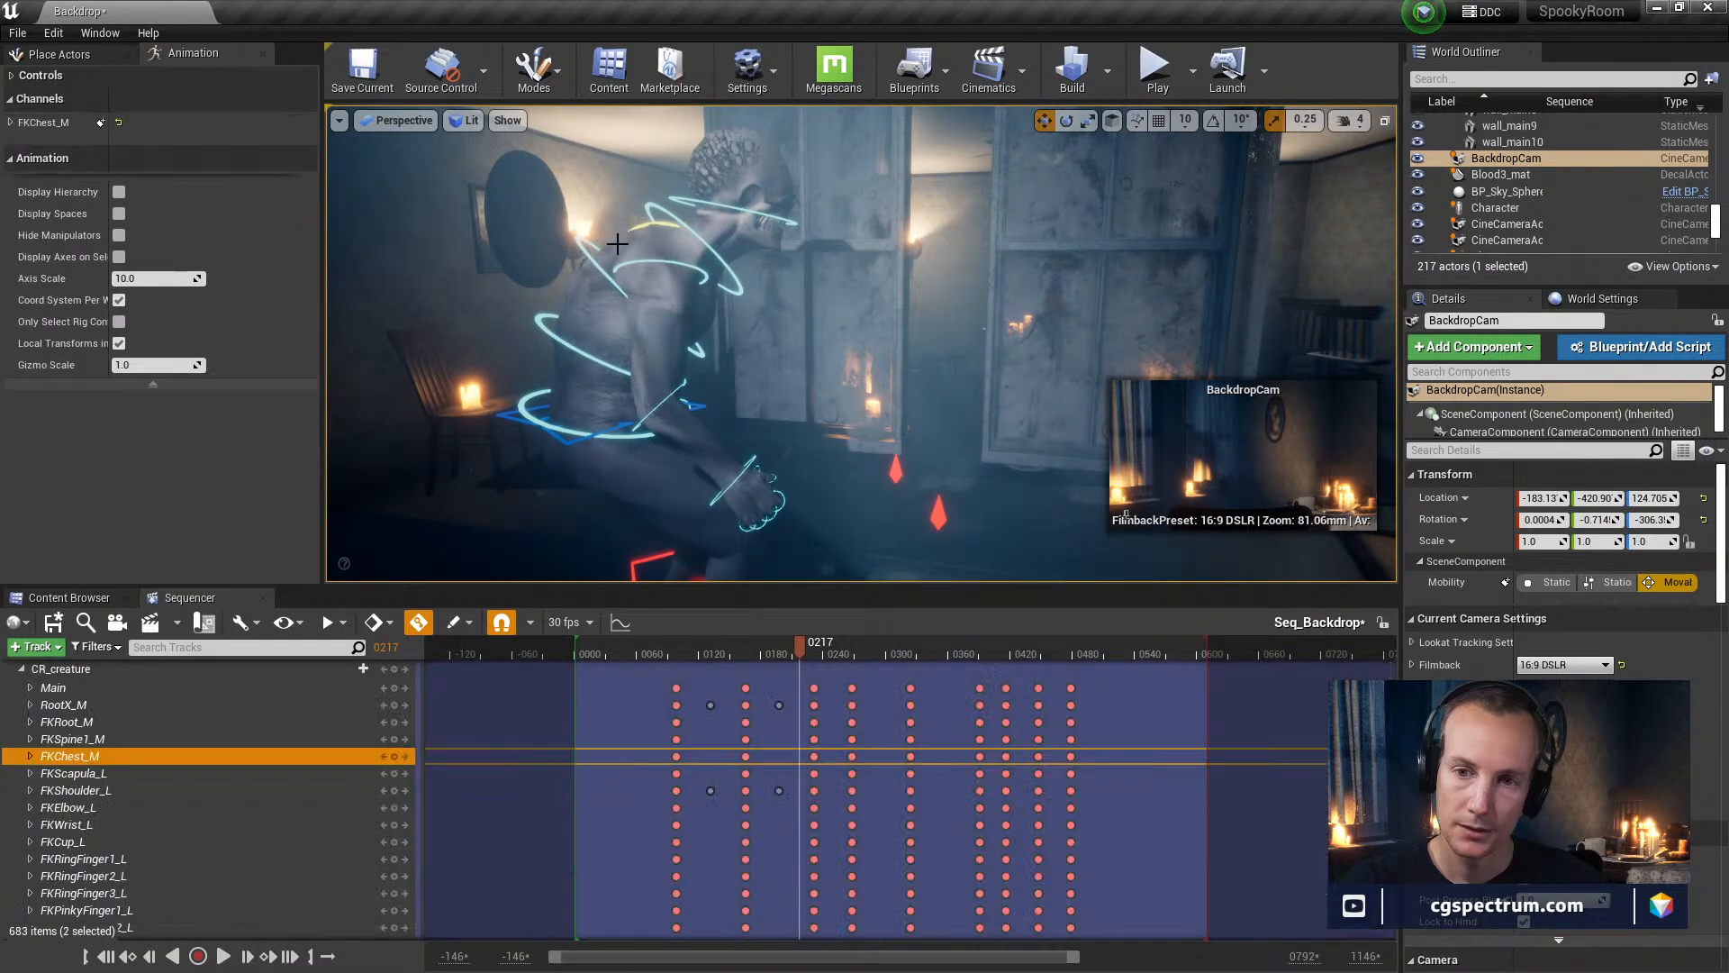
left_click(580, 254)
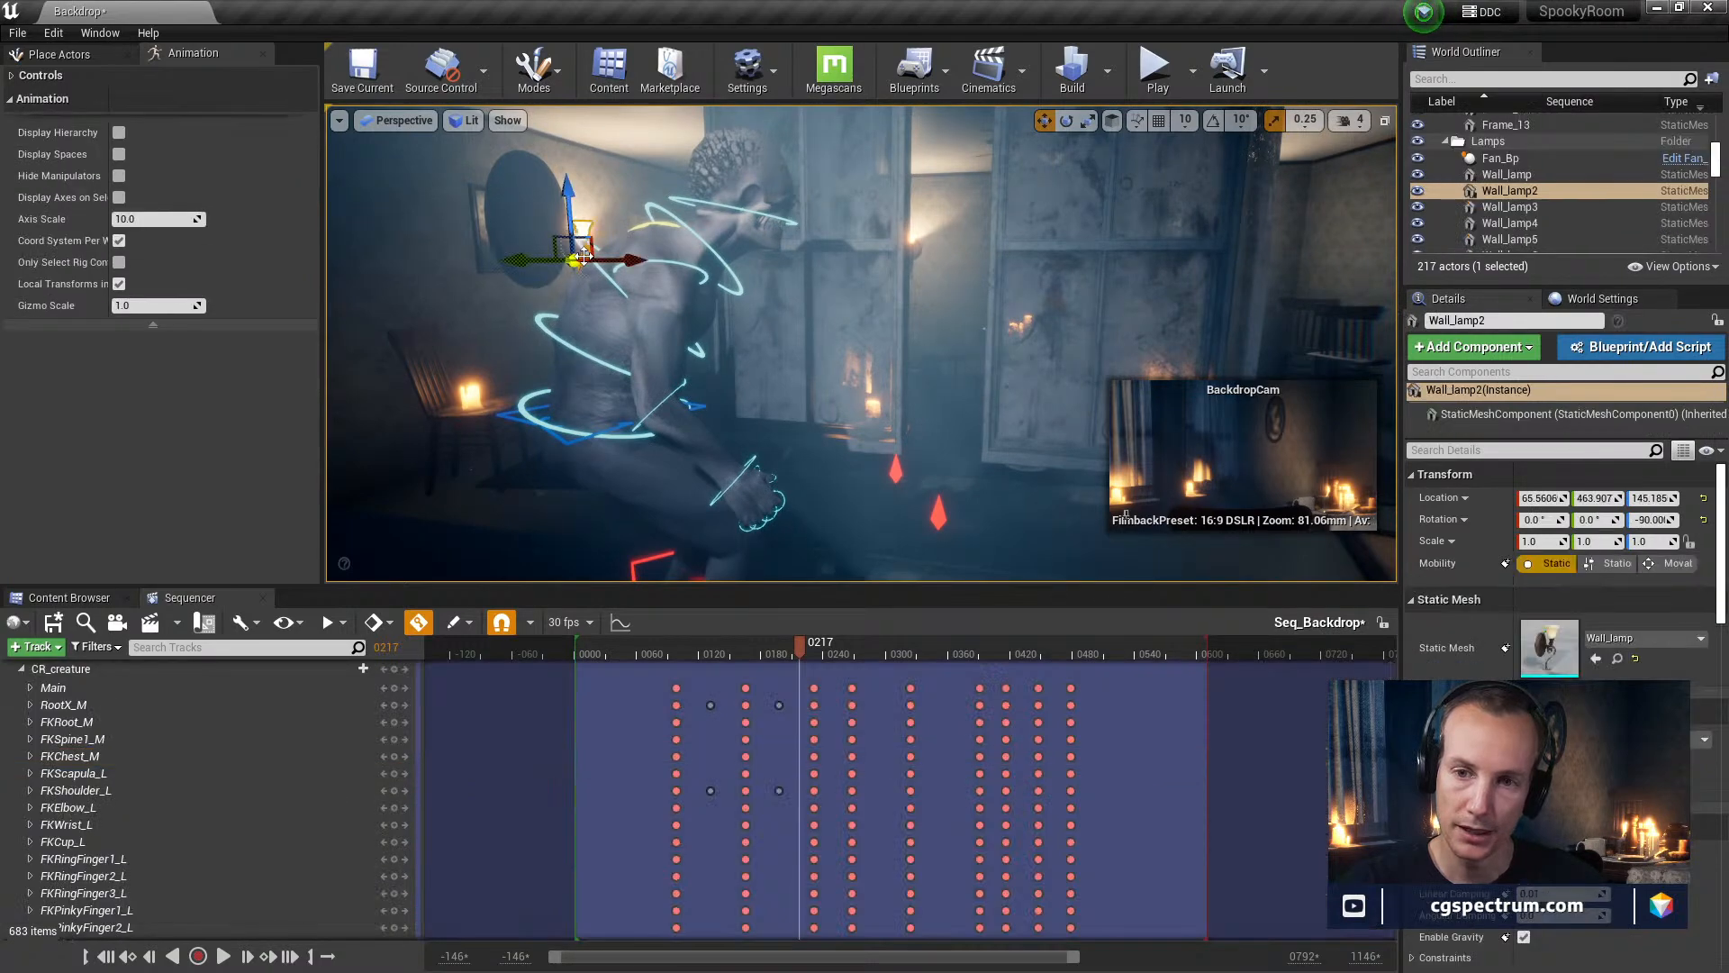
left_click(618, 297)
key("f")
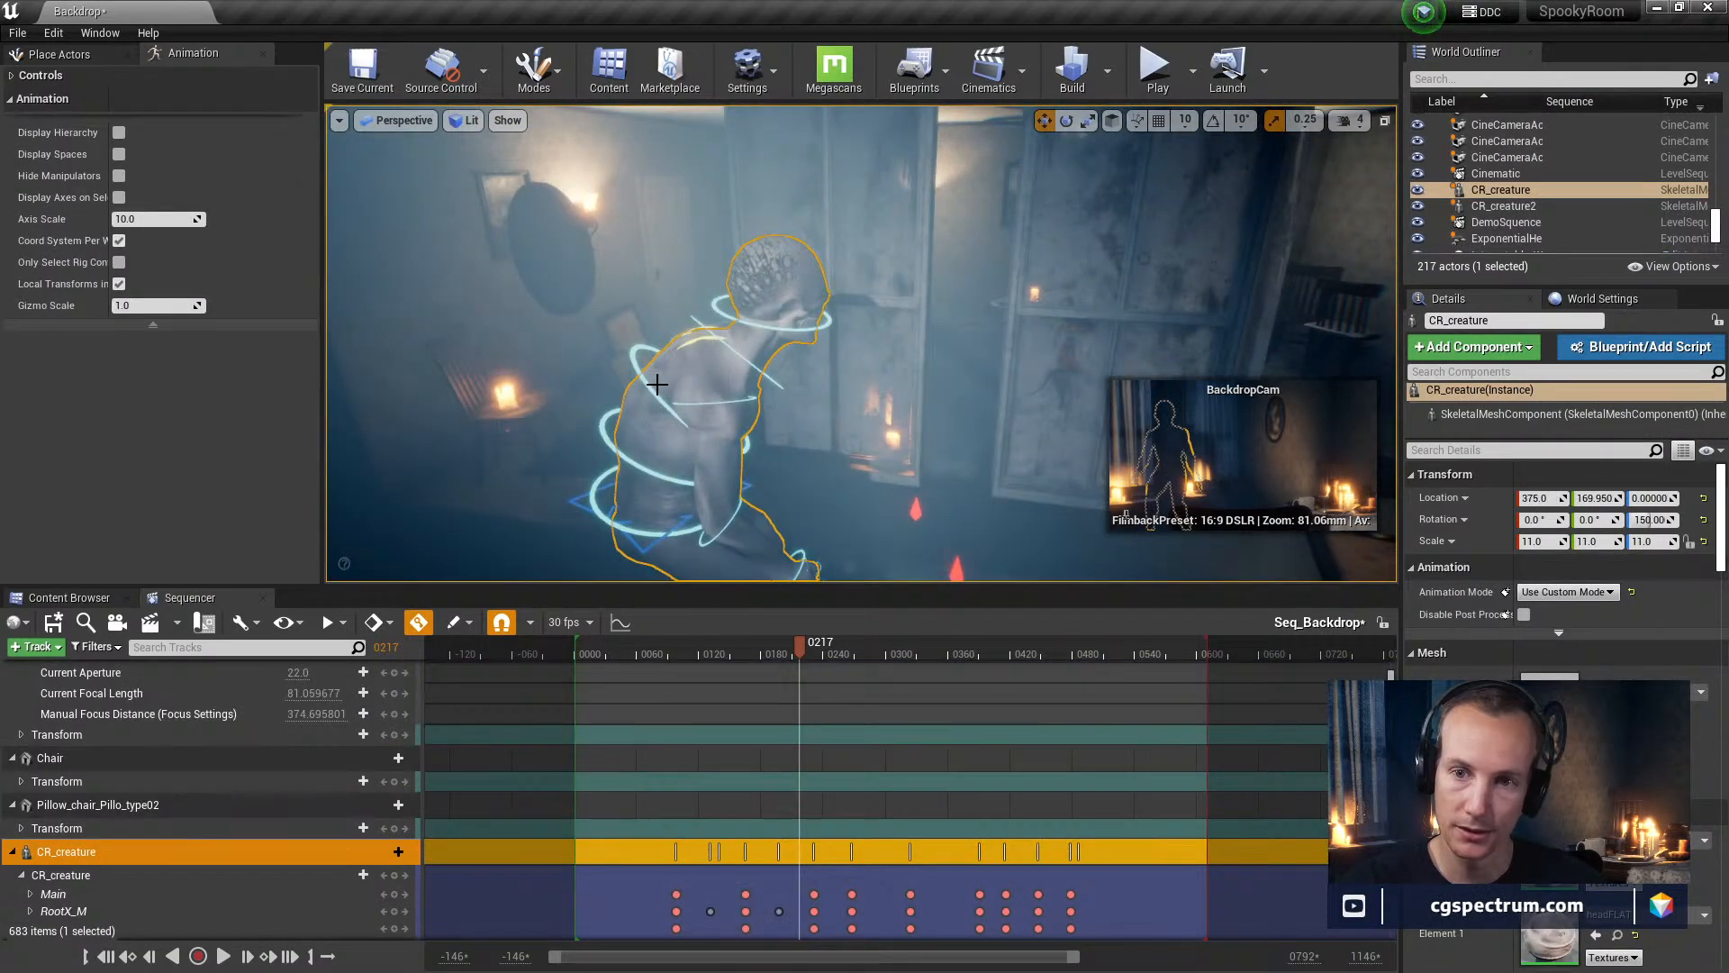
left_click(636, 372)
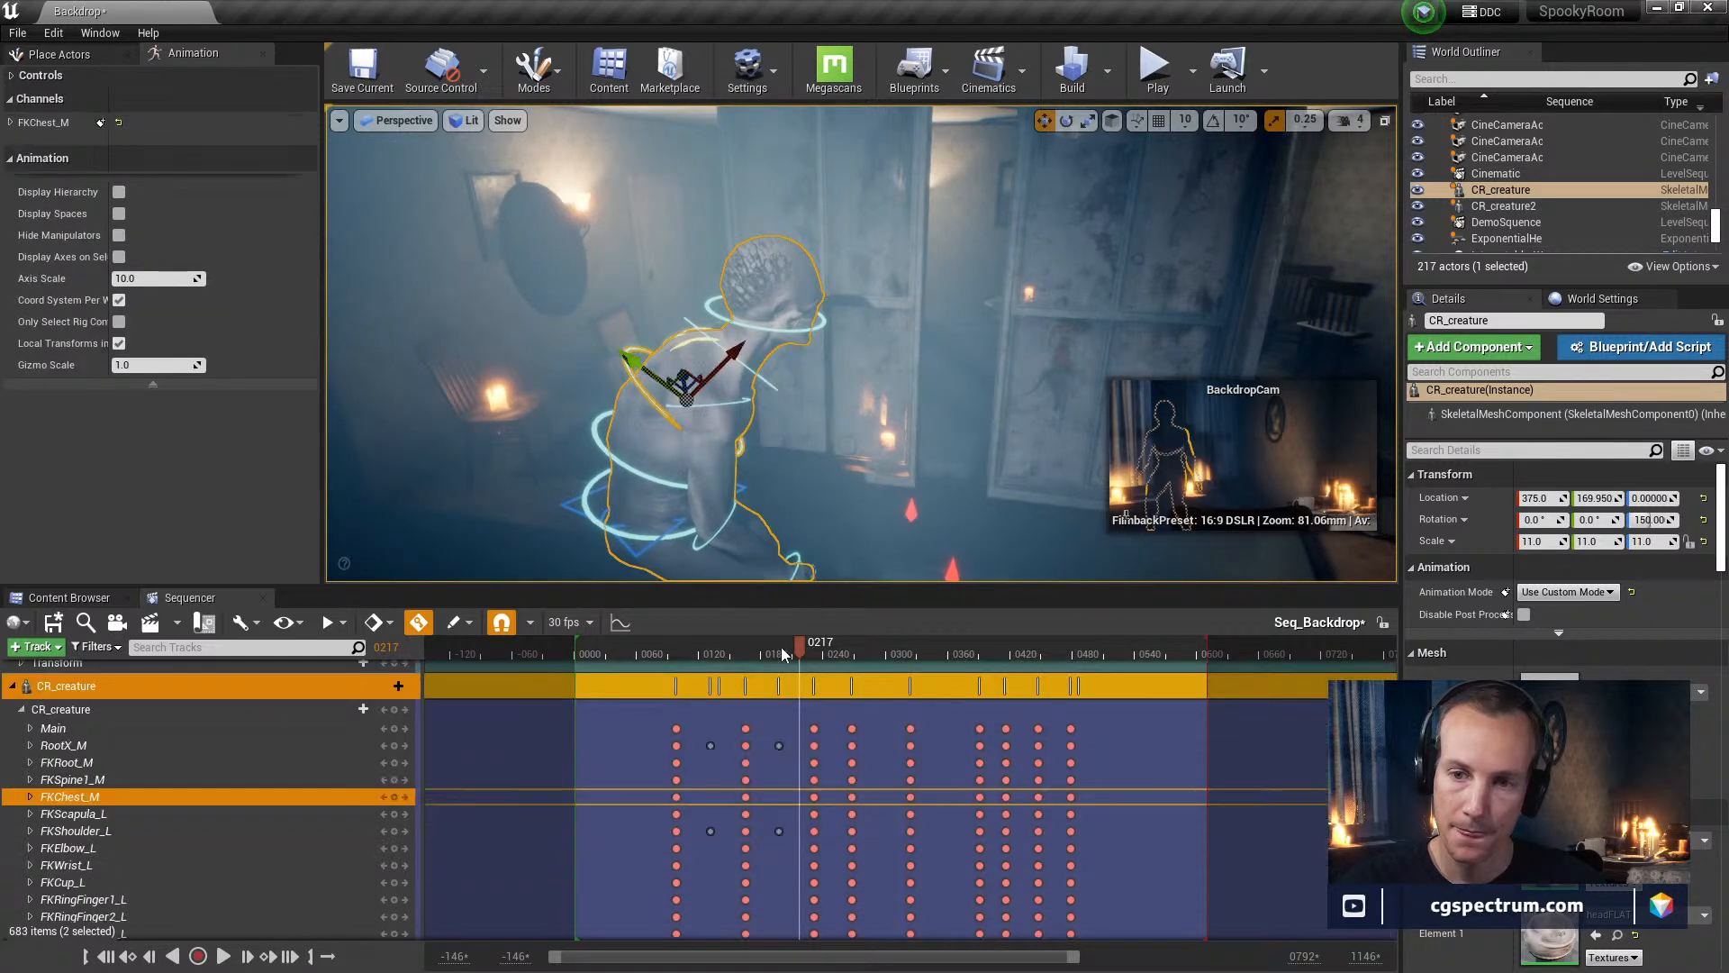
Rotate the FKChest_M, FKSpine1_M and FKHead_M controls at frame 197 to key an in-between upper-body pose
mouse_move(790, 653)
left_mouse_down()
mouse_move(748, 651)
mouse_move(794, 654)
left_mouse_up()
left_click(779, 831)
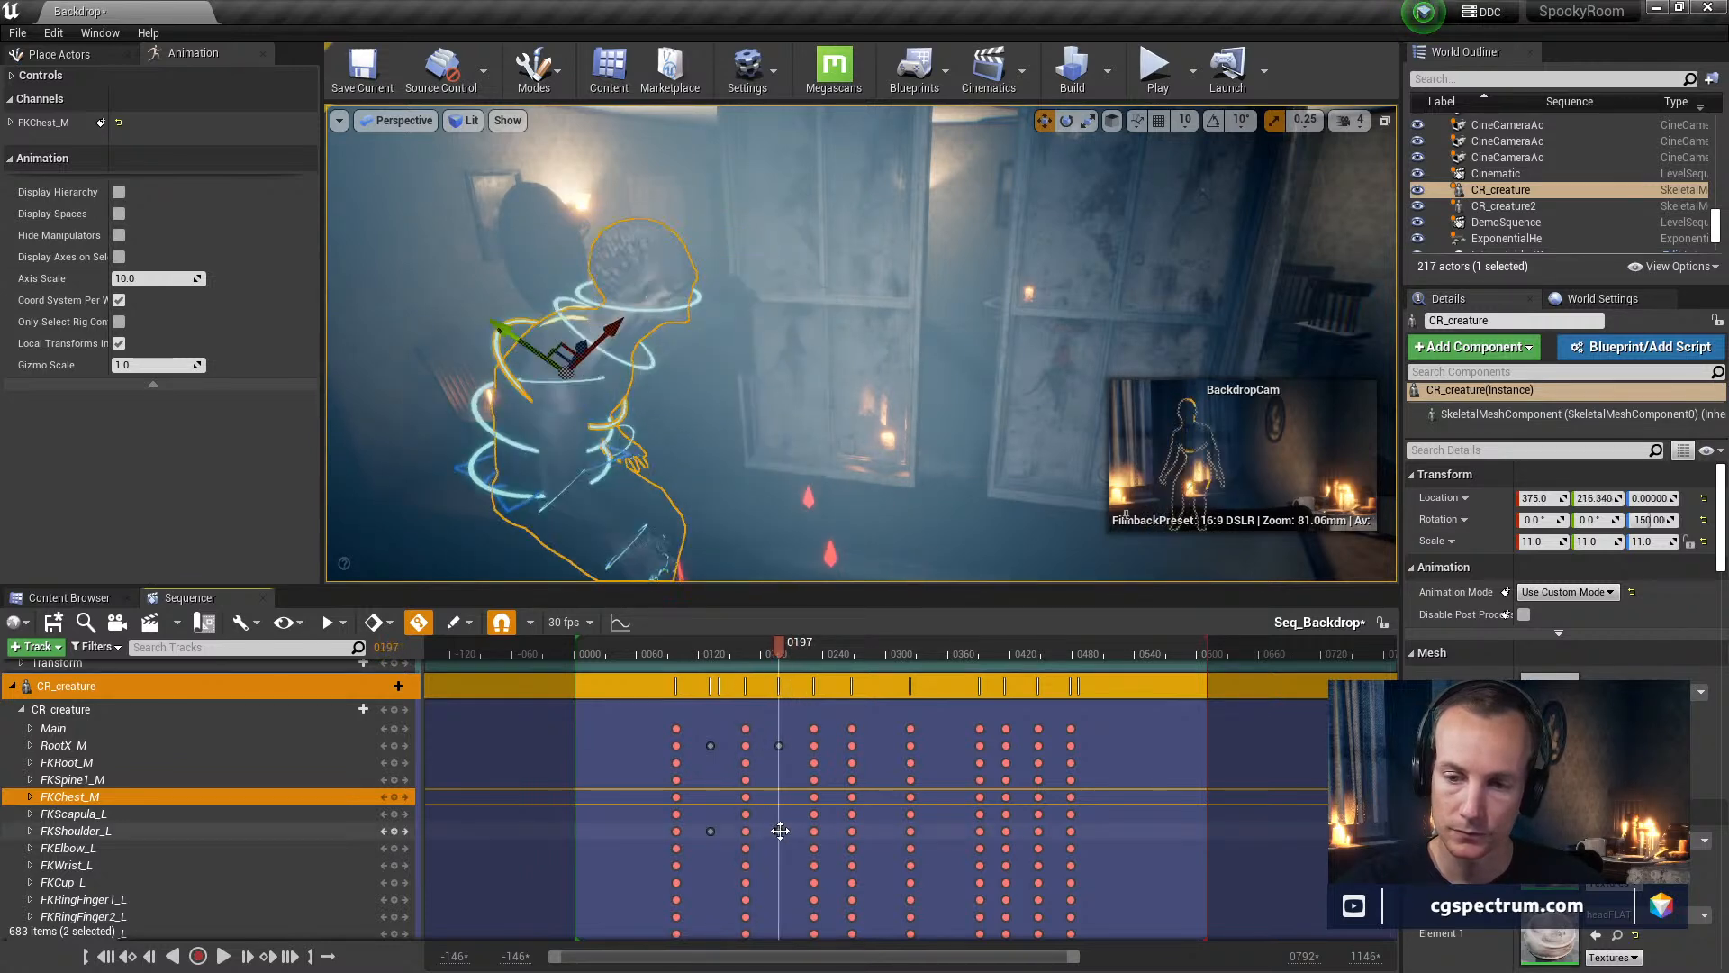
key("e")
left_click_drag(637, 253, 625, 245)
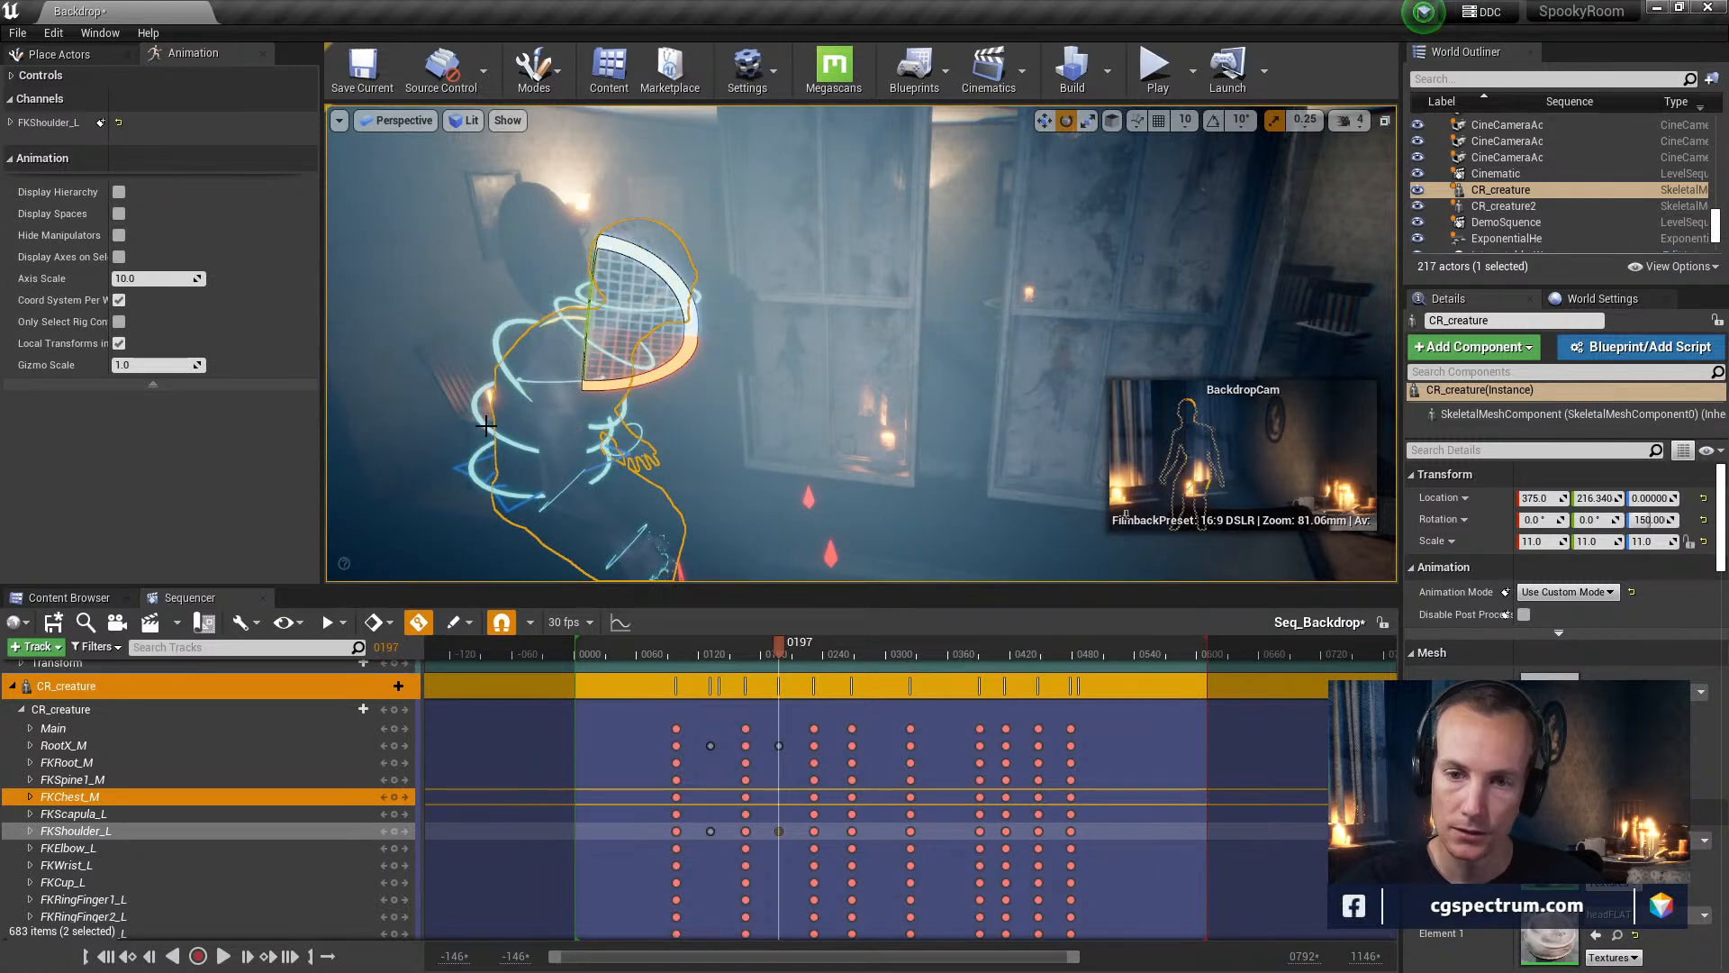
key("ctrl+z")
left_click_drag(628, 350, 616, 353)
left_click(484, 332)
left_click_drag(546, 280, 531, 287)
left_click(487, 470)
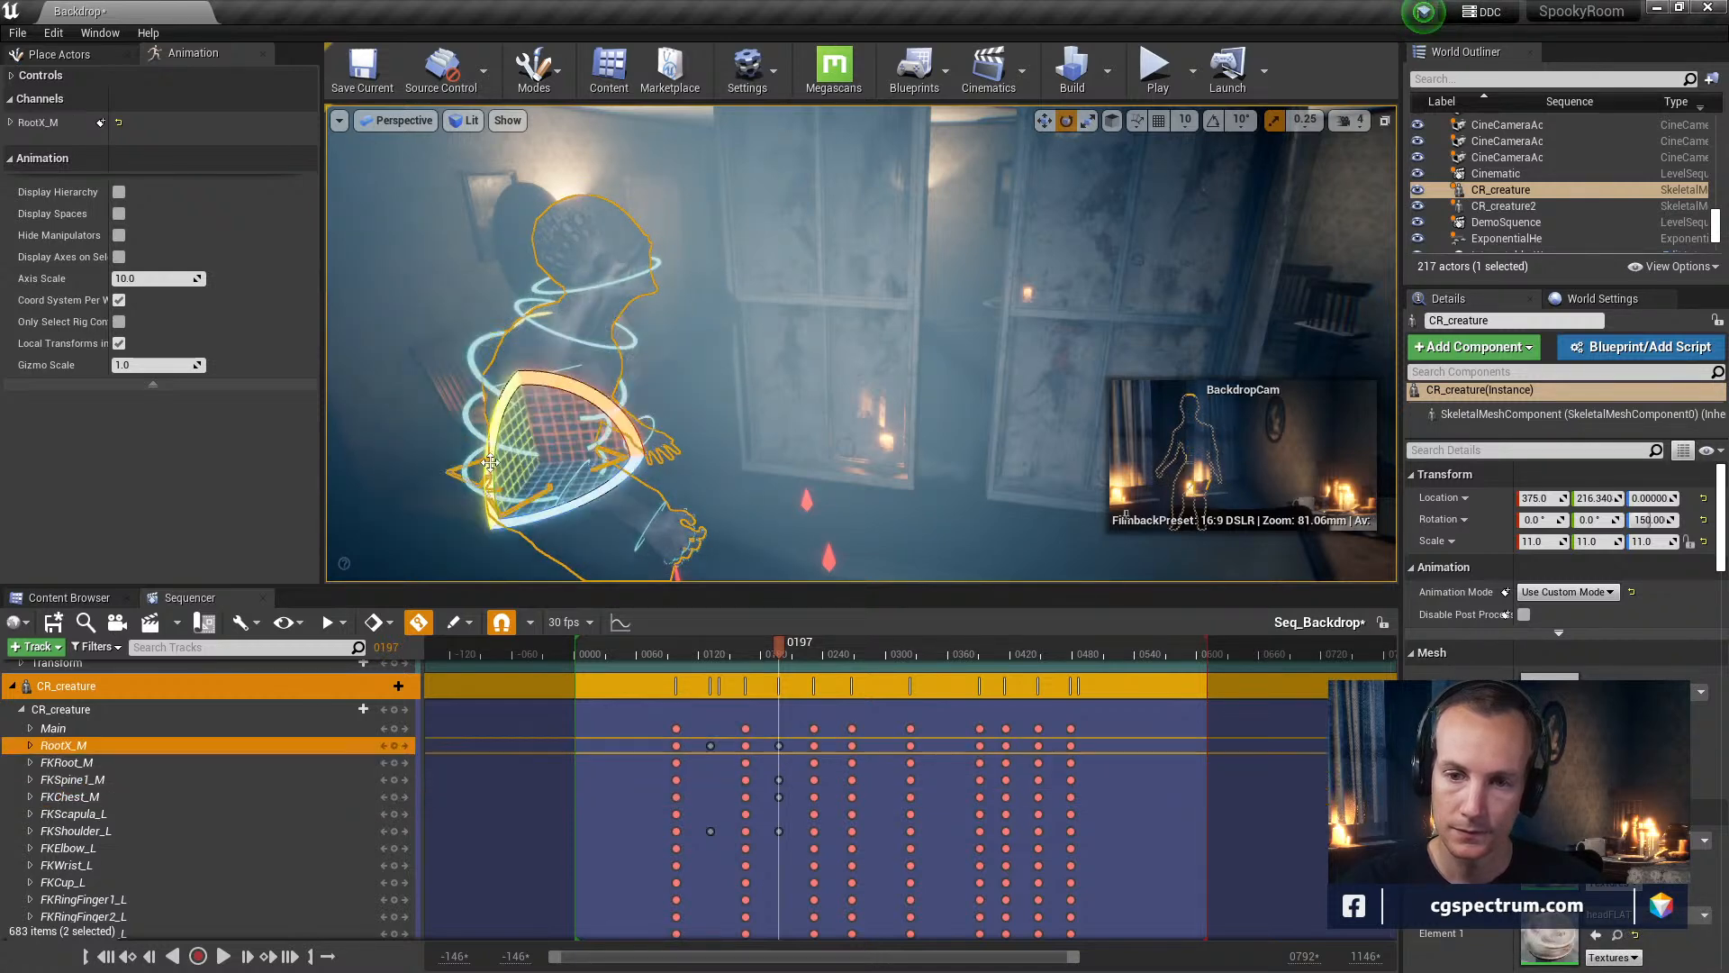
left_click(623, 278)
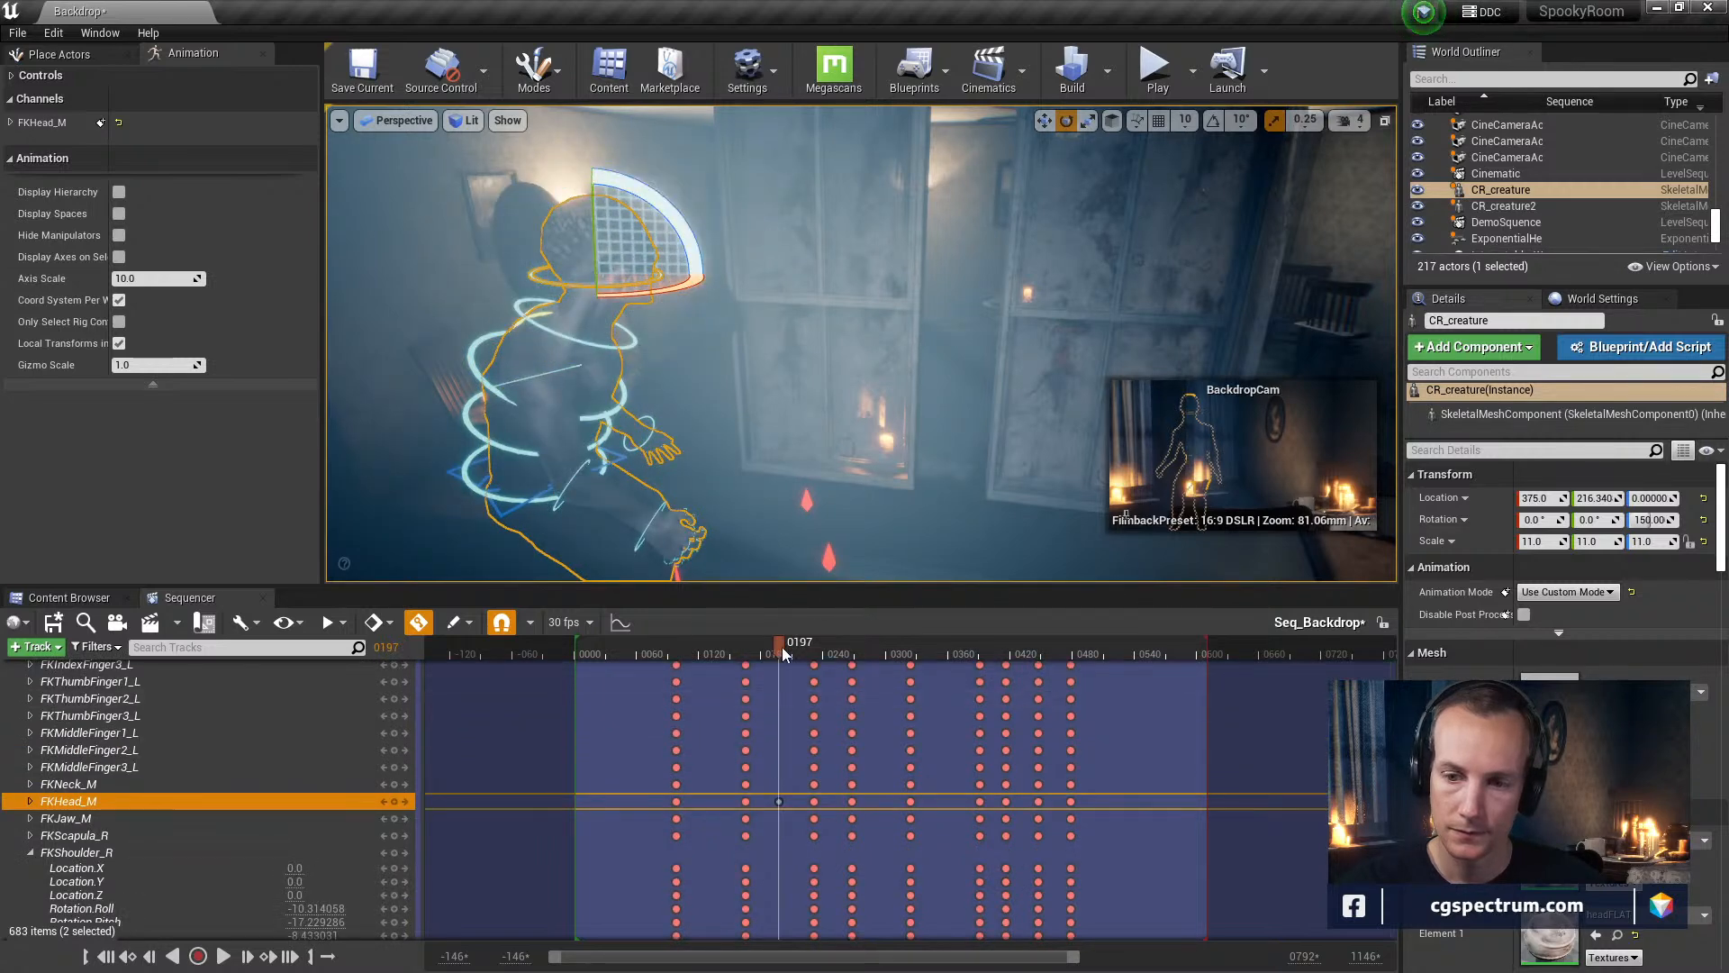
Rotate the FKChest_M, FKSpine1_M and FKHead_M controls on their existing keys at frame 231
left_click_drag(771, 645, 816, 665)
left_click(815, 801)
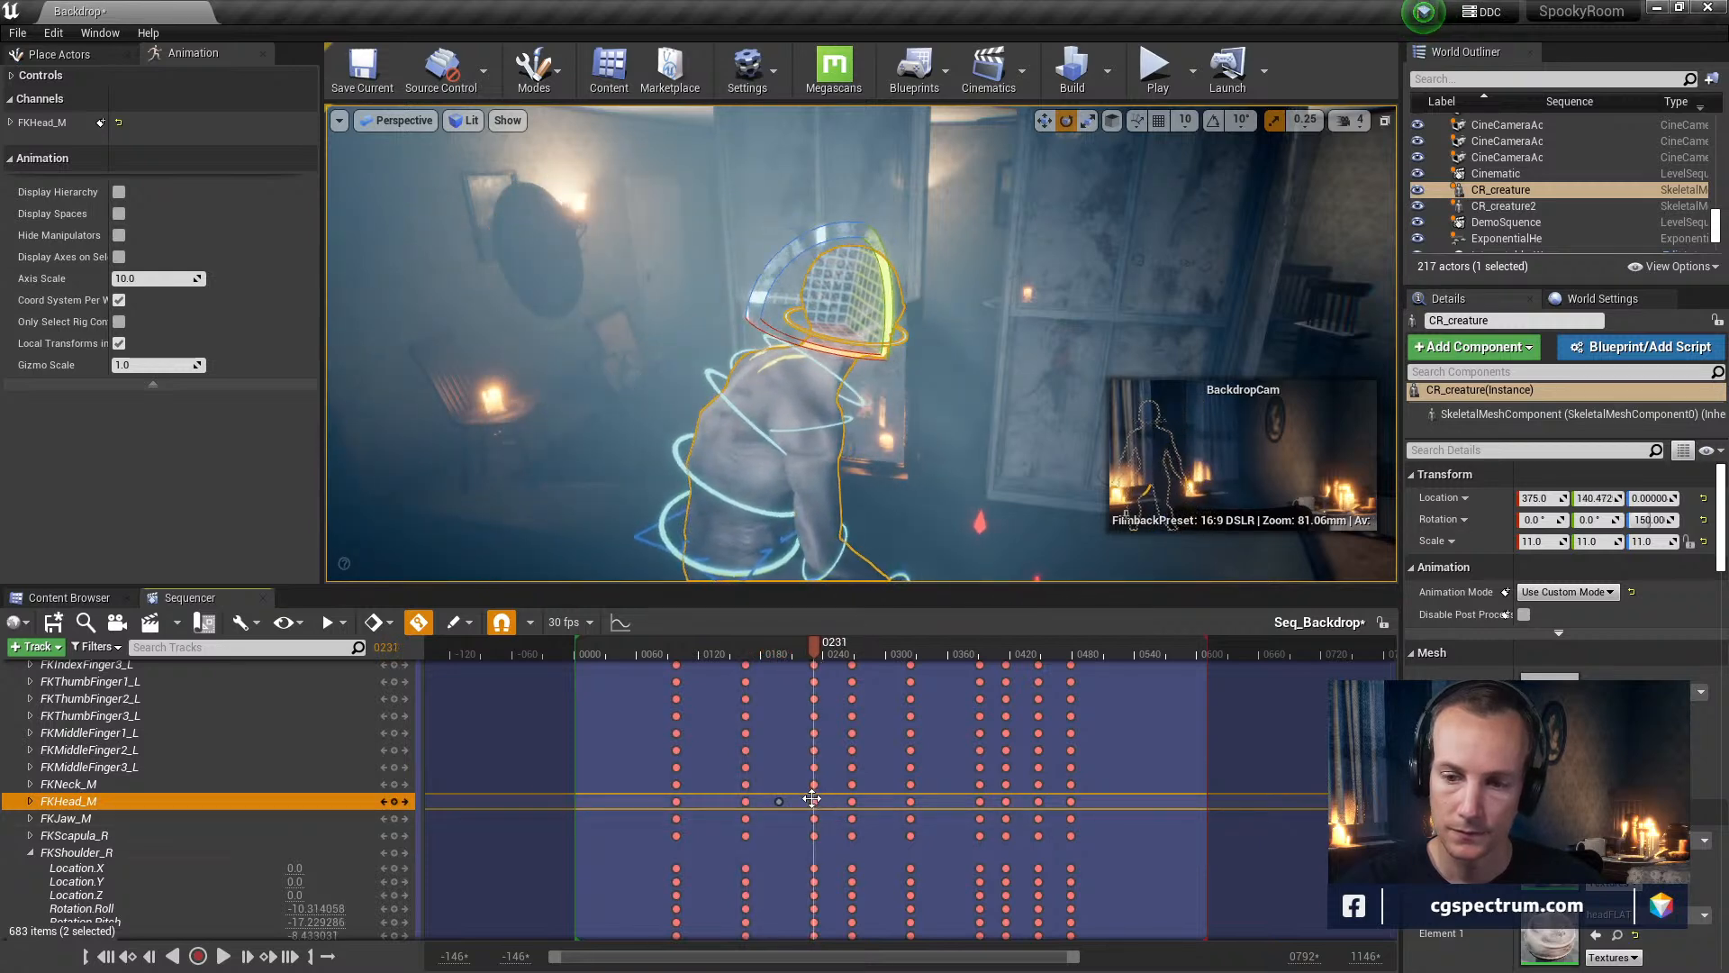
left_click(720, 349)
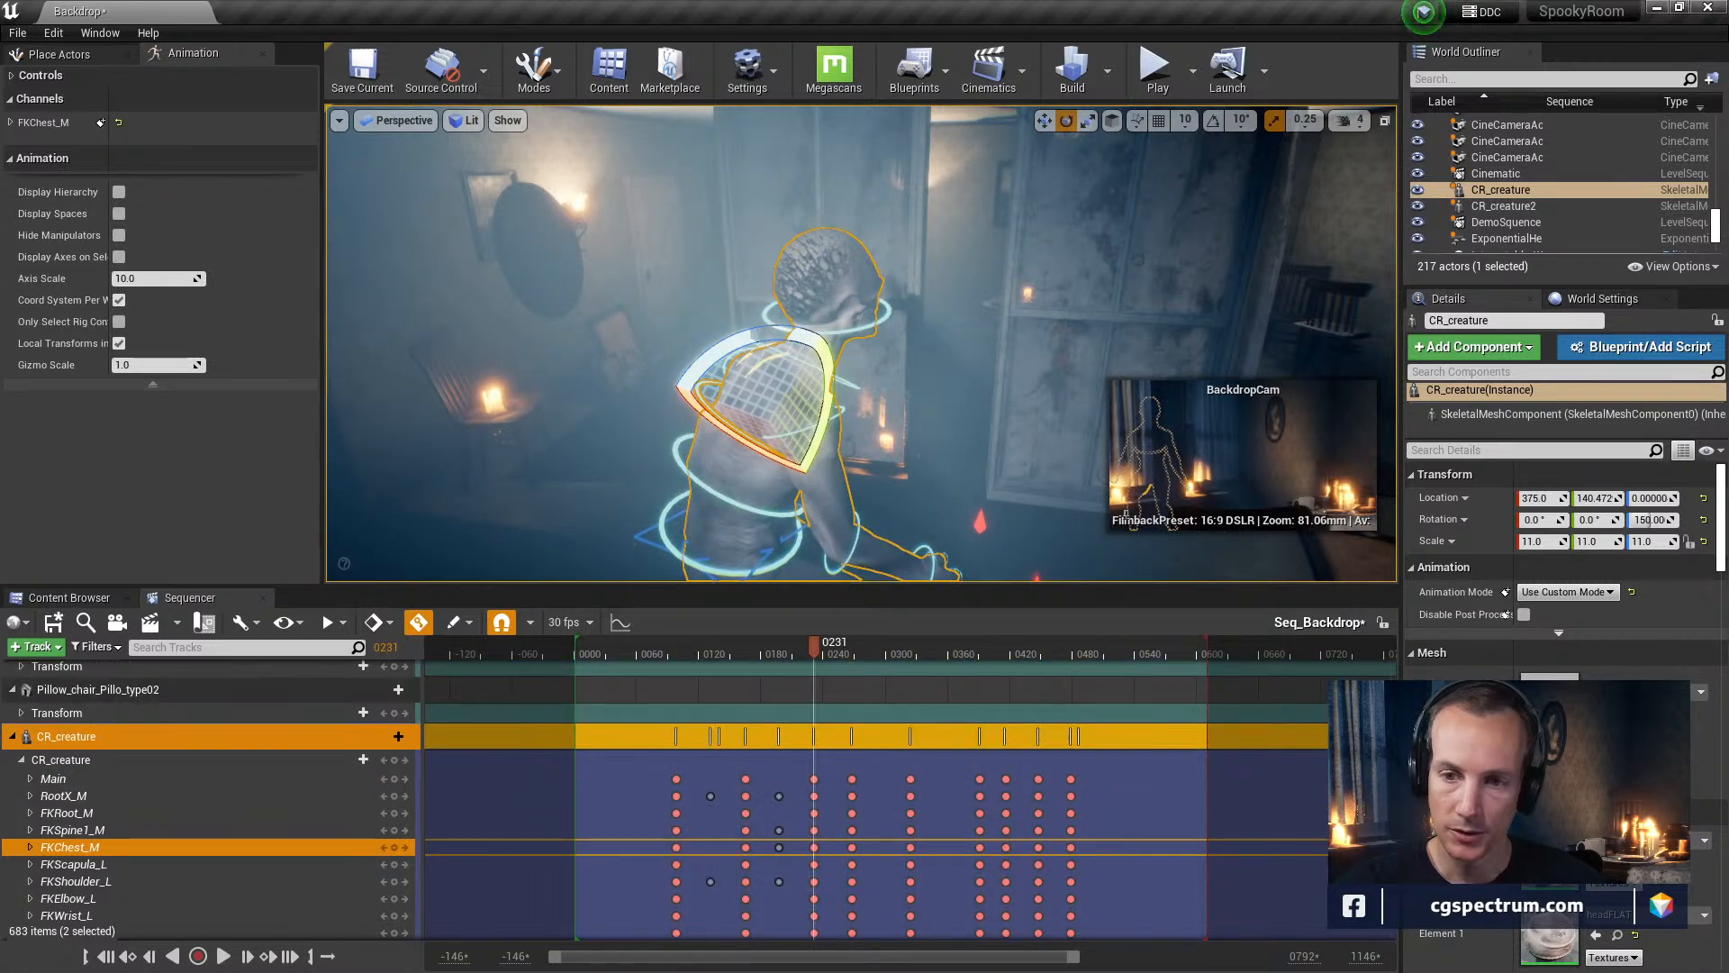
left_click(692, 477)
left_click_drag(692, 394, 813, 317)
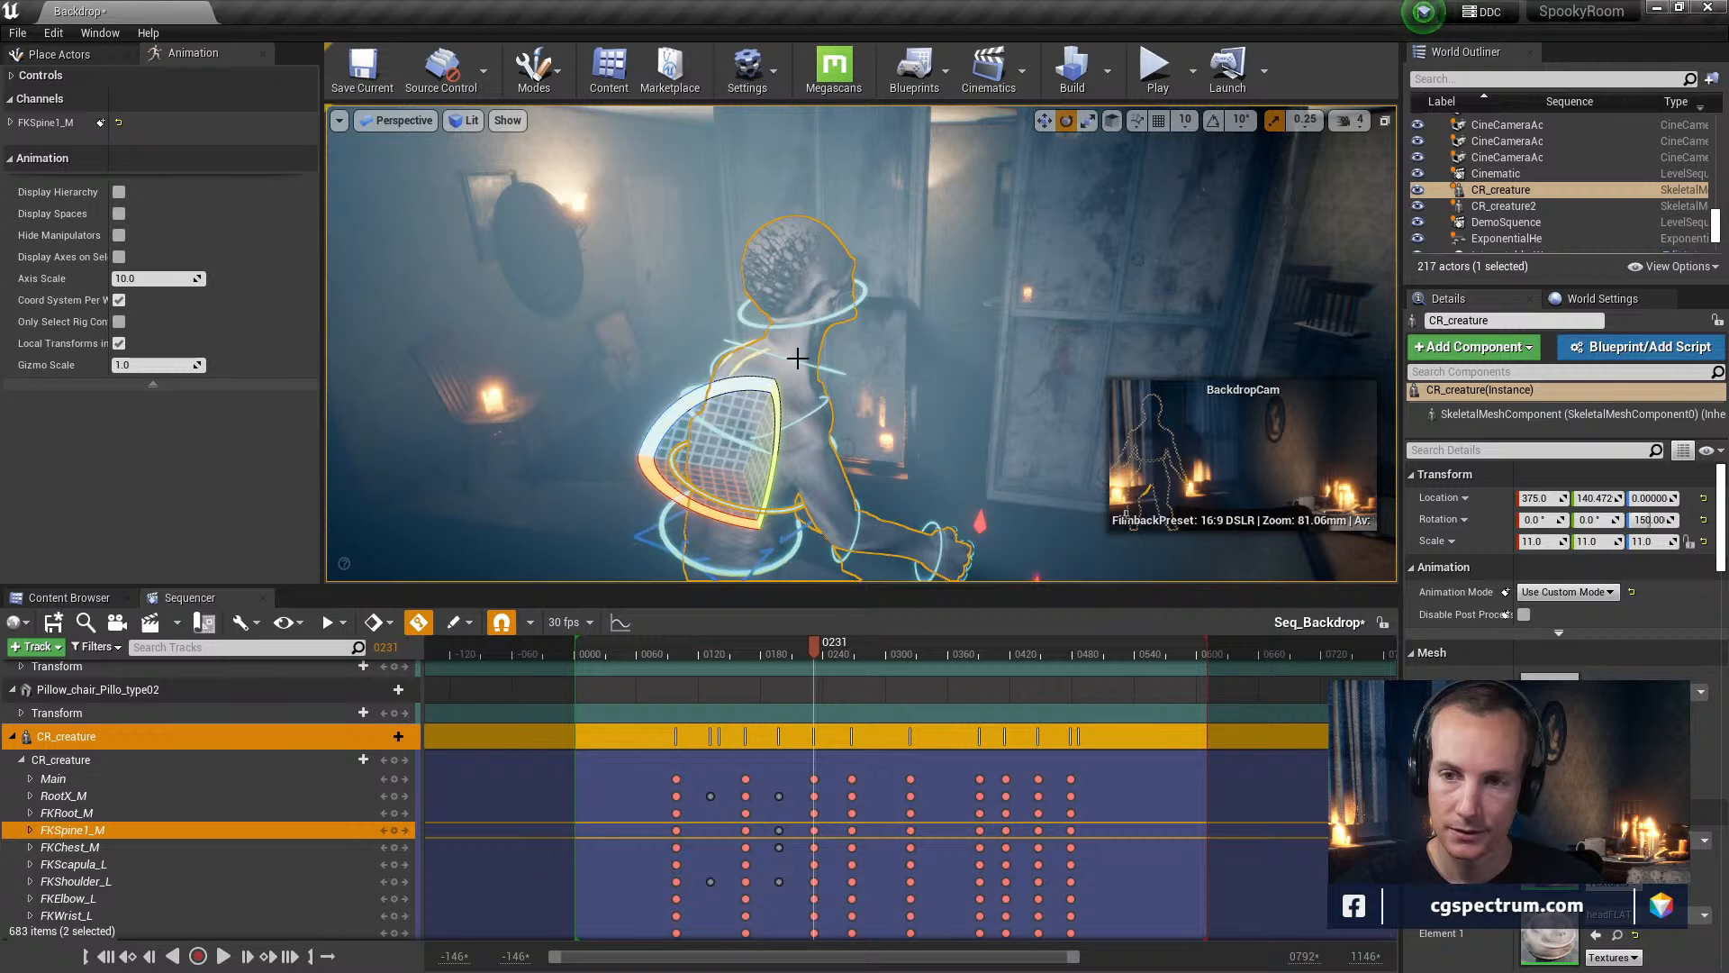
left_click_drag(795, 324, 833, 319)
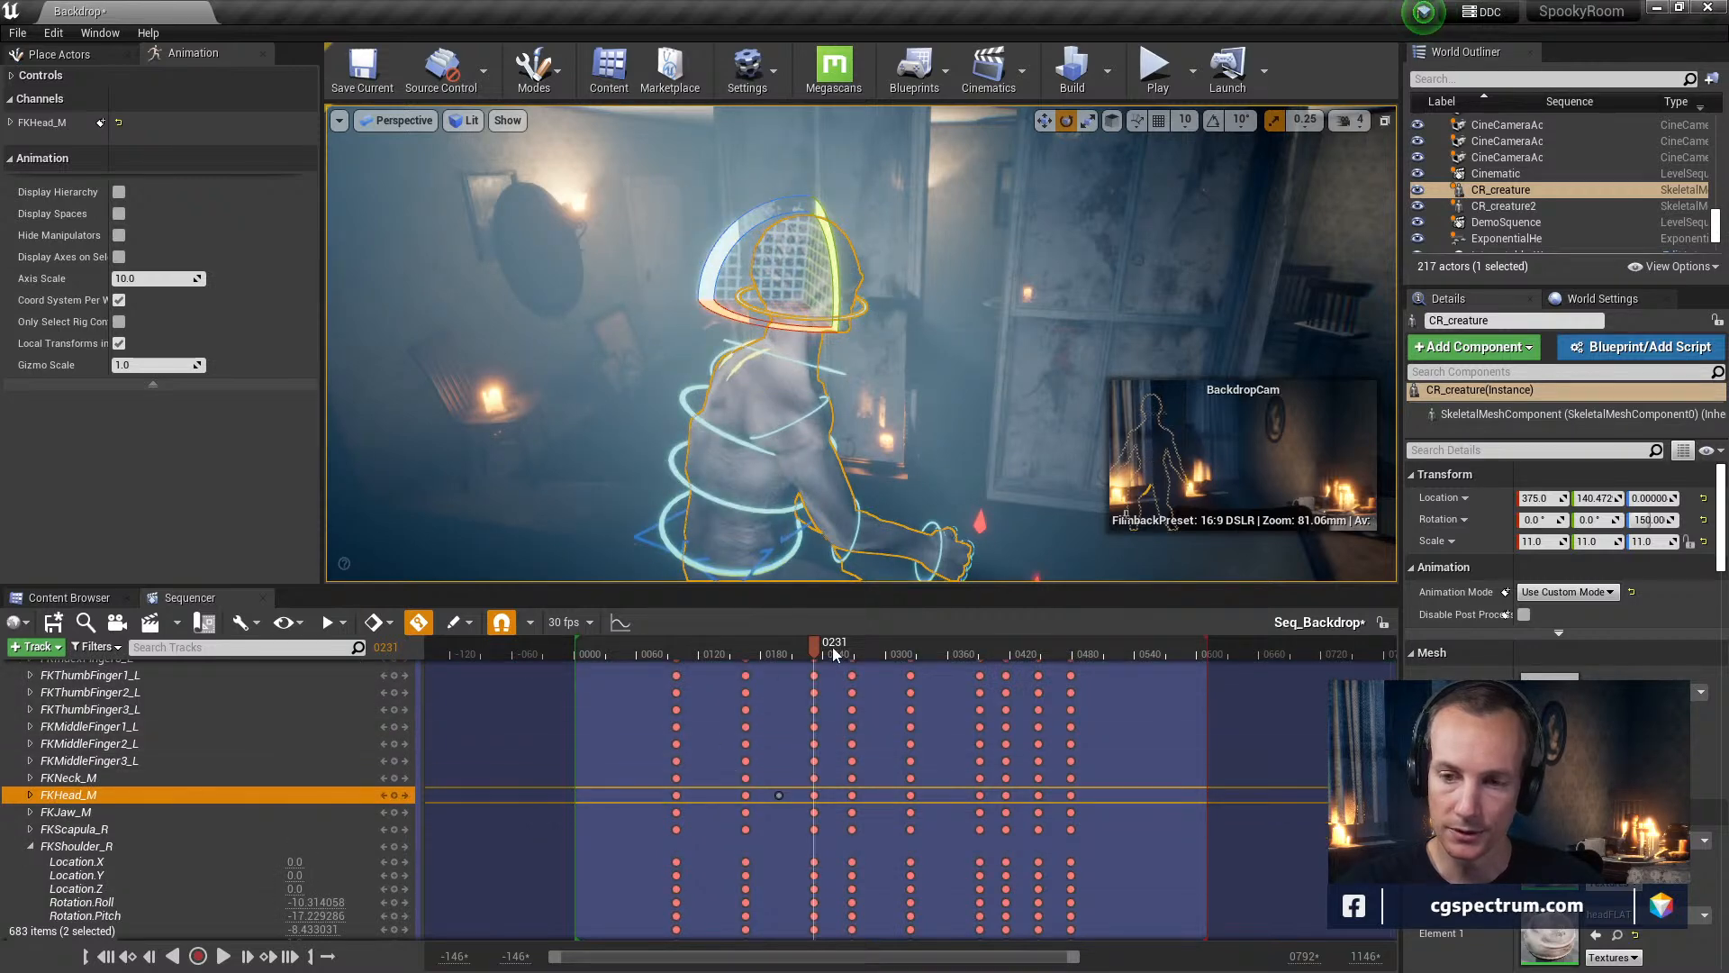
Rotate the FKNeck_M control by about 2.5° at frame 131 to key the creature's neck
left_click_drag(809, 643, 694, 721)
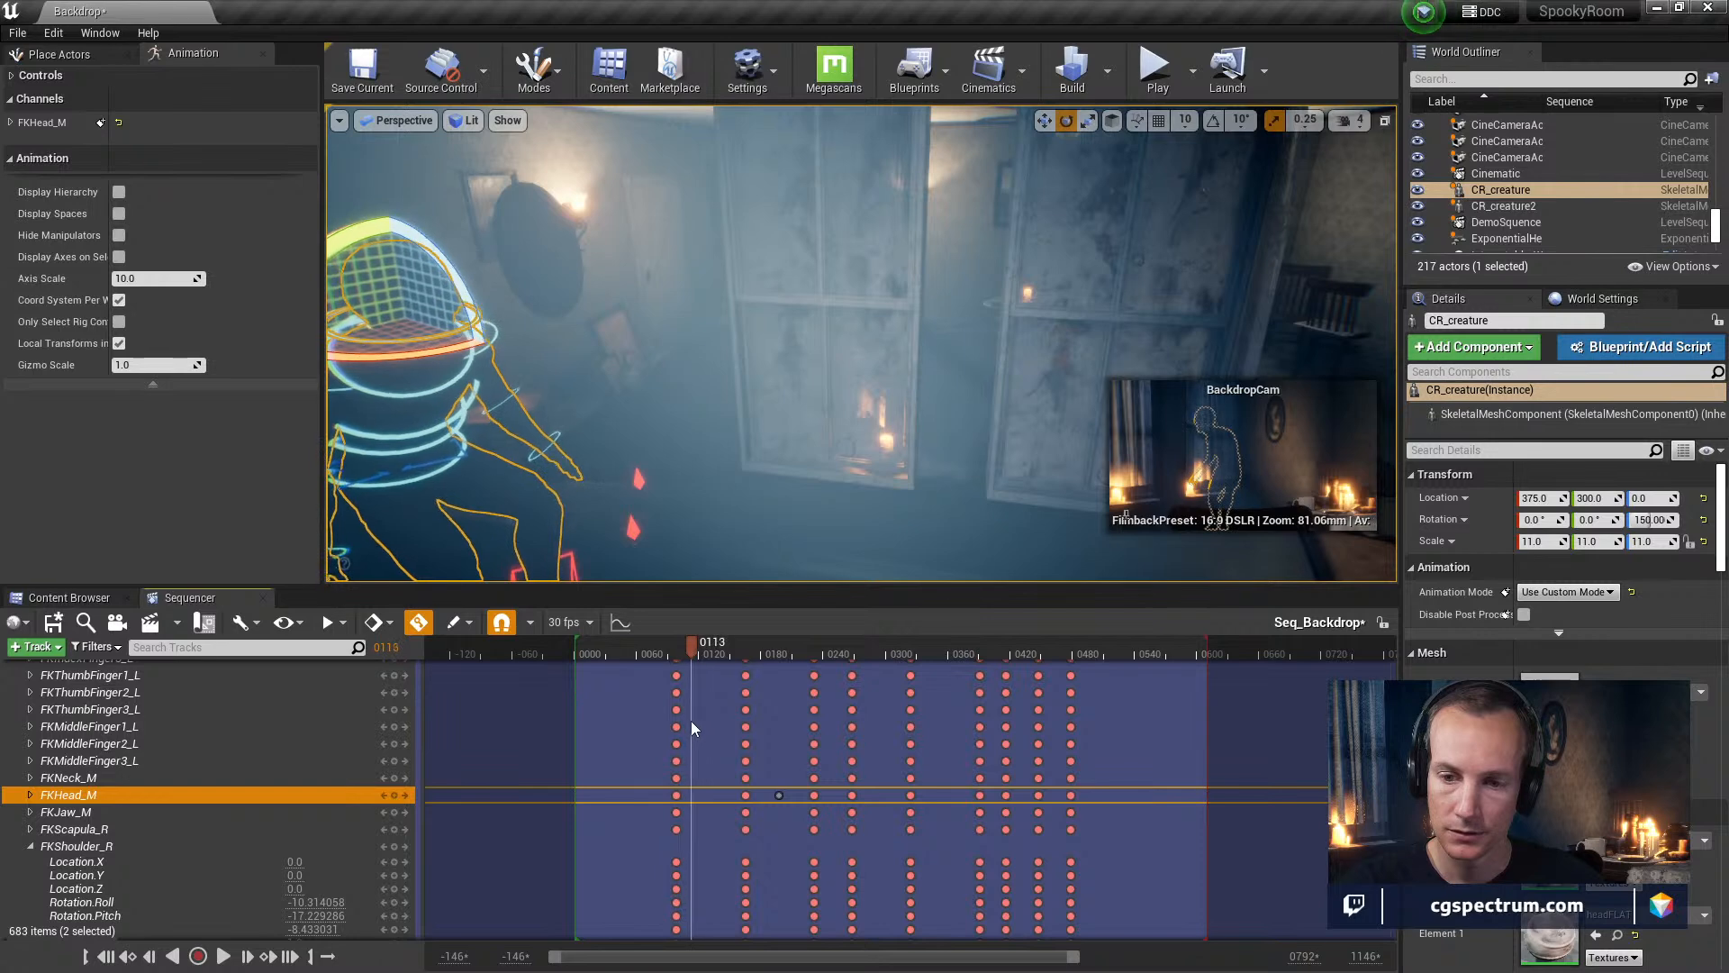
scroll(810, 765, "up", 5)
scroll(803, 749, "up", 3)
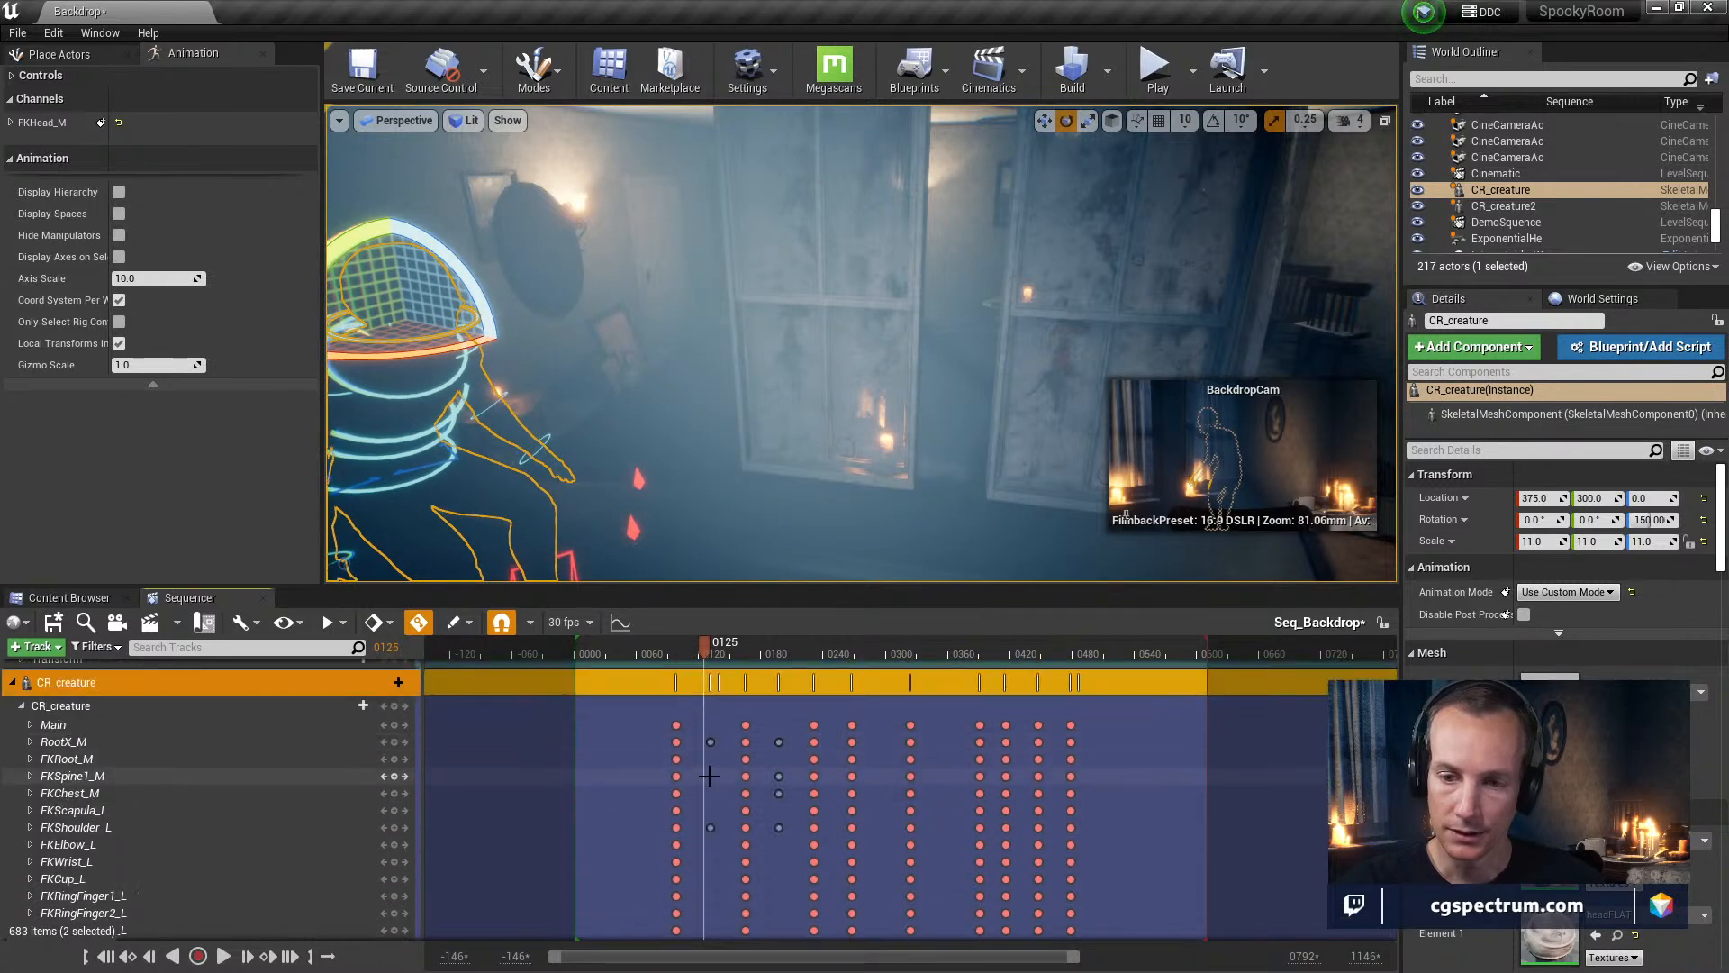
left_click(711, 741)
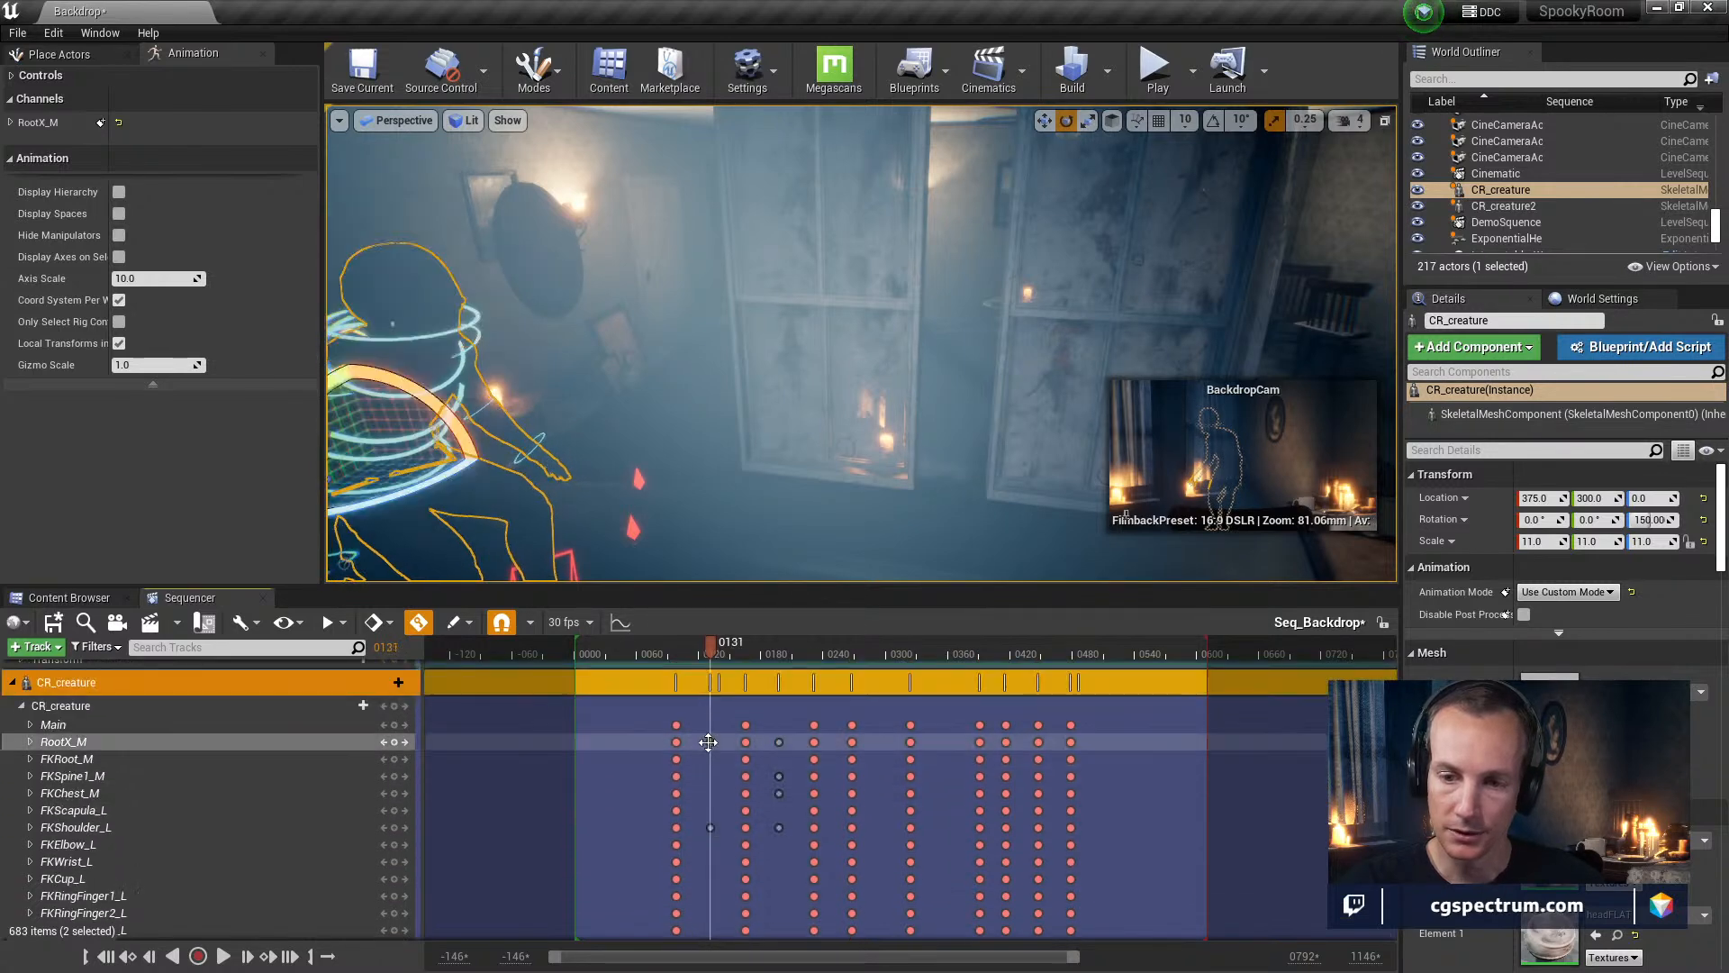
left_click(461, 367)
left_click_drag(355, 298, 419, 281)
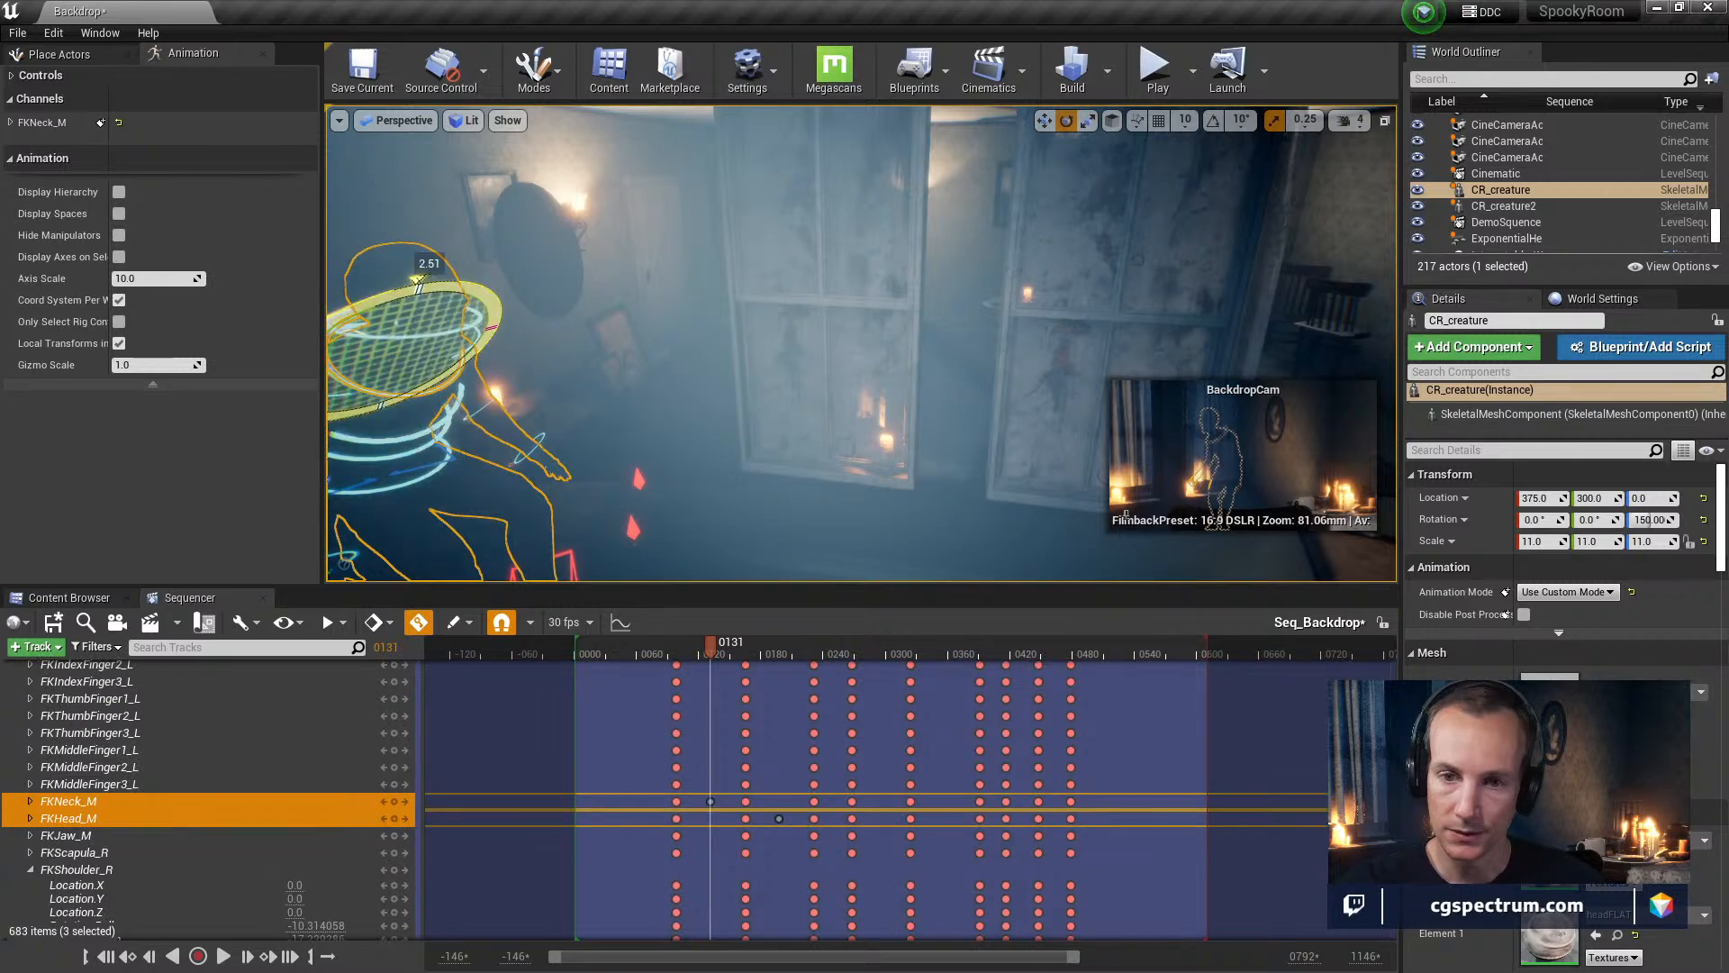
left_click(416, 443)
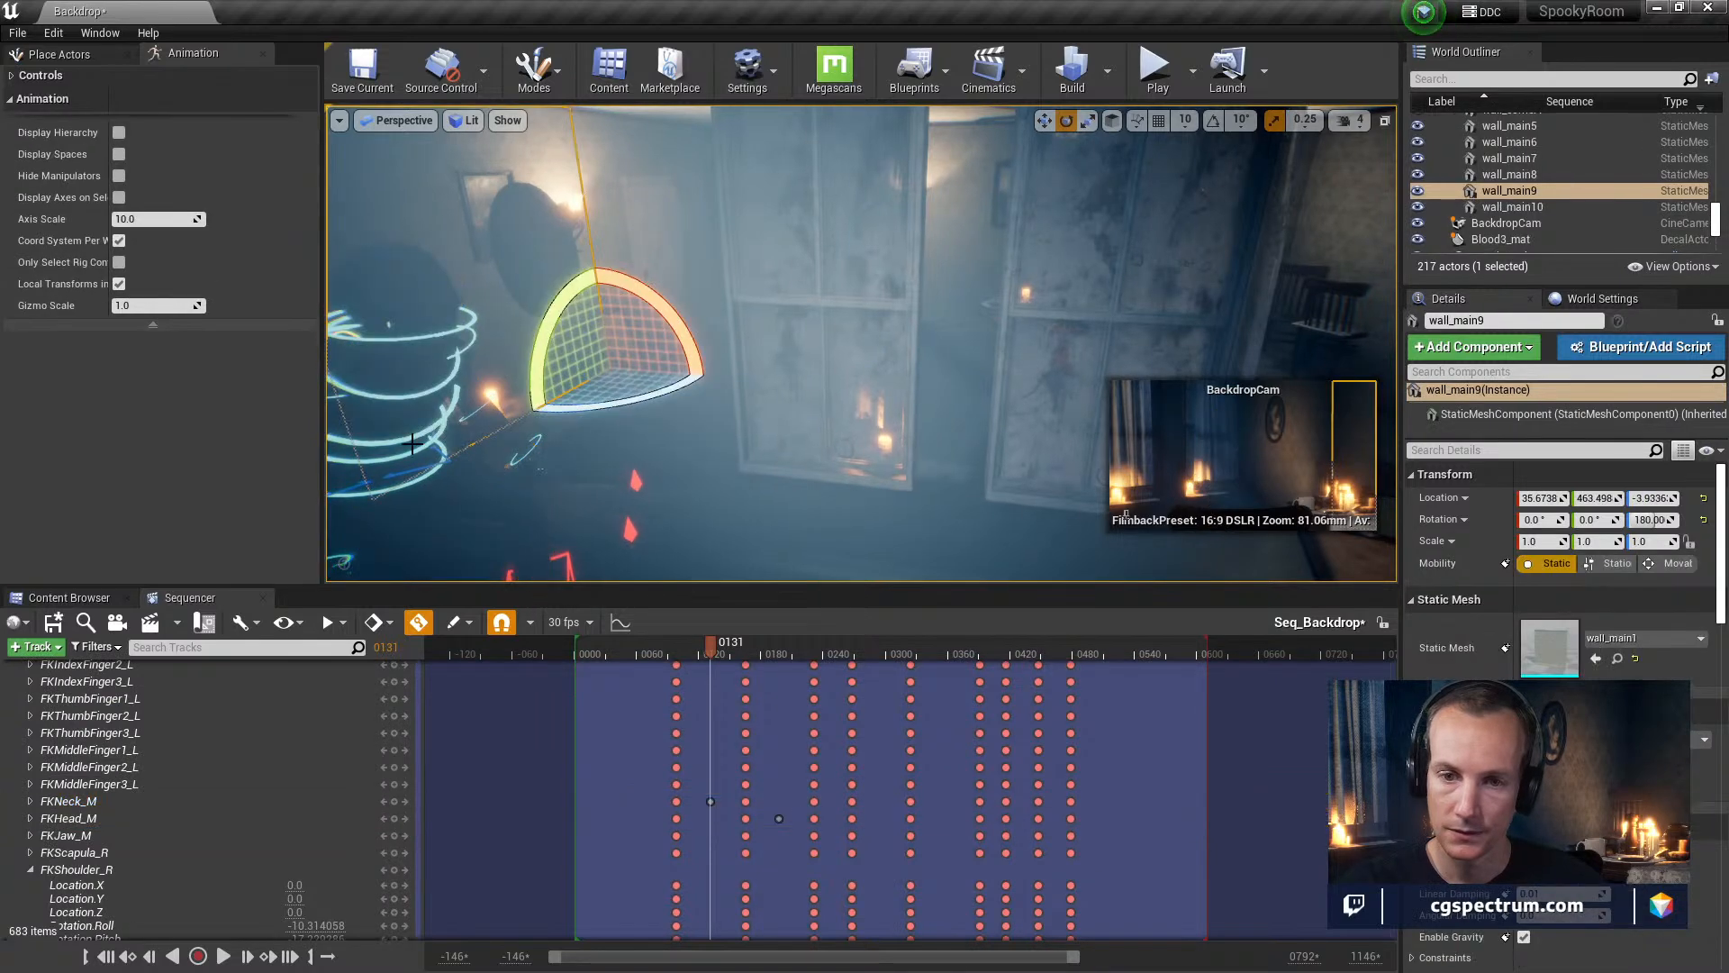
Rotate the FKChest_M and FKSpine1_M controls at frame 131 to key an in-between torso pose
left_click(402, 343)
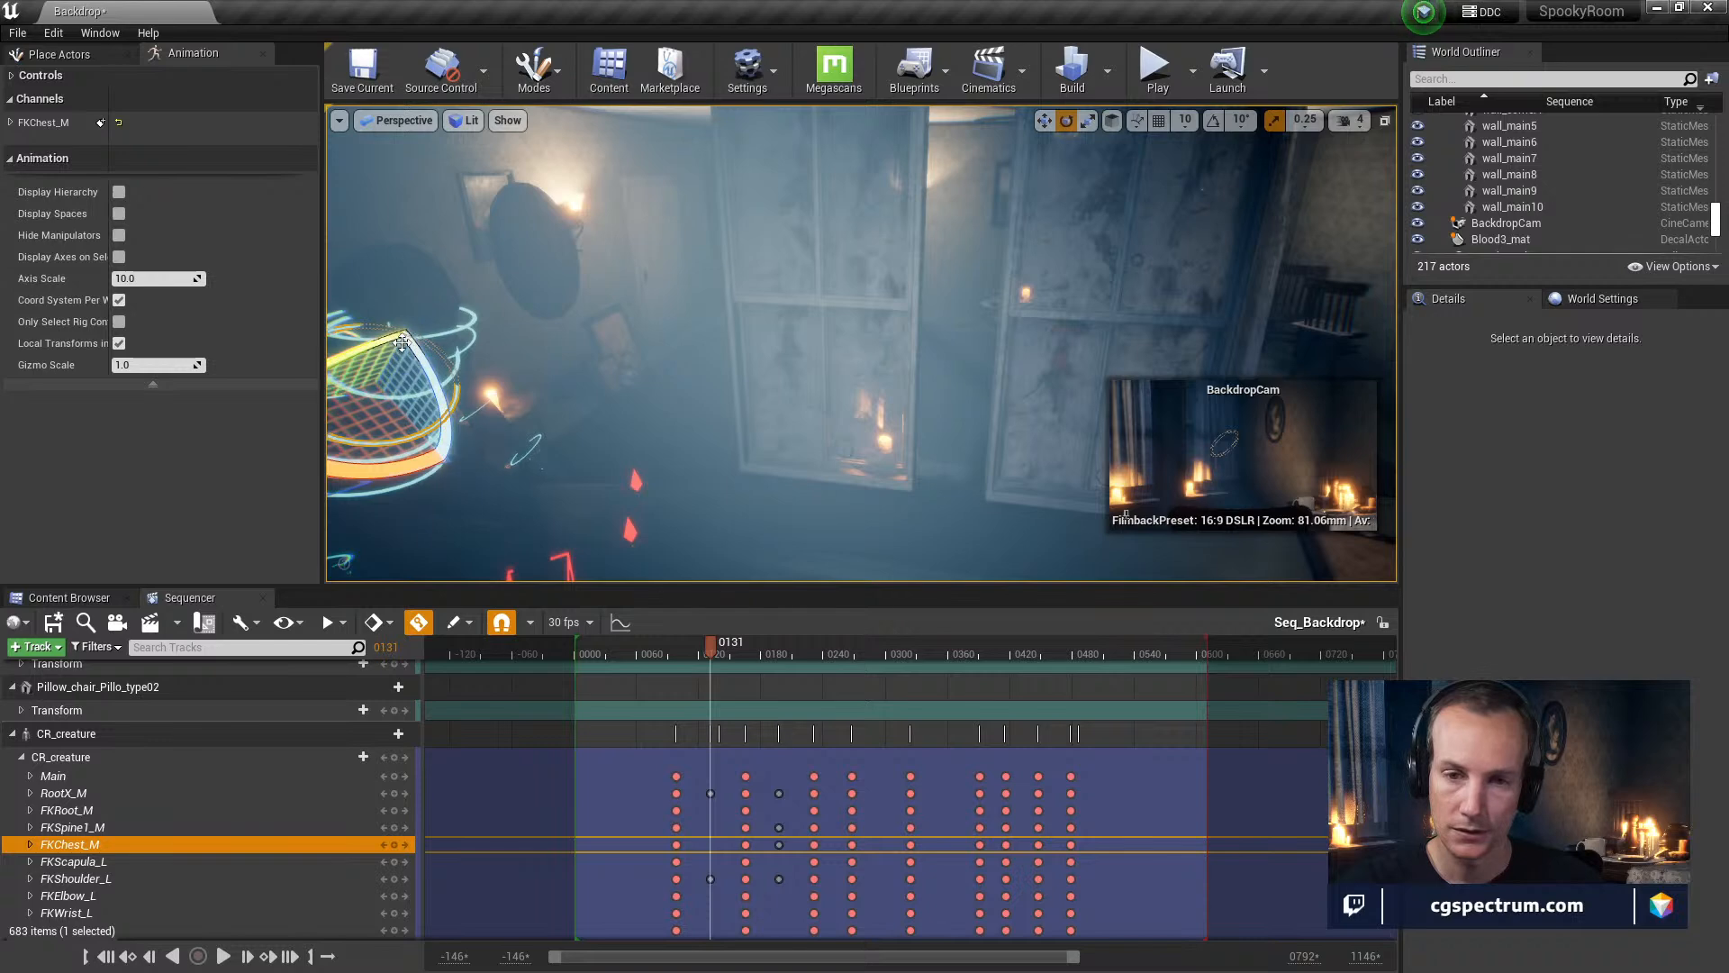
left_click_drag(474, 346, 390, 466)
left_click_drag(453, 376, 401, 357)
left_click(401, 475)
left_click(404, 457)
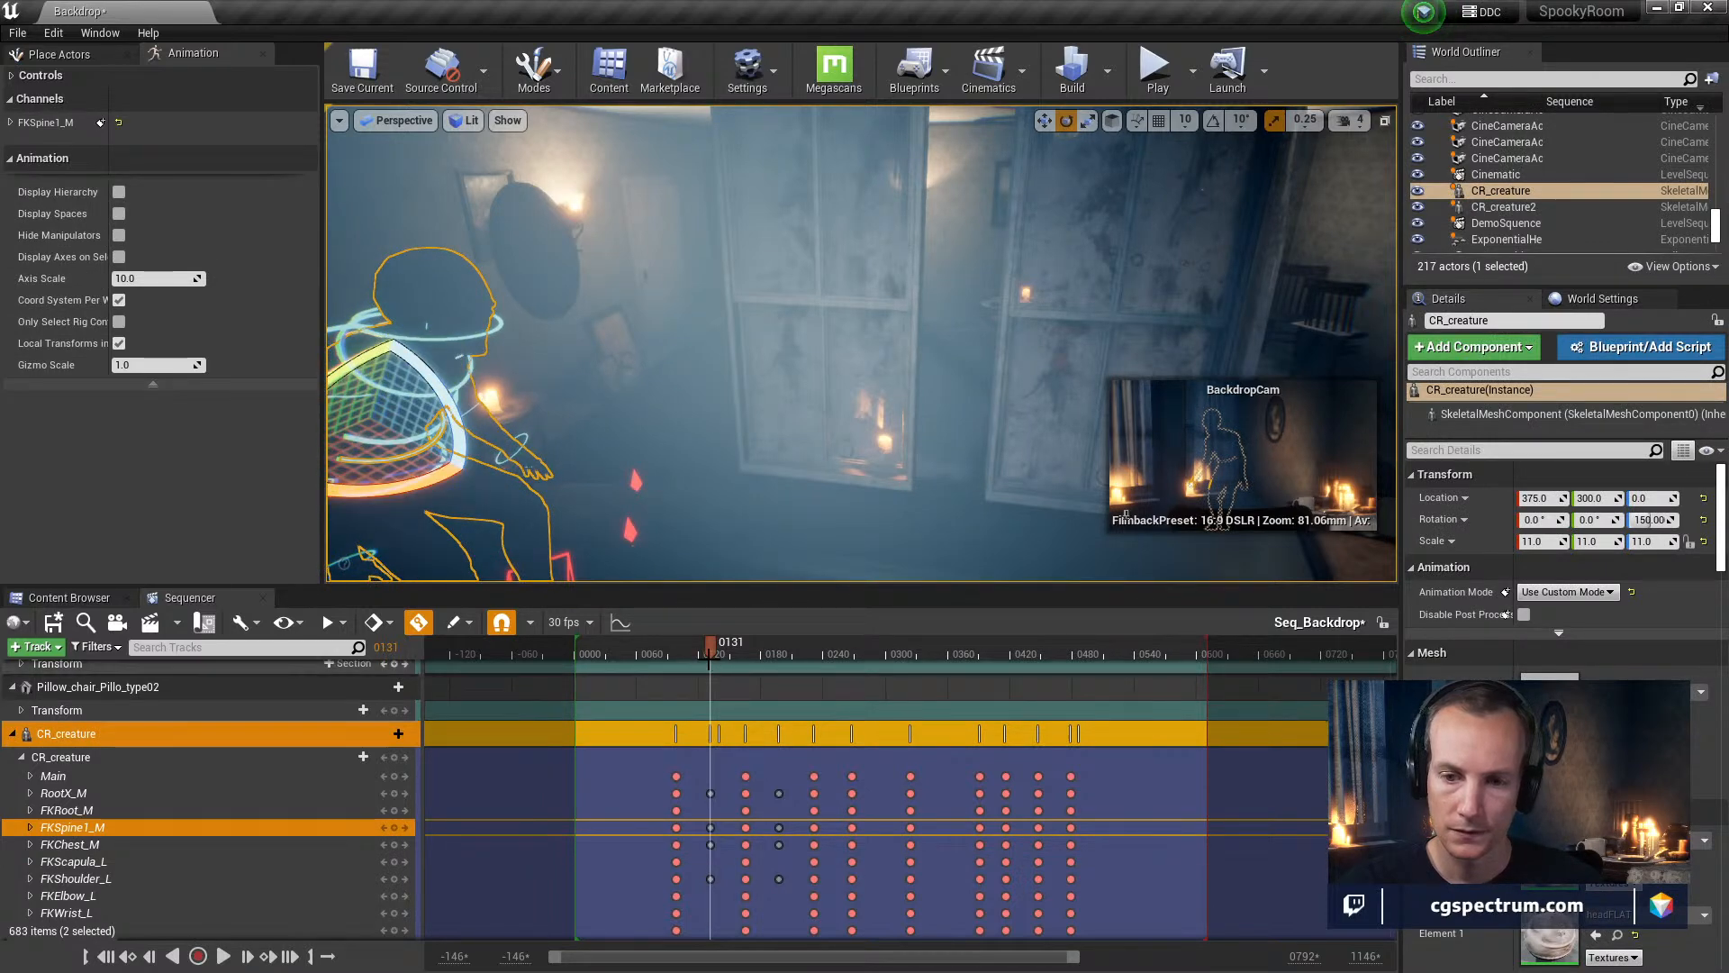
Review the walk between frames 189 and 231 and rotate the FKHead_M control on its existing key at frame 231
left_click_drag(701, 654, 795, 756)
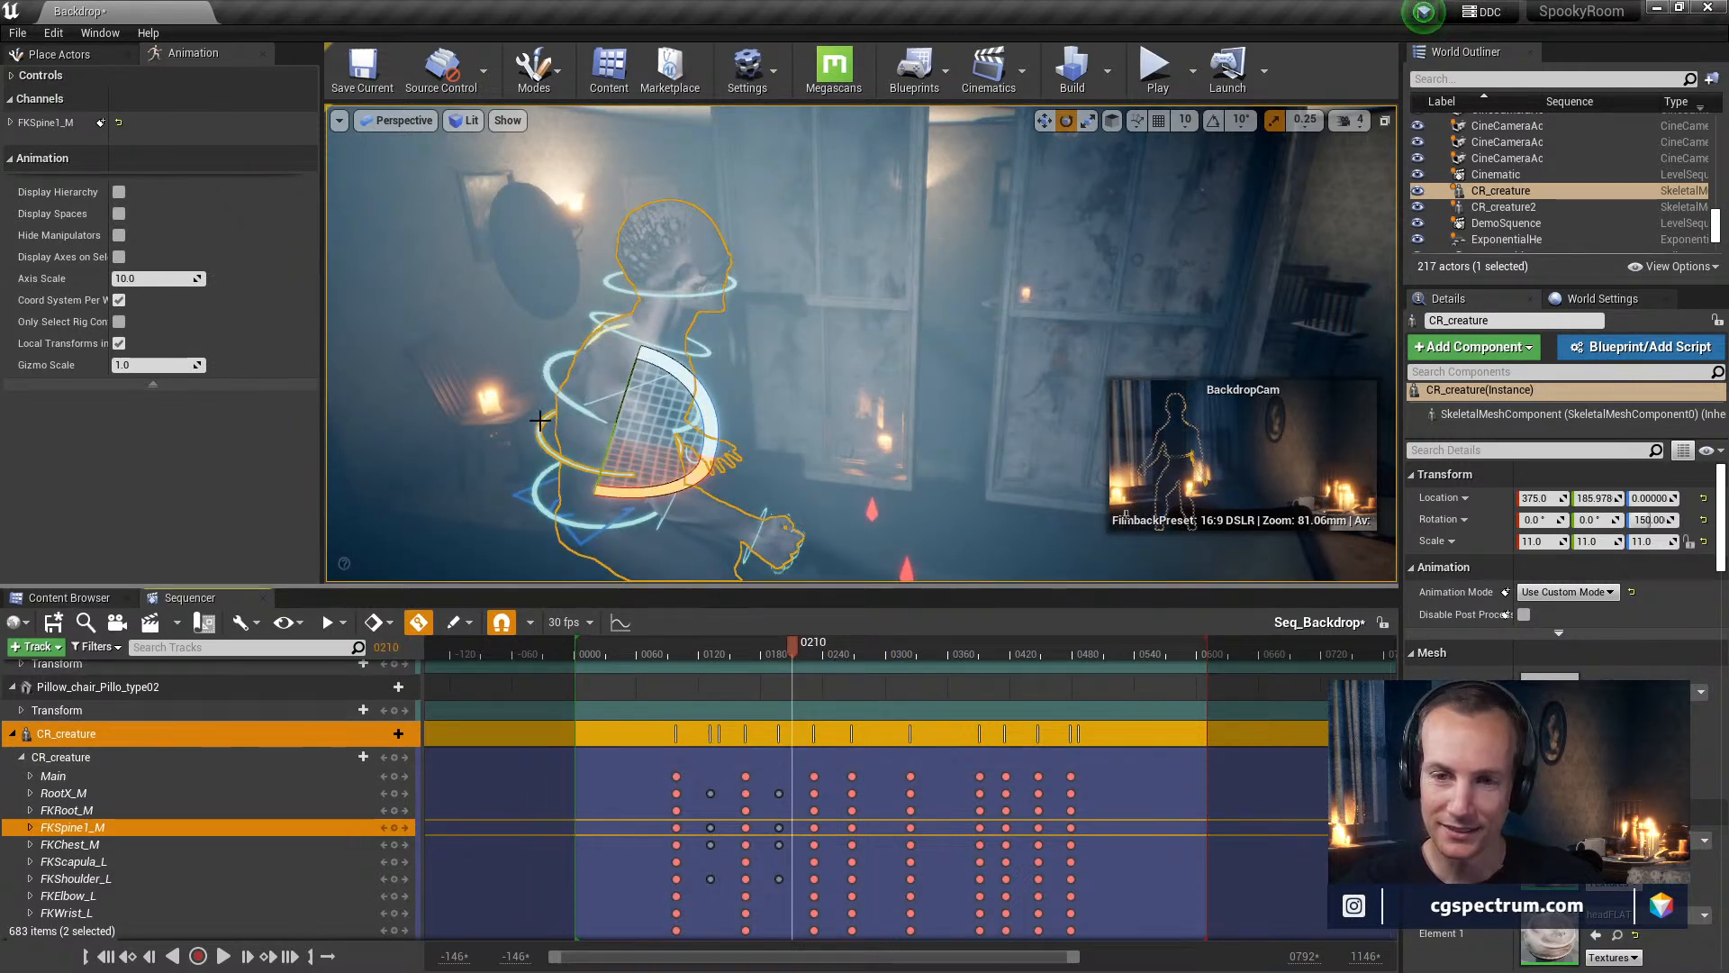
left_click(494, 491)
left_click_drag(786, 649, 771, 697)
right_click_drag(852, 403, 818, 432)
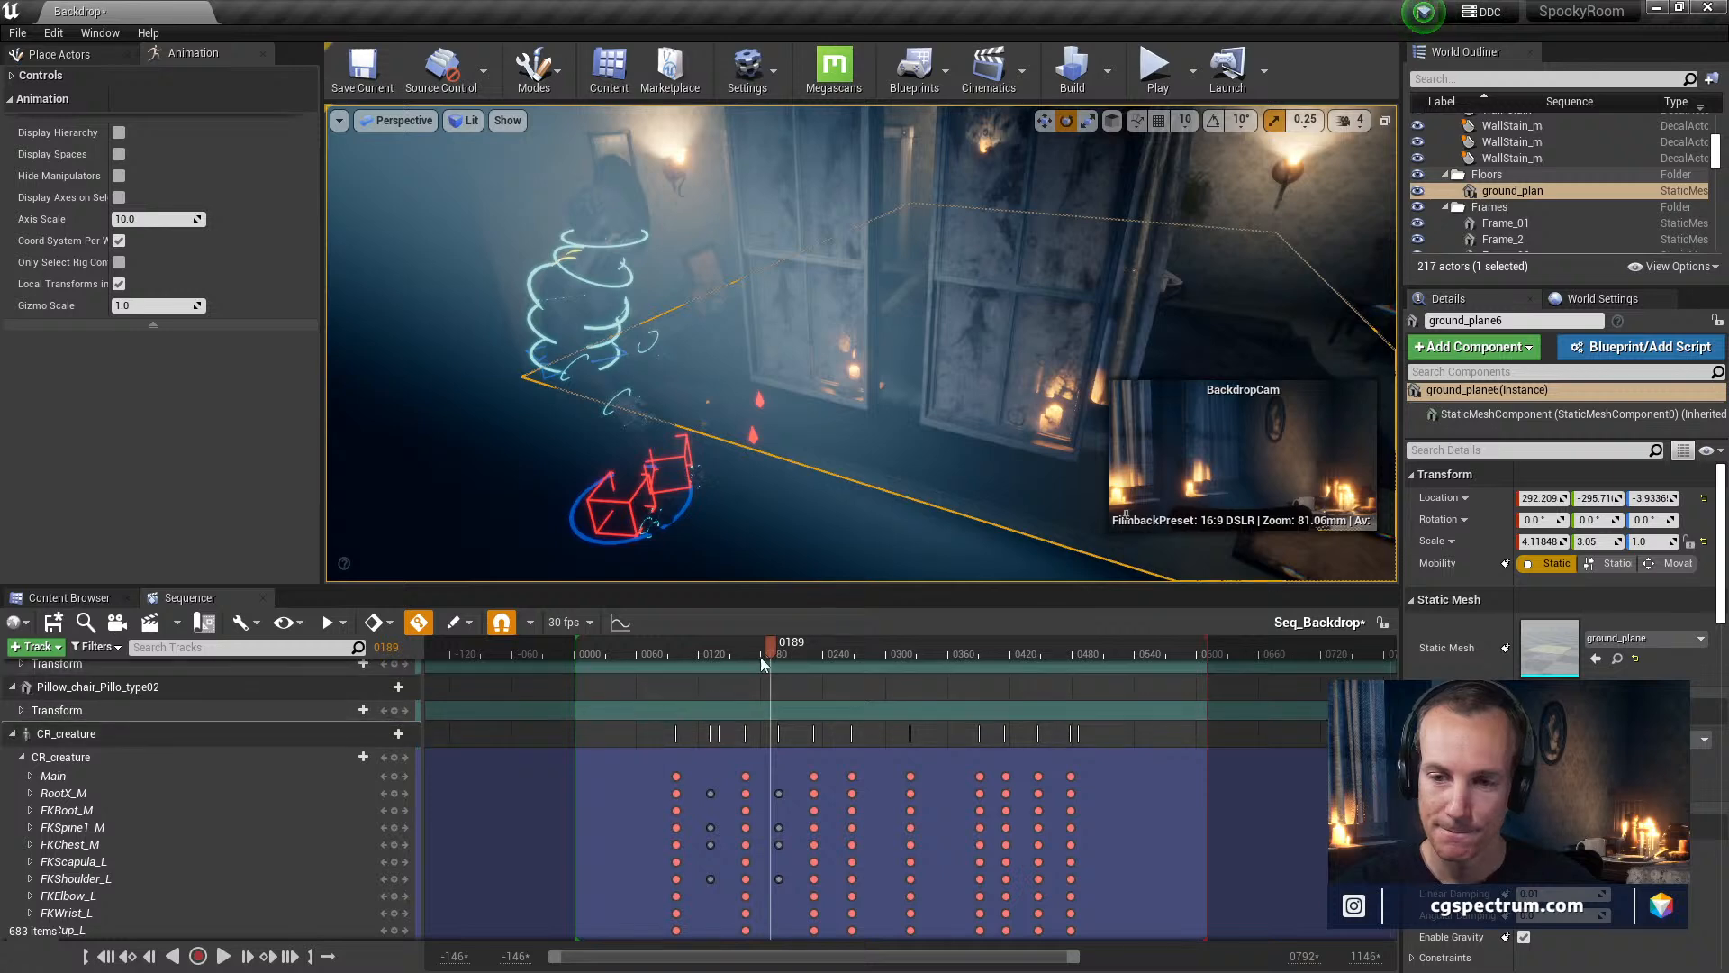
left_click_drag(760, 650, 813, 673)
left_click(813, 826)
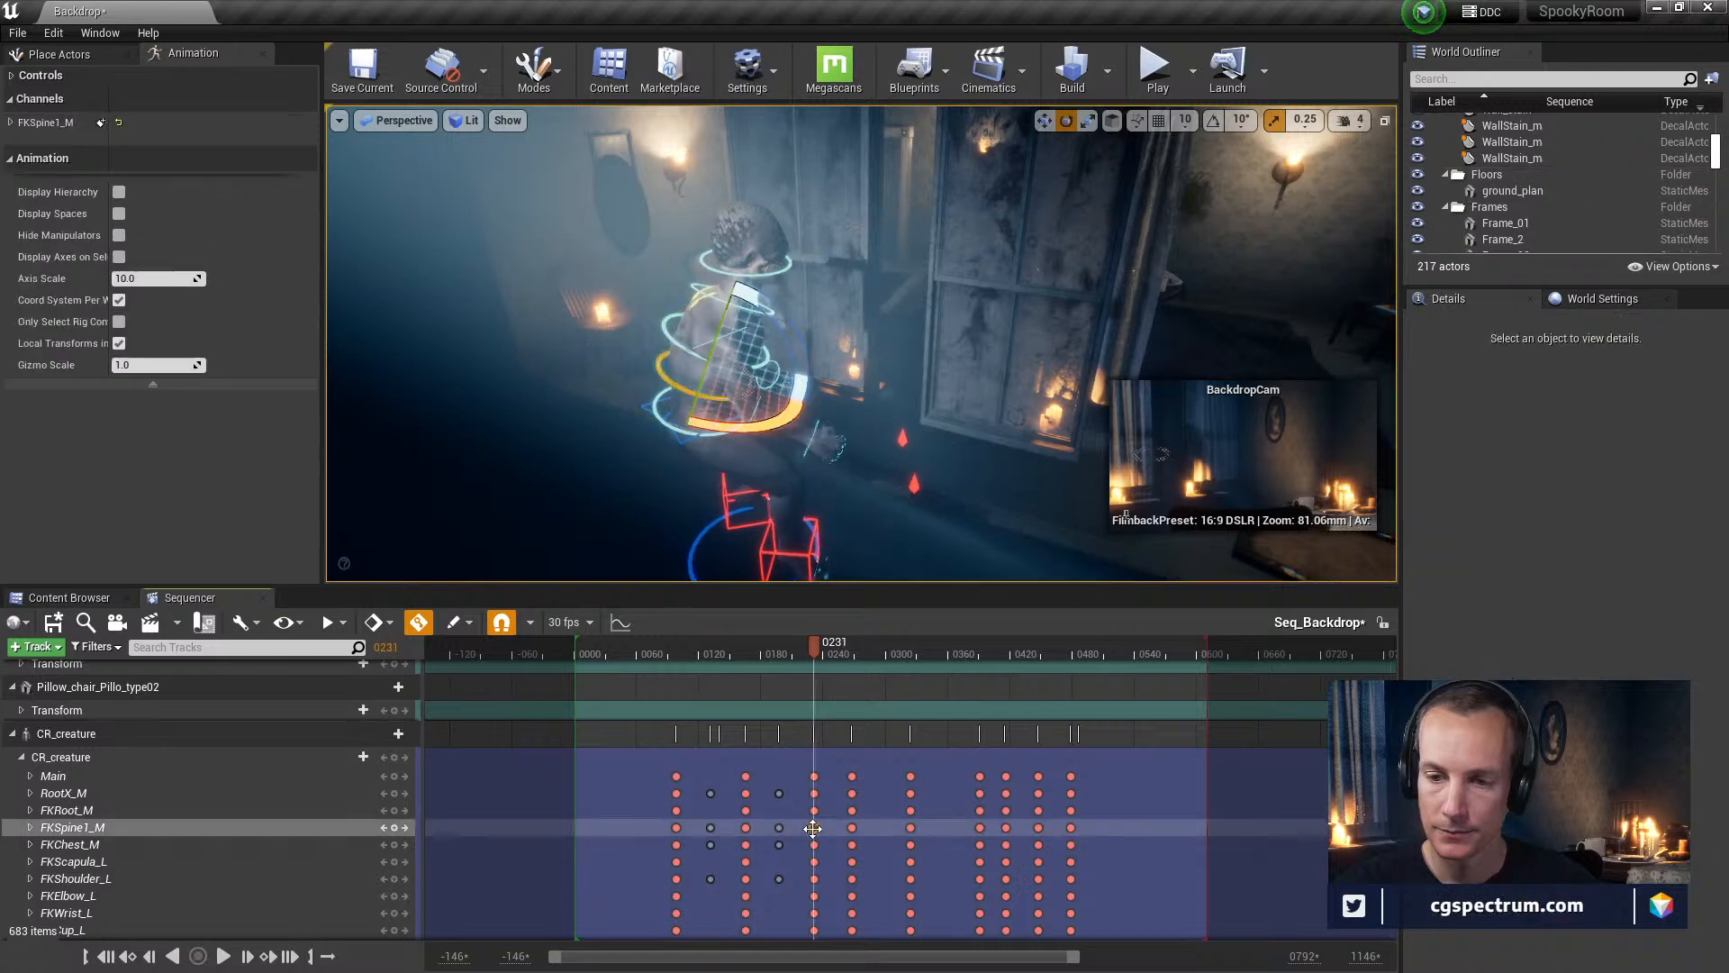
left_click(780, 270)
left_click_drag(778, 166, 793, 259)
left_click_drag(708, 302, 737, 304)
Rotate the FKElbow_L control on its existing key at frame 267 to adjust the creature's left forearm
left_click_drag(812, 646, 884, 726)
right_click_drag(856, 352, 1008, 338)
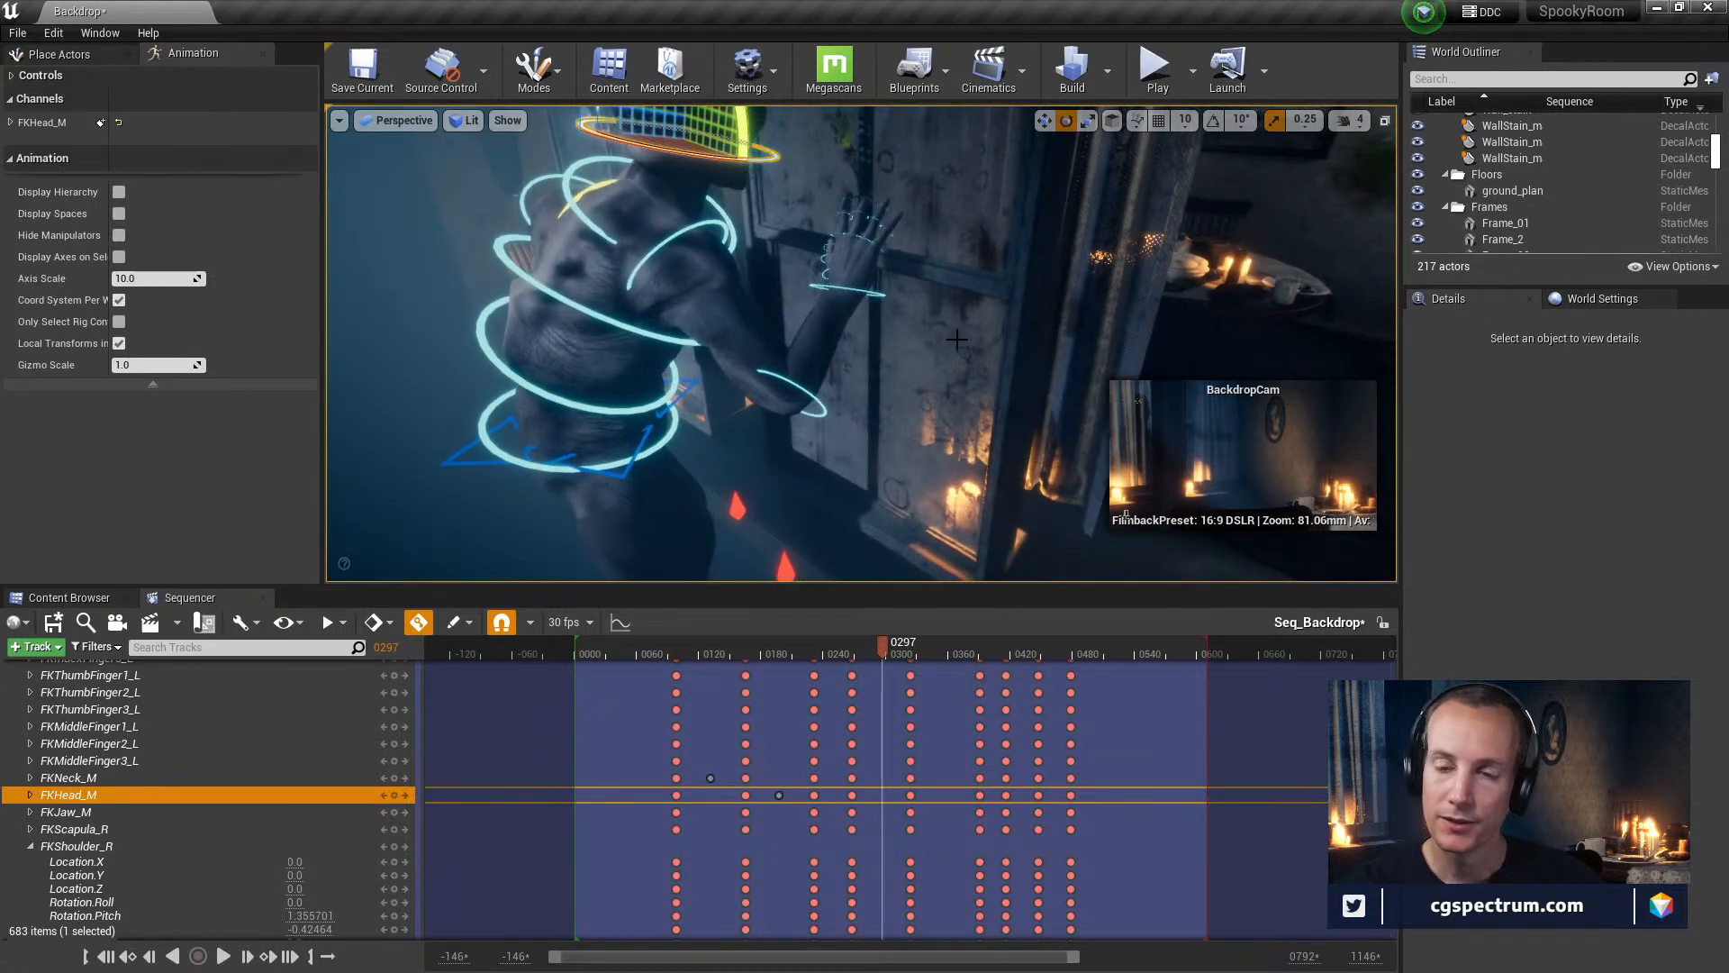
mouse_move(866, 645)
left_mouse_down()
mouse_move(817, 668)
mouse_move(852, 667)
left_mouse_up()
right_click_drag(855, 504, 748, 513)
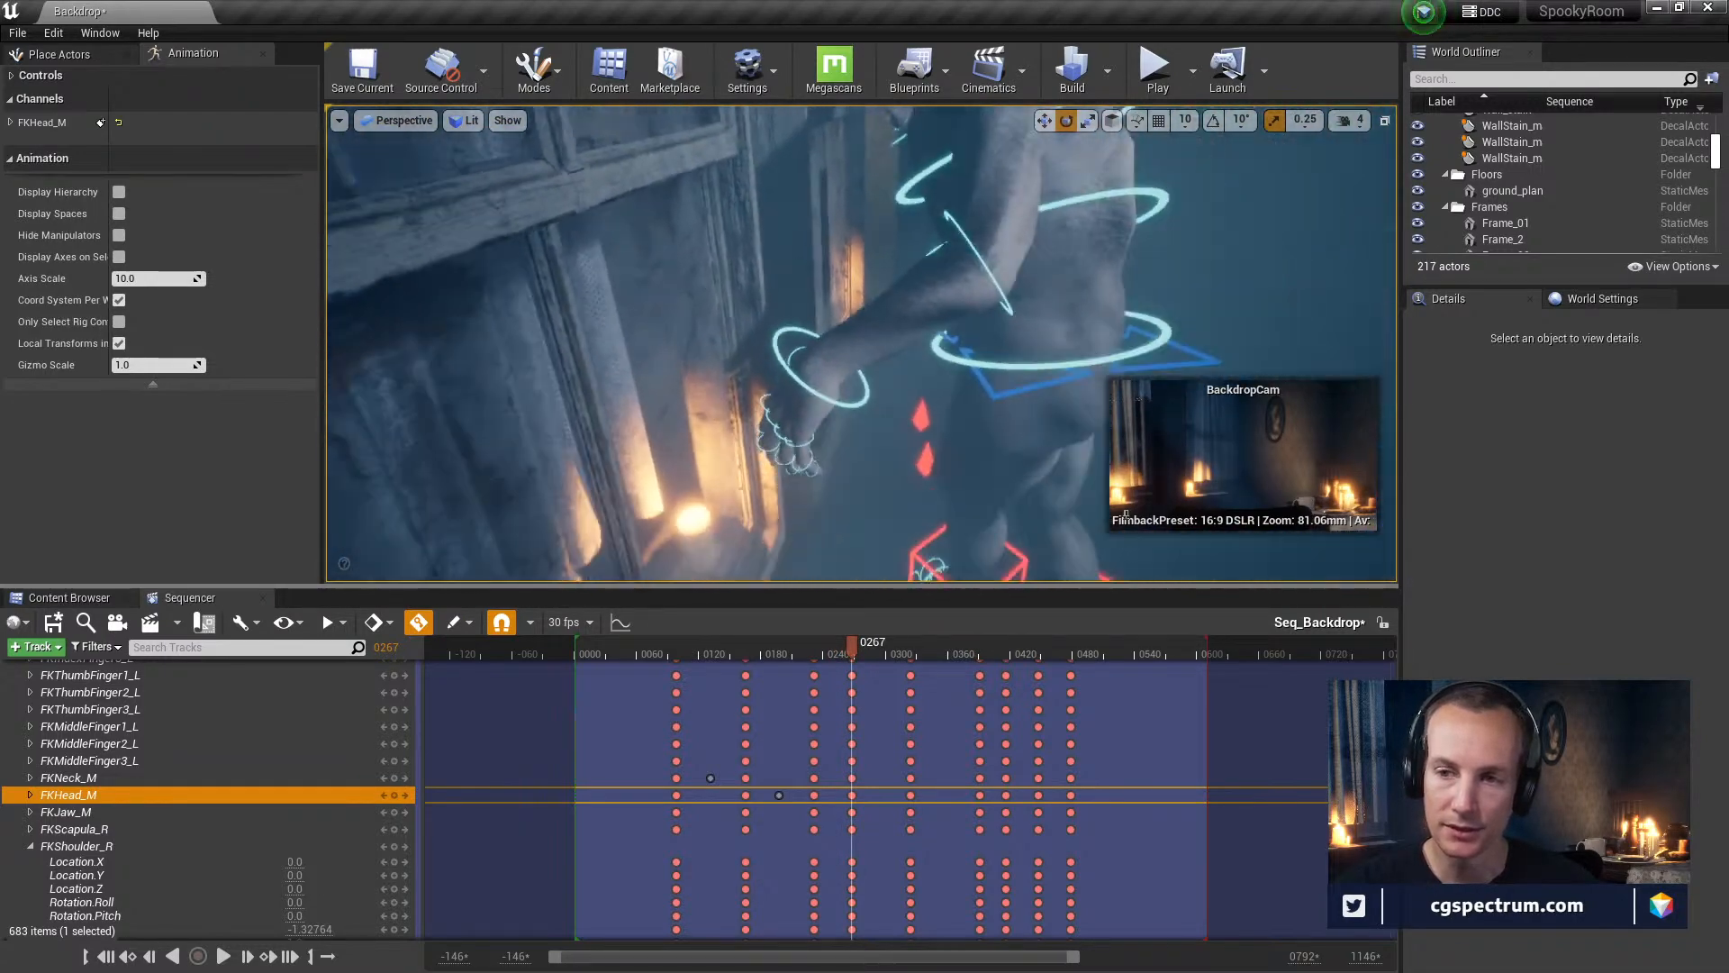
left_click(998, 284)
left_click_drag(982, 352, 1040, 346)
Rotate the FKChest_M and FKElbow_L controls on their existing keys at frame 324
left_click_drag(847, 645, 912, 737)
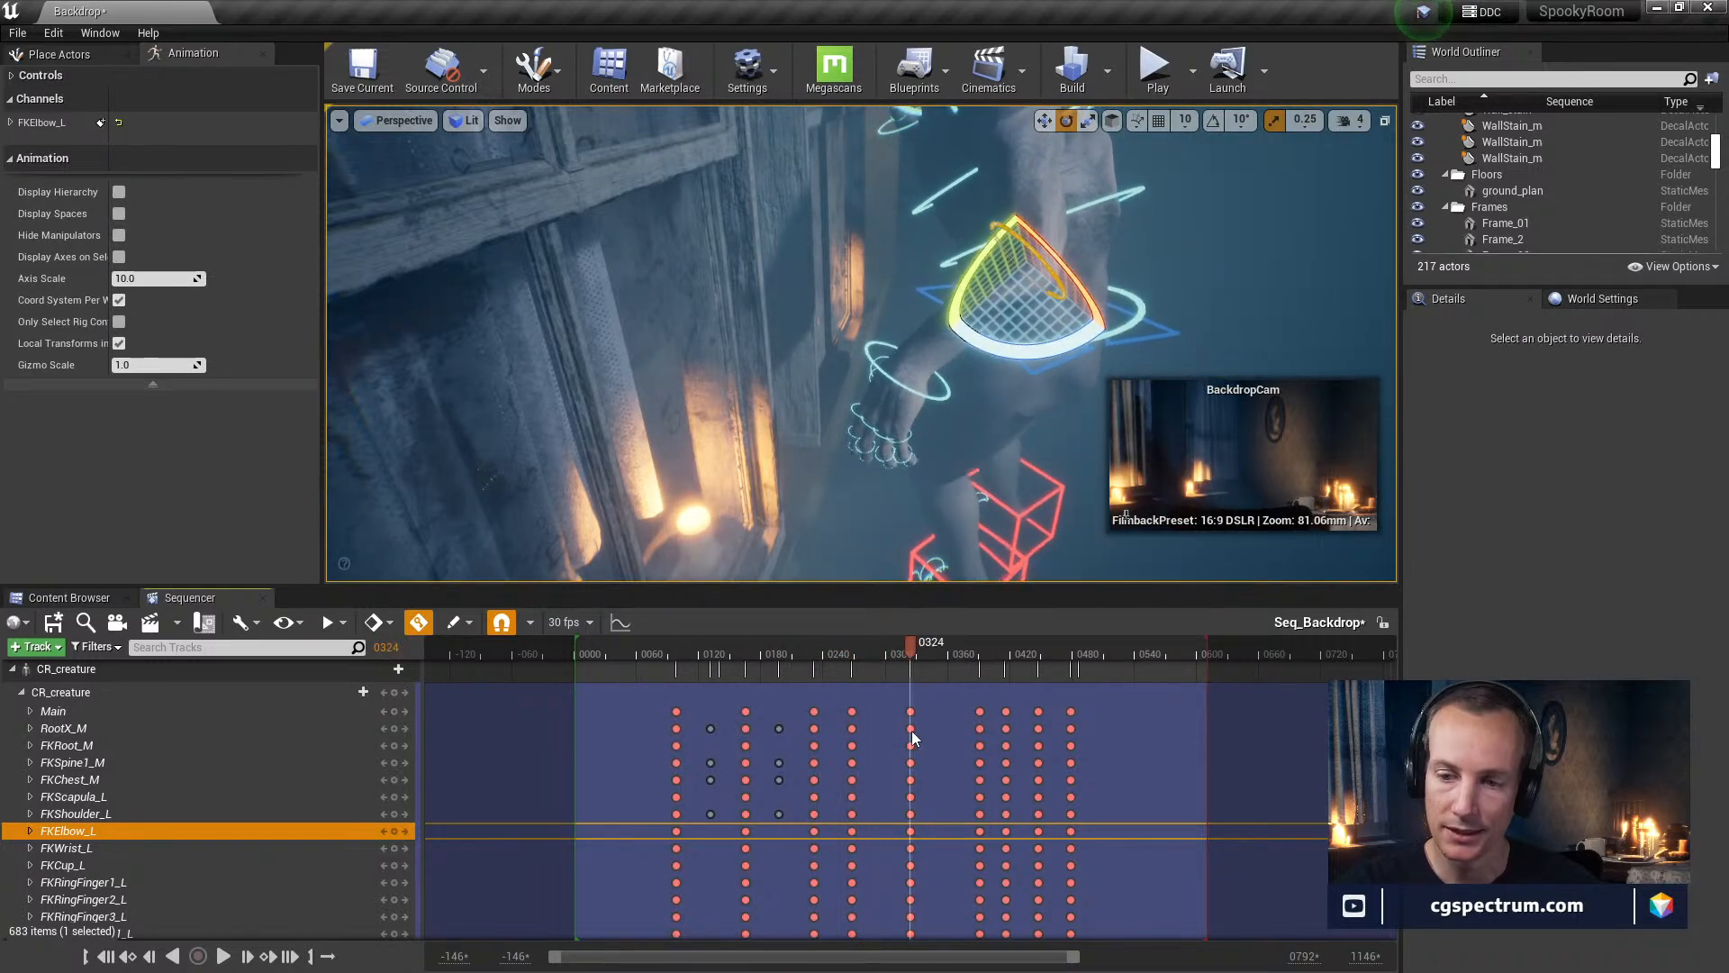
left_click(911, 780)
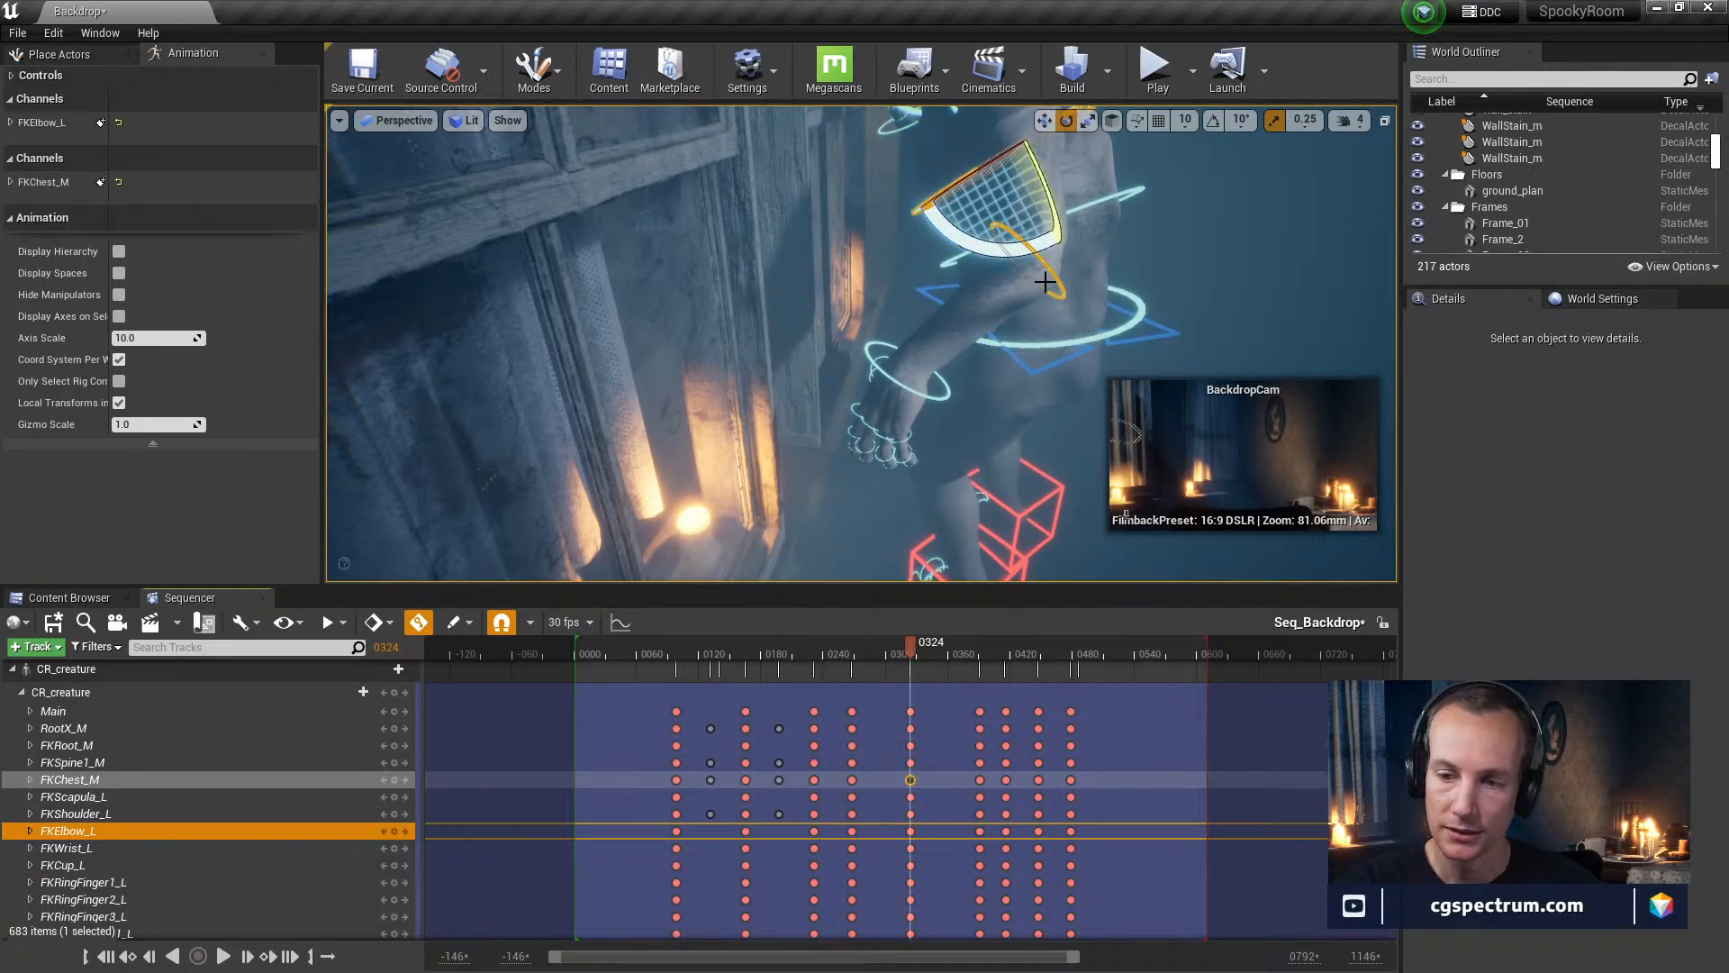
left_click_drag(991, 245, 1042, 282)
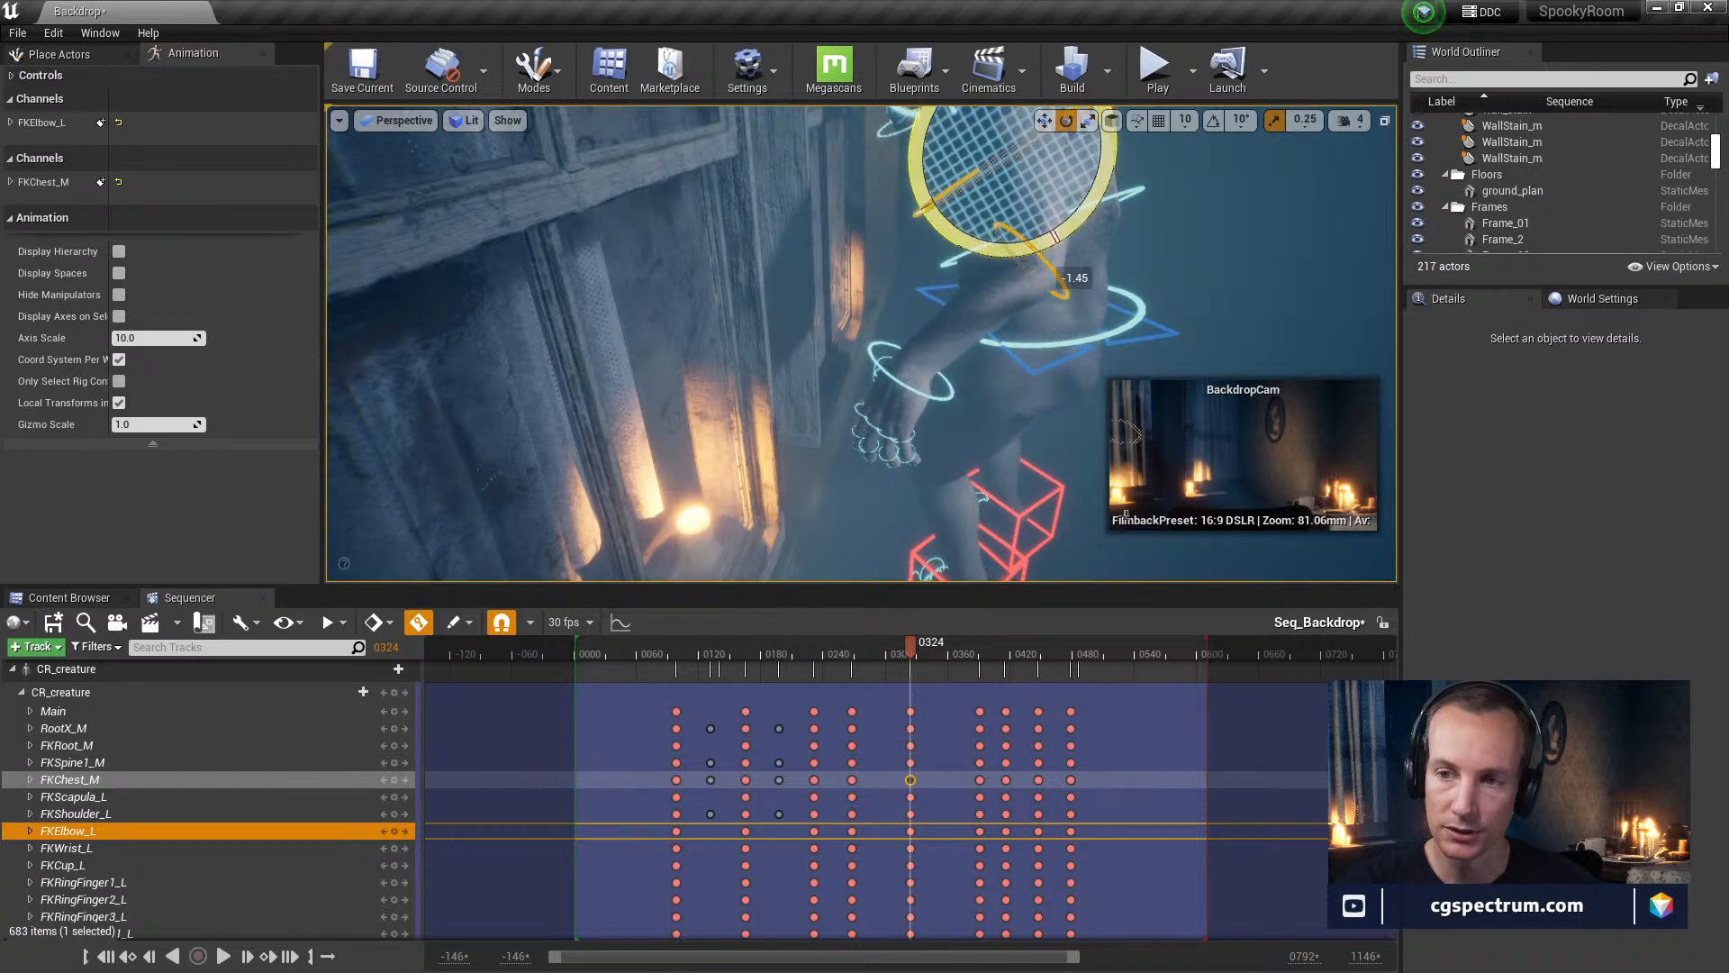
left_click(1069, 300)
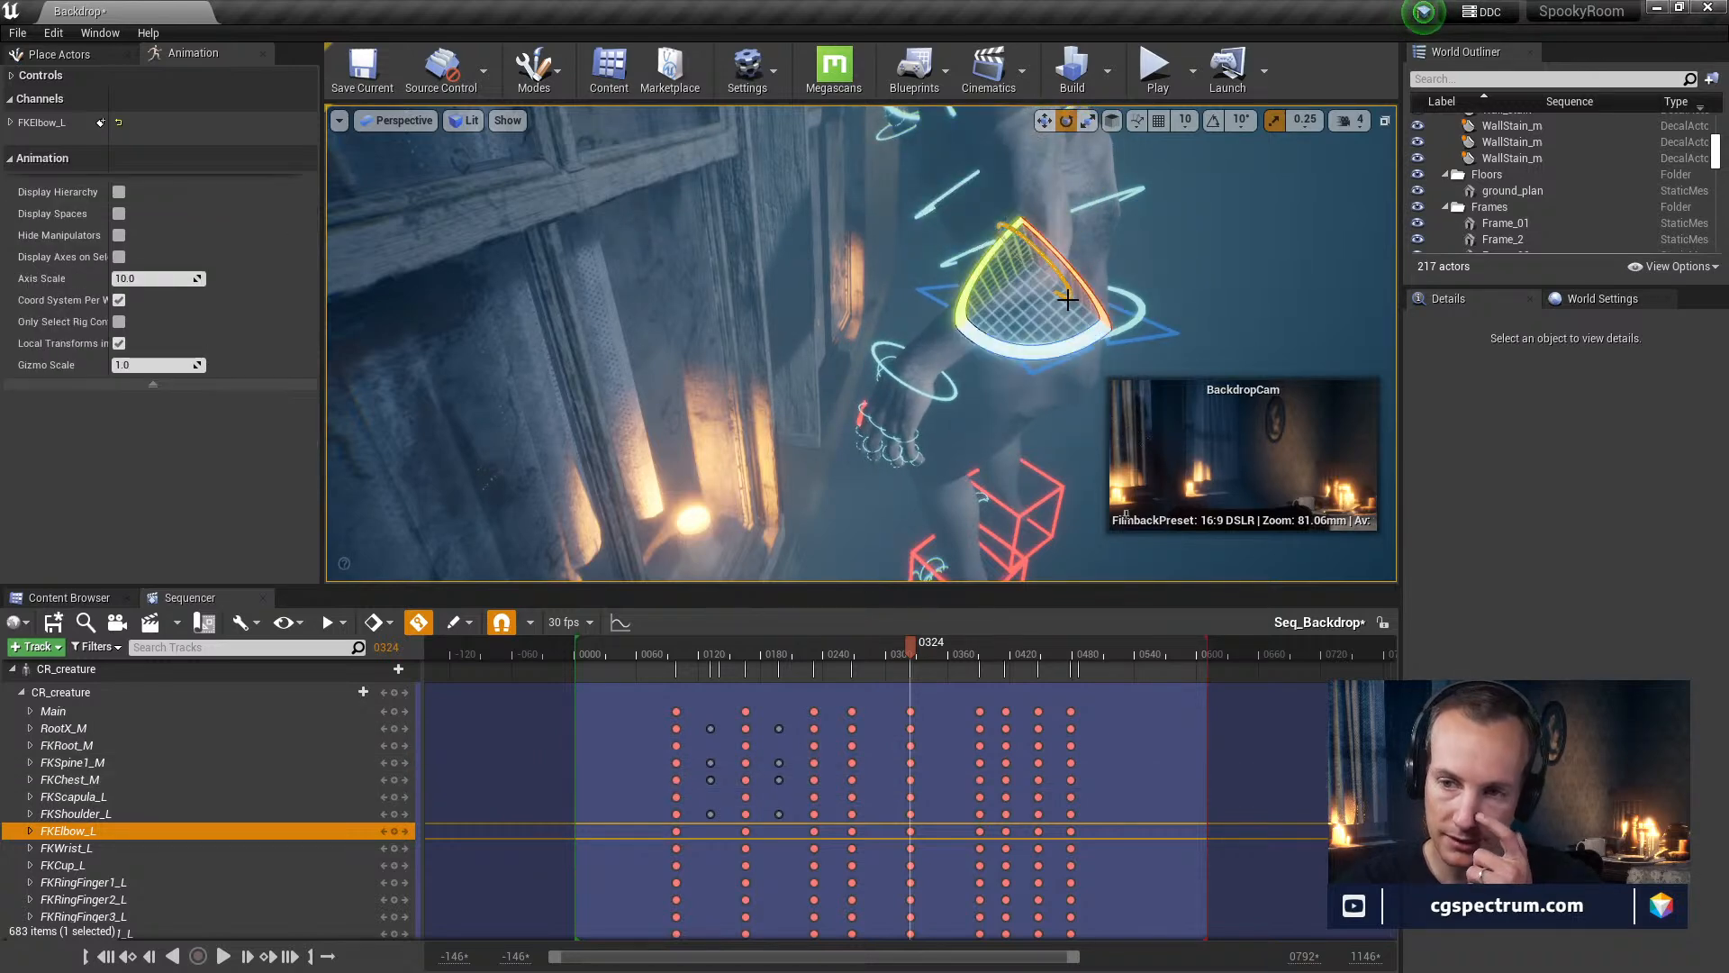
left_click_drag(985, 343, 969, 415)
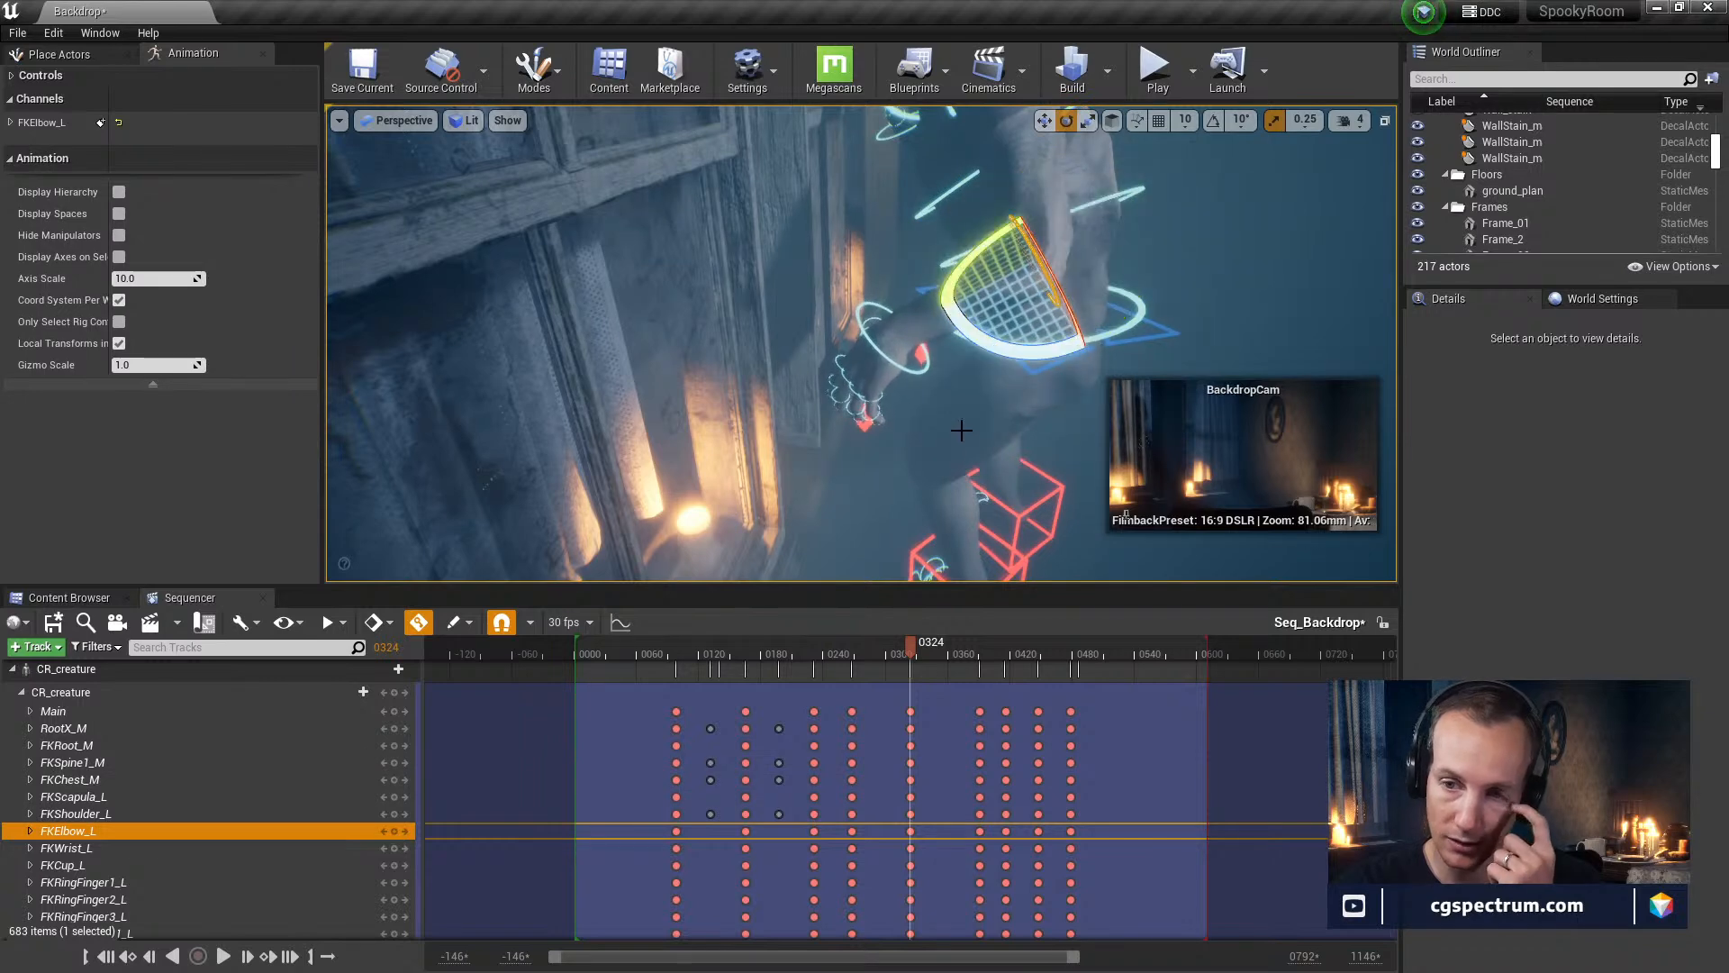
Rotate the FKElbow_L control on its existing key at frame 391
left_click_drag(900, 658, 969, 688)
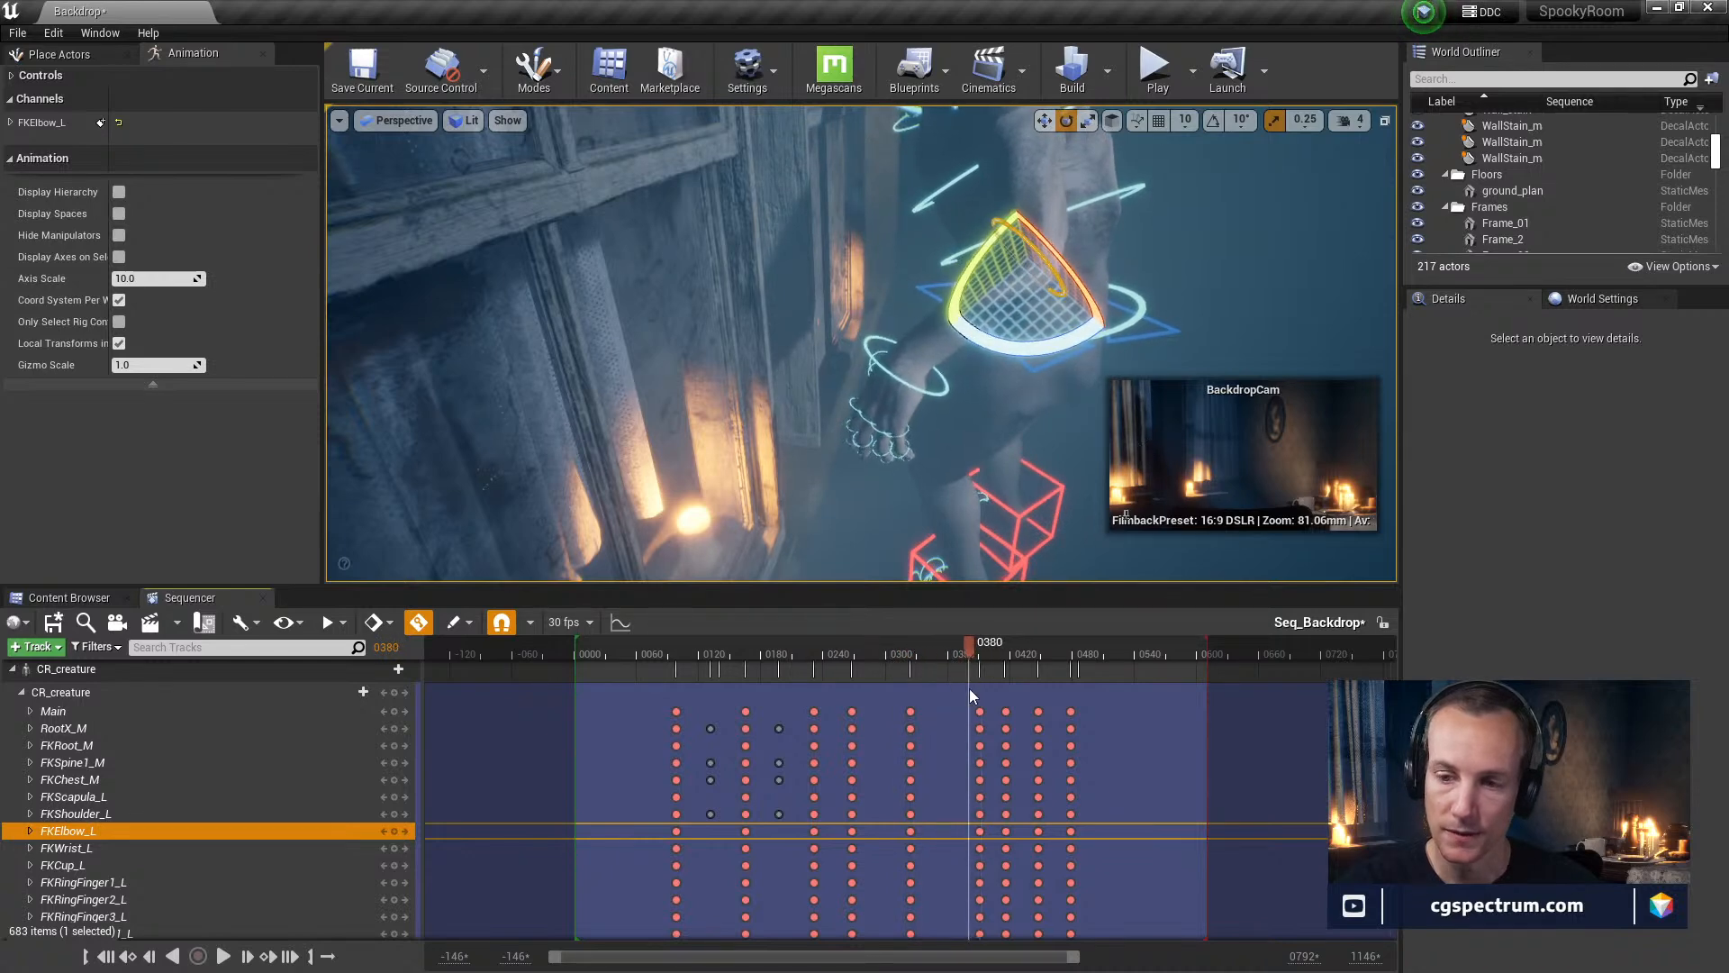
left_click(985, 797)
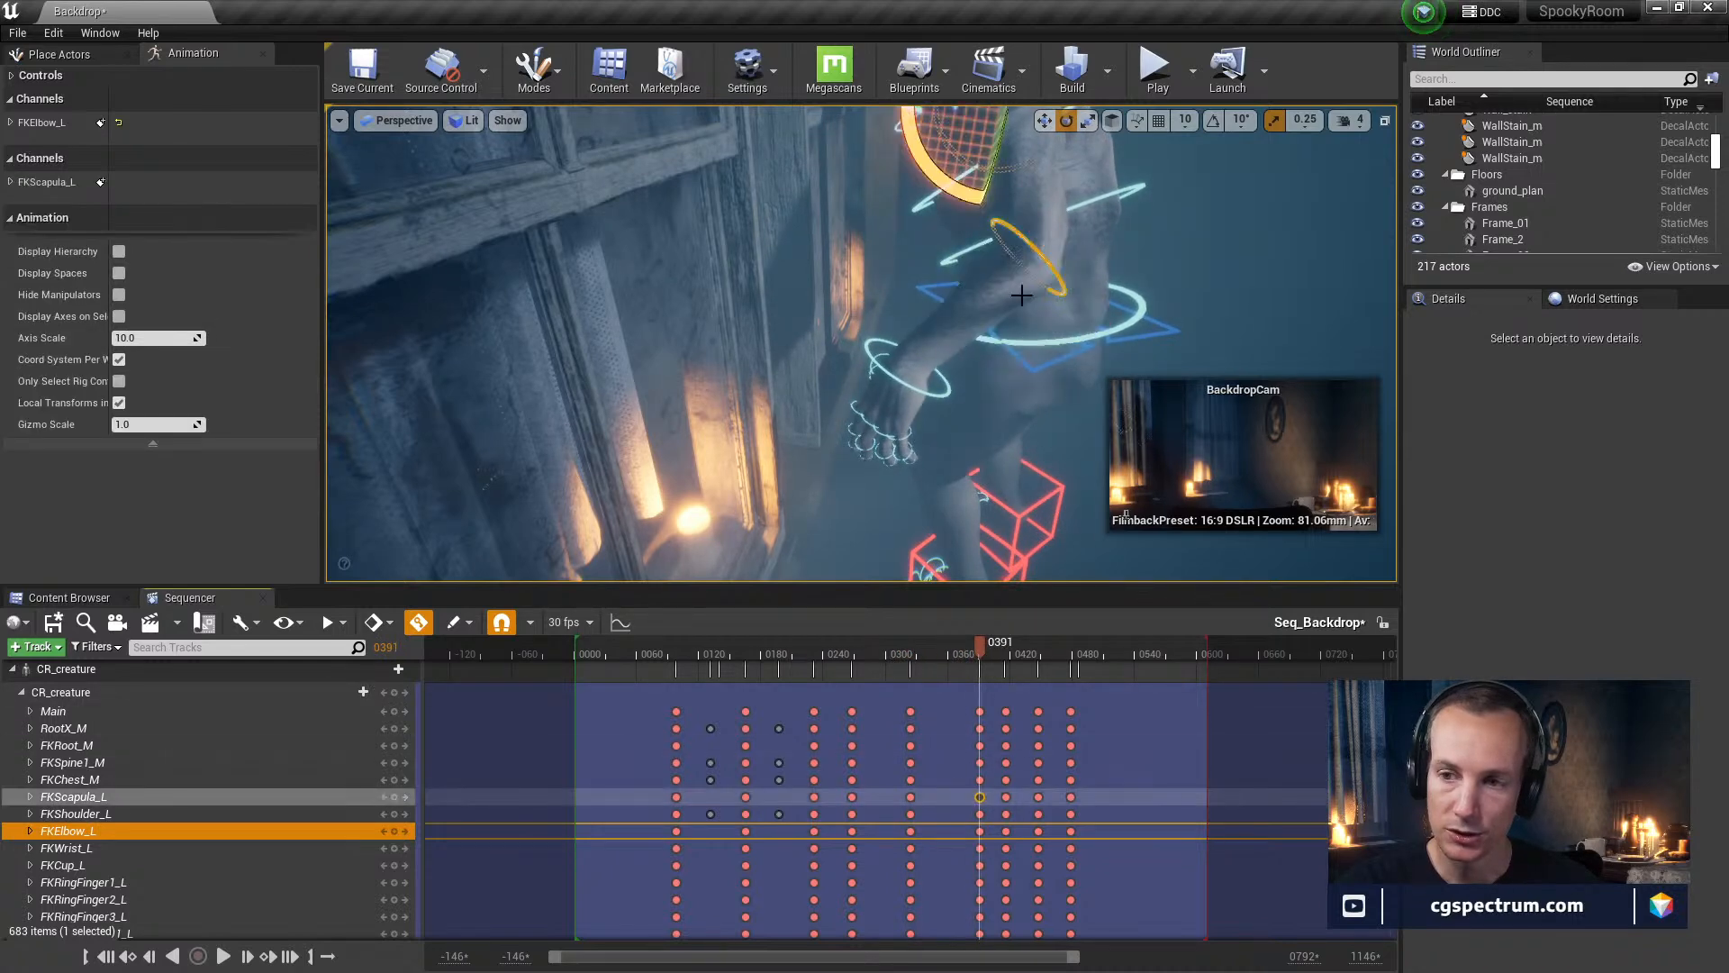
left_click(1021, 239)
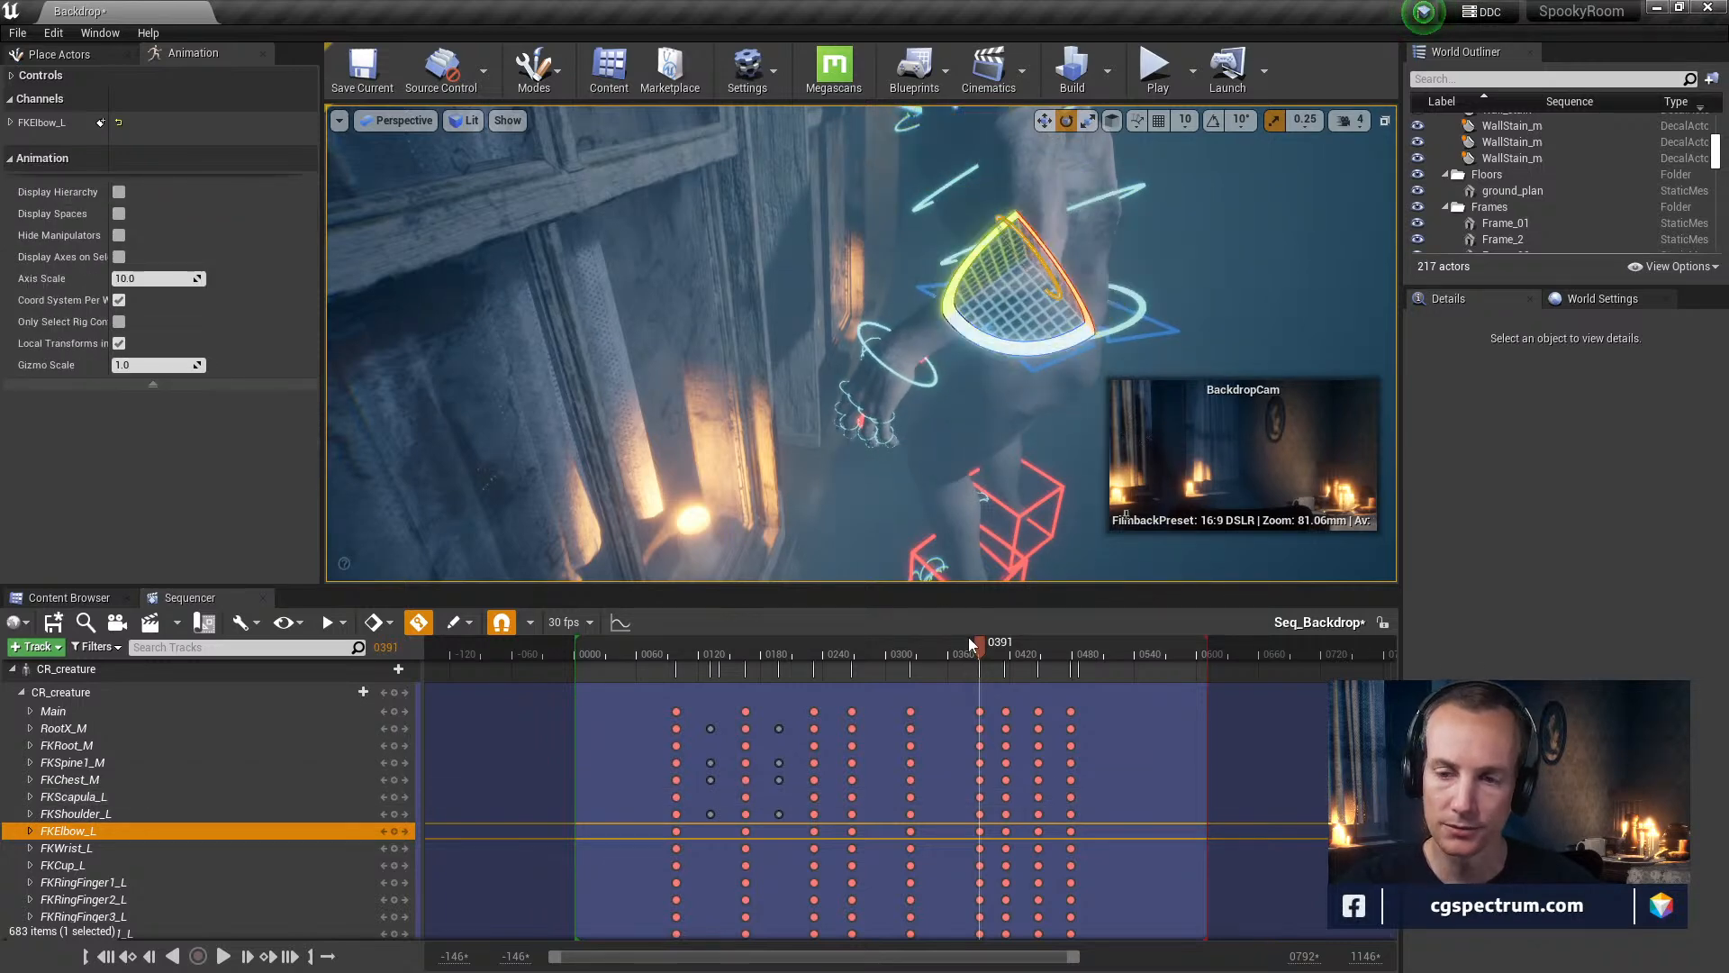
Try an in-between rotation key for the FKElbow_L control at frame 372 and undo it
mouse_move(964, 655)
left_mouse_down()
mouse_move(824, 663)
mouse_move(960, 666)
left_mouse_up()
right_click_drag(846, 406, 955, 406)
left_click_drag(521, 268, 505, 265)
mouse_move(645, 239)
left_mouse_down()
mouse_move(672, 242)
mouse_move(645, 238)
left_mouse_up()
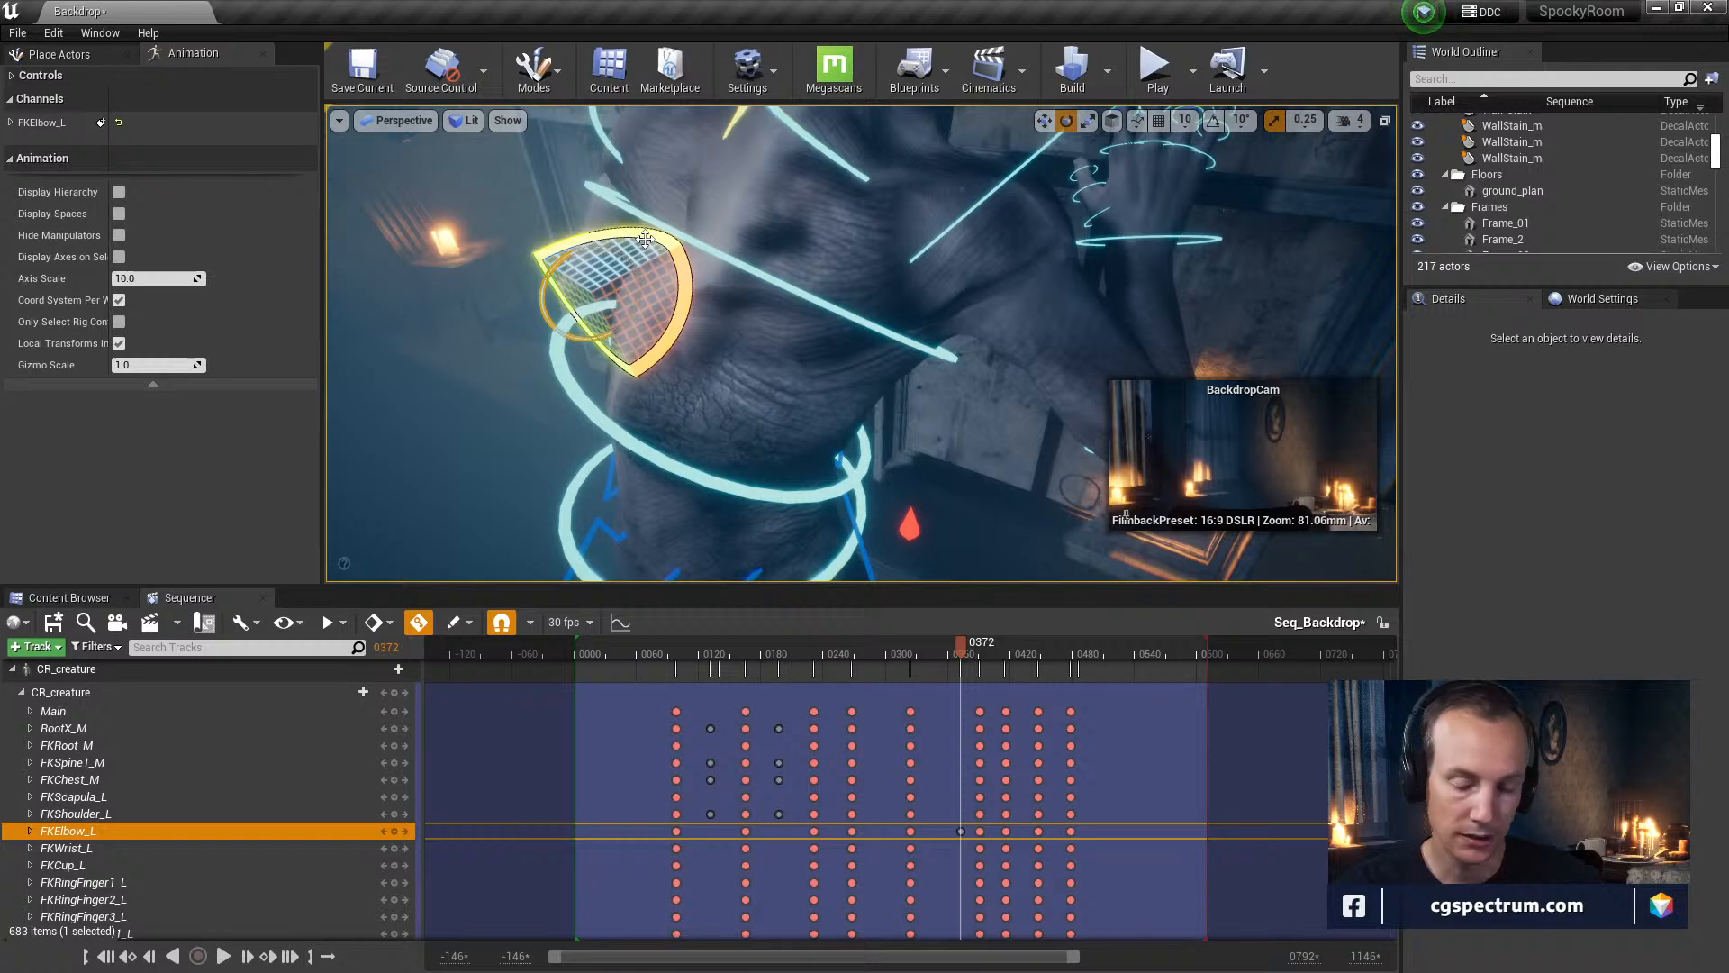
key("ctrl+z")
right_click_drag(645, 238, 763, 378)
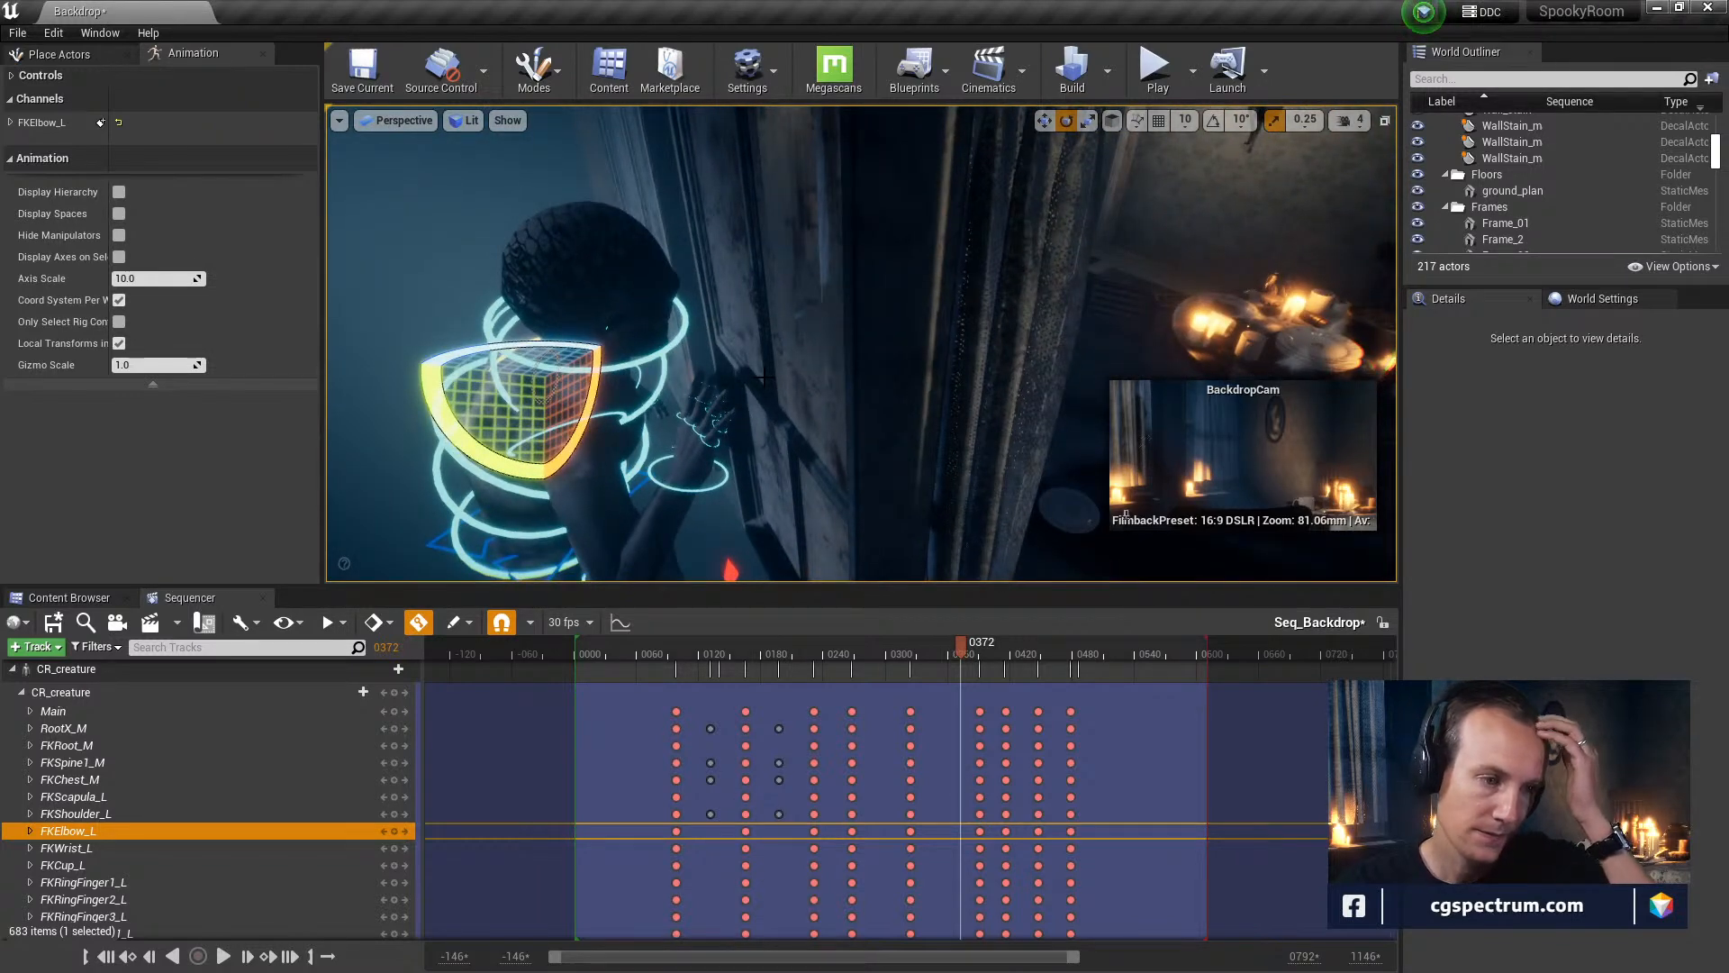
right_click_drag(763, 379, 679, 365)
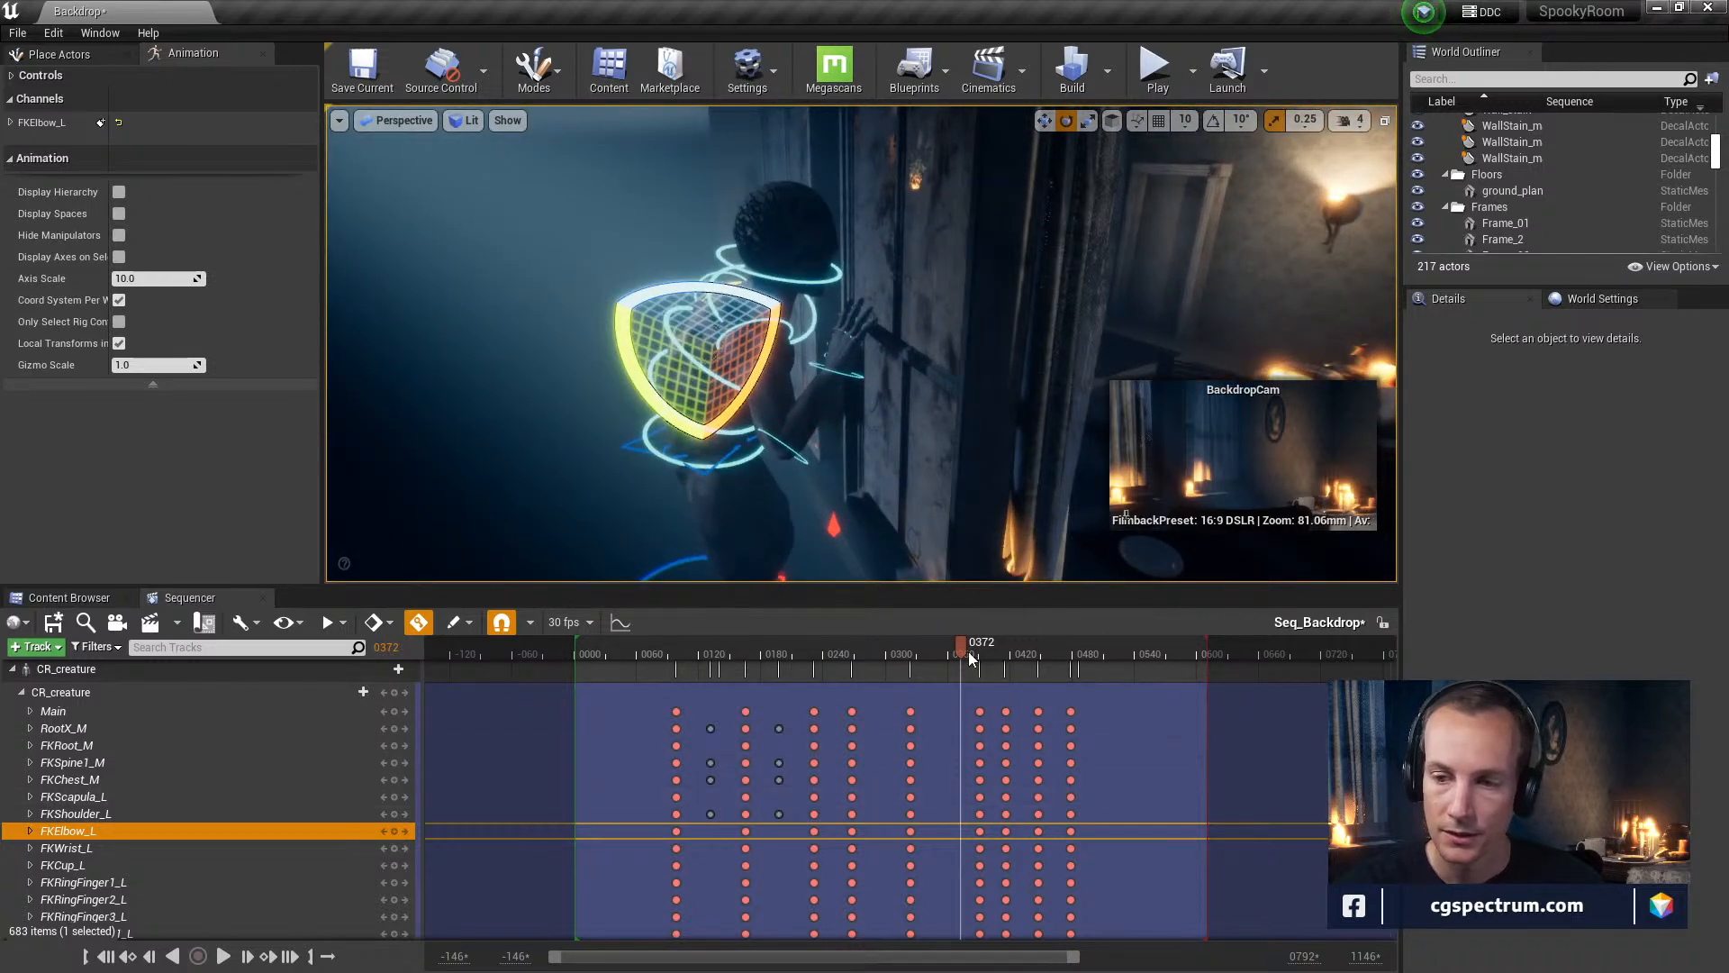
left_click_drag(953, 647, 935, 663)
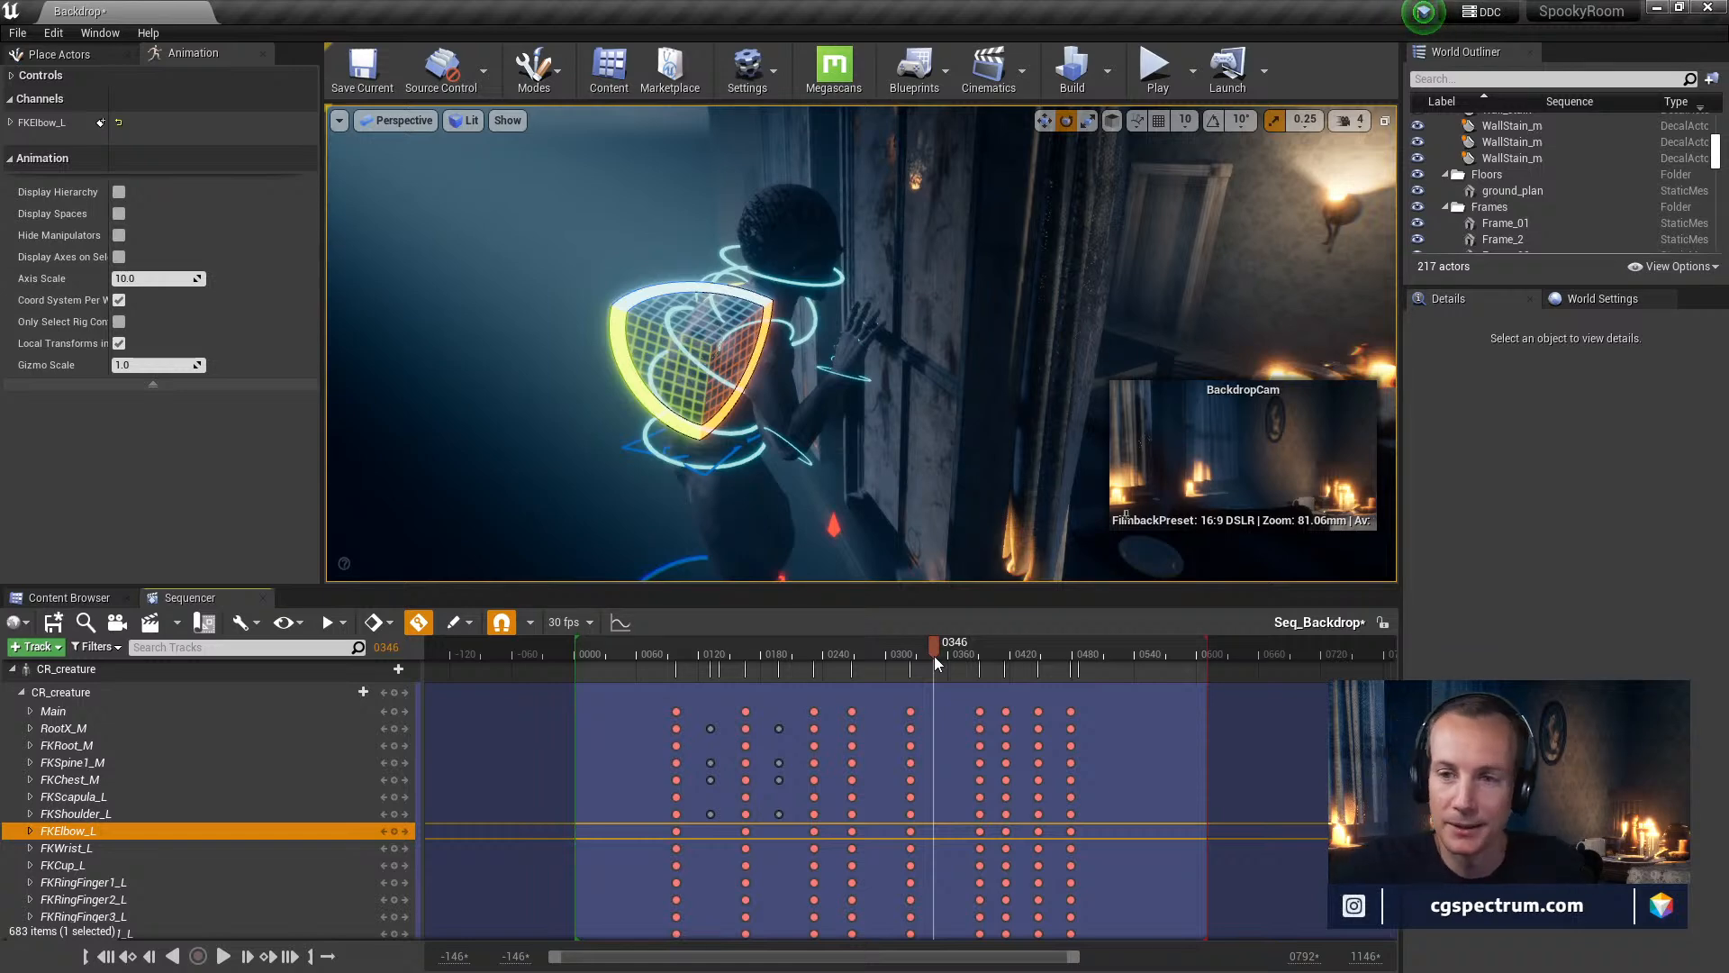
right_click_drag(1052, 524, 1000, 439)
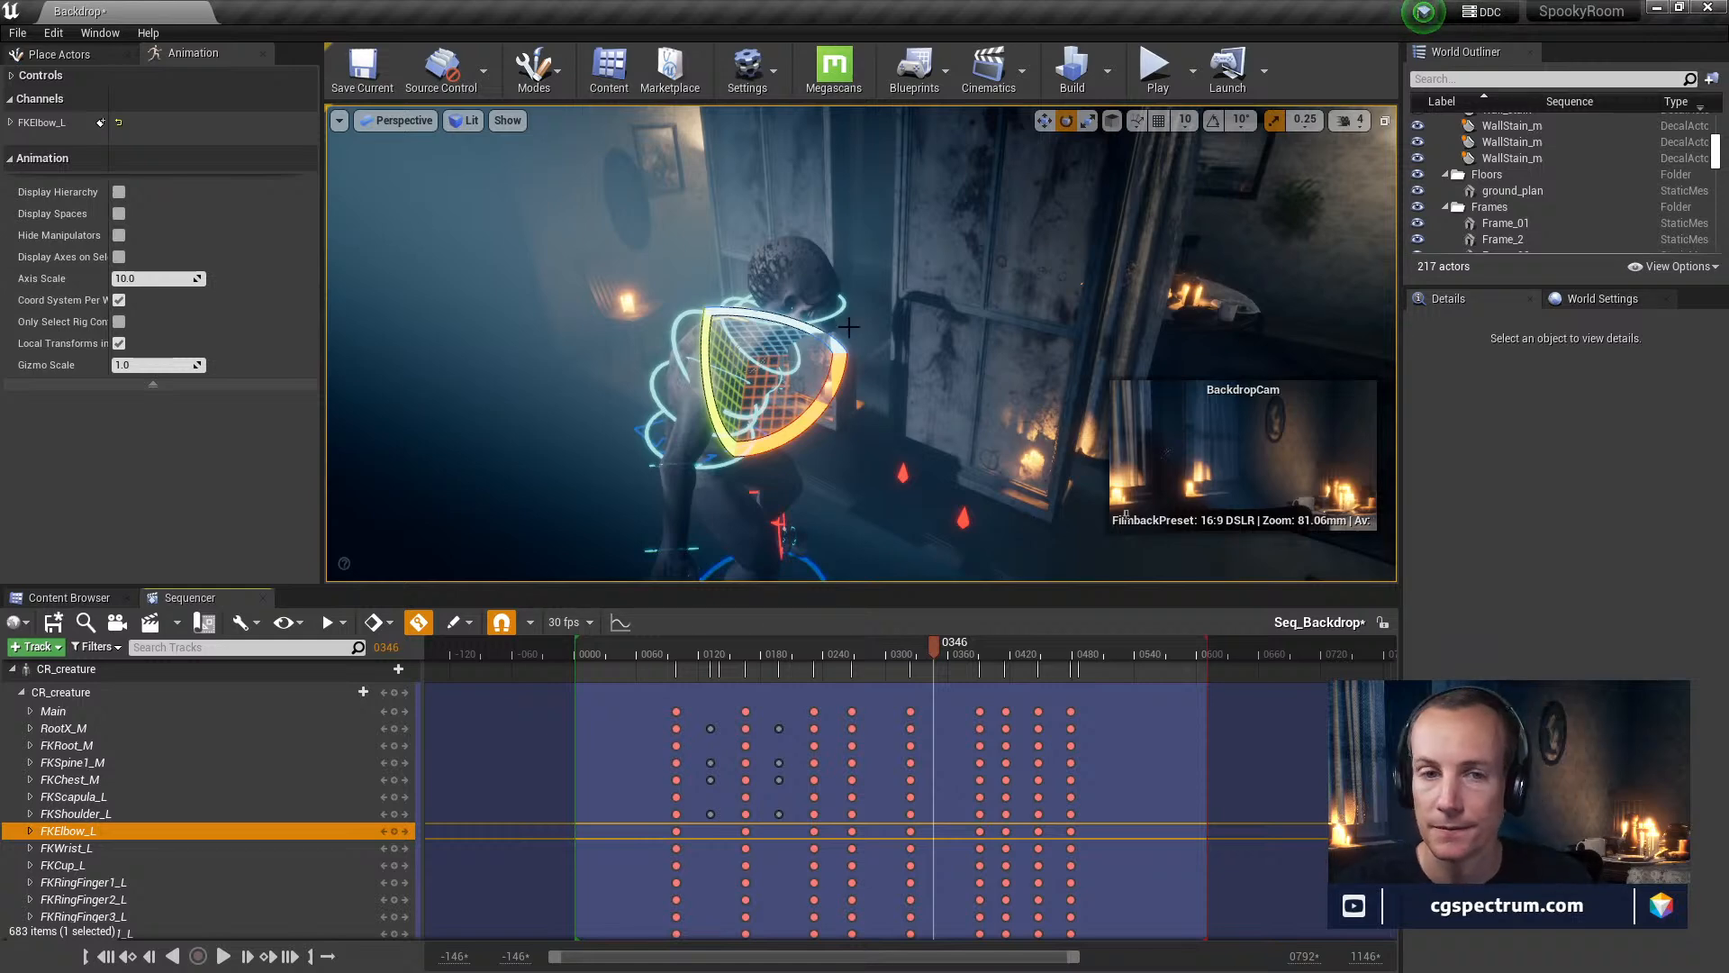
Find the Decal actor among the placeable actors and place one in the room near the windows beside the creature
left_click(65, 56)
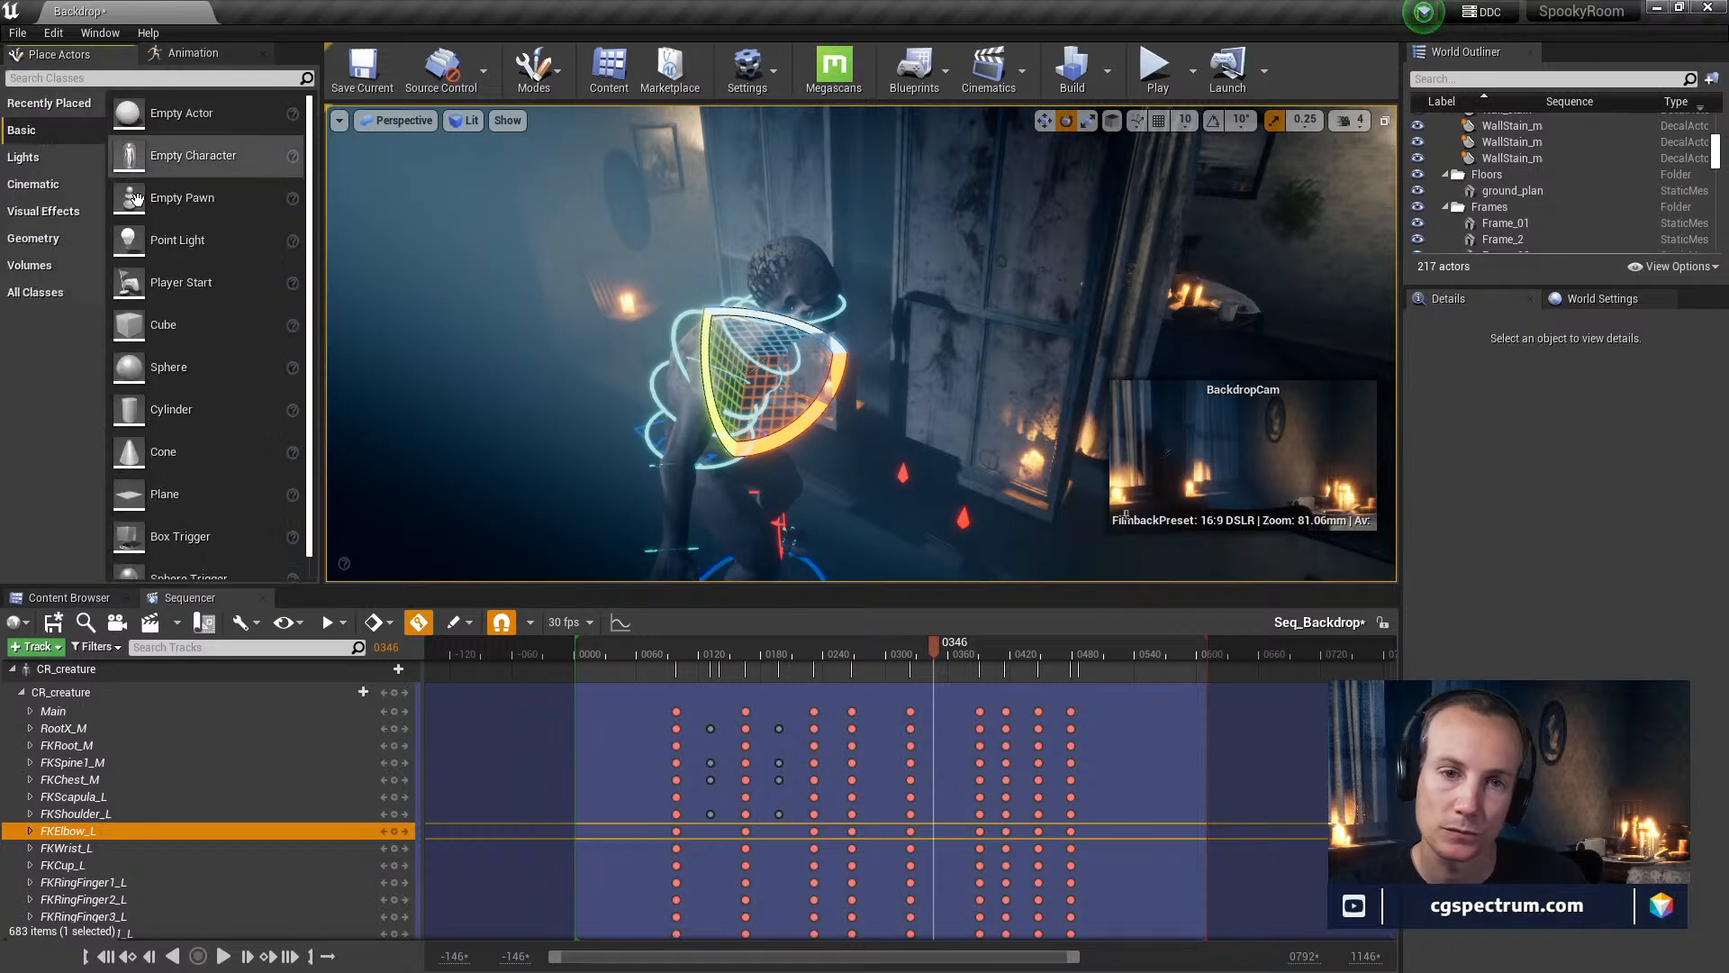
left_click(42, 79)
type("de")
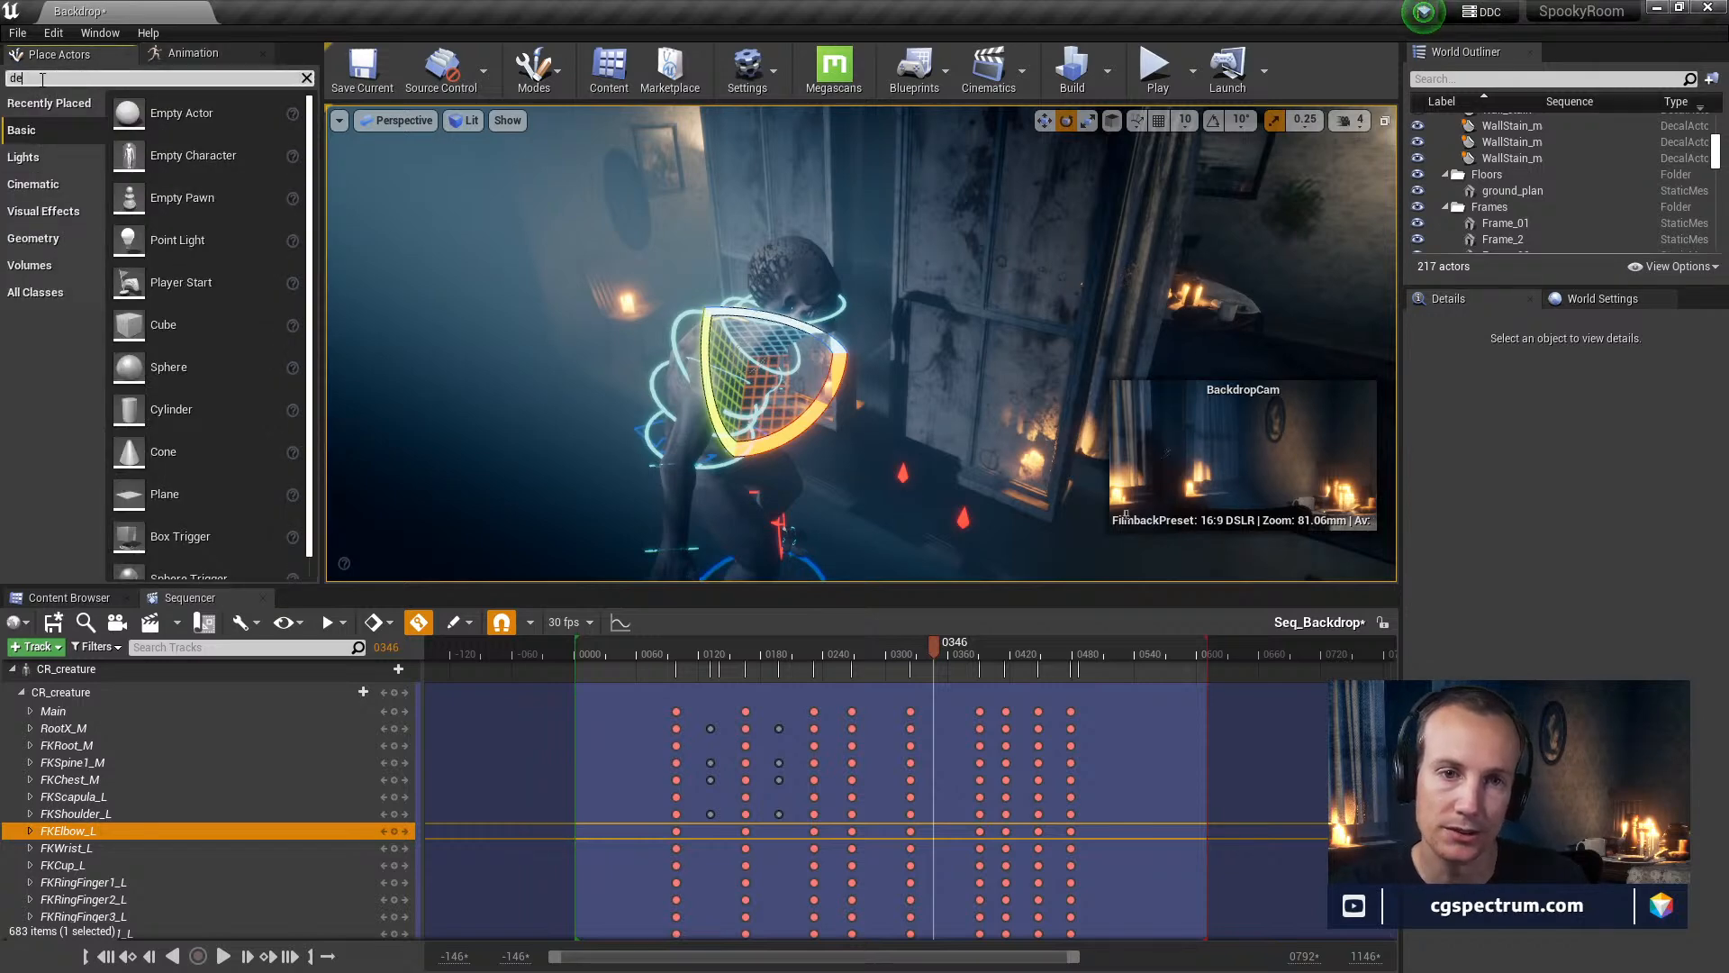
type("ca")
left_click_drag(25, 112, 980, 430)
scroll(941, 397, "down", 5)
scroll(941, 395, "up", 3)
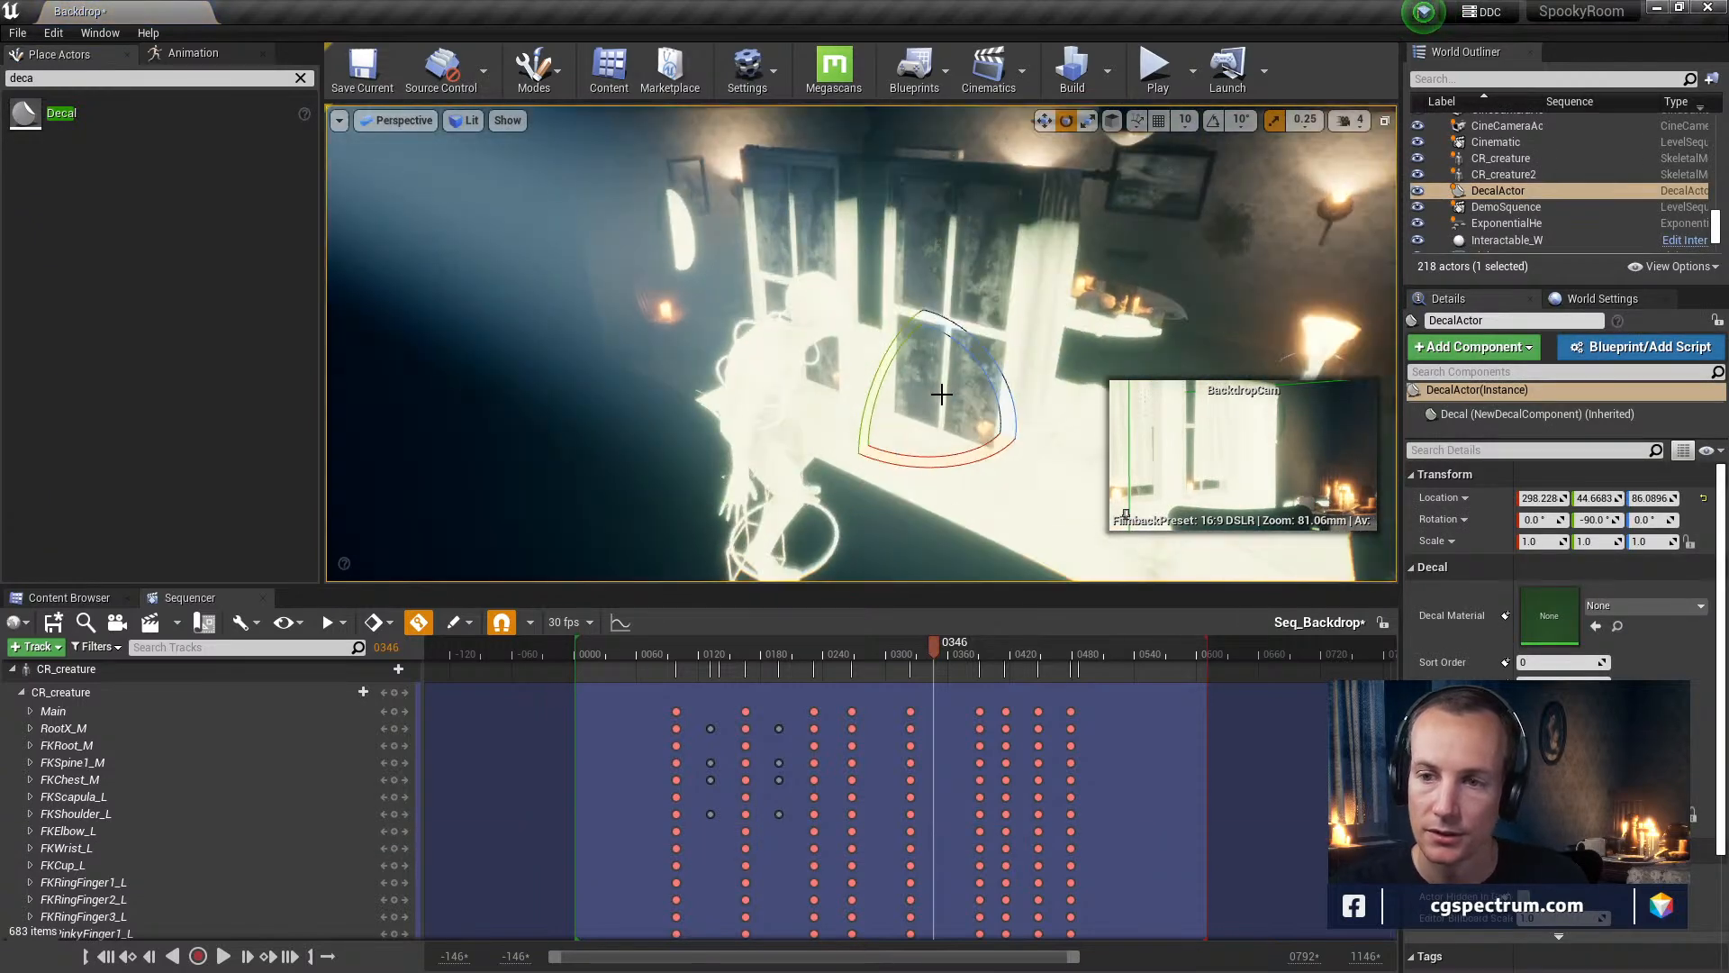
Move the decal actor to about X 318, Y 130, Z 182 and rotate it to a pitch of about -34.5°
key("w")
key("g")
left_click_drag(918, 453, 923, 352)
key("e")
left_click_drag(892, 239, 960, 287)
key("w")
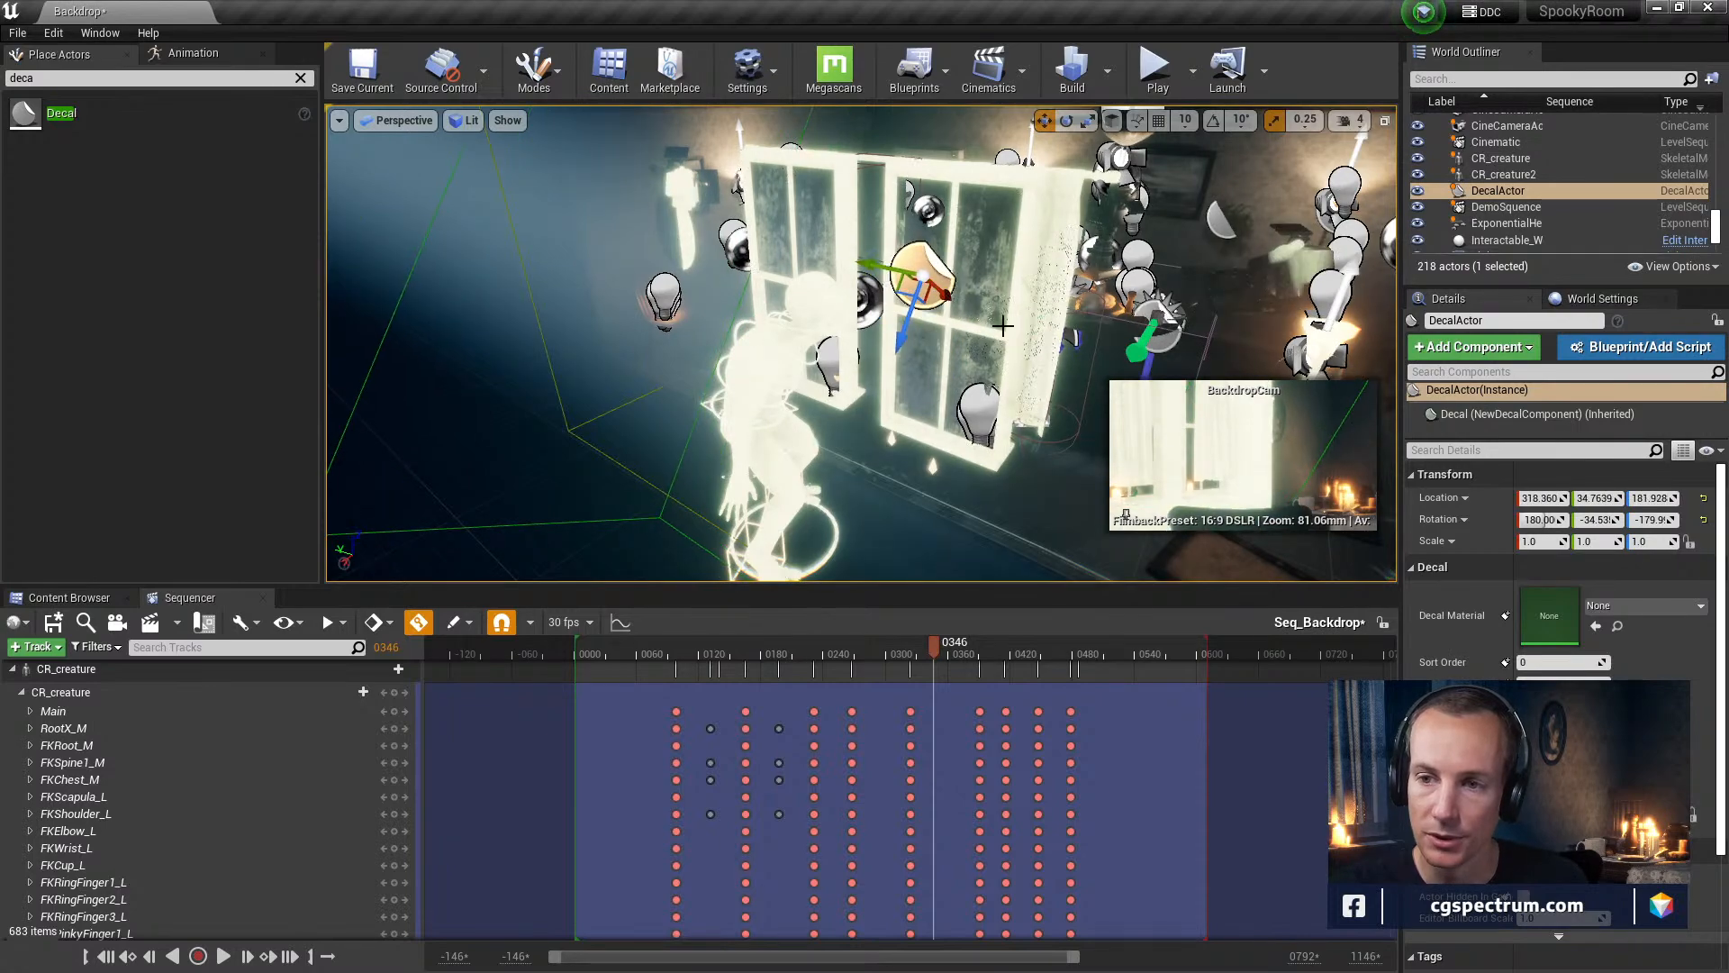
scroll(1036, 333, "up", 3)
scroll(1020, 306, "down", 2)
left_click_drag(915, 232, 694, 367)
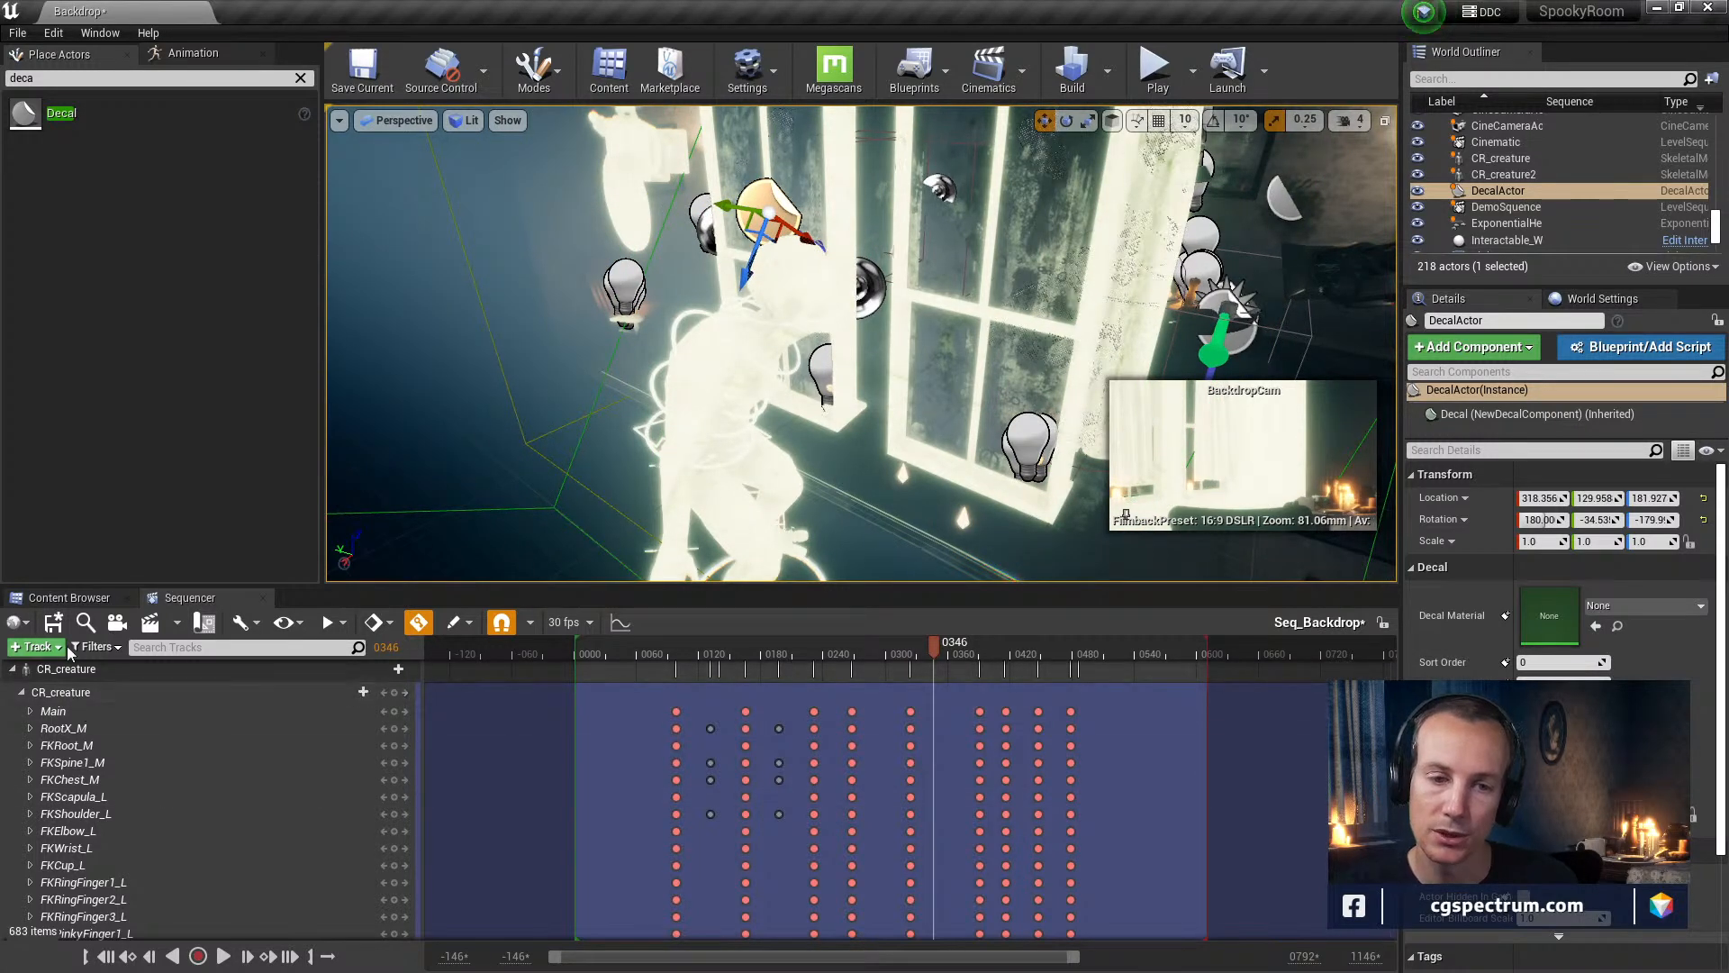
Create a new material in the Cinematics content folder
left_click(63, 597)
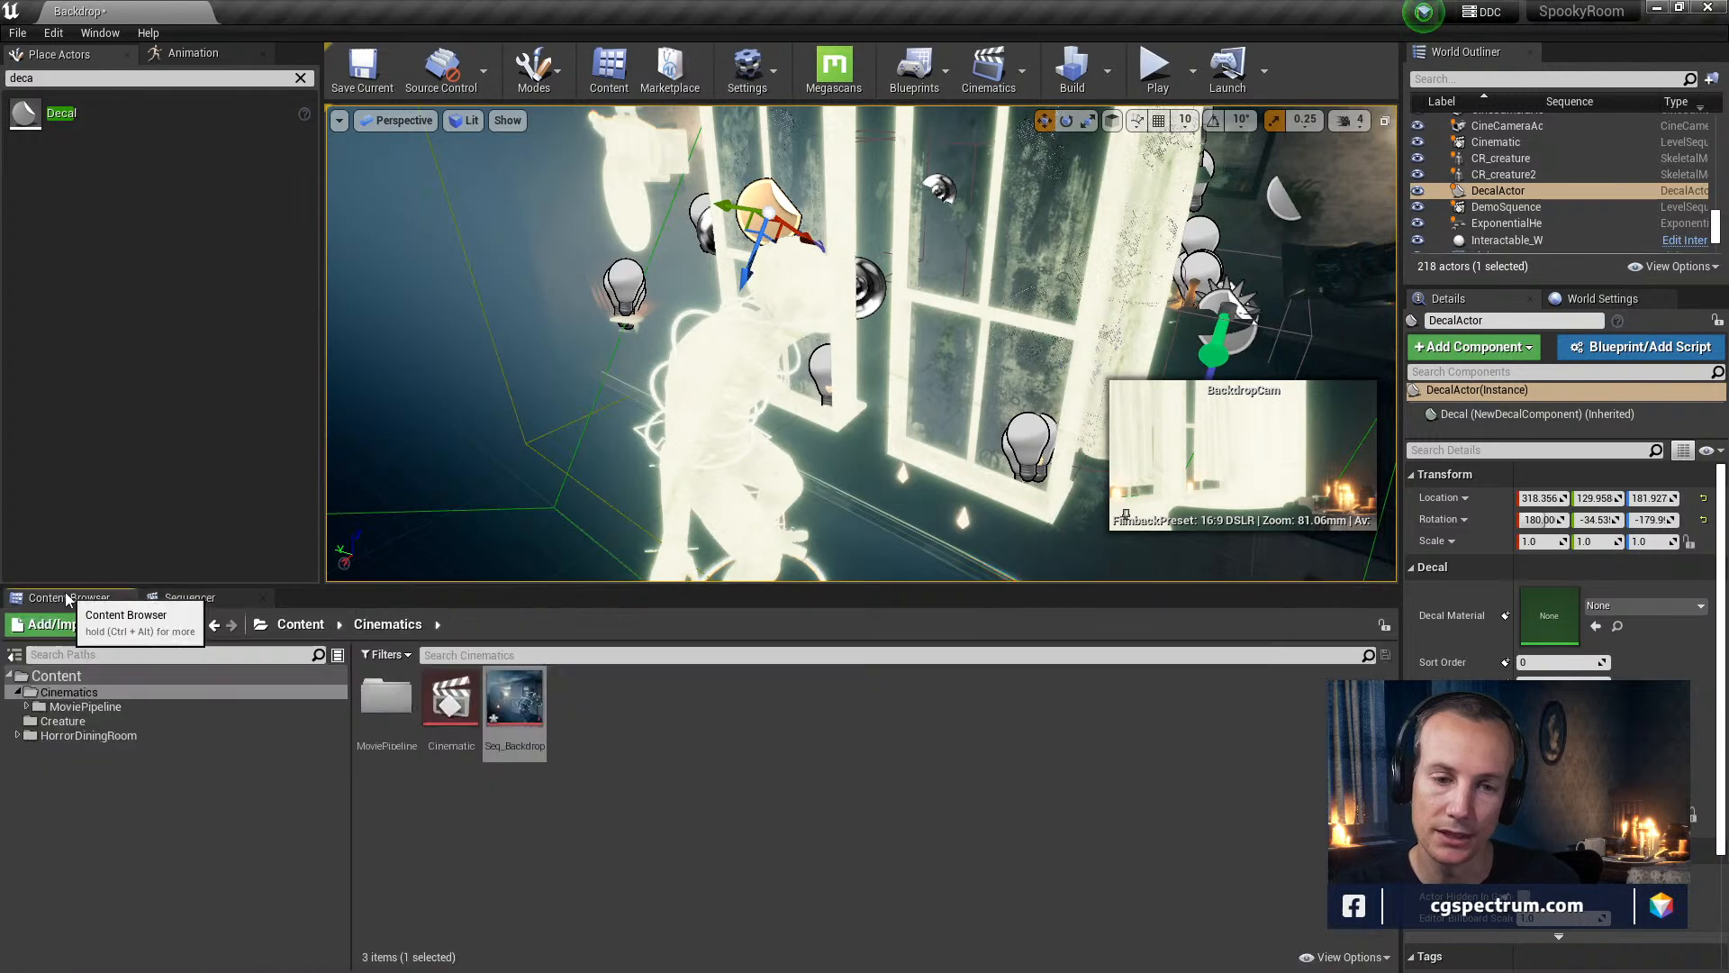
right_click(618, 751)
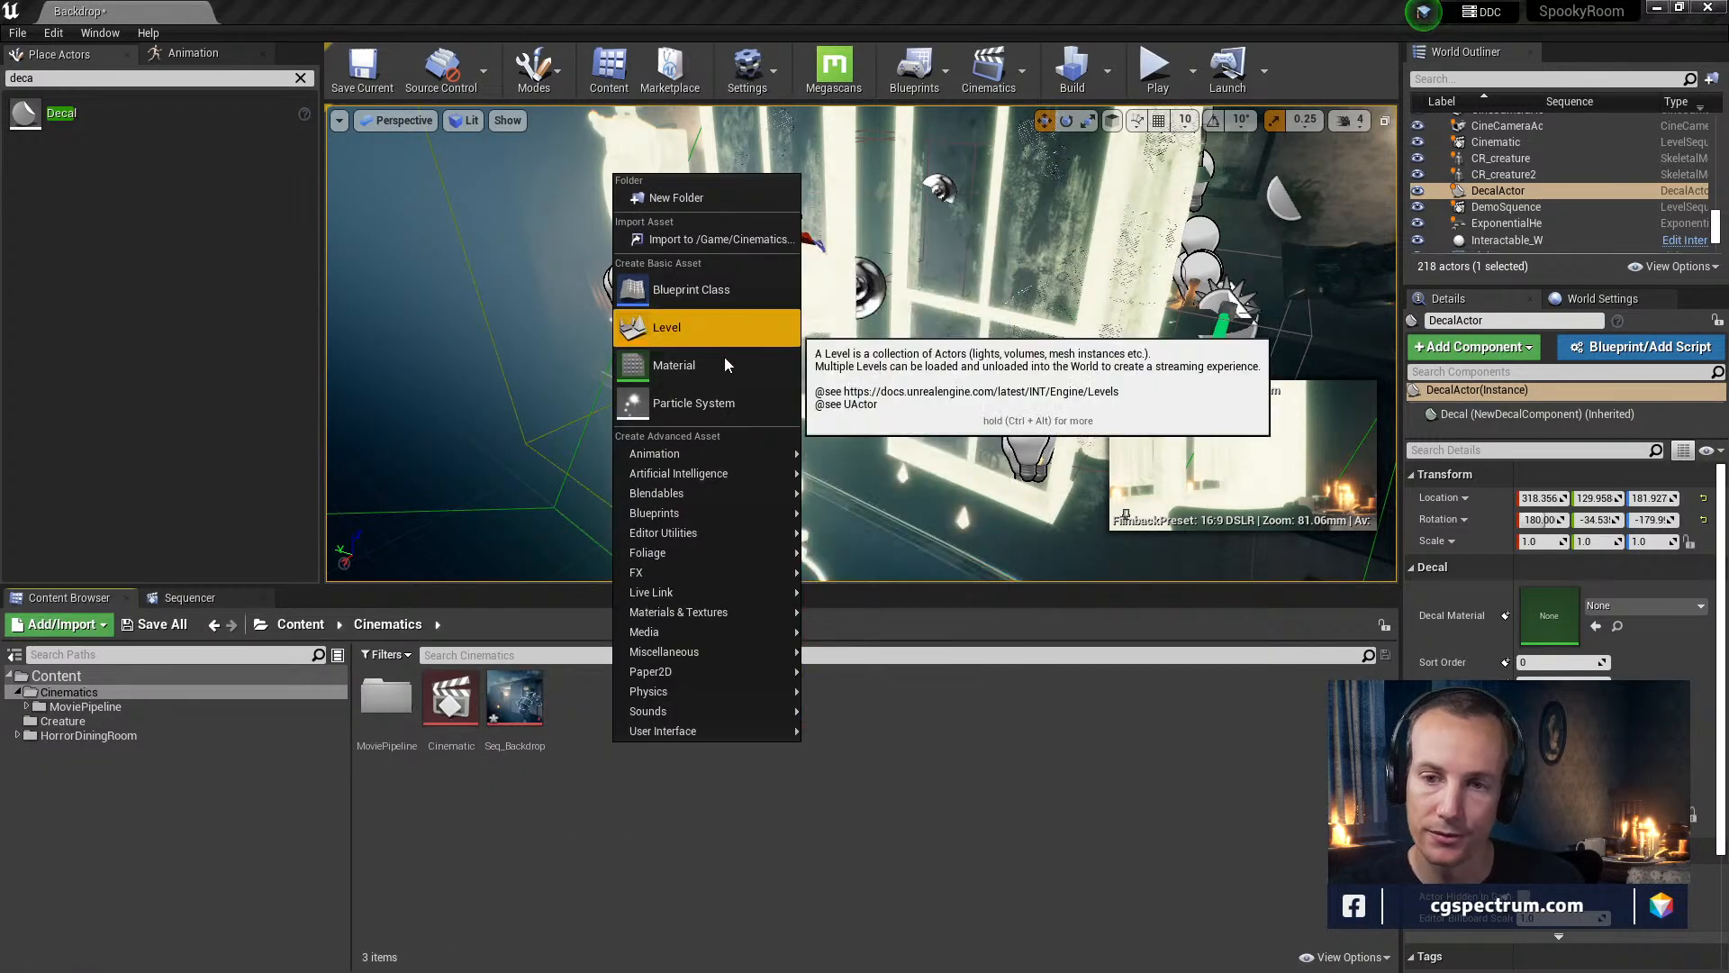
left_click(675, 365)
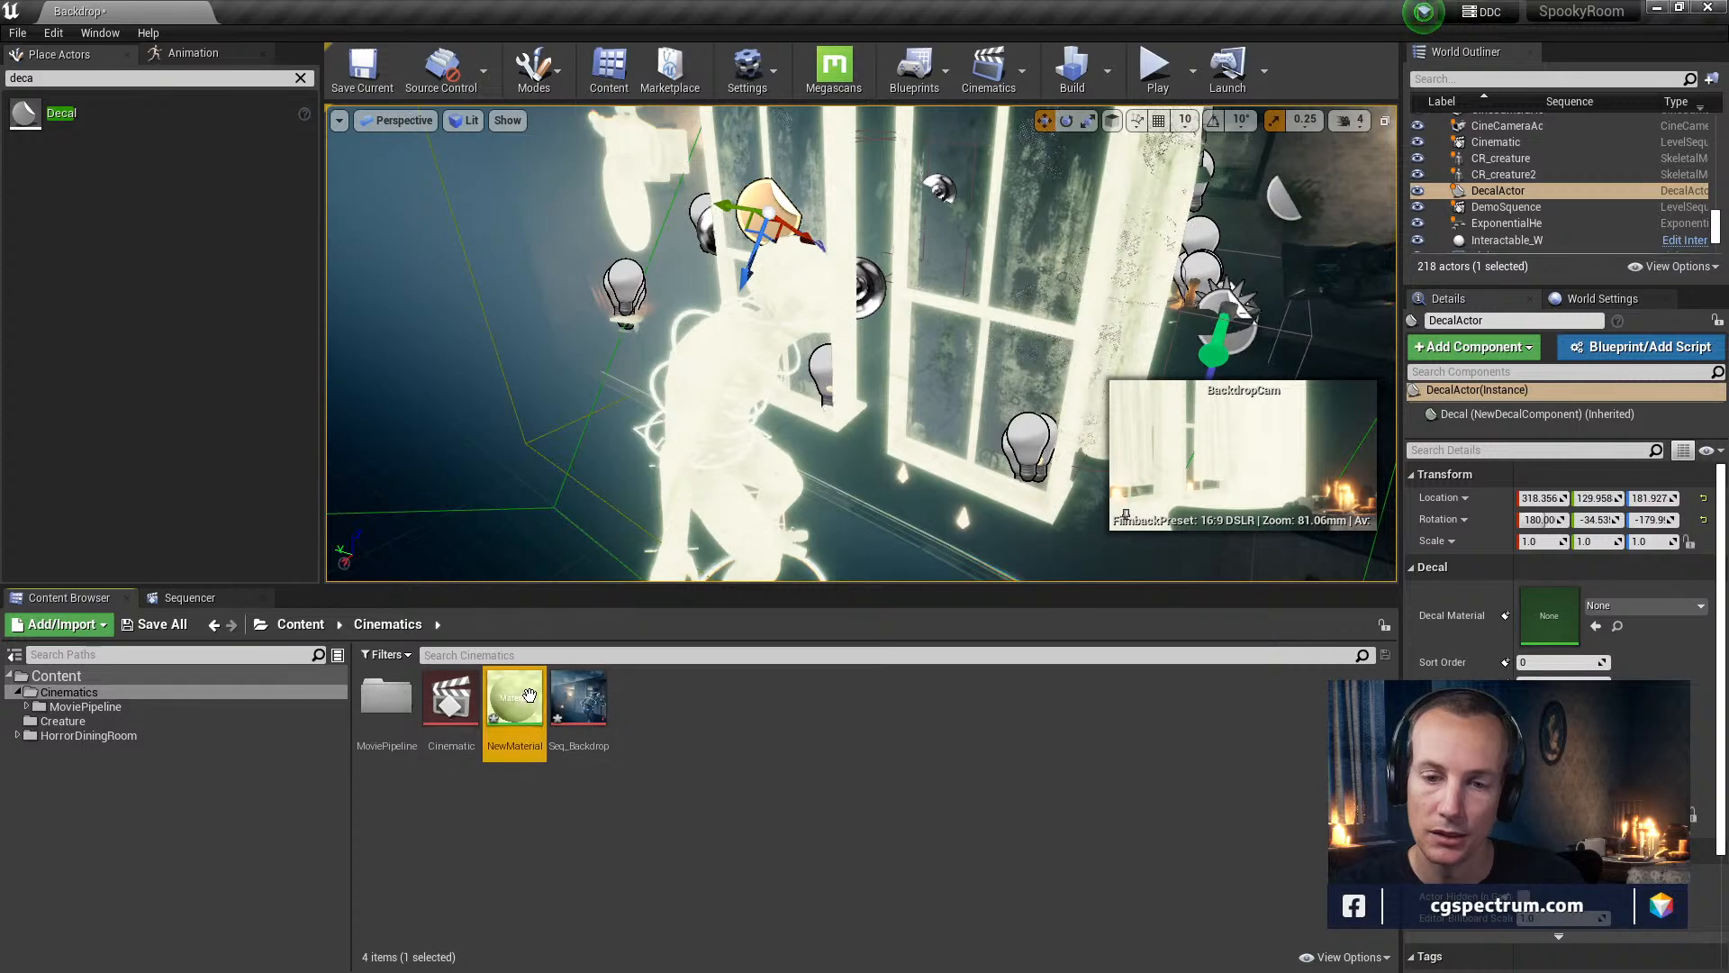
Open the new material for editing and set its Material Domain to Deferred Decal
double_click(532, 725)
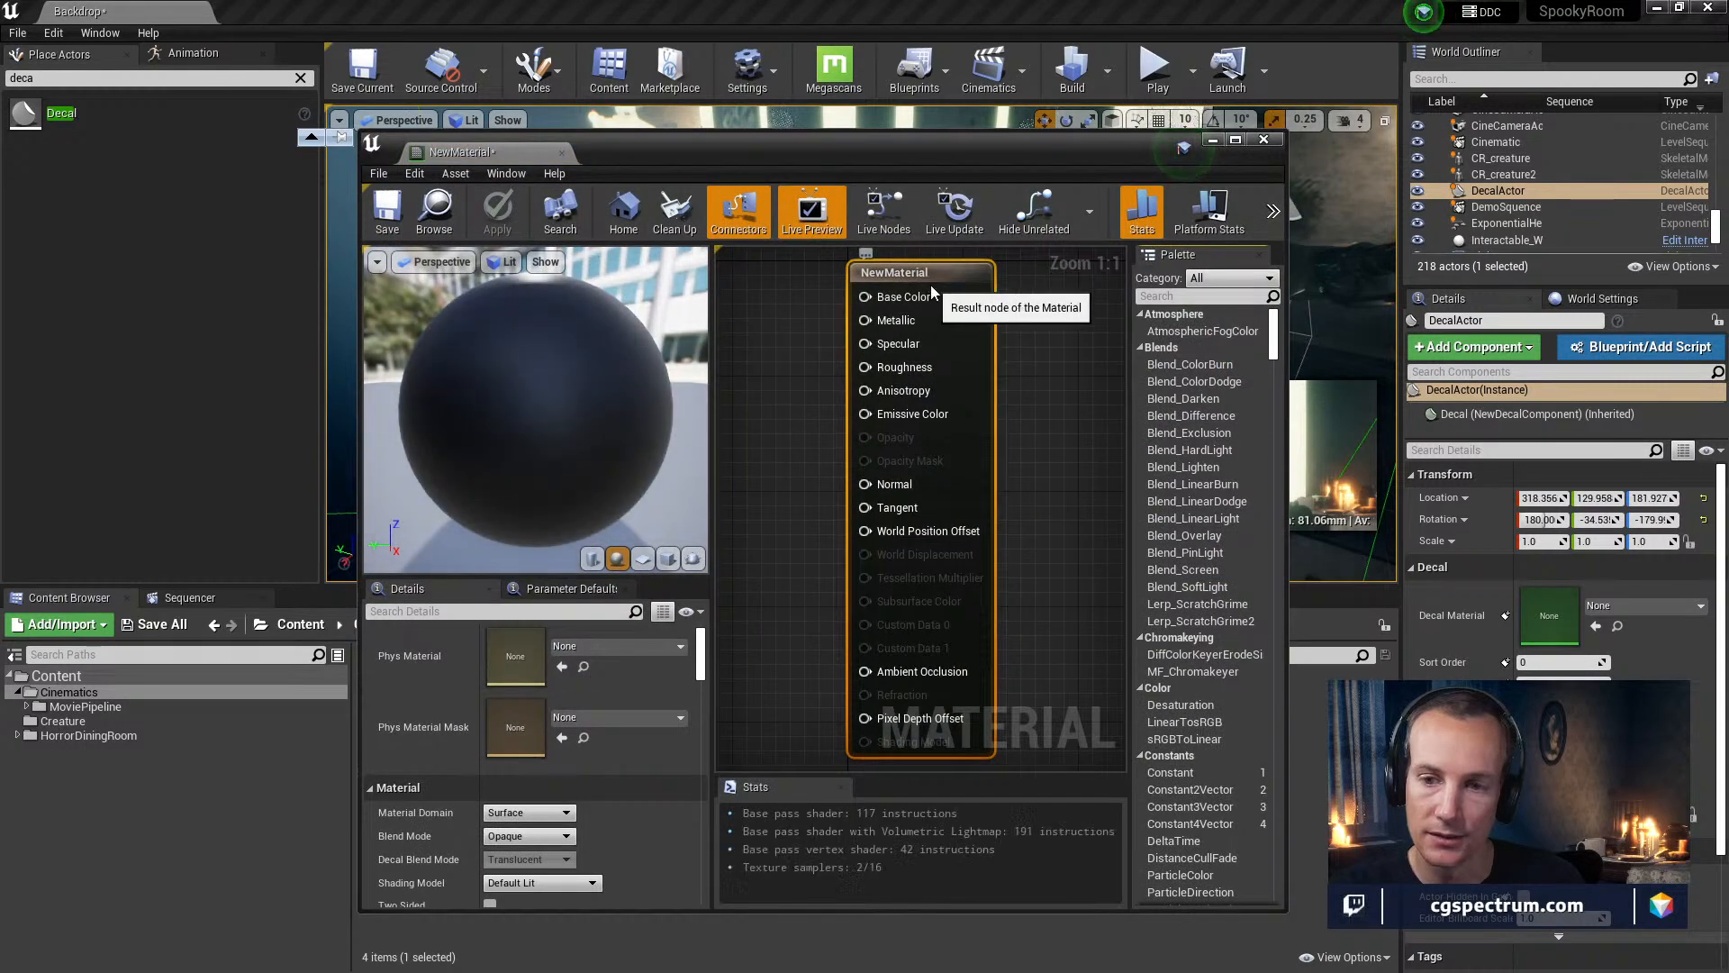
left_click_drag(681, 141, 689, 91)
scroll(546, 828, "down", 2)
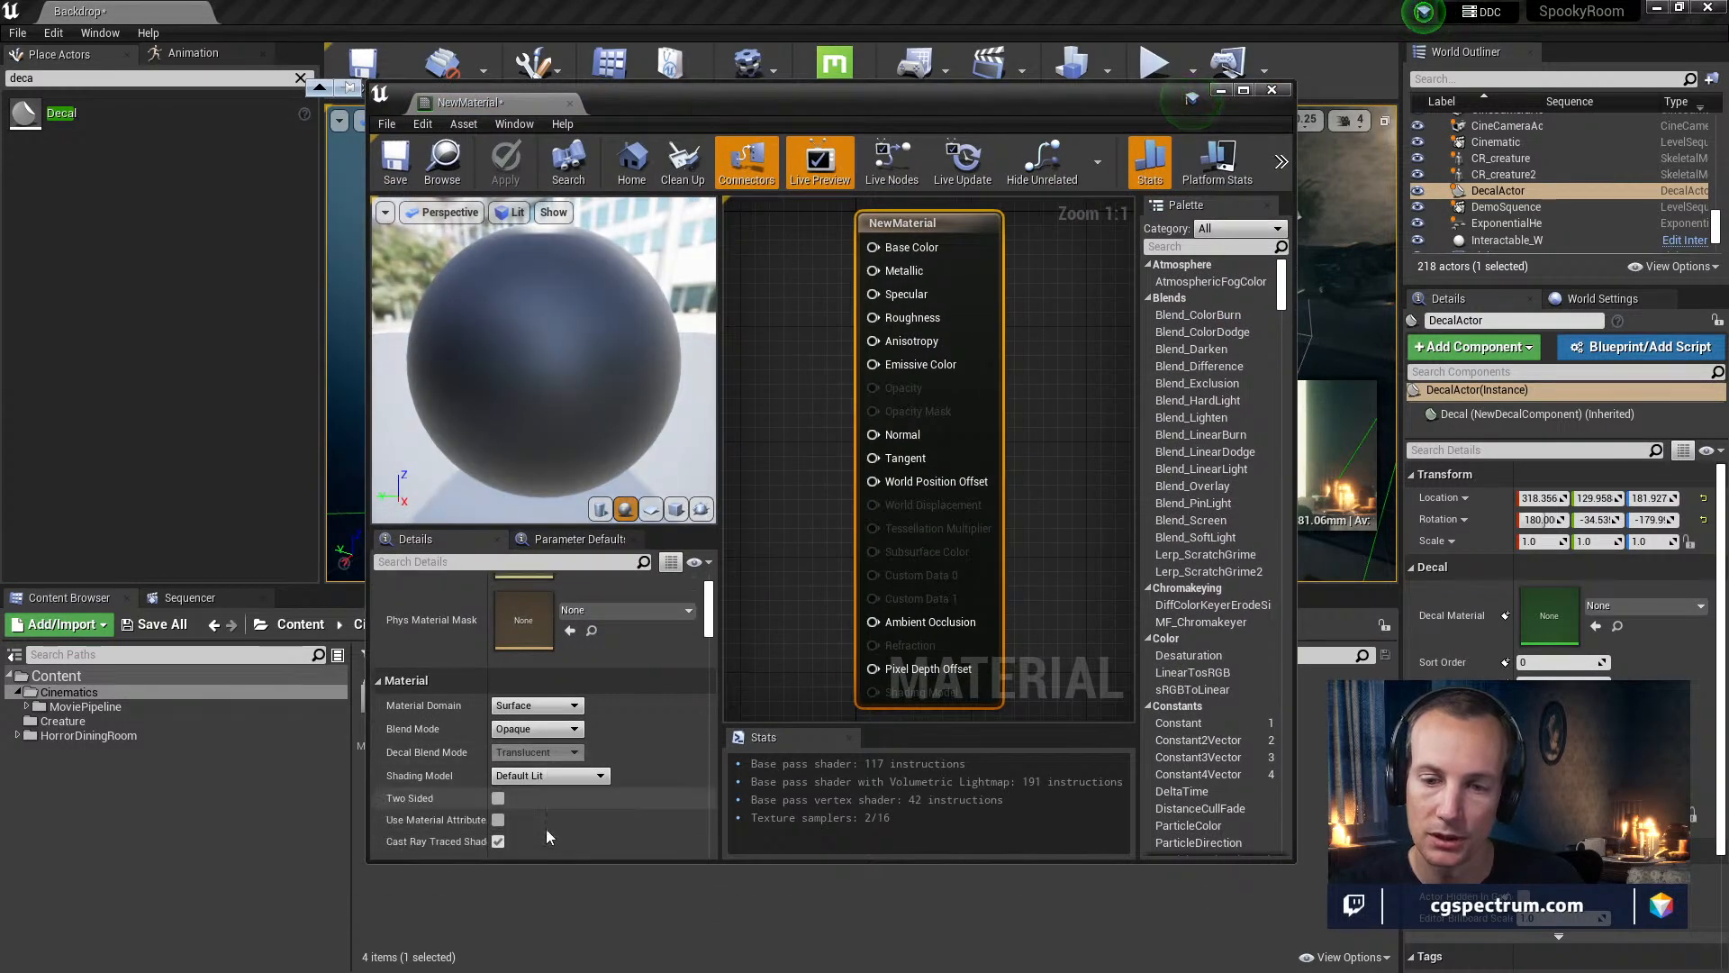
scroll(549, 743, "down", 2)
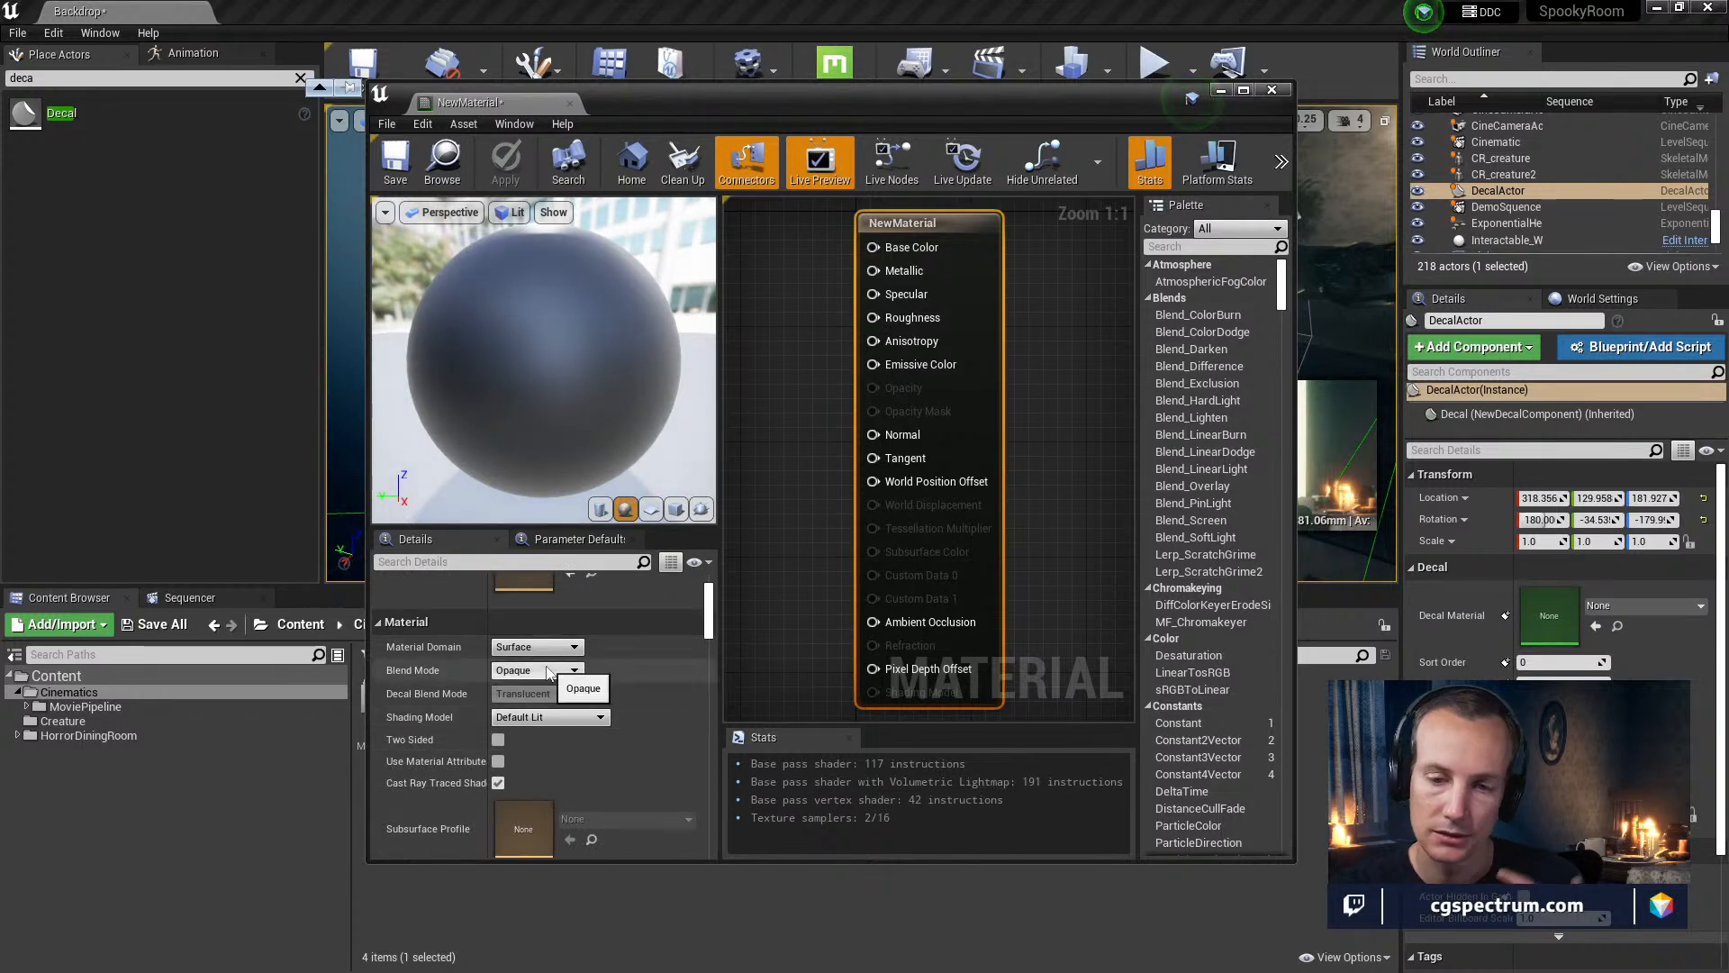
left_click(575, 649)
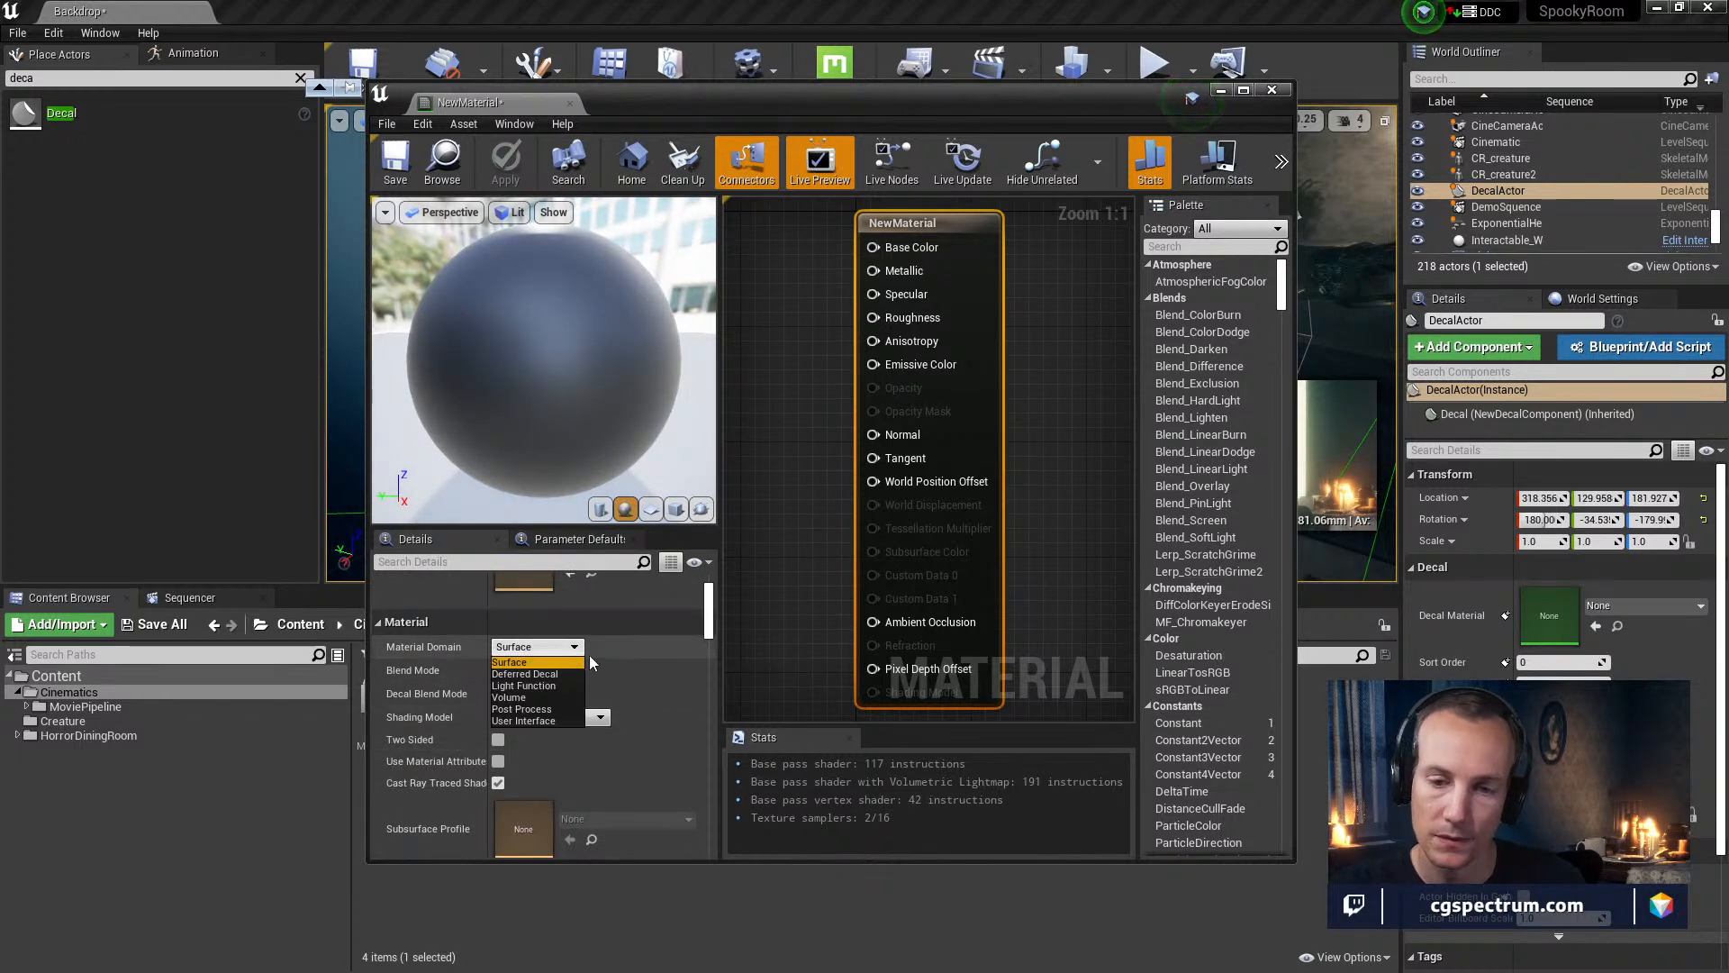
left_click(525, 674)
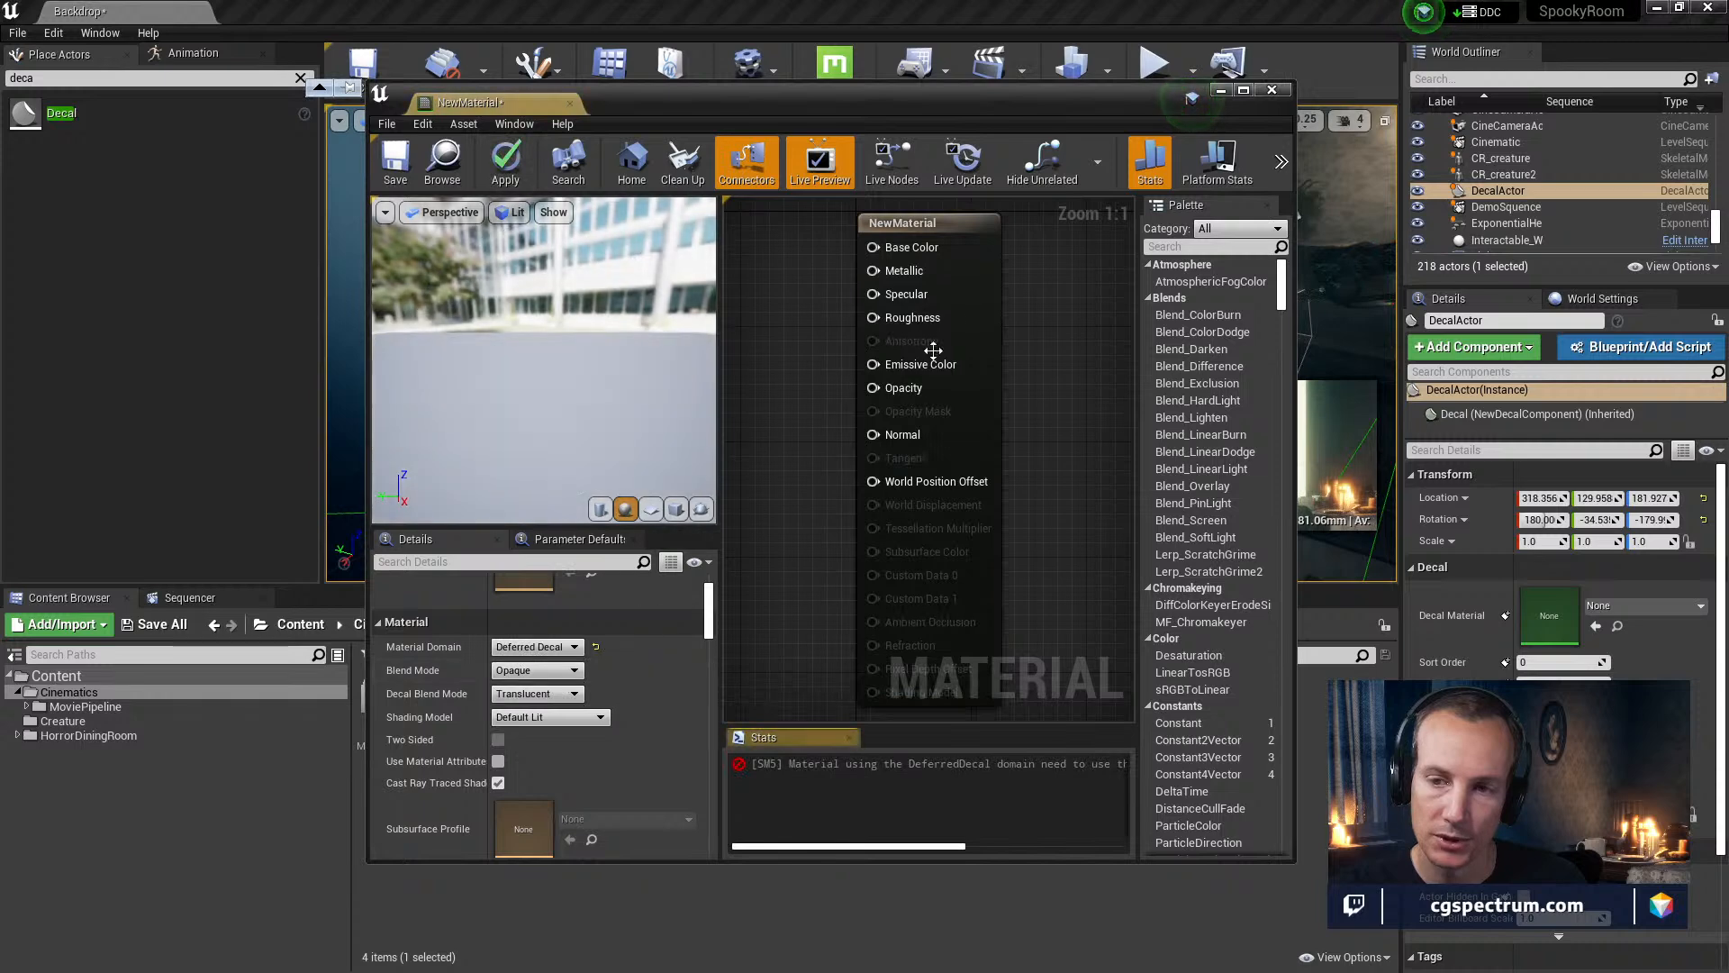
Look through the new material's property sections, including their advanced options, for other settings a decal material might need
scroll(627, 673, "down", 2)
scroll(623, 668, "down", 2)
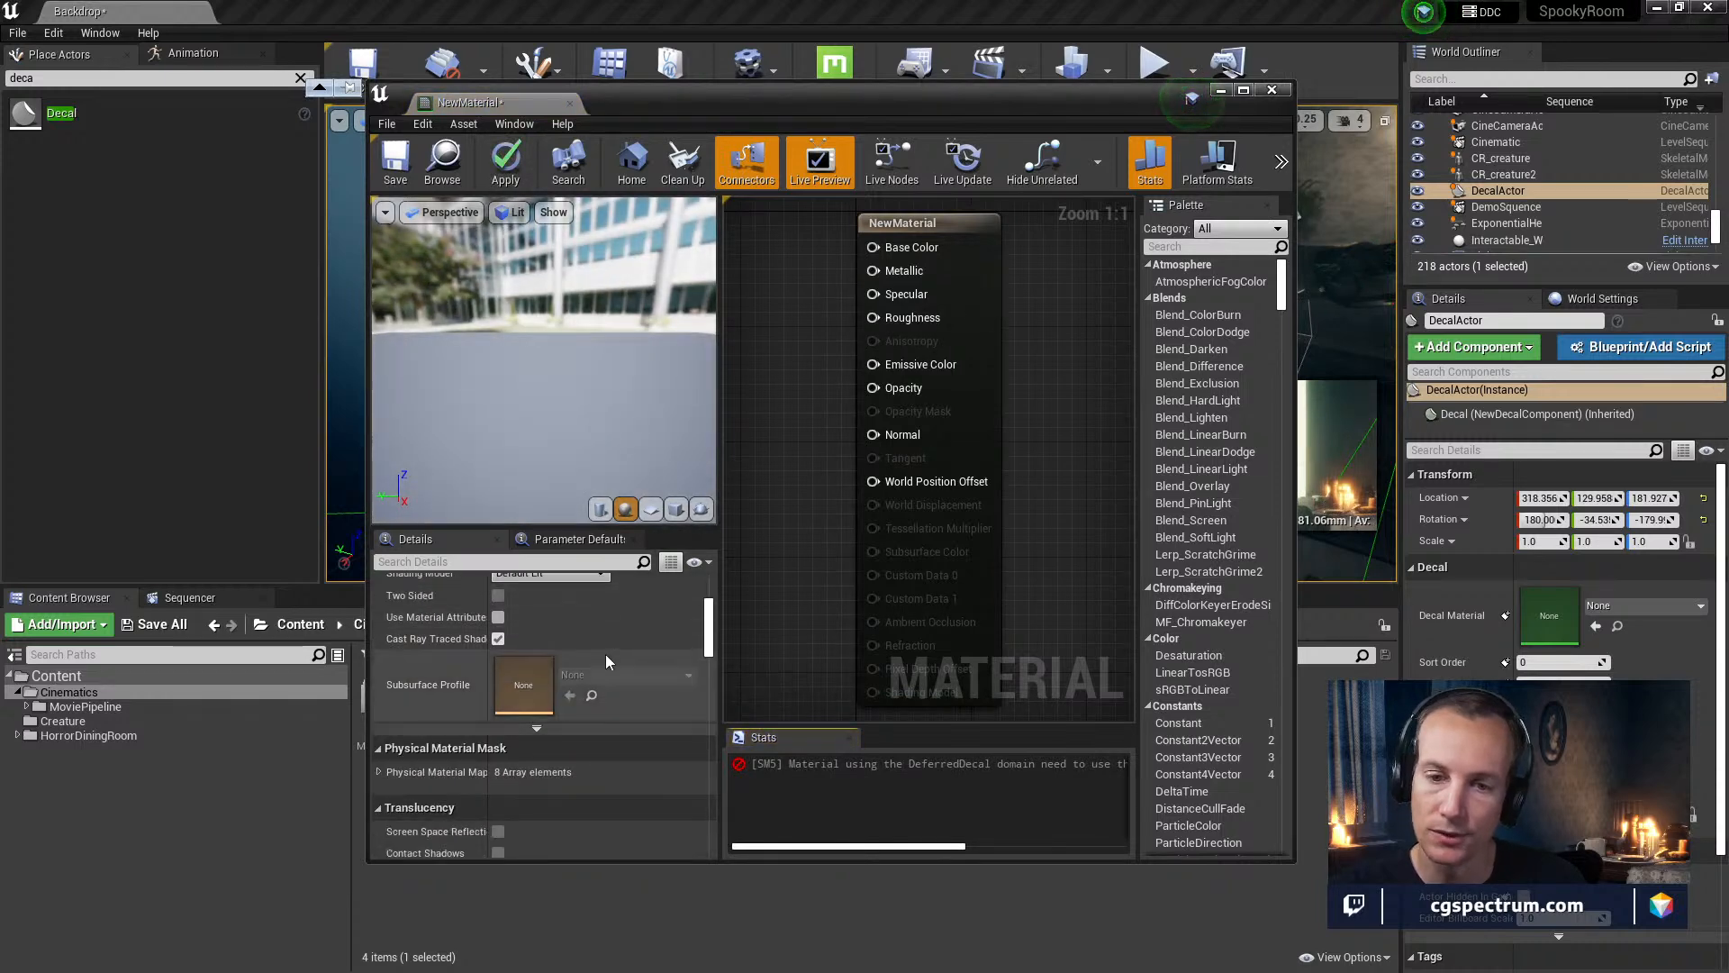
scroll(604, 657, "down", 6)
scroll(608, 679, "down", 10)
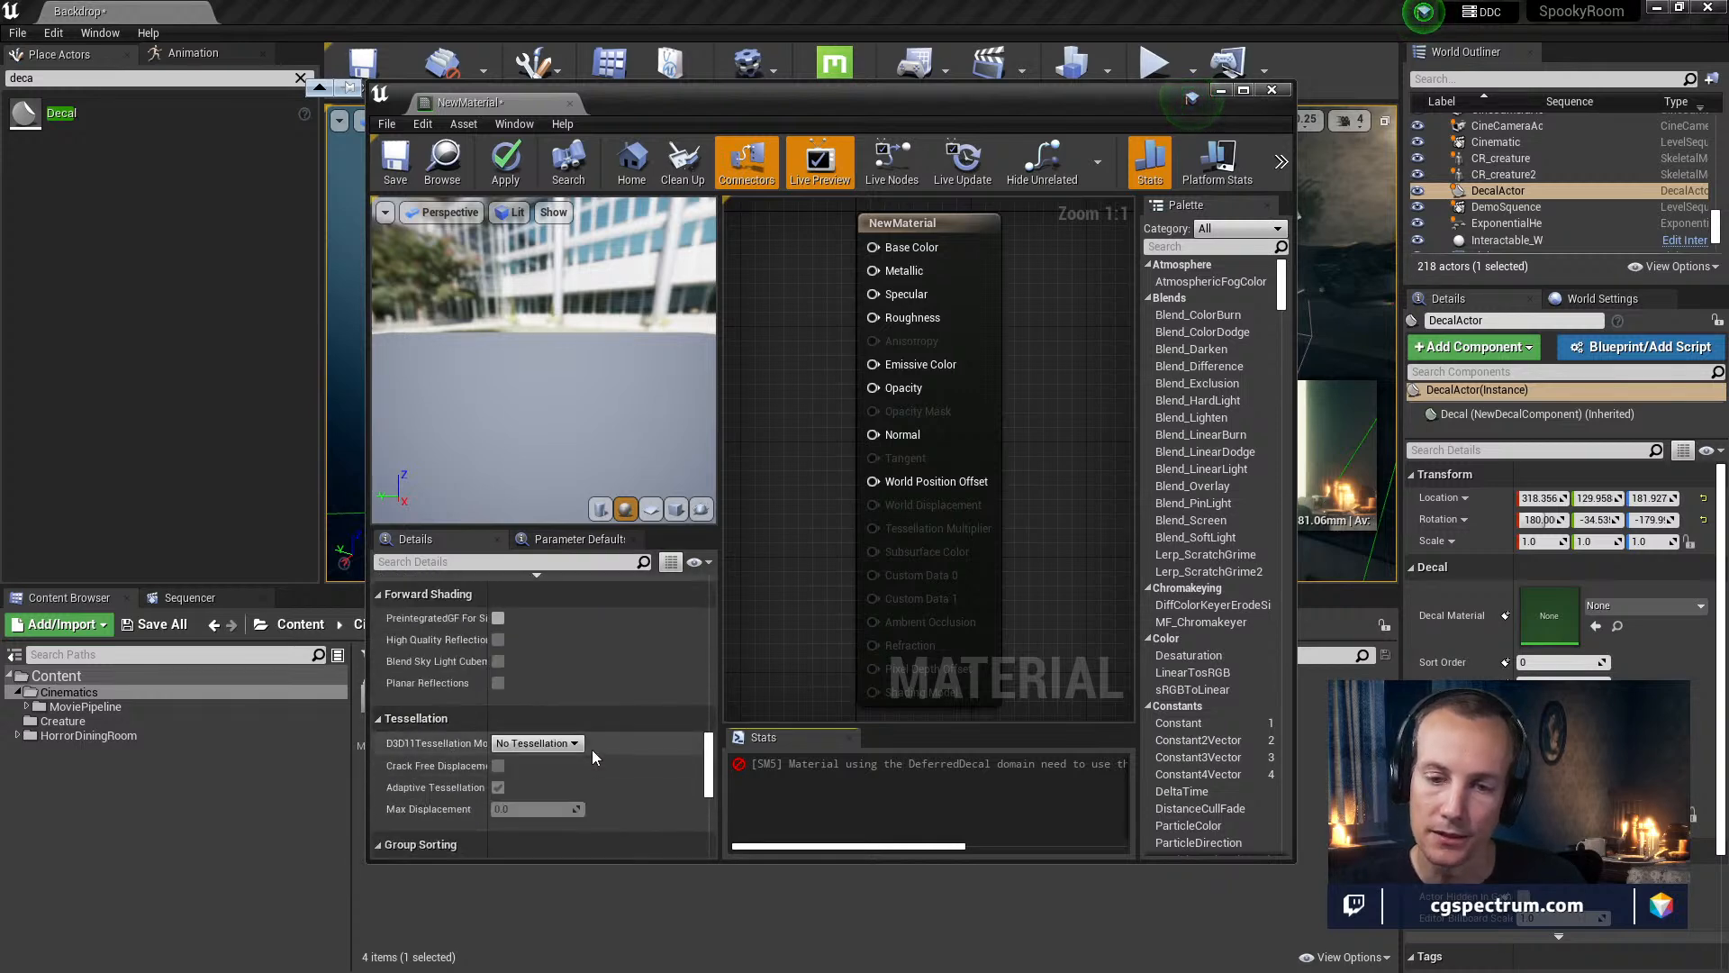
scroll(597, 754, "down", 10)
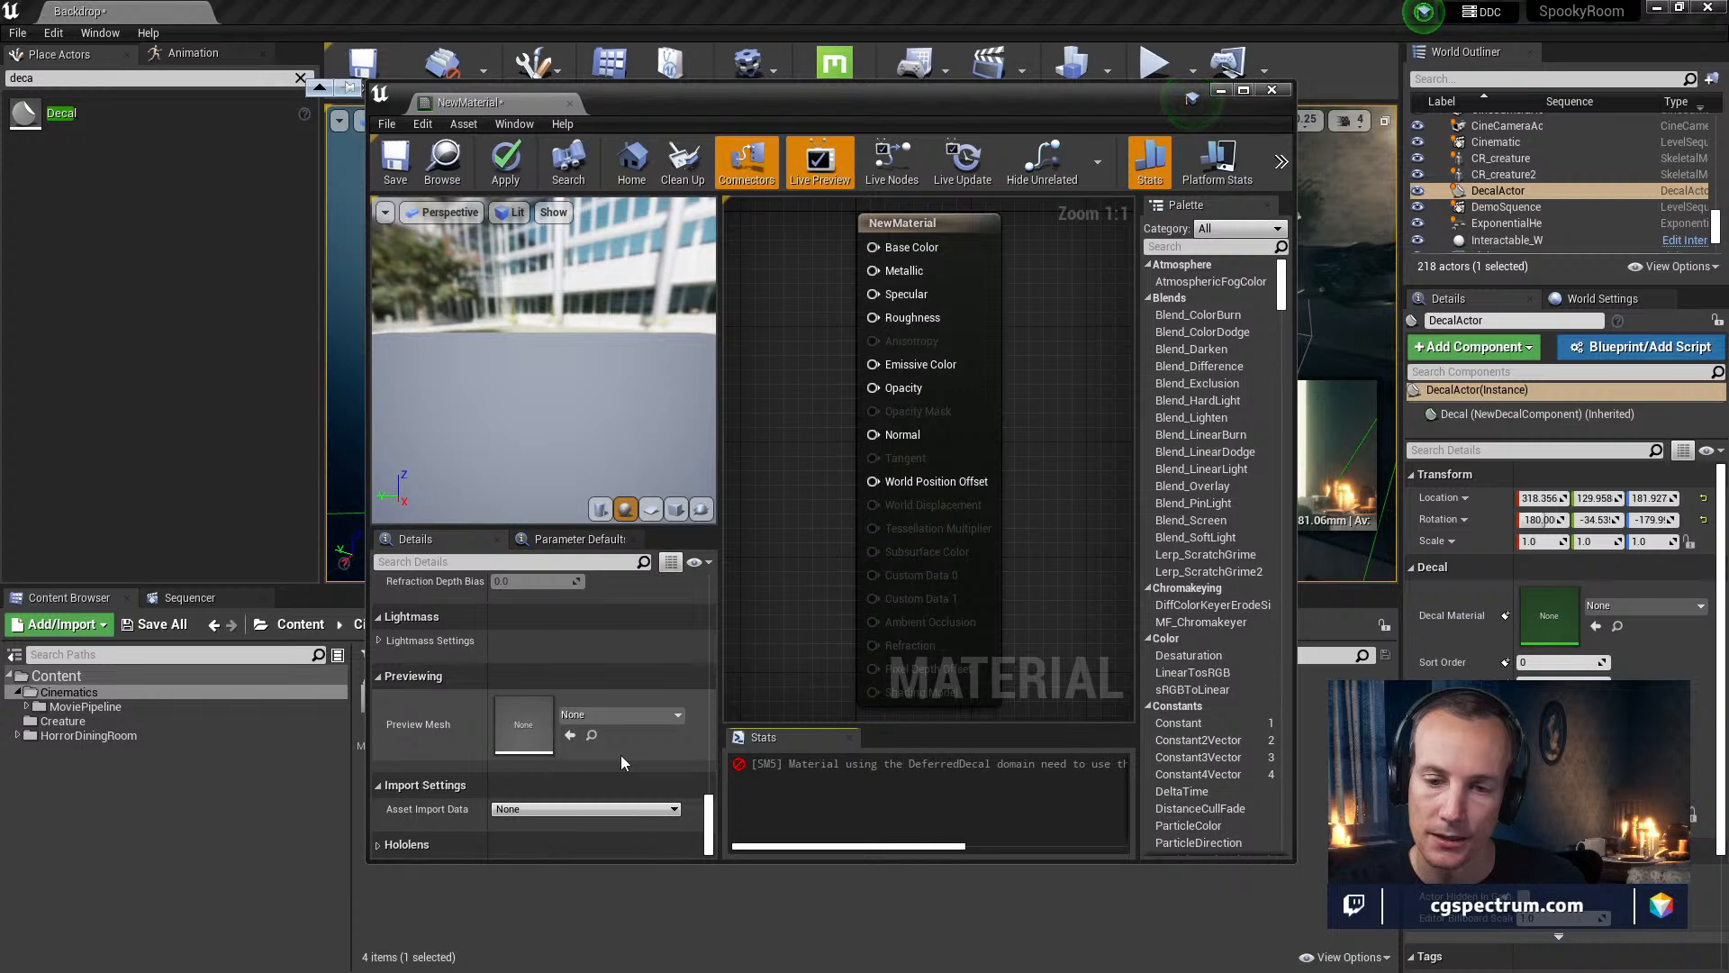
scroll(620, 761, "up", 6)
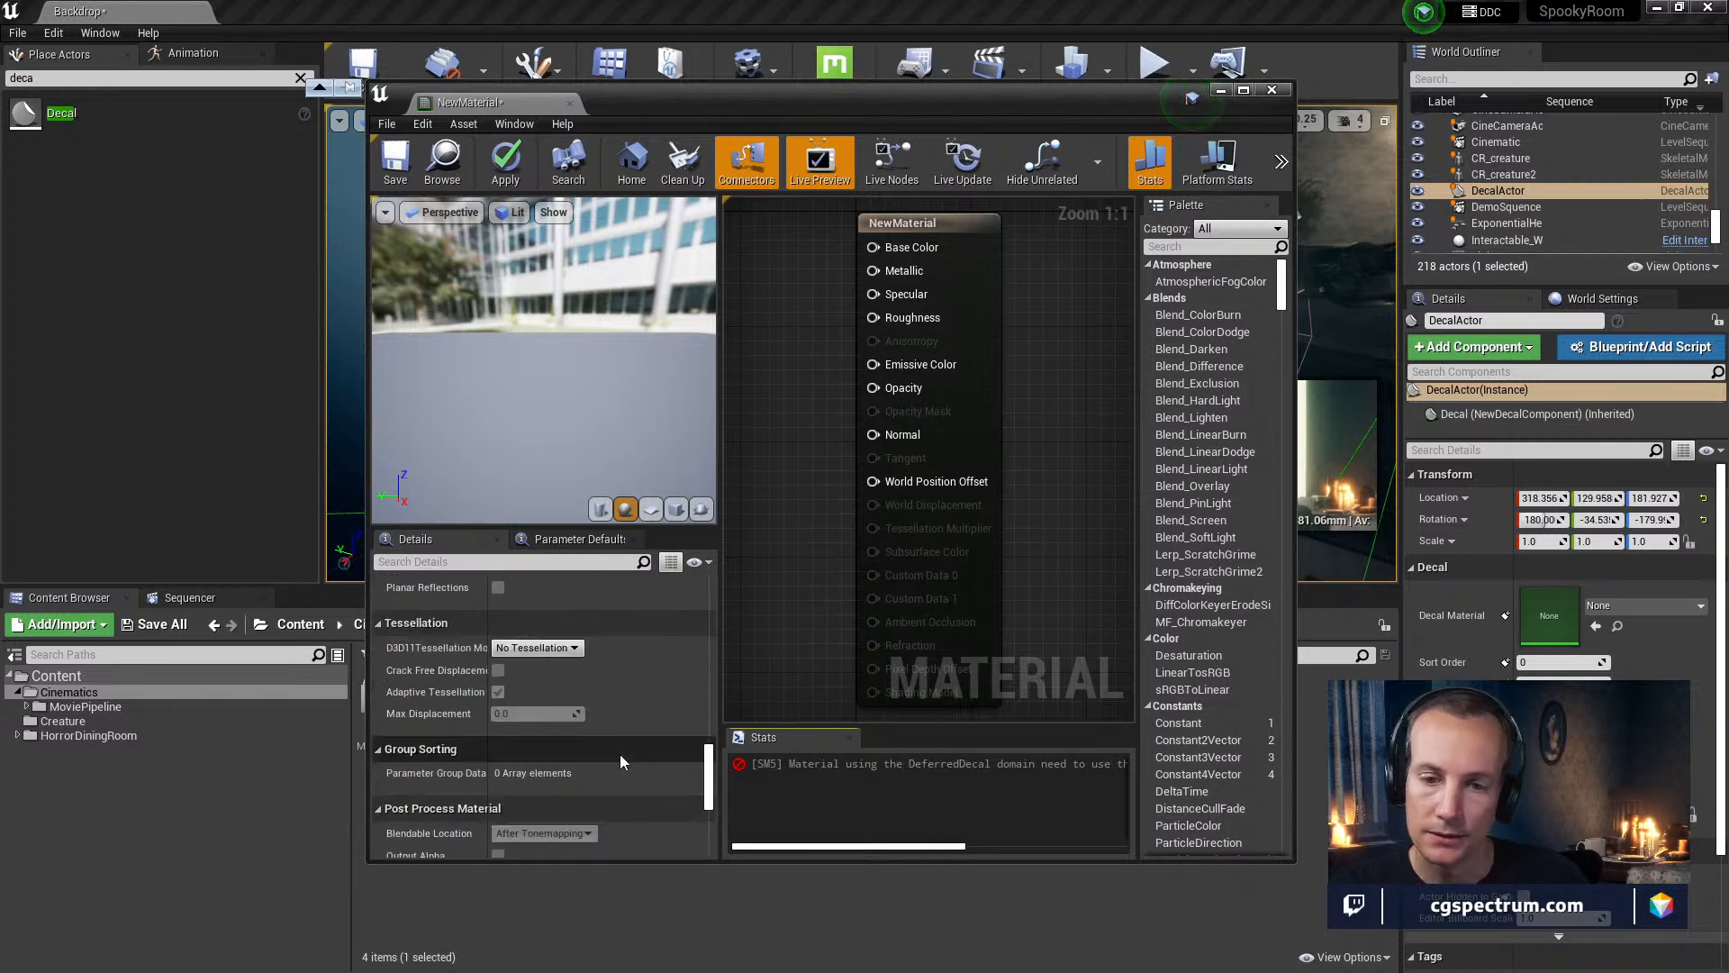
scroll(620, 754, "up", 5)
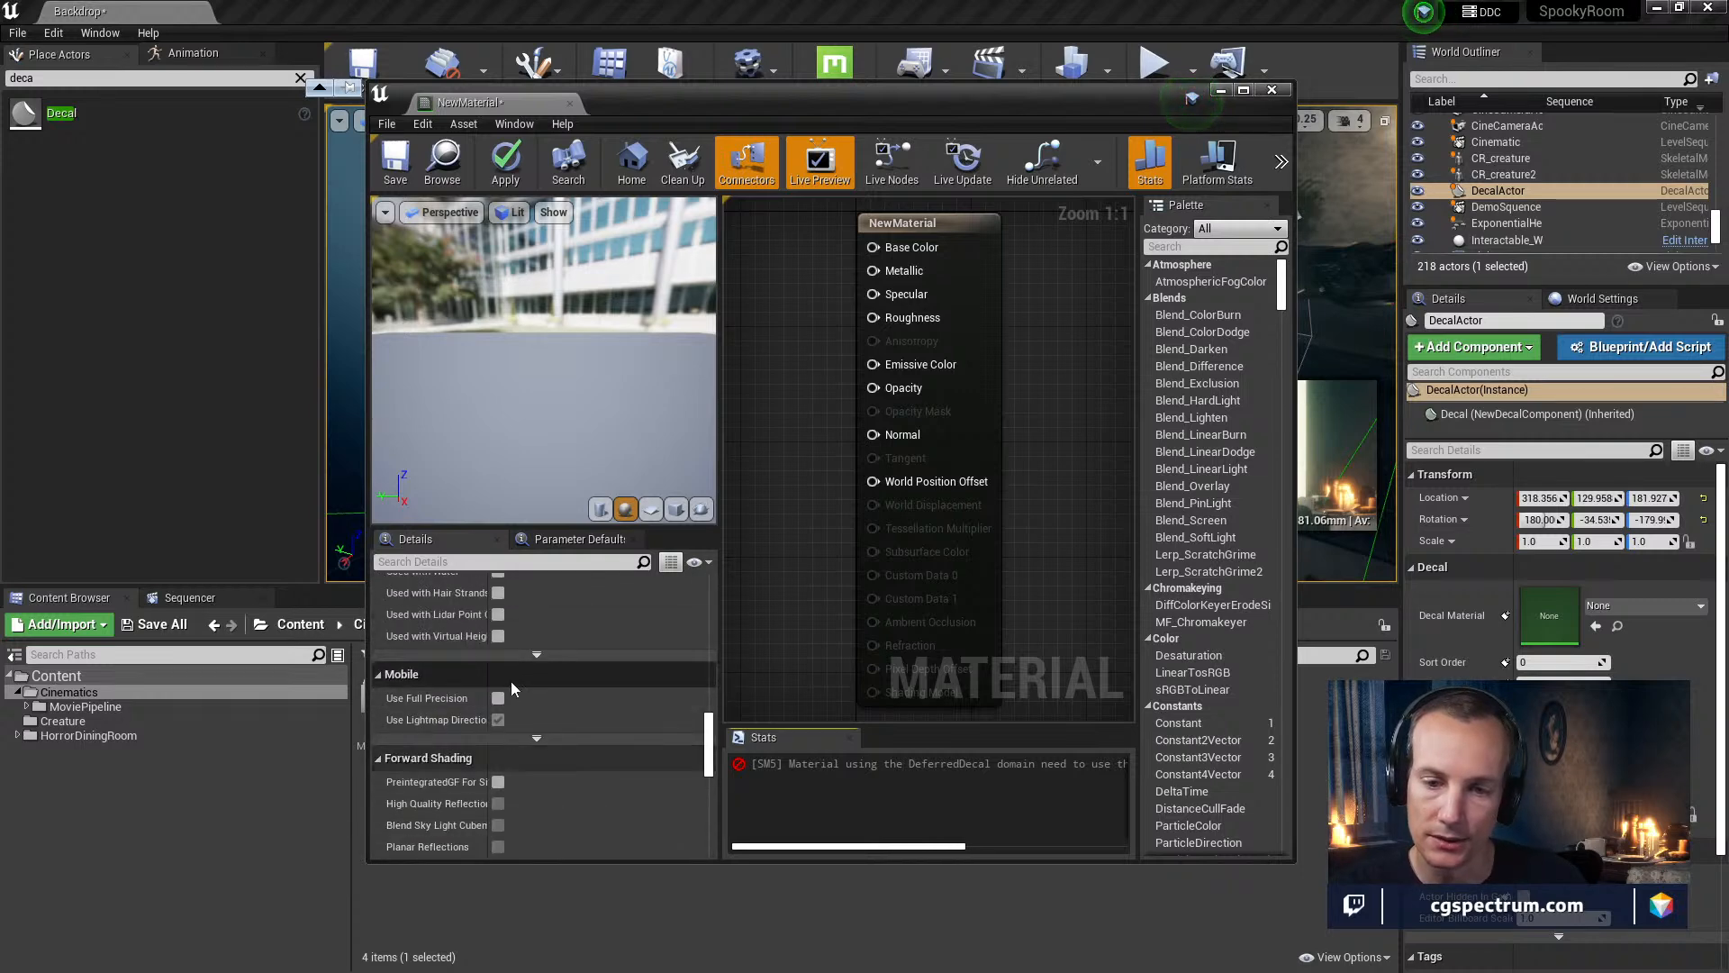
left_click(537, 655)
left_click(535, 712)
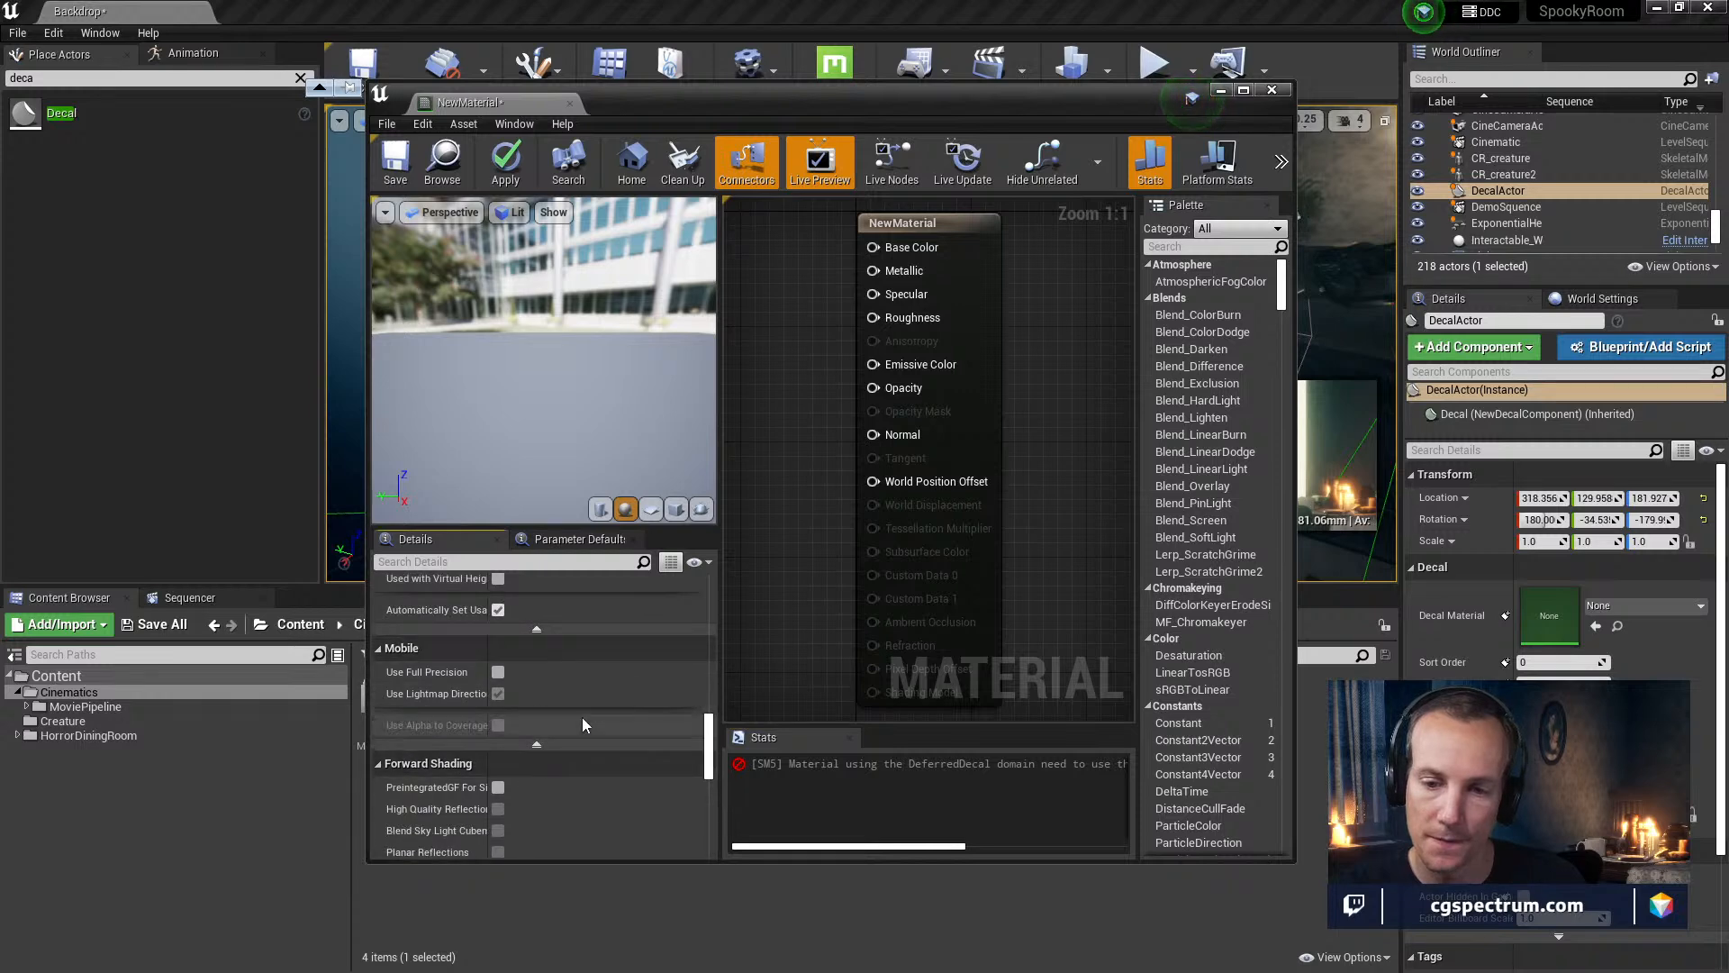
scroll(593, 705, "up", 5)
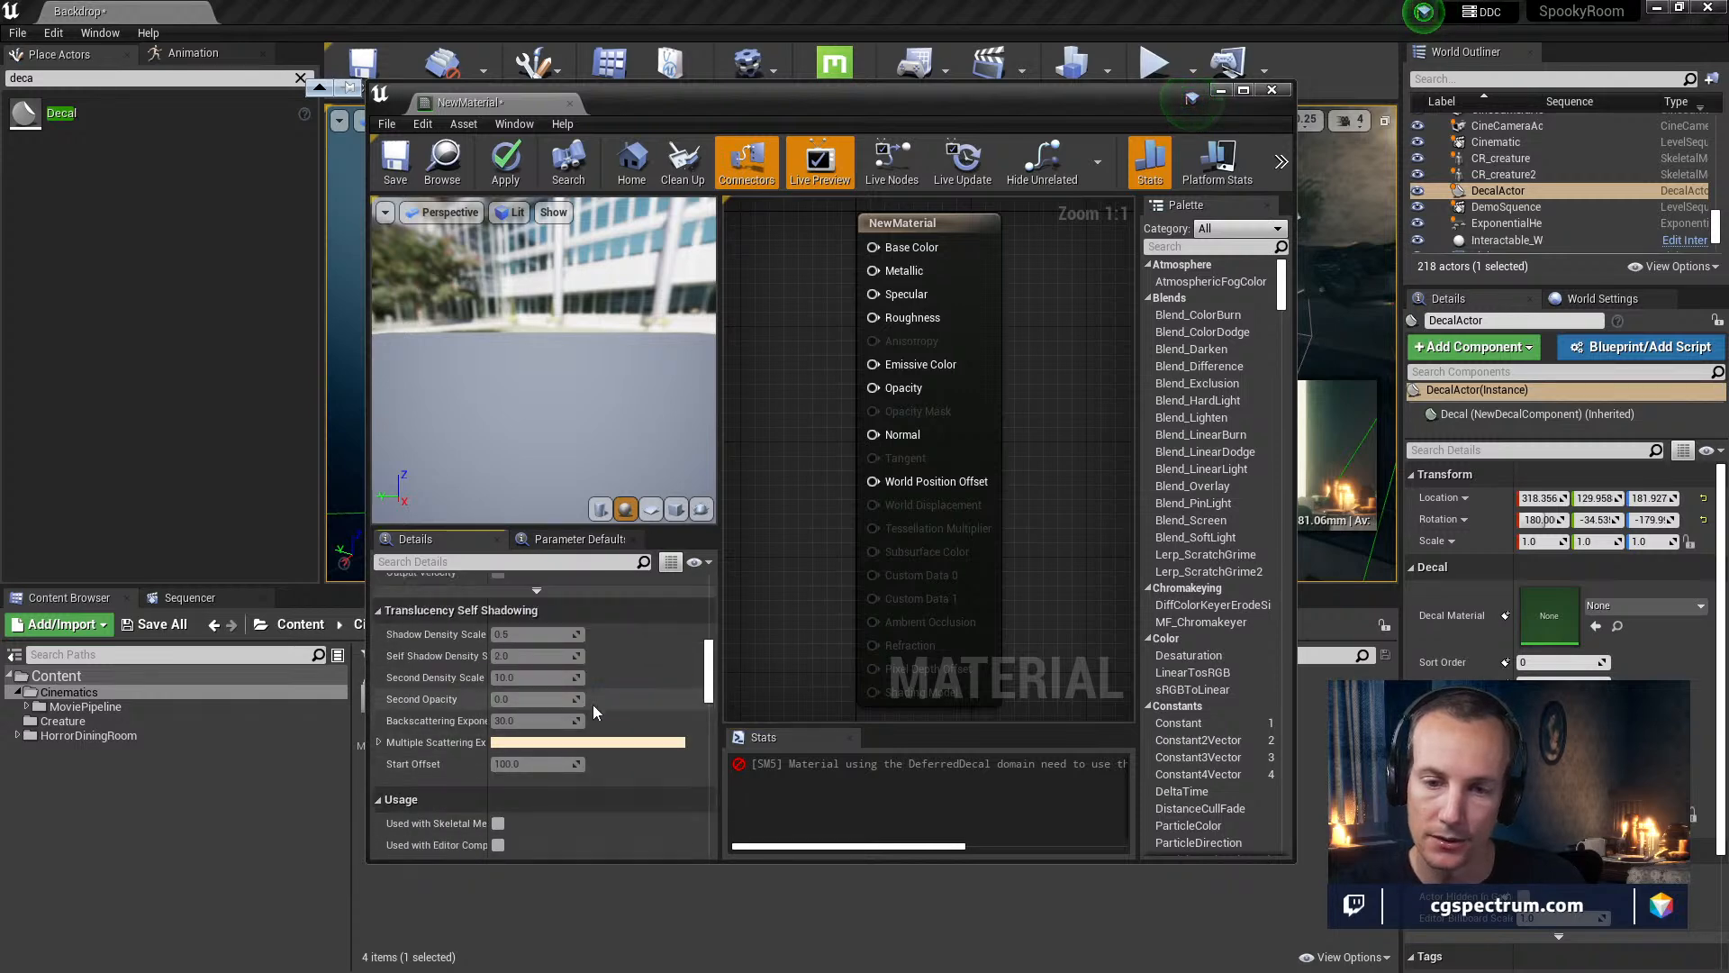
scroll(468, 728, "up", 4)
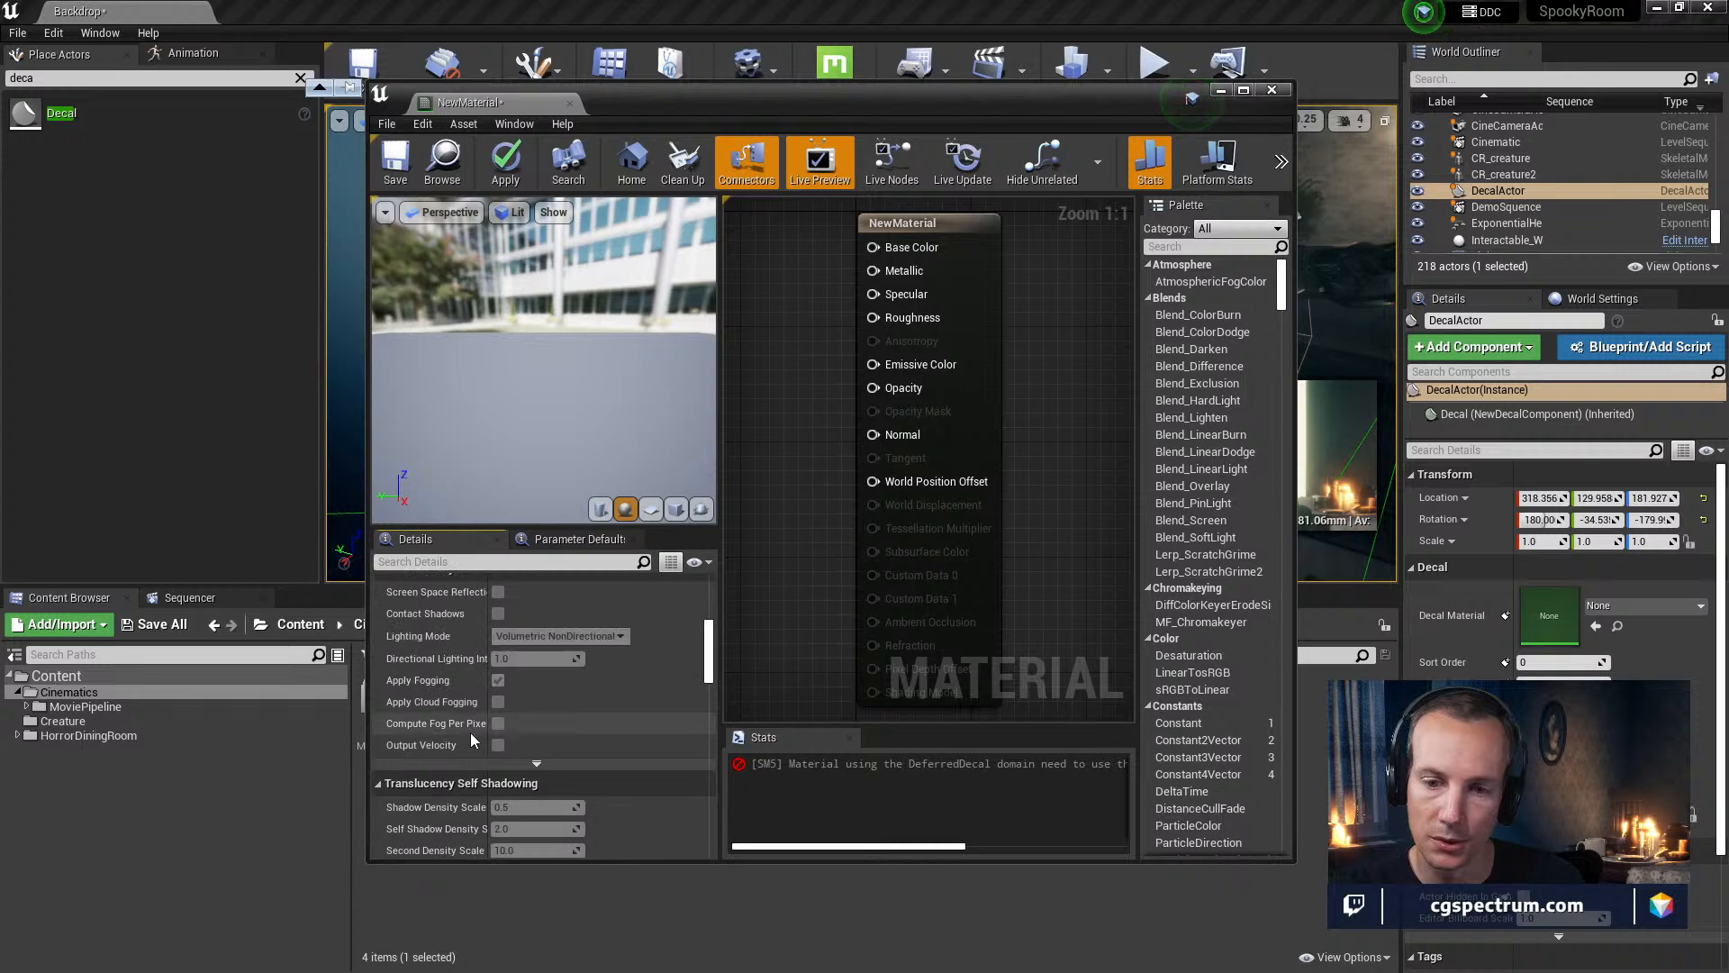
left_click(505, 769)
scroll(564, 759, "down", 6)
scroll(569, 752, "up", 1)
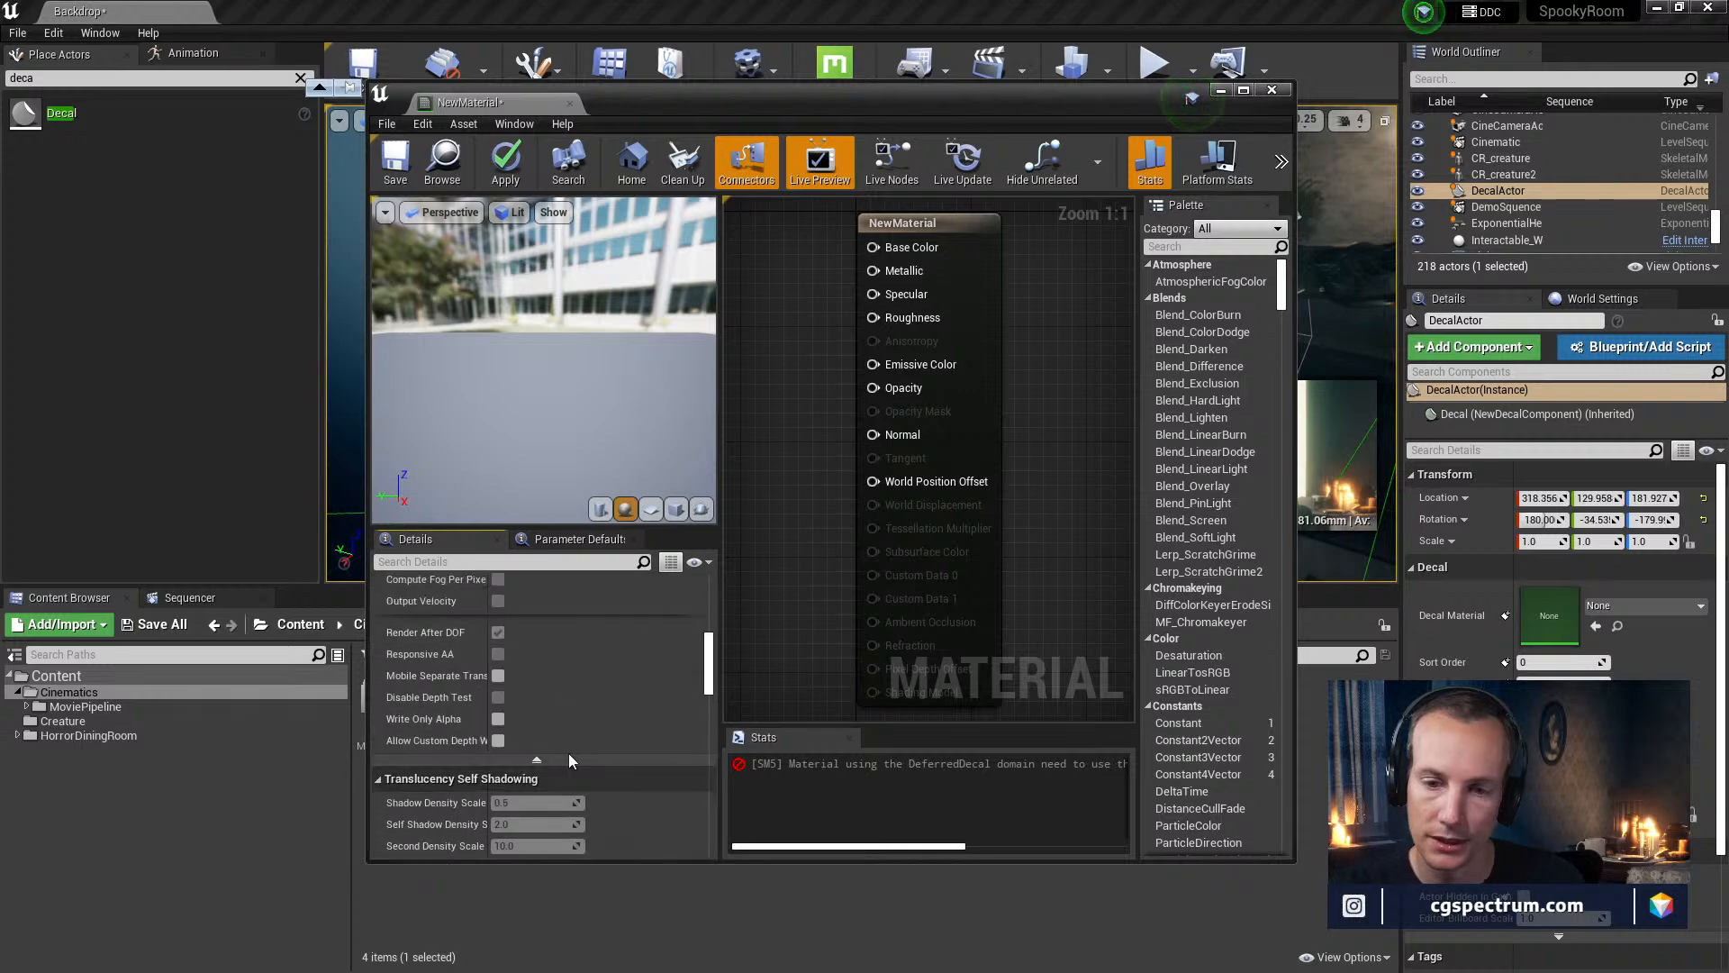
scroll(569, 753, "up", 10)
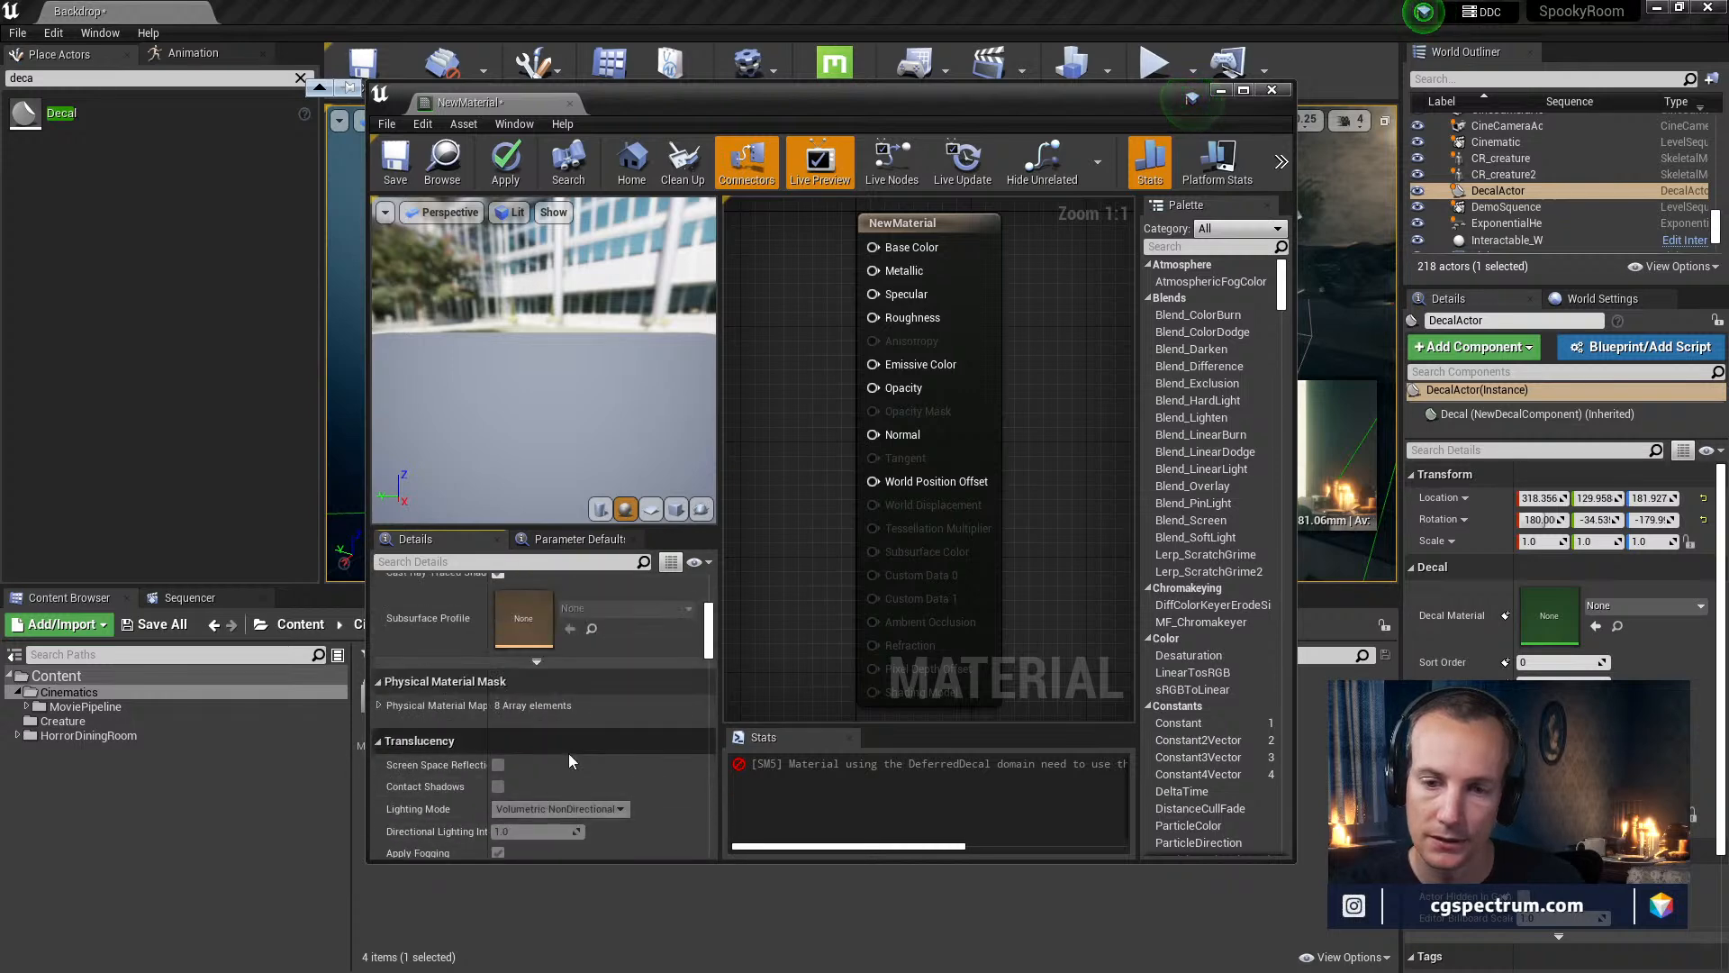
left_click(377, 704)
scroll(517, 708, "up", 4)
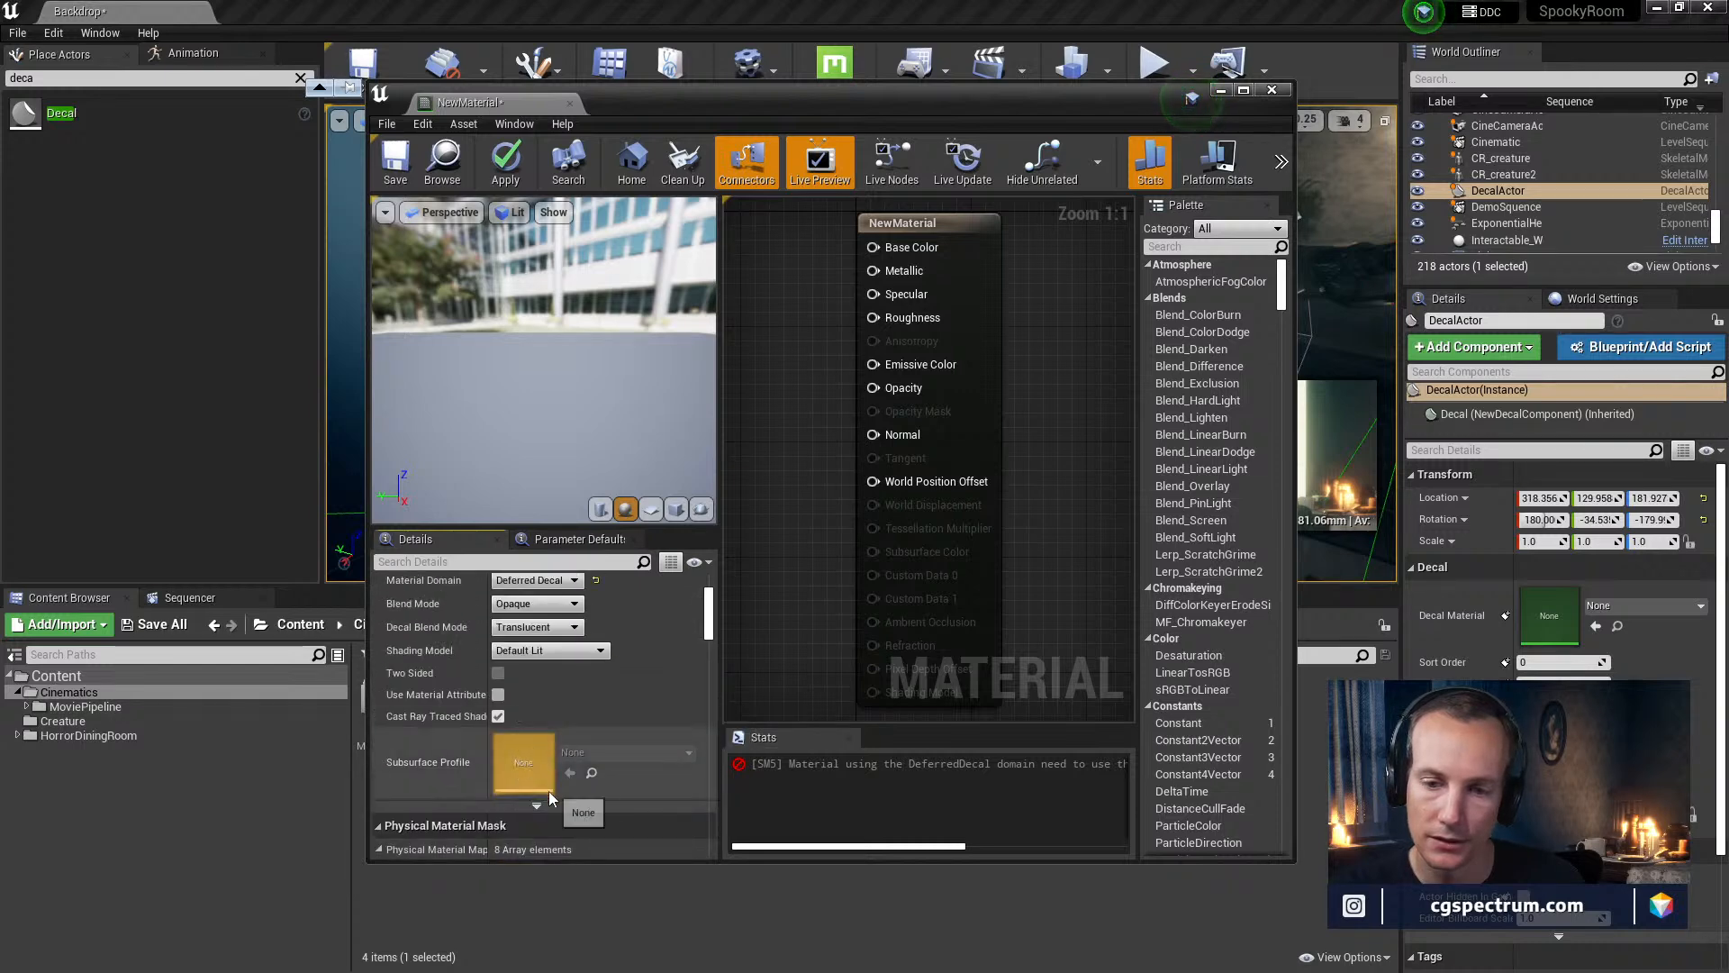
scroll(594, 757, "down", 5)
scroll(603, 743, "down", 2)
scroll(603, 743, "up", 5)
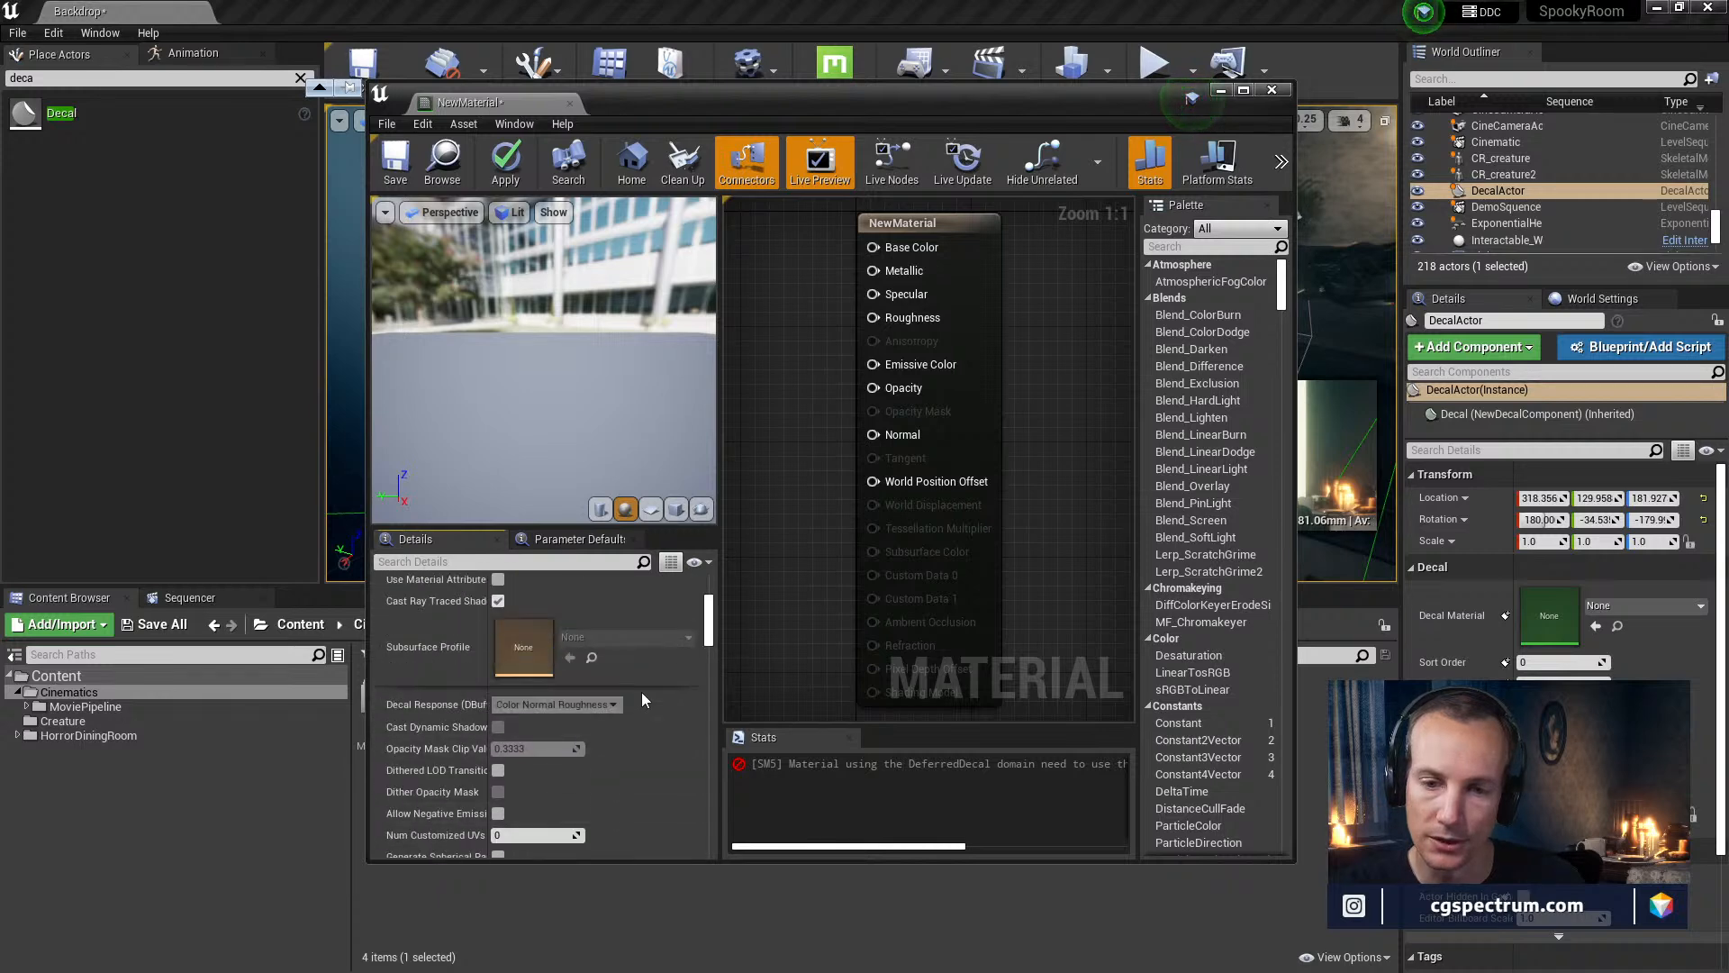
scroll(641, 699, "up", 2)
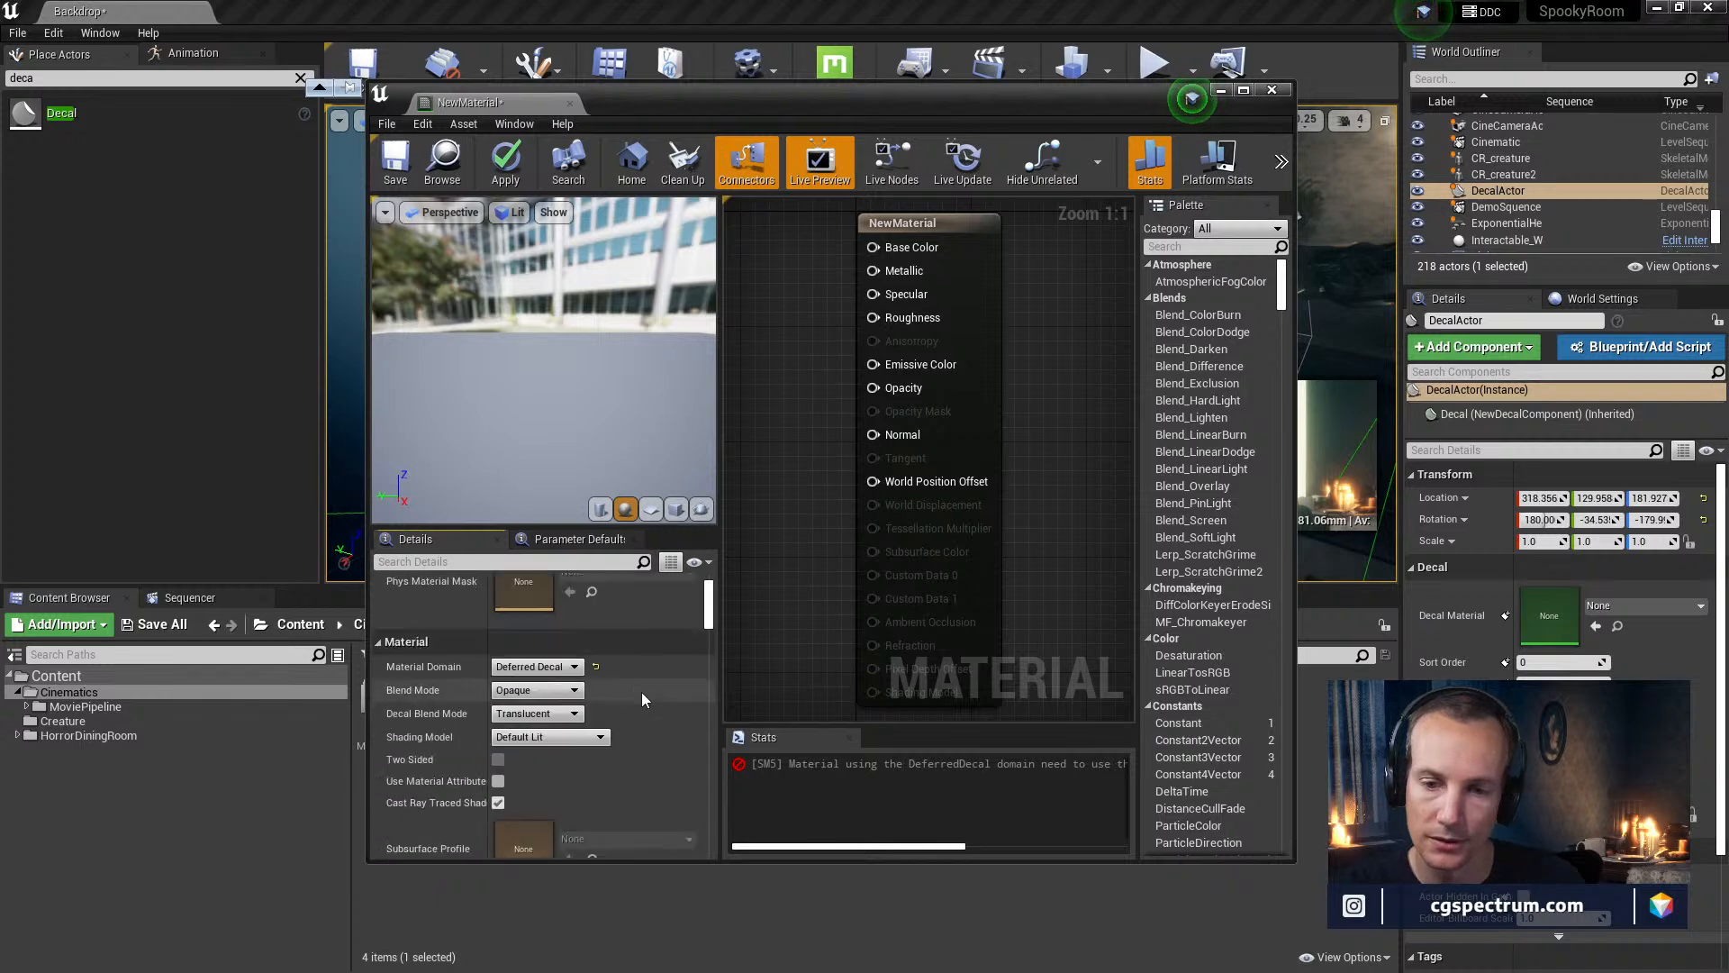
Review the available options for the material's Blend Mode, Decal Blend Mode and Shading Model
left_click(573, 692)
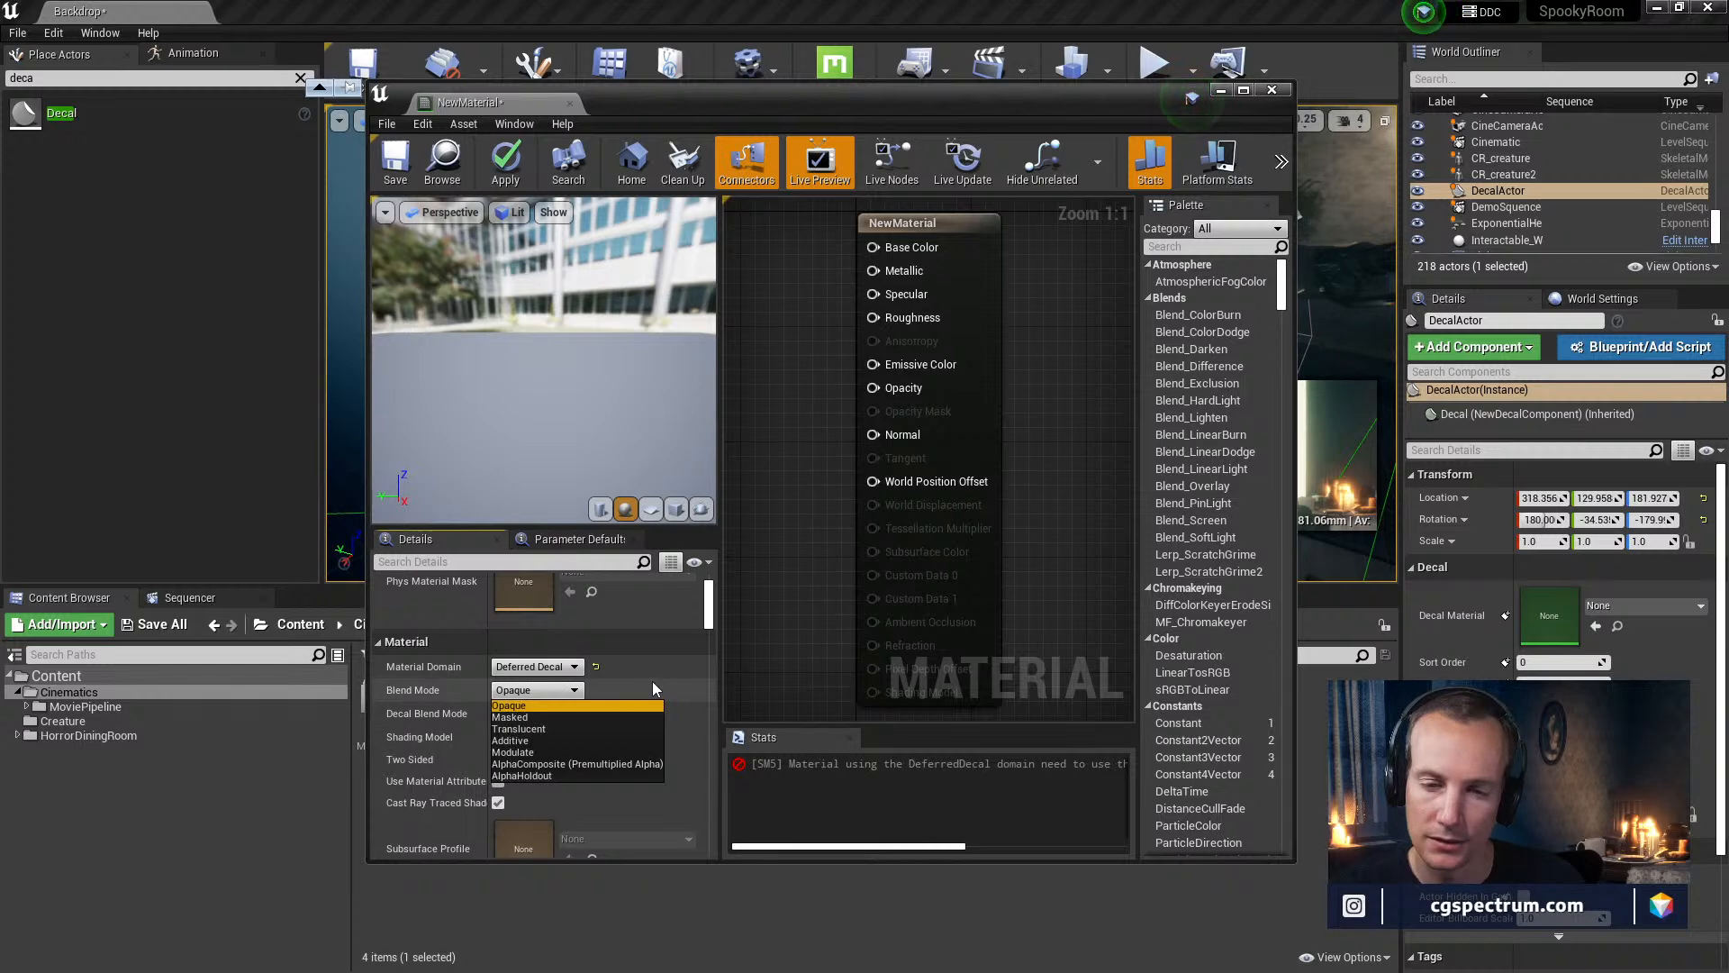
left_click(653, 685)
left_click(574, 713)
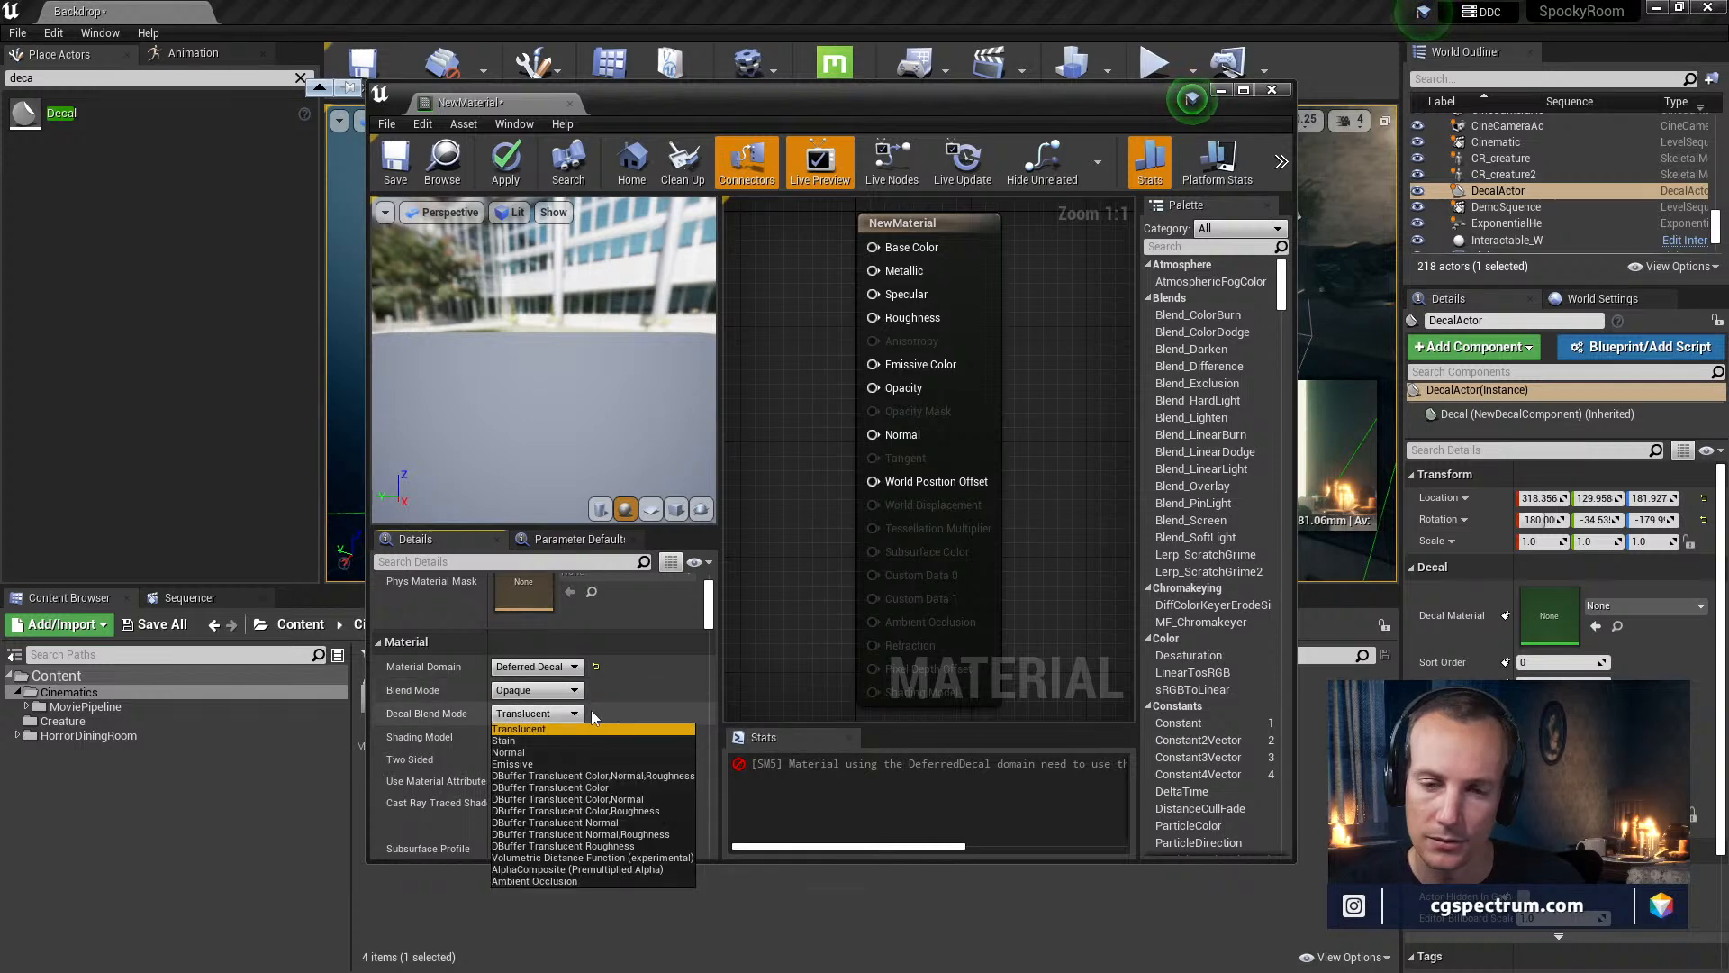
left_click(639, 694)
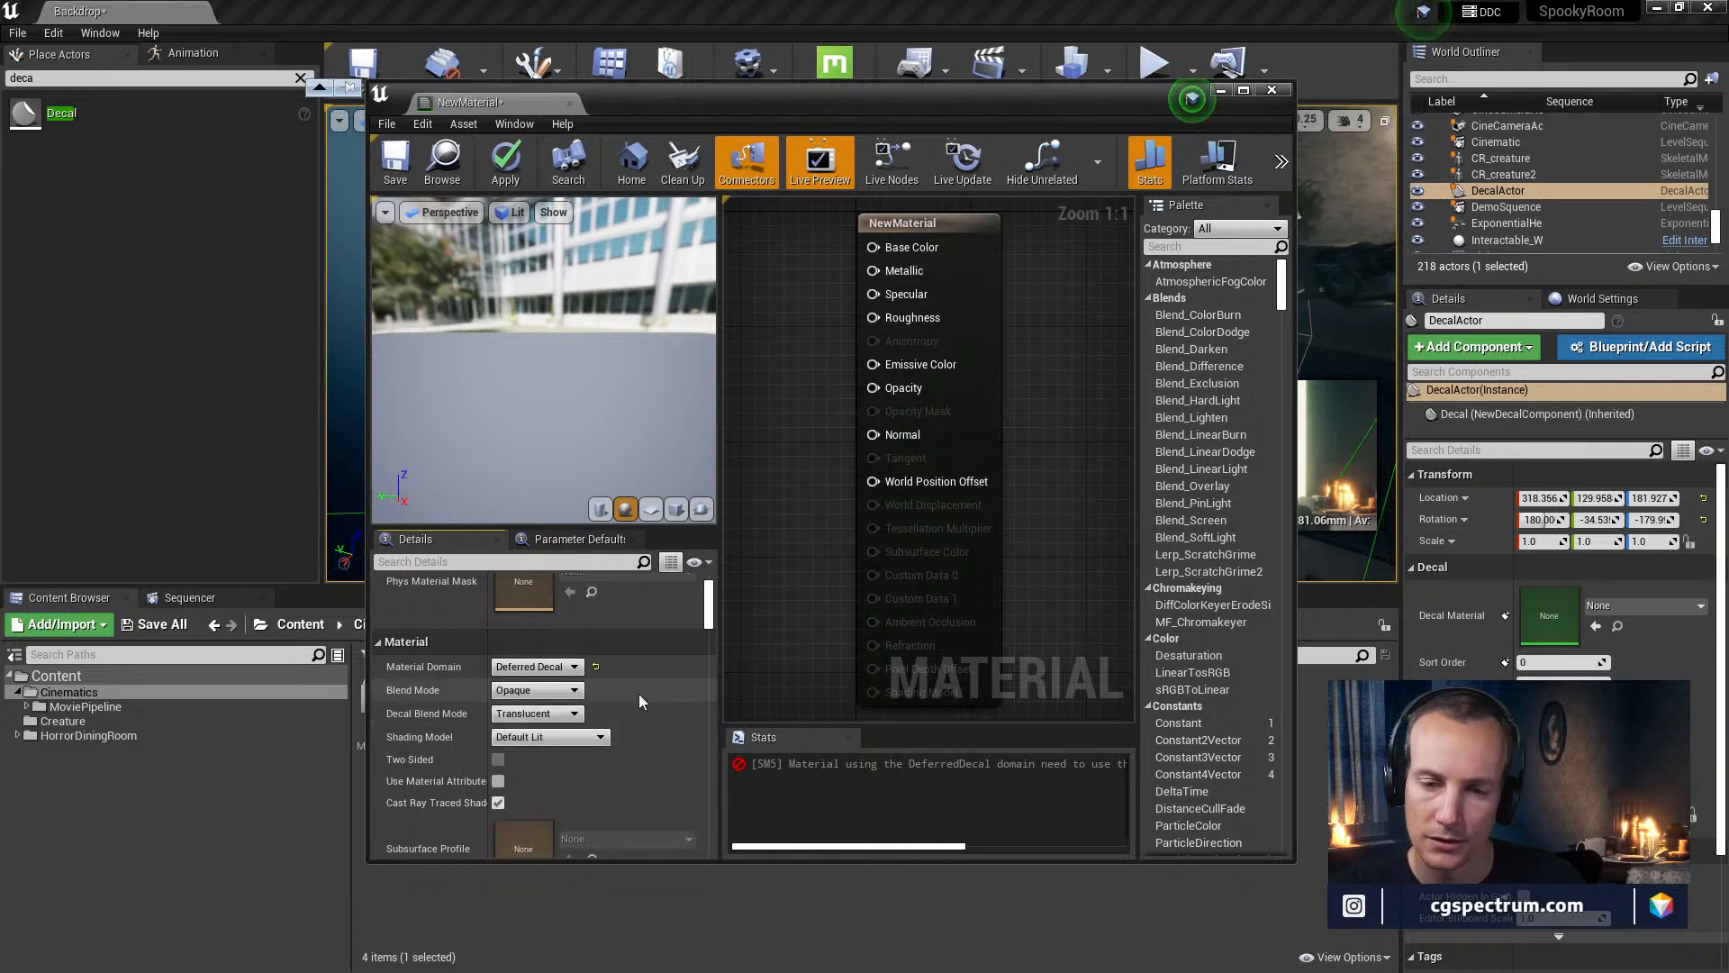
left_click(576, 737)
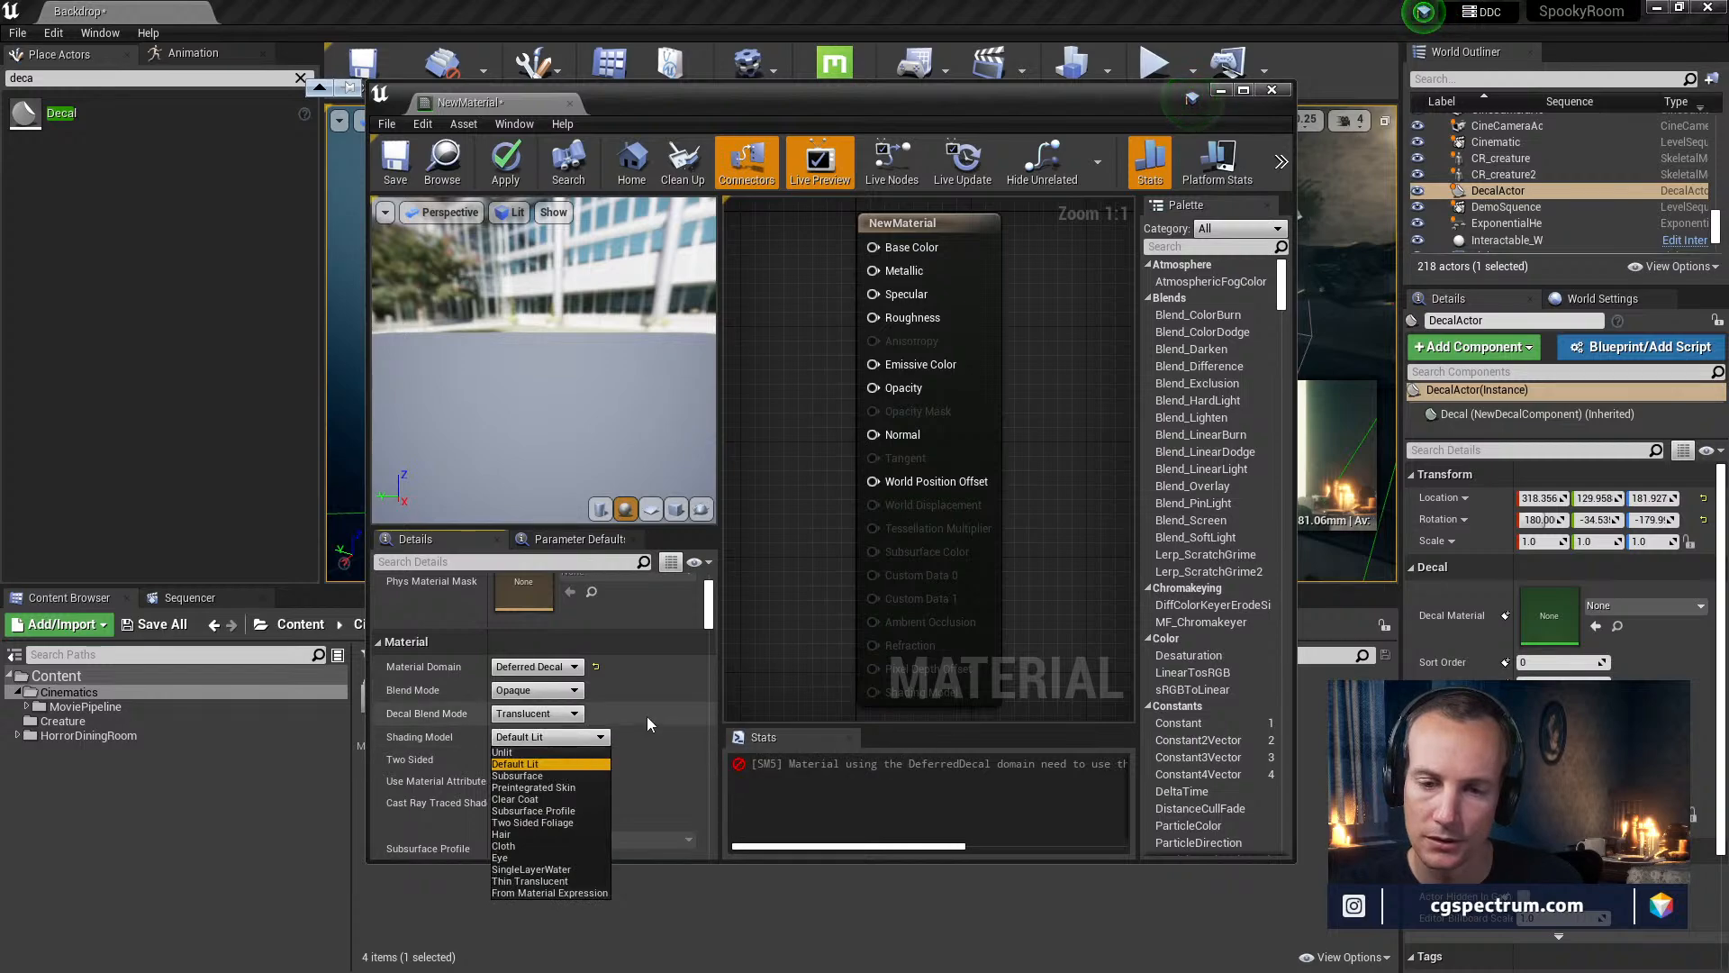
left_click(647, 716)
Assign NewMaterial as the decal actor's Decal Material and apply the material, continuing past the compilation warning
mouse_move(932, 90)
left_mouse_down()
mouse_move(551, 439)
mouse_move(570, 884)
mouse_move(571, 793)
left_mouse_up()
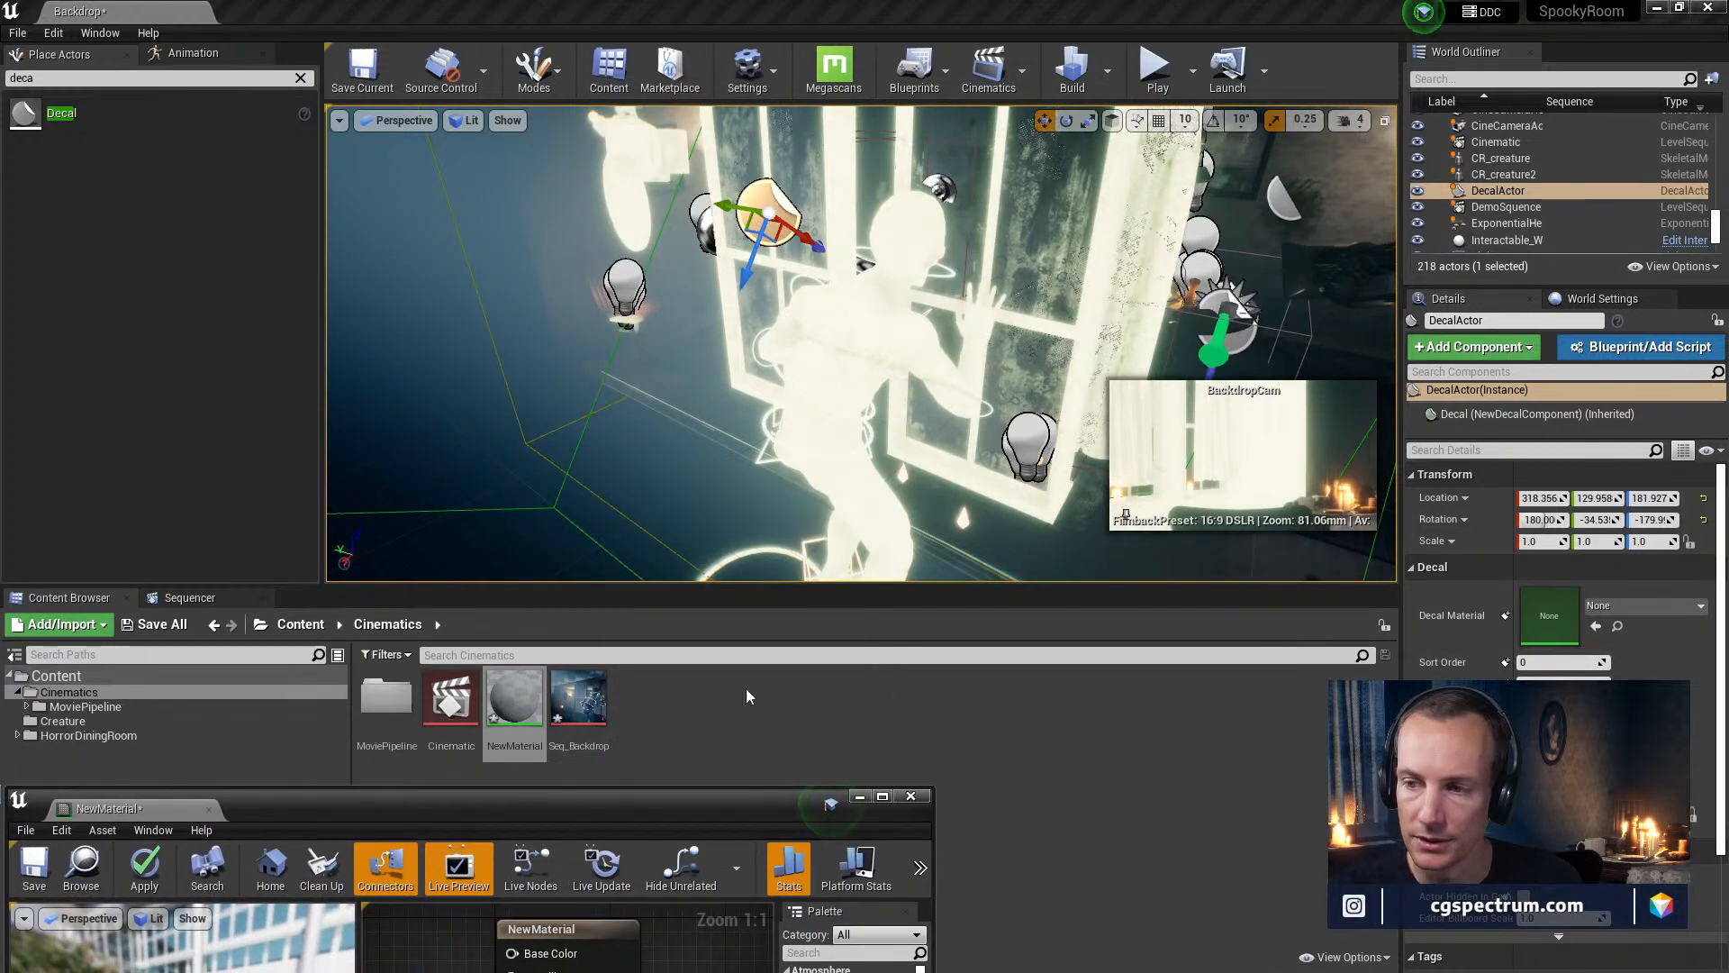
left_click_drag(514, 698, 1549, 617)
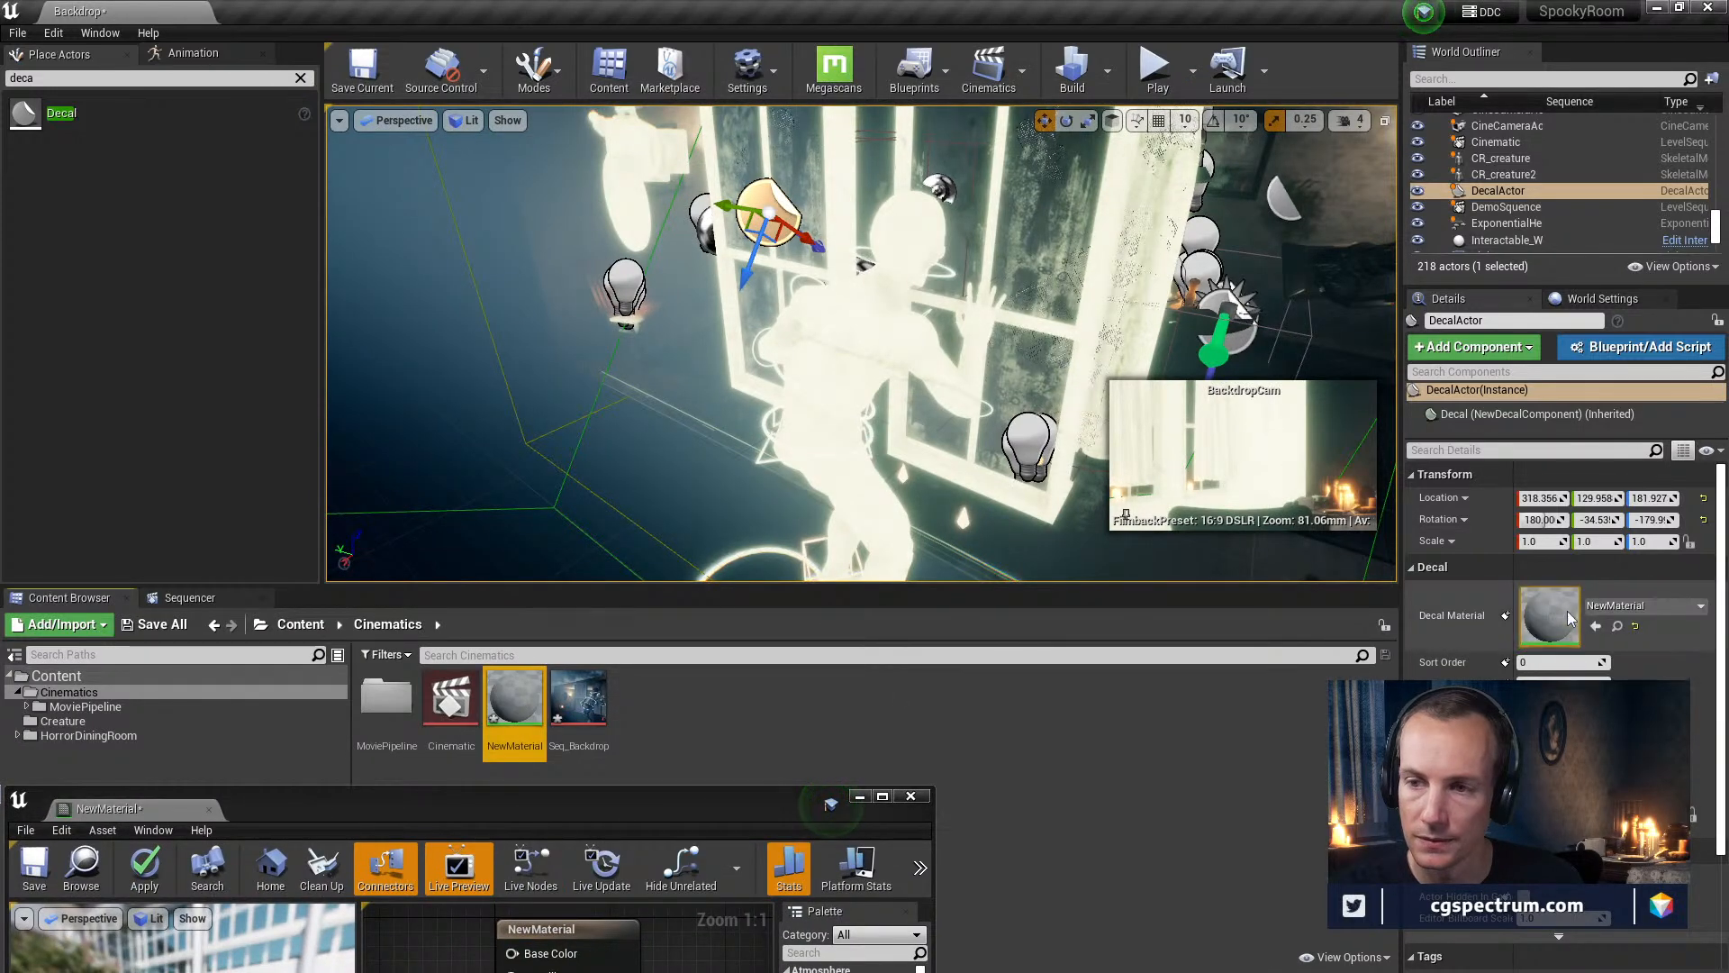
left_click_drag(711, 807, 1002, 470)
left_click(433, 532)
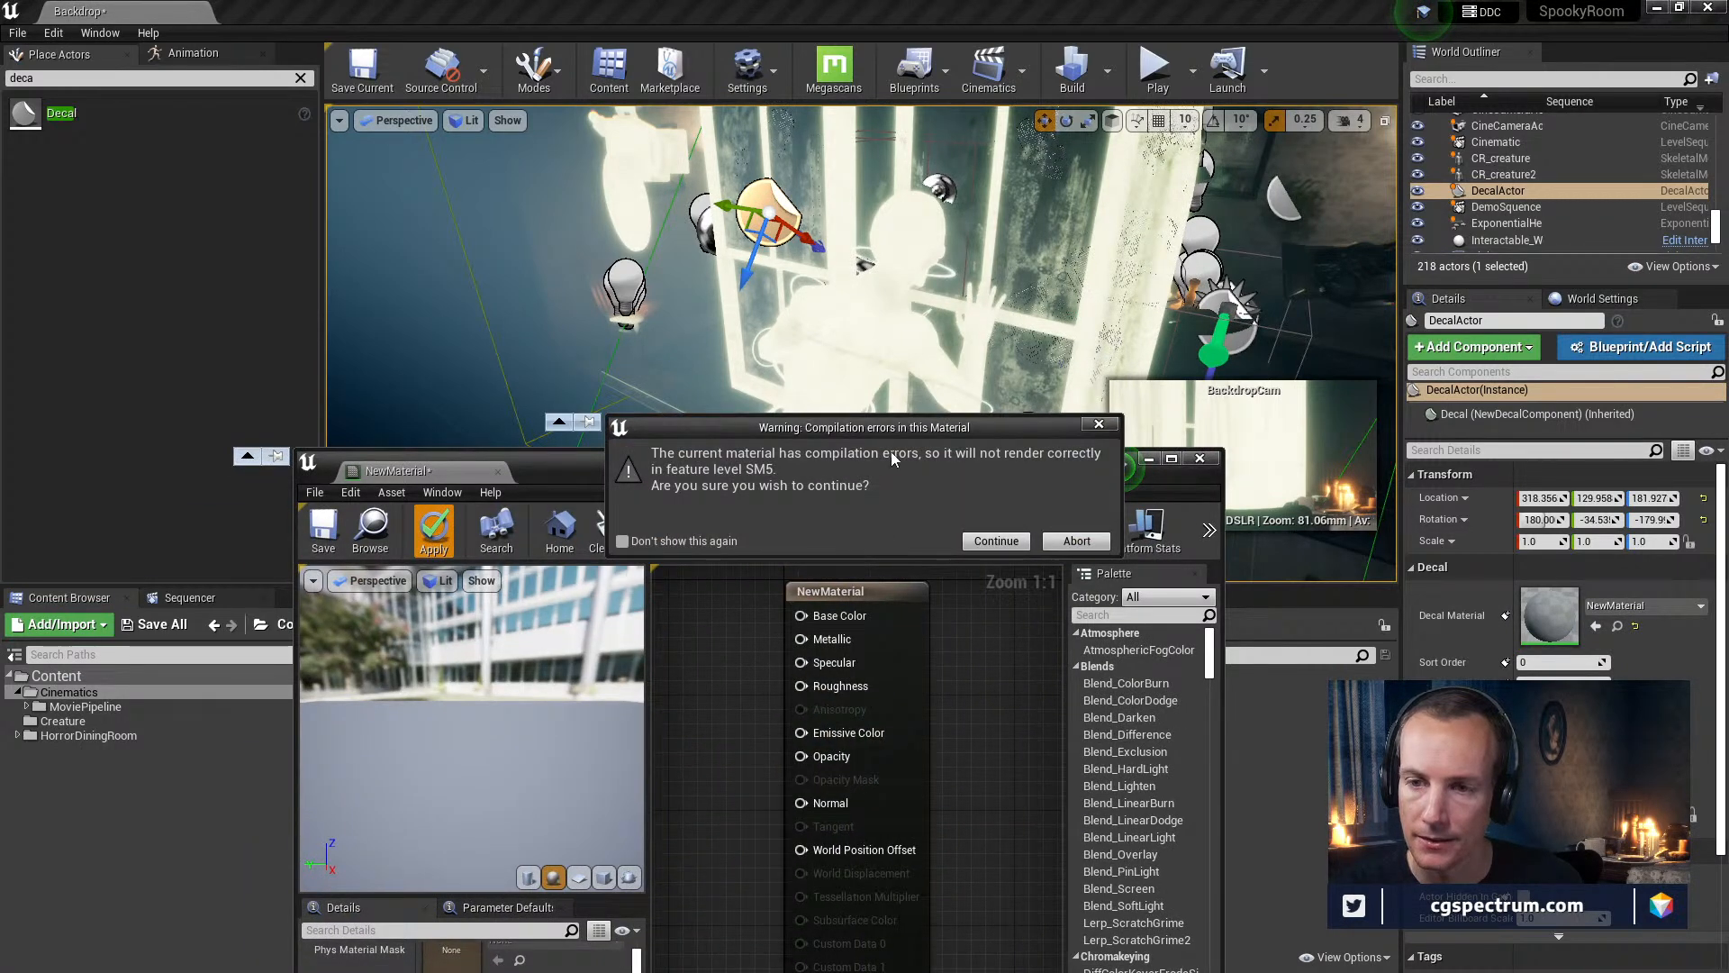
left_click(996, 540)
left_click_drag(955, 480, 953, 225)
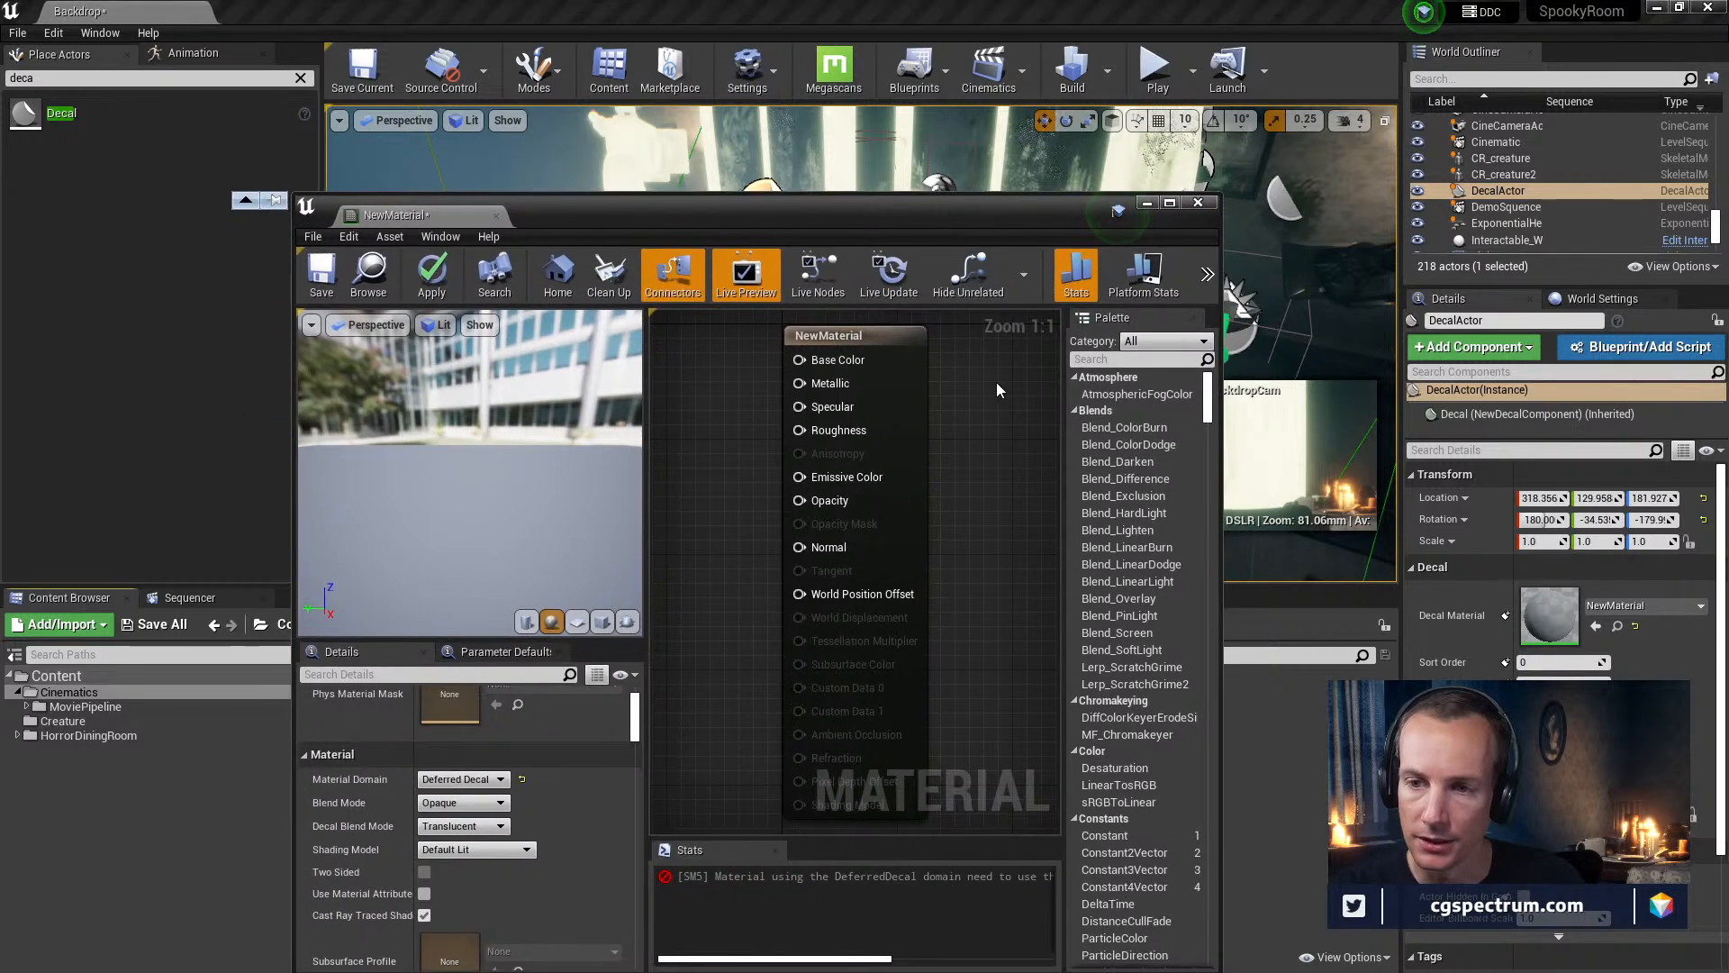
Try the material with its Blend Mode set to Masked, aborting the apply at the compilation warning
left_click(864, 335)
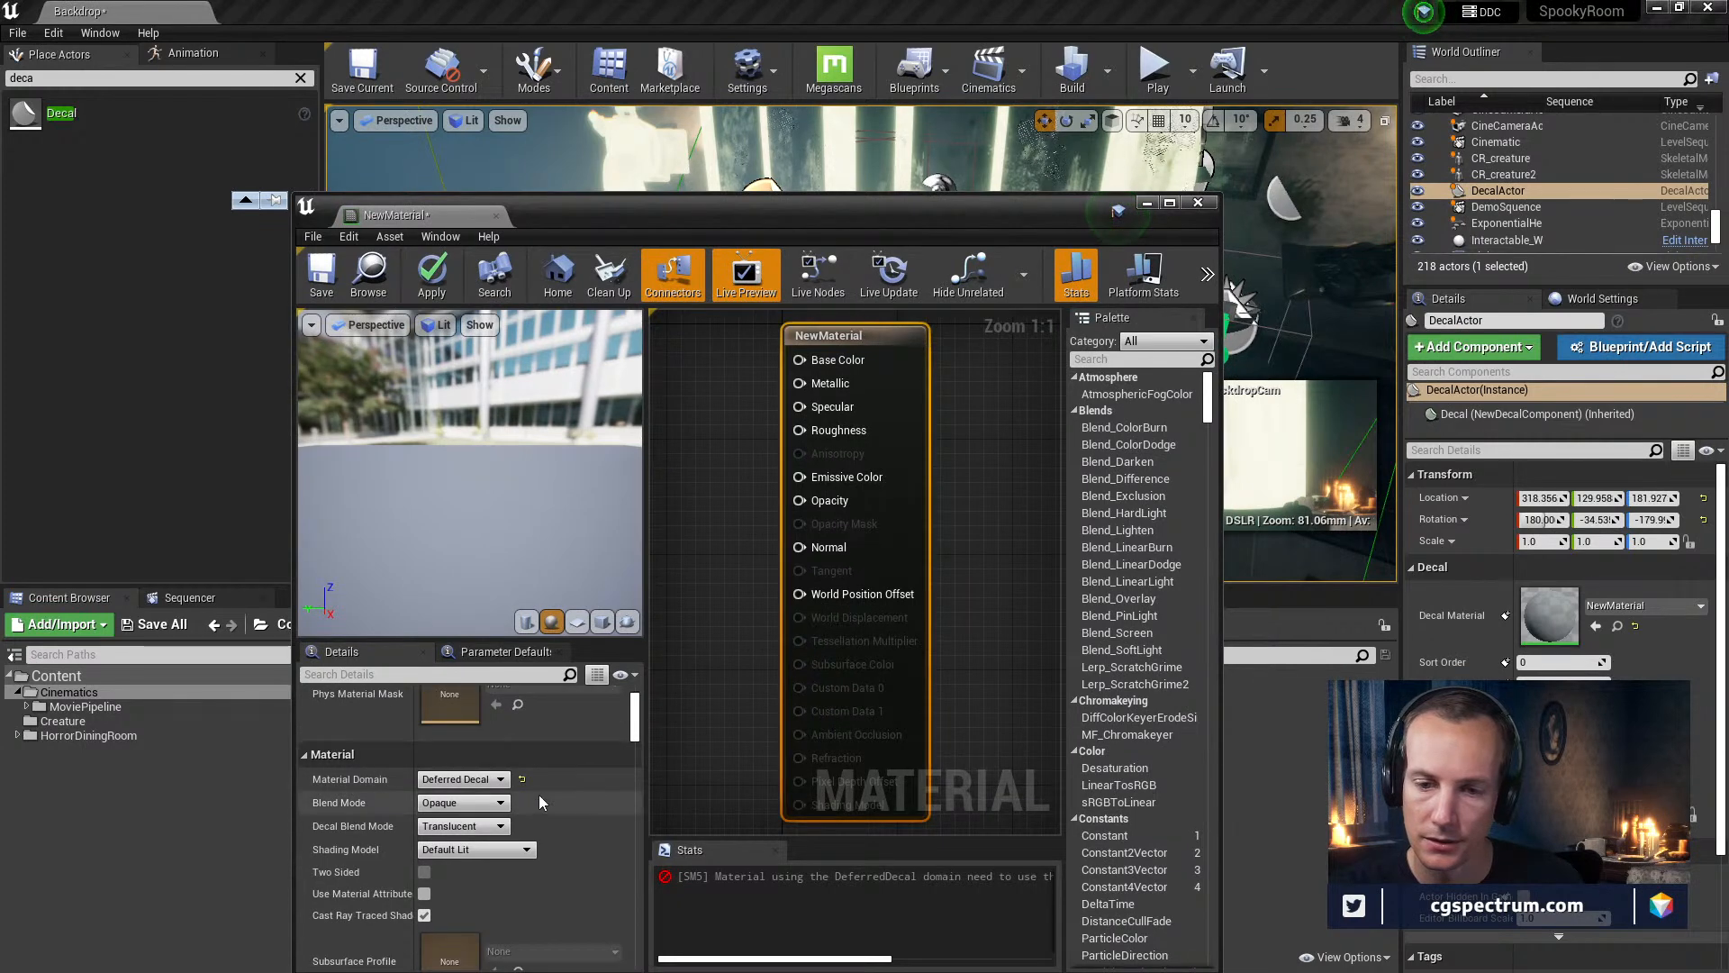
left_click(494, 803)
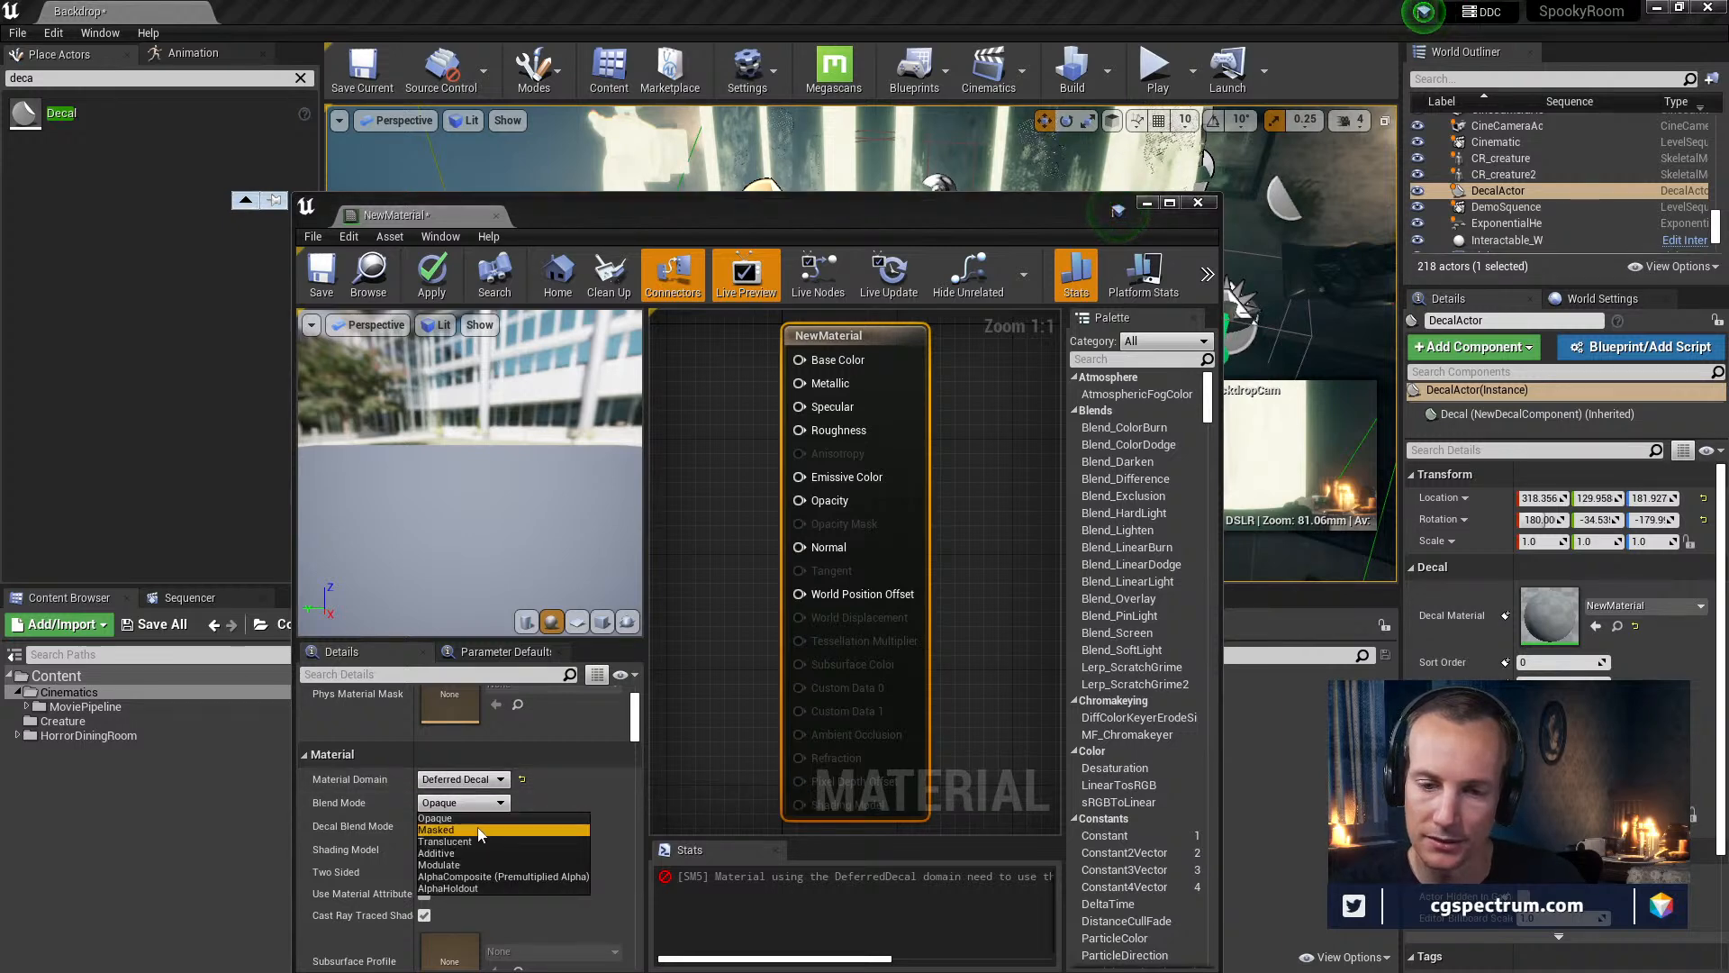
left_click(478, 829)
left_click(431, 275)
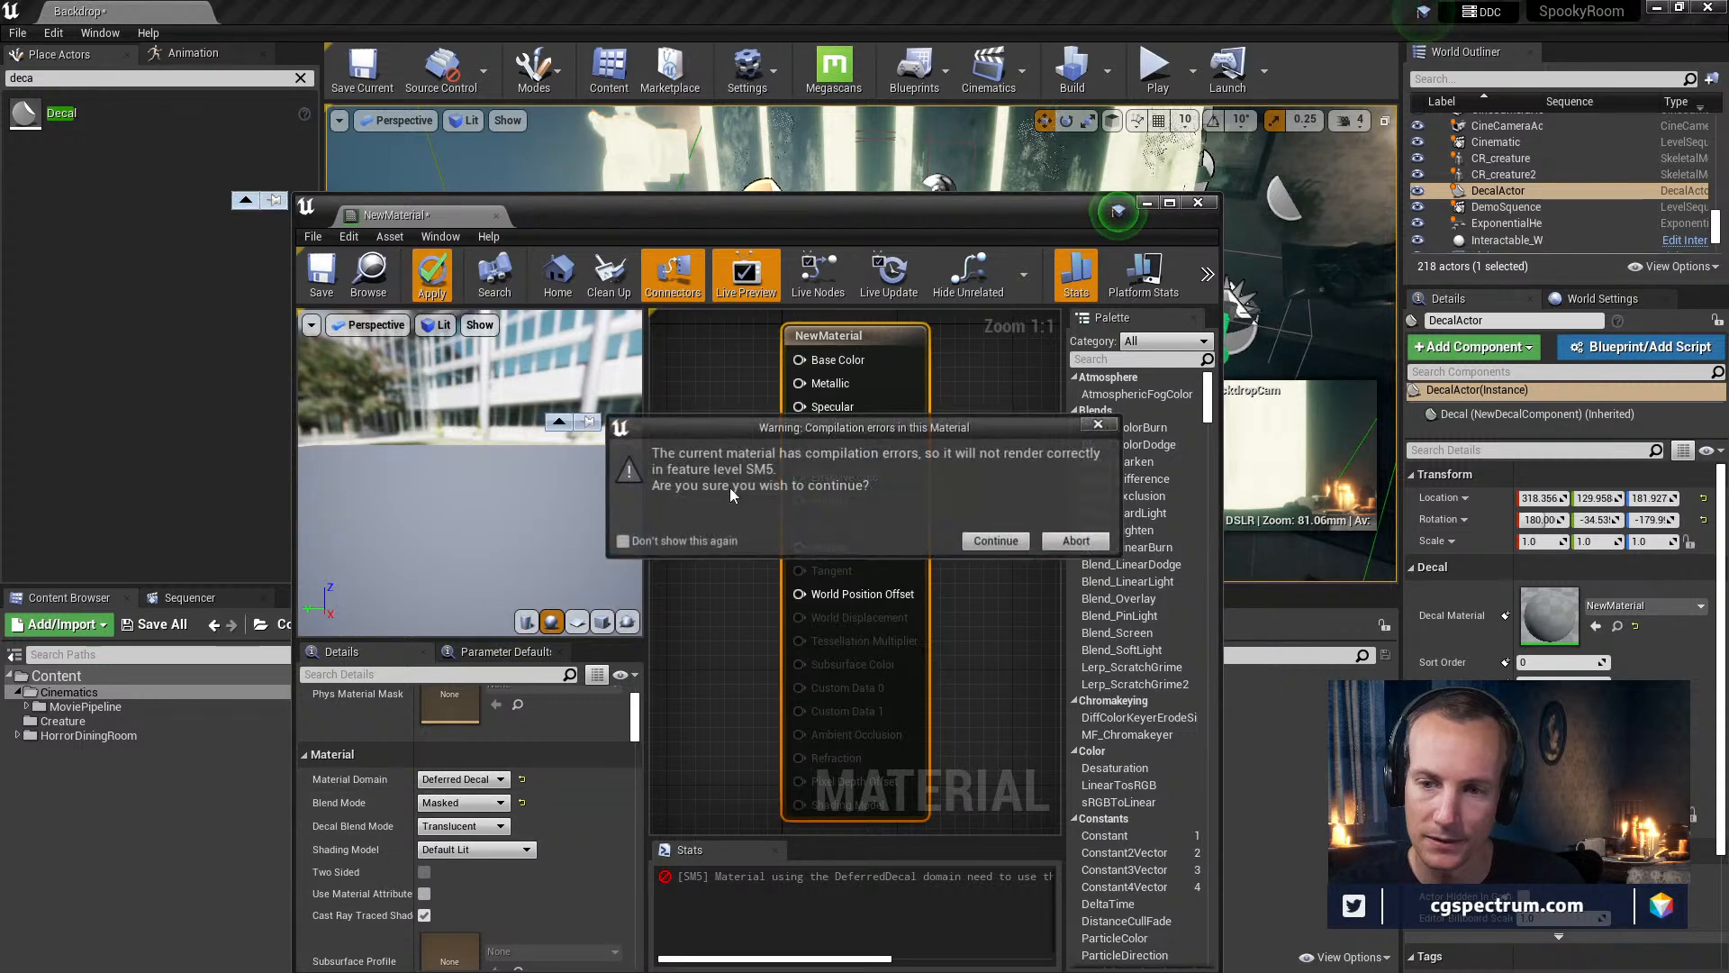
left_click(1071, 542)
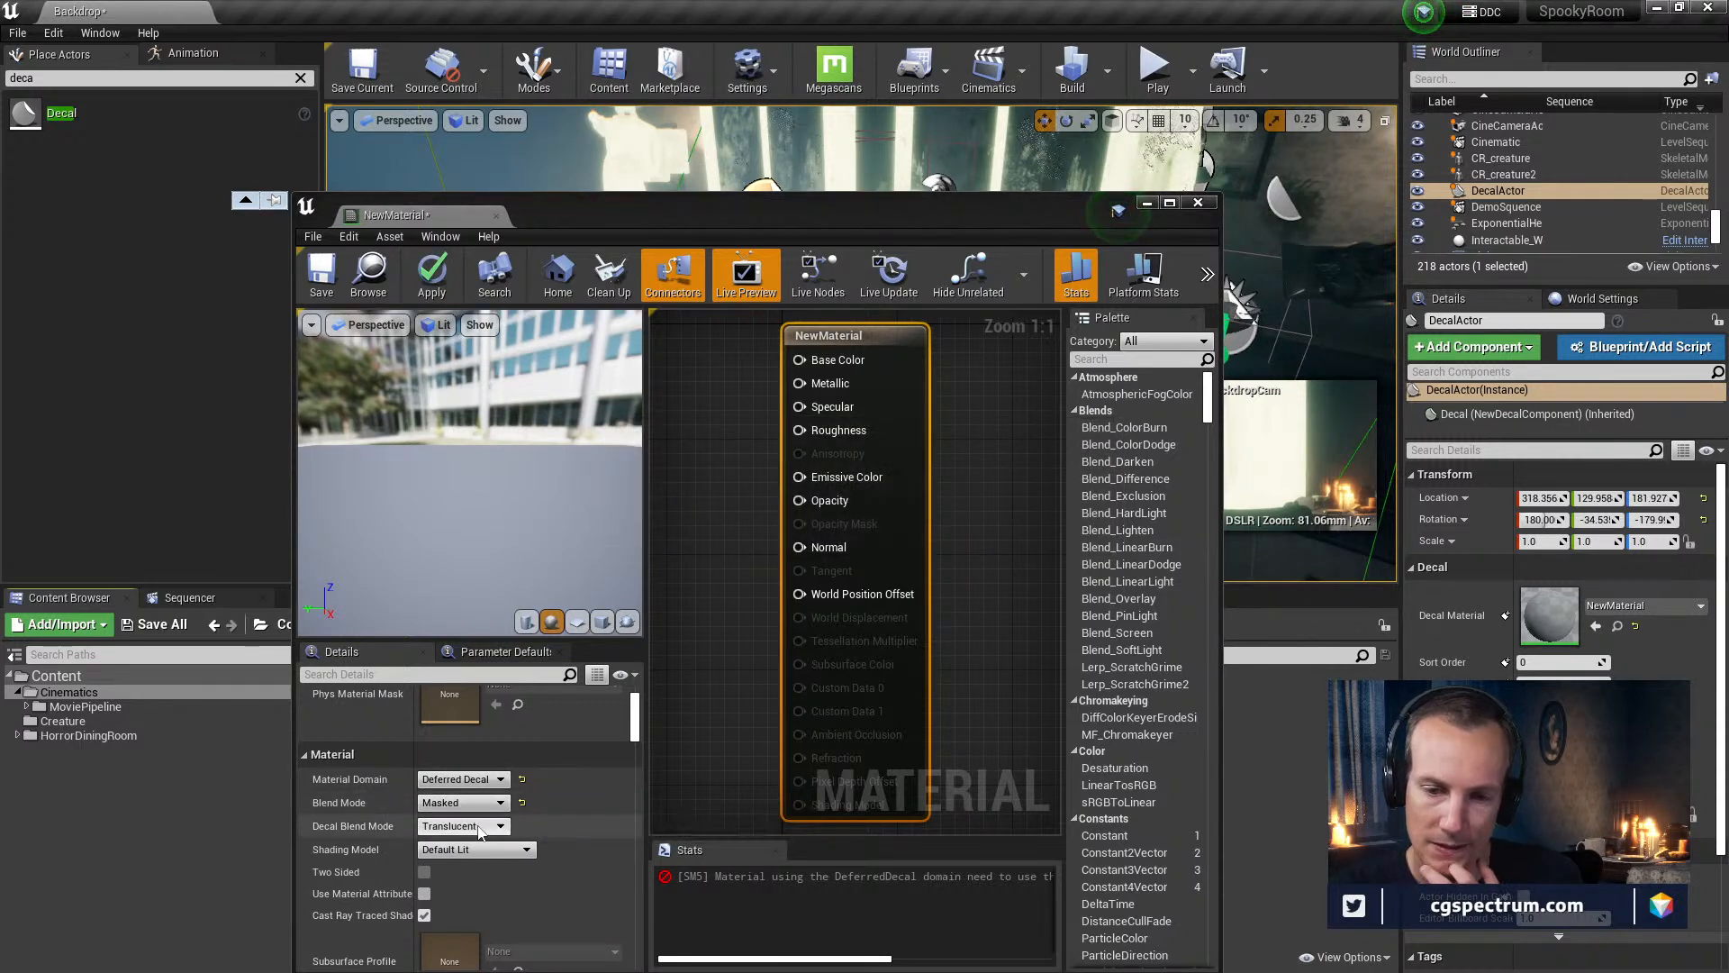
Check the Decal Blend Mode and Shading Model options, keeping Translucent and Default Lit, and return the Blend Mode to Opaque
left_click(468, 826)
left_click(586, 844)
left_click(484, 823)
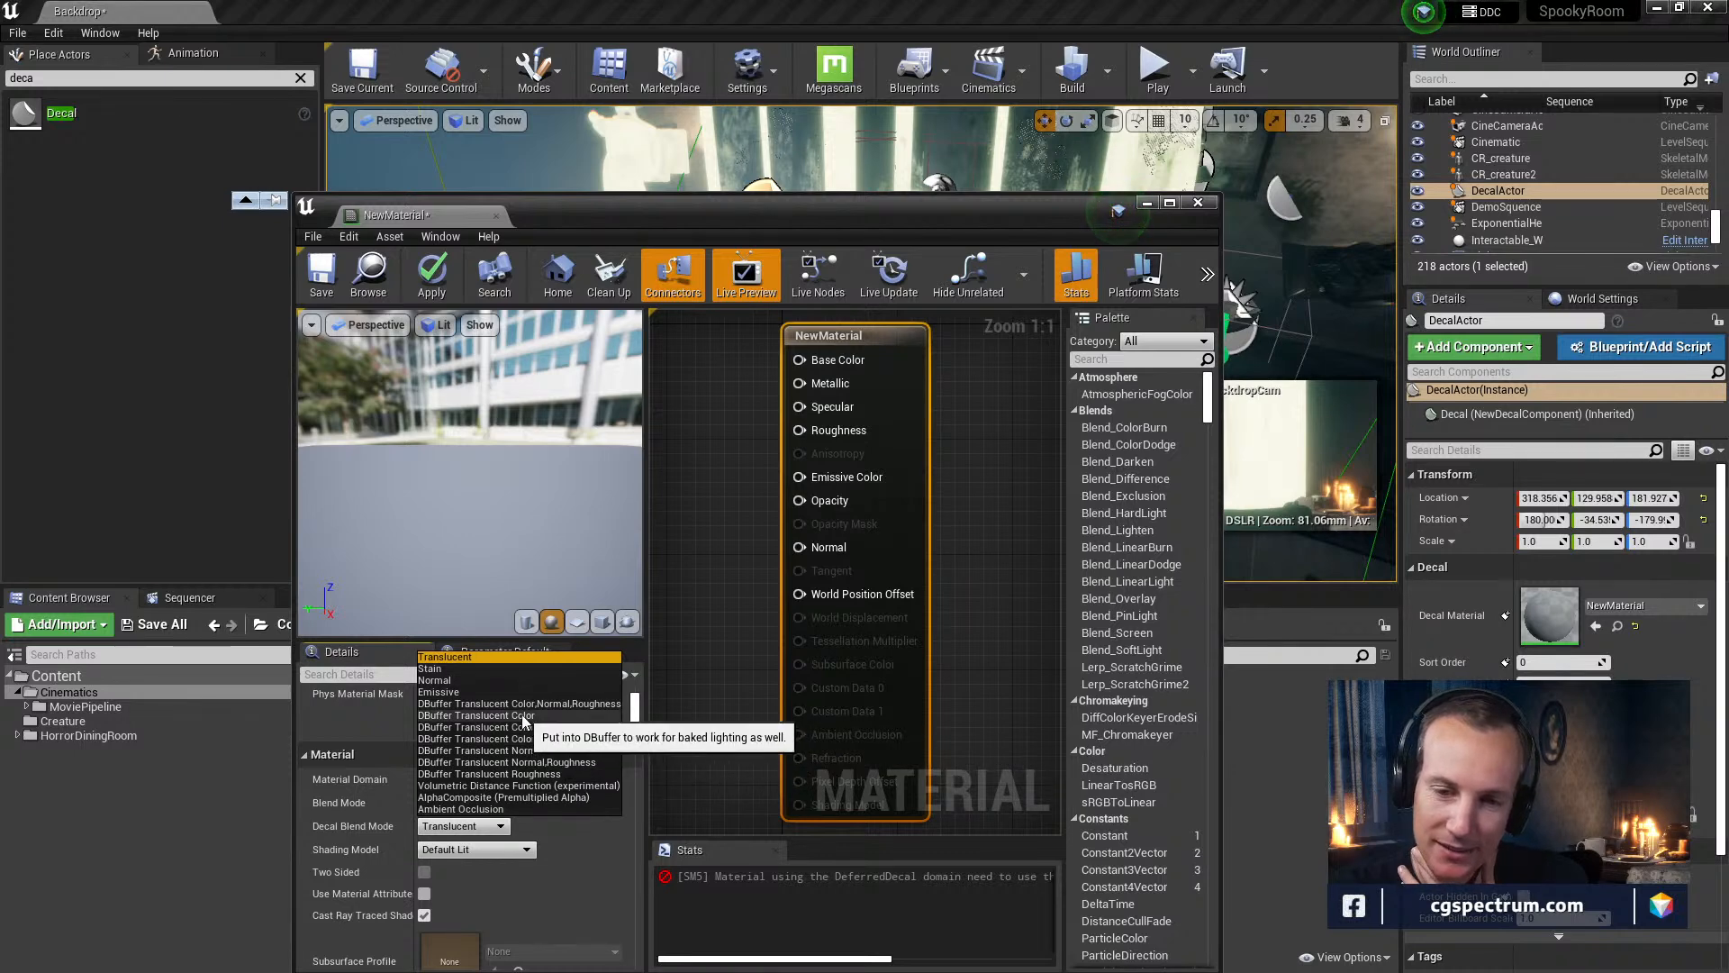
left_click(468, 658)
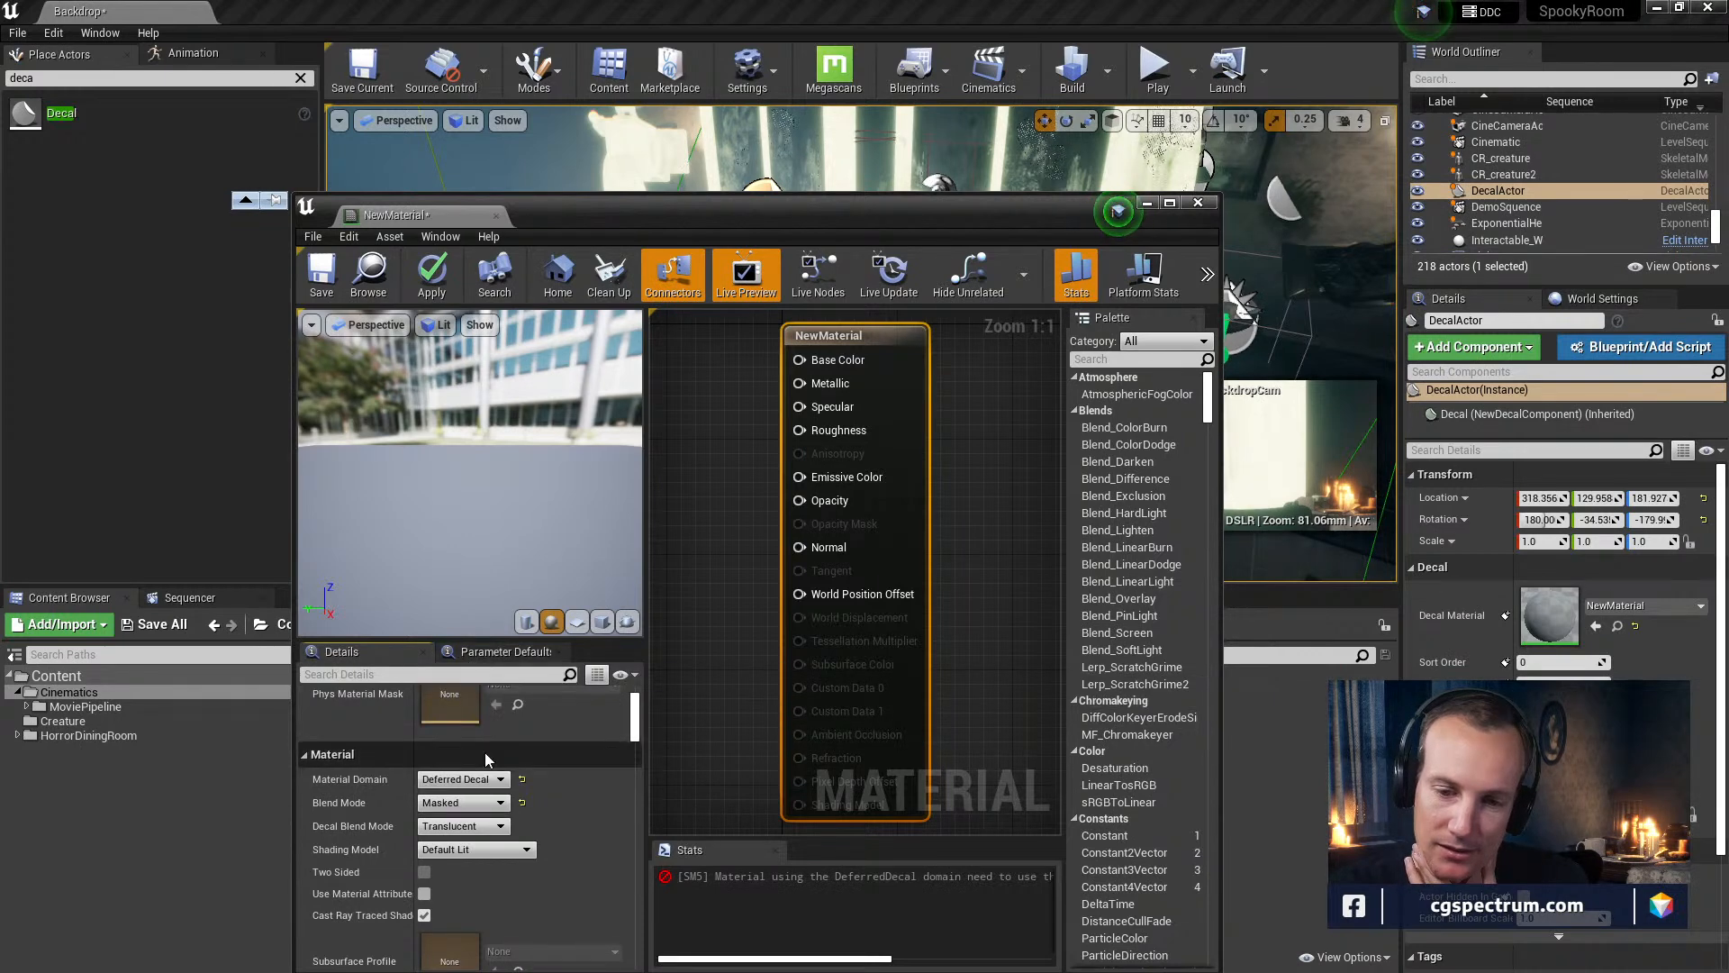
left_click(501, 803)
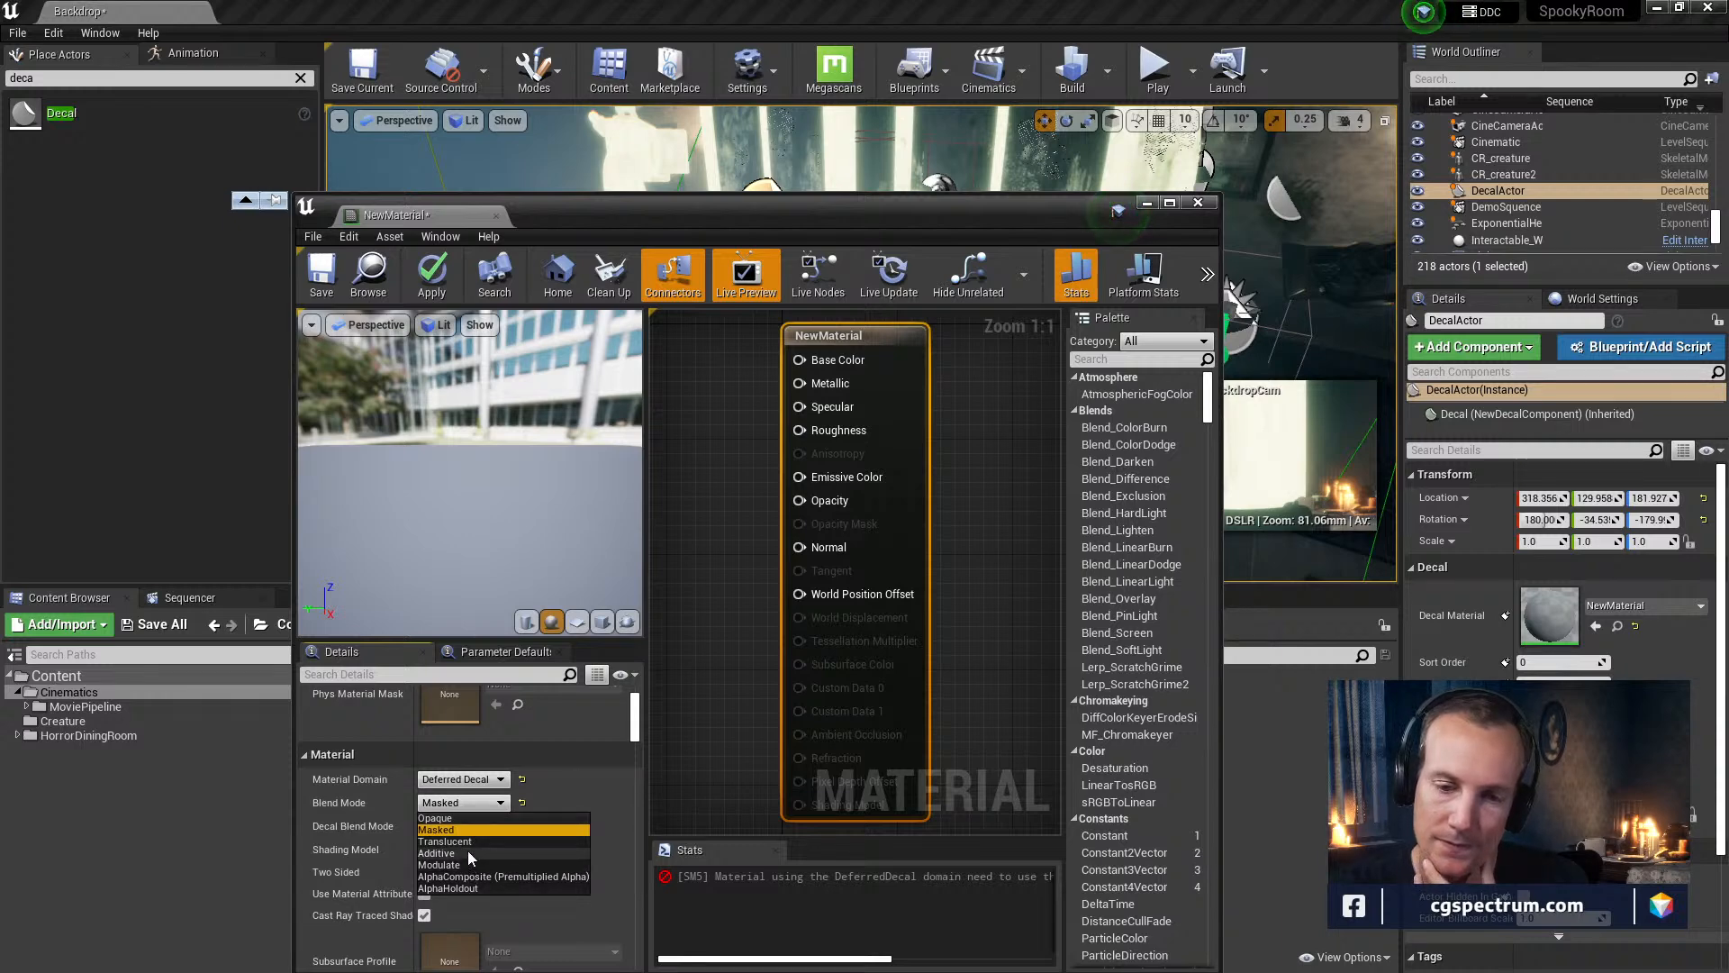
left_click(450, 818)
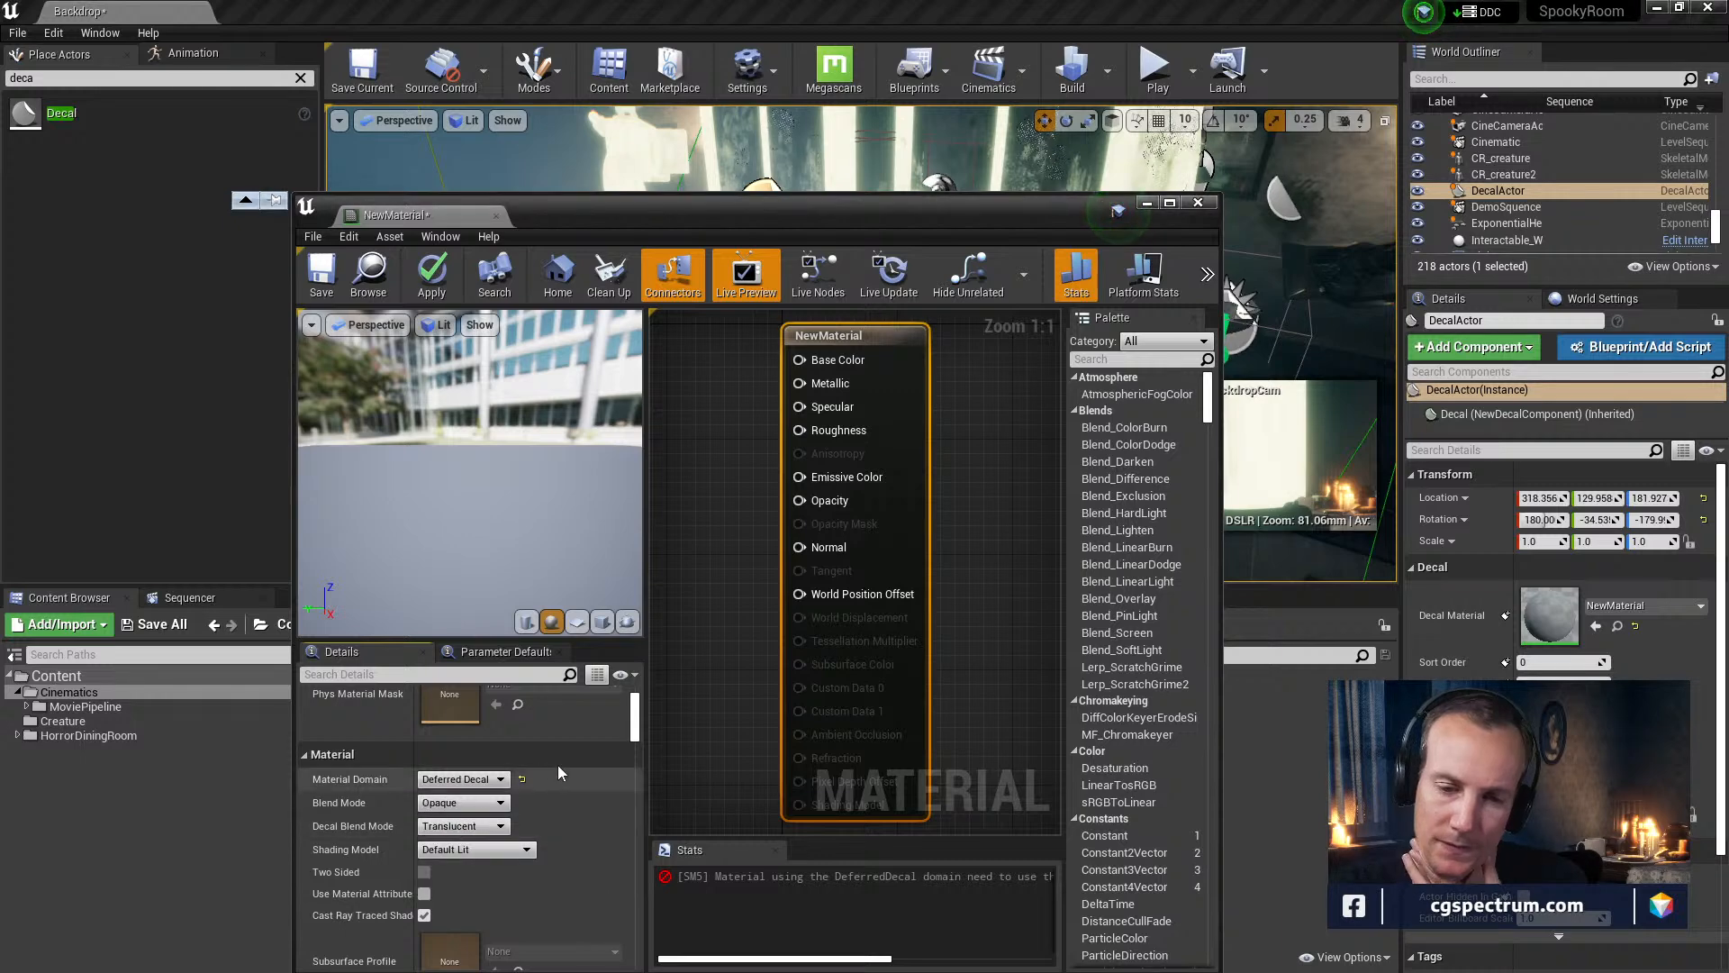
left_click(494, 851)
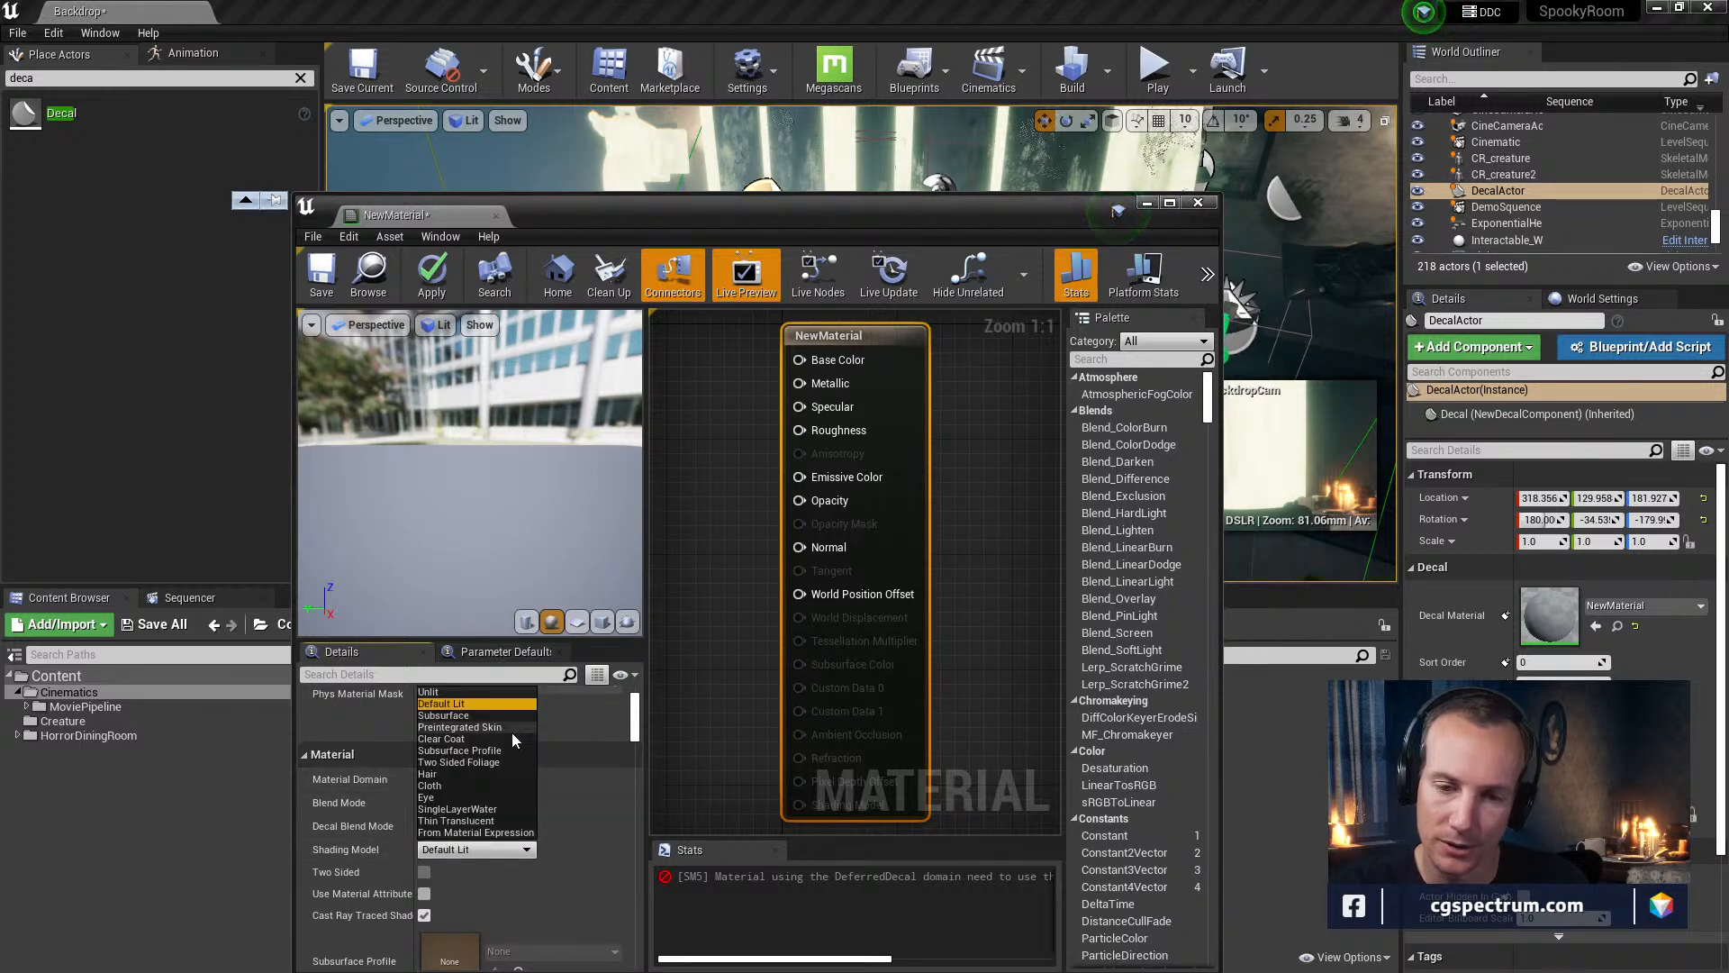
left_click(551, 810)
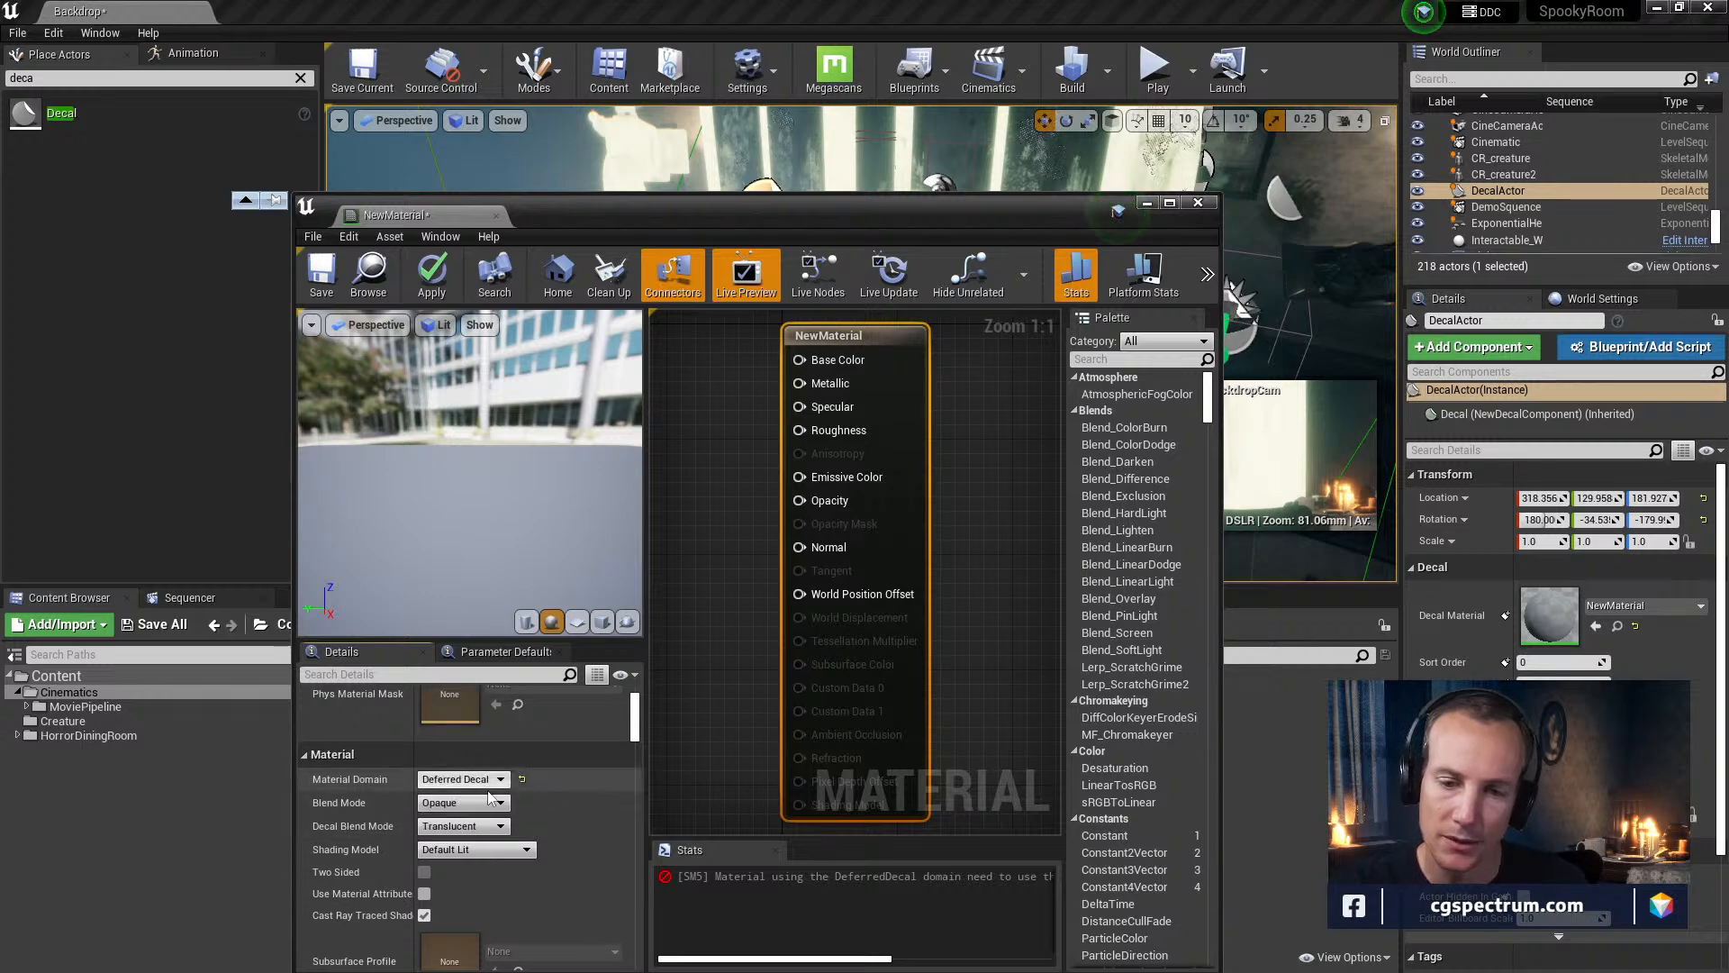
Apply the material again past the compilation warning, and widen the material editor and its graph area to read the full Stats error
scroll(502, 794, "down", 2)
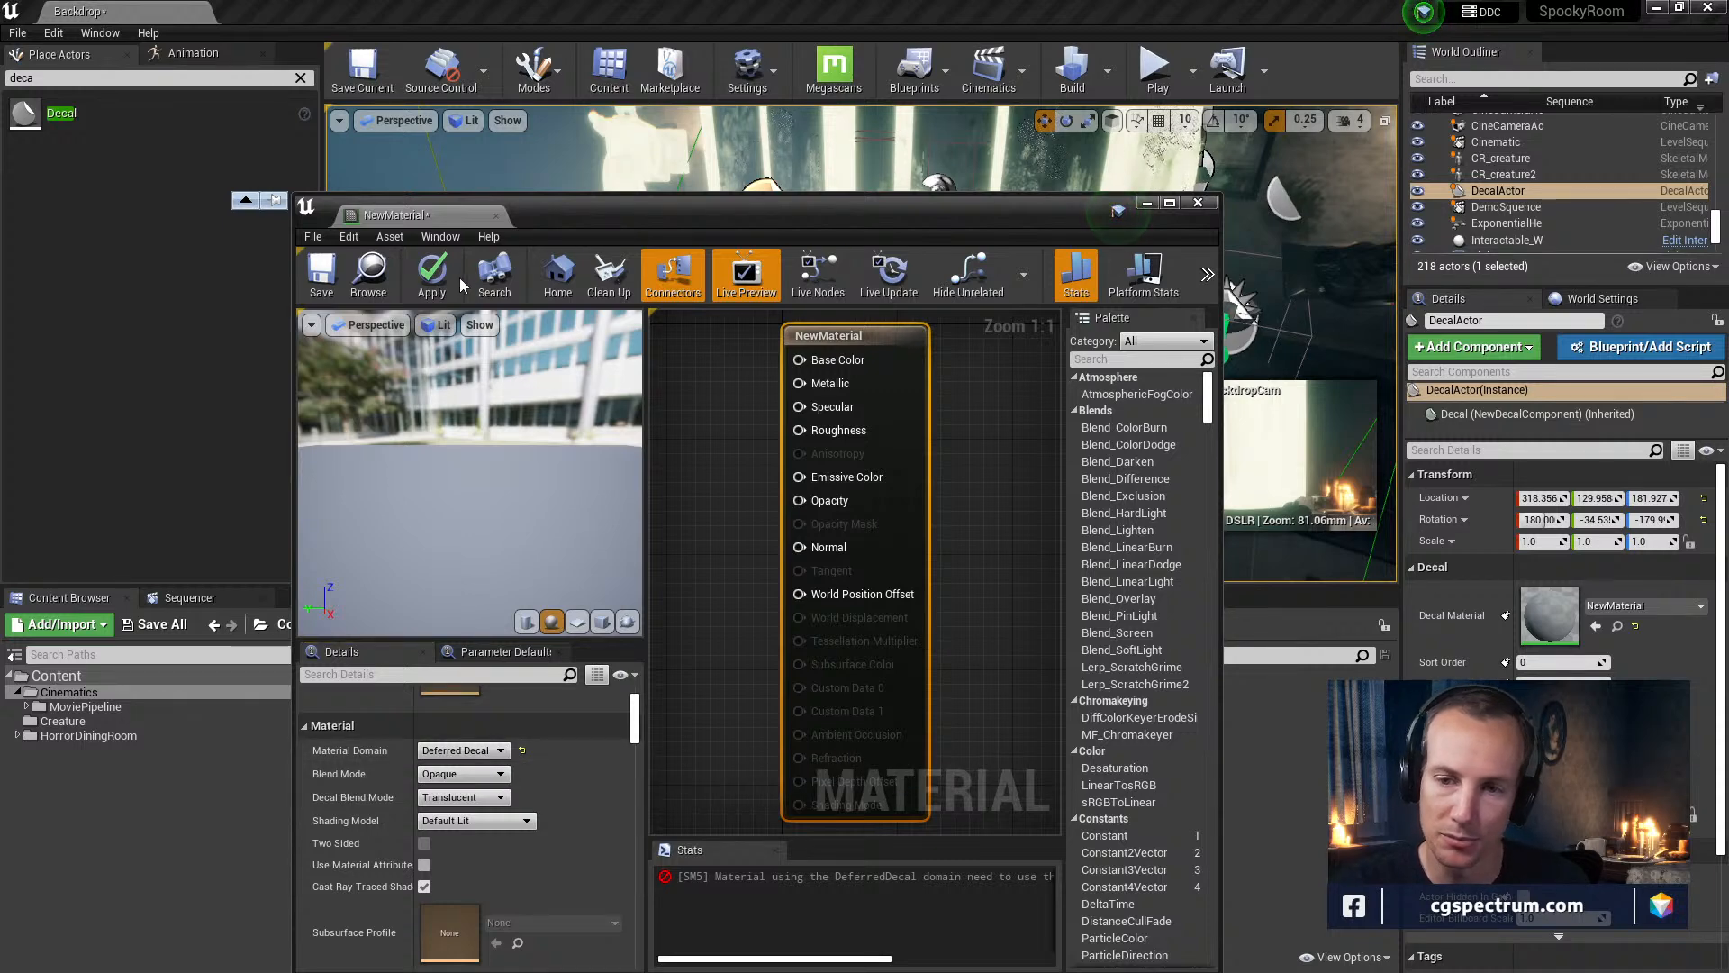
left_click(432, 275)
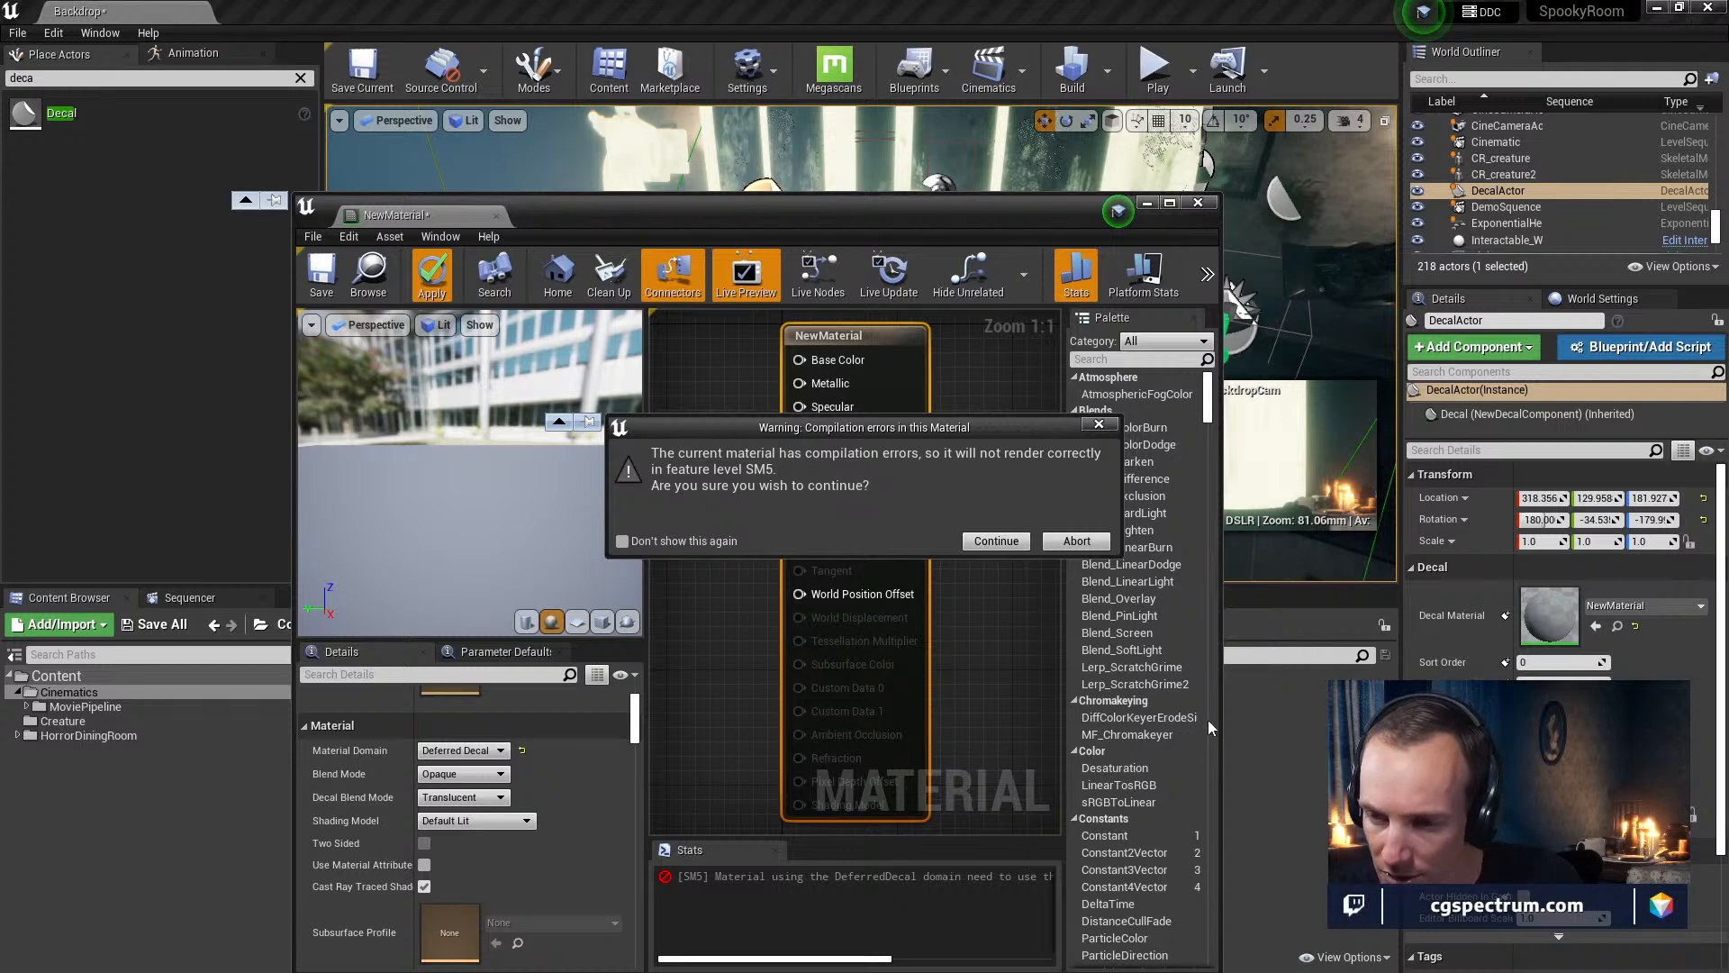
left_click(997, 540)
left_click_drag(1222, 604, 1587, 605)
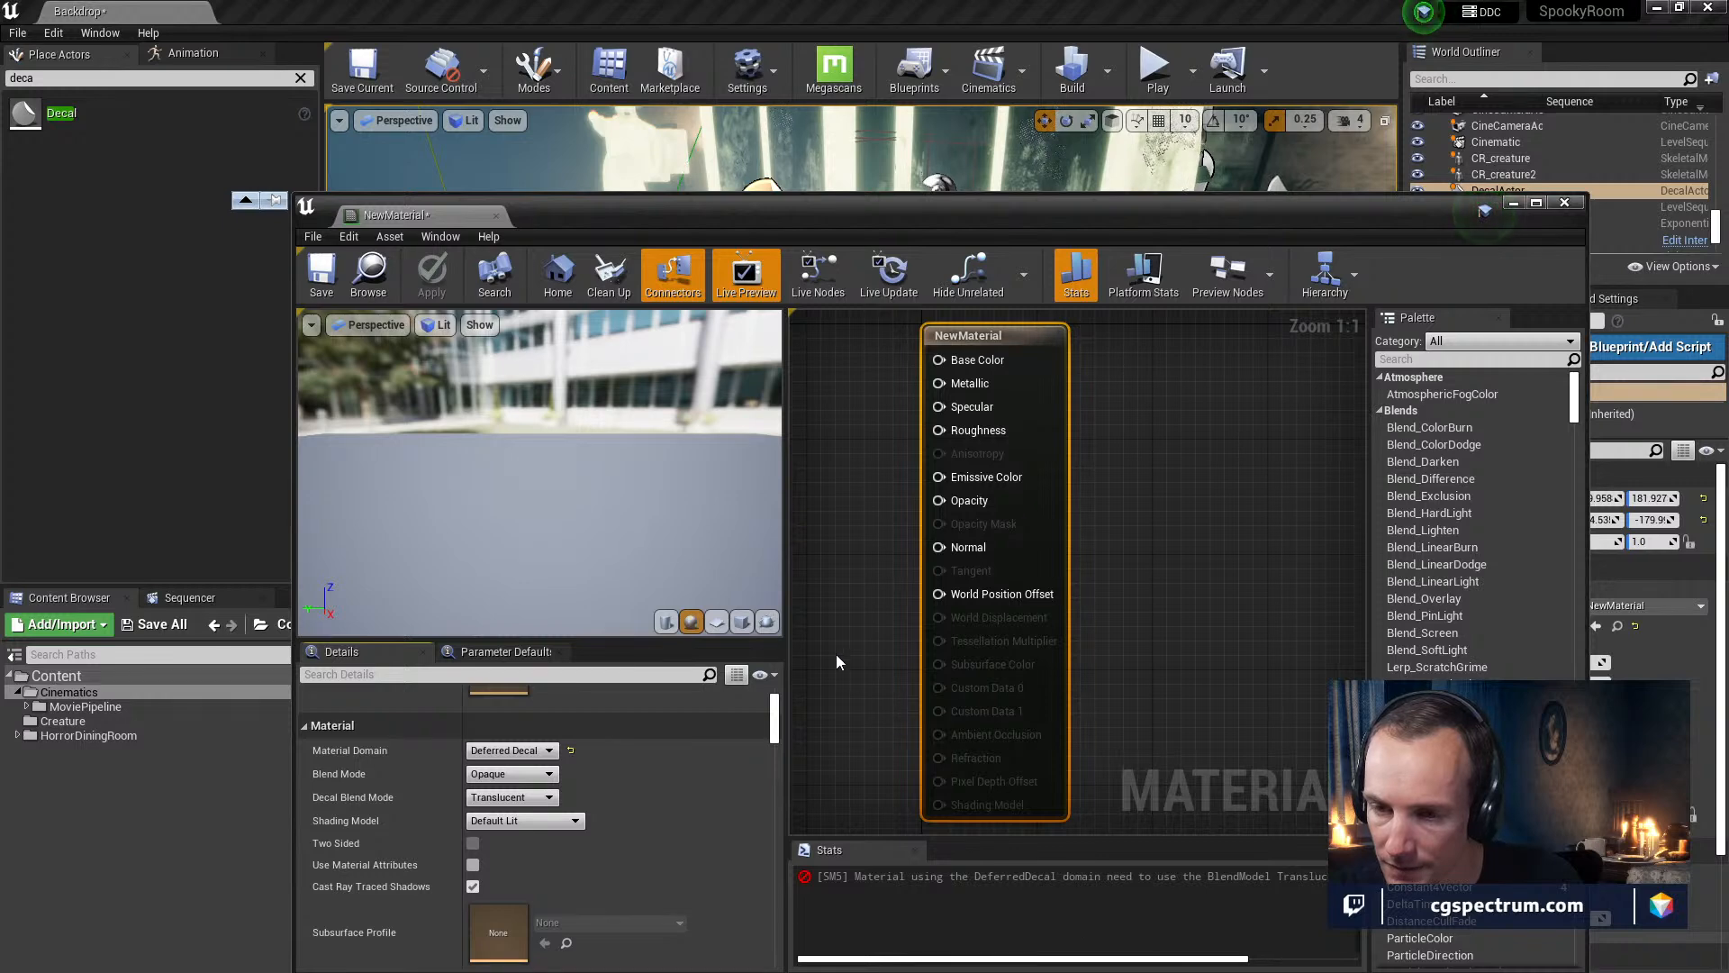
left_click_drag(787, 630, 581, 618)
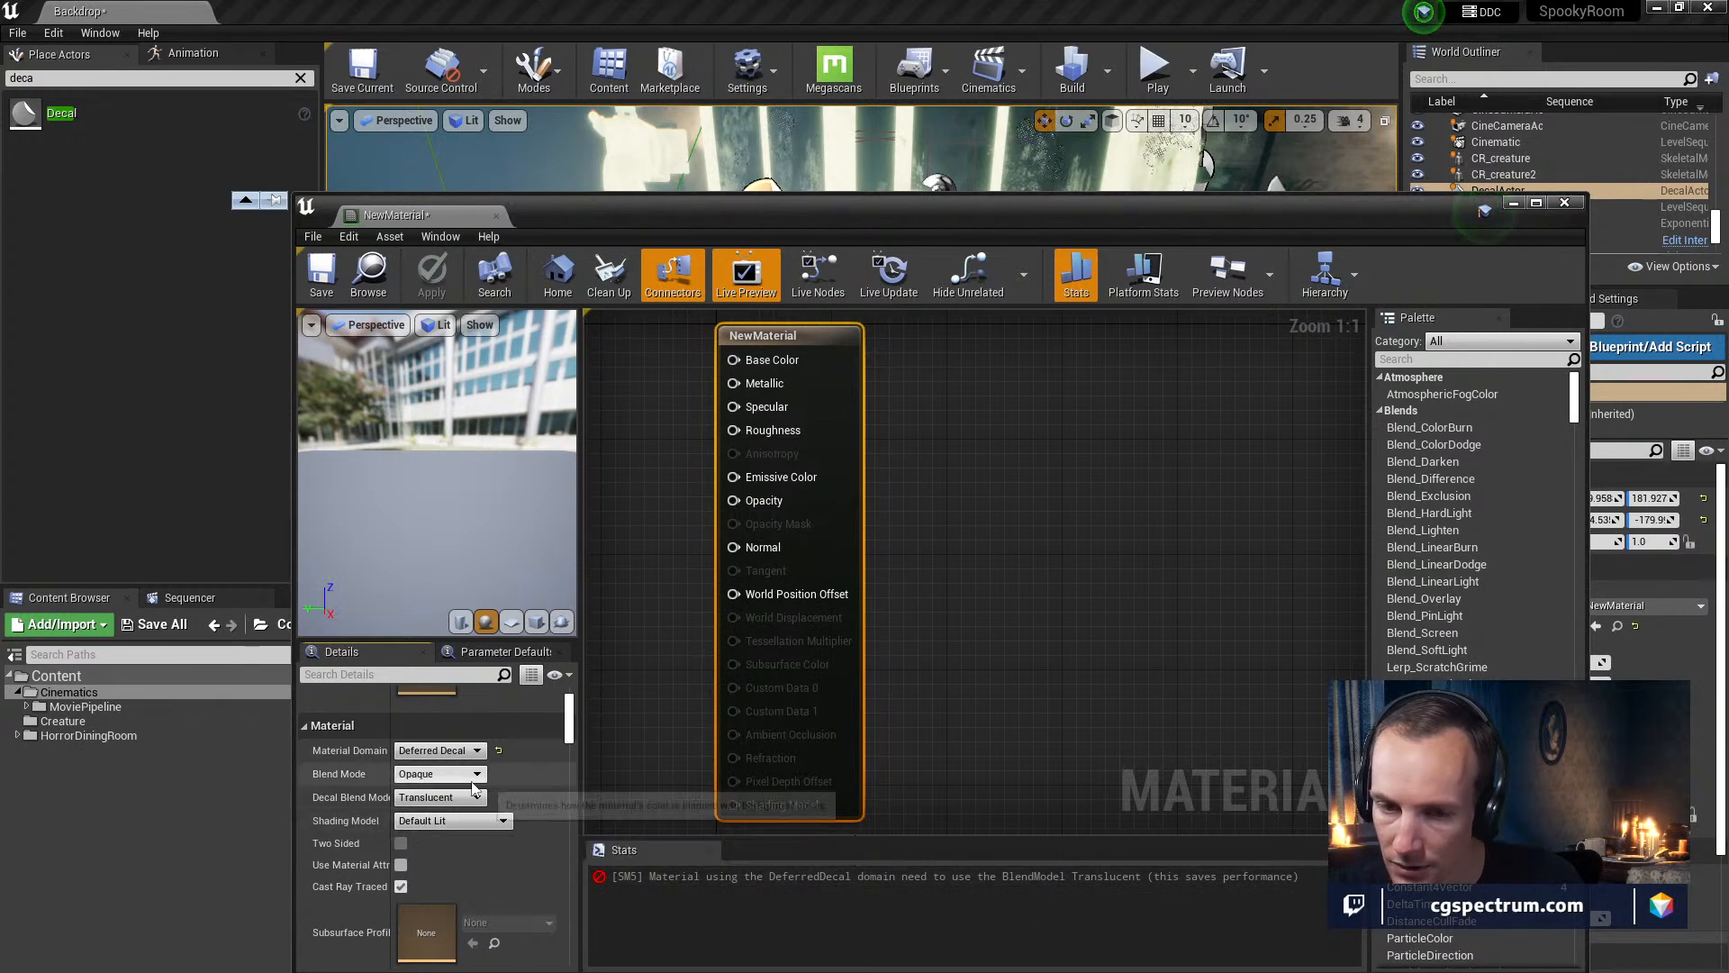
Set the decal material's Blend Mode to Translucent and apply the material
left_click(477, 775)
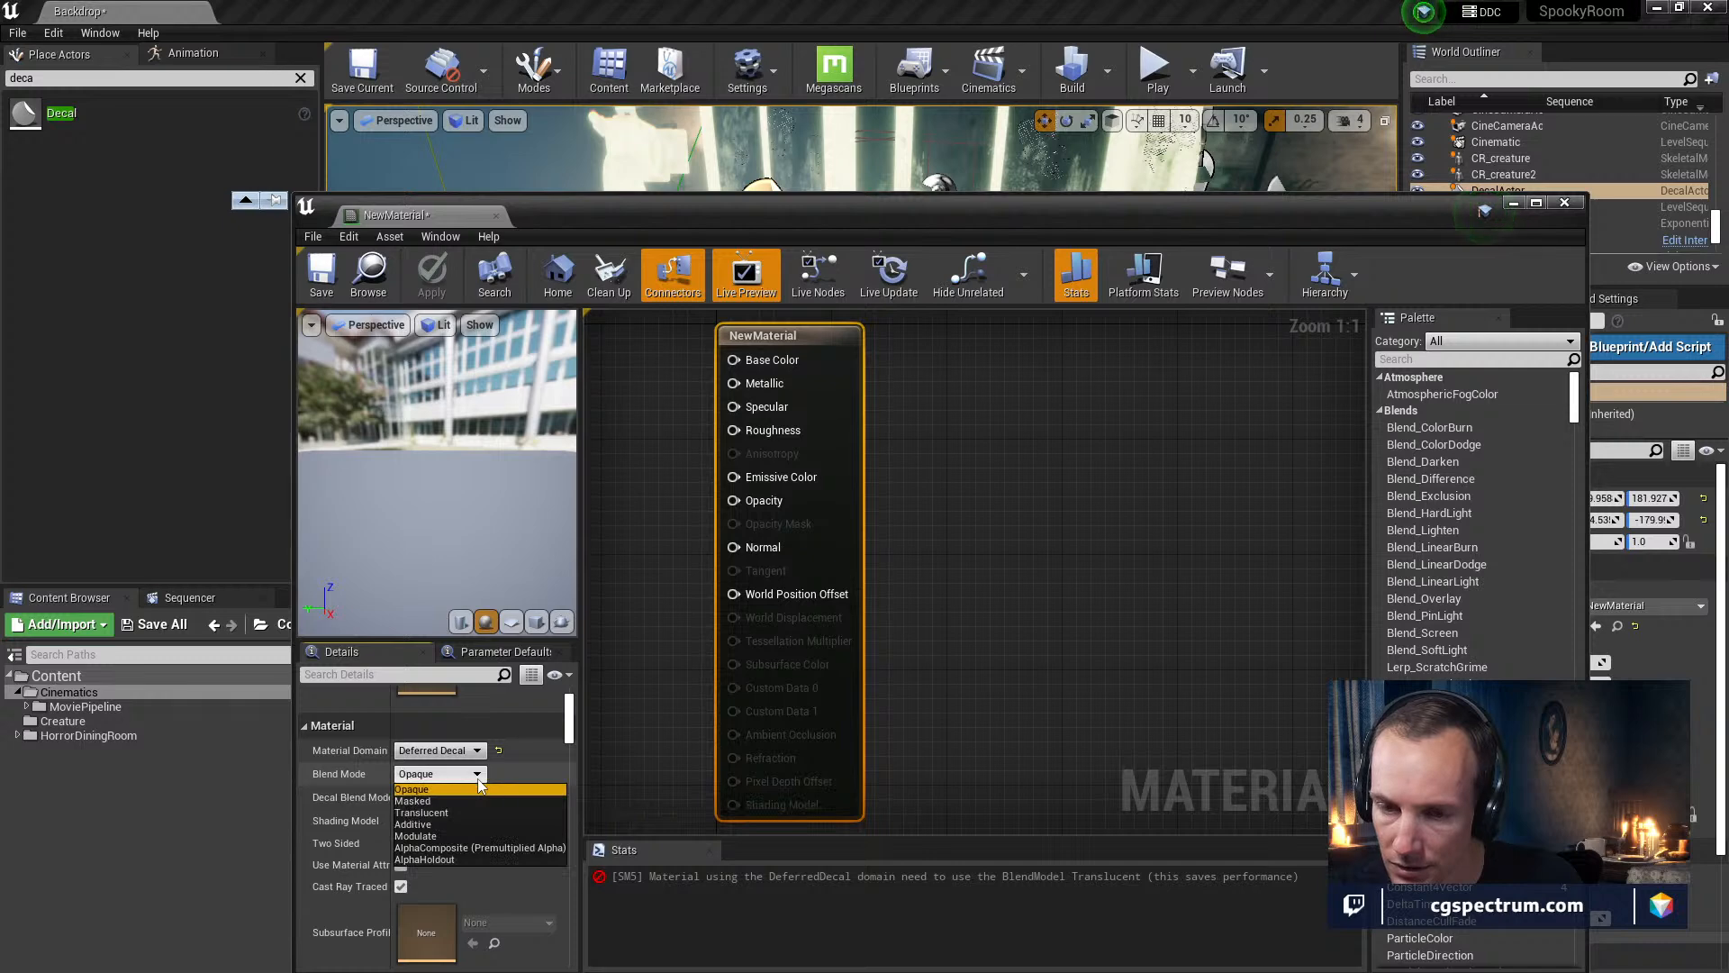
left_click(432, 818)
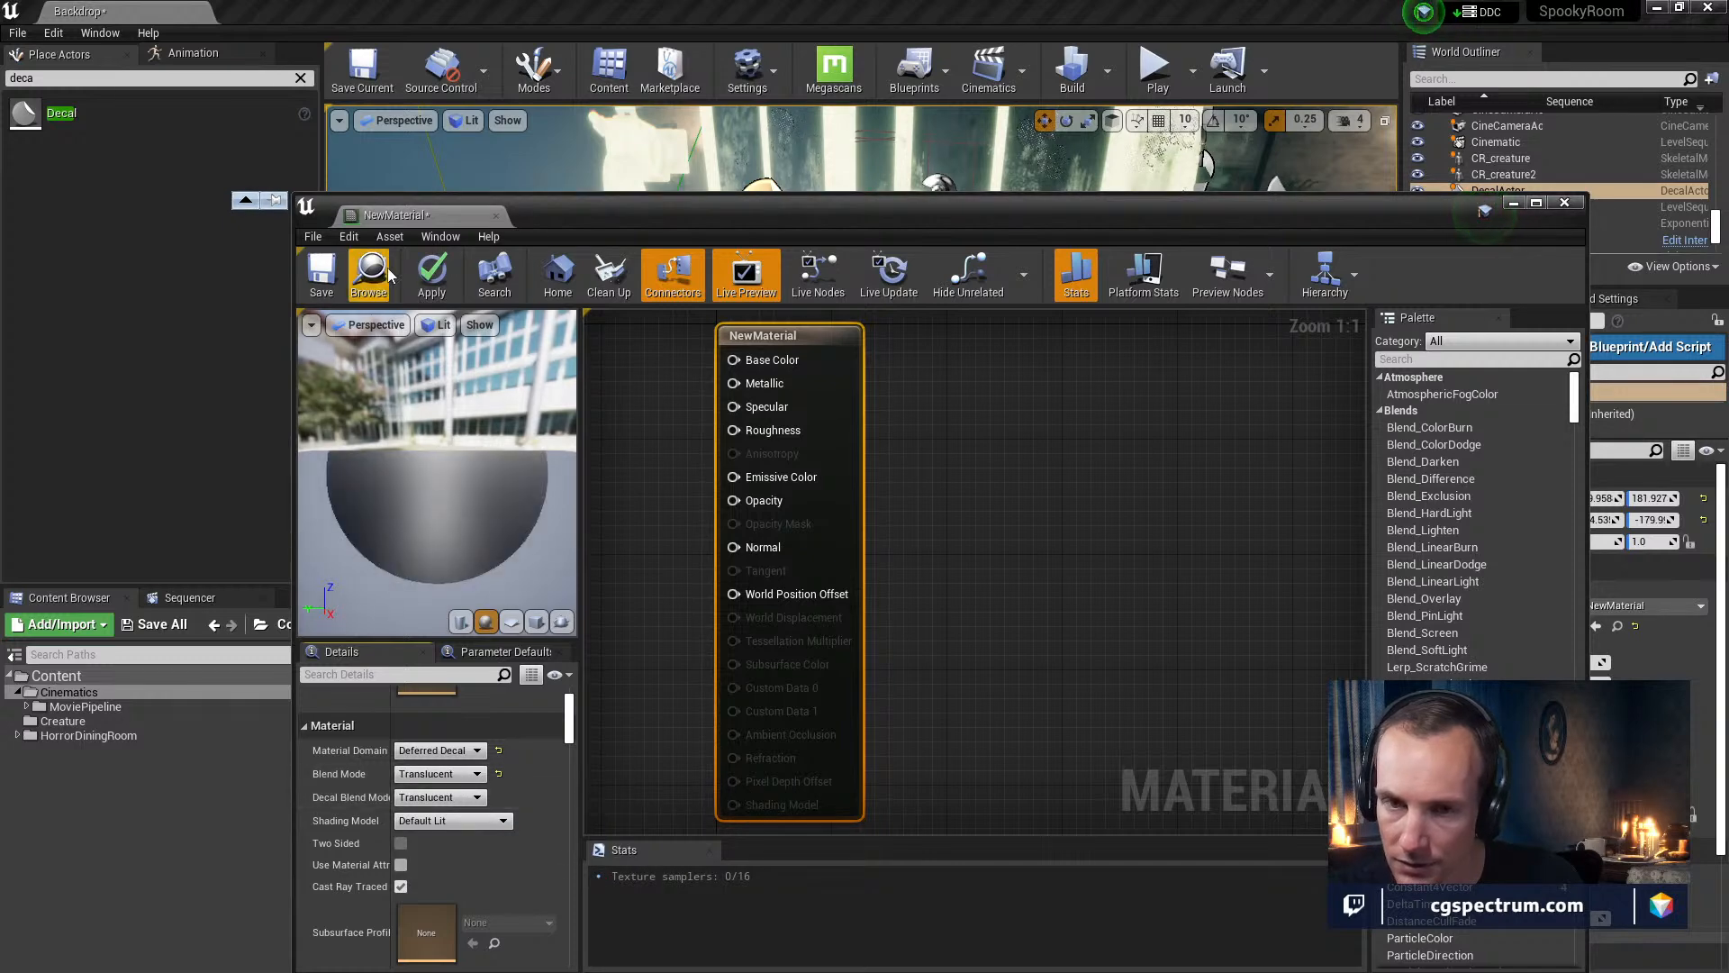
left_click(432, 274)
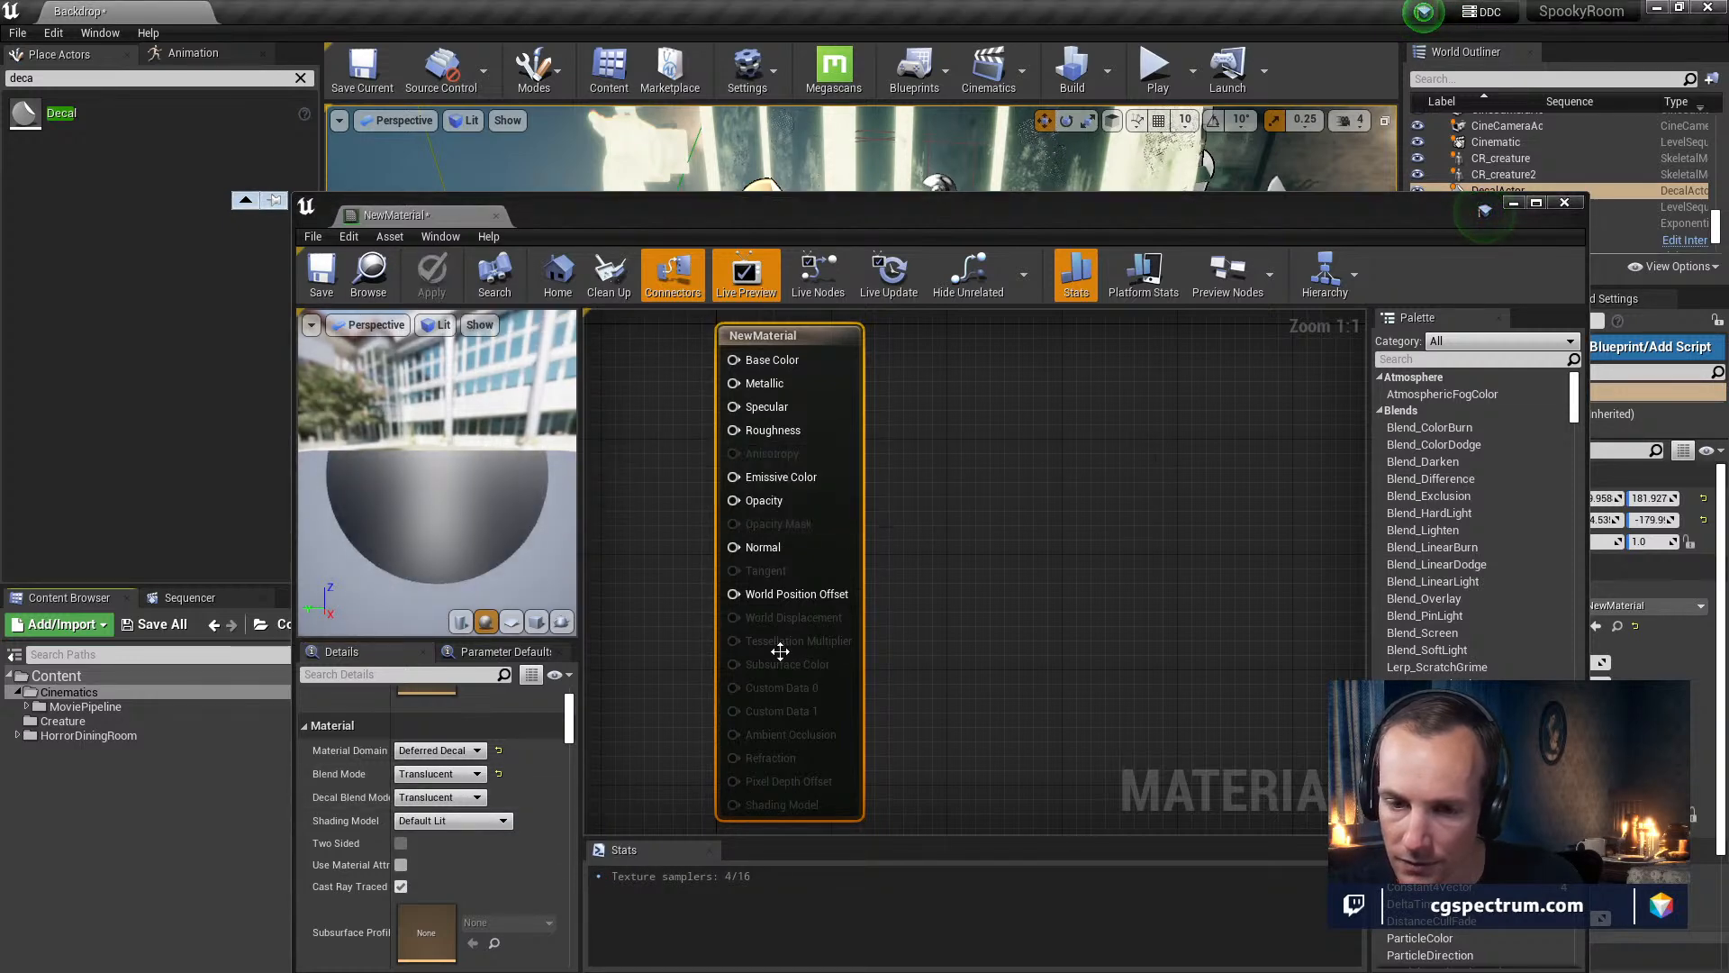
Uncover the viewport and move the decal actor to about X 346, Y 130, Z 201 to check its projection near the creature
left_click_drag(741, 222, 649, 548)
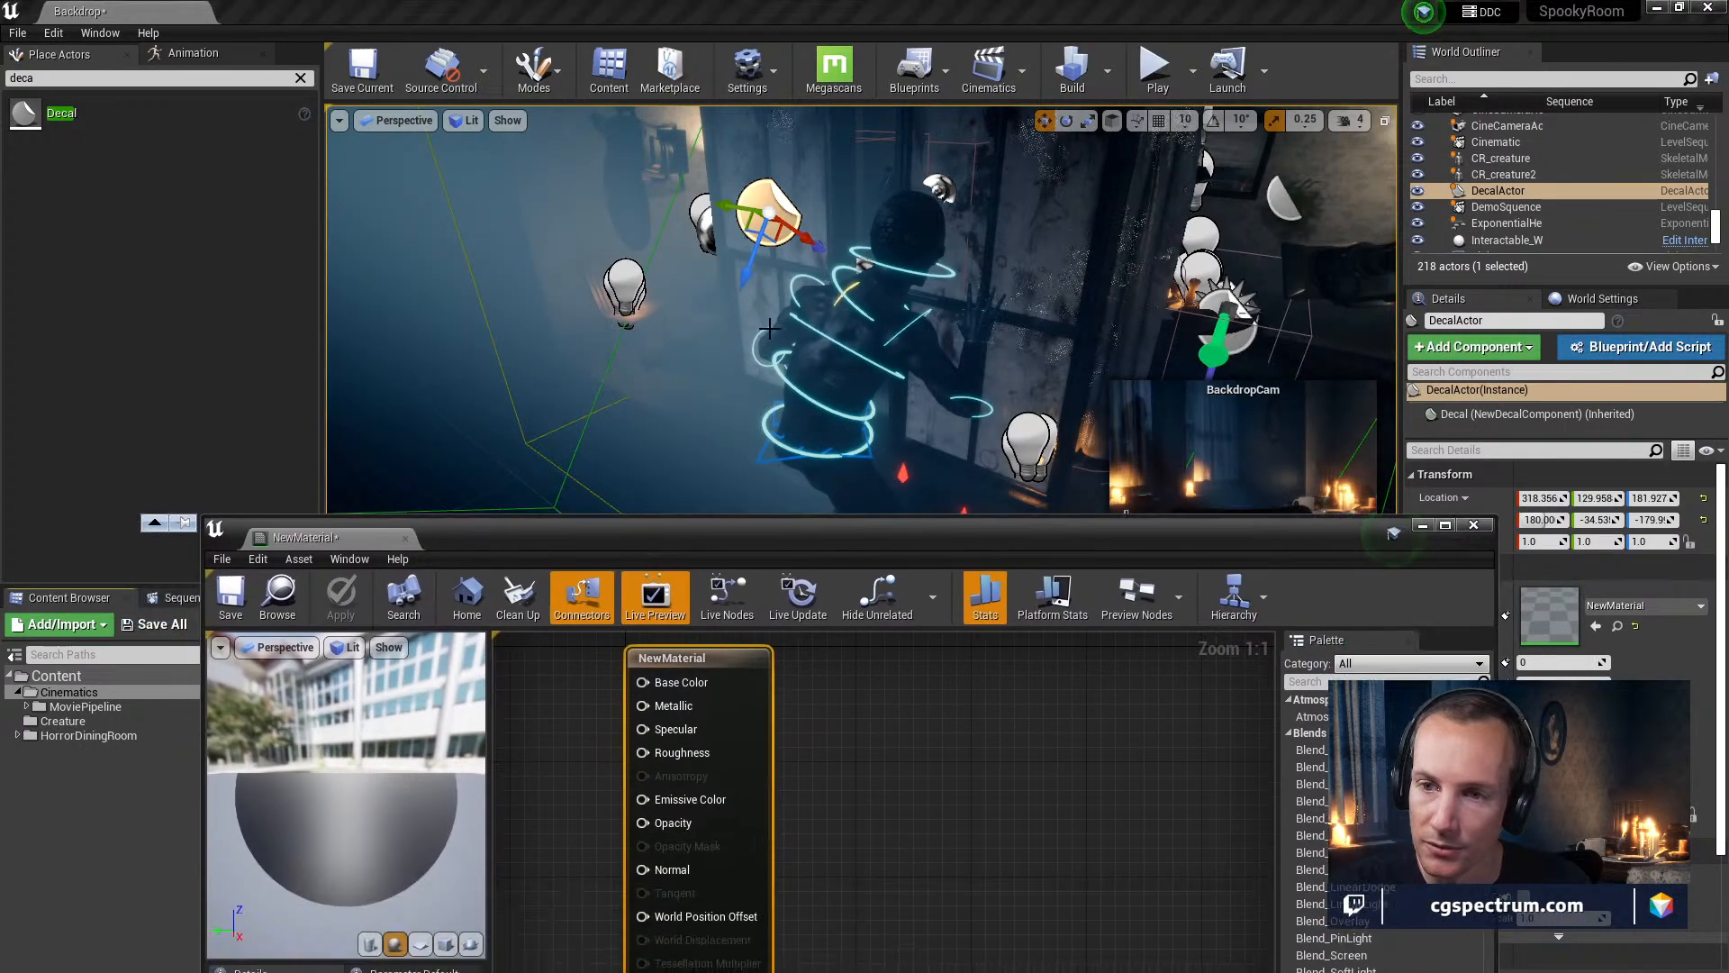
left_click_drag(799, 233, 713, 185)
left_click_drag(587, 539, 602, 190)
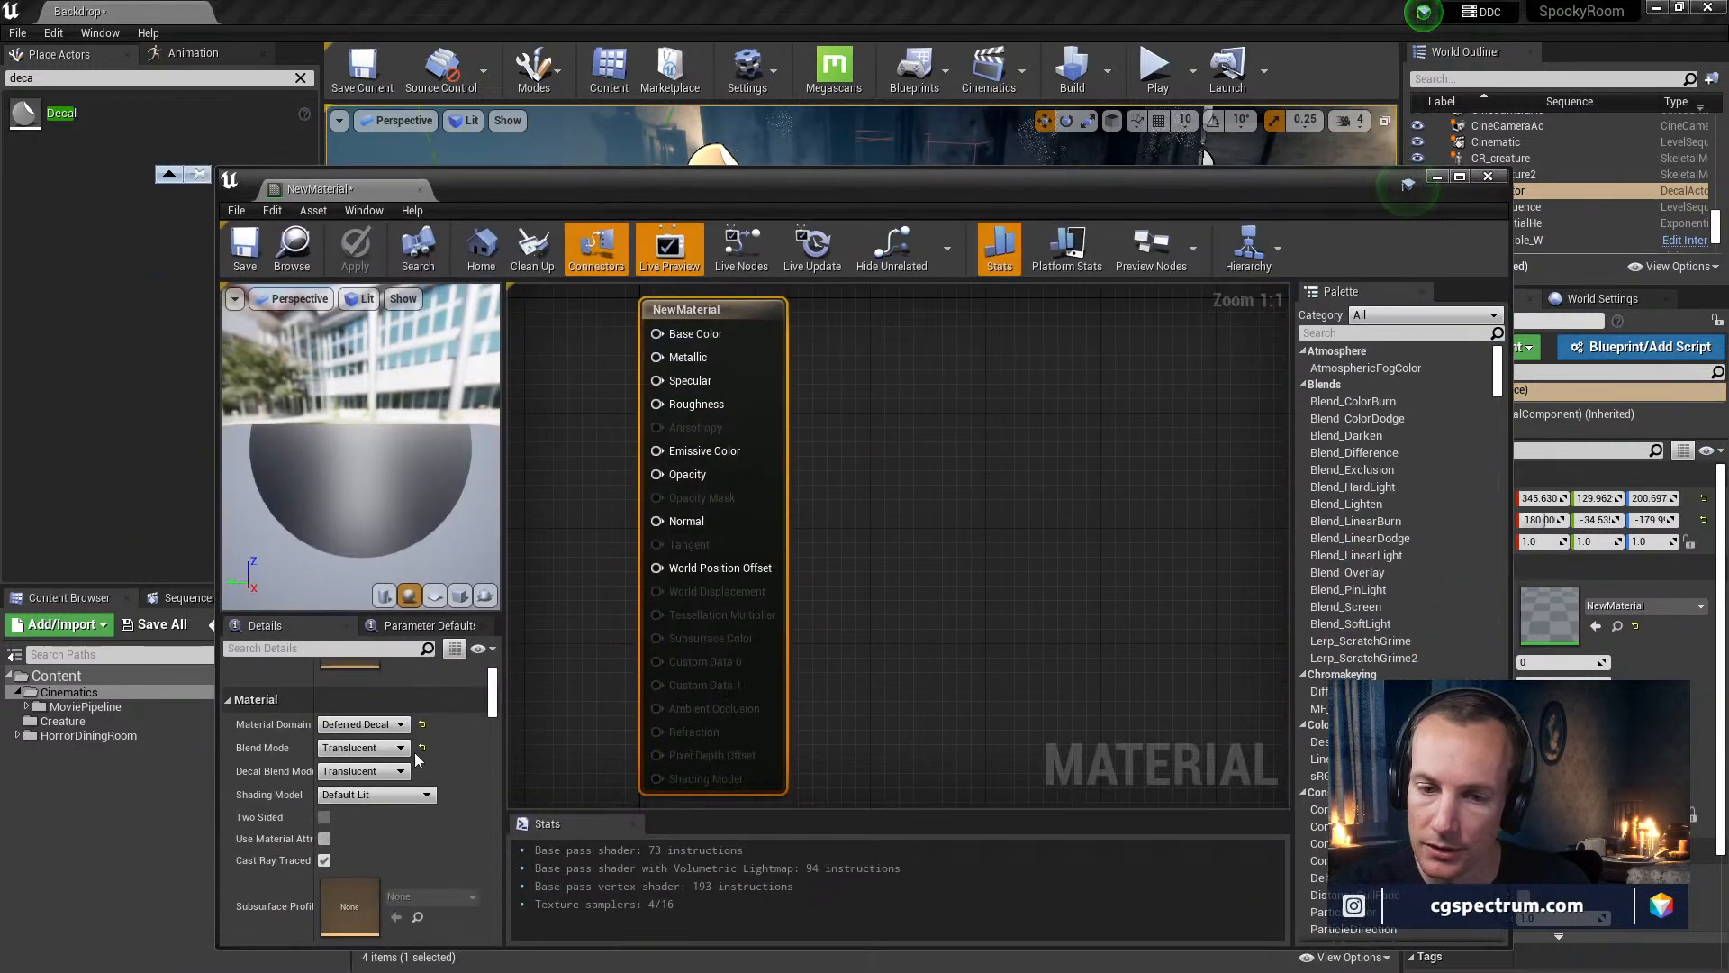
Set the Decal Blend Mode to DBuffer Translucent Color and move the decal actor to about X 322, Y 130, Z 184
left_click(363, 771)
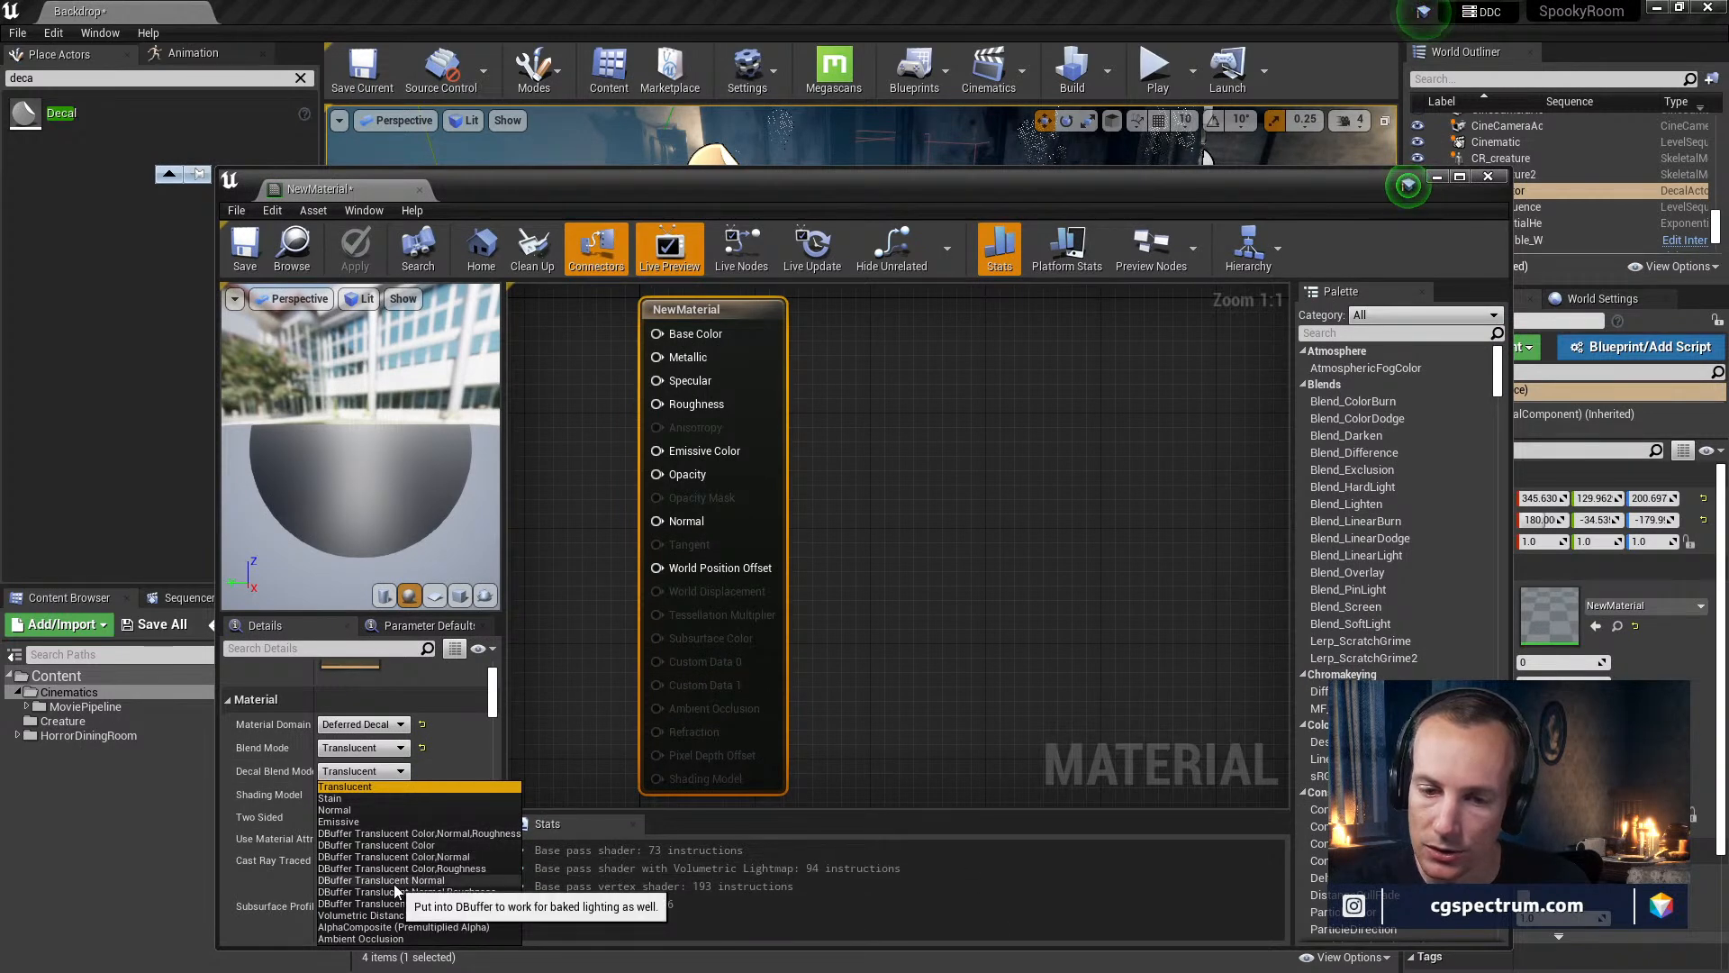
left_click(378, 845)
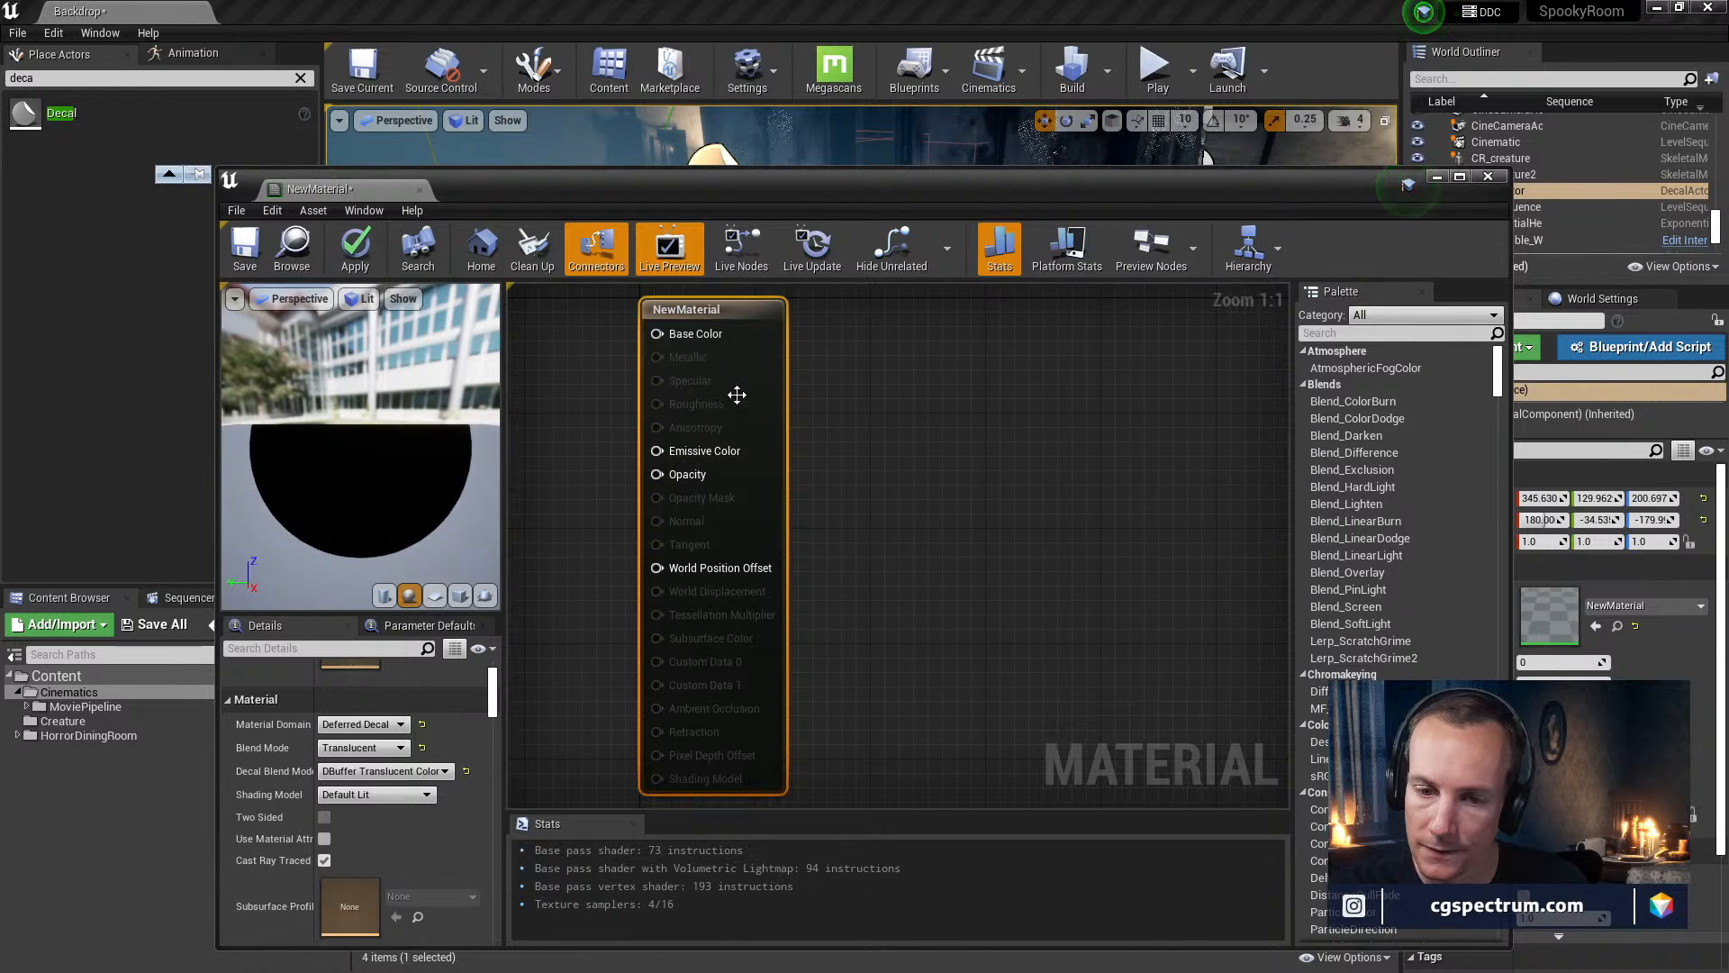
left_click_drag(743, 188, 763, 619)
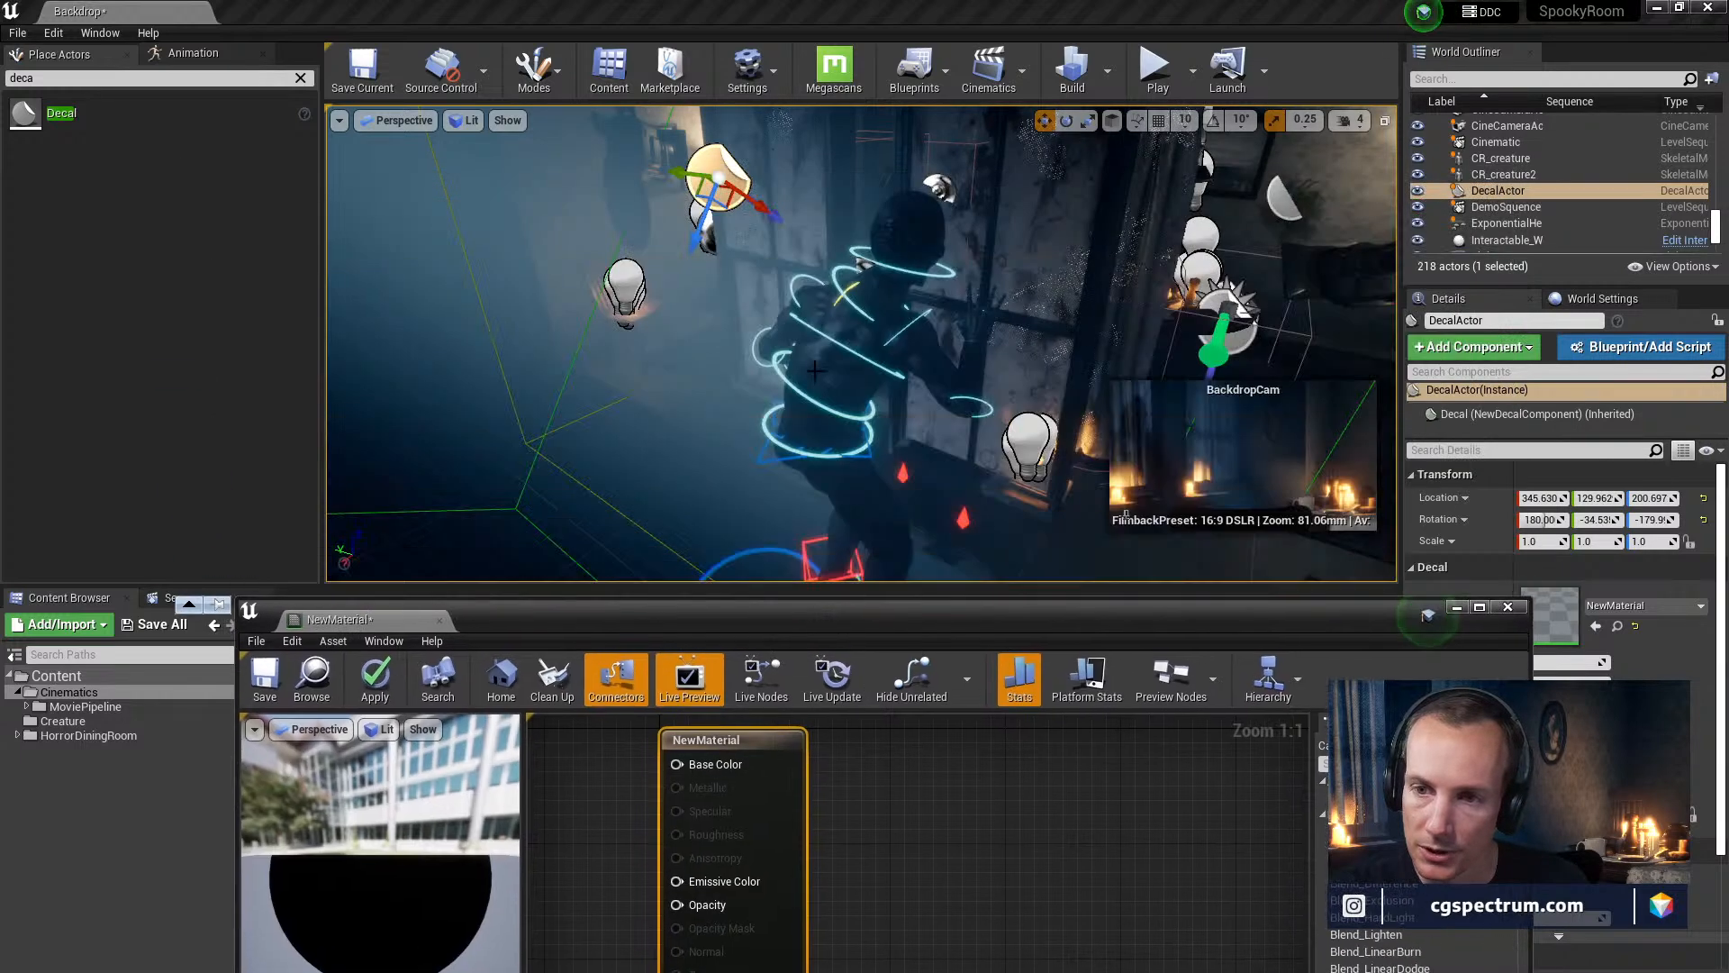
mouse_move(754, 203)
left_mouse_down()
mouse_move(832, 264)
mouse_move(661, 149)
mouse_move(761, 209)
left_mouse_up()
left_click_drag(755, 609, 825, 298)
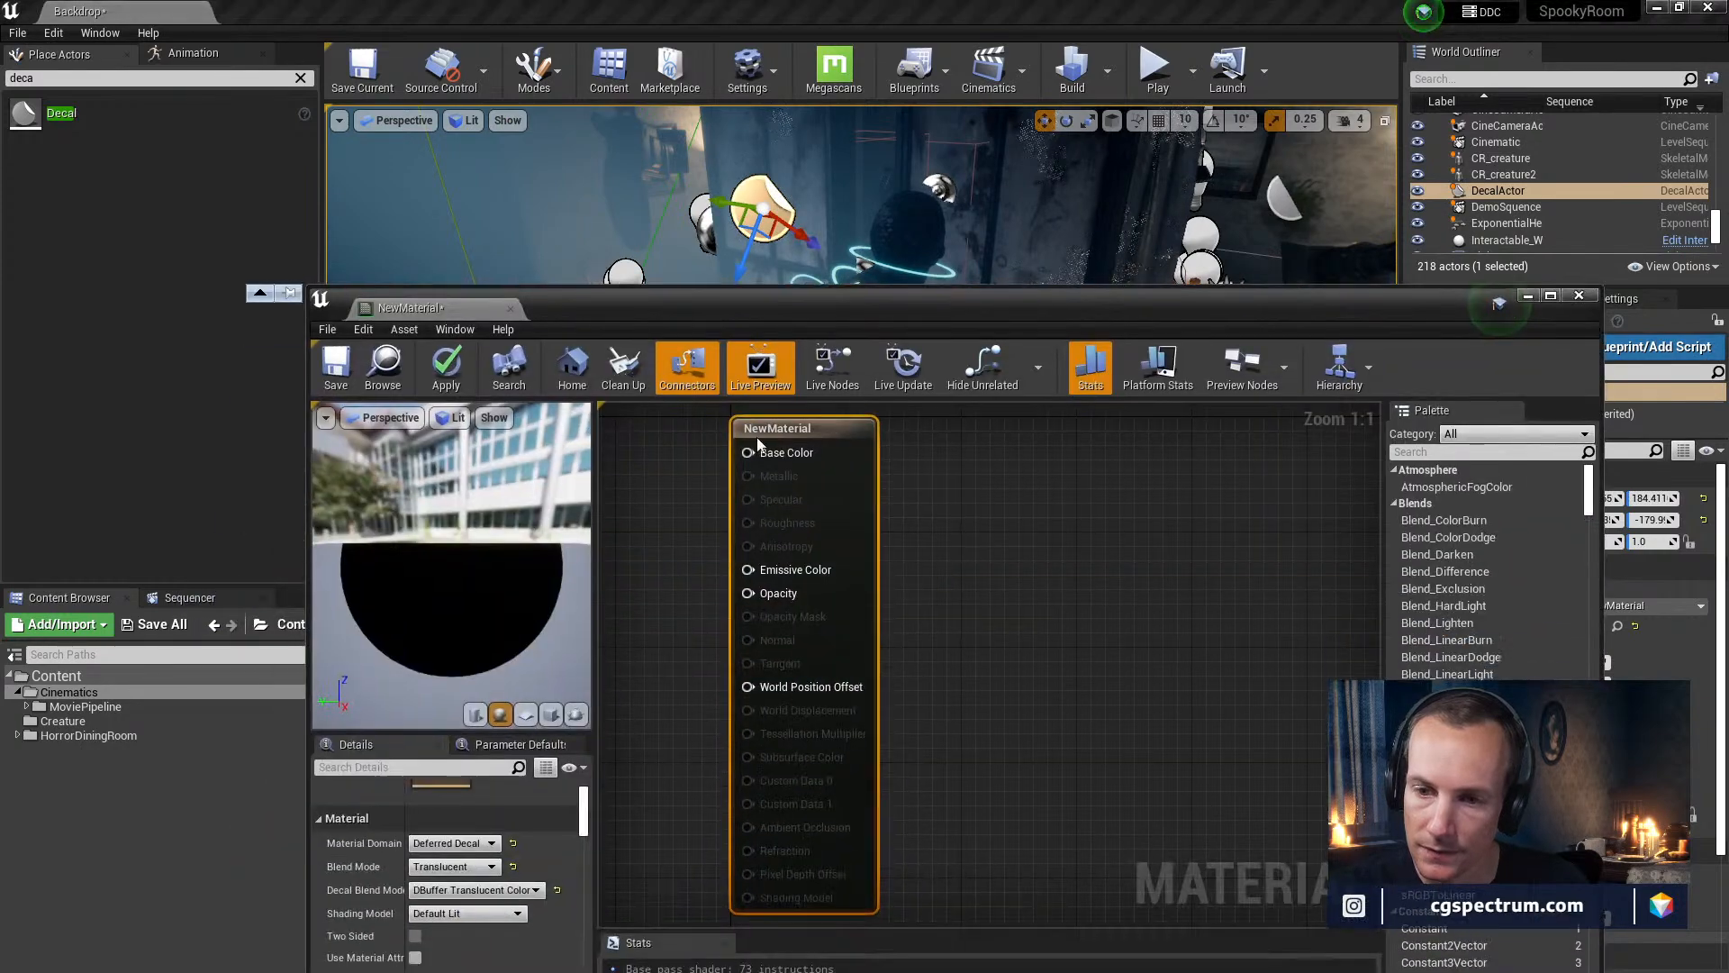
Add a Constant node to the material graph, connect it to Base Color and set its value to 1
left_click(650, 461)
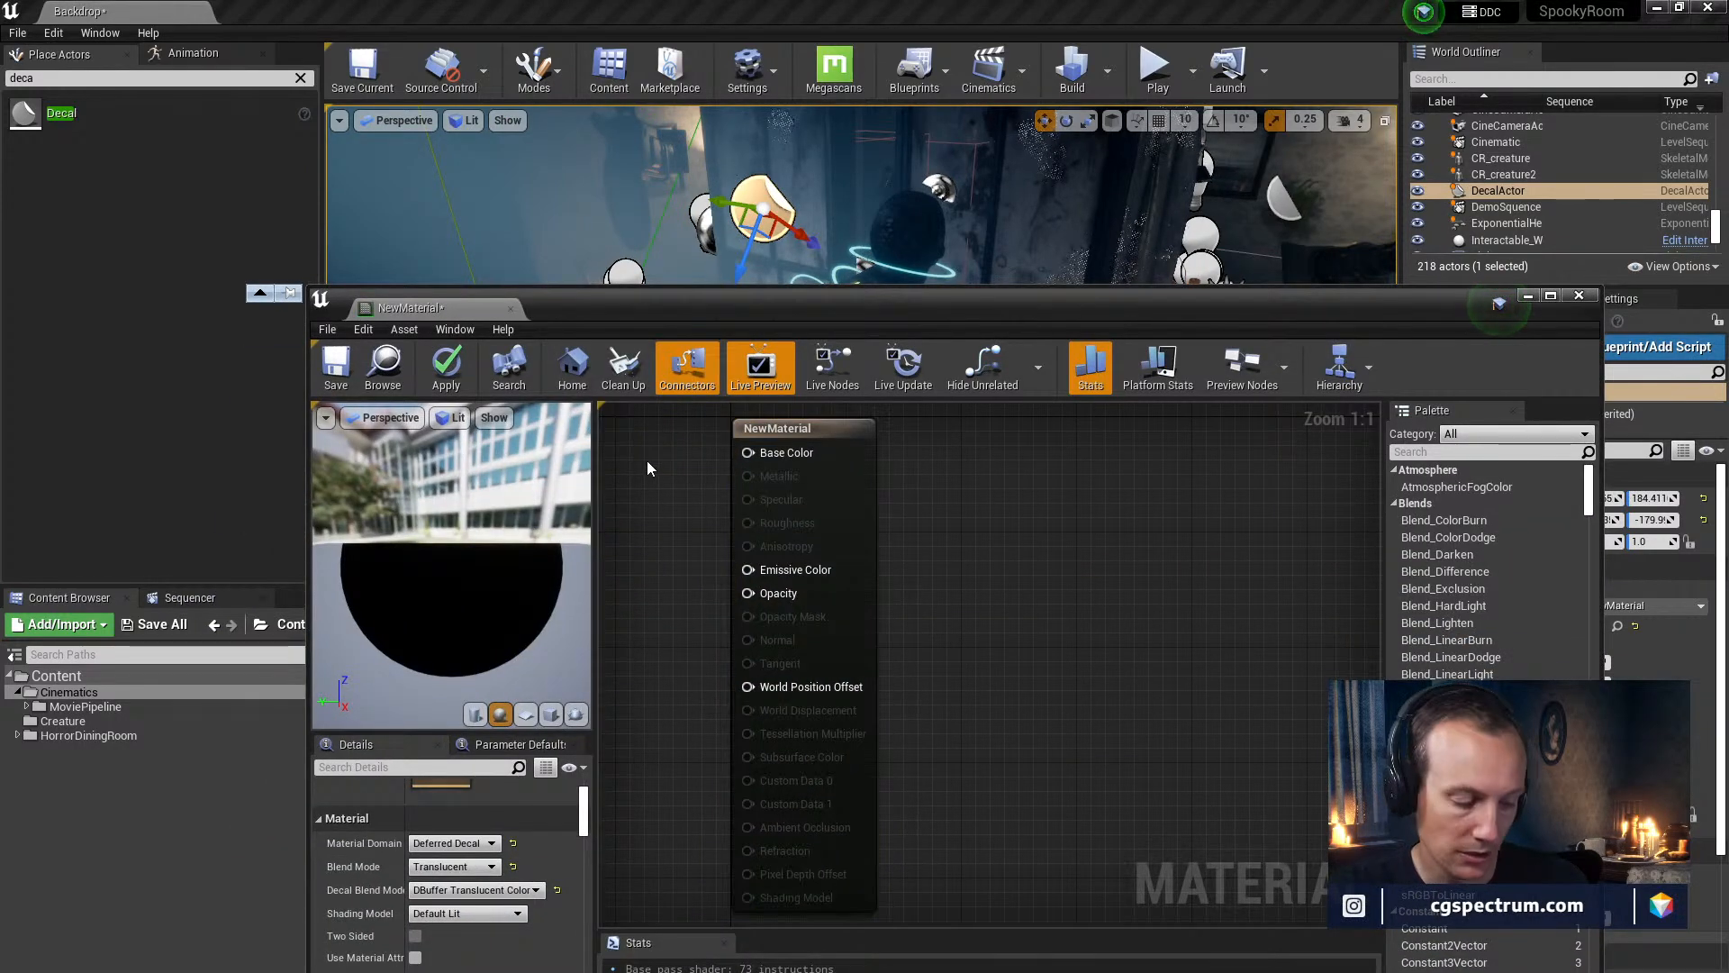
left_click(641, 458)
left_click_drag(675, 494, 748, 452)
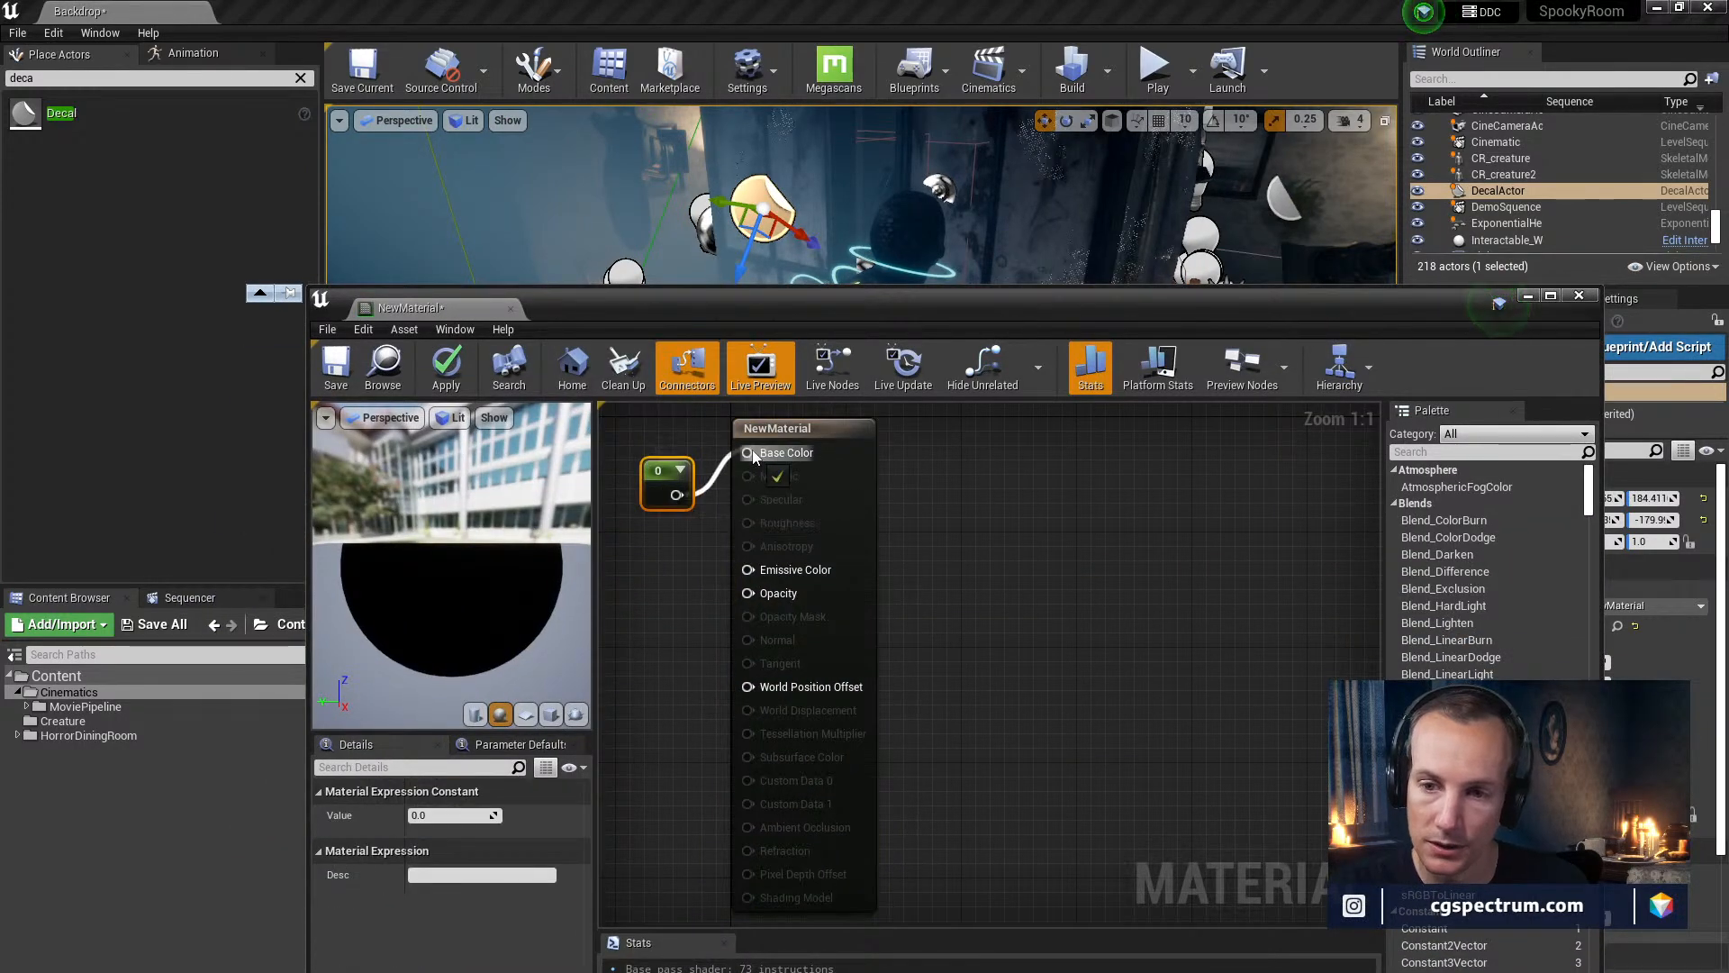
left_click(441, 815)
type("1")
key("Return")
Apply the material and move the decal actor to about X 334, Y 248, Z 193, beyond the creature, to test the projection
left_click_drag(833, 305, 749, 466)
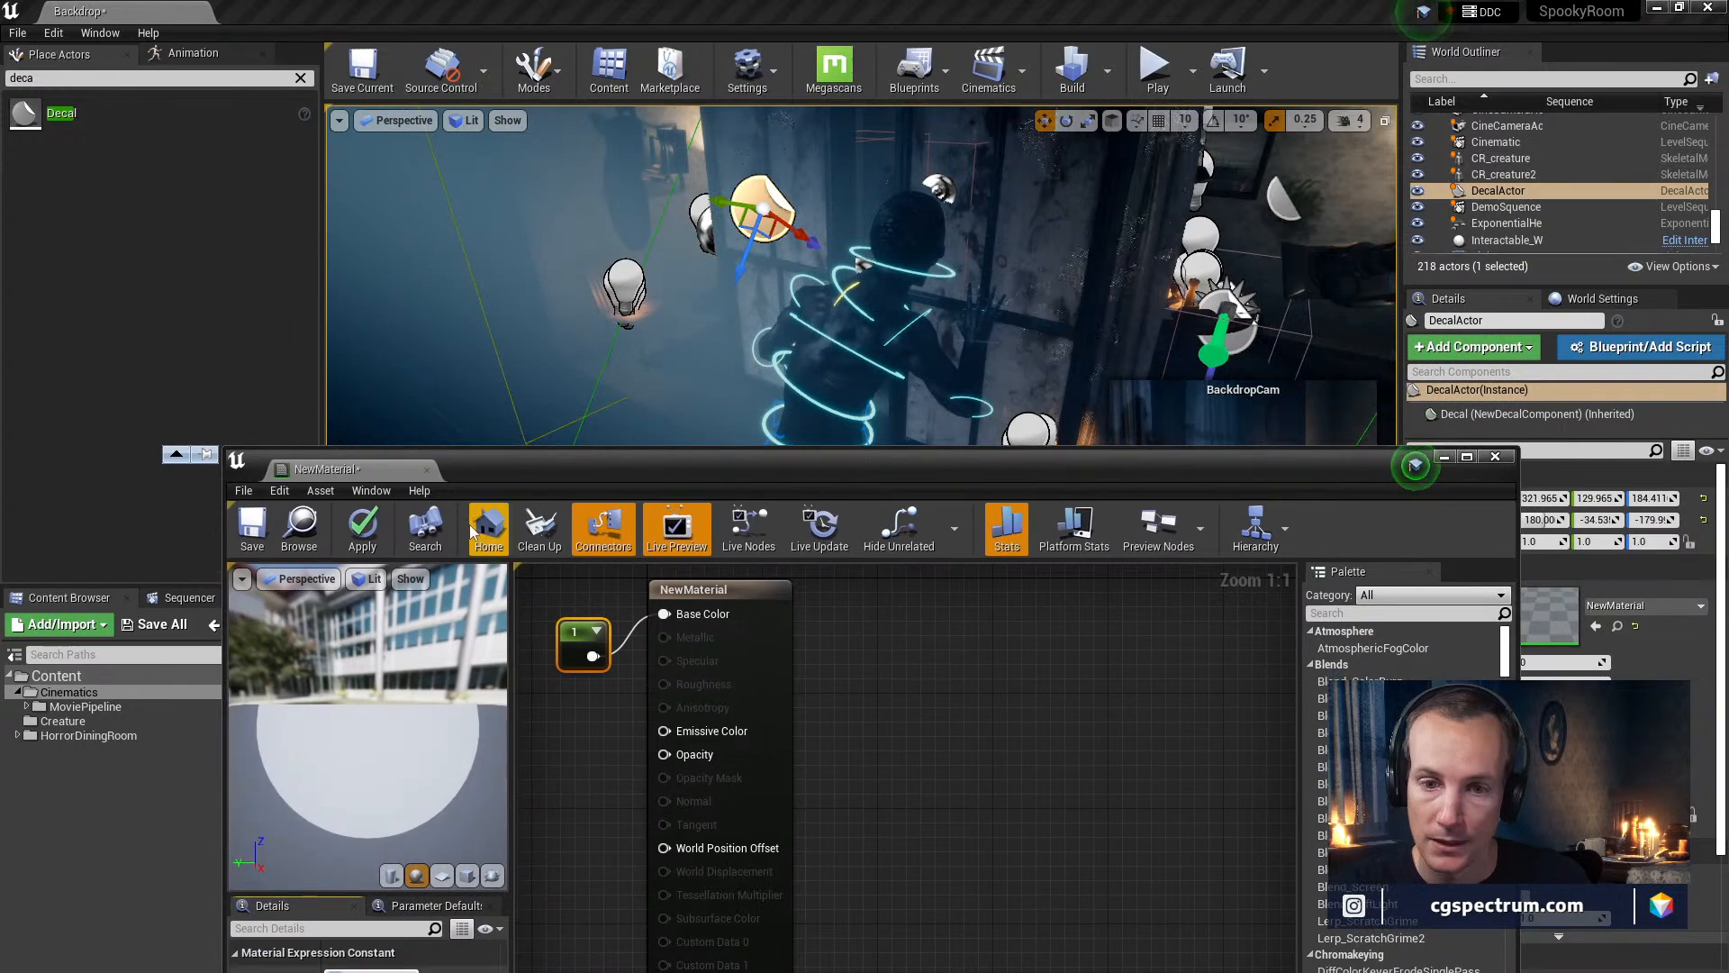
left_click(362, 527)
left_click_drag(816, 237, 770, 268)
left_click_drag(738, 193, 652, 198)
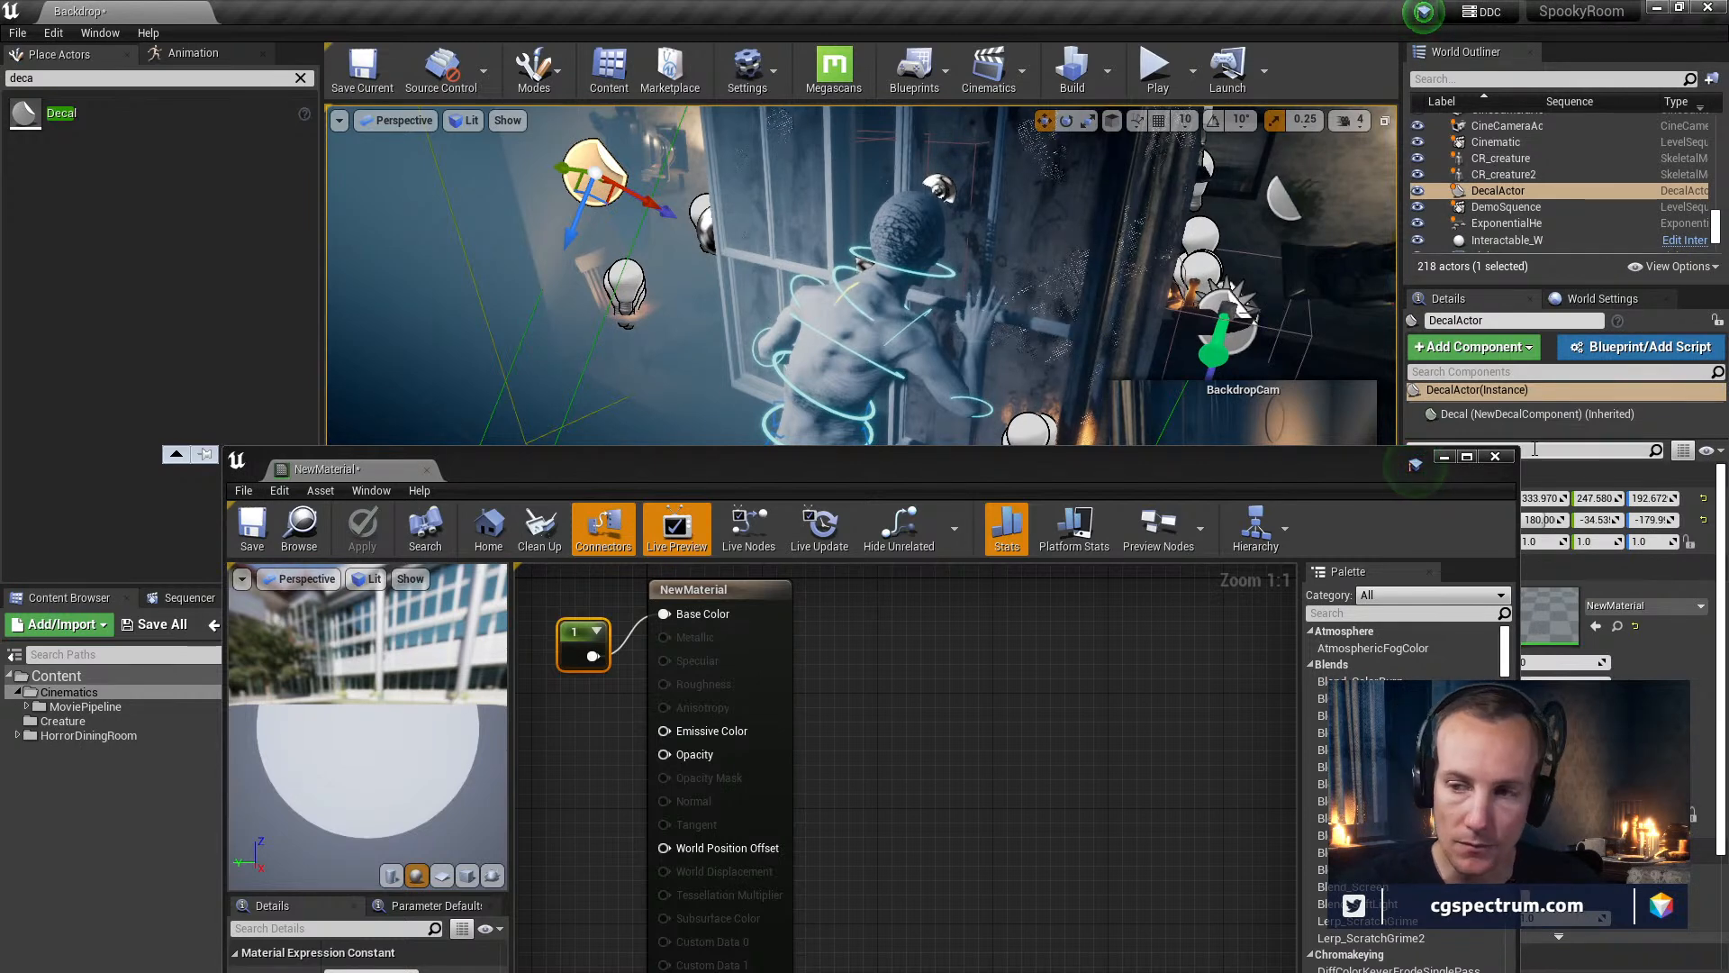
Close the material editor and delete the test decal actor from the level
left_click(1496, 456)
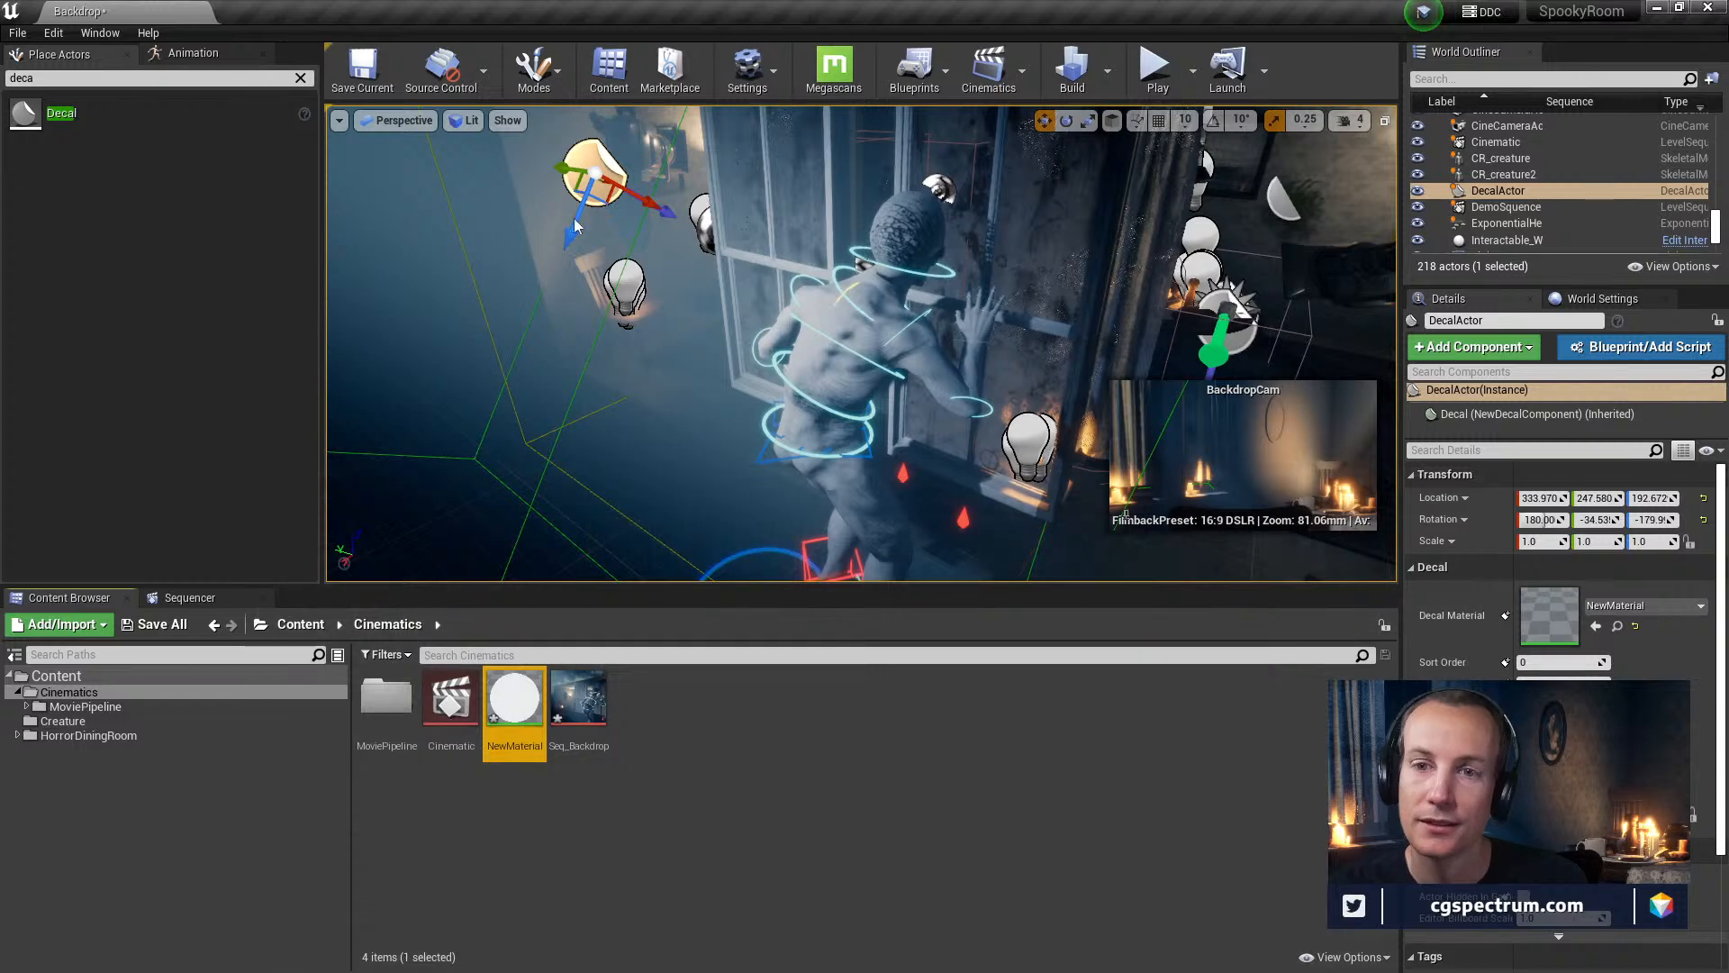
key("Delete")
left_click(1115, 168)
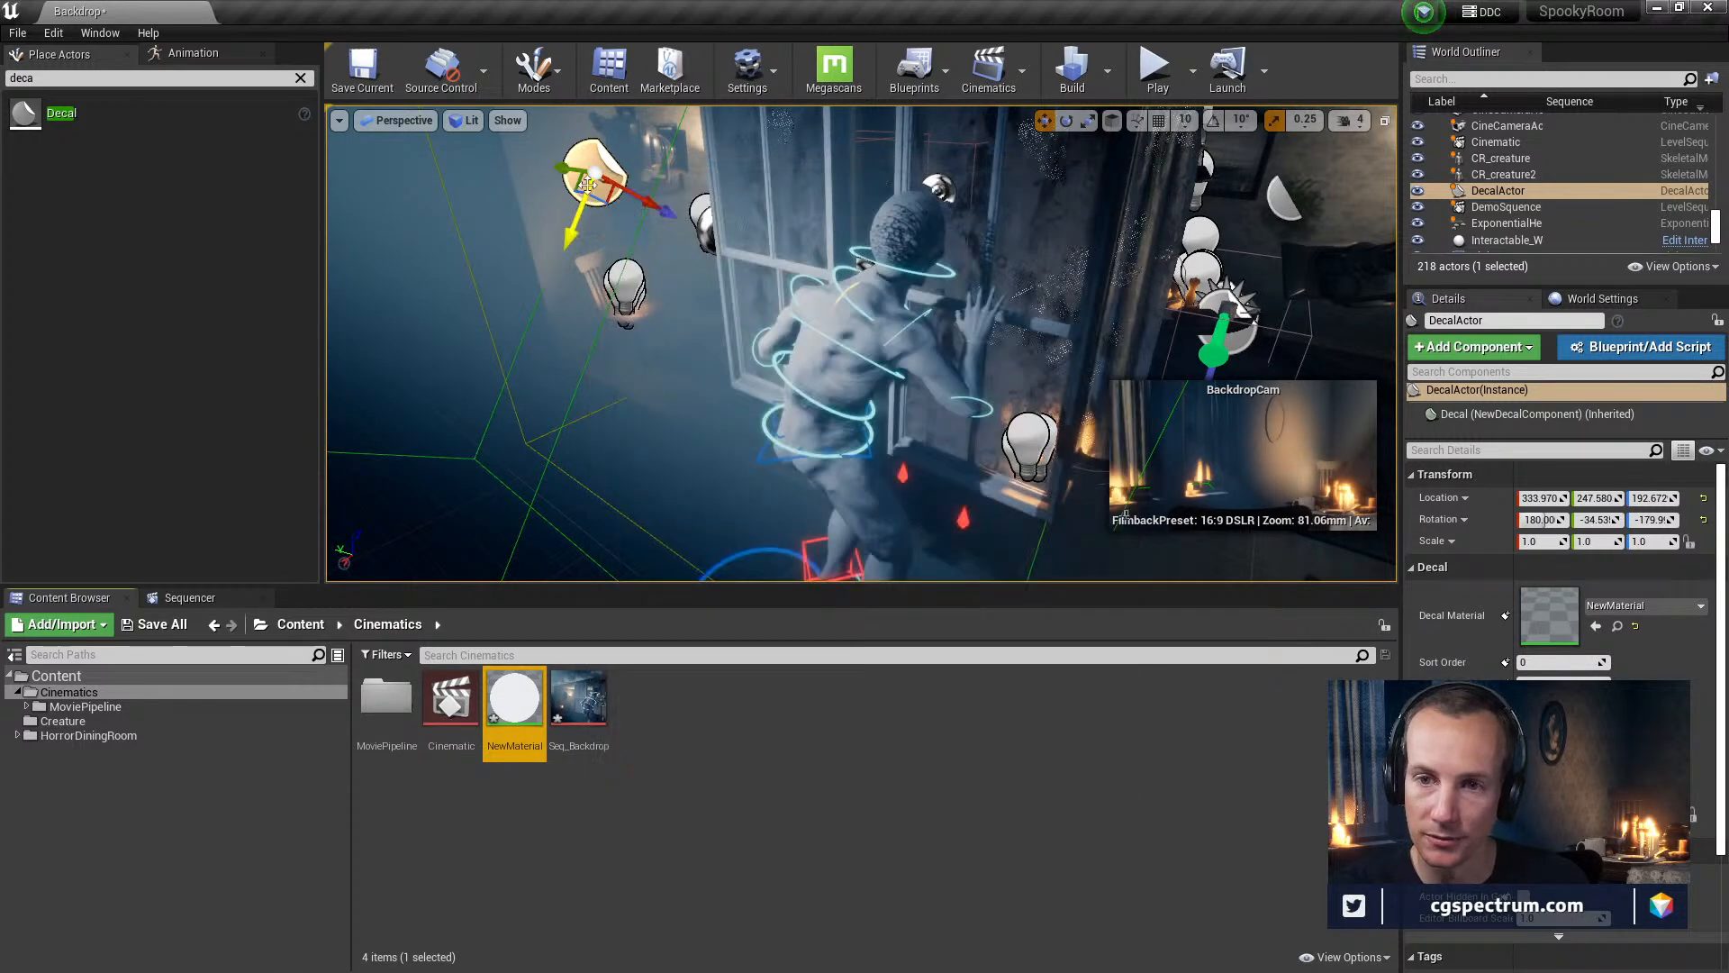
key("Delete")
Select the Stain2_mat decal on the patterned wallpaper and move it up to a Z location of about 146.5
right_click_drag(727, 425, 775, 450)
mouse_move(1215, 309)
right_mouse_down()
mouse_move(1198, 304)
mouse_move(1216, 309)
right_mouse_up()
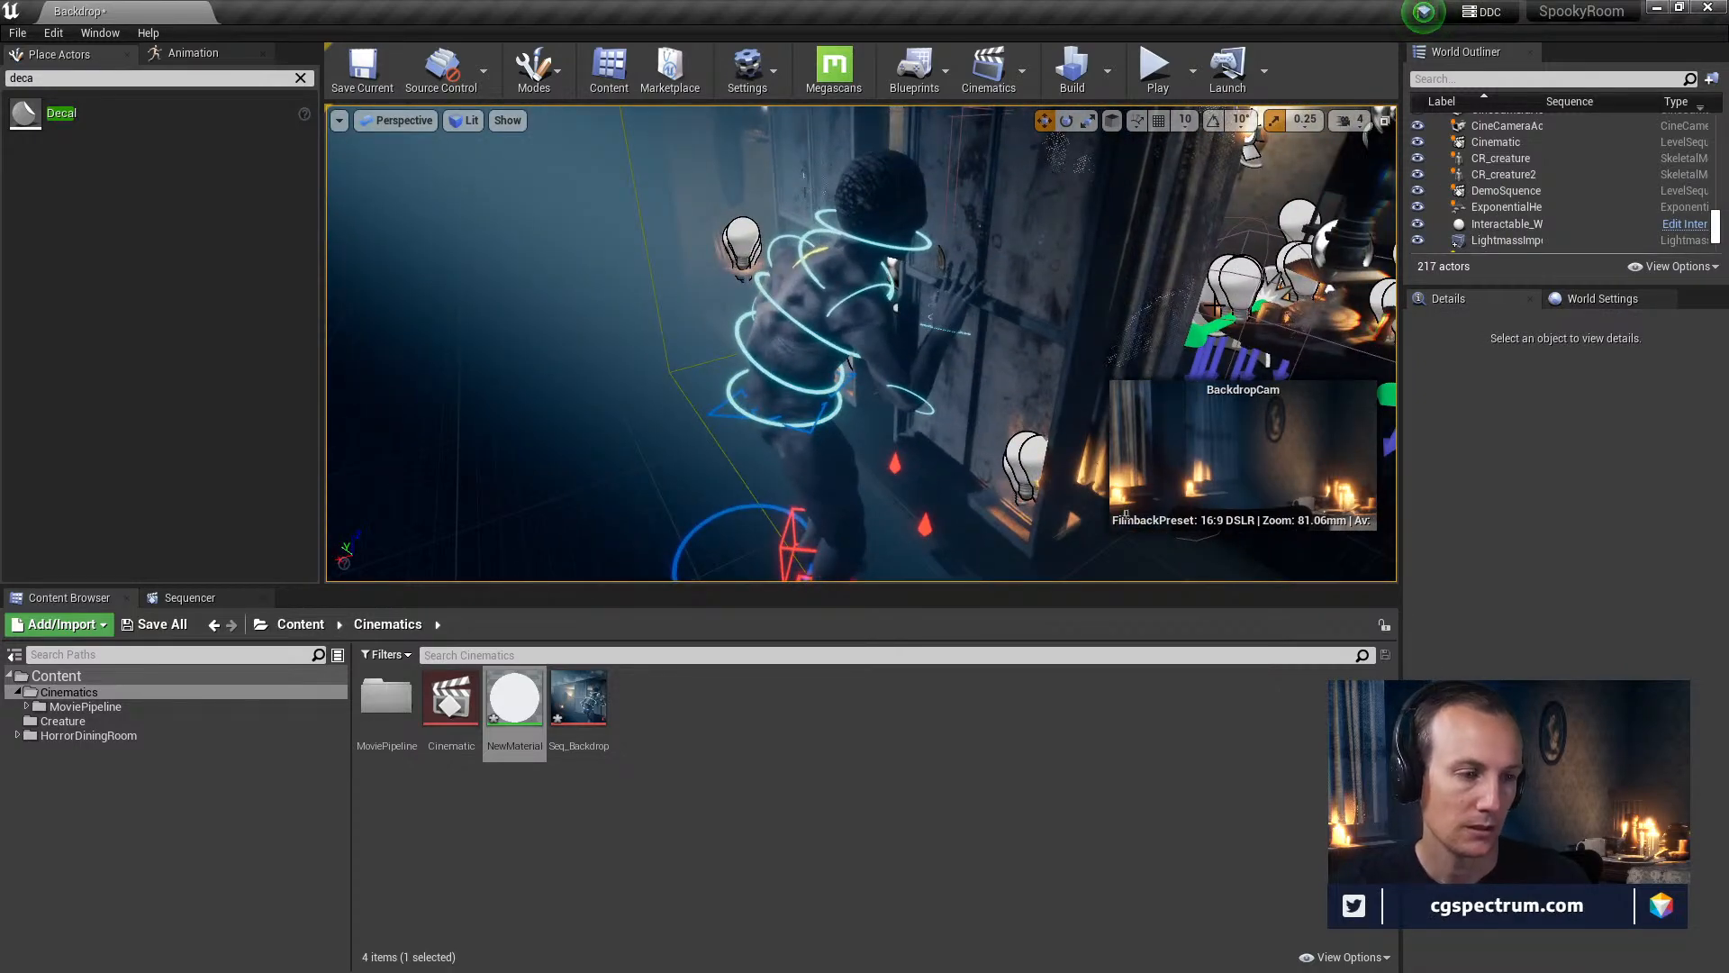
right_click_drag(1128, 367, 1368, 360)
mouse_move(666, 363)
right_mouse_down()
mouse_move(721, 315)
mouse_move(644, 374)
mouse_move(666, 363)
right_mouse_up()
left_click(602, 365)
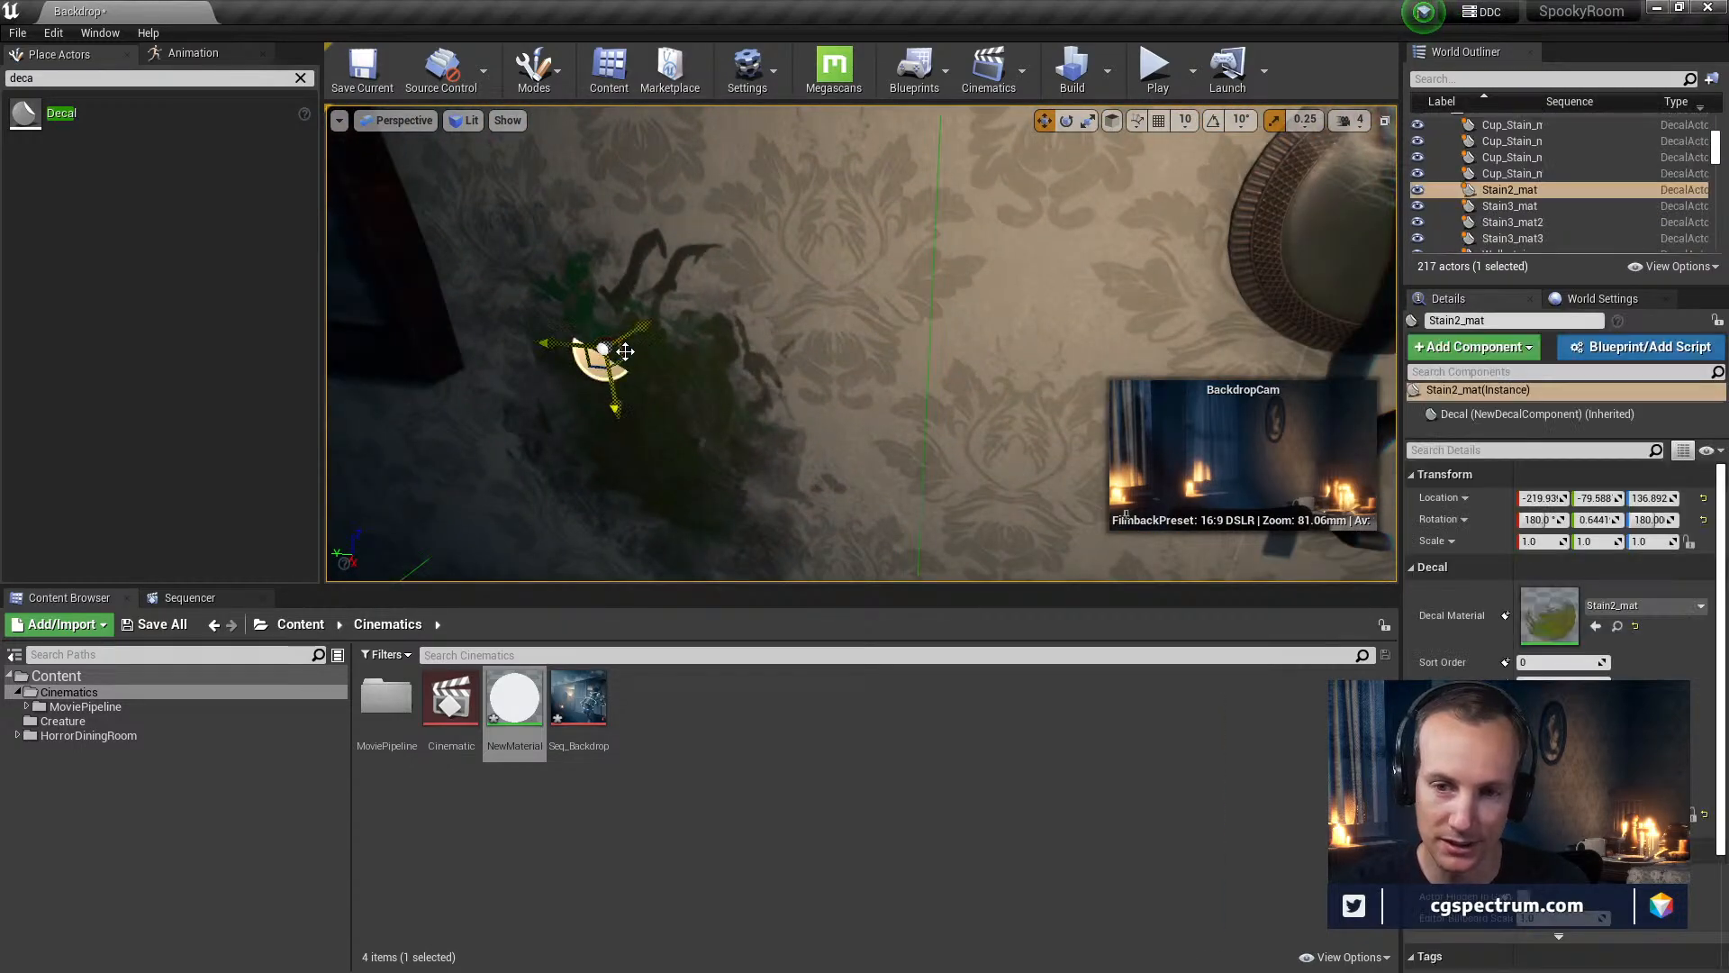
left_click_drag(612, 405, 646, 367)
right_click_drag(848, 272, 671, 311)
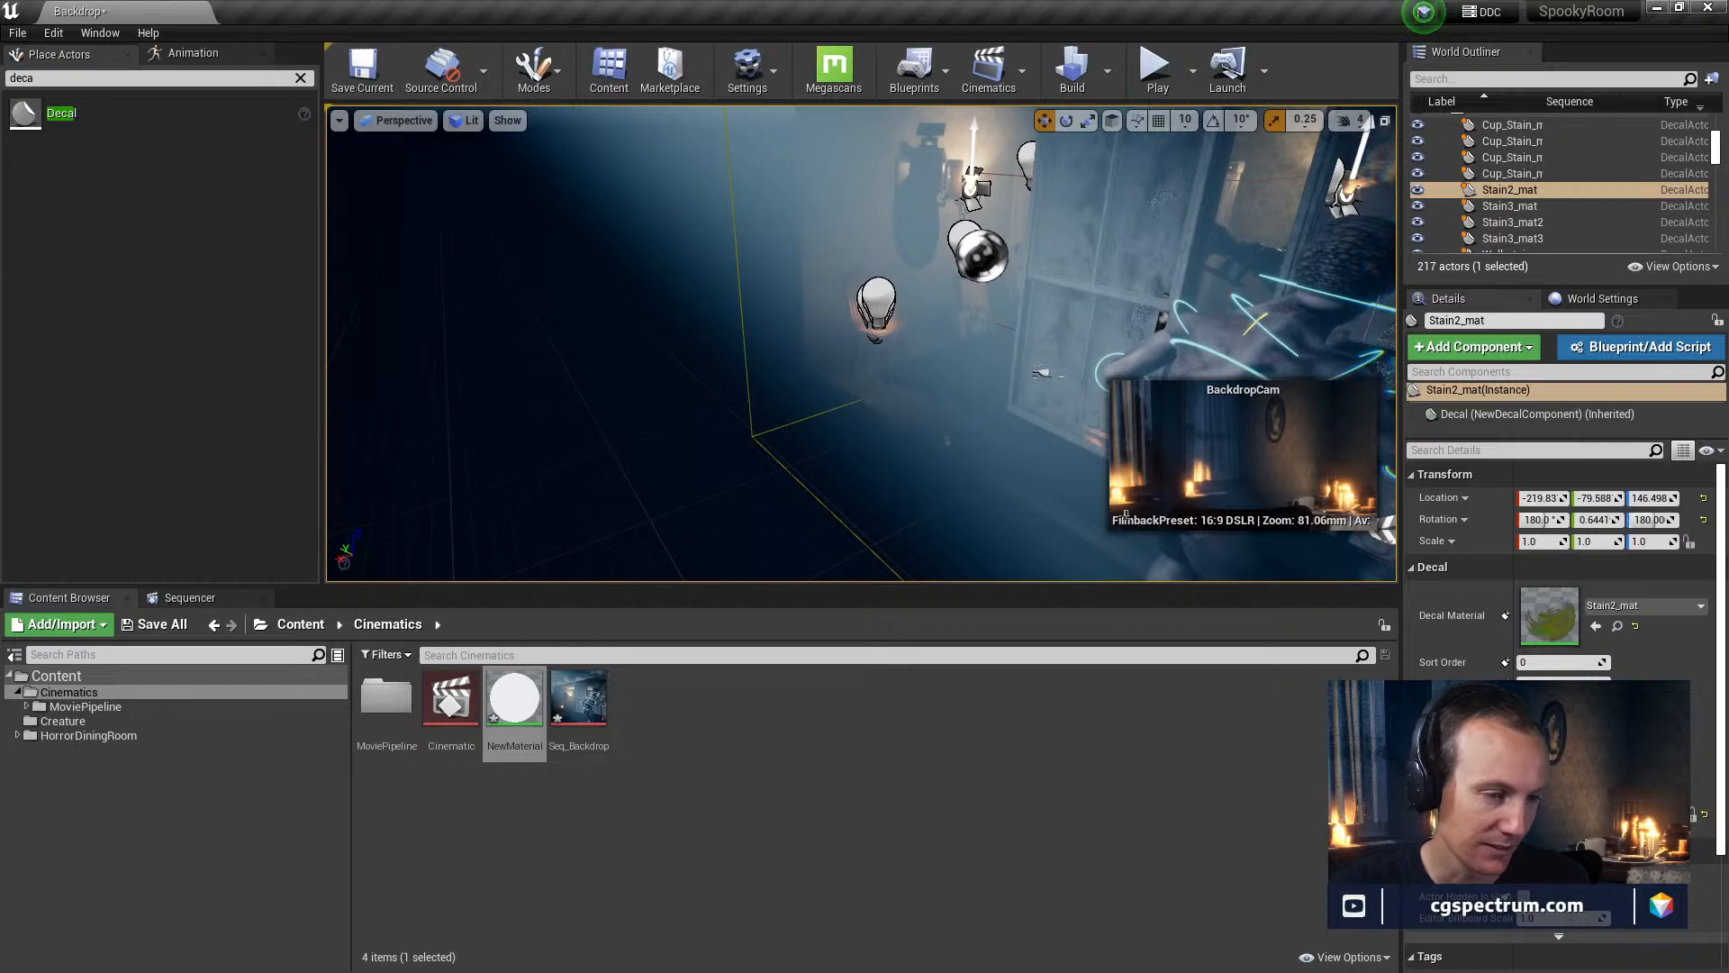
right_click_drag(991, 319, 1153, 309)
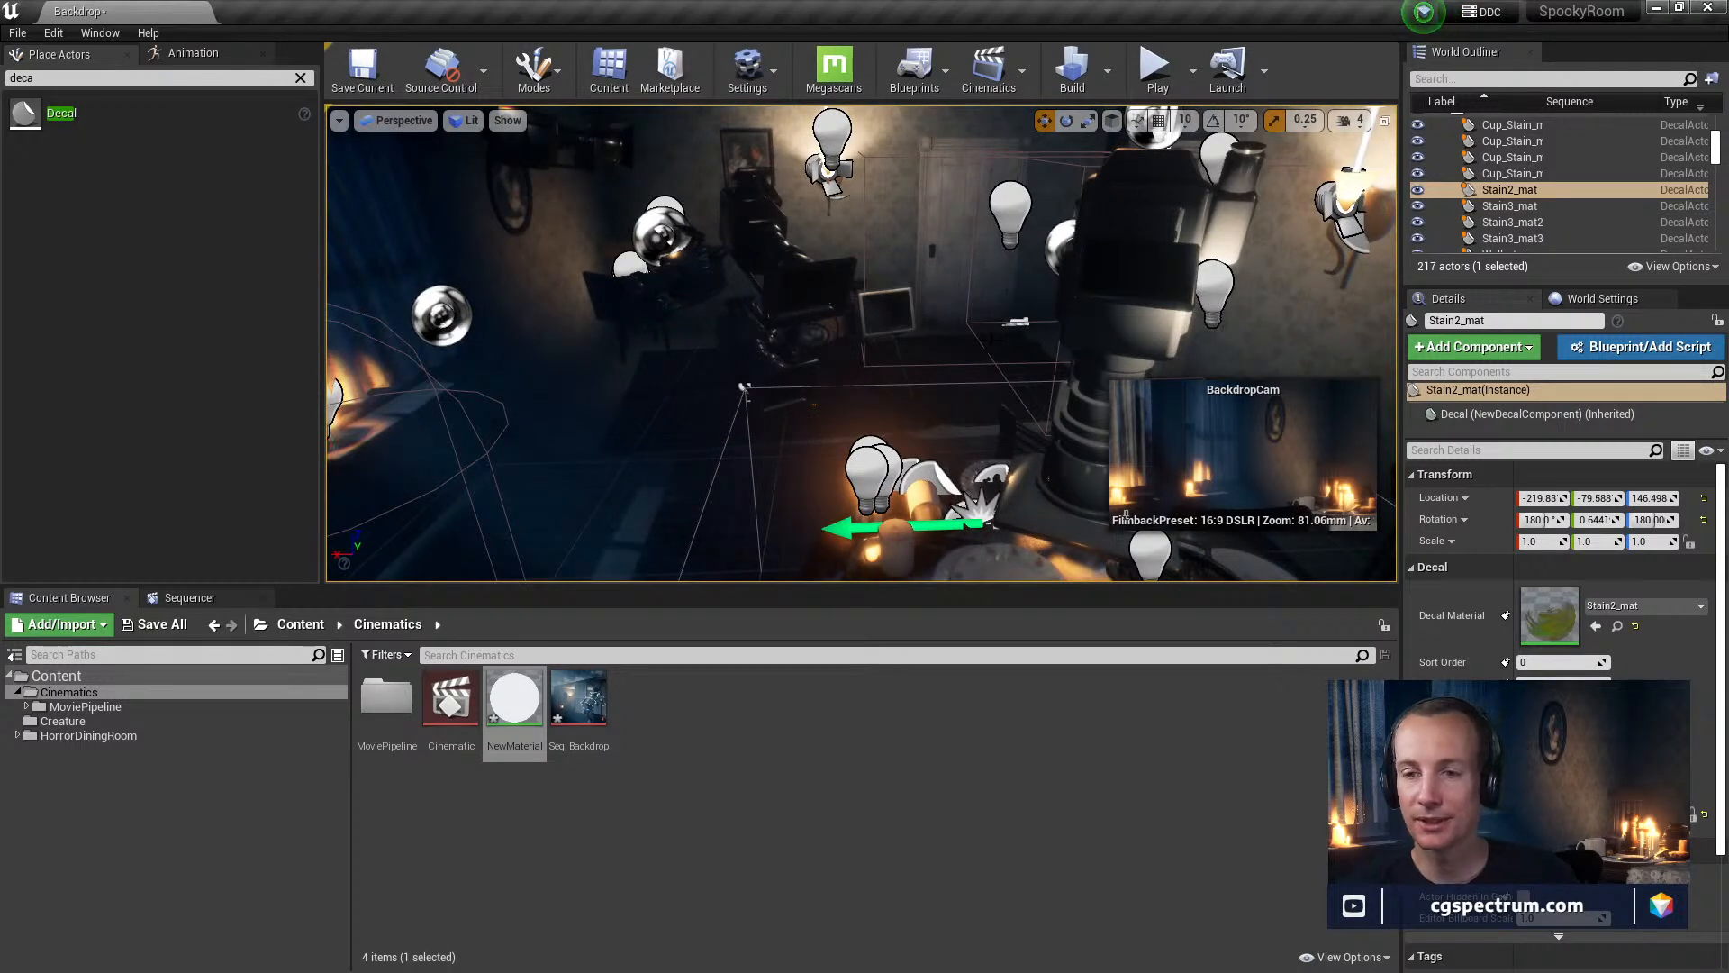
right_click_drag(992, 338, 952, 385)
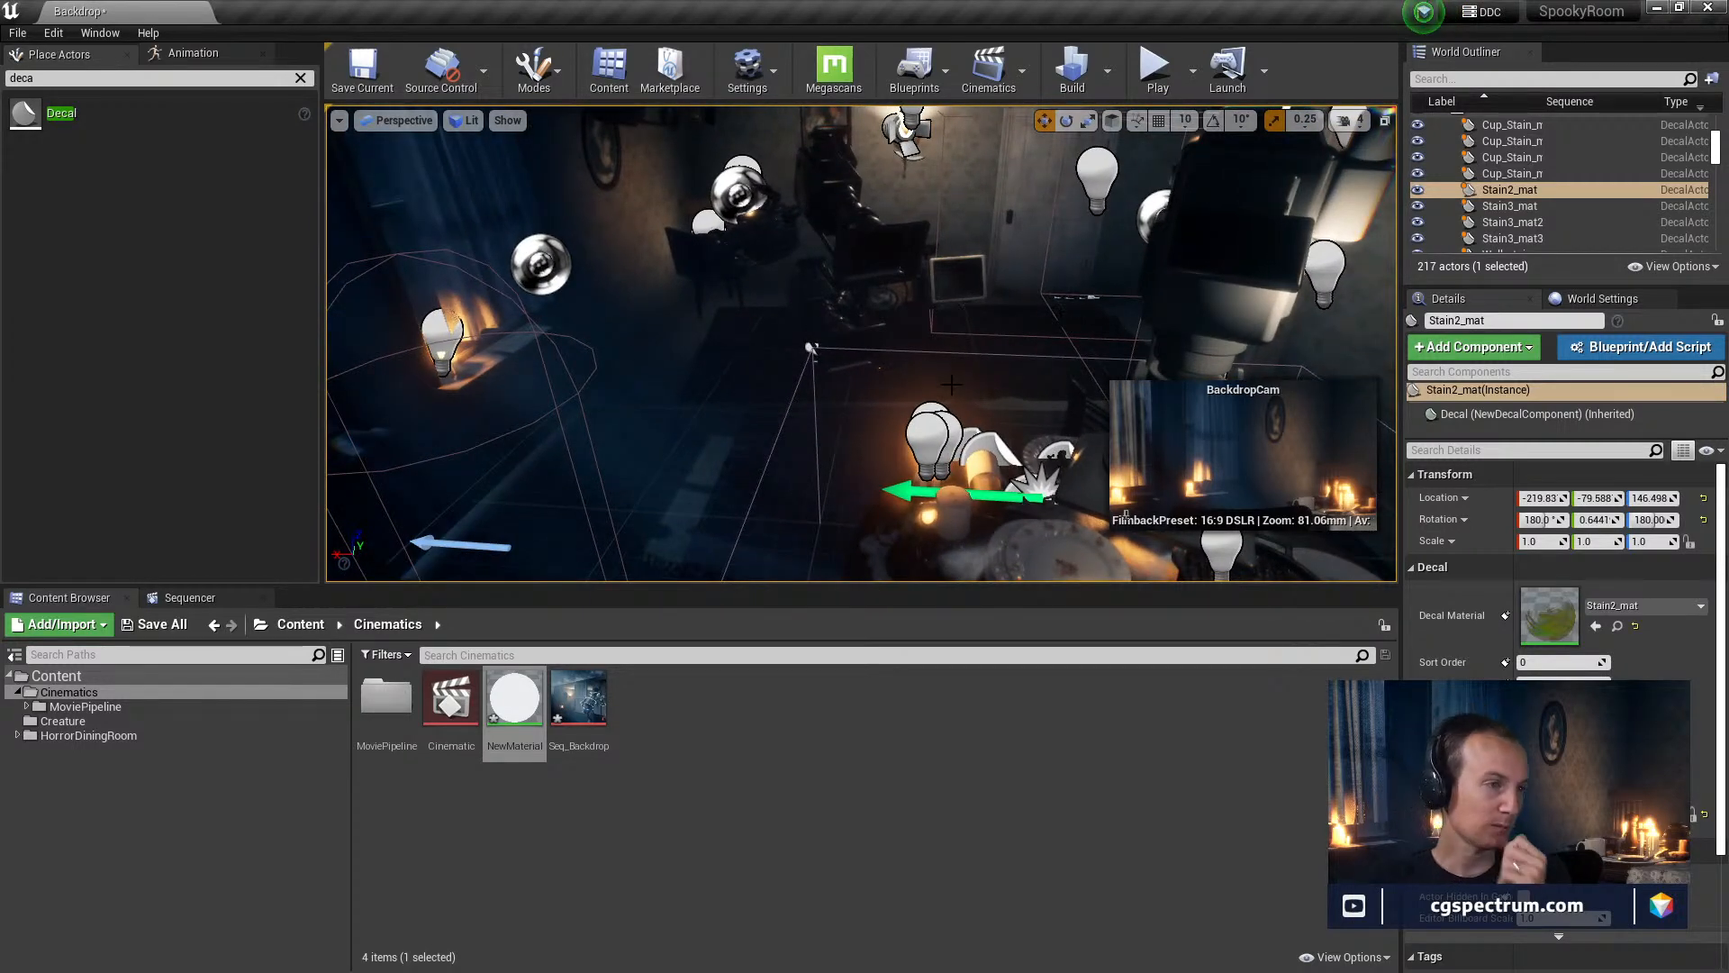
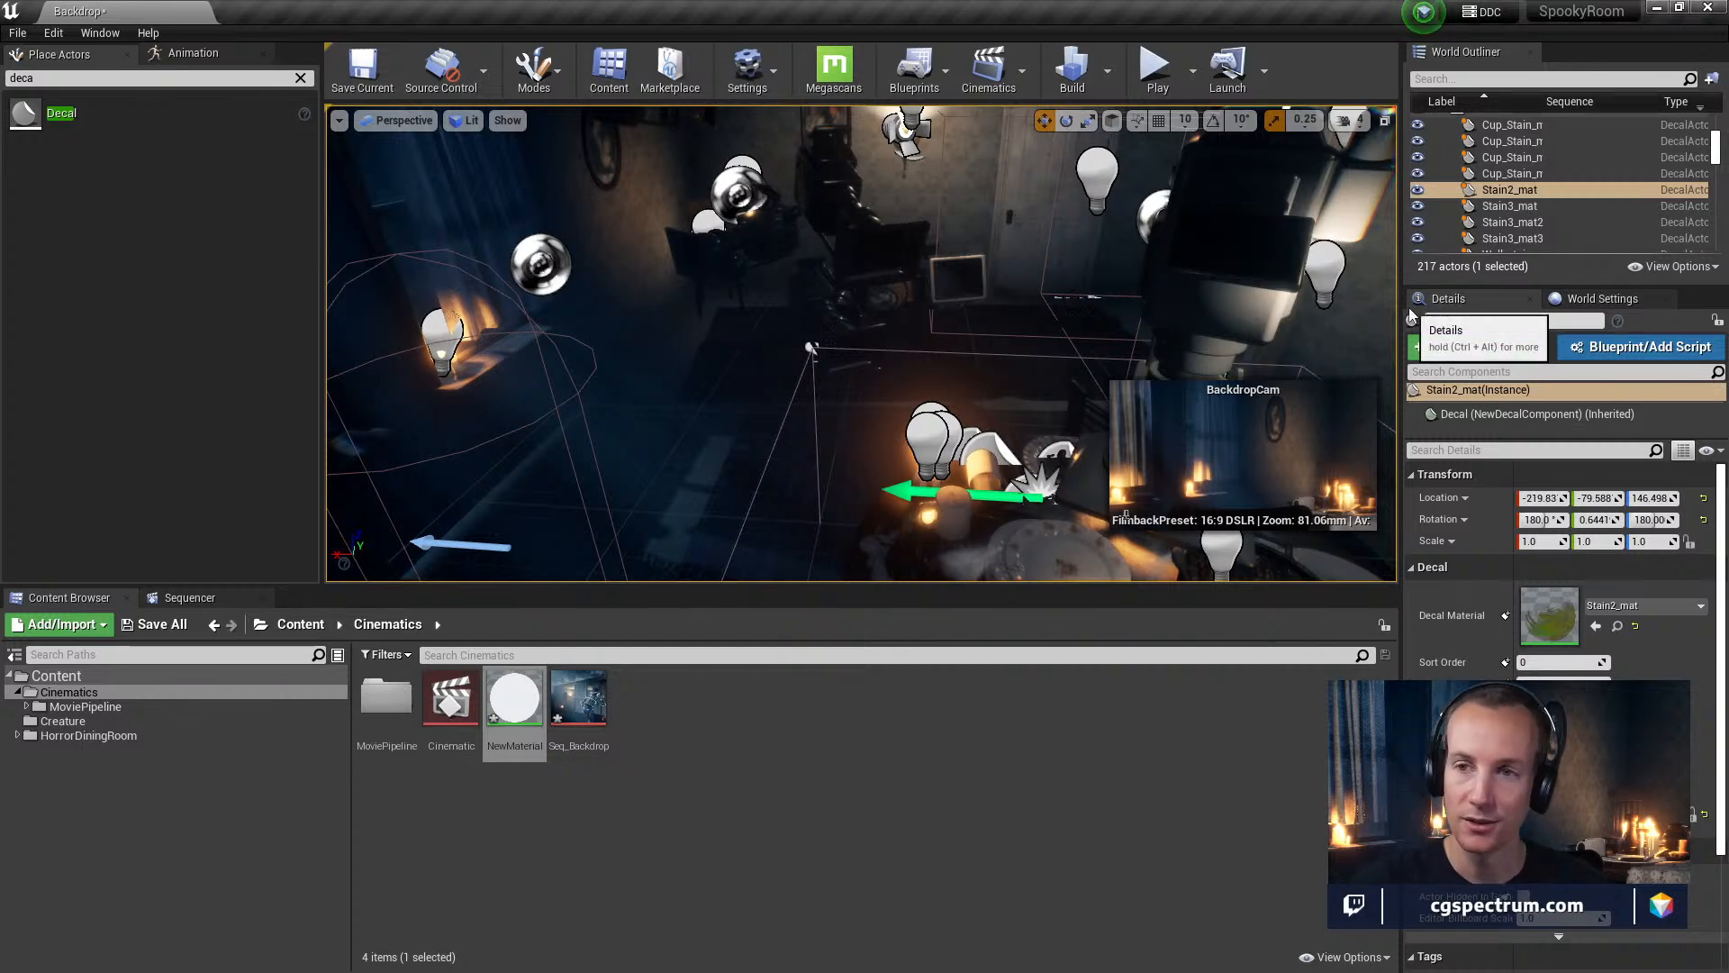
right_click_drag(909, 505, 864, 342)
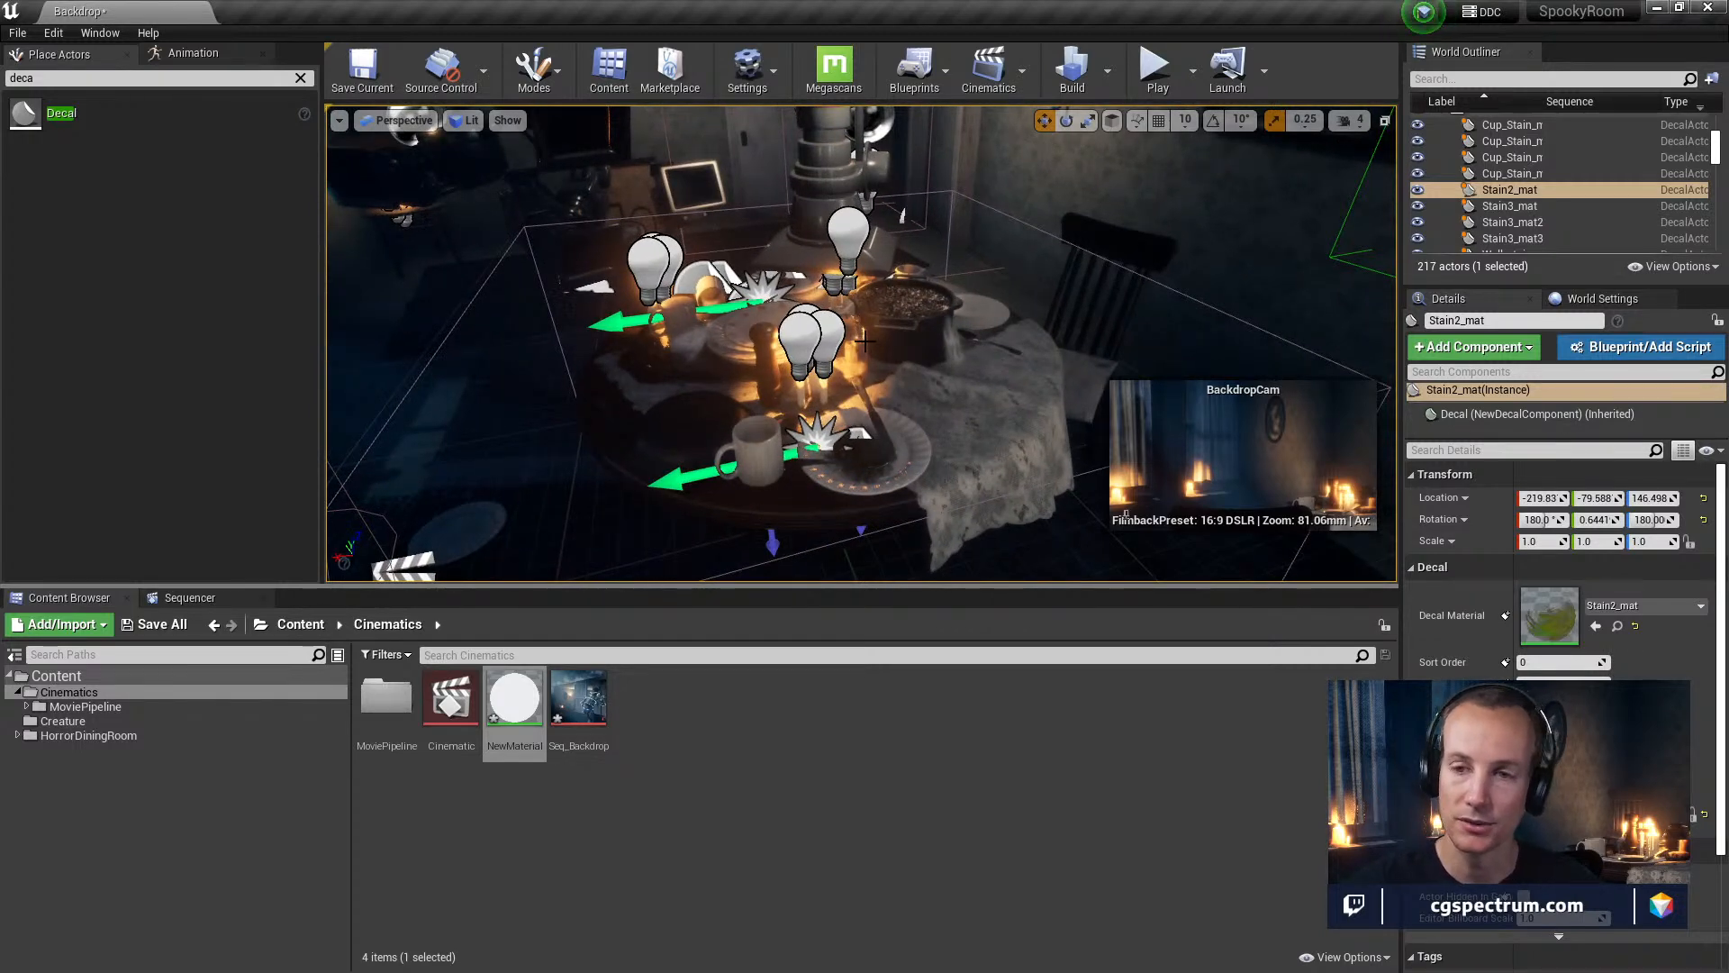
right_click_drag(973, 388, 972, 388)
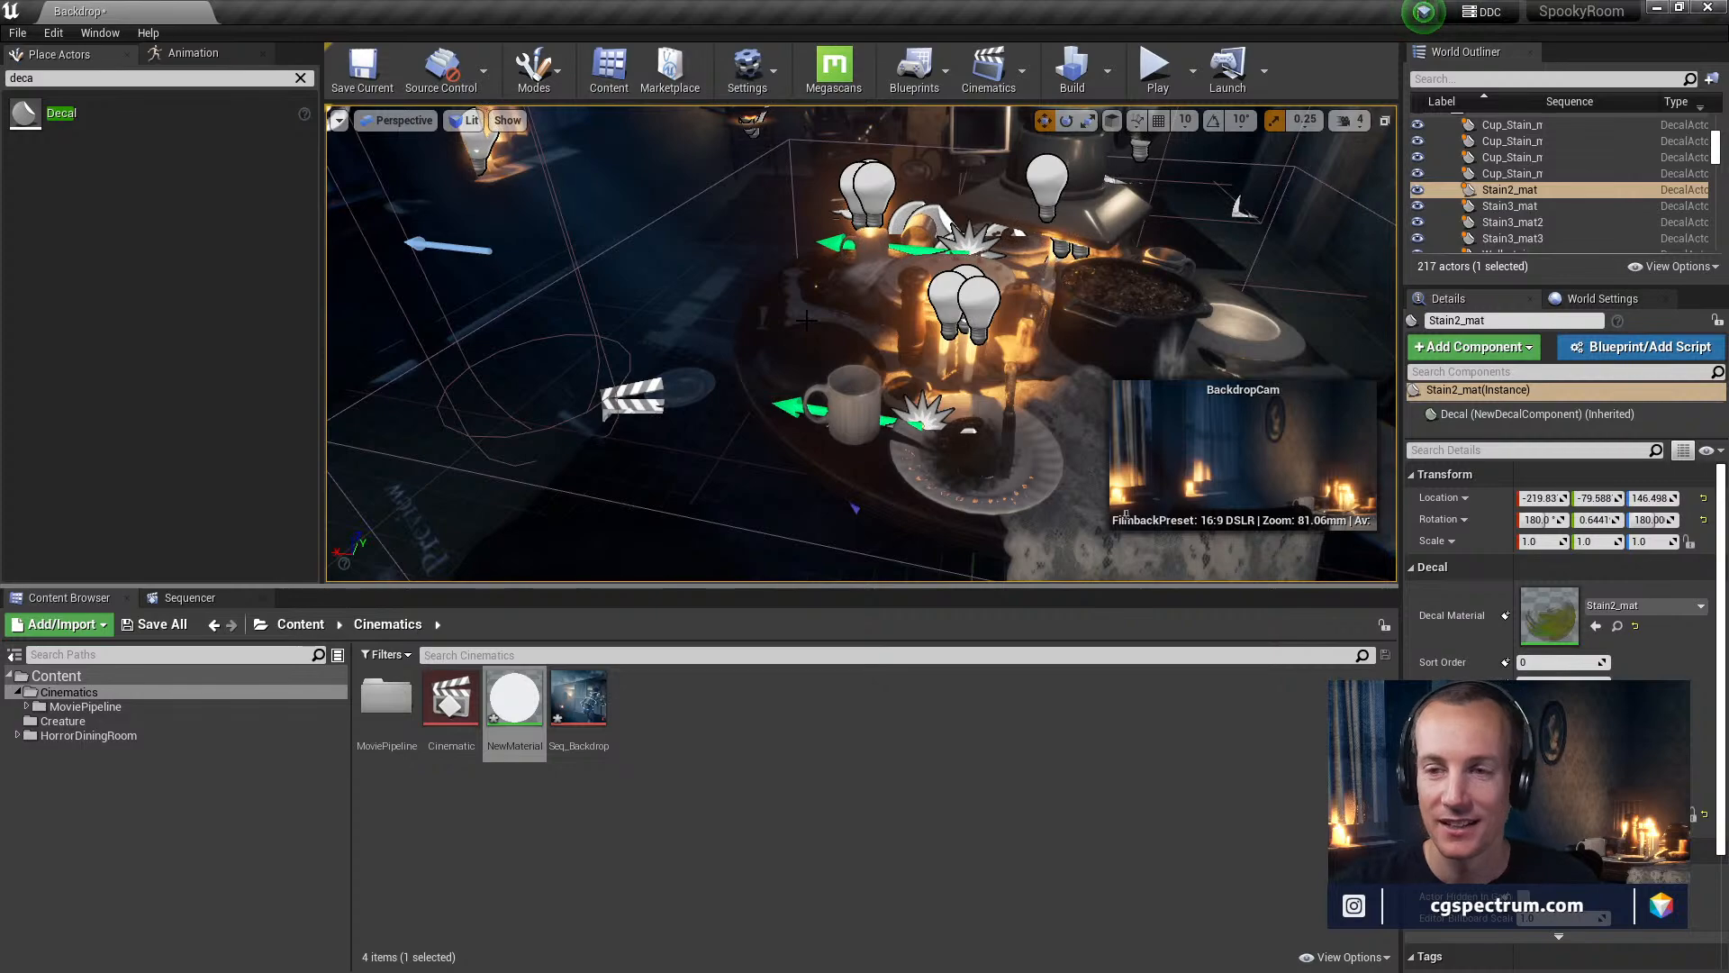
Open the Seq_Backdrop sequence and, at frame 231, move the creature's RootX_M control closer to the window
right_click_drag(928, 223, 820, 356)
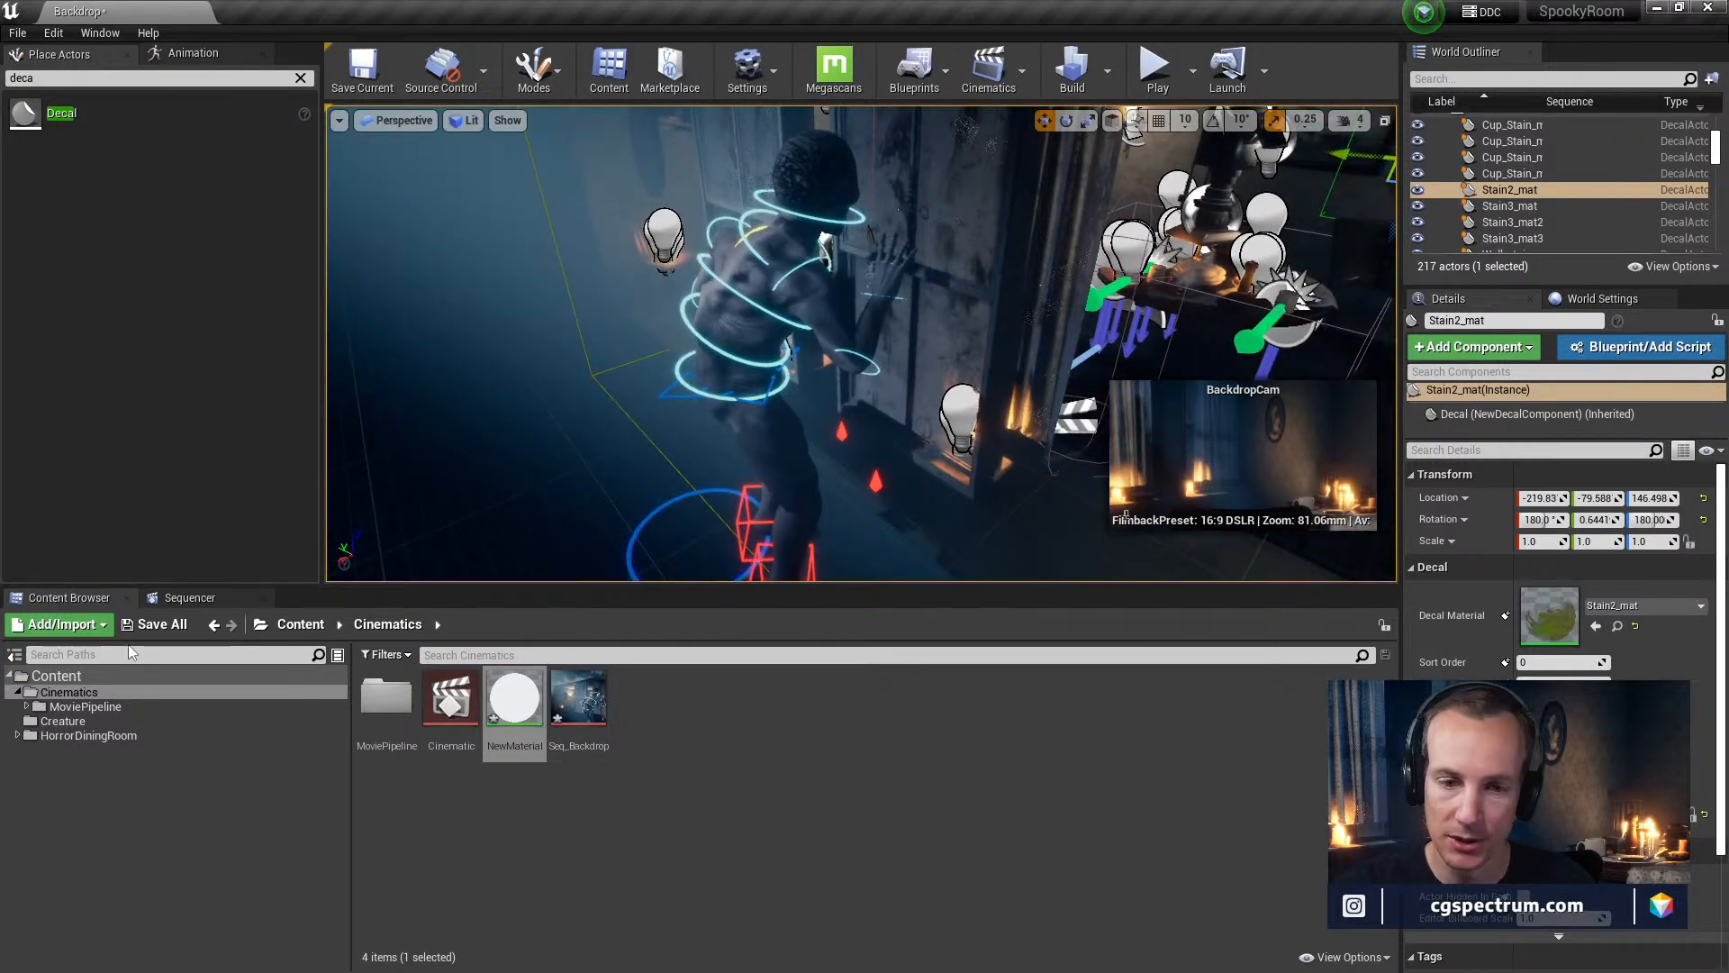
left_click(184, 597)
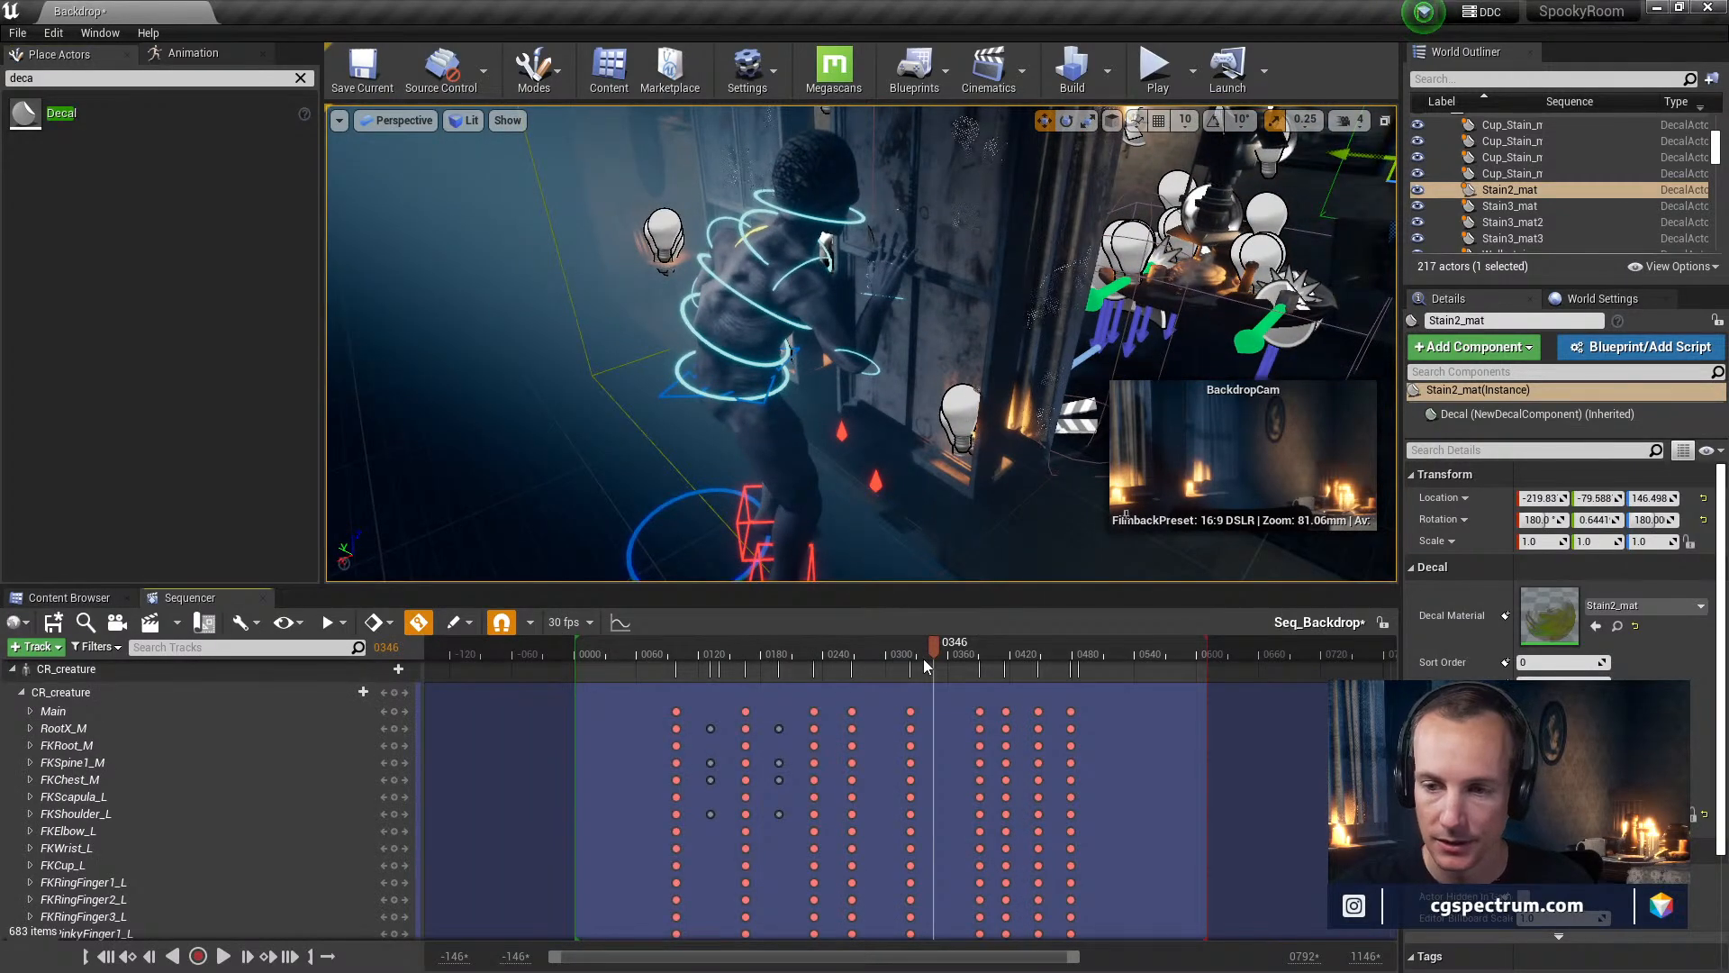
left_click_drag(912, 650, 814, 621)
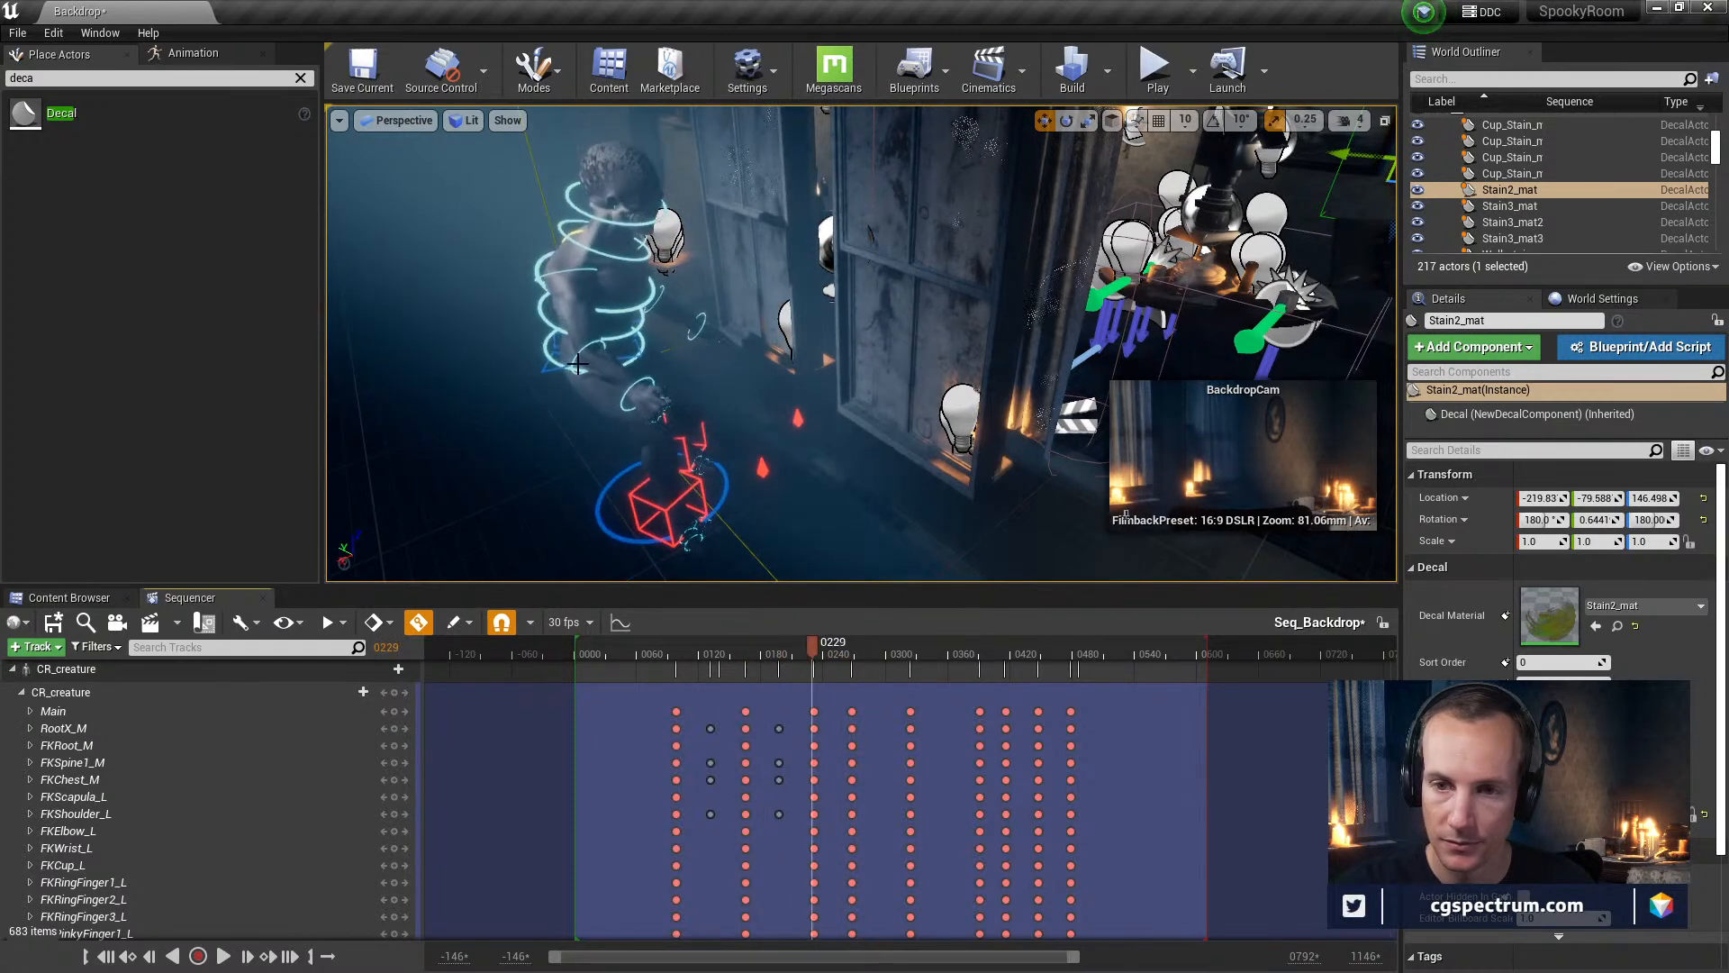
left_click(549, 369)
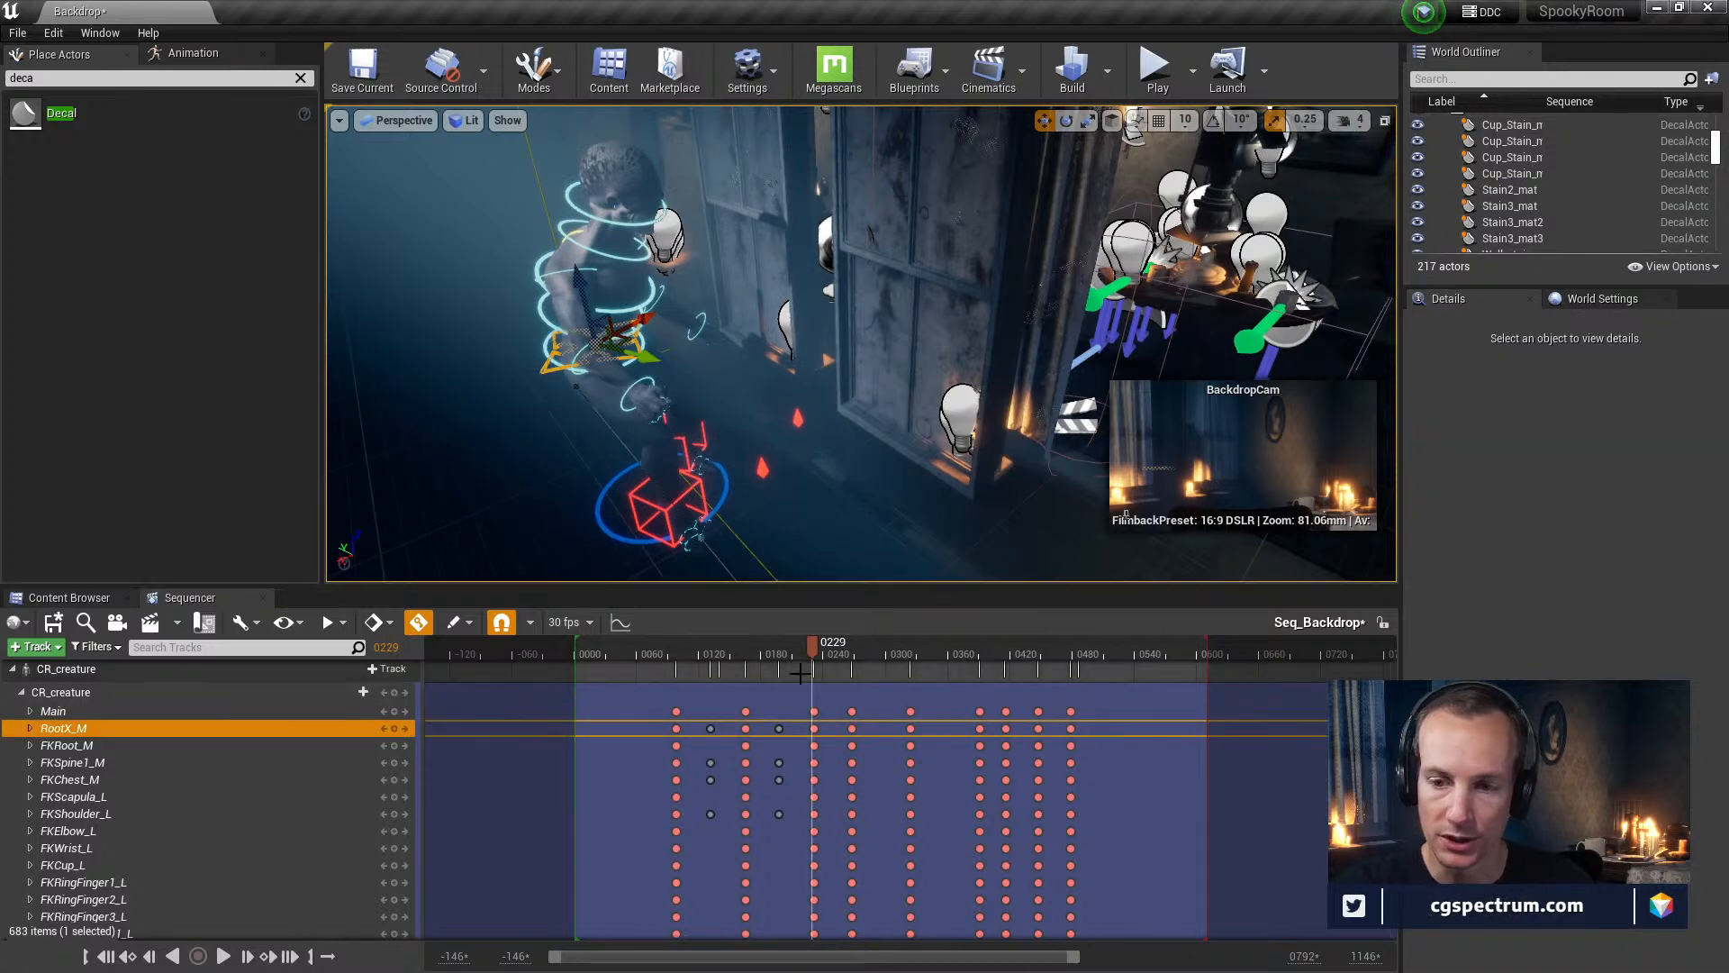
key("Right")
key("Right")
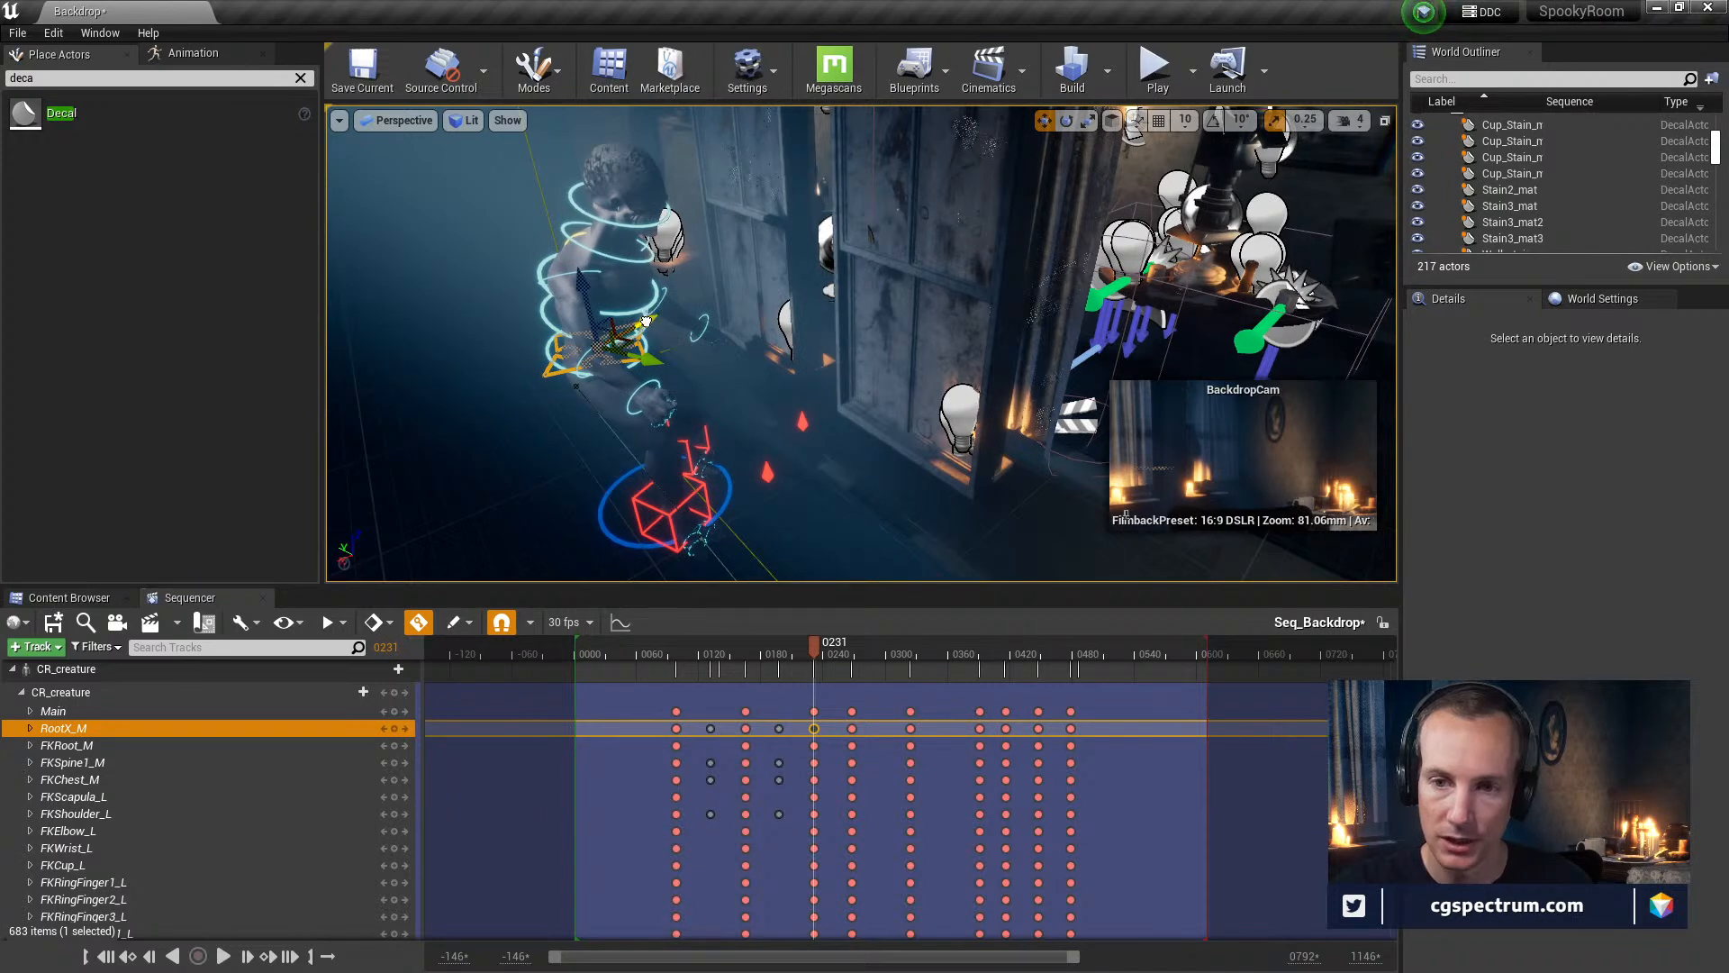
left_click_drag(660, 321, 666, 356)
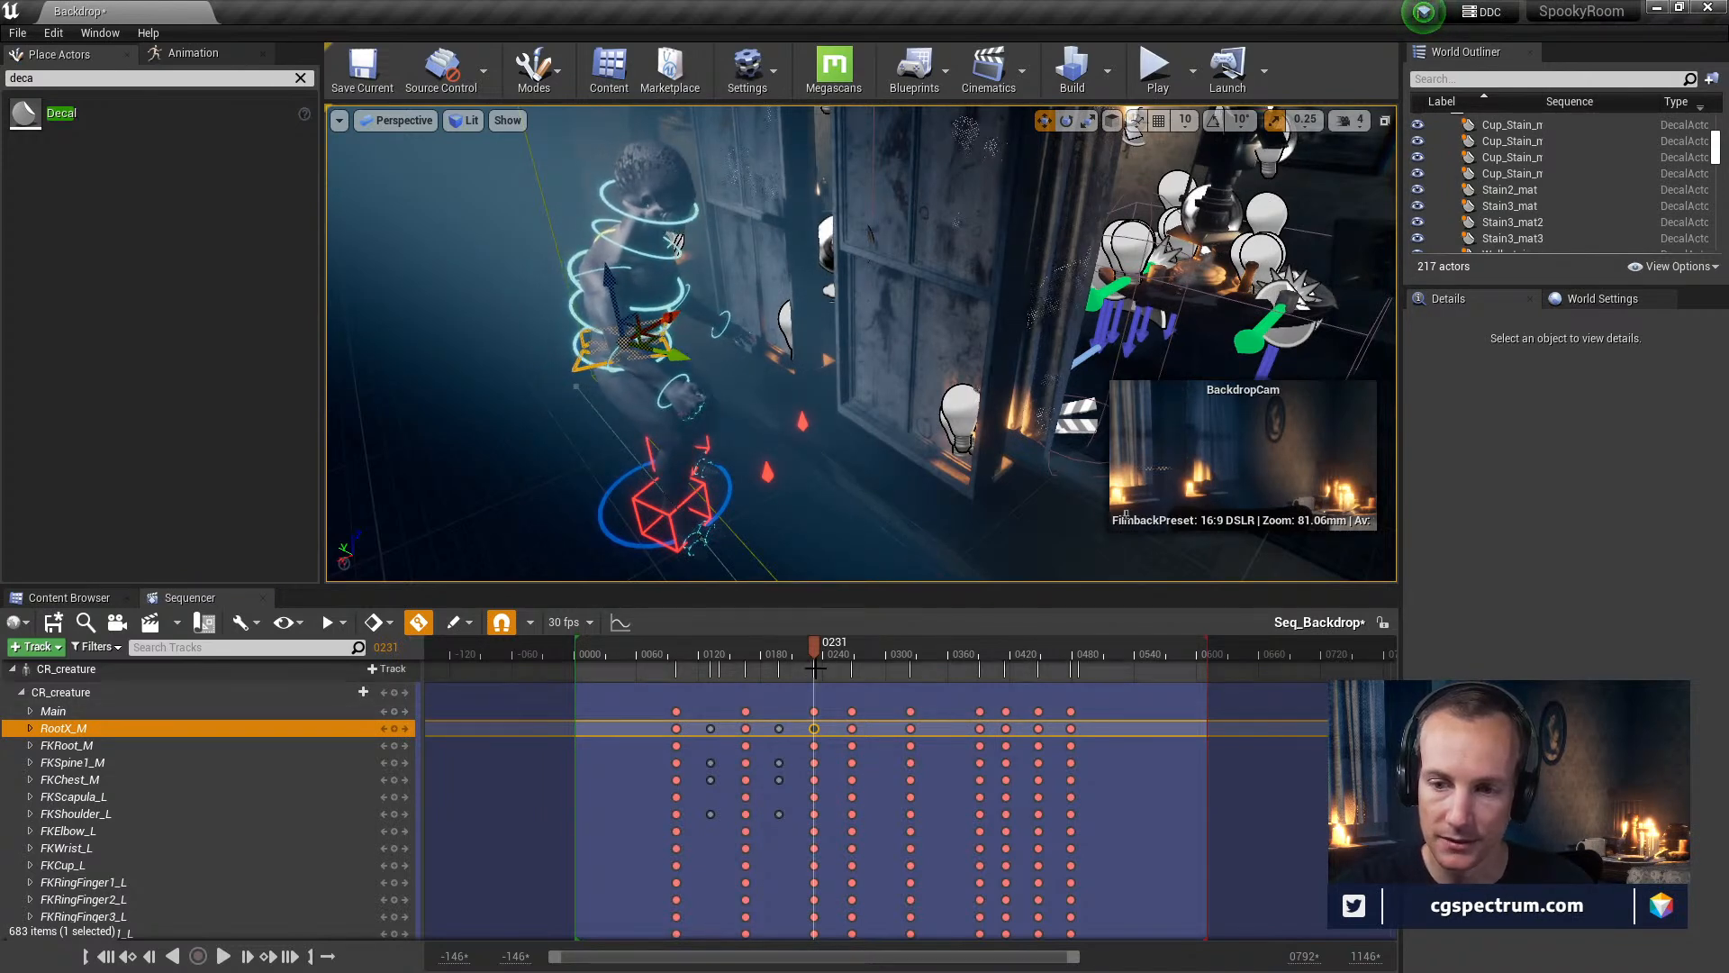
Select the creature's right elbow control FKElbow_R and rotate it at the frame 391 keys
left_click_drag(806, 660, 939, 657)
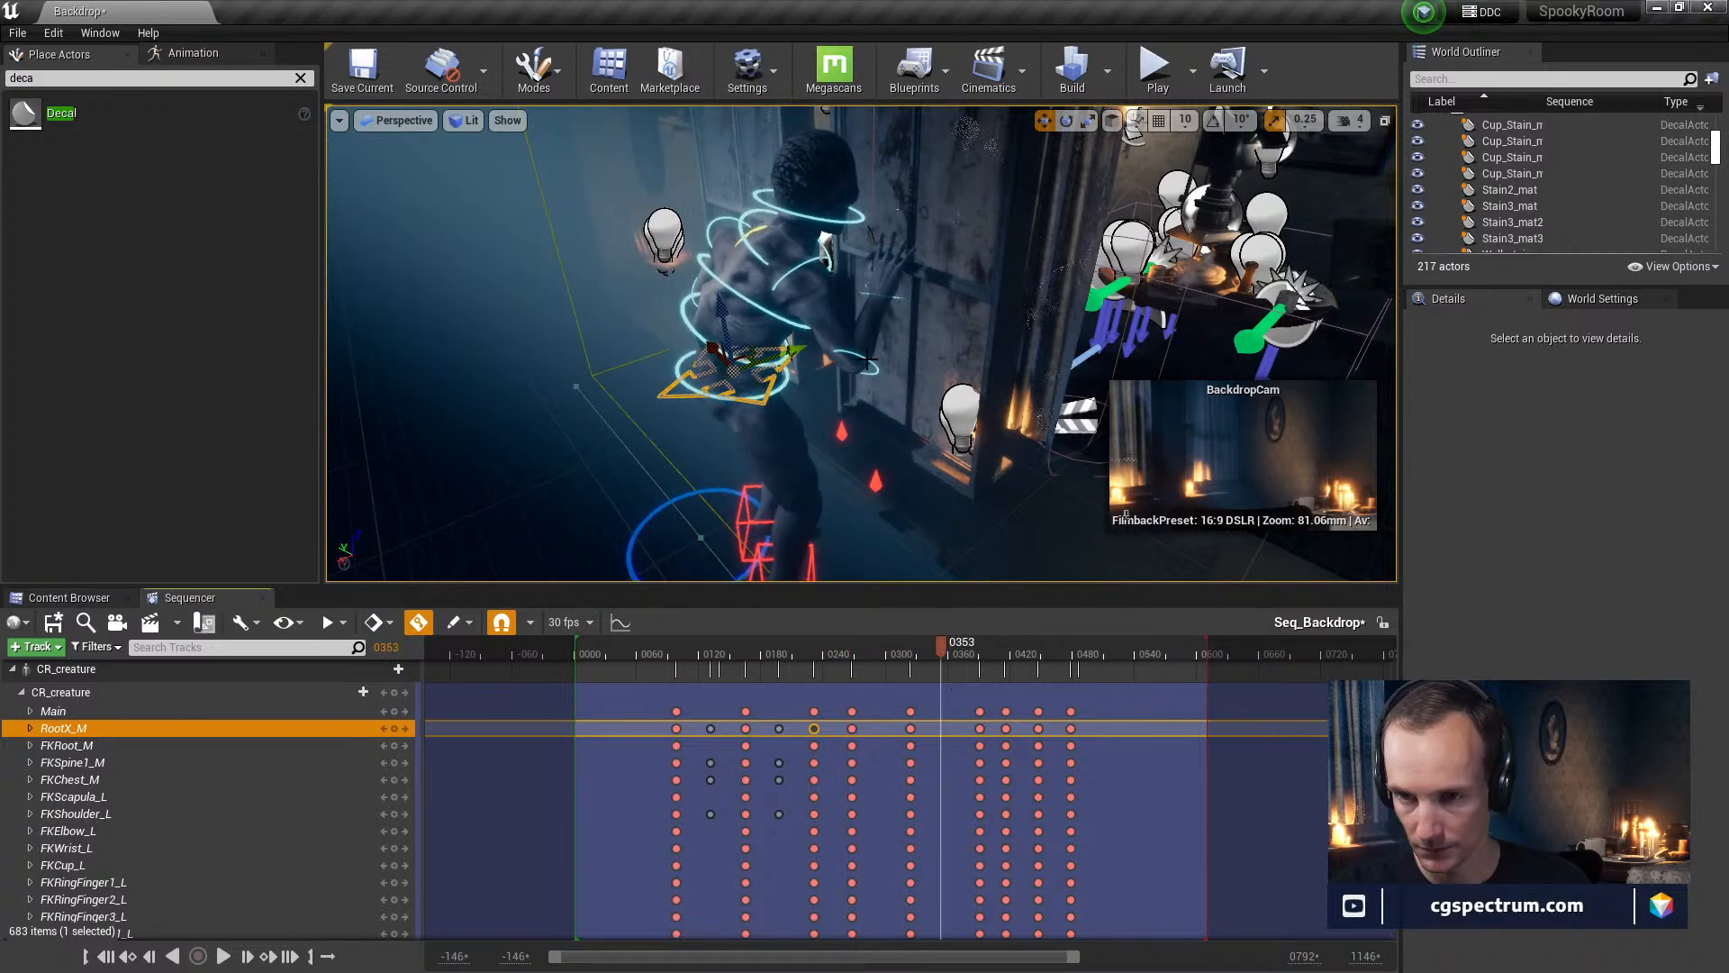
left_click(868, 392)
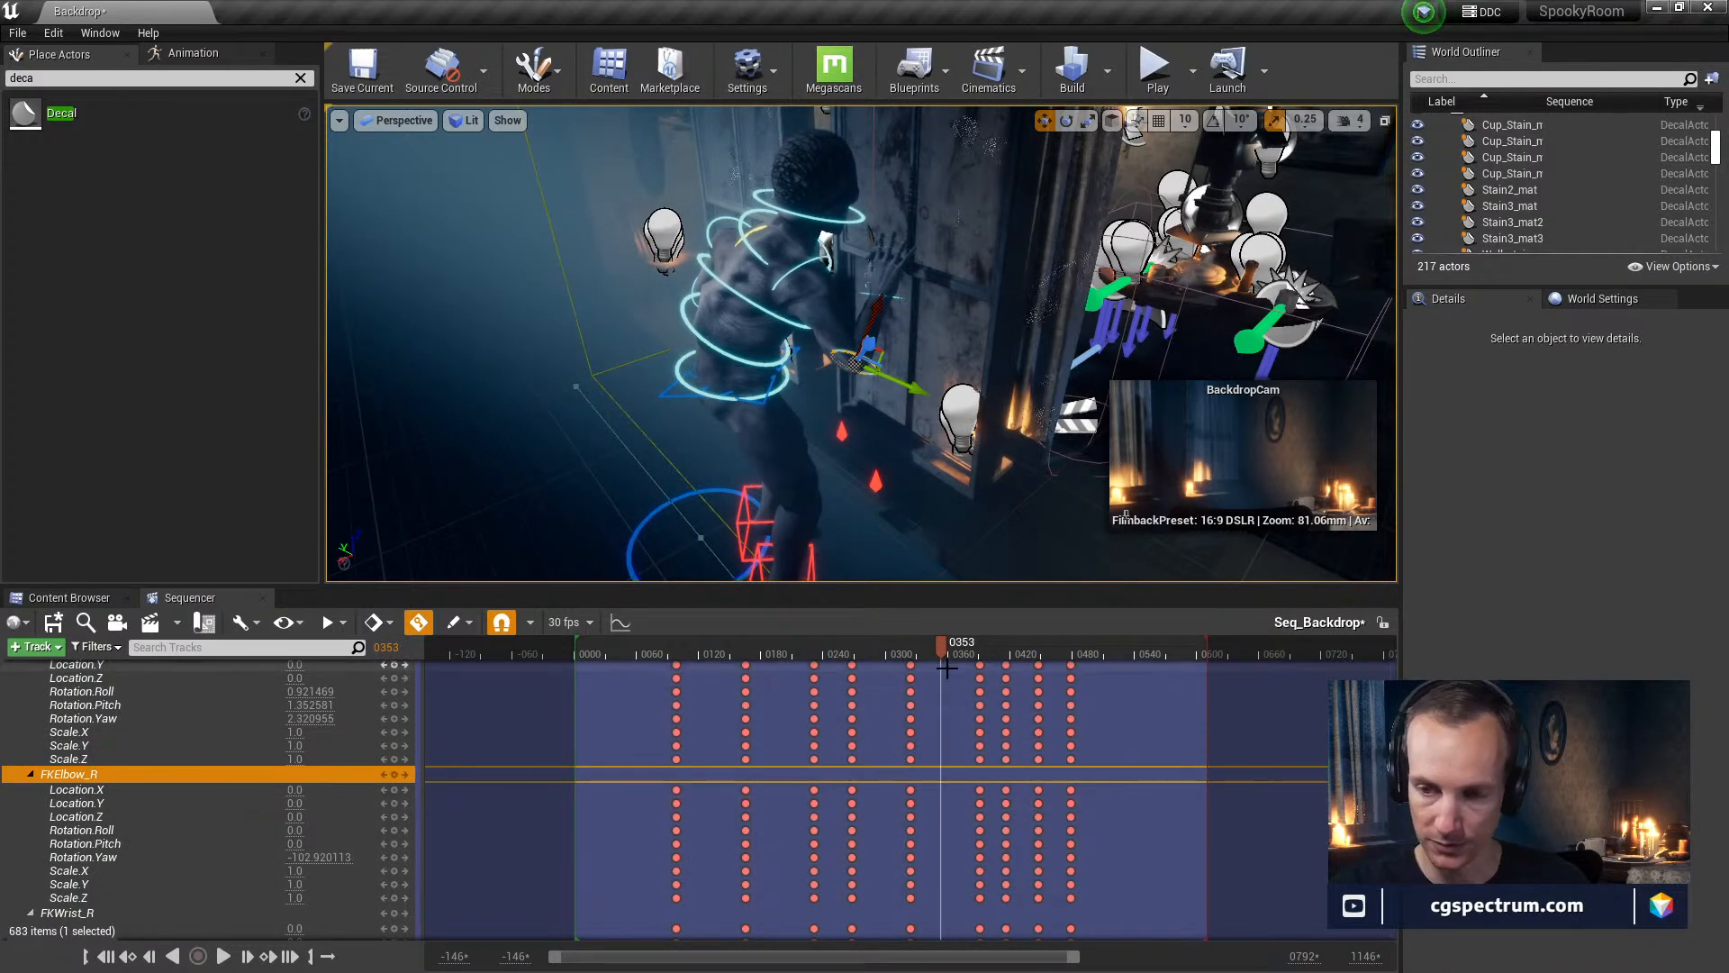
left_click_drag(935, 653, 980, 686)
left_click(981, 748)
mouse_move(945, 432)
right_mouse_down()
mouse_move(1000, 478)
mouse_move(980, 430)
right_mouse_up()
key("e")
left_click_drag(720, 397, 763, 402)
Rotate the right shoulder control FKShoulder_R at frame 391 to adjust the arm against the window, and move the playhead to frame 267
left_click(695, 498)
left_click(657, 310)
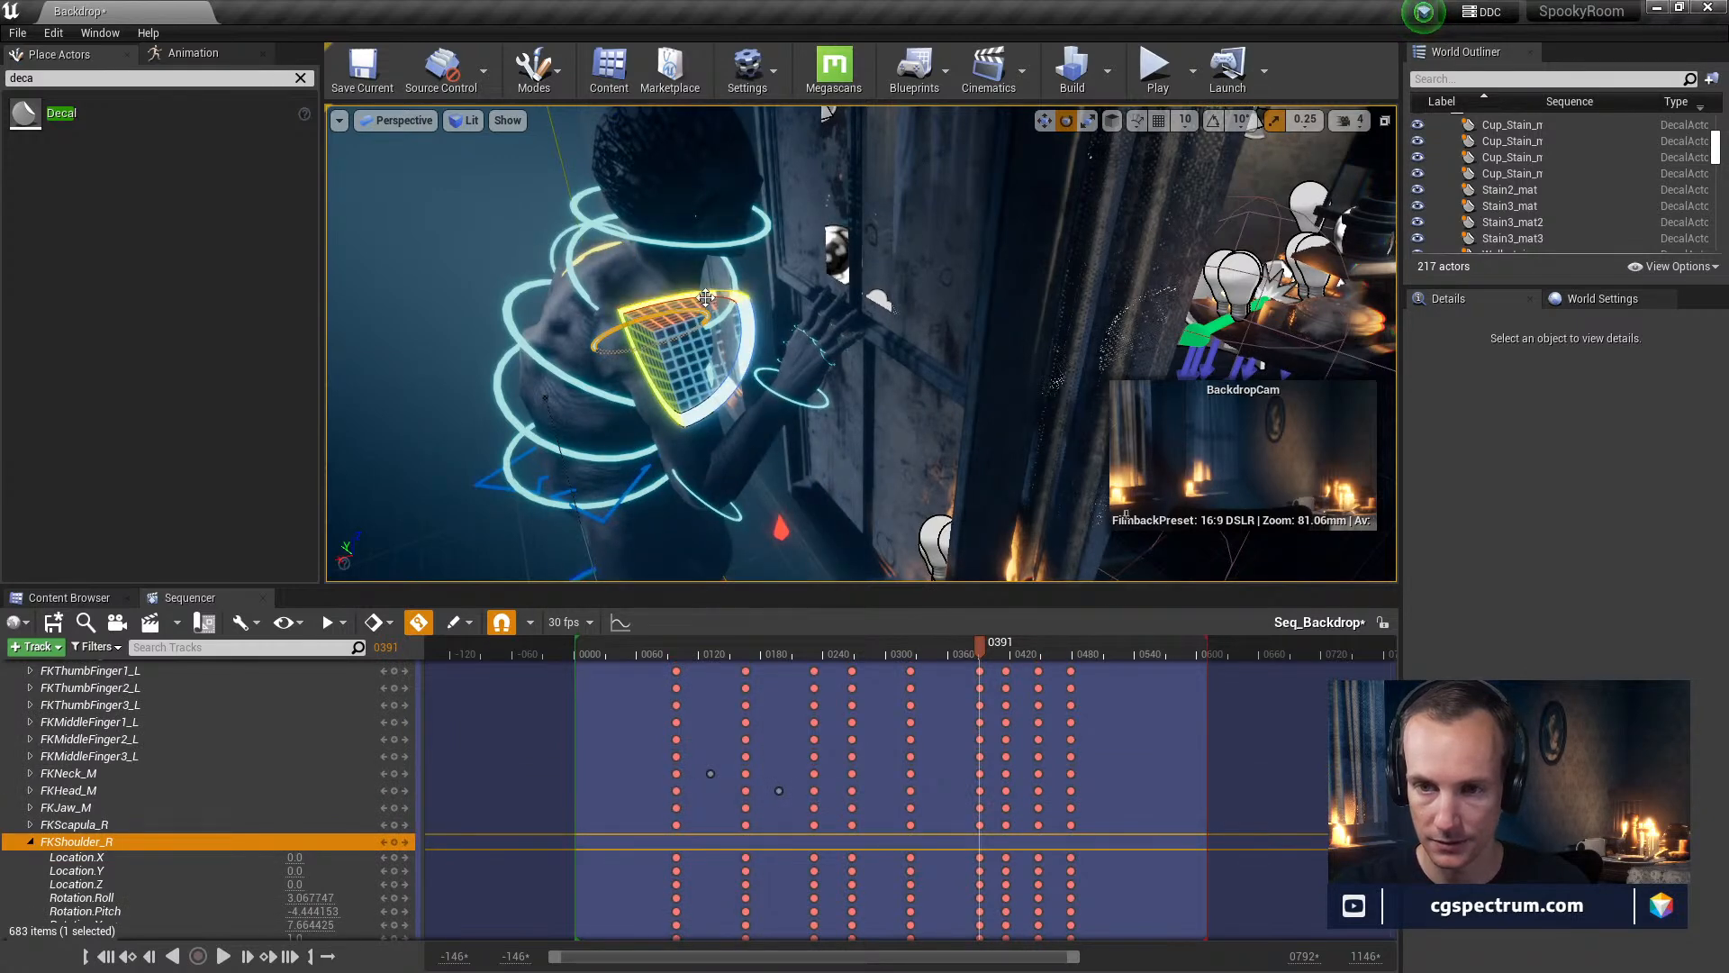
left_click_drag(621, 306, 621, 306)
left_click_drag(976, 651, 976, 716)
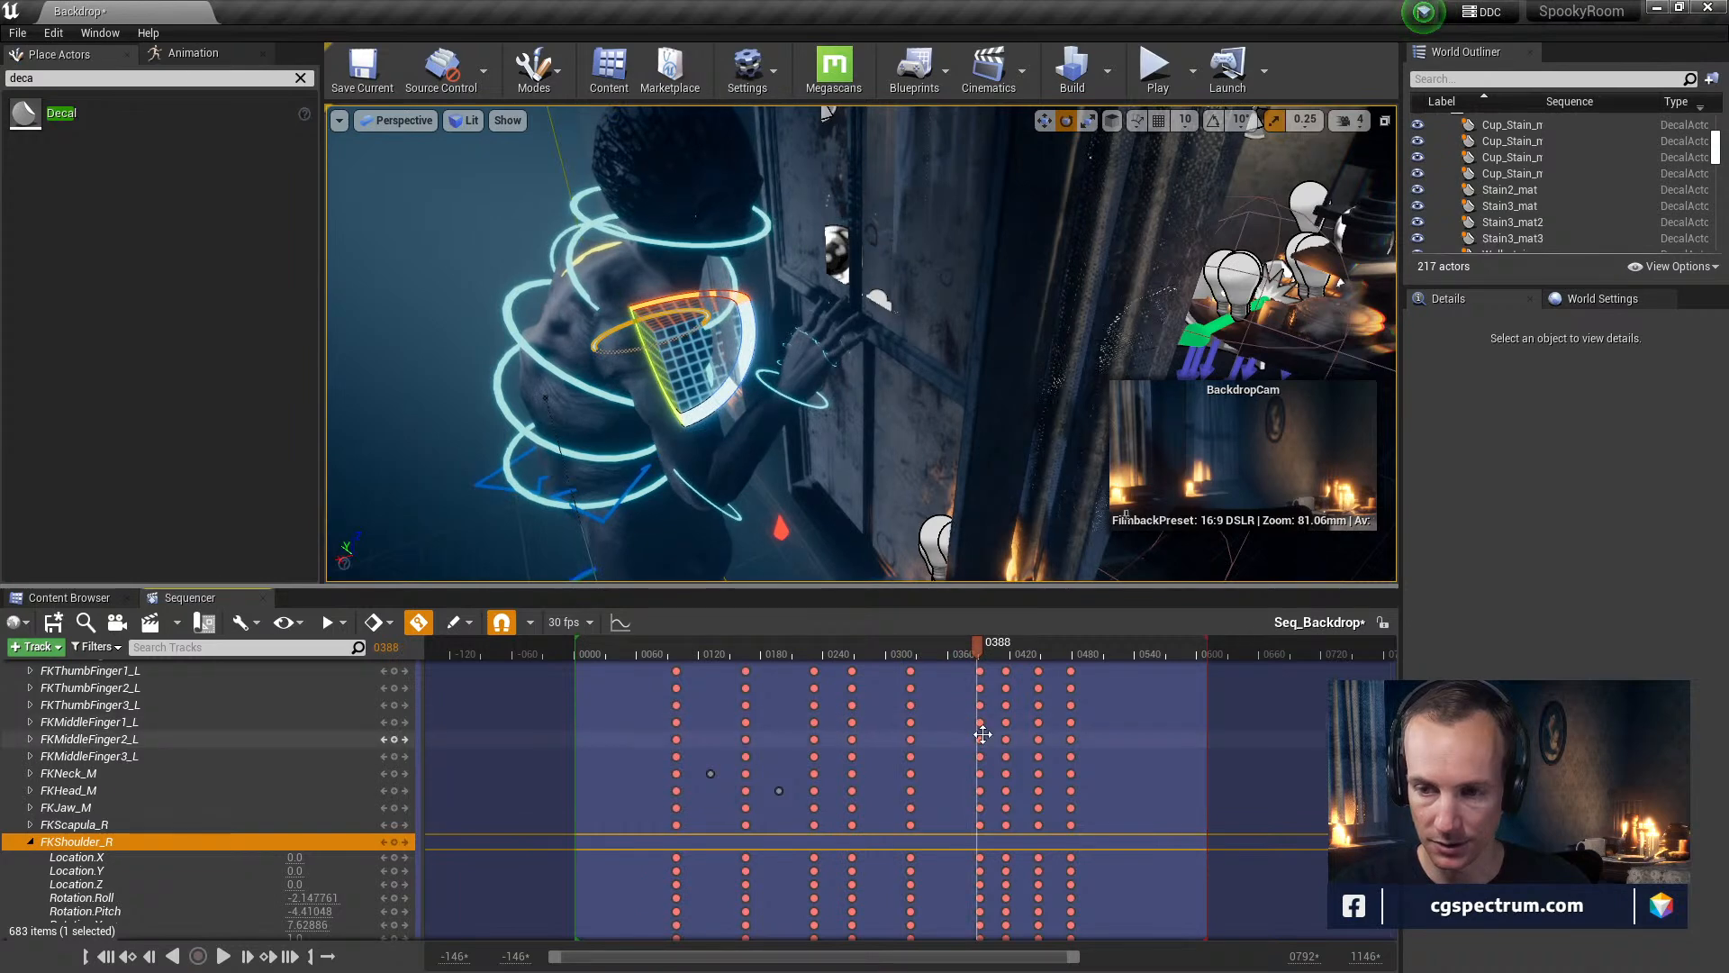
left_click(980, 739)
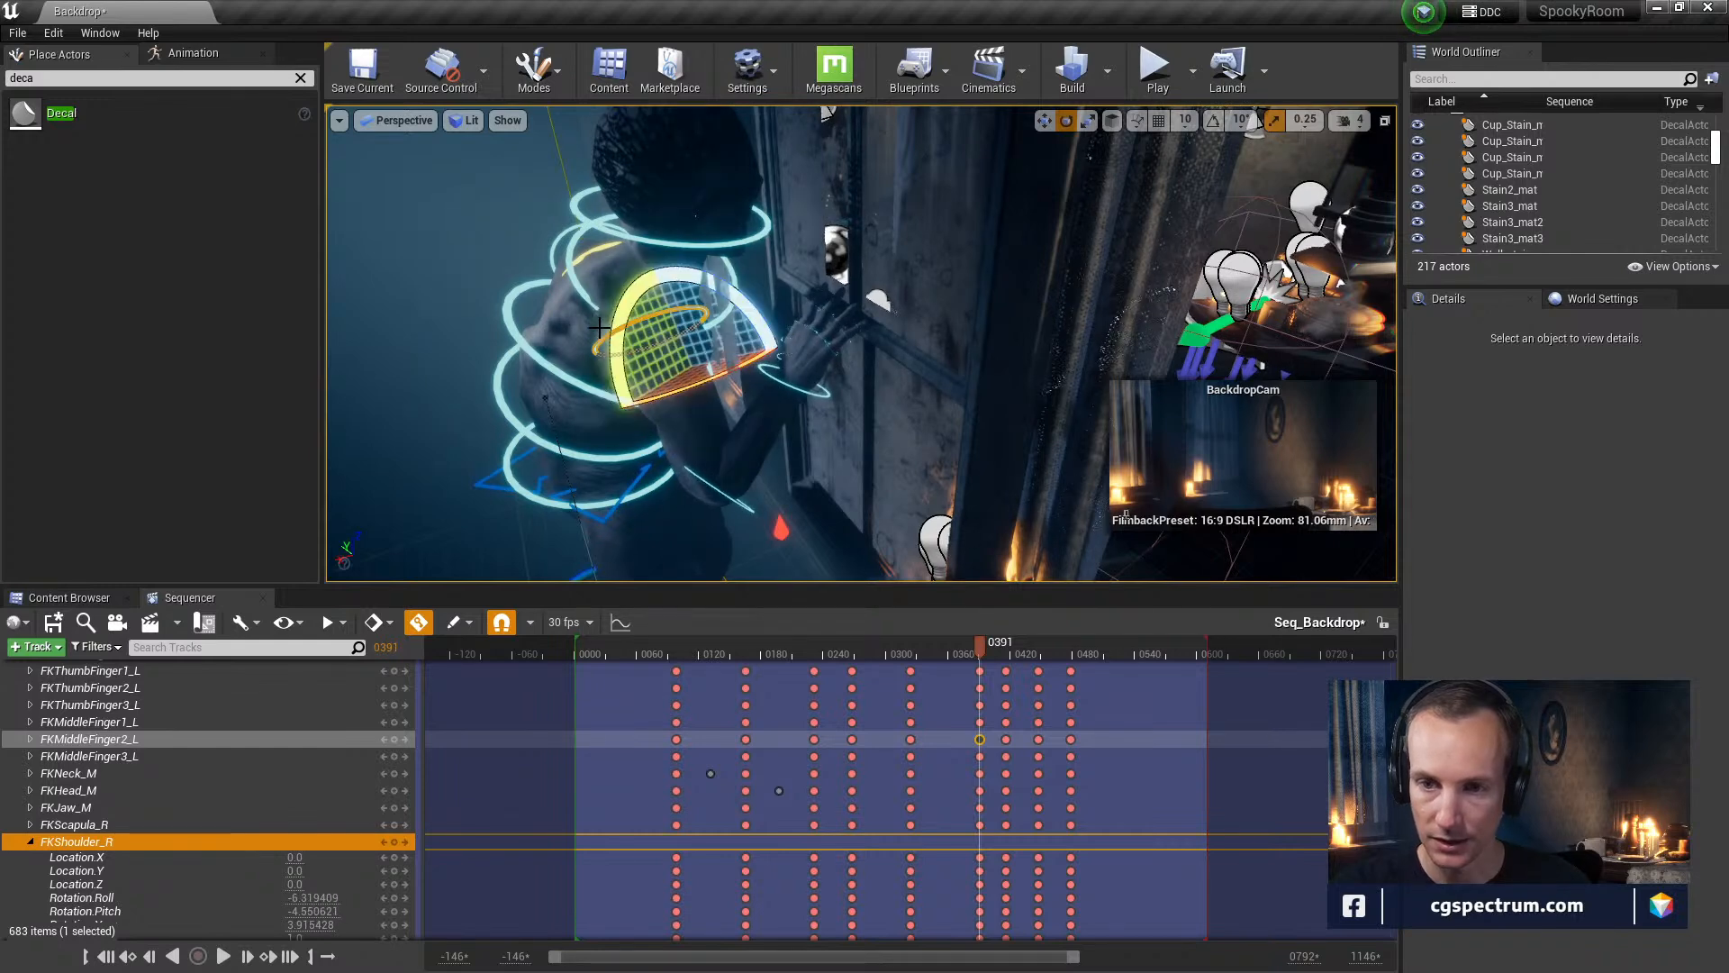
left_click_drag(735, 280, 646, 262)
left_click_drag(980, 642, 850, 742)
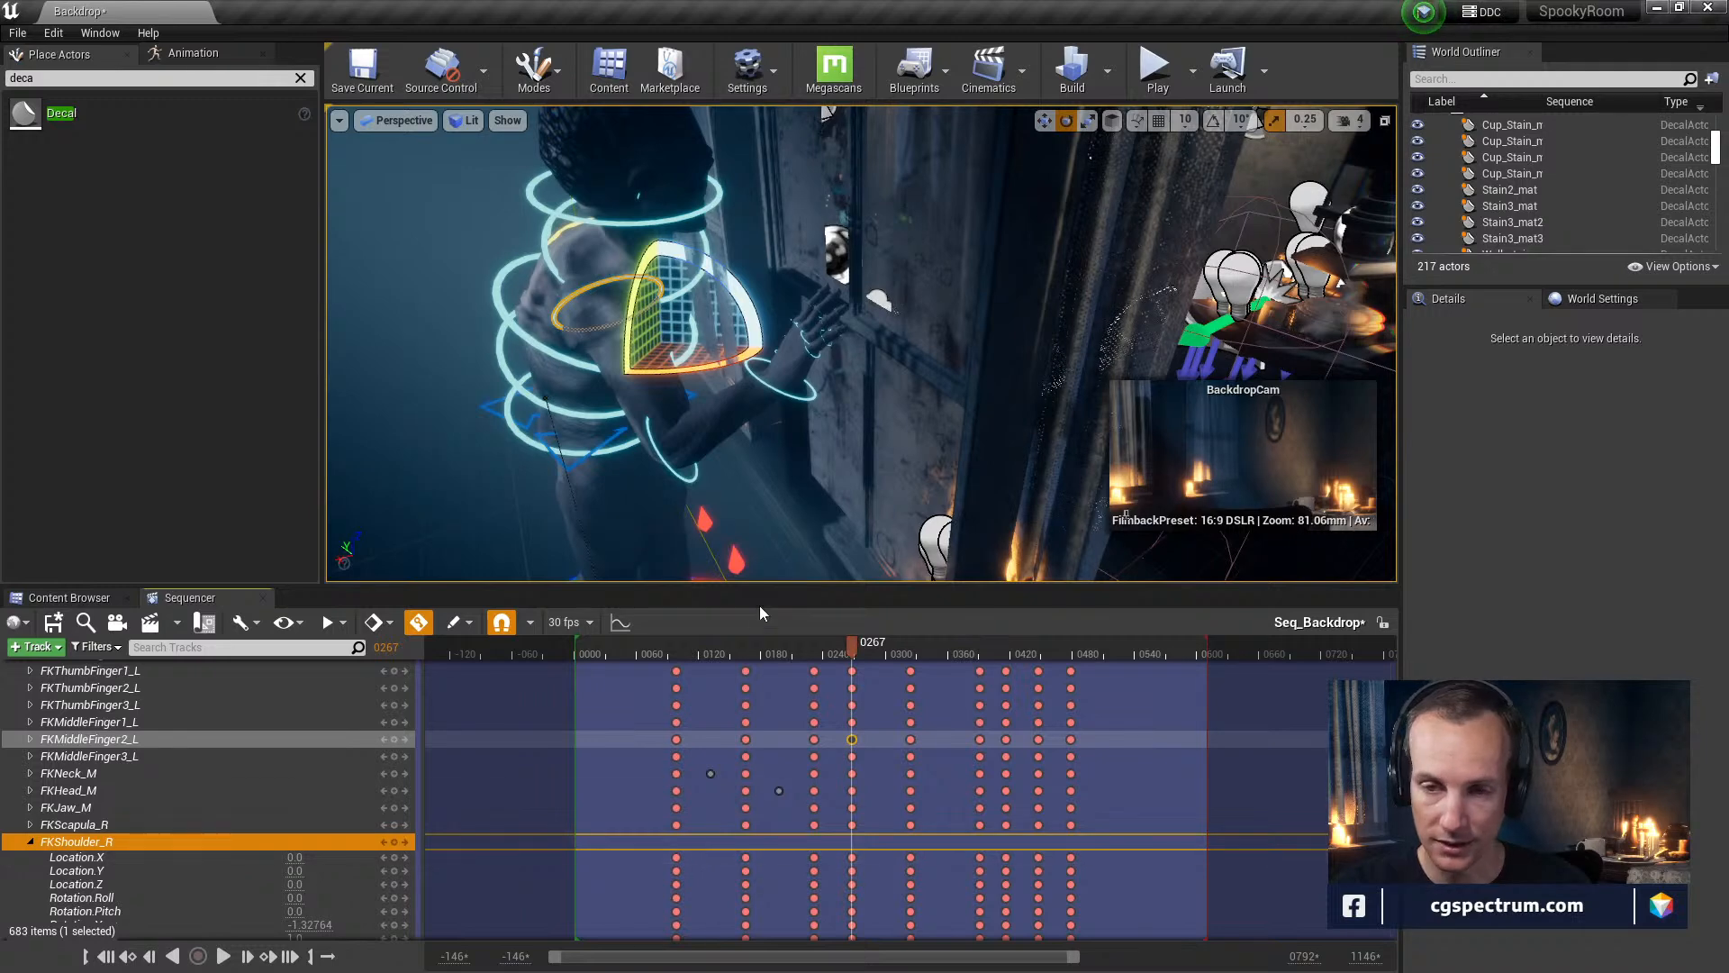
Rotate the creature's right elbow control FKElbow_R at frame 267 and scrub ahead to frame 381
left_click(690, 476)
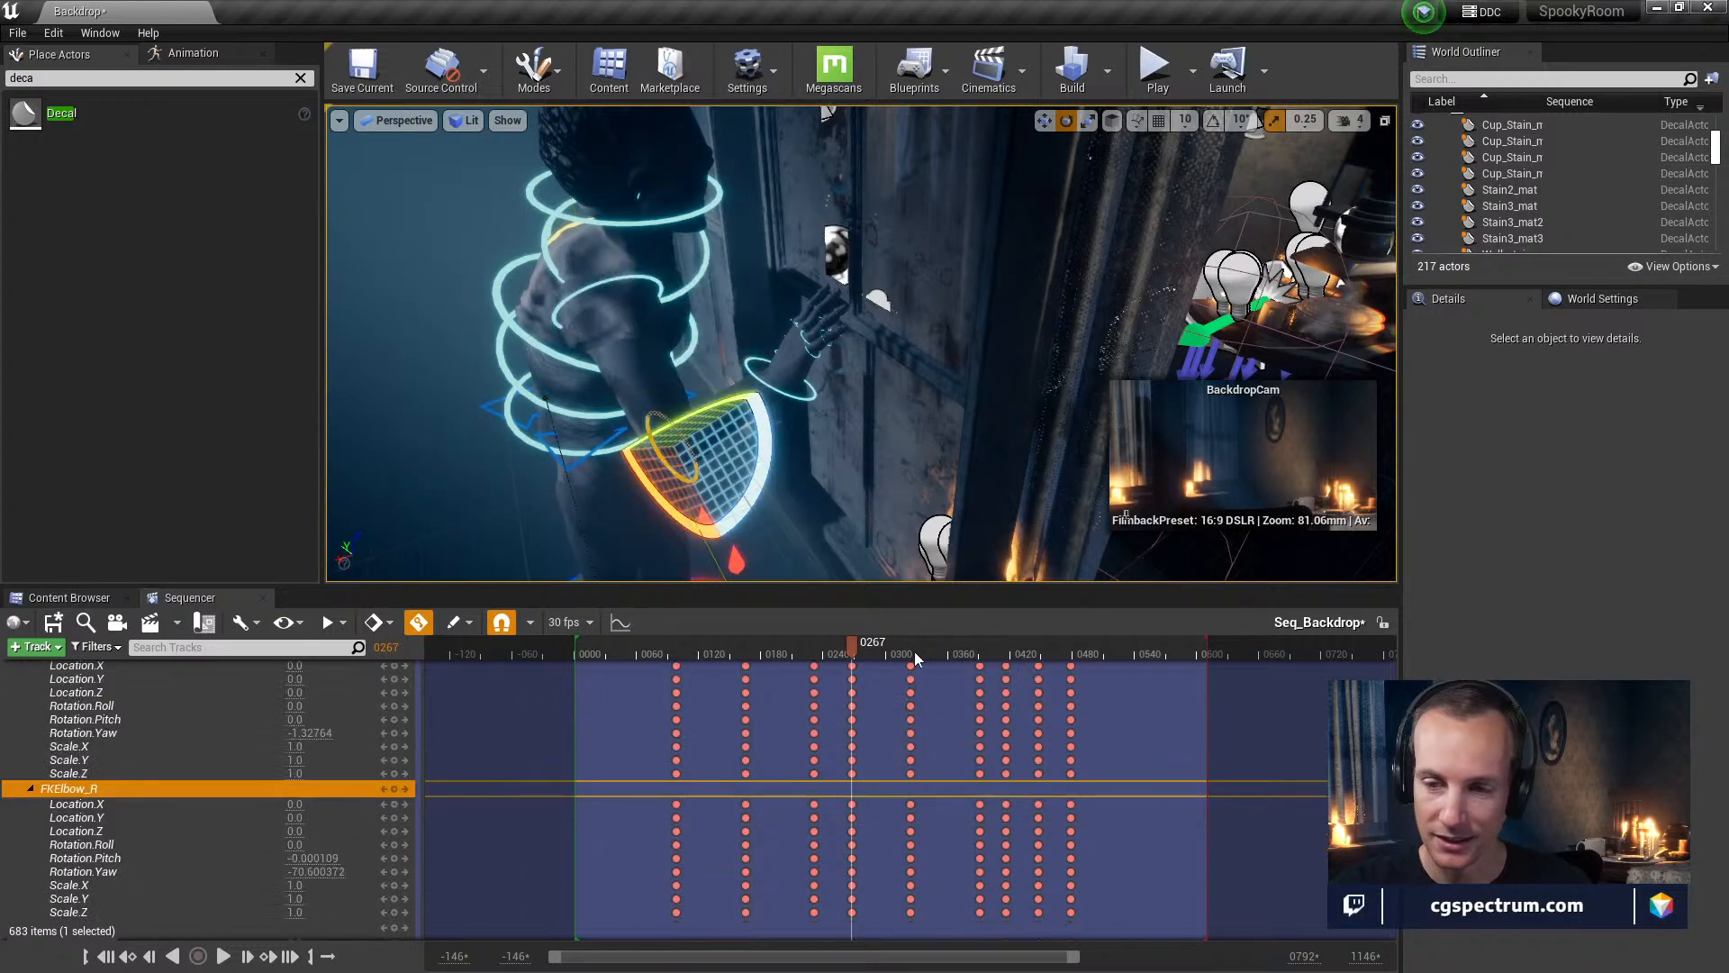
left_click_drag(754, 385, 765, 424)
left_click_drag(852, 645, 971, 656)
Select the right wrist control and inspect the hand's pose against the window at the frame 391 keys
left_click(815, 351)
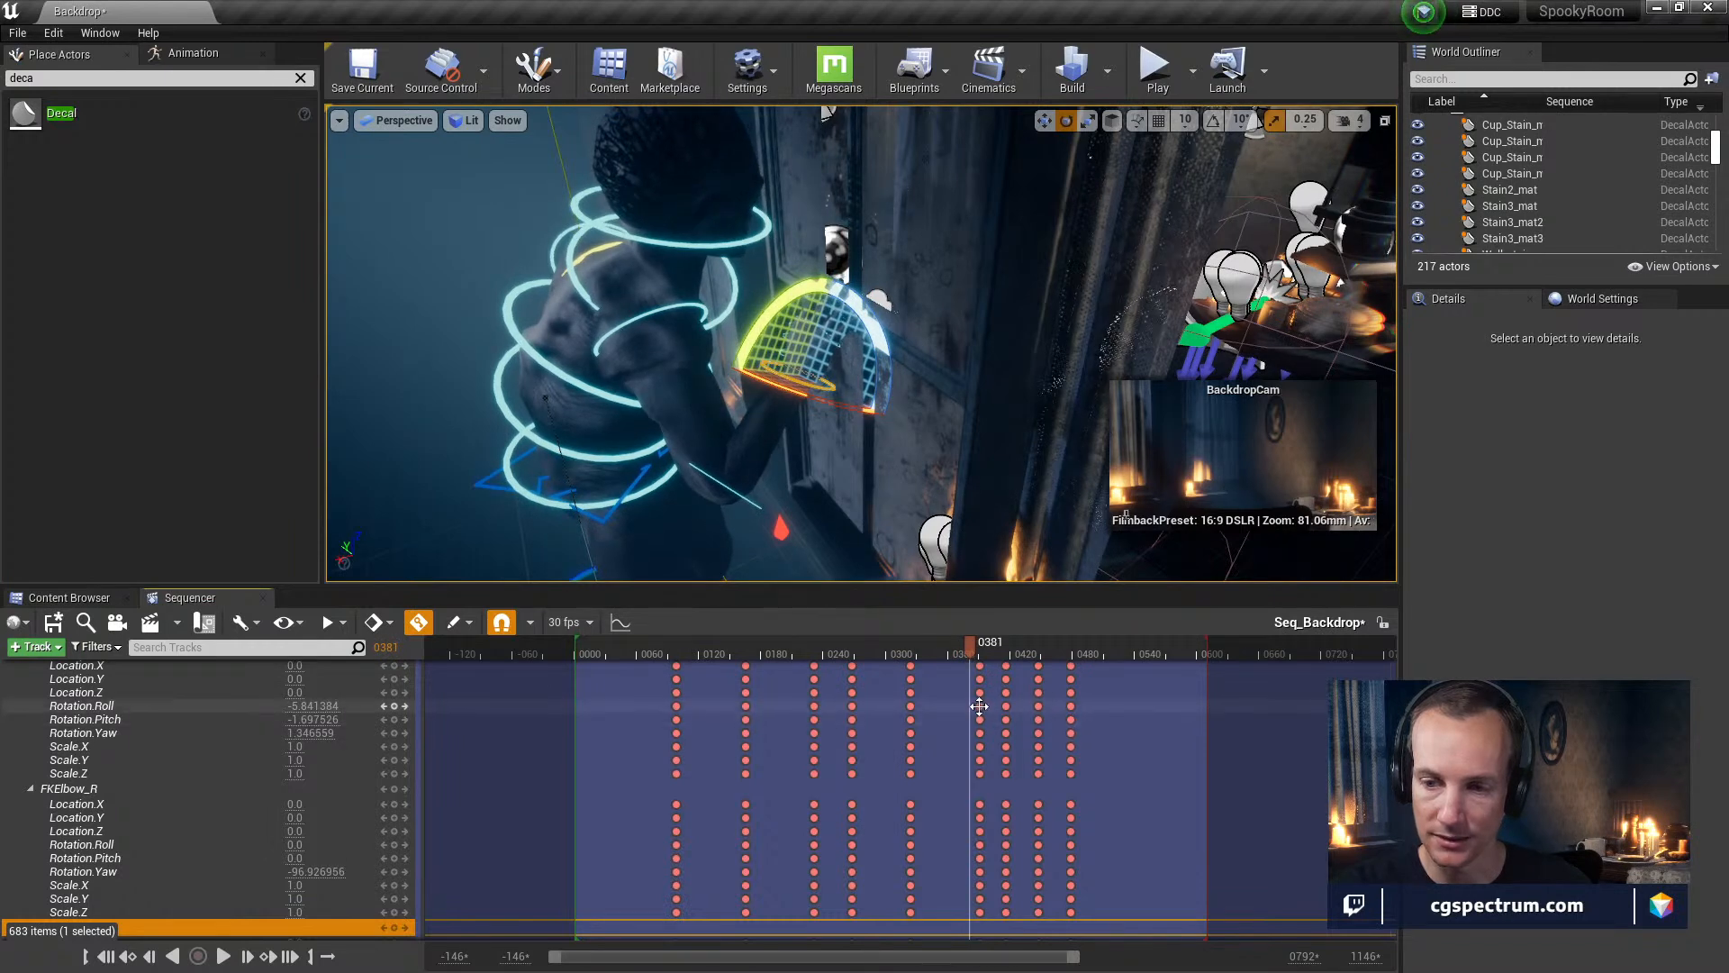
left_click(979, 701)
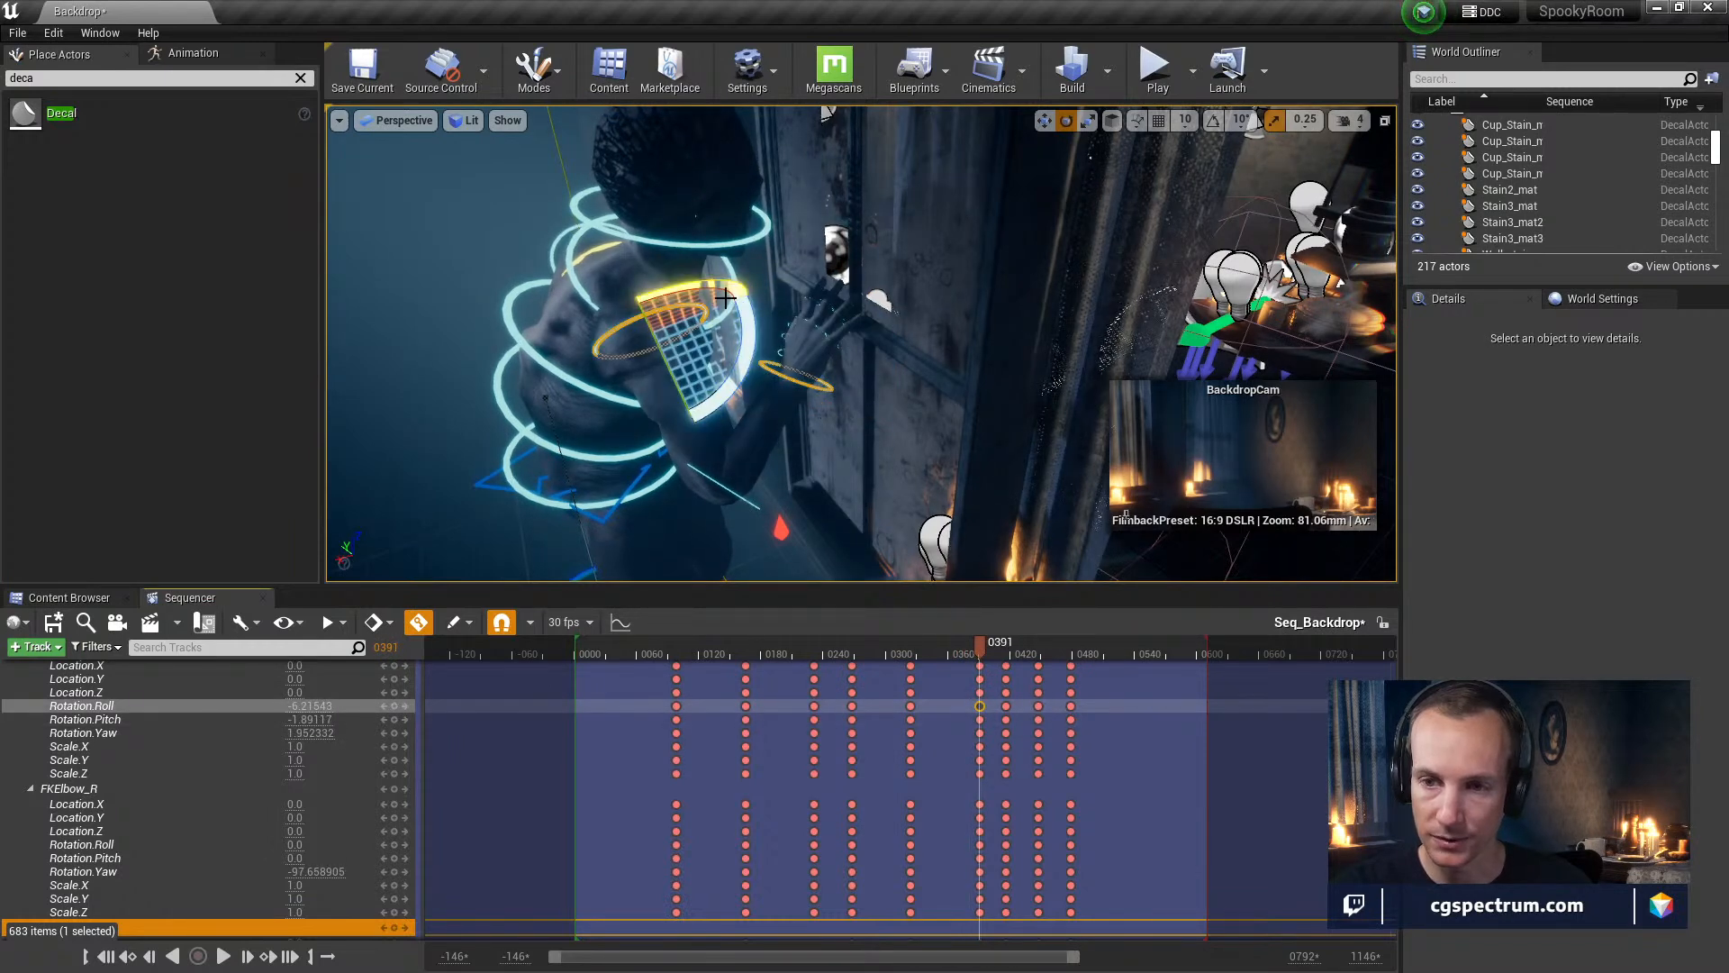
left_click(786, 370)
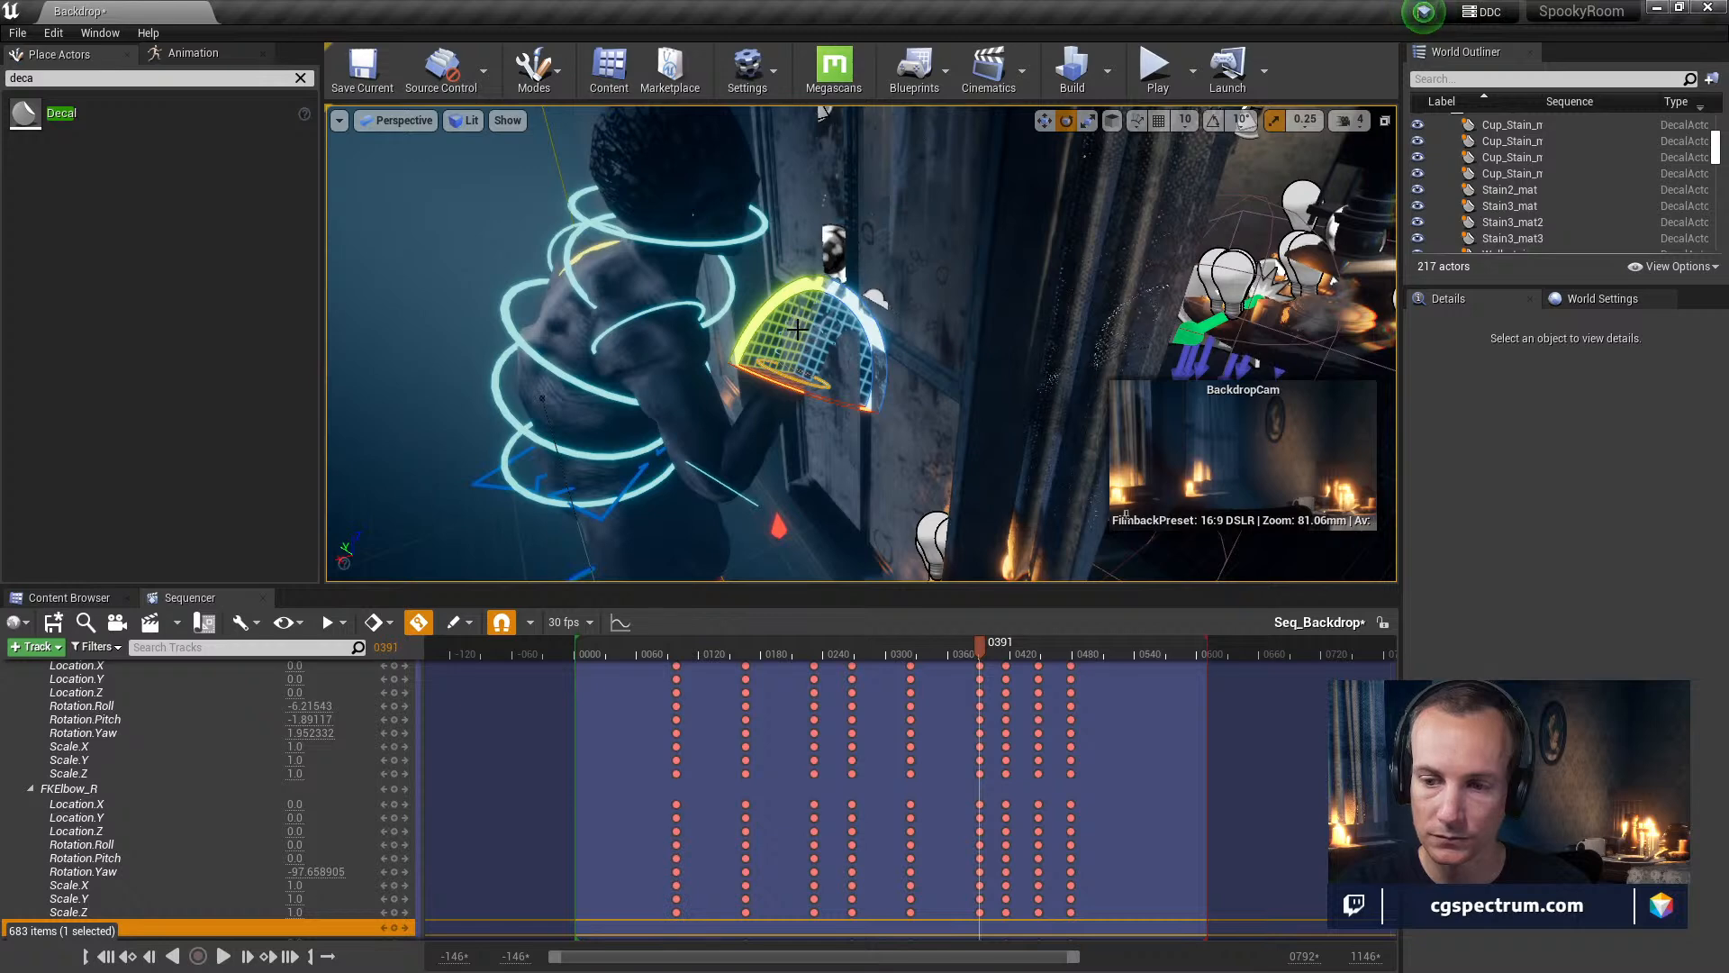
Rotate the right shoulder control FKShoulder_R at the frame 324 keys to a yaw of about 2.47
left_click_drag(981, 635, 900, 731)
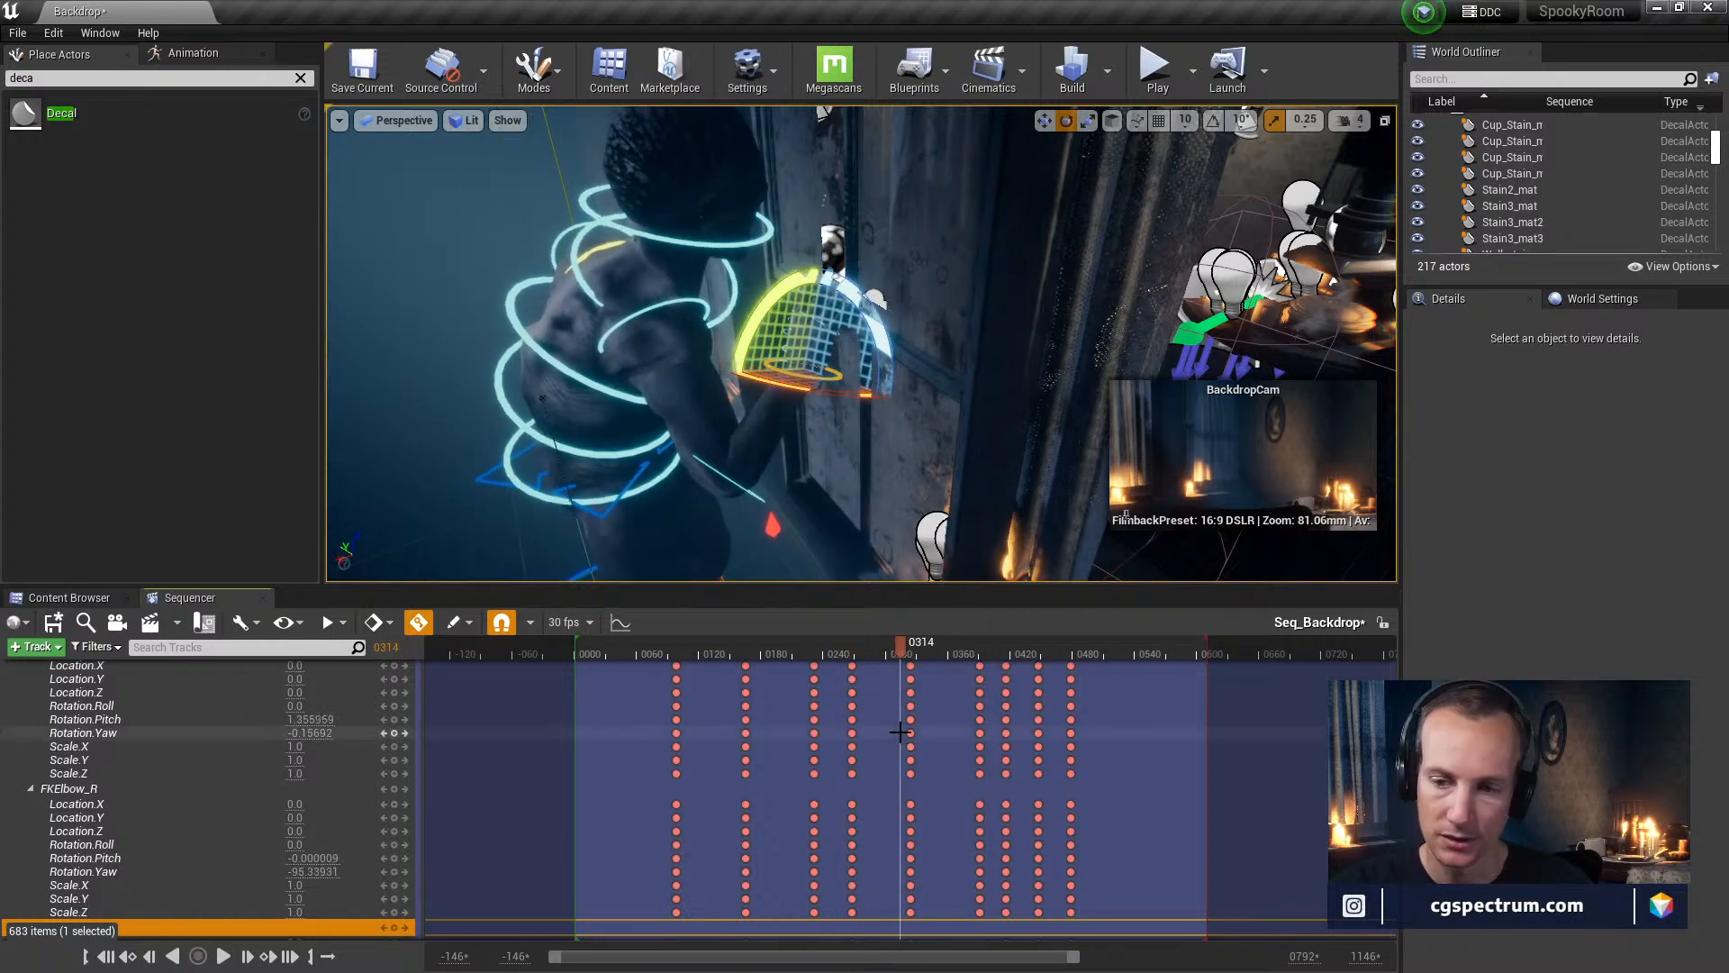
left_click(911, 733)
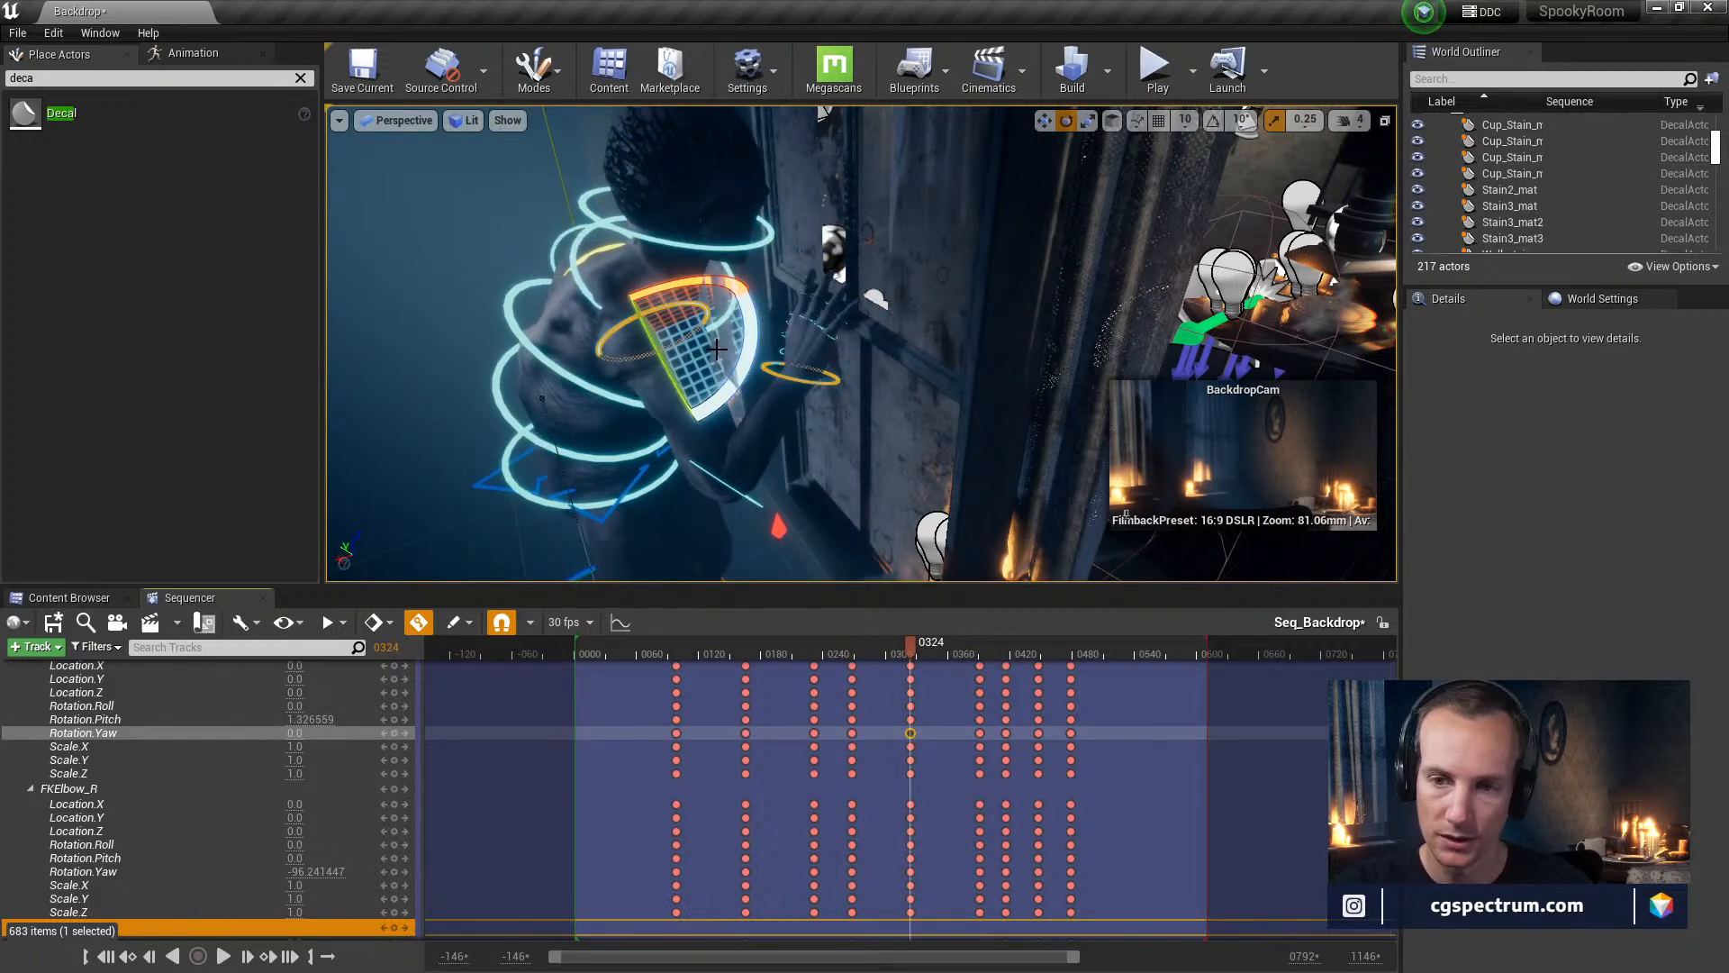
left_click_drag(738, 360, 699, 428)
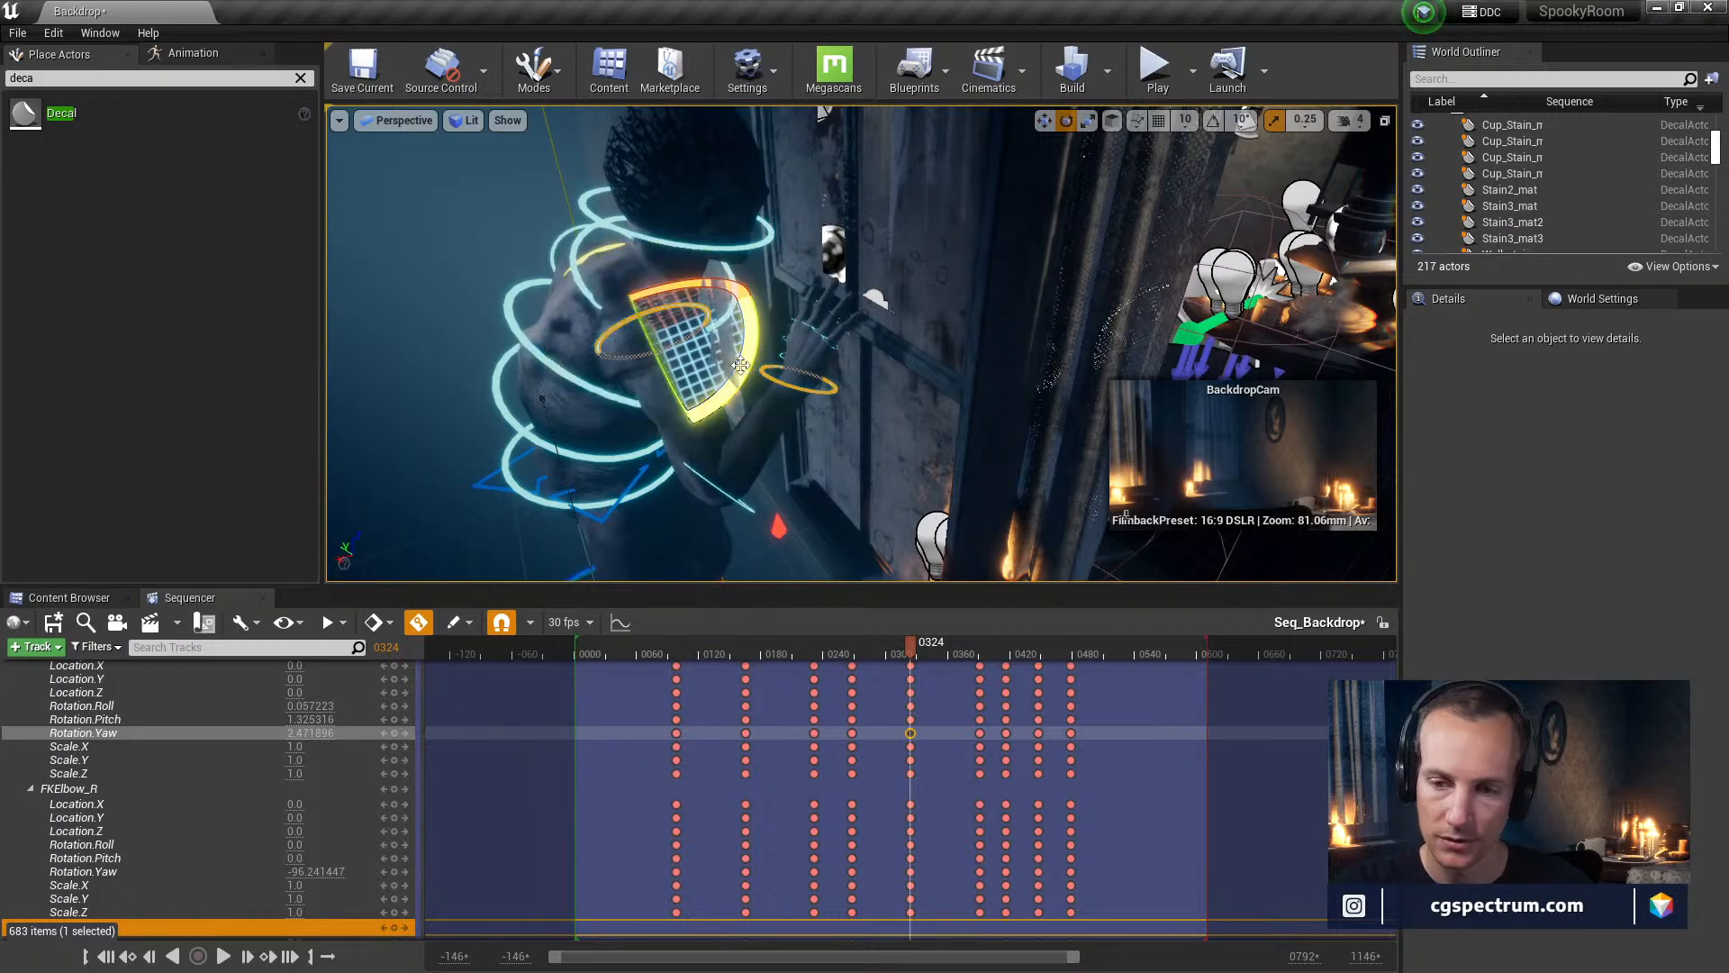
Select FKElbow_R, try rotating the right elbow near frame 318, and undo that rotation
left_click(65, 789)
right_click(65, 790)
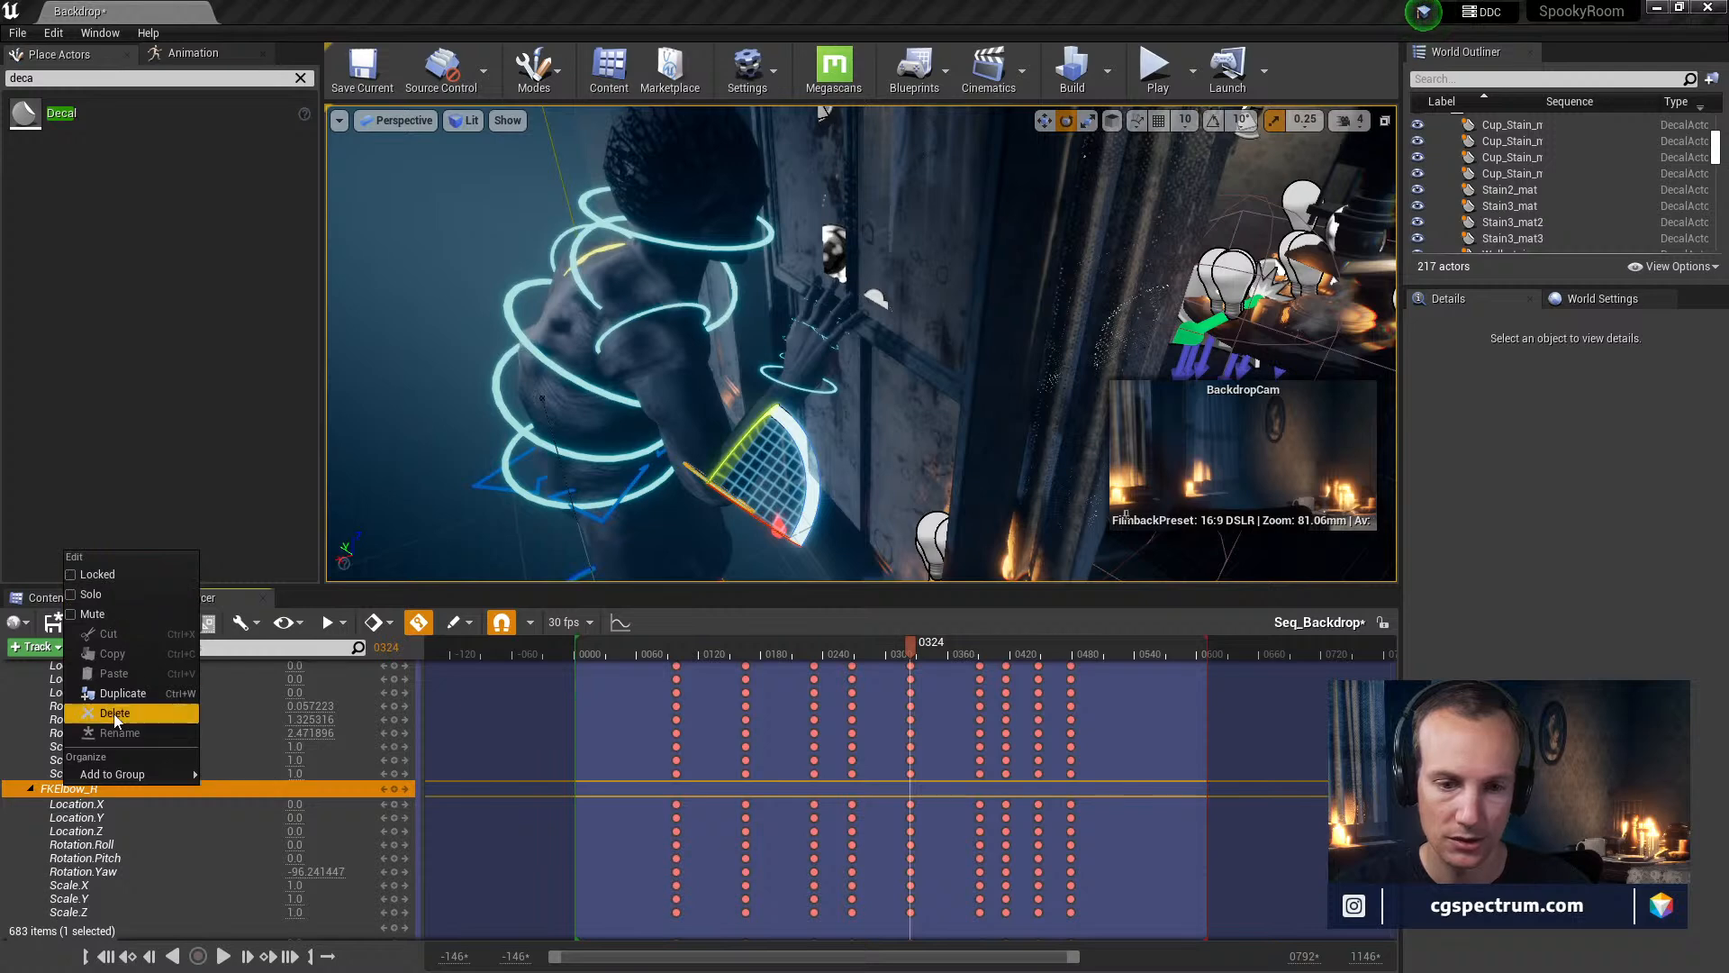
mouse_move(117, 774)
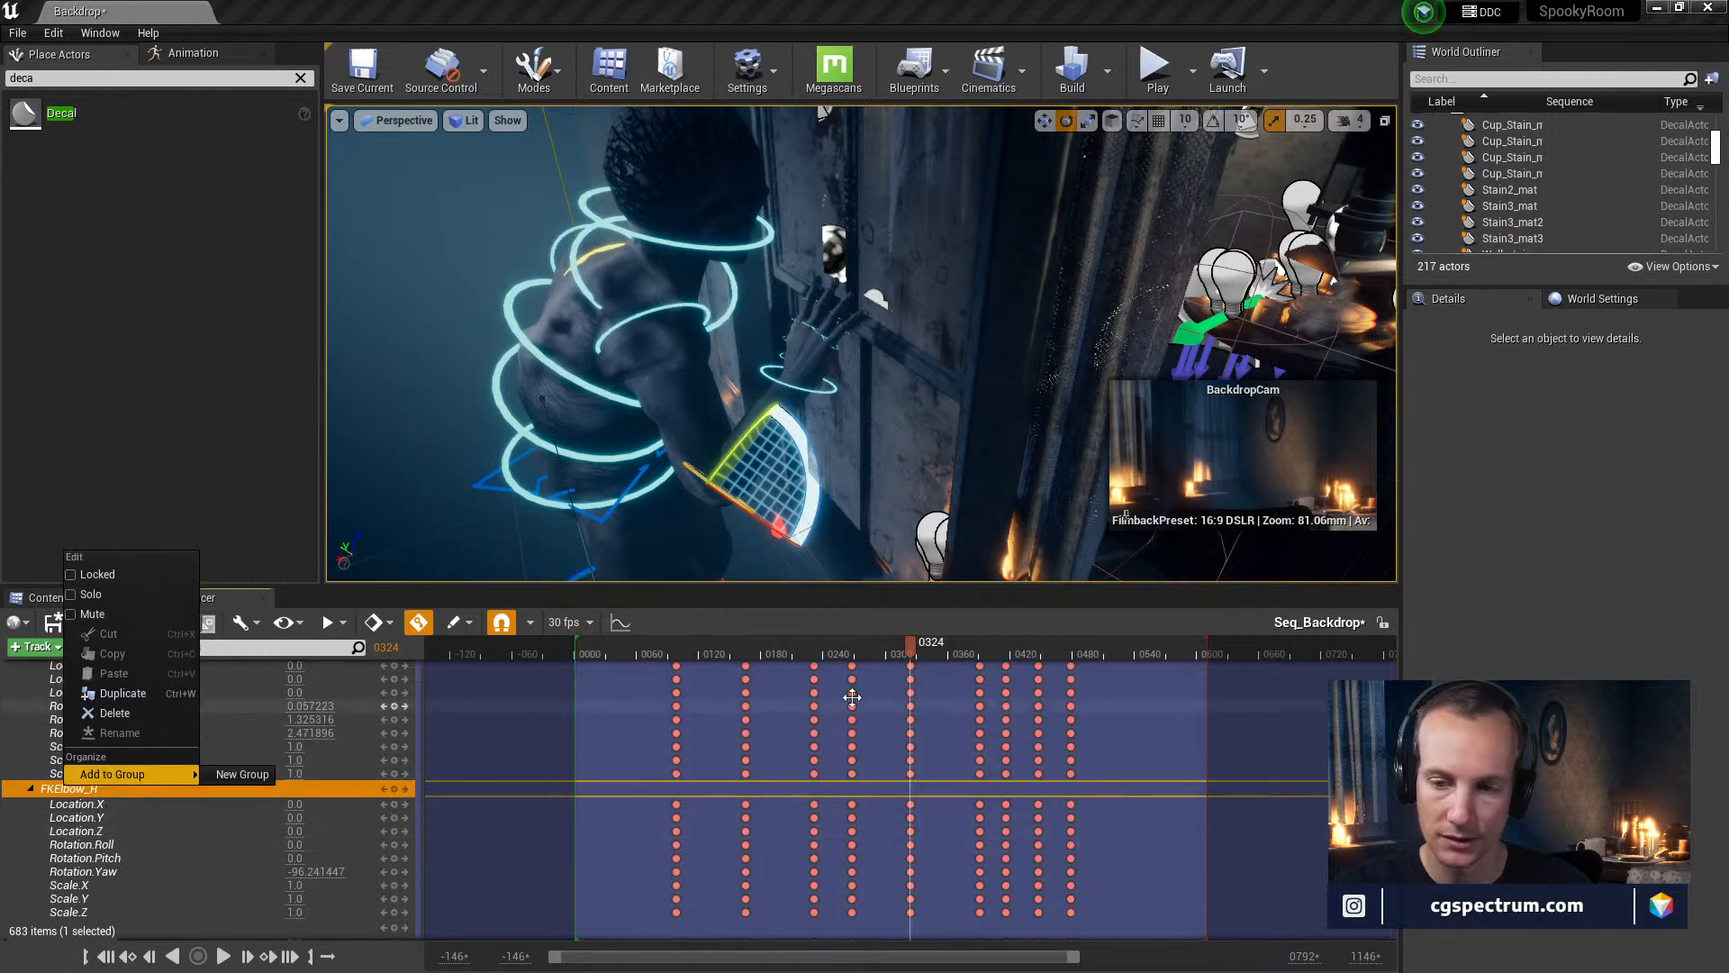
mouse_move(912, 658)
left_mouse_down()
mouse_move(853, 685)
mouse_move(902, 684)
left_mouse_up()
right_click_drag(856, 447, 848, 540)
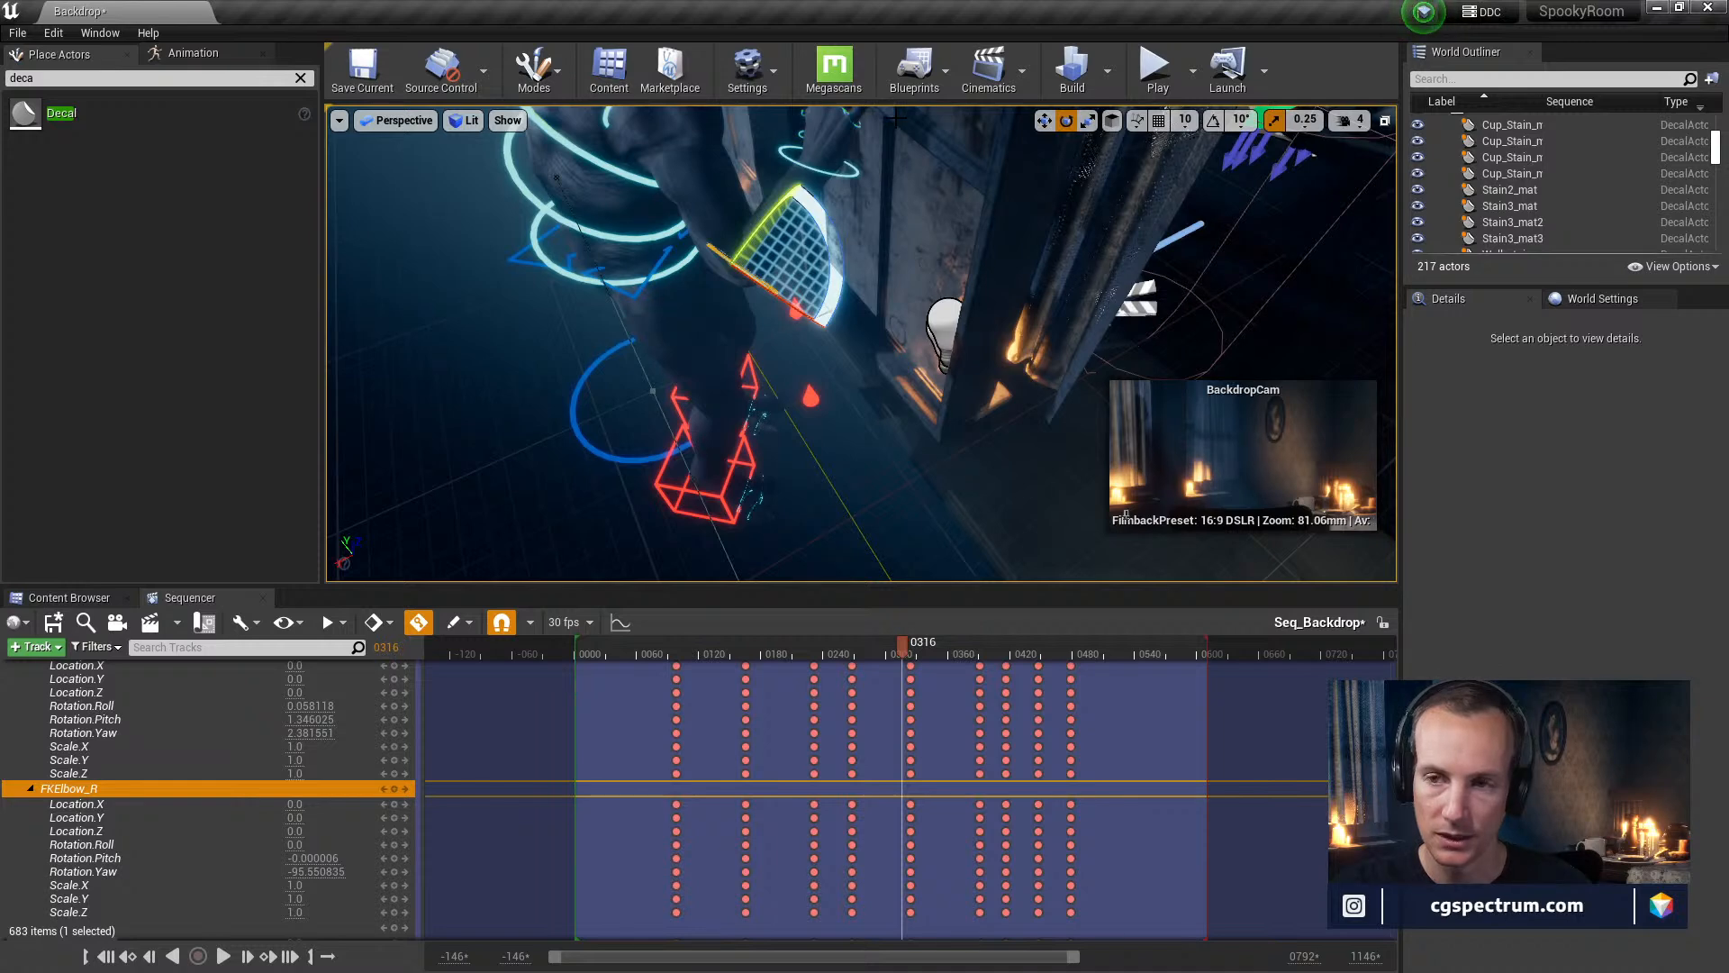
right_click_drag(894, 338, 892, 221)
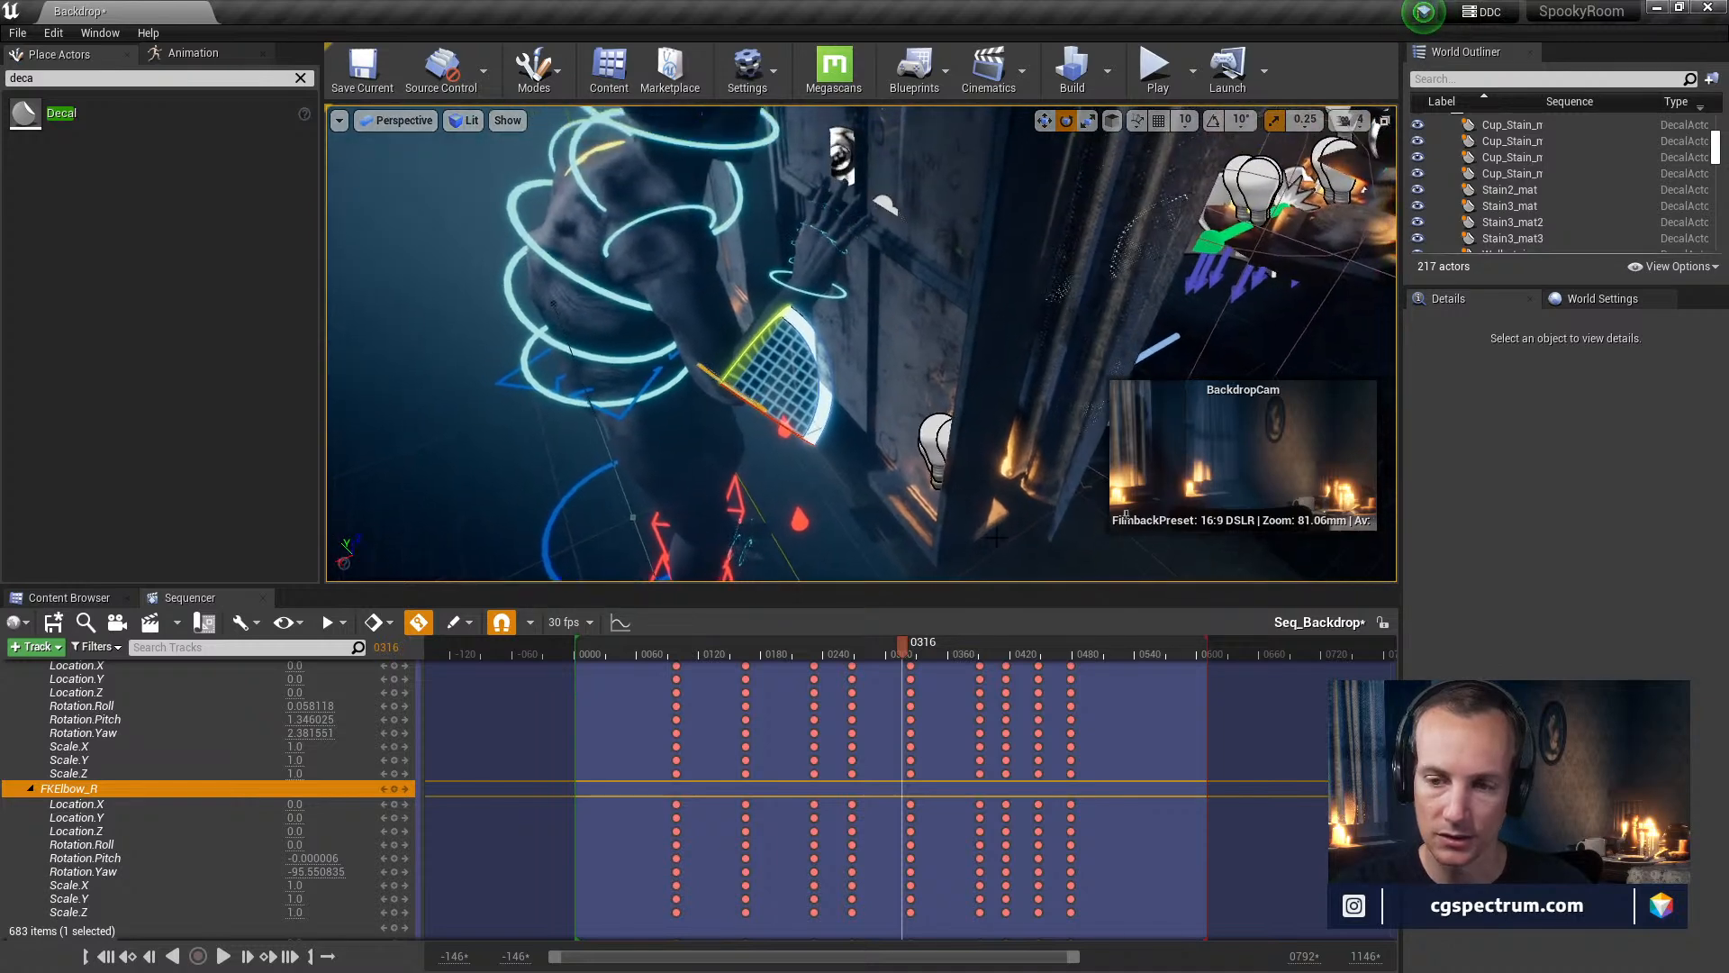
left_click_drag(896, 656, 908, 696)
mouse_move(815, 360)
right_mouse_down()
mouse_move(856, 387)
mouse_move(815, 360)
right_mouse_up()
left_click_drag(815, 349, 821, 367)
key("ctrl+z")
Rotate the right elbow control FKElbow_R at the frame 324 keys to a yaw of about -101.67
right_click_drag(781, 331, 898, 434)
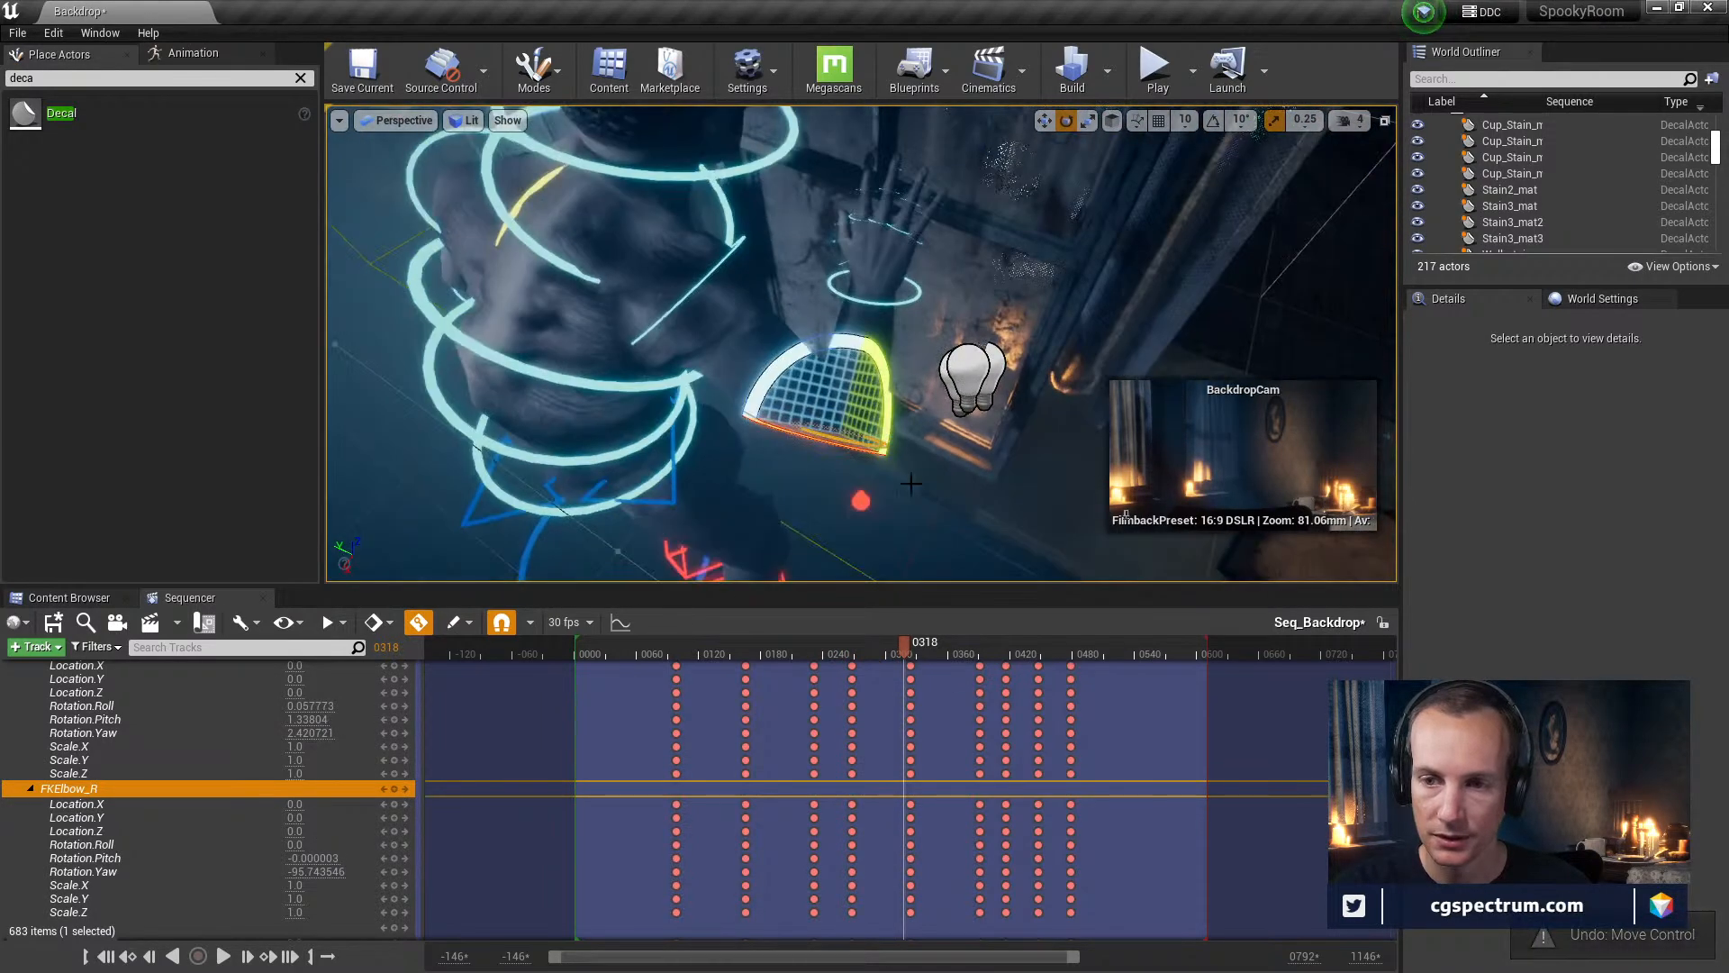
left_click_drag(865, 655, 910, 658)
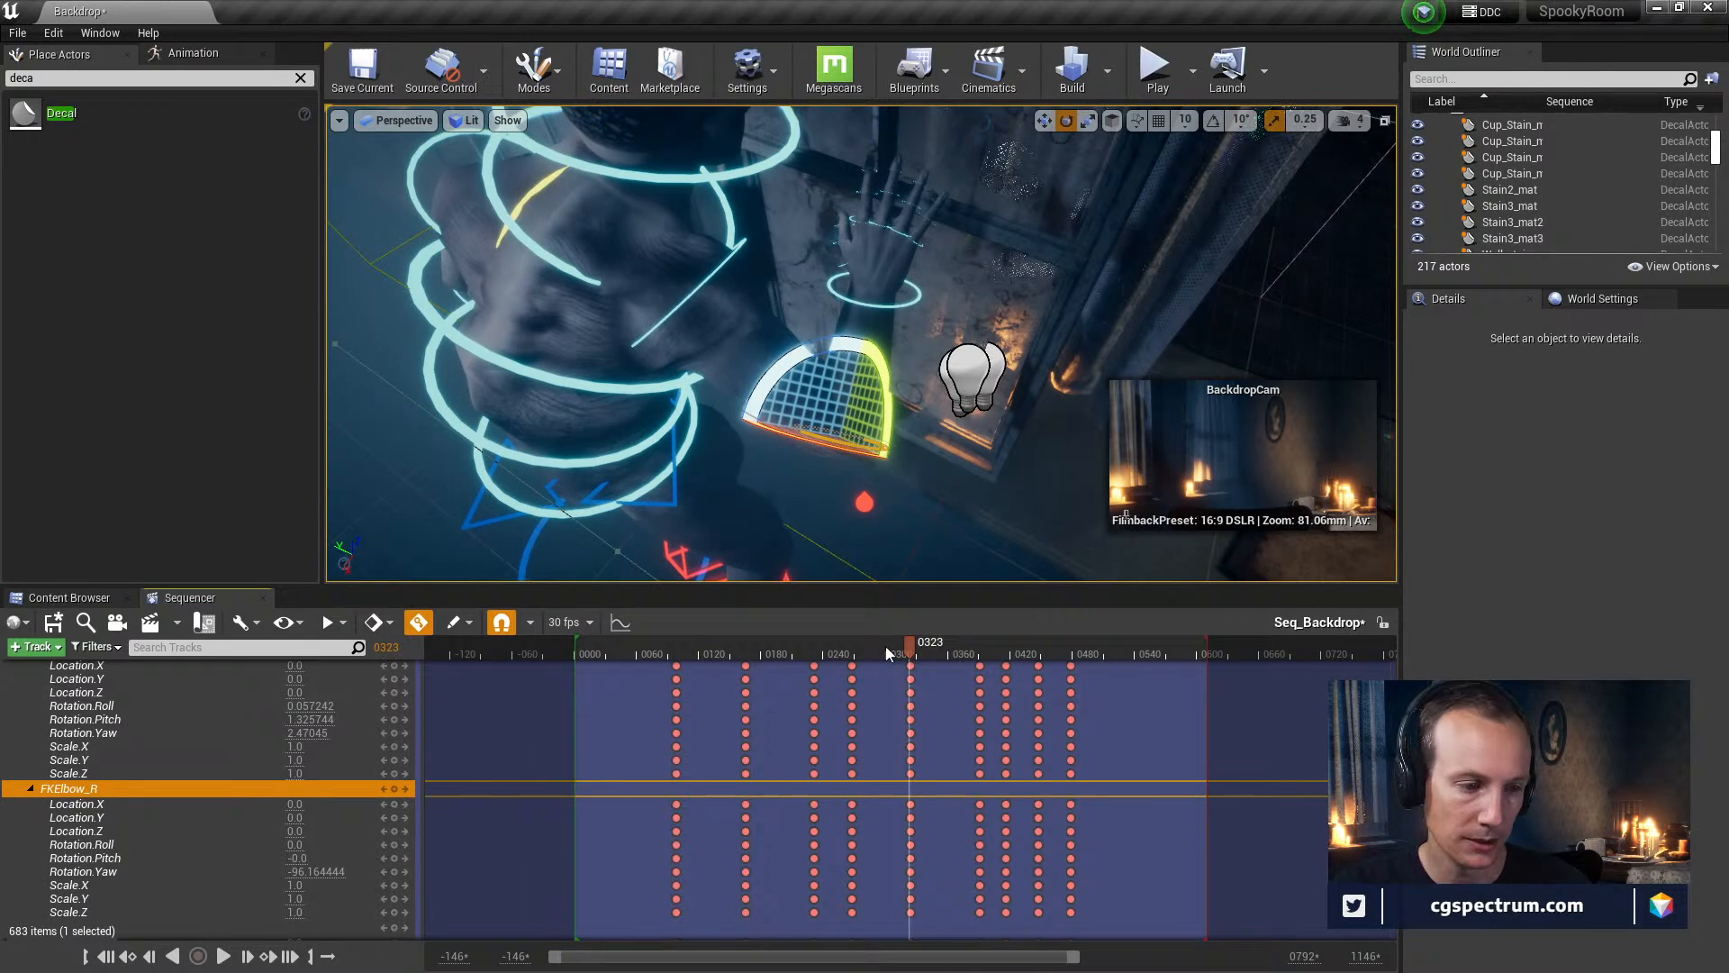
left_click(910, 733)
left_click(830, 437)
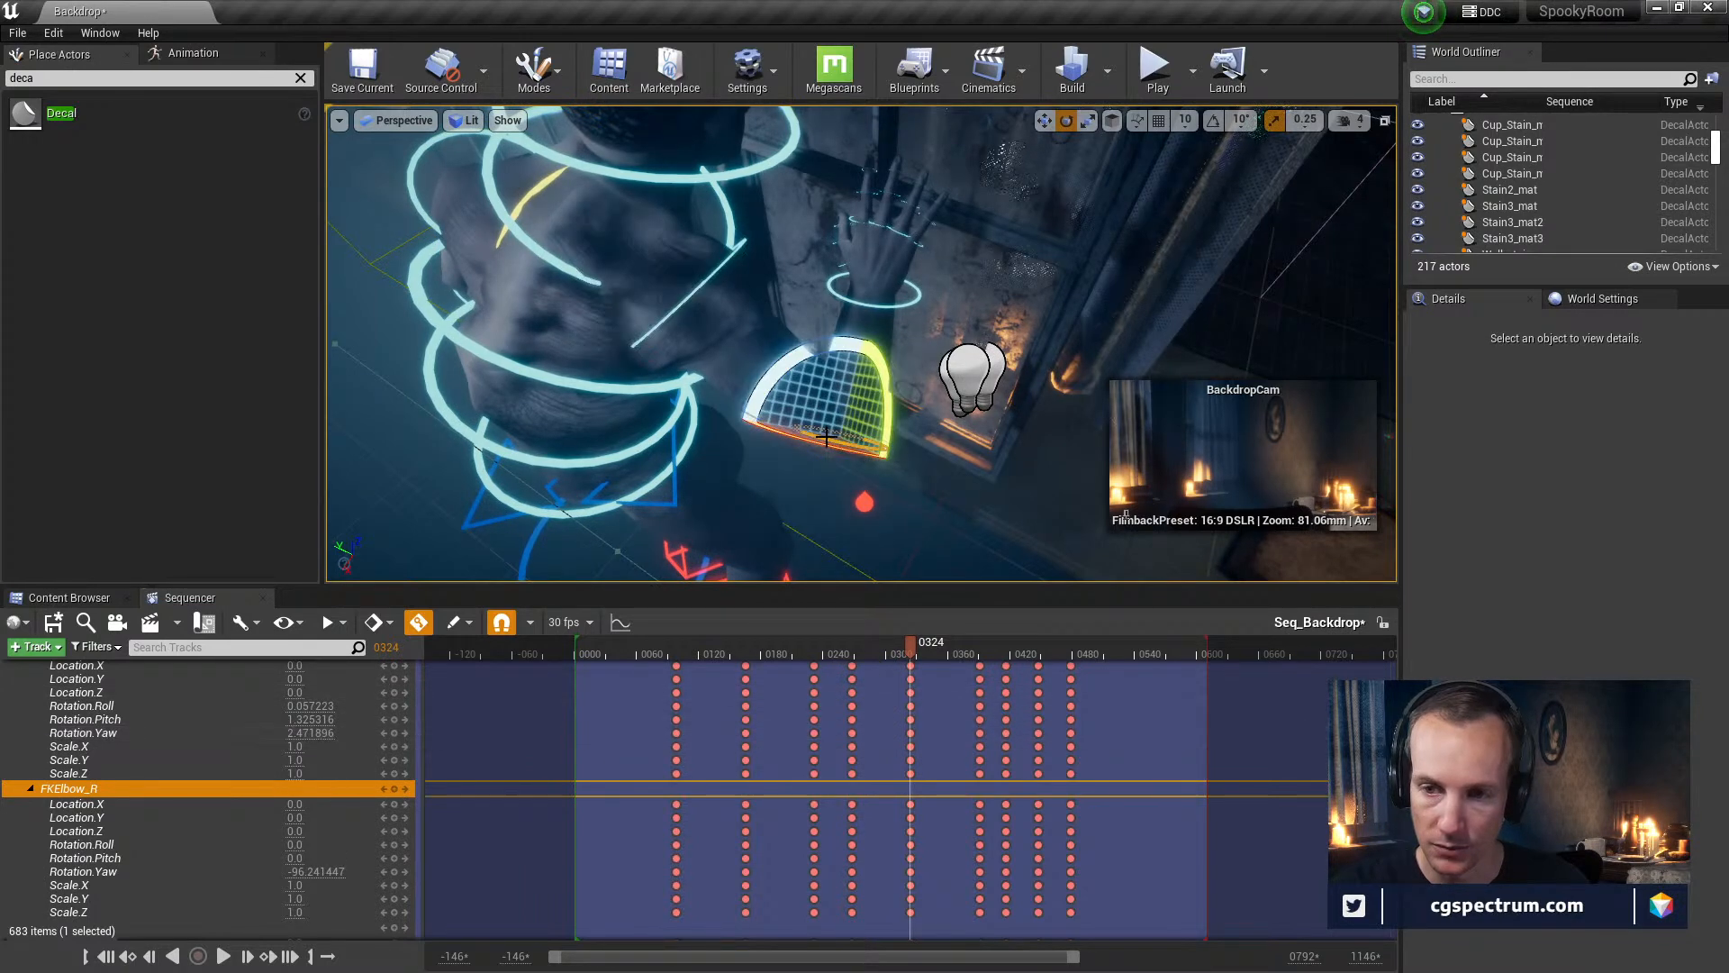
left_click_drag(779, 371, 770, 387)
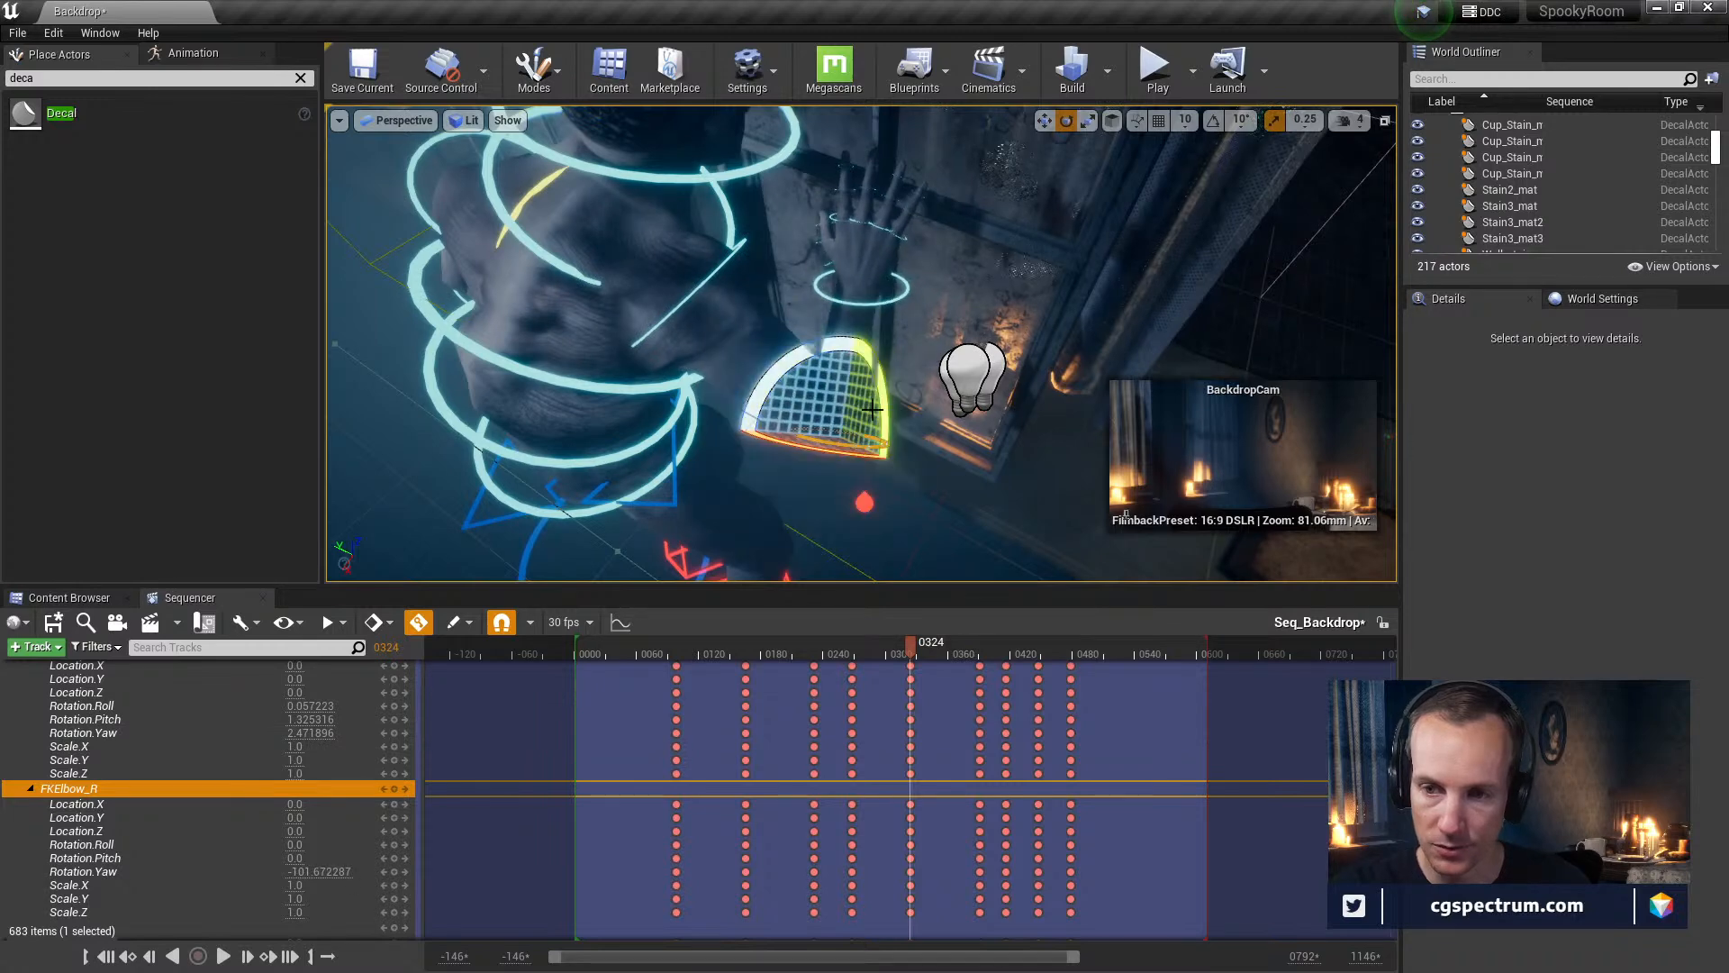
Rotate the right wrist control slightly at frame 324 and review the arm's motion back to frame 283
left_click(903, 287)
left_click_drag(892, 323, 894, 326)
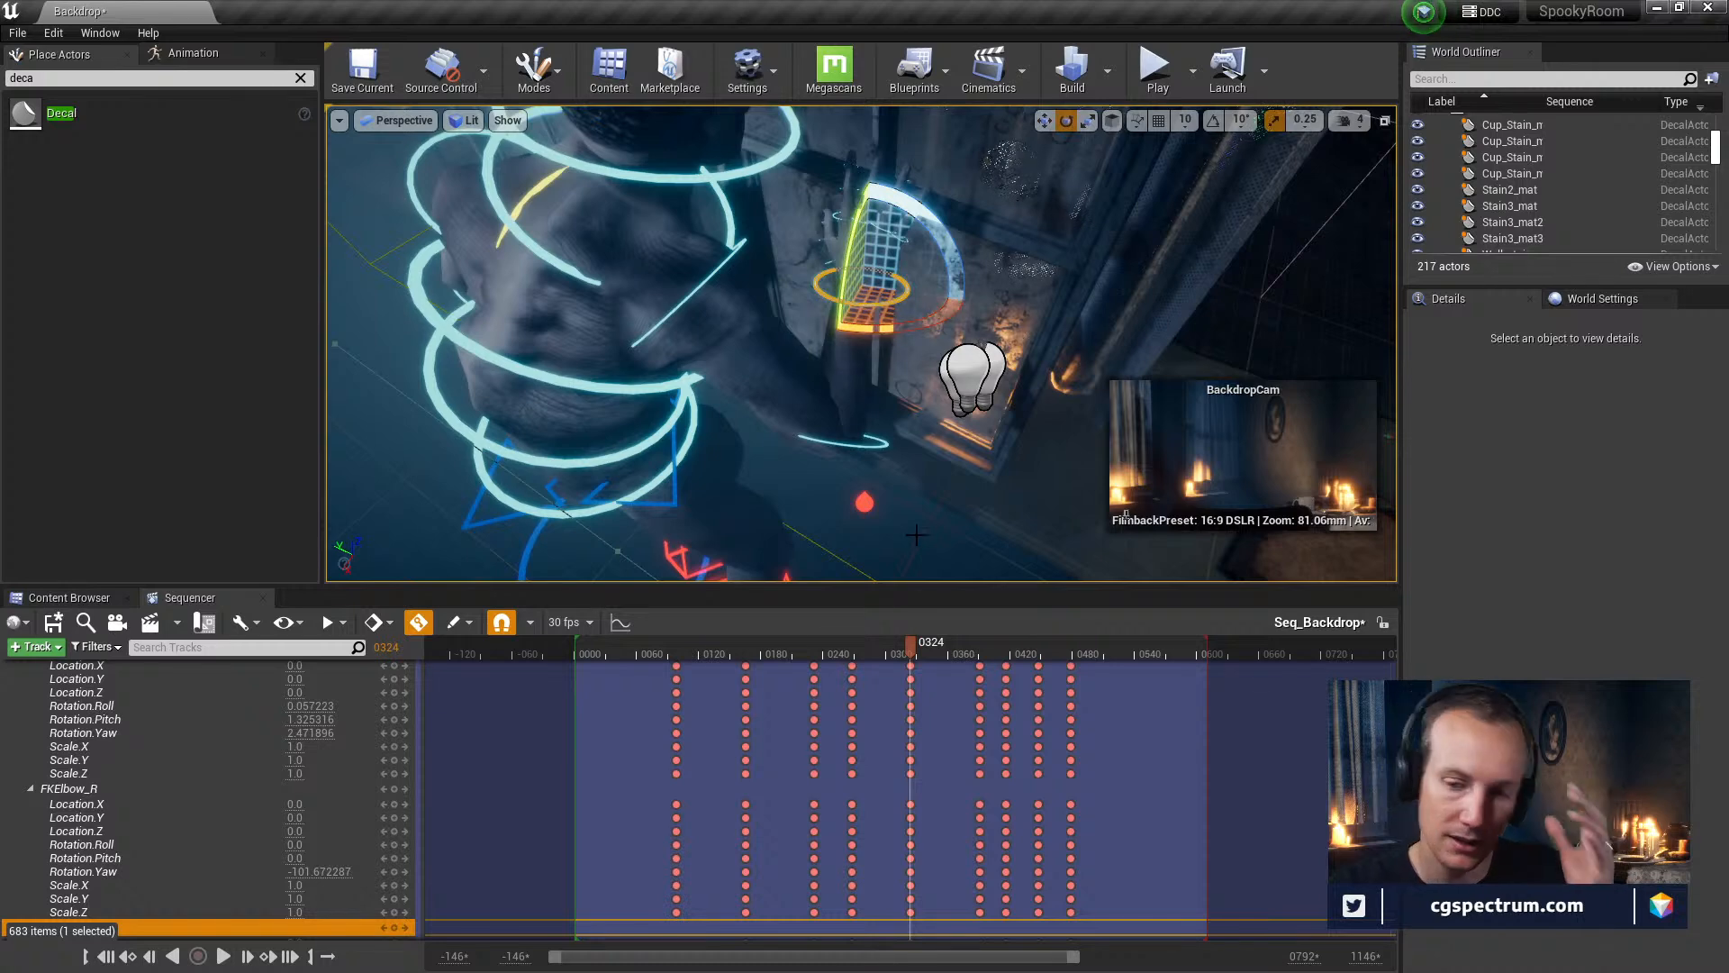
mouse_move(909, 650)
left_mouse_down()
mouse_move(880, 665)
mouse_move(861, 657)
mouse_move(886, 649)
mouse_move(848, 648)
mouse_move(901, 648)
left_mouse_up()
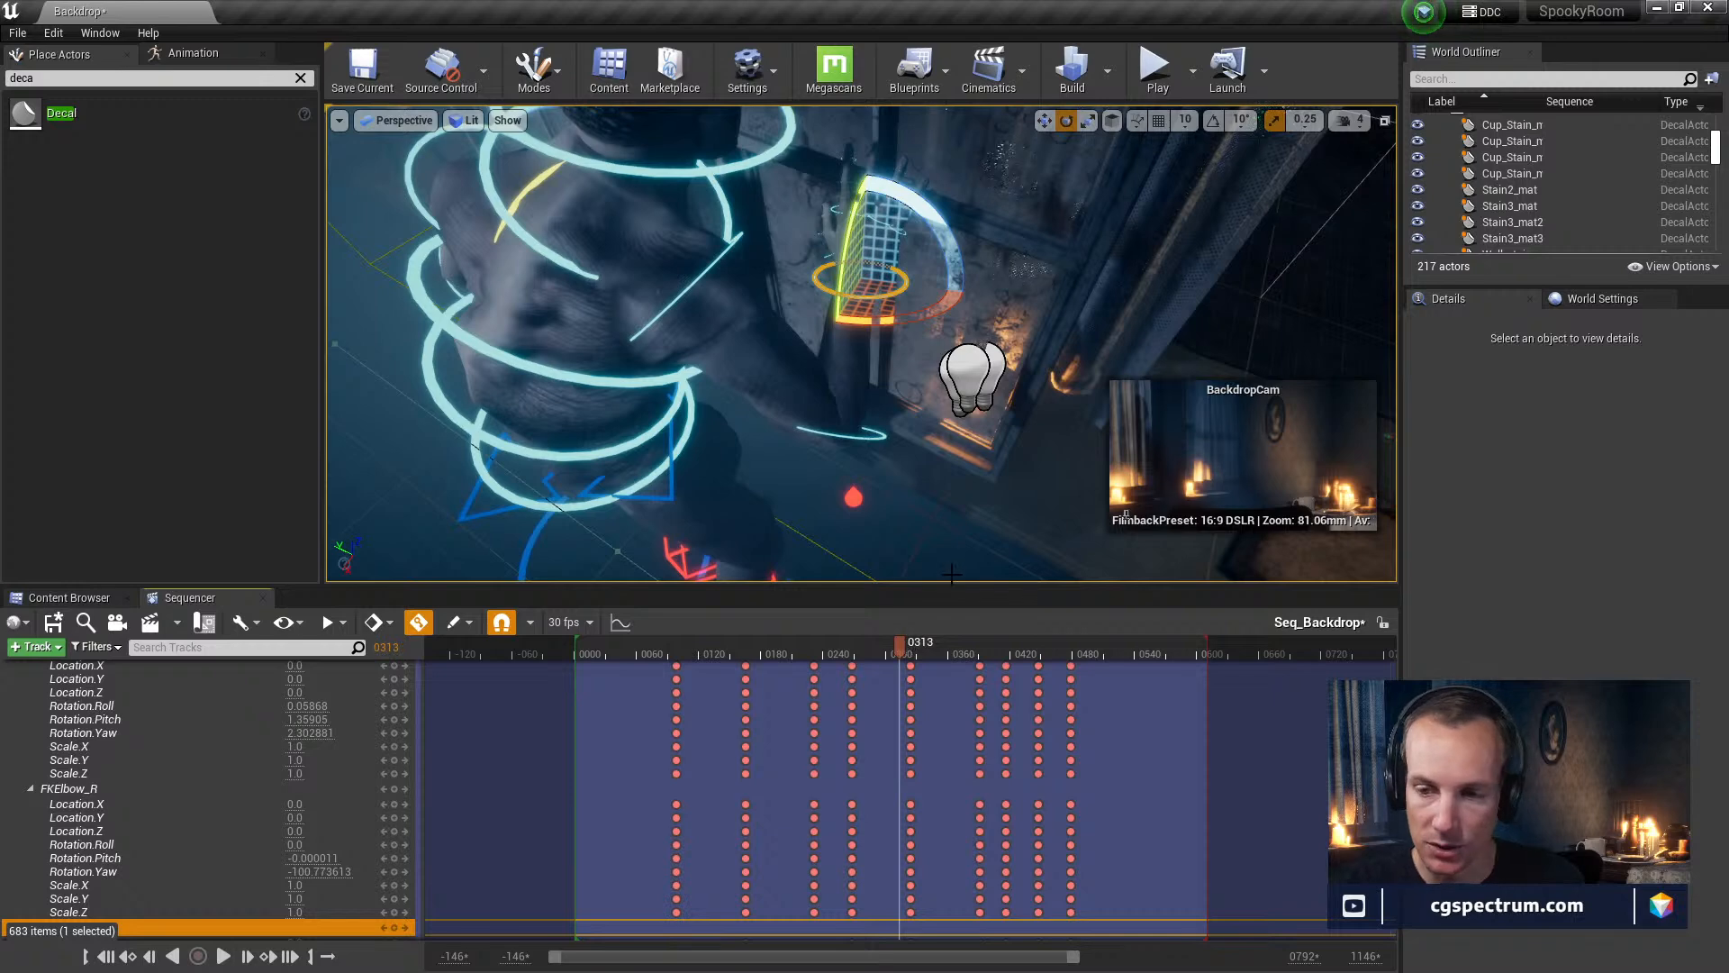
mouse_move(874, 650)
left_mouse_down()
mouse_move(847, 662)
mouse_move(908, 661)
mouse_move(882, 670)
left_mouse_up()
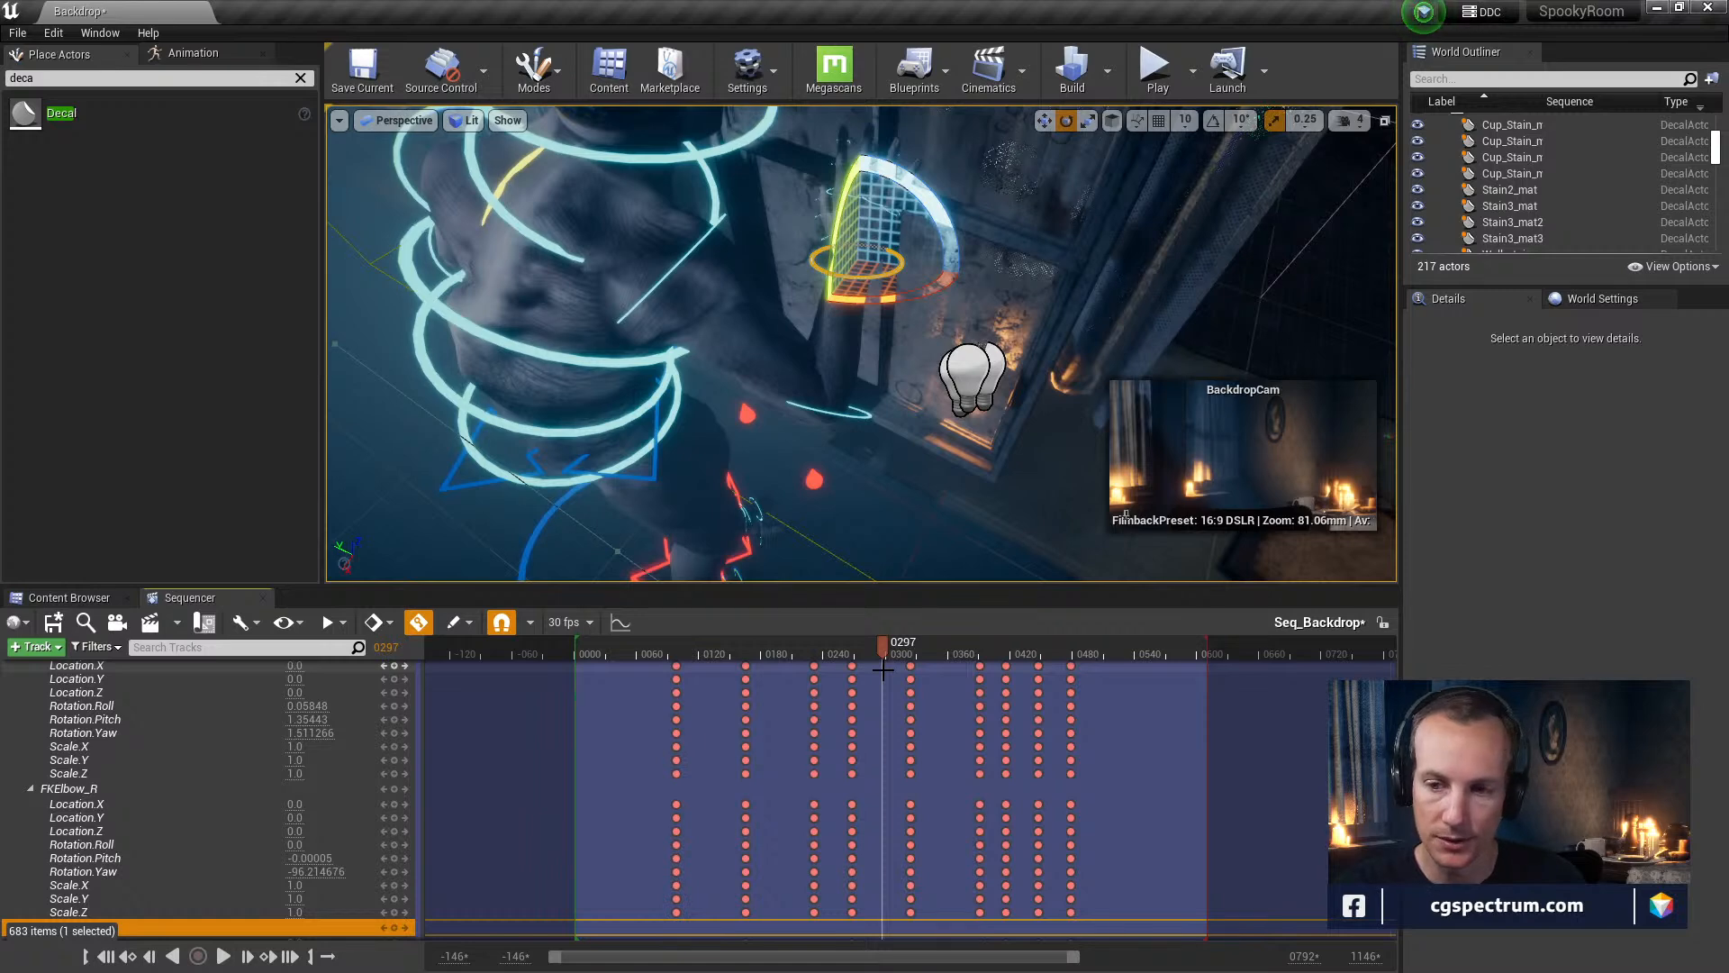
left_click_drag(861, 648, 868, 650)
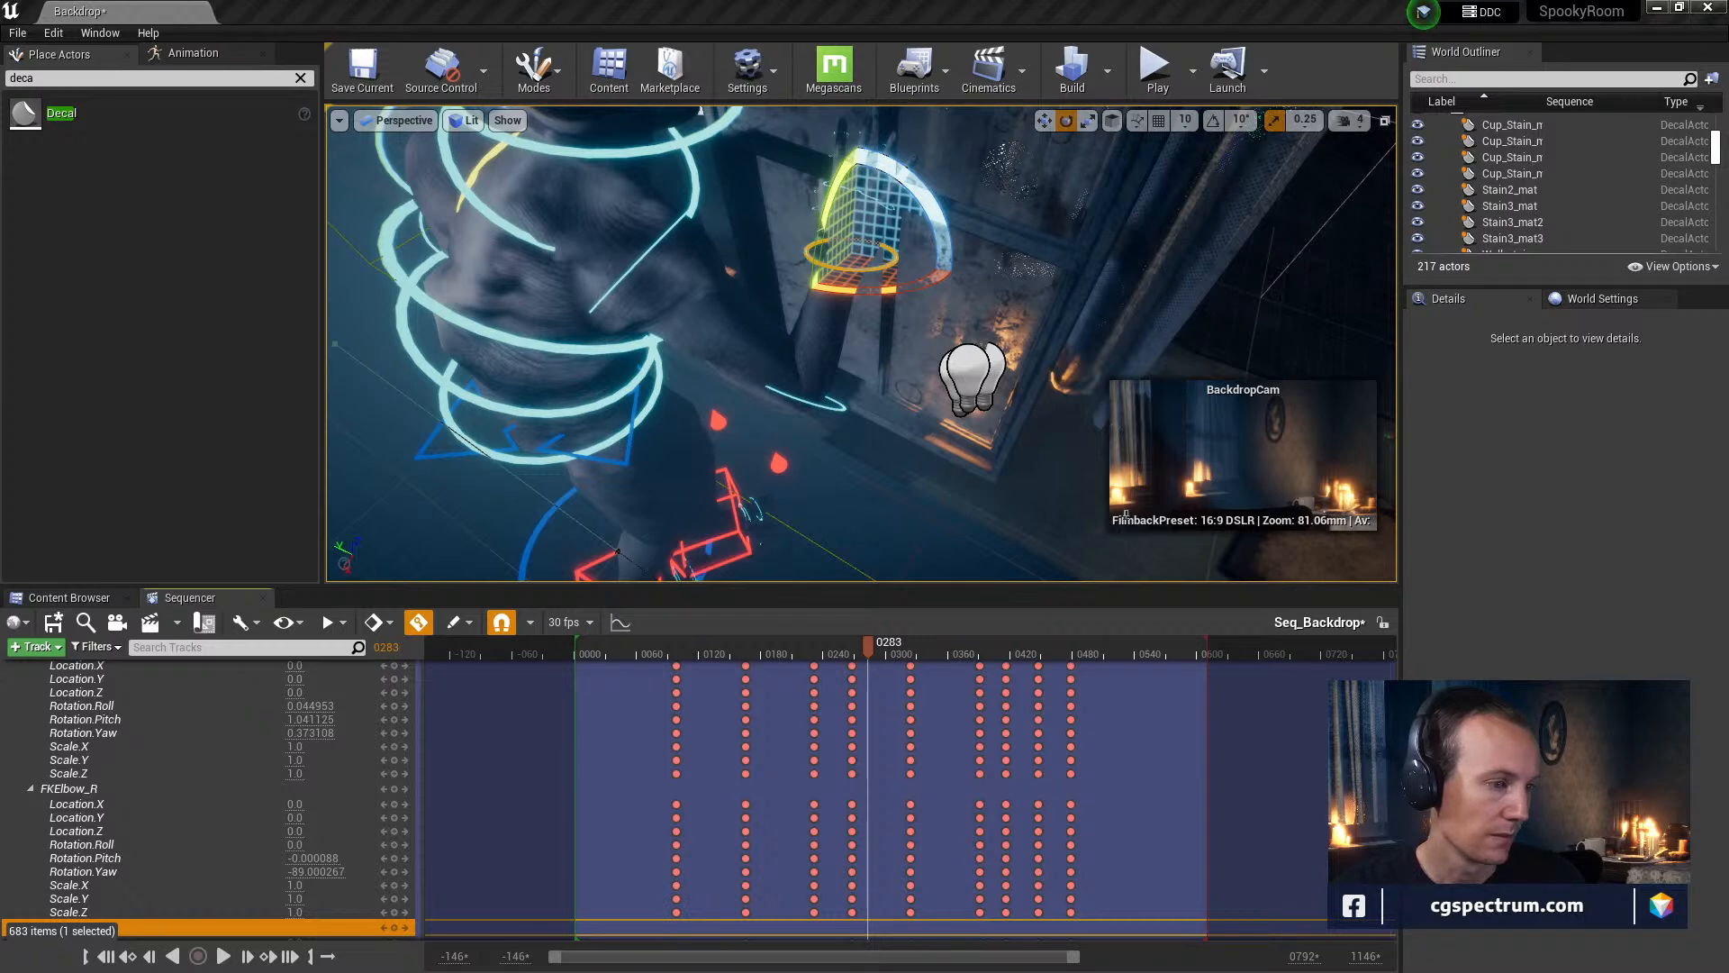
Switch to Slack, review the recent messages in the open_session-unrealdevelopment channel, and move its window off the screen
left_click_drag(1728, 122, 876, 125)
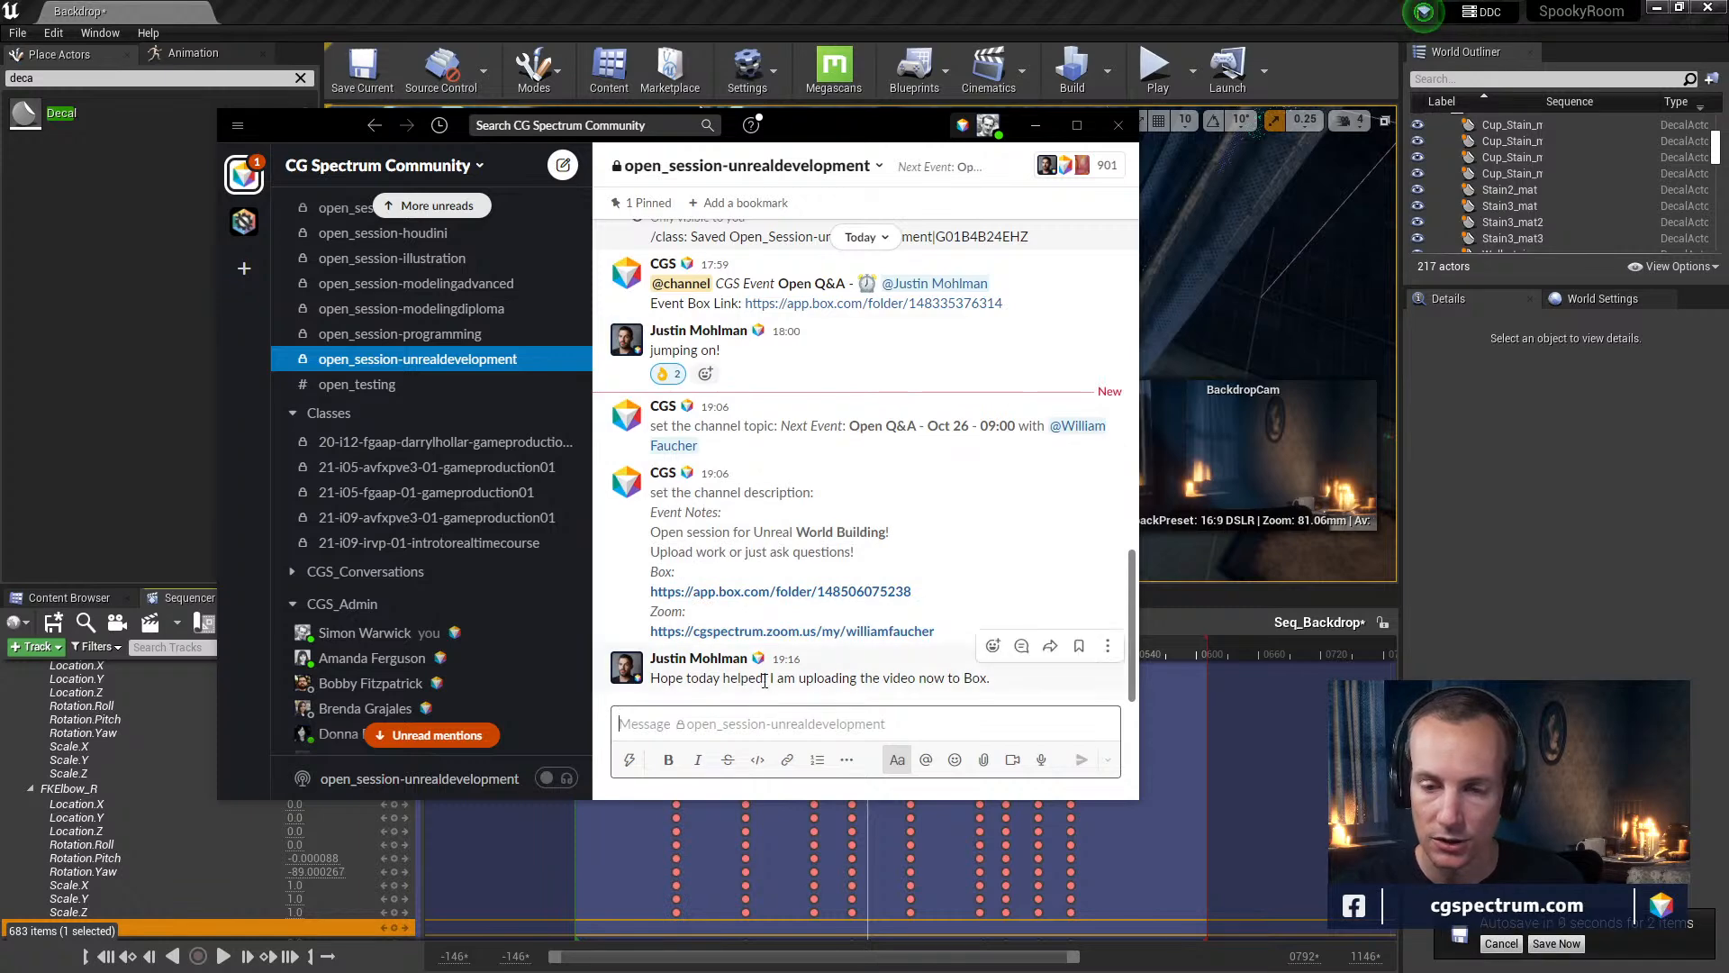
scroll(815, 441, "up", 1)
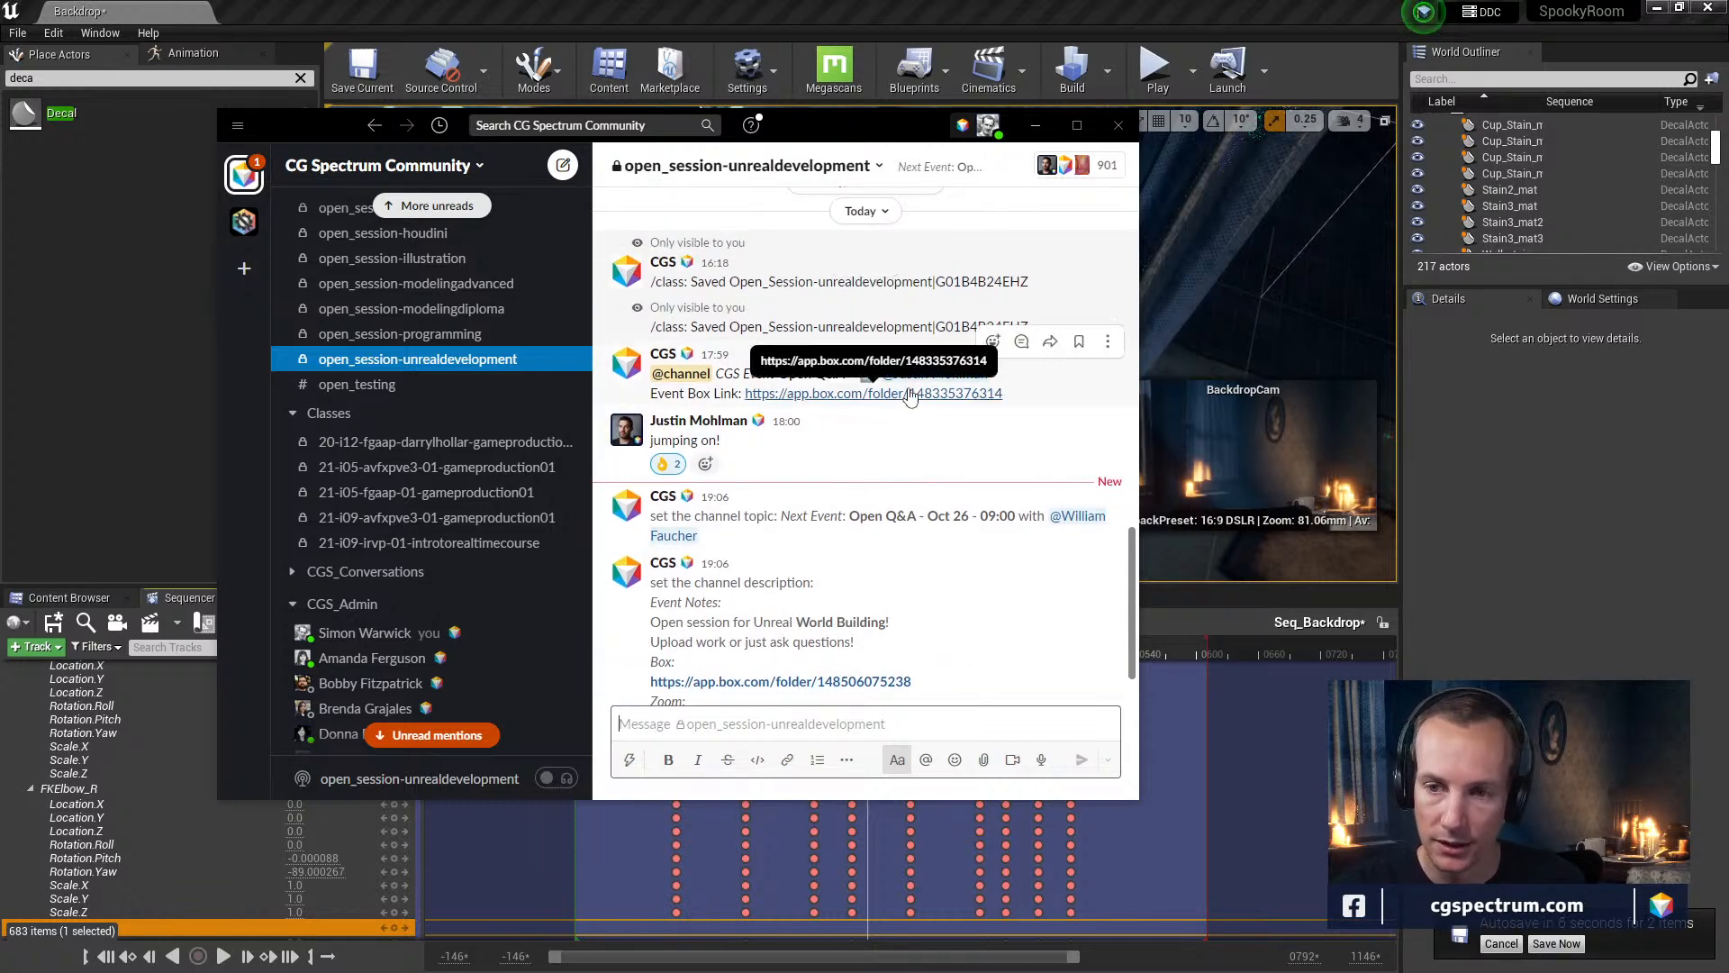
scroll(685, 461, "up", 2)
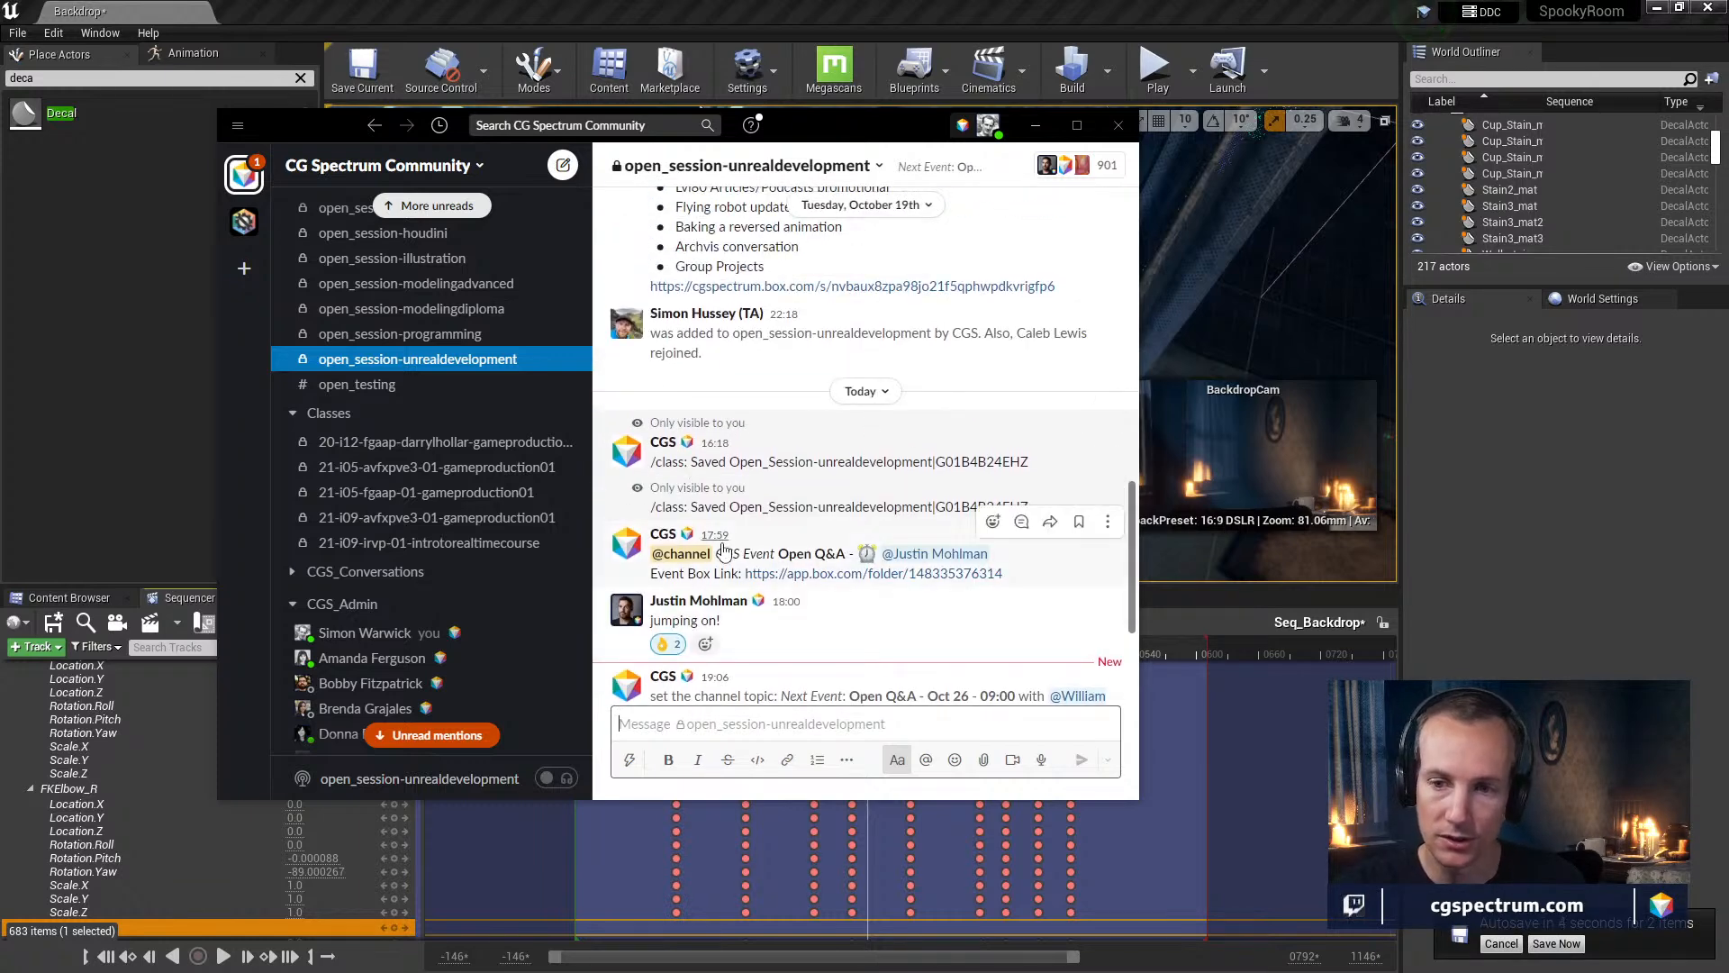
scroll(734, 570, "down", 3)
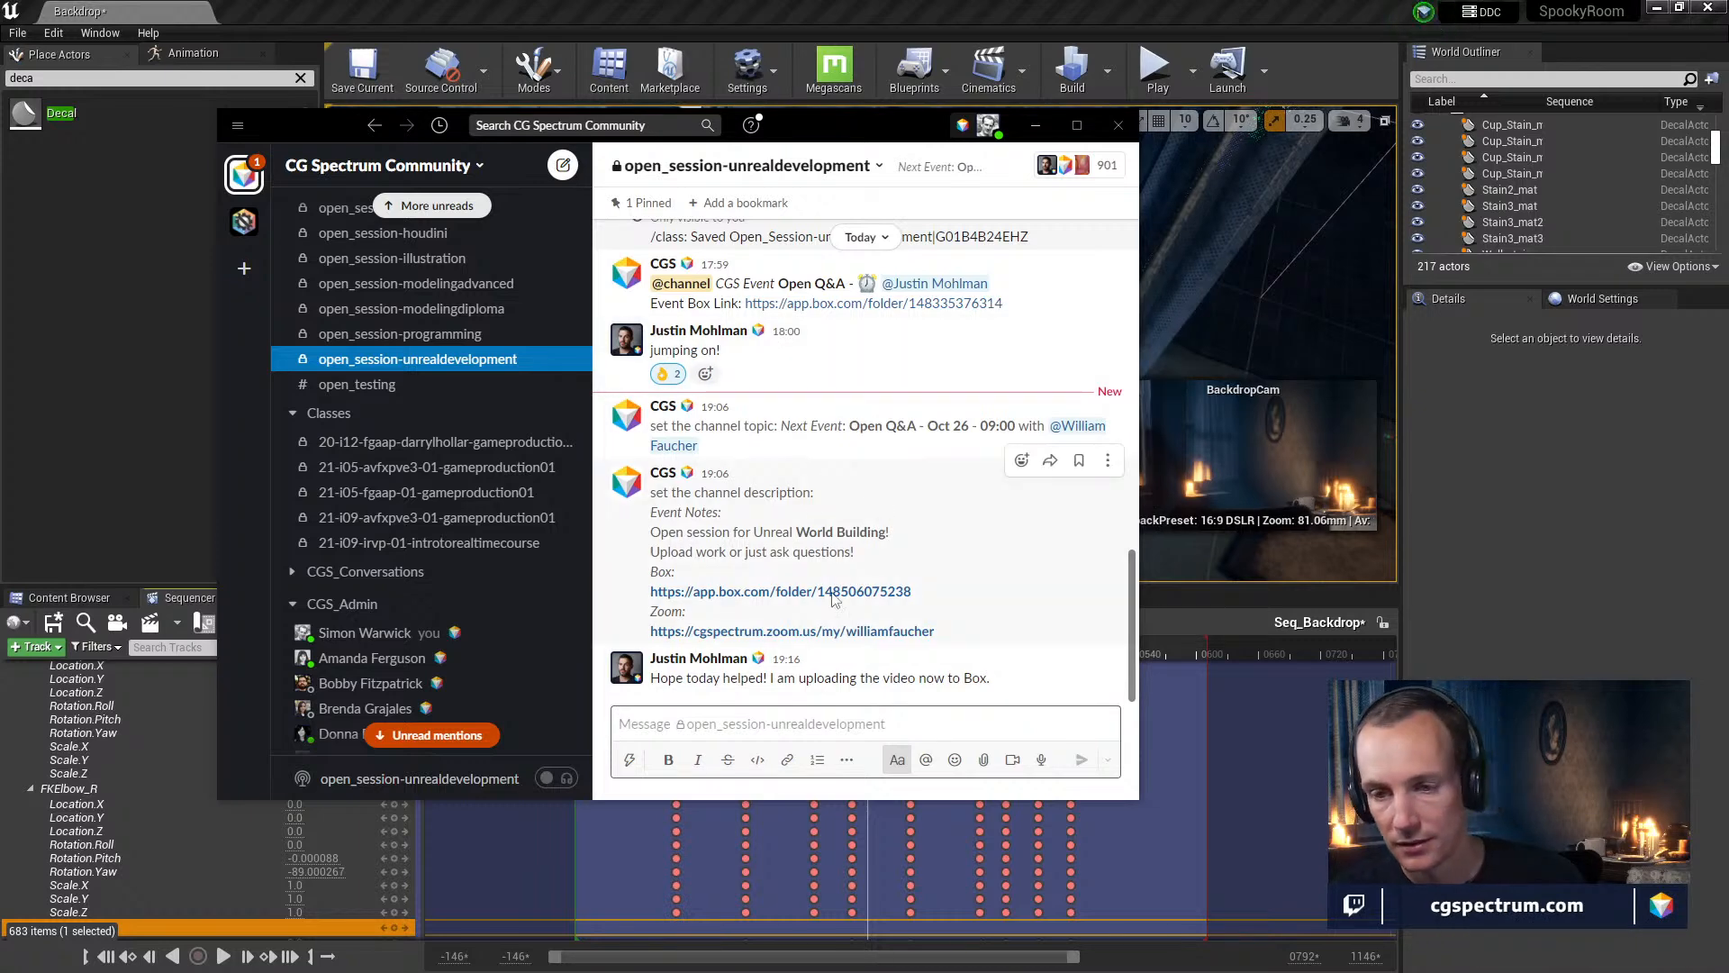
left_click_drag(837, 136, 818, 102)
scroll(870, 298, "up", 3)
scroll(870, 298, "up", 2)
scroll(870, 302, "down", 6)
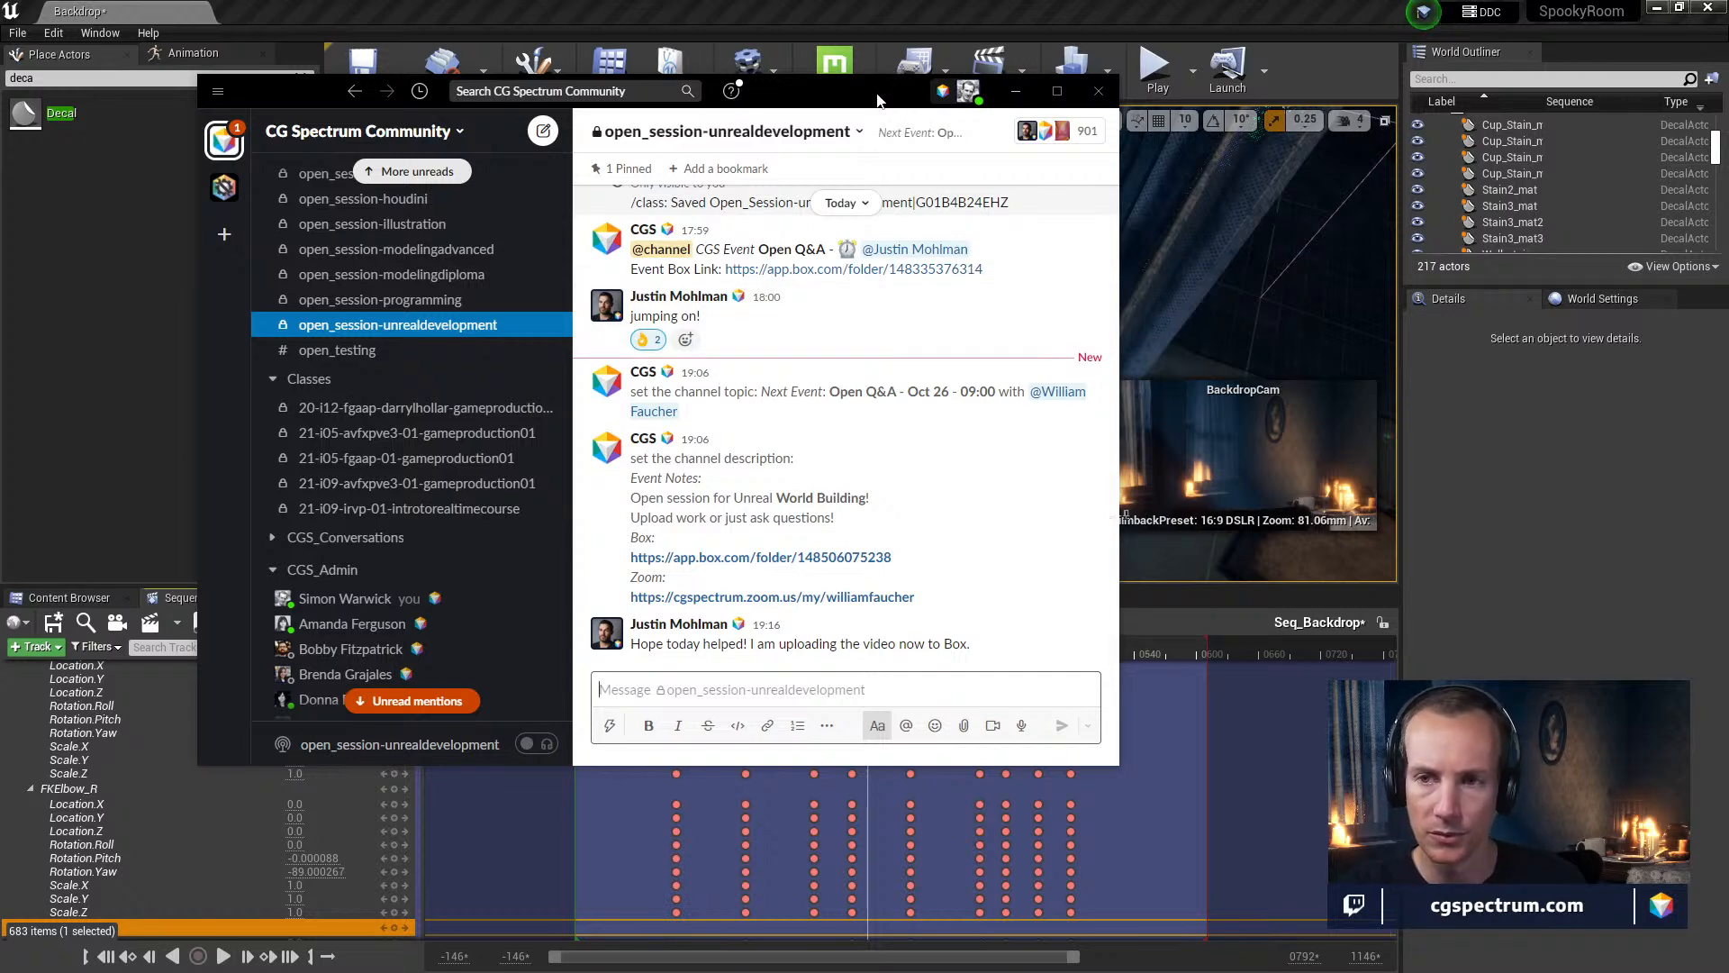
left_click_drag(878, 99, 0, 72)
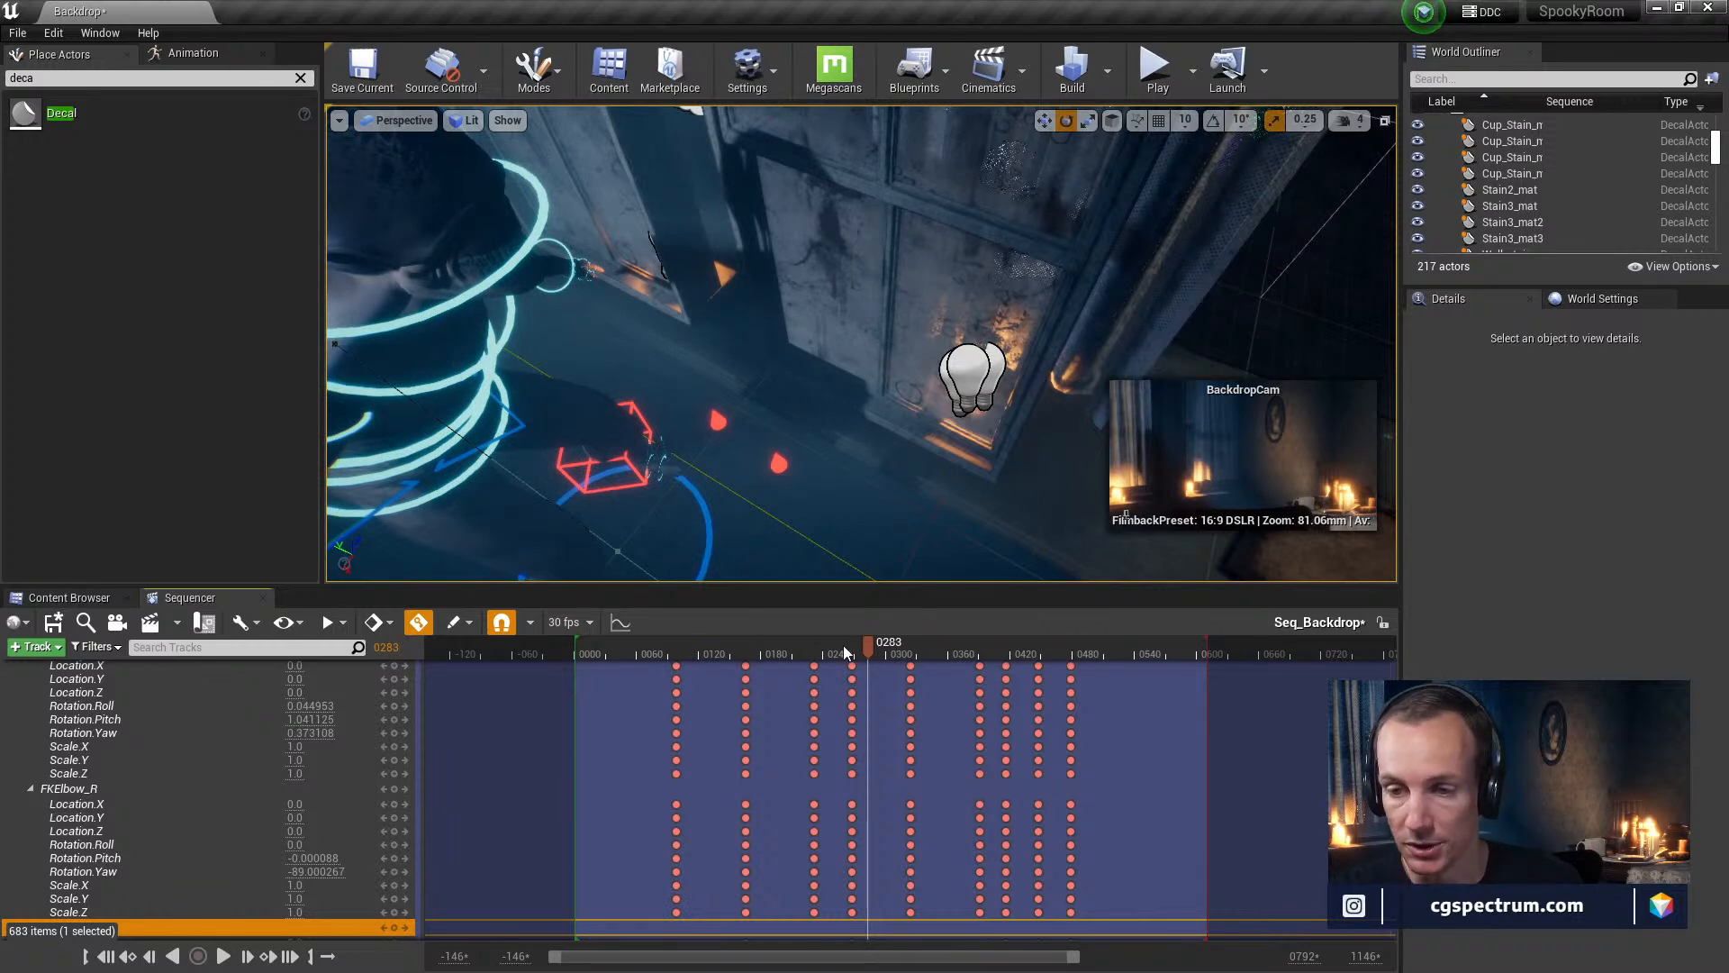
Rotate FKShoulder_R at the frame 267 keys to about -2.94 roll, 0.23 pitch and 3.07 yaw
left_click_drag(858, 656, 883, 712)
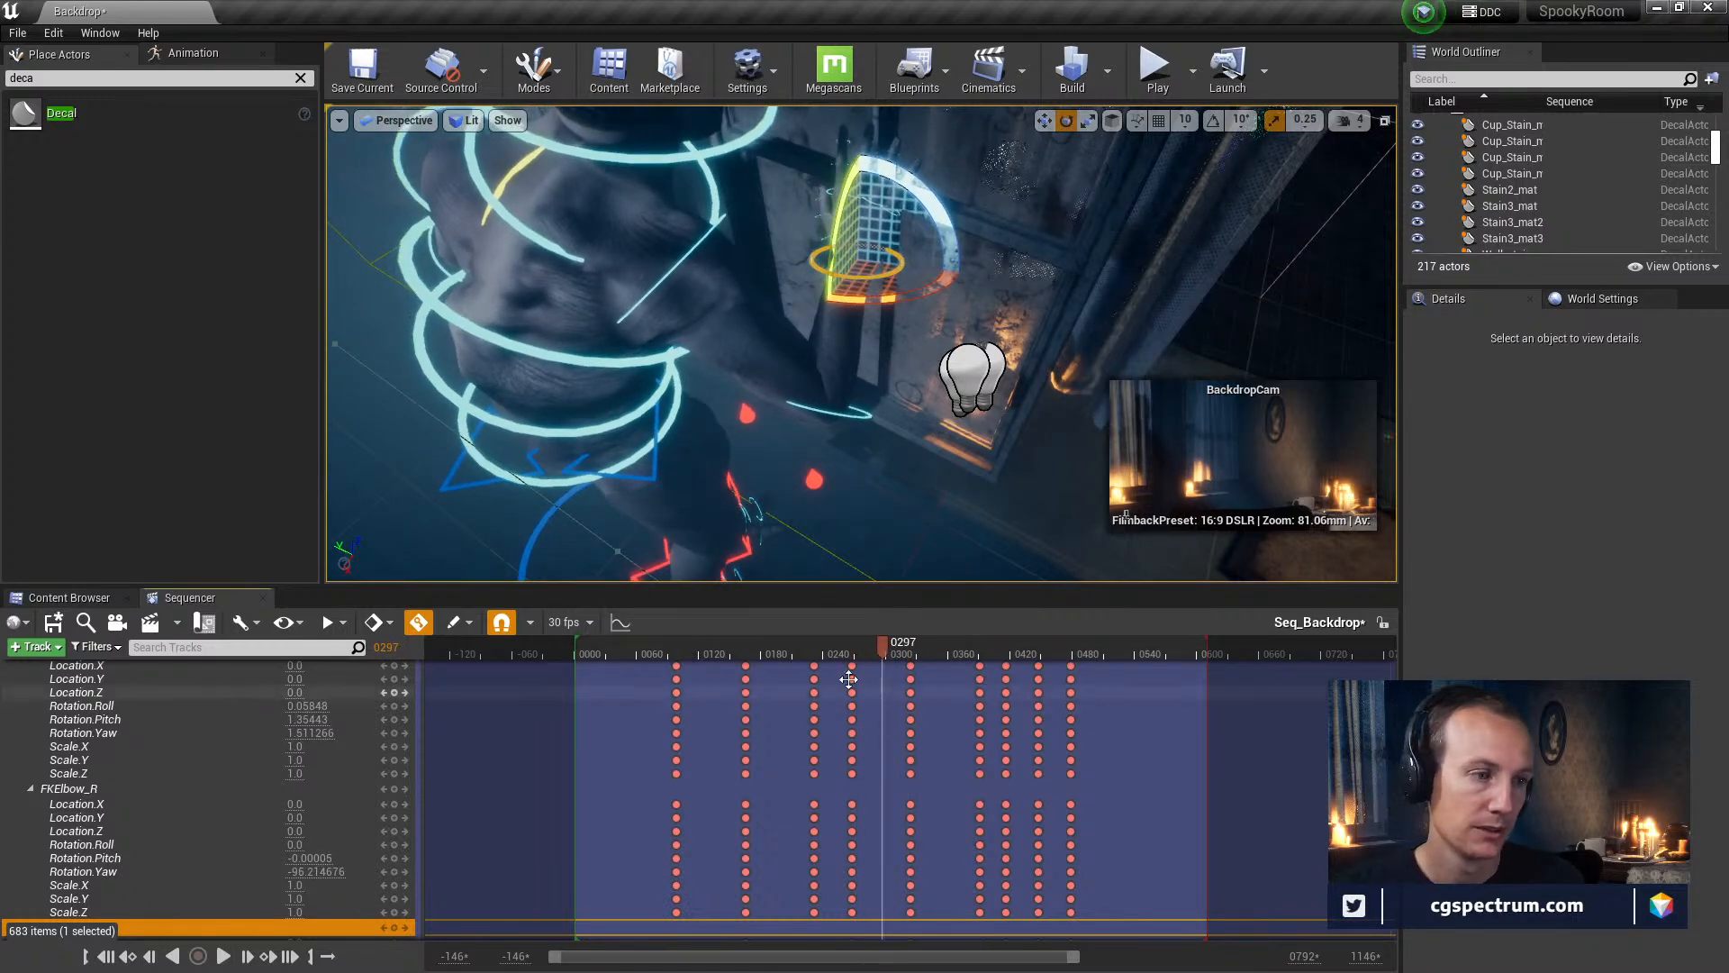
left_click(693, 245)
mouse_move(883, 654)
left_mouse_down()
mouse_move(857, 656)
mouse_move(927, 661)
mouse_move(845, 691)
mouse_move(889, 683)
mouse_move(866, 695)
mouse_move(924, 645)
mouse_move(855, 660)
left_mouse_up()
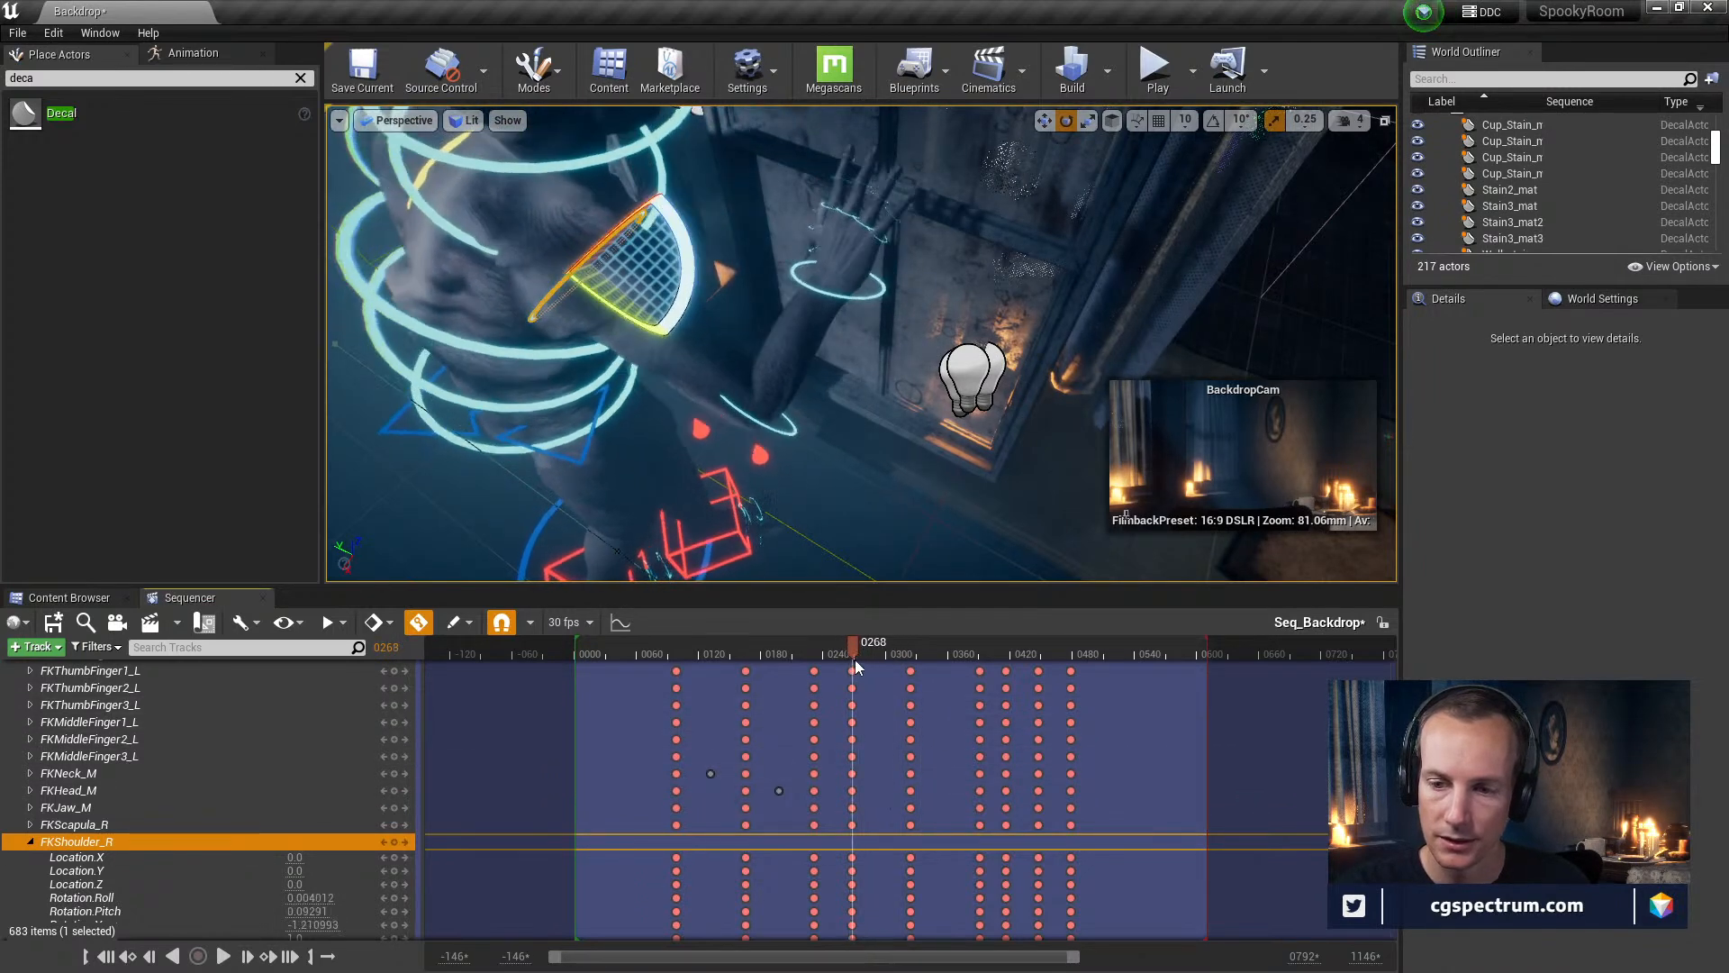
left_click(852, 740)
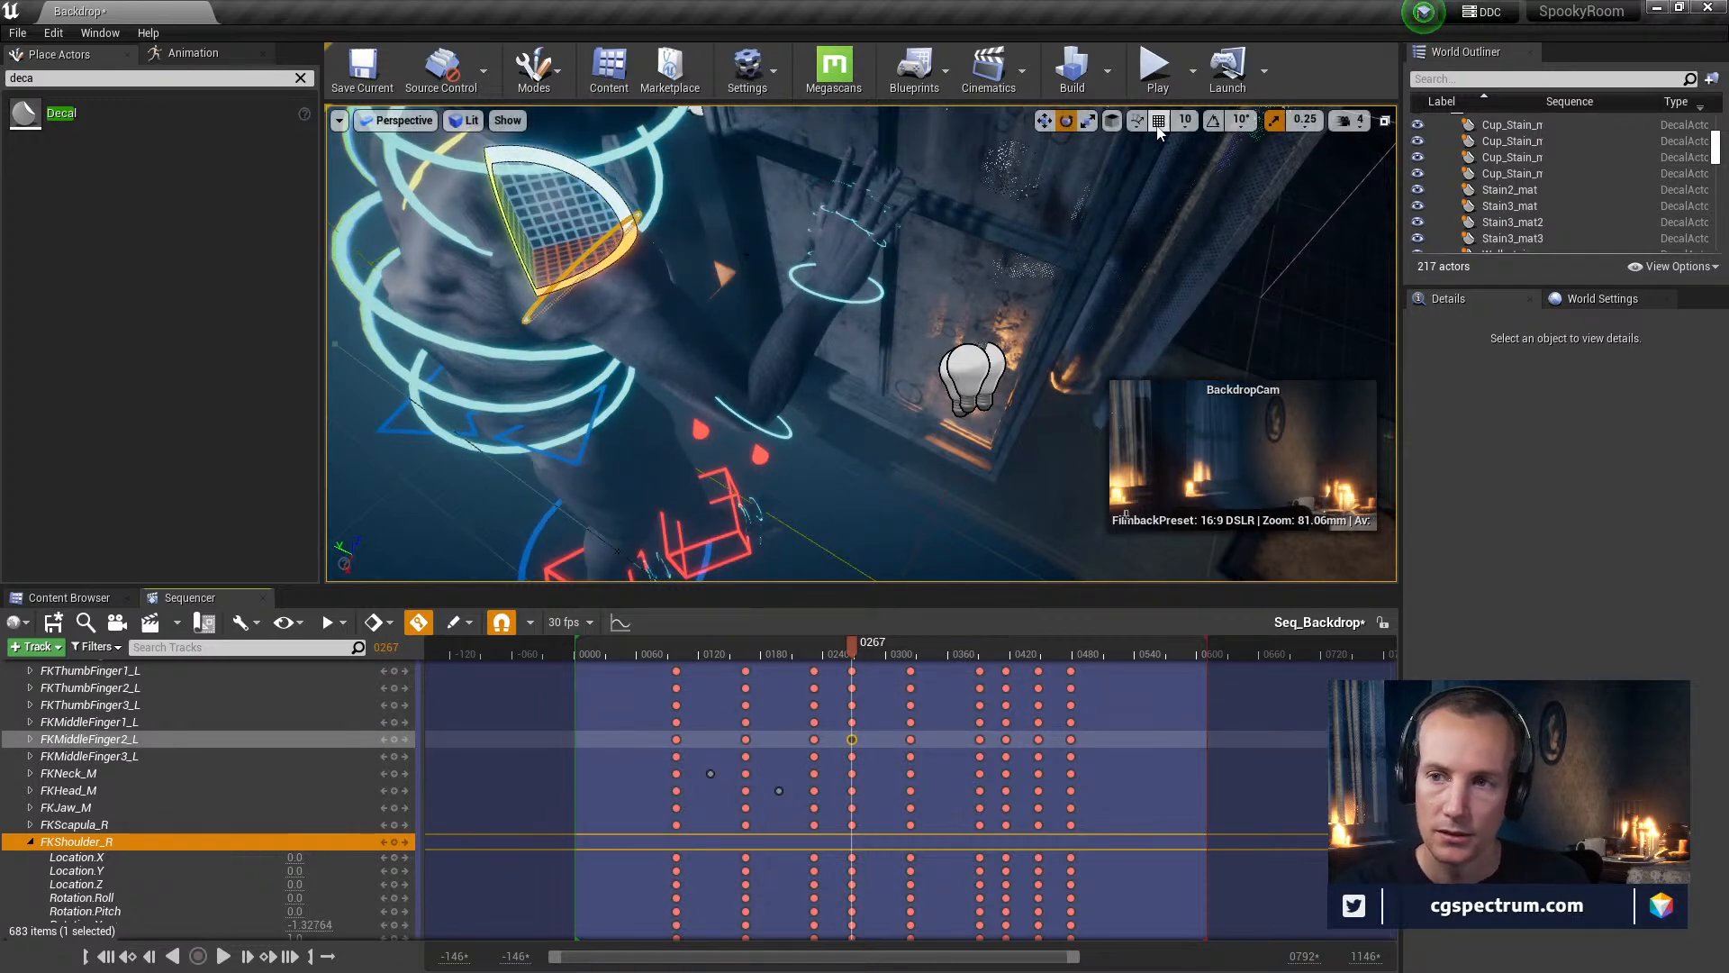
left_click(1112, 120)
left_click(1112, 120)
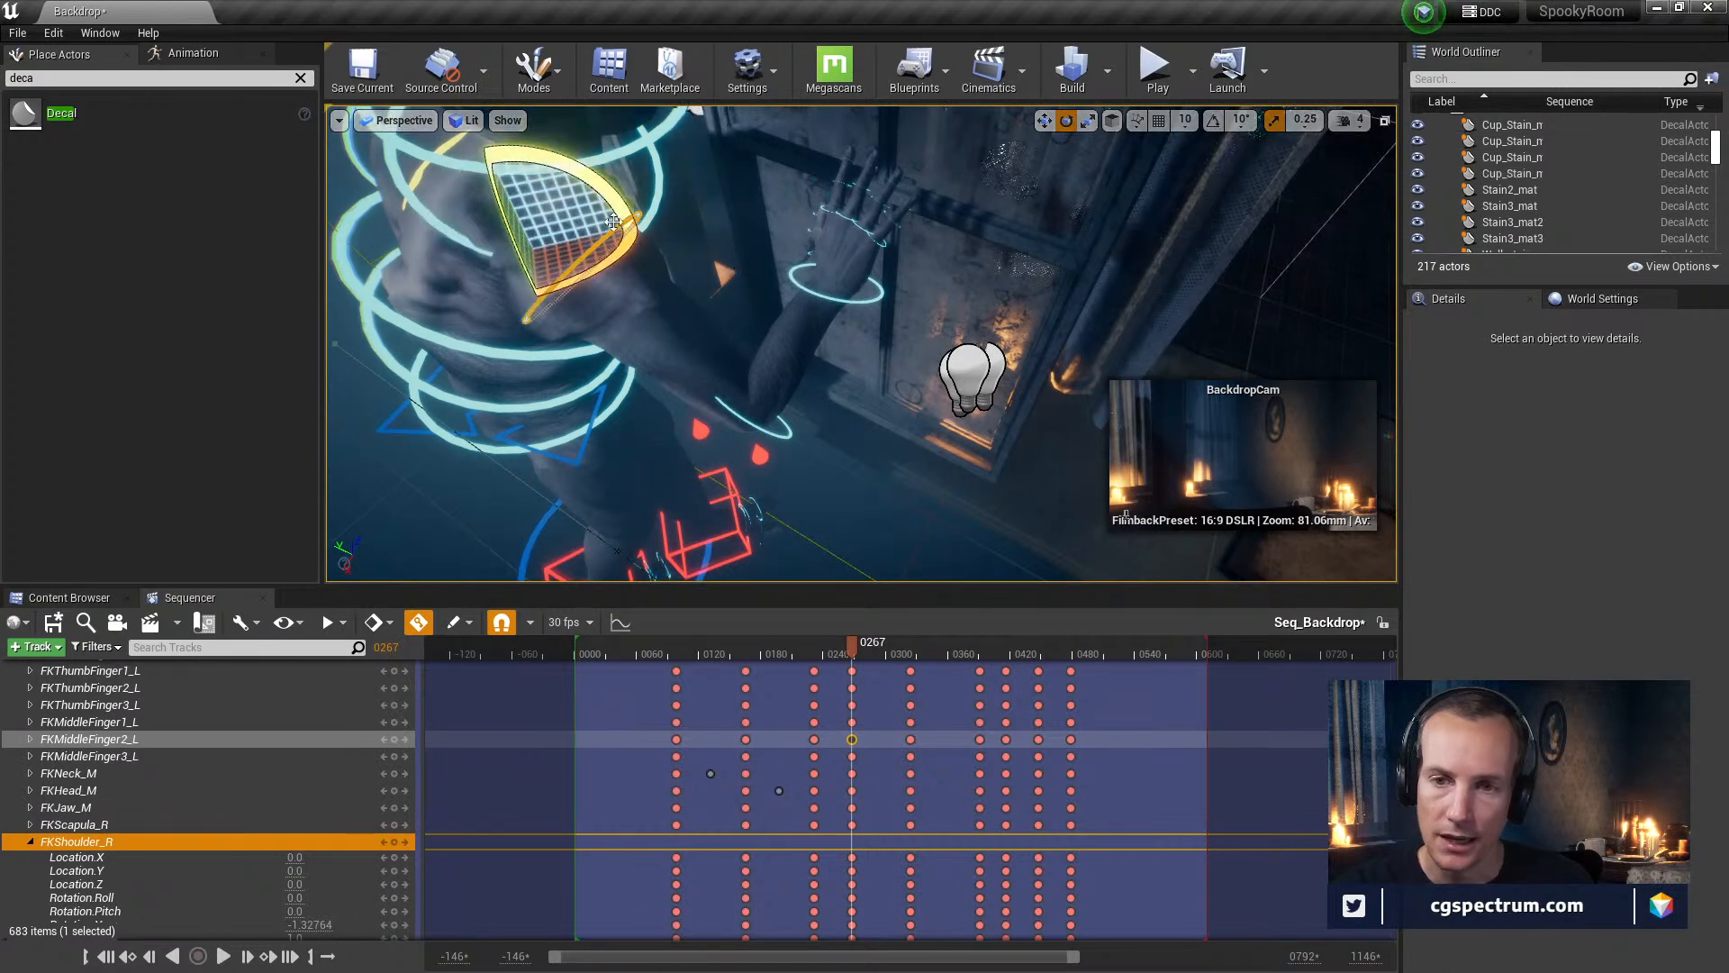
left_click_drag(615, 259, 531, 296)
left_click_drag(605, 182, 604, 180)
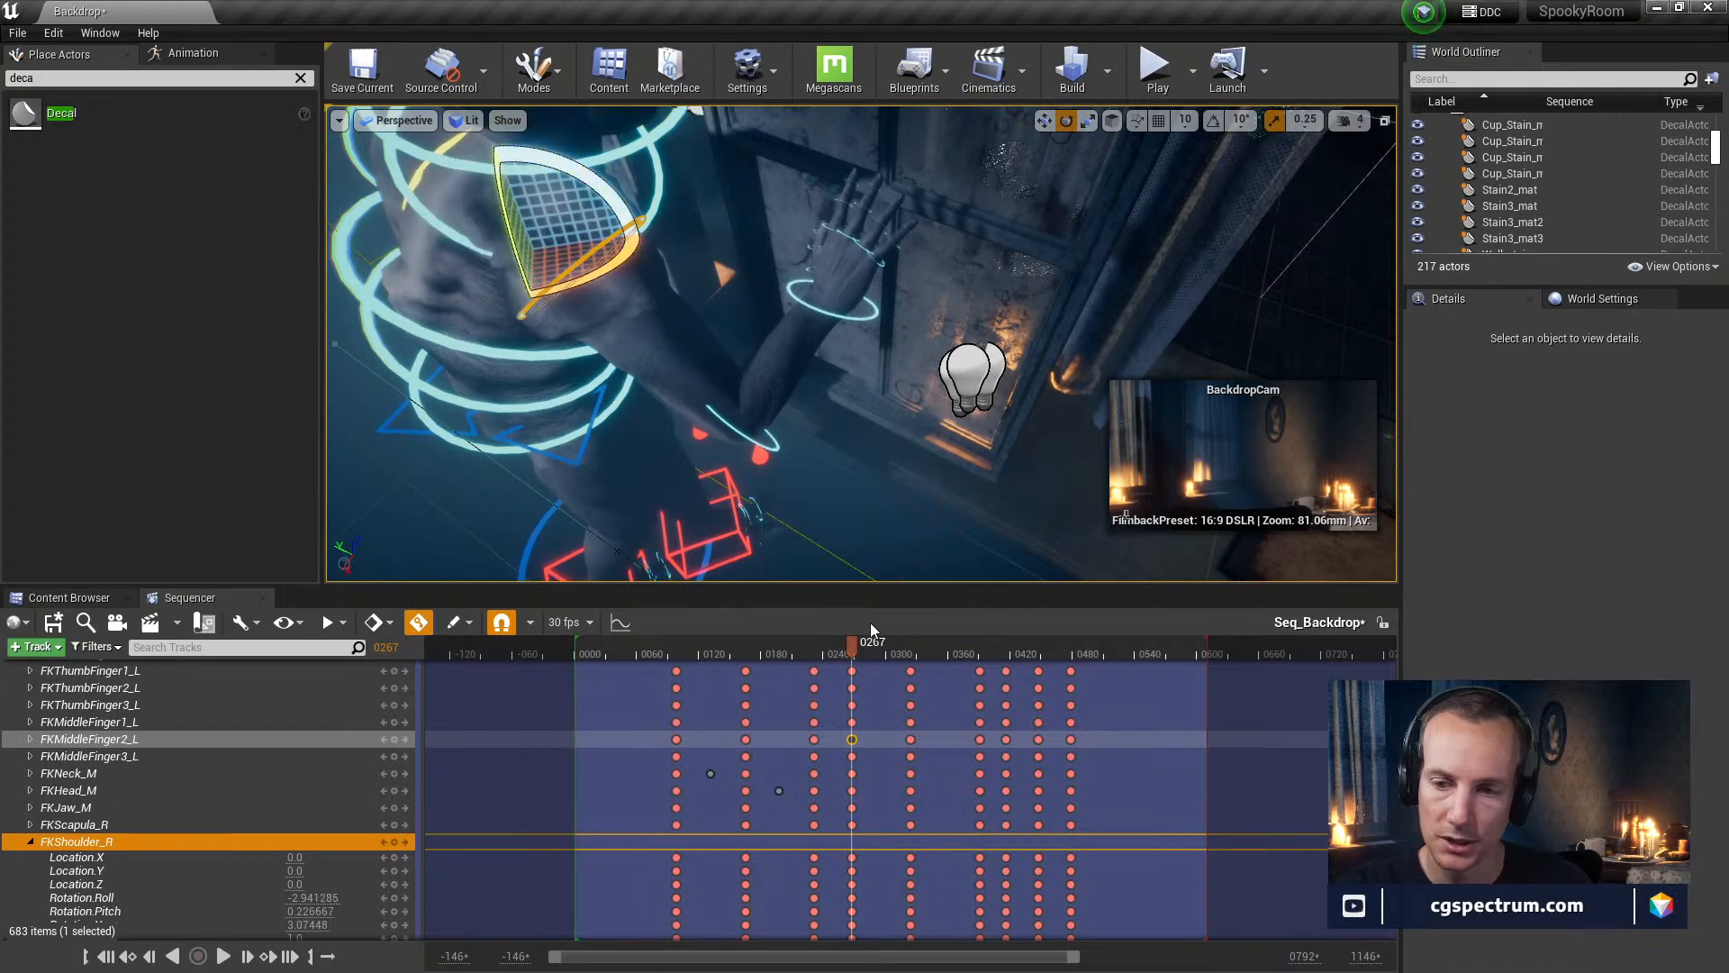
Move the playhead to frame 56 and save the Seq_Backdrop sequence
left_click_drag(848, 643, 634, 675)
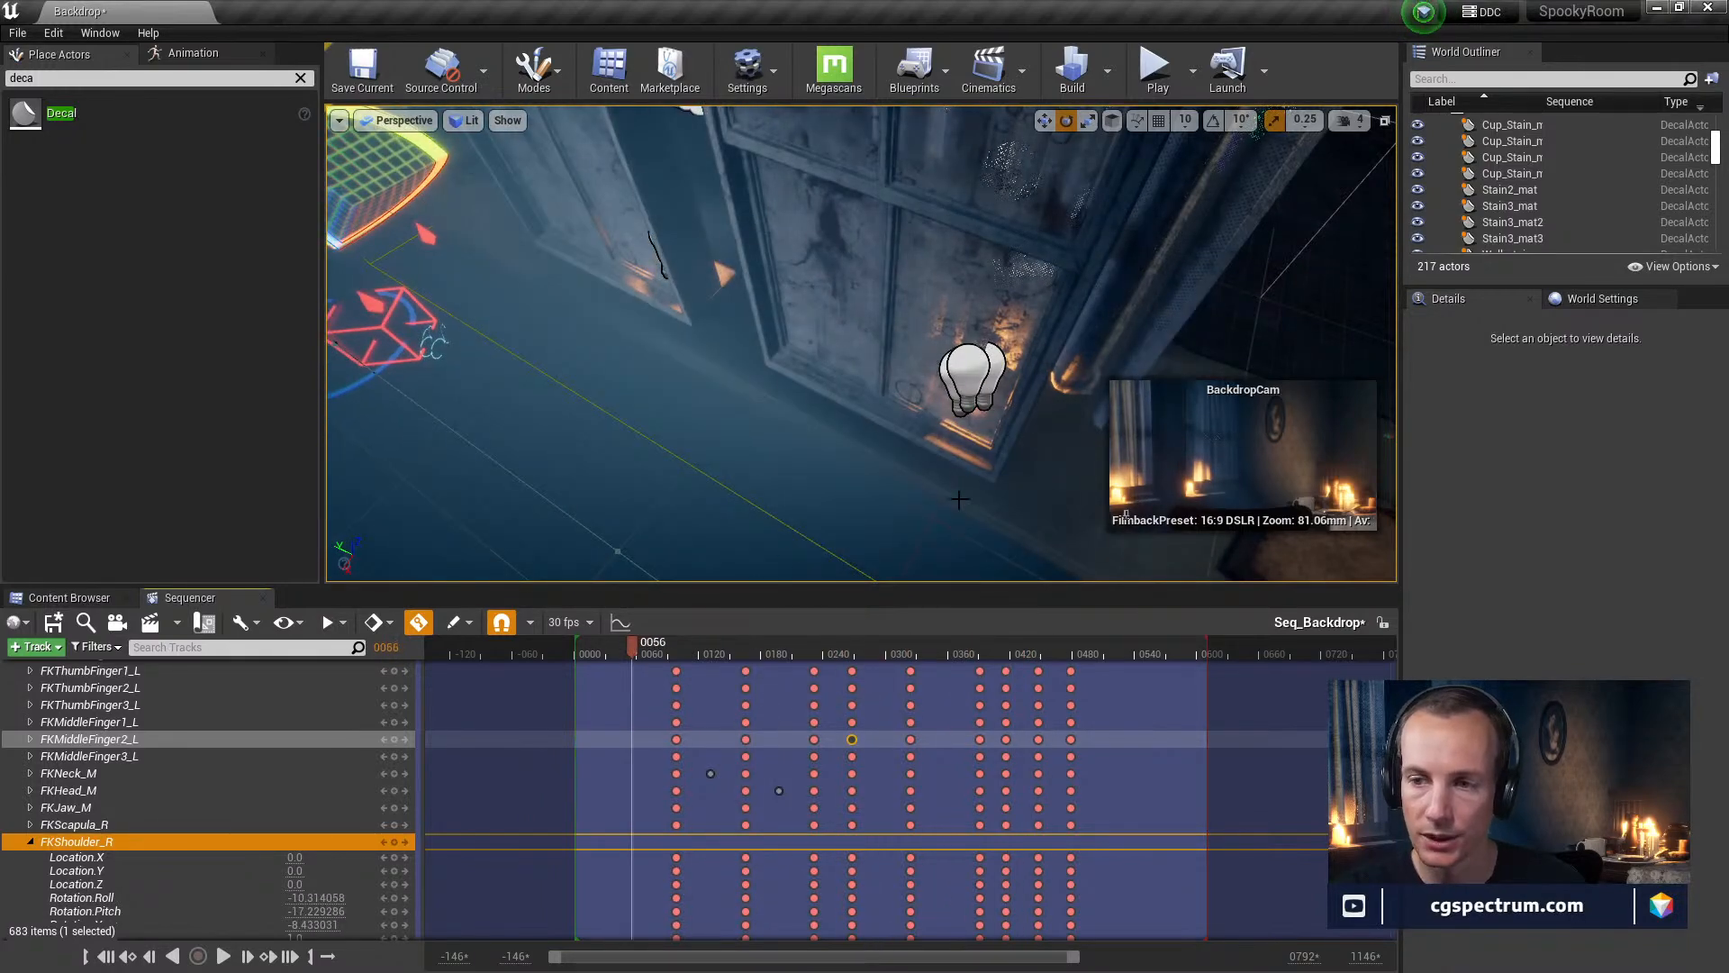
scroll(268, 785, "up", 10)
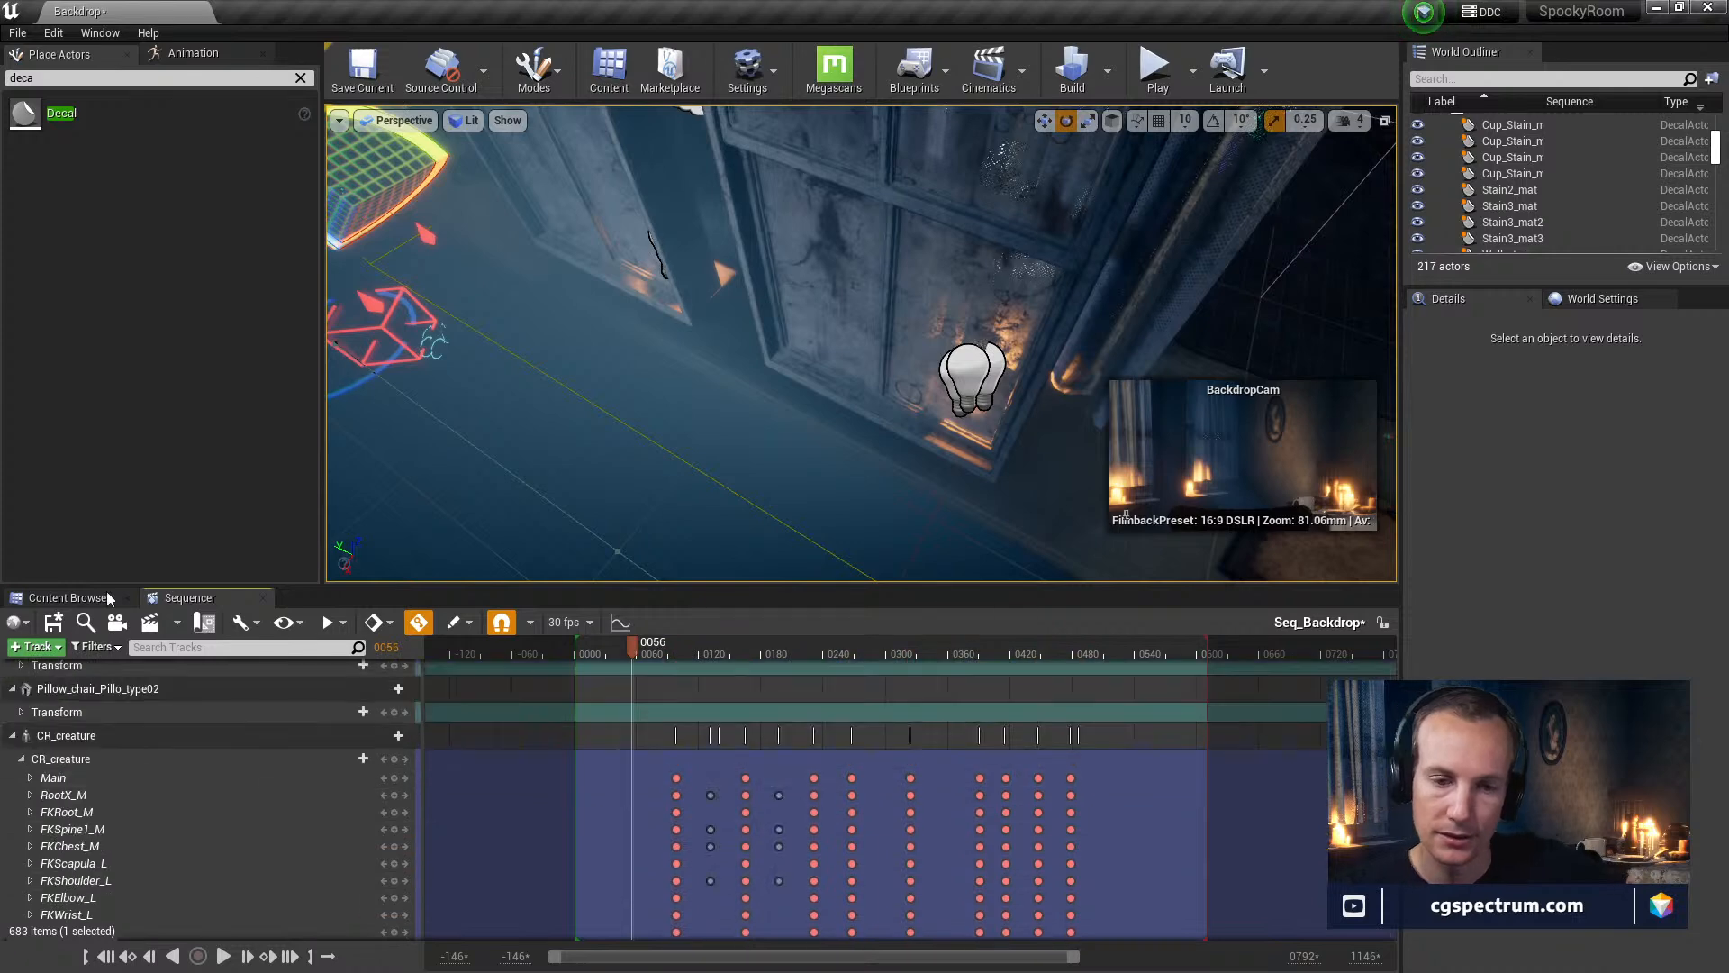
left_click(53, 622)
Lock the viewport to BackdropCam to look through the sequence's camera
scroll(173, 763, "up", 5)
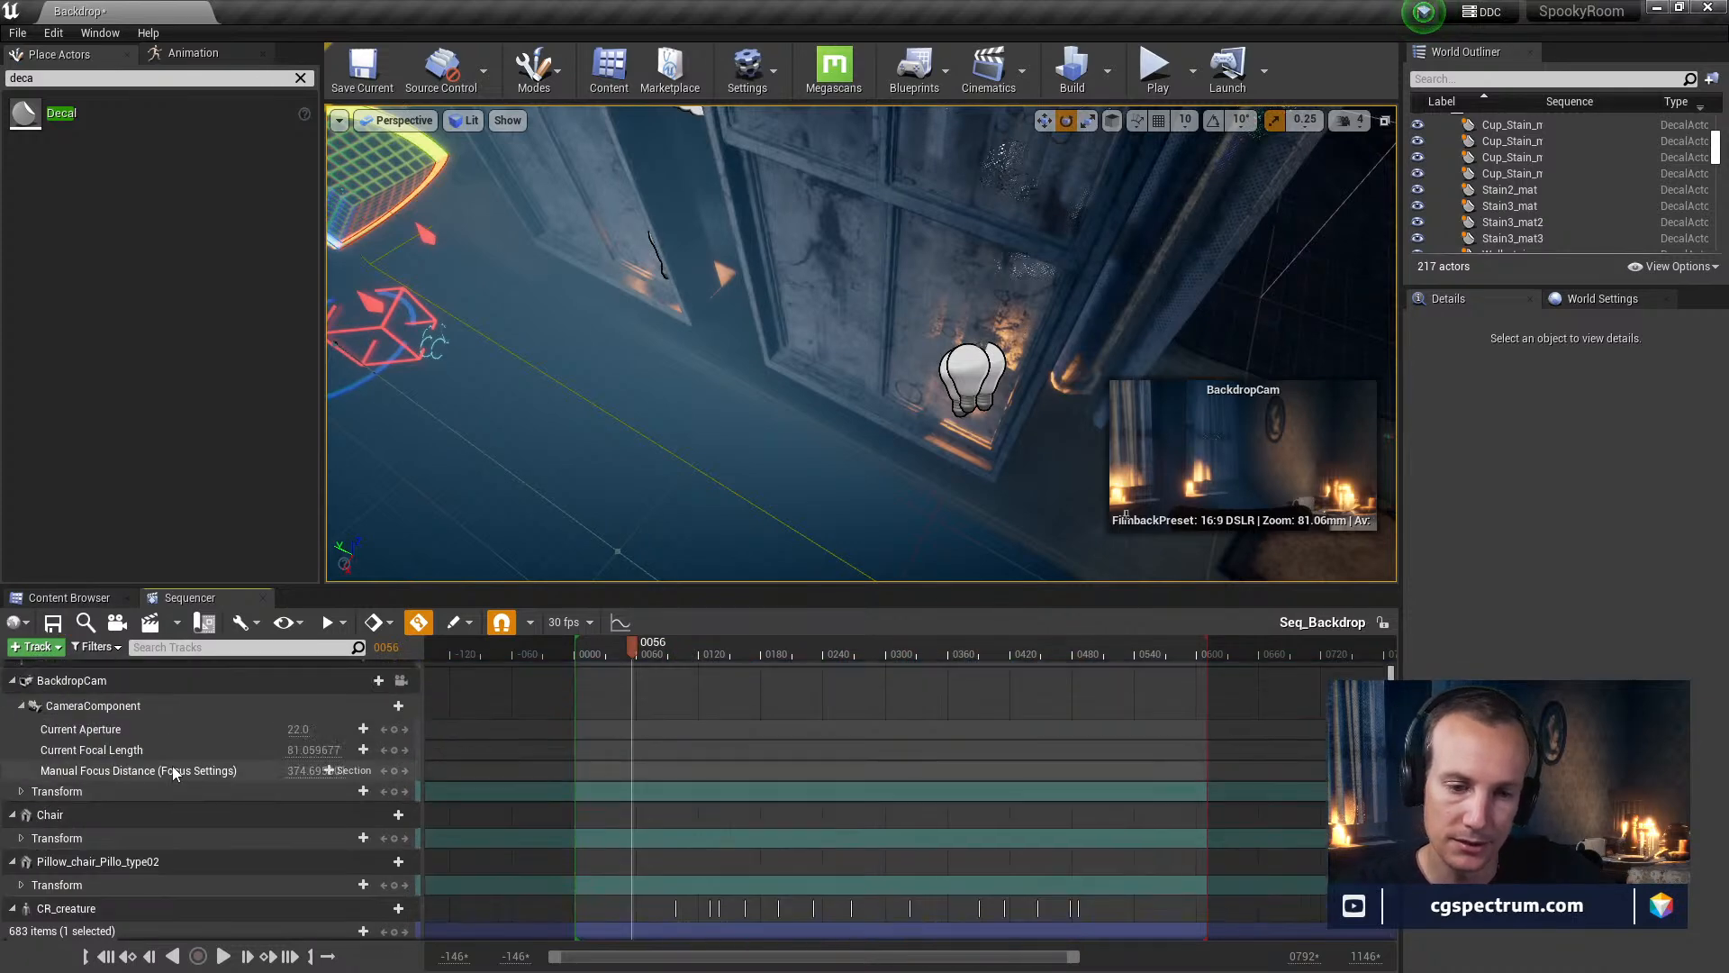
scroll(227, 837, "up", 6)
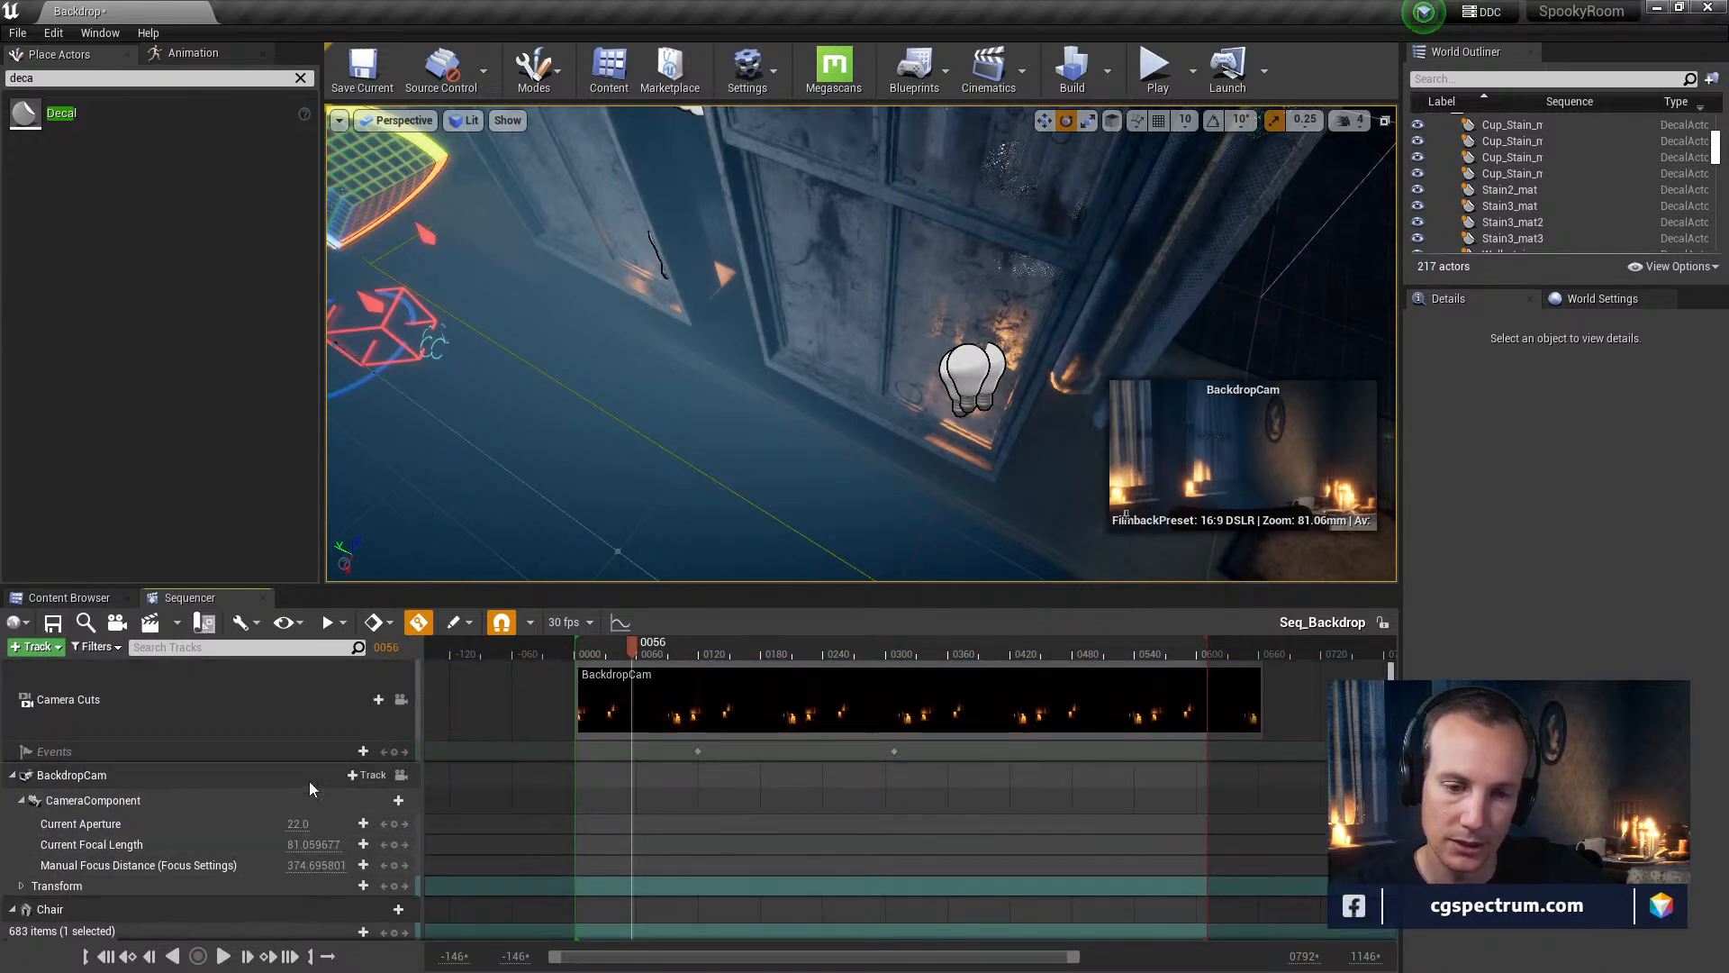
left_click(401, 775)
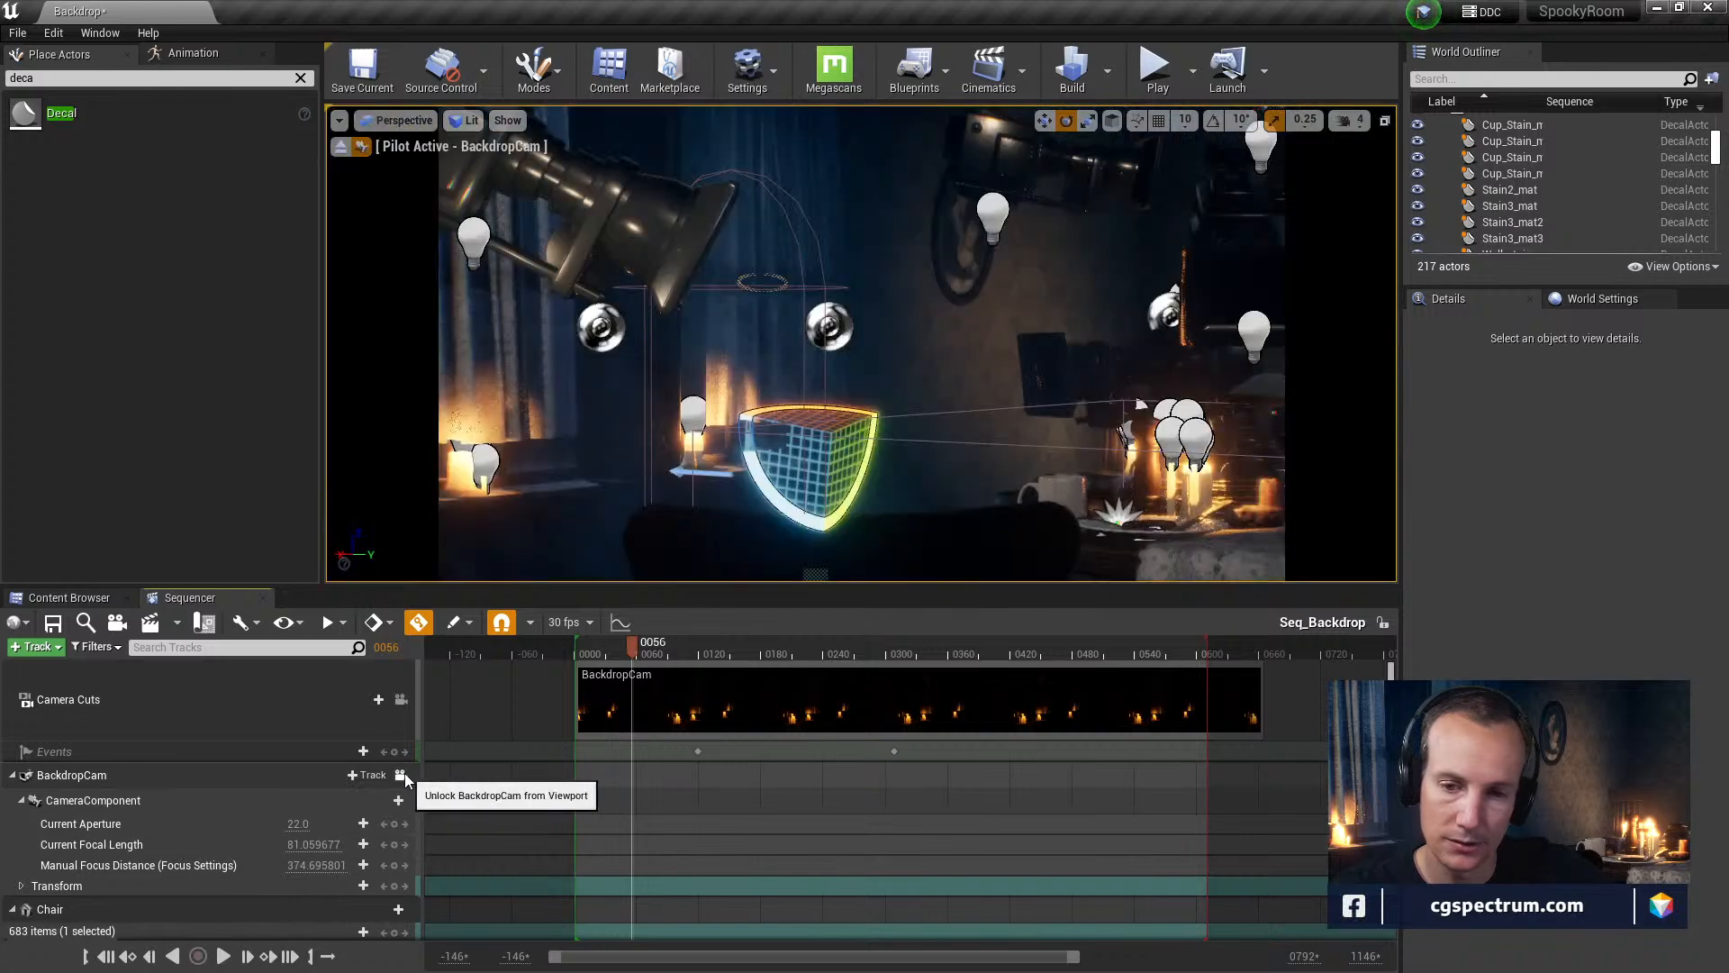
Hide the editor icons with game view, move the playhead to the start of the sequence, and save Seq_Backdrop
left_click(829, 260)
key("g")
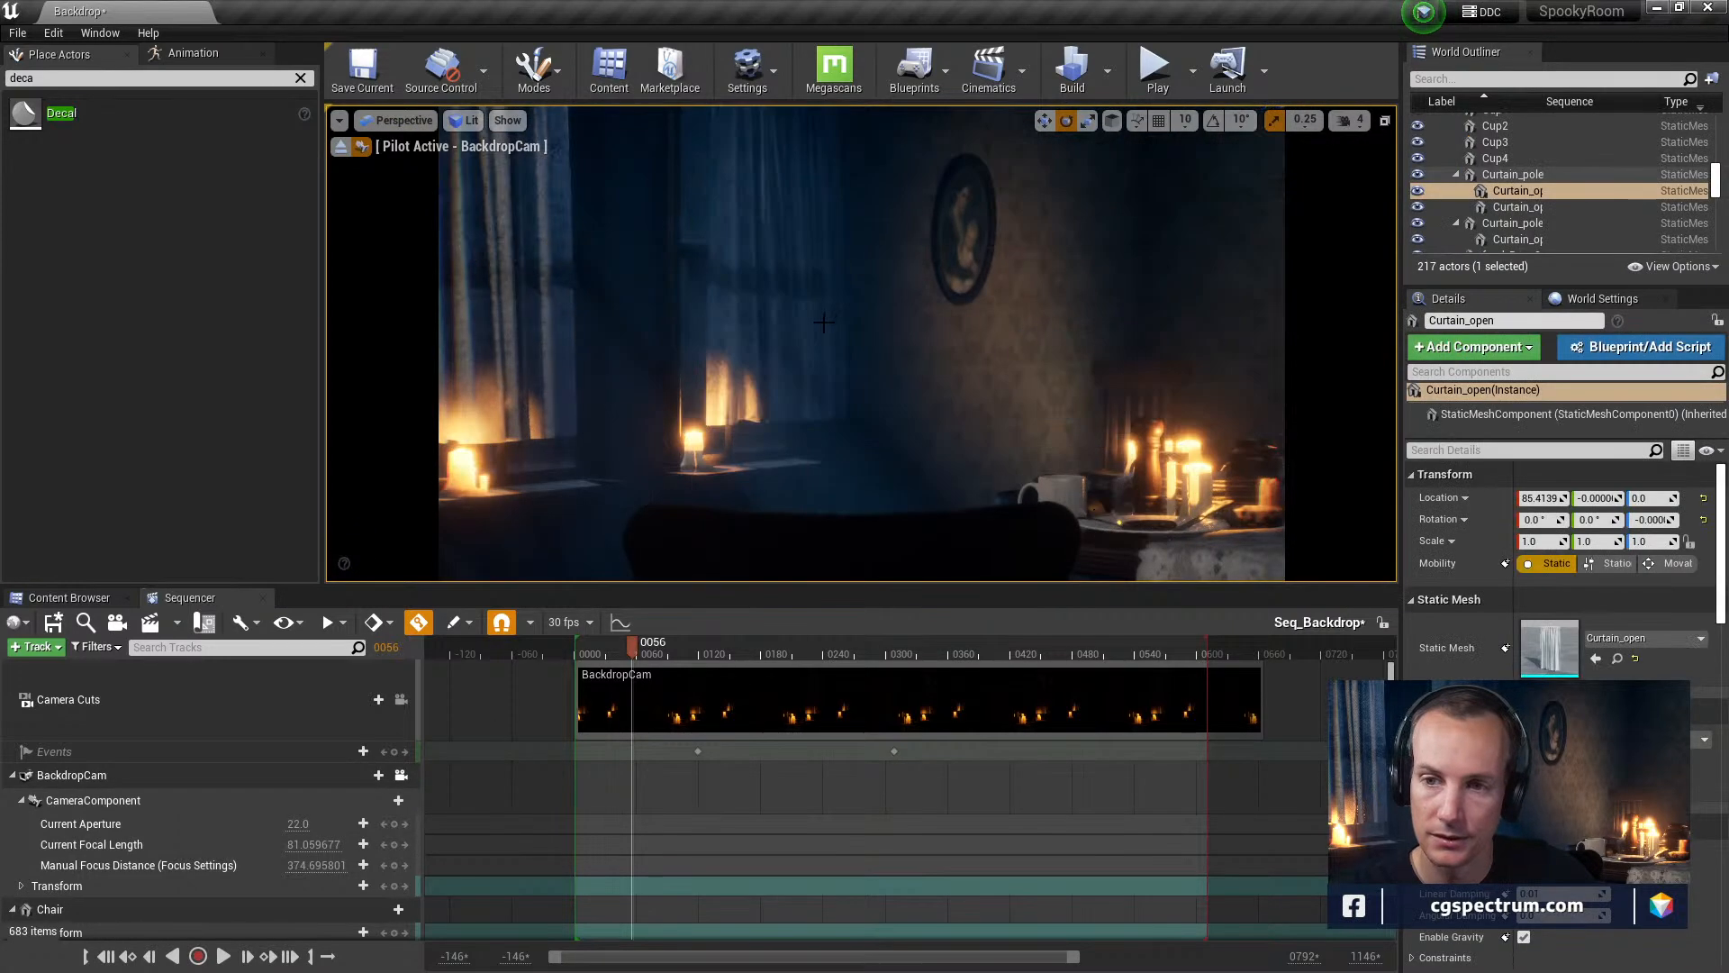
left_click(576, 650)
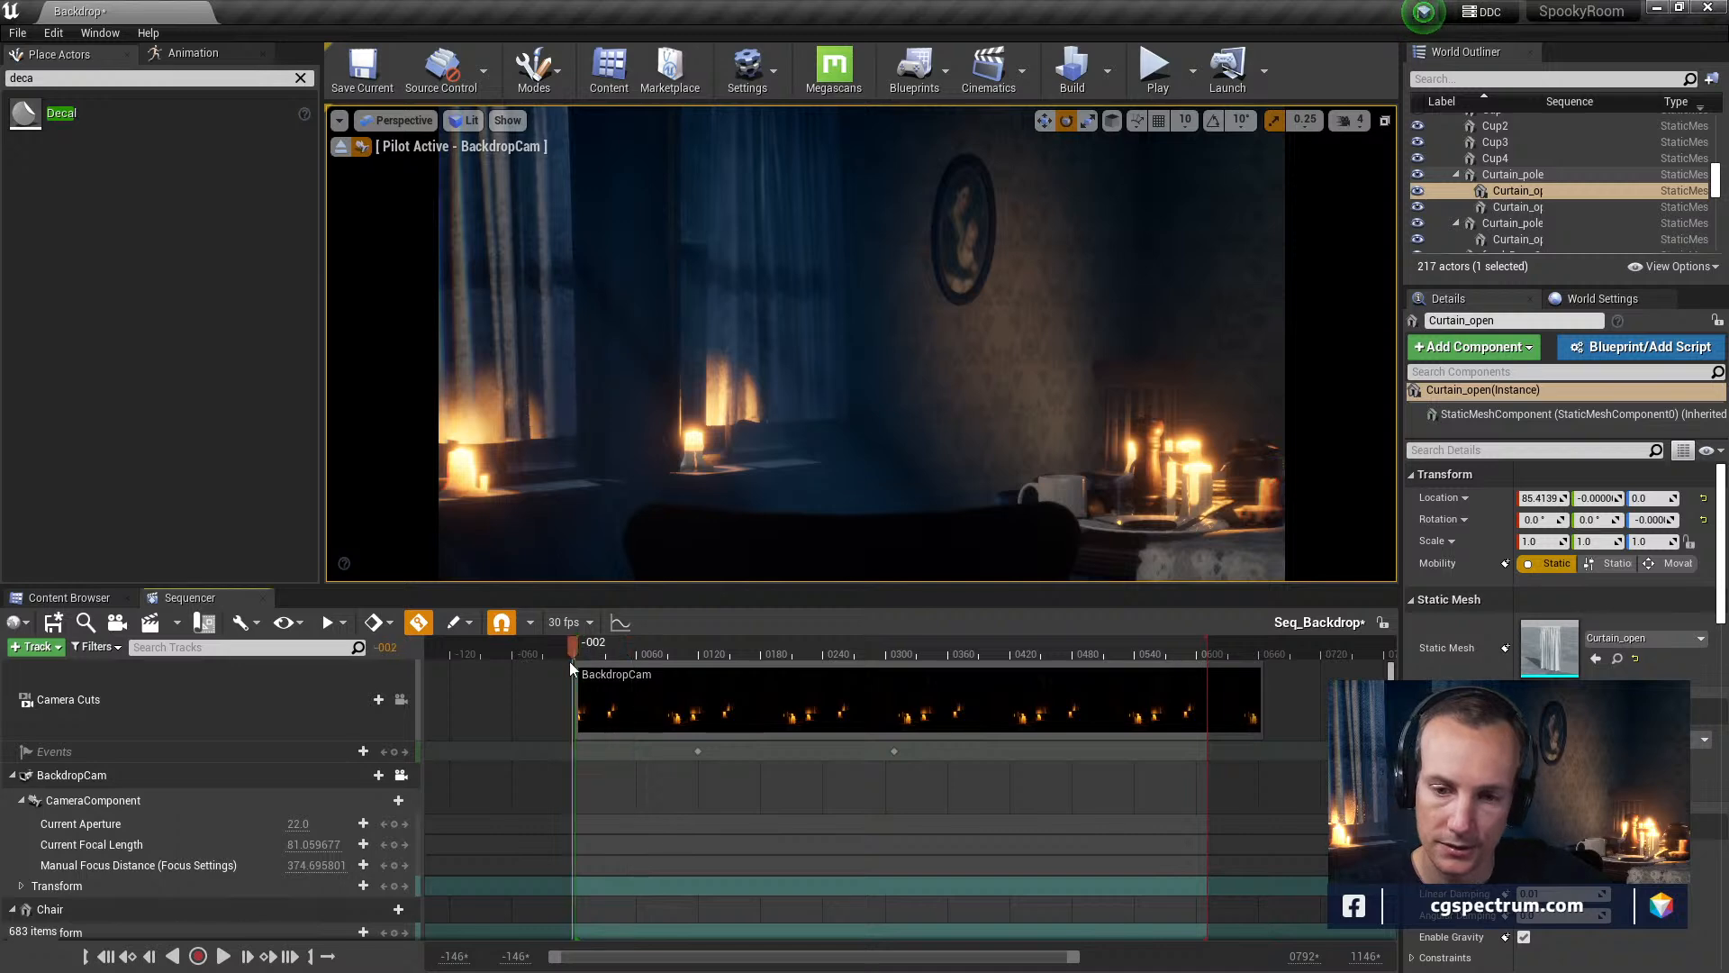
left_click(53, 622)
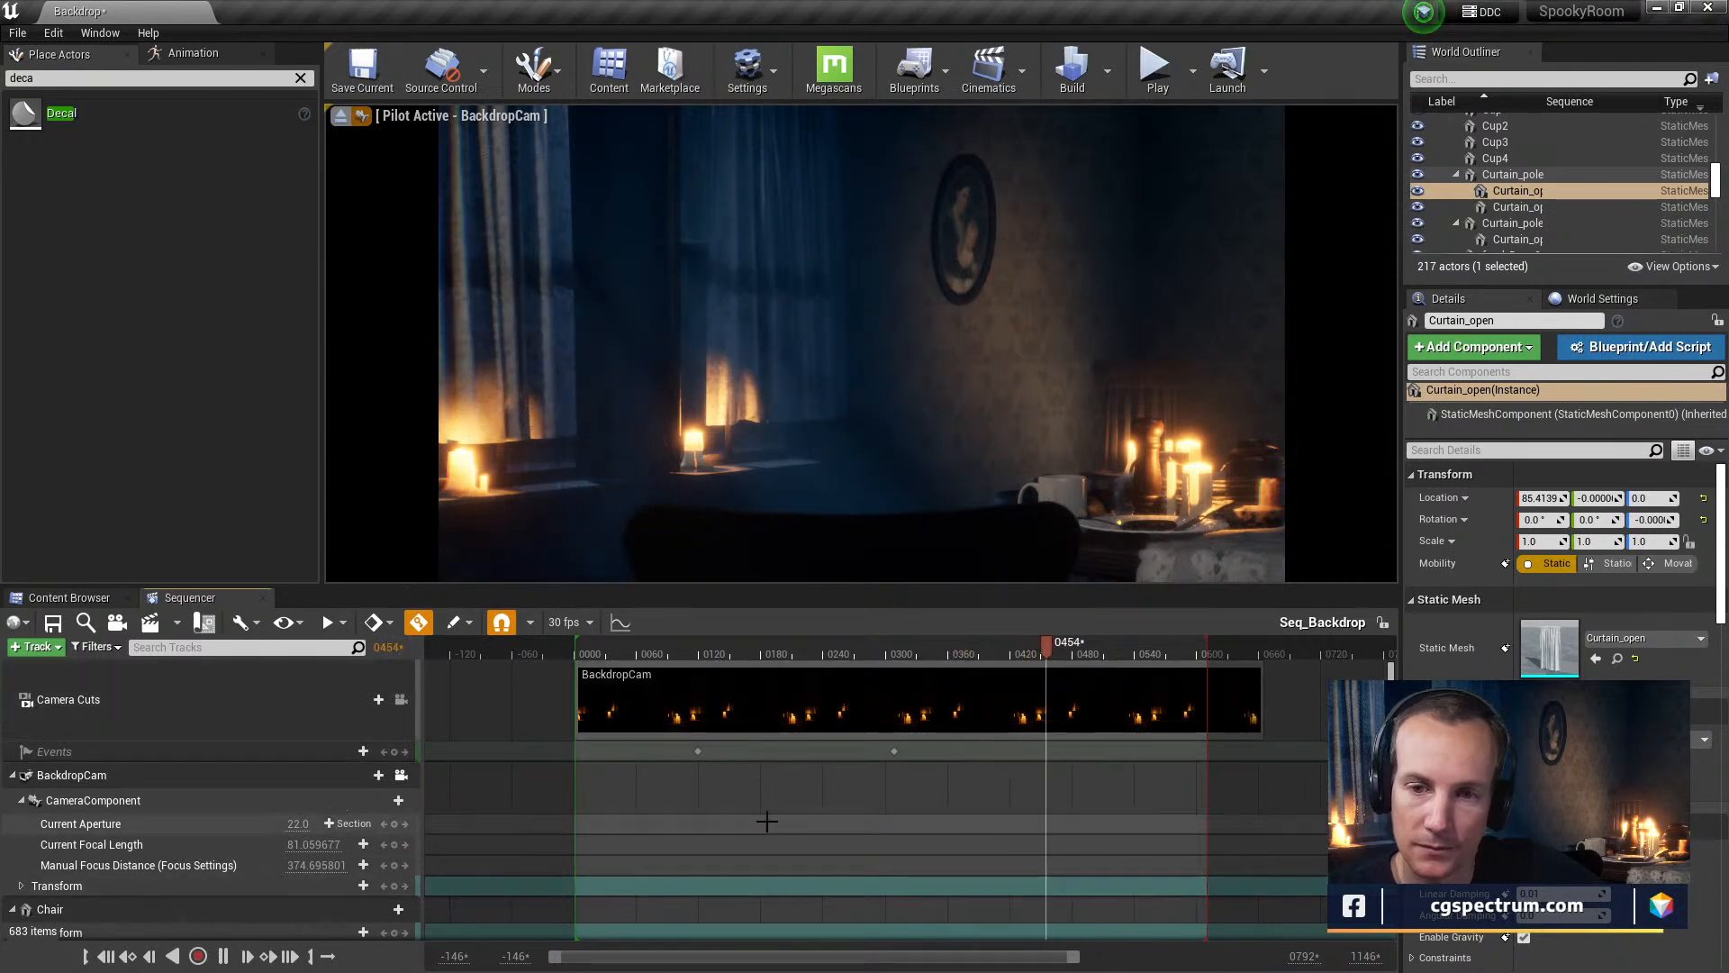
Replay the middle of the shot through BackdropCam and scrub back to frame 139 to examine the animation at the windows
left_click(770, 650)
left_click_drag(754, 667, 691, 665)
left_click(227, 959)
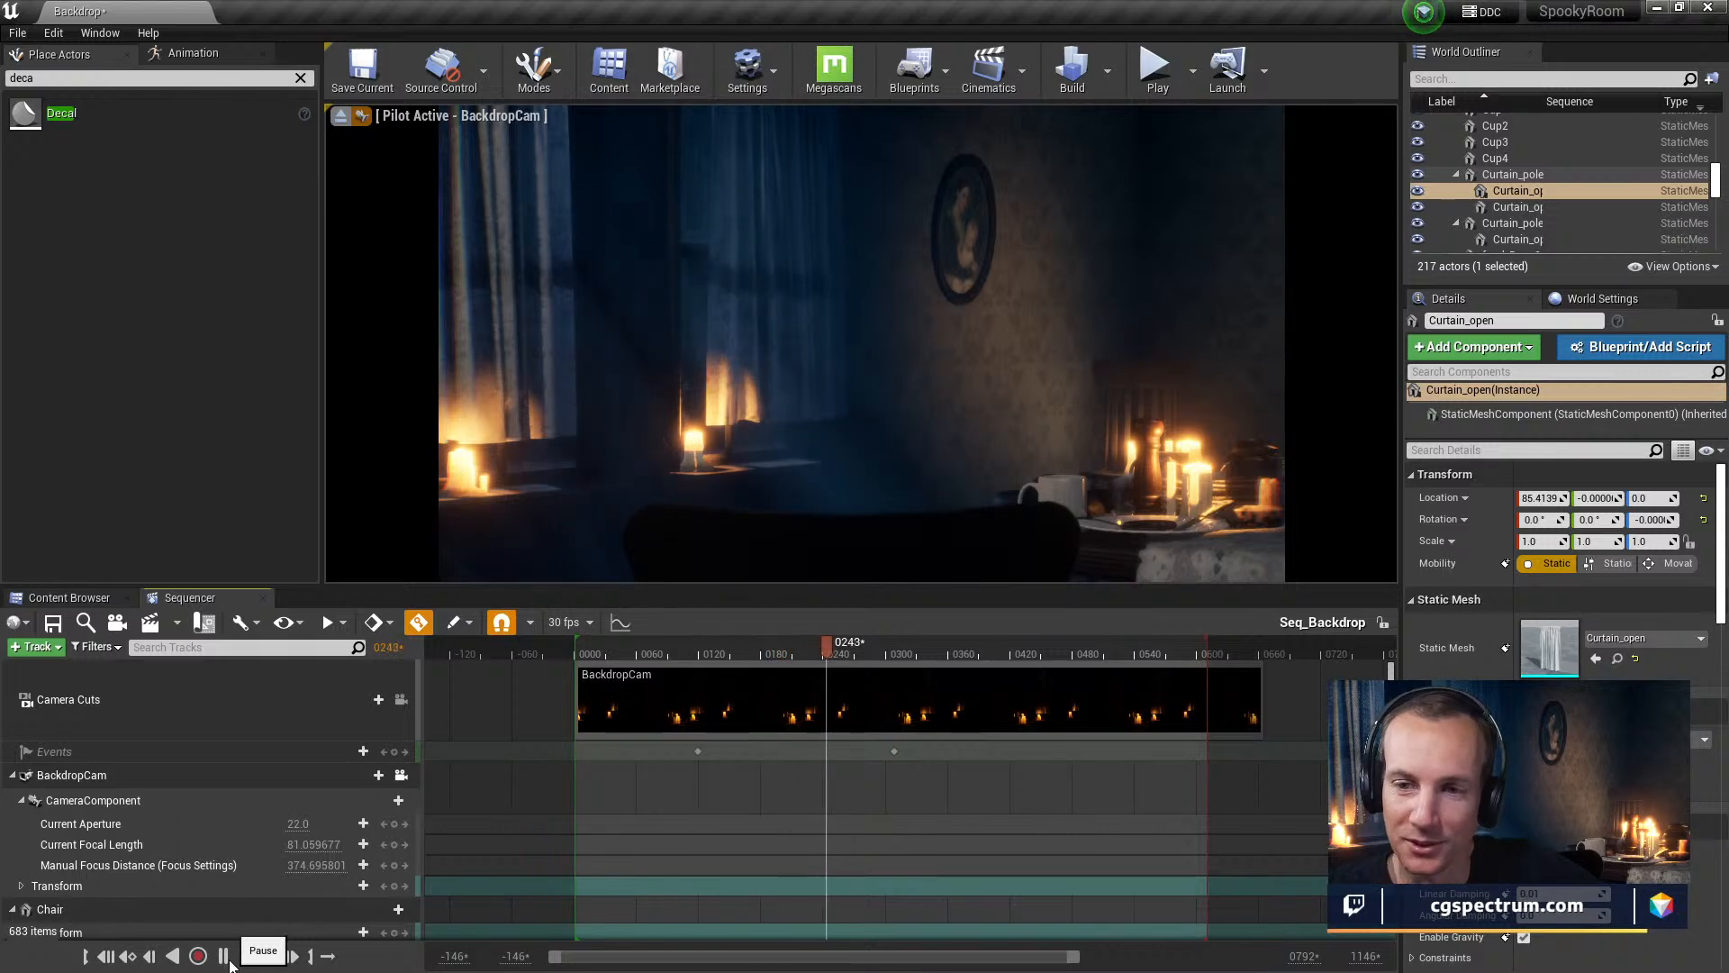
left_click_drag(834, 650, 719, 657)
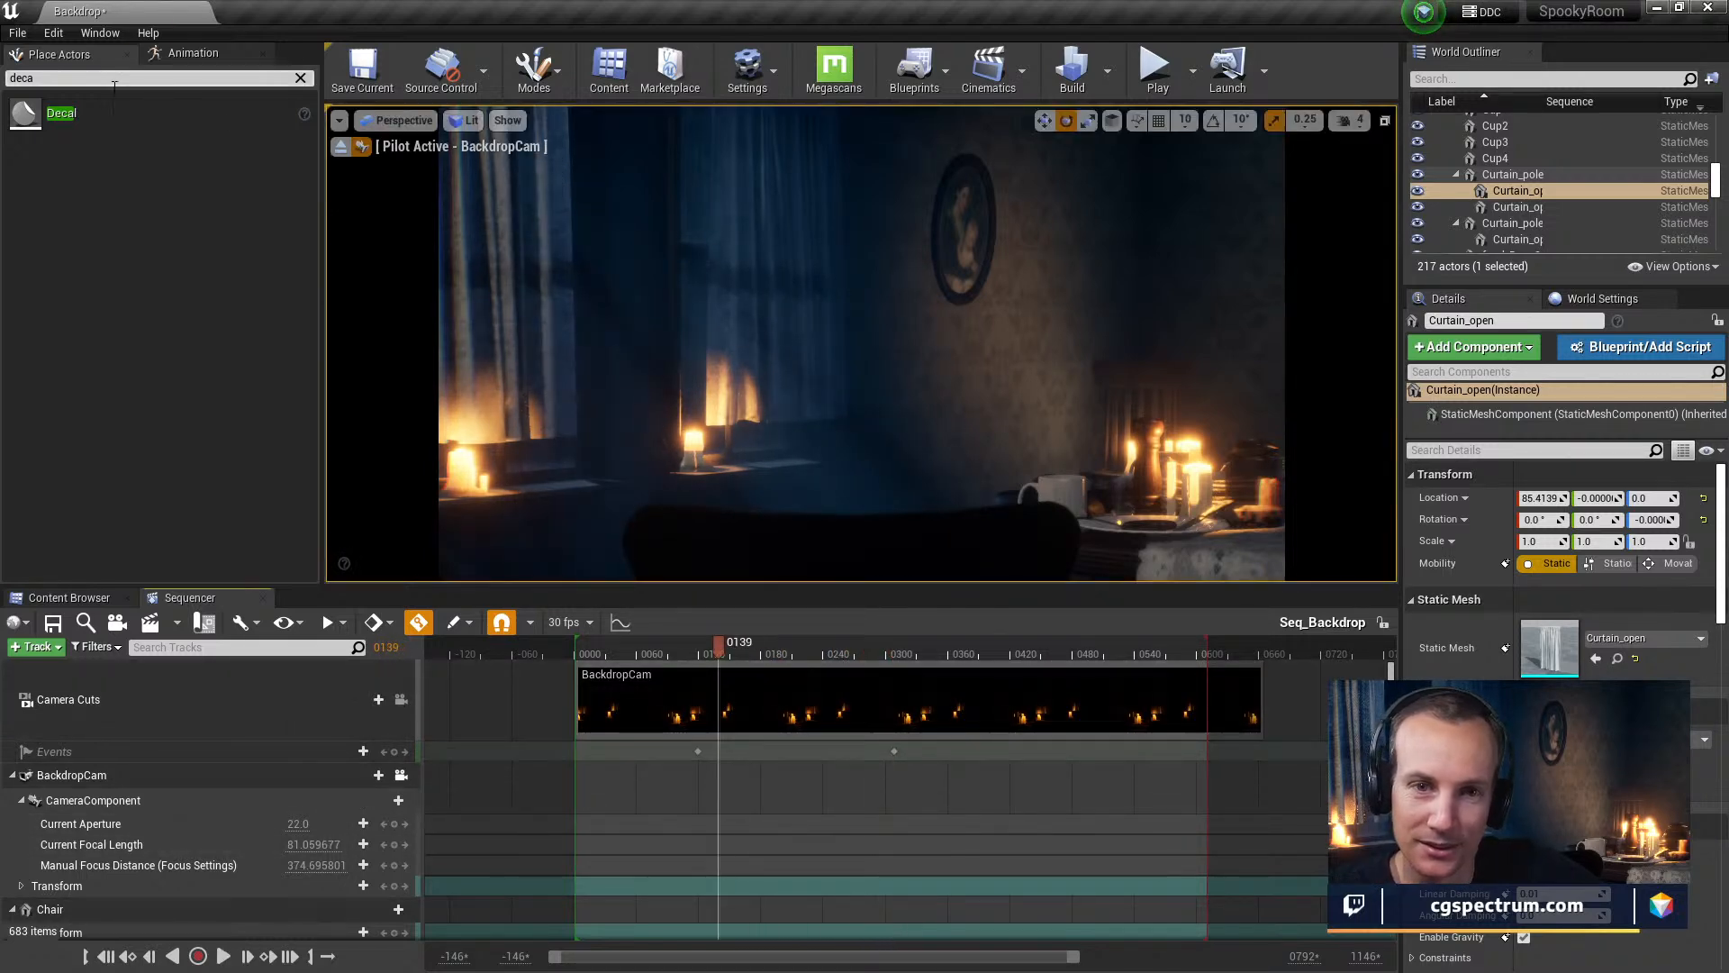
Enable Hide Manipulators in the Animation settings and play the sequence from about frame 5
left_click(231, 54)
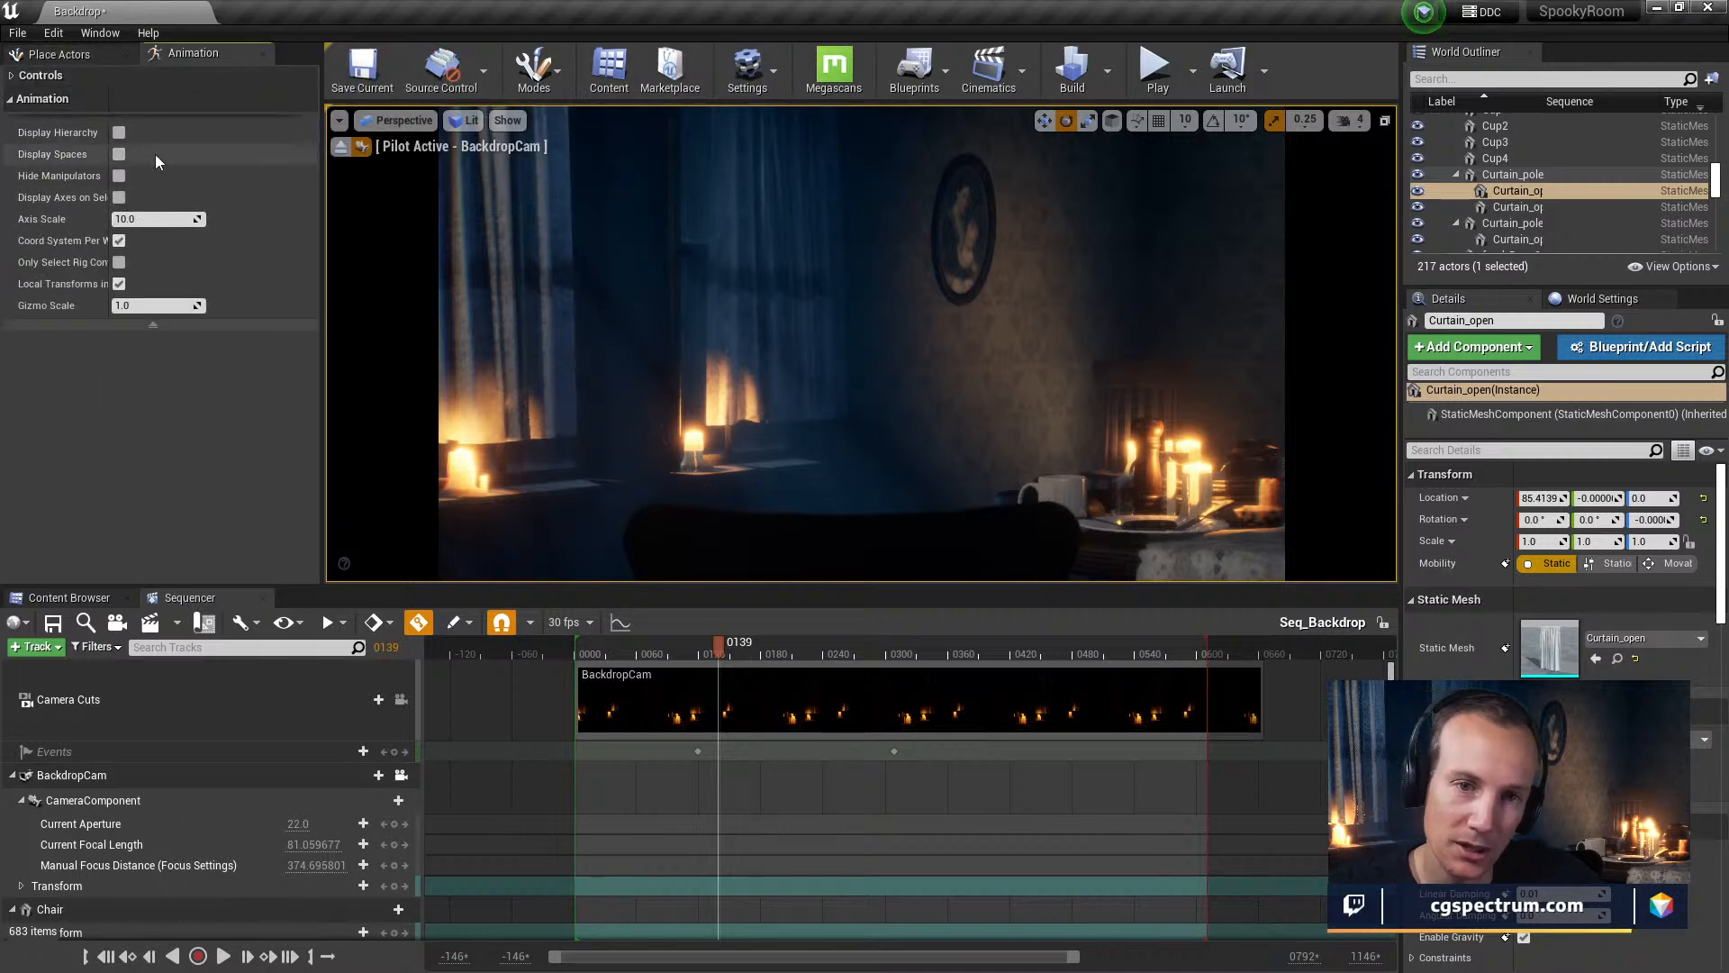
left_click(118, 175)
left_click_drag(756, 650, 580, 694)
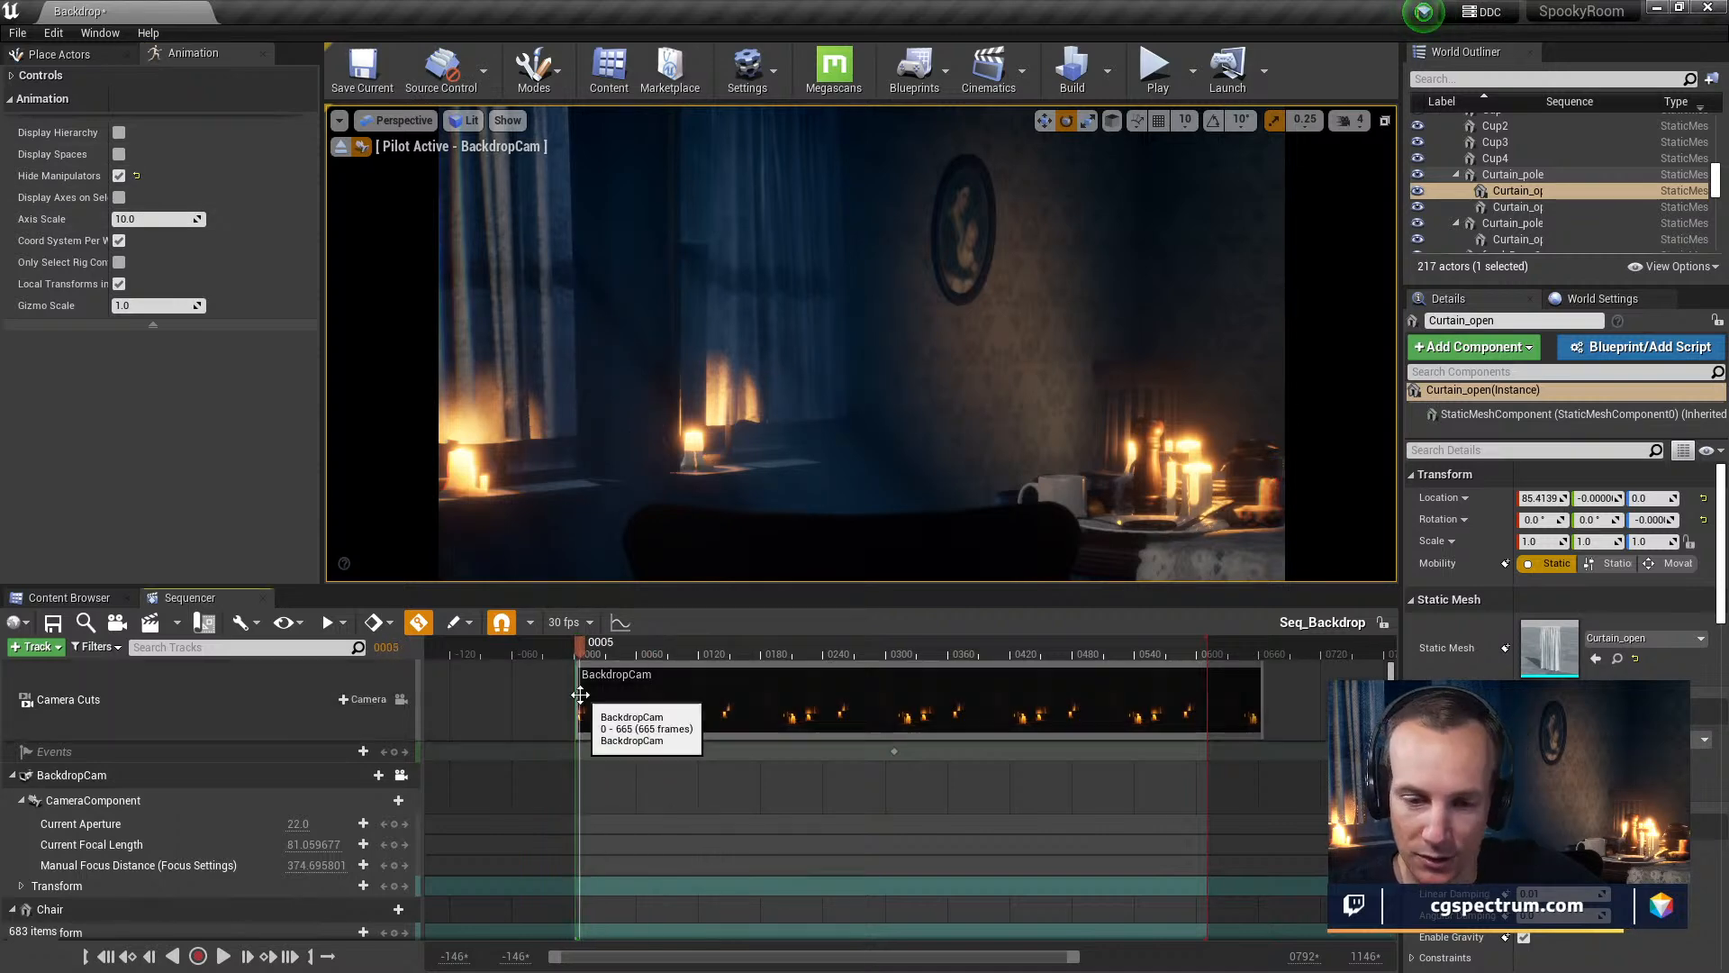
left_click(224, 958)
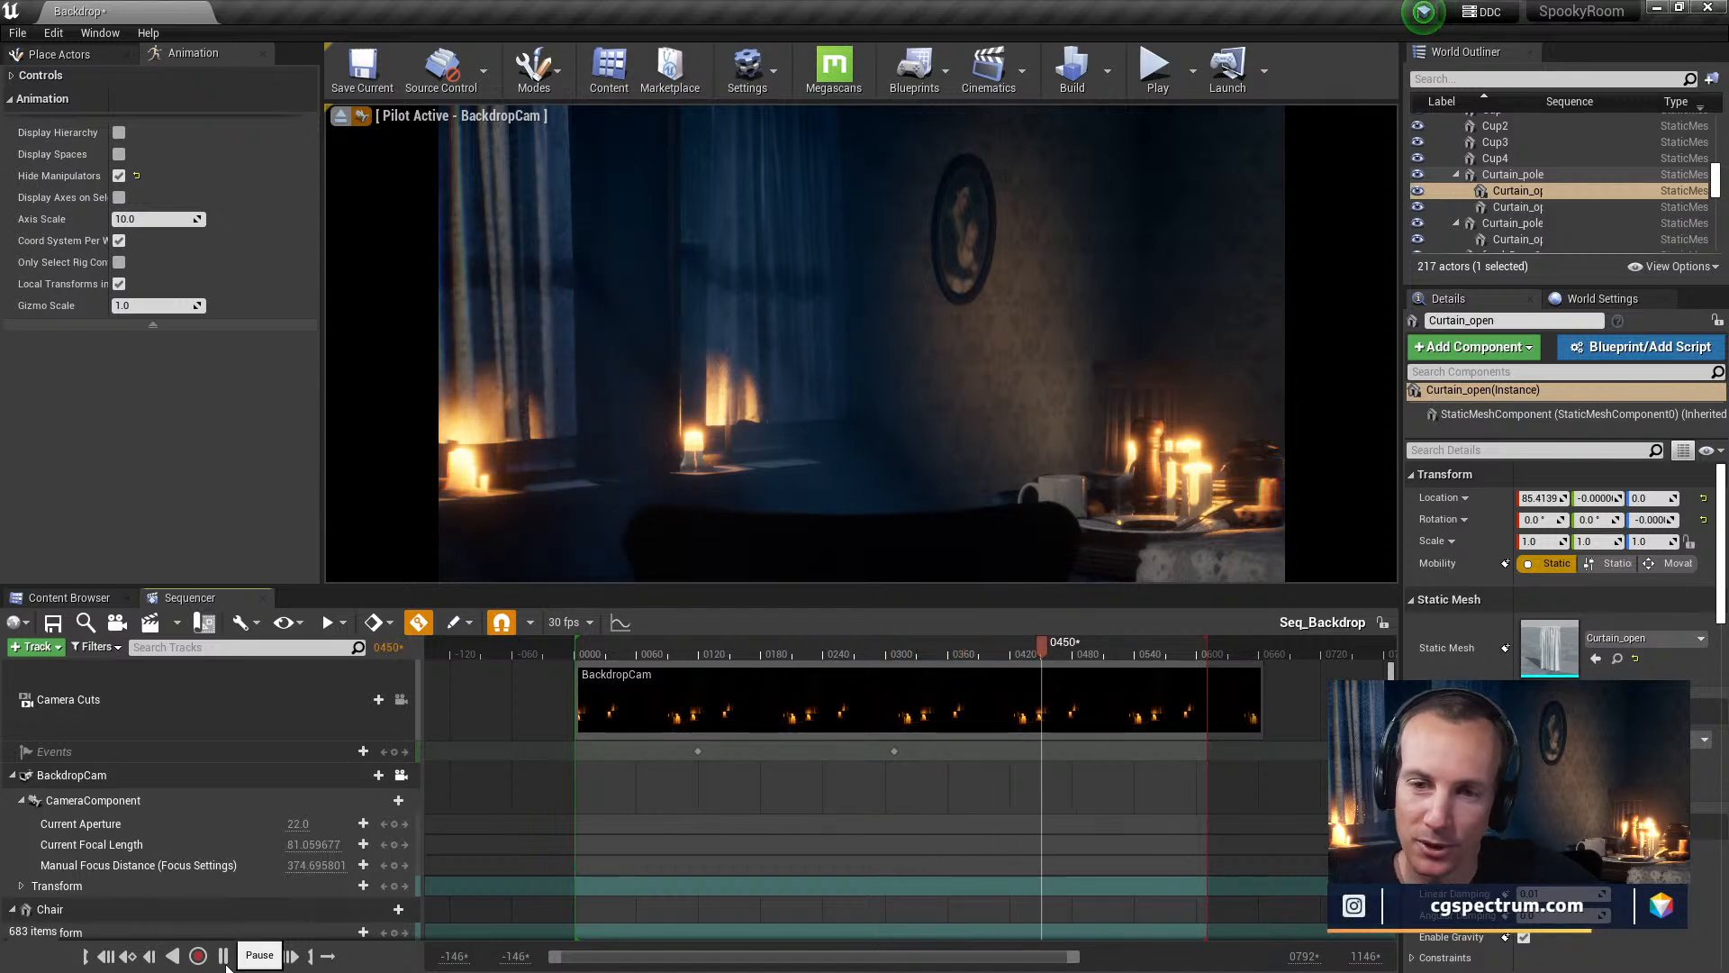
Replay the shot and scrub back to frame 214 to examine the creature's shadow passing the windows
left_click(224, 955)
left_click_drag(878, 654, 740, 654)
key("space")
key("space")
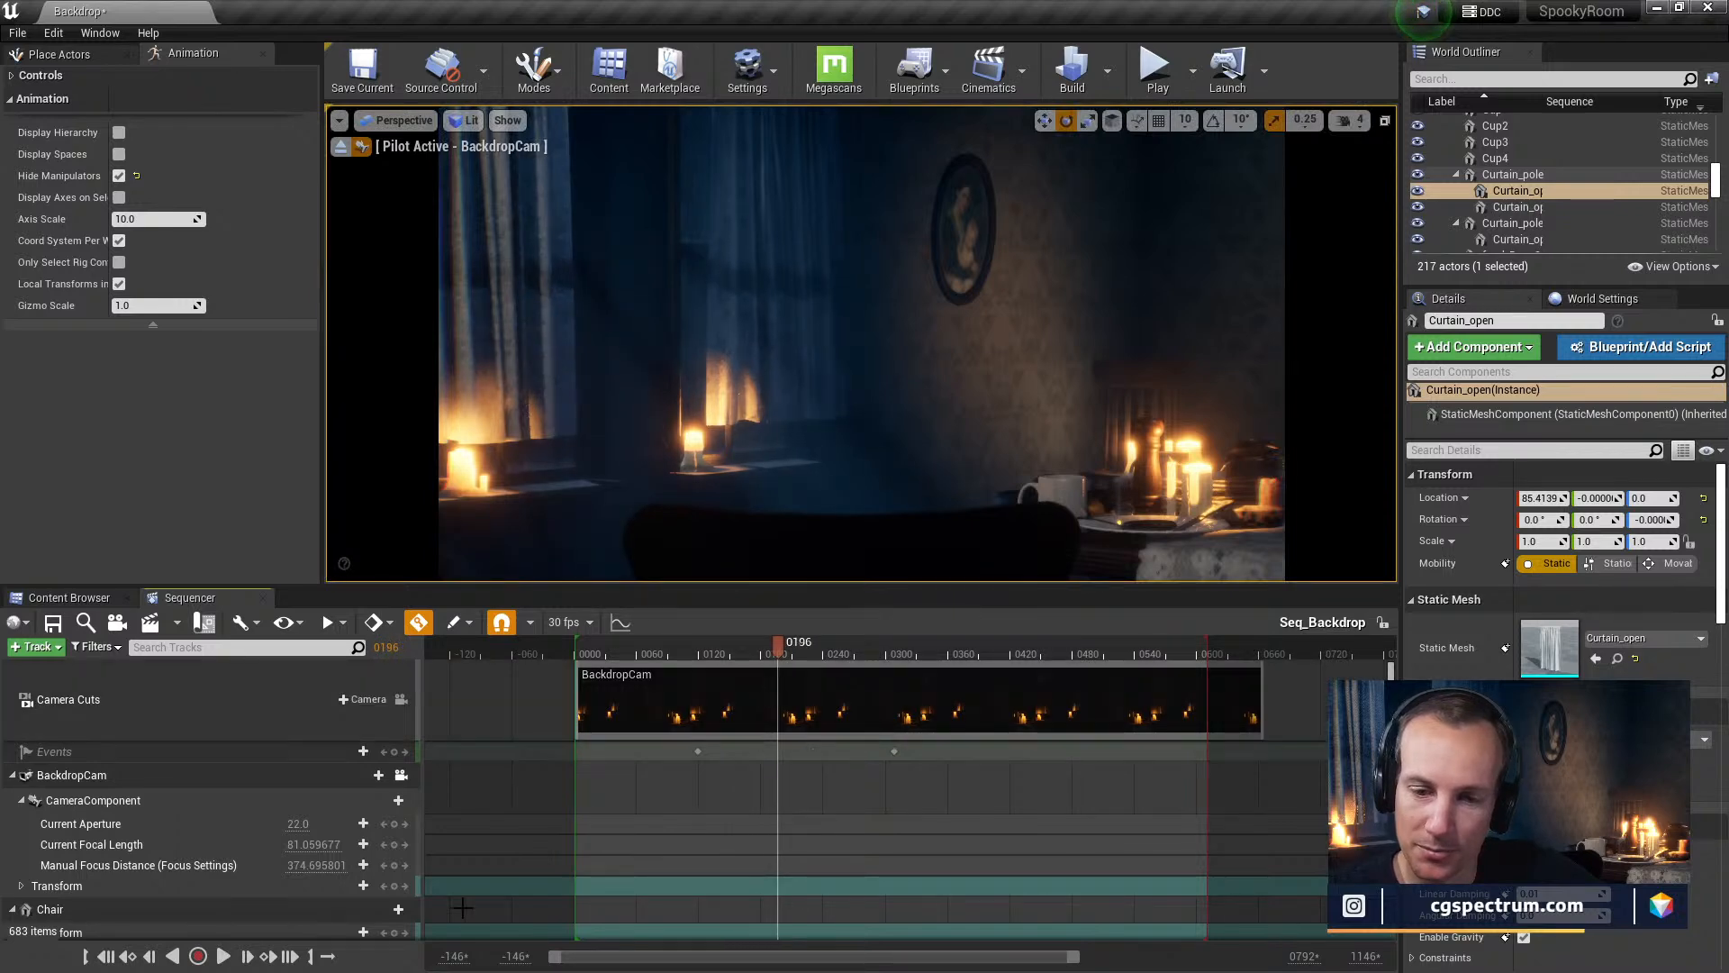
left_click(223, 959)
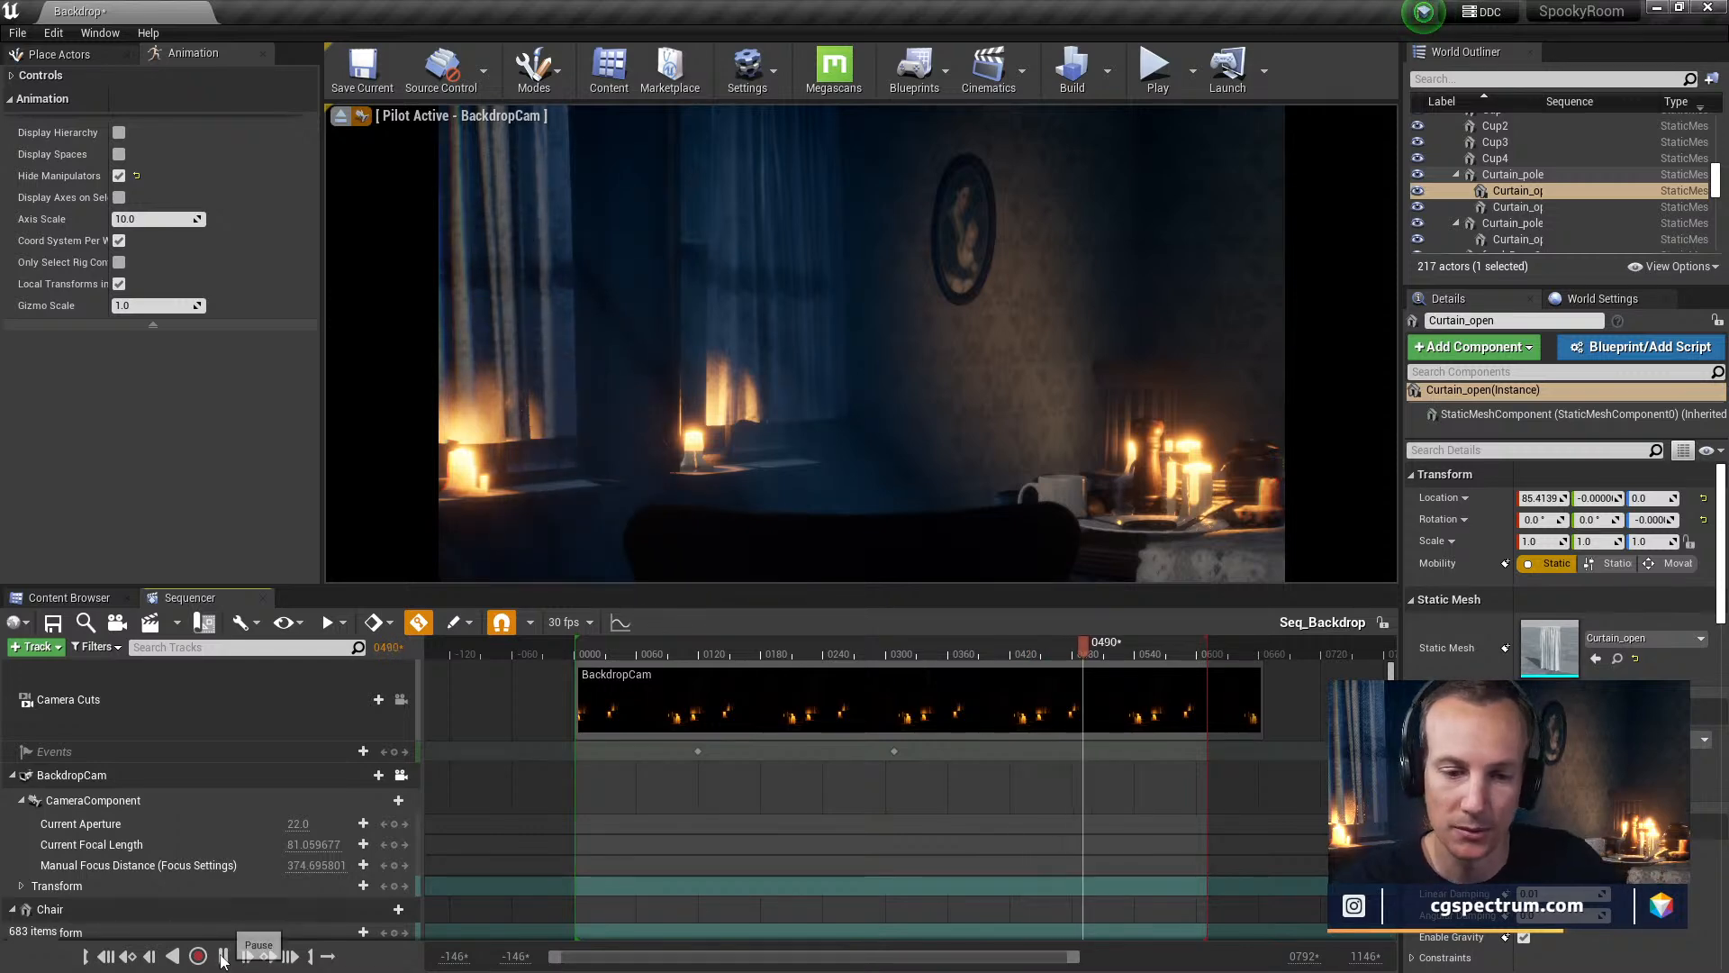
left_click(225, 957)
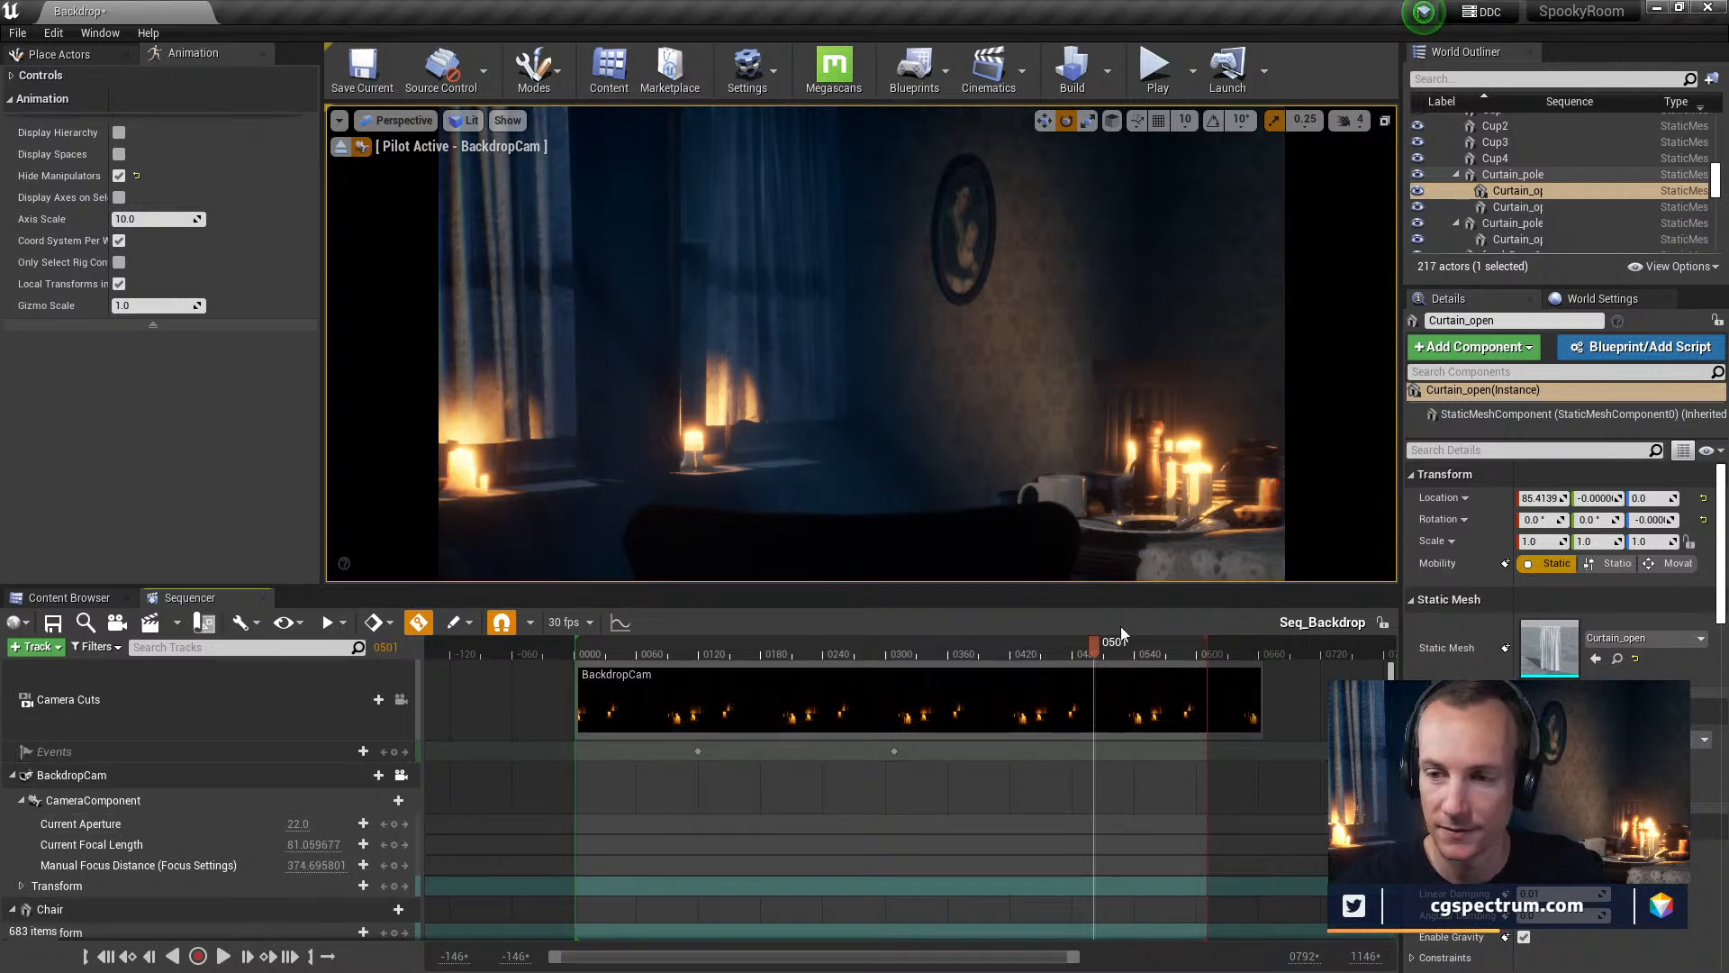
left_click_drag(1092, 654, 873, 692)
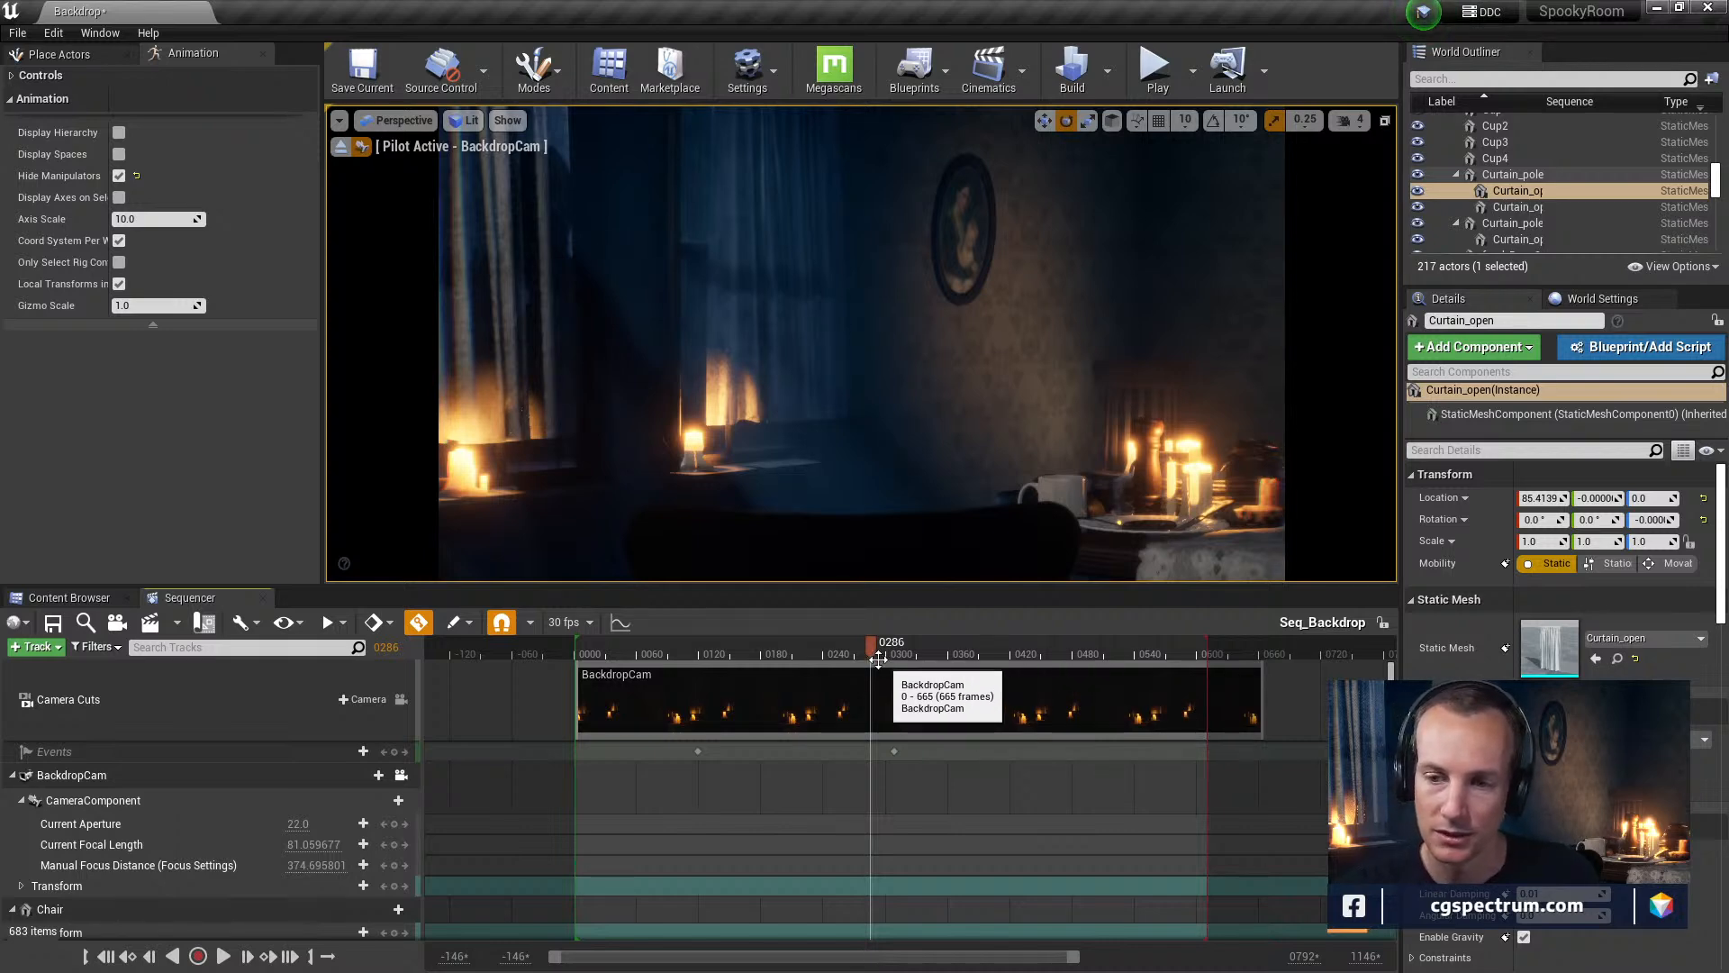
mouse_move(864, 651)
left_mouse_down()
mouse_move(744, 658)
mouse_move(813, 645)
mouse_move(849, 664)
left_mouse_up()
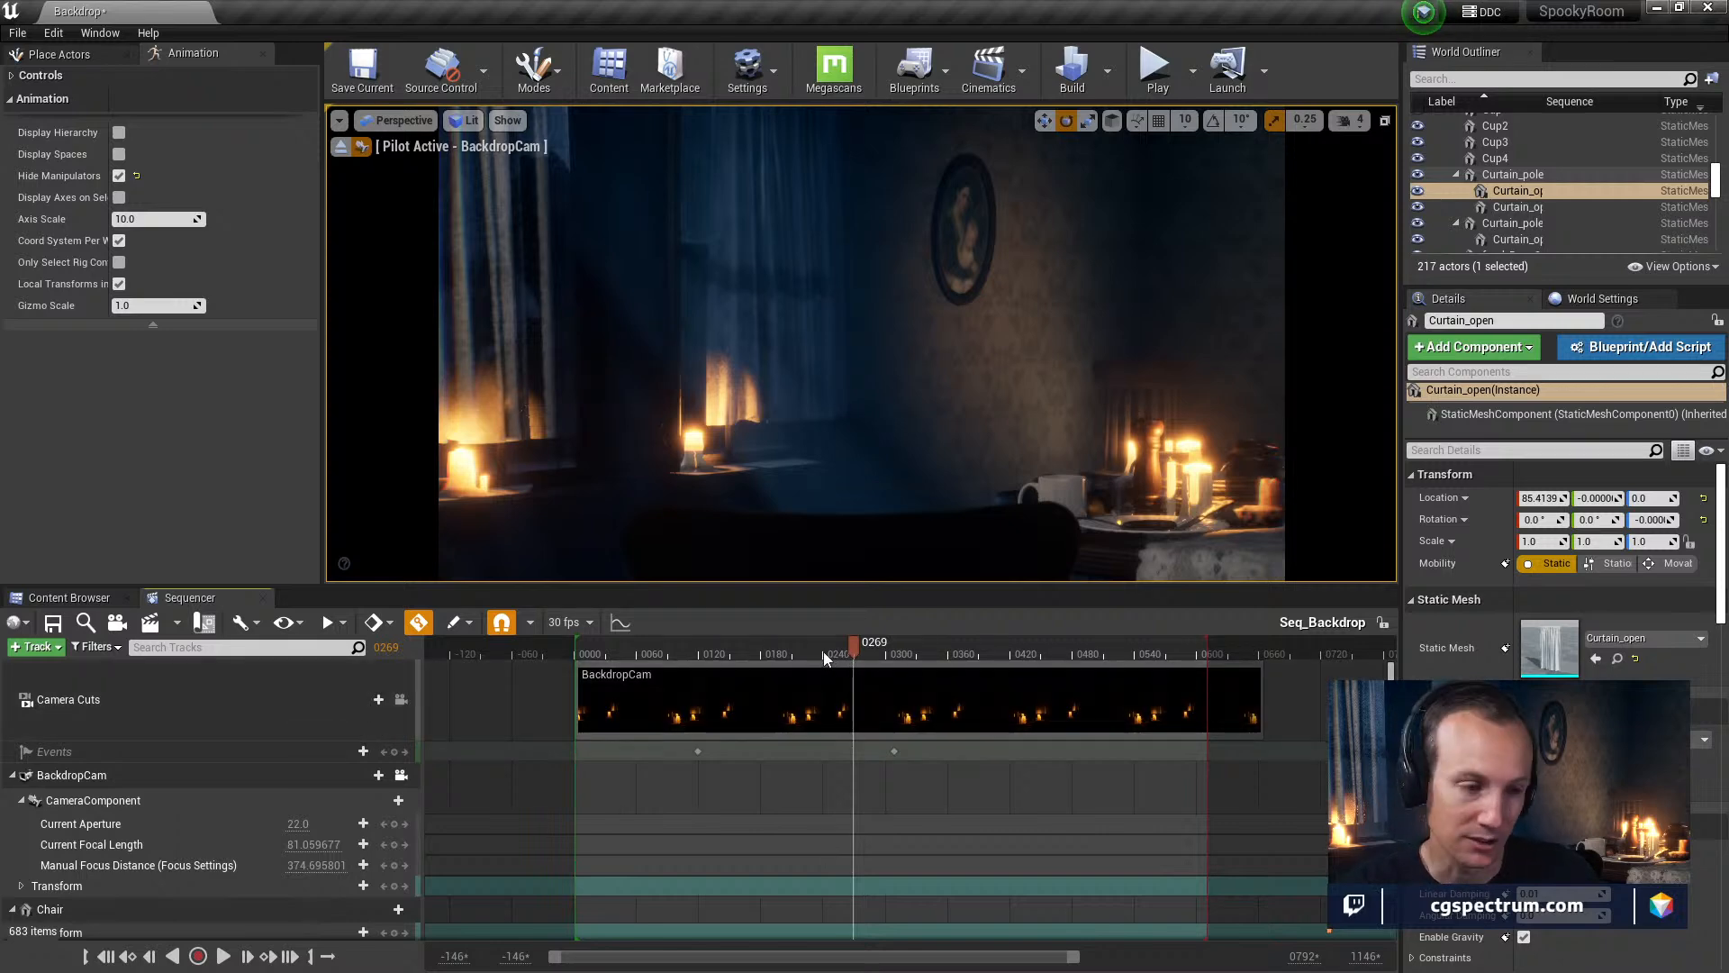
left_click_drag(823, 652, 796, 869)
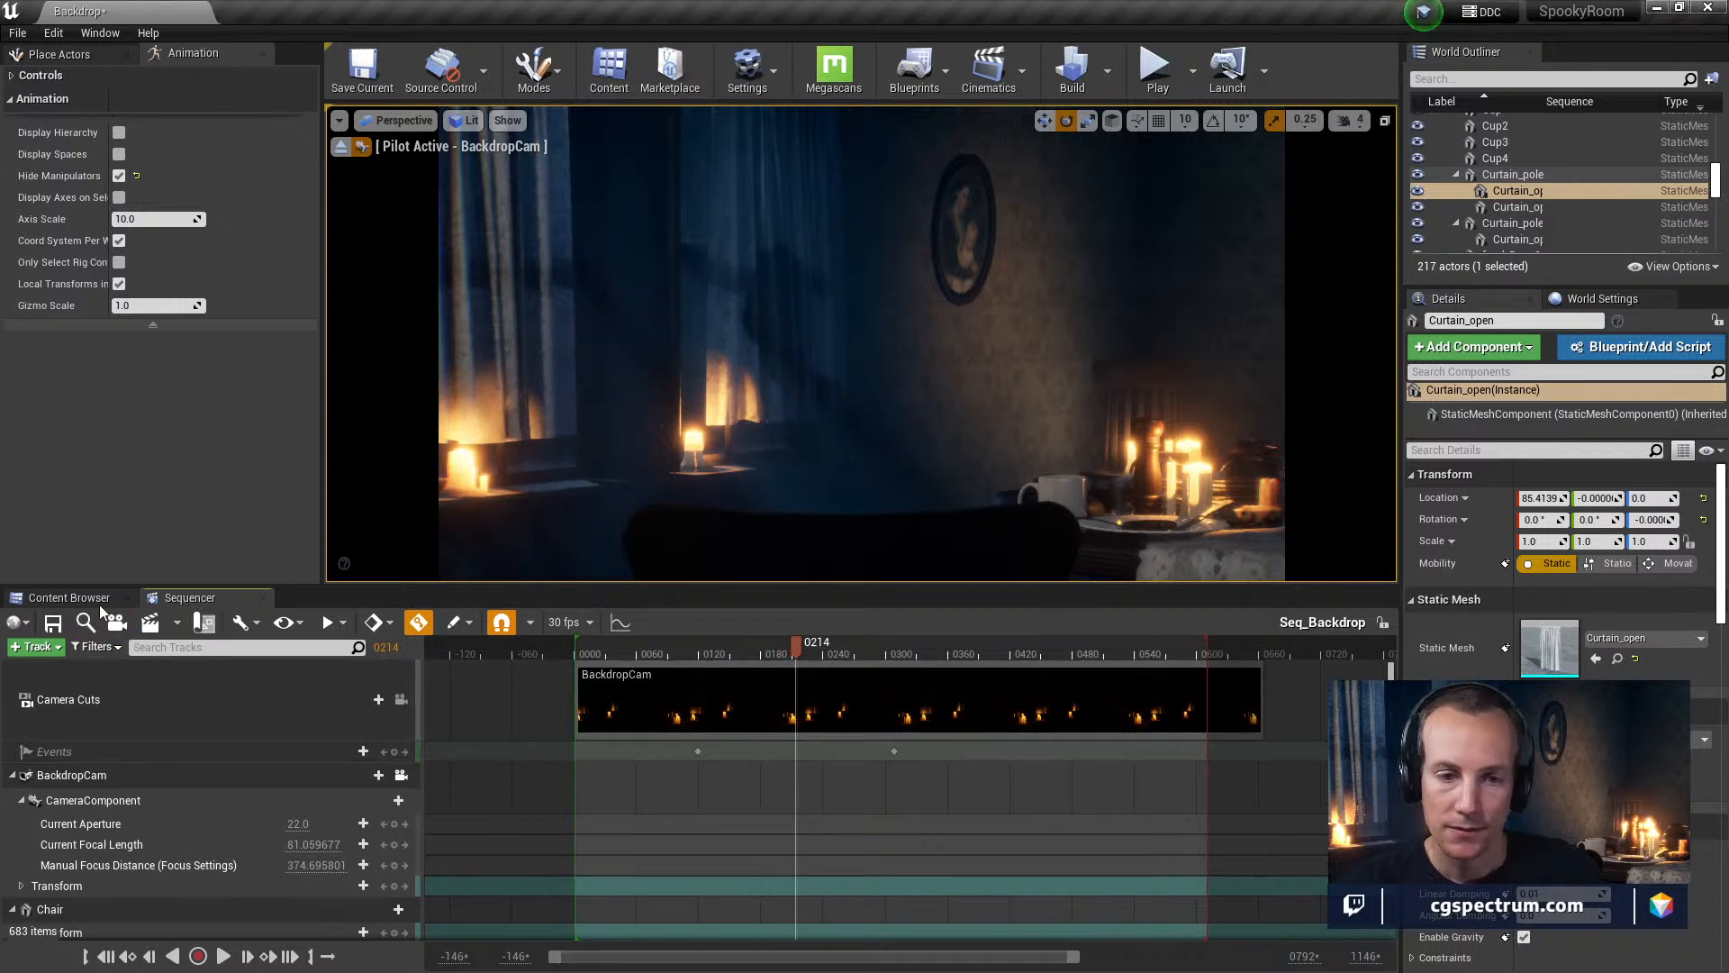
Close the Sequencer and force-delete the NewMaterial asset from the Cinematics folder
left_click(260, 598)
left_click(543, 775)
left_click(543, 739)
key("Delete")
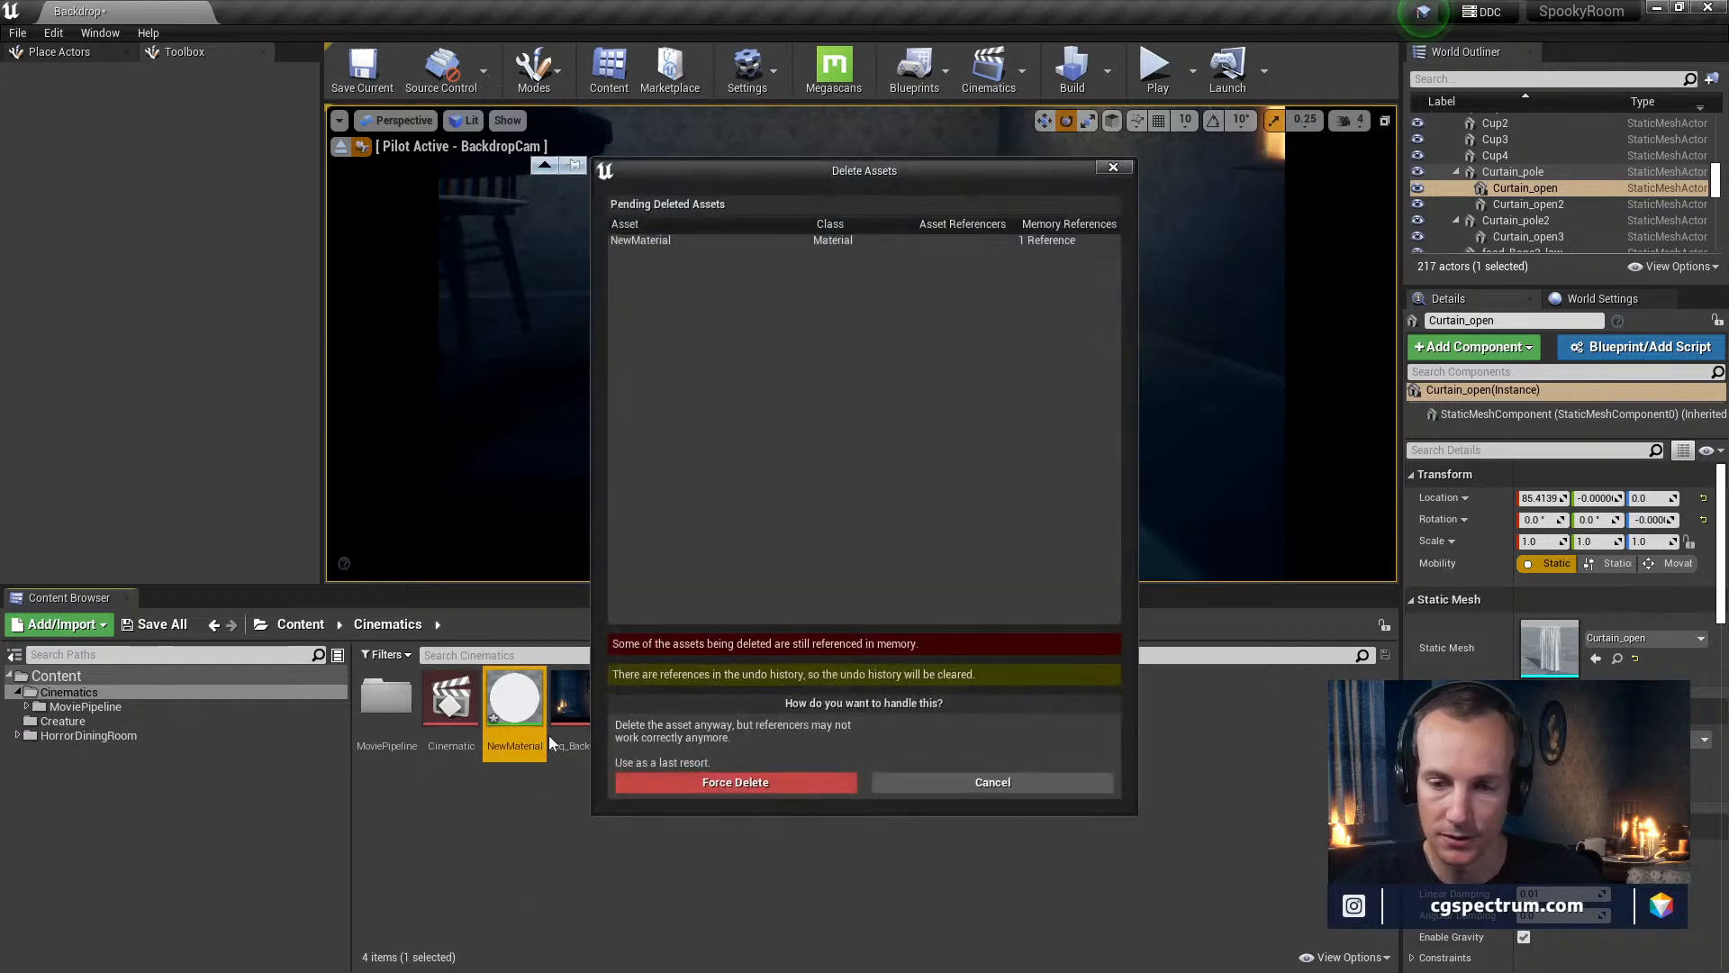
left_click(699, 787)
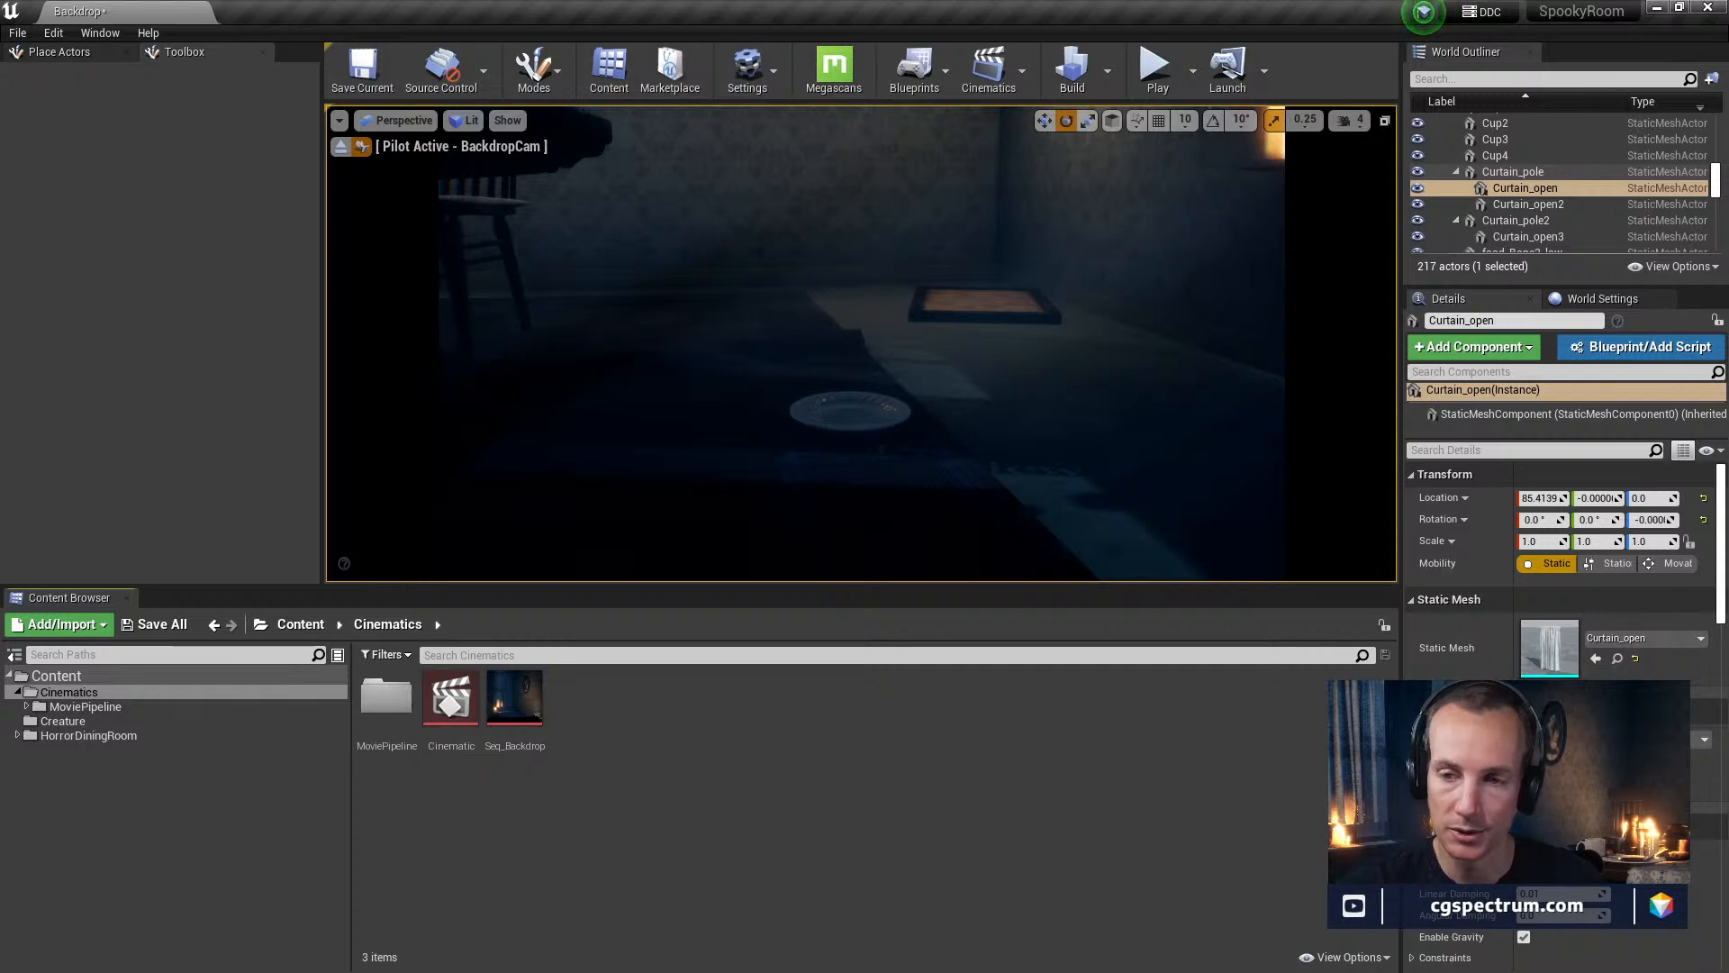
Rename the Seq_Backdrop level sequence in the Cinematics folder as Seq_Backdro_WindowWalkerp
right_click_drag(949, 375, 1016, 437)
right_click(527, 698)
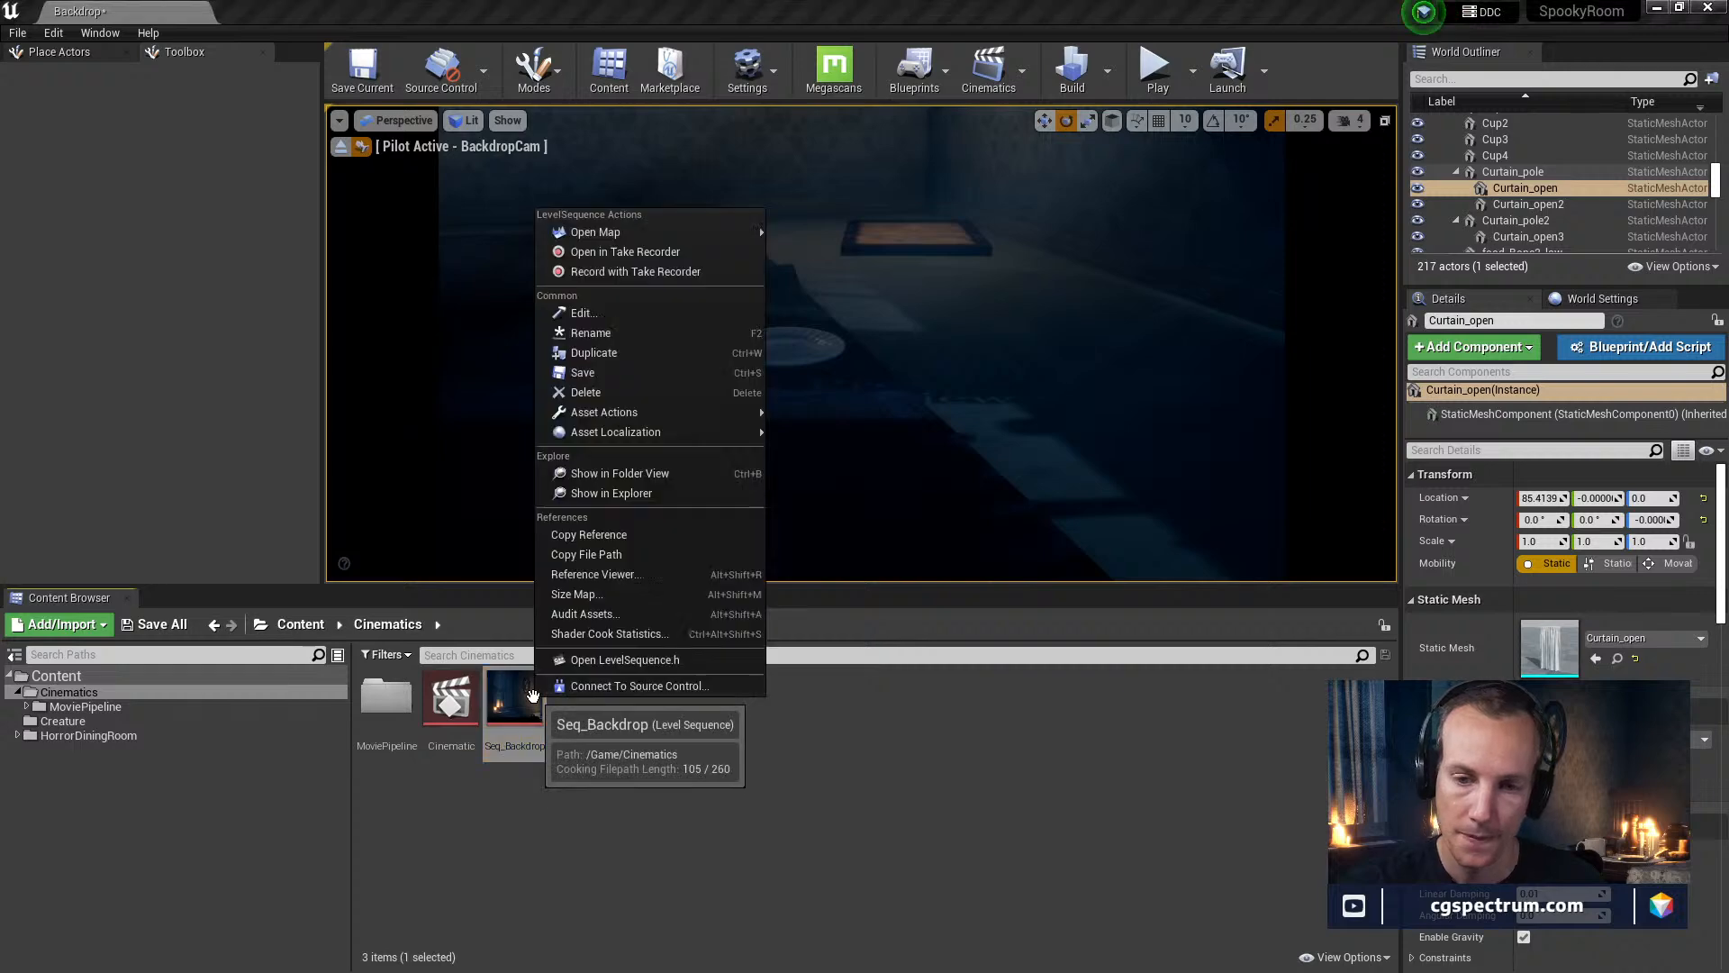
left_click(658, 334)
key("Escape")
right_click(521, 737)
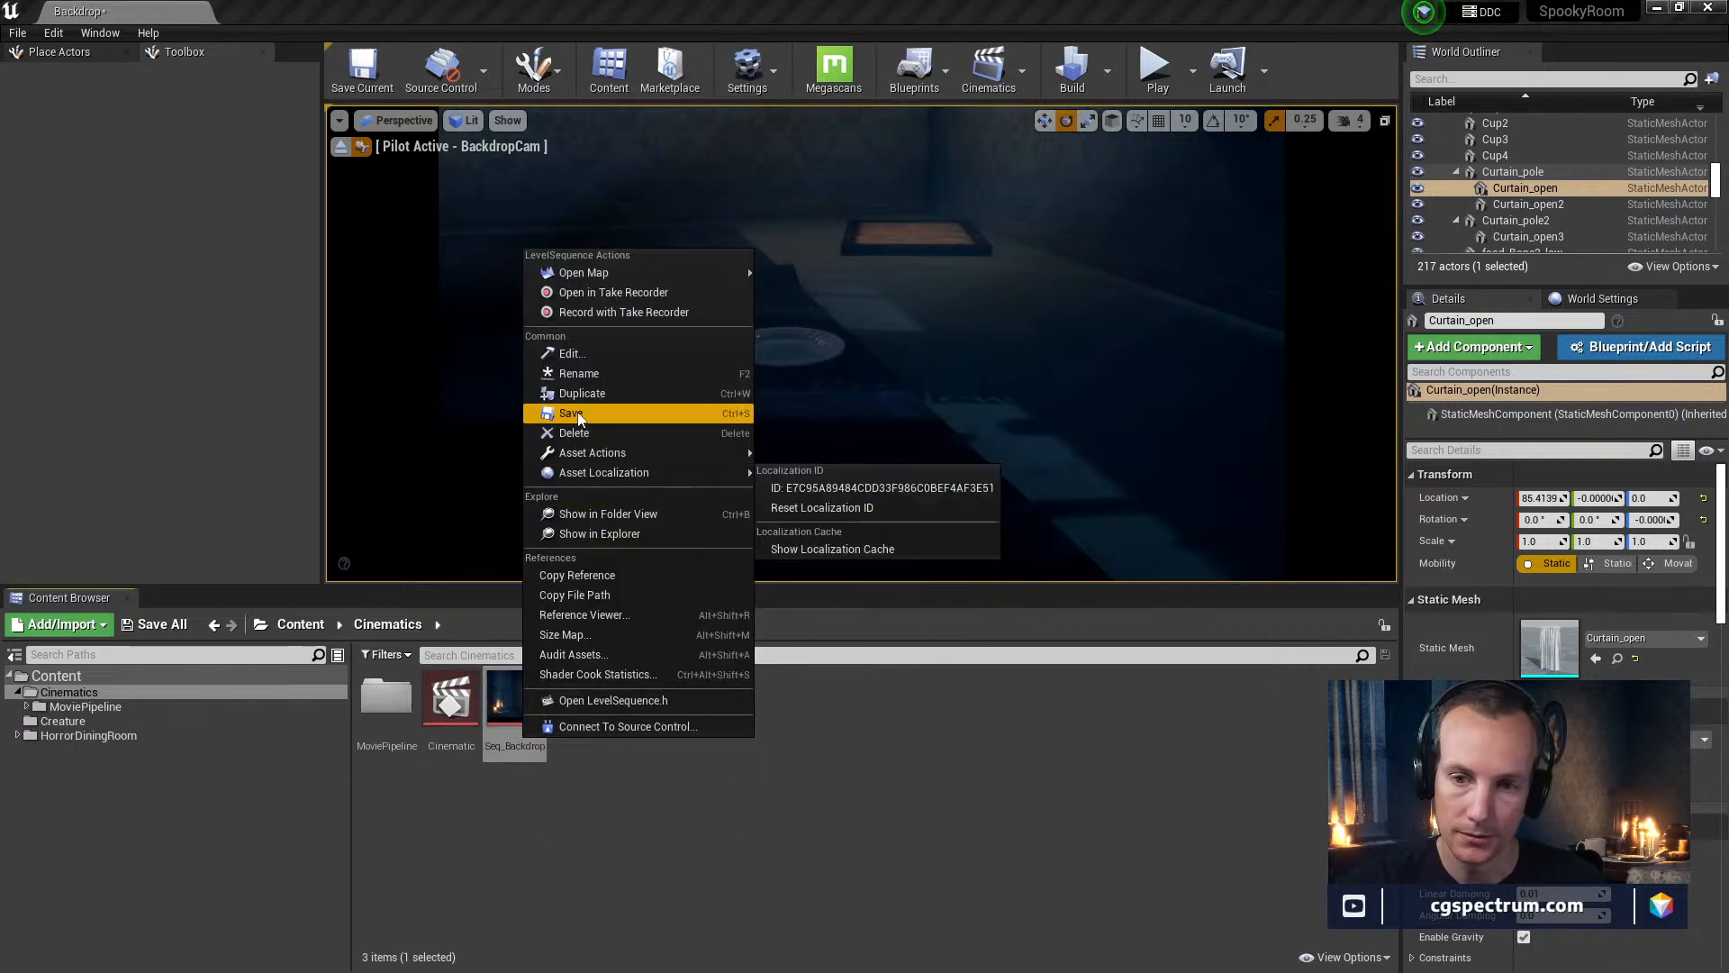
left_click(586, 376)
left_click(537, 746)
key("Right")
type("_W")
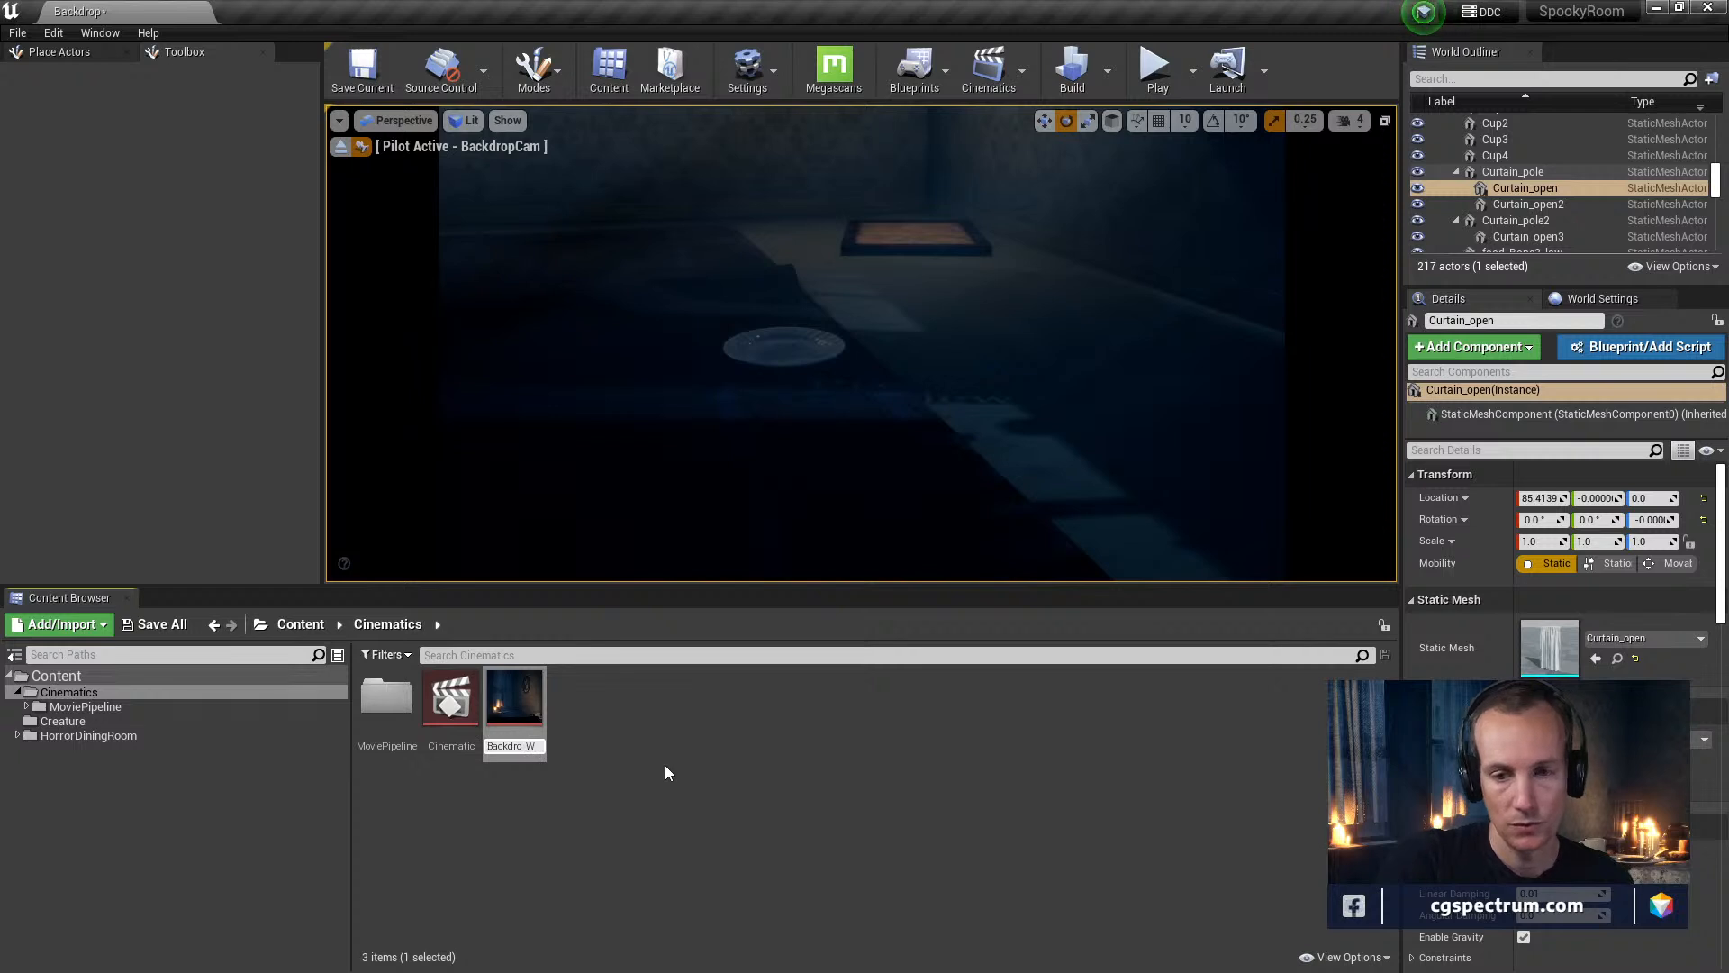
type("andow")
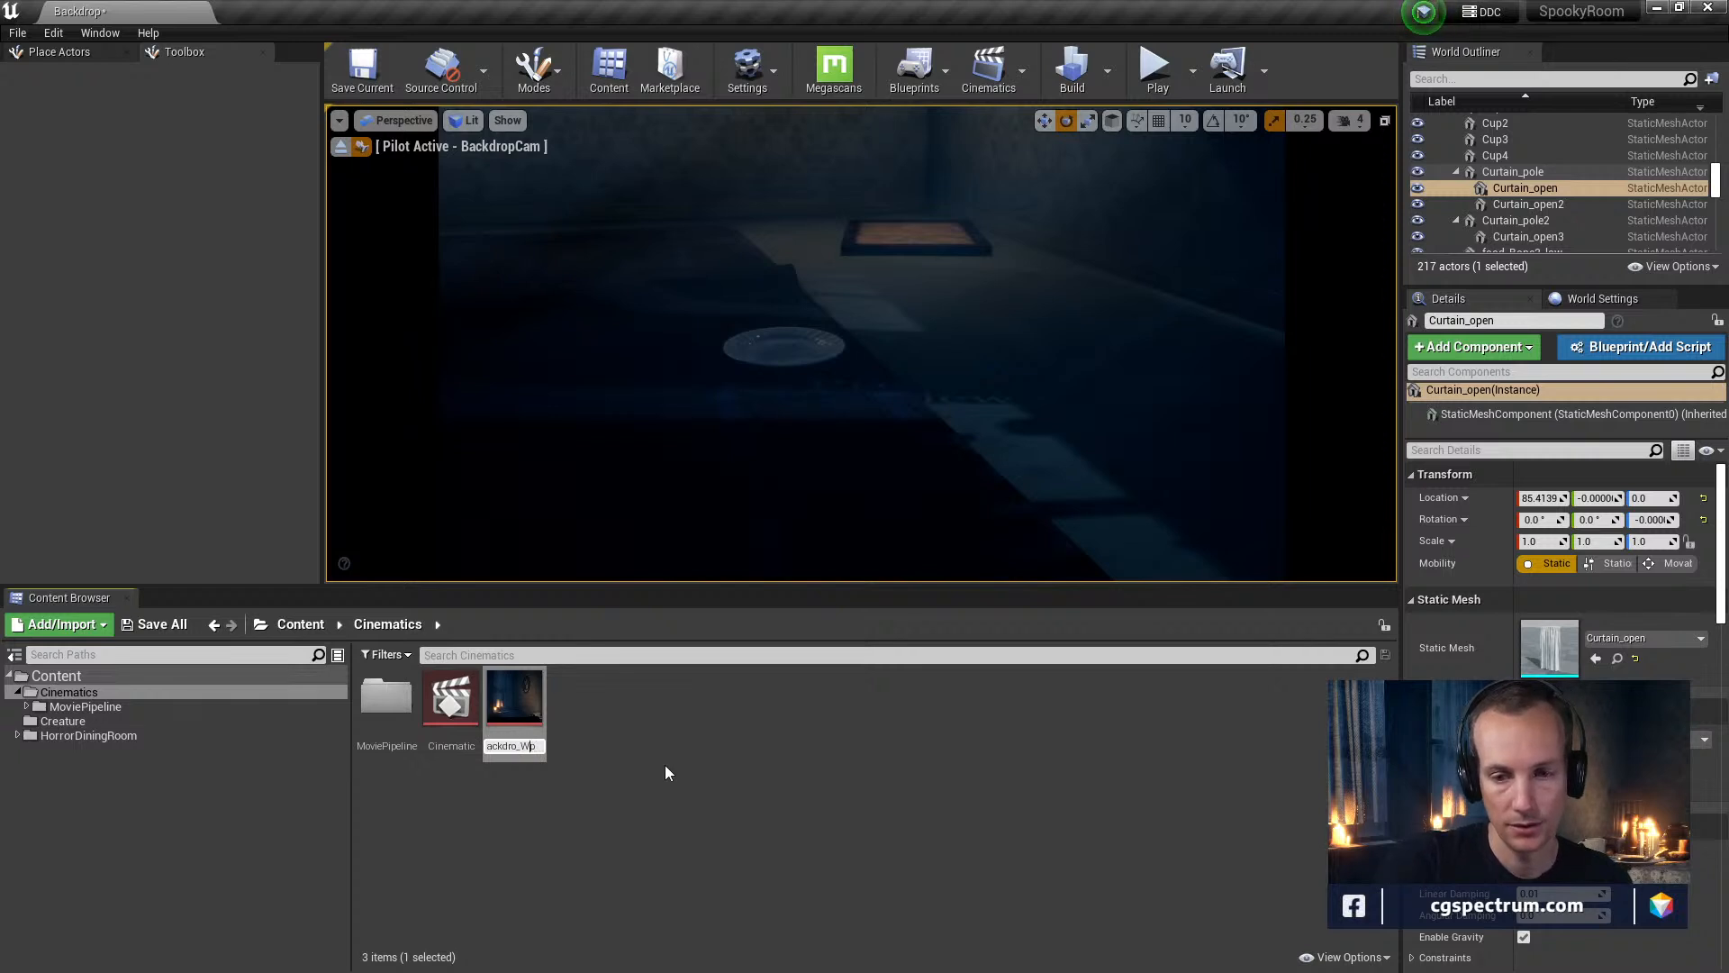
type("Walker")
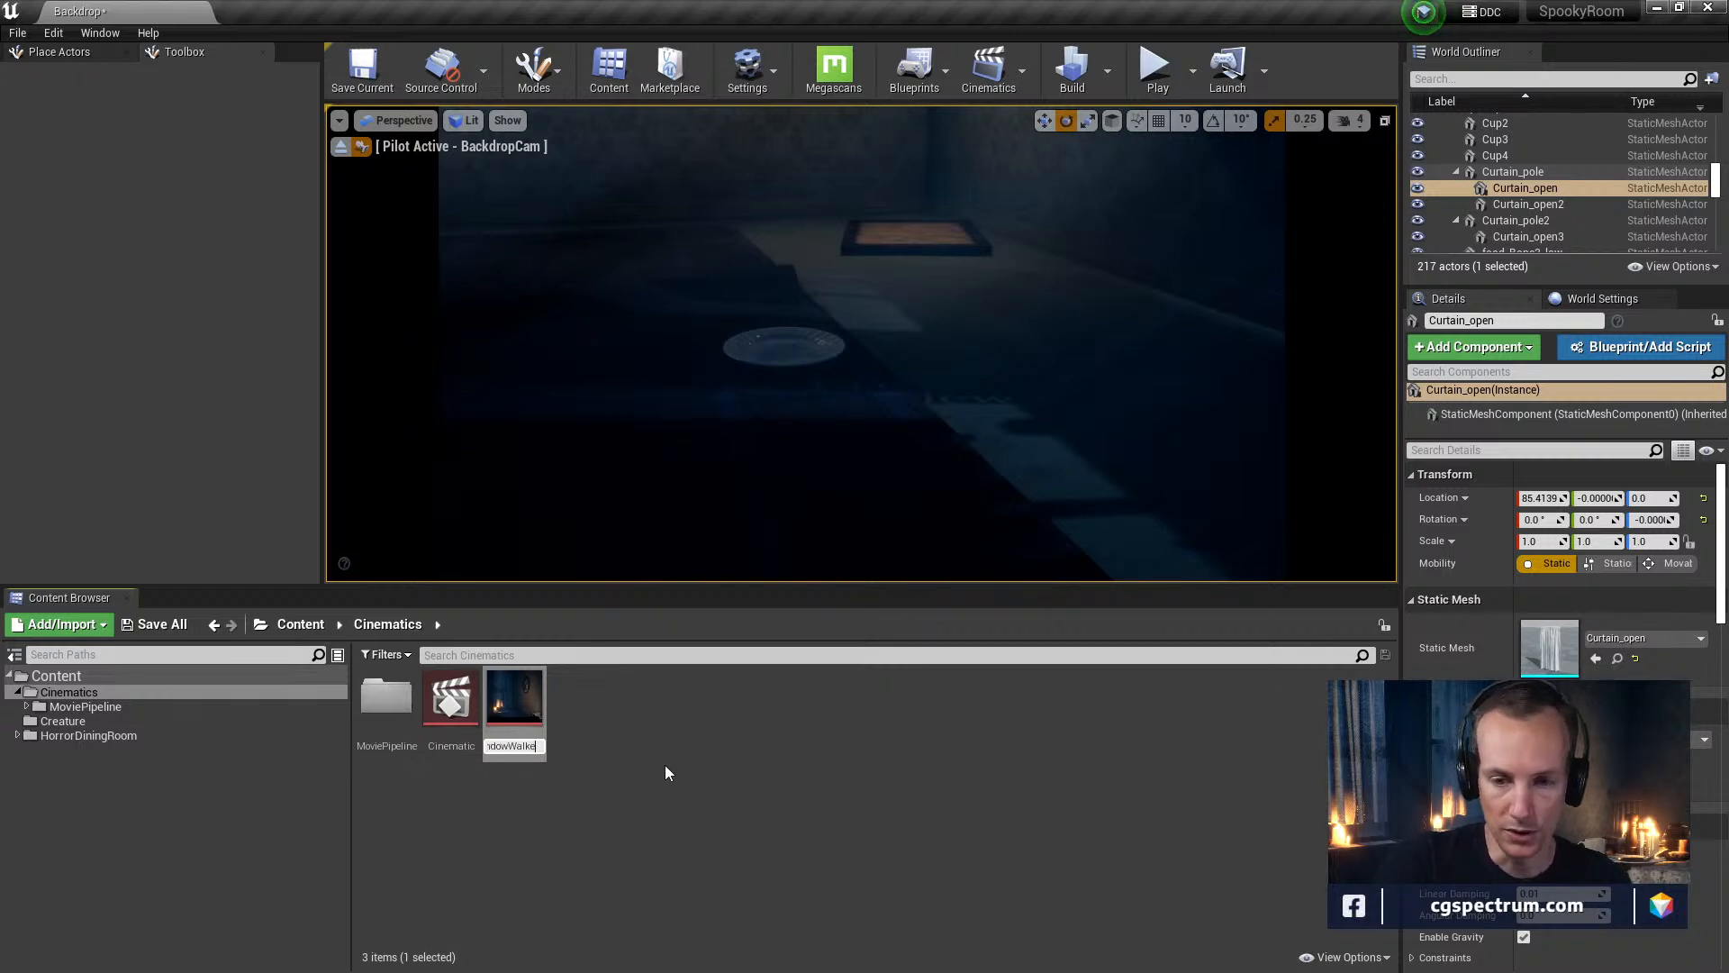
key("Return")
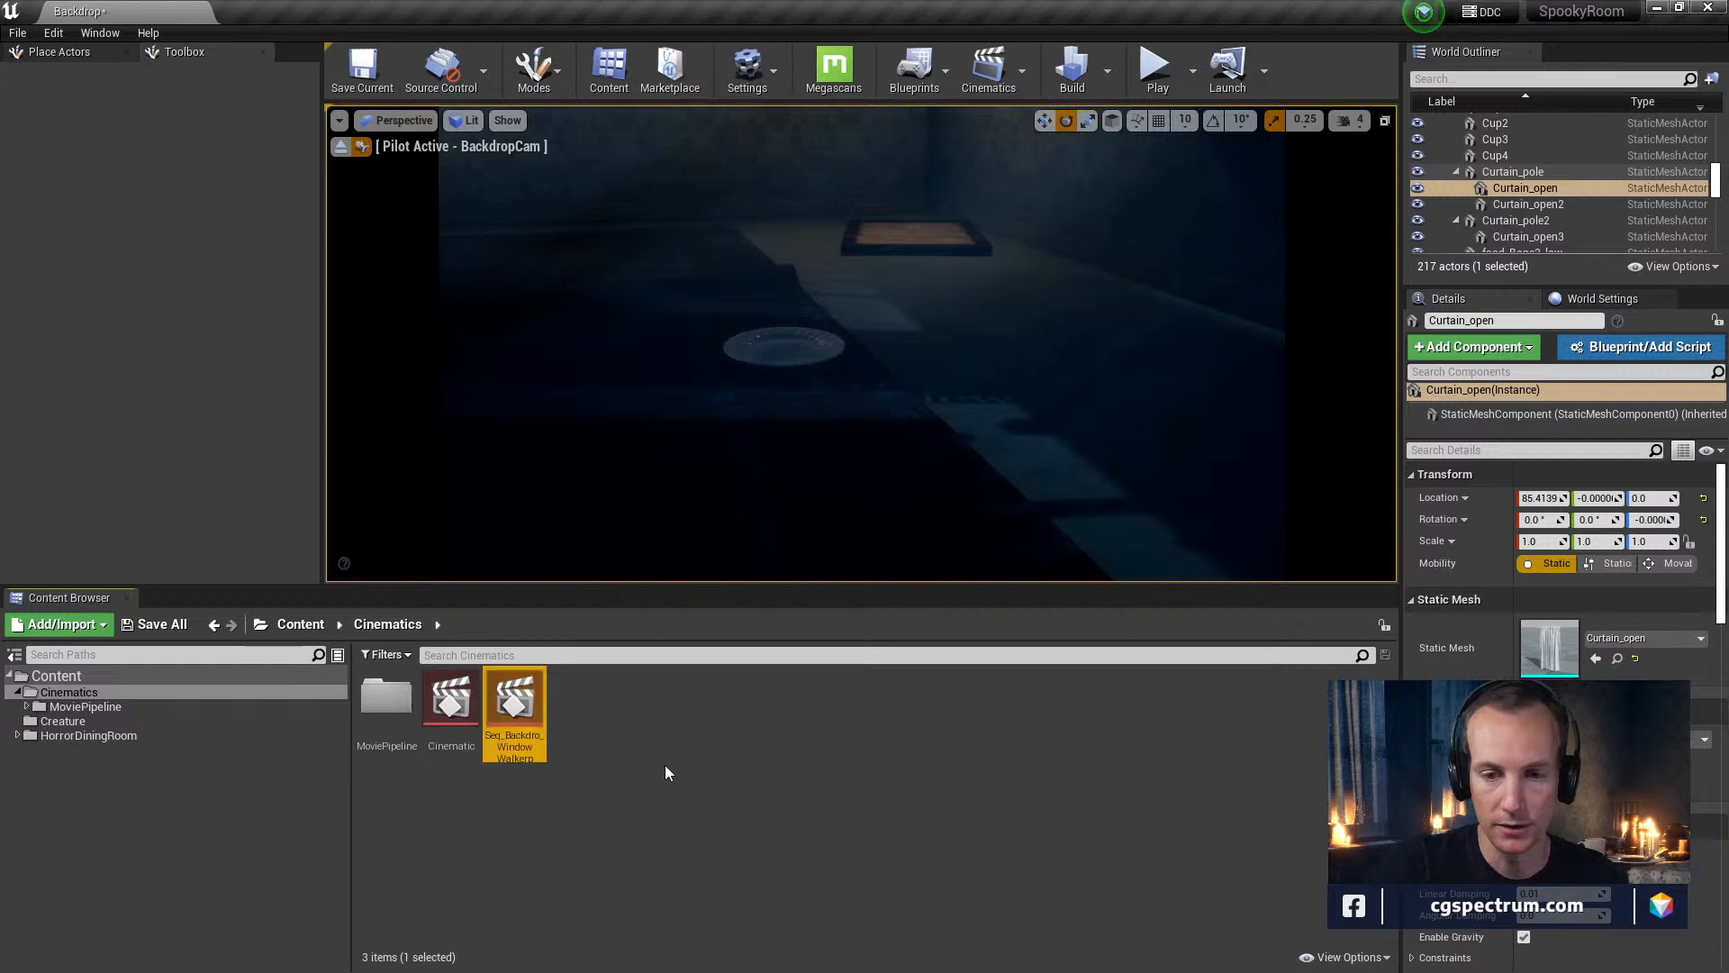
Duplicate the Seq_Backdro_WindowWalkerp sequence, briefly open the copy in the Sequencer, and close it
right_click(530, 712)
left_click(600, 367)
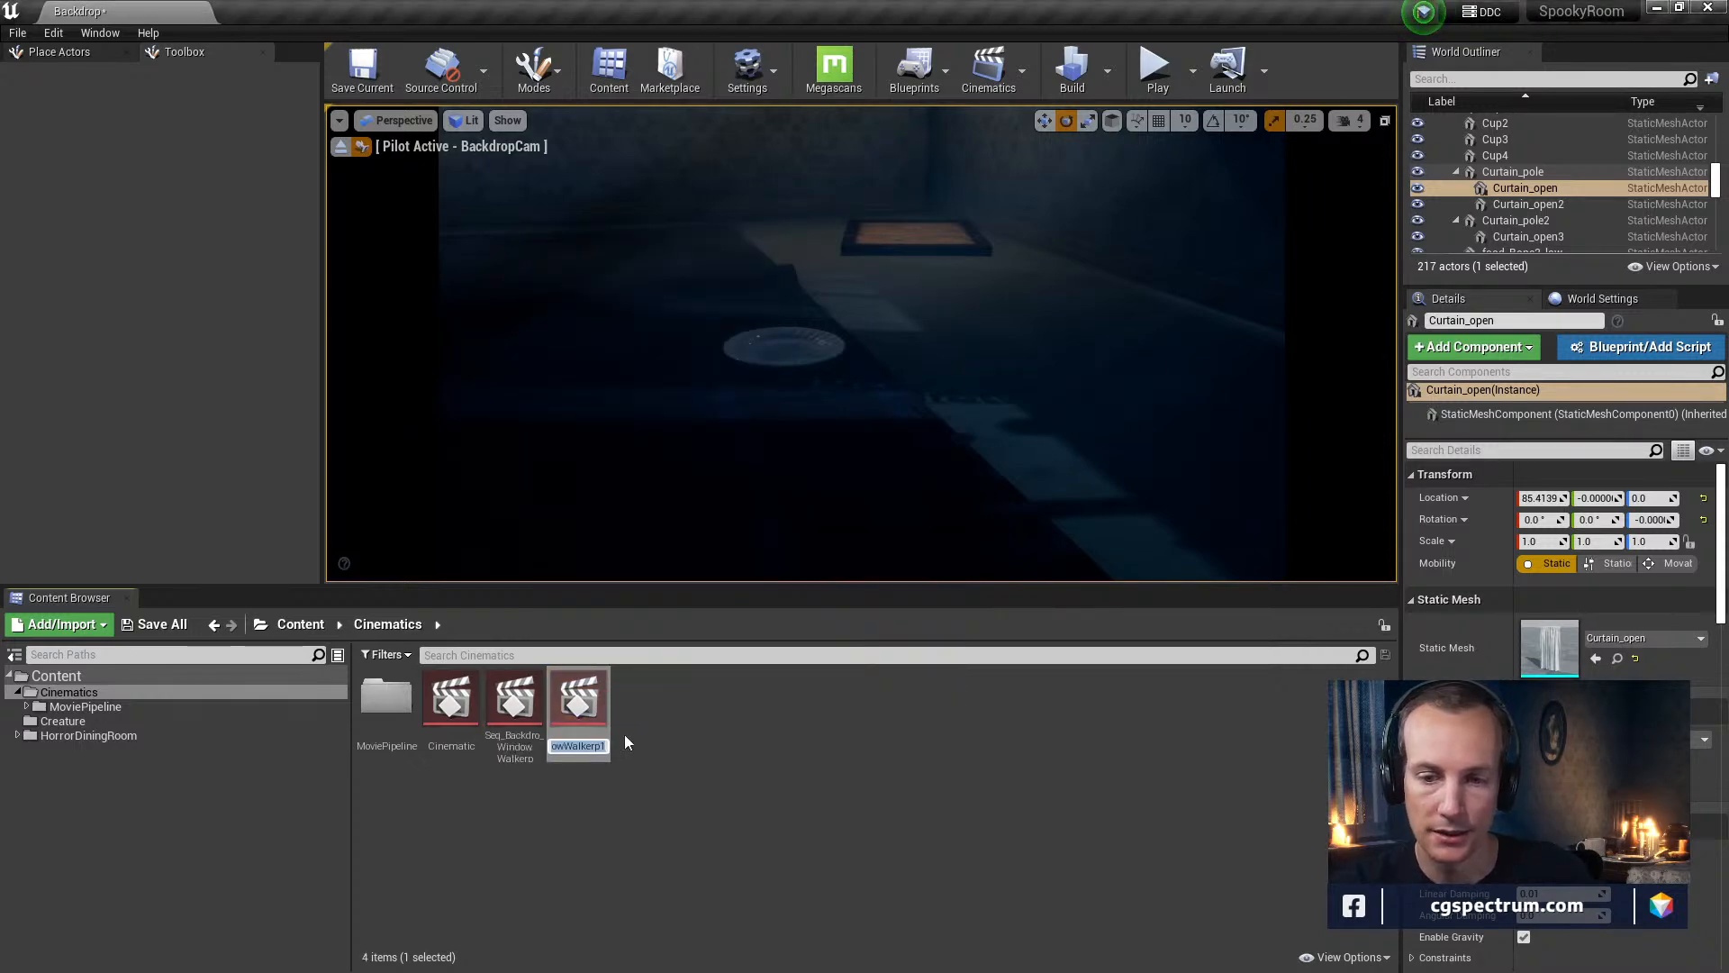
double_click(577, 740)
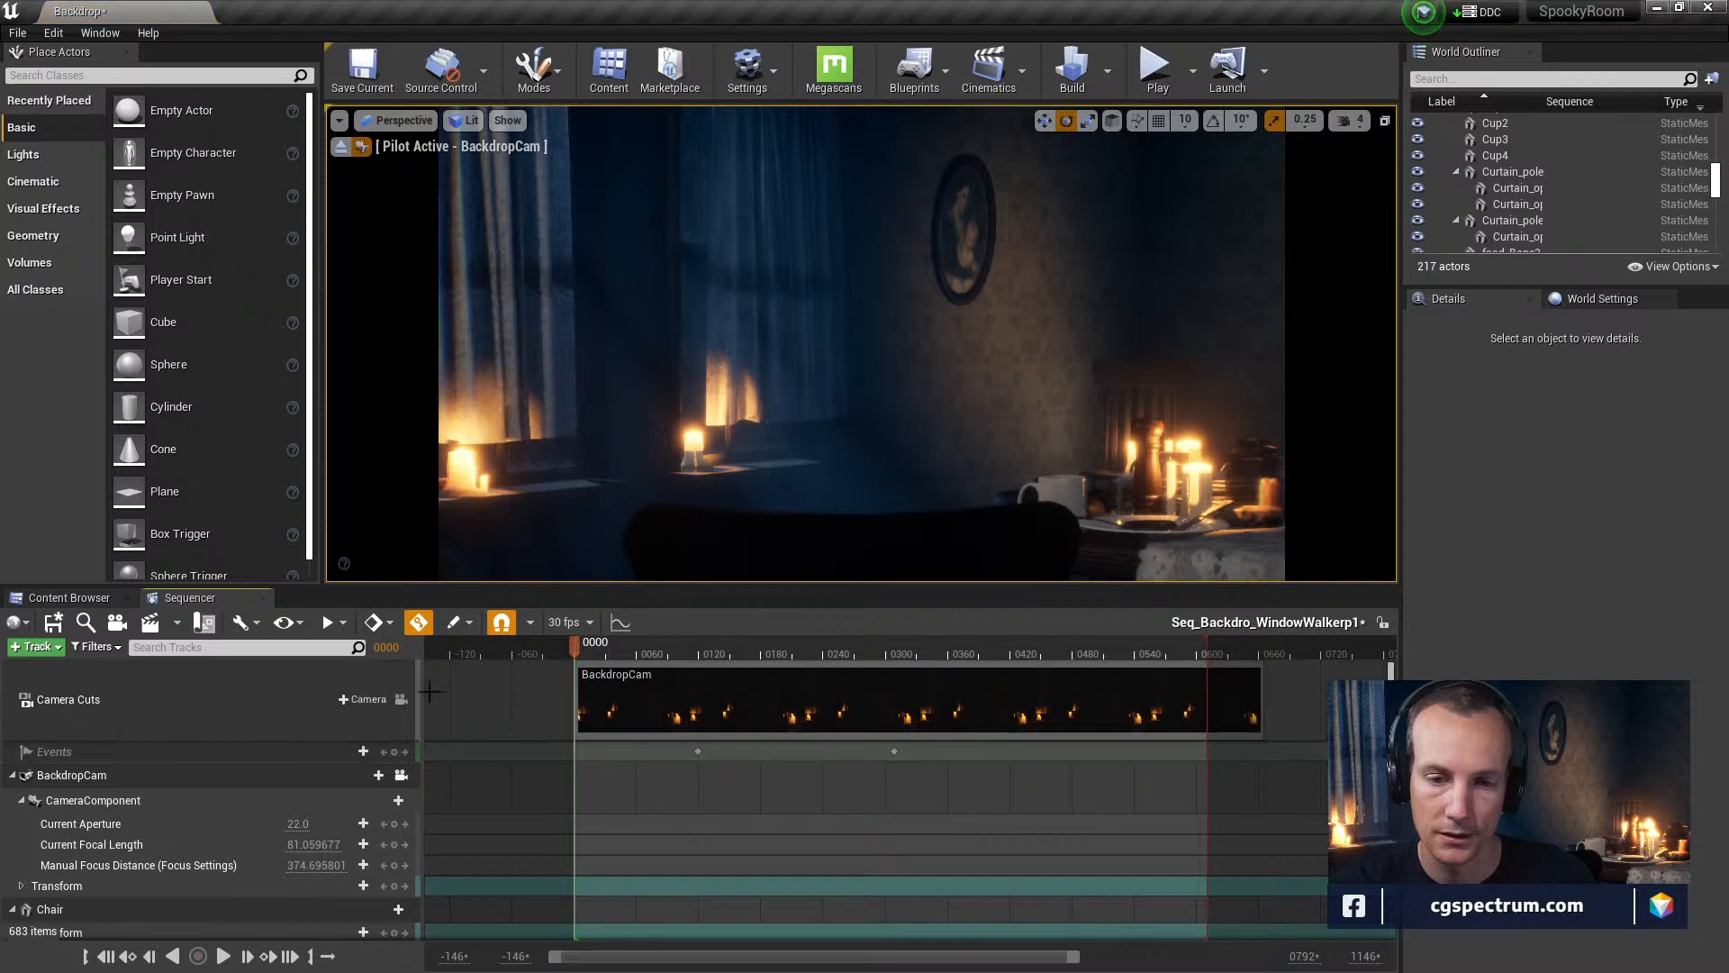
left_click(263, 597)
Rename the duplicated level sequence as Seq_Backdro
right_click(566, 723)
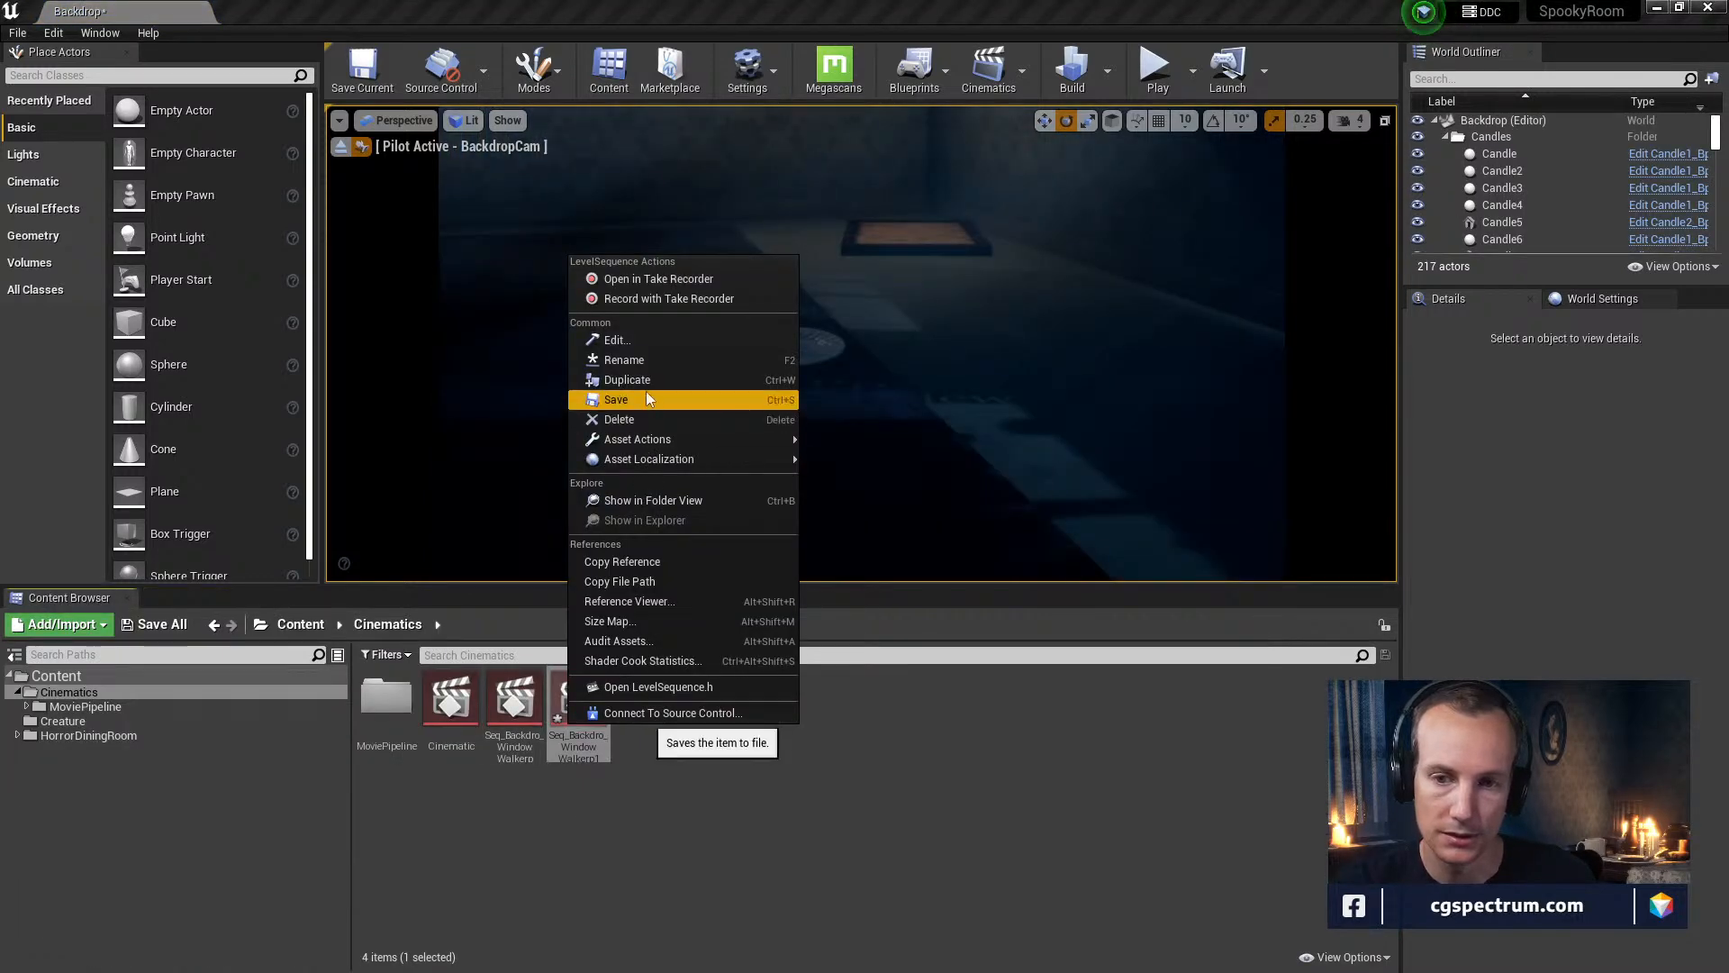
left_click(637, 357)
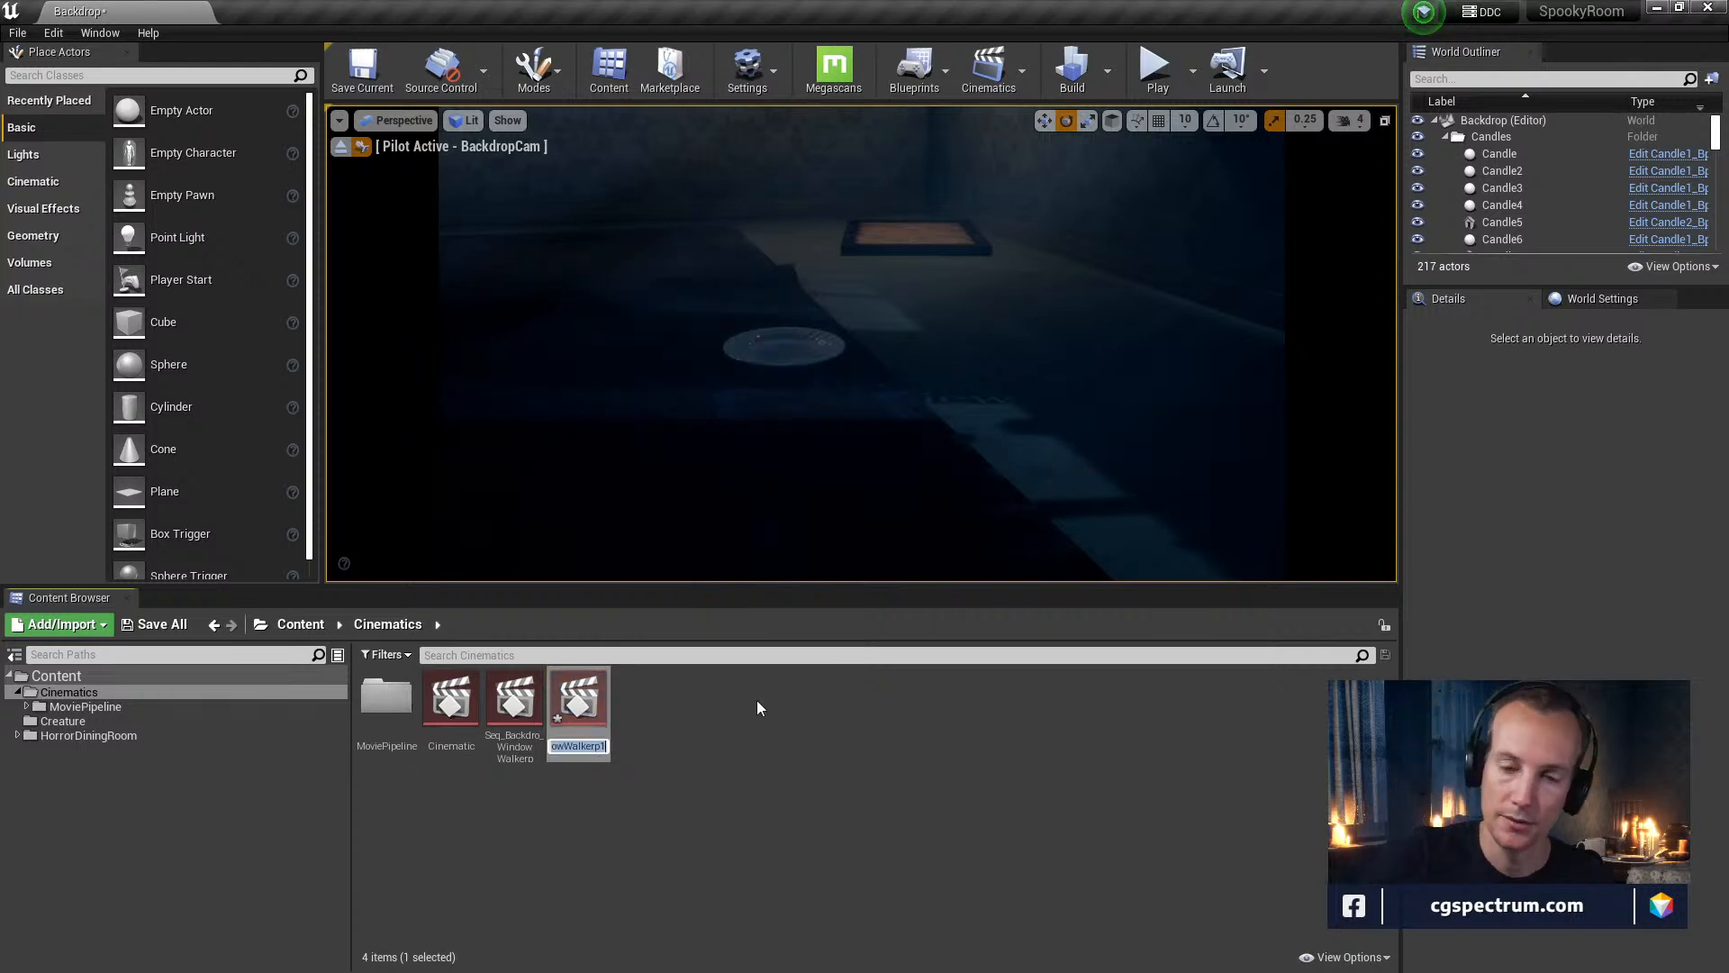
key("Right")
key("BackSpace")
key("BackSpace")
key("BackSpace")
key("BackSpace")
key("BackSpace")
key("BackSpace")
key("BackSpace")
key("BackSpace")
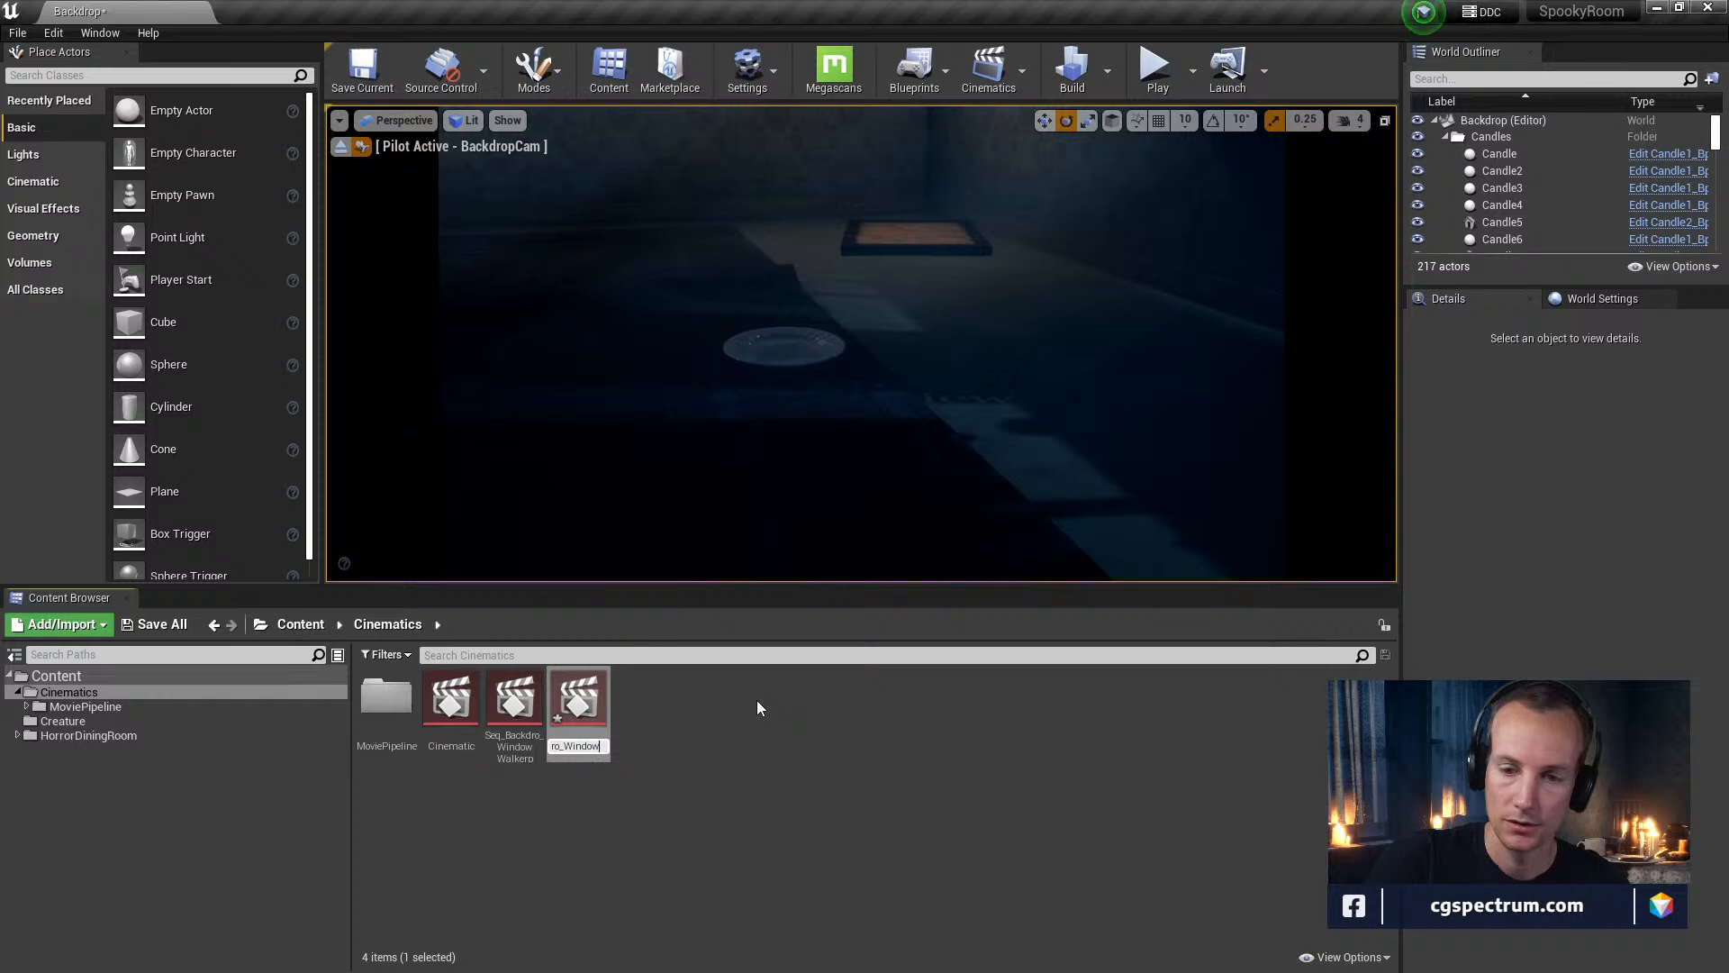
key("BackSpace")
key("BackSpace")
key("BackSpace")
key("BackSpace")
key("BackSpace")
key("BackSpace")
key("BackSpace")
key("Return")
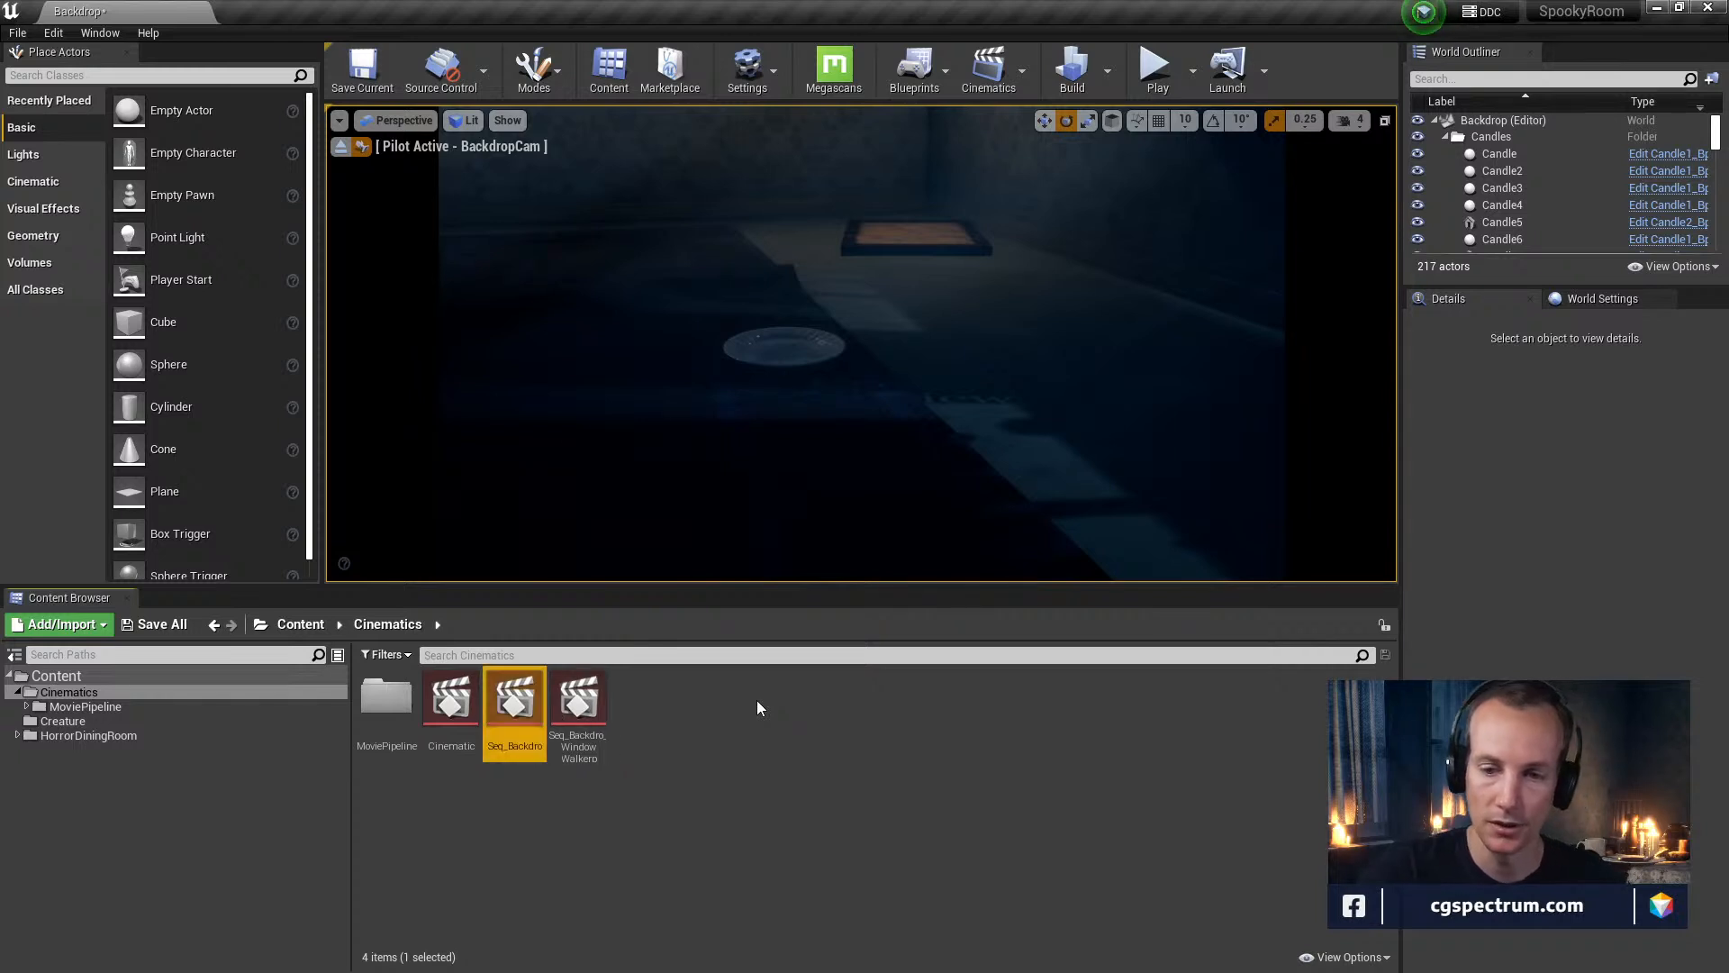
Open Seq_Backdro, delete its CR_creature track, and scrub the playhead to frame 371 to check the shot
double_click(532, 712)
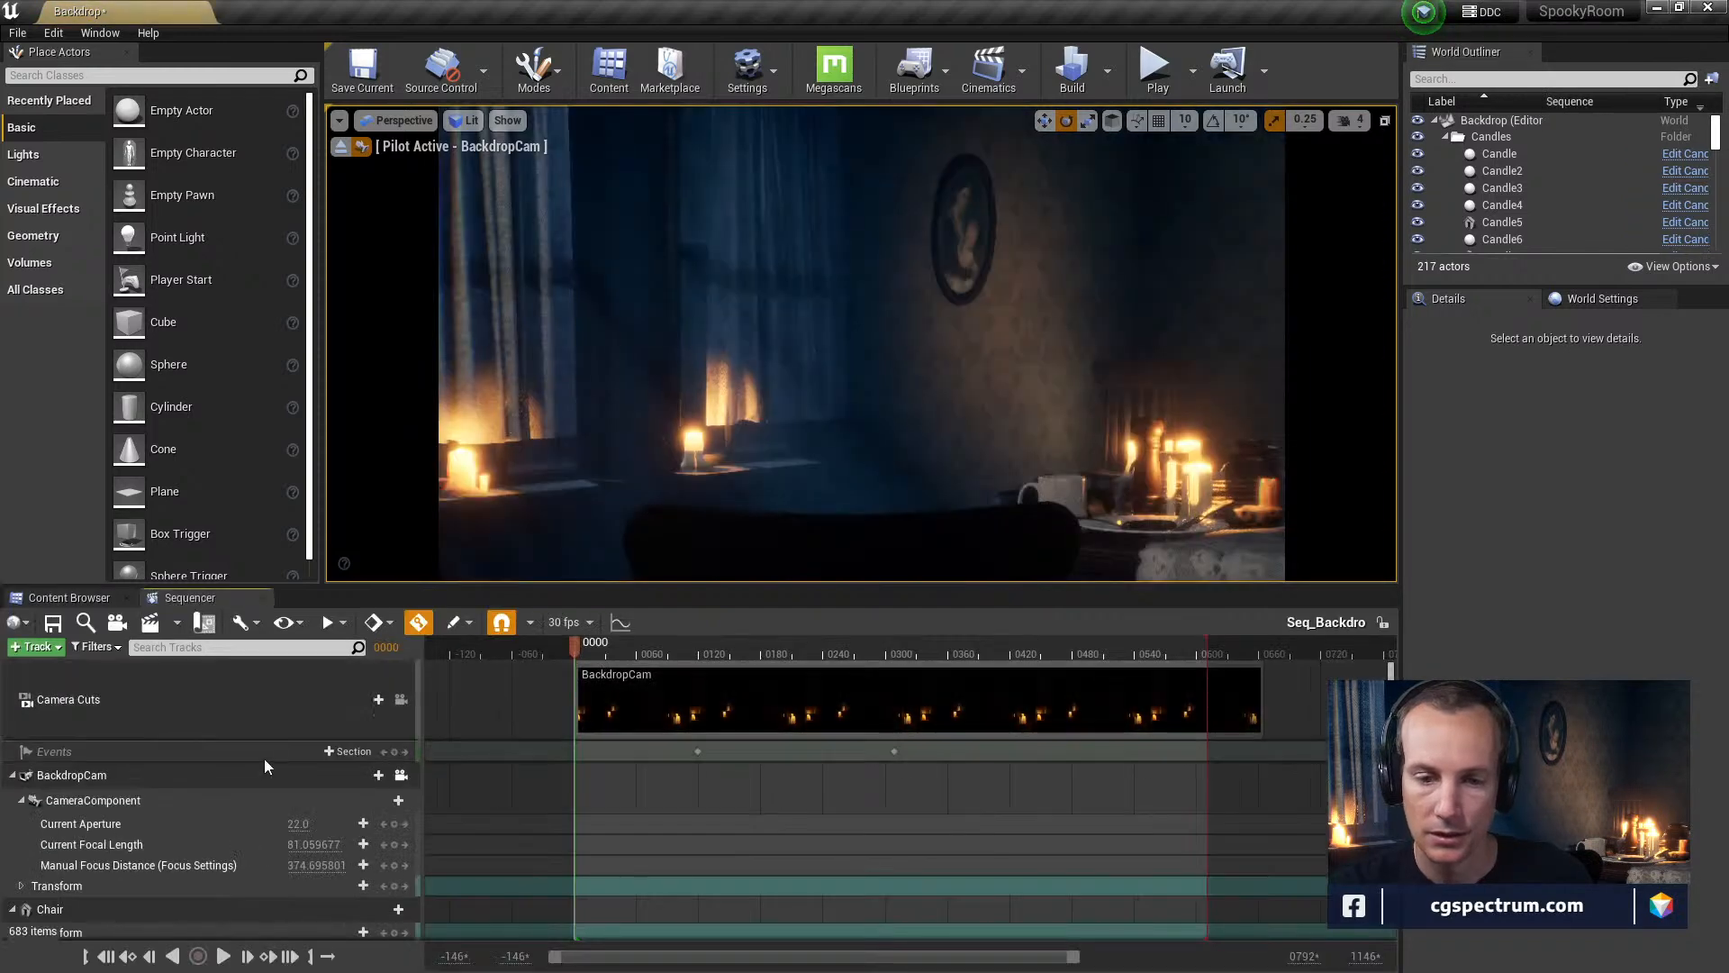
scroll(207, 792, "down", 3)
scroll(180, 820, "down", 2)
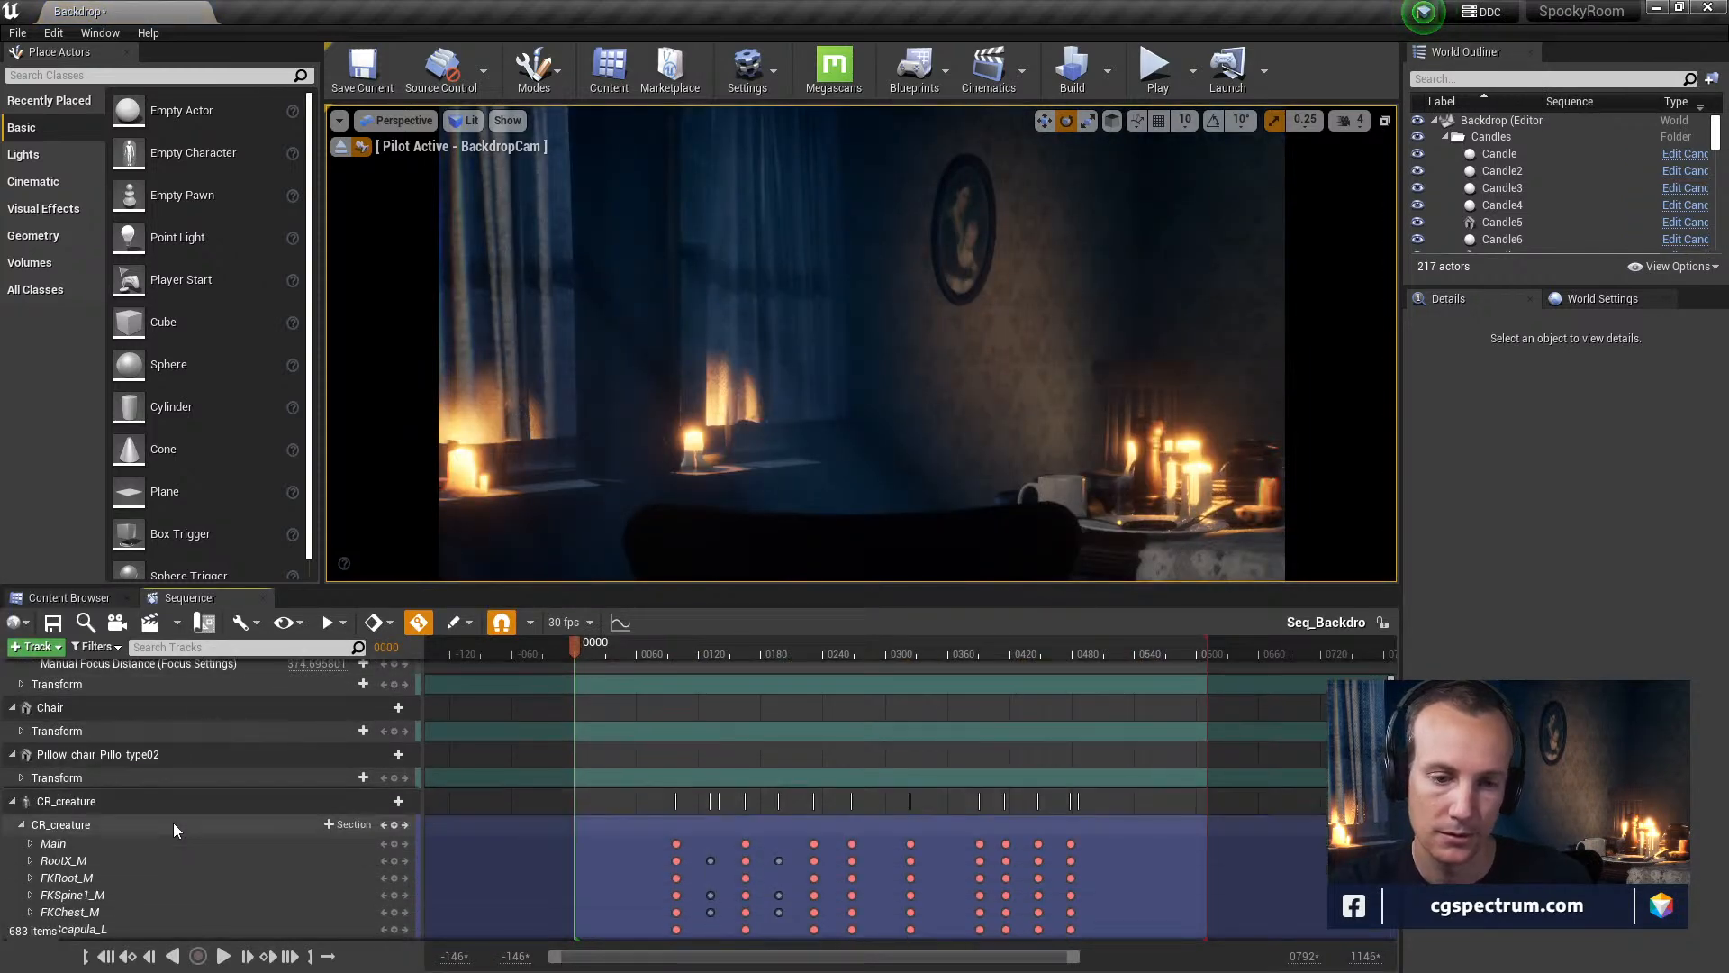
left_click(103, 799)
key("Delete")
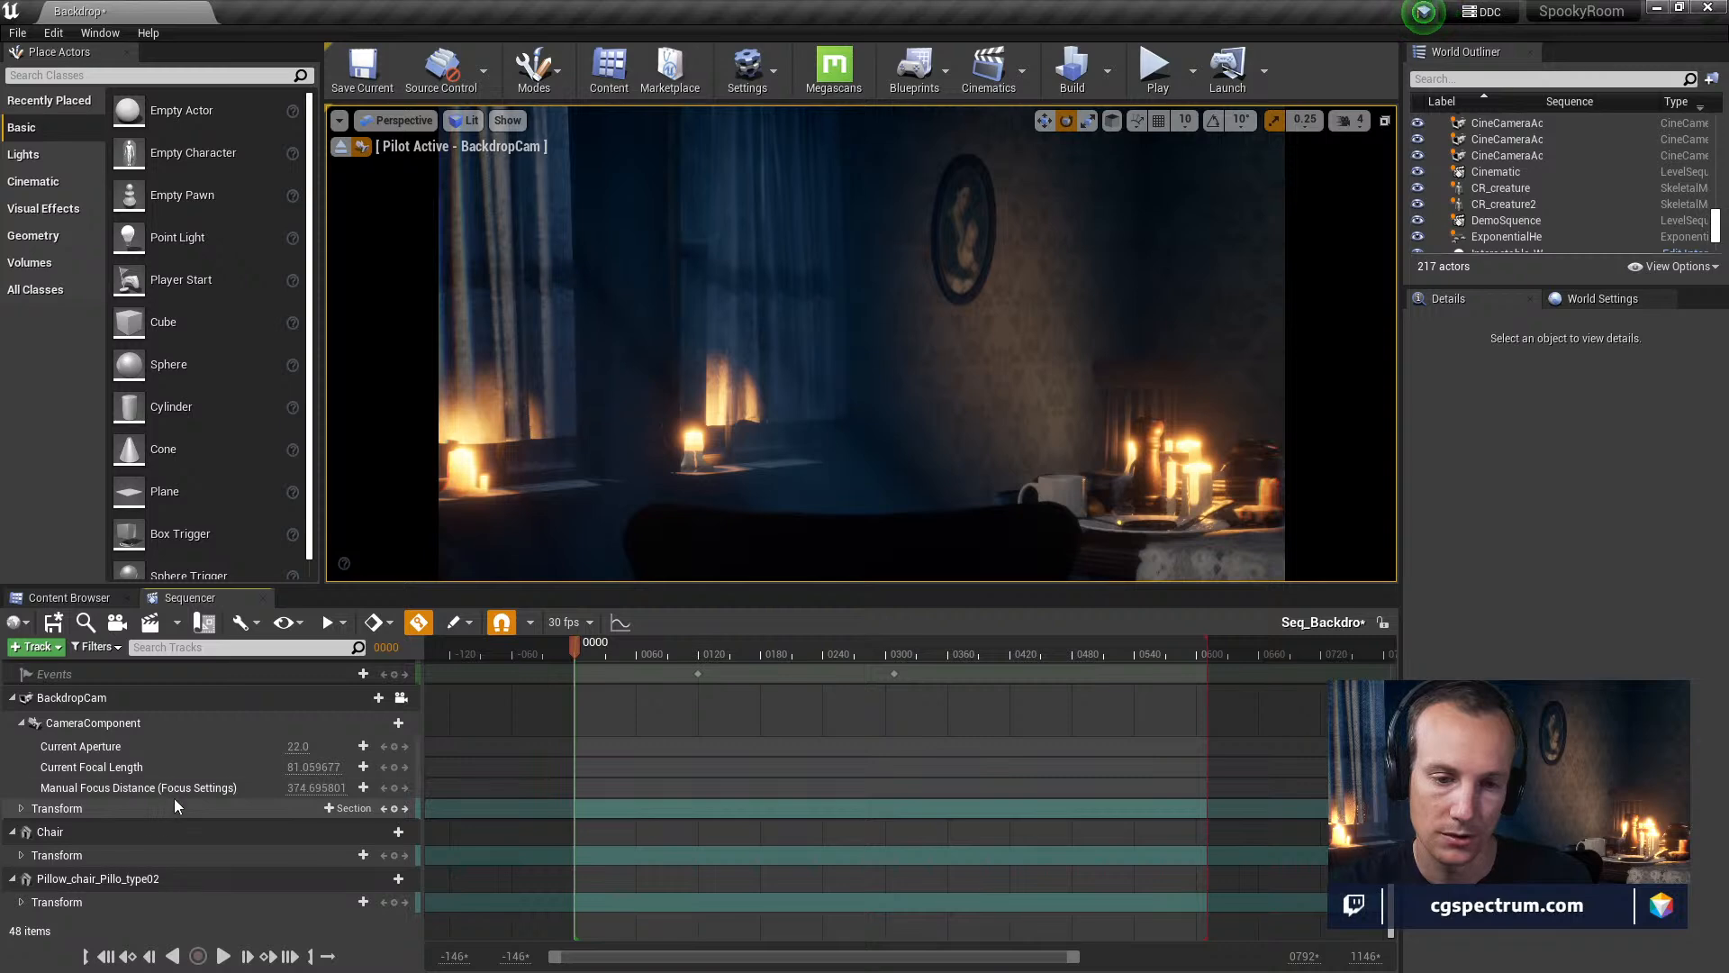
scroll(171, 807, "up", 2)
left_click_drag(608, 647, 959, 647)
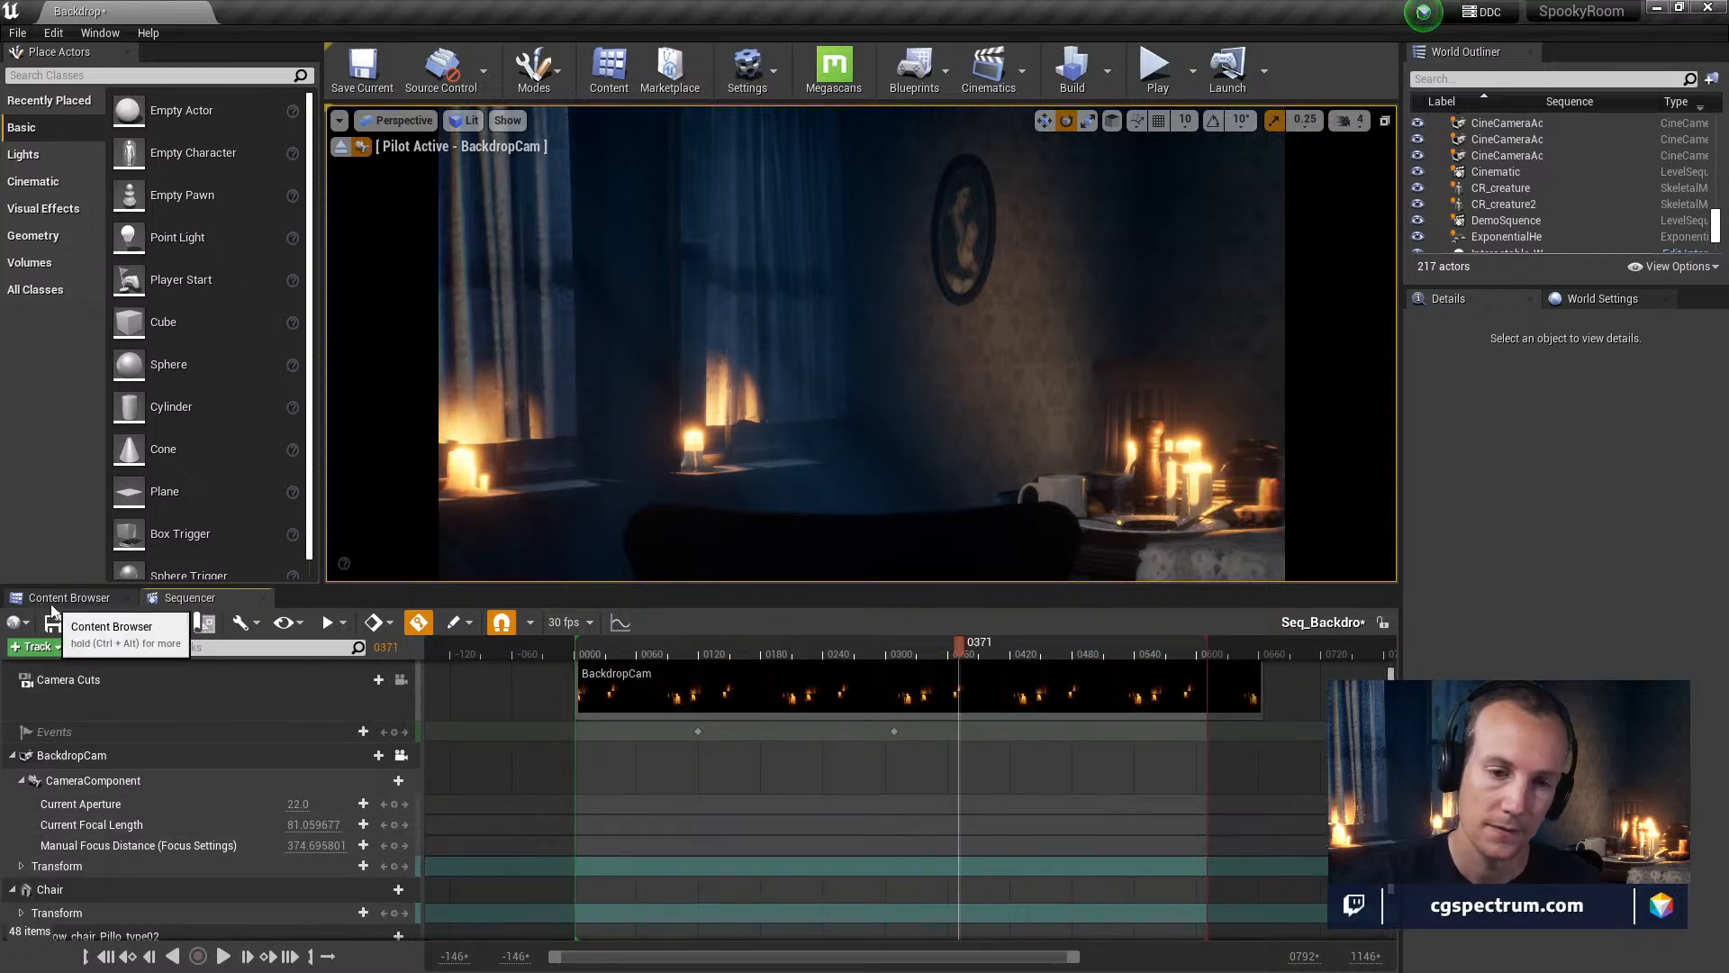
Close the Sequencer and duplicate the Seq_Backdro level sequence in the Cinematics folder
left_click(262, 598)
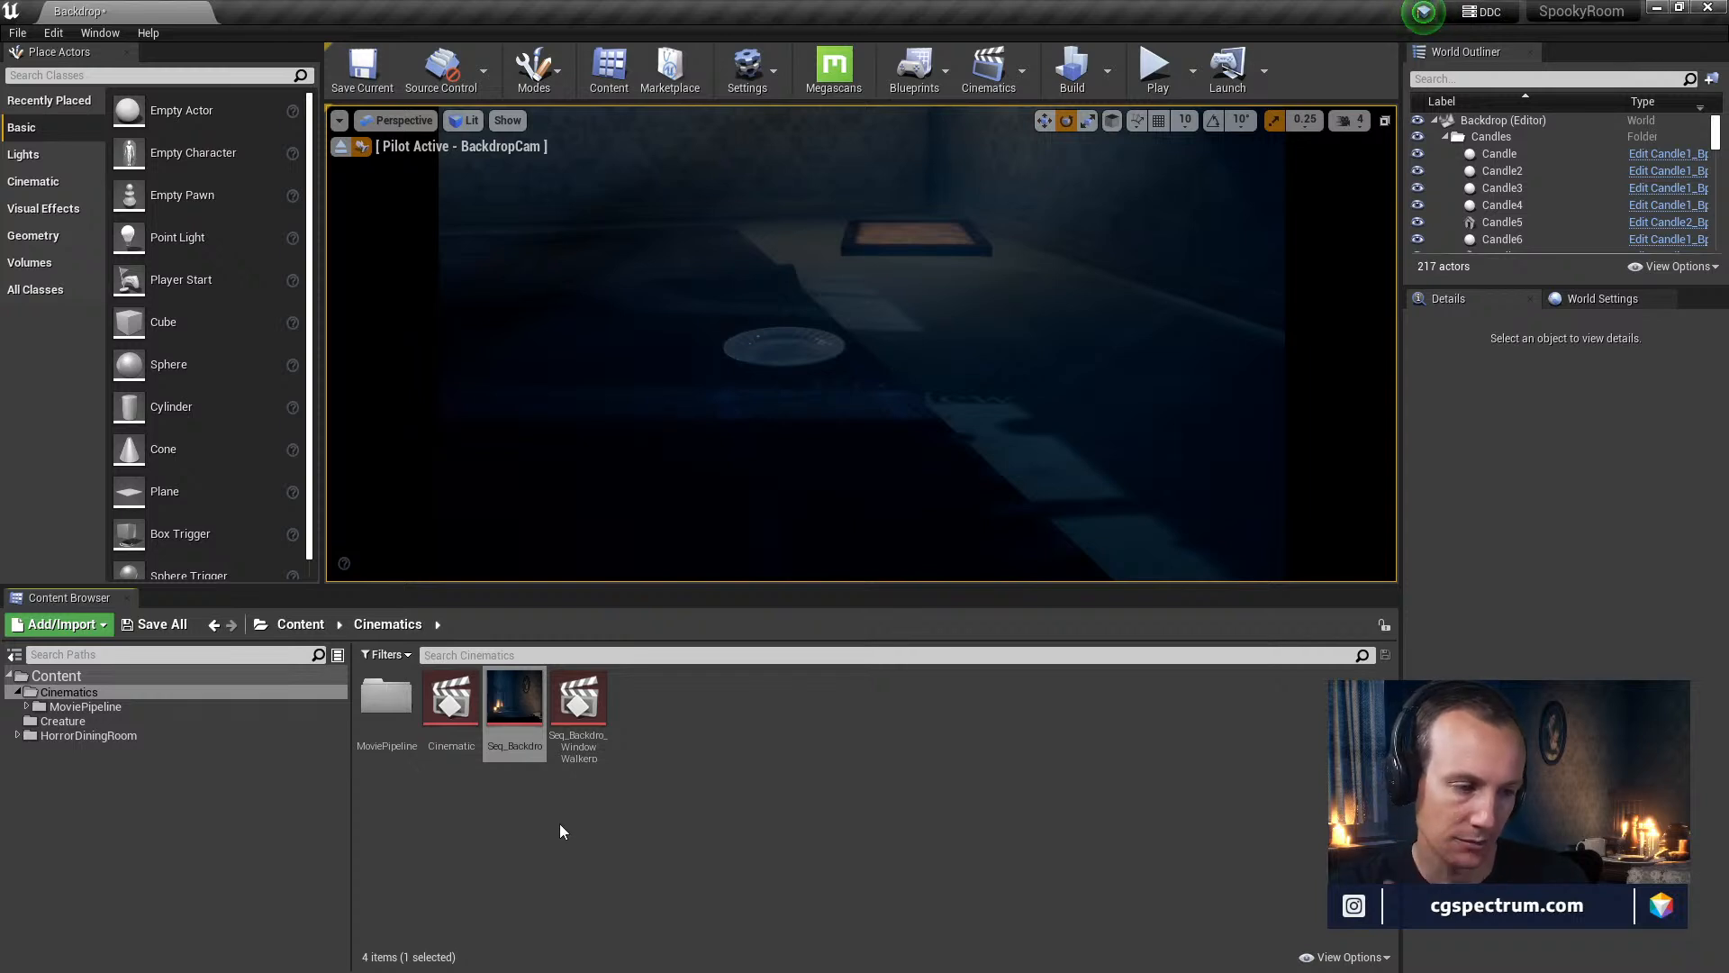
right_click(583, 706)
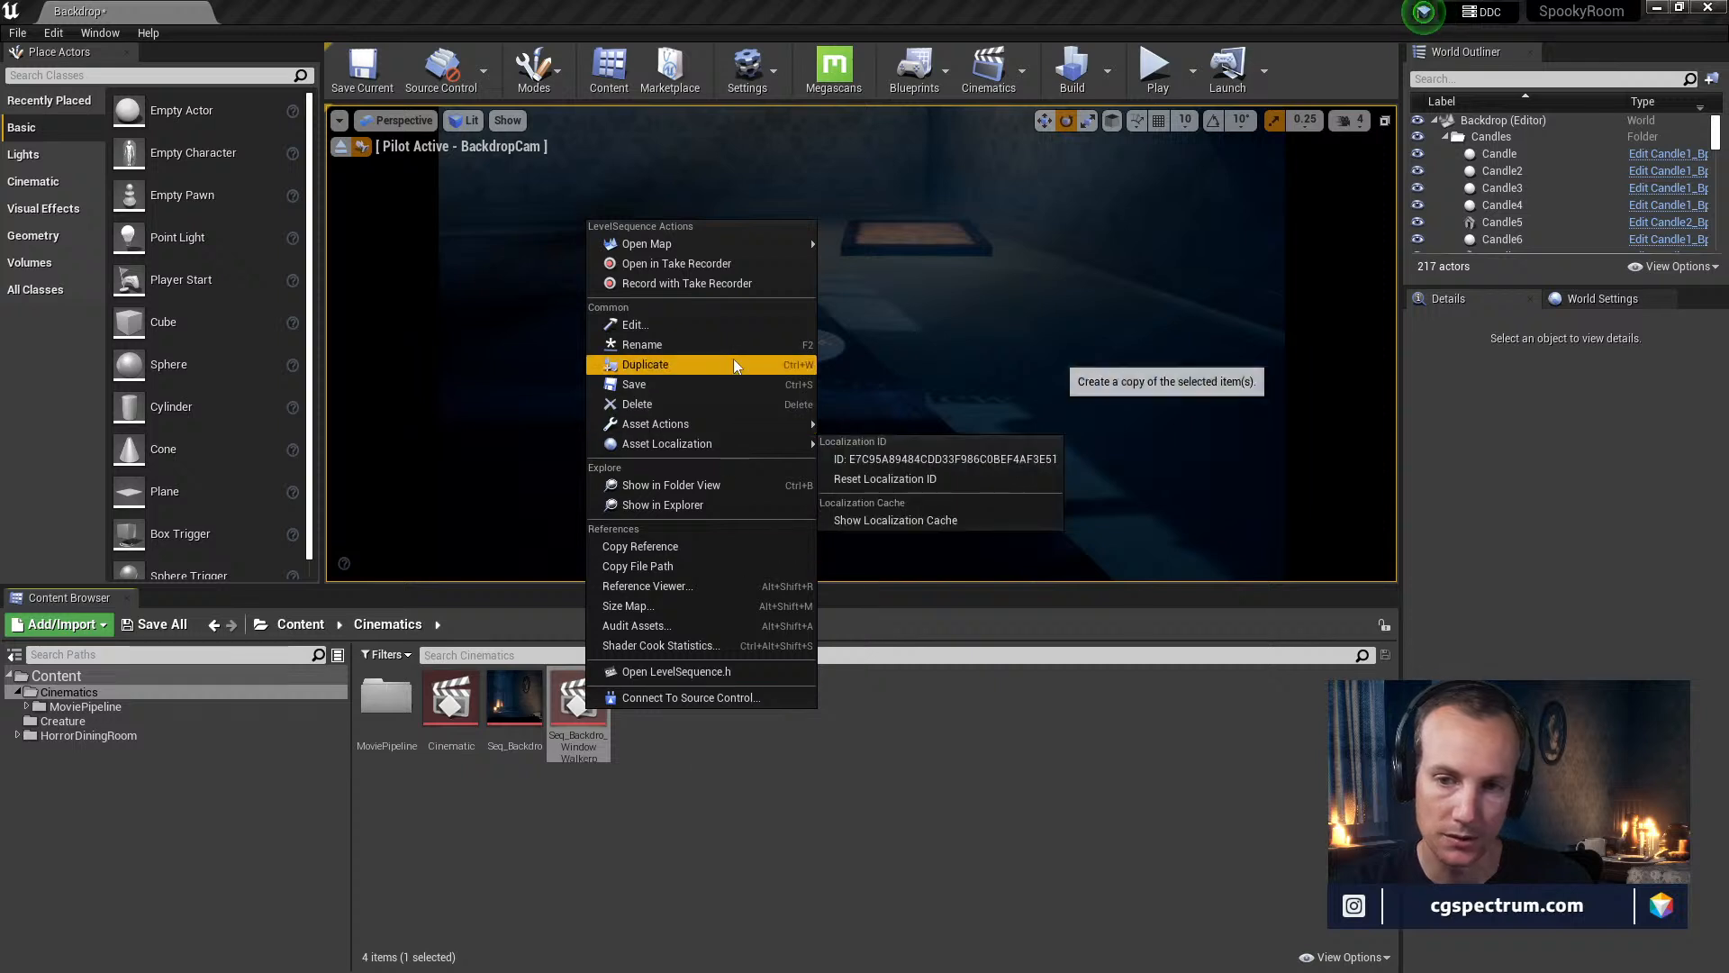
left_click(515, 703)
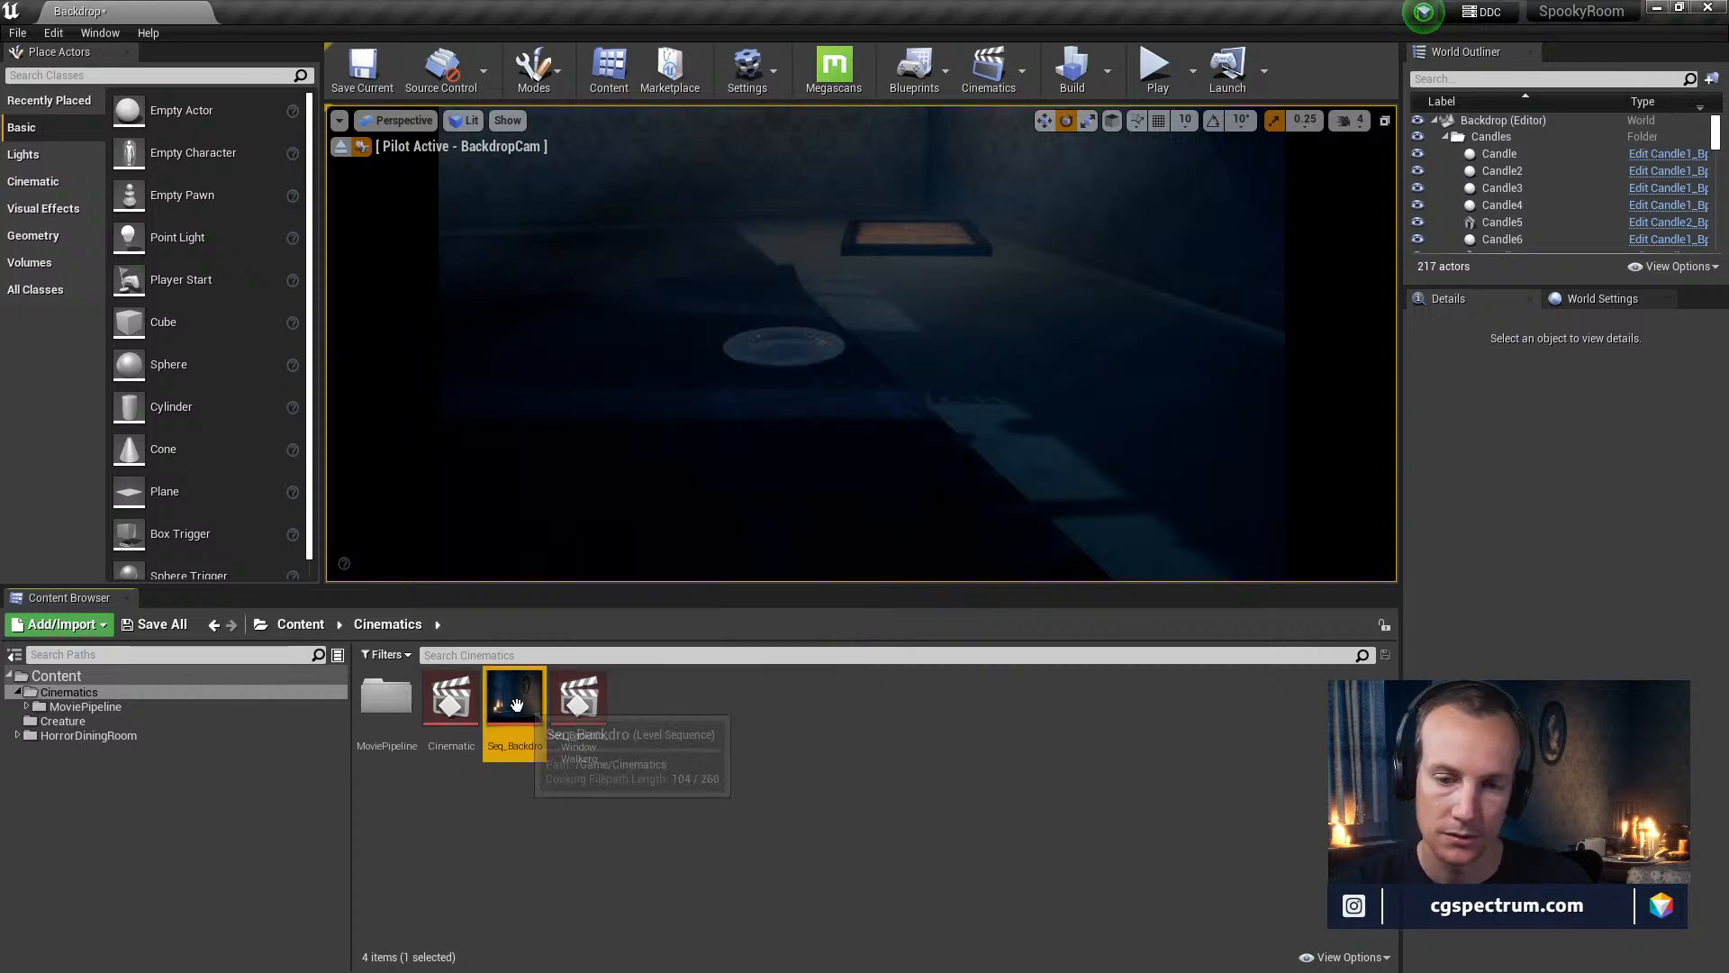
right_click(515, 703)
left_click(577, 361)
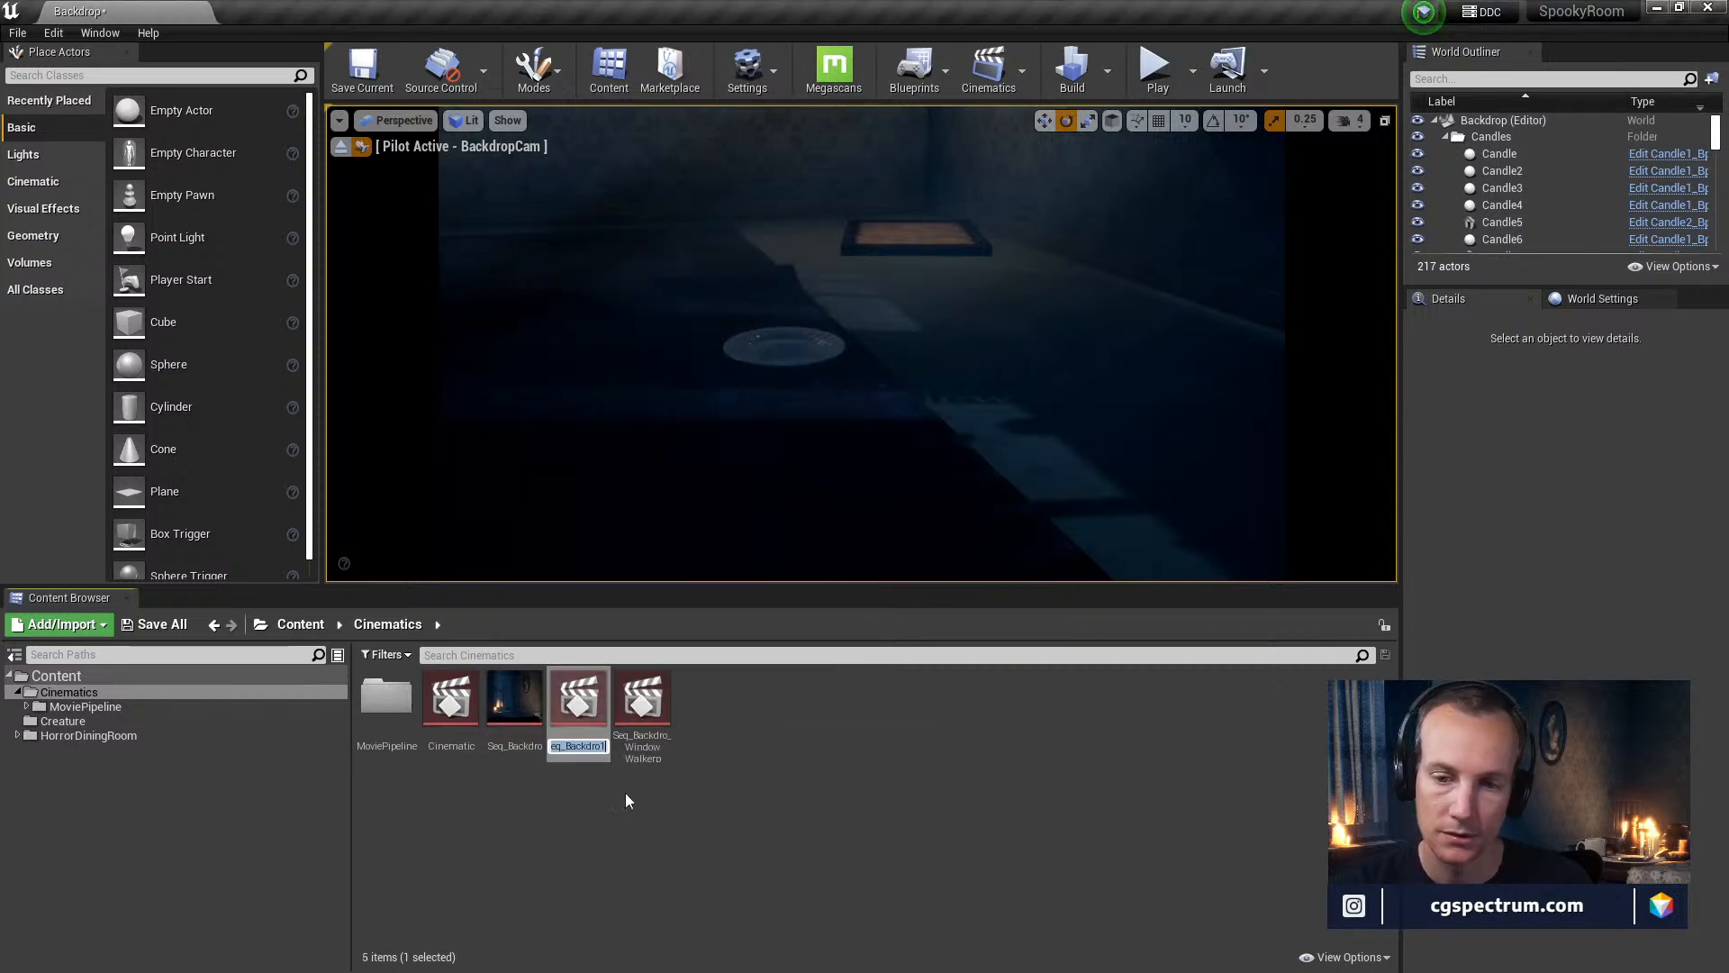
Rename the duplicated level sequence as Seq_Backdrop_Candles
key("End")
key("BackSpace")
key("BackSpace")
key("BackSpace")
key("BackSpace")
key("BackSpace")
key("BackSpace")
key("BackSpace")
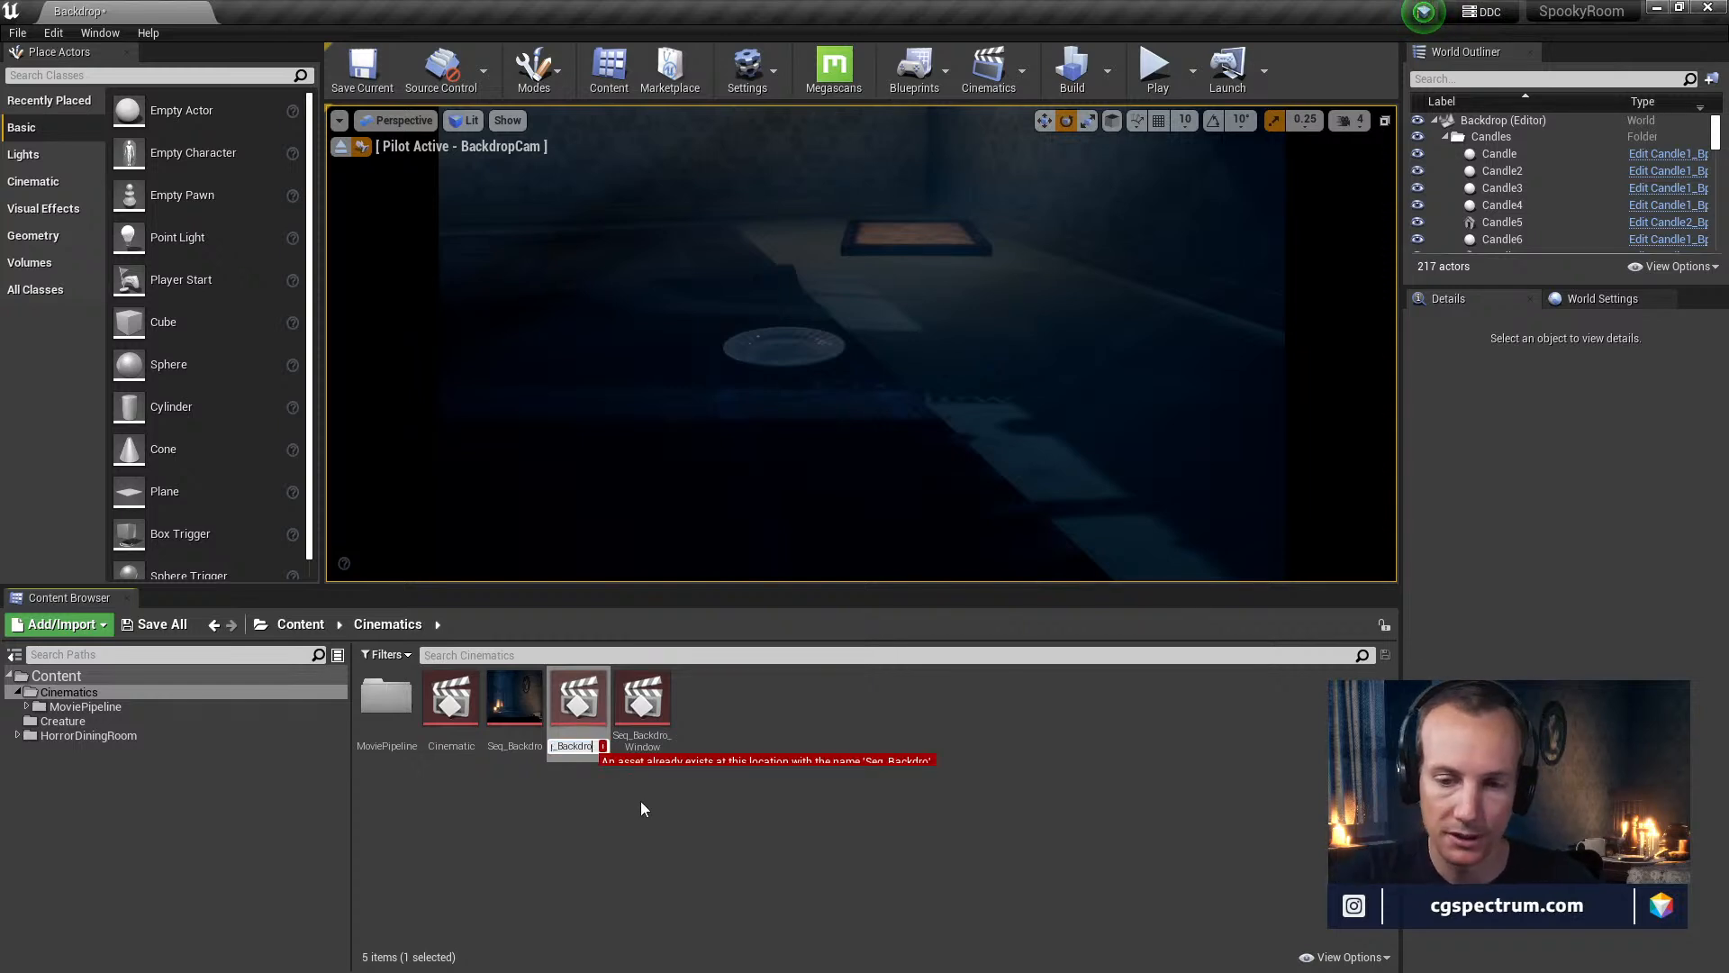
key("BackSpace")
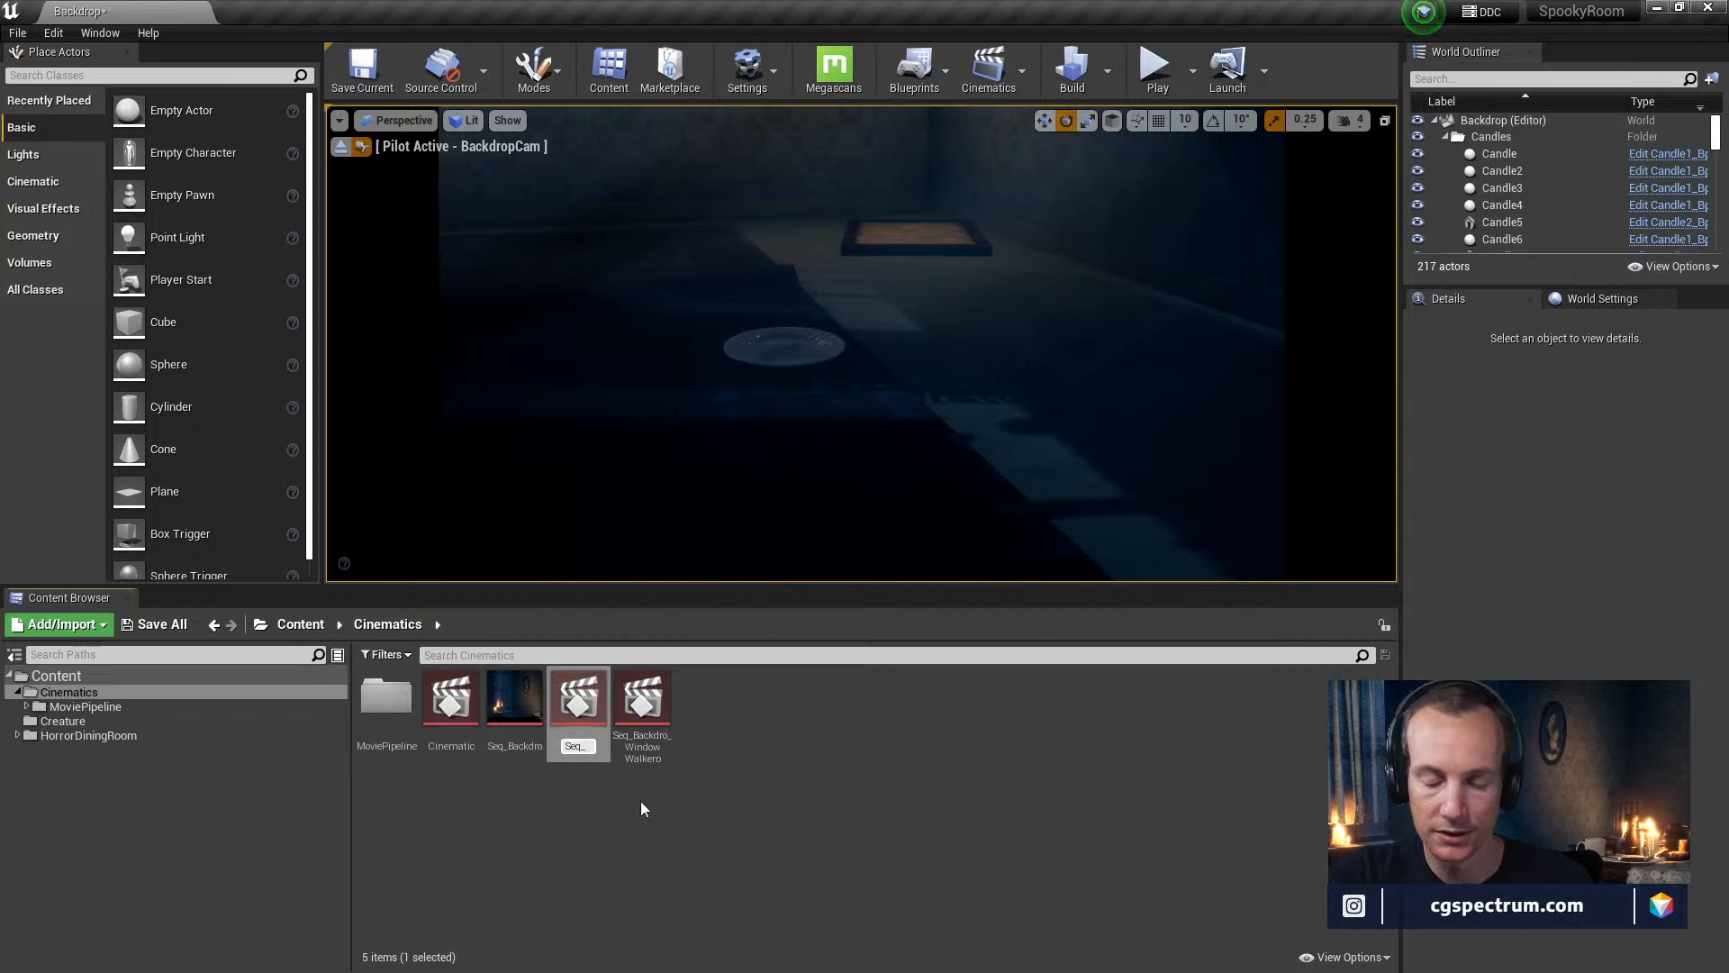
type("Ba")
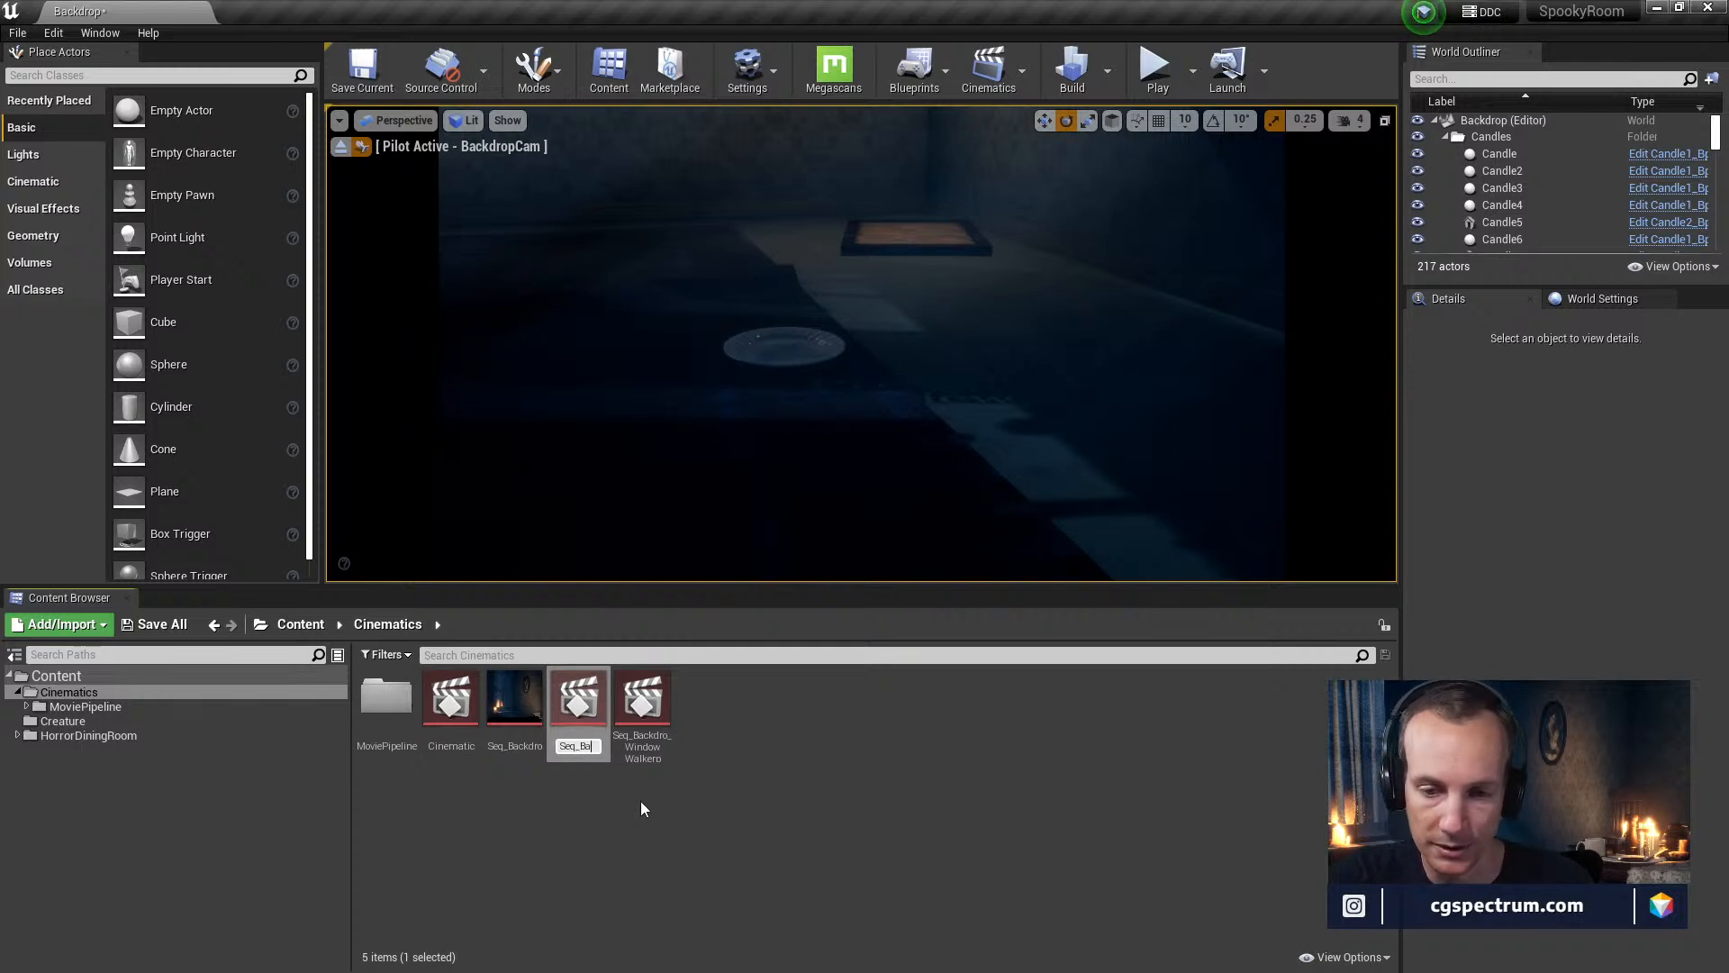
type("ckdrop_")
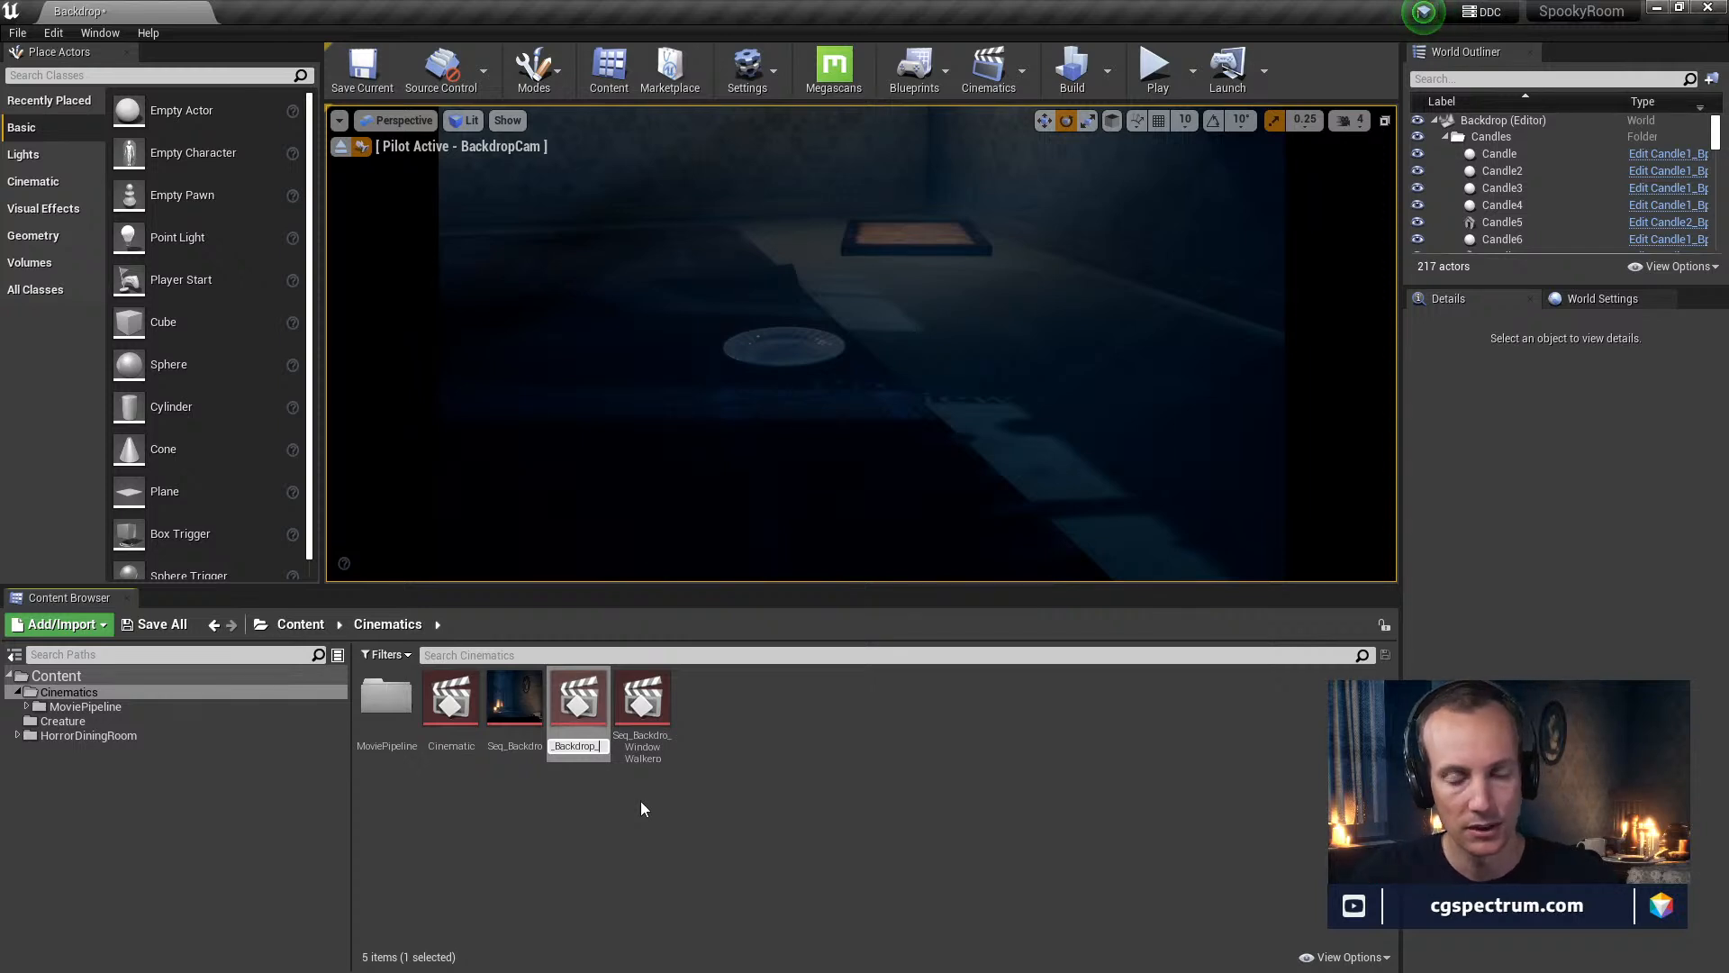
key("End")
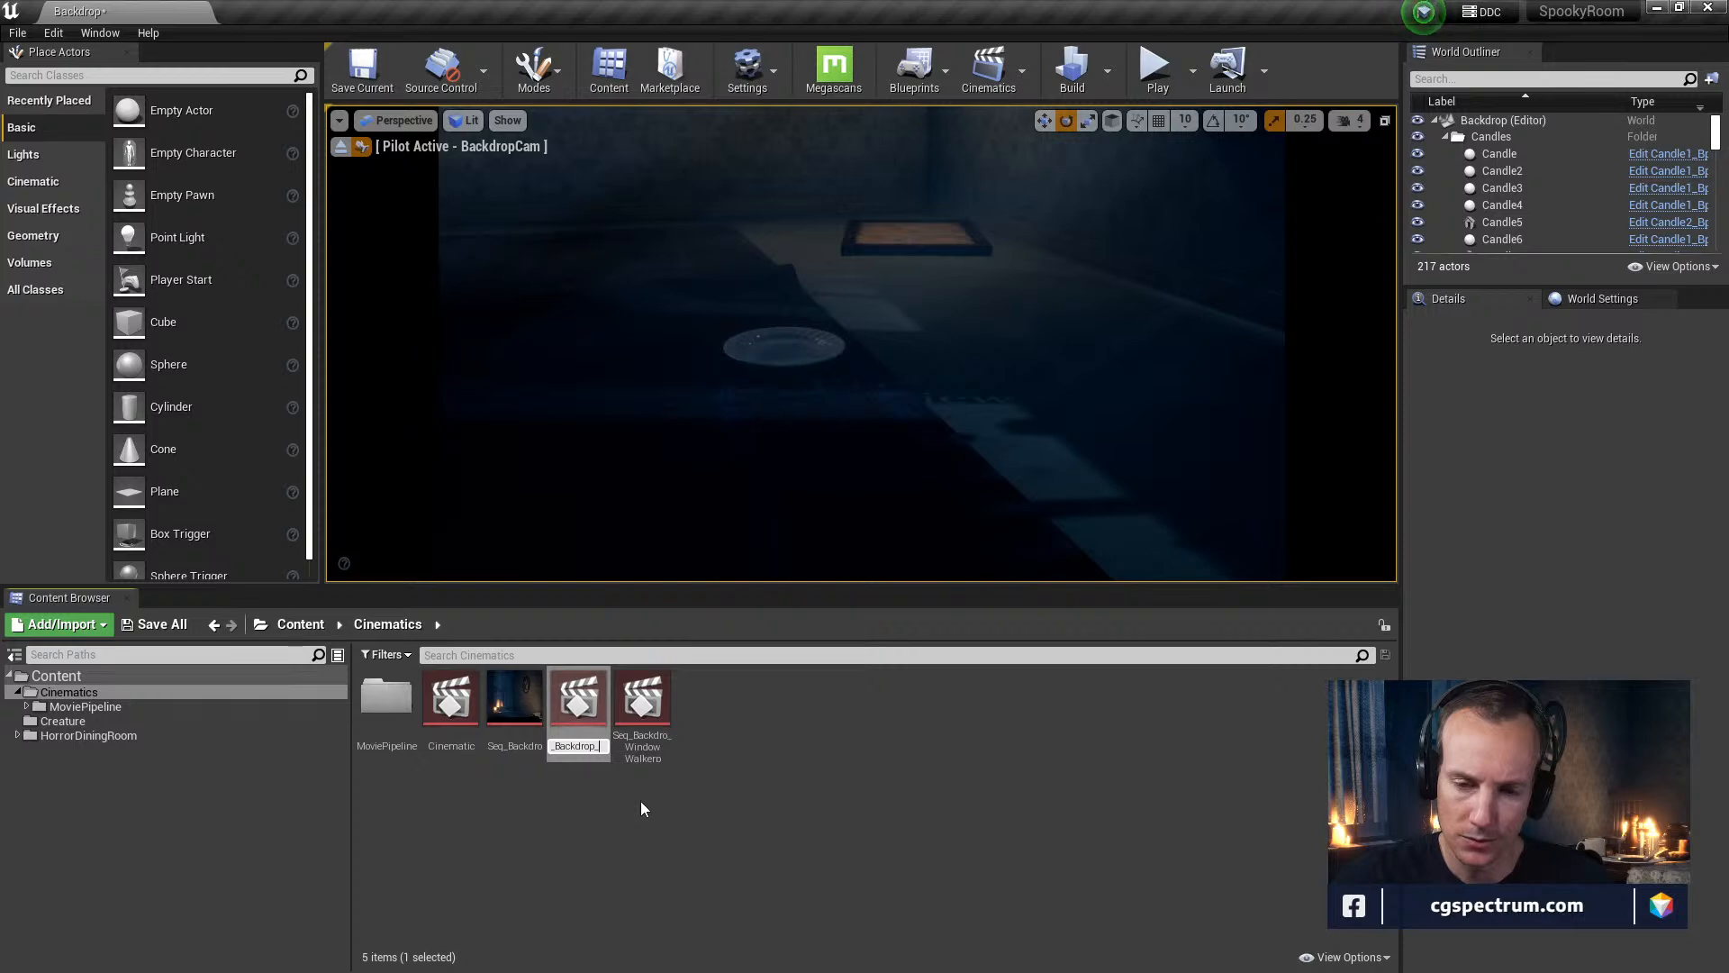
type("Candles")
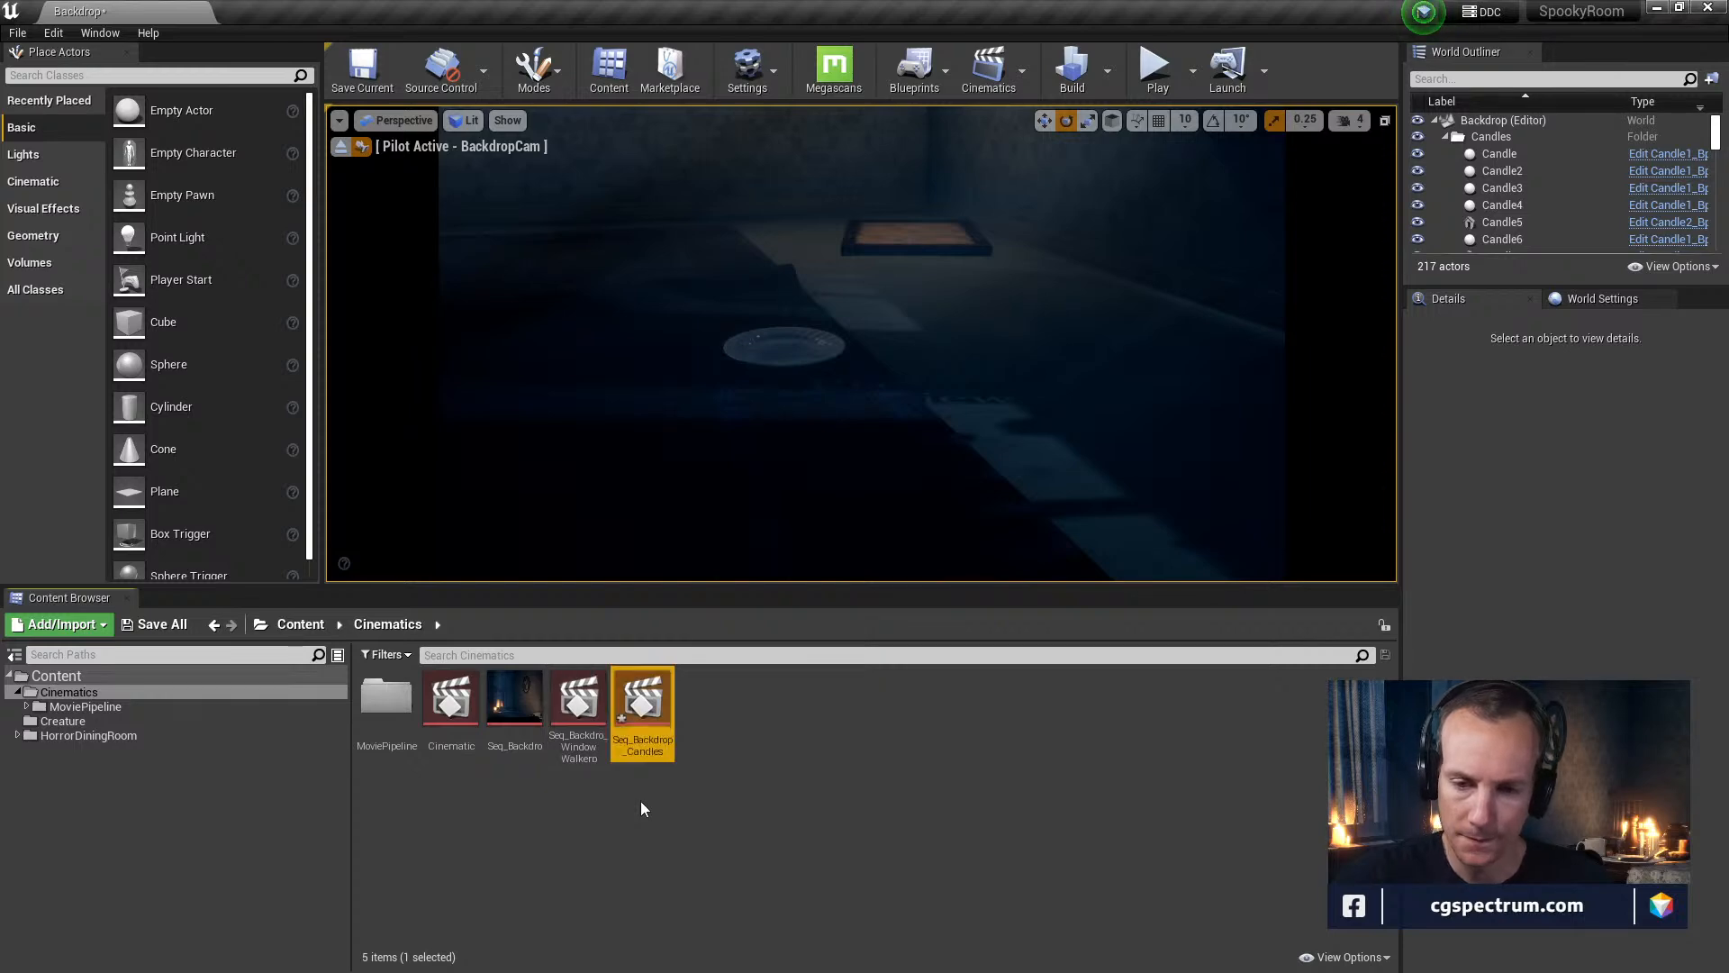
Open the Seq_Backdrop_Candles sequence and scrub the playhead to frame 154
key("Return")
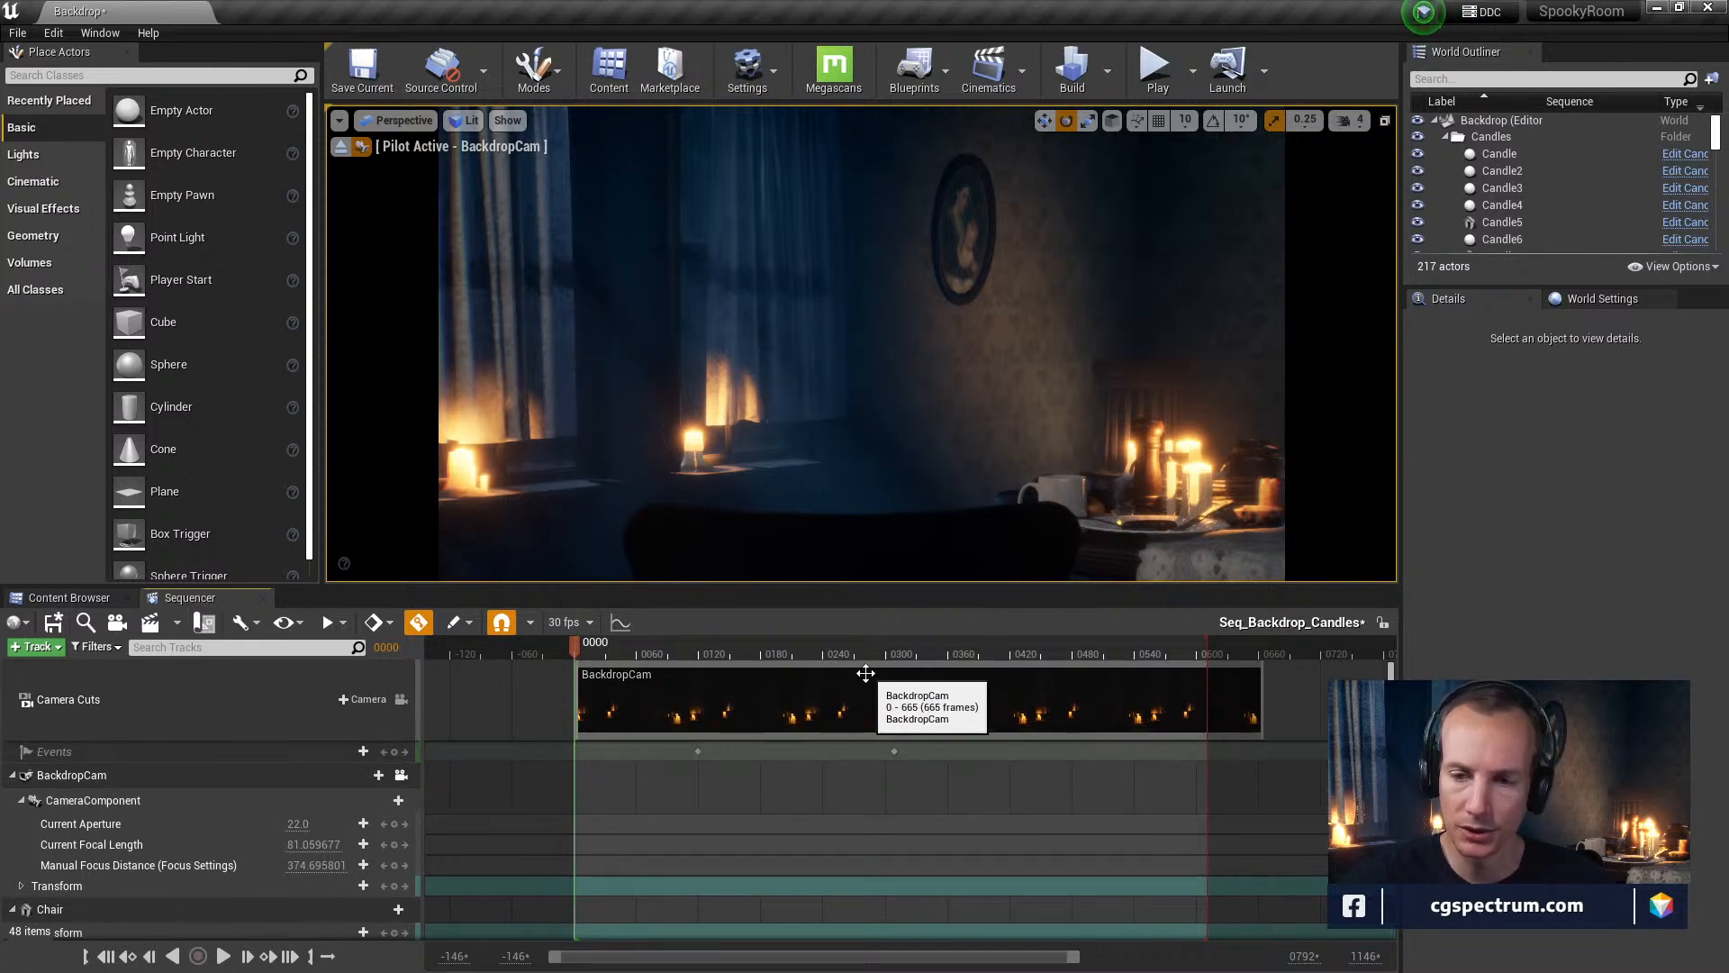
left_click(634, 646)
left_click_drag(634, 646, 734, 650)
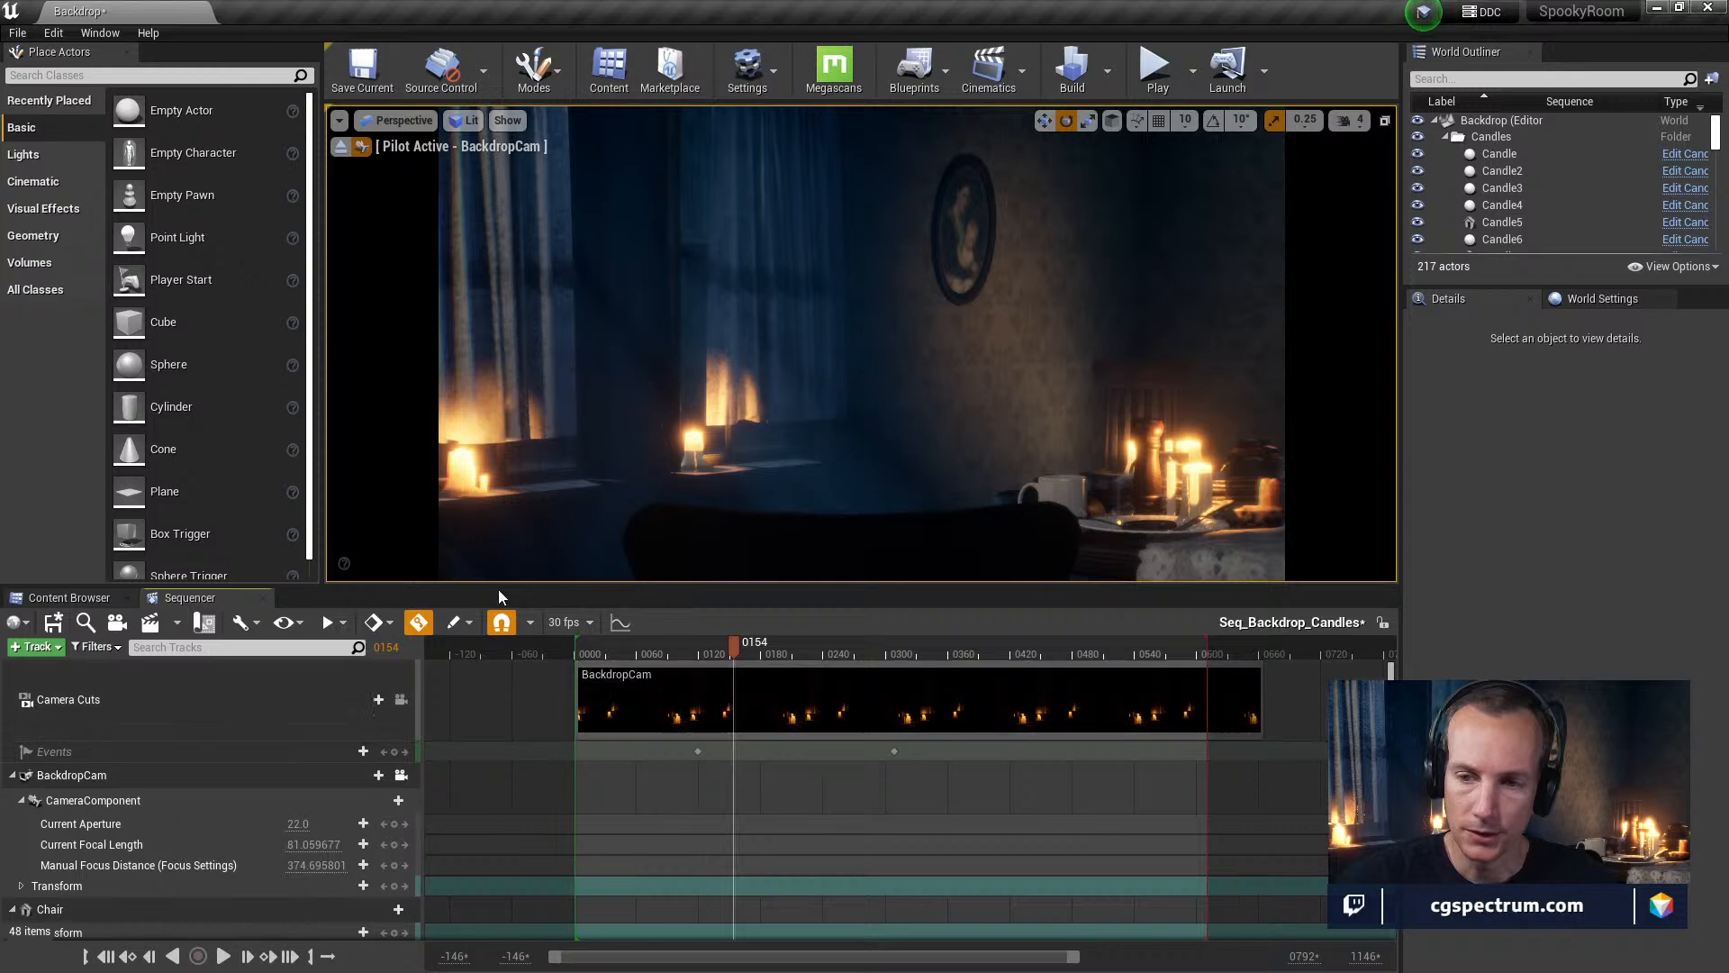
Select Candle4 on the table, open its Candle1_Bp blueprint, and examine the flame enable and disable events in the Event Graph
left_click(723, 457)
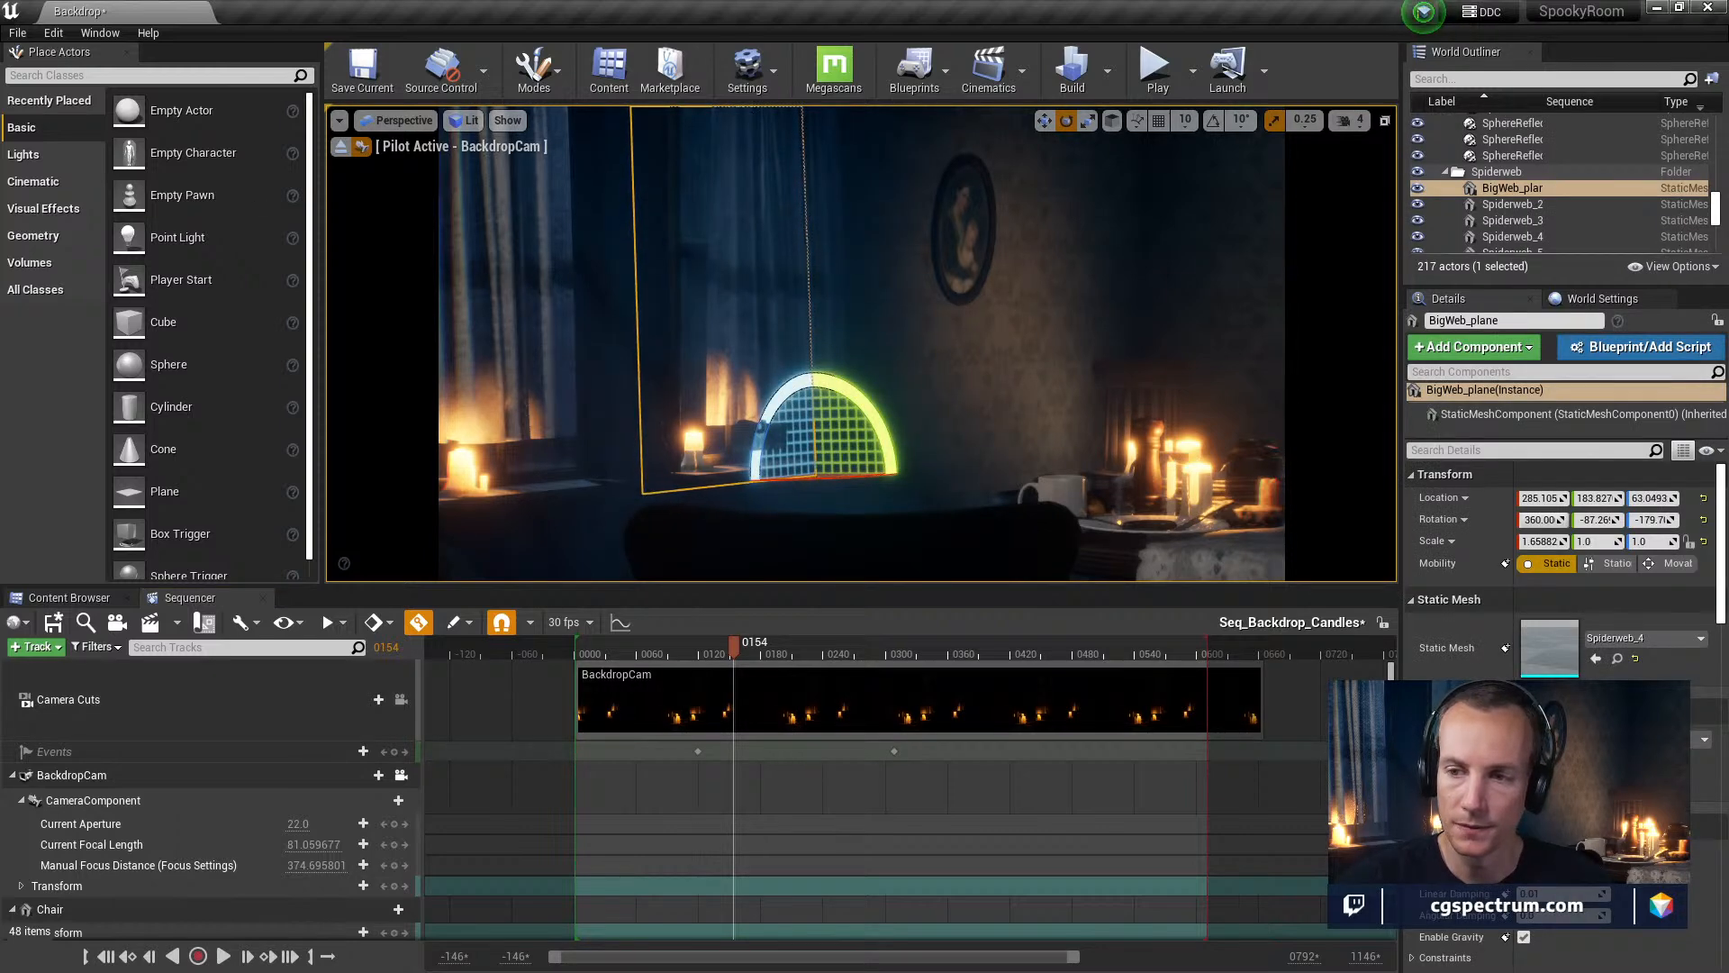
left_click(1200, 467)
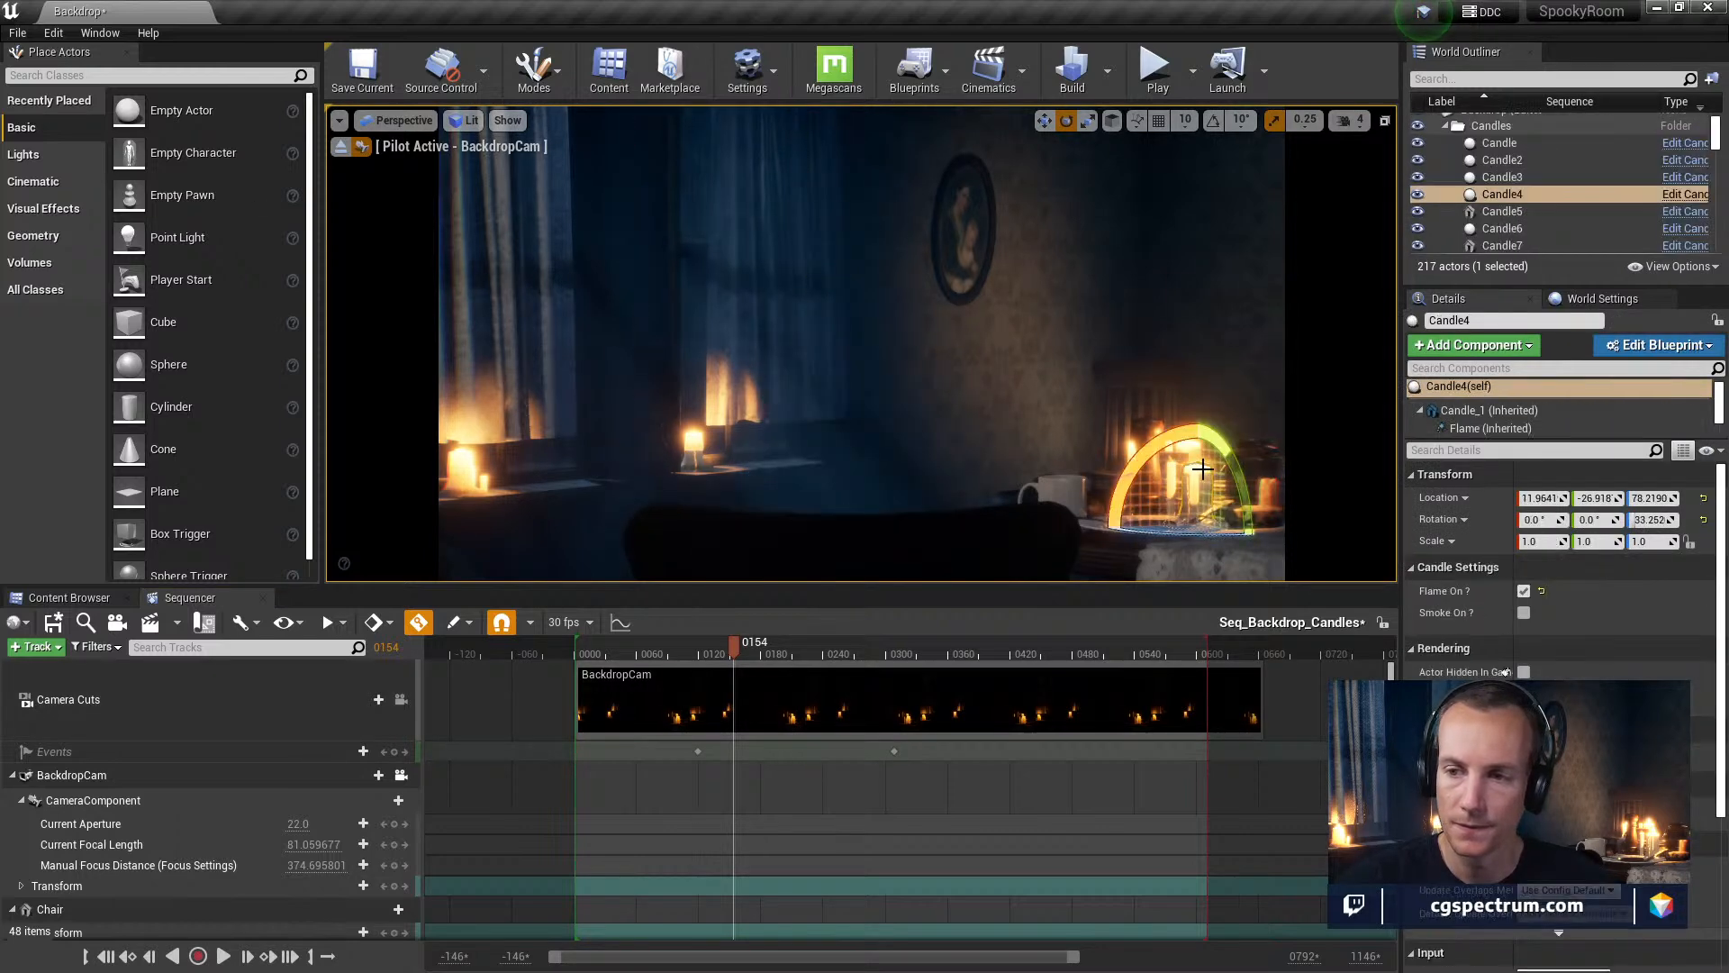
left_click(1681, 197)
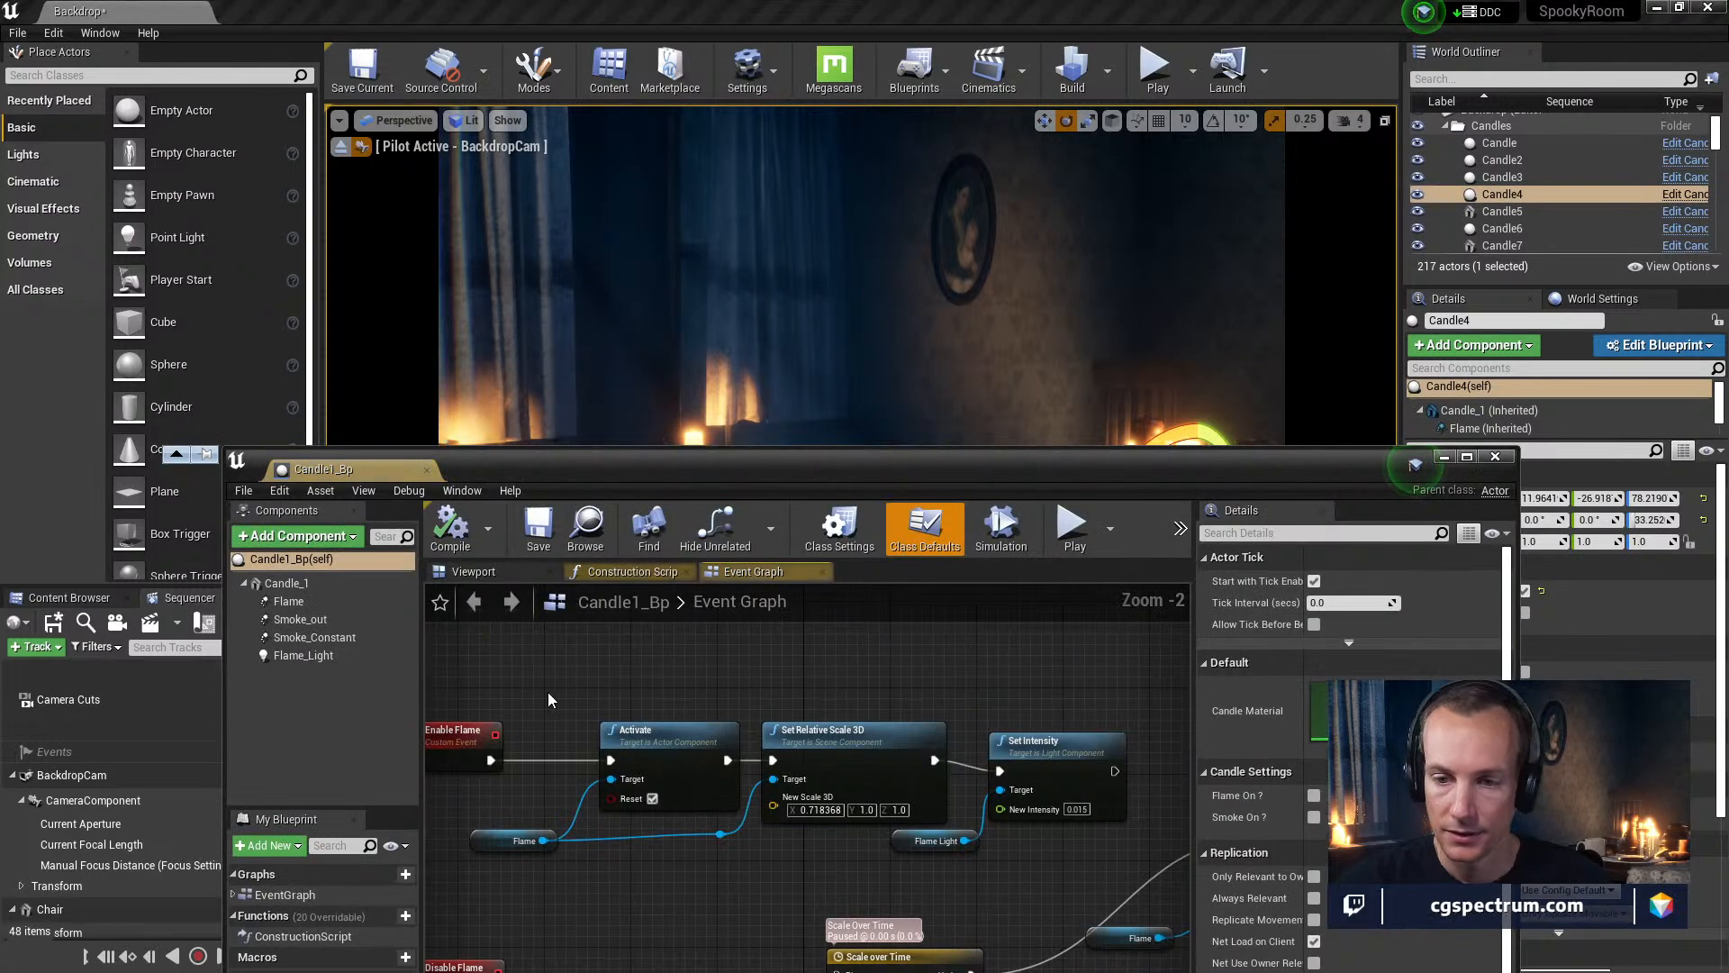
left_click_drag(1420, 459, 1312, 184)
scroll(651, 576, "down", 2)
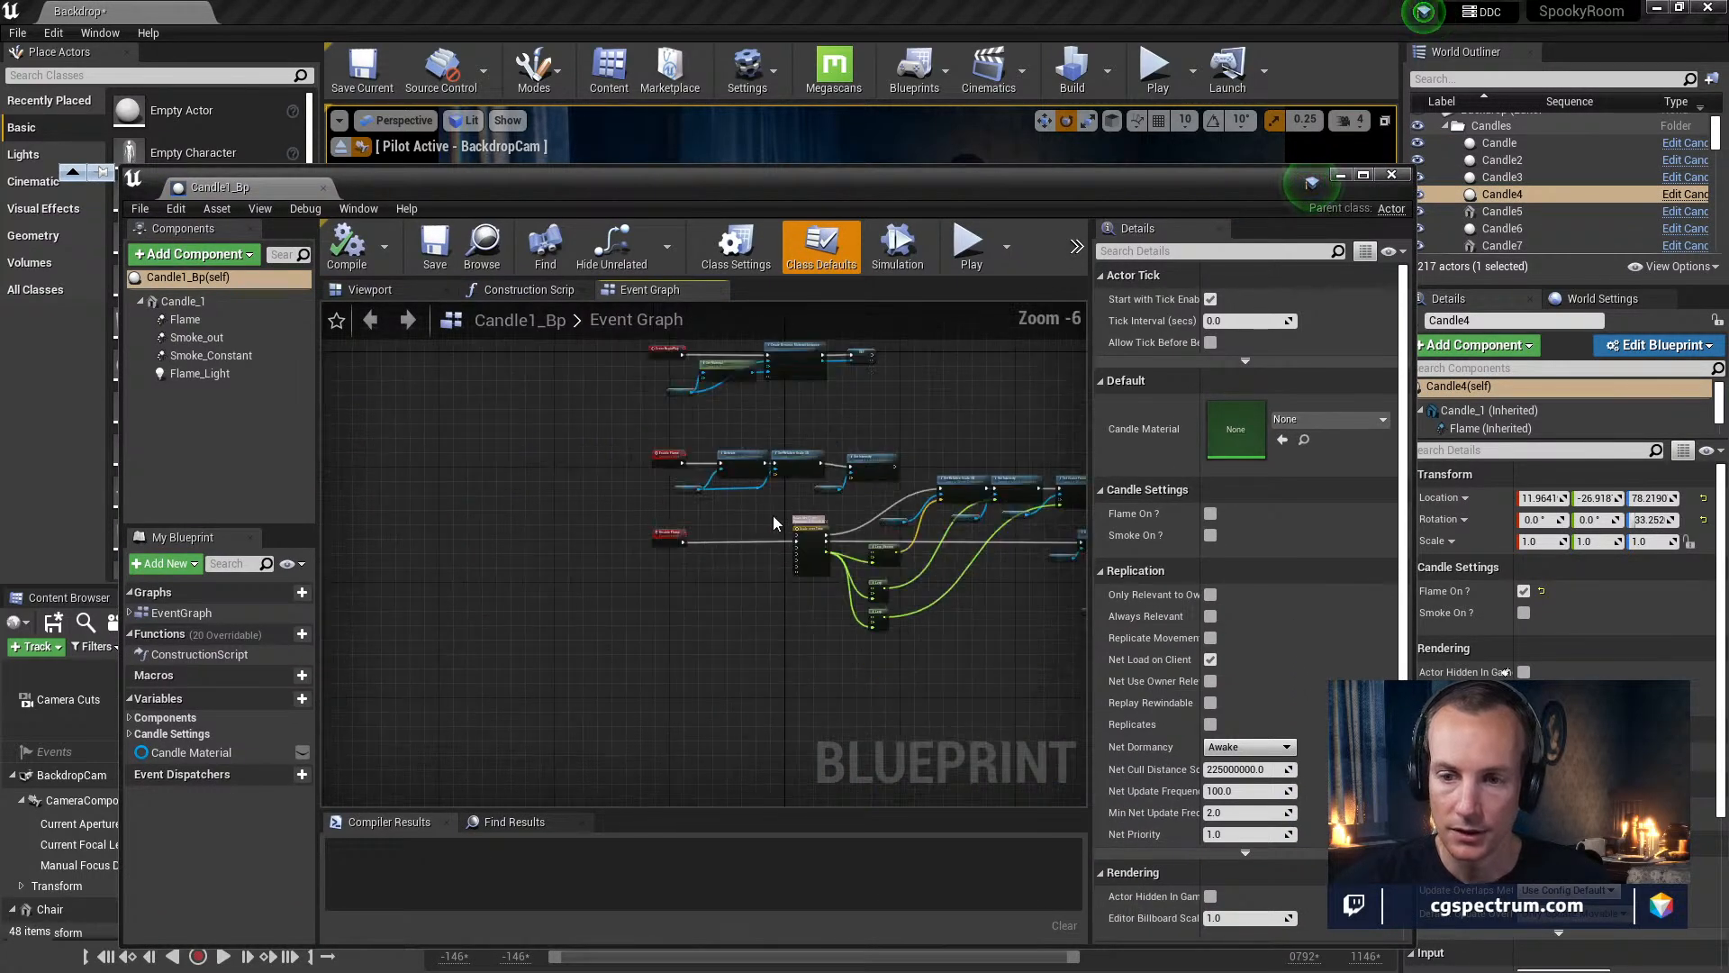
right_click_drag(747, 483, 805, 583)
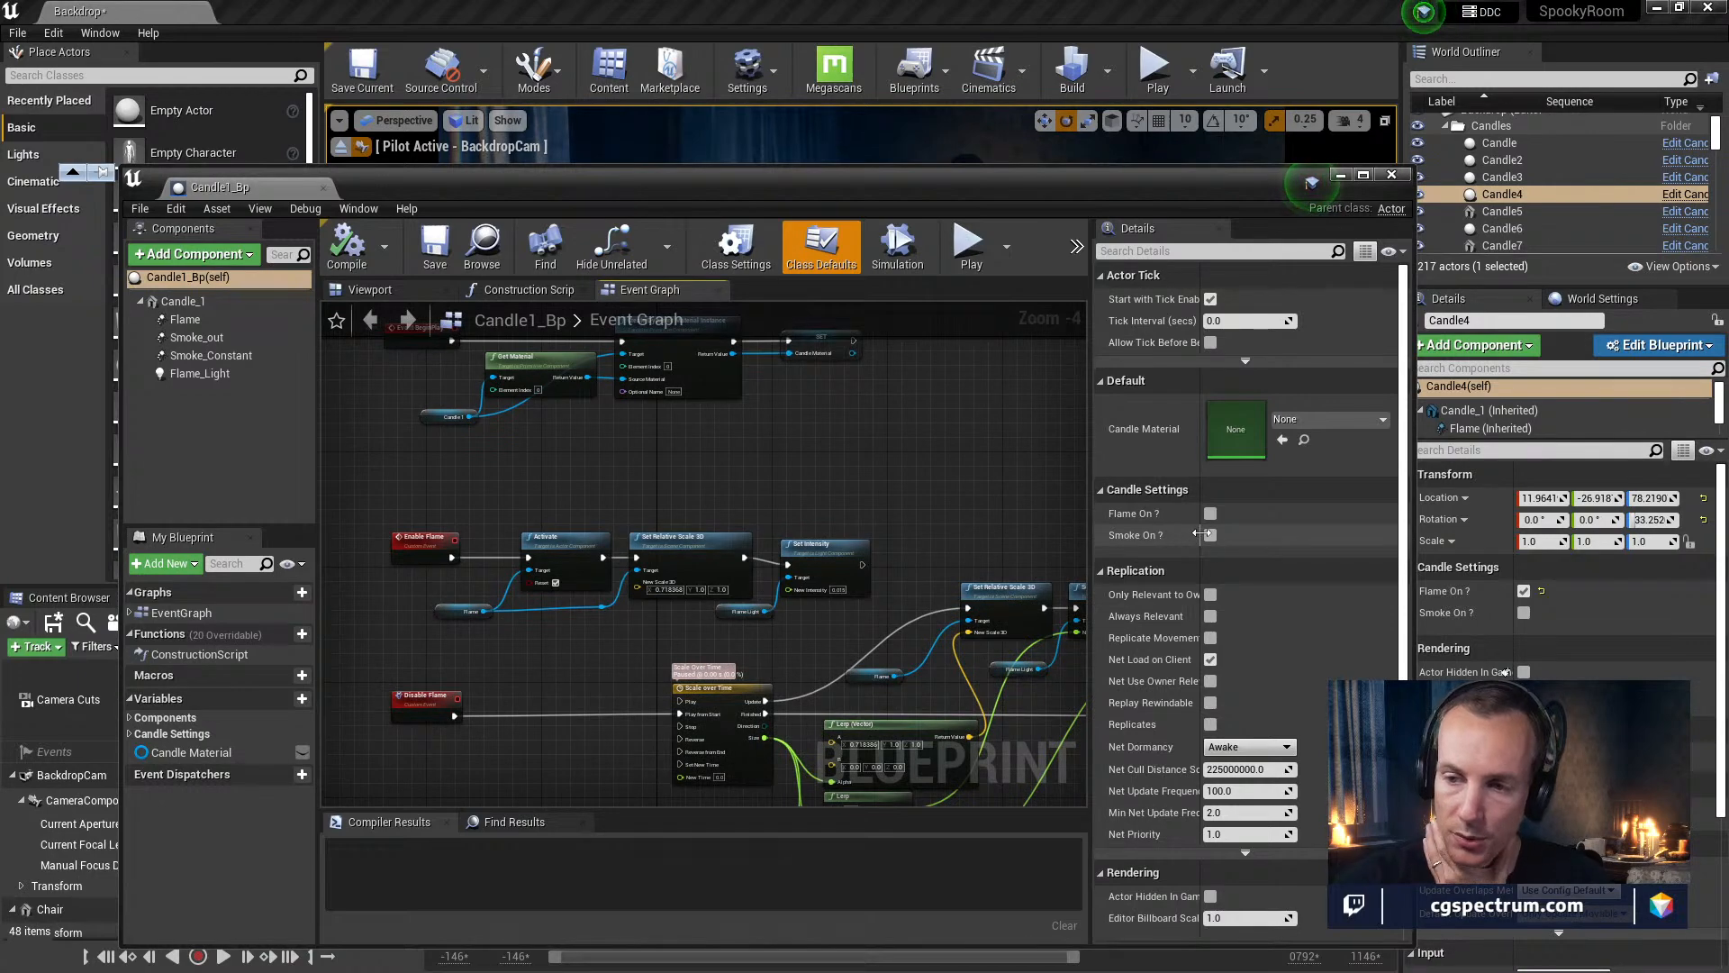
left_click_drag(1127, 200, 893, 836)
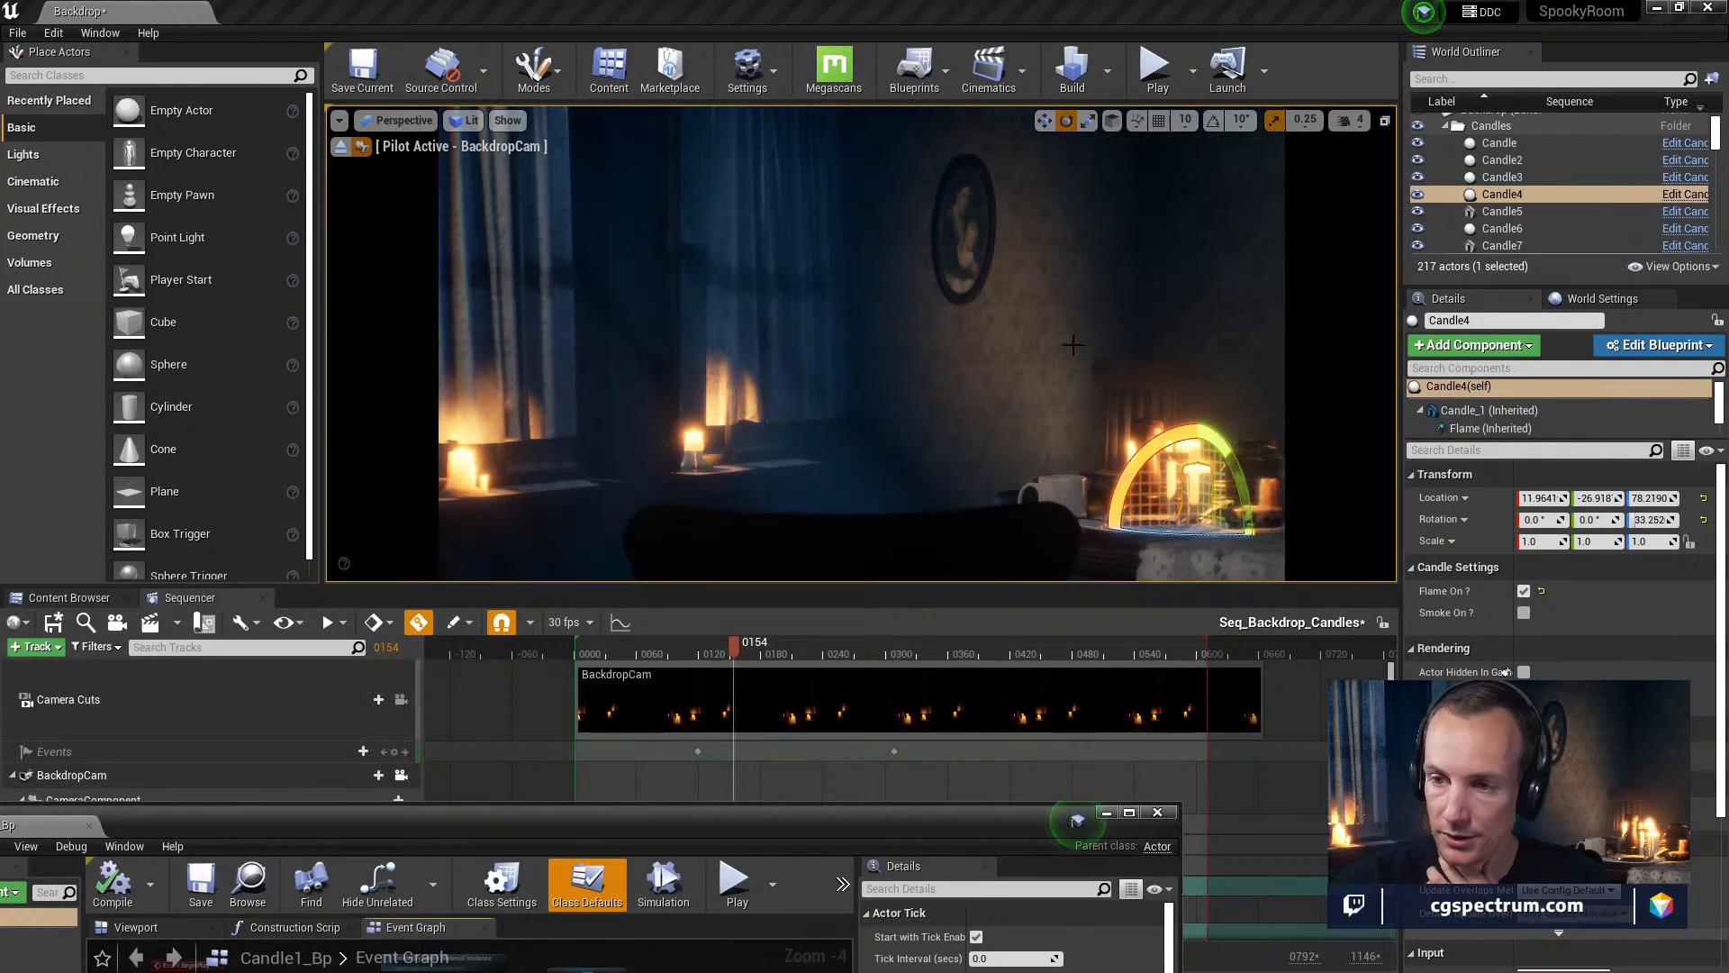
Get a close view of Candle4 on the table, turn off its flame and turn on its smoke
right_click_drag(1060, 343, 1069, 401)
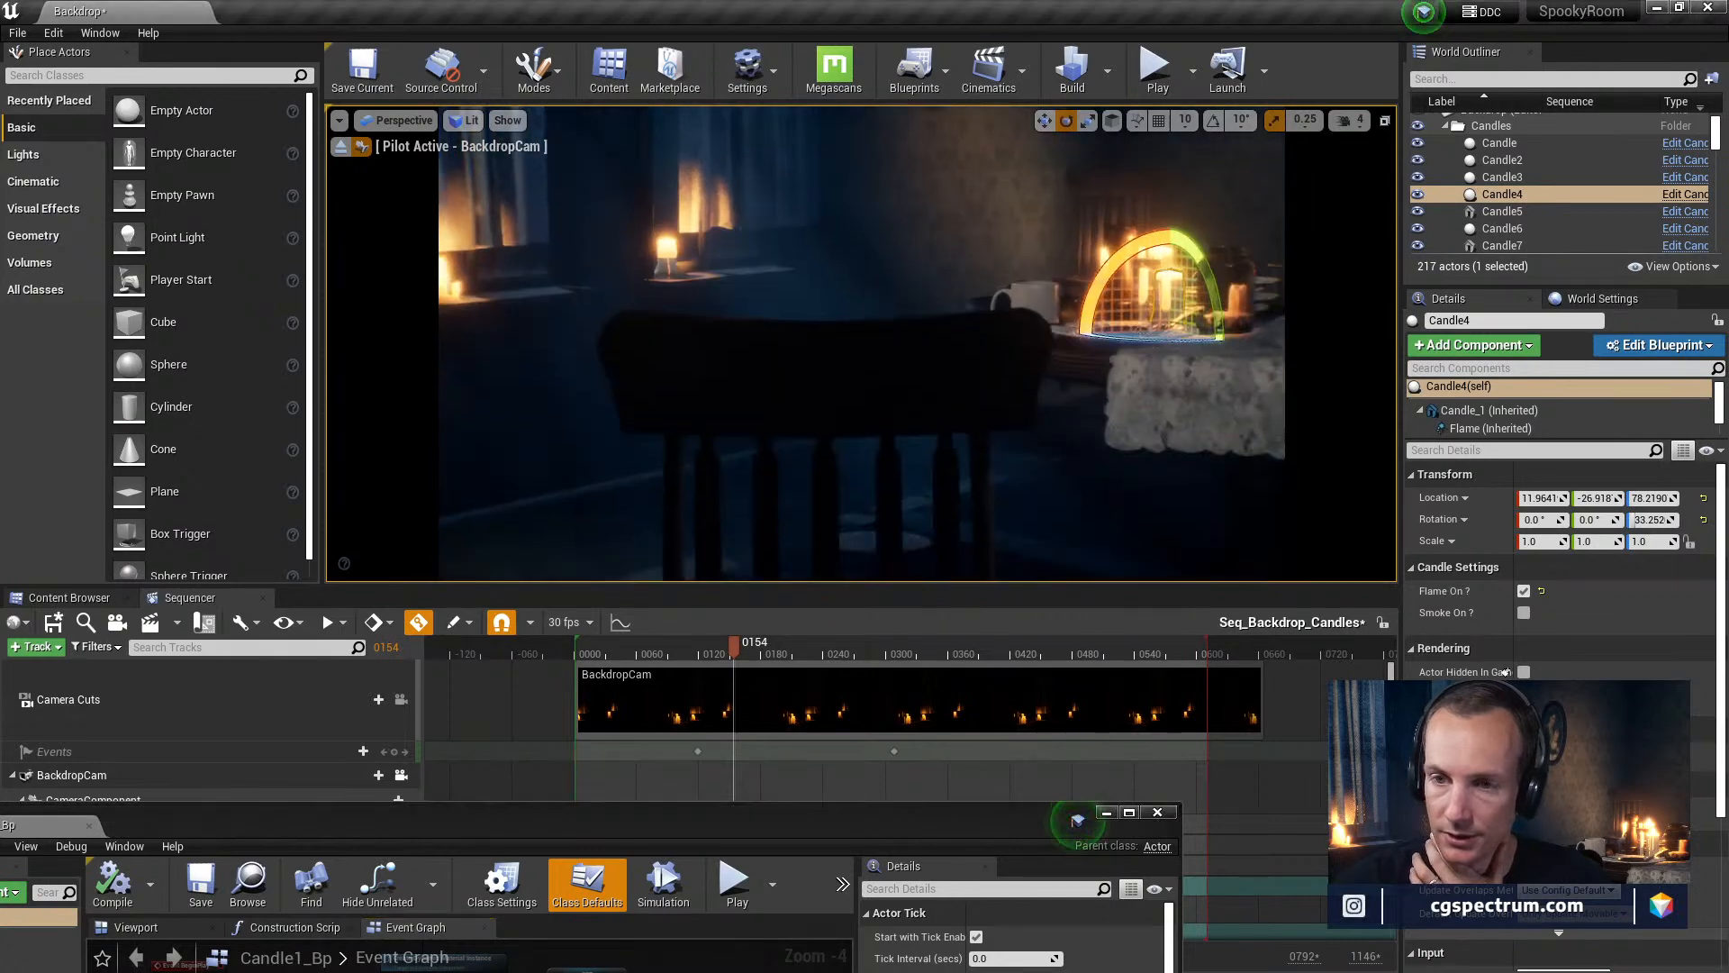
key("w")
right_click_drag(693, 579, 766, 536)
mouse_move(918, 406)
right_mouse_down()
mouse_move(900, 405)
mouse_move(903, 446)
mouse_move(932, 401)
mouse_move(919, 406)
right_mouse_up()
key("w")
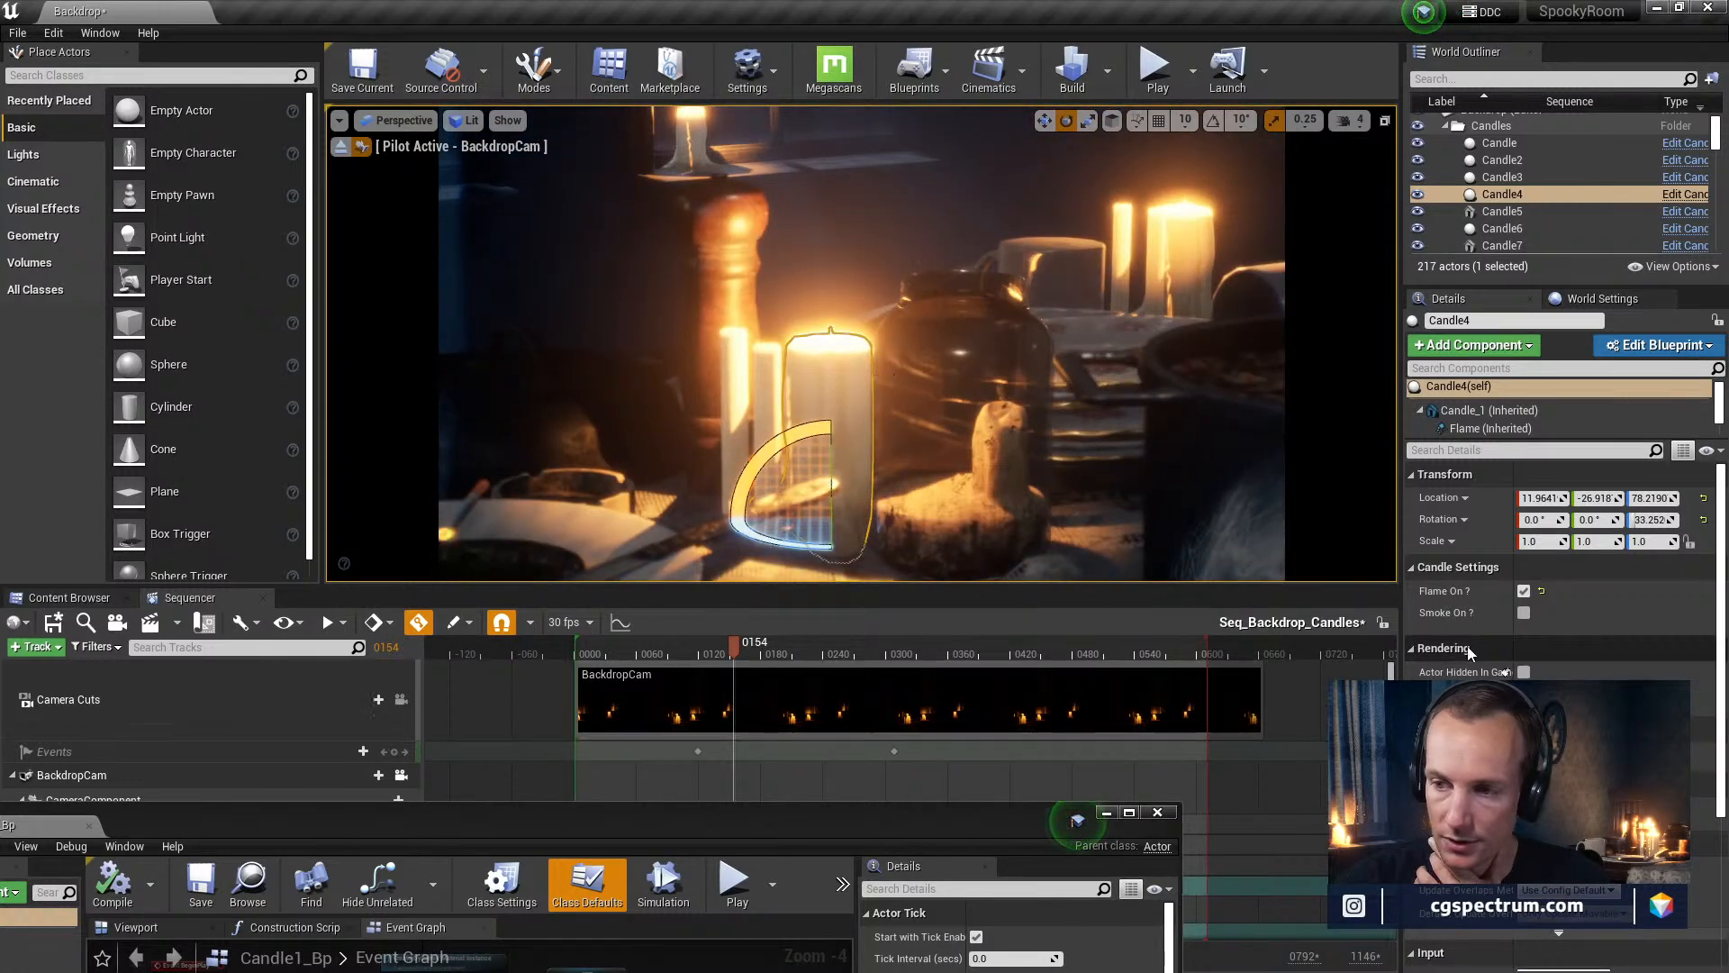
left_click(1523, 592)
left_click(1524, 614)
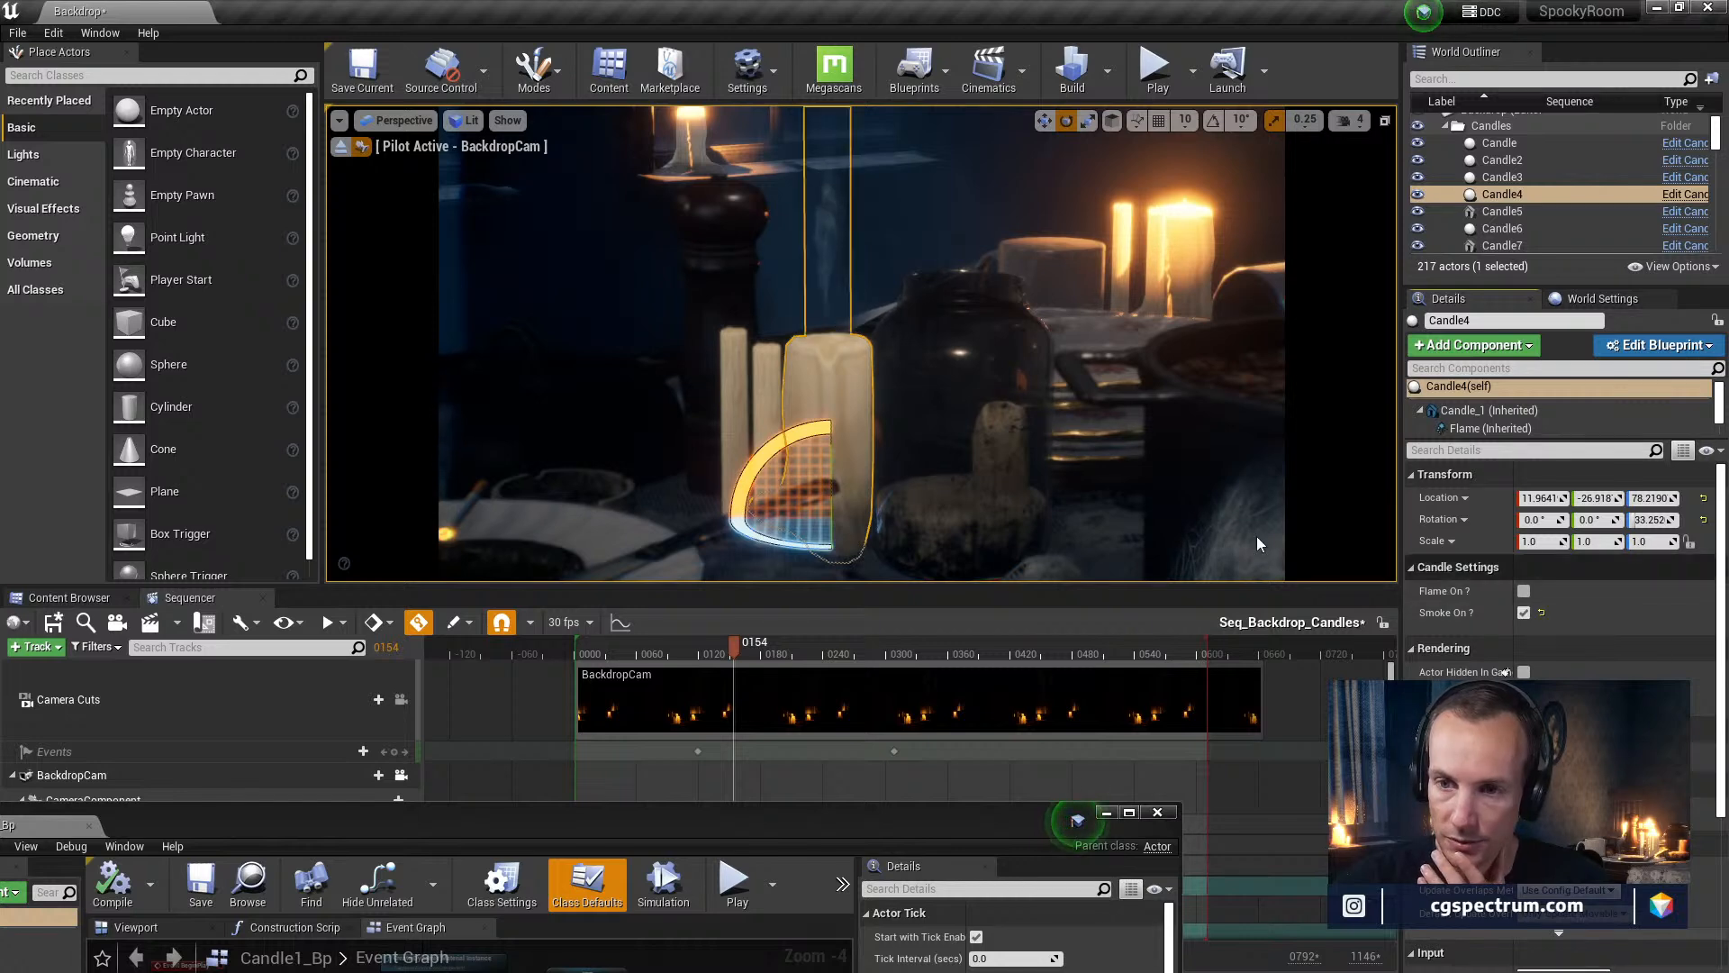
Turn off Candle4's smoke and switch its flame back on
right_click_drag(1168, 494, 1164, 405)
right_click(1168, 495)
right_click_drag(1001, 473, 1013, 536)
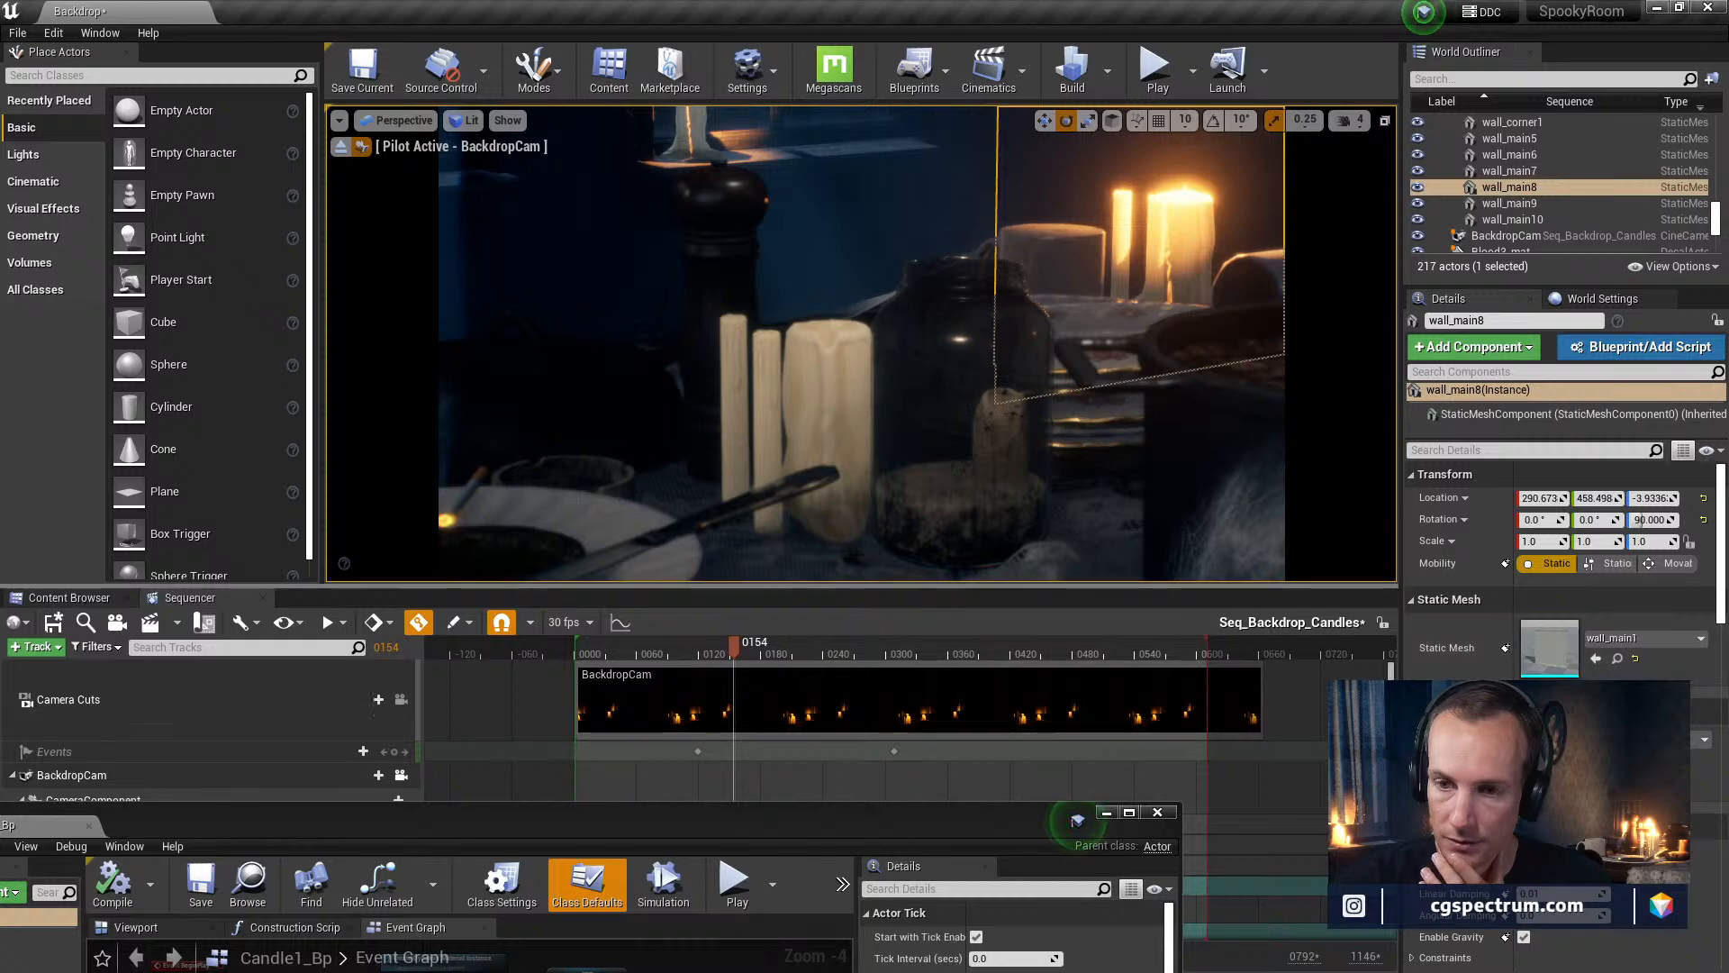
left_click(824, 423)
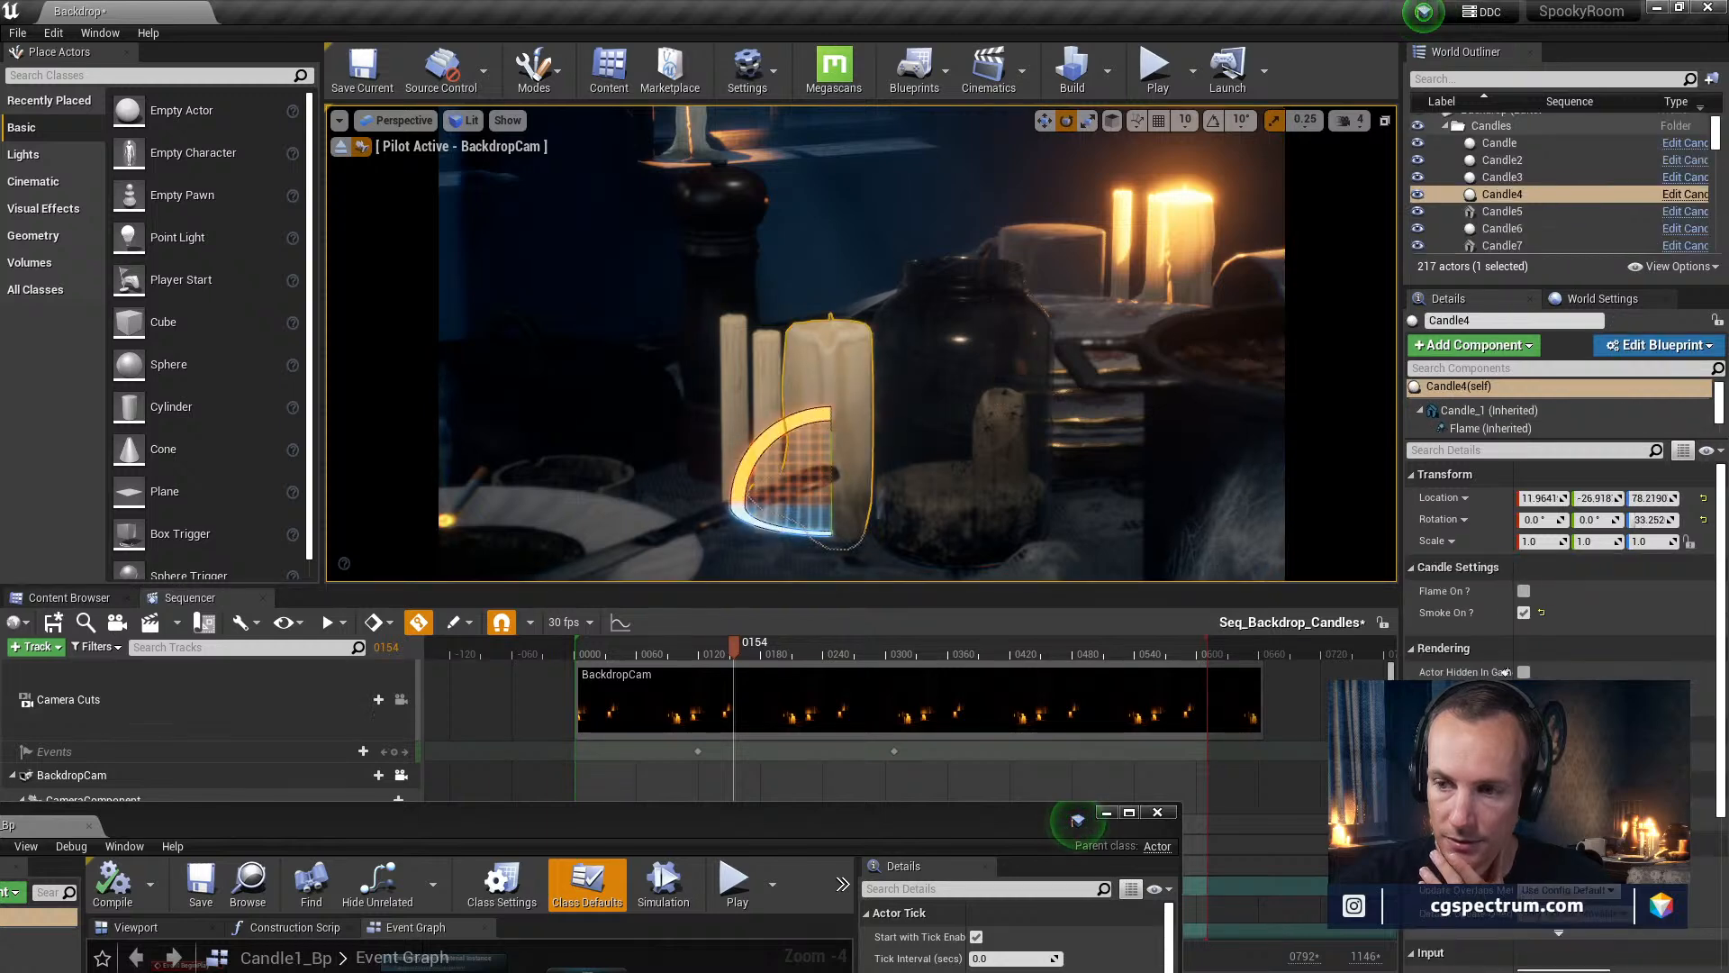
left_click(1524, 612)
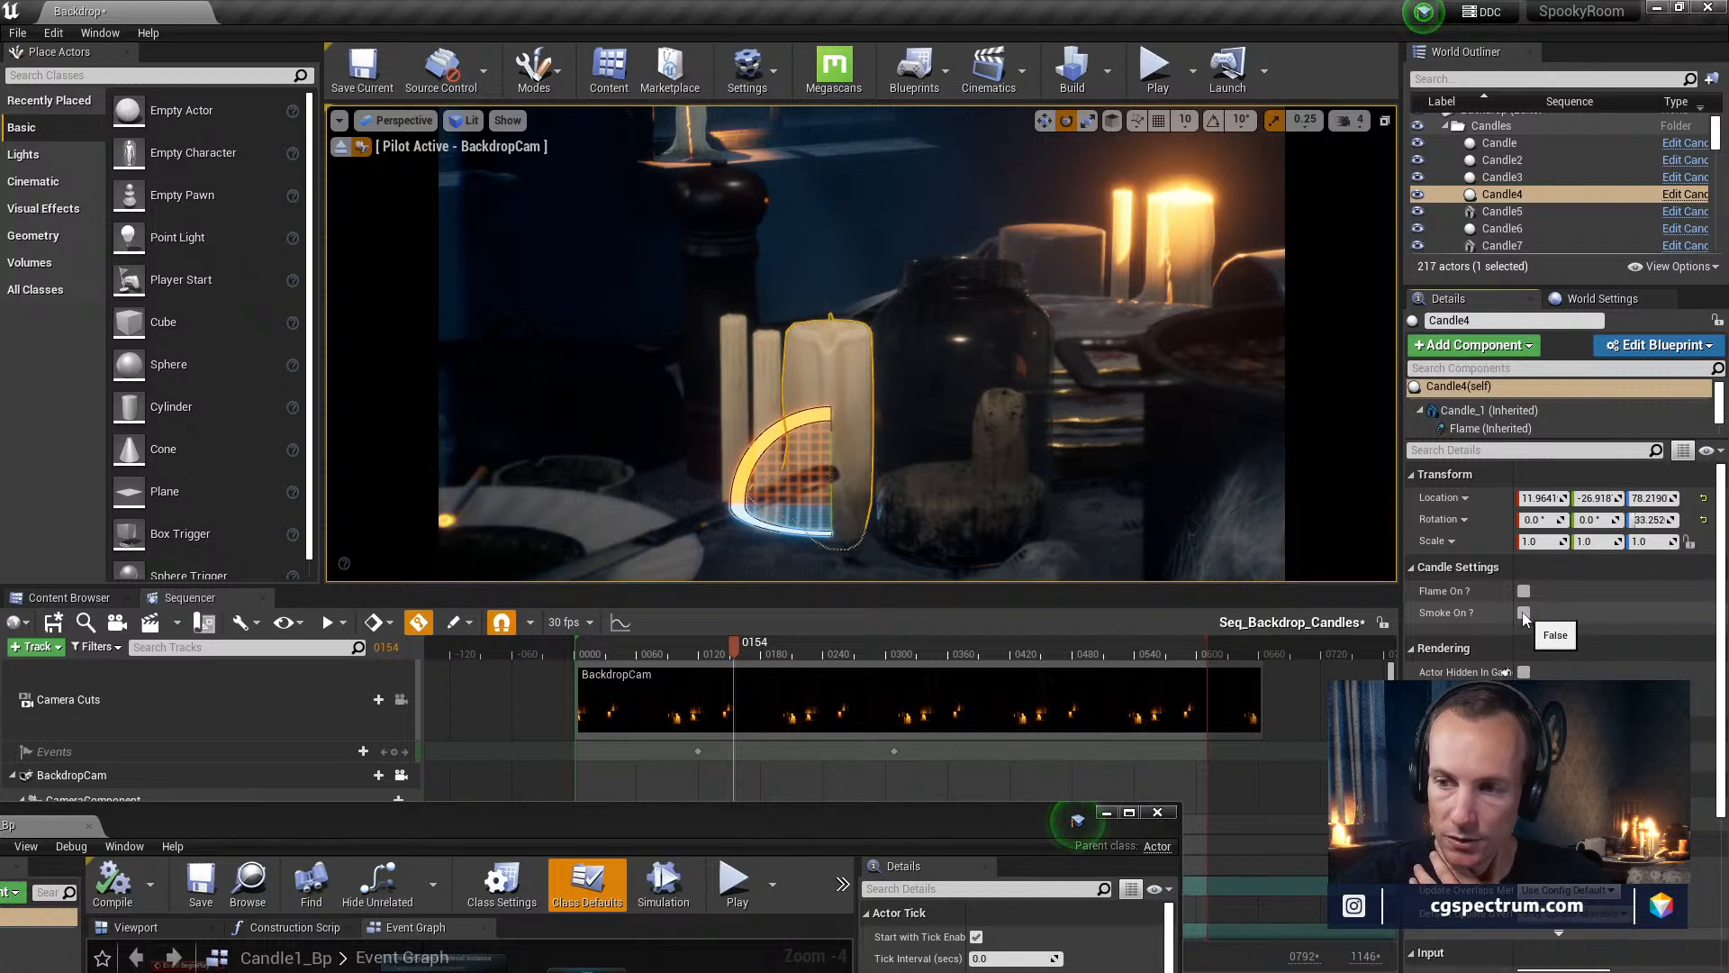
left_click(1524, 591)
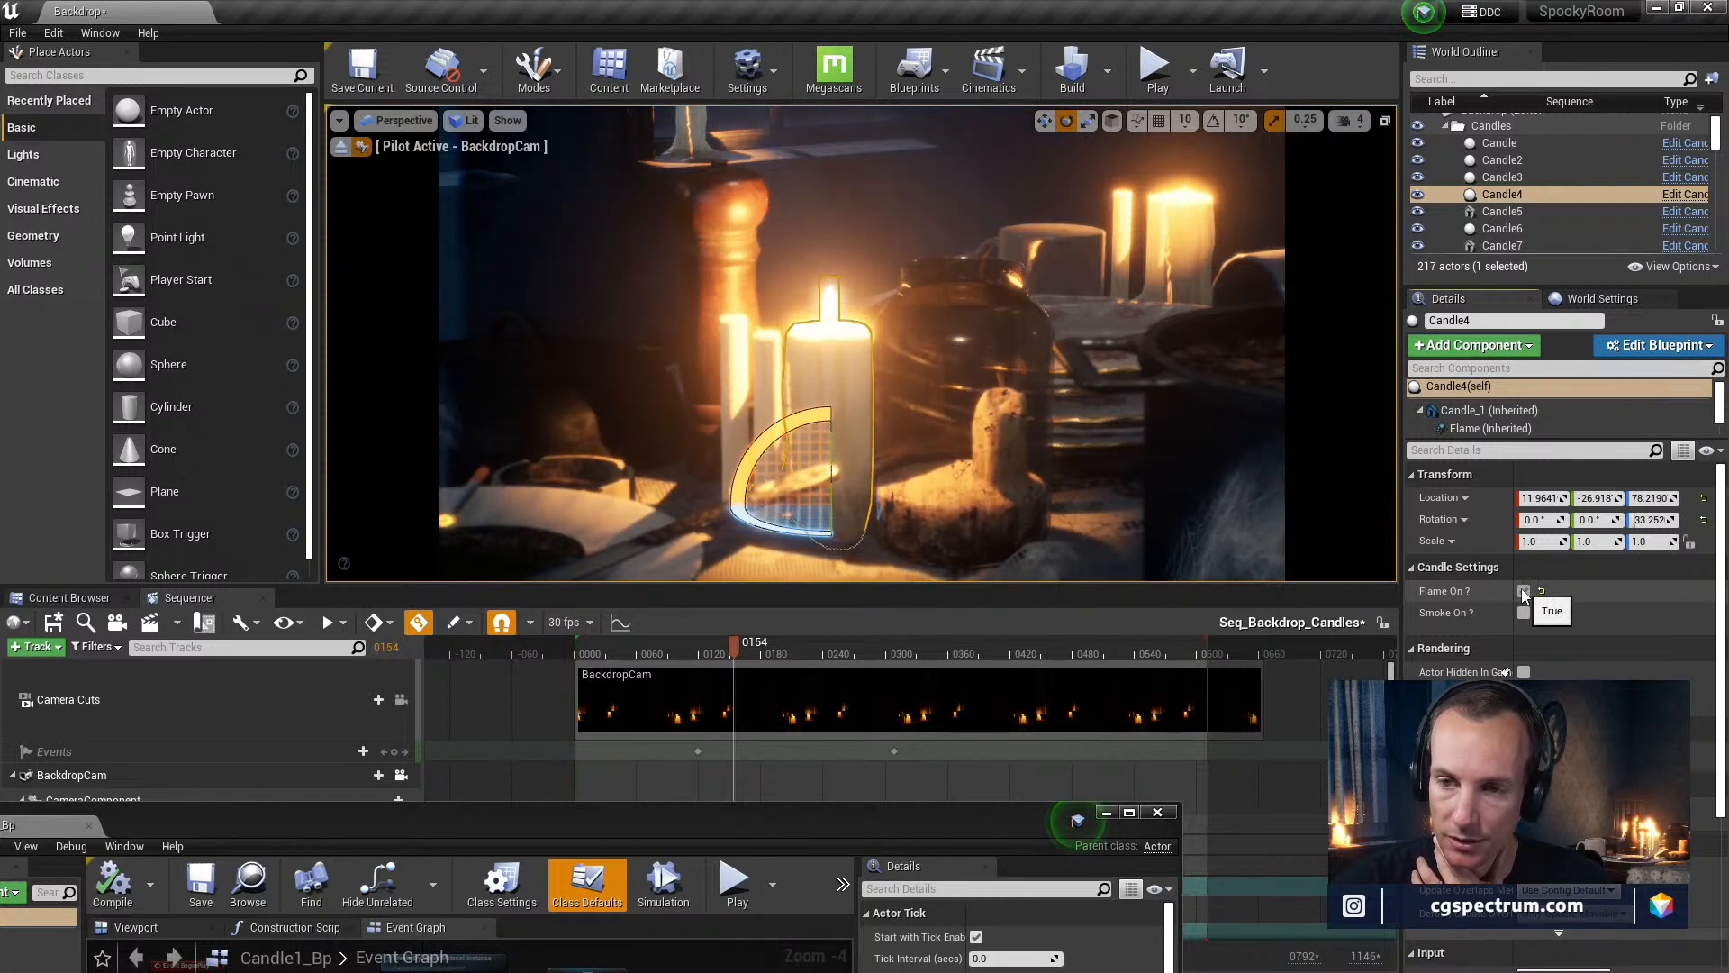
left_click(1524, 591)
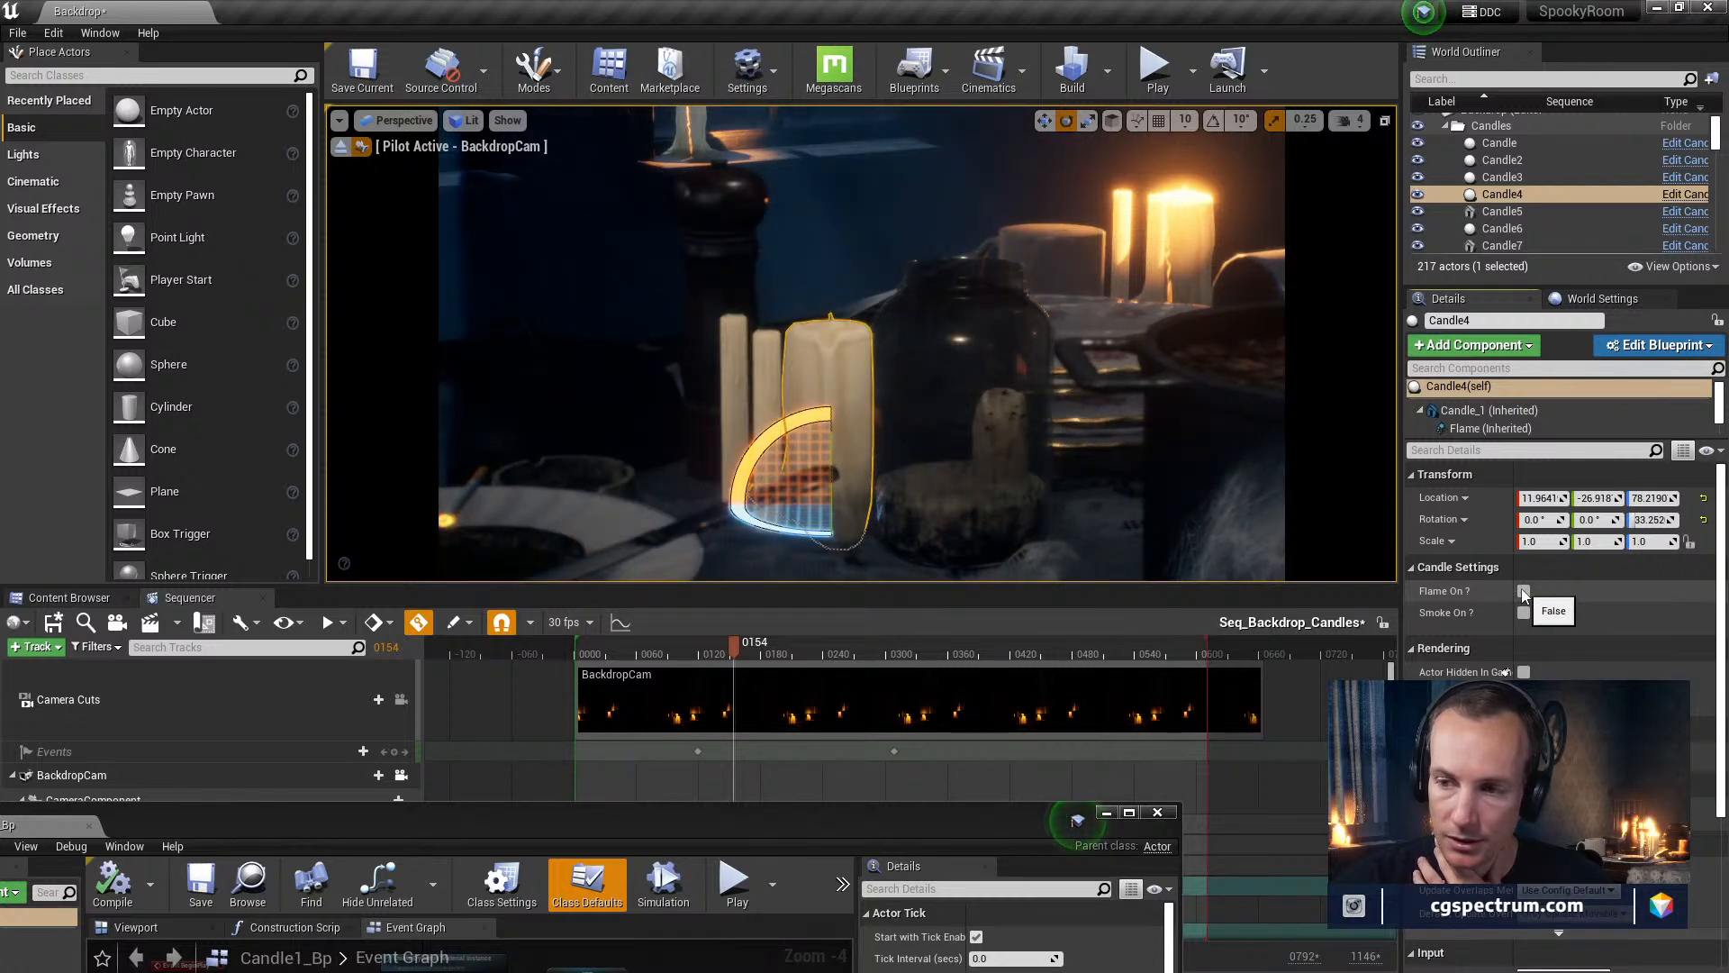
left_click(1524, 592)
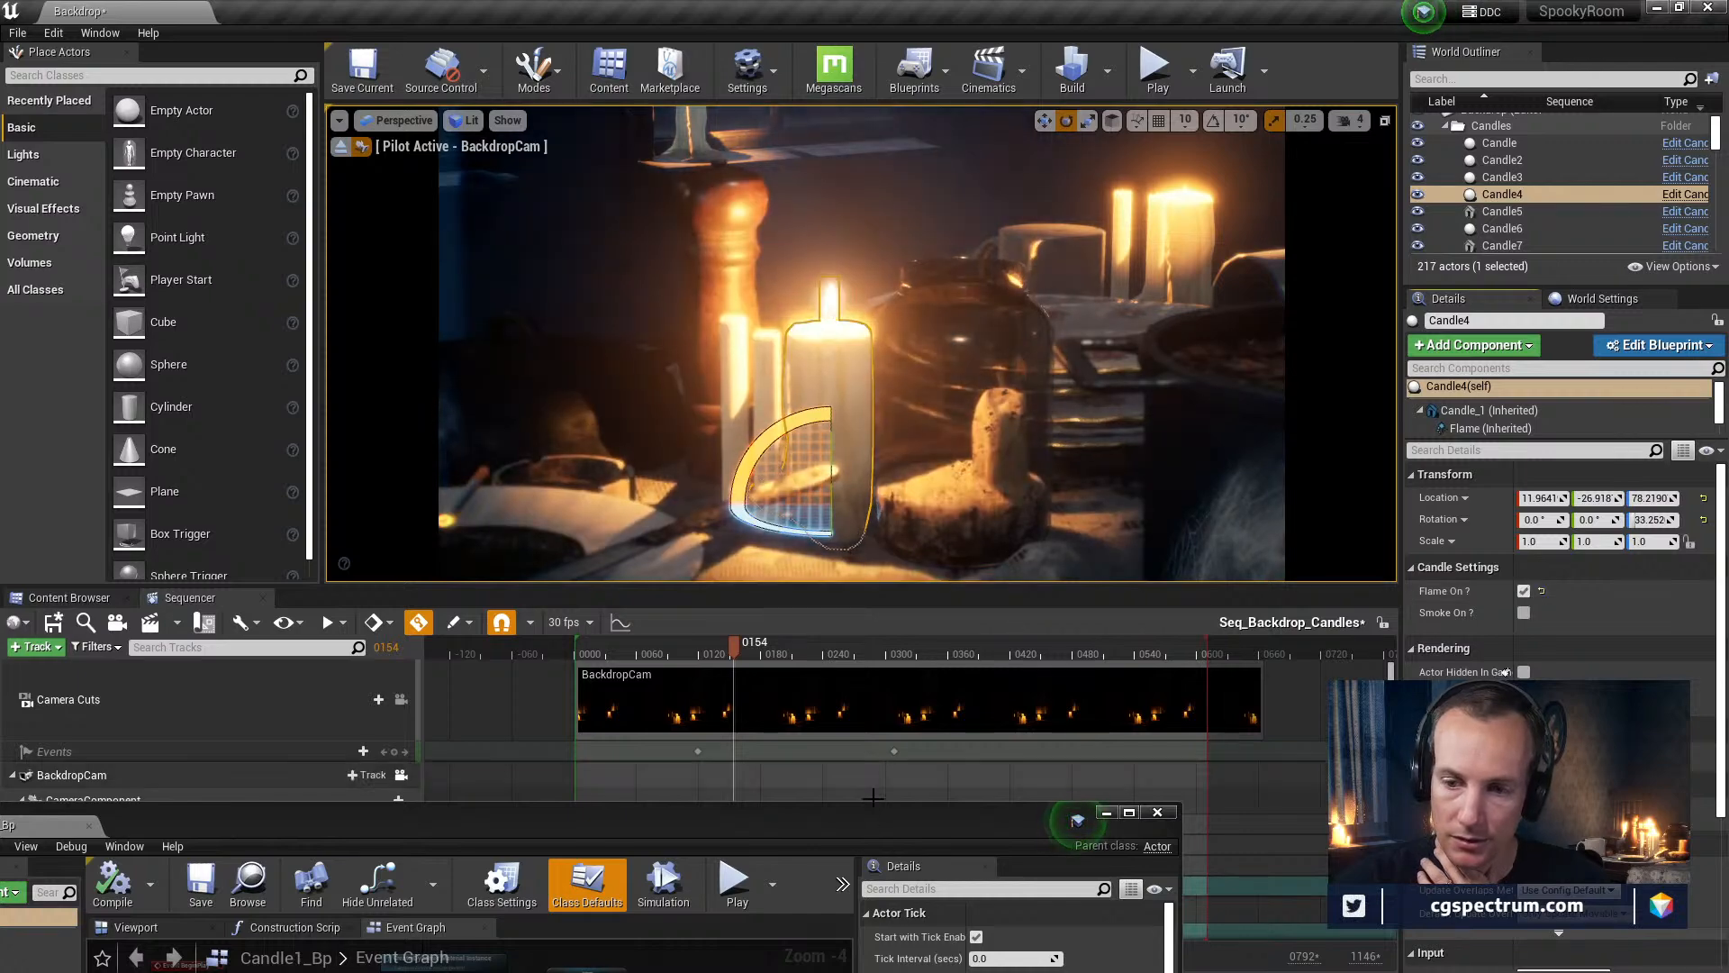
Bring up the Candle1_Bp blueprint and examine the Enable Flame and Disable Flame chains in its event graph
left_click_drag(868, 816, 1058, 2)
right_click_drag(815, 285, 1019, 347)
scroll(702, 540, "up", 3)
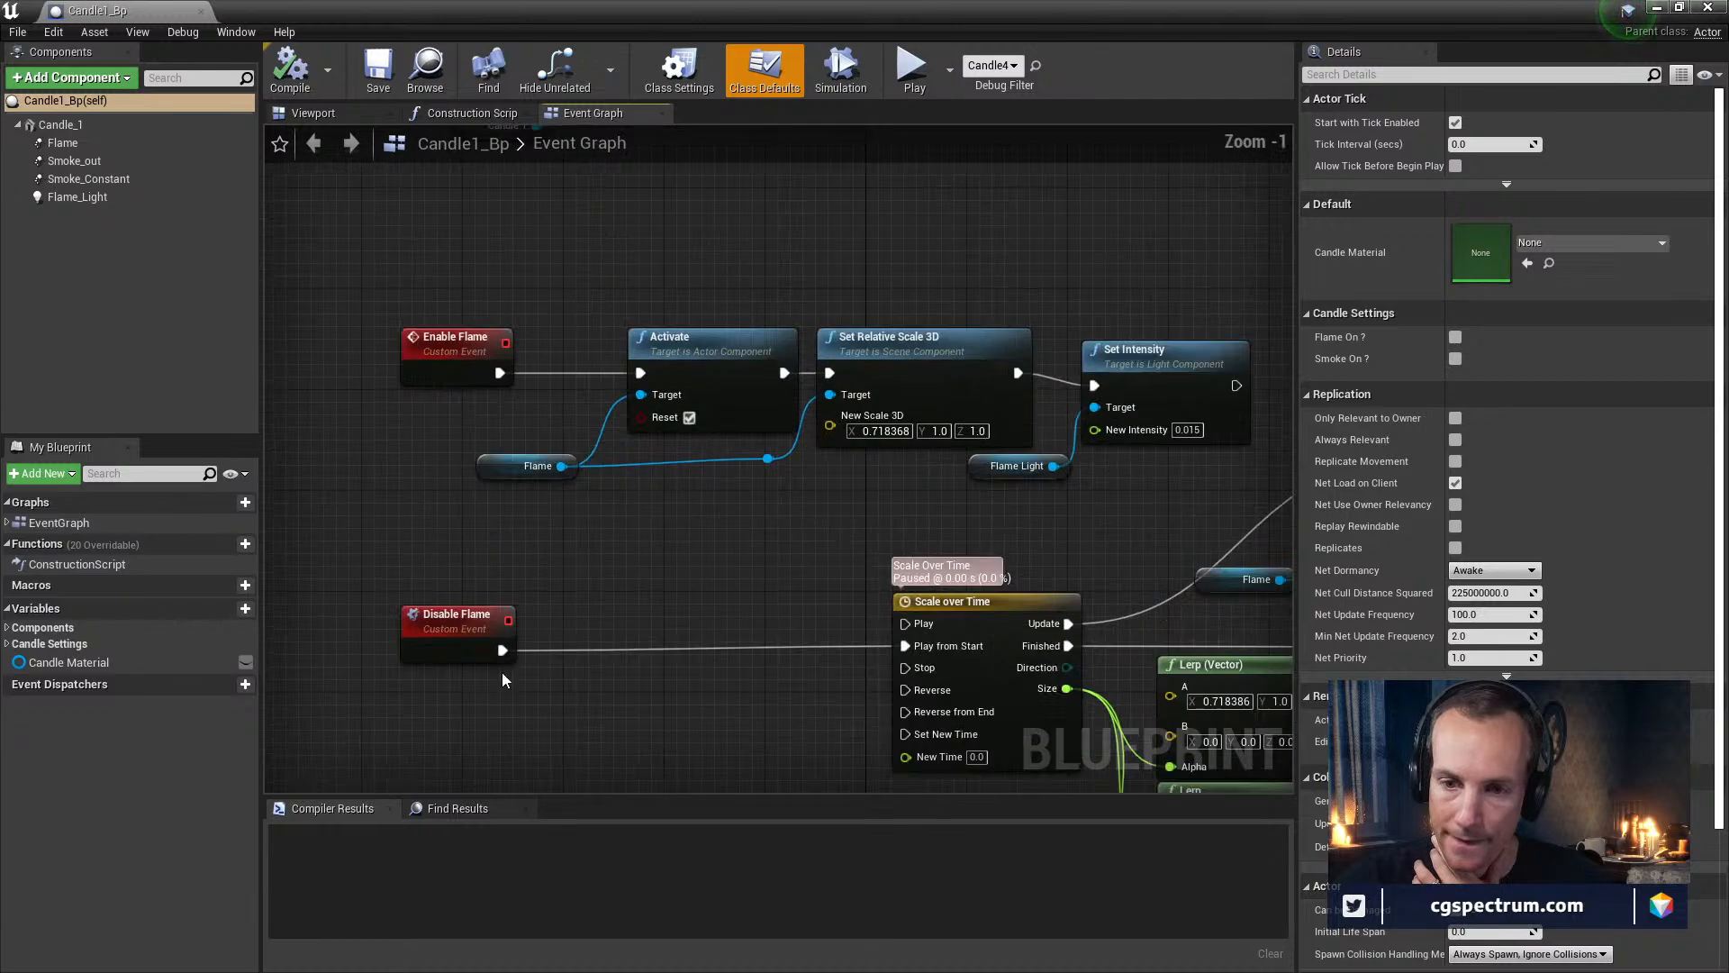
right_click_drag(468, 688, 634, 561)
left_click(620, 519)
scroll(869, 591, "down", 1)
right_click_drag(1138, 600, 636, 562)
scroll(637, 562, "up", 2)
right_click_drag(705, 612, 465, 550)
right_click_drag(884, 584, 583, 769)
right_click_drag(846, 574, 614, 459)
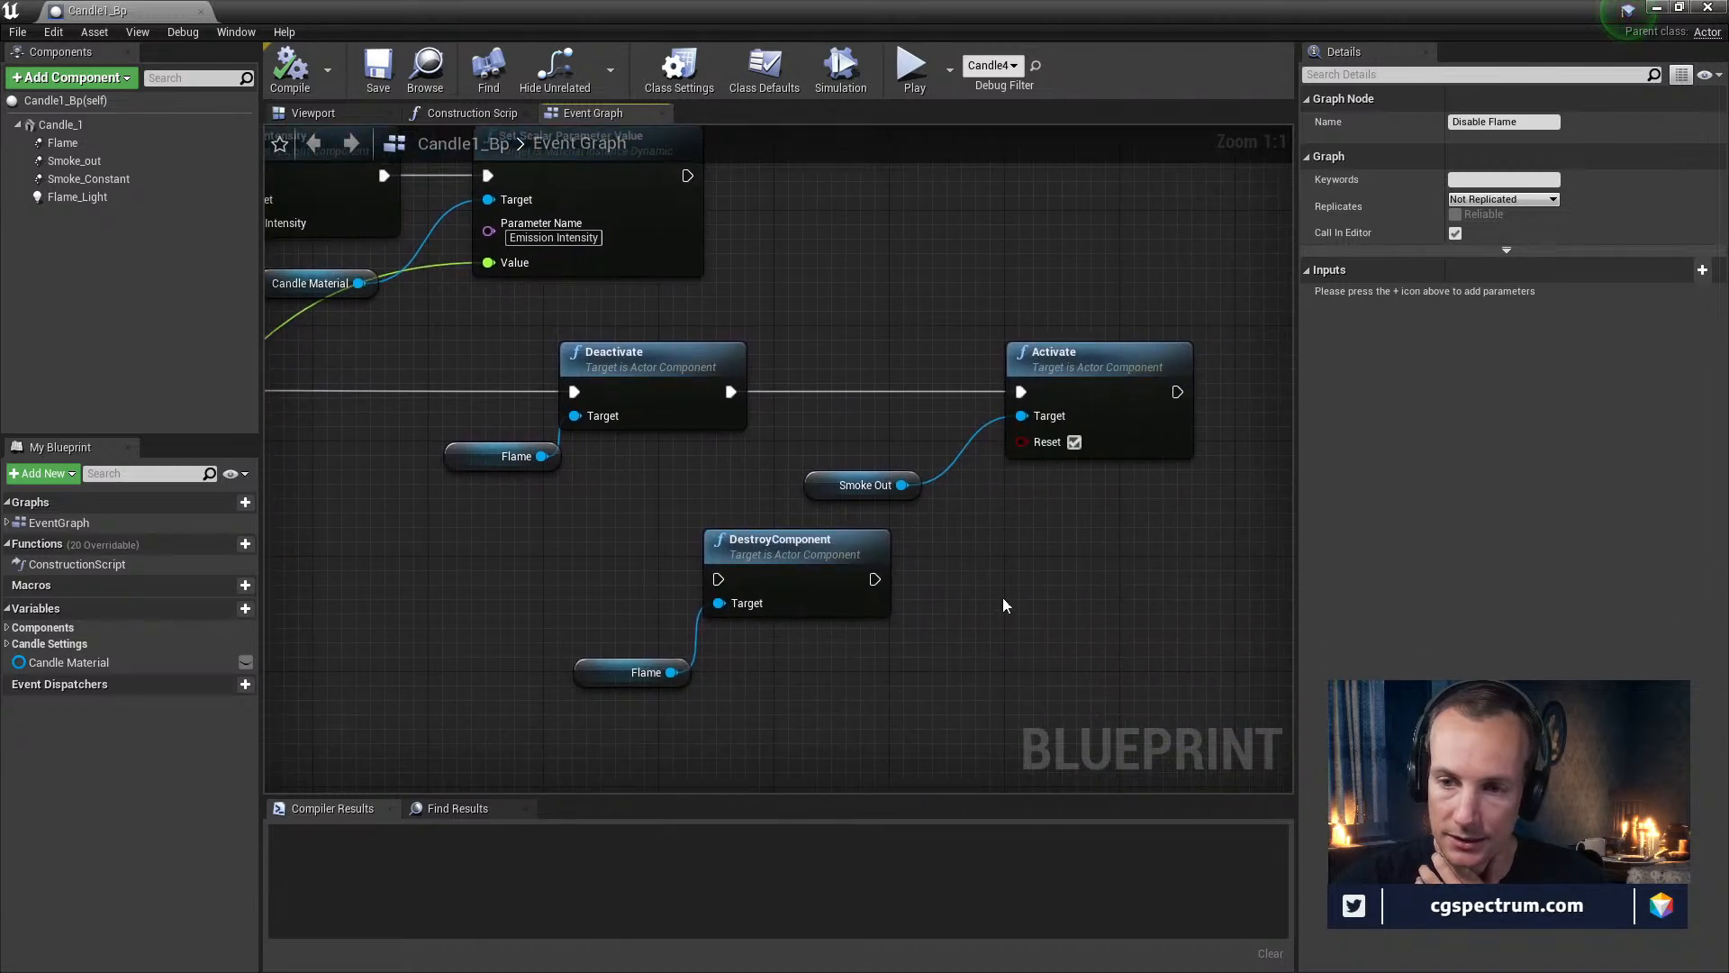
right_click_drag(1005, 606, 901, 638)
right_click_drag(733, 447, 1293, 539)
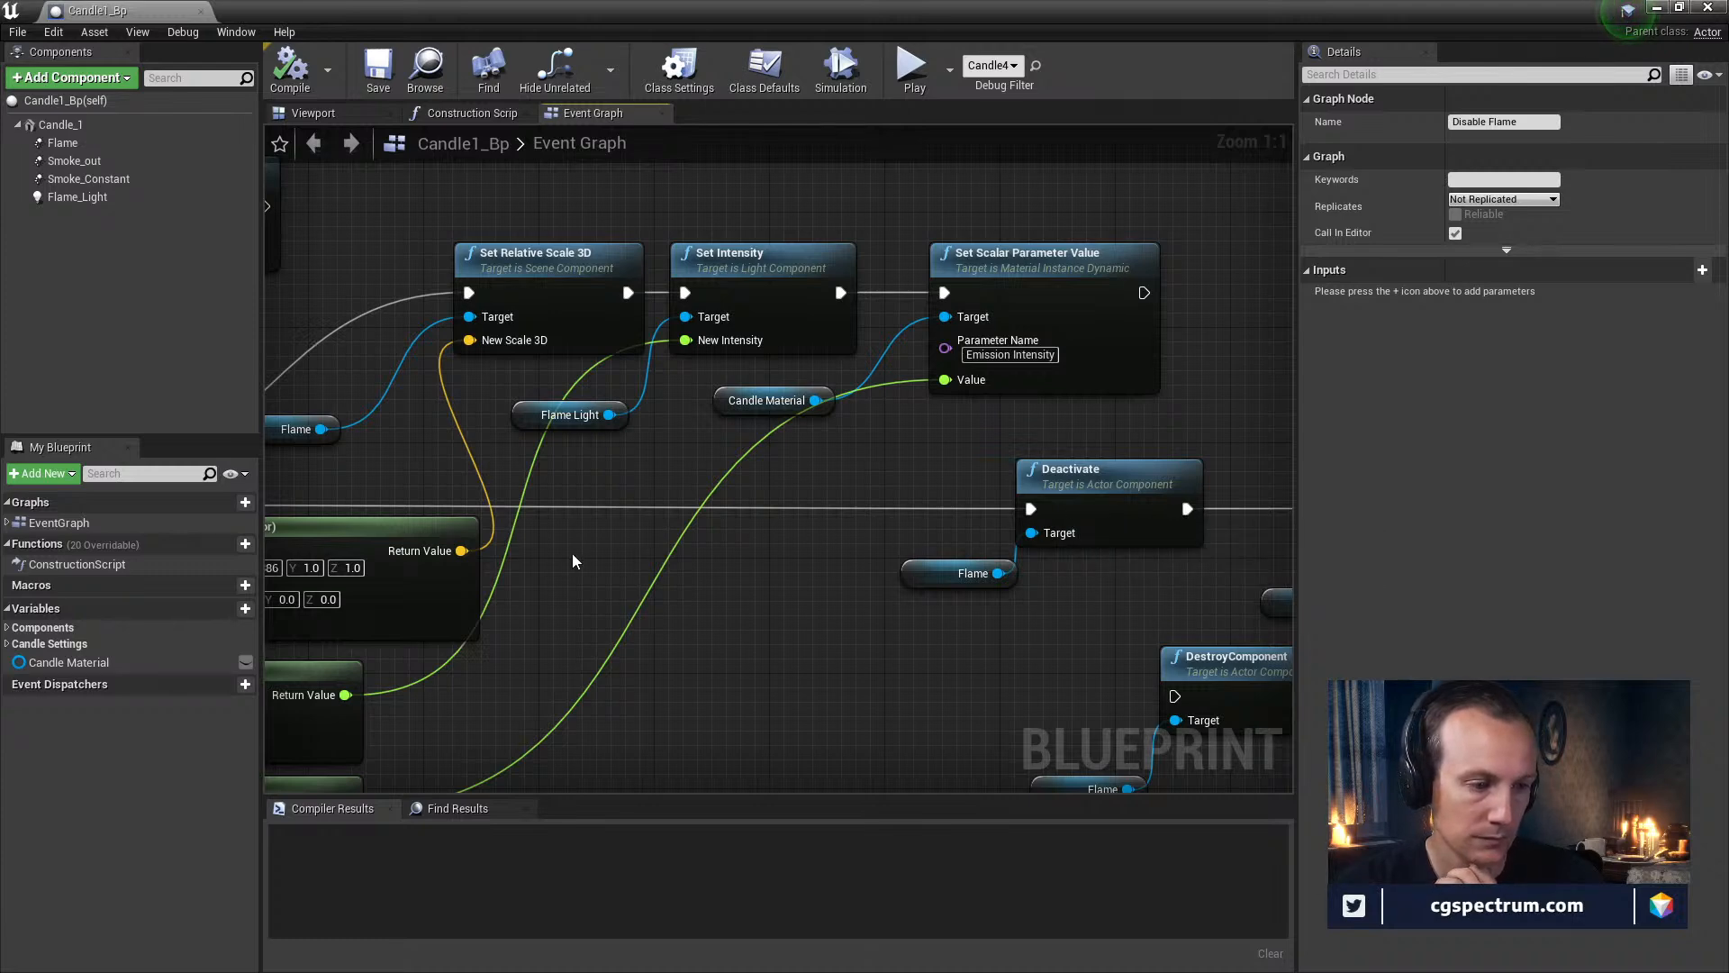
right_click_drag(731, 457, 1042, 525)
right_click_drag(576, 529, 850, 498)
right_click_drag(621, 494, 1045, 551)
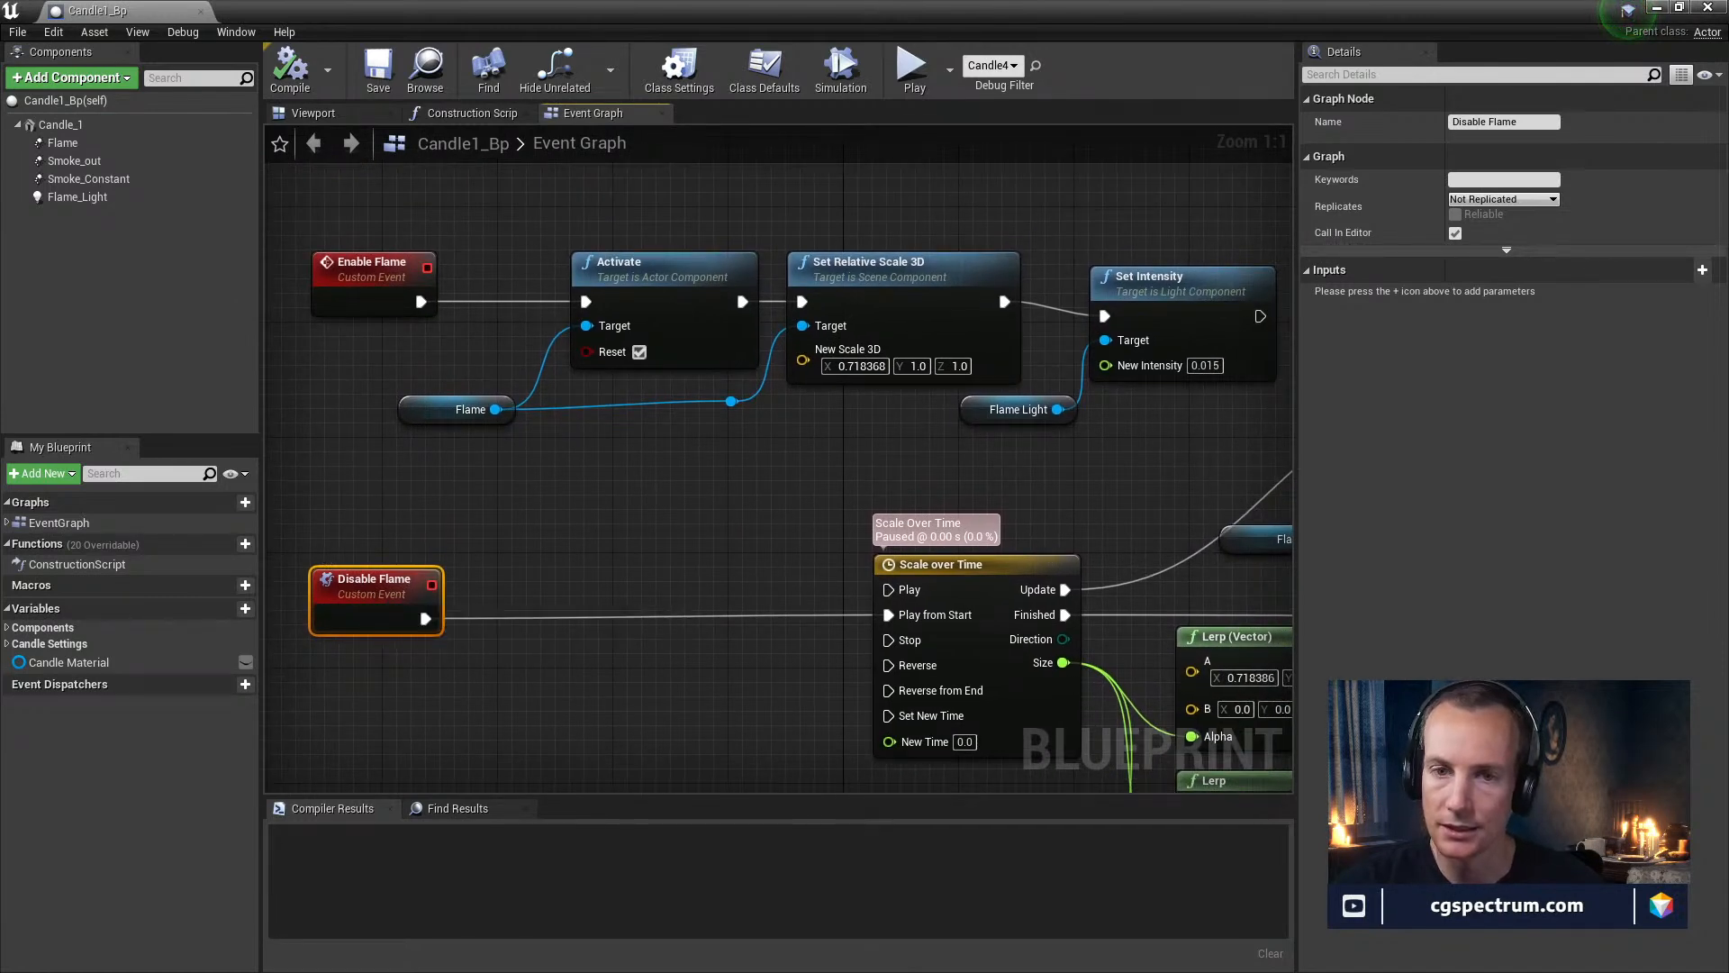
right_click_drag(665, 493, 679, 494)
scroll(858, 559, "down", 4)
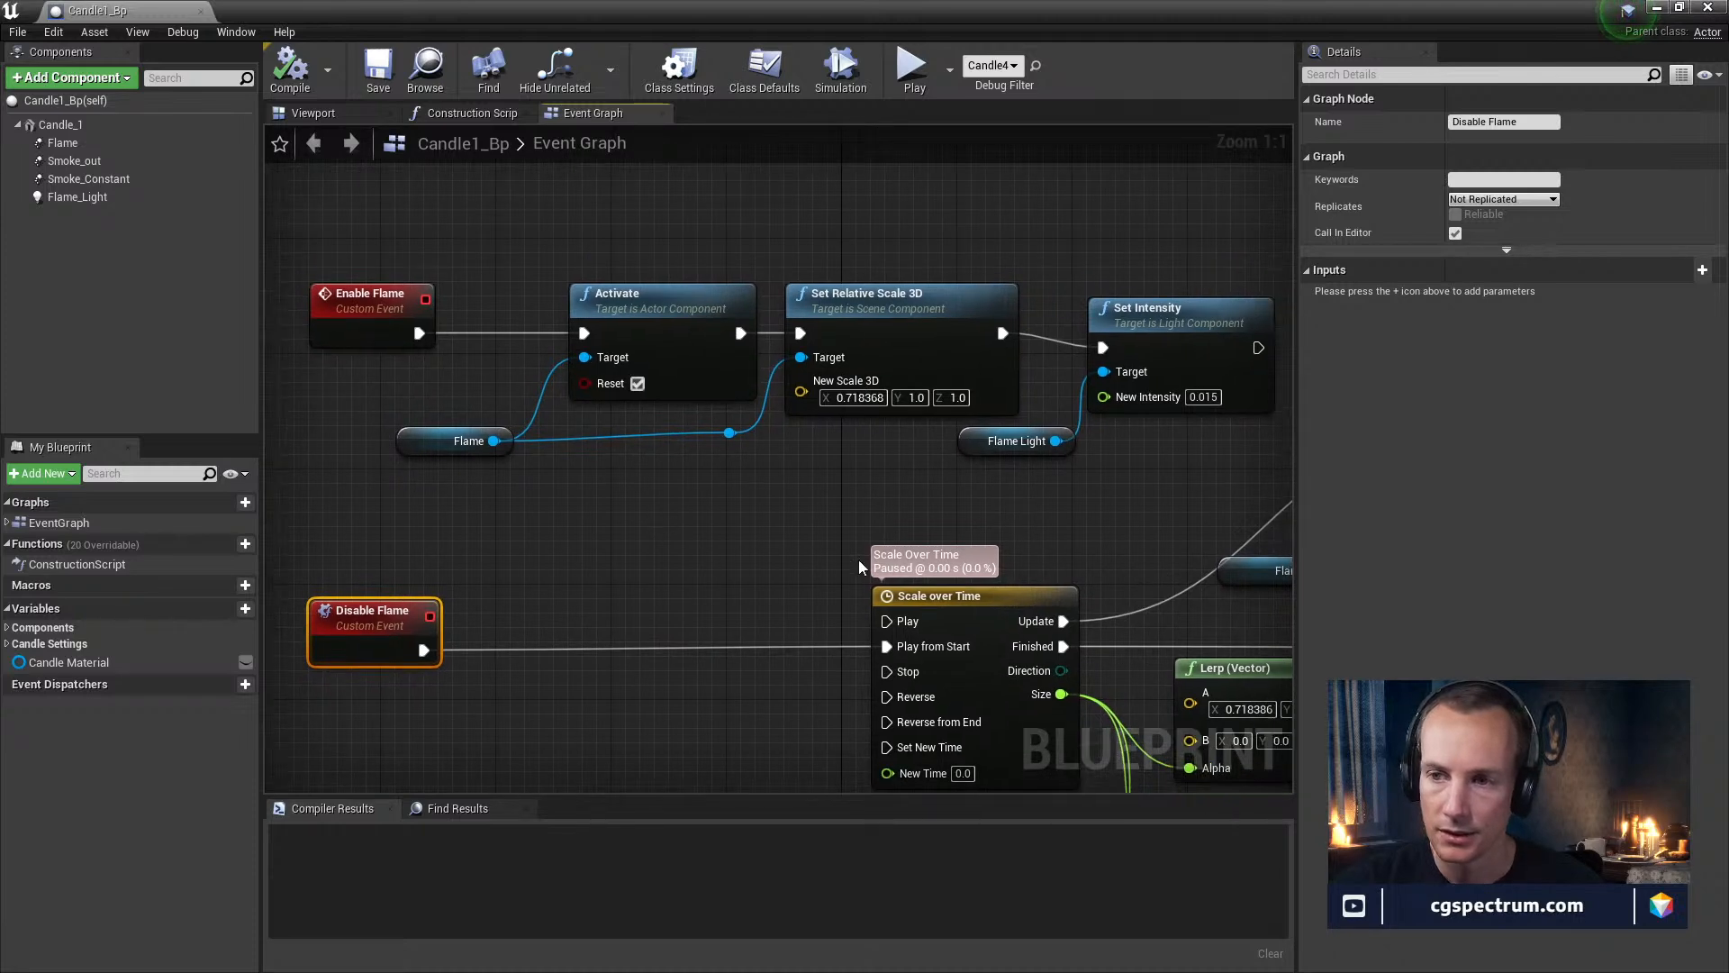
scroll(781, 533, "up", 1)
right_click_drag(781, 540, 902, 326)
right_click_drag(856, 618, 738, 429)
mouse_move(637, 583)
right_mouse_down()
mouse_move(535, 458)
mouse_move(617, 606)
right_mouse_up()
scroll(535, 458, "down", 1)
right_click_drag(760, 625, 851, 594)
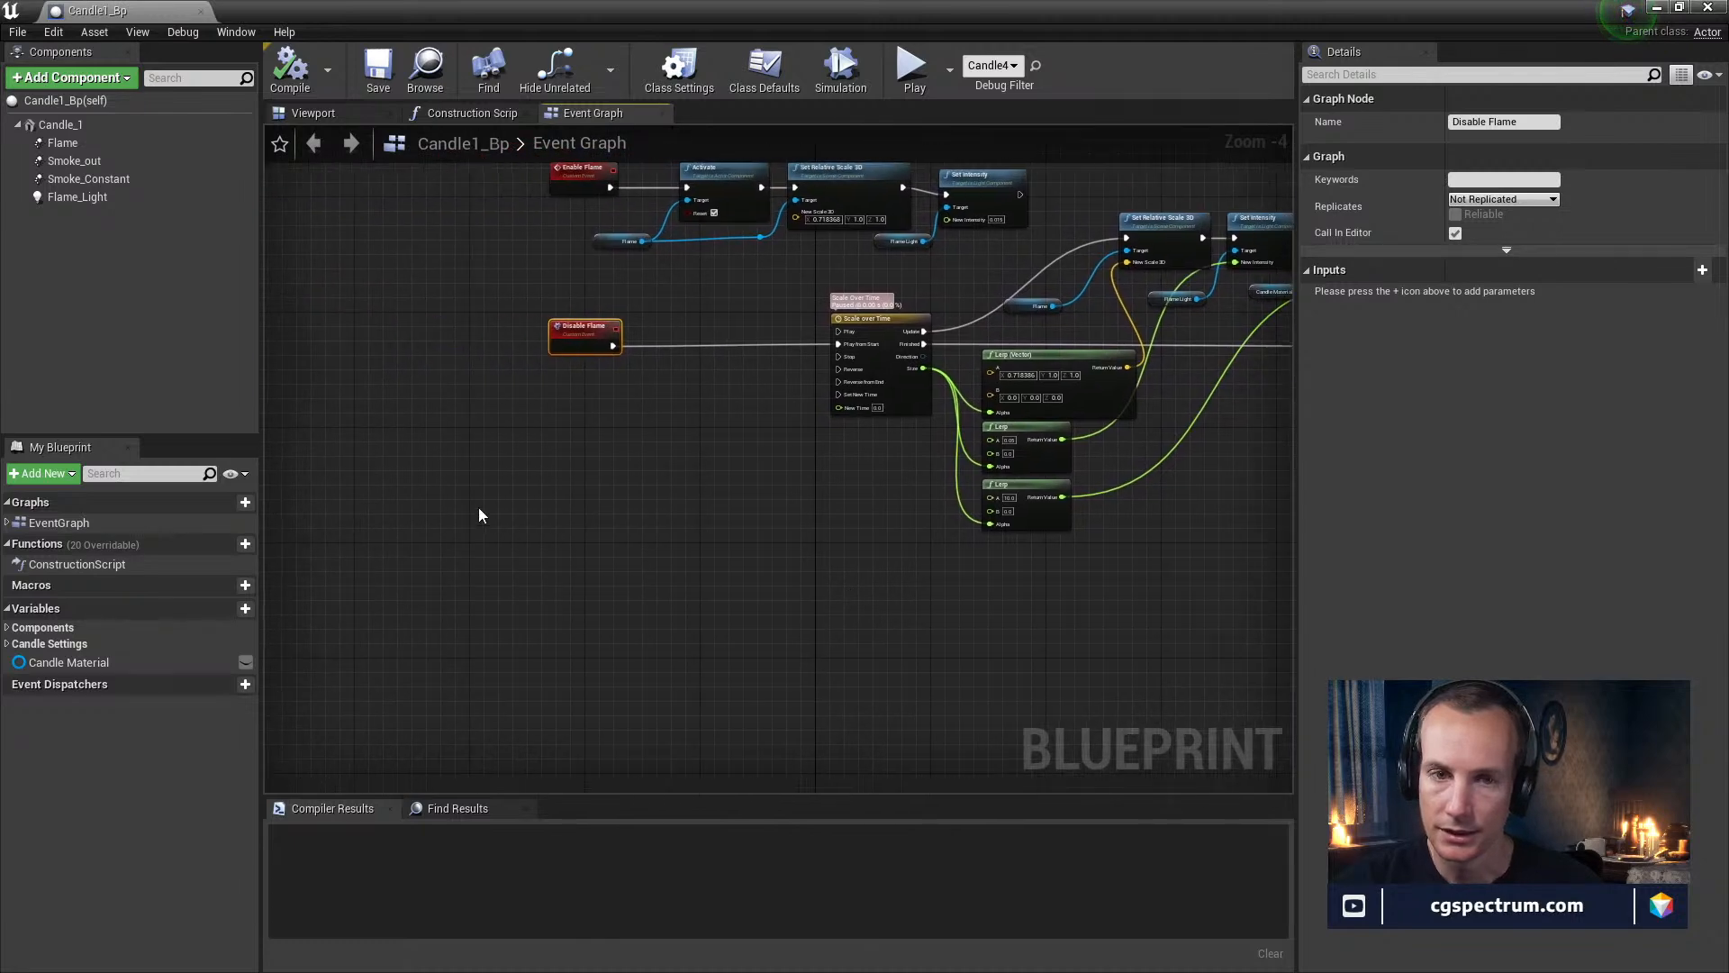
Show the candle model in the blueprint and add a Capsule Collision component with its default name
left_click(317, 115)
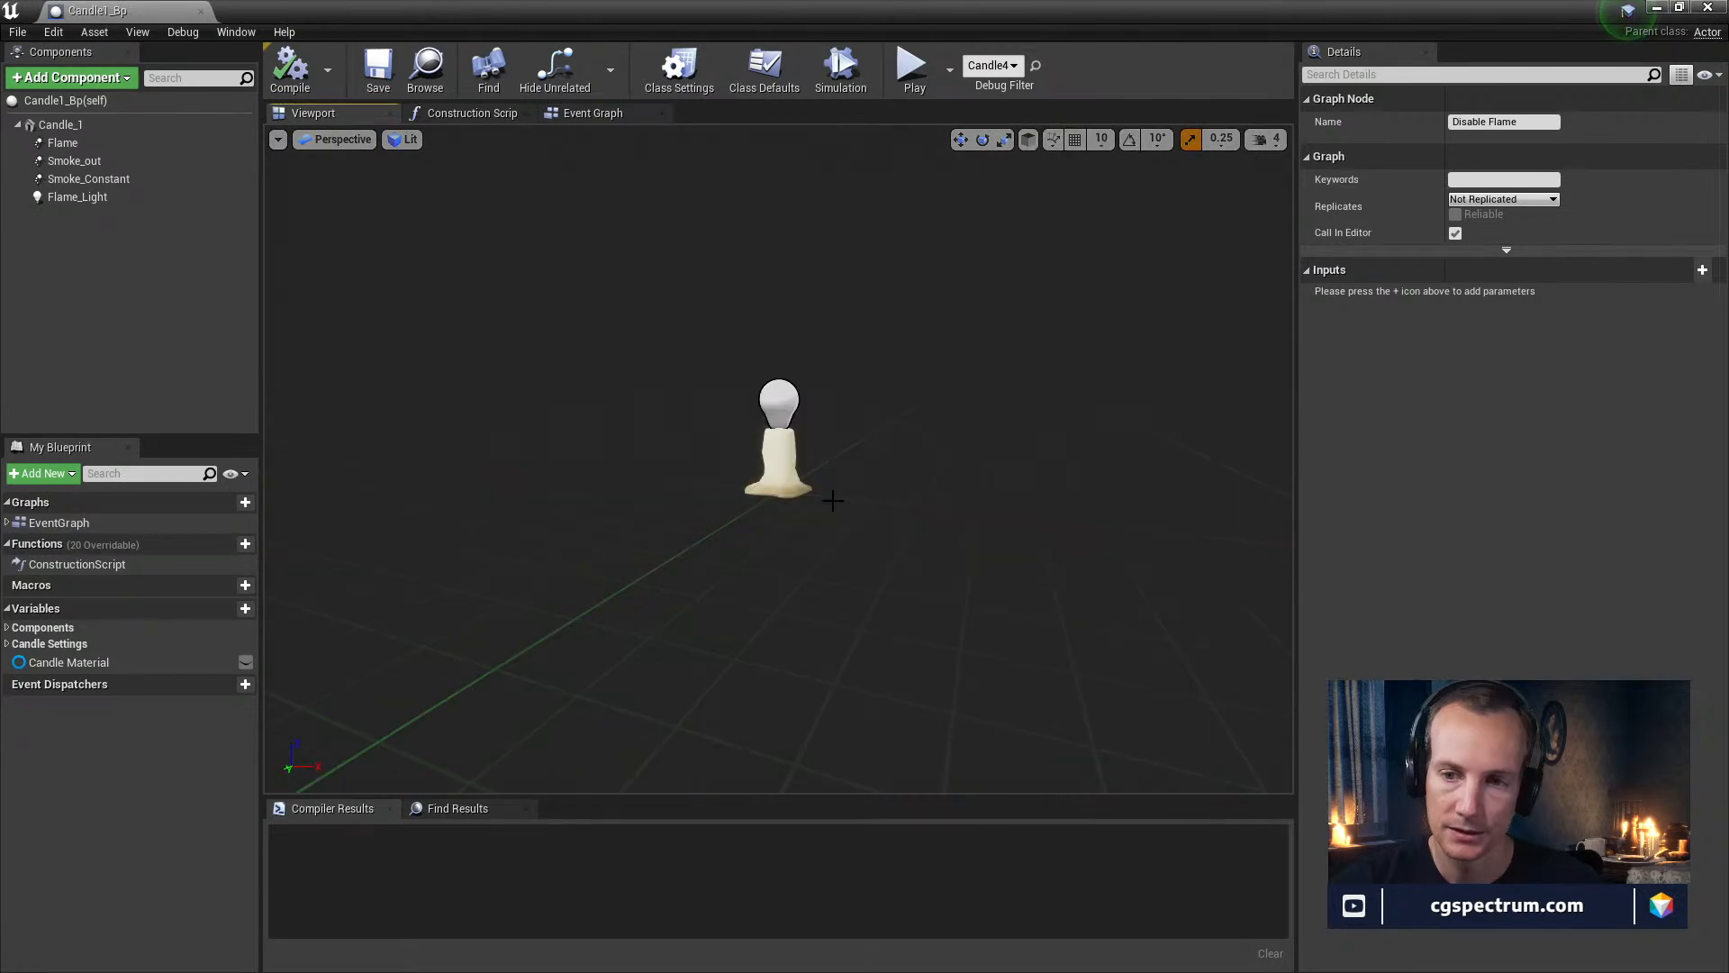
scroll(871, 438, "up", 4)
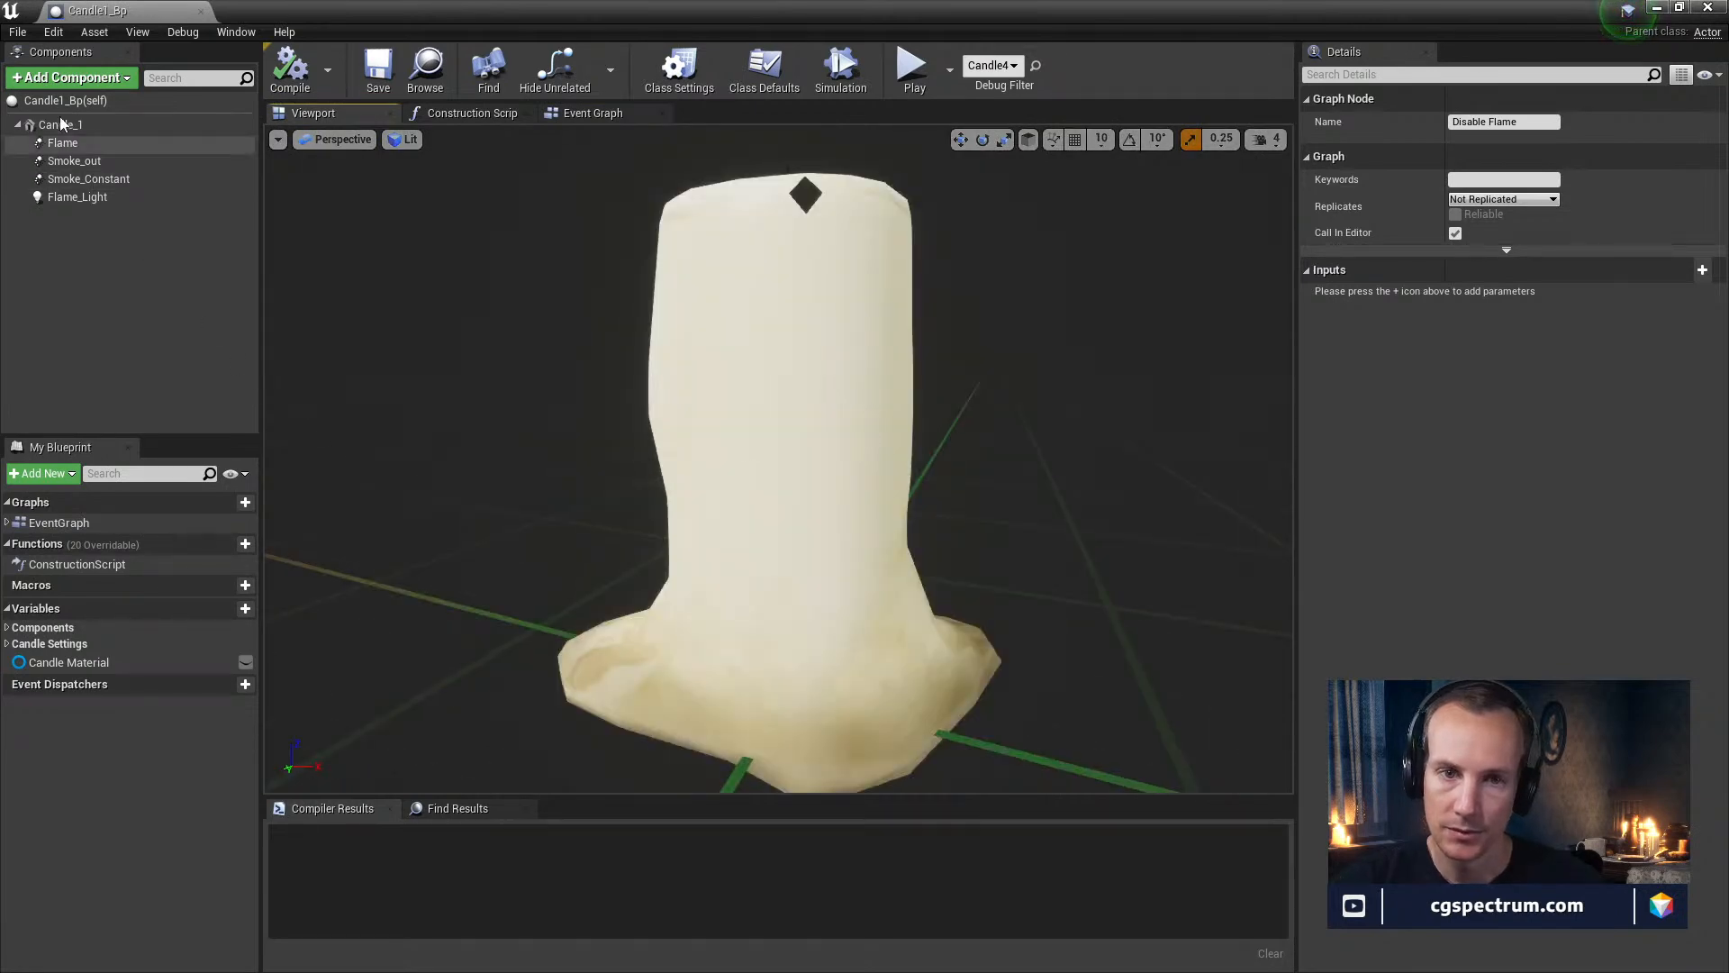
left_click(72, 78)
type("col")
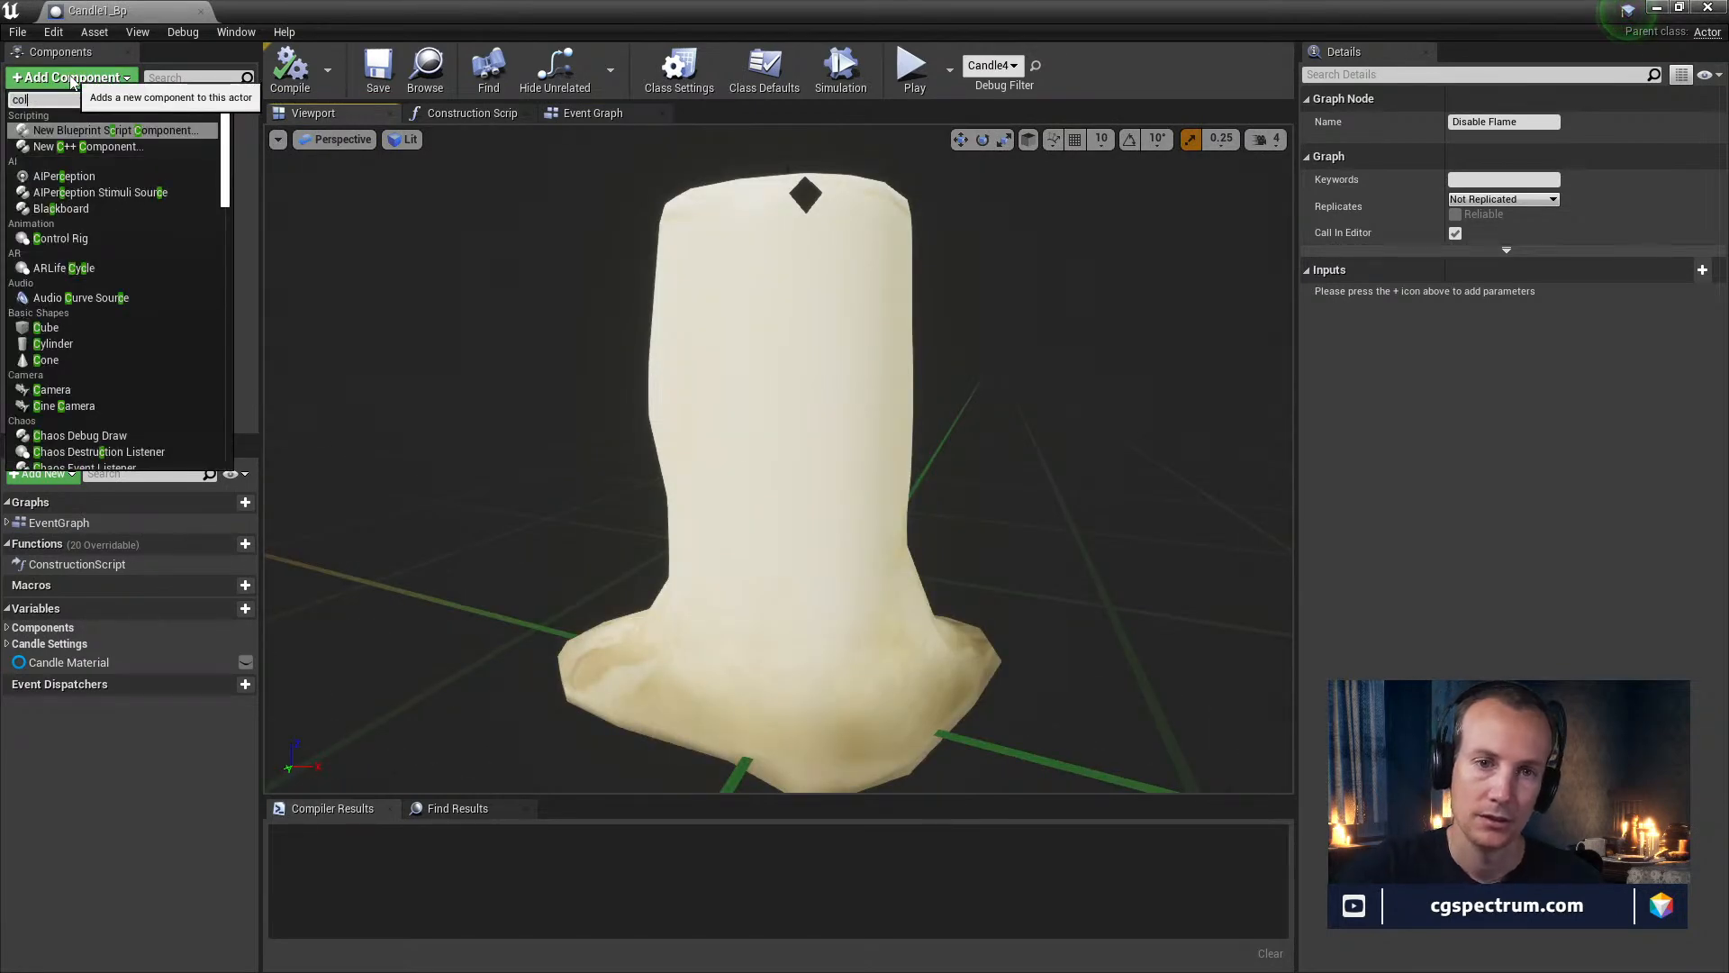
type("i")
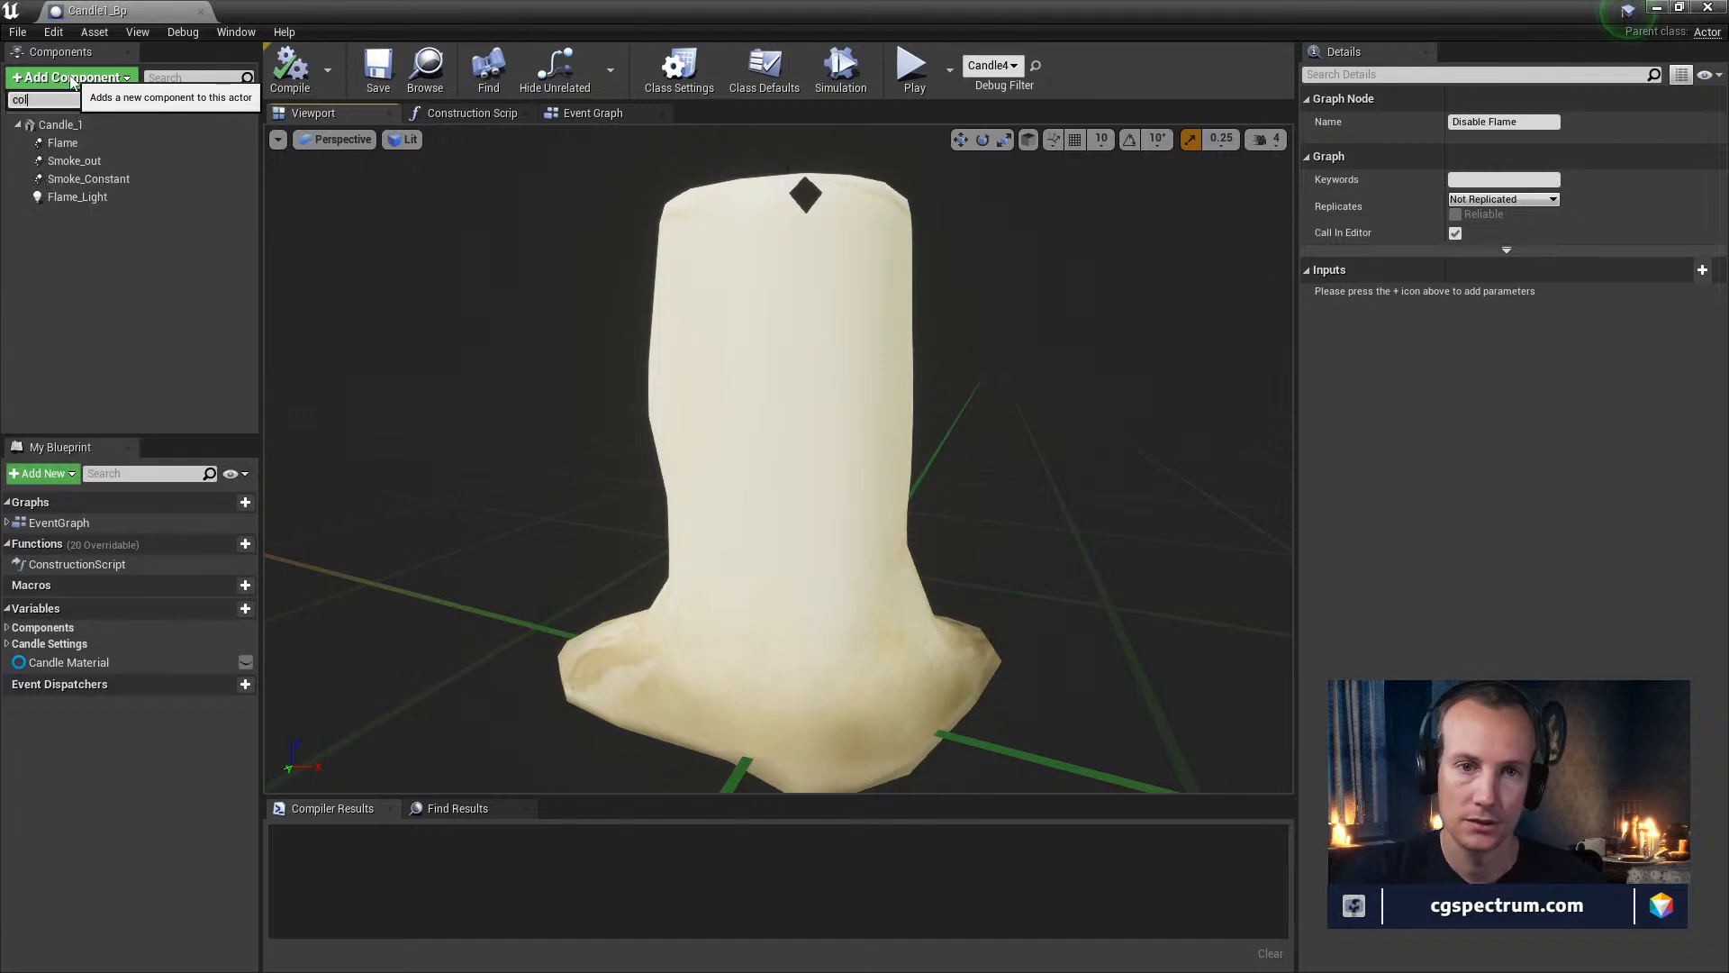
key("BackSpace")
key("BackSpace")
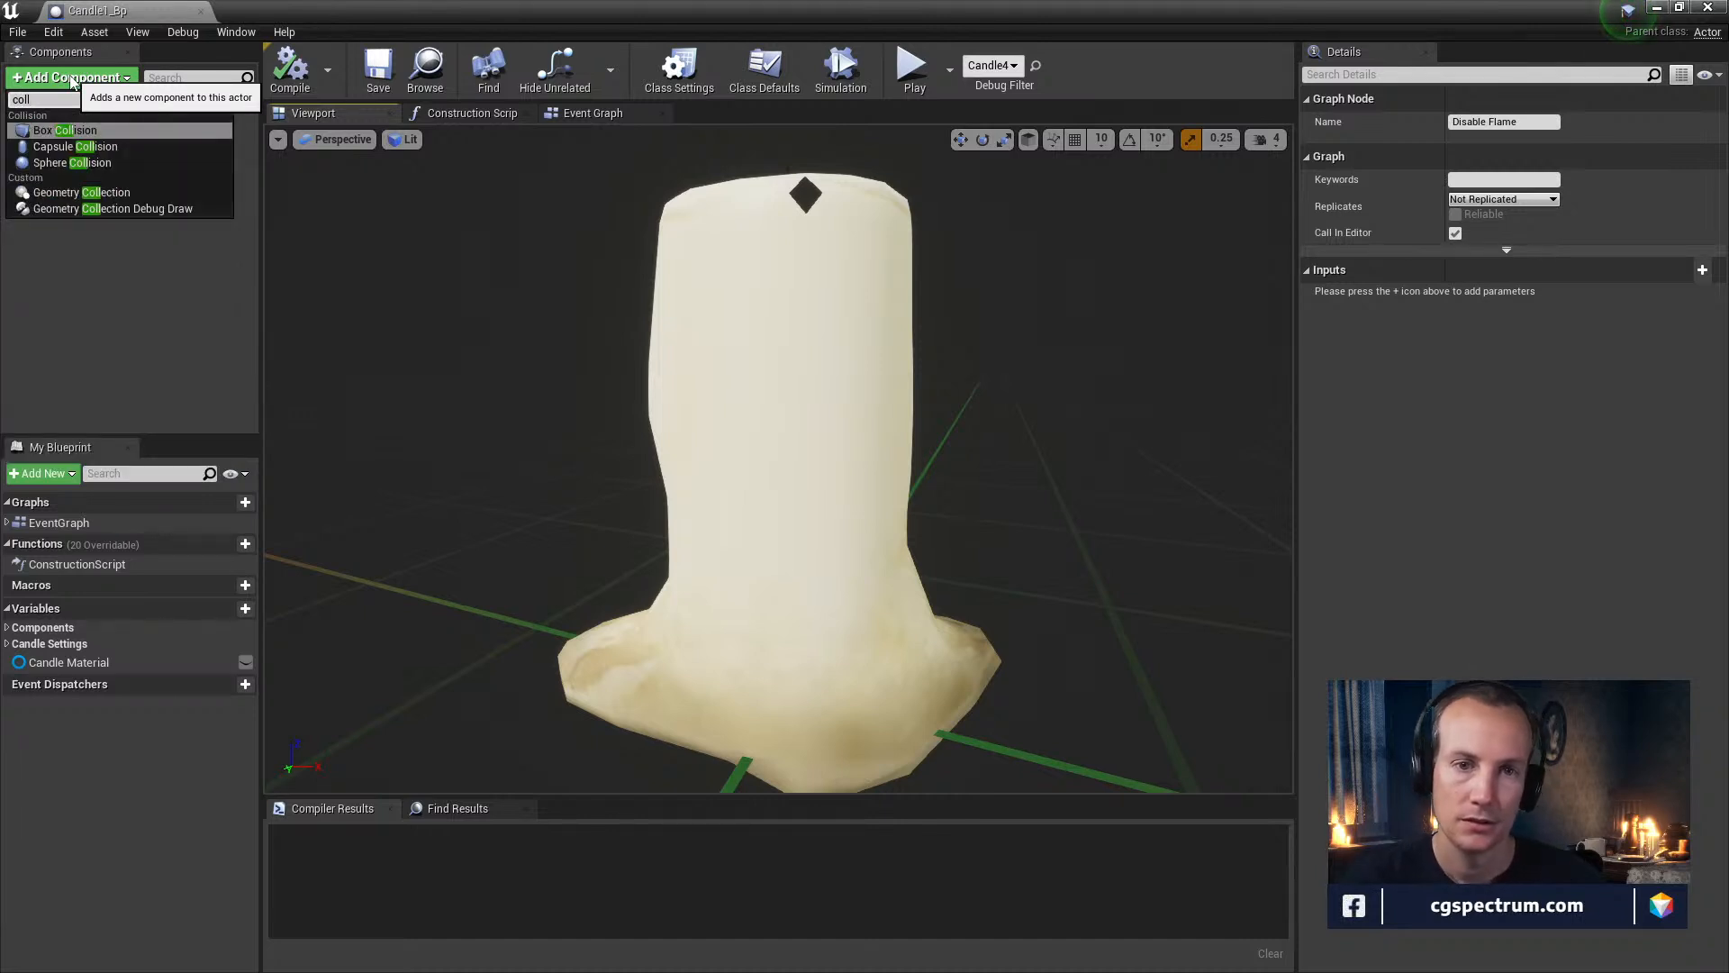
left_click(75, 148)
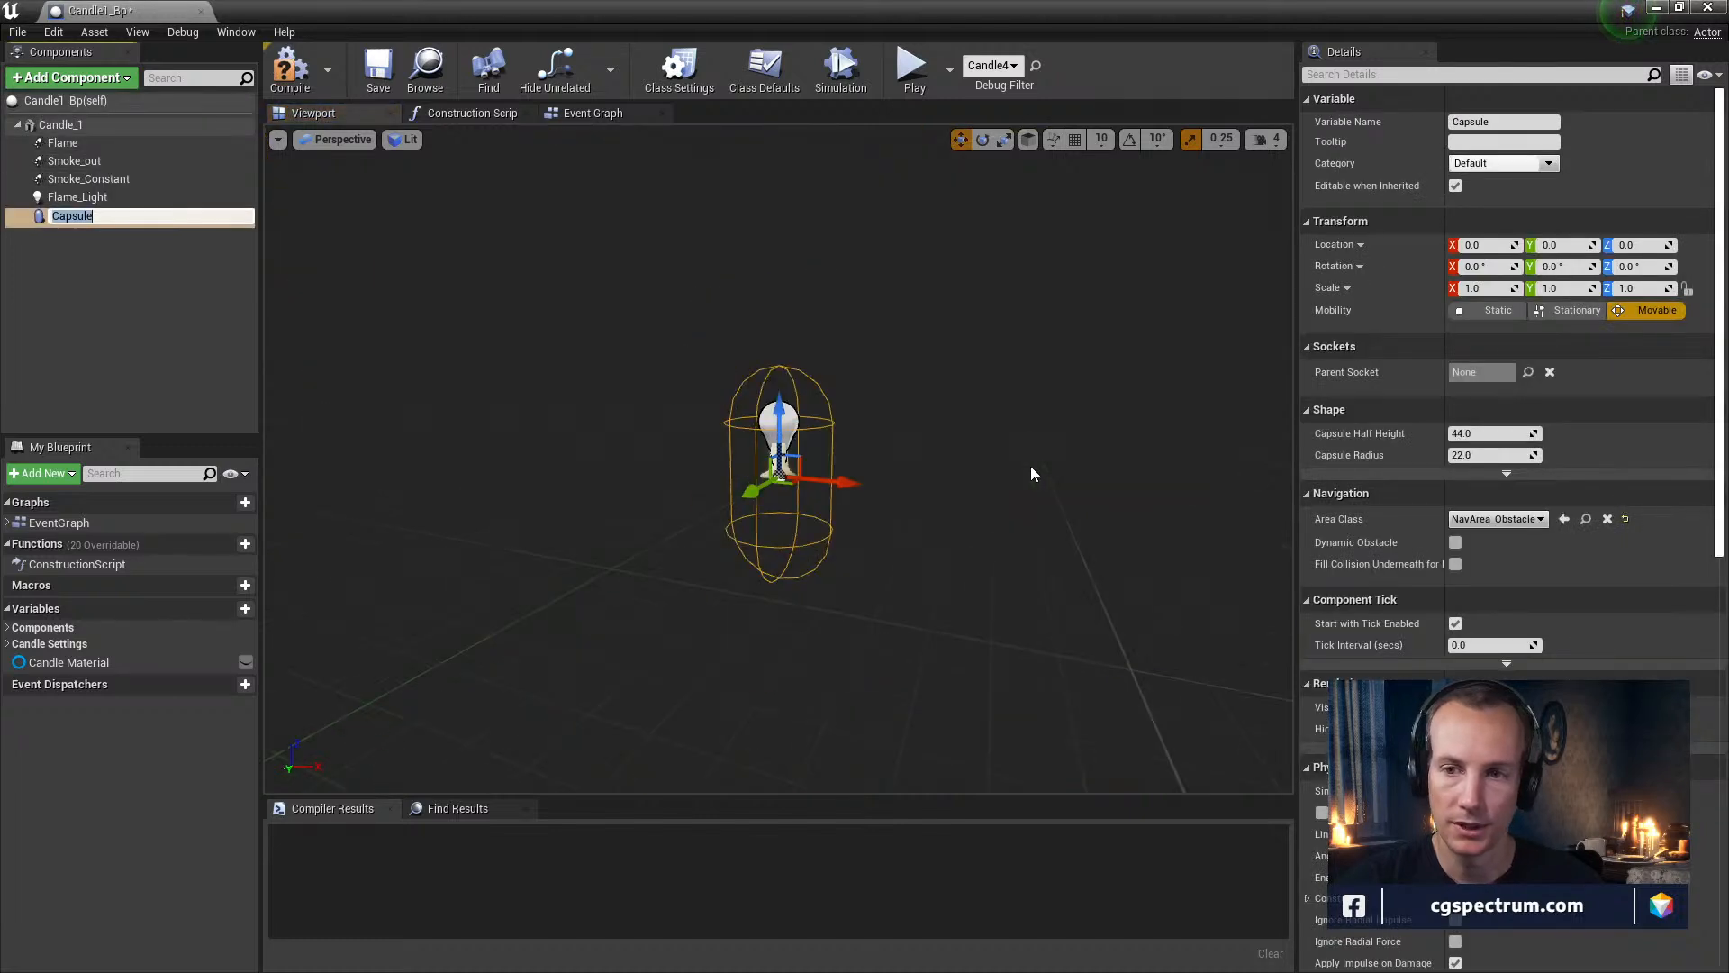
left_click(782, 421)
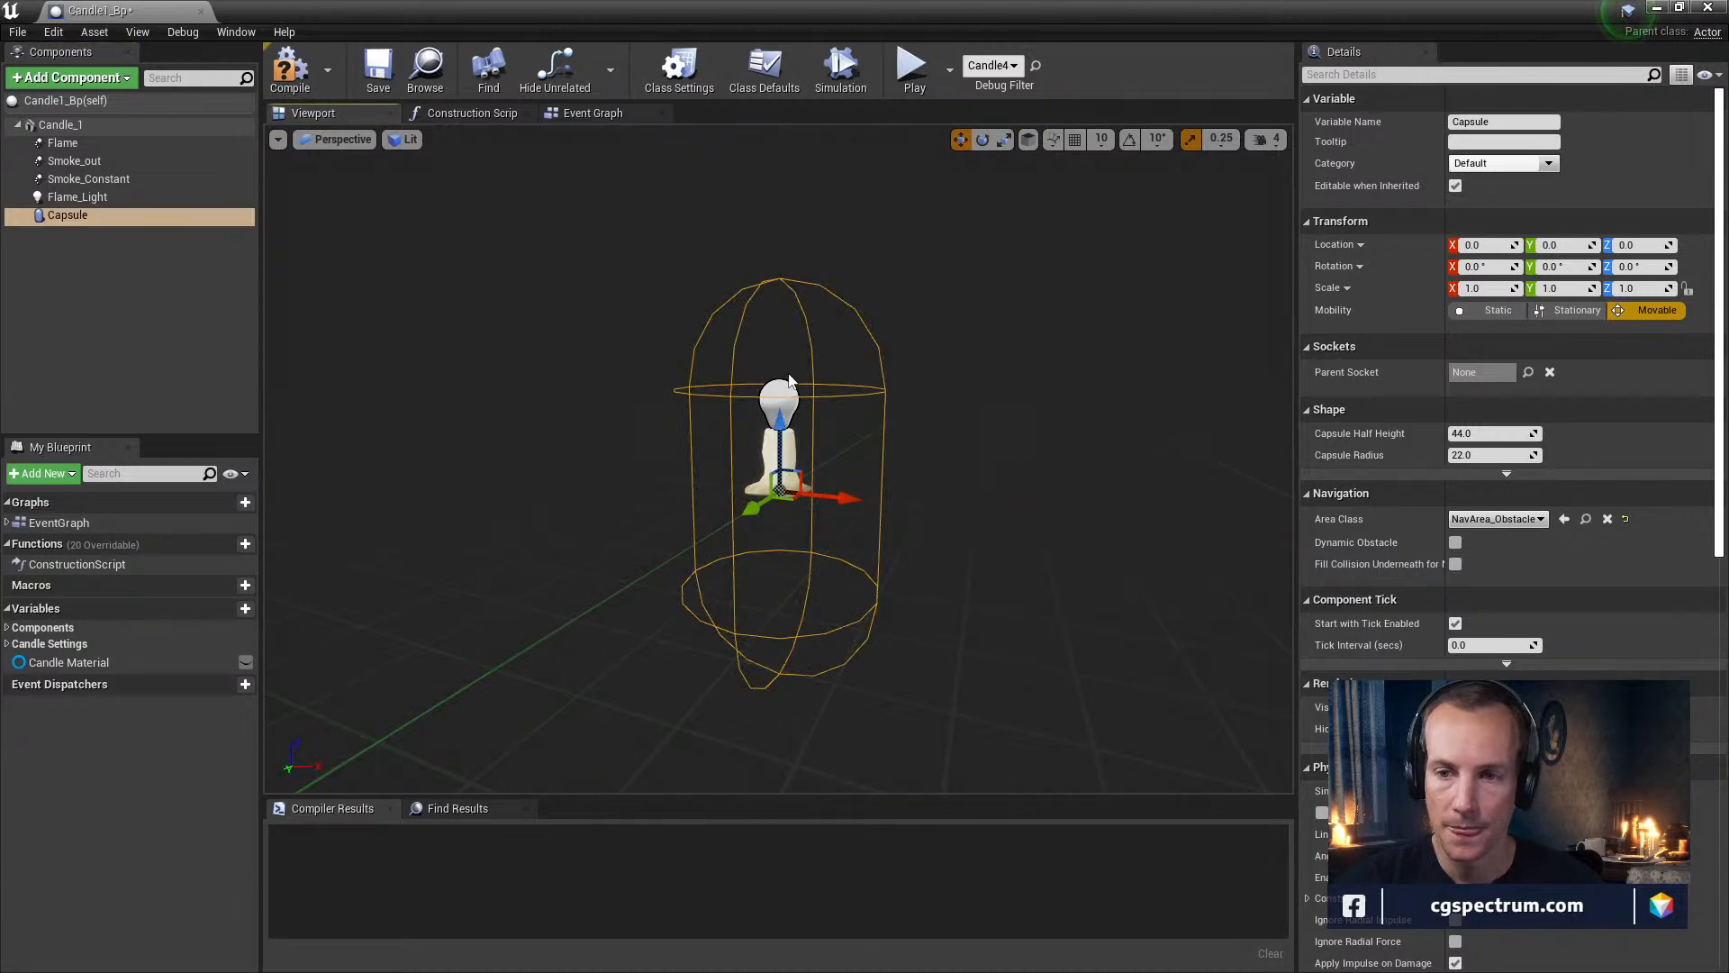
Fit the capsule around the candle with a half height of about 15.4, a radius of about 9.9 and Z location about 13.7
left_click_drag(781, 416, 782, 341)
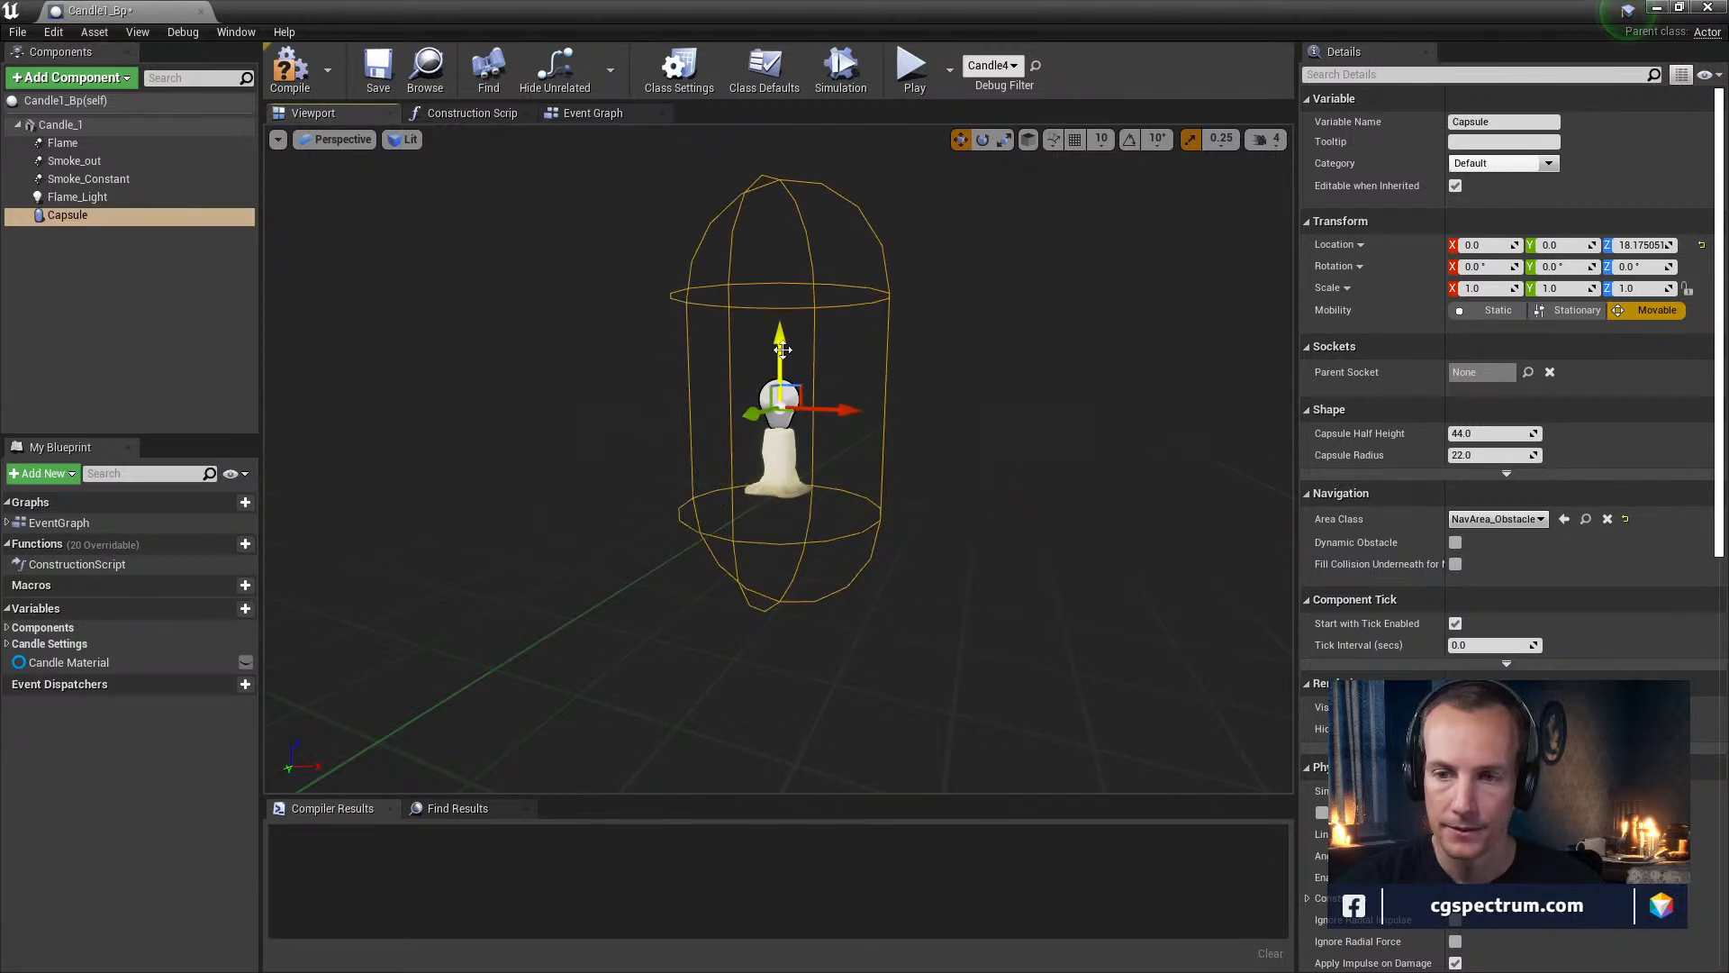
left_click_drag(1513, 455, 1475, 435)
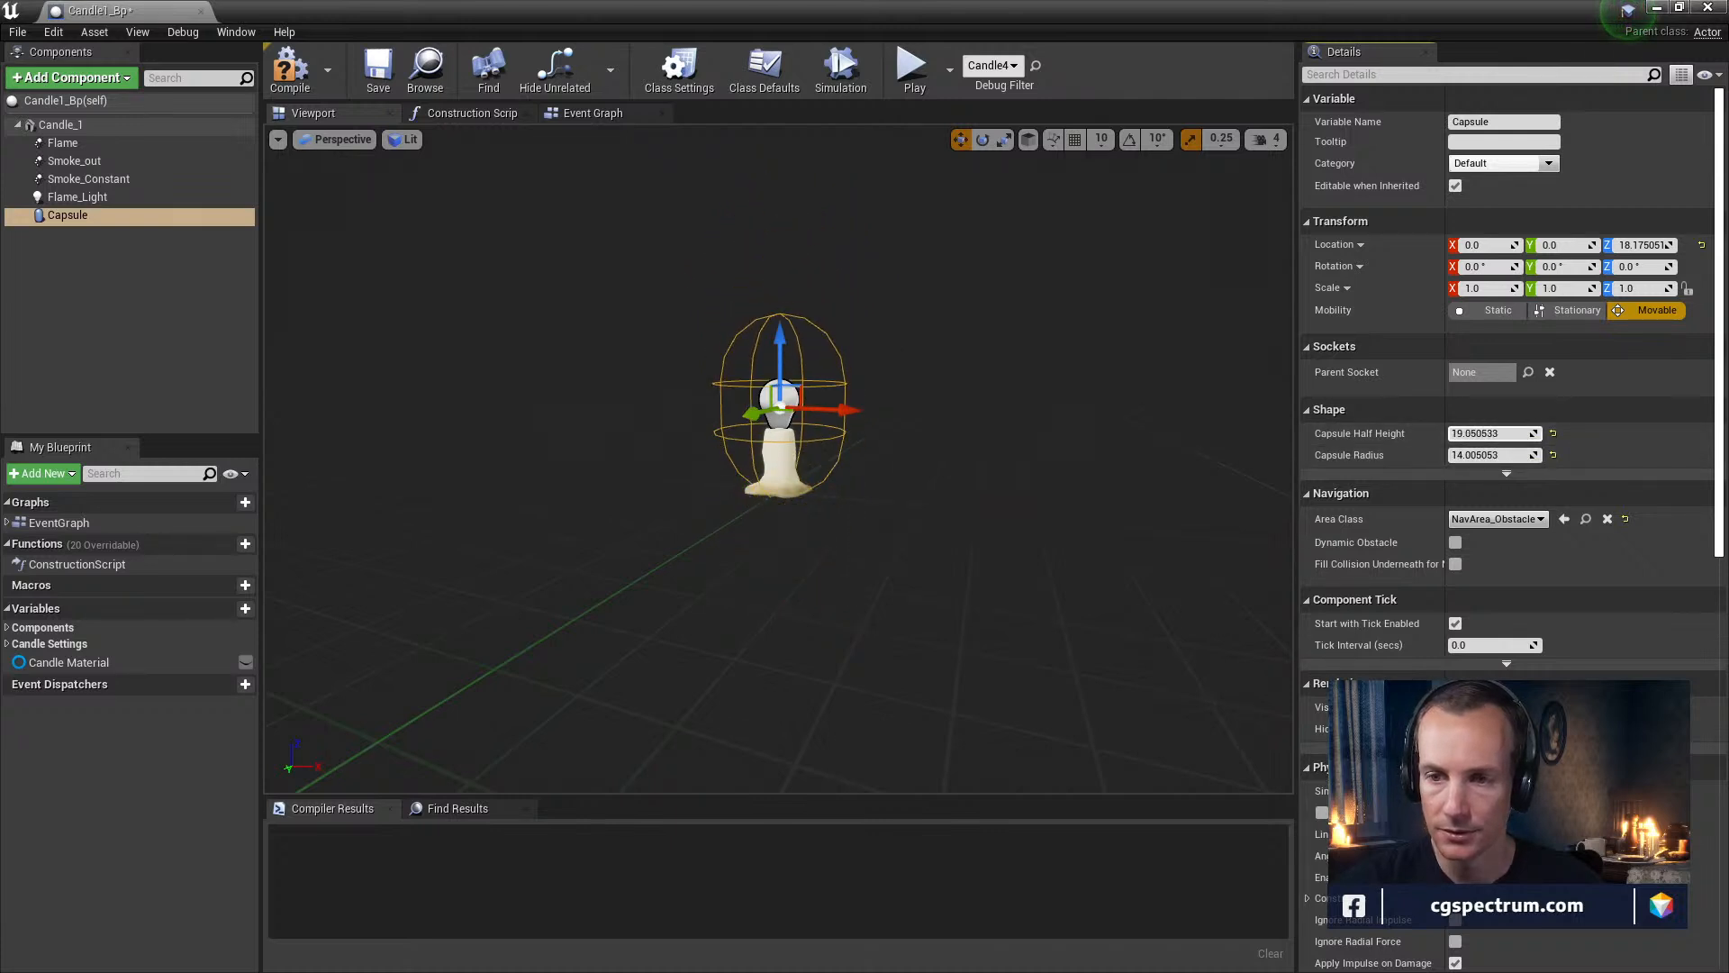
mouse_move(1045, 397)
right_mouse_down()
mouse_move(1017, 410)
mouse_move(1045, 423)
mouse_move(1009, 396)
mouse_move(1018, 369)
mouse_move(1058, 389)
right_mouse_up()
scroll(1045, 378, "up", 8)
scroll(1045, 378, "down", 8)
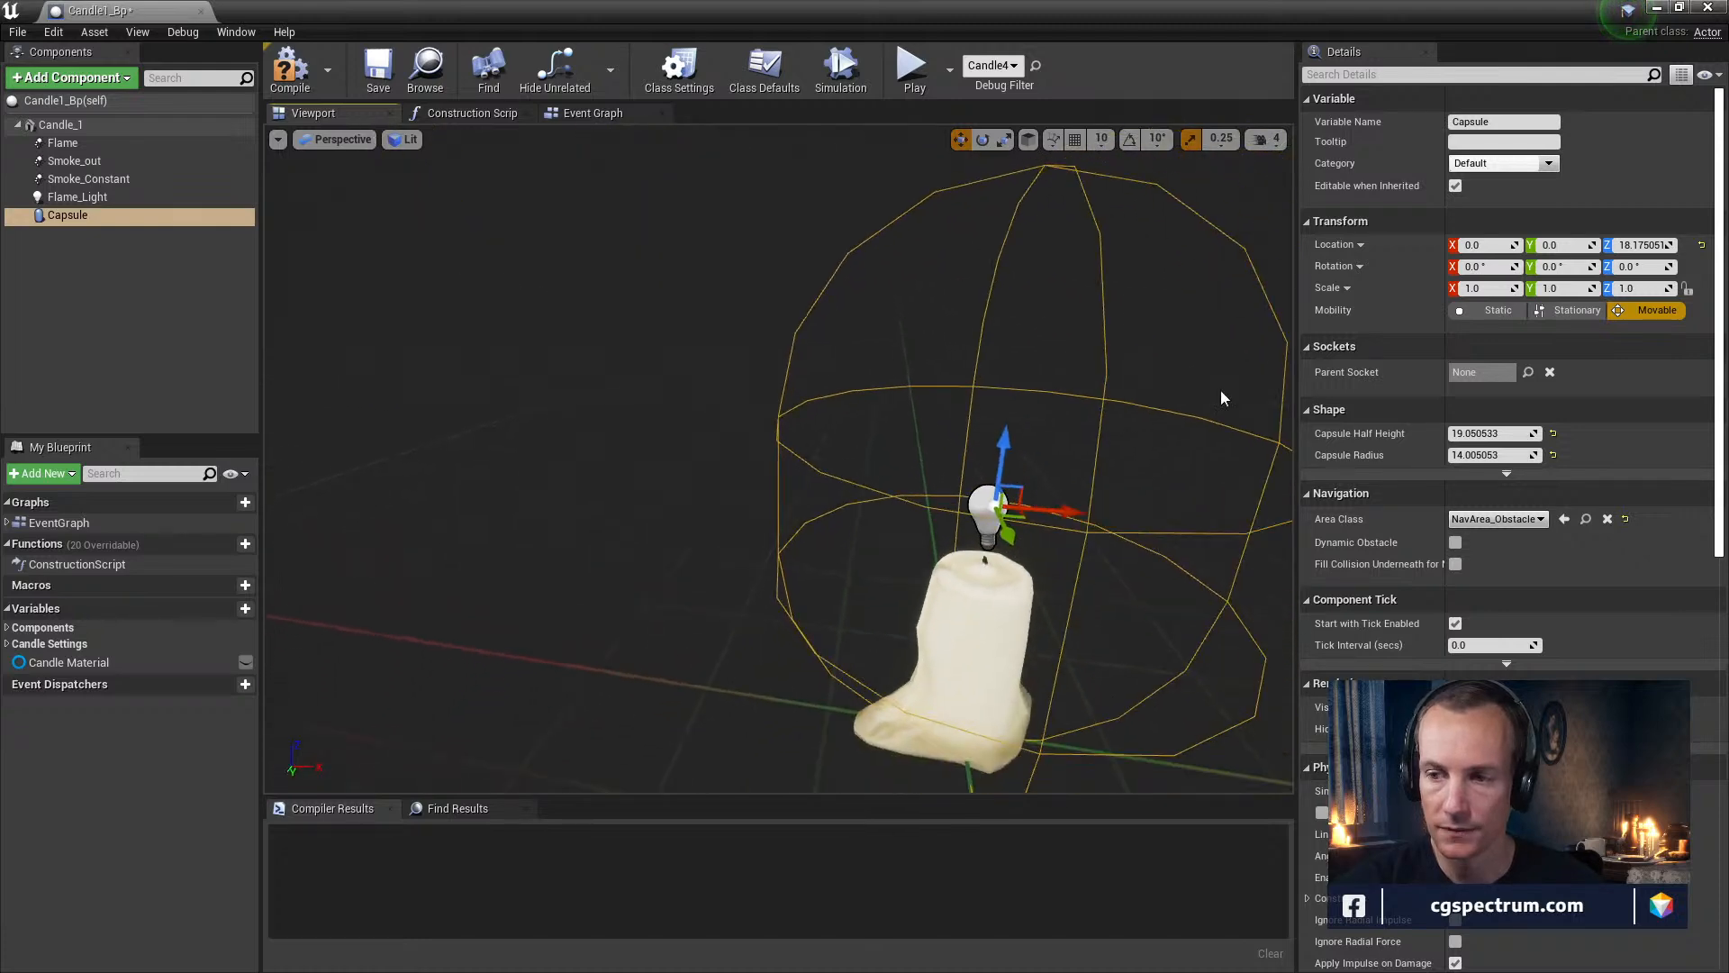
left_click_drag(1495, 455, 1455, 434)
left_click_drag(1005, 446, 999, 510)
mouse_move(999, 510)
right_mouse_down()
mouse_move(951, 519)
mouse_move(999, 505)
right_mouse_up()
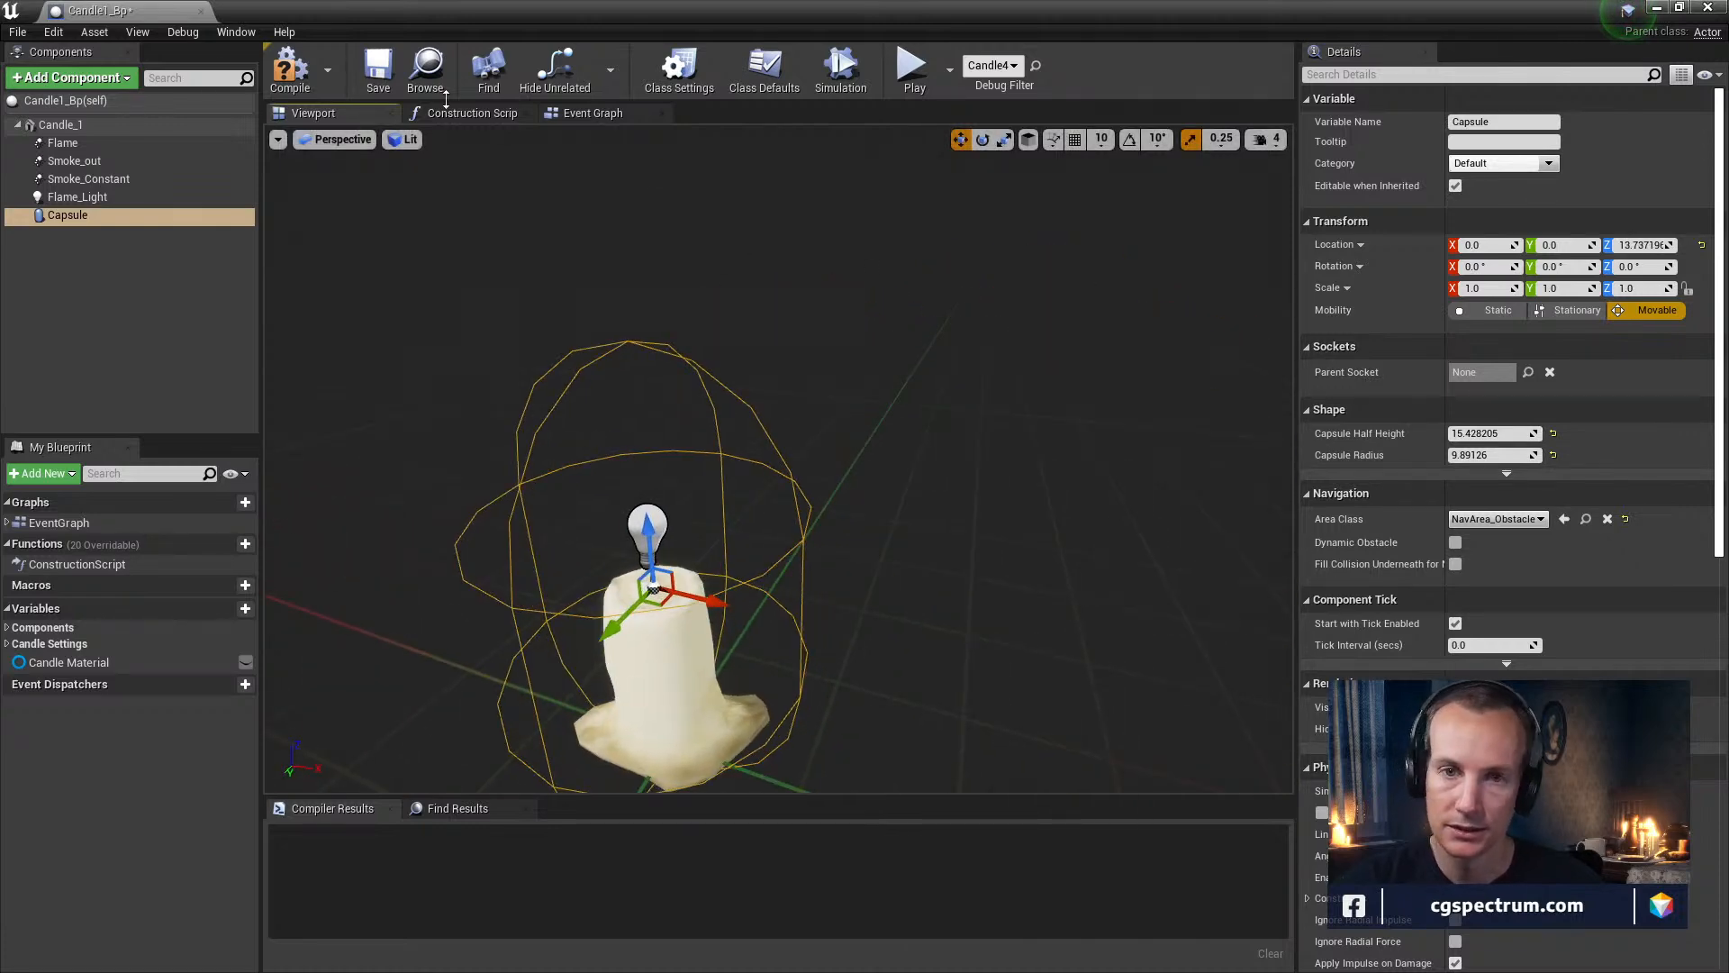
Compile the blueprint and return to the event graph at the empty area below the Disable Flame event
left_click(564, 111)
scroll(869, 548, "up", 3)
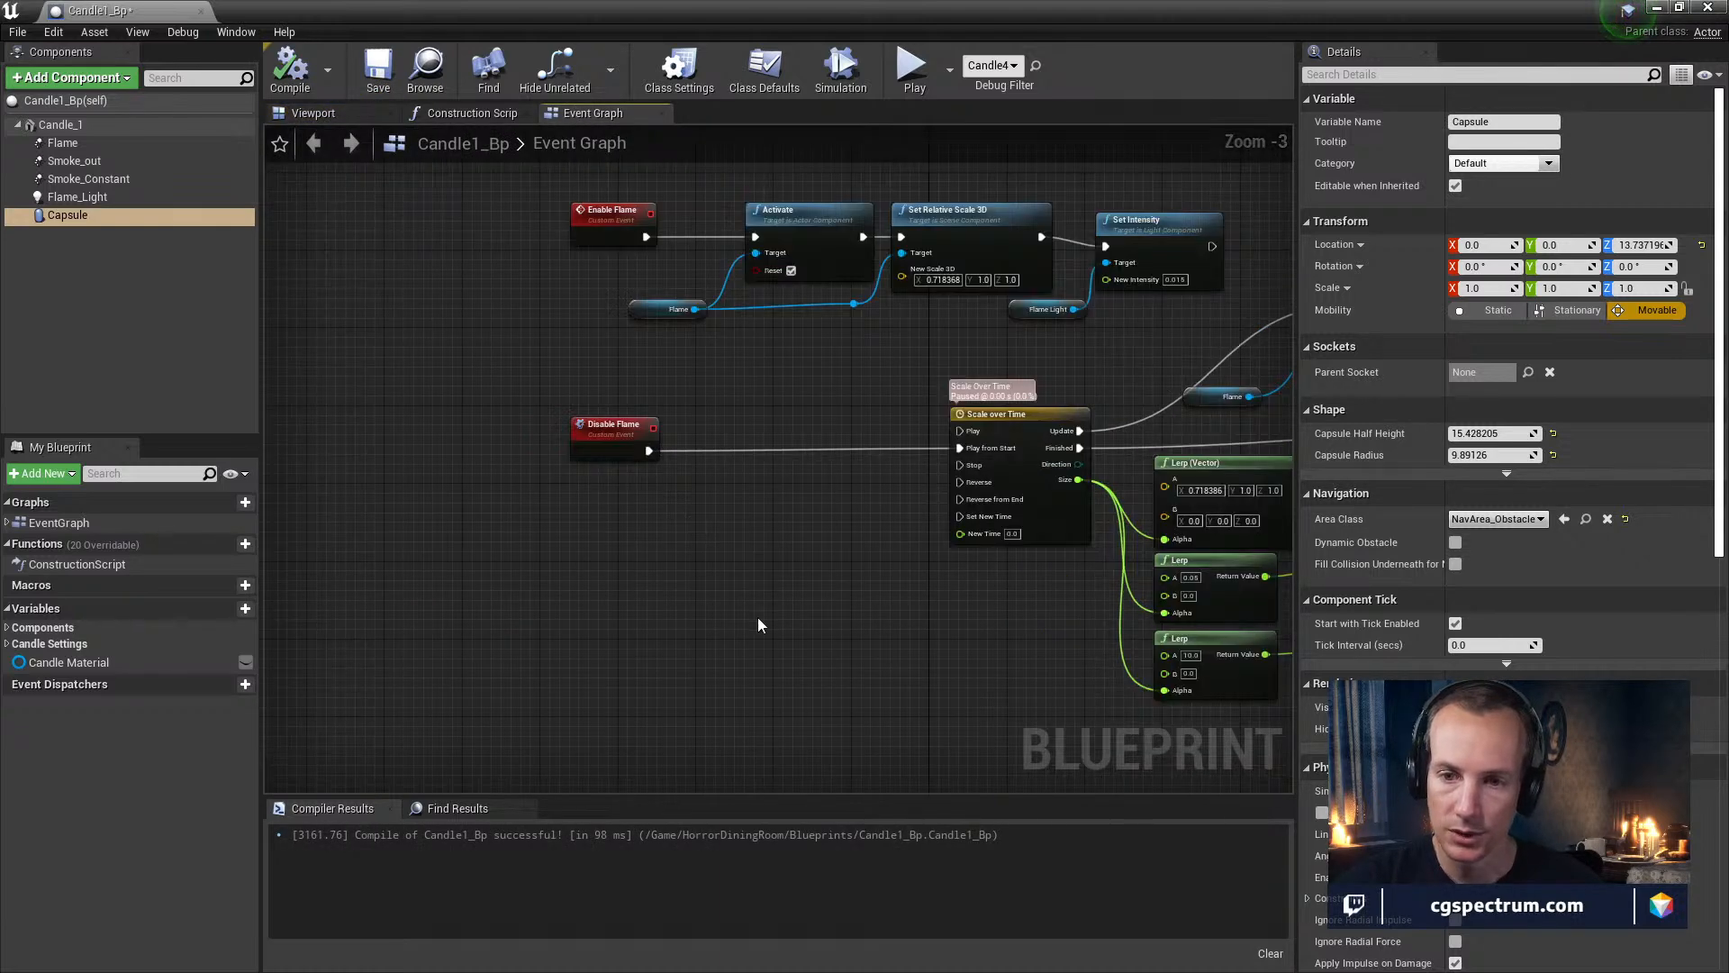
right_click_drag(735, 615, 732, 355)
right_click_drag(725, 513, 650, 546)
scroll(646, 447, "down", 1)
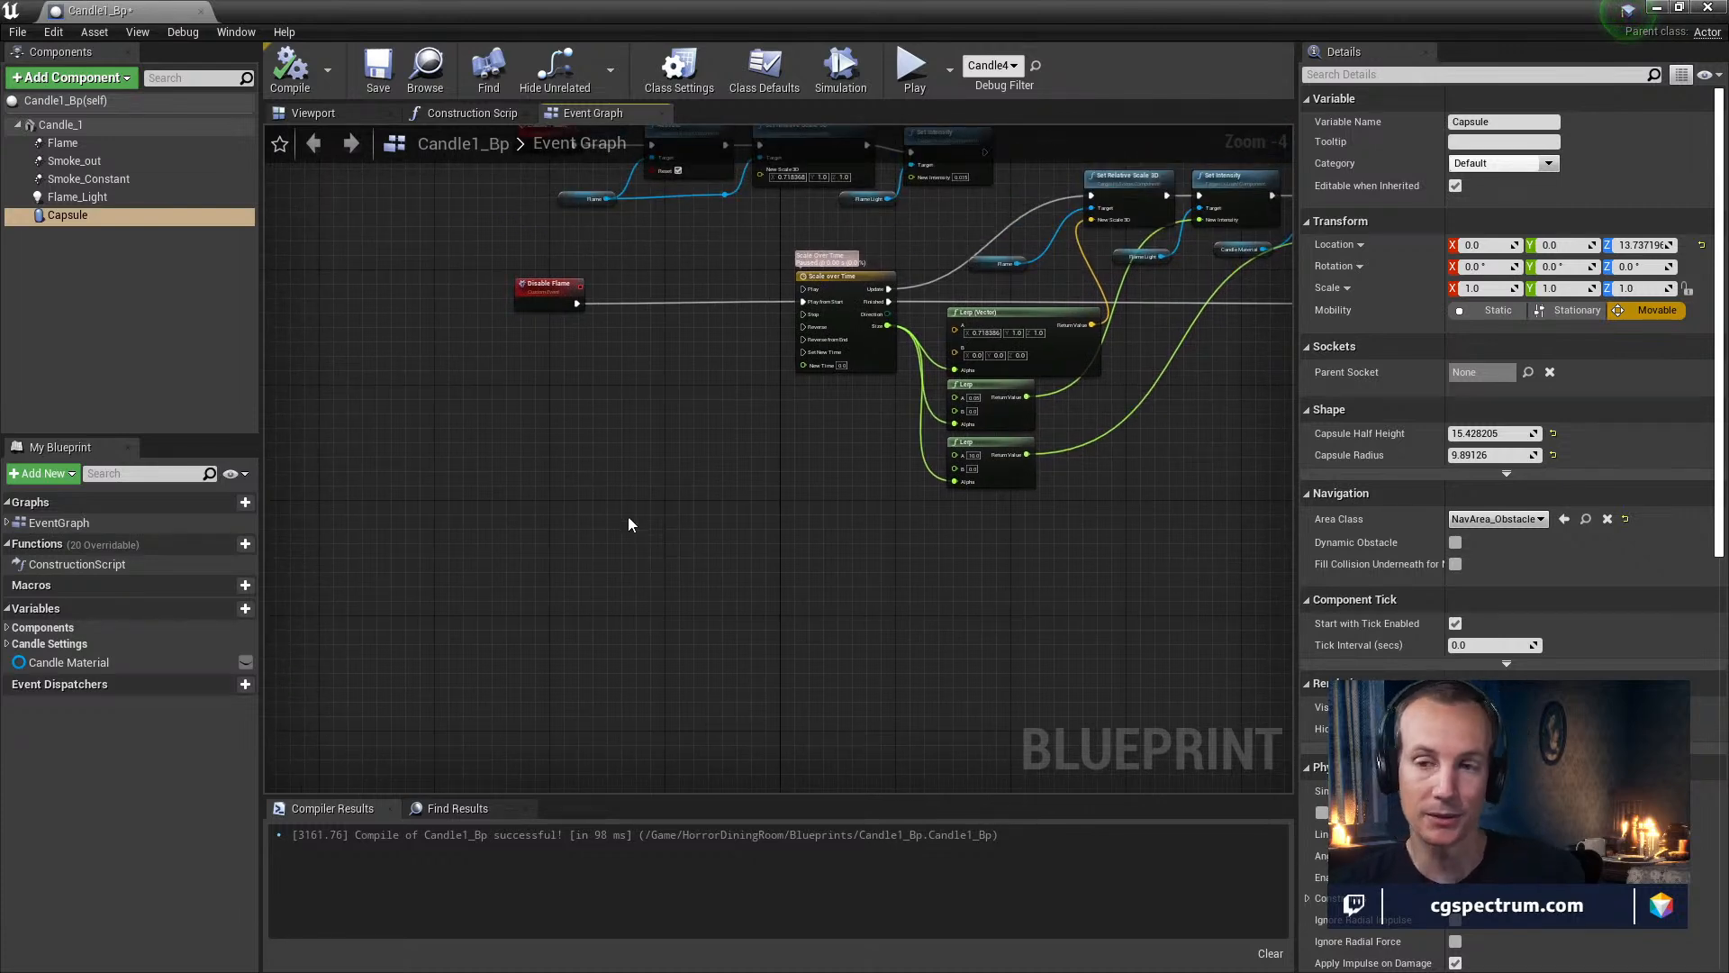
right_click_drag(646, 365, 694, 457)
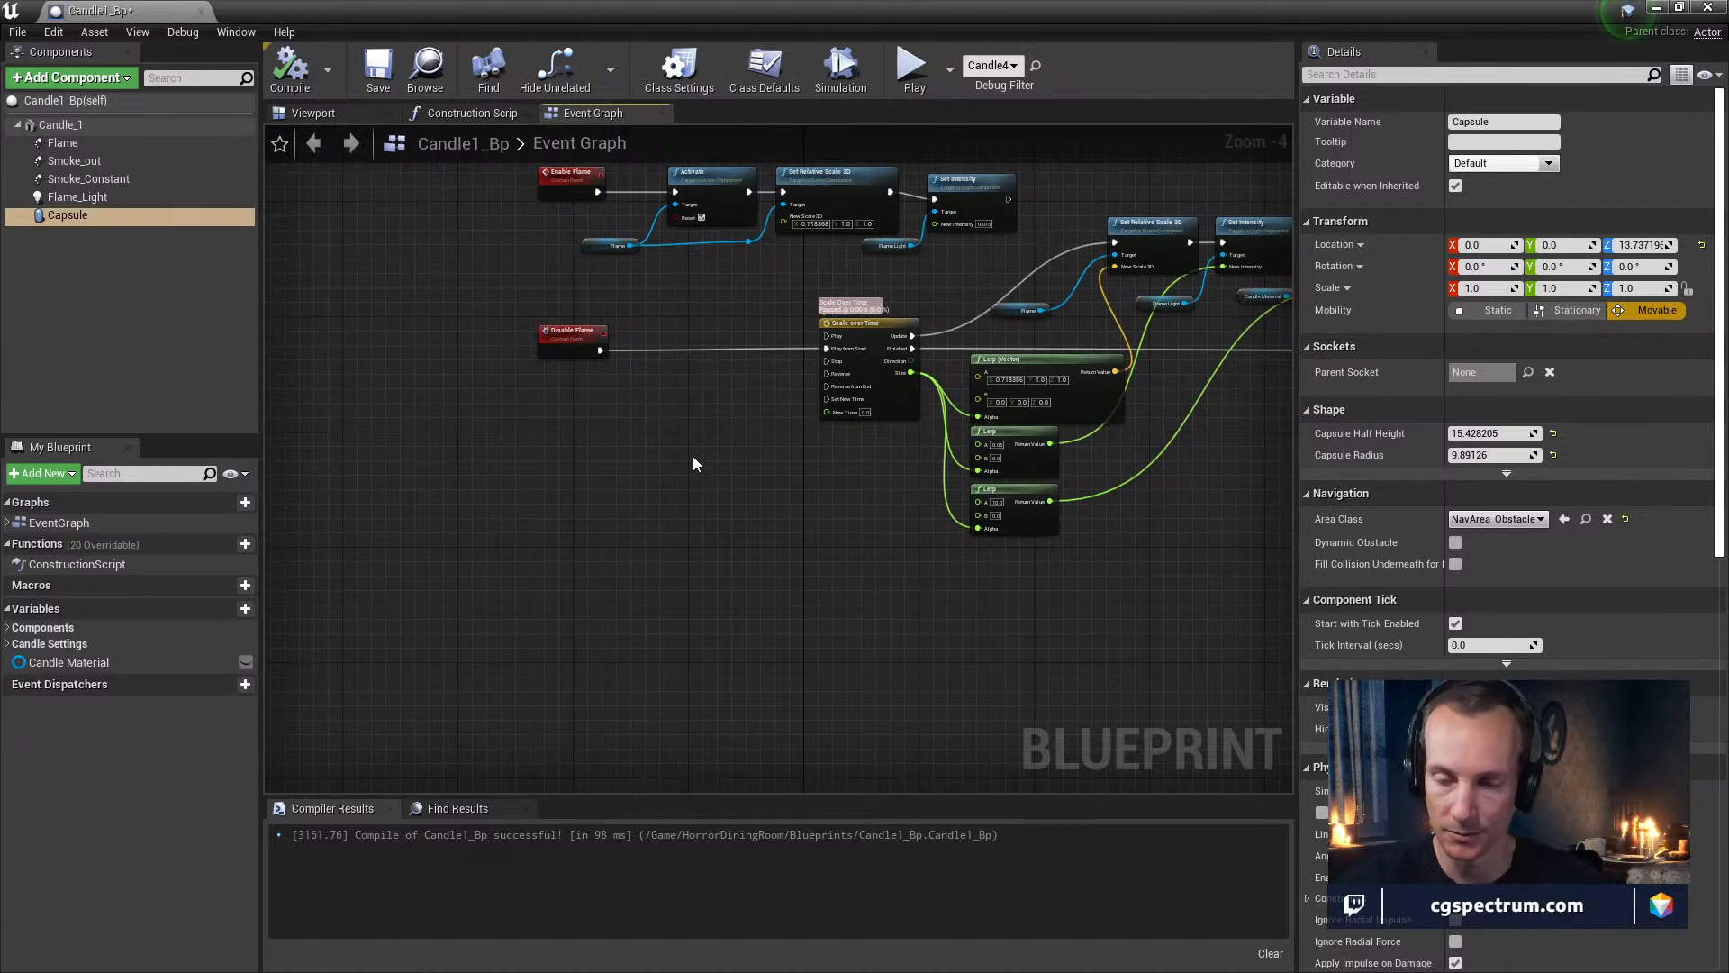
right_click_drag(699, 587, 687, 539)
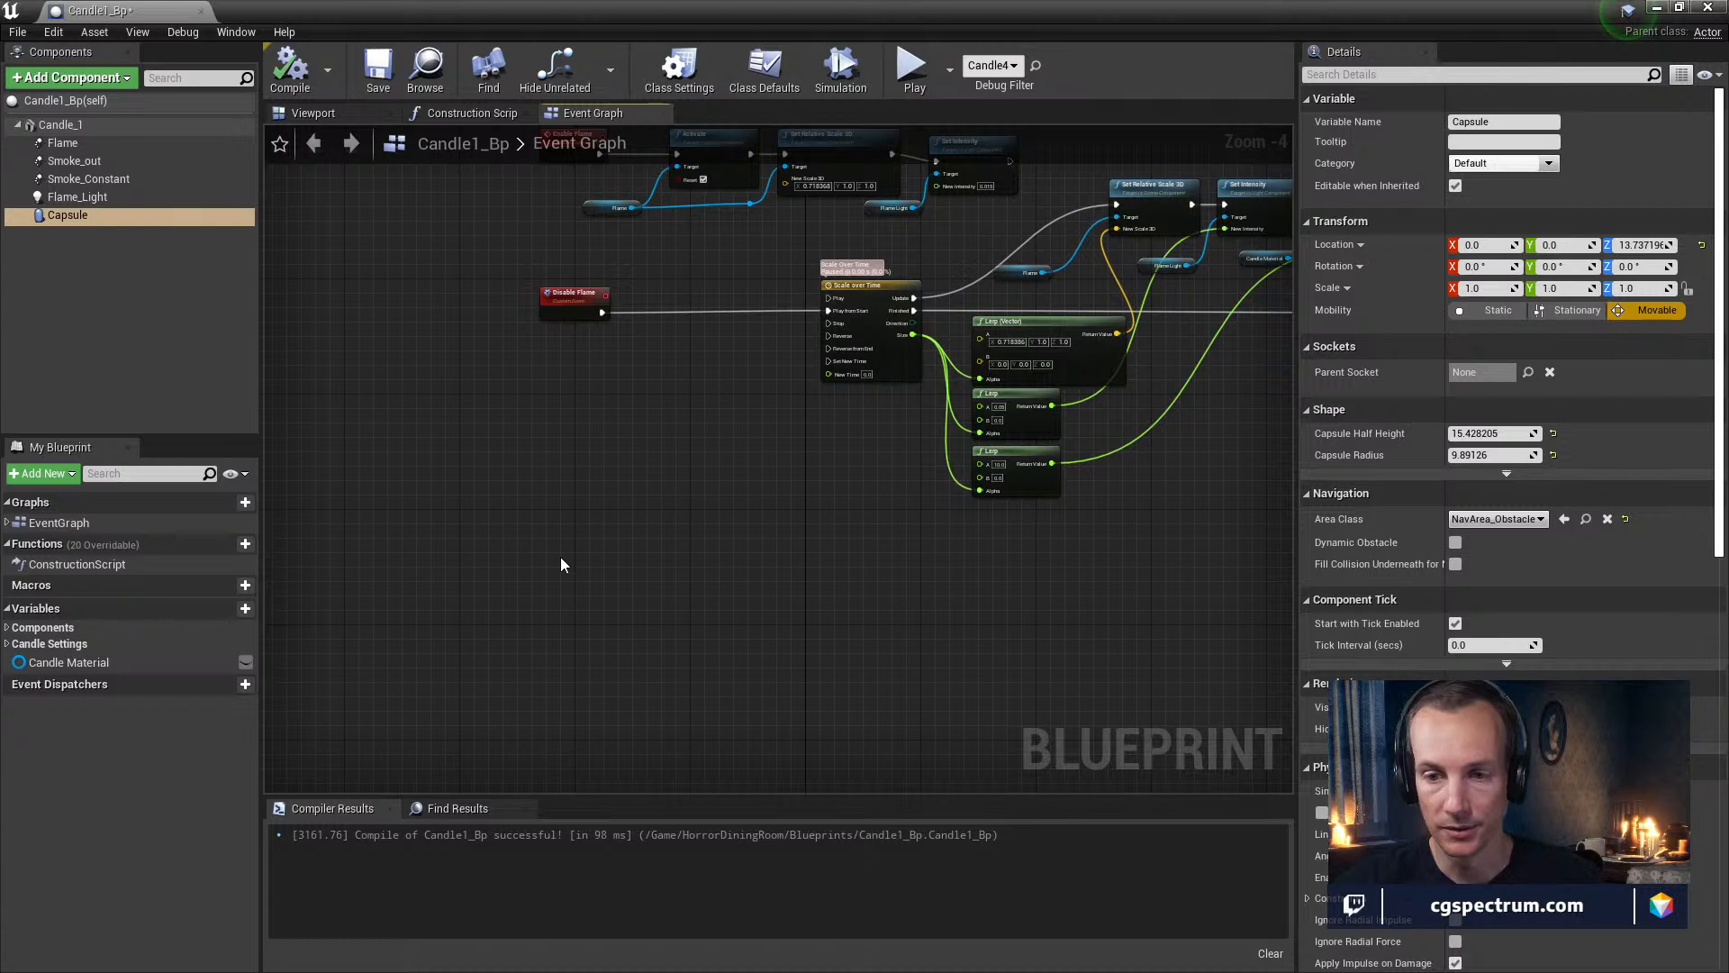
right_click_drag(560, 564, 554, 577)
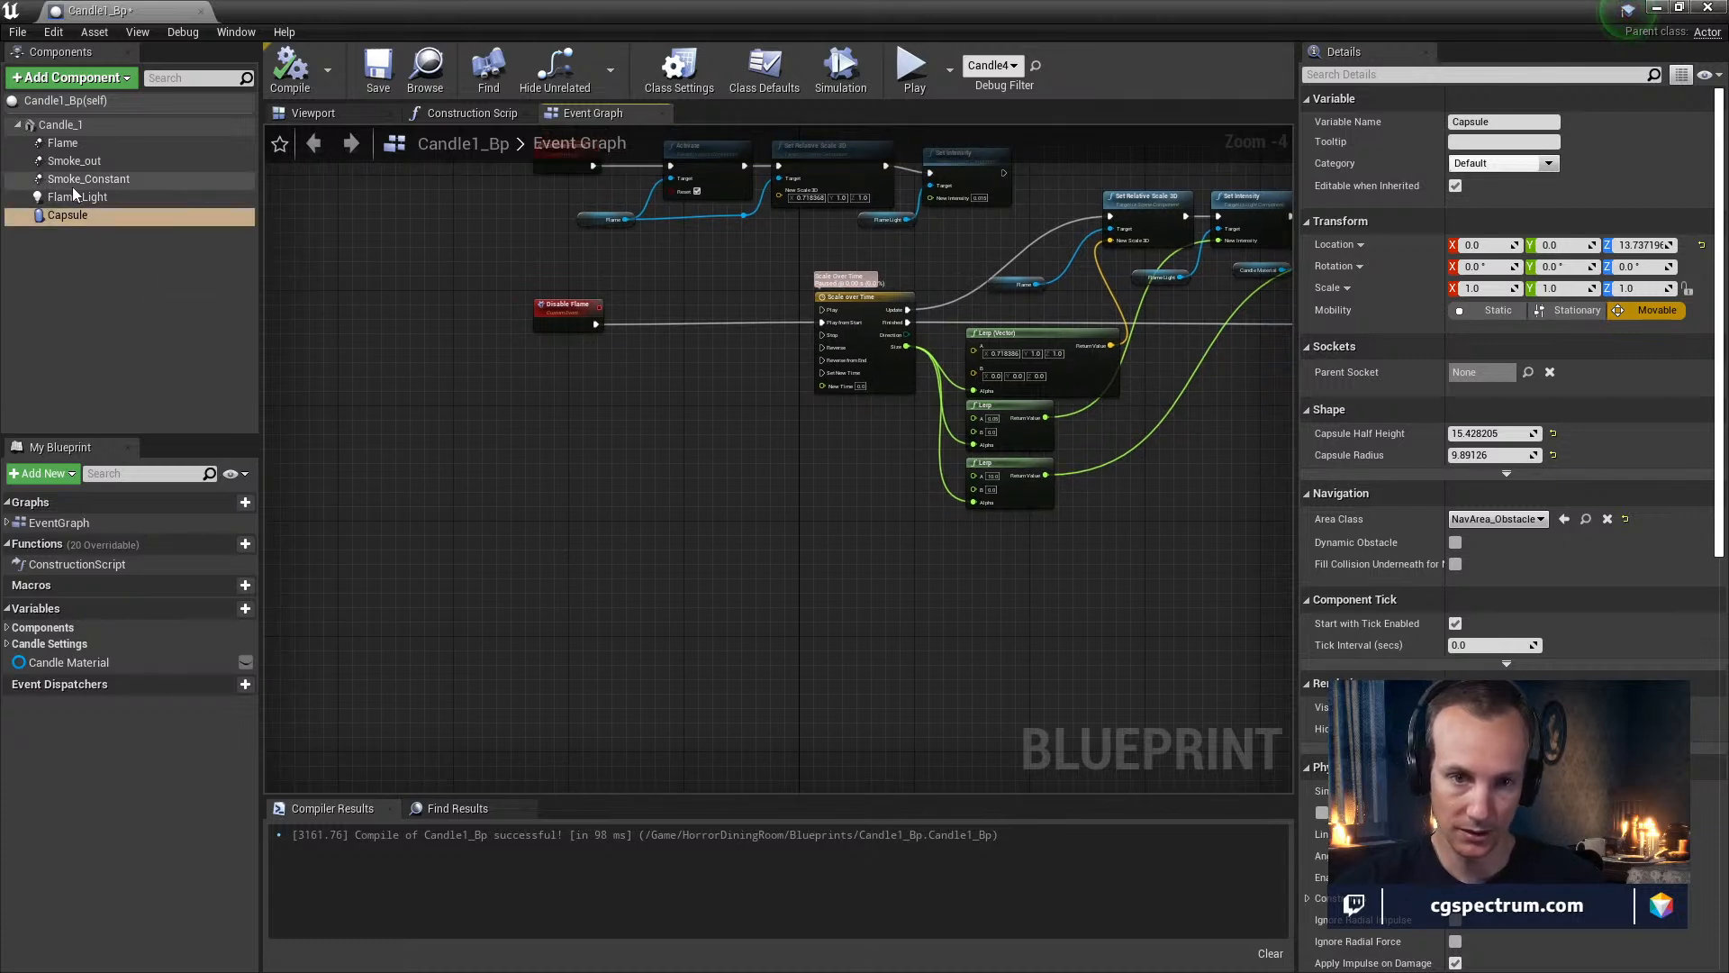
Add an On Component Begin Overlap event for the capsule and place it below the Disable Flame chain
left_click_drag(79, 214, 549, 625)
key("Delete")
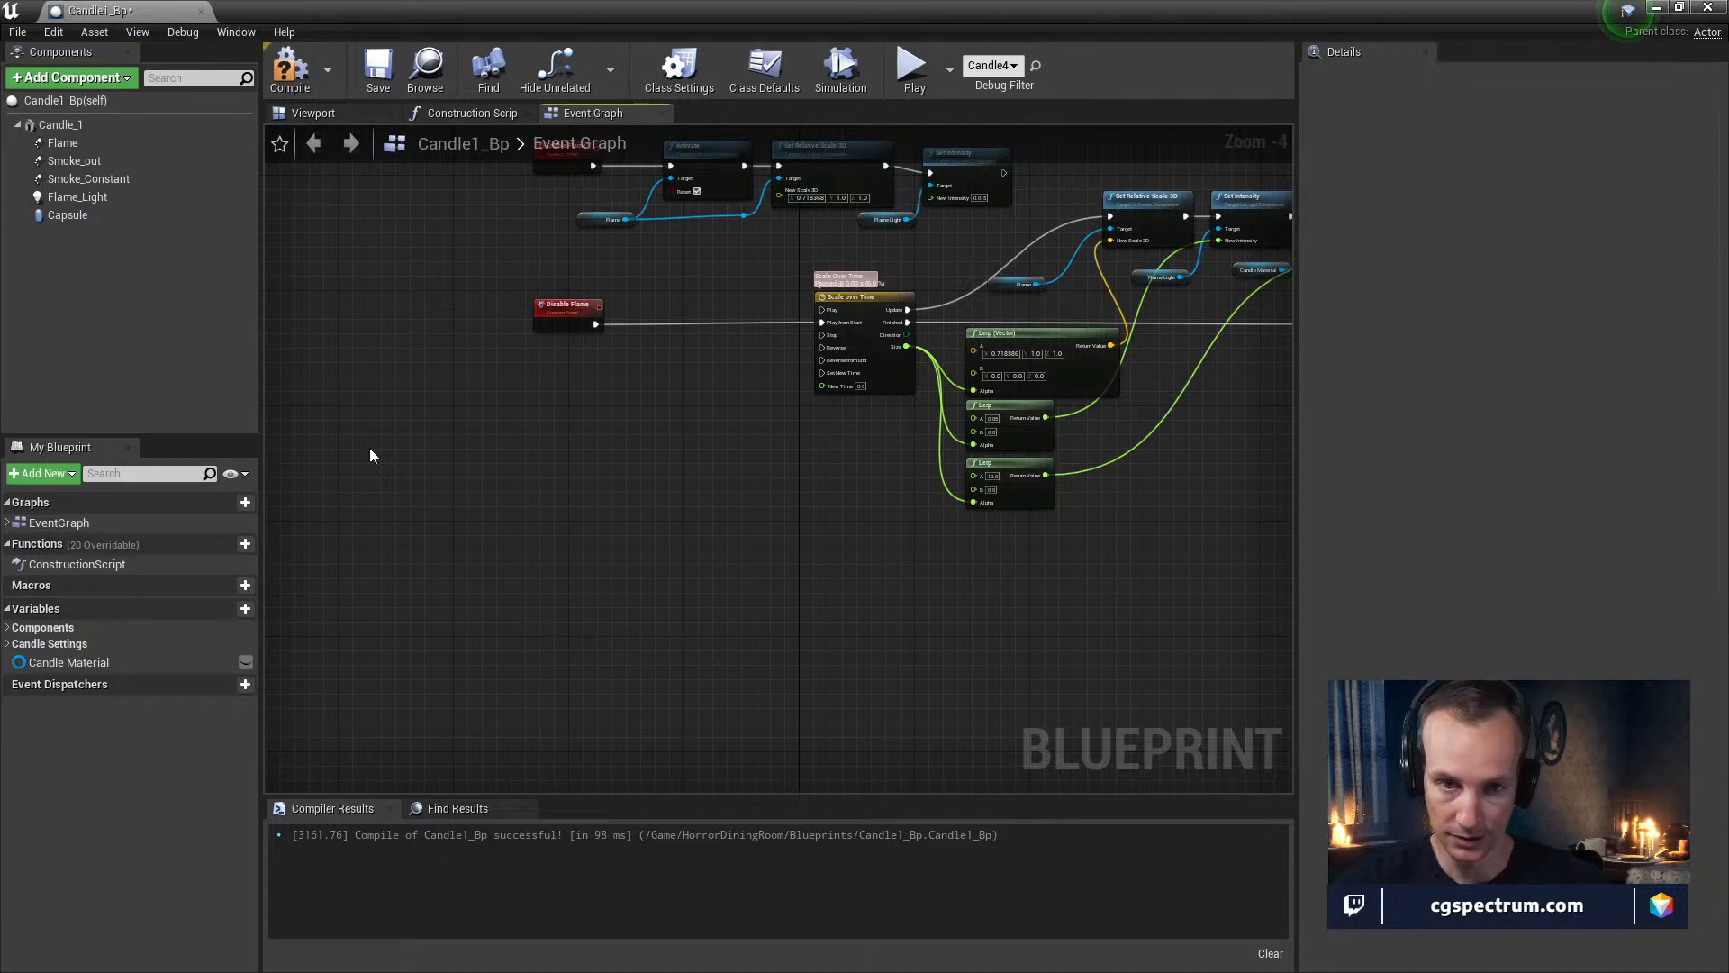
left_click(109, 215)
scroll(1434, 493, "down", 15)
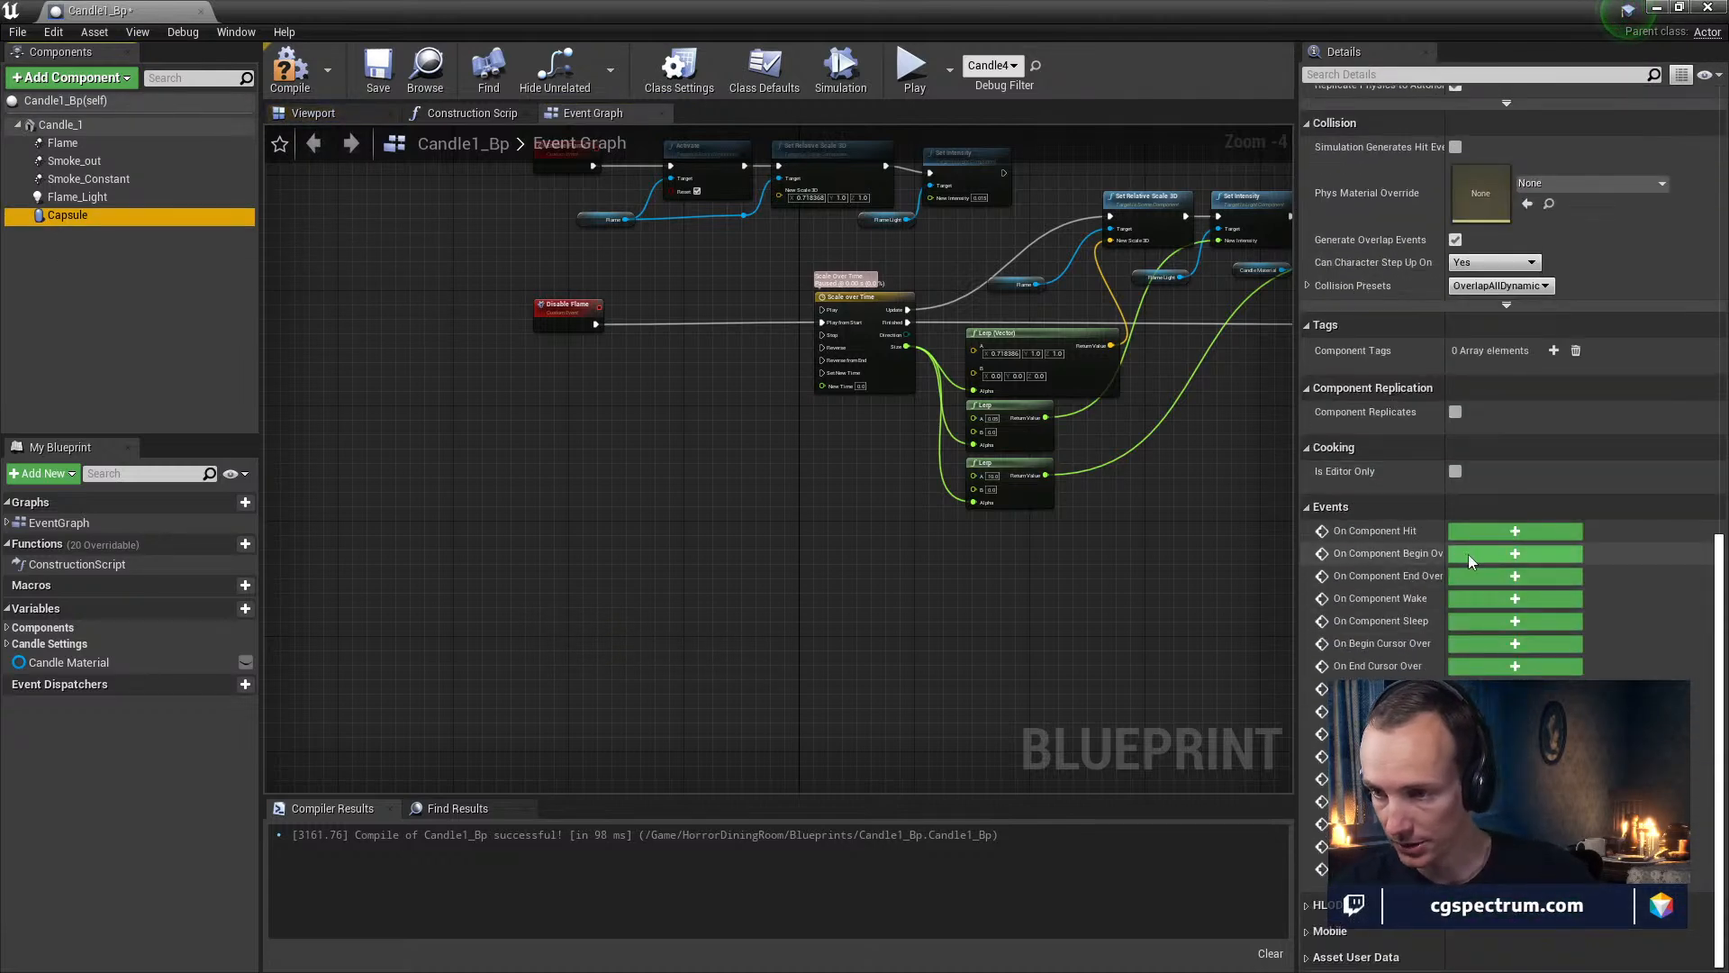
left_click(1514, 553)
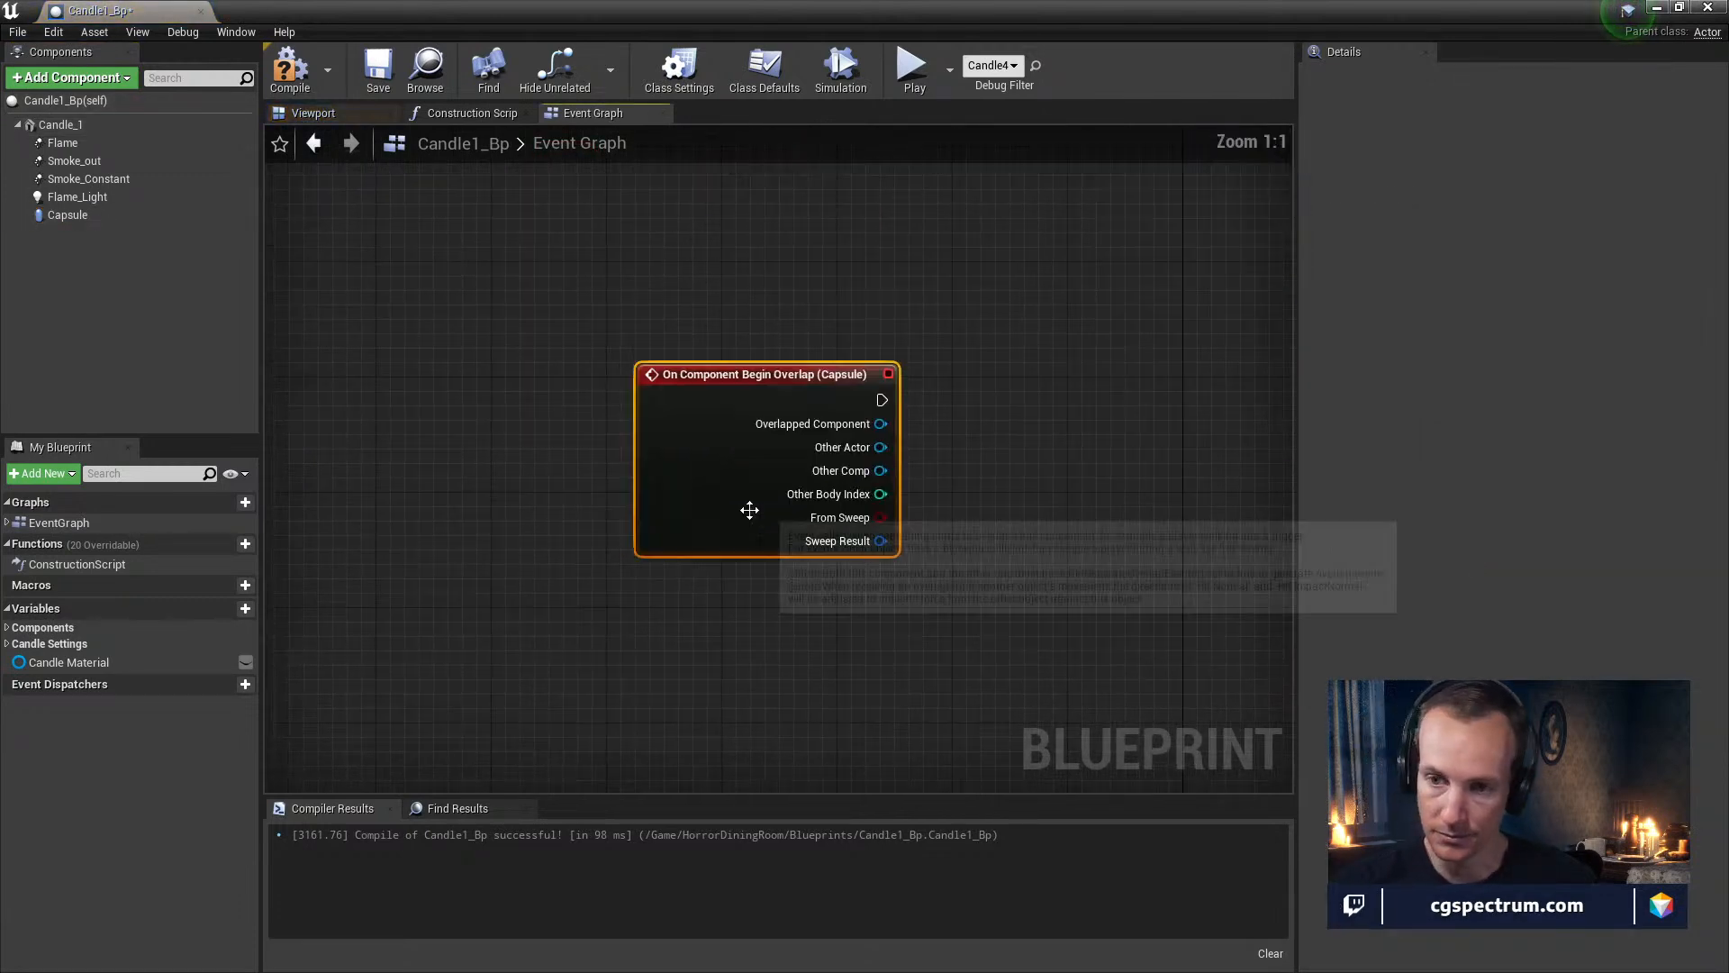
left_click_drag(648, 566, 598, 477)
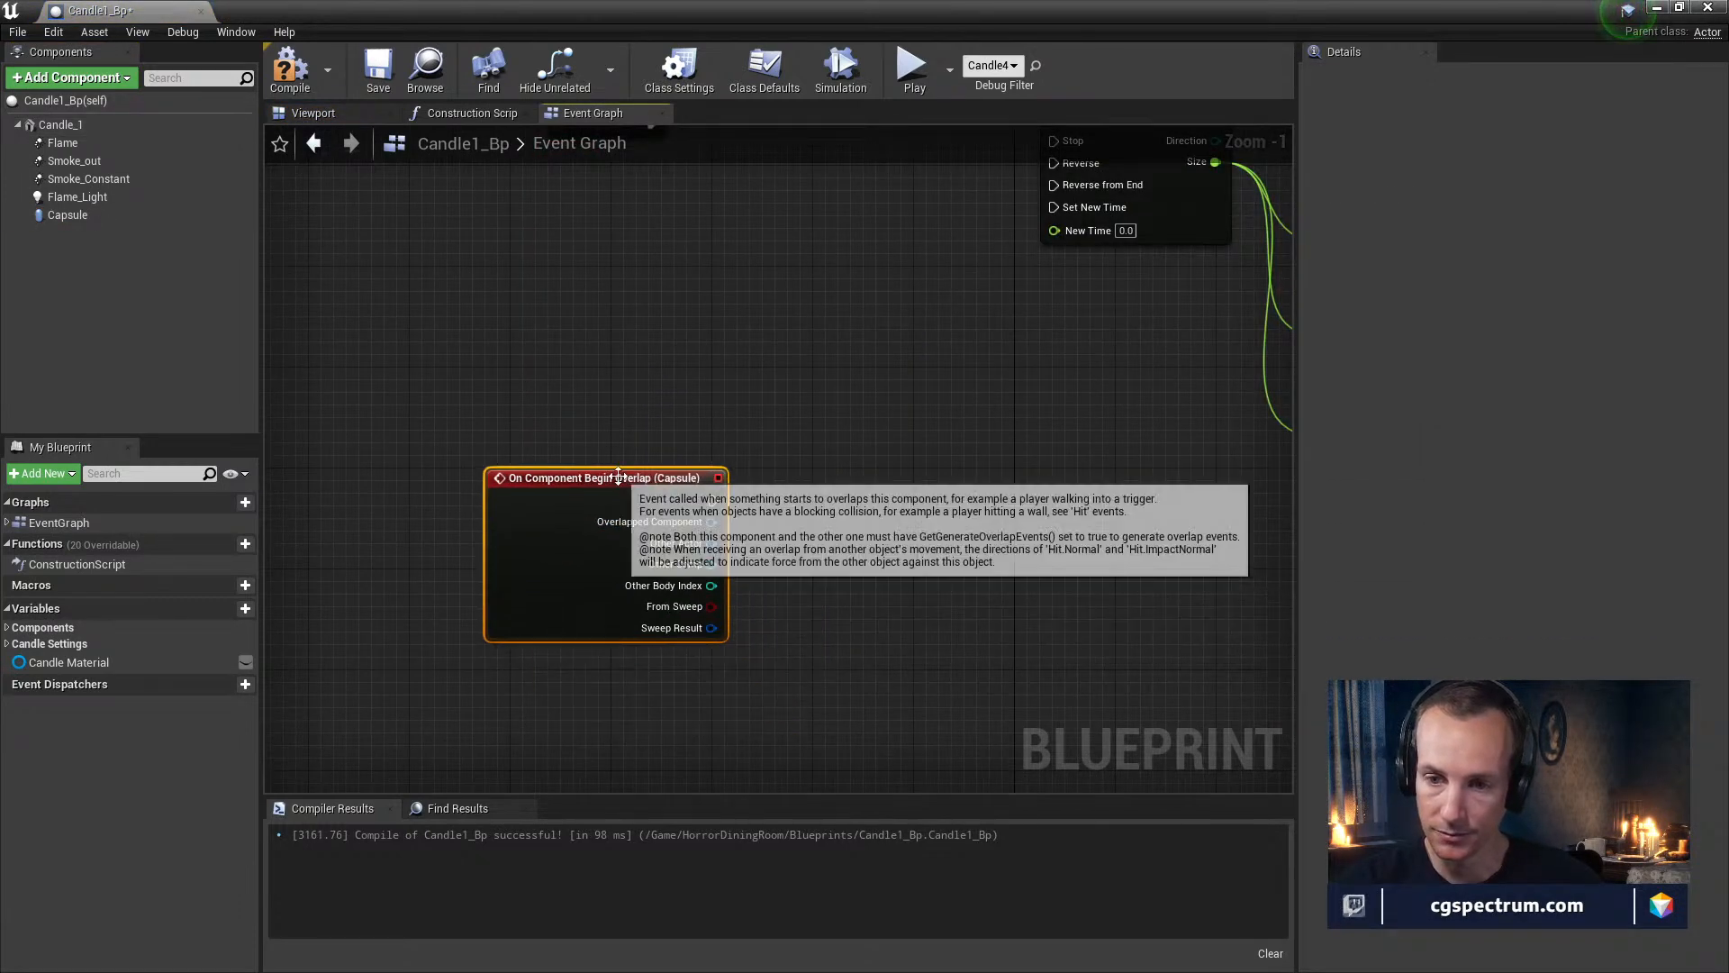
Add an Actor Has Tag node fed by the overlap event's Other Actor and set its tag to Wind
right_click_drag(904, 490, 798, 477)
left_click_drag(470, 465, 457, 567)
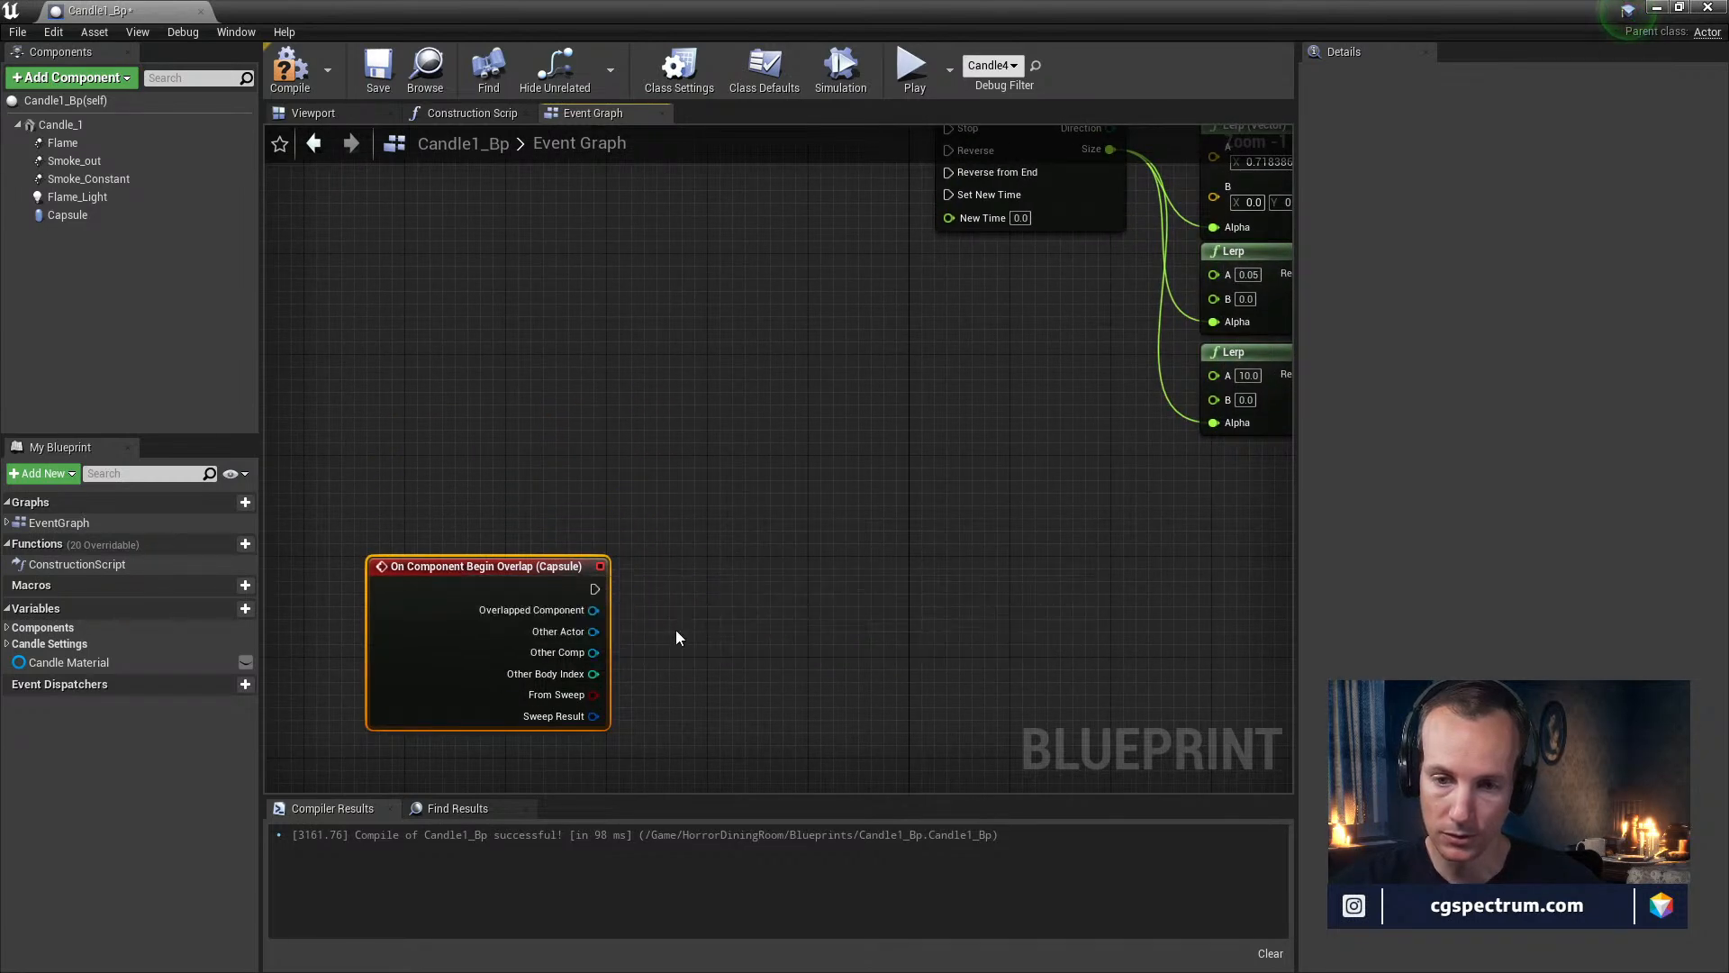
right_click_drag(686, 576, 708, 792)
right_click_drag(645, 551, 611, 272)
right_click_drag(614, 593, 585, 625)
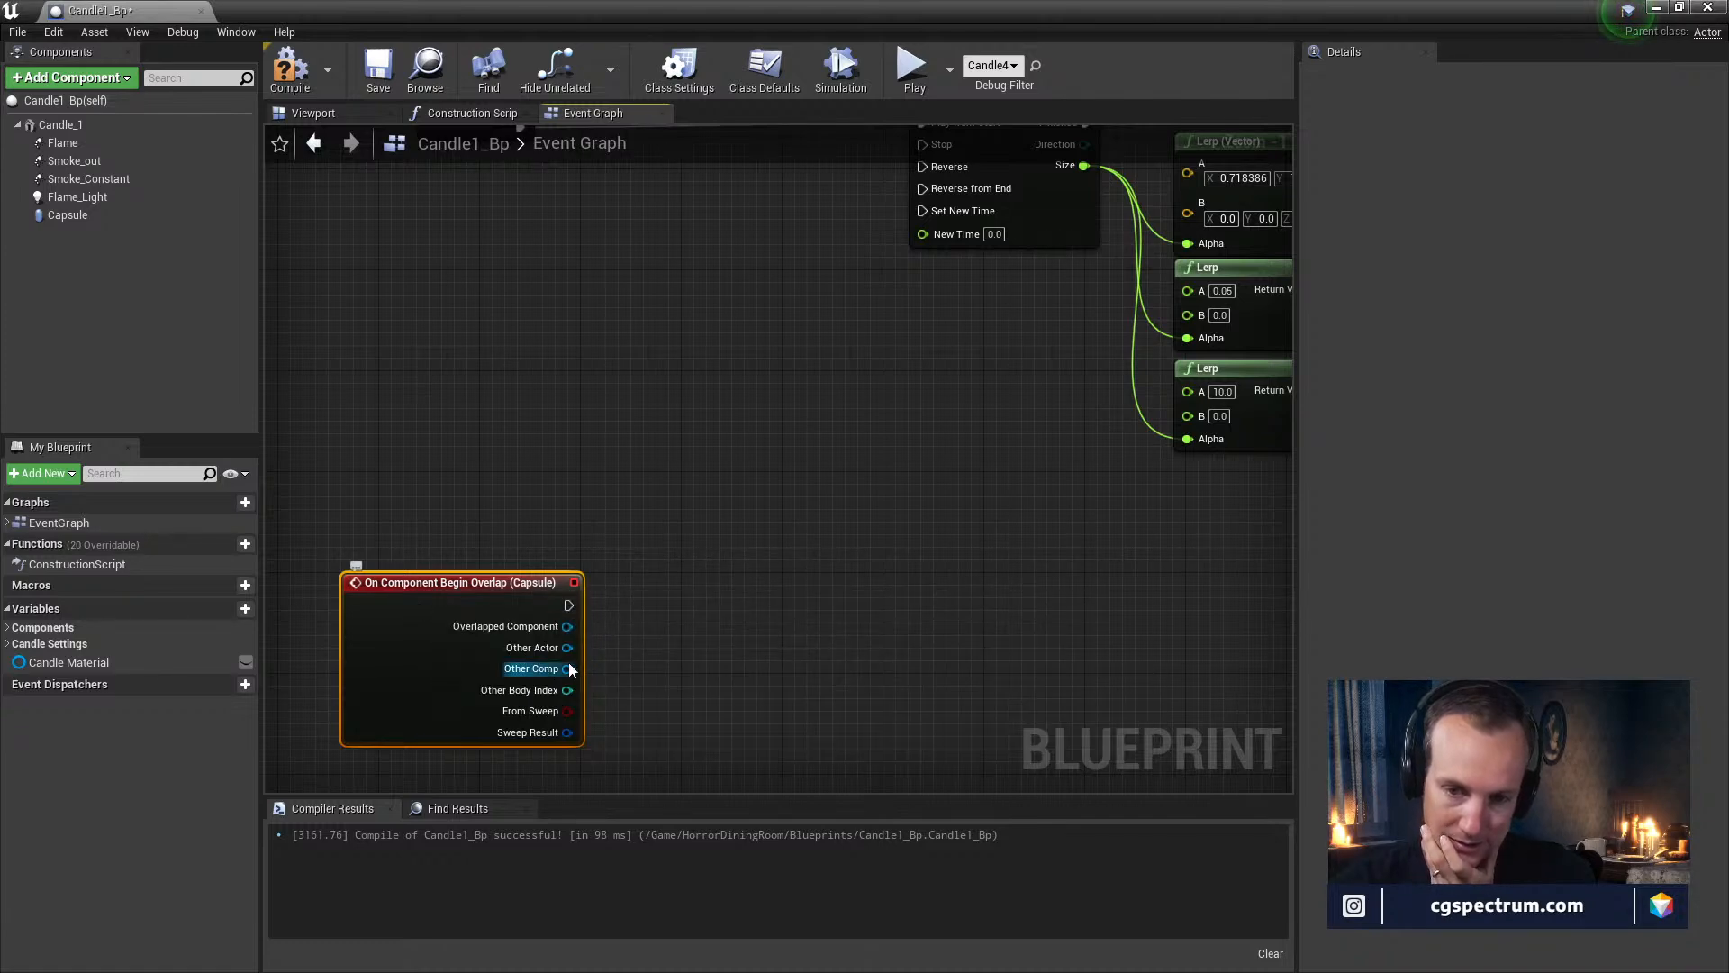
left_click_drag(569, 646, 629, 621)
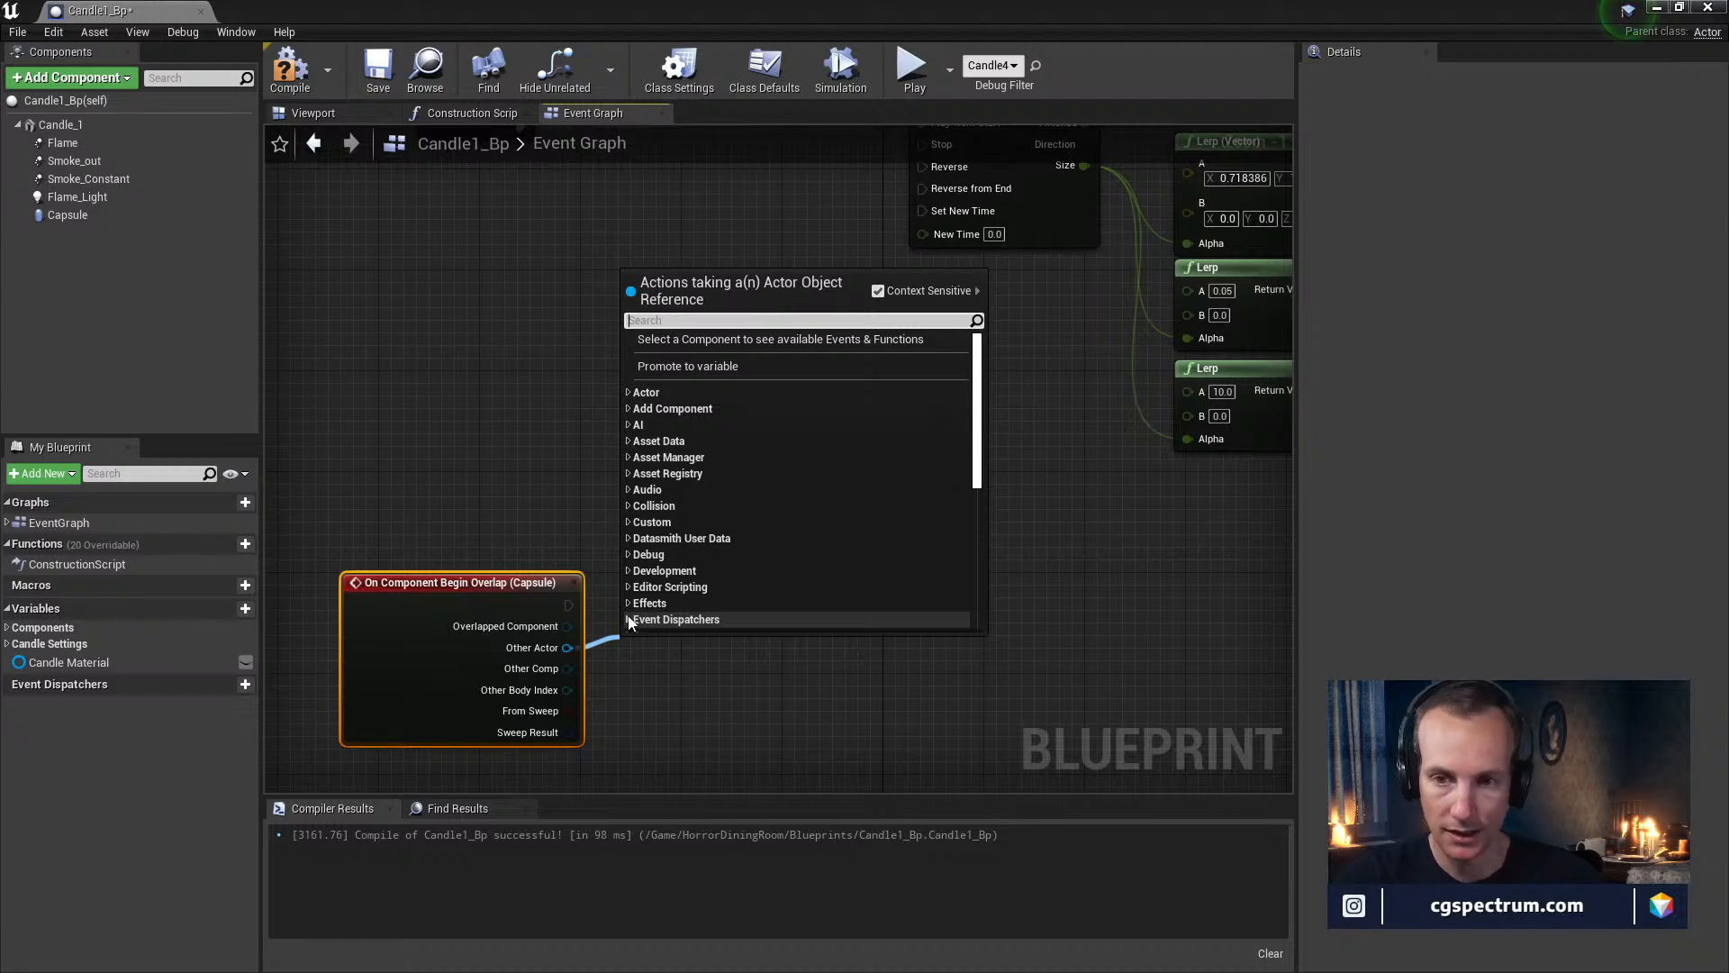
type("tag")
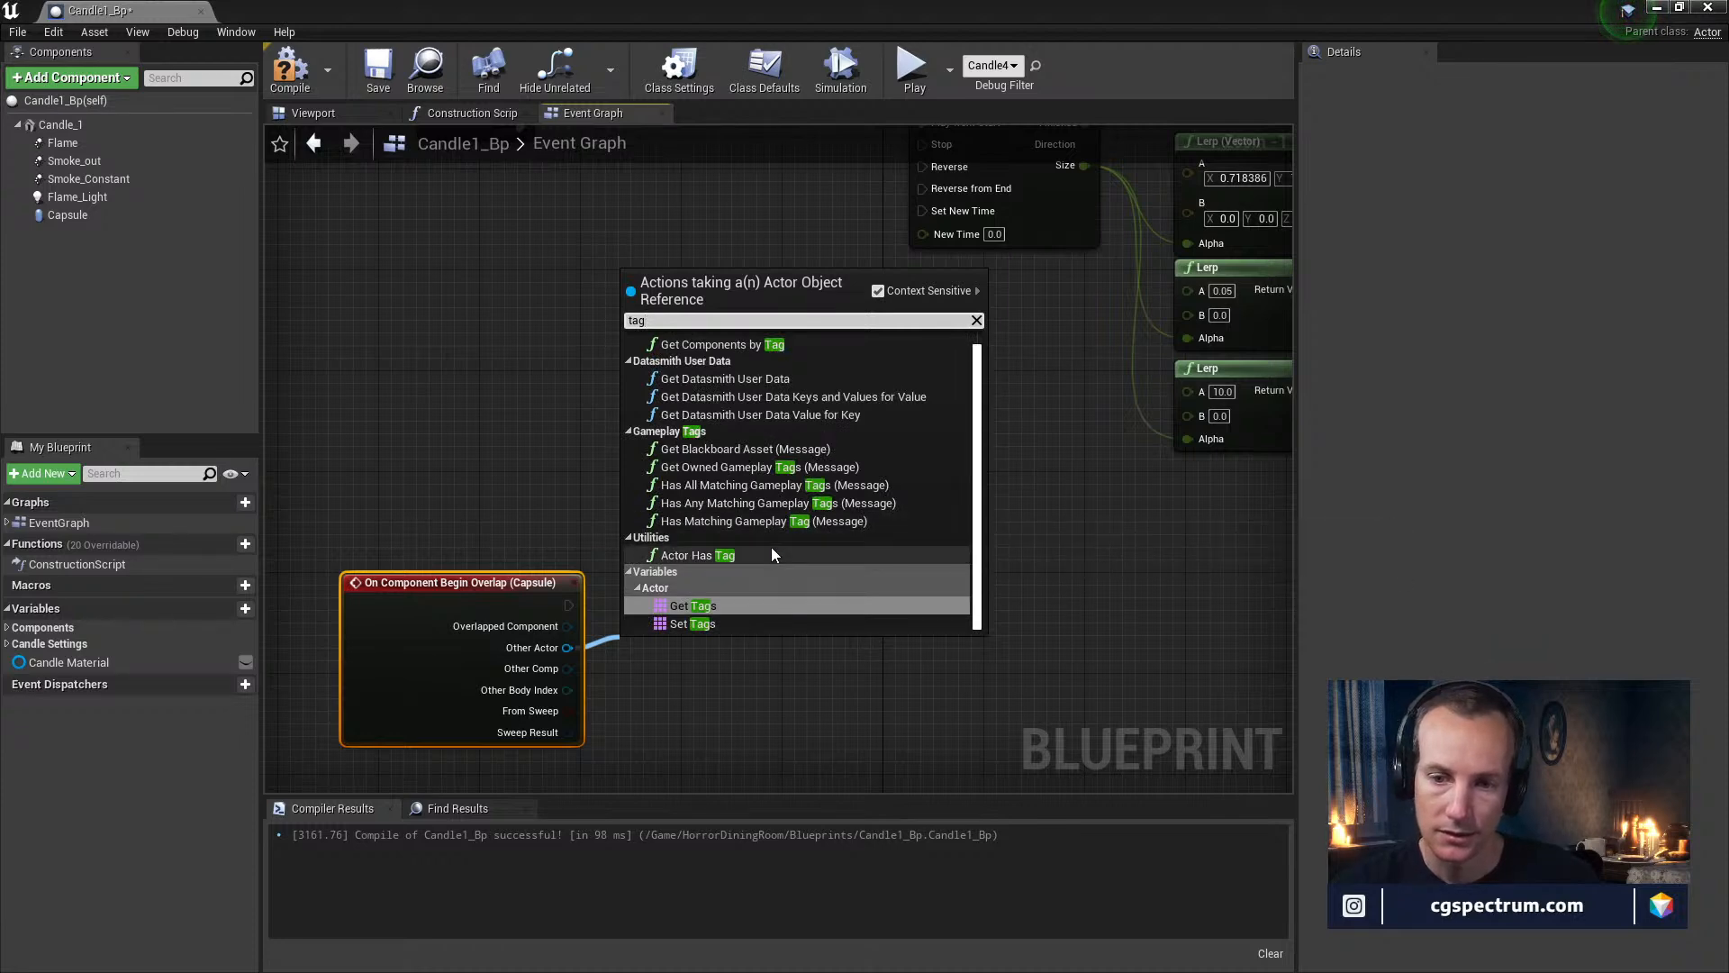
left_click(721, 555)
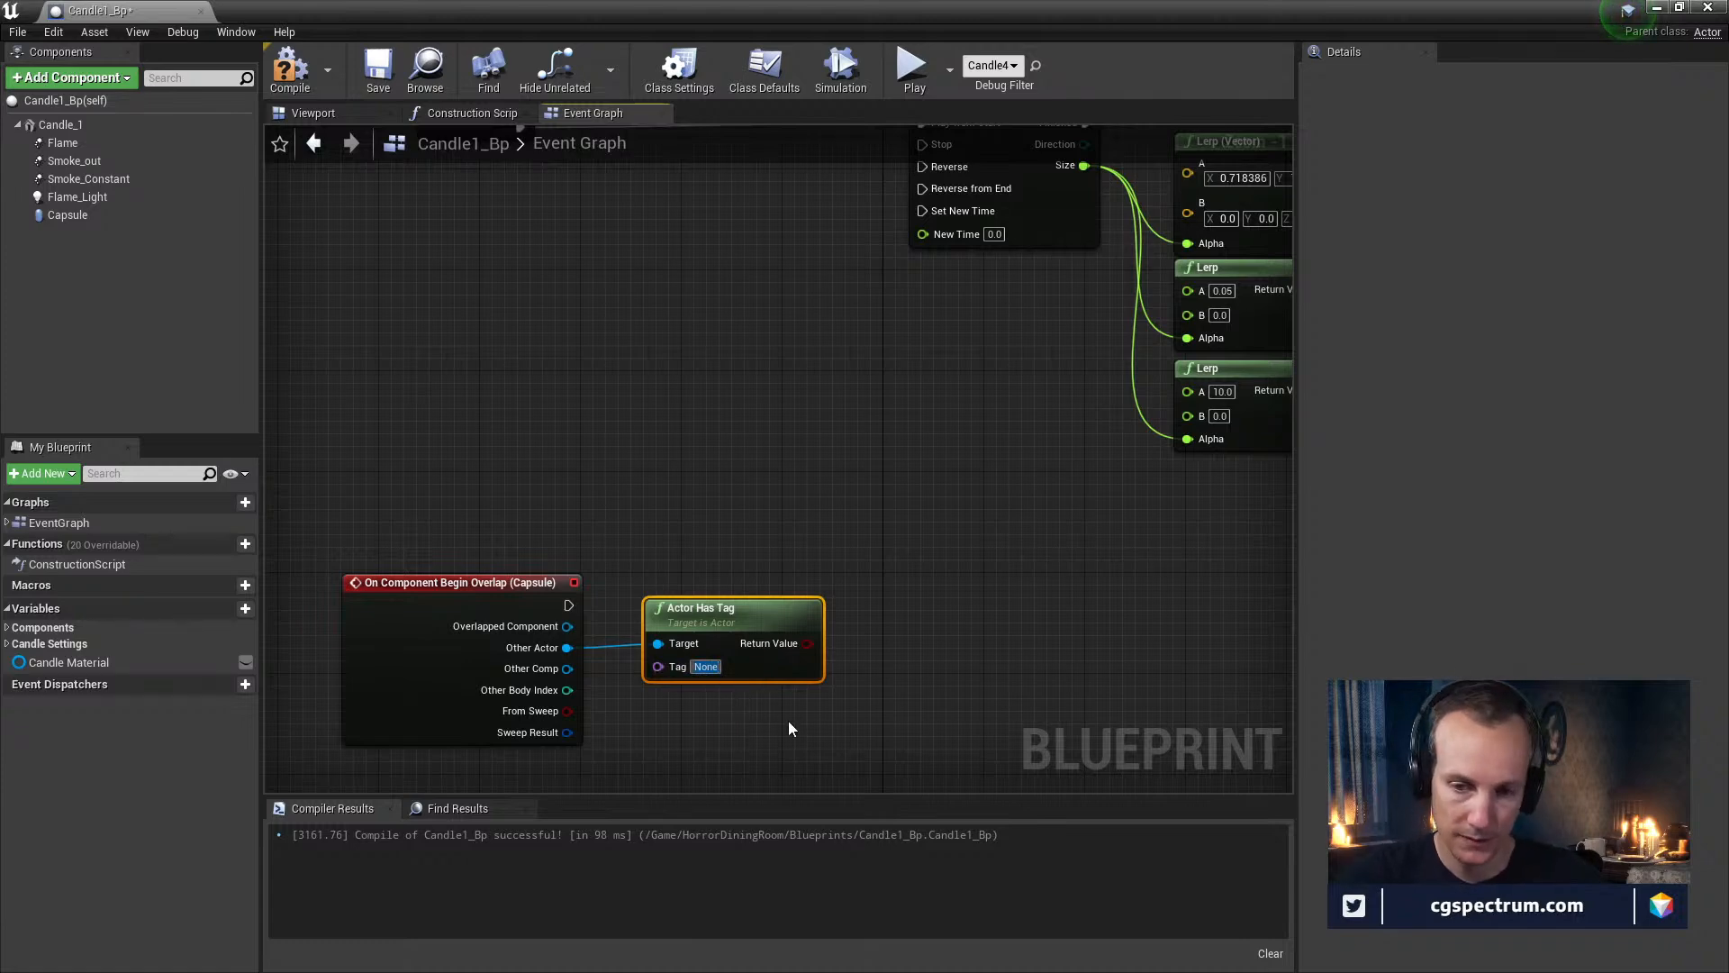
type("Wind")
key("Return")
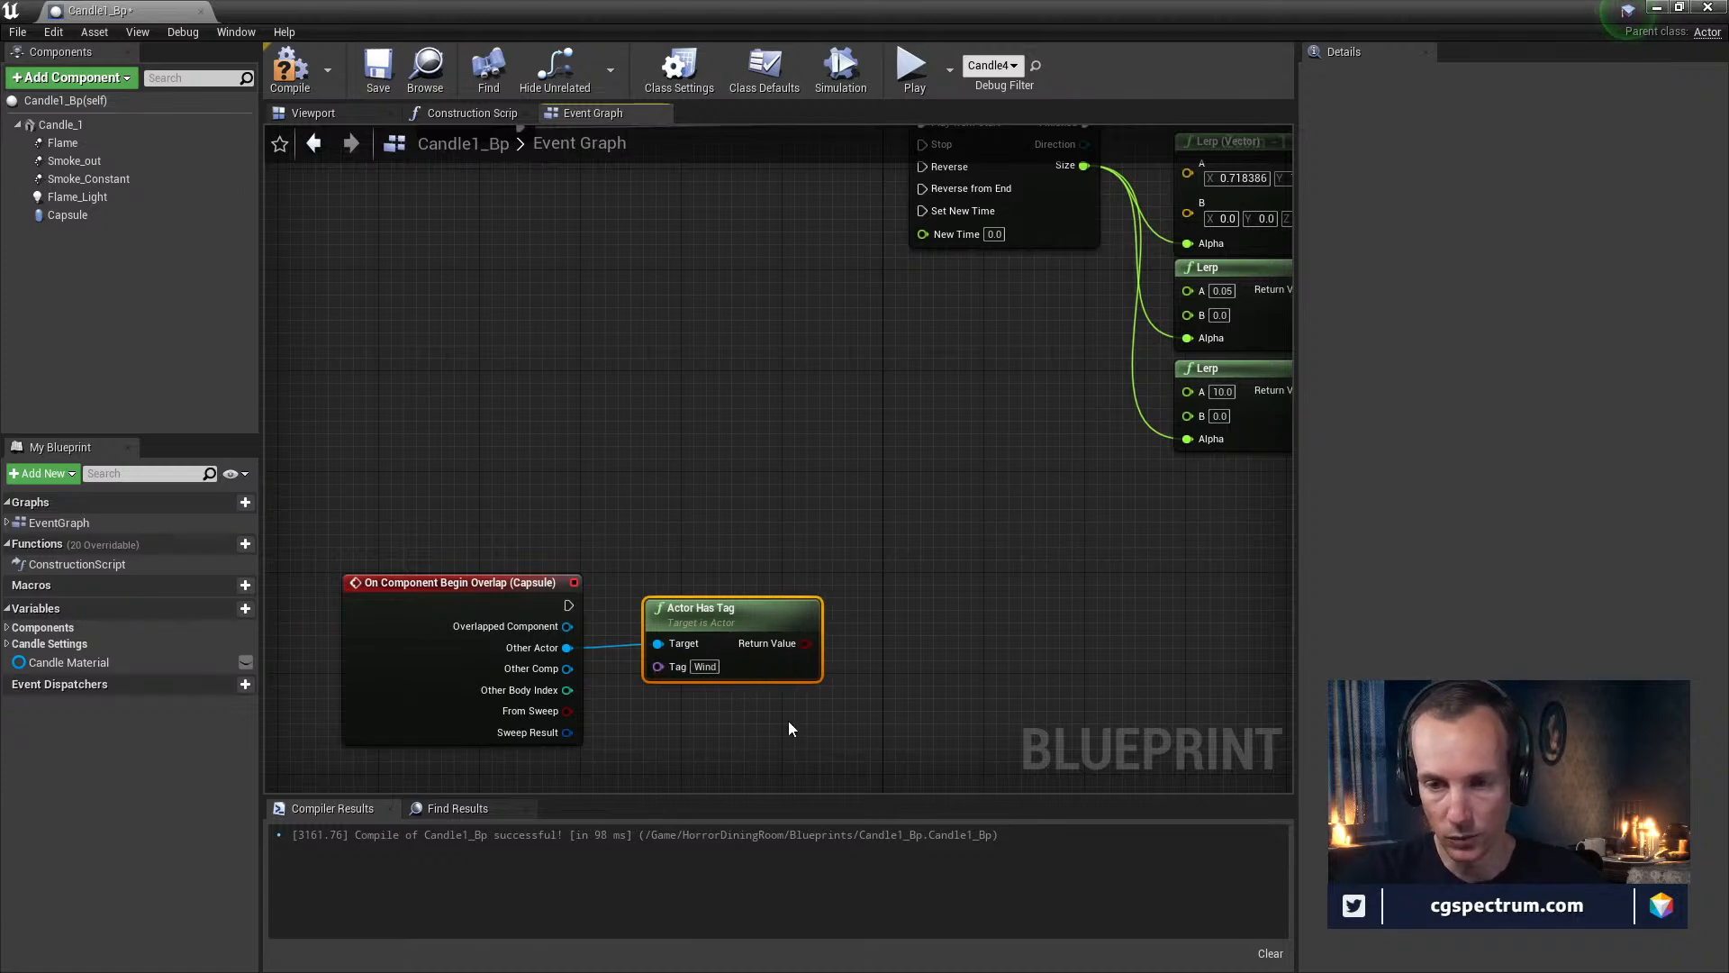
Add a Branch conditioned on the tag check's return value and run it from the capsule overlap event
left_click_drag(806, 643, 856, 529)
type("b")
key("BackSpace")
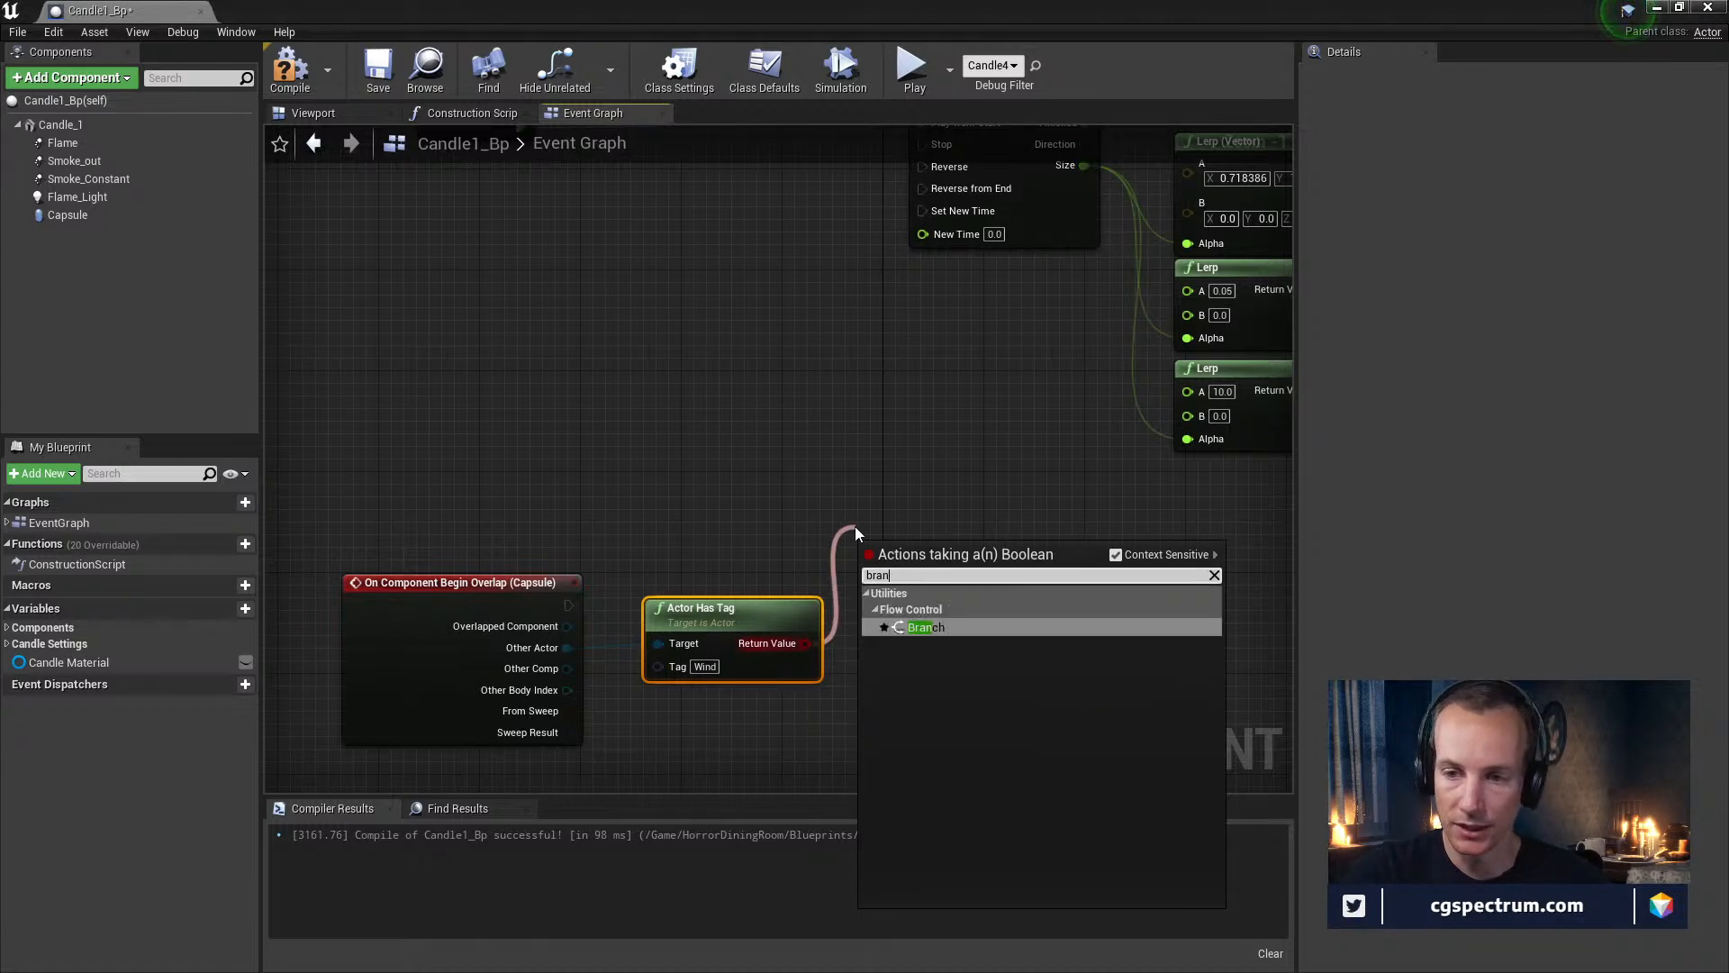
type("branch")
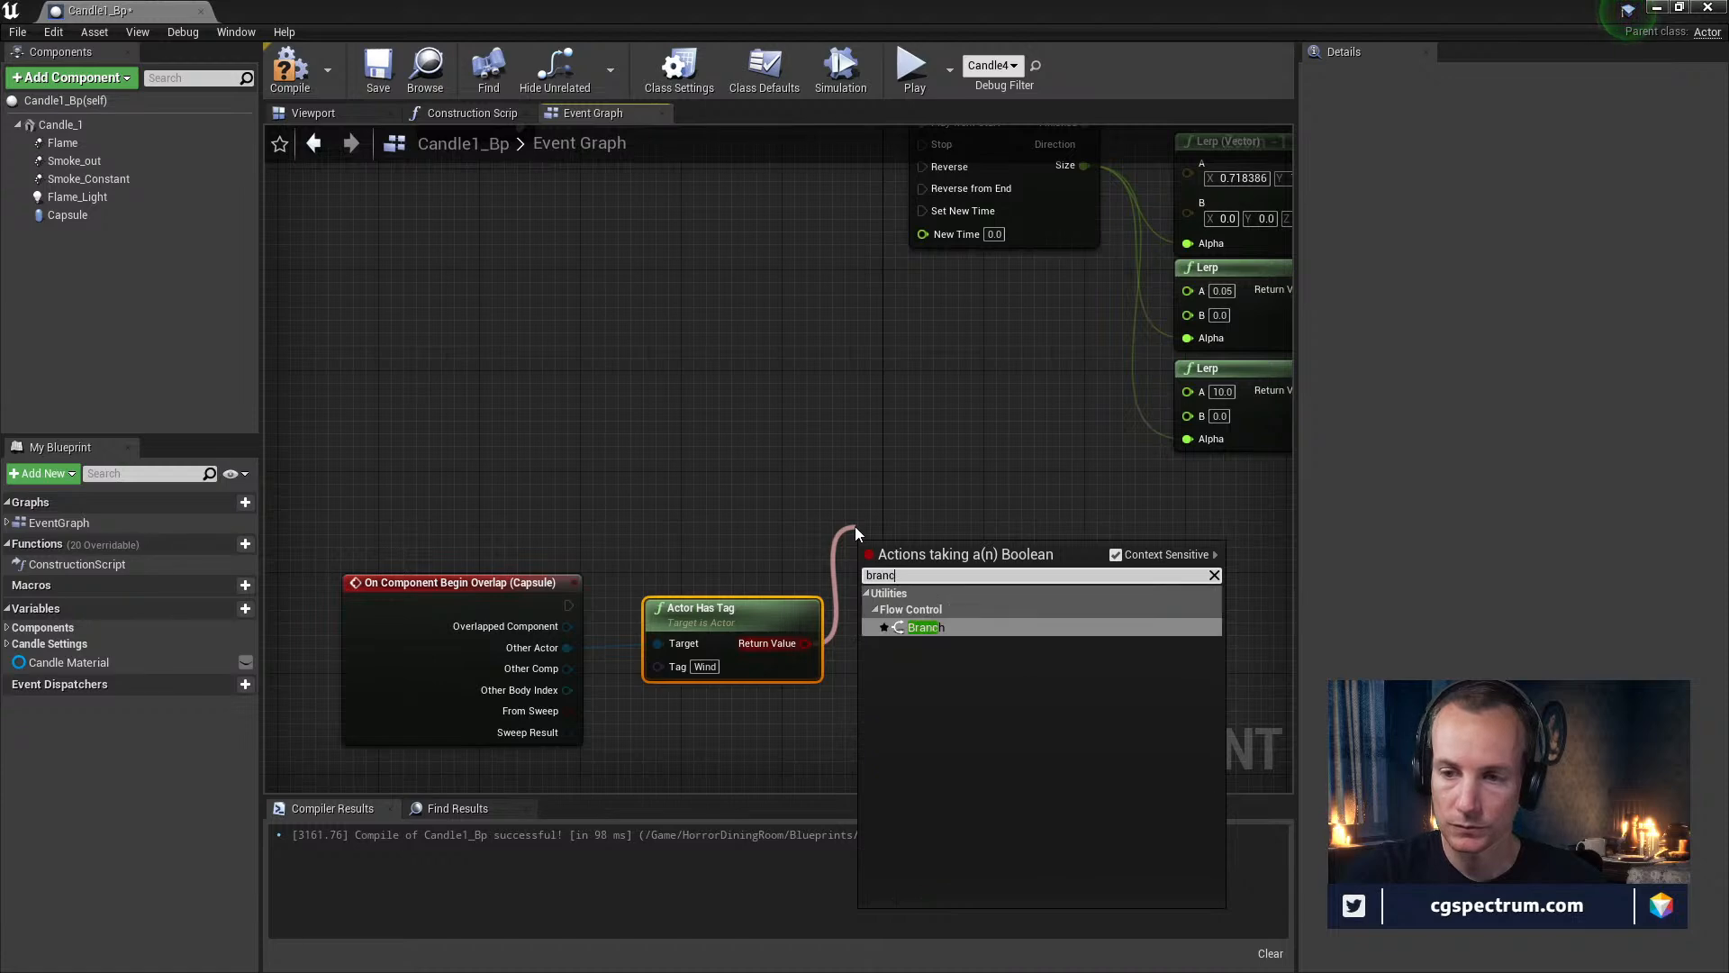
key("Return")
left_click_drag(727, 641, 724, 679)
left_click_drag(568, 606, 889, 603)
Call Disable Flame from the Branch's True output and place the call node beside the Branch
right_click_drag(978, 447, 848, 445)
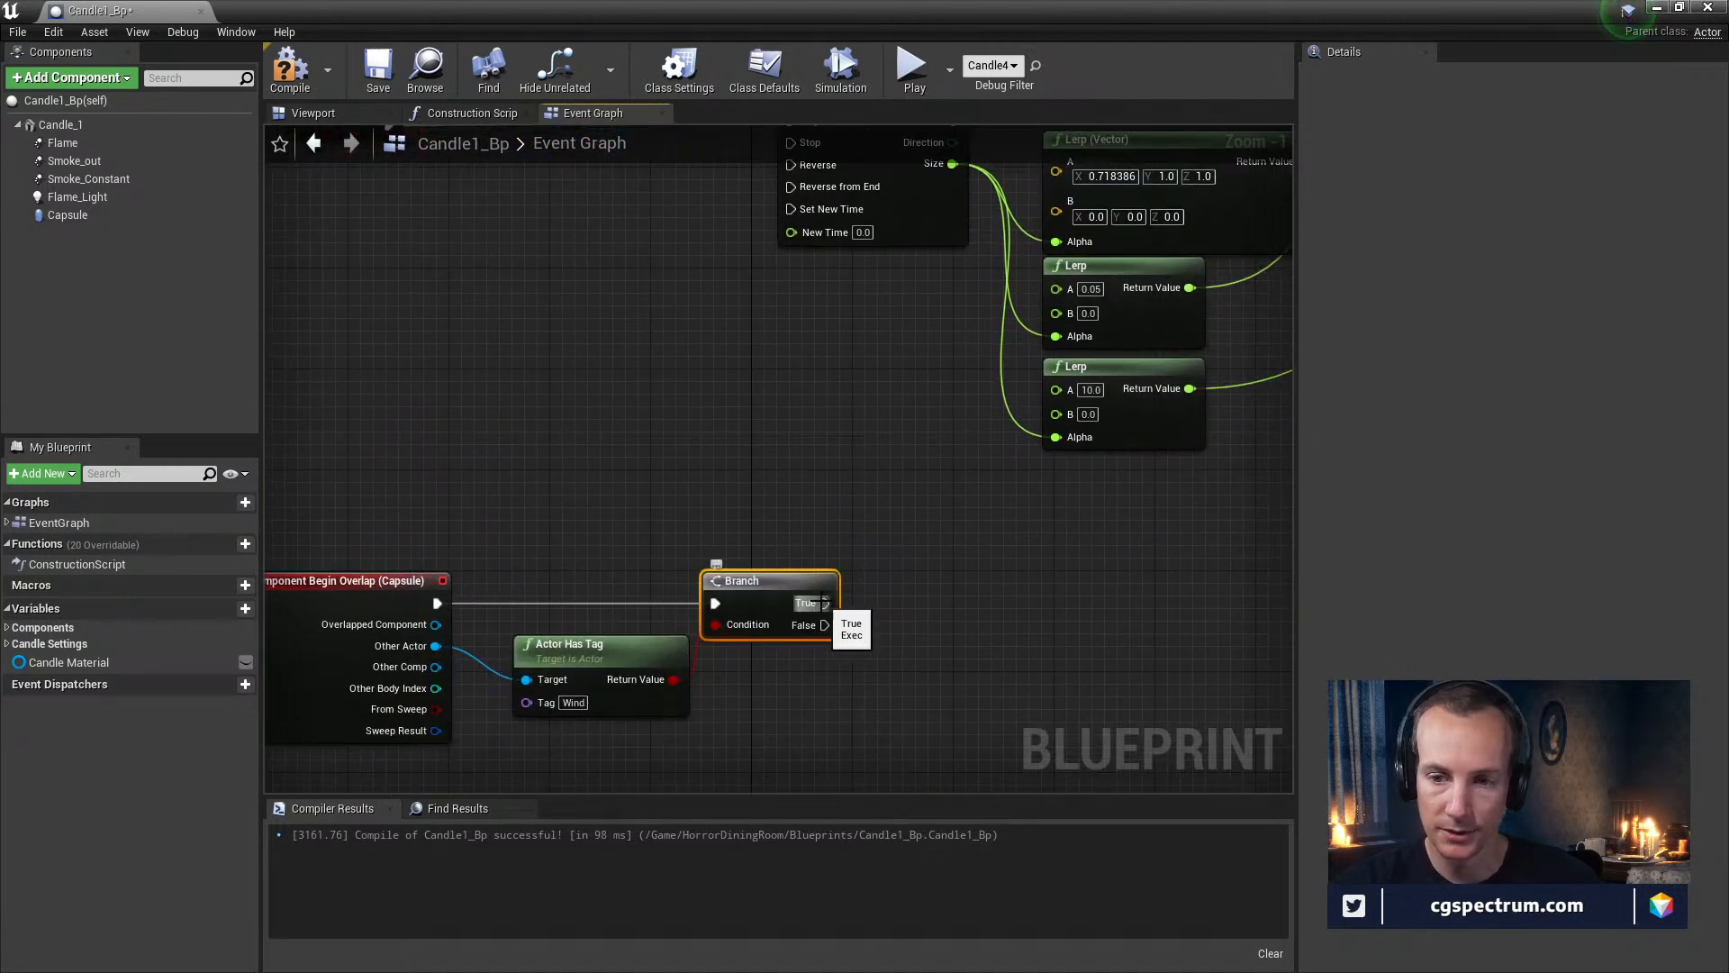
left_click_drag(822, 604, 844, 609)
type("true")
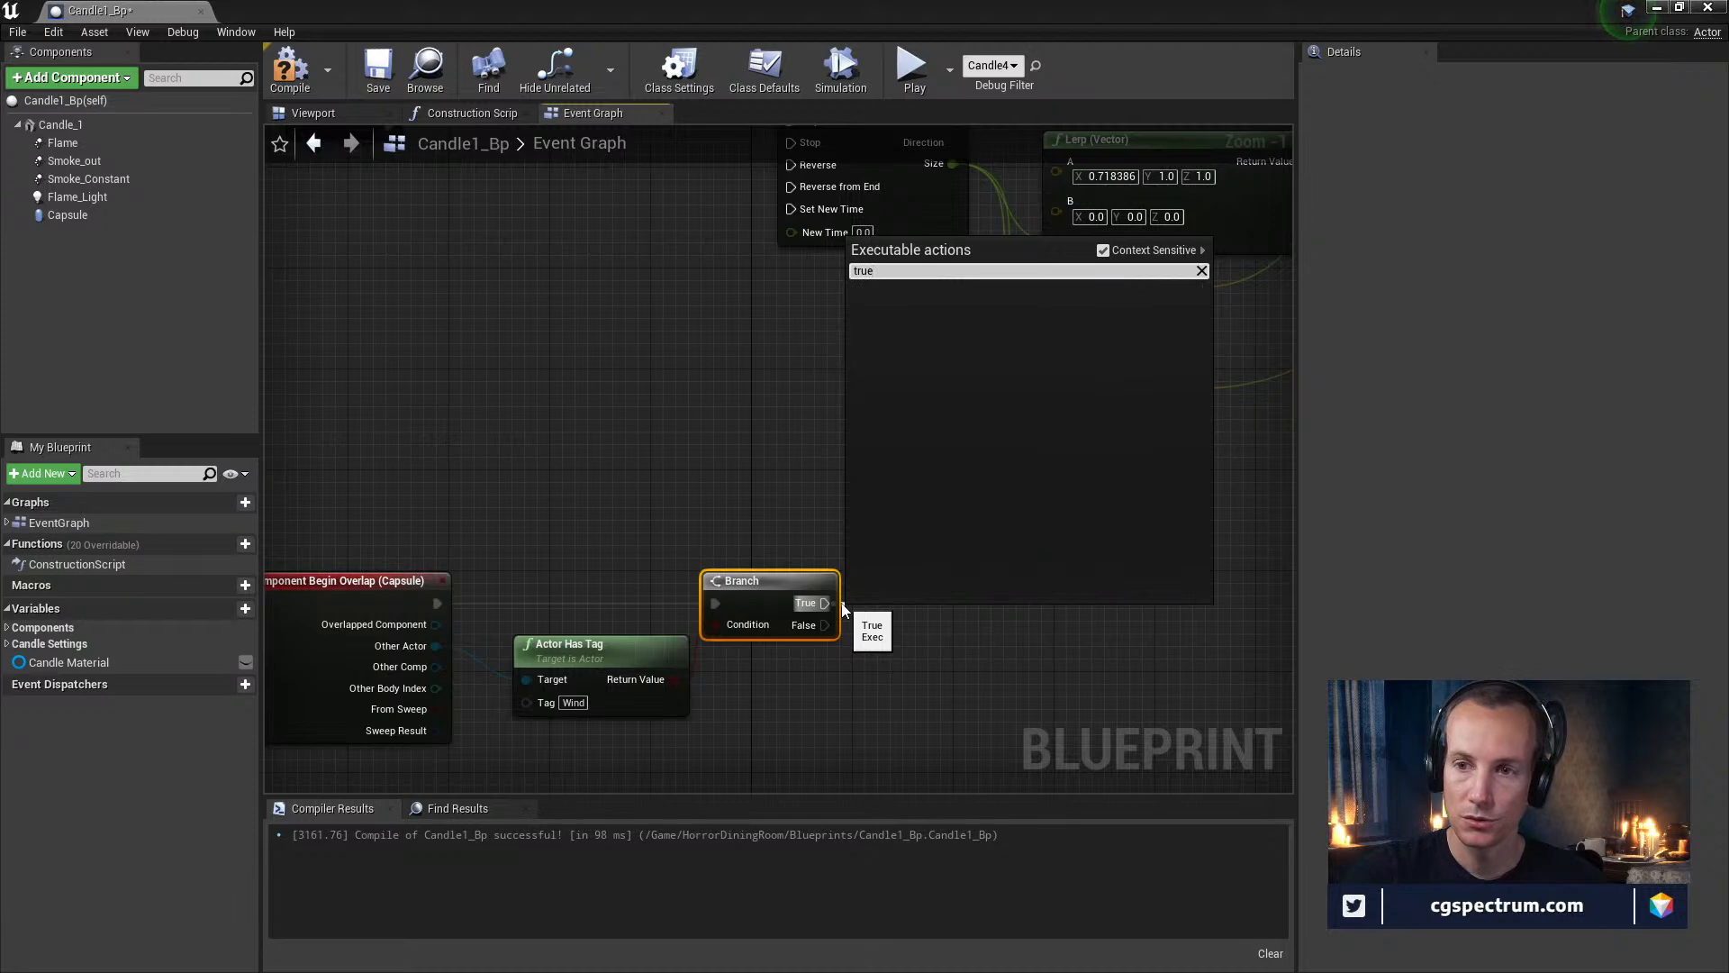
key("BackSpace")
key("BackSpace")
key("BackSpace")
key("BackSpace")
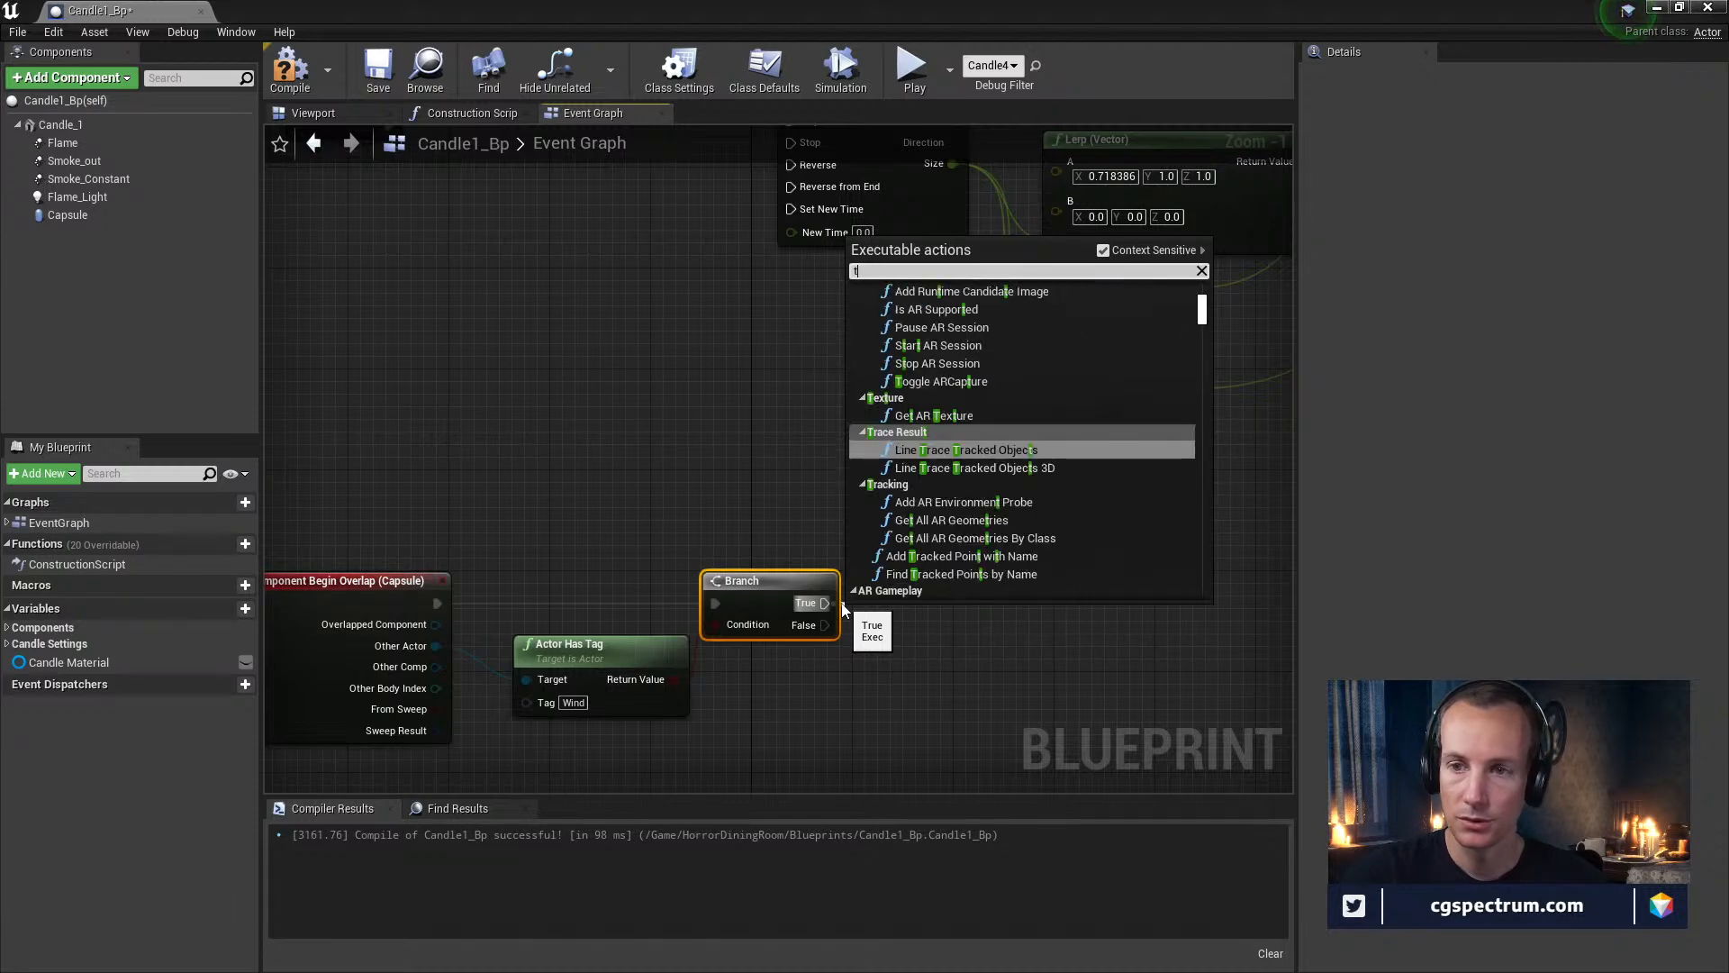
type("disa")
key("Up")
key("Up")
key("Up")
key("Up")
key("Up")
key("Up")
key("Up")
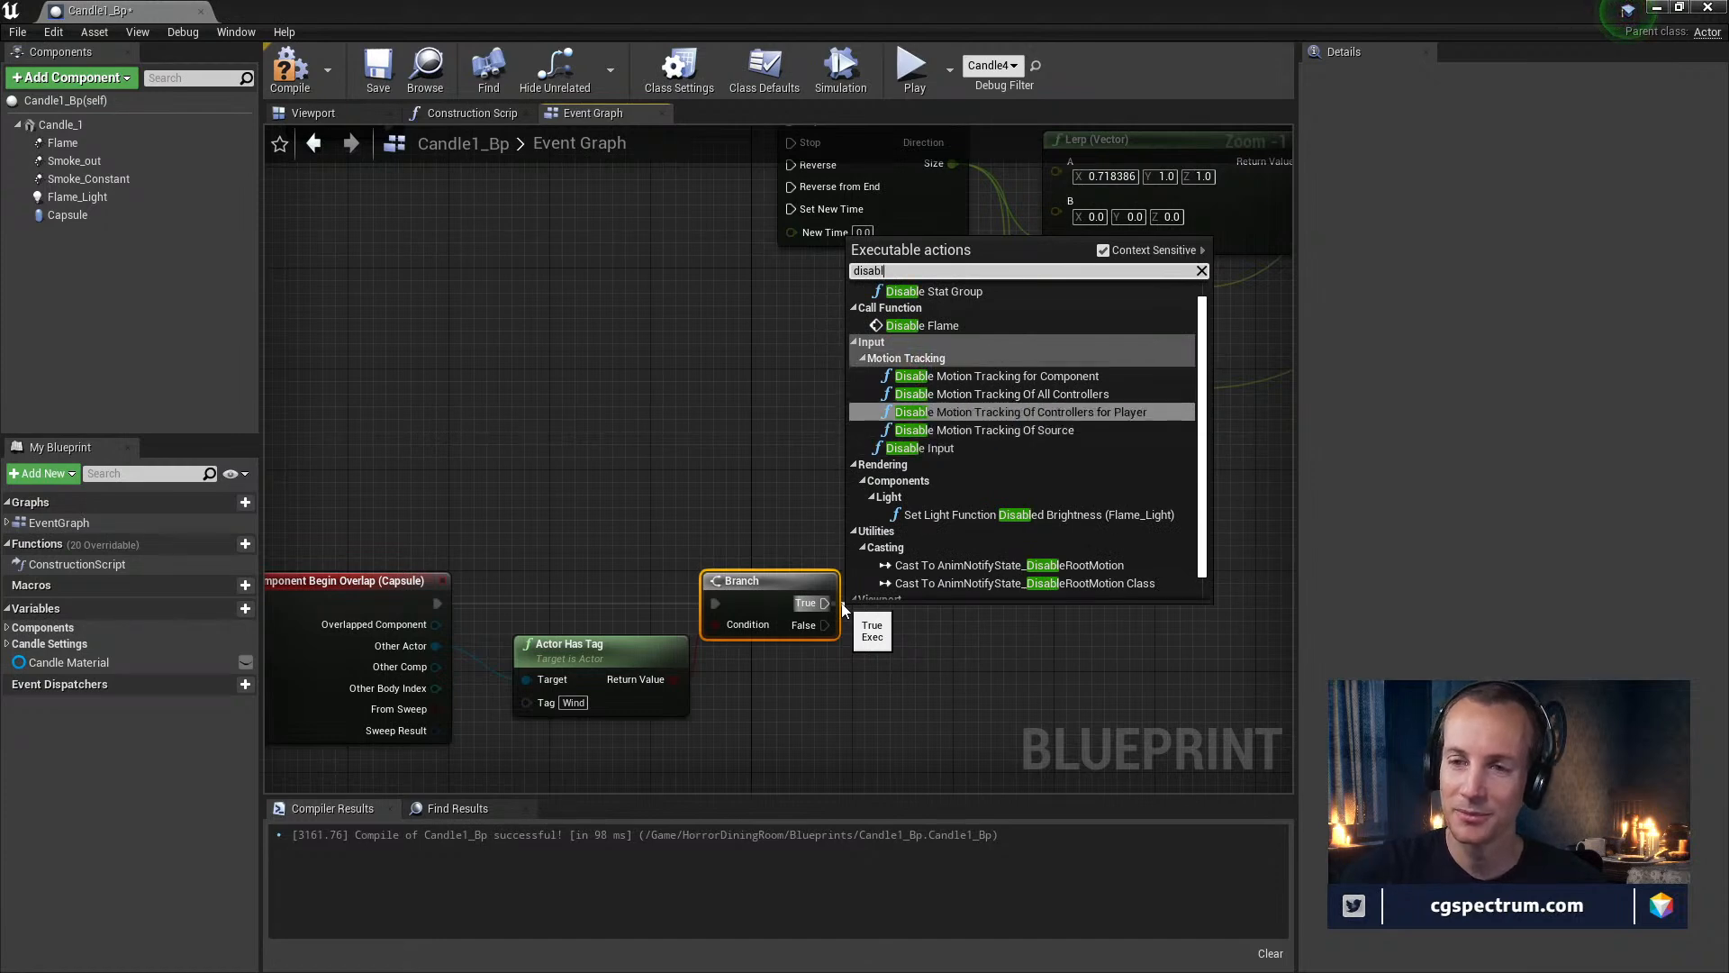
key("Return")
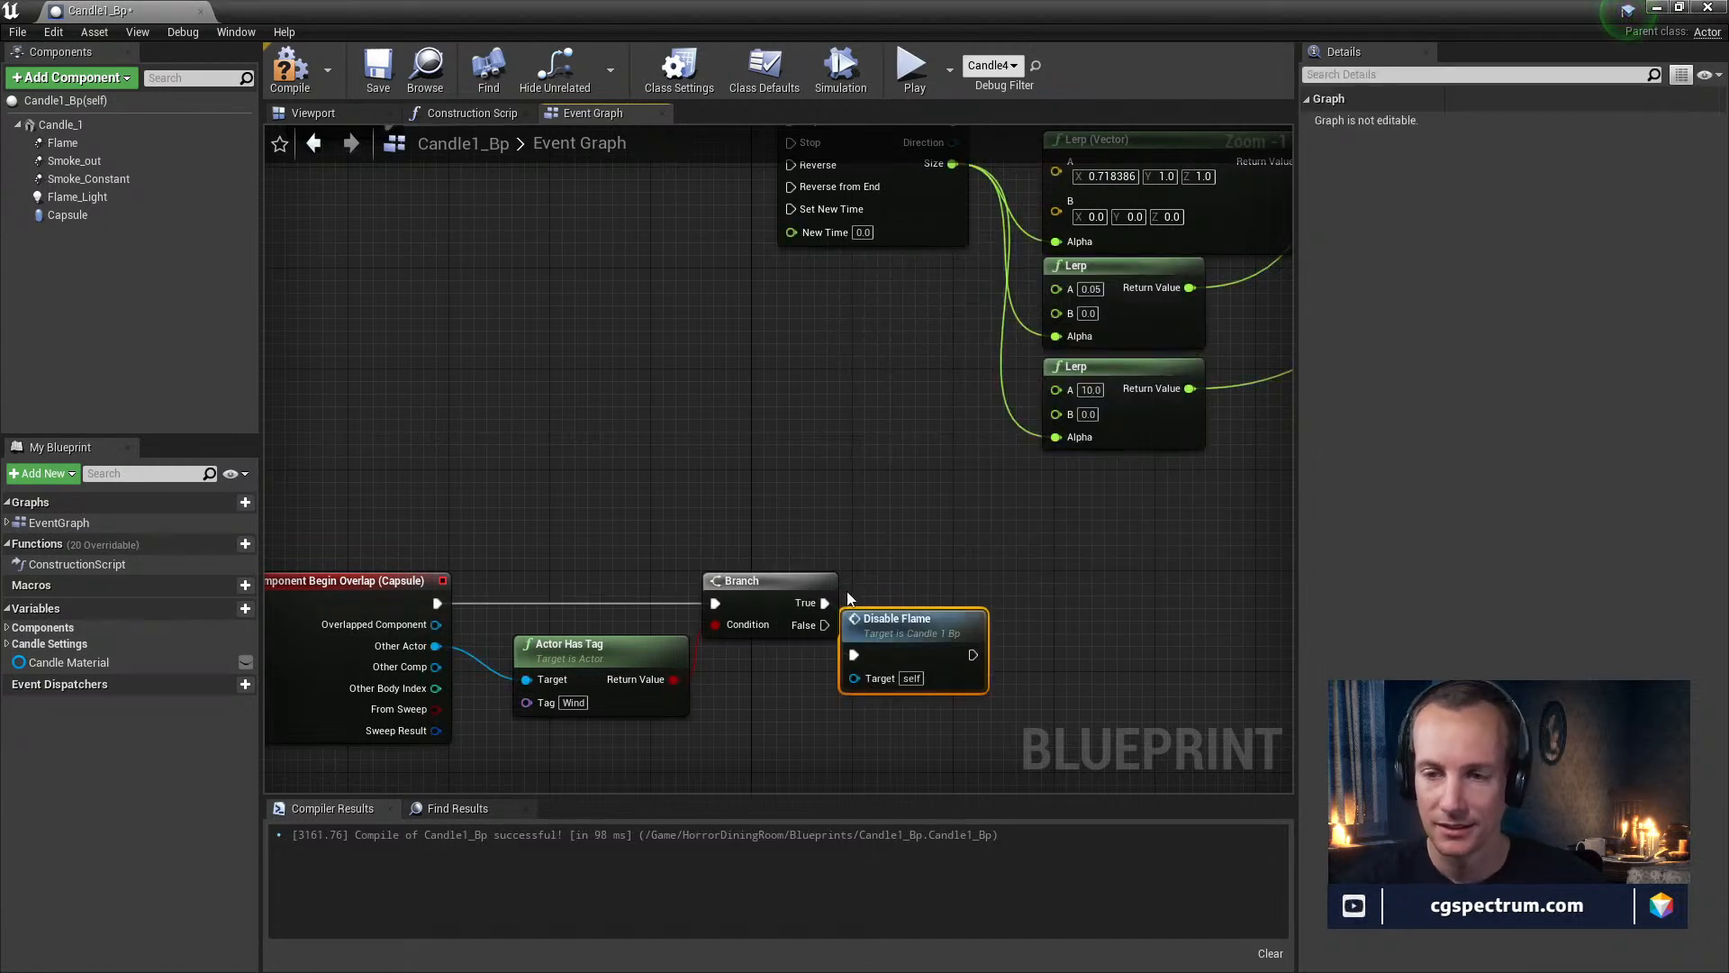
left_click_drag(859, 616, 926, 577)
Compile and save the candle blueprint, and move its window out of the way of the level editor
right_click_drag(778, 484, 1000, 484)
right_click_drag(762, 402, 585, 617)
right_click_drag(915, 594, 748, 421)
left_click(290, 68)
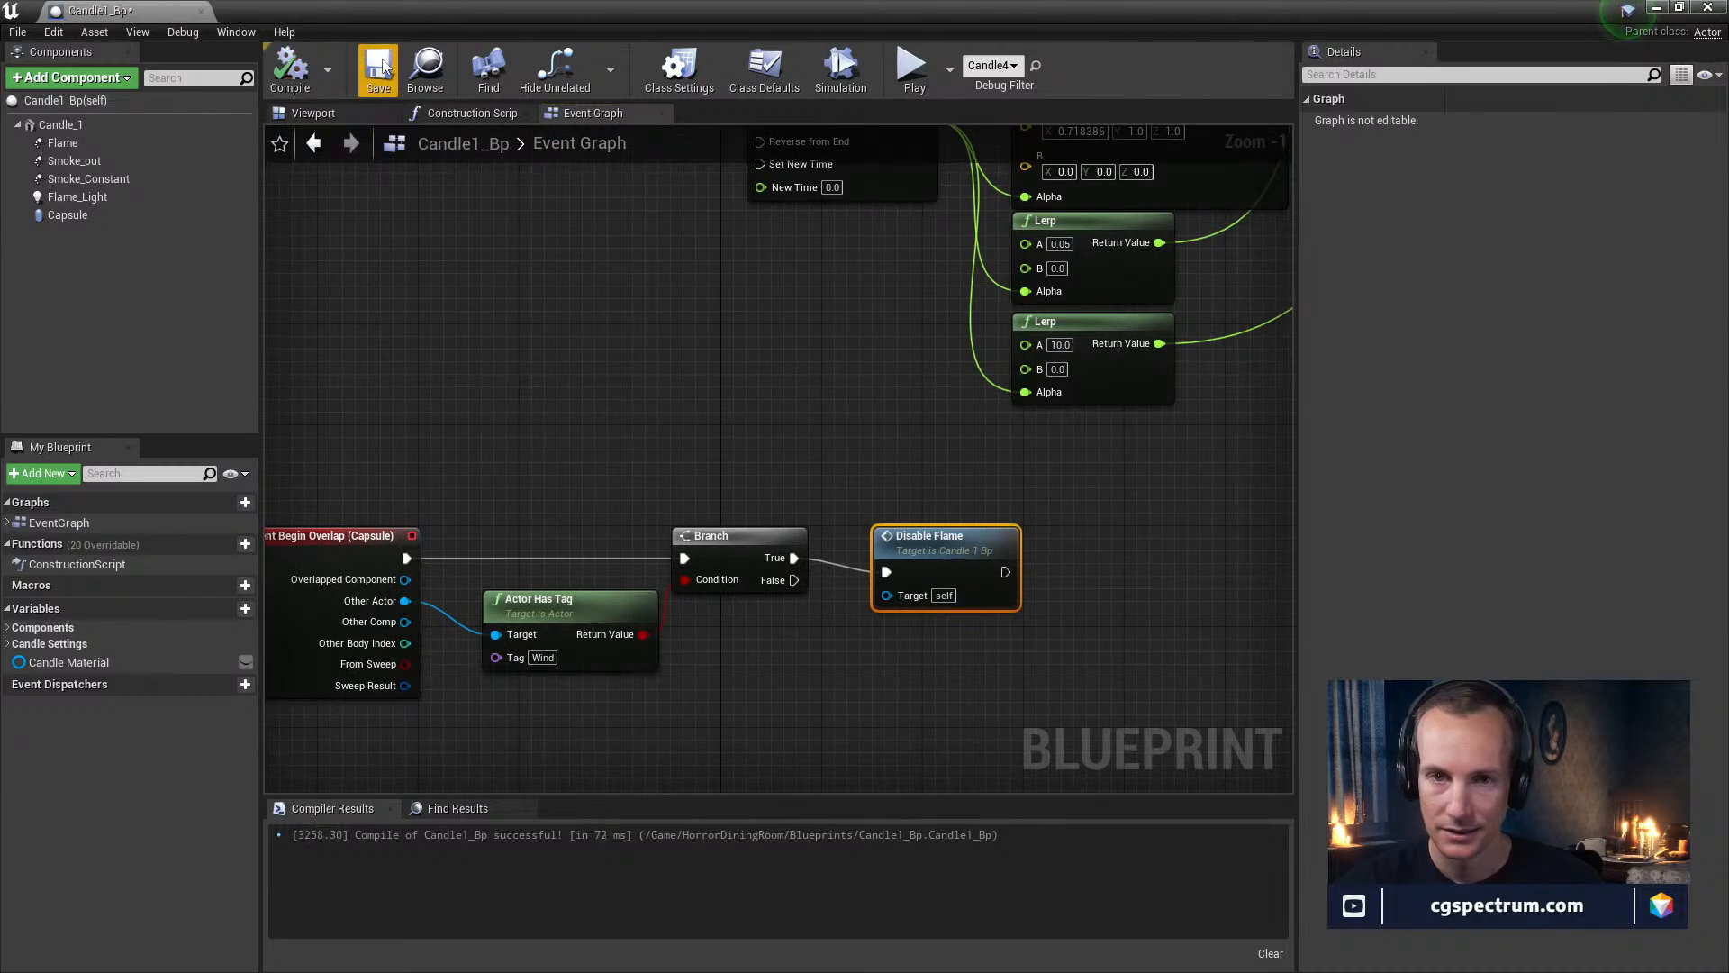
left_click_drag(486, 13, 565, 814)
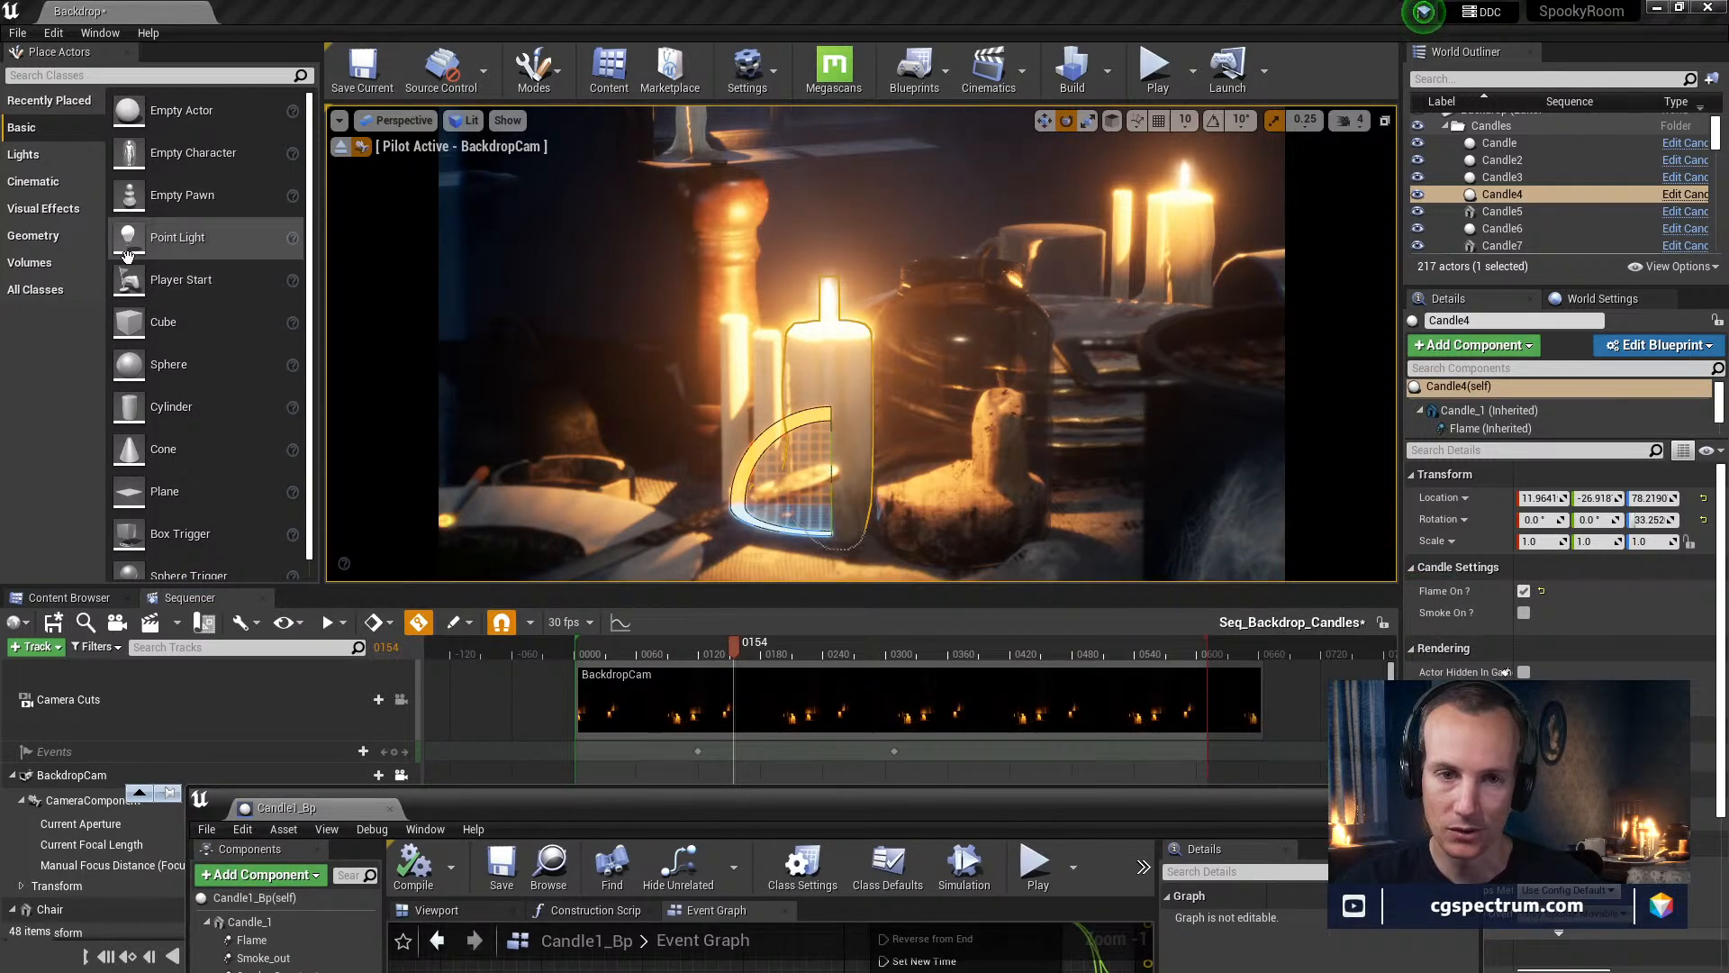
Place a Trigger Volume from the Volumes category in the level near the candles
left_click(63, 264)
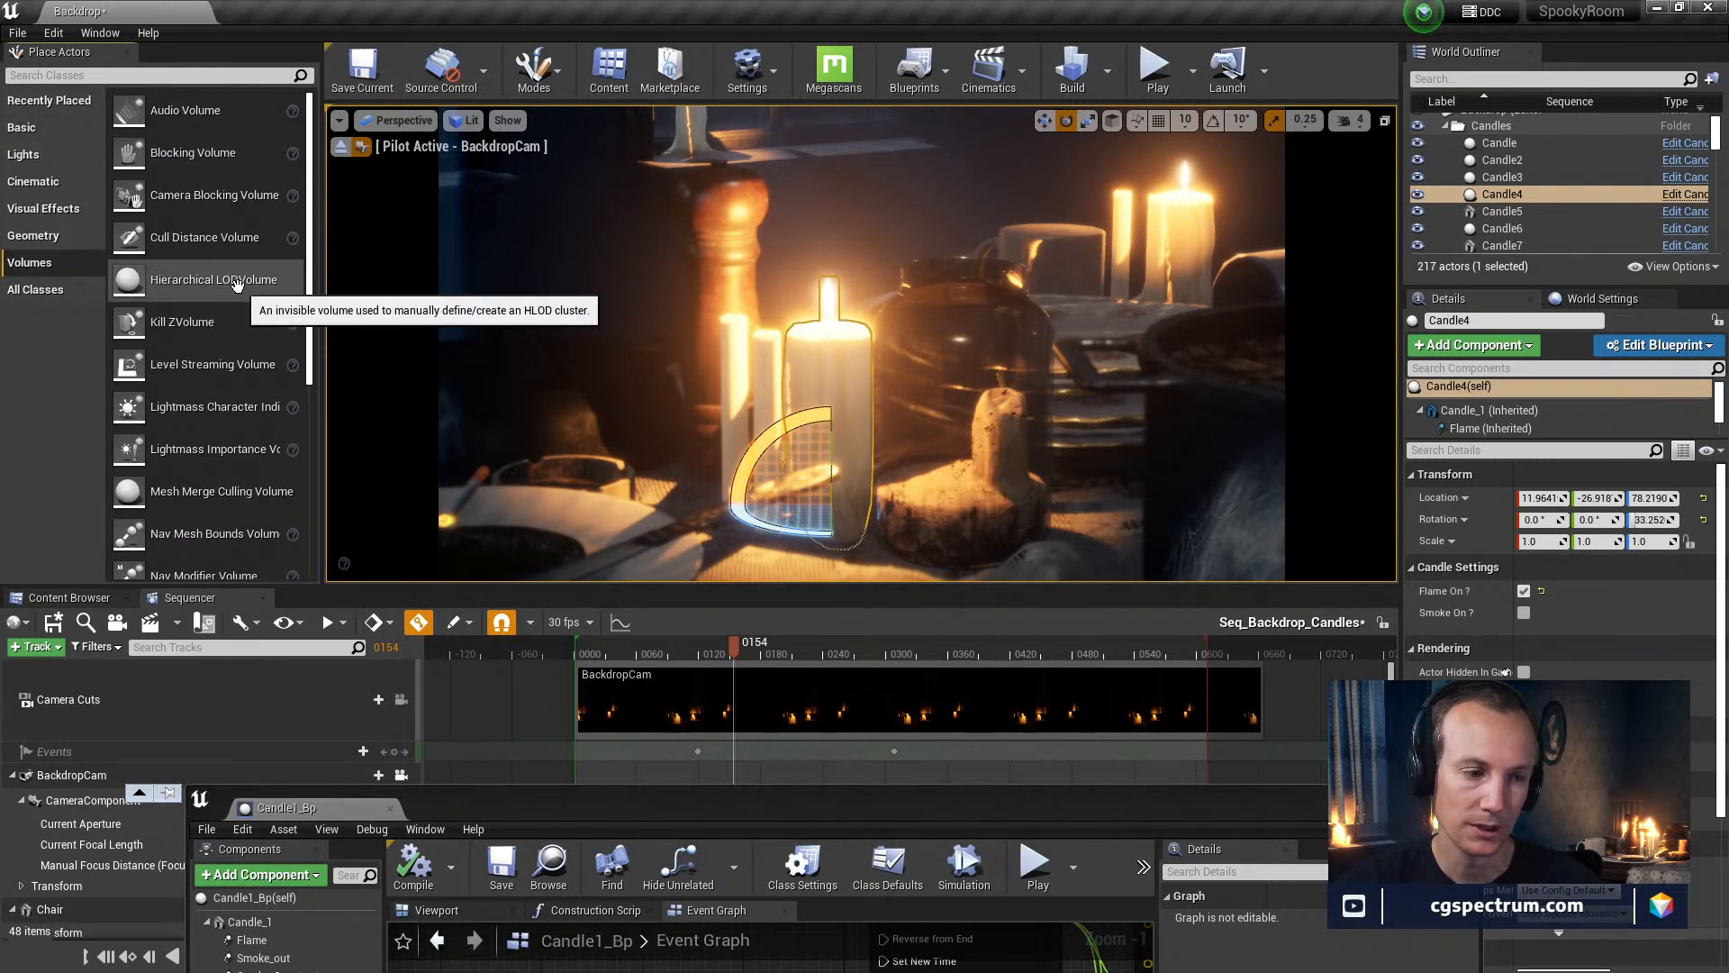
scroll(237, 284, "down", 8)
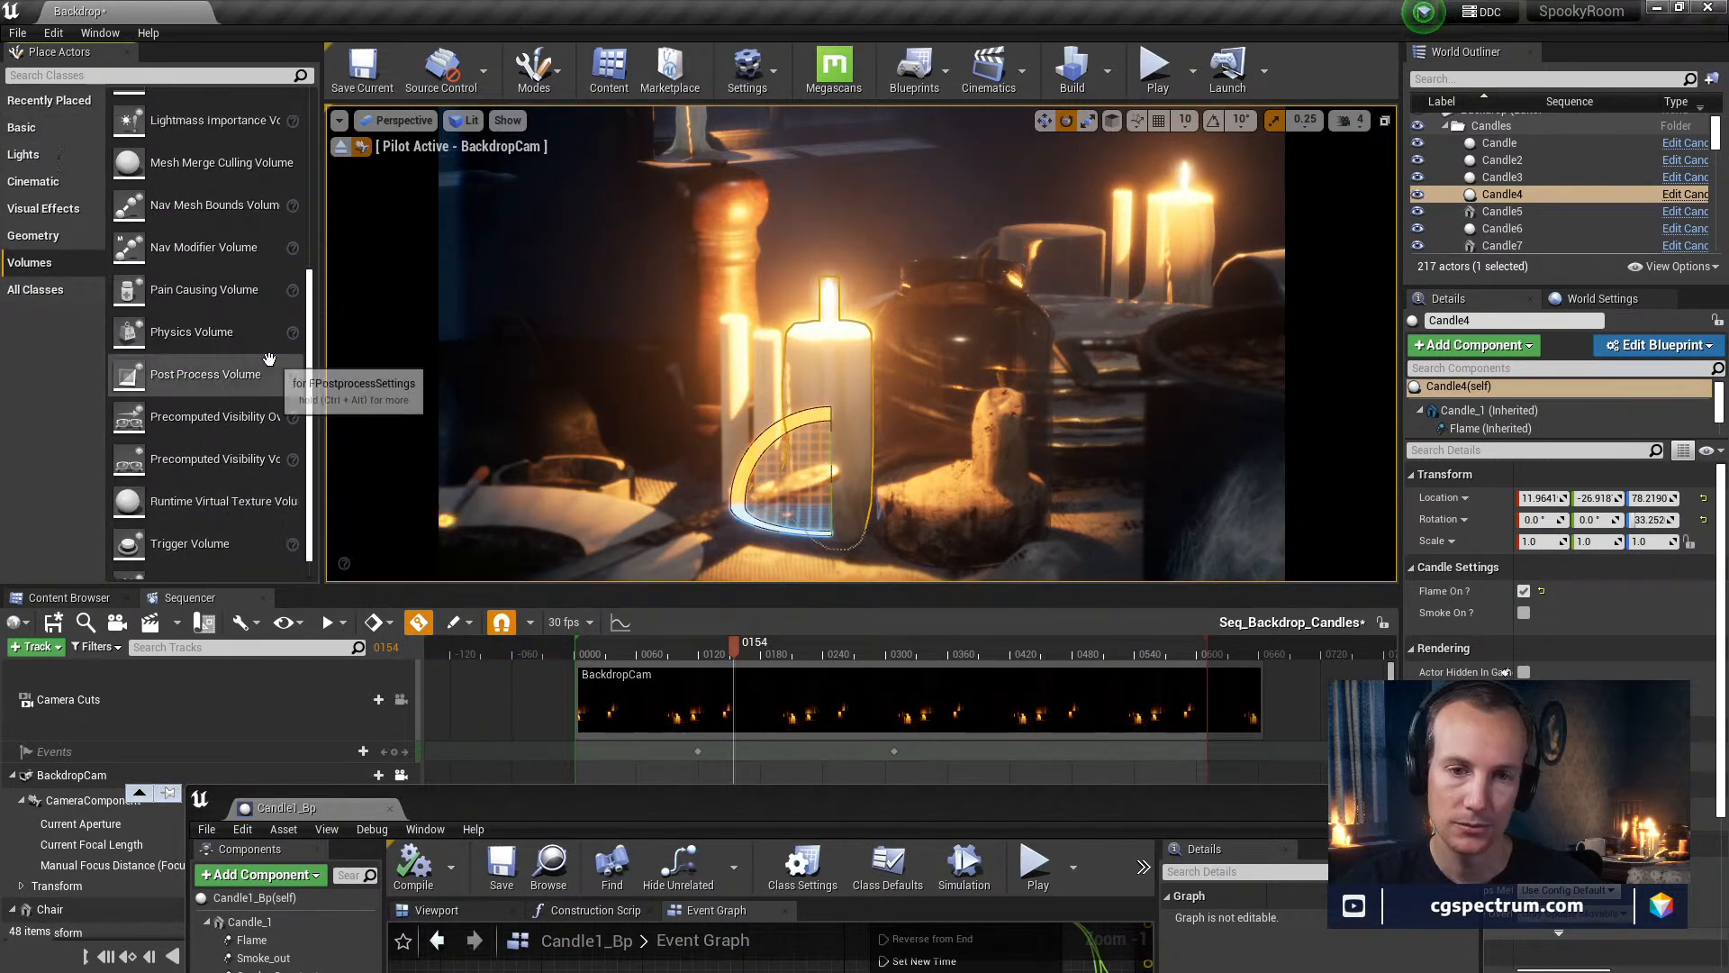
scroll(263, 338, "up", 5)
scroll(264, 338, "up", 2)
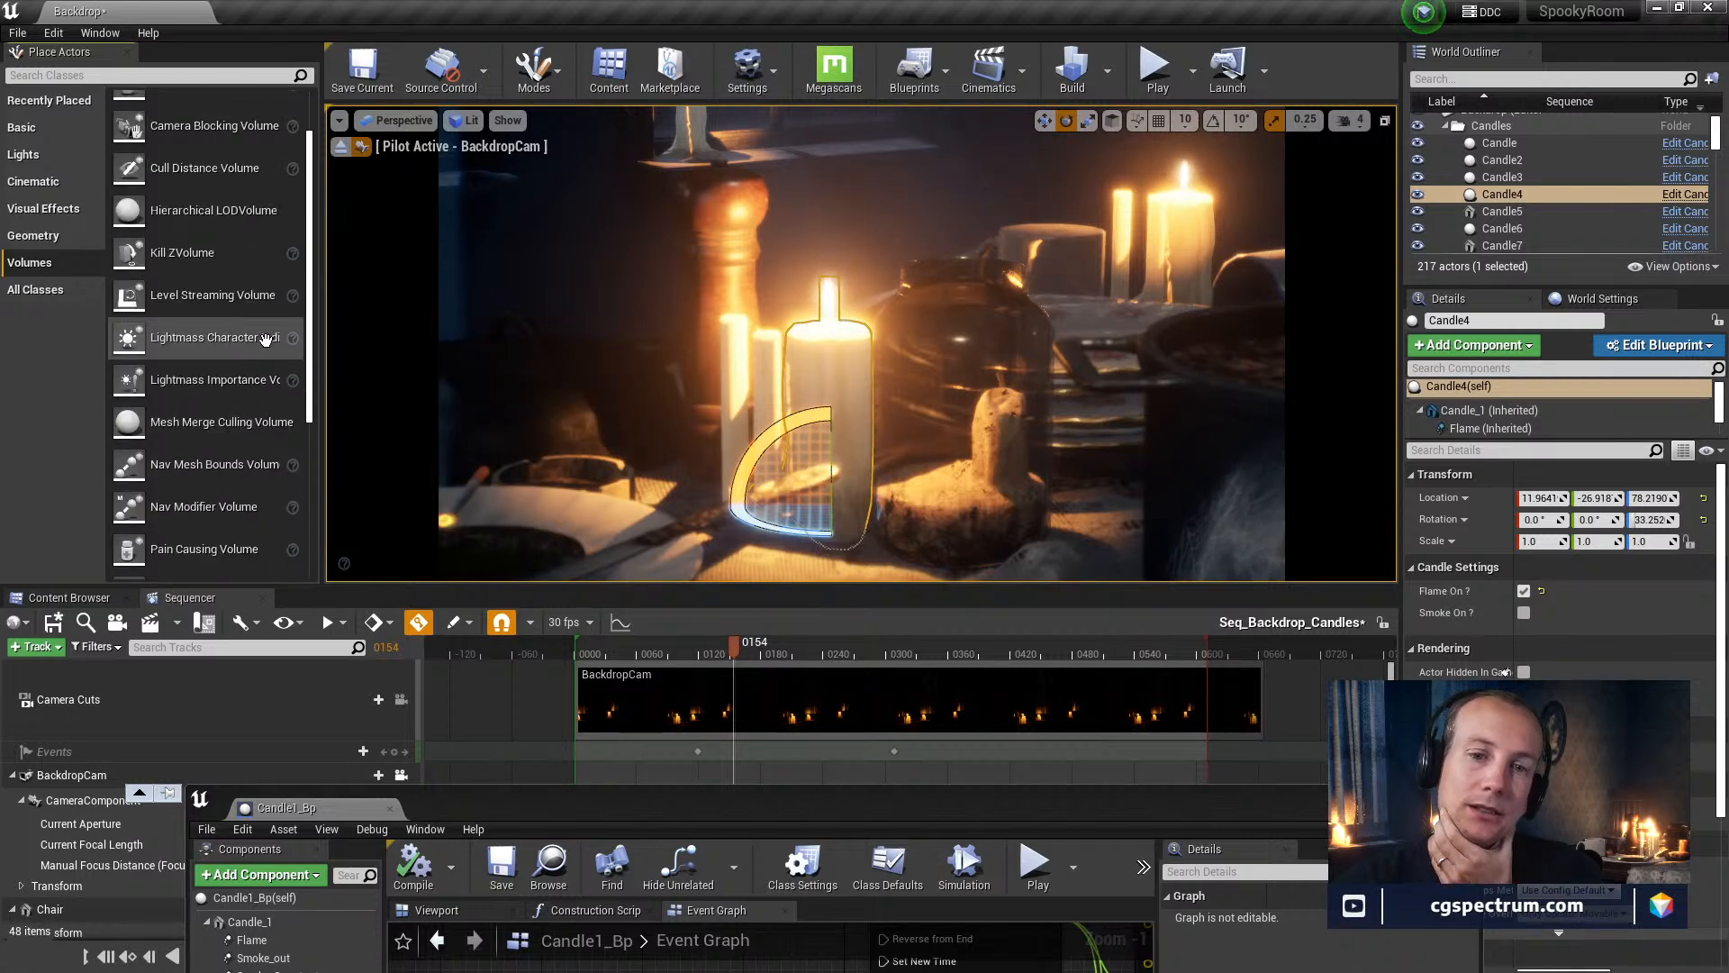
scroll(264, 338, "up", 2)
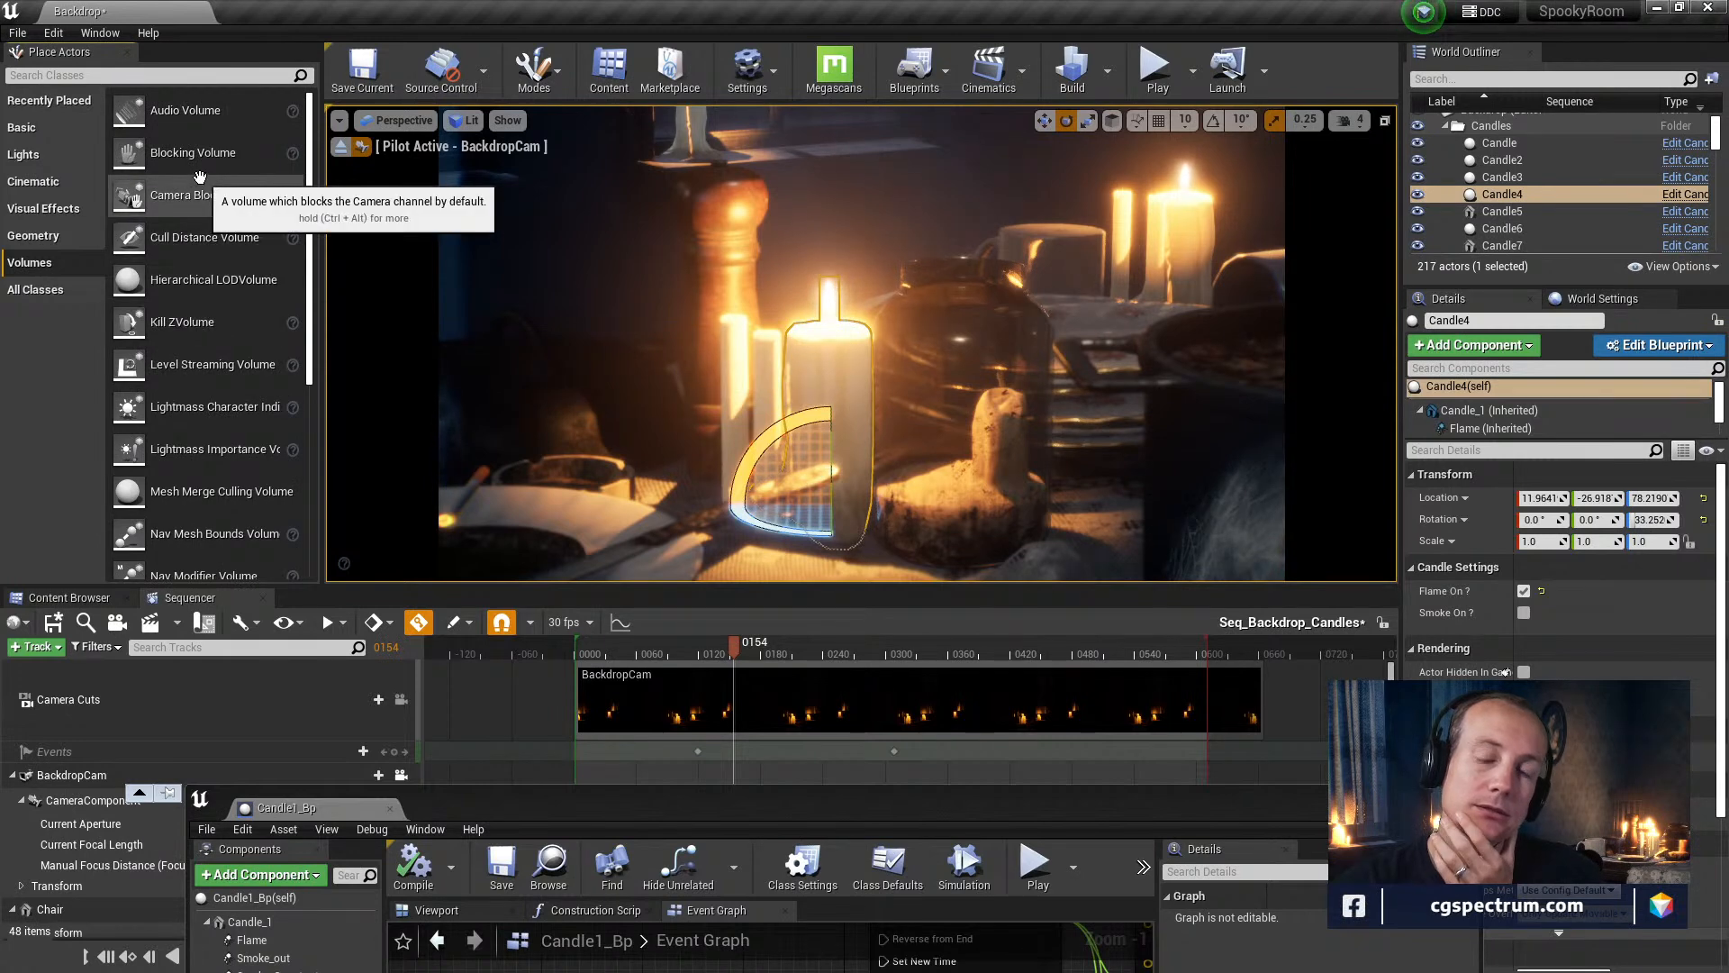
scroll(182, 512, "down", 9)
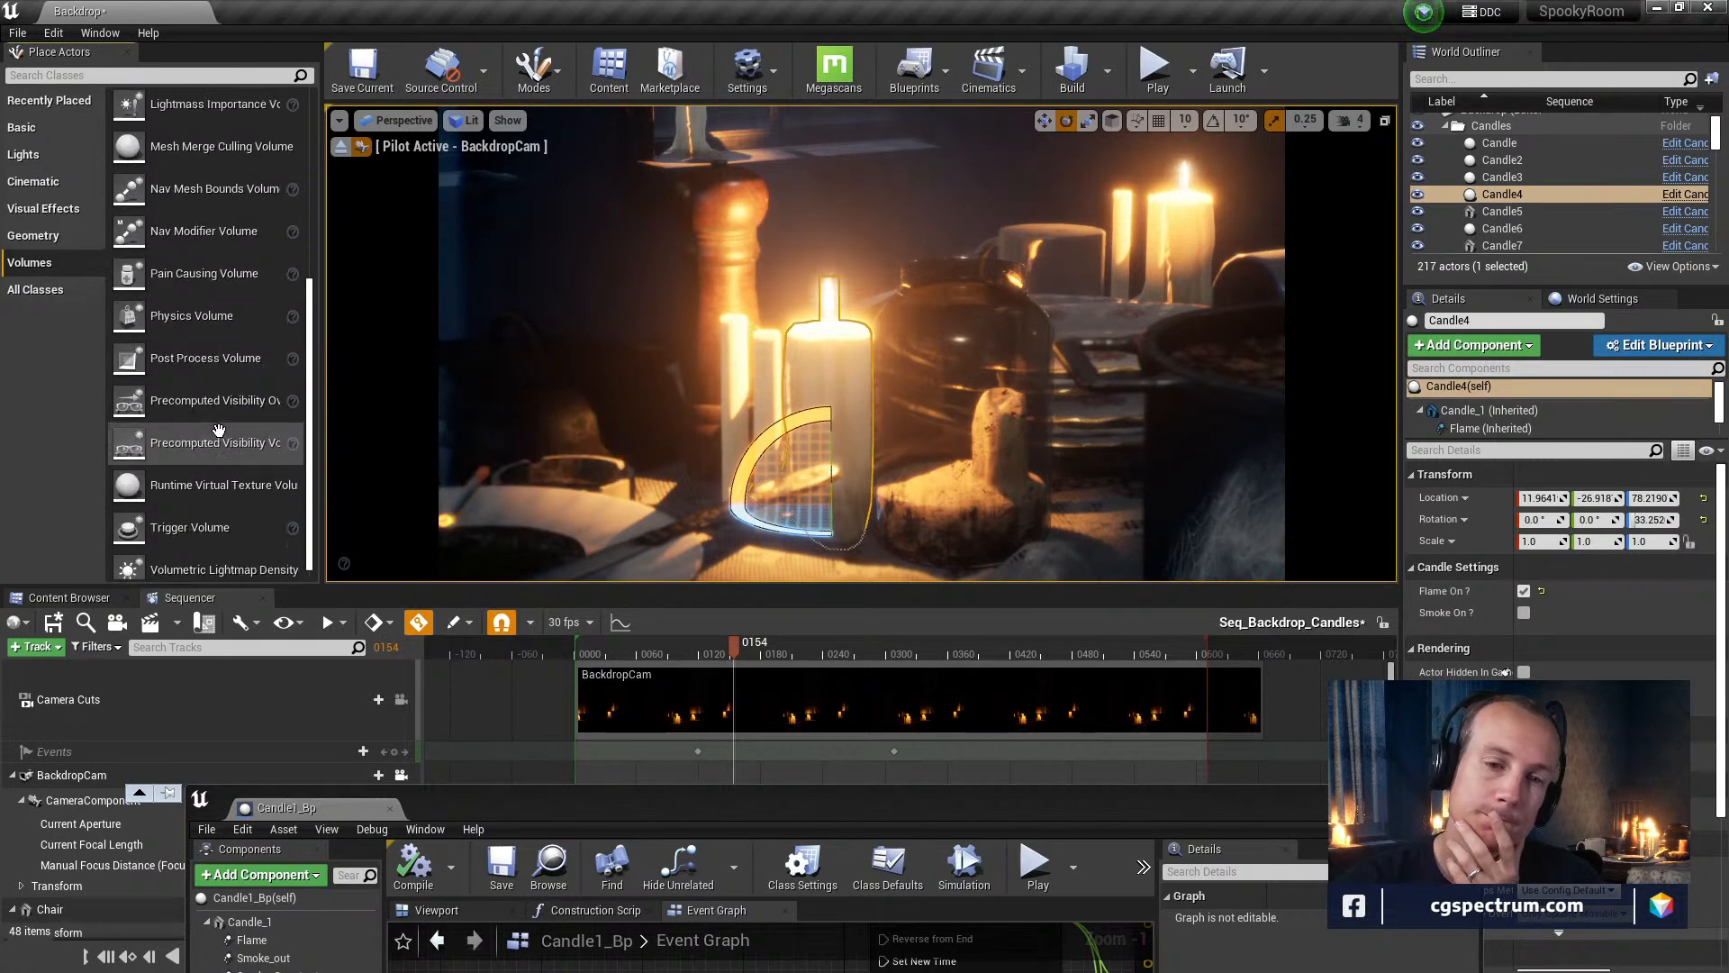
left_click_drag(182, 511, 950, 500)
scroll(979, 477, "down", 5)
scroll(980, 470, "up", 1)
right_click_drag(964, 415, 908, 257)
key("g")
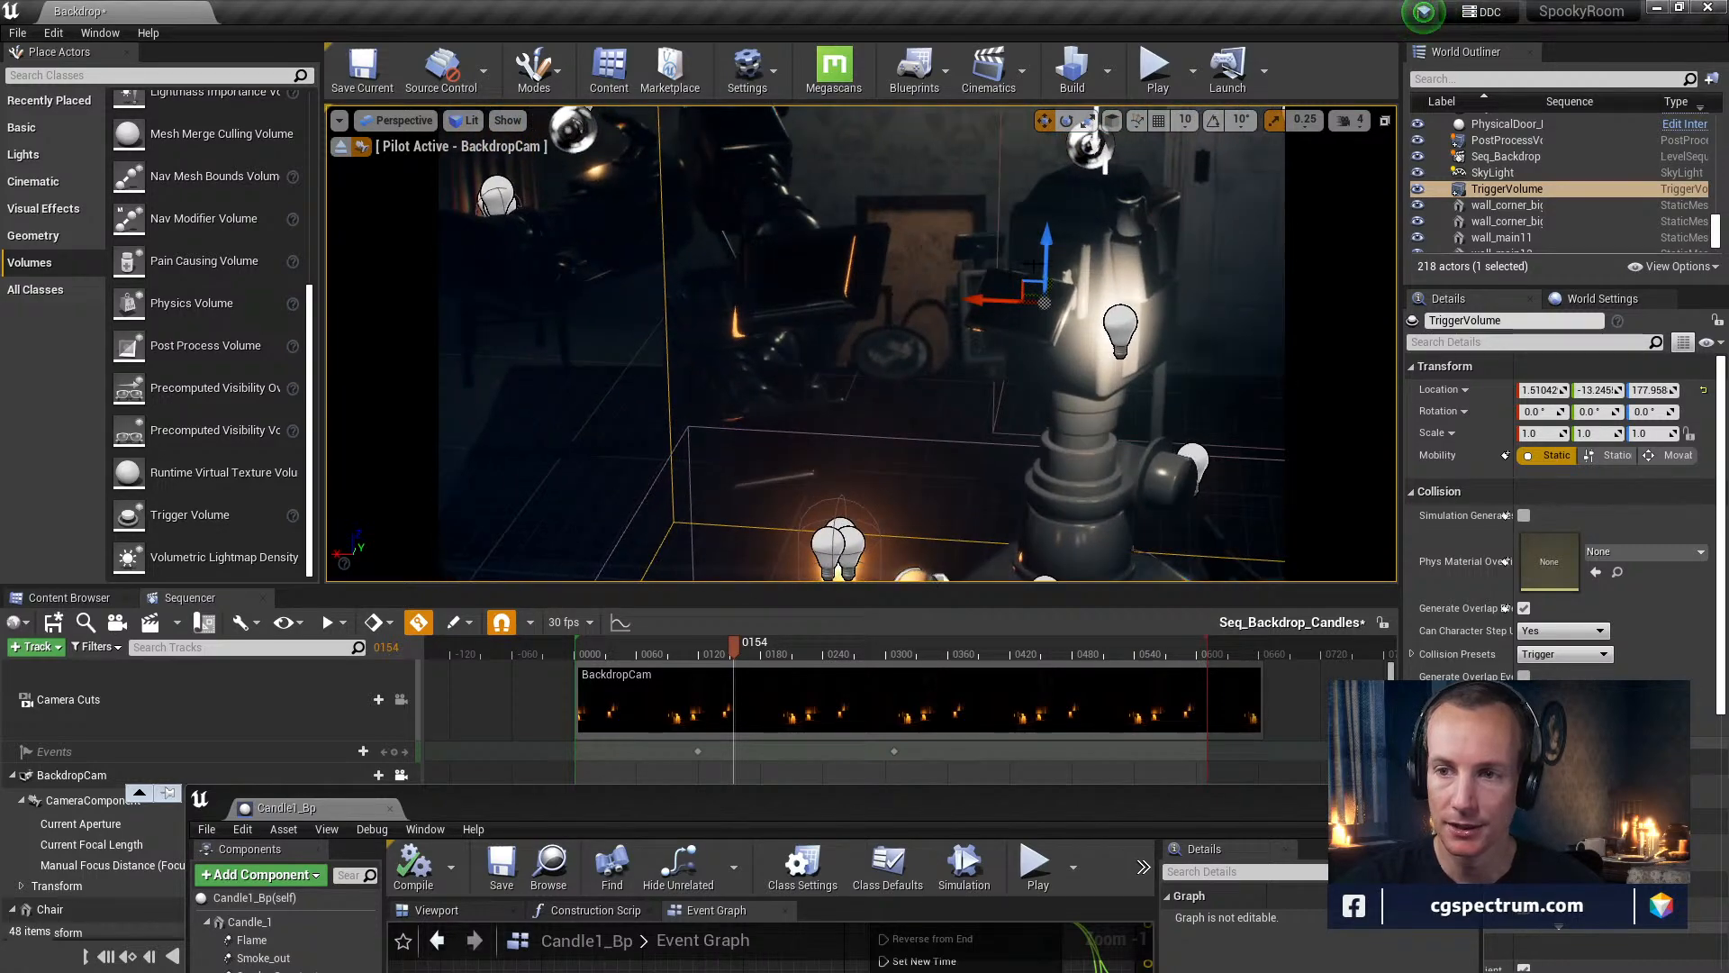
Lower the trigger volume to a Z location of about 132 and scale it uniformly to 0.25
left_click_drag(1047, 242, 1039, 460)
right_click_drag(1039, 459, 1009, 364)
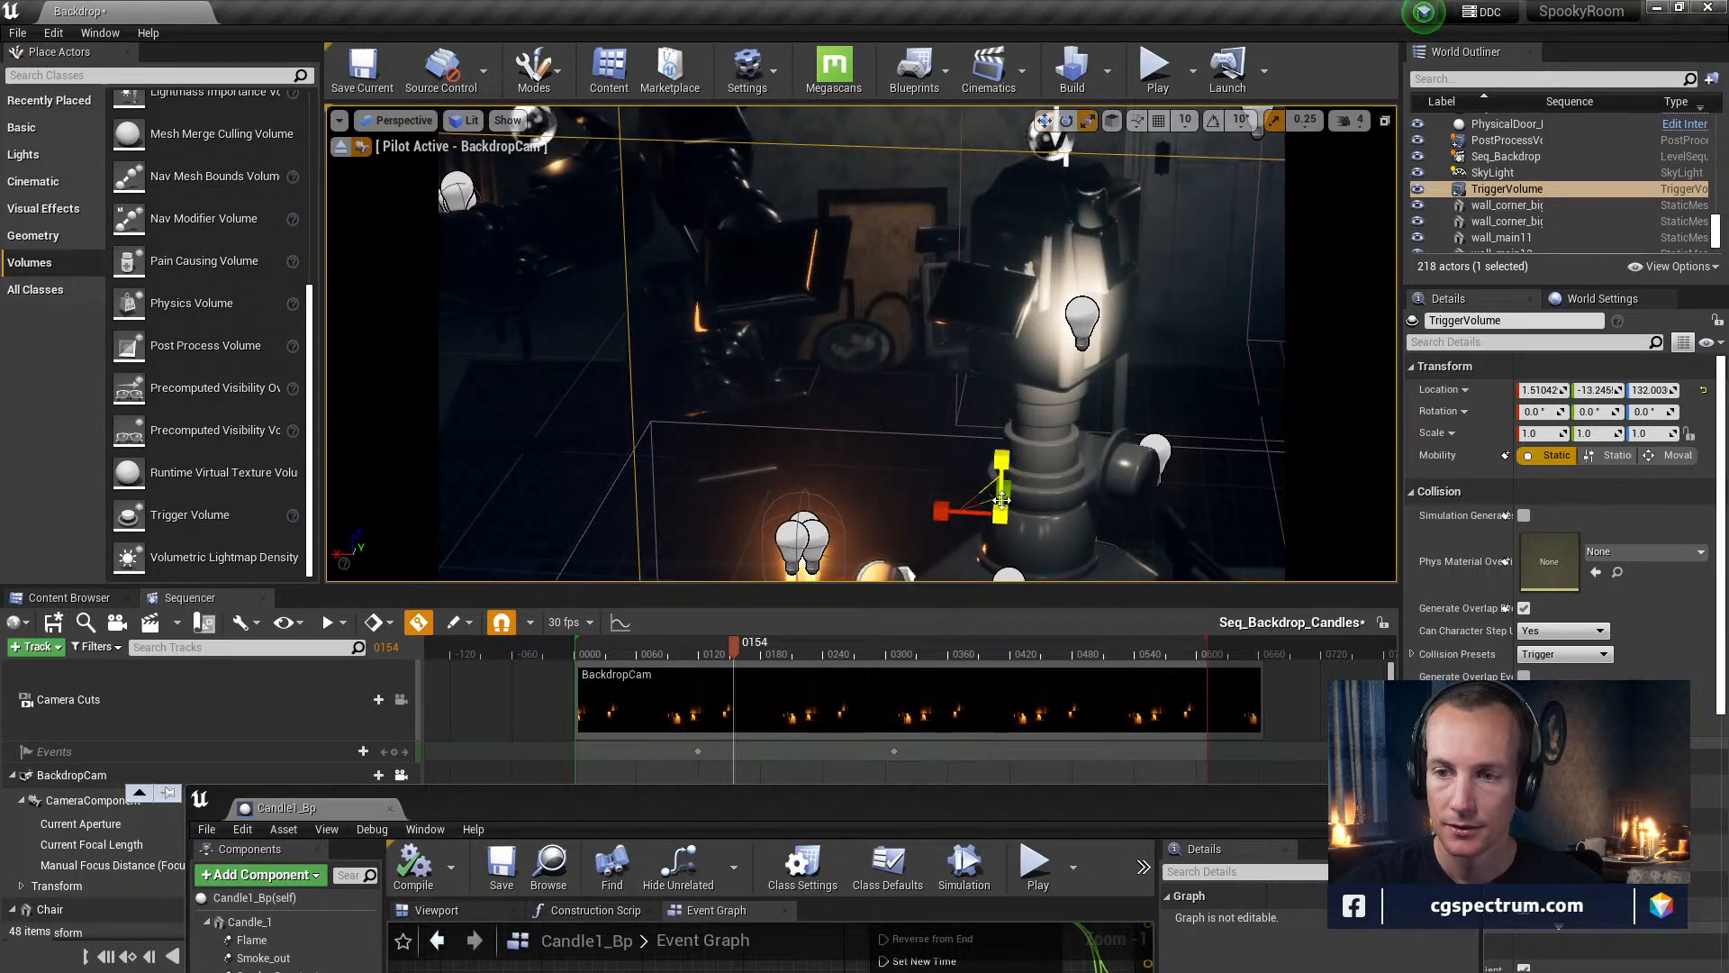
left_click_drag(1001, 514, 1029, 501)
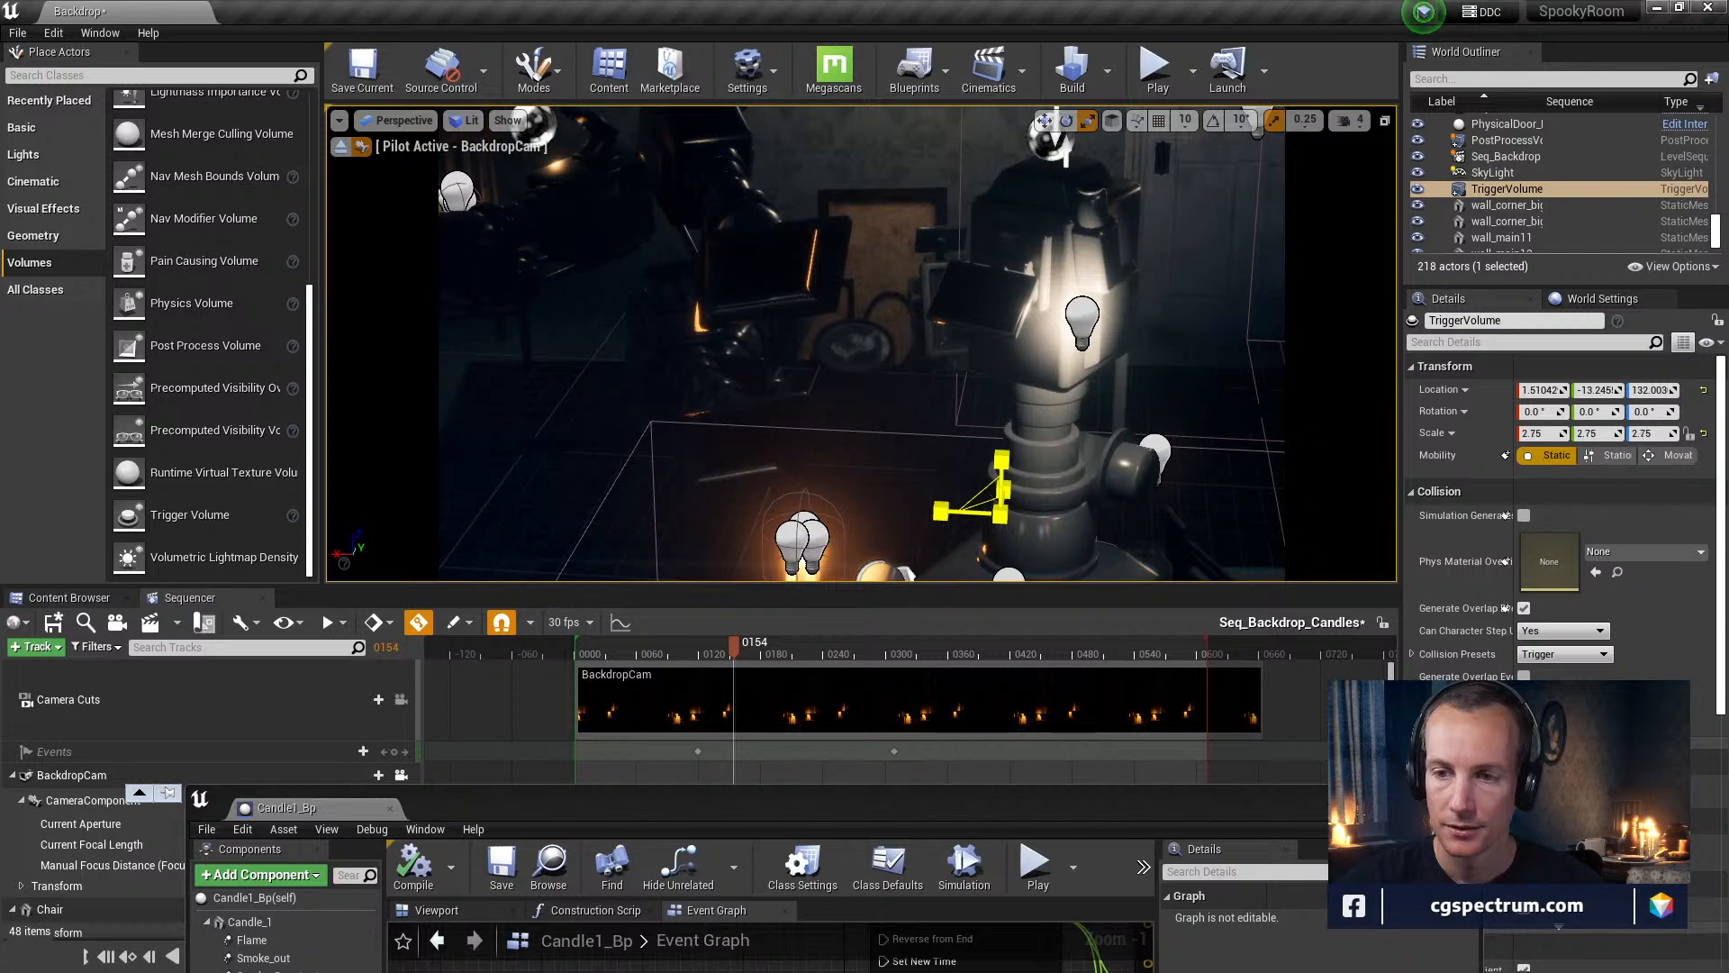
Move the trigger volume beside the table candles, to about X -34.5, Y -60.9 and Z 124.2
right_click_drag(998, 514, 807, 364)
key("w")
left_click_drag(892, 305, 1137, 328)
right_click_drag(1136, 328, 1216, 387)
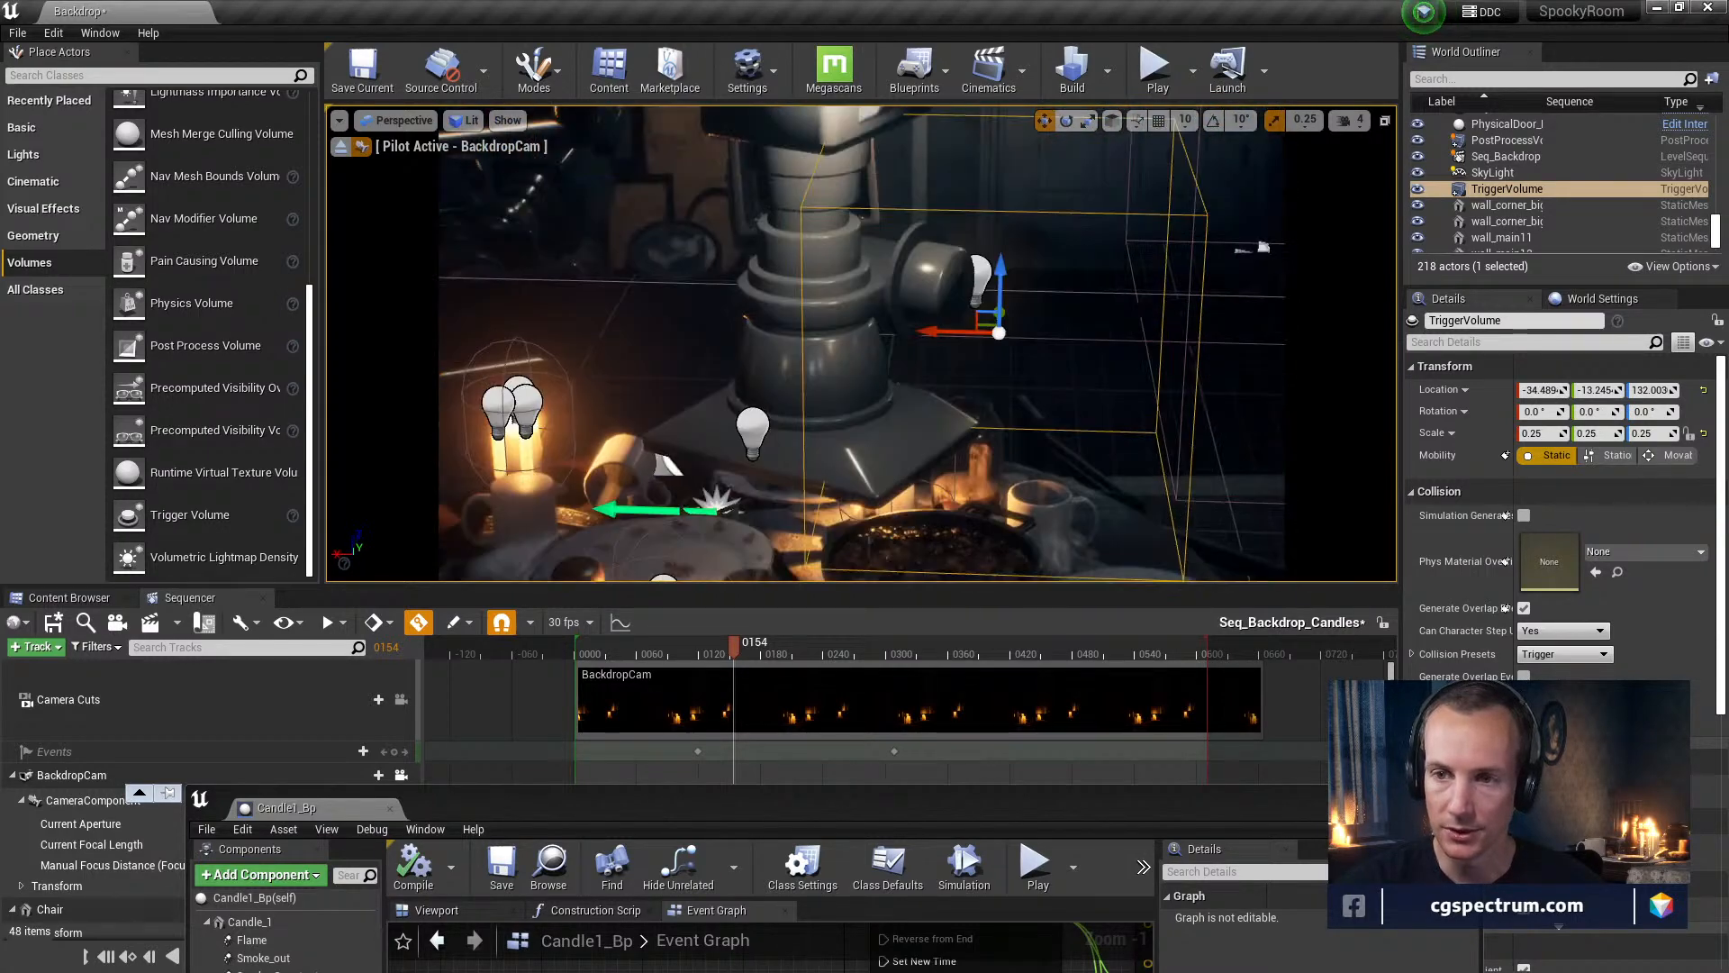
right_click_drag(1013, 319, 1009, 459)
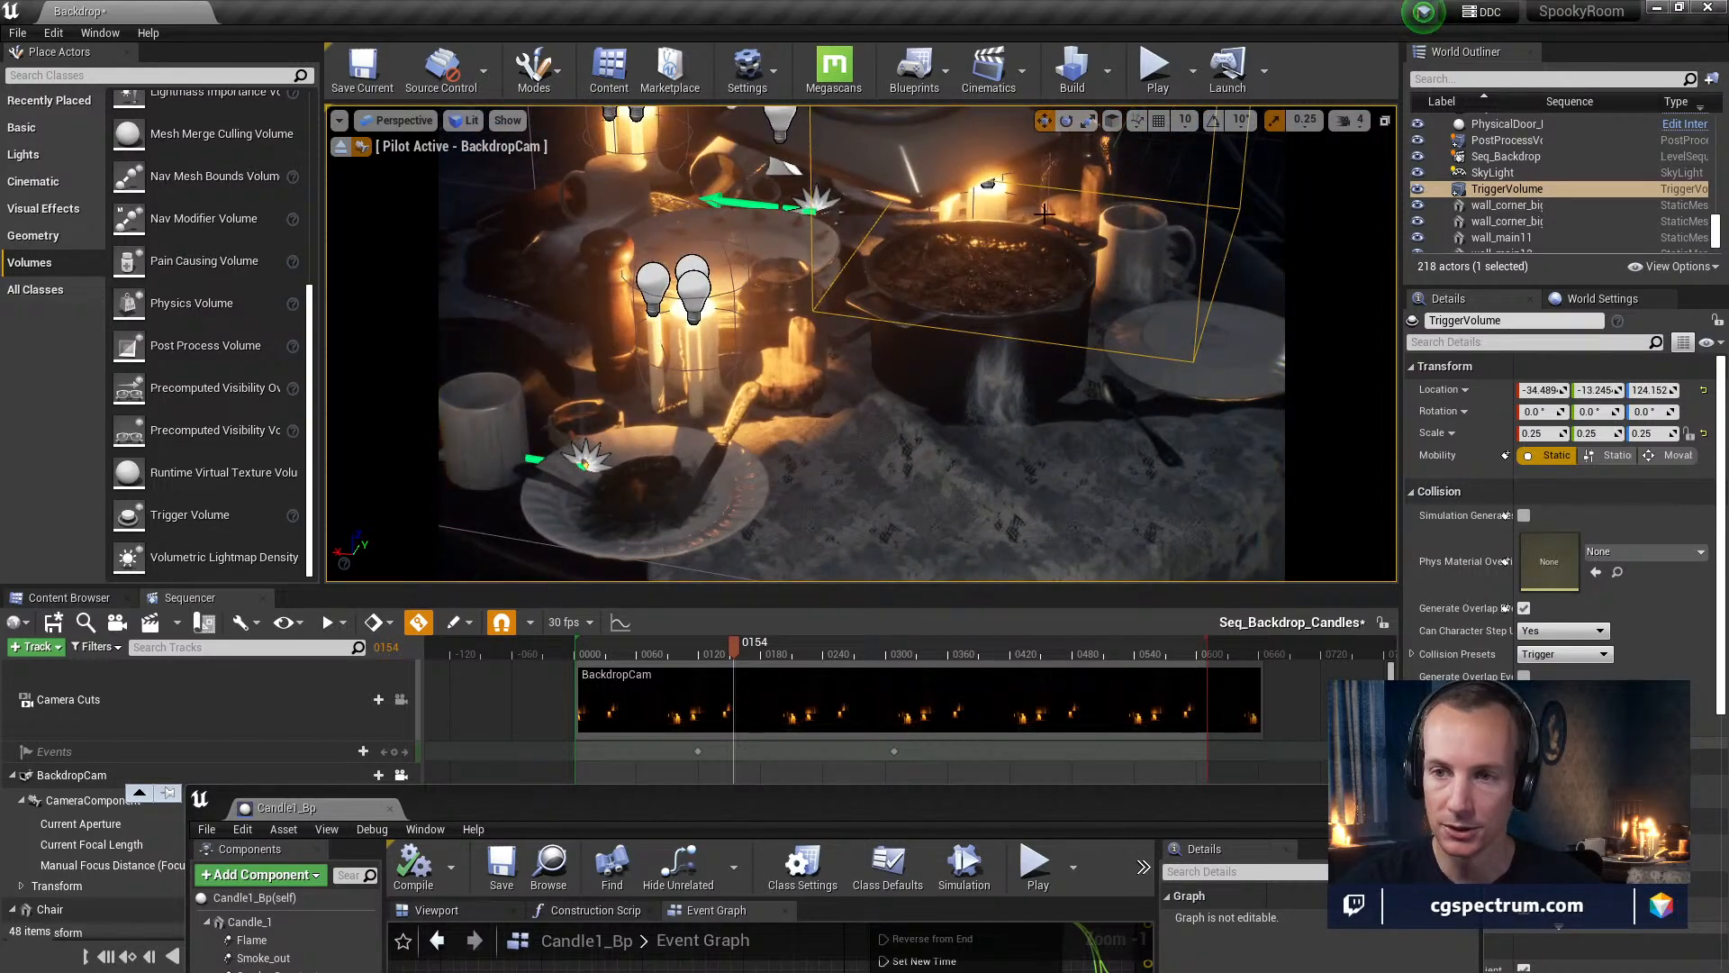
mouse_move(1033, 181)
right_mouse_down()
mouse_move(1035, 207)
mouse_move(1025, 195)
right_mouse_up()
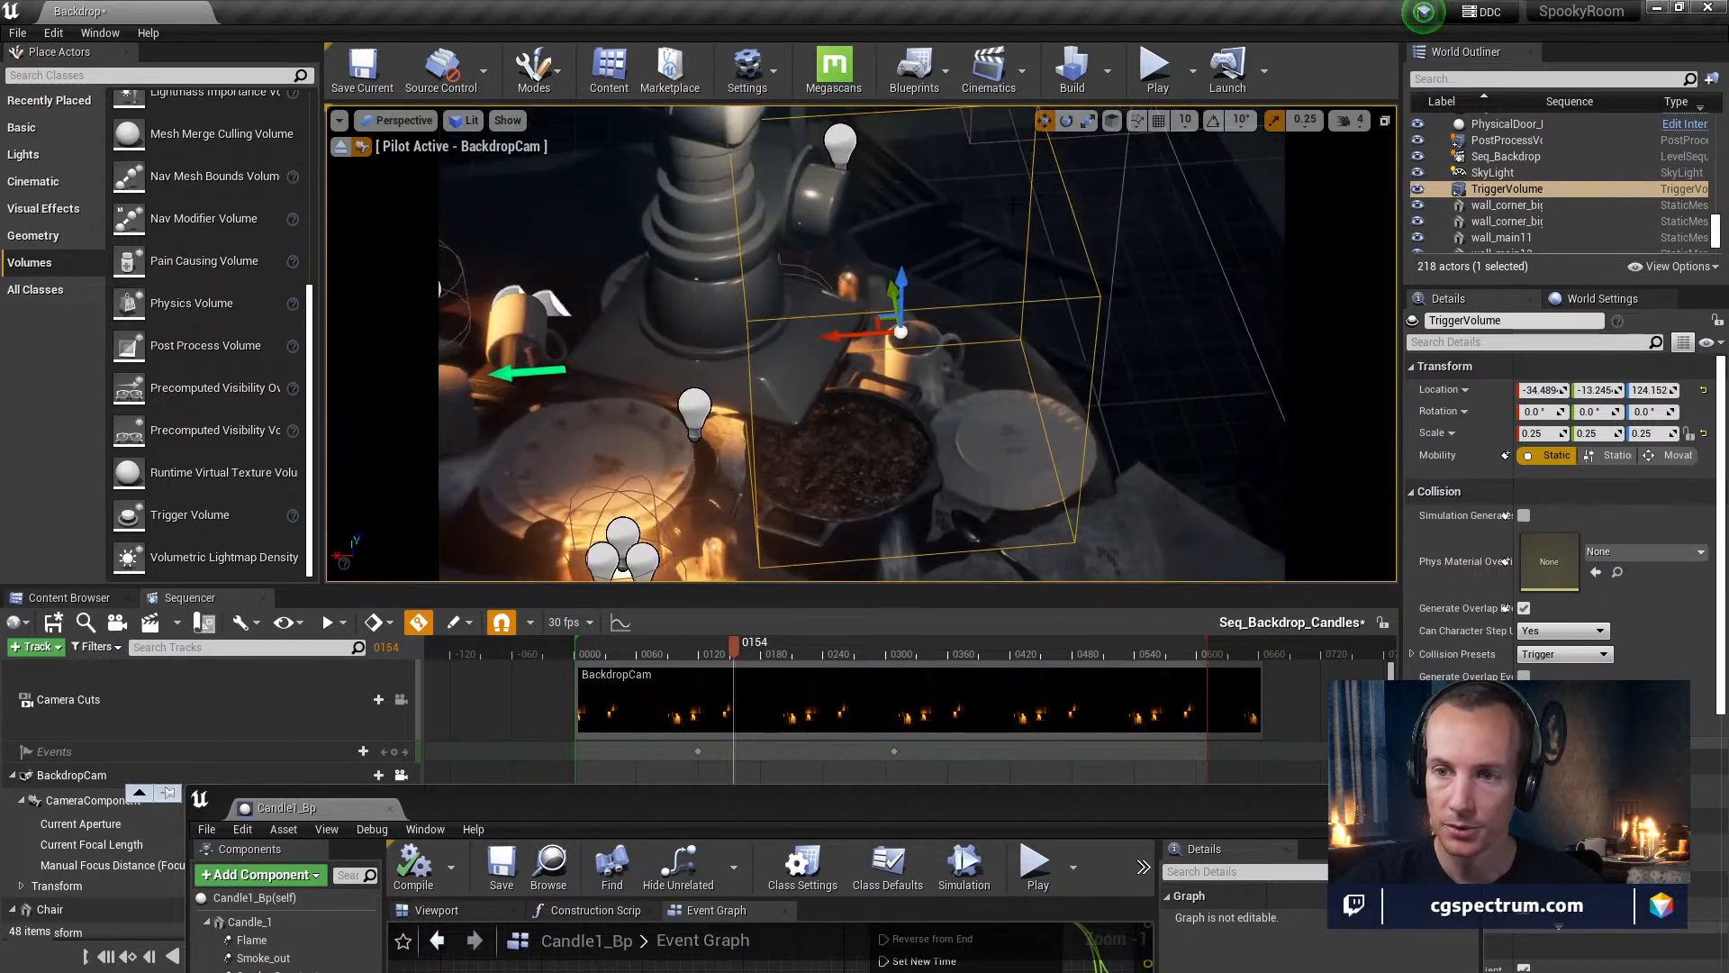
left_click_drag(892, 291, 935, 532)
right_click_drag(935, 531, 917, 307)
Rename the trigger volume as WindTrigger and locate it in the actor list
left_click(1512, 191)
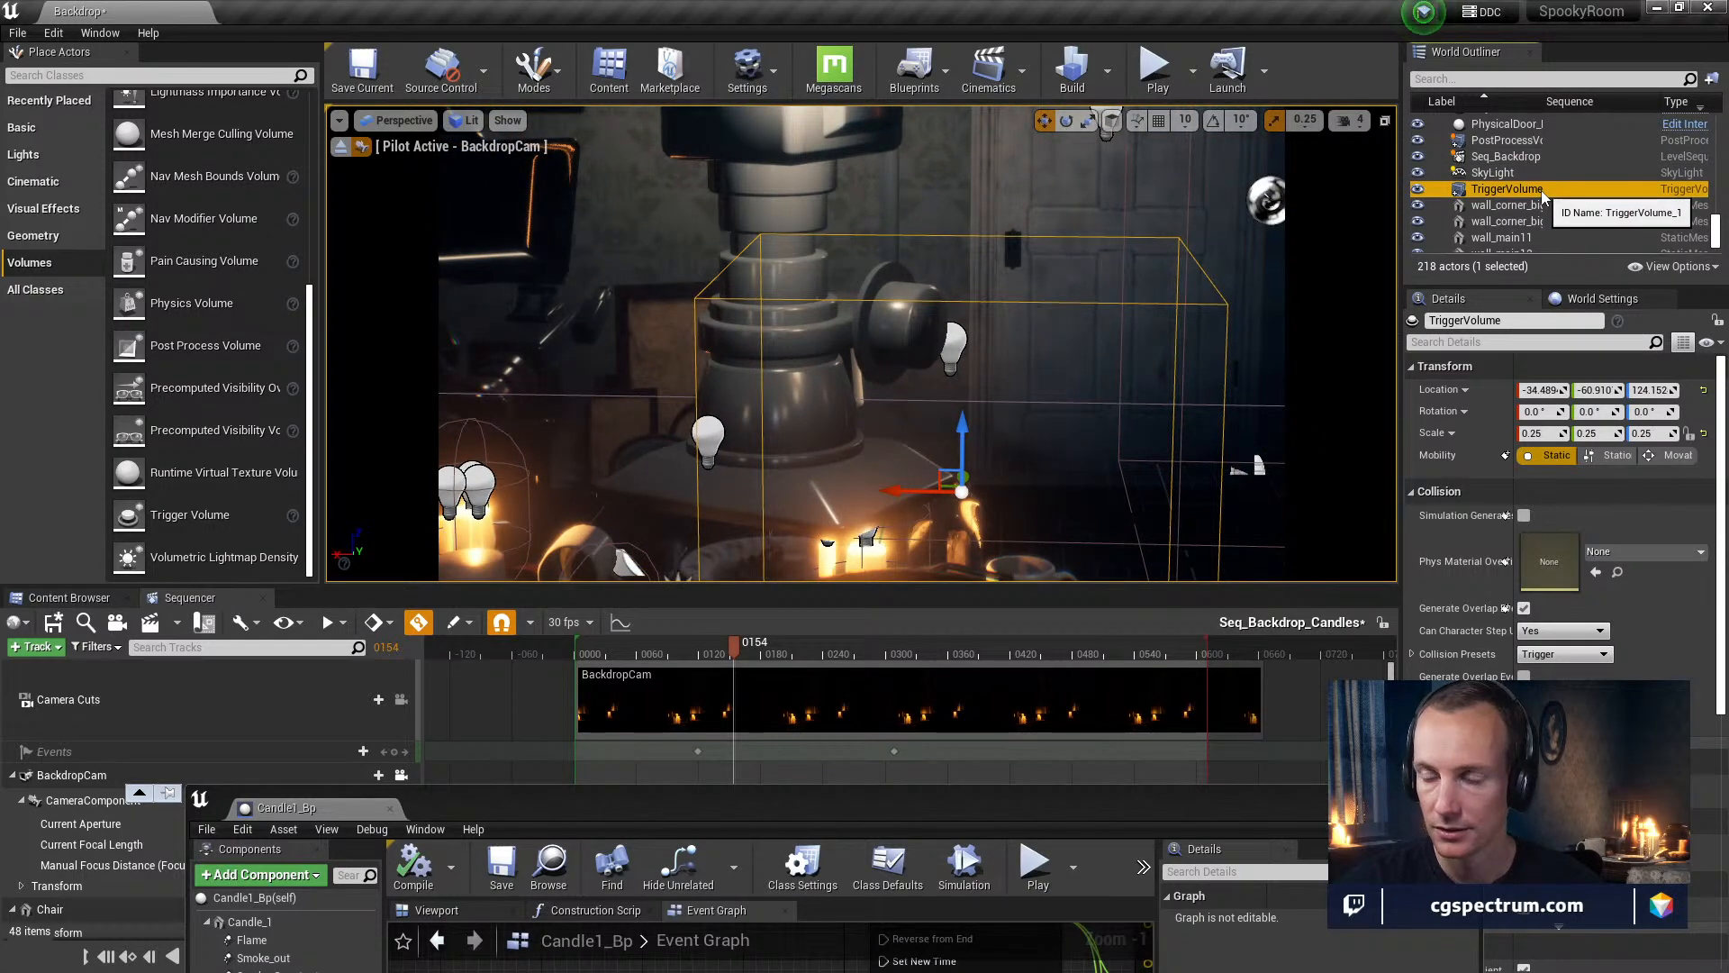
left_click(1542, 191)
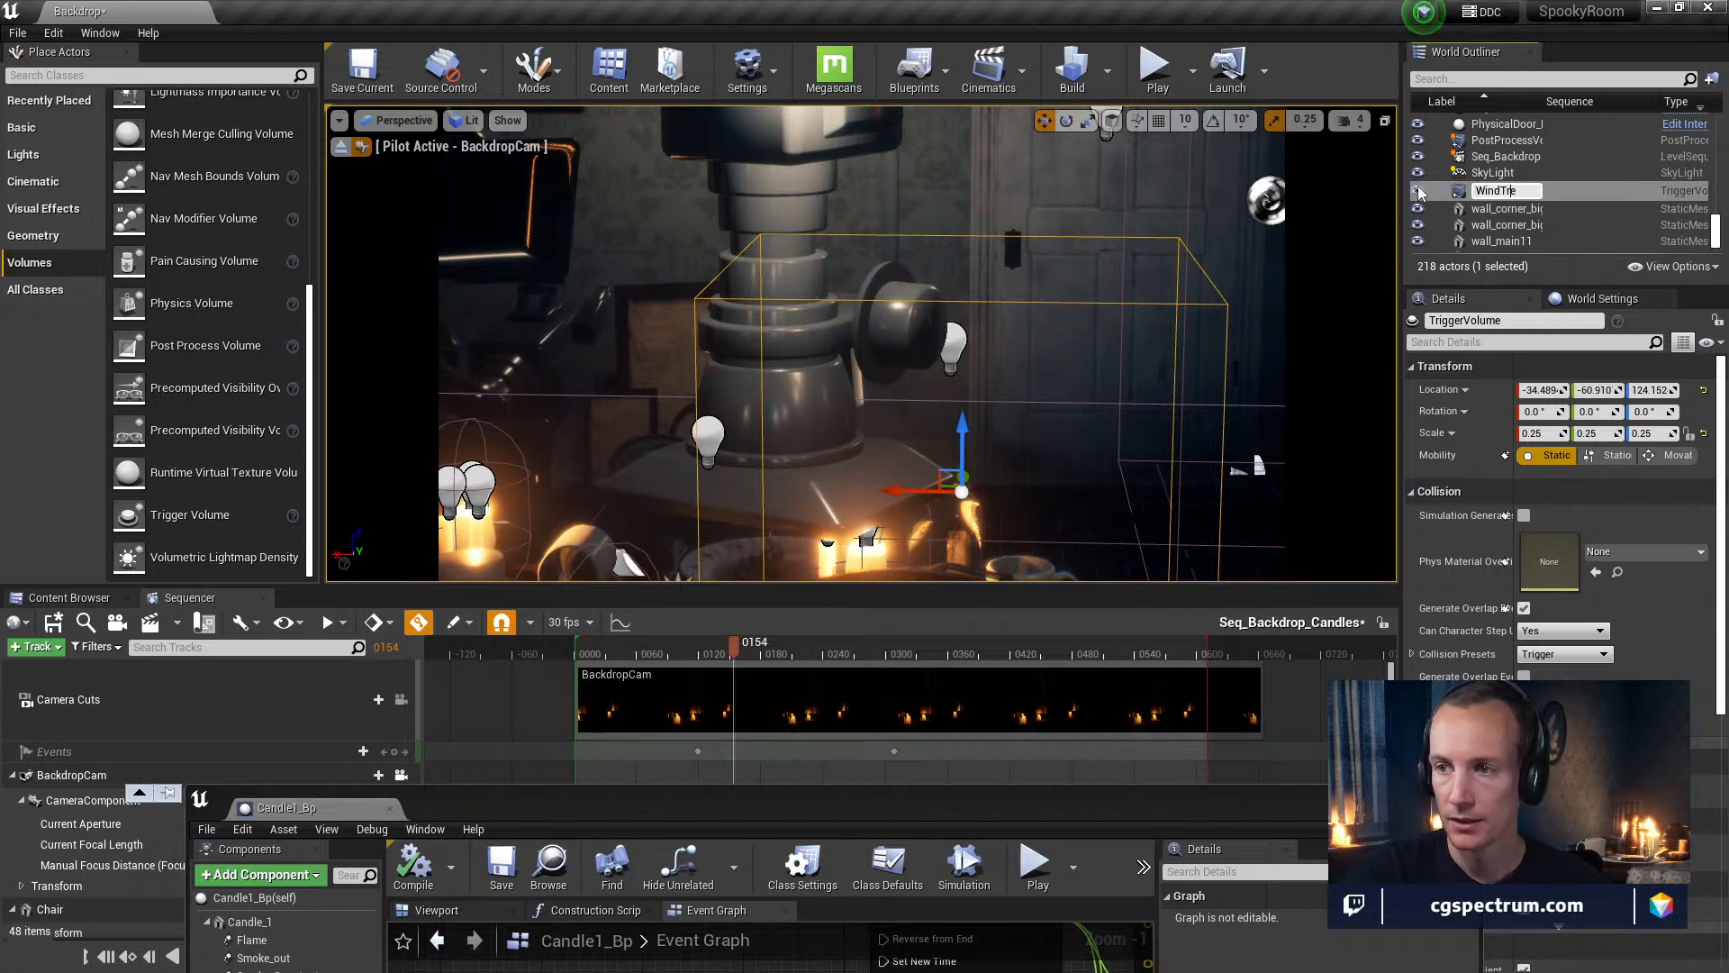
key("Return")
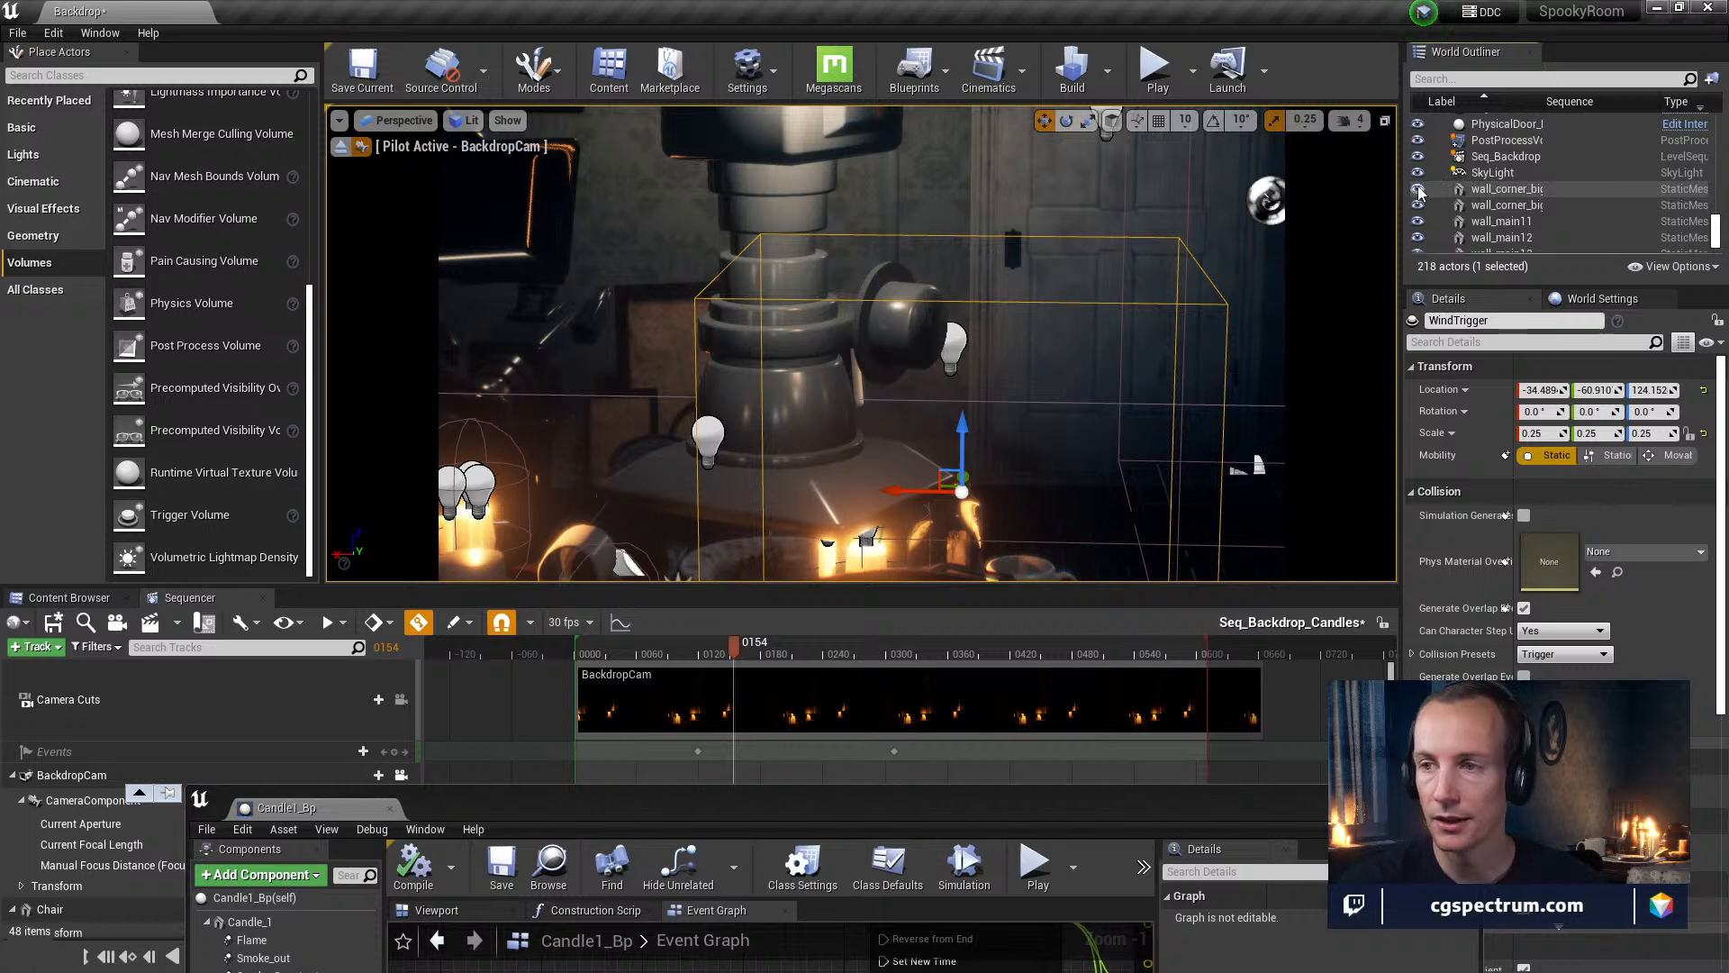
scroll(1630, 182, "down", 2)
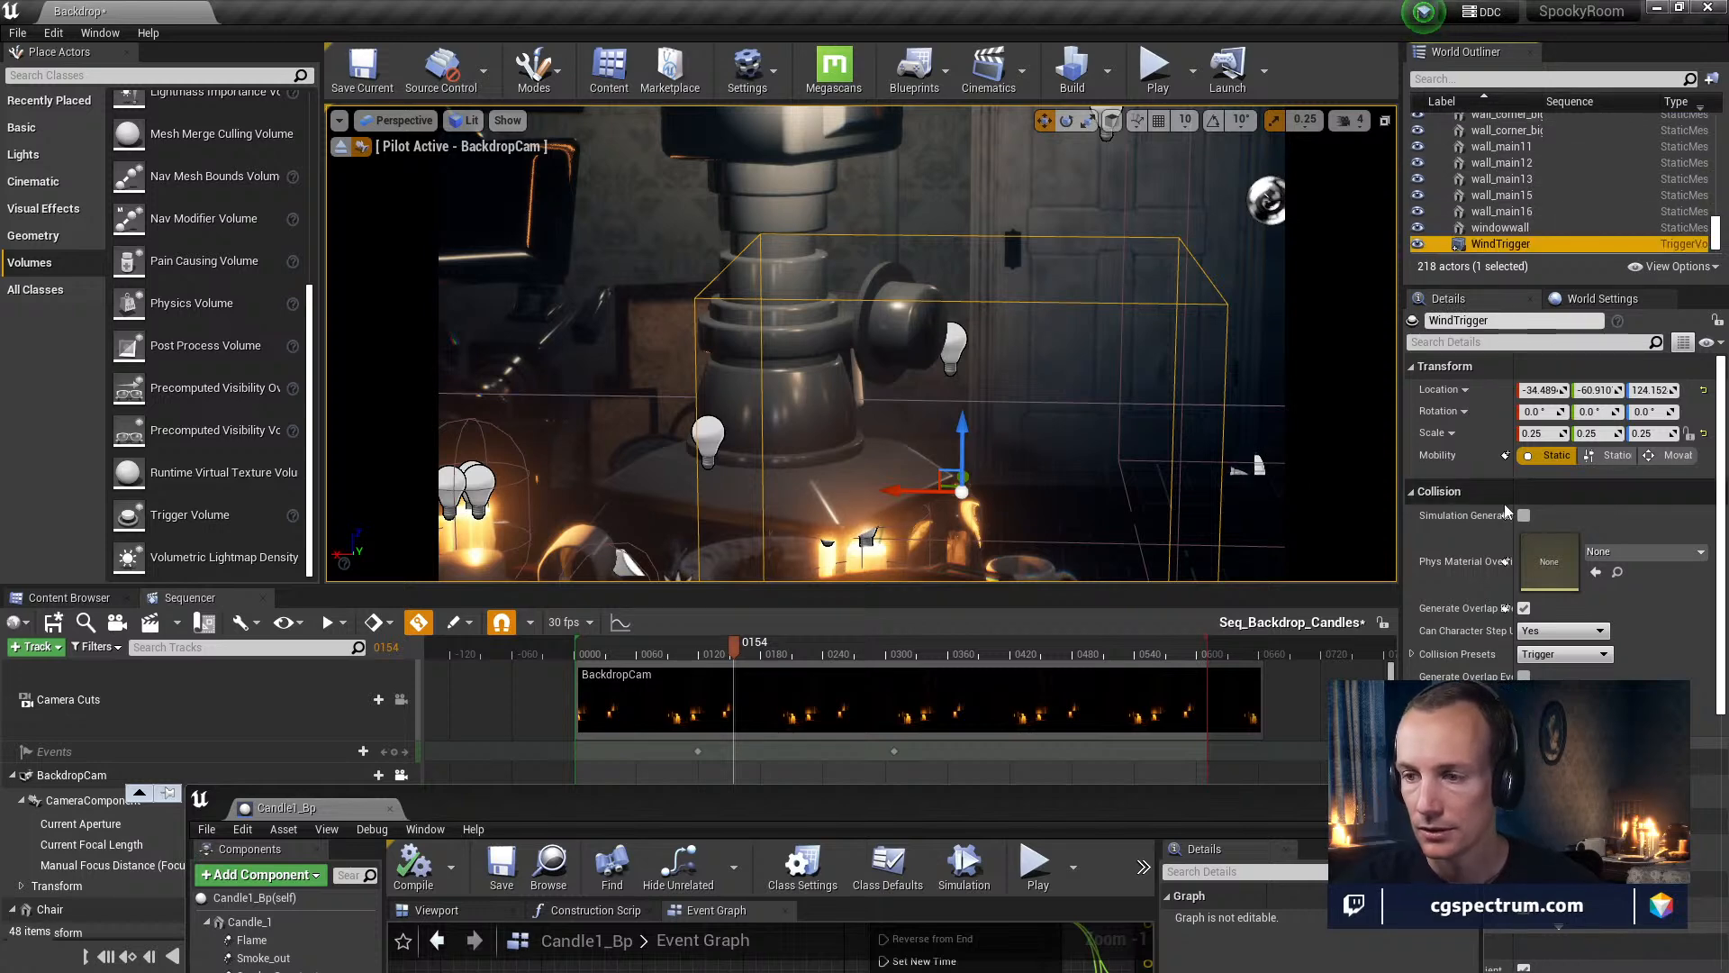
Find the tag properties of WindTrigger and add one actor tag named Wind
scroll(1619, 657, "down", 6)
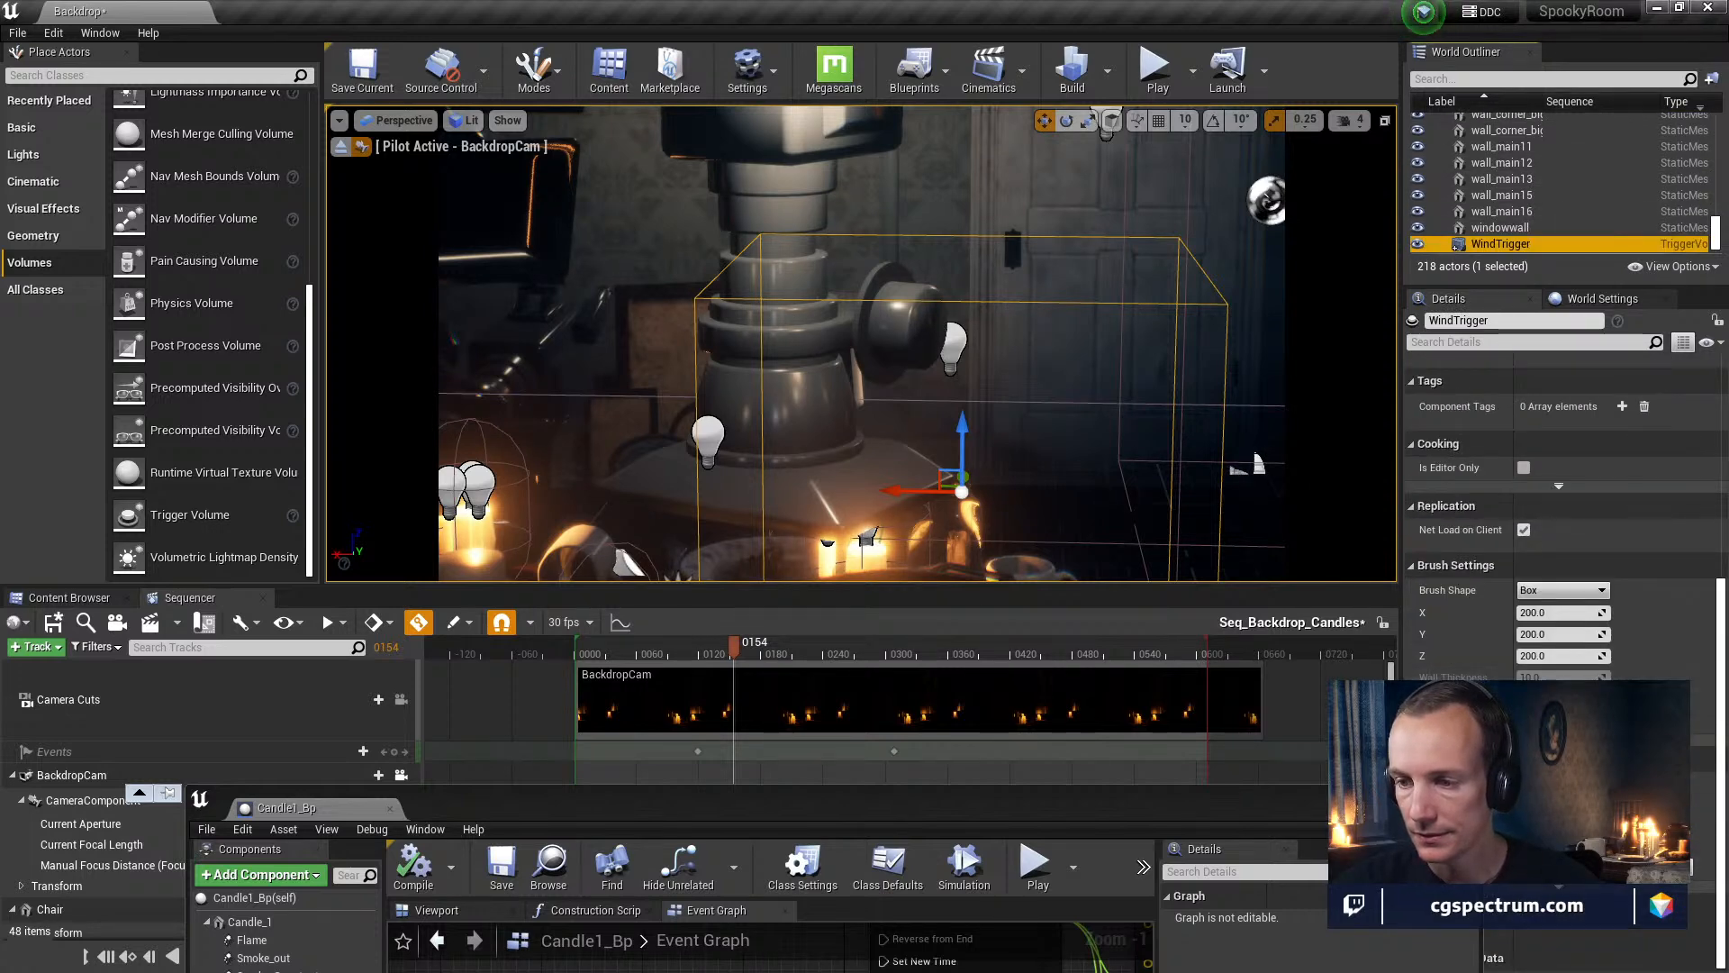
left_click(1256, 801)
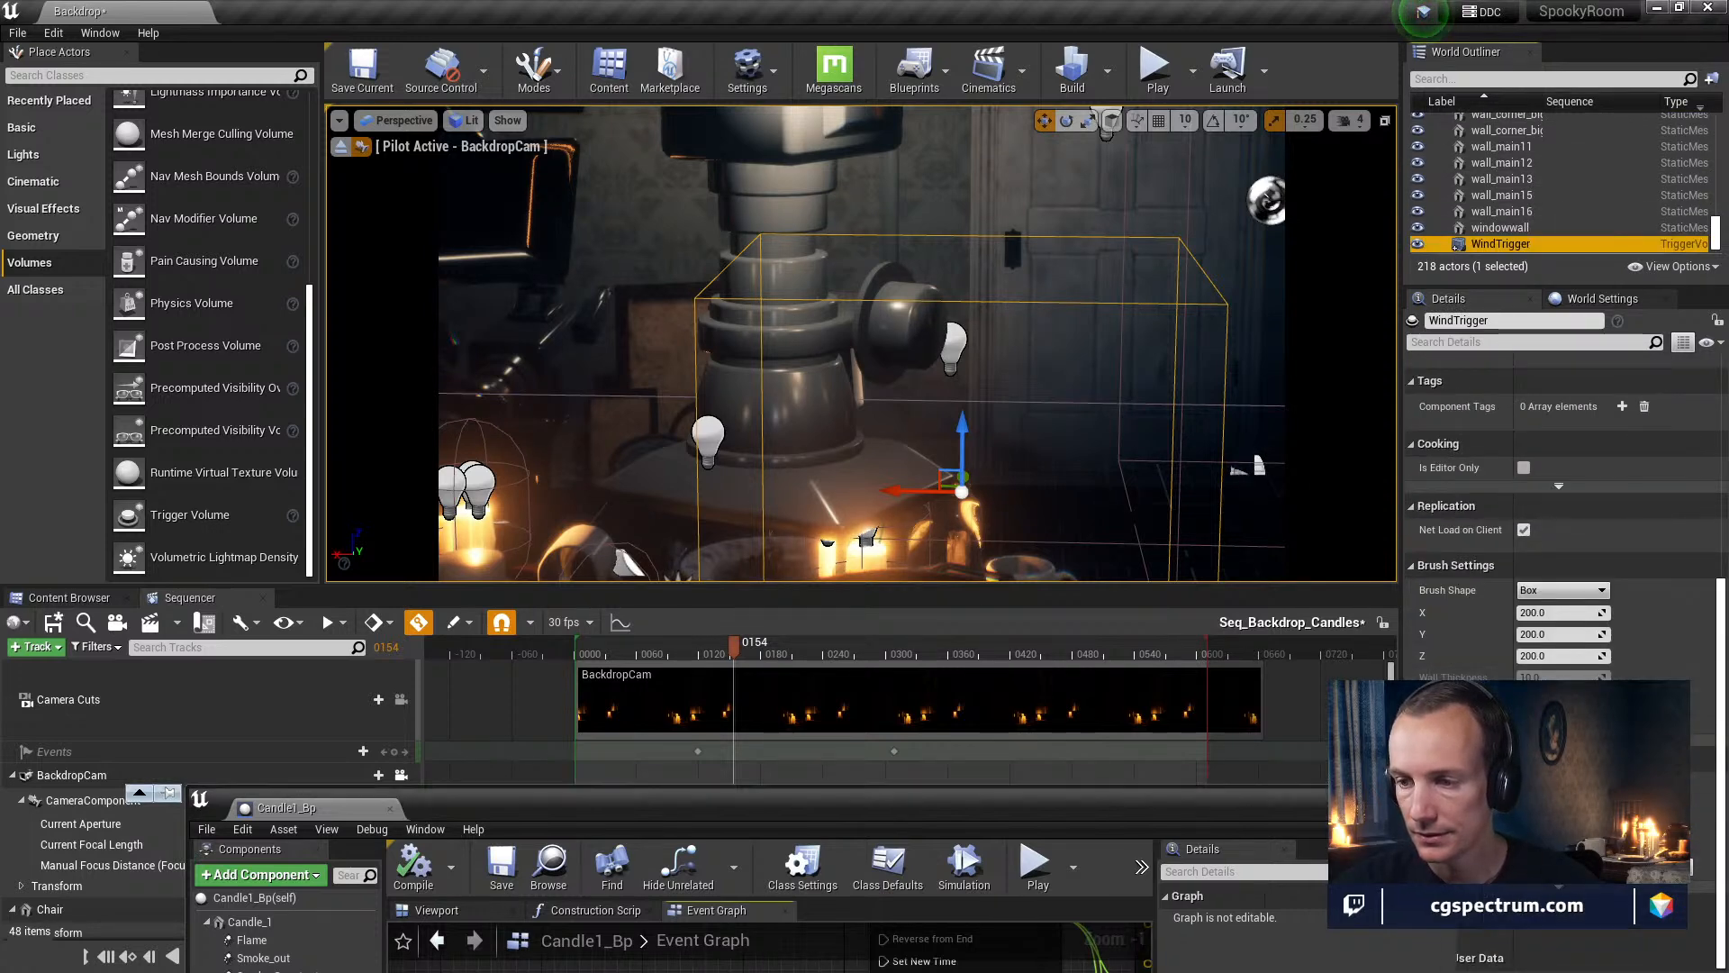
left_click(1470, 341)
type("tag")
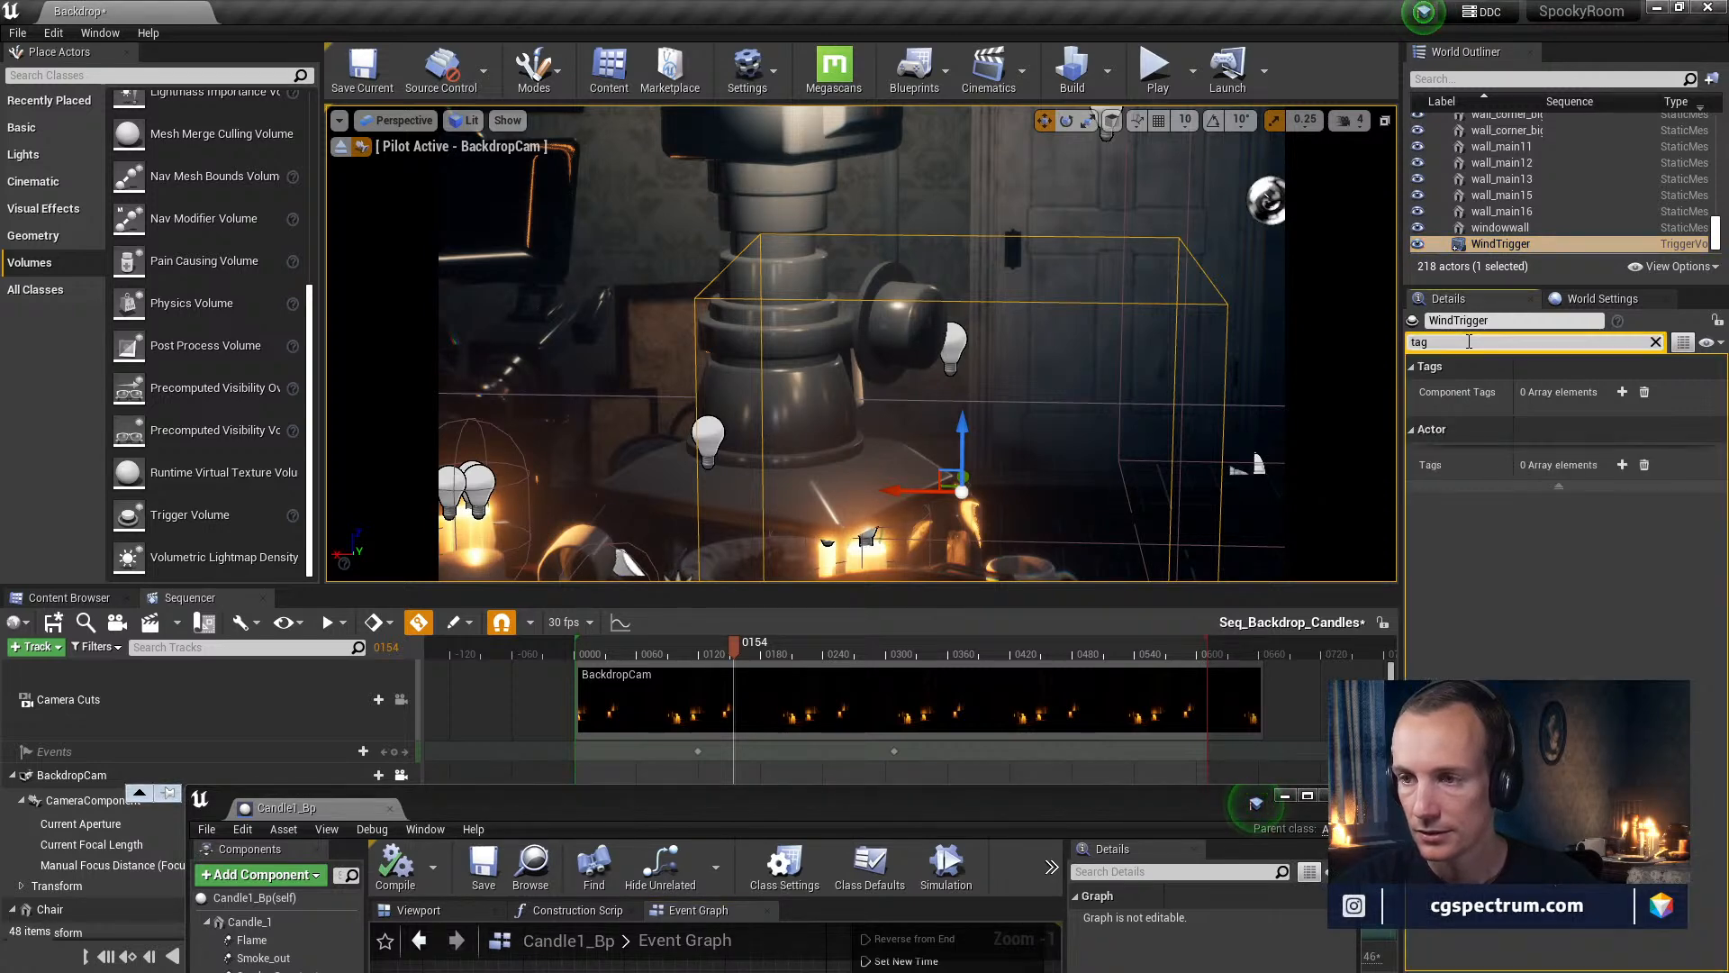
left_click(1621, 465)
left_click(1540, 488)
type("Wind")
key("Return")
Check the tag on the Actor Has Tag node in the candle blueprint, and uncover the level viewport again
left_click_drag(1109, 805, 1233, 247)
right_click_drag(810, 382, 818, 356)
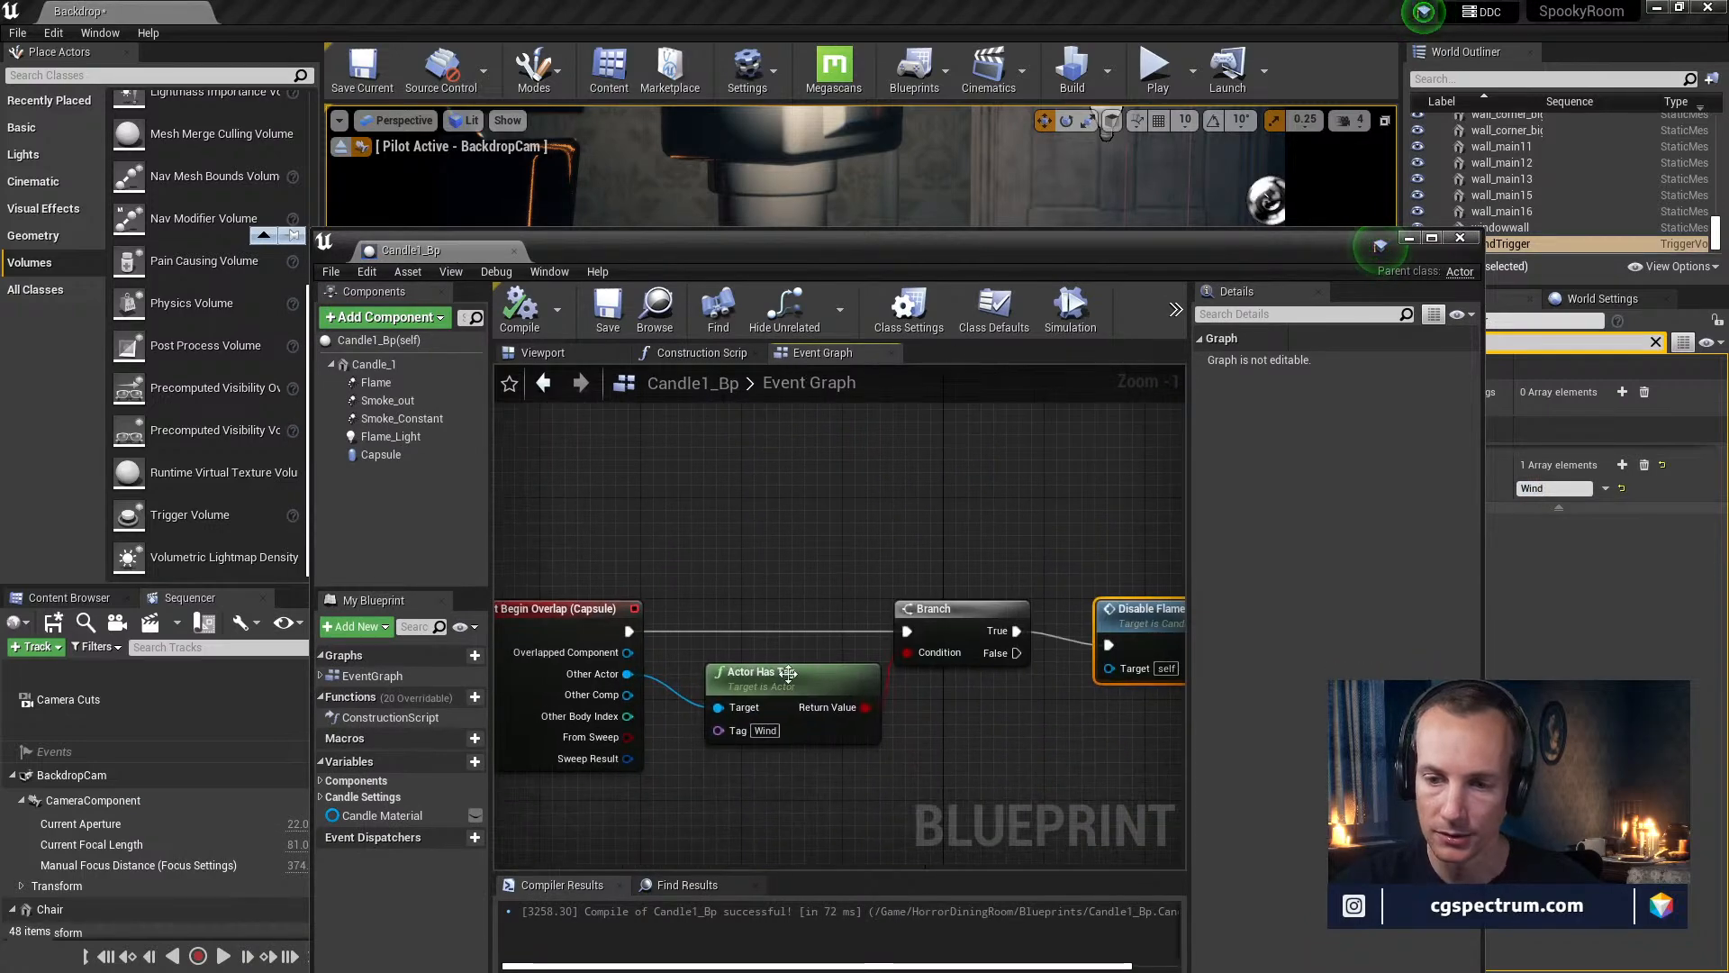
left_click_drag(1072, 250, 1073, 681)
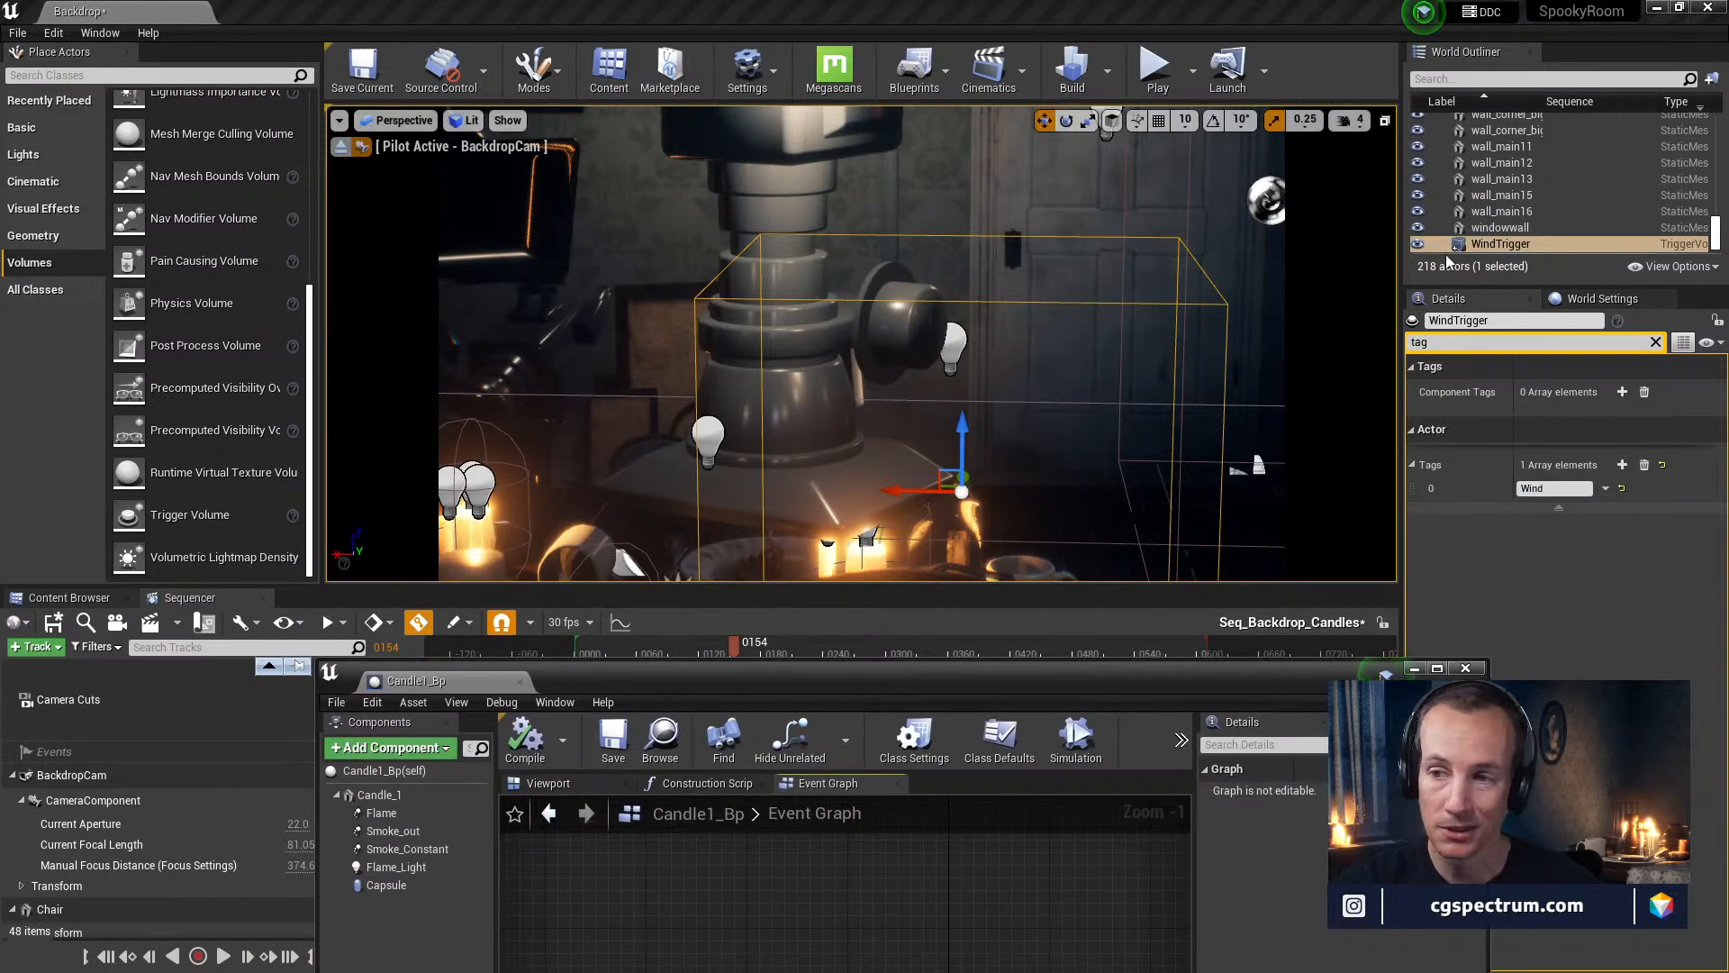
Clear the property filter on WindTrigger and bring the table candles into view clear of the blueprint window
left_click(1652, 339)
right_click_drag(1079, 329, 1061, 356)
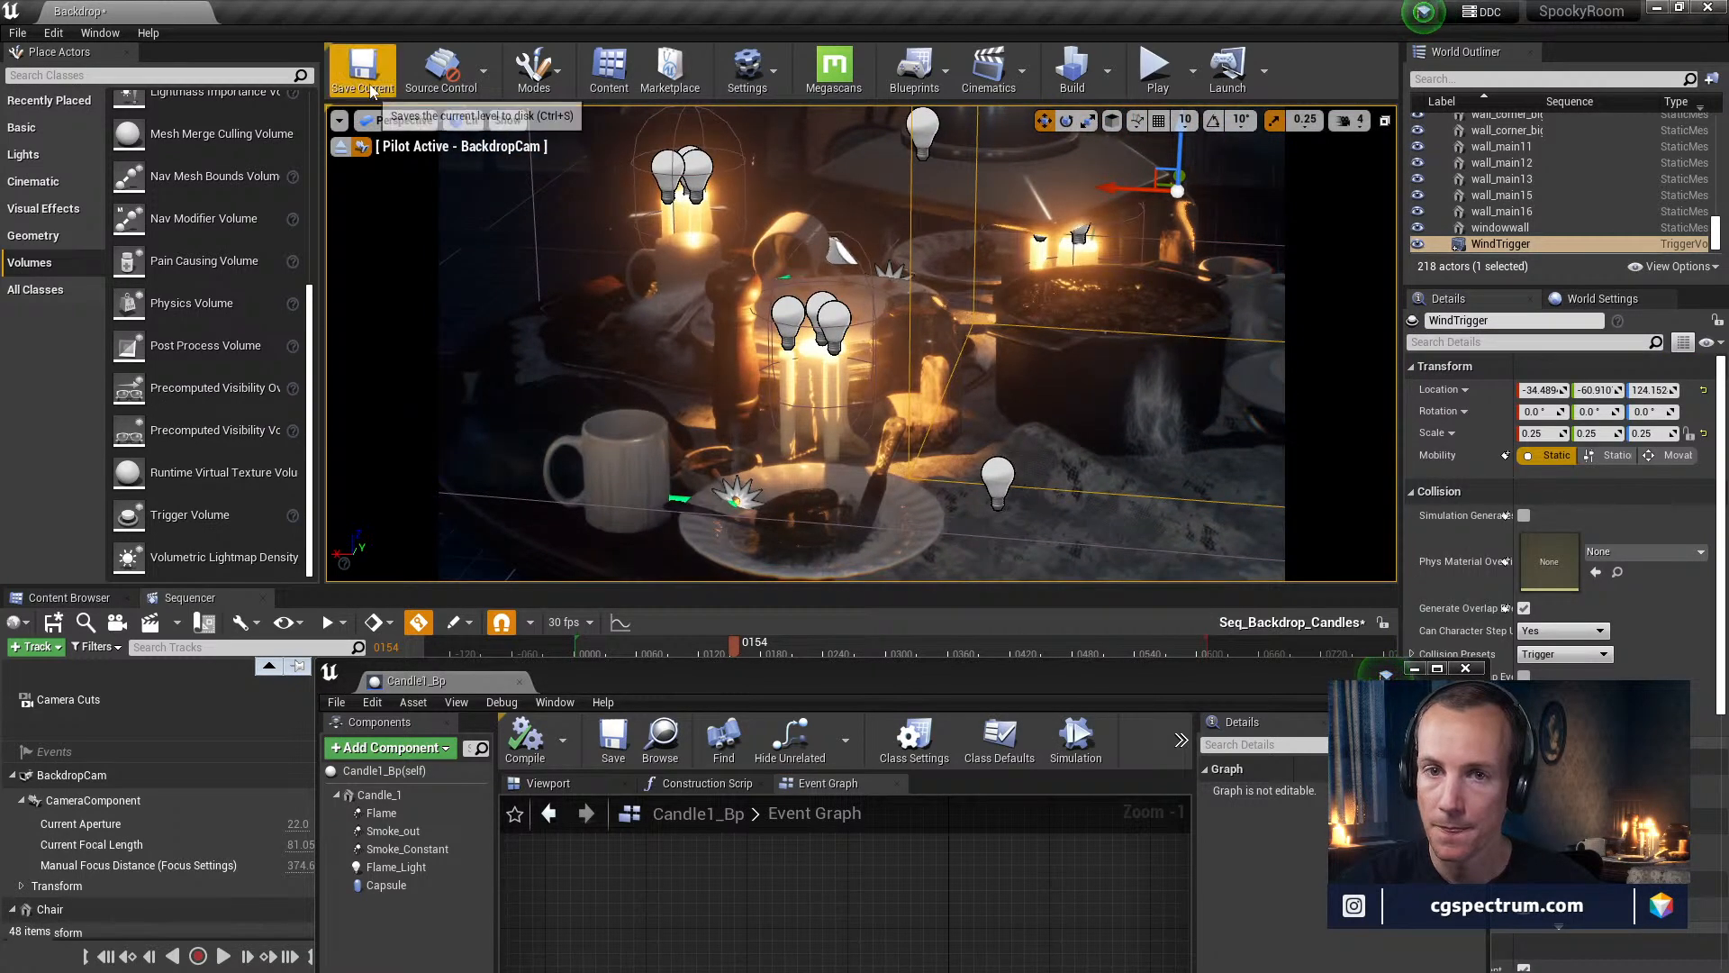
left_click_drag(734, 680, 664, 686)
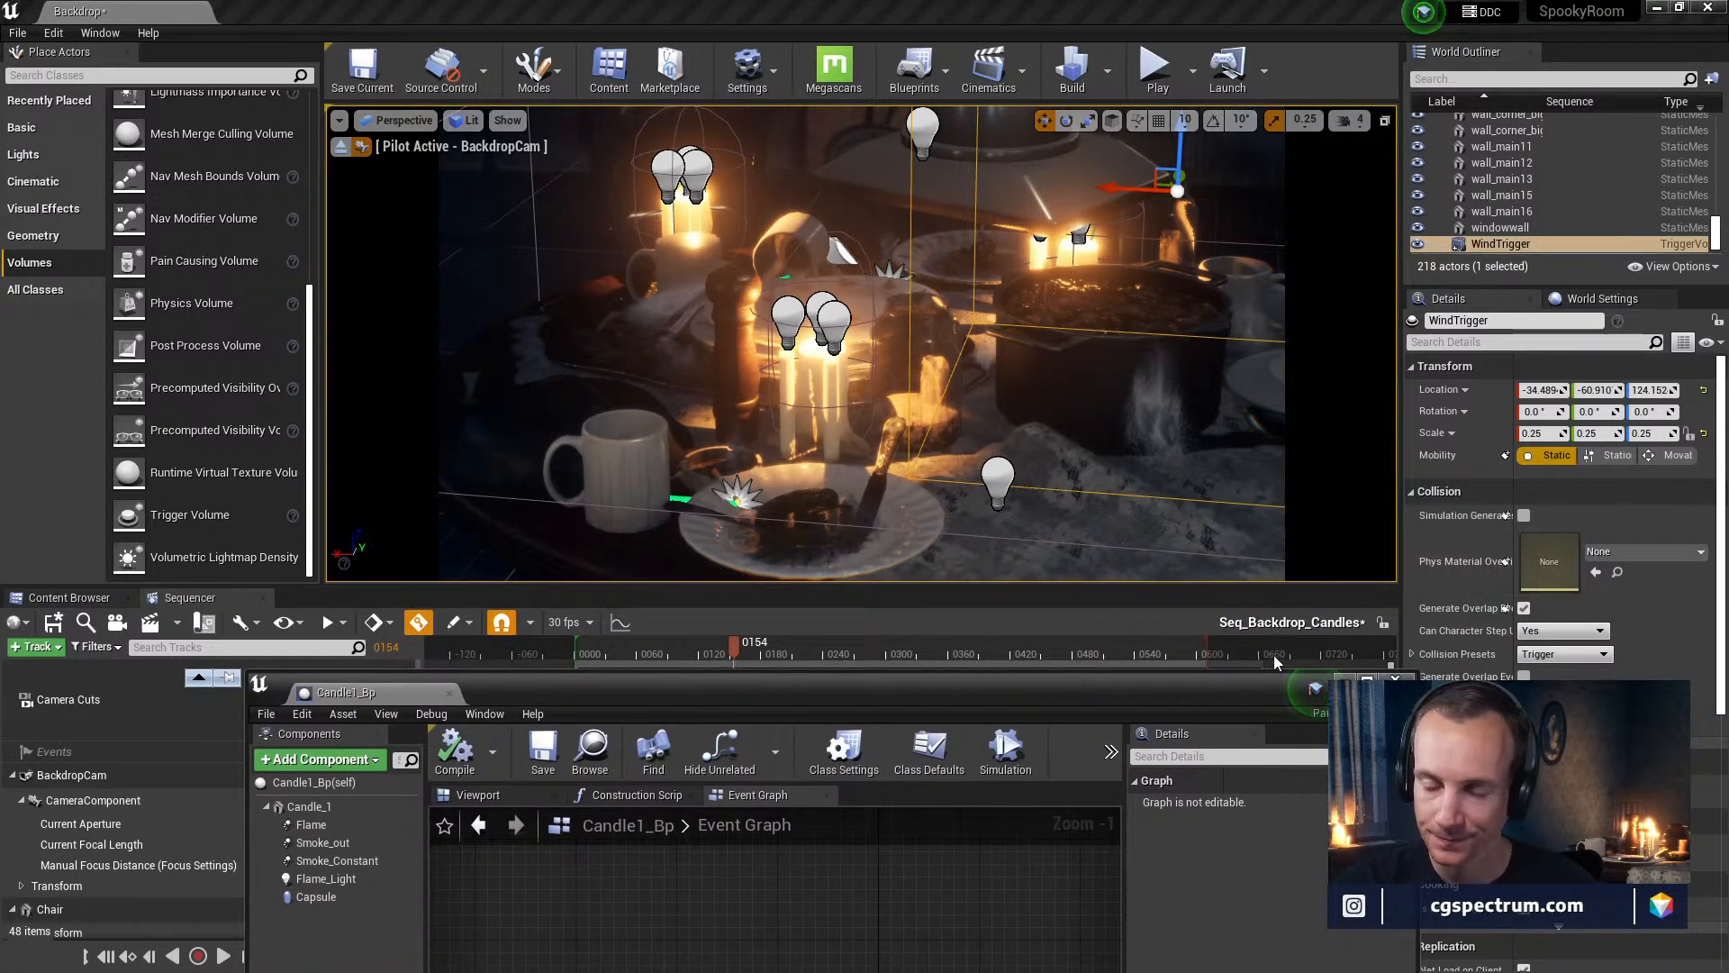
left_click_drag(1149, 684, 1178, 707)
Slide WindTrigger across the candles with blueprint simulation on, leave it at about X -36.2, turn simulation off and minimize the blueprint window
left_click_drag(1132, 183, 952, 278)
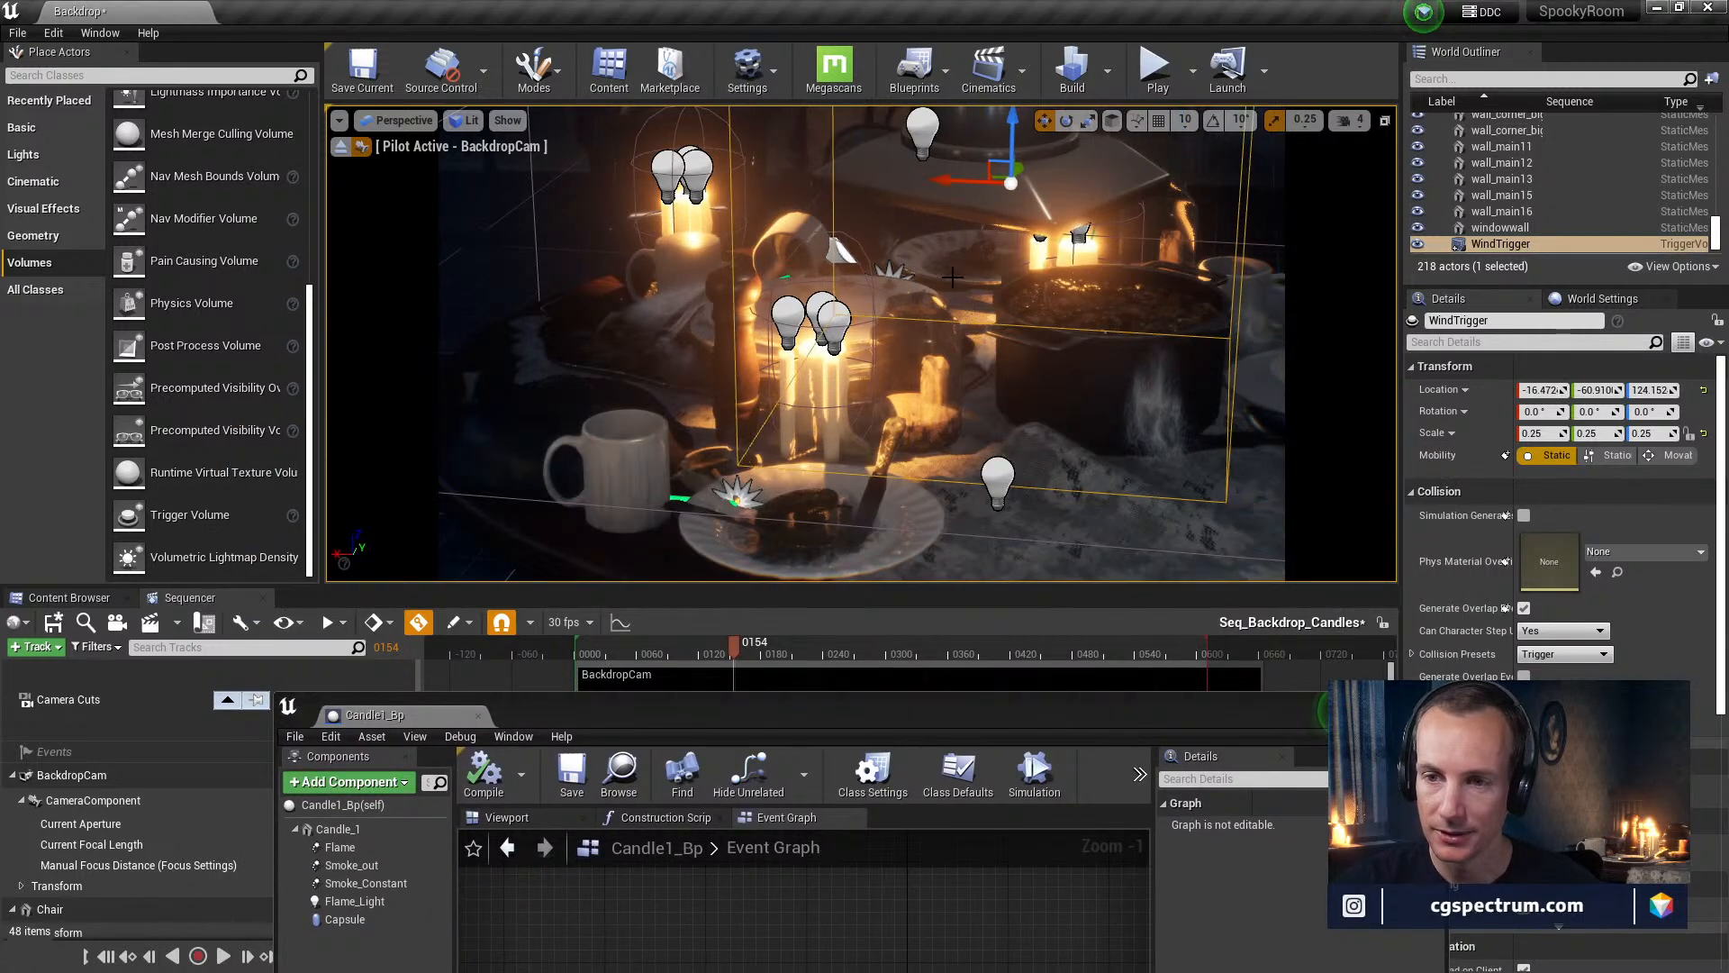
left_click(1034, 772)
left_click_drag(963, 169, 960, 169)
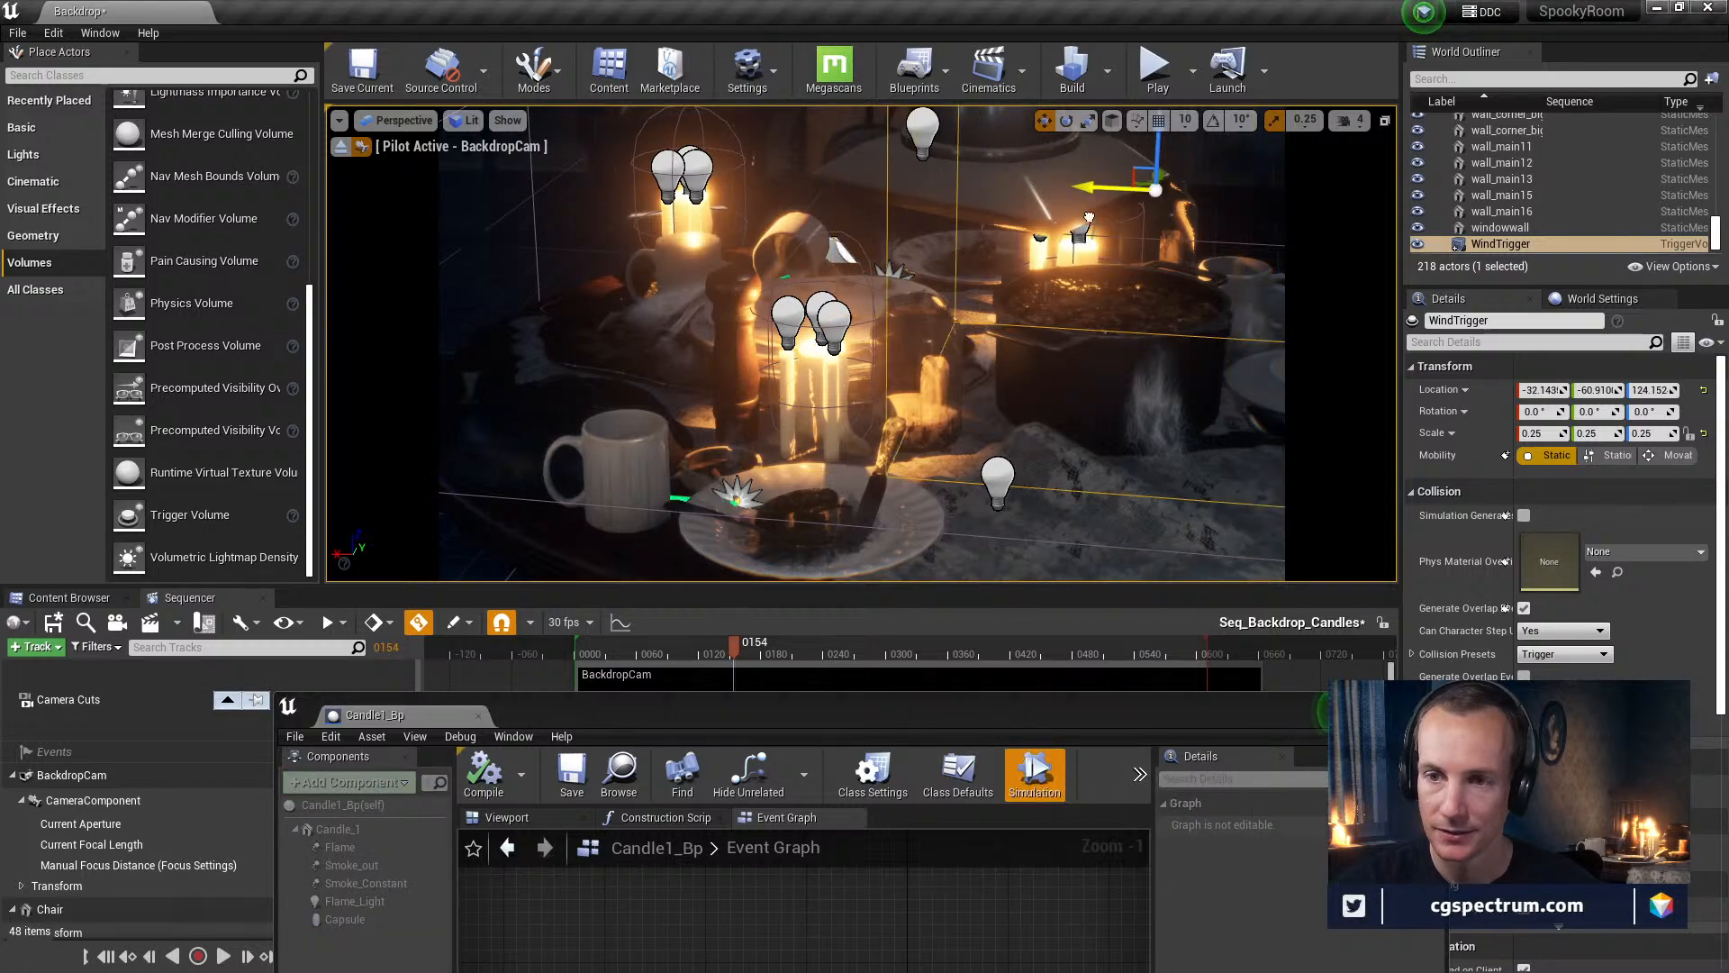
left_click_drag(846, 725, 700, 213)
left_click_drag(932, 228, 951, 476)
left_click_drag(959, 178, 1138, 204)
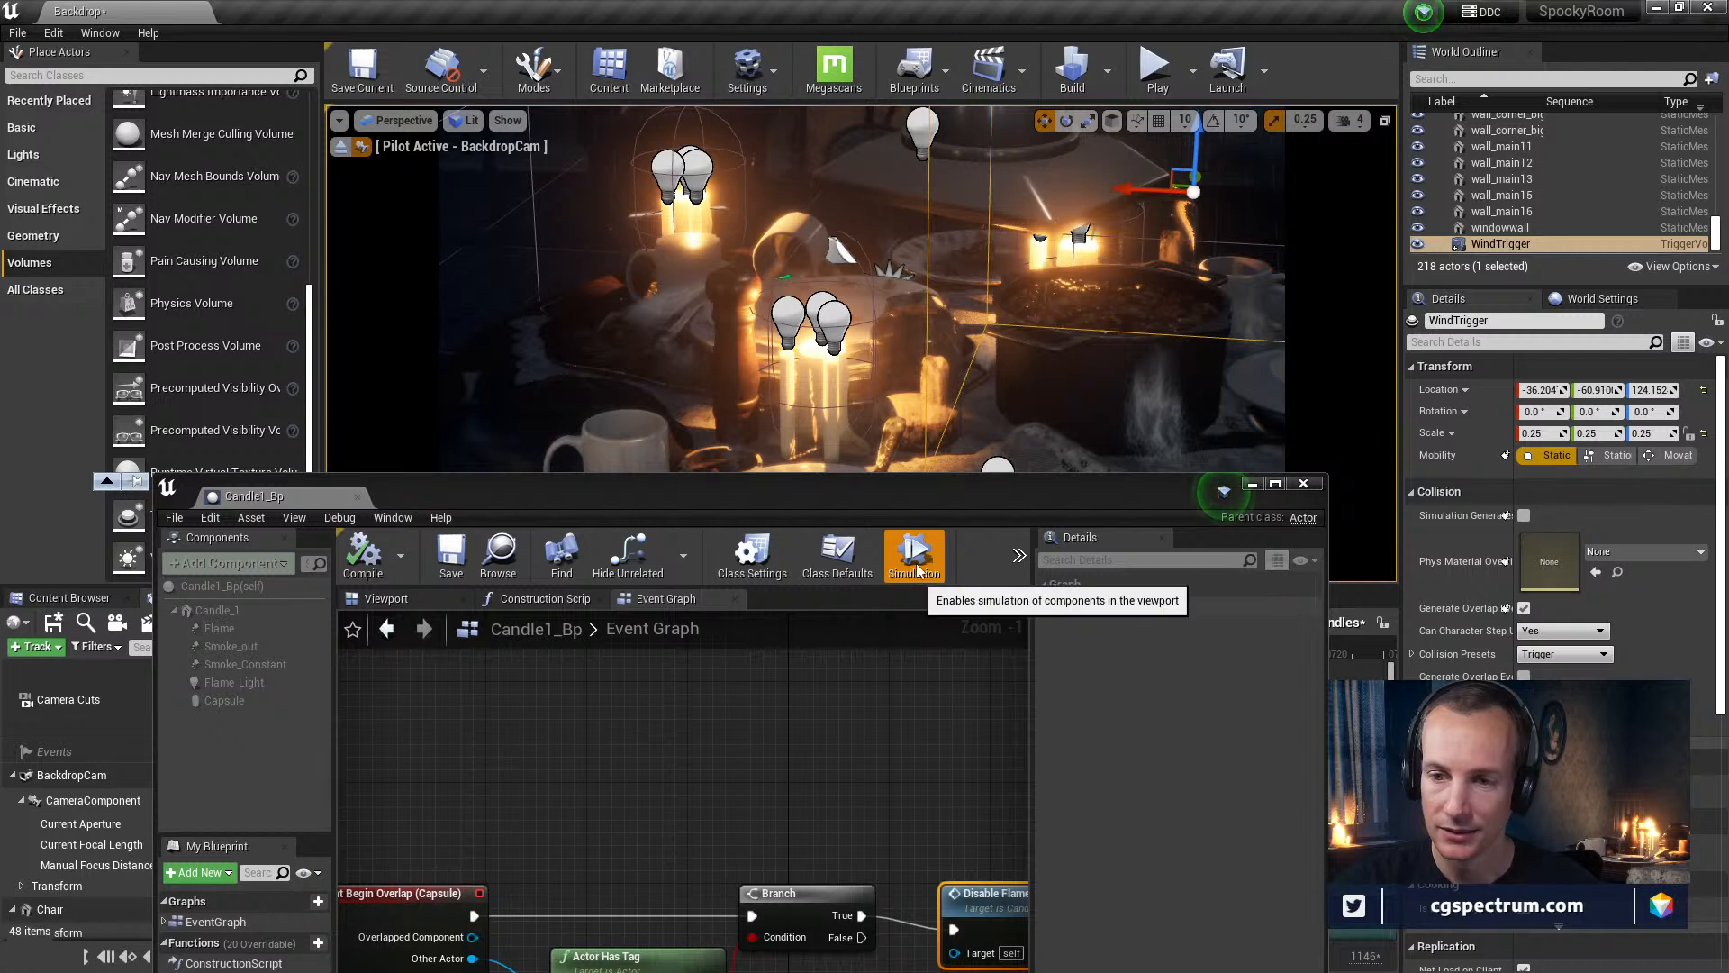
left_click_drag(908, 499, 1027, 707)
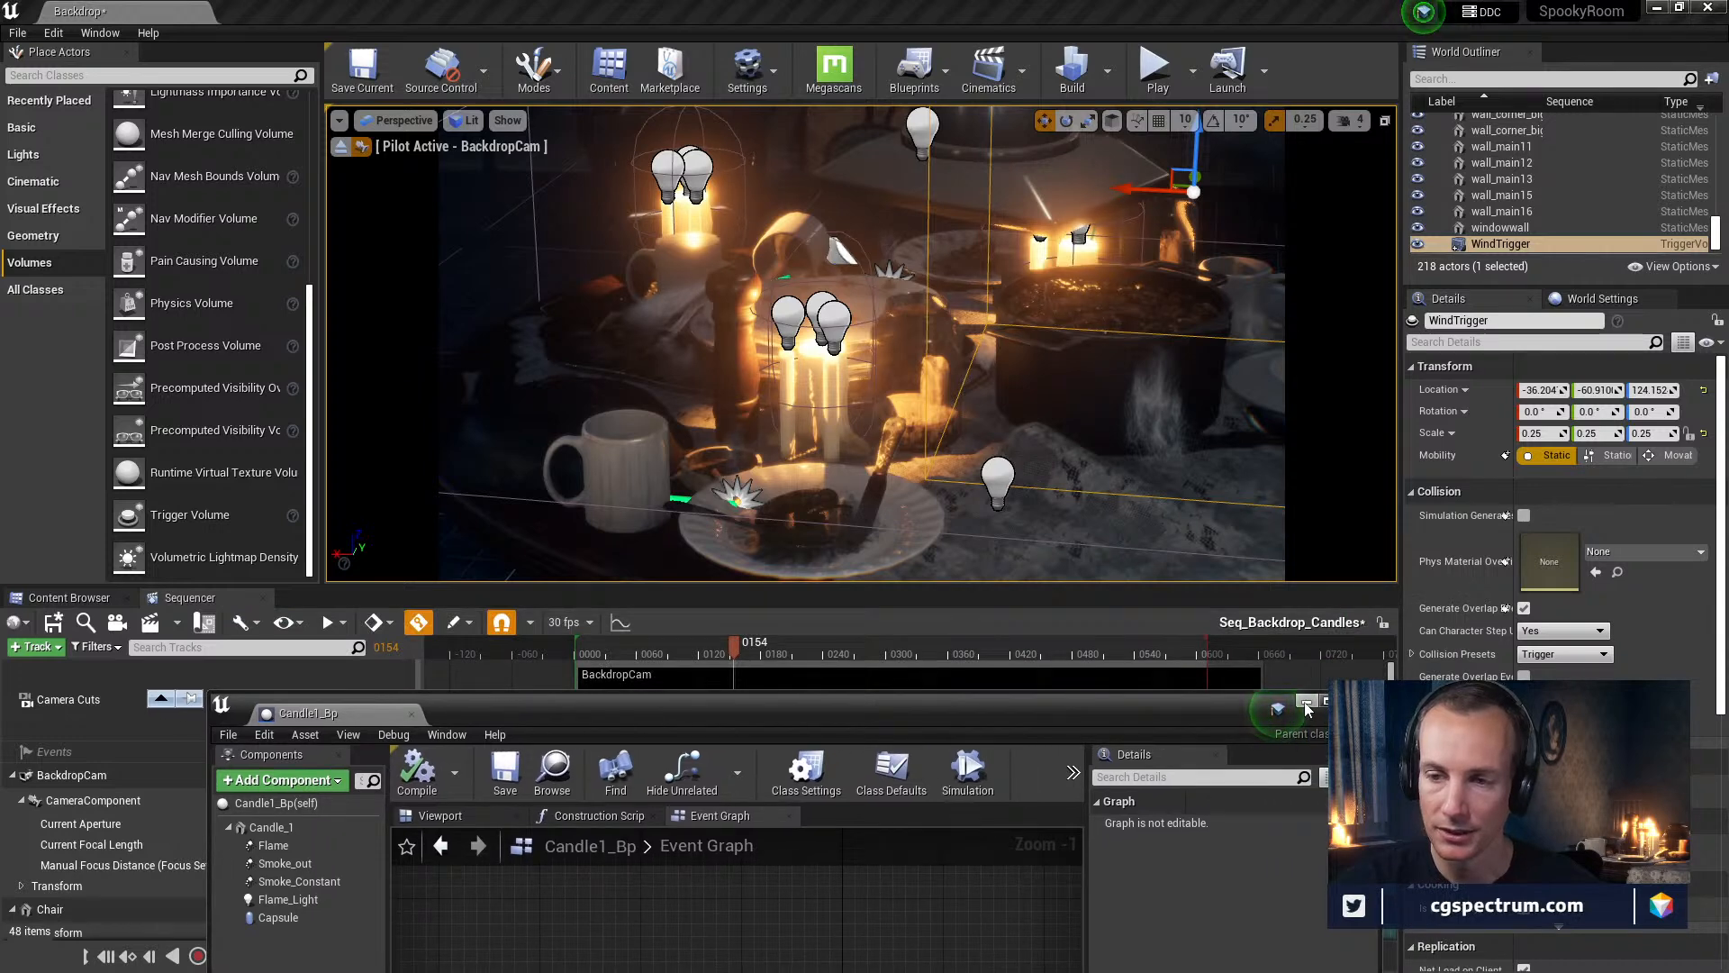
left_click(1306, 703)
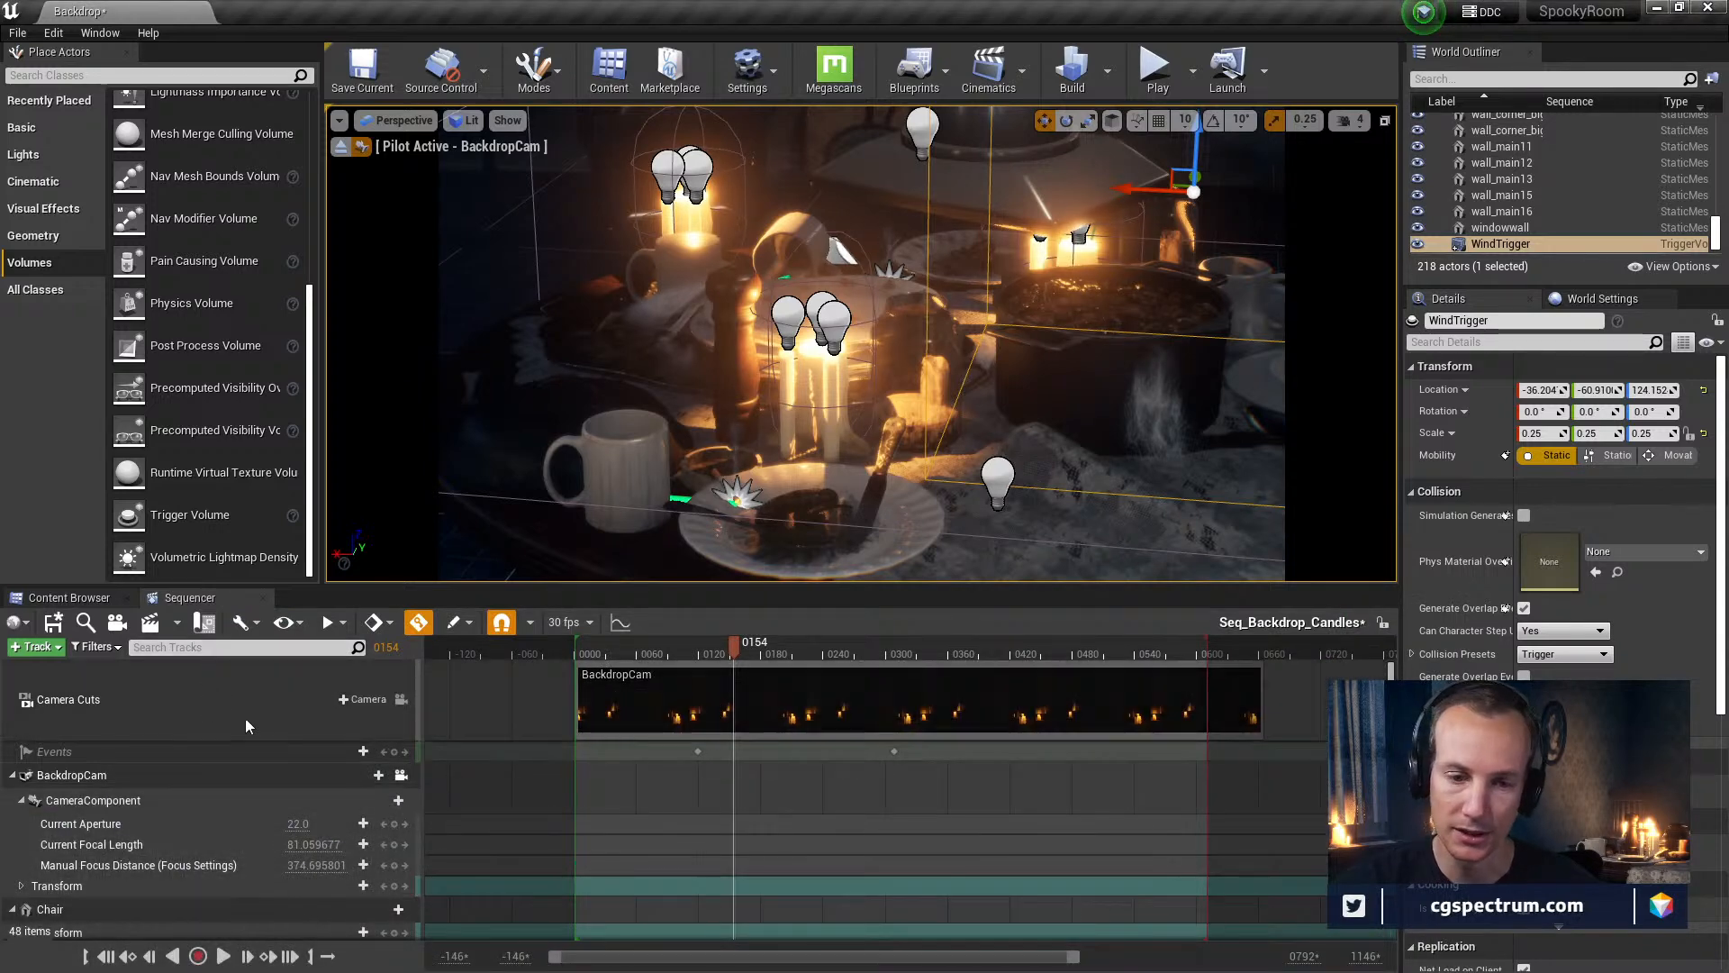
Add WindTrigger to the Seq_Backdrop_Candles sequence and give it a Transform track
scroll(1036, 360, "down", 2)
scroll(1075, 295, "up", 1)
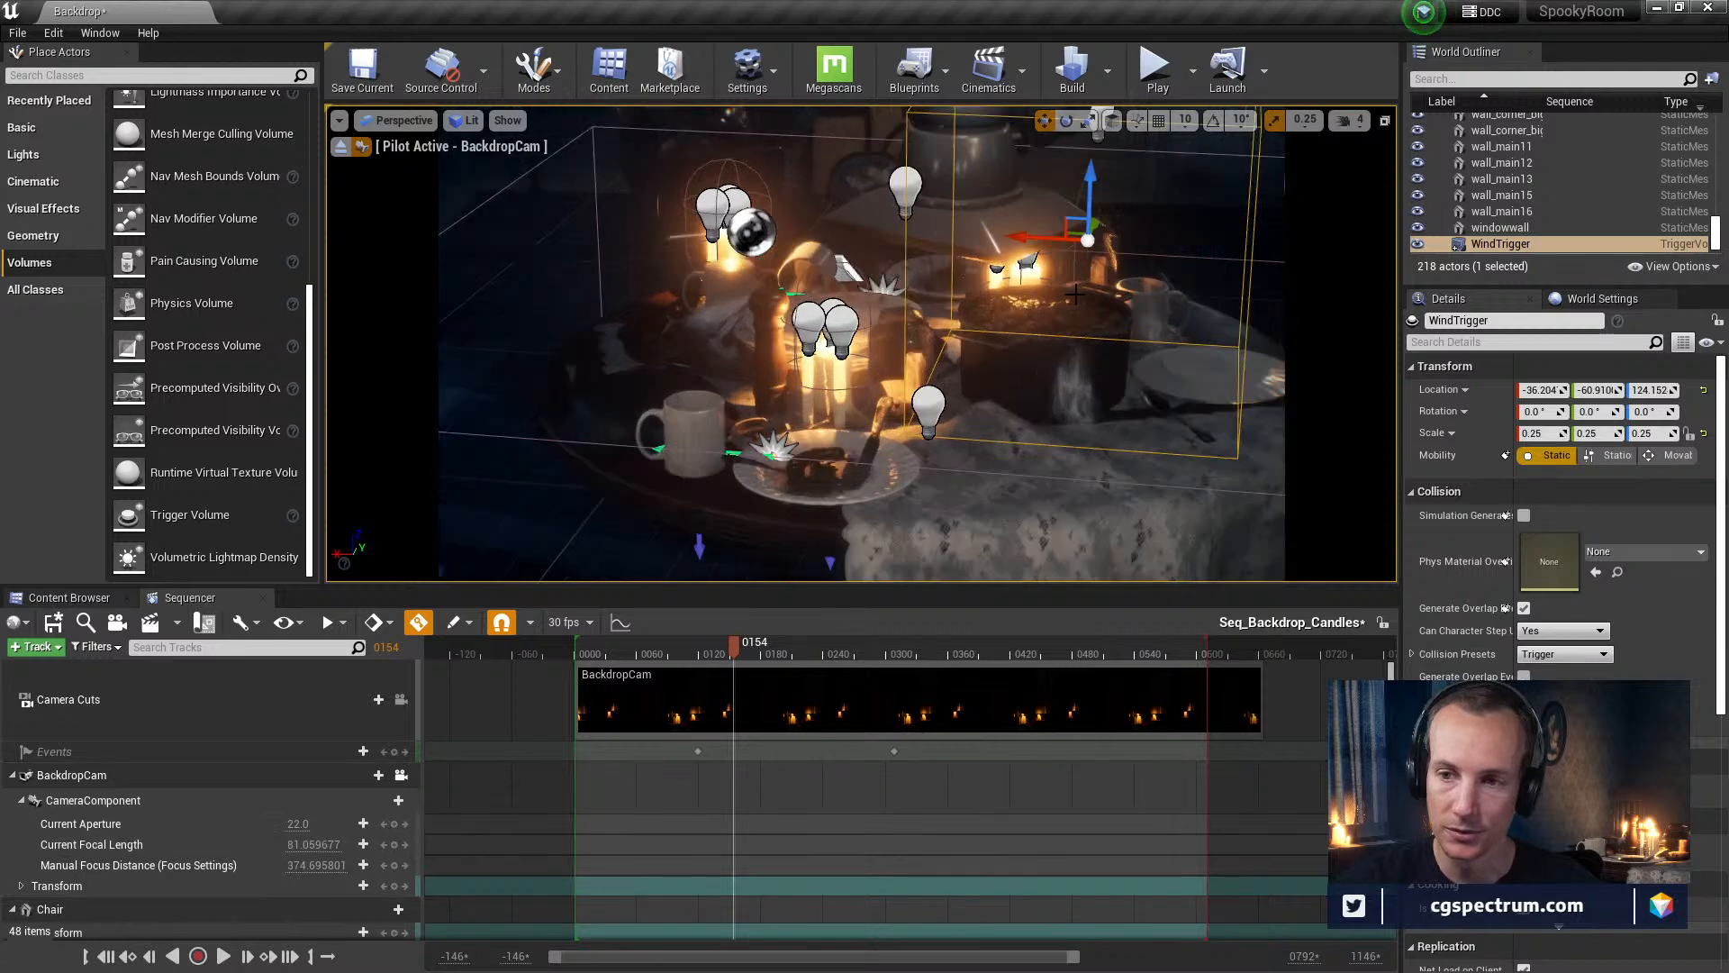
scroll(318, 844, "down", 2)
left_click_drag(1518, 255, 177, 909)
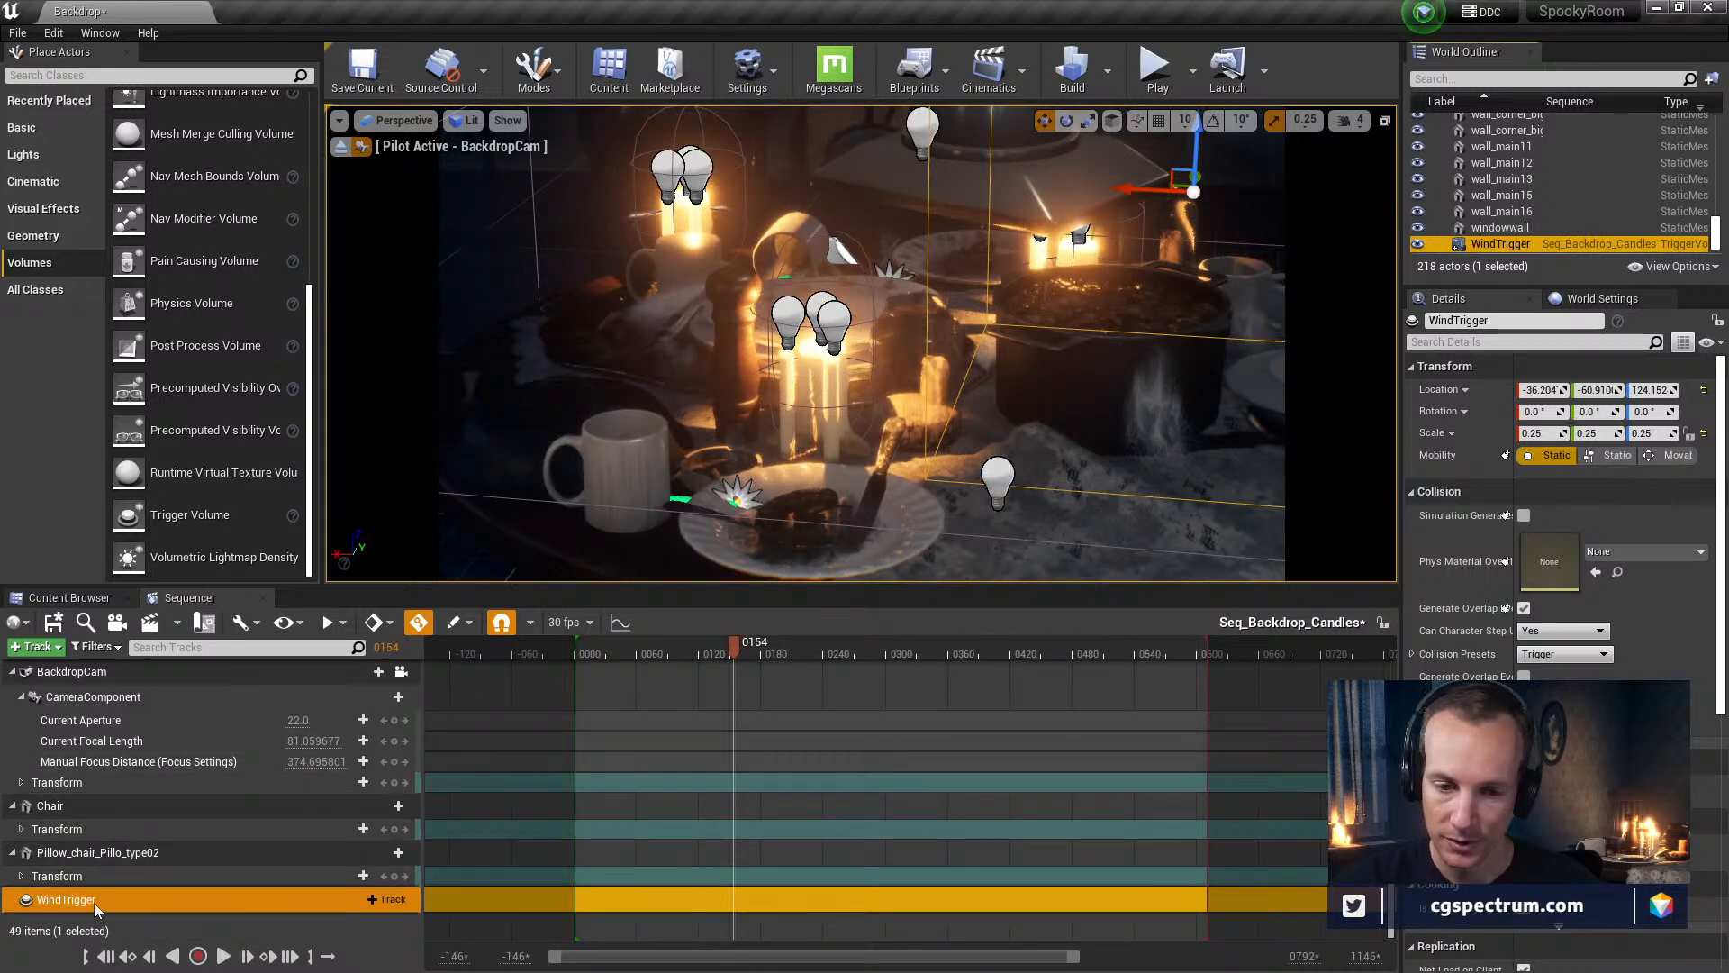
left_click(391, 898)
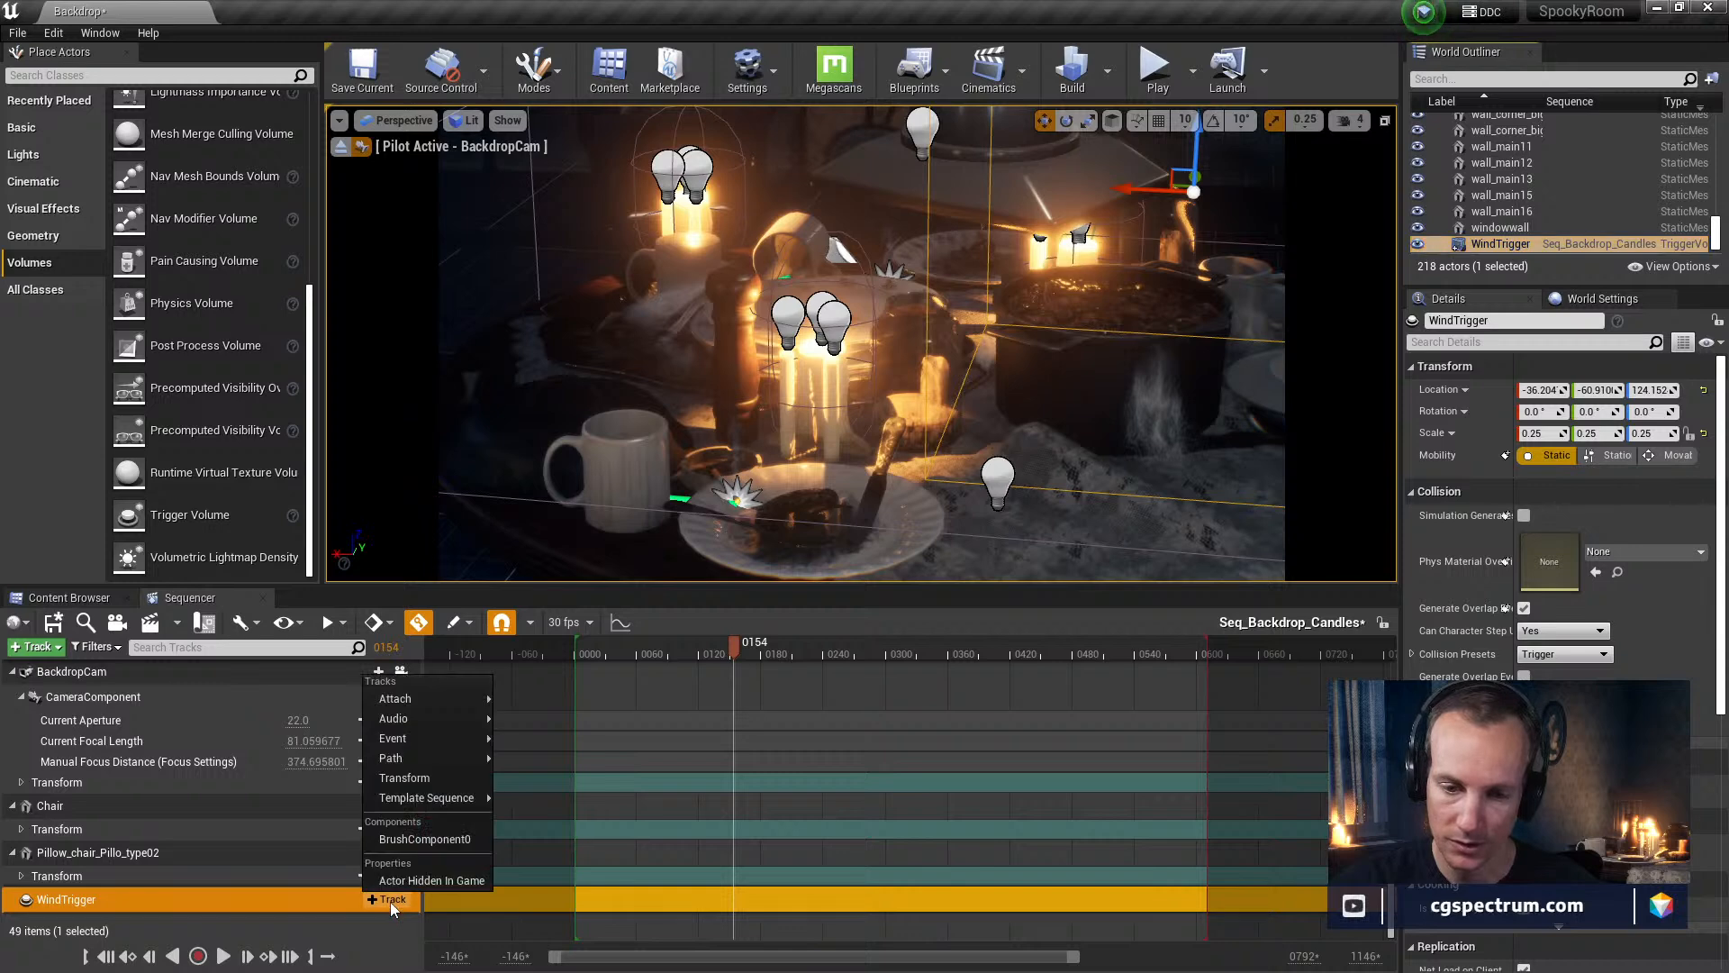
left_click(405, 771)
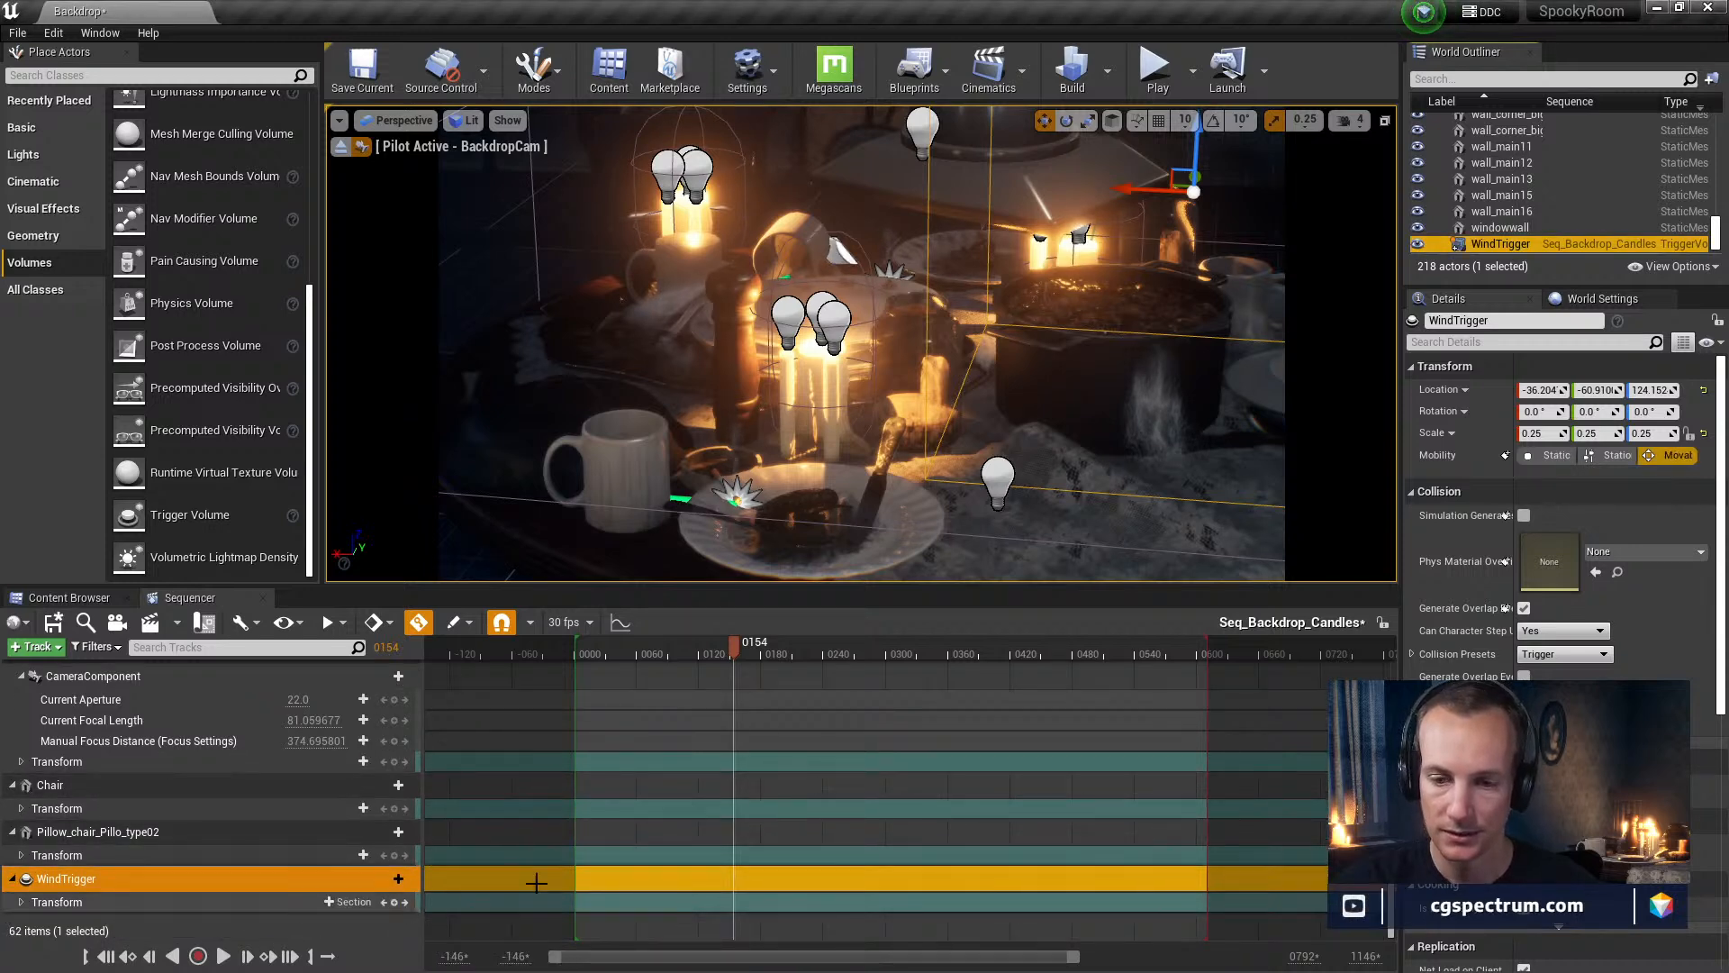
Keyframe WindTrigger's transform at frame 163 and, moved to about X 50.9, at frame 342, and save the sequence
mouse_move(748, 643)
left_mouse_down()
mouse_move(678, 651)
mouse_move(744, 662)
left_mouse_up()
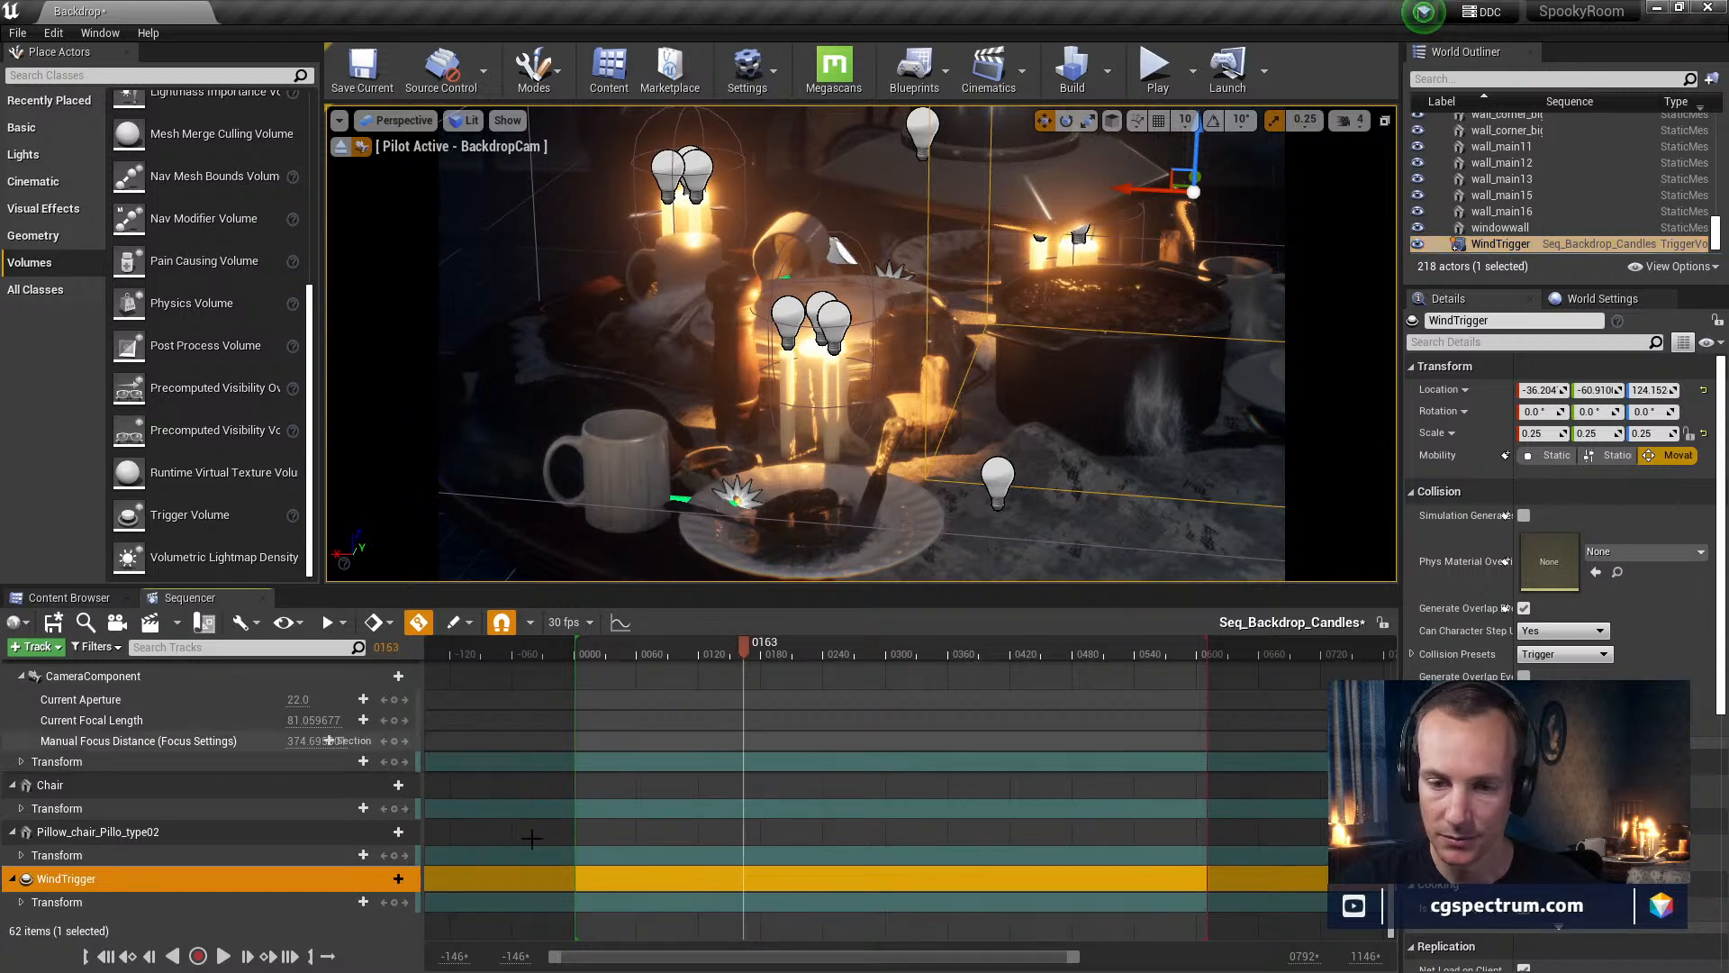
left_click(394, 901)
left_click_drag(744, 646, 929, 652)
left_click_drag(1124, 193, 577, 189)
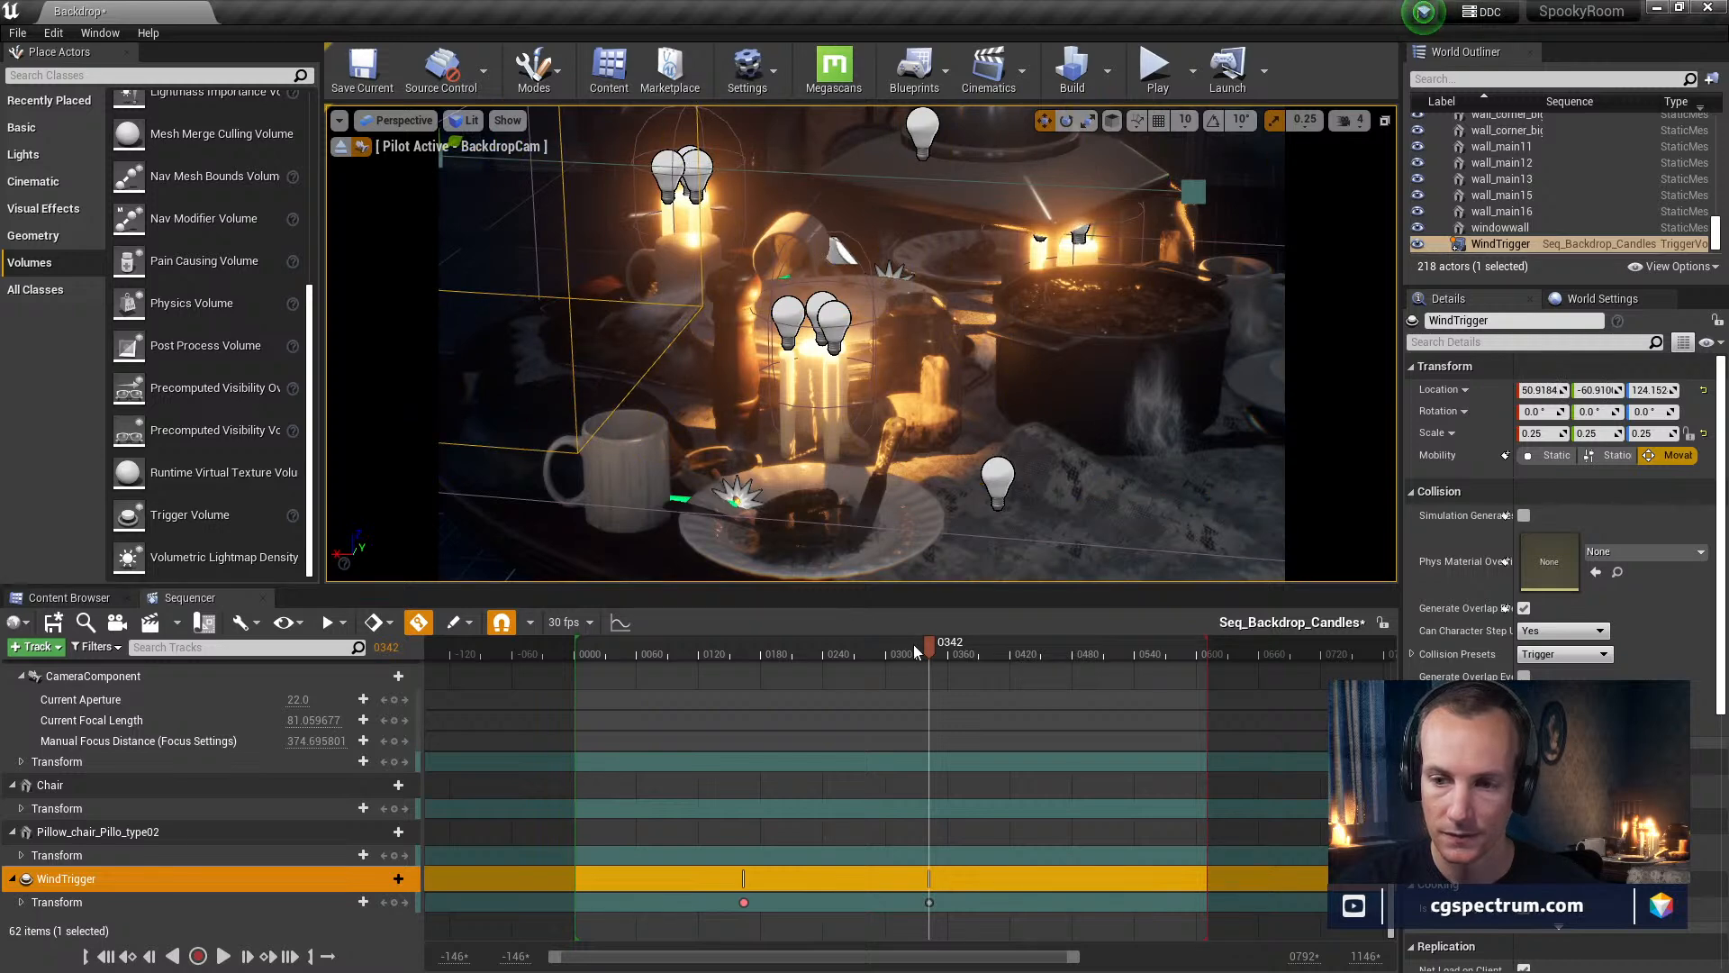
left_click_drag(928, 646, 723, 750)
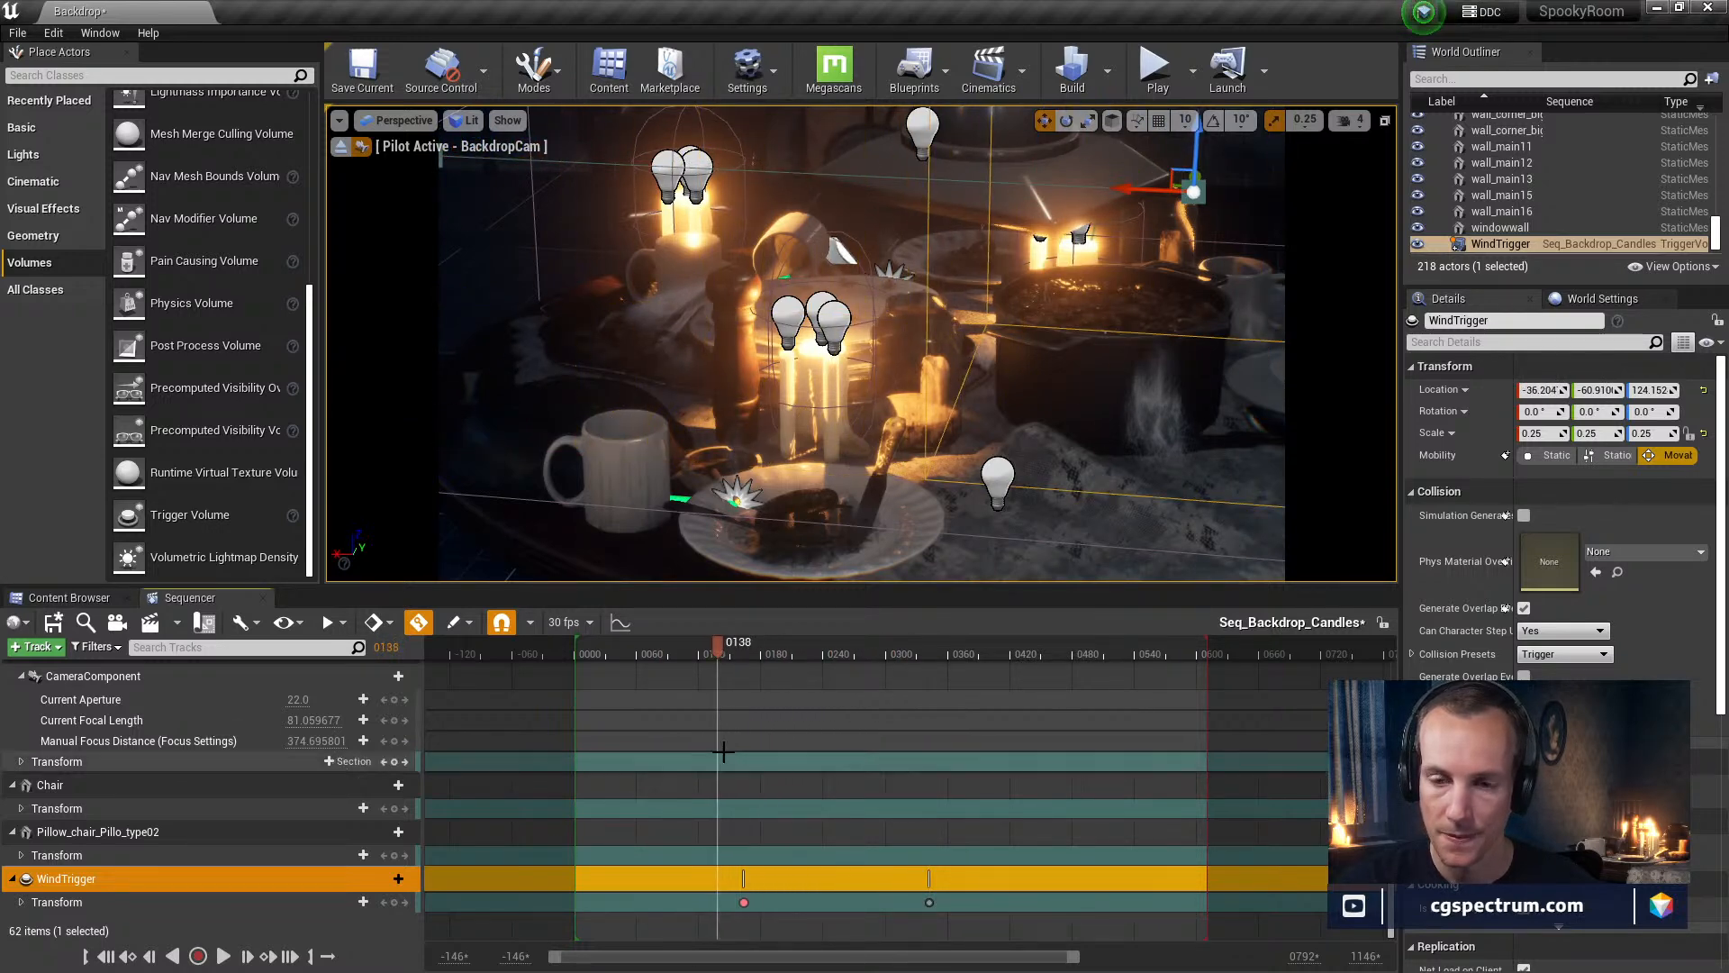
left_click(53, 622)
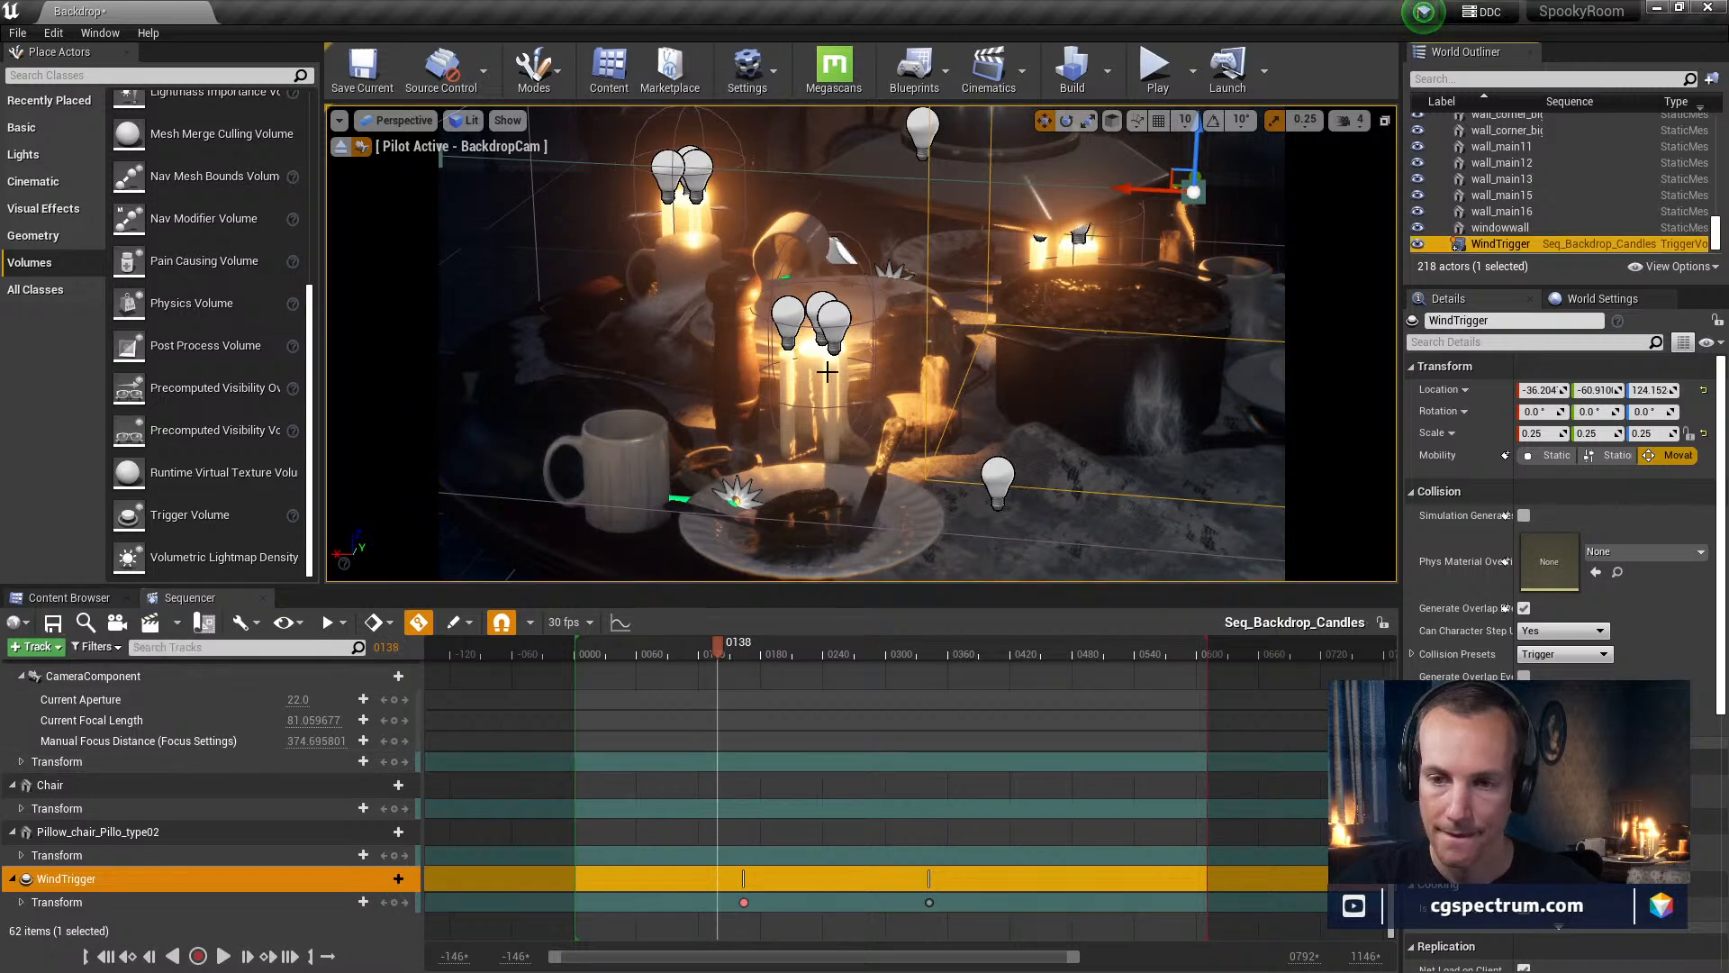
Run the level in Simulate mode to check the candles, and stop the simulation
left_click(1192, 69)
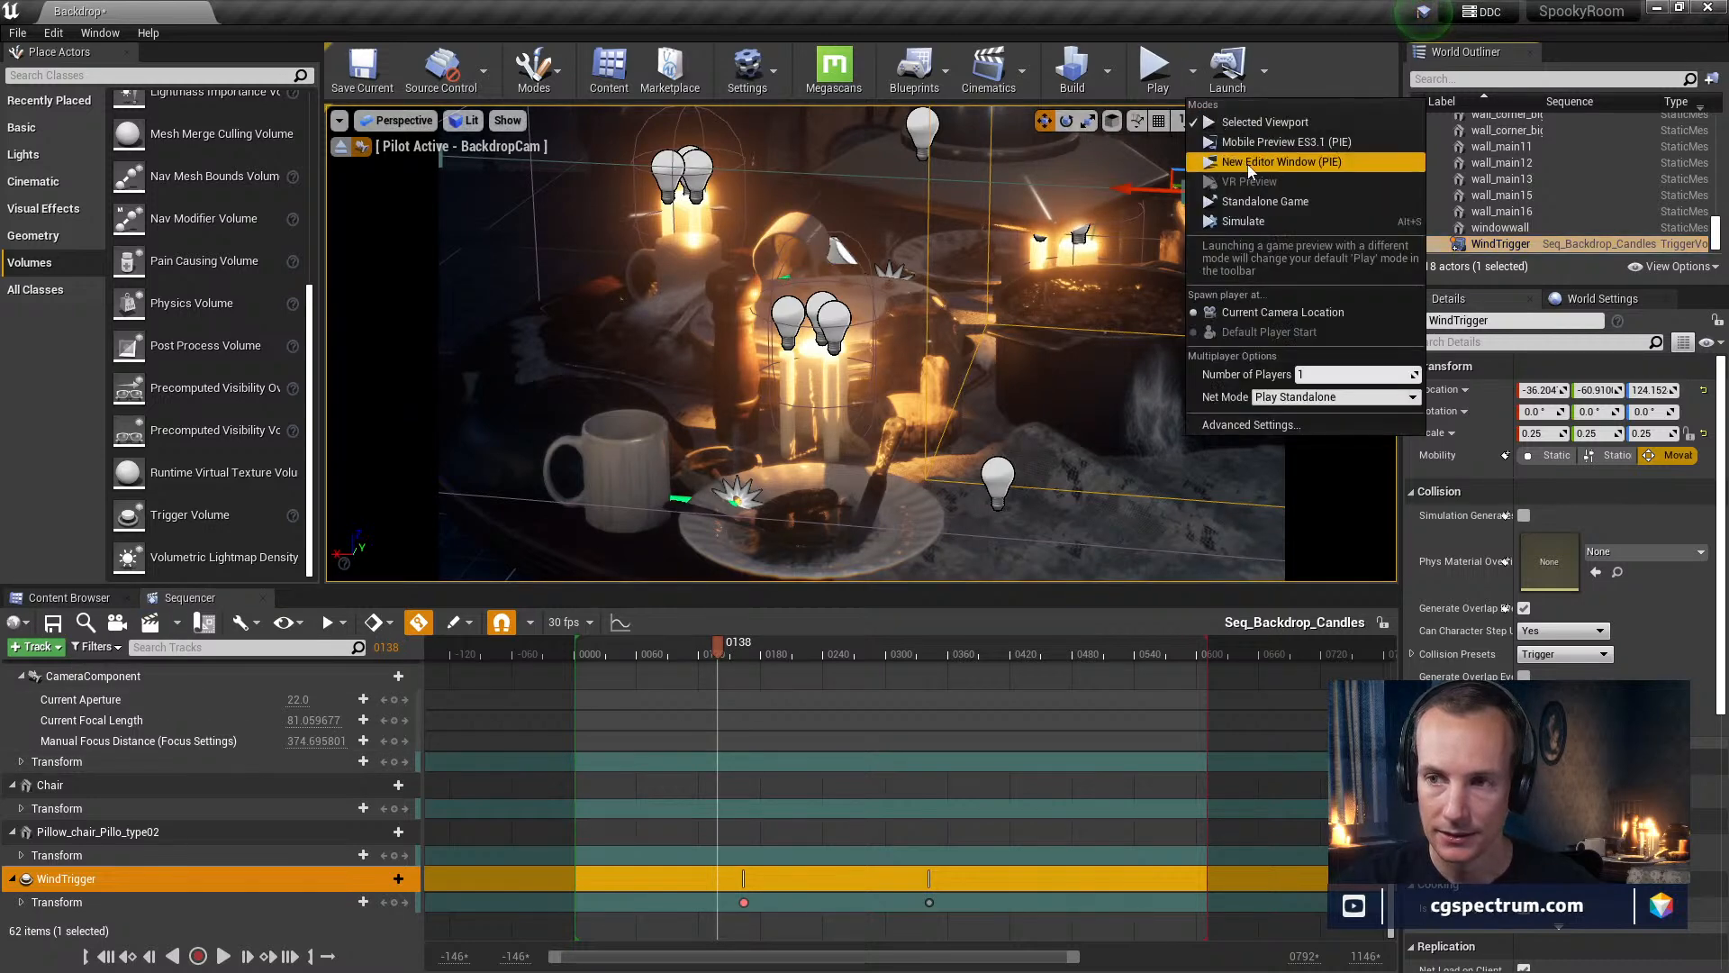
left_click(1278, 218)
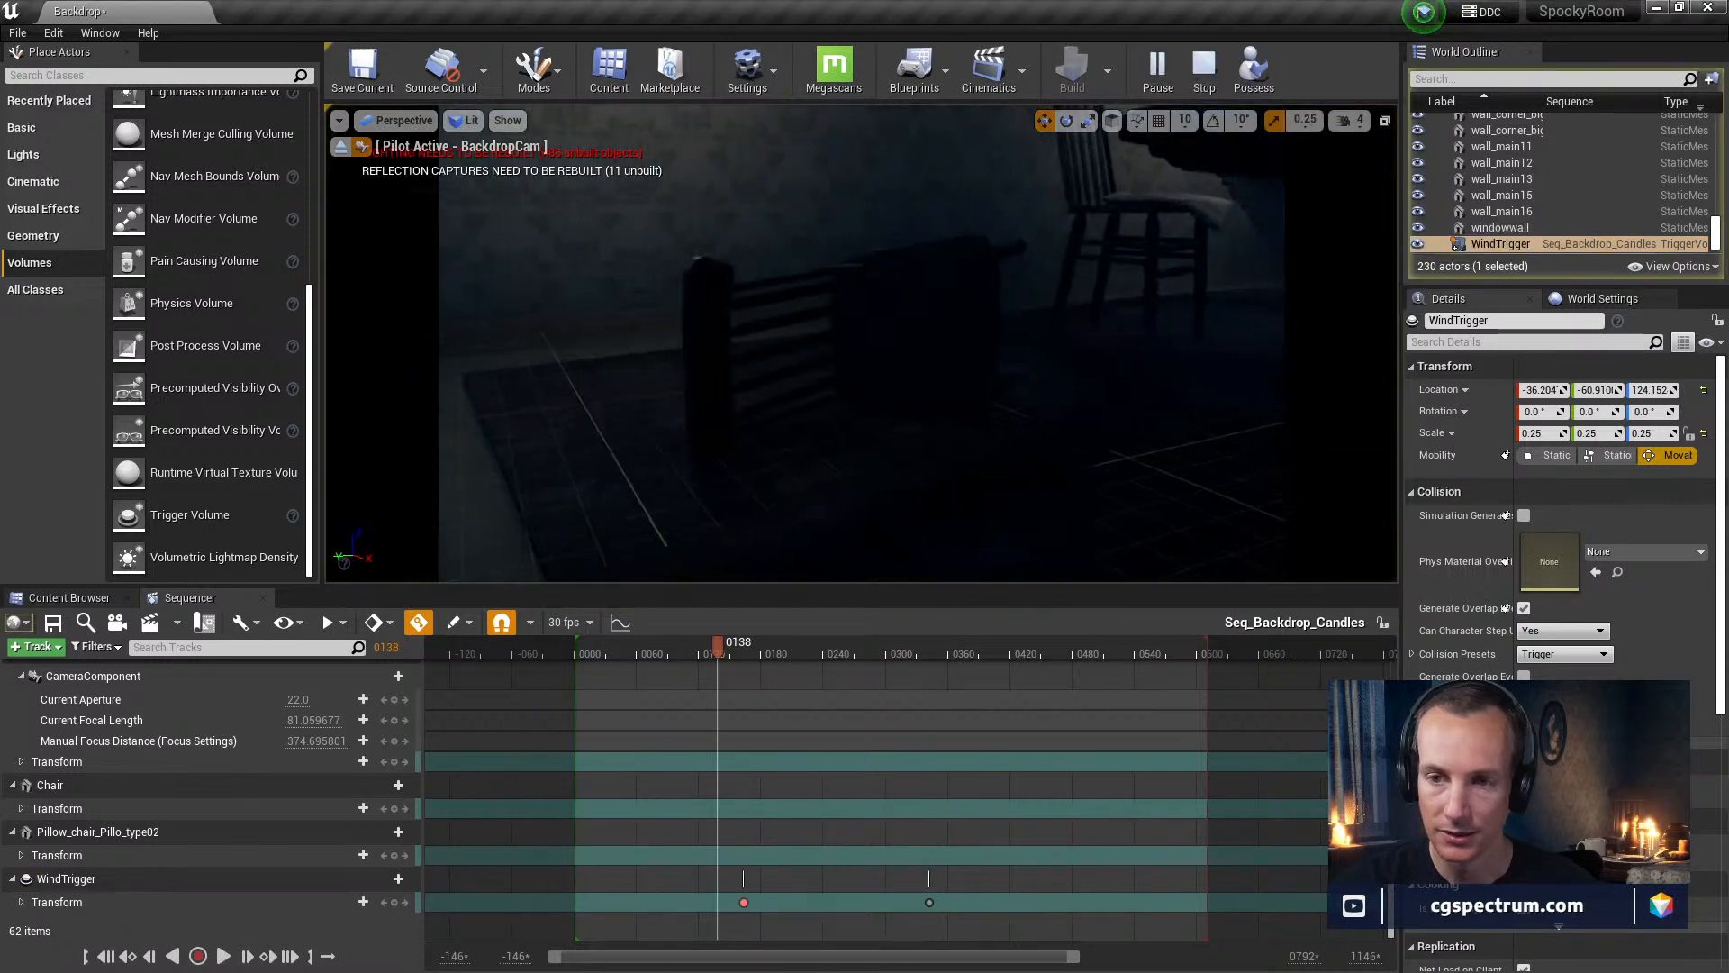
key("Escape")
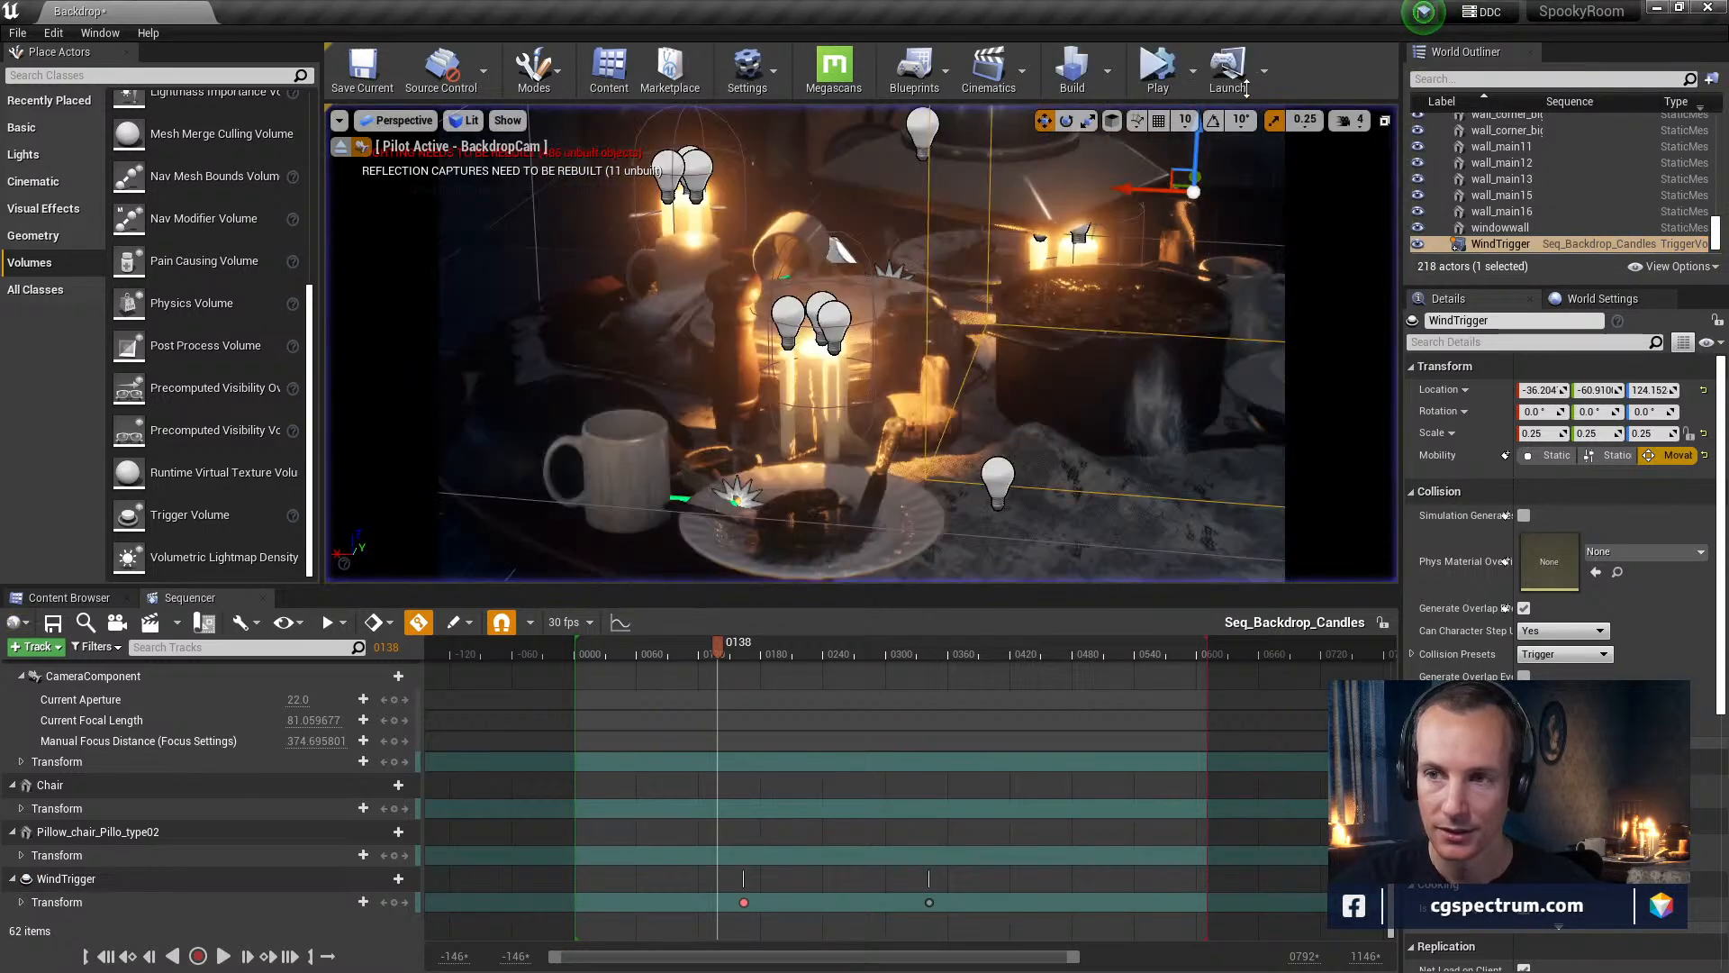
left_click(1193, 70)
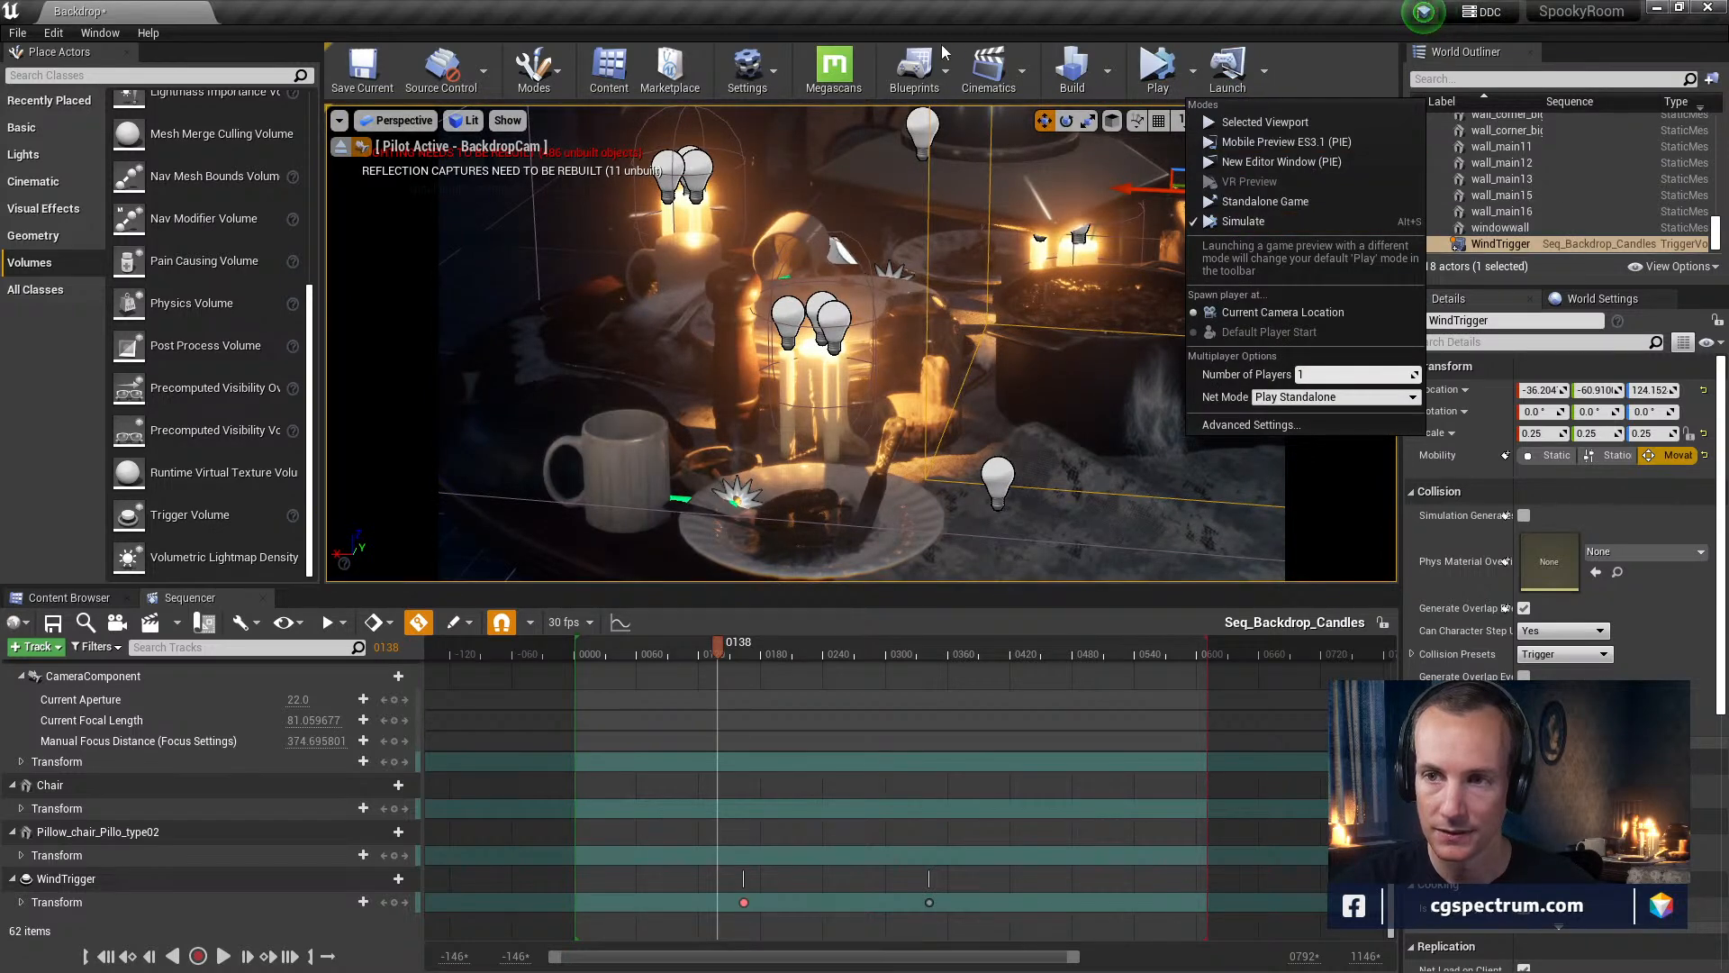
In the level blueprint, set the Create Level Sequence Player node's Level Sequence to Seq_Backdrop_Candles and compile
left_click(947, 69)
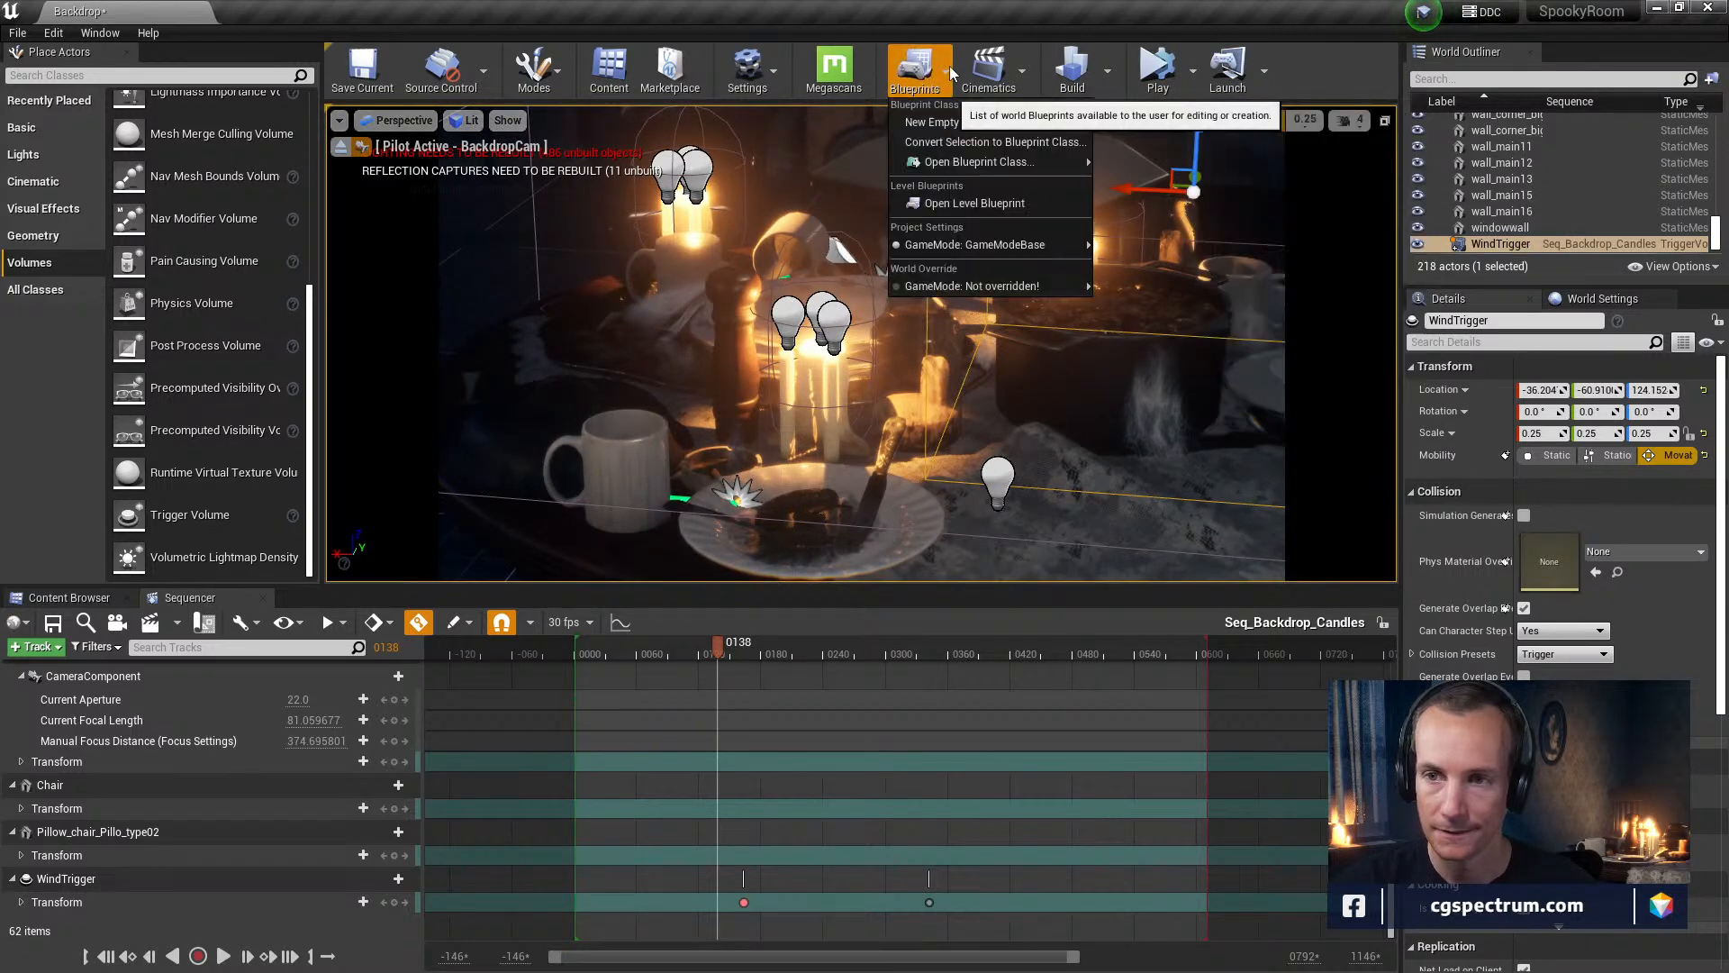
left_click(969, 198)
left_click_drag(743, 720, 823, 214)
left_click_drag(673, 634, 853, 634)
left_click(914, 672)
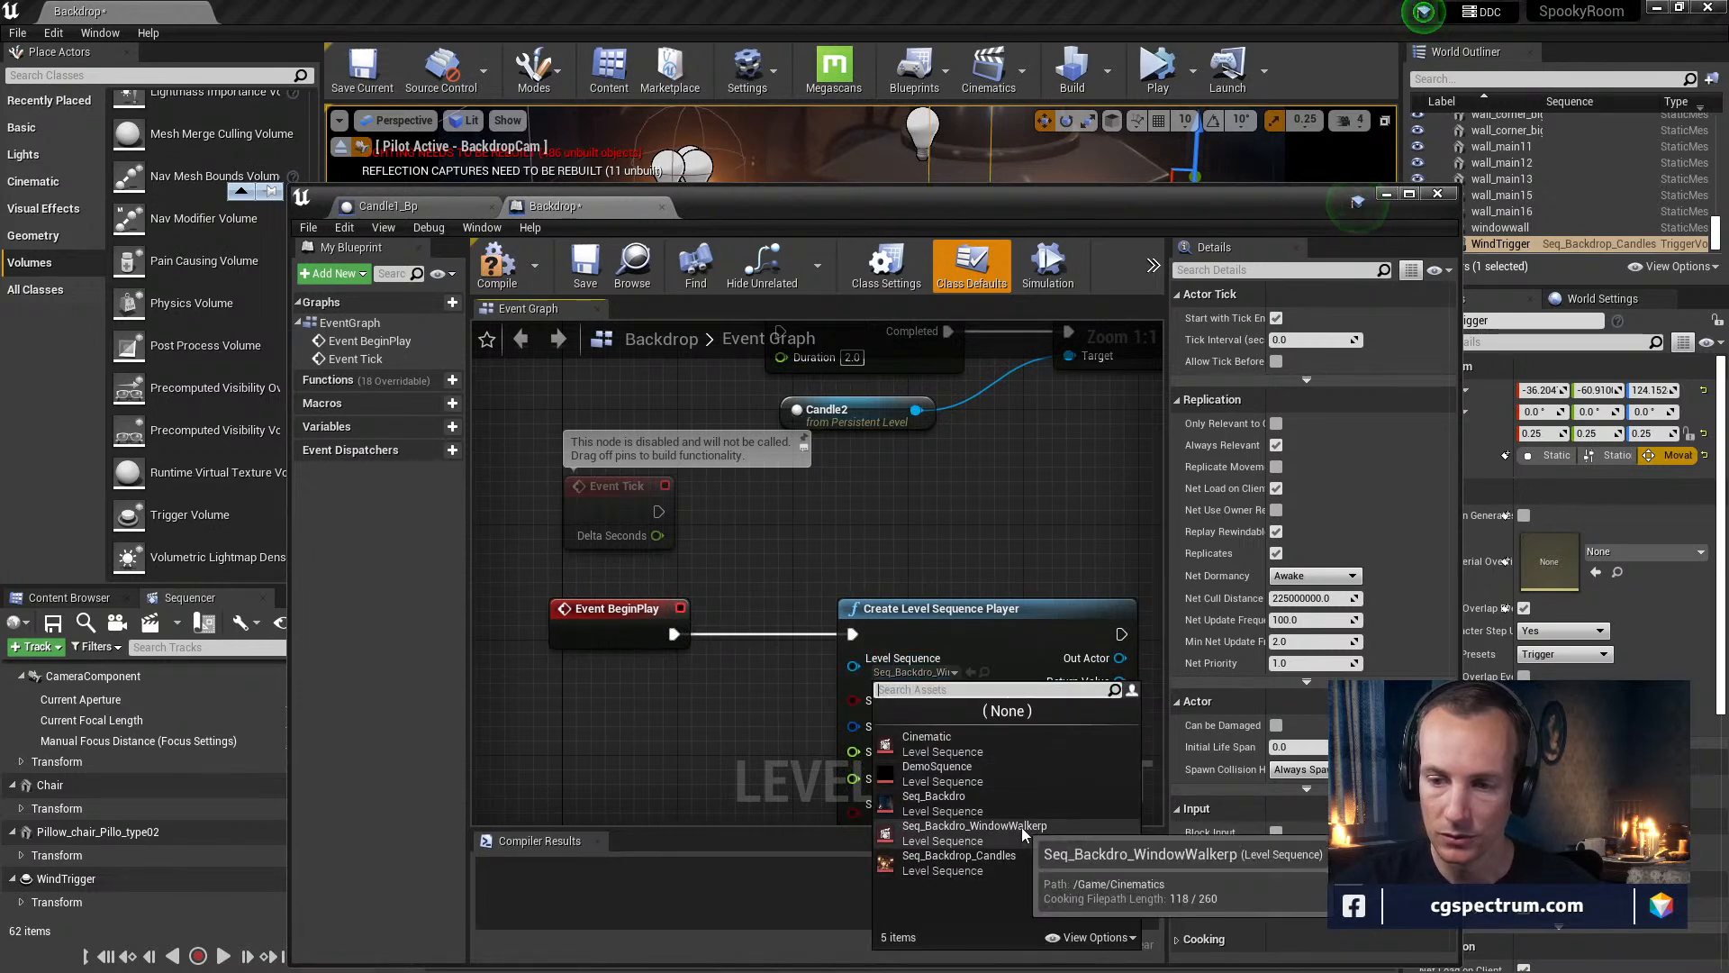
left_click(1018, 864)
right_click_drag(791, 728, 717, 382)
mouse_move(674, 573)
right_mouse_down()
mouse_move(663, 562)
mouse_move(687, 677)
mouse_move(662, 676)
mouse_move(676, 587)
right_mouse_up()
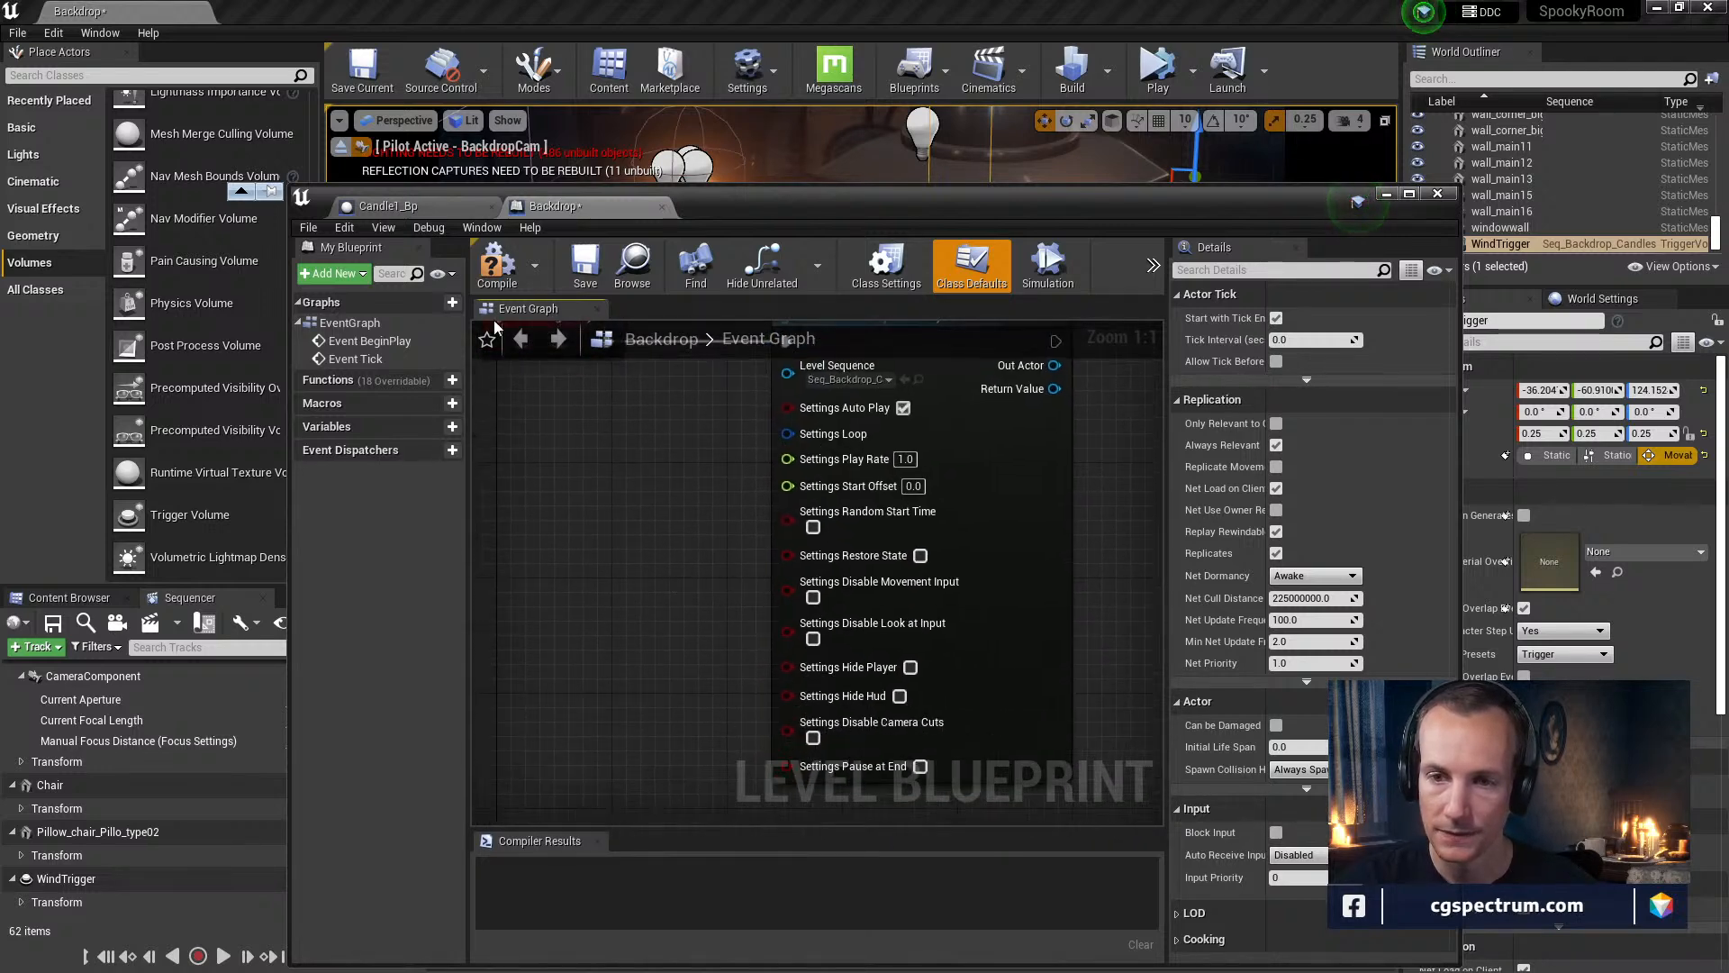
left_click(501, 267)
Uncover the viewport, run and stop a simulation, and switch the play mode to Selected Viewport to play the level
left_click_drag(720, 205, 512, 754)
left_click(1161, 79)
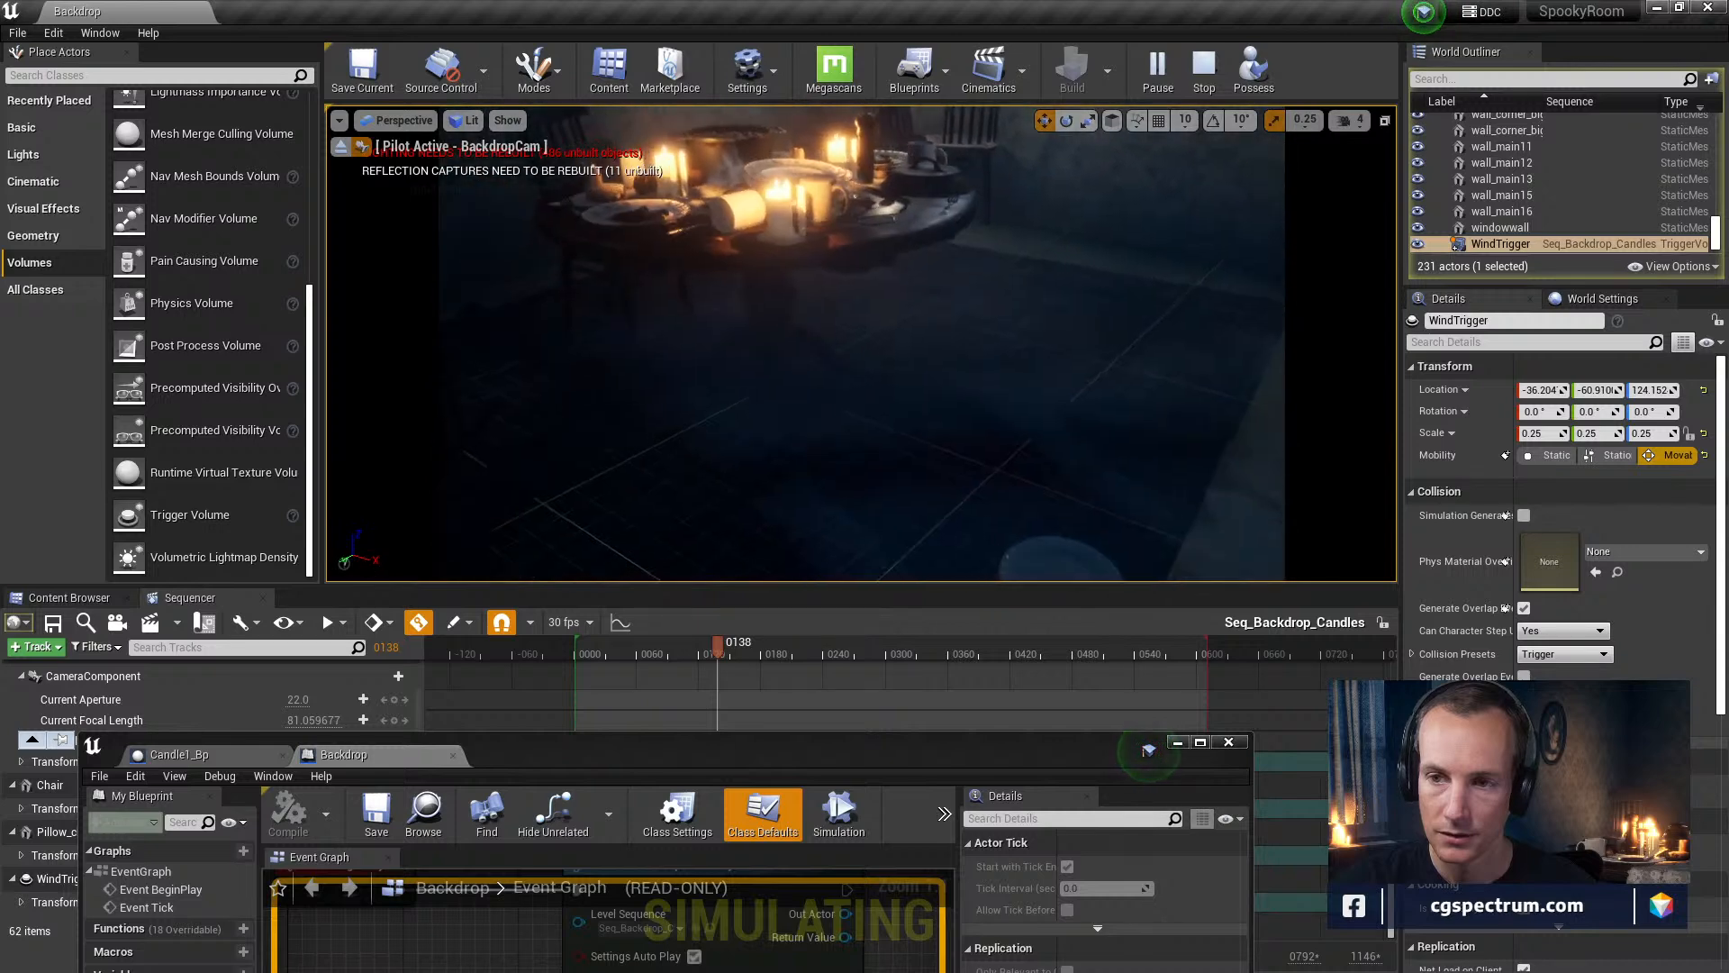
left_click(1204, 72)
left_click(1193, 70)
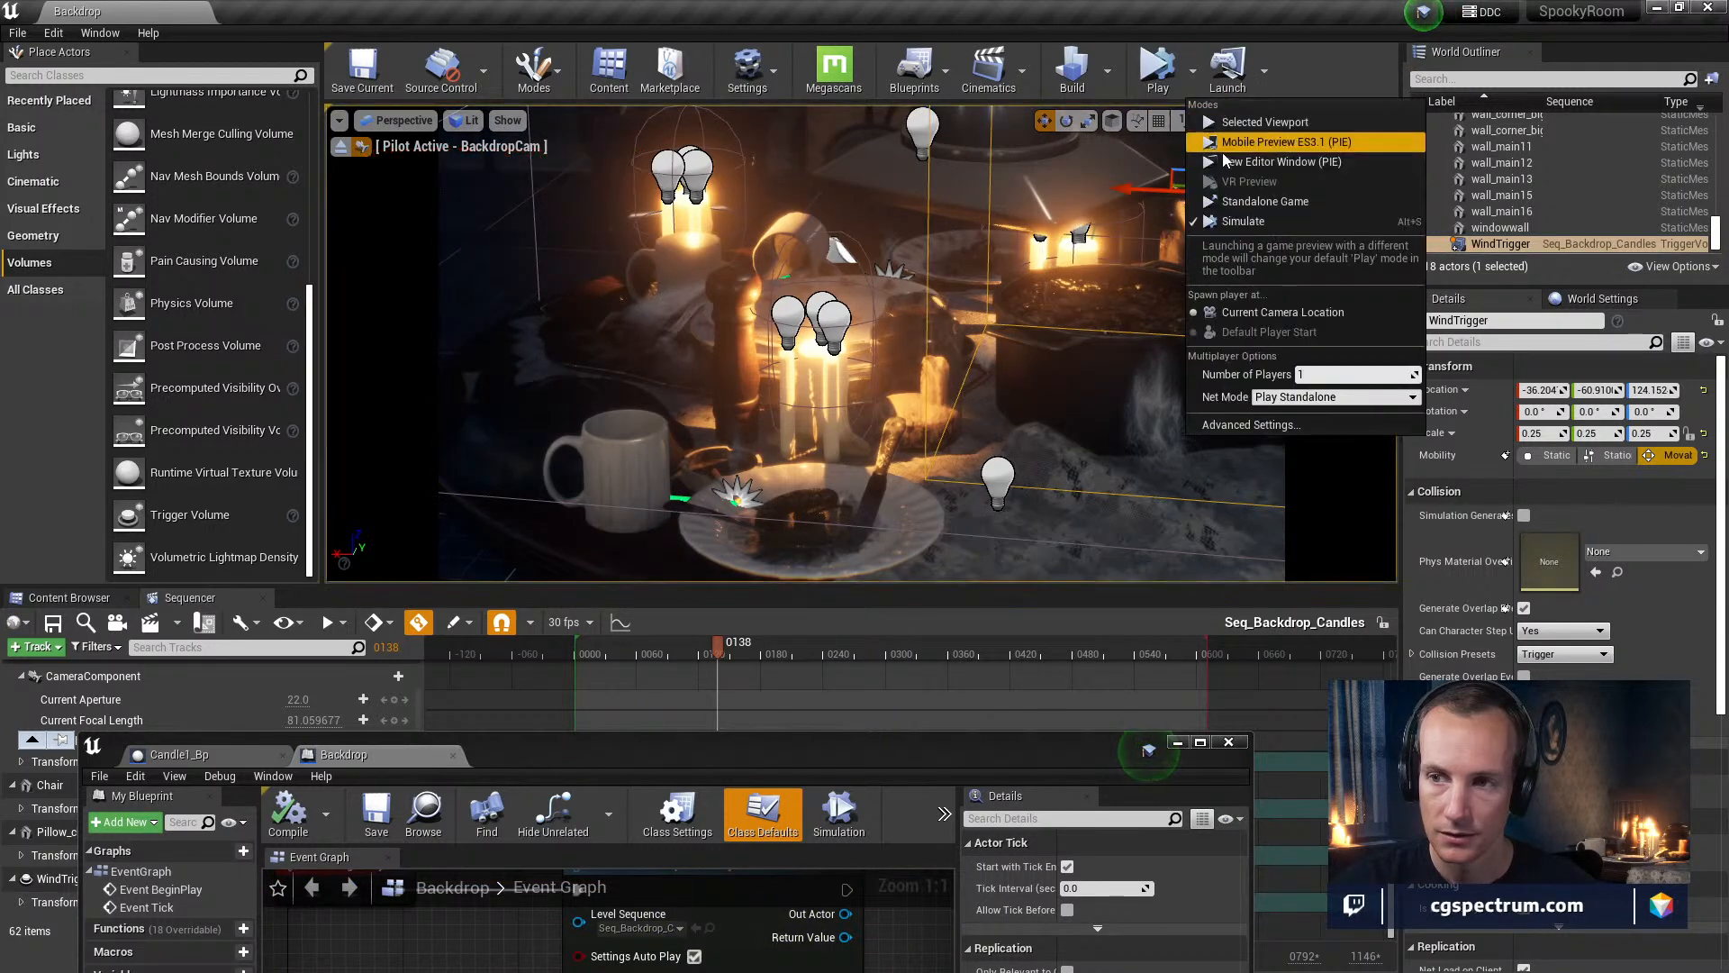
left_click(1252, 123)
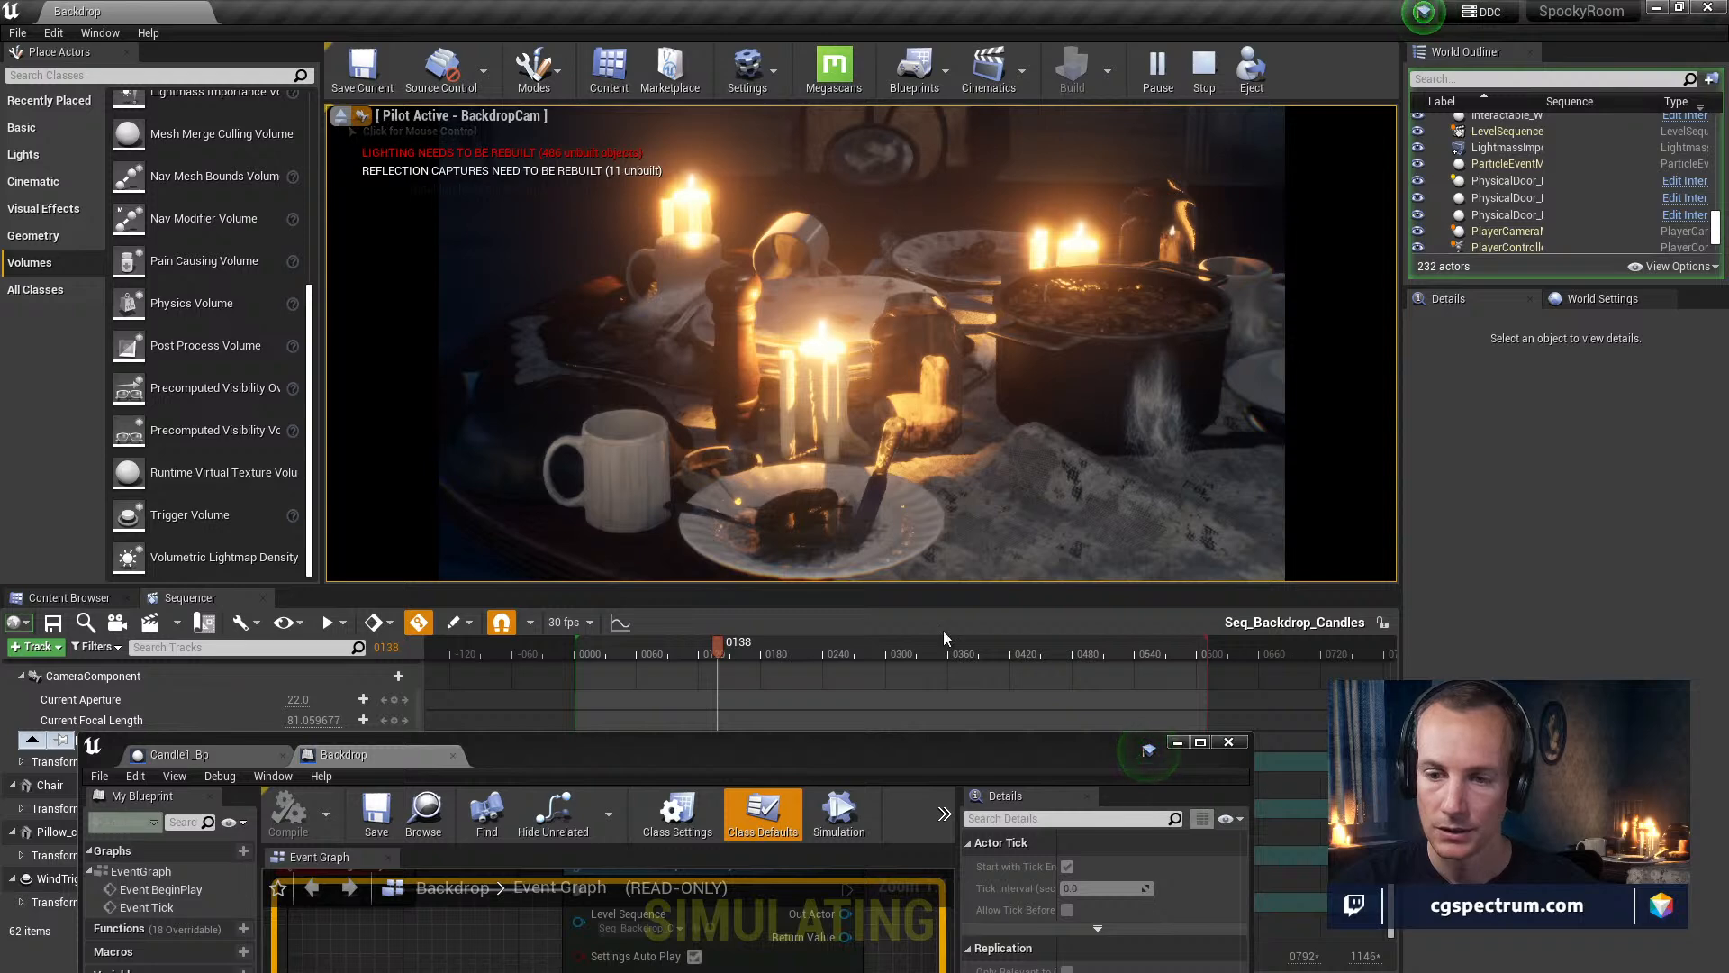
Review the level blueprint's BeginPlay graph and Candle1_Bp's capsule overlap nodes while the level plays, and stop playing
left_click_drag(781, 767, 727, 373)
scroll(659, 633, "down", 5)
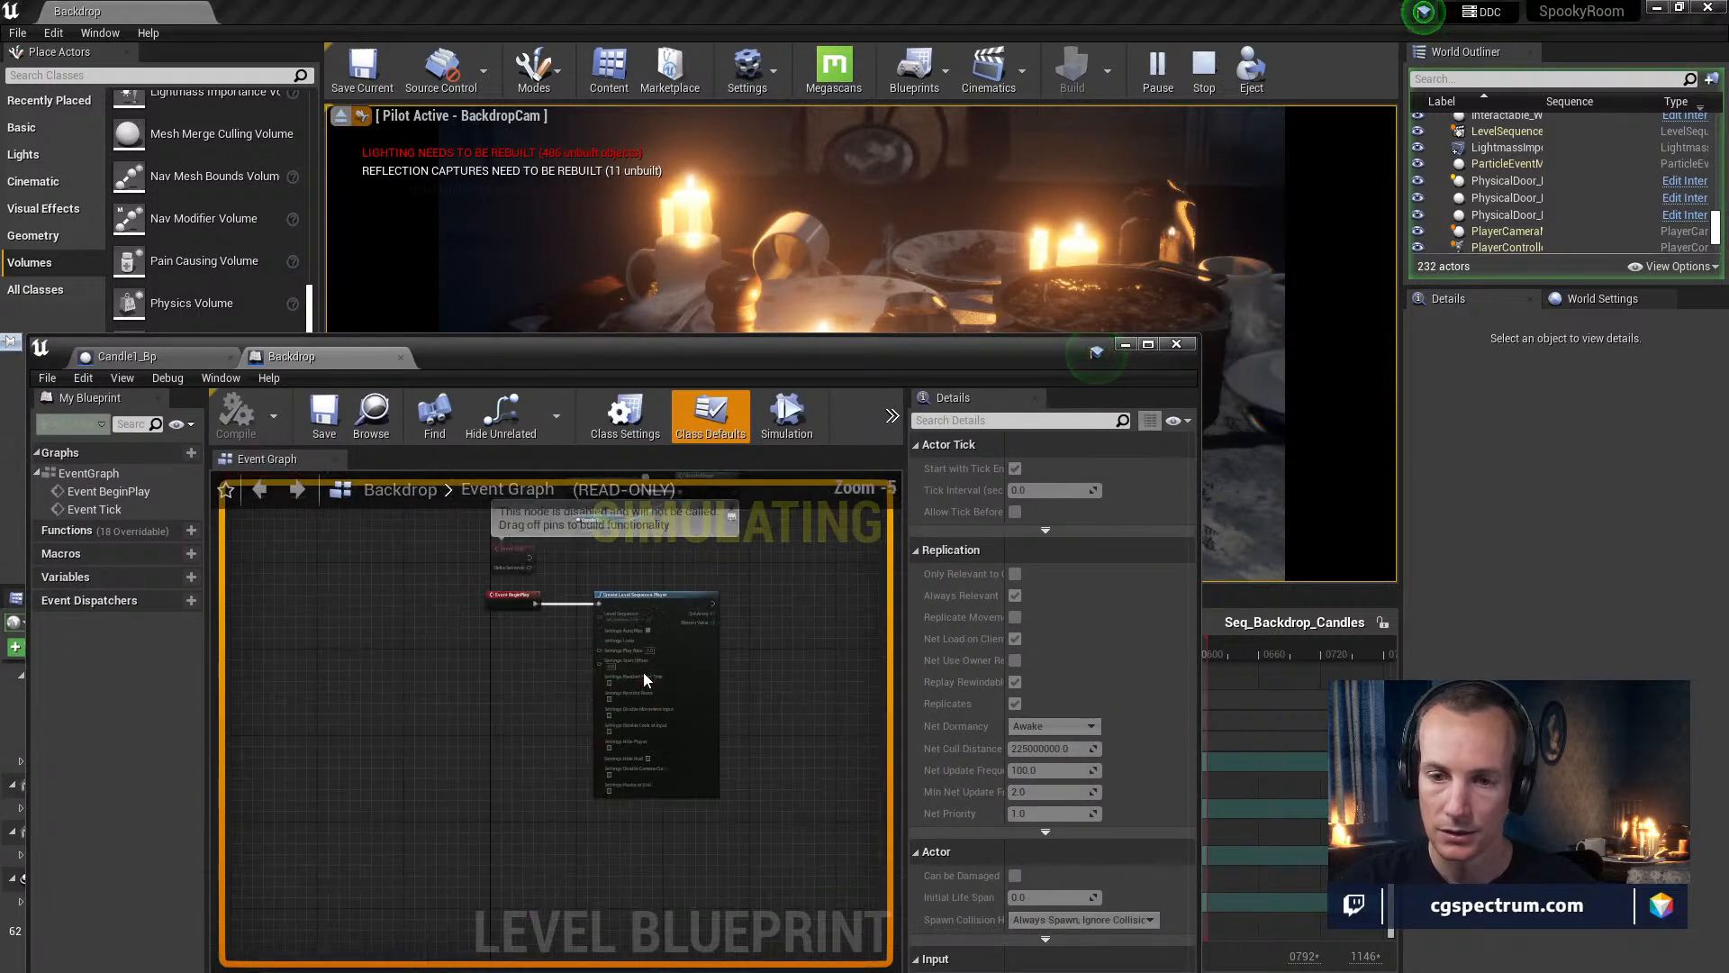
scroll(624, 760, "up", 3)
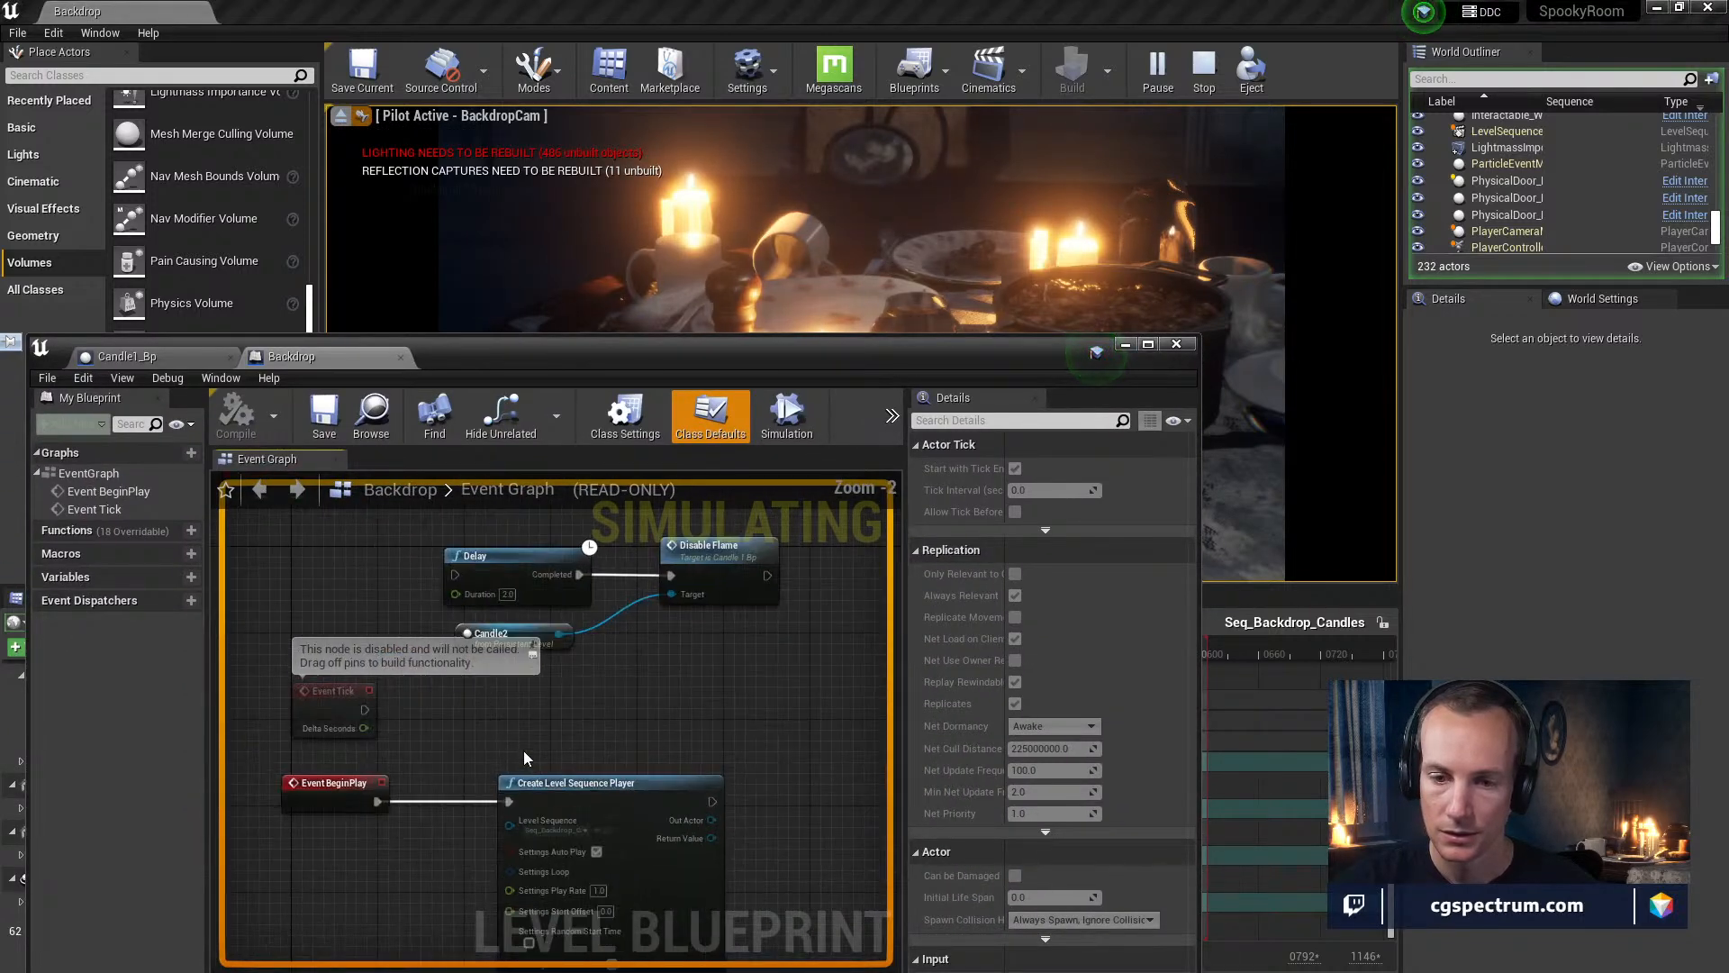
left_click_drag(505, 353, 547, 409)
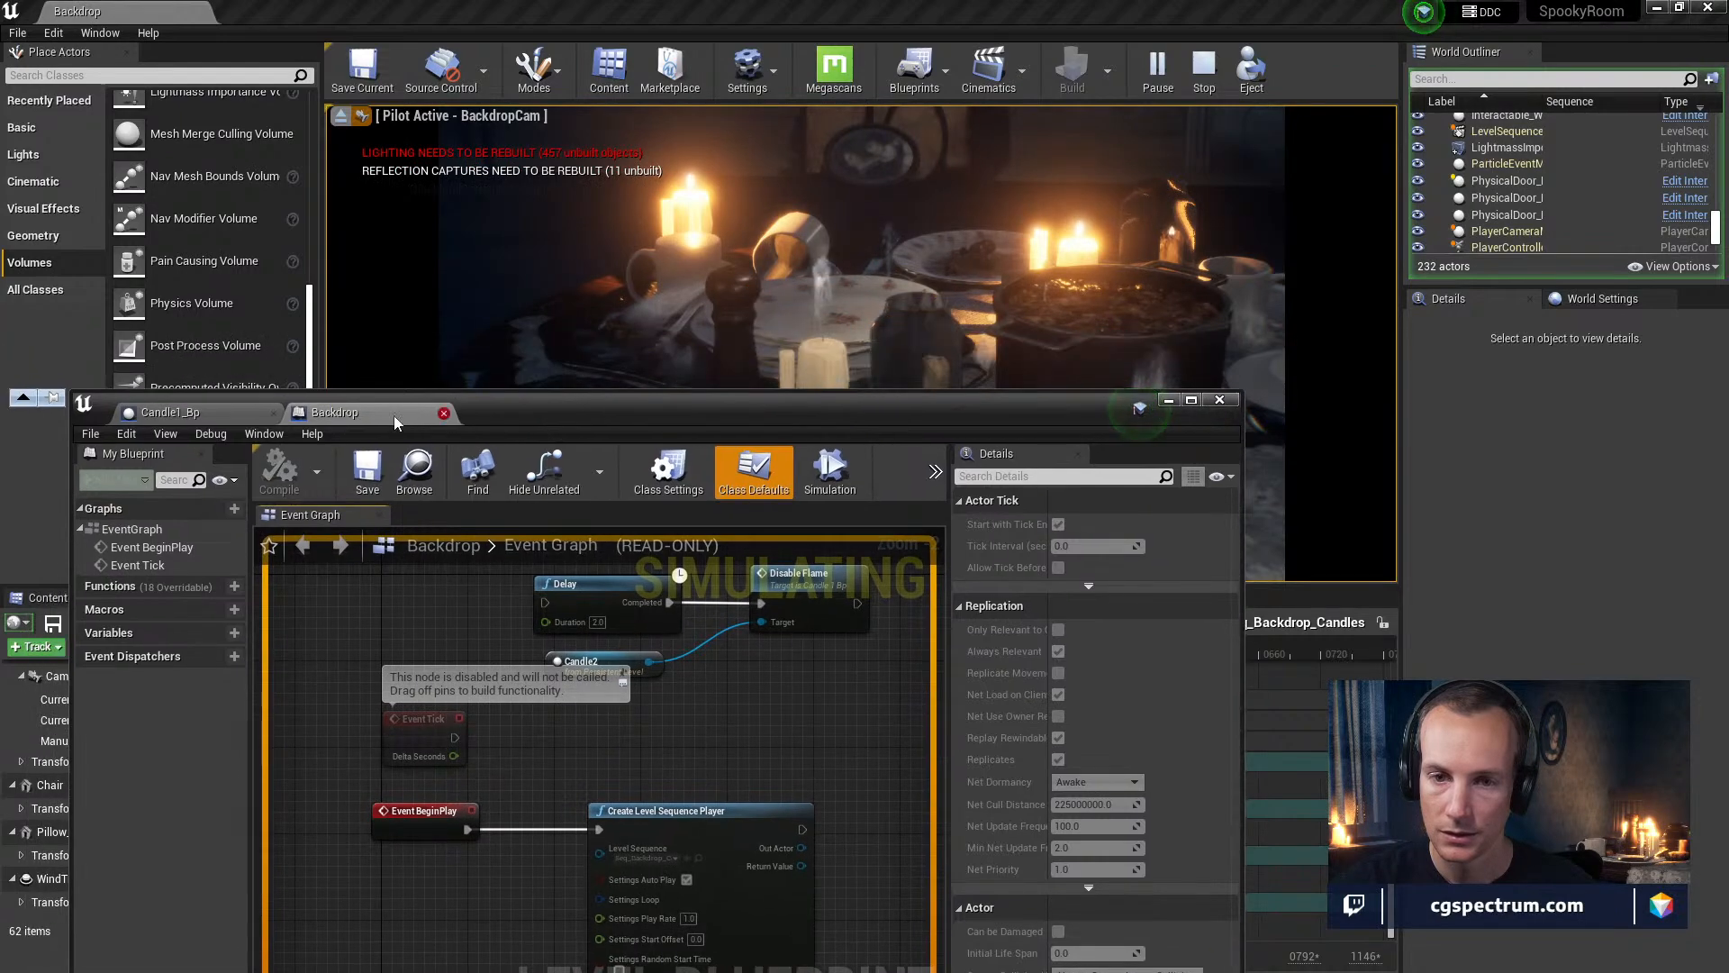
left_click(212, 407)
right_click_drag(690, 712, 683, 562)
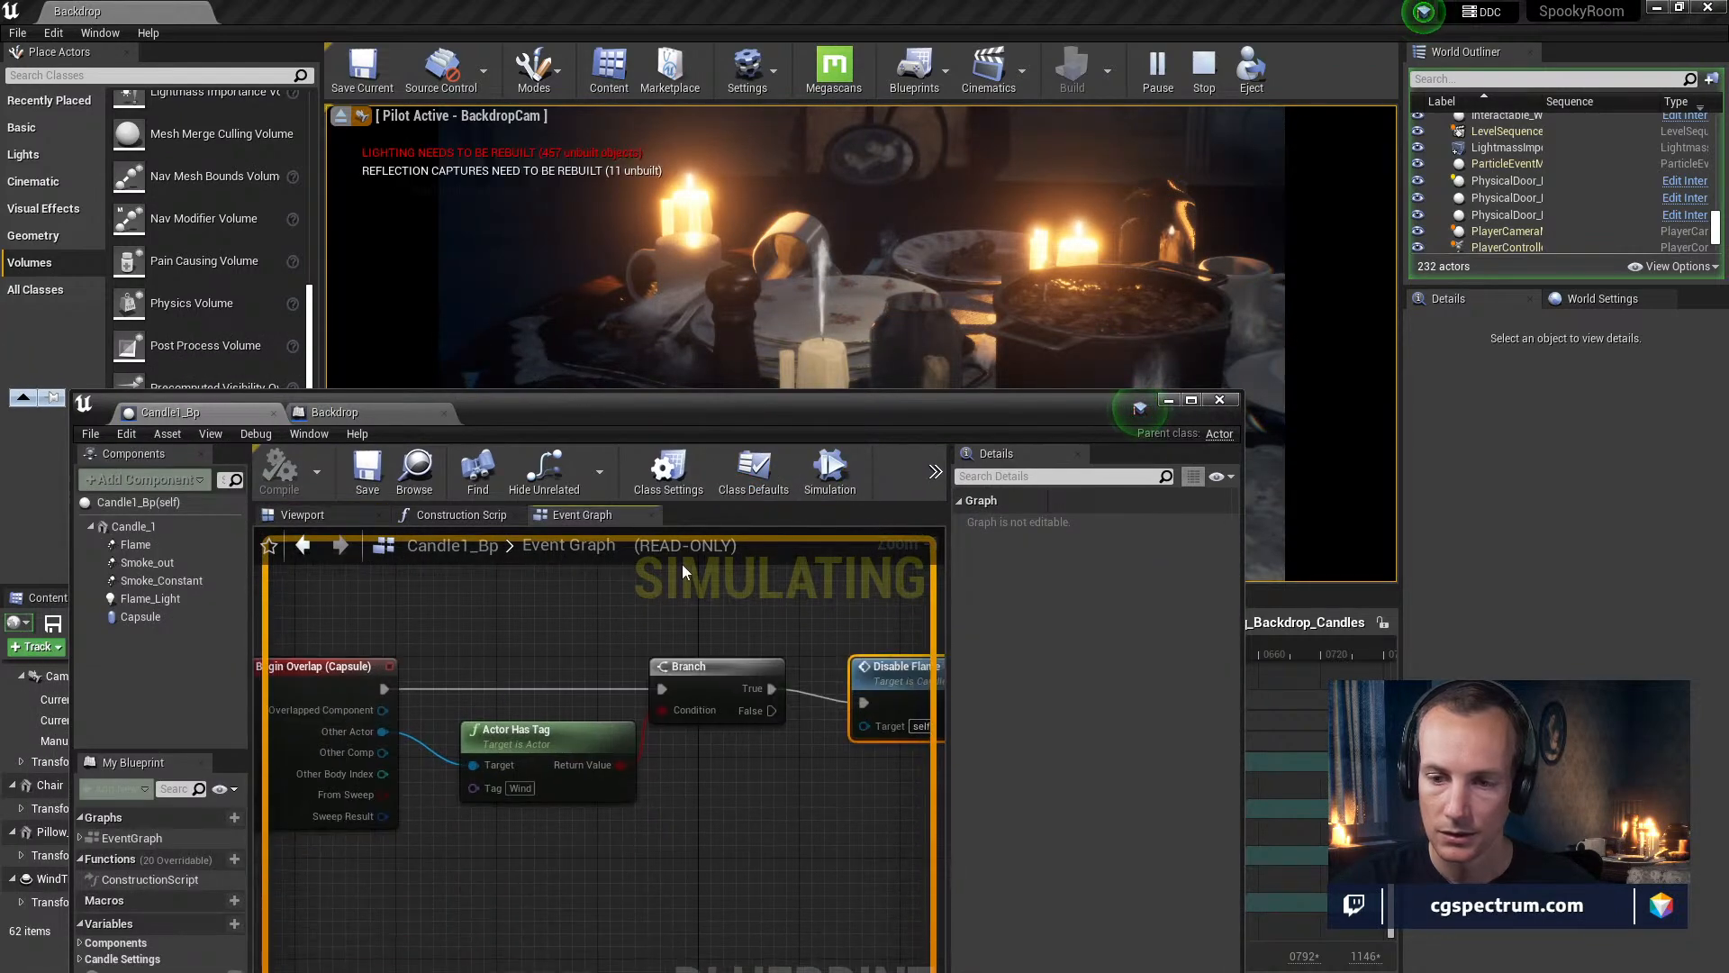
left_click(1205, 72)
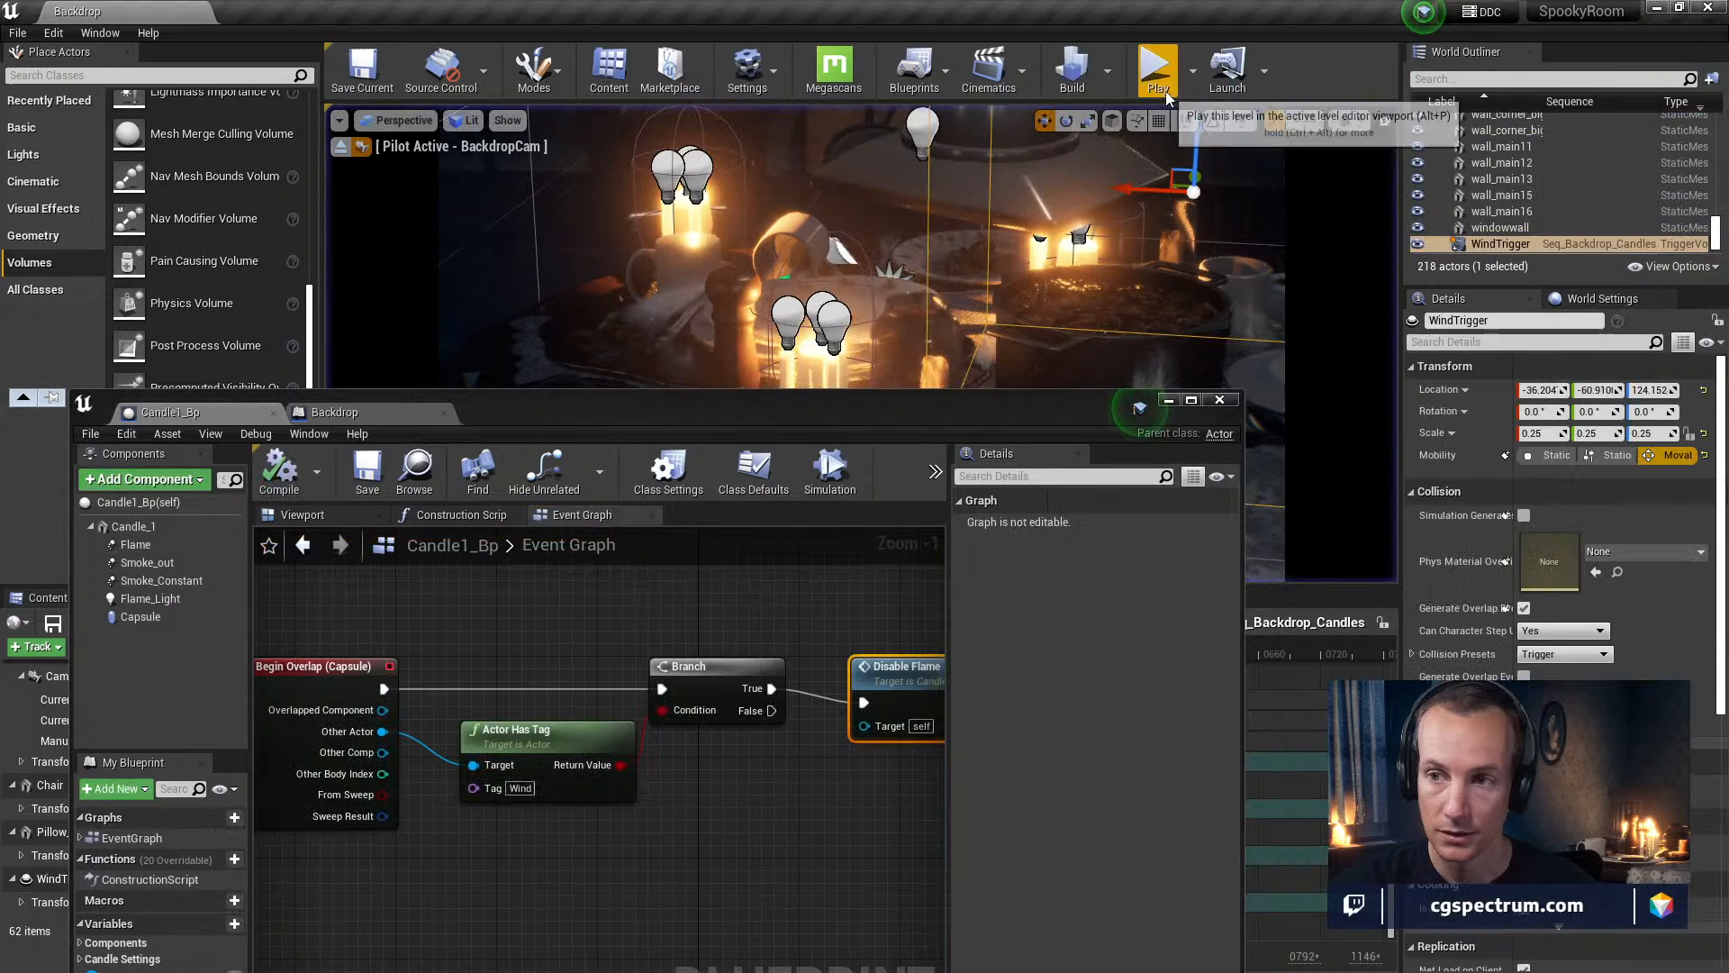
Play the level again, watch the flame-disabling timeline nodes in Candle1_Bp's event graph during the run, and stop playing
left_click(1159, 72)
scroll(650, 794, "down", 7)
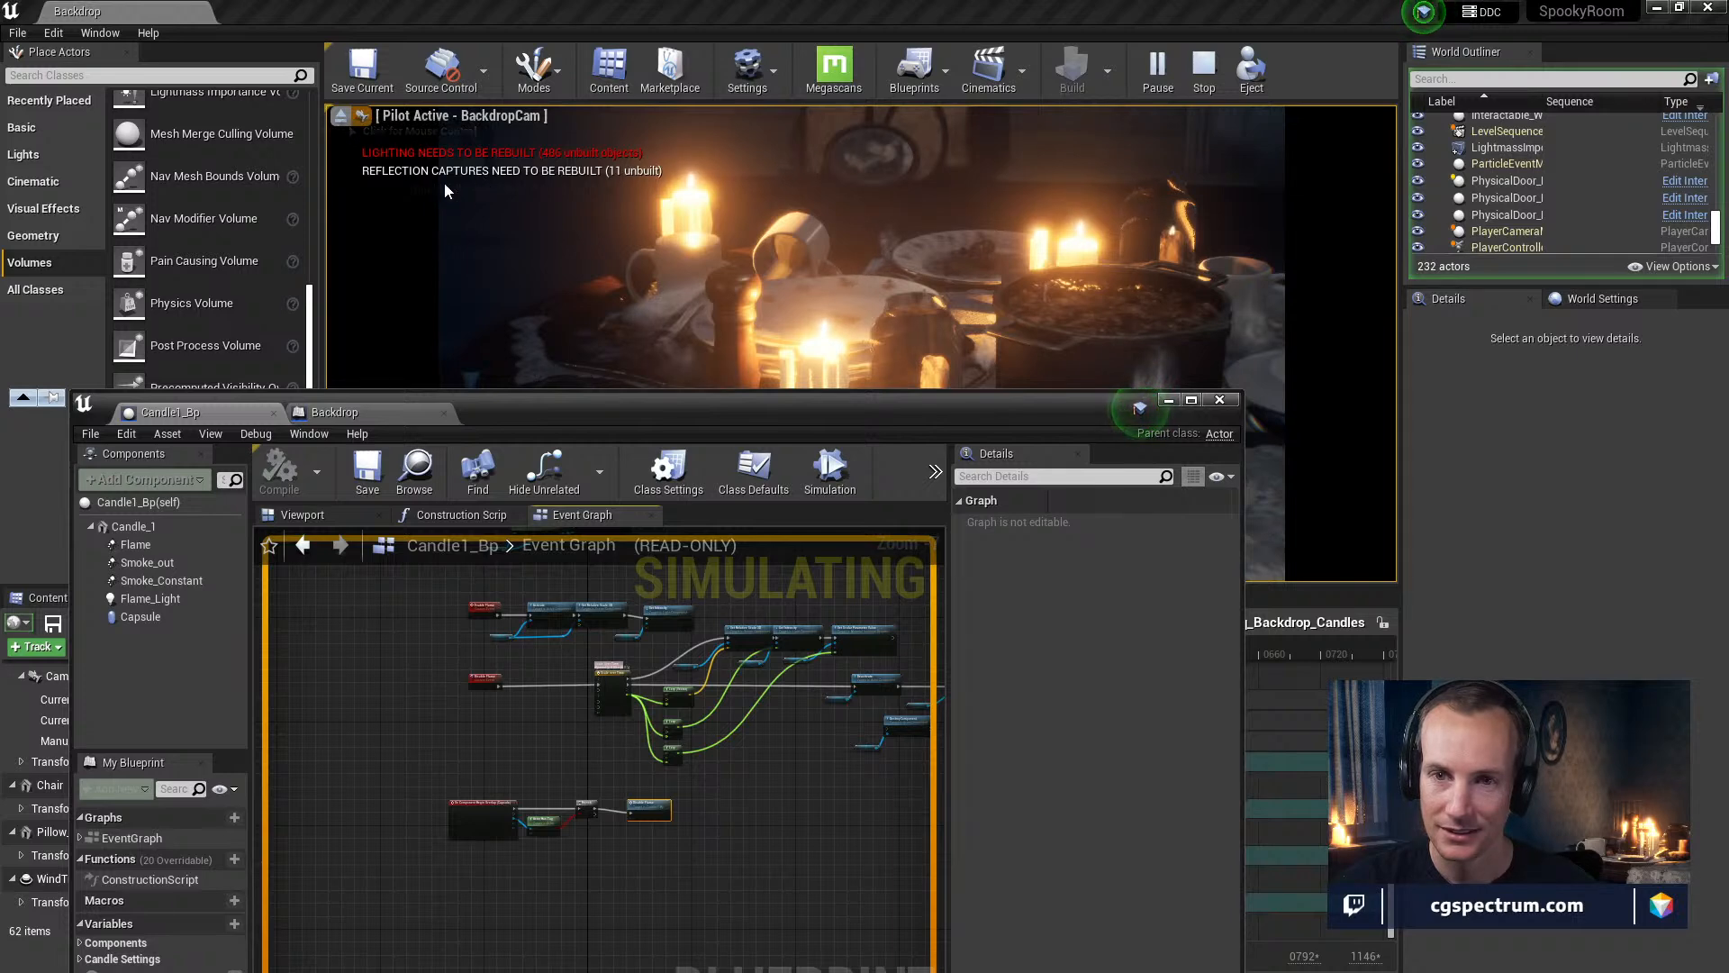
left_click_drag(740, 396, 713, 477)
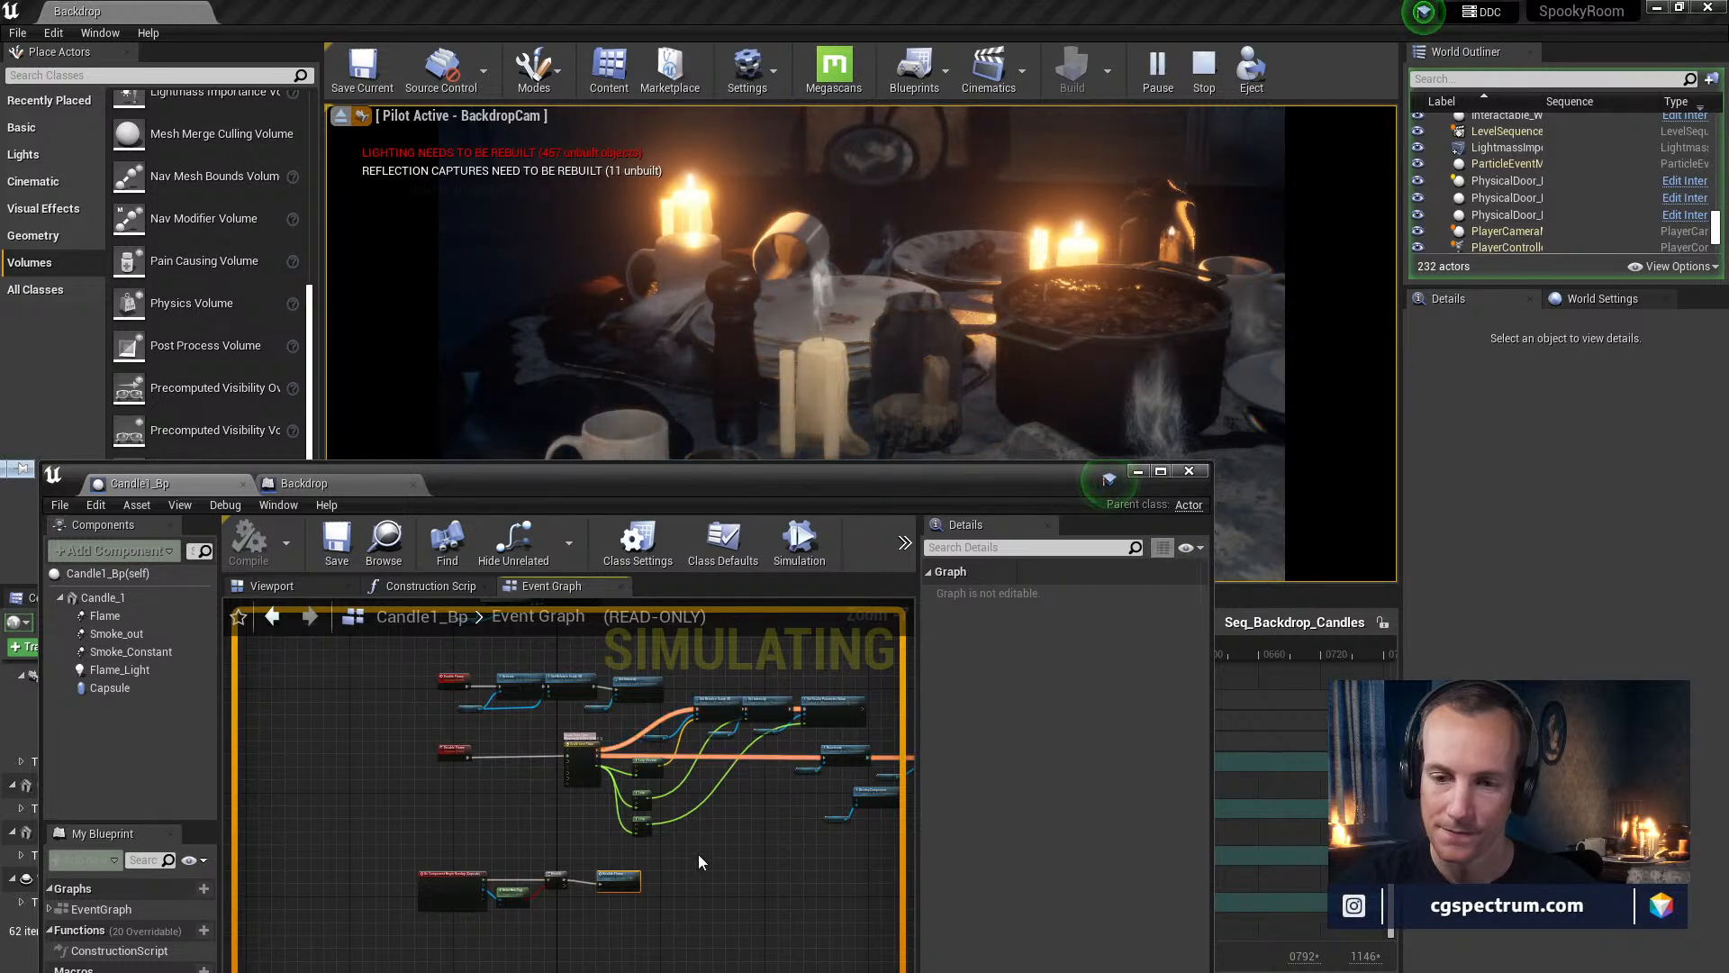
scroll(631, 758, "up", 3)
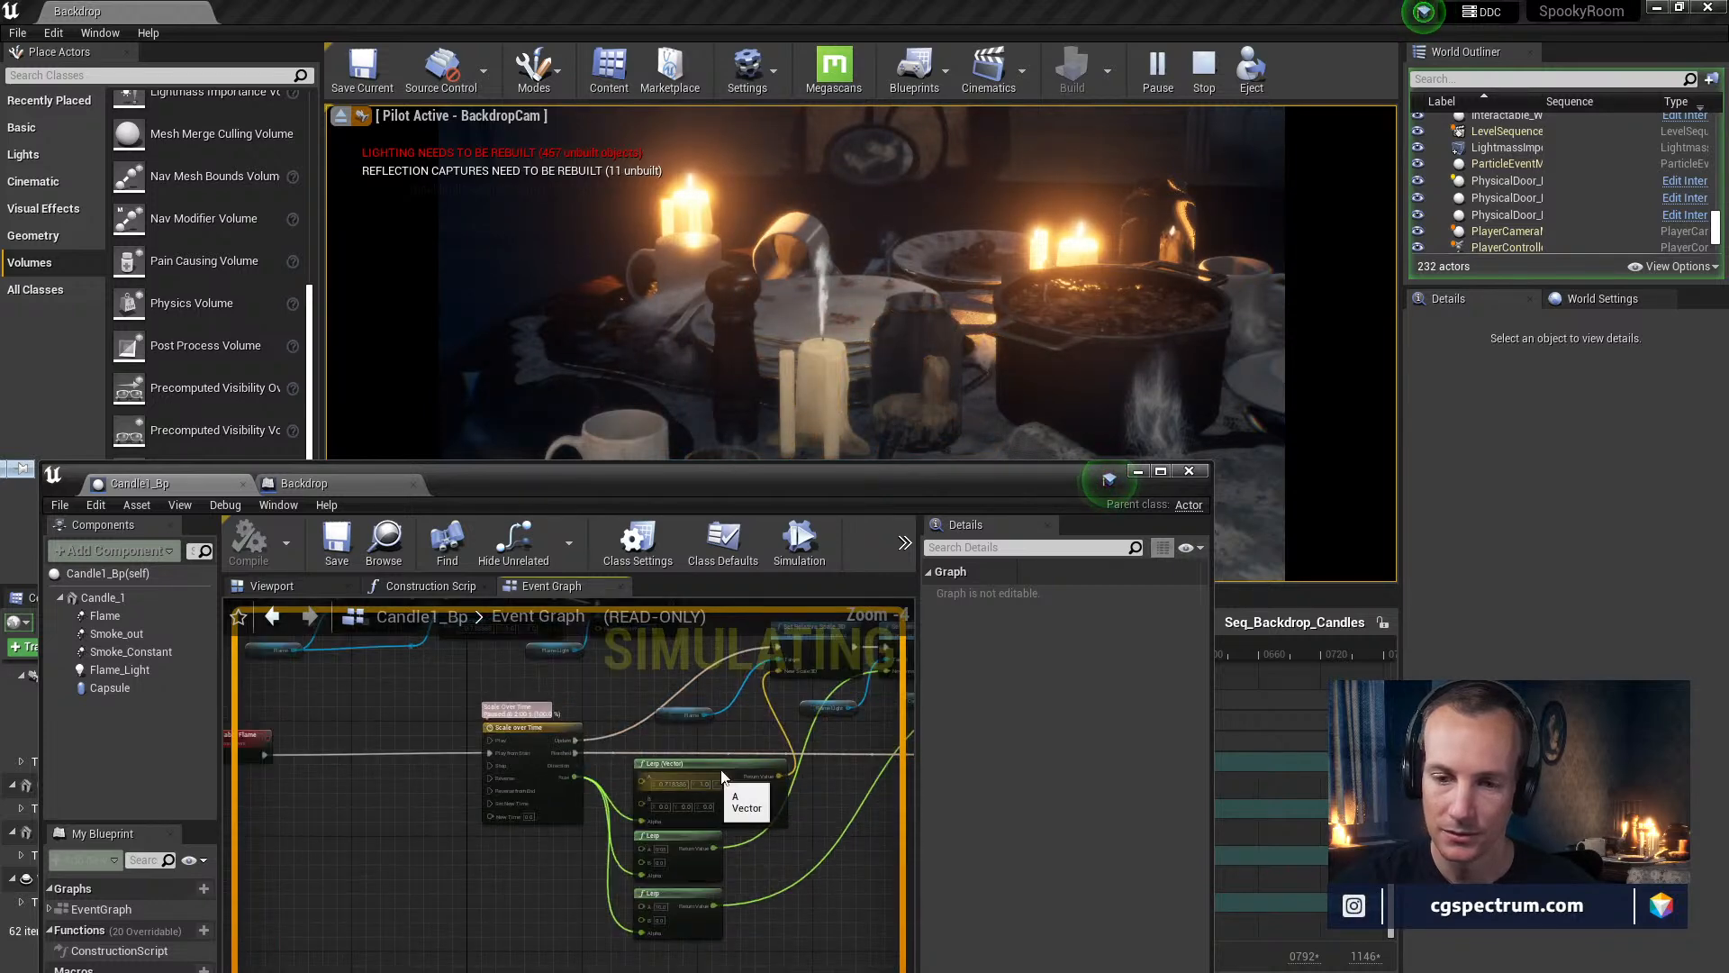
right_click_drag(802, 755, 745, 747)
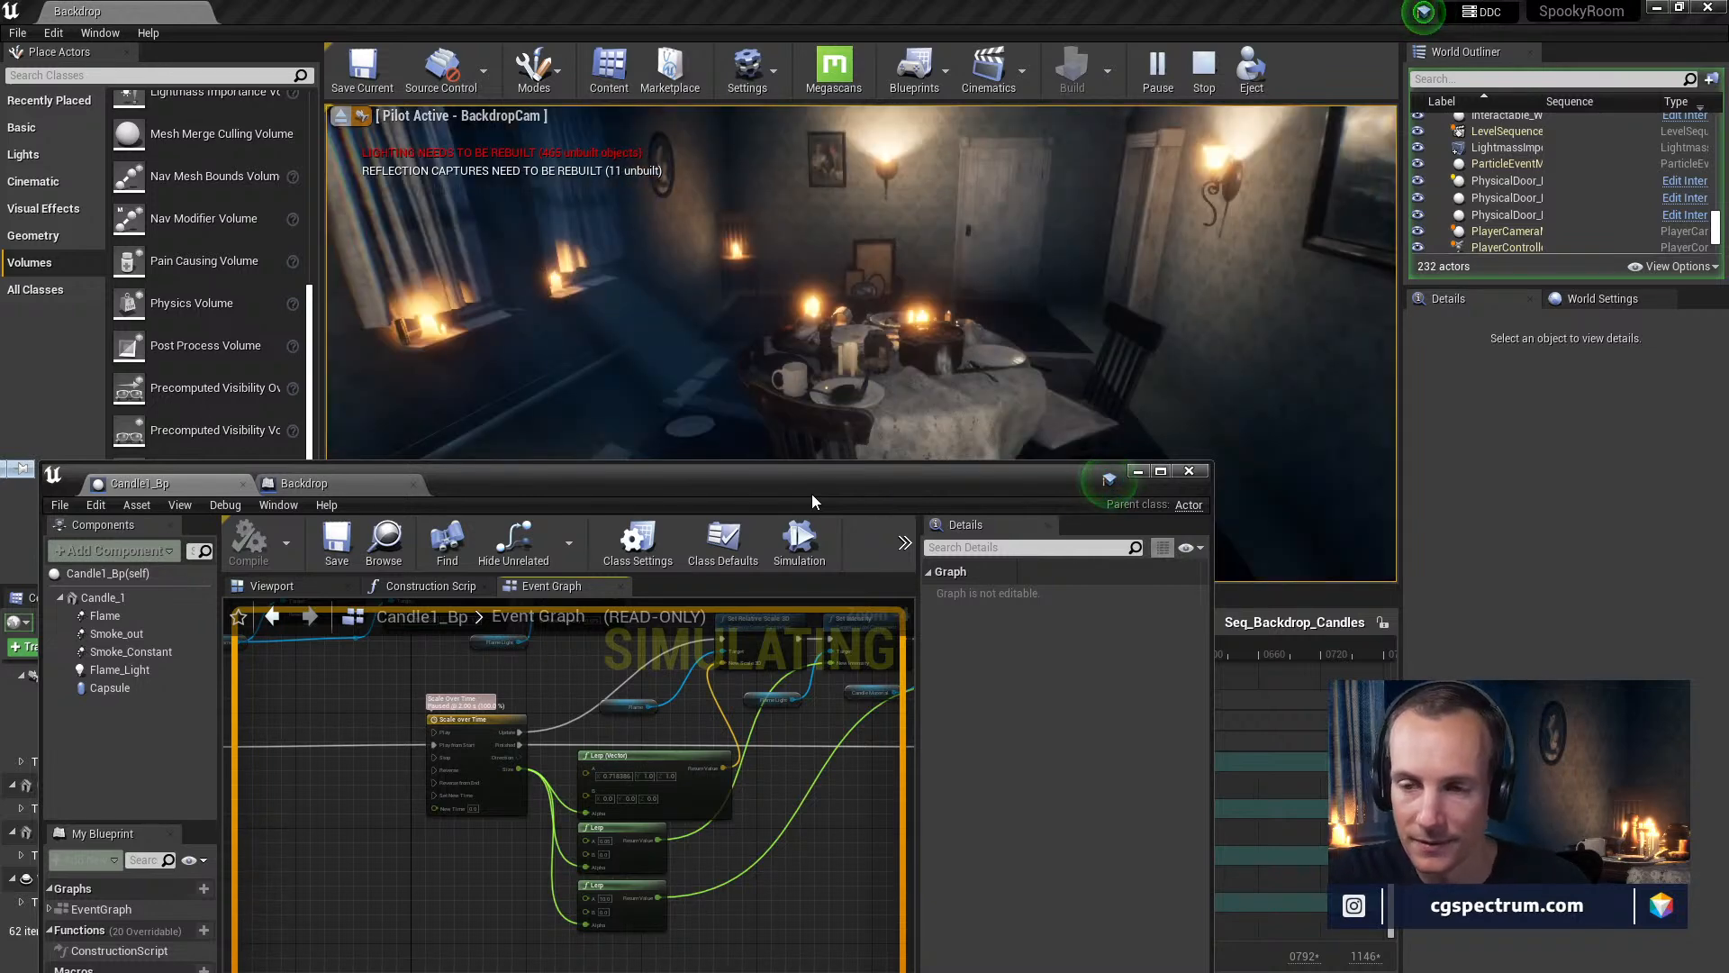
left_click_drag(812, 494, 933, 419)
left_click(1204, 68)
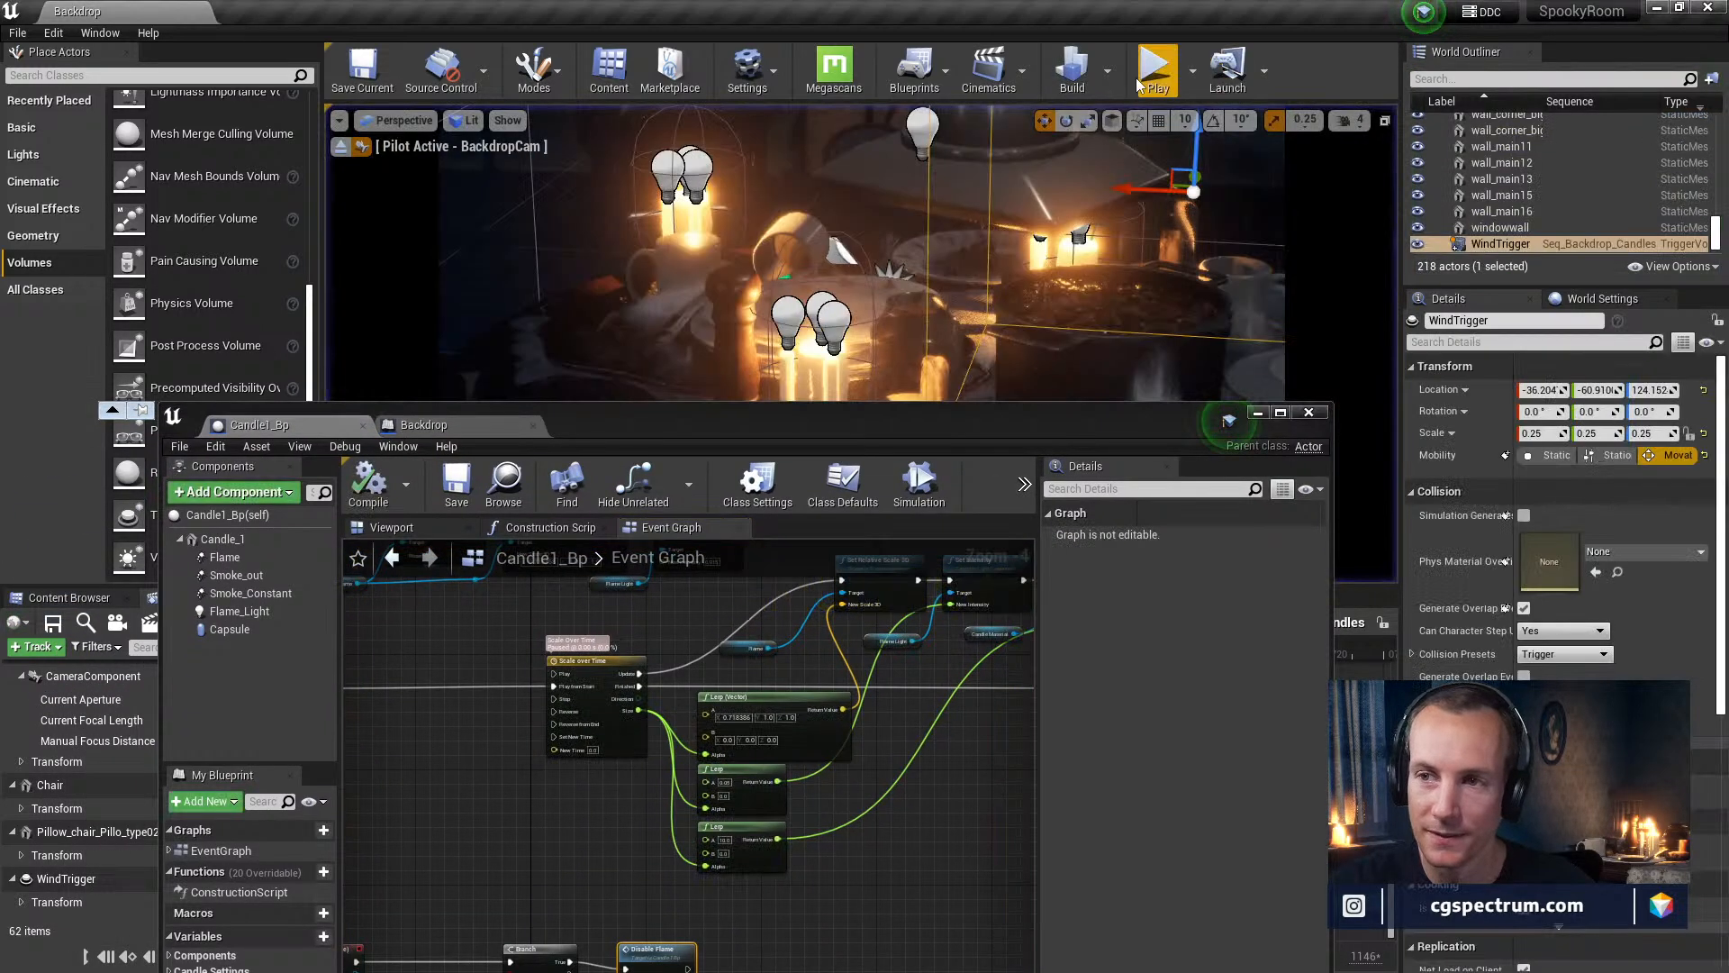
Play the level with the viewport uncovered to watch the candles, and bring the Candle1_Bp editor back up at full size
left_click(1156, 68)
left_click_drag(957, 417, 918, 700)
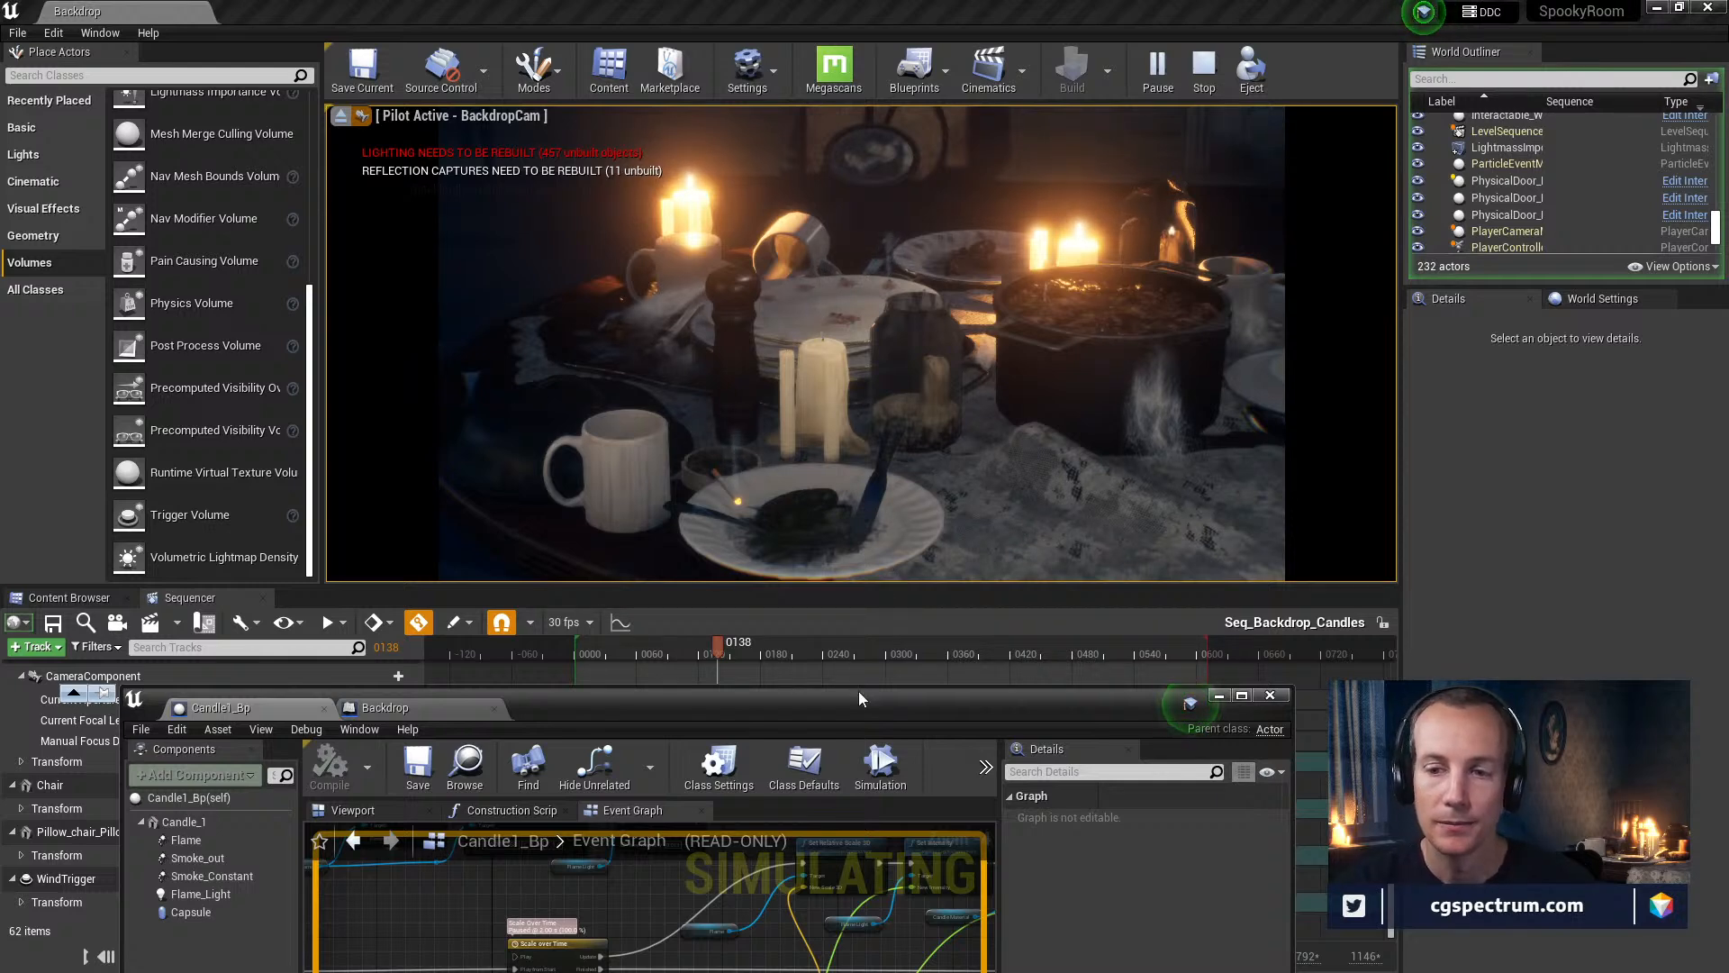
left_click_drag(860, 698, 910, 273)
double_click(896, 284)
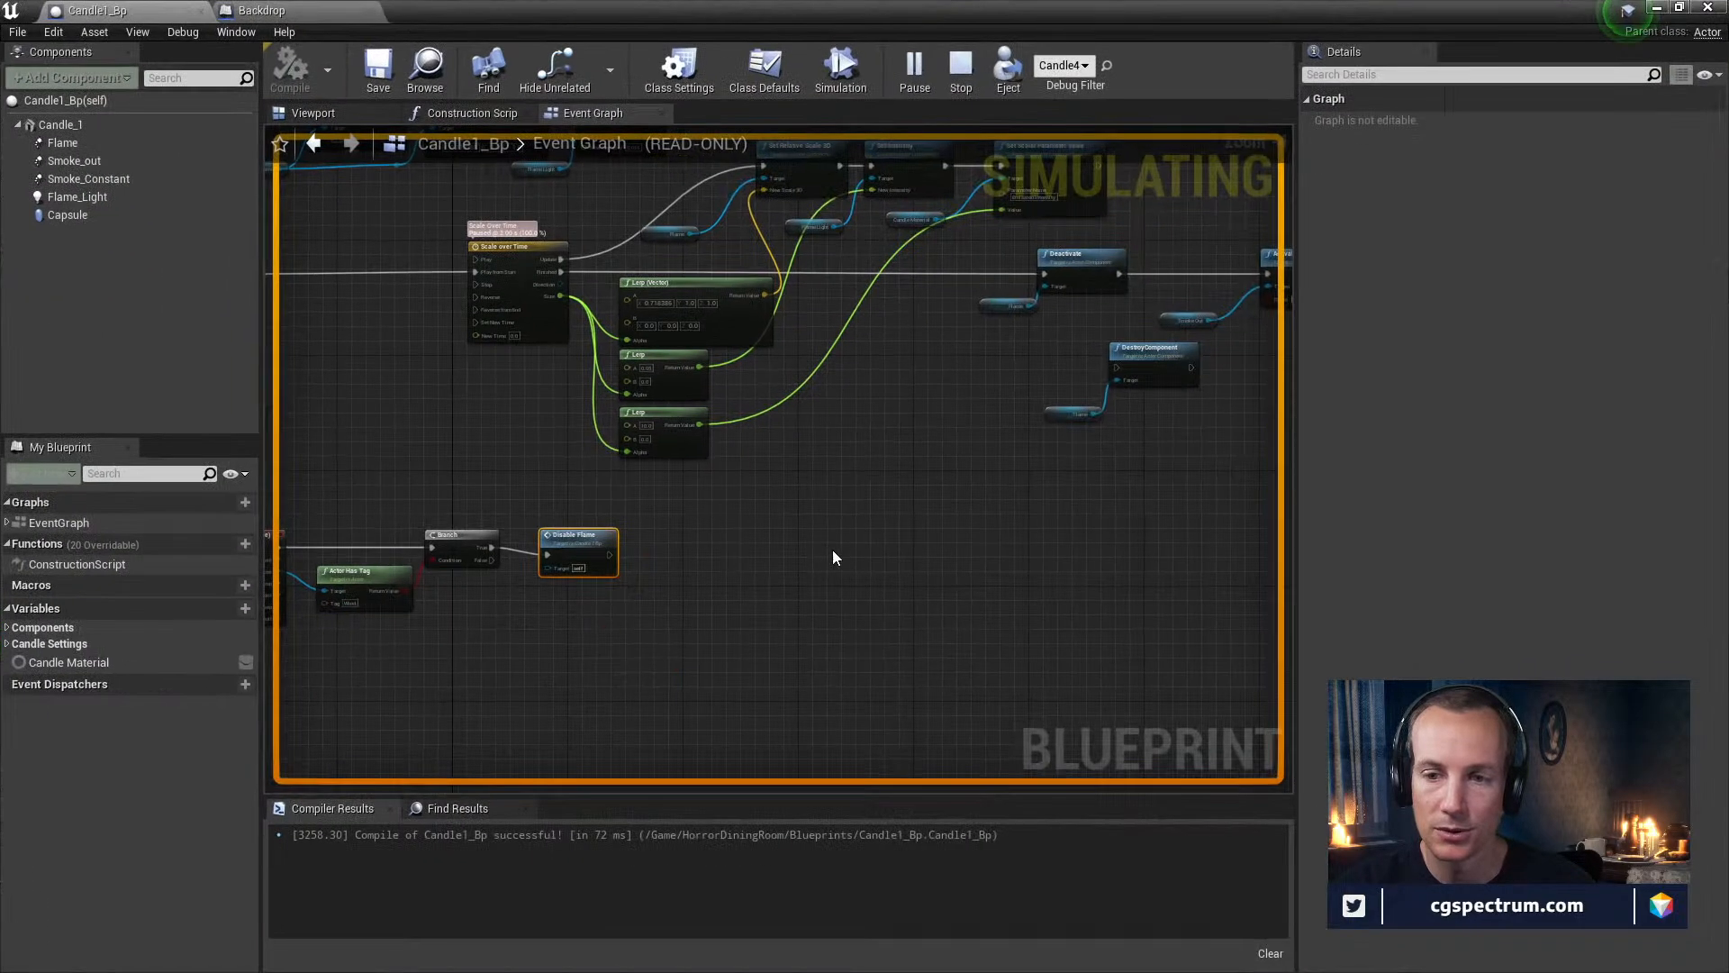
Review Candle1_Bp's Disable Flame chain from the Scale over Time timeline to the Smoke Out Activate node during the run, and stop playing
scroll(834, 557, "up", 4)
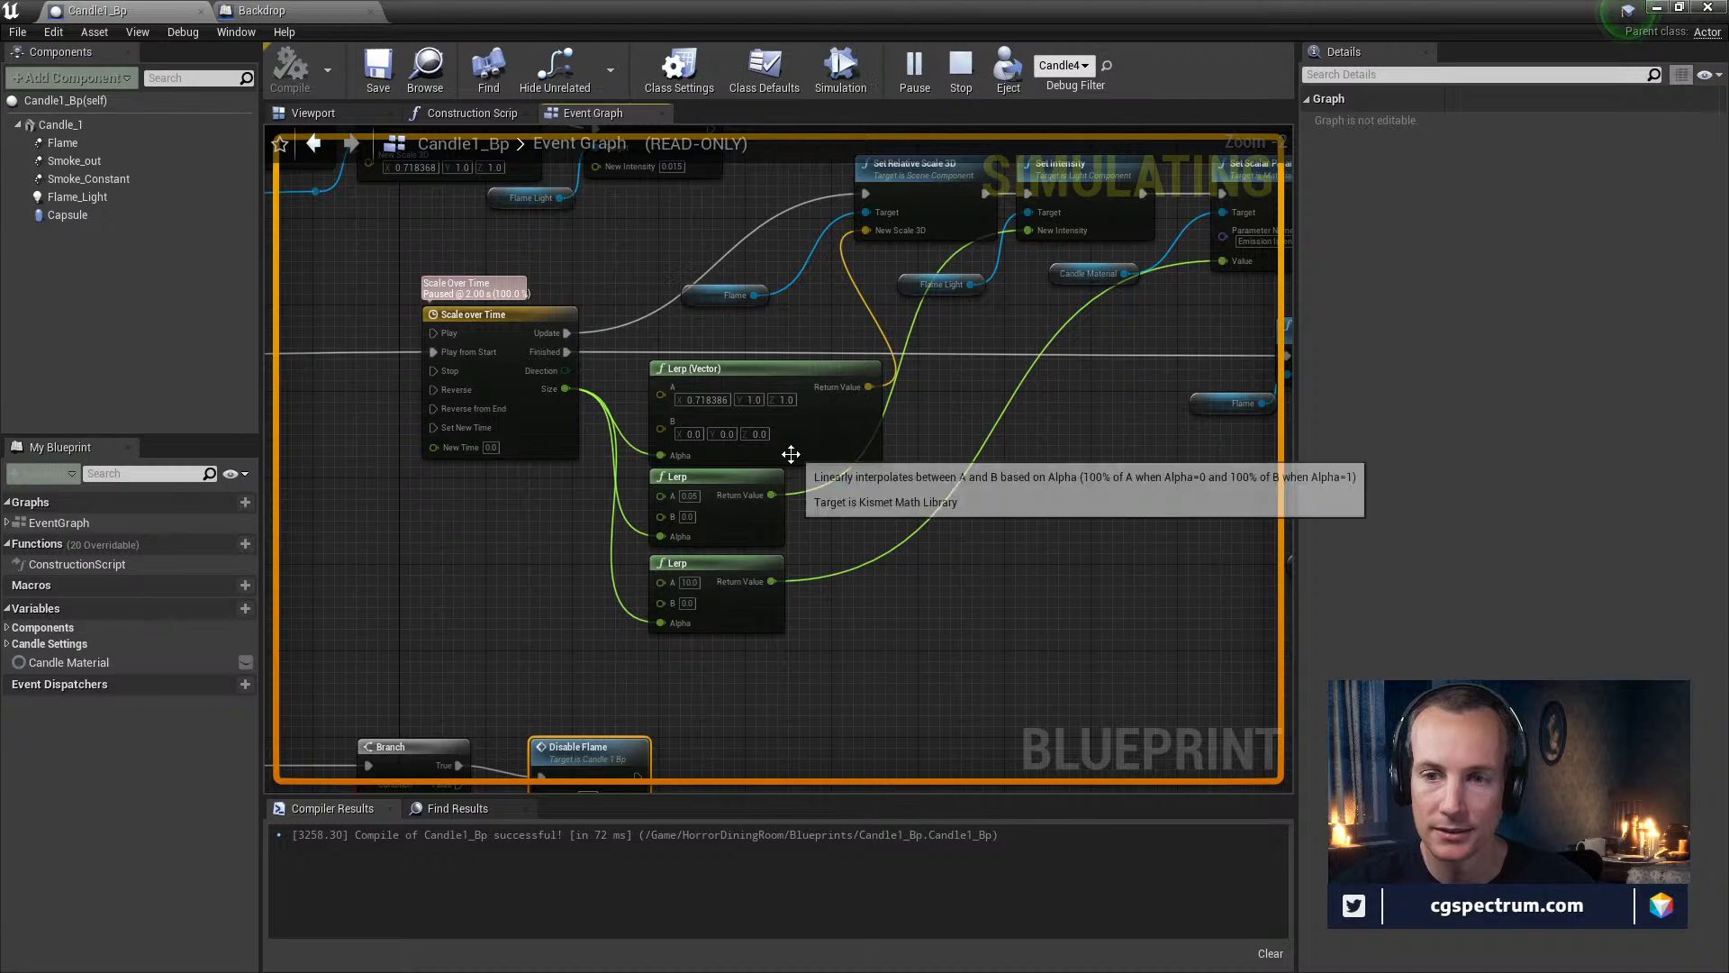
scroll(790, 458, "up", 2)
right_click_drag(513, 385, 279, 463)
scroll(1055, 555, "down", 2)
right_click_drag(1055, 555, 708, 526)
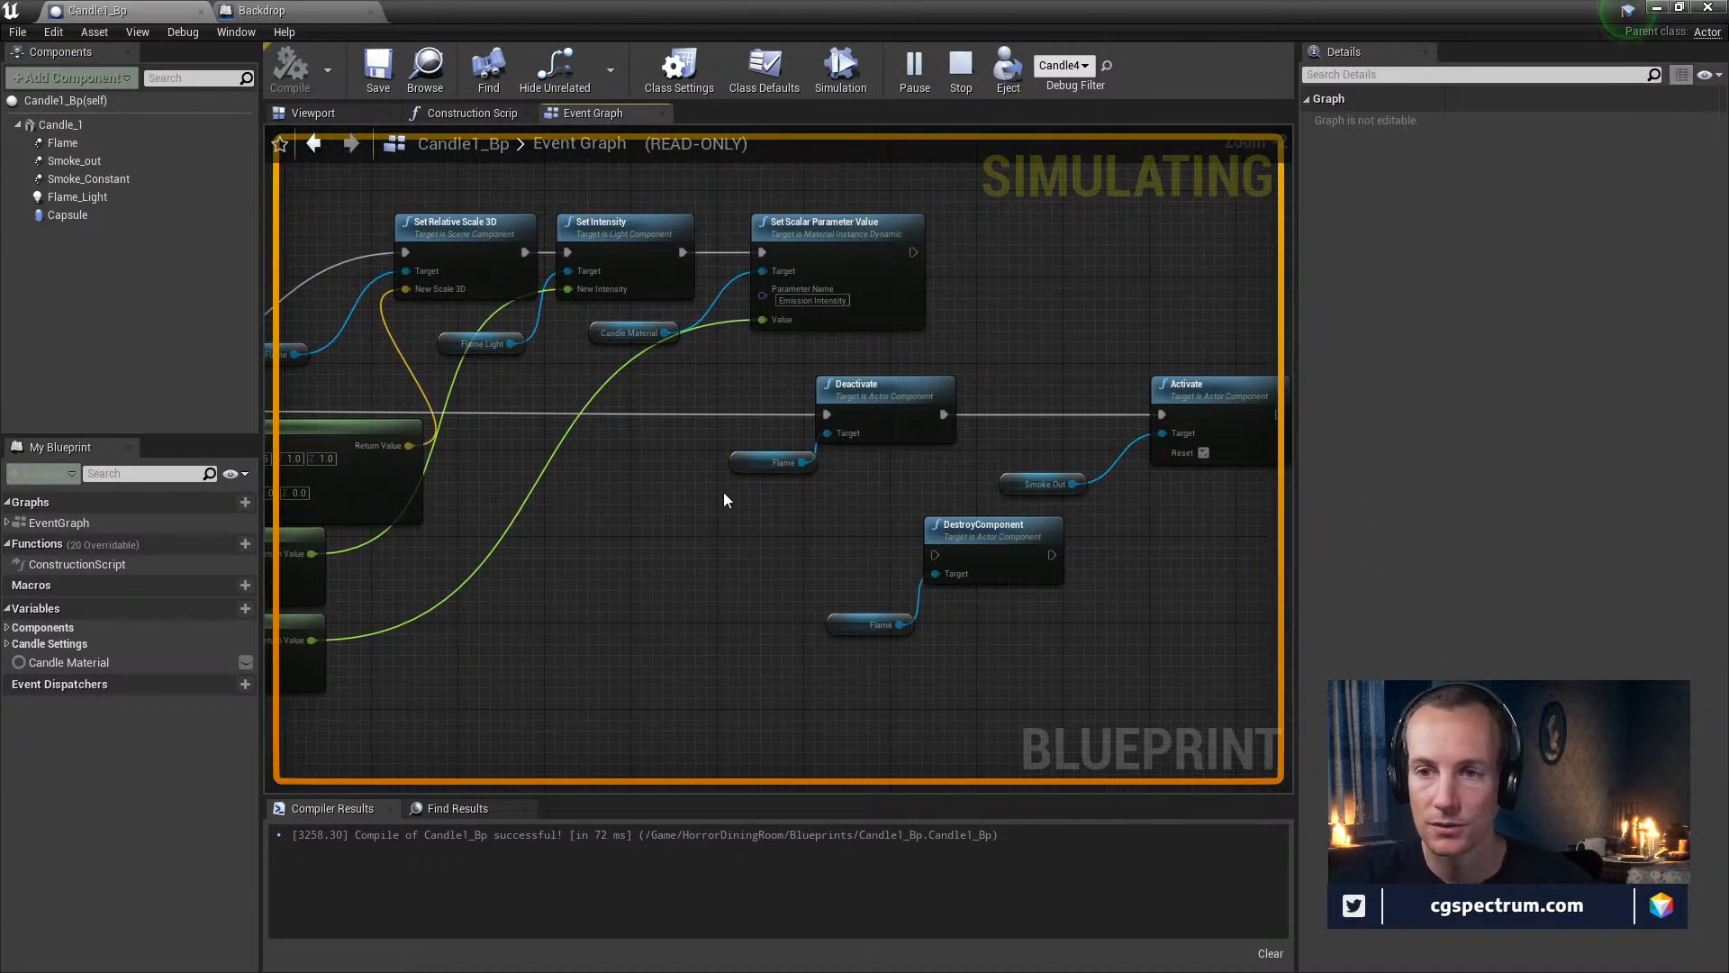
right_click_drag(555, 486, 1278, 458)
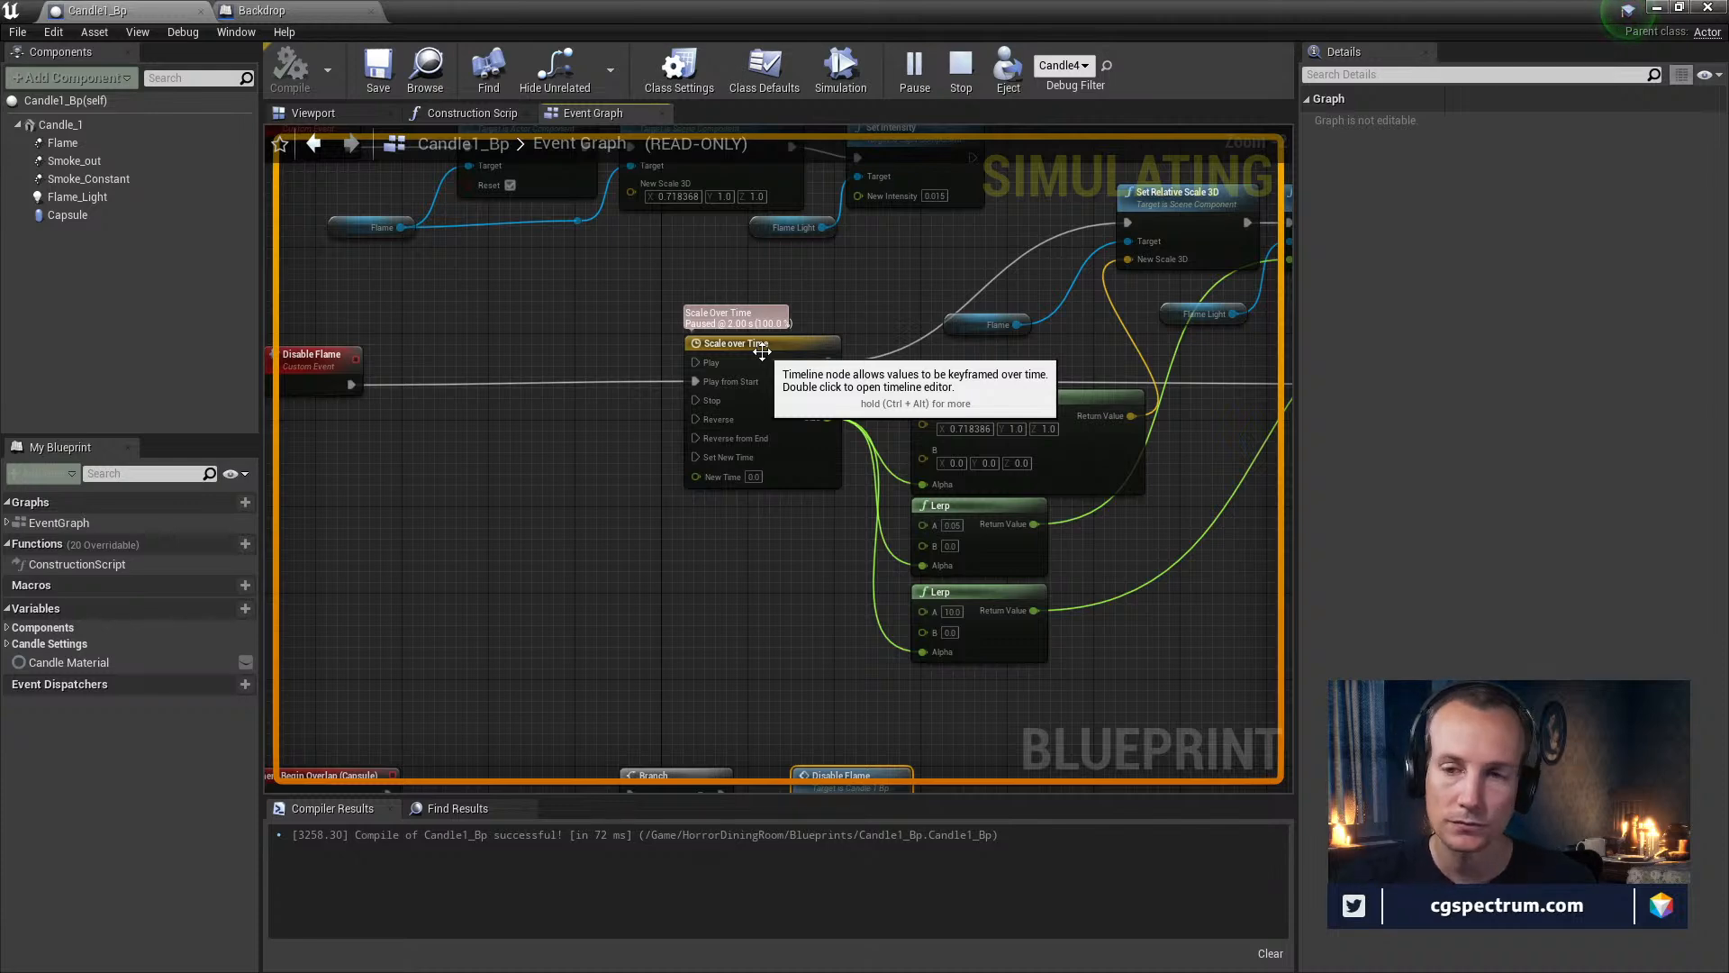
right_click_drag(998, 587, 467, 607)
right_click_drag(1115, 558, 701, 543)
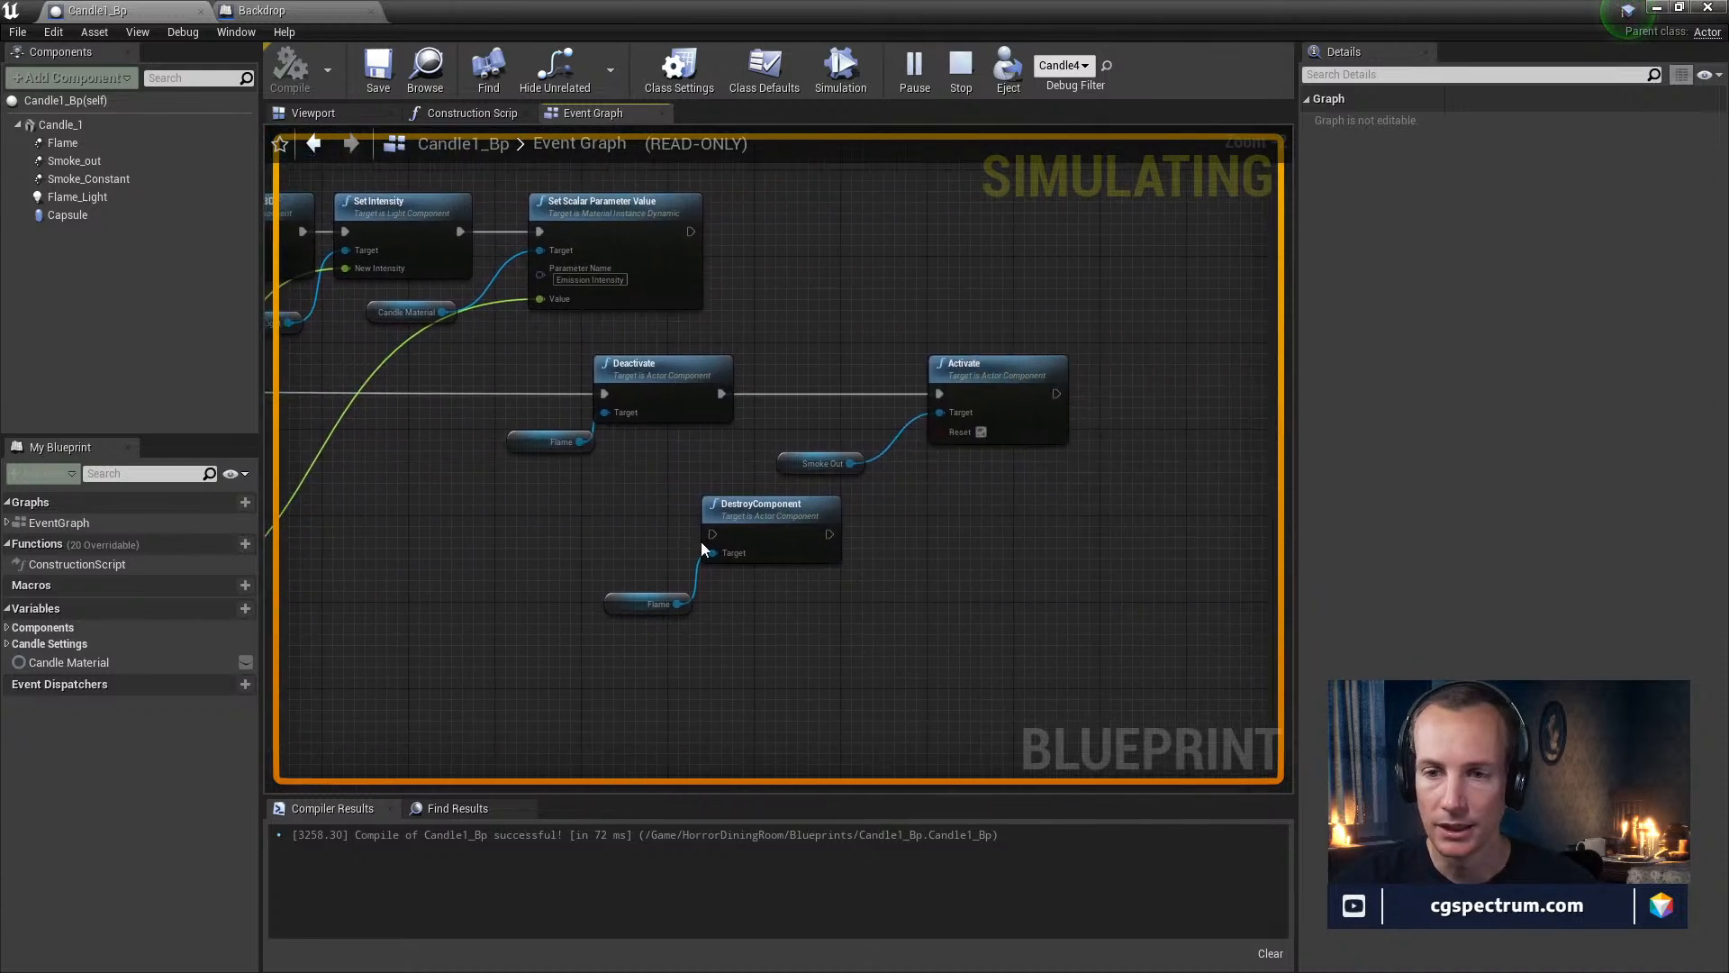
left_click(998, 377)
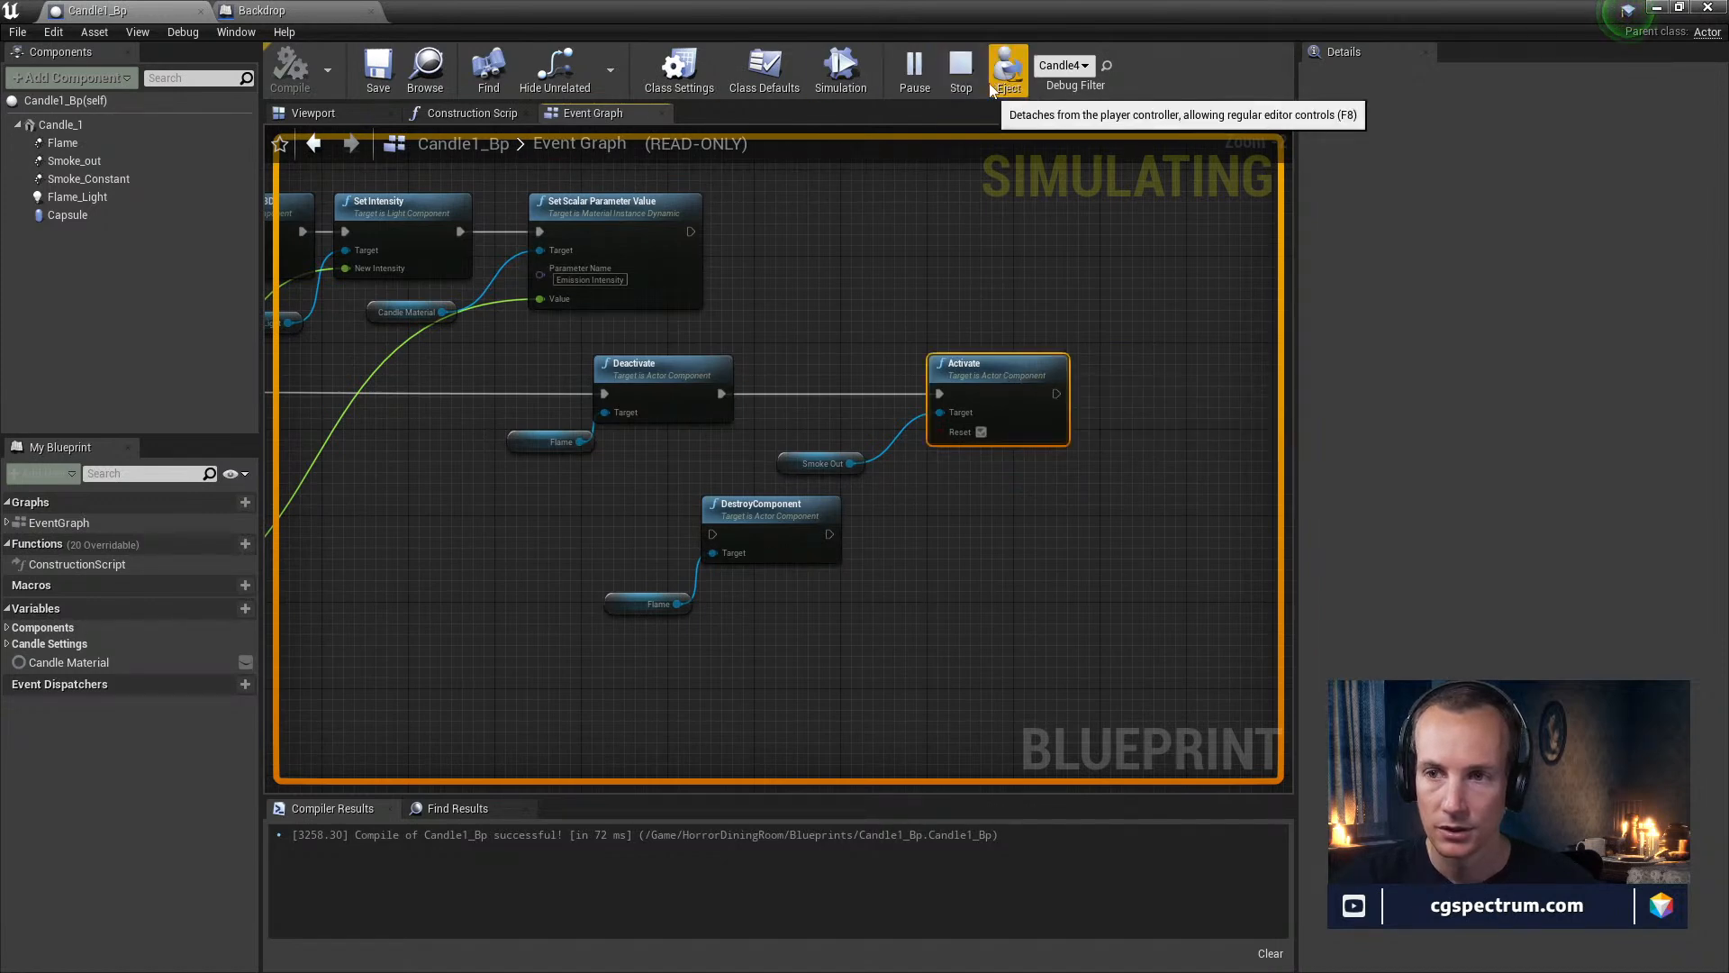
left_click(961, 71)
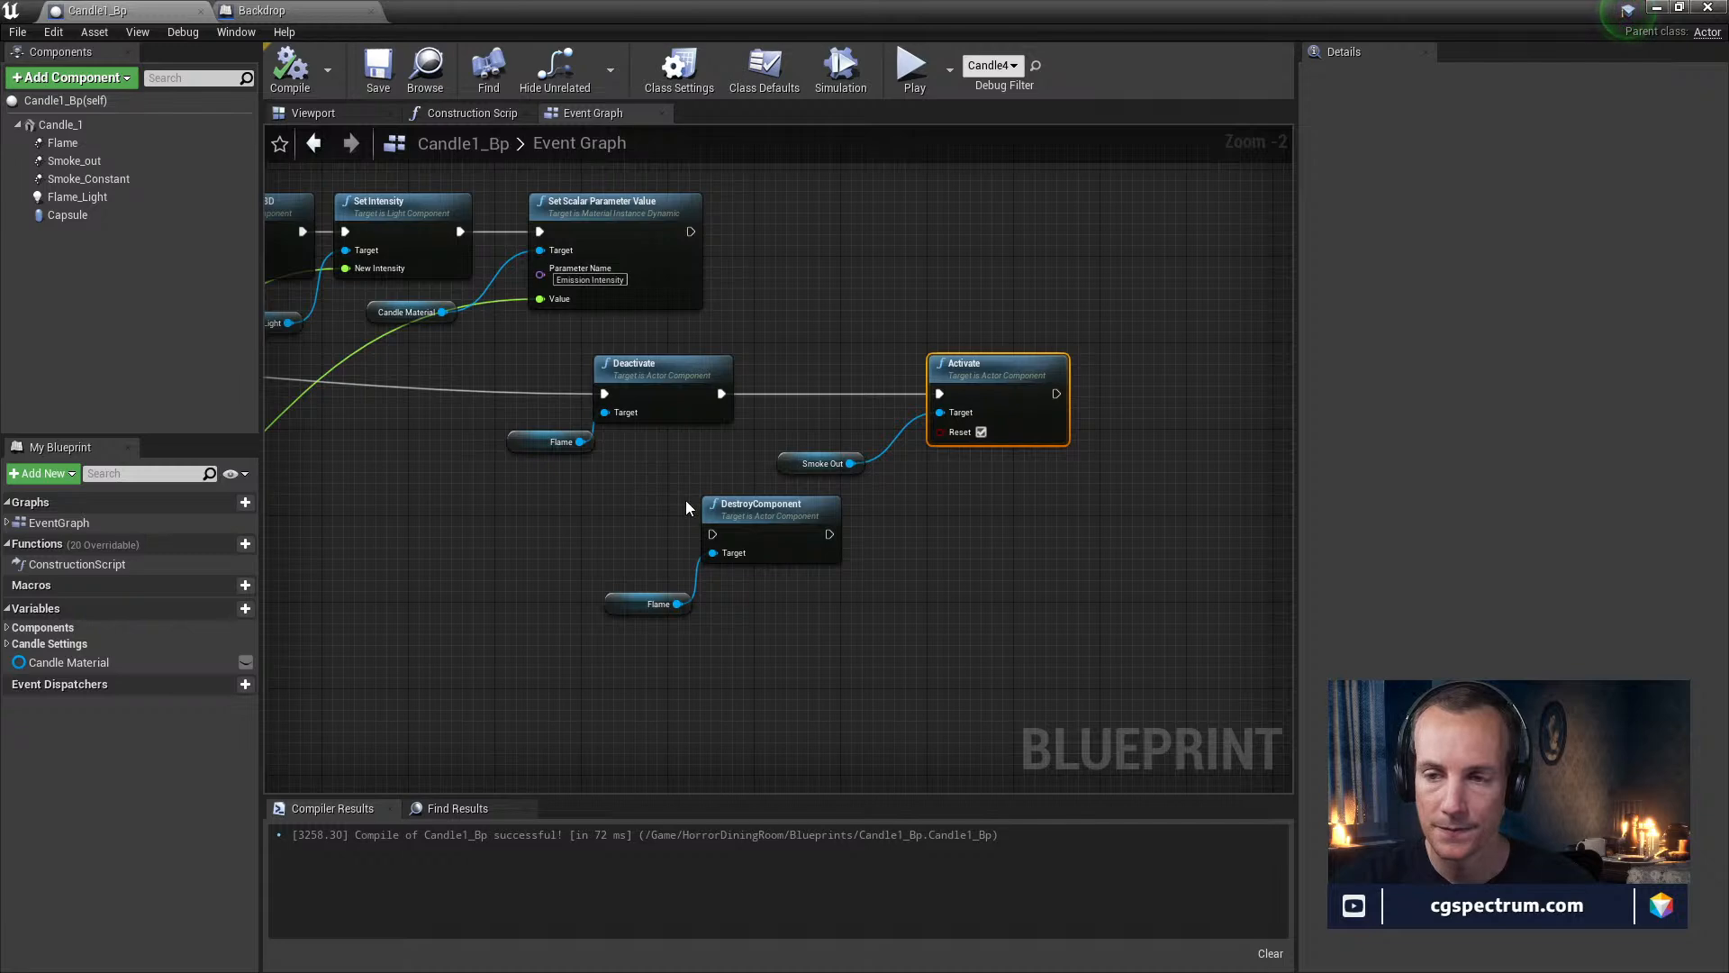
Add a Retriggerable Delay after the Smoke Out Activate node and set its duration to 5 seconds
mouse_move(632, 457)
right_mouse_down()
mouse_move(707, 467)
mouse_move(1097, 415)
mouse_move(751, 399)
mouse_move(635, 438)
right_mouse_up()
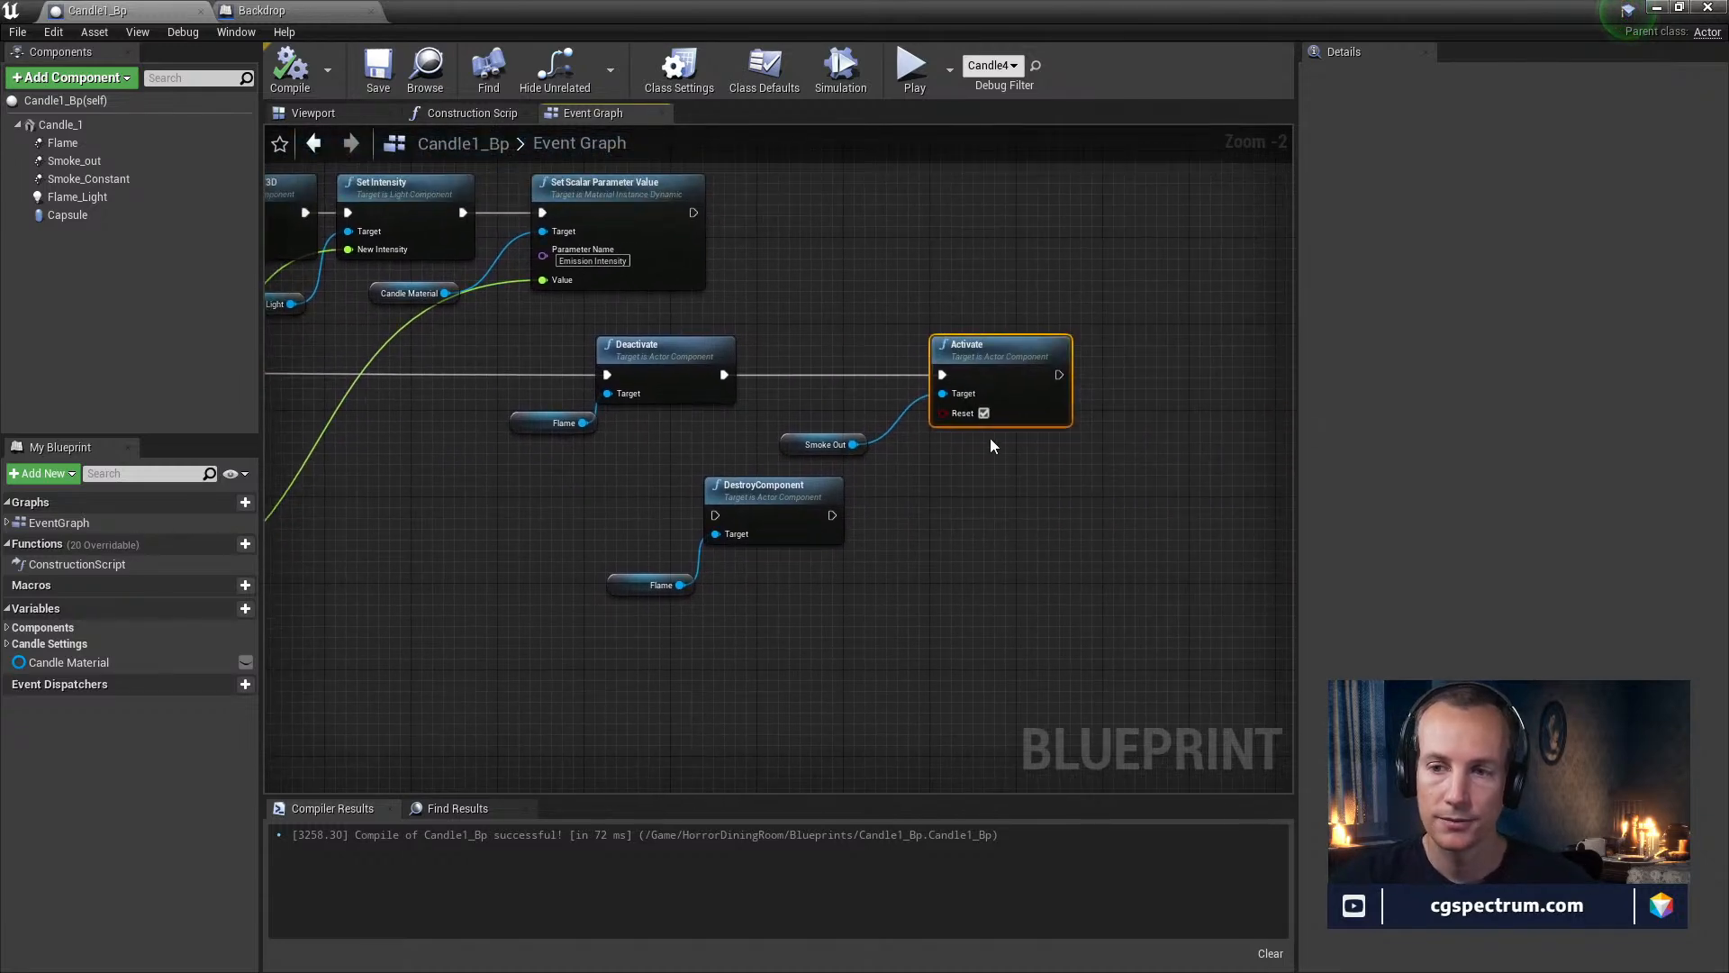
left_click_drag(1059, 375, 1187, 367)
type("de")
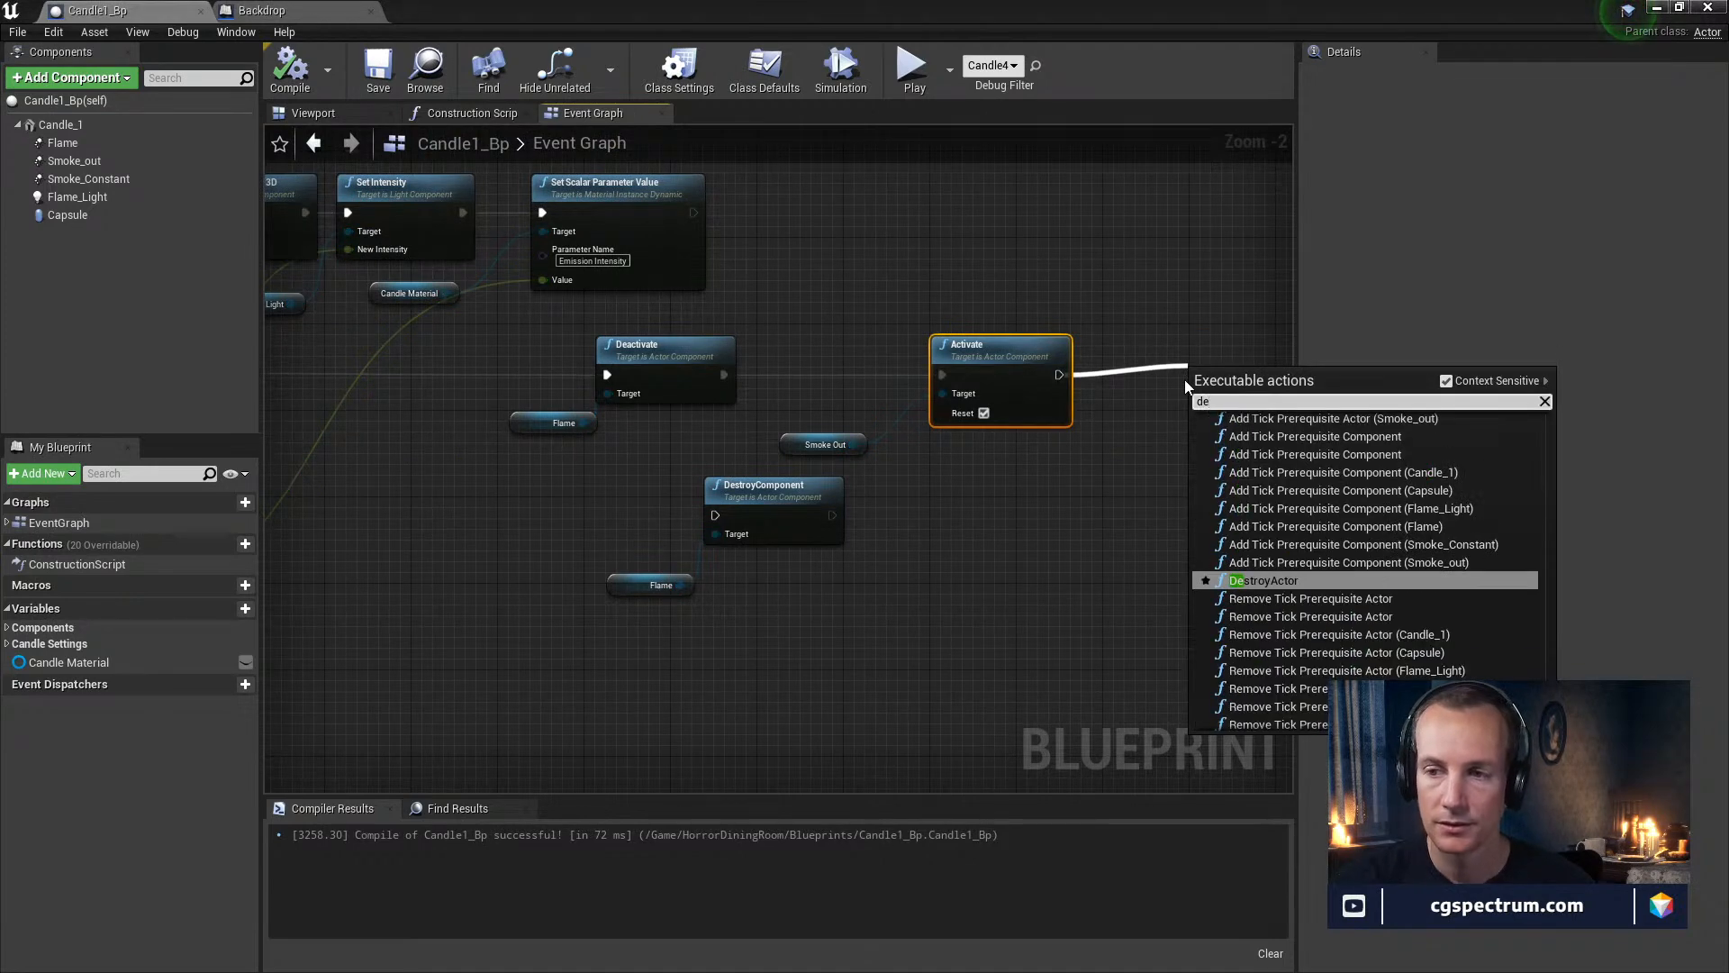
type("lay")
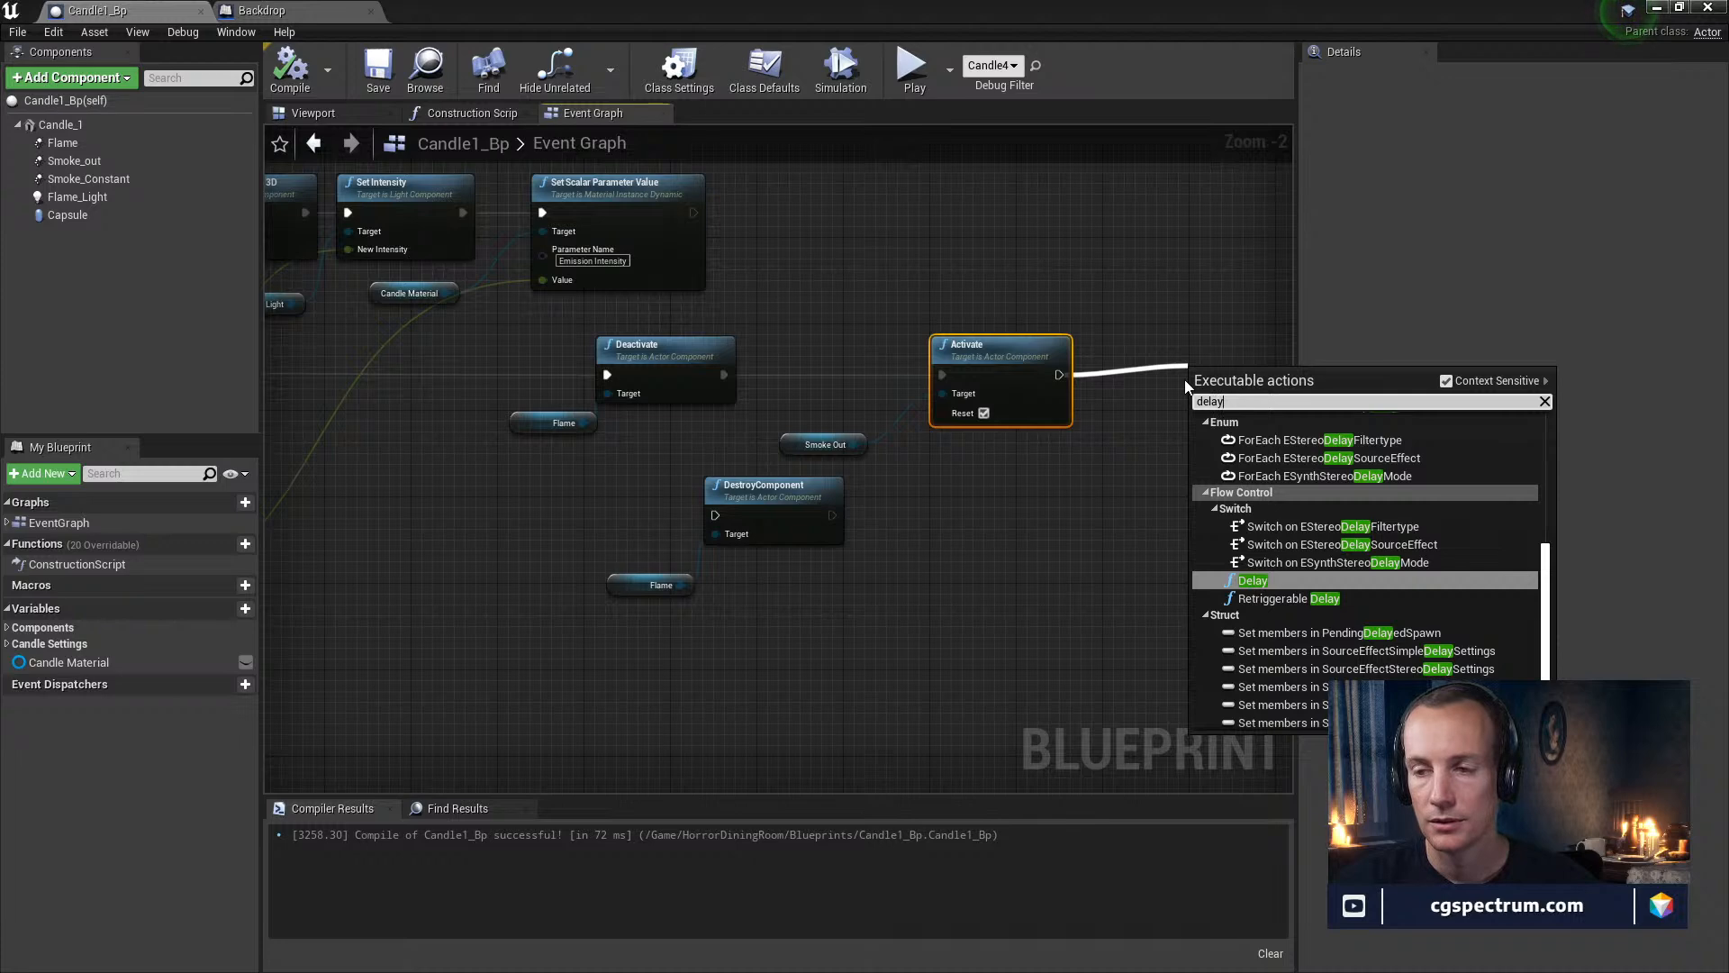
left_click(1313, 606)
right_click_drag(1274, 394, 1020, 385)
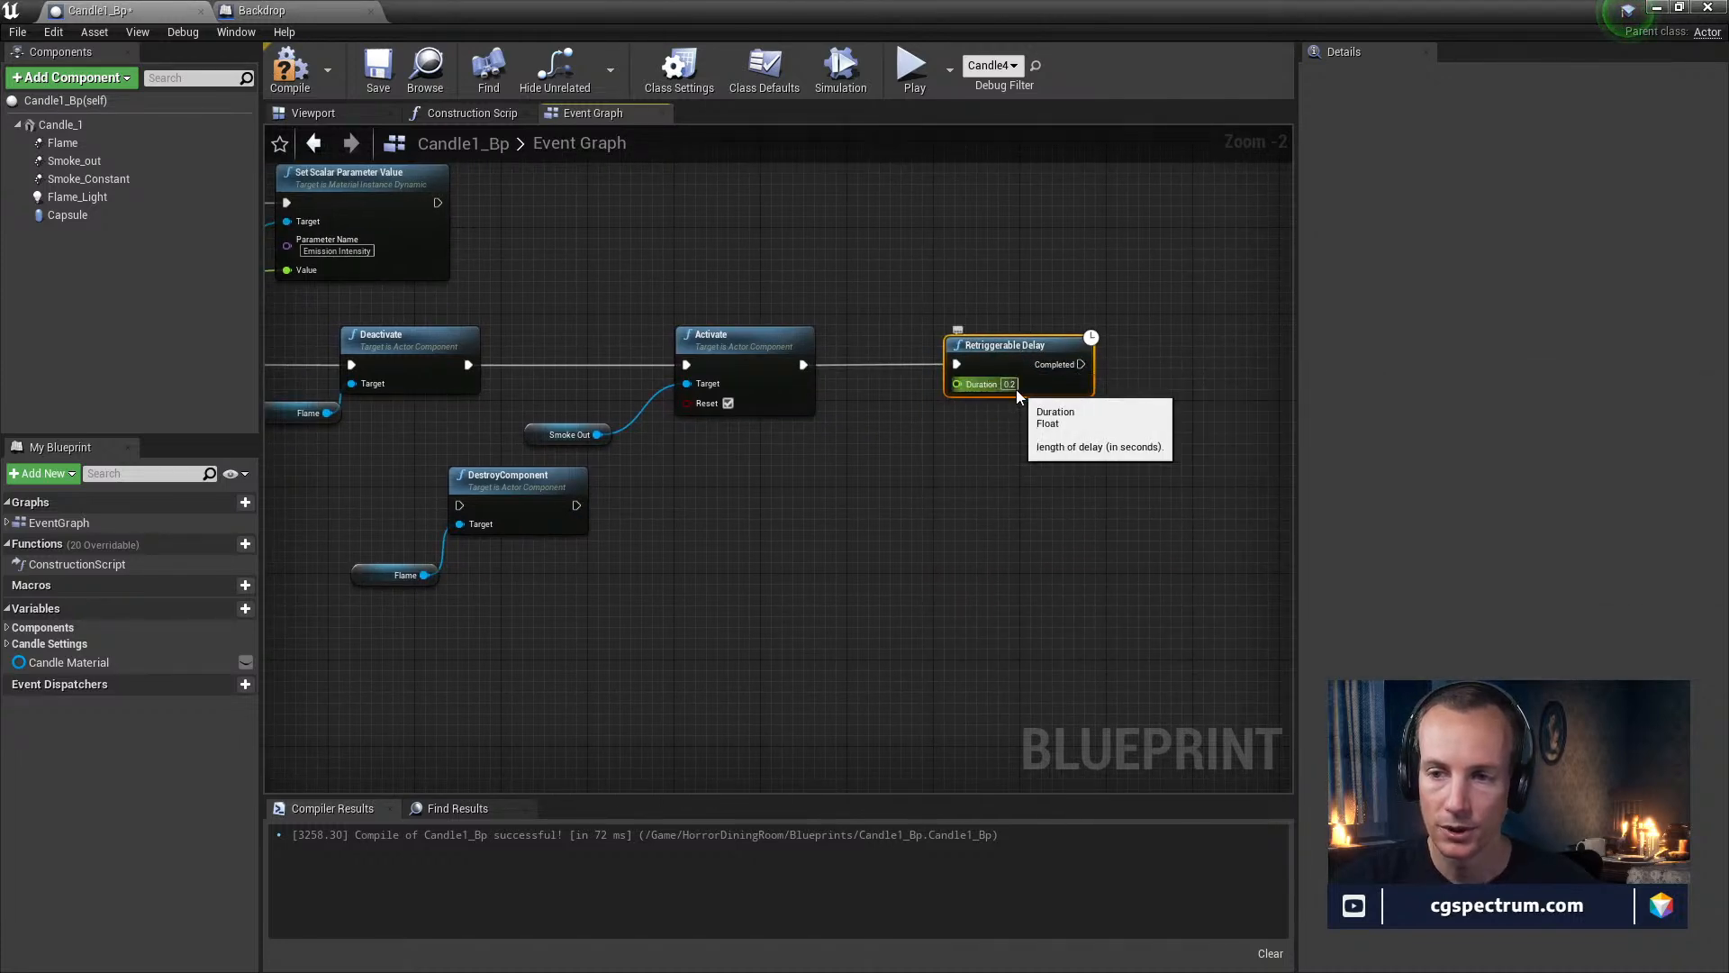
left_click(1011, 384)
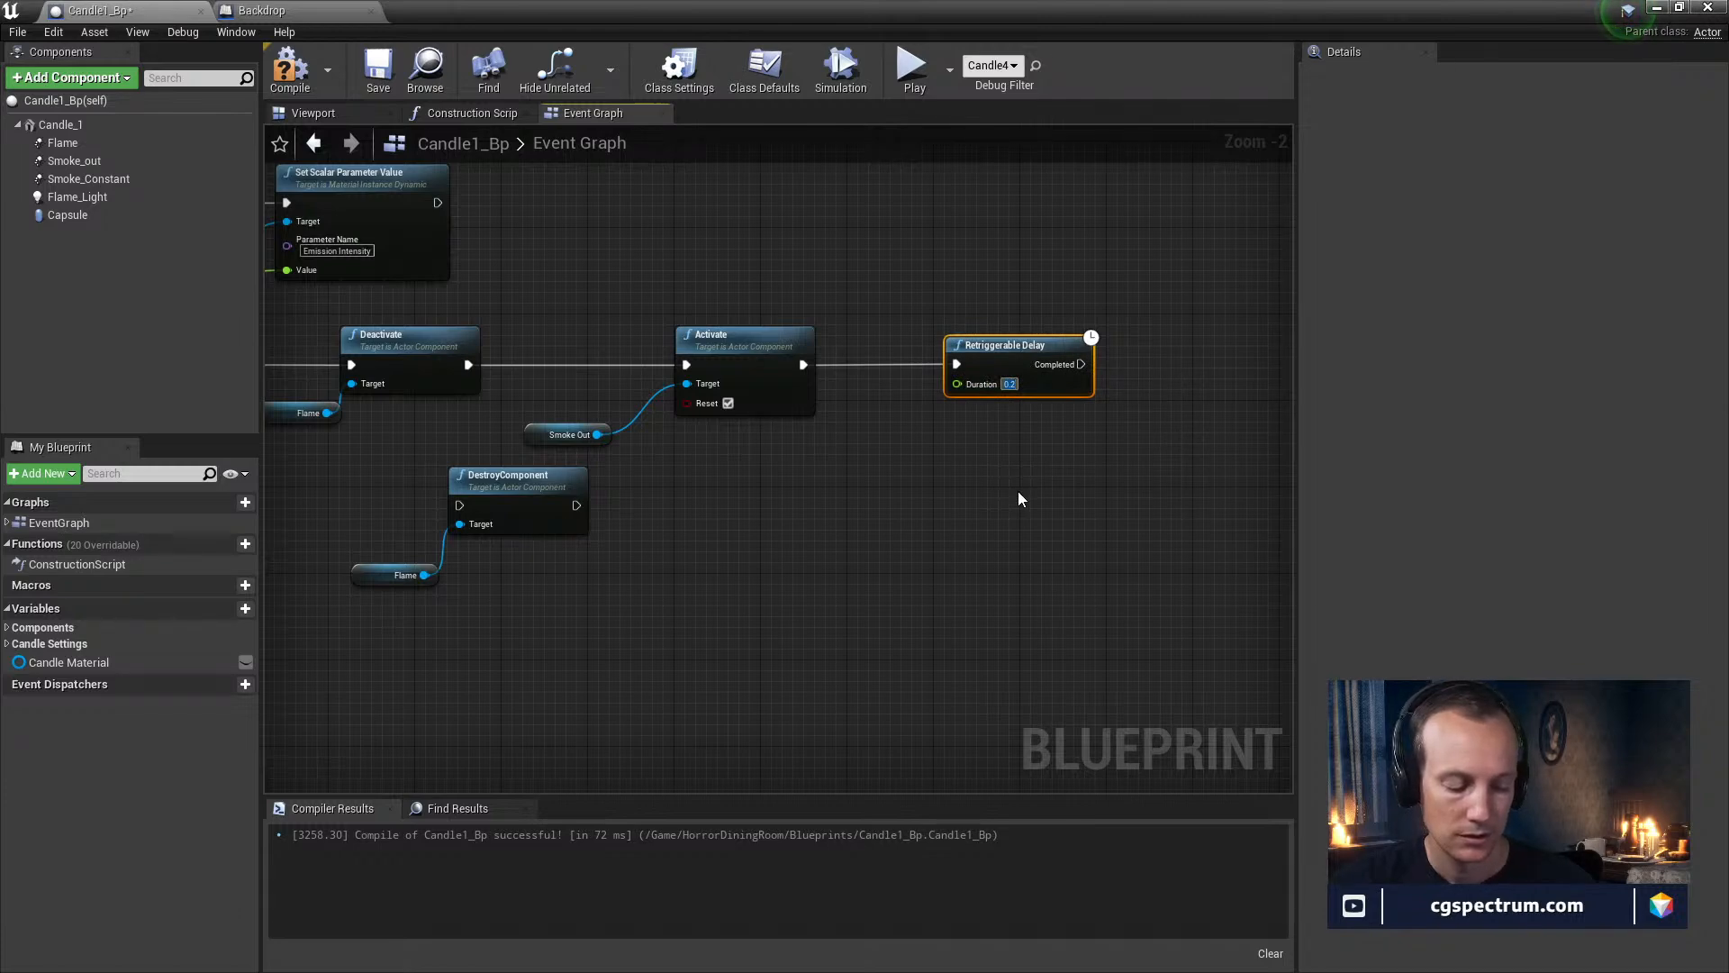
type("5")
left_click(1115, 425)
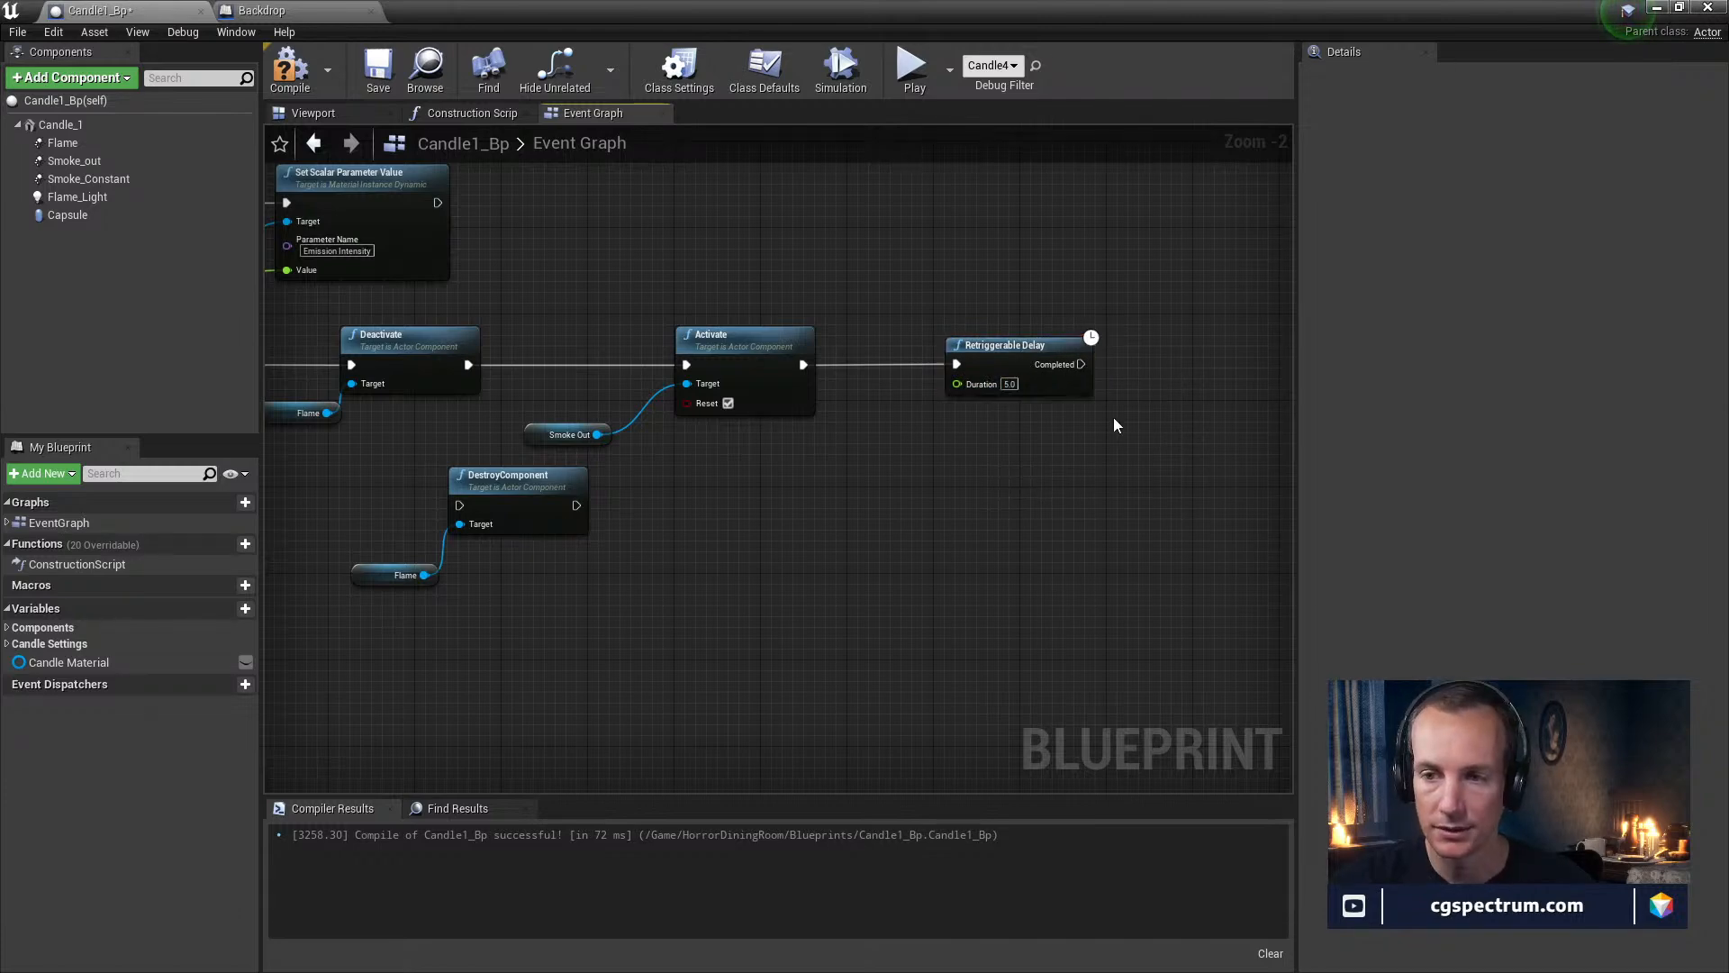
left_click(1005, 350)
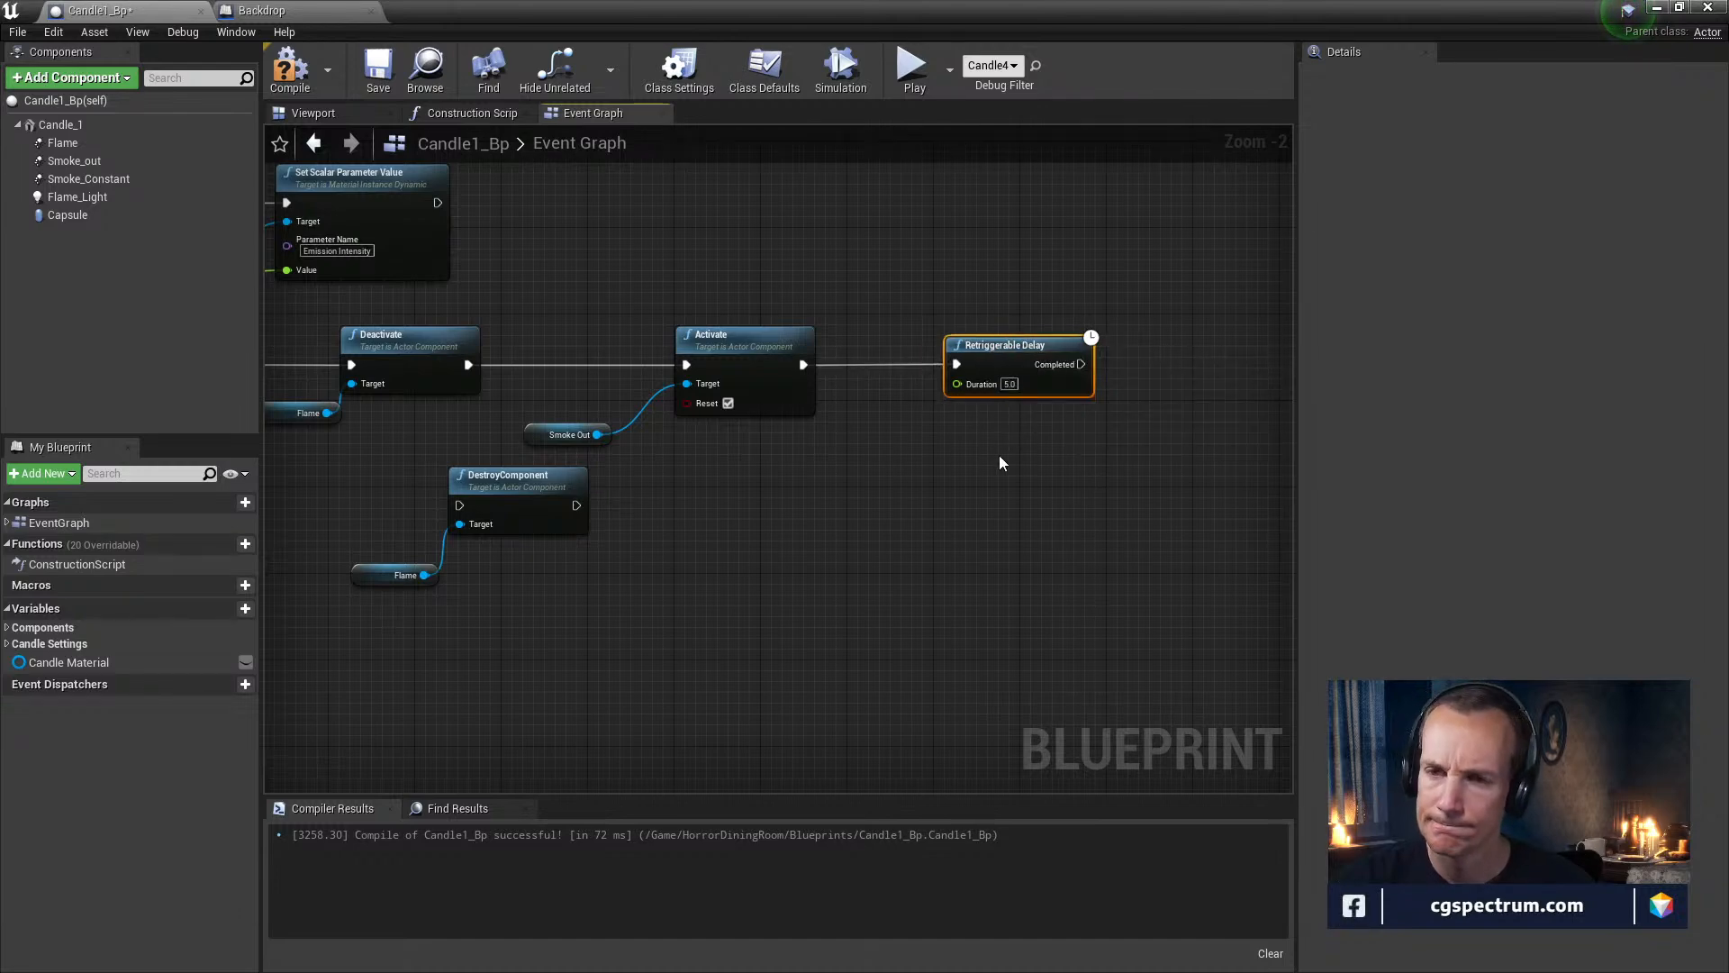
Move the capsule's begin-overlap node group further down, away from the Disable Flame timeline nodes
right_click_drag(793, 465, 1216, 396)
right_click_drag(367, 558, 814, 484)
right_click_drag(416, 569, 798, 576)
scroll(749, 578, "down", 3)
right_click_drag(609, 605, 667, 572)
left_click_drag(646, 682, 1016, 576)
left_click_drag(866, 596, 856, 753)
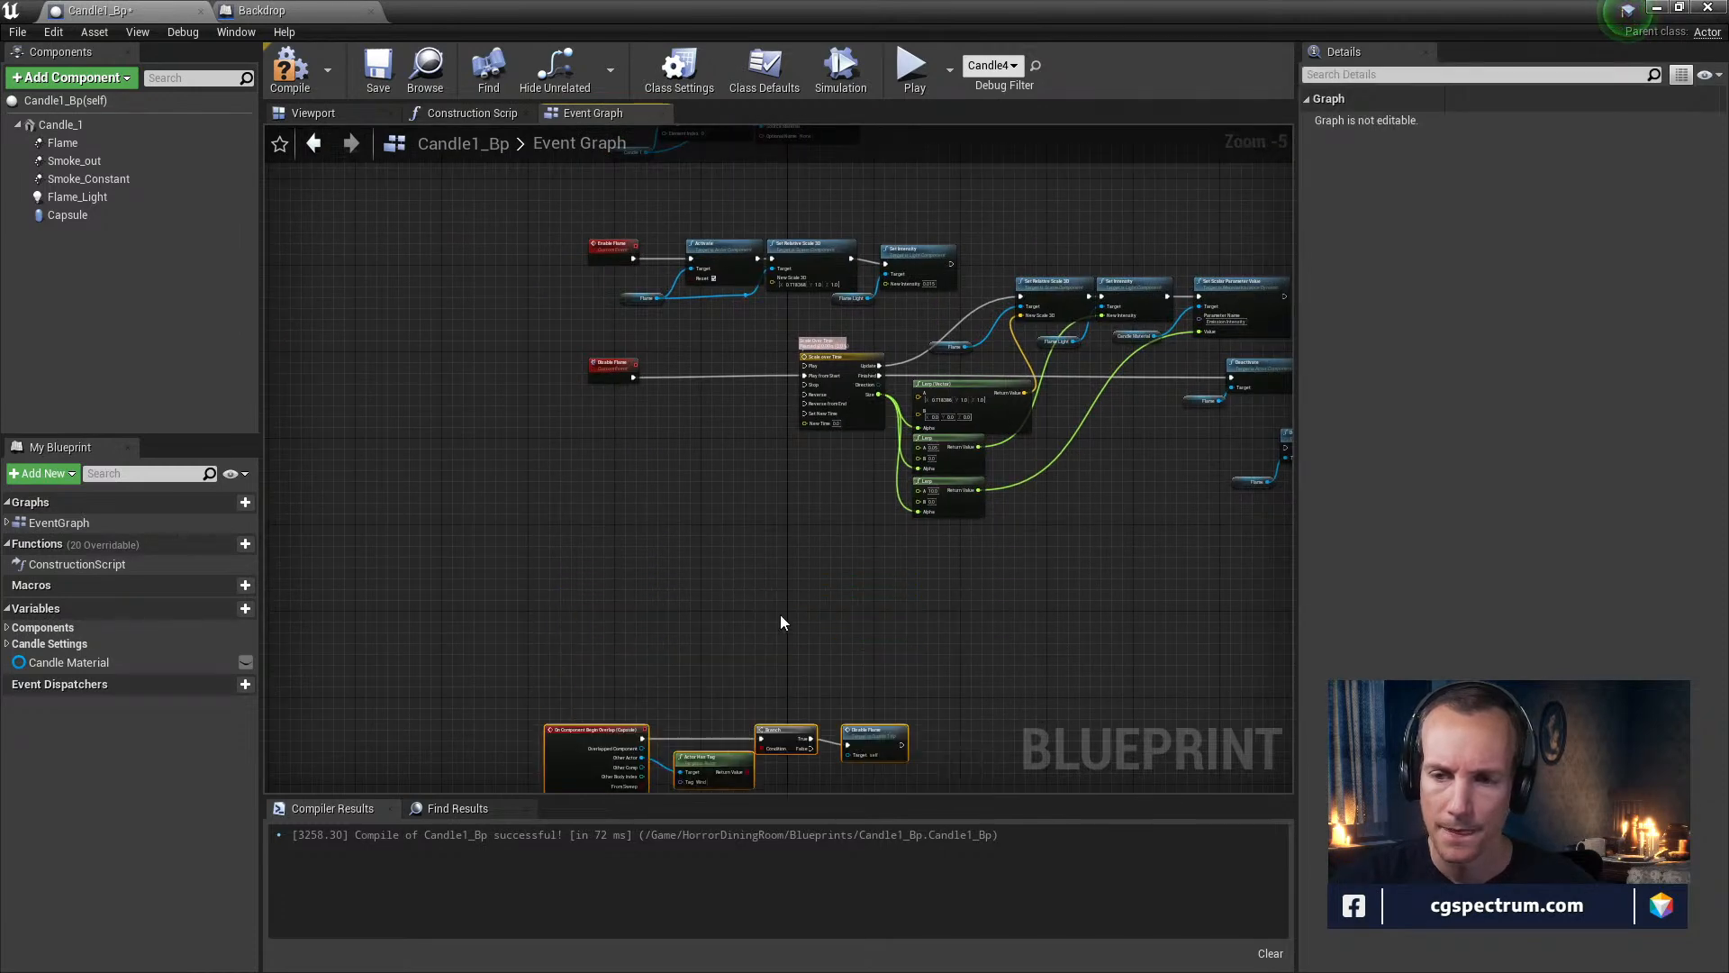
Add a custom event below the Disable Flame event and name it EnableFlame
scroll(667, 577, "up", 3)
right_click_drag(505, 451, 563, 544)
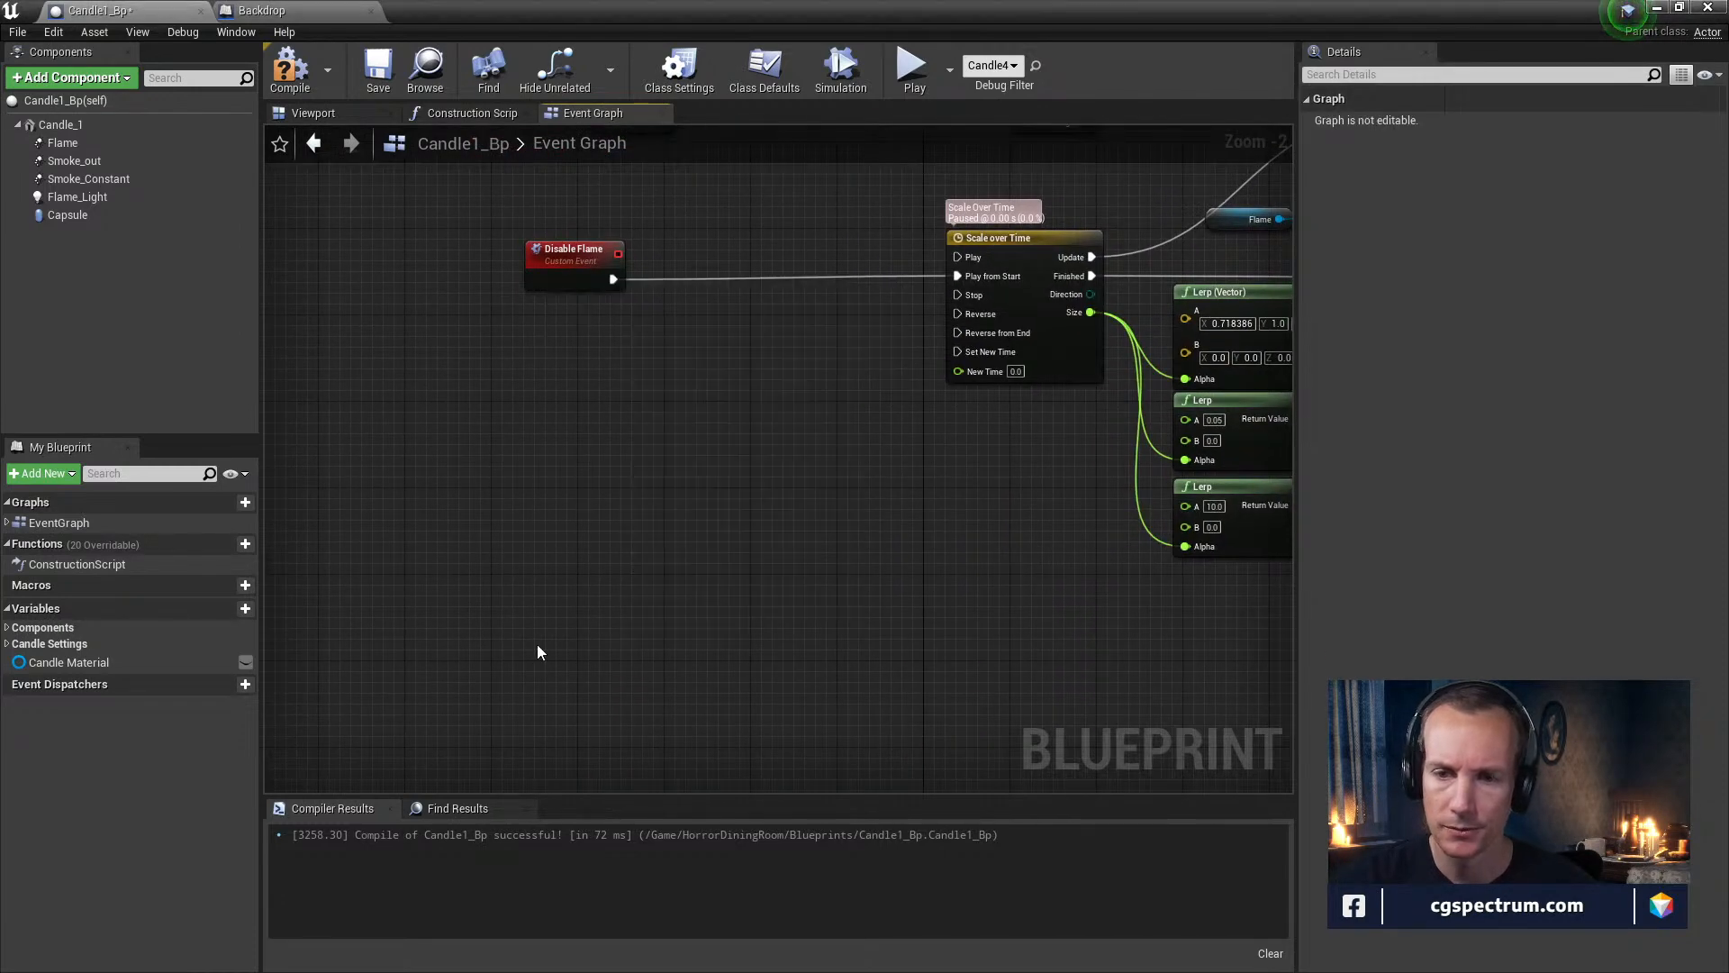
right_click(536, 645)
type("custom event")
key("Return")
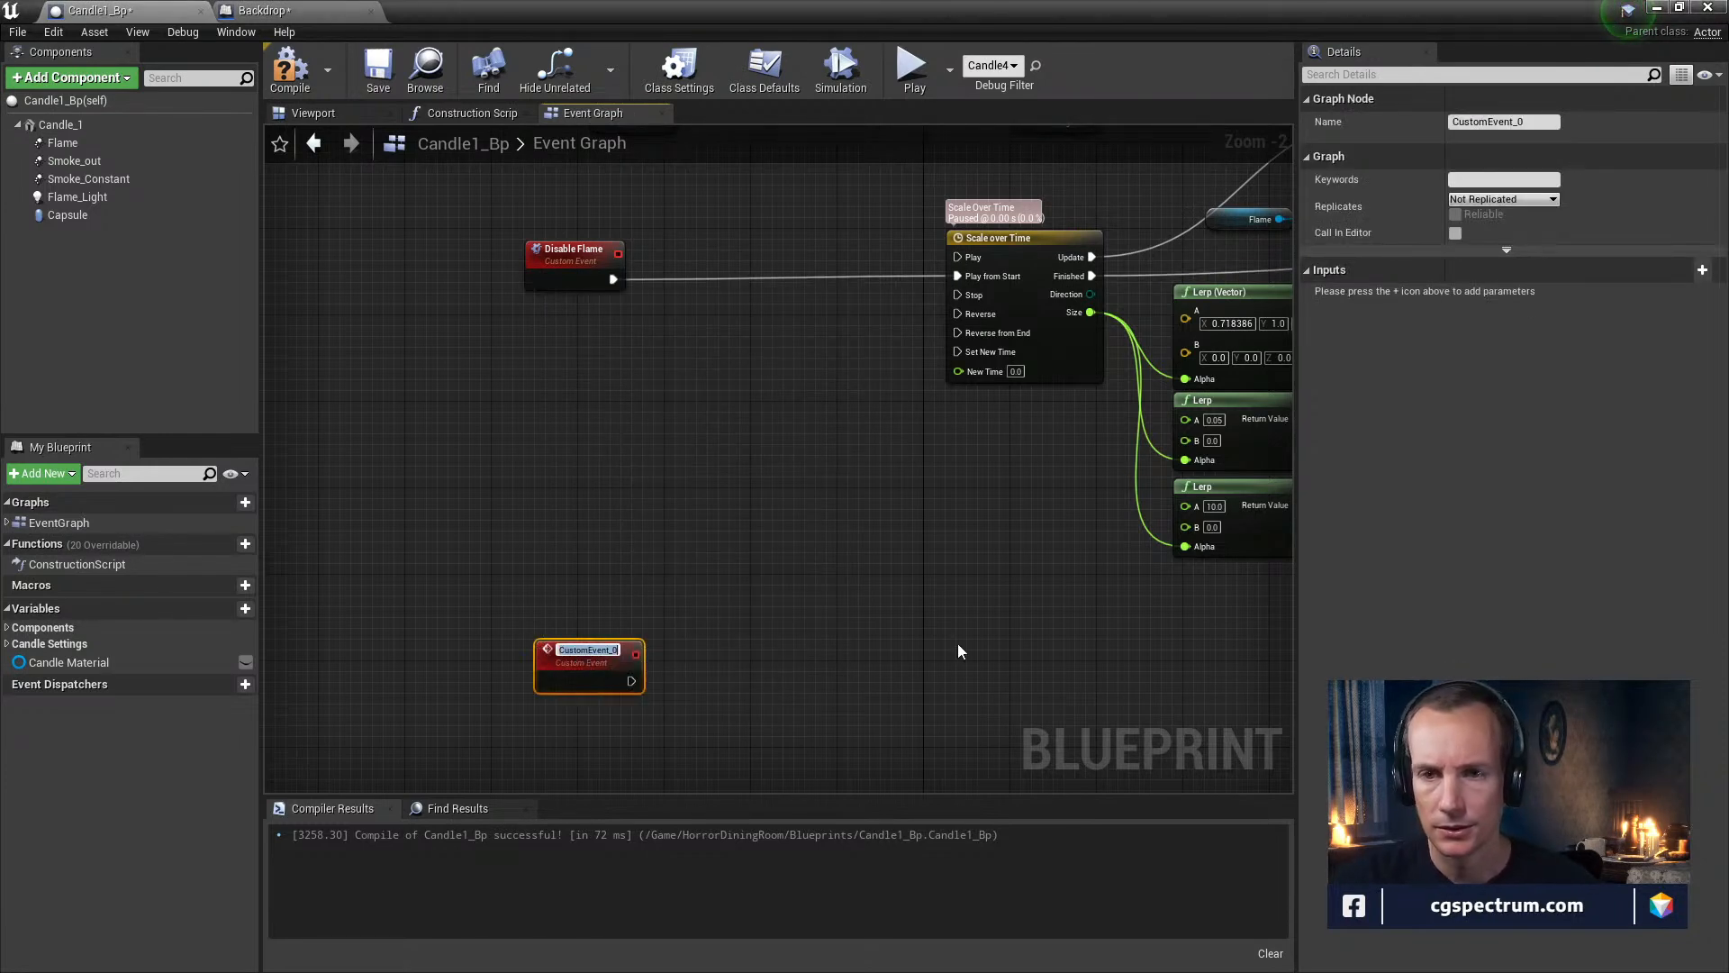
type("Enable Fl")
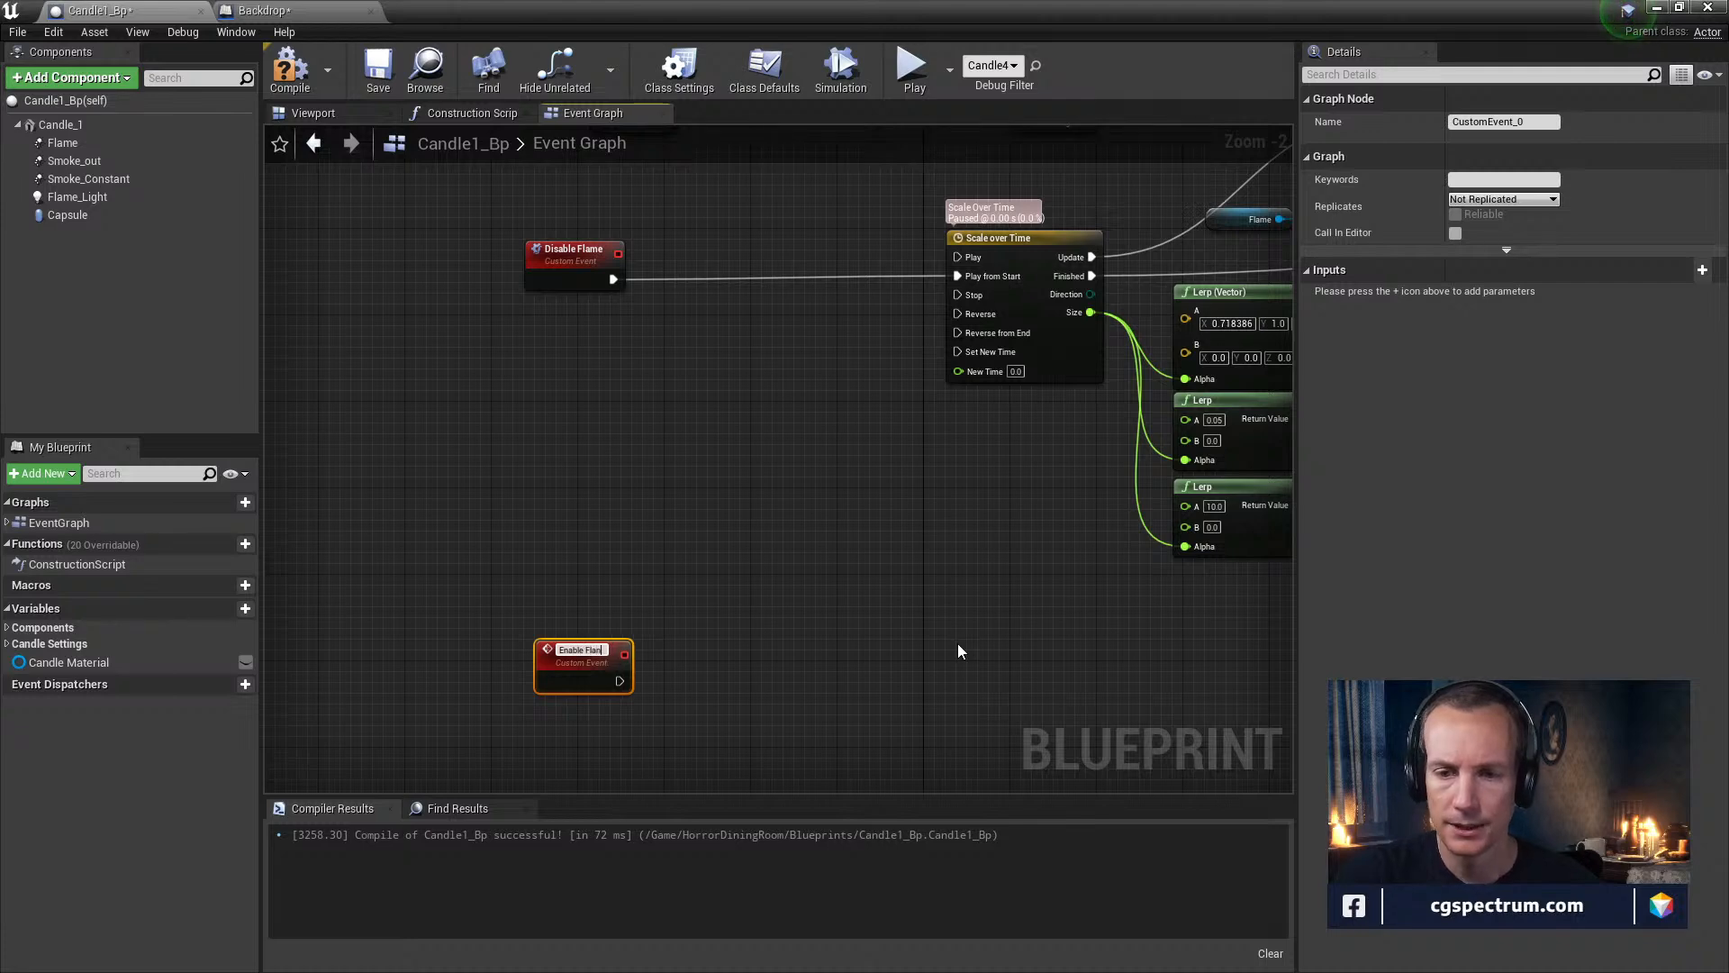
key("ctrl+z")
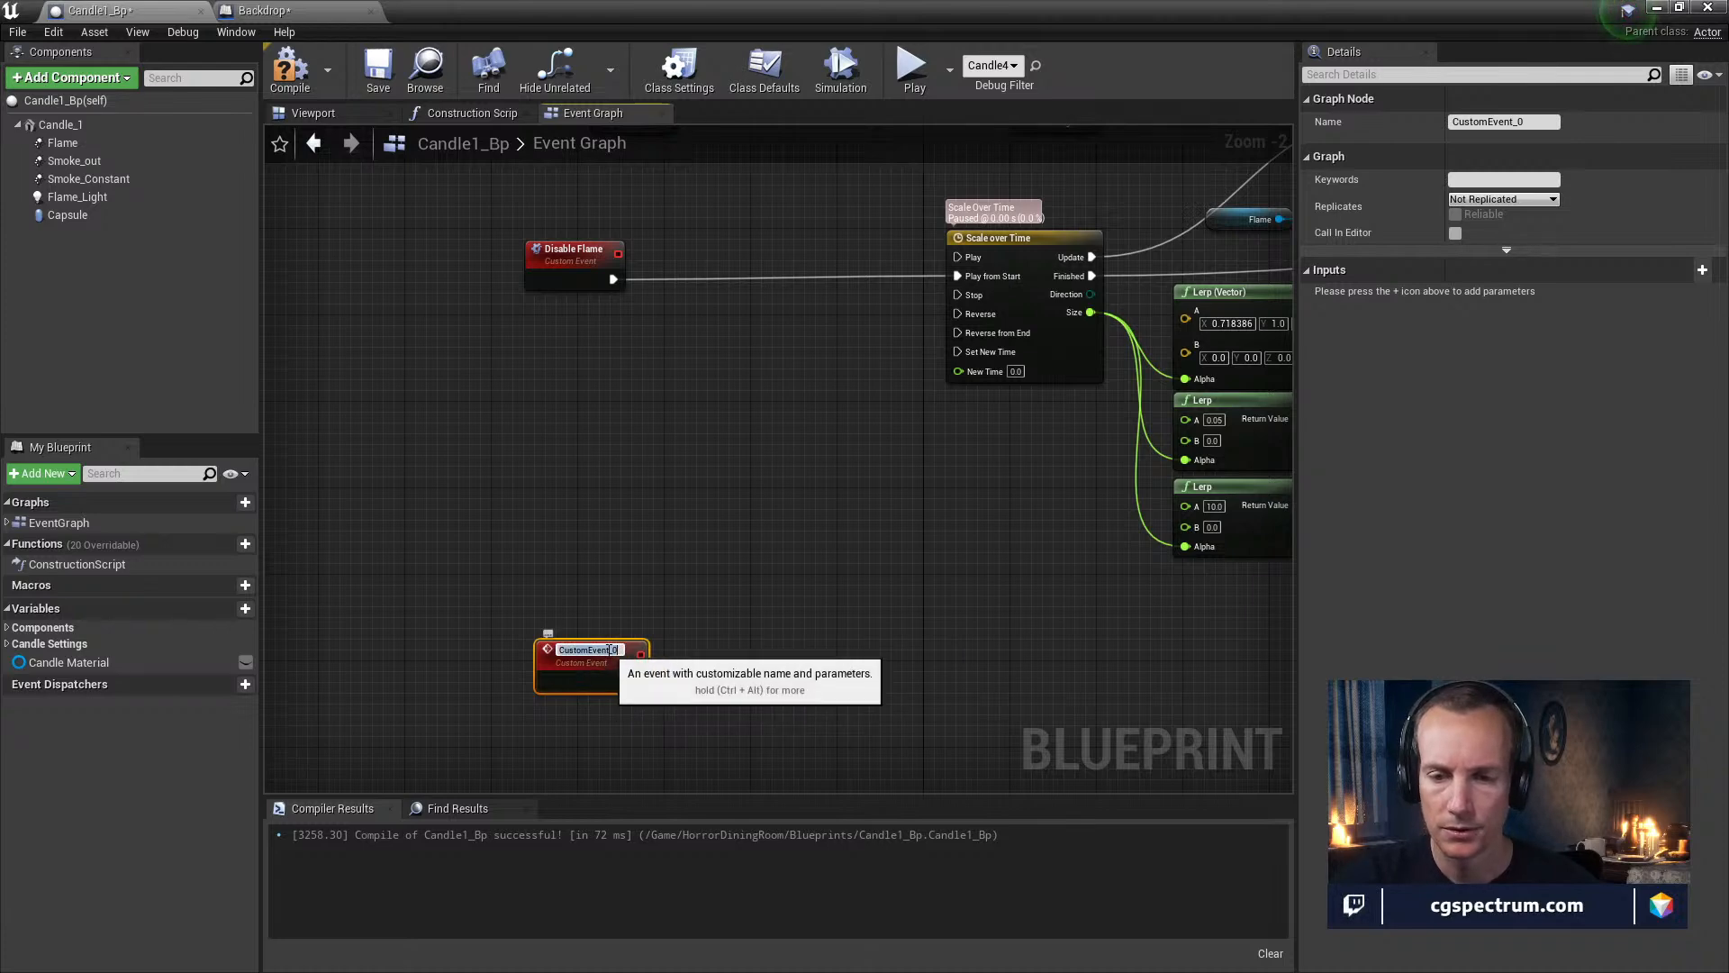
type("Enab")
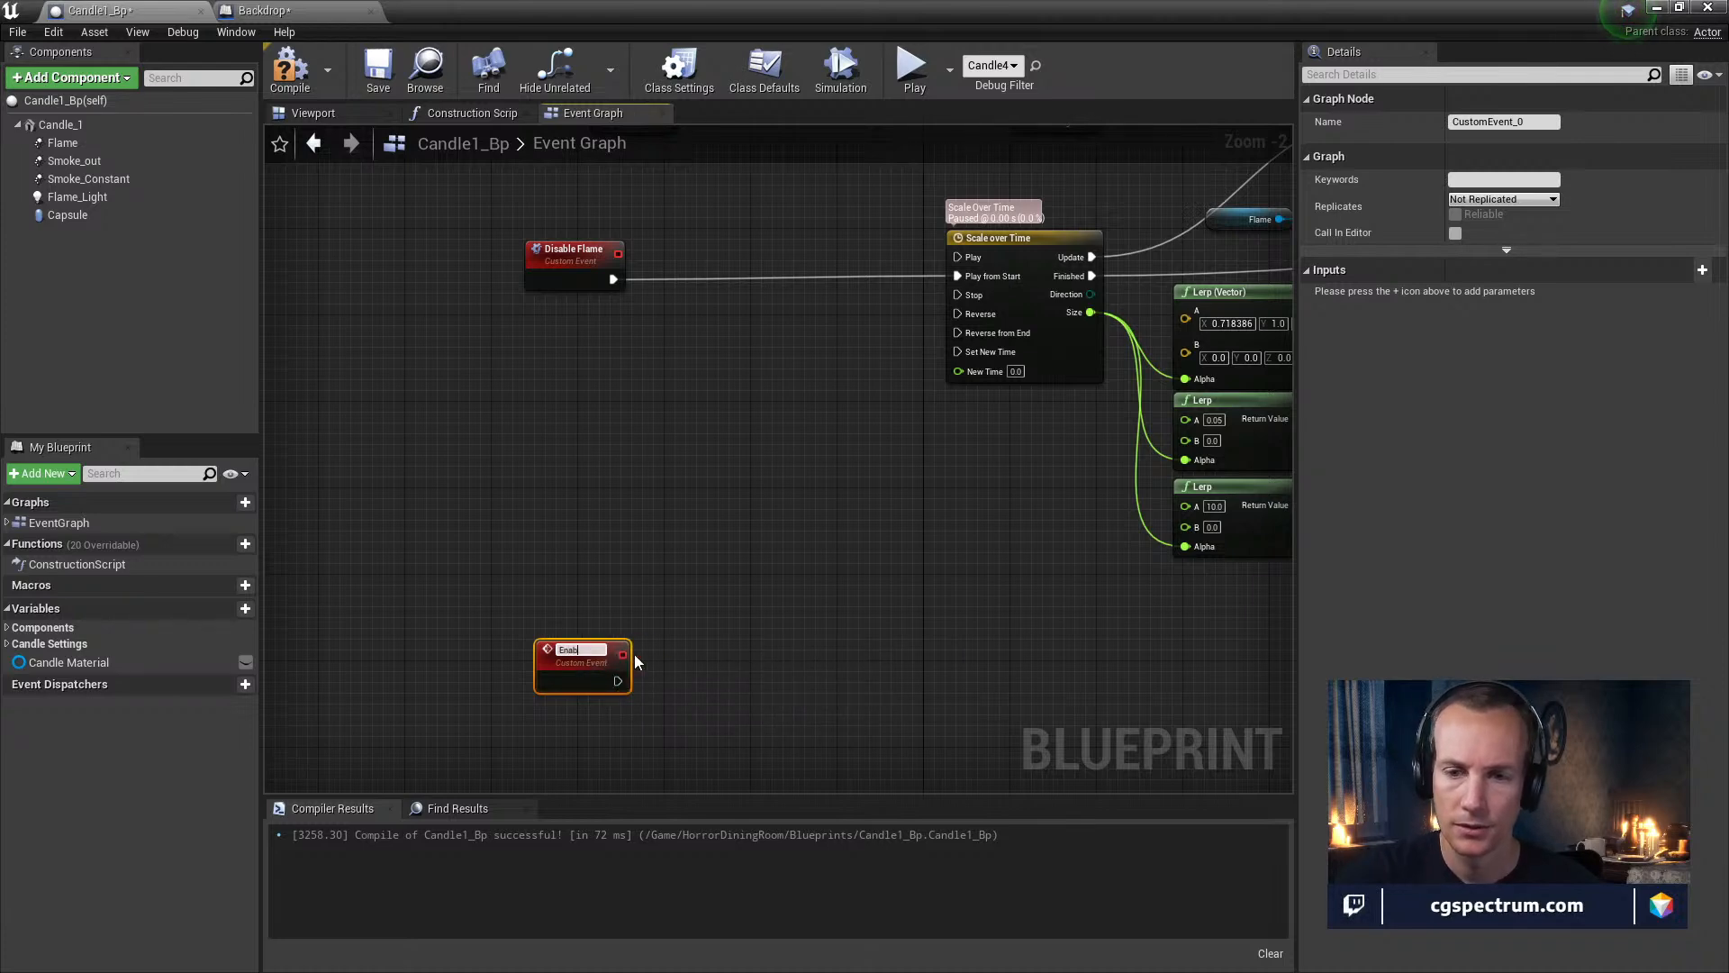
type("leFlam")
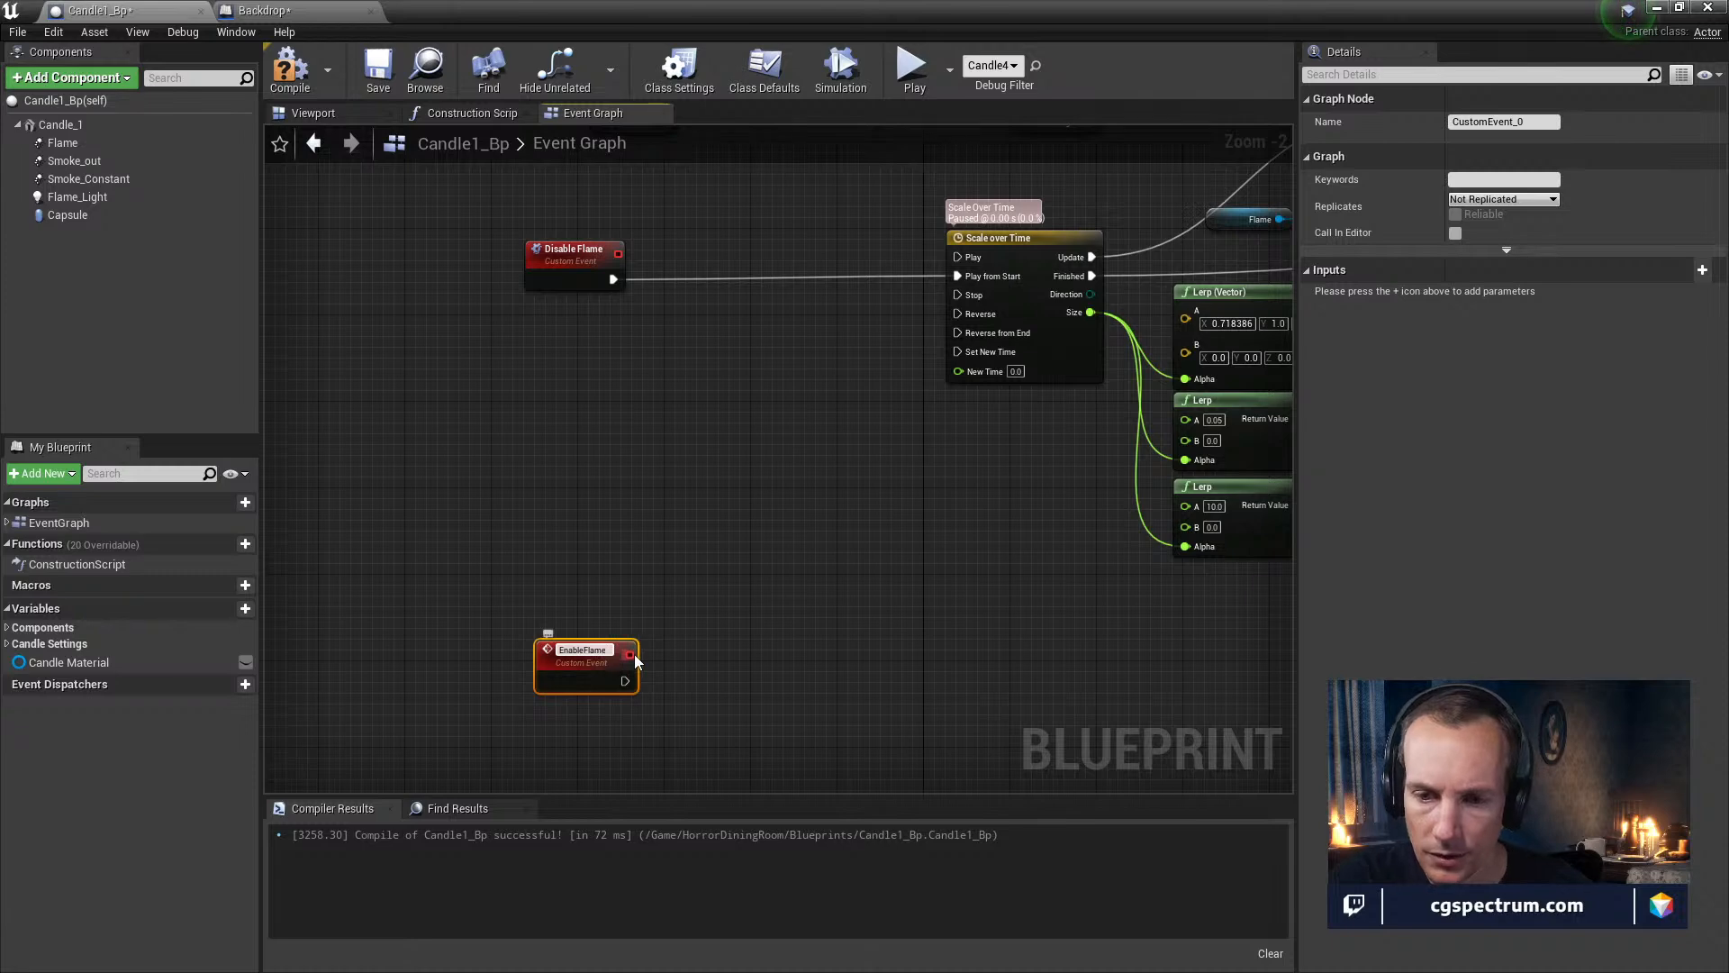
type("e")
key("Return")
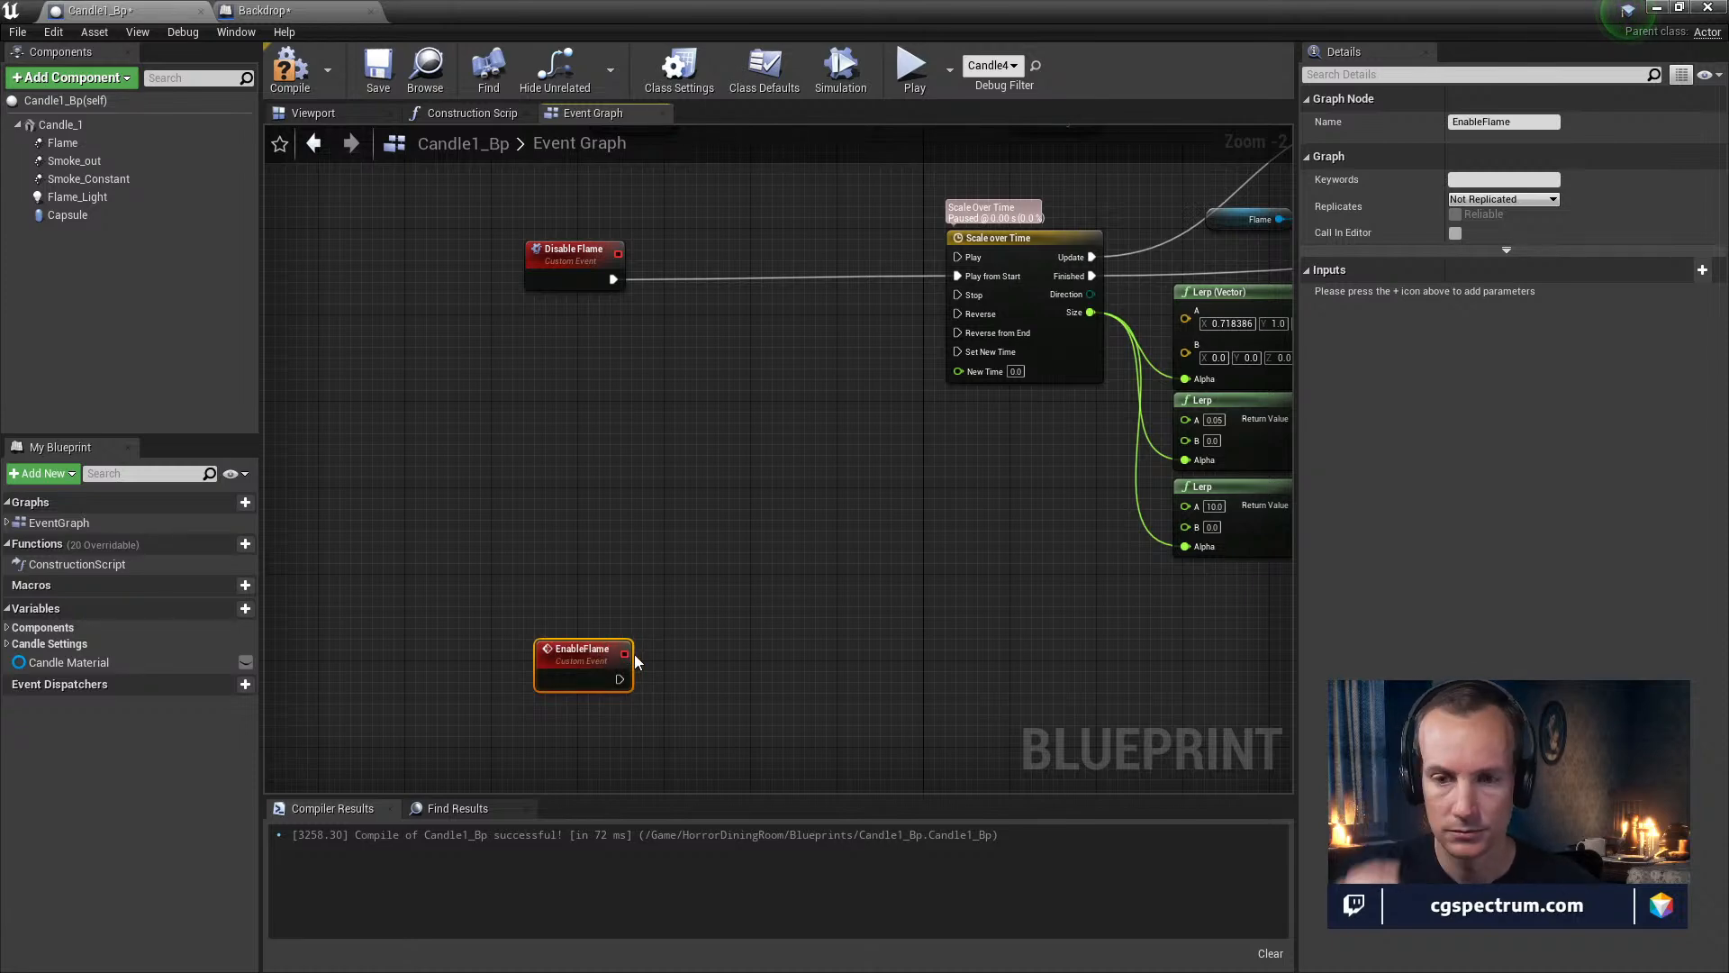
Connect an Enable Flame call to the Retriggerable Delay's Completed output and align it with the delay node
right_click_drag(781, 143, 622, 297)
right_click_drag(569, 542, 634, 645)
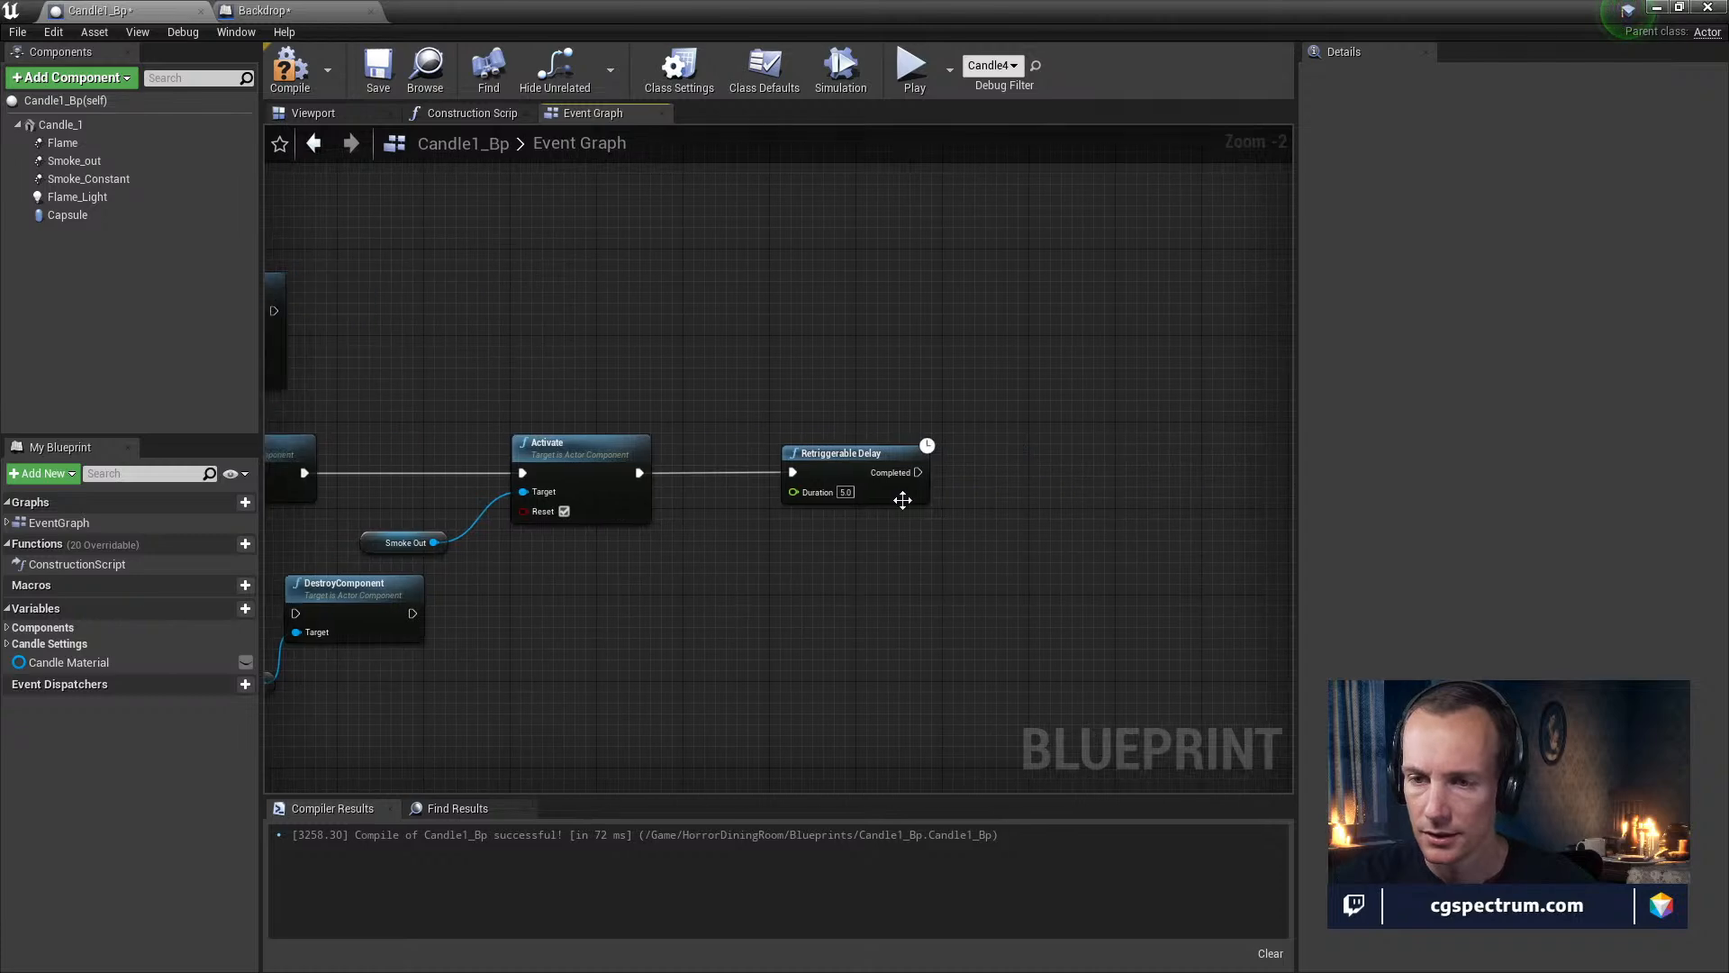
left_click_drag(918, 472, 1063, 447)
type("e")
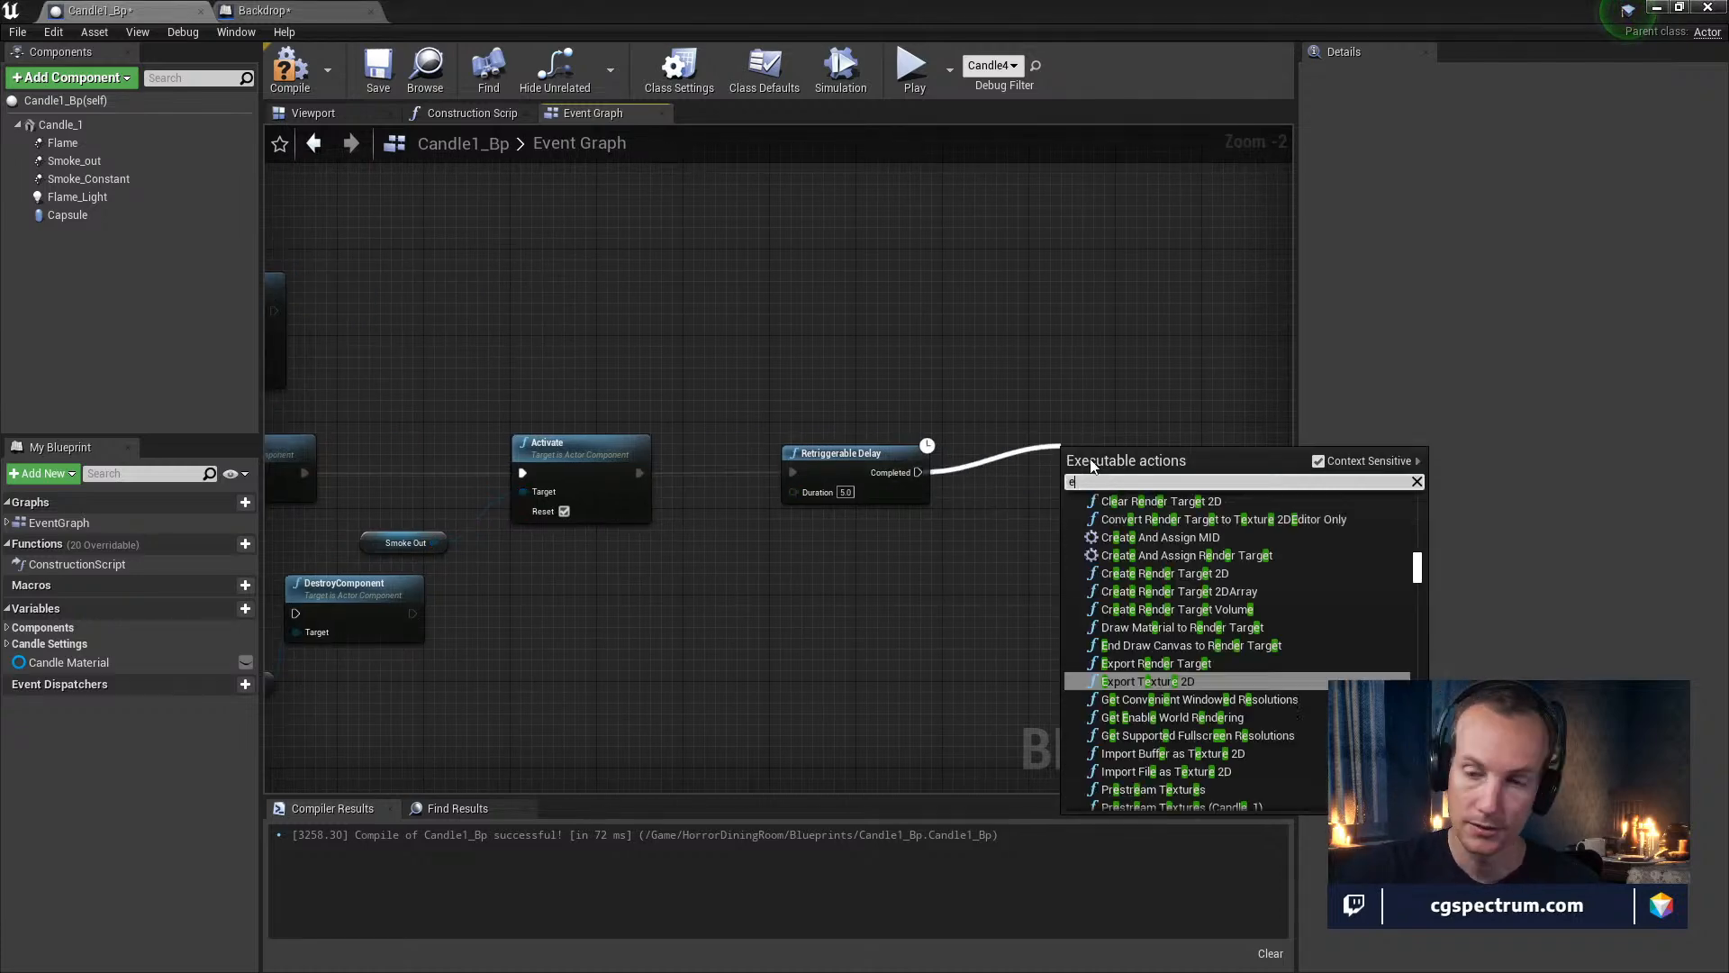
type("nable")
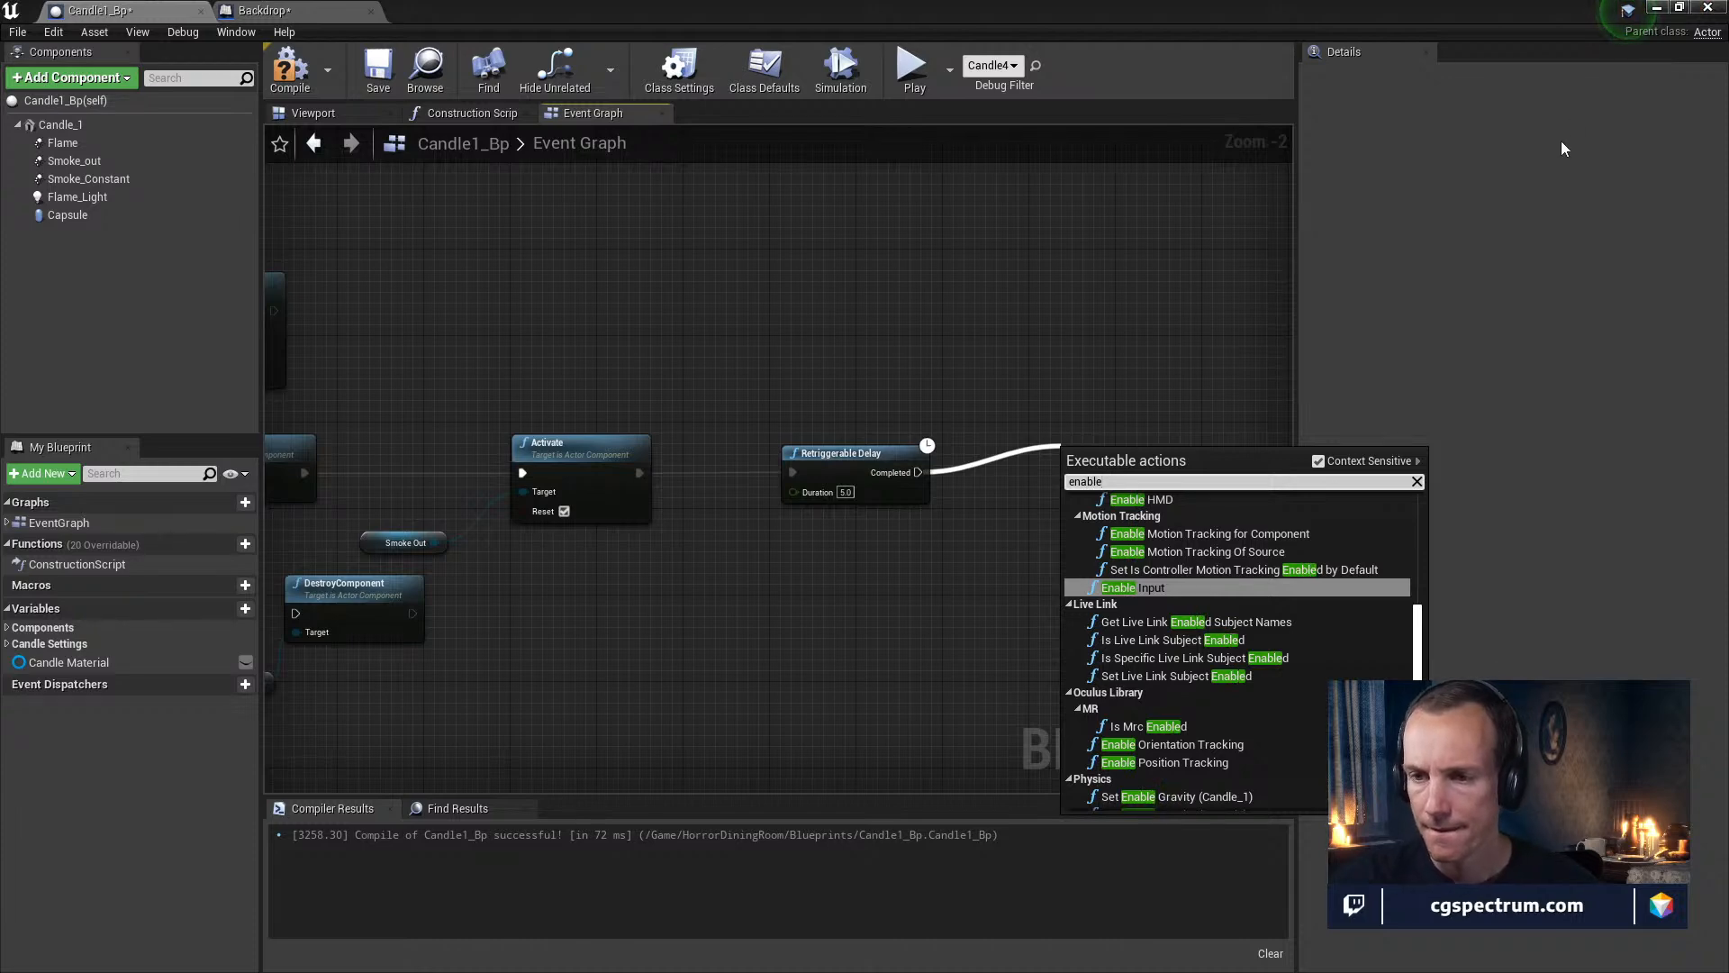
type(" flame")
key("Return")
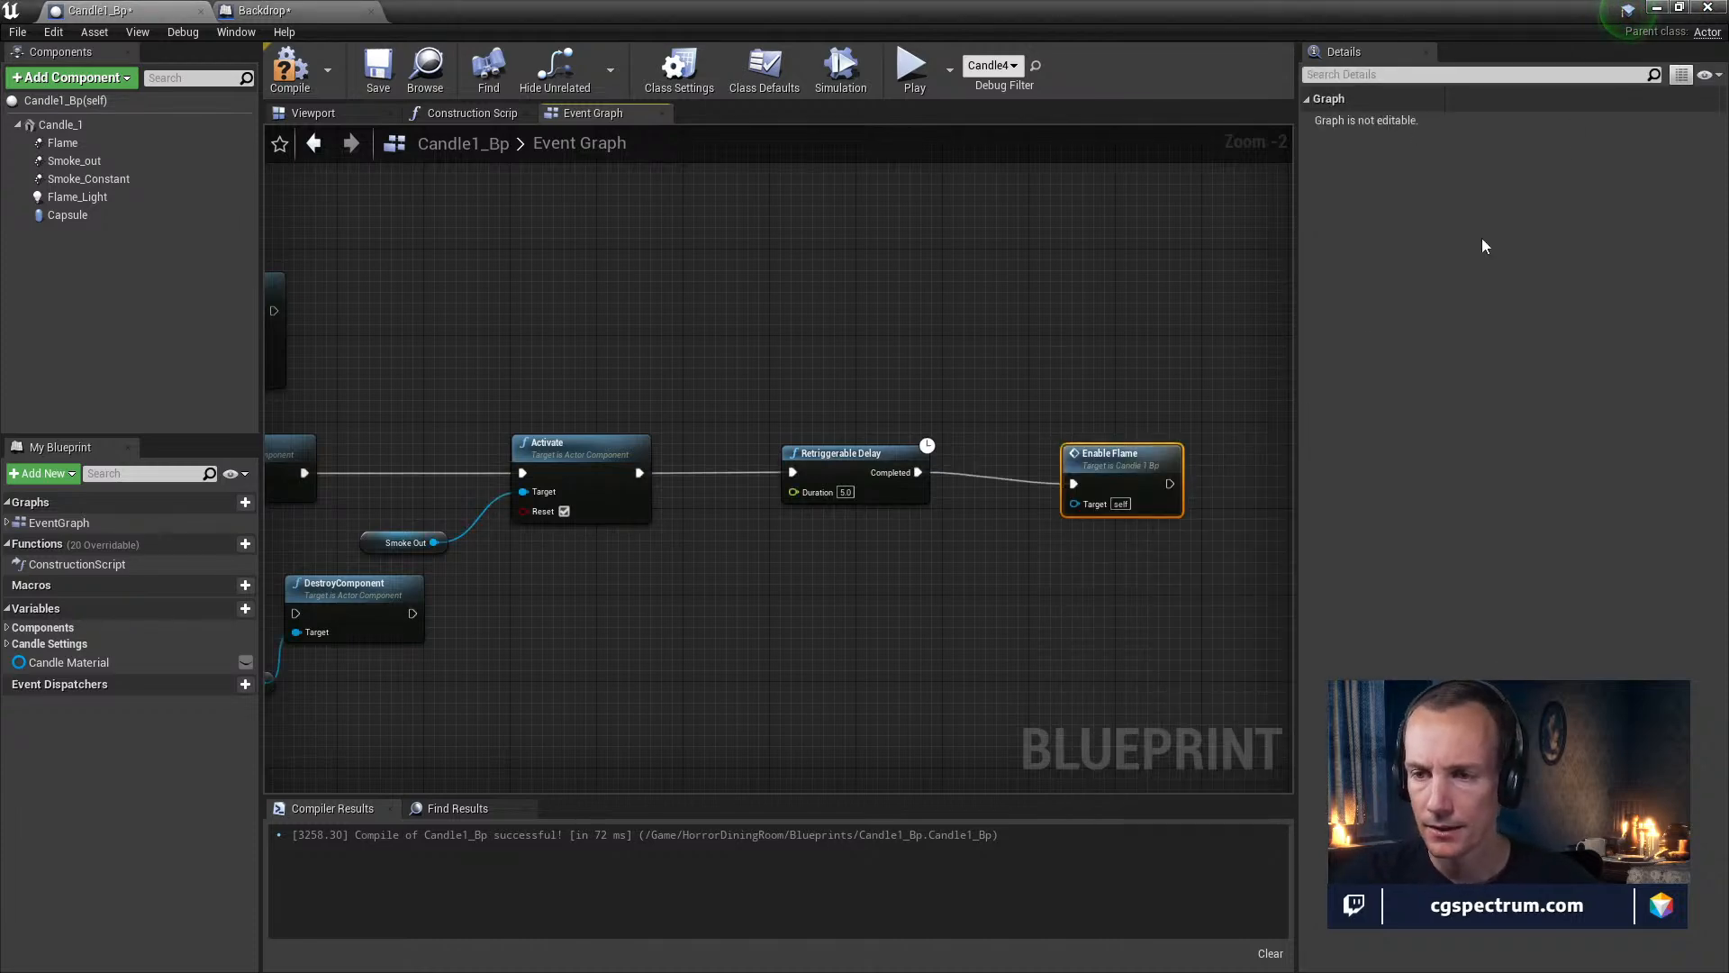
left_click_drag(1101, 493, 1048, 484)
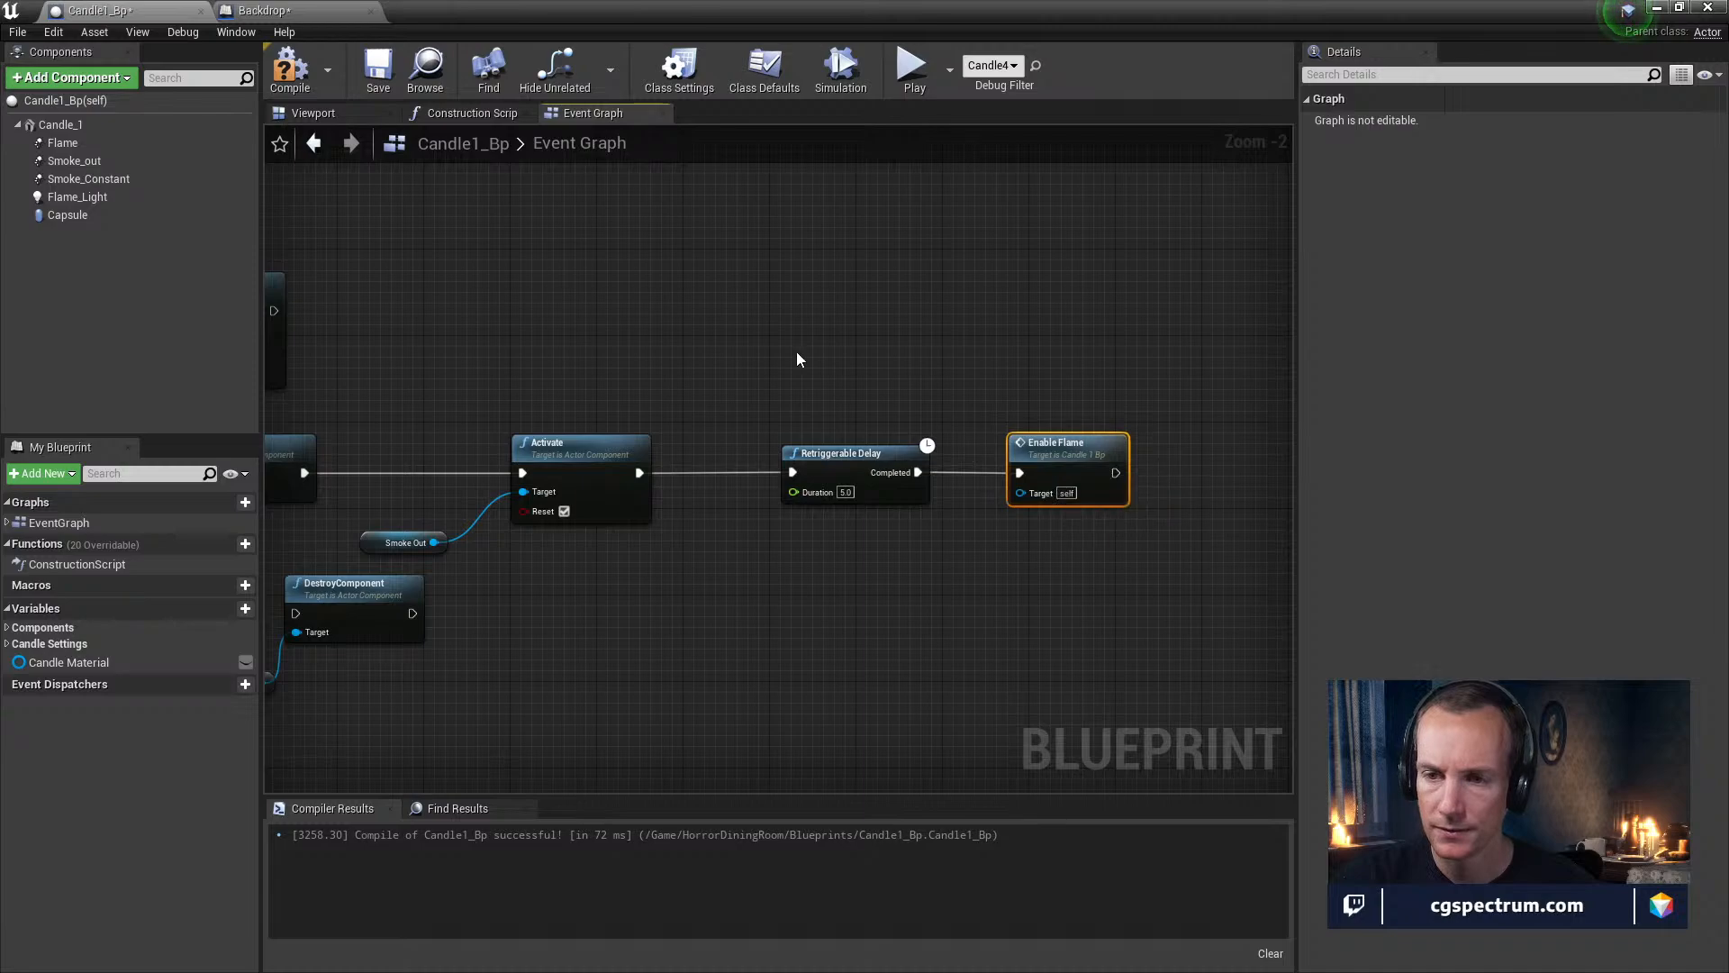
Tidy the Event BeginPlay graph by moving the Candle 1 reference further from Get Material and shifting Get Material slightly down and left
right_click_drag(783, 354, 1286, 505)
right_click_drag(818, 371, 1292, 728)
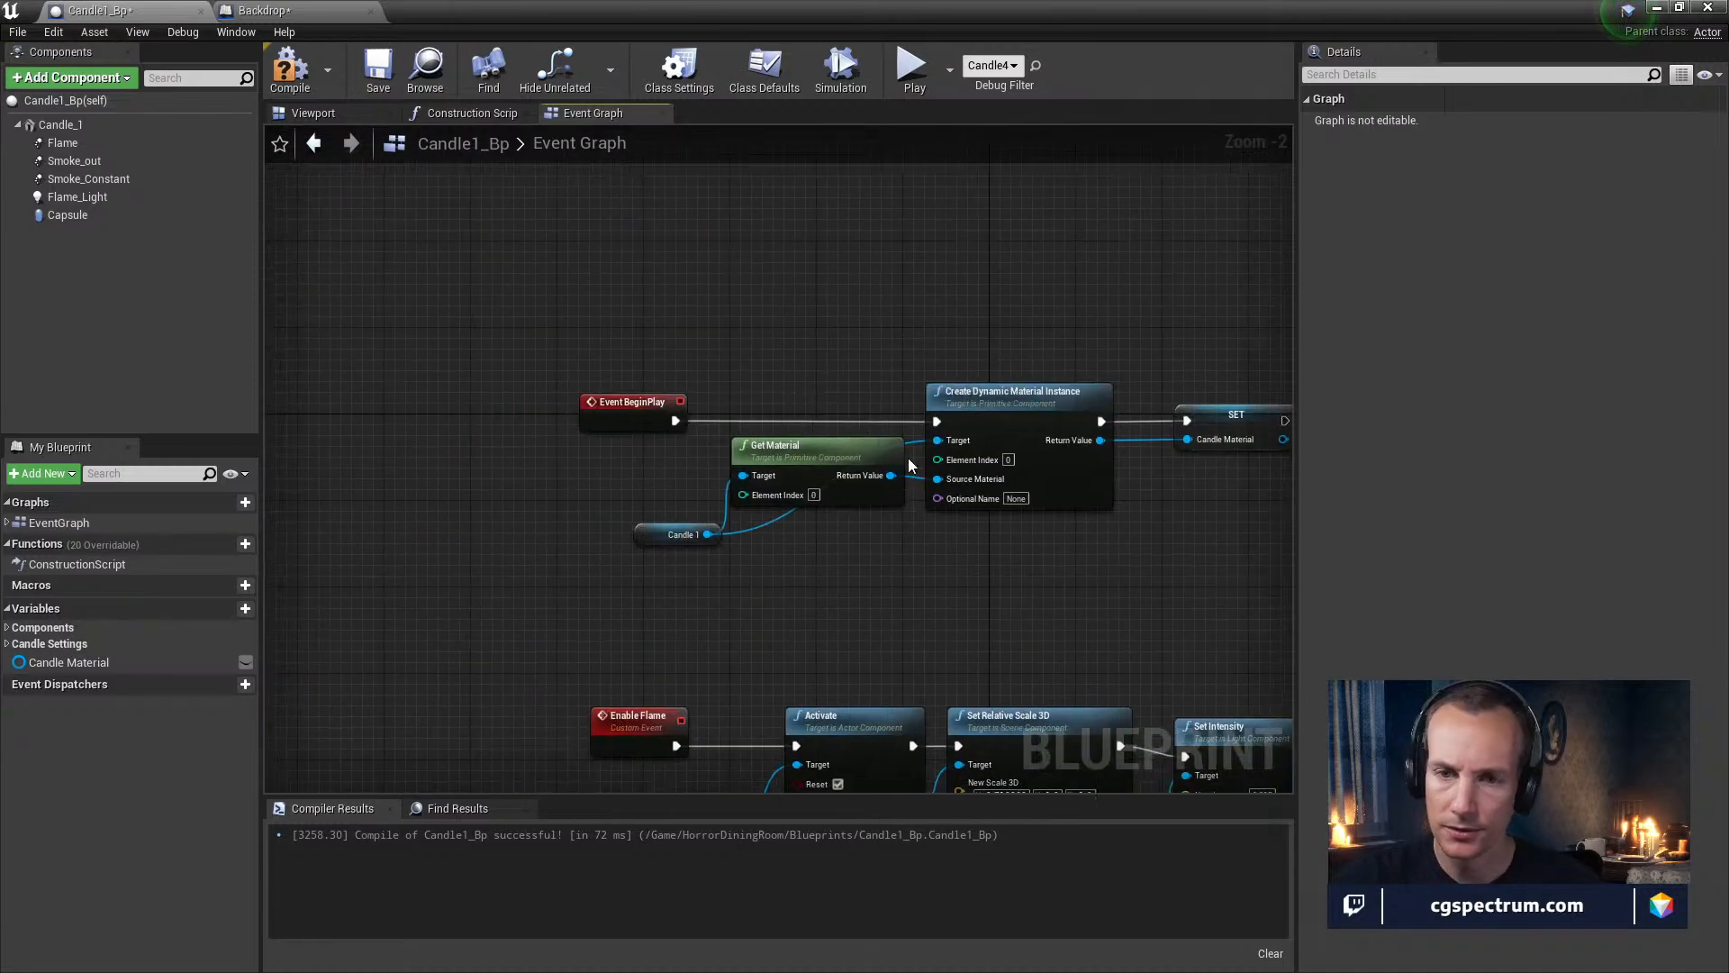
scroll(566, 420, "up", 2)
right_click_drag(816, 601, 647, 555)
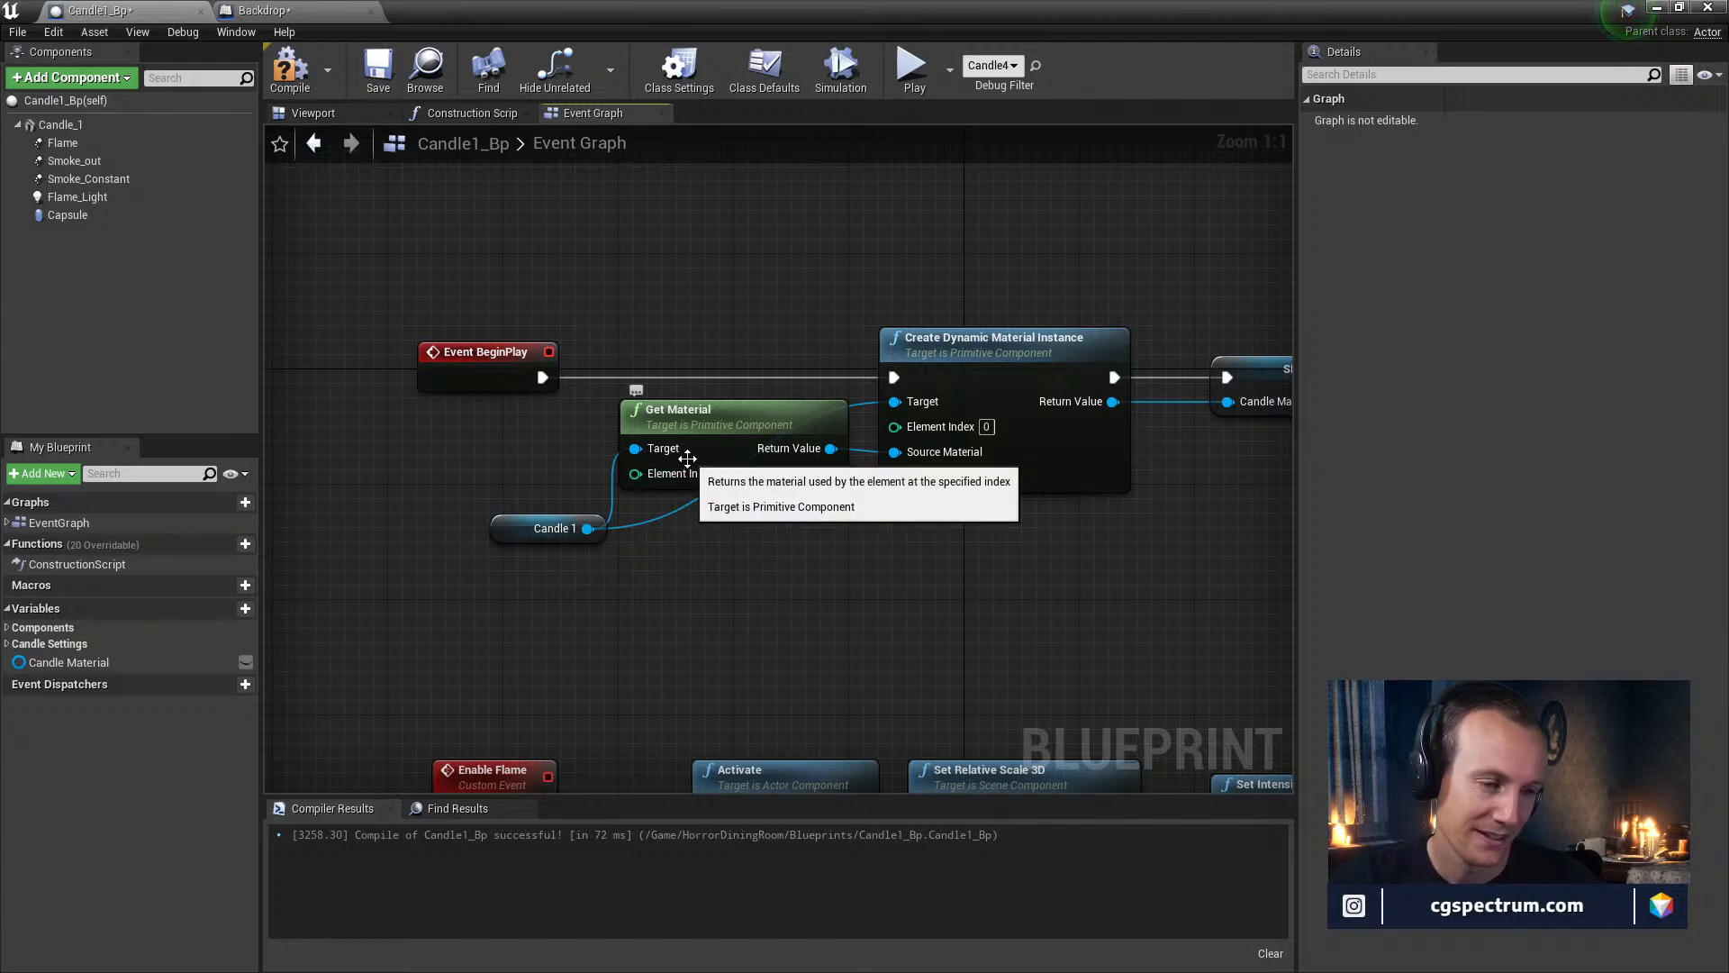
right_click_drag(774, 464, 716, 511)
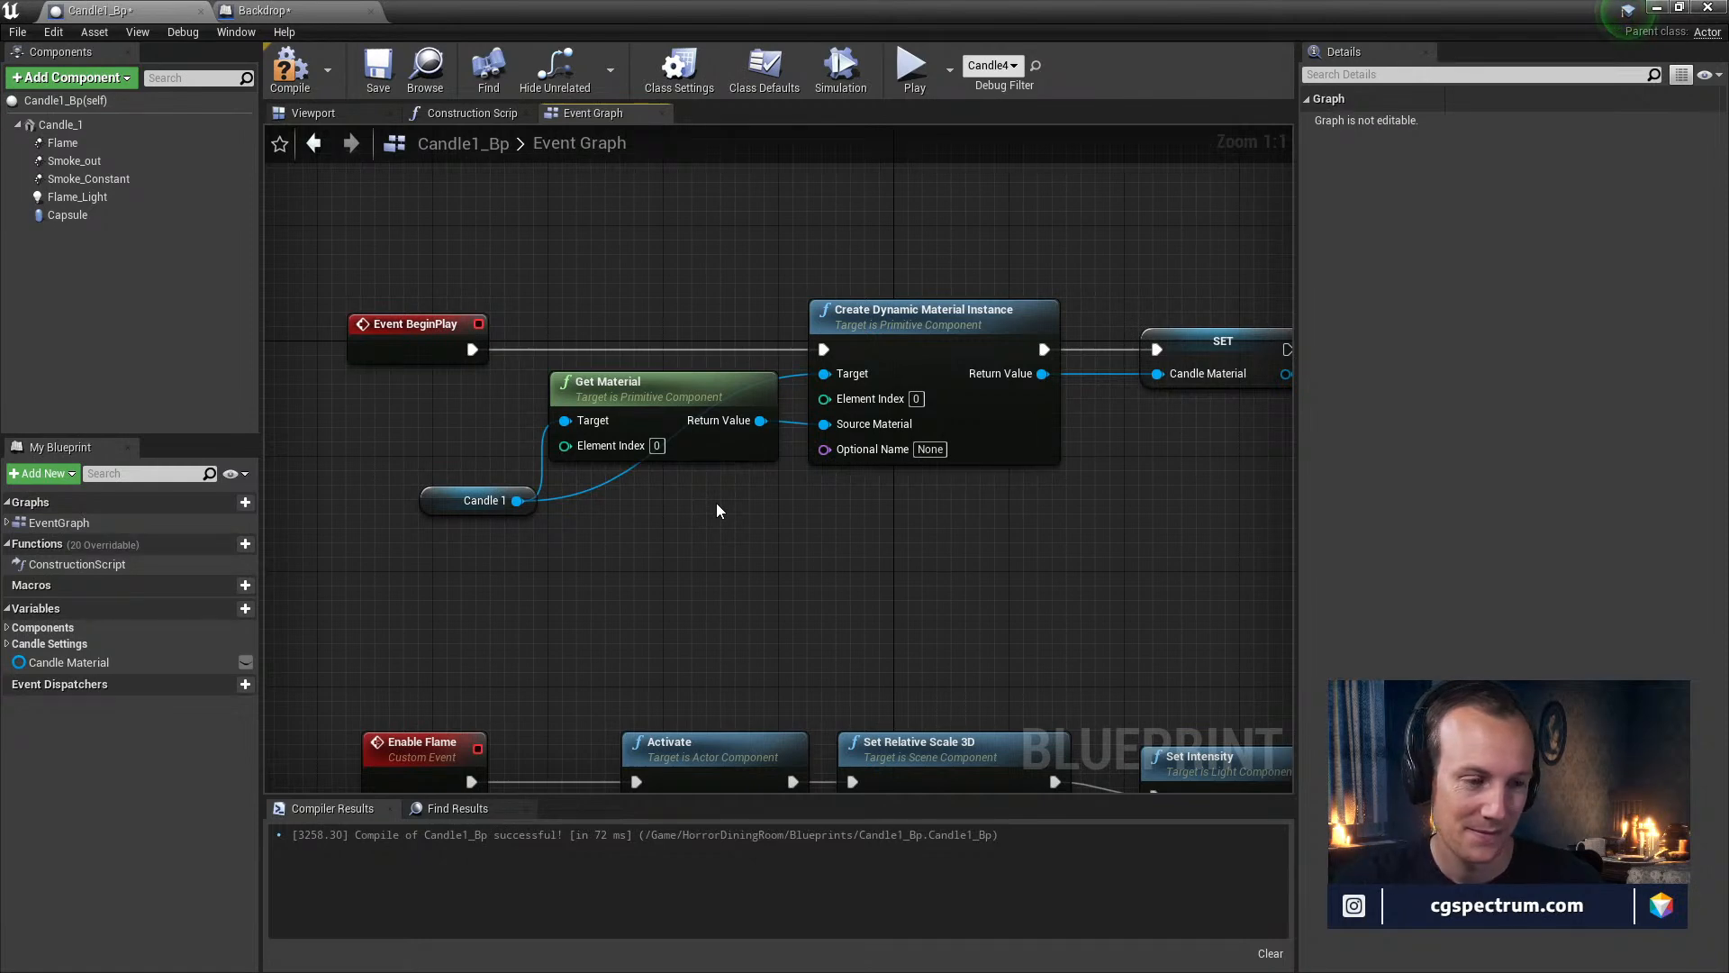
right_click_drag(867, 504, 894, 598)
right_click_drag(472, 598, 576, 545)
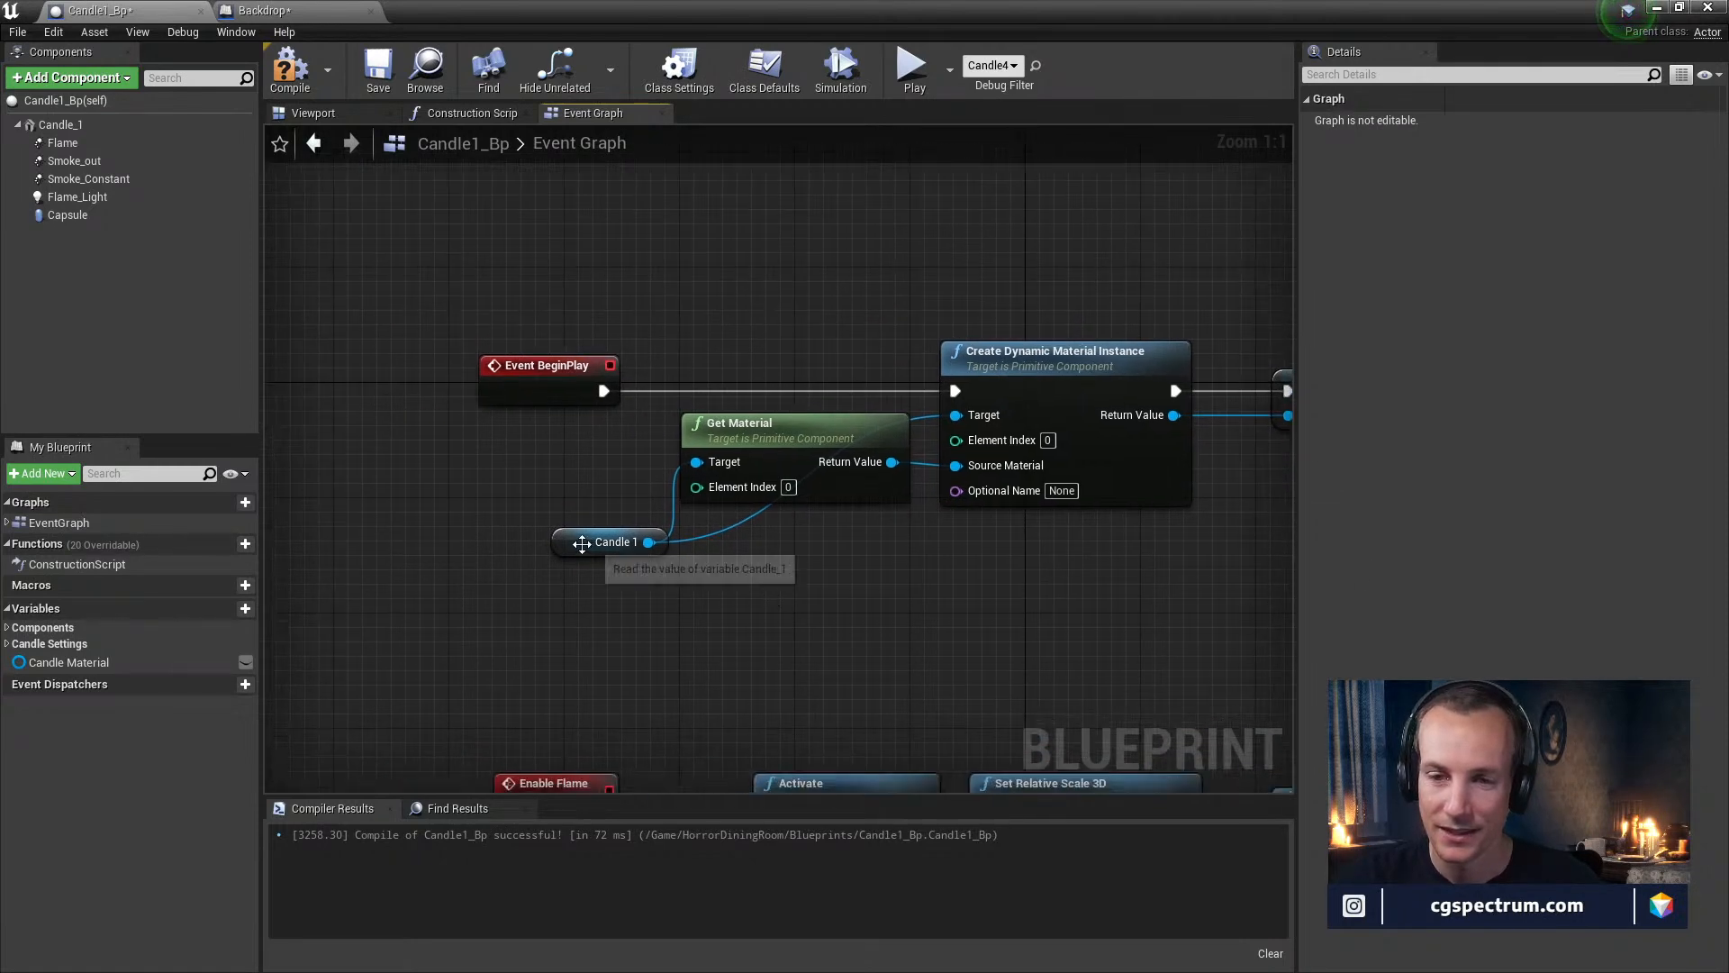
left_click(541, 546)
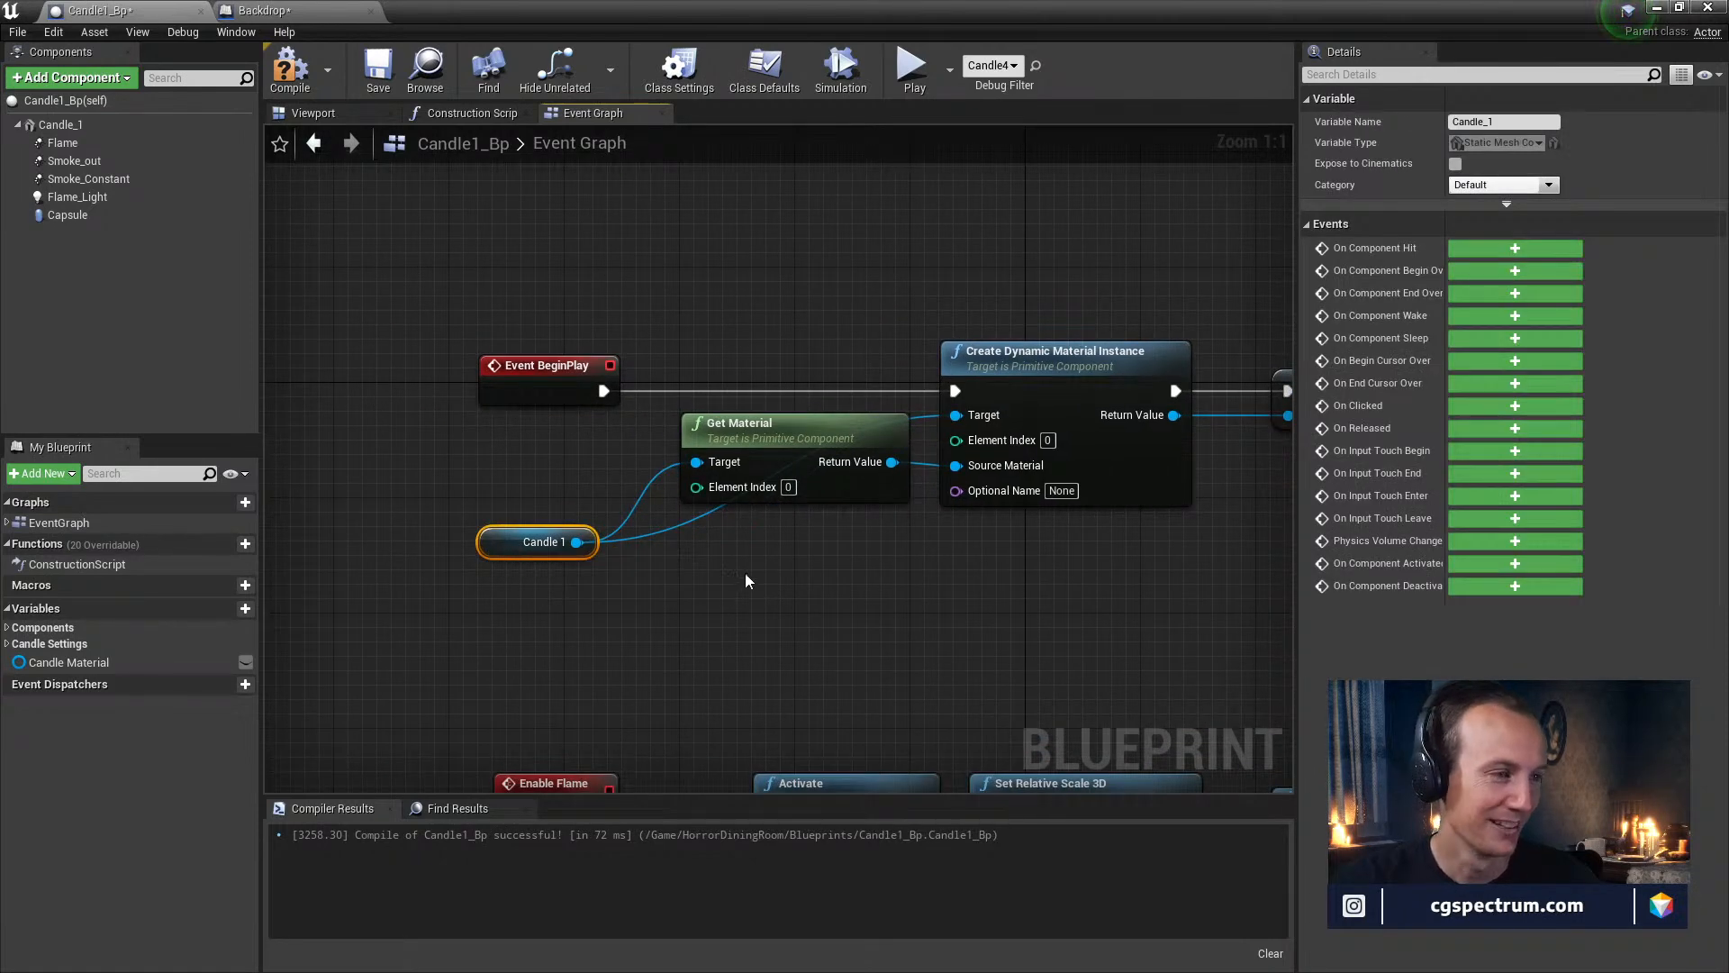
right_click_drag(850, 538, 732, 539)
left_click_drag(664, 432, 625, 437)
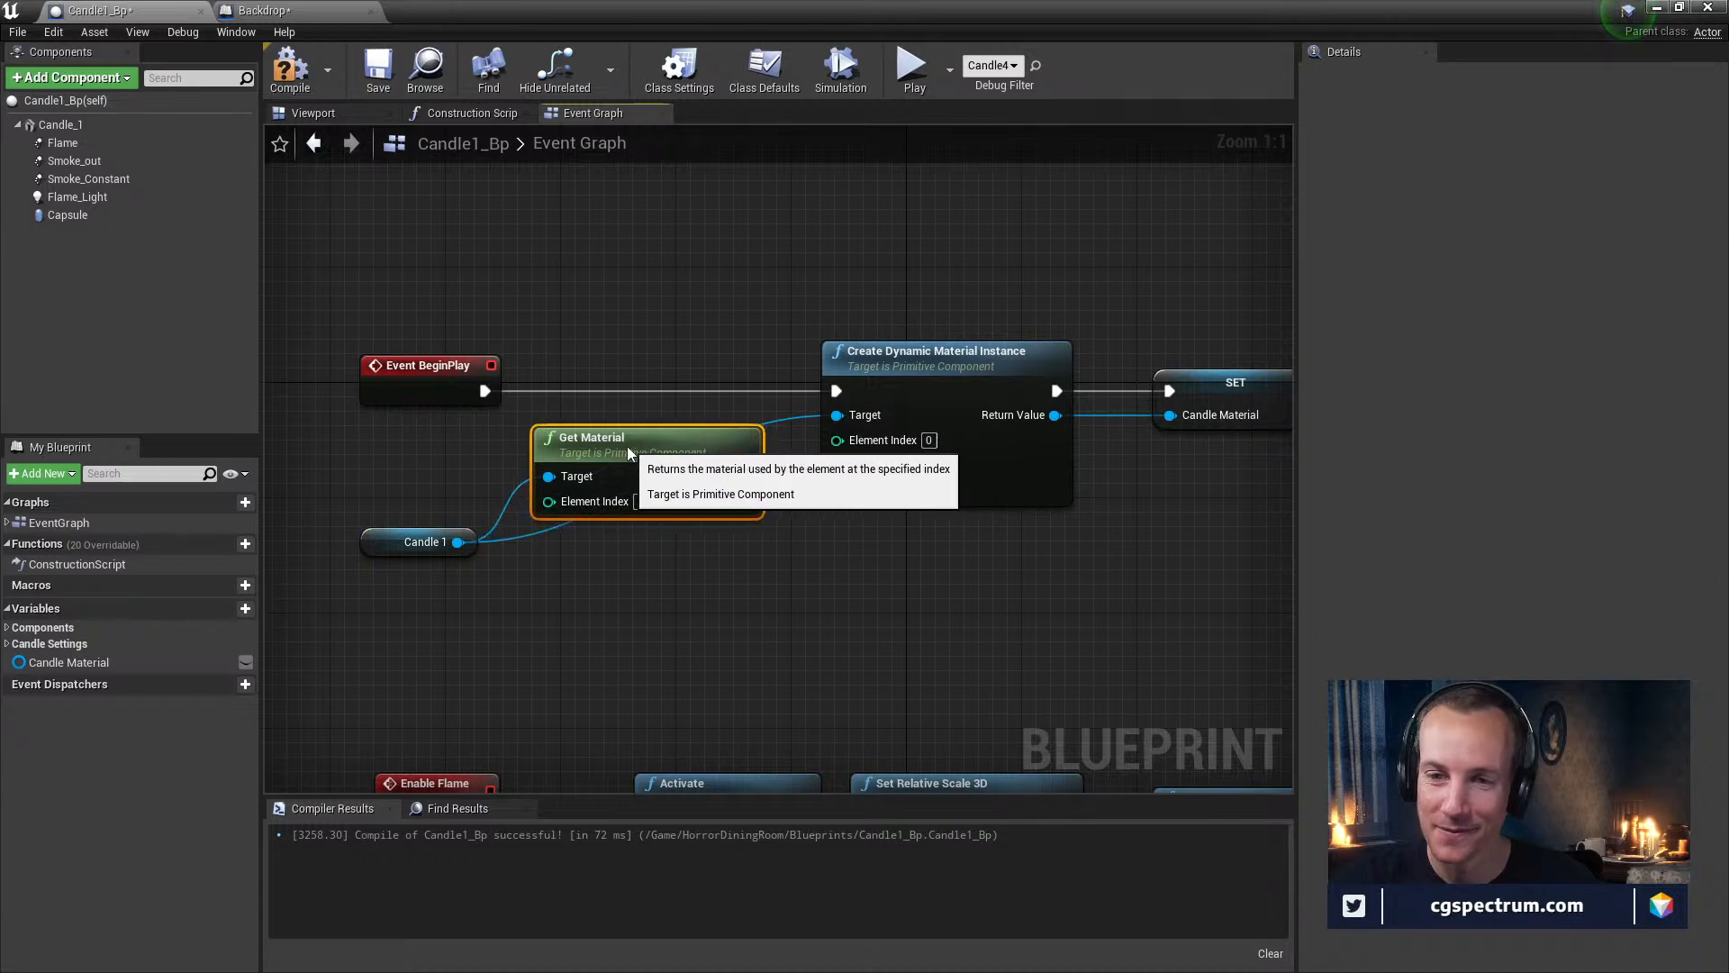
mouse_move(879, 547)
right_mouse_down()
mouse_move(800, 538)
mouse_move(780, 587)
mouse_move(891, 516)
right_mouse_up()
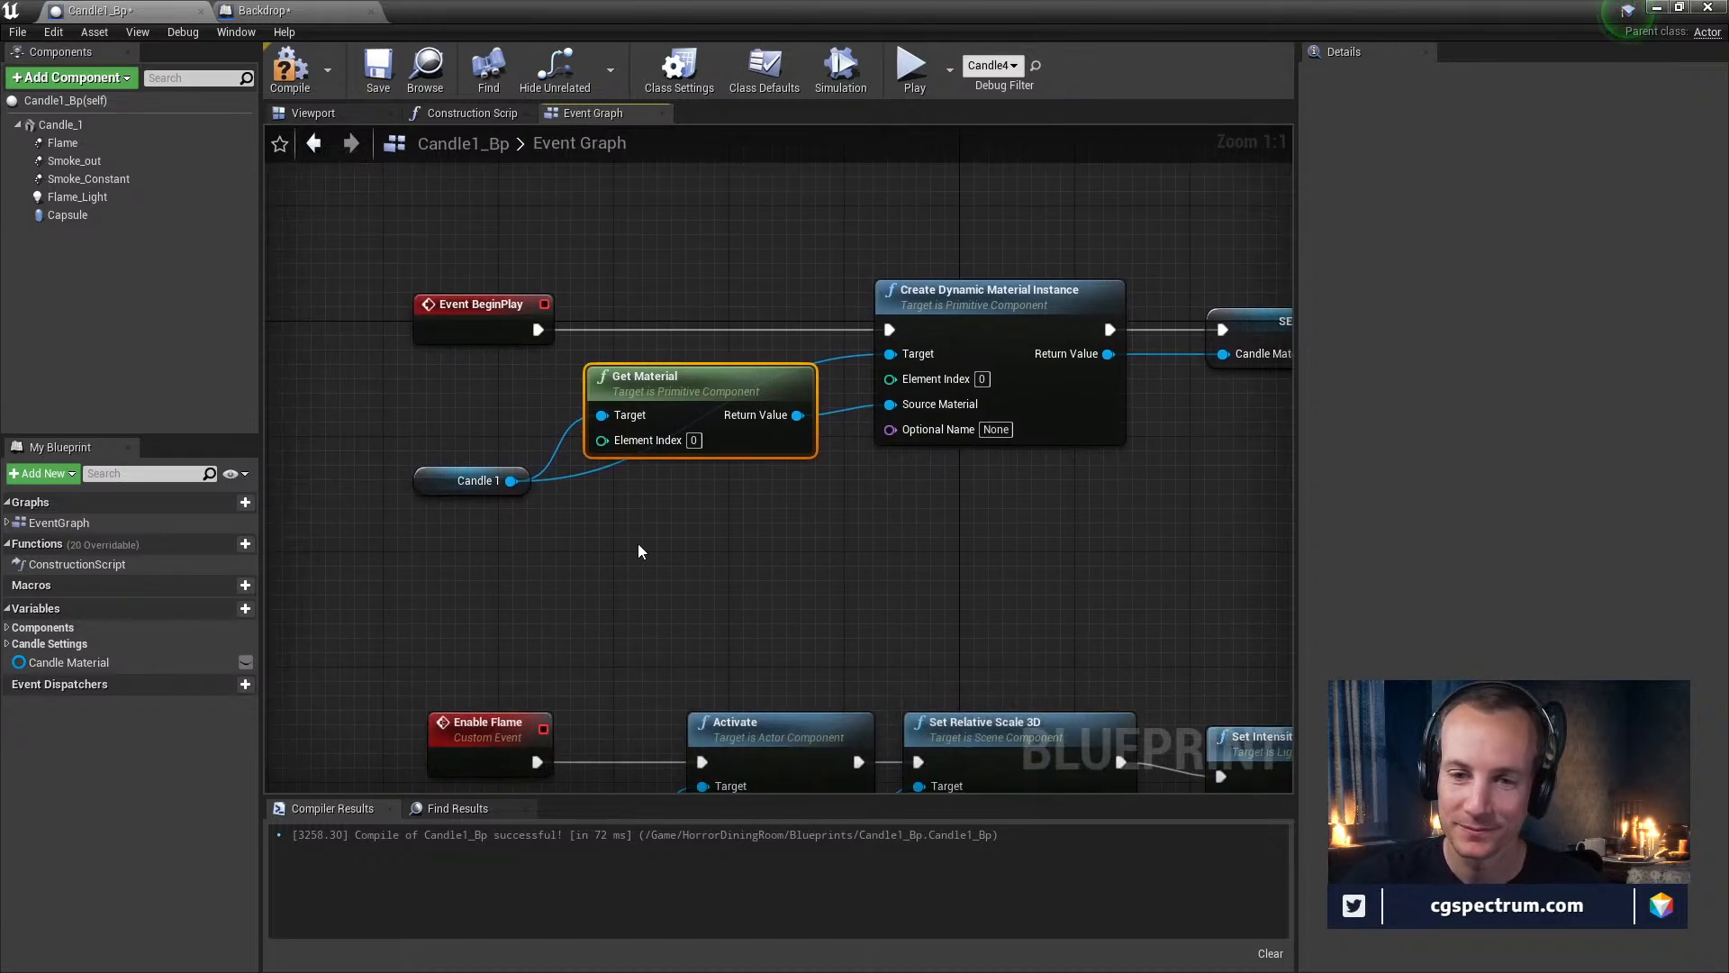
Review the Event BeginPlay material setup and the Set Relative Scale 3D, Set Intensity and Set Scalar Parameter nodes driven by the timeline
left_click(441, 481)
right_click_drag(850, 575, 915, 634)
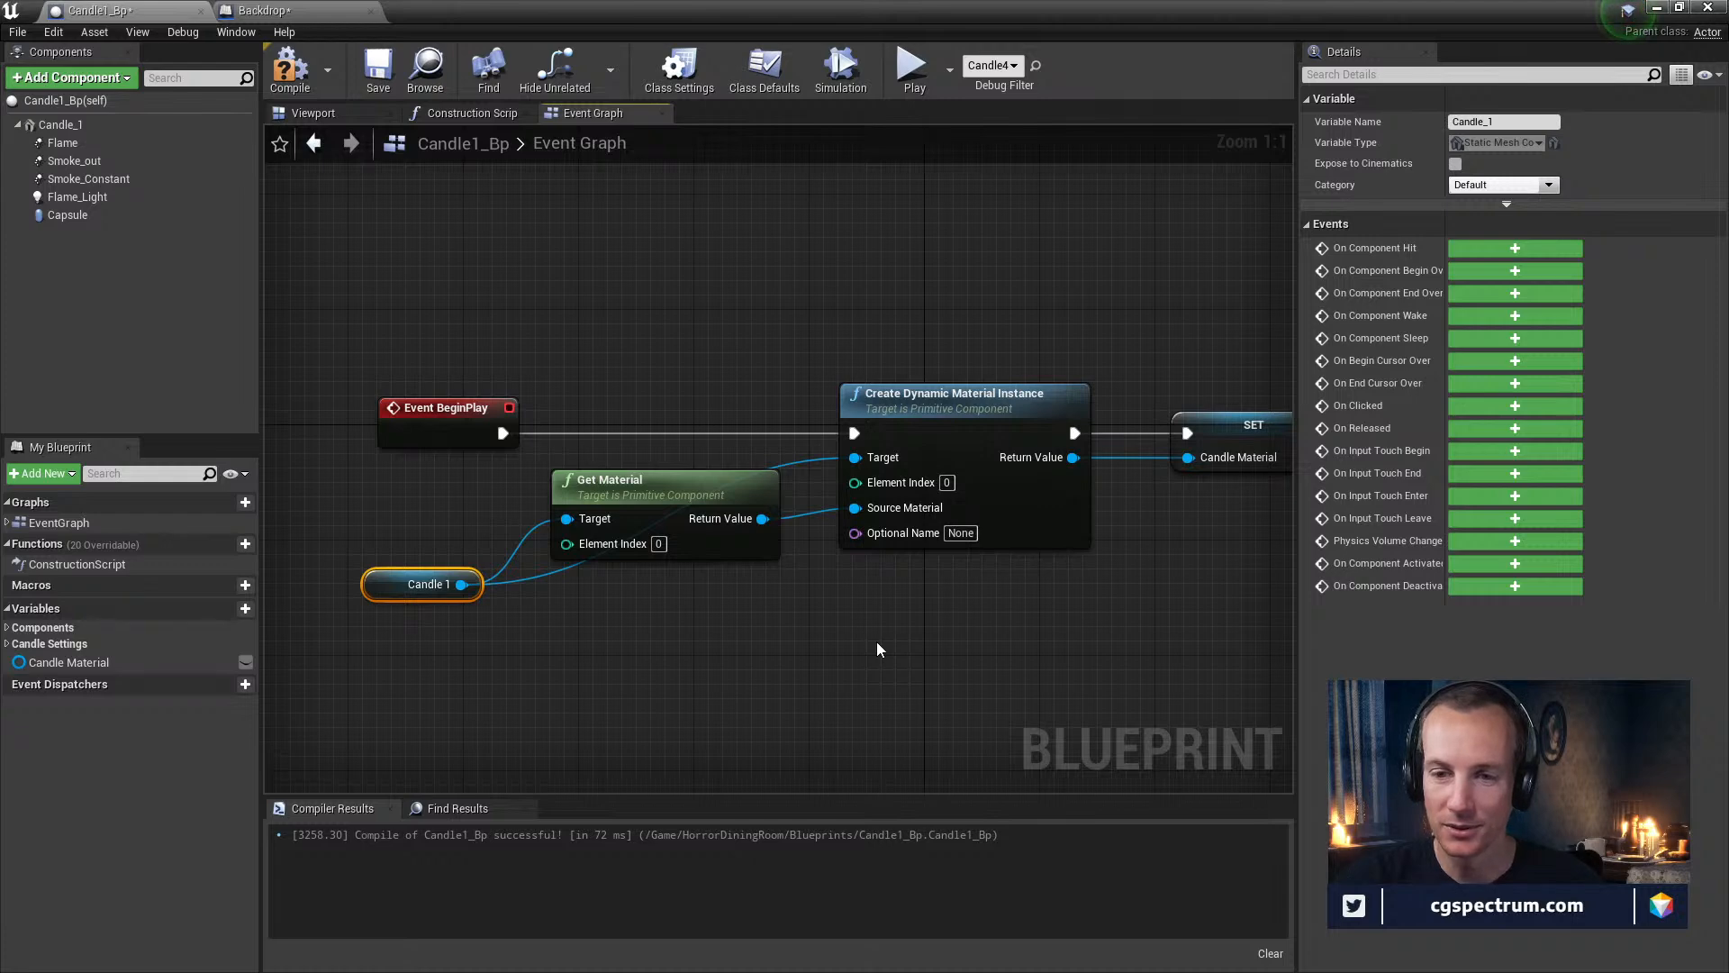
right_click_drag(902, 631, 825, 640)
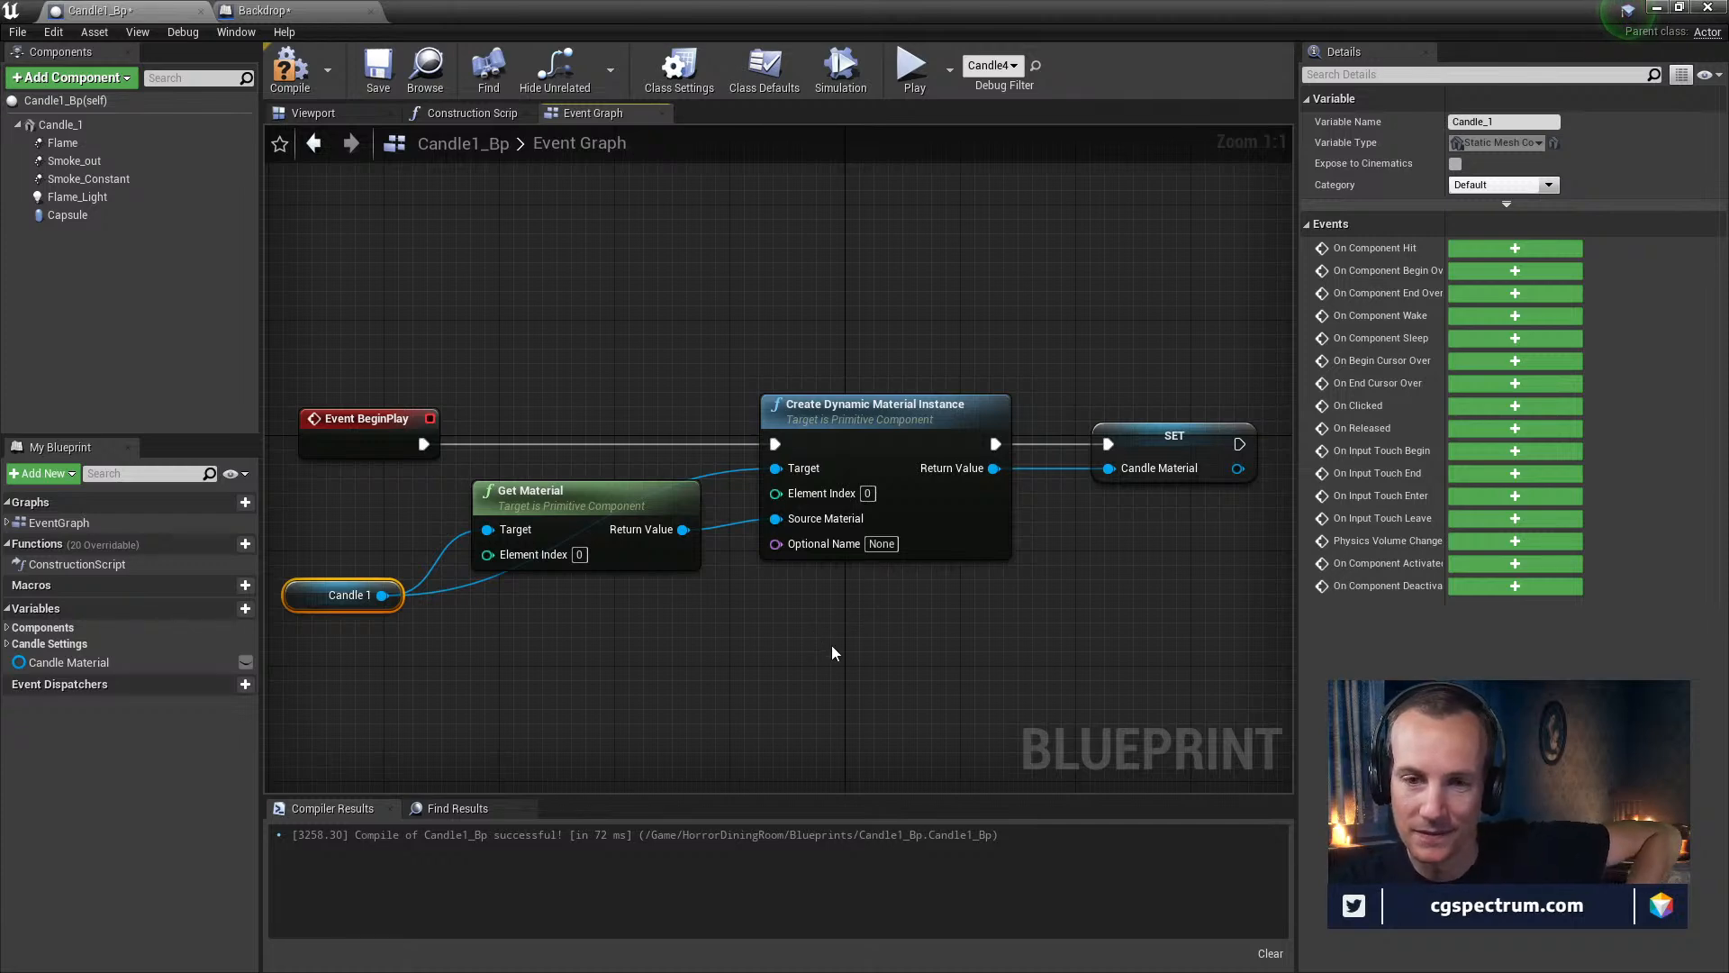
right_click_drag(813, 630, 732, 566)
scroll(764, 567, "down", 2)
right_click_drag(834, 541, 843, 398)
right_click_drag(998, 489, 910, 296)
right_click_drag(926, 431, 828, 491)
scroll(839, 452, "up", 2)
right_click_drag(1249, 472, 895, 456)
right_click_drag(949, 510, 831, 431)
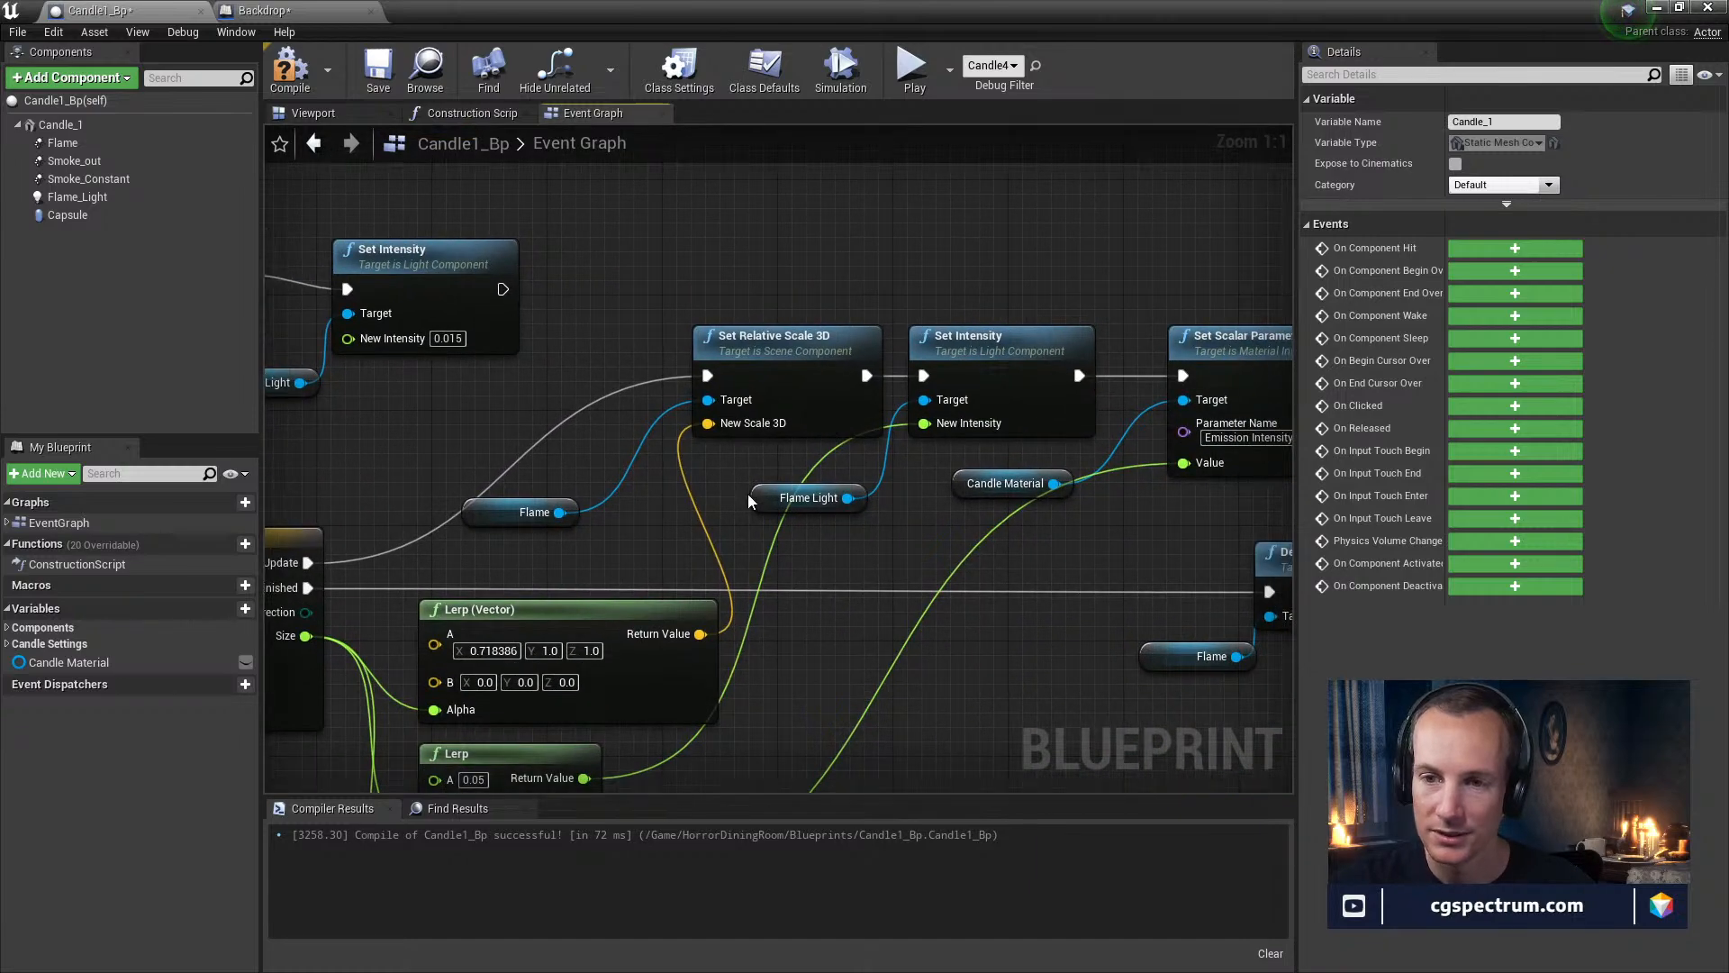
right_click_drag(848, 526, 916, 546)
right_click_drag(640, 553, 851, 580)
scroll(850, 587, "down", 2)
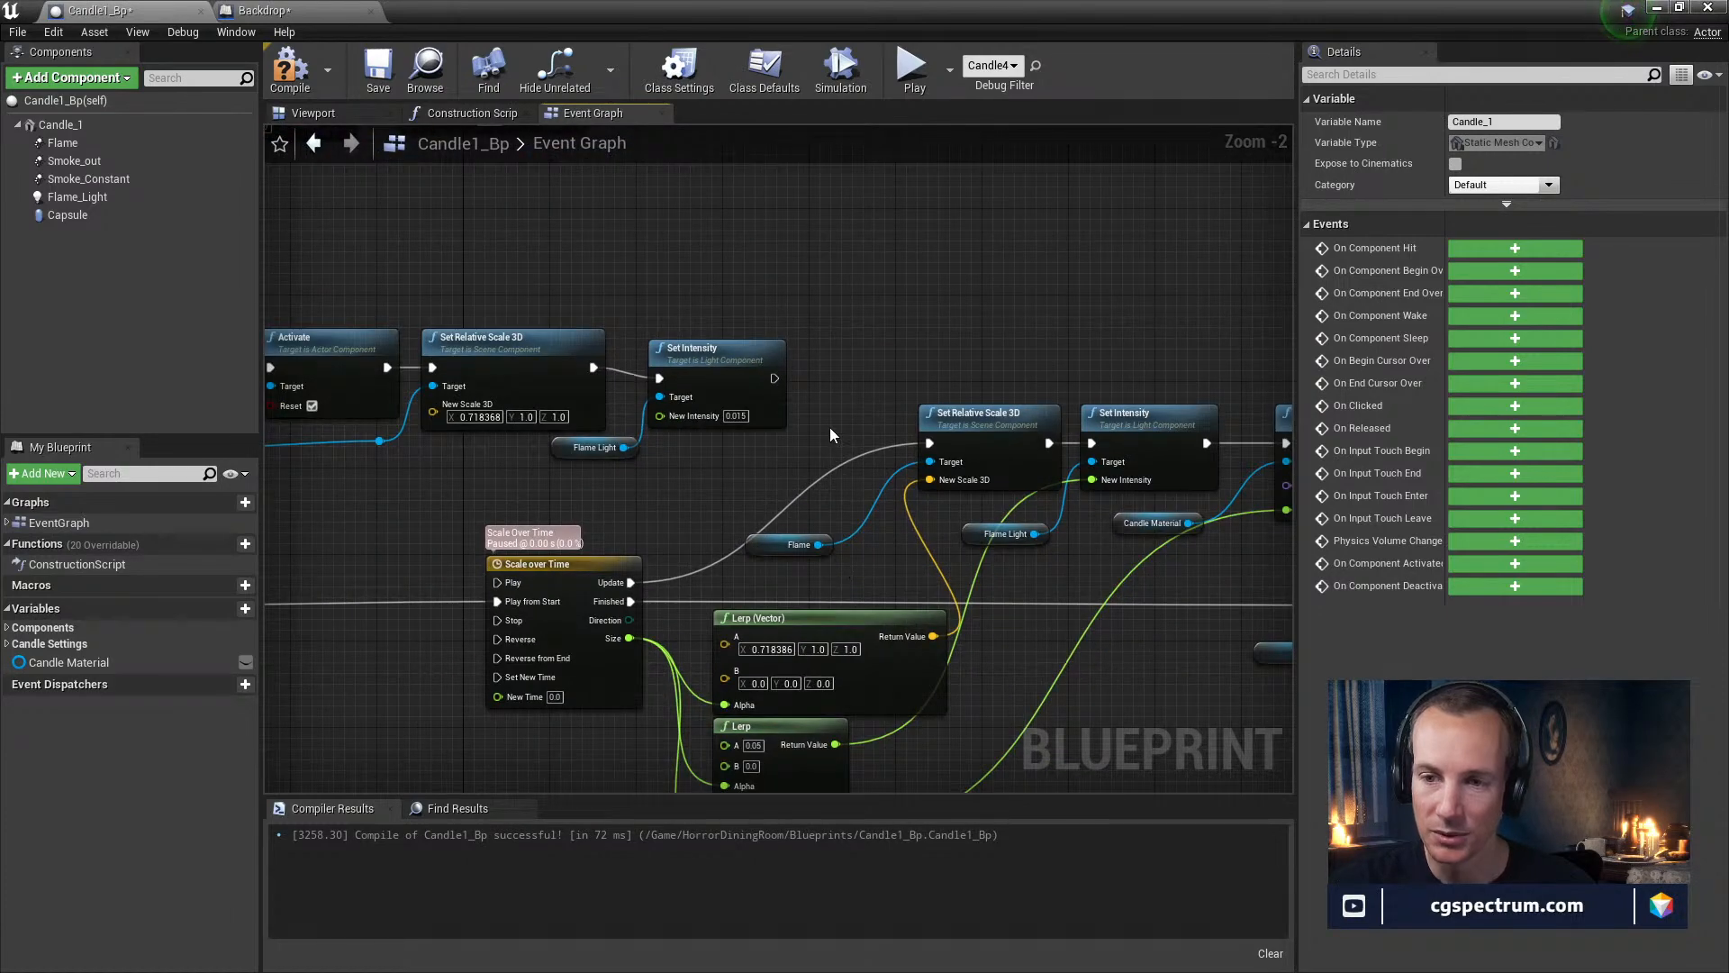
Compare the scale and intensity values under Enable Flame with the Lerp inputs used by the Scale over Time timeline
left_click(982, 423)
right_click_drag(700, 200, 1056, 472)
right_click_drag(573, 331, 593, 440)
right_click_drag(547, 495, 565, 207)
right_click_drag(544, 526, 511, 403)
right_click_drag(776, 436, 771, 326)
right_click_drag(684, 374, 514, 473)
scroll(773, 506, "up", 1)
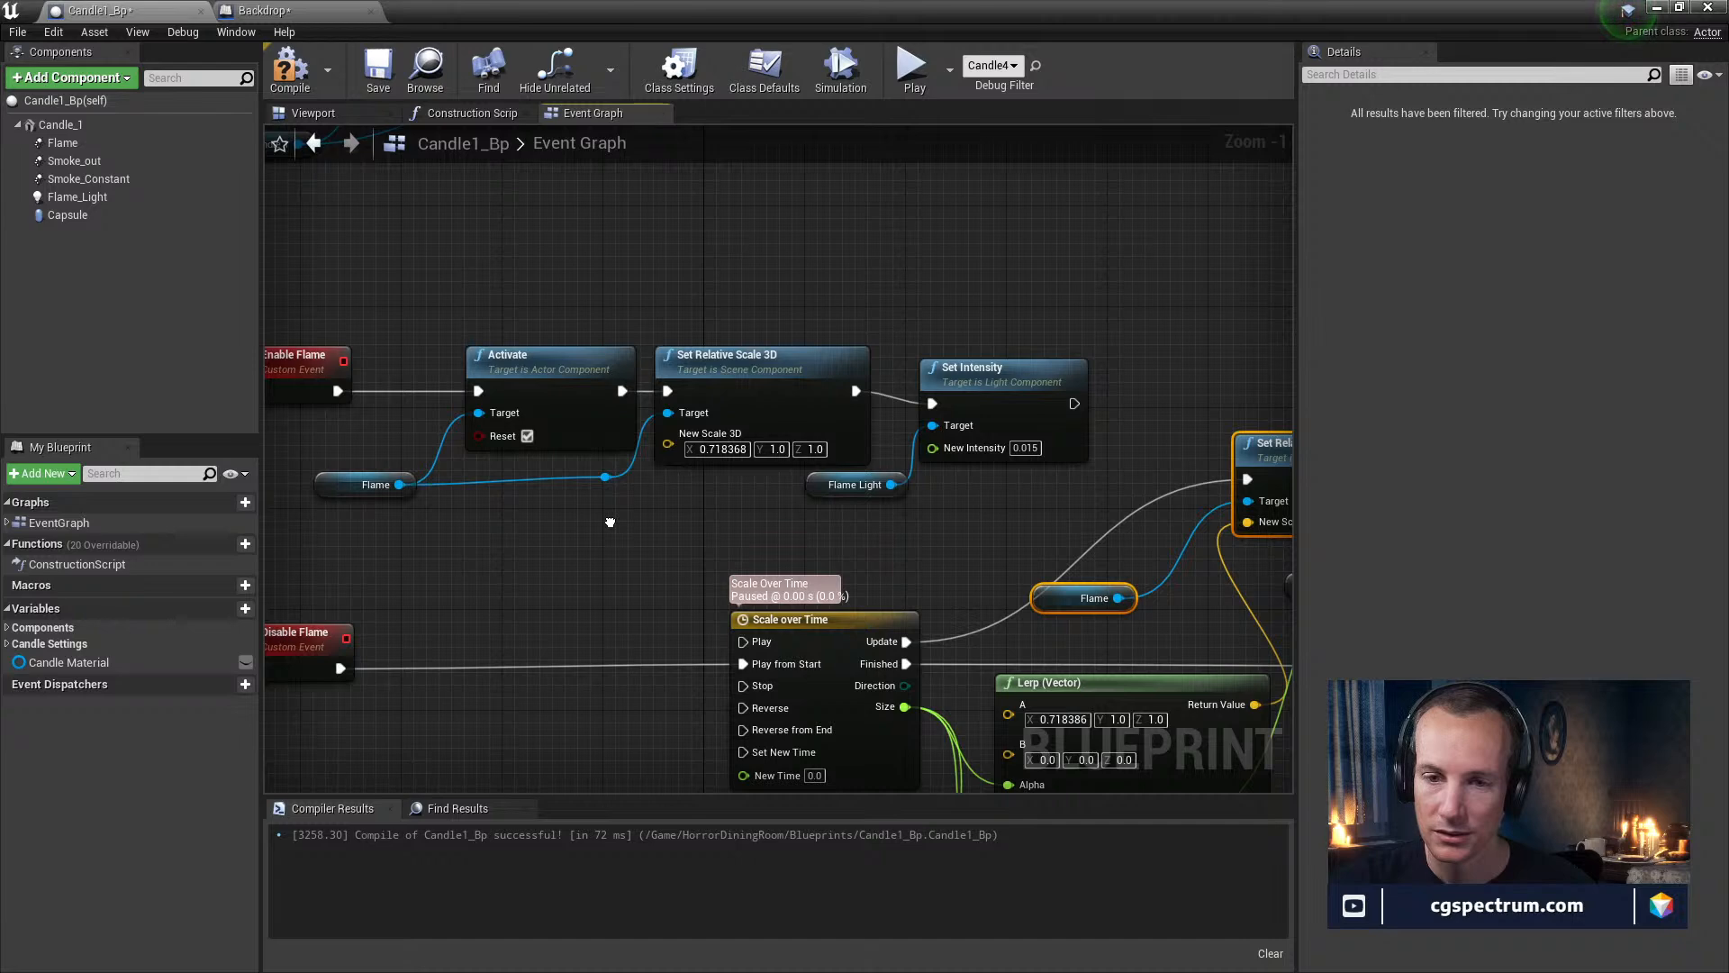
right_click_drag(685, 520, 639, 512)
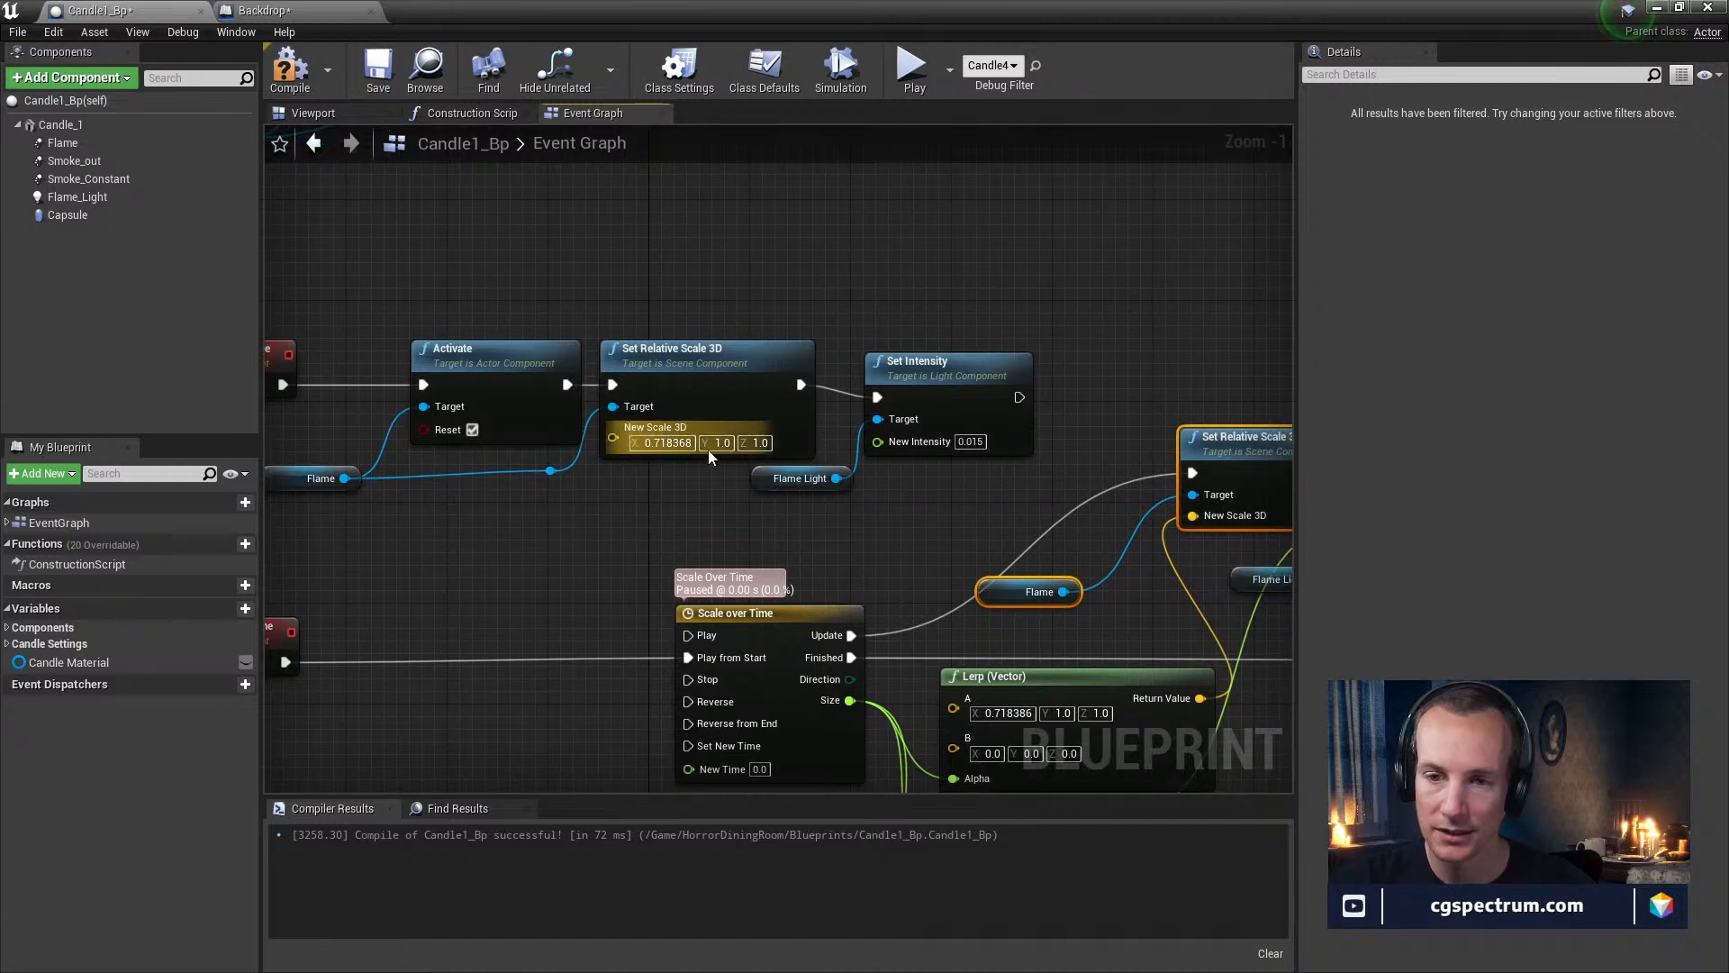
right_click_drag(828, 510, 761, 471)
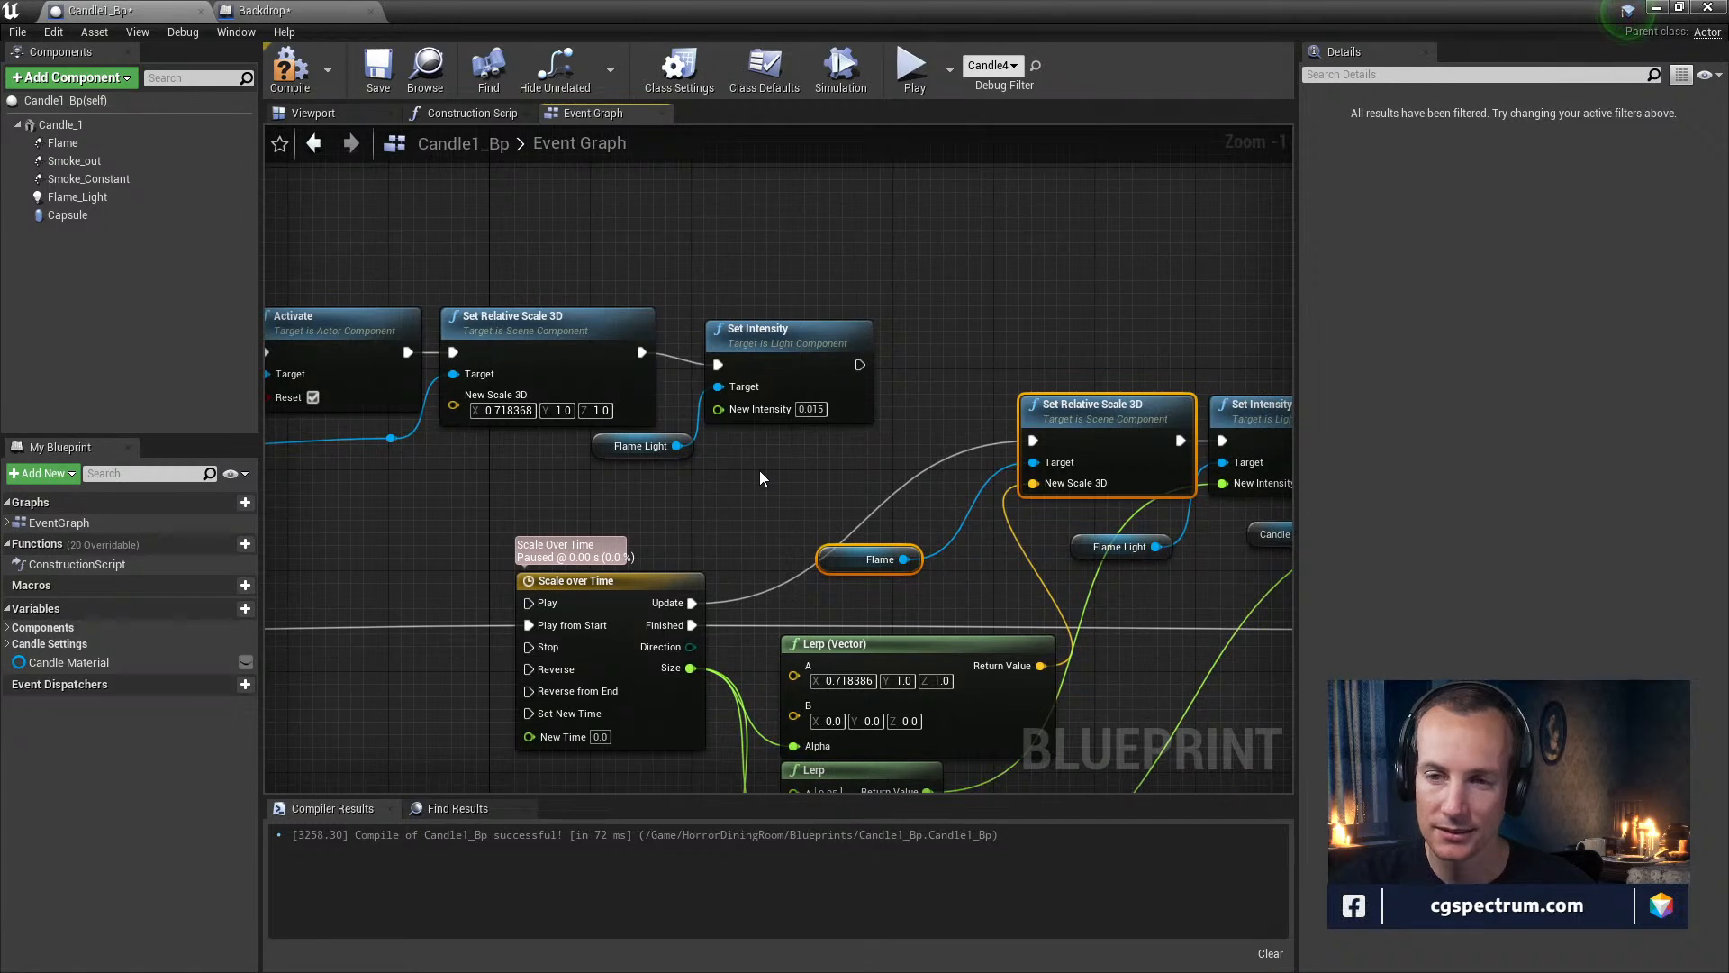
right_click_drag(759, 471, 544, 221)
right_click_drag(861, 470, 788, 561)
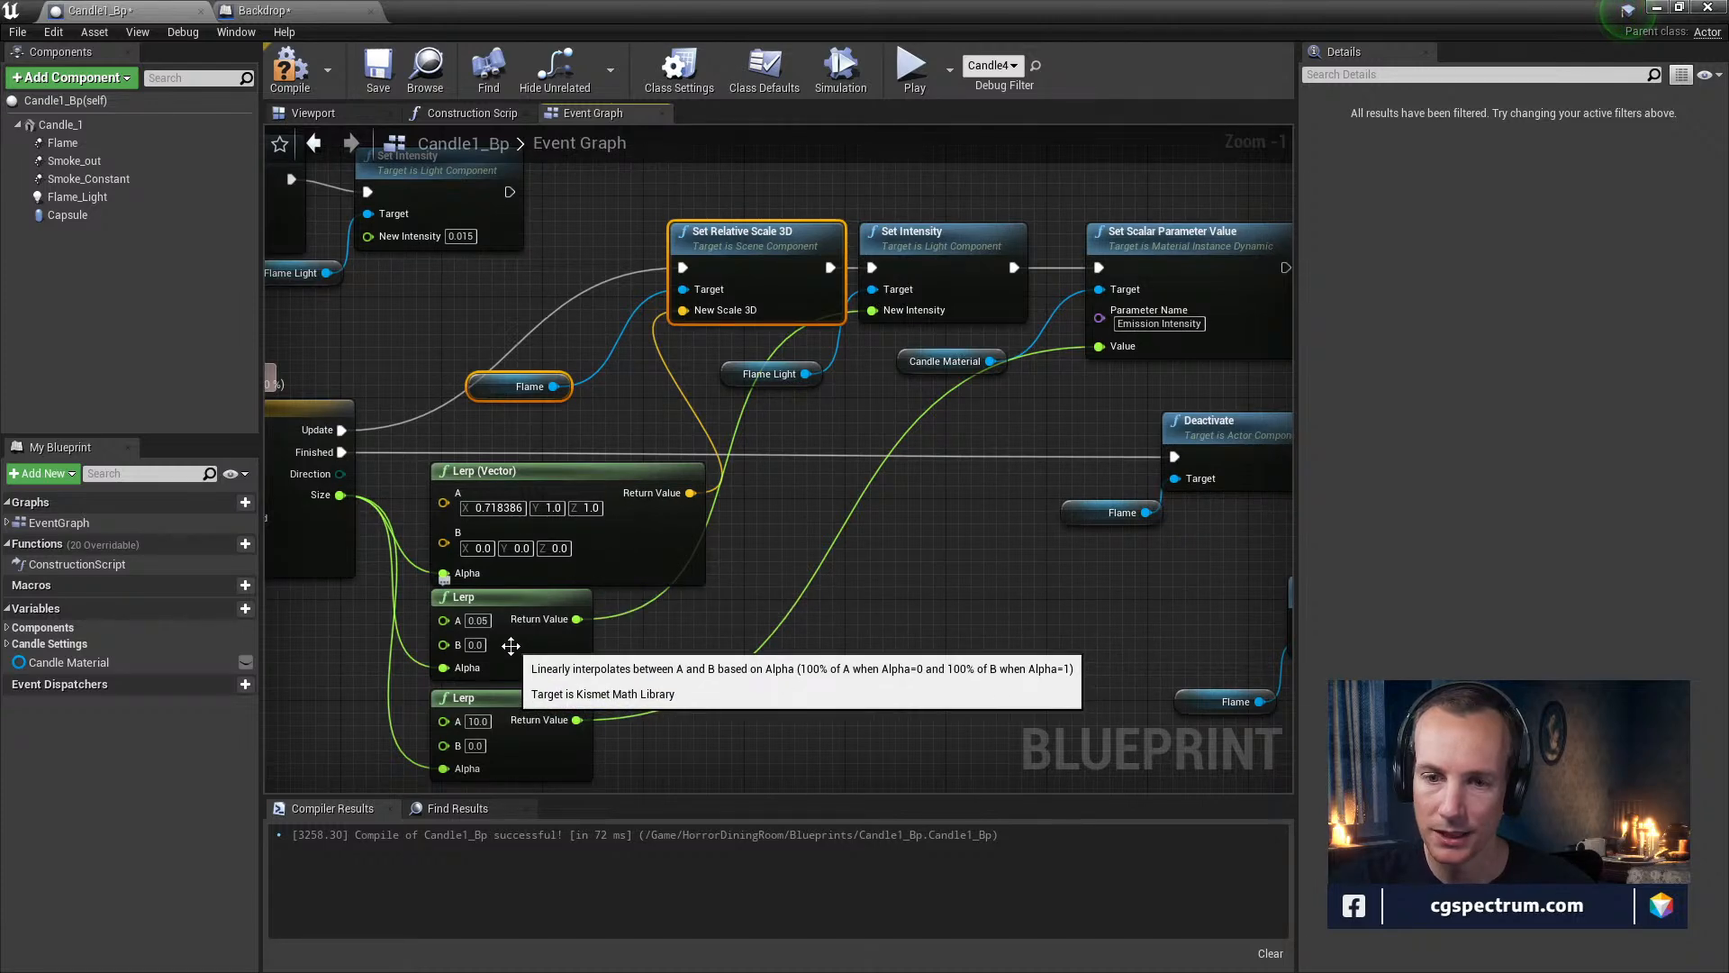
right_click_drag(511, 646, 684, 650)
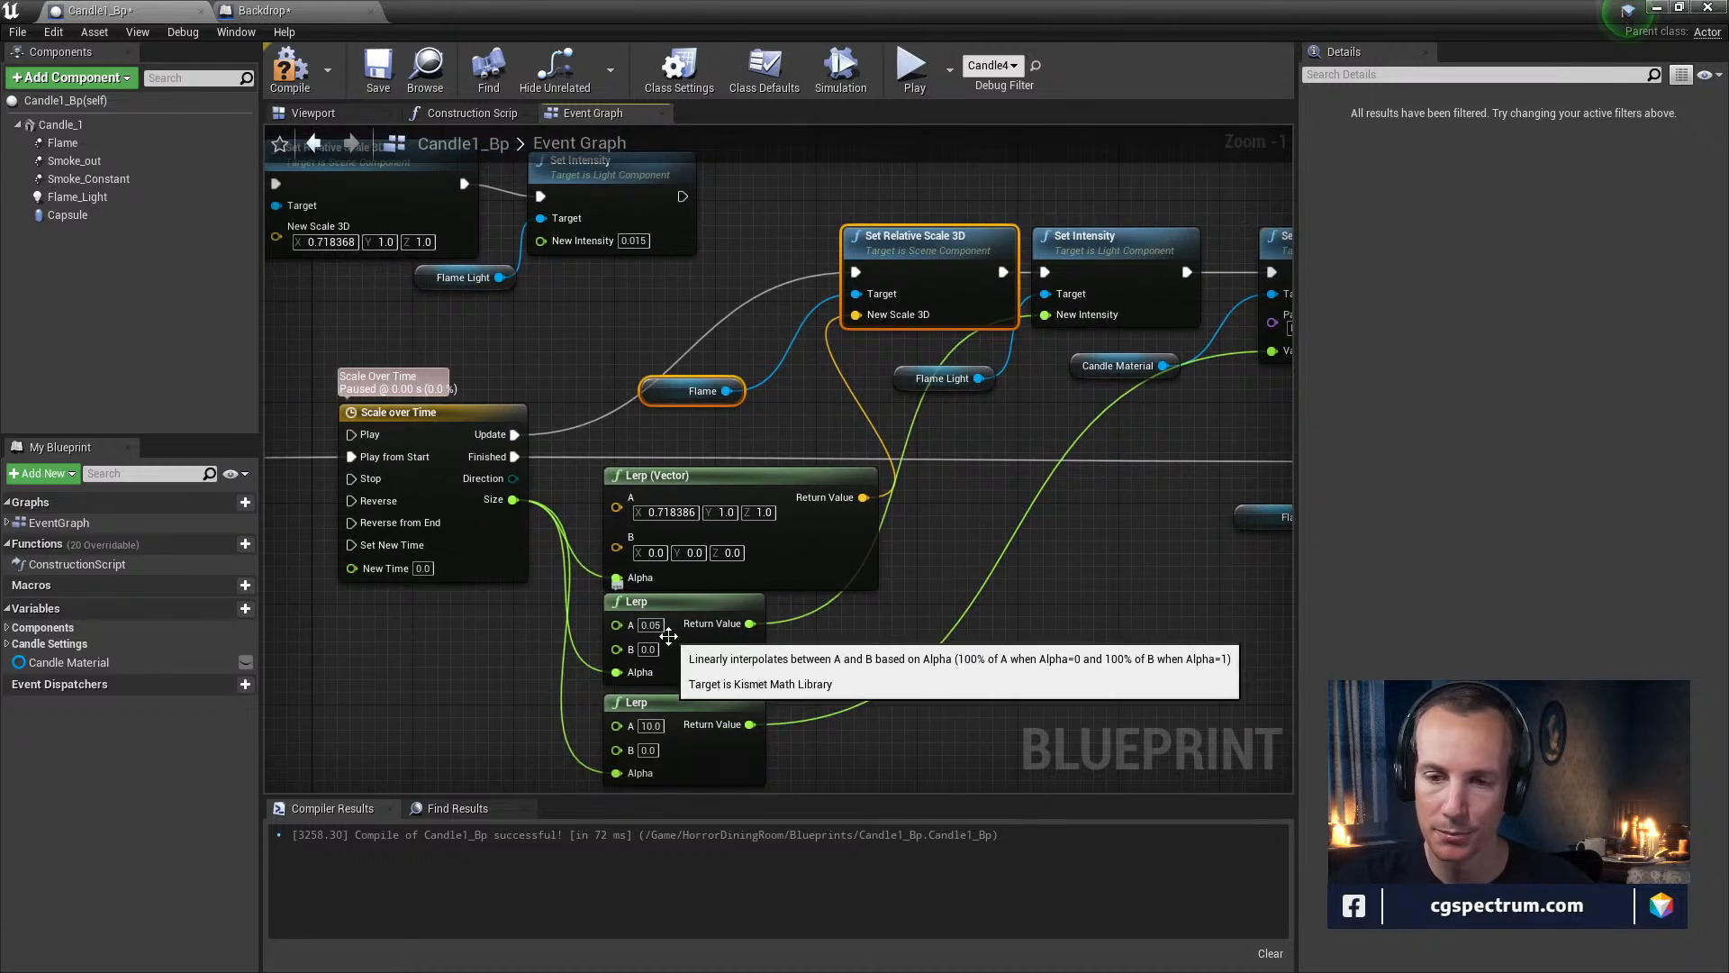
Set the New Intensity of the Set Intensity node in the Enable Flame chain to 0.05
left_click(633, 242)
right_click_drag(748, 267, 733, 332)
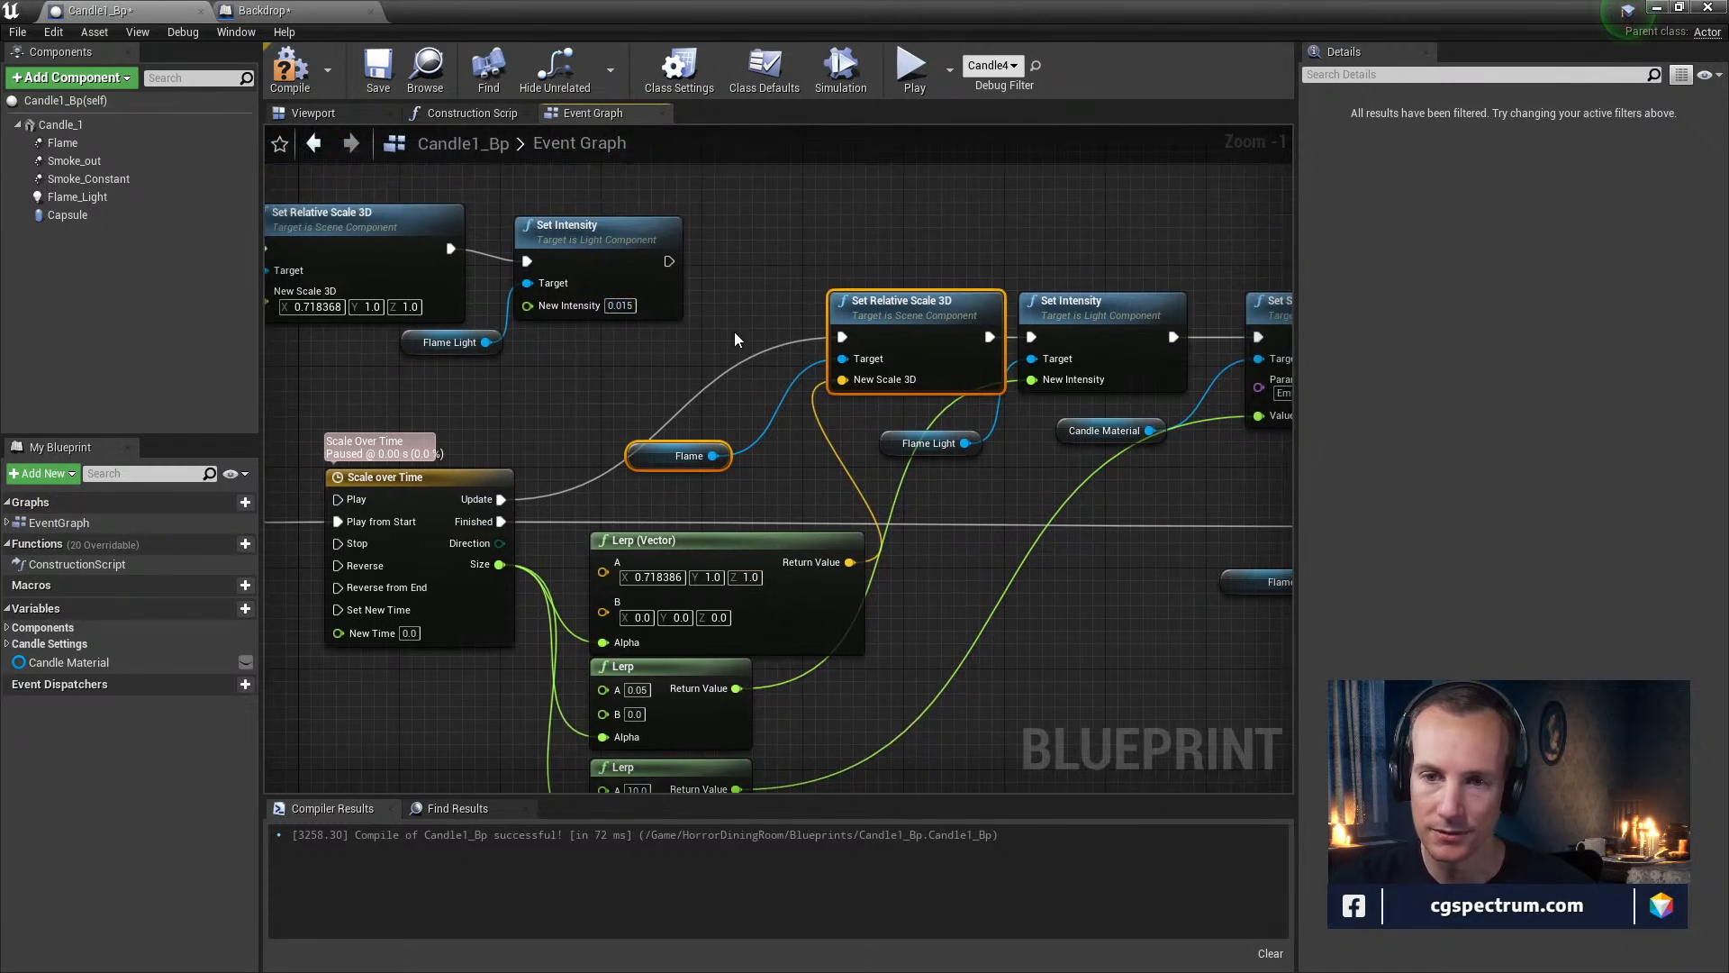
type("0.05")
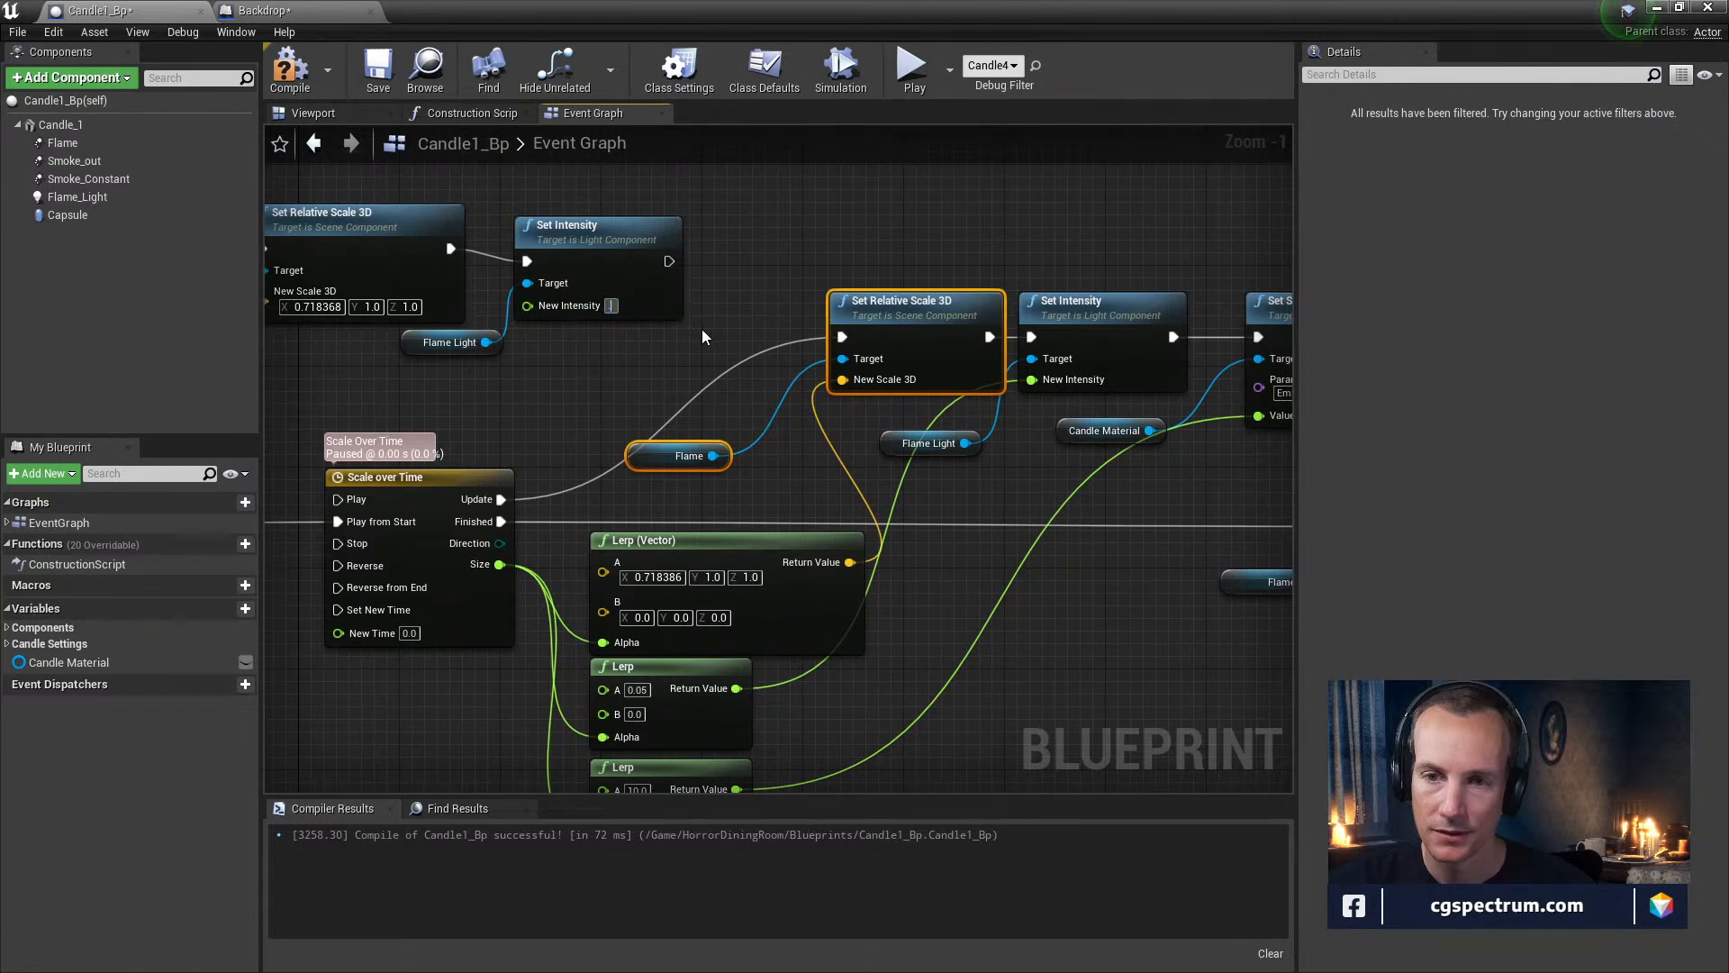
right_click(627, 335)
left_click(592, 405)
Open the Scale over Time timeline, examine its Size curve and length, and return to the Event Graph
right_click_drag(590, 422, 836, 364)
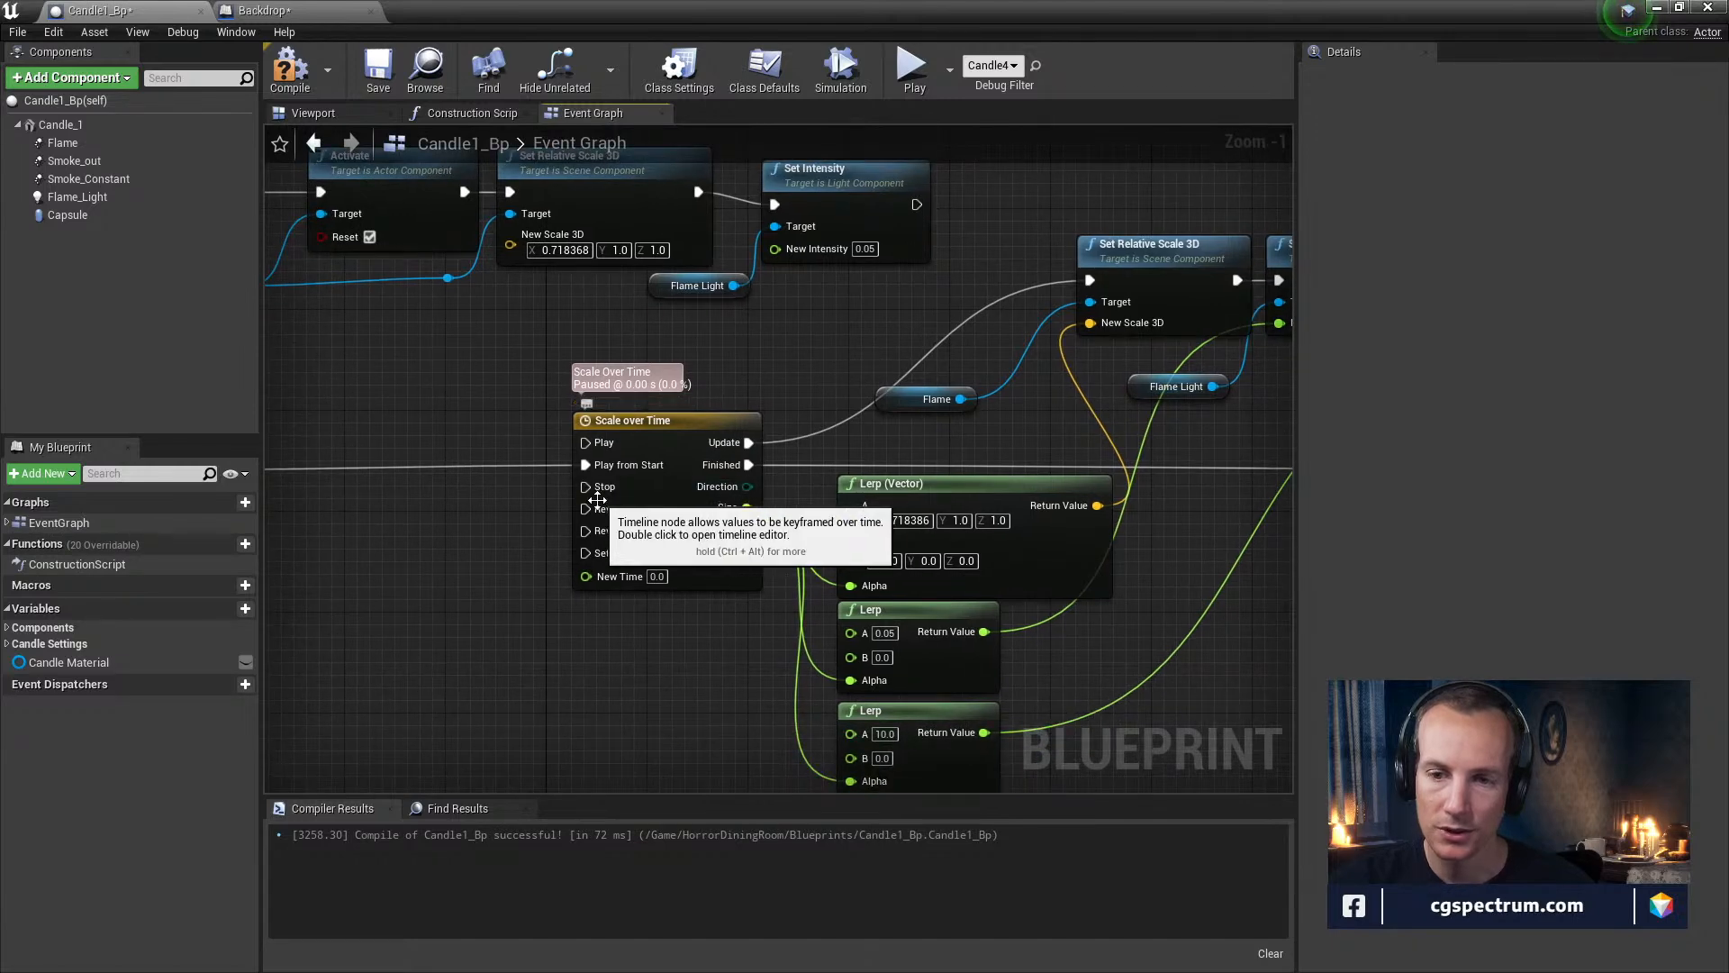
right_click_drag(1055, 571, 911, 491)
right_click_drag(1019, 527, 955, 521)
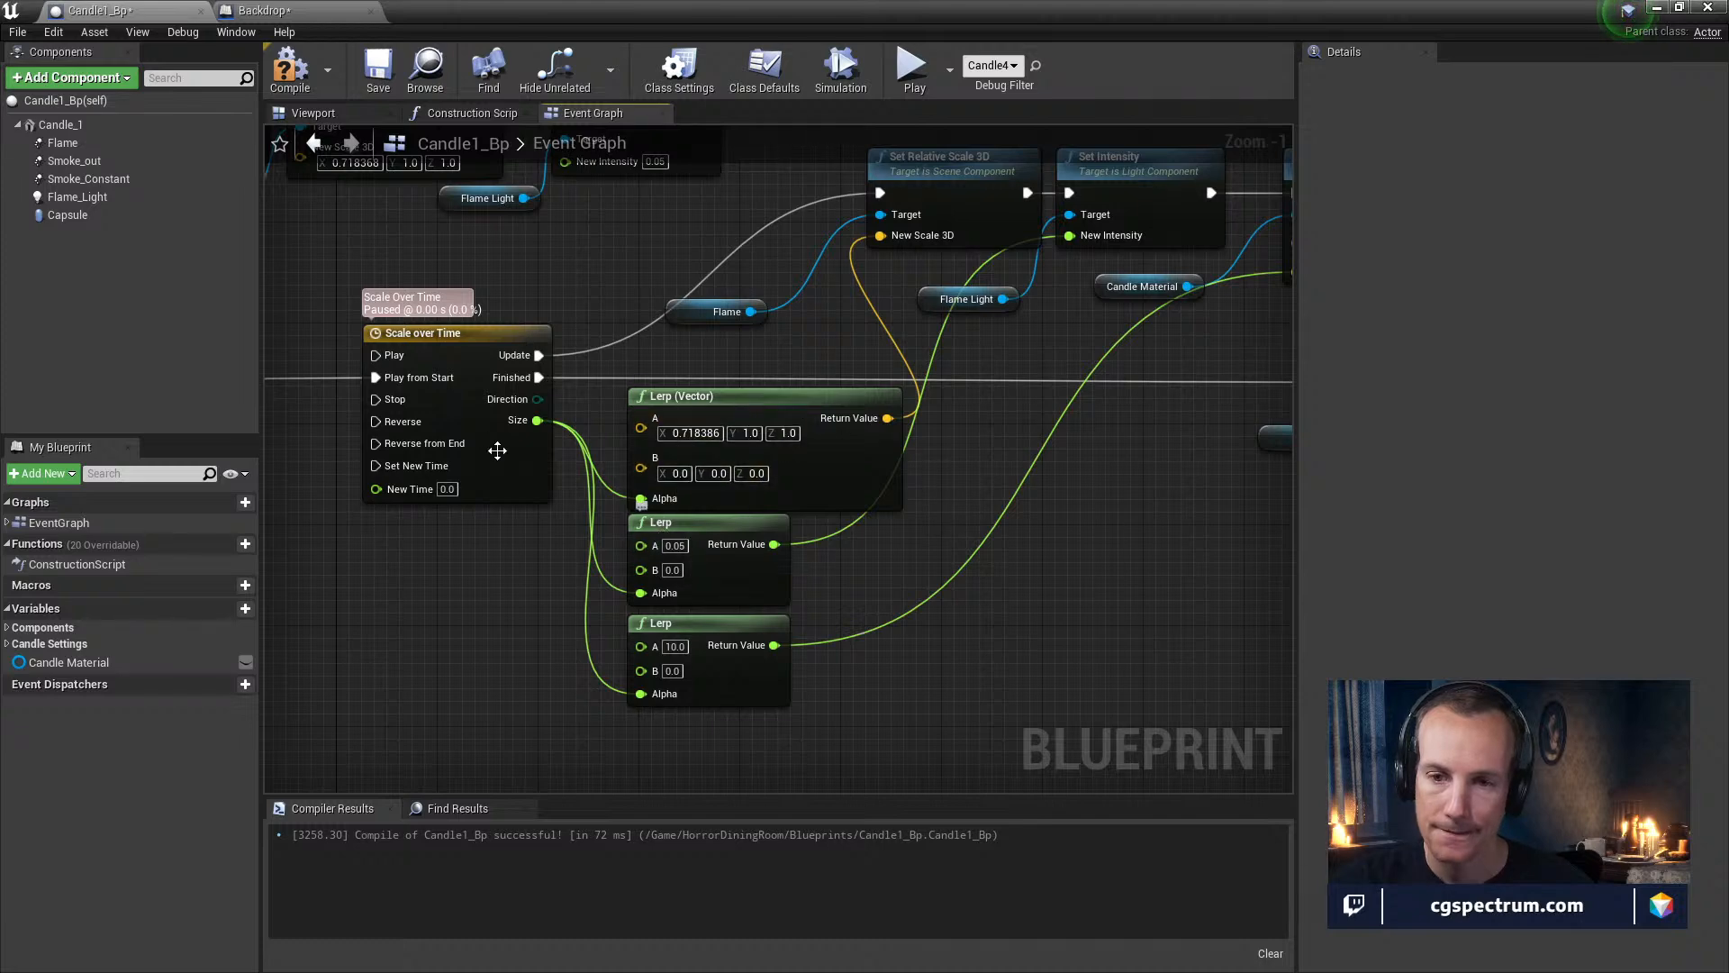
double_click(494, 382)
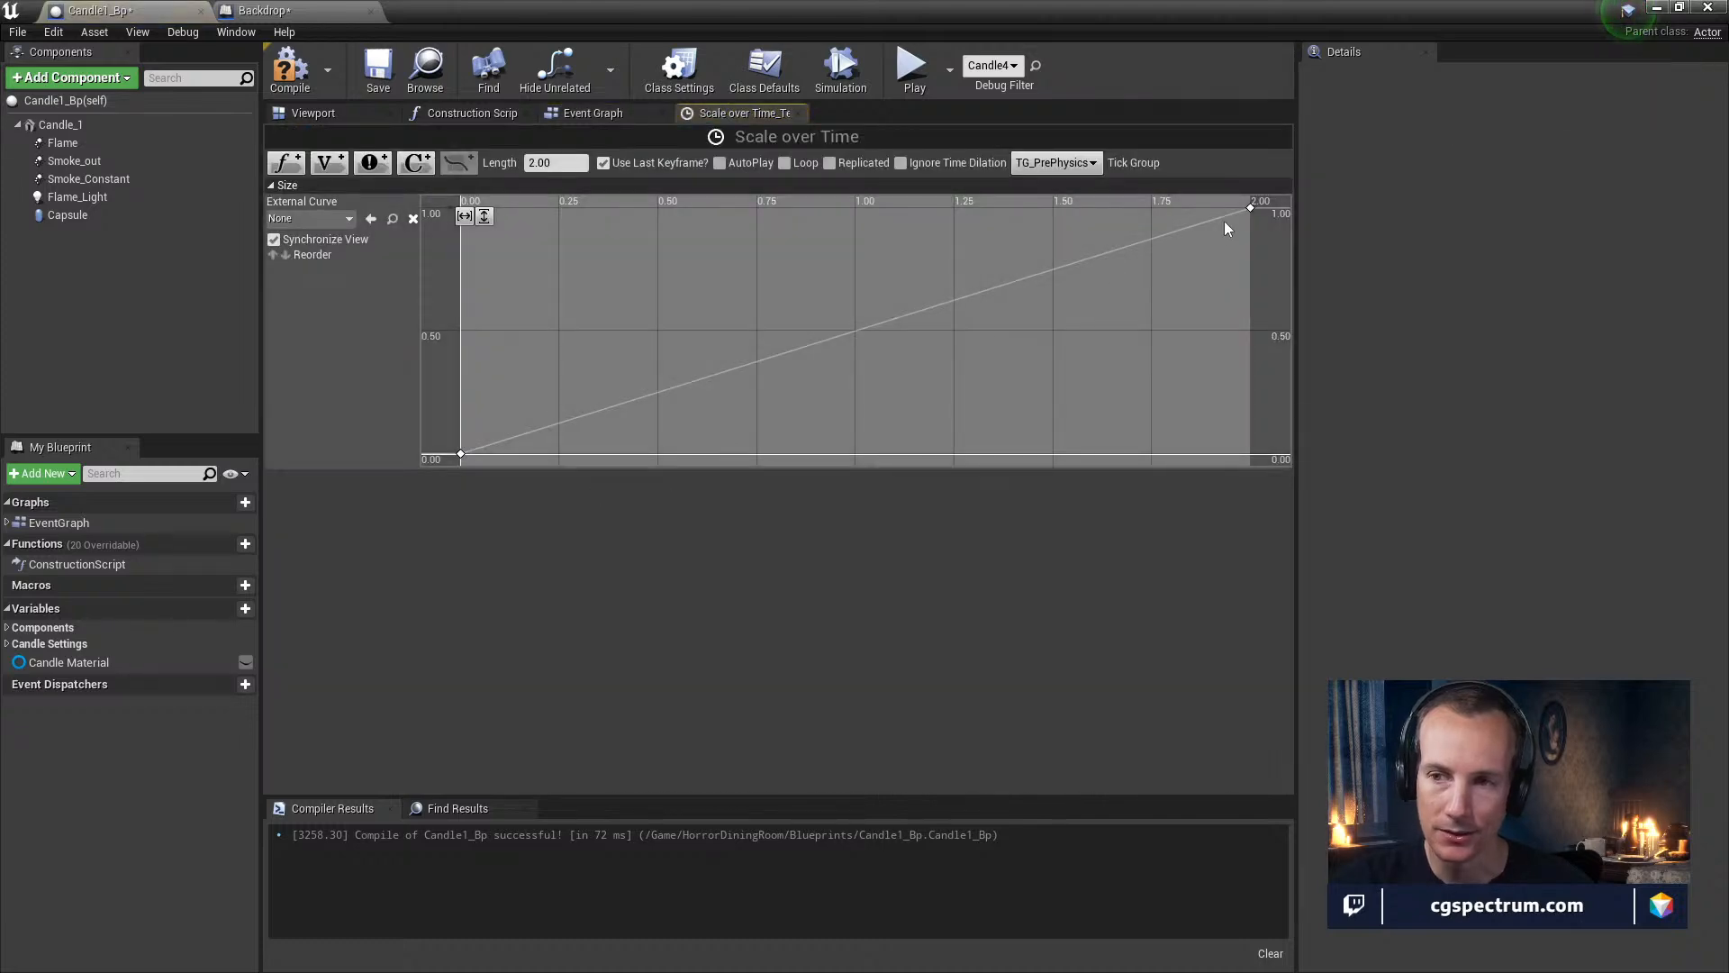
left_click(396, 115)
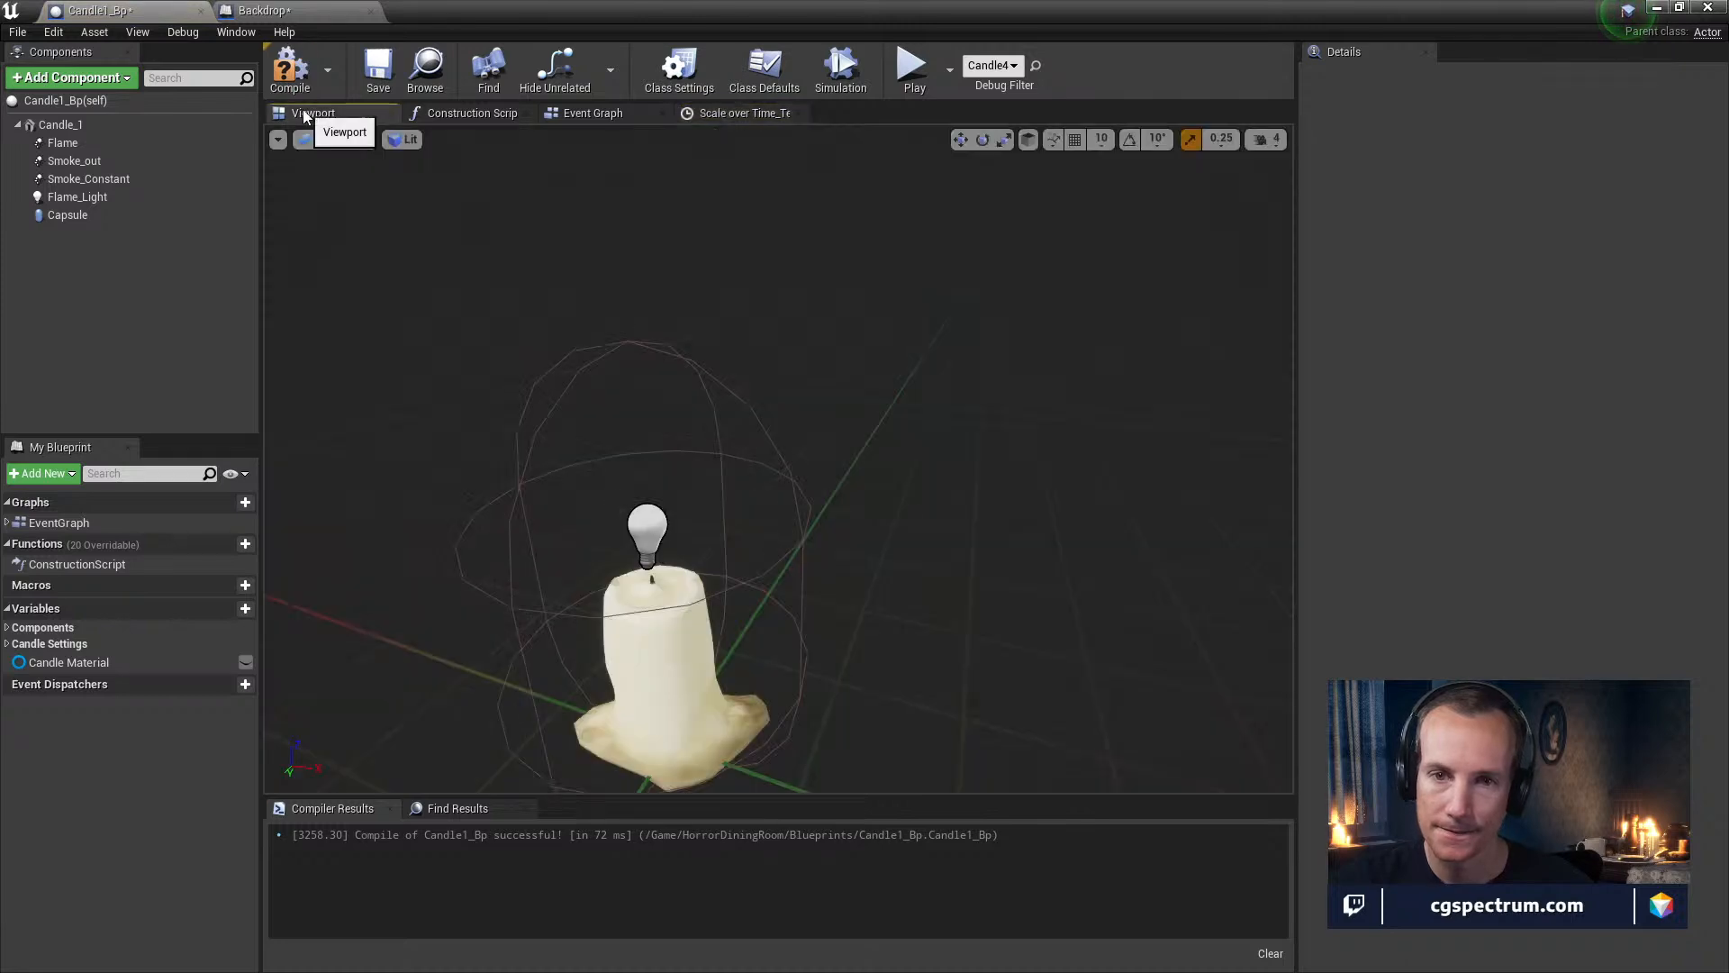
left_click(728, 113)
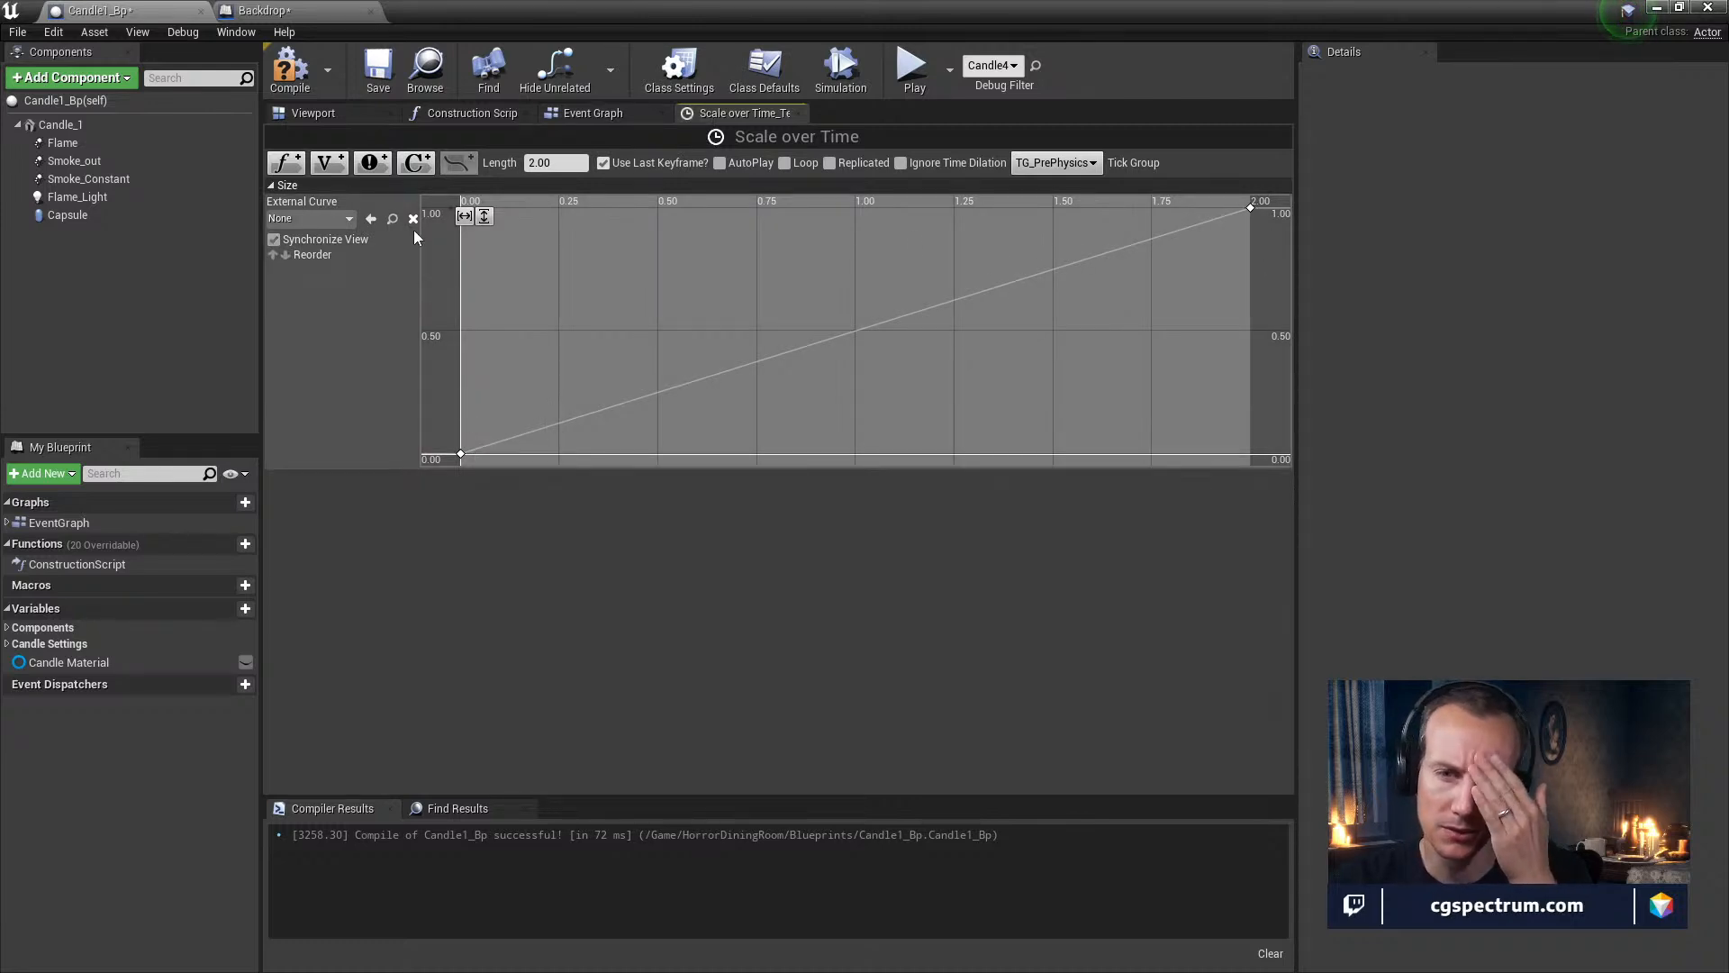
left_click(599, 114)
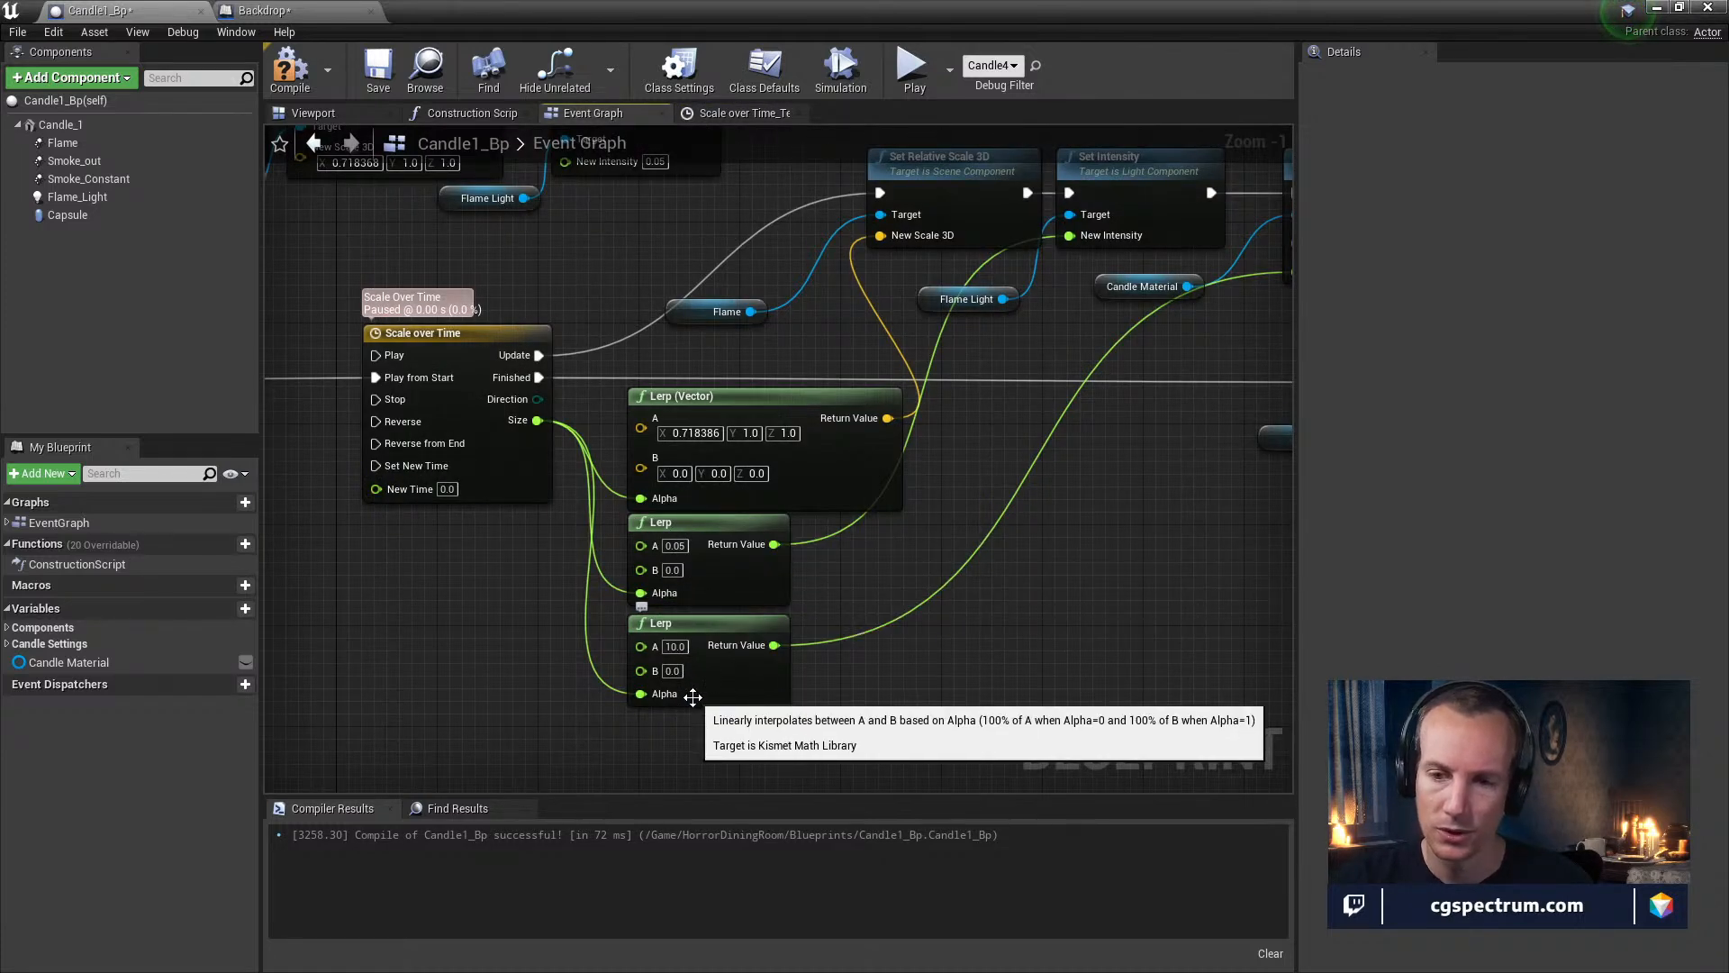
Try connecting the Enable Flame event directly to the Scale over Time timeline, first to Reverse and then to Reverse from End
right_click_drag(524, 578, 1012, 736)
left_click_drag(462, 266, 869, 583)
right_click_drag(743, 569, 654, 538)
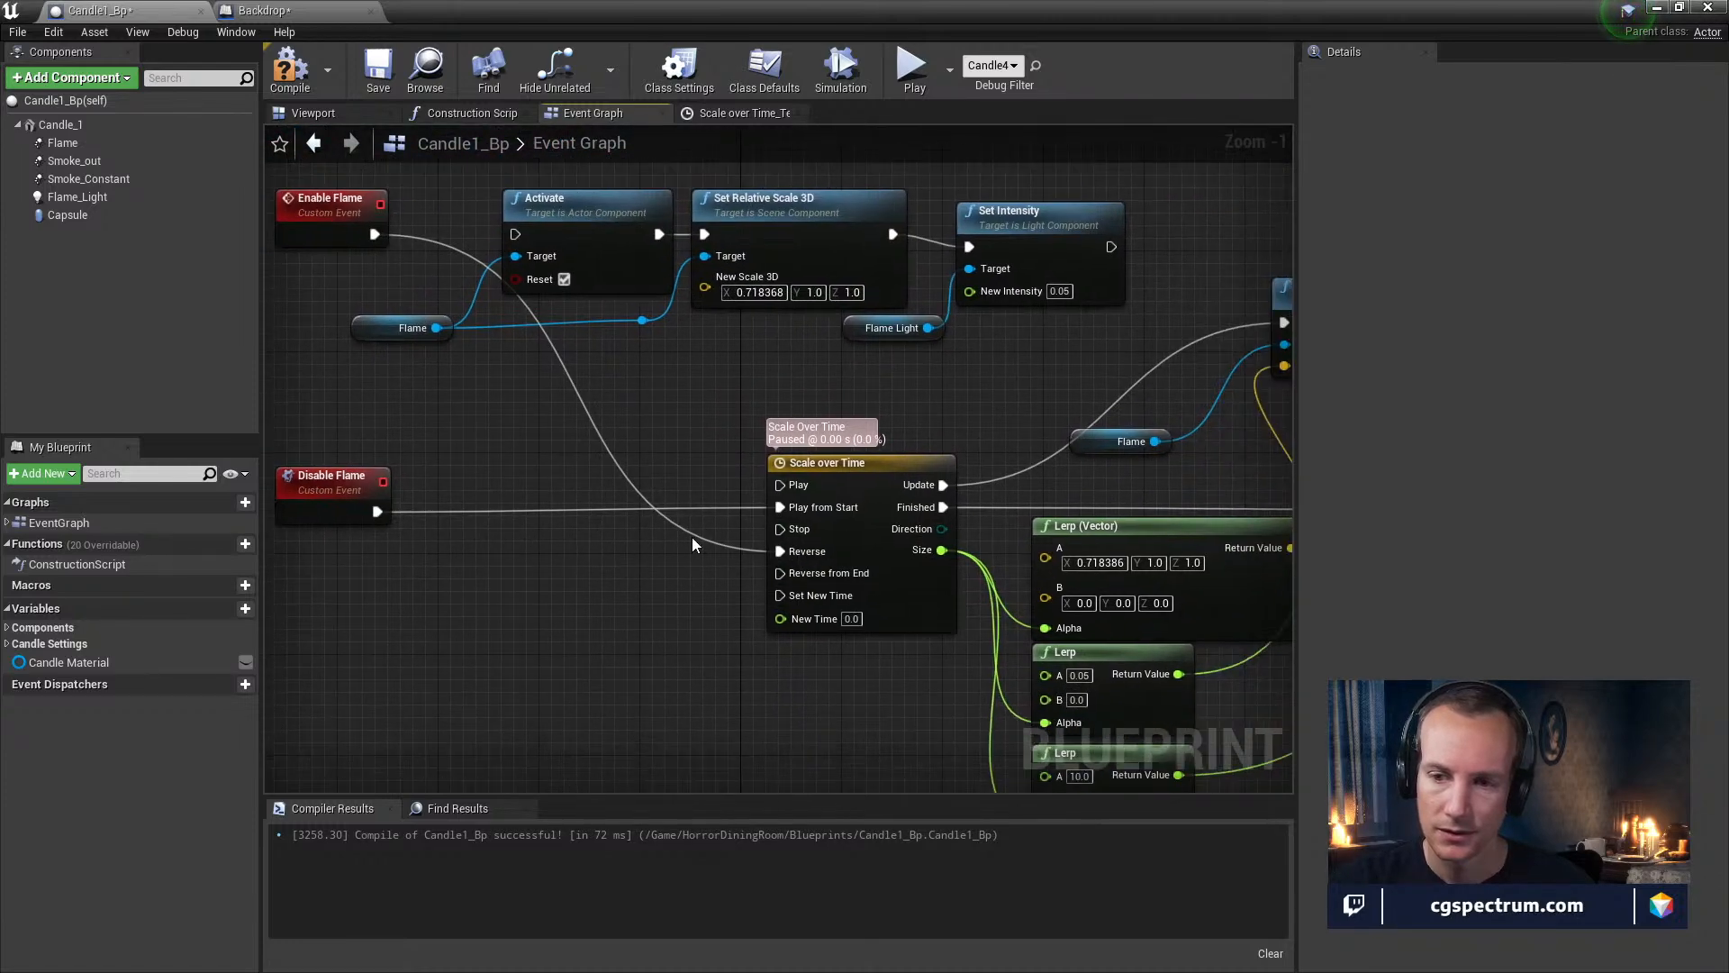
left_click_drag(374, 234, 780, 572)
Trace the timeline's Update and Finished outputs through the scale, intensity, emission and Deactivate nodes to check how reversing affects them
right_click_drag(728, 635, 407, 600)
right_click_drag(953, 488, 719, 516)
right_click_drag(752, 587, 1055, 598)
right_click_drag(860, 489, 329, 396)
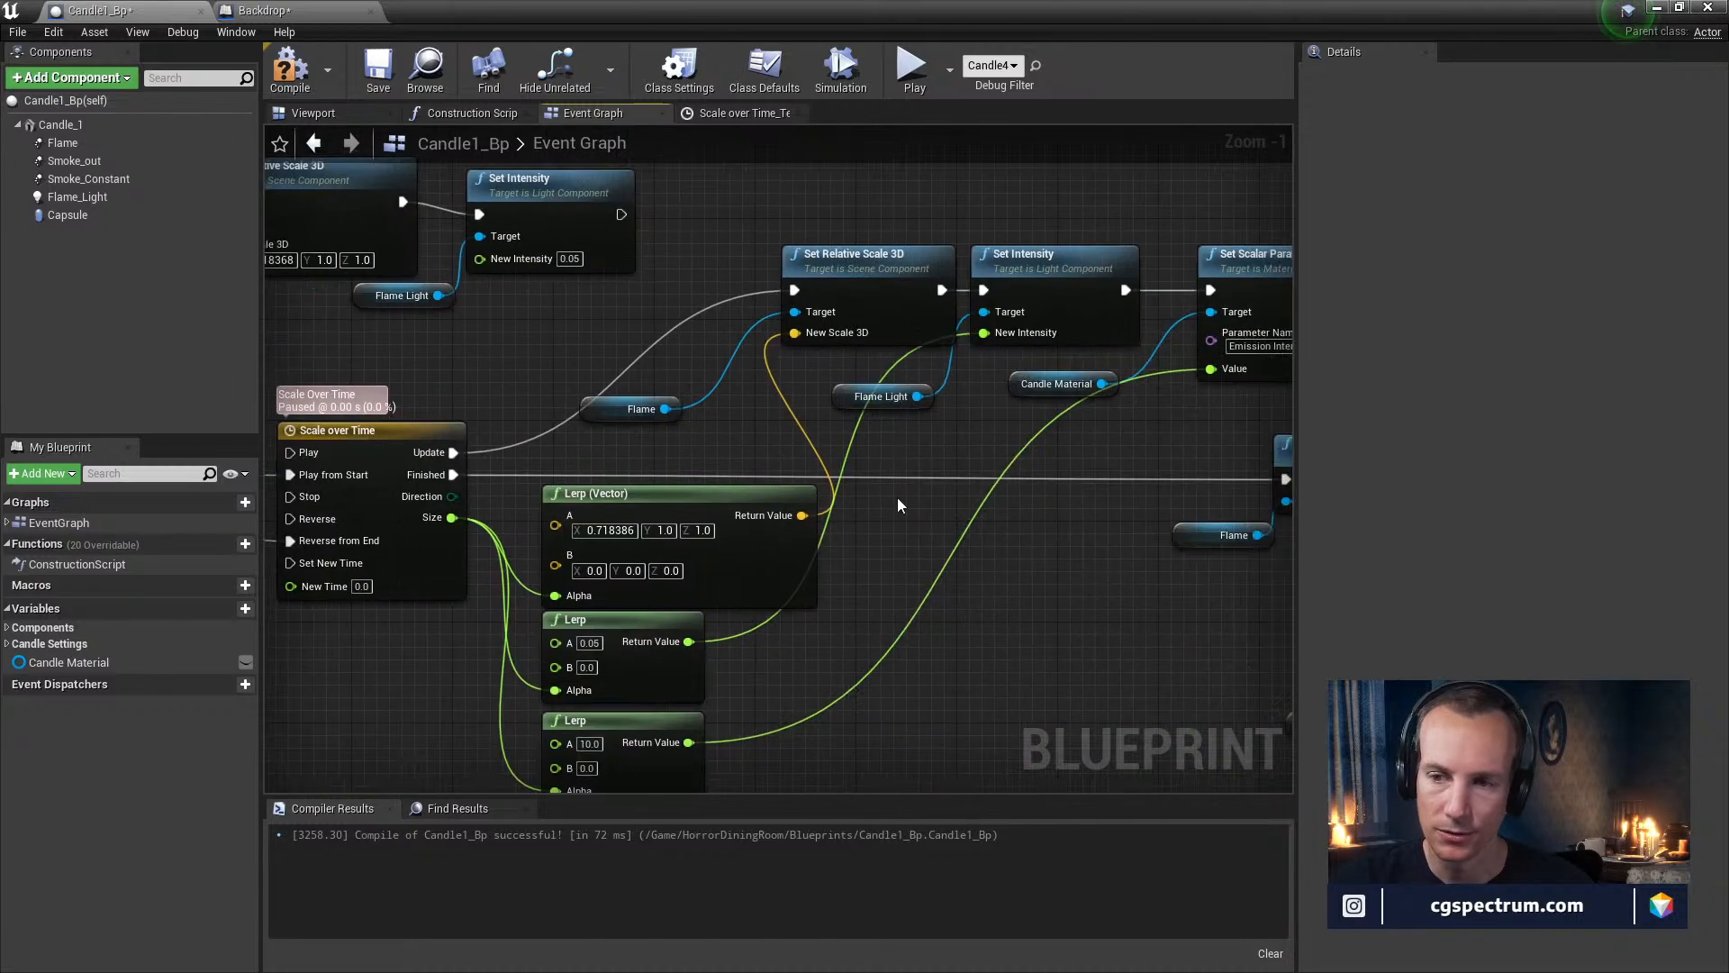
right_click_drag(984, 512, 655, 529)
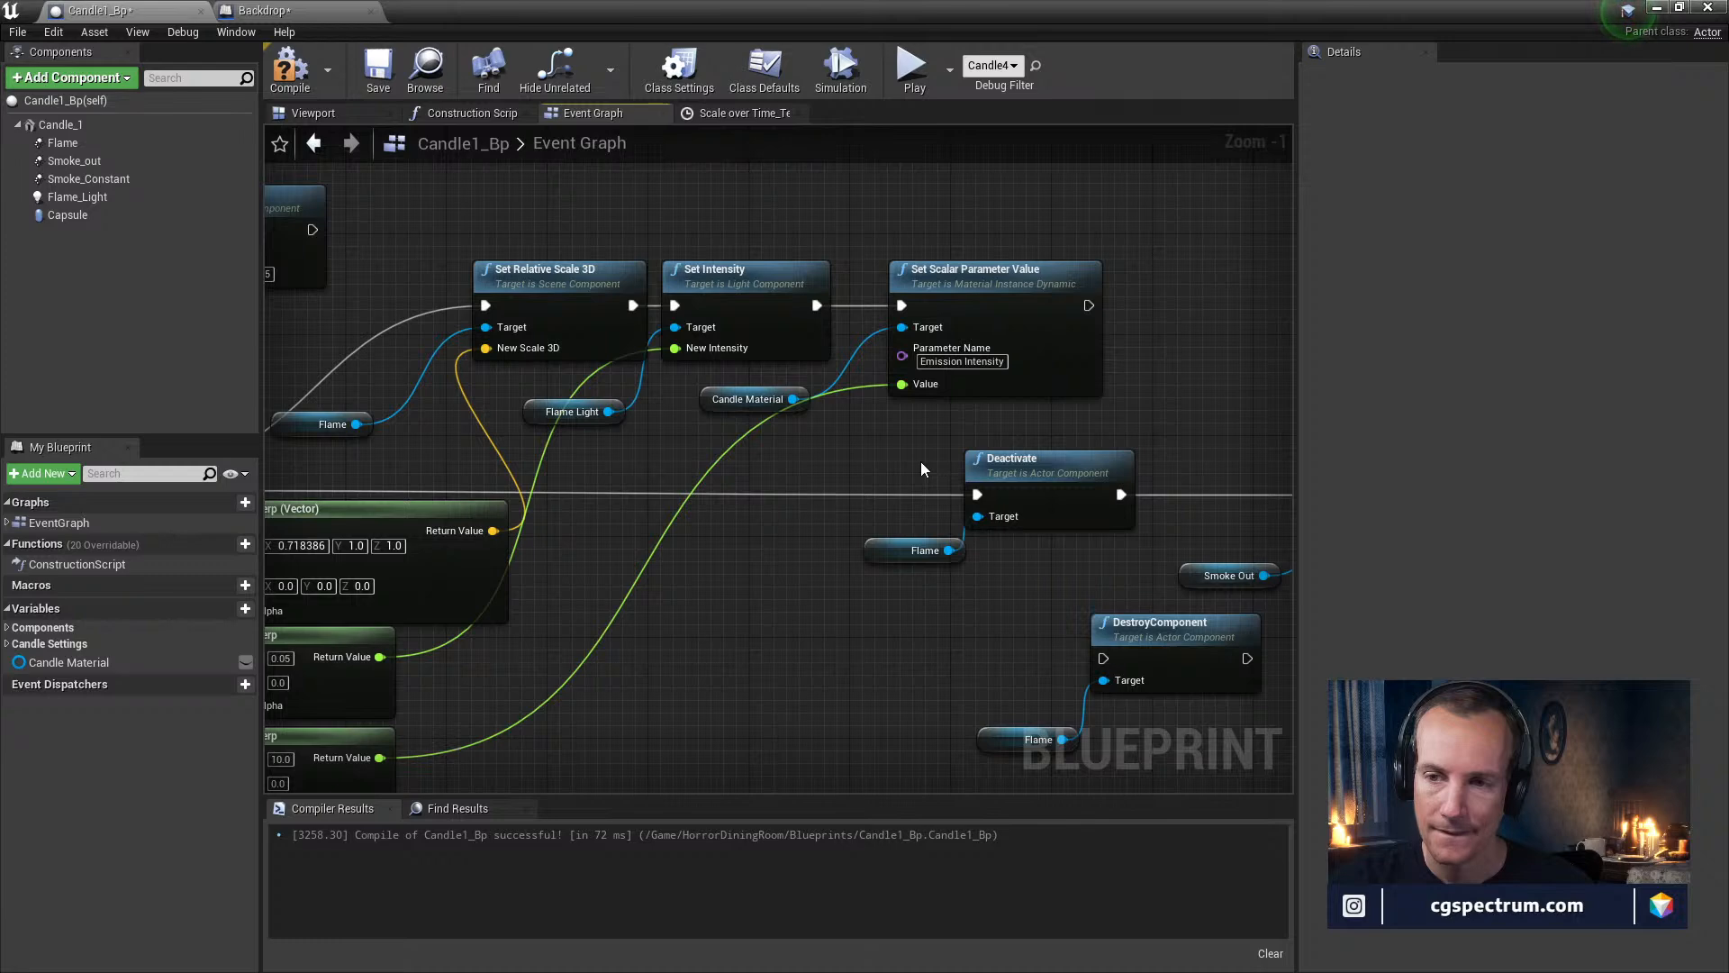
right_click_drag(921, 461, 1204, 572)
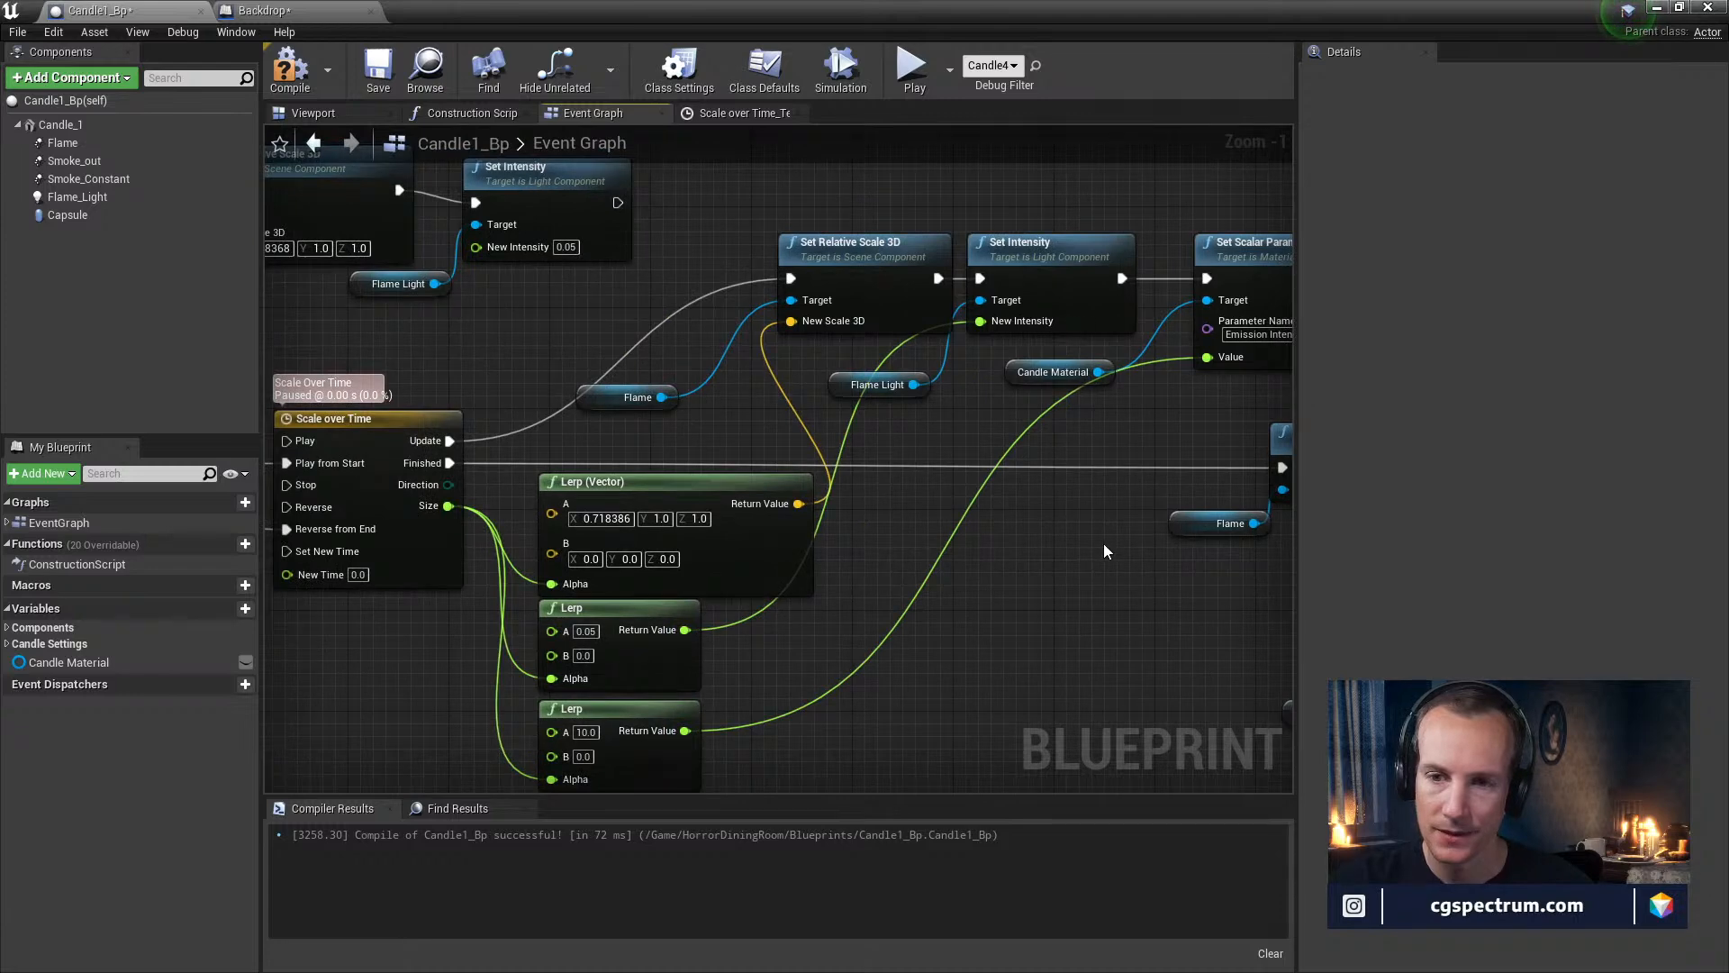
right_click_drag(1104, 543, 886, 545)
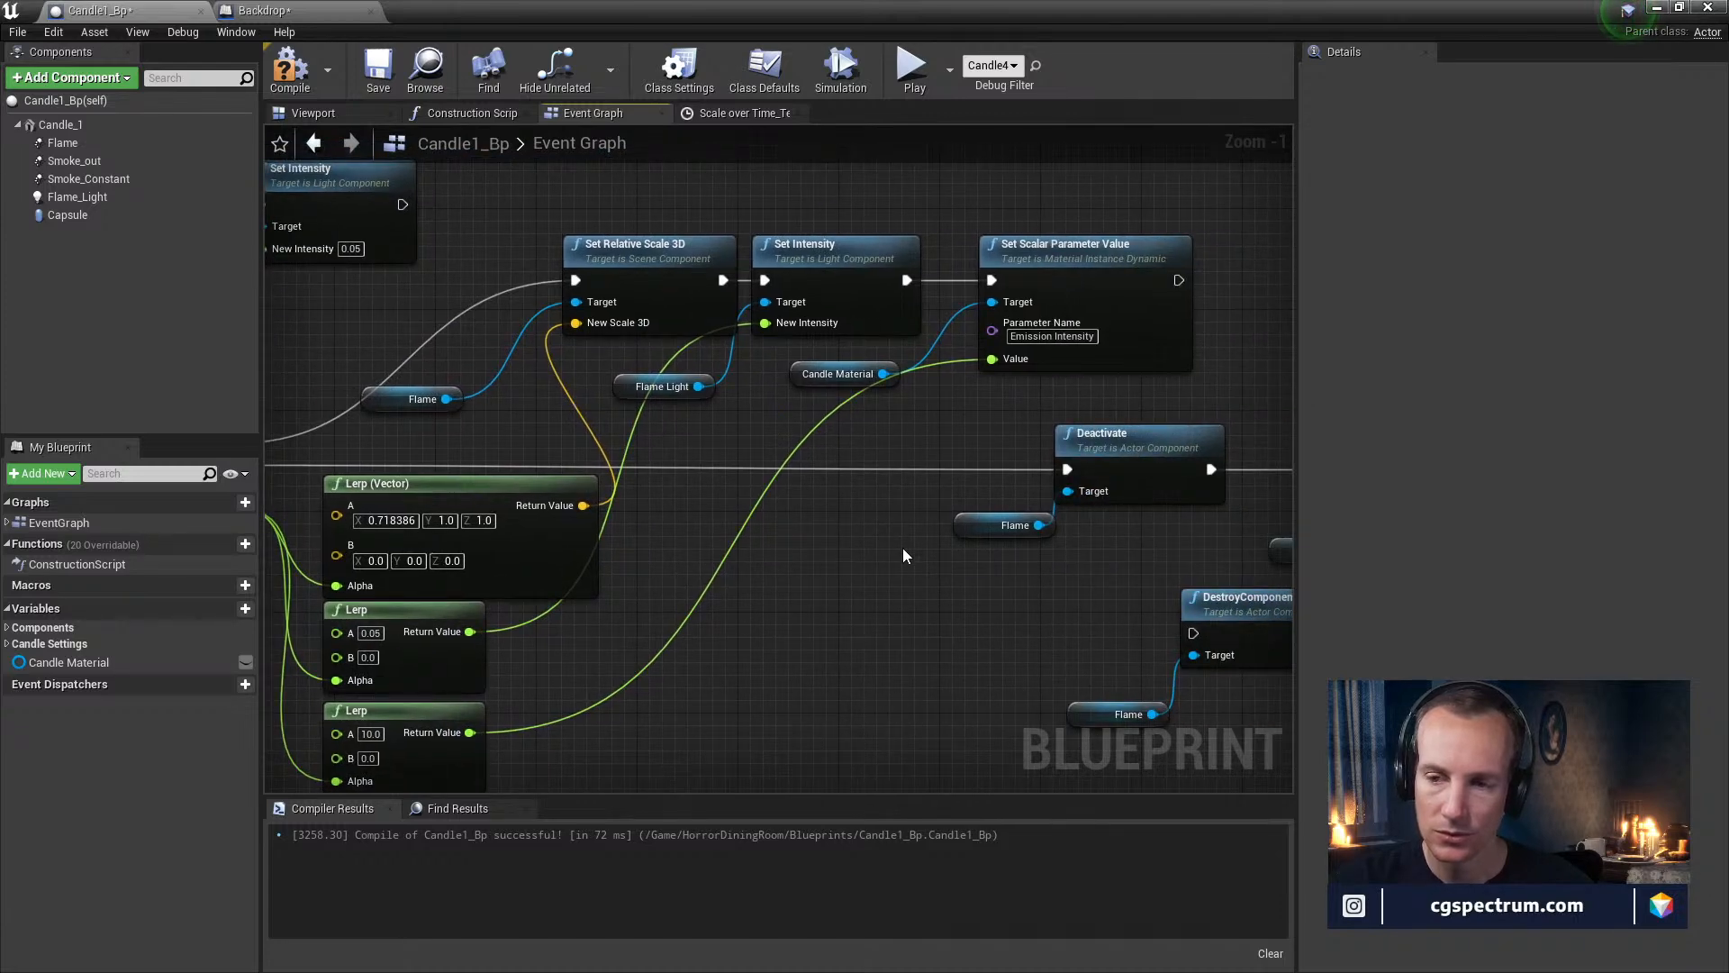
right_click_drag(863, 530, 1294, 601)
right_click_drag(1069, 594, 1266, 590)
right_click_drag(769, 479, 984, 522)
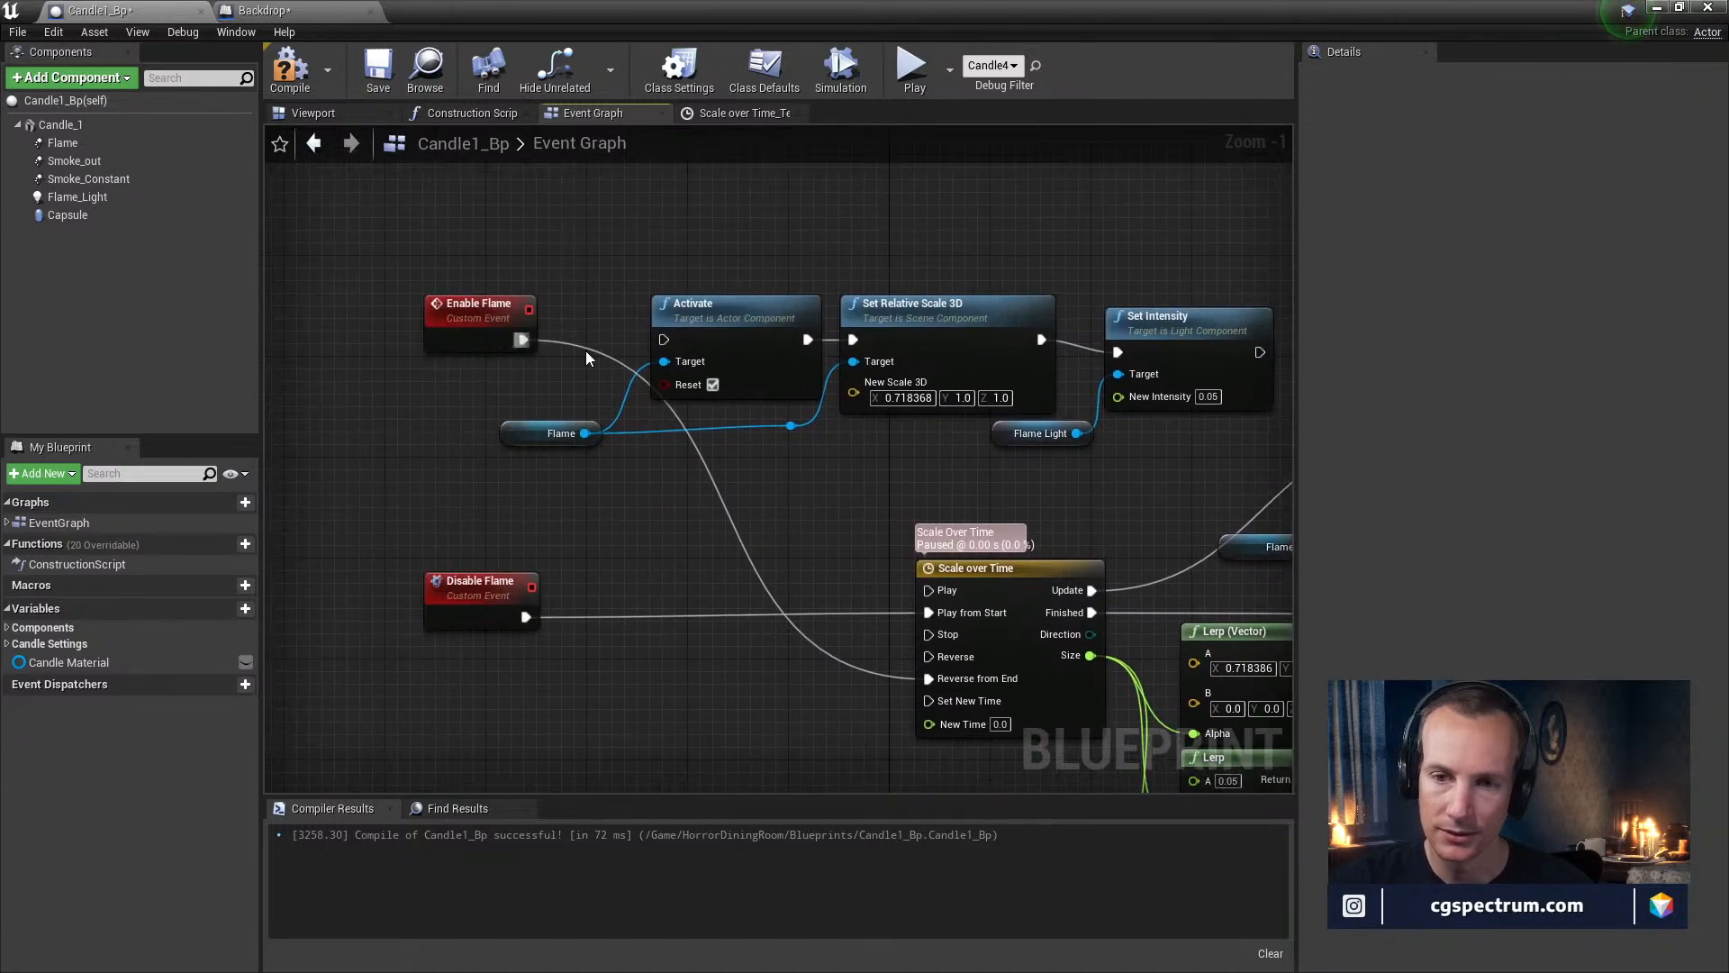
Route Enable Flame through Activate into the timeline's Reverse from End, and move the bypassed Set Relative Scale 3D and Set Intensity nodes aside
left_click_drag(529, 339, 664, 339, "ctrl")
left_click_drag(808, 339, 929, 678)
left_click_drag(910, 278, 1277, 449)
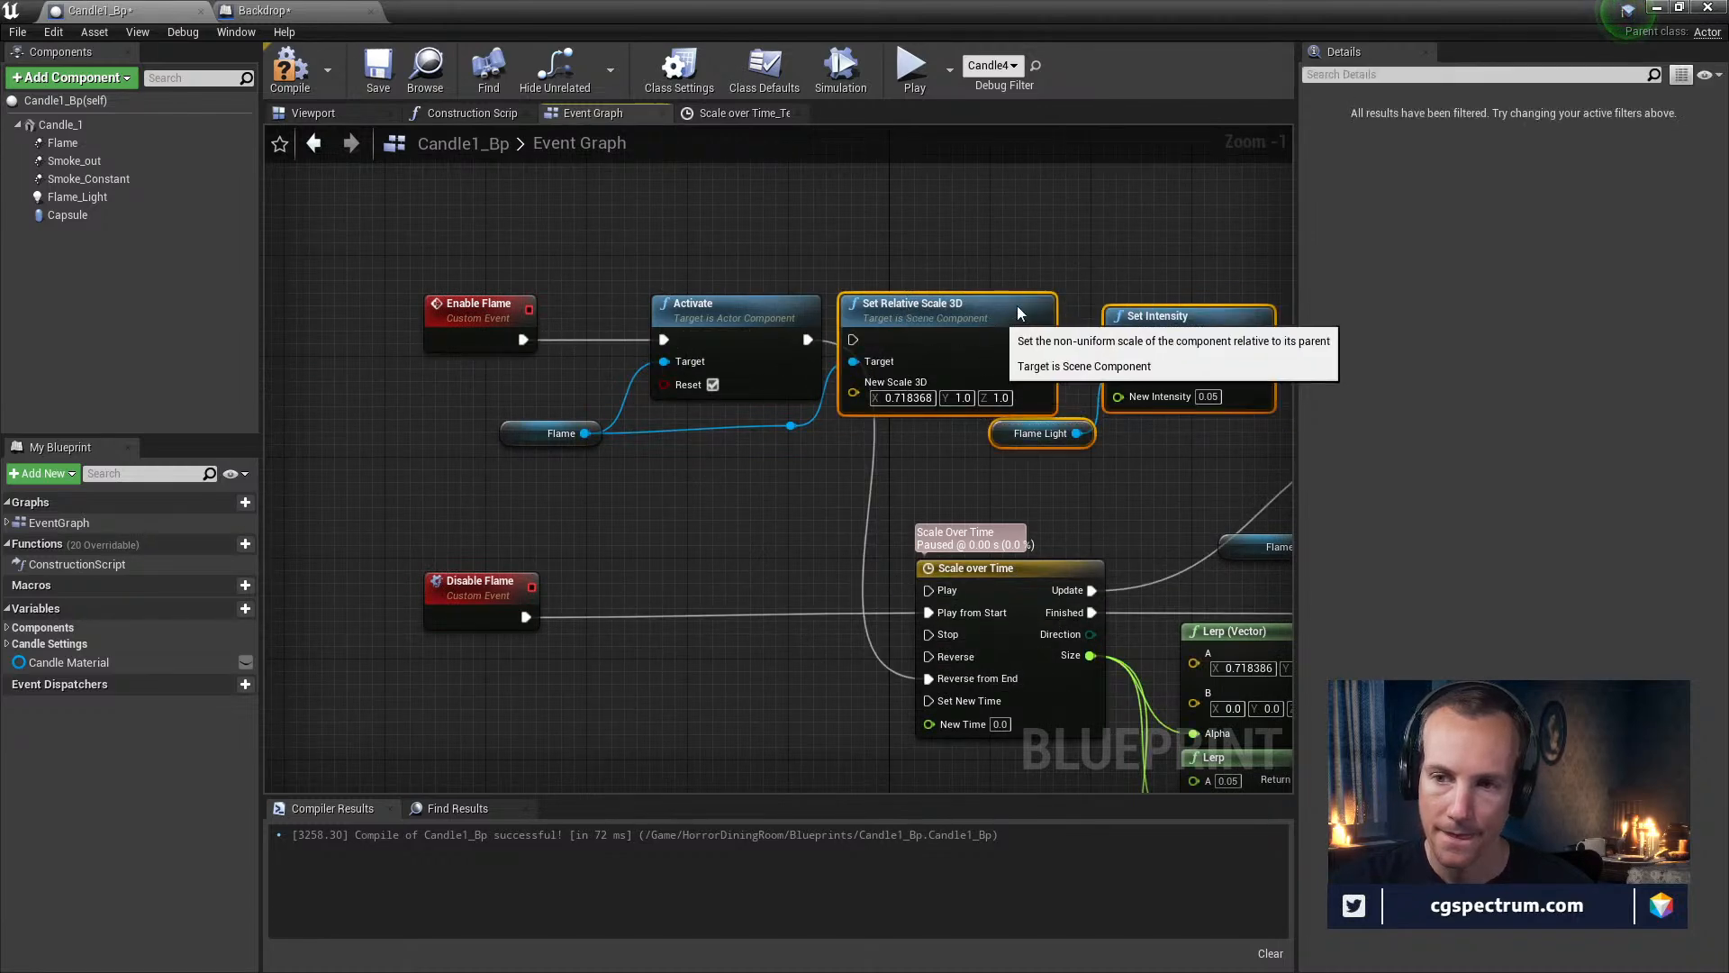
left_click_drag(999, 323, 1137, 185)
Review the Deactivate, Activate and DestroyComponent nodes that follow the timeline's Finished output
right_click_drag(739, 507, 340, 428)
right_click_drag(847, 491, 425, 440)
right_click_drag(993, 565, 463, 498)
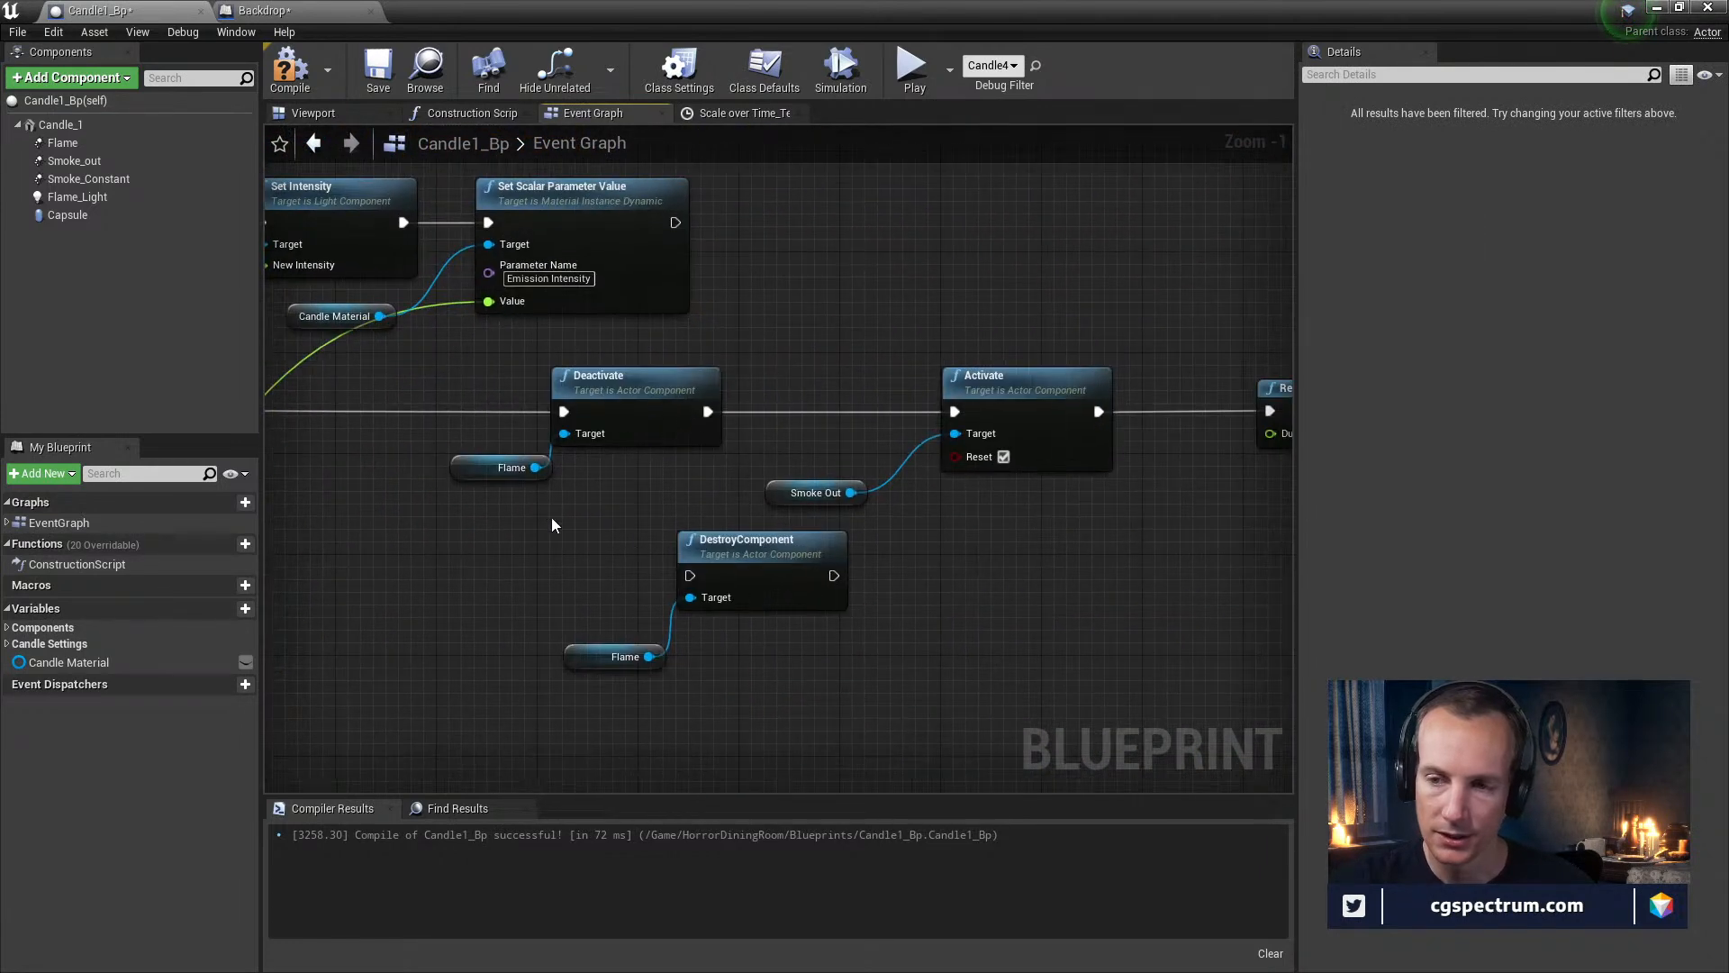
right_click_drag(890, 433, 1292, 620)
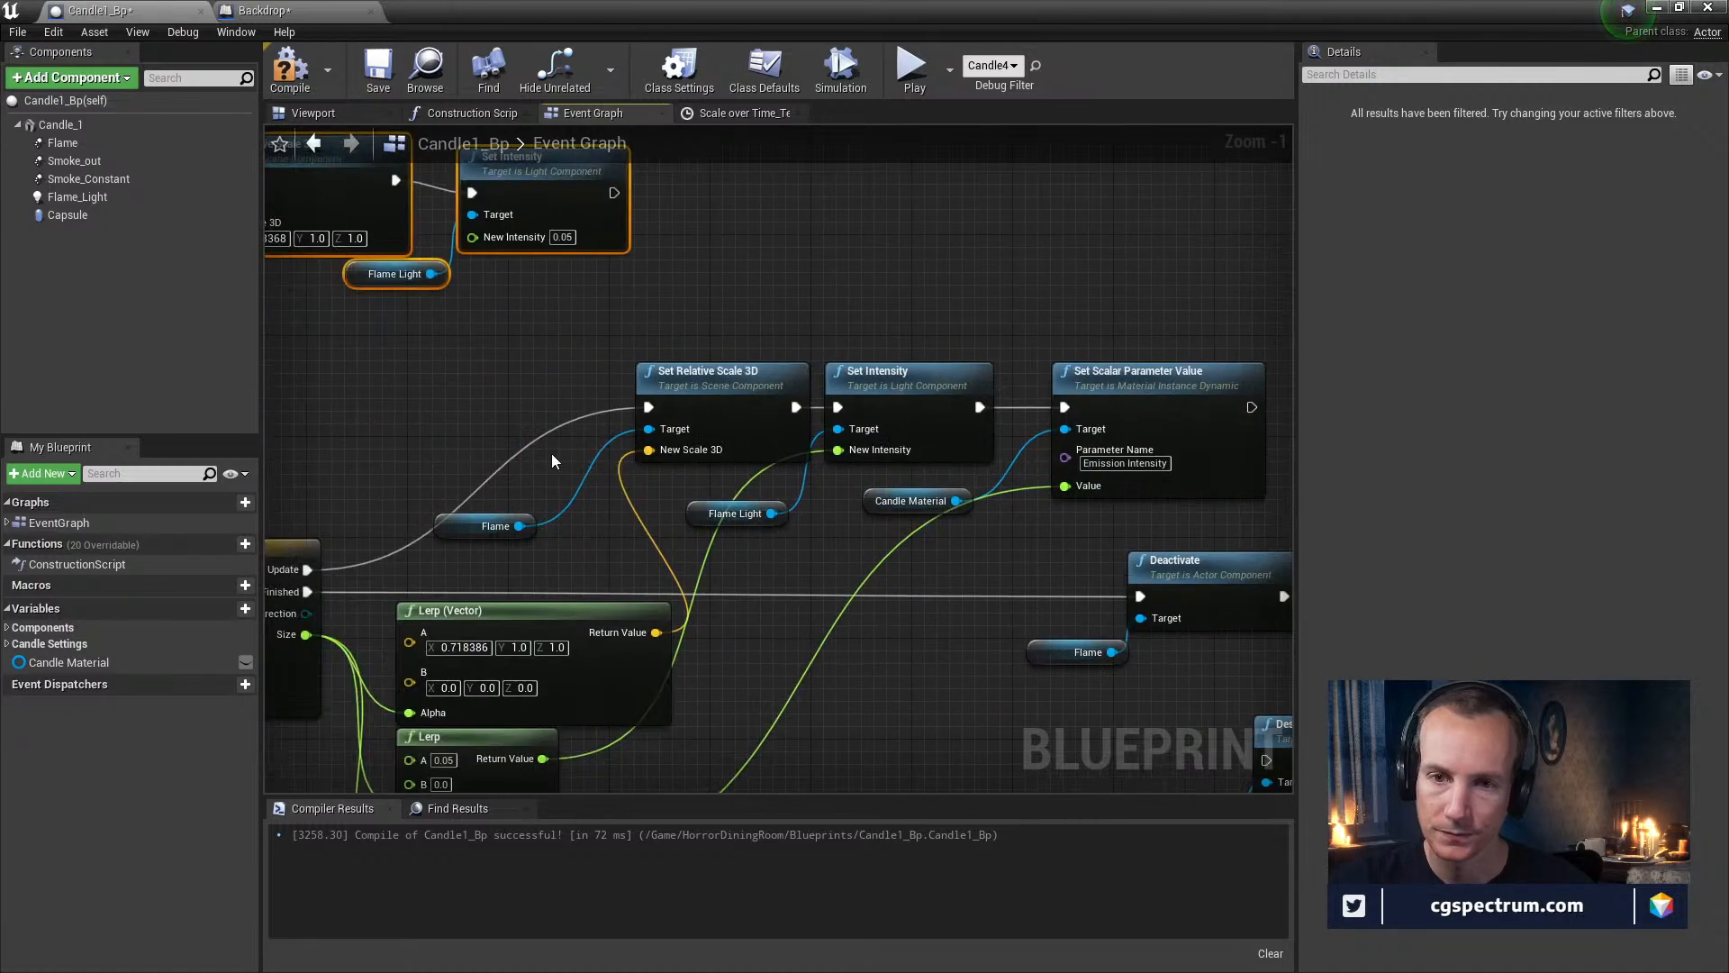
right_click_drag(501, 425, 930, 566)
right_click_drag(607, 438, 808, 344)
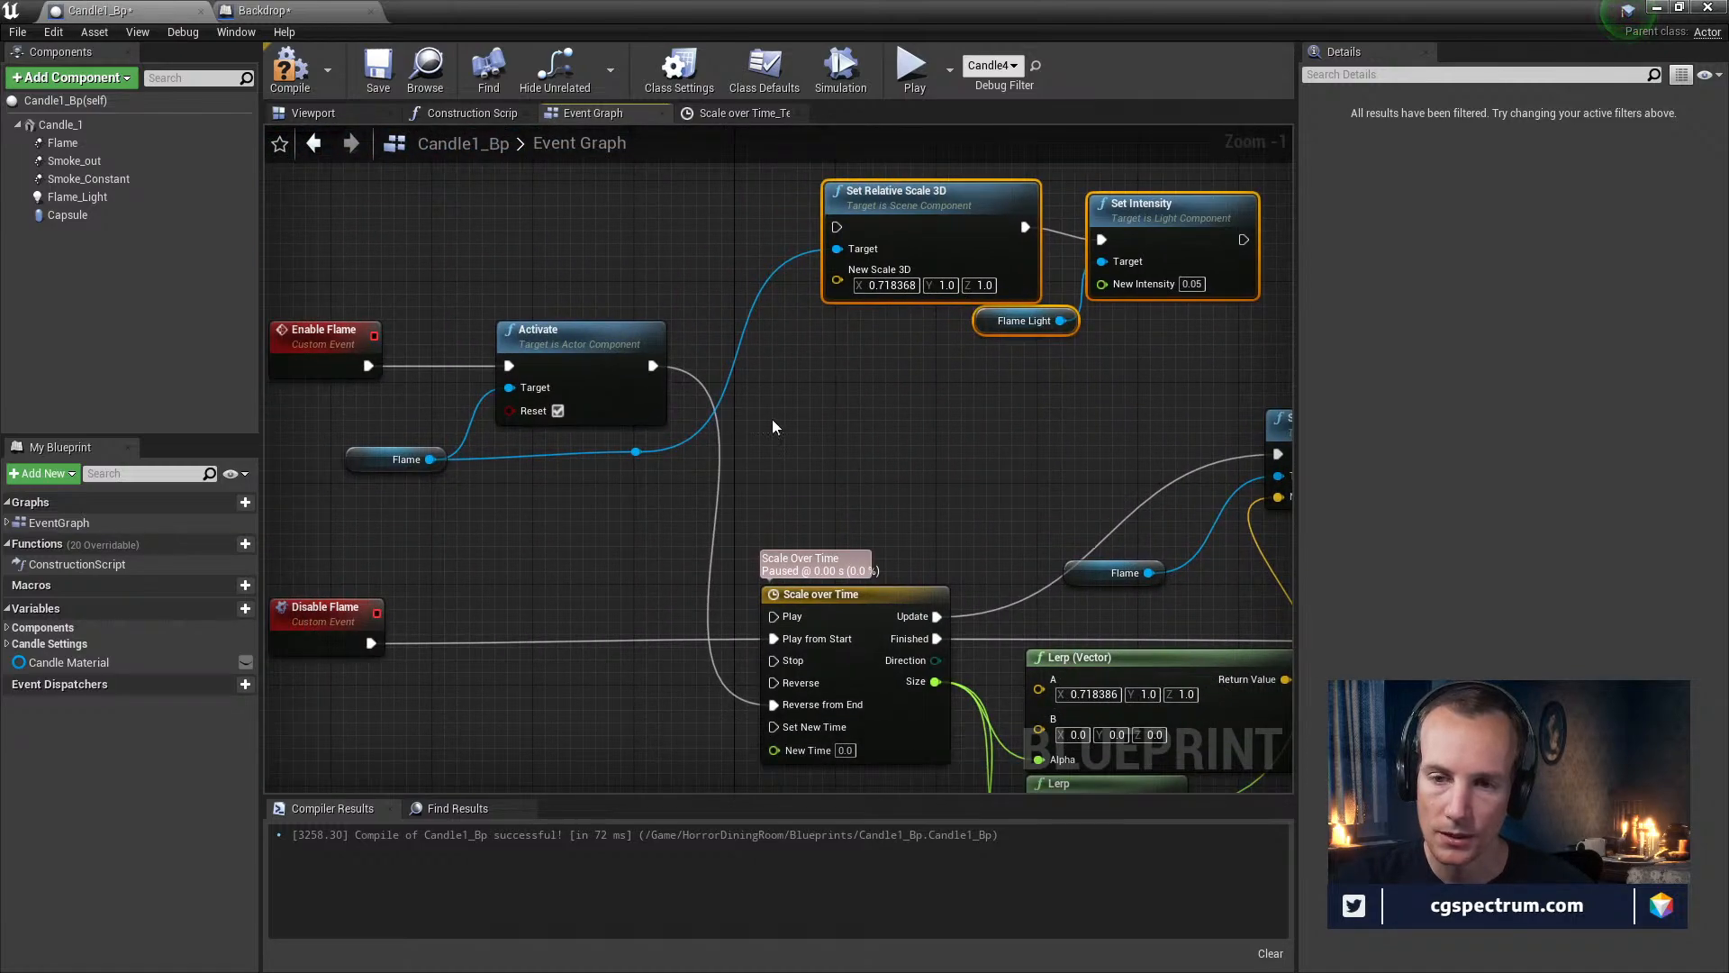
Copy the Smoke Out reference with its Activate node into the Enable Flame chain and place it beside the flame's Activate node
right_click_drag(817, 425, 685, 344)
right_click_drag(951, 404, 425, 350)
right_click_drag(1242, 473, 879, 457)
right_click_drag(1142, 463, 783, 421)
right_click_drag(1138, 513, 1001, 494)
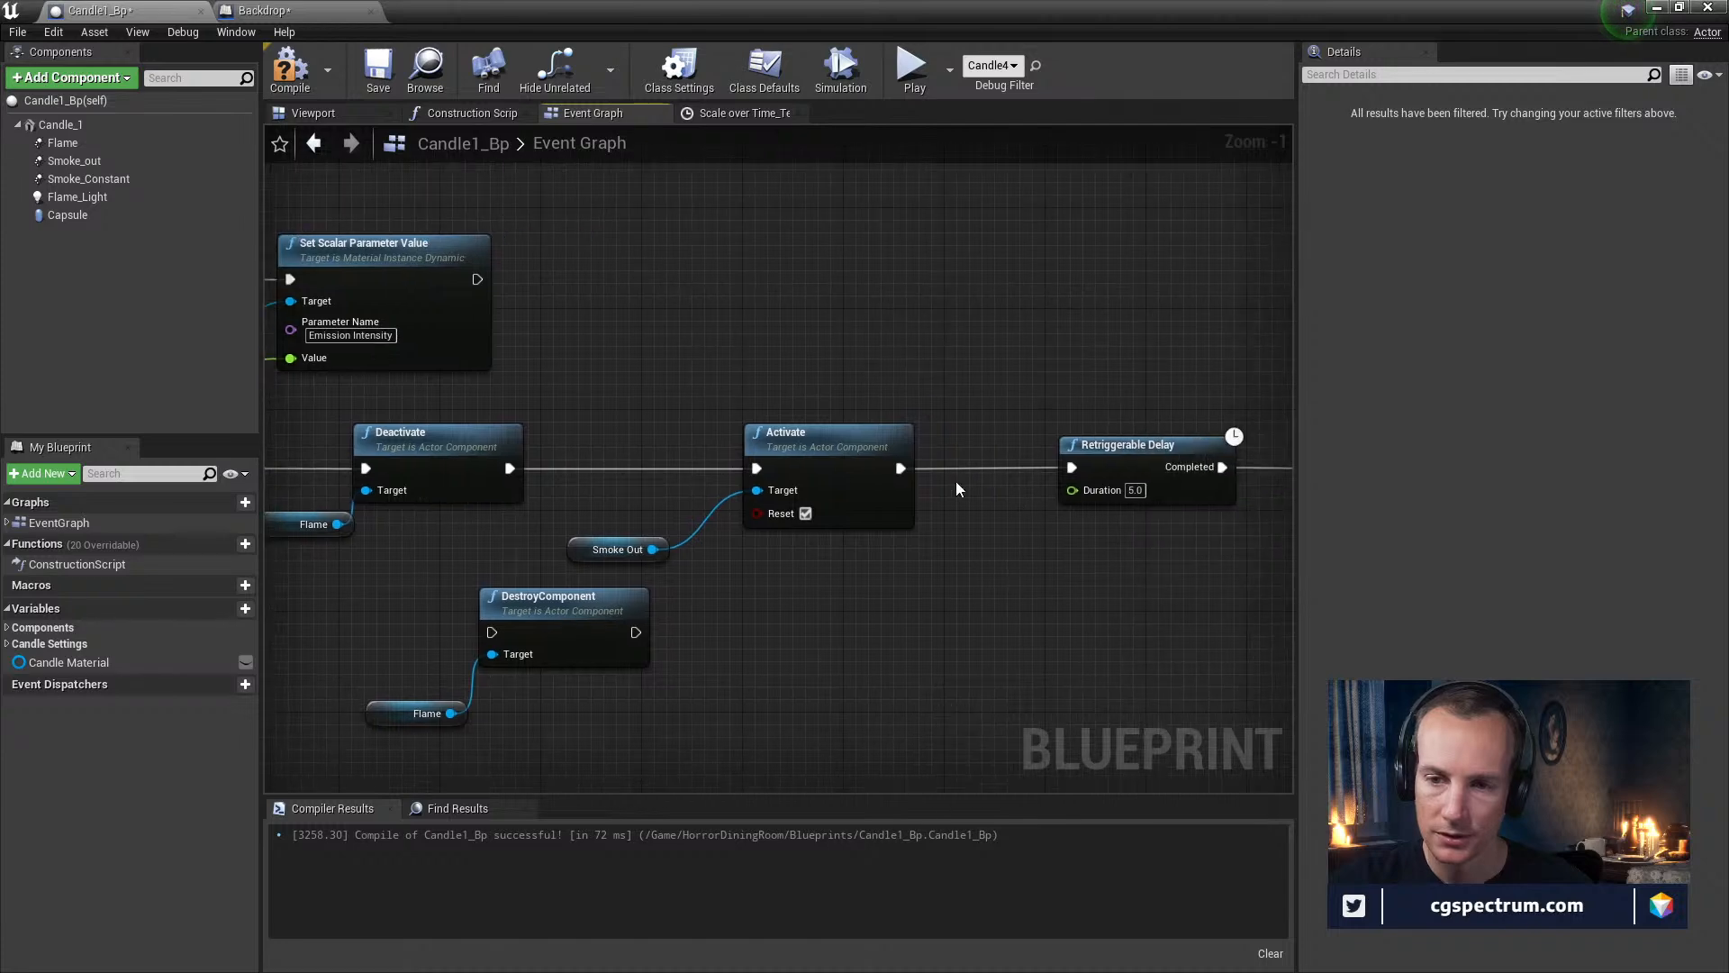
left_click_drag(623, 416, 888, 554)
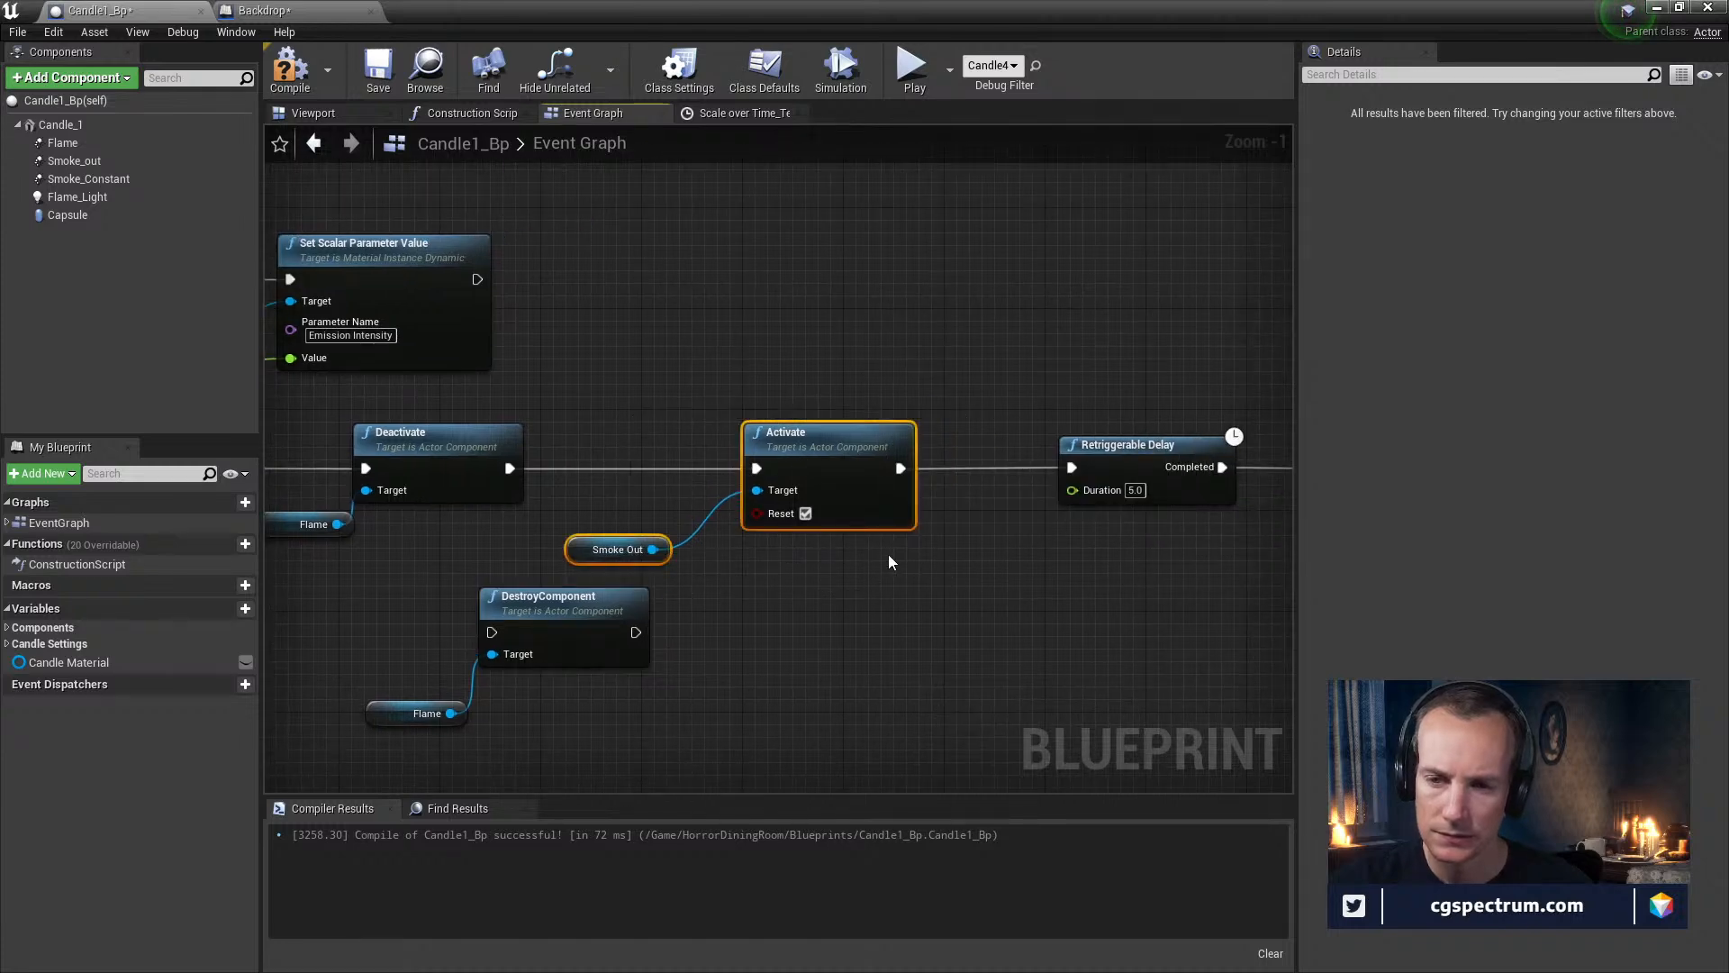
right_click_drag(739, 579, 1251, 637)
right_click_drag(390, 400, 1126, 529)
right_click_drag(531, 388, 714, 395)
key("ctrl+v")
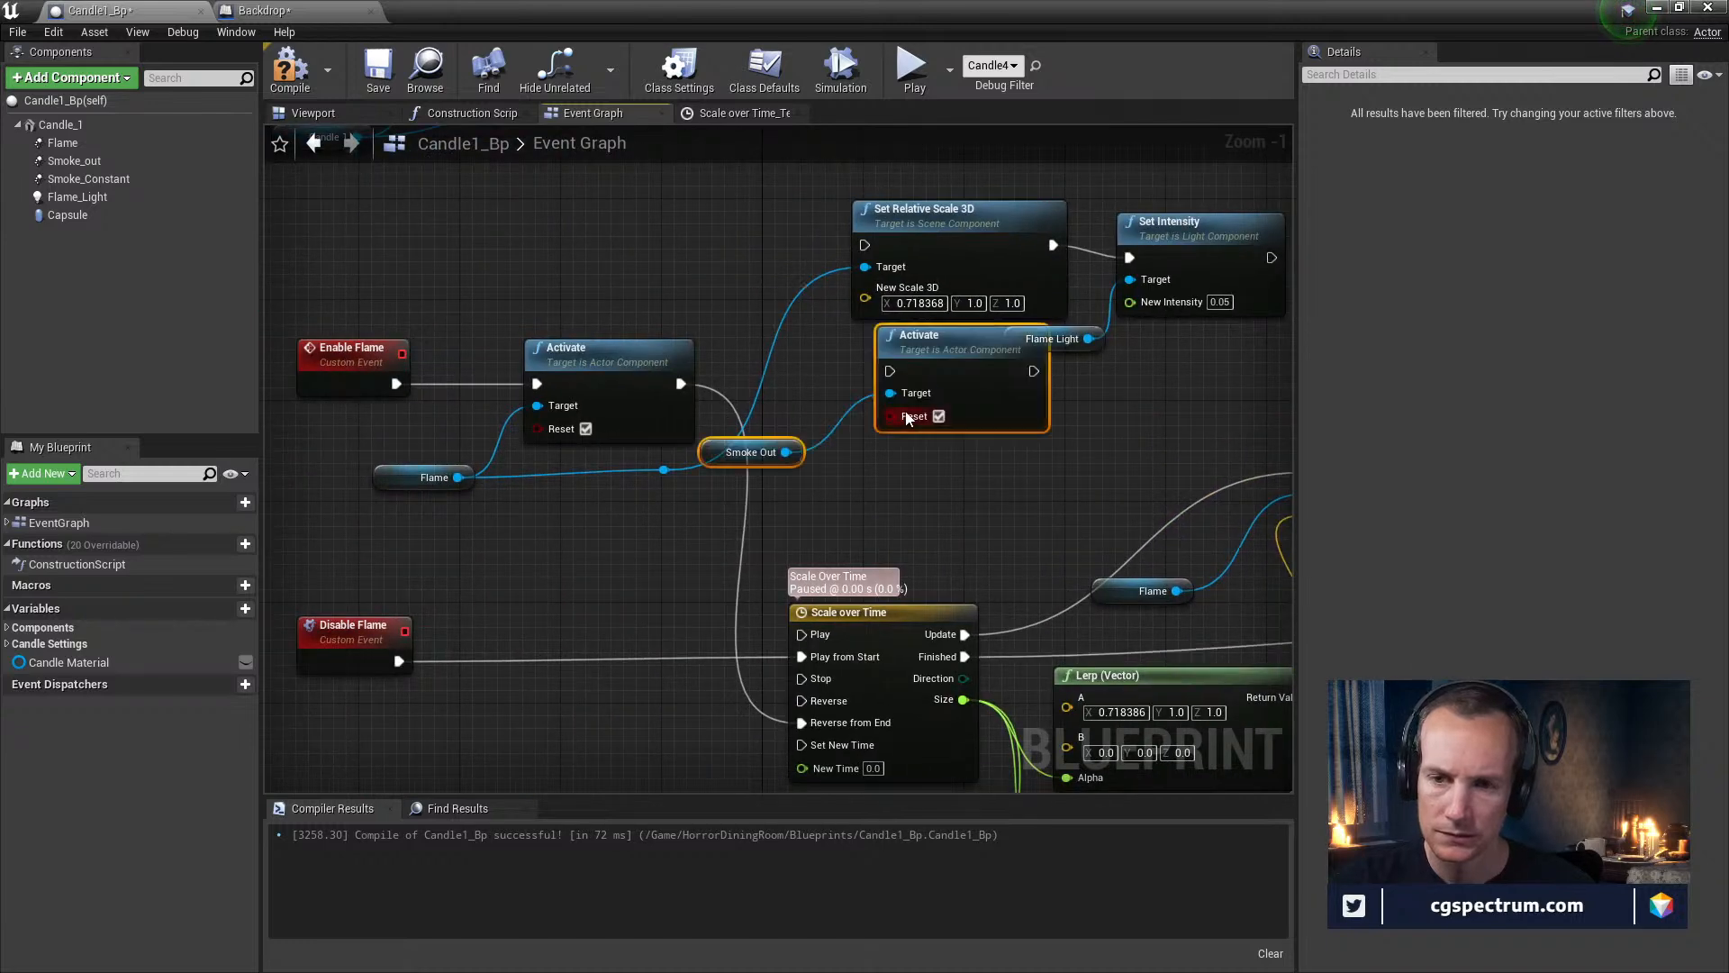
left_click_drag(936, 349, 827, 406)
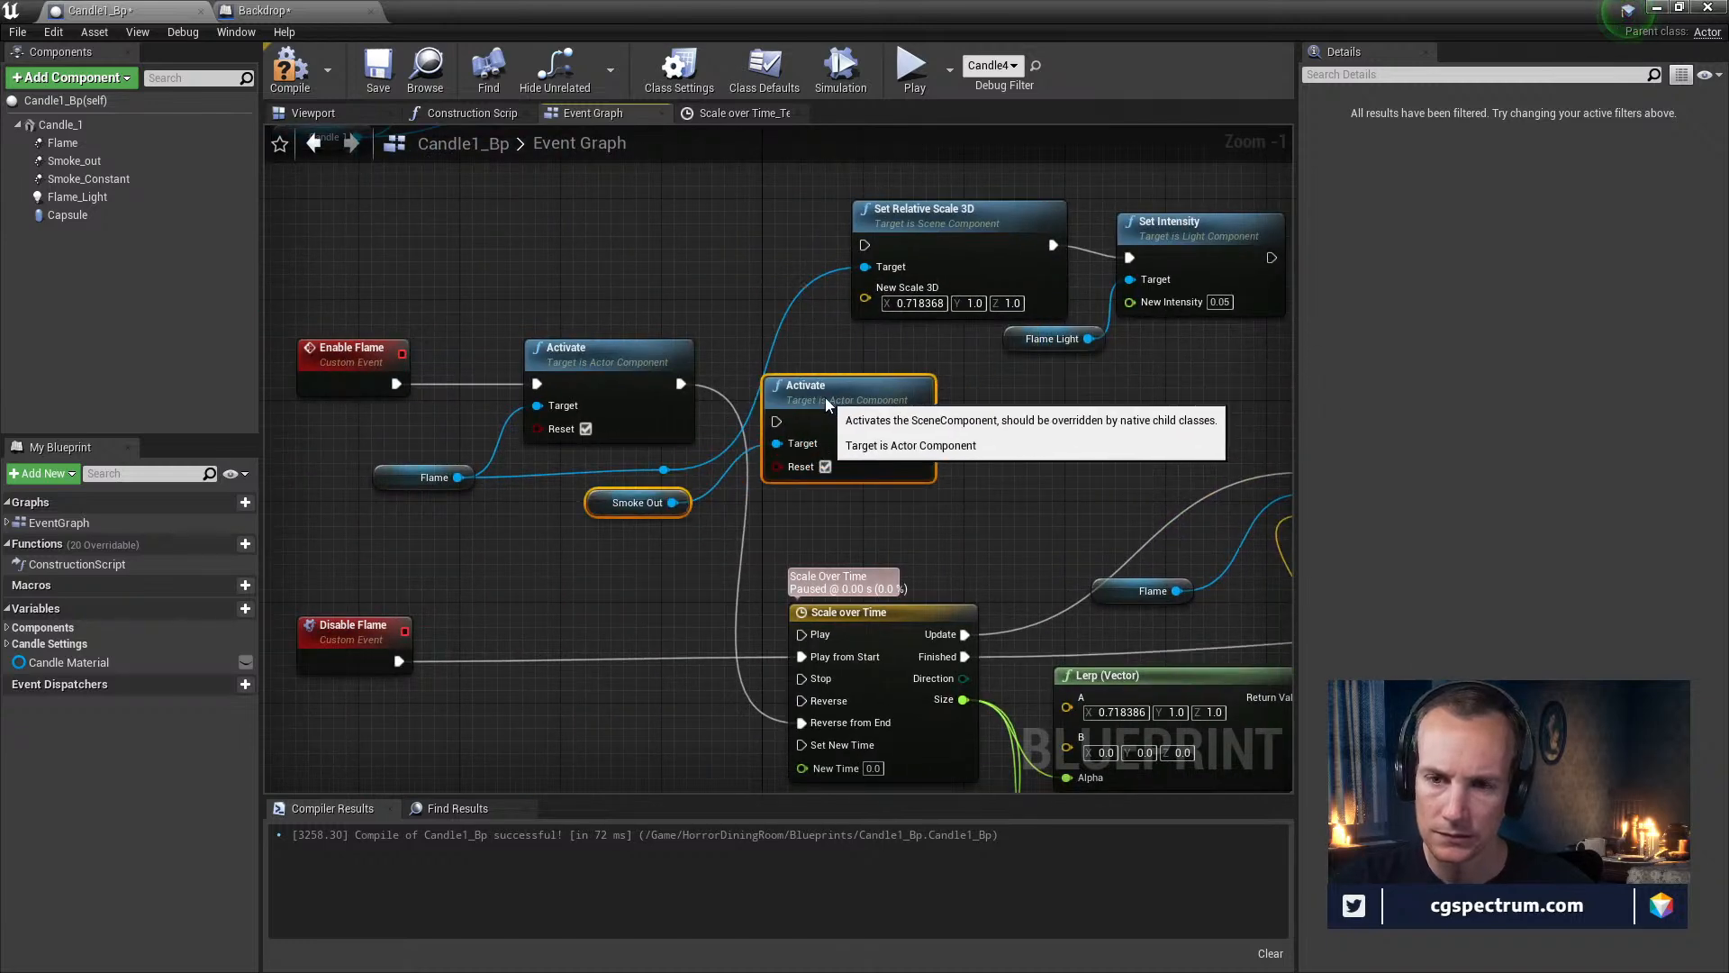
left_click(712, 482)
Add a Deactivate node targeting the copied Smoke Out reference and place it just below the copied Activate node
left_click_drag(673, 502, 706, 518)
type("deact")
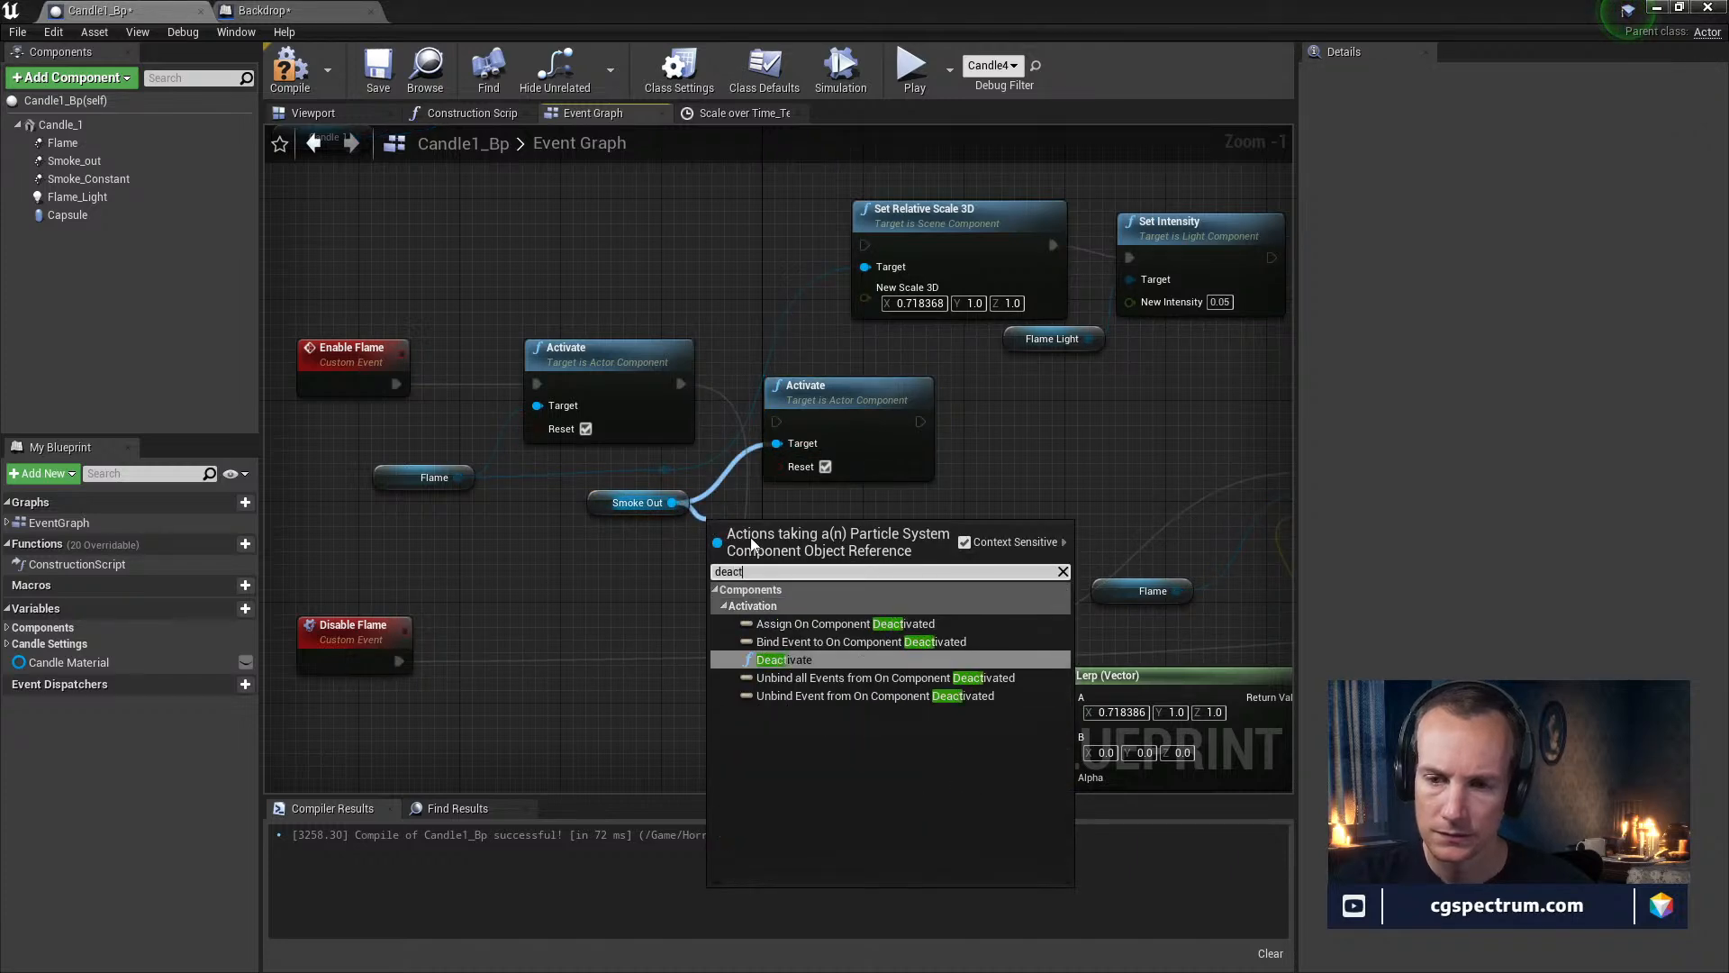
left_click(798, 664)
left_click_drag(766, 525, 873, 488)
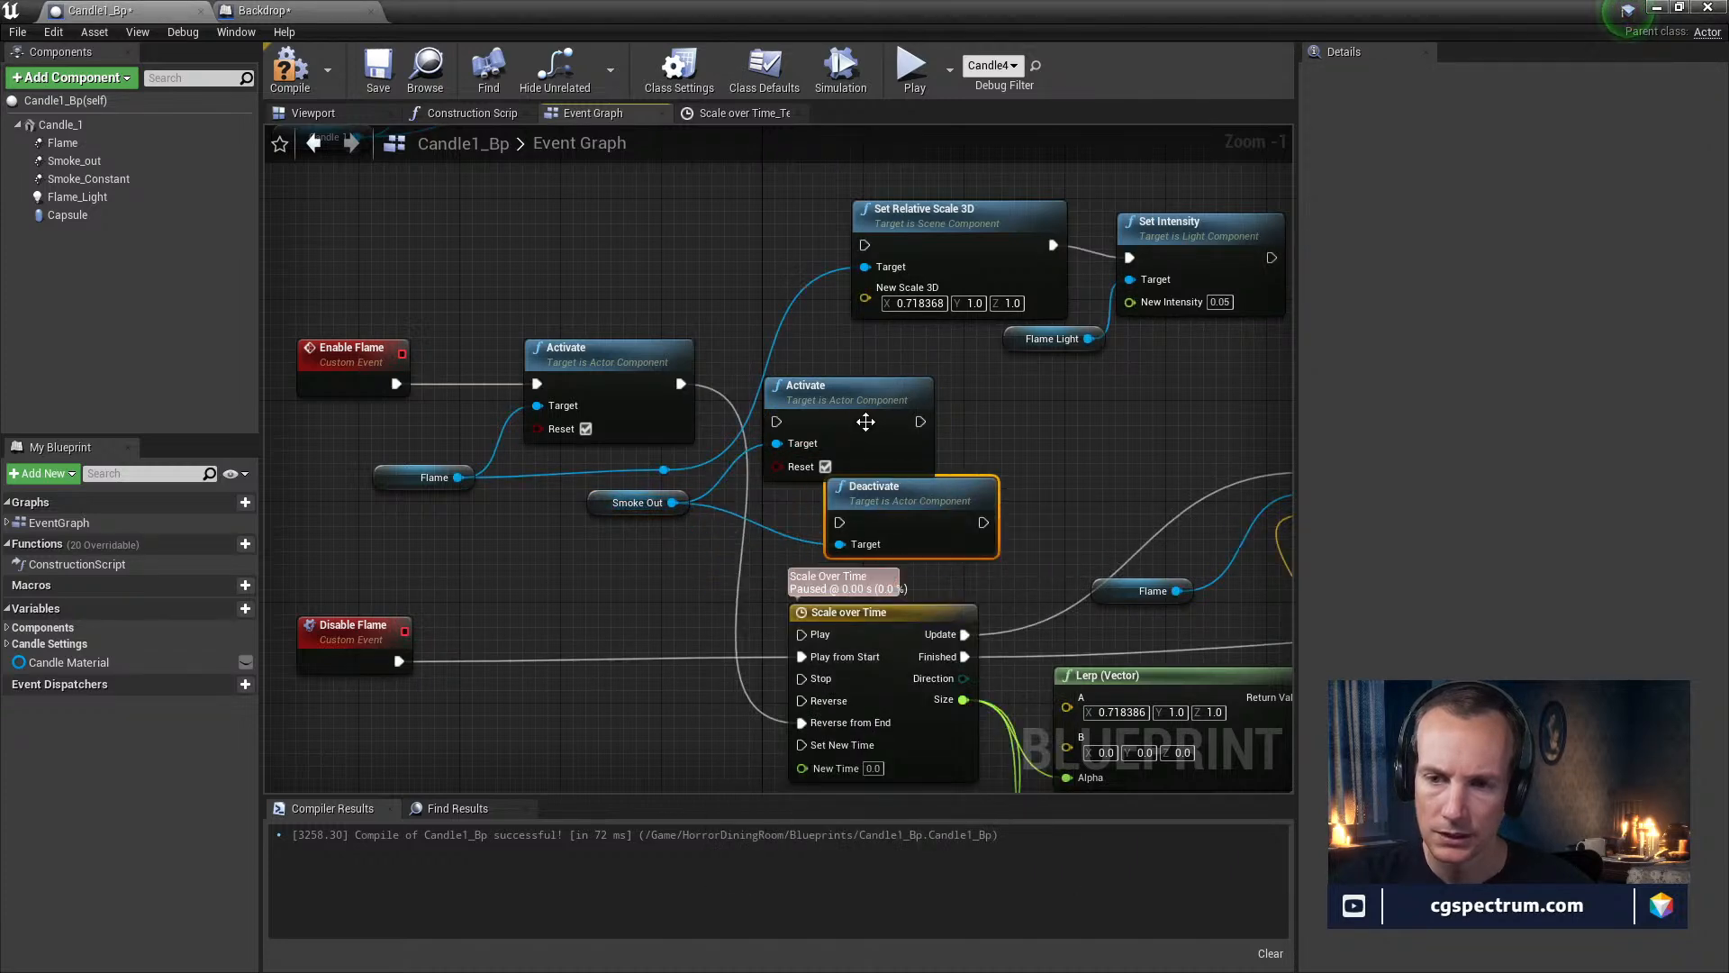
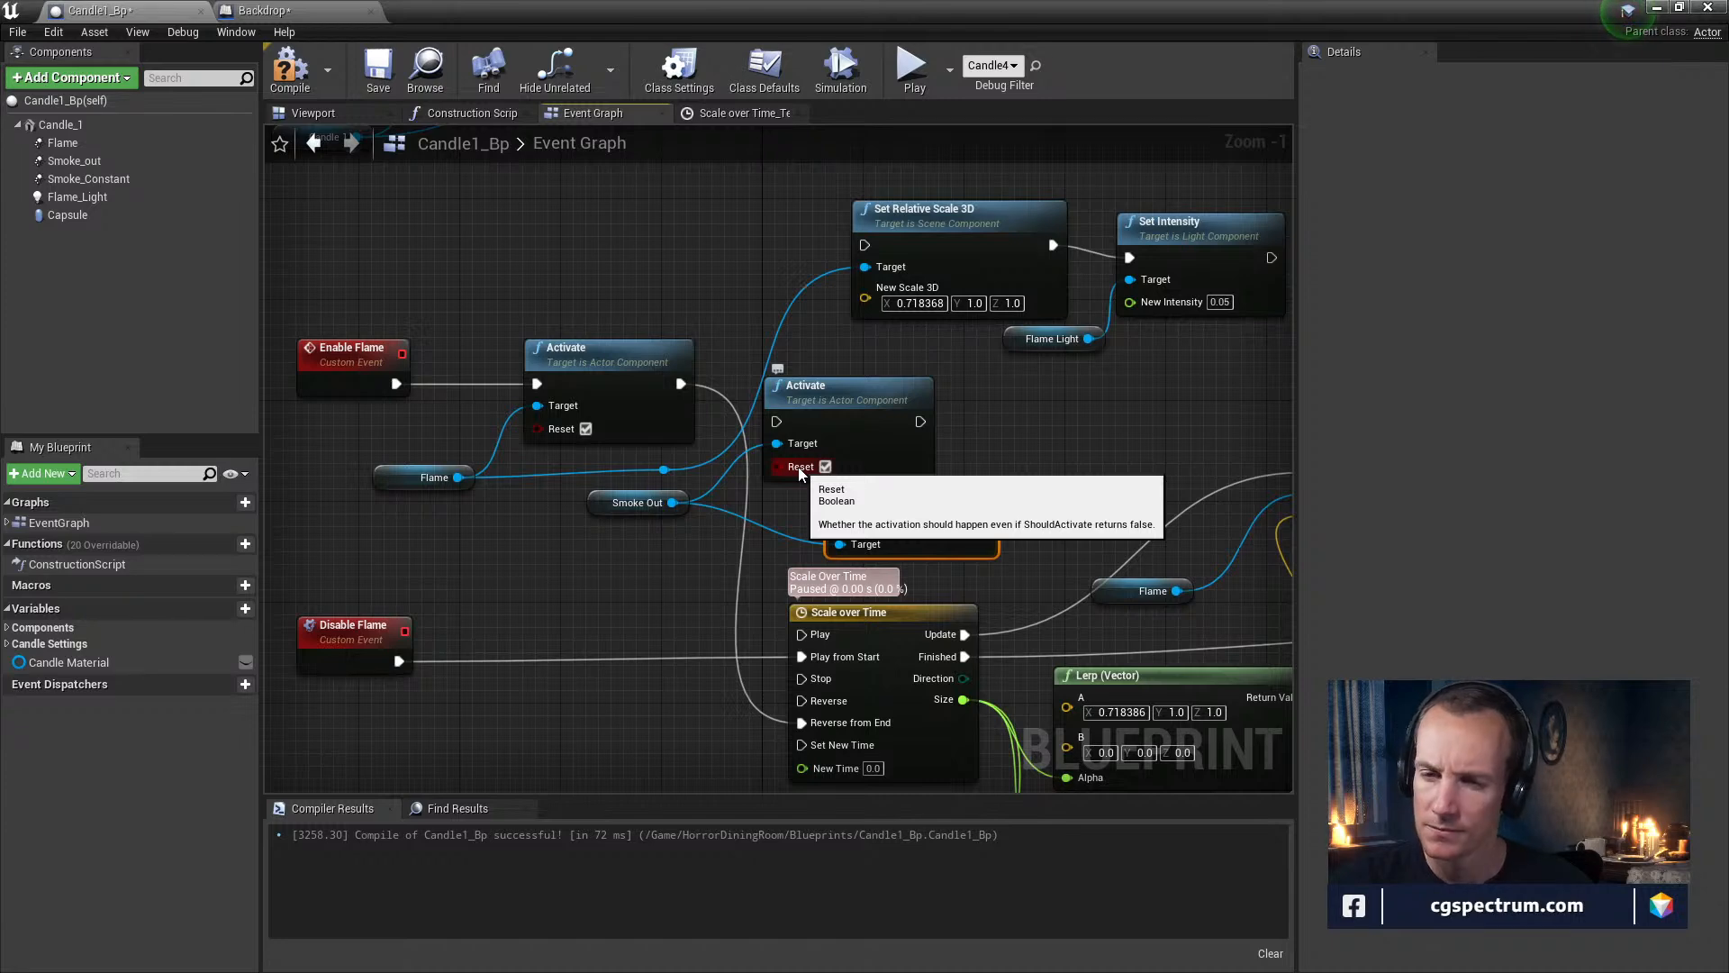
left_click(975, 444)
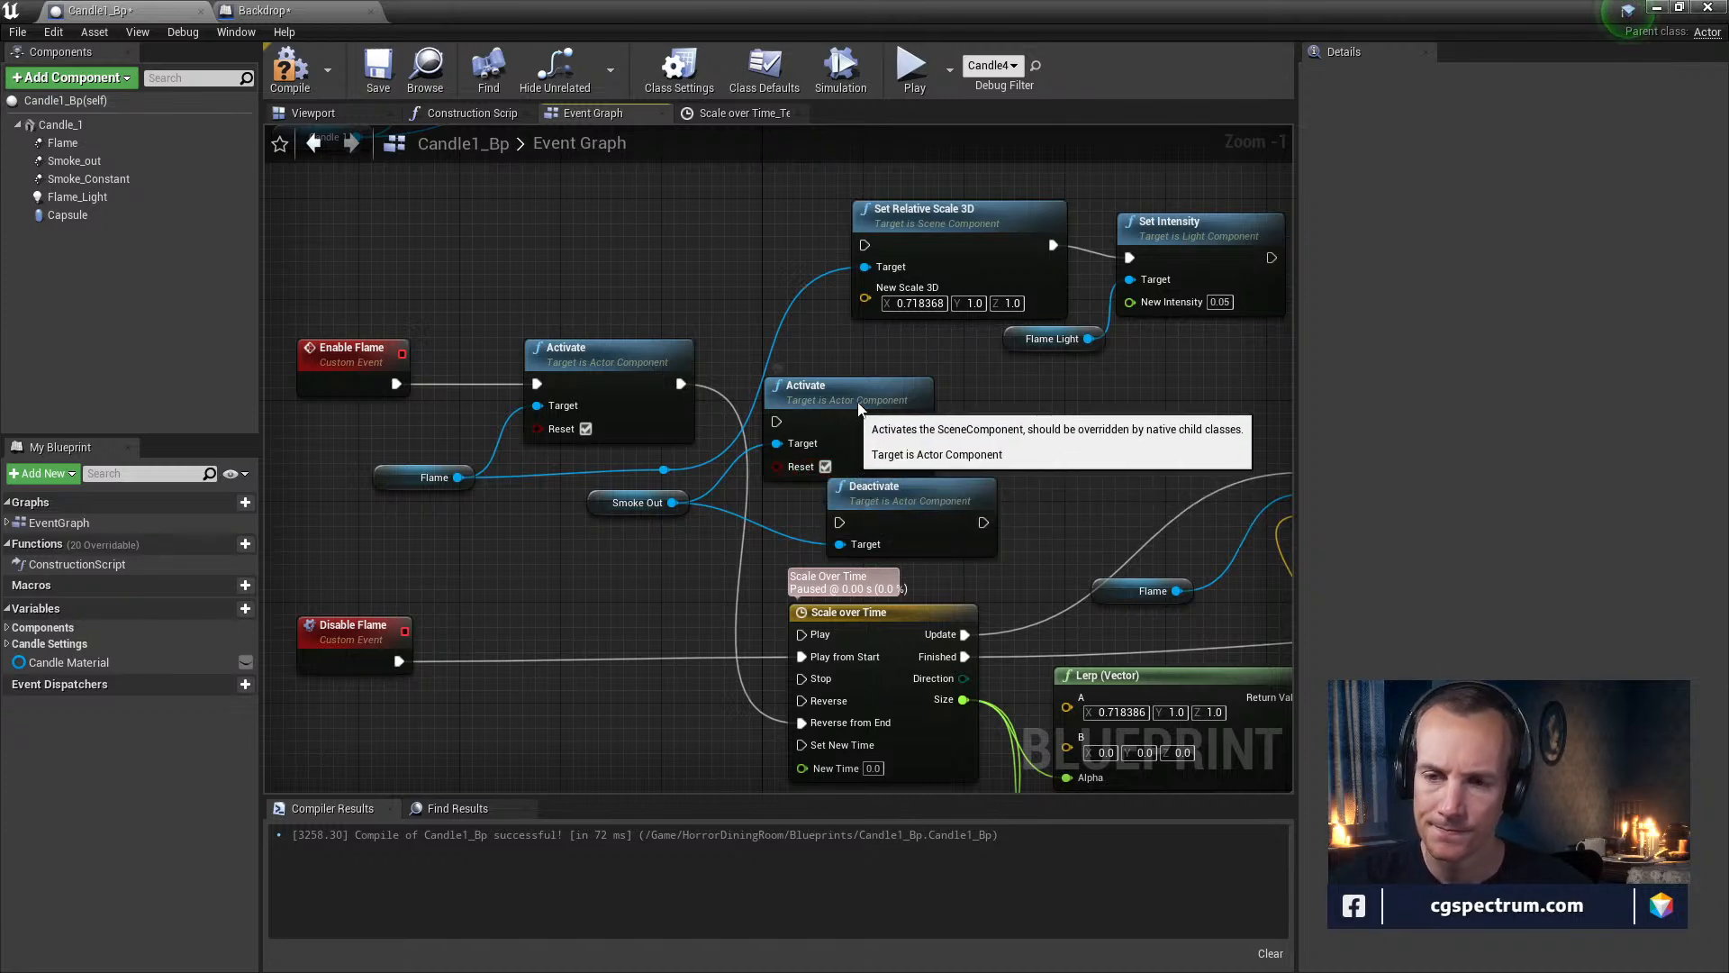
Remove the copied Smoke Out Activate node and wire its Deactivate node between the flame's Activate and the timeline's Reverse from End
left_click_drag(851, 407, 864, 382)
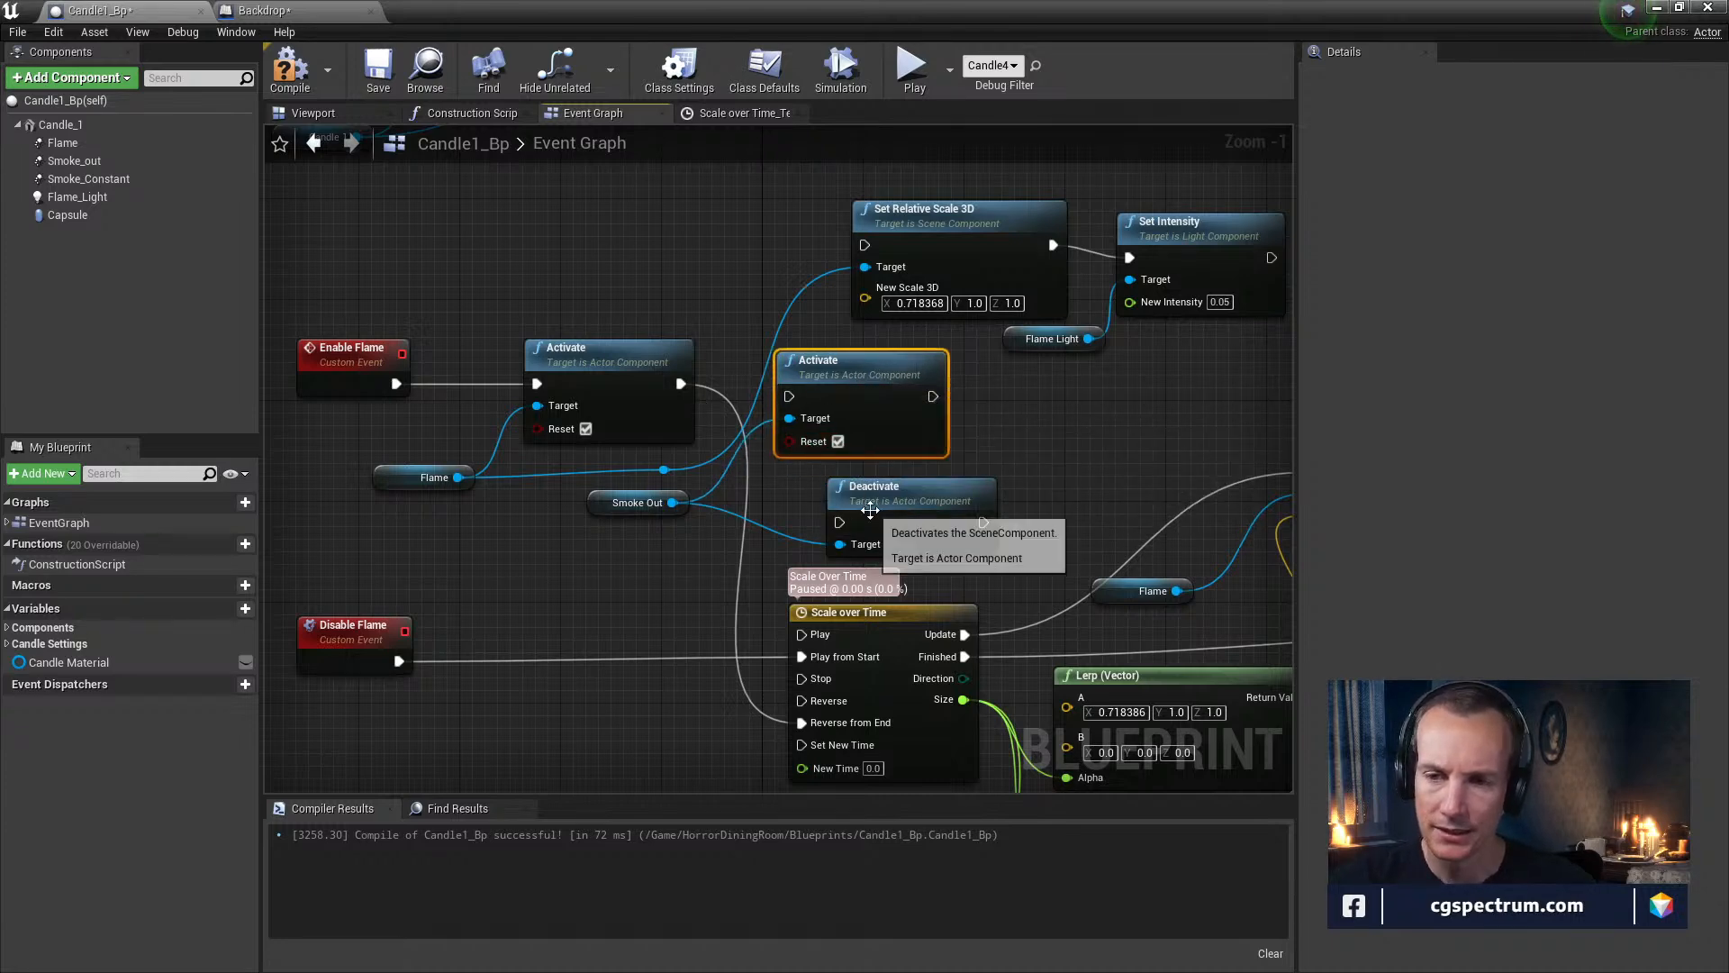
left_click_drag(861, 510, 860, 472)
left_click_drag(686, 383, 835, 371)
left_click(854, 385)
key("Delete")
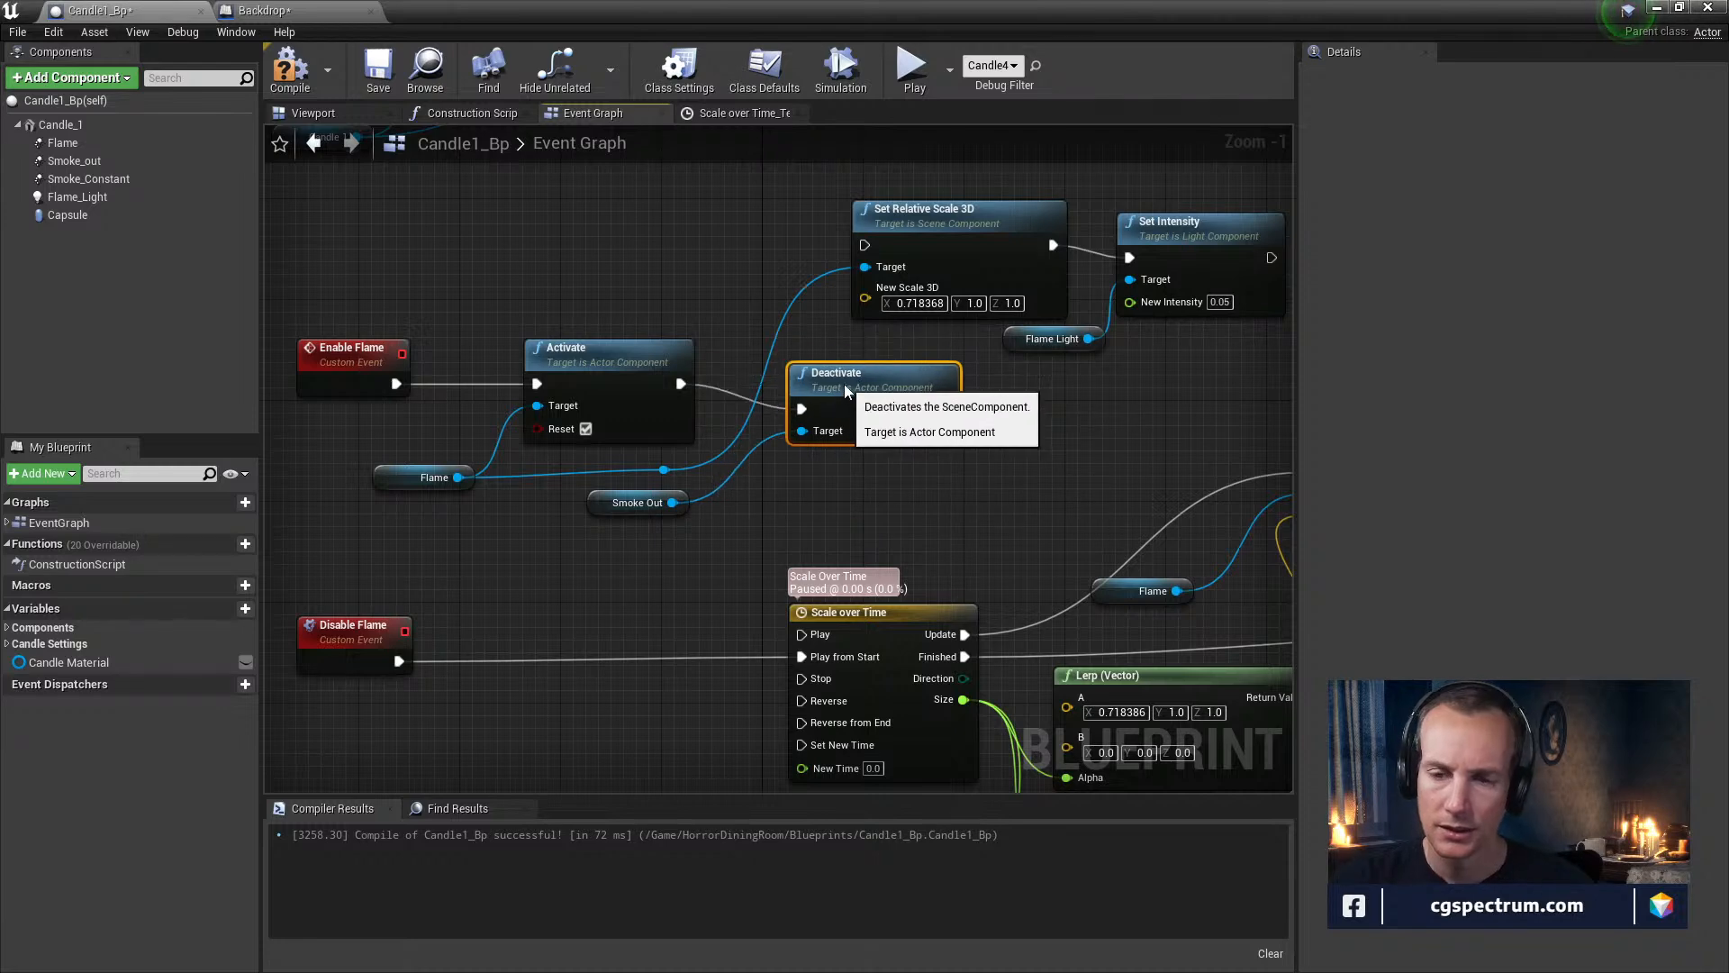
right_click_drag(842, 383, 835, 463)
mouse_move(805, 348)
left_mouse_down()
mouse_move(678, 610)
mouse_move(764, 349)
mouse_move(711, 601)
mouse_move(674, 586)
mouse_move(700, 708)
mouse_move(681, 687)
left_mouse_up()
Compile and save the Candle1_Bp blueprint, and save the Backdrop level blueprint
right_click_drag(941, 516, 600, 451)
mouse_move(1036, 540)
right_mouse_down()
mouse_move(598, 500)
mouse_move(746, 470)
right_mouse_up()
right_click_drag(1103, 531, 789, 538)
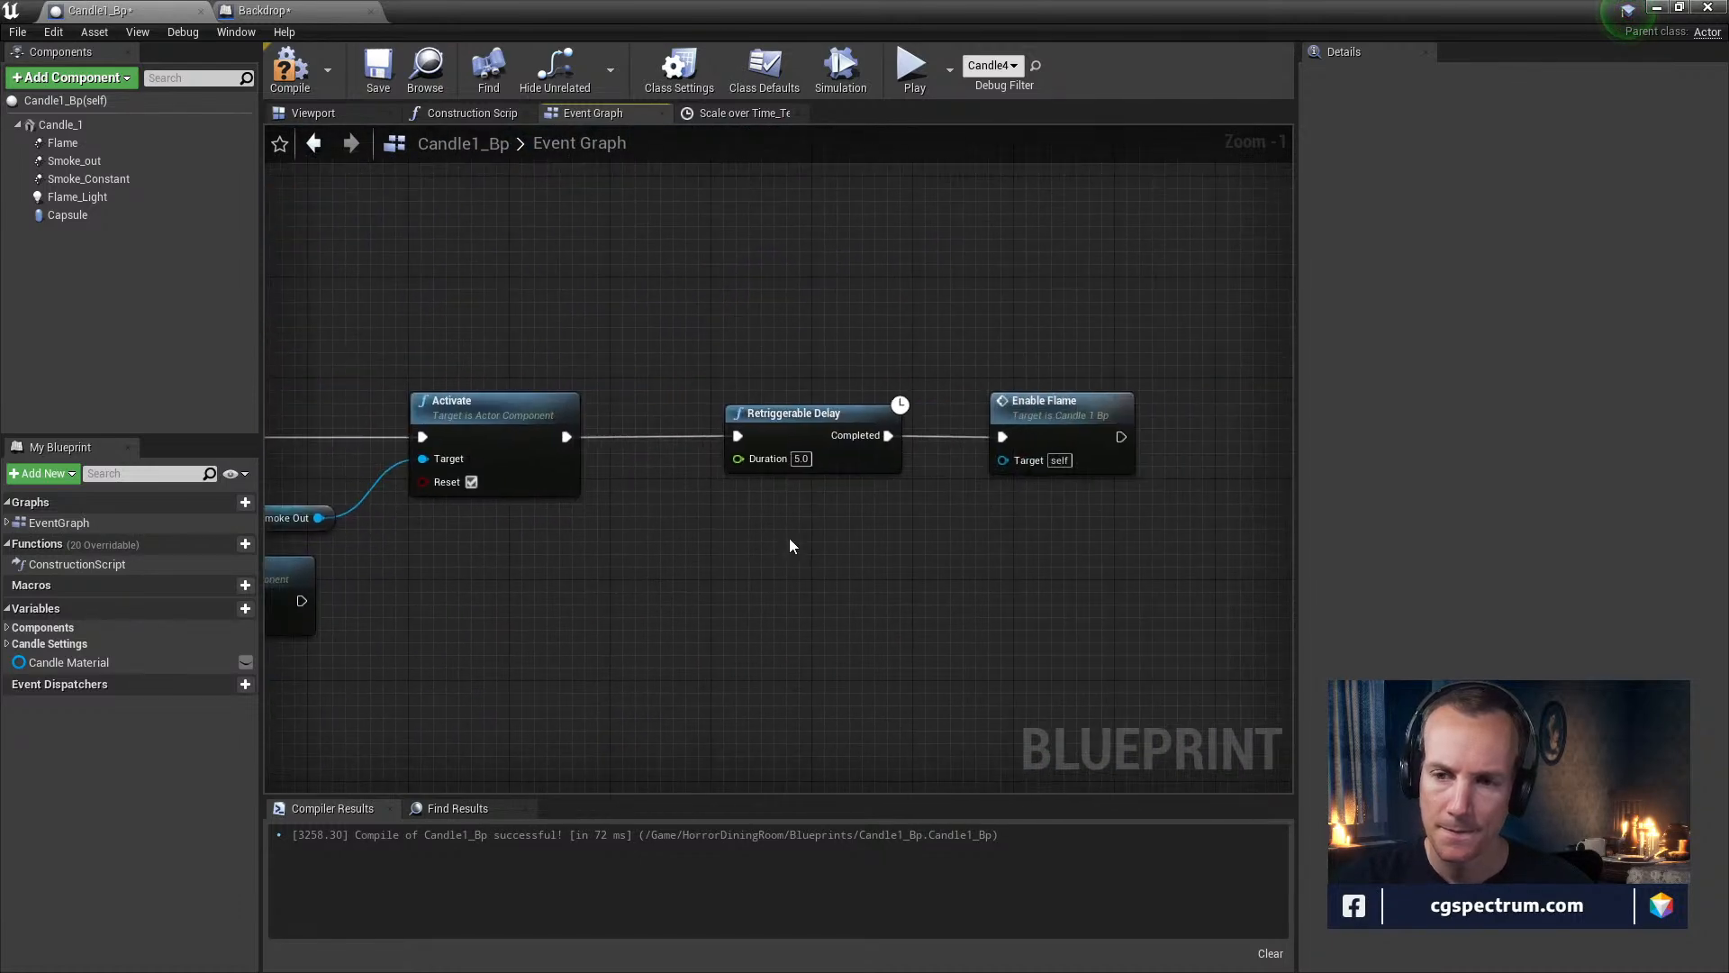
right_click_drag(648, 518, 1054, 554)
right_click_drag(763, 503, 1054, 554)
right_click_drag(764, 568, 991, 586)
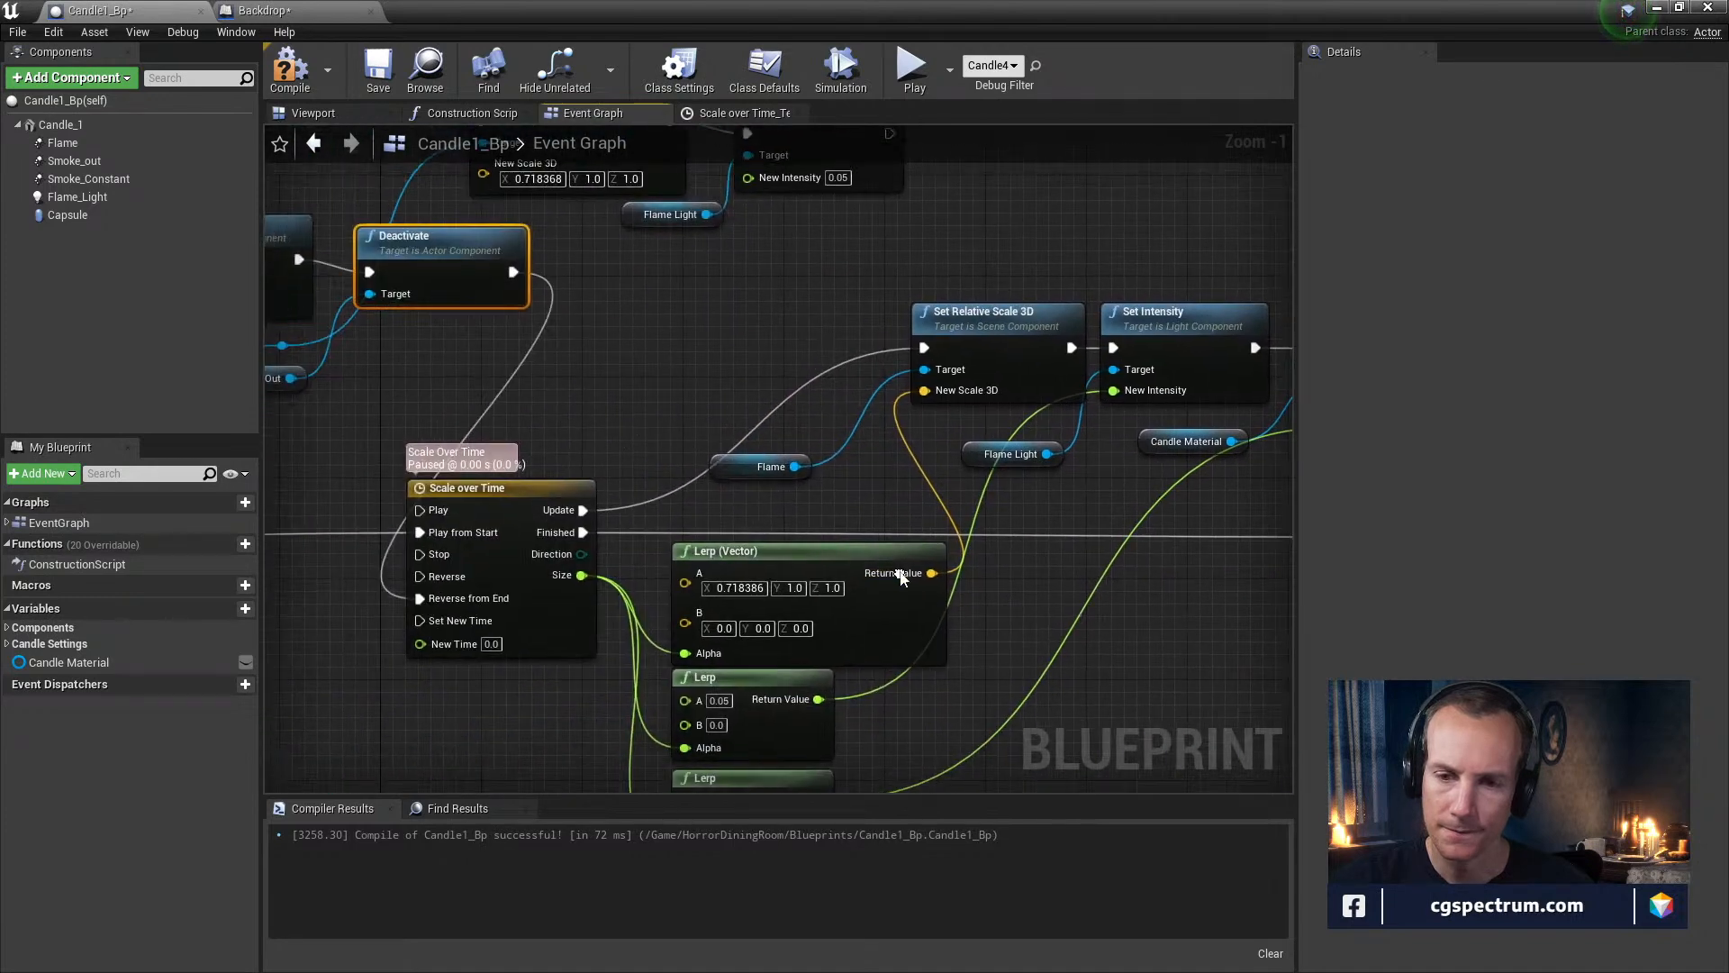
left_click(390, 73)
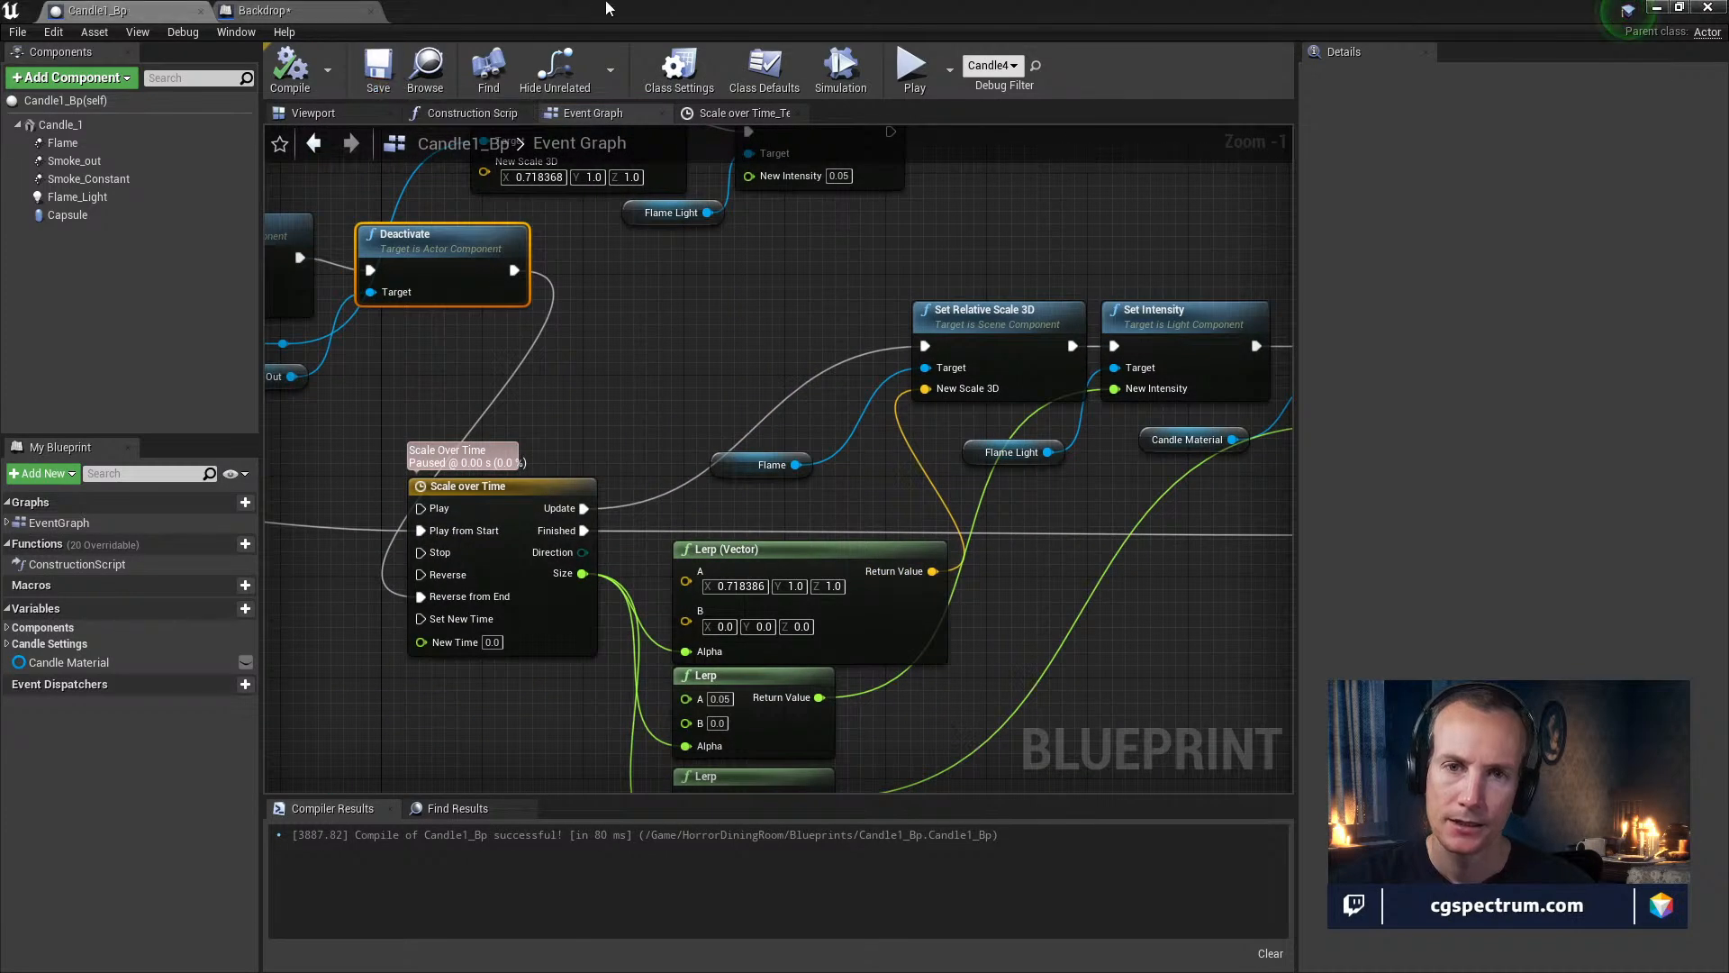
left_click(310, 11)
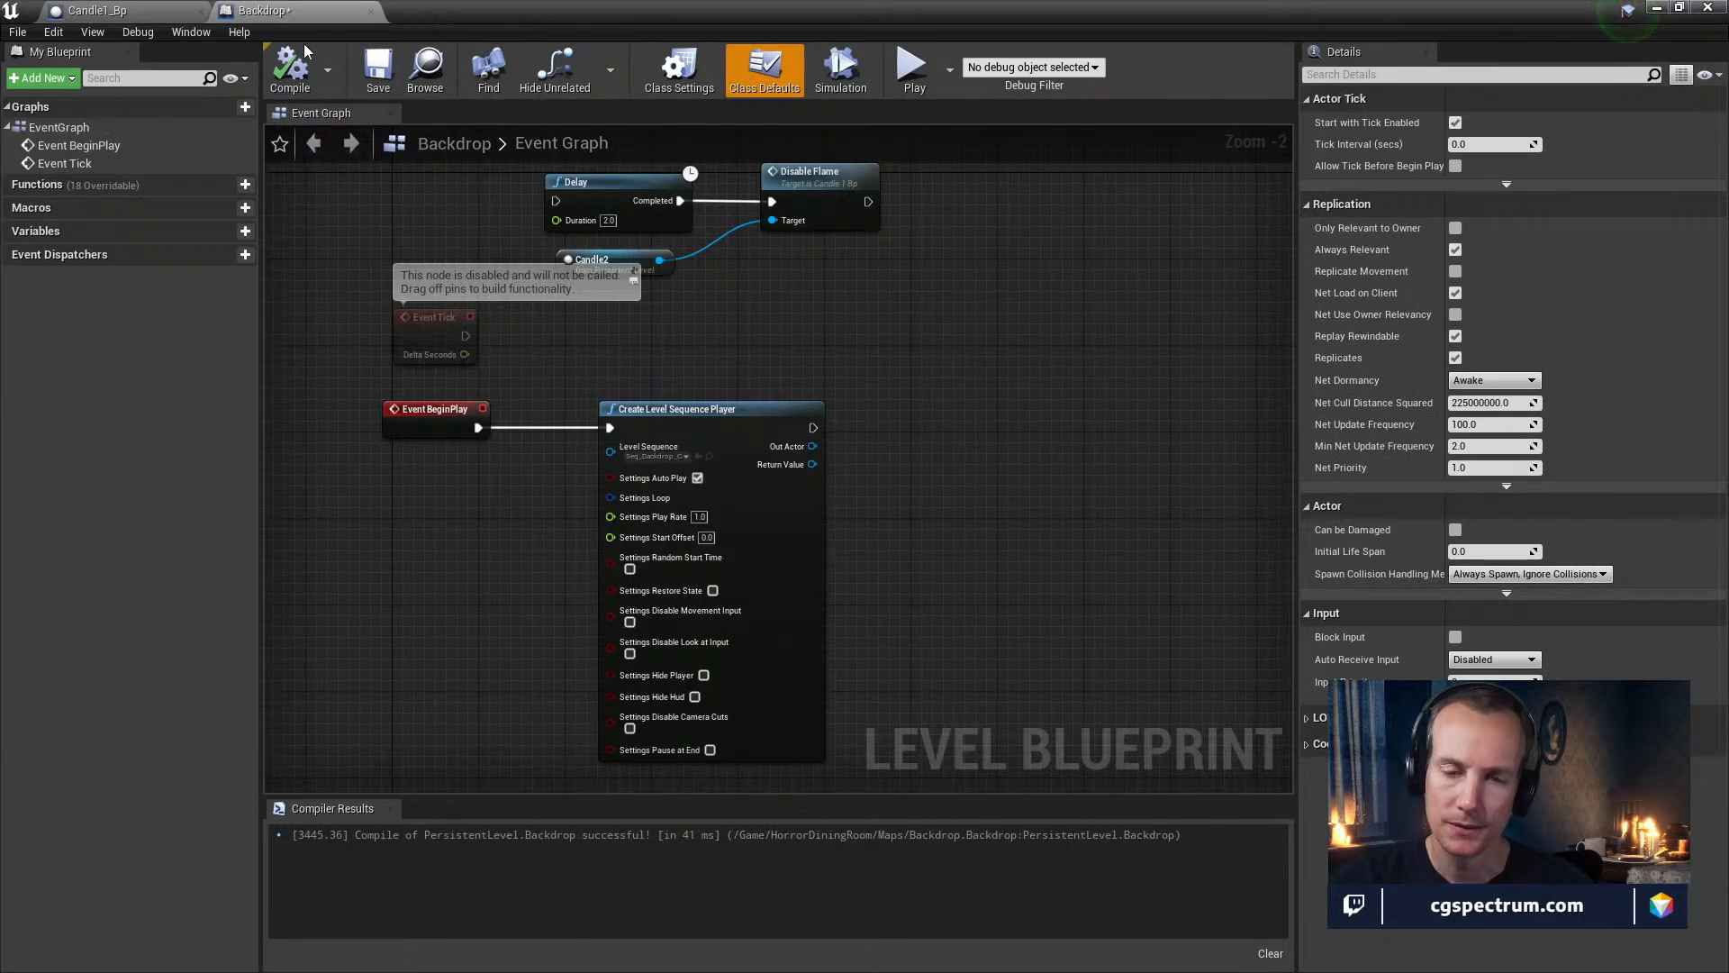
left_click(378, 68)
Play-test the candle behaviour in the level and stop the session
left_click_drag(504, 18, 603, 674)
left_click(1153, 67)
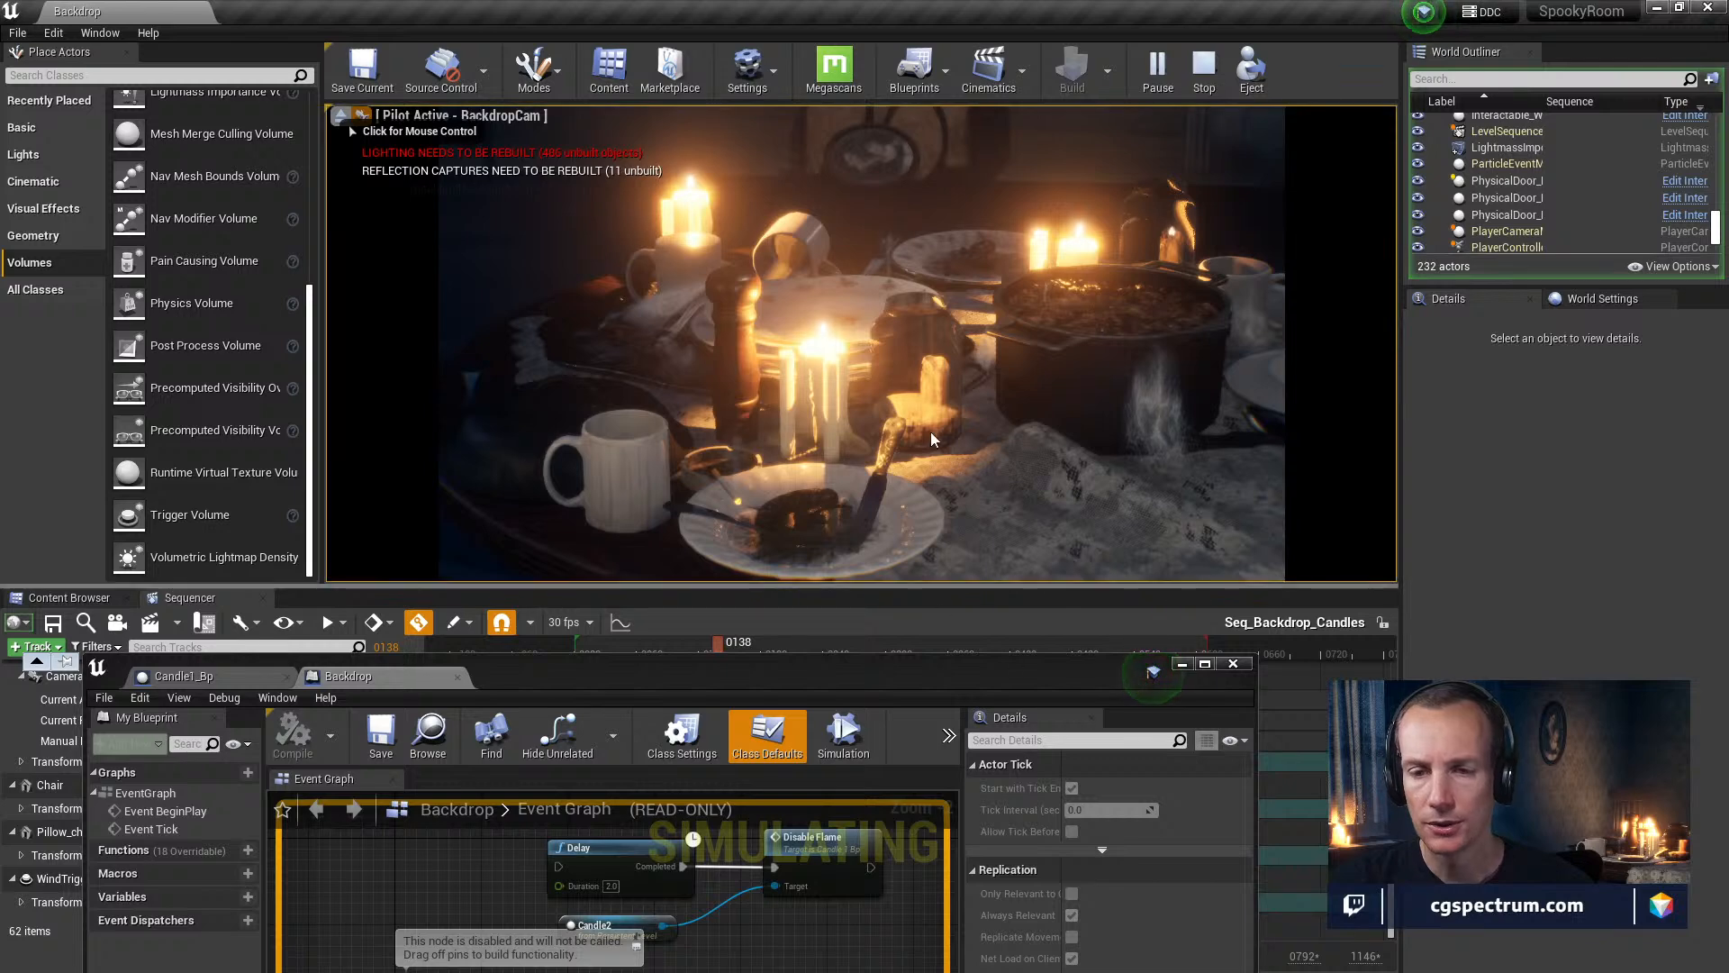
key("Escape")
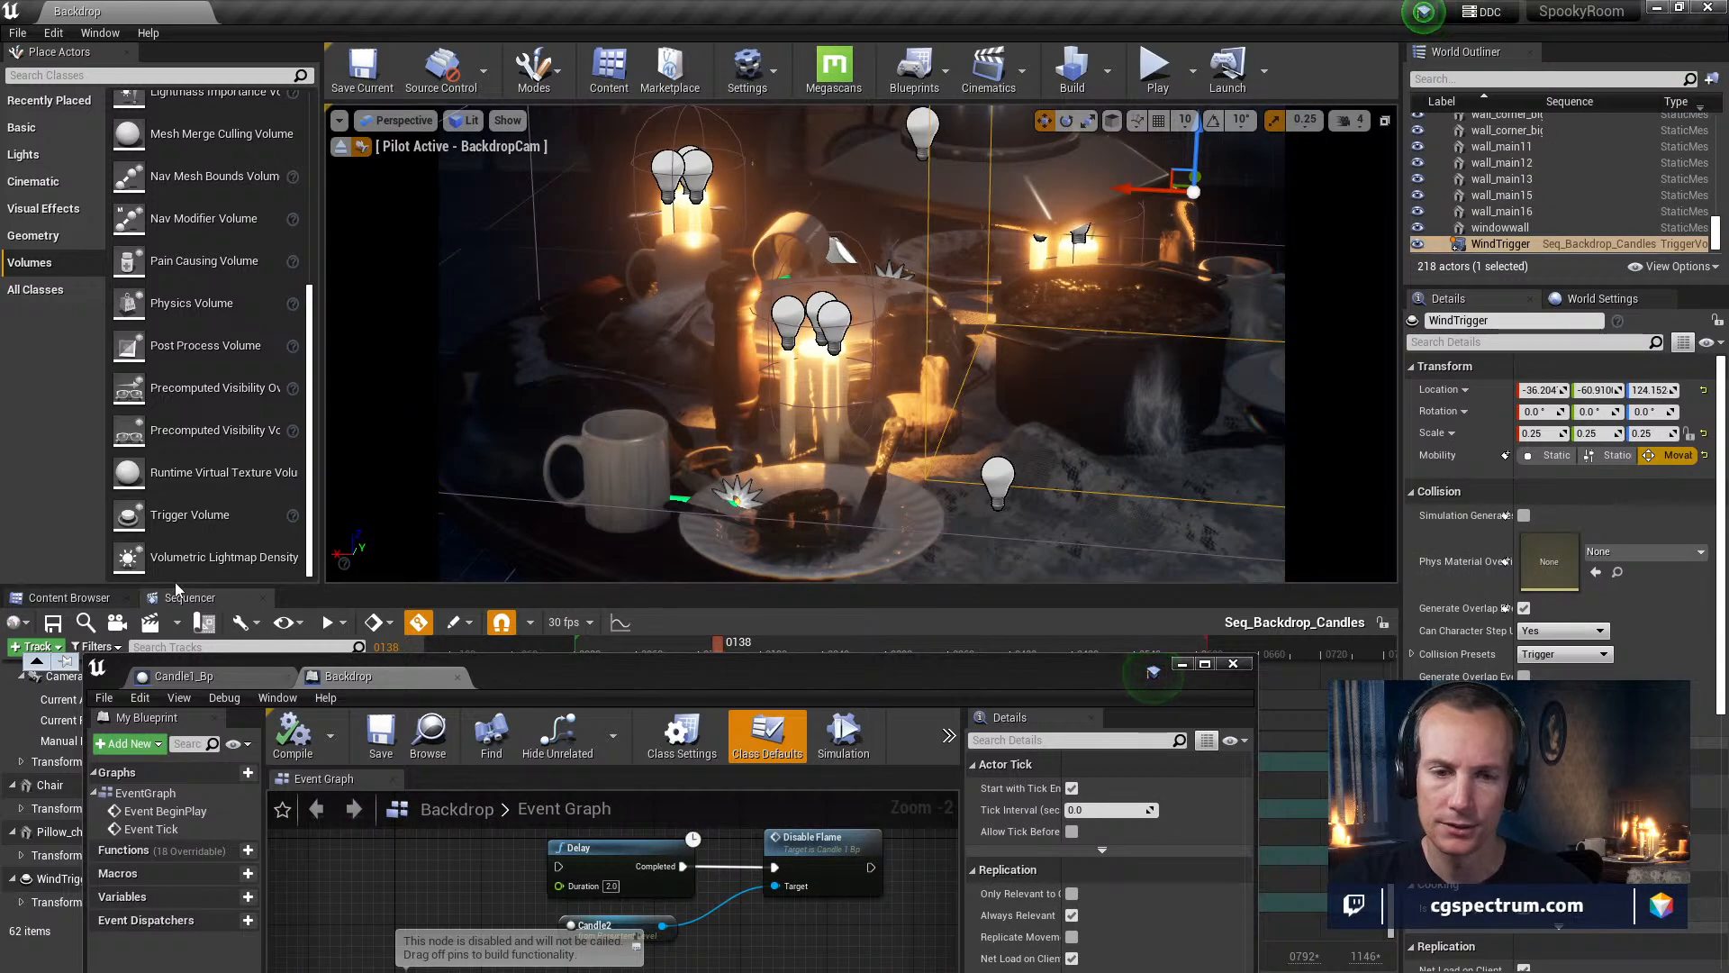
Move the WindTrigger's two transform keyframes earlier in the sequence, to about frame 30 and frame 111
left_click_drag(593, 675, 45, 968)
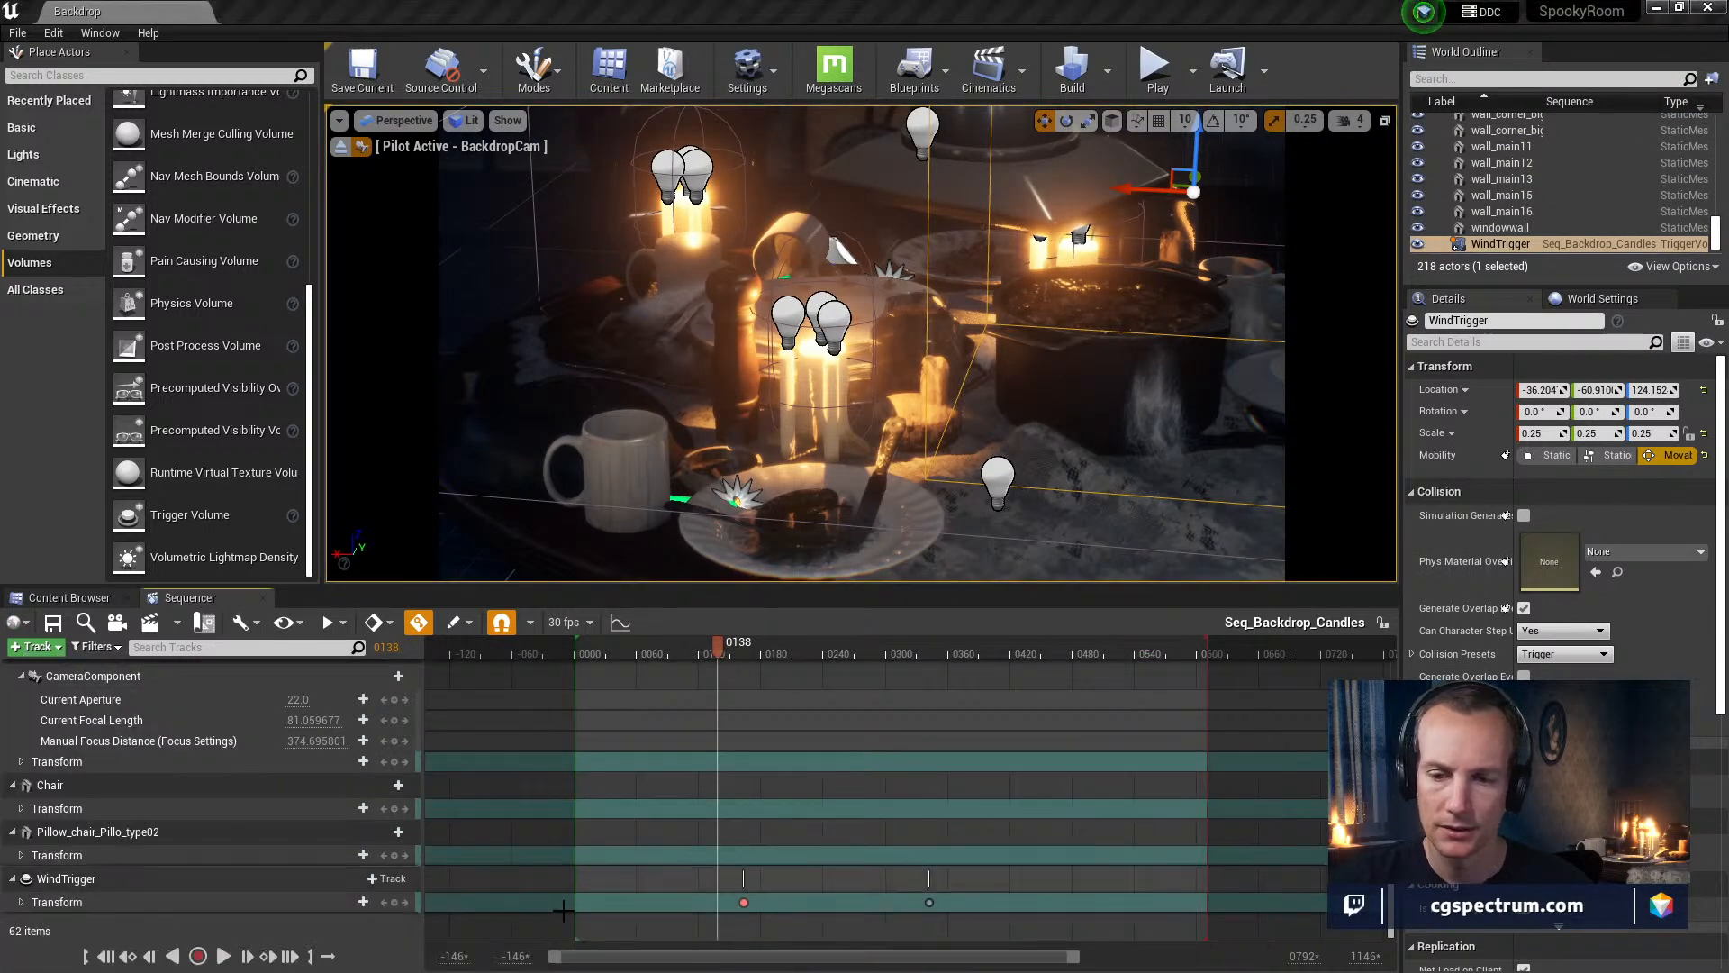
left_click_drag(746, 904, 610, 902)
left_click_drag(929, 902, 692, 901)
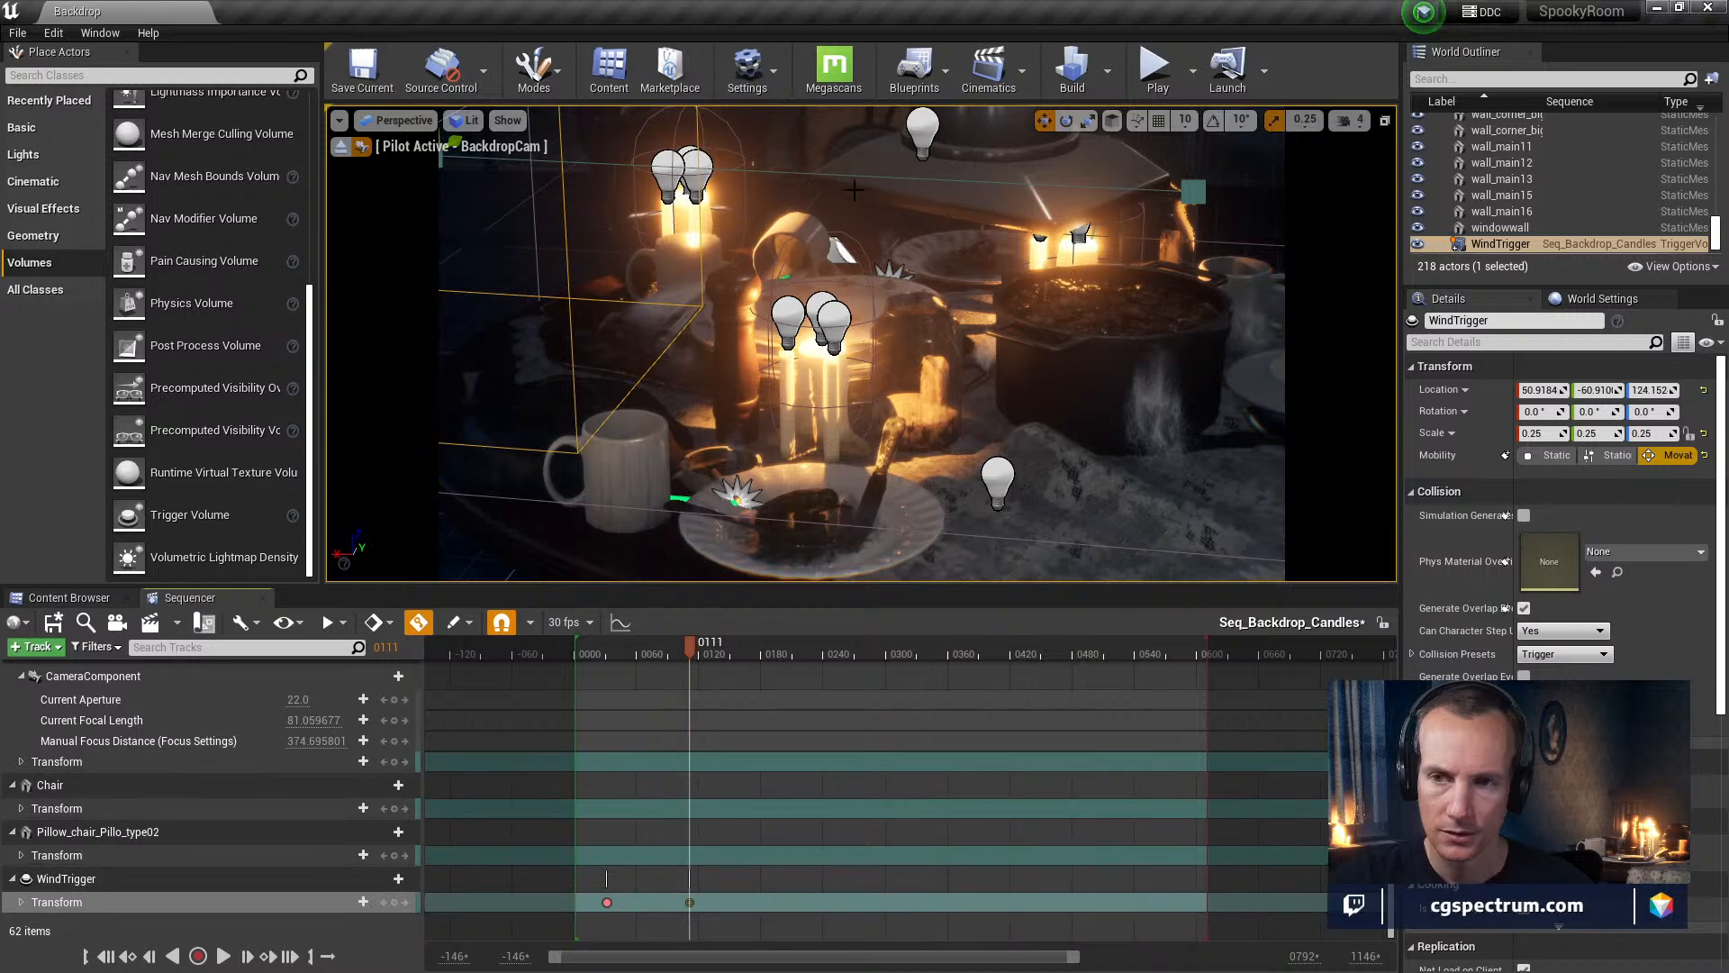
Play the level and inspect the Candle1_Bp event graph from the Enable Flame chain to the Retriggerable Delay during simulation
left_click(1179, 72)
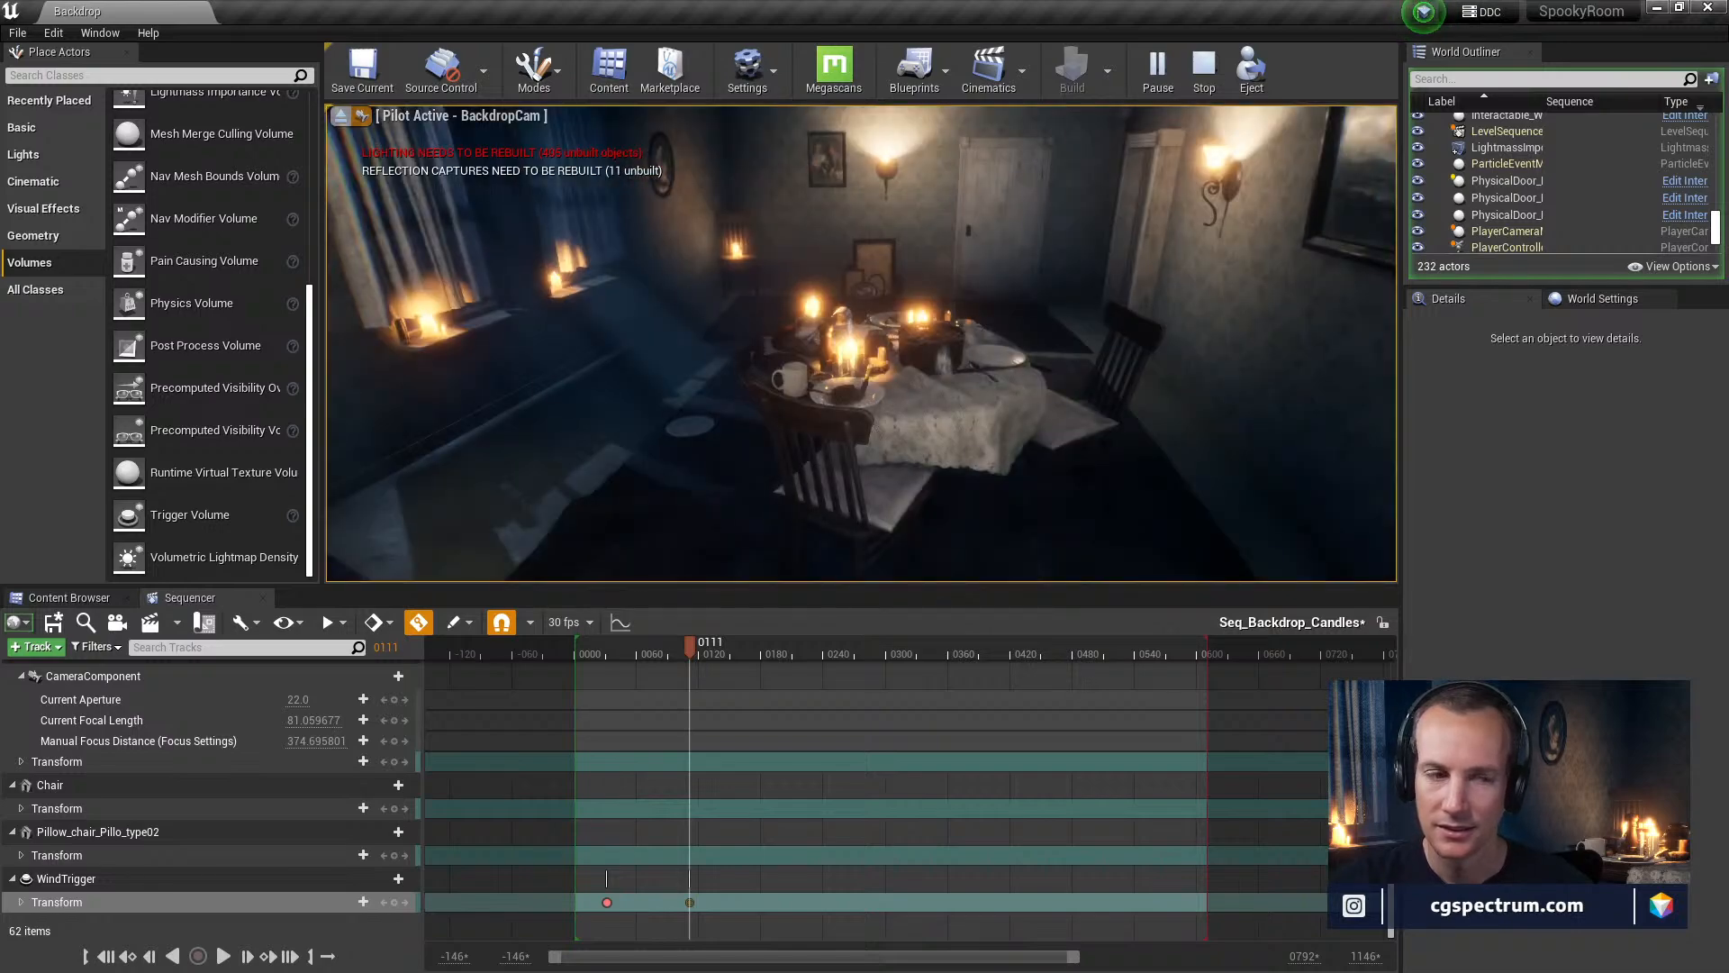
key("alt+Tab")
right_click_drag(804, 371, 961, 448)
scroll(961, 448, "down", 5)
right_click_drag(1050, 590, 960, 588)
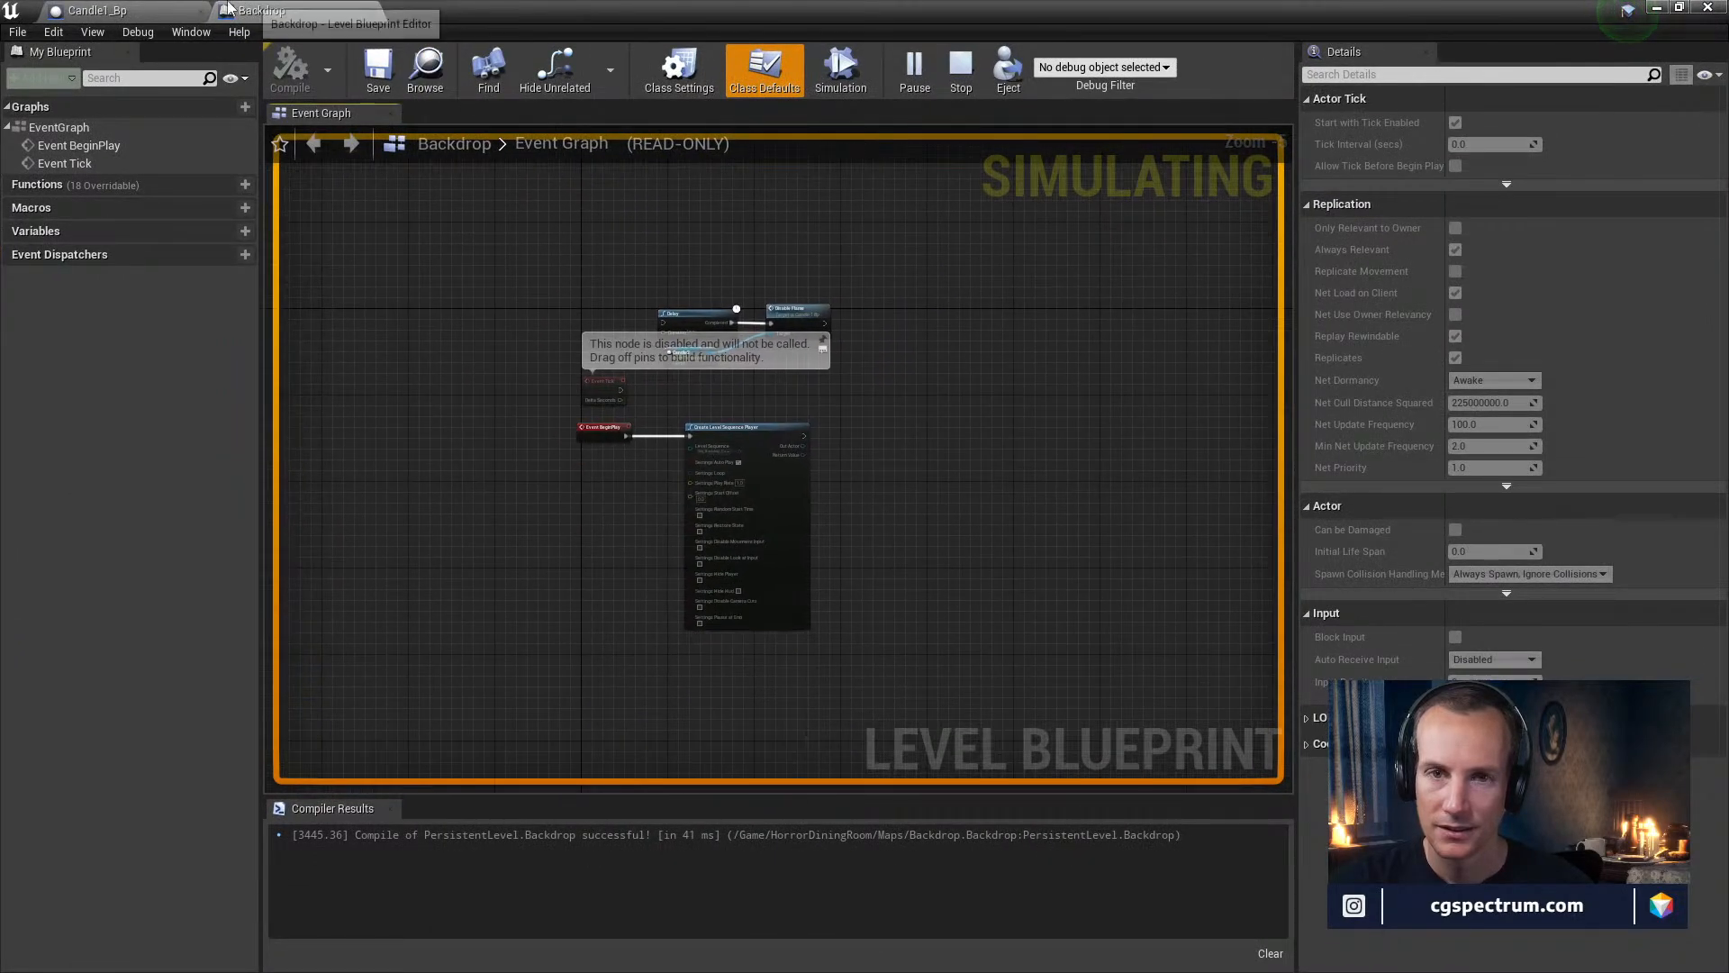
left_click(151, 13)
right_click_drag(941, 497, 867, 432)
scroll(867, 433, "down", 2)
right_click_drag(945, 477, 617, 483)
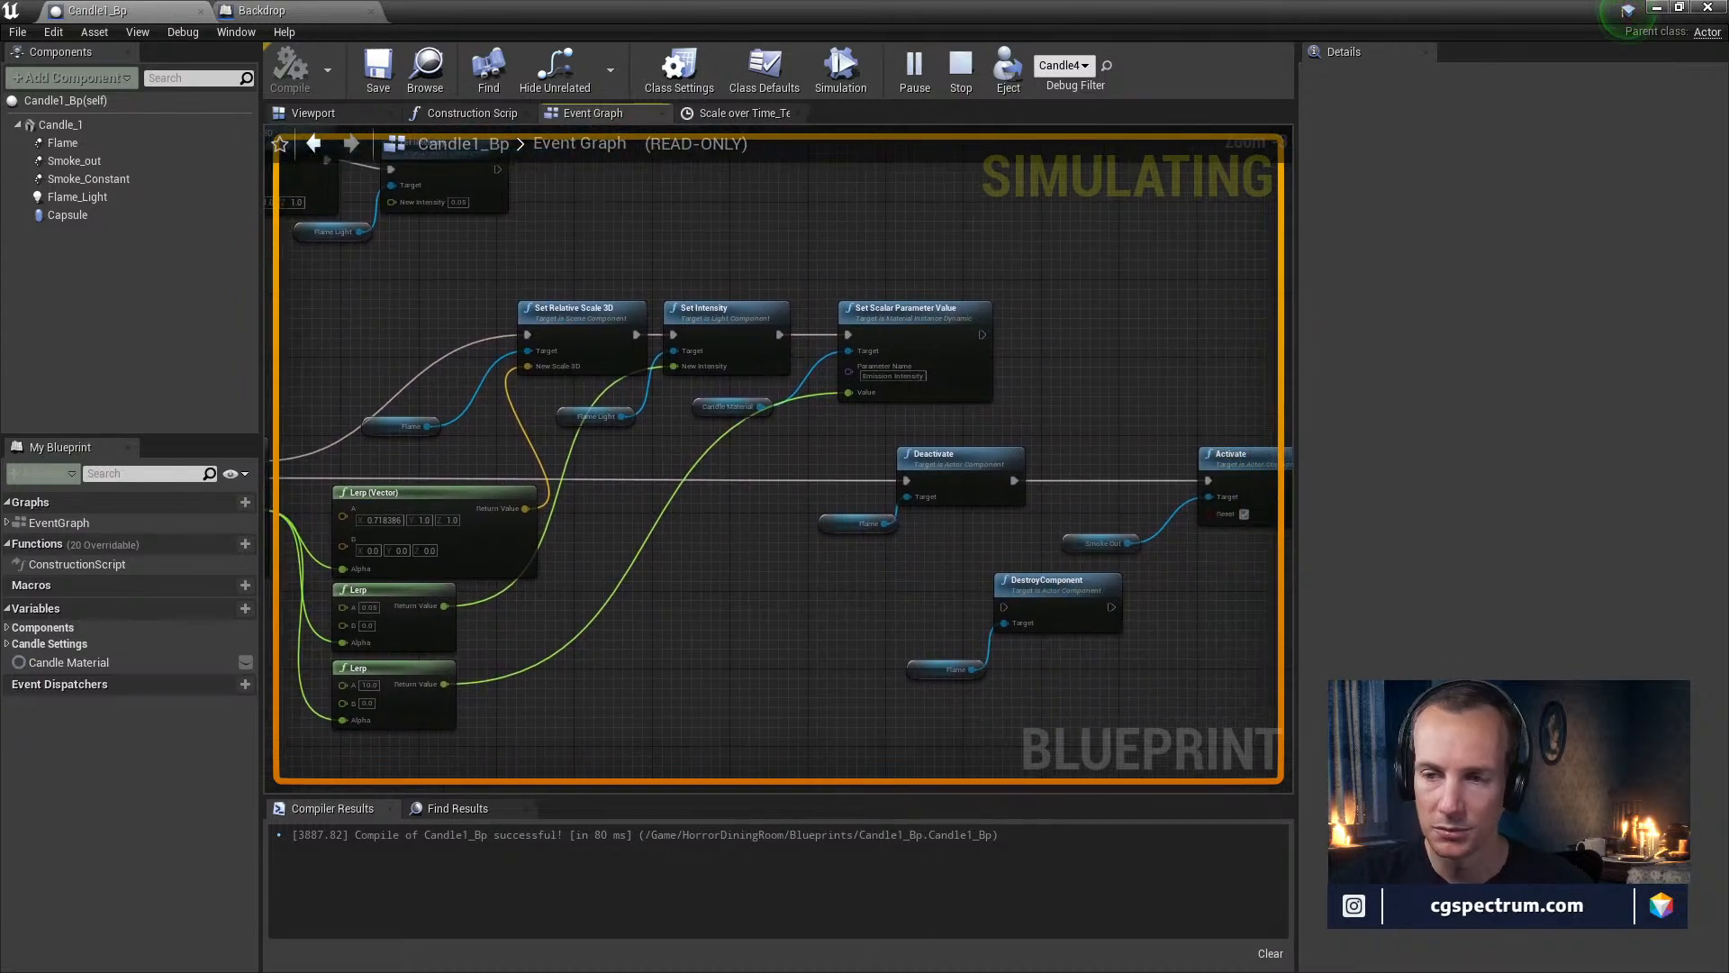
right_click_drag(964, 641, 533, 634)
right_click_drag(716, 650, 455, 633)
right_click_drag(758, 535, 1208, 548)
right_click_drag(567, 449, 1289, 578)
right_click_drag(659, 437, 712, 397)
Walk up to the table candles in the running game beside the blueprint window, and eject from the player
left_click_drag(711, 11, 751, 451)
left_click(862, 310)
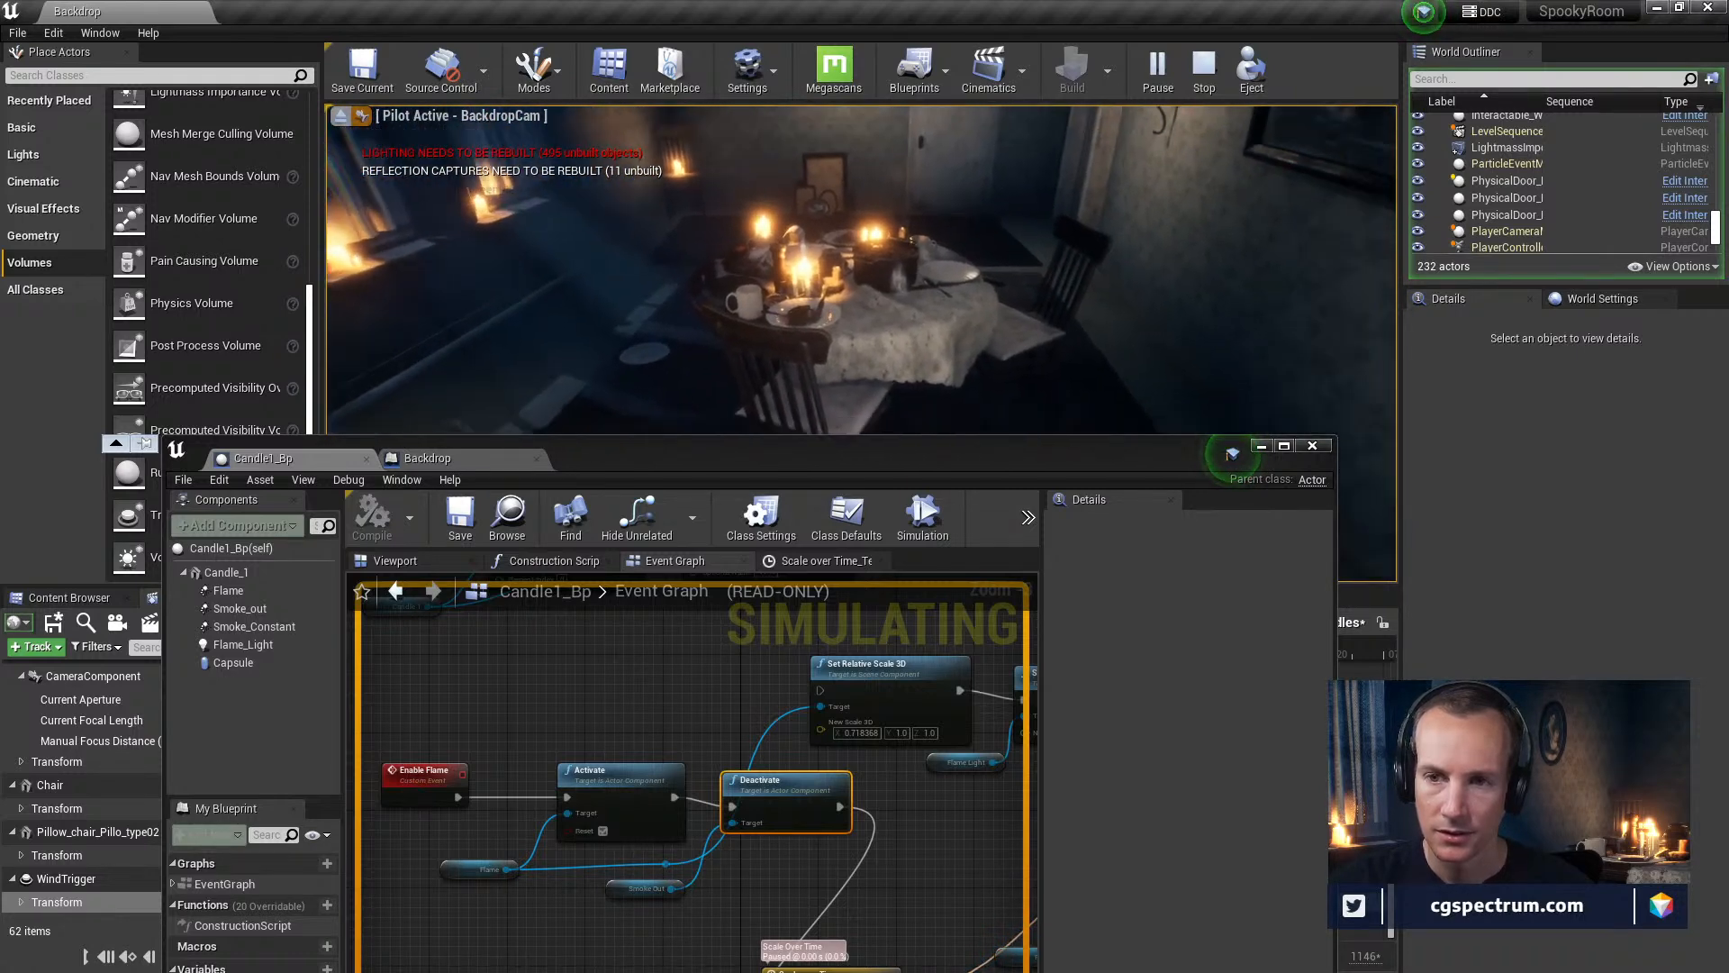
key("w")
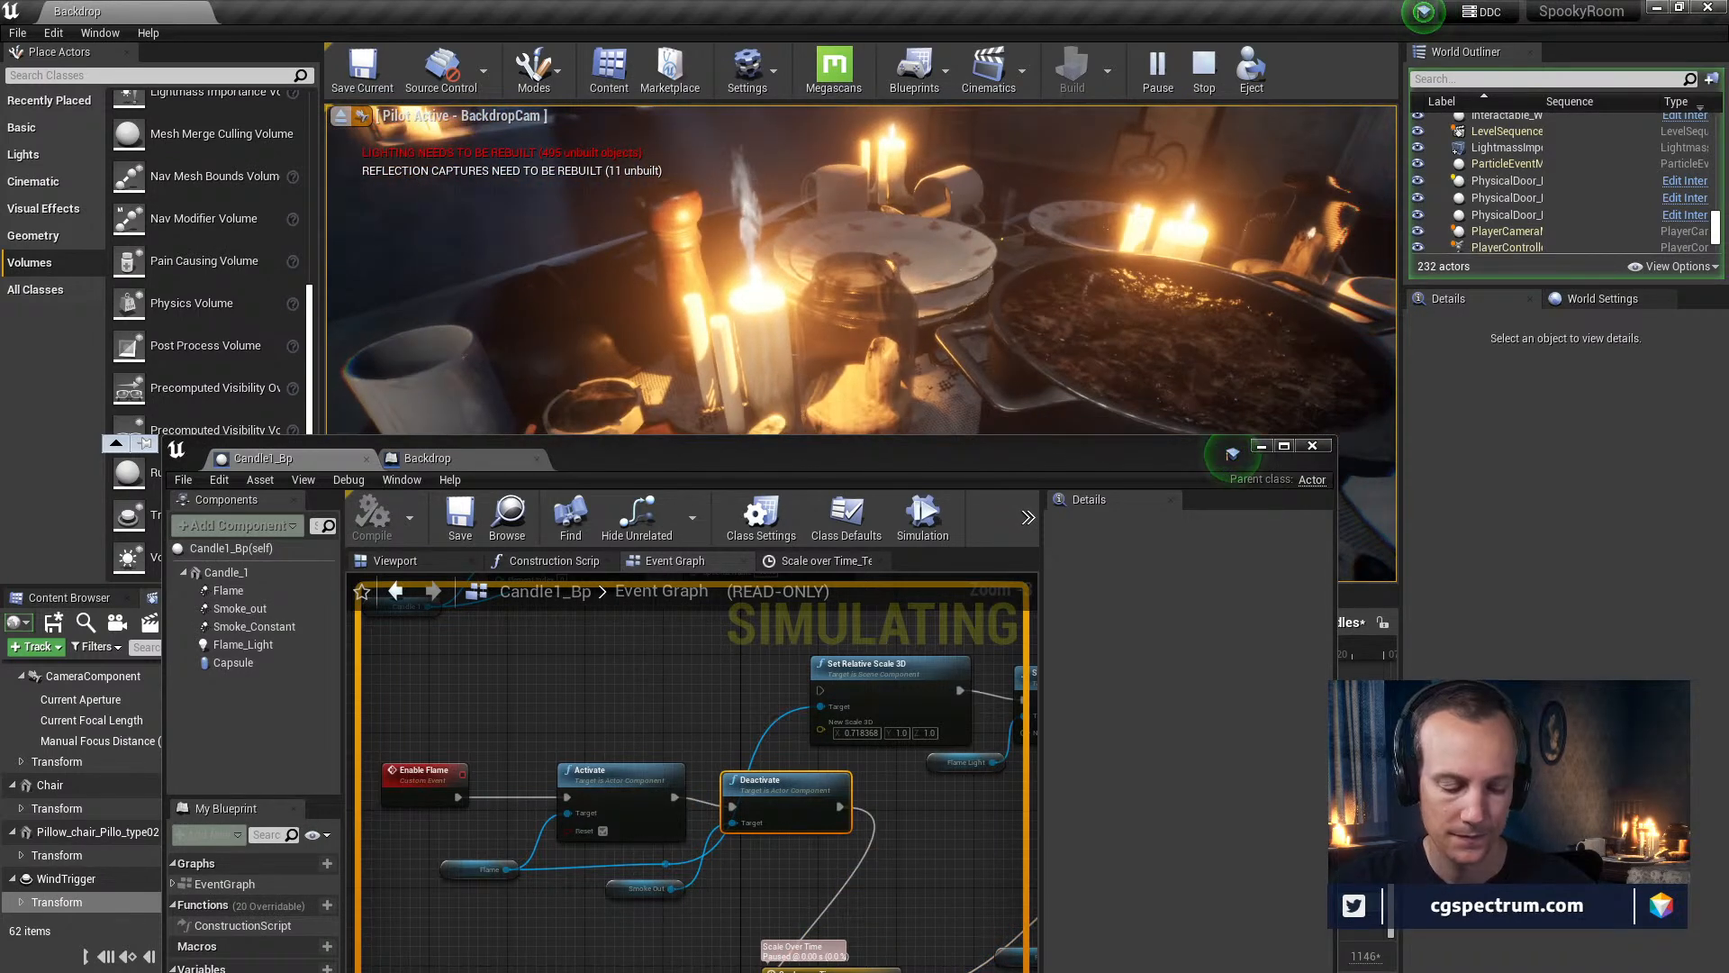
key("e")
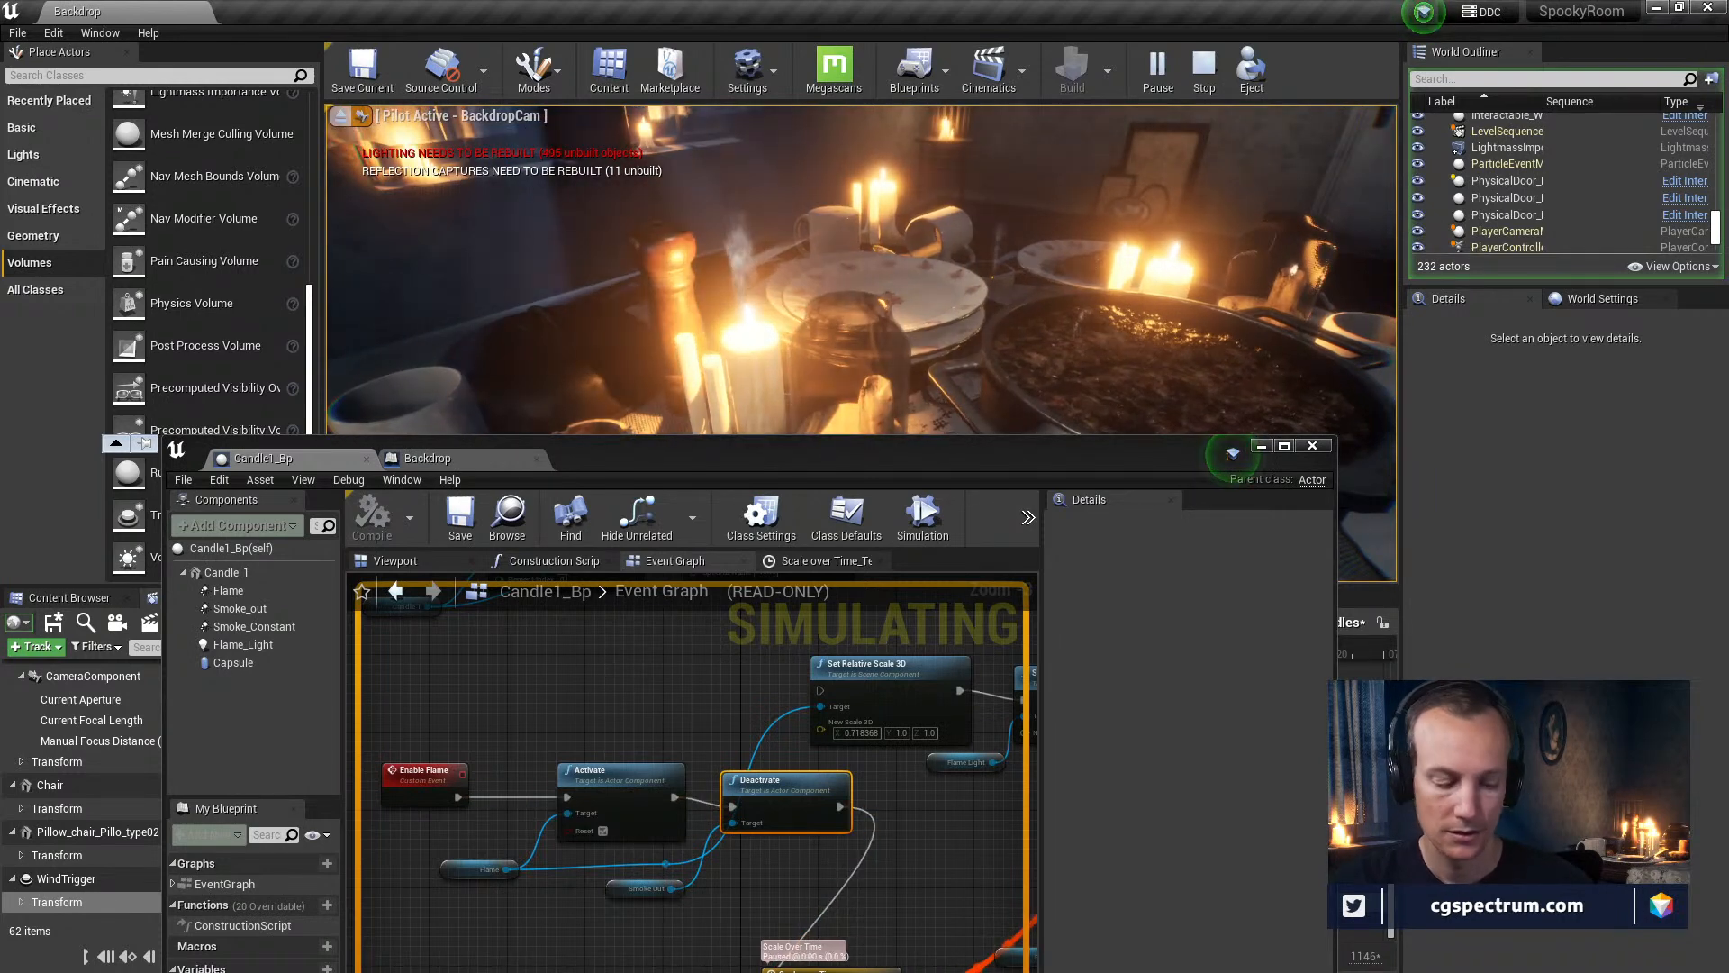
key("F8")
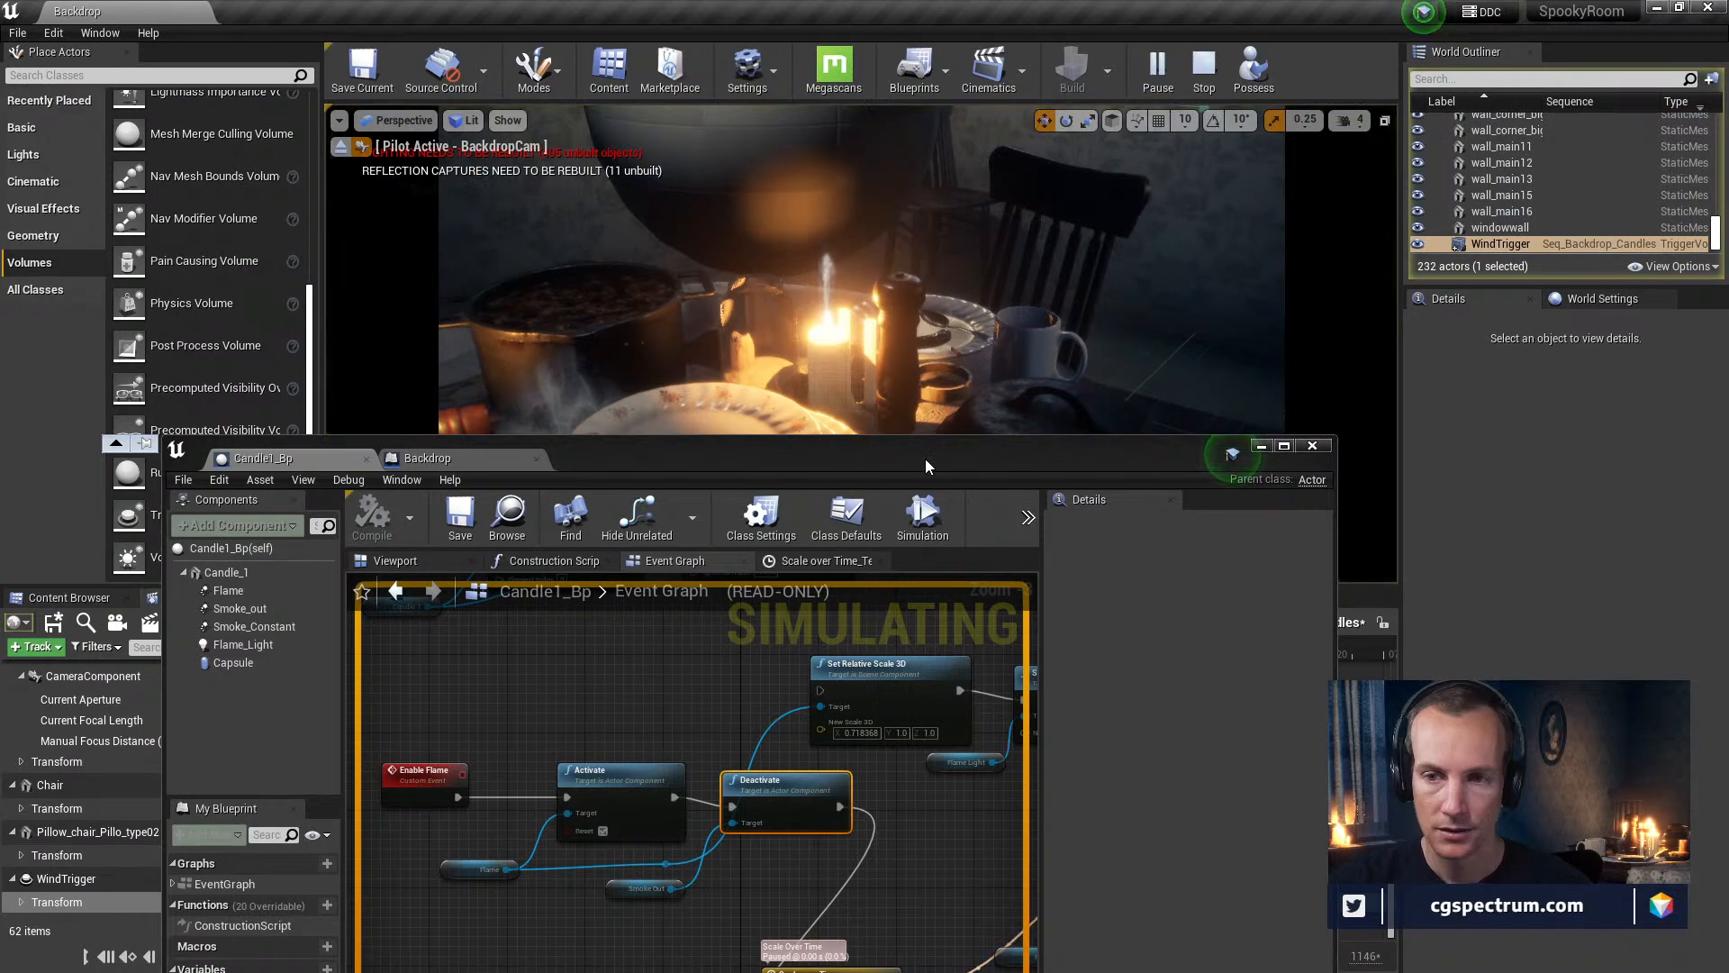
Examine the live execution flow from the Scale over Time timeline into the scale, intensity and scalar parameter nodes
left_click_drag(869, 459, 748, 457)
right_click_drag(720, 794, 645, 676)
scroll(645, 675, "down", 2)
right_click_drag(749, 731, 637, 803)
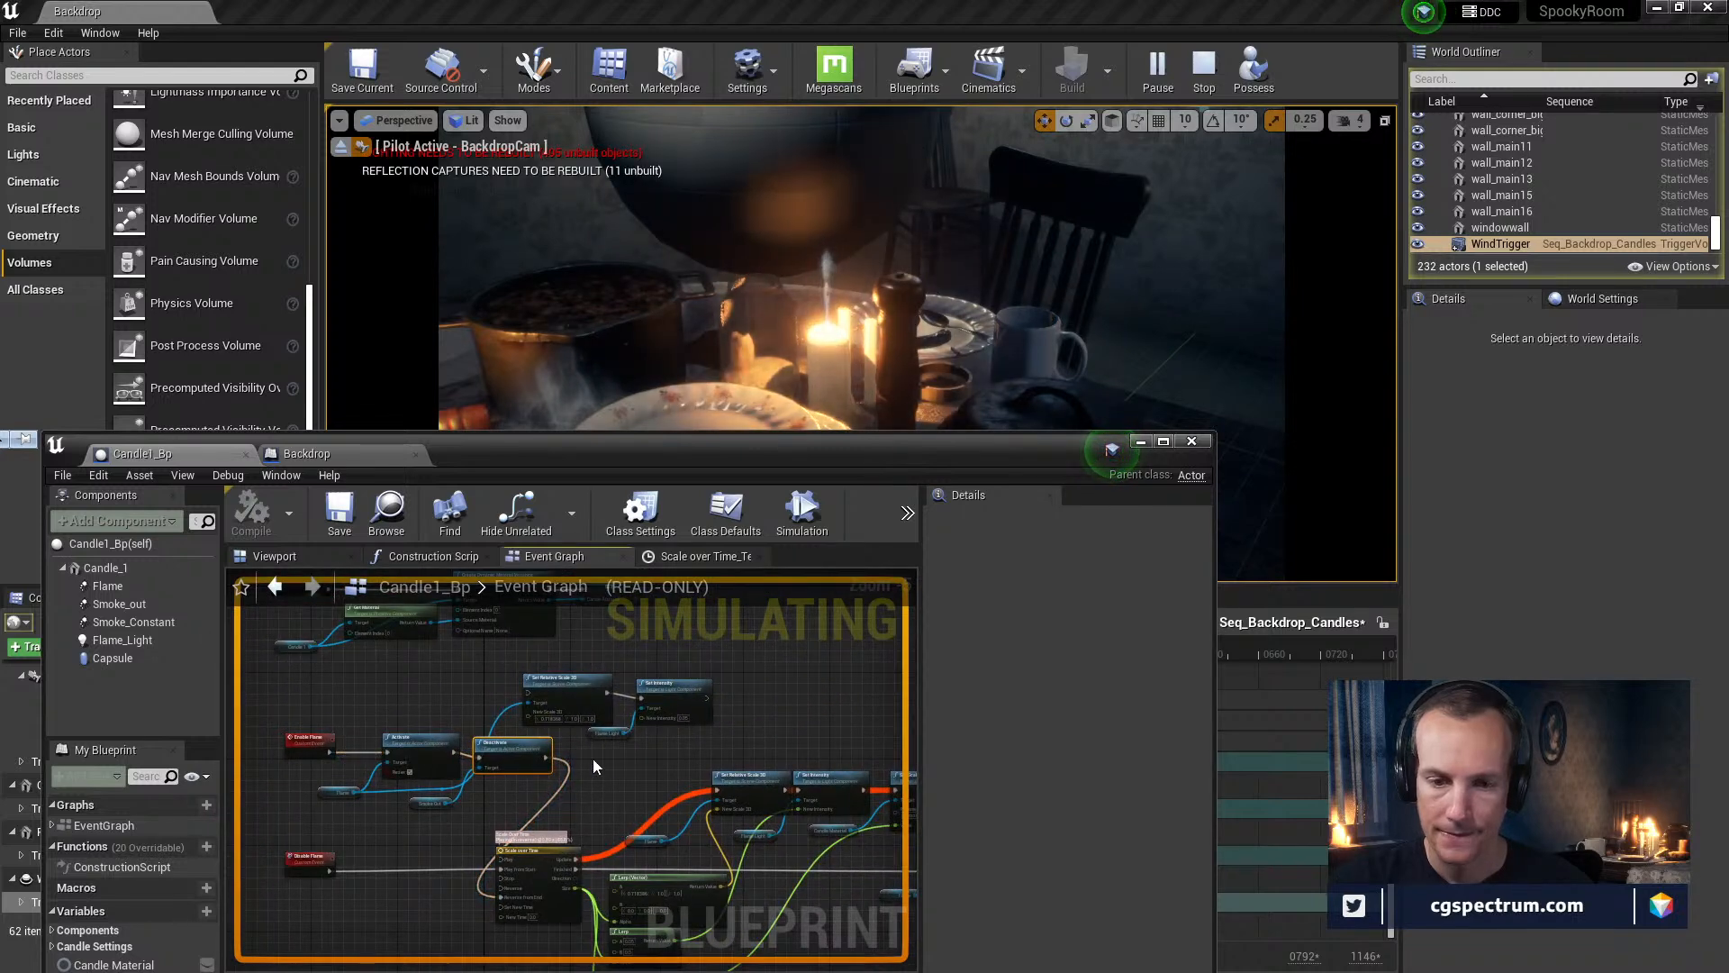
right_click_drag(787, 745, 571, 654)
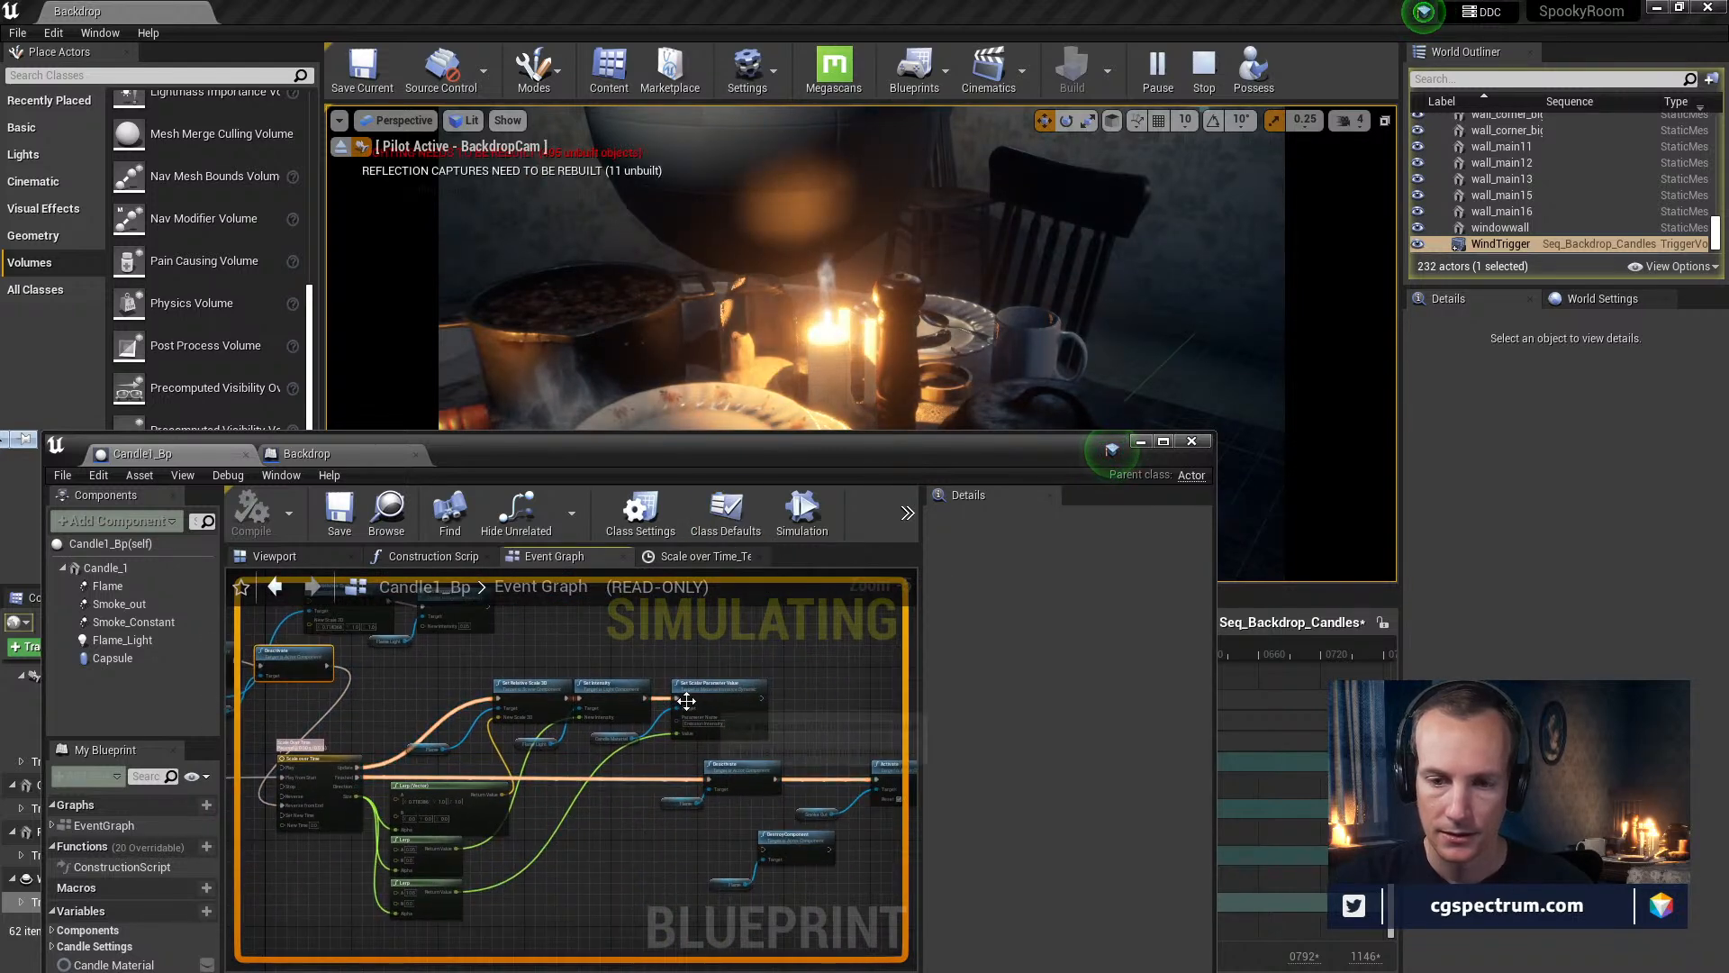
right_click_drag(753, 740, 887, 753)
right_click_drag(591, 721, 488, 701)
scroll(425, 696, "up", 1)
scroll(425, 696, "up", 2)
Trace the live execution along the timeline's Finished chain to the Retriggerable Delay and Enable Flame call
right_click_drag(654, 851, 232, 717)
right_click_drag(789, 813, 419, 804)
right_click_drag(838, 792, 525, 768)
right_click_drag(887, 773, 590, 766)
right_click_drag(718, 760, 770, 800)
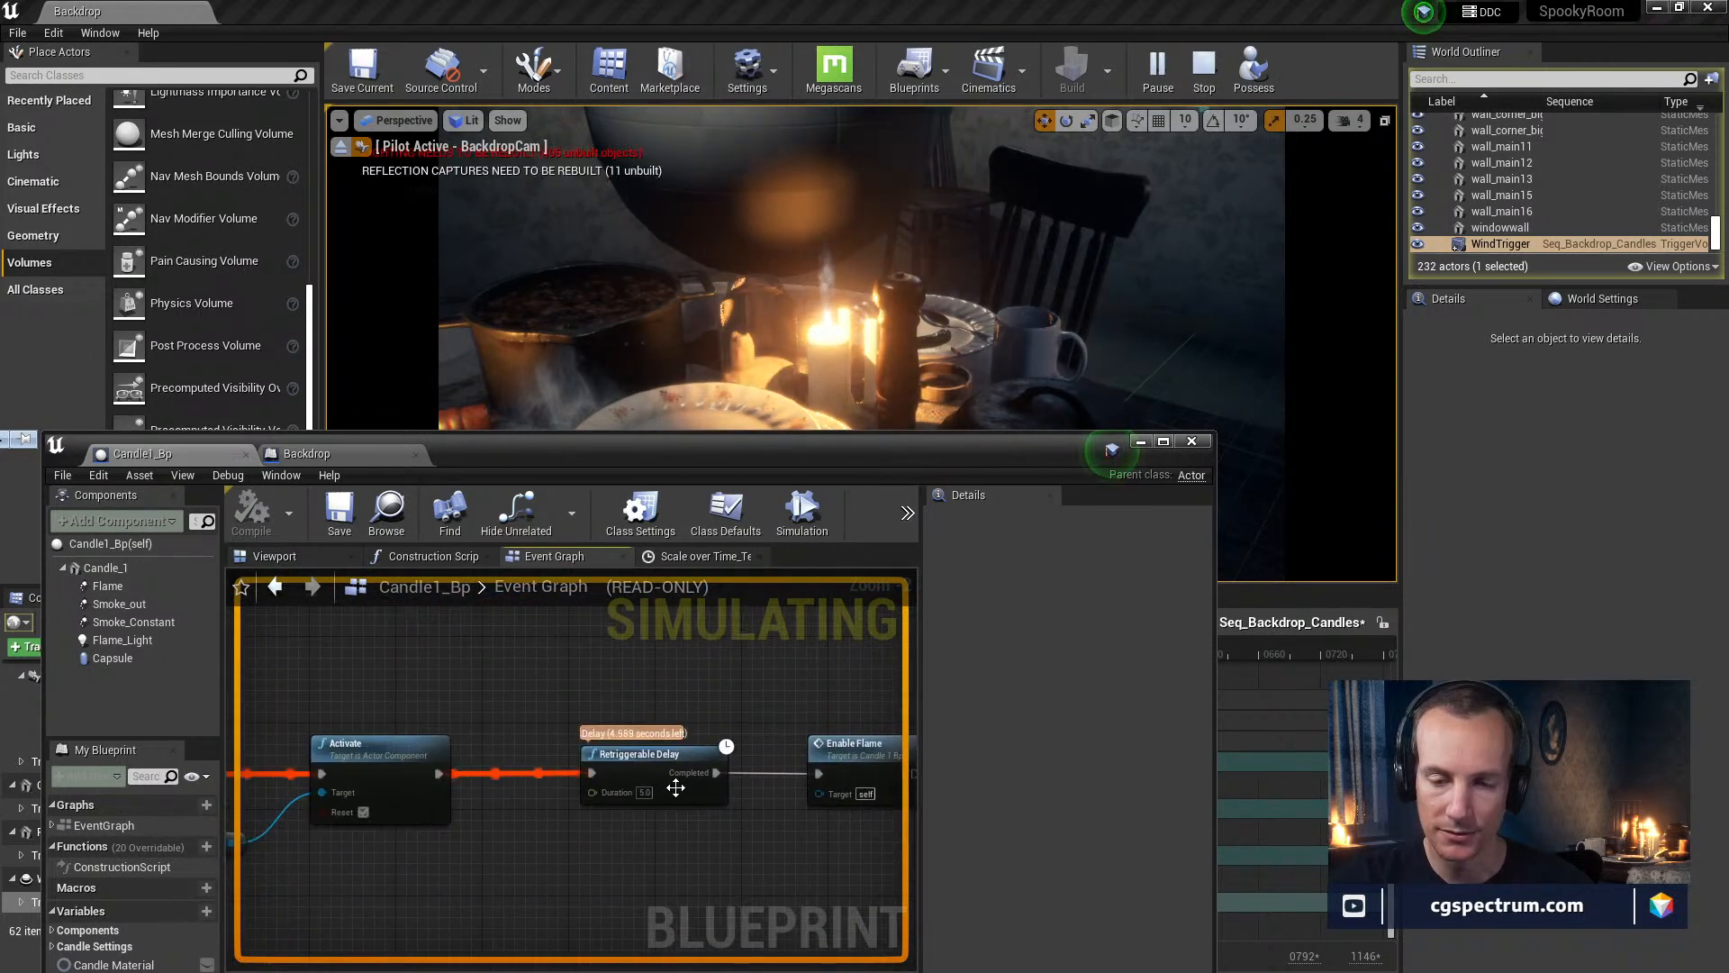
right_click_drag(605, 800, 740, 789)
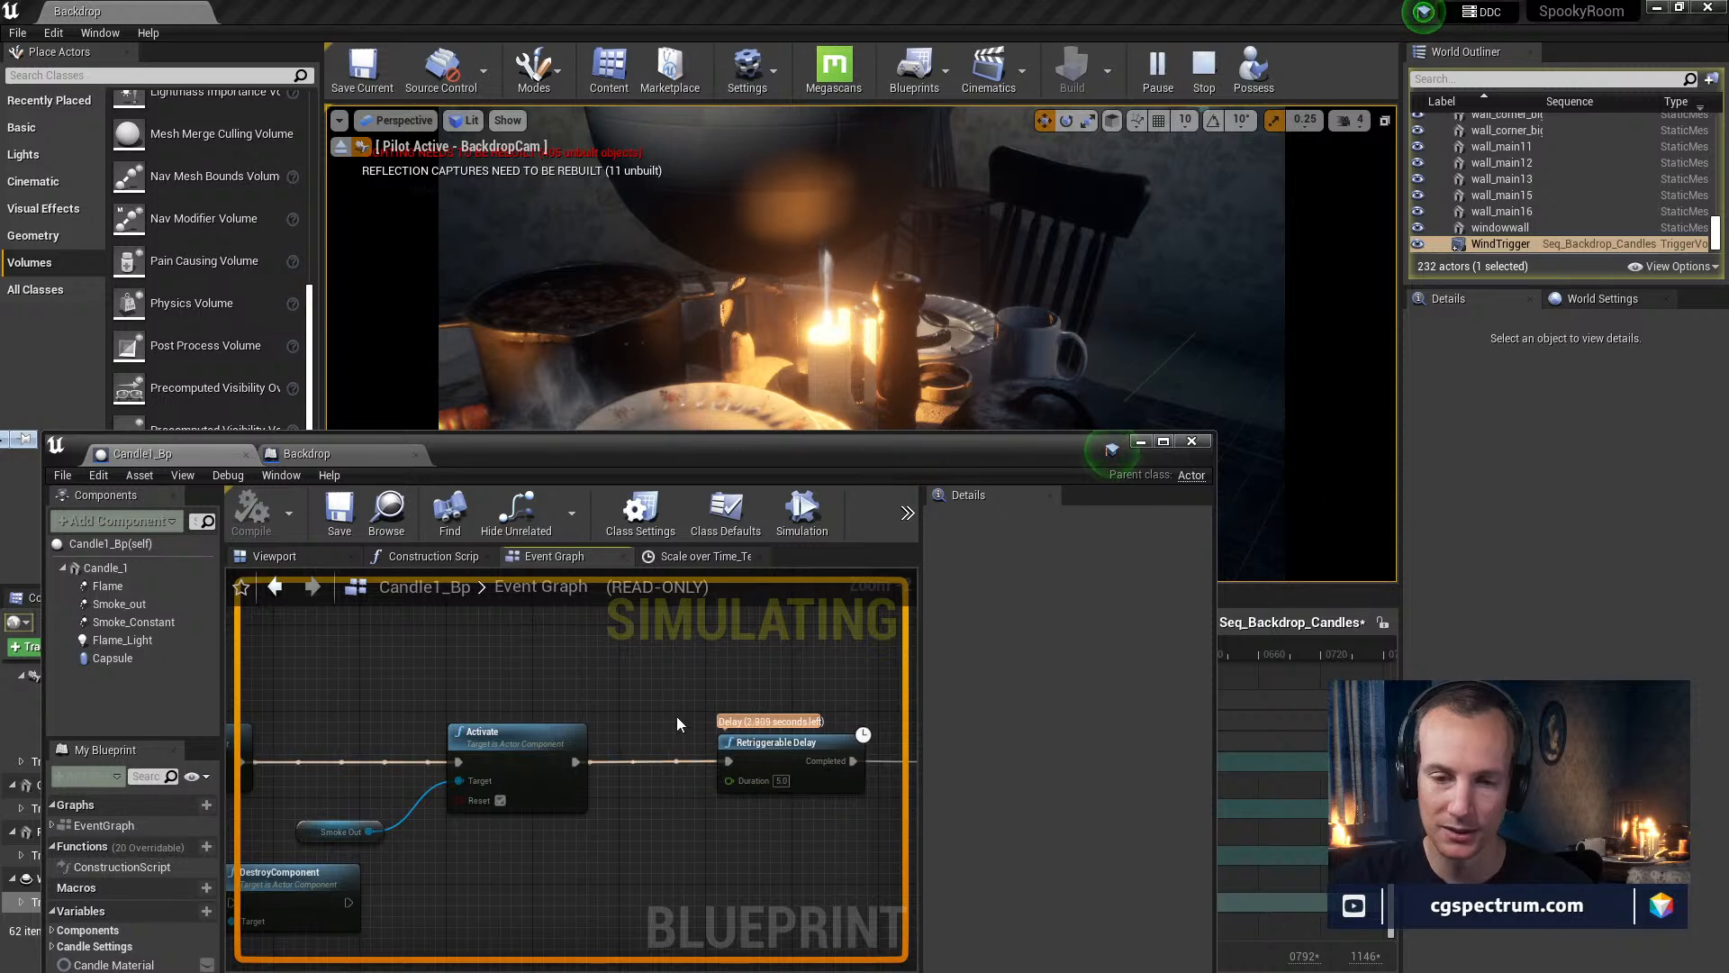
scroll(763, 753, "down", 4)
scroll(724, 815, "up", 4)
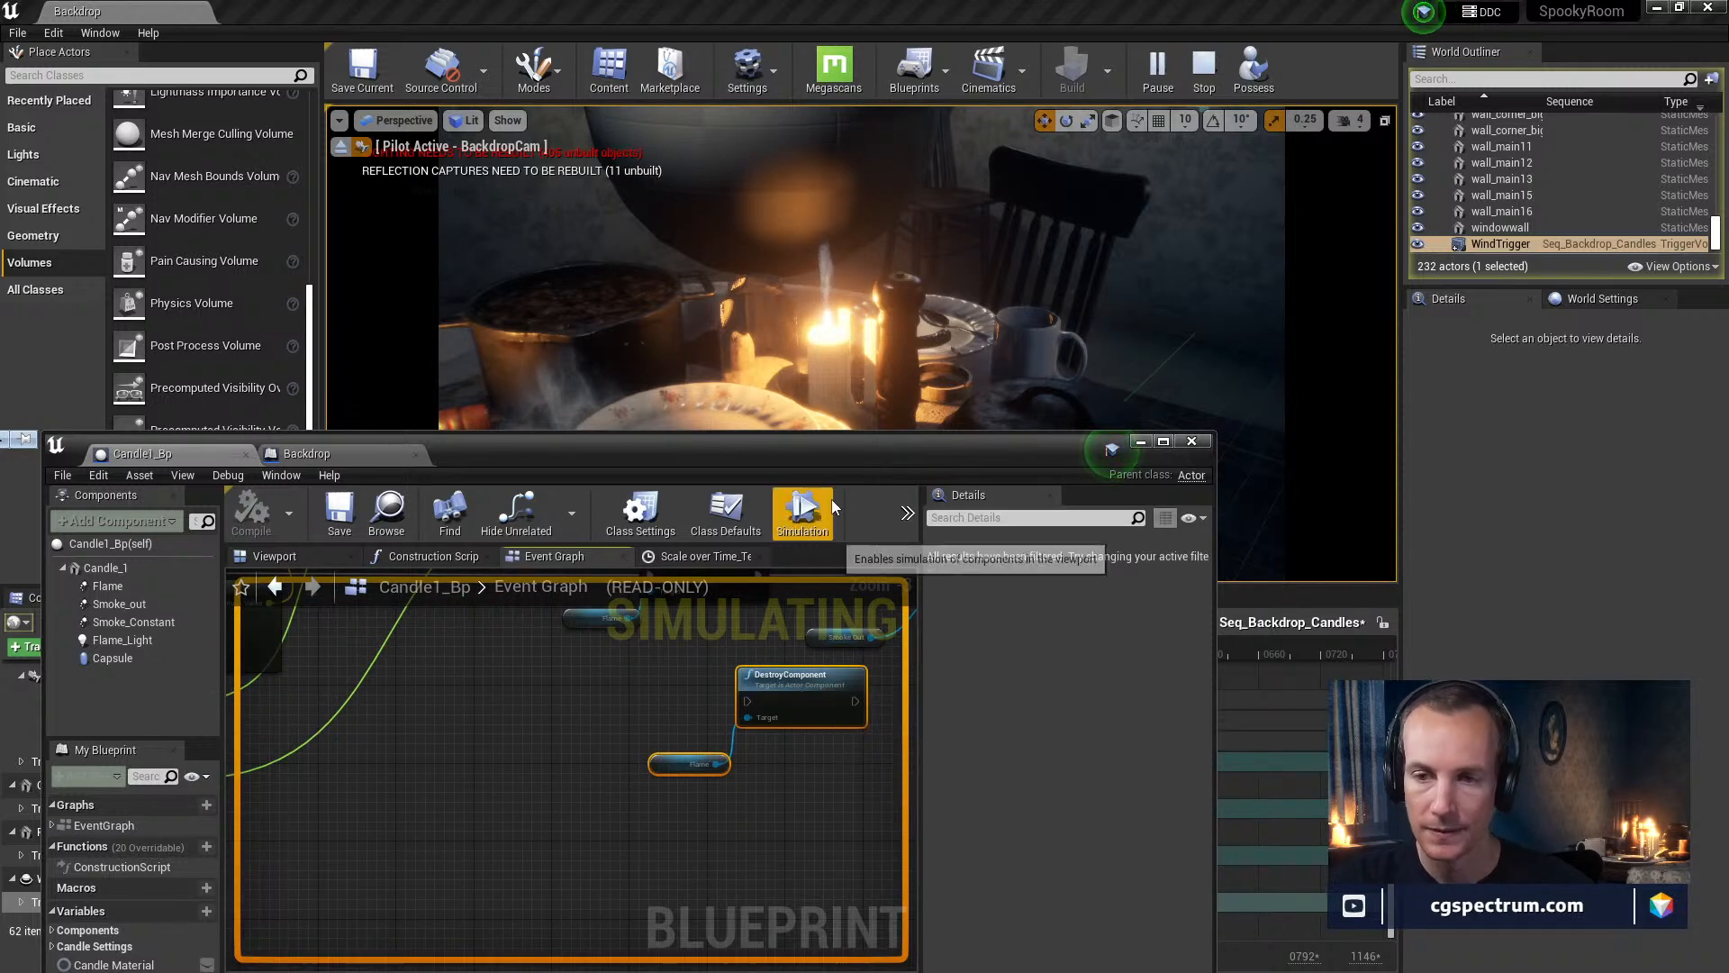
Stop the simulation and delete the unused DestroyComponent node together with its Flame reference
double_click(816, 454)
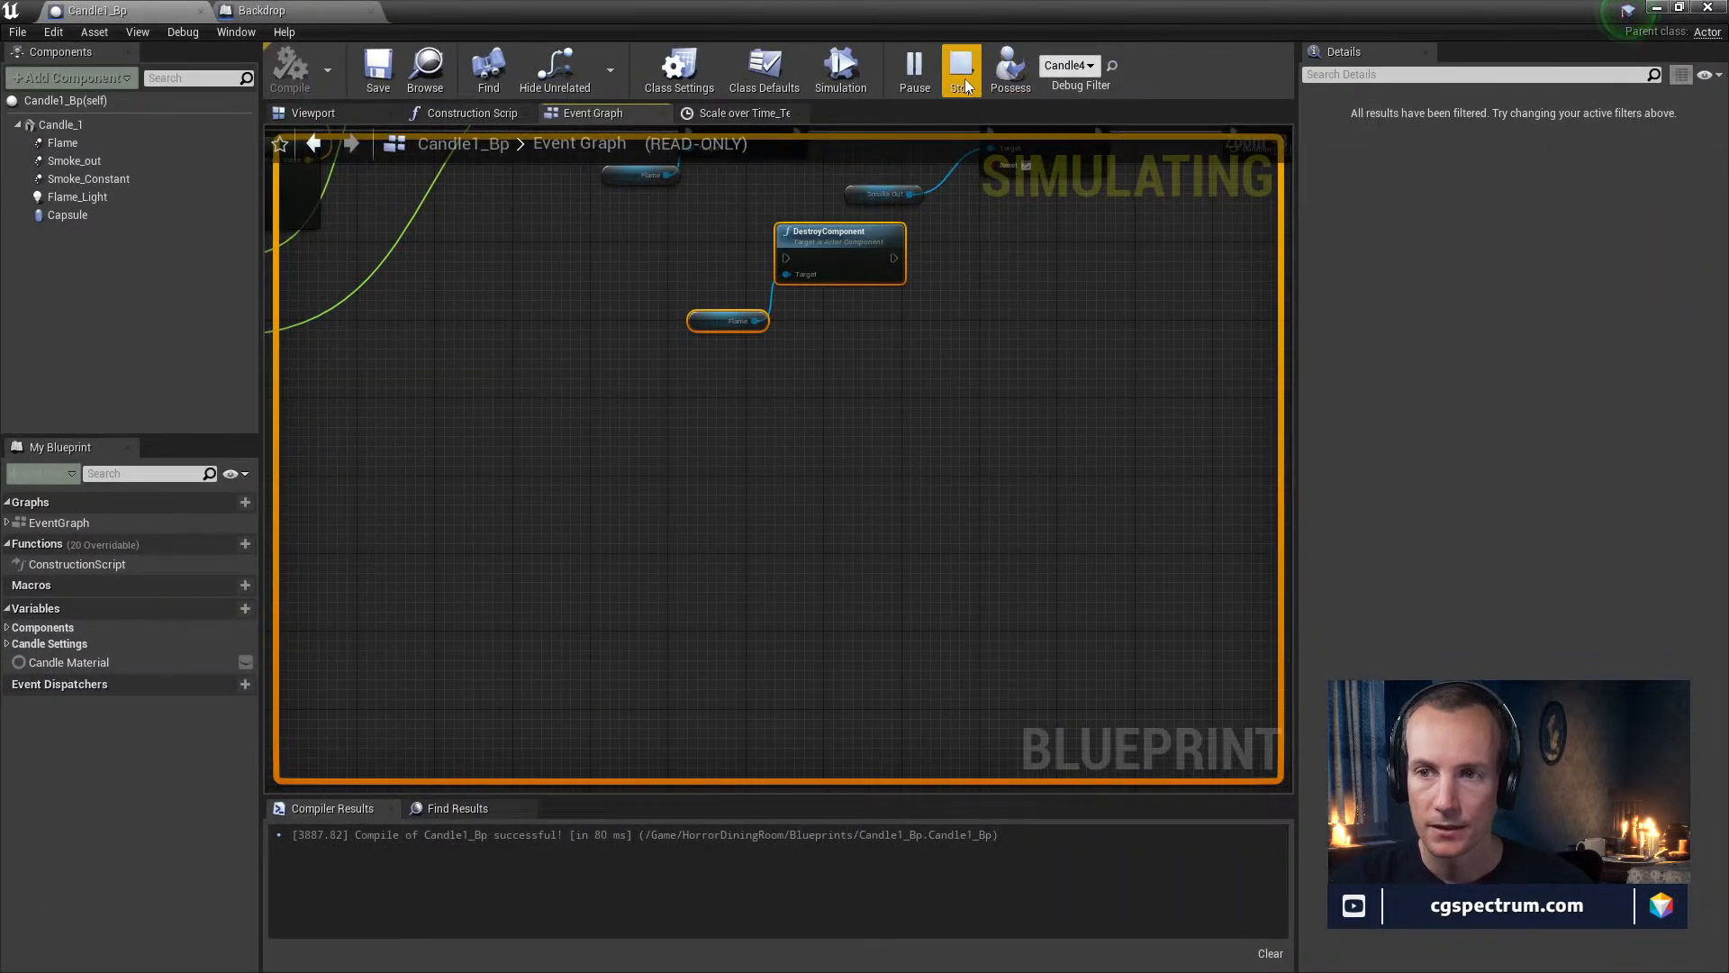
left_click(961, 72)
right_click_drag(788, 404, 792, 657)
left_click_drag(789, 654, 712, 527)
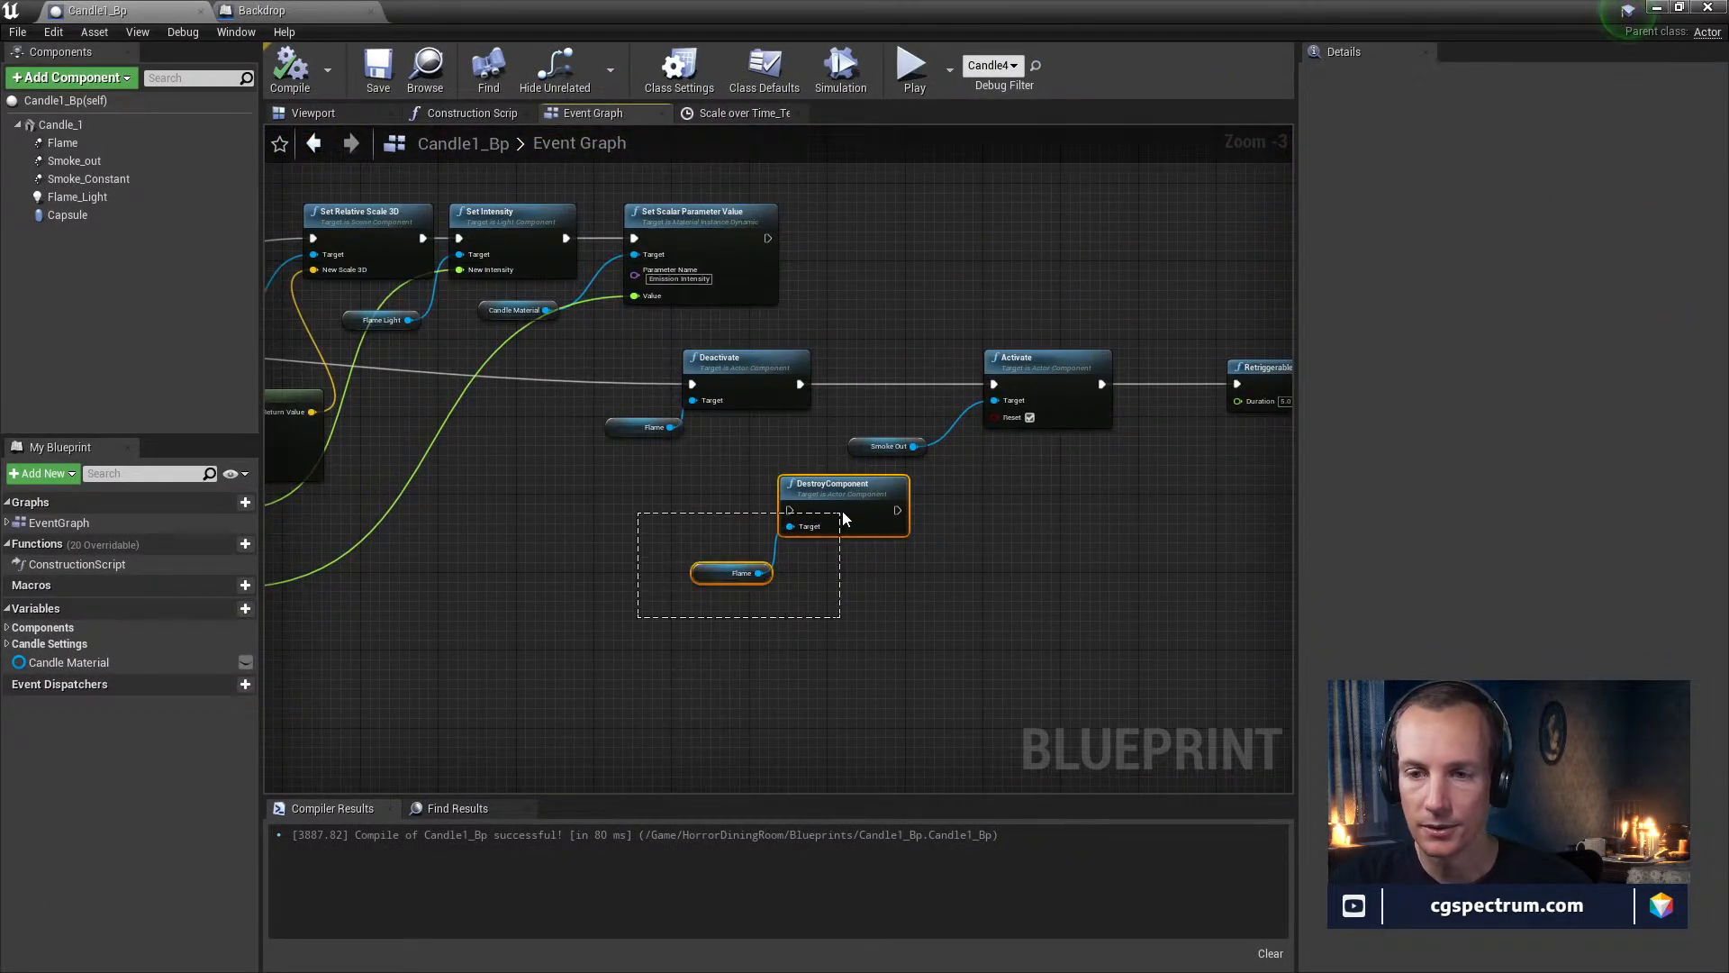
key("Delete")
Move the Retriggerable Delay and Enable Flame nodes from the end of the Finished chain to below the Scale over Time timeline
right_click_drag(1015, 572, 667, 639)
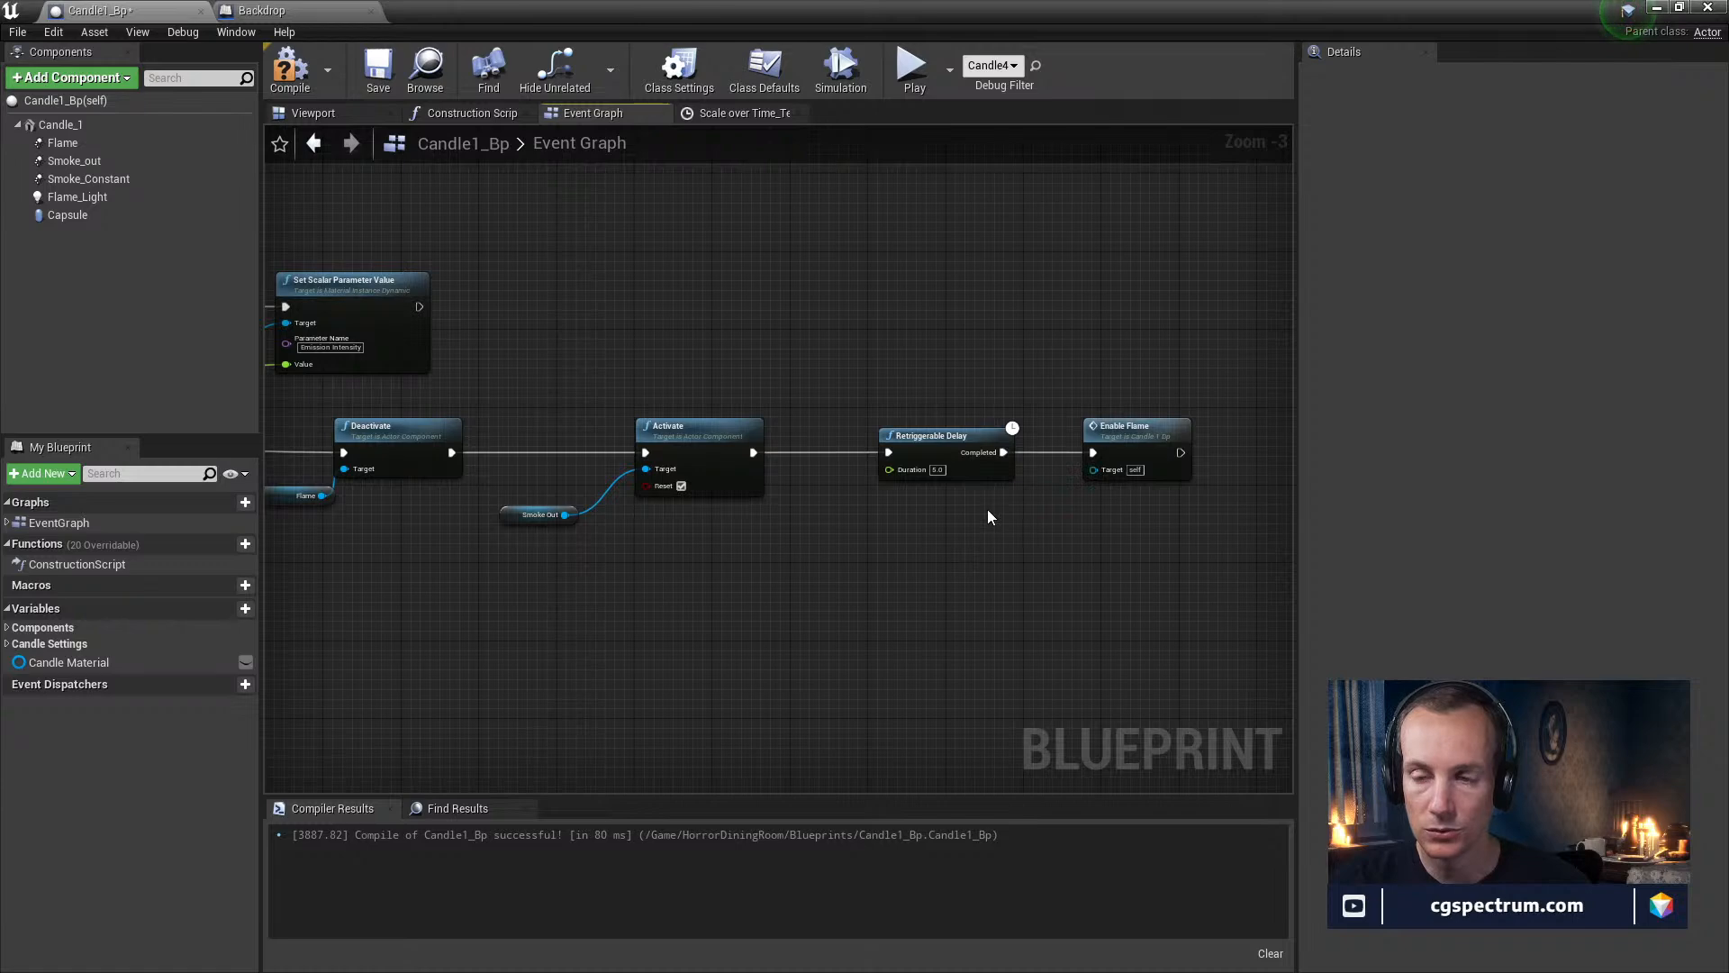
right_click_drag(987, 510, 503, 602)
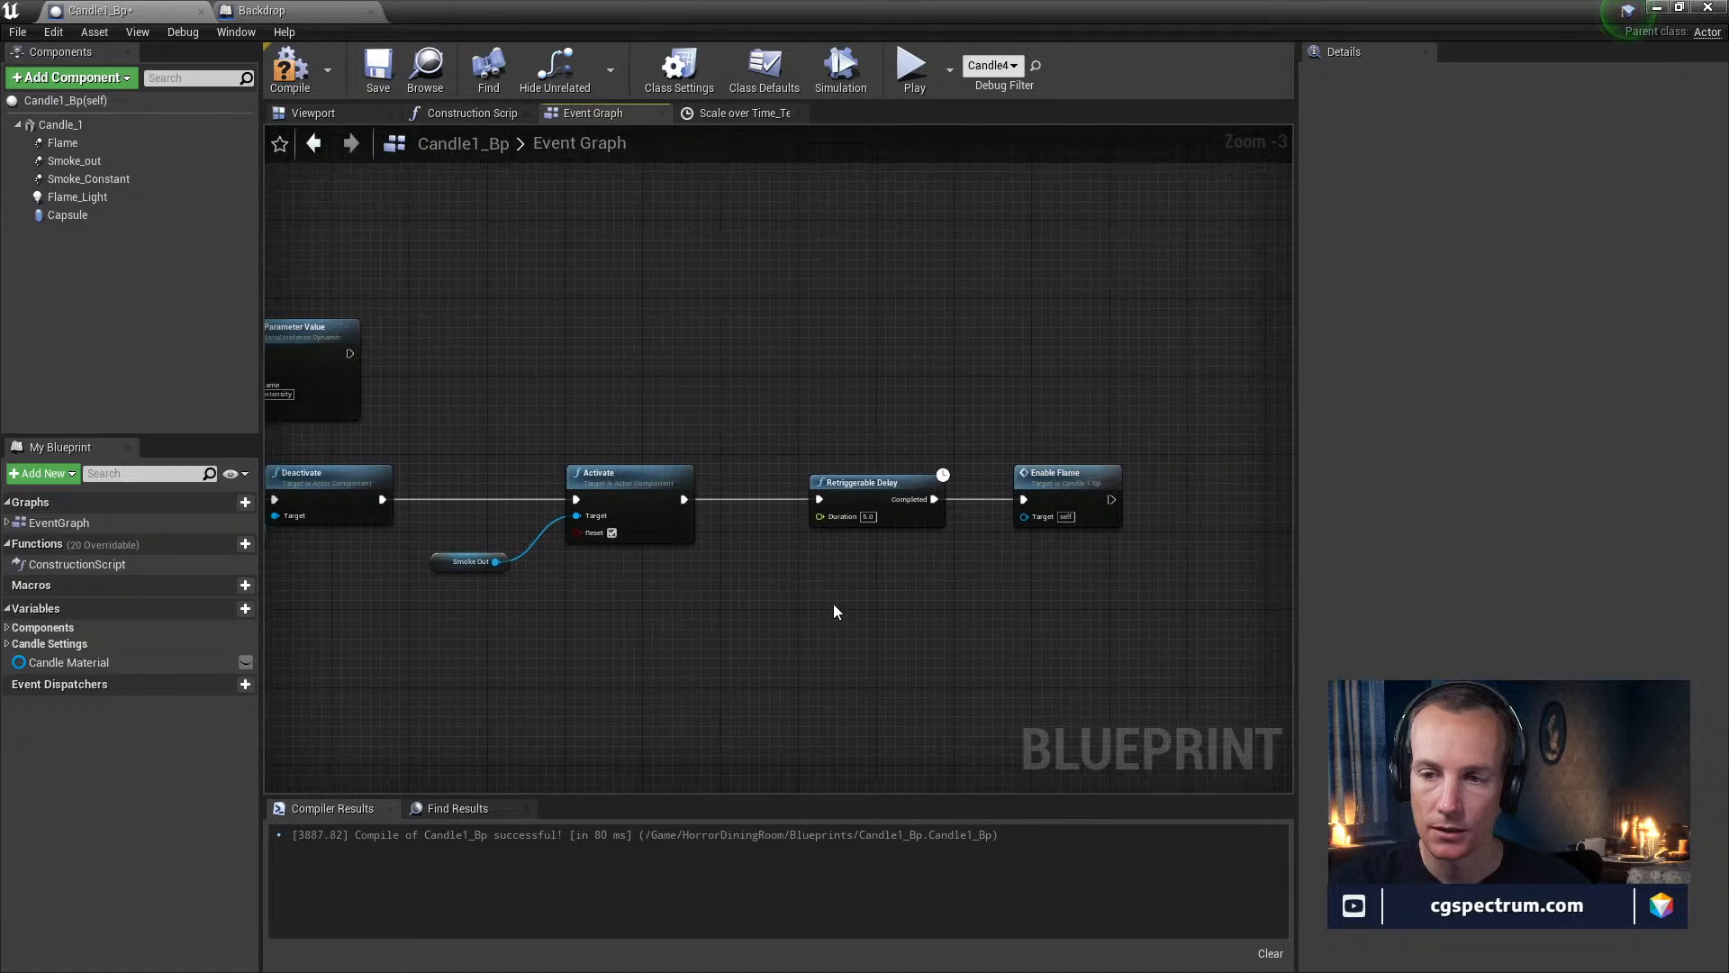
left_click_drag(863, 565, 1203, 467)
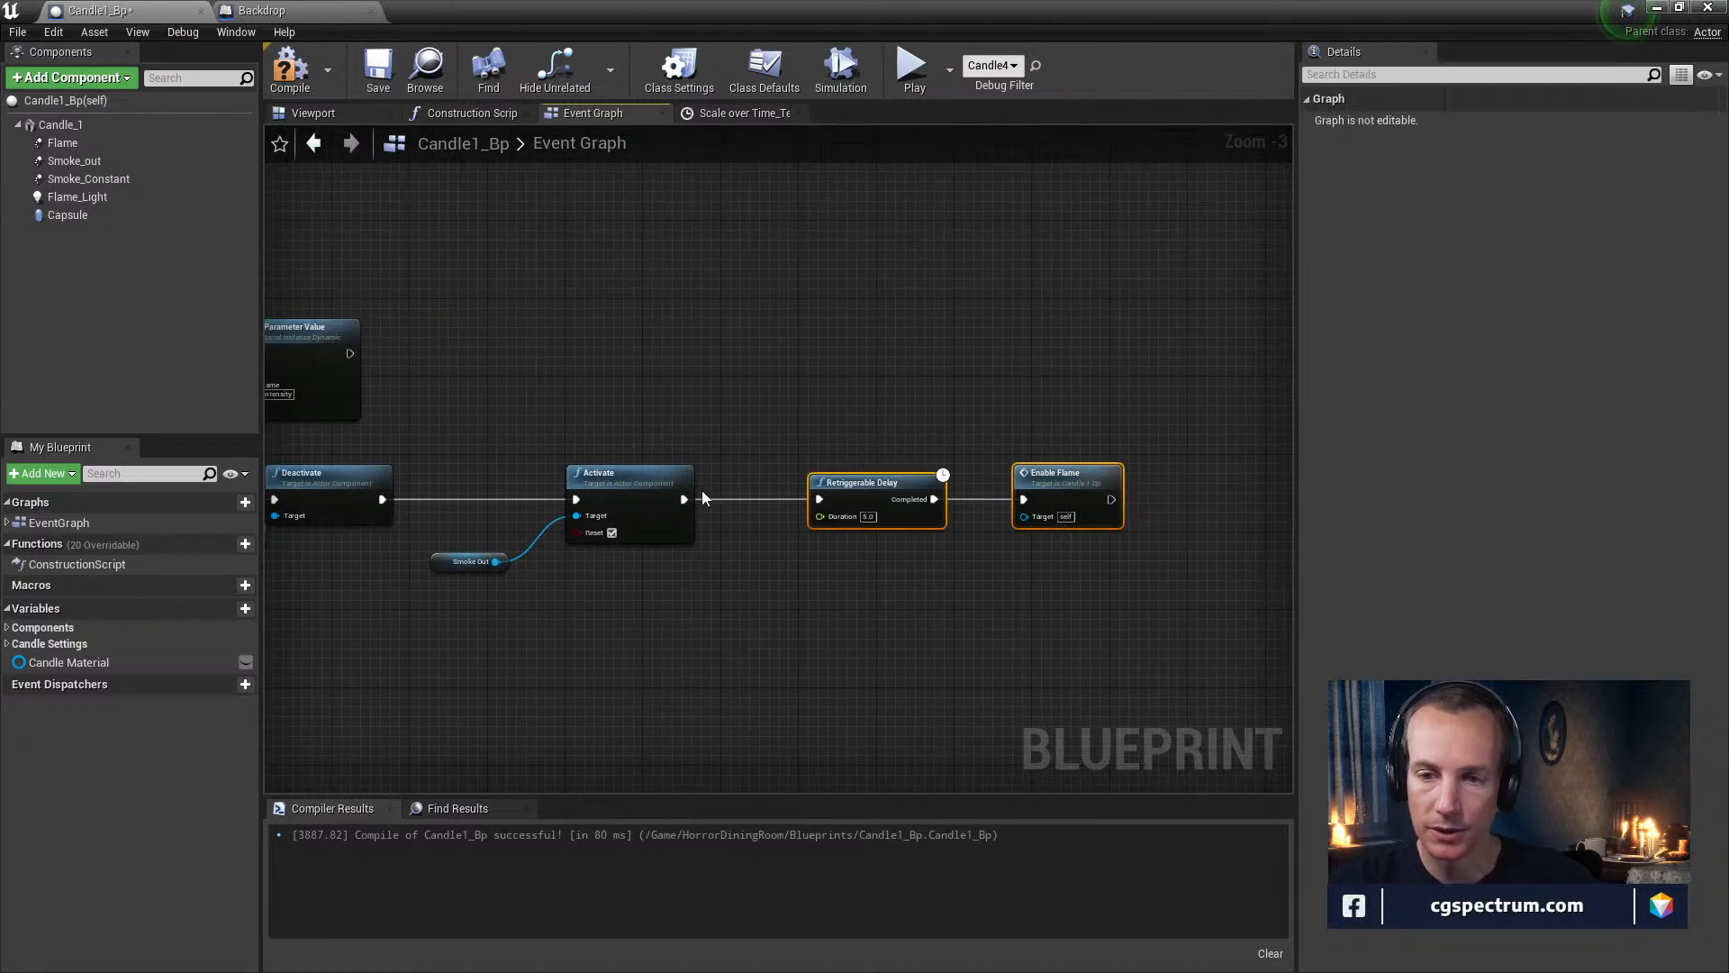
left_click_drag(799, 595, 1101, 501)
key("Delete")
right_click_drag(636, 685, 754, 613)
key("ctrl+z")
left_click_drag(693, 624, 771, 691)
Insert a Sequence node after Disable Flame, with Then 0 feeding Play from Start and Then 1 feeding the Retriggerable Delay
left_click_drag(509, 369, 524, 368)
type("seq")
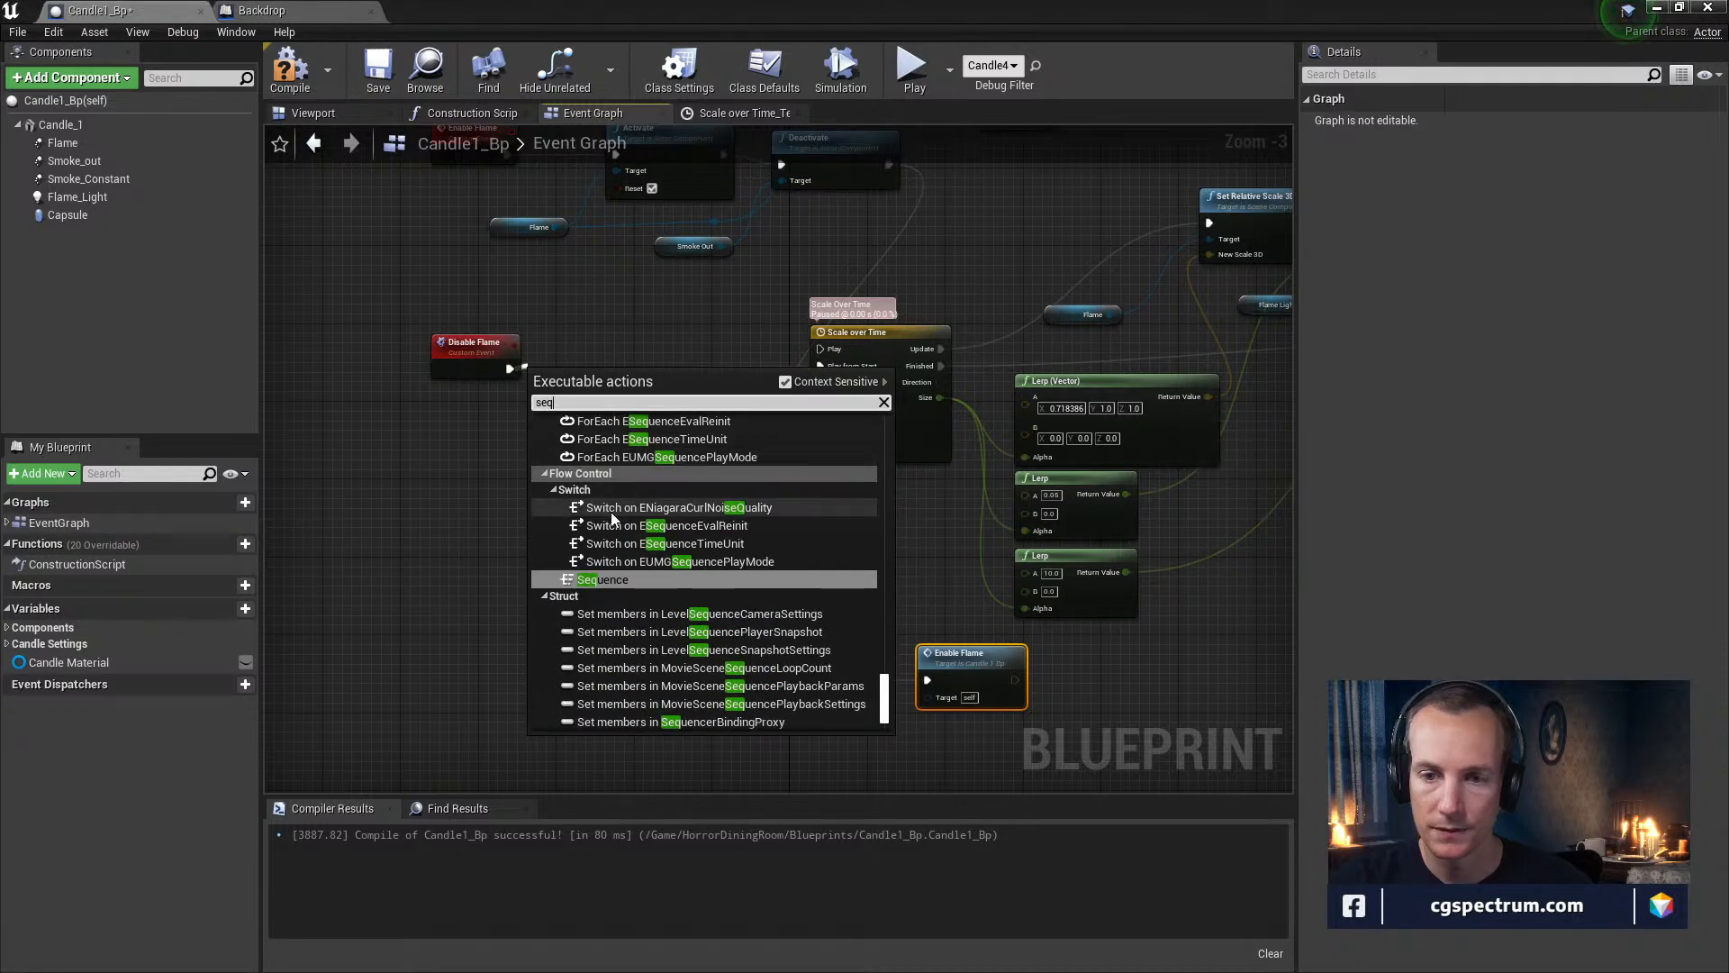
left_click(612, 580)
left_click_drag(616, 335, 735, 680)
right_click_drag(702, 444, 693, 544)
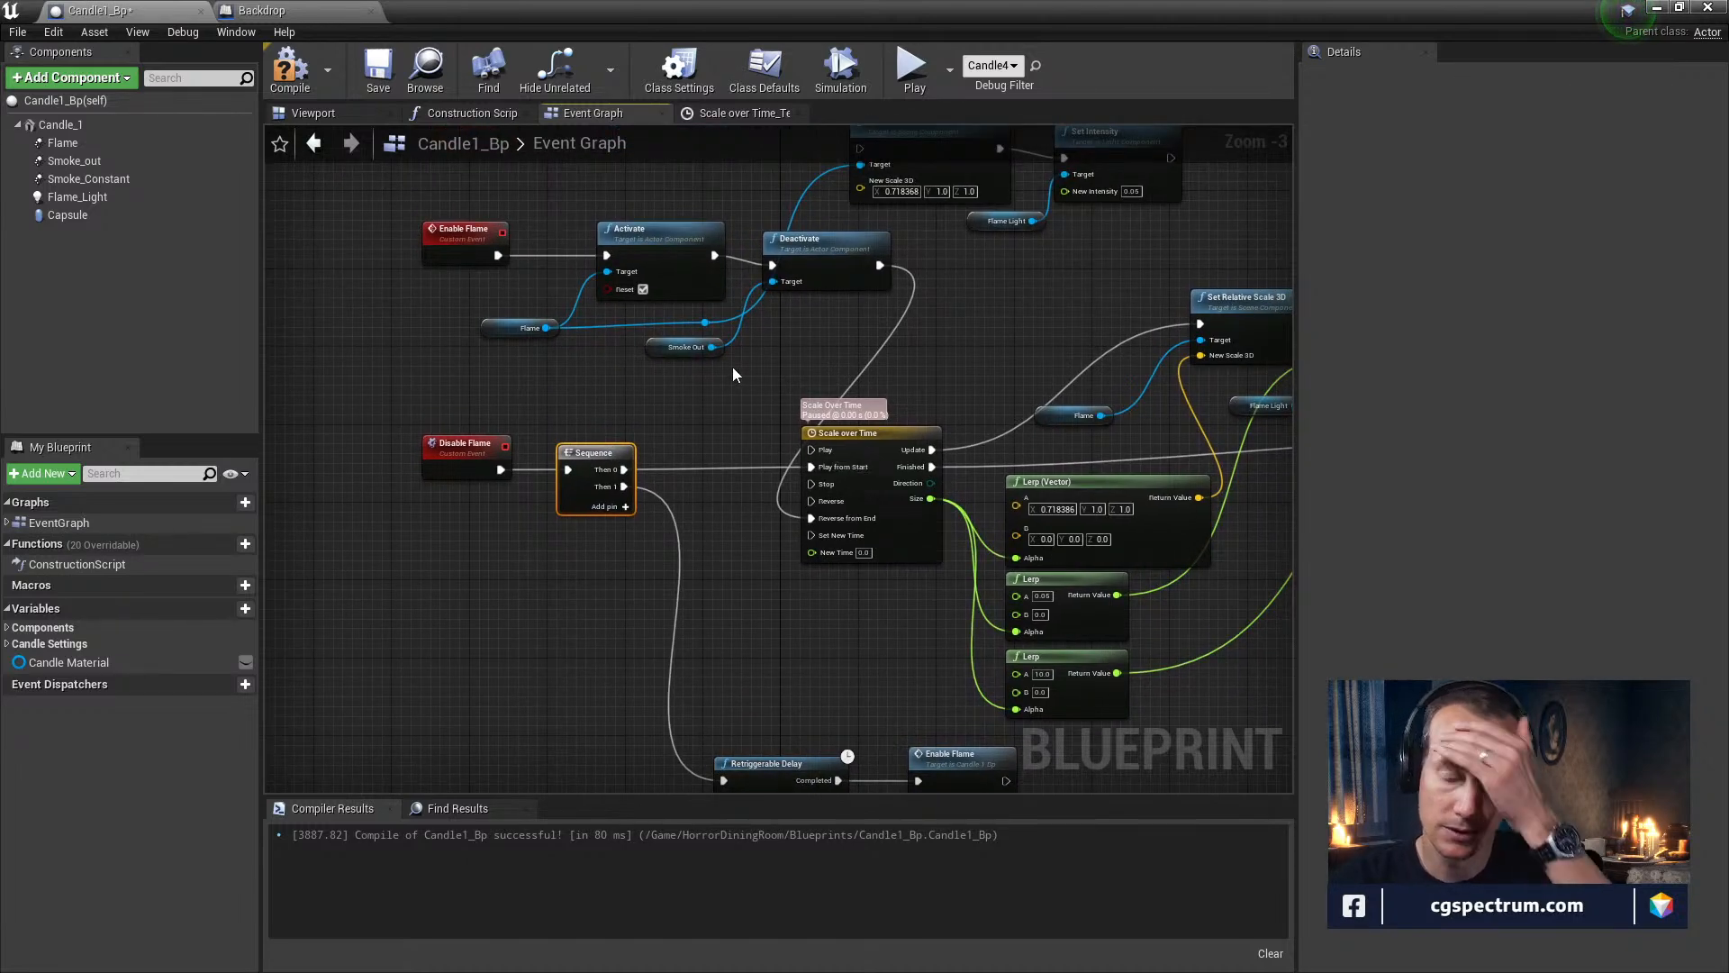
Shift the timeline, its downstream nodes and the delay chain away from the Sequence, and group them in a comment titled "Changing Candle Light"
scroll(846, 679, "down", 3)
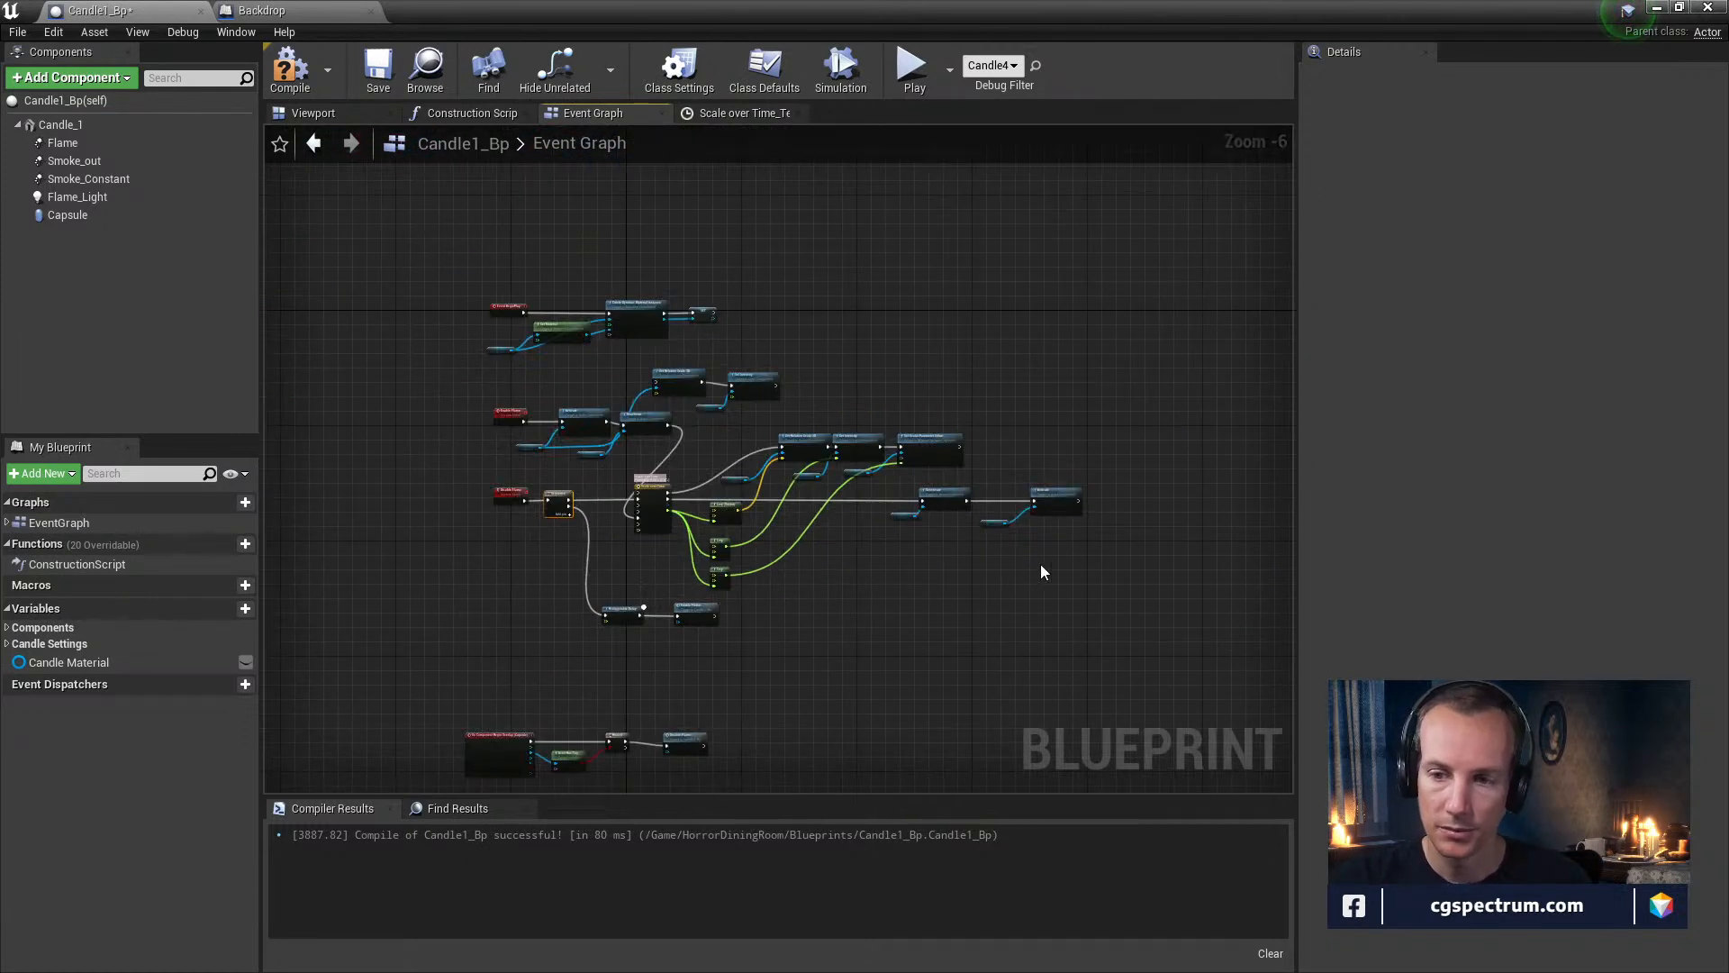
left_click_drag(1169, 666, 679, 534)
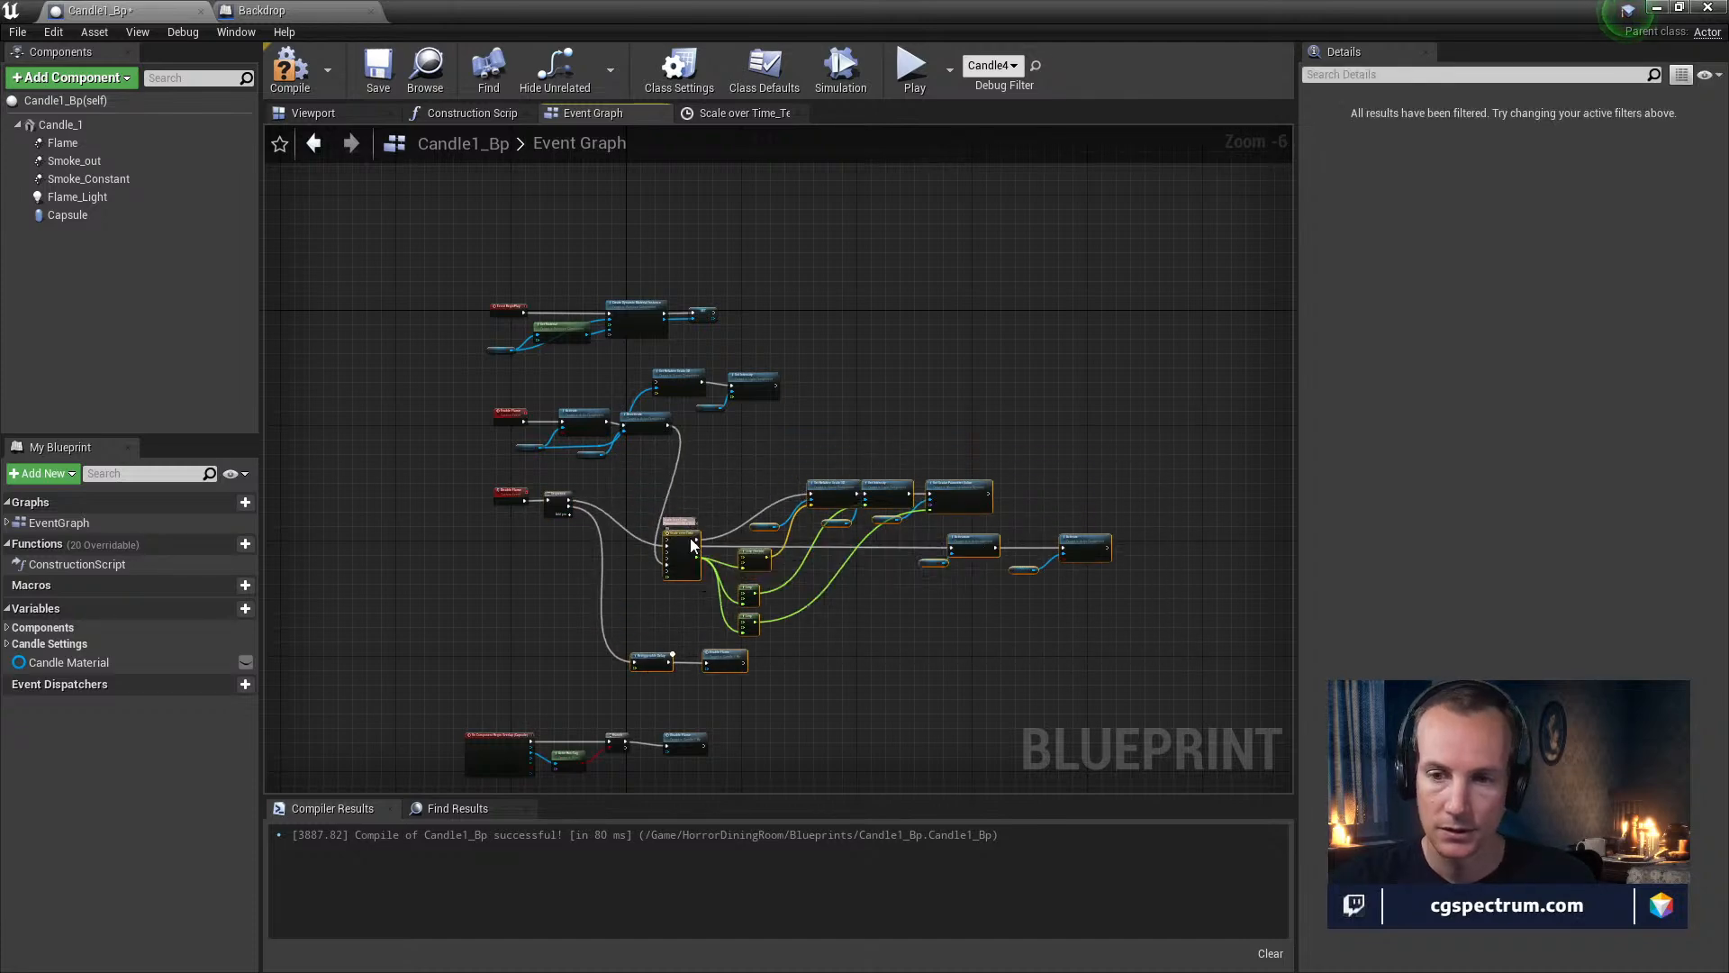
right_click(679, 532)
left_click(740, 526)
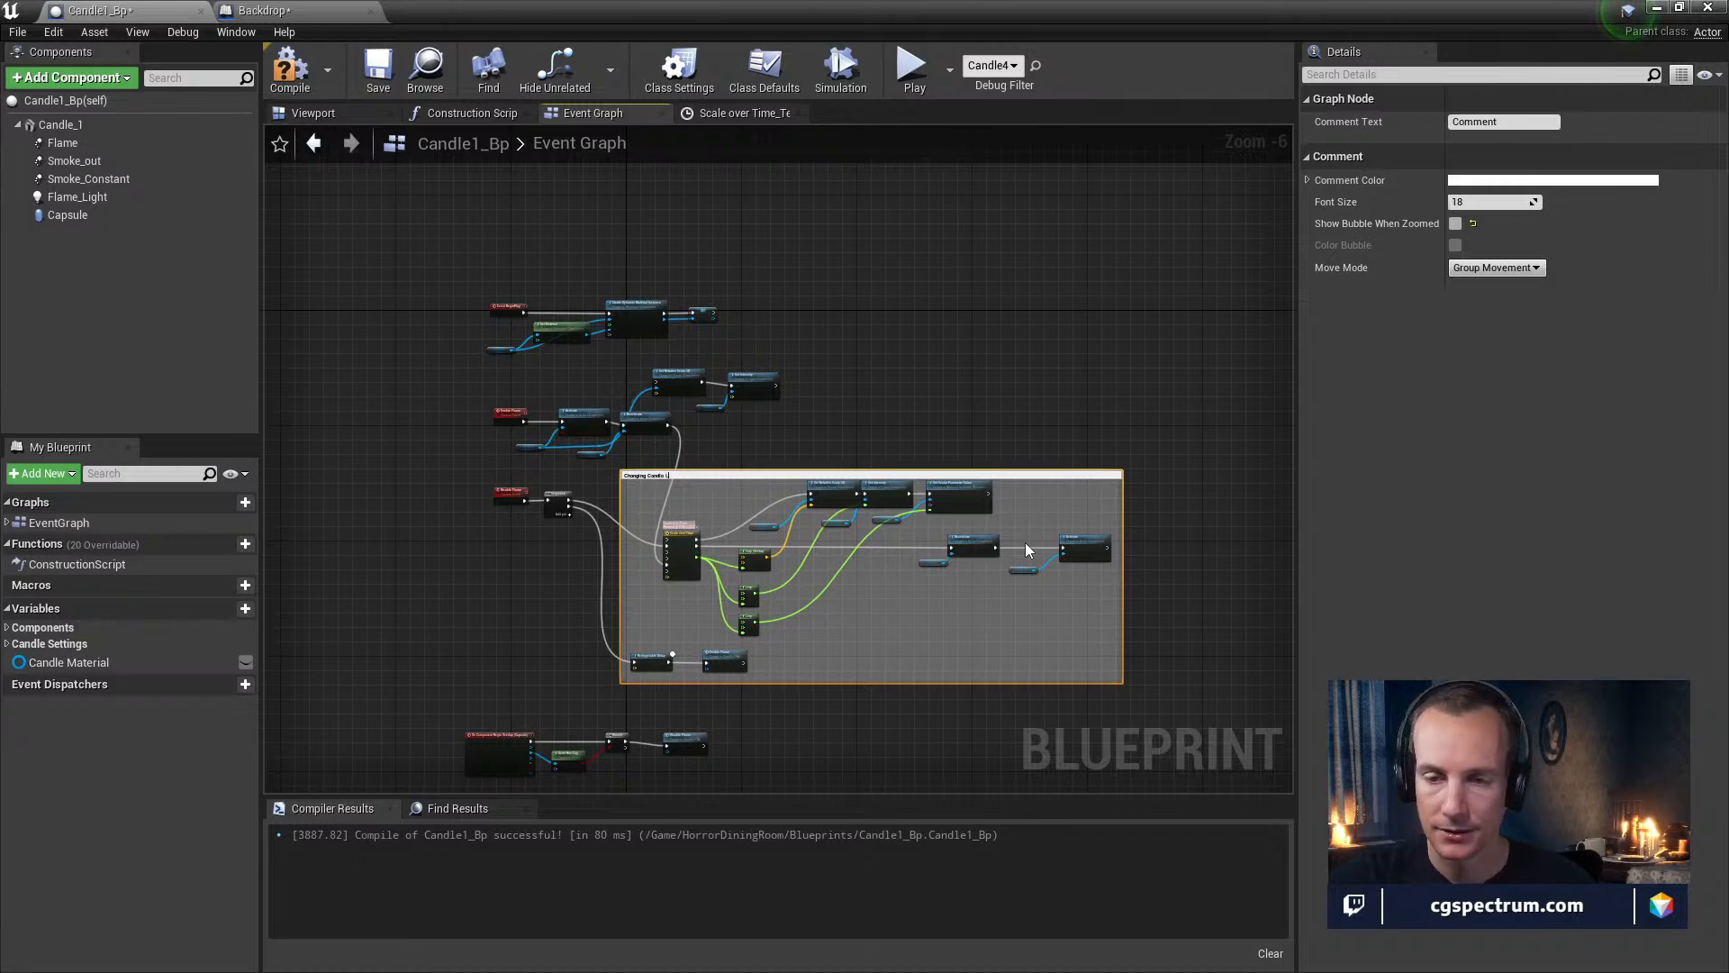
key("Return")
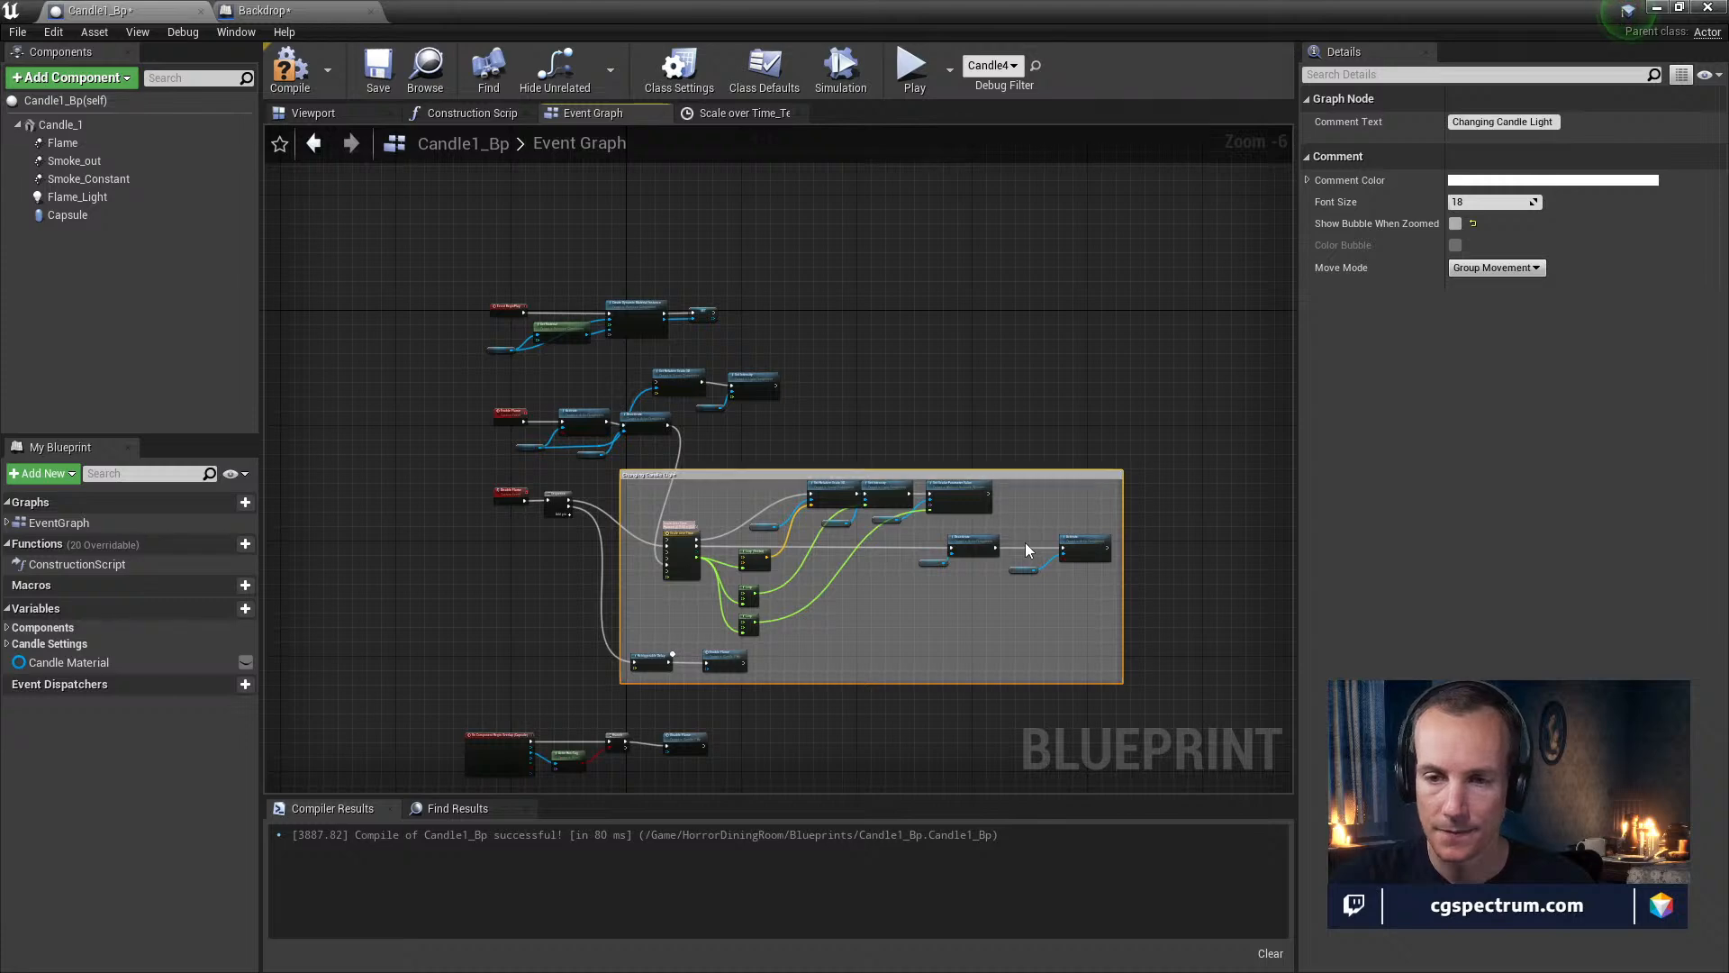
Group the Enable Flame event and its downstream nodes in a comment titled "Egniting candle"
scroll(1034, 515, "up", 3)
right_click_drag(569, 478, 972, 507)
scroll(735, 489, "down", 1)
right_click_drag(735, 489, 964, 589)
left_click_drag(1007, 340, 466, 526)
right_click(619, 431)
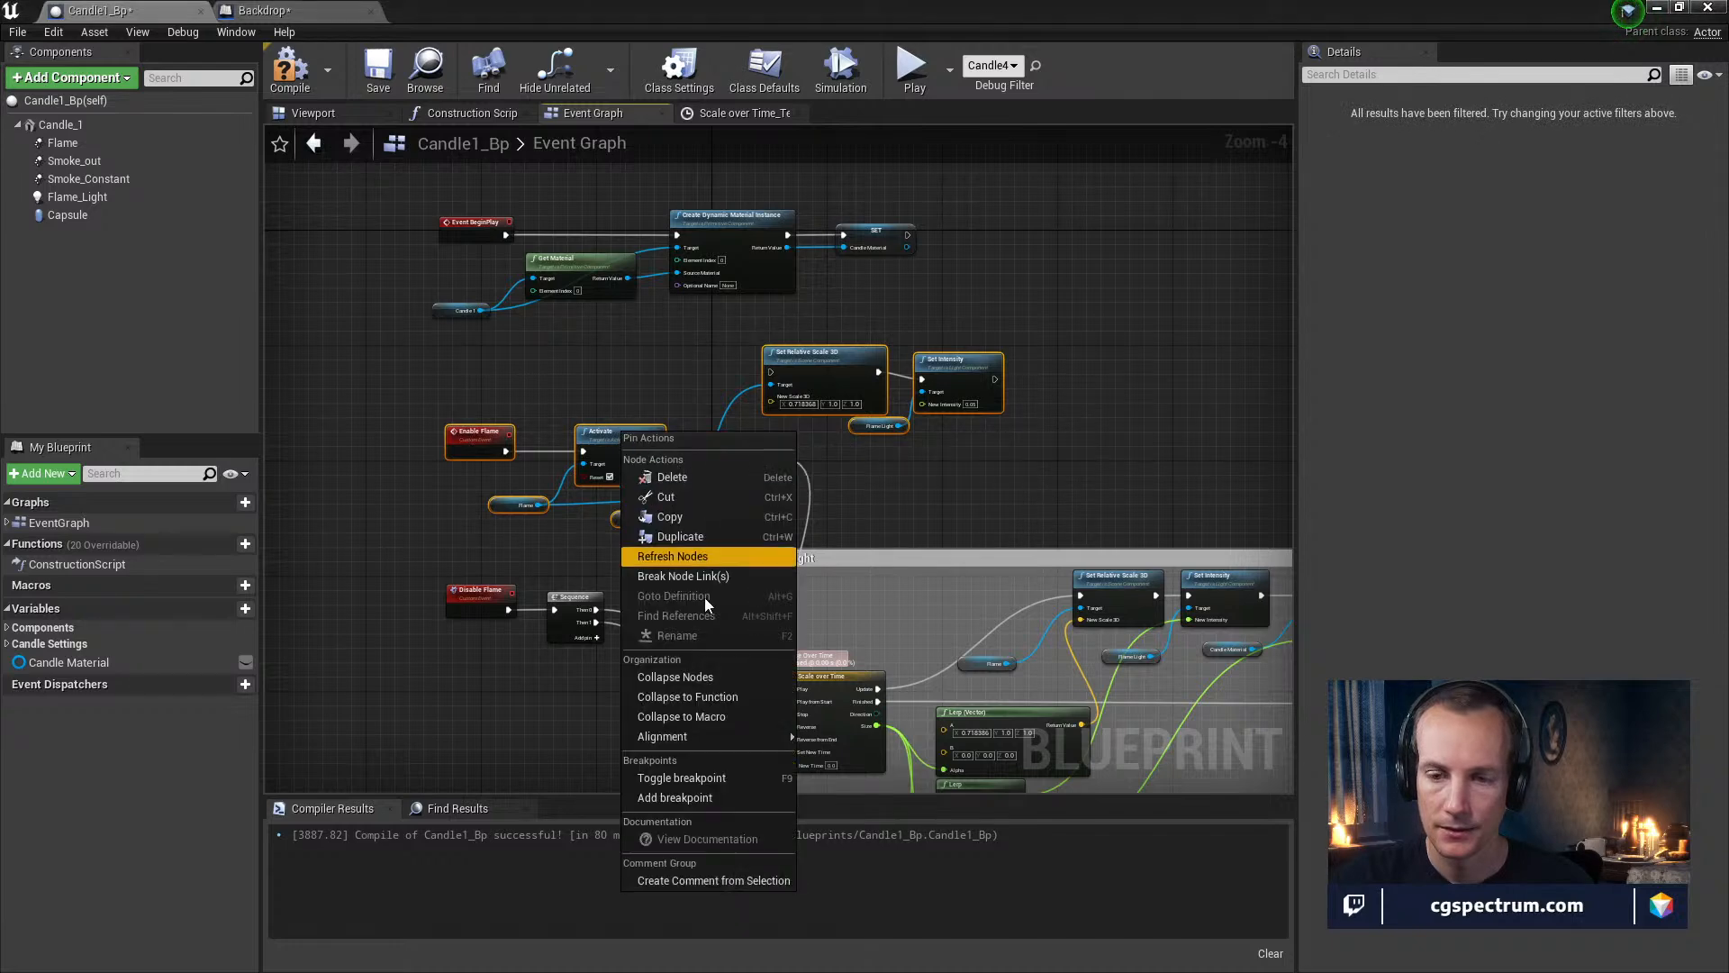
left_click(695, 880)
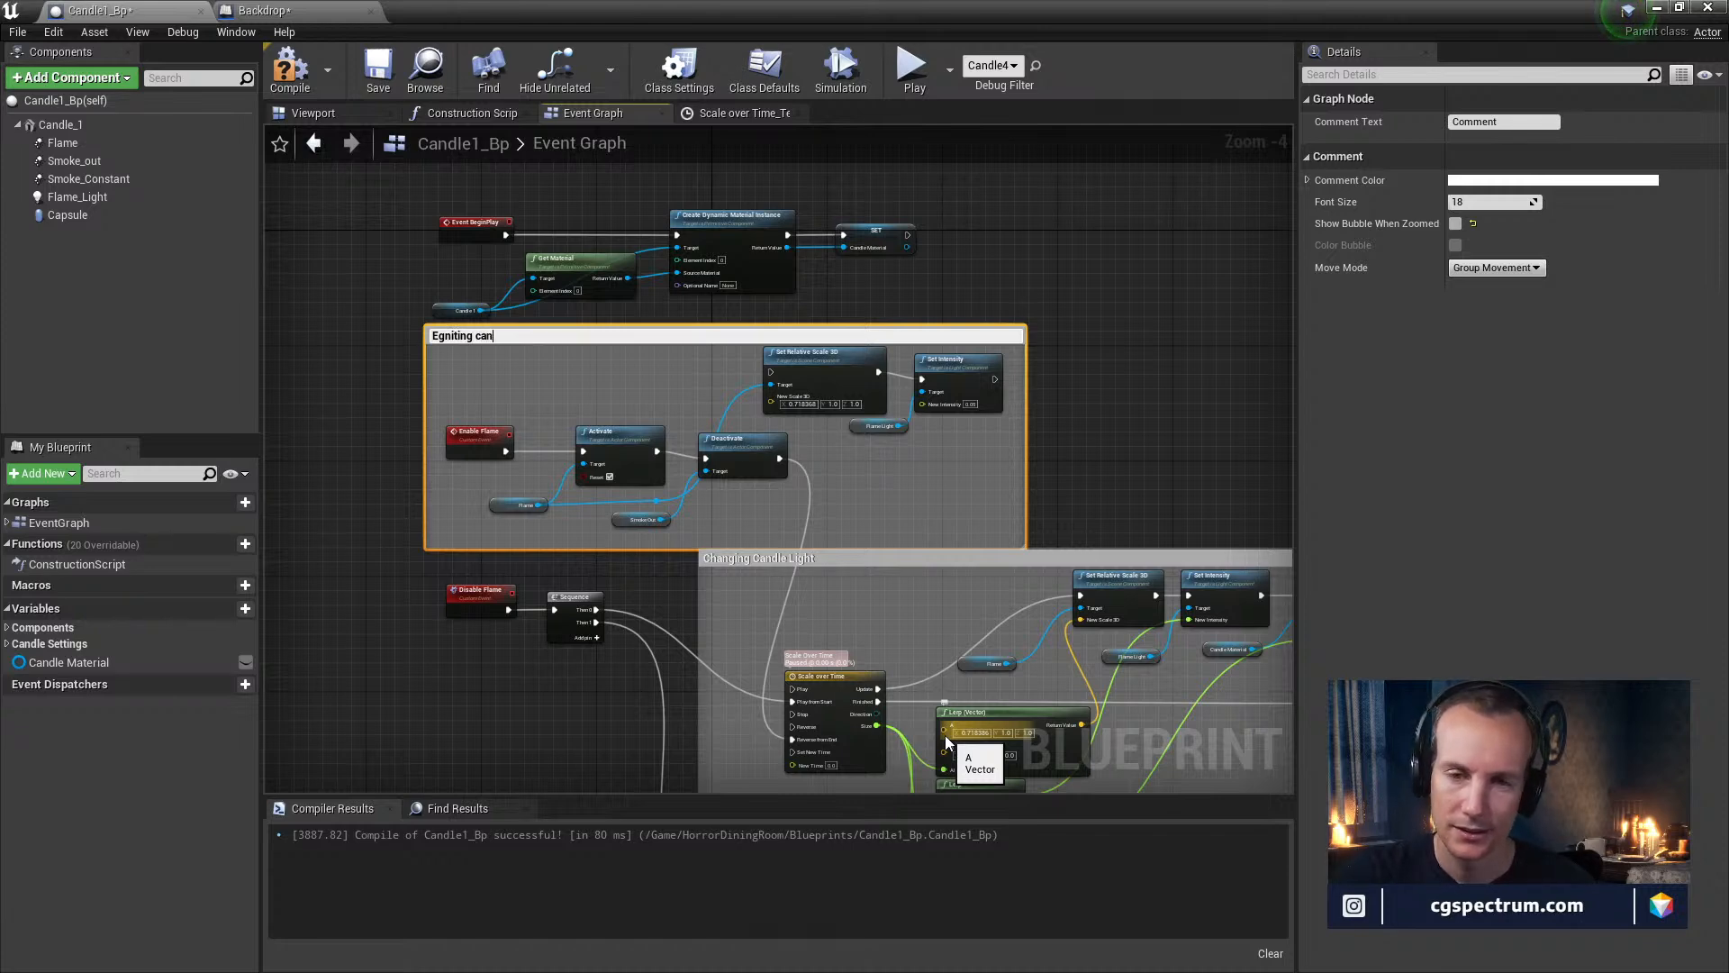
type("e")
key("Return")
Shrink the "Changing Candle Light" comment so its lower edge ends just below the Lerp nodes, excluding the delay chain
right_click_drag(576, 584, 535, 280)
right_click_drag(660, 572, 577, 386)
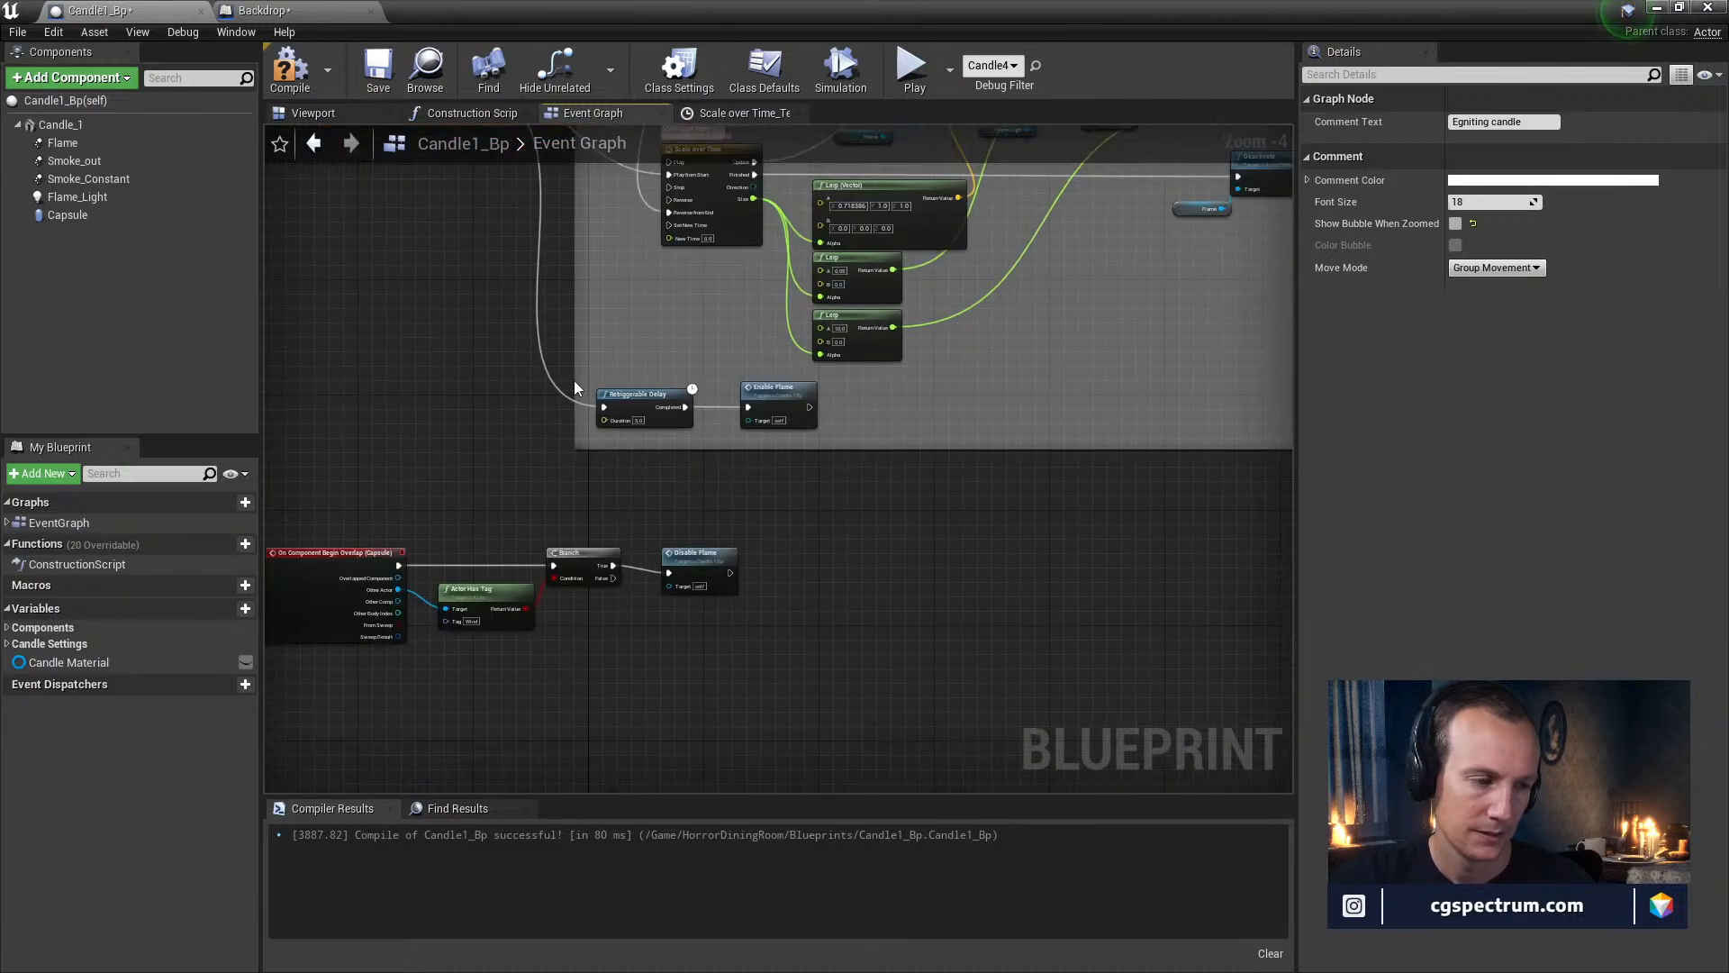
mouse_move(563, 569)
right_mouse_down()
mouse_move(638, 554)
mouse_move(777, 568)
mouse_move(567, 569)
right_mouse_up()
scroll(753, 541, "down", 1)
scroll(658, 532, "up", 1)
left_click_drag(899, 496, 905, 409)
Move the Retriggerable Delay and Enable Flame nodes clear of the larger comment and group them in a comment titled "Restarting candle"
left_click_drag(660, 521, 855, 468)
left_click_drag(818, 540, 884, 553)
scroll(901, 531, "up", 2)
scroll(895, 474, "down", 1)
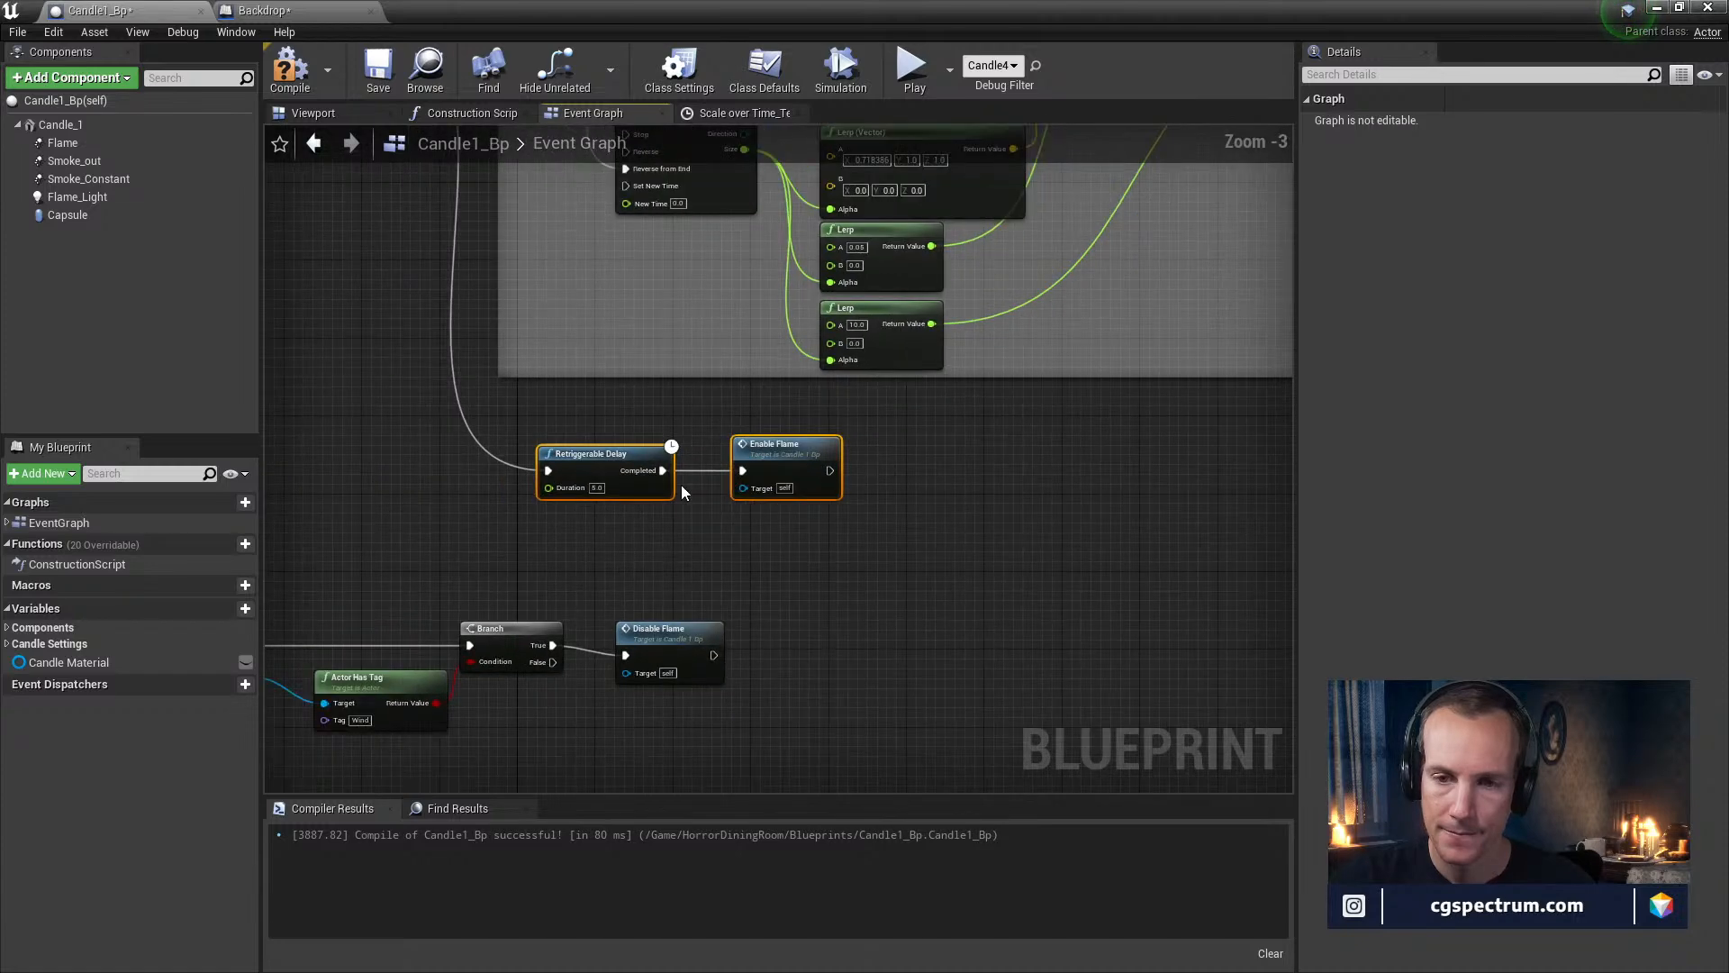
right_click(612, 464)
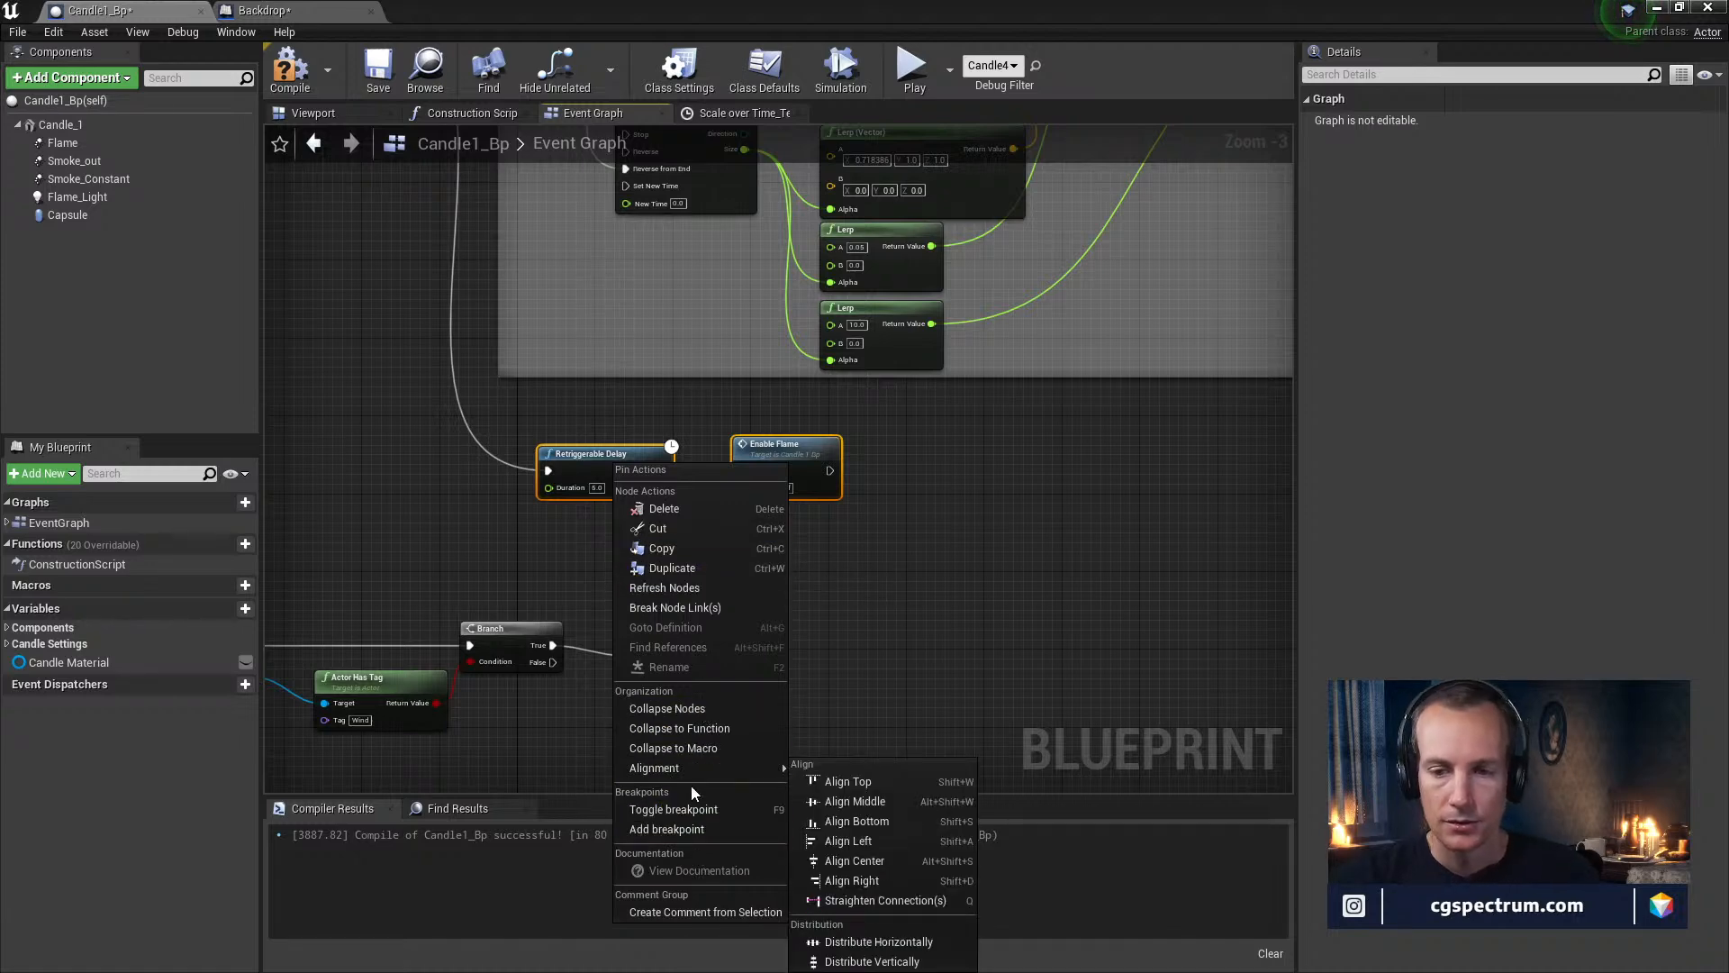
left_click(708, 910)
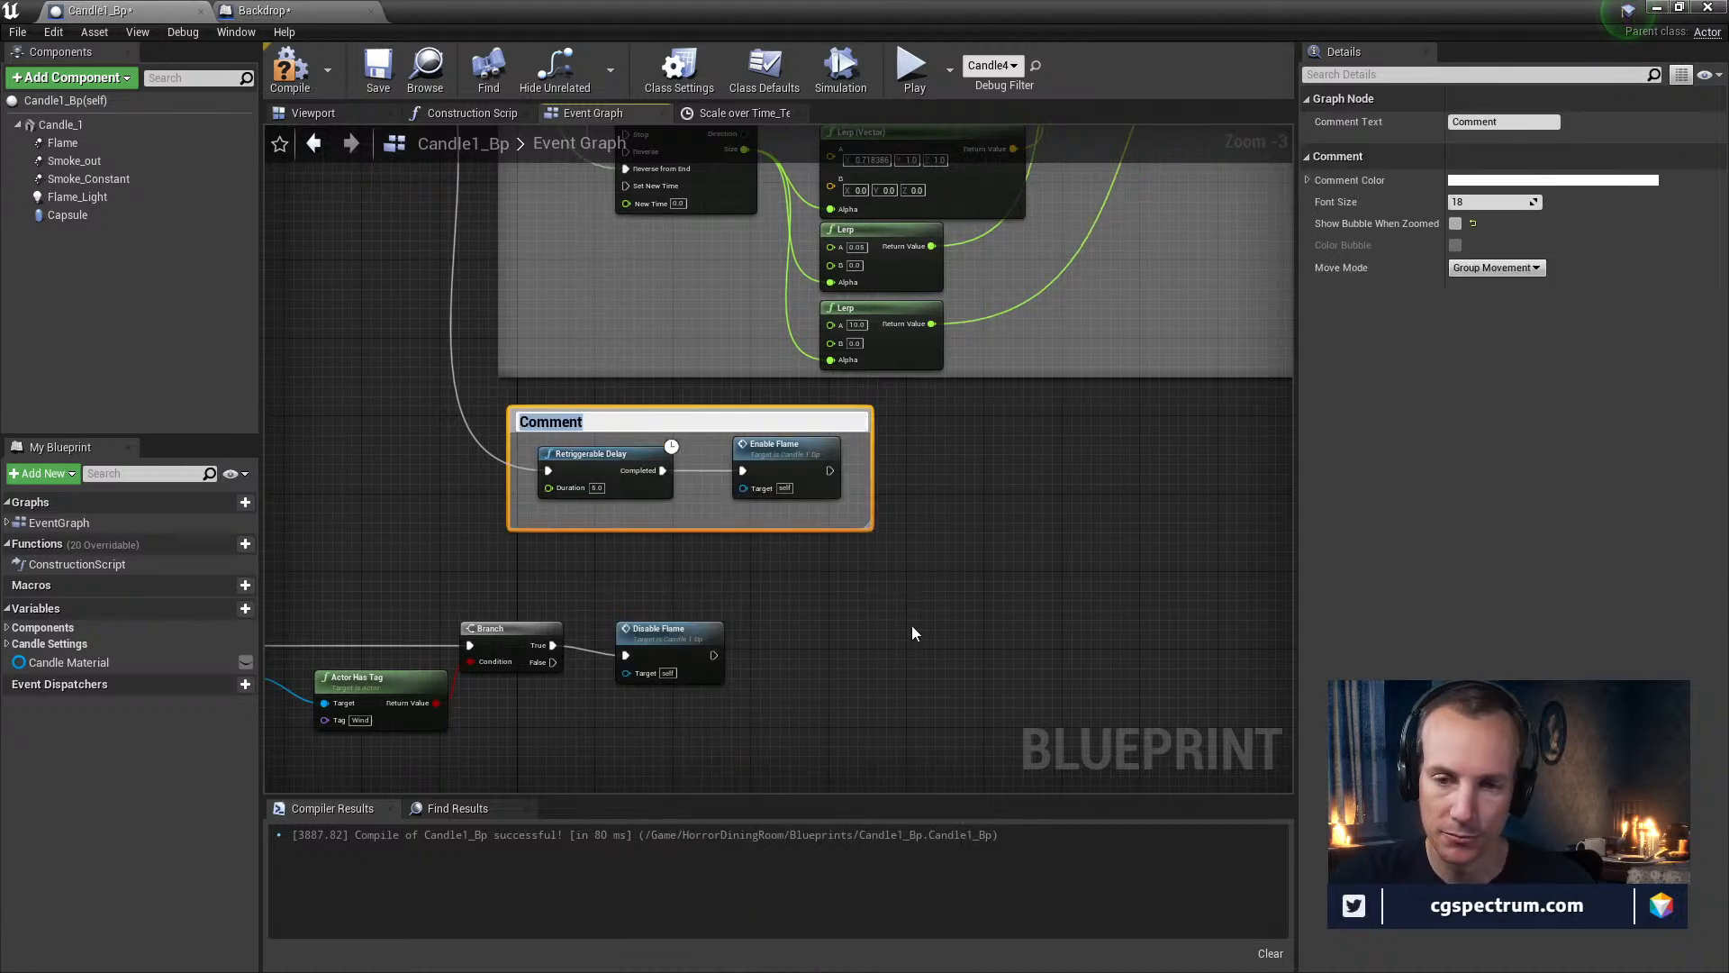
type("Resta")
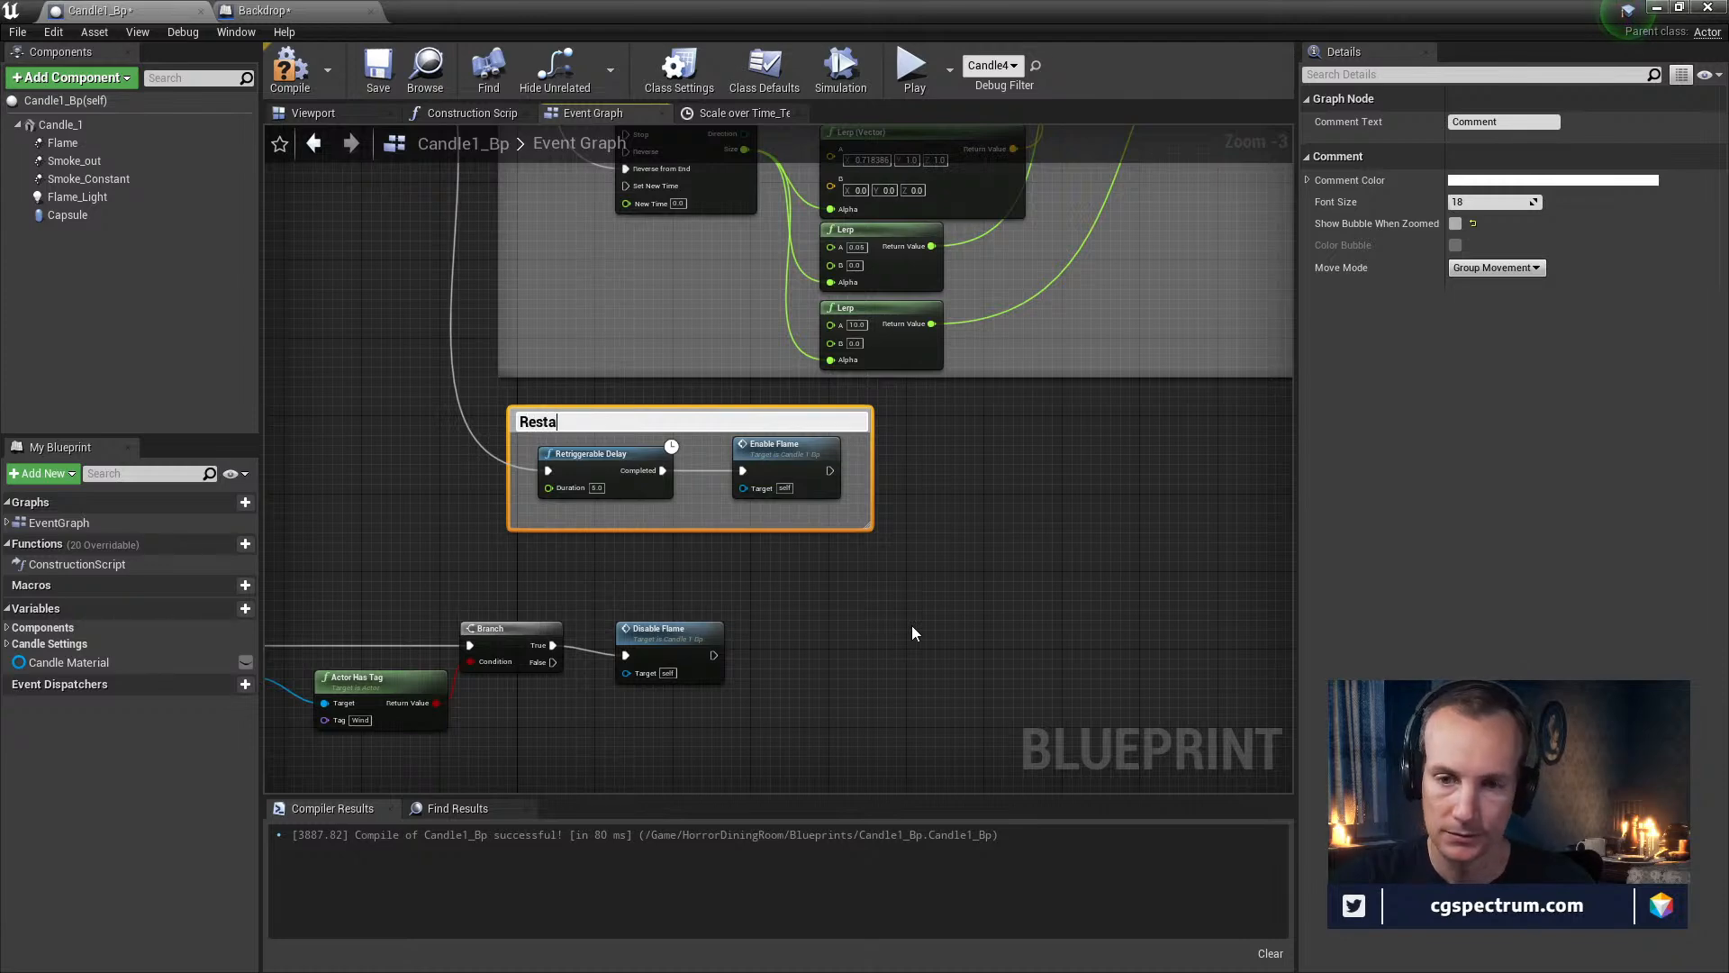
type("rting candle")
key("Return")
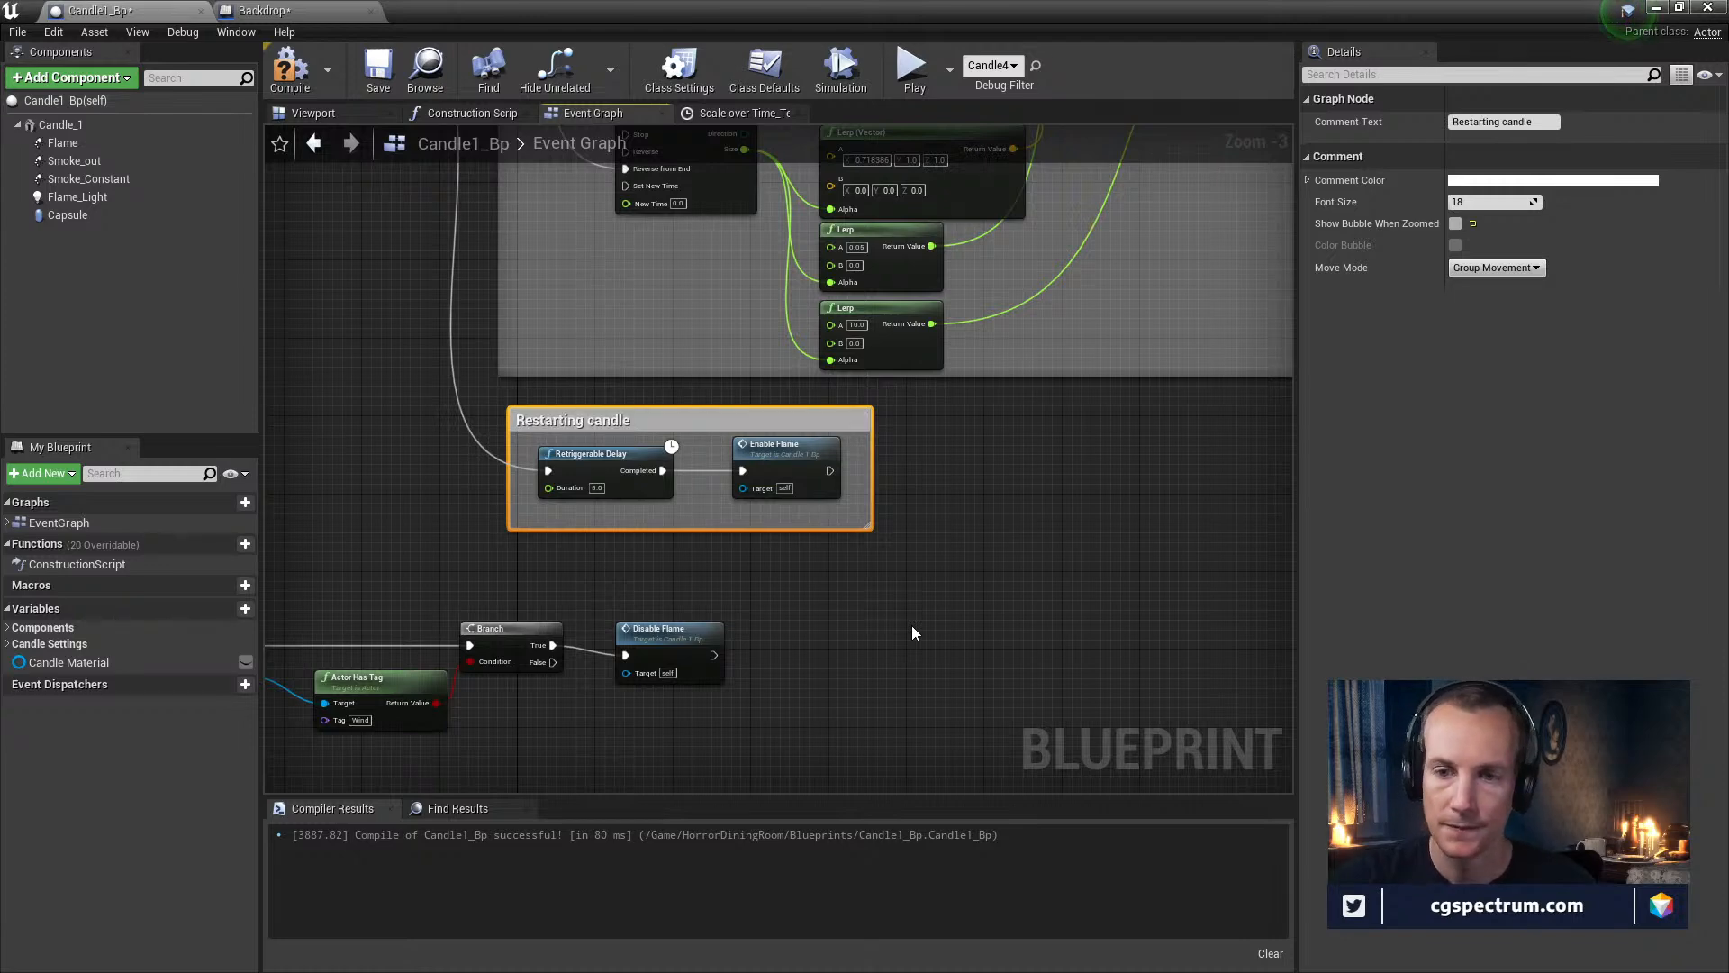
Compile and save the Candle1_Bp blueprint
right_click_drag(733, 328, 720, 539)
scroll(720, 540, "down", 4)
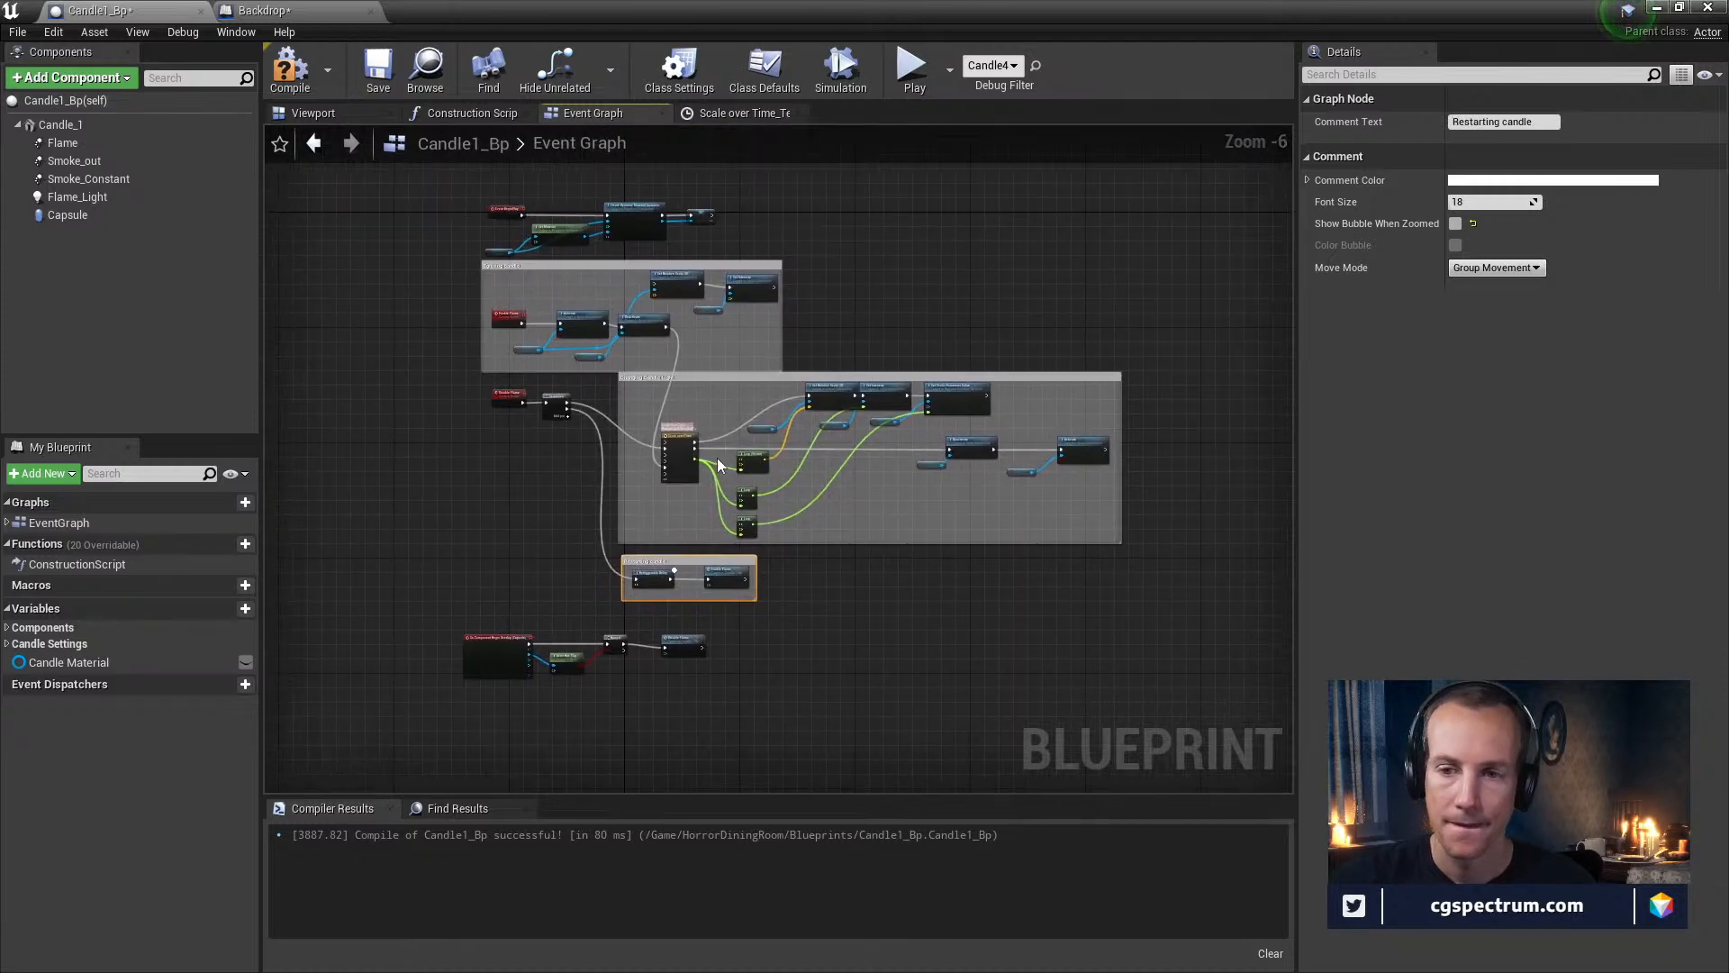
scroll(684, 541, "up", 2)
left_click(290, 72)
left_click(378, 71)
Play the level to test the candles, and check the Retriggerable Delay chain in the running blueprint
left_click_drag(532, 13, 684, 609)
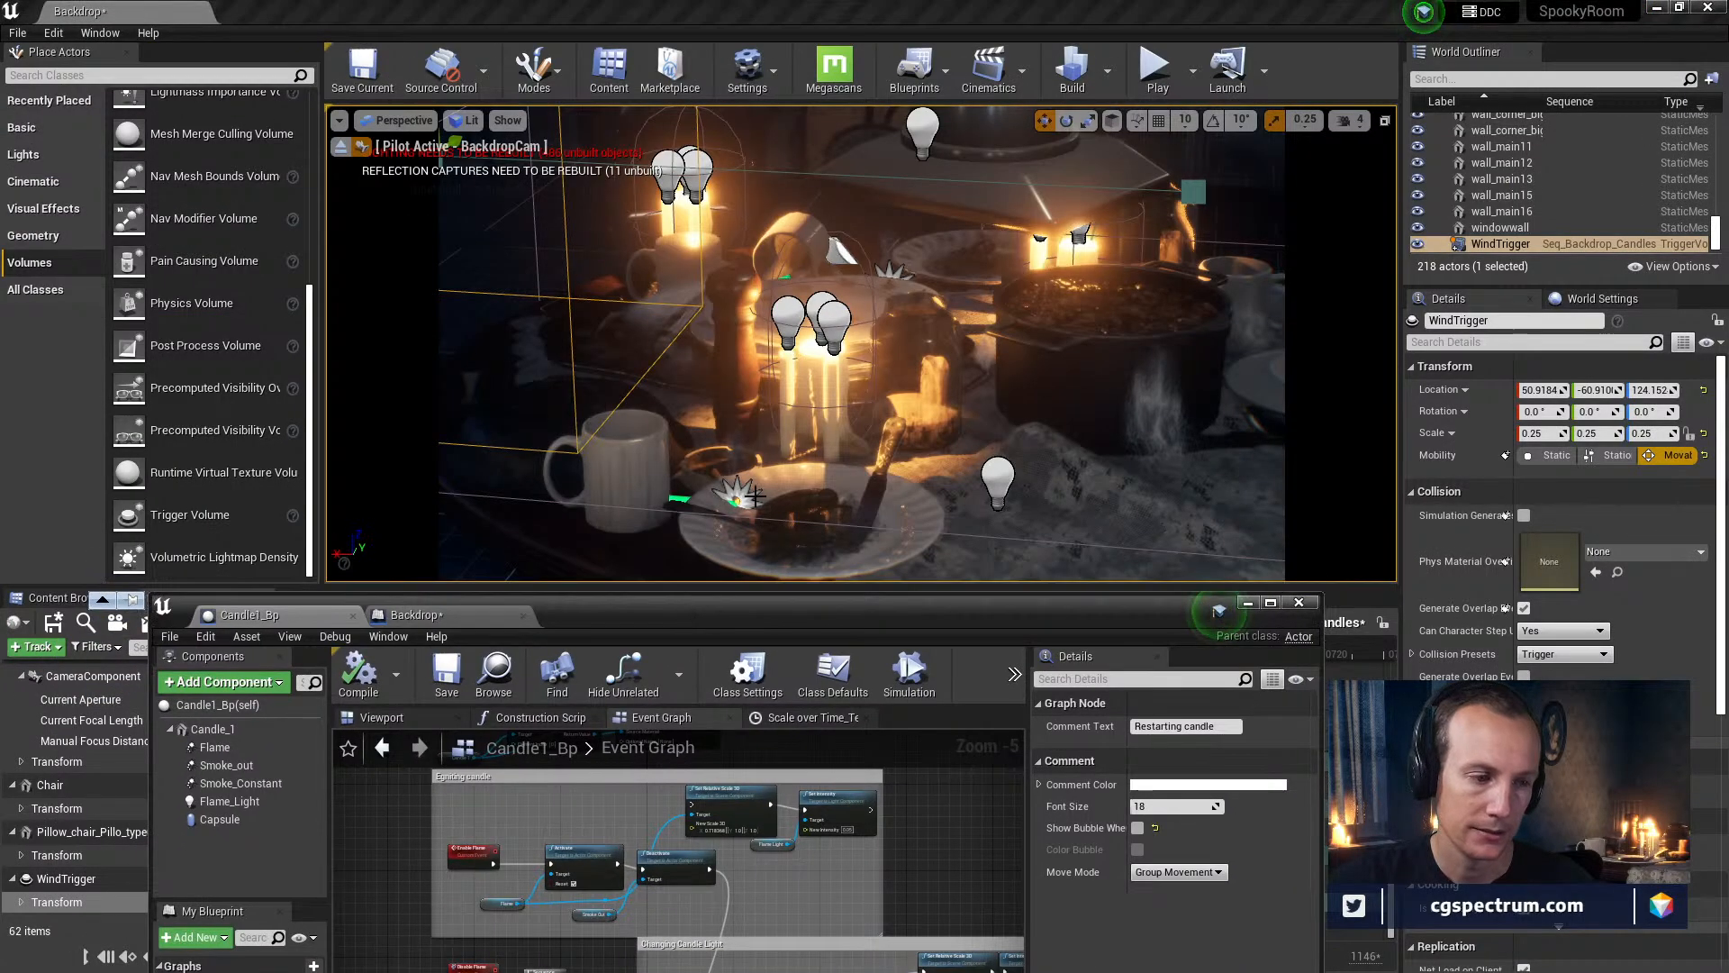
left_click(1157, 68)
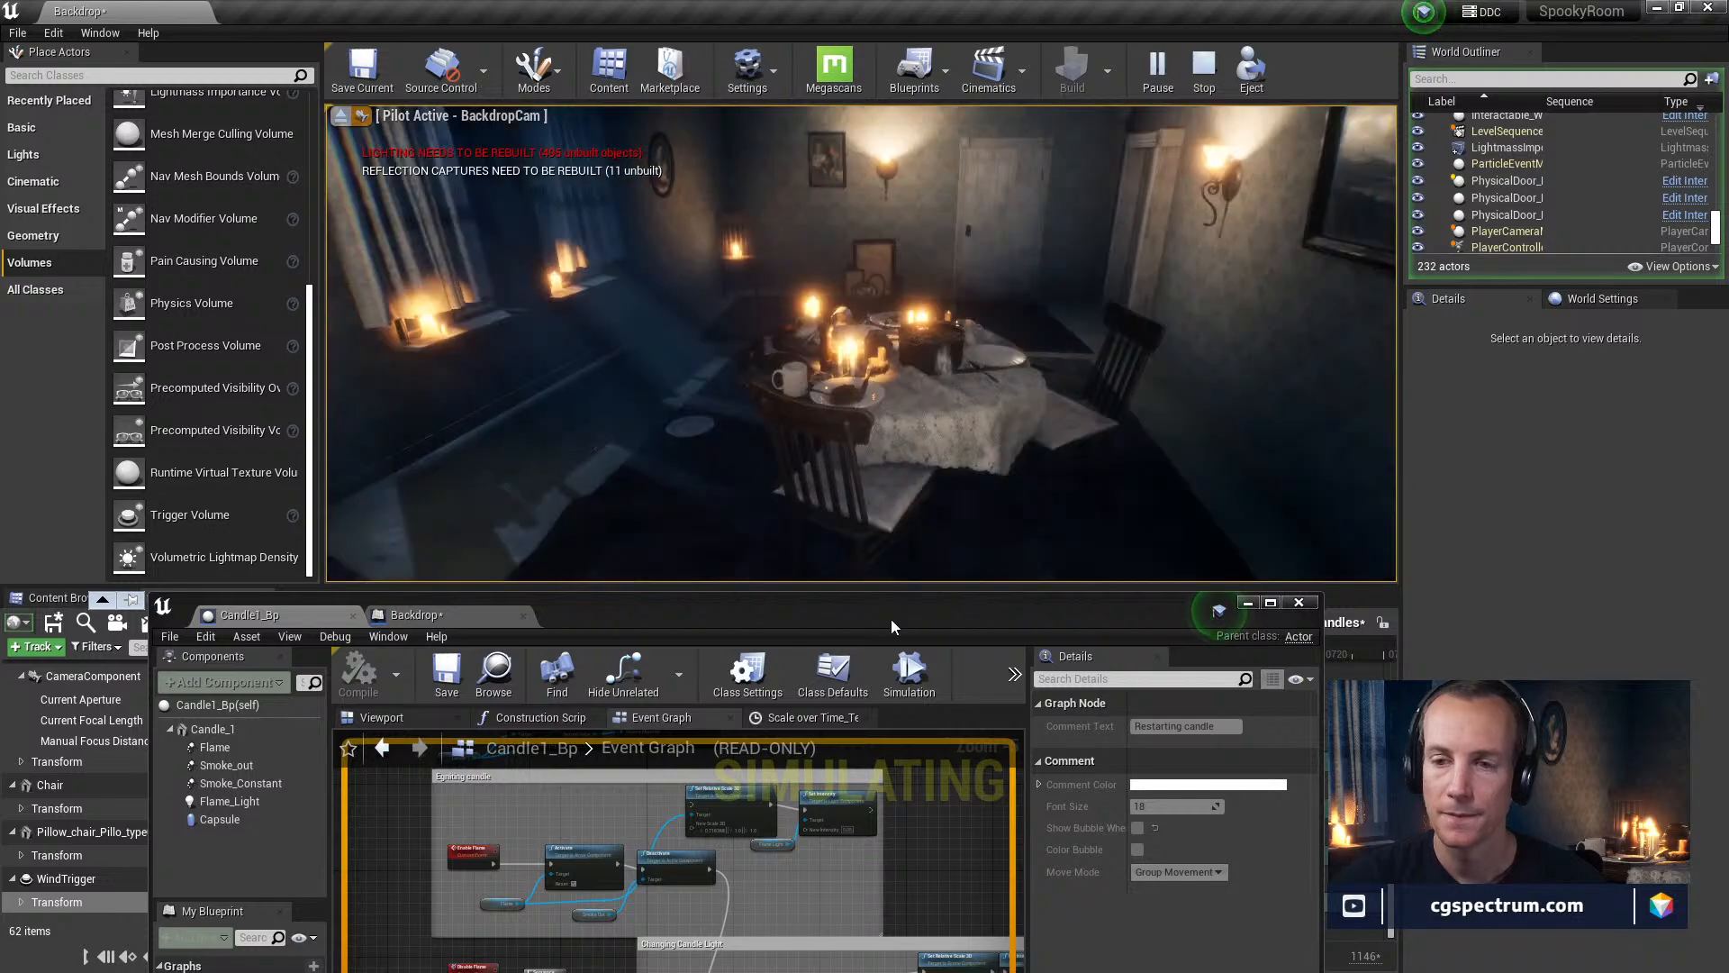
double_click(888, 620)
right_click_drag(715, 528, 723, 367)
right_click_drag(857, 470, 929, 604)
scroll(686, 445, "up", 1)
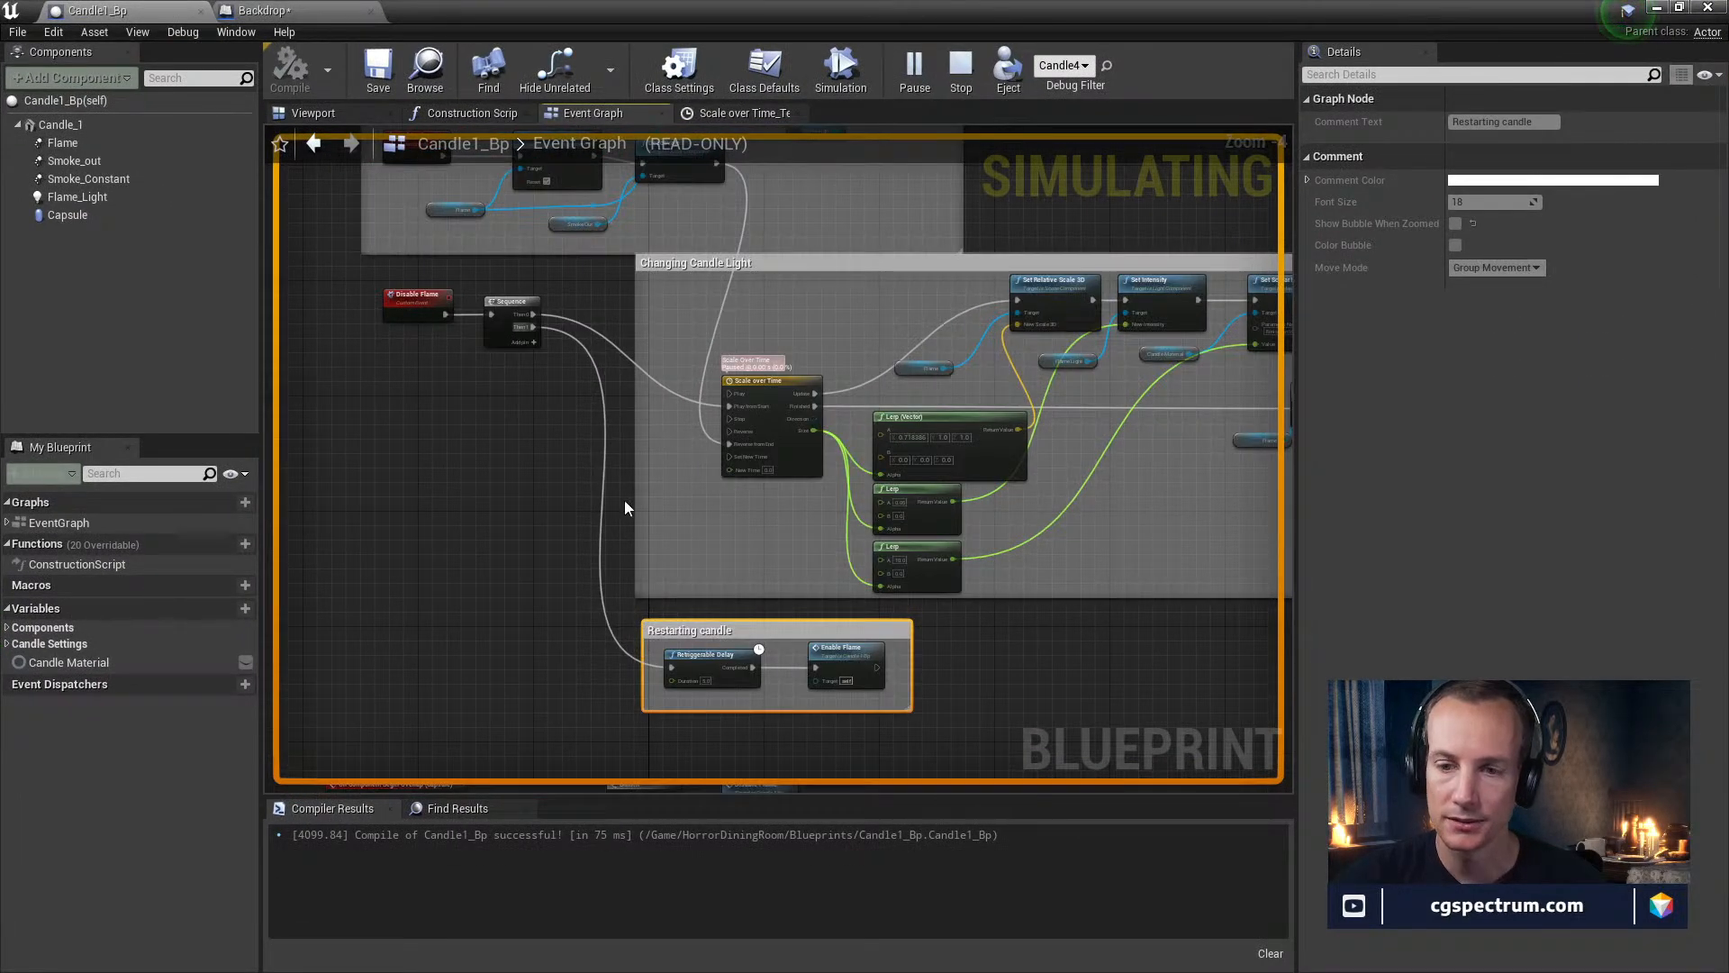
scroll(735, 633, "up", 3)
right_click_drag(731, 630, 721, 511)
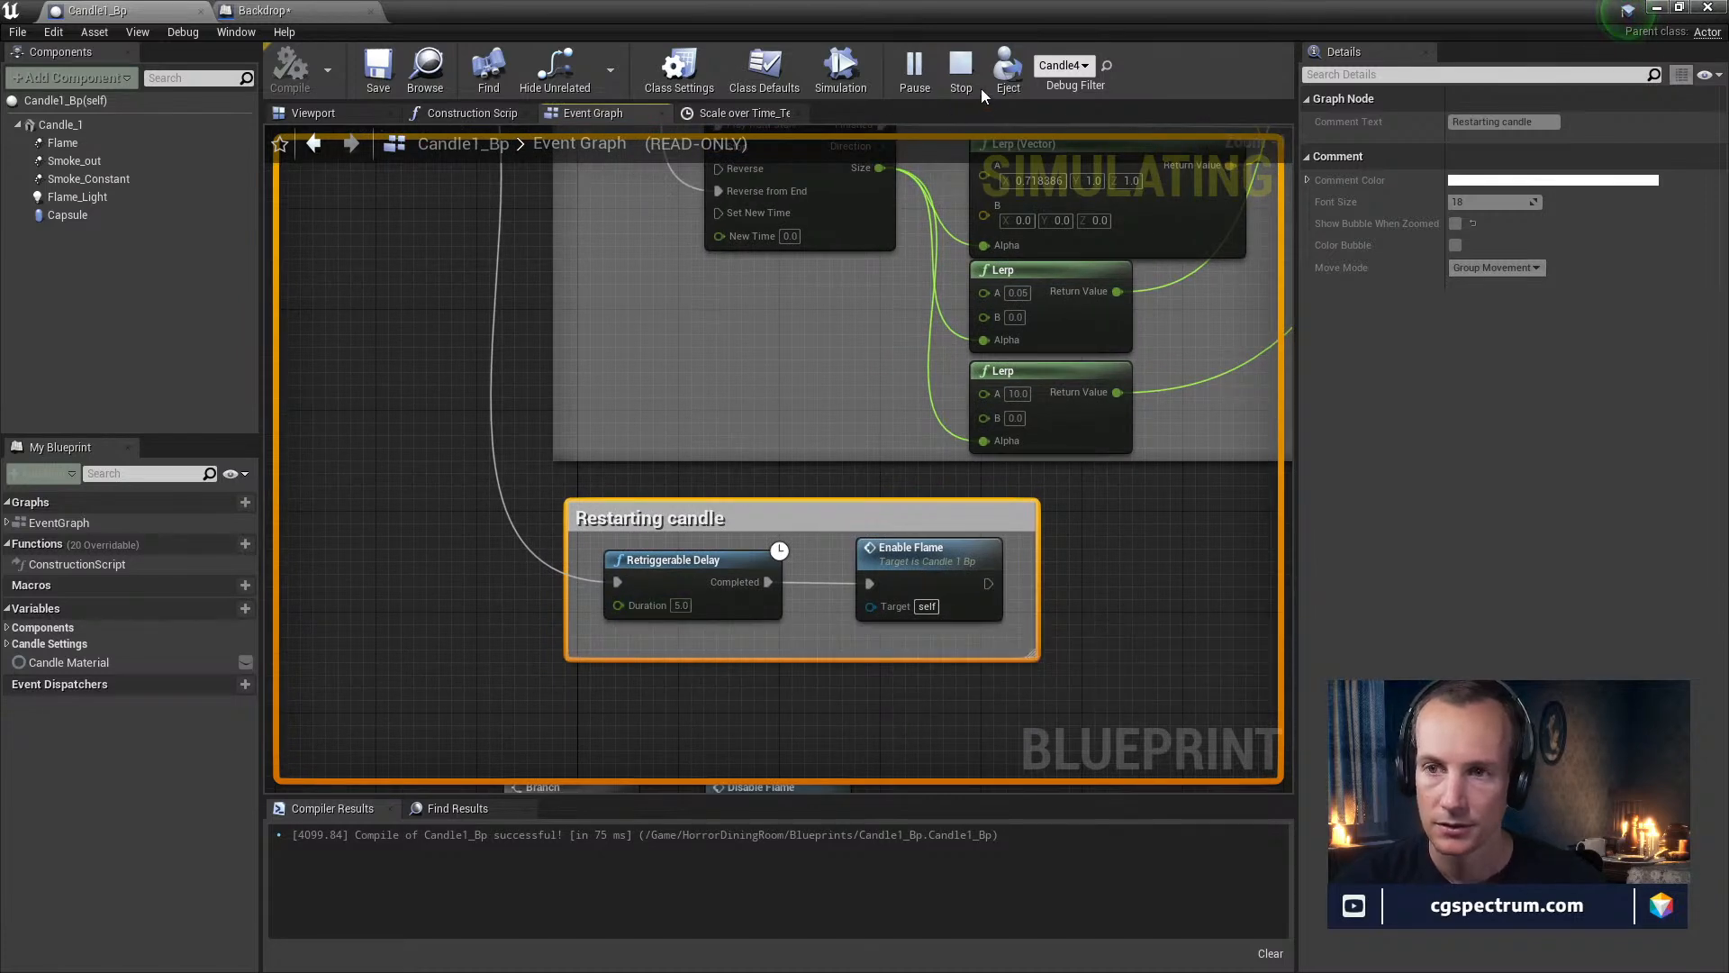
Stop the simulation and set the Retriggerable Delay's duration to 10 seconds
left_click(961, 70)
left_click(681, 605)
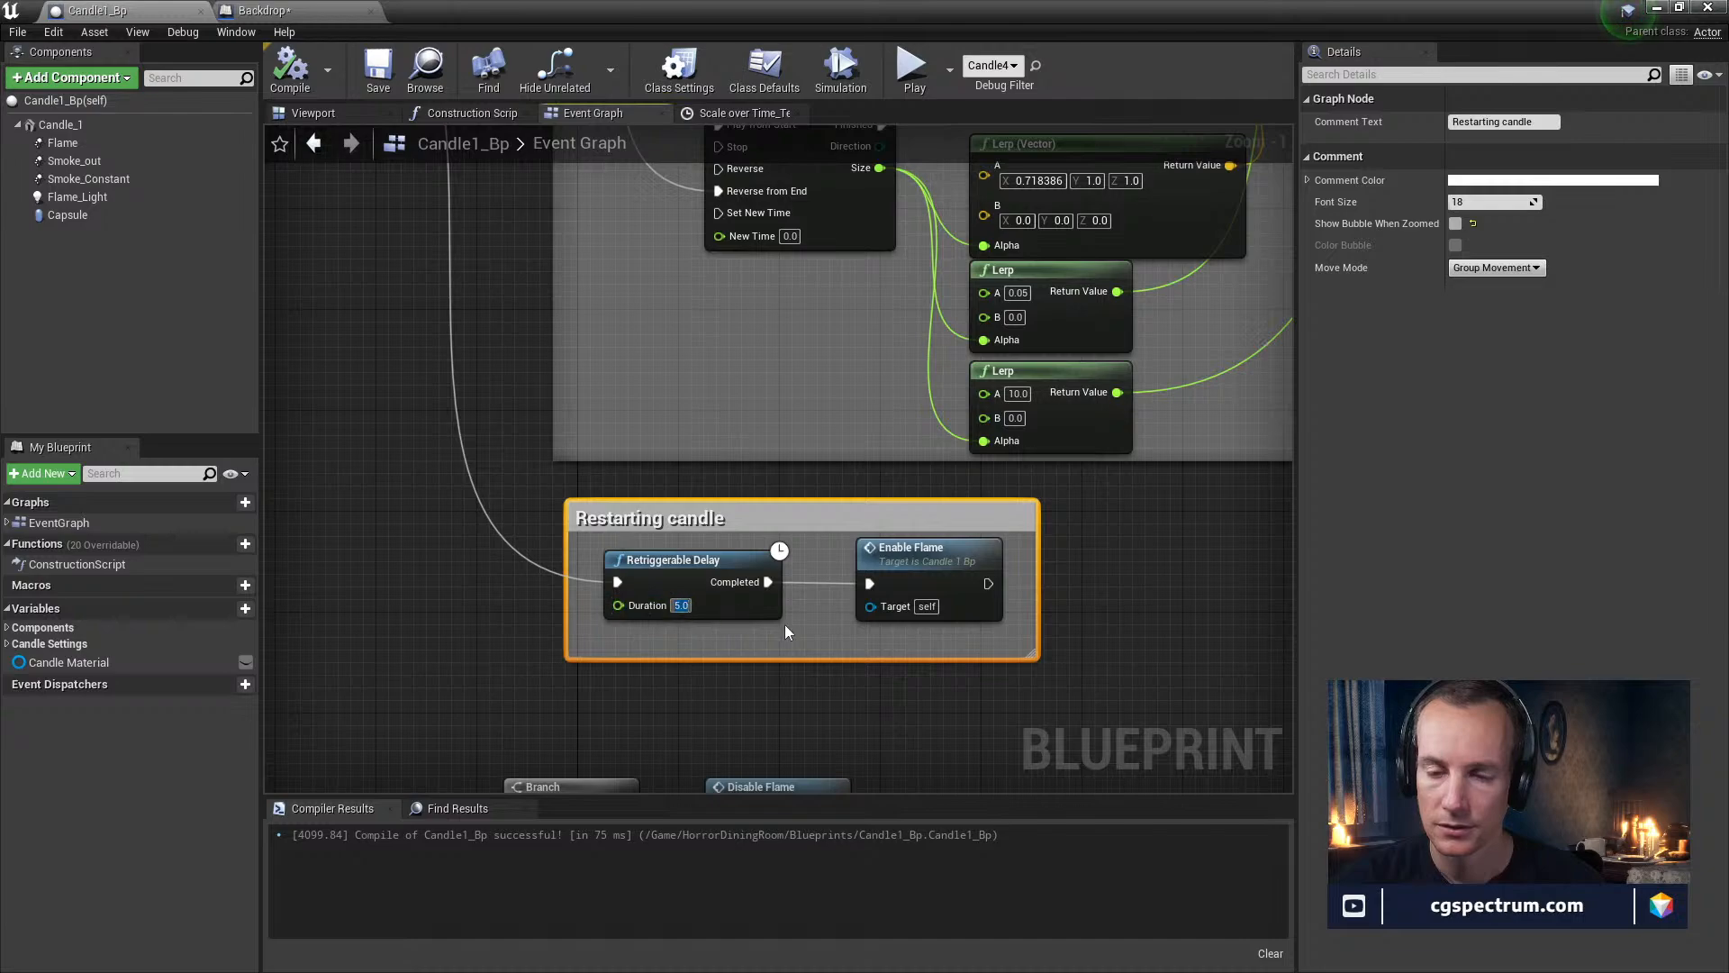
type("10")
key("Return")
Review the candle light and restarting groups, and compile the blueprint
right_click_drag(926, 619, 695, 681)
scroll(927, 619, "down", 4)
right_click_drag(1036, 614, 620, 649)
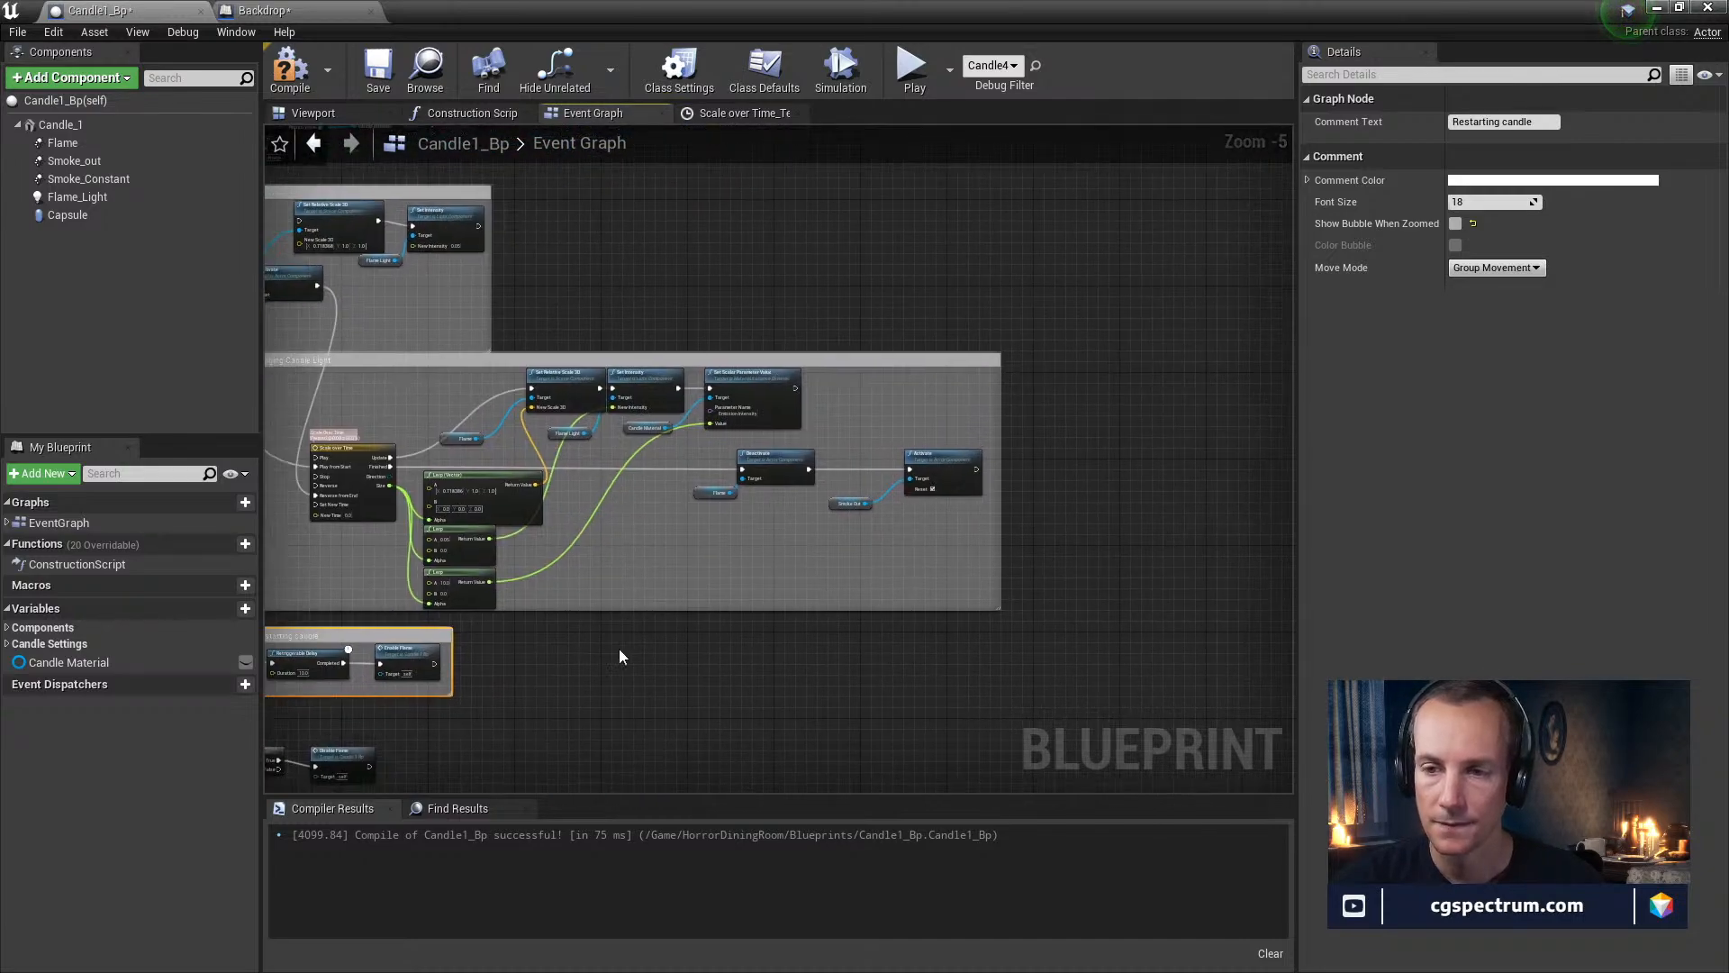
scroll(806, 617, "up", 2)
right_click_drag(756, 608, 738, 700)
right_click_drag(845, 610, 868, 671)
scroll(969, 718, "down", 2)
left_click(296, 94)
right_click_drag(670, 476, 811, 241)
scroll(730, 303, "up", 2)
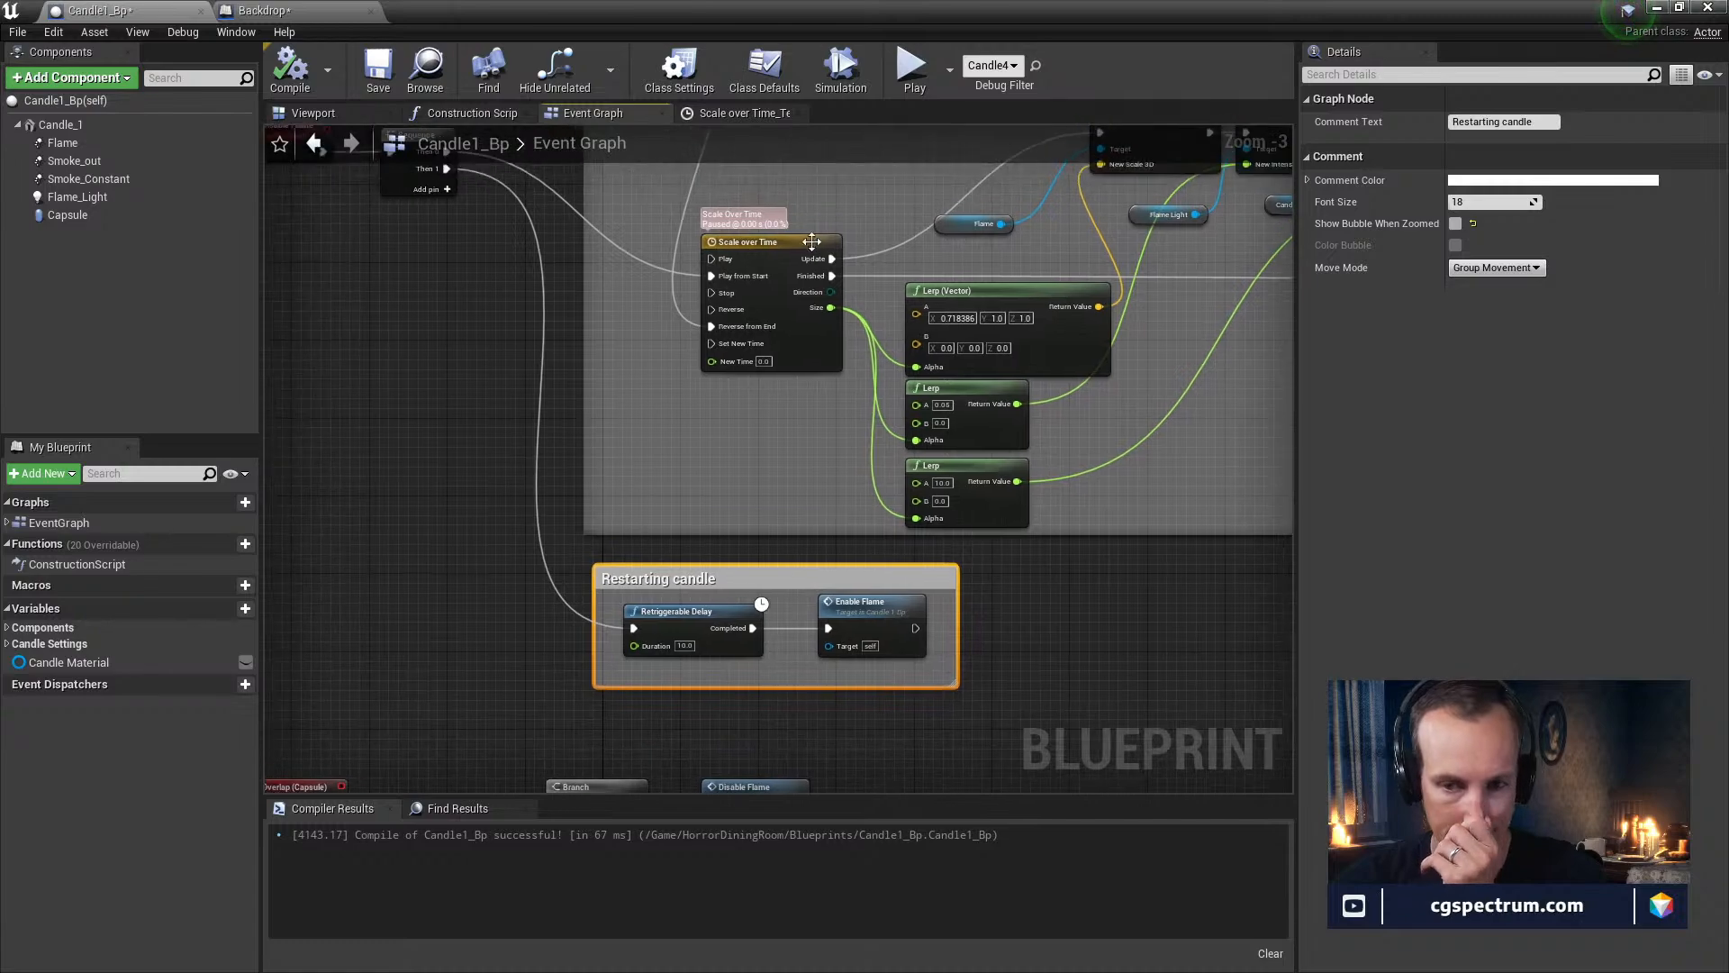
Bring the level viewport into view and play the level with the longer relight delay
left_click_drag(875, 9, 706, 414)
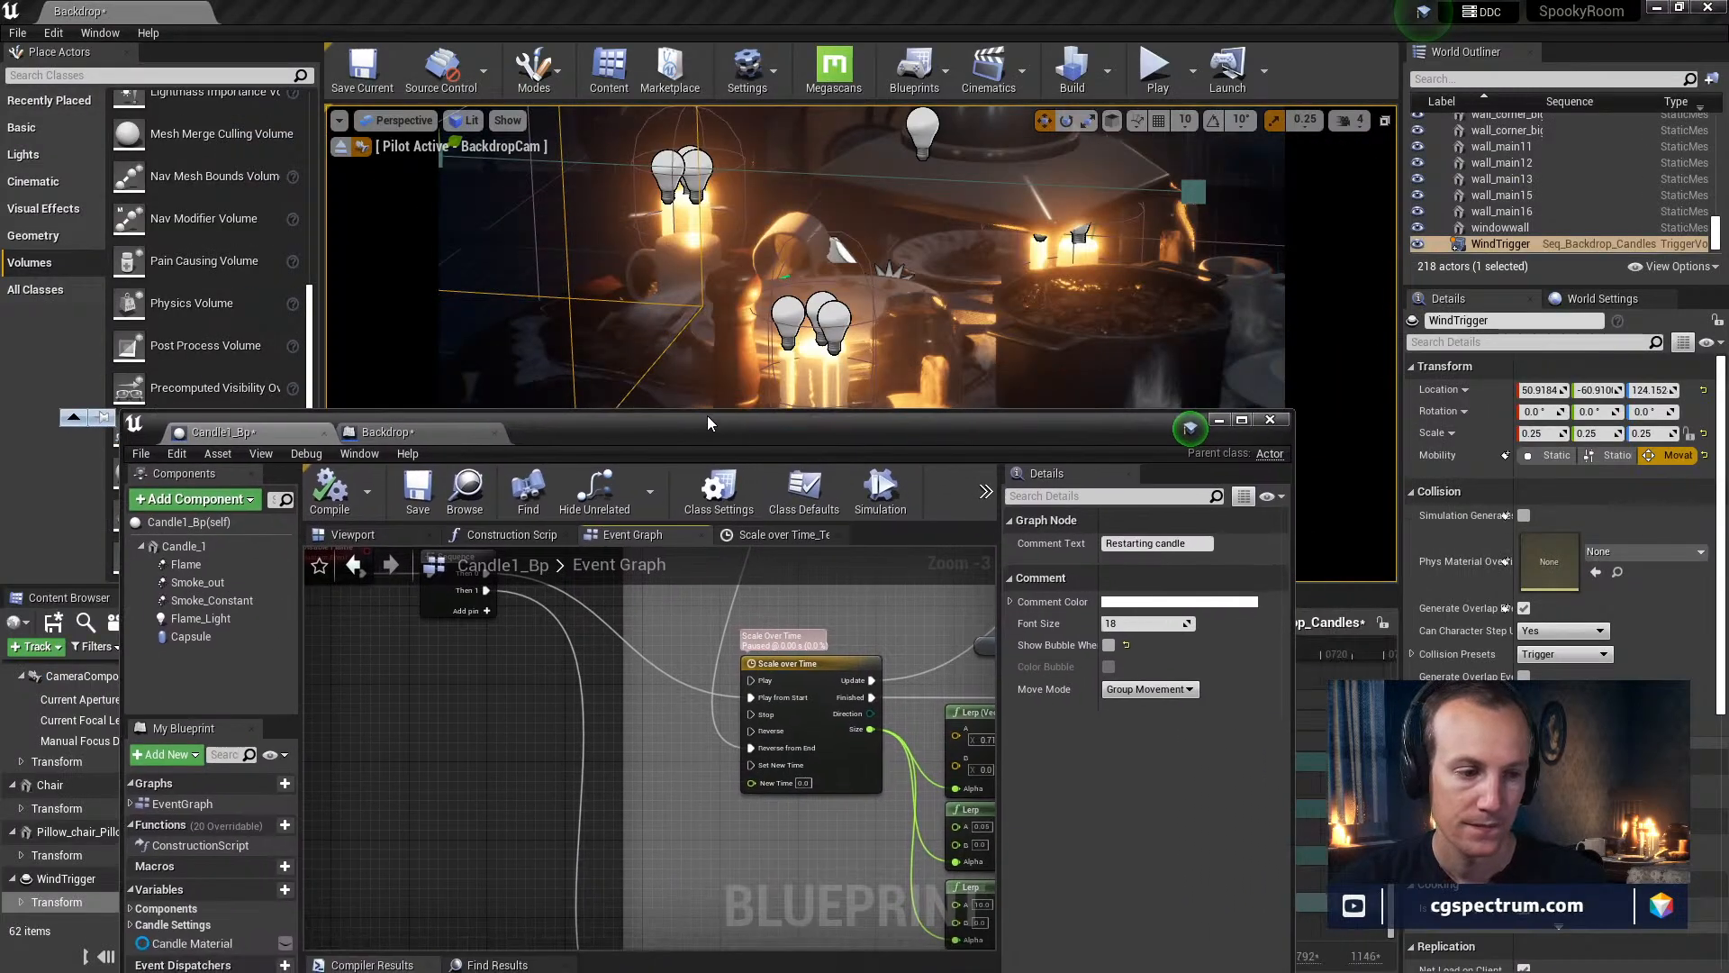
right_click_drag(793, 790, 652, 561)
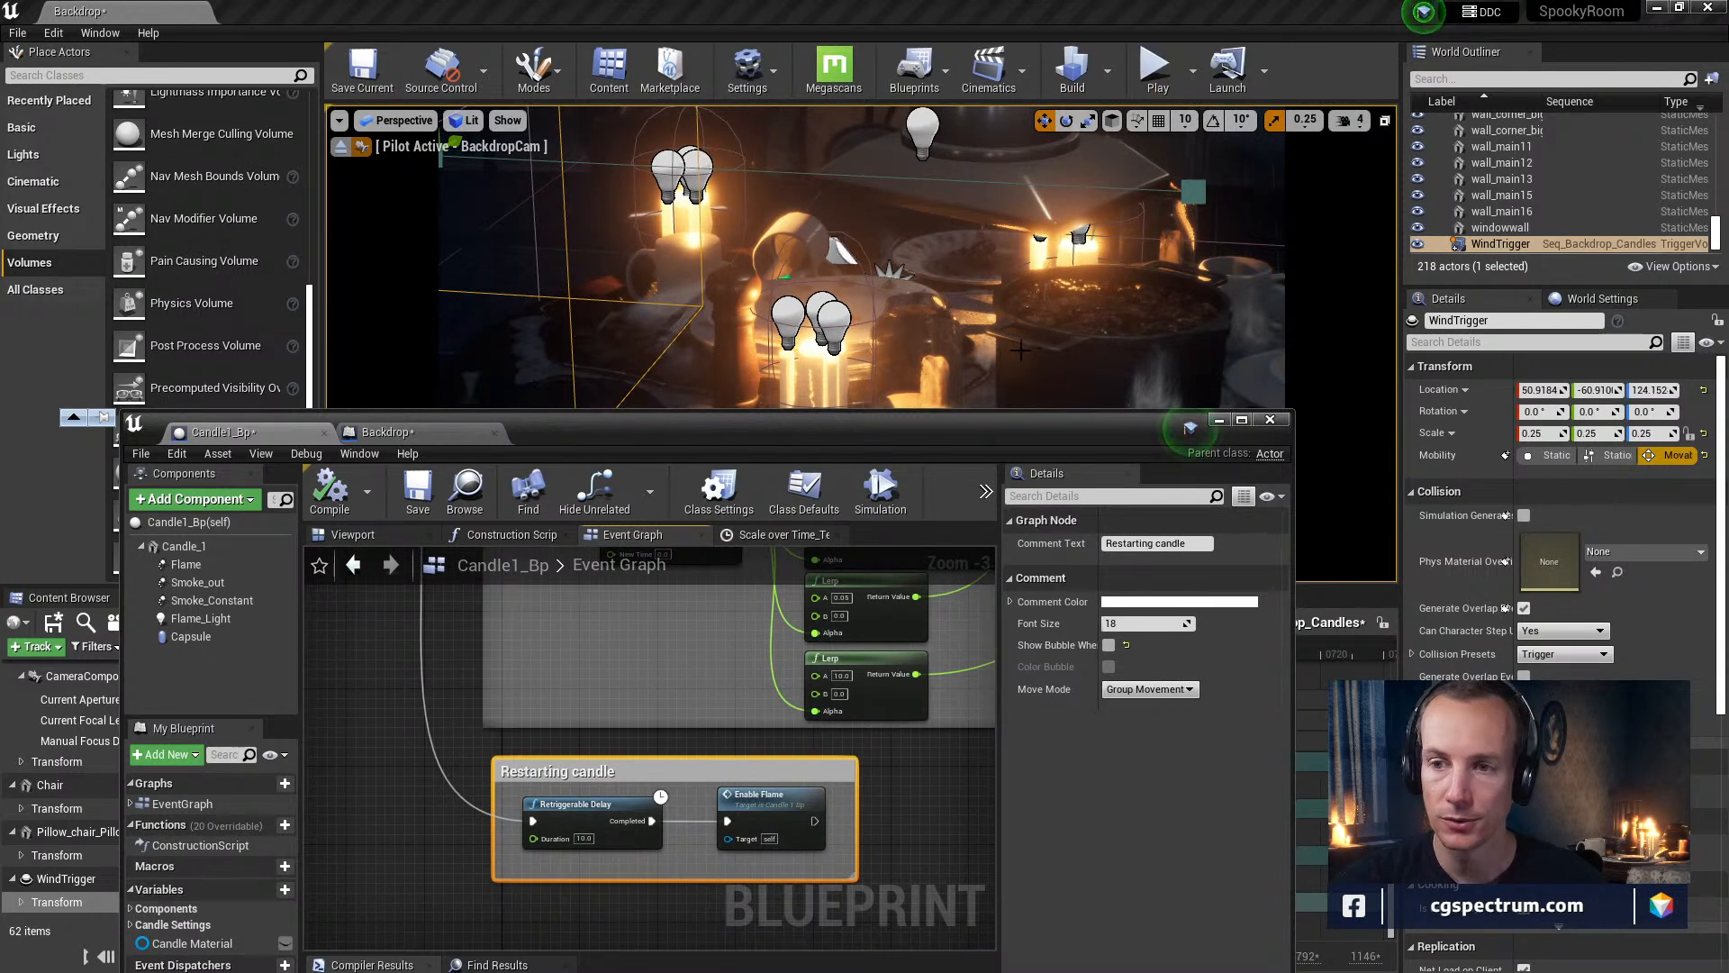
left_click(1155, 67)
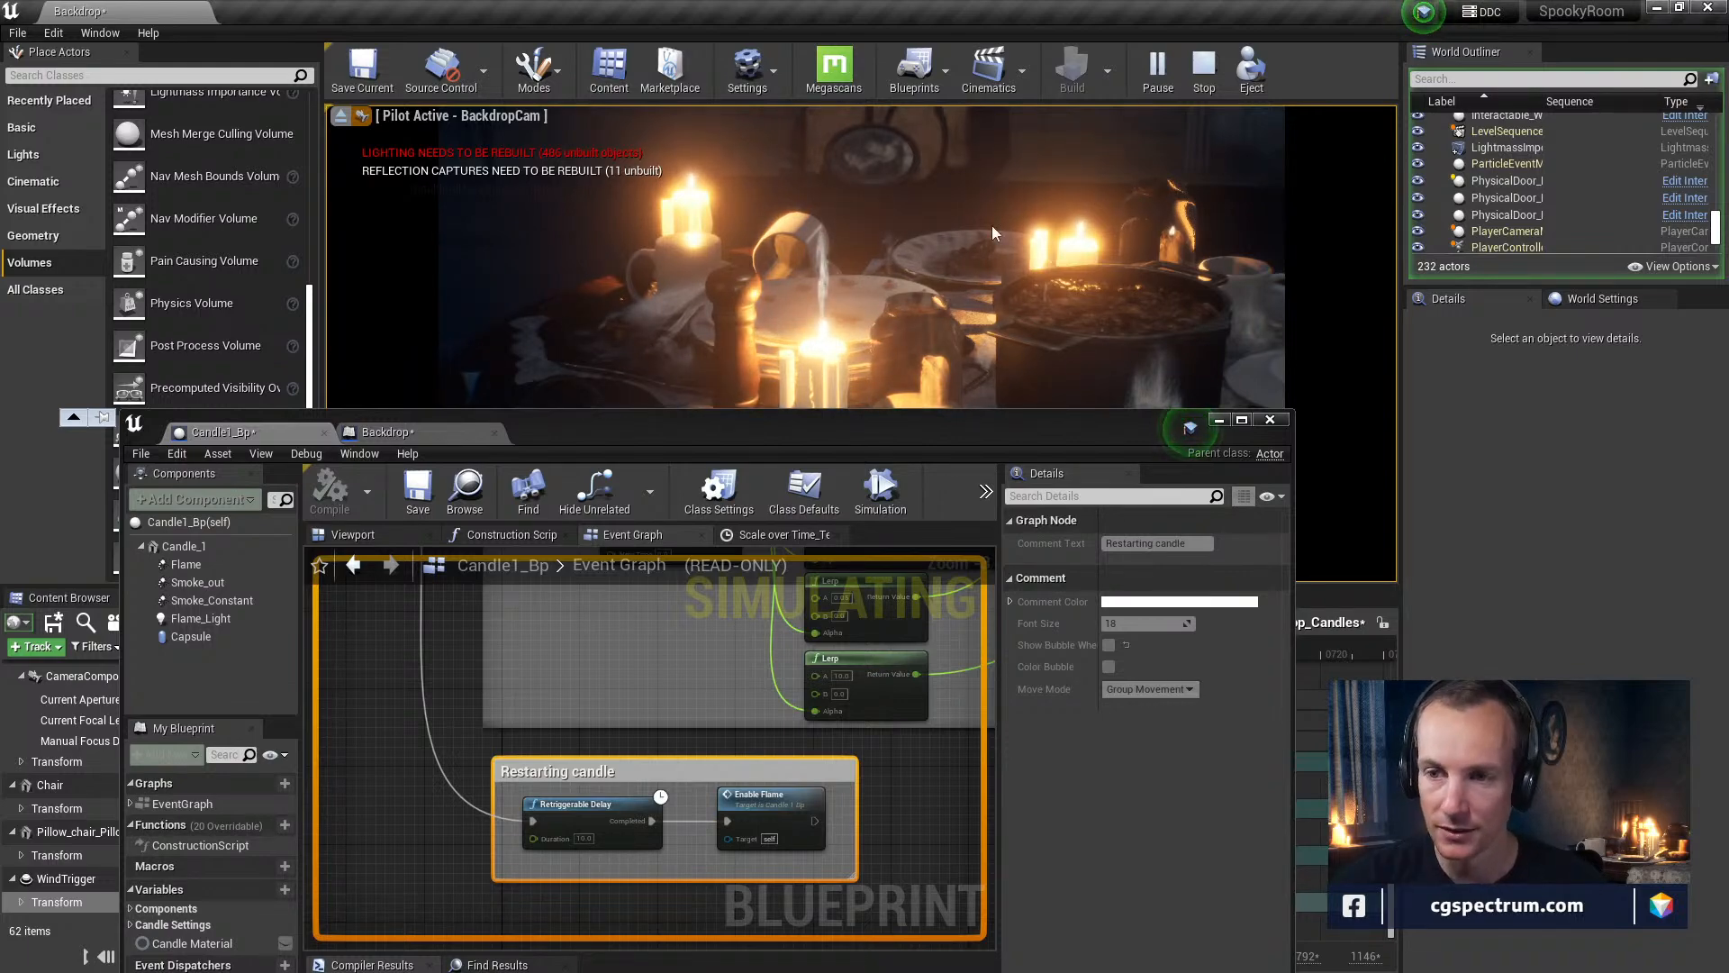
Inspect the Smoke Out reference and its Activate node at the end of the Finished chain, and stop the simulation
left_click_drag(795, 420, 903, 5)
right_click_drag(1131, 491, 809, 646)
scroll(809, 646, "down", 5)
scroll(892, 496, "up", 8)
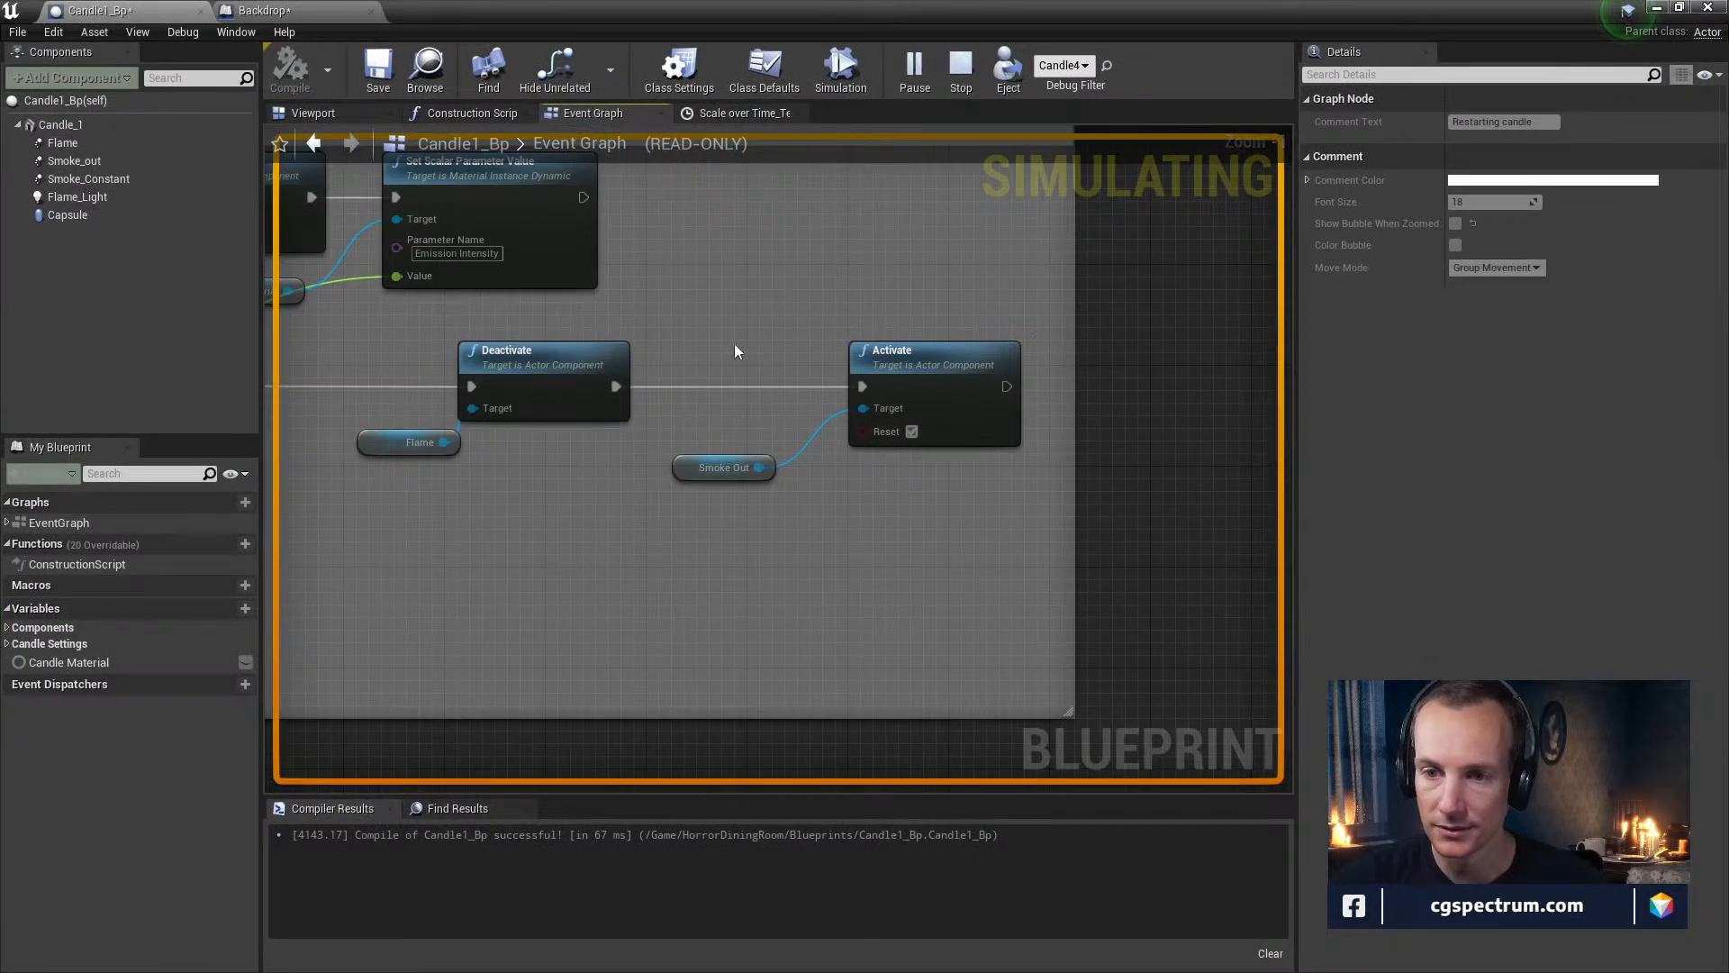
left_click_drag(739, 347, 1002, 531)
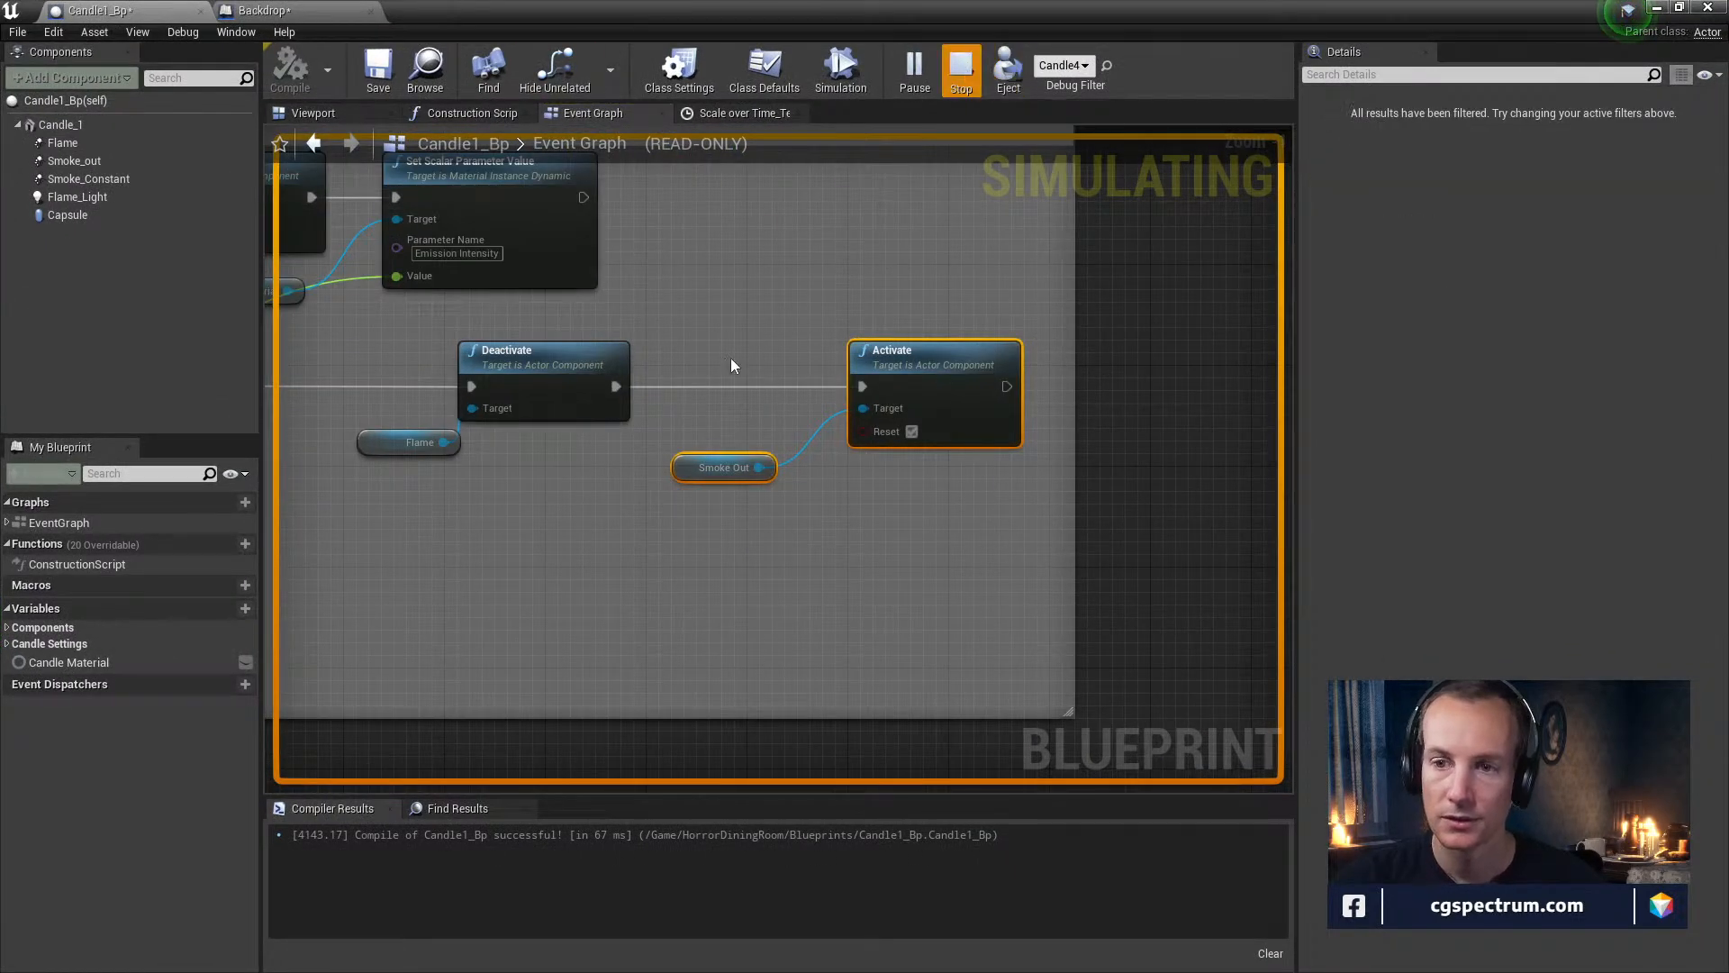
left_click(961, 65)
Trace the Scale over Time timeline's Finished output to the Flame Deactivate and Smoke Out Activate nodes
scroll(889, 436, "up", 3)
right_click_drag(888, 436, 1241, 456)
right_click_drag(949, 456, 581, 466)
scroll(933, 475, "up", 1)
right_click_drag(933, 475, 861, 480)
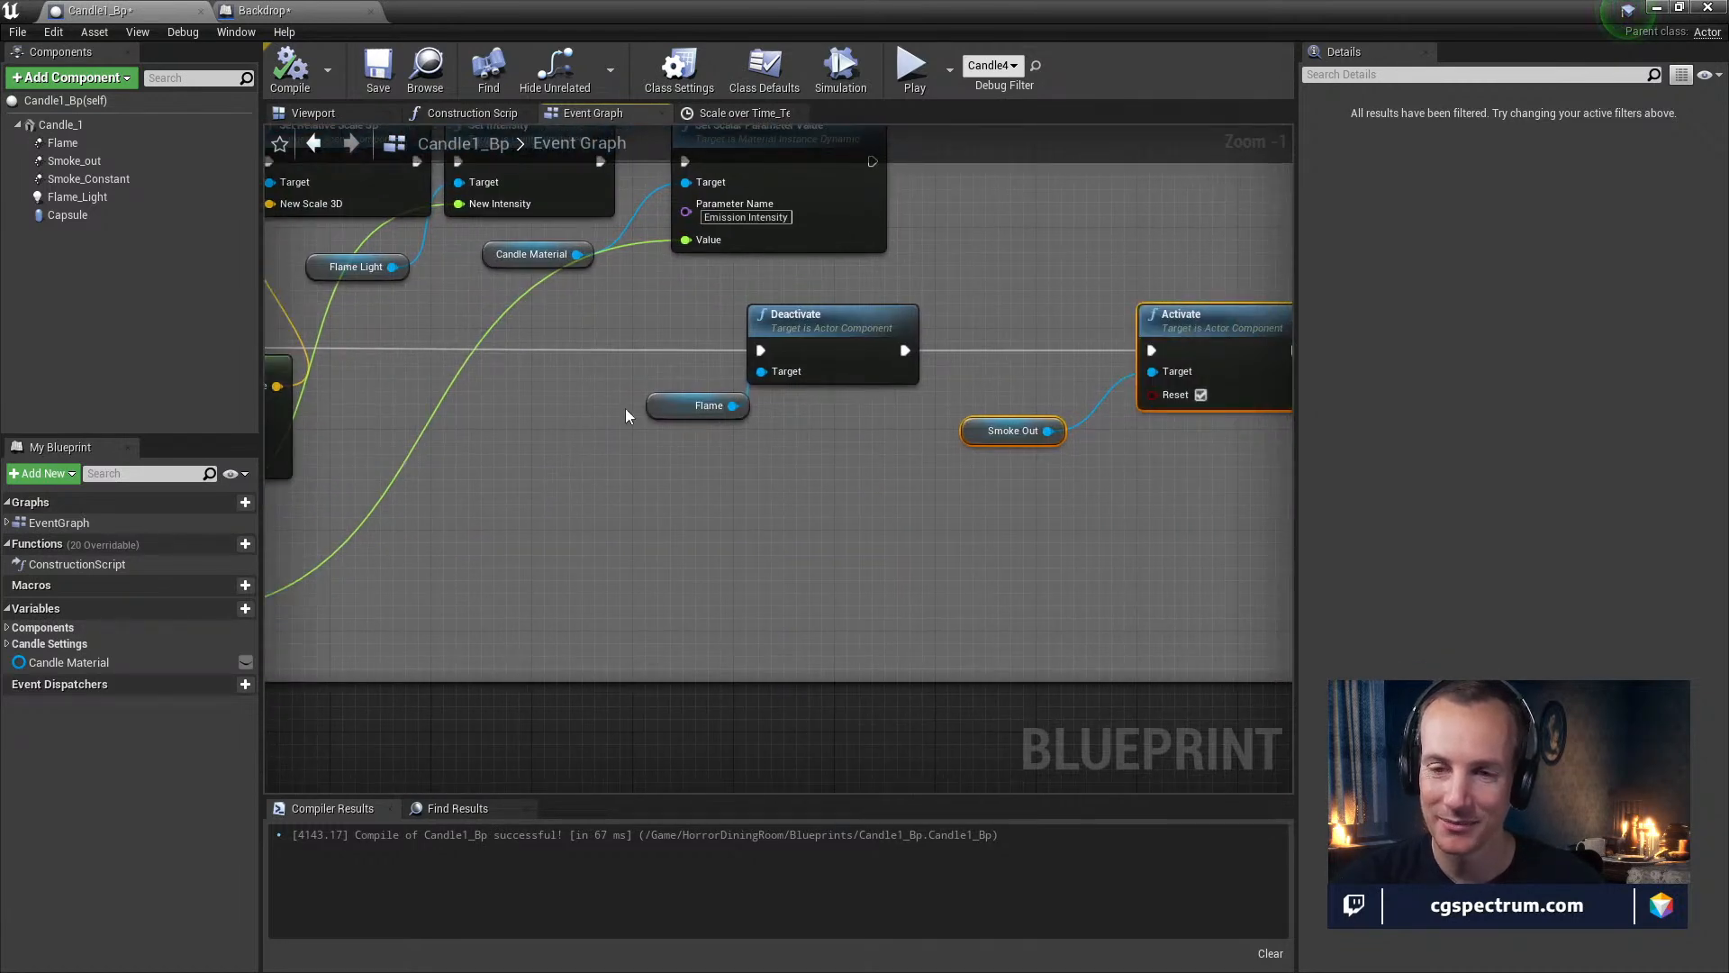
right_click_drag(628, 415, 1120, 467)
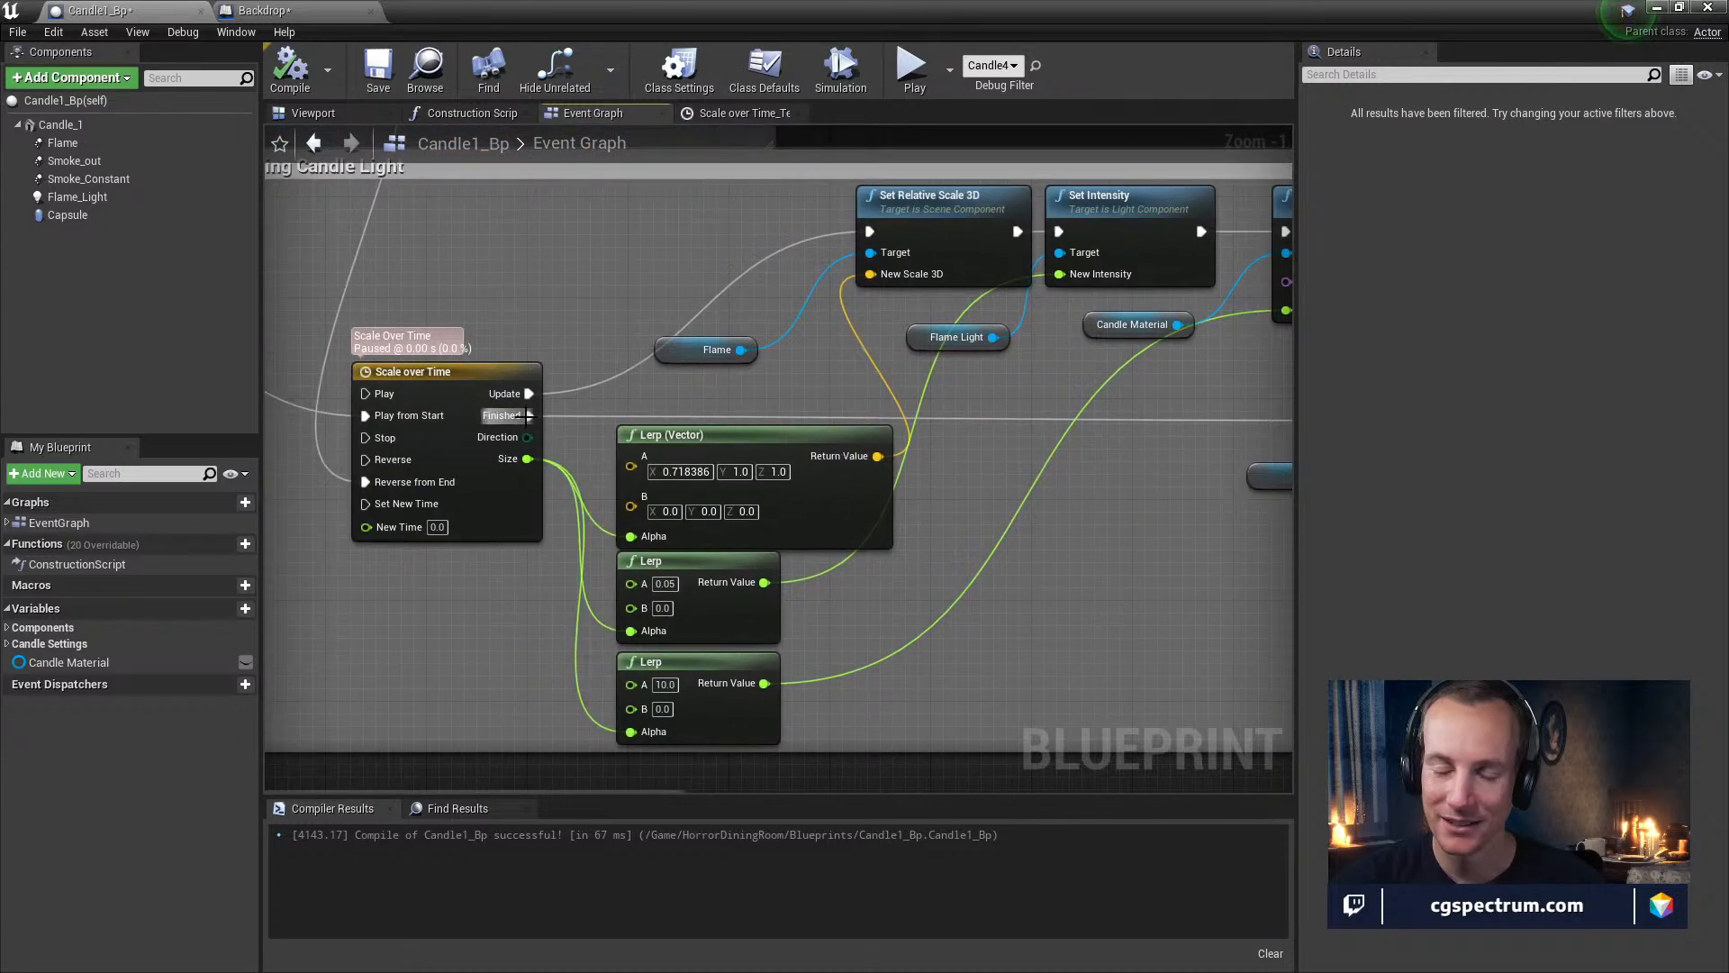
right_click_drag(518, 425, 265, 369)
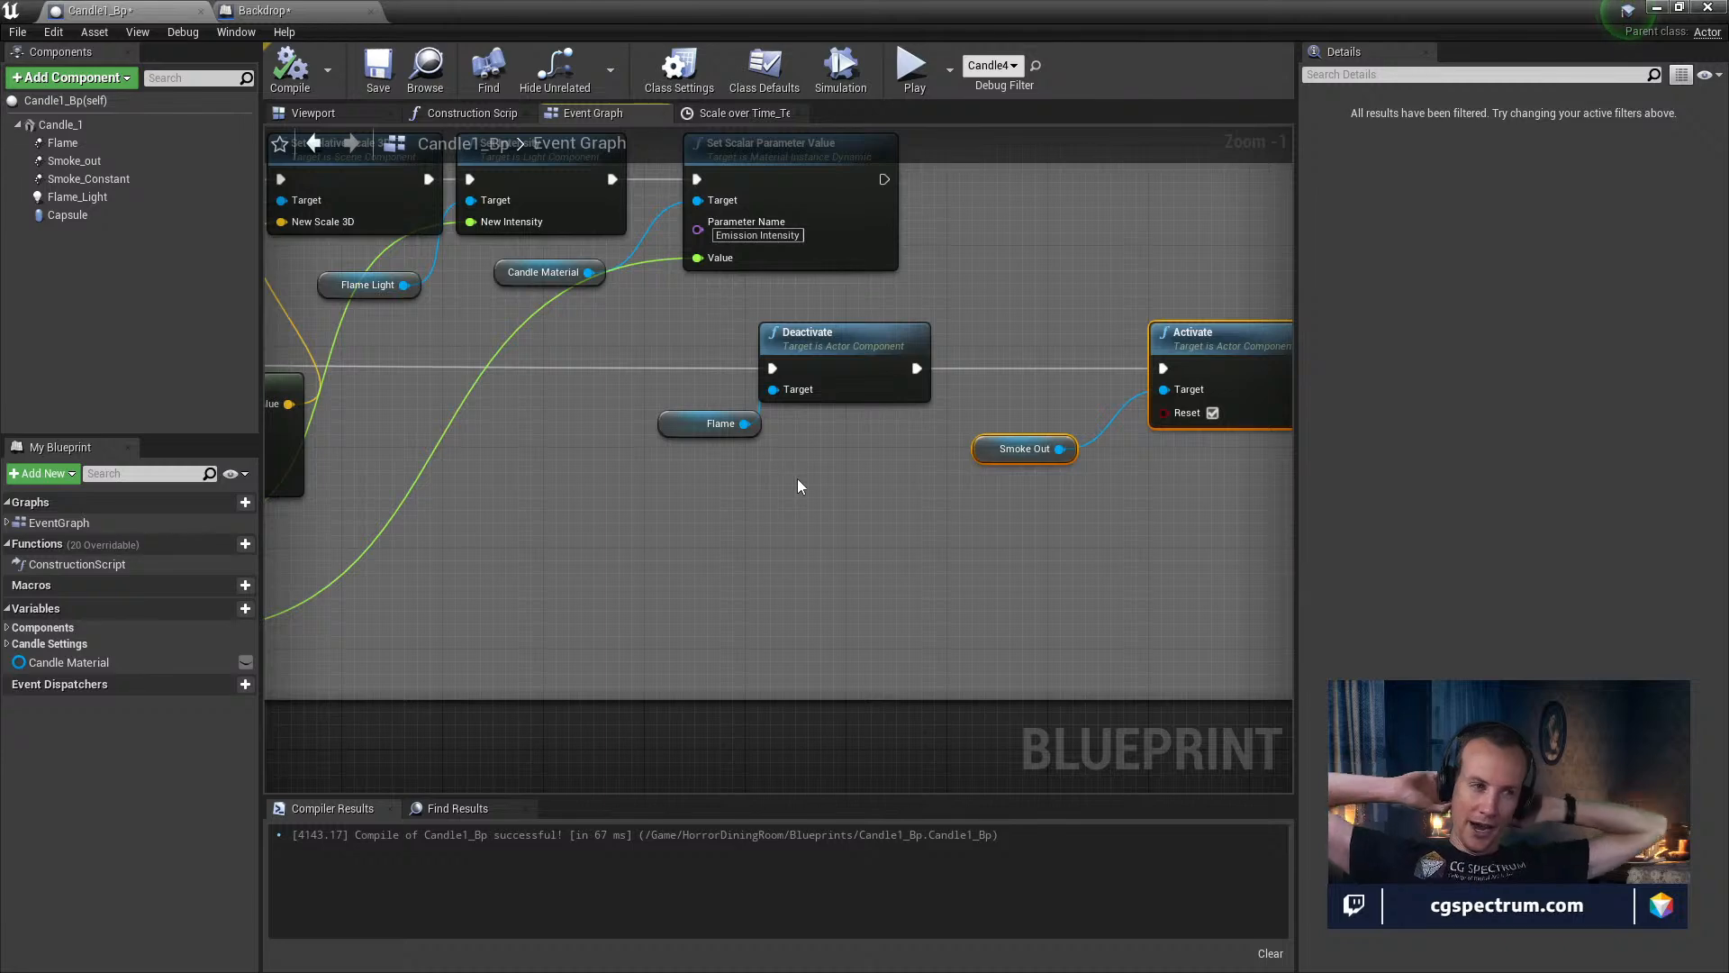
right_click_drag(567, 396, 1067, 470)
right_click_drag(729, 444, 672, 450)
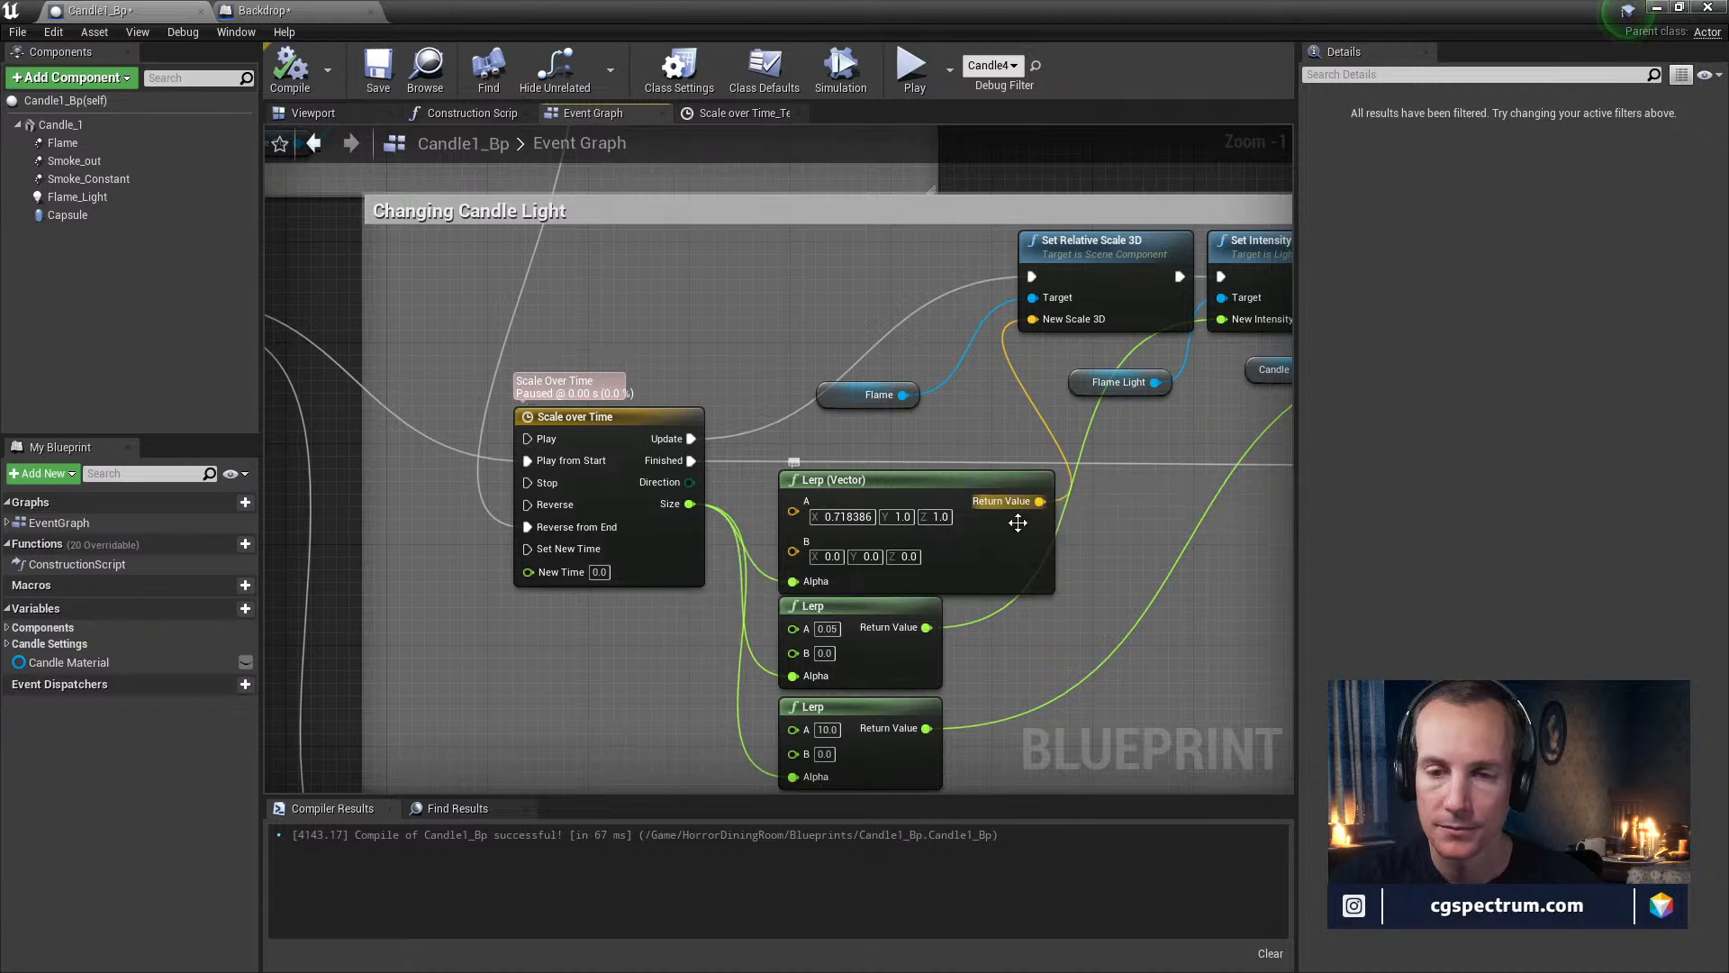
Examine the timeline's Size lerps and how the Enable Flame and Disable Flame events feed its Reverse from End and Play from Start inputs
right_click_drag(1016, 518, 1283, 546)
right_click_drag(1341, 606, 1152, 404)
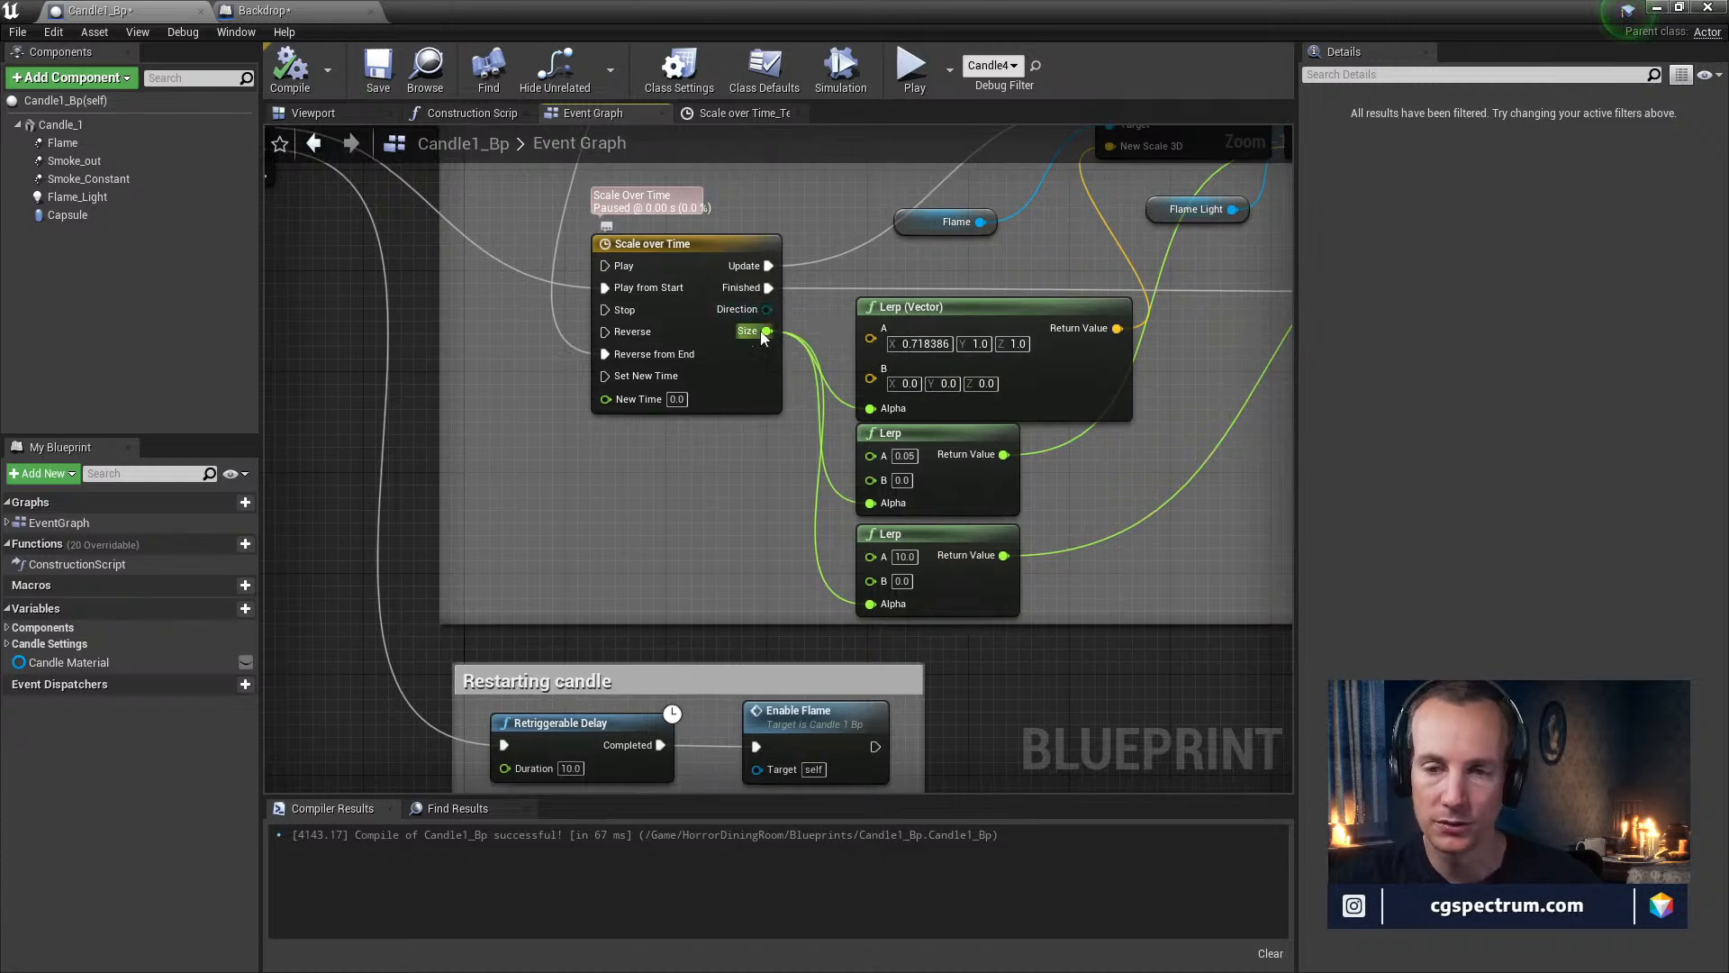
right_click_drag(737, 430, 275, 519)
scroll(825, 420, "down", 1)
right_click_drag(722, 416, 1132, 384)
right_click_drag(680, 194, 842, 397)
left_click(658, 499)
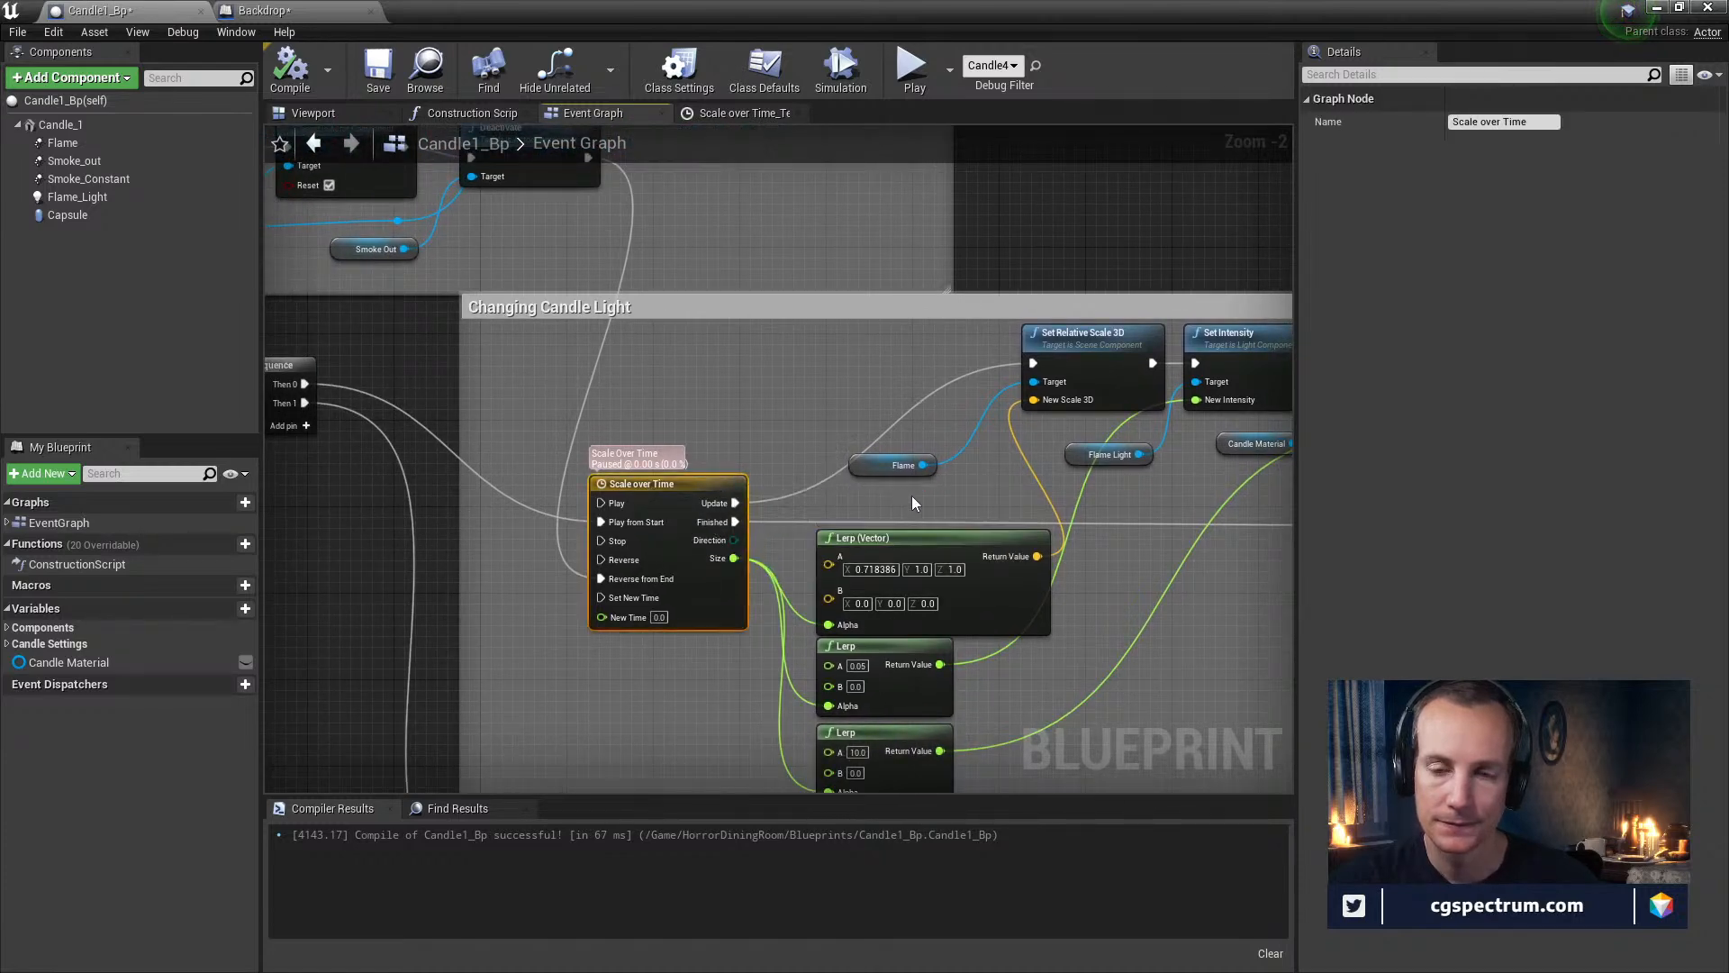
right_click_drag(661, 397, 830, 457)
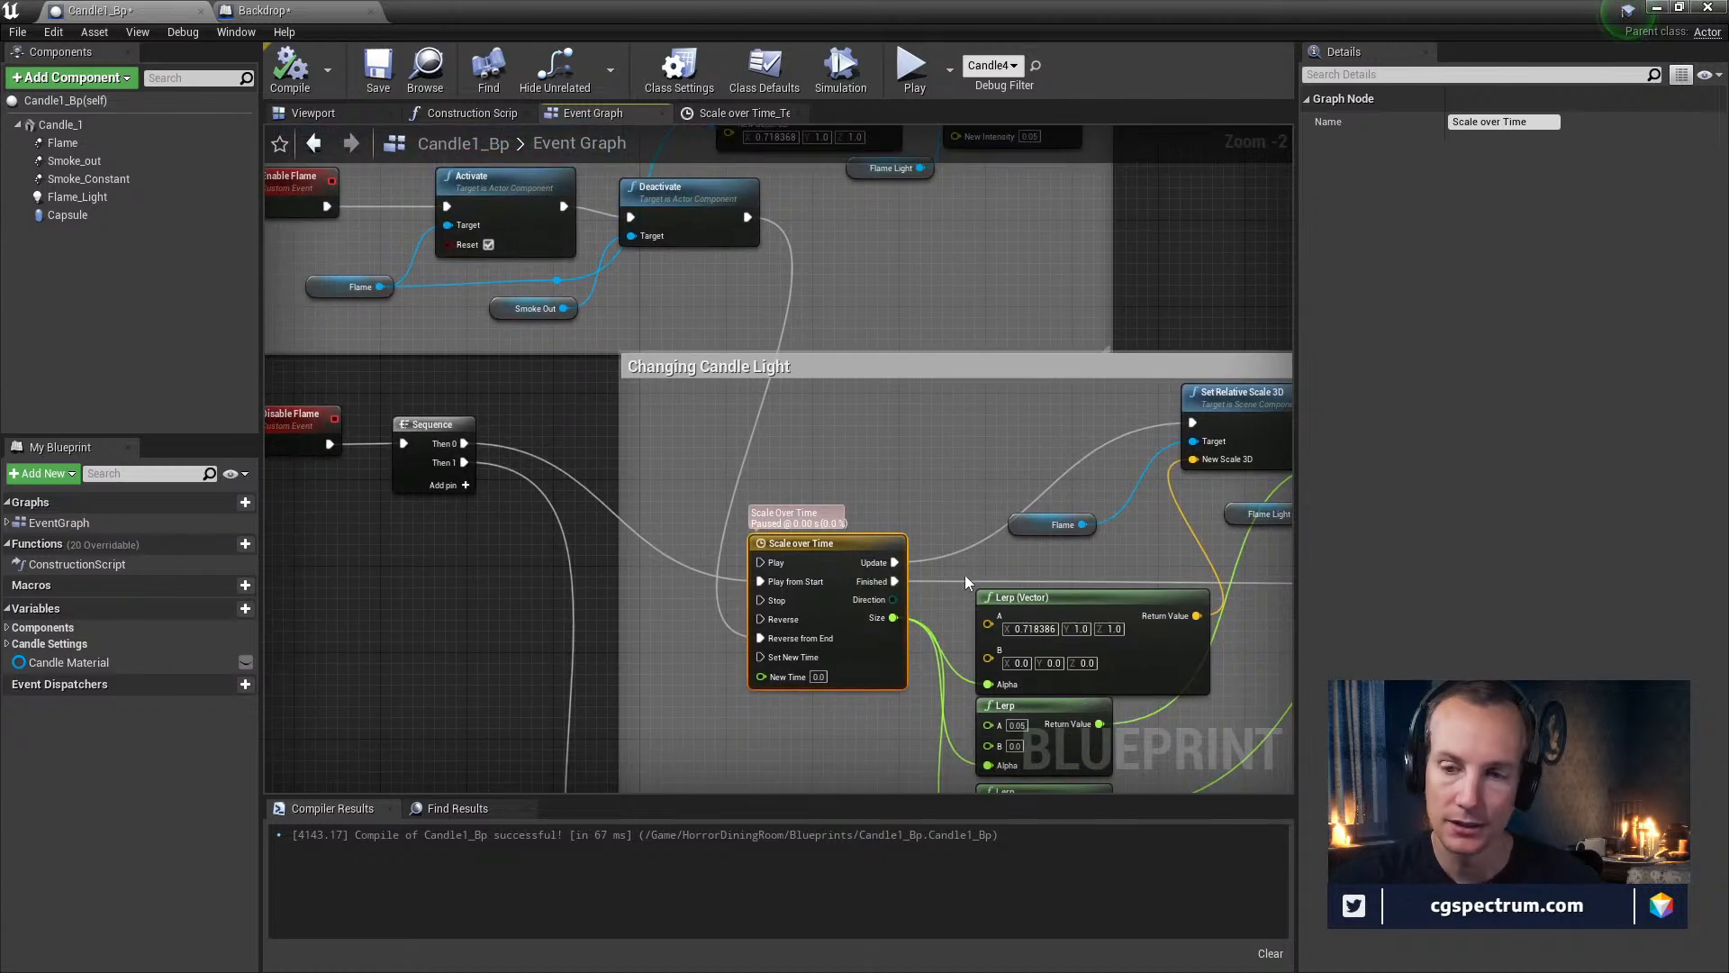
right_click_drag(970, 543, 1250, 585)
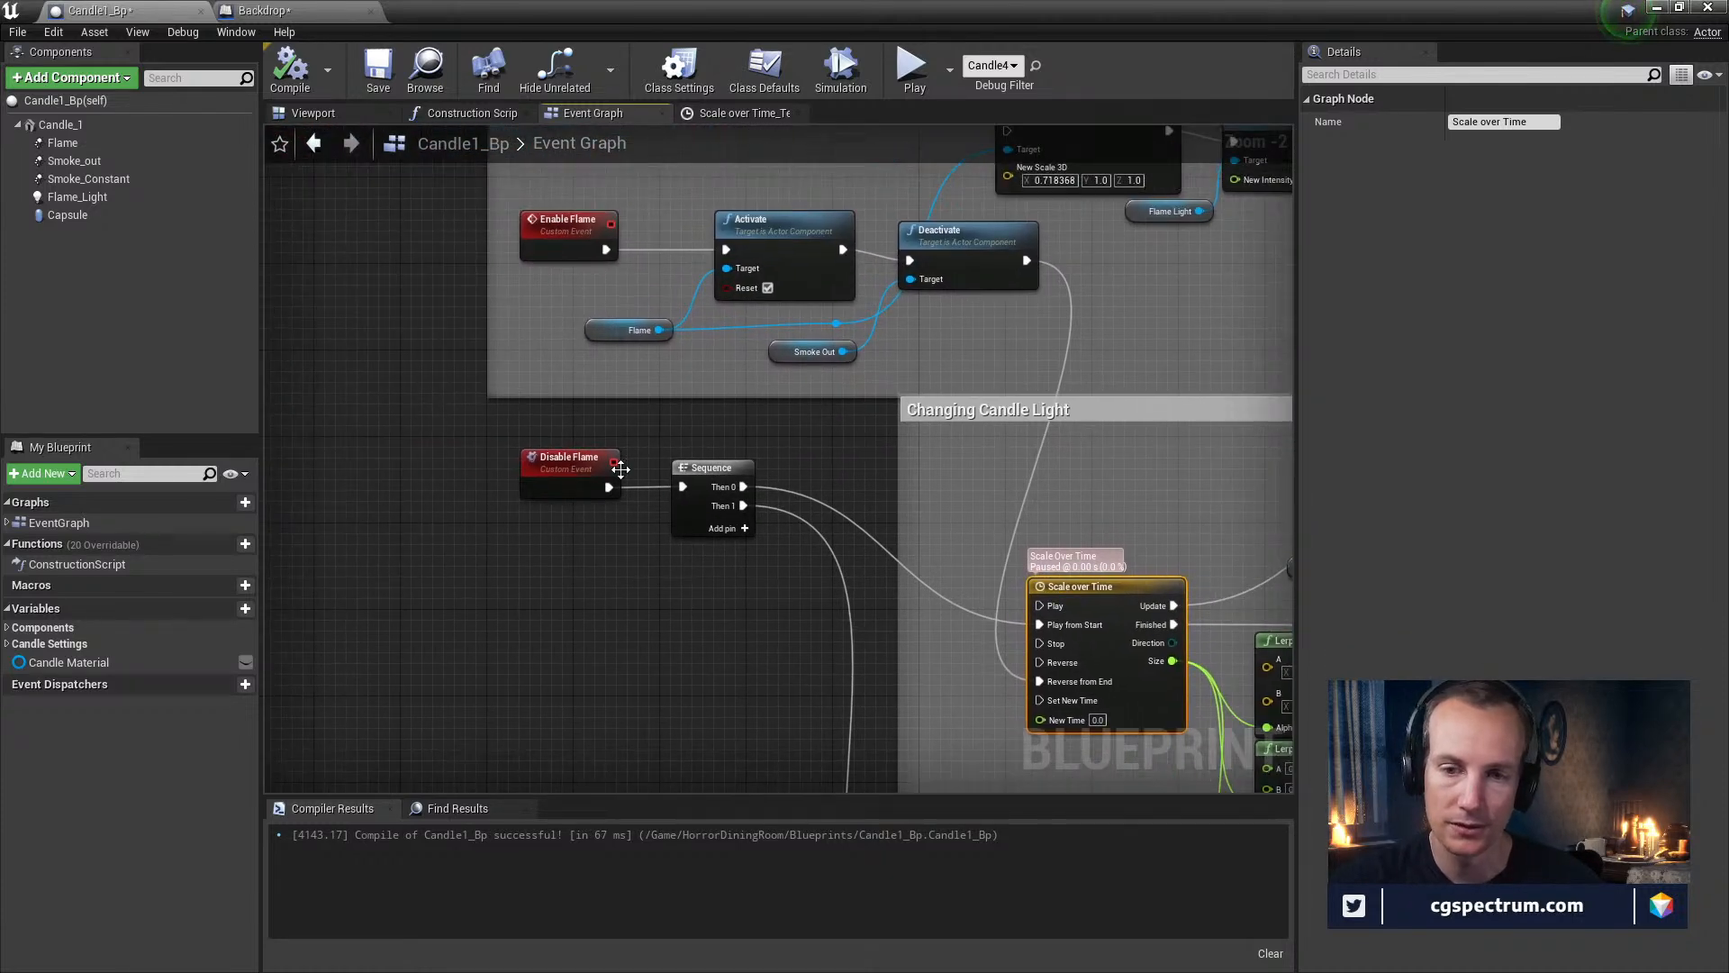
right_click_drag(624, 354, 589, 362)
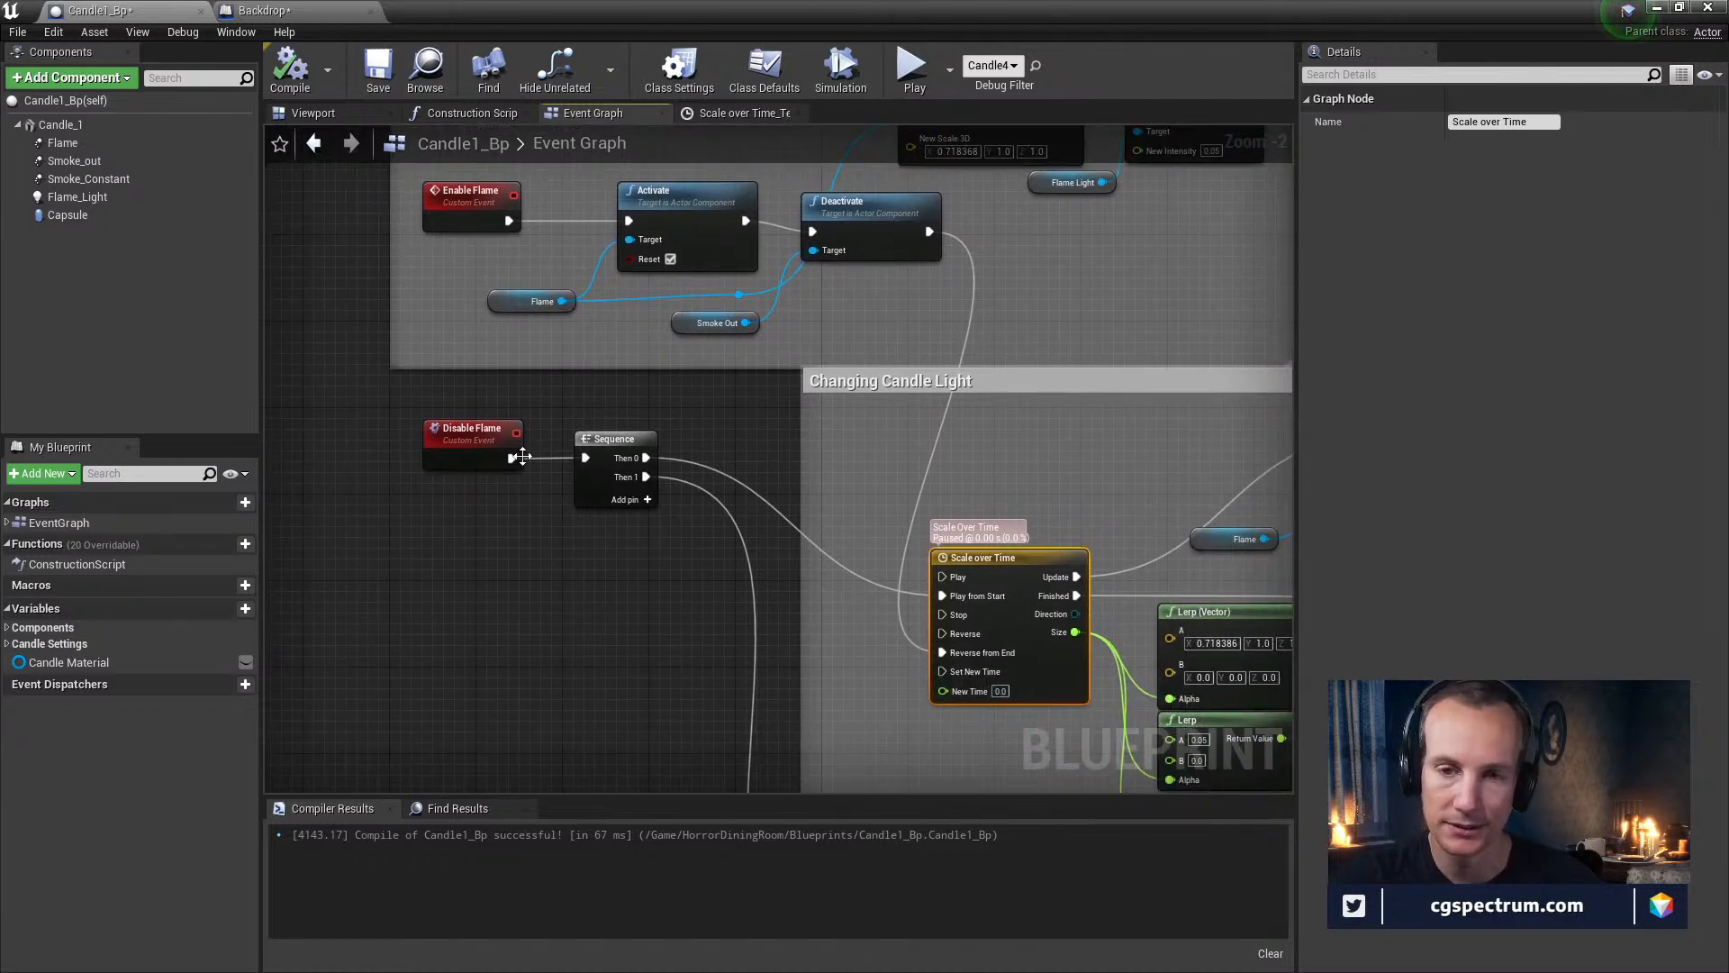
right_click_drag(522, 456, 531, 535)
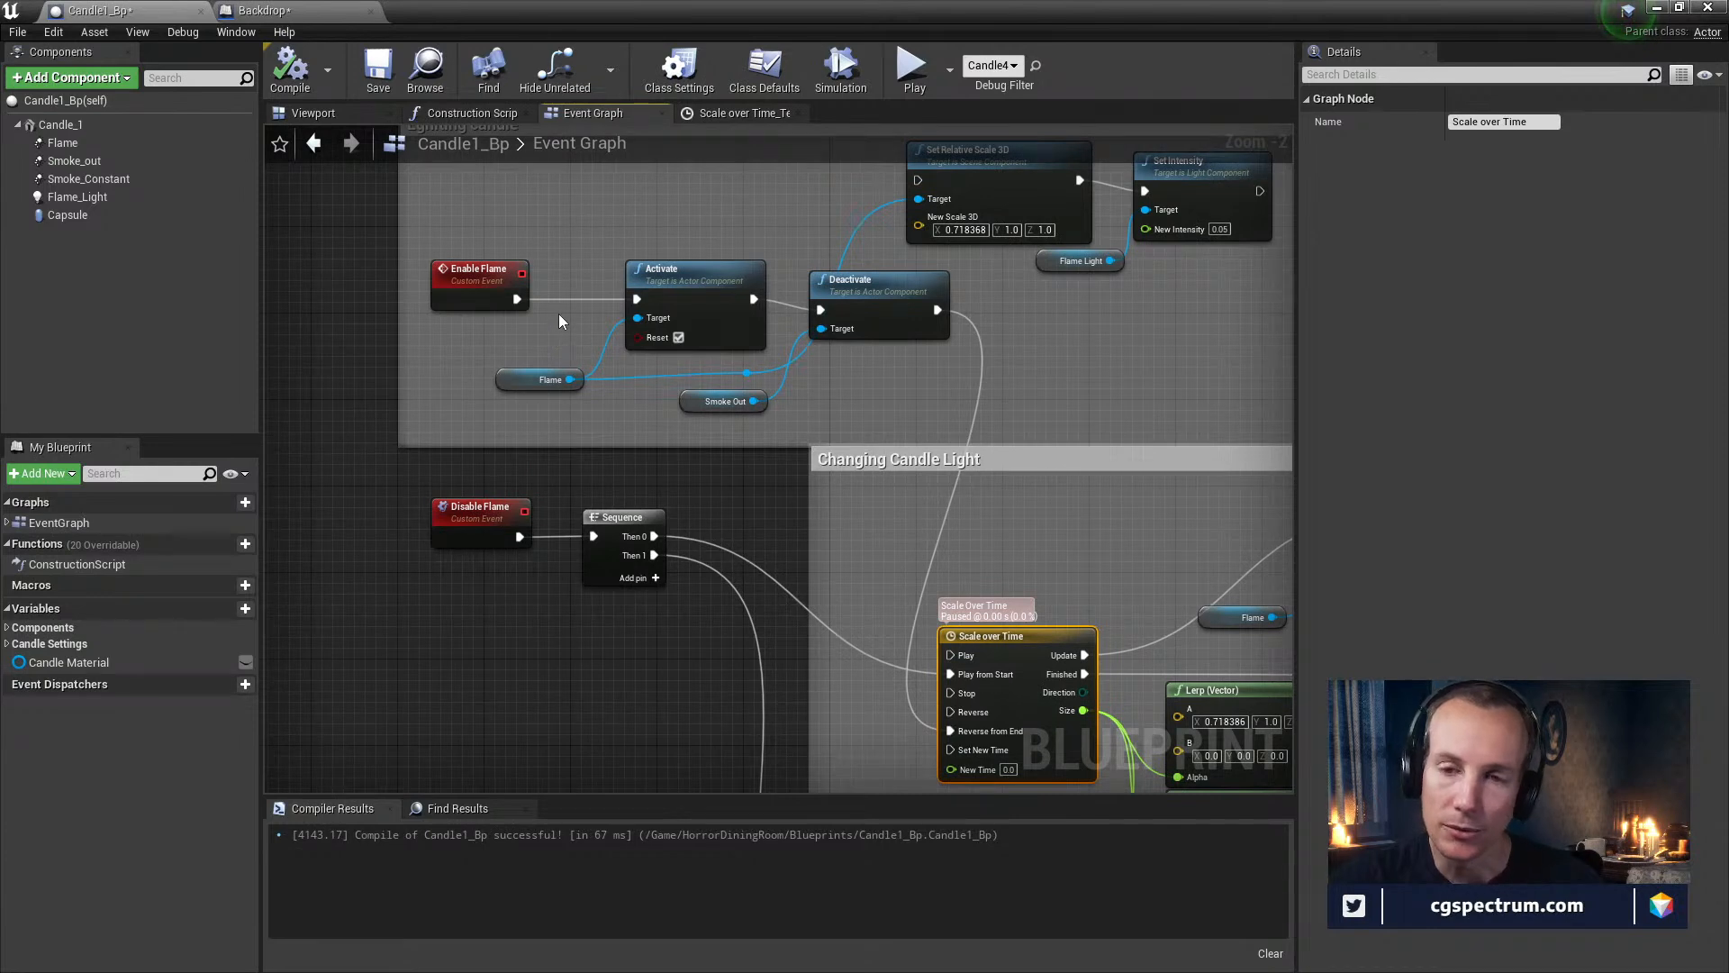
Compare the Flame Deactivate and Smoke Out Activate nodes with the Restarting candle delay chain
right_click_drag(684, 445, 624, 320)
mouse_move(679, 446)
right_mouse_down()
mouse_move(621, 360)
mouse_move(522, 416)
mouse_move(667, 461)
mouse_move(526, 452)
right_mouse_up()
right_click_drag(909, 479, 498, 428)
right_click_drag(1053, 447, 799, 453)
left_click_drag(843, 499, 1049, 374)
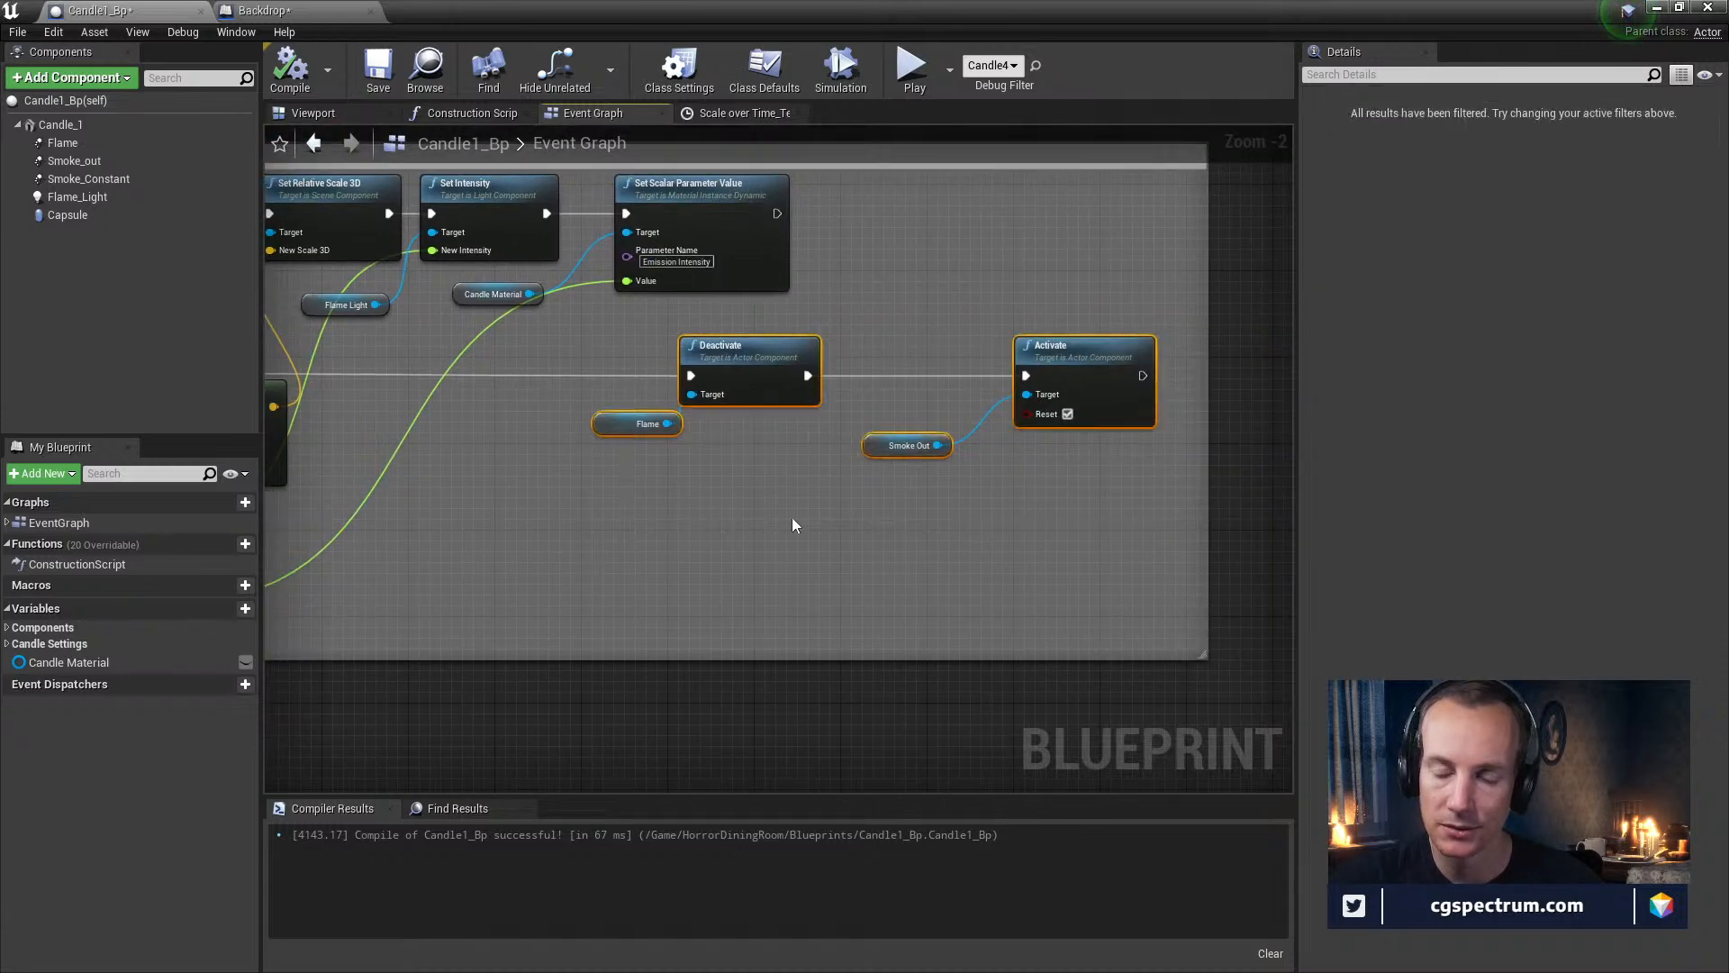
mouse_move(652, 541)
right_mouse_down()
mouse_move(1126, 425)
mouse_move(1181, 324)
right_mouse_up()
right_click_drag(477, 600, 709, 618)
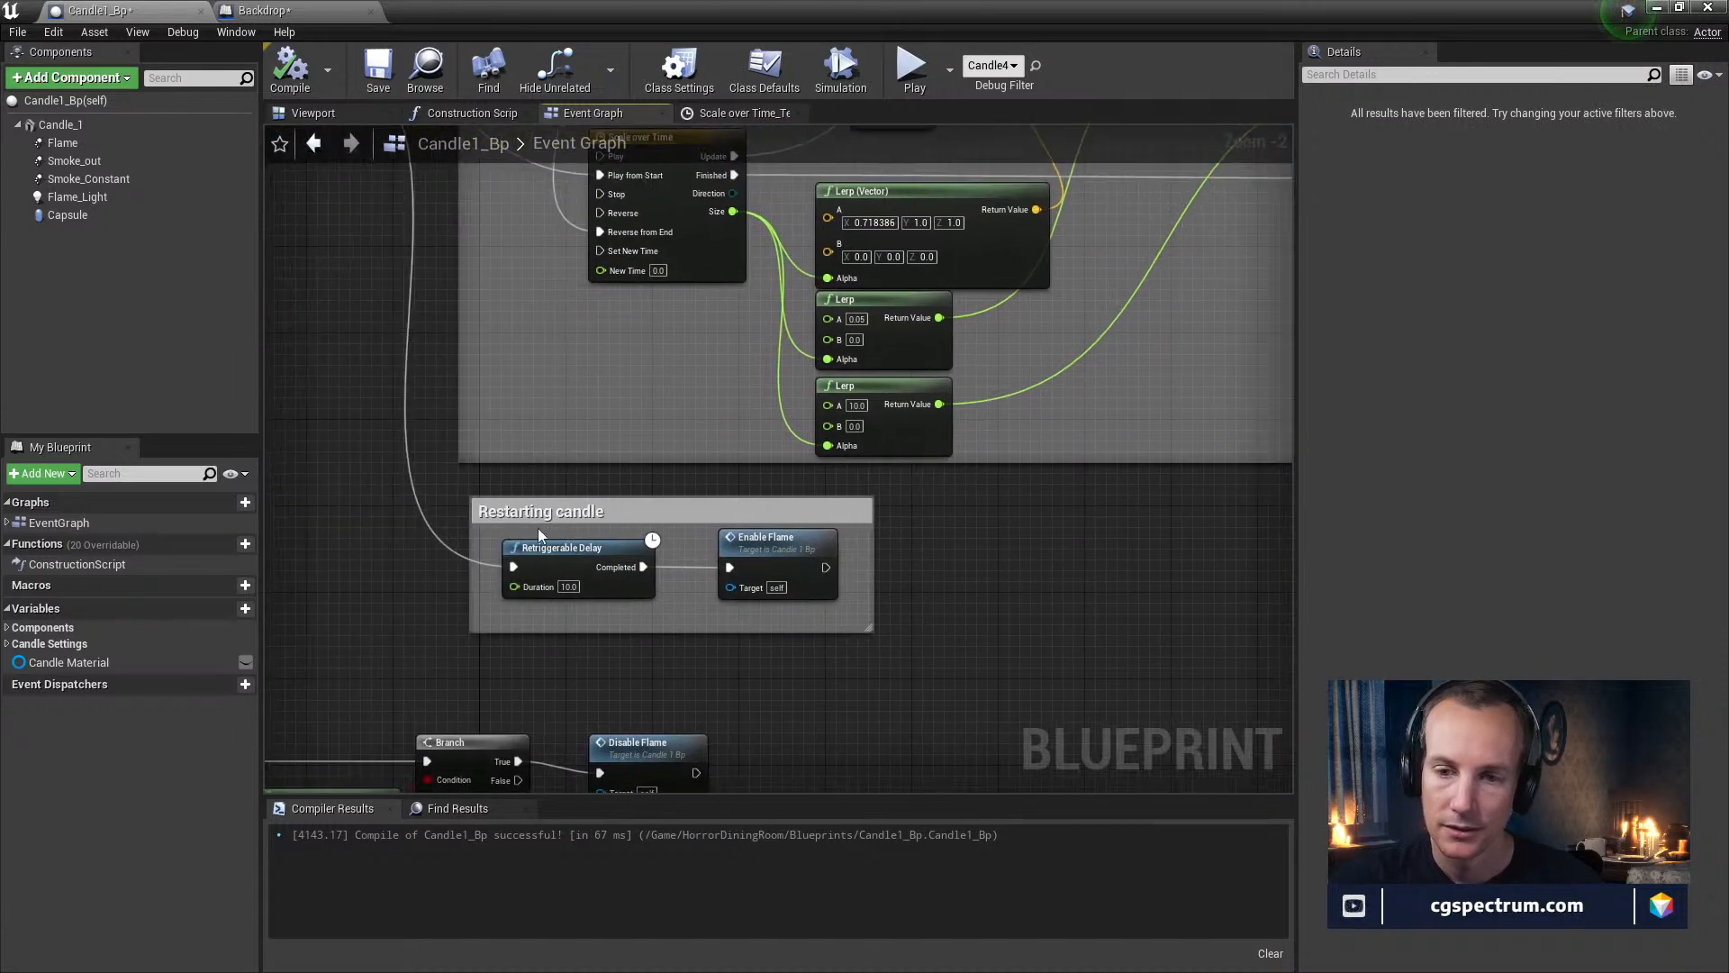
right_click_drag(1047, 430, 523, 617)
right_click_drag(810, 531, 1000, 613)
right_click_drag(693, 551, 983, 594)
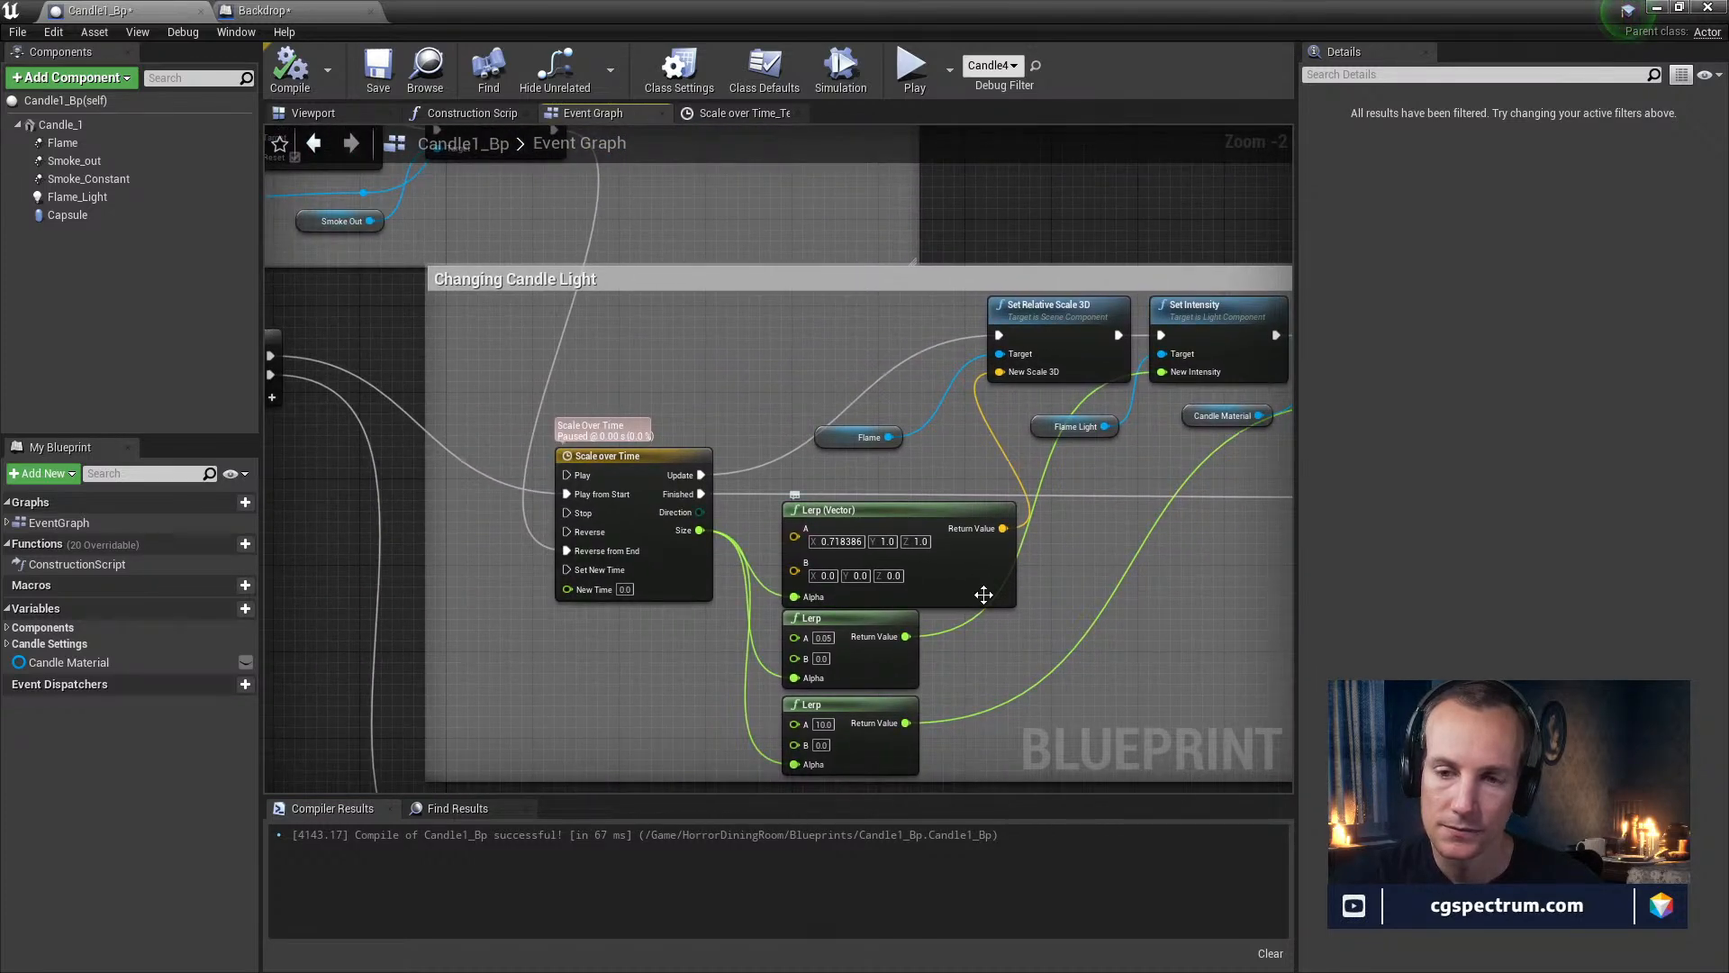
Examine the Activate, Deactivate and Smoke Out nodes that follow Enable Flame and lead into the timeline
right_click_drag(1008, 565, 969, 620)
right_click_drag(699, 378, 895, 542)
right_click_drag(682, 418, 824, 437)
left_click_drag(508, 306, 790, 478)
right_click_drag(642, 563, 726, 523)
right_click_drag(1021, 595, 668, 521)
right_click_drag(802, 552, 1018, 507)
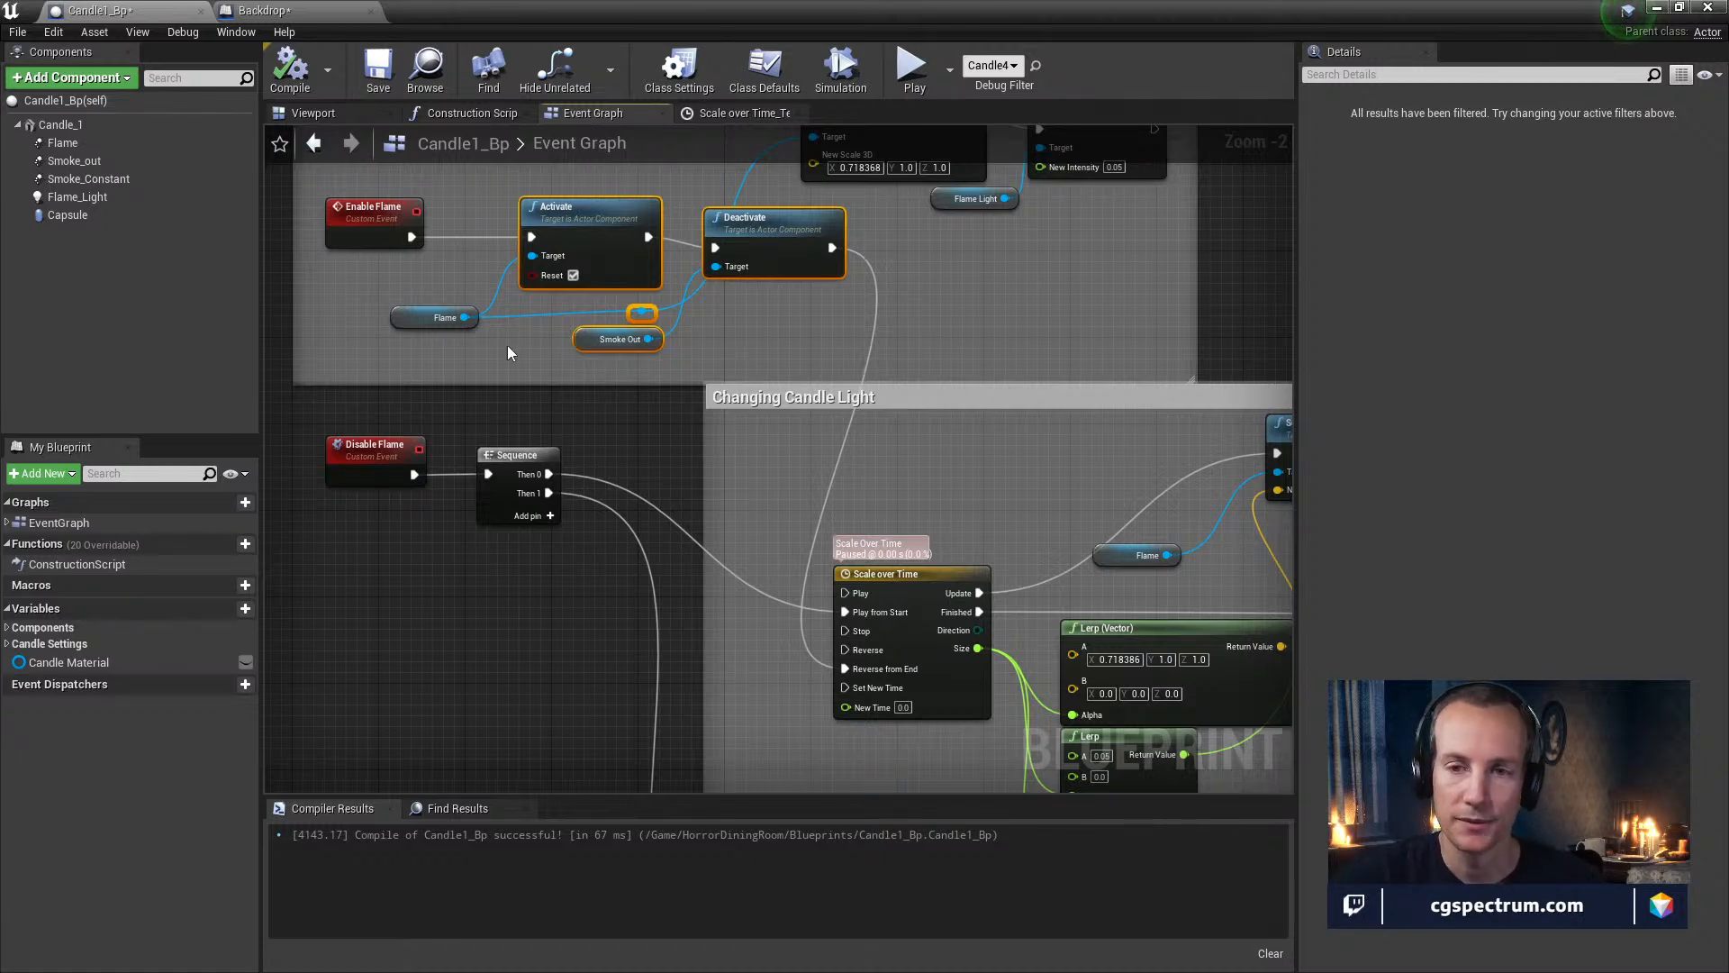
Delete the reroute node on the Flame wire in the Enable Flame section
right_click_drag(741, 330, 748, 428)
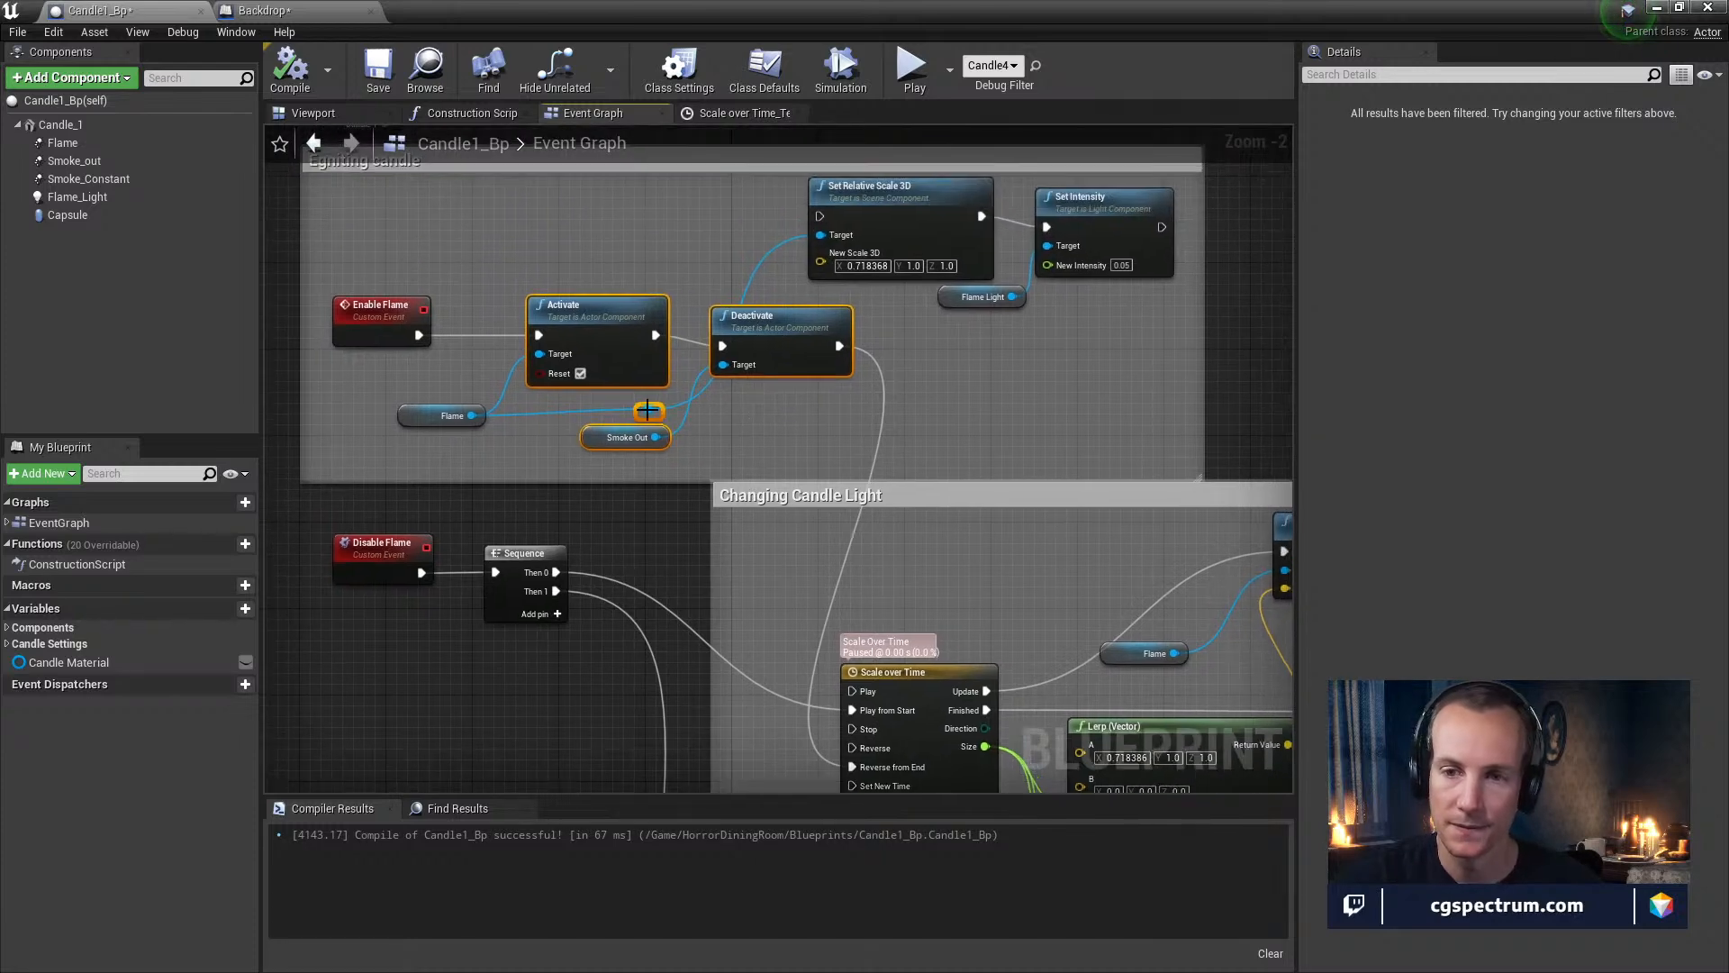
left_click(645, 410)
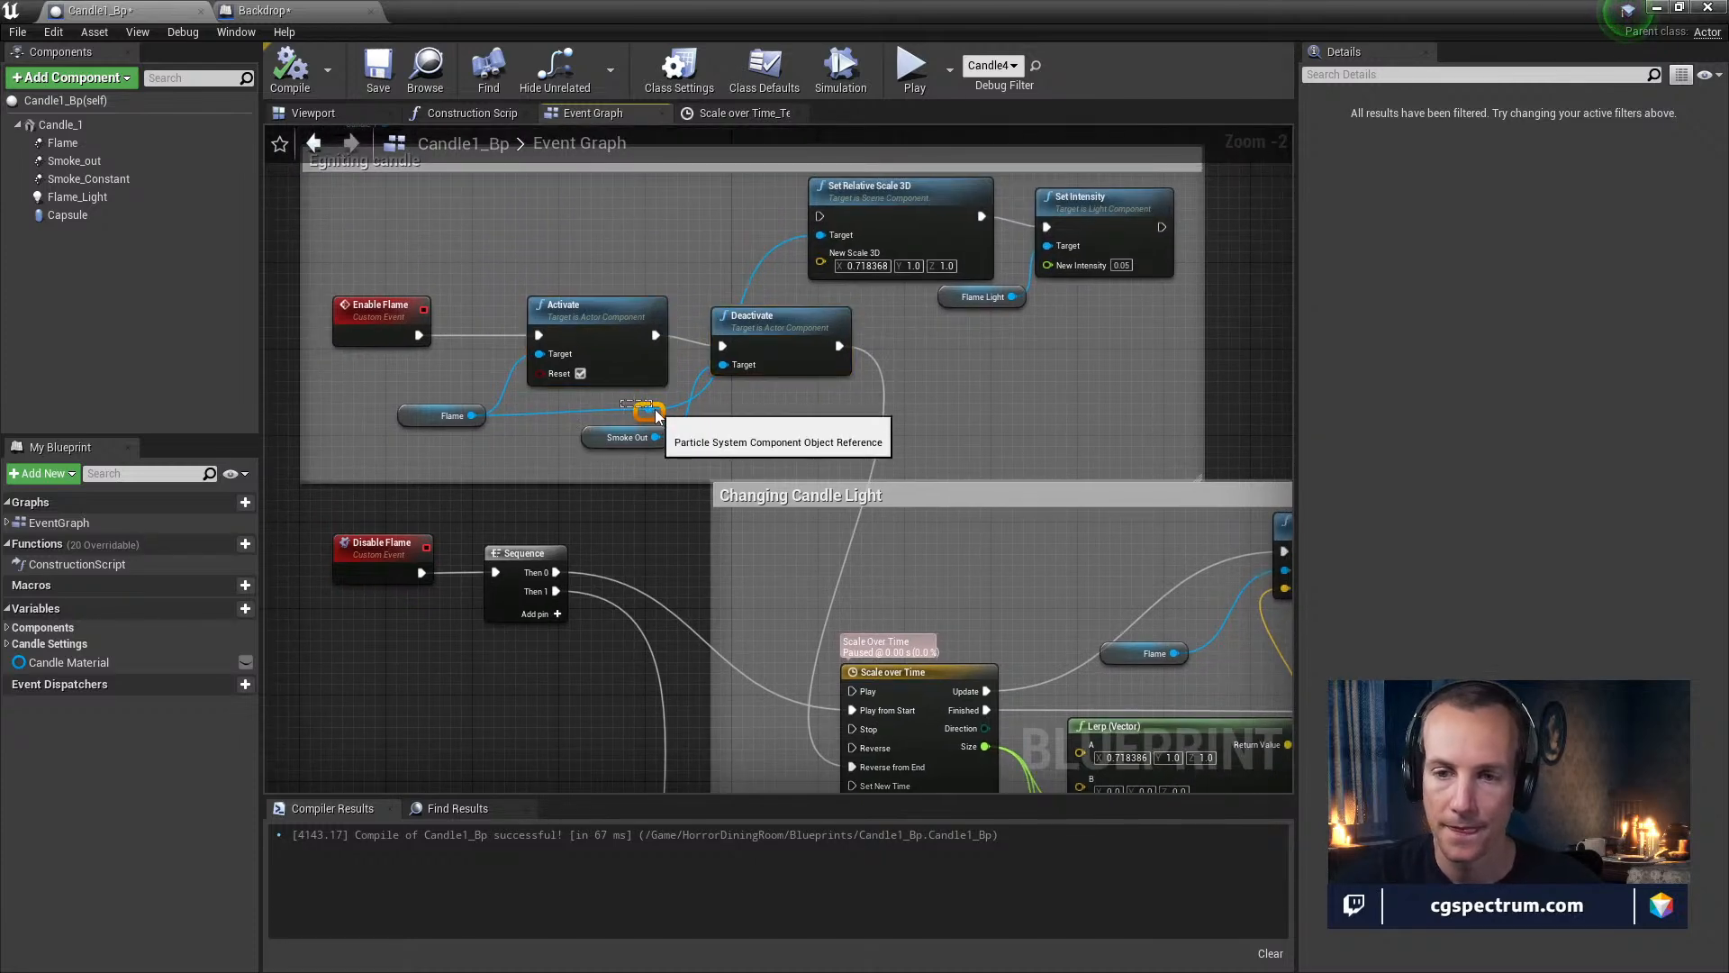
key("Delete")
Move the Flame Activate and Smoke Out Deactivate nodes from Enable Flame to below the Flame Deactivate node in the Changing Candle Light section
left_click_drag(614, 442, 622, 423)
left_click_drag(445, 450, 798, 369)
key("Delete")
right_click_drag(836, 445, 791, 549)
key("ctrl+v")
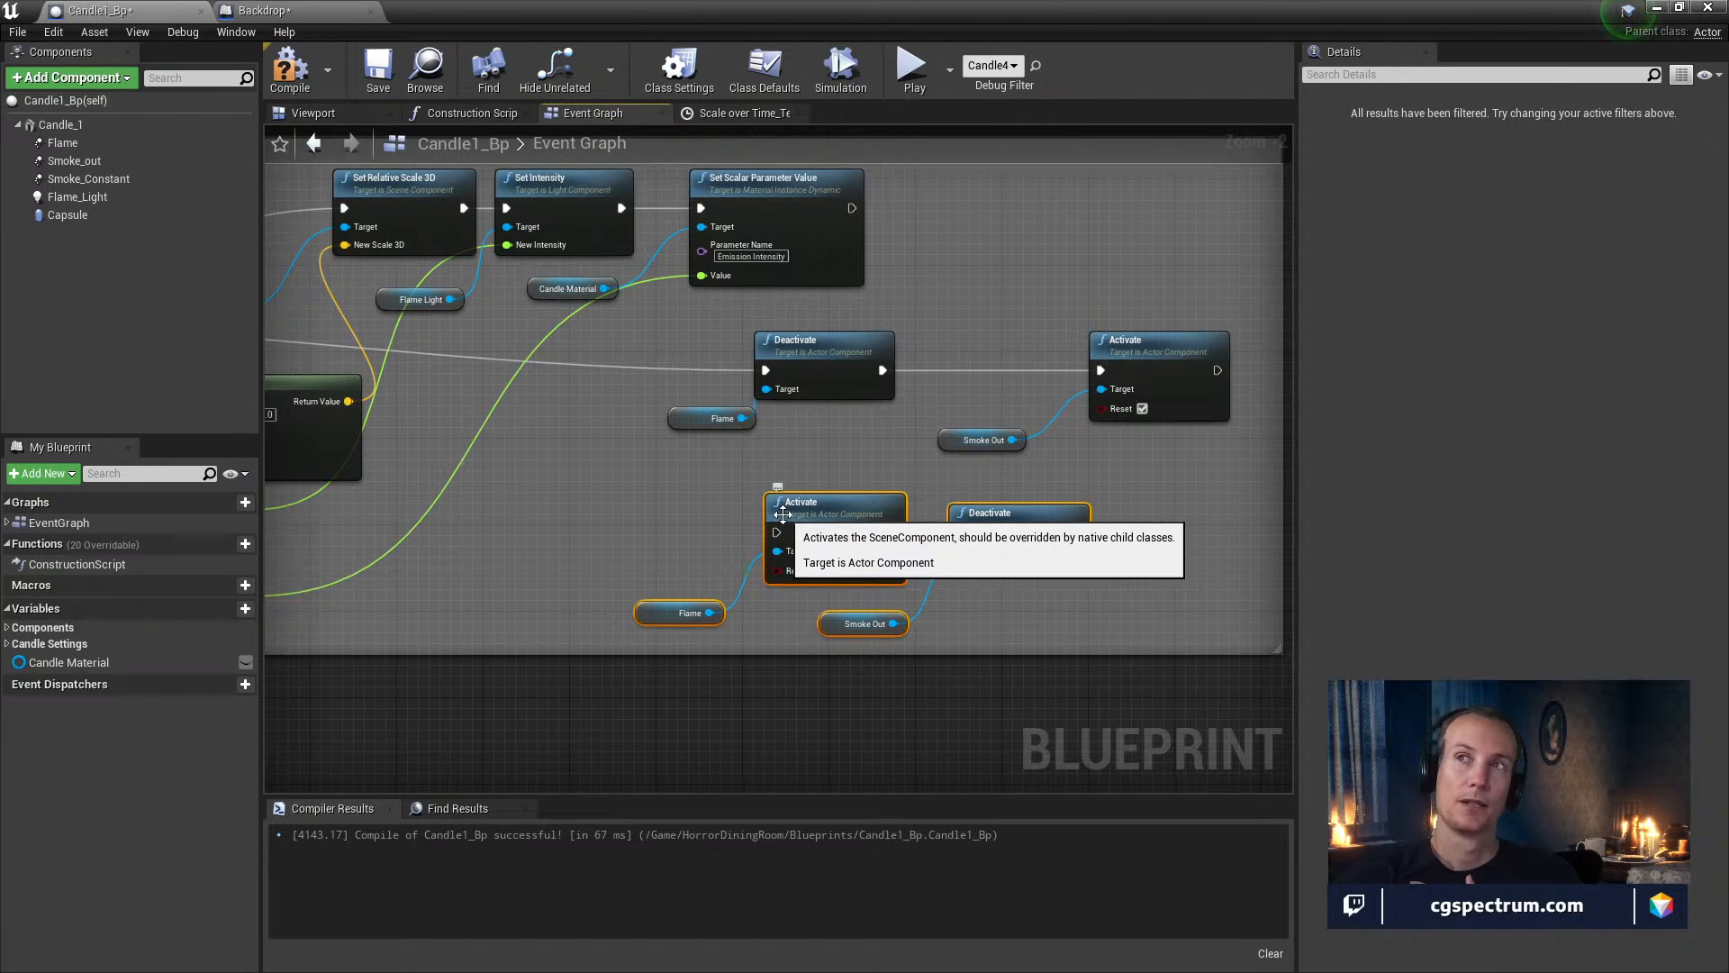
right_click_drag(685, 456, 843, 479)
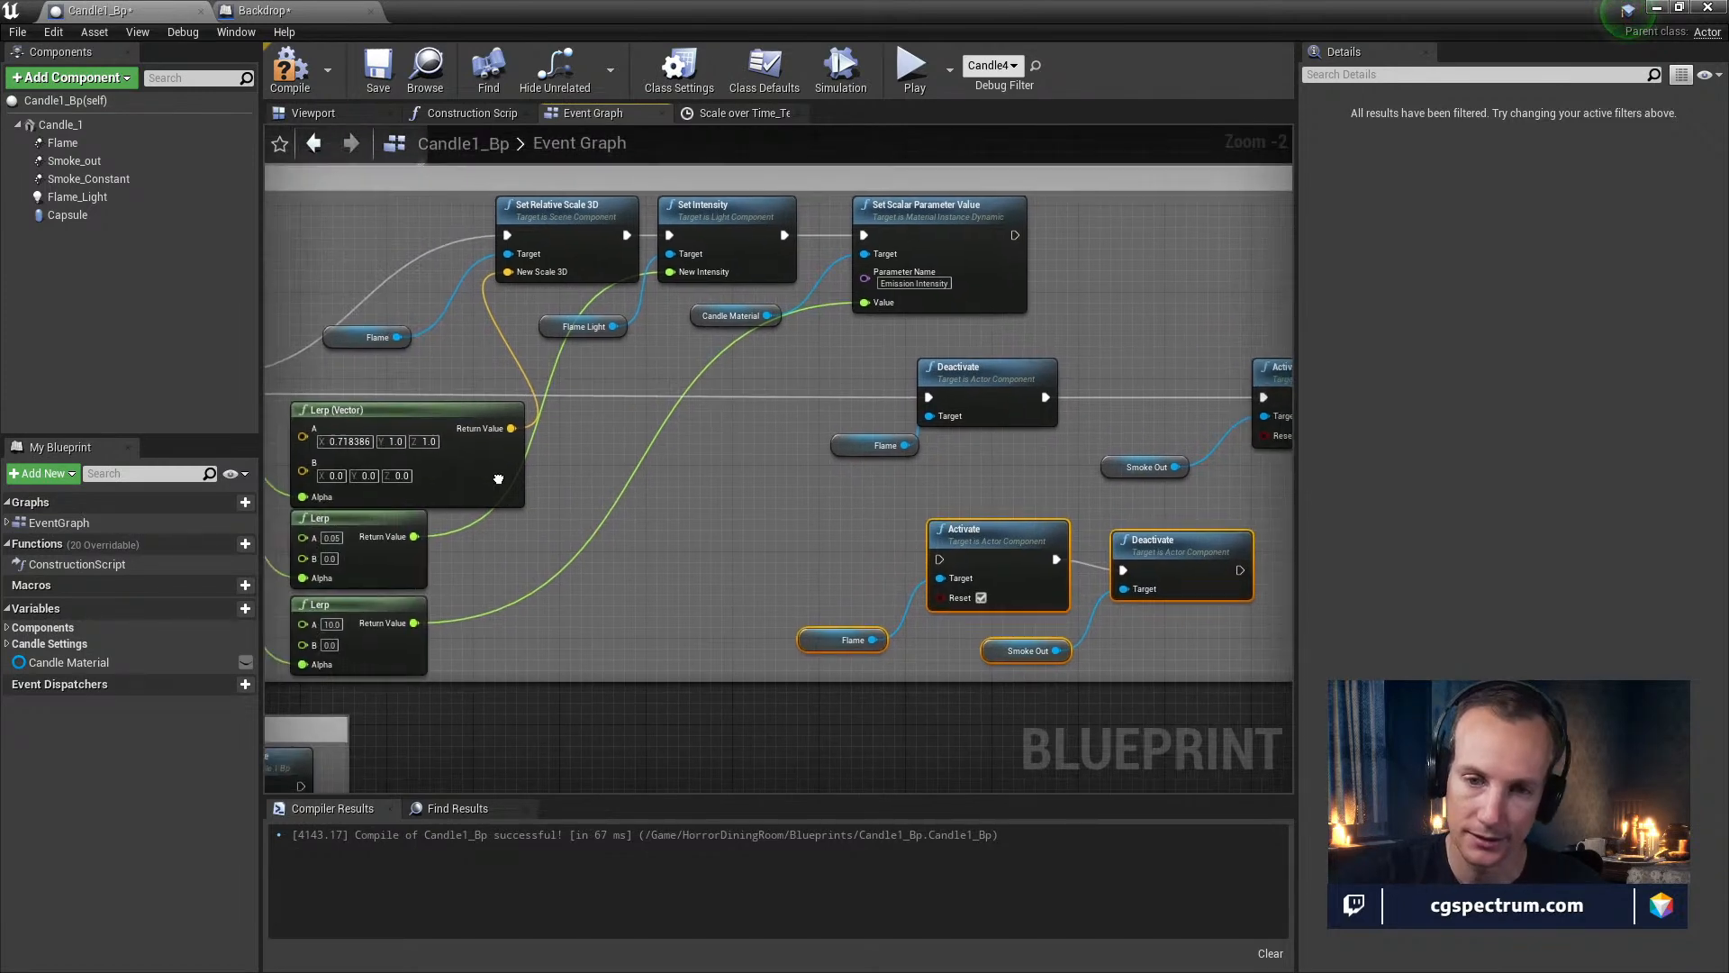
right_click_drag(356, 450, 571, 410)
right_click_drag(785, 437, 1096, 583)
right_click_drag(734, 451, 383, 360)
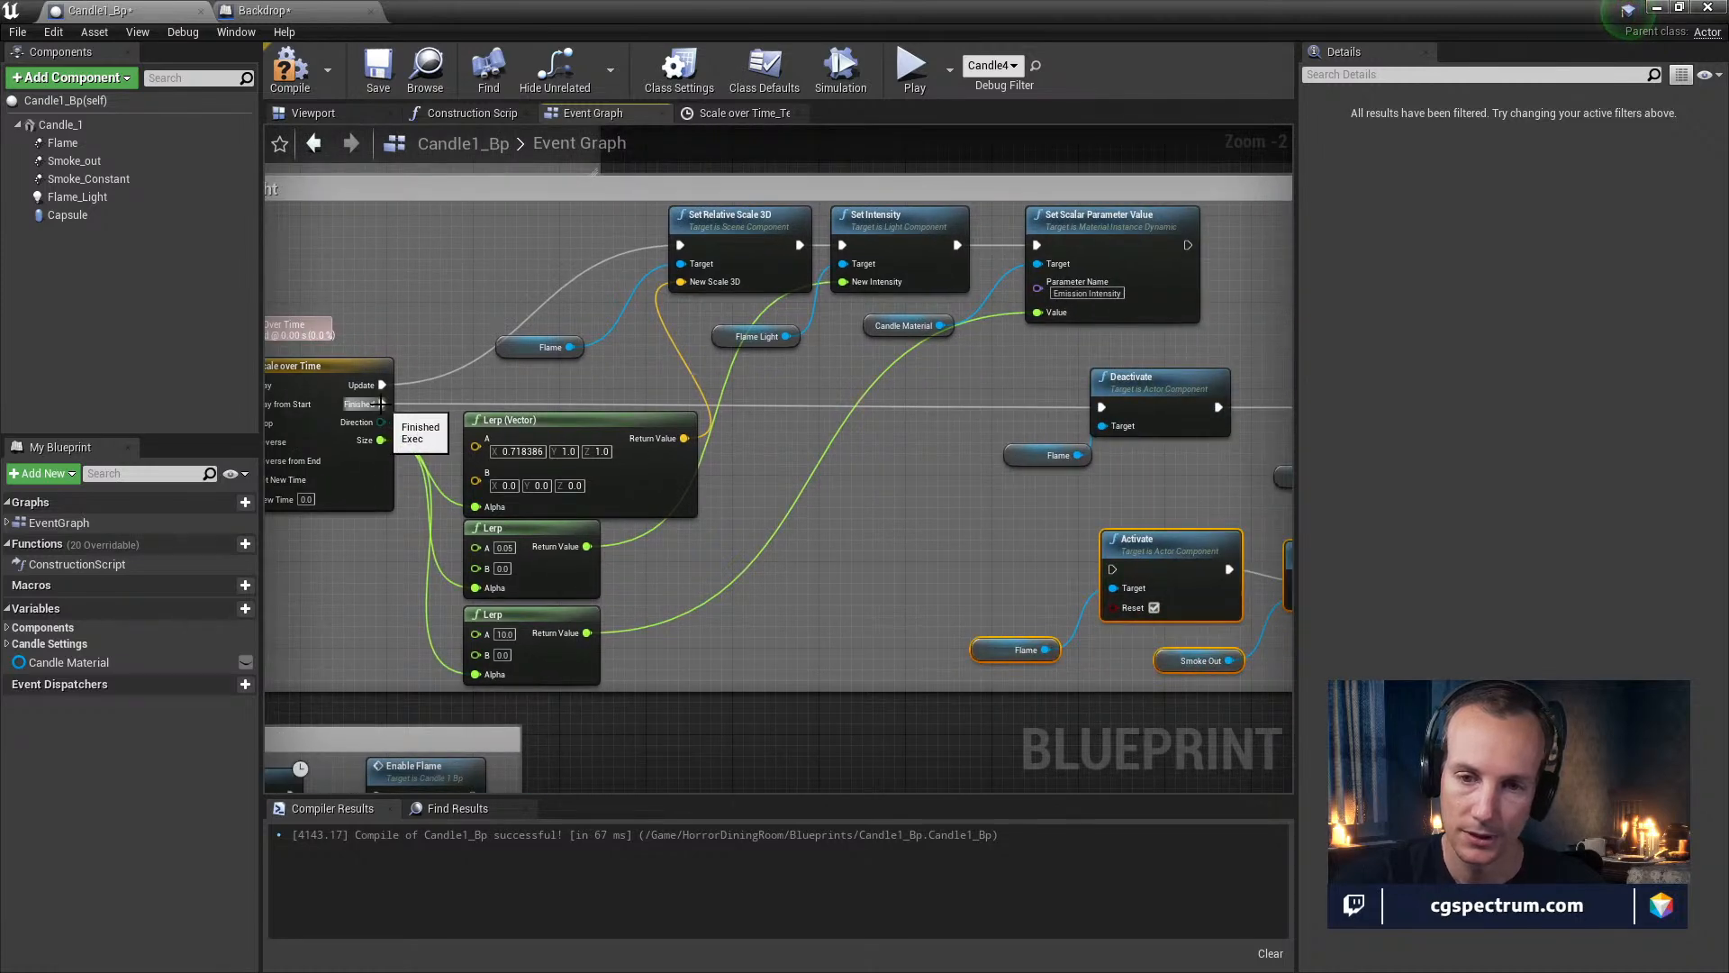
left_click_drag(618, 410, 814, 405)
type("b")
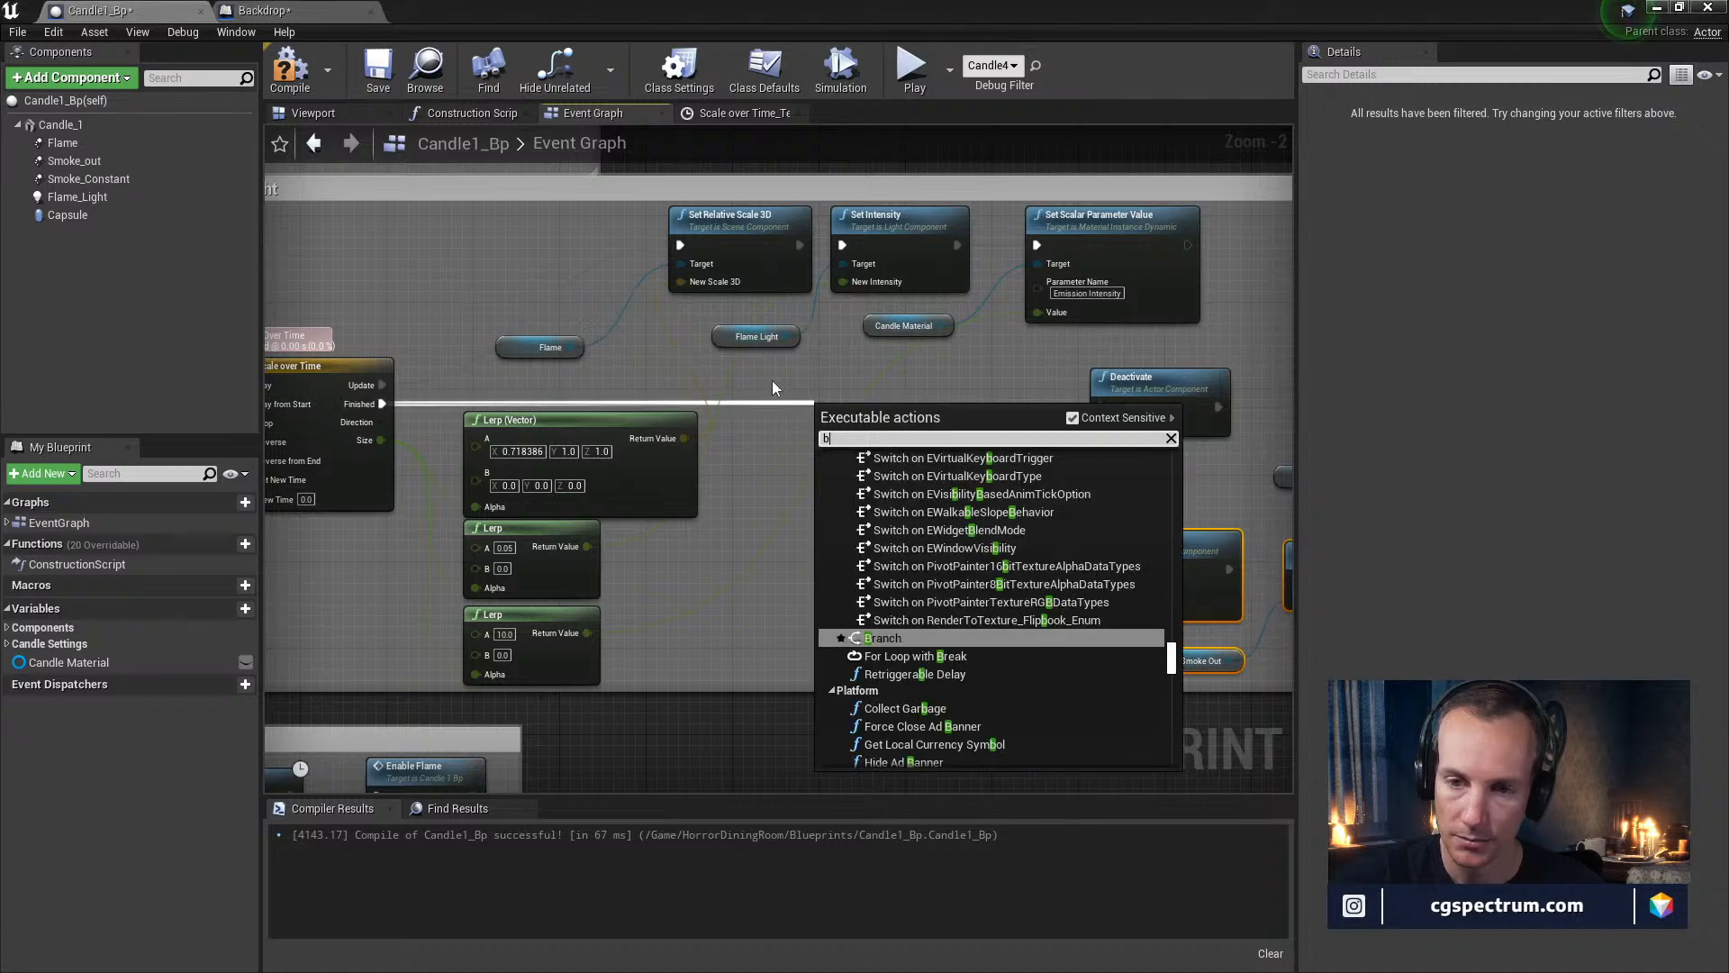
key("Escape")
right_click_drag(792, 422, 797, 424)
type("b")
right_click(776, 431)
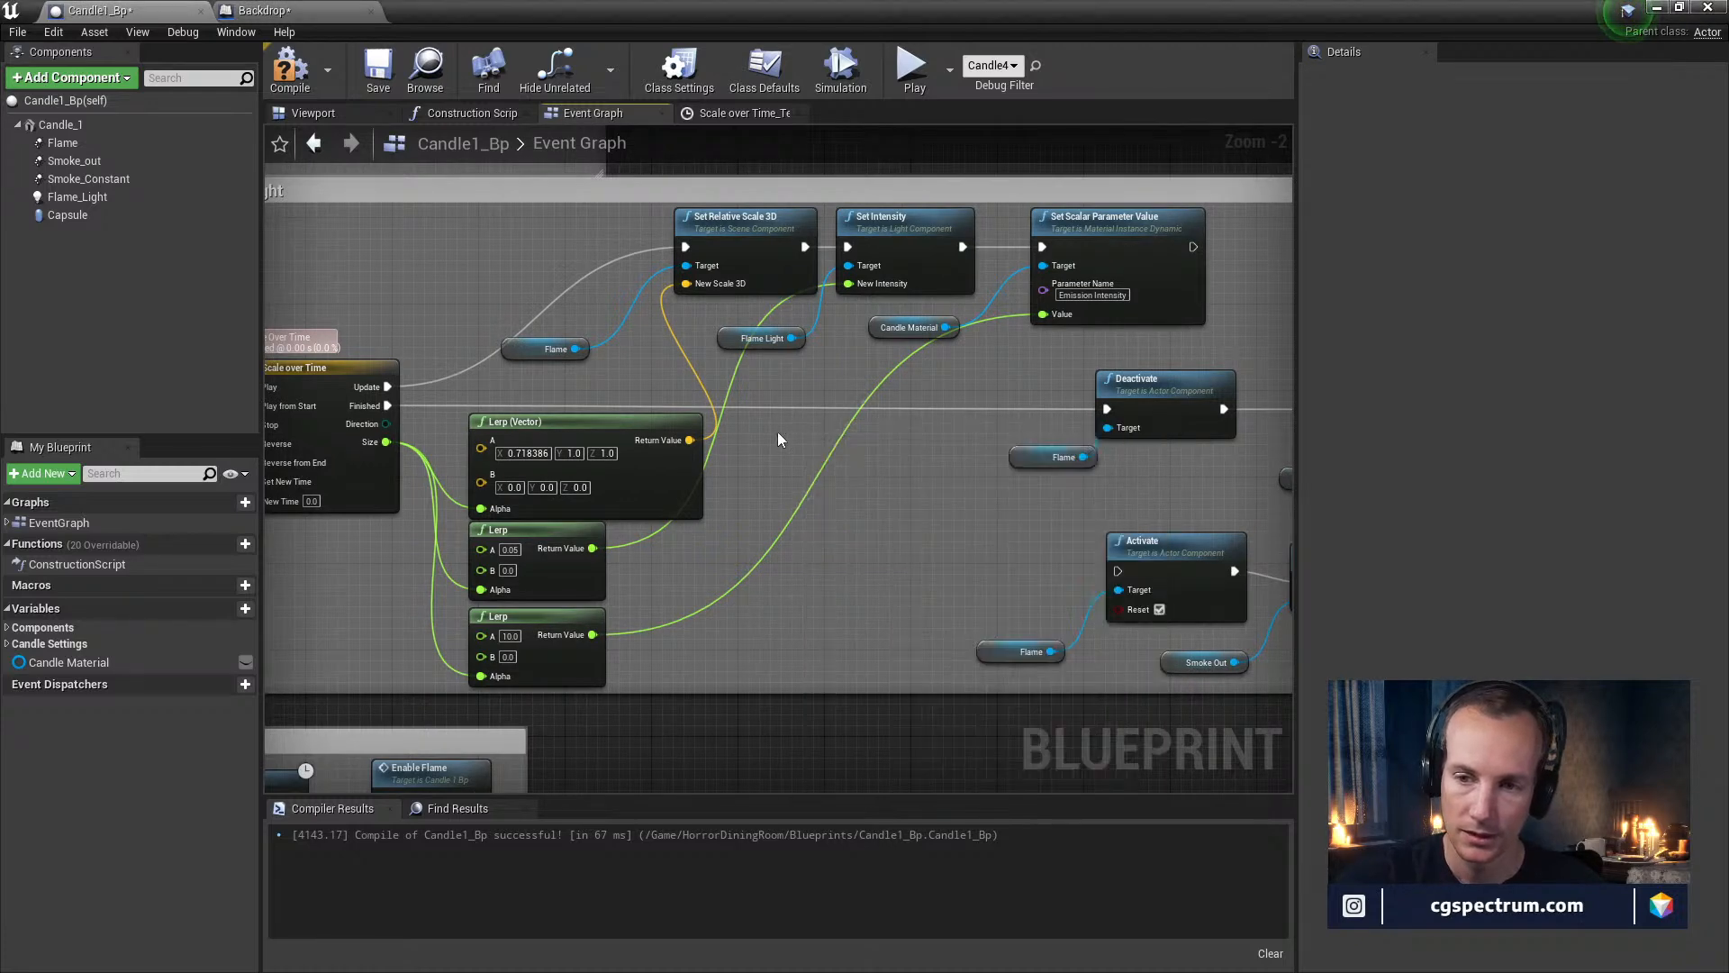
left_click(788, 559)
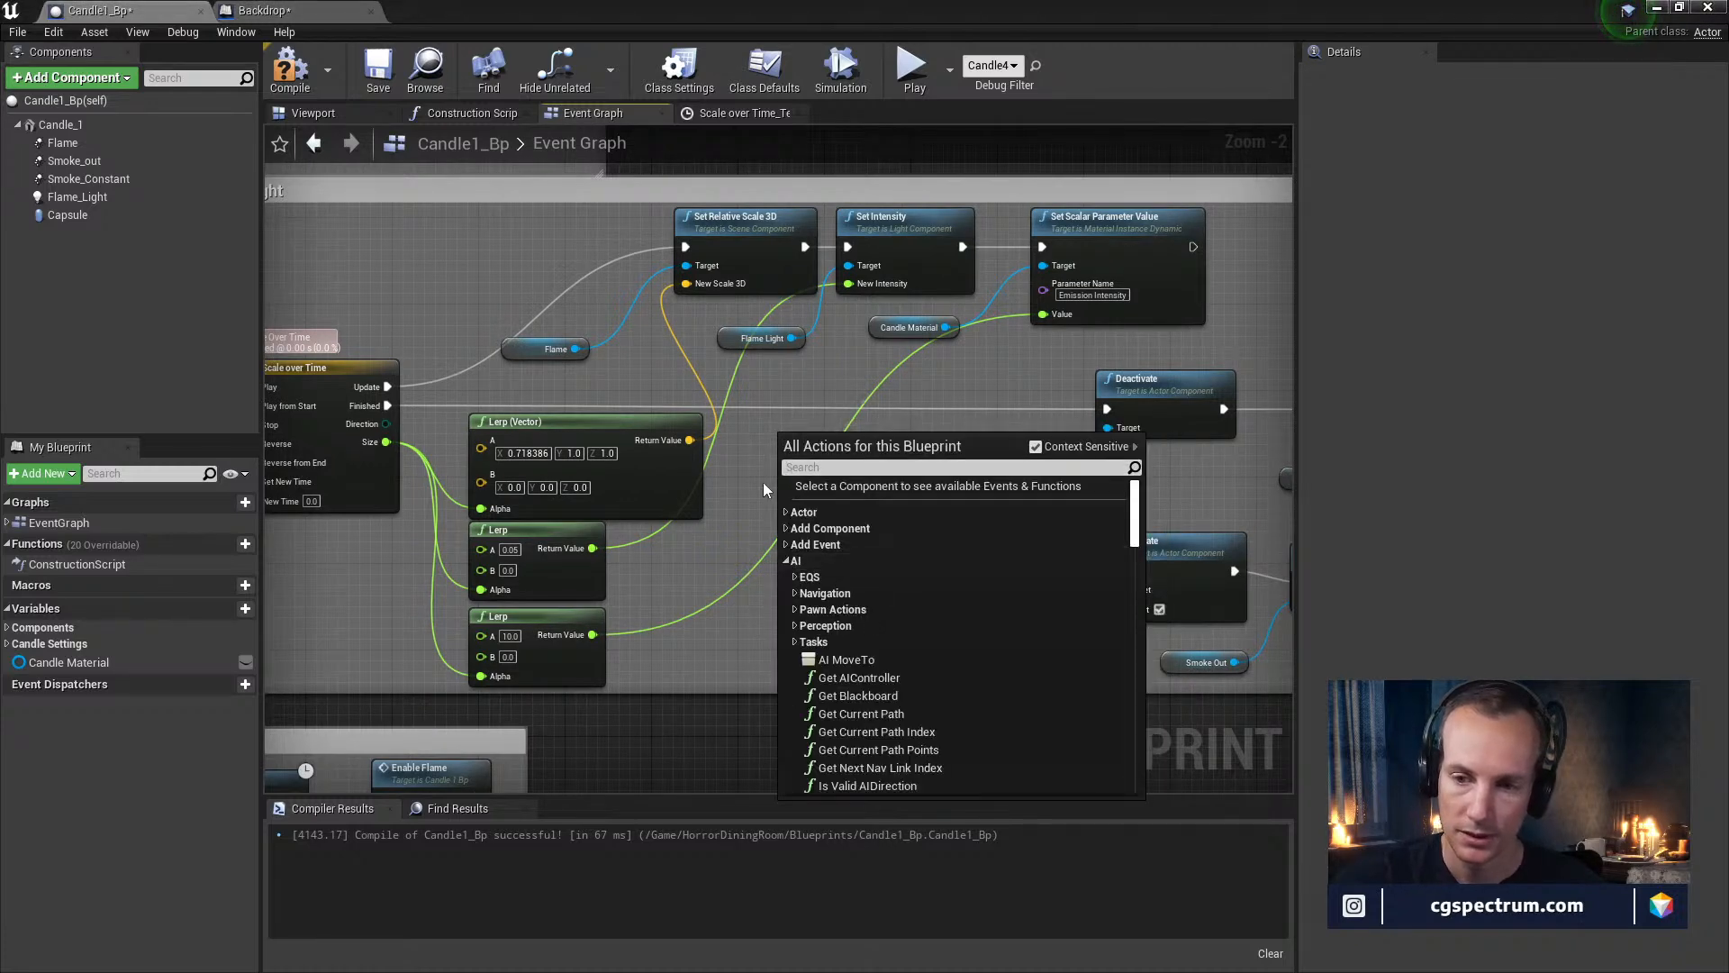
Add a Branch node before the Flame Deactivate node and connect the Scale over Time timeline's Finished output to it
right_click_drag(764, 481, 763, 480)
type("bbb")
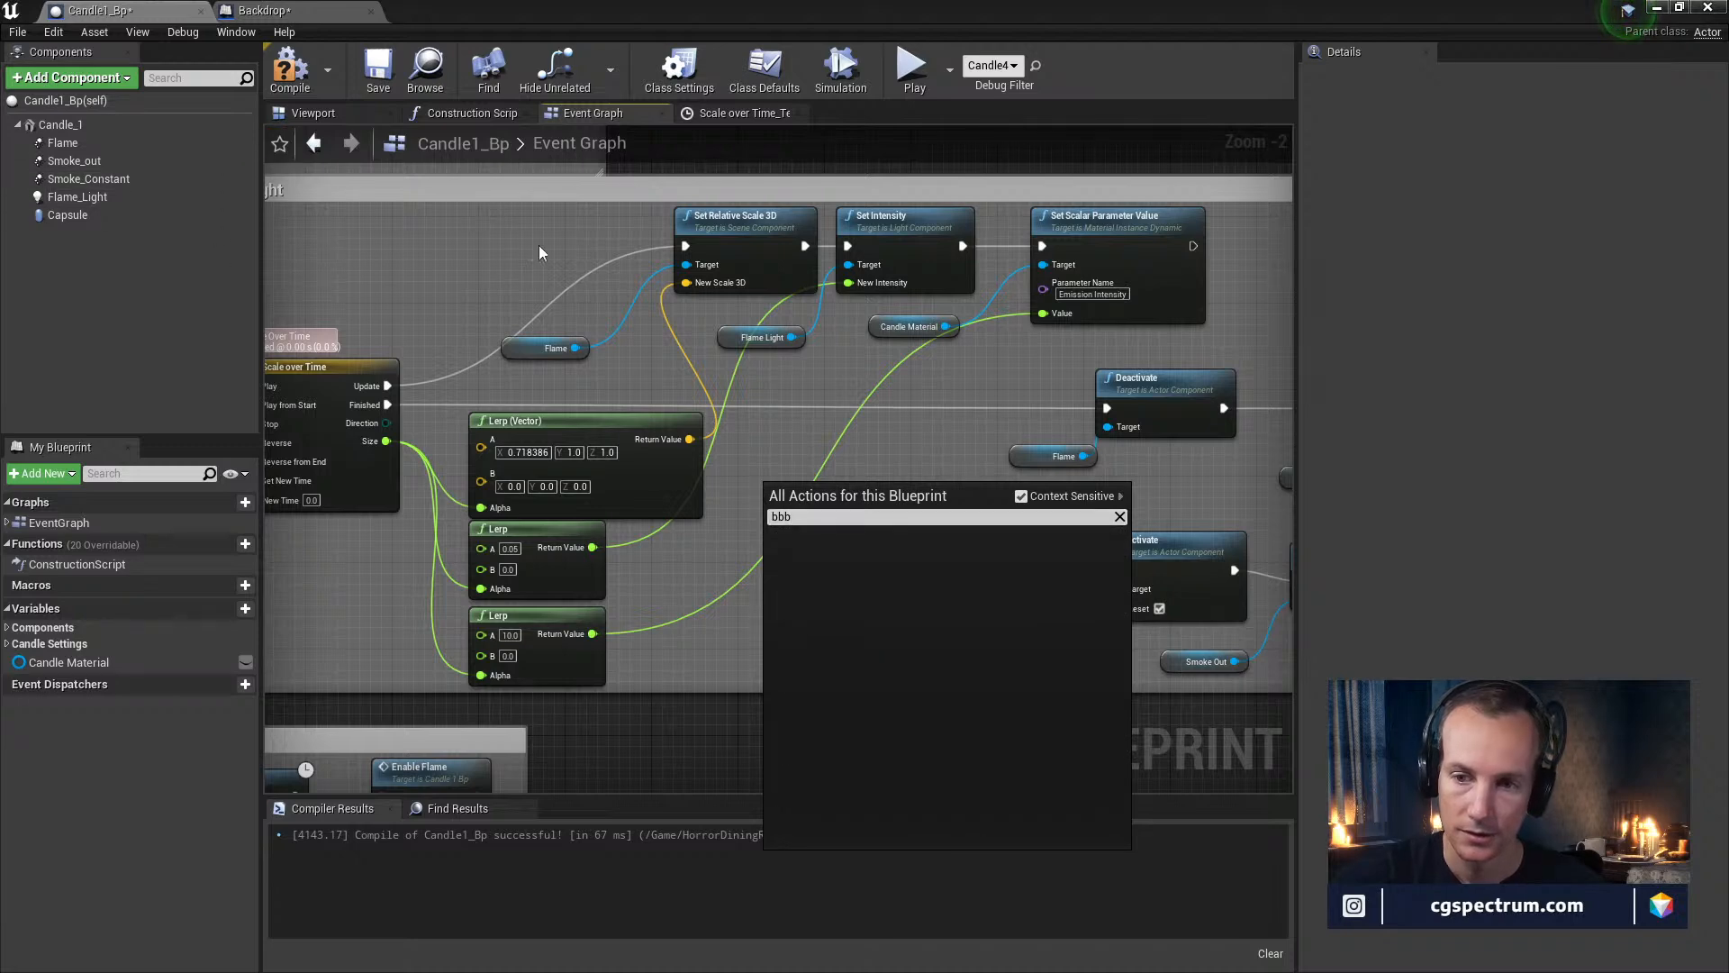
left_click(814, 518)
type("b")
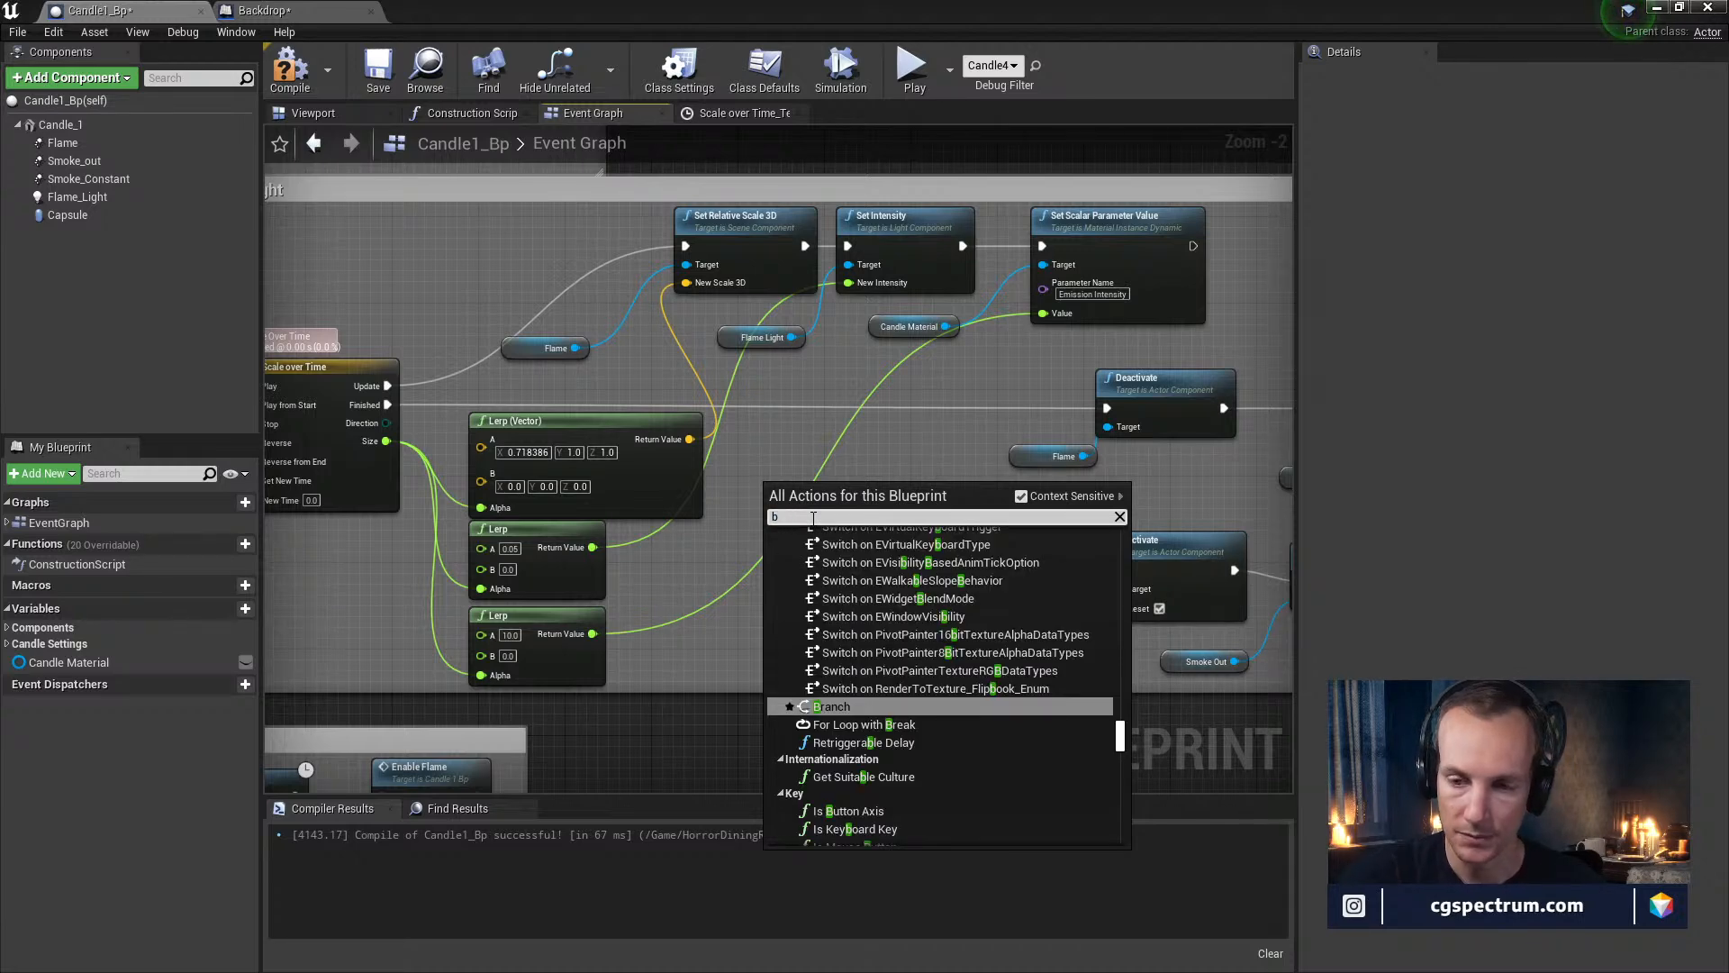
type("ranc")
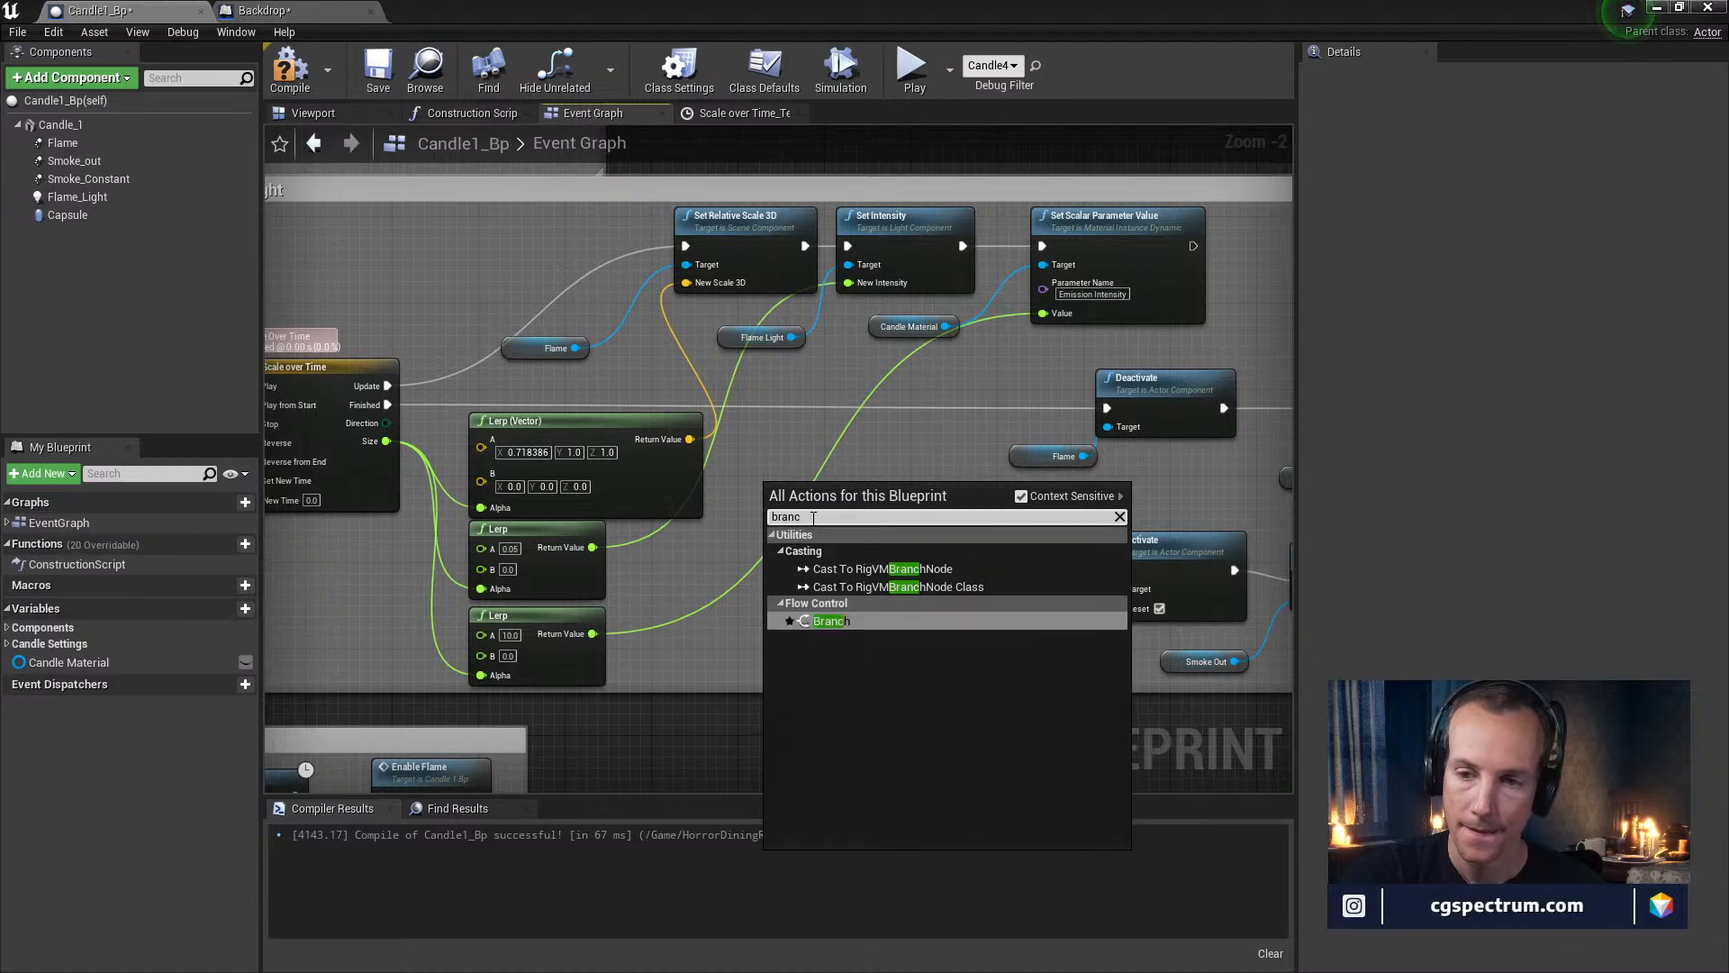
key("Return")
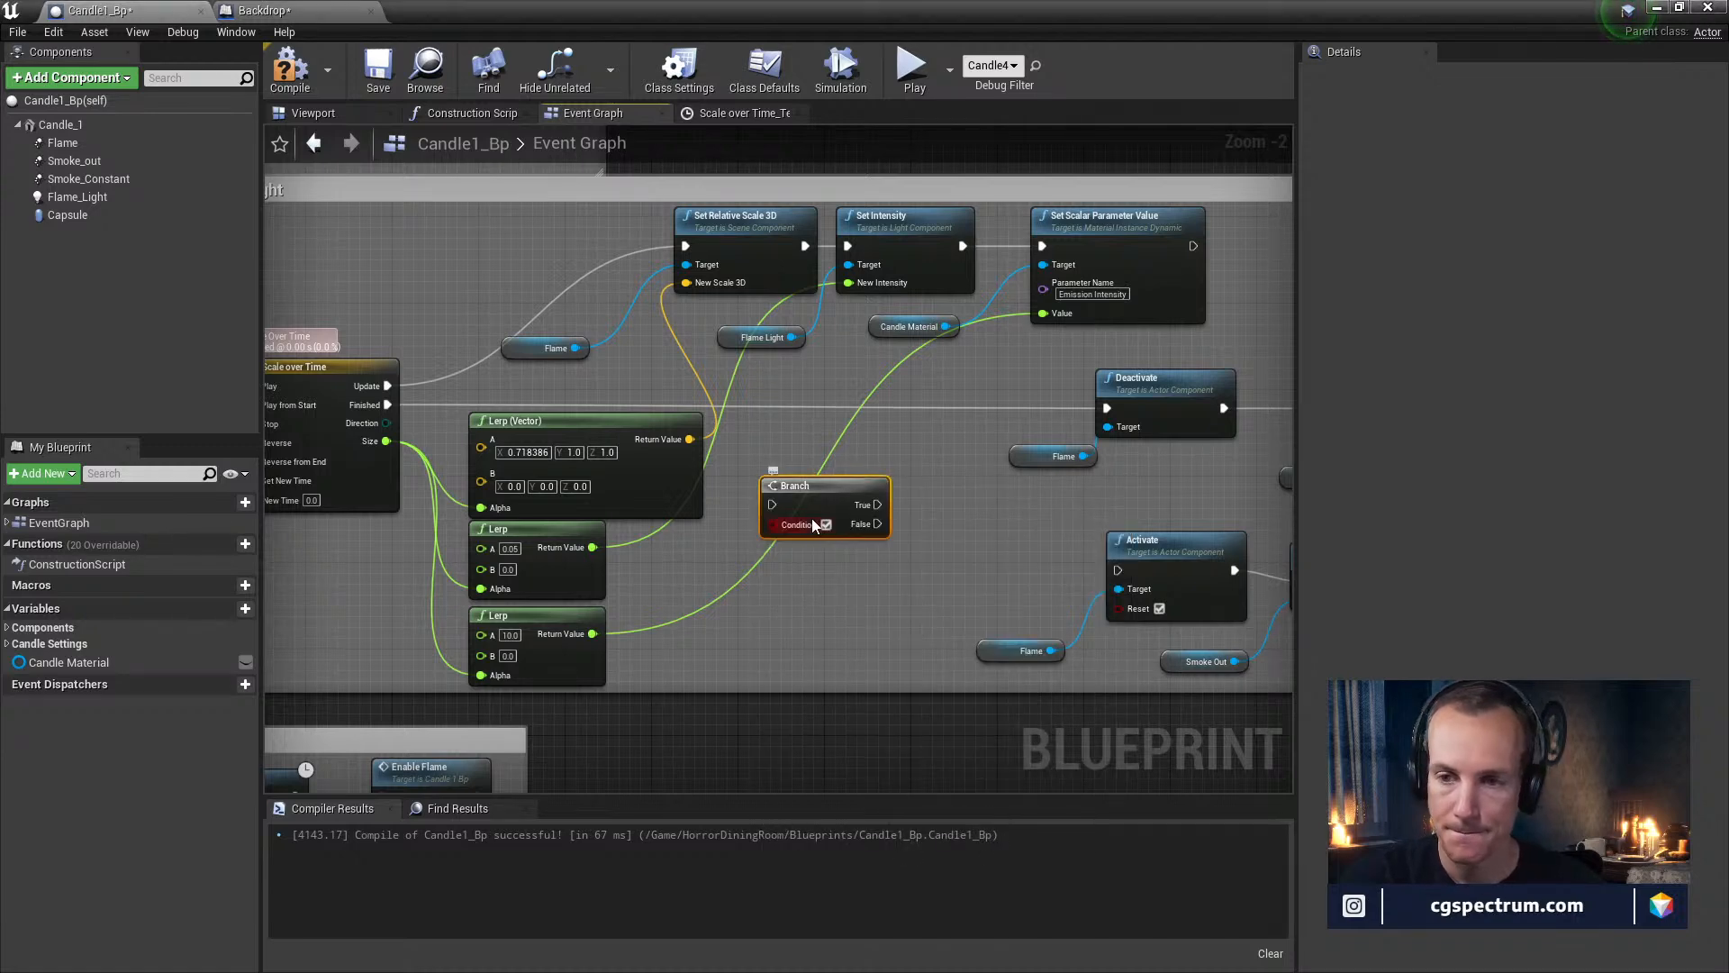
left_click_drag(816, 486, 834, 411)
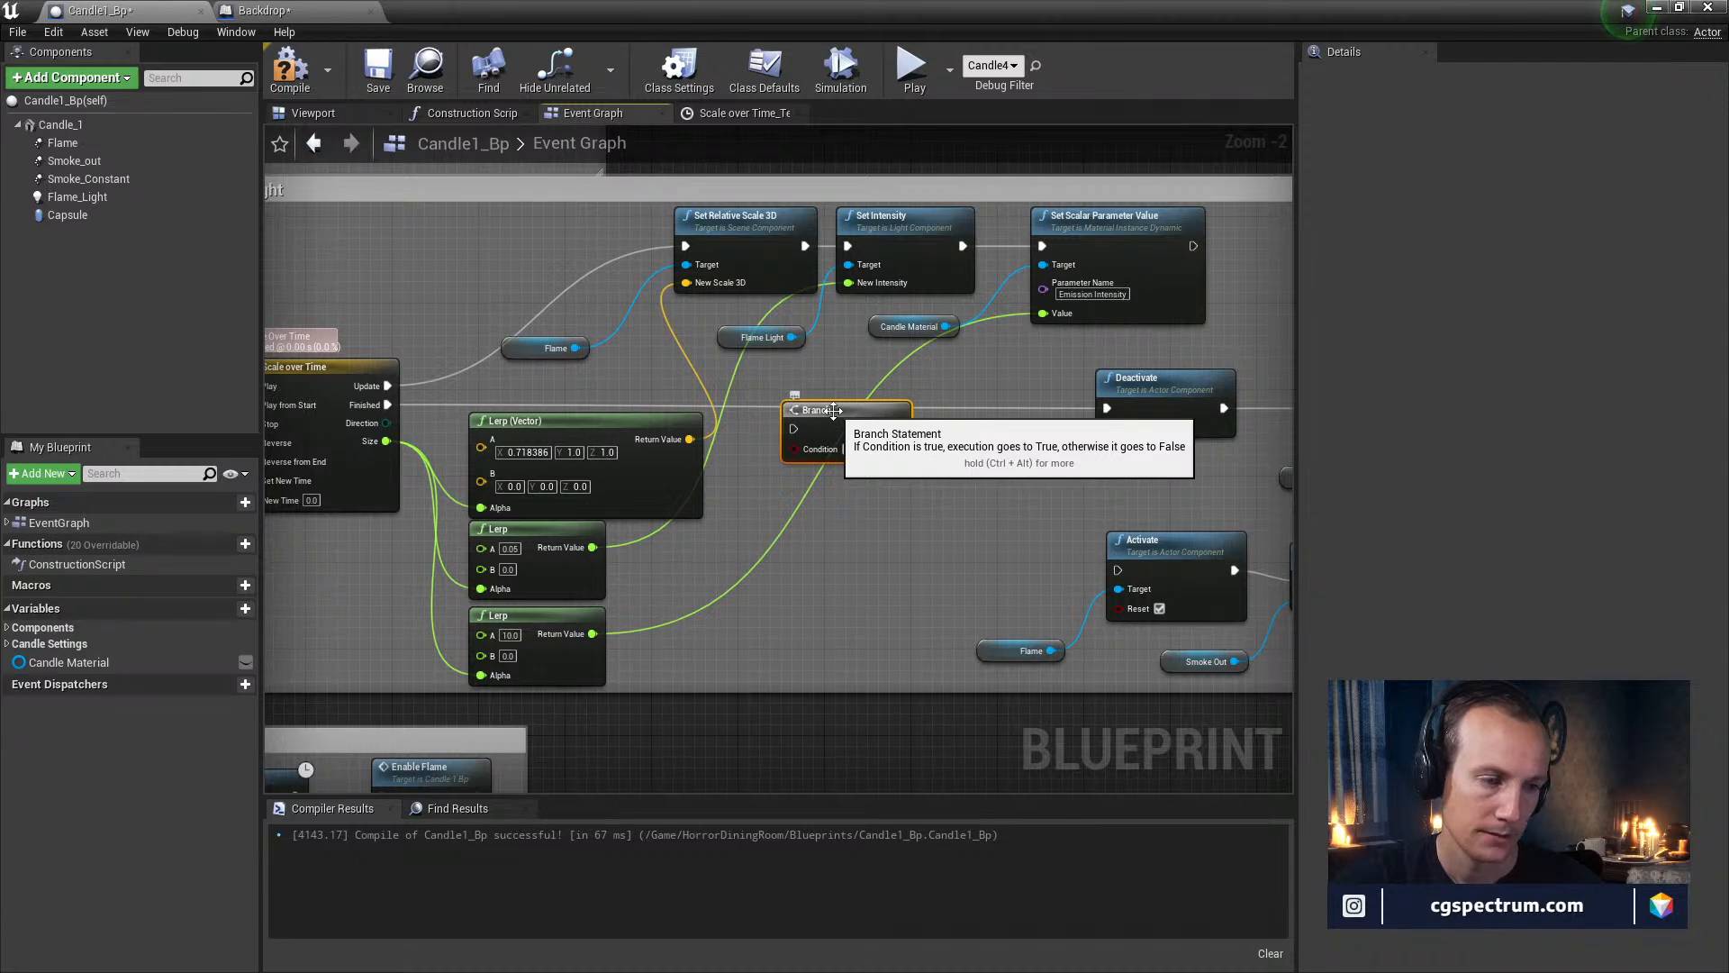
left_click_drag(387, 404, 794, 429)
right_click_drag(852, 481, 984, 497)
left_click_drag(975, 424, 1063, 412)
Create a Boolean variable named Burning? in Candle1_Bp
right_click_drag(658, 315, 1057, 456)
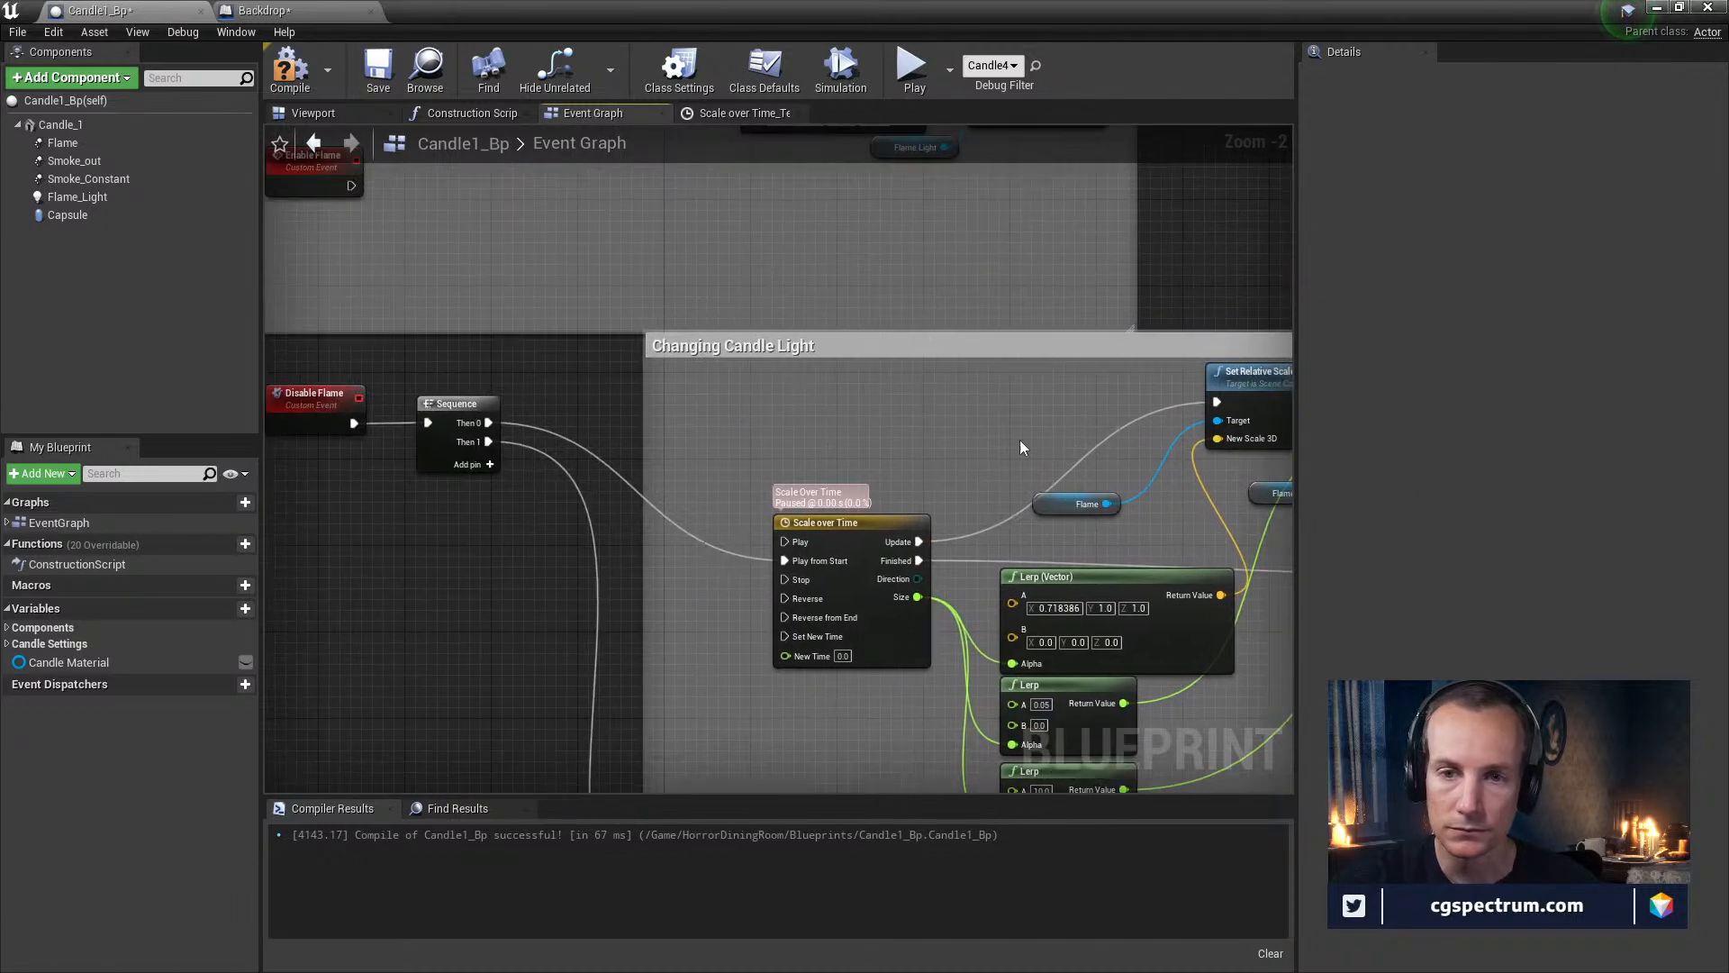
right_click_drag(394, 244, 667, 383)
left_click_drag(624, 323, 699, 319)
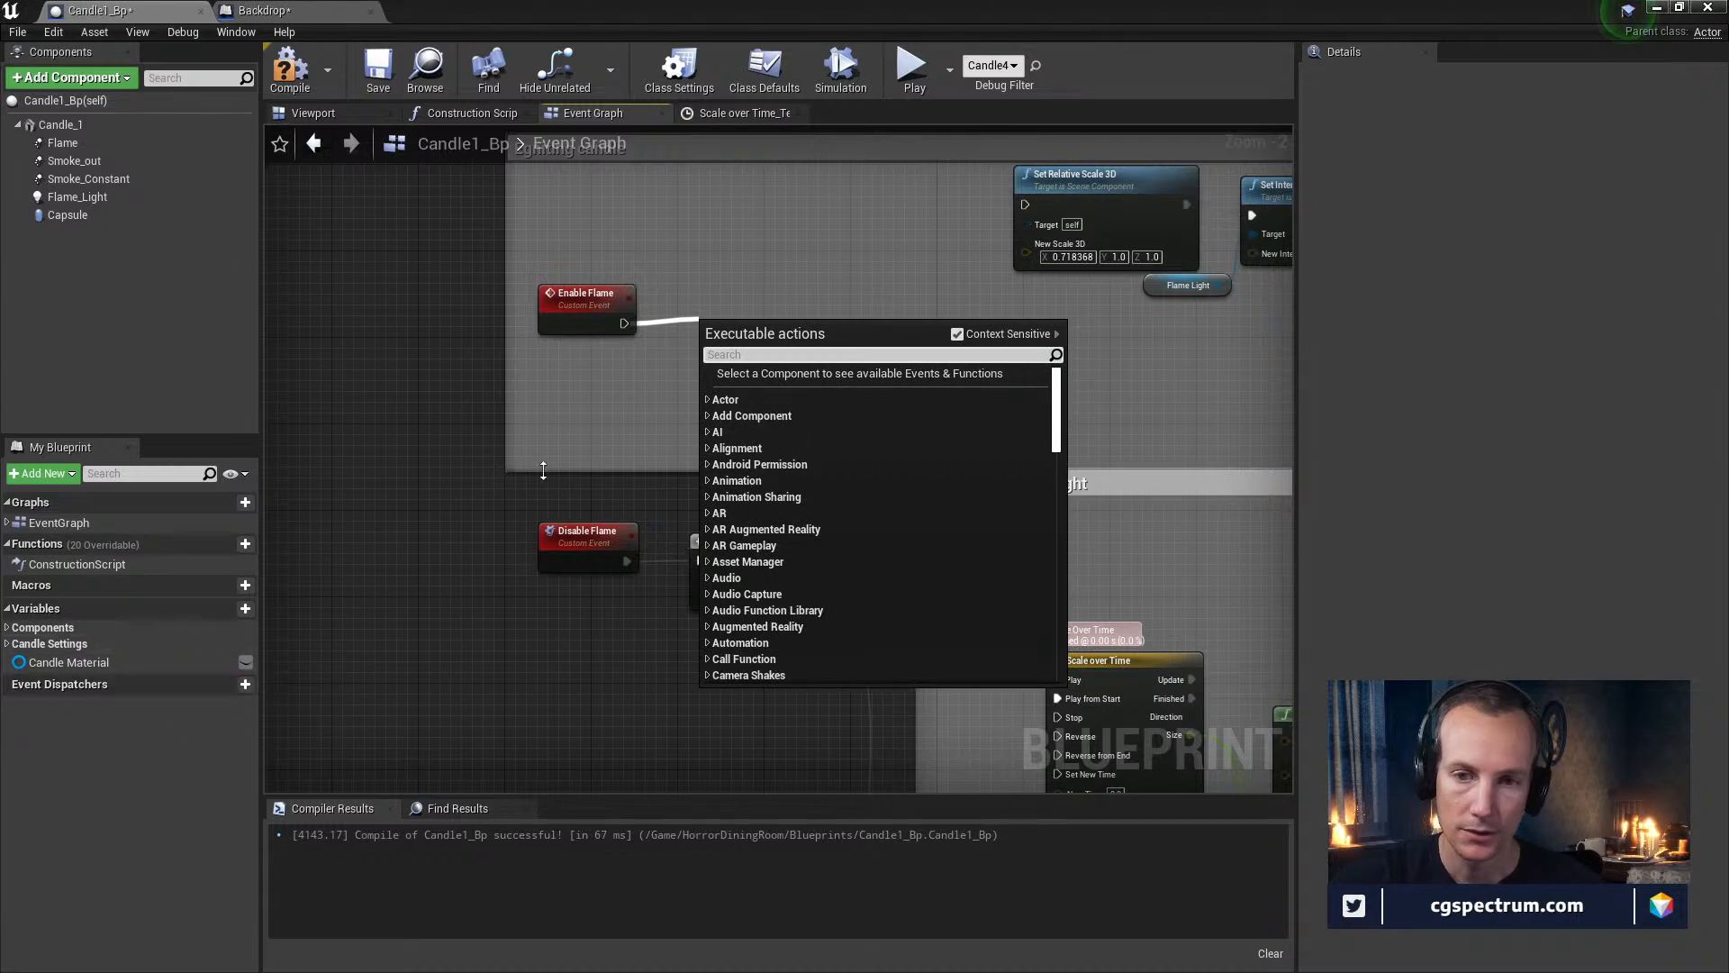
left_click(245, 608)
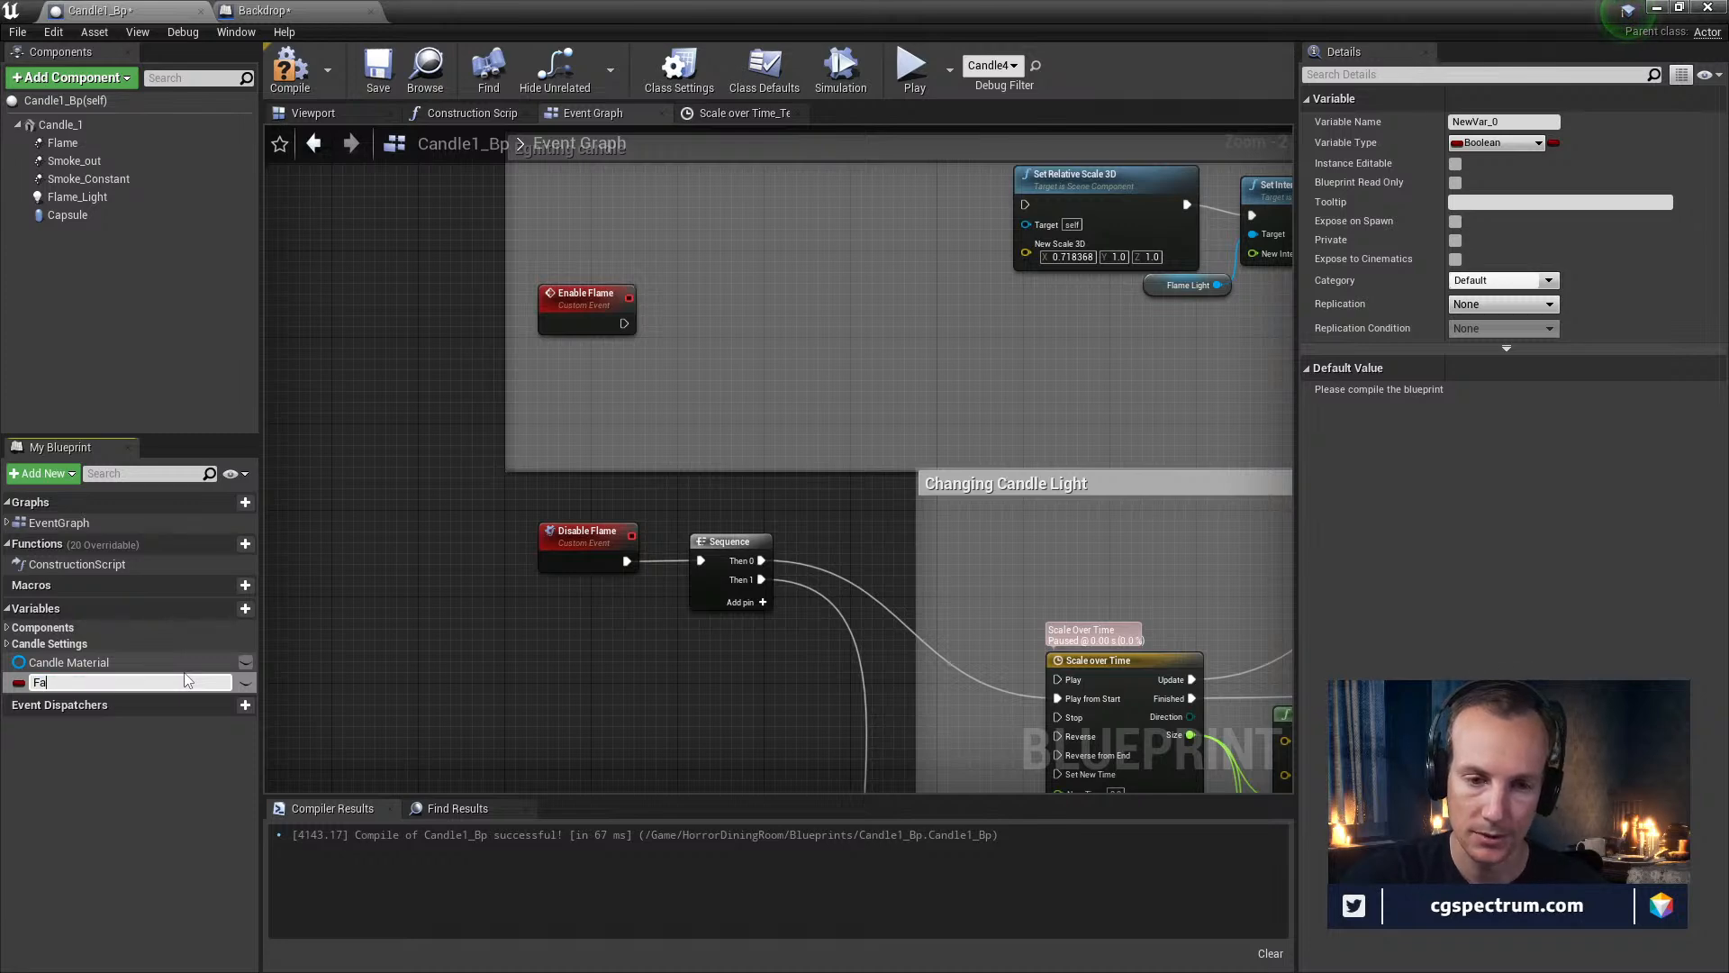
key("BackSpace")
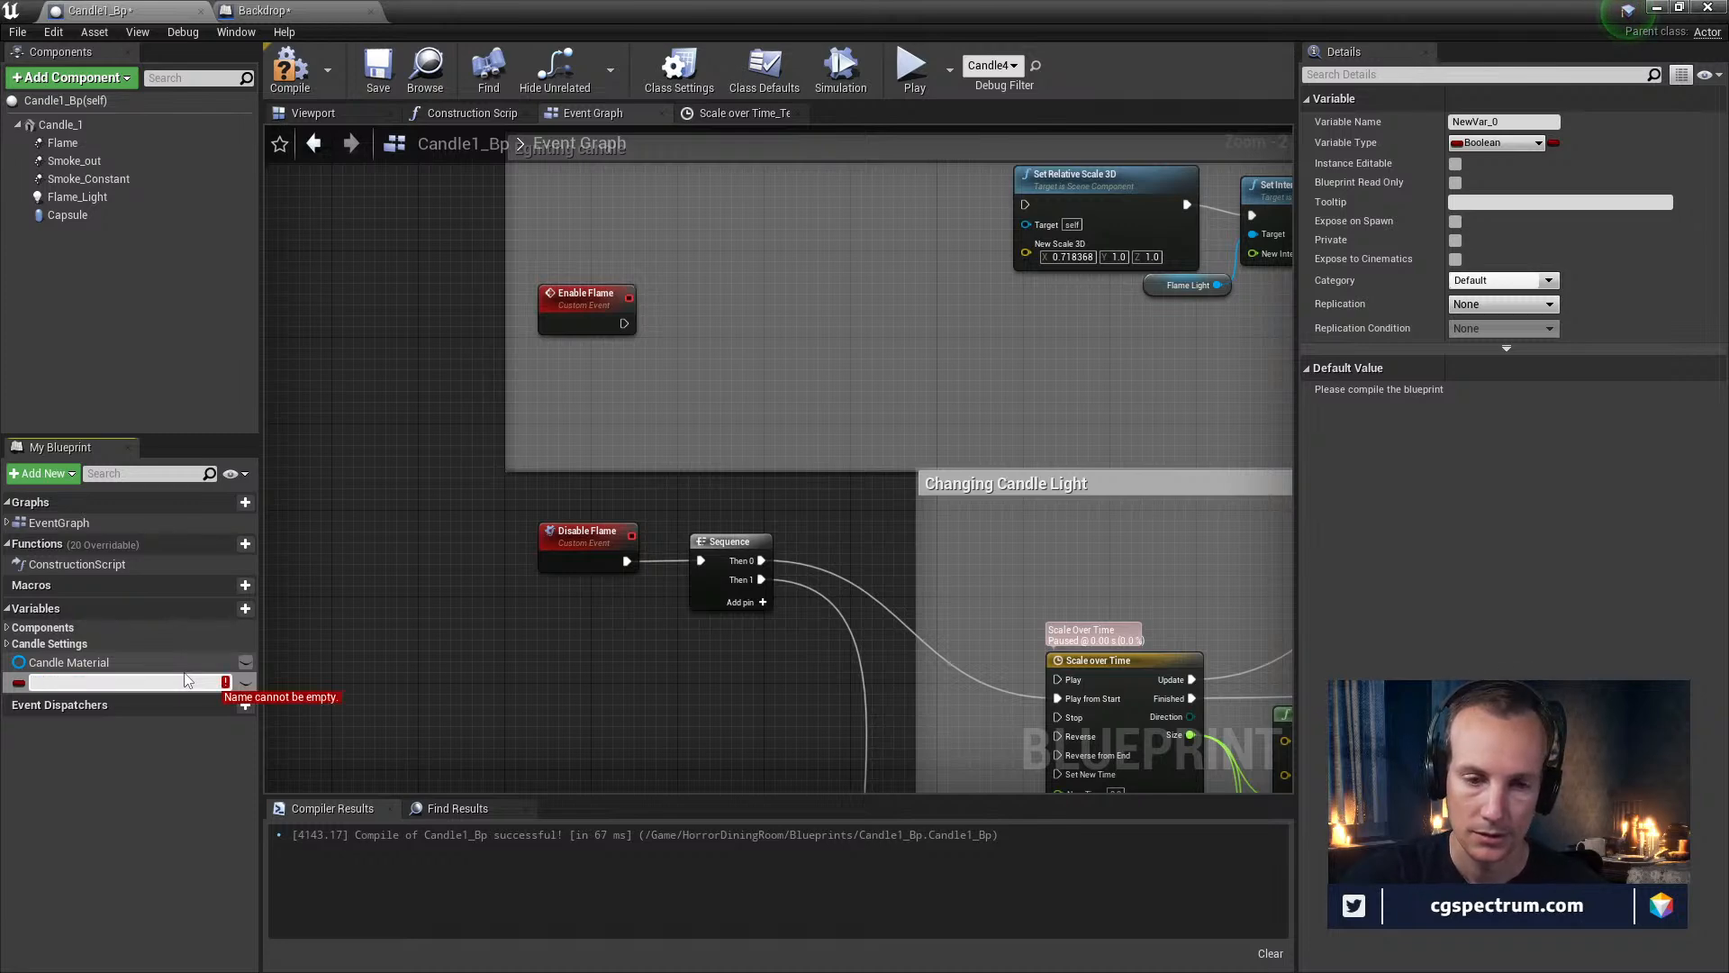
type("S")
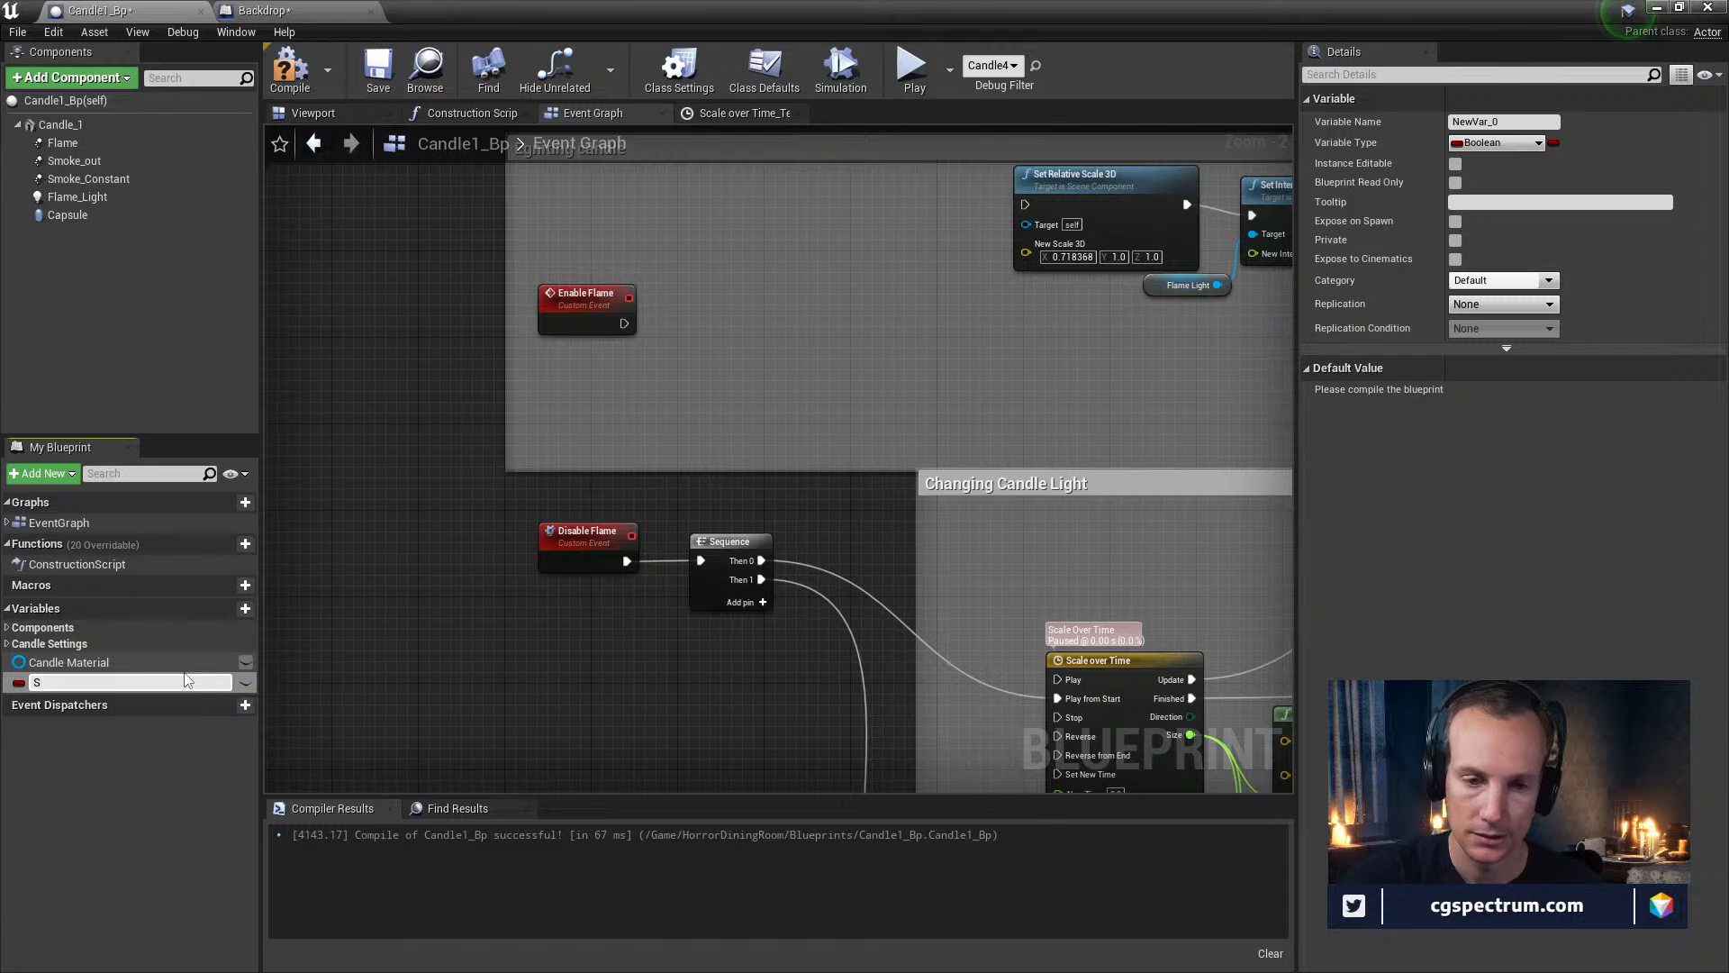
key("BackSpace")
key("BackSpace")
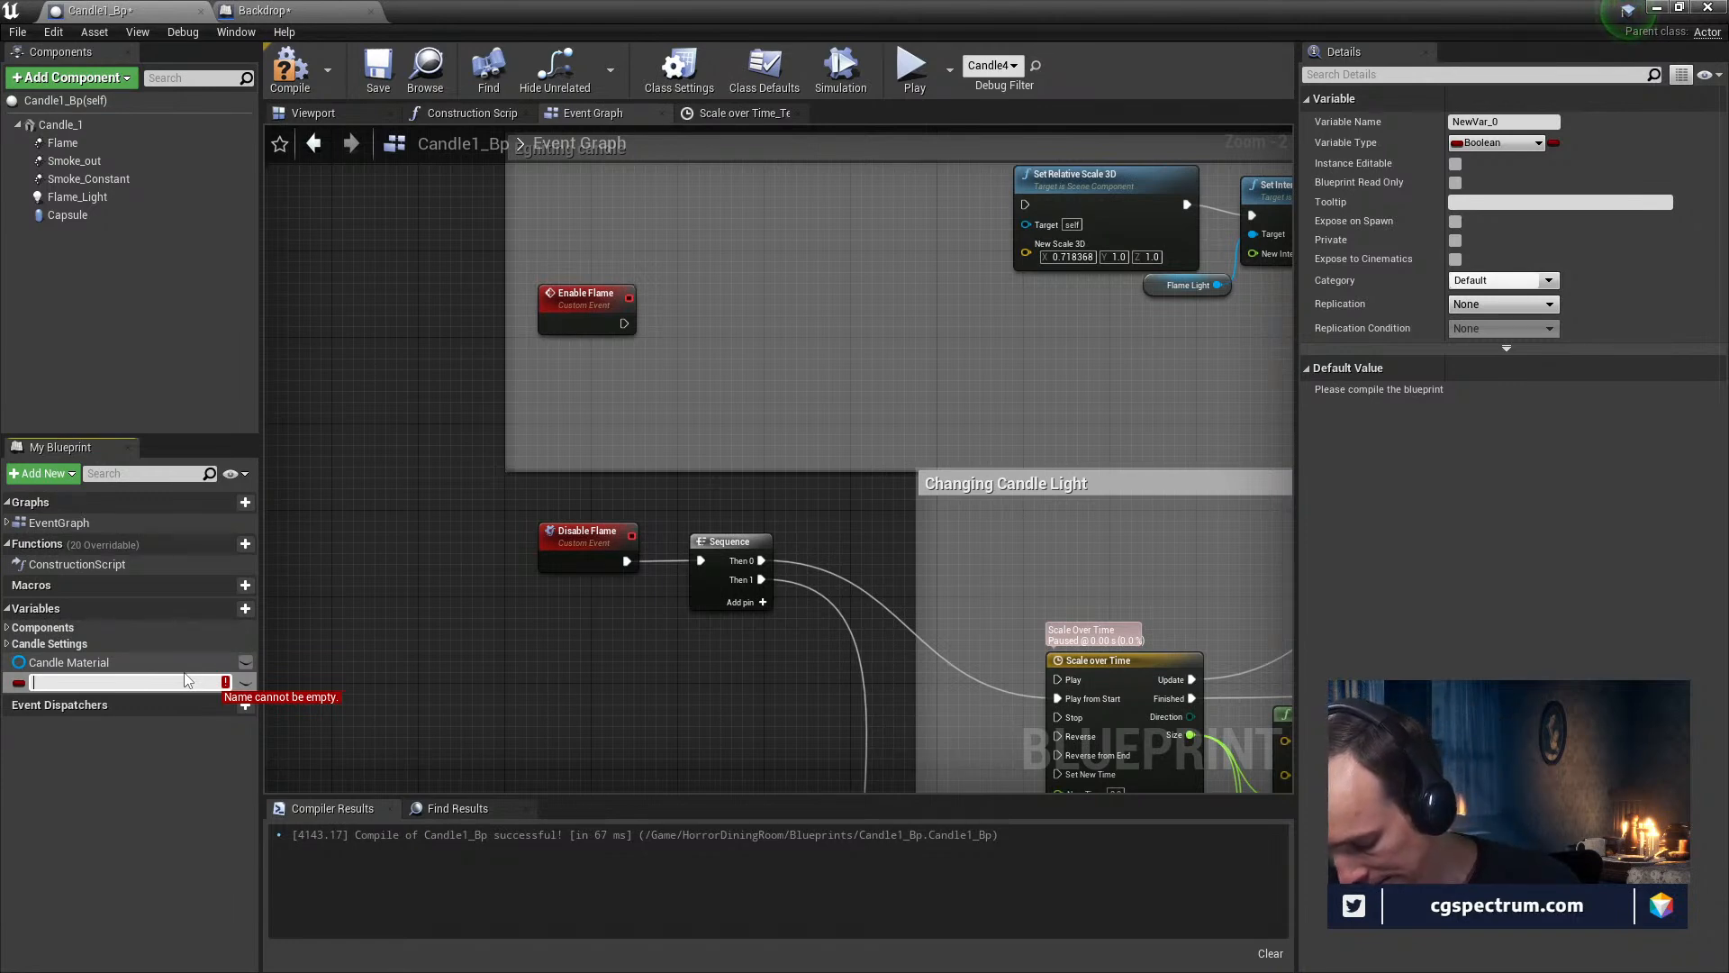
type("B")
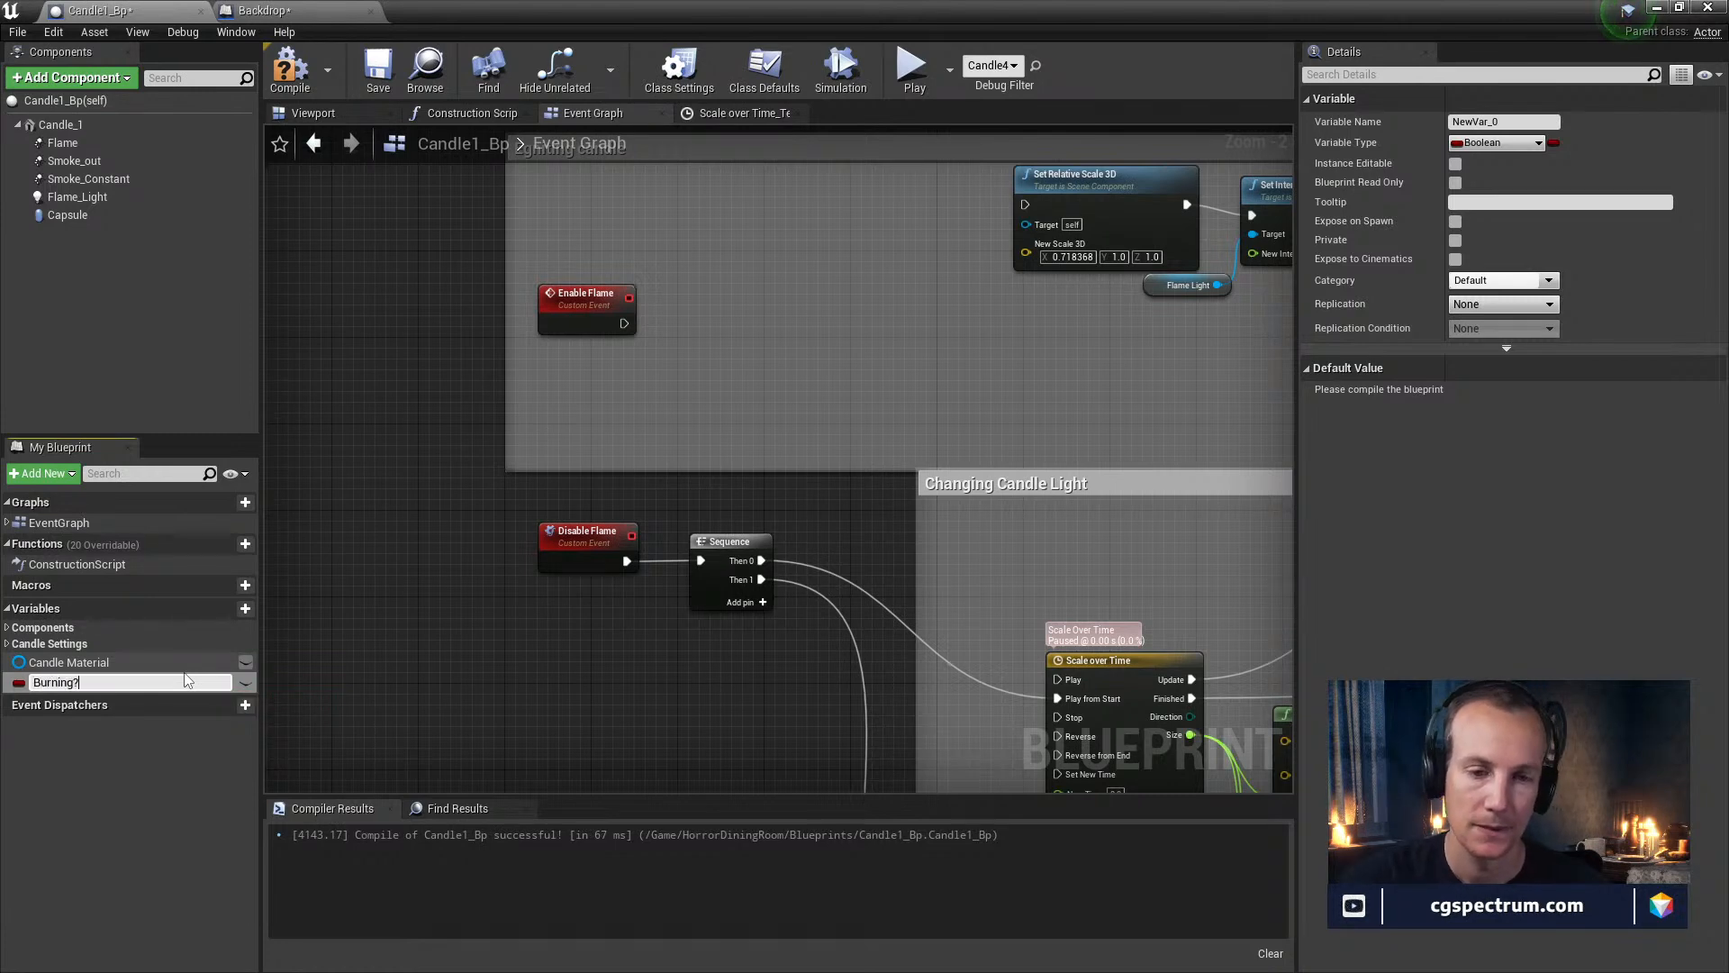
type("urning?")
key("Return")
Try to place the Burning? variable as a node in the event graph near Enable Flame
mouse_move(56, 682)
left_mouse_down()
mouse_move(749, 360)
mouse_move(755, 306)
left_mouse_up()
left_click(784, 335)
left_click(692, 443)
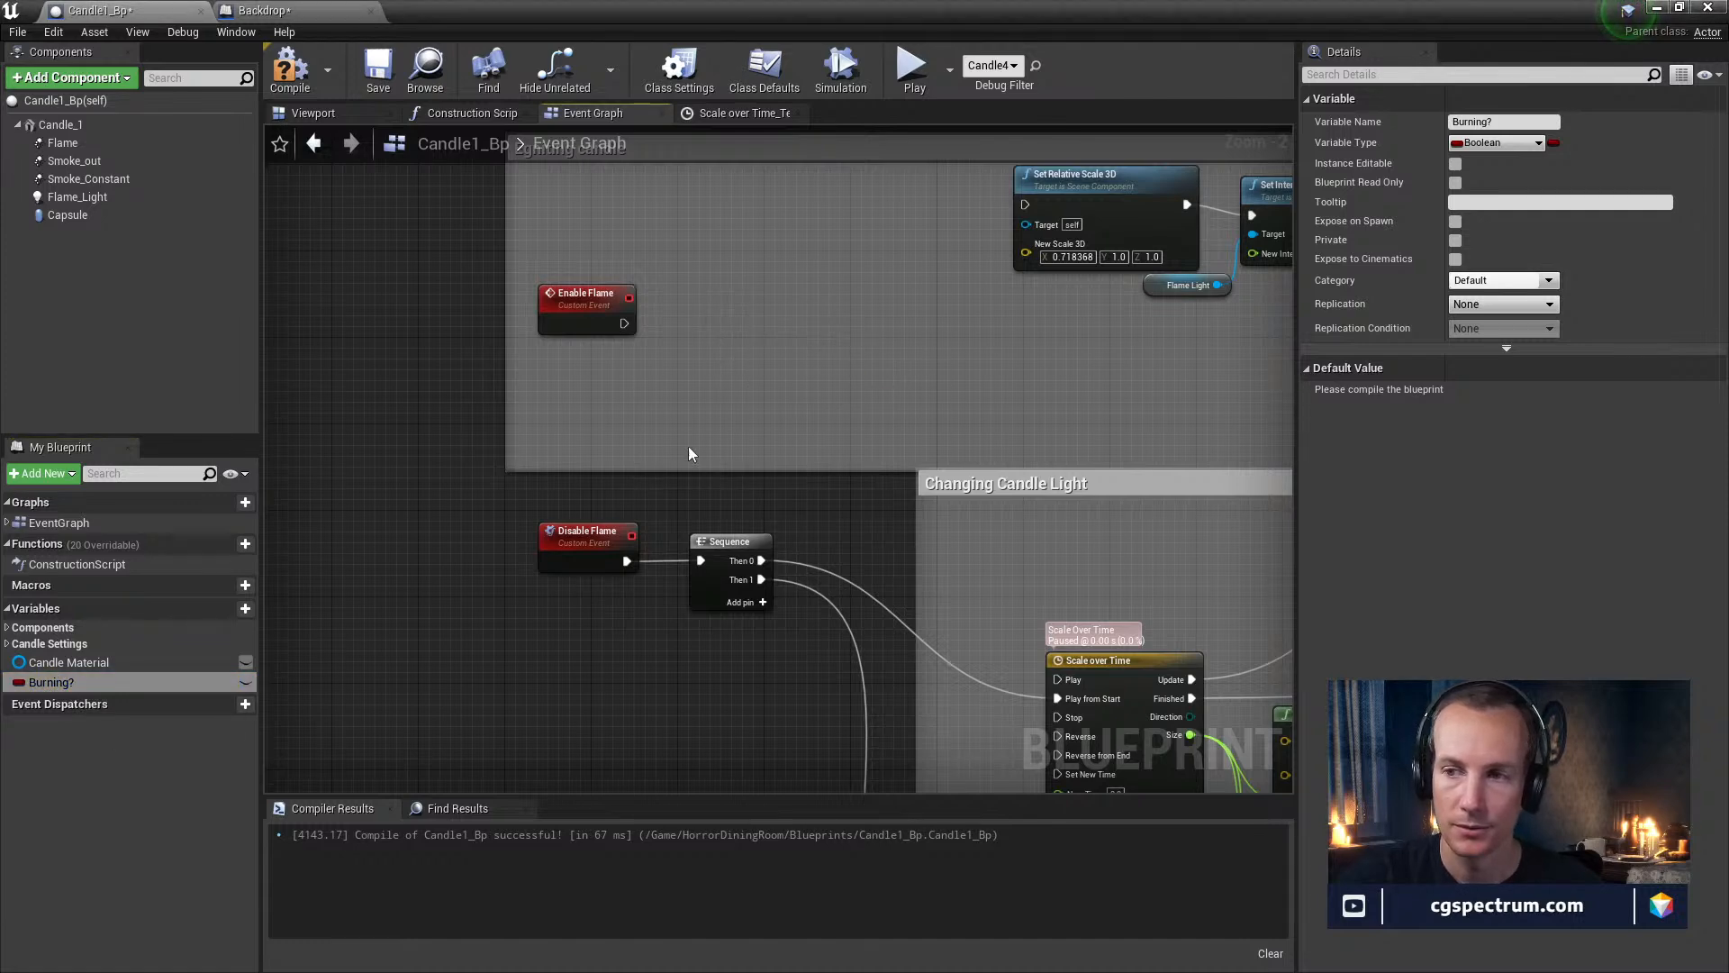
mouse_move(54, 682)
left_mouse_down()
mouse_move(773, 389)
mouse_move(577, 627)
mouse_move(381, 709)
mouse_move(439, 642)
left_mouse_up()
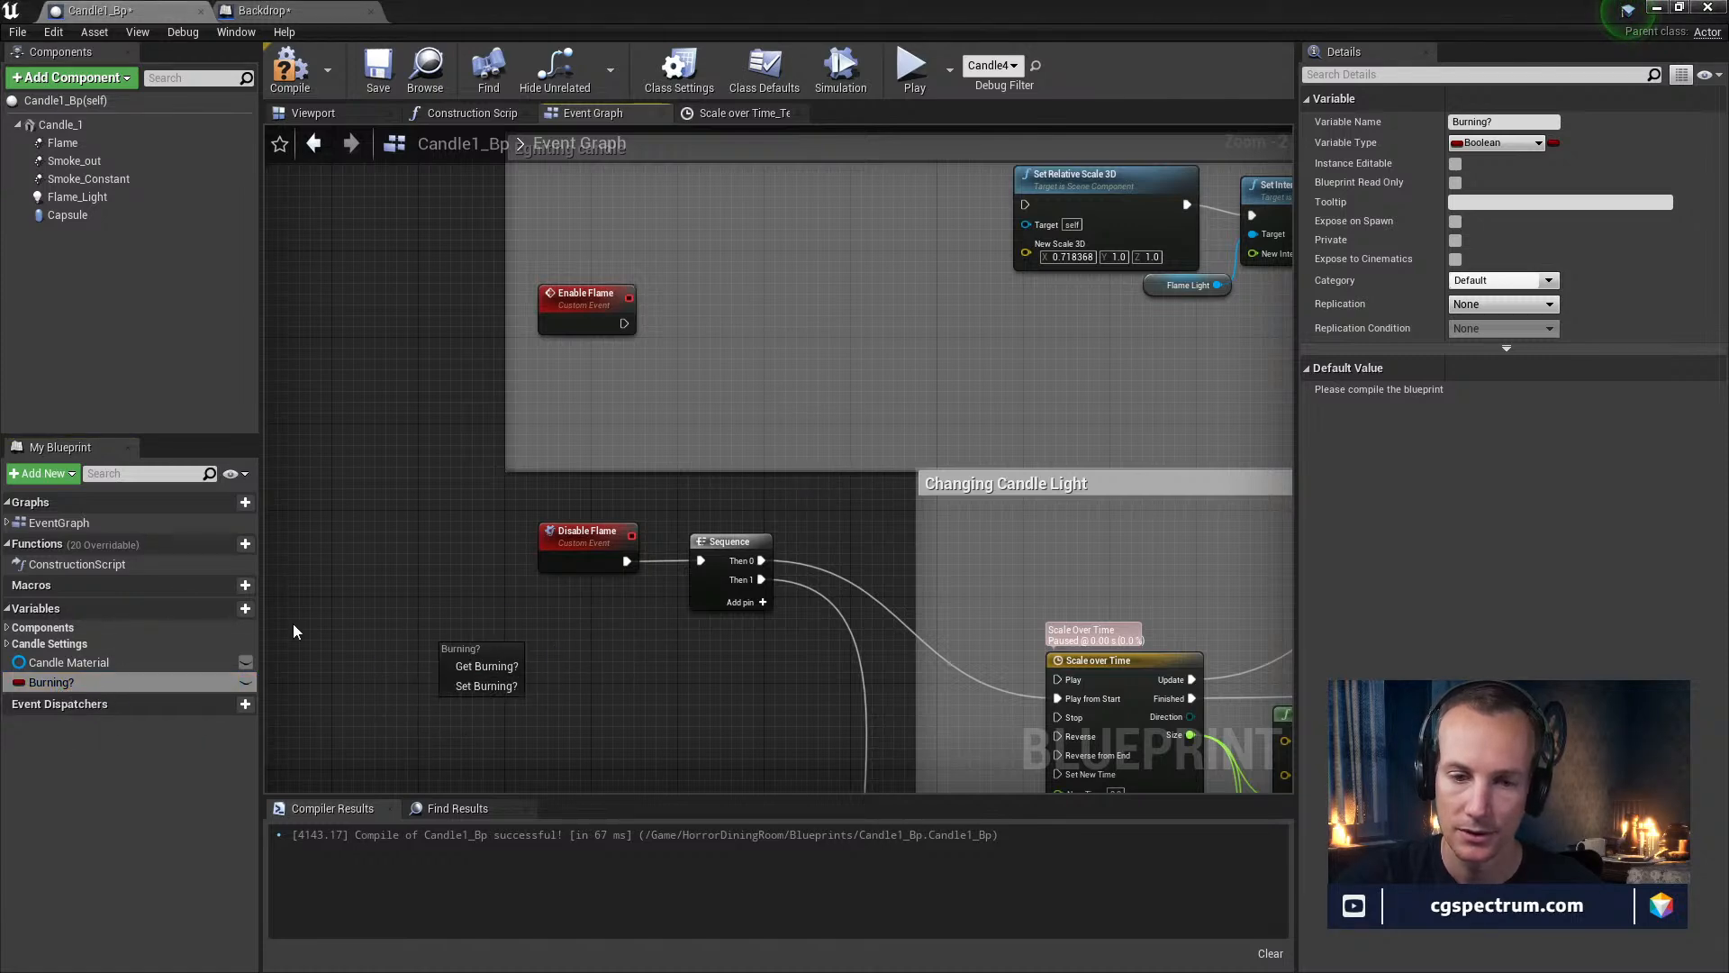
Compile and save Candle1_Bp, and save the Backdrop level blueprint
left_click(290, 70)
left_click(378, 70)
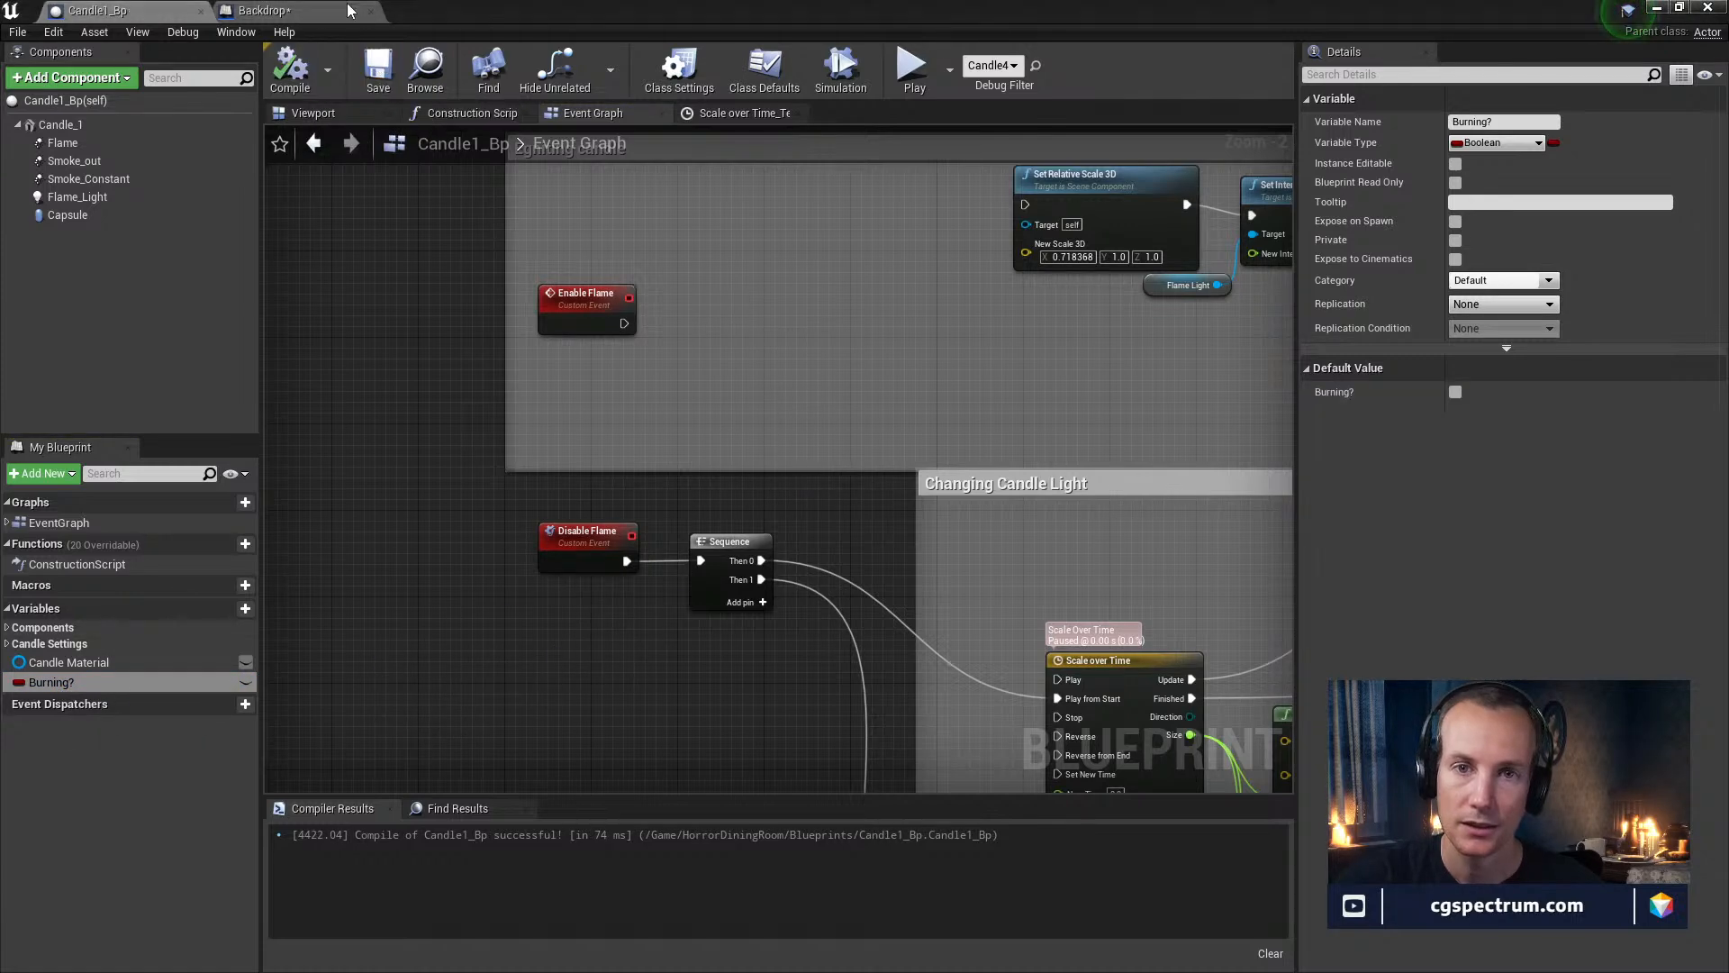
left_click(270, 10)
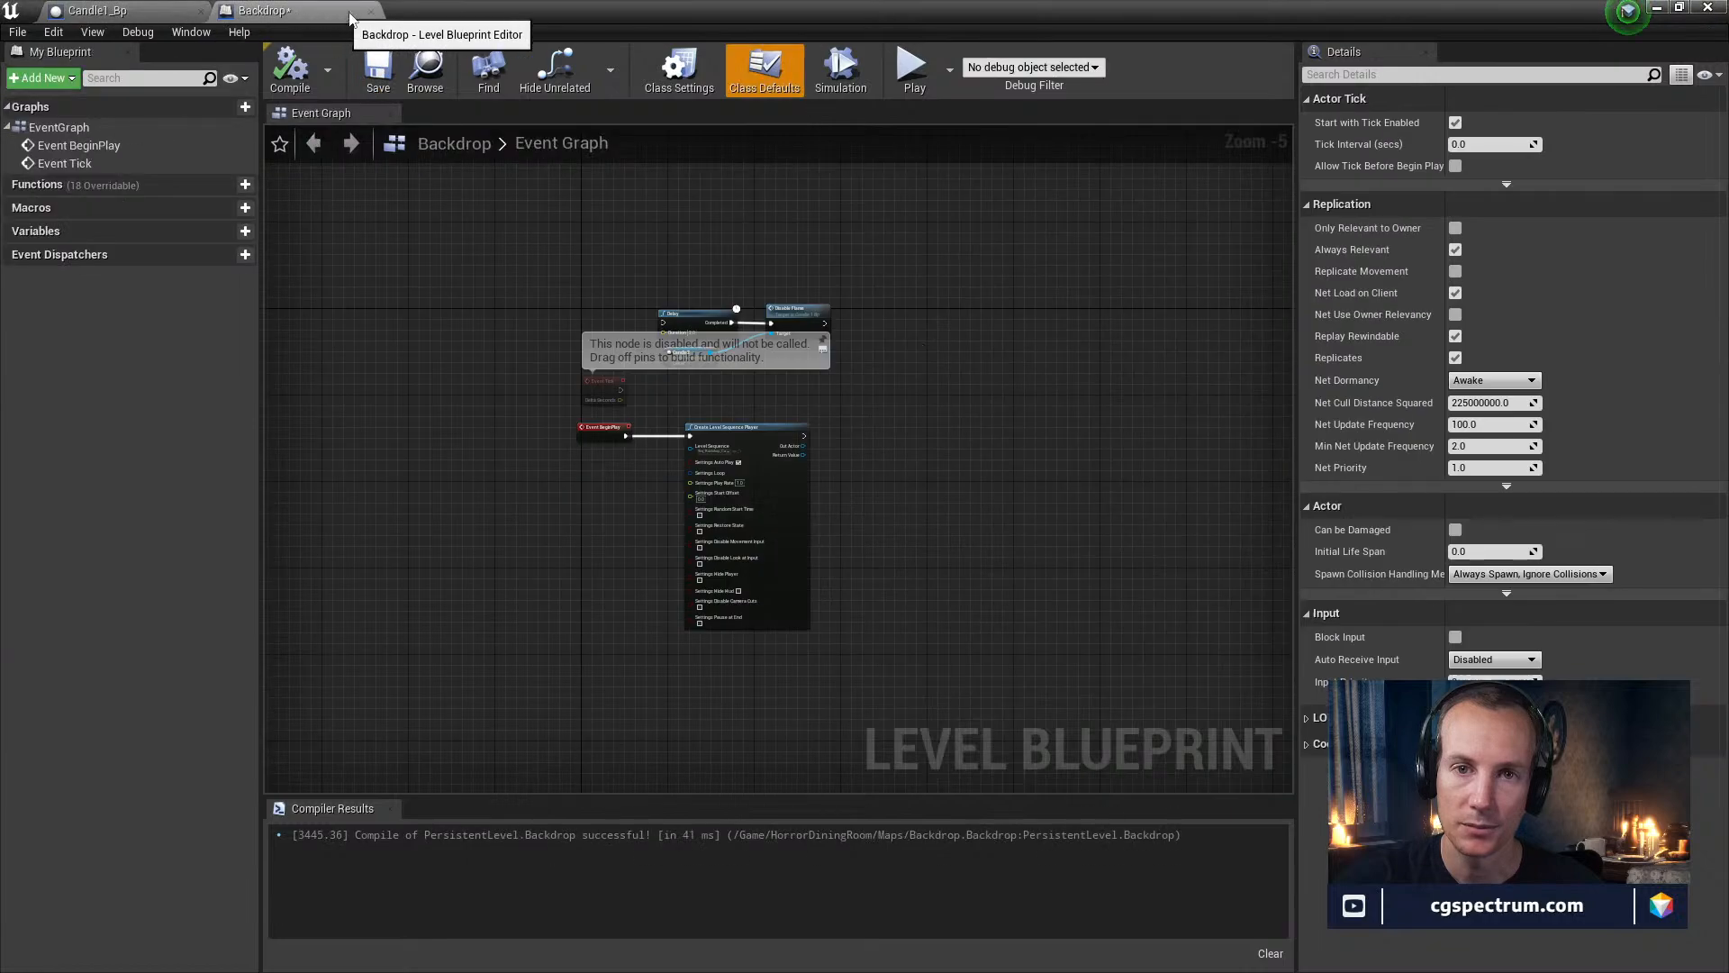
left_click(379, 70)
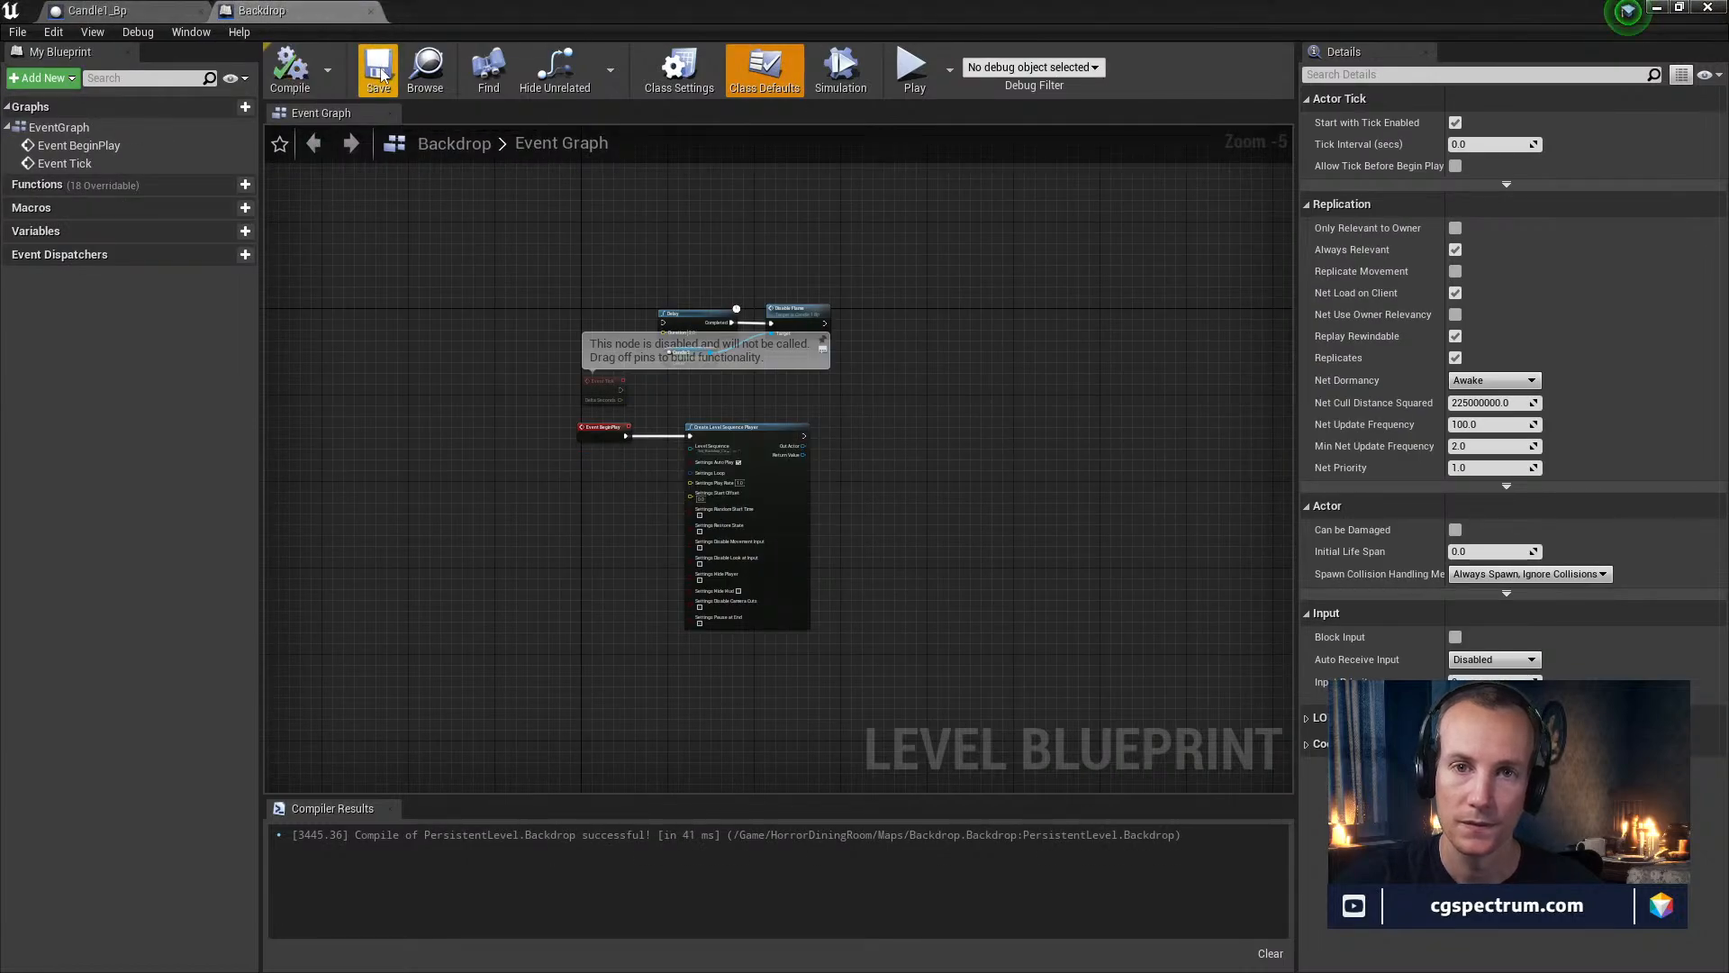
Close the blueprint window and the editor, and reopen the project from SpookyRoom.uproject
left_click(1707, 8)
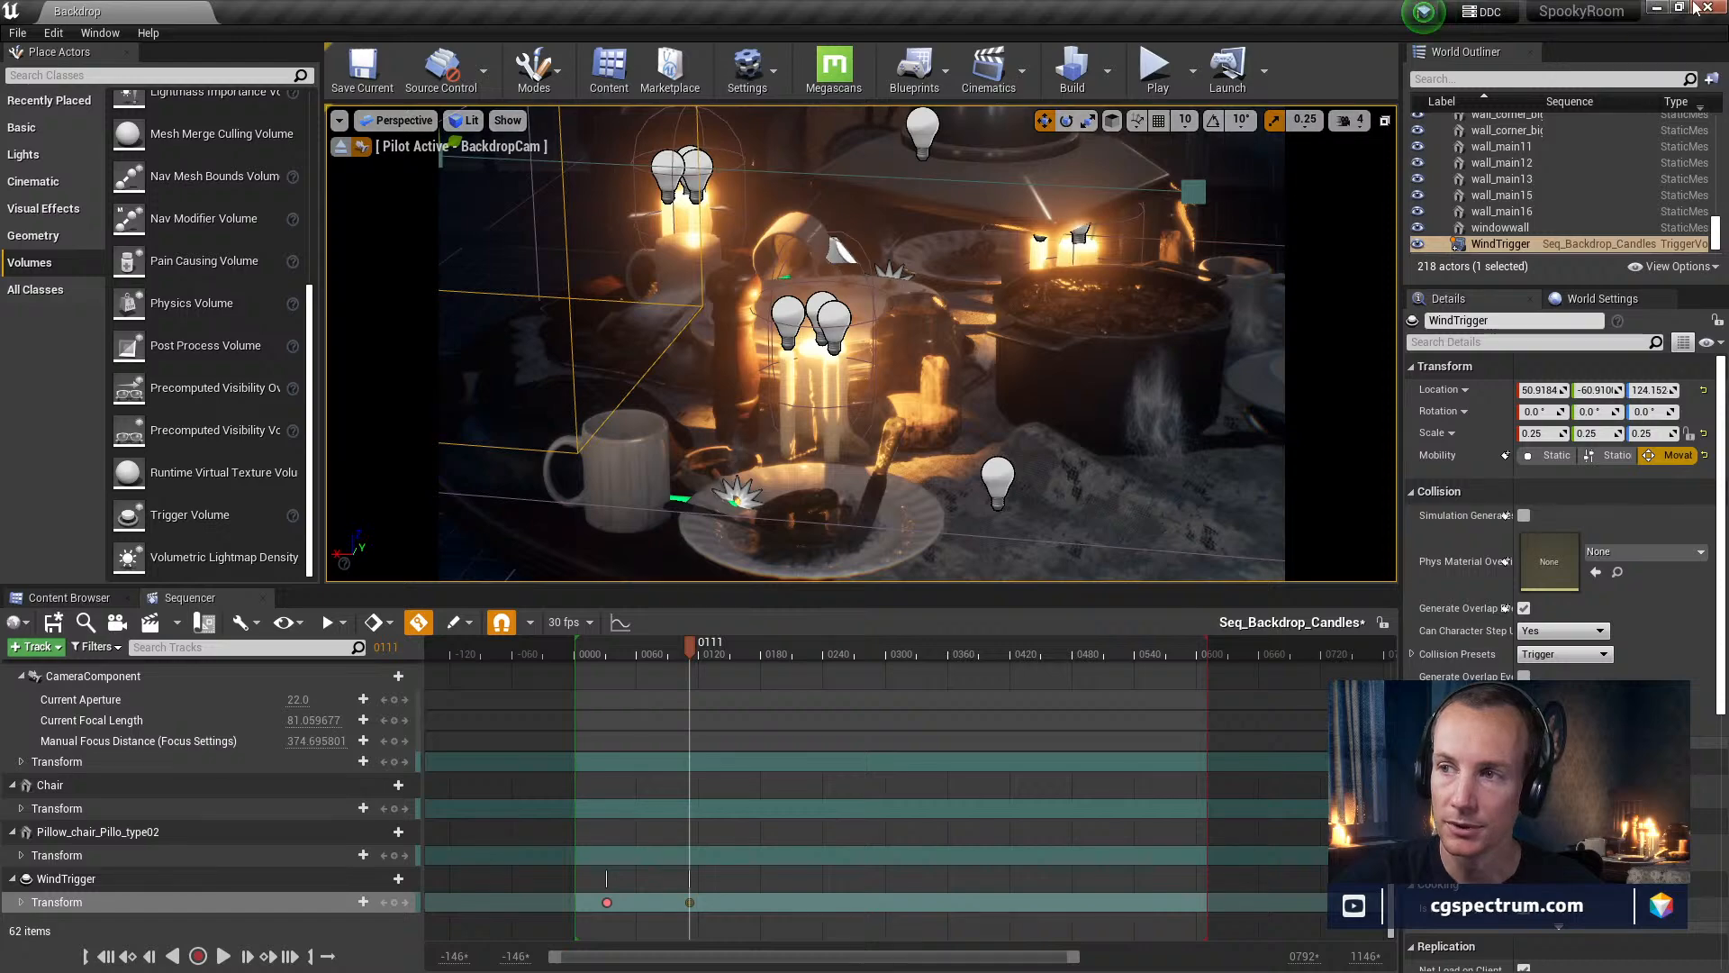
left_click(1696, 6)
left_click(948, 660)
double_click(1044, 500)
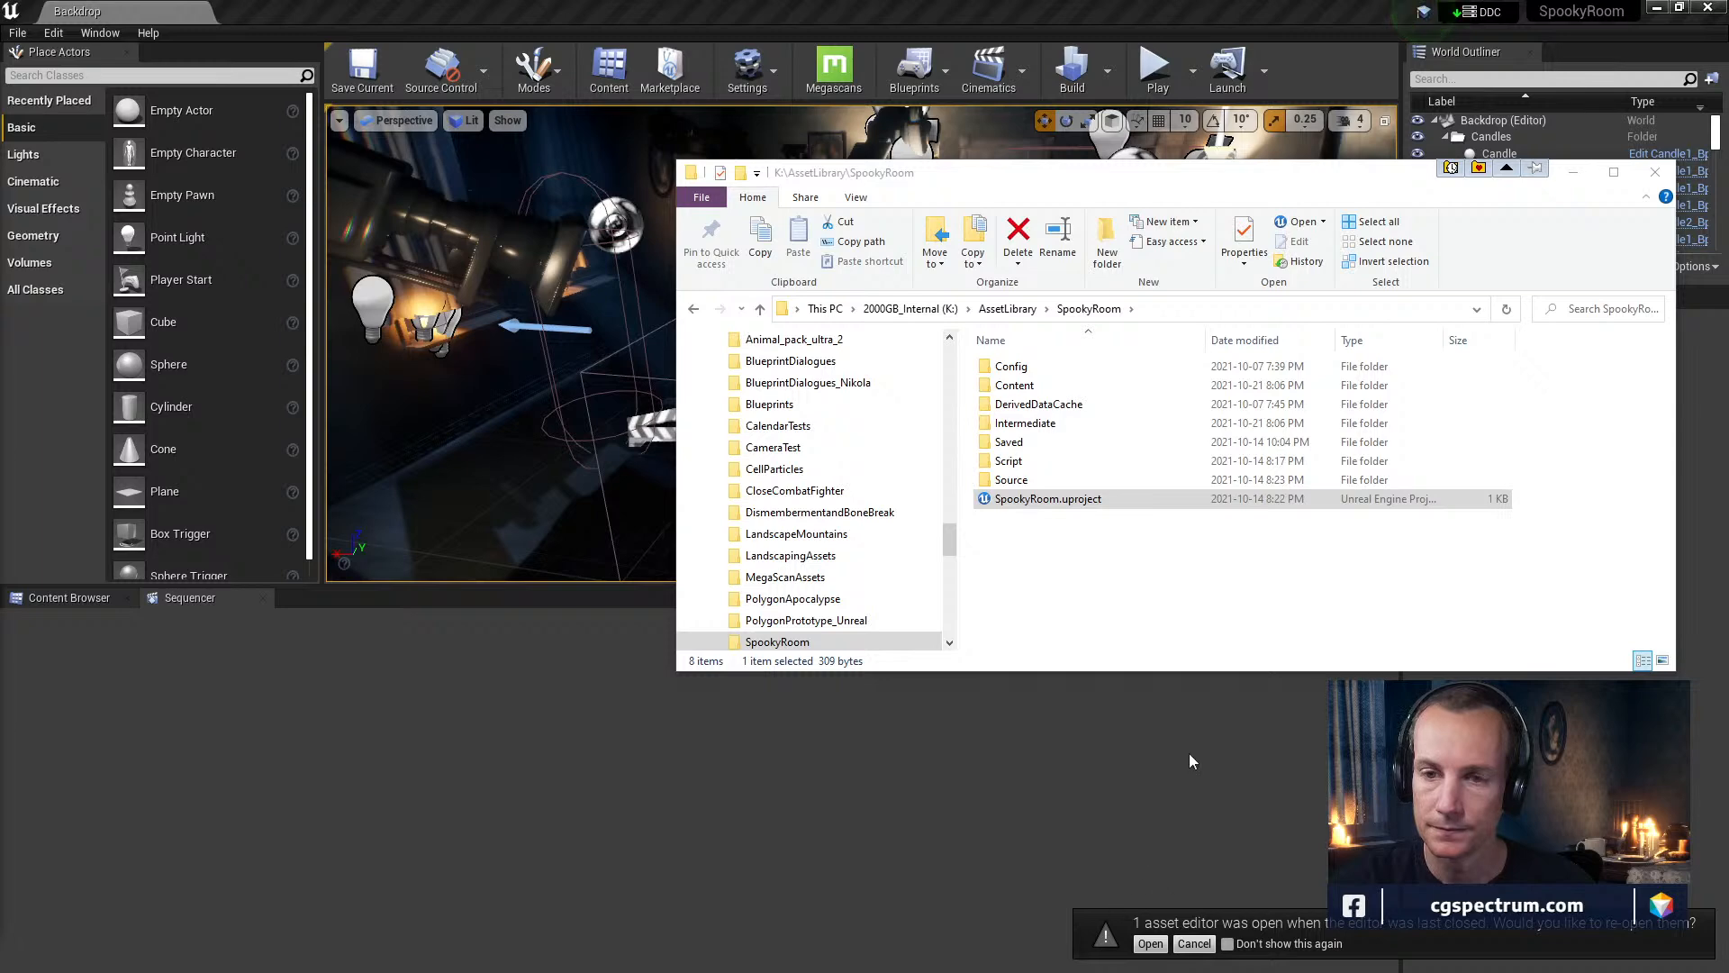
left_click_drag(1090, 184, 1082, 332)
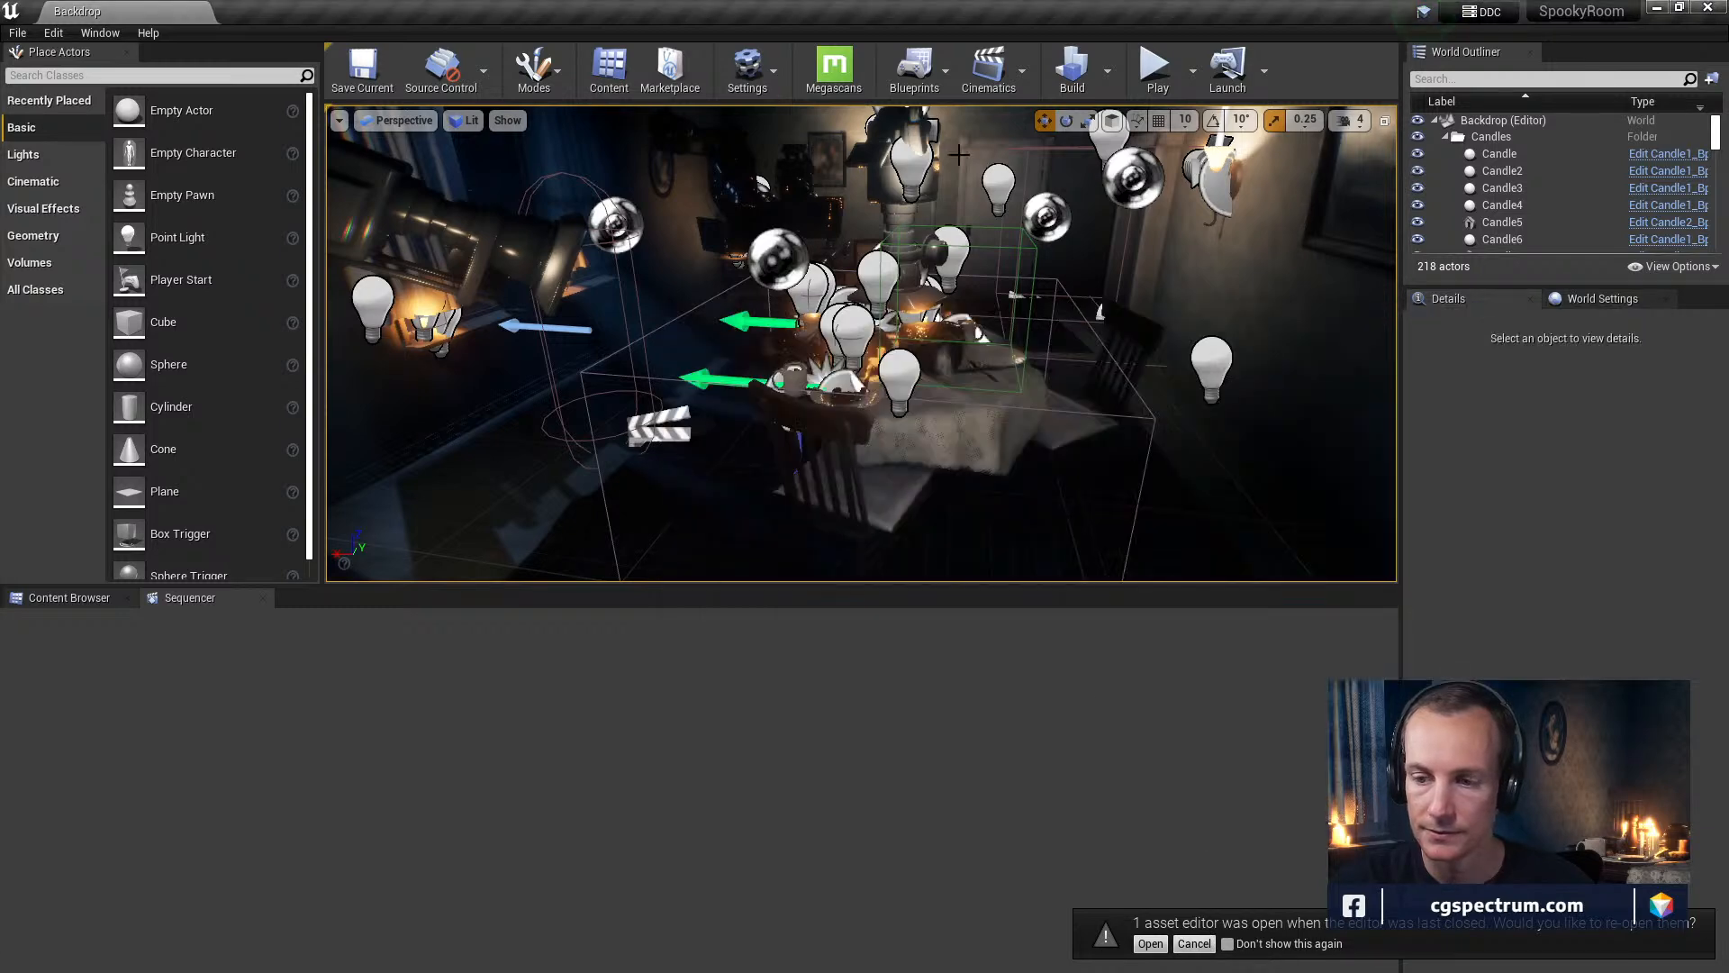
left_click(391, 748)
Select the front candle, Candle7, on the table and open the Candle2_Bp blueprint for editing
left_click(79, 603)
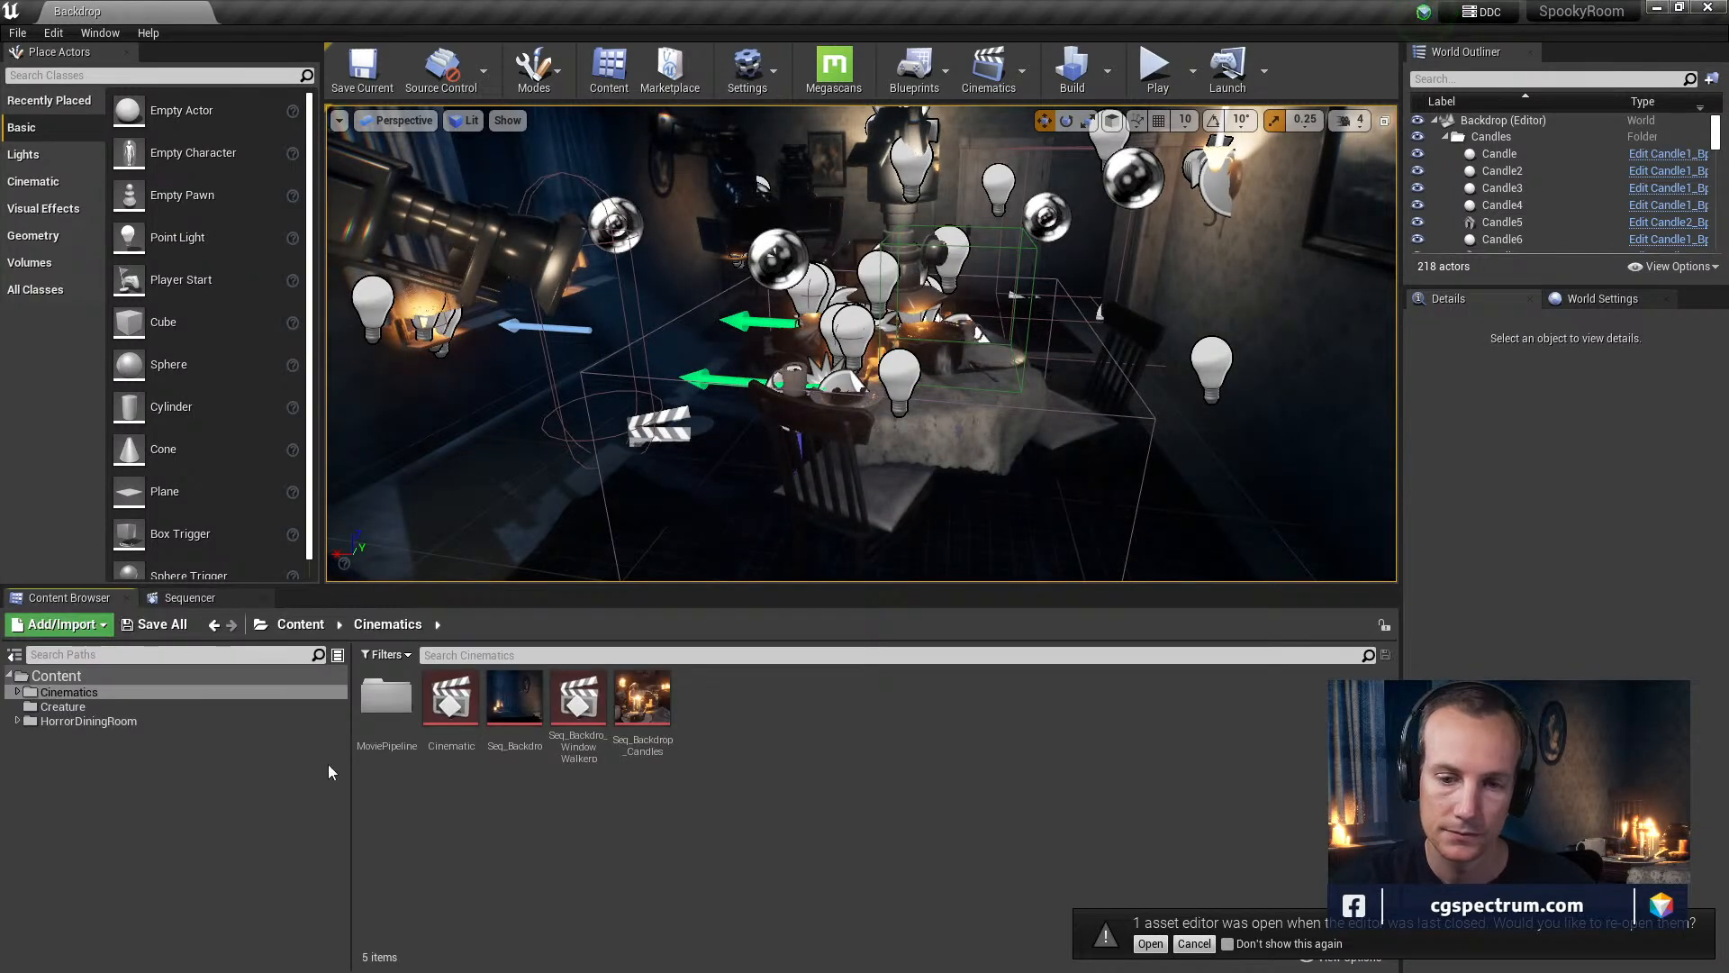
scroll(911, 390, "up", 10)
scroll(912, 390, "down", 4)
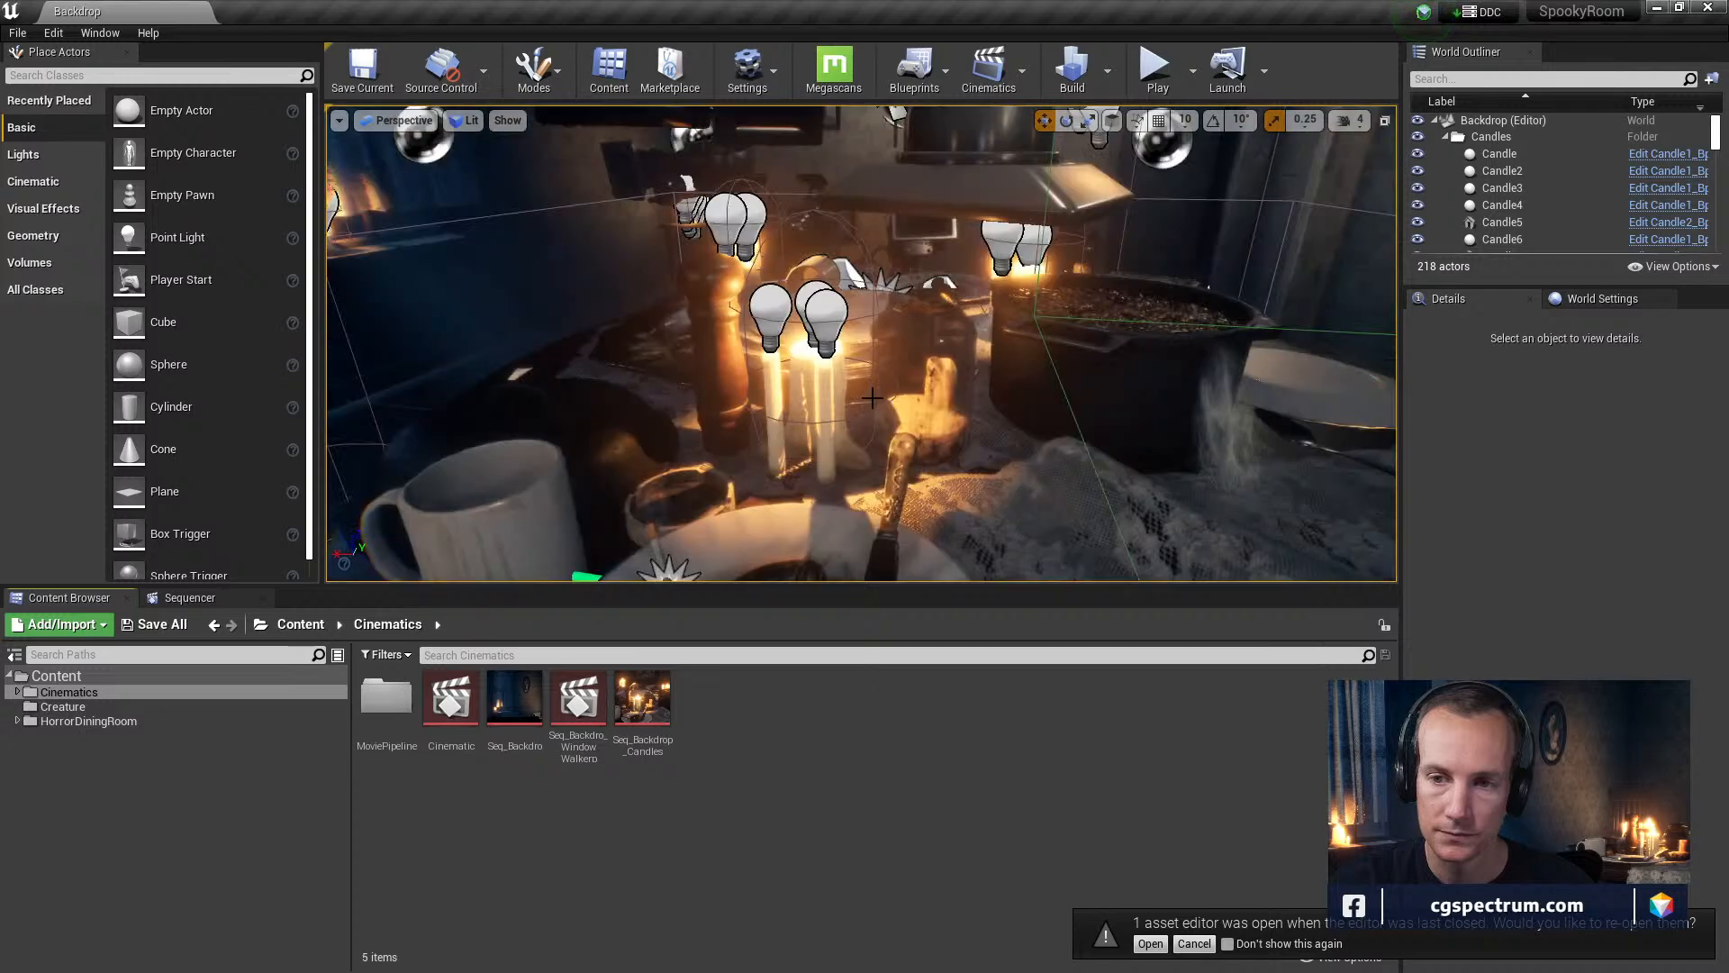
left_click(827, 458)
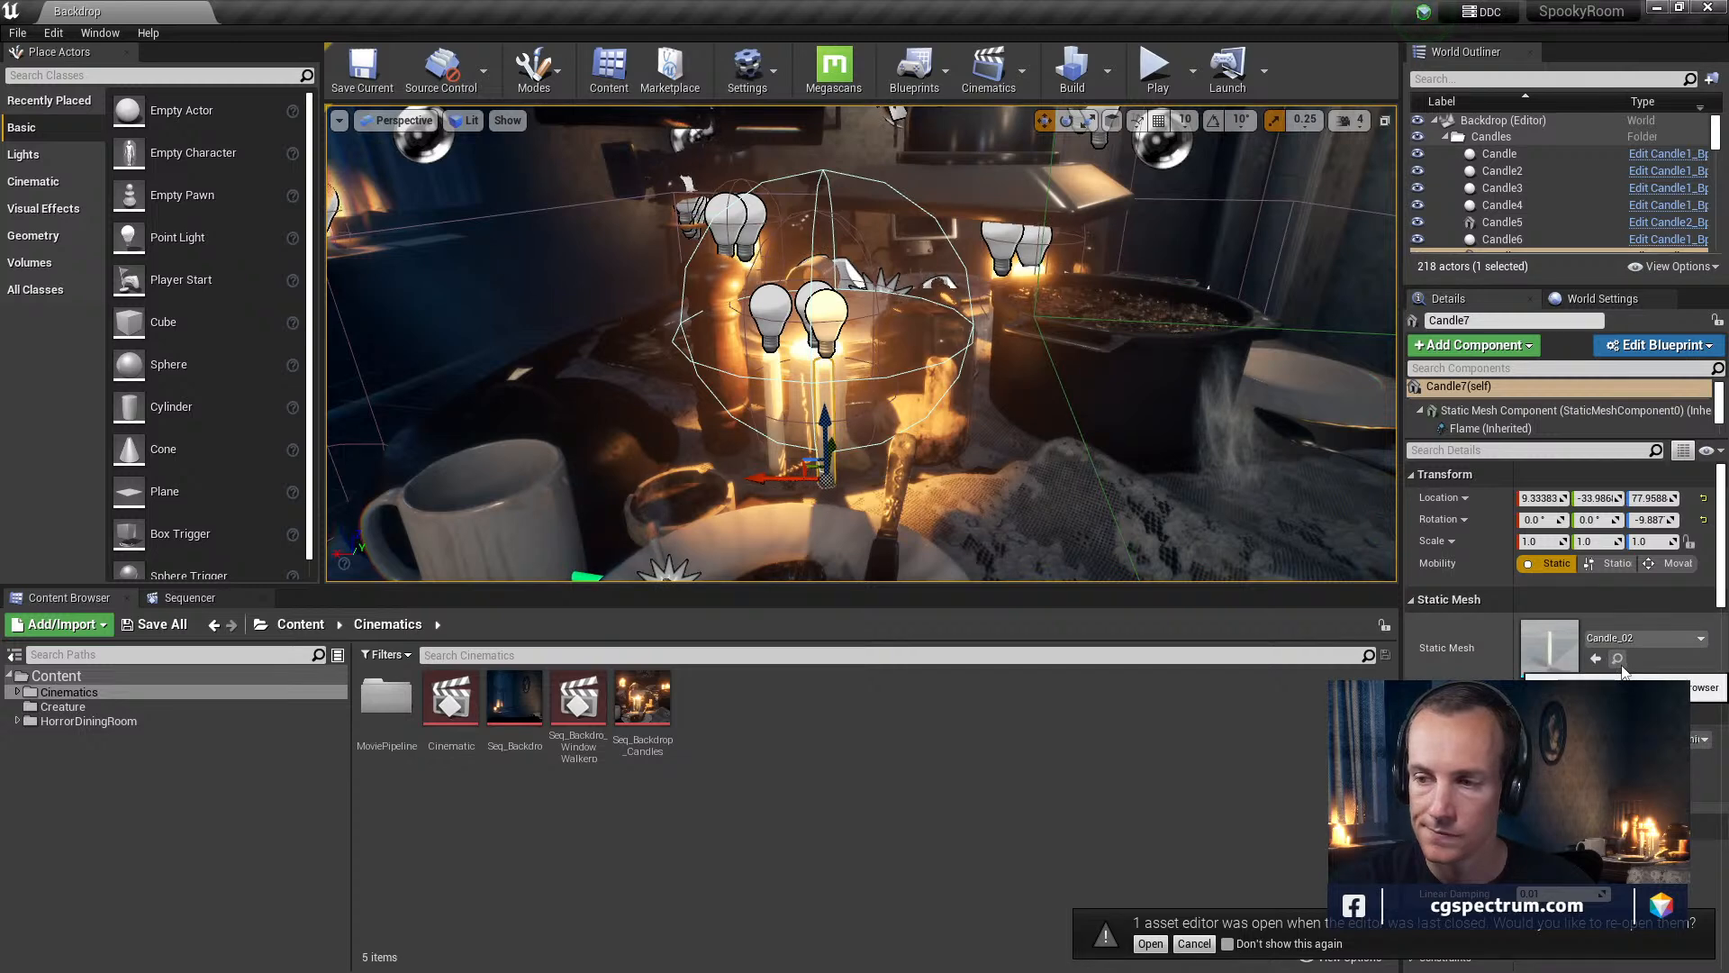
scroll(1662, 231, "down", 1)
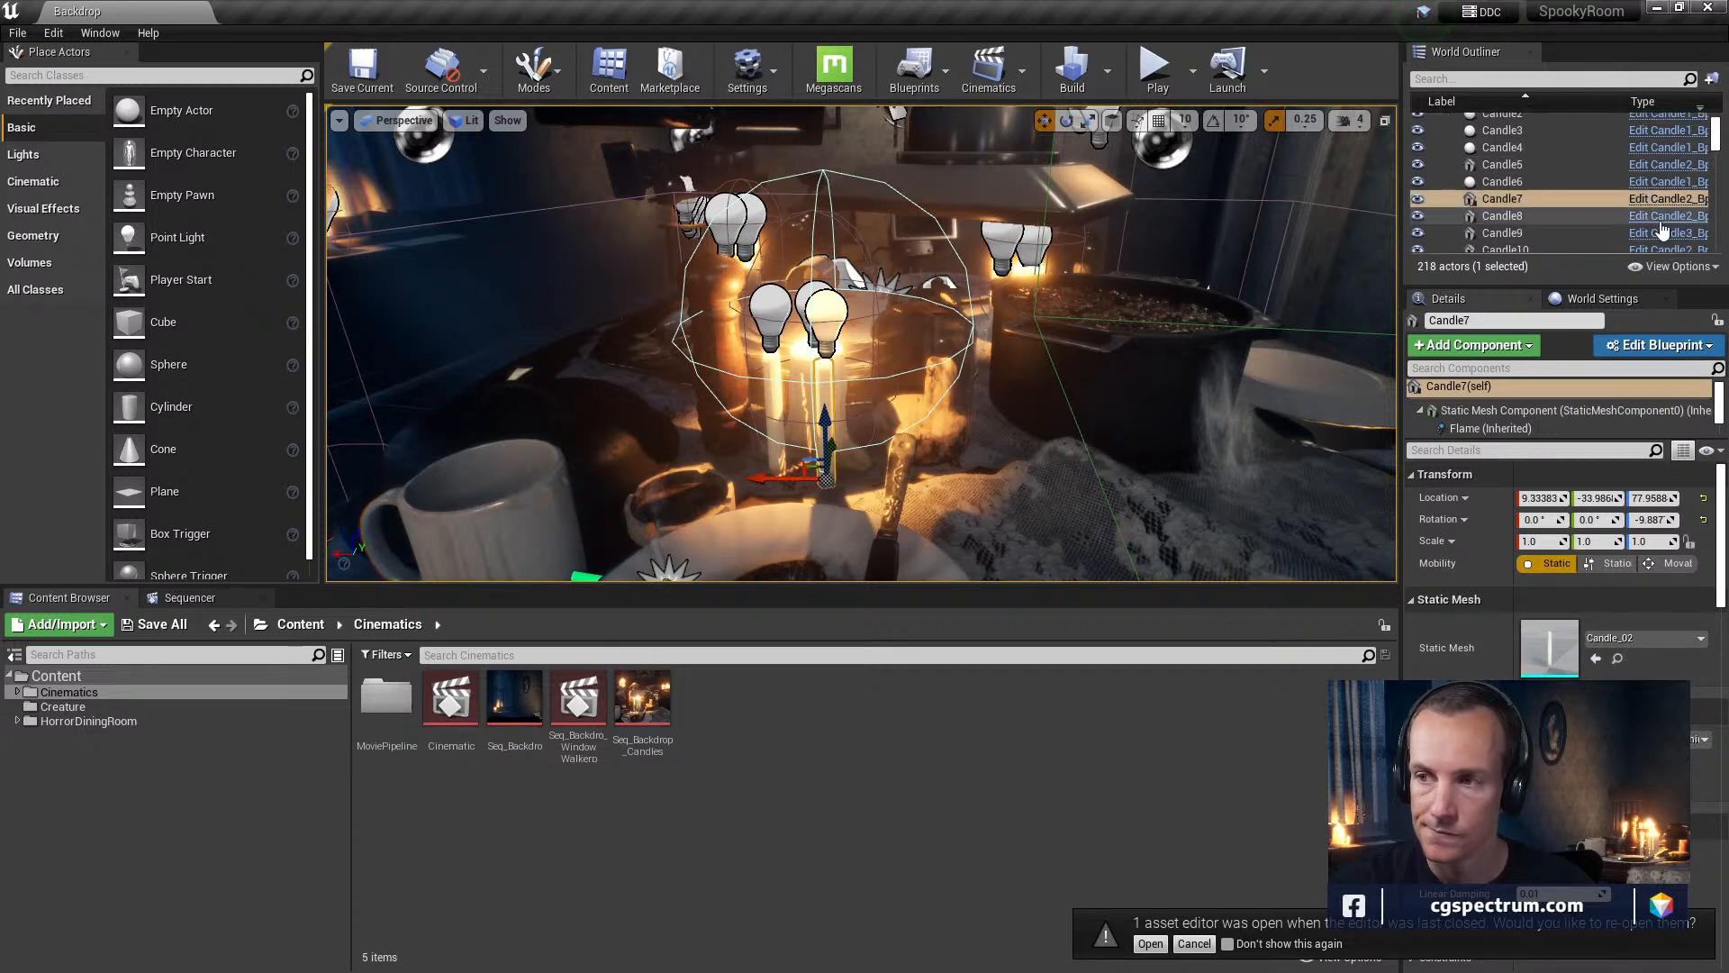
left_click(1662, 228)
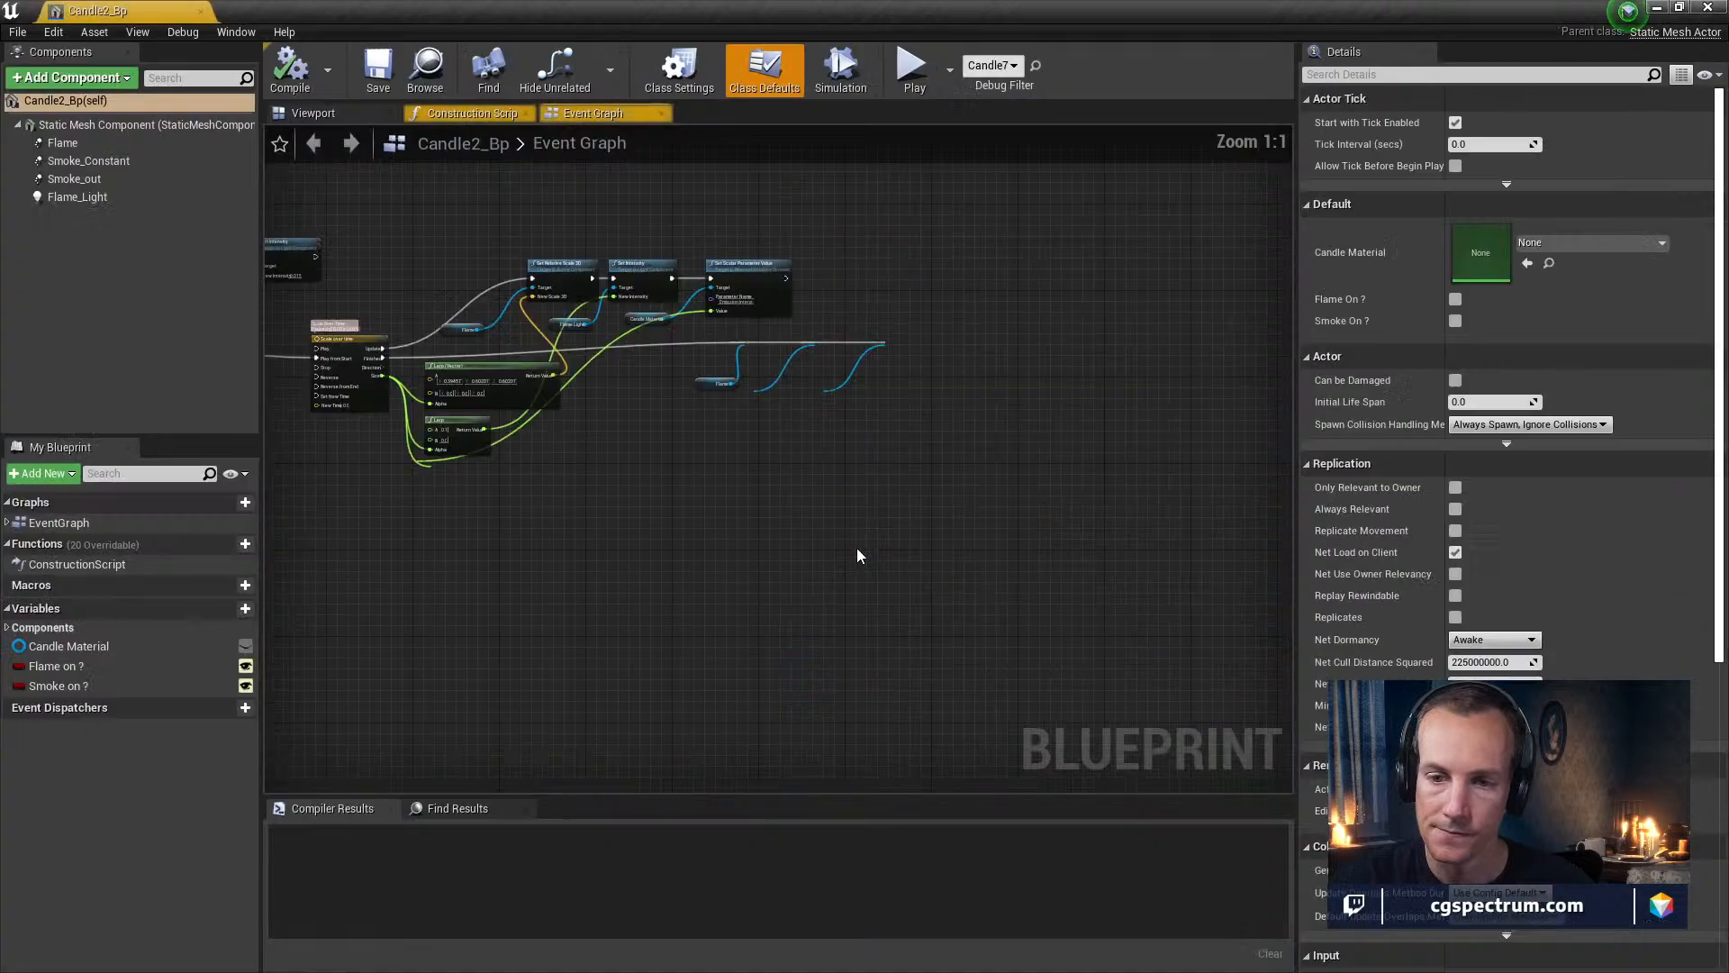
Examine the Candle2_Bp event graph, including its Enable Flame and Disable Flame chains and the timeline
scroll(722, 481, "up", 1)
right_click_drag(459, 509, 340, 365)
scroll(787, 520, "up", 2)
scroll(718, 524, "up", 2)
scroll(779, 547, "down", 1)
scroll(741, 502, "down", 1)
scroll(651, 428, "down", 3)
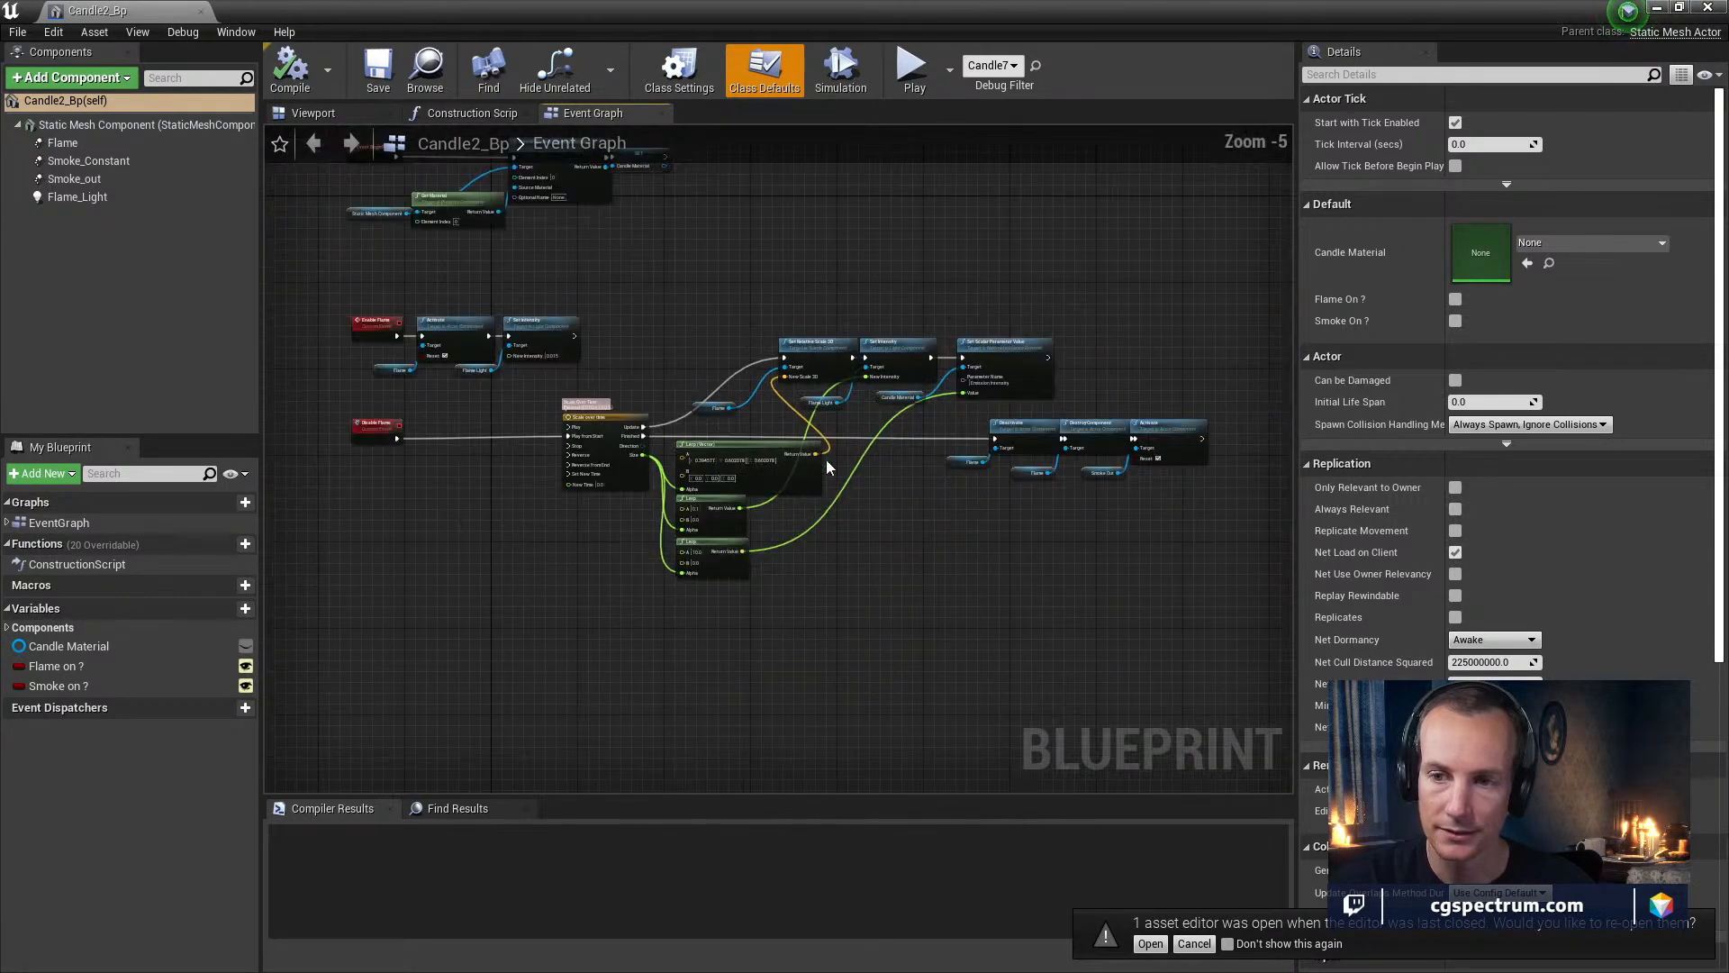
scroll(874, 496, "down", 2)
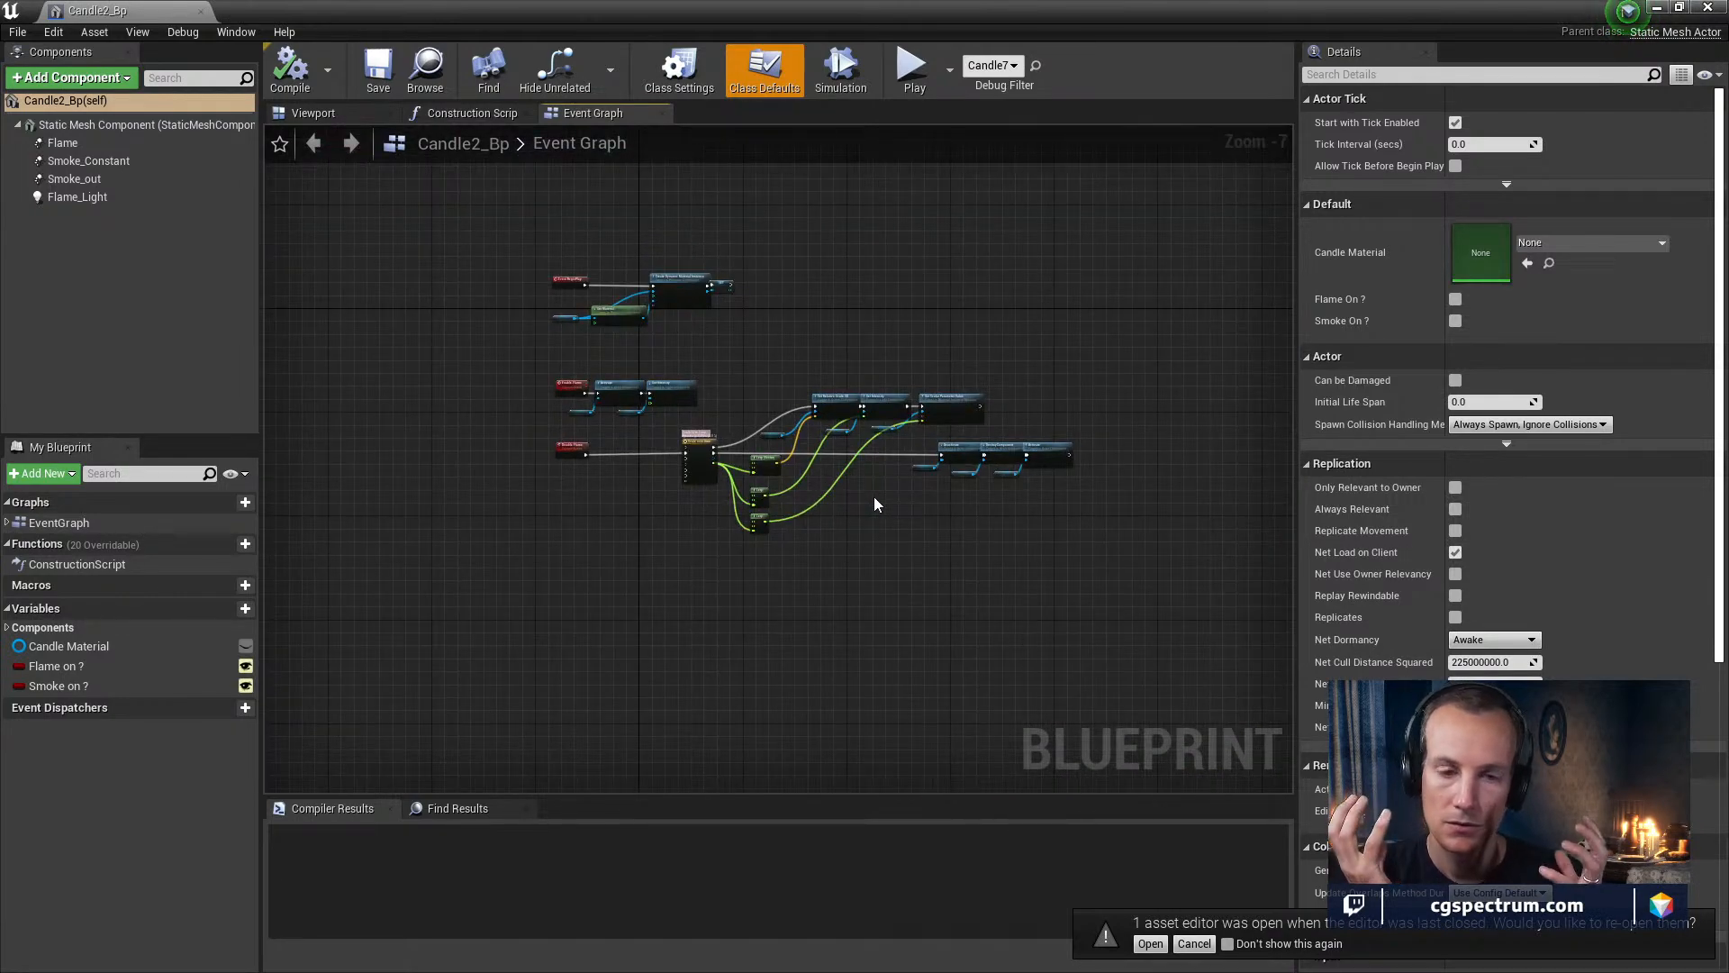
Close the Candle2_Bp blueprint, search the whole Content folder for "candle", and open Candle1_Bp for editing
left_click(200, 10)
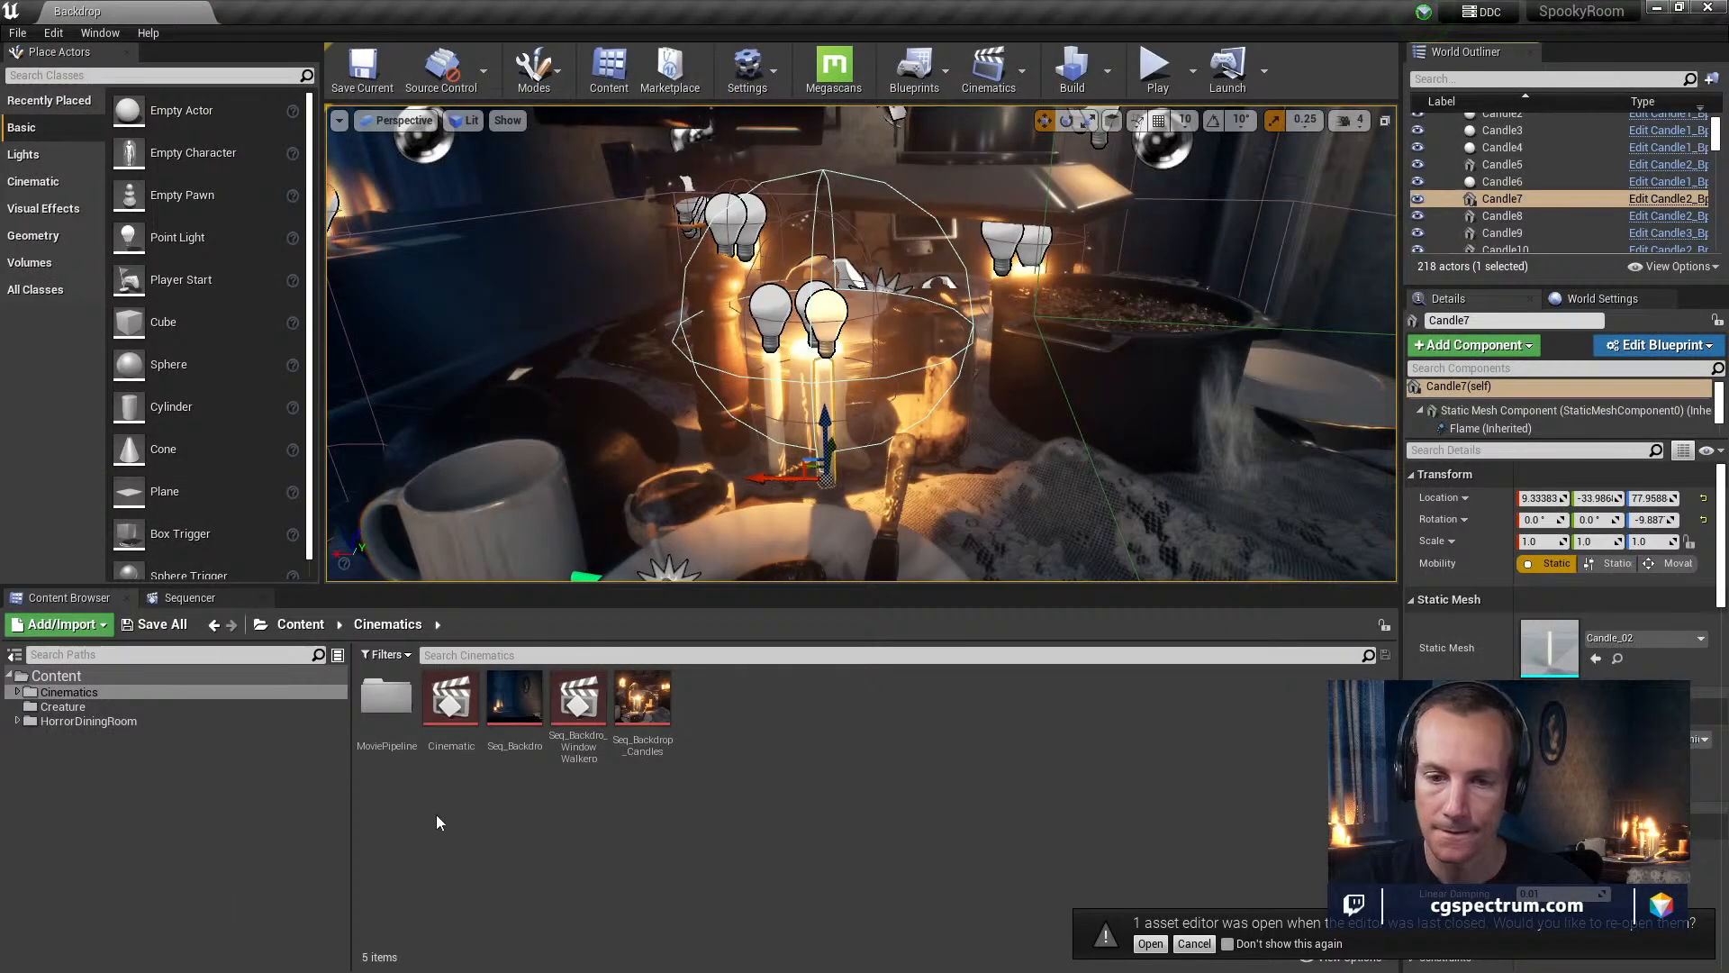
left_click(46, 679)
left_click(451, 655)
type("candle")
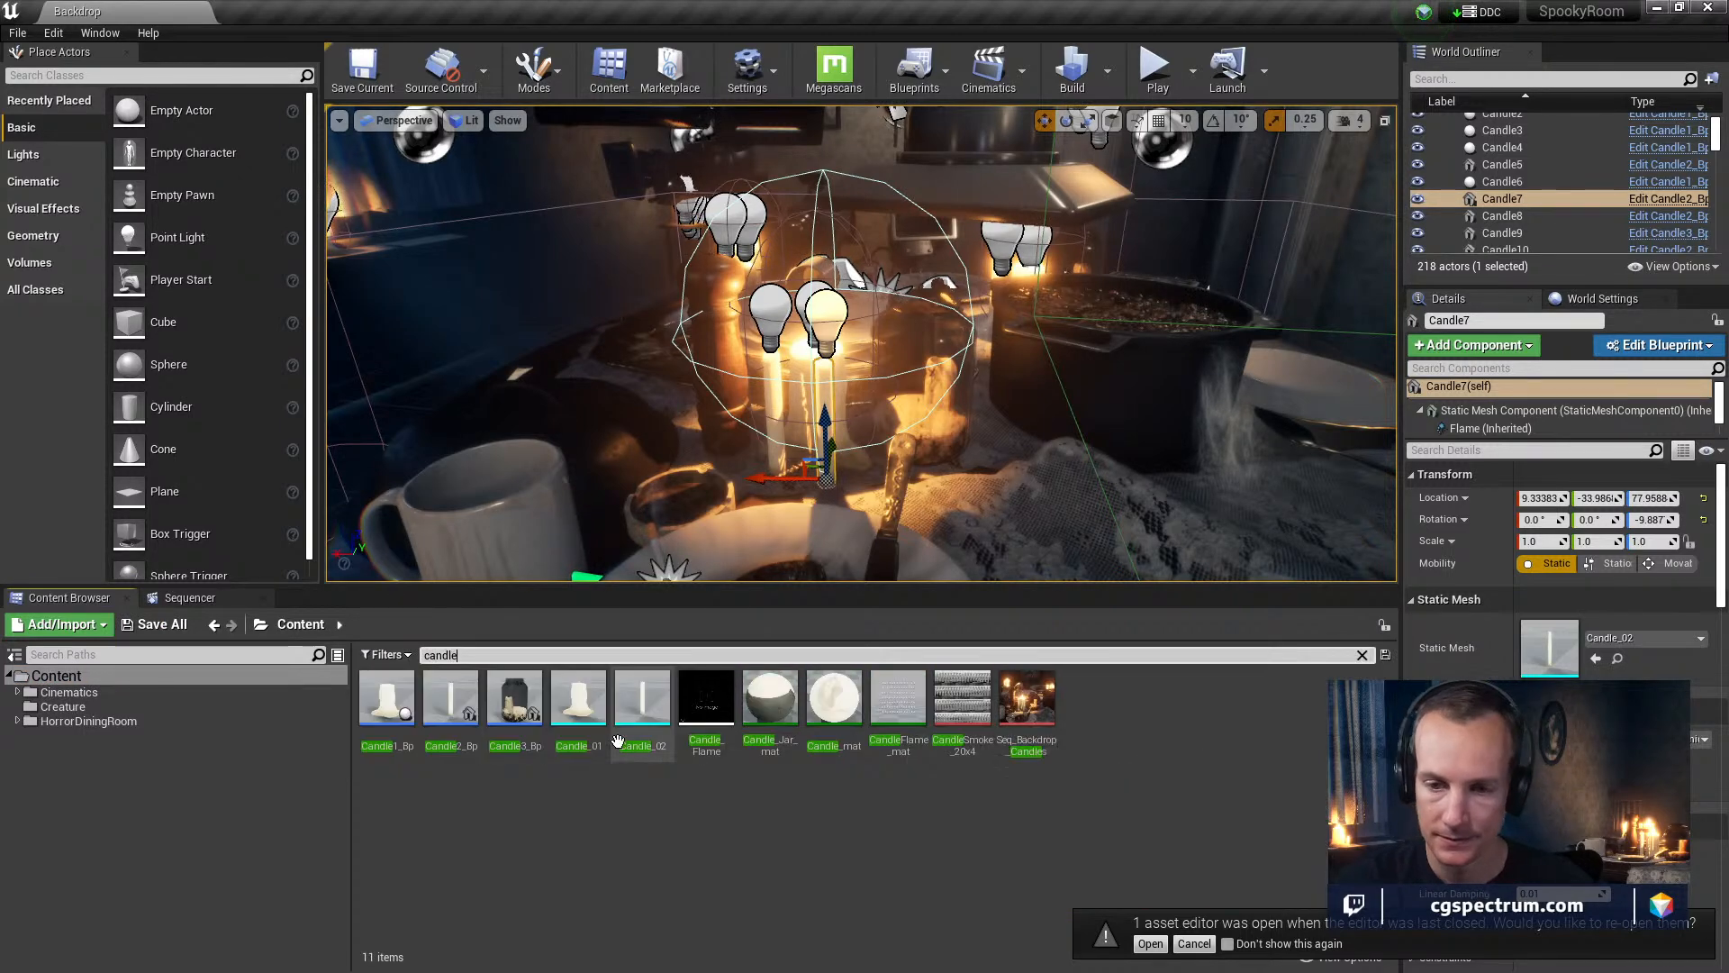
double_click(365, 704)
Add a Set Burning? node in the Egniting candle group, connect it after Enable Flame, and set its value to true
right_click_drag(718, 585, 628, 502)
scroll(628, 502, "down", 2)
right_click_drag(839, 509, 811, 642)
scroll(811, 642, "up", 1)
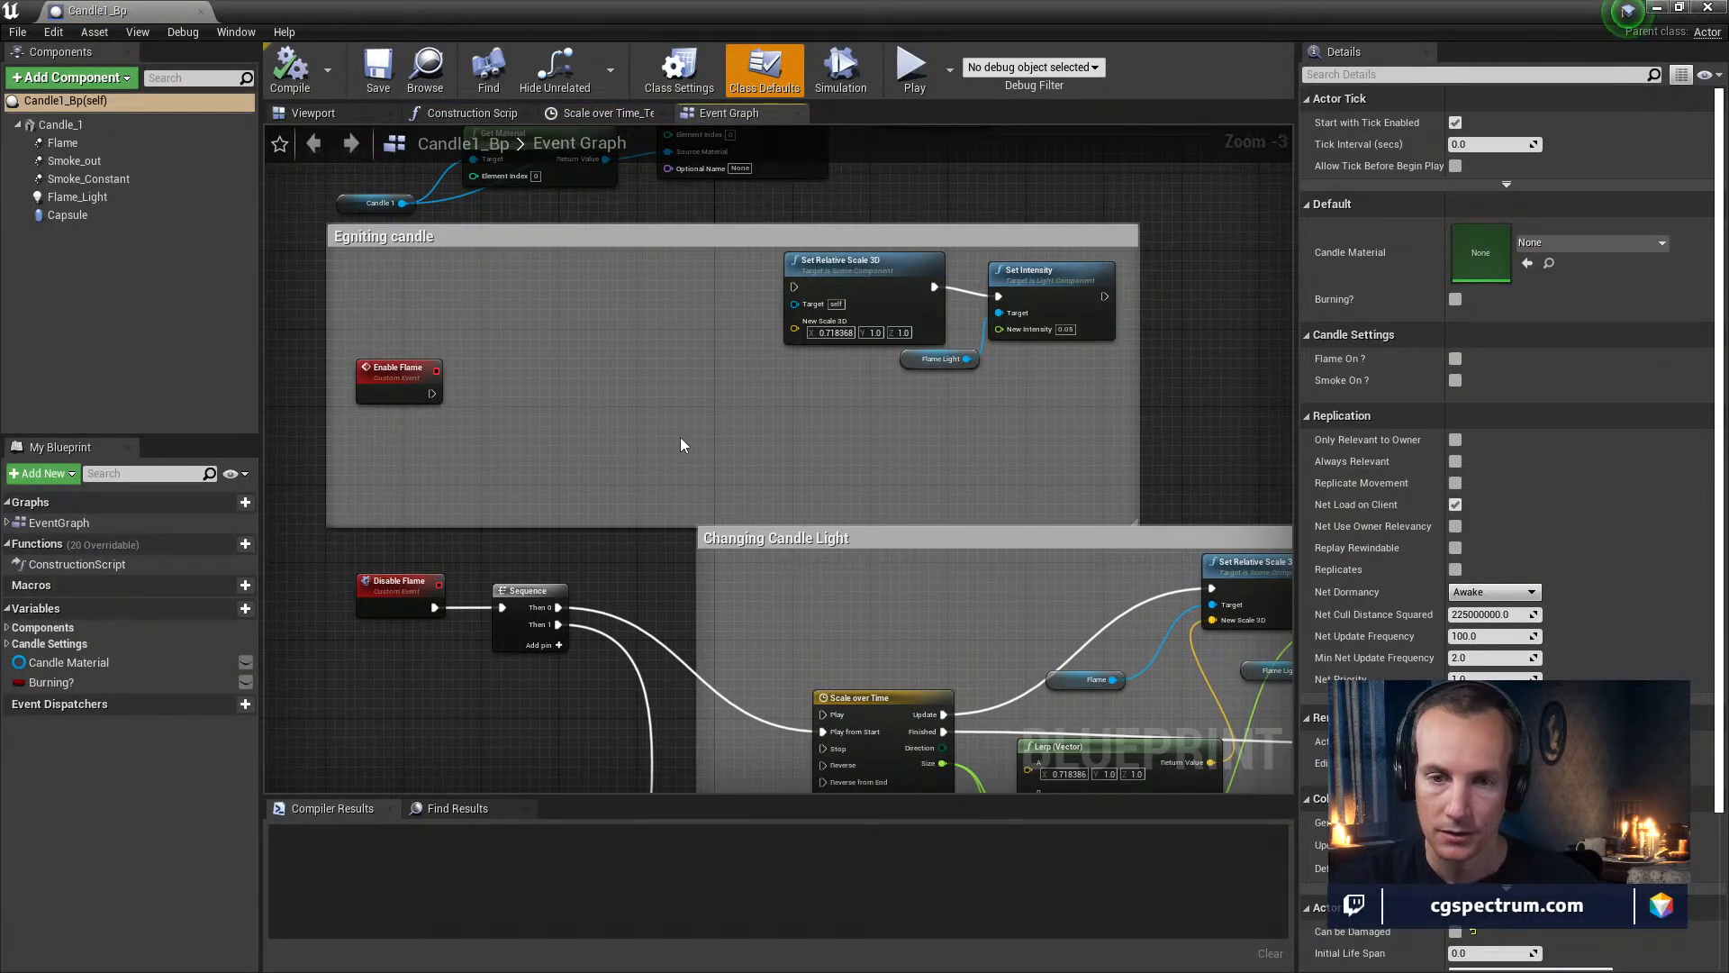
right_click_drag(661, 419, 531, 168)
right_click_drag(844, 340, 103, 218)
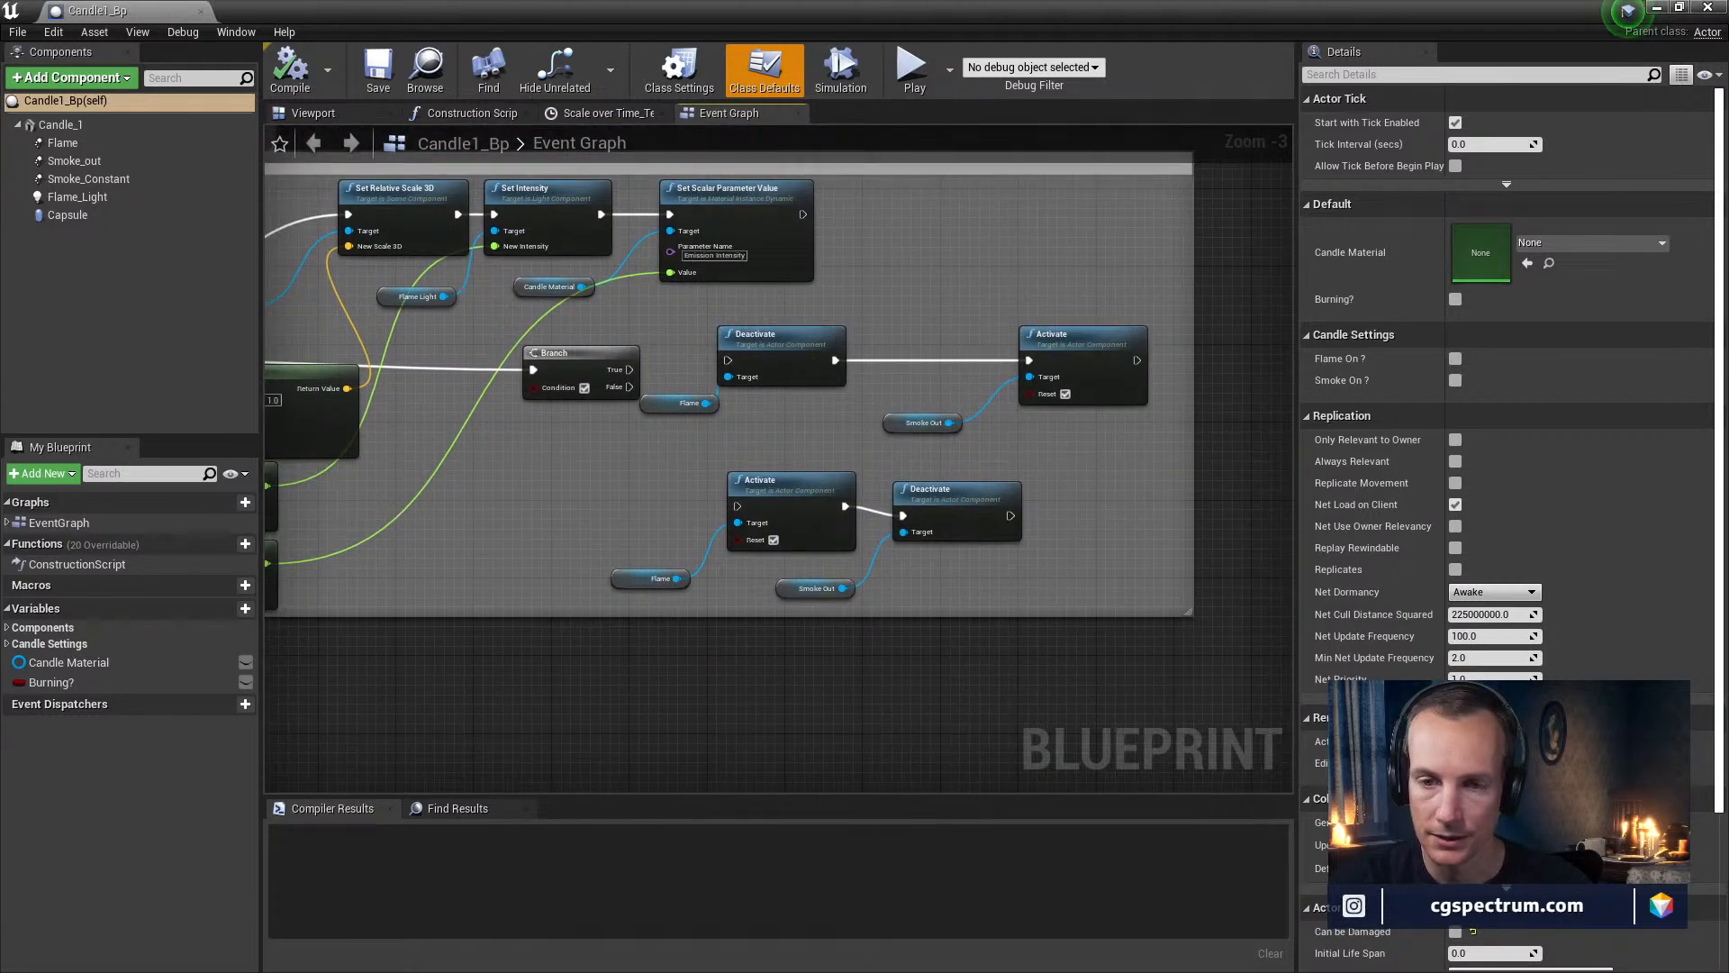
right_click_drag(110, 211, 1169, 531)
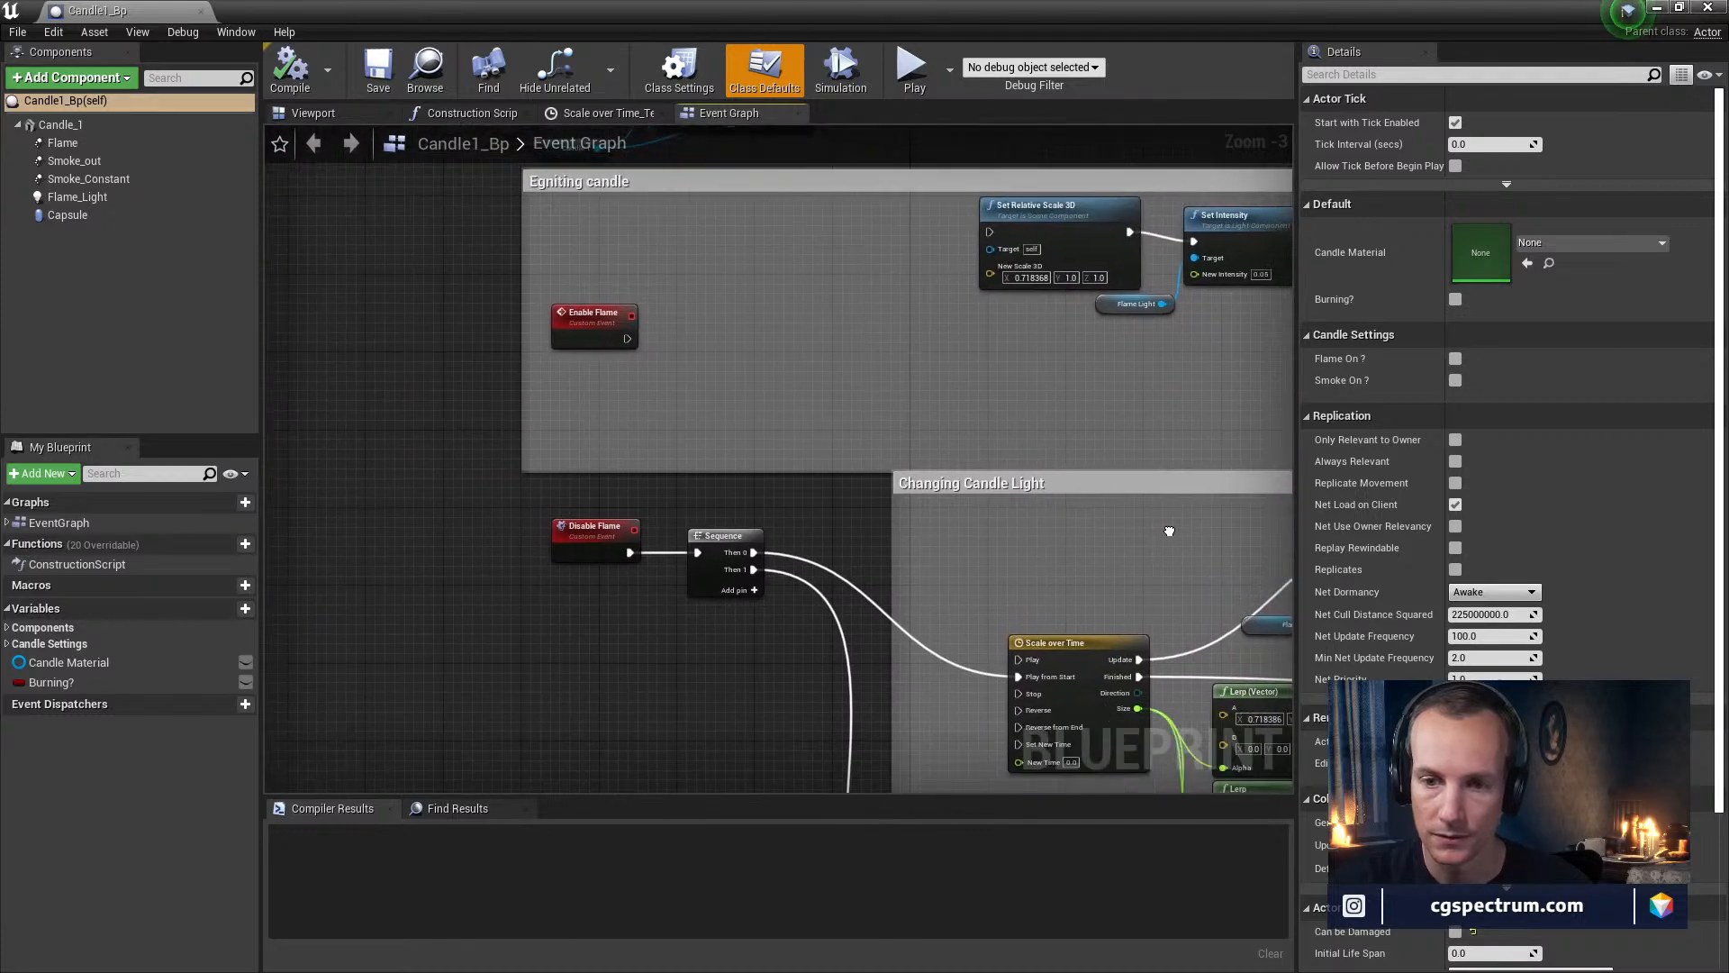
left_click_drag(63, 682, 723, 327)
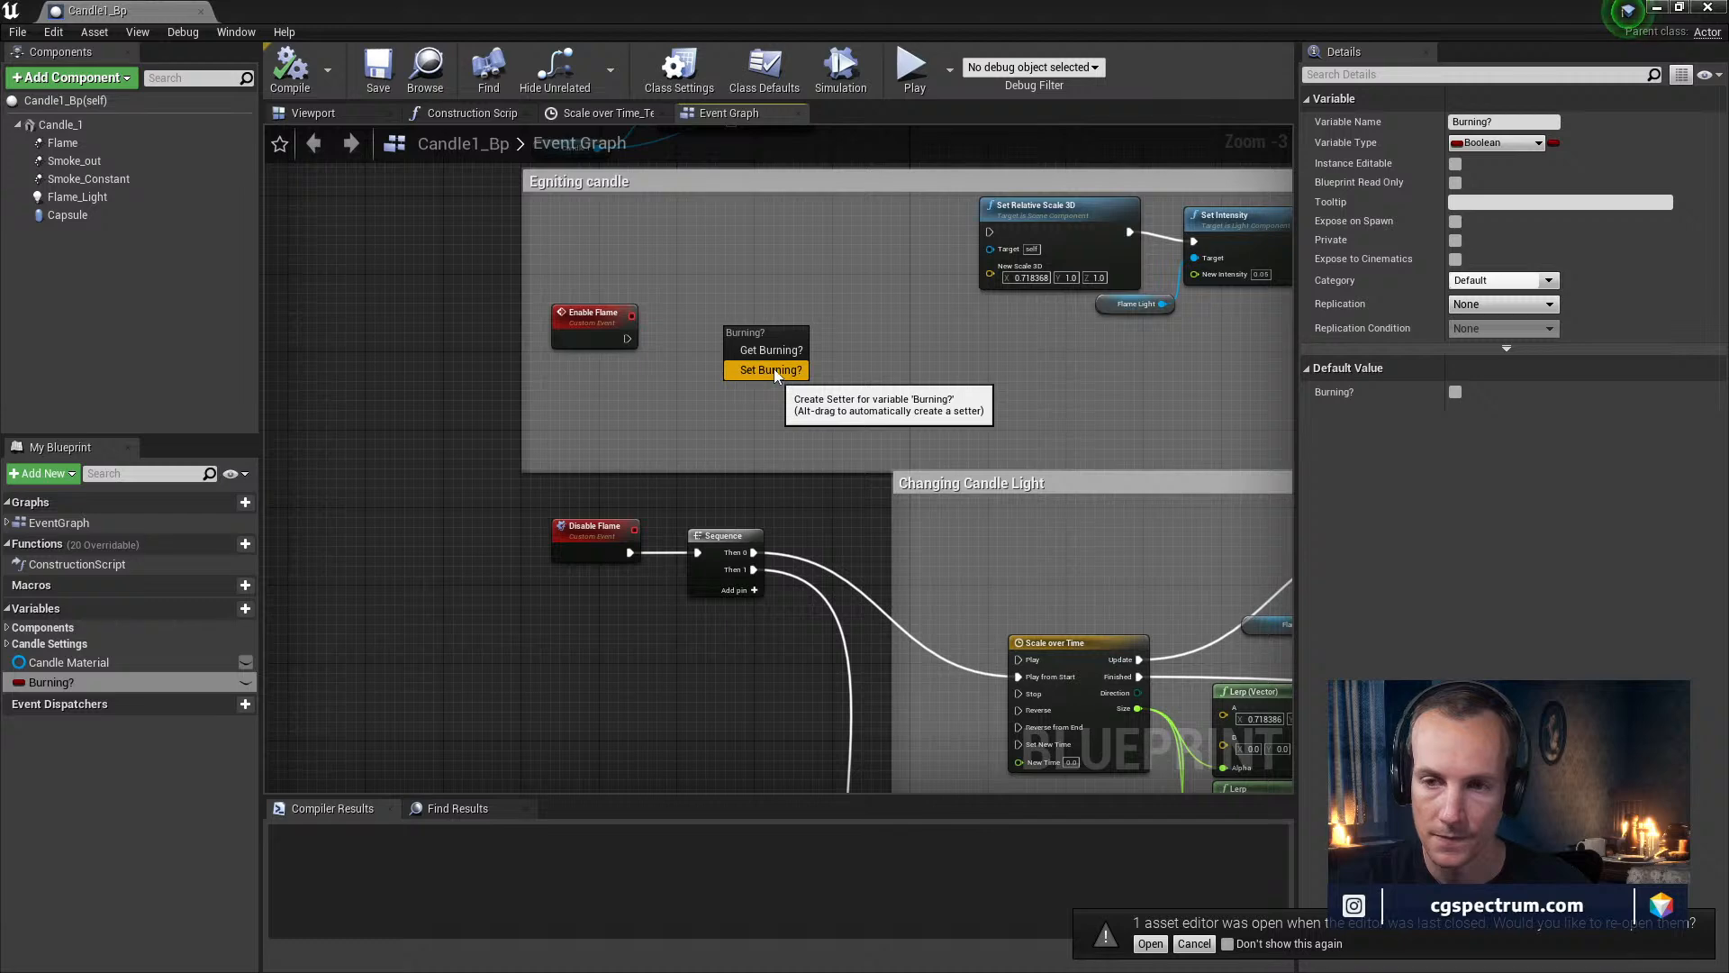
left_click(774, 369)
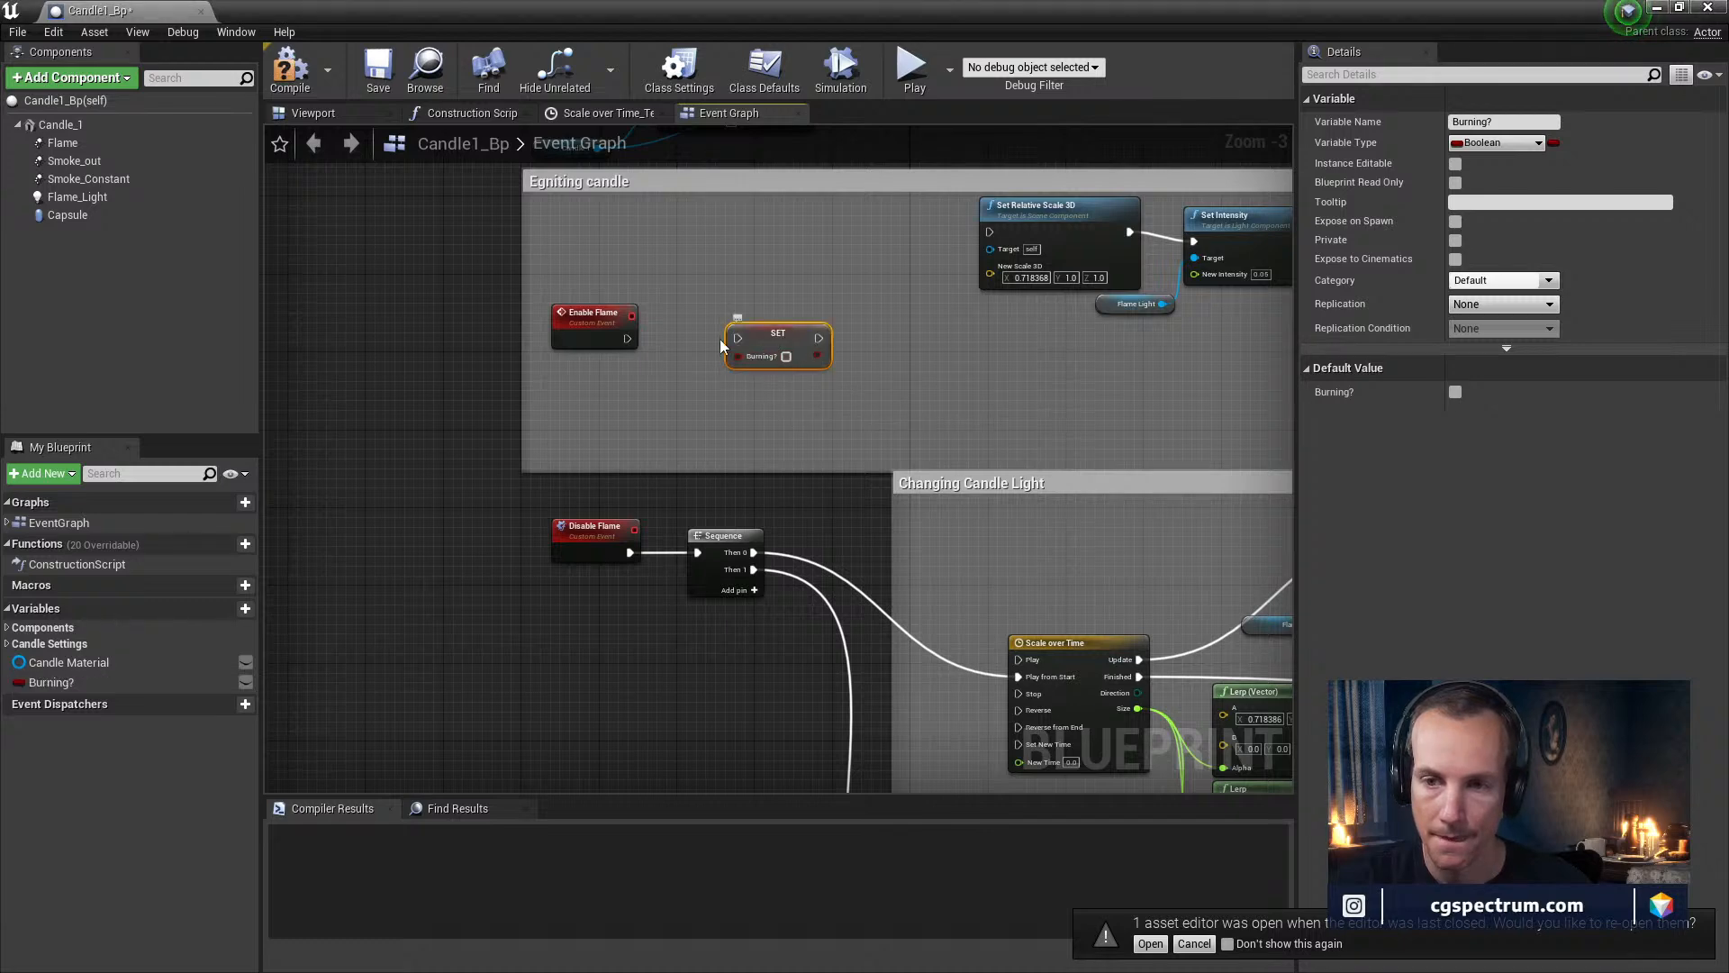
mouse_move(628, 338)
left_mouse_down()
mouse_move(692, 353)
mouse_move(737, 338)
left_mouse_up()
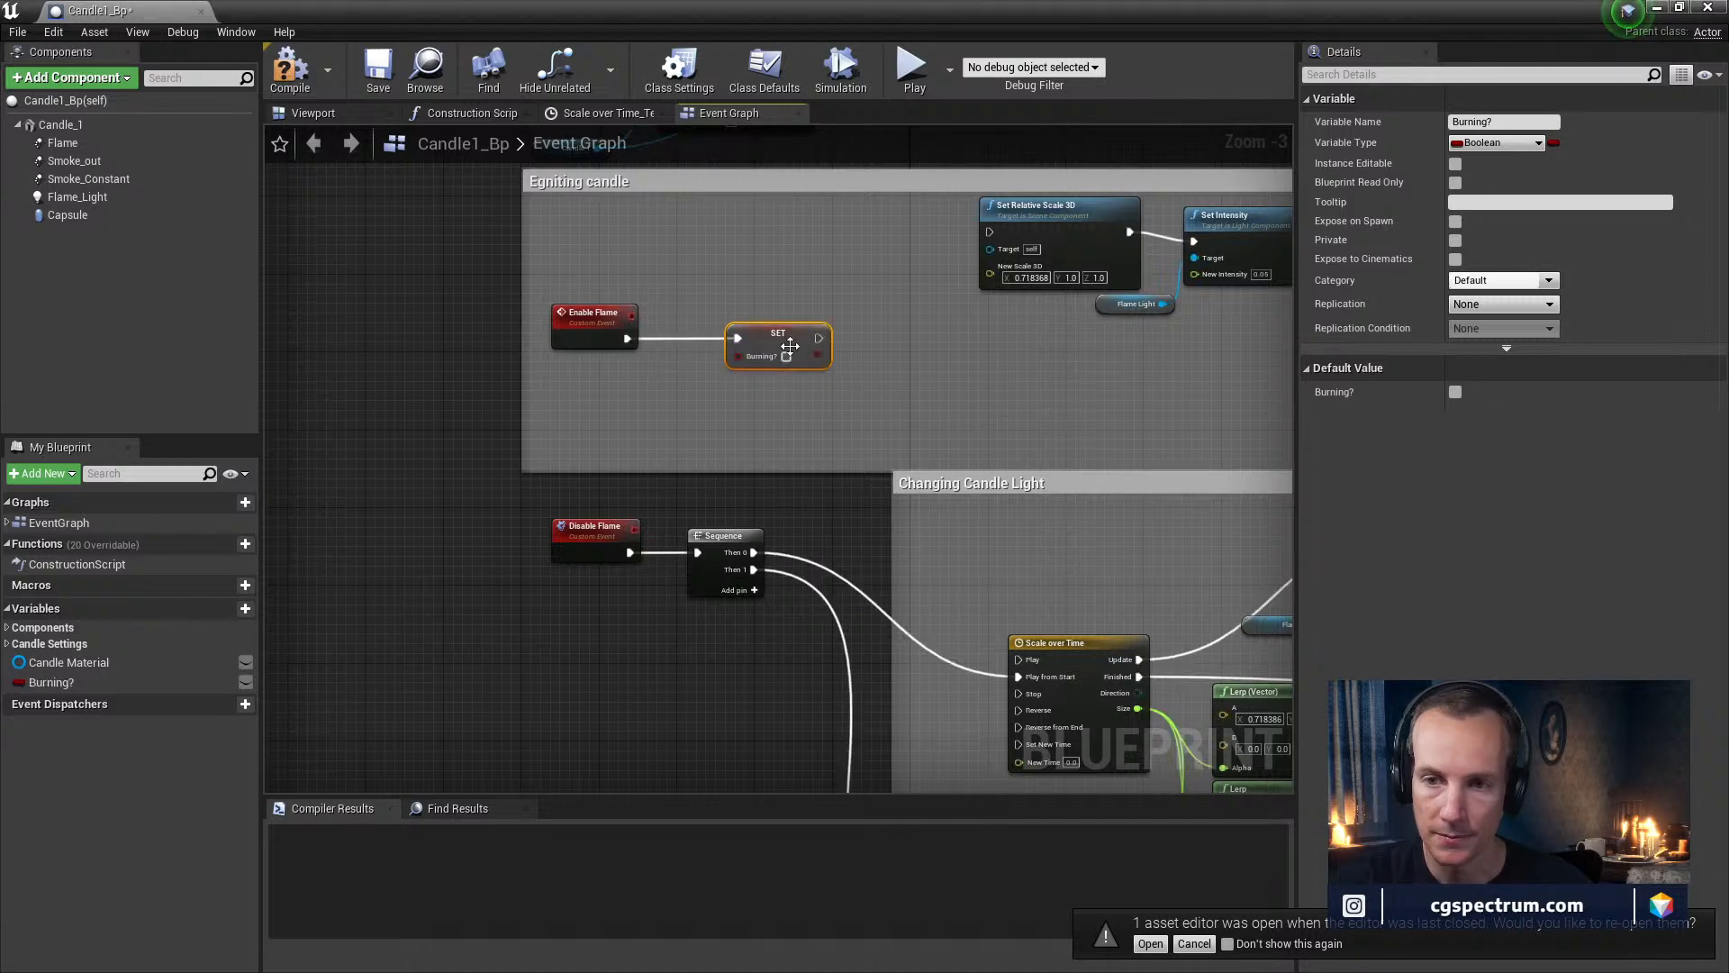
left_click(786, 357)
Insert a Set Burning? node with the value false between the Disable Flame event and the Sequence node
right_click_drag(648, 575, 772, 524)
left_click_drag(721, 494, 602, 494)
mouse_move(51, 682)
left_mouse_down()
mouse_move(686, 501)
mouse_move(822, 504)
left_mouse_up()
left_click(728, 529)
Compile and save Candle1_Bp with the new Burning? setters
right_click_drag(886, 565, 708, 441)
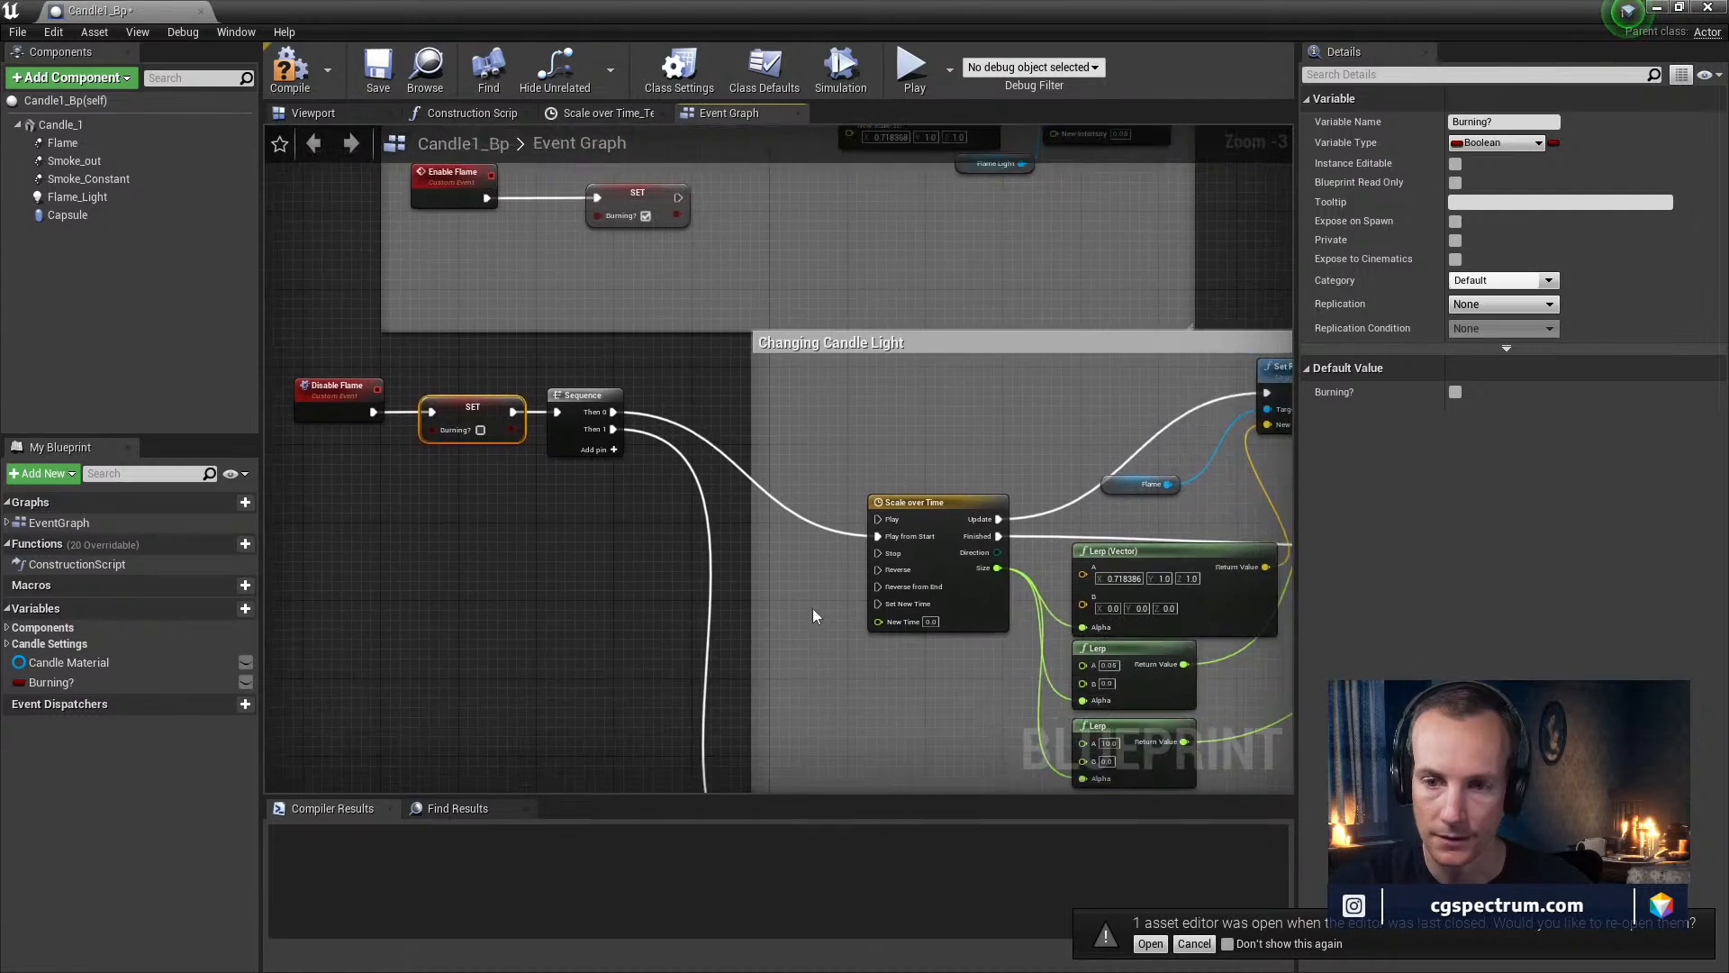
right_click_drag(817, 612, 651, 544)
left_click(290, 70)
left_click(378, 71)
Feed a Get Burning? node into the Branch condition and connect the Branch's True output to the Flame Activate node
right_click_drag(1082, 566, 638, 485)
right_click_drag(945, 518, 769, 511)
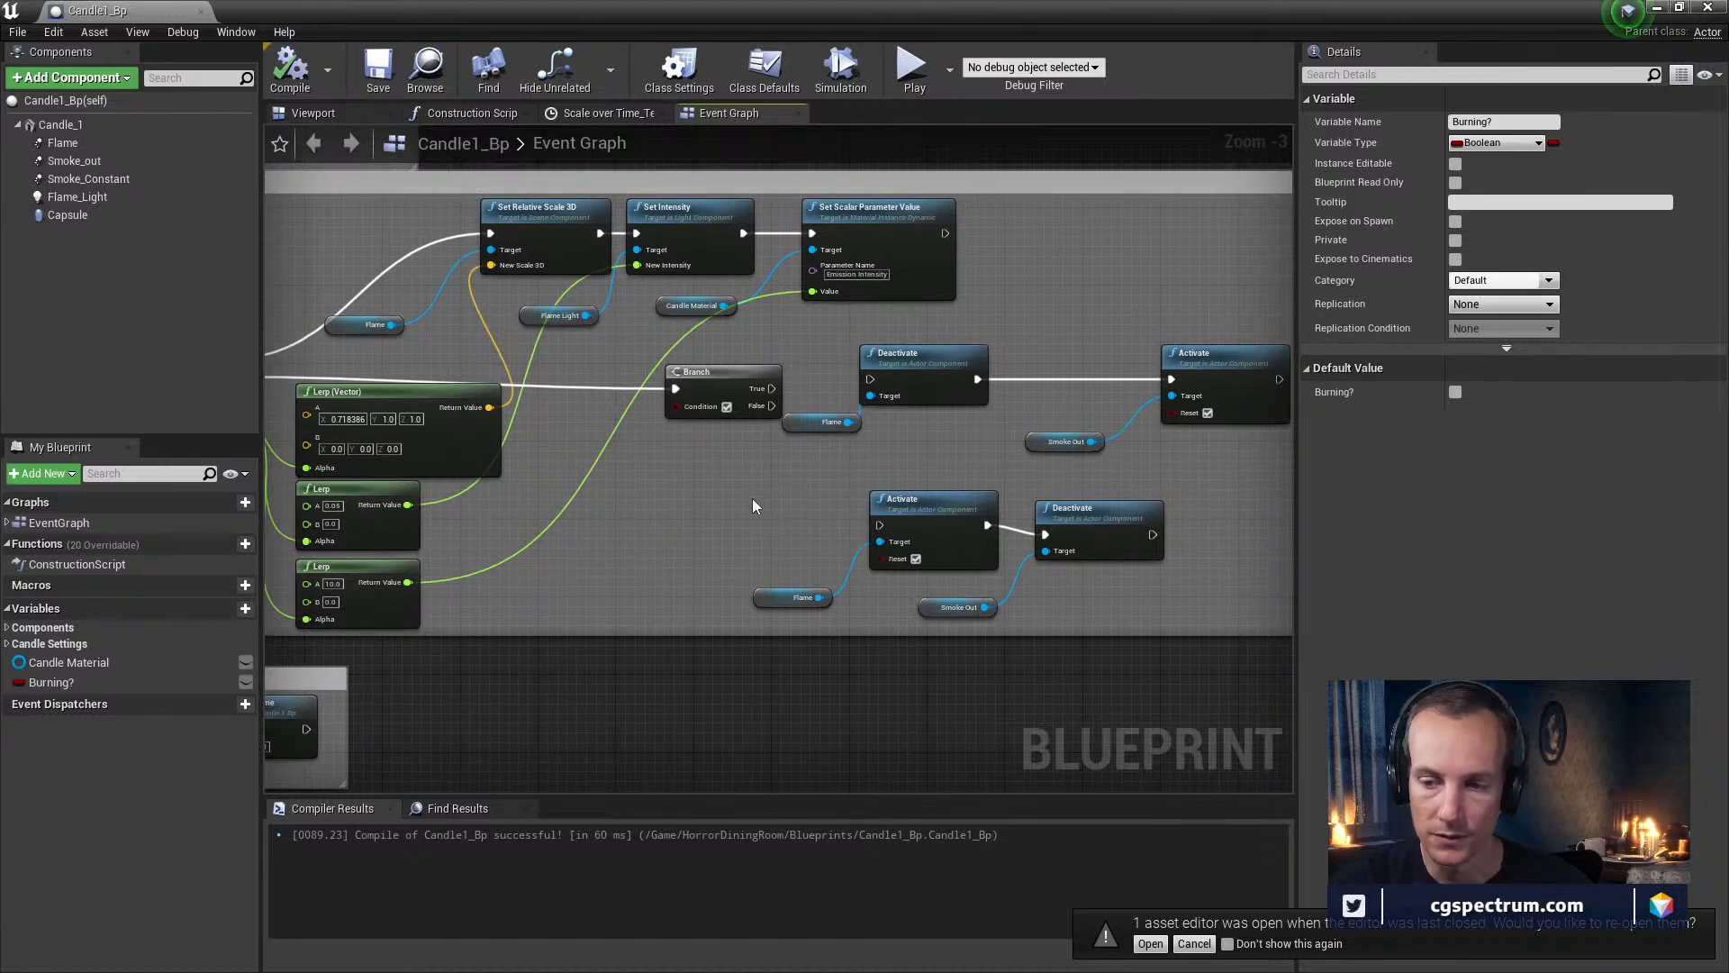
right_click_drag(753, 498, 788, 555)
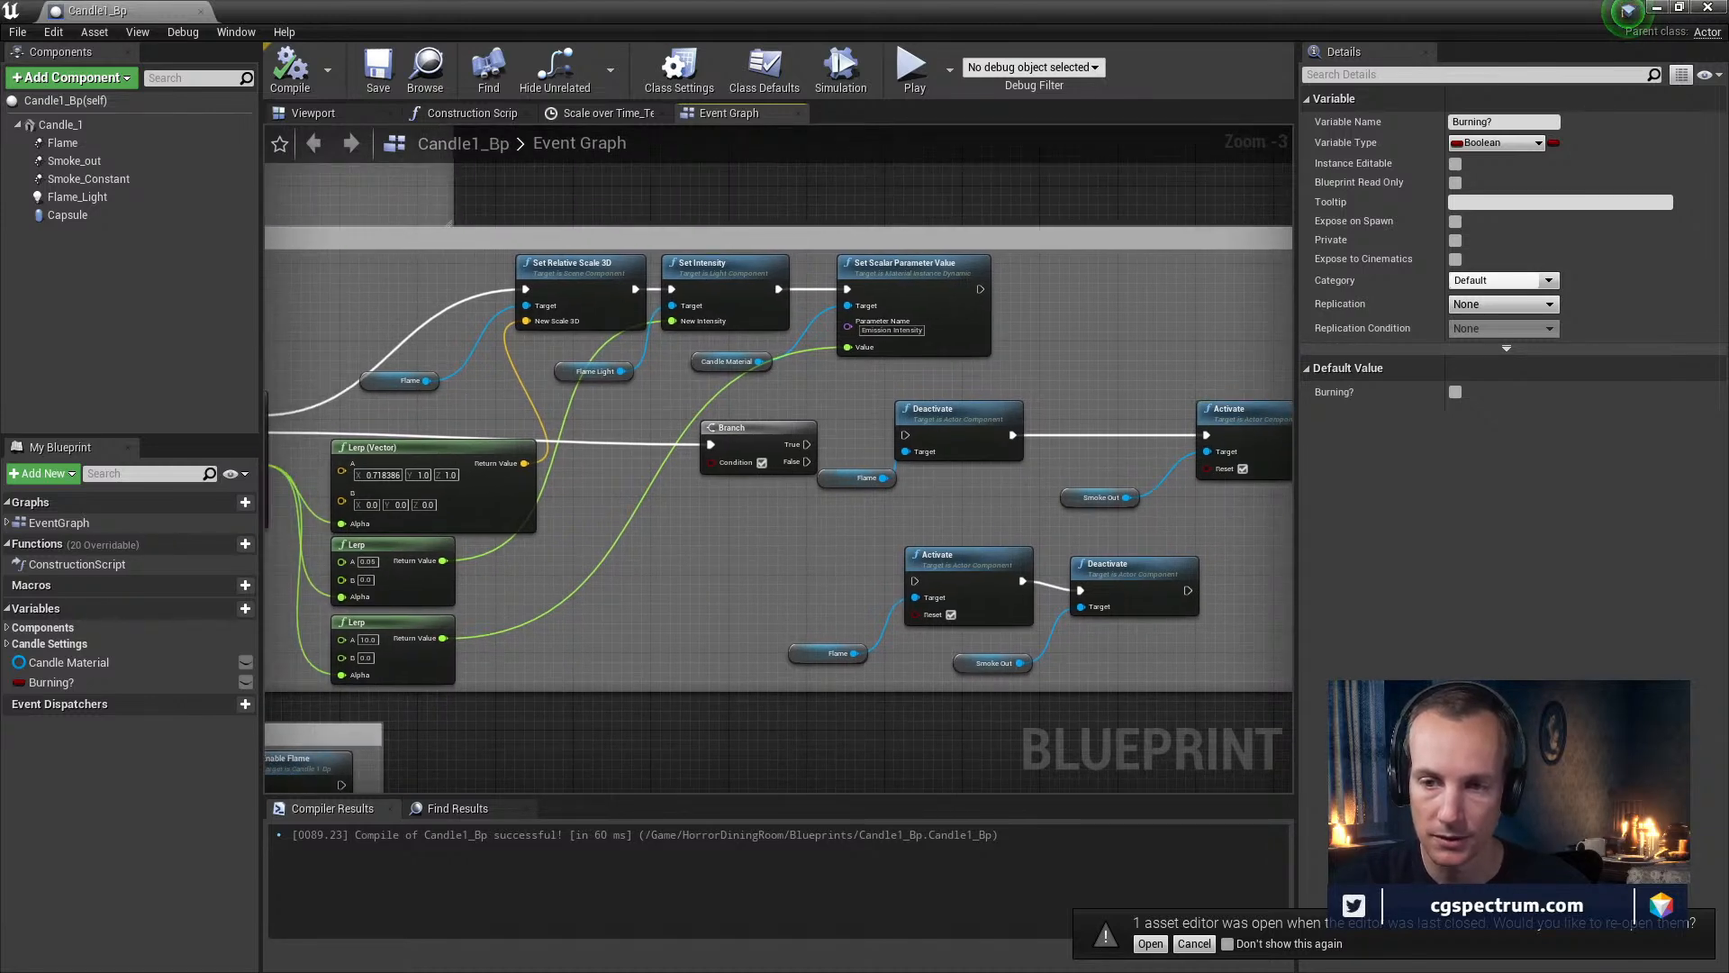
right_click_drag(742, 495, 884, 515)
mouse_move(51, 682)
left_mouse_down()
mouse_move(757, 544)
mouse_move(852, 479)
left_mouse_up()
left_click(797, 563)
mouse_move(926, 526)
right_mouse_down()
mouse_move(888, 547)
mouse_move(742, 562)
right_mouse_up()
right_click_drag(850, 532, 715, 467)
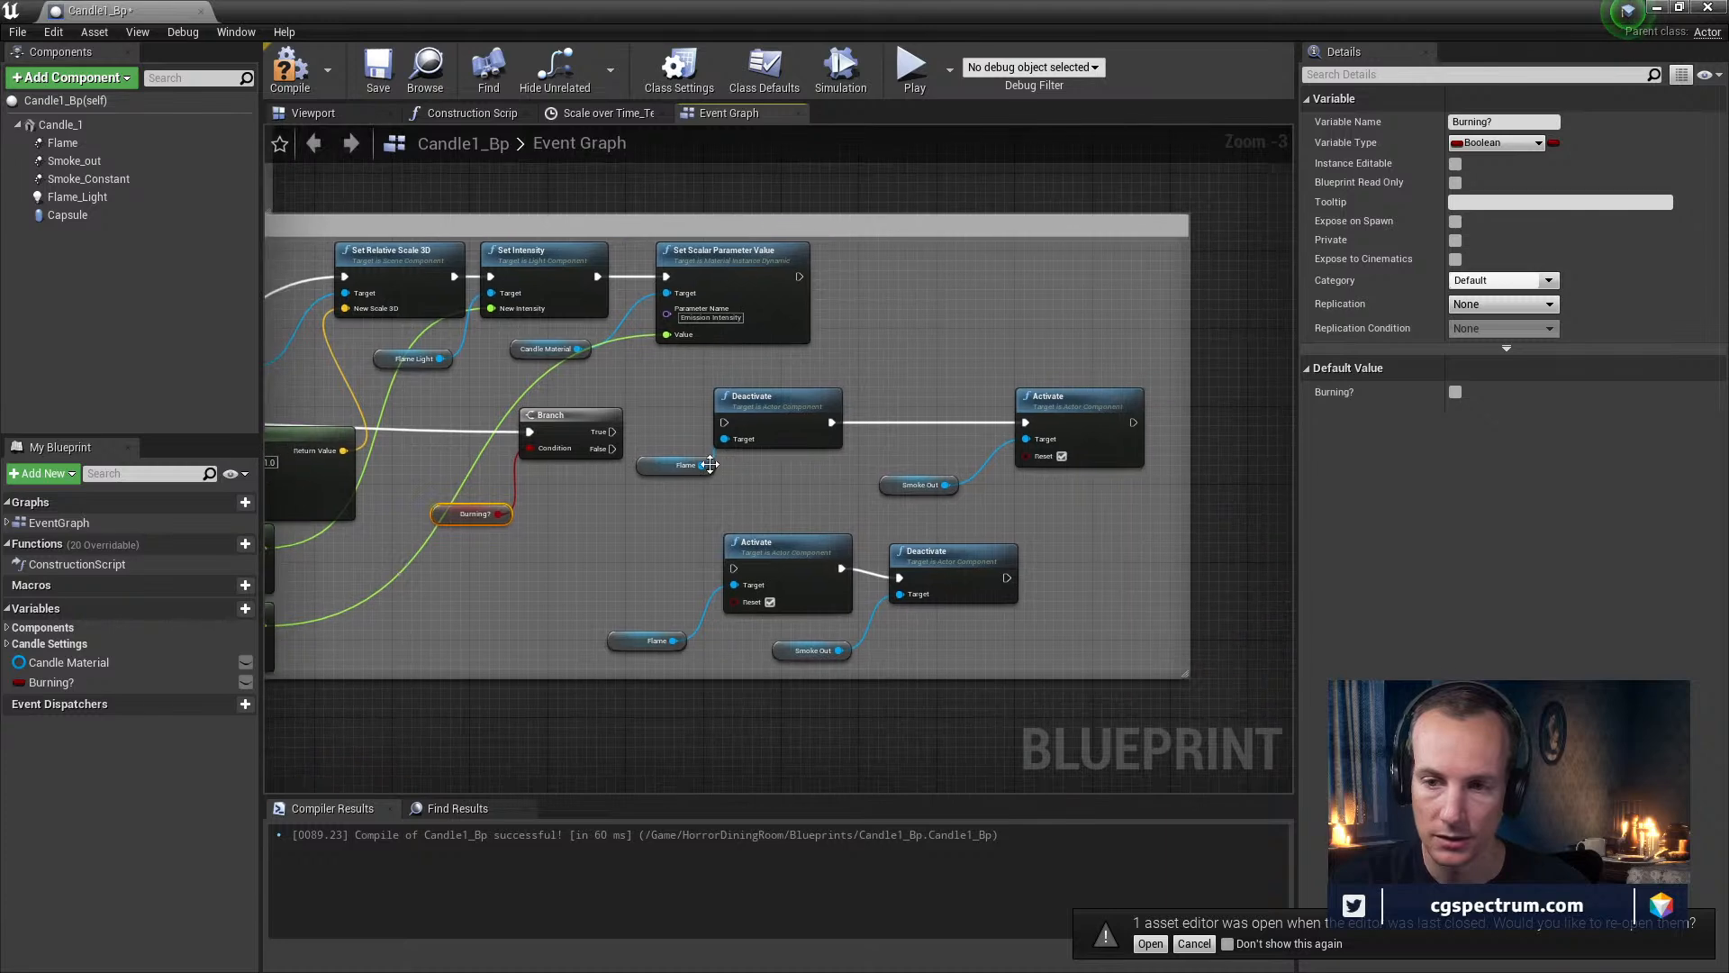
left_click_drag(612, 434, 742, 567)
Move the Retriggerable Delay and Enable Flame nodes past the finishing actions and widen the Changing Candle Light comment to enclose them
right_click_drag(689, 636, 1291, 499)
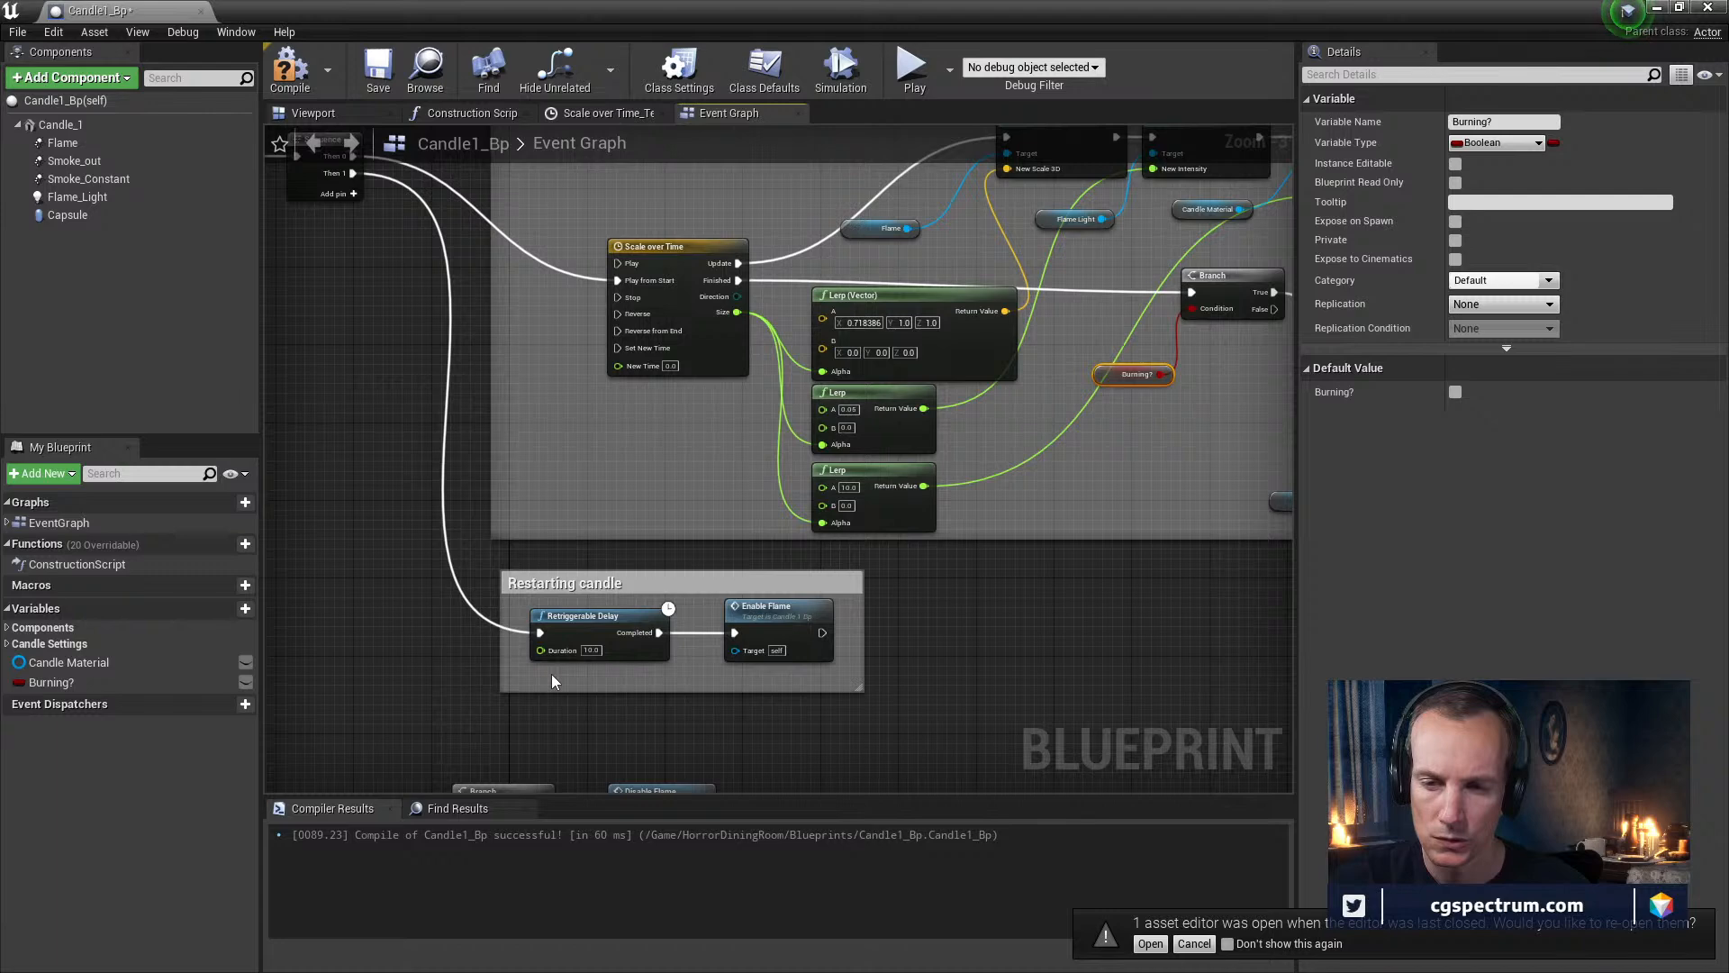
left_click_drag(592, 668, 835, 625)
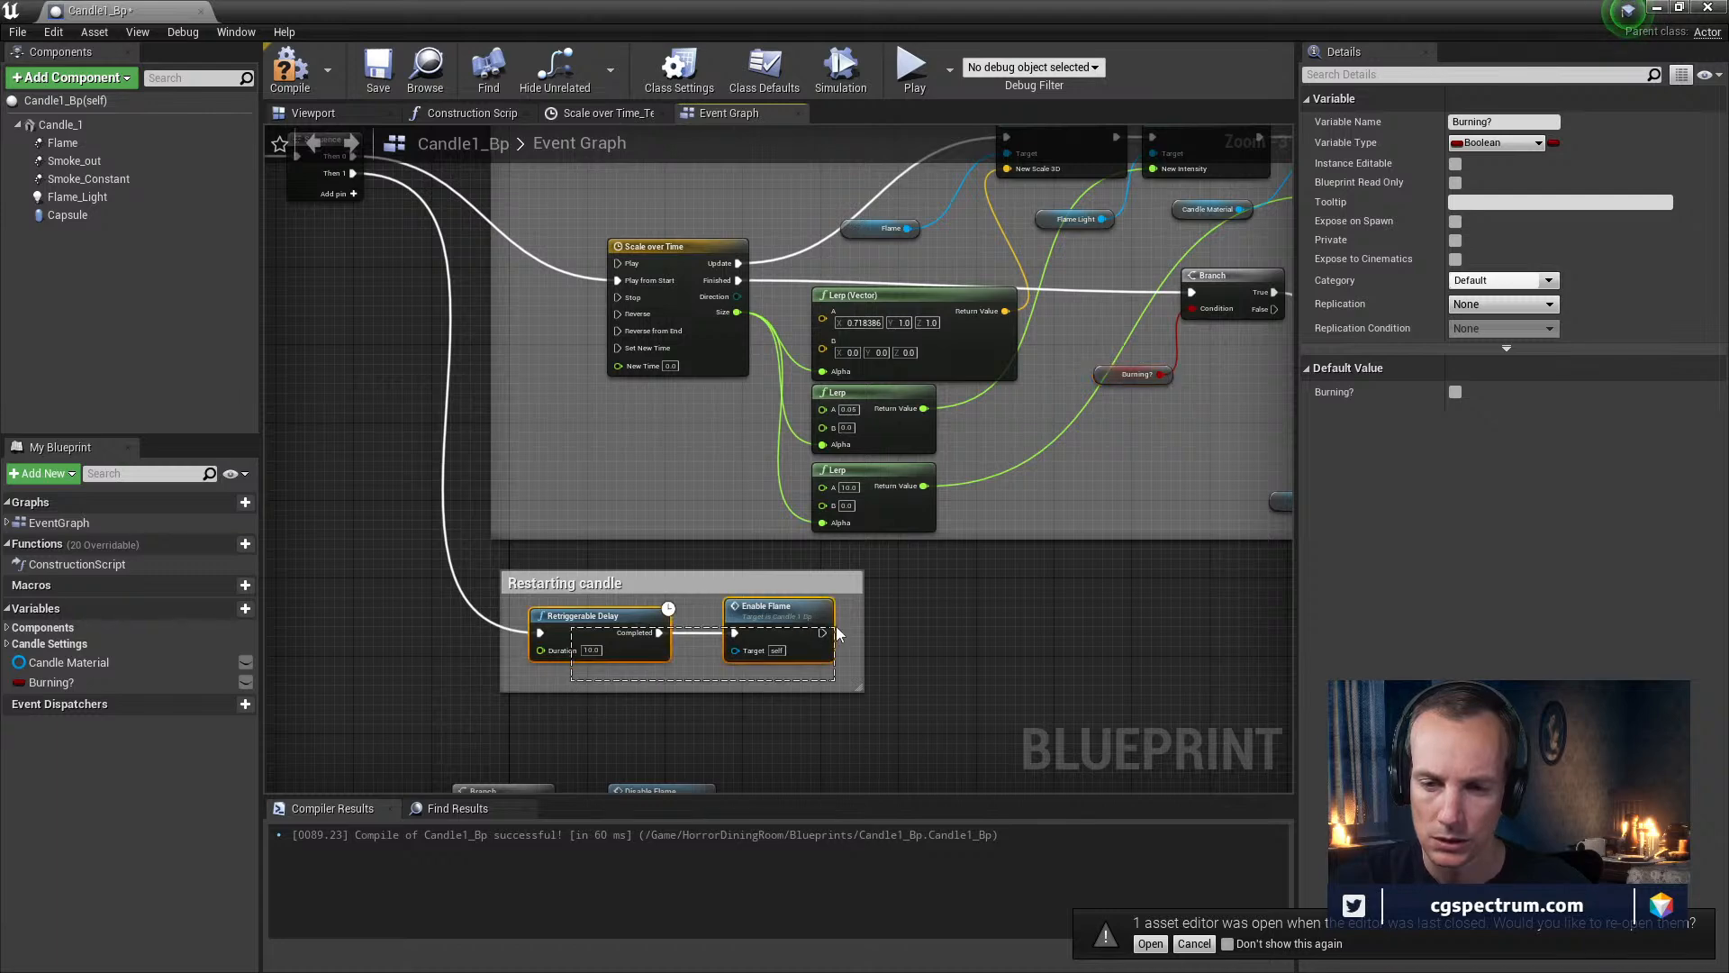
left_click_drag(621, 625, 1263, 254)
right_click_drag(1180, 404, 931, 475)
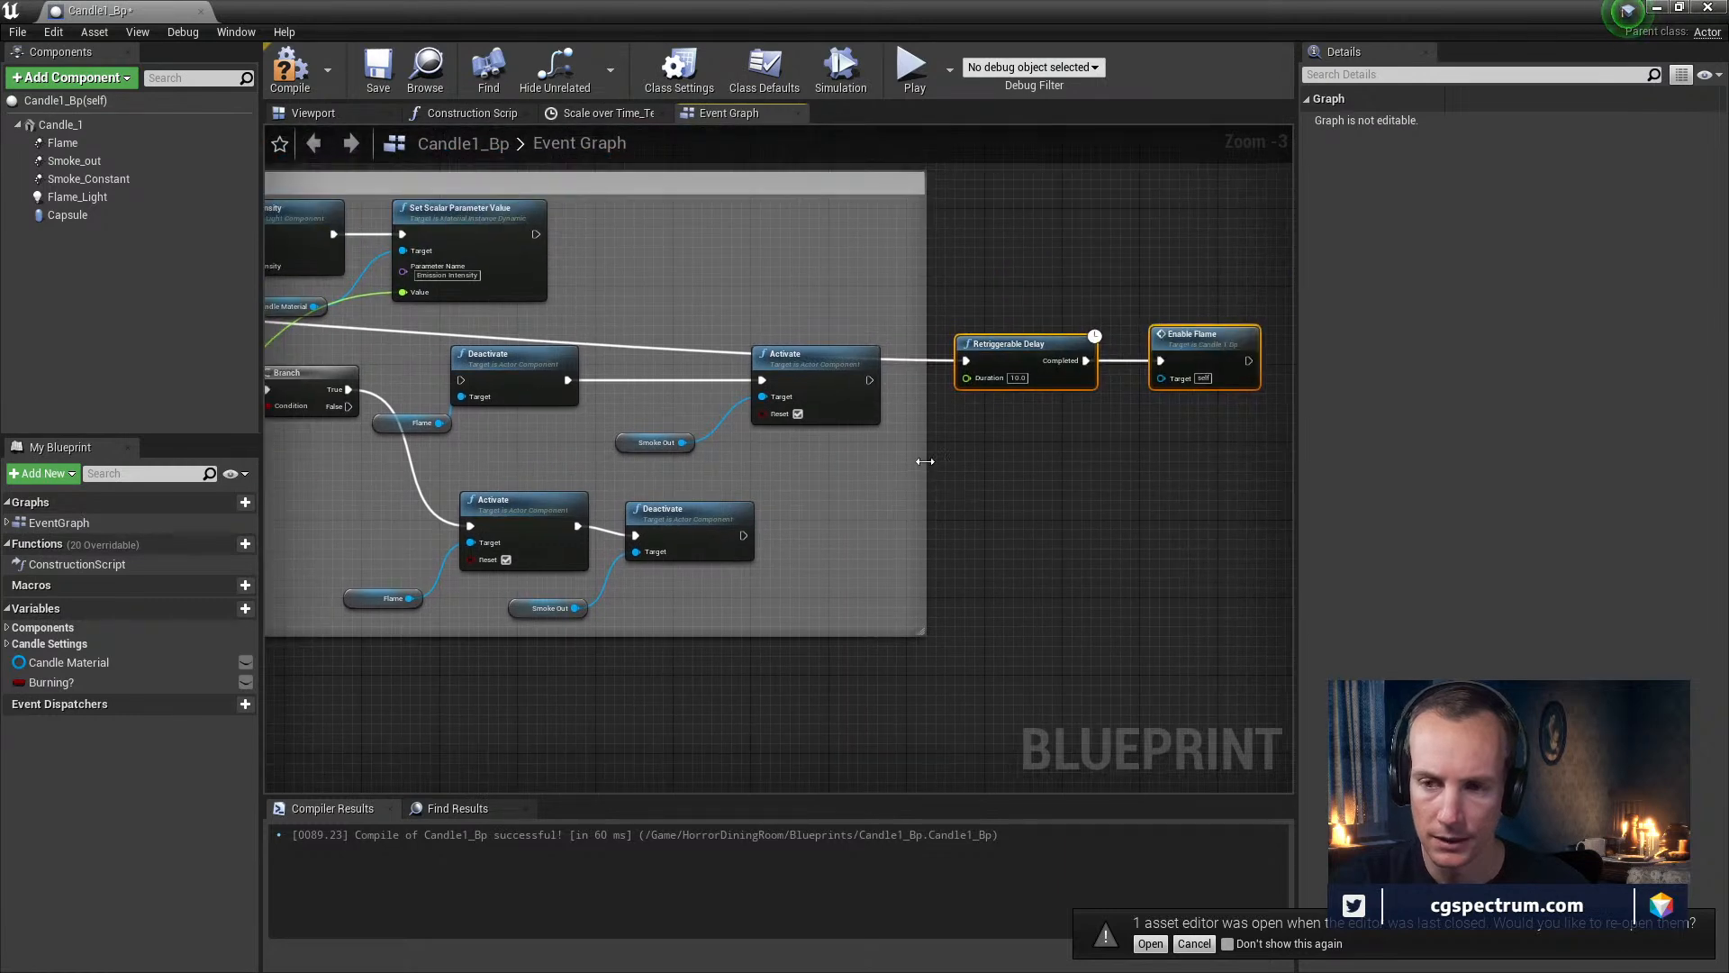
left_click_drag(925, 461, 1481, 504)
Connect the Branch's False output to the Flame Deactivate node and shift that node slightly
right_click_drag(817, 461, 878, 502)
right_click_drag(773, 493, 879, 486)
left_click_drag(519, 436, 715, 457)
left_click_drag(720, 393, 769, 403)
left_click(757, 425)
Connect the false Set Burning? node directly to Play from Start on Scale over Time and delete the Sequence node
right_click_drag(569, 358, 1614, 508)
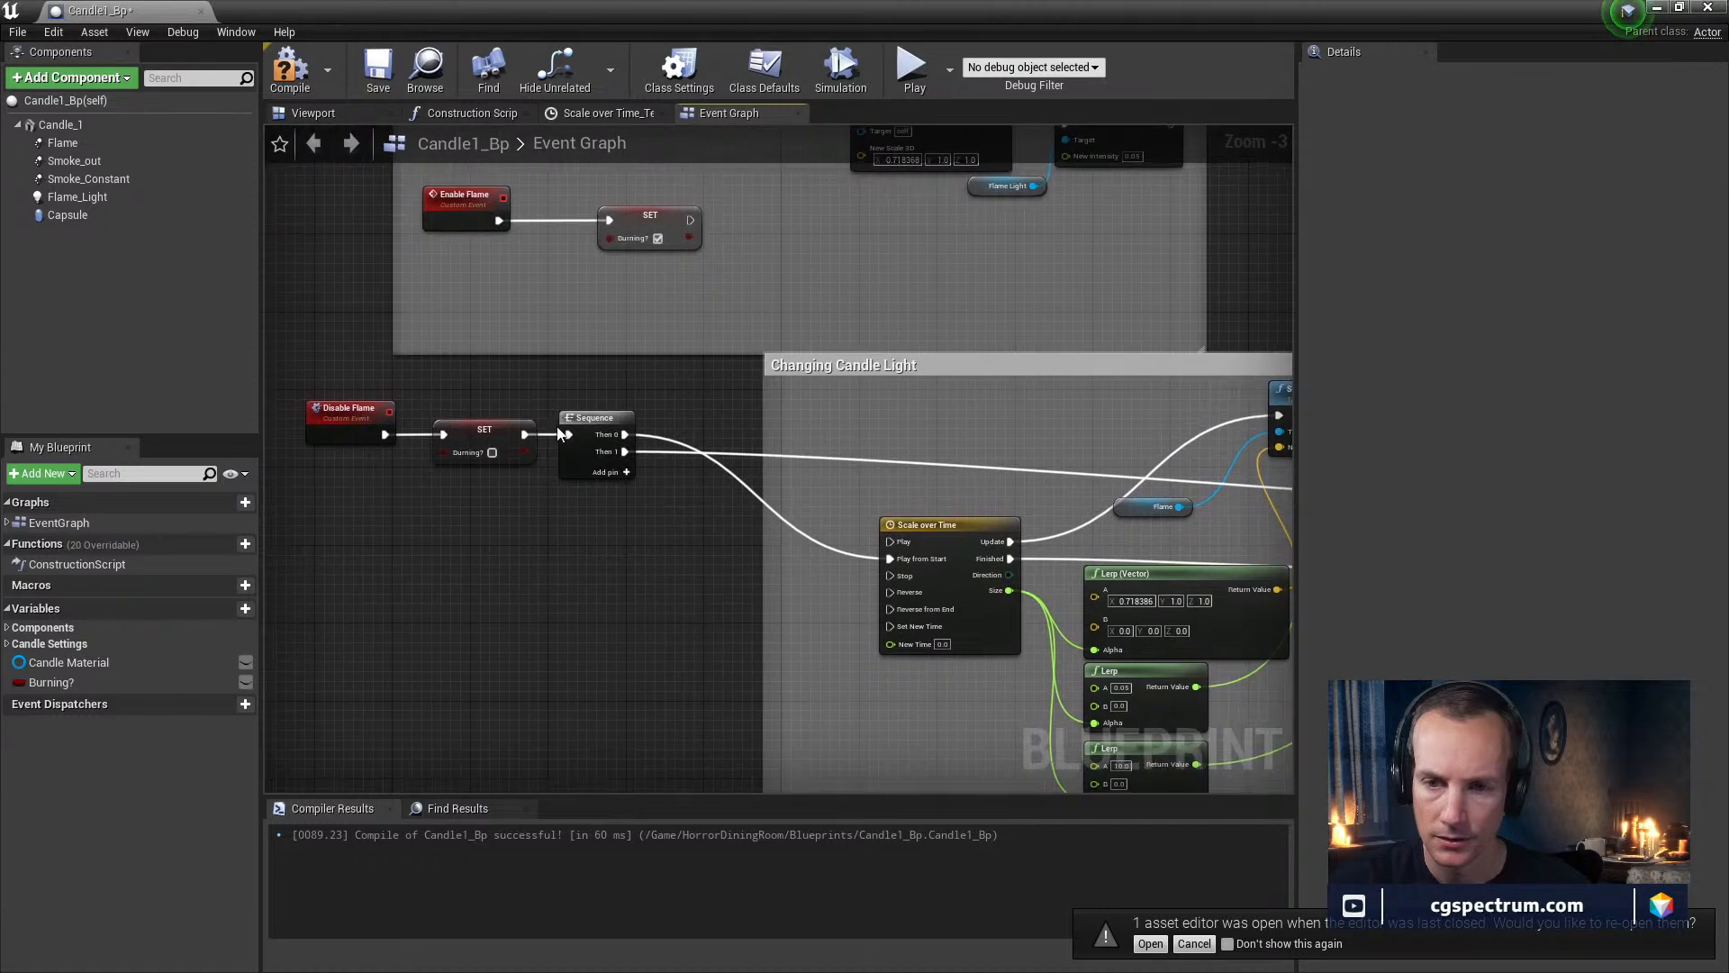
left_click(621, 453, "alt")
left_click_drag(538, 428, 803, 535)
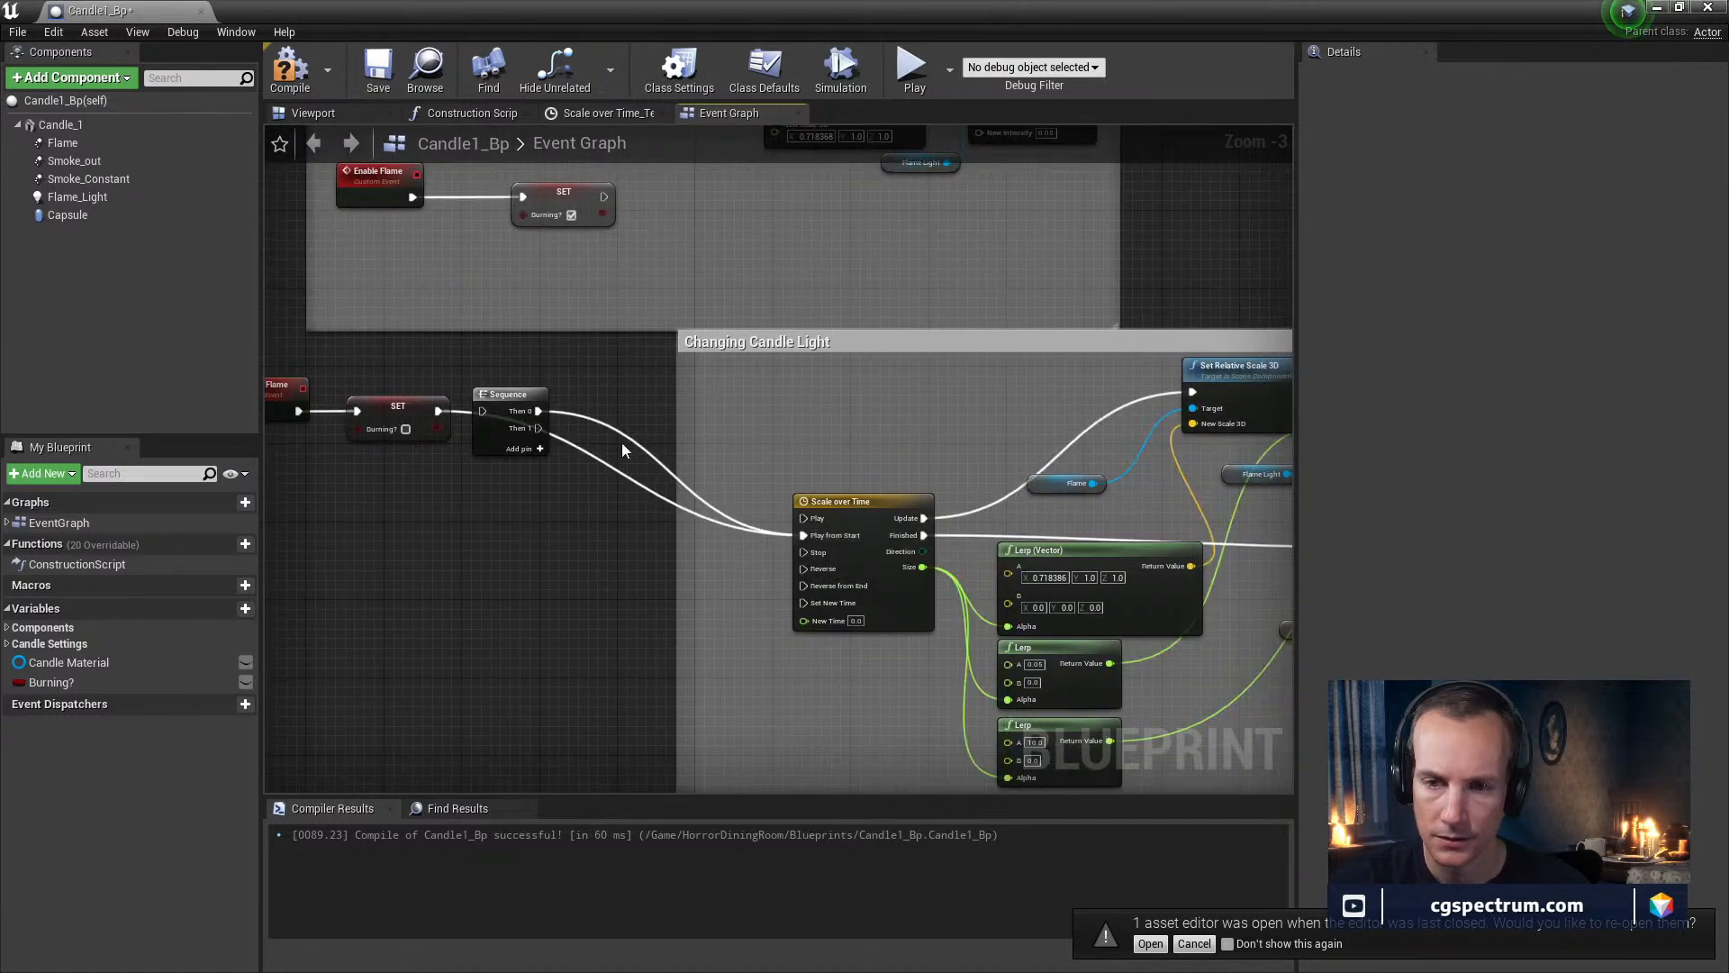
left_click(501, 400)
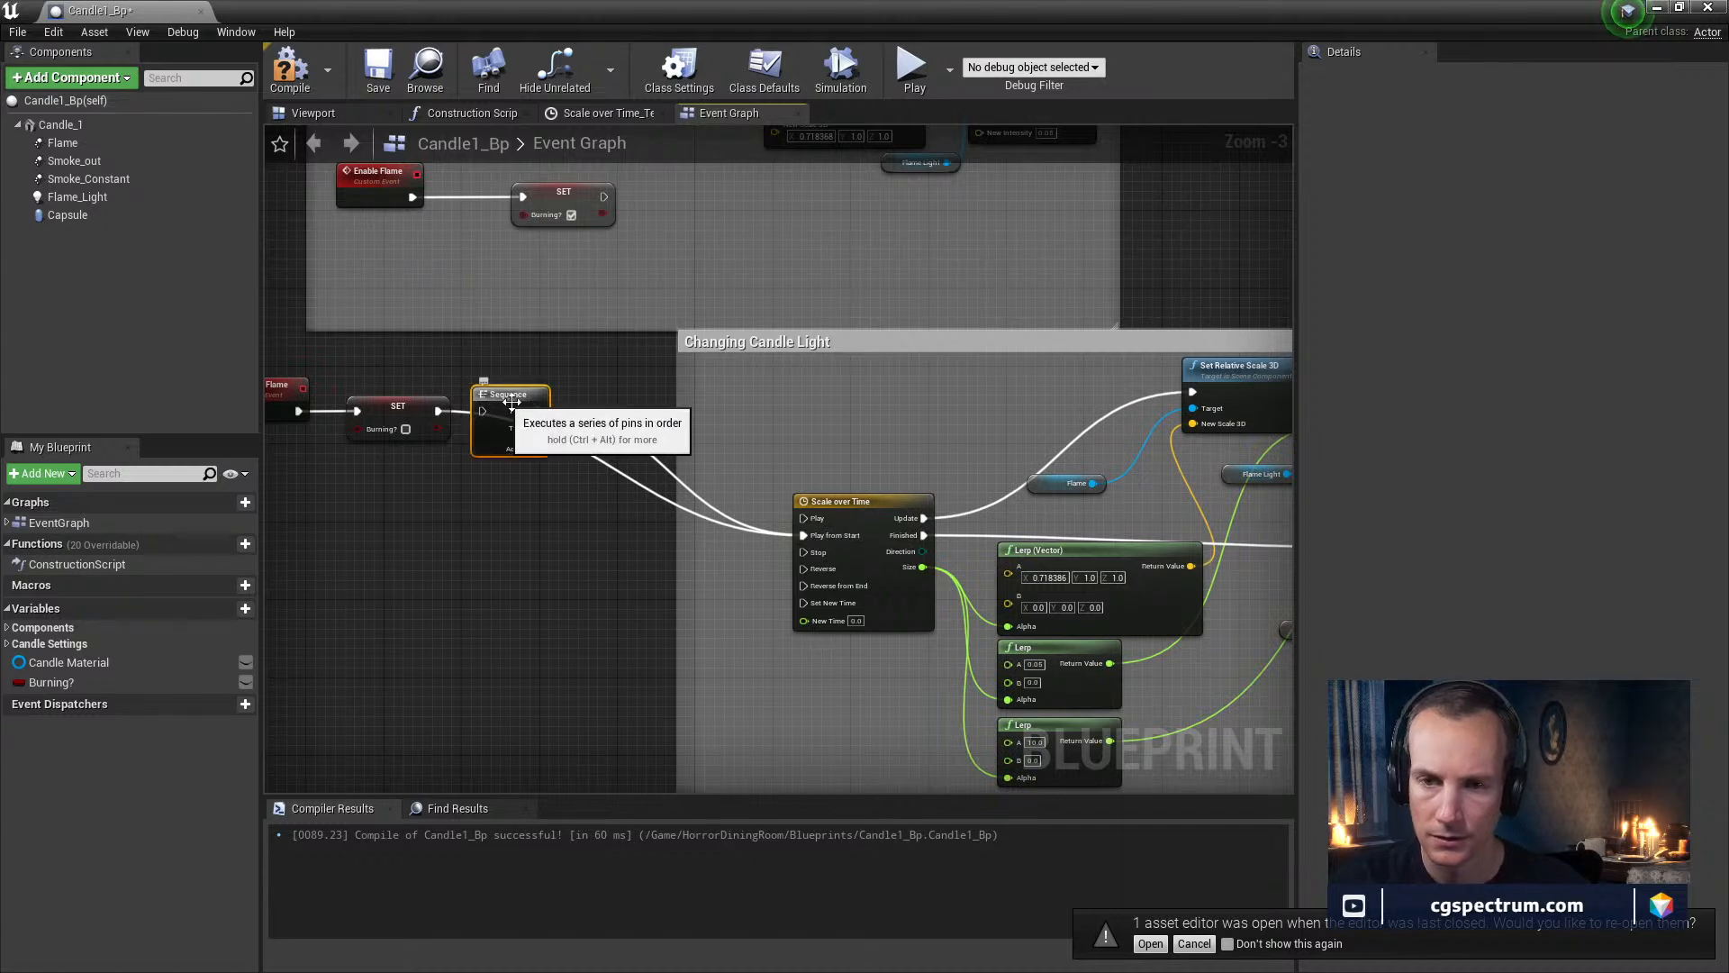
key("Delete")
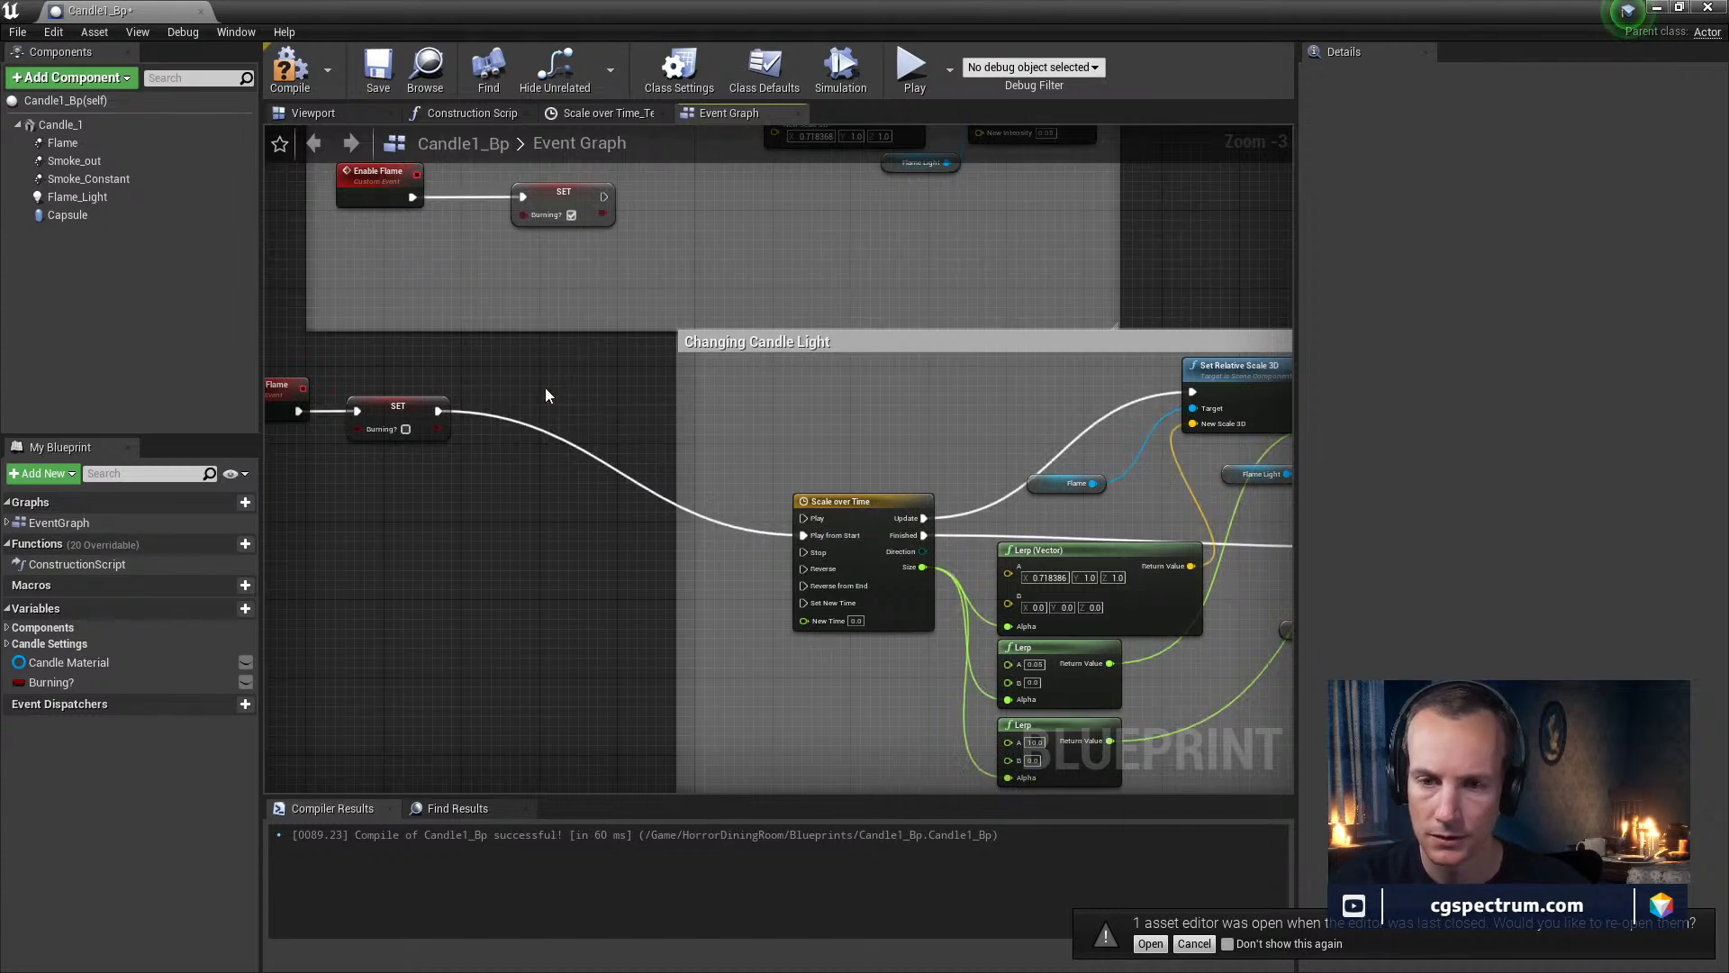
Connect the true Set Burning? node to Reverse from End and line up both flame event chains beside the timeline
left_click_drag(603, 197, 782, 583)
right_click_drag(670, 527, 768, 587)
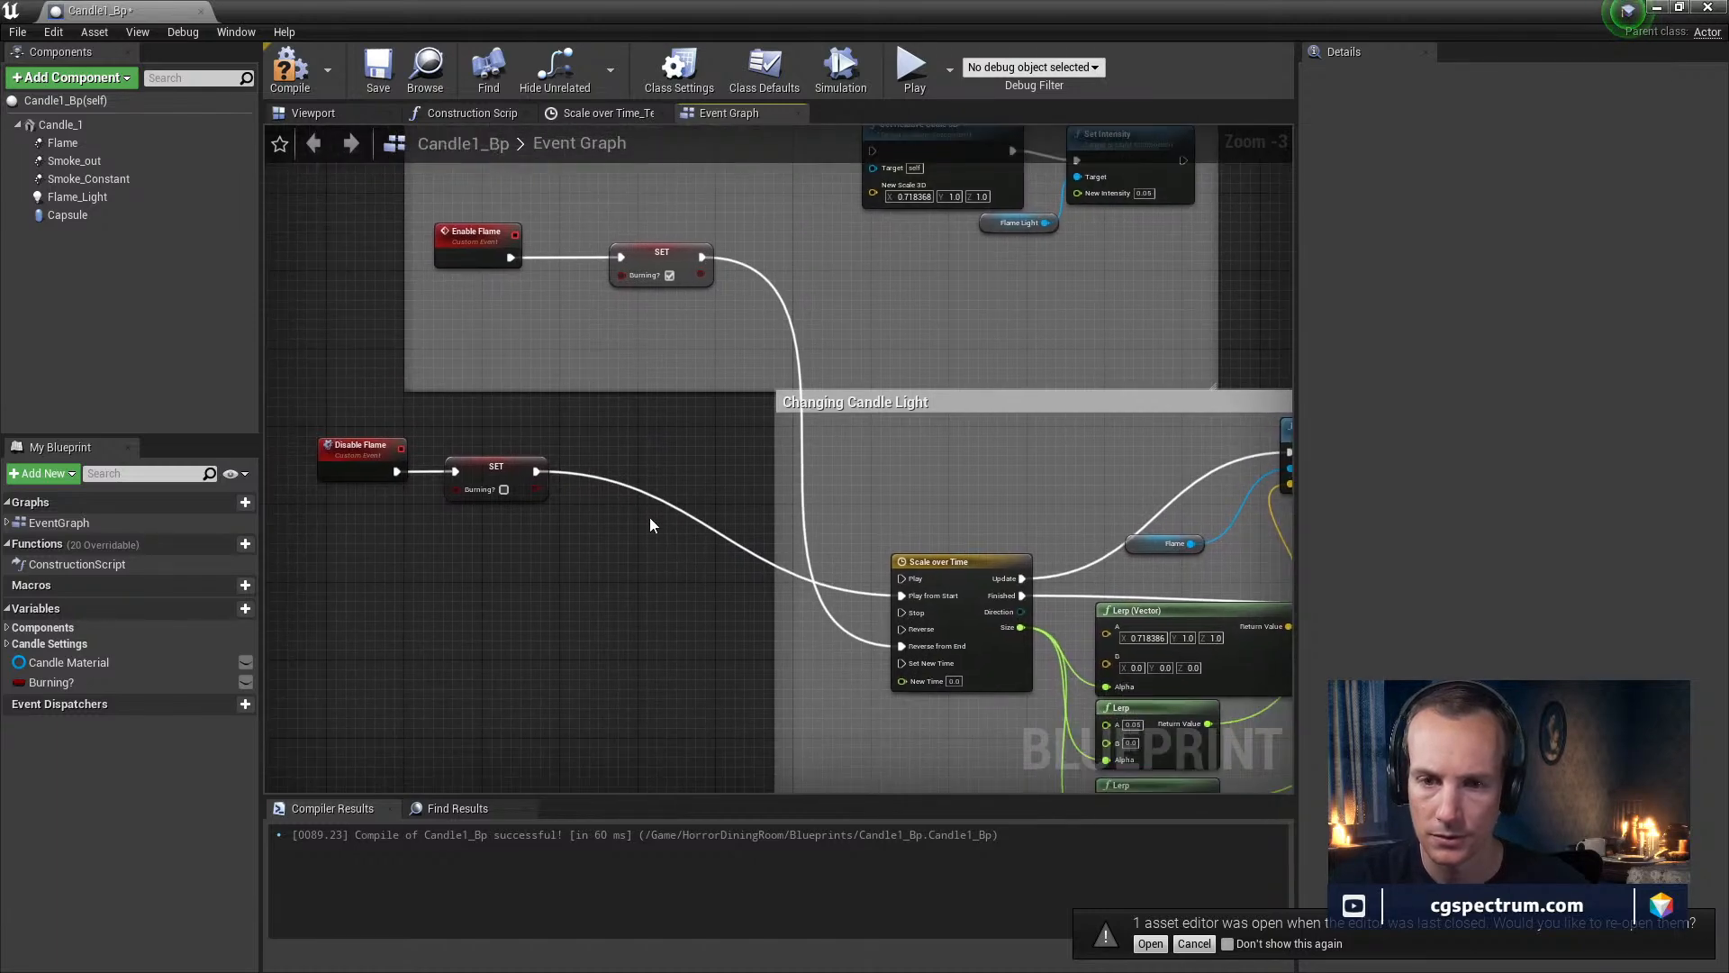
left_click_drag(487, 353, 549, 651)
mouse_move(354, 424)
left_mouse_down()
mouse_move(482, 513)
mouse_move(496, 570)
left_mouse_up()
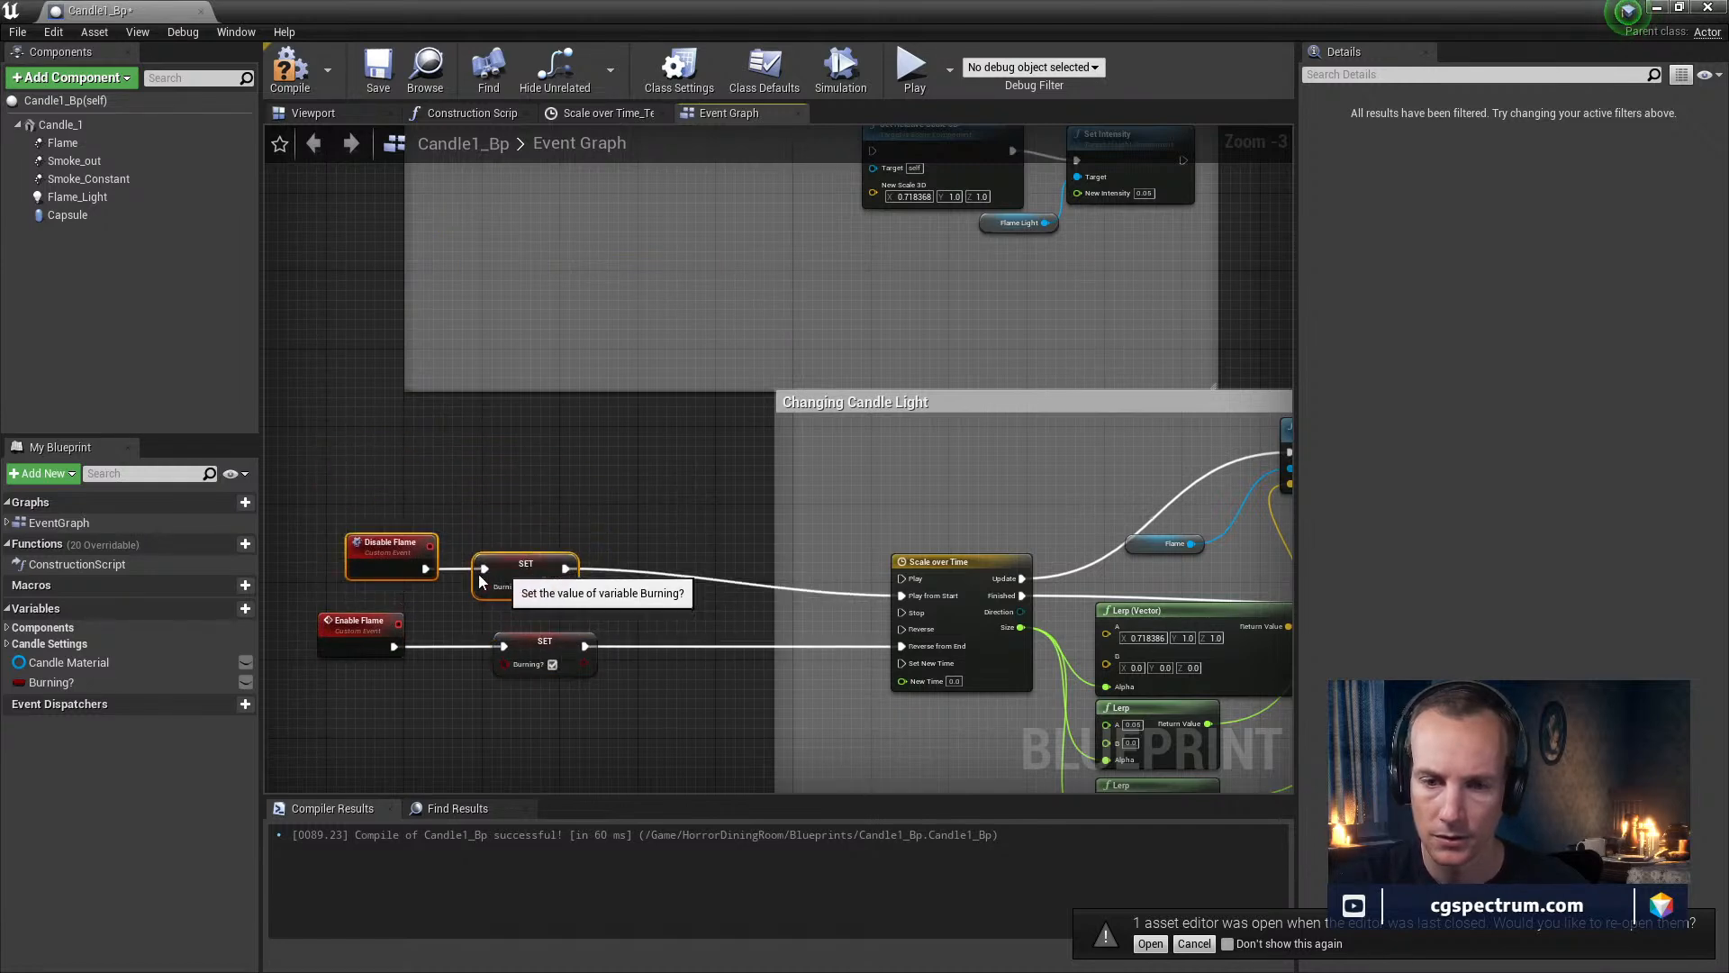
left_click(498, 575)
left_click_drag(498, 575, 557, 573)
Delete the old Egniting candle comment group above the timeline
right_click_drag(977, 218, 809, 428)
left_click(642, 461)
key("Delete")
Compile and save Candle1_Bp, and nudge the Branch node slightly
right_click_drag(779, 532, 630, 250)
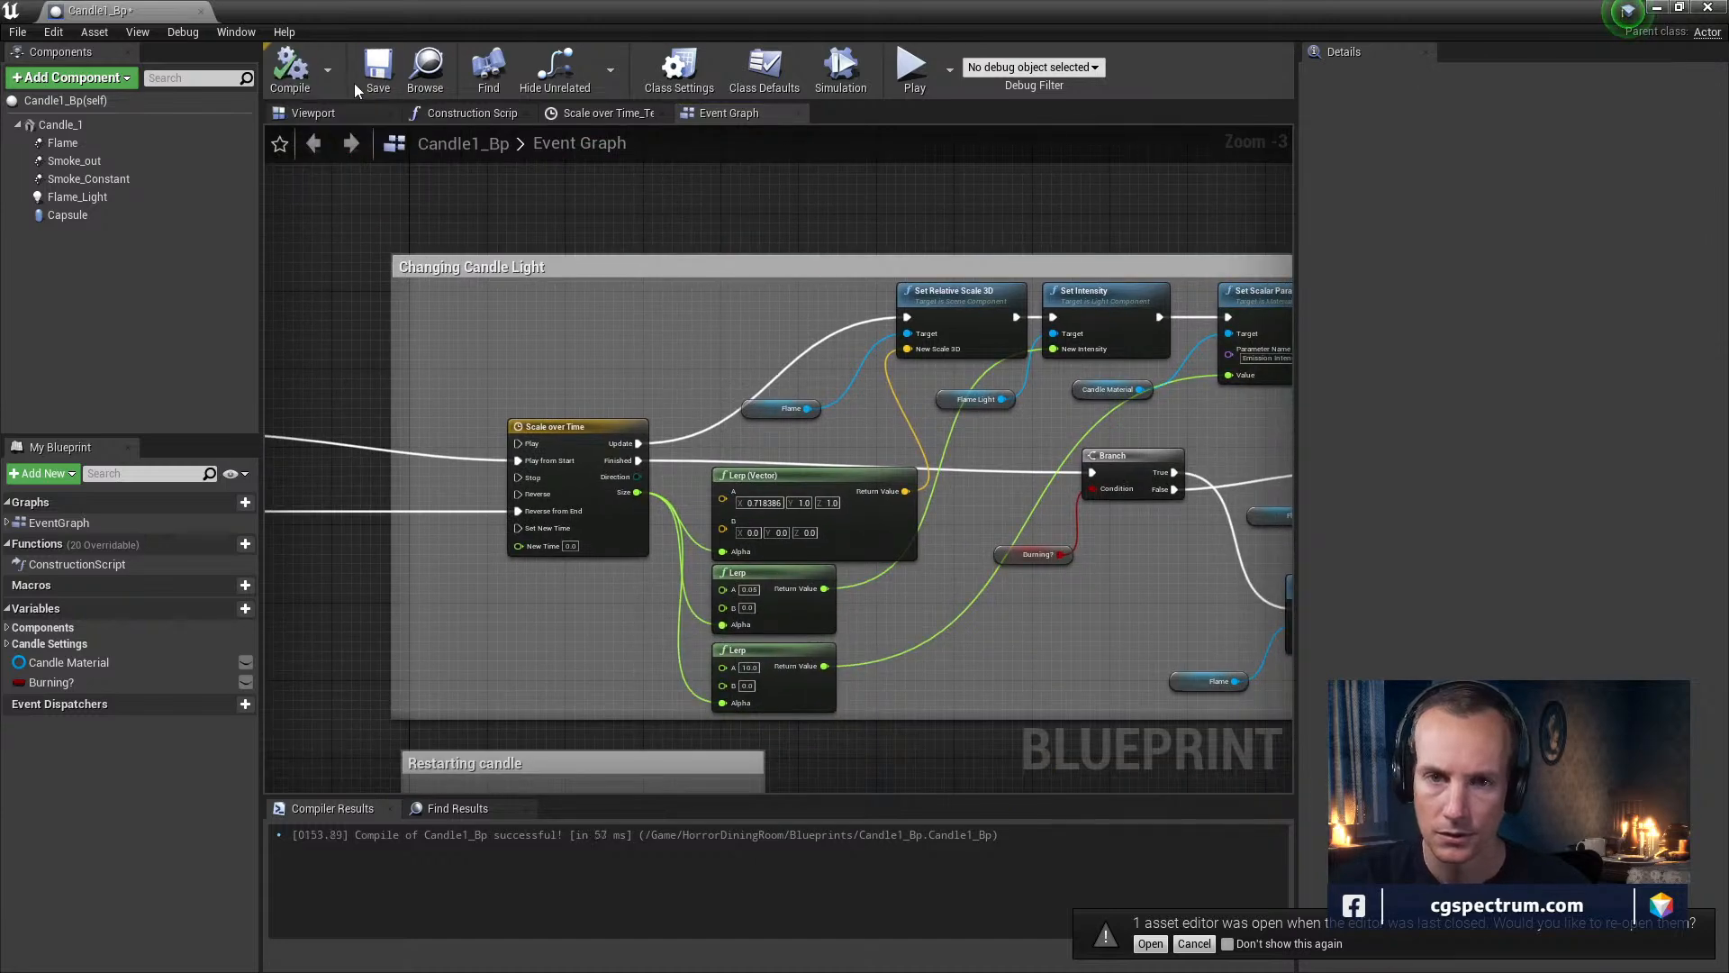
left_click(379, 70)
right_click_drag(712, 504, 635, 430)
right_click_drag(996, 434, 857, 436)
left_click_drag(929, 381, 931, 378)
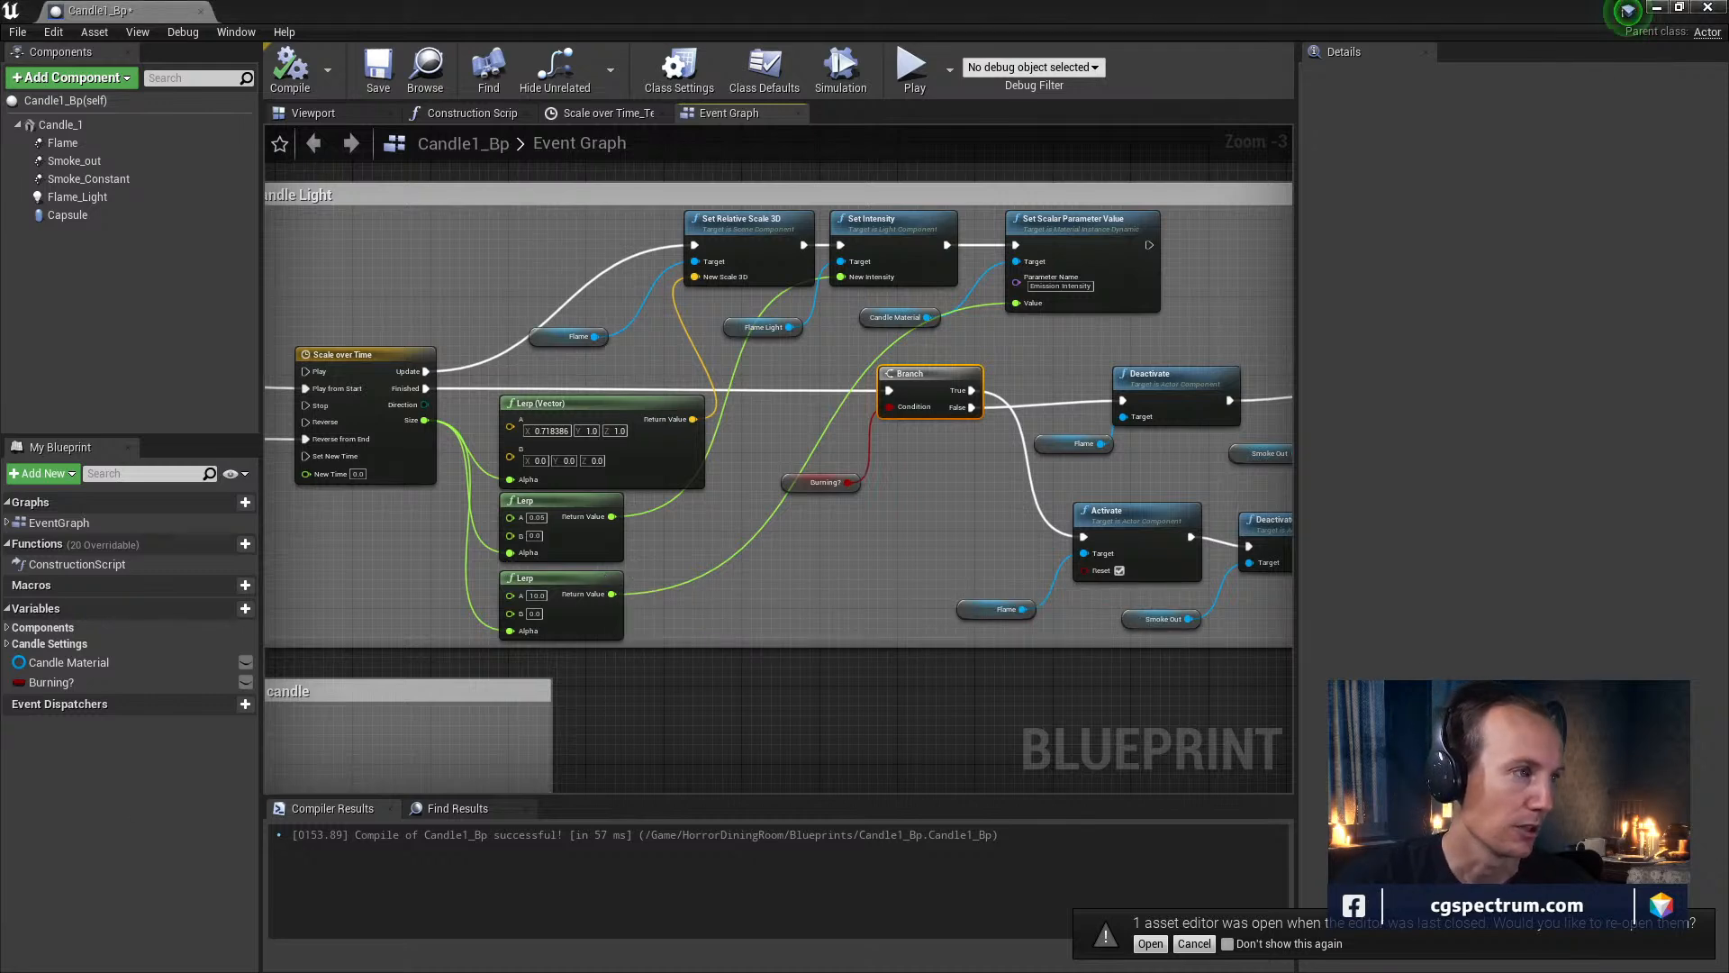
Switch to Pretzel Rocks, look through its music stations, and move its window back off the screen
left_click_drag(667, 262, 728, 174)
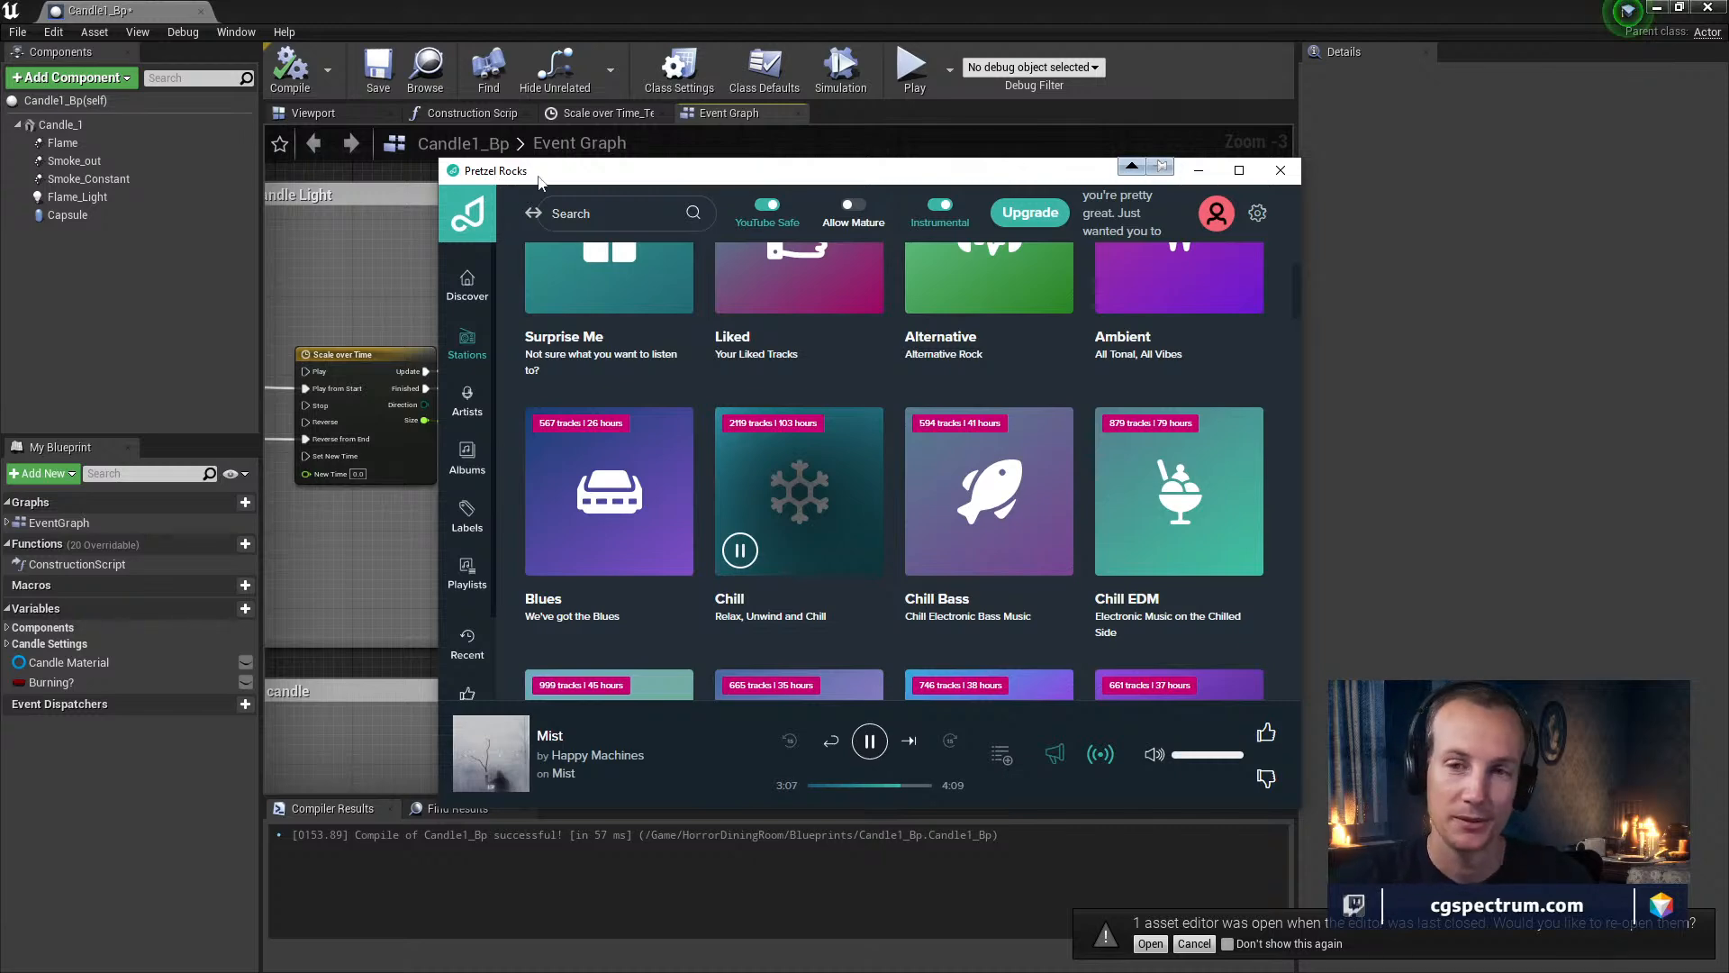
left_click_drag(620, 172, 574, 114)
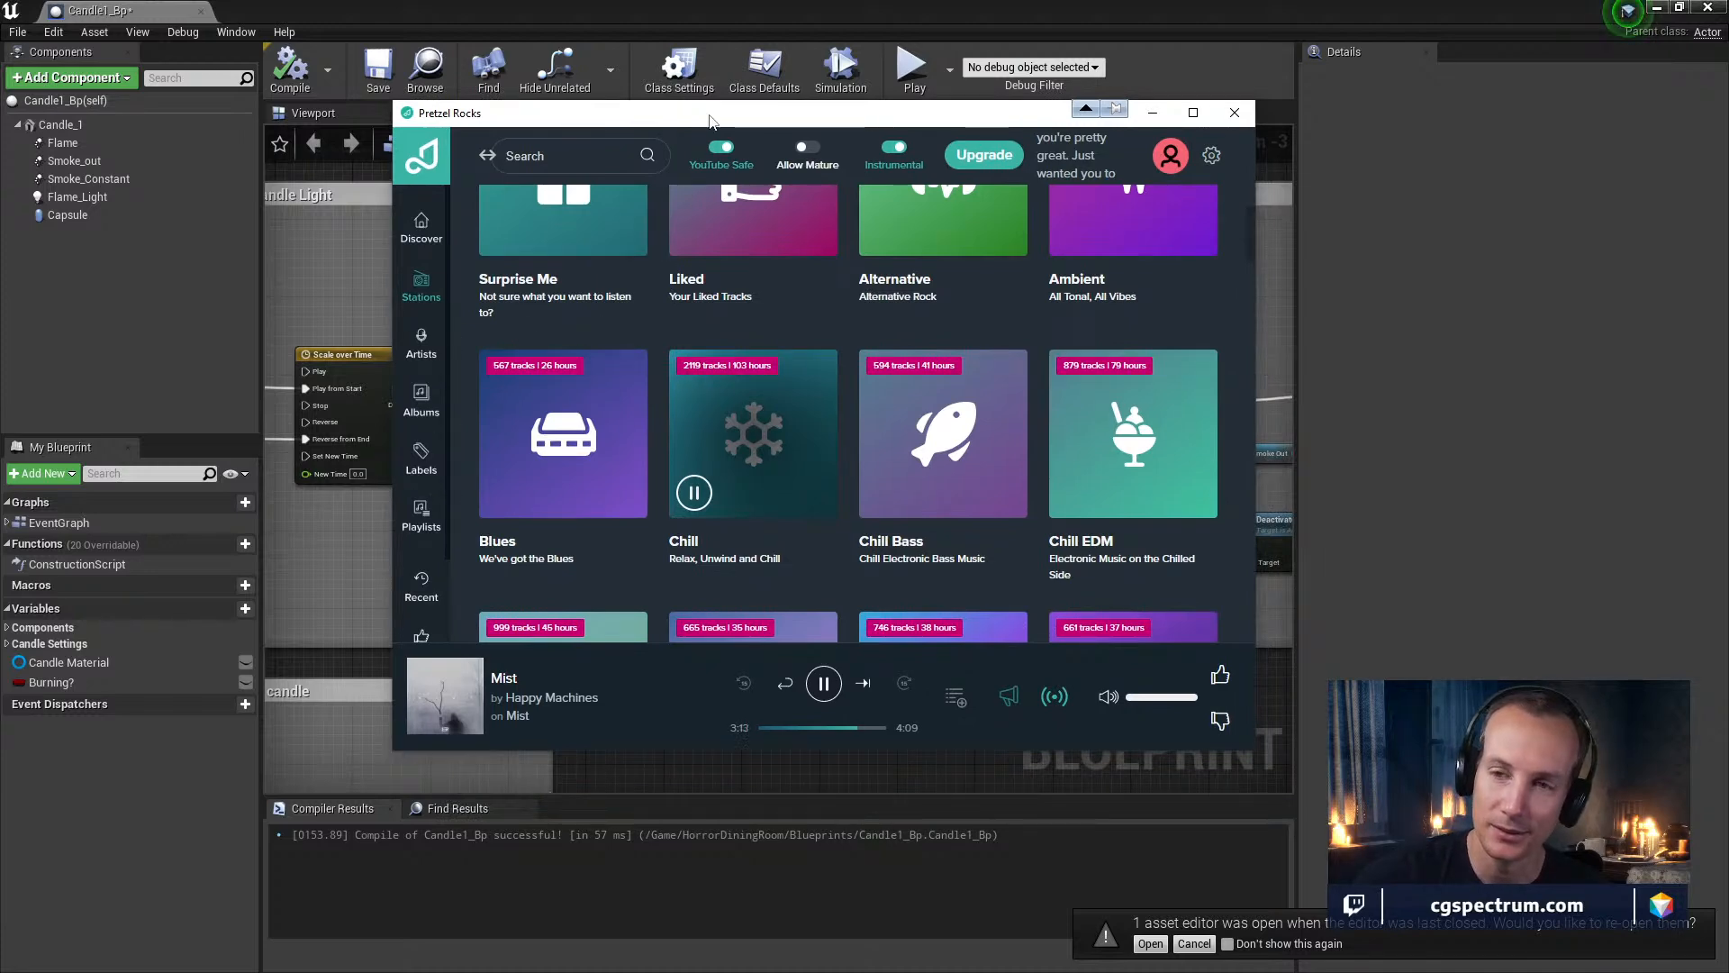
left_click_drag(709, 121, 0, 121)
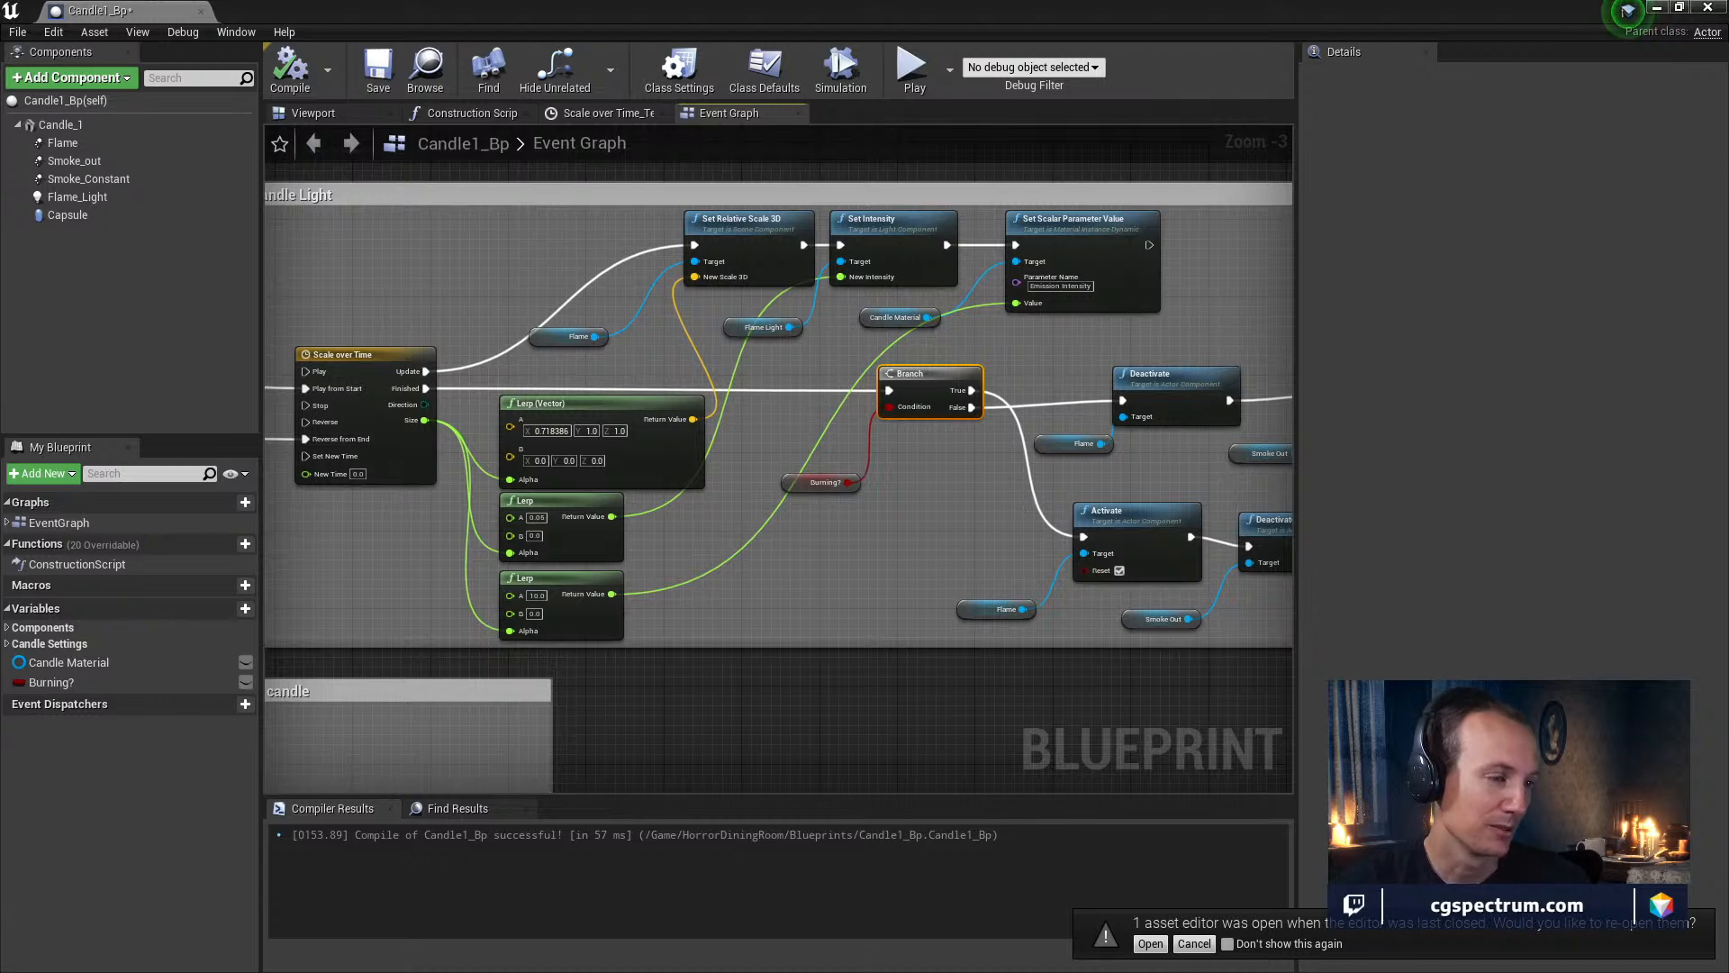
left_click_drag(0, 261, 700, 193)
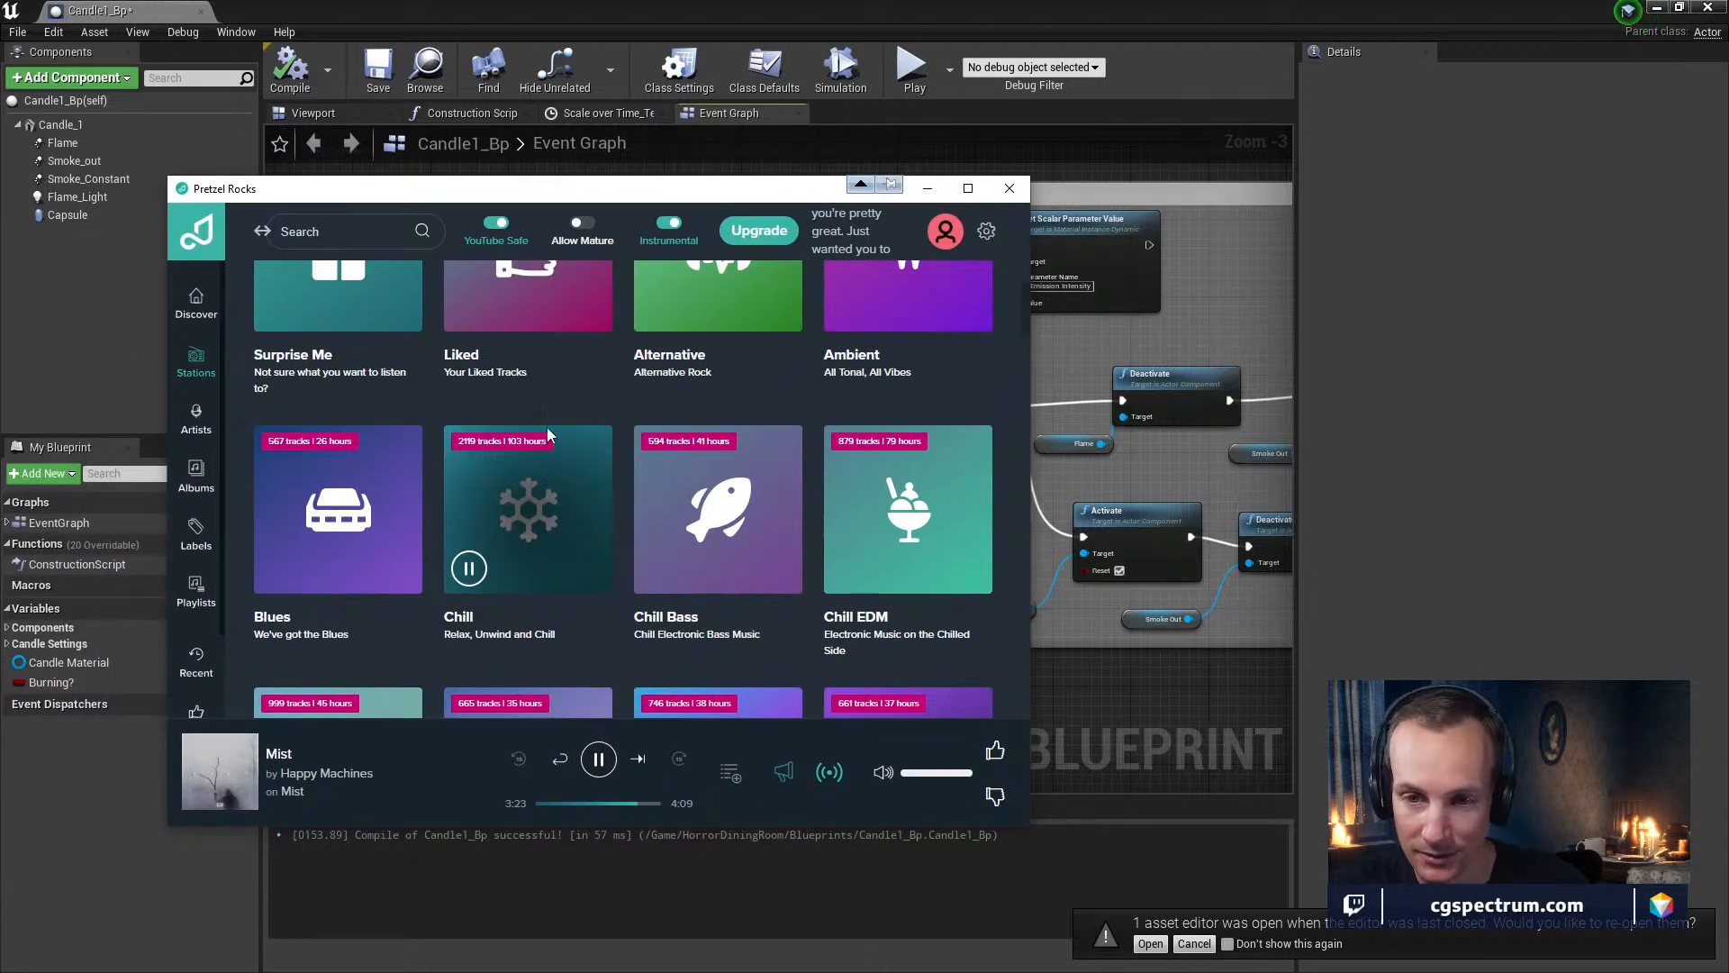
scroll(532, 424, "up", 2)
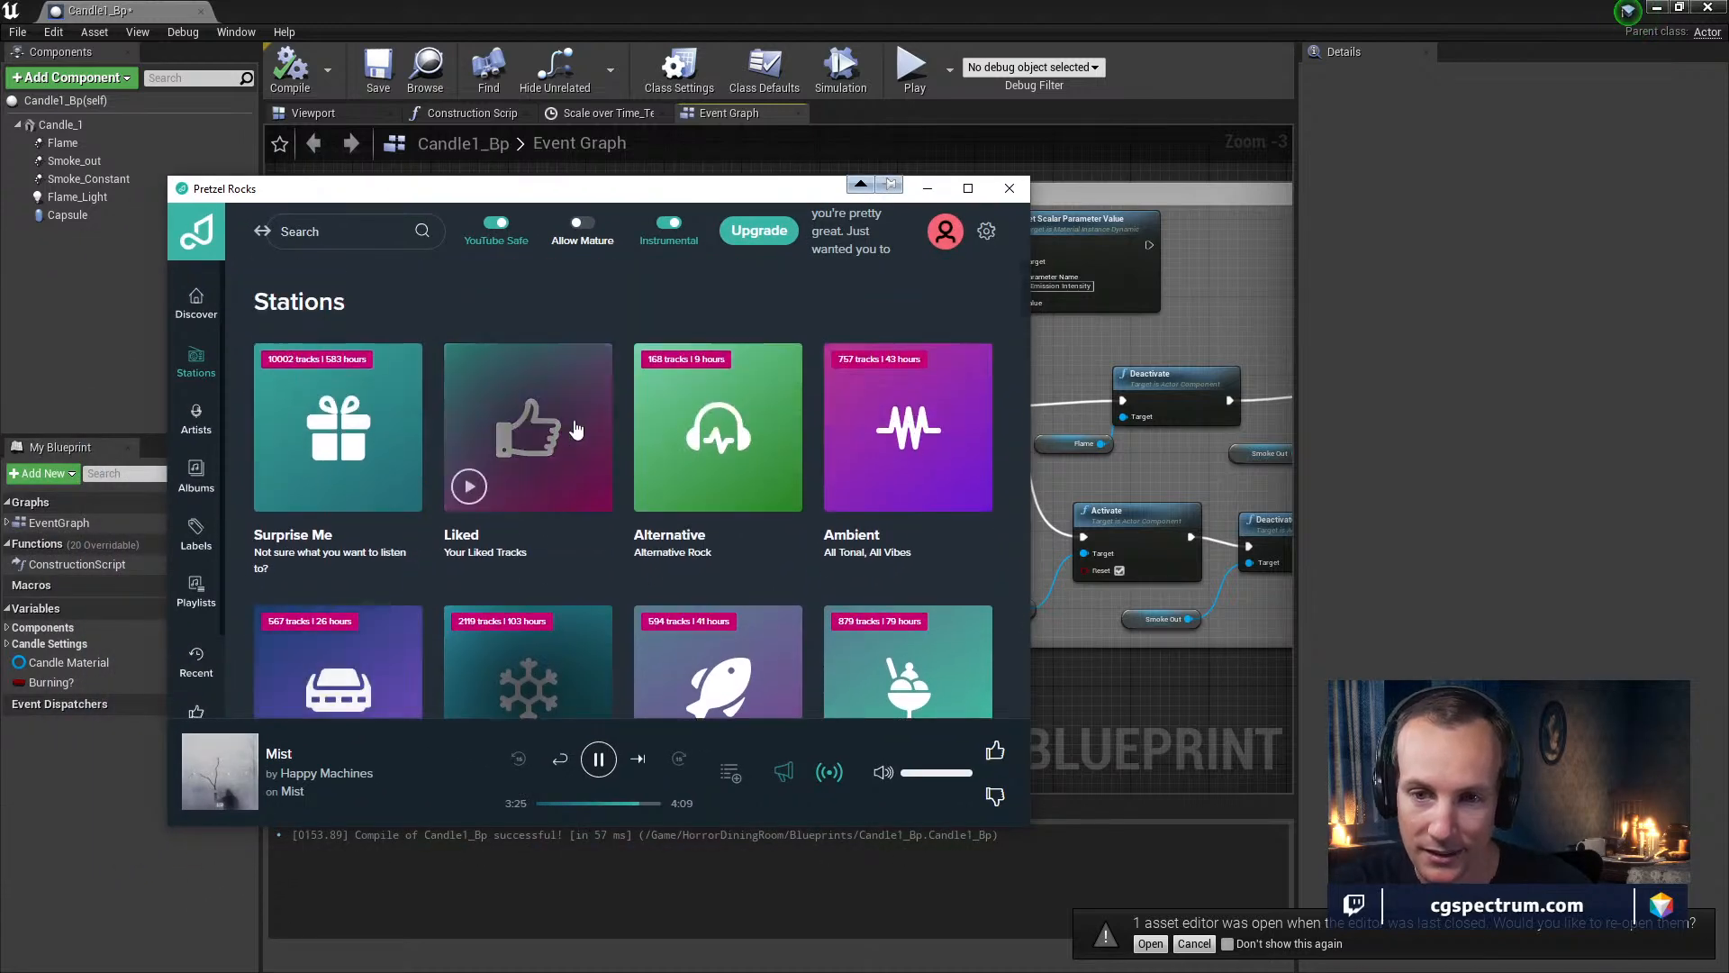
scroll(855, 382, "down", 5)
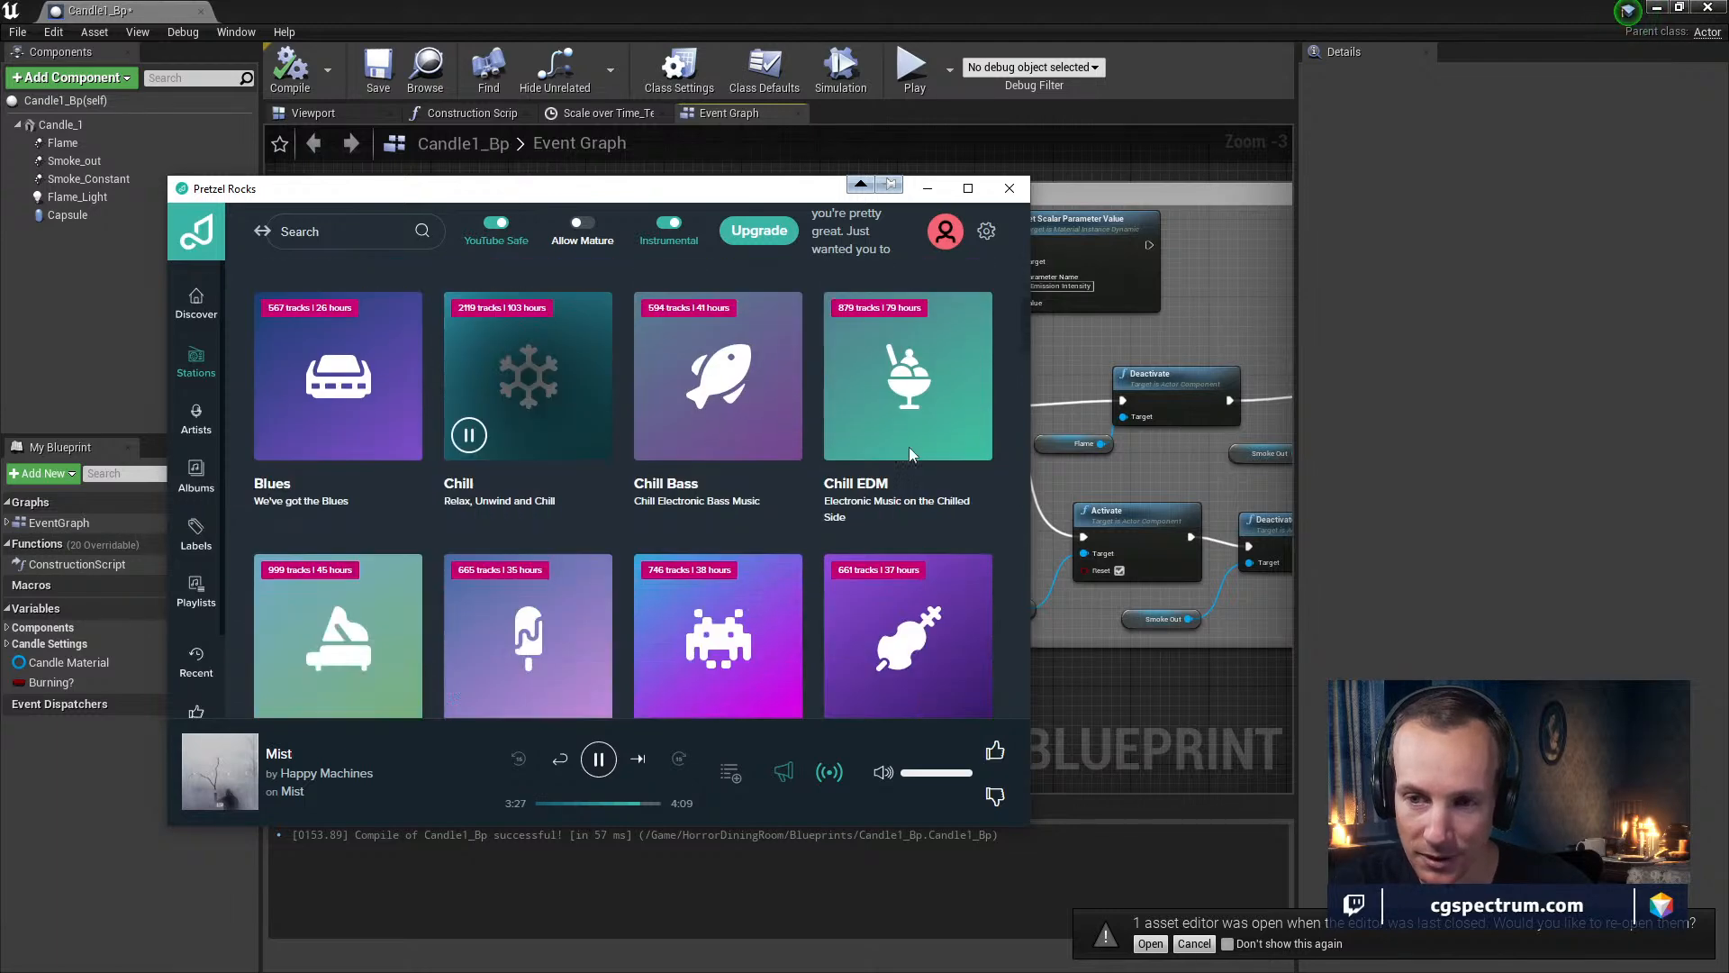
scroll(915, 477, "down", 3)
scroll(915, 478, "up", 6)
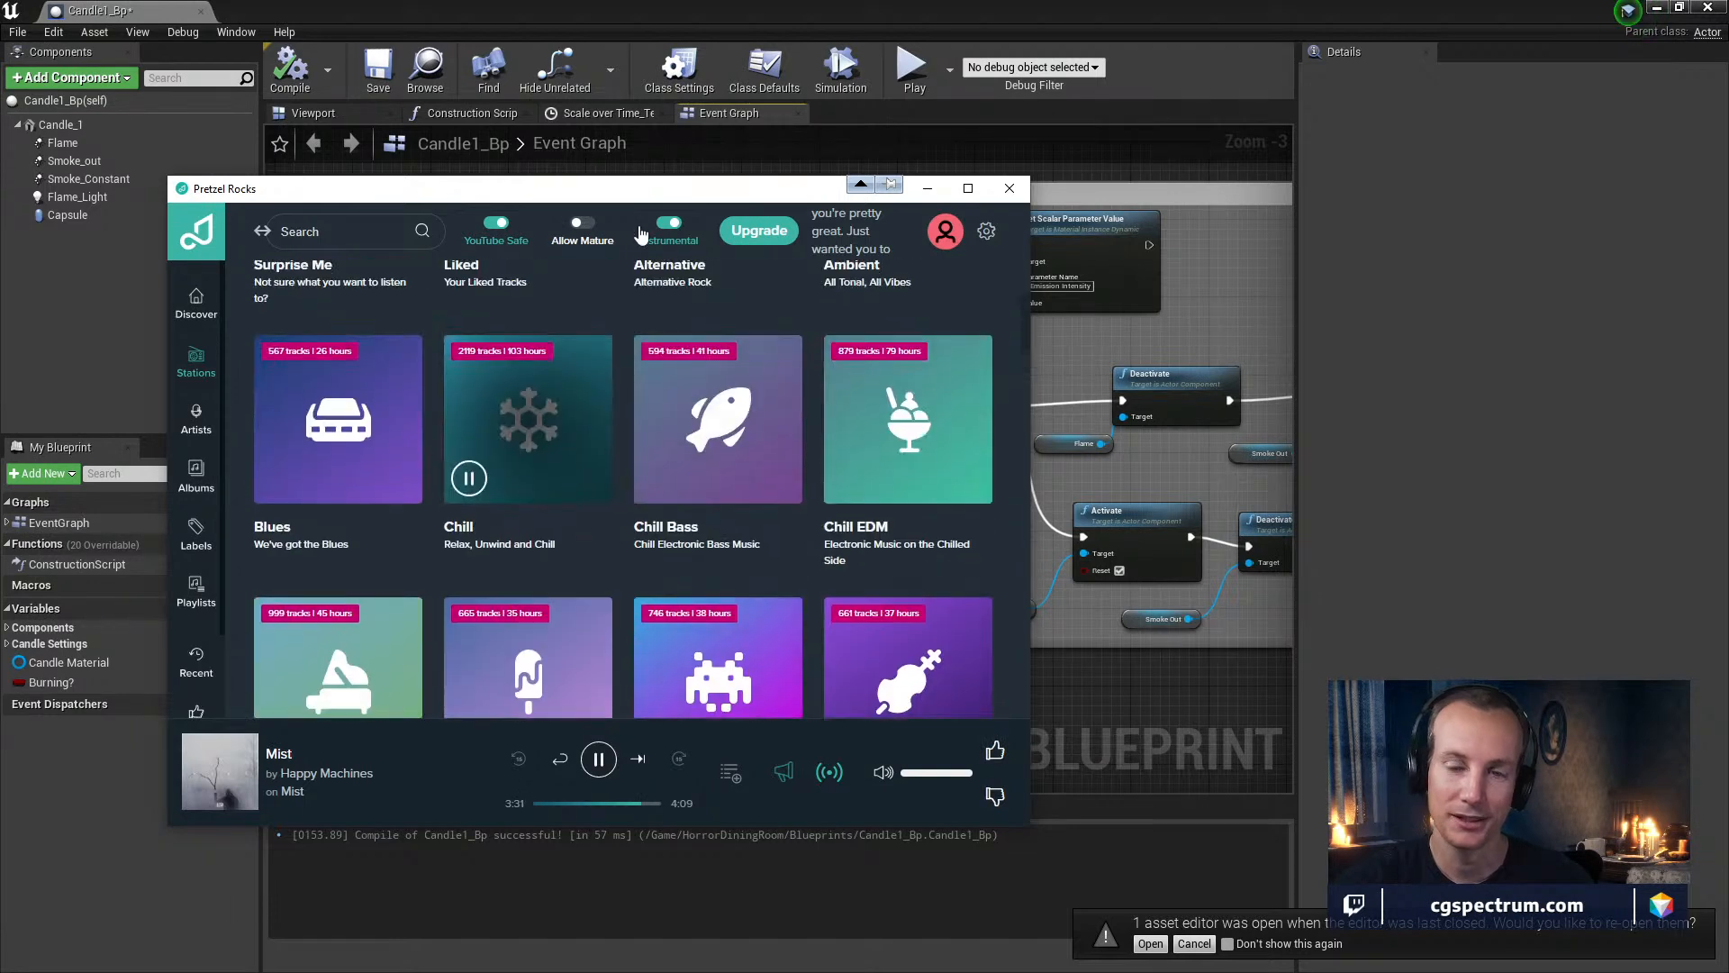
left_click_drag(645, 200, 0, 302)
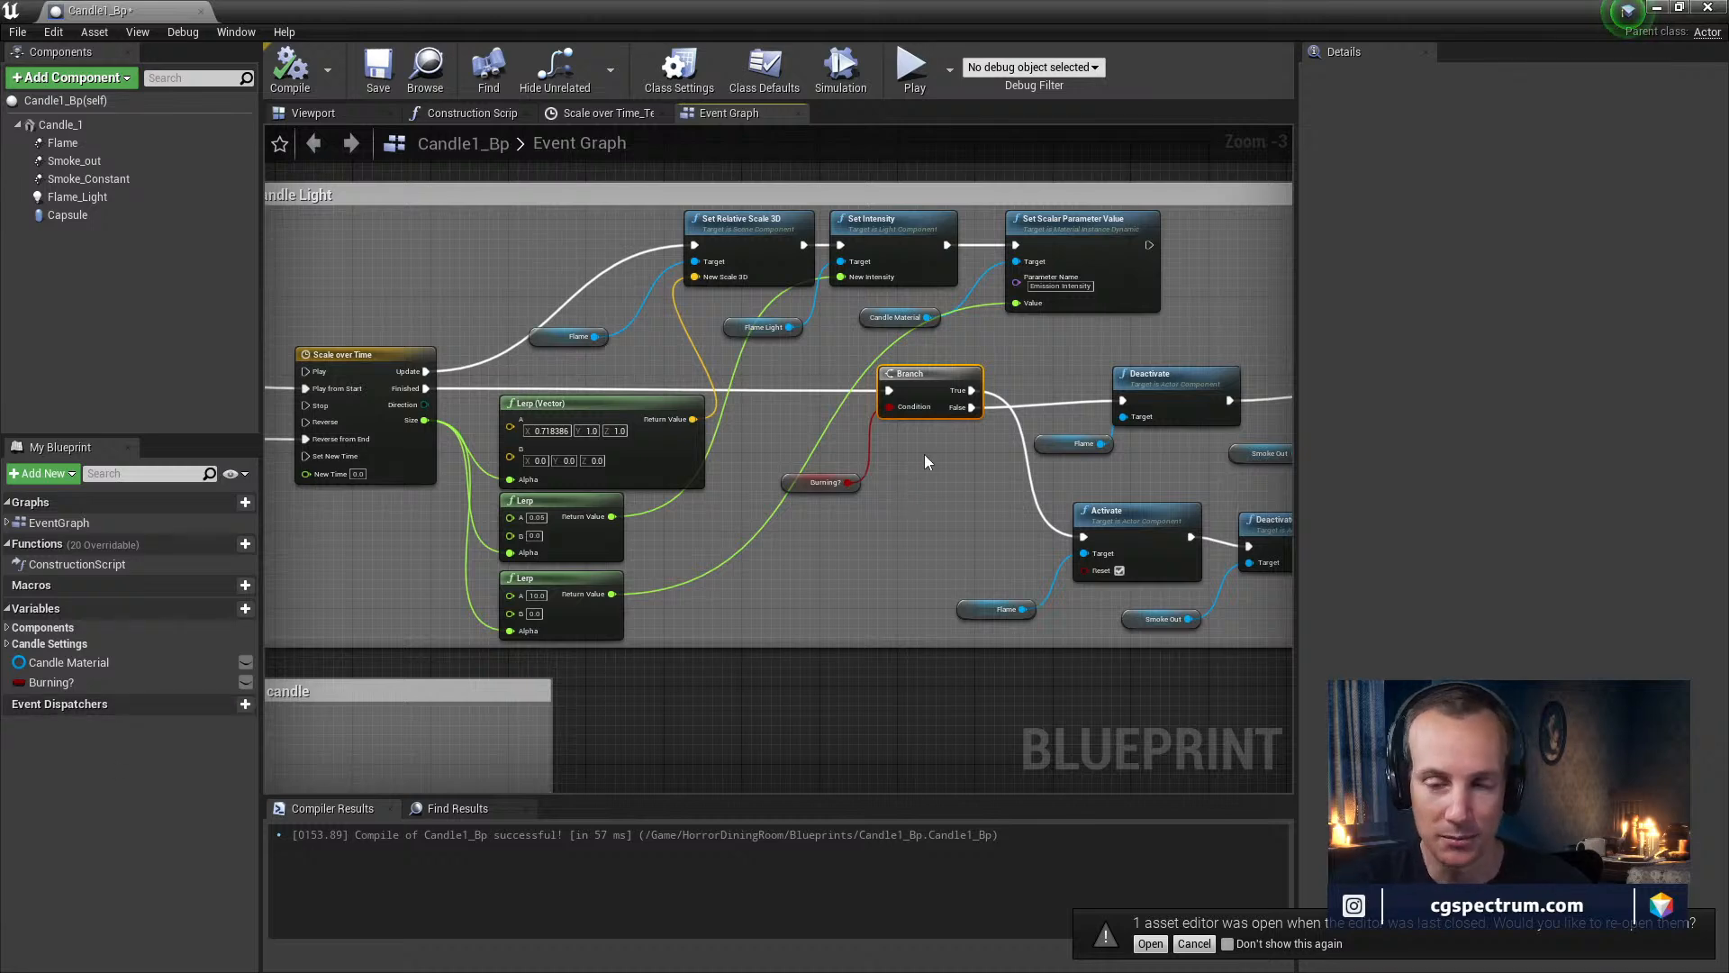
Swap the two finishing chains so the Flame Activate chain sits above the Flame Deactivate chain
right_click_drag(958, 457, 771, 458)
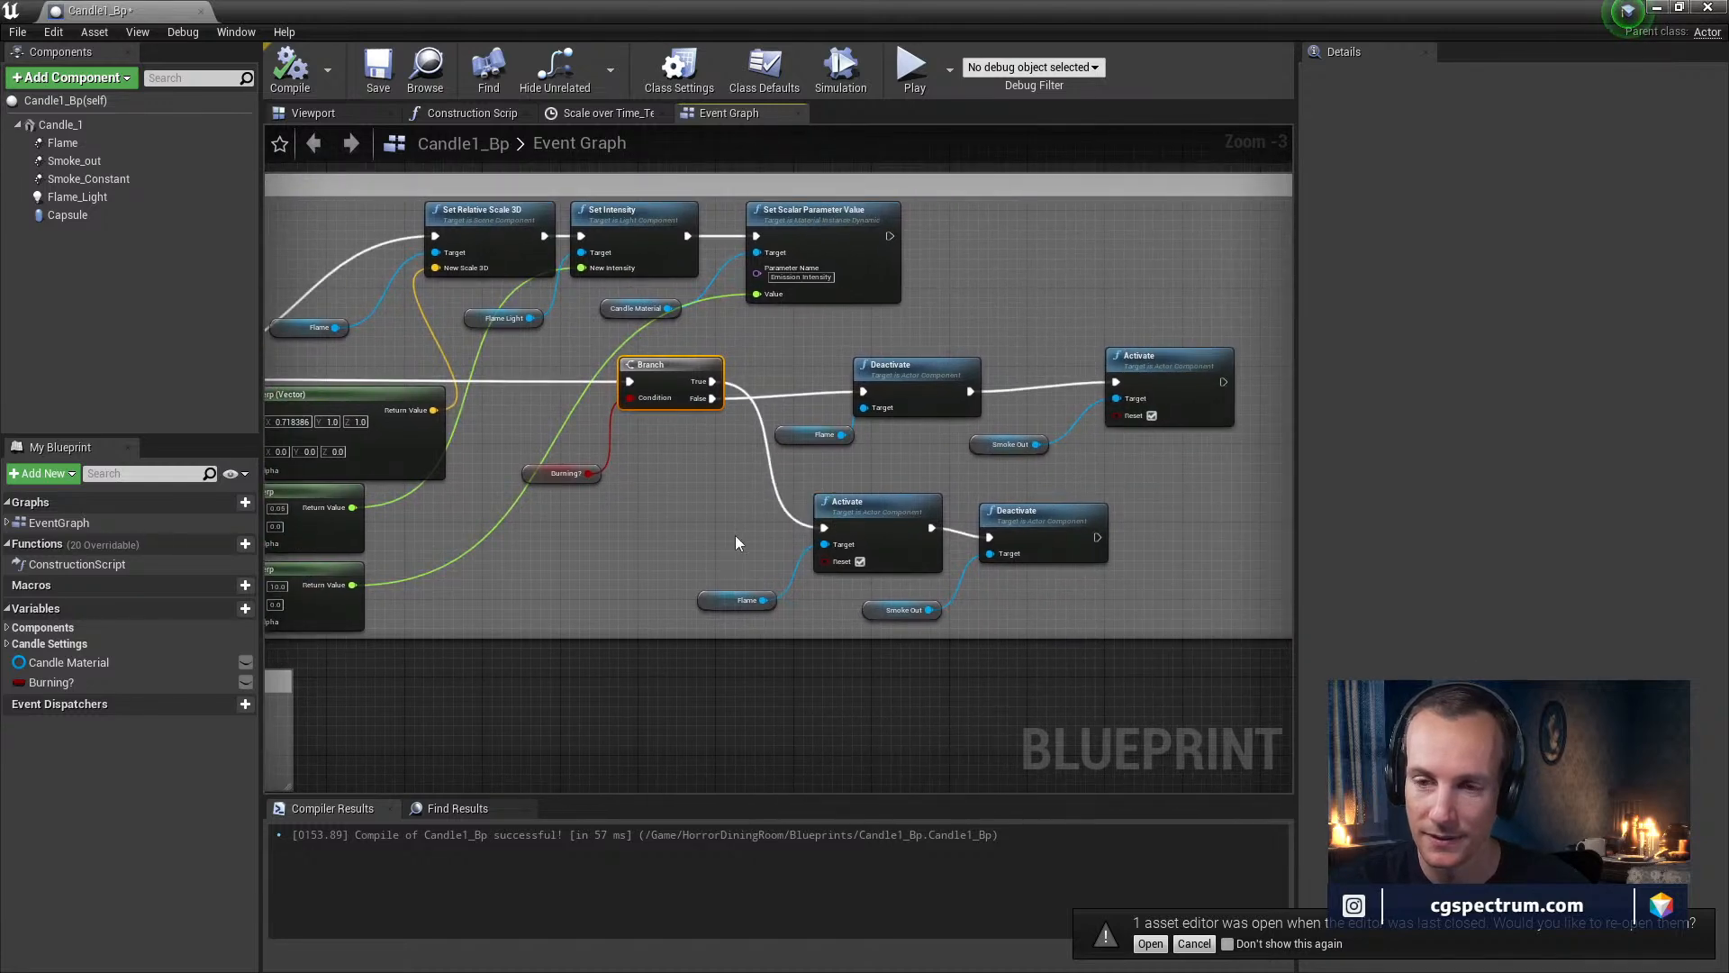
left_click_drag(716, 496, 1084, 613)
right_click_drag(884, 524, 687, 605)
left_click_drag(687, 605, 901, 312)
left_click_drag(572, 616, 858, 571)
left_click_drag(767, 485, 942, 422)
Connect the Smoke Out Deactivate node to the Retriggerable Delay and align the delay and Enable Flame nodes beside it
right_click_drag(994, 503, 902, 493)
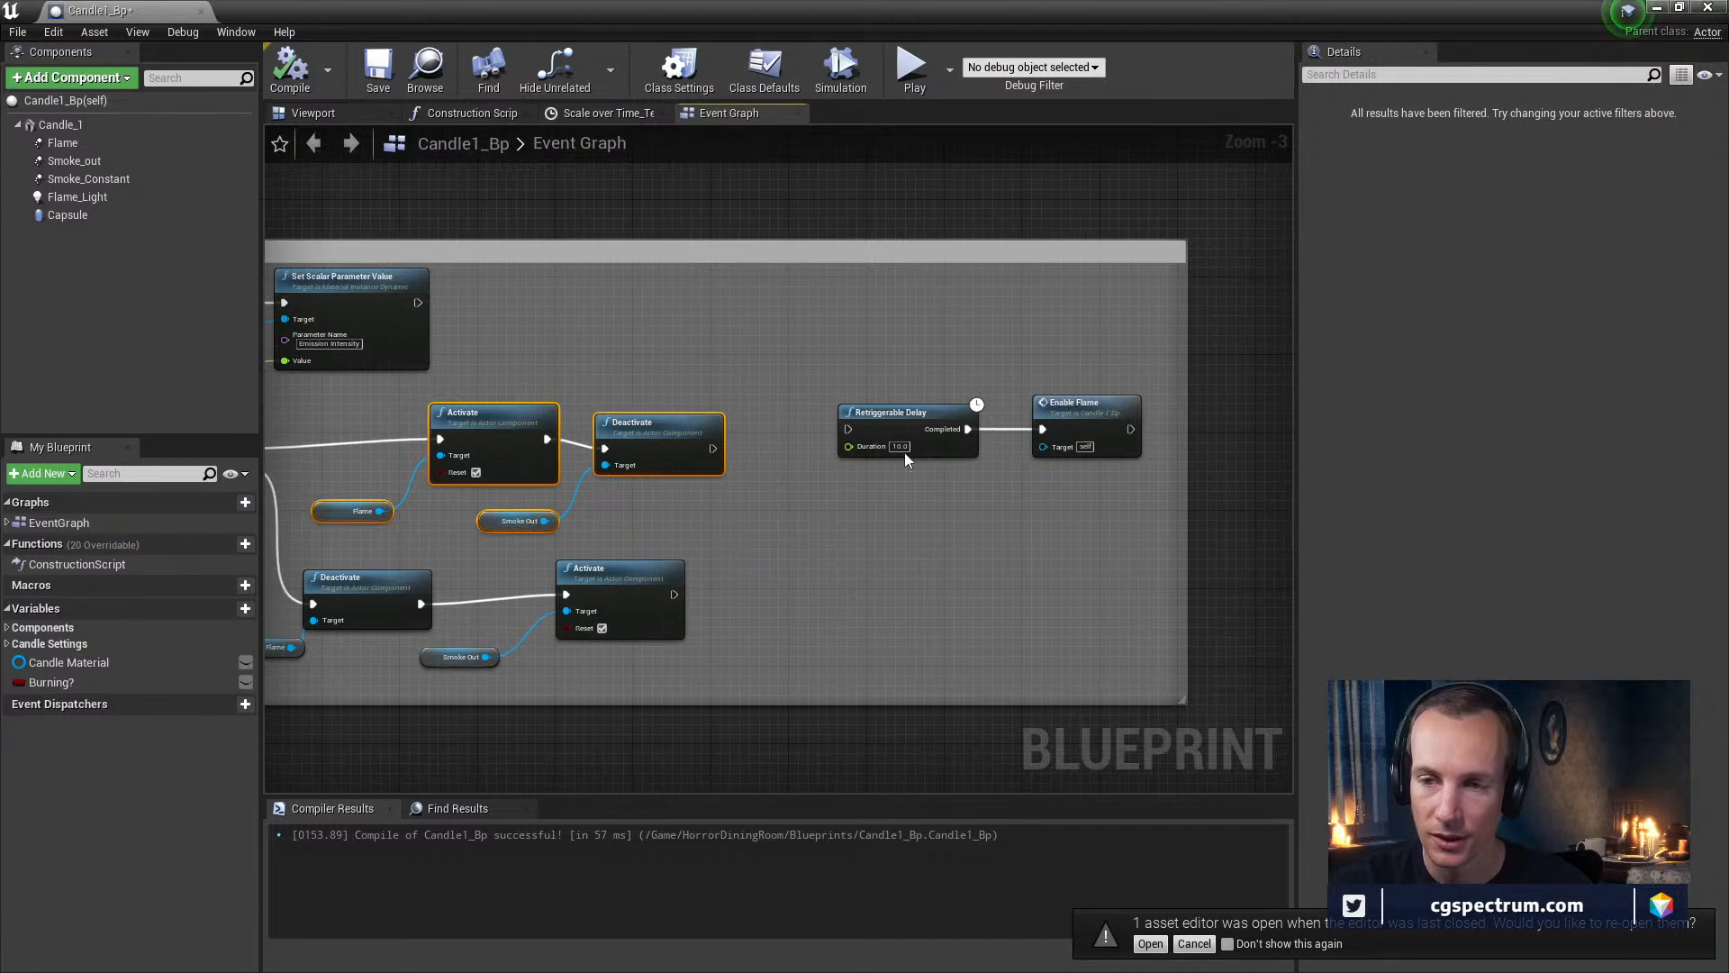
left_click_drag(713, 447, 848, 429)
left_click_drag(863, 363, 1073, 456)
left_click_drag(929, 415, 881, 434)
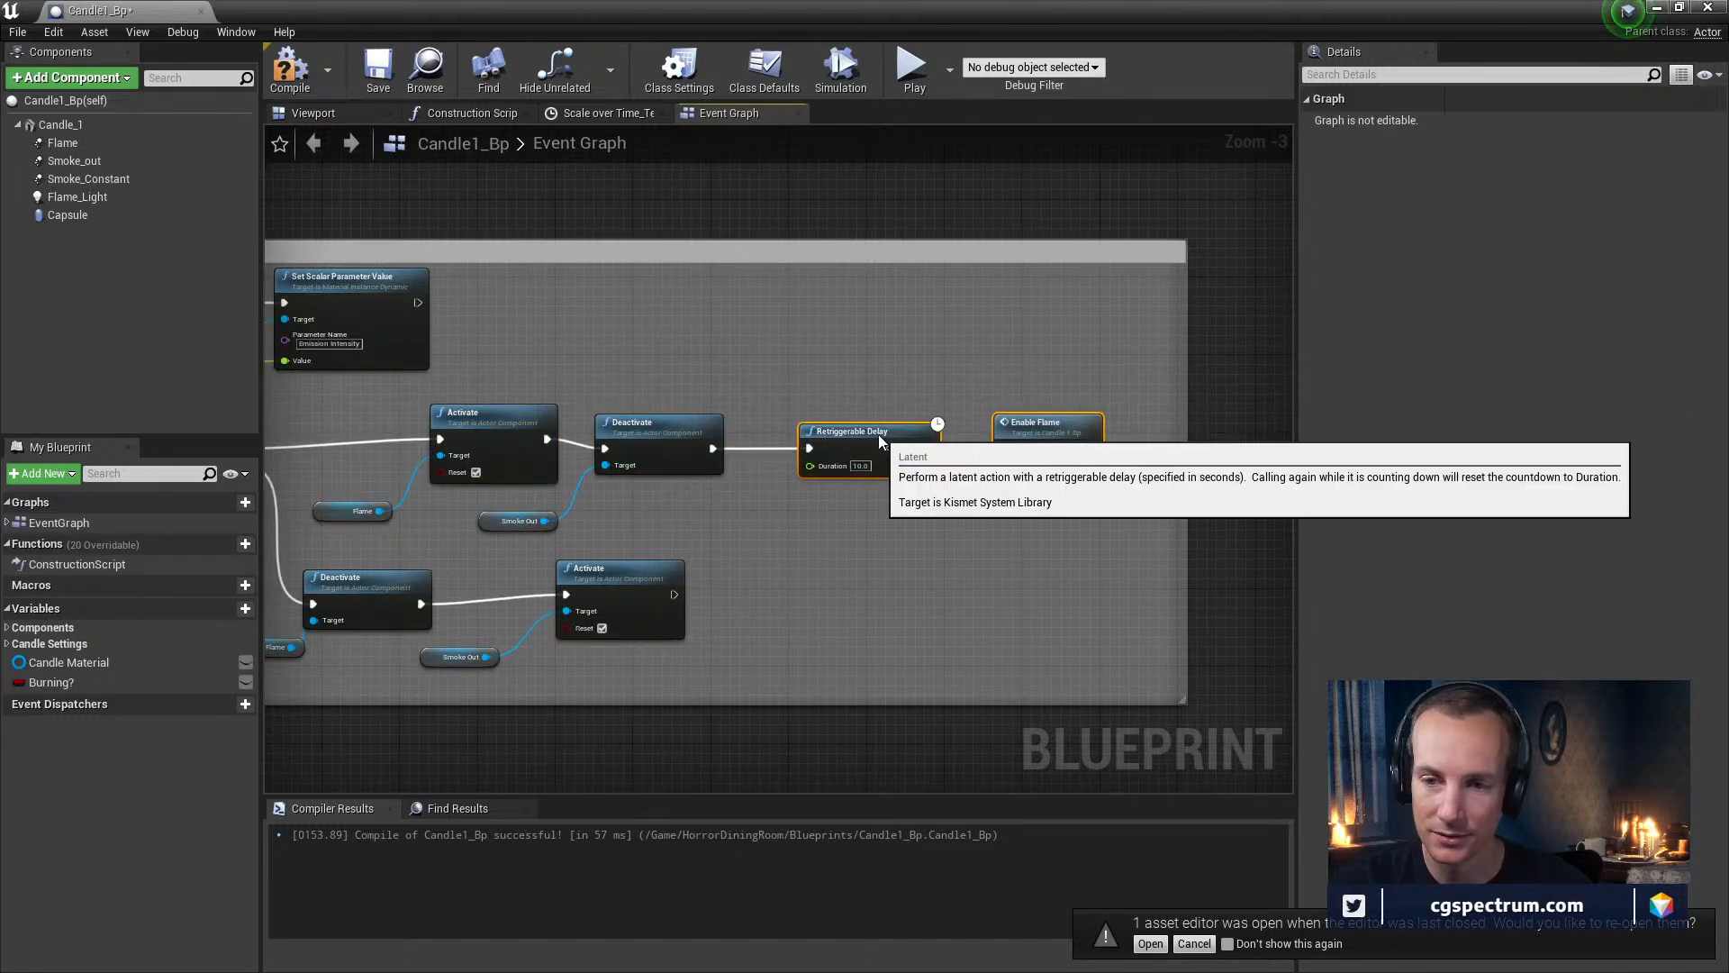
right_click(845, 517)
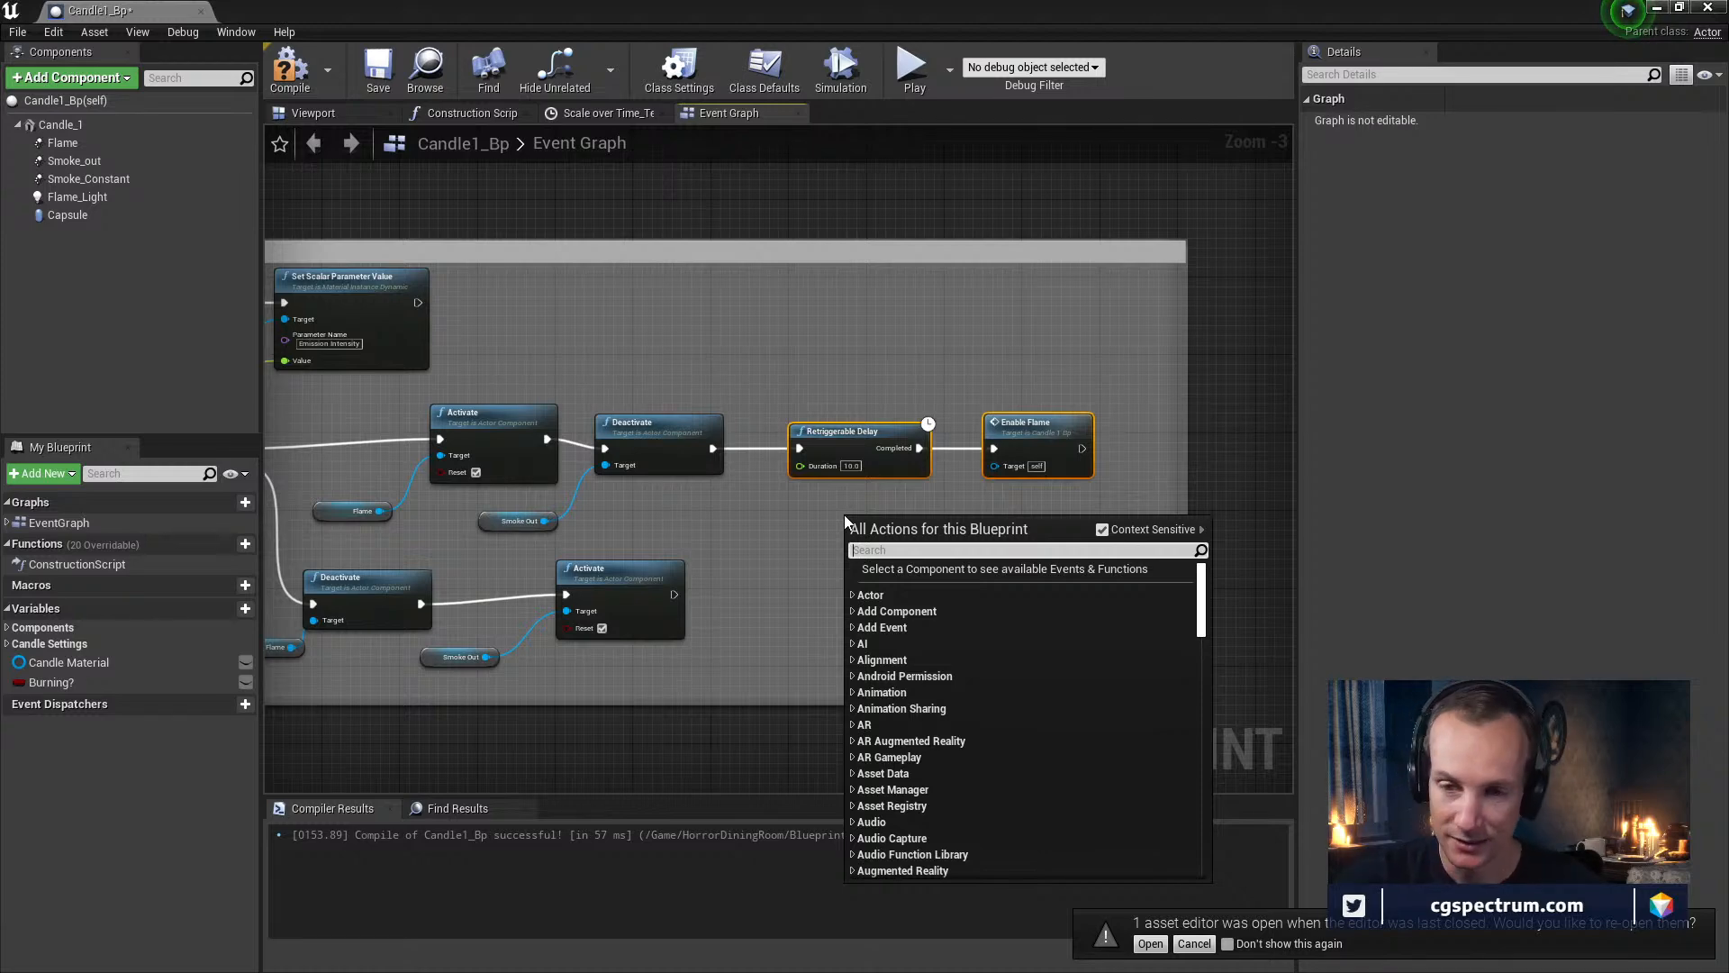
Line up the Smoke Out Deactivate node with the upper Activate node and tuck the Smoke Out and Flame variable nodes beneath them
right_click_drag(770, 521, 893, 527)
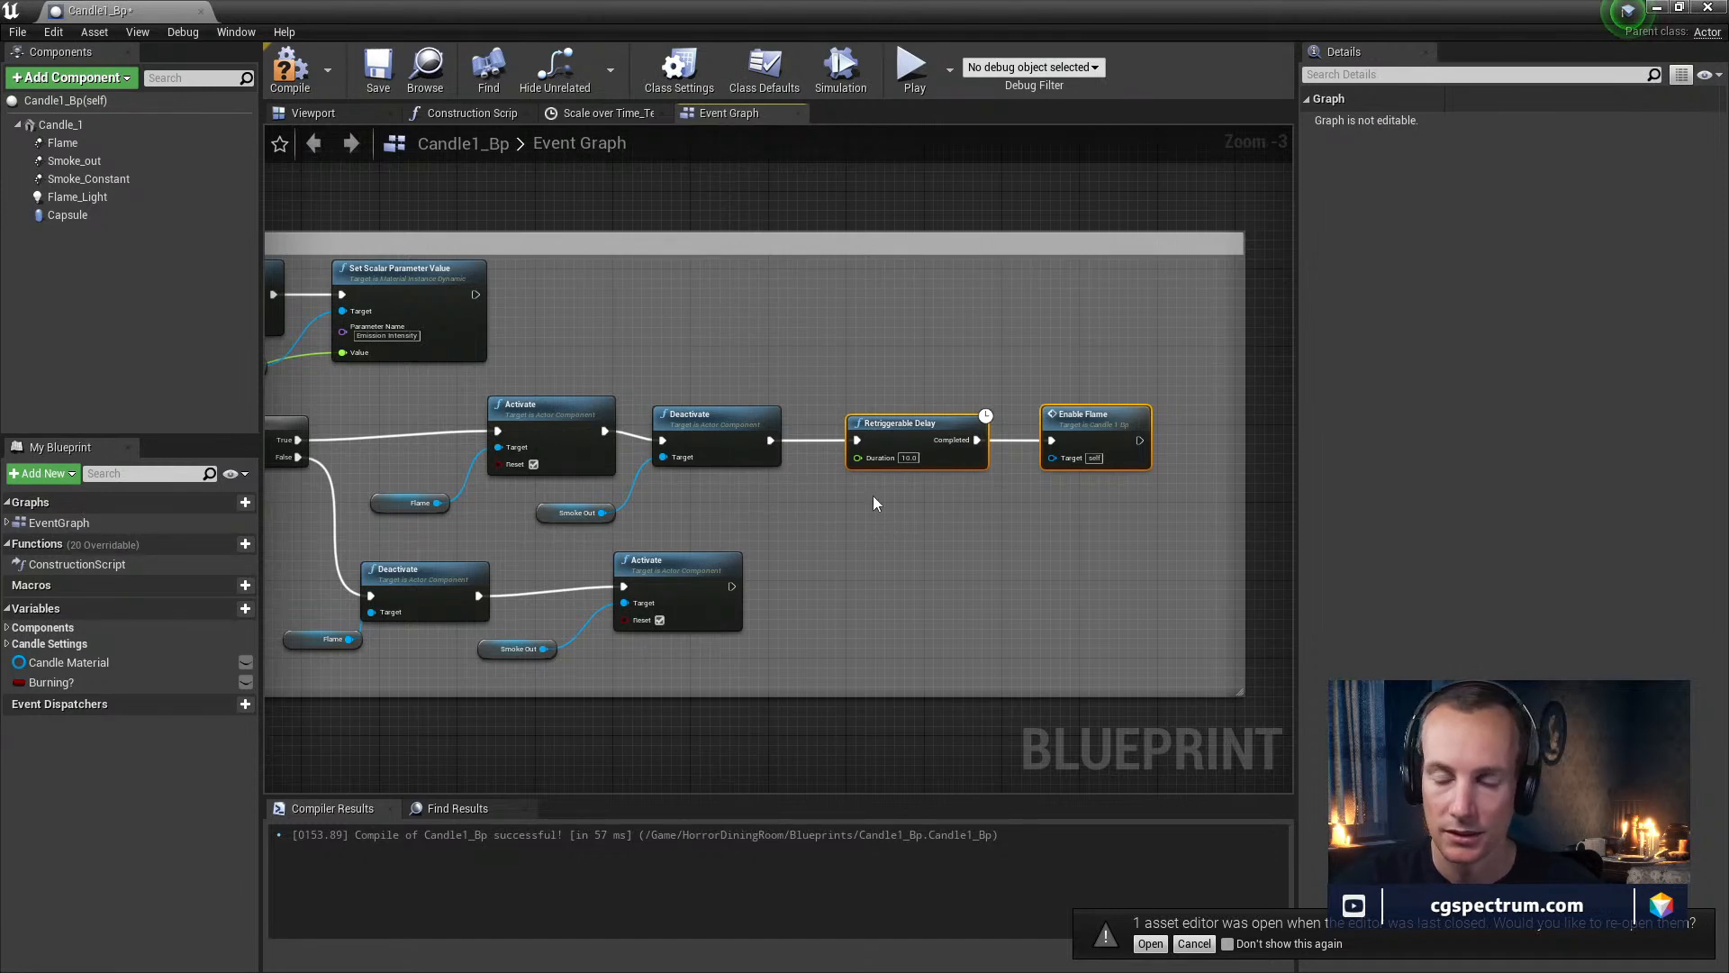
right_click_drag(852, 518, 1164, 547)
right_click_drag(890, 490, 807, 434)
left_click_drag(951, 401, 969, 389)
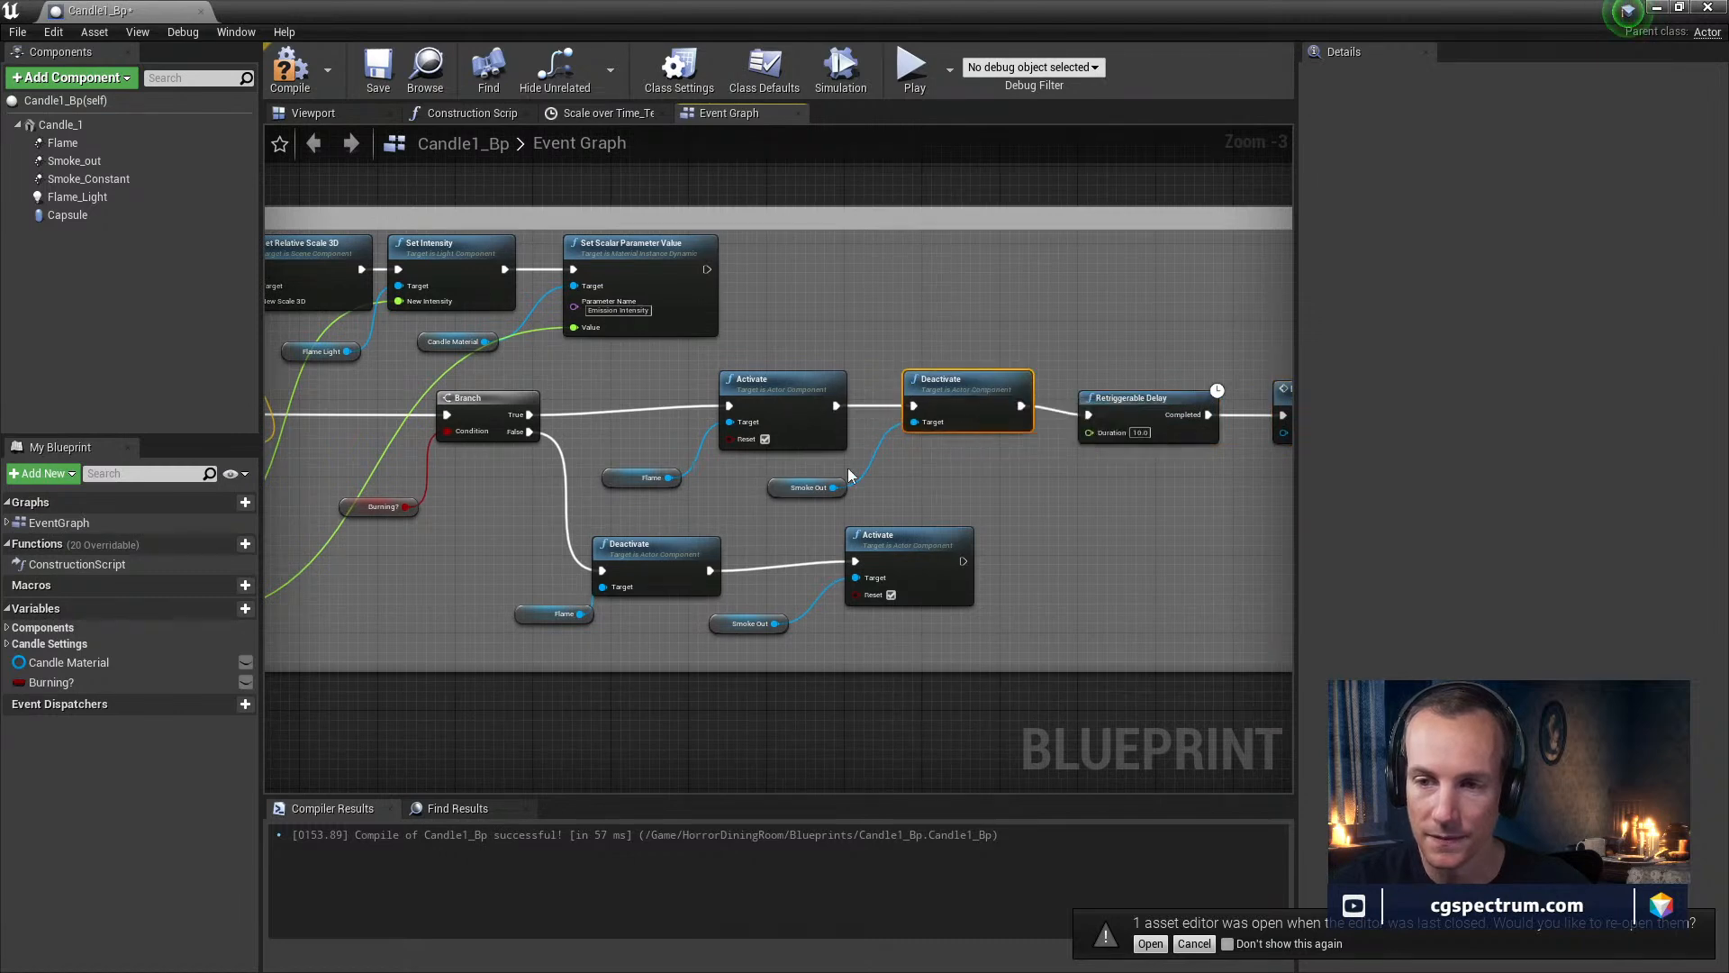
left_click_drag(782, 494, 799, 489)
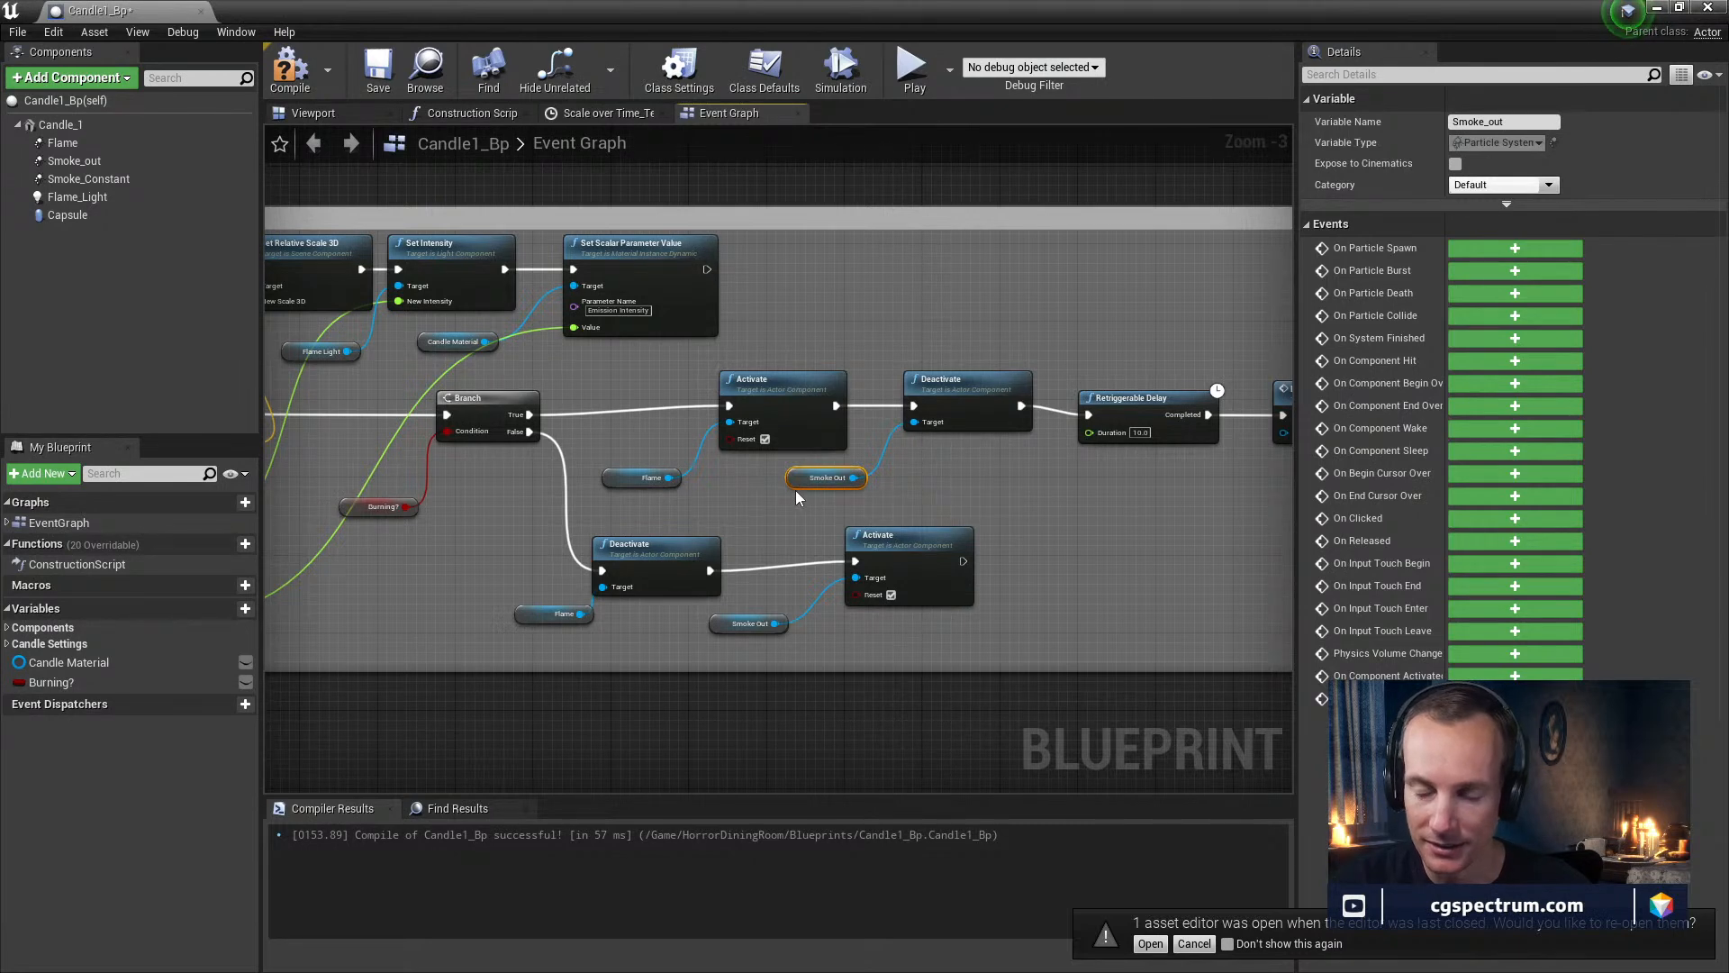
left_click_drag(627, 480, 637, 470)
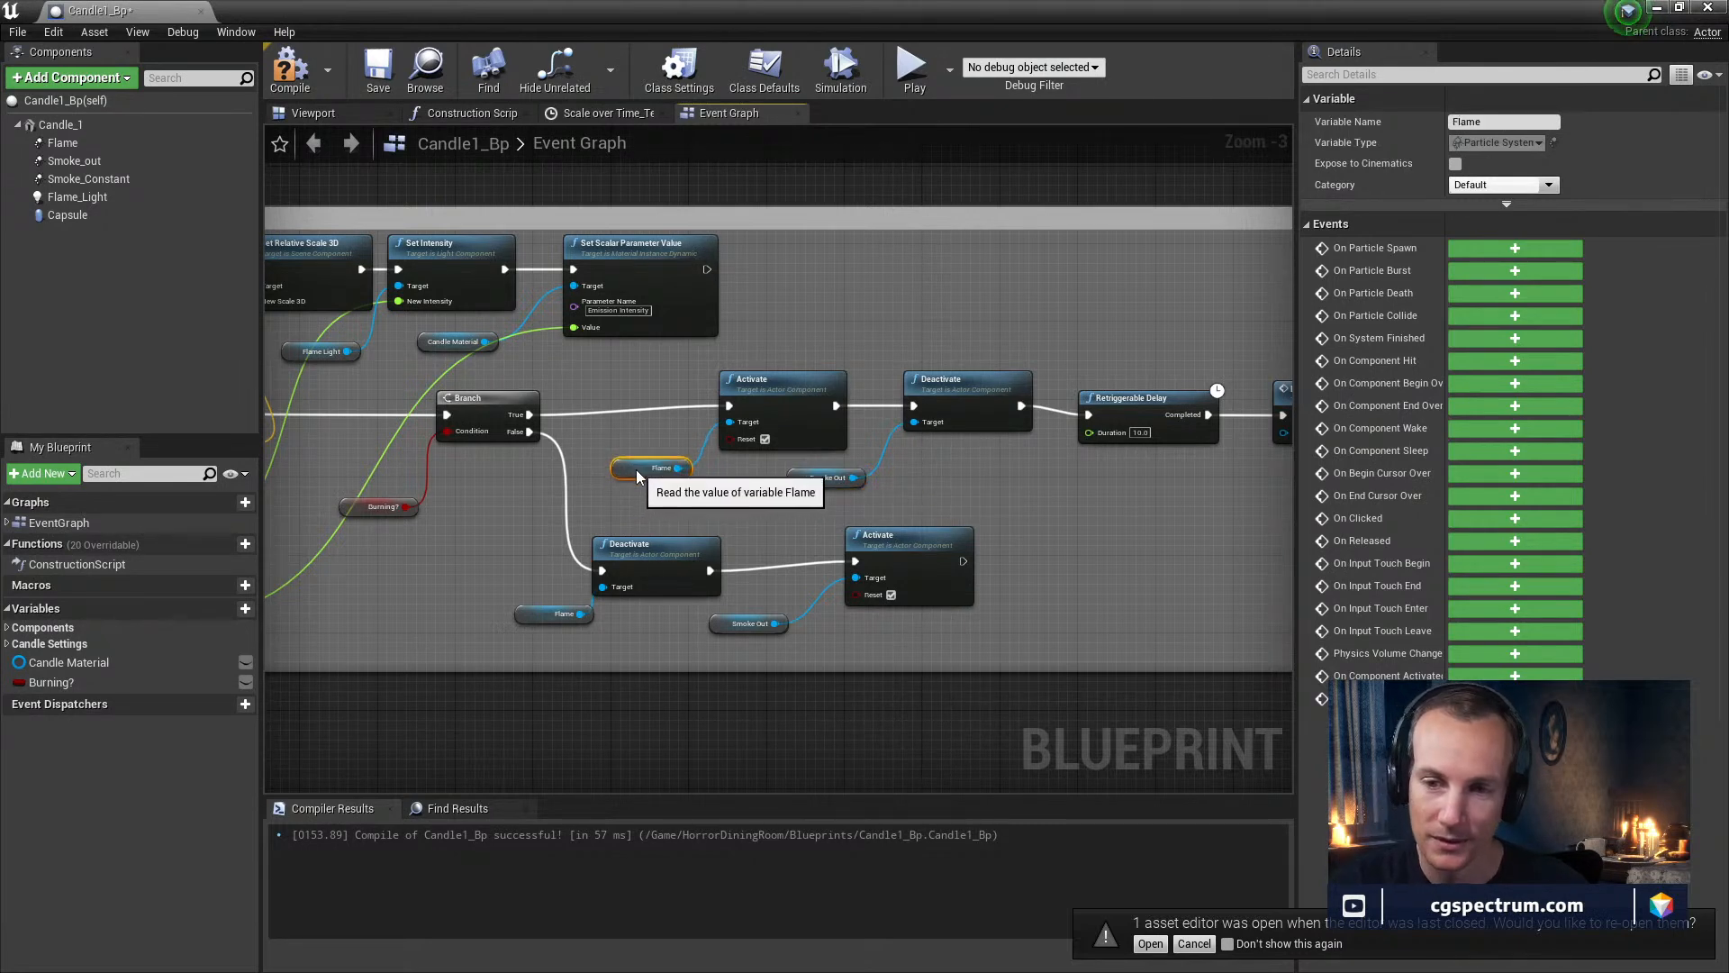
Move the Retriggerable Delay and Enable Flame nodes up so they line up with the Deactivate node
right_click_drag(1007, 491, 883, 483)
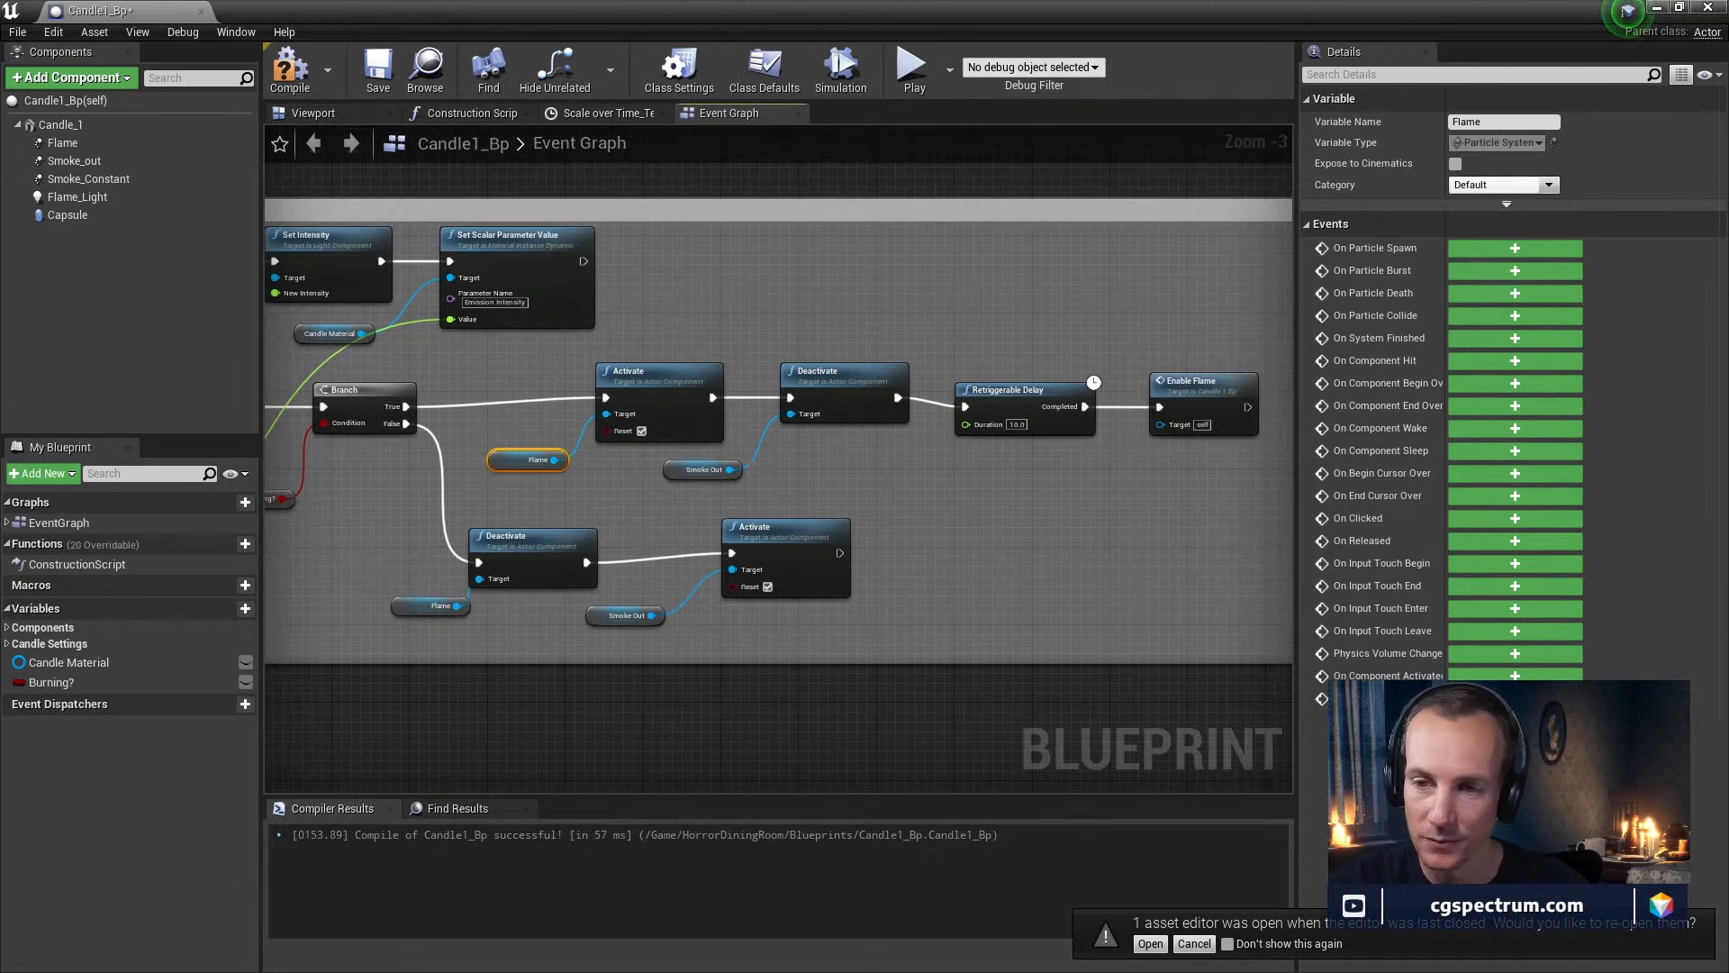
right_click_drag(1001, 477, 886, 477)
left_click(899, 384)
left_click_drag(1063, 394, 1062, 375)
Group the upper chain, from Flame Activate to Enable Flame, in a comment box titled "Put flame out"
left_click_drag(1155, 328, 1092, 387)
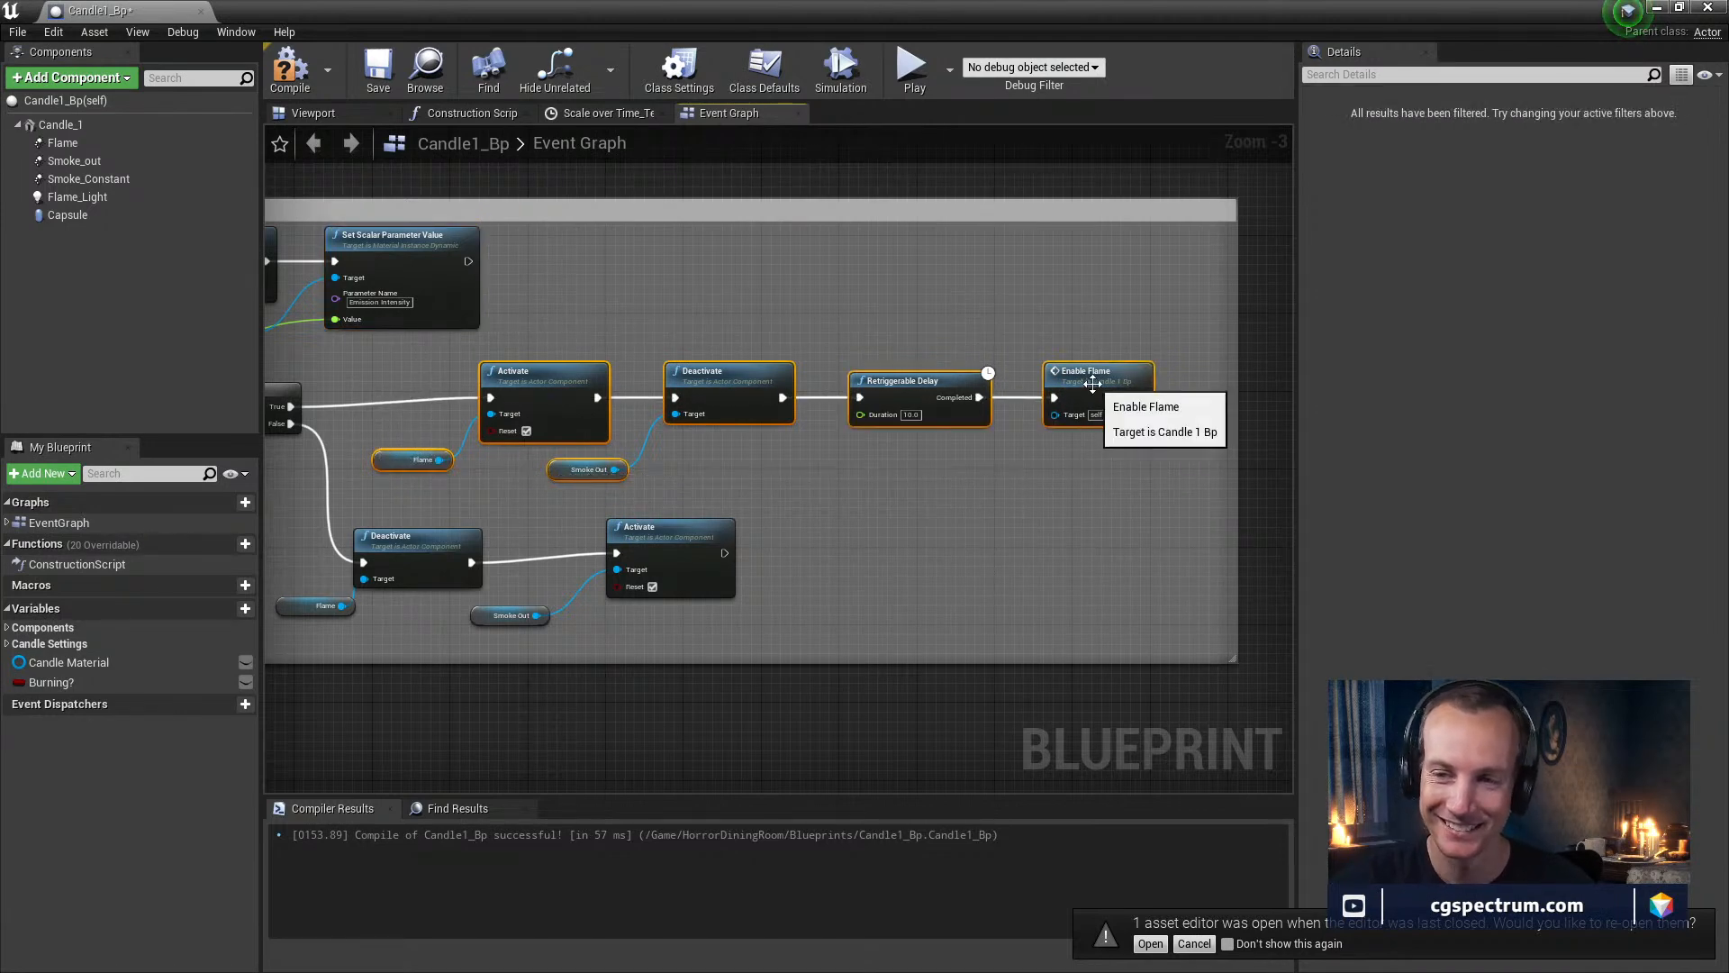
right_click(1092, 387)
left_click(1137, 834)
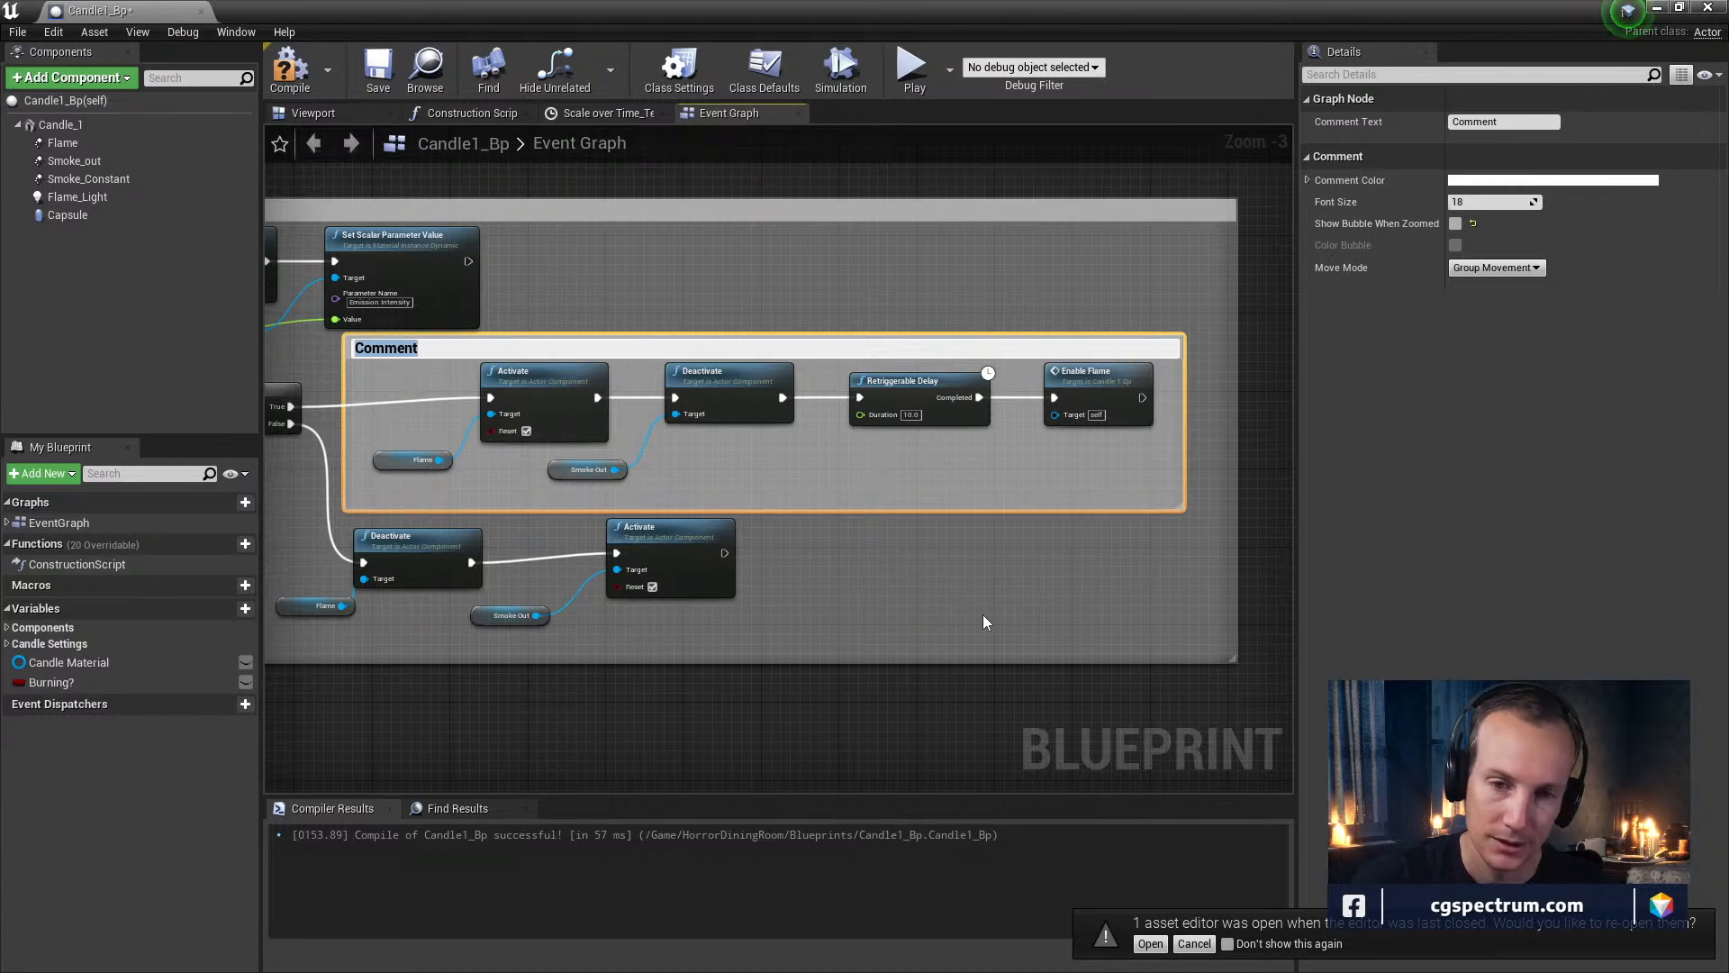
type("Put fla")
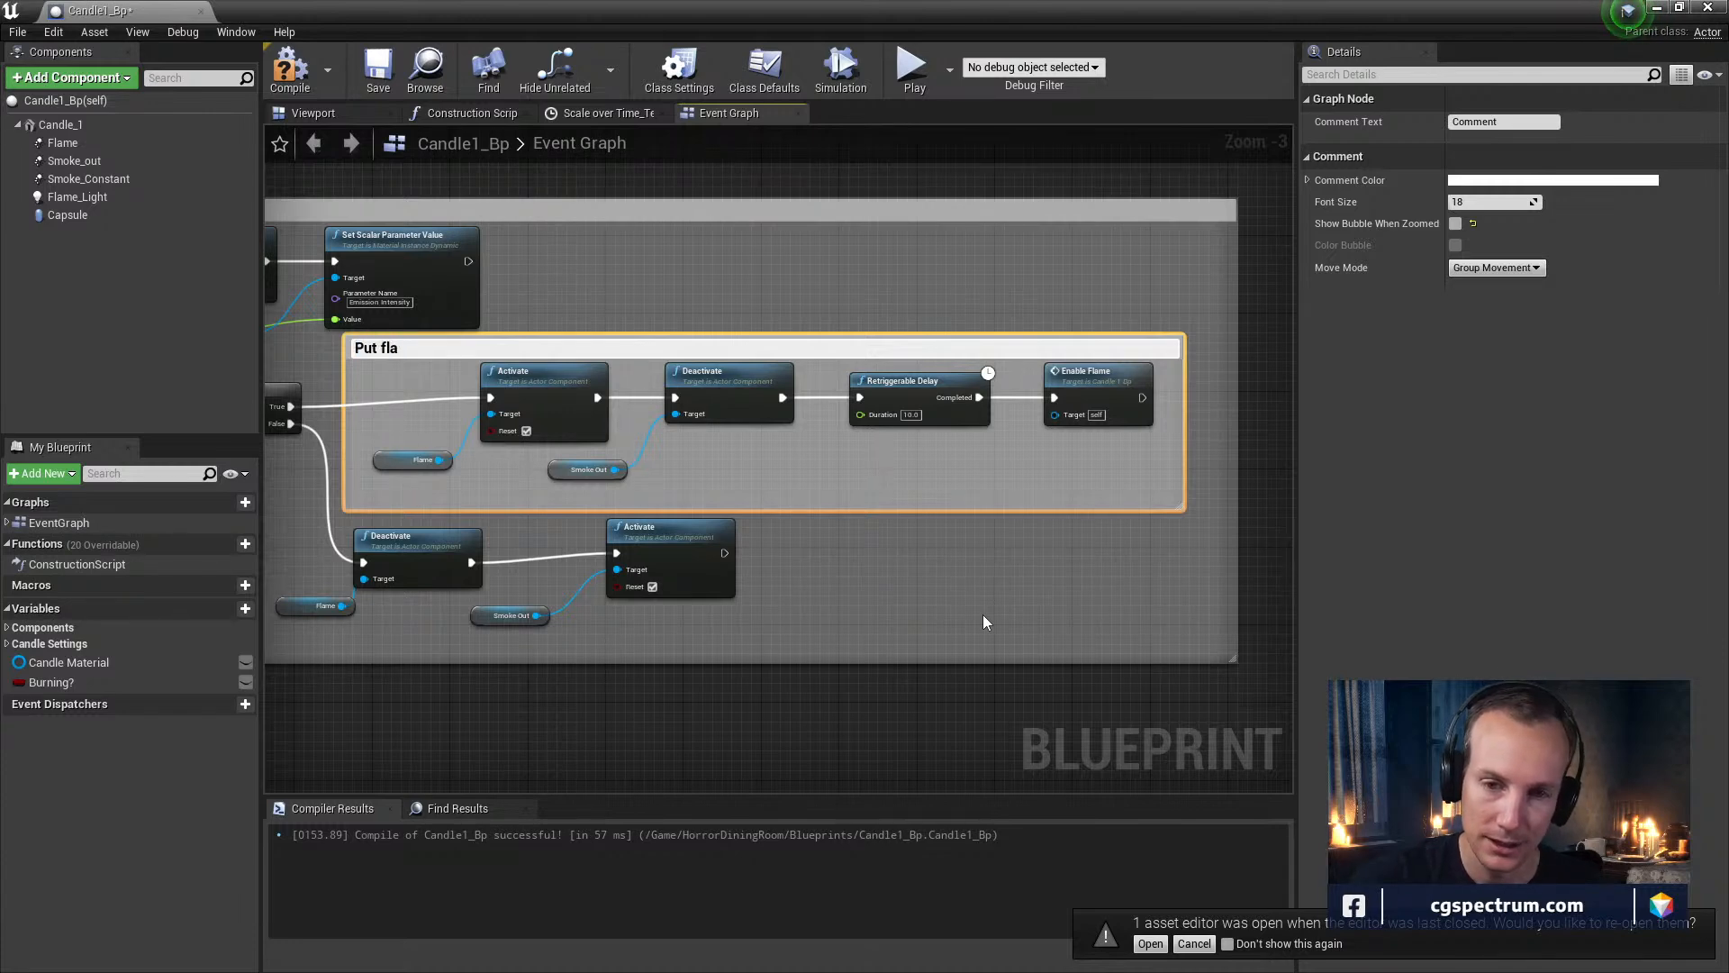
type("me out")
key("Return")
Group the lower chain of Flame Deactivate and Smoke Out Activate nodes in a comment box titled "Start new Flame"
left_click_drag(868, 717, 329, 552)
right_click(407, 537)
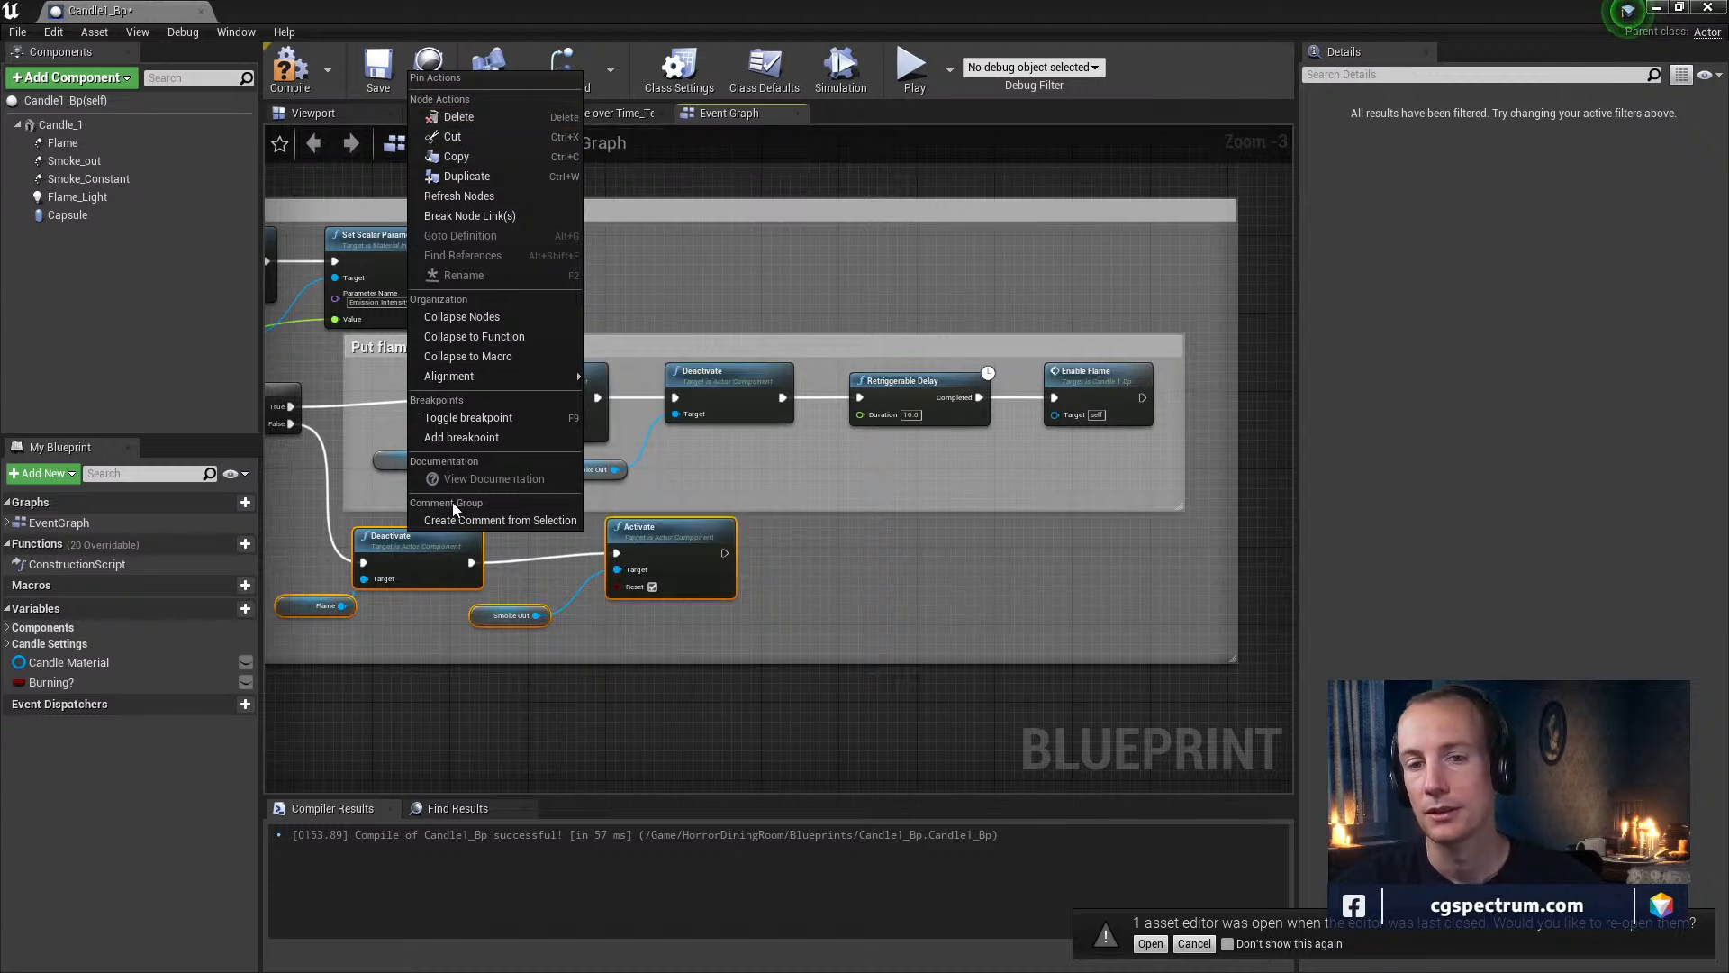
left_click(500, 520)
type("Start new")
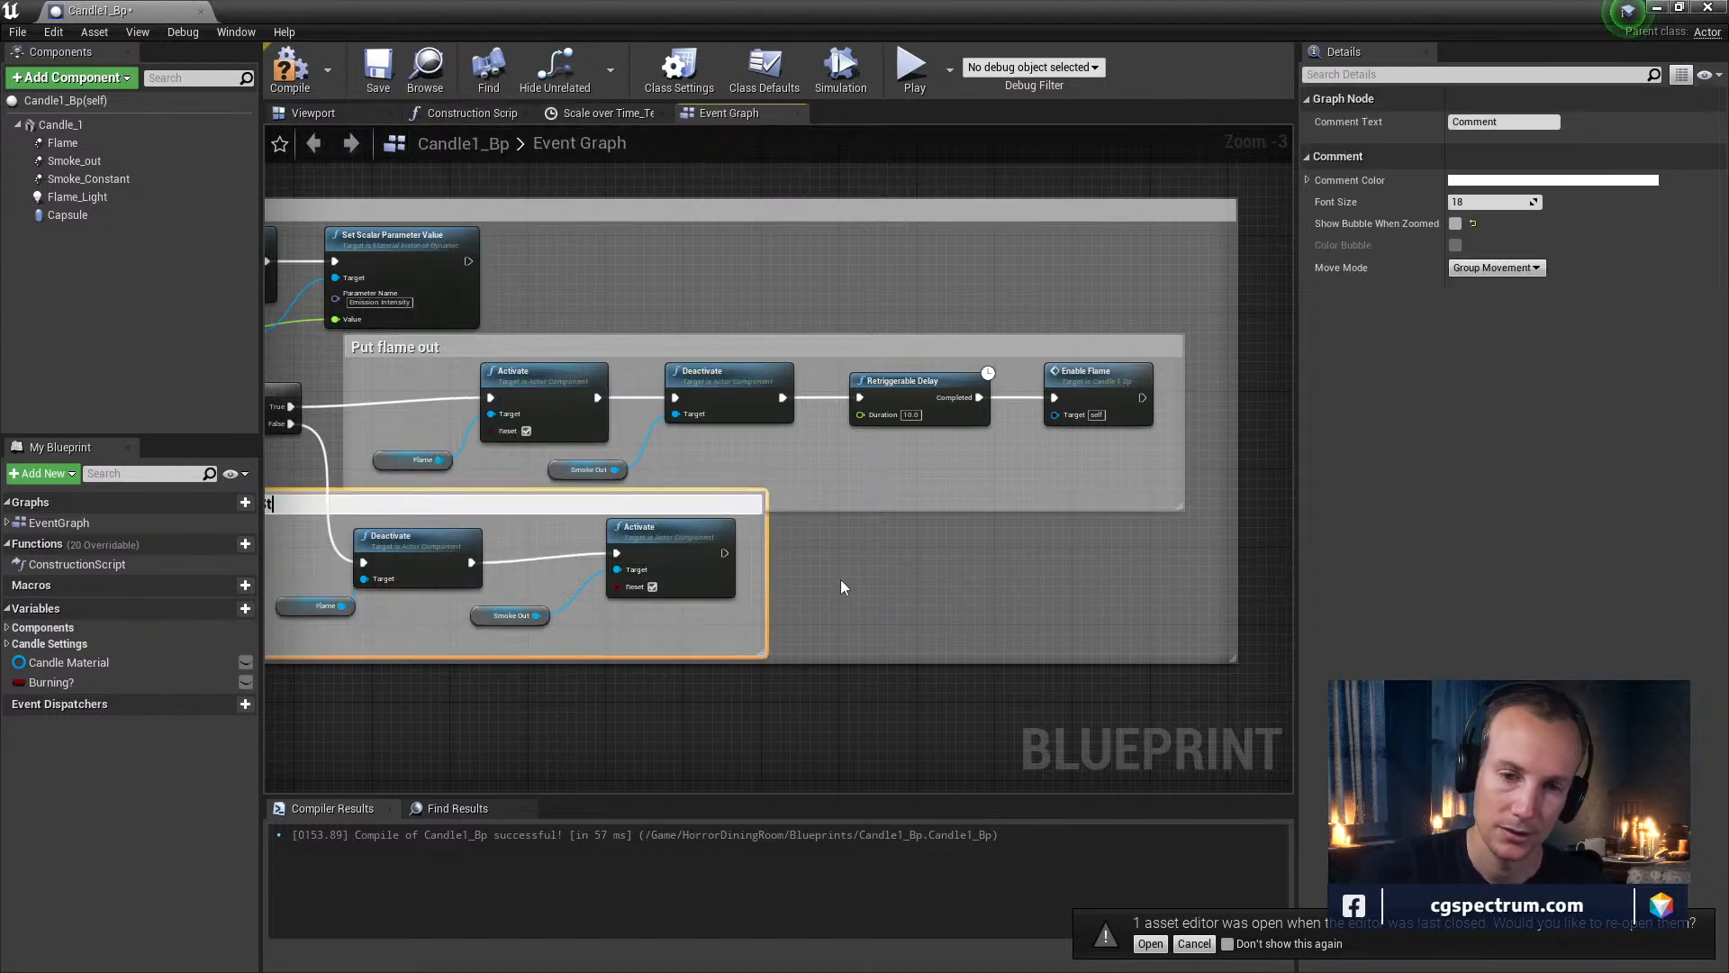
type(" Flame")
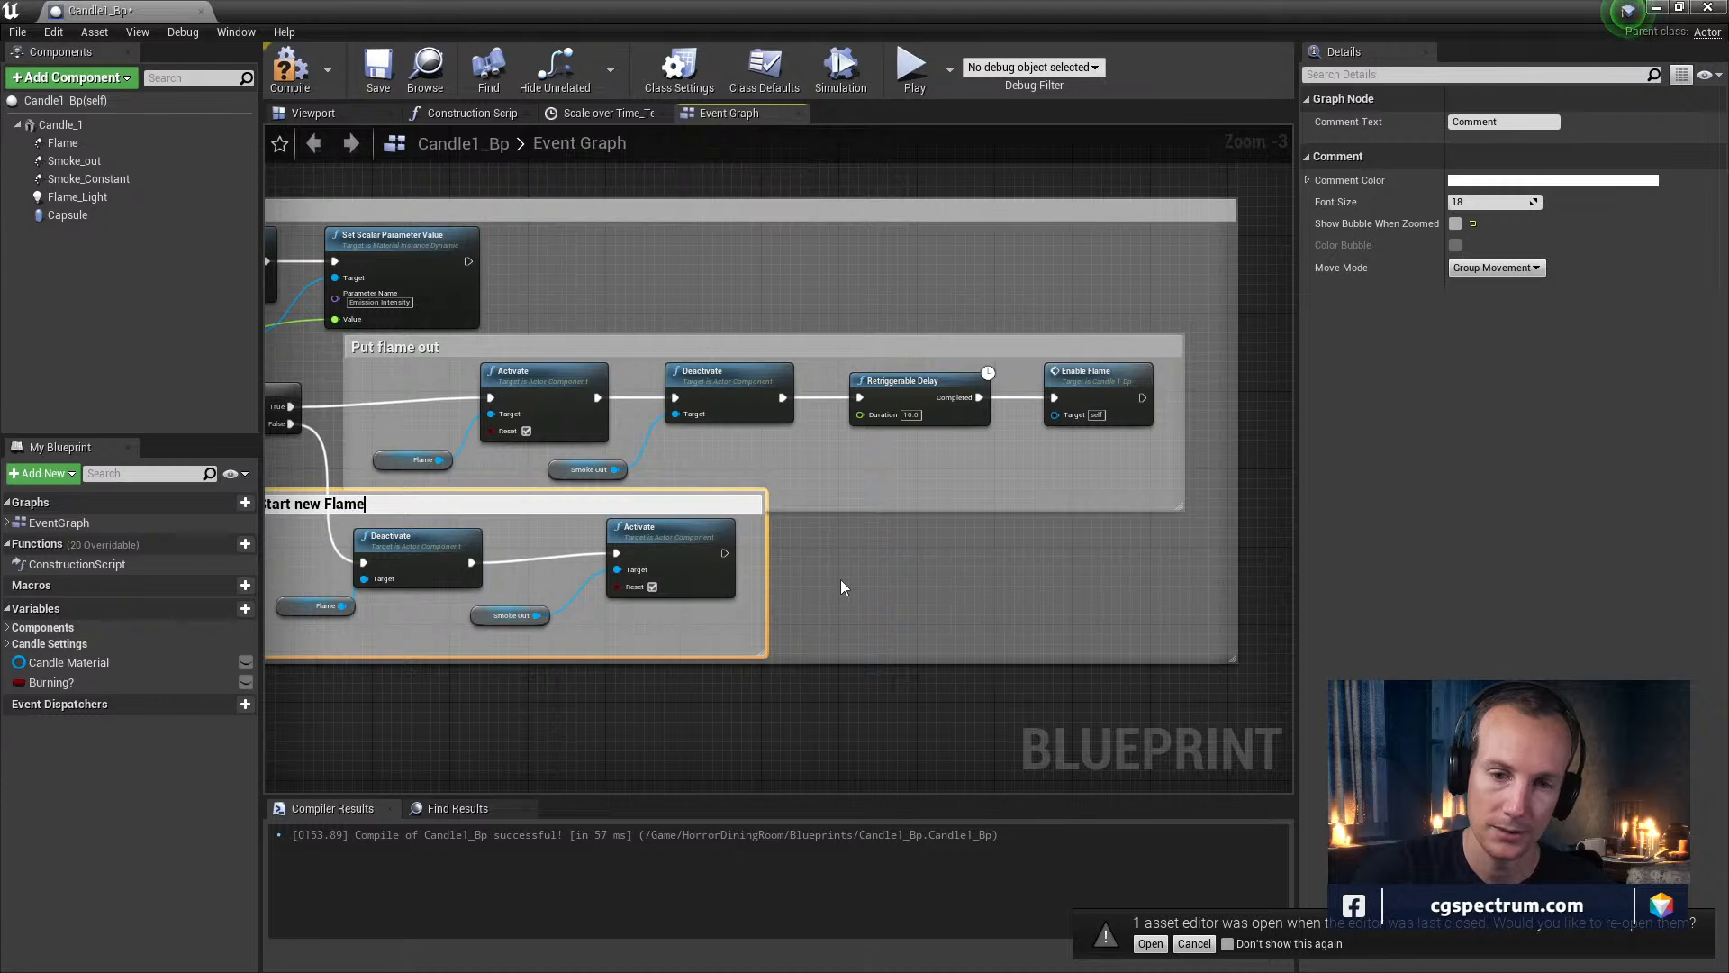
key("Return")
right_click_drag(840, 580, 1190, 511)
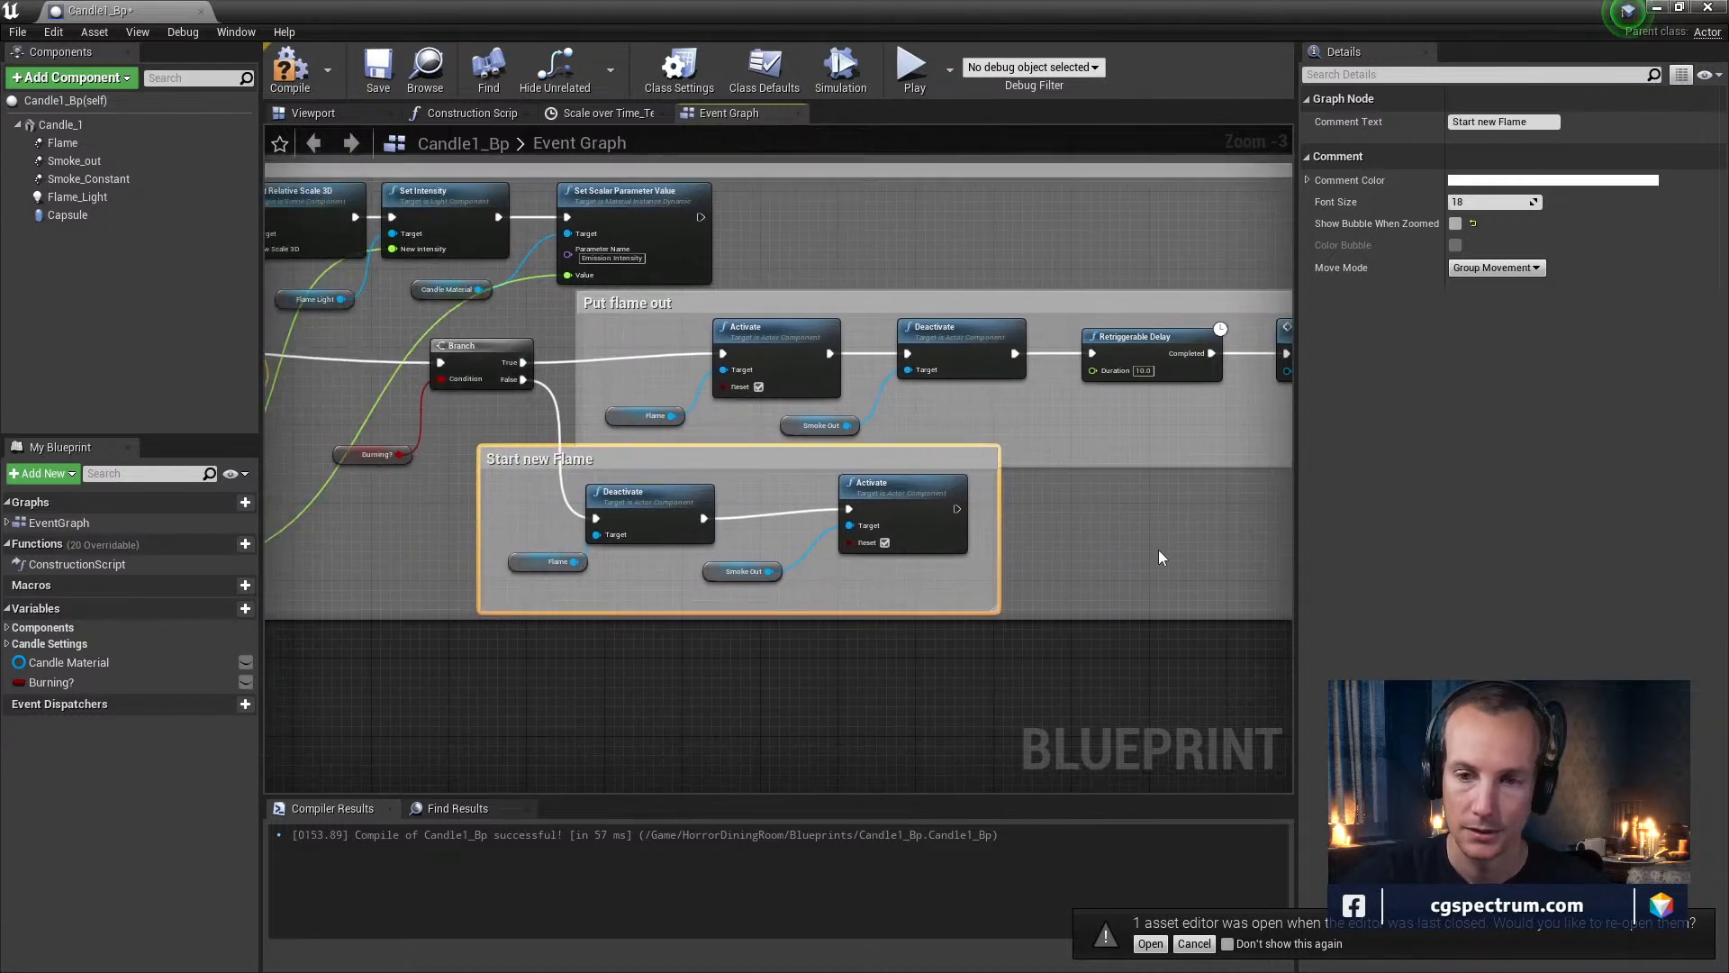
left_click(1121, 624)
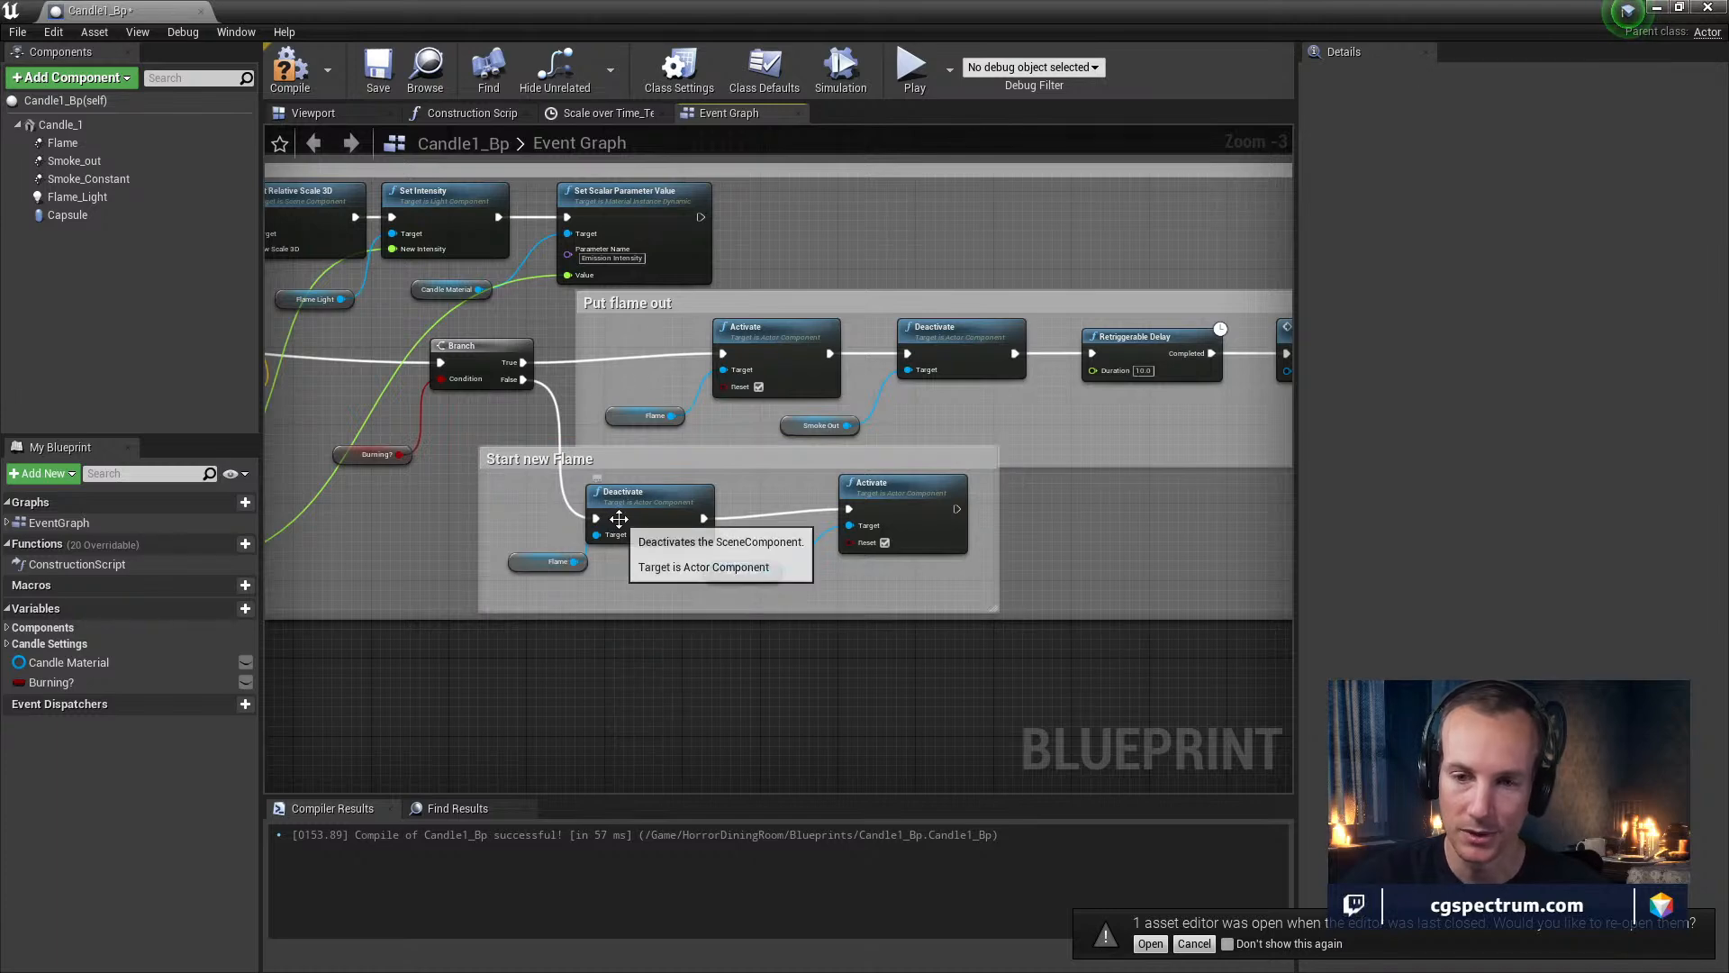
left_click(688, 466)
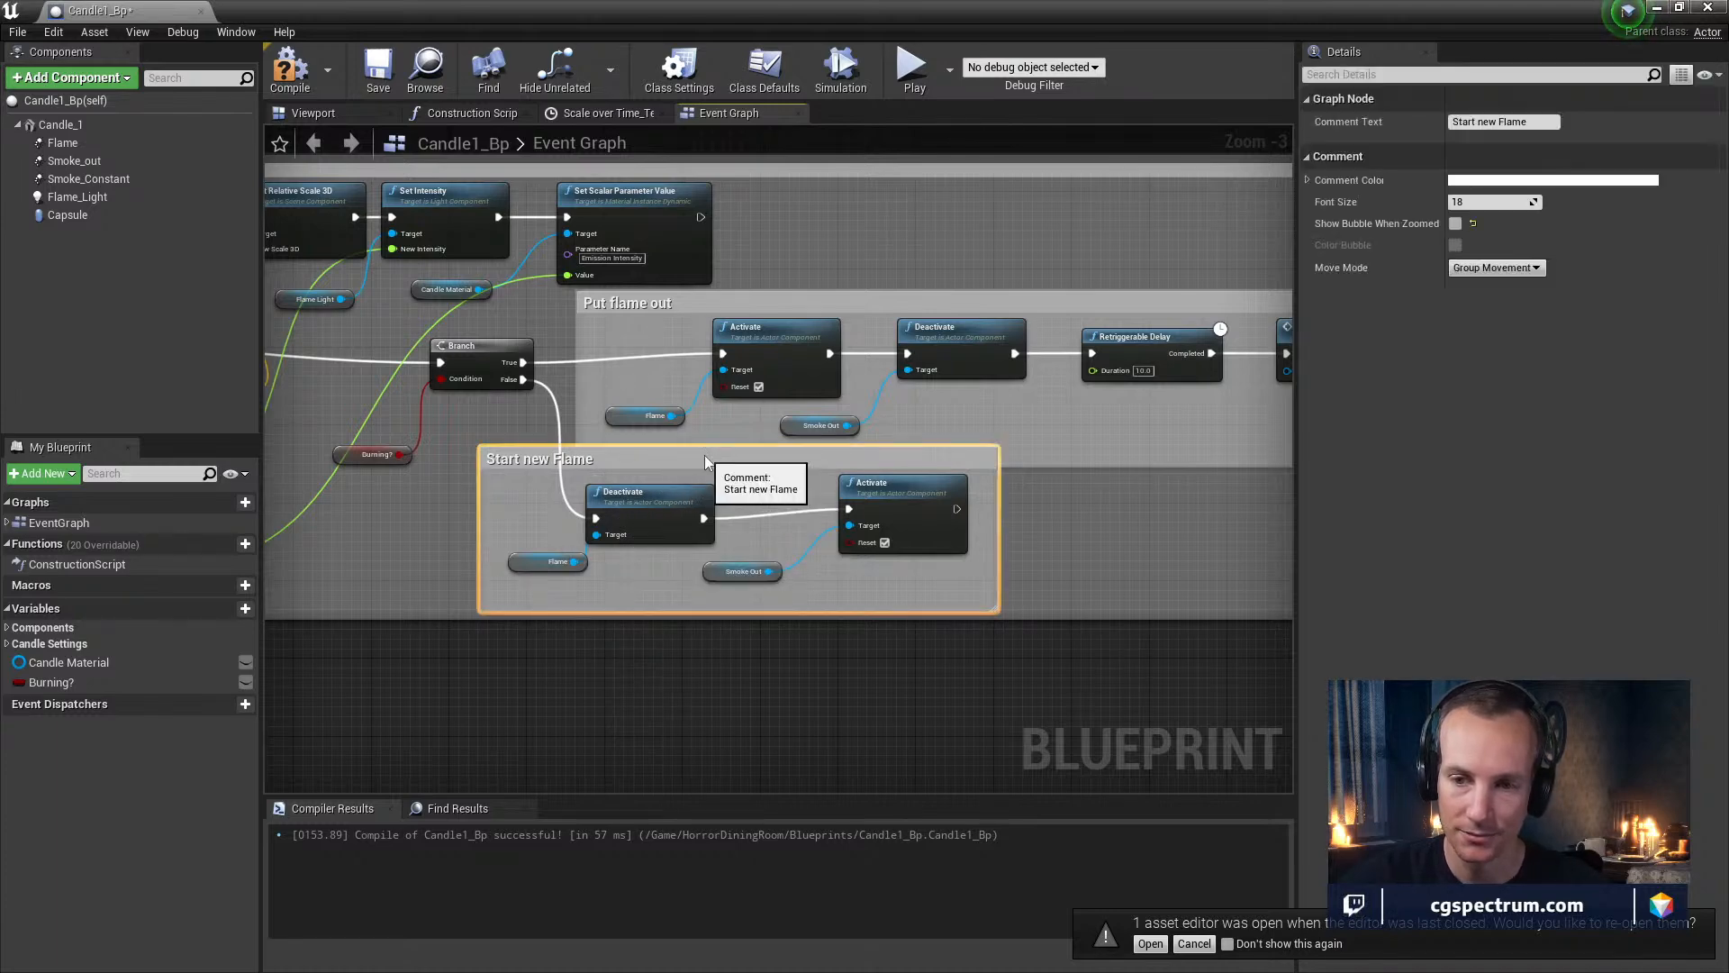
left_click(759, 463)
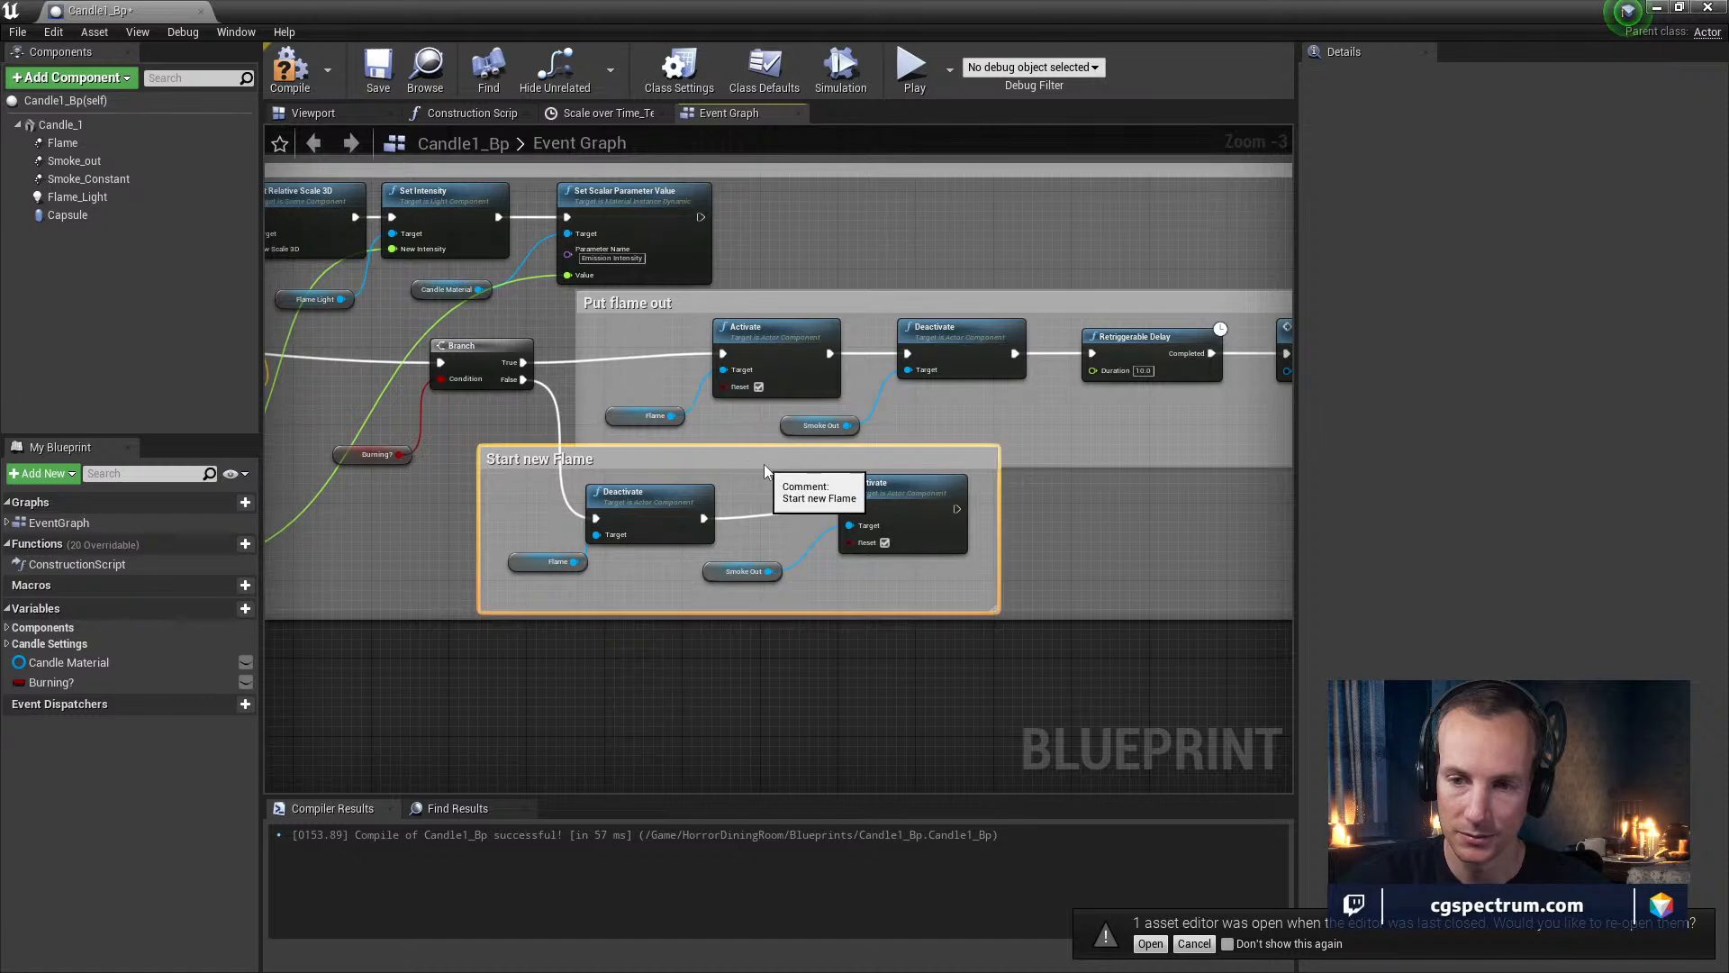
Rename the "Put flame out" comment around the Branch's True nodes to "Start New Flame"
left_click(549, 561)
right_click_drag(1007, 546, 594, 621)
right_click_drag(876, 502, 918, 546)
scroll(764, 512, "up", 2)
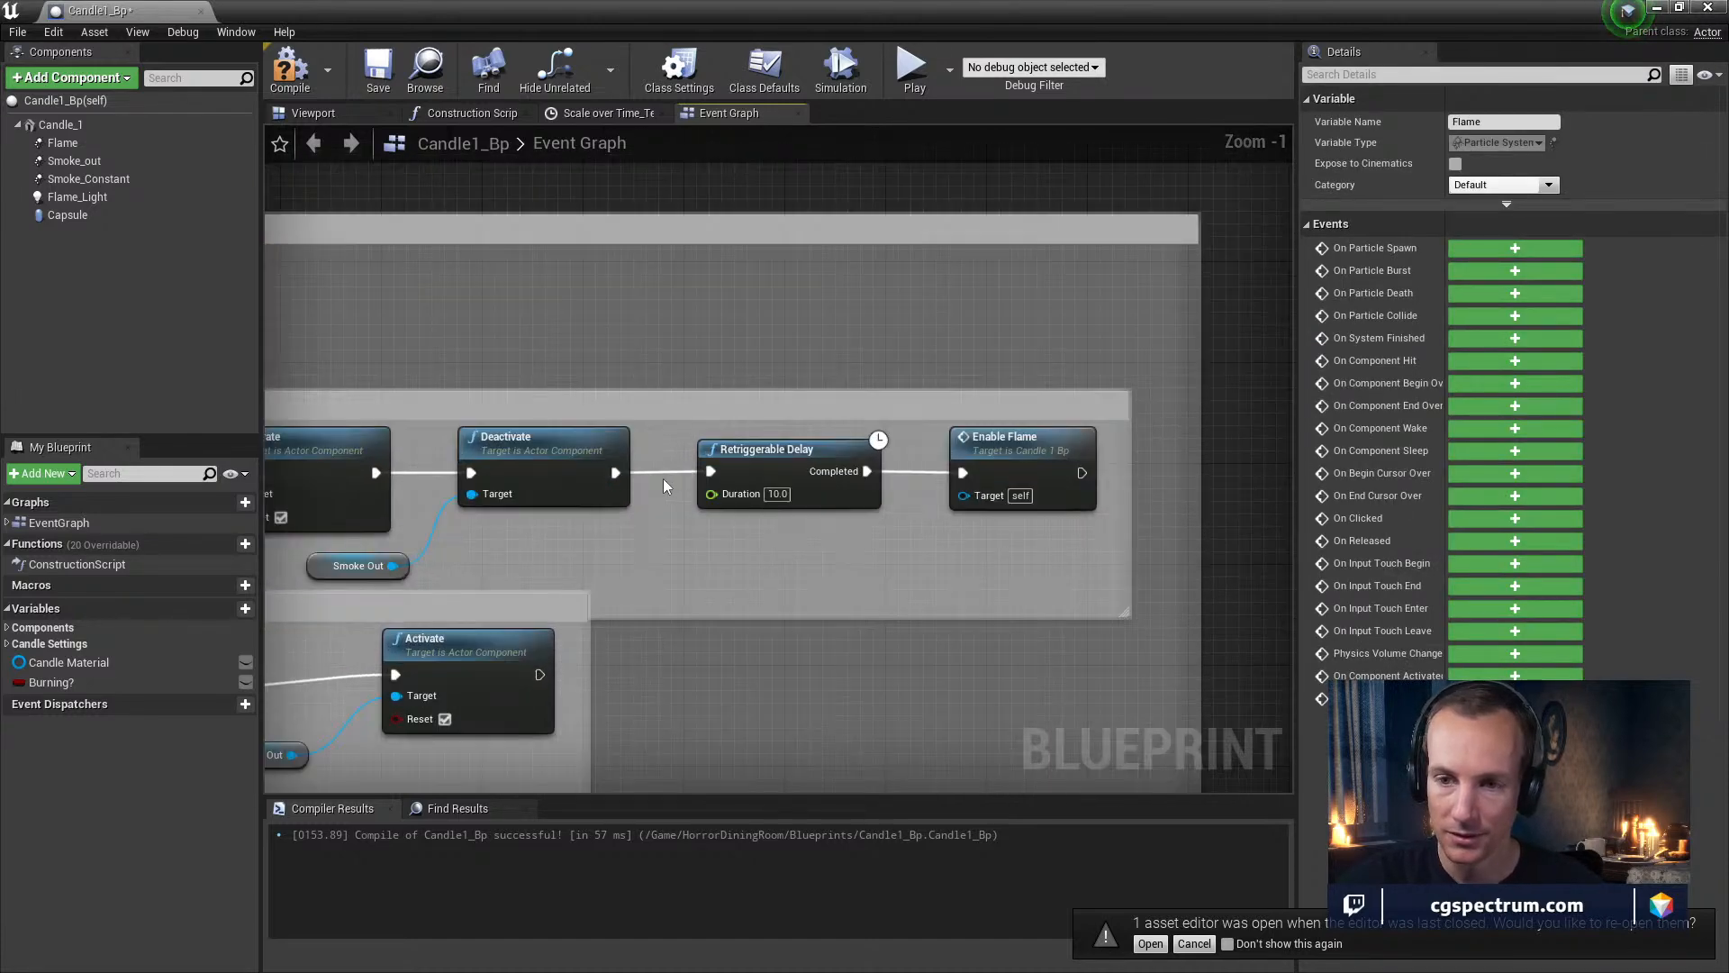
mouse_move(900, 471)
right_mouse_down()
mouse_move(910, 456)
mouse_move(934, 466)
right_mouse_up()
scroll(988, 531, "down", 2)
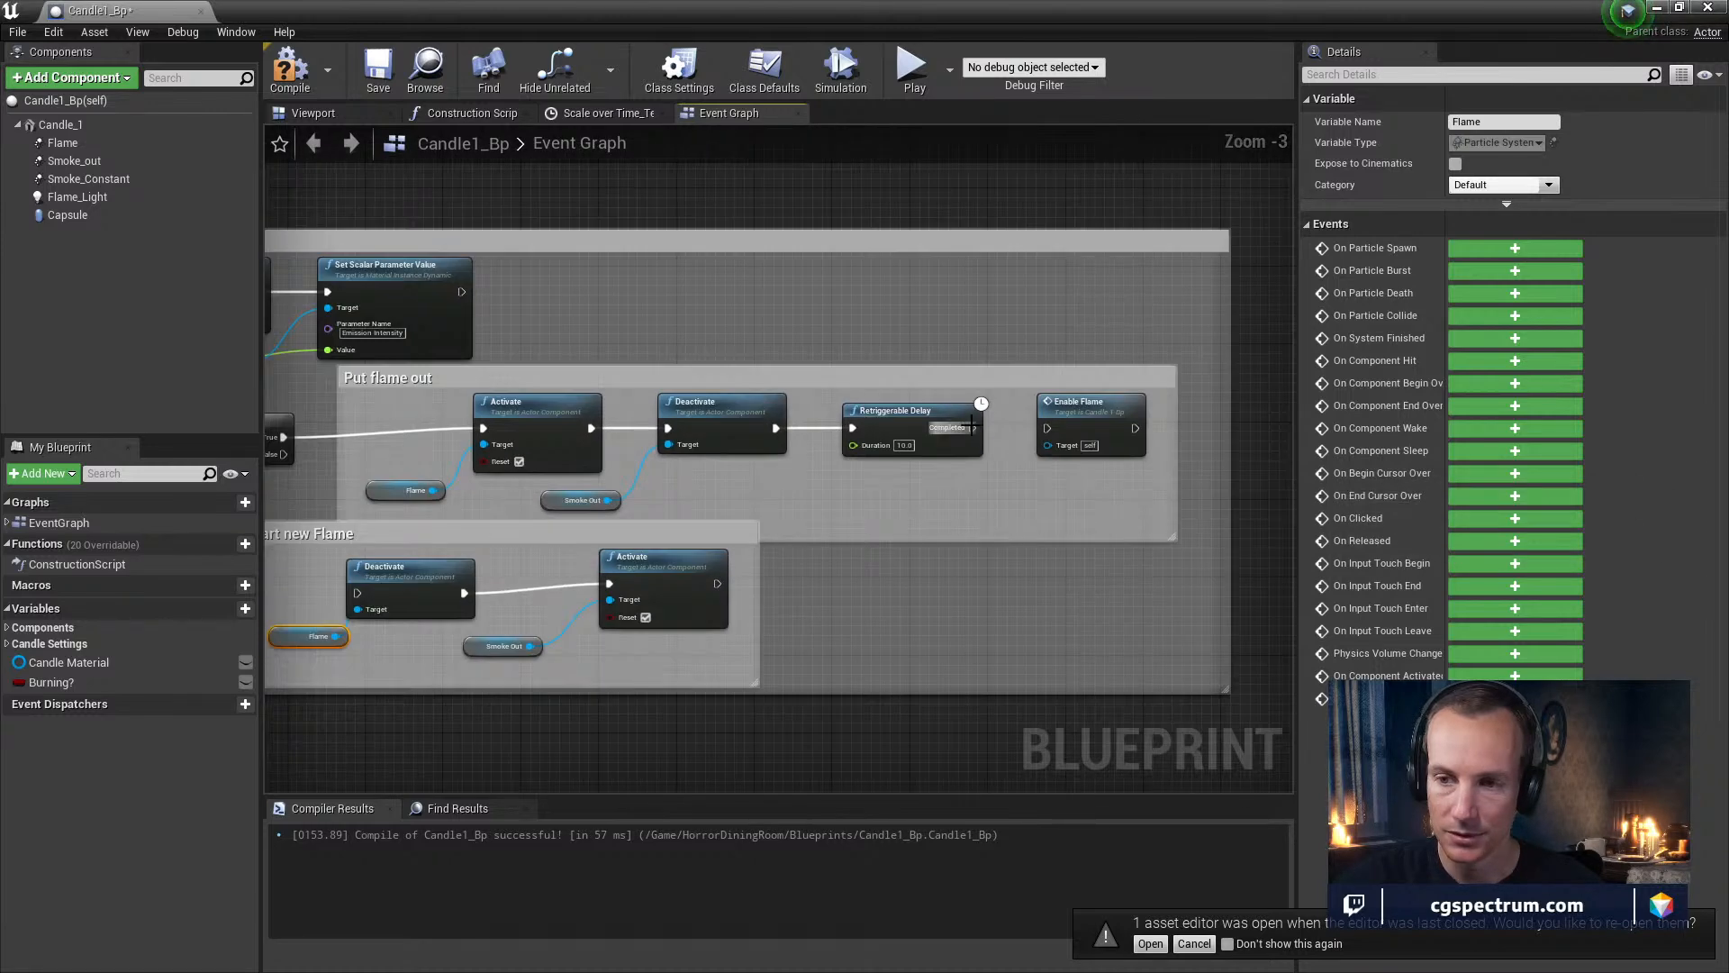
right_click_drag(924, 528, 1173, 560)
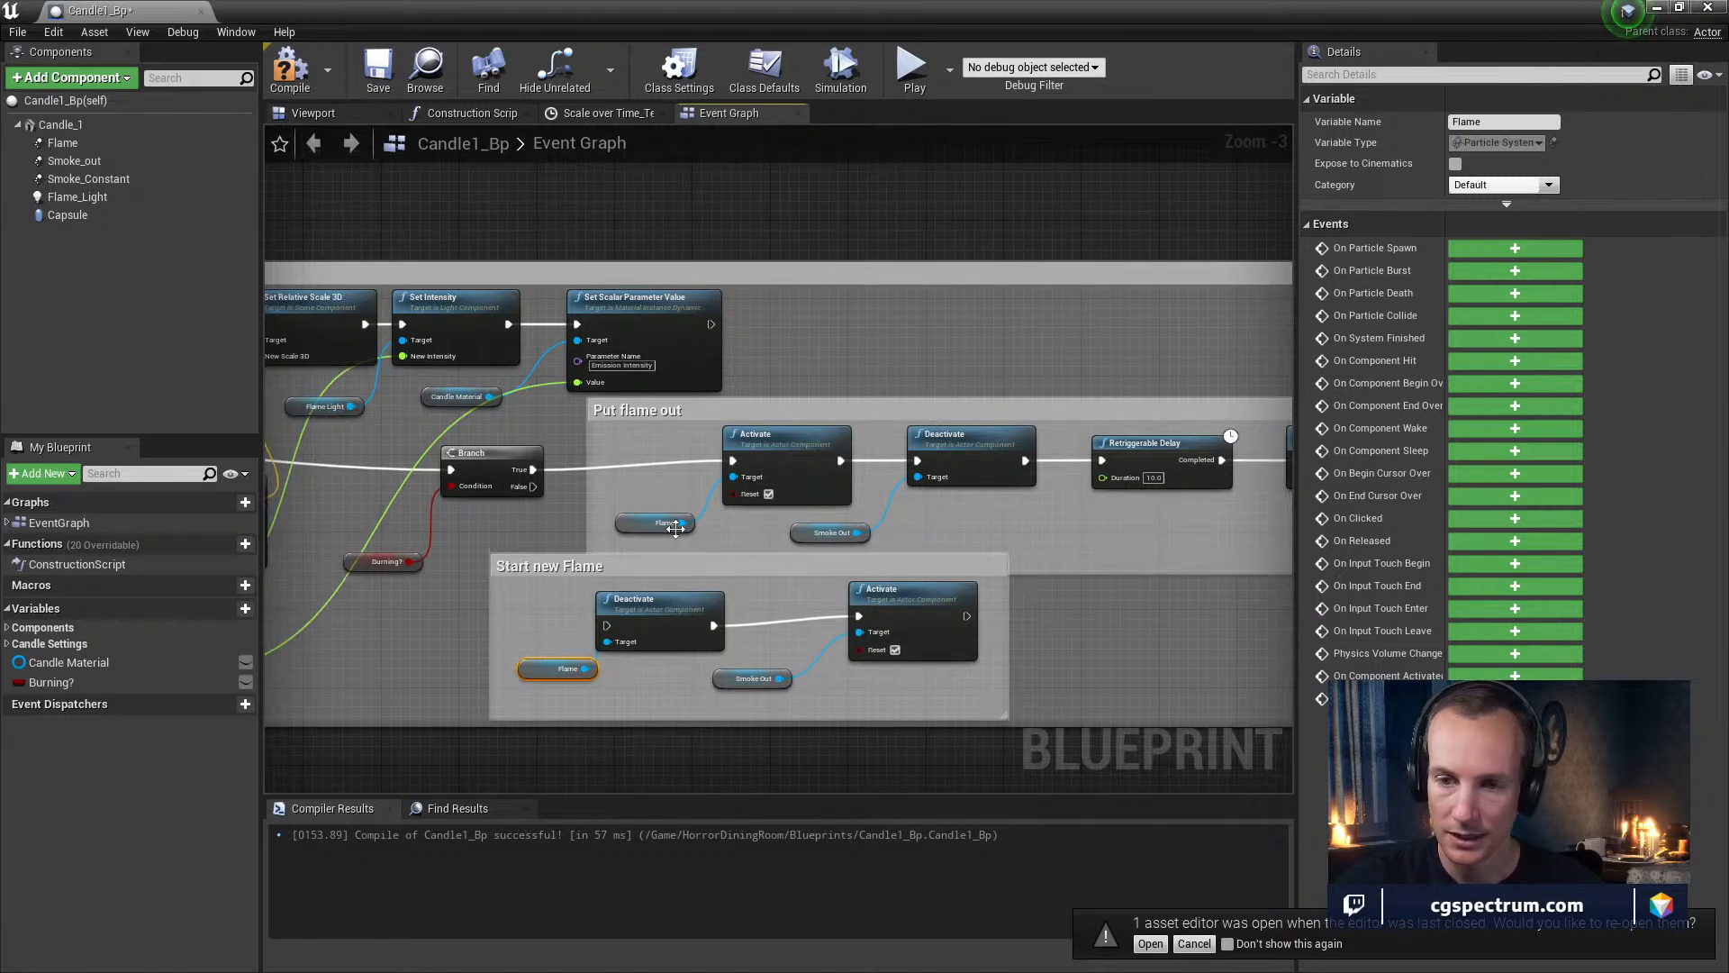
left_click(627, 436)
right_click(638, 414)
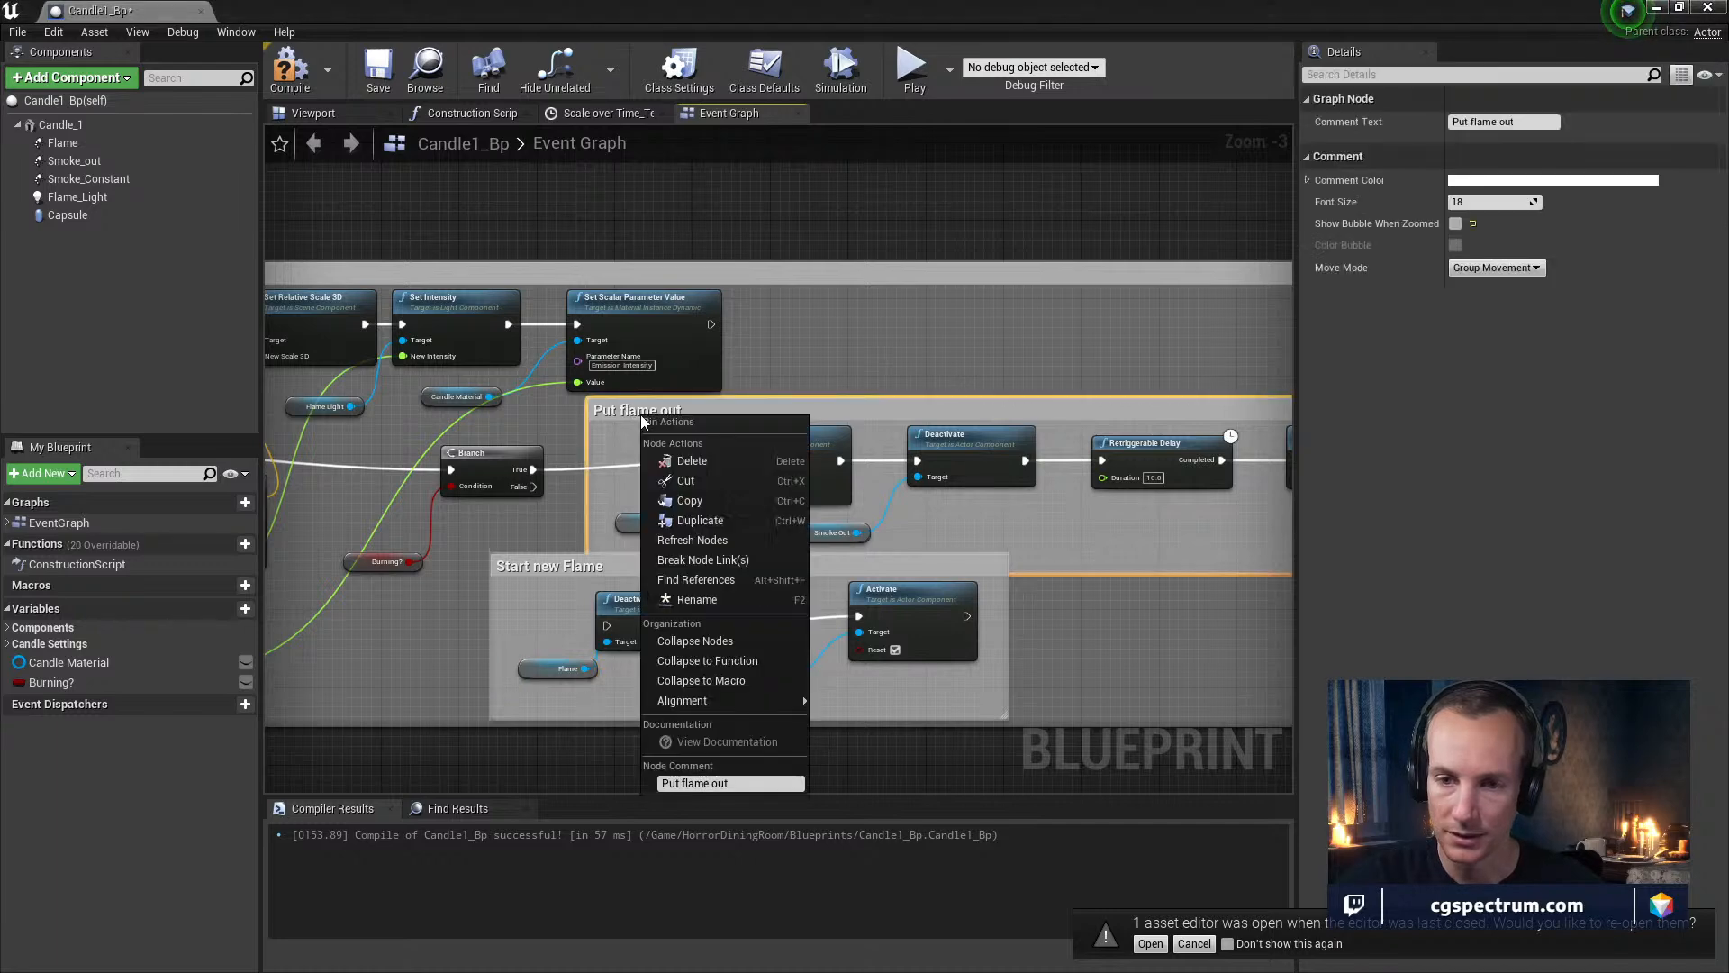
left_click(708, 784)
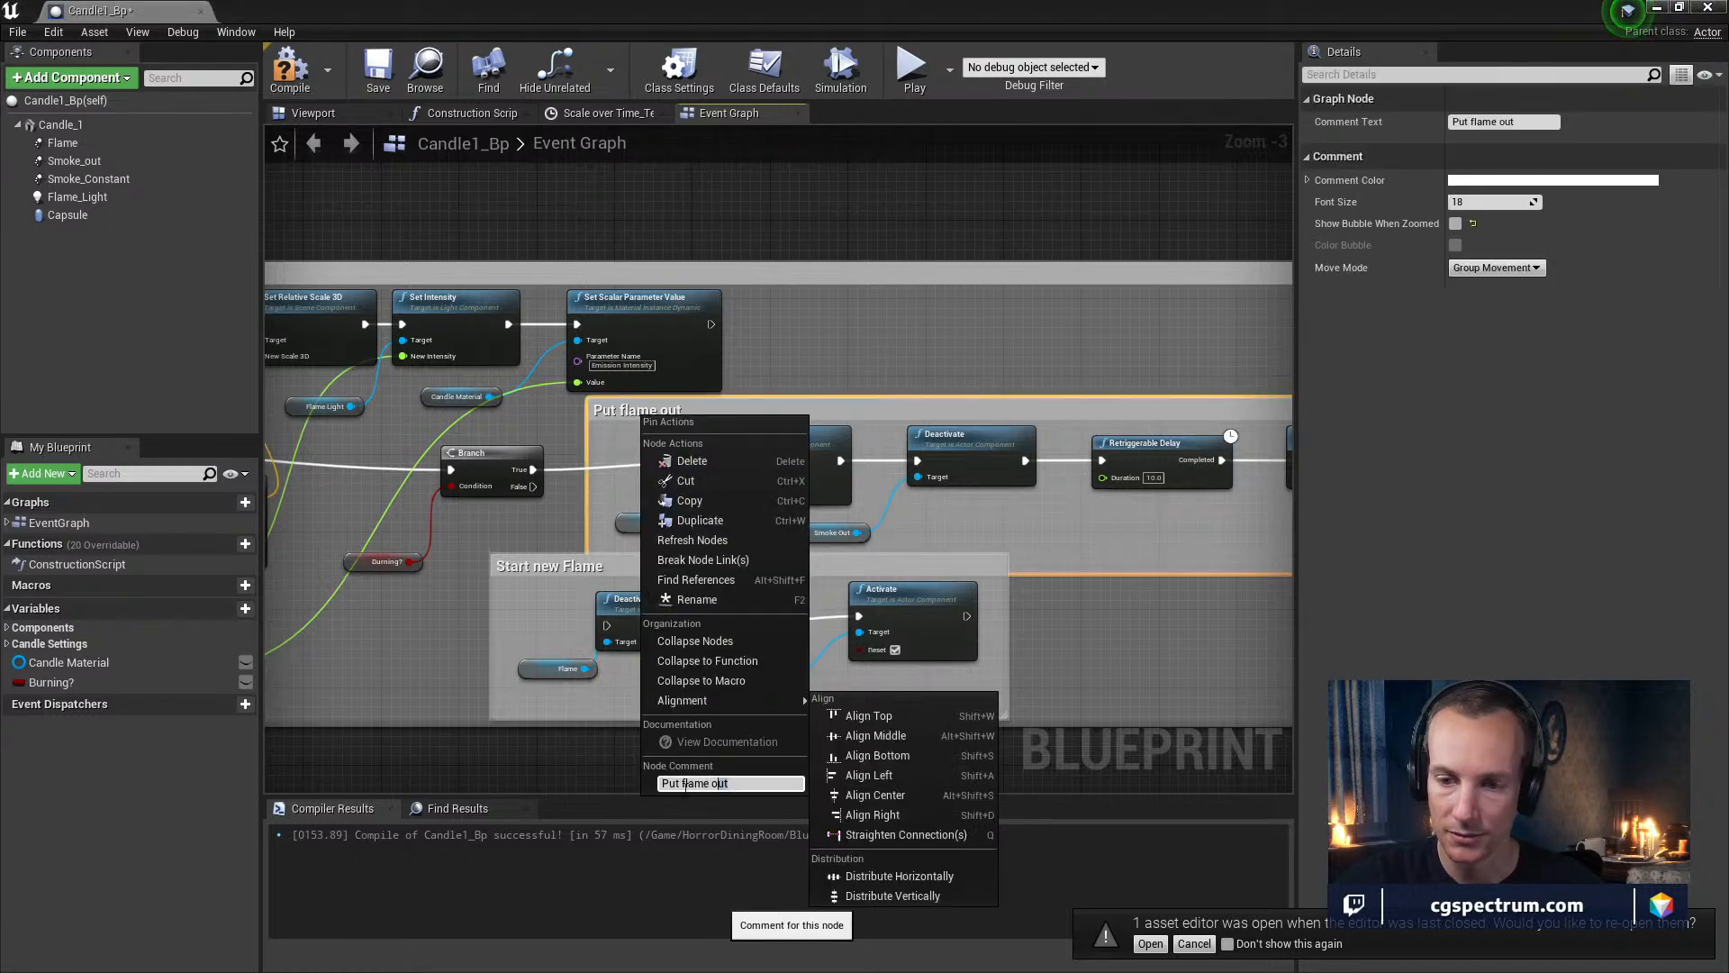
type("Start New Flame")
key("Return")
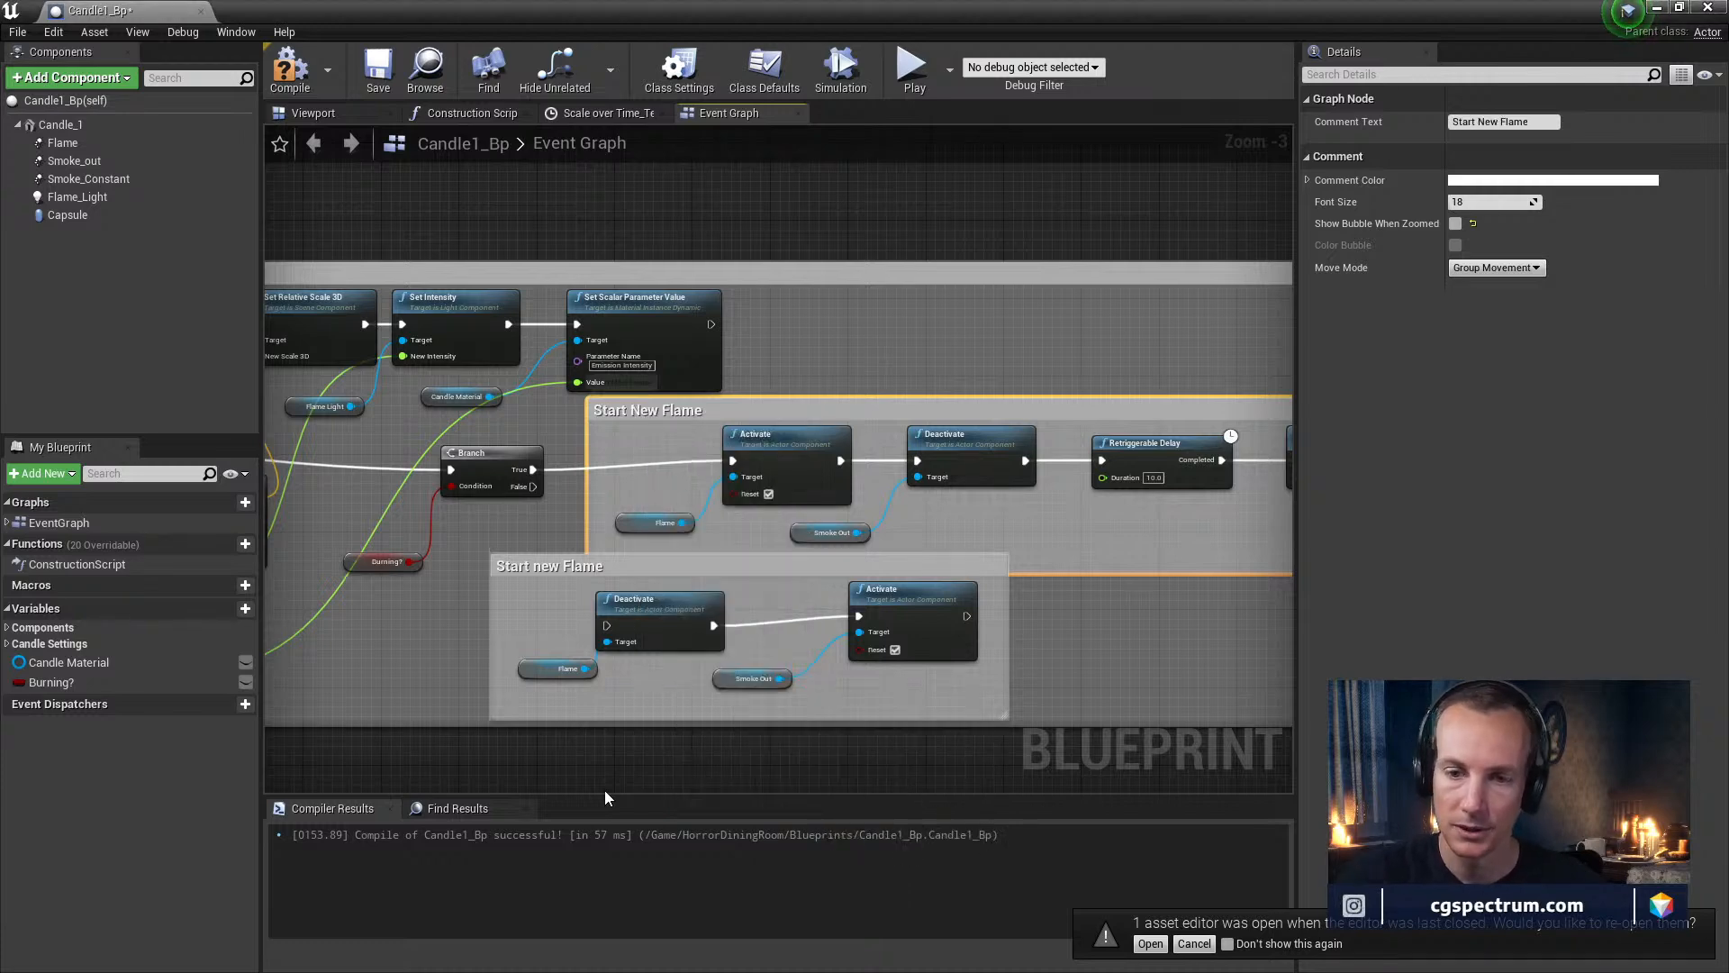
Rename the comment around the lower Deactivate and Activate nodes to "Put Flame Out"
left_click(524, 570)
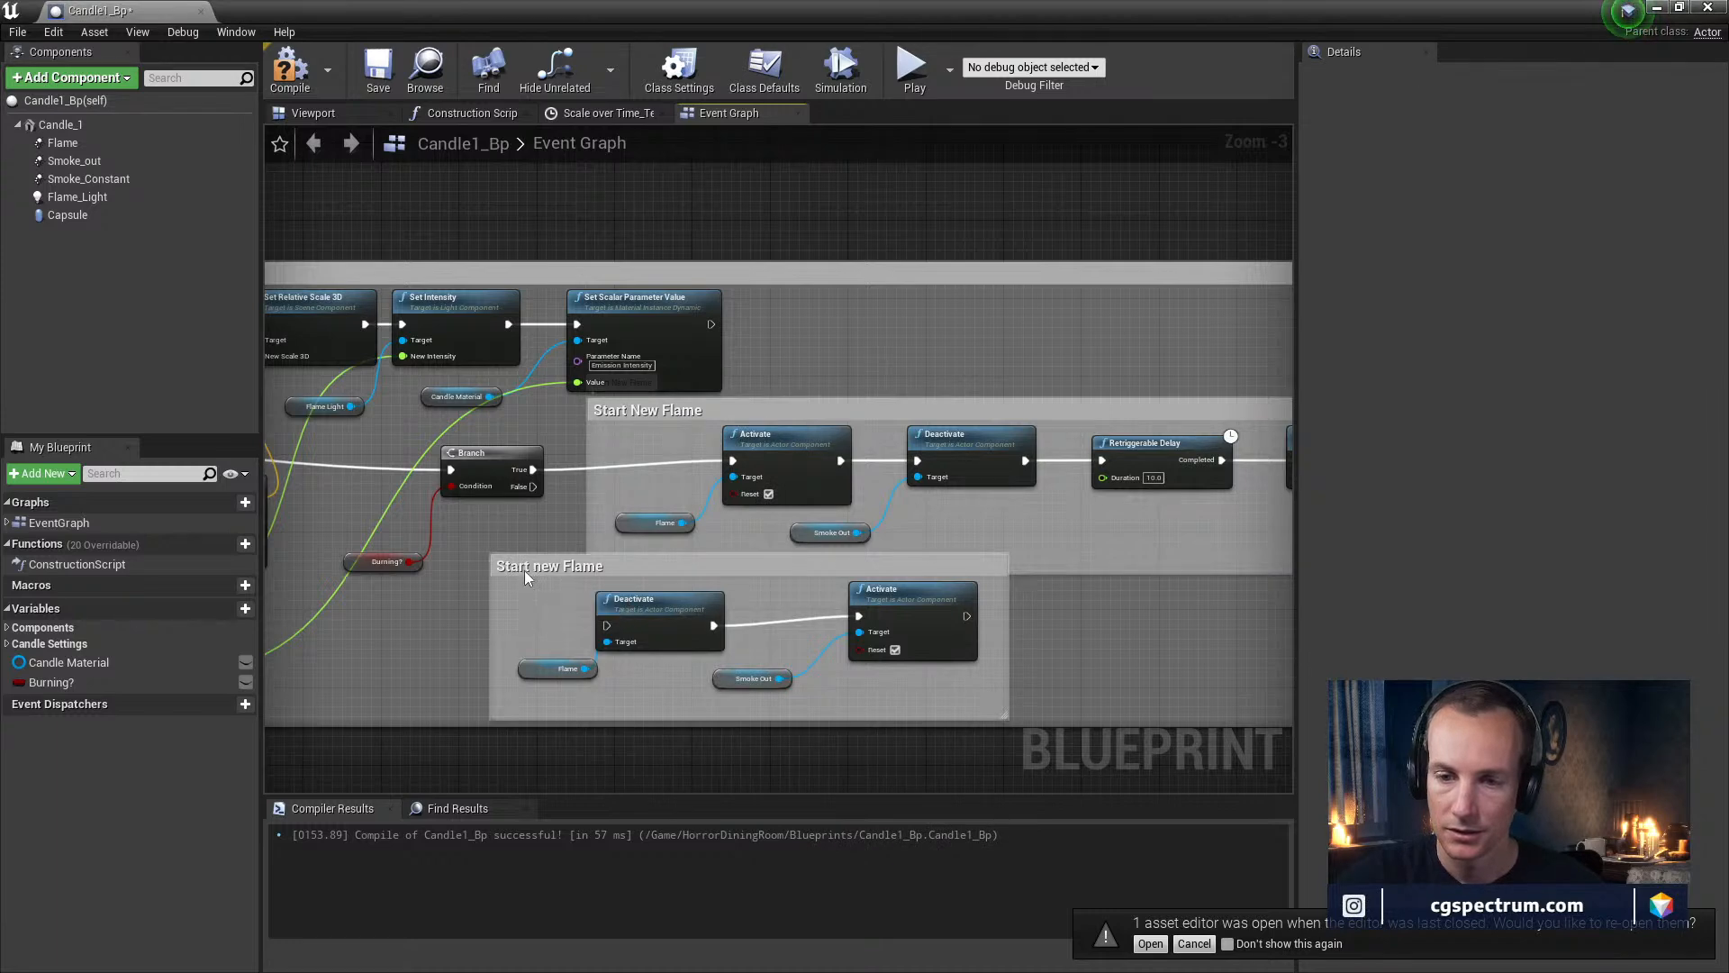
right_click(524, 570)
left_click(636, 938)
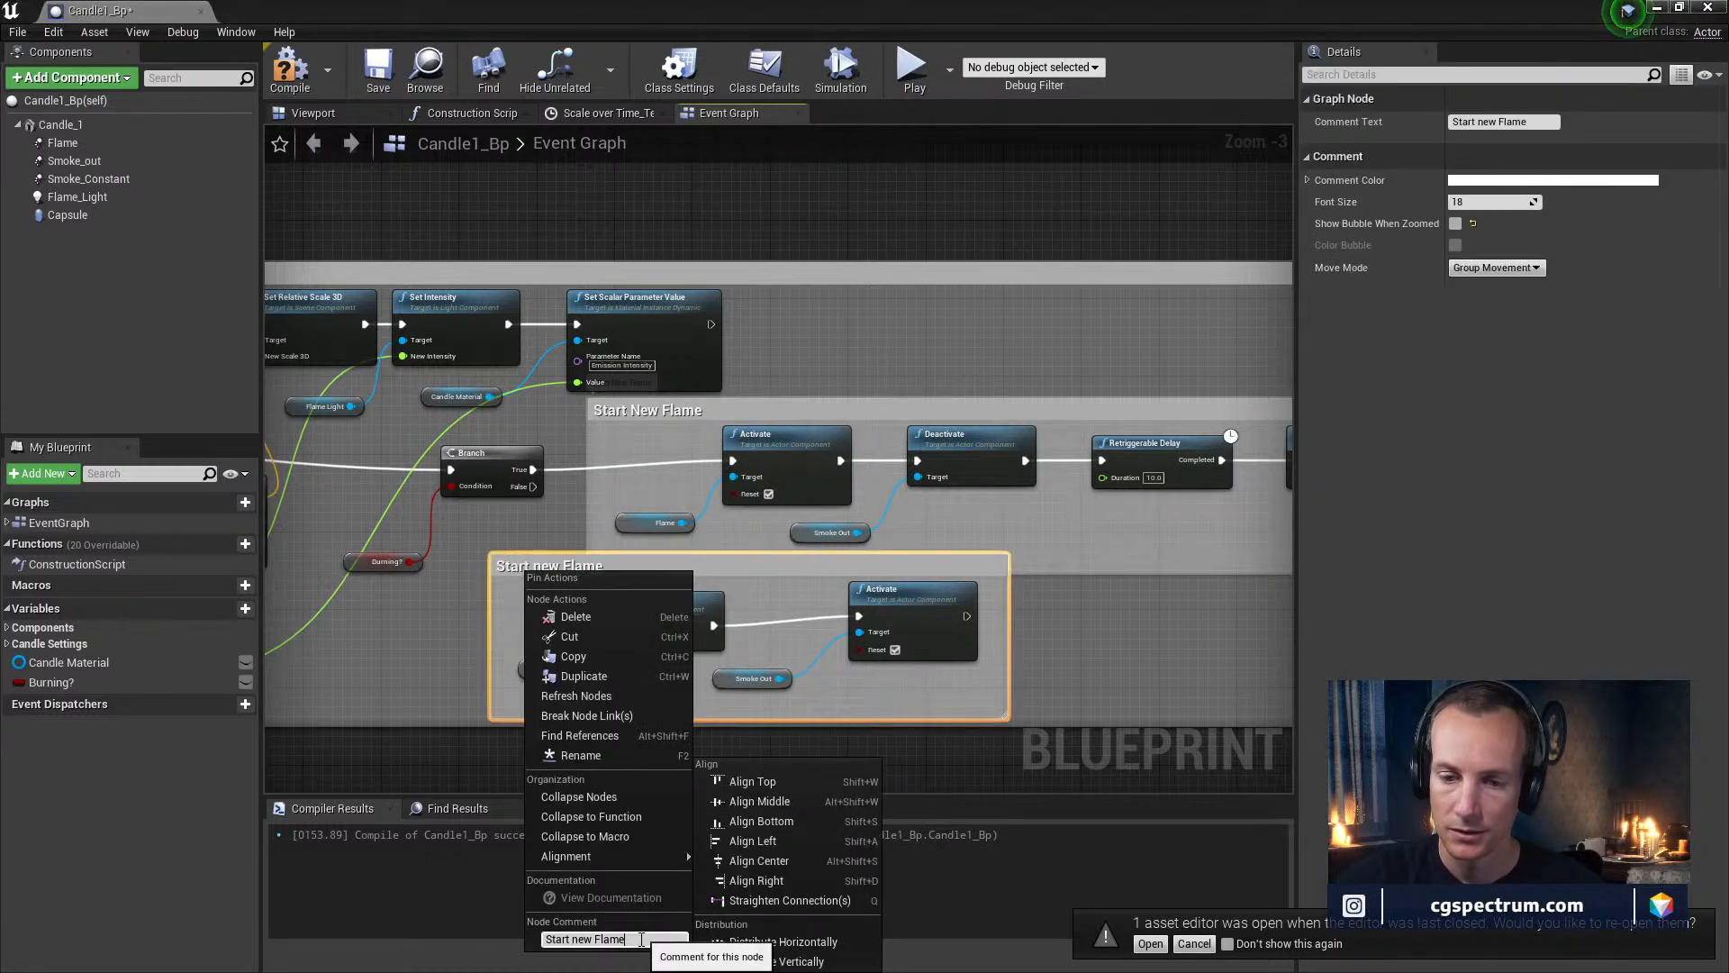
type("Put Flame OUt")
key("Return")
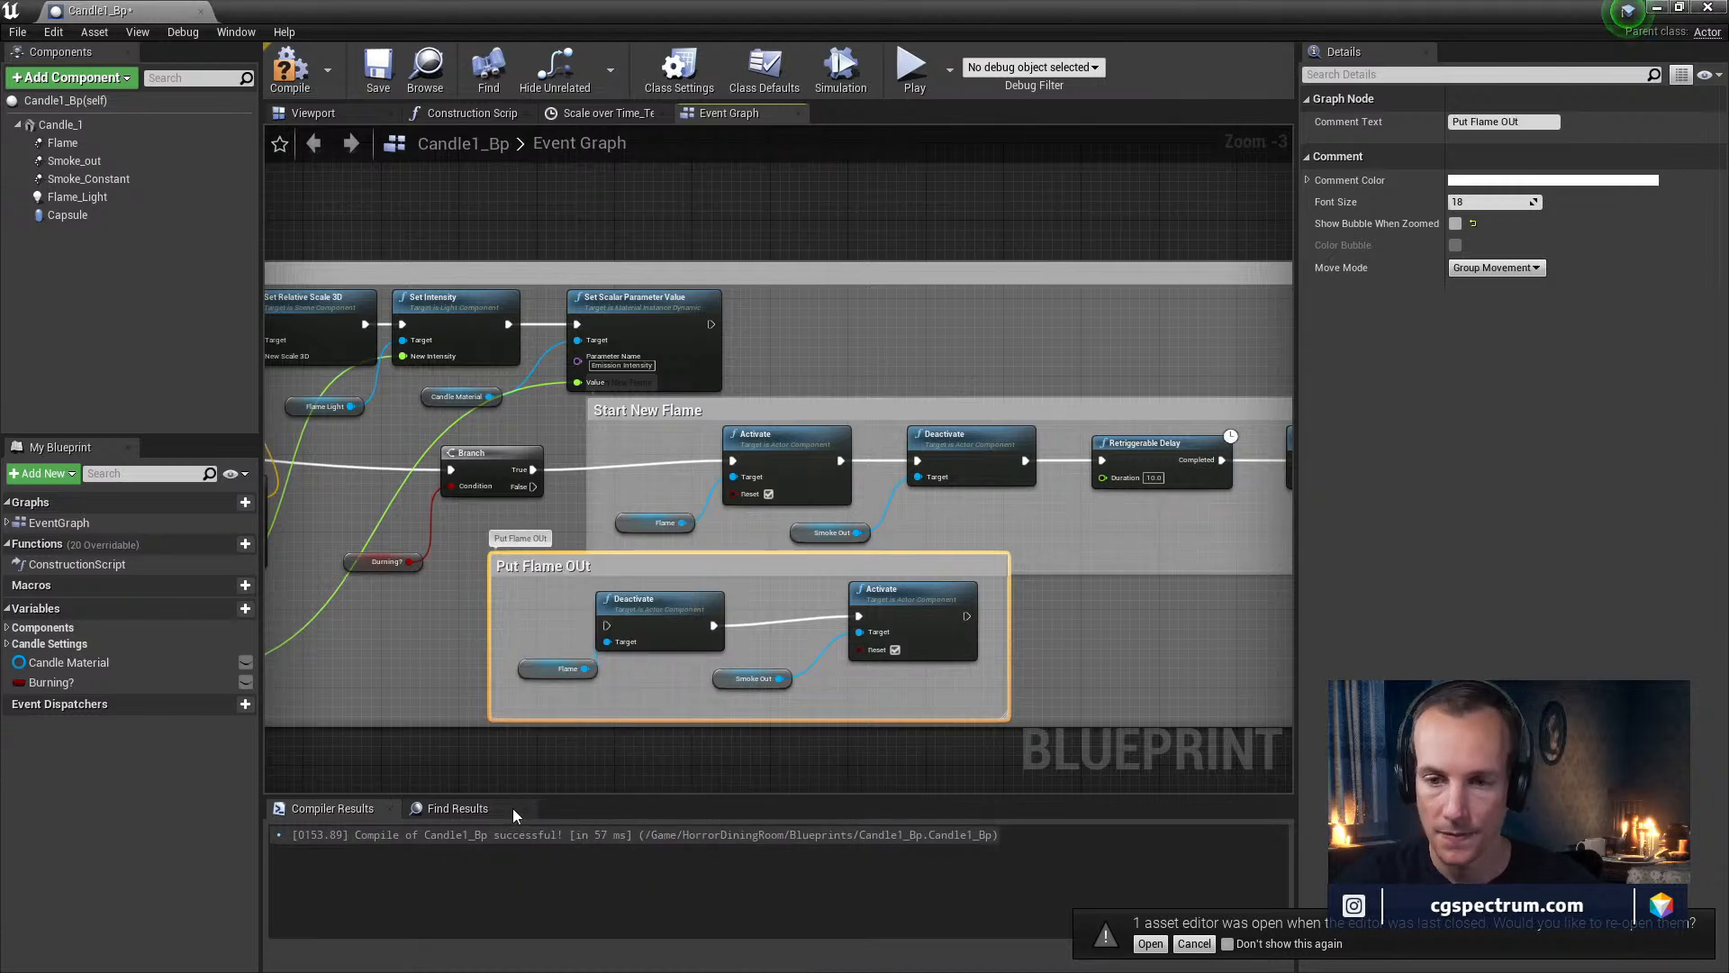
left_click(576, 567)
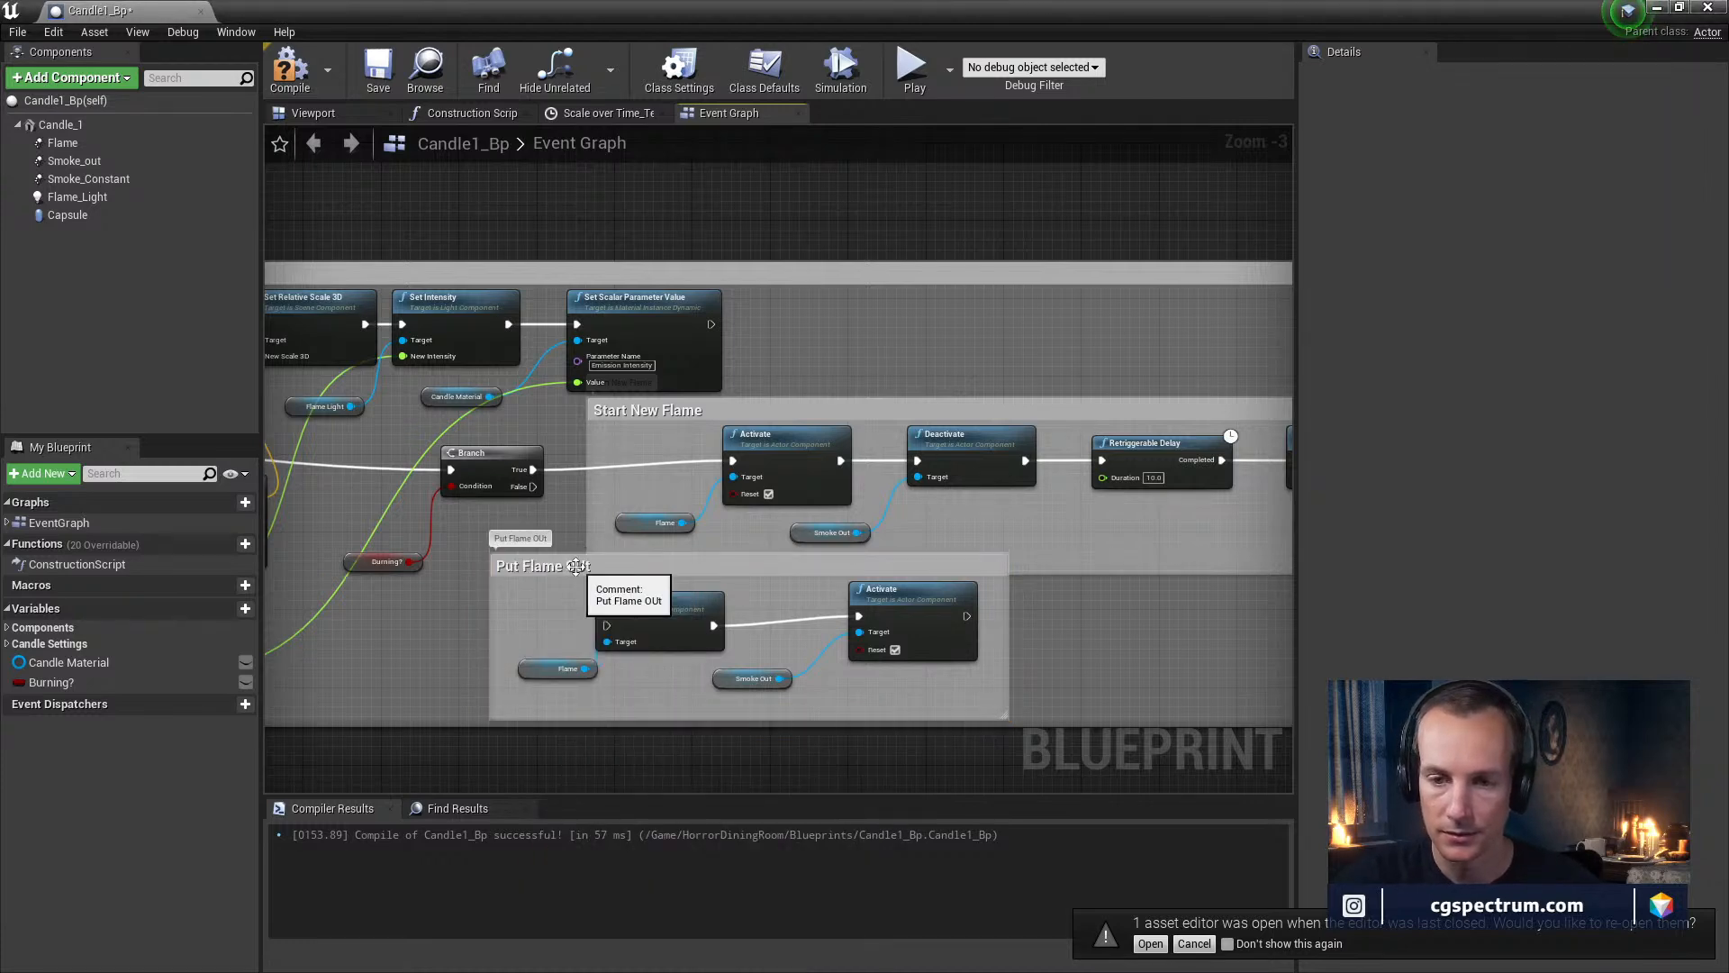
right_click(513, 569)
left_click(595, 938)
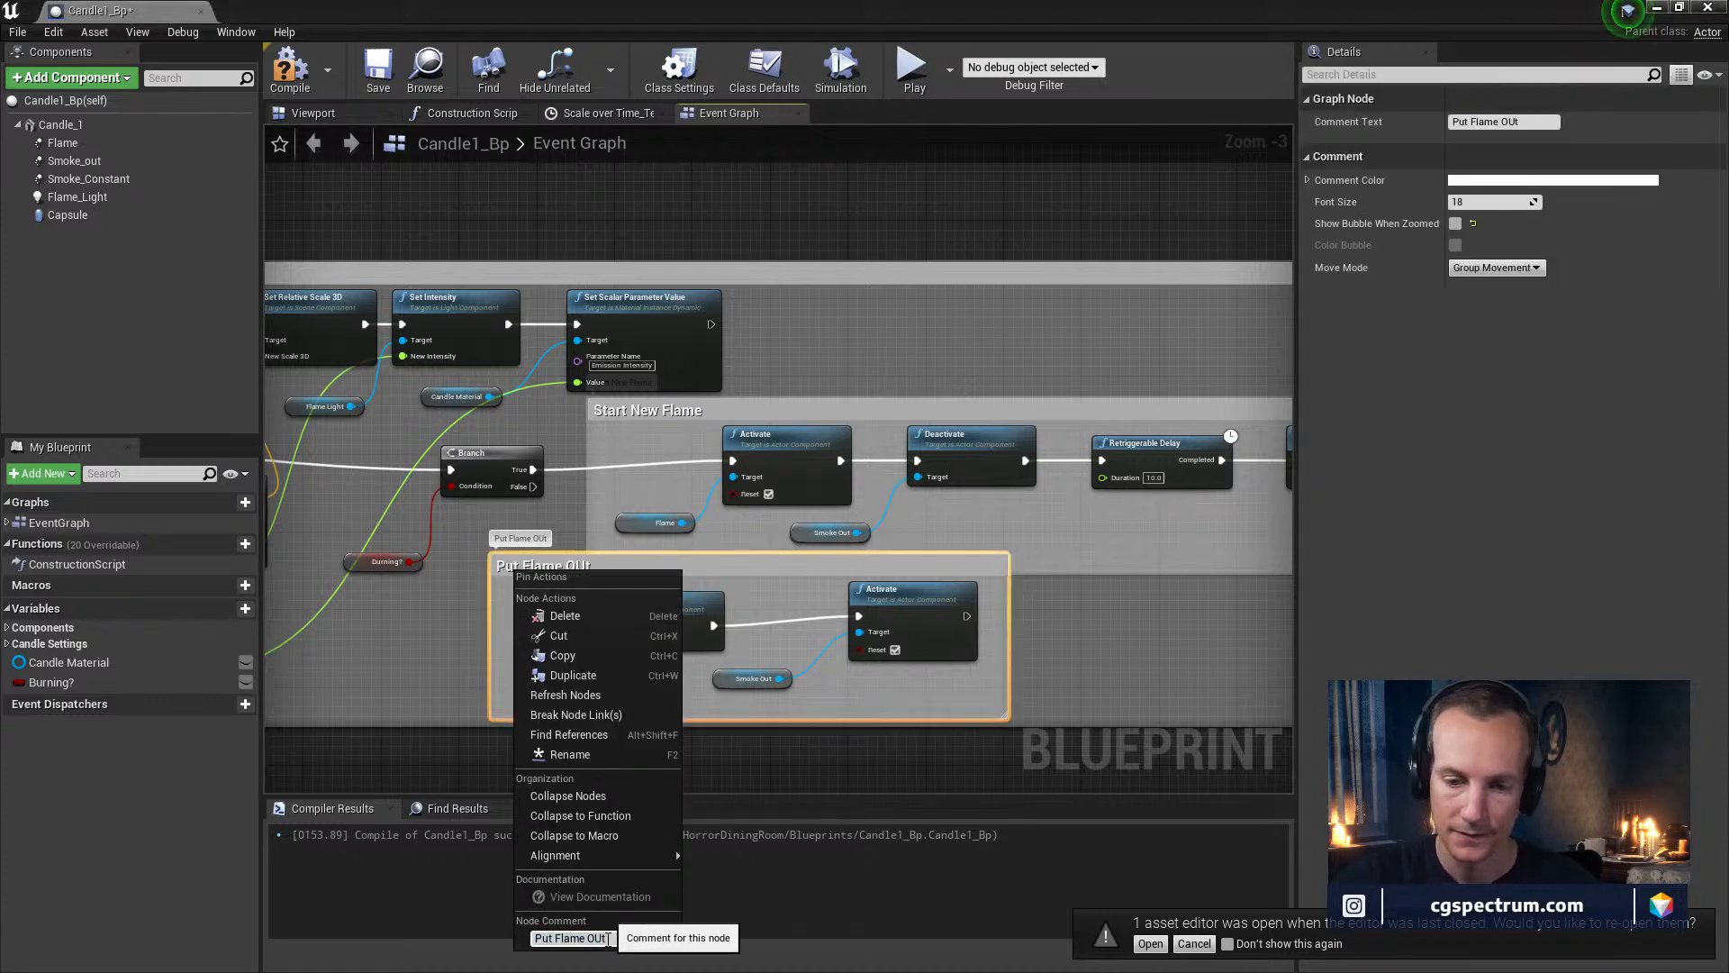
key("Return")
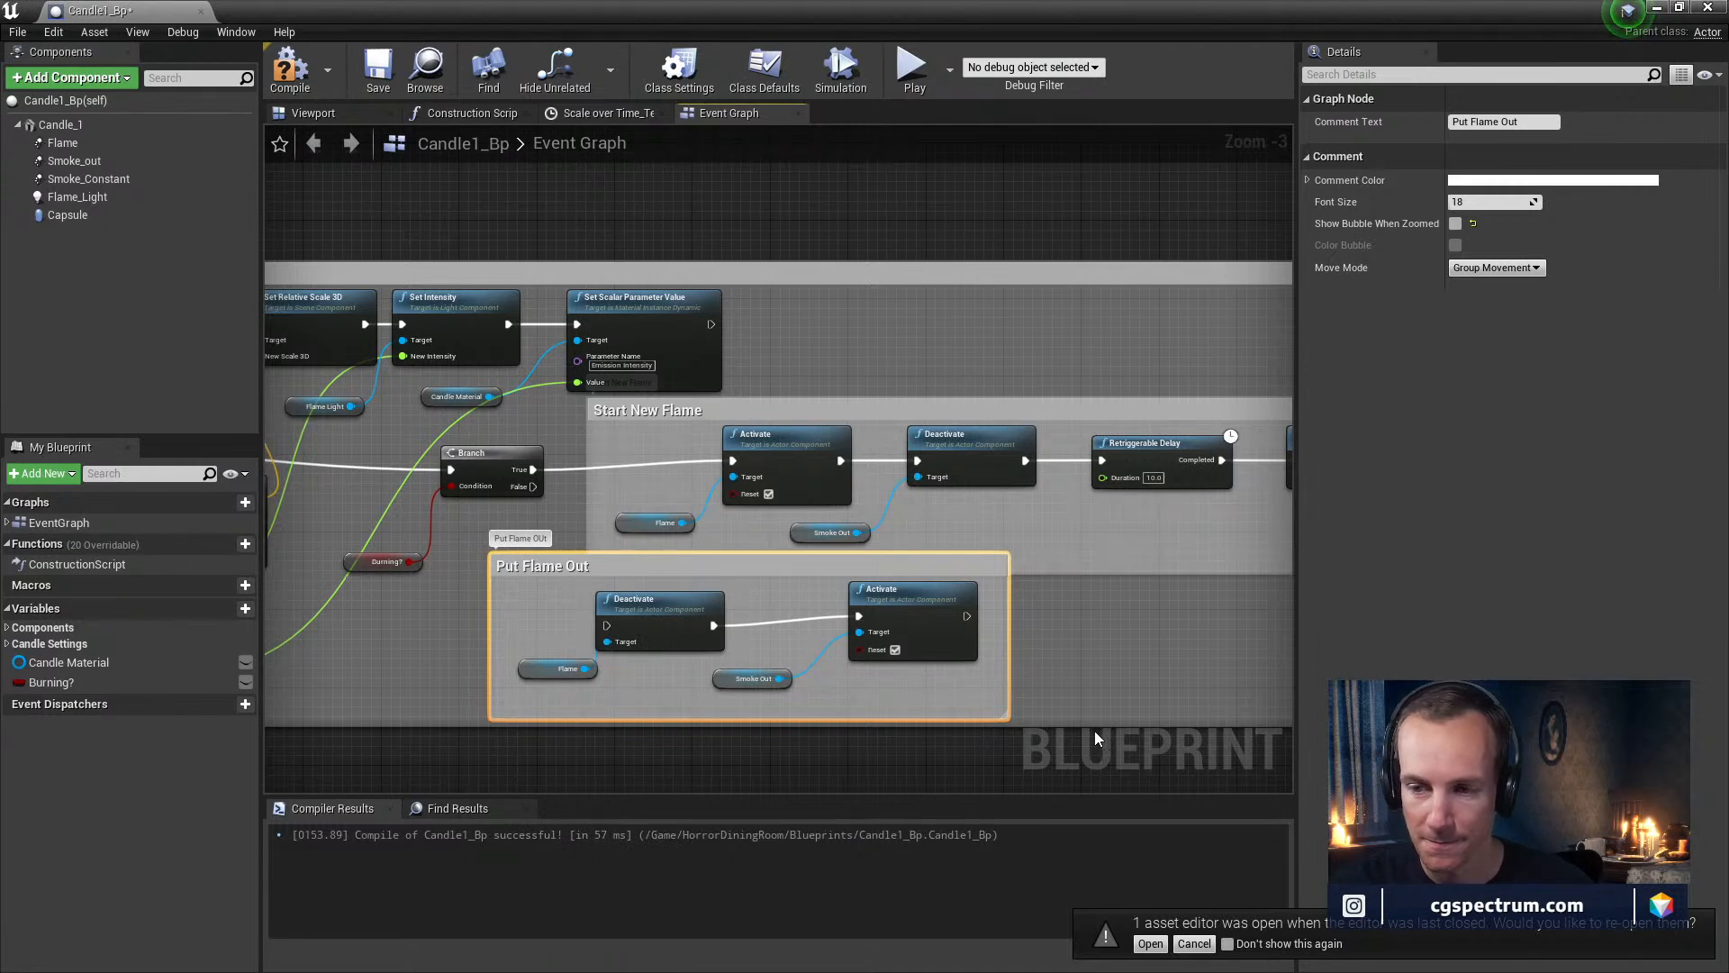
Move the Put Flame Out group clear below Start New Flame, connect the Branch's False output to its Deactivate node, and compile and save
left_click_drag(756, 574, 829, 625)
right_click_drag(986, 540, 813, 531)
right_click_drag(843, 590, 975, 584)
left_click_drag(491, 470, 664, 668)
left_click(290, 68)
left_click(370, 69)
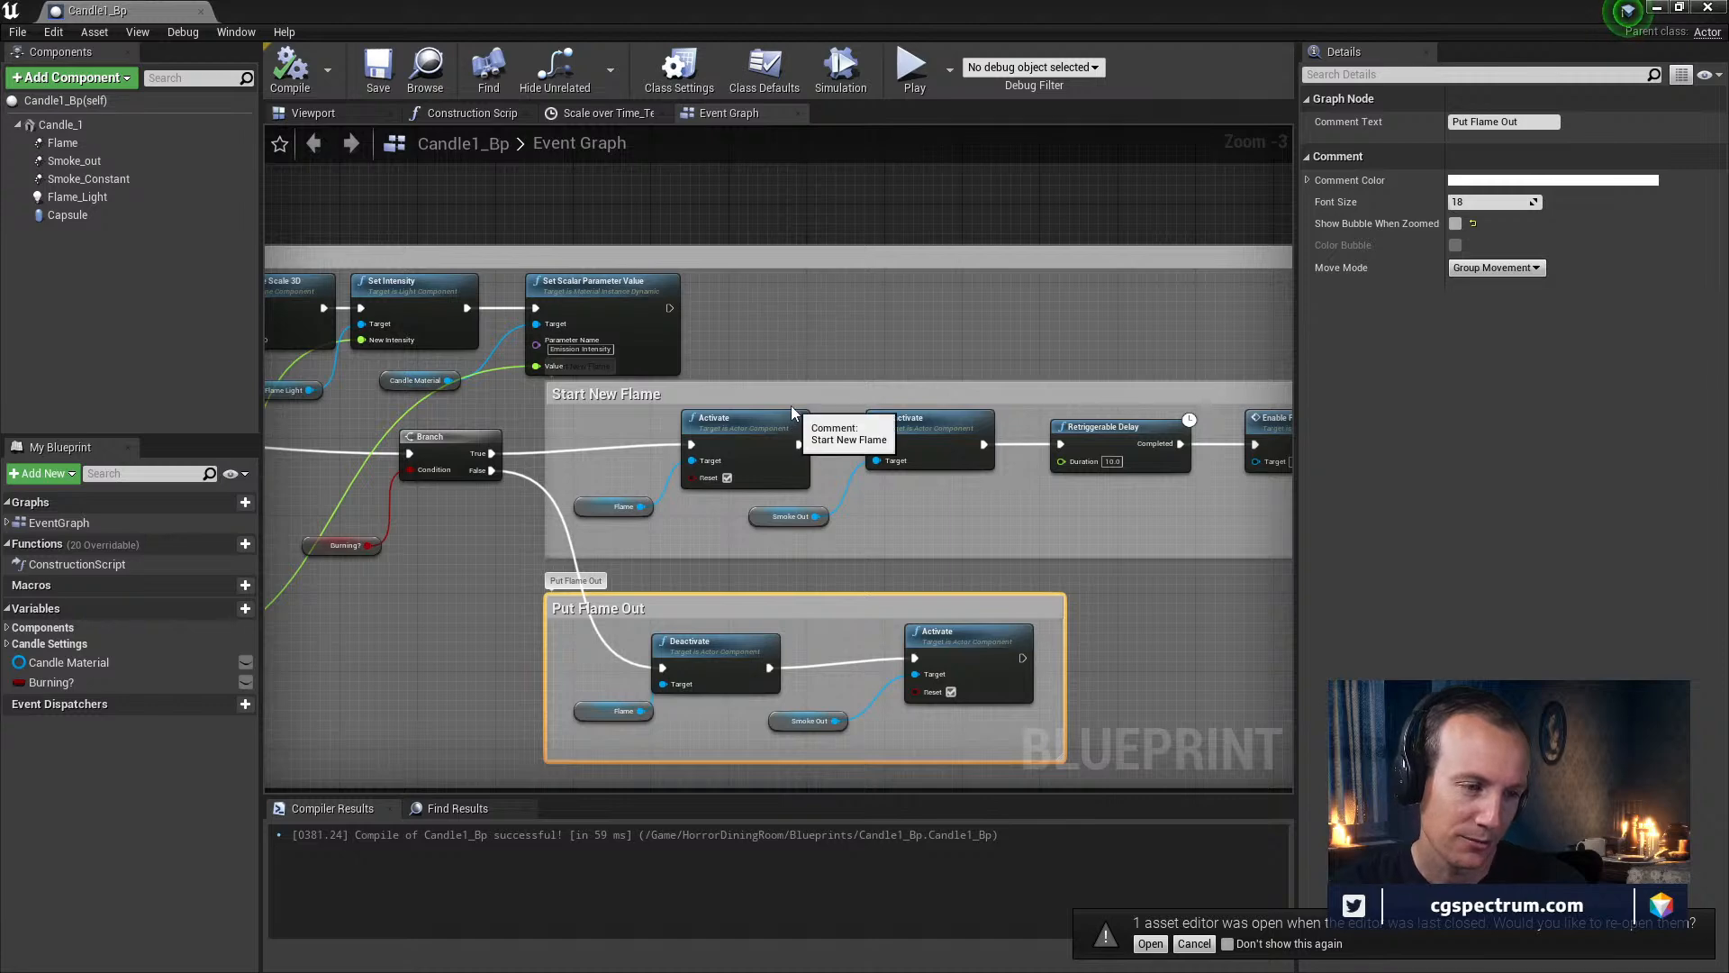
Line up the Activate node with the Deactivate node in the Put Flame Out group and save the Candle1_Bp Blueprint
right_click_drag(1001, 661, 907, 640)
left_click_drag(907, 639, 896, 650)
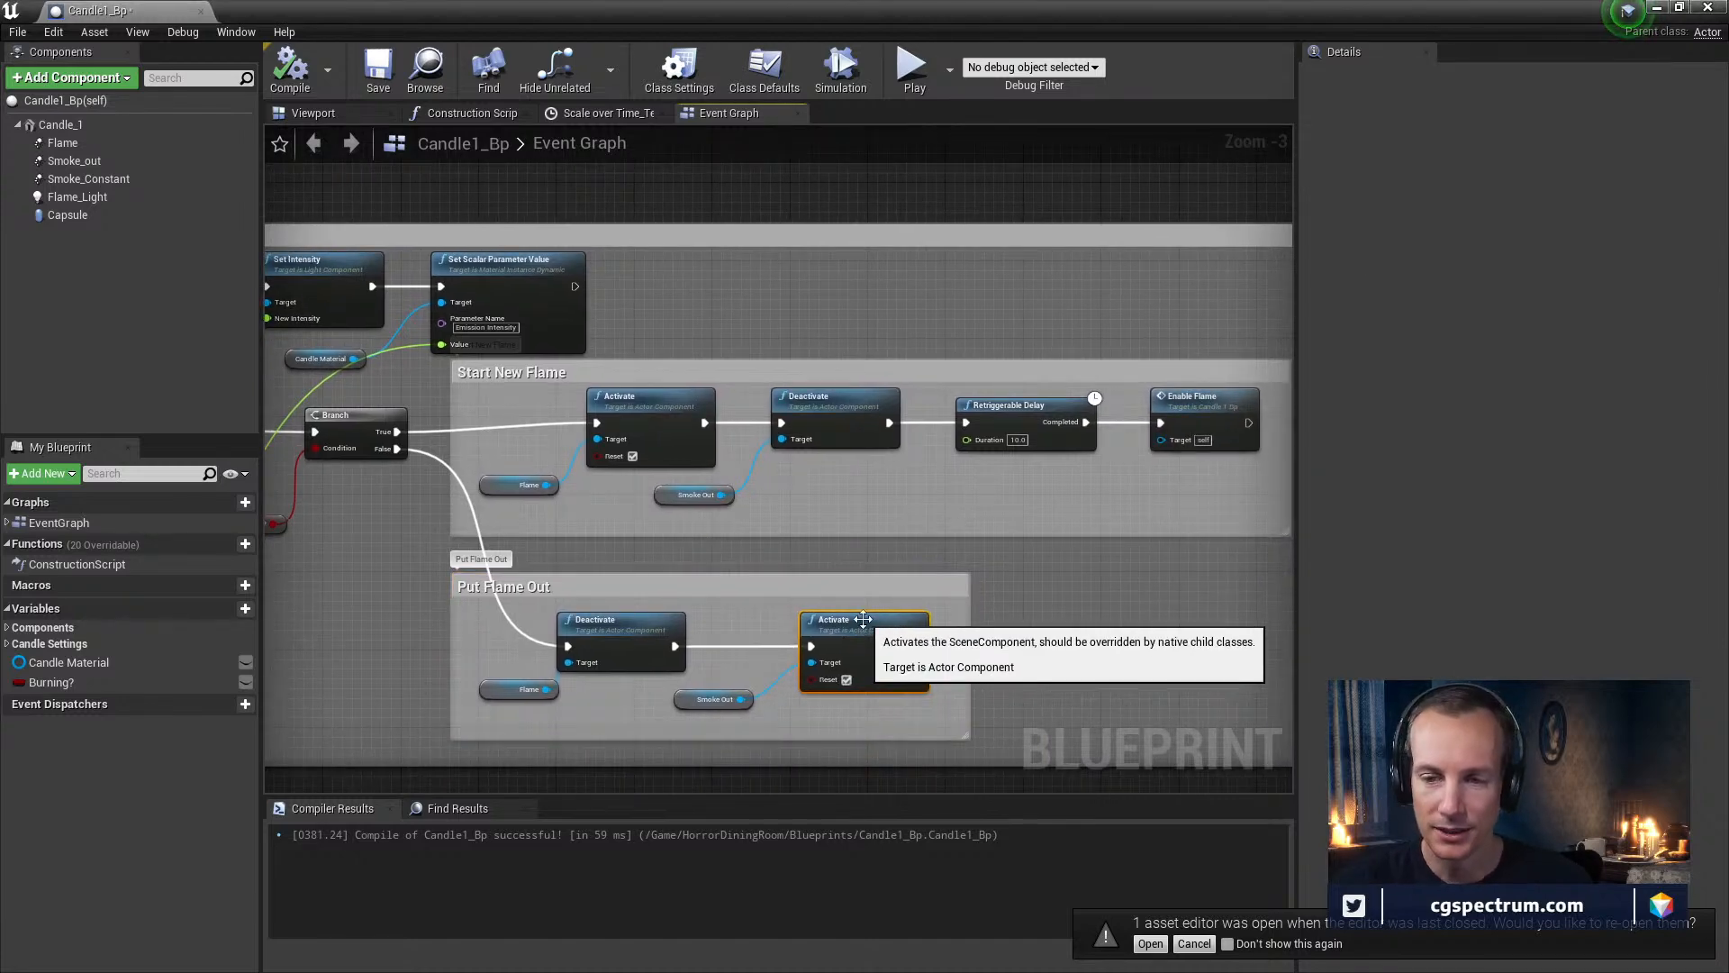
right_click_drag(1091, 603, 962, 585)
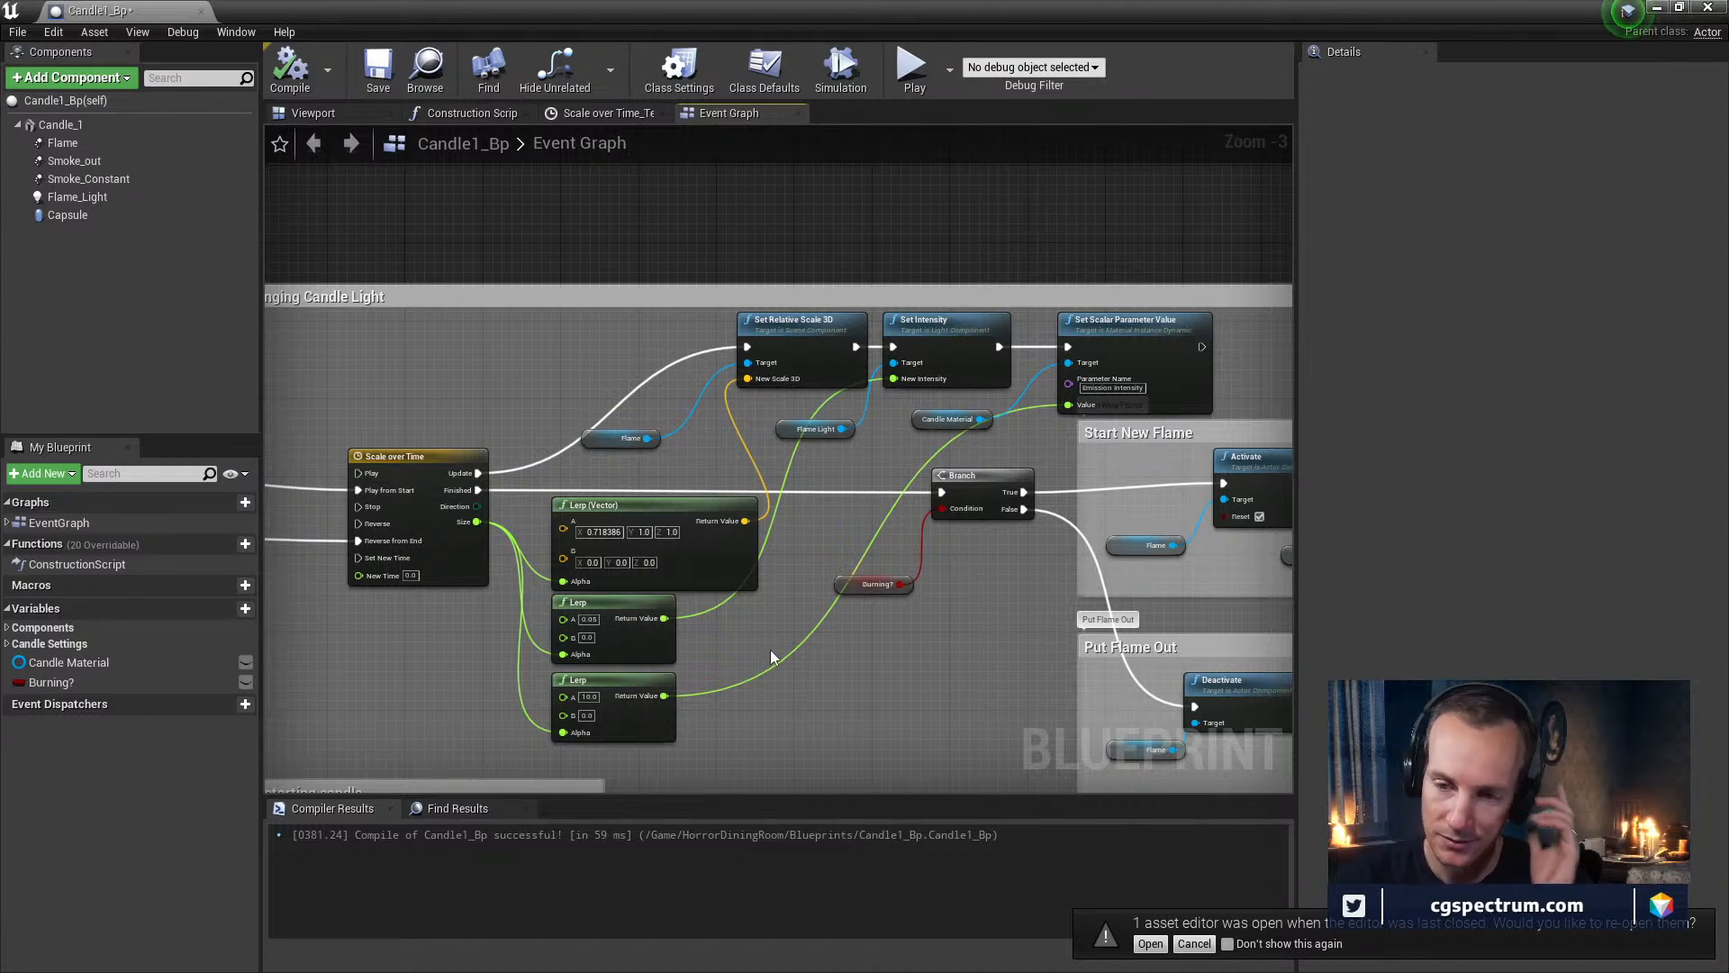
mouse_move(771, 658)
right_mouse_down()
mouse_move(811, 654)
mouse_move(703, 600)
right_mouse_up()
left_click_drag(288, 366, 720, 539)
right_click_drag(949, 584, 899, 564)
left_click(378, 72)
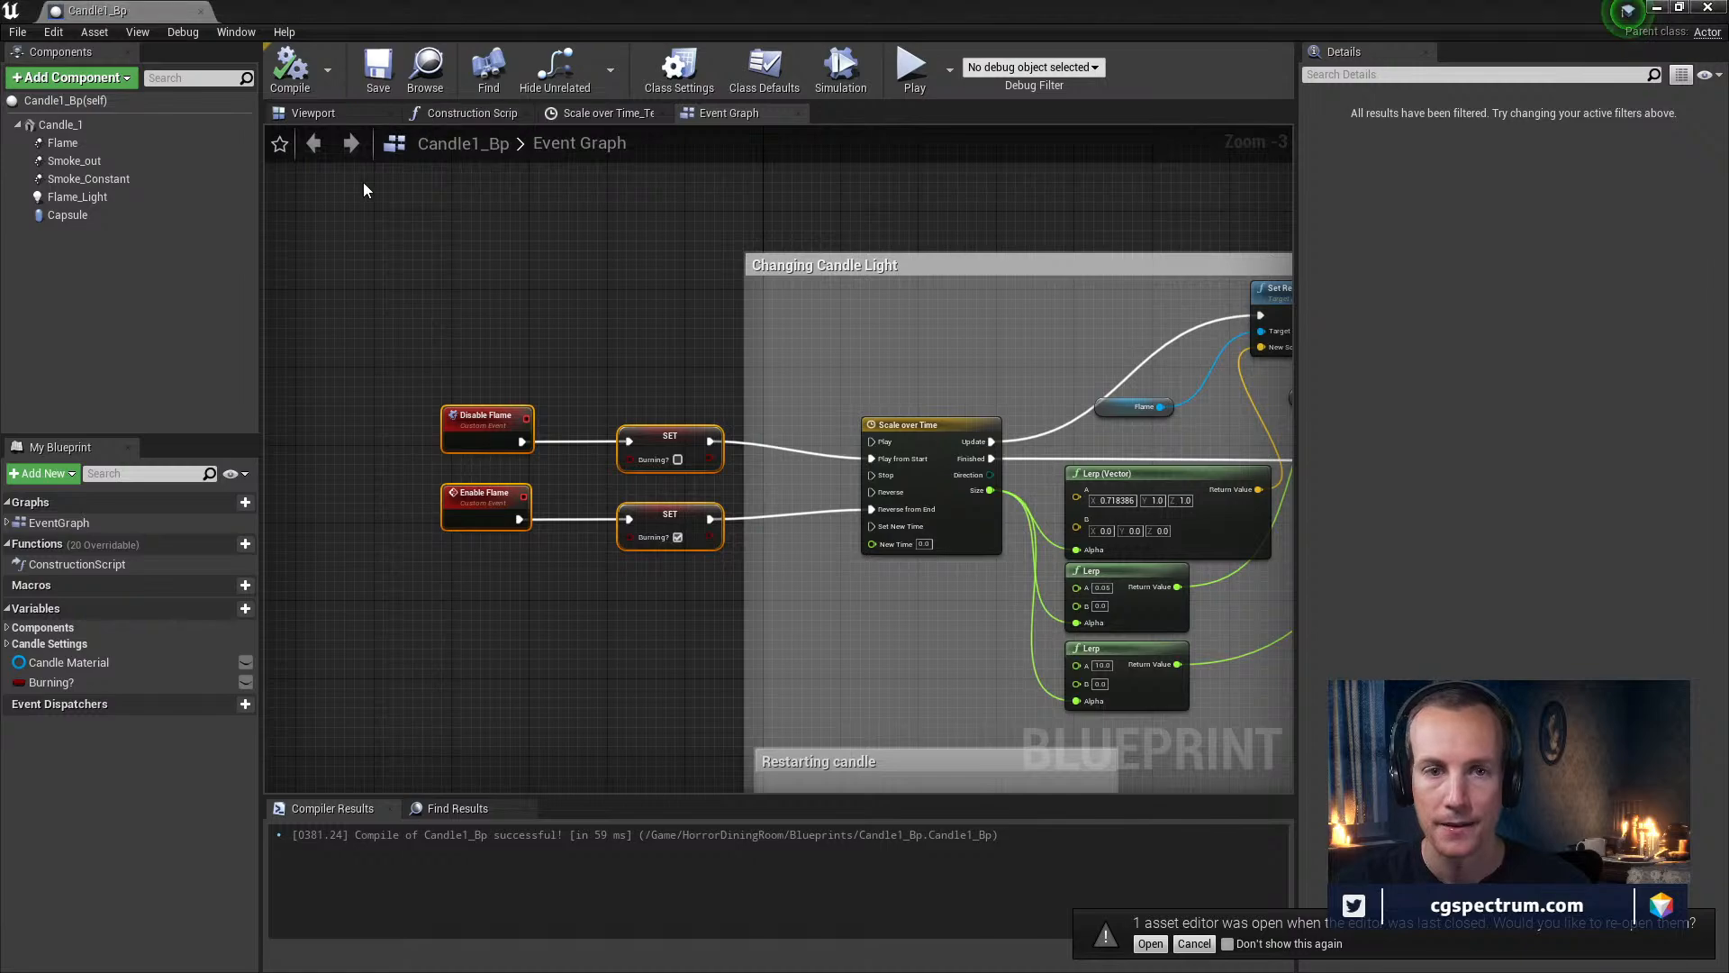
Move the Blueprint window aside to uncover the level editor, play-test the level in the viewport and stop the preview
left_click_drag(919, 6, 892, 647)
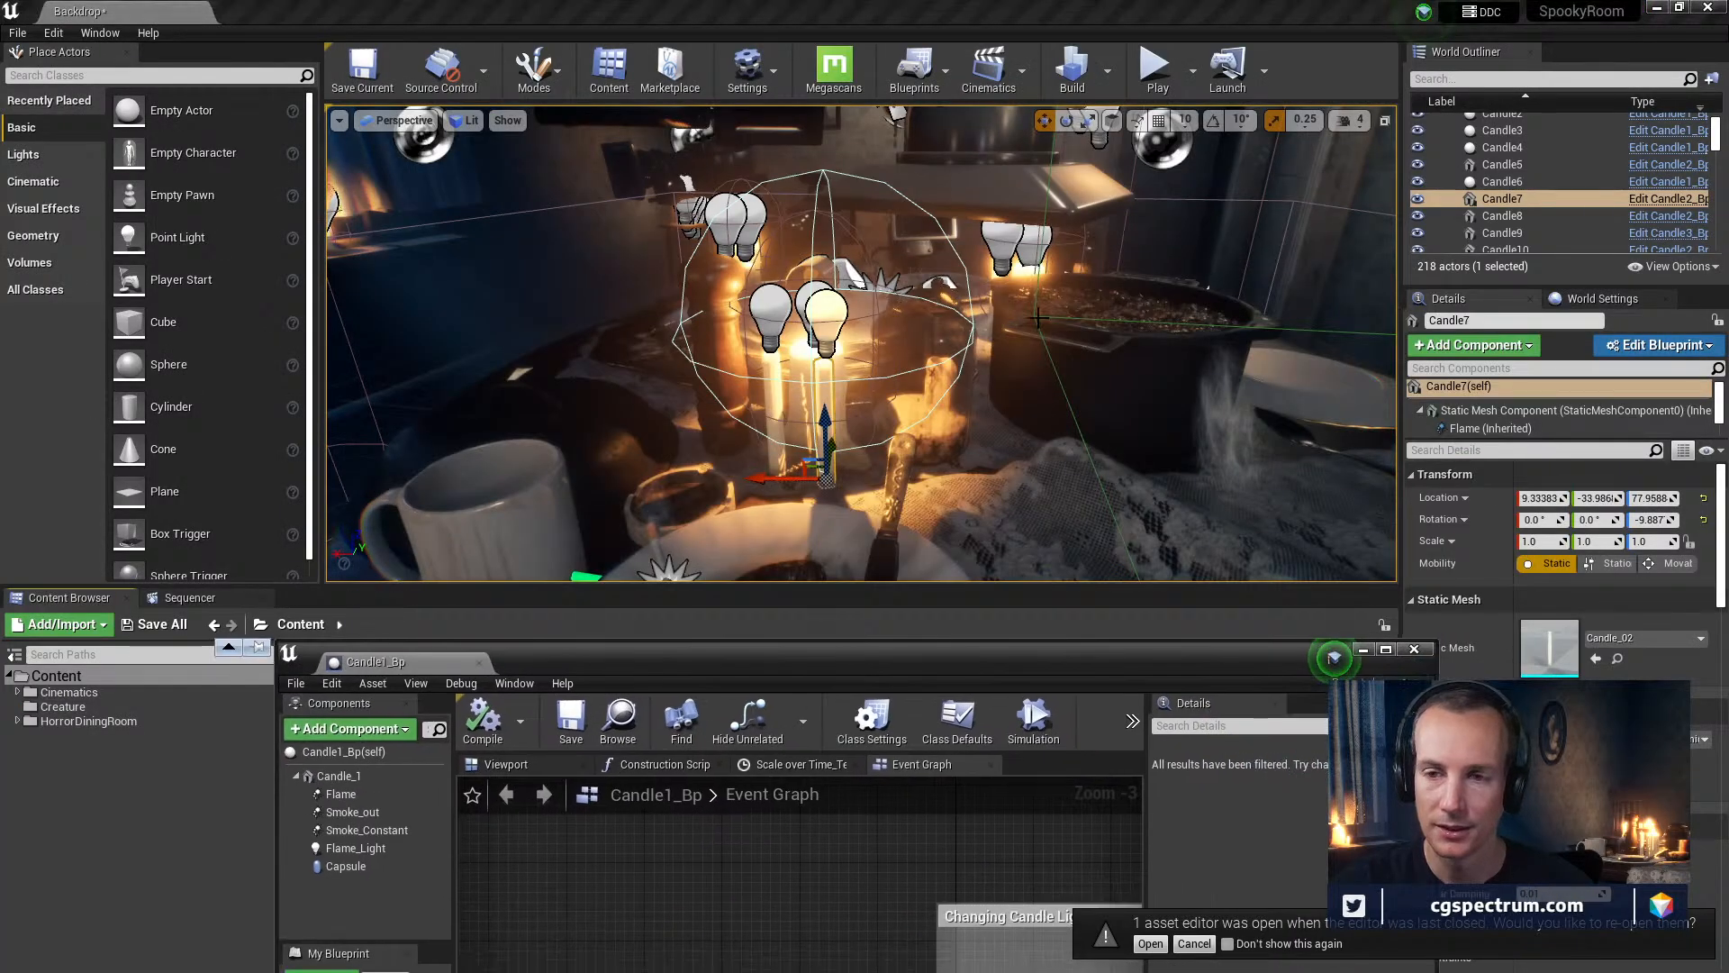
left_click(675, 179)
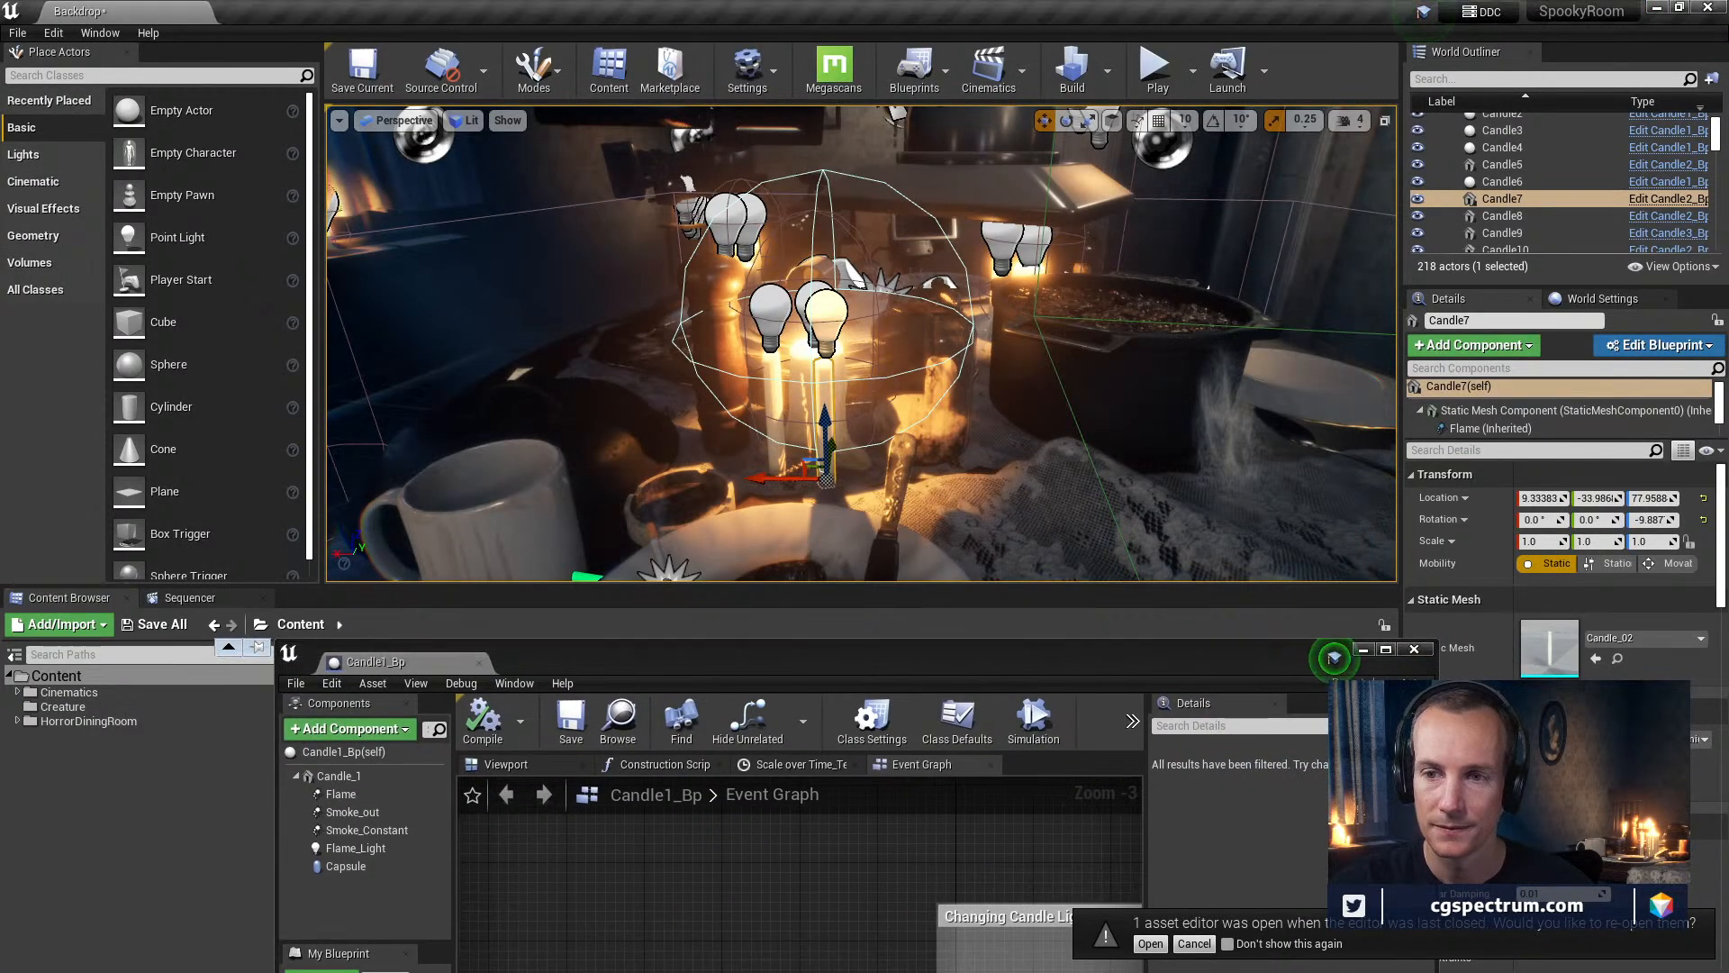
left_click(1158, 70)
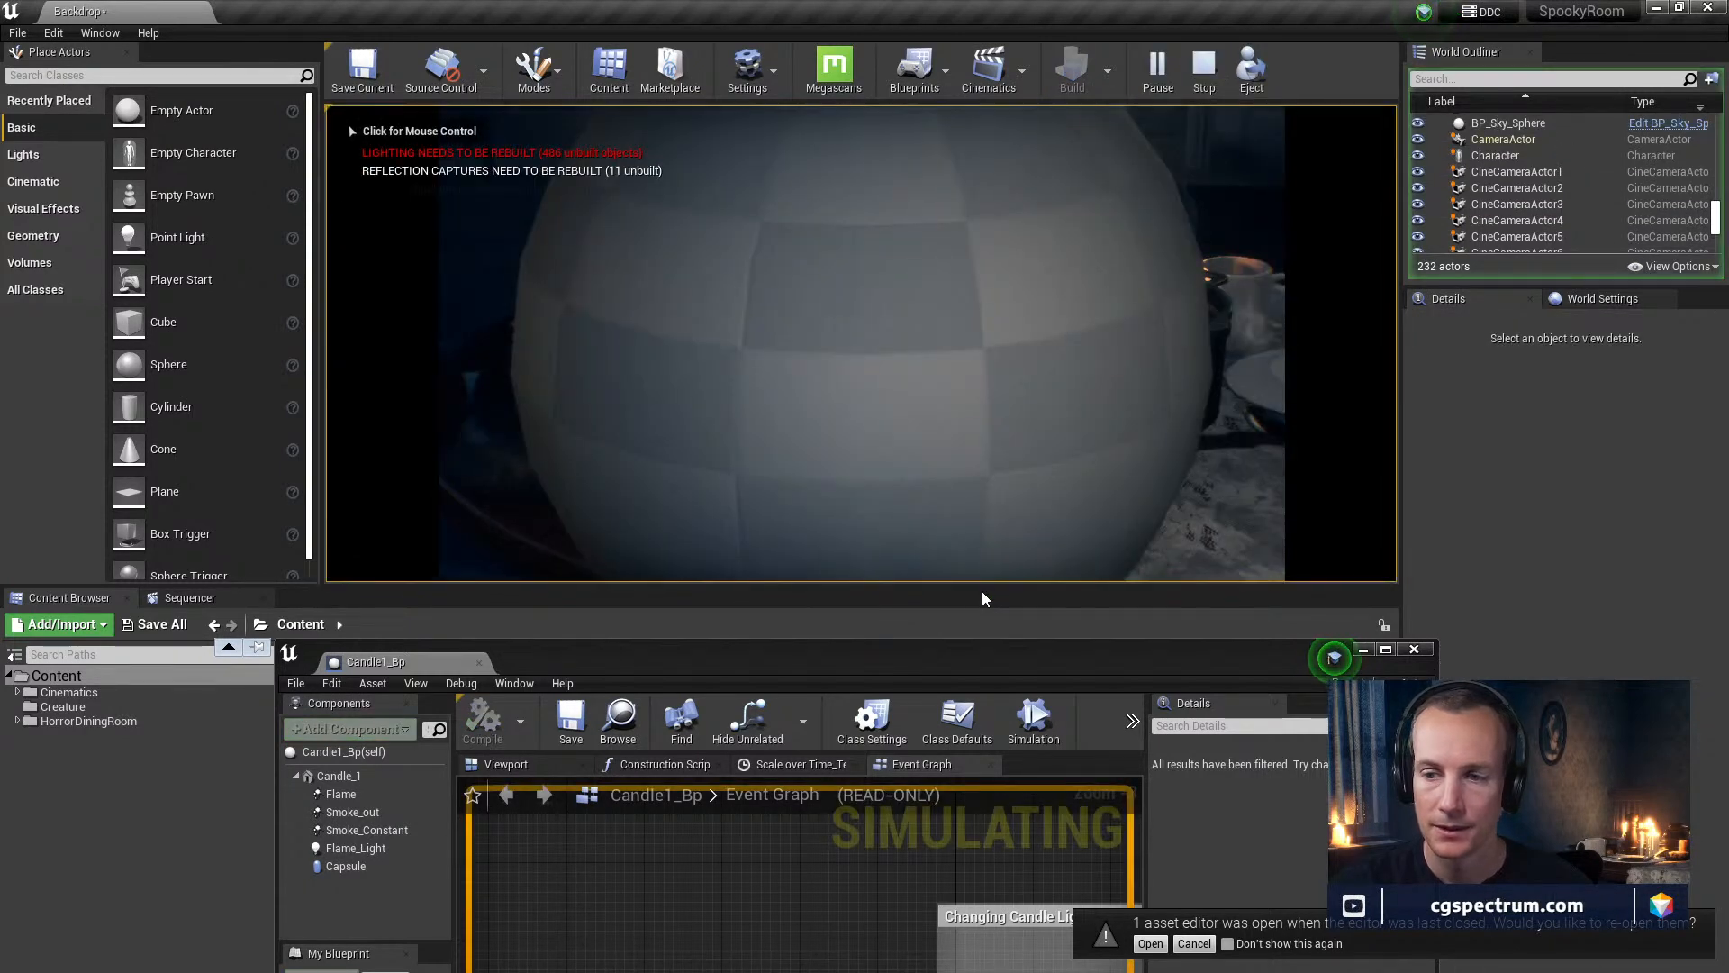
left_click_drag(980, 591, 928, 787)
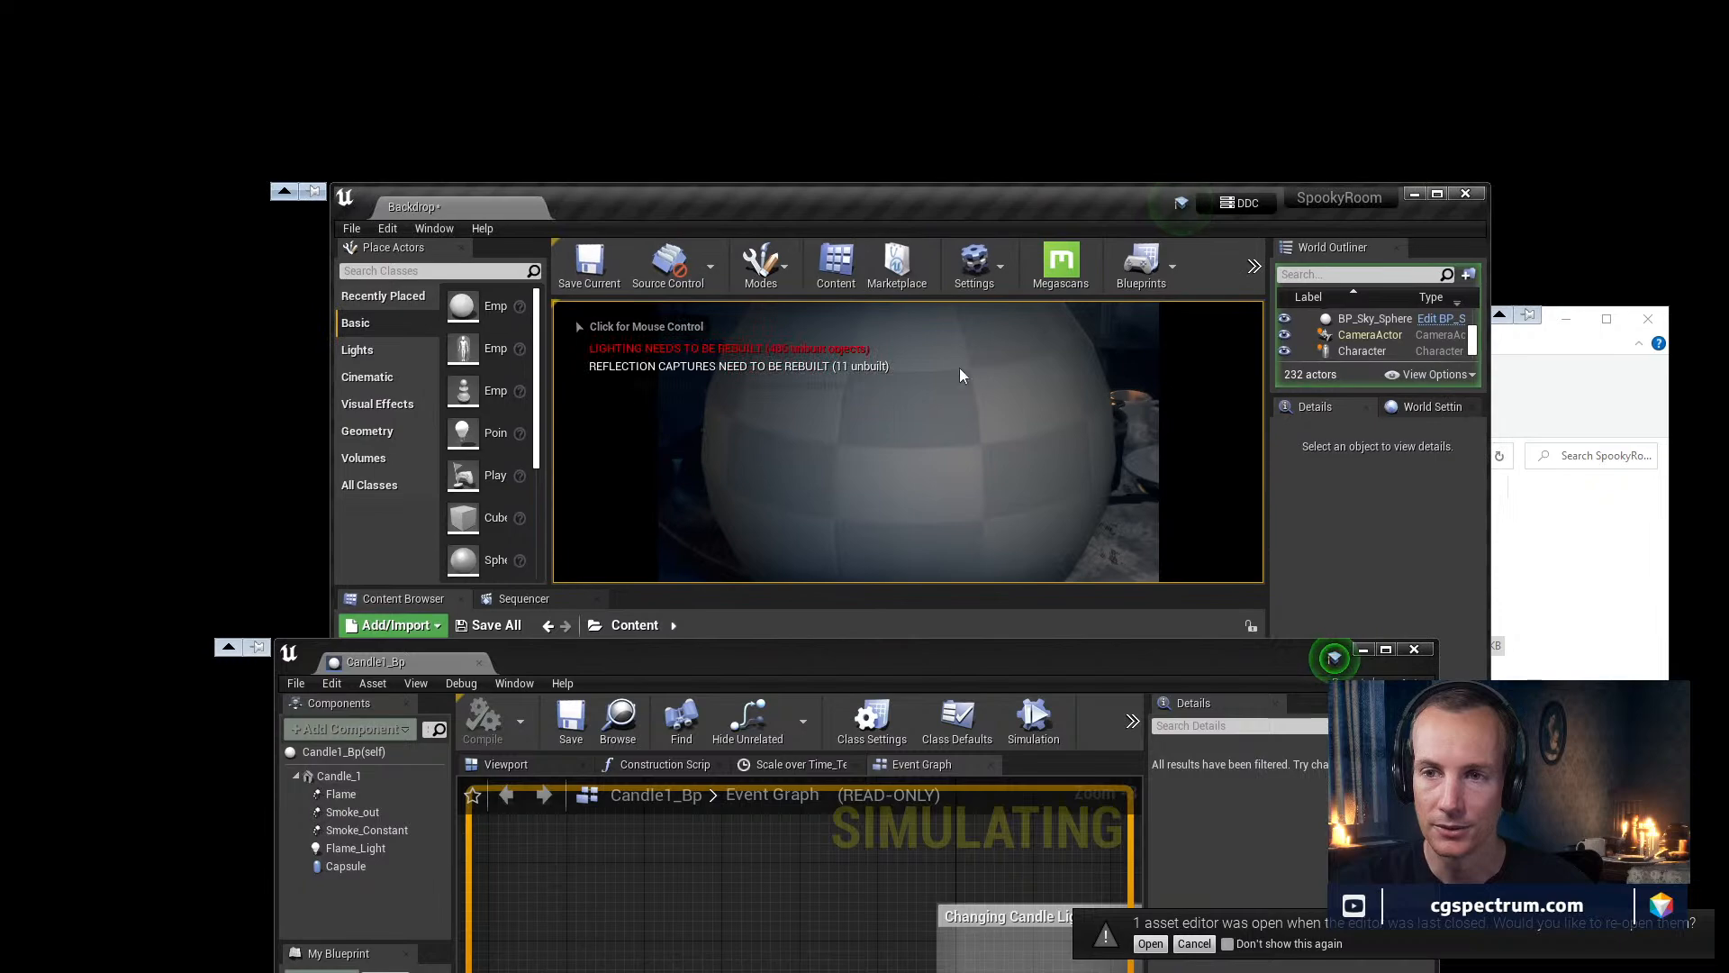
double_click(906, 206)
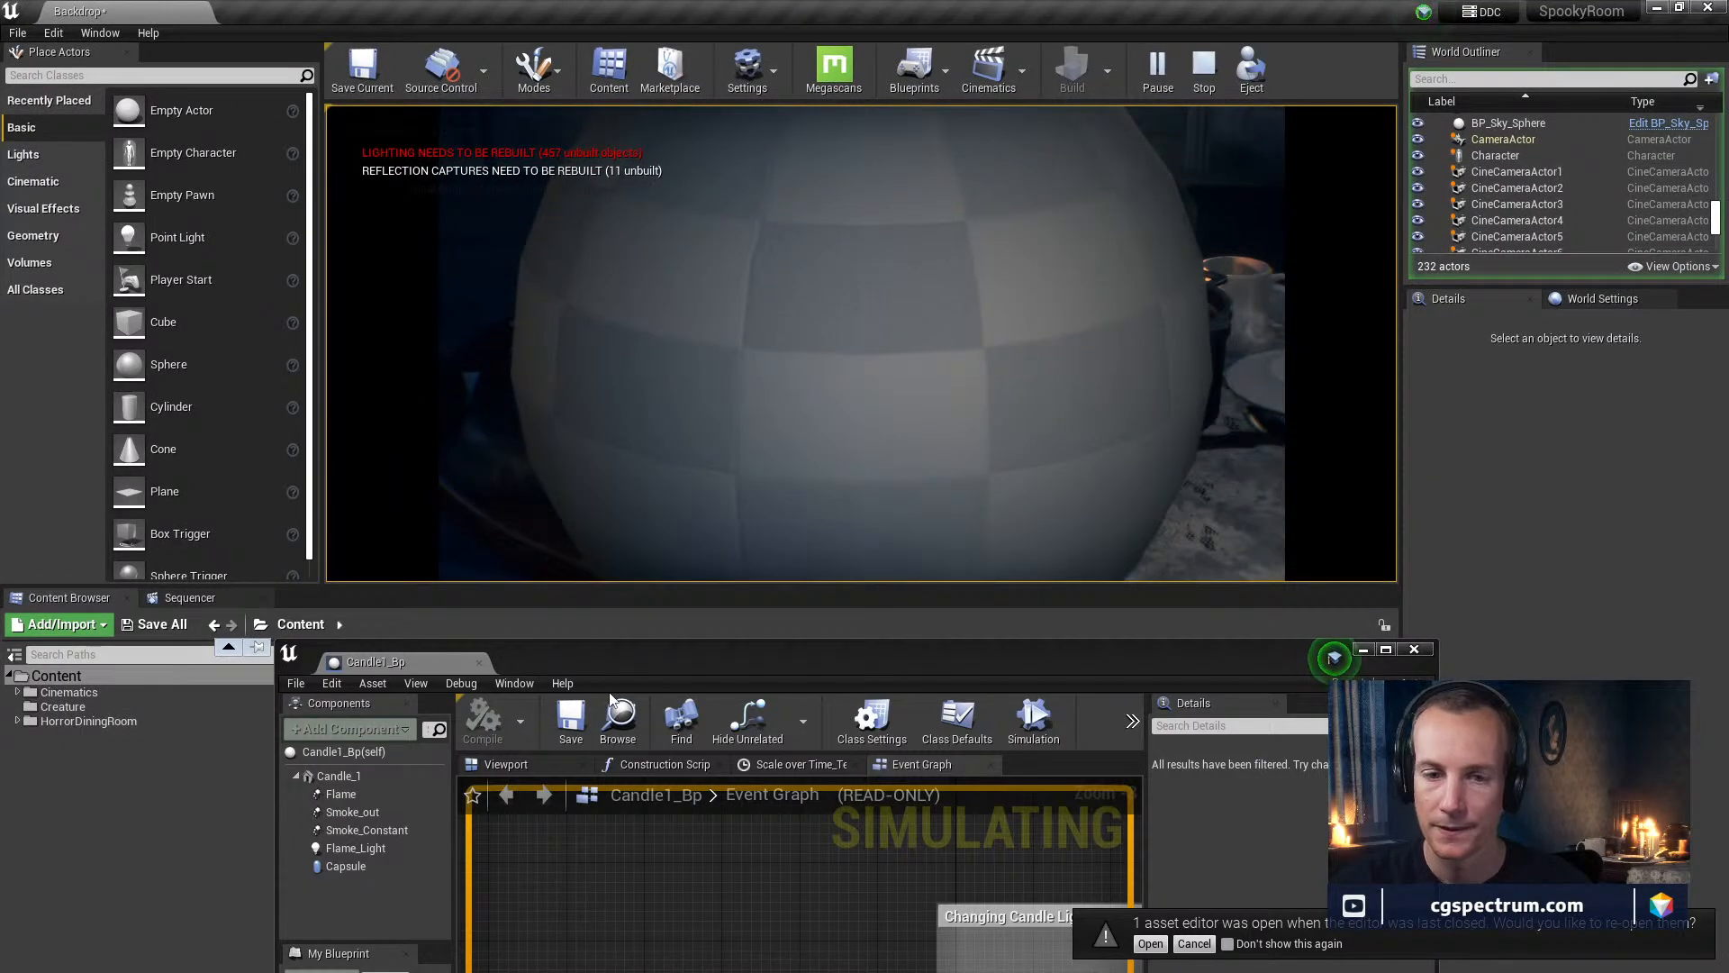
left_click_drag(672, 677, 601, 638)
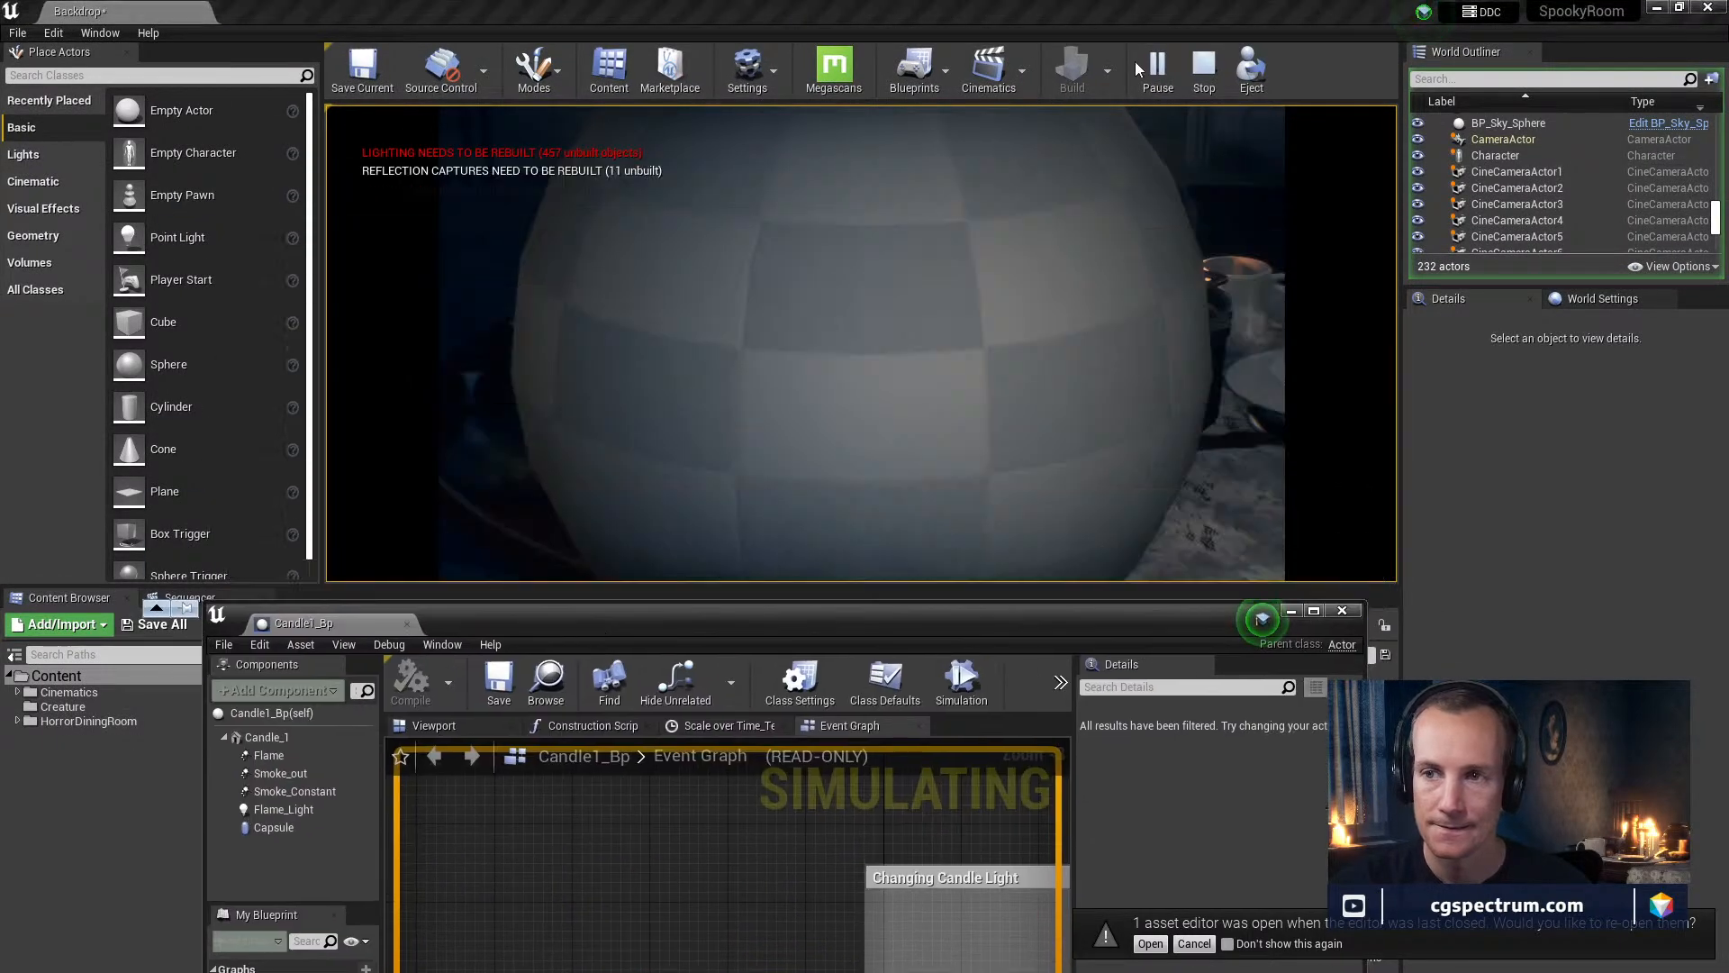
left_click(1205, 71)
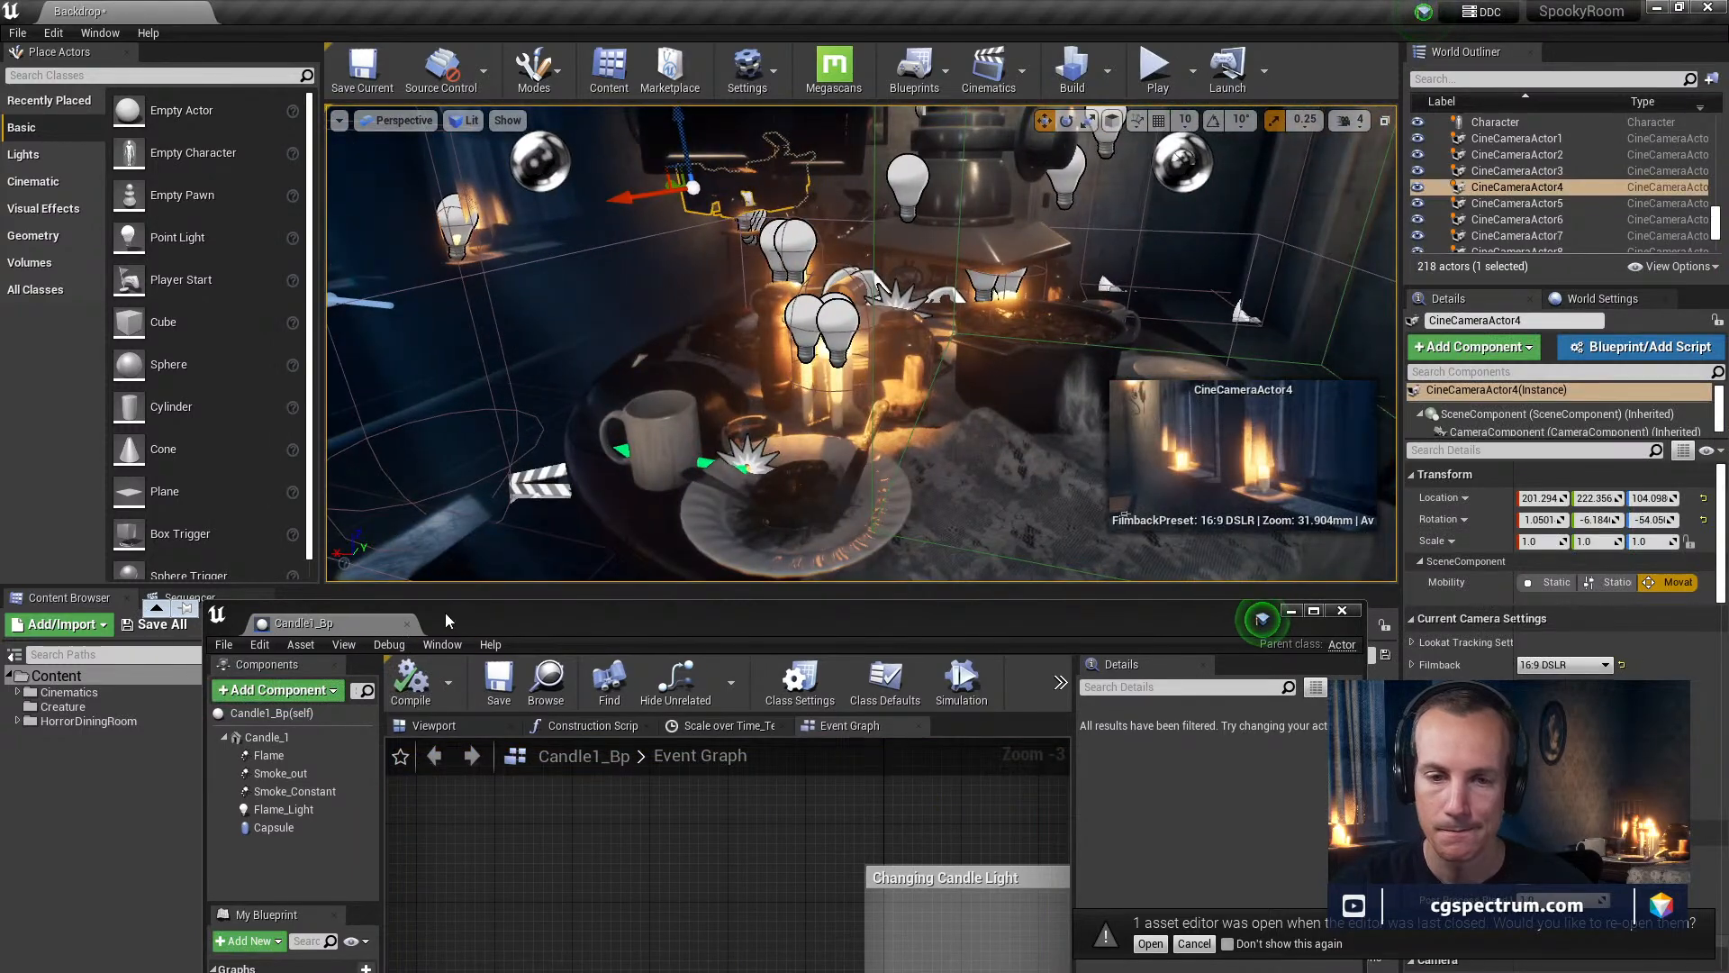
Clear the asset search in the Cinematics folder and open the Seq_Backdrop_Candles sequence
left_click_drag(441, 613, 398, 764)
left_click(225, 598)
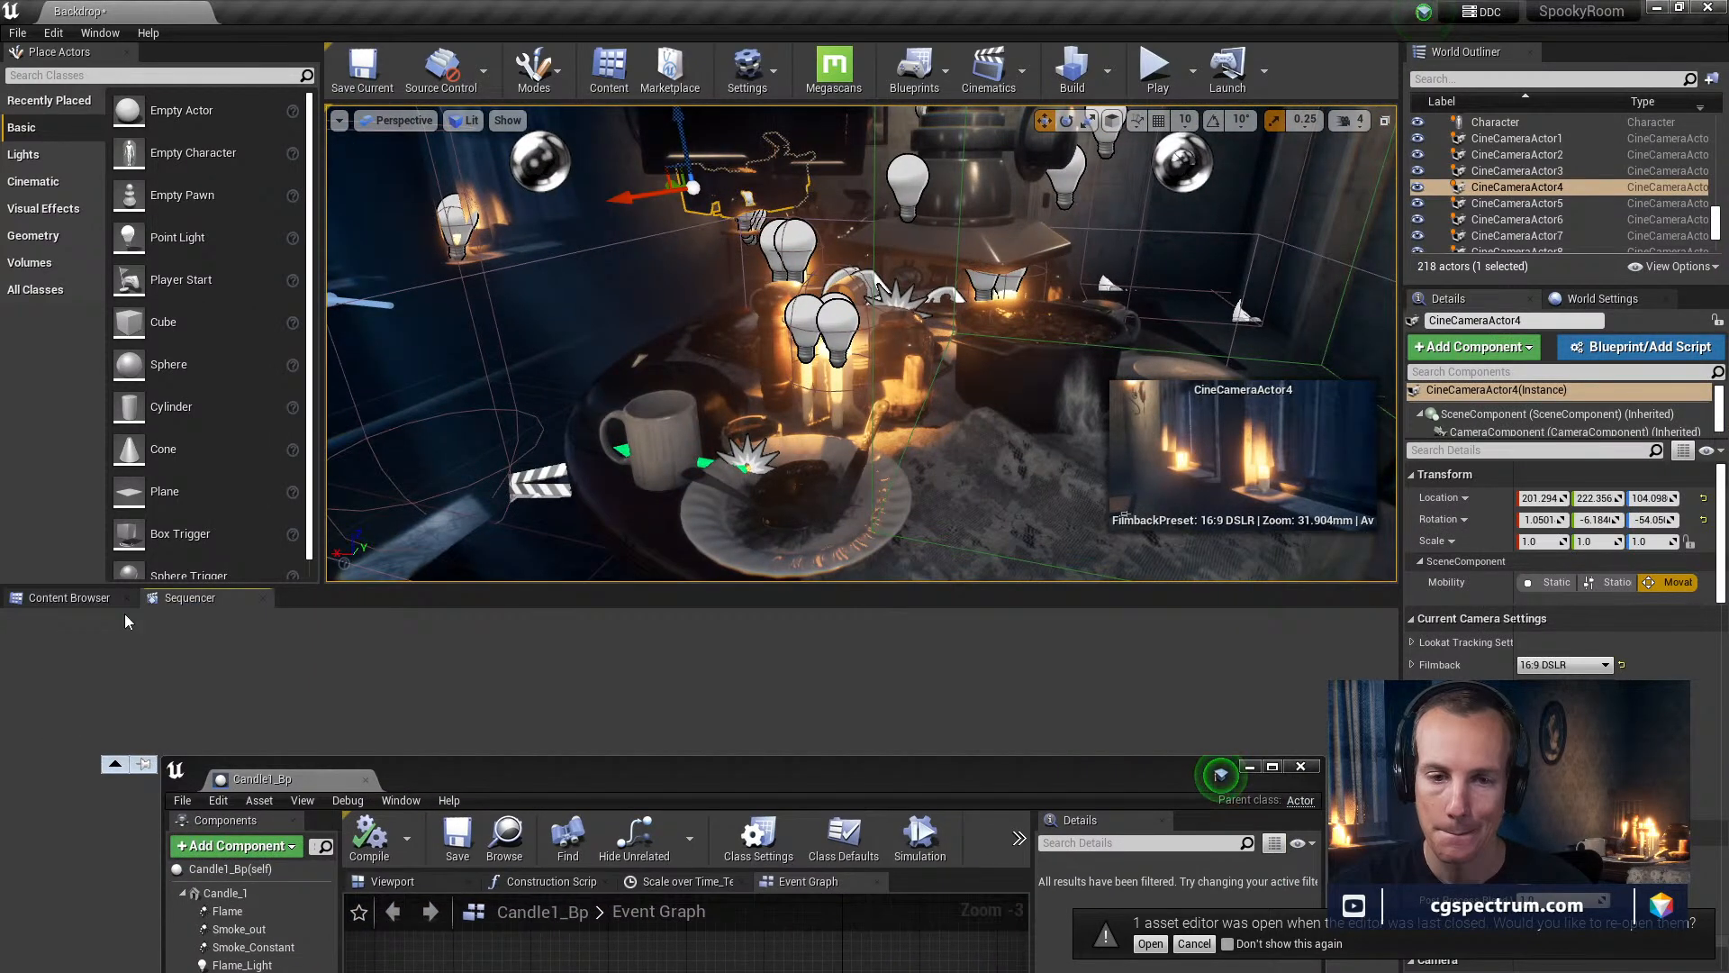
left_click(81, 597)
left_click(68, 693)
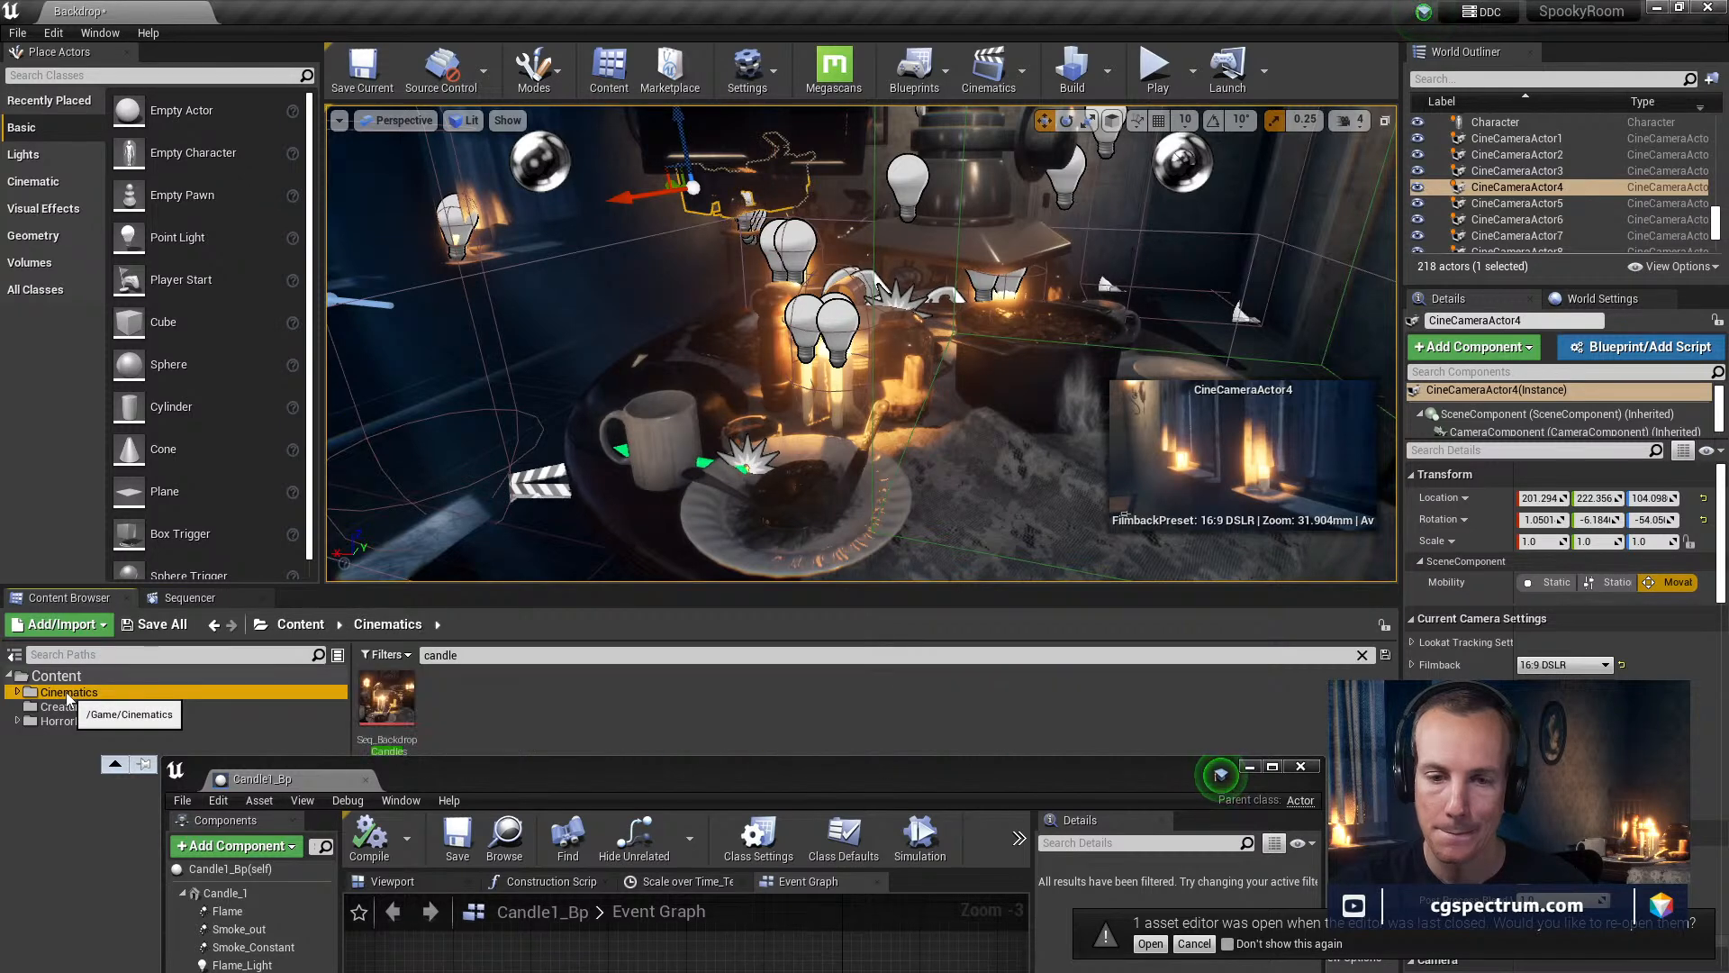
double_click(68, 694)
left_click_drag(447, 780, 446, 892)
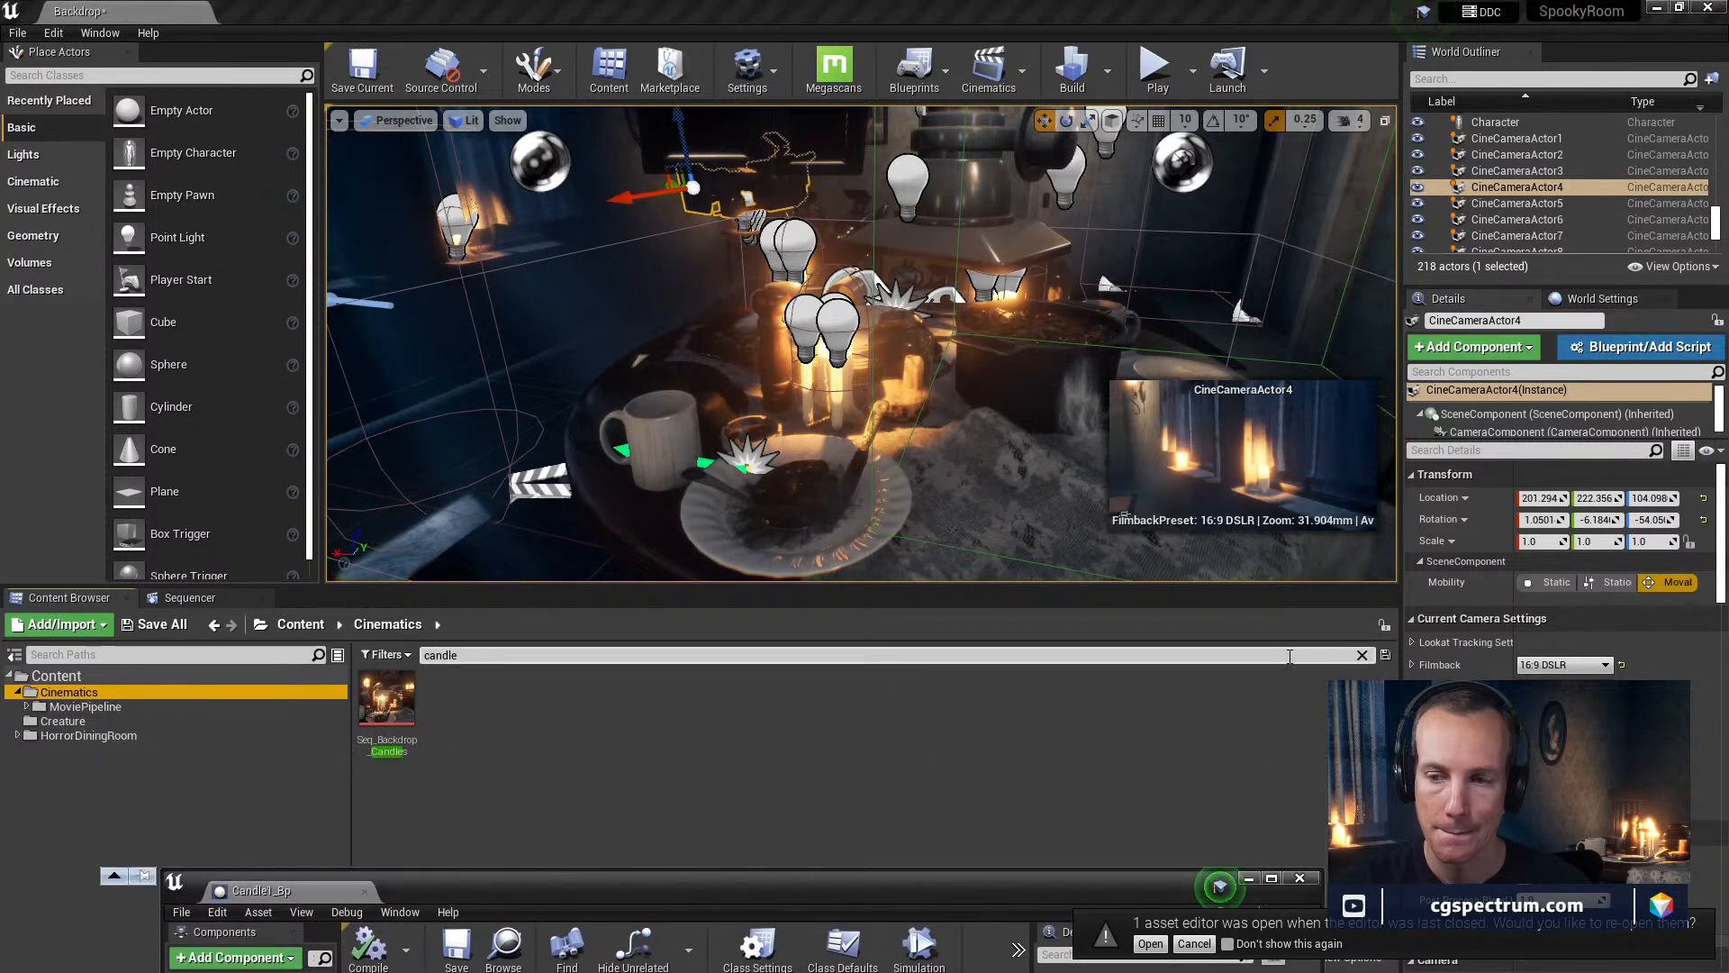
left_click(1362, 655)
double_click(642, 698)
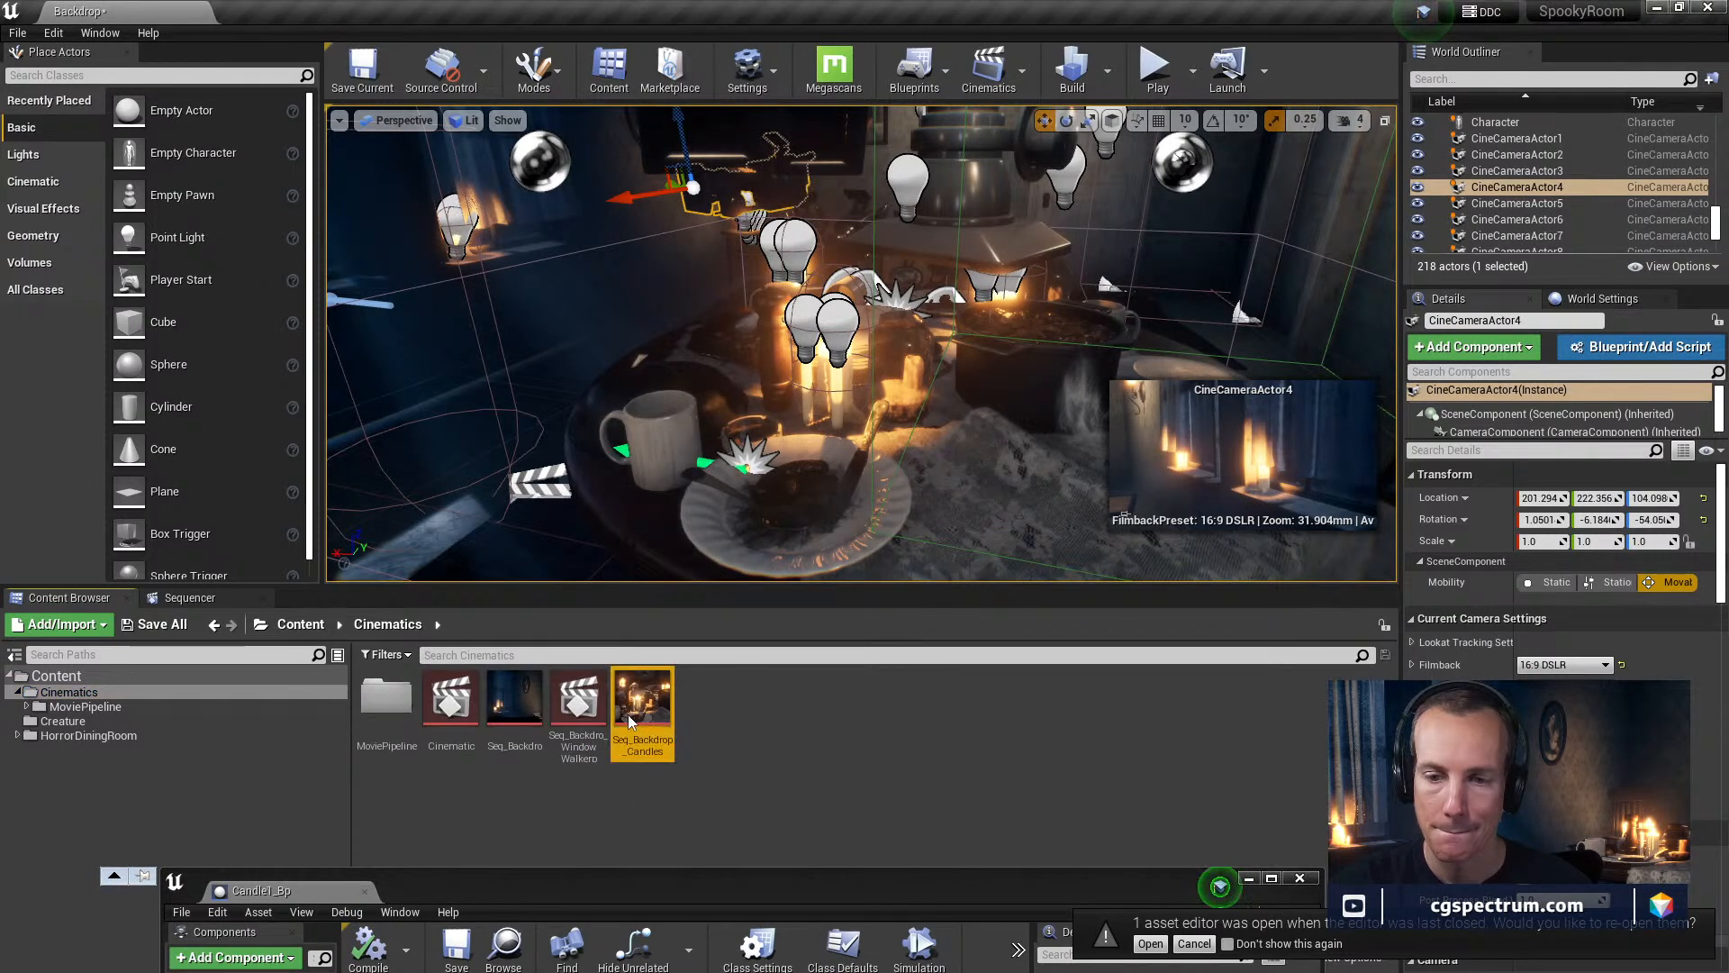
Play-test the level with the Seq_Backdrop_Candles sequence loaded and end the preview
left_click_drag(697, 890, 630, 696)
left_click(1155, 67)
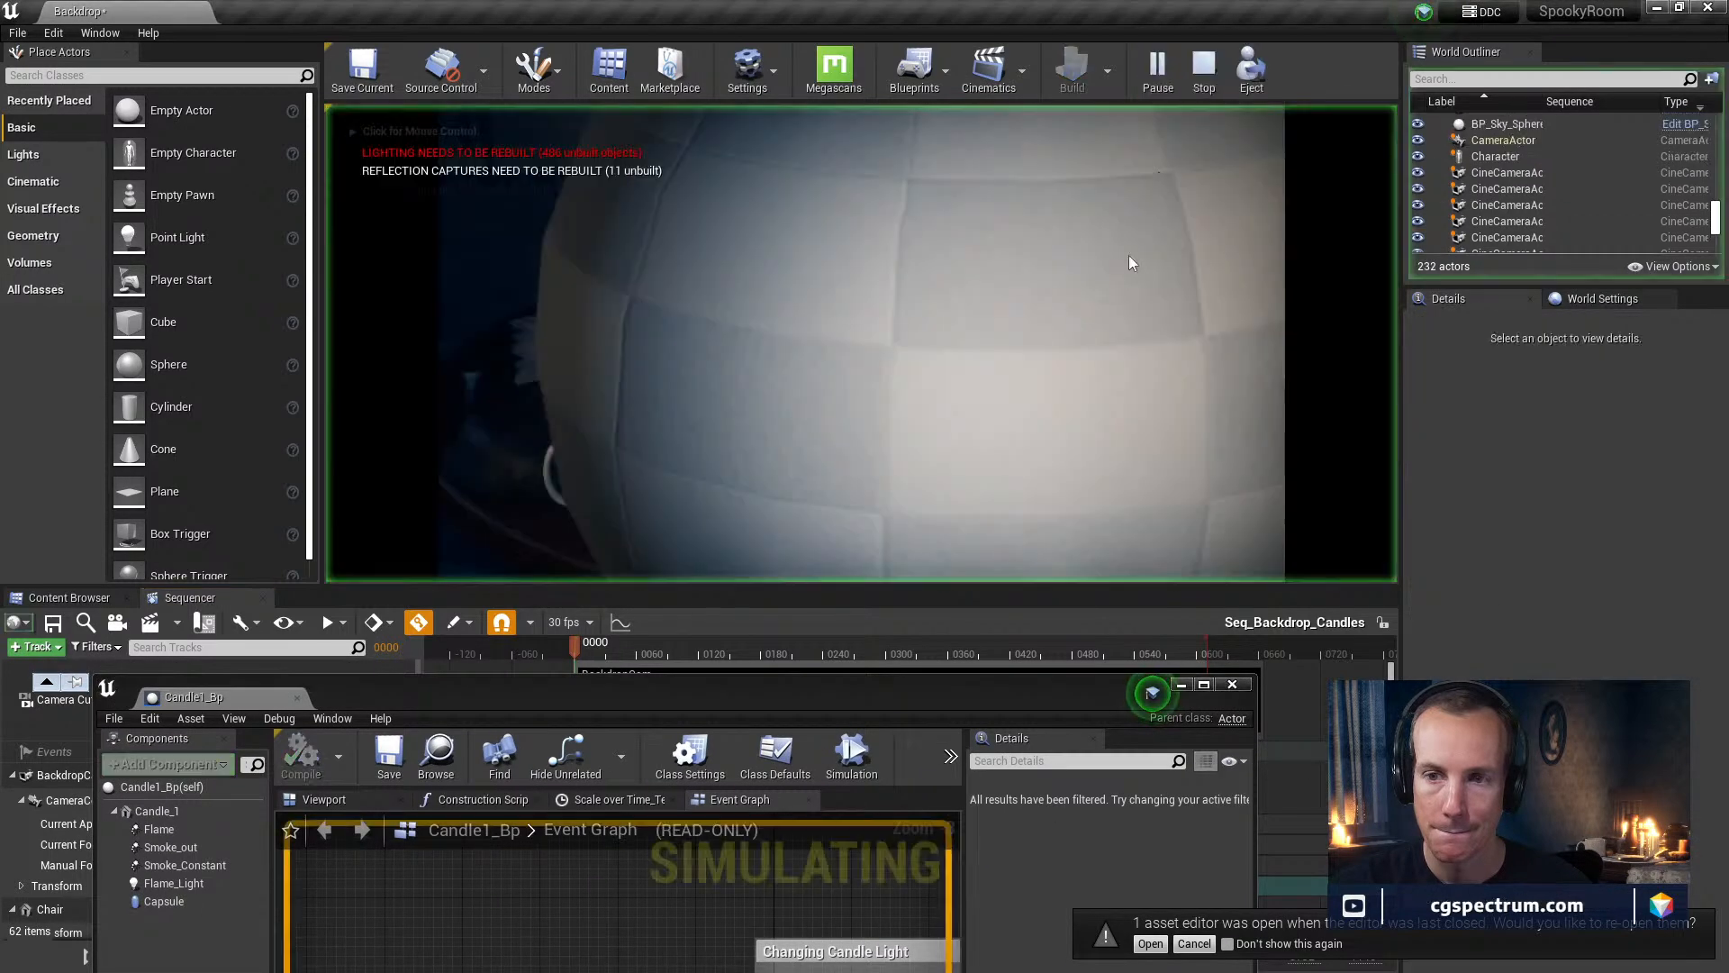
key("Escape")
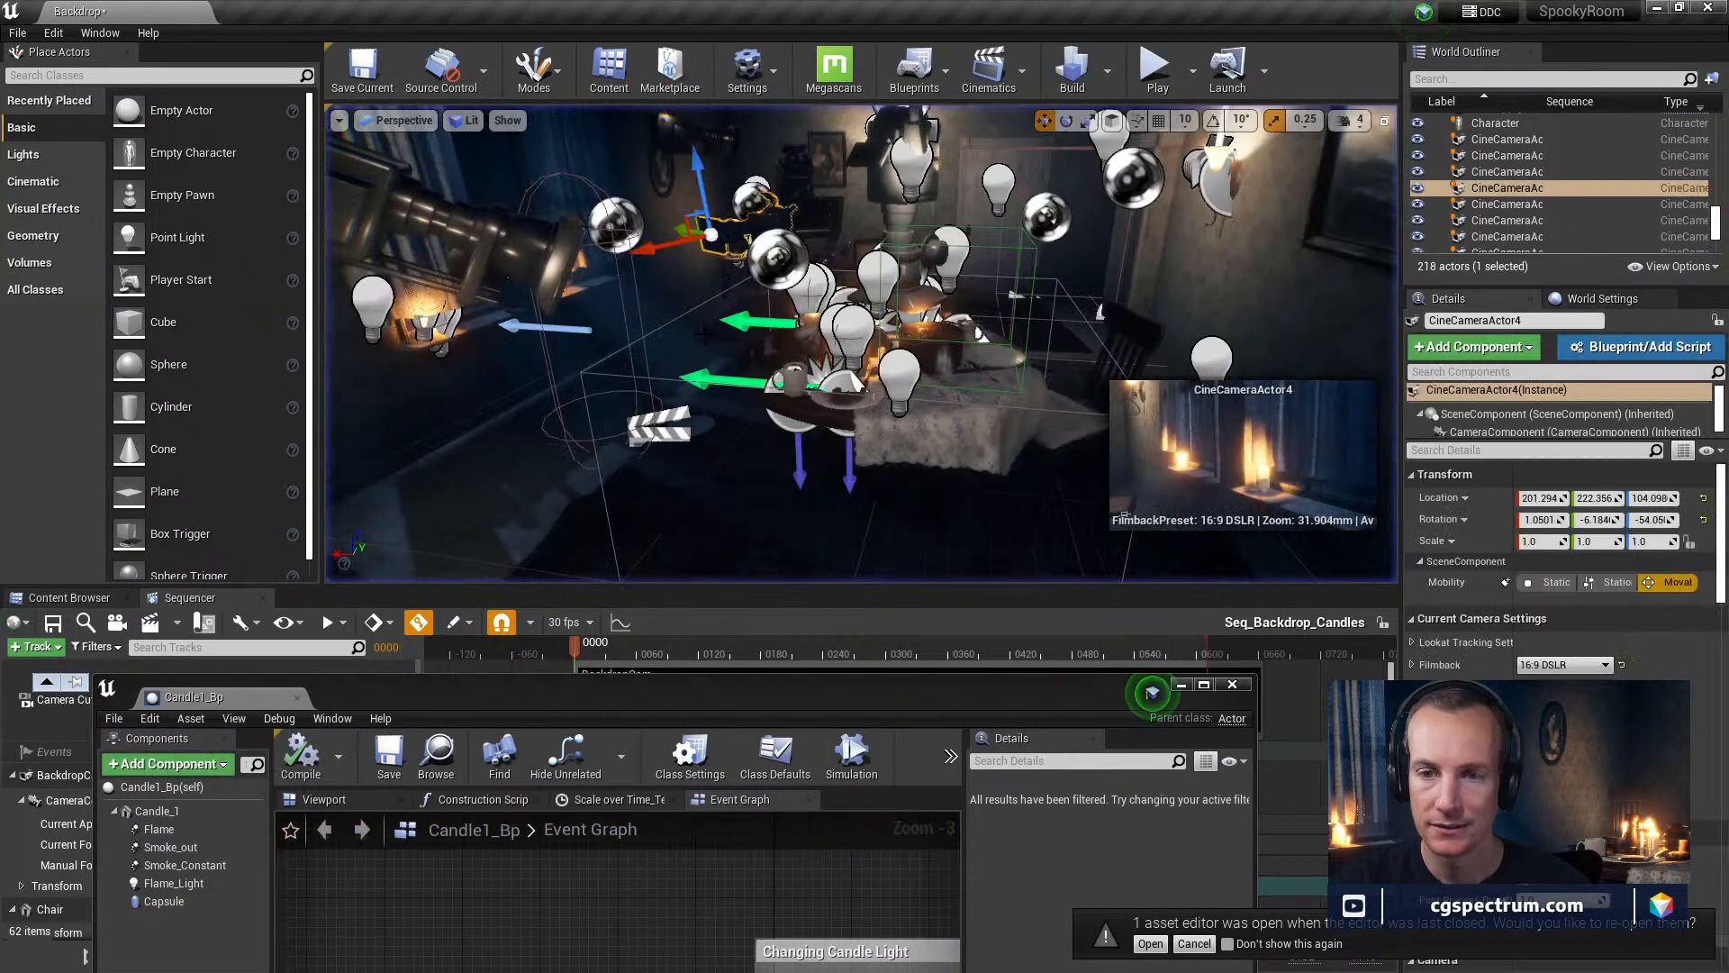
Uncover the sequence's tracks and lock the viewport to its Camera Cuts track
right_click_drag(861, 360, 833, 297)
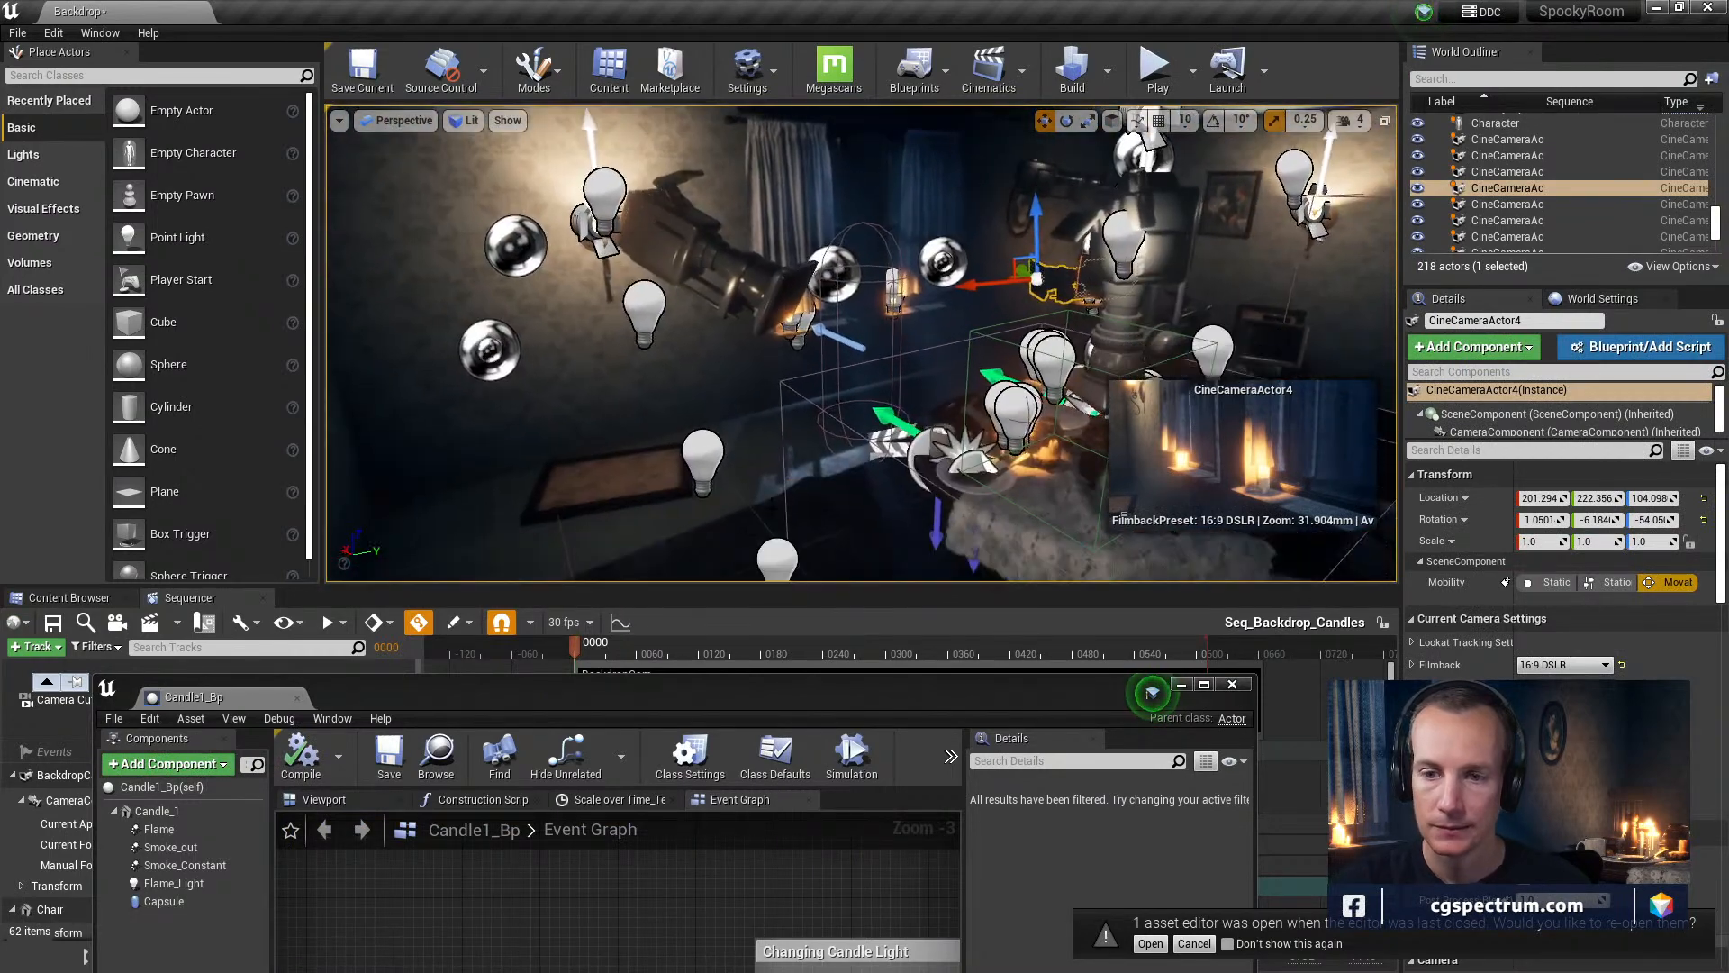
left_click_drag(317, 683, 308, 834)
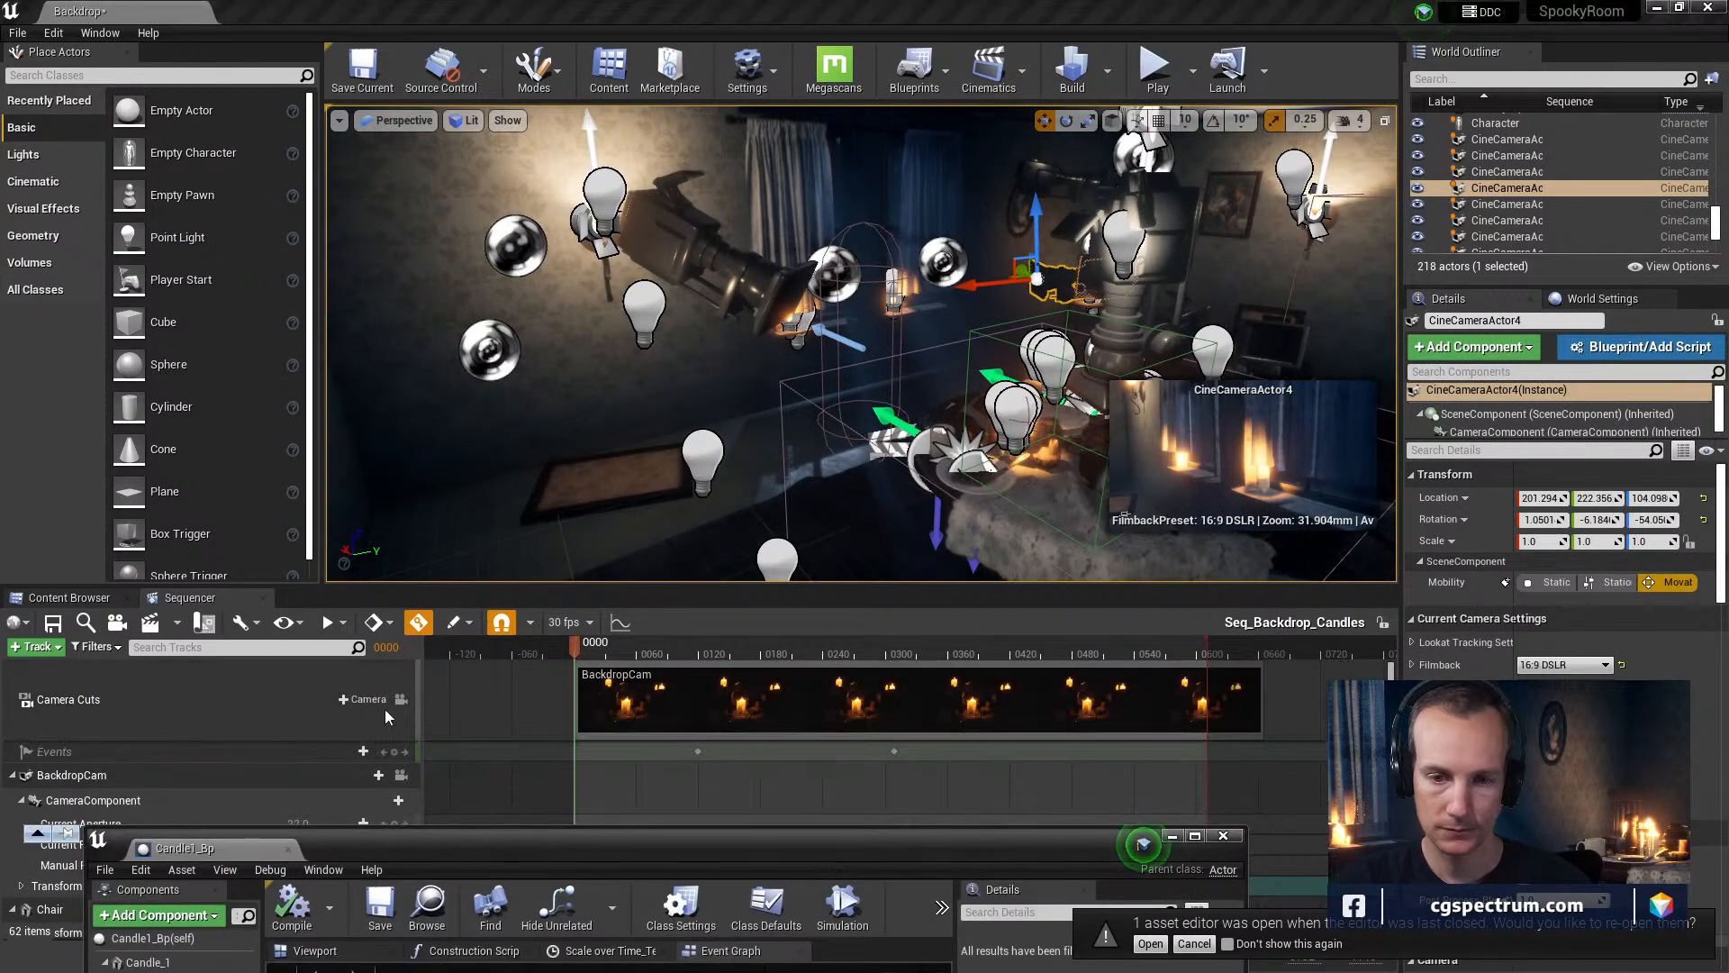
left_click(401, 698)
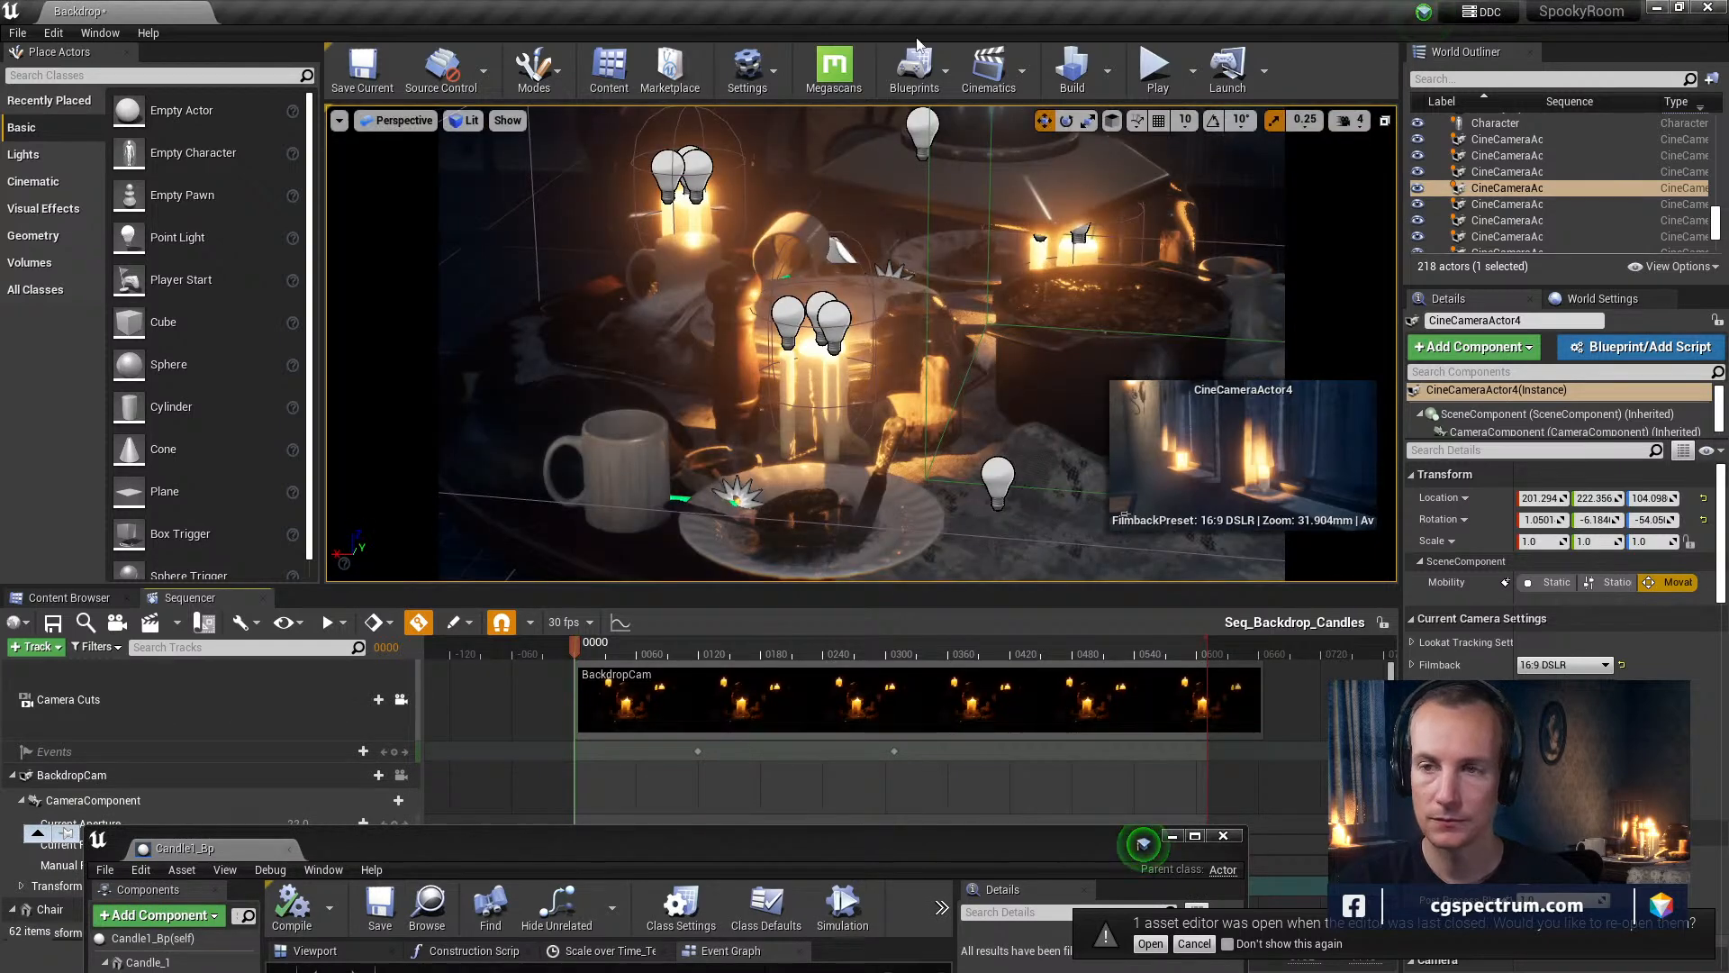
Open the Level Blueprint and examine the Create Level Sequence Player node driven by Event BeginPlay
left_click(1108, 71)
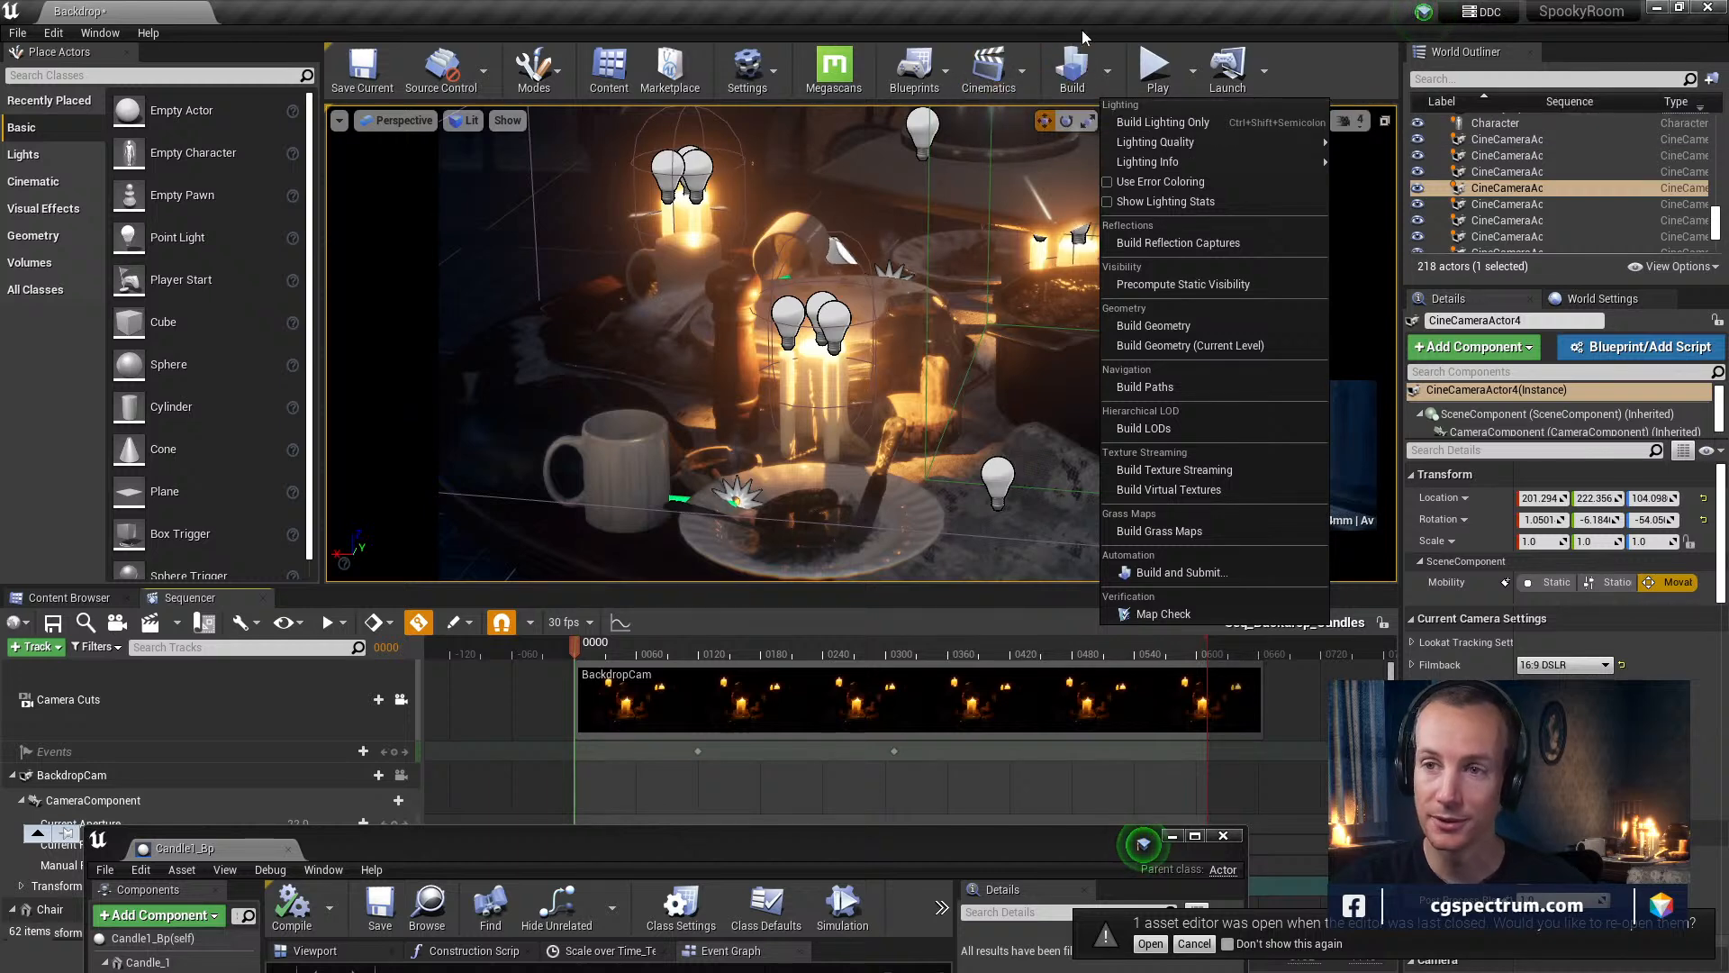
left_click(916, 70)
left_click(978, 200)
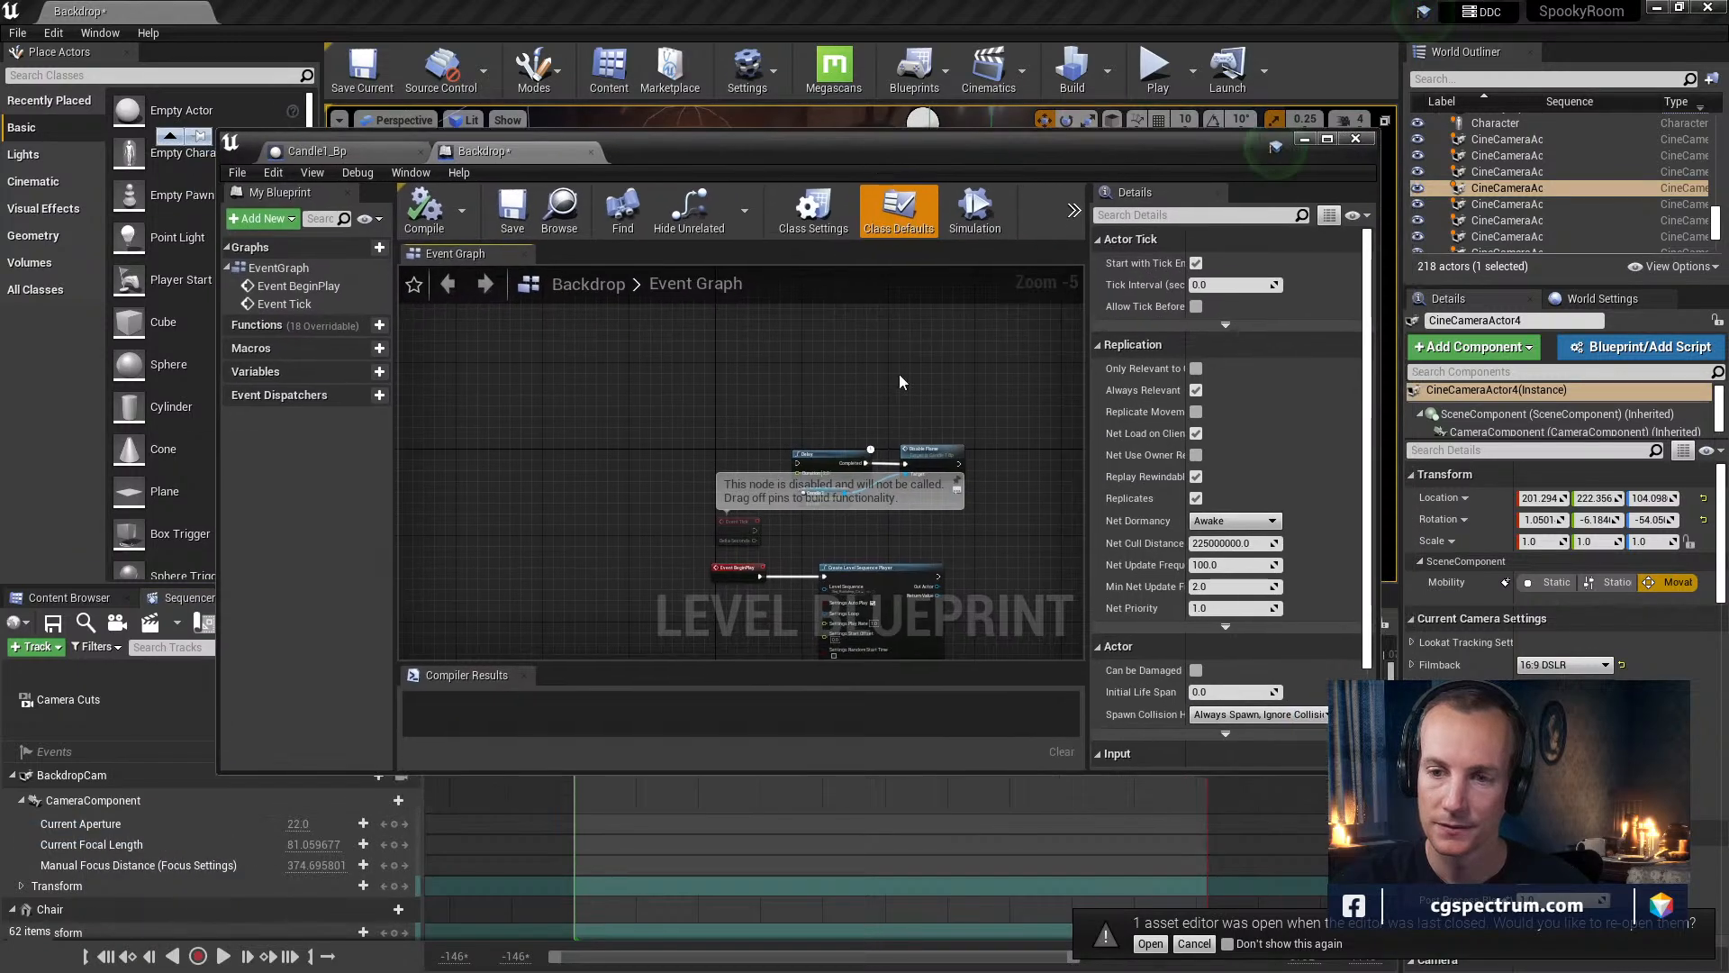
right_click_drag(908, 544, 863, 401)
scroll(863, 401, "up", 4)
right_click_drag(809, 505, 838, 365)
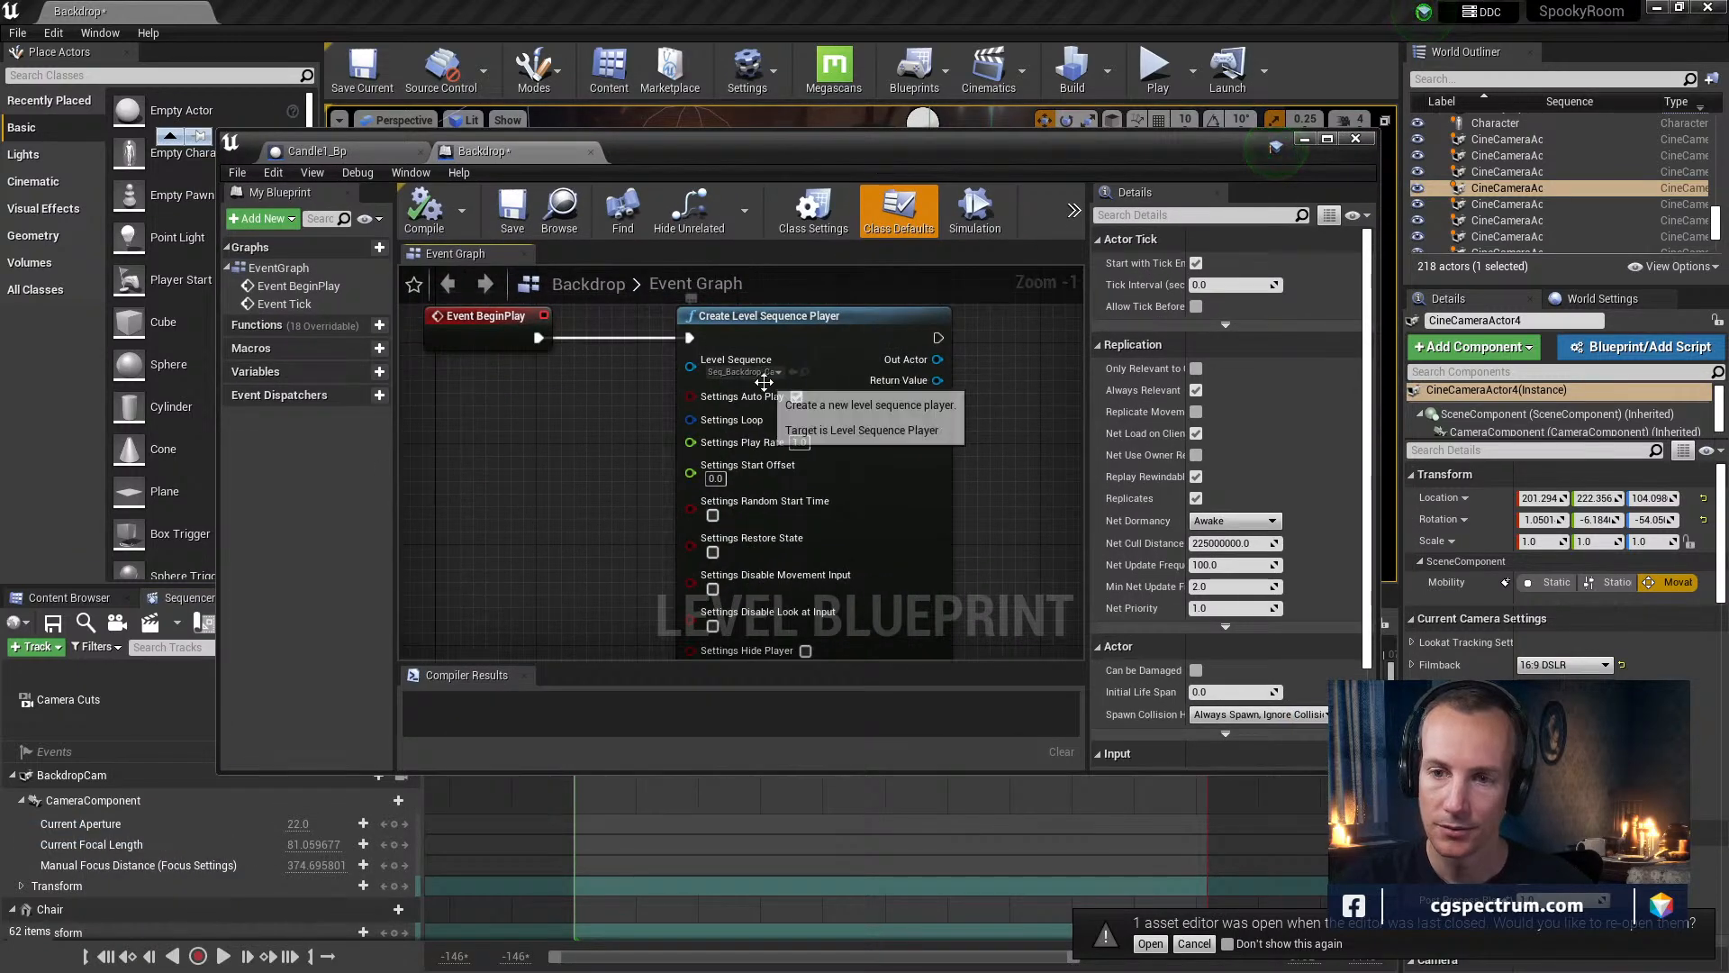
Move the Level Blueprint window off the viewport, save the Blueprint and start a play-test of the level
scroll(801, 486, "down", 2)
left_click_drag(793, 154, 808, 700)
left_click(528, 754)
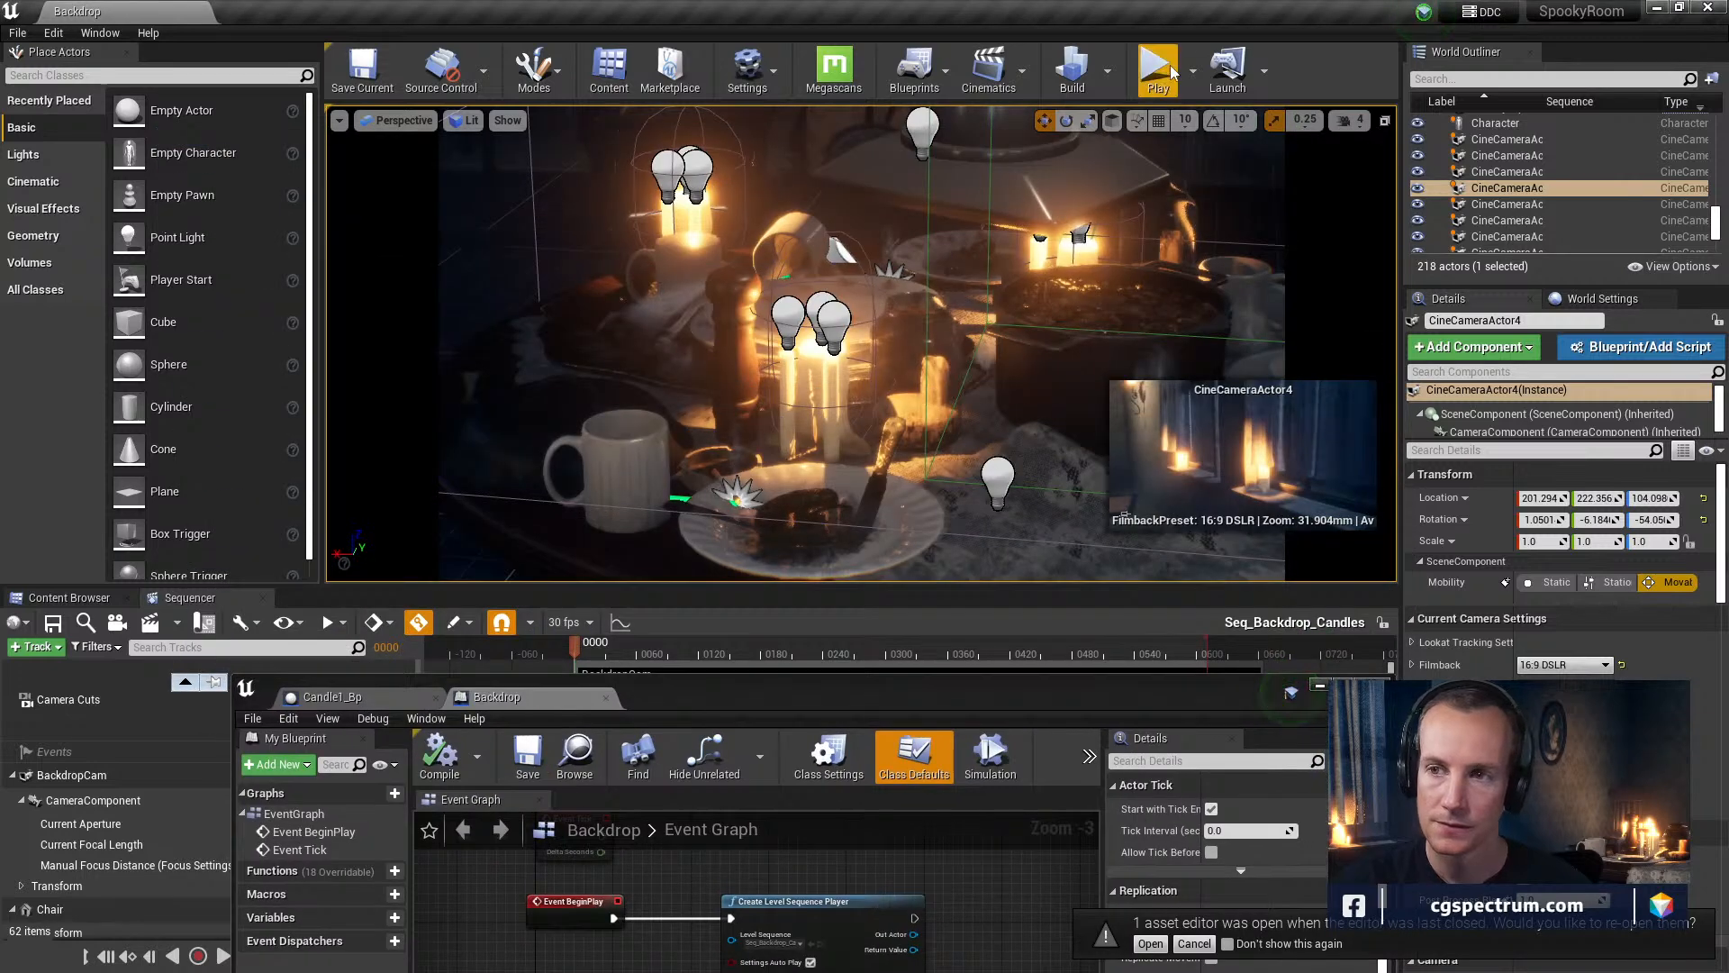
left_click(1170, 72)
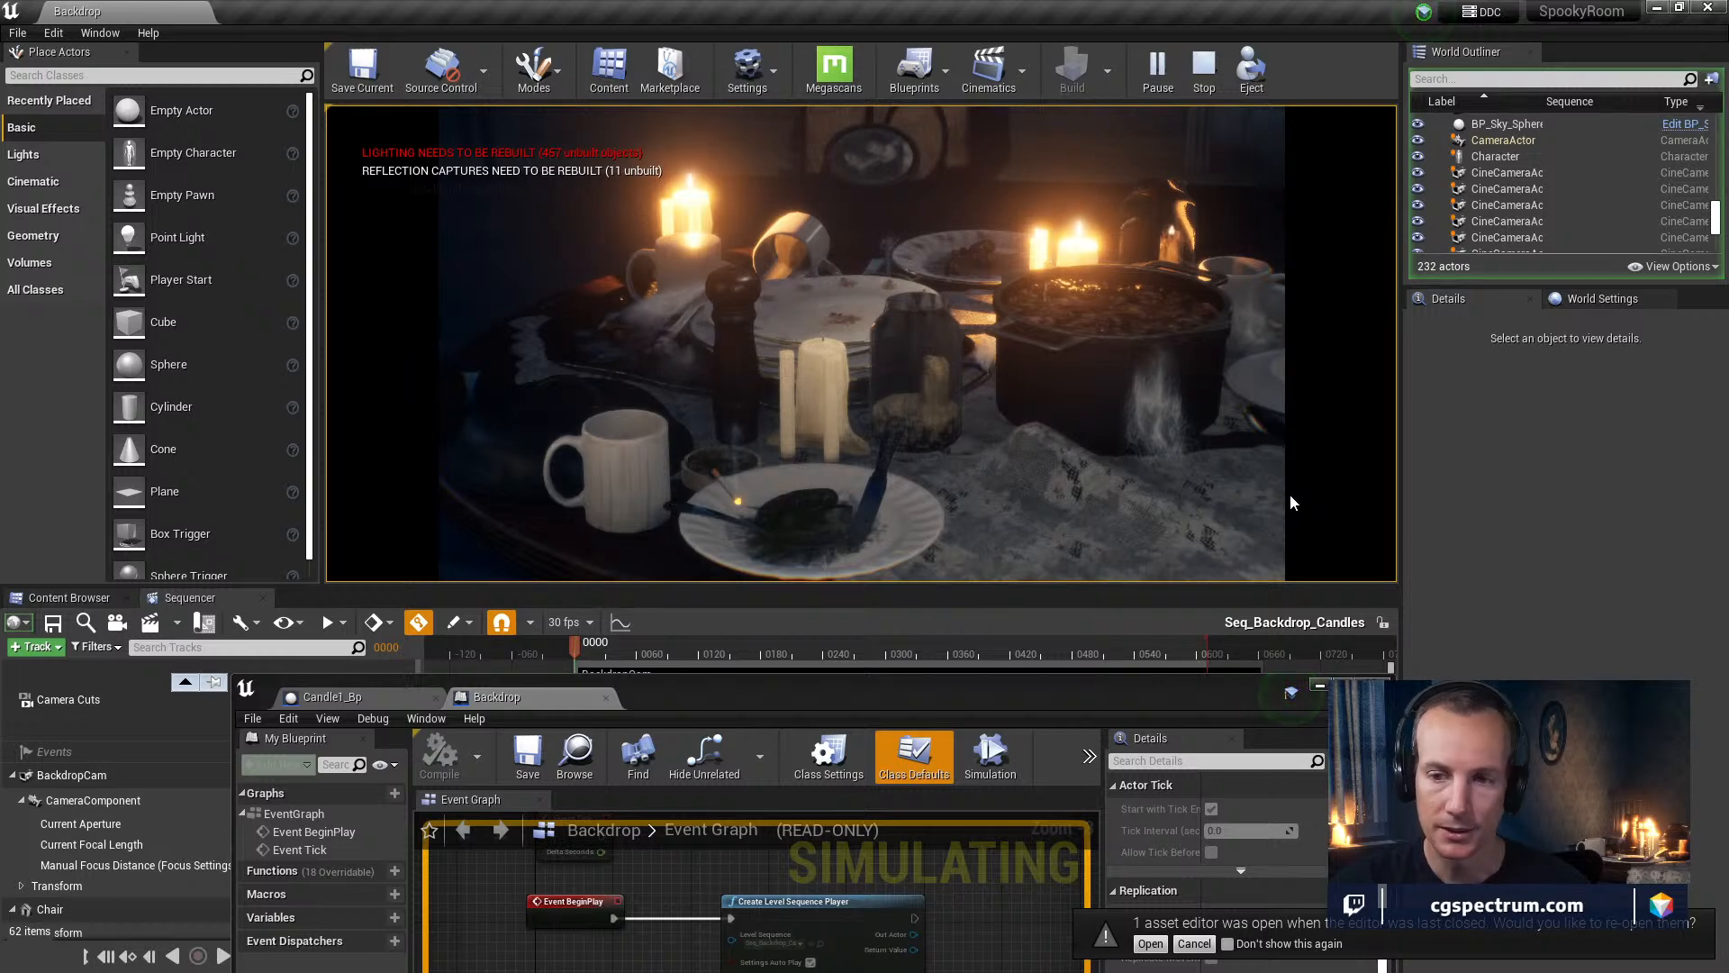
Examine the Start New Flame and Put Flame Out branches in the Candle1_Bp event graph during play, and end the play-test
left_click_drag(991, 692, 817, 291)
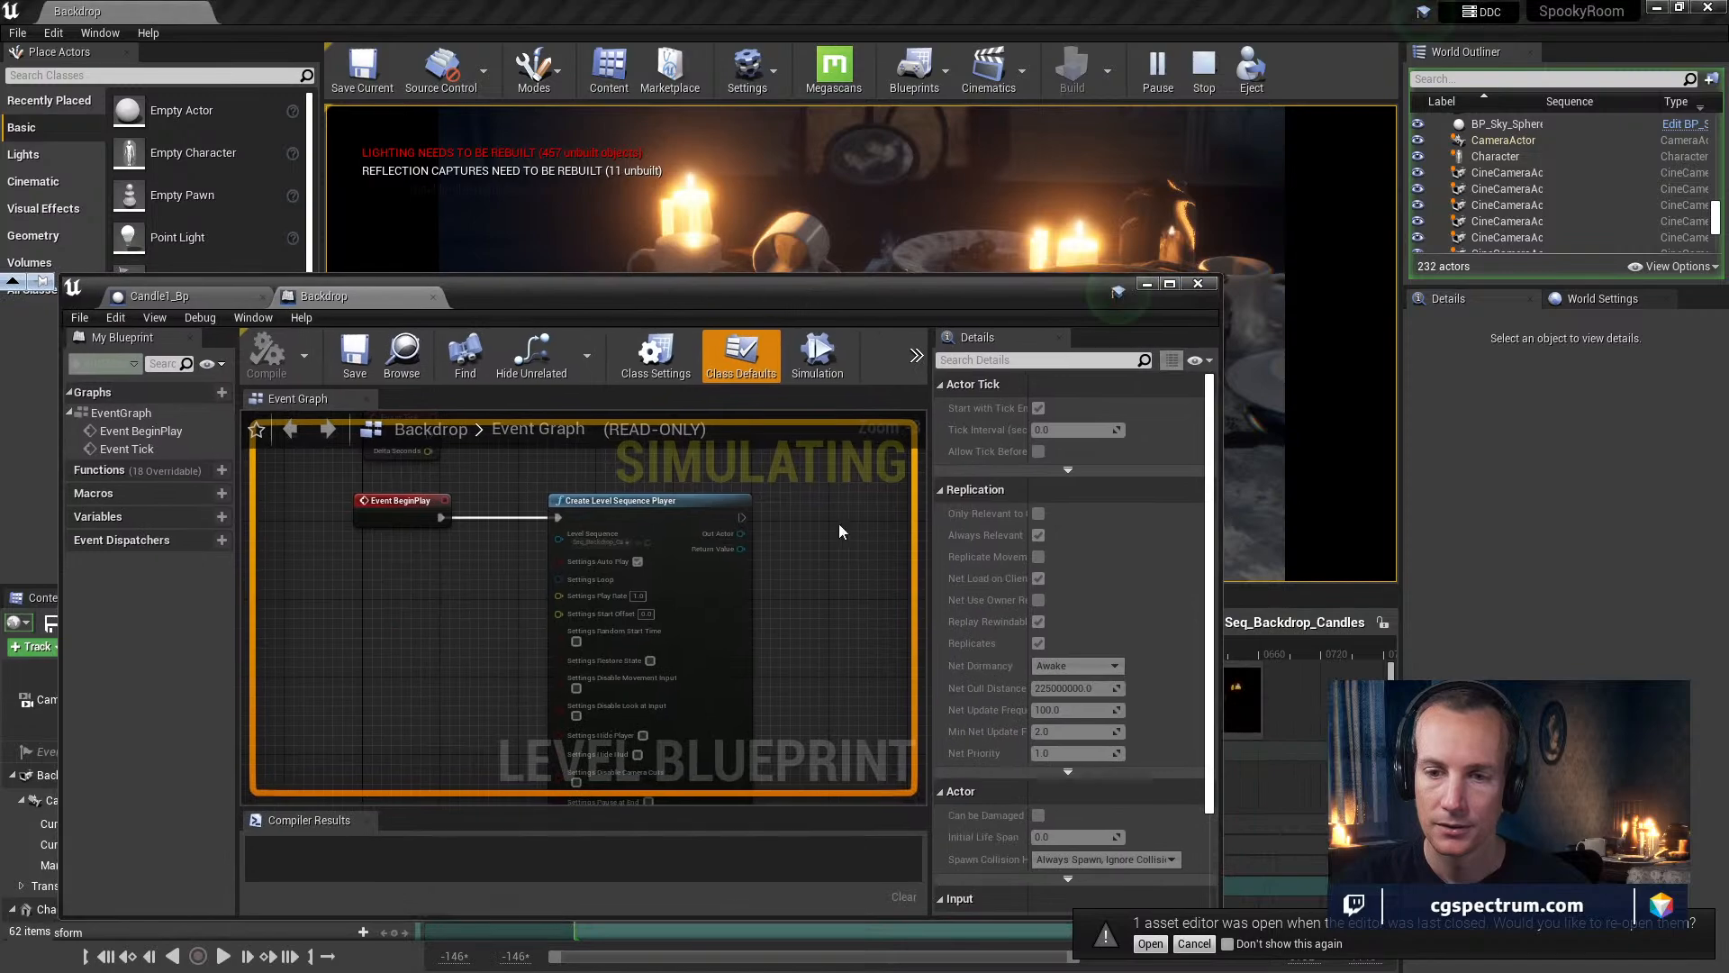
scroll(791, 625, "down", 4)
right_click_drag(791, 625, 670, 696)
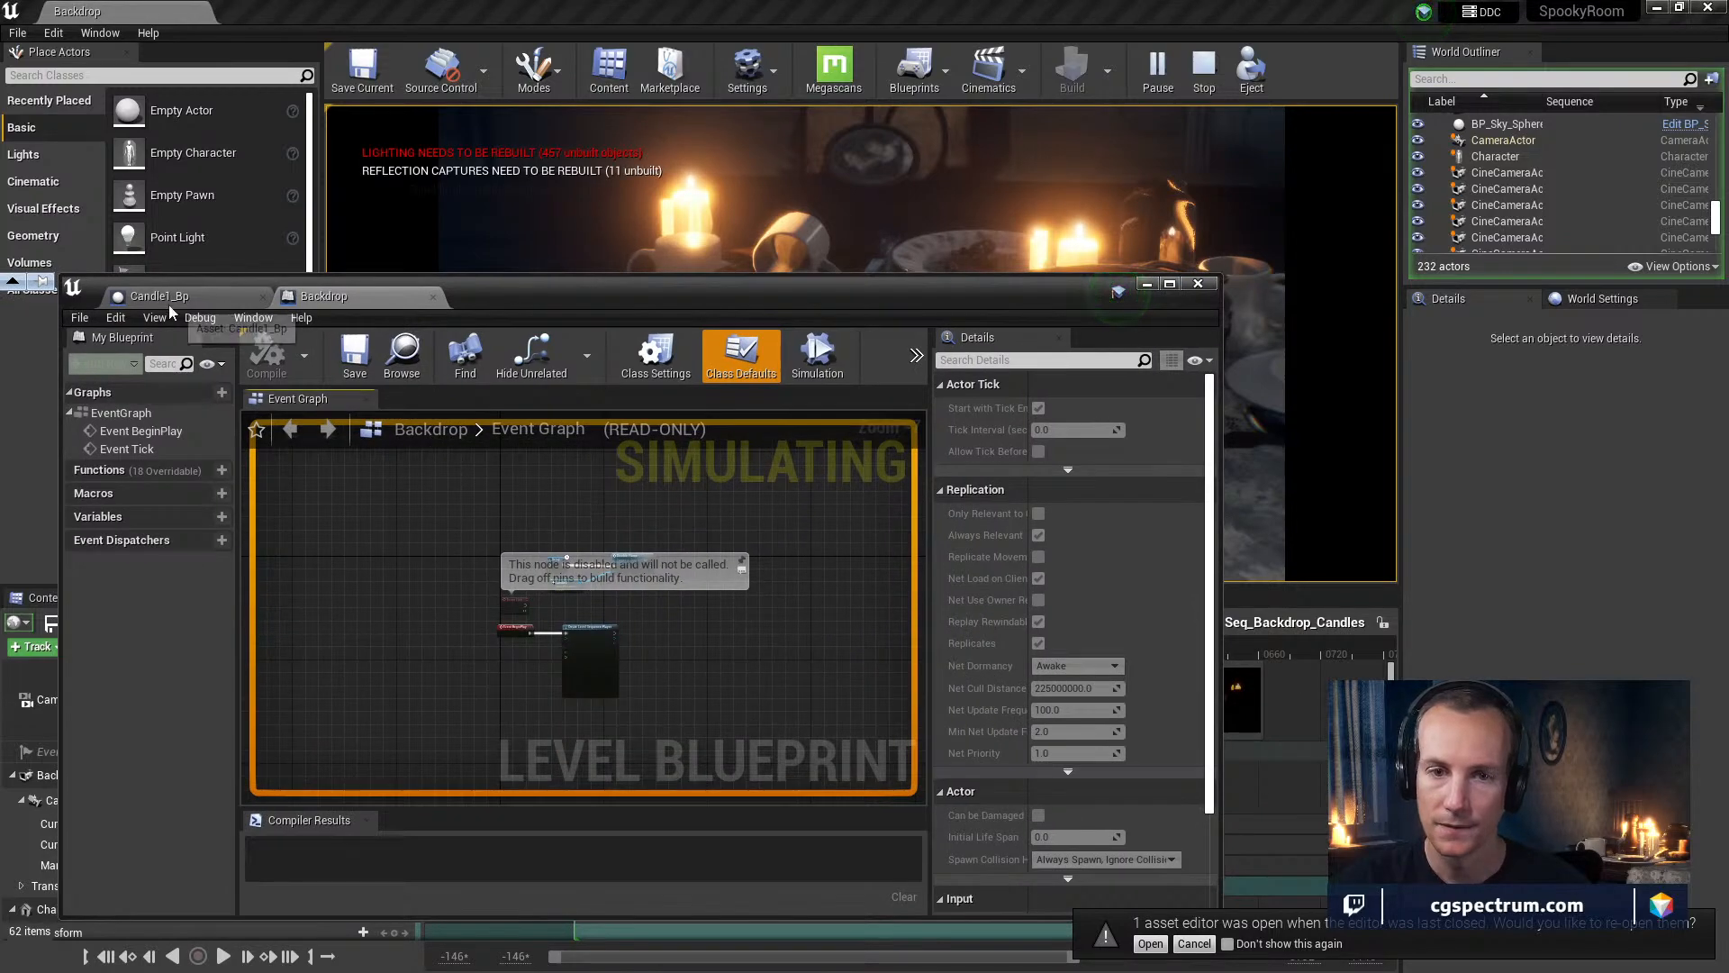
left_click(153, 295)
scroll(571, 669, "down", 5)
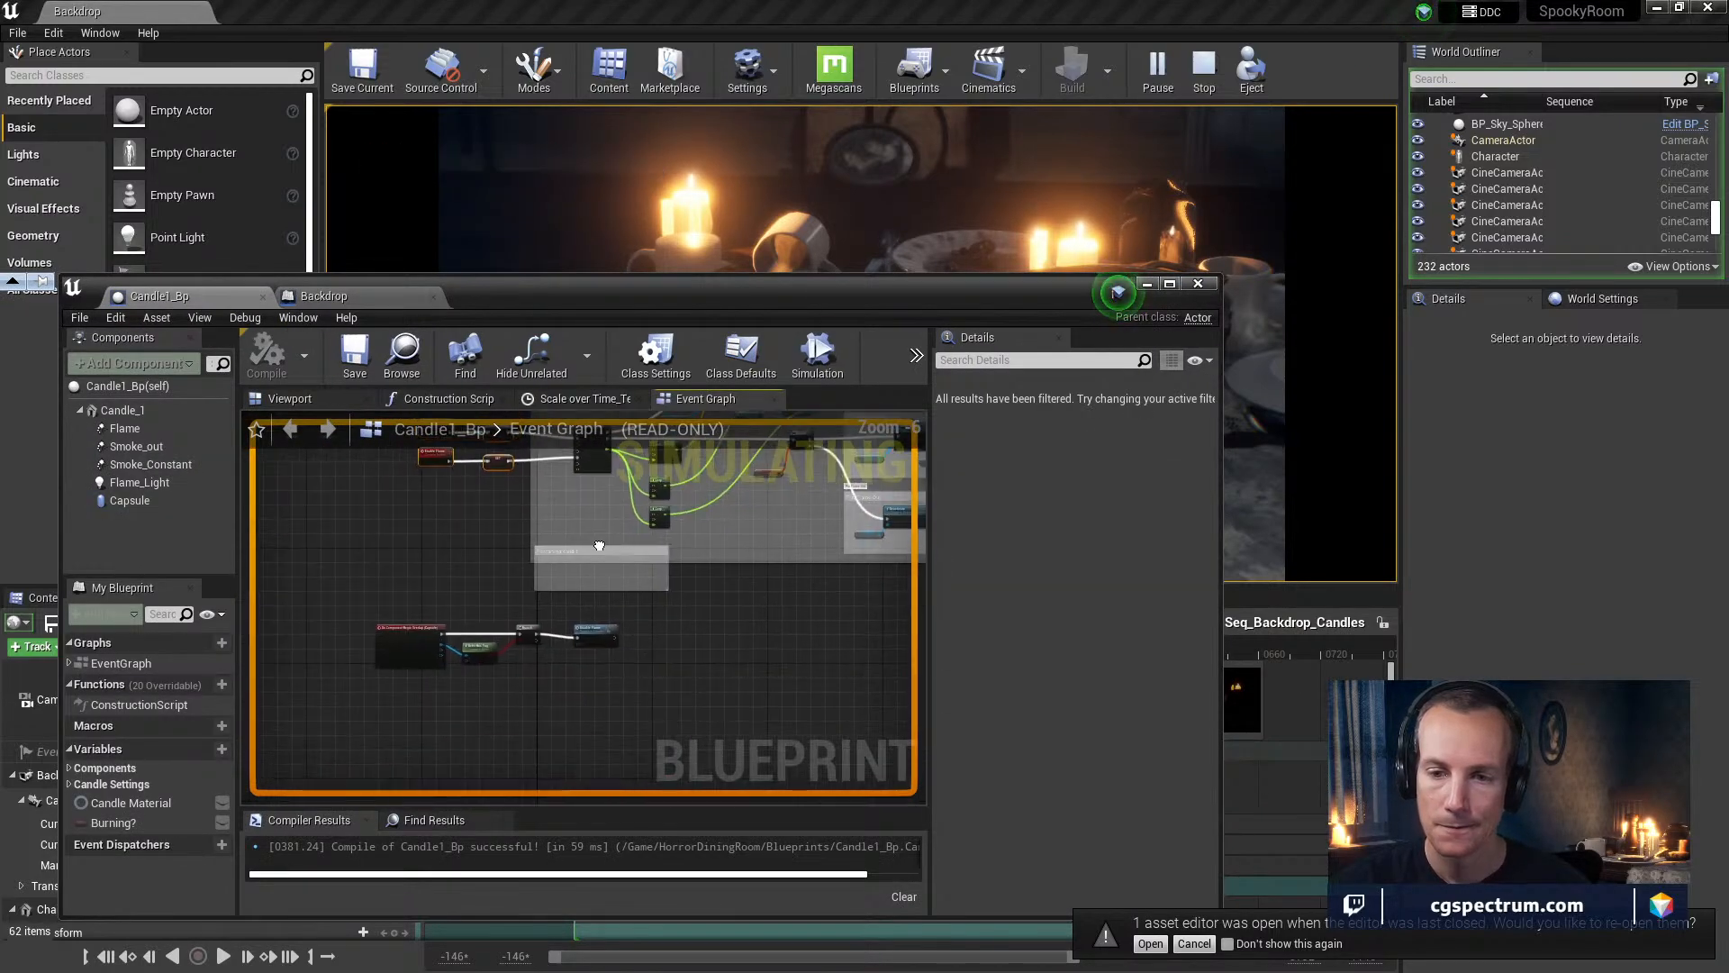
right_click_drag(675, 639, 732, 698)
scroll(790, 547, "up", 6)
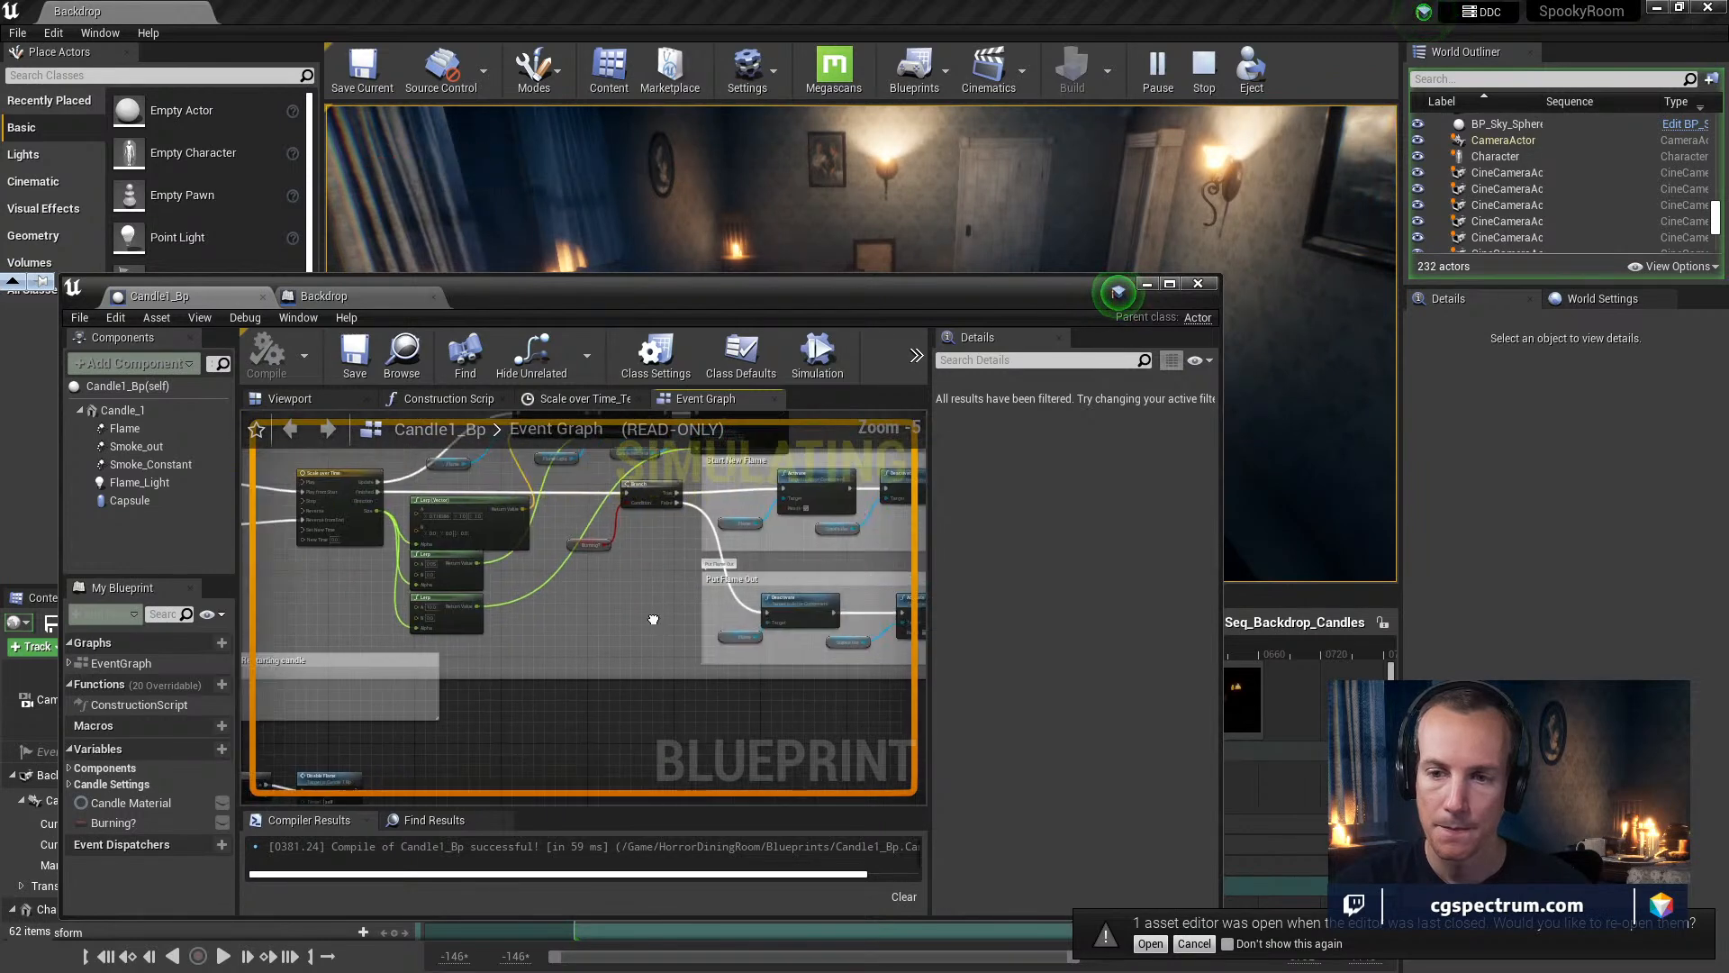
left_click(784, 516)
right_click_drag(648, 666, 876, 689)
right_click_drag(657, 684, 795, 642)
scroll(742, 633, "up", 1)
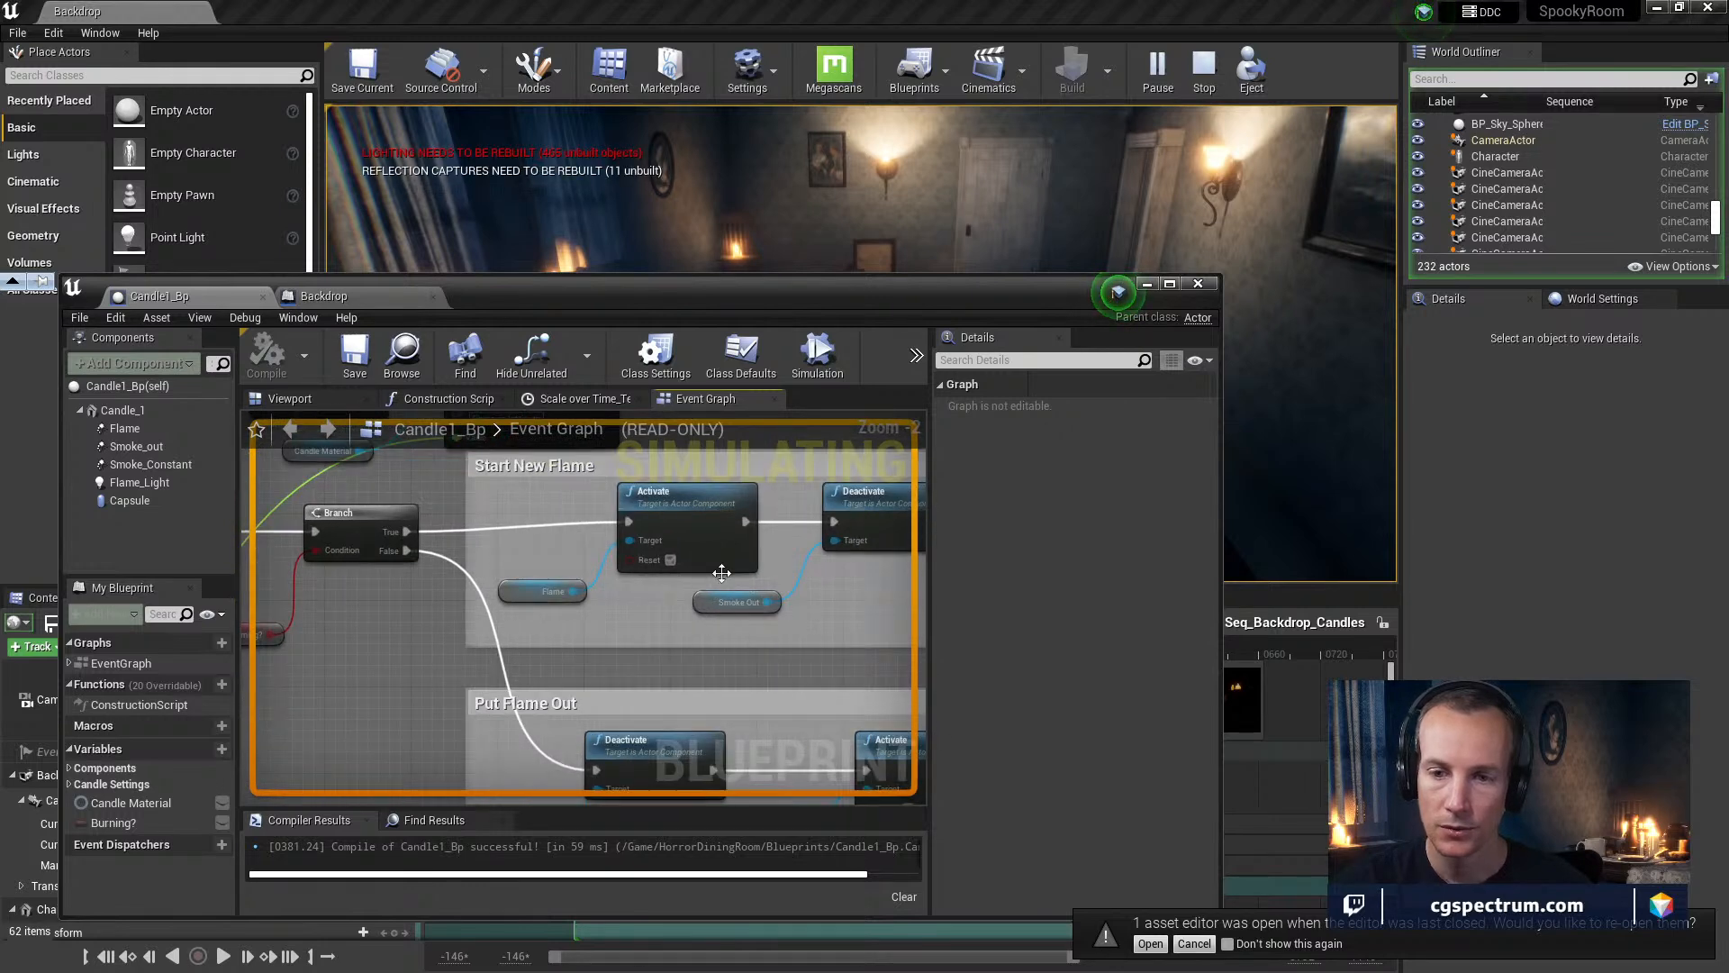
right_click_drag(721, 573, 359, 559)
right_click_drag(573, 602, 857, 615)
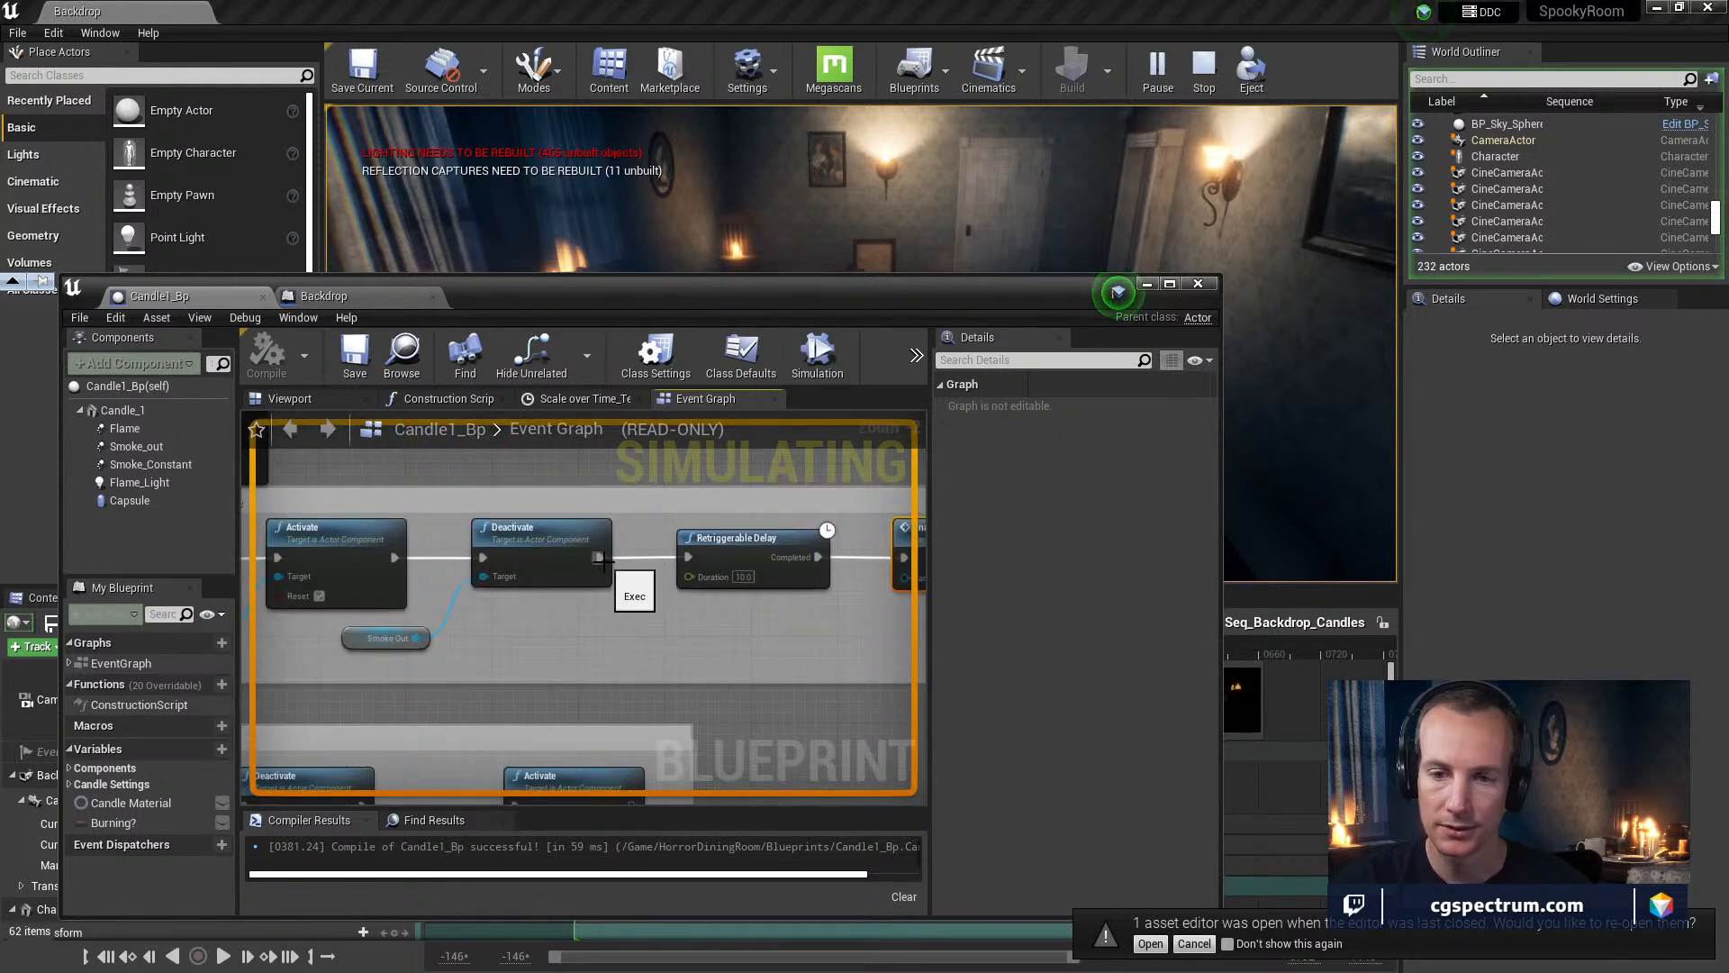
right_click_drag(635, 604, 576, 531)
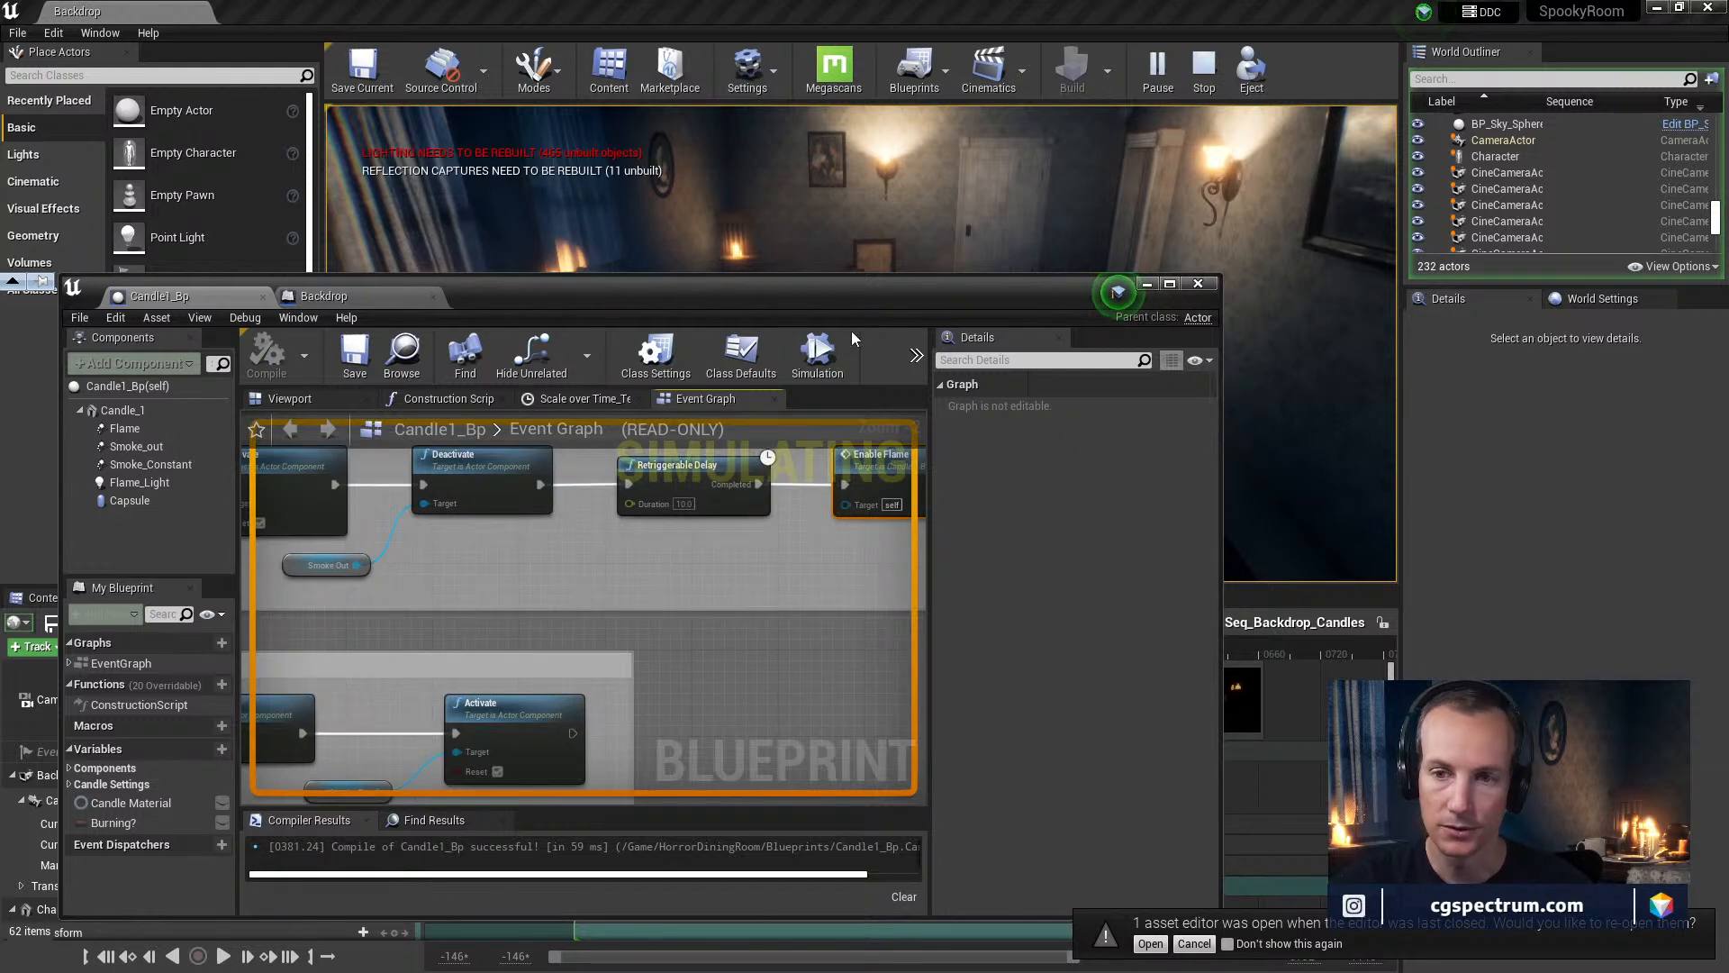
left_click(1206, 72)
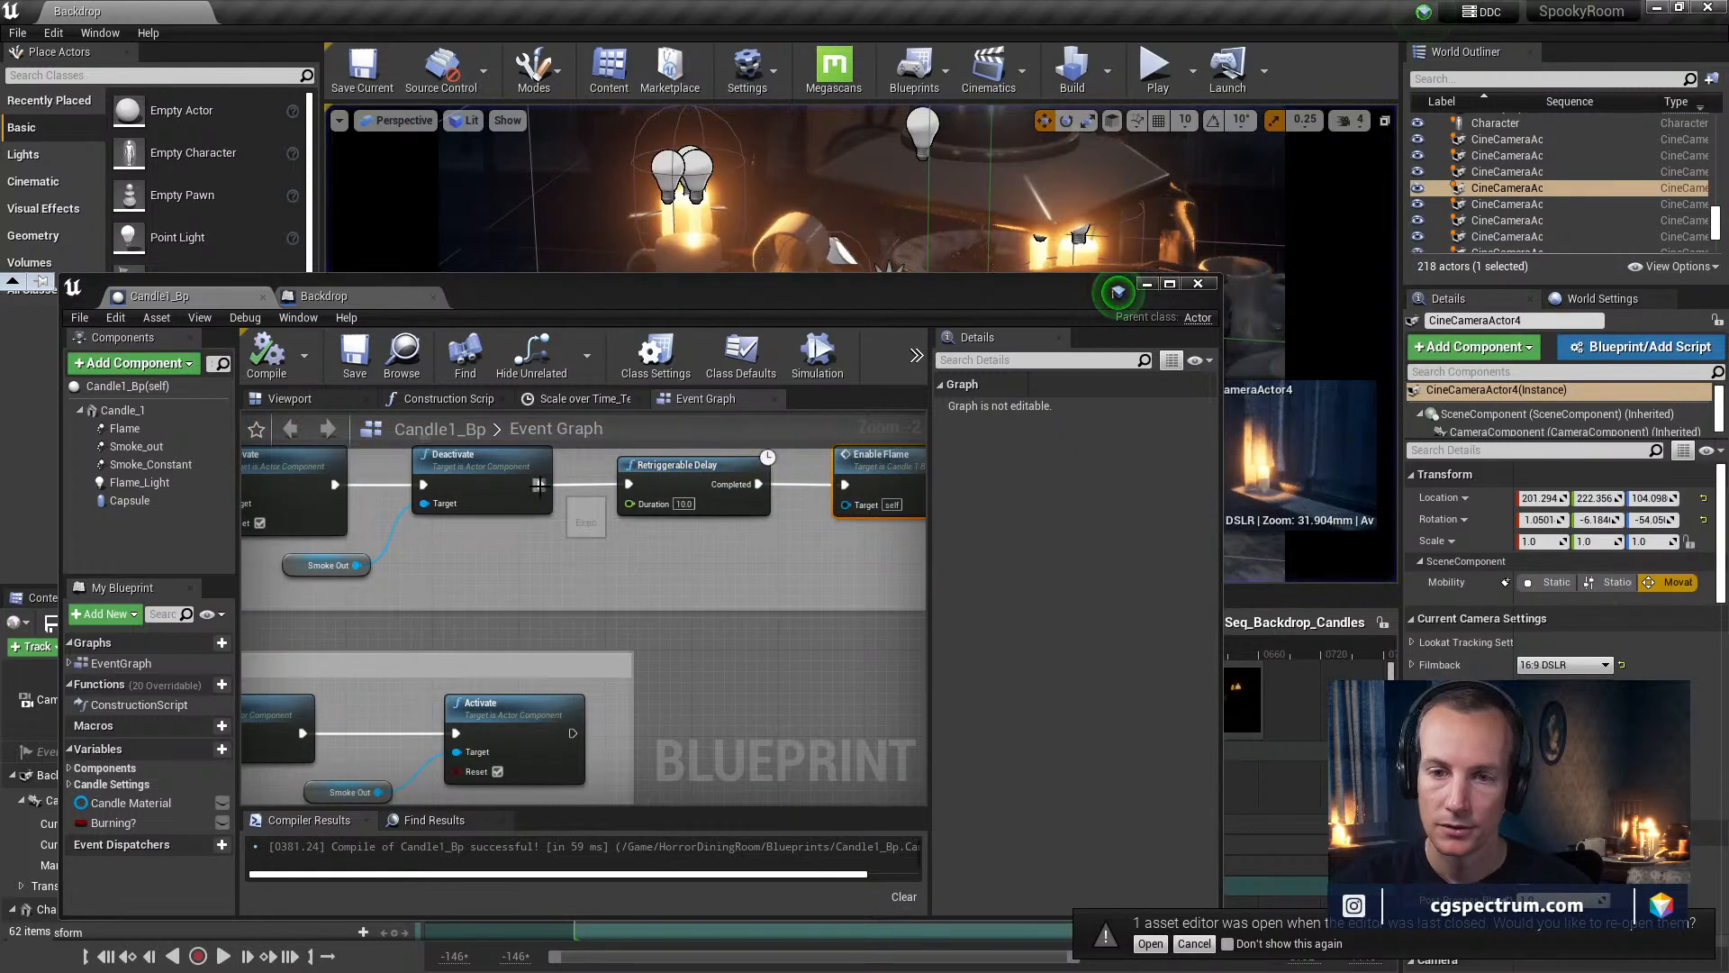
Widen the Put Flame Out comment, move the Retriggerable Delay and Enable Flame nodes into it, and connect them after Activate
scroll(532, 550, "down", 2)
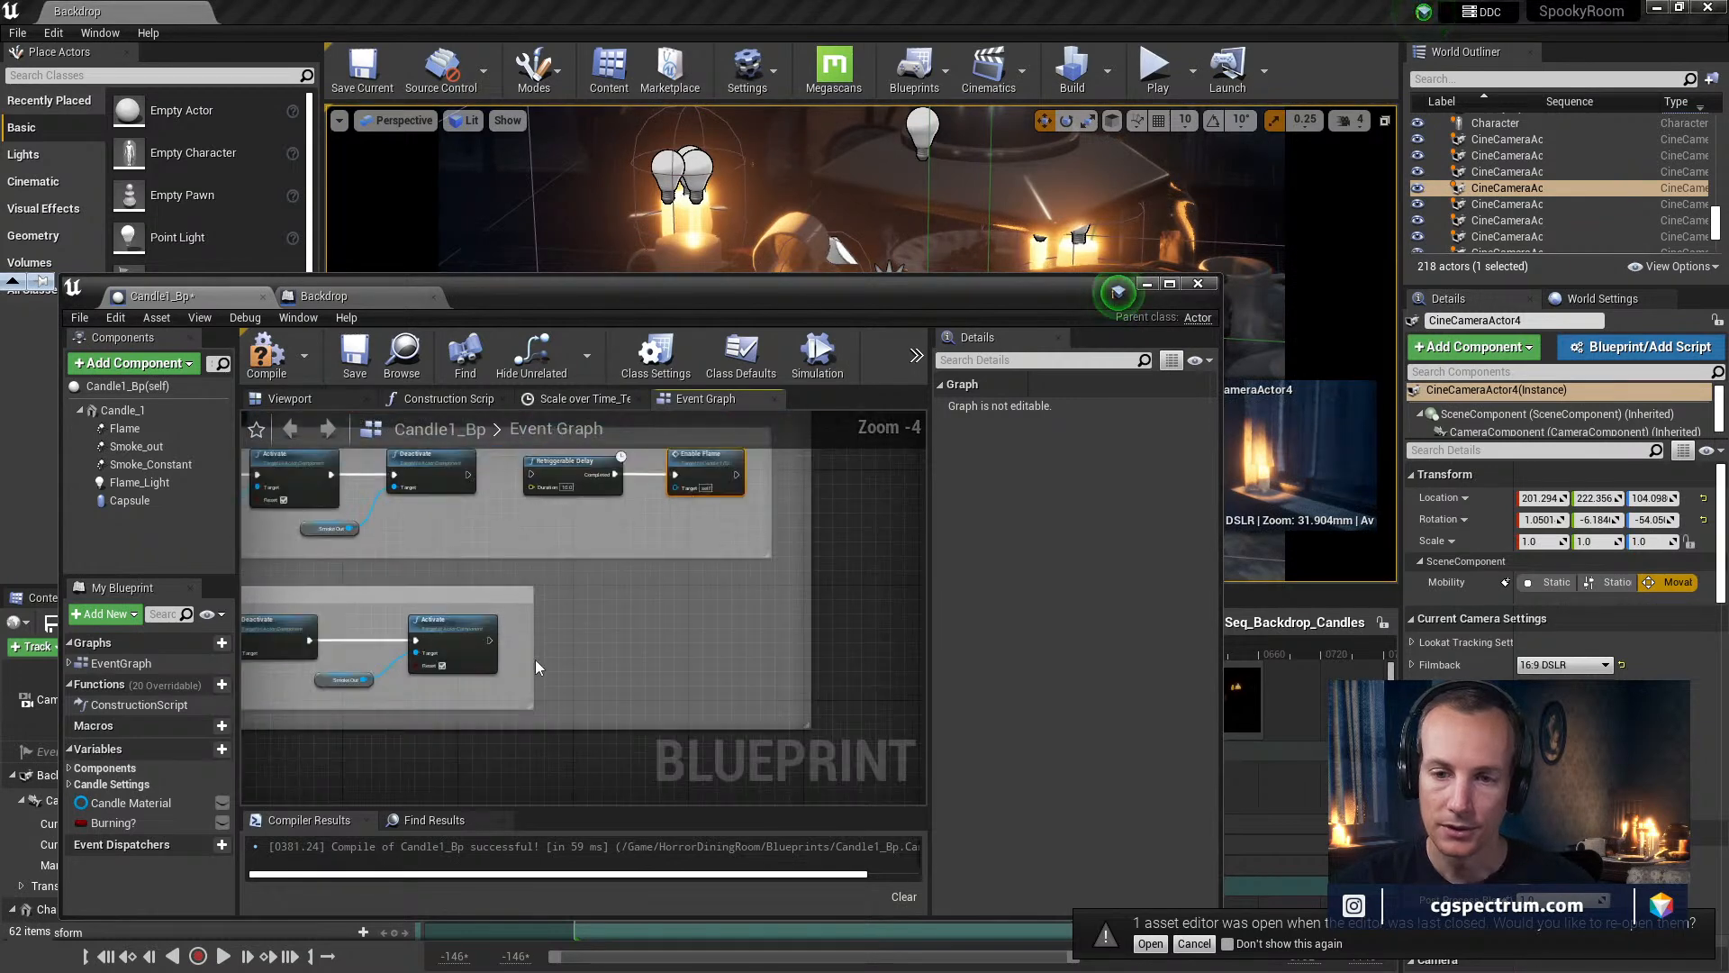
left_click_drag(535, 667, 818, 667)
left_click_drag(556, 501, 689, 482)
left_click_drag(588, 467, 538, 654)
right_click_drag(537, 681, 671, 667)
left_click_drag(624, 622, 673, 627)
Compile and save the candle Blueprint, clear its window off the viewport and play-test the level again
left_click(267, 356)
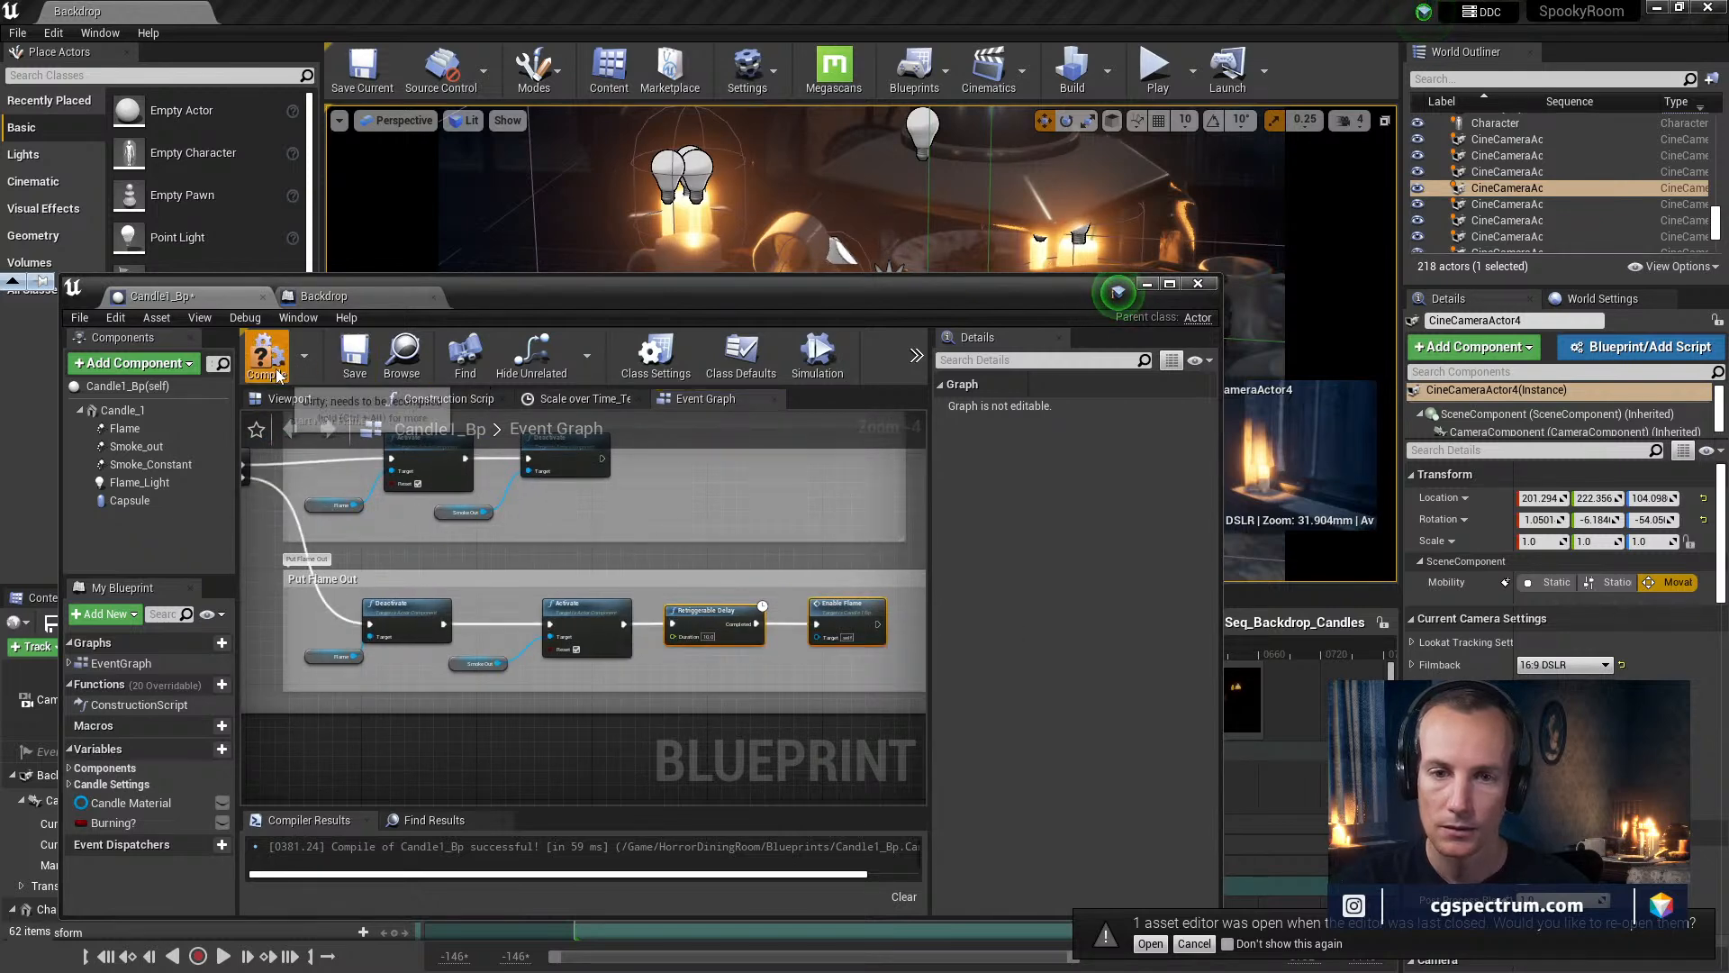
left_click(354, 372)
left_click_drag(1119, 289, 1180, 620)
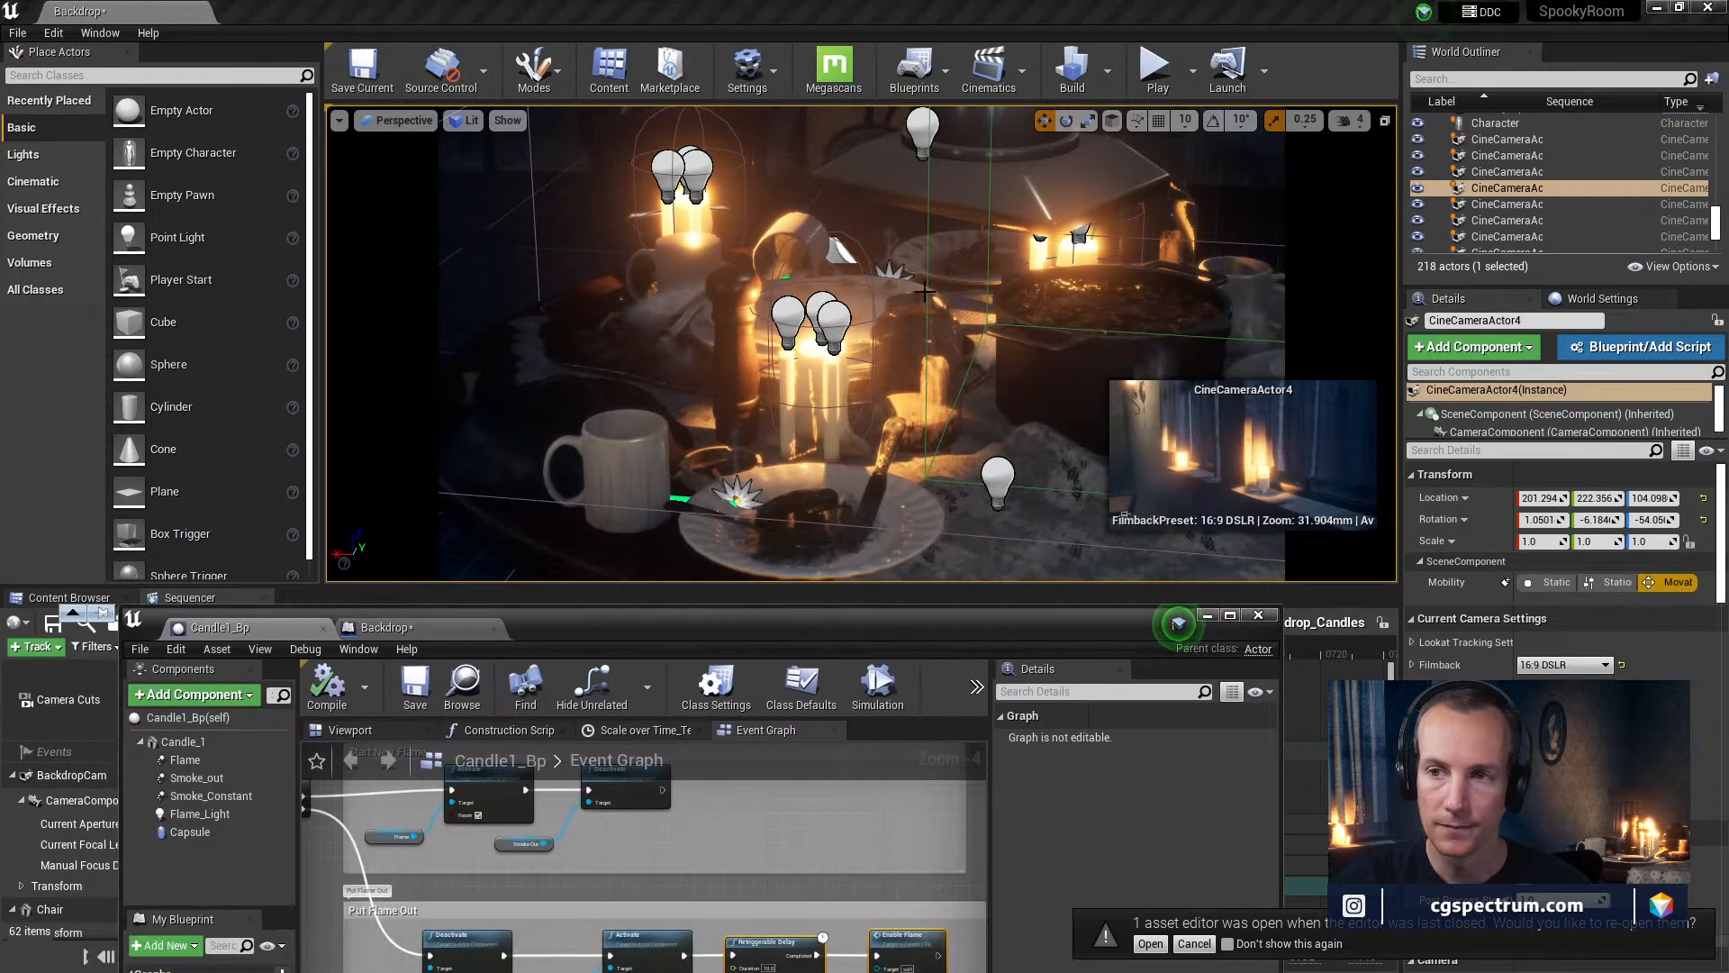
left_click(1155, 68)
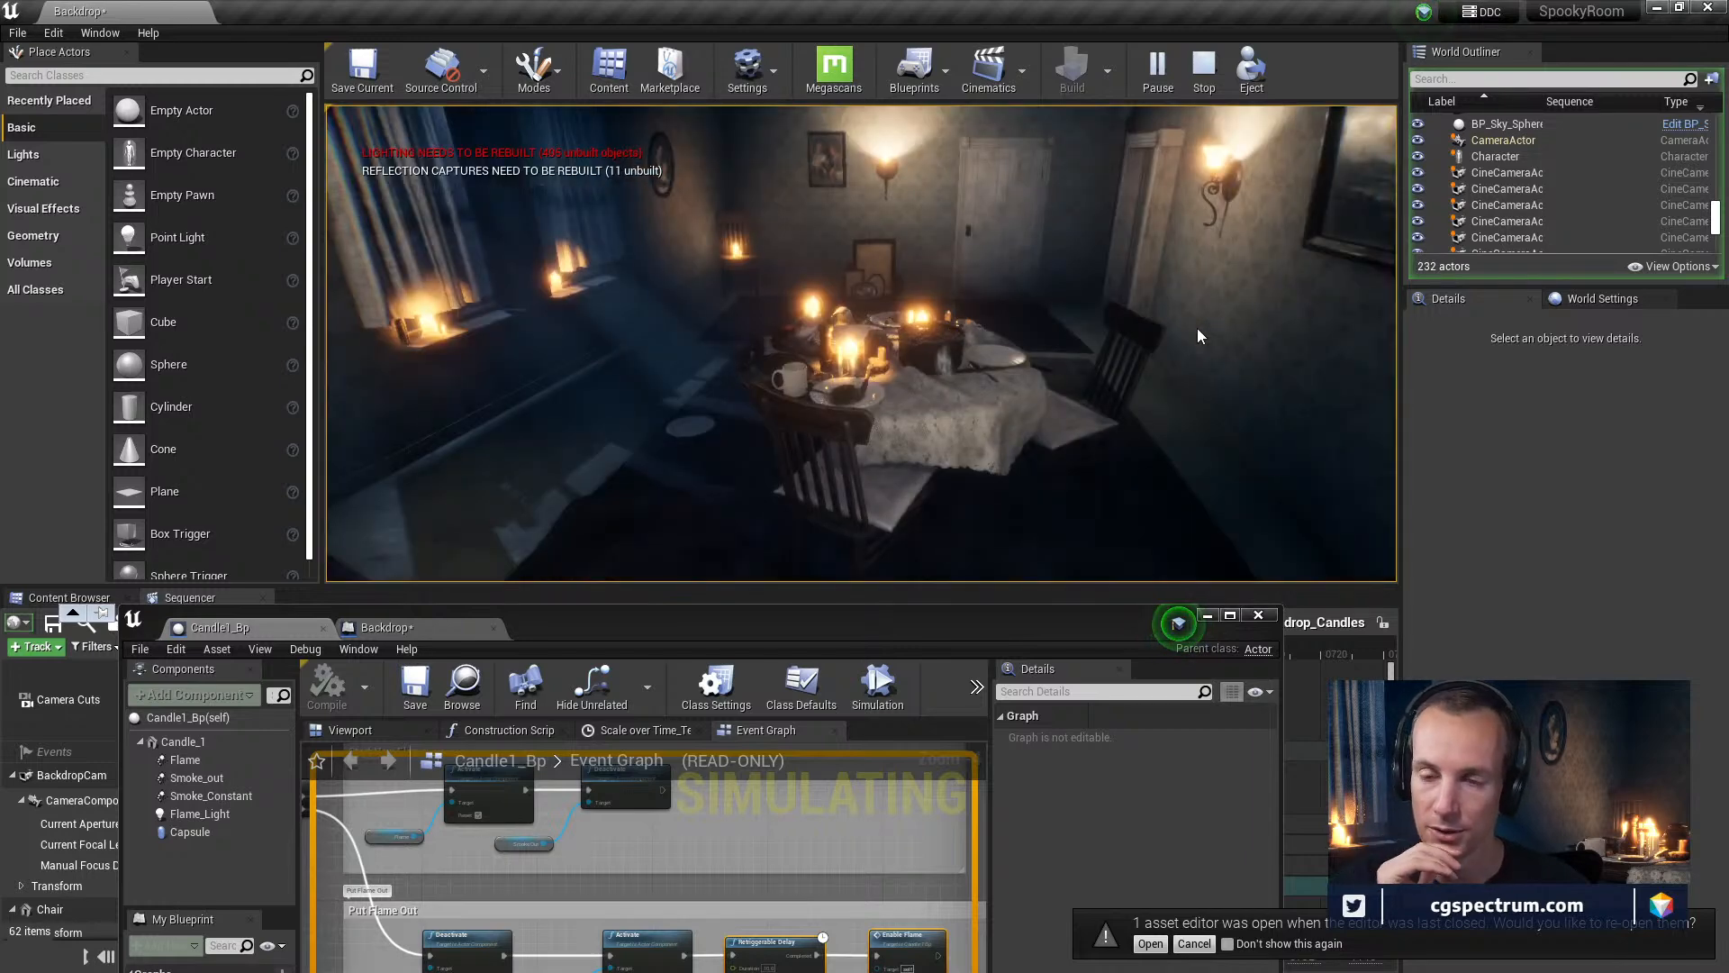
Examine the Put Flame Out chain and the remaining nodes of the candle event graph while the level is playing
left_click_drag(910, 615, 1035, 484)
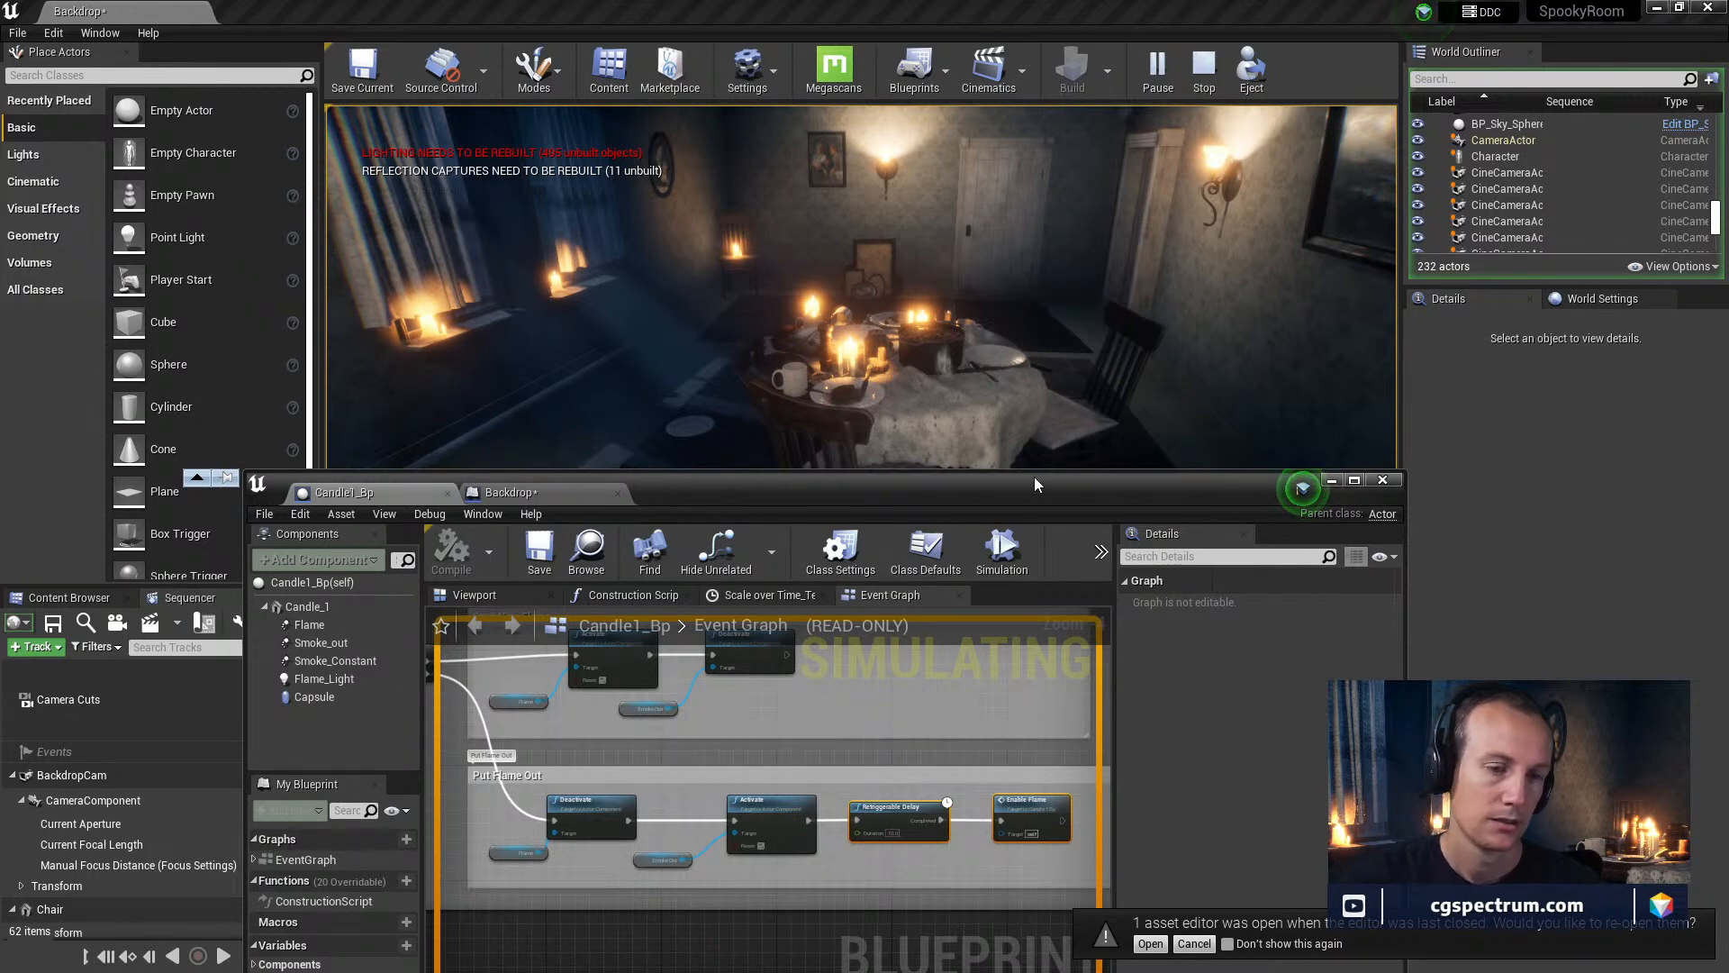
left_click_drag(1056, 492, 1159, 310)
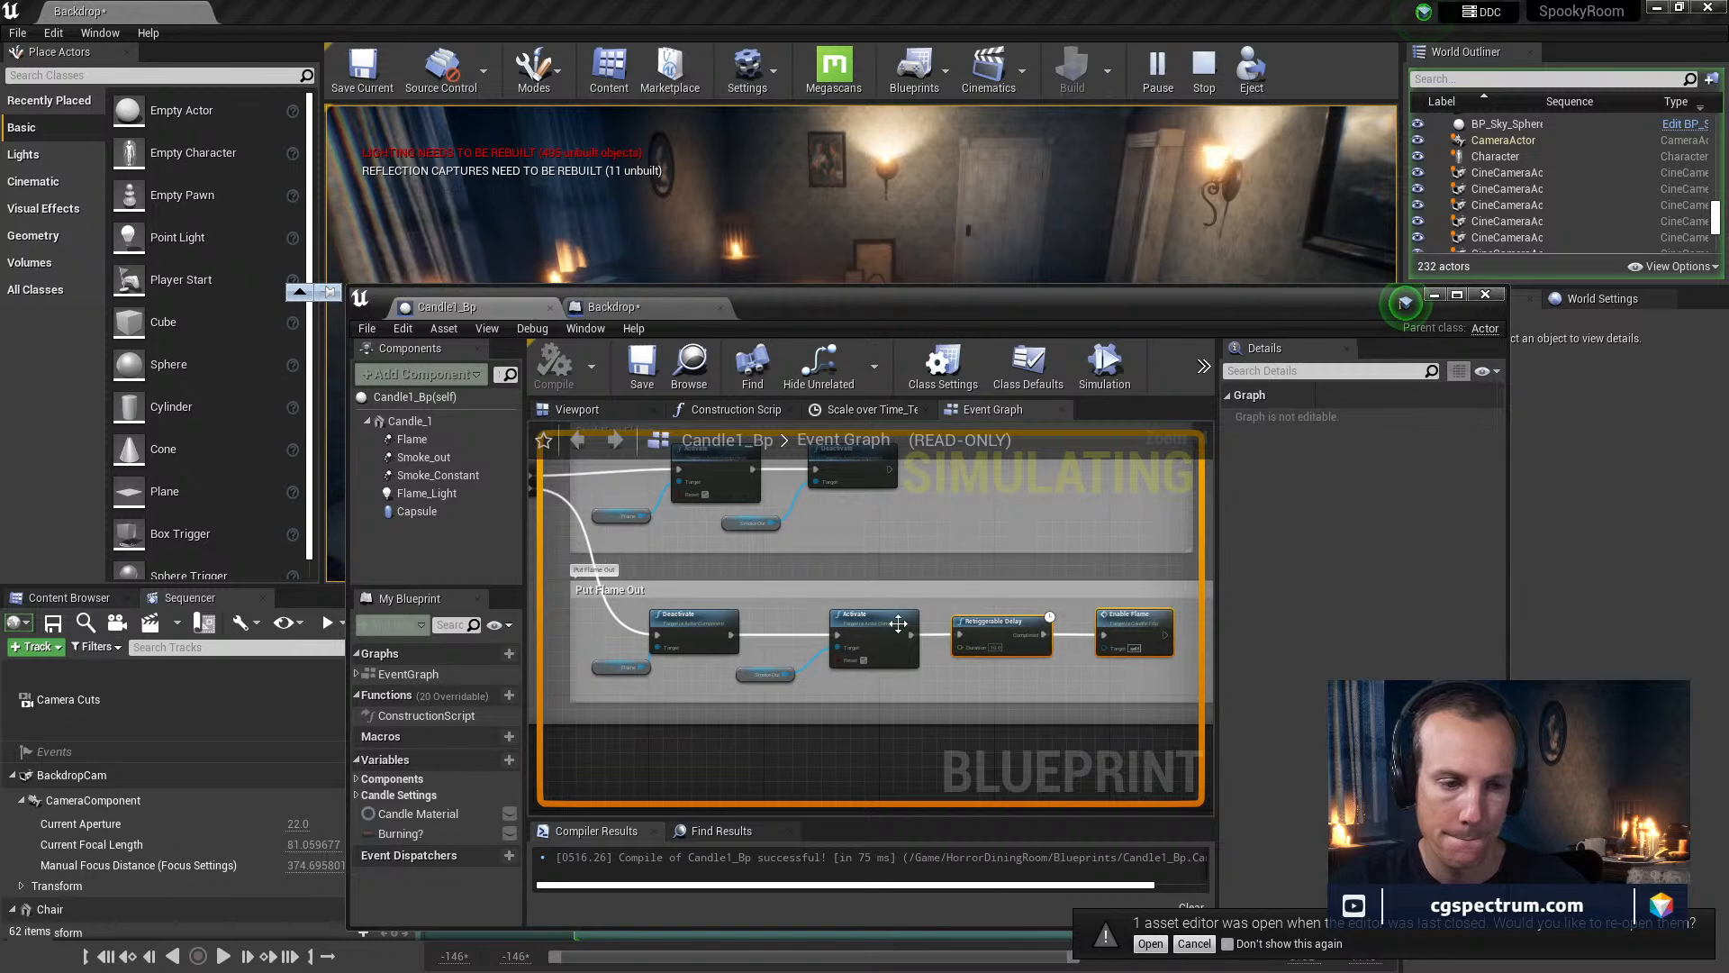
scroll(825, 702, "up", 2)
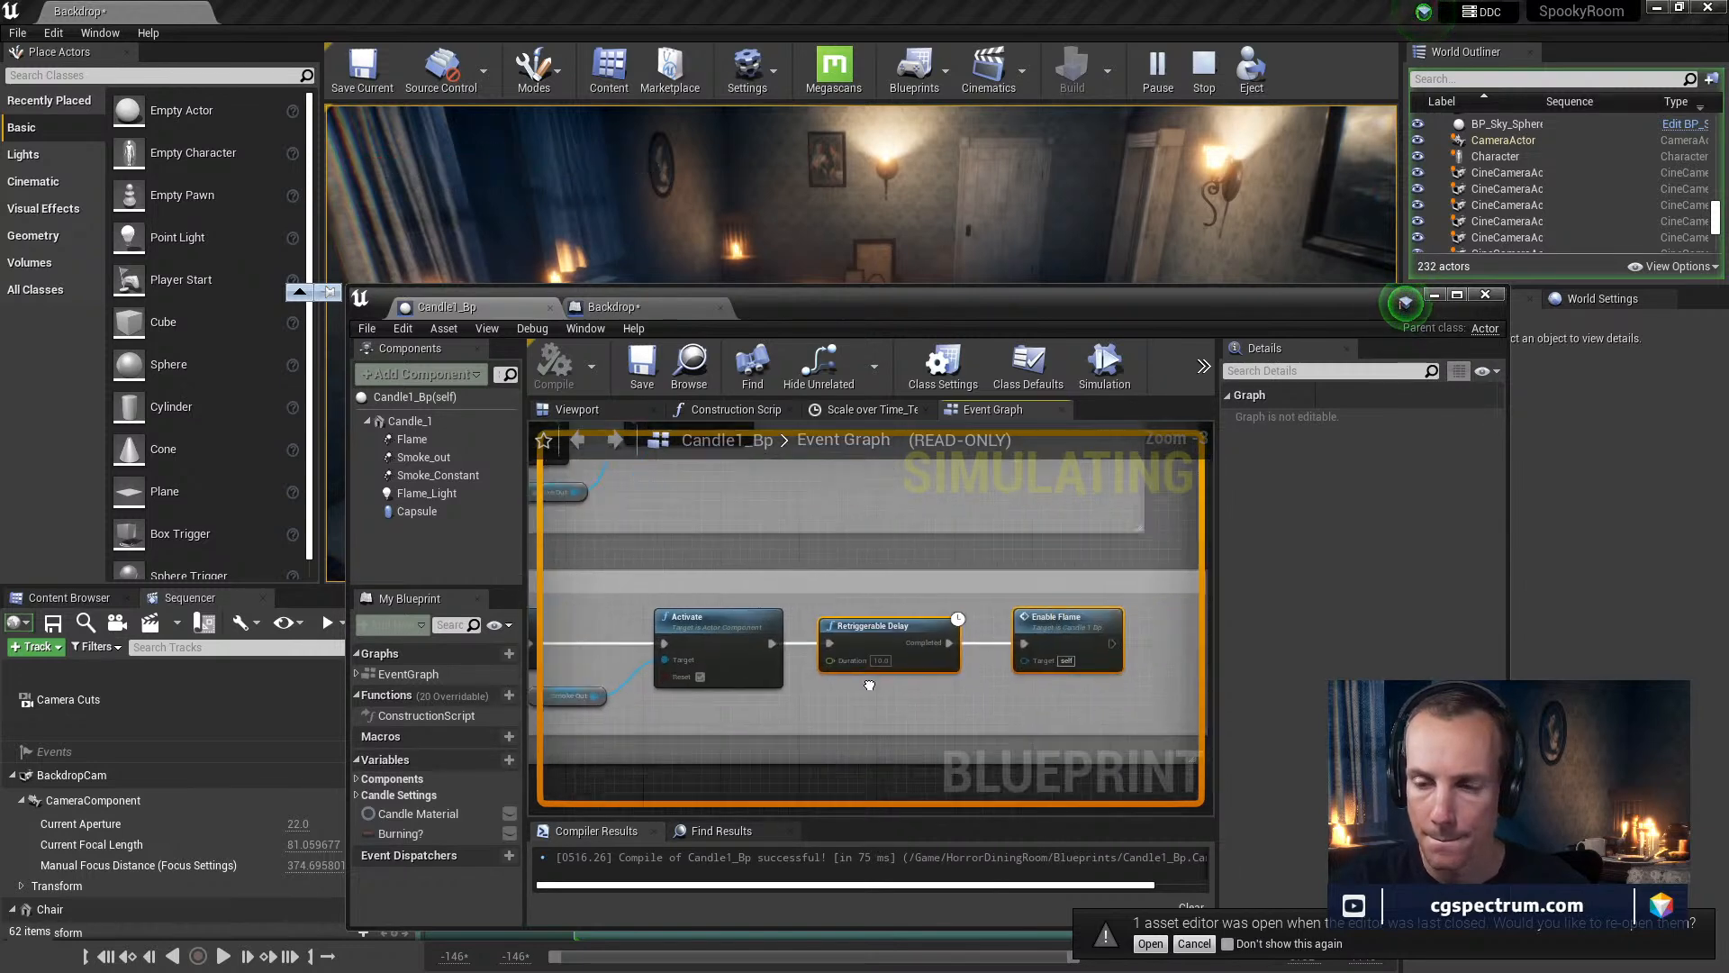
right_click_drag(800, 755, 960, 744)
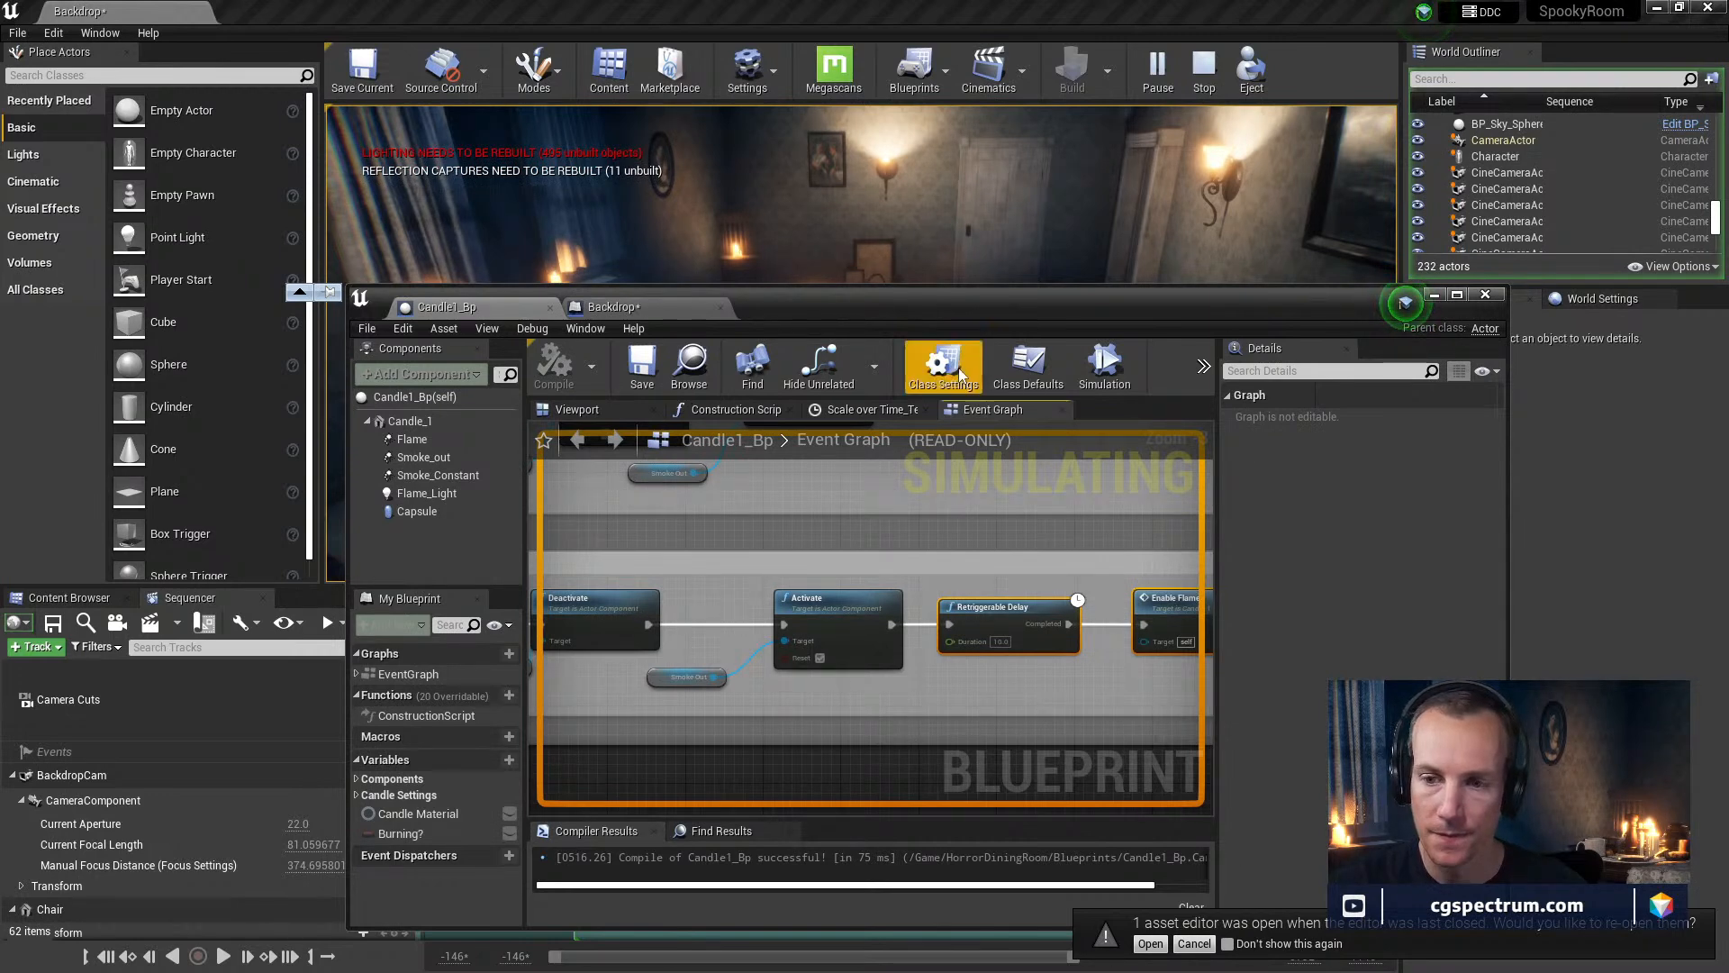
scroll(1020, 701, "down", 3)
right_click_drag(935, 647, 1149, 601)
scroll(915, 635, "up", 2)
right_click_drag(915, 636, 1164, 546)
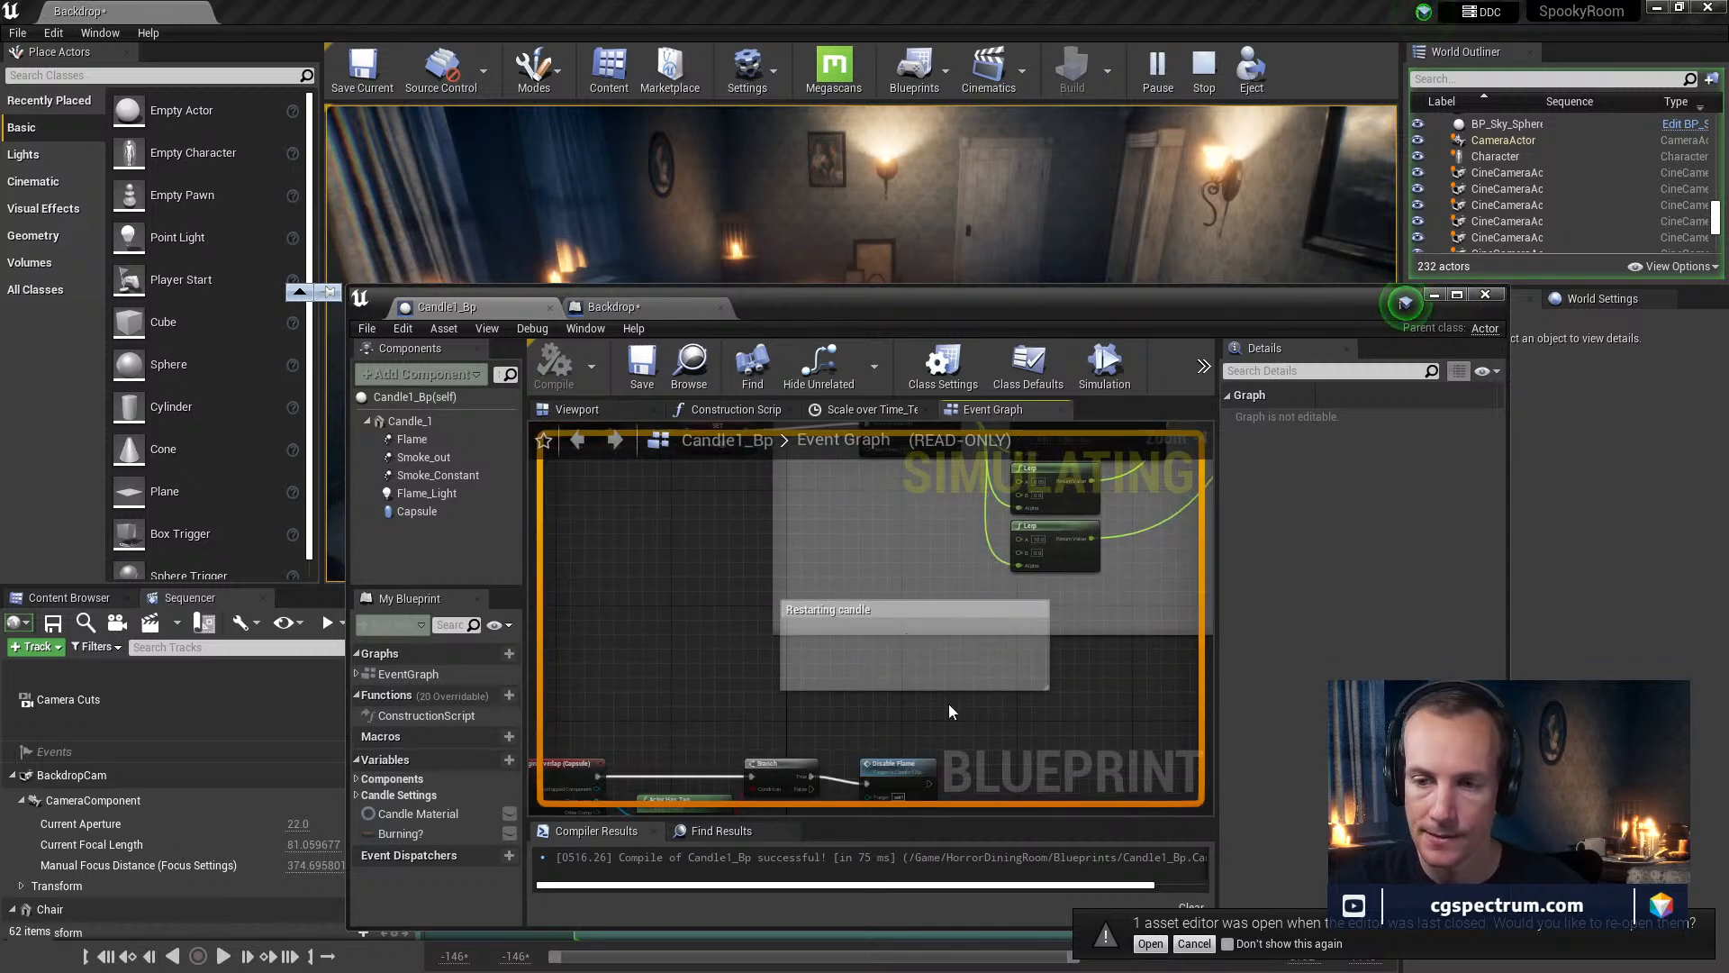
Try to resize the empty Restarting candle comment box during play, and end the play-test
left_click(1005, 622)
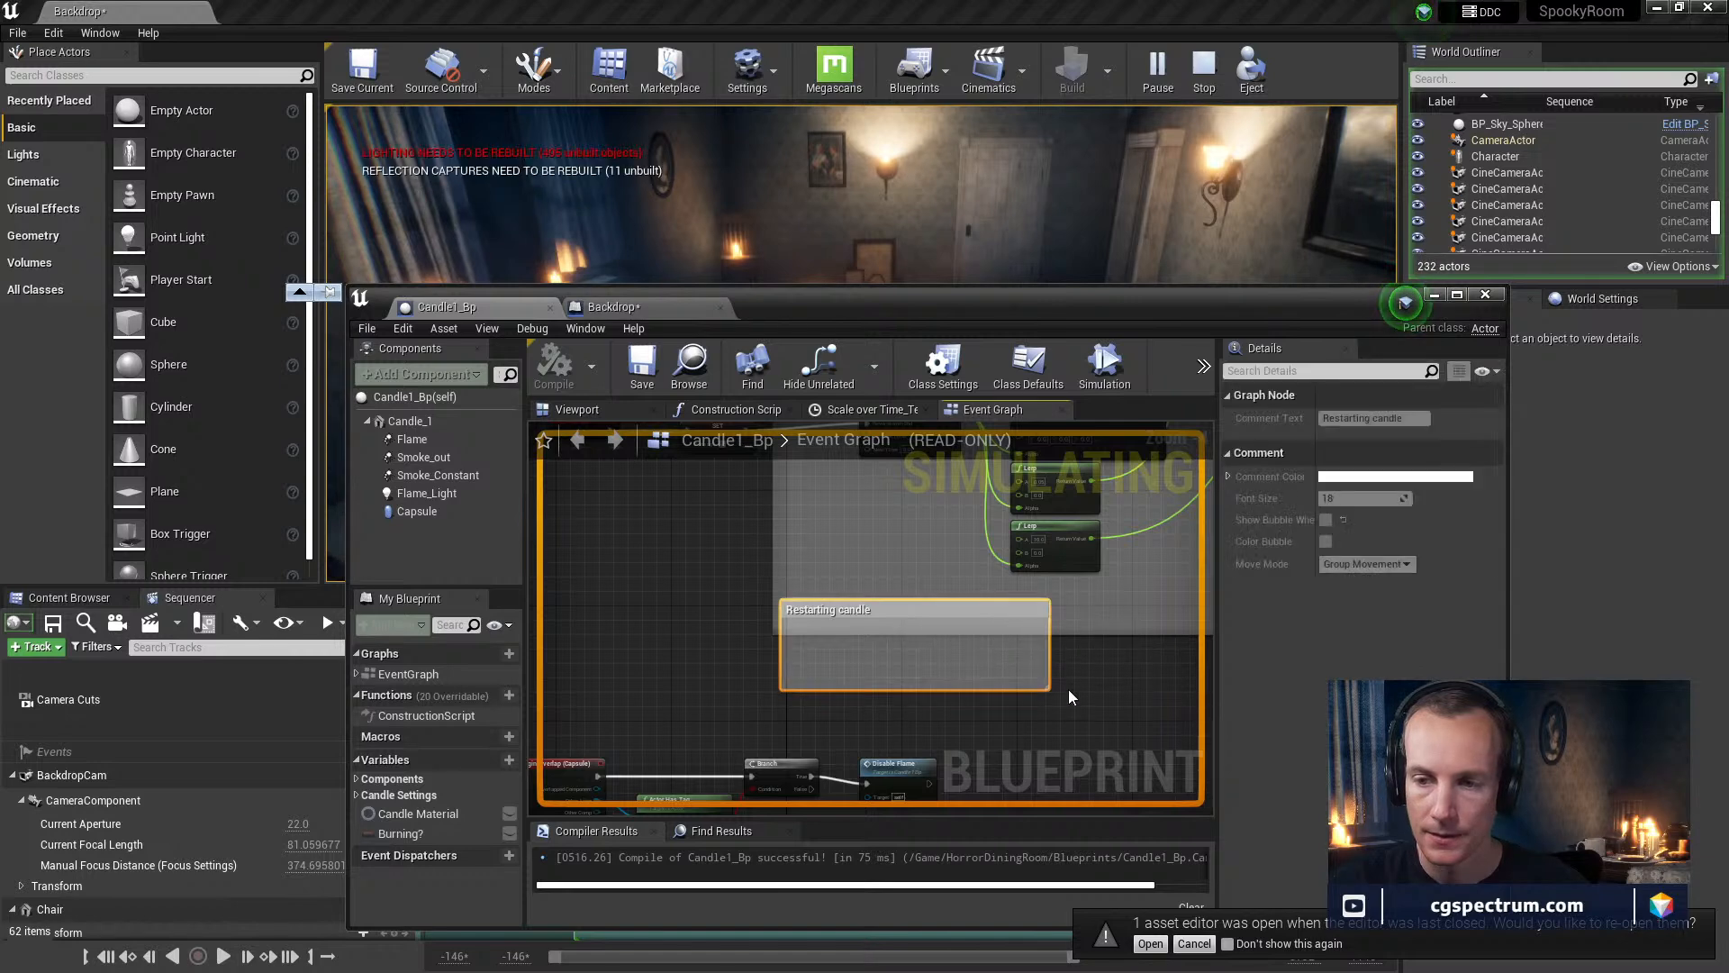
right_click_drag(1007, 674, 999, 671)
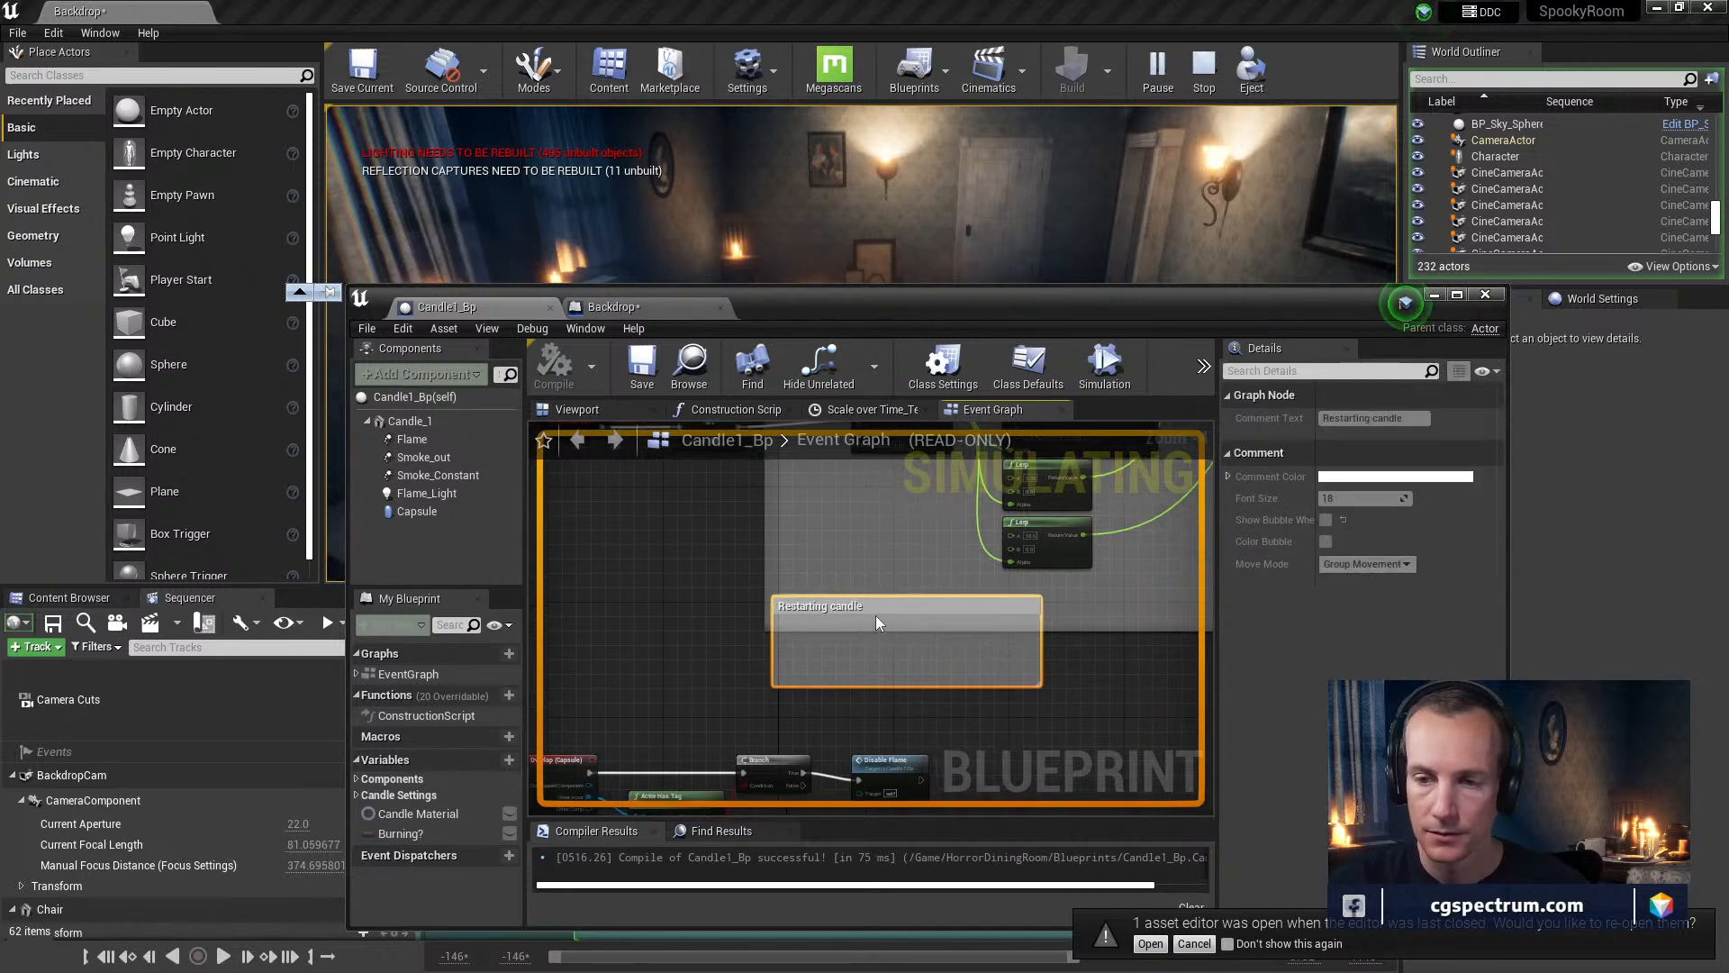
left_click(927, 699)
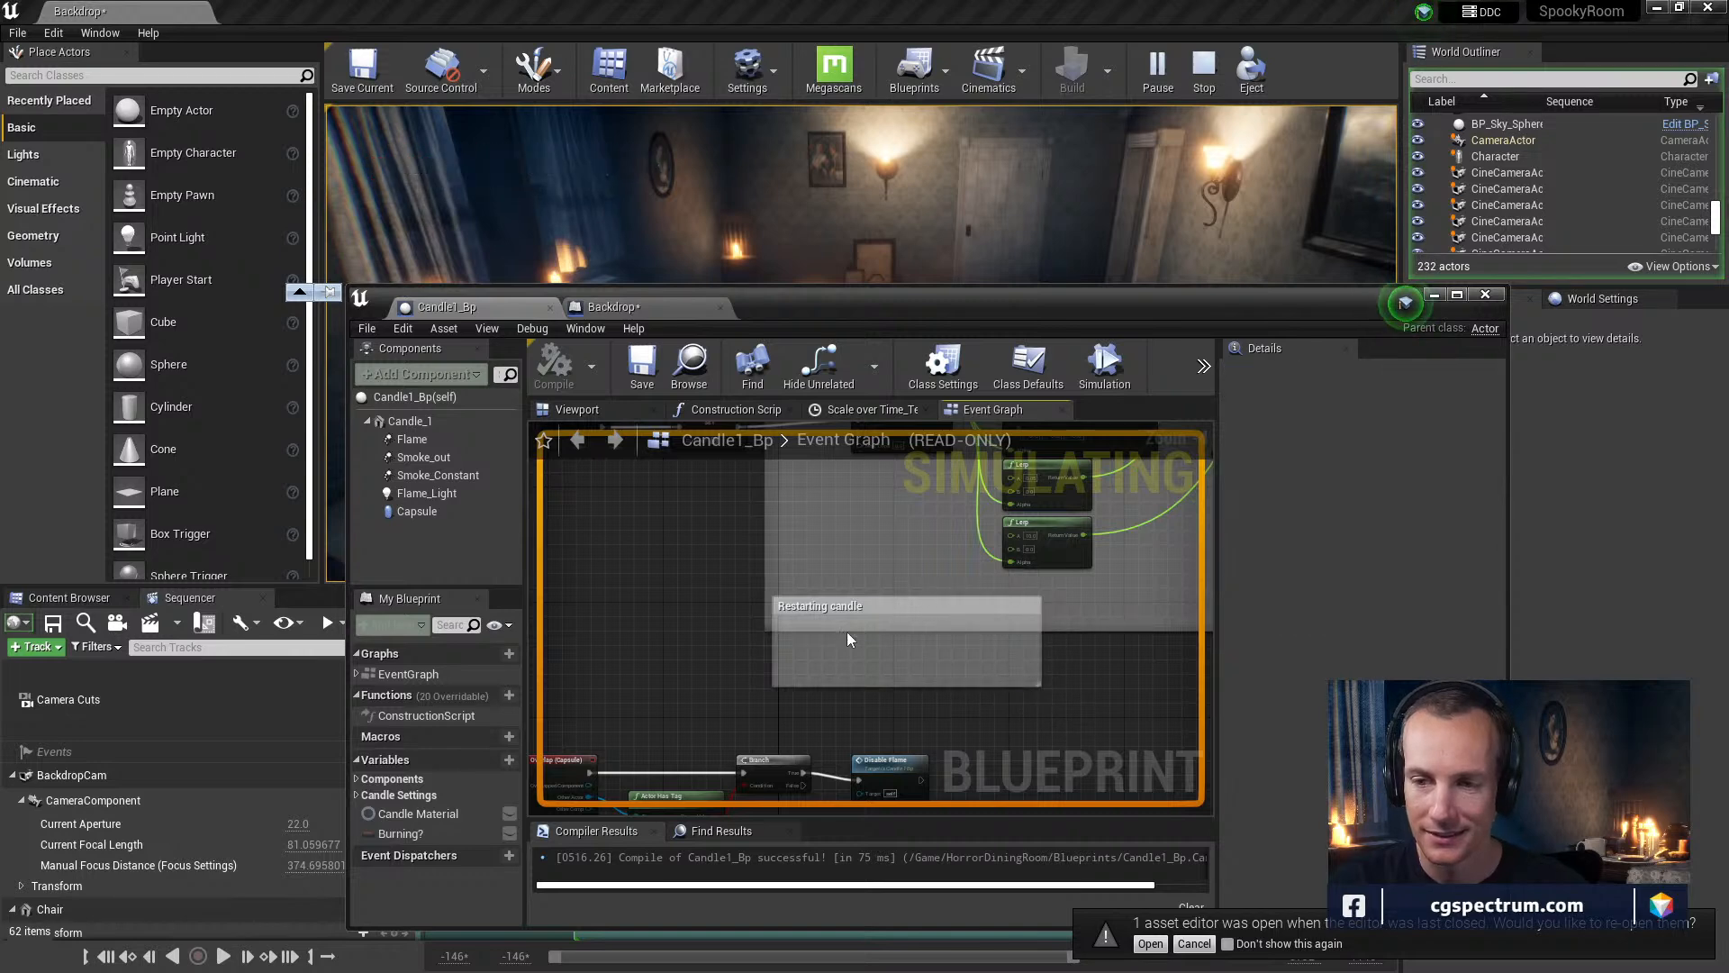
left_click_drag(667, 650, 792, 645)
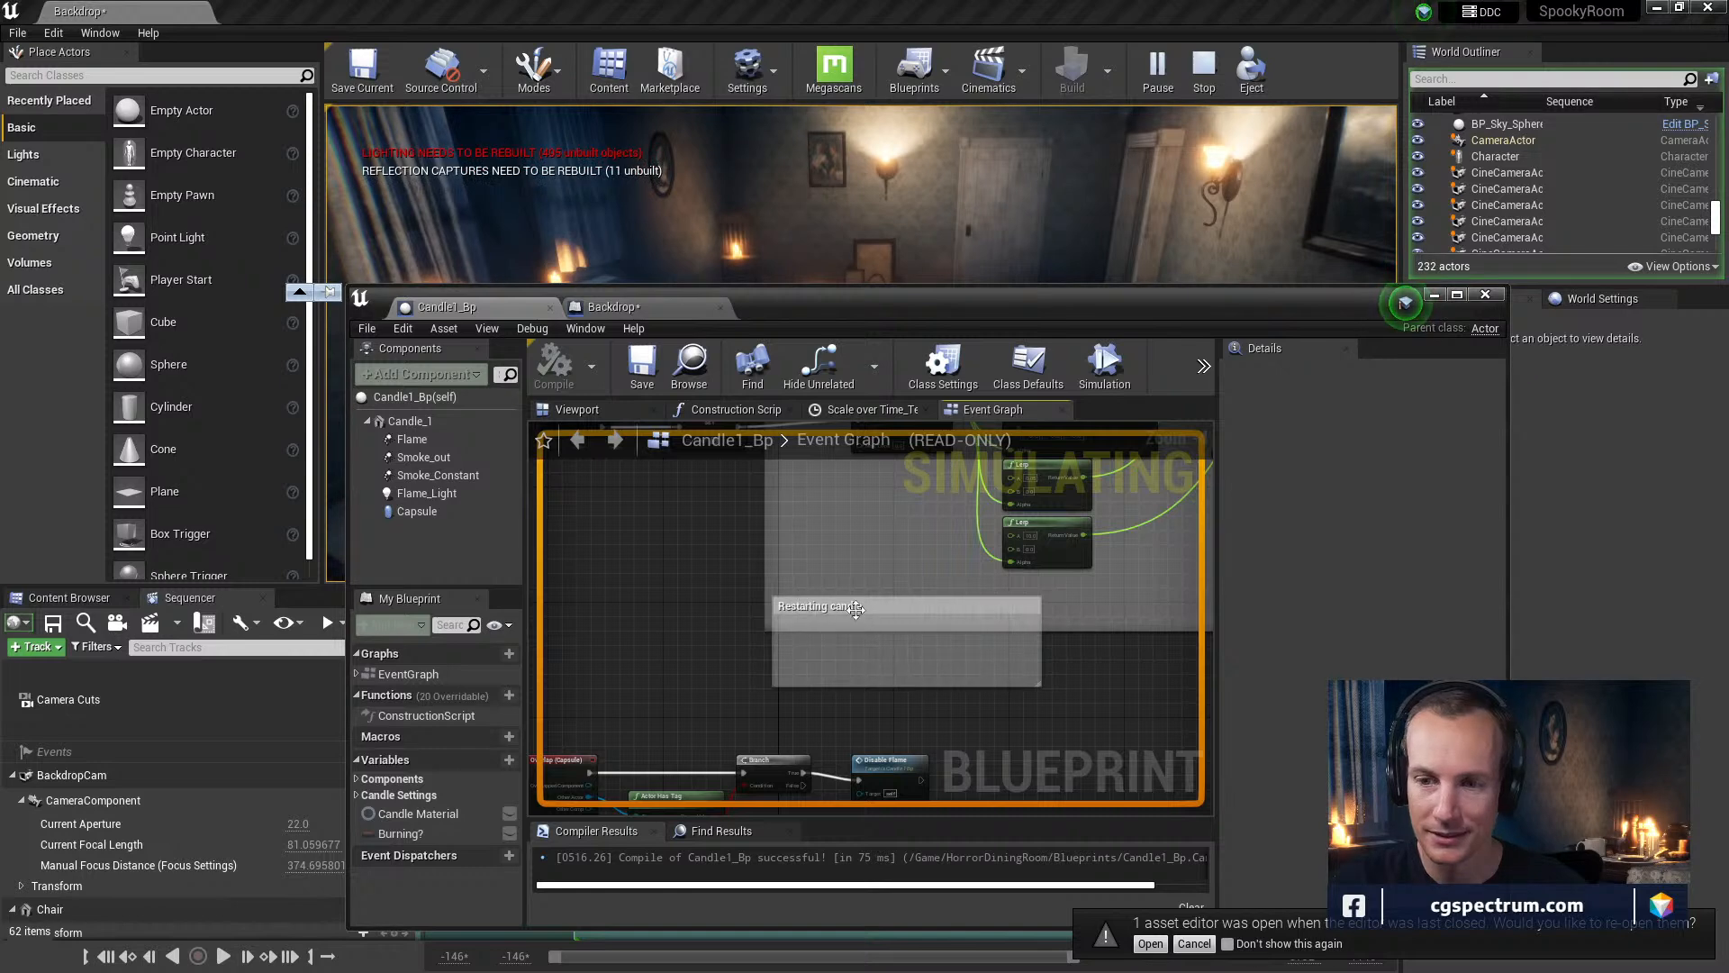
left_click(363, 132)
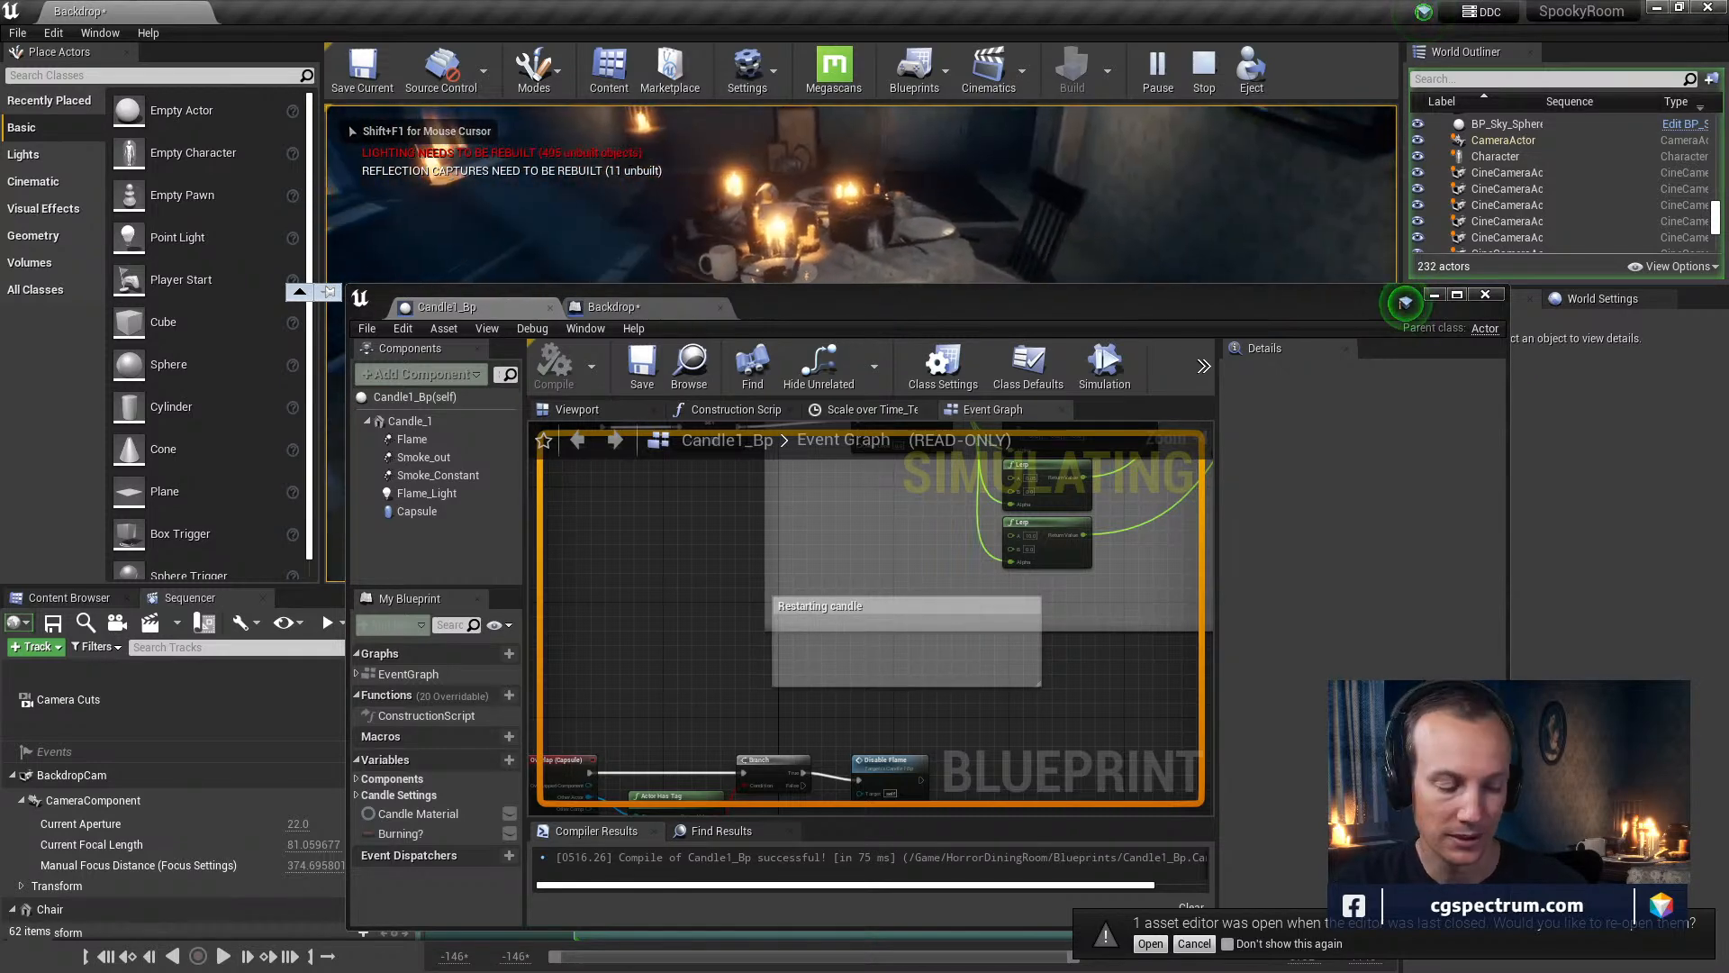
key("Escape")
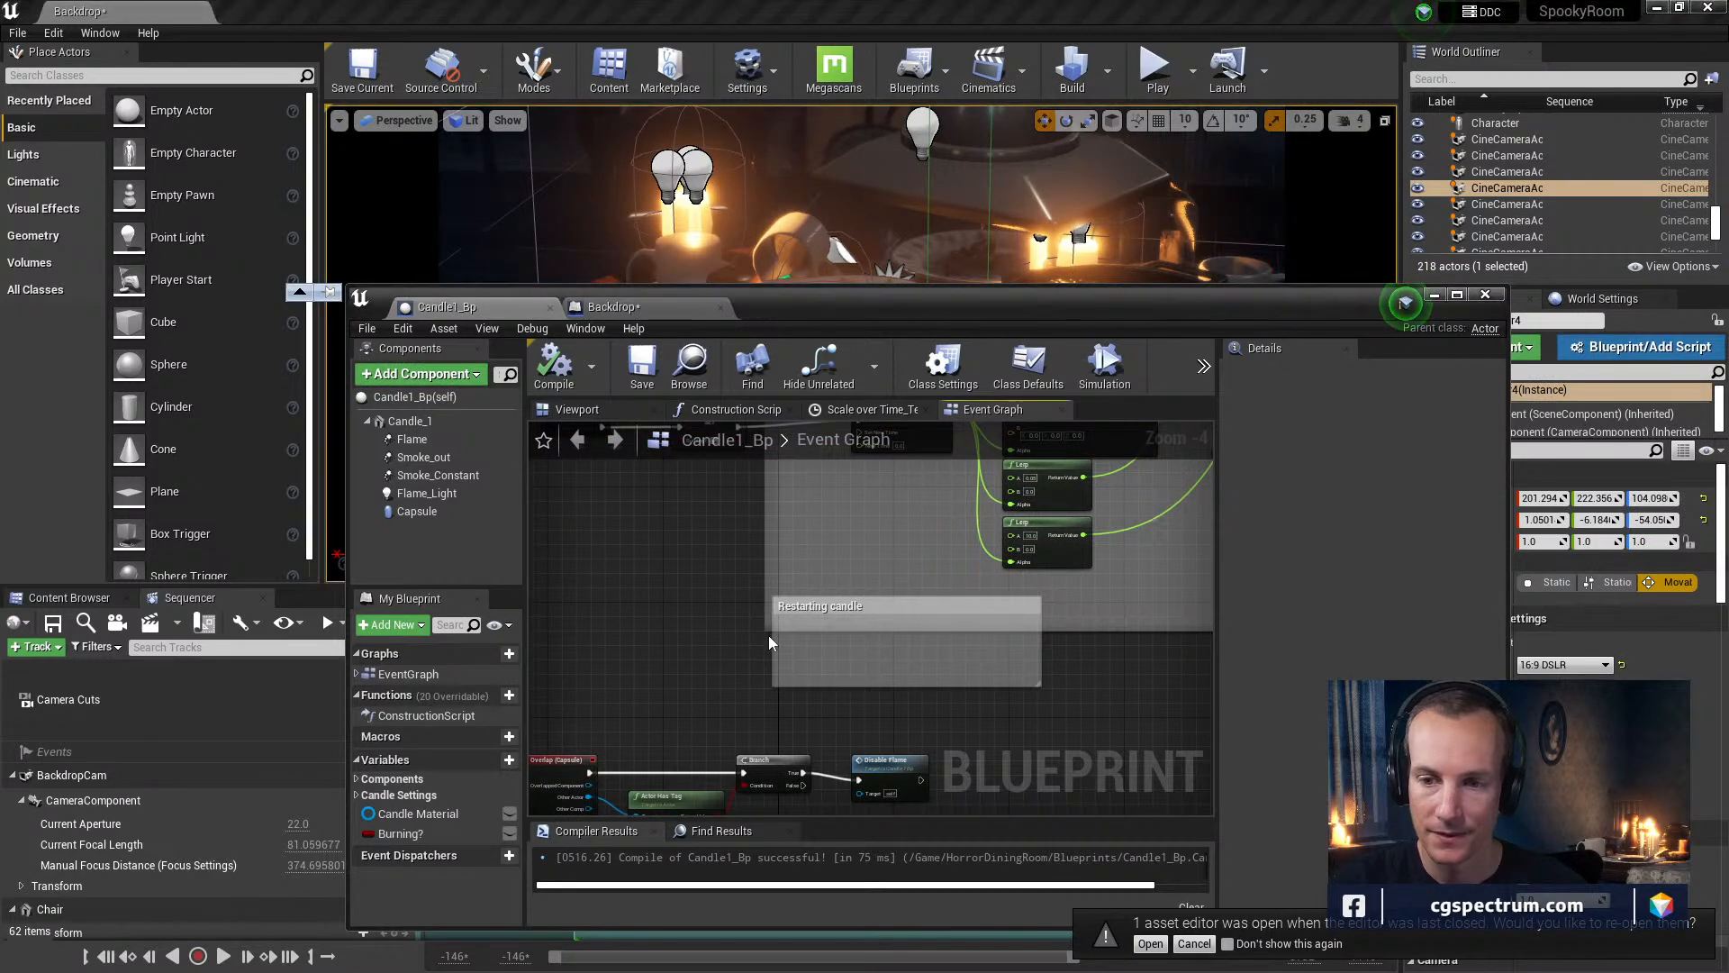
Delete the empty Restarting candle comment box and compile the candle Blueprint
left_click_drag(770, 635, 690, 642)
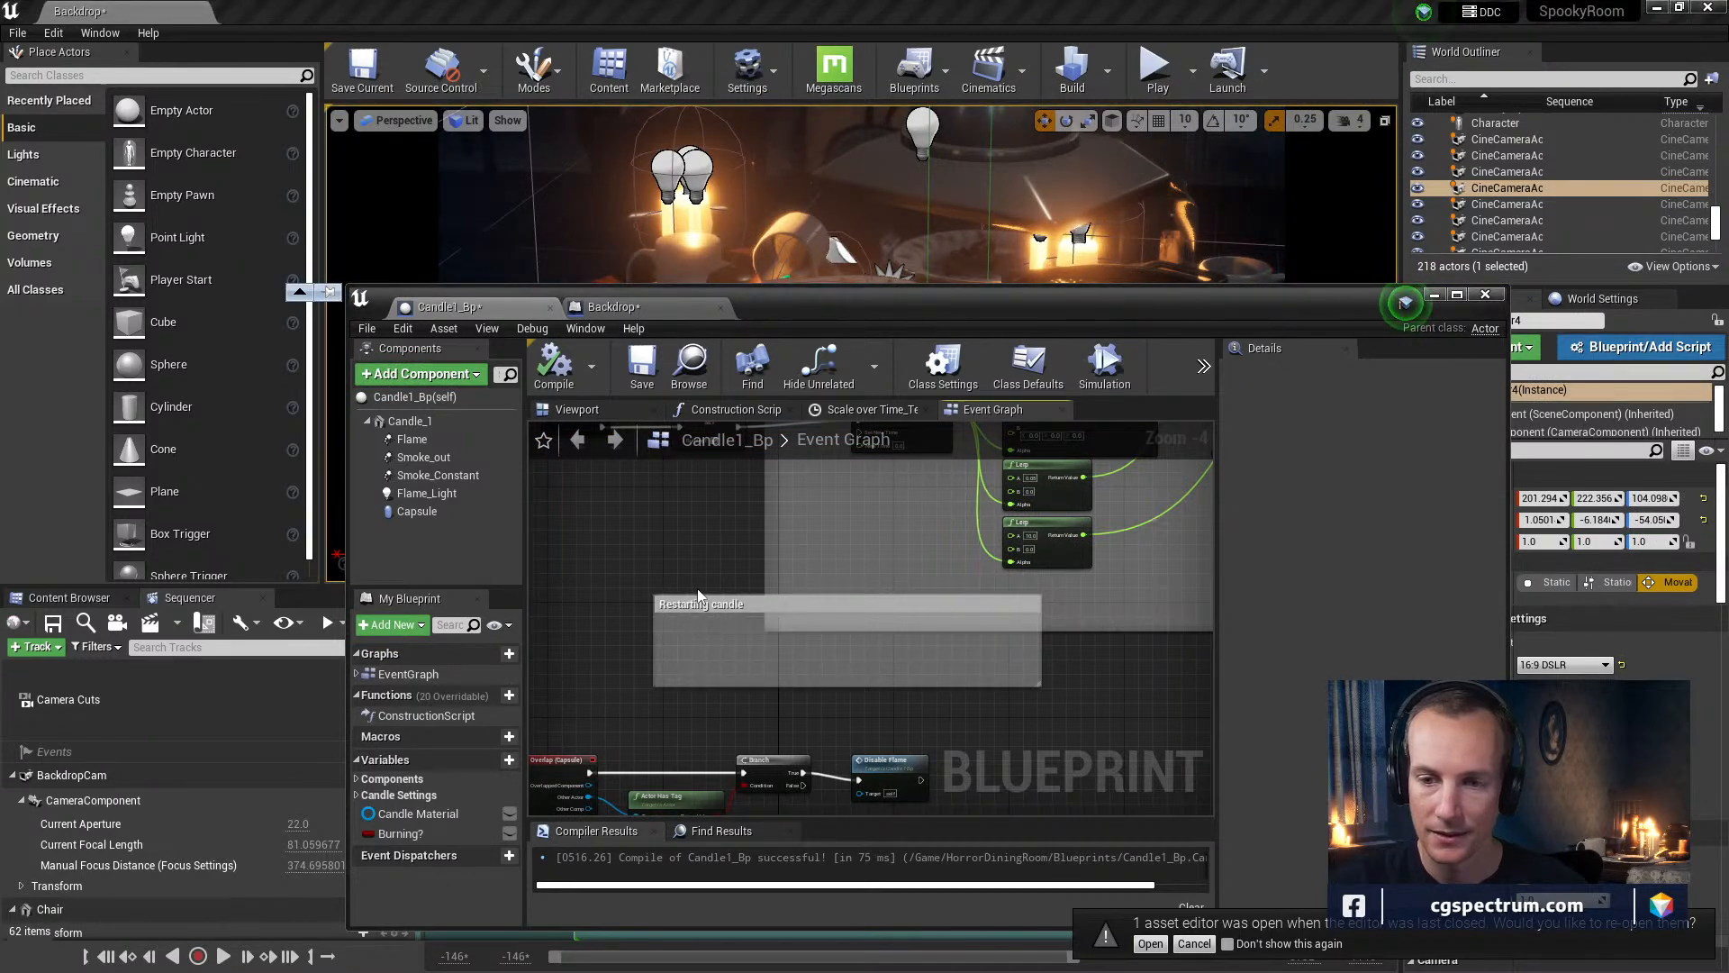
left_click(708, 605)
key("Delete")
right_click_drag(914, 685, 690, 658)
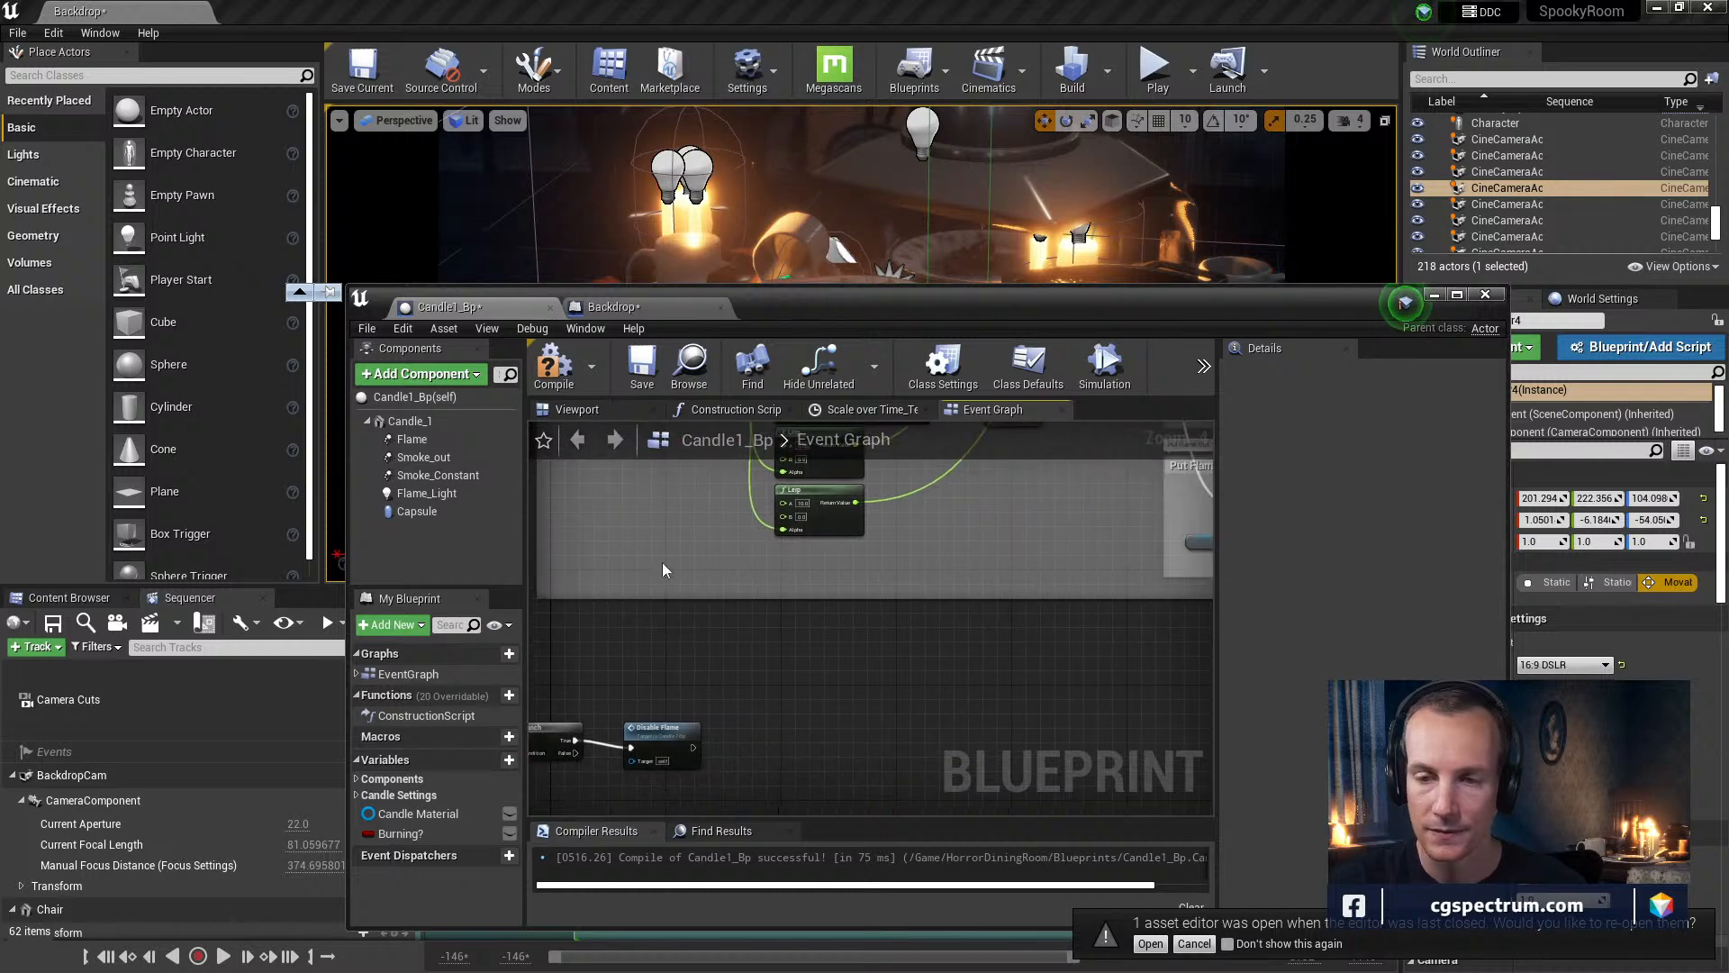
left_click(553, 364)
Wrap the capsule's begin-overlap event and its connected nodes in a comment titled "Wind blowing collision" and compile the Blueprint
right_click_drag(808, 552, 889, 789)
scroll(852, 635, "down", 2)
right_click_drag(852, 636, 895, 498)
scroll(862, 637, "up", 2)
right_click_drag(861, 644, 1021, 549)
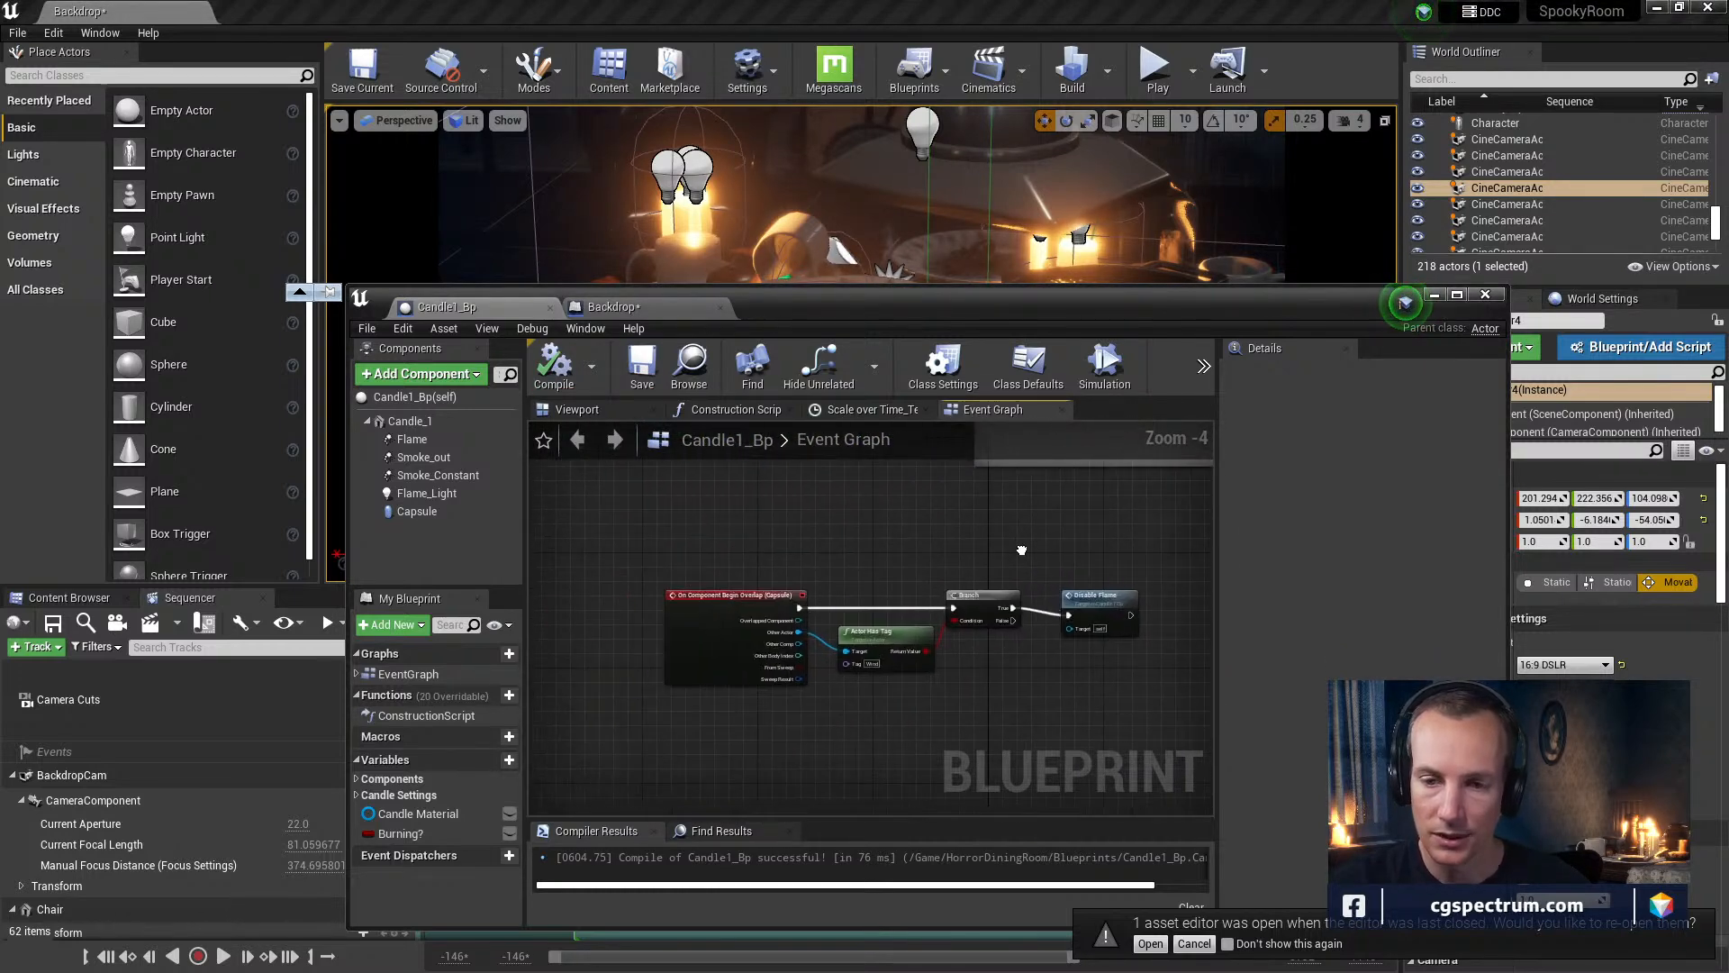
scroll(982, 594, "up", 1)
scroll(749, 572, "down", 2)
scroll(760, 571, "up", 2)
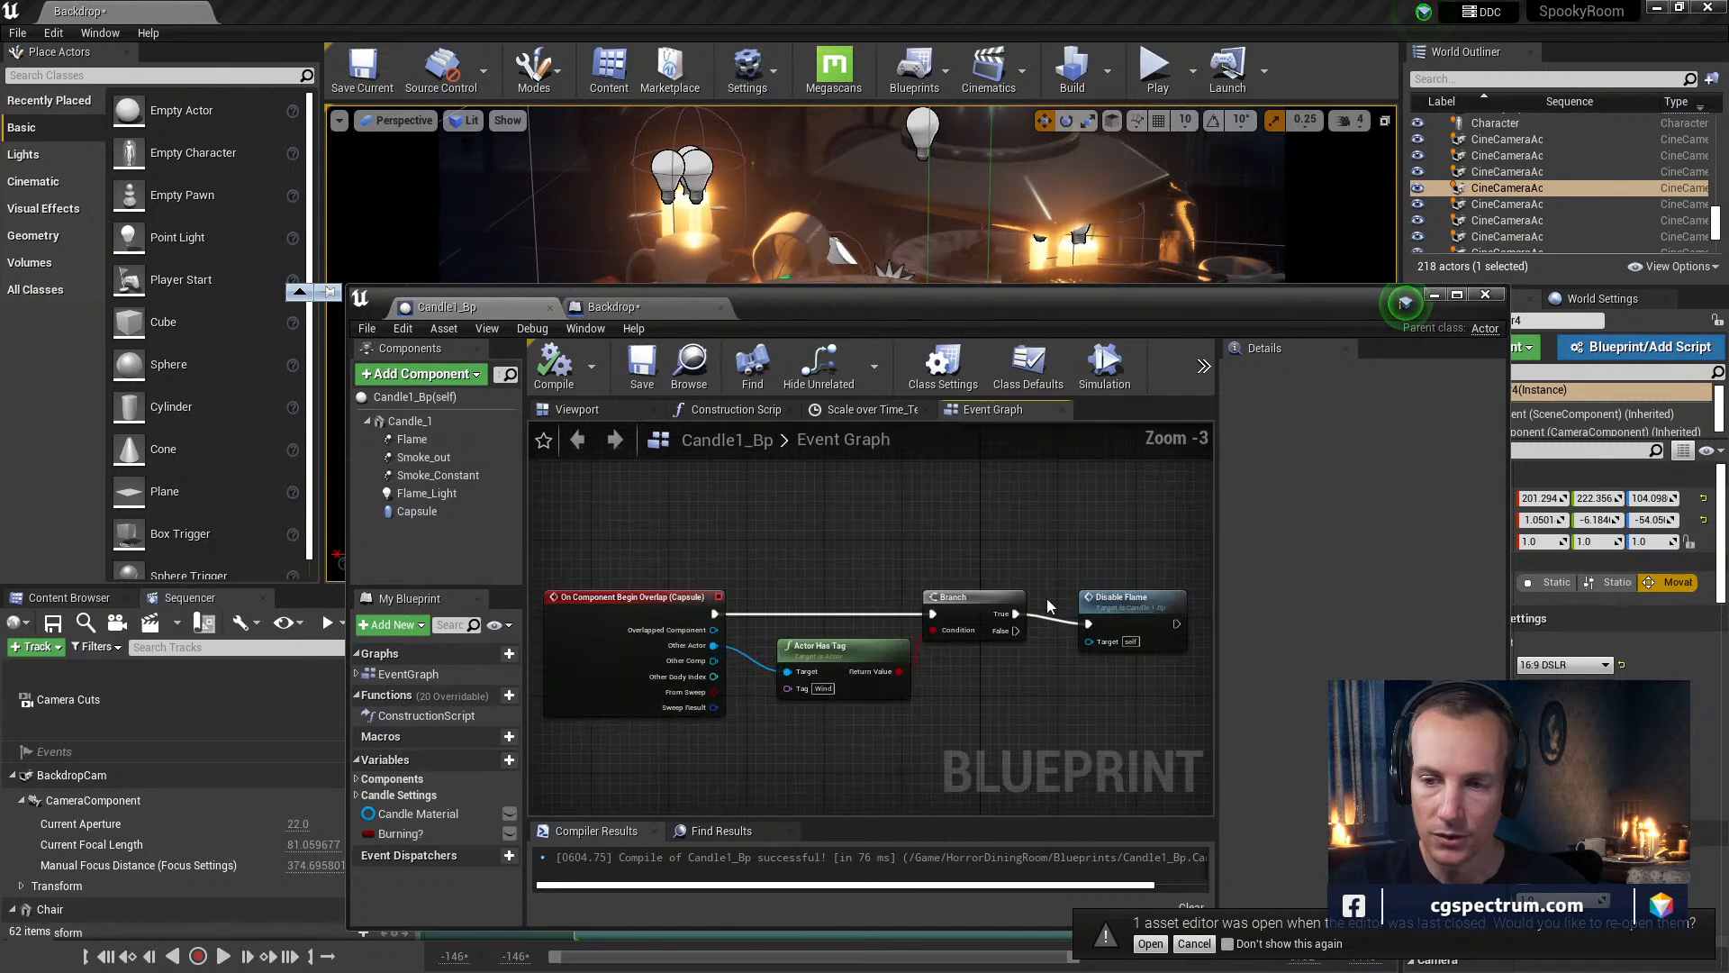
scroll(1106, 557, "down", 1)
left_click_drag(694, 540, 1158, 718)
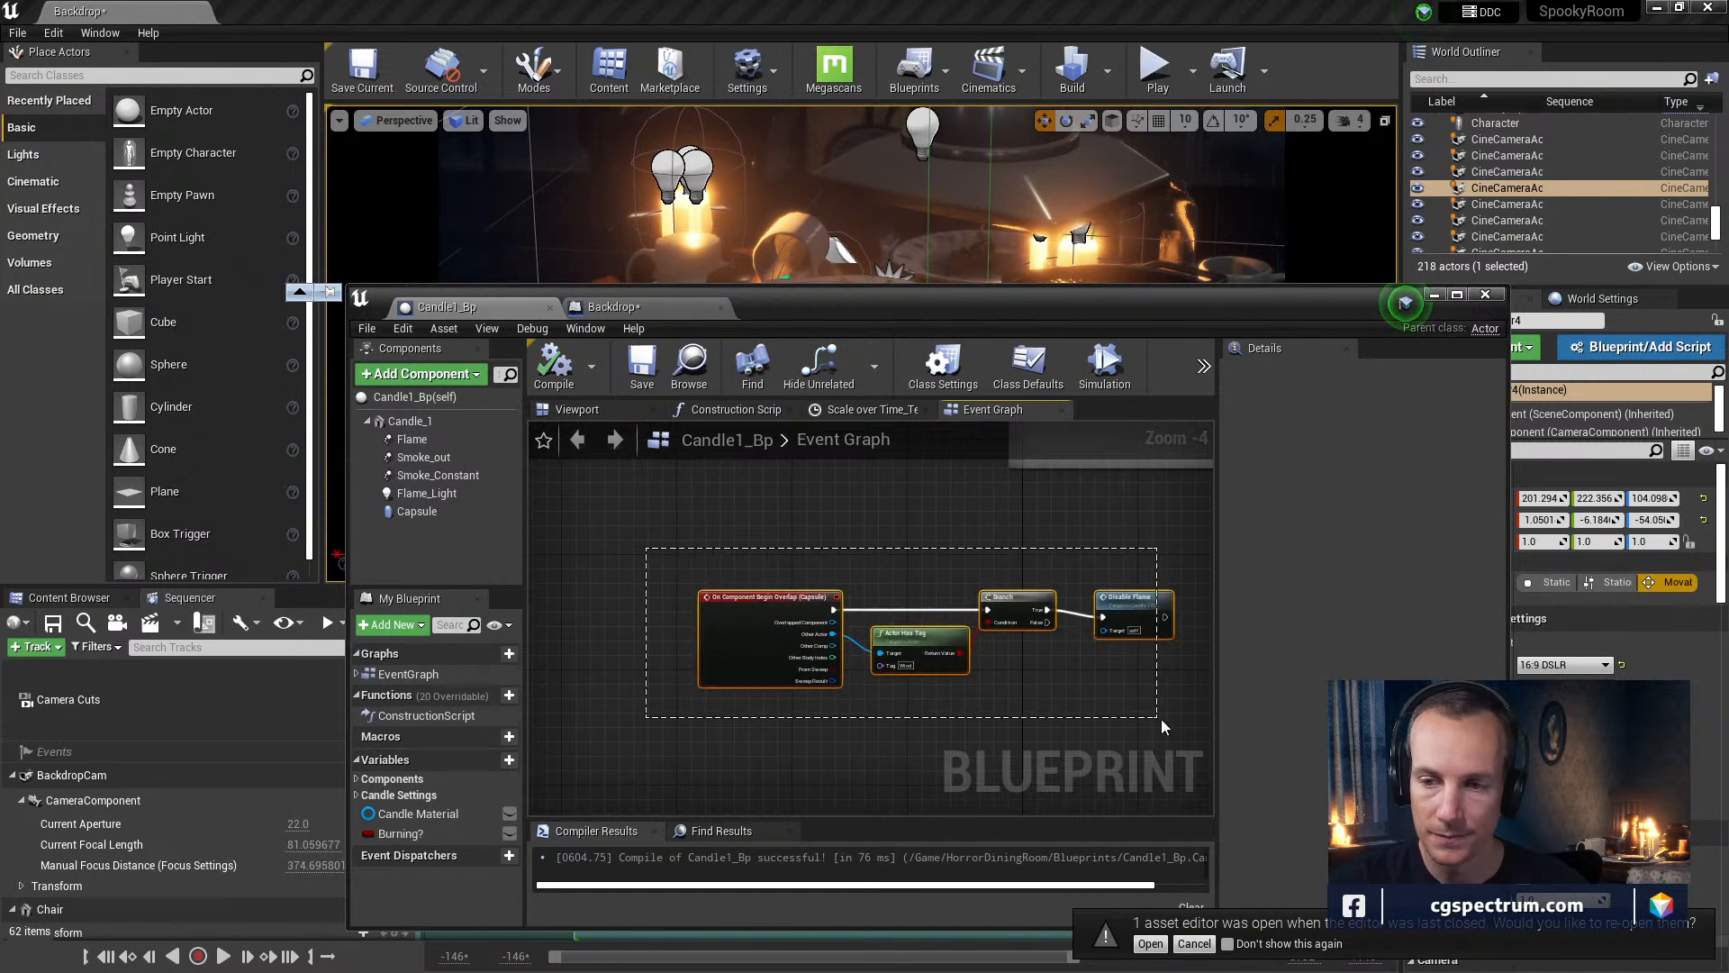
right_click(808, 607)
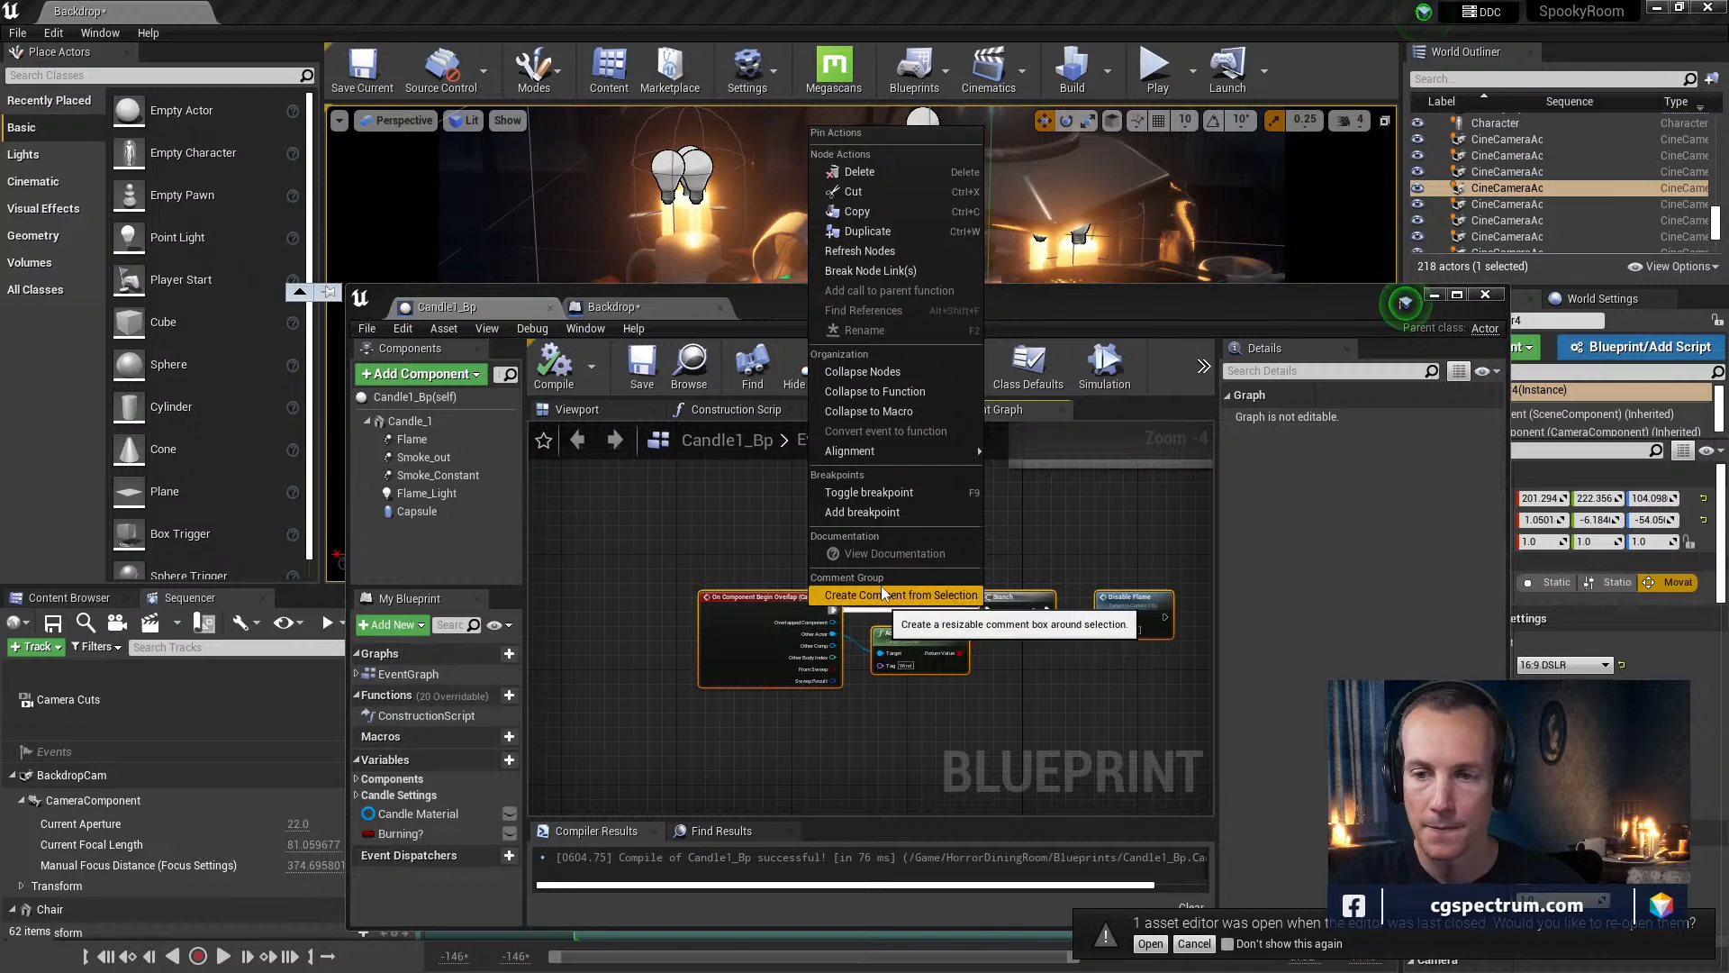
left_click(847, 596)
type("Wind blowing collision")
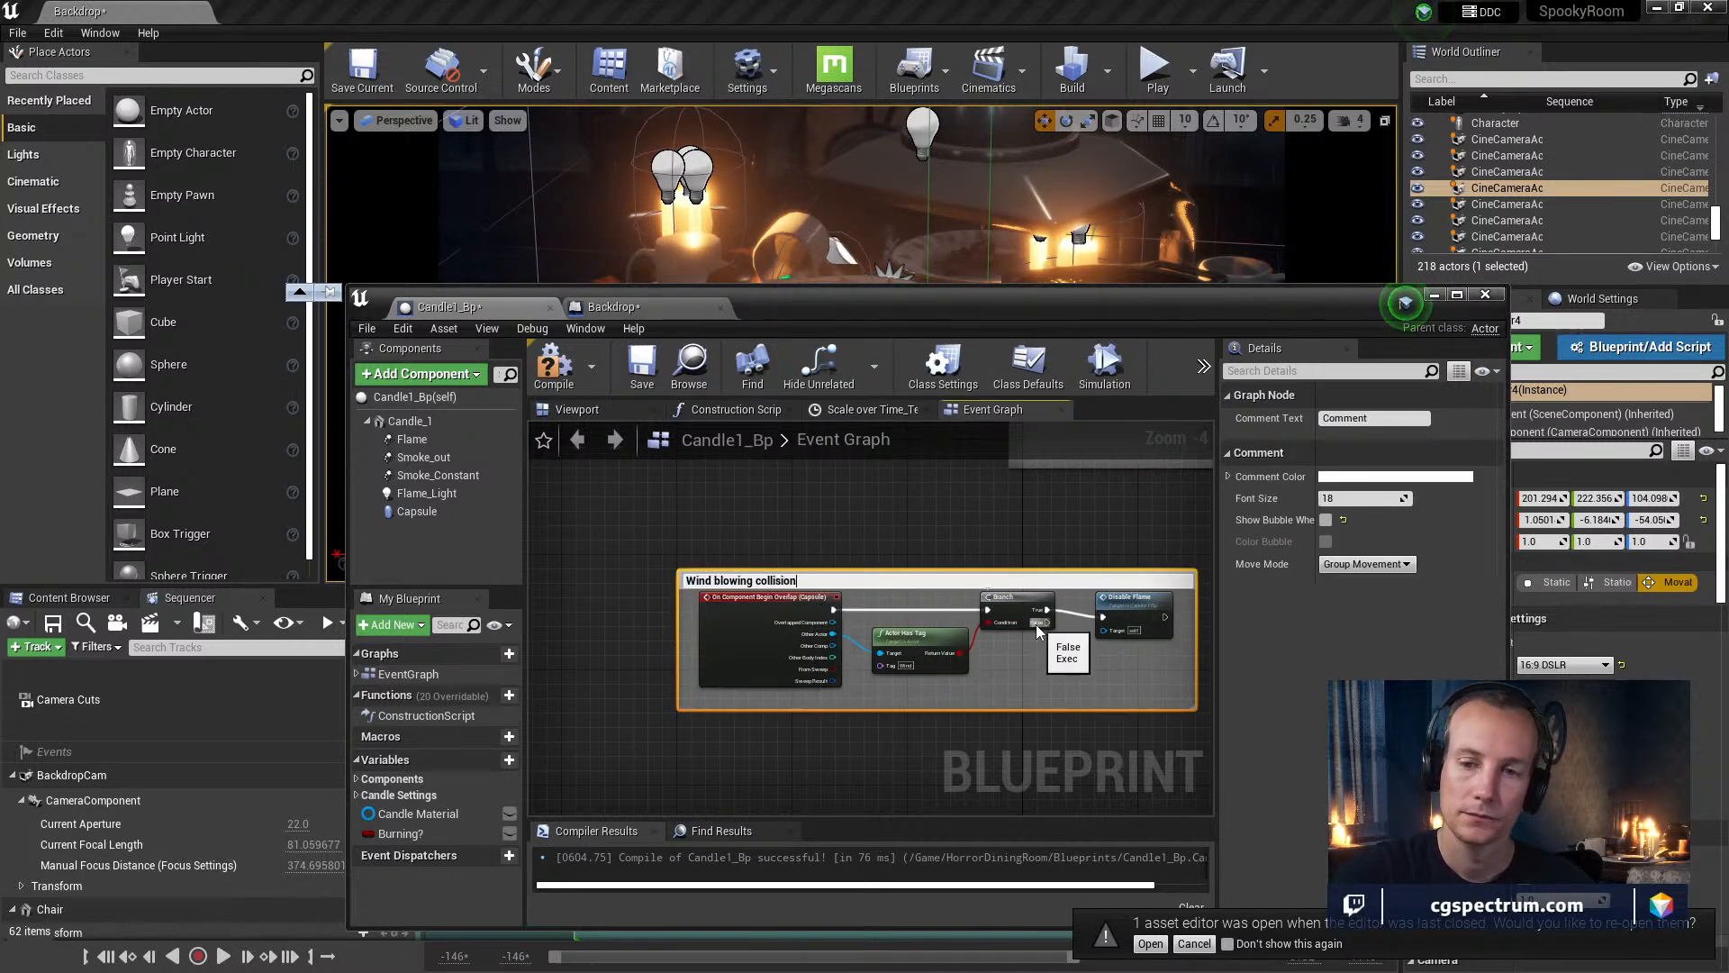
key("Return")
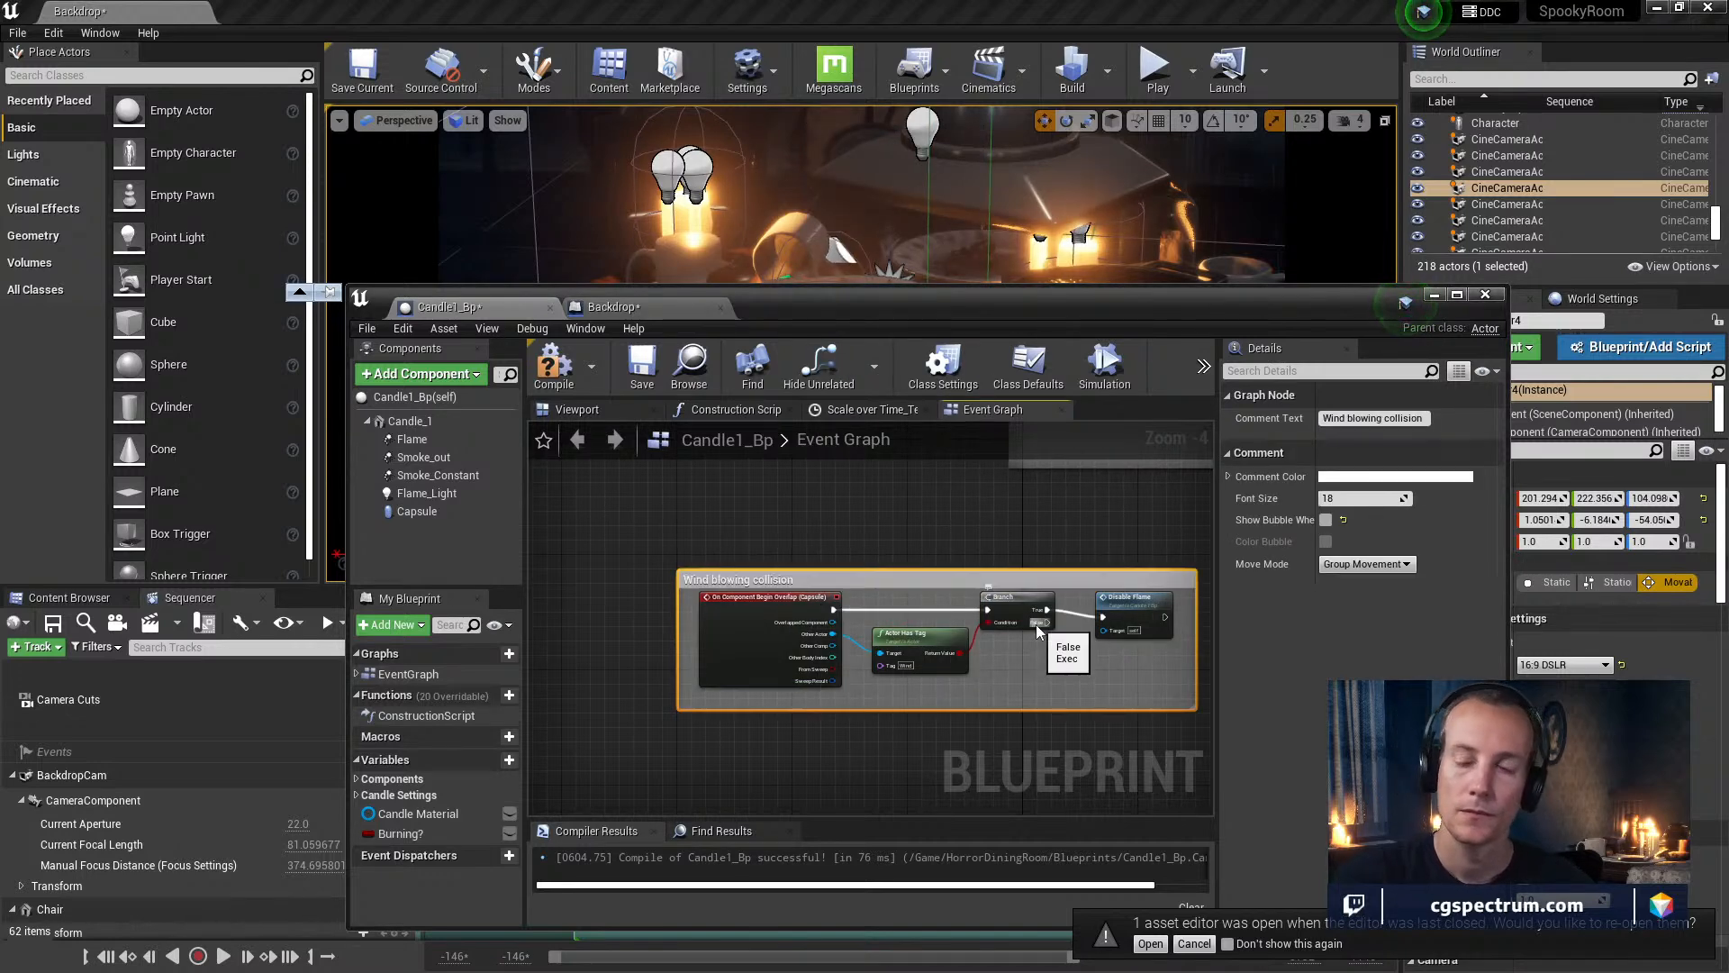
left_click(553, 365)
Examine the uncommented candle material nodes above the main flame logic in the event graph
right_click_drag(922, 528, 929, 814)
right_click_drag(898, 644, 705, 640)
scroll(830, 633, "down", 1)
scroll(831, 631, "down", 2)
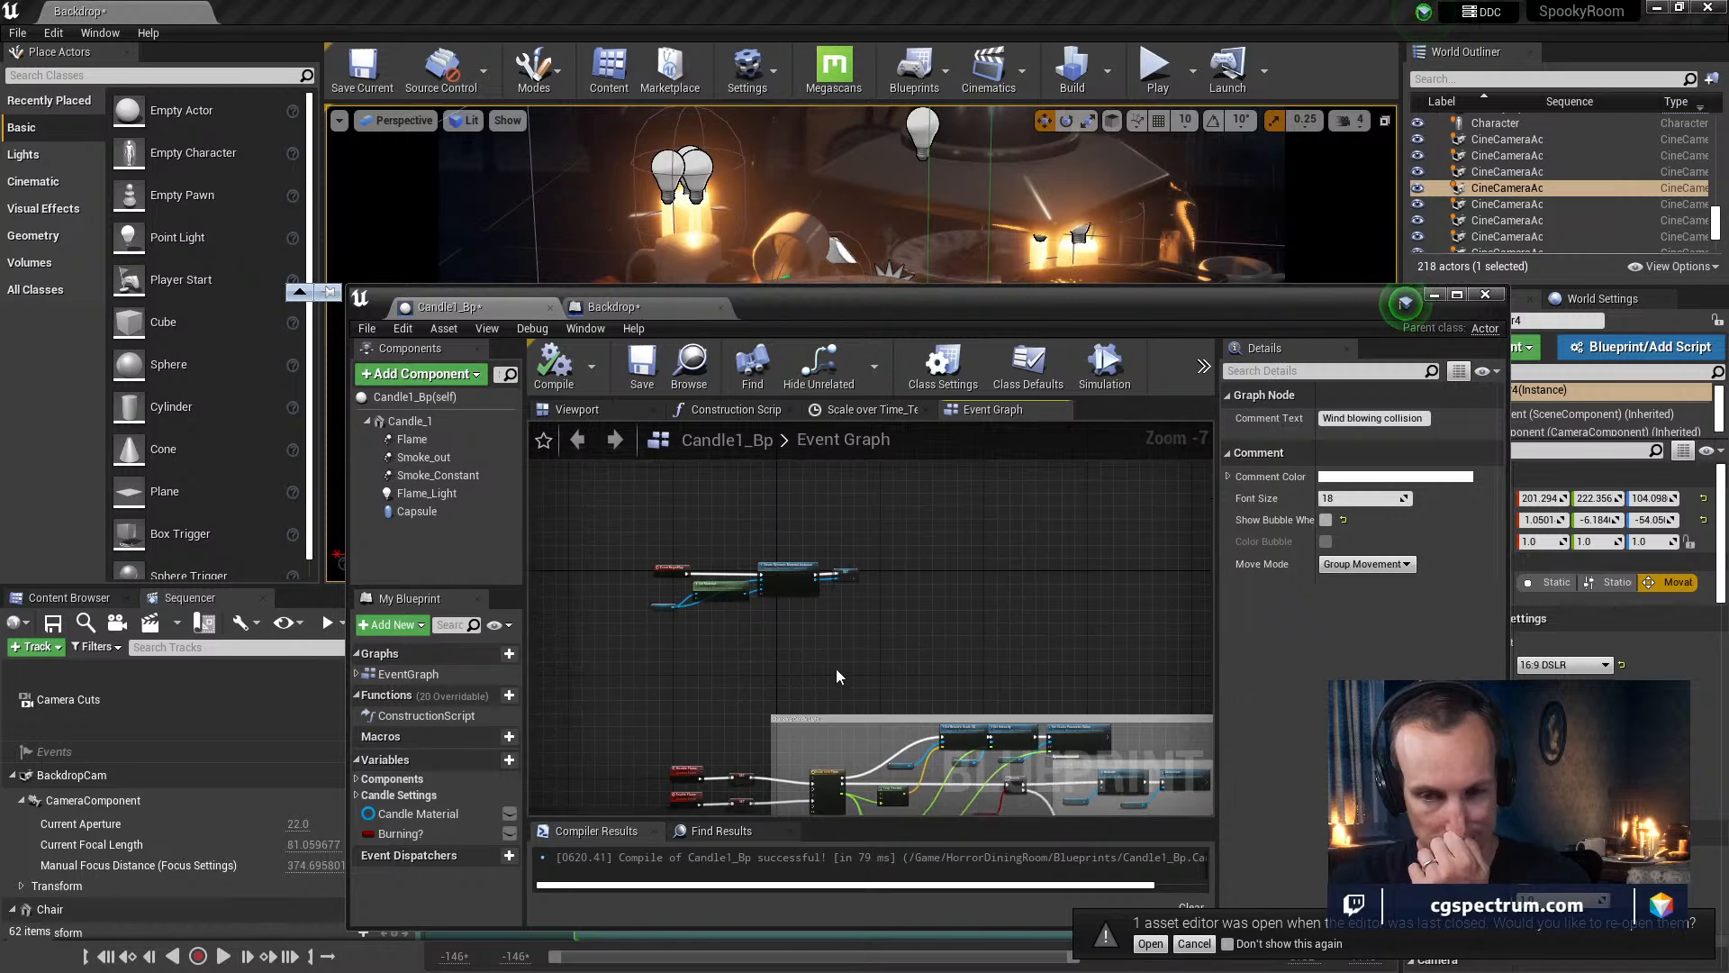
right_click_drag(830, 576, 998, 596)
scroll(867, 645, "up", 2)
scroll(959, 686, "up", 1)
scroll(959, 686, "up", 1)
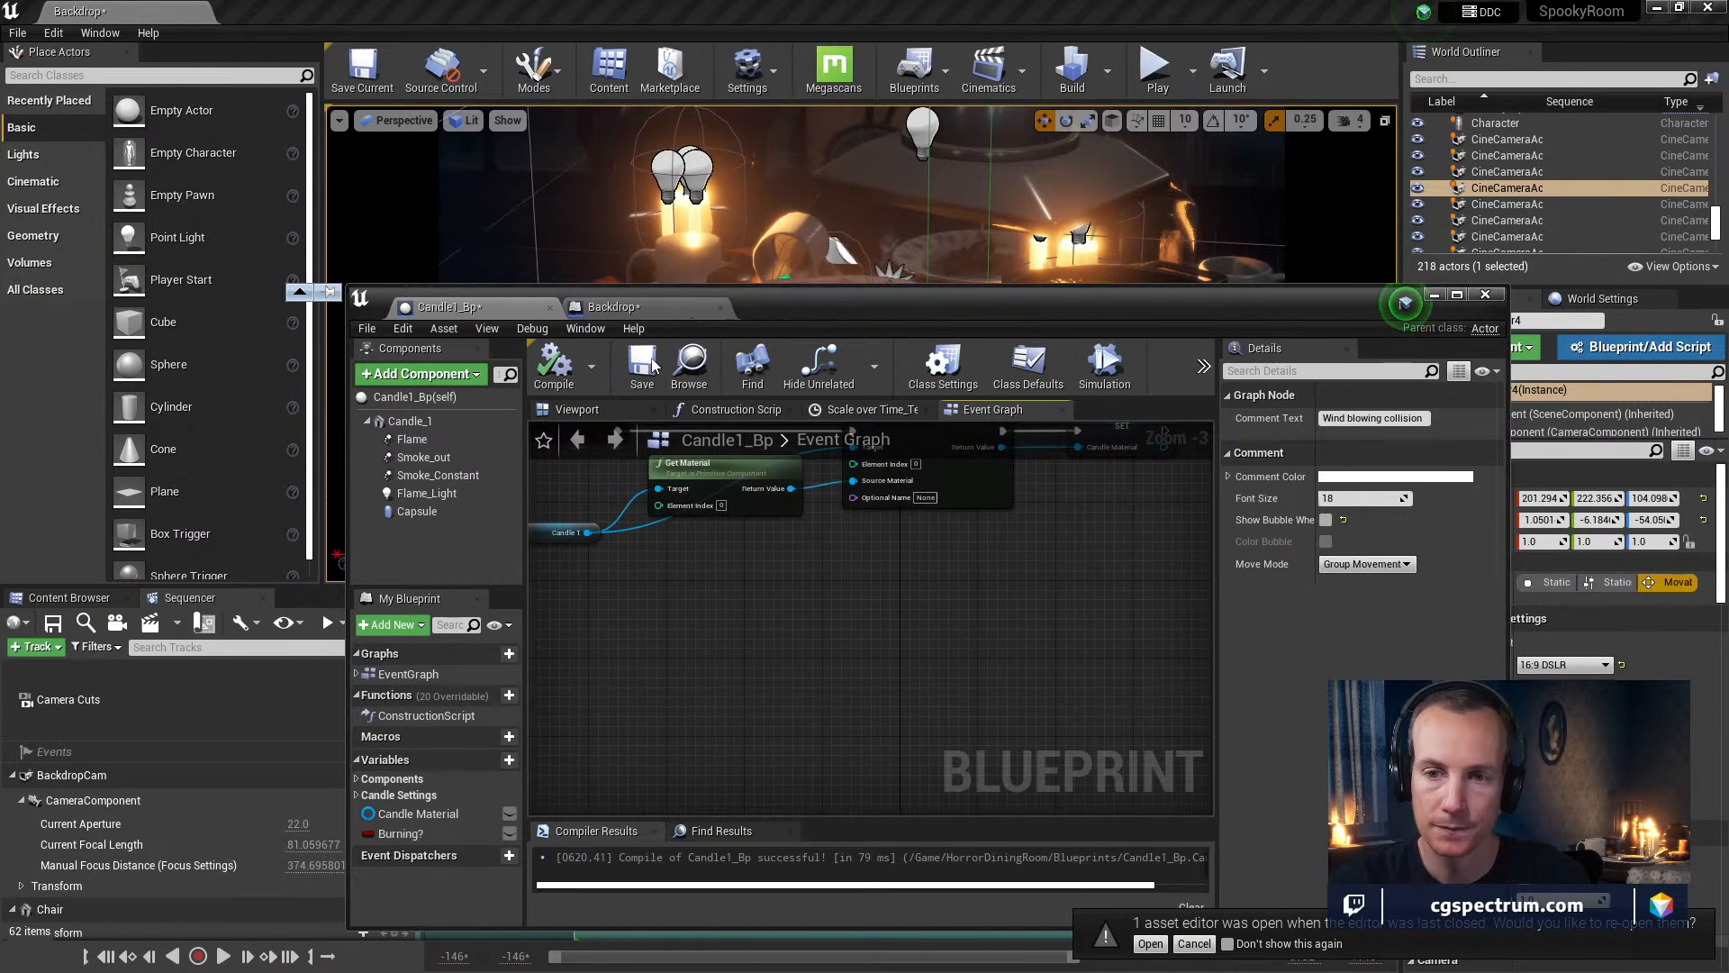
Save the Backdrop level Blueprint, close it, and move the Candle1_Bp editor window clear of the level viewport
left_click(623, 306)
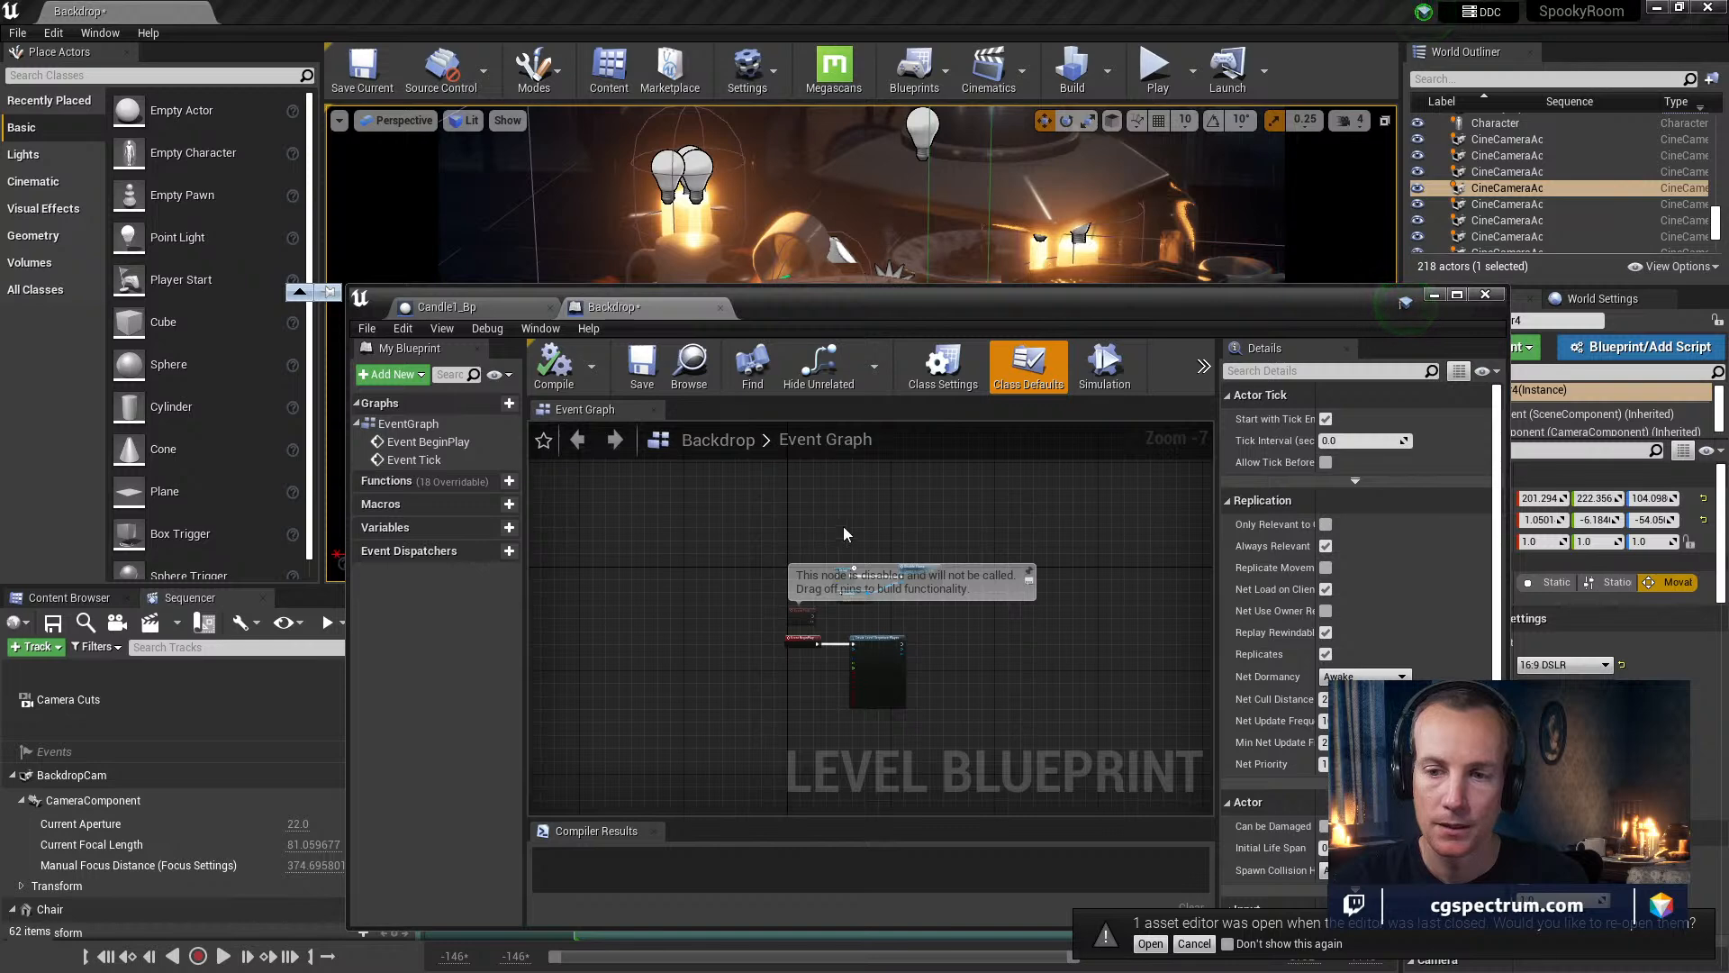
left_click(642, 365)
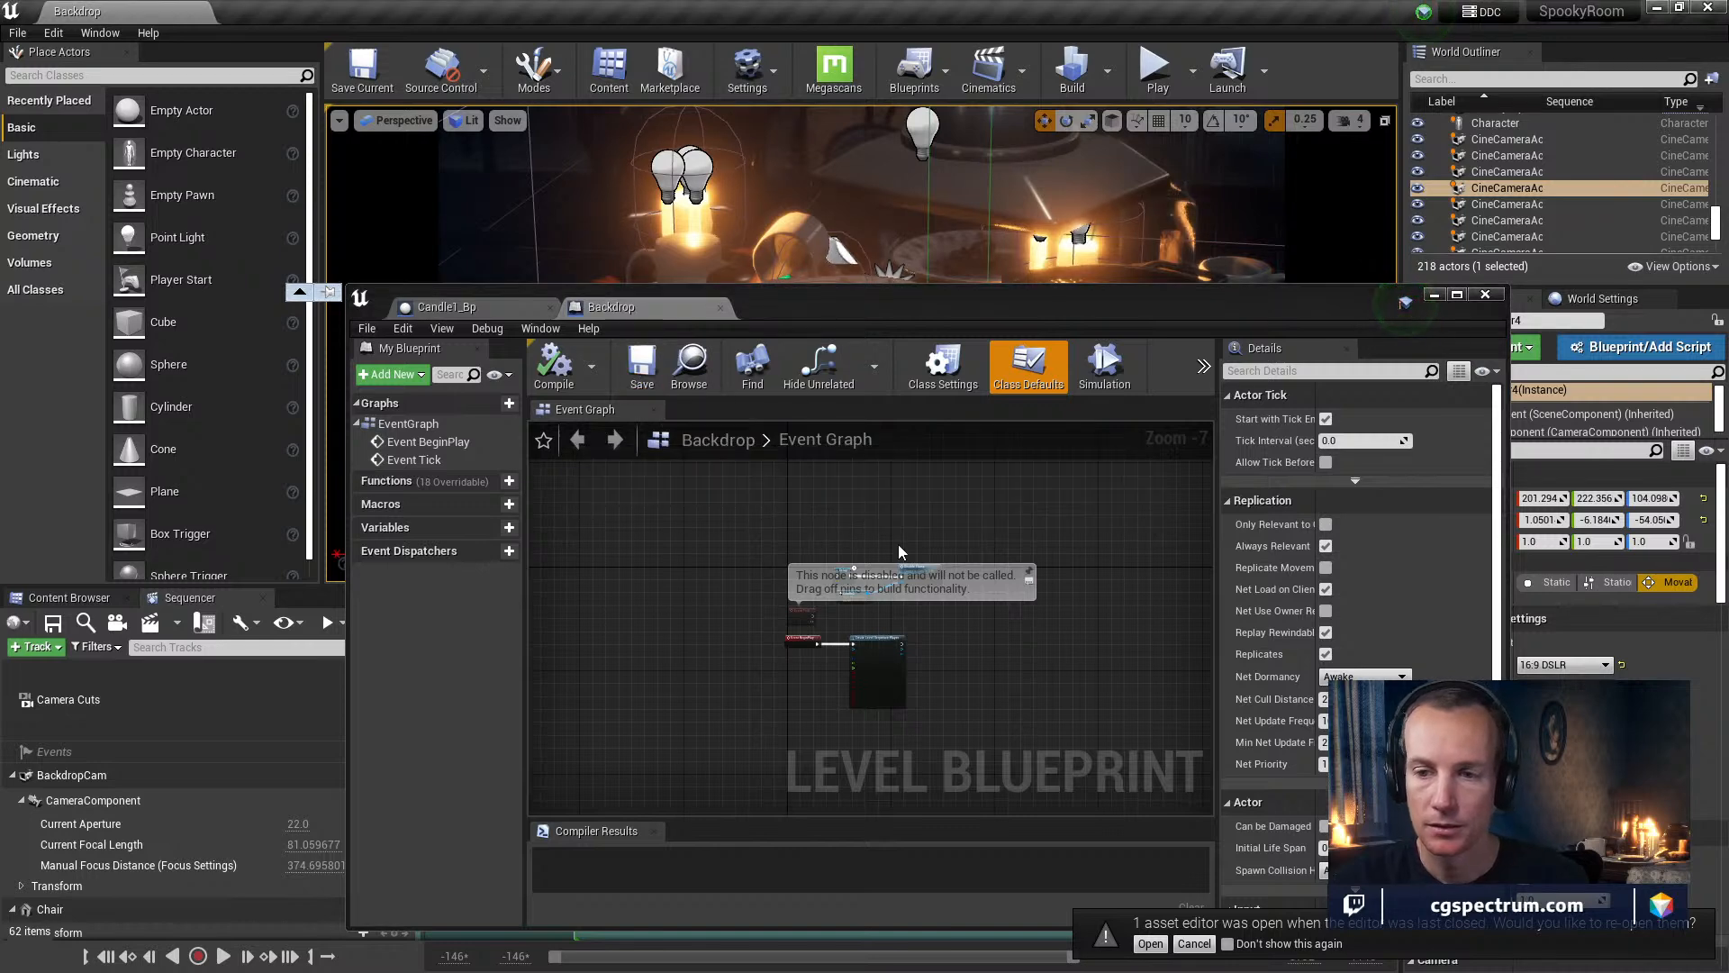
right_click(960, 591)
left_click(719, 307)
left_click_drag(791, 310, 719, 842)
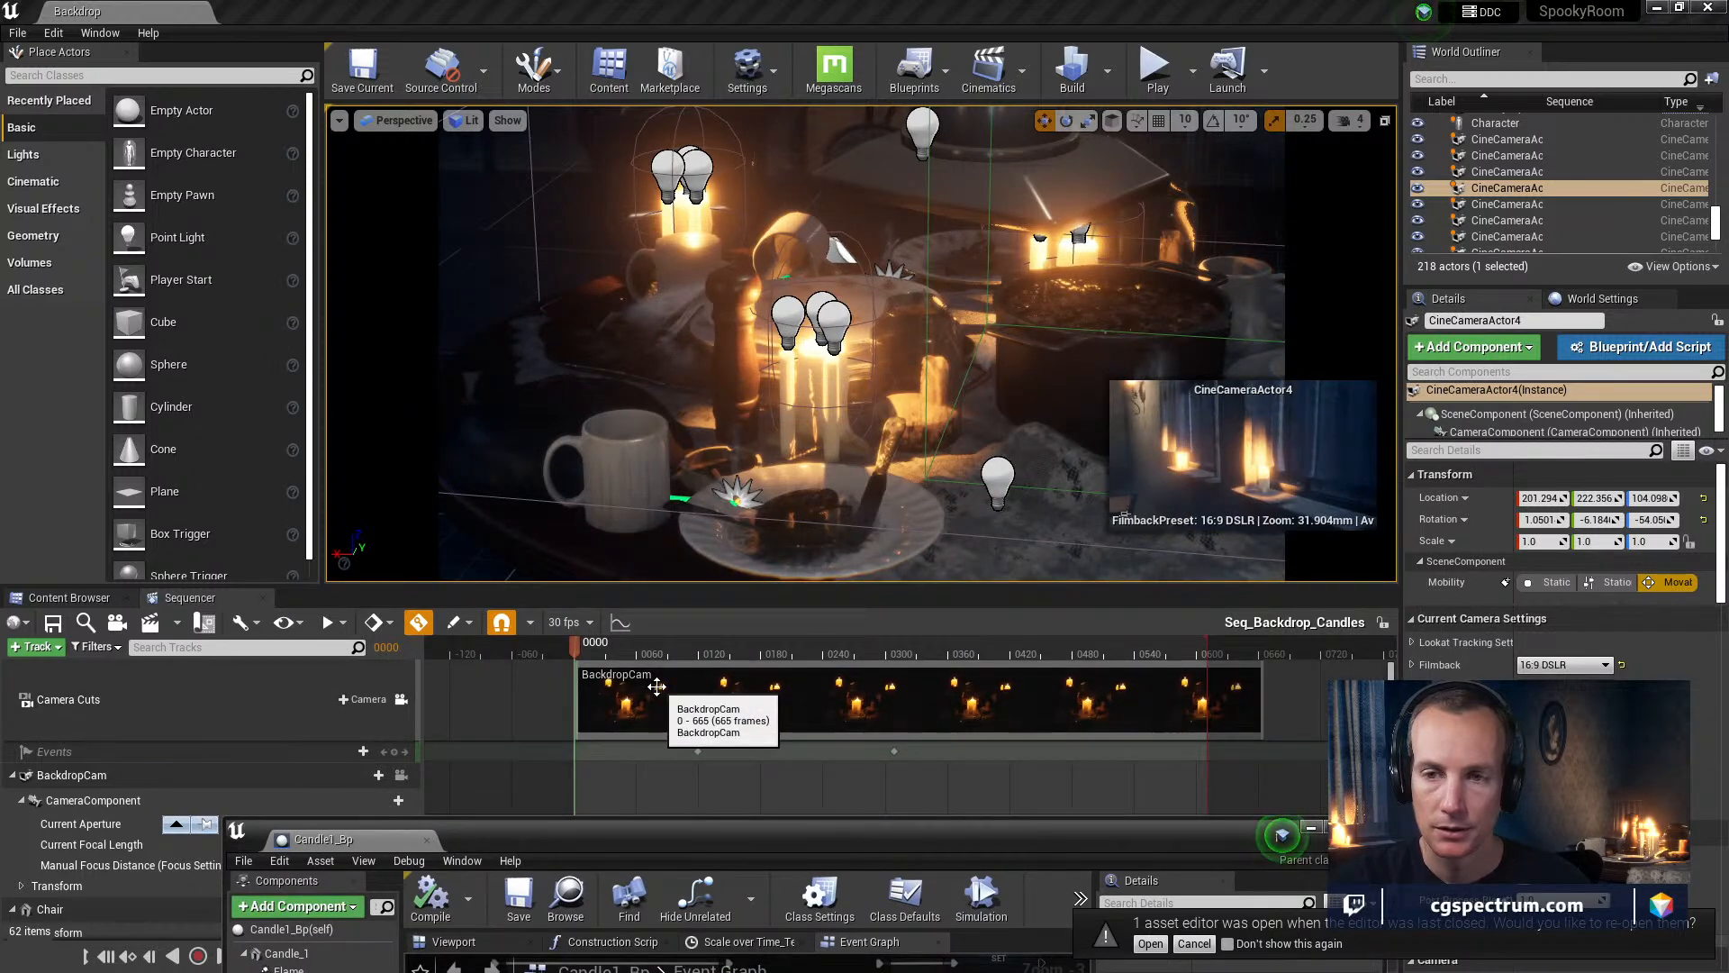
Select the thin front candle Candle8 in the level and open its Candle2_Bp Blueprint for editing
left_click(83, 598)
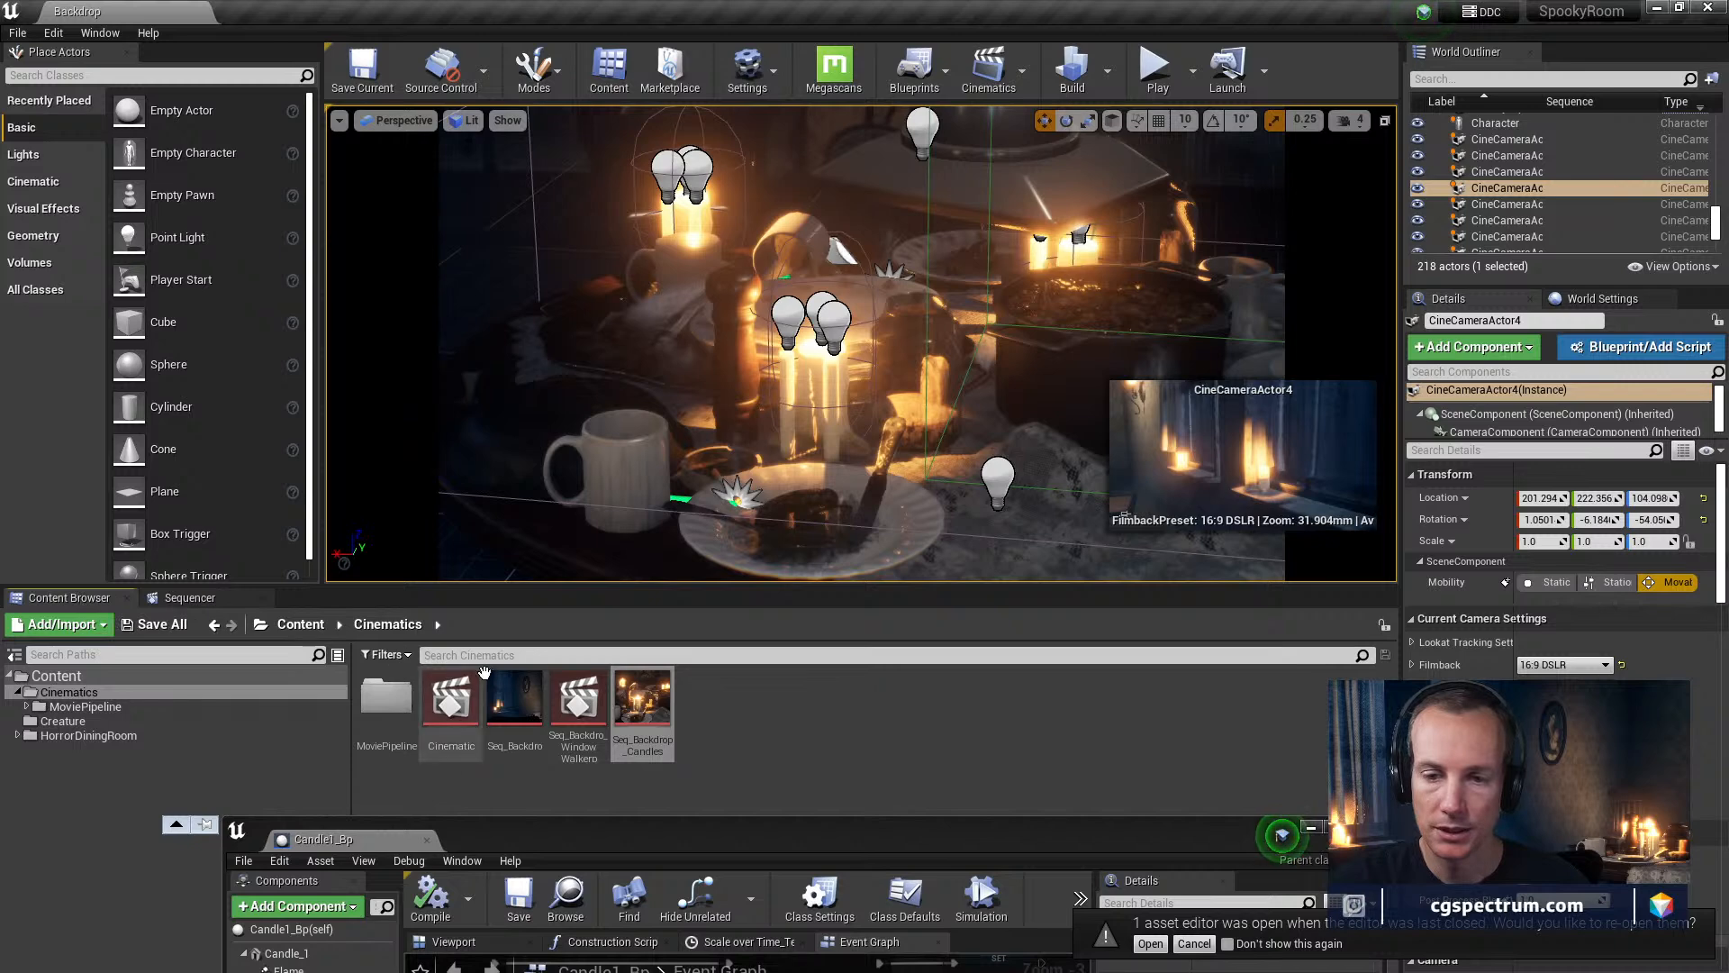
left_click(59, 736)
left_click(72, 720)
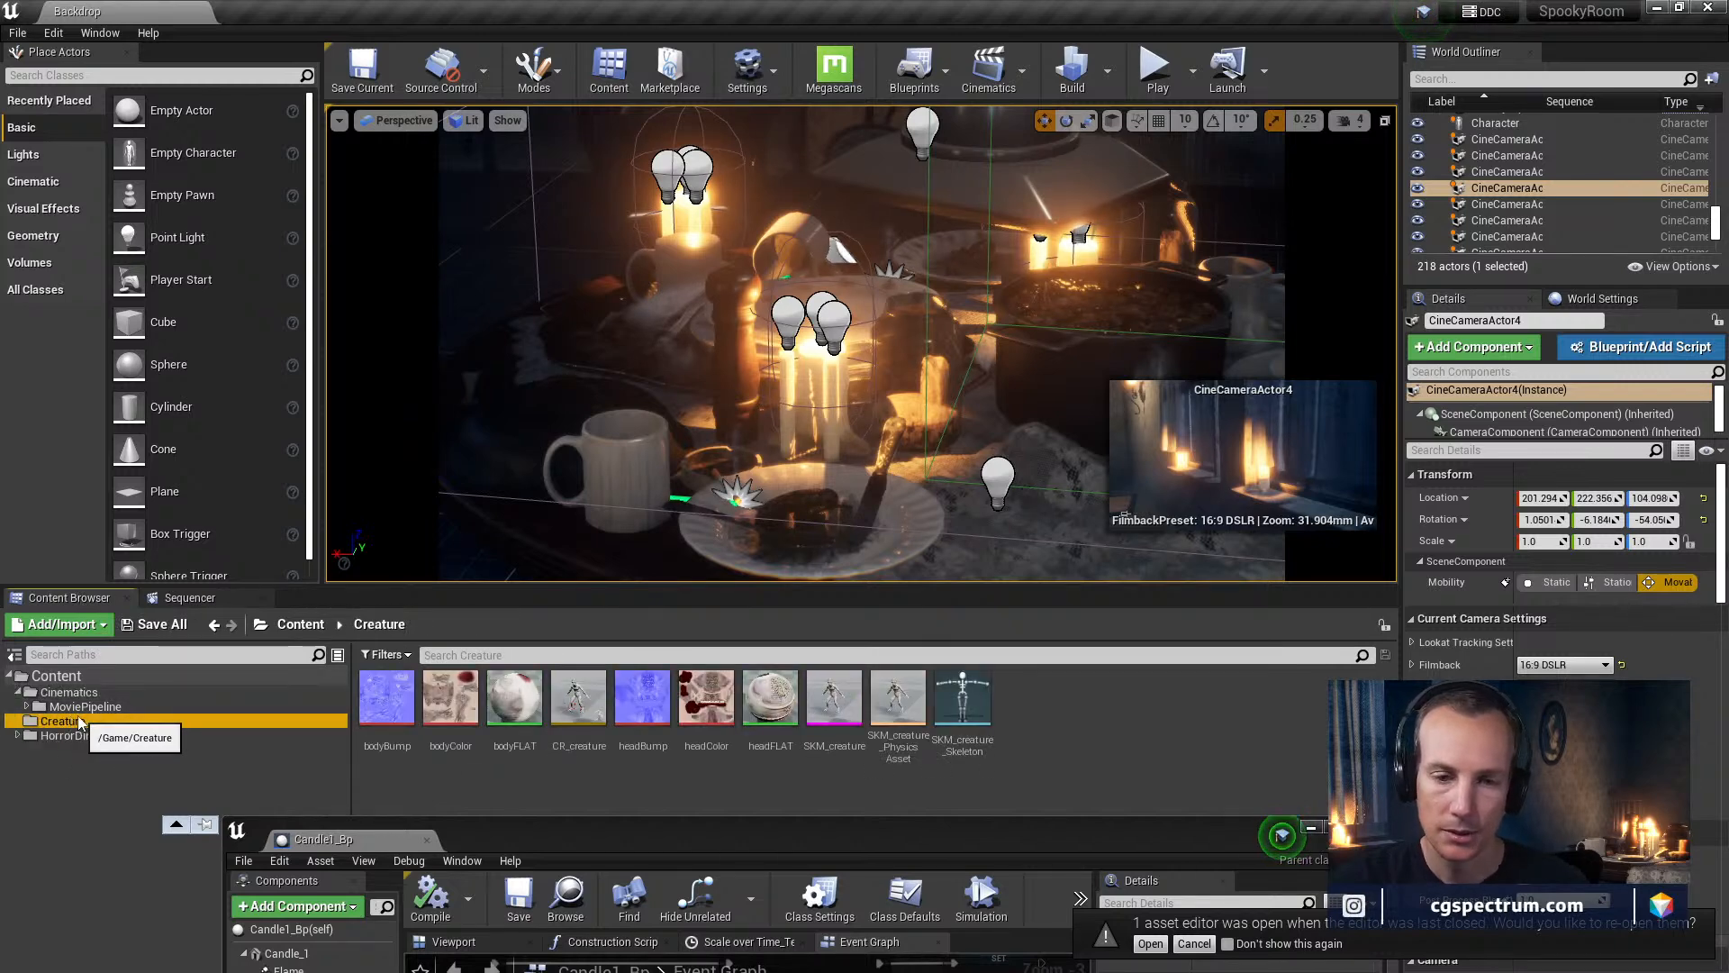
left_click(838, 387)
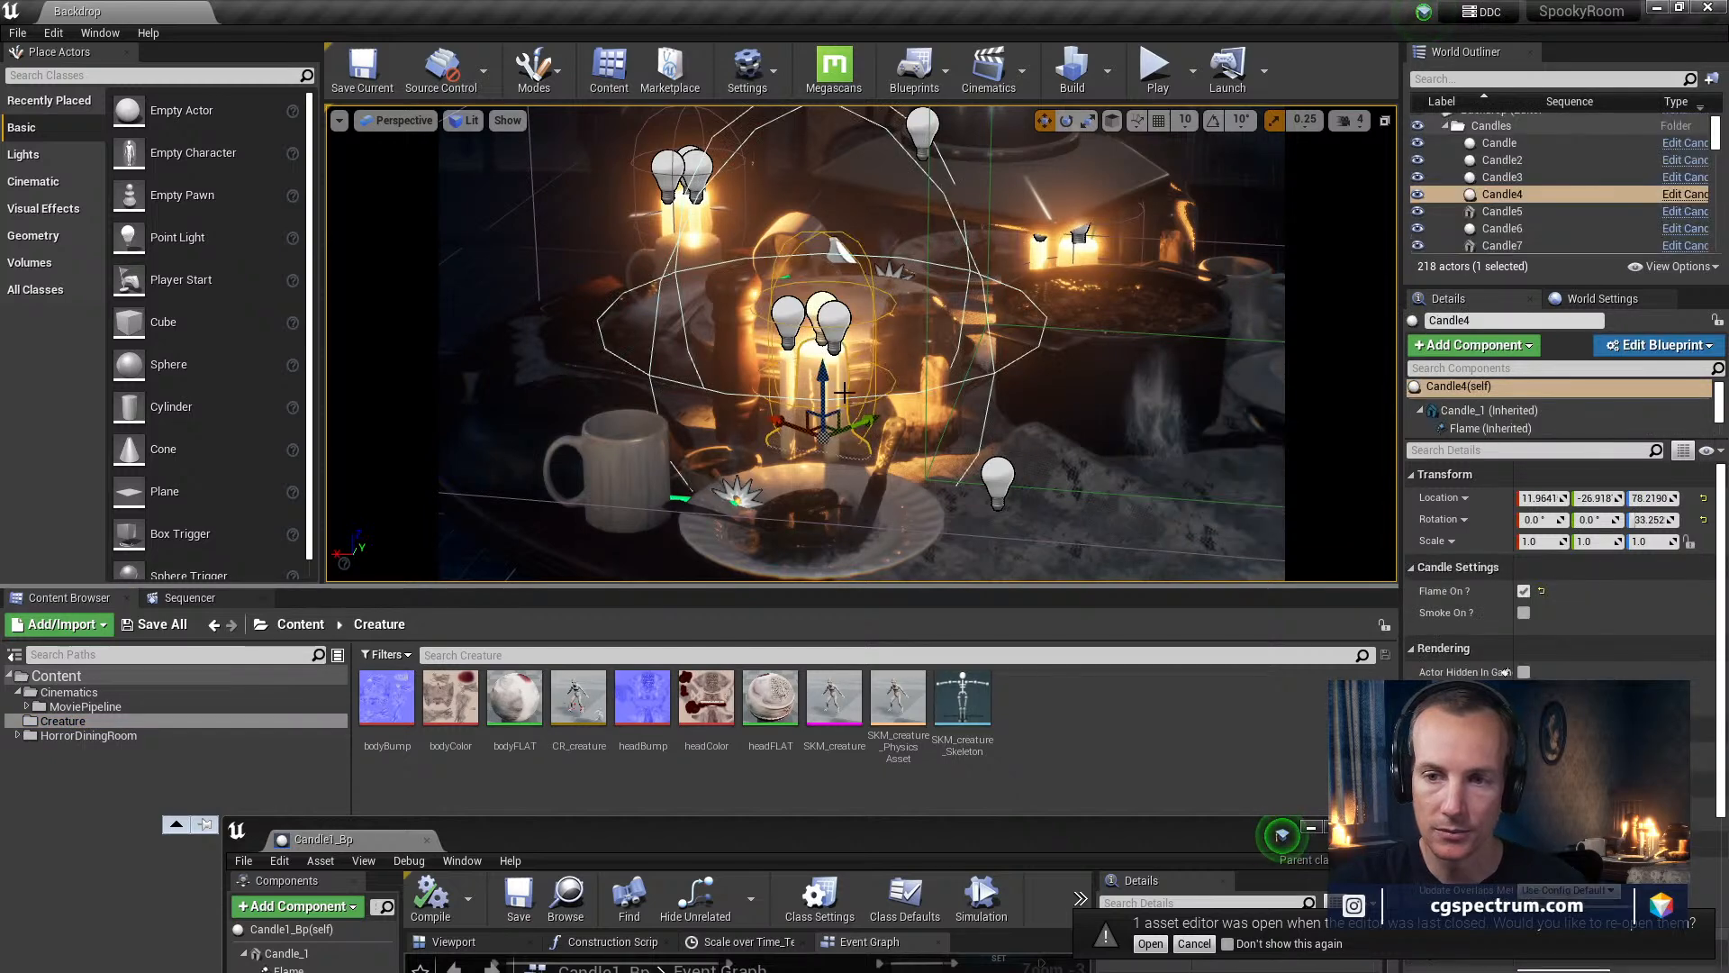
left_click(781, 370)
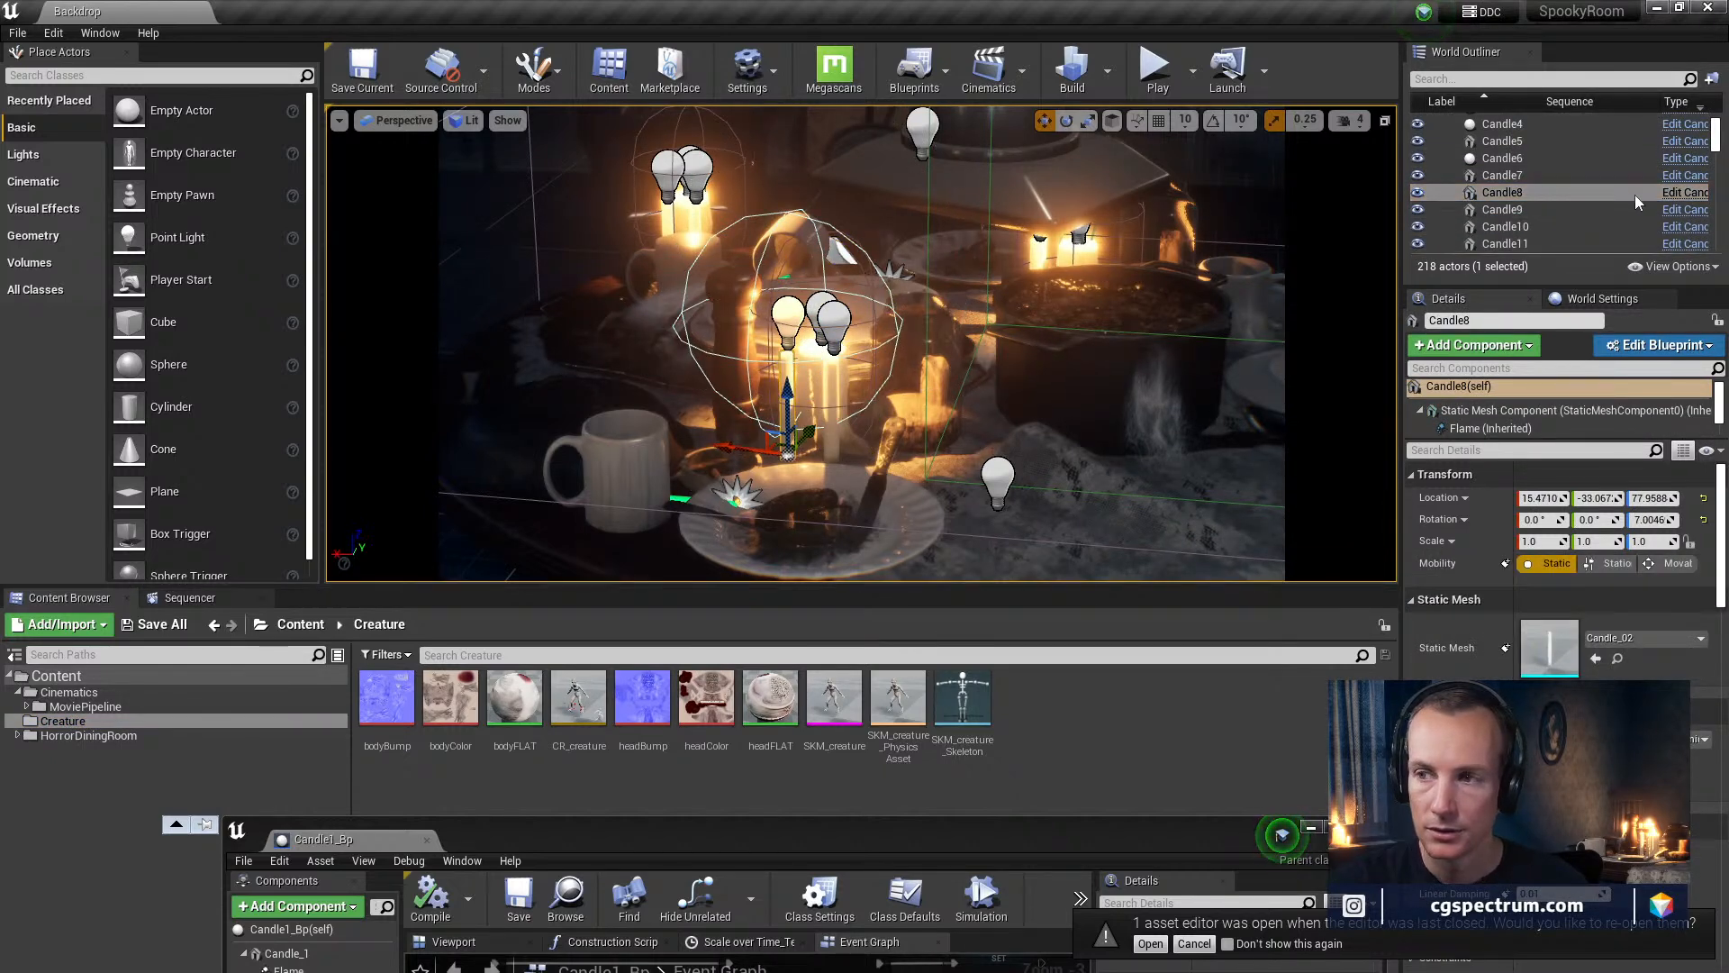
left_click(1684, 192)
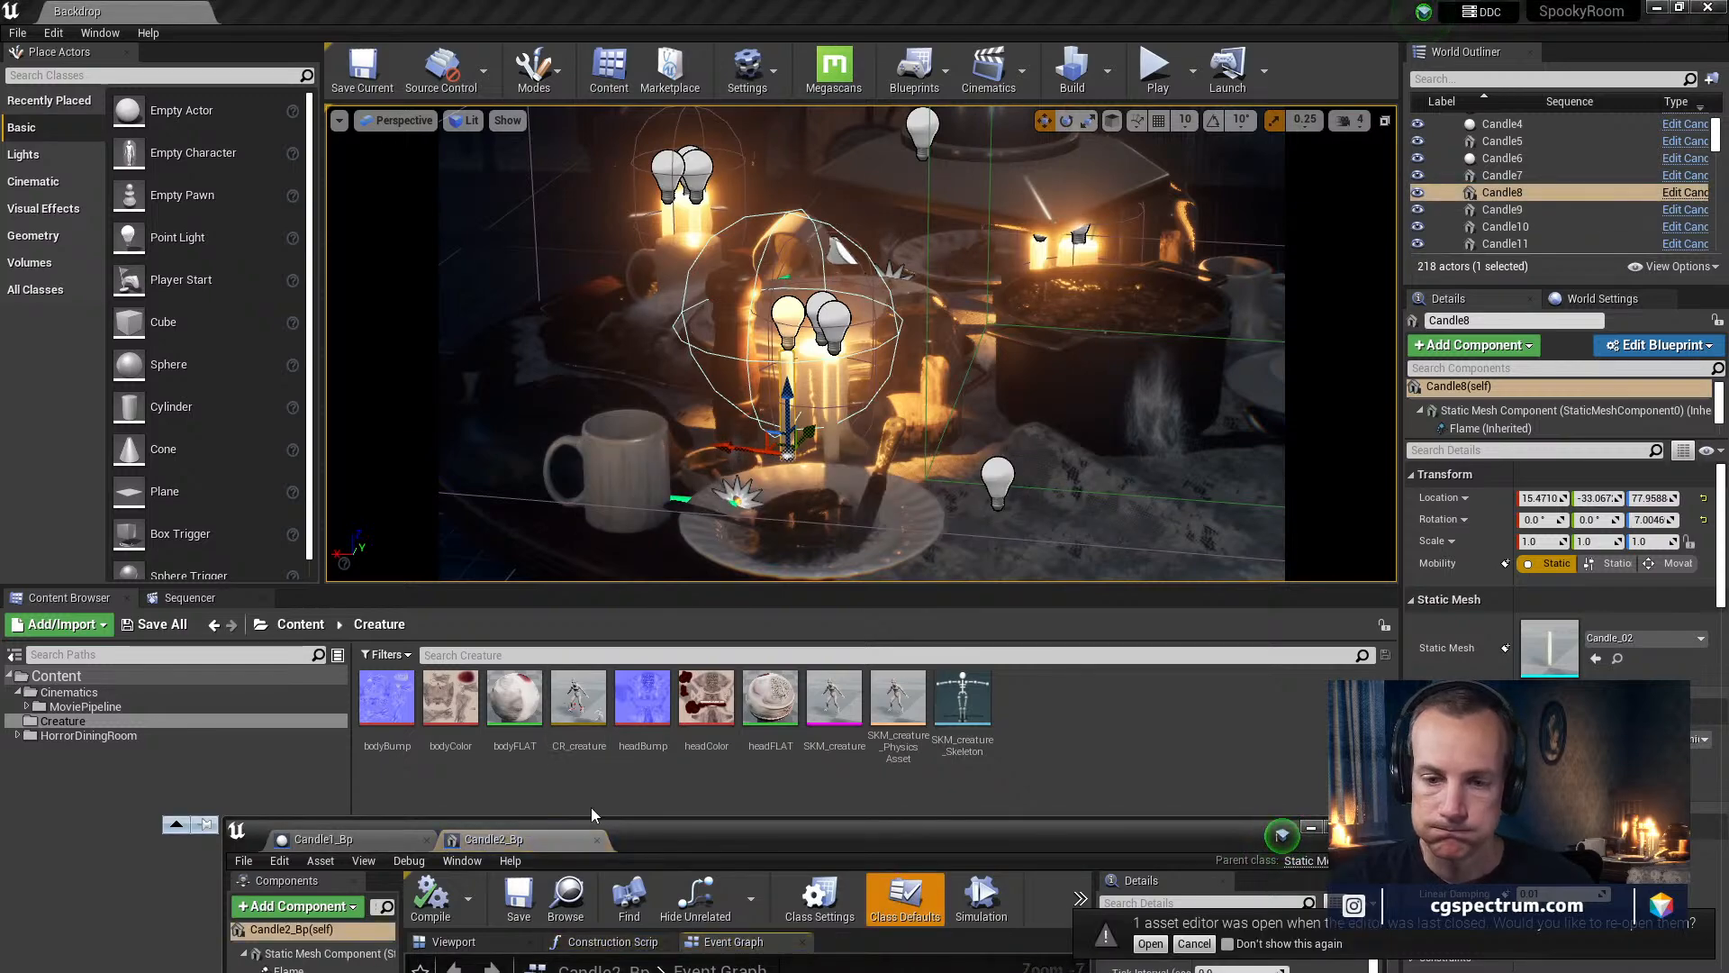
Examine Candle2_Bp's event graph, including the Lerp nodes and the Enable Flame and Disable Flame event chains
left_click_drag(645, 832, 713, 227)
right_click_drag(959, 541, 817, 461)
scroll(820, 463, "up", 3)
scroll(861, 518, "up", 1)
right_click_drag(869, 576, 967, 369)
right_click_drag(980, 629, 743, 544)
scroll(823, 593, "up", 3)
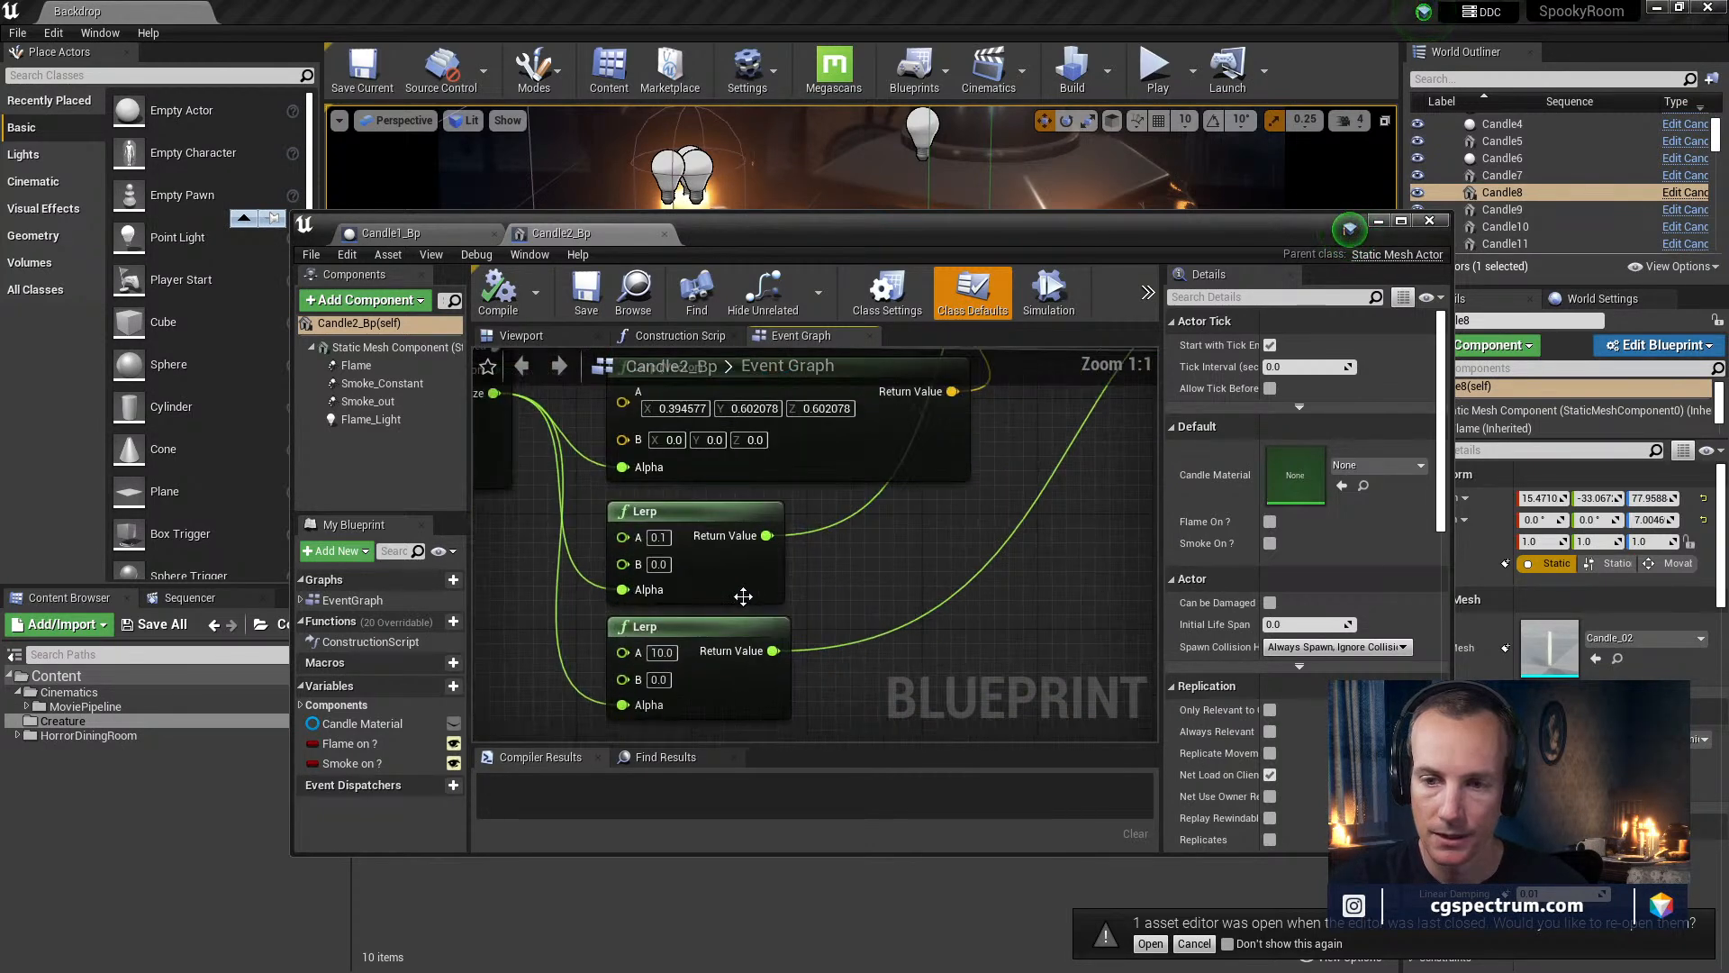
right_click_drag(933, 473, 900, 599)
scroll(958, 566, "down", 1)
right_click_drag(679, 606, 641, 478)
scroll(831, 603, "down", 1)
right_click_drag(831, 604, 1153, 642)
scroll(662, 620, "down", 2)
right_click_drag(658, 619, 1482, 635)
right_click_drag(901, 613, 673, 497)
scroll(692, 607, "up", 1)
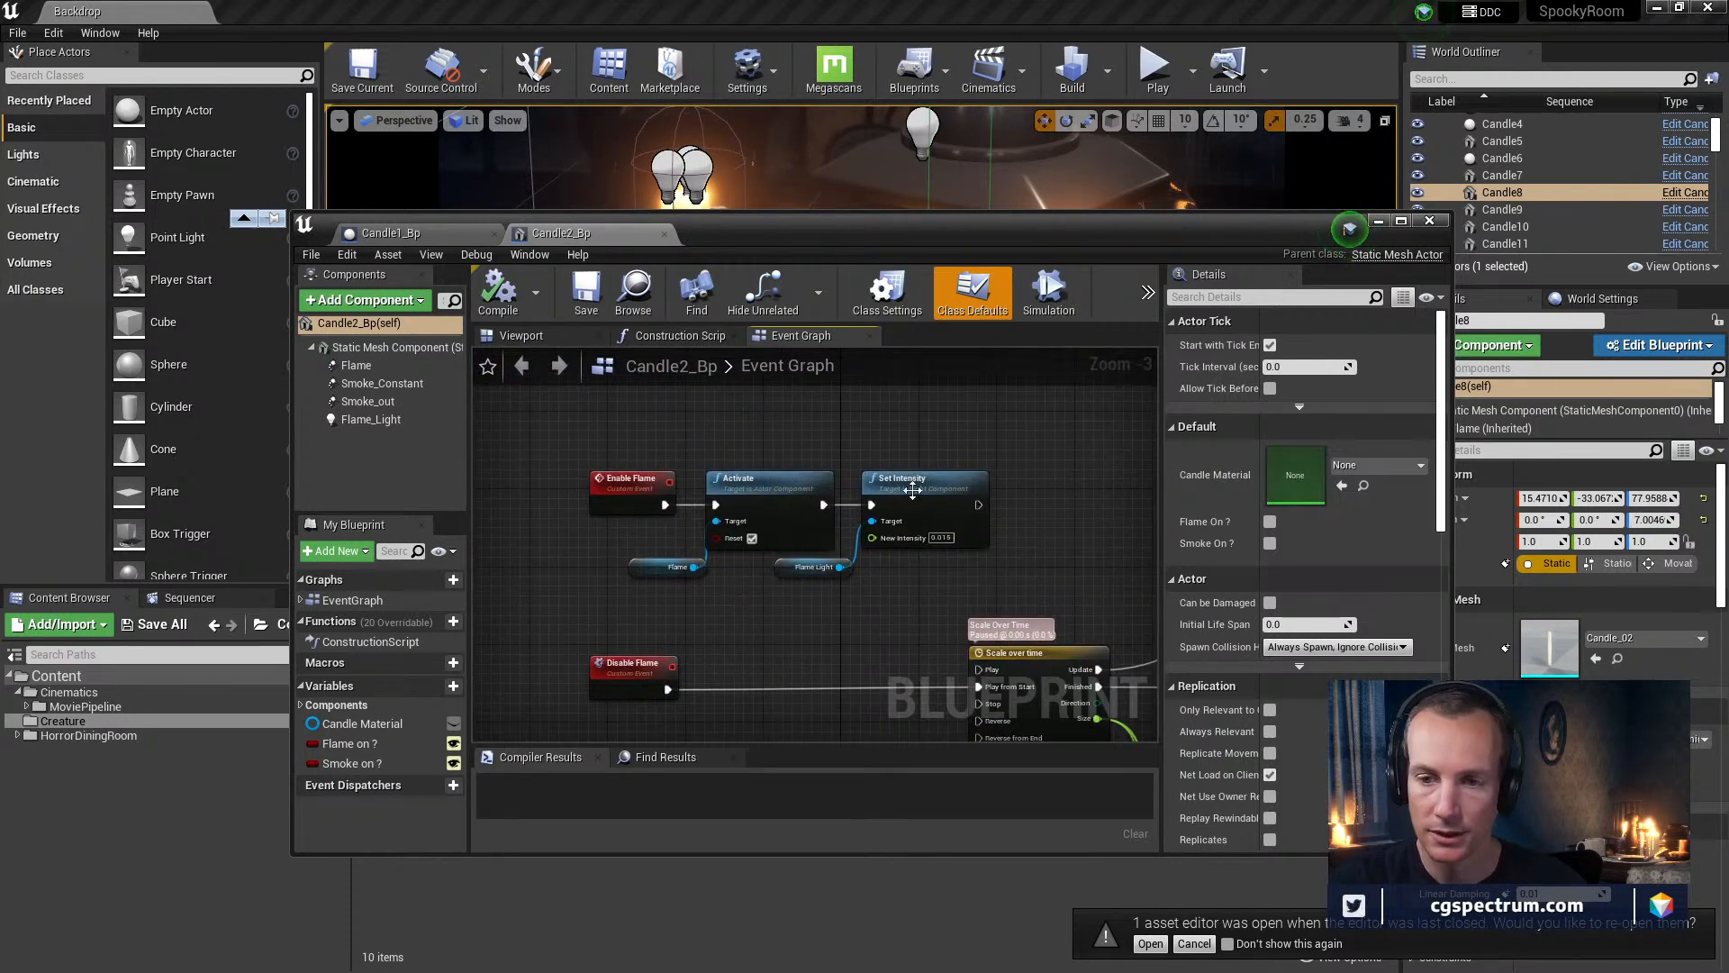
right_click_drag(796, 619, 729, 565)
scroll(751, 495, "down", 2)
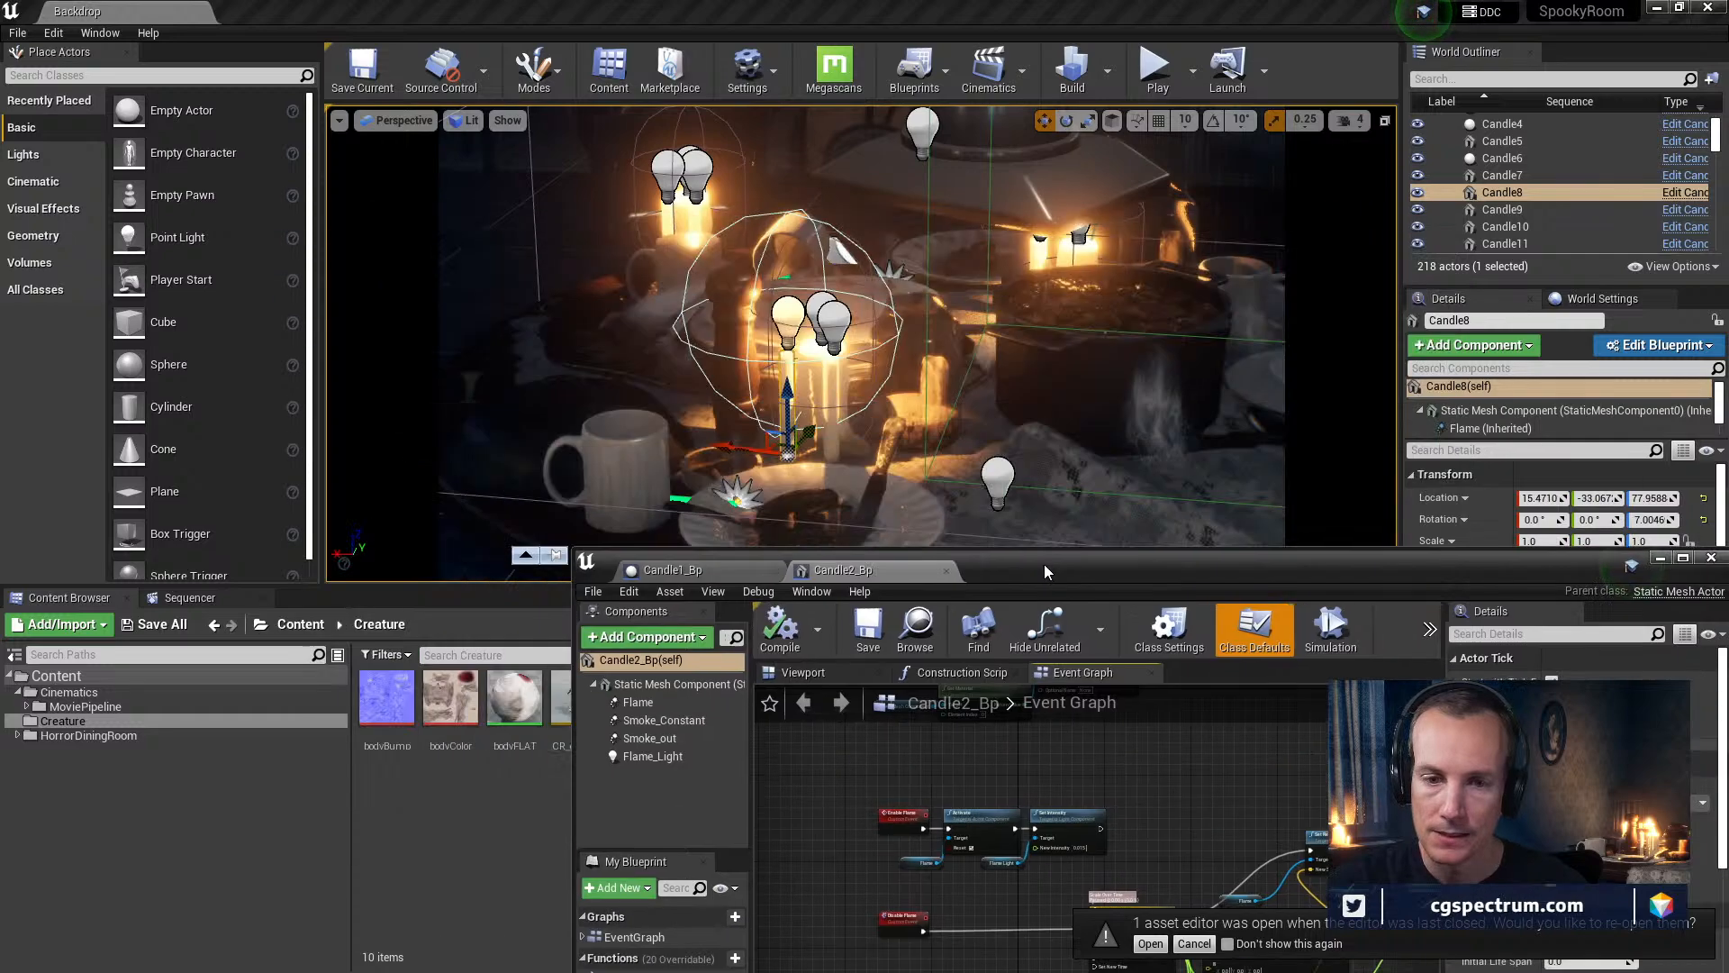
Locate Candle8's Blueprint asset in the Content Browser and move the Blueprint editor window off the asset list
left_click_drag(763, 234, 1072, 536)
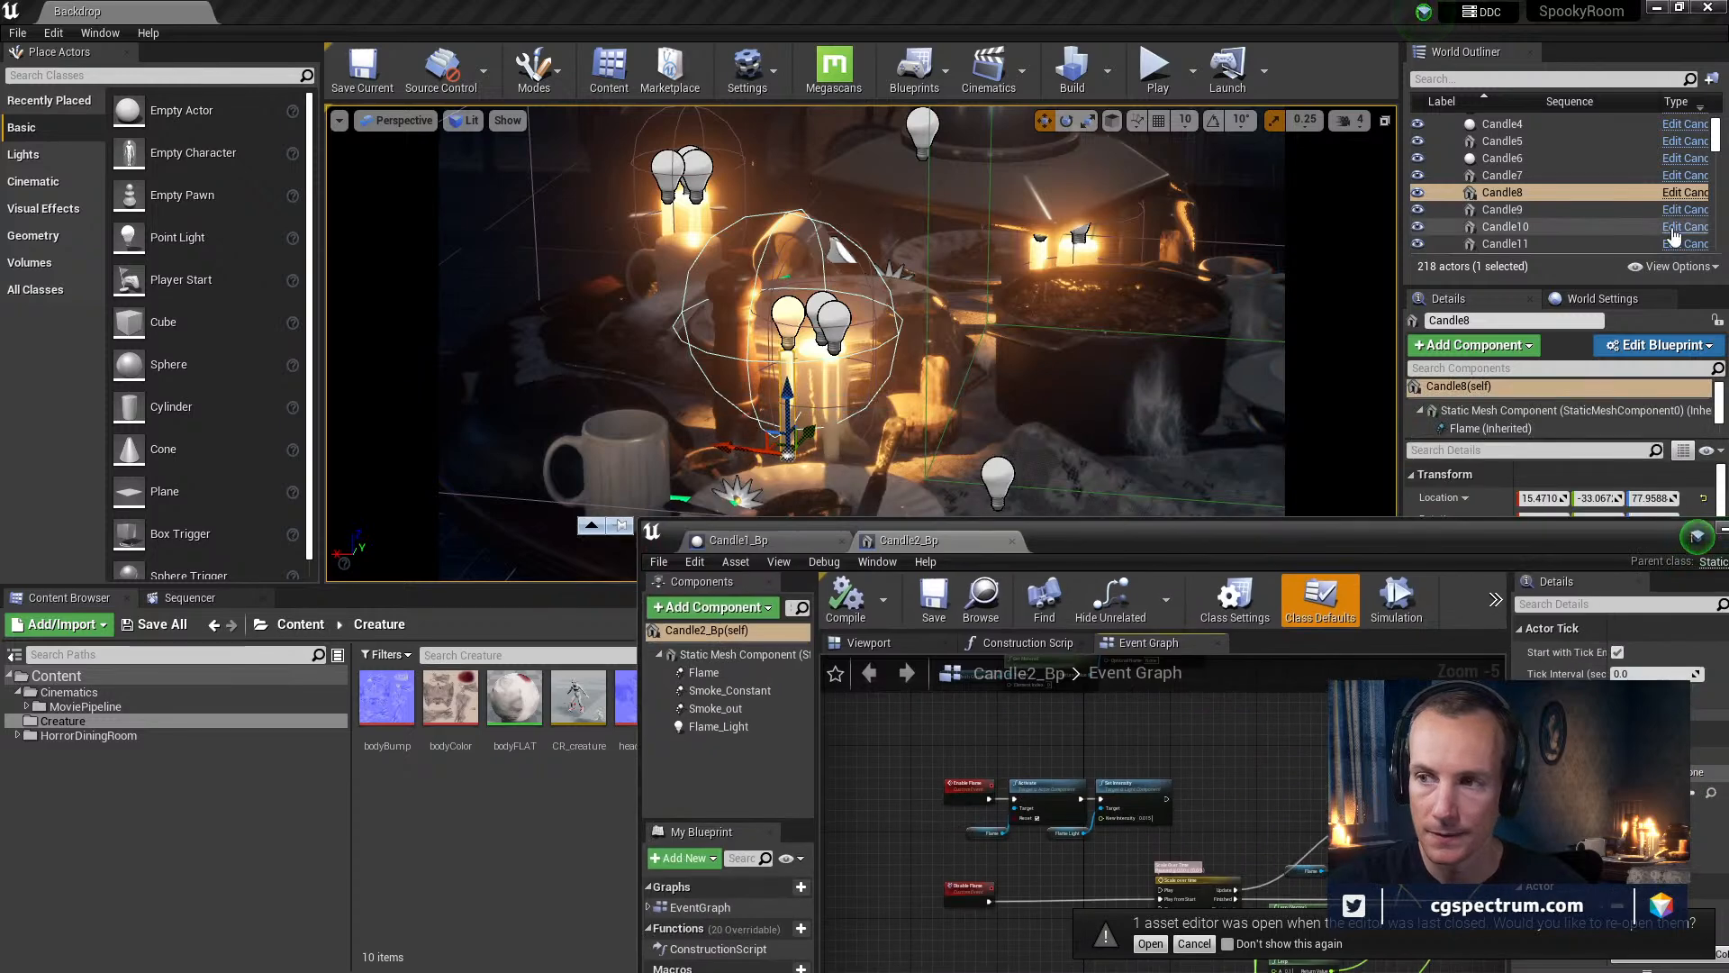
right_click(1528, 193)
left_click(1554, 220)
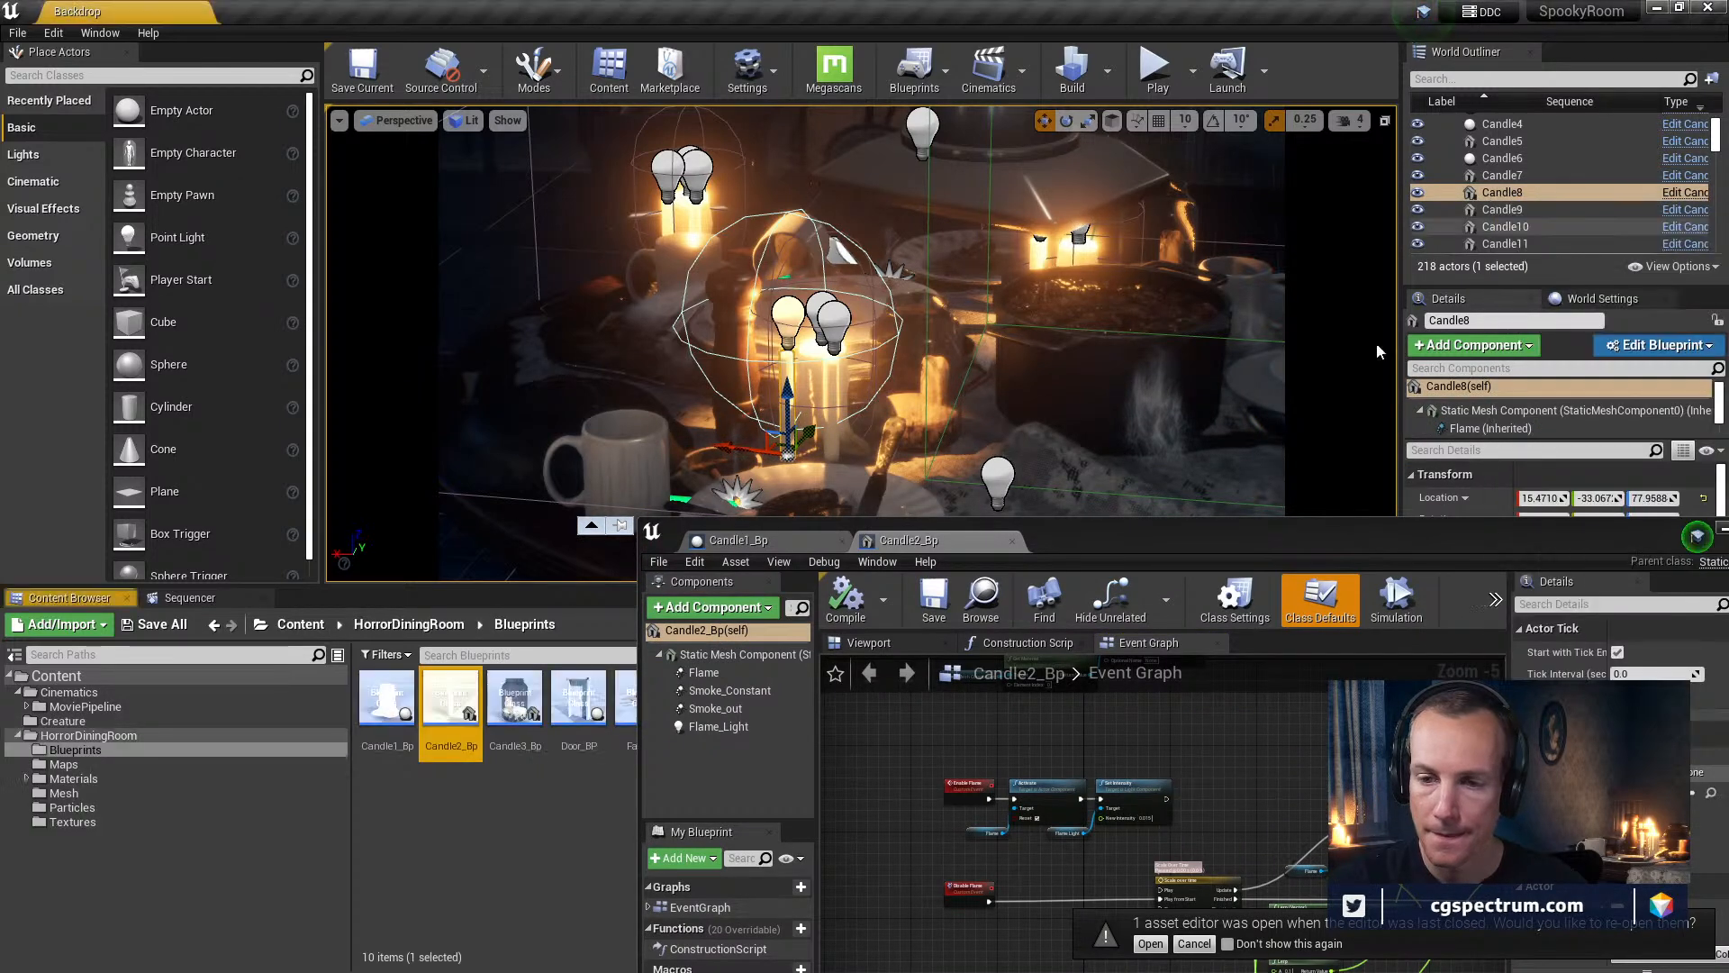
left_click_drag(1035, 564, 1422, 737)
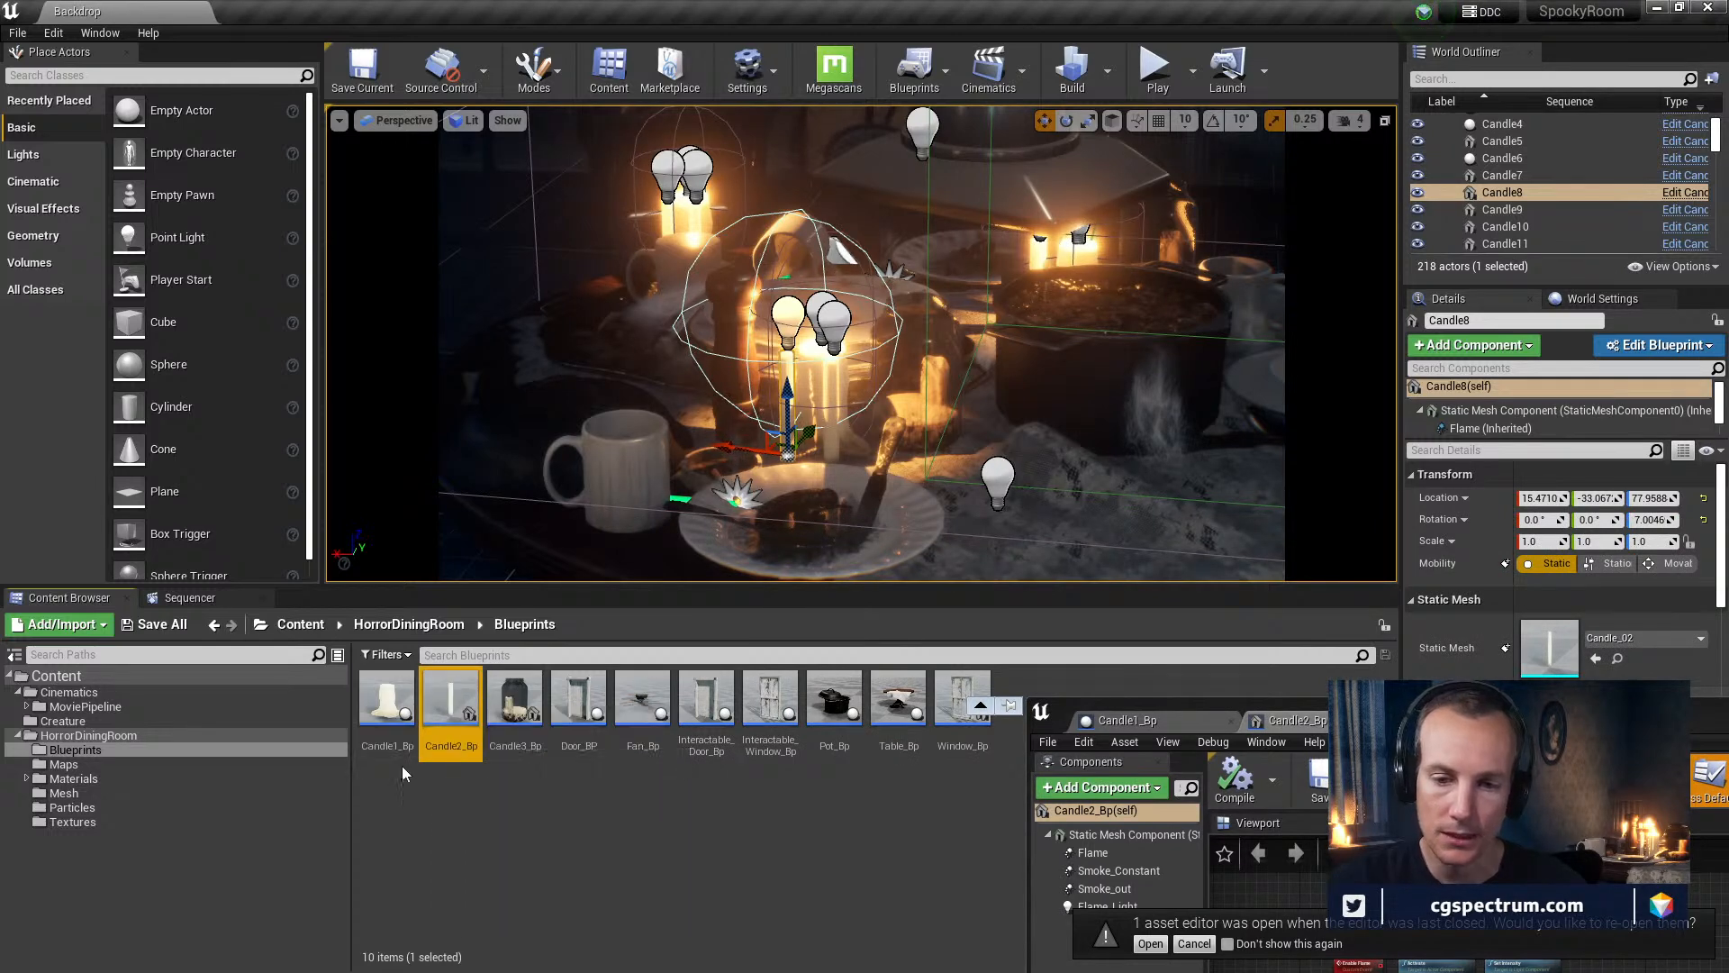
Create a child Blueprint class from Candle1_Bp in the HorrorDiningRoom Blueprints folder
left_click(423, 732)
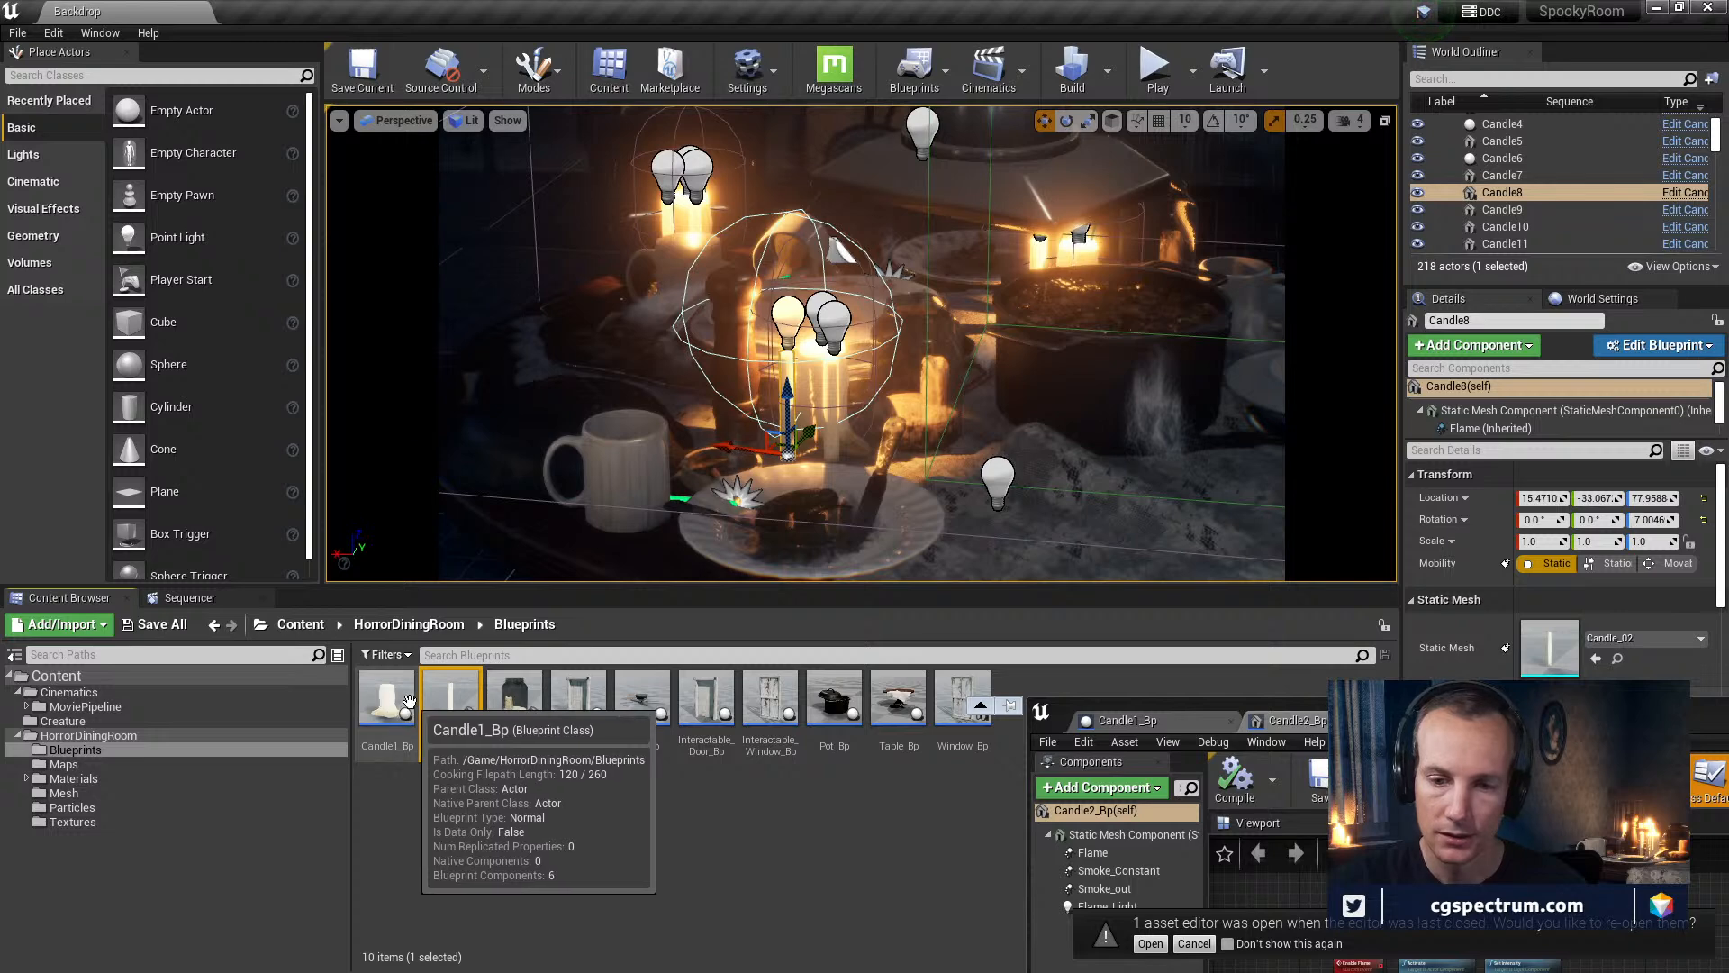
right_click(383, 709)
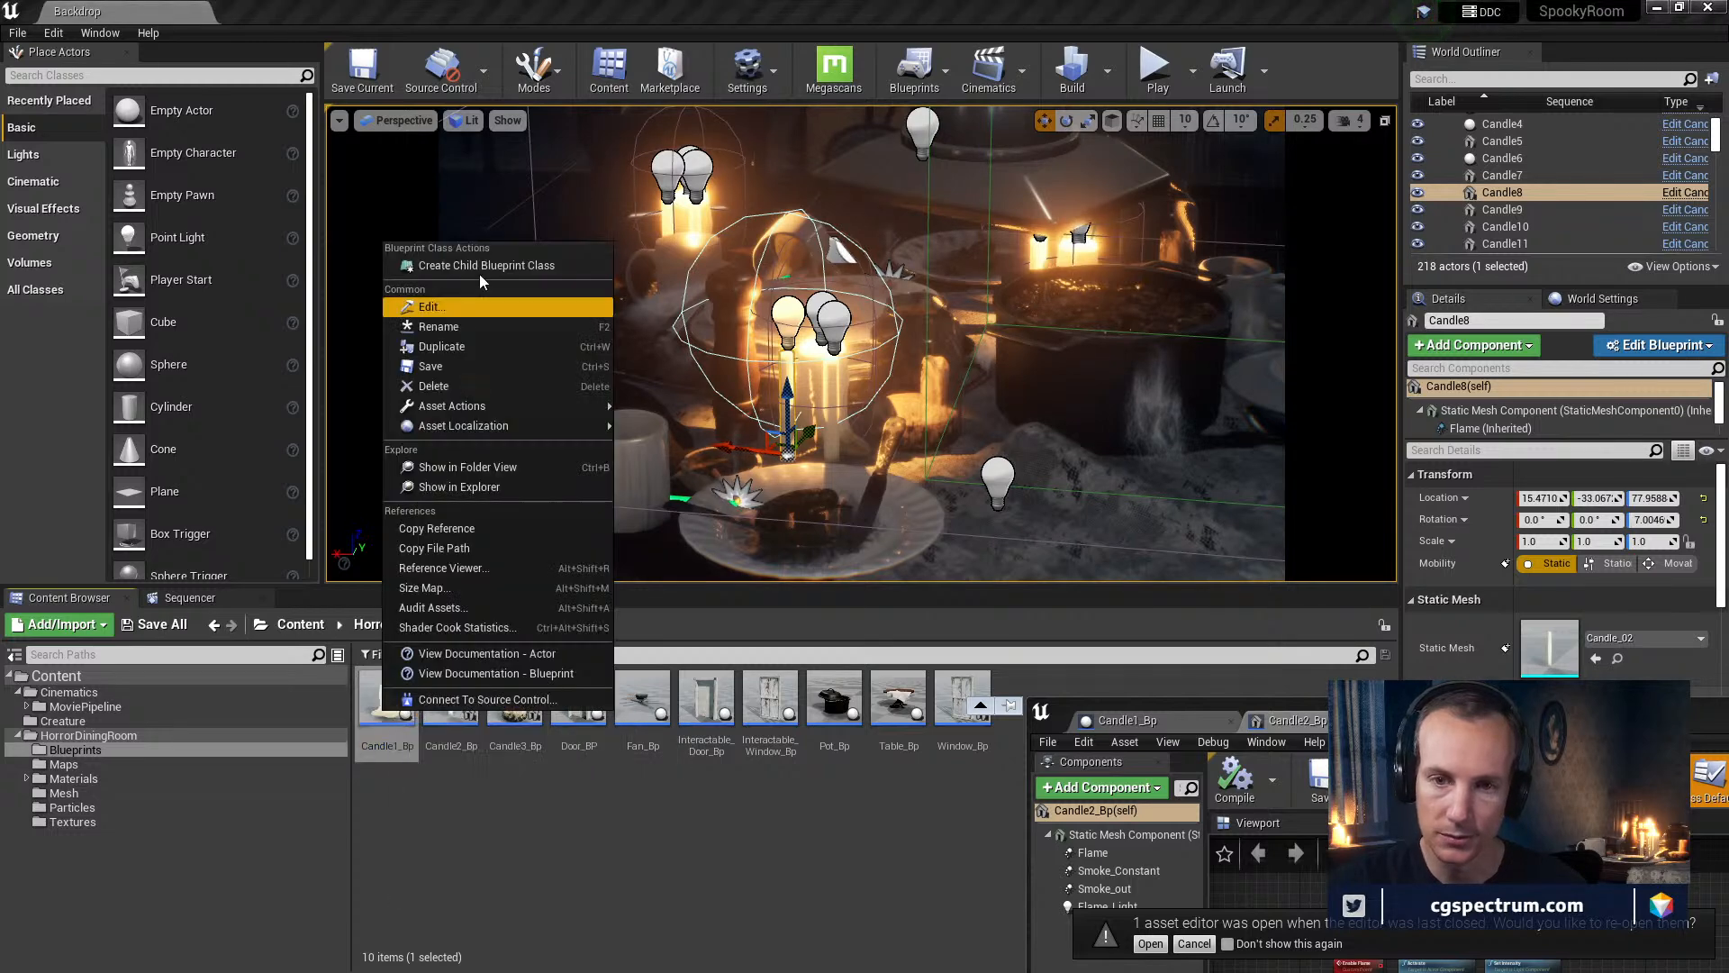
left_click(477, 266)
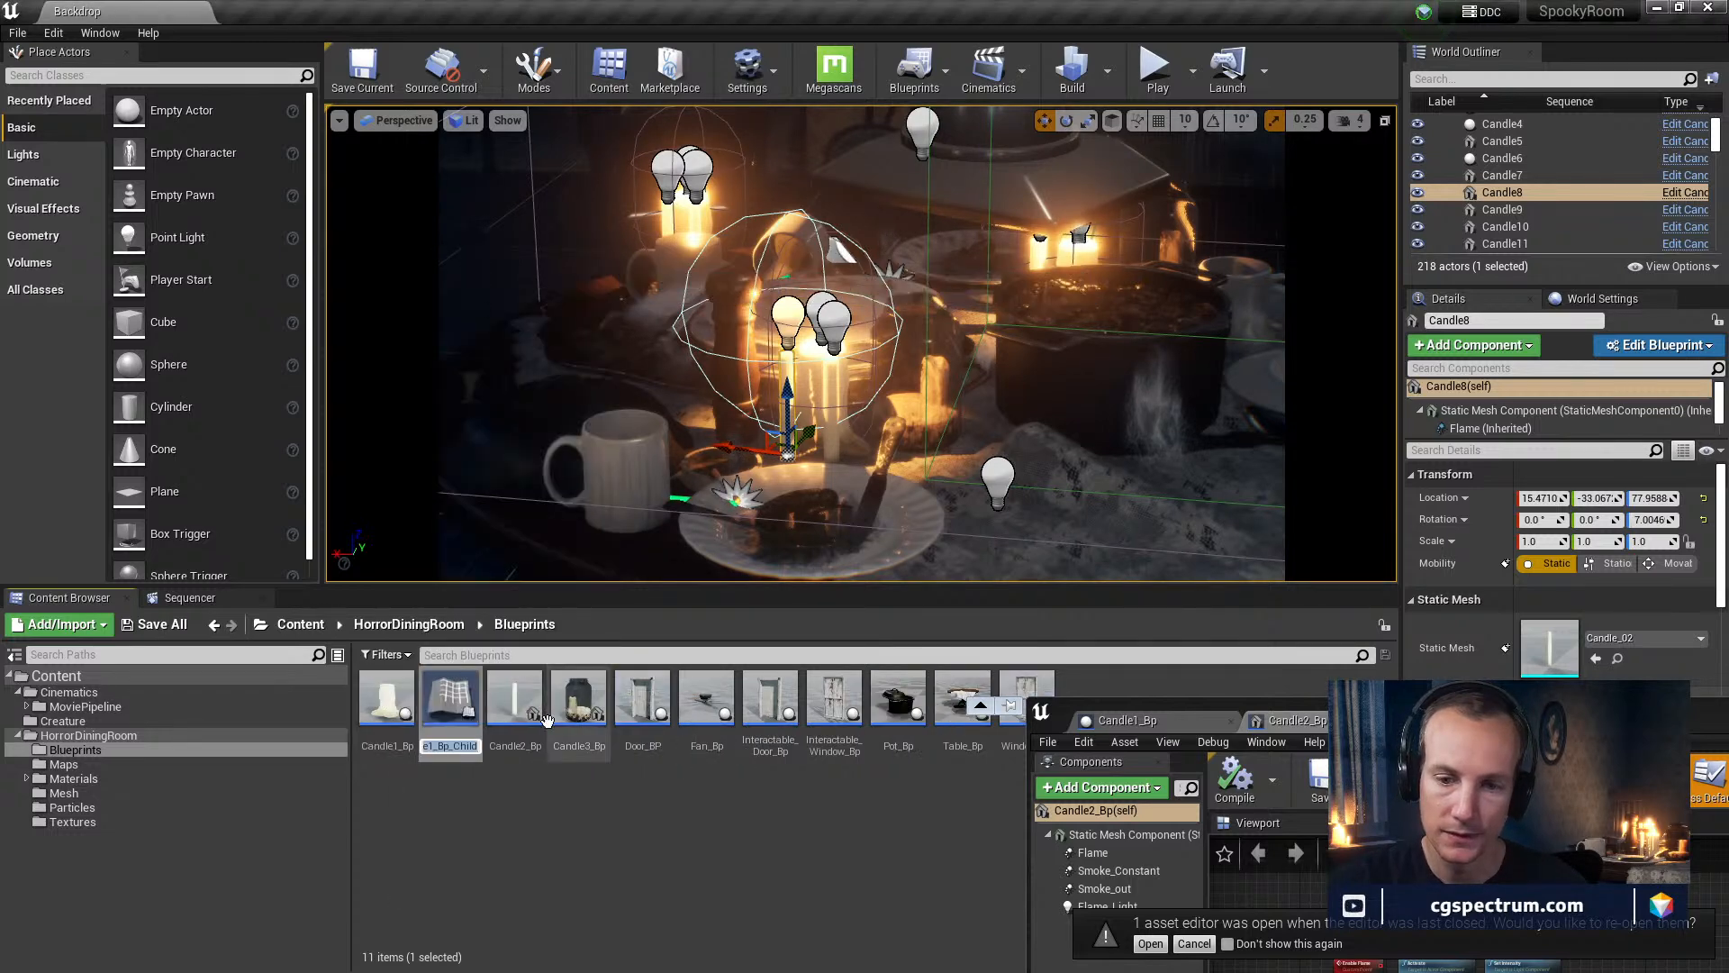
Name the new child Blueprint BPC_Candle2
left_click_drag(462, 744, 337, 744)
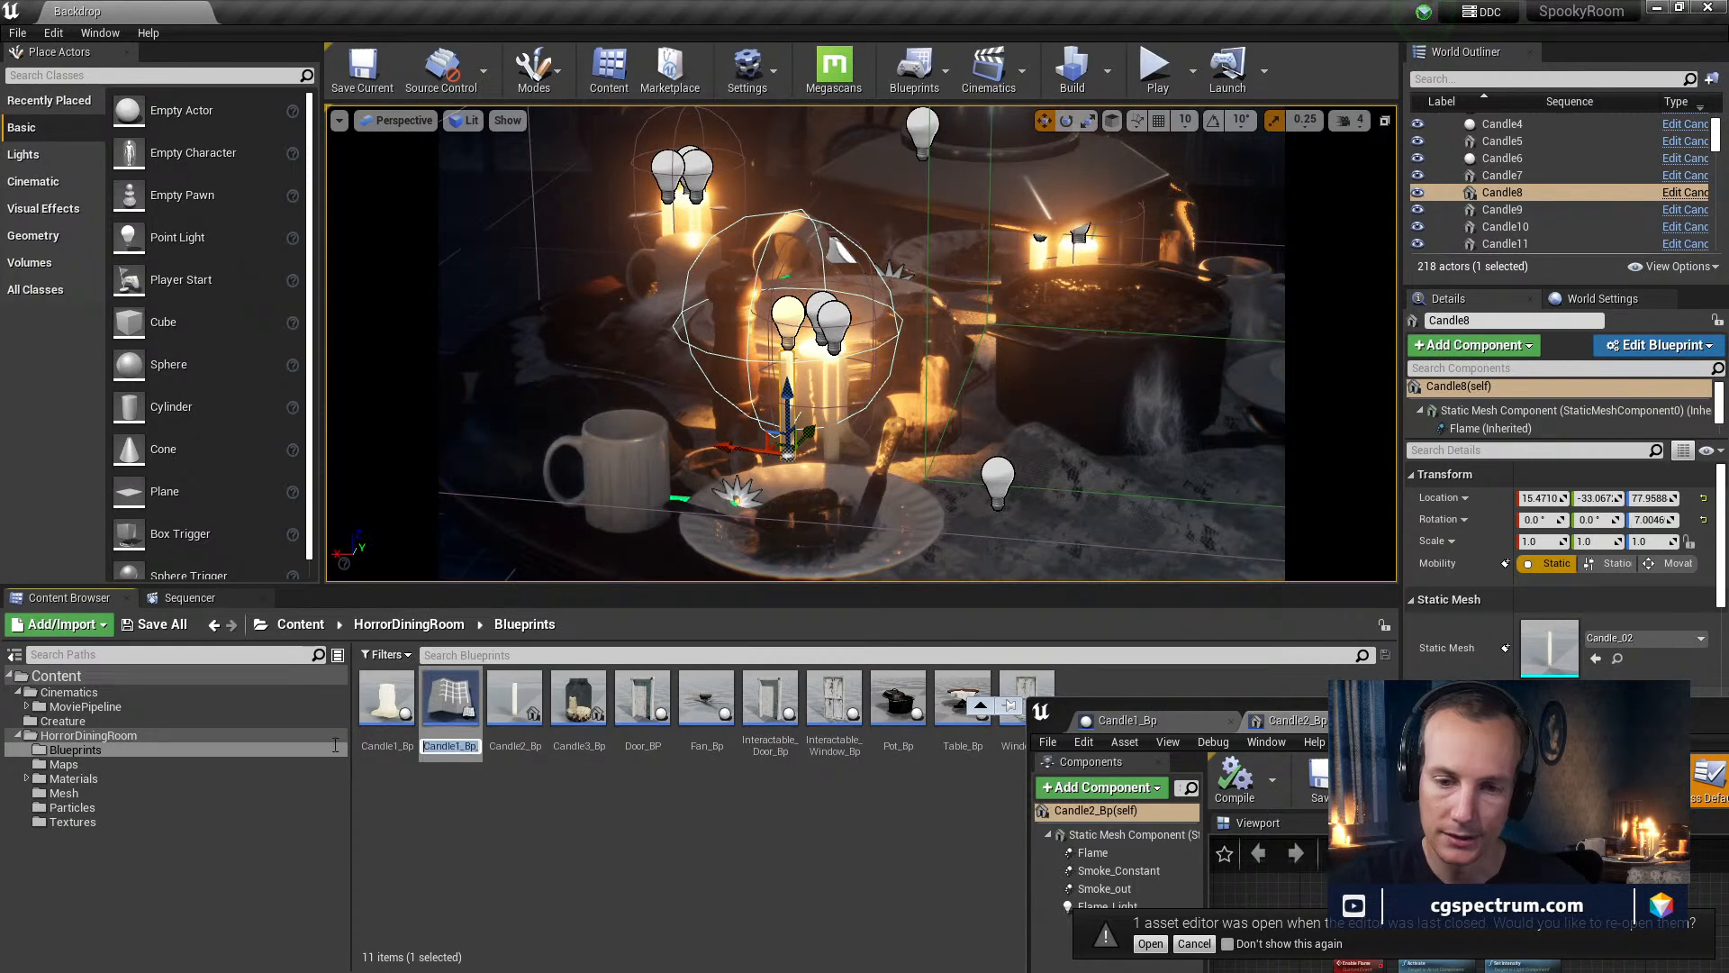
key("Home")
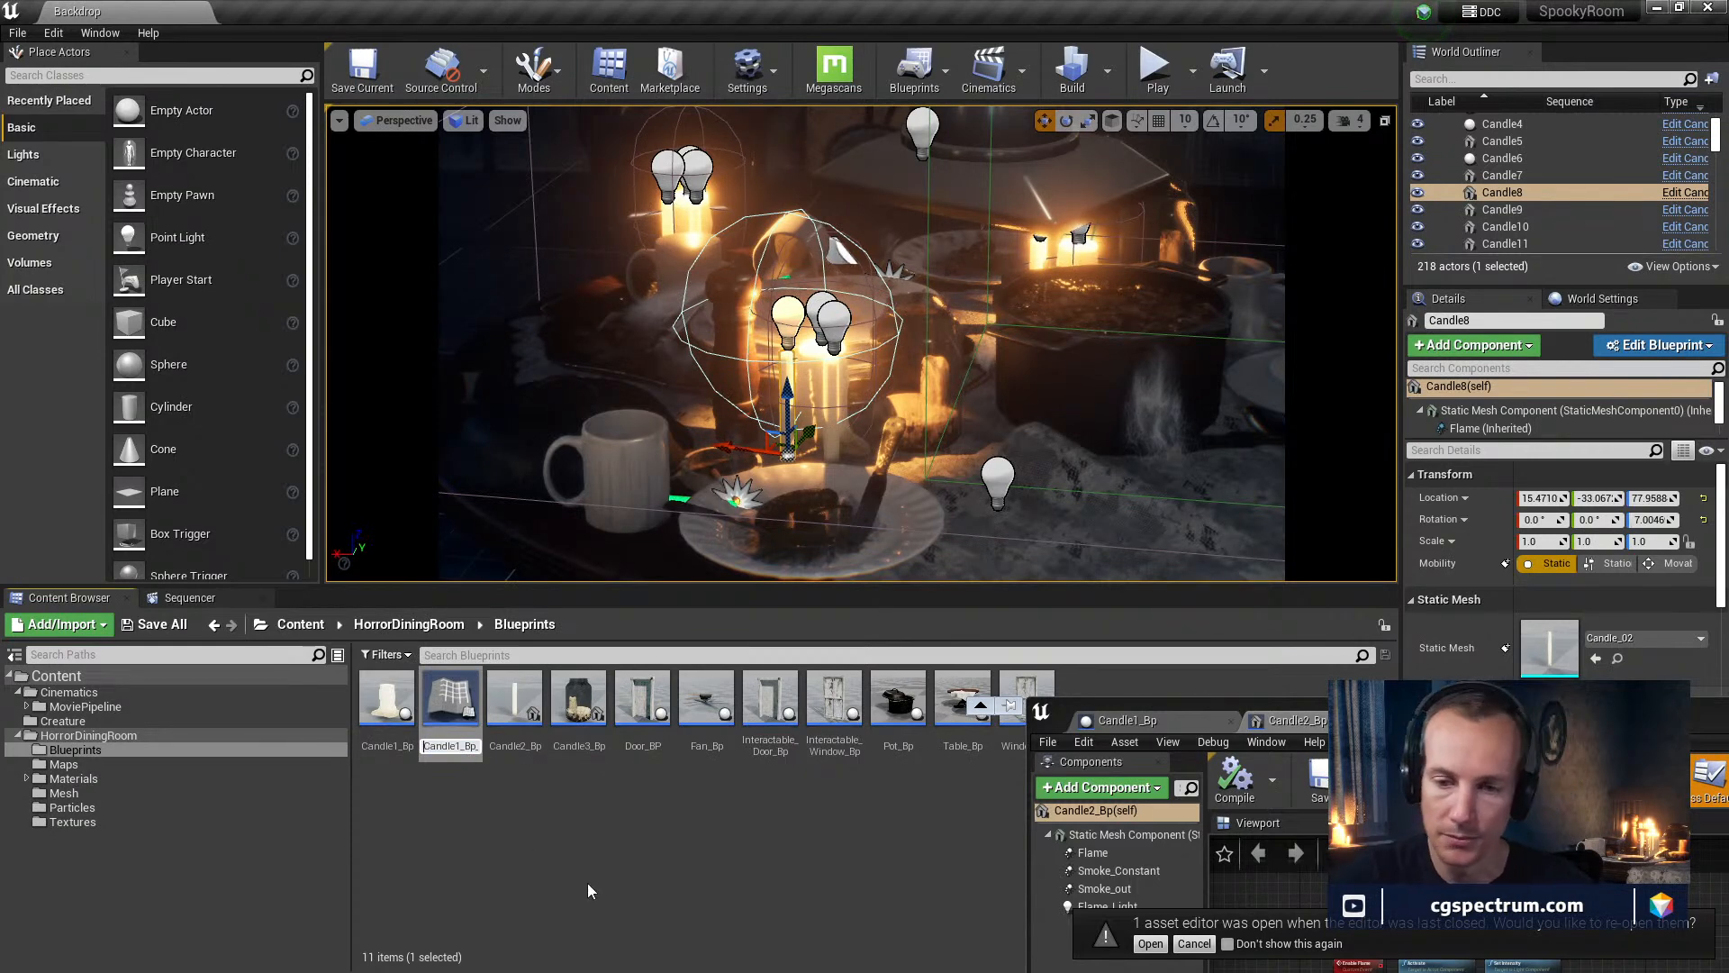
type("B")
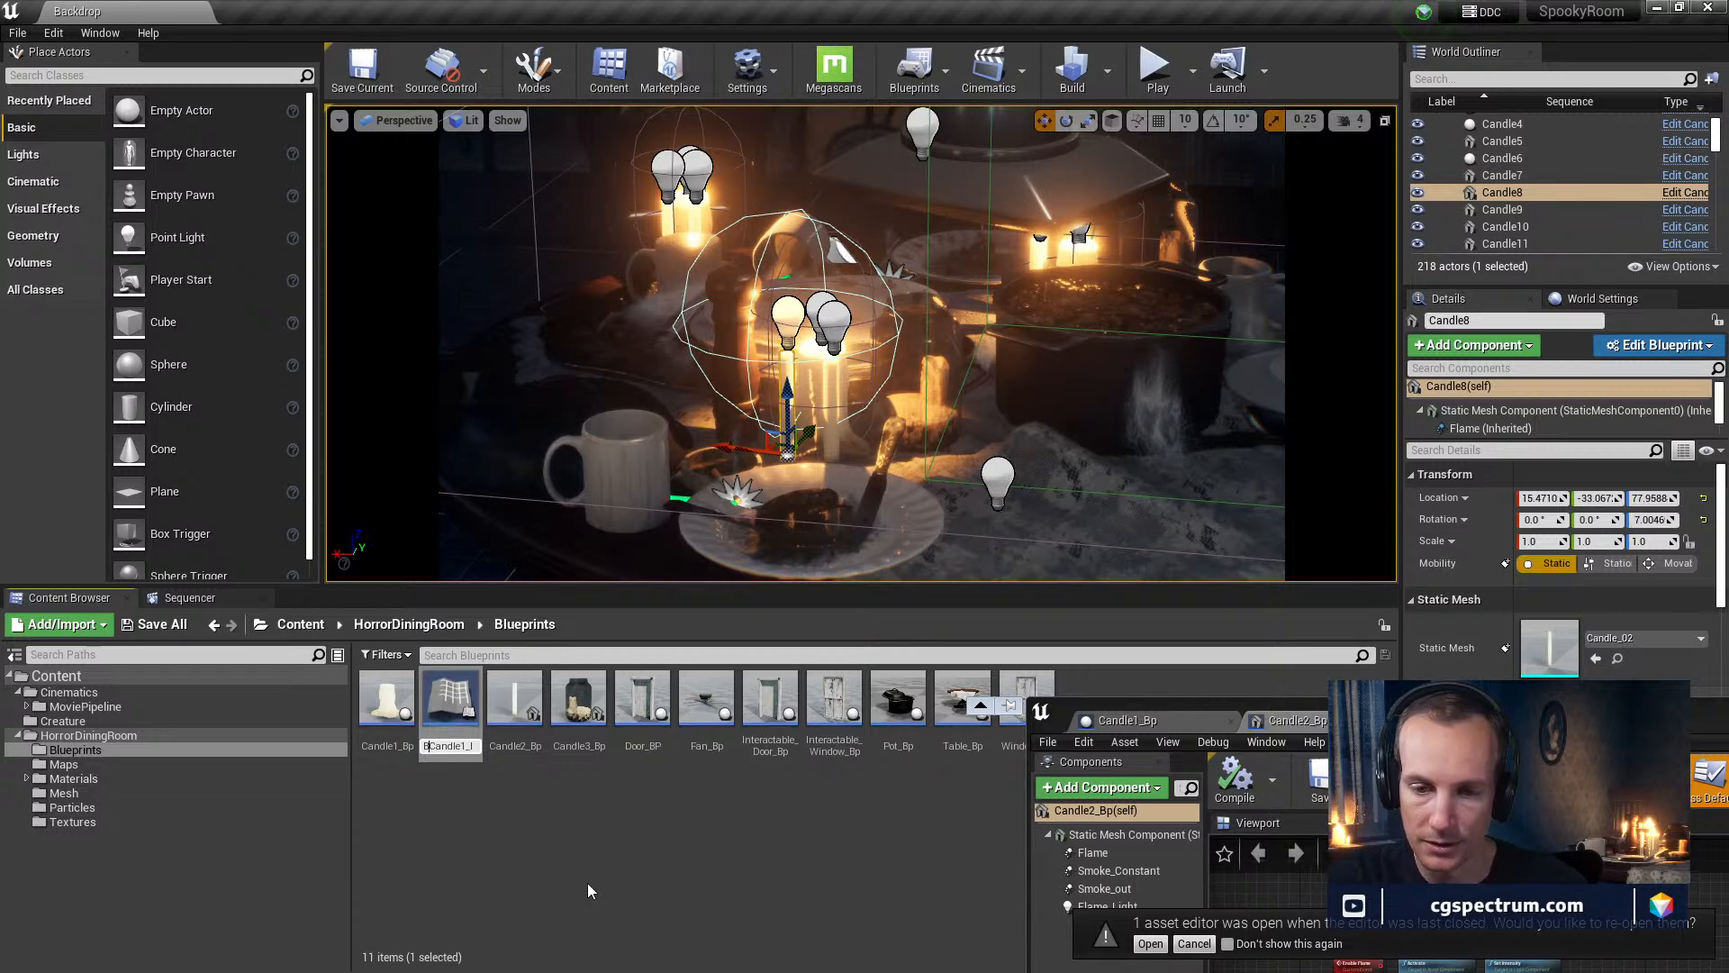
type("PCV")
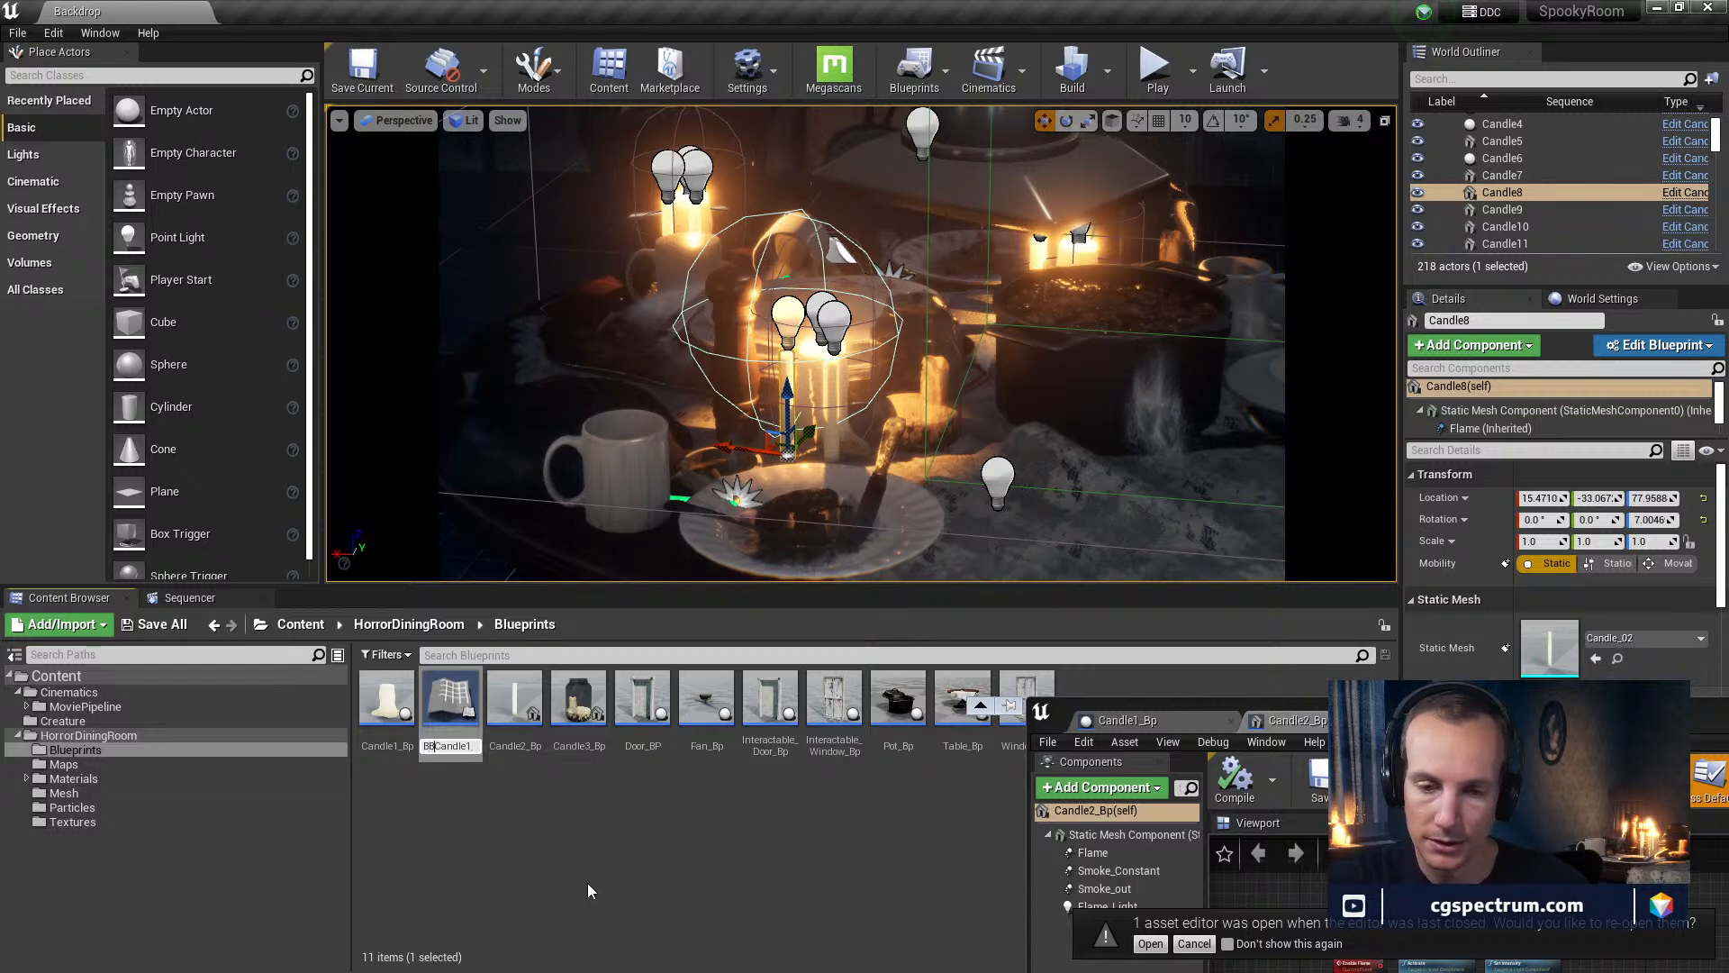
key("BackSpace")
type("_")
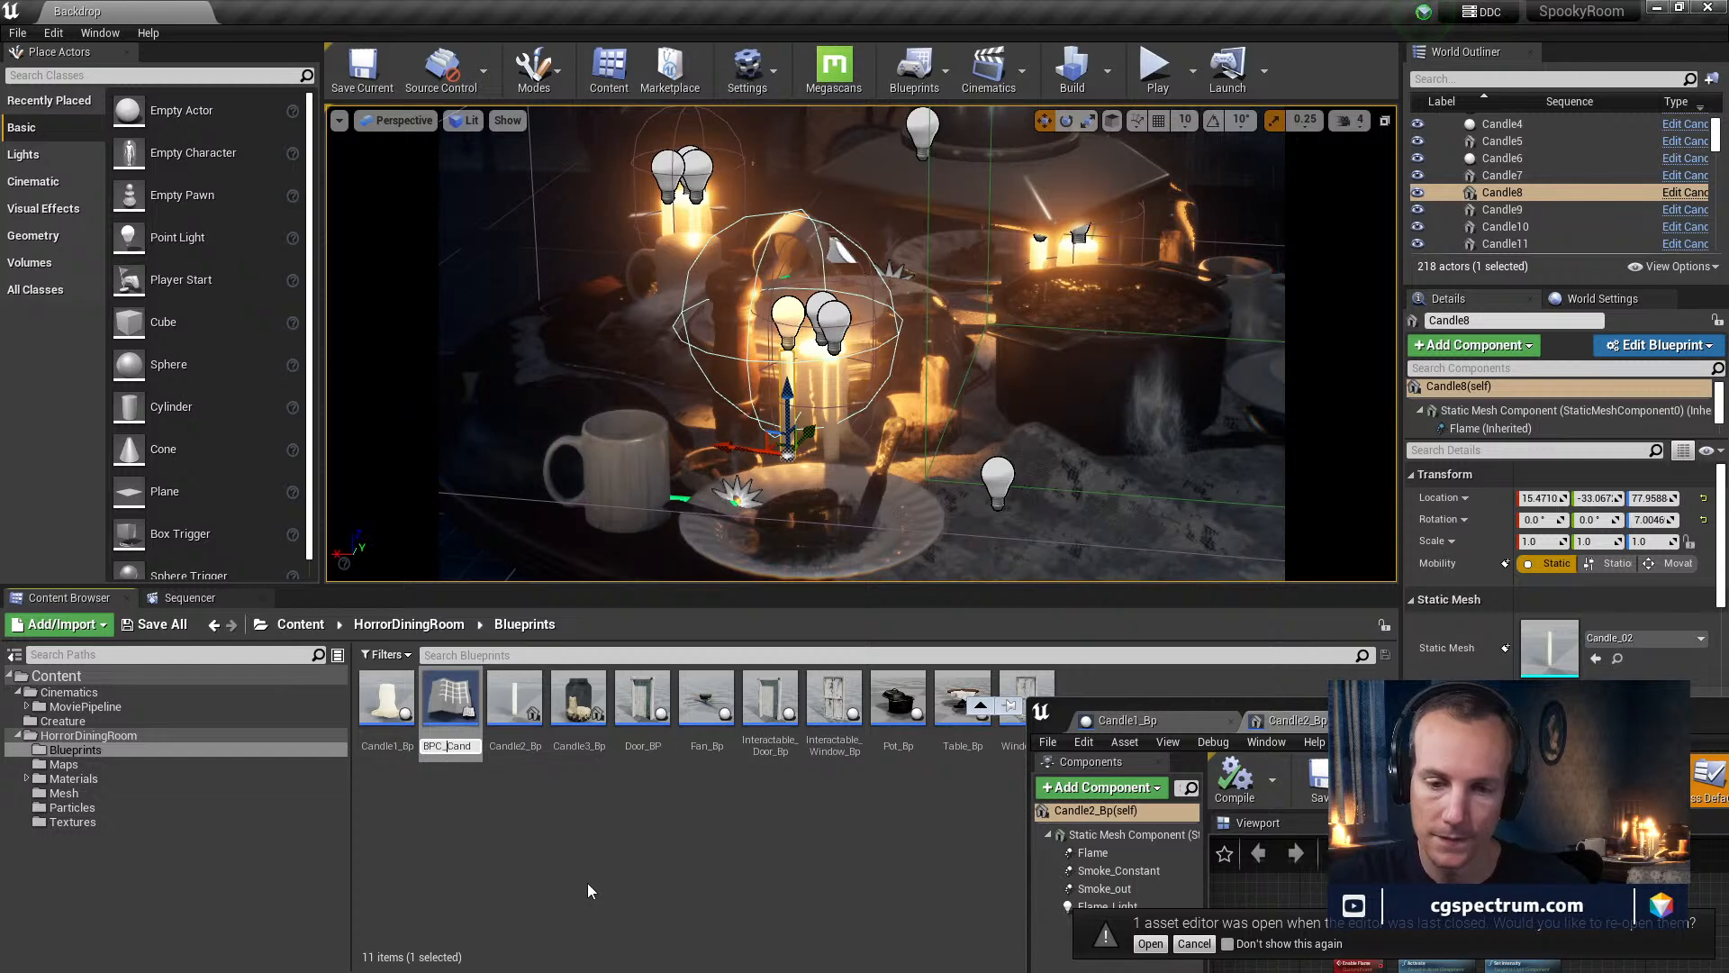
key("End")
type("_Ch")
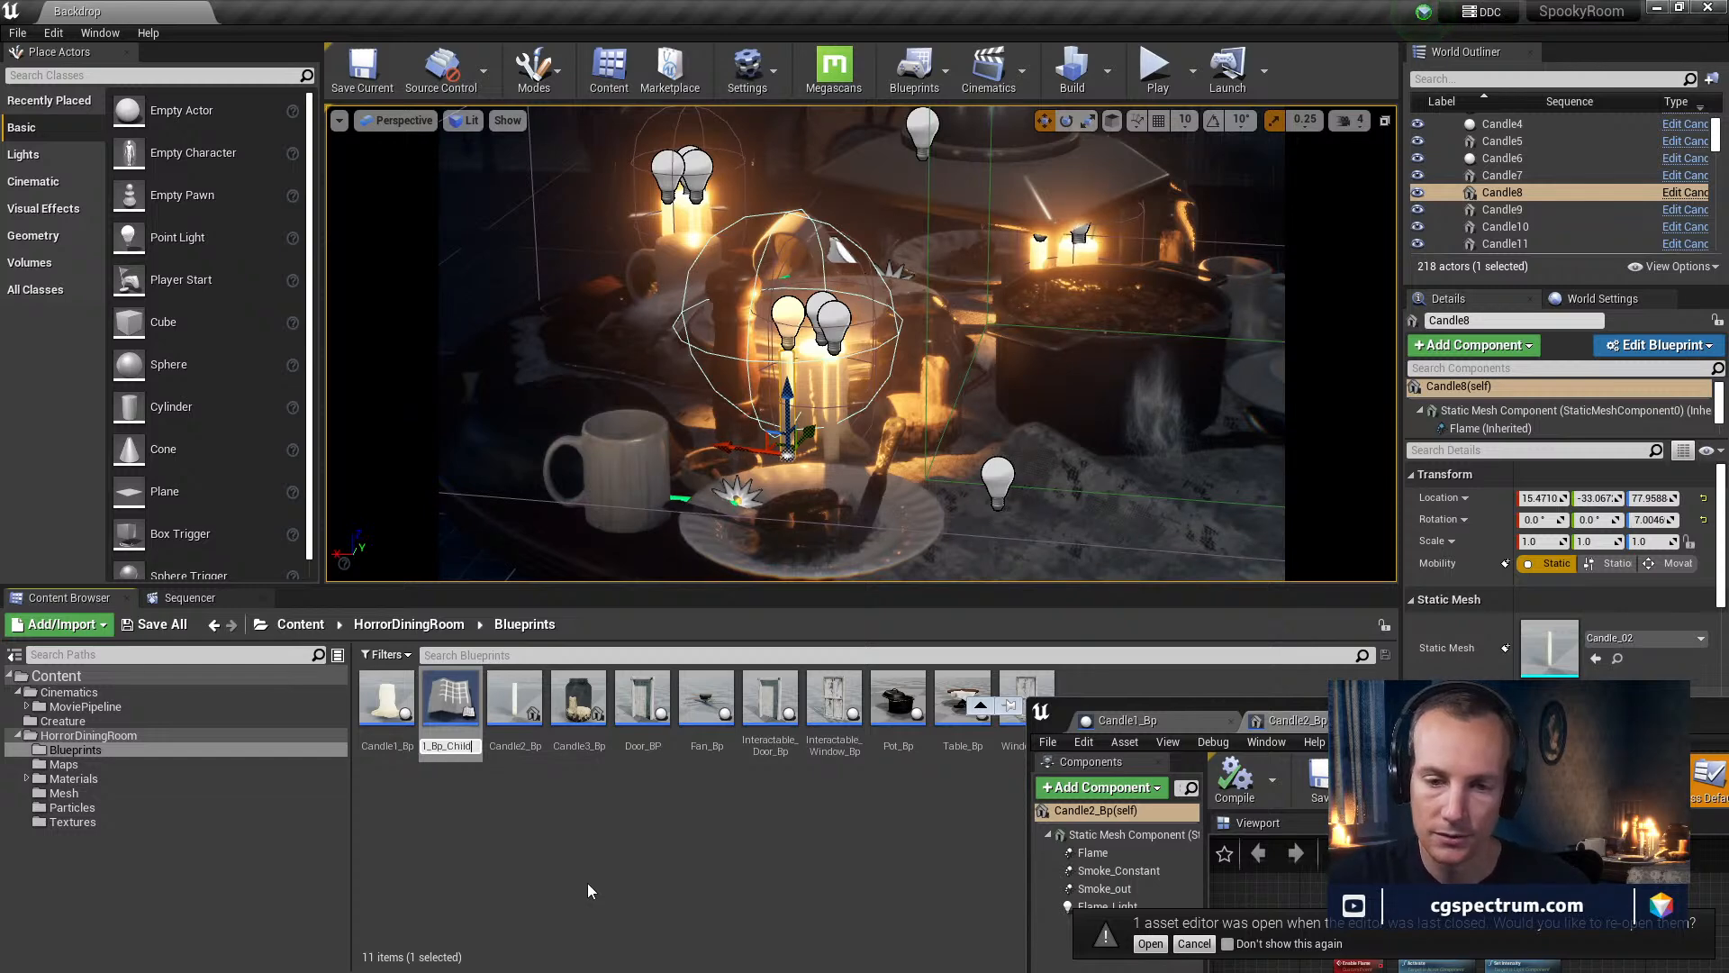
key("BackSpace")
key("BackSpace")
key("BackSpace")
key("BackSpace")
key("BackSpace")
key("BackSpace")
key("BackSpace")
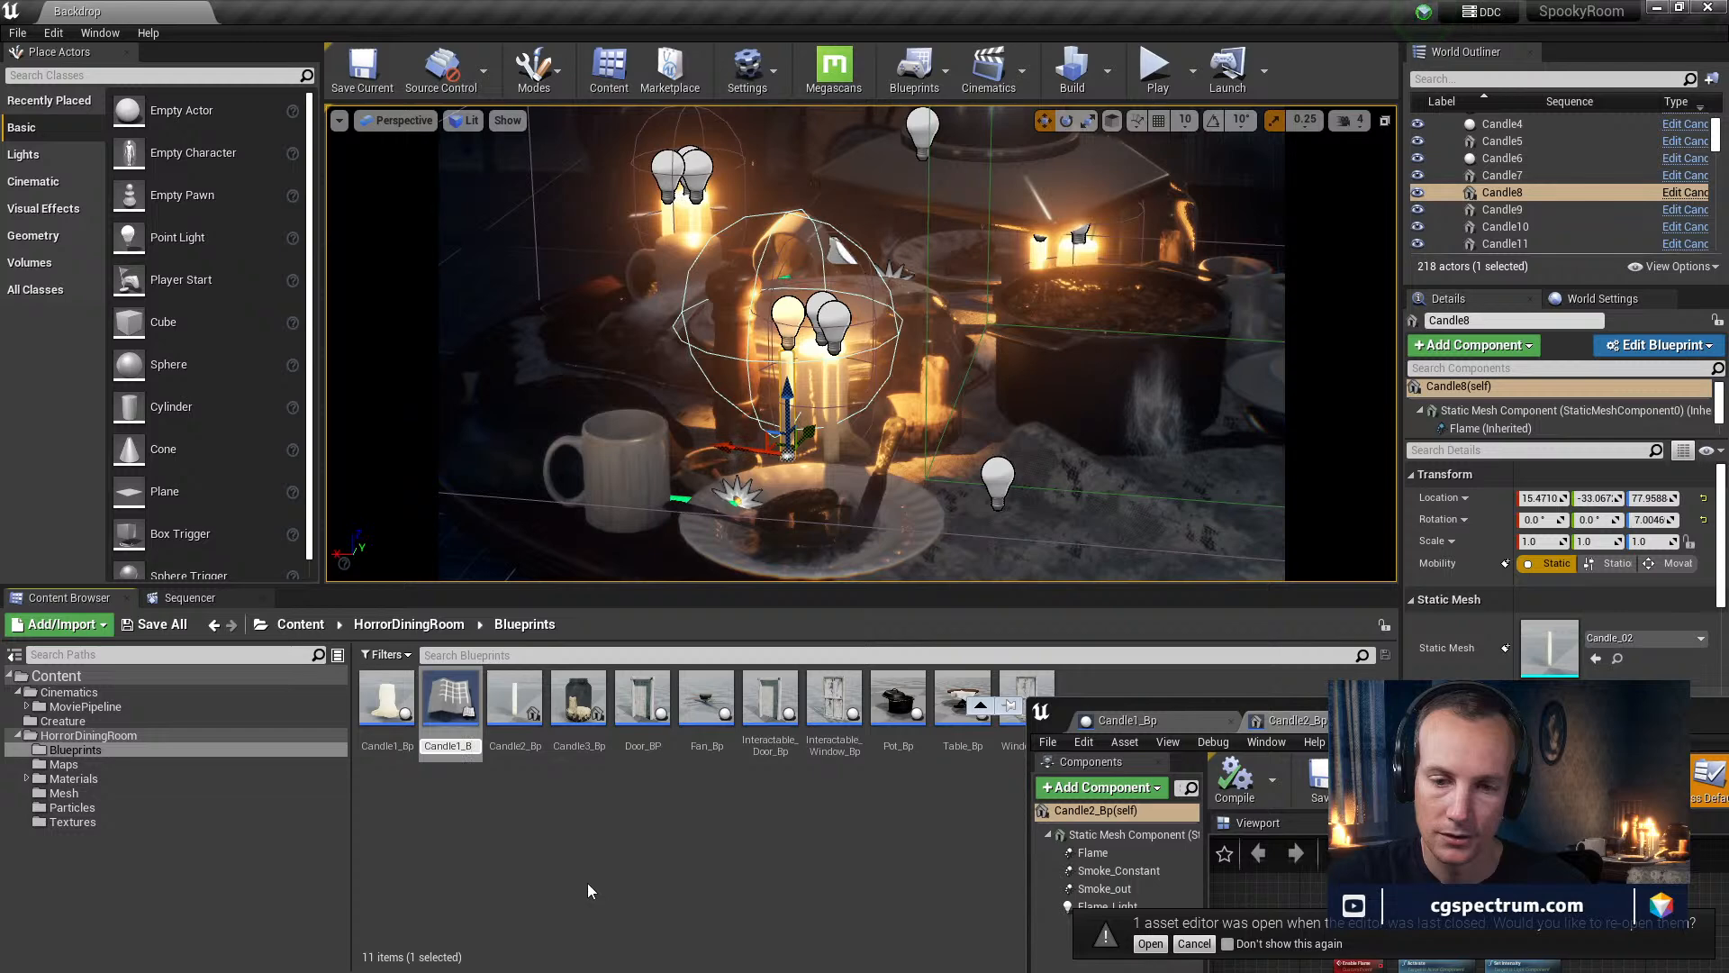
type("2")
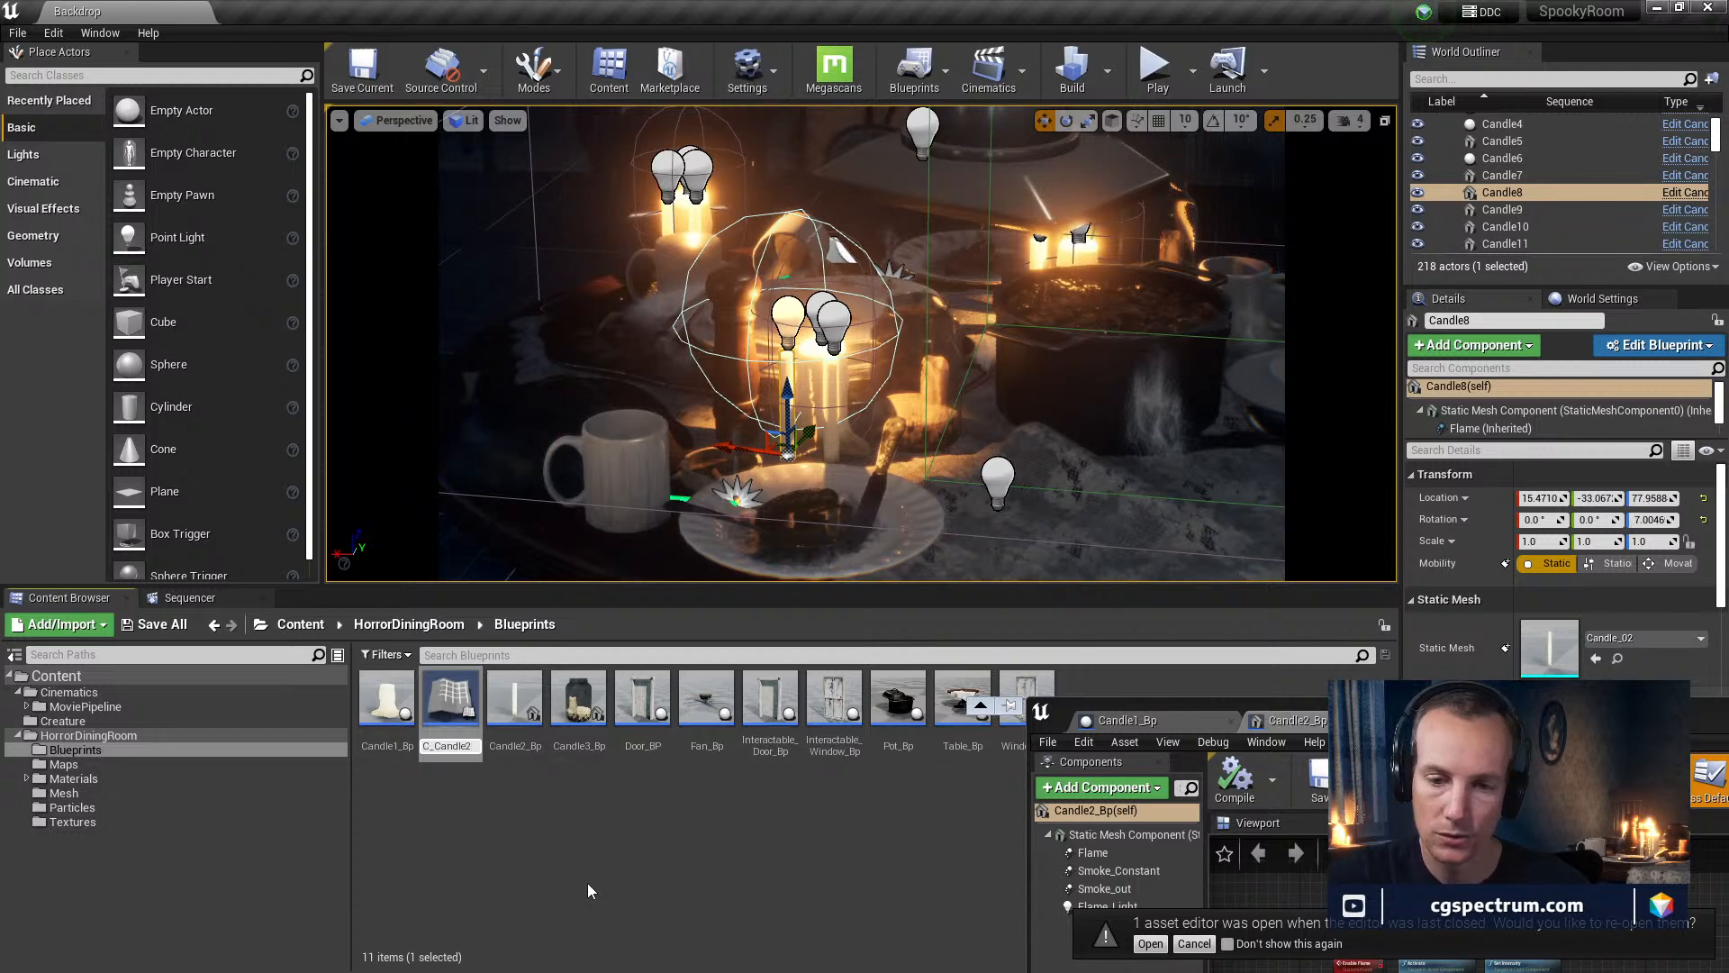
key("Return")
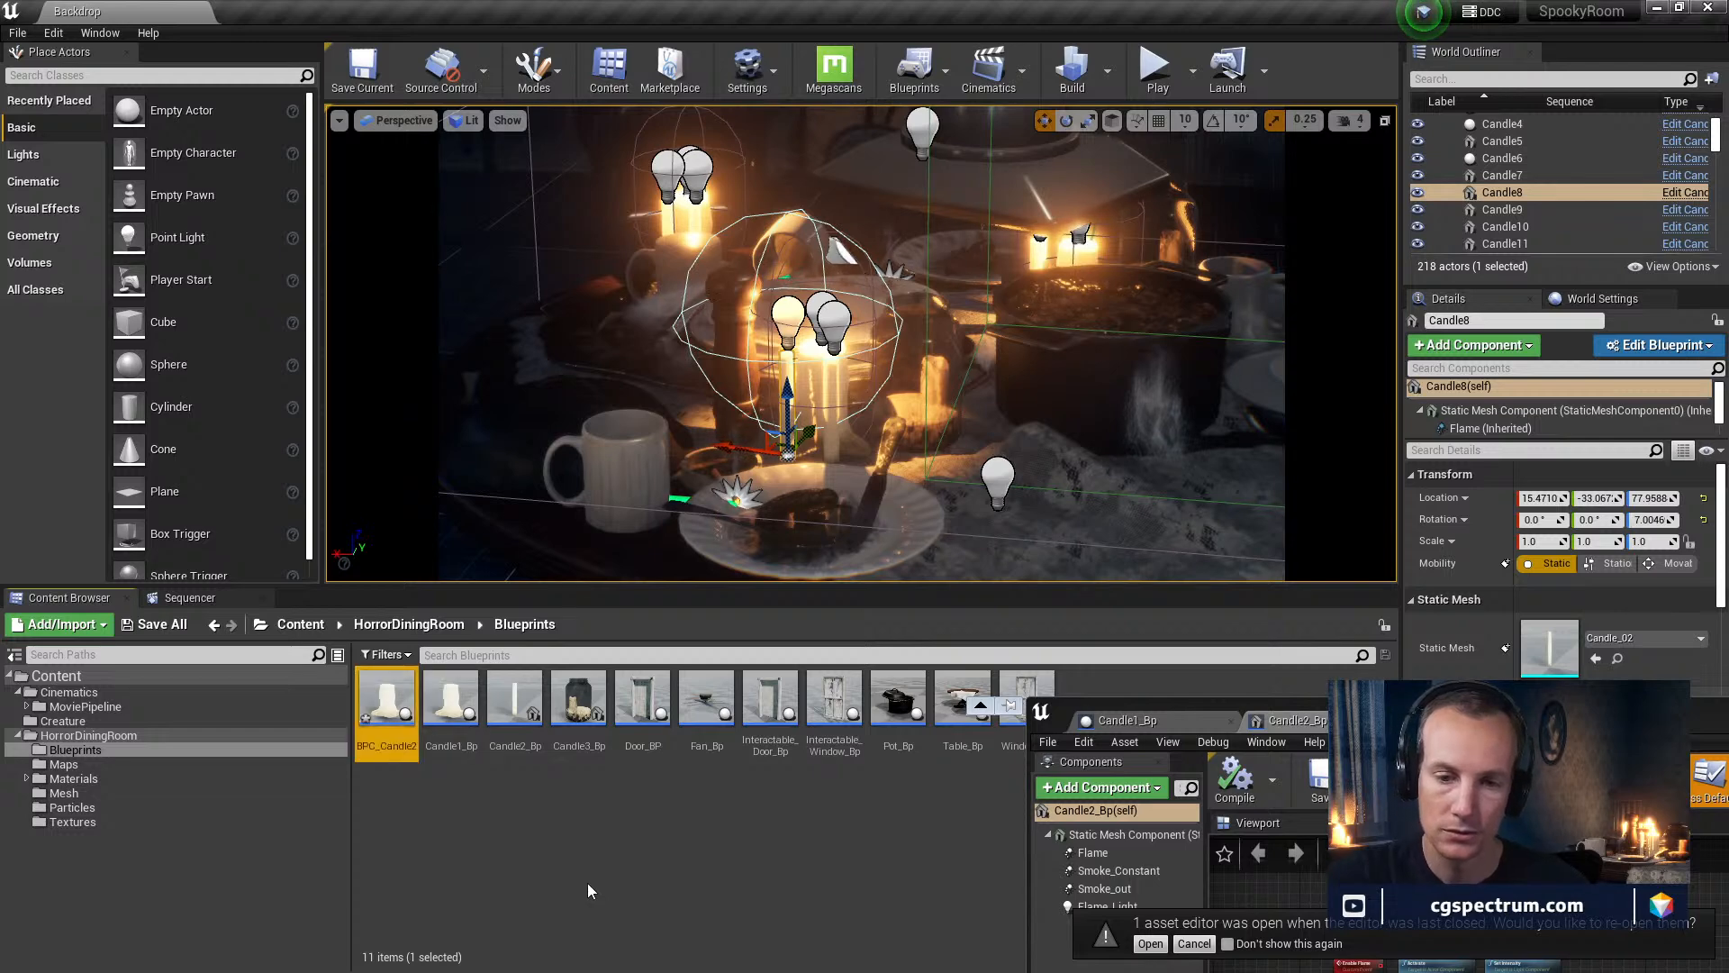
Open BPC_Candle2 and then the original Candle2_Bp, selecting the candle mesh component in each Blueprint's viewport to compare them
double_click(382, 712)
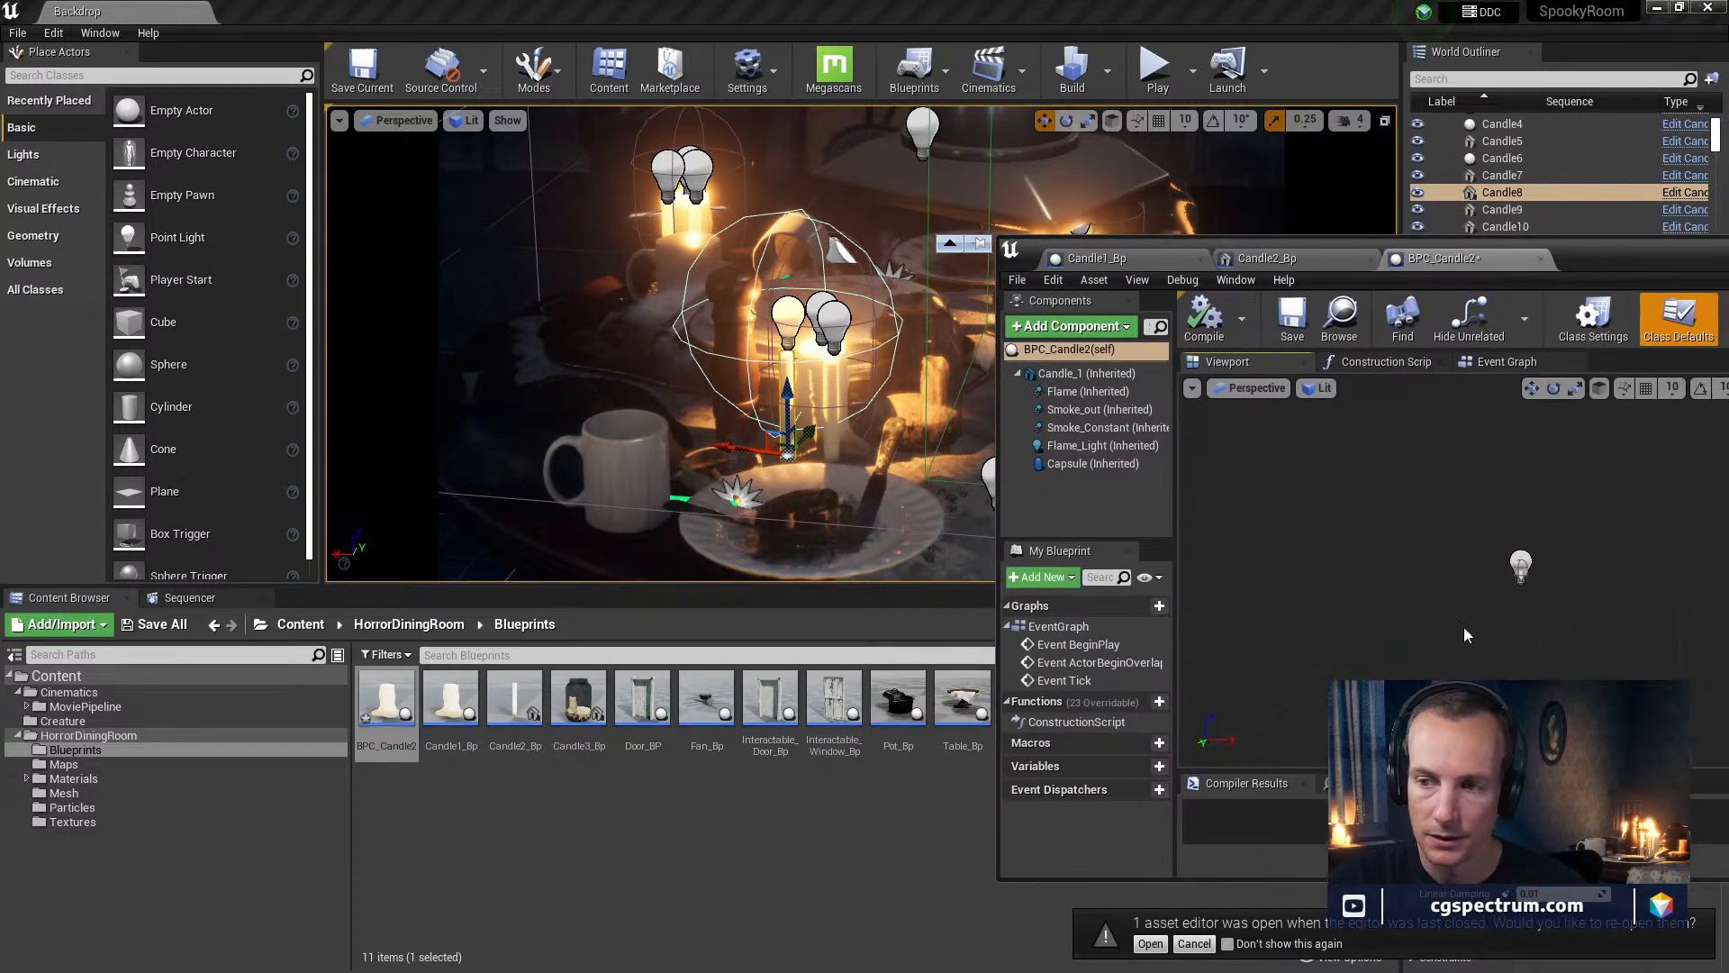
left_click(1513, 576)
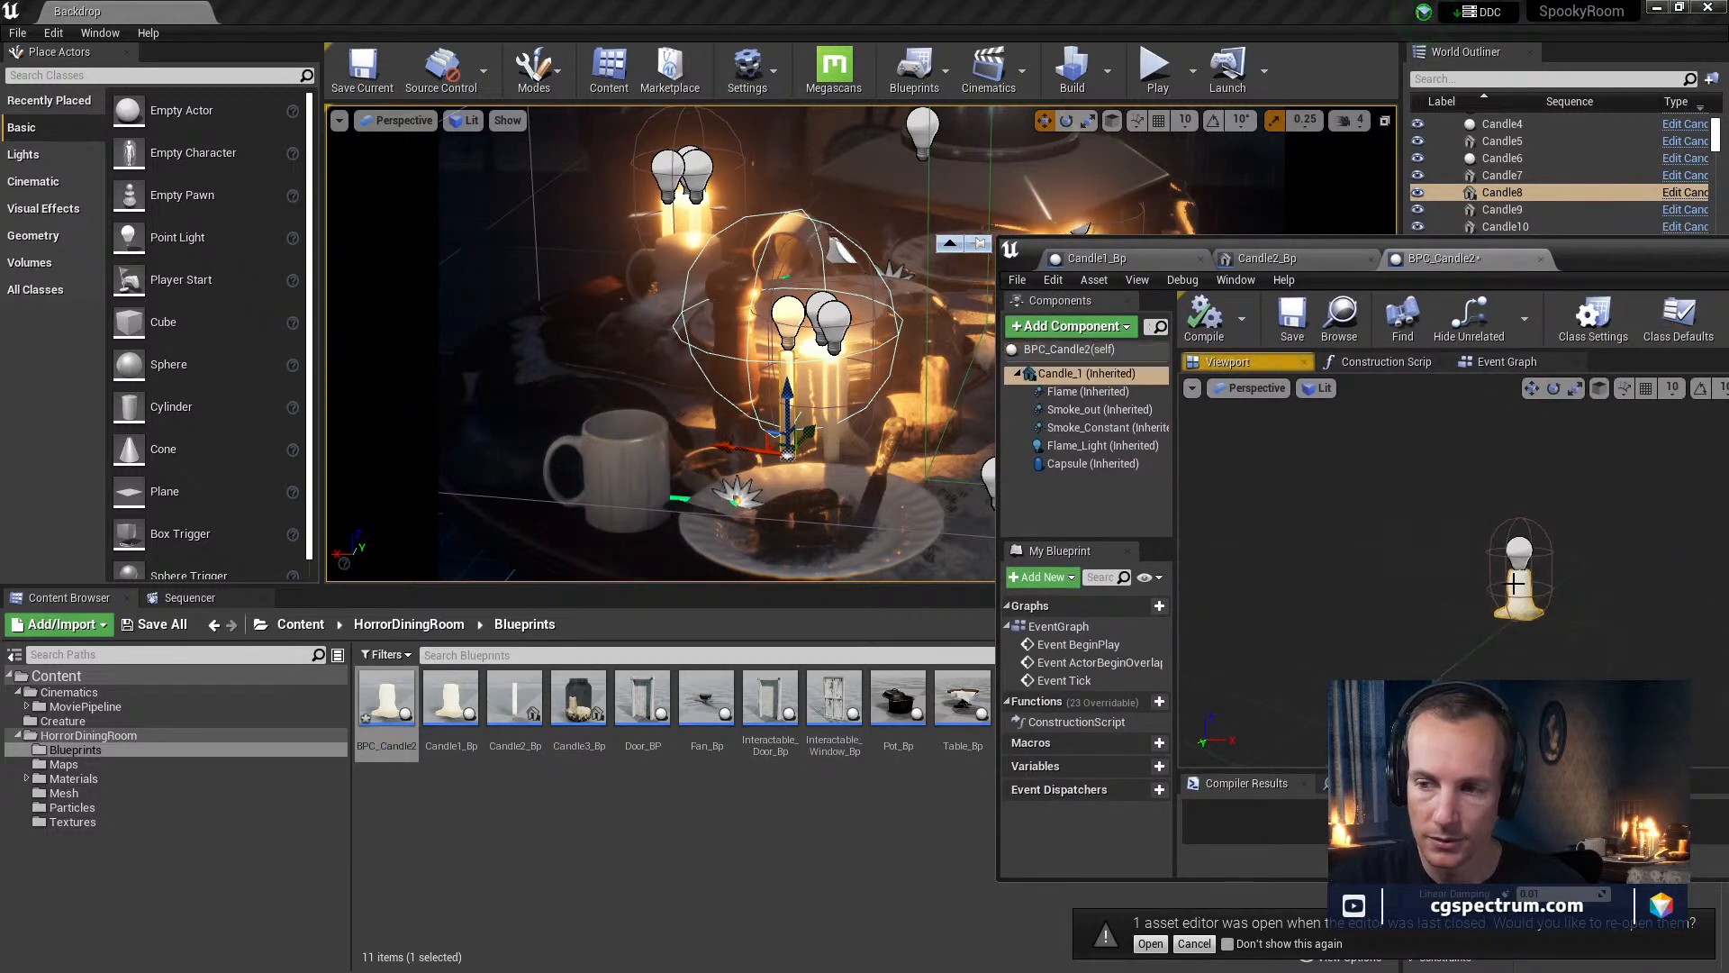
left_click(514, 707)
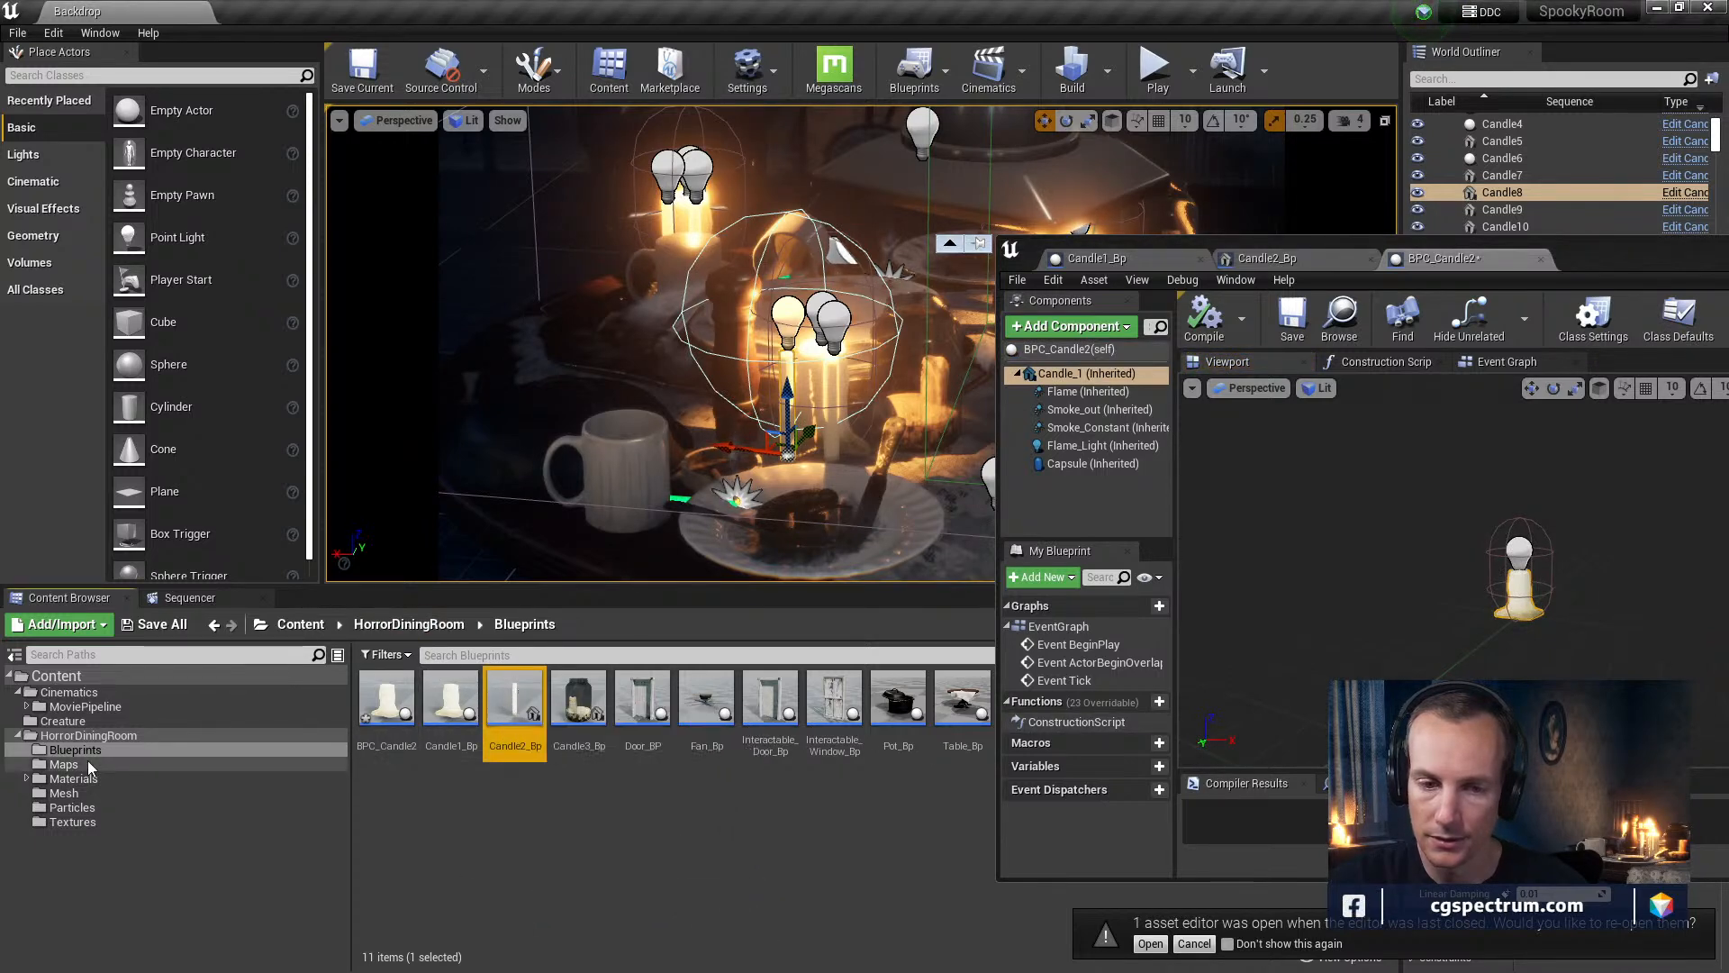
double_click(498, 701)
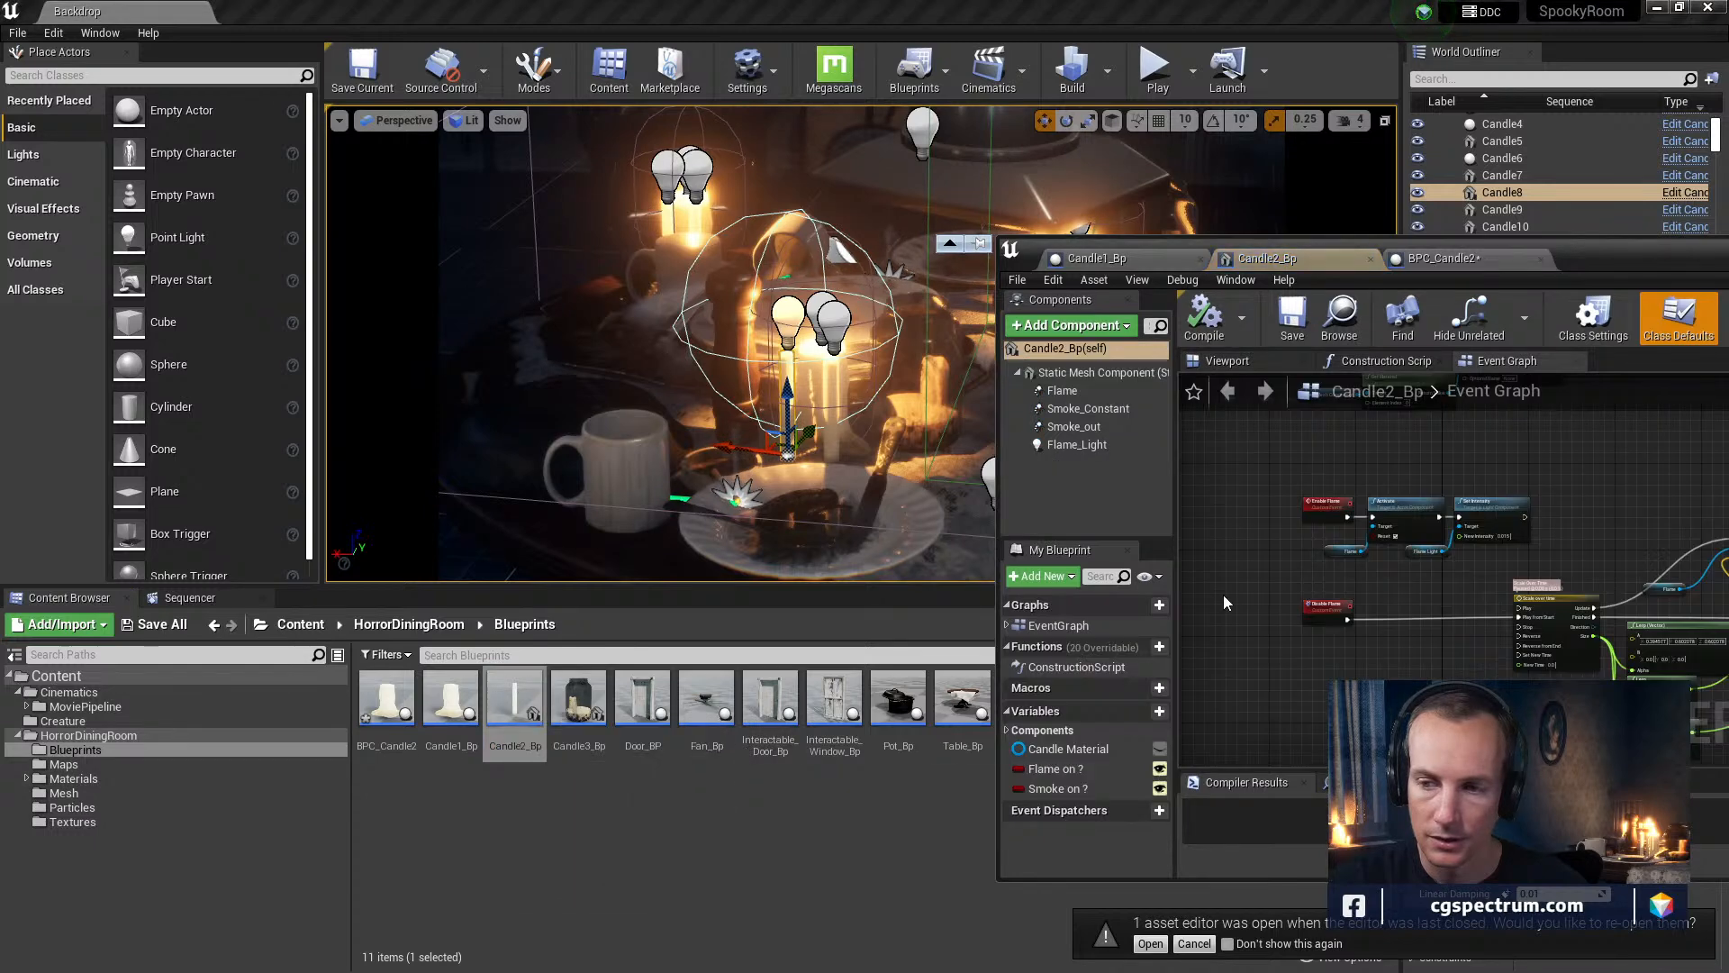
left_click(1234, 367)
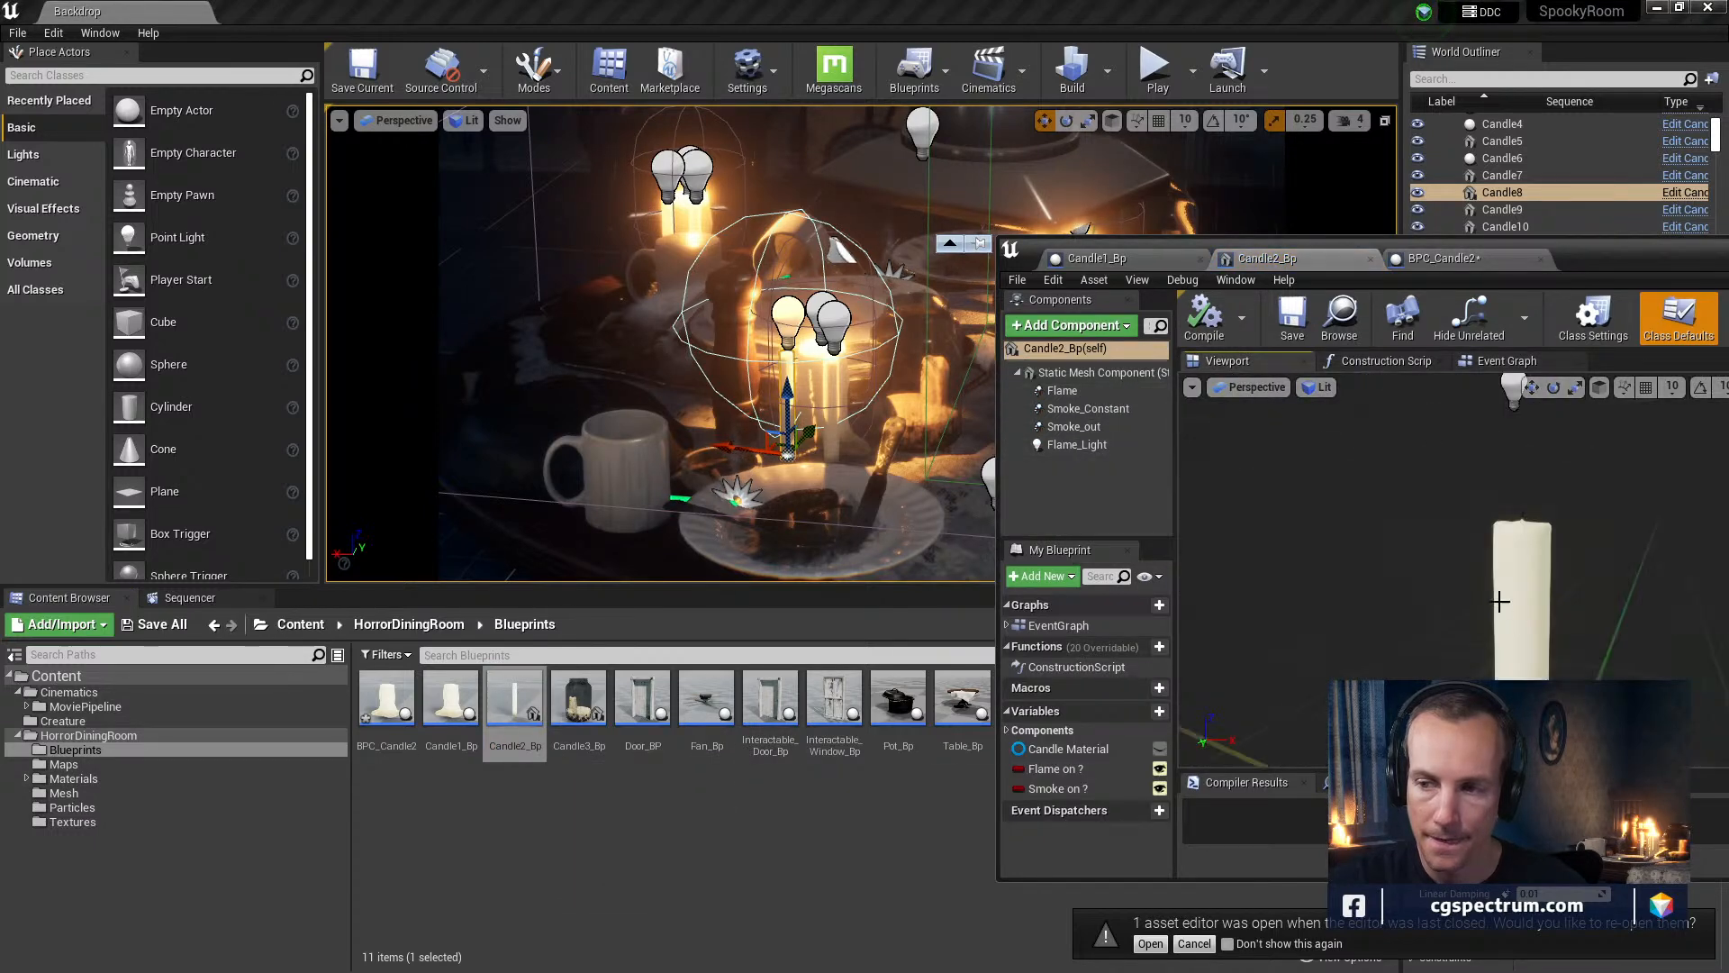
left_click(1520, 628)
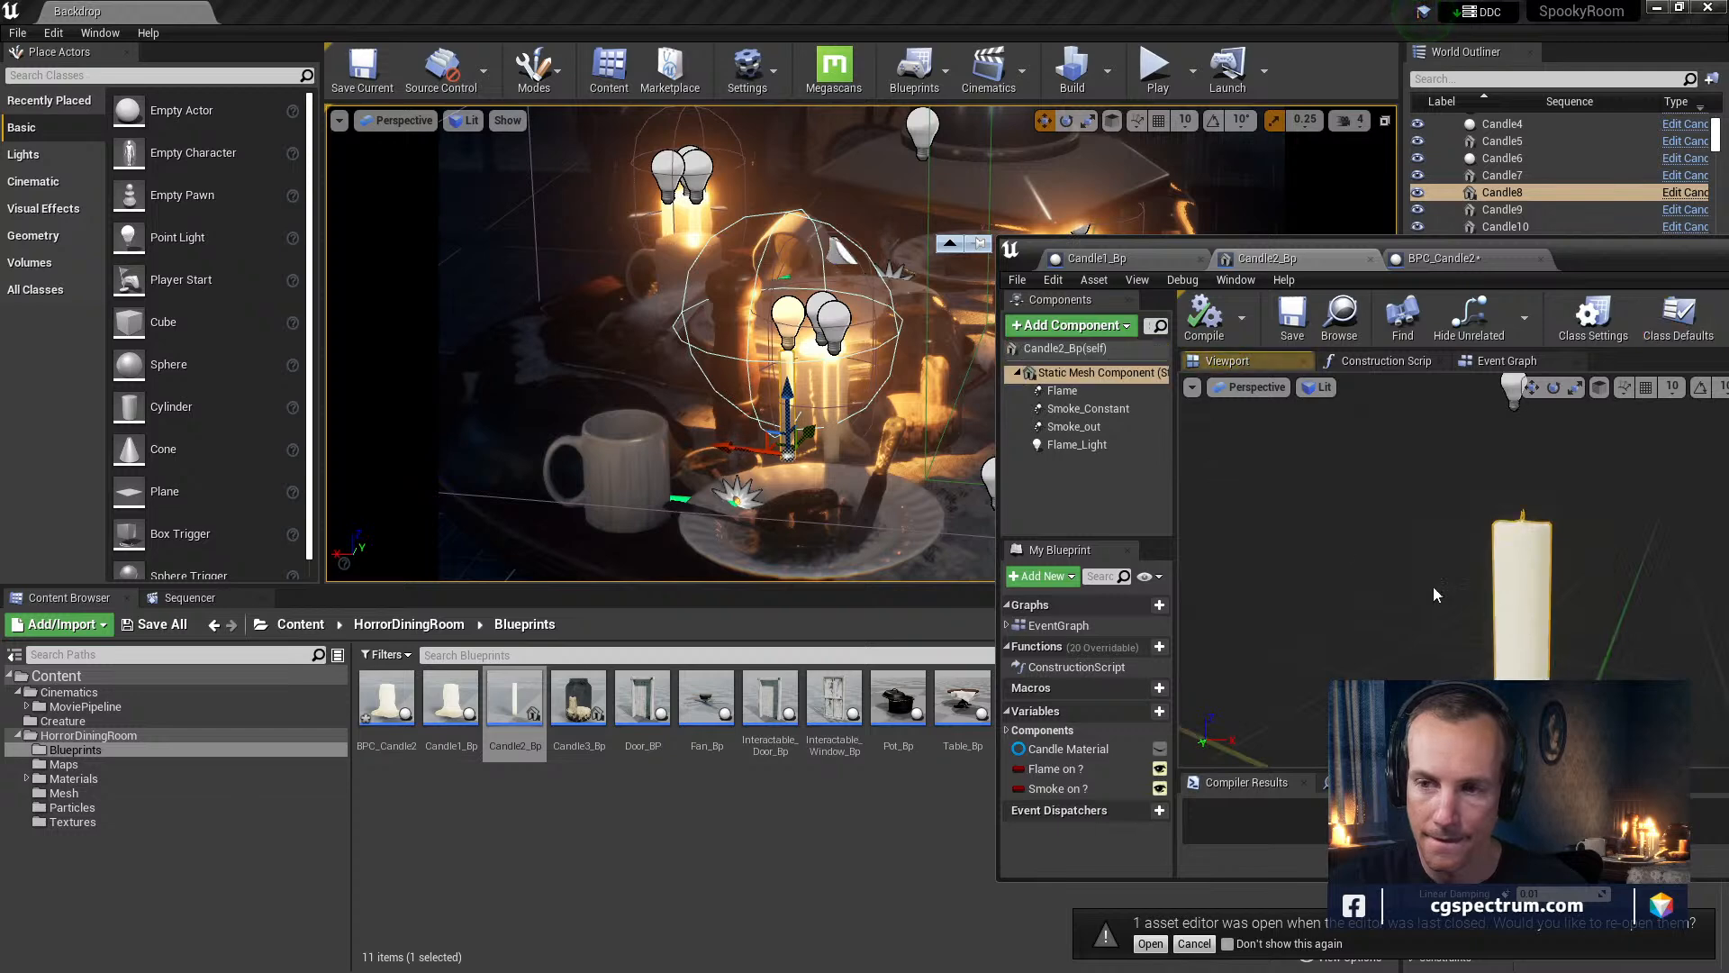
Try to locate the class of Candle2_Bp's static mesh component in the Content Browser, and open the HorrorDiningRoom Mesh folder
right_click(1105, 371)
mouse_move(1160, 401)
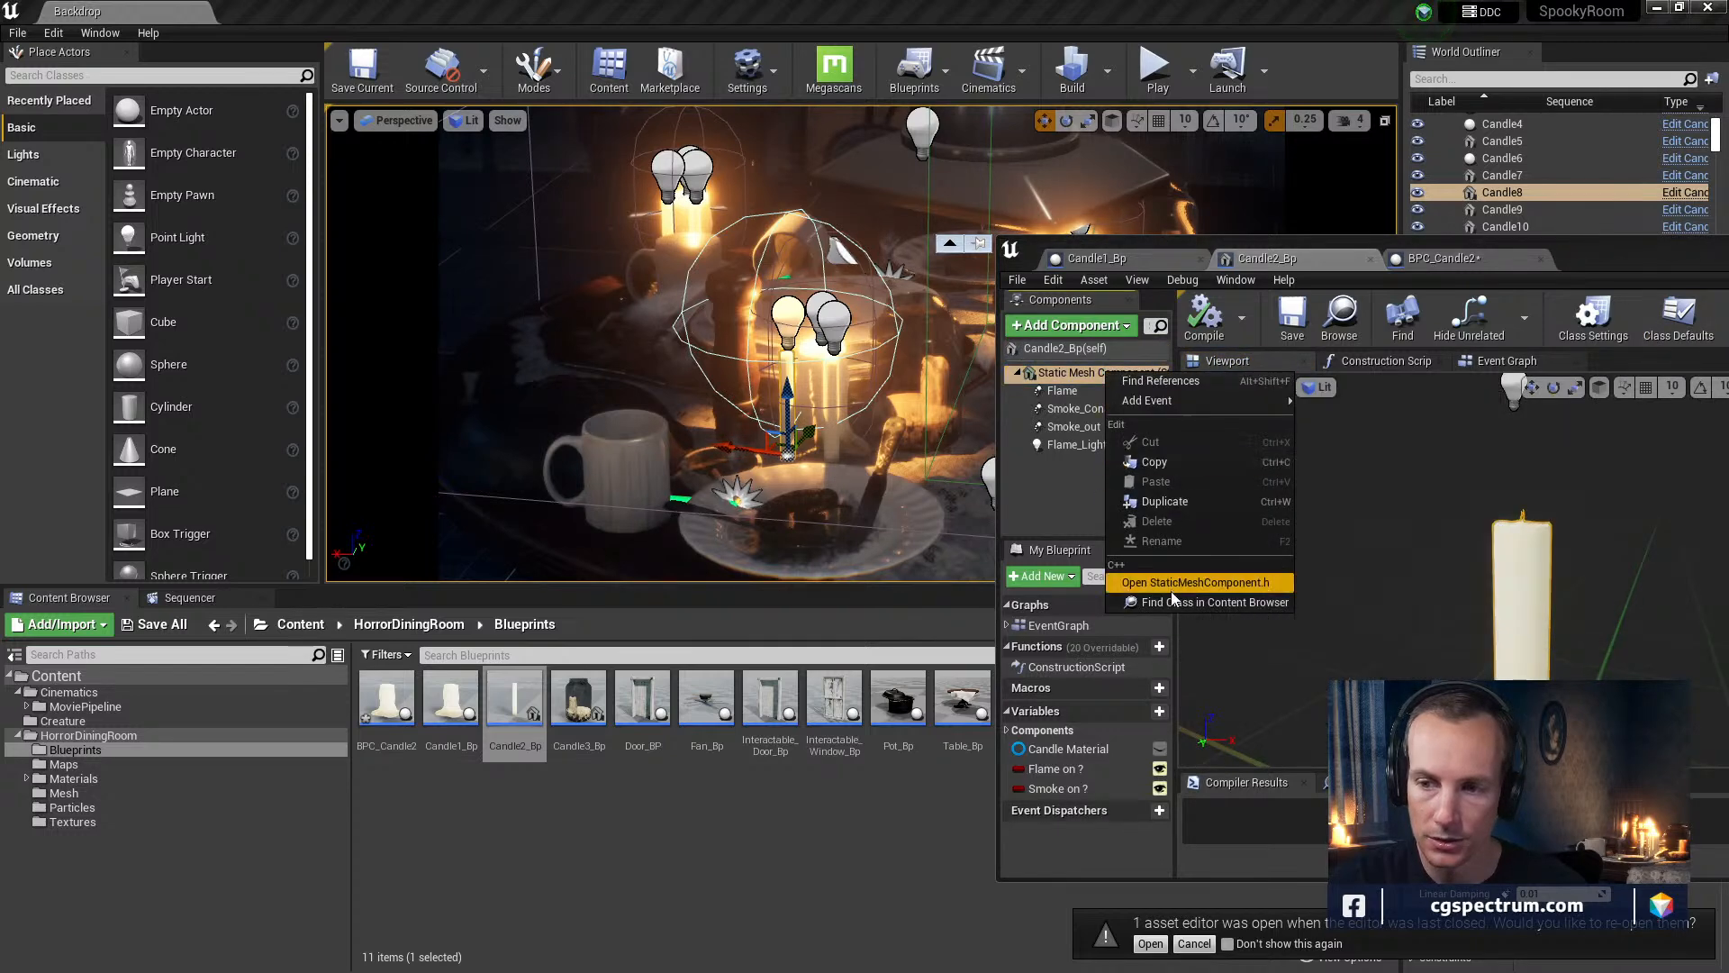
left_click(1207, 601)
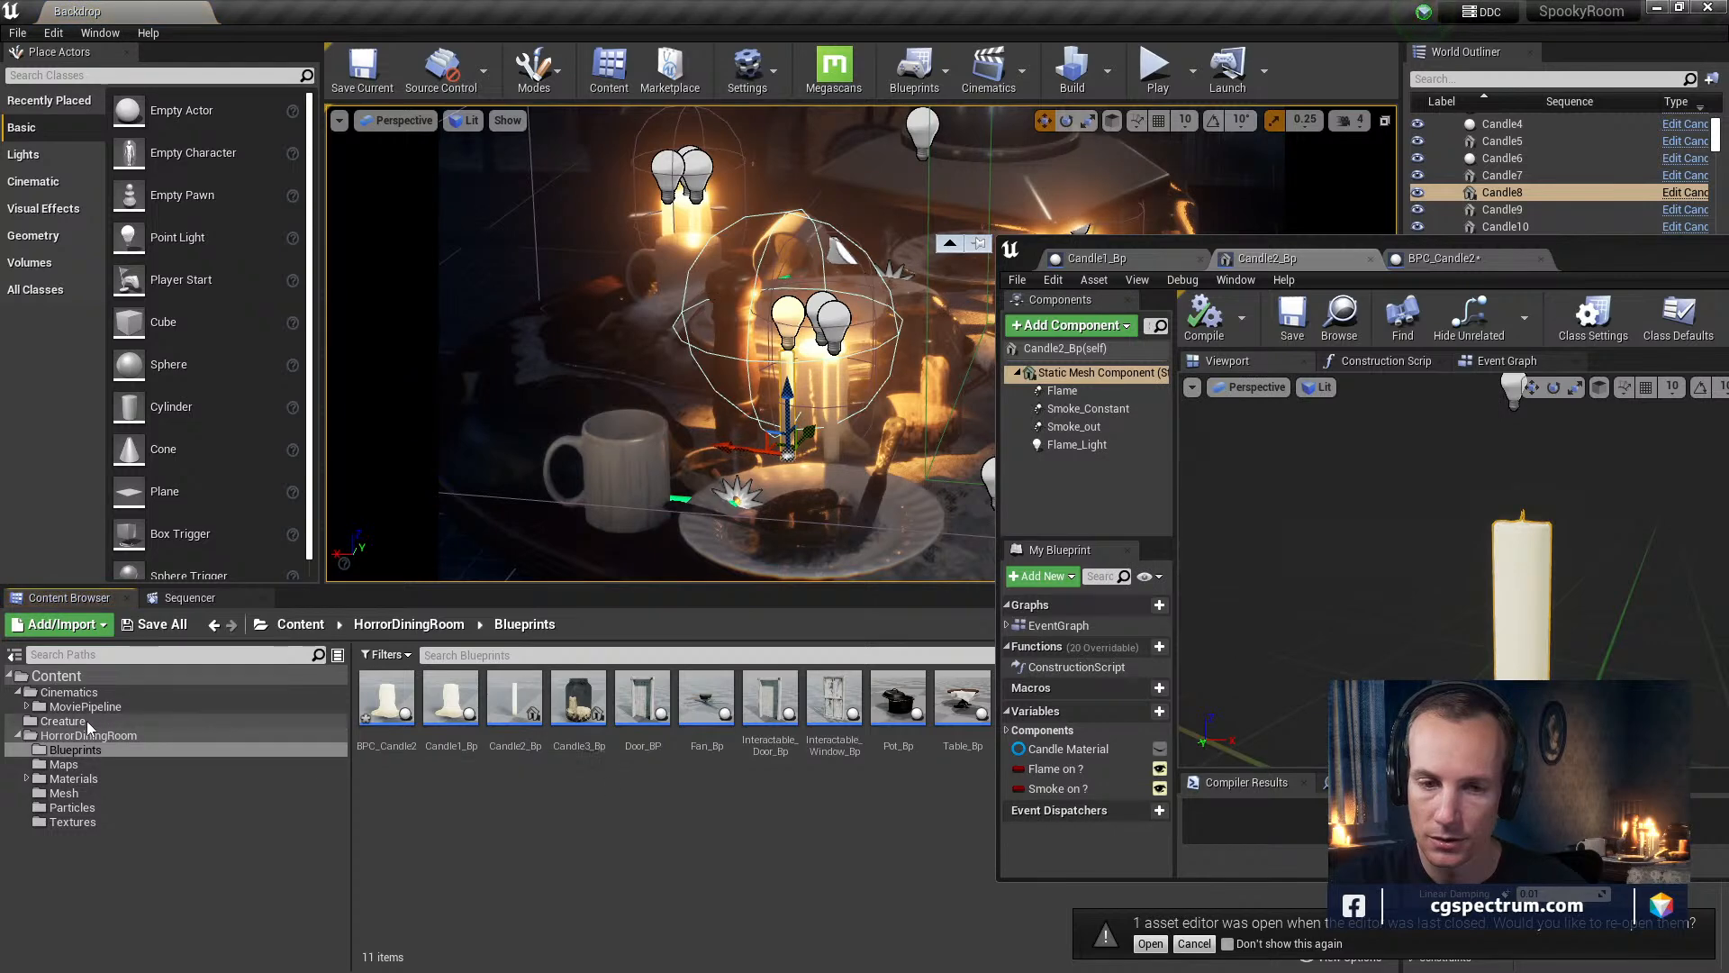
left_click(63, 793)
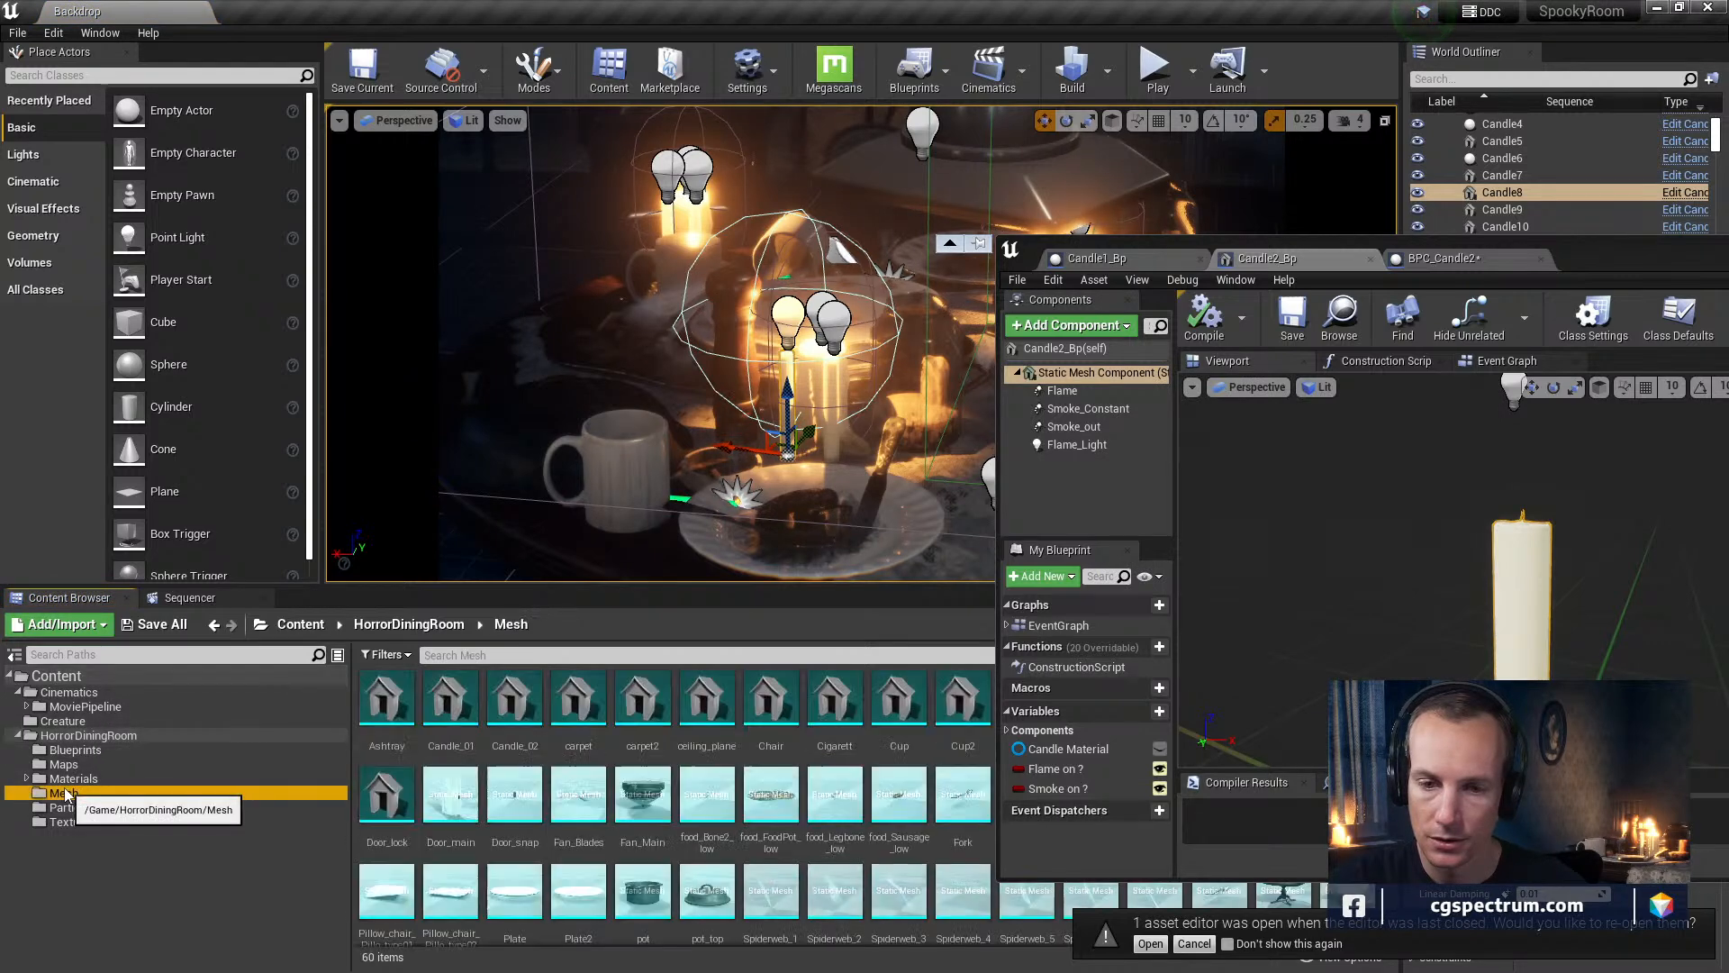
Add the Candle_02 static mesh from the Mesh folder as a component of BPC_Candle2, keeping its default name
left_click(520, 707)
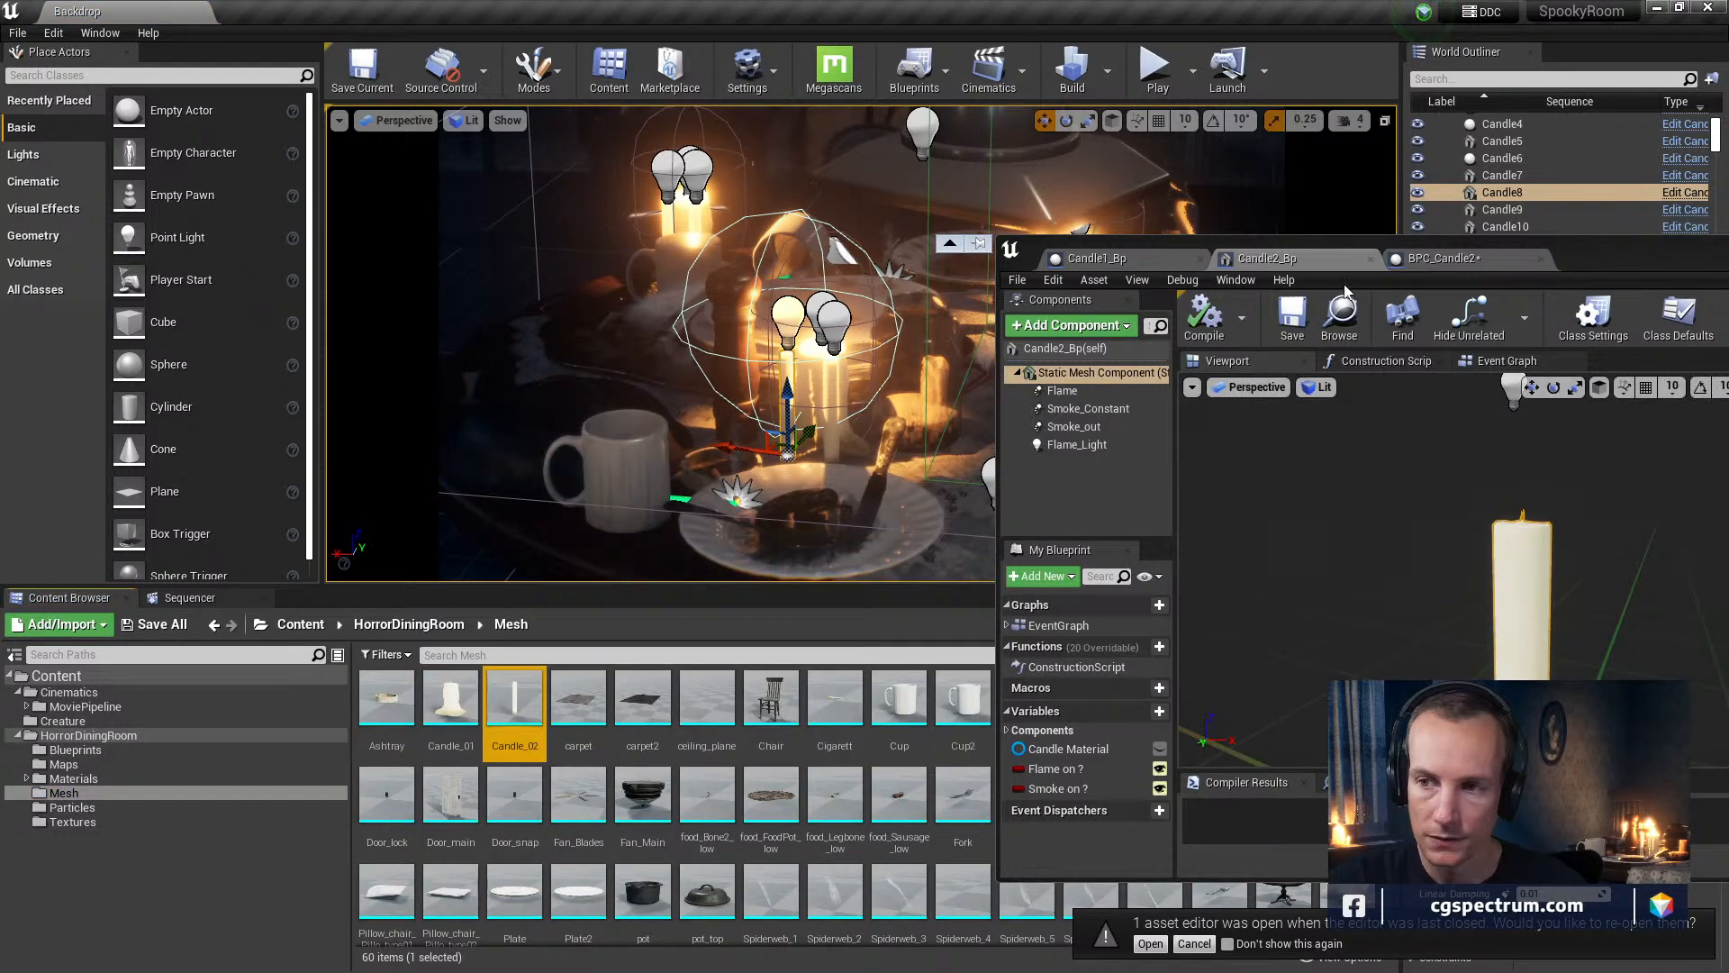
left_click(1133, 256)
left_click(1444, 256)
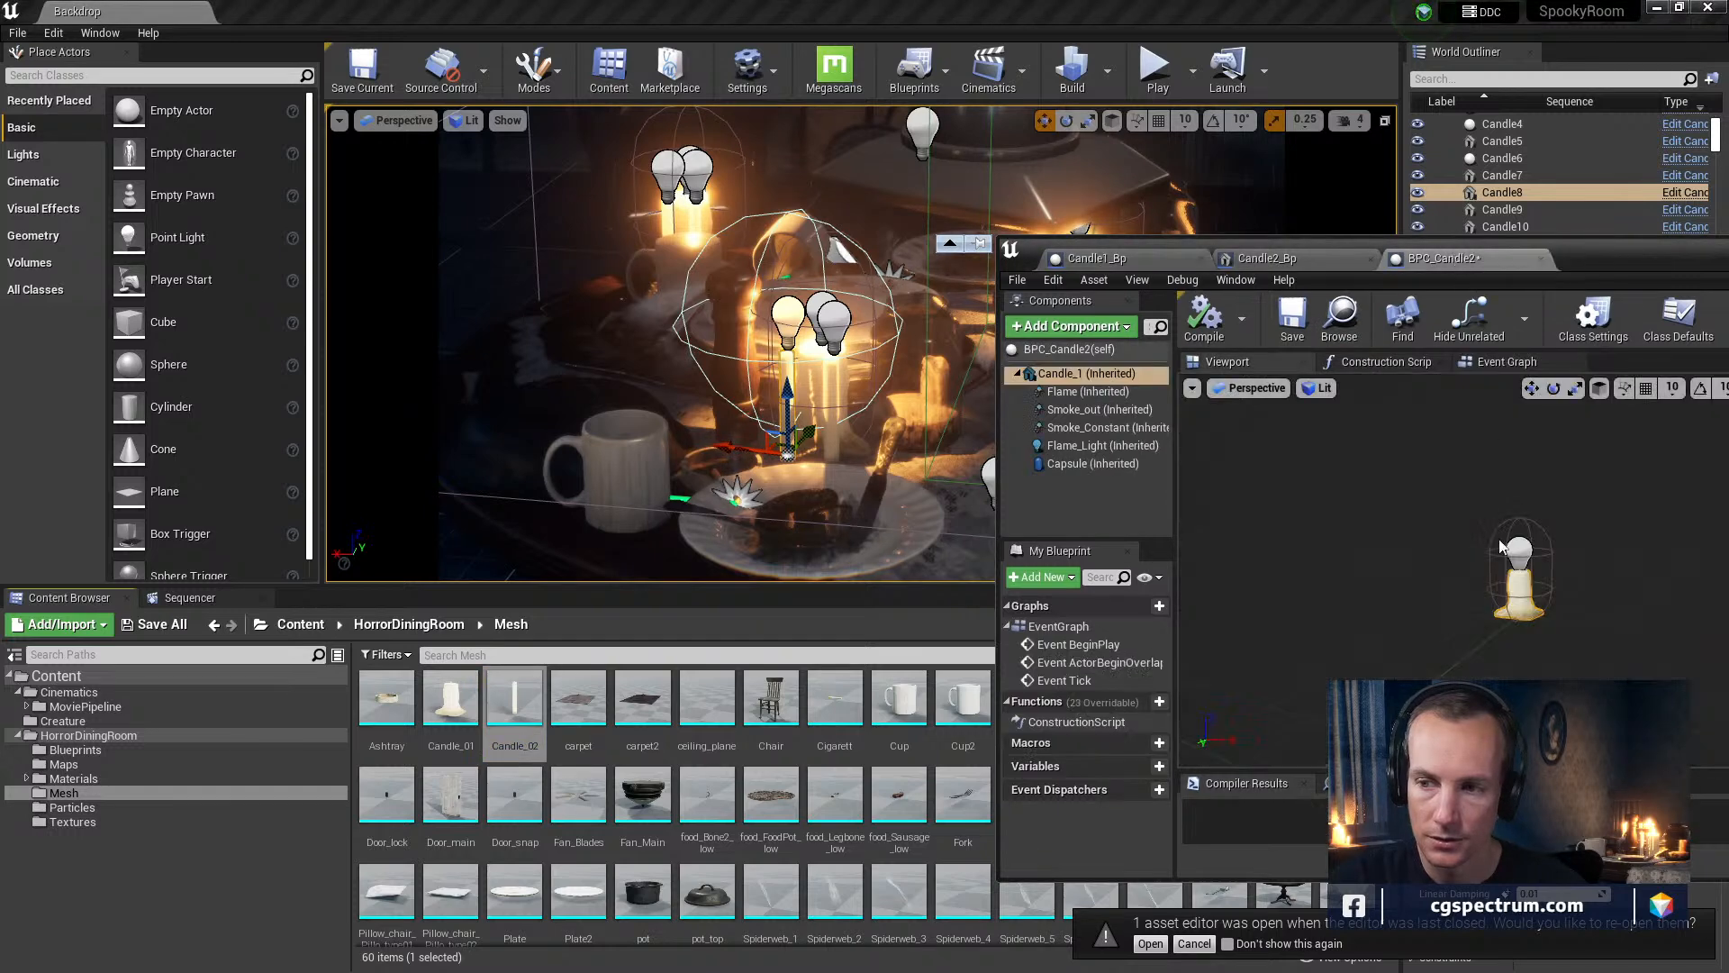
scroll(1493, 607, "up", 5)
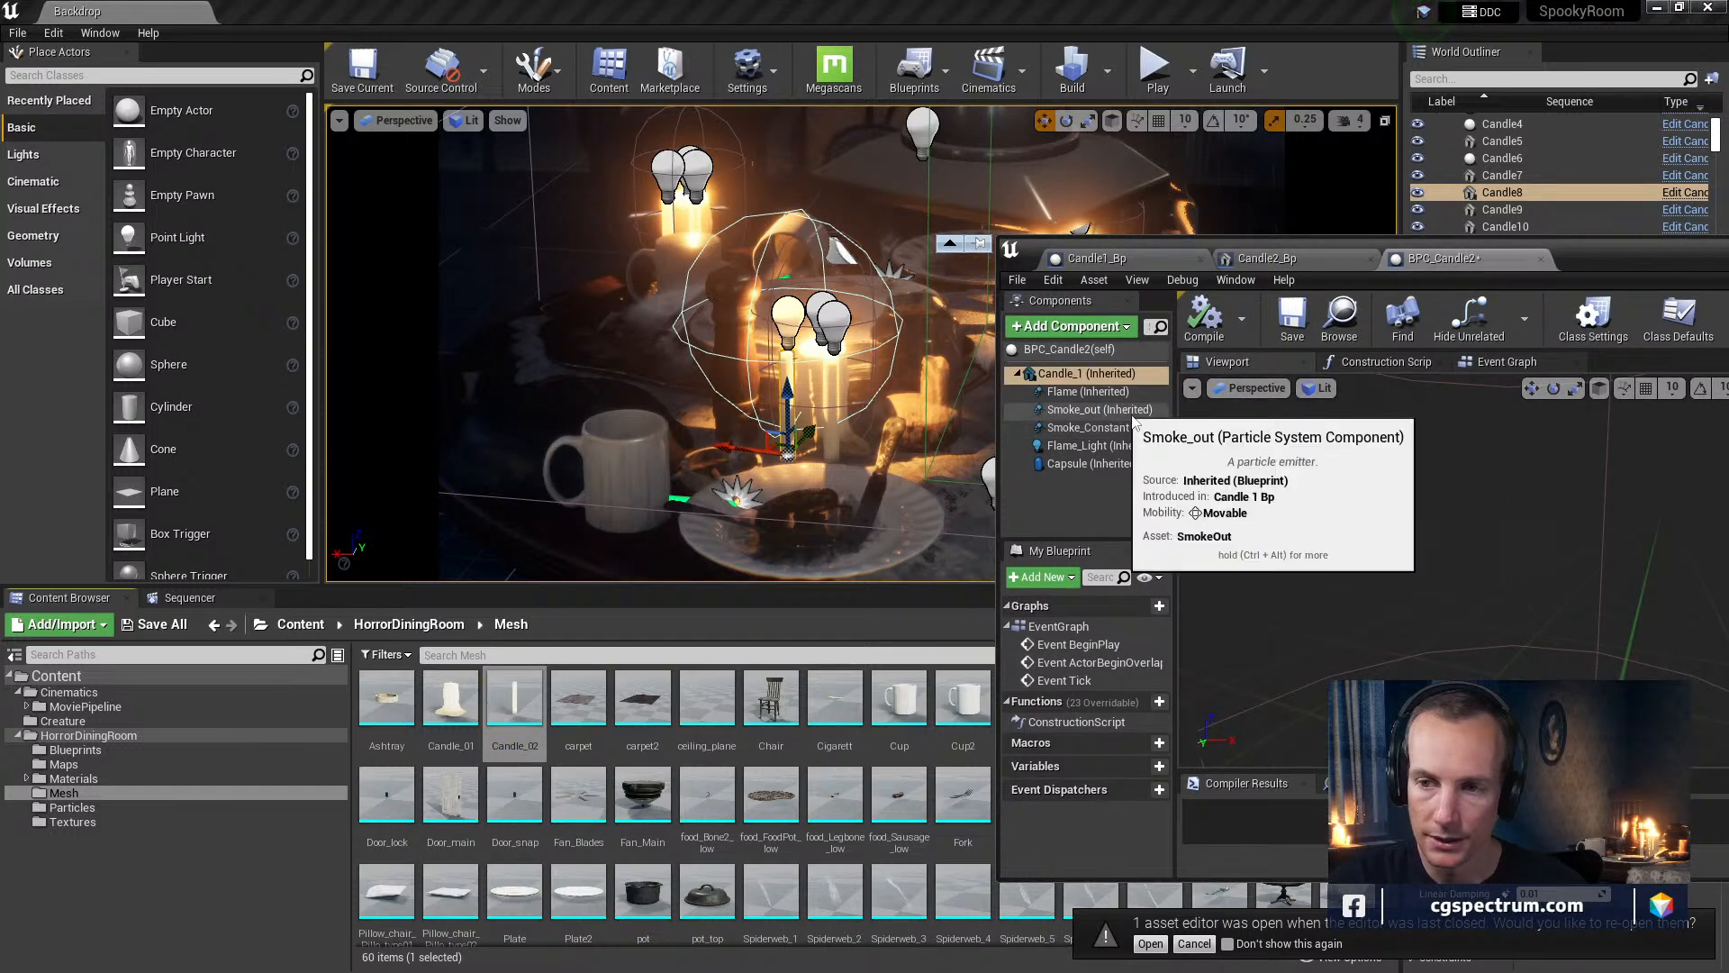
scroll(1531, 581, "down", 5)
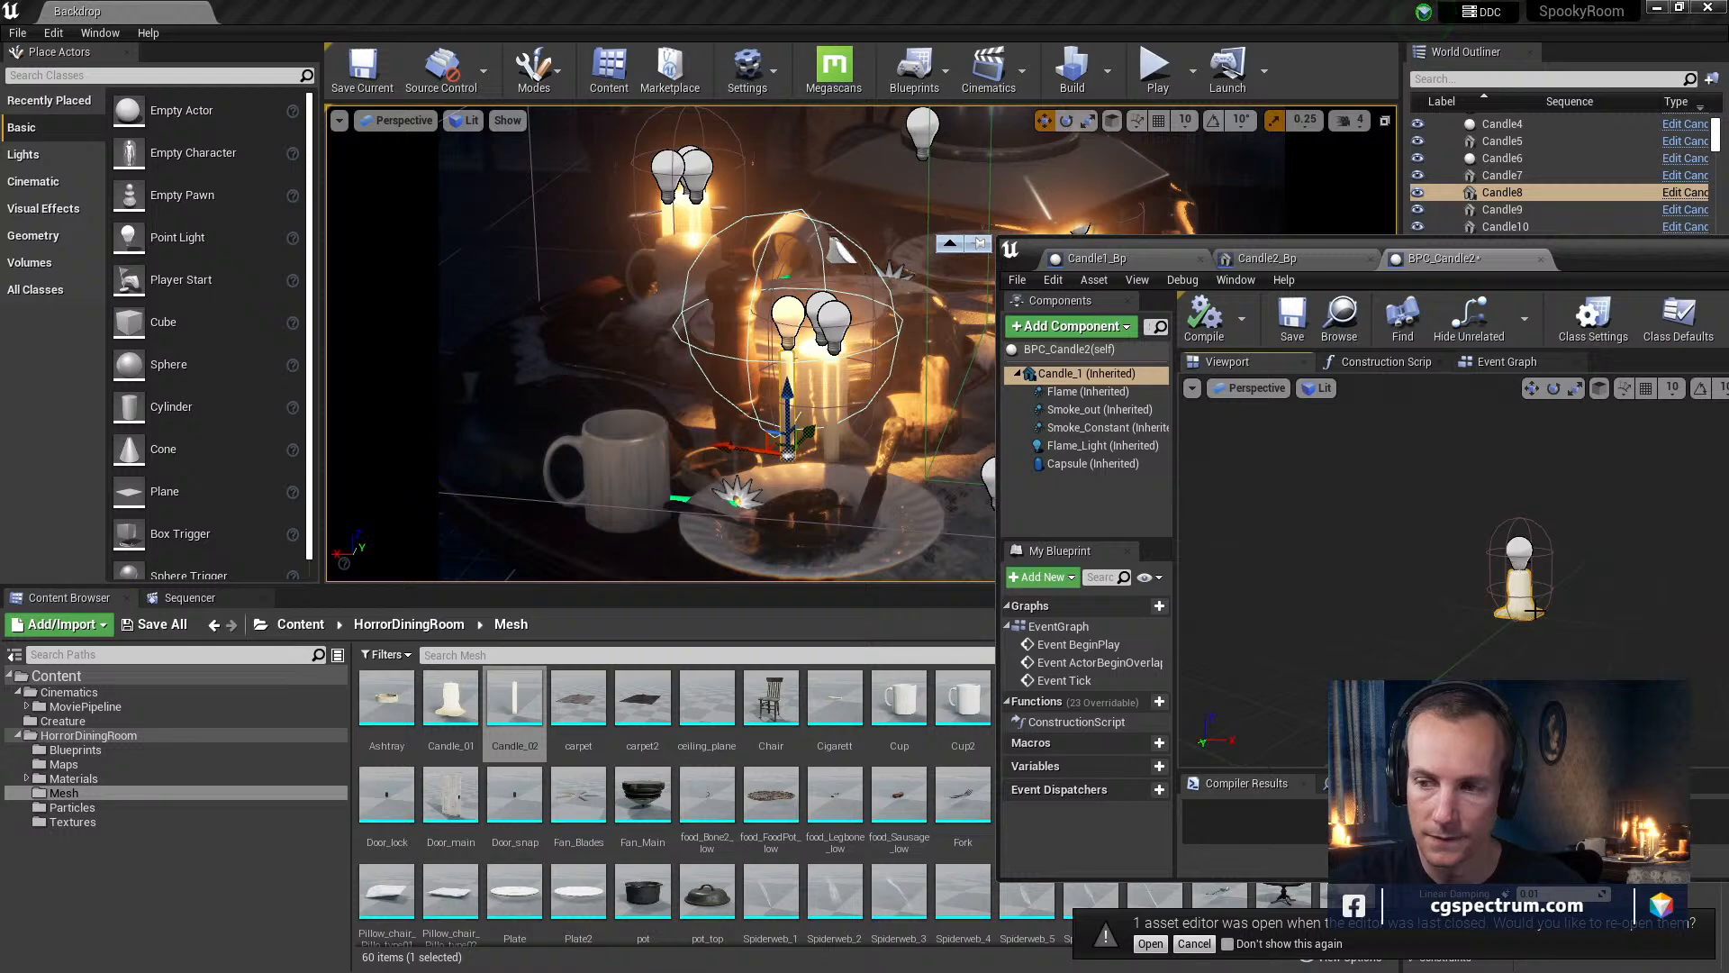
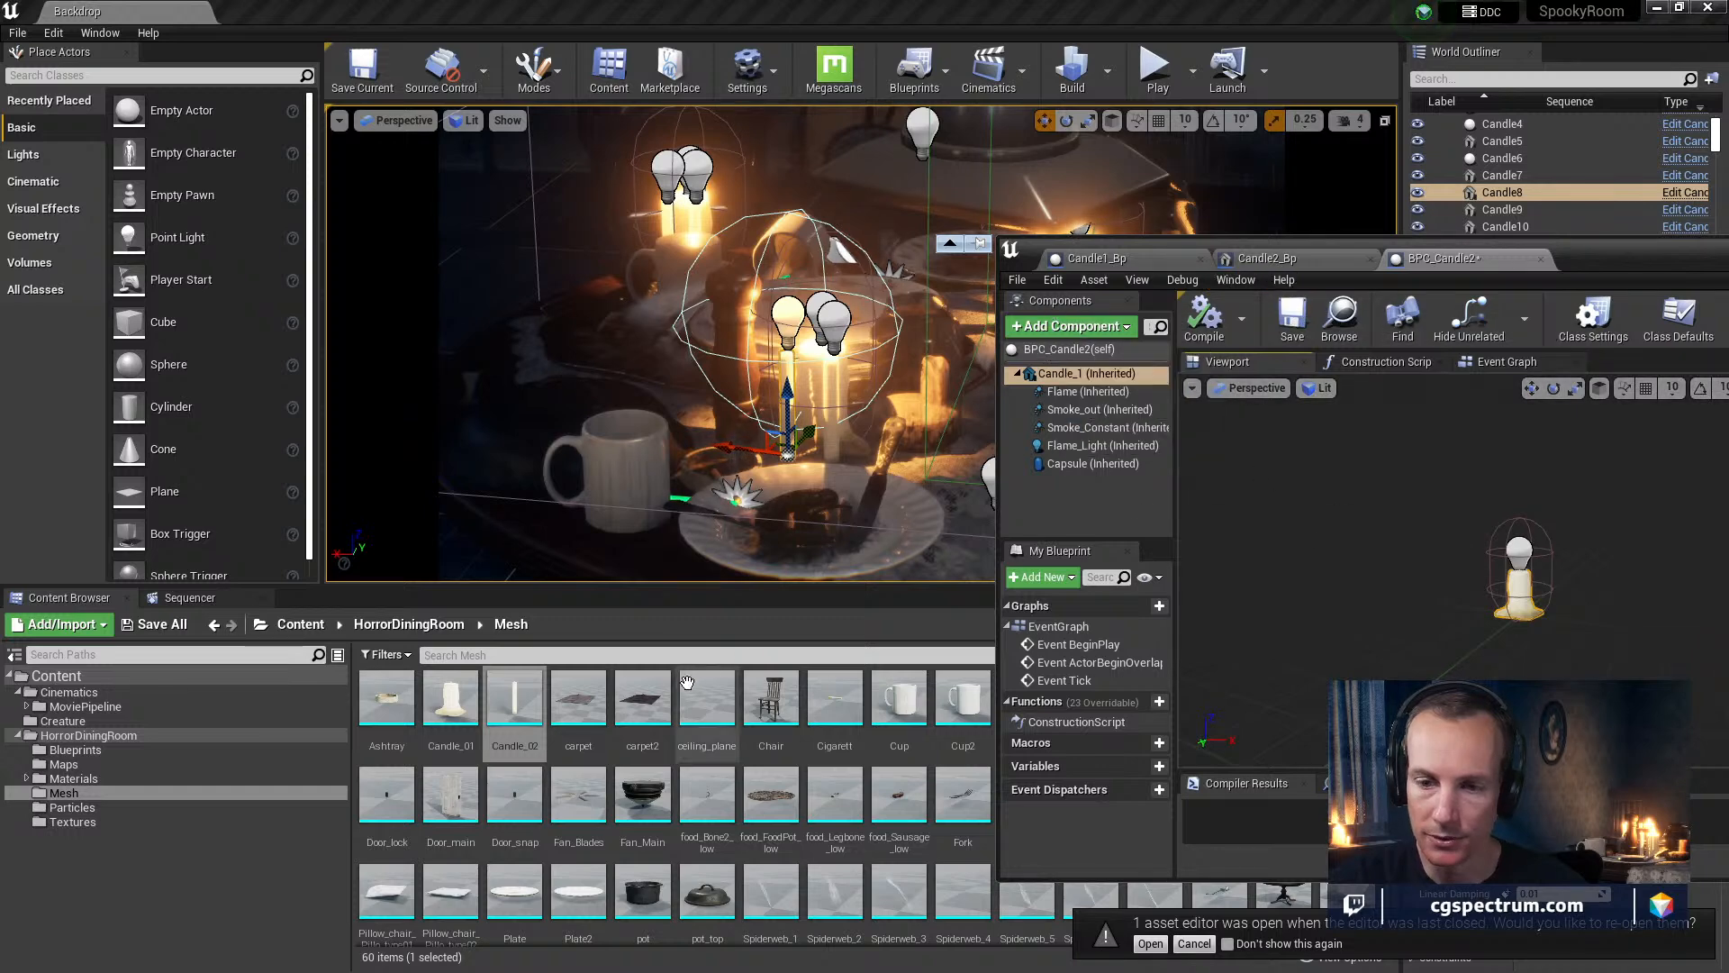
left_click_drag(515, 700, 1509, 647)
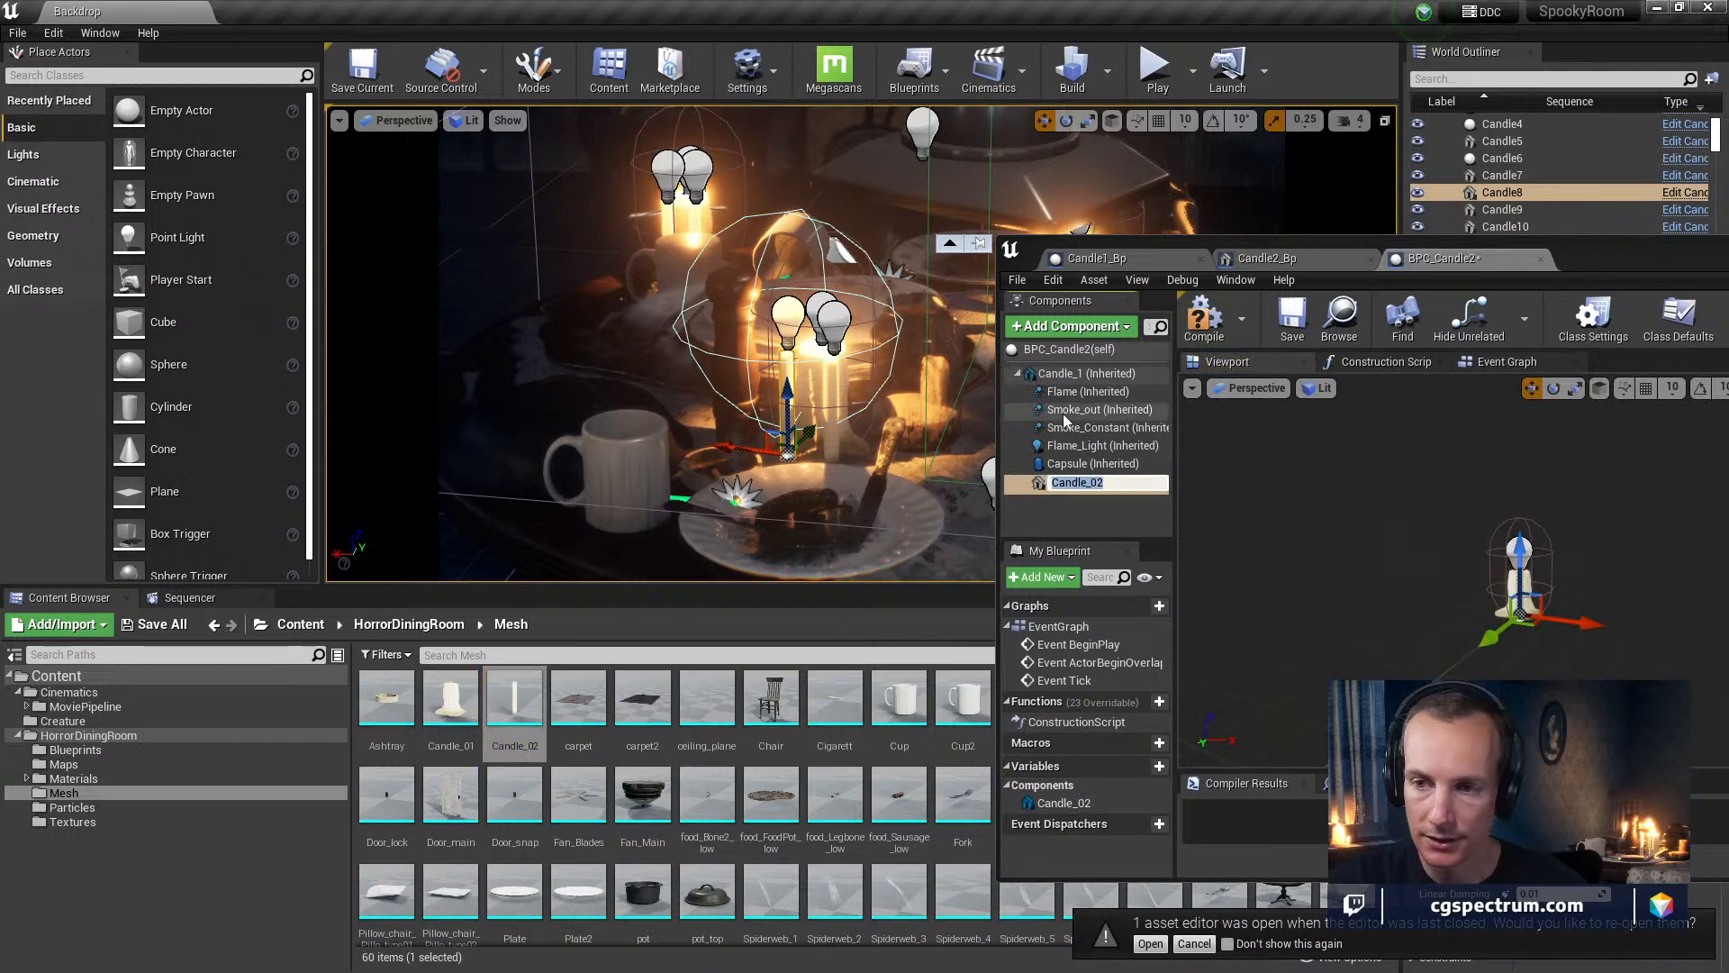
left_click(1060, 482)
key("Return")
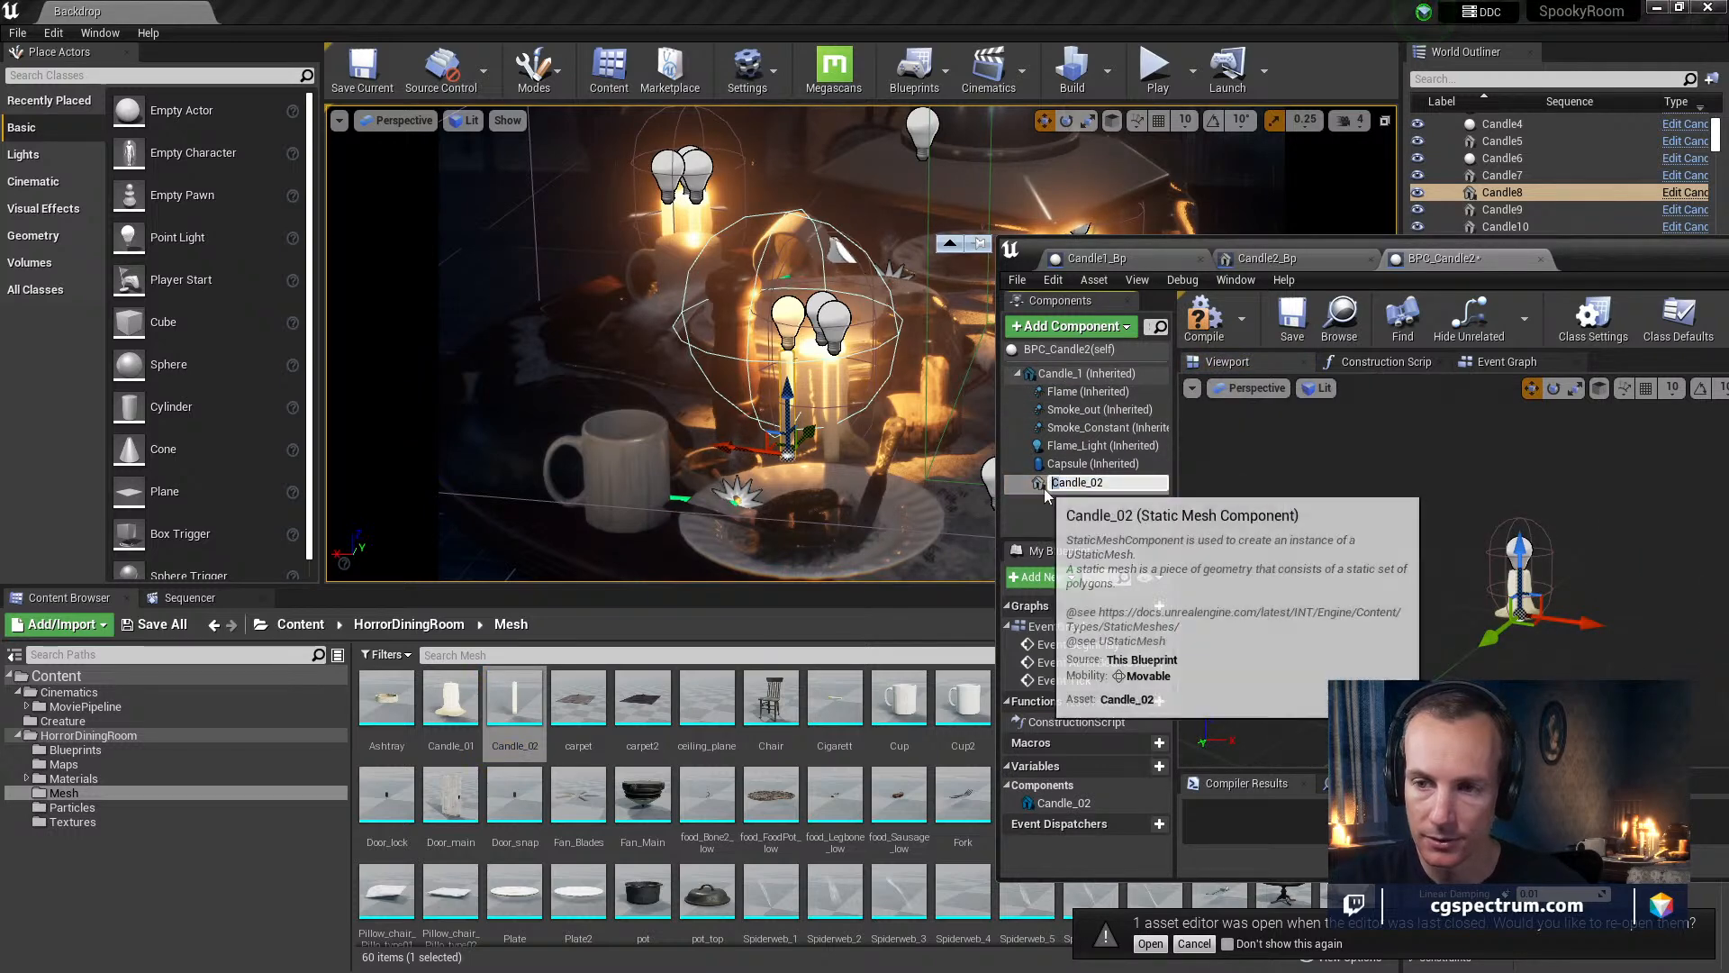
left_click_drag(1063, 482, 1061, 387)
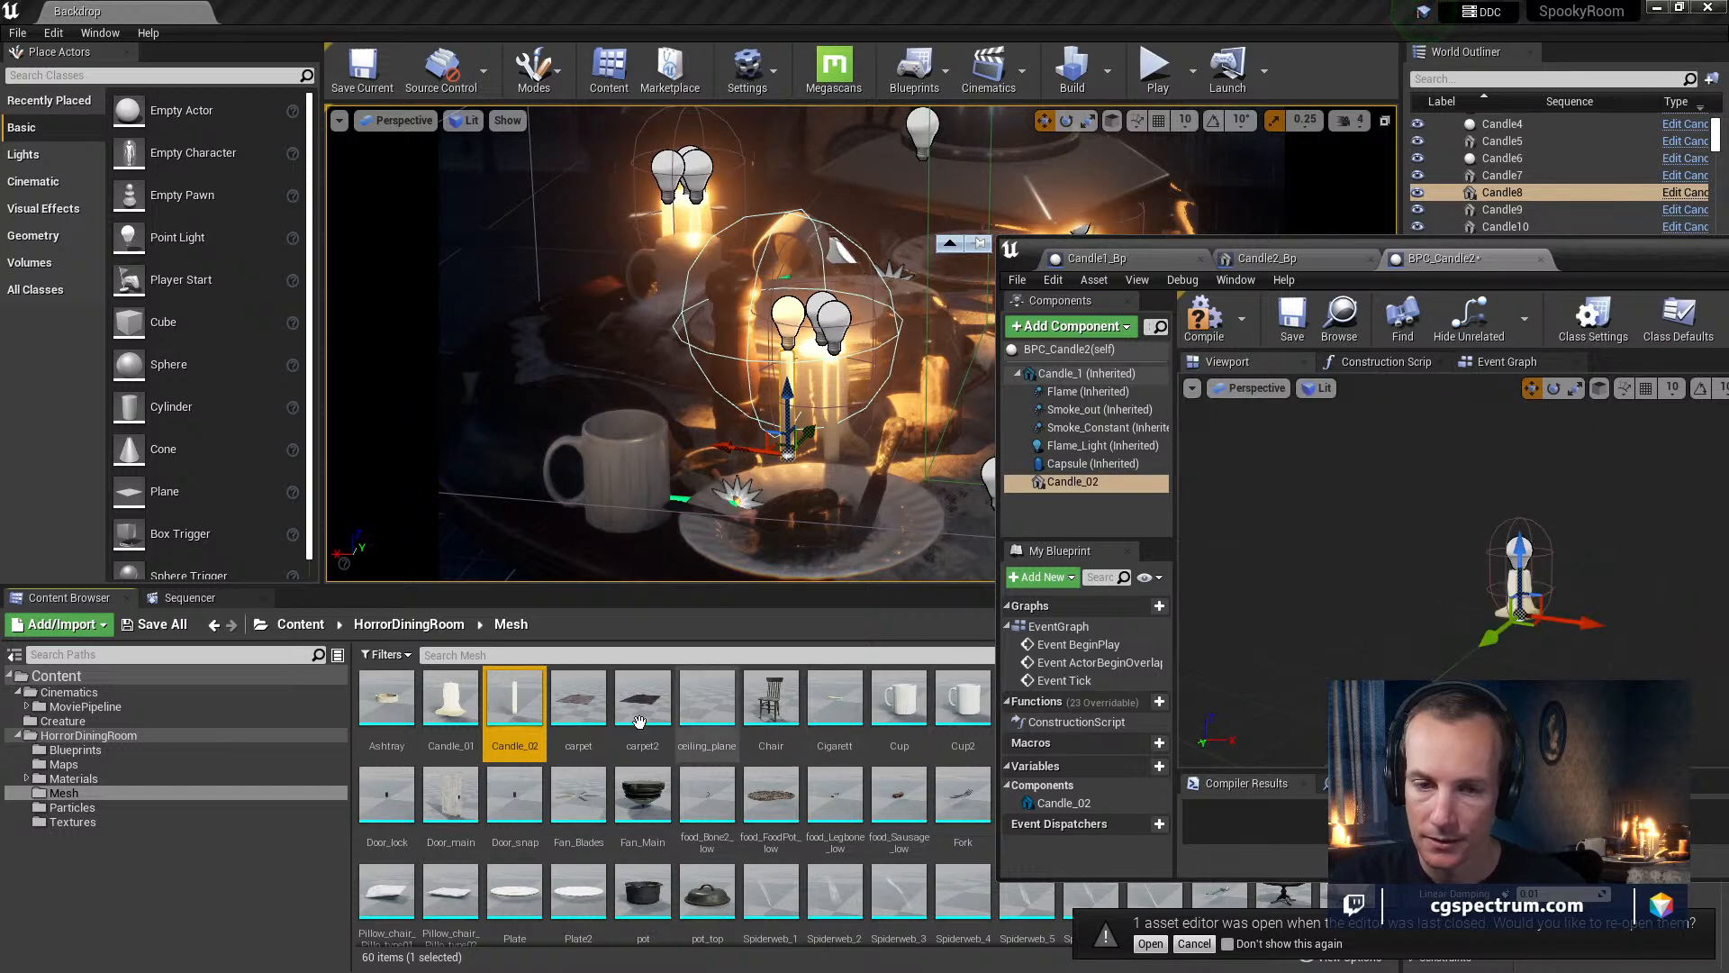
Rename the Candle1_Bp Blueprint in the HorrorDiningRoom Blueprints folder as BP_Candle_Parent
left_click(68, 750)
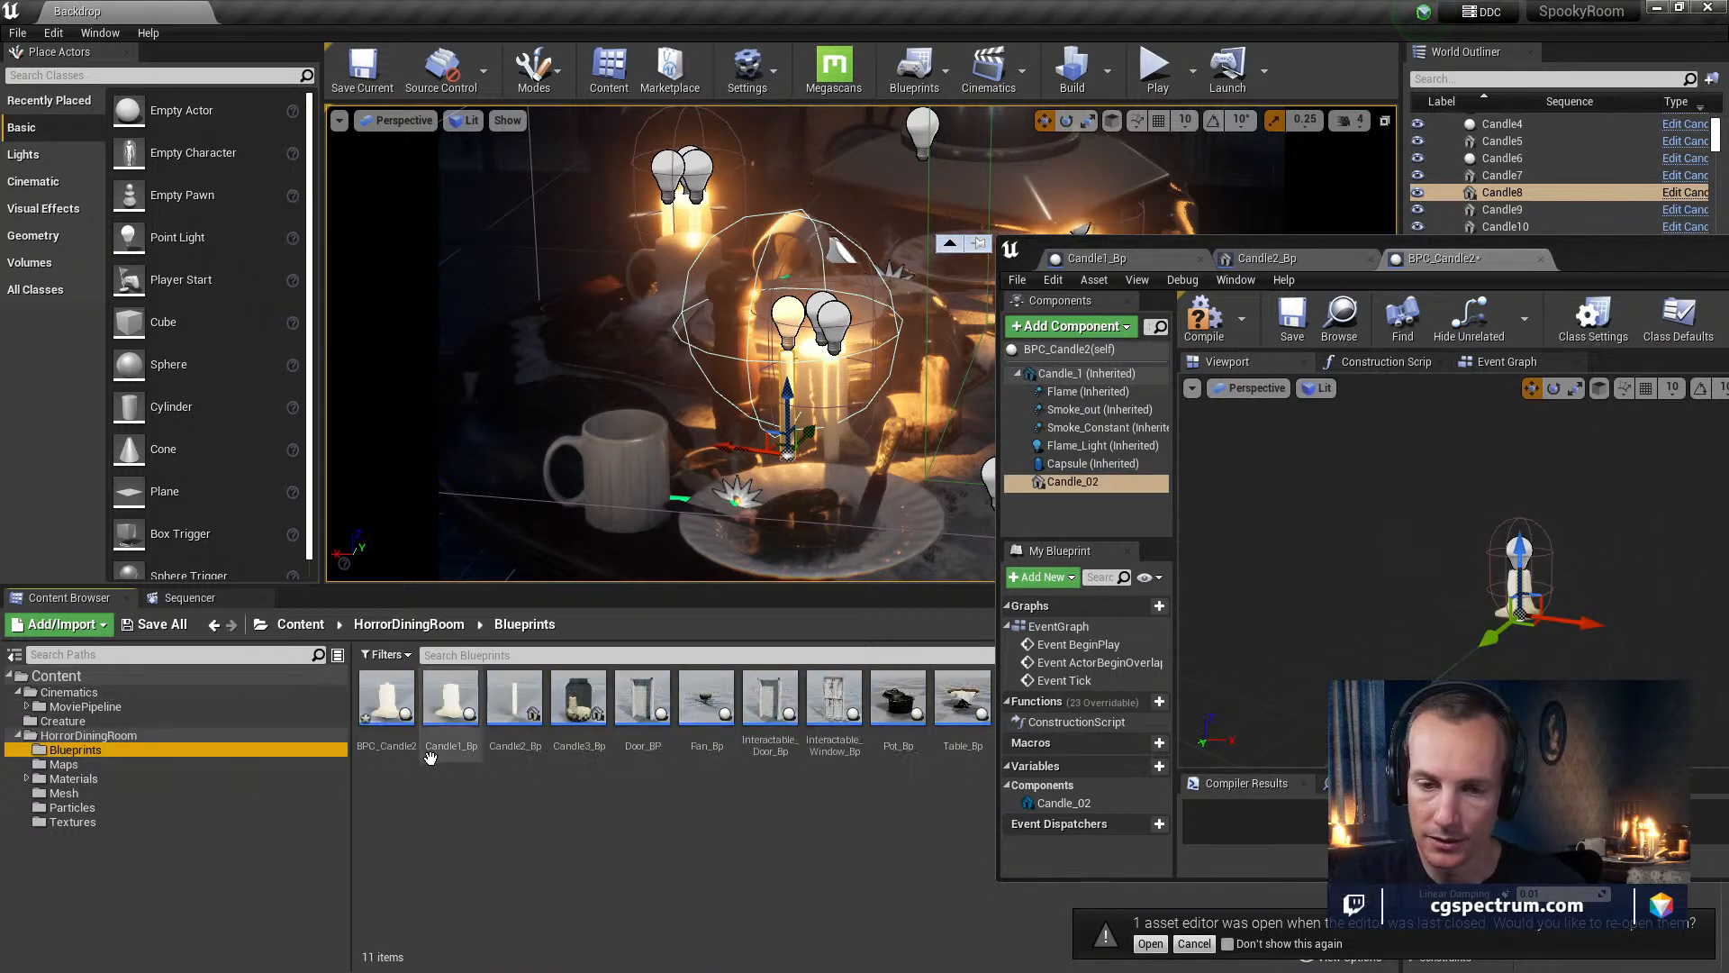
left_click(387, 707)
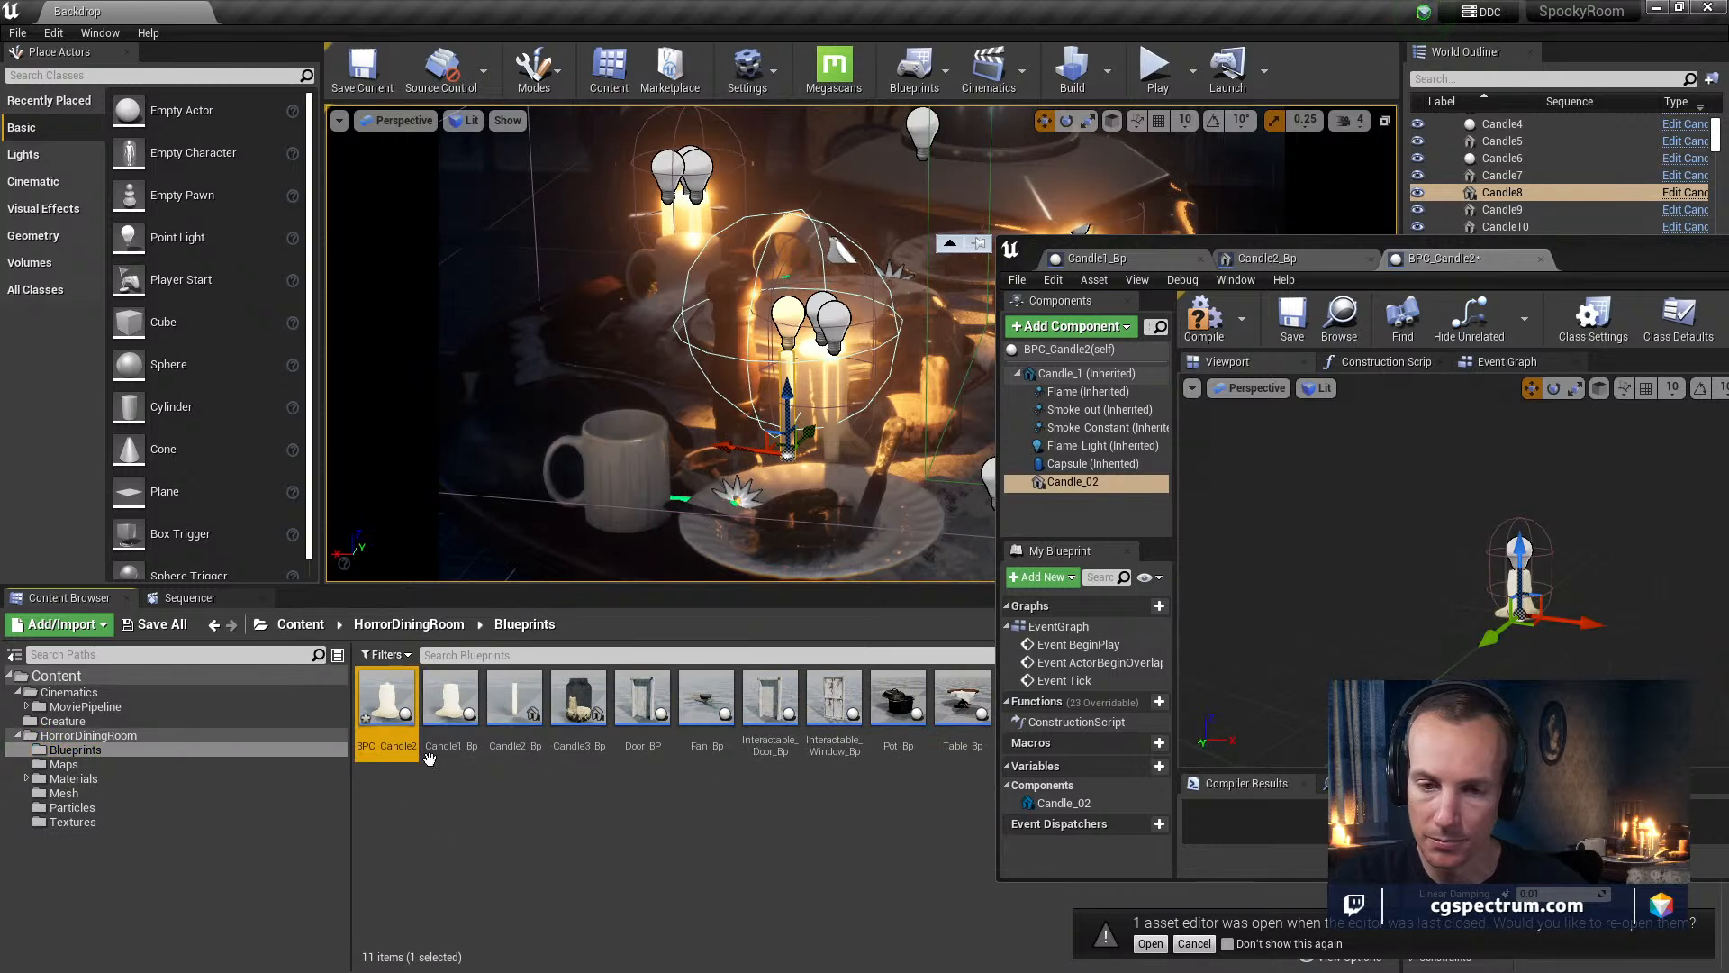
right_click(453, 705)
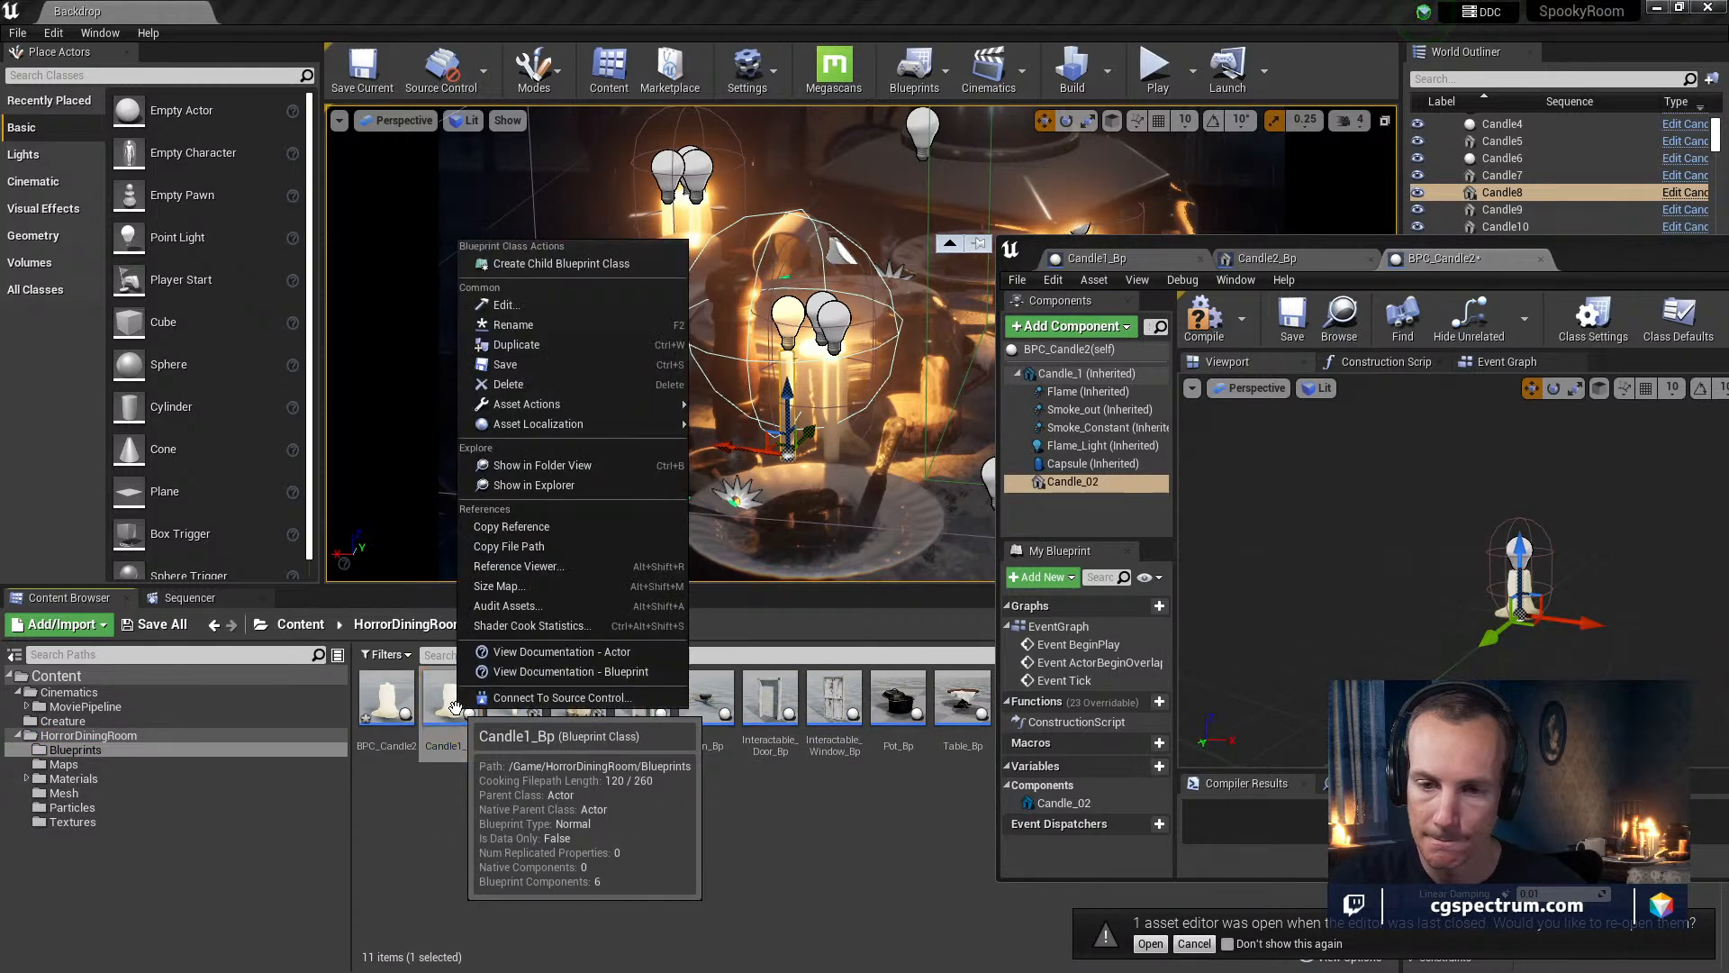
left_click(514, 324)
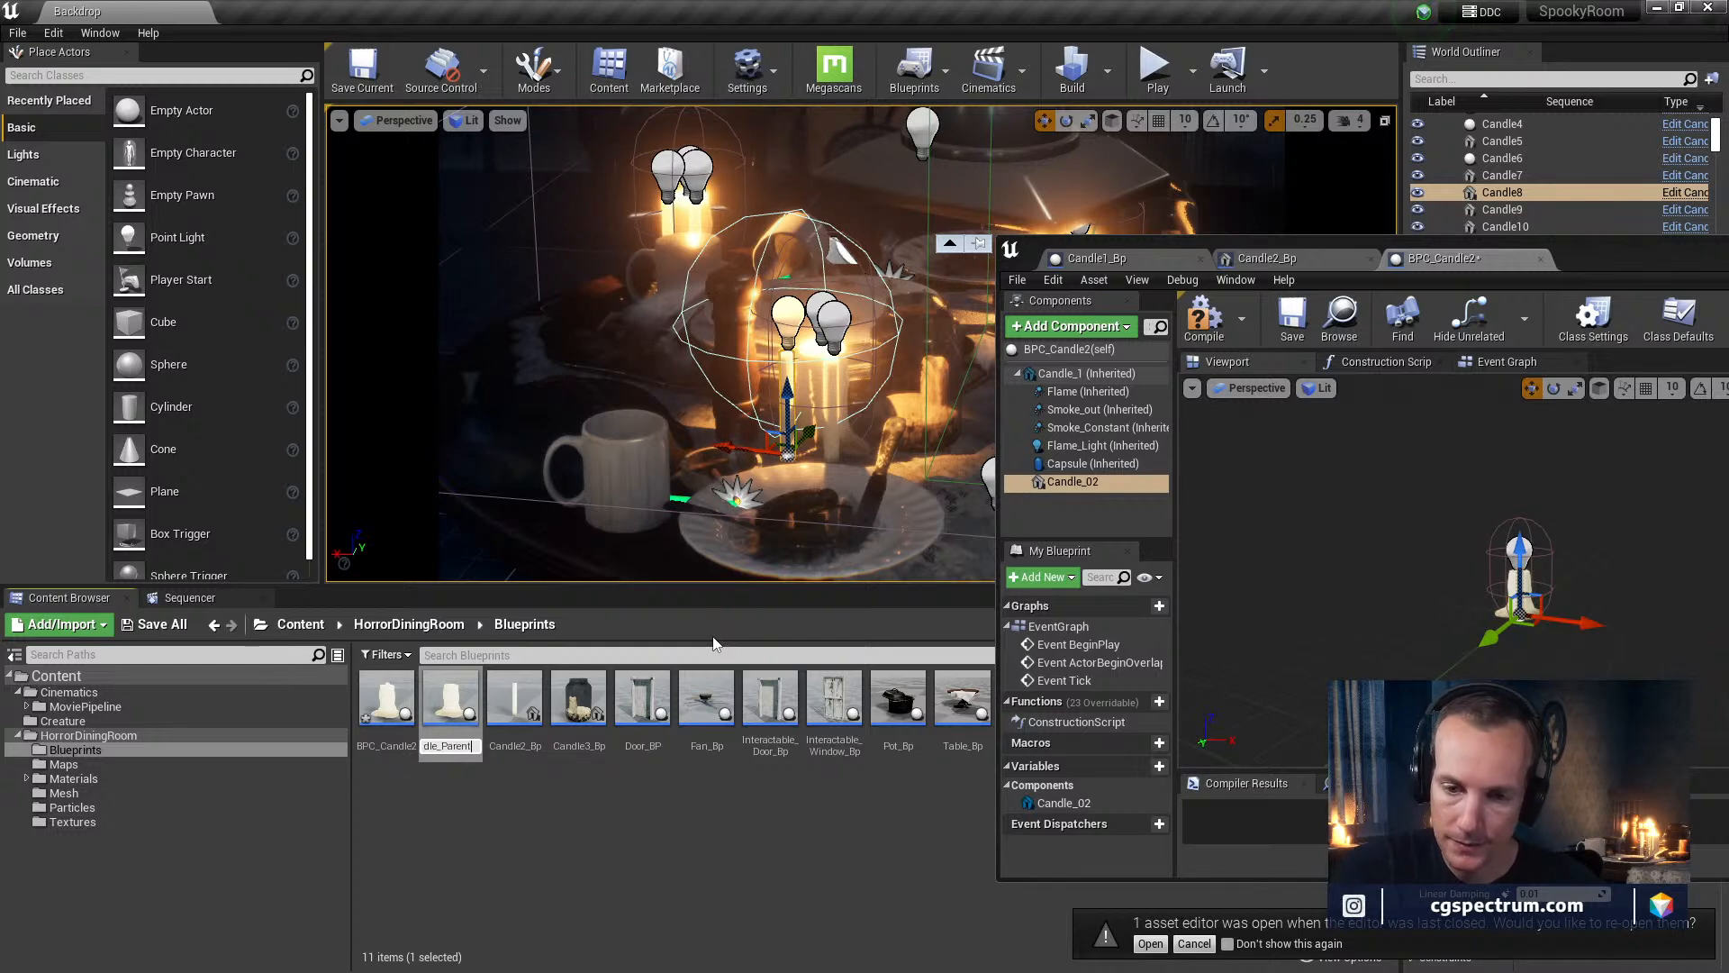
key("Return")
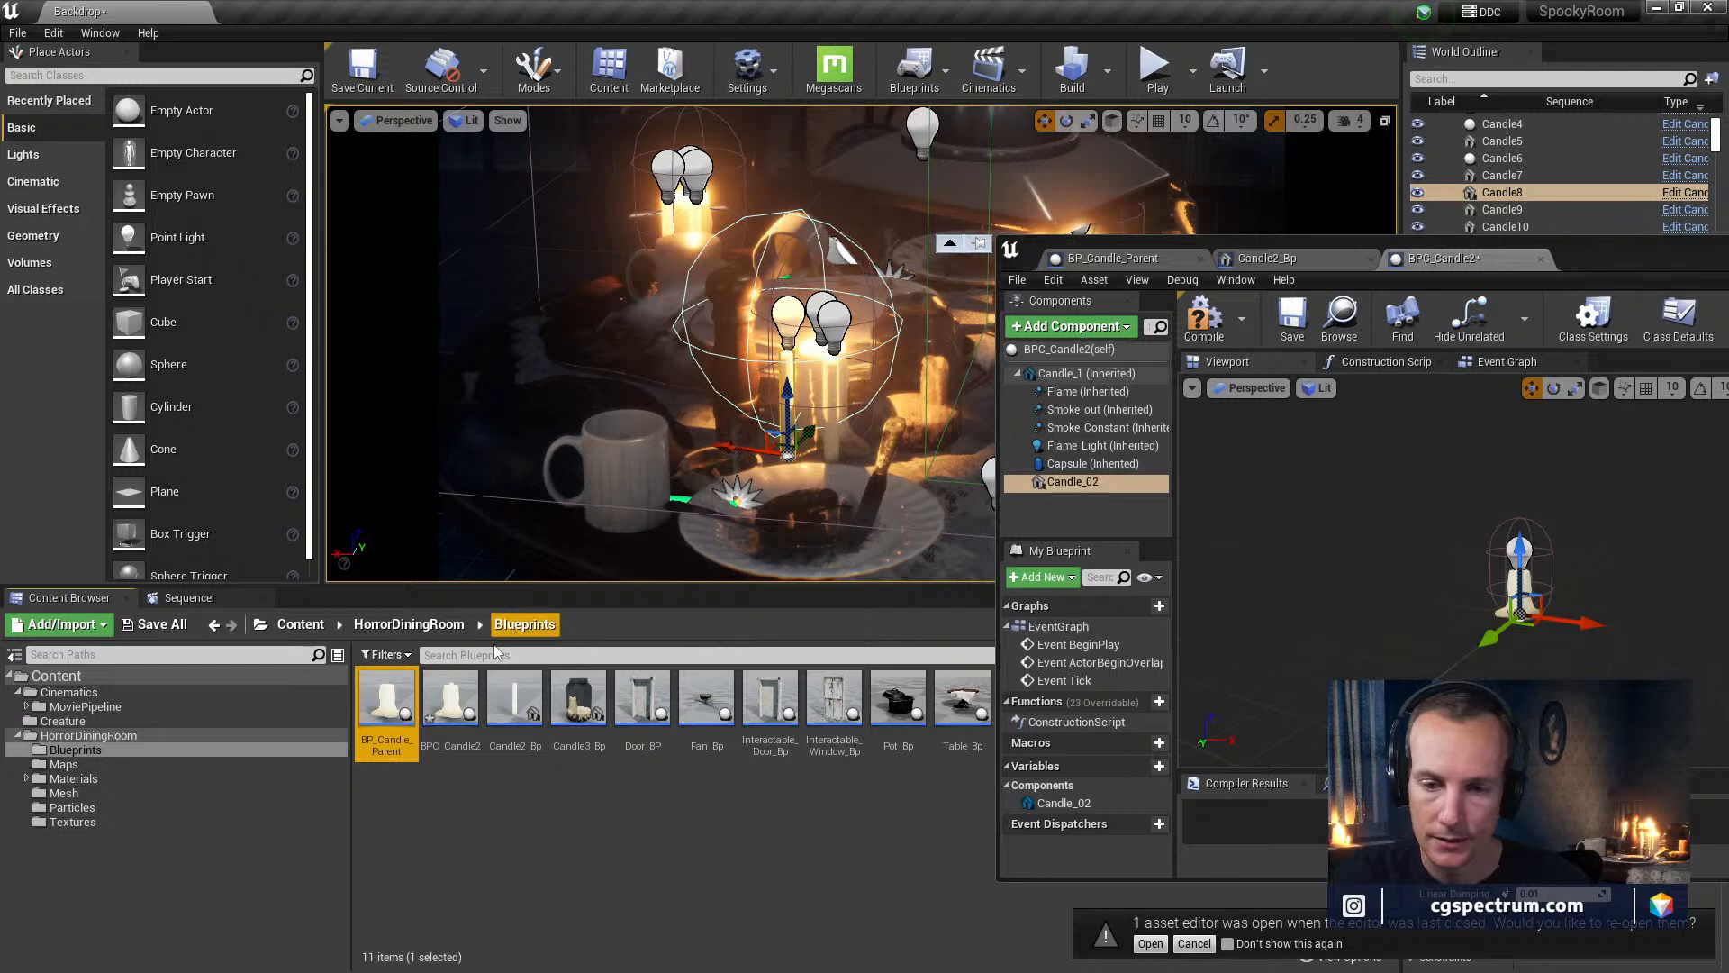
Create a child Blueprint class from BP_Candle_Parent and name it BPC_Candle1
right_click(387, 707)
left_click(487, 270)
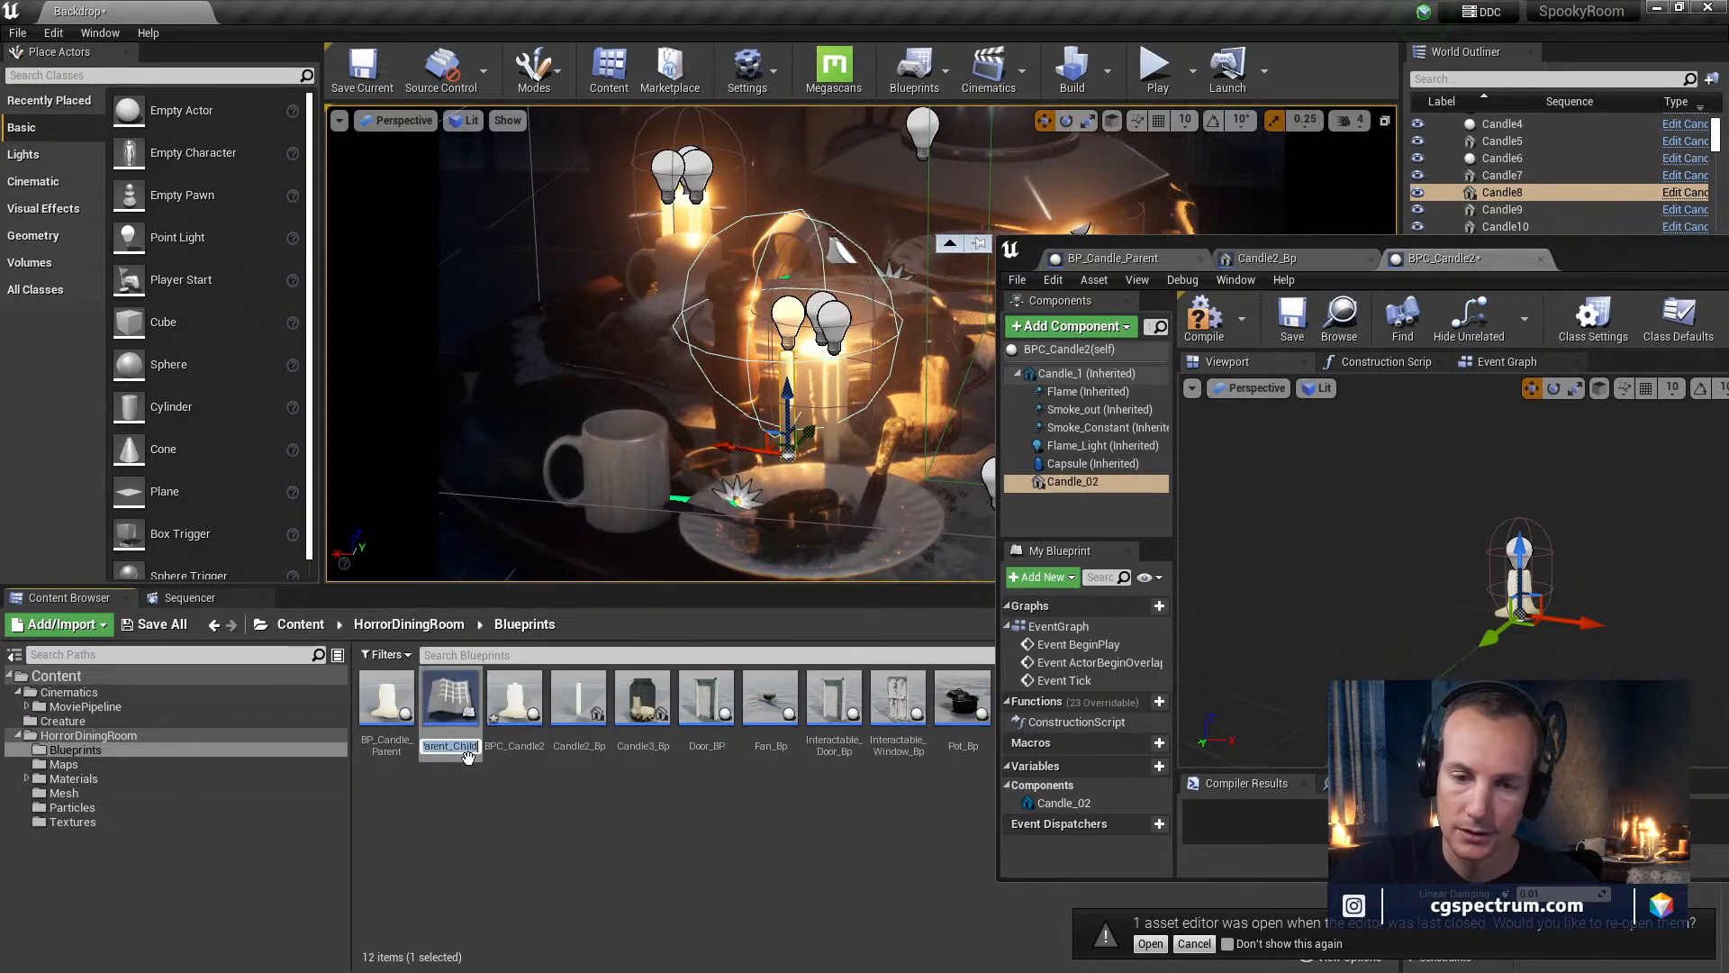
key("BackSpace")
key("BackSpace")
key("BackSpace")
key("BackSpace")
key("BackSpace")
key("BackSpace")
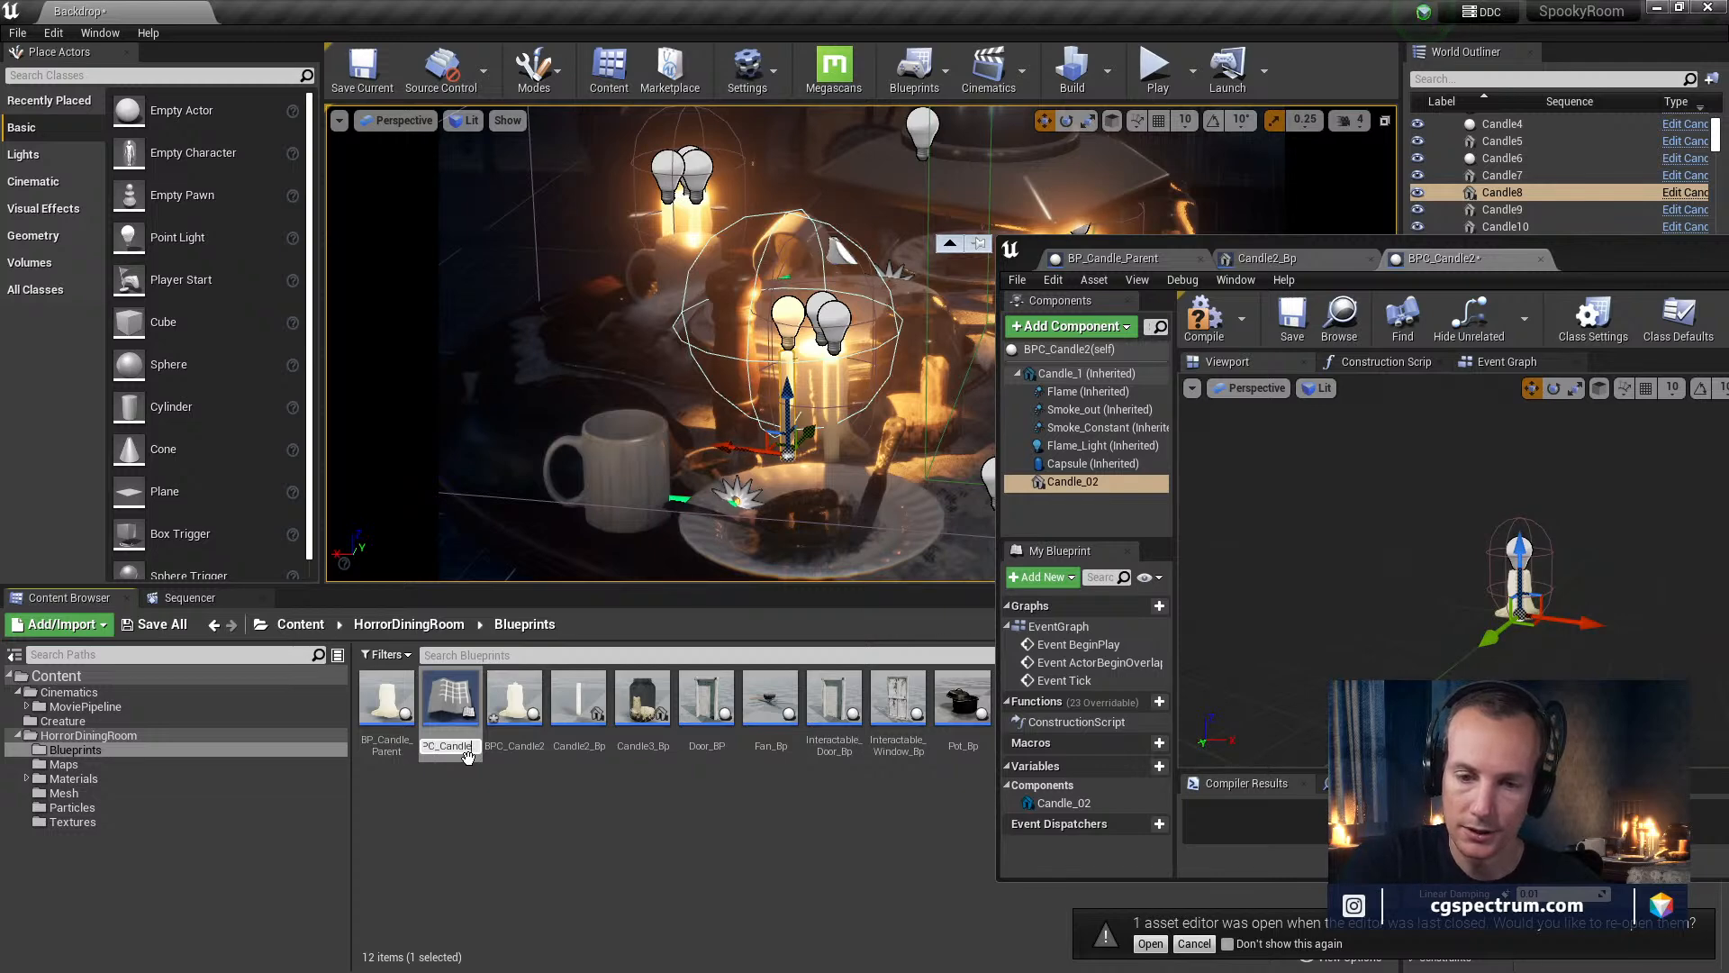
key("Return")
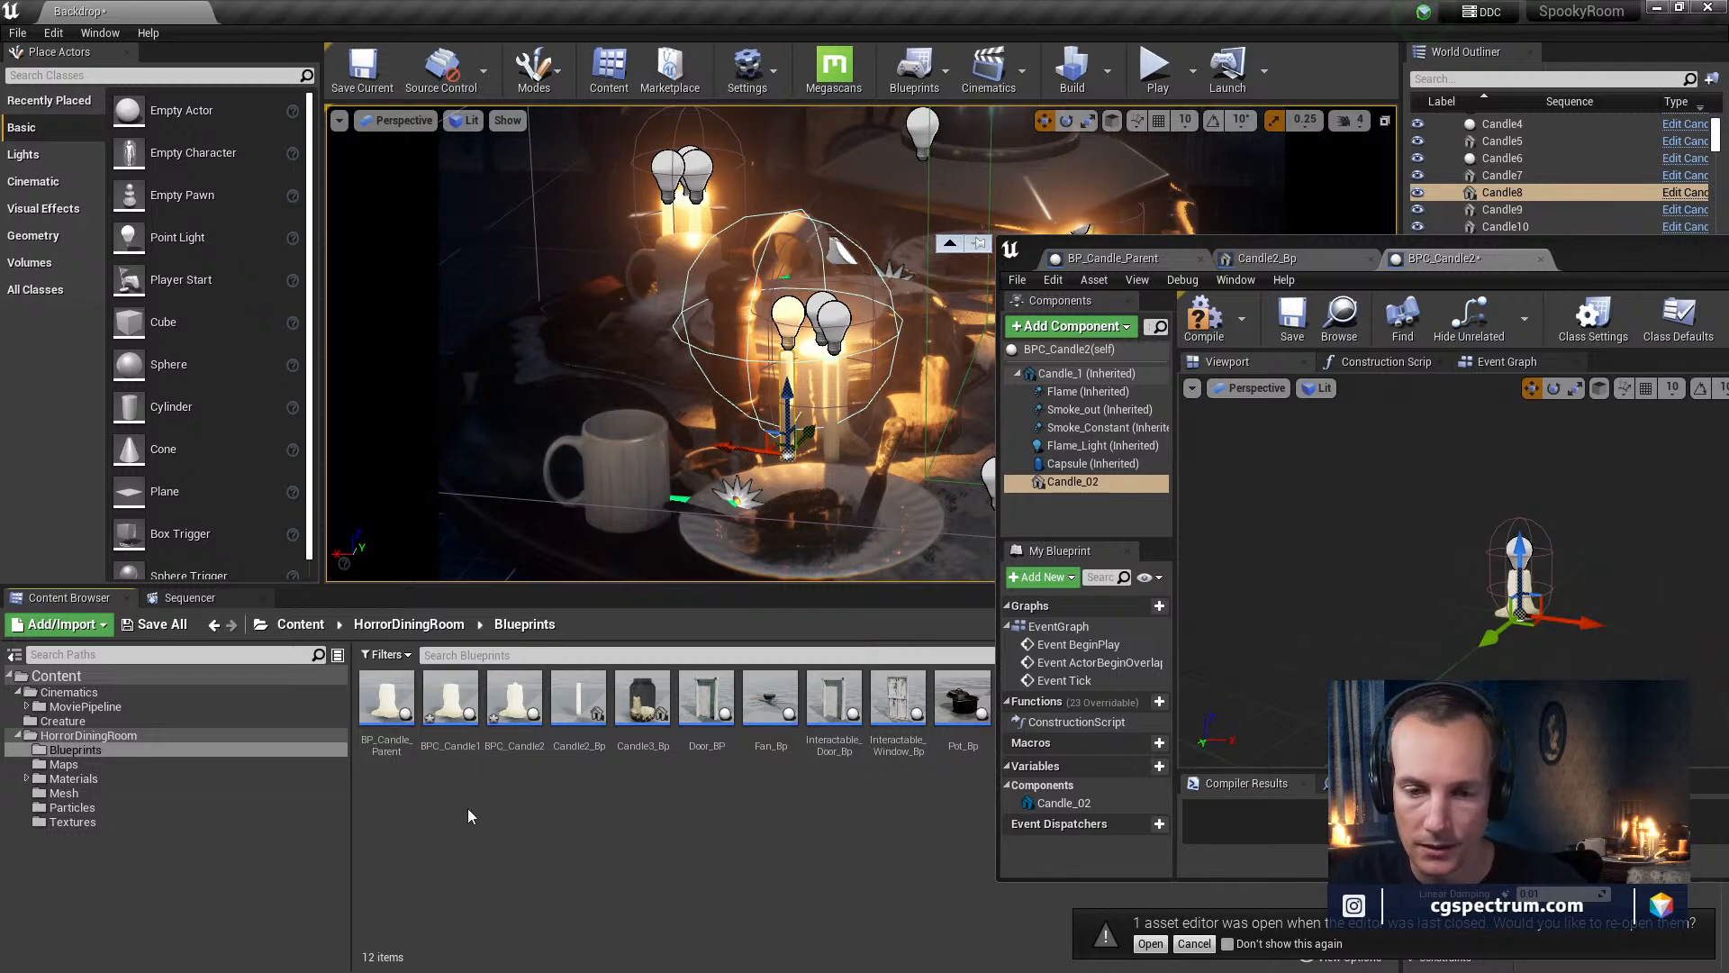
Compare the candle mesh components of BP_Candle_Parent, Candle2_Bp and BPC_Candle2
left_click(389, 707)
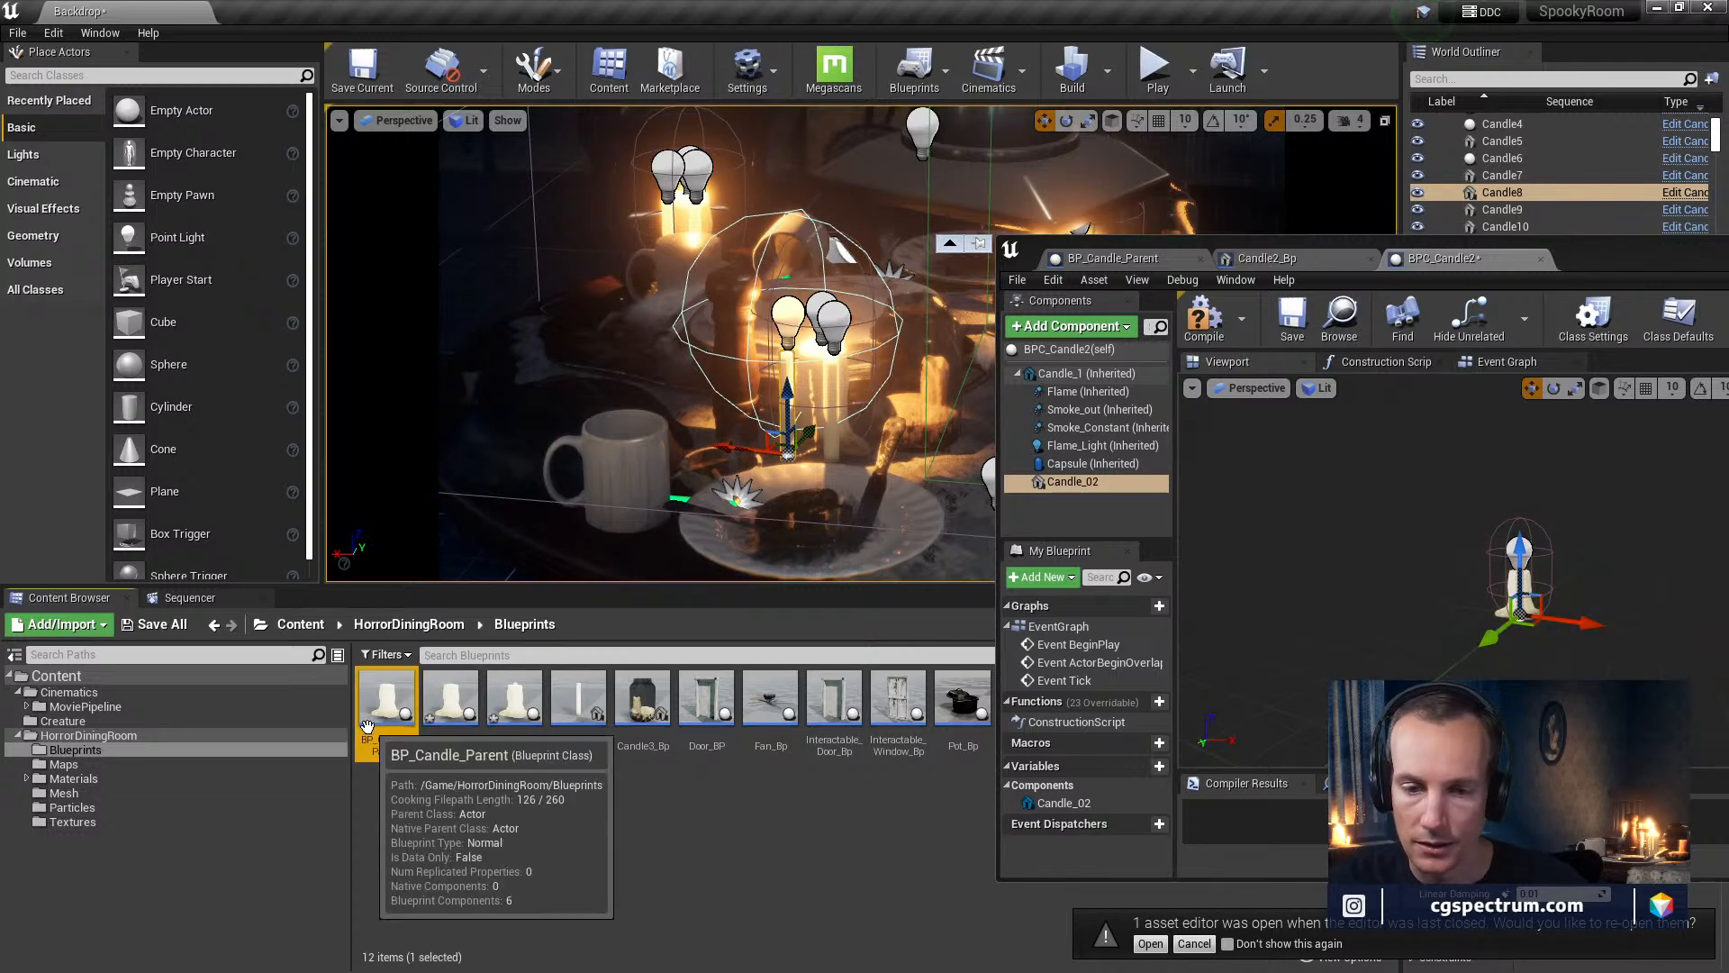
double_click(420, 723)
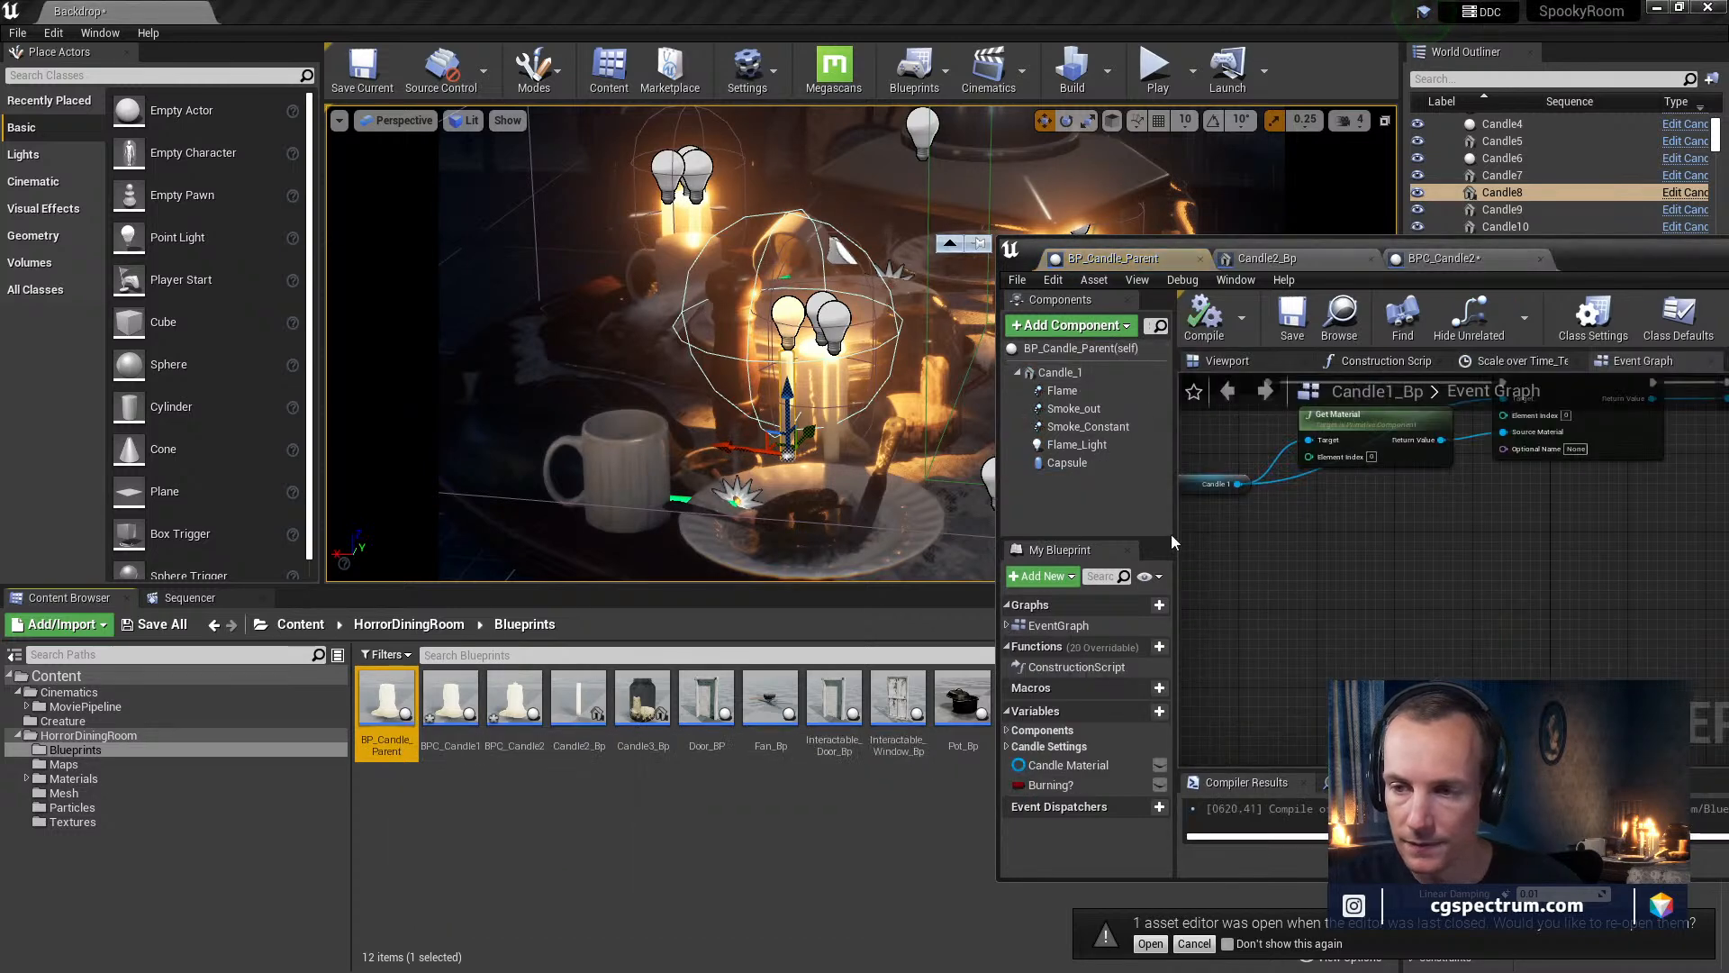
left_click(1080, 373)
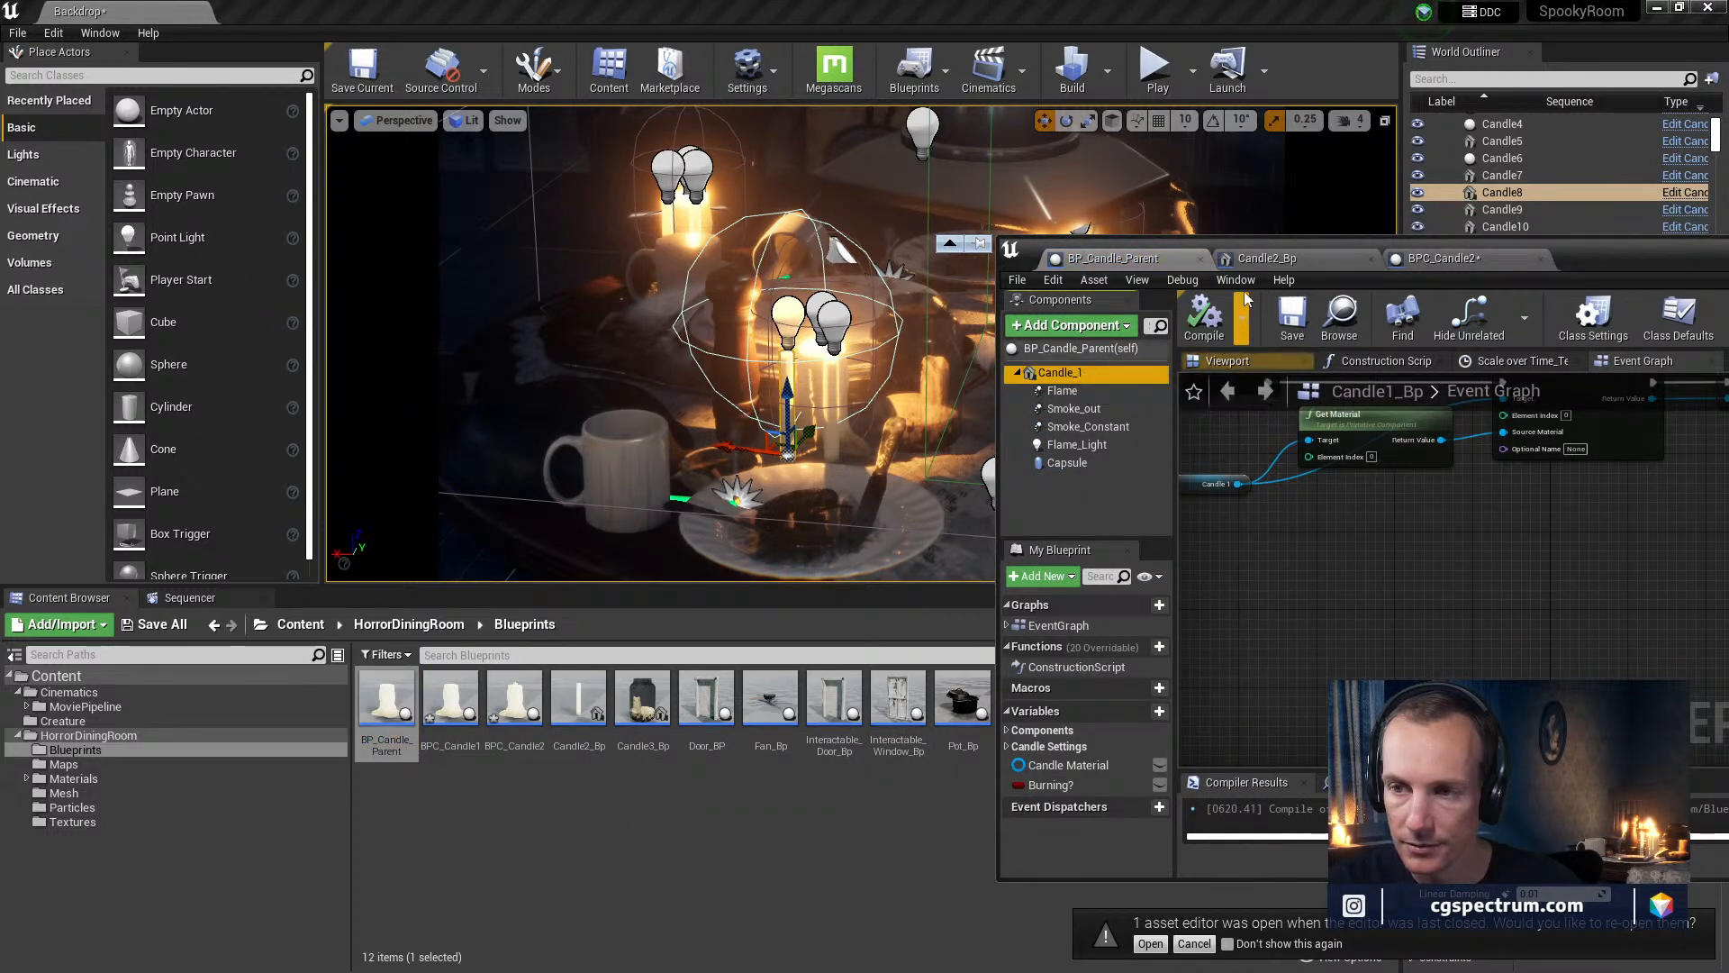
left_click(1265, 259)
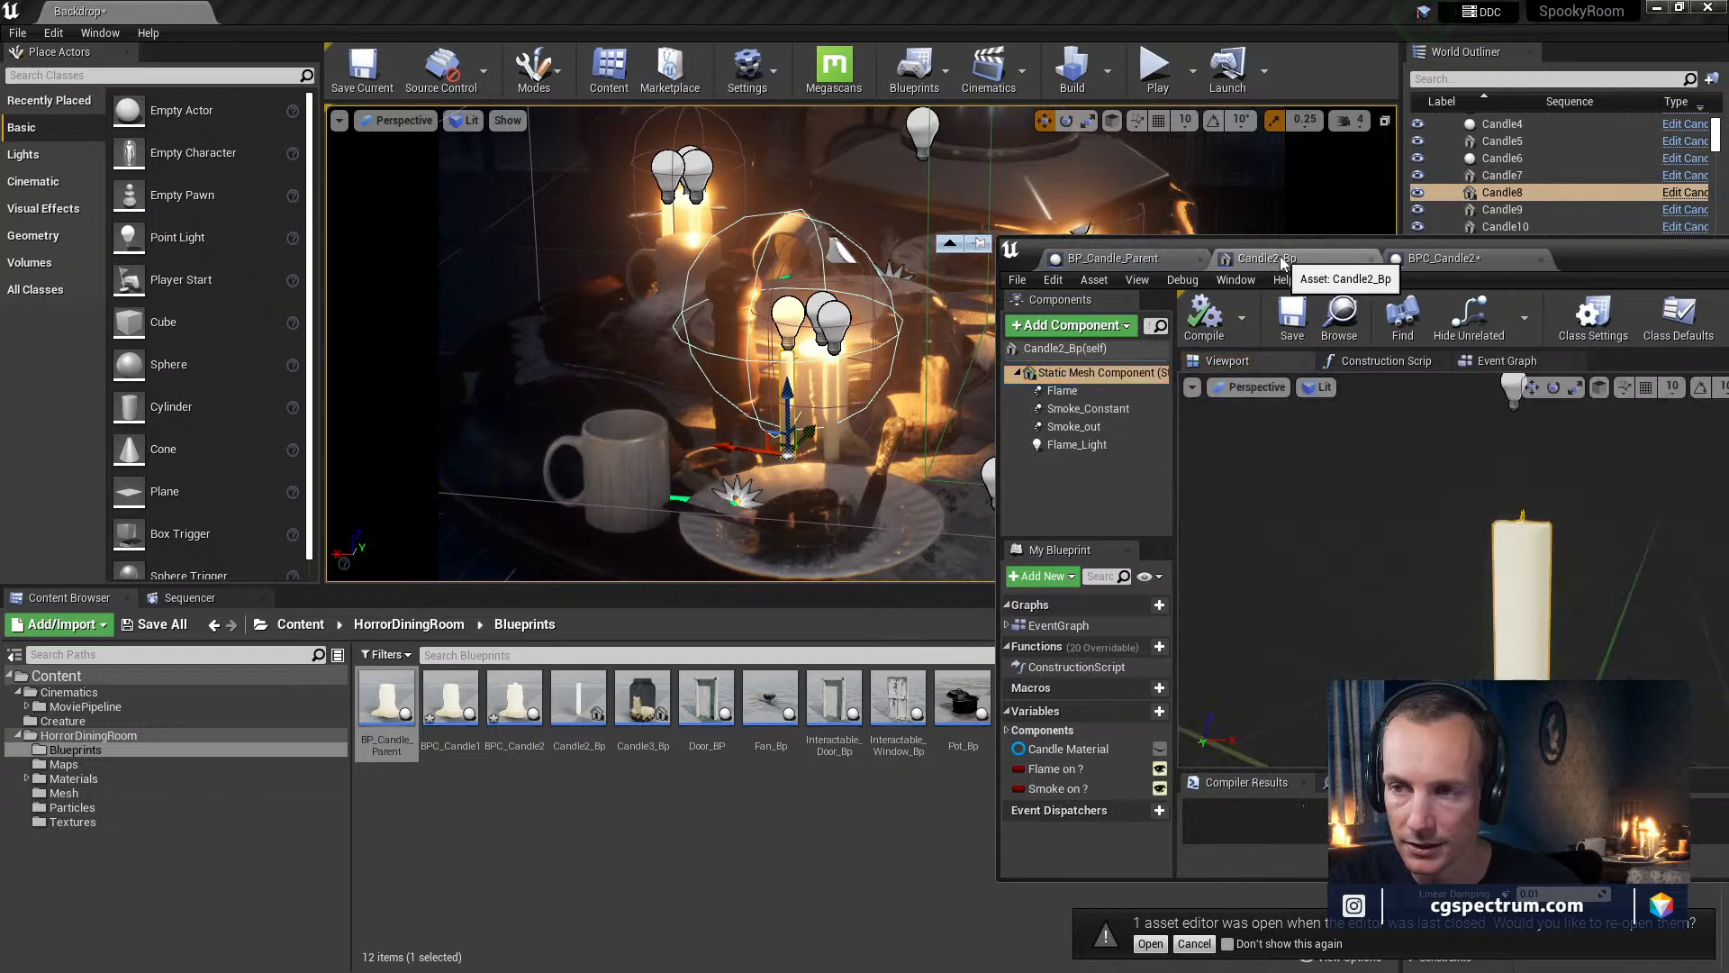
double_click(515, 701)
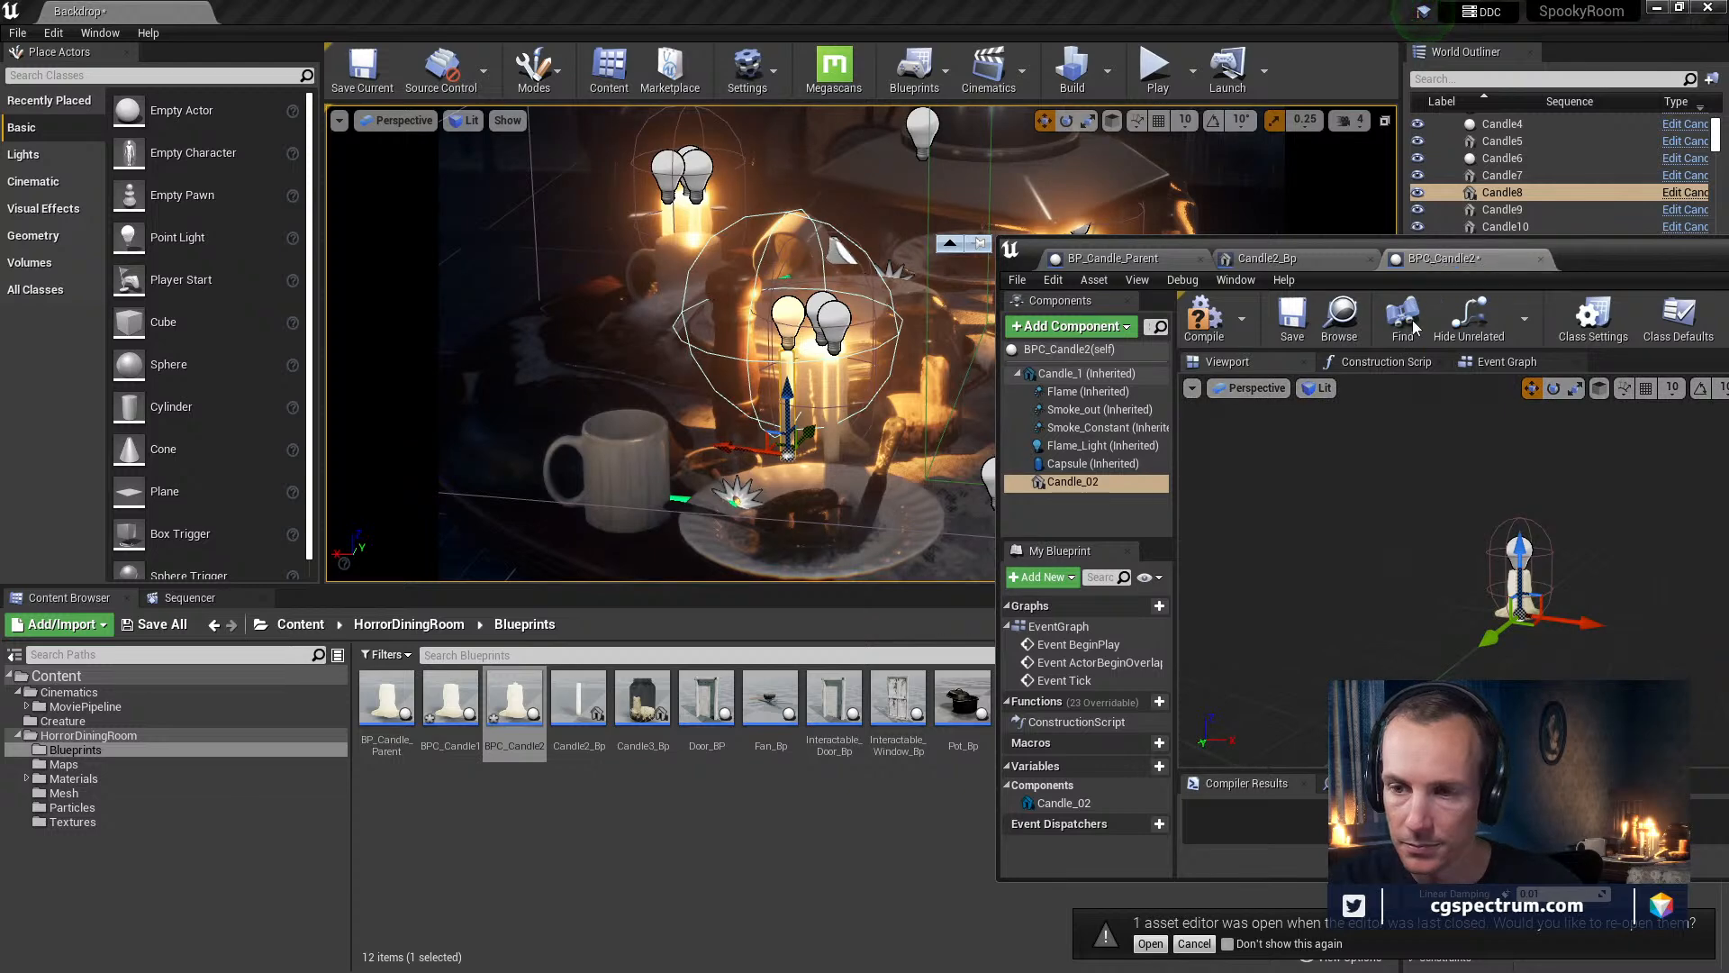
left_click(1132, 486)
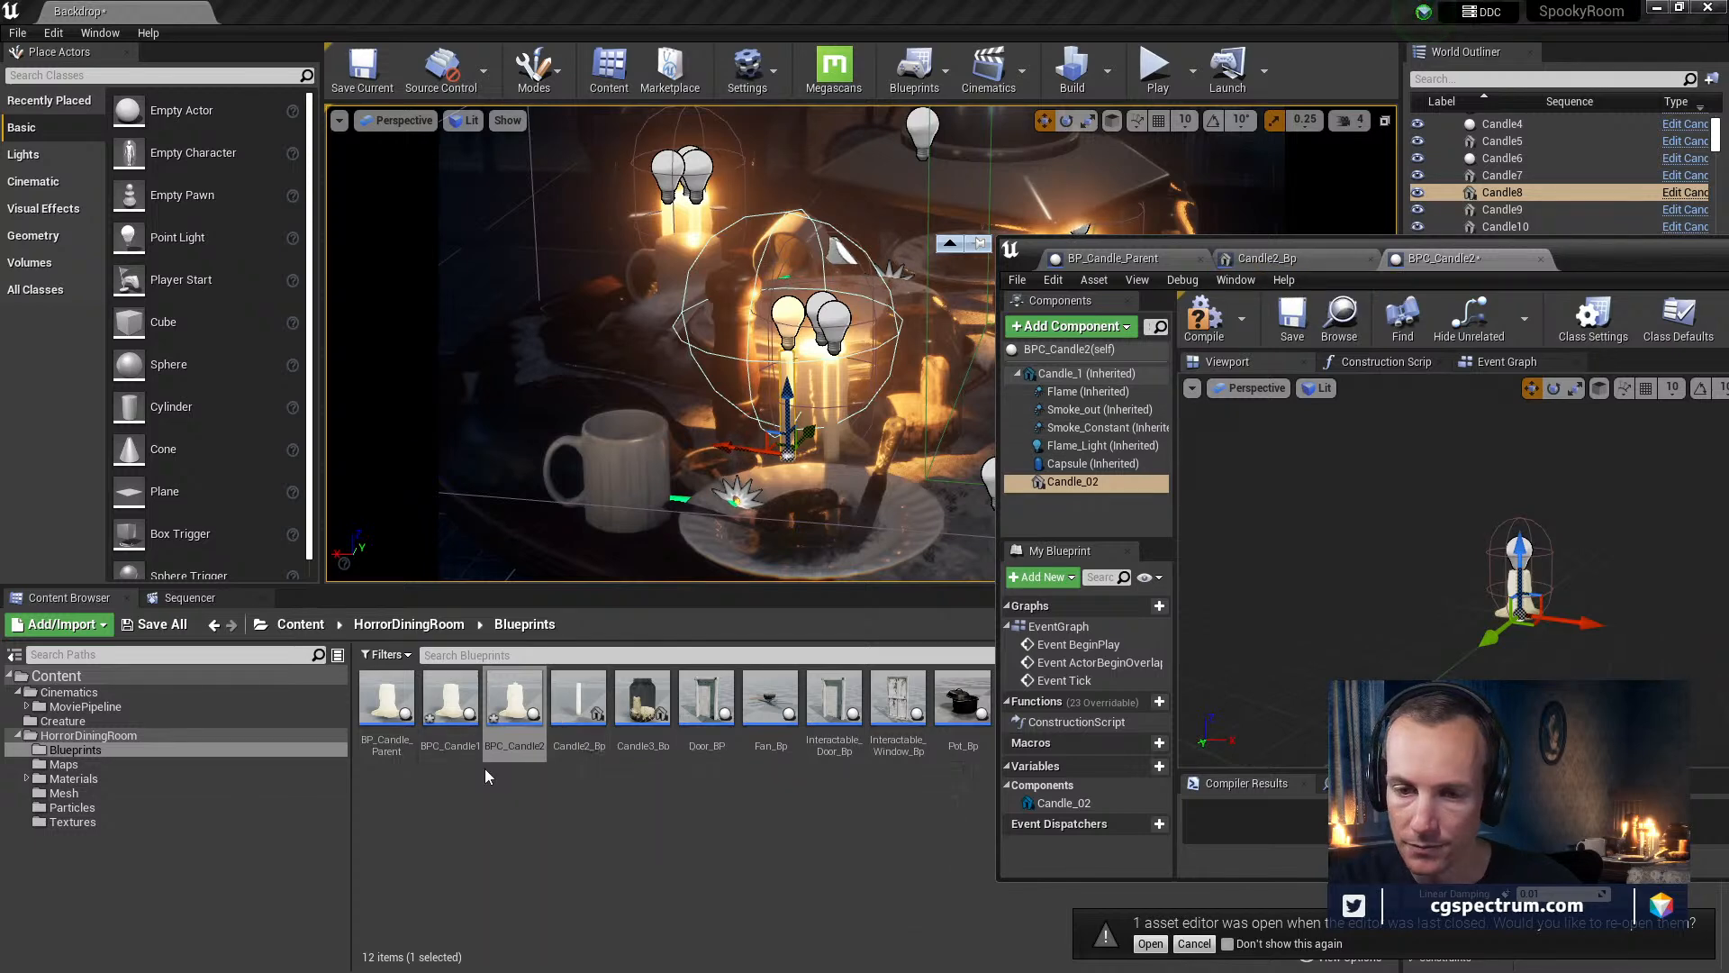
Open BPC_Candle1 and add the Candle_01 static mesh from the Mesh folder as a component
double_click(437, 716)
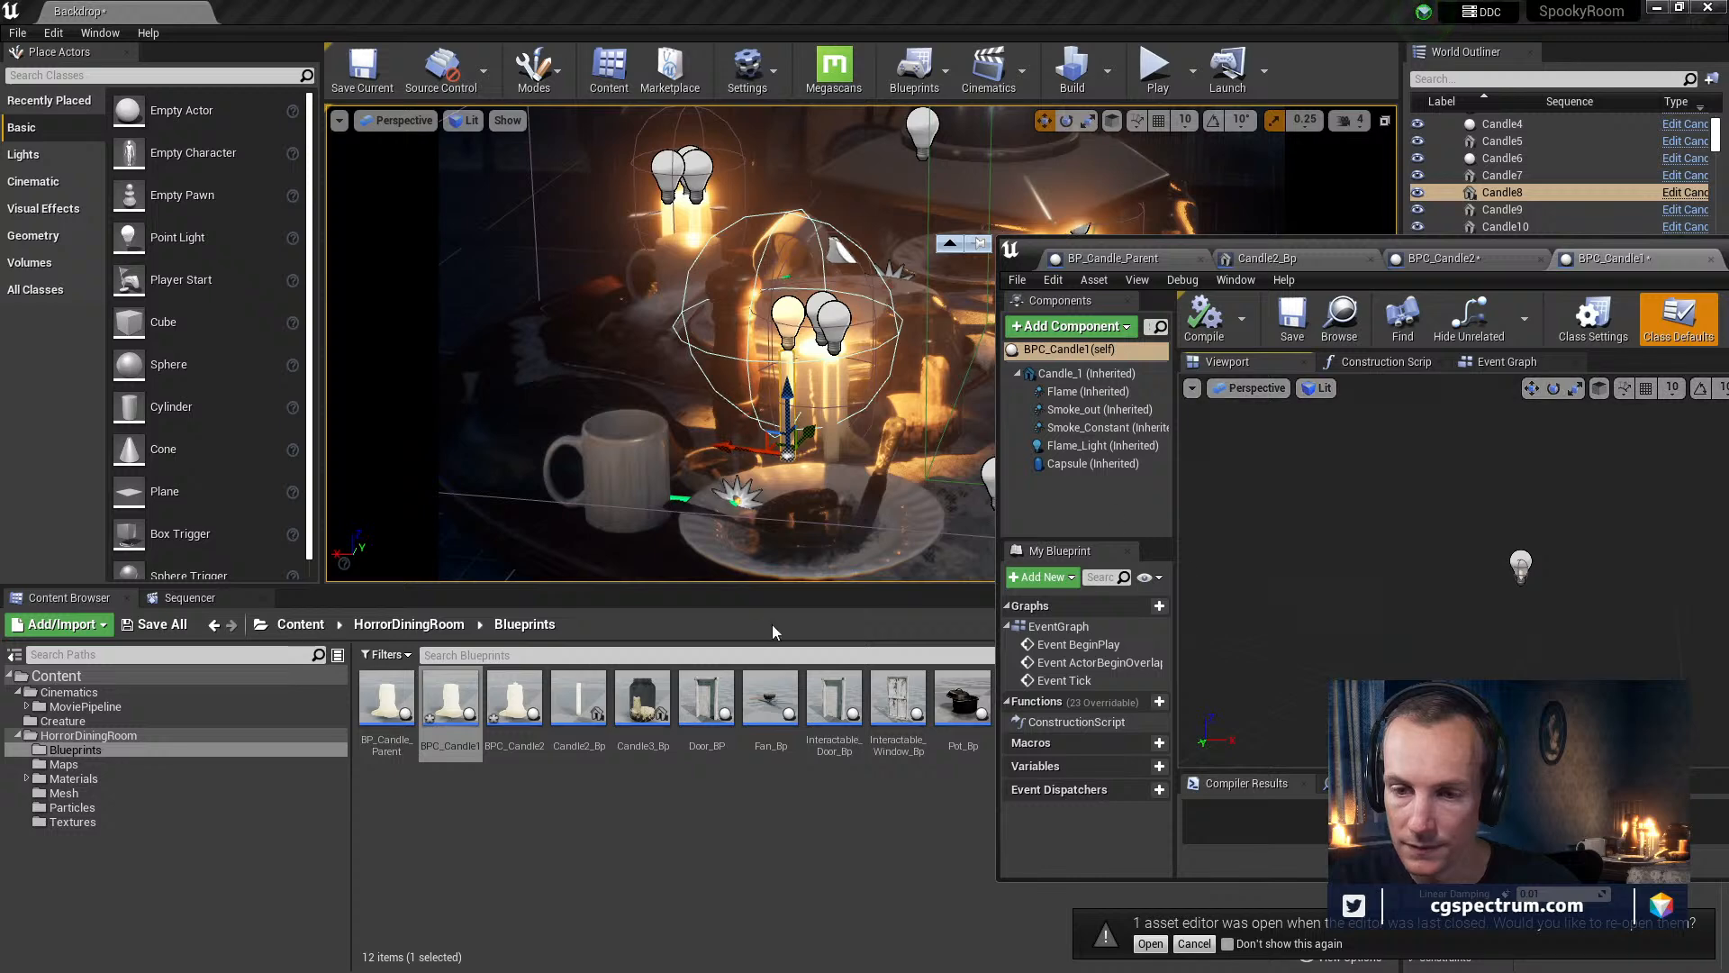
left_click(63, 793)
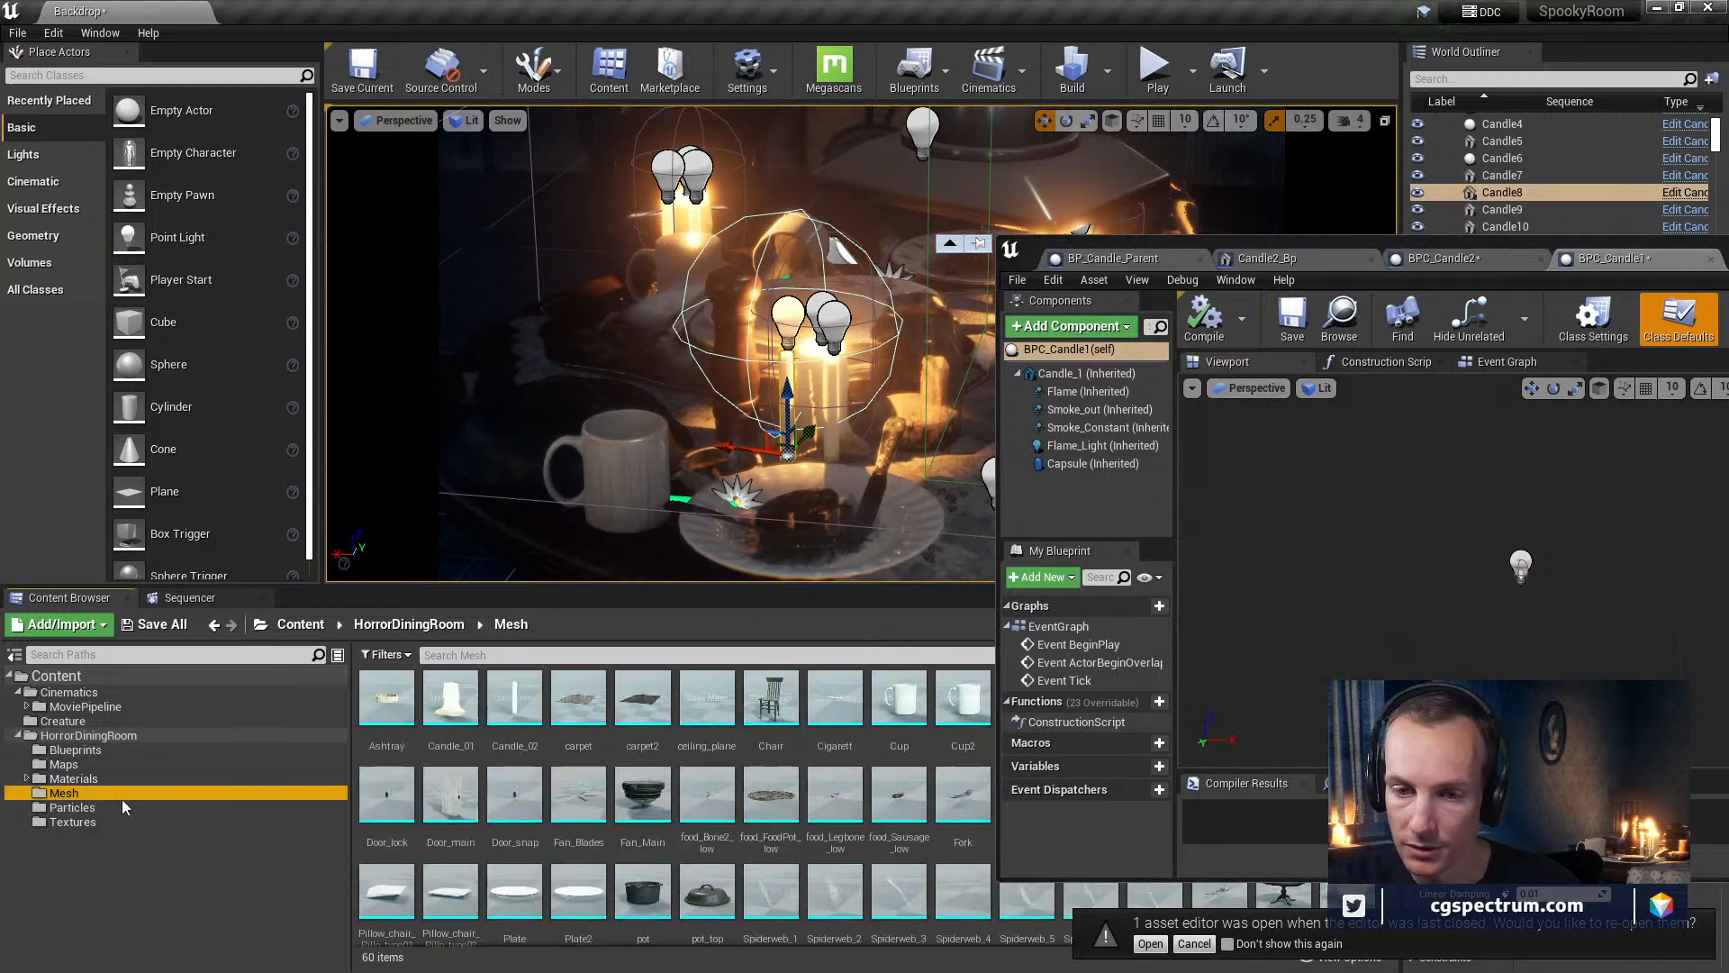
left_click_drag(450, 707, 1563, 645)
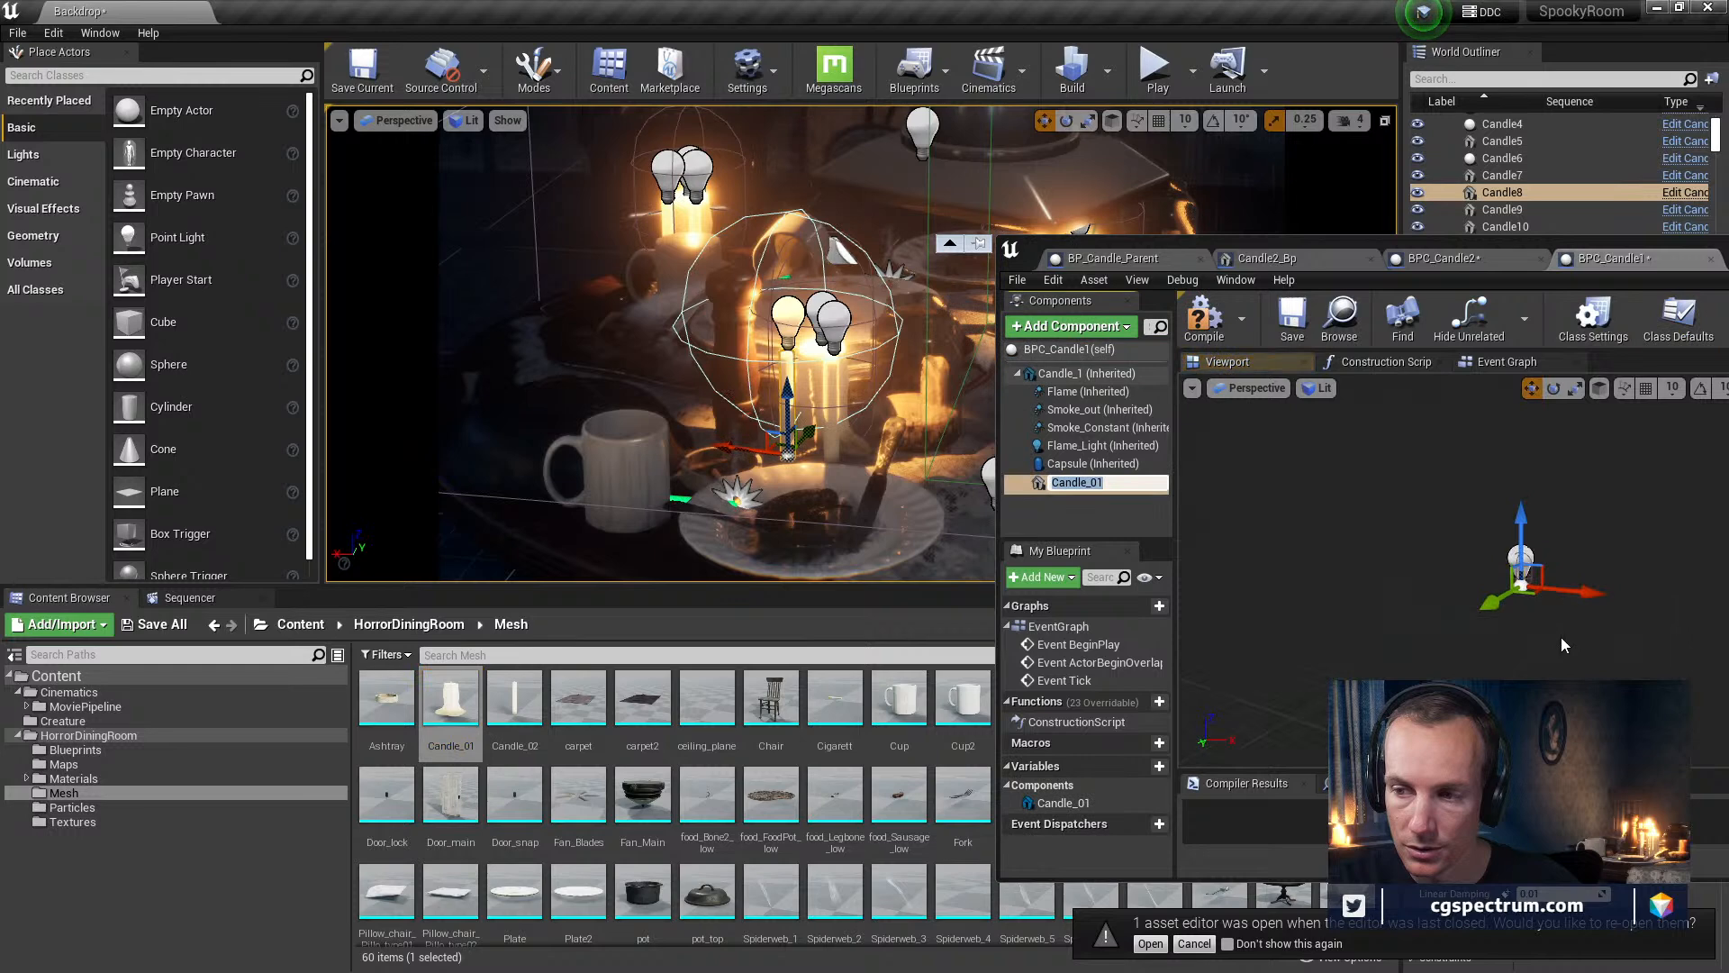
left_click(1092, 502)
Clear the static mesh assigned to the Candle_1 component in BP_Candle_Parent and compile the Blueprint
left_click(1186, 257)
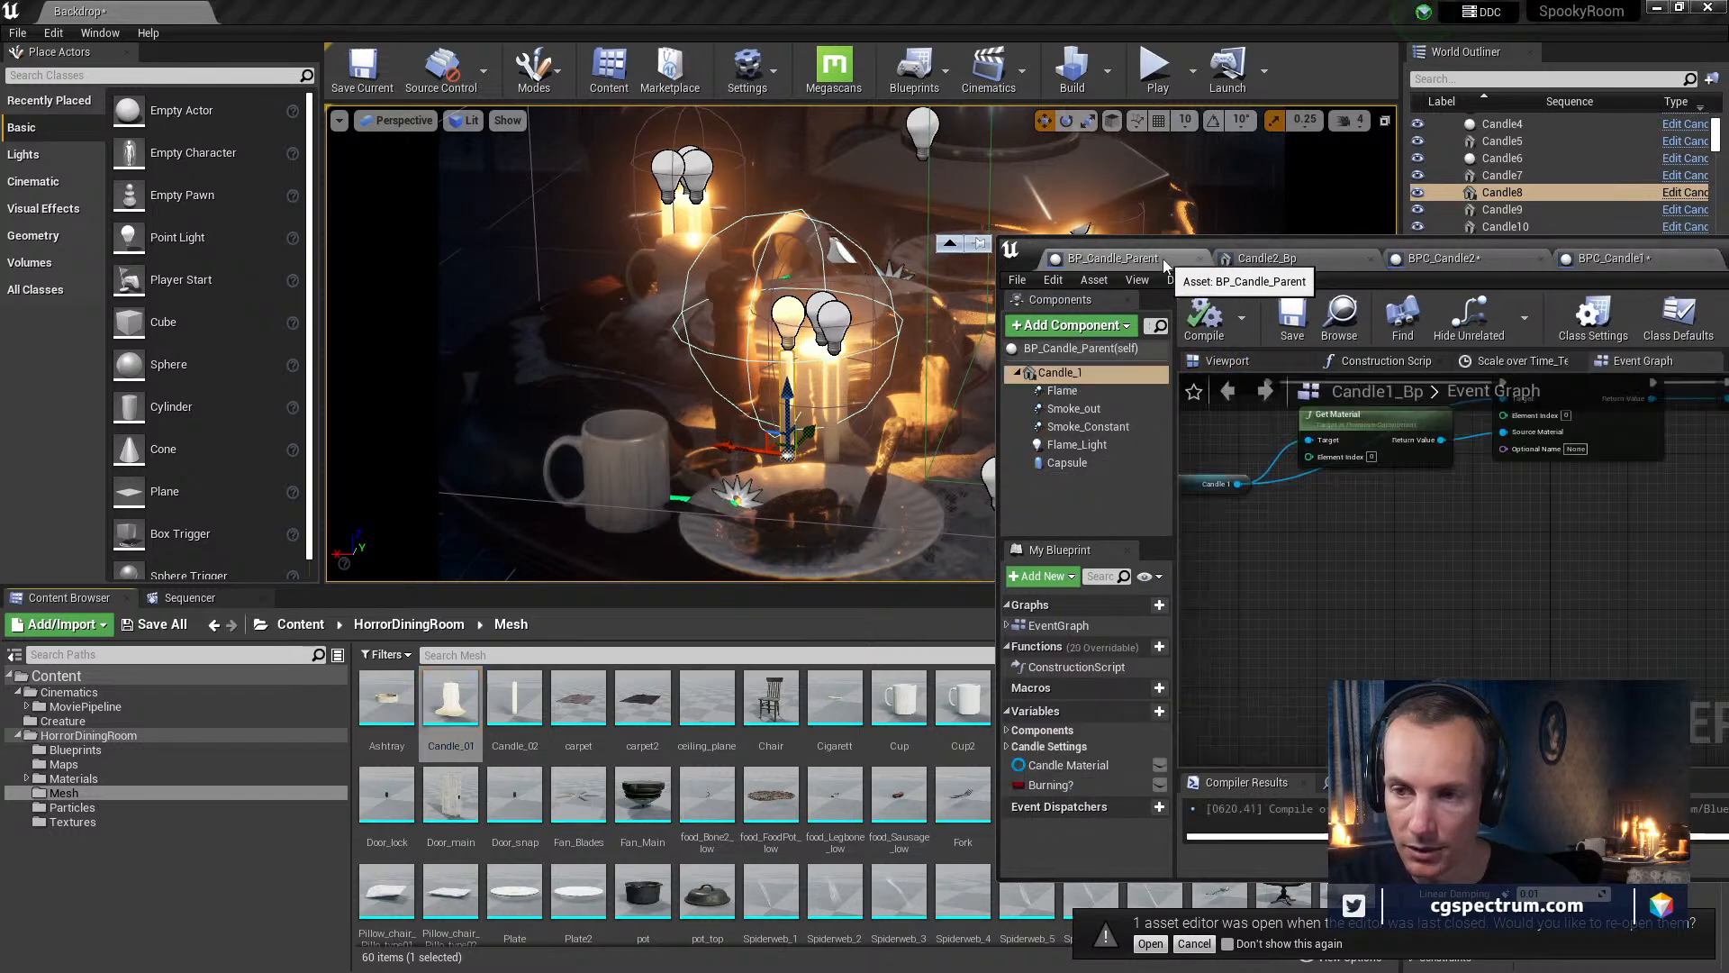
left_click(1065, 378)
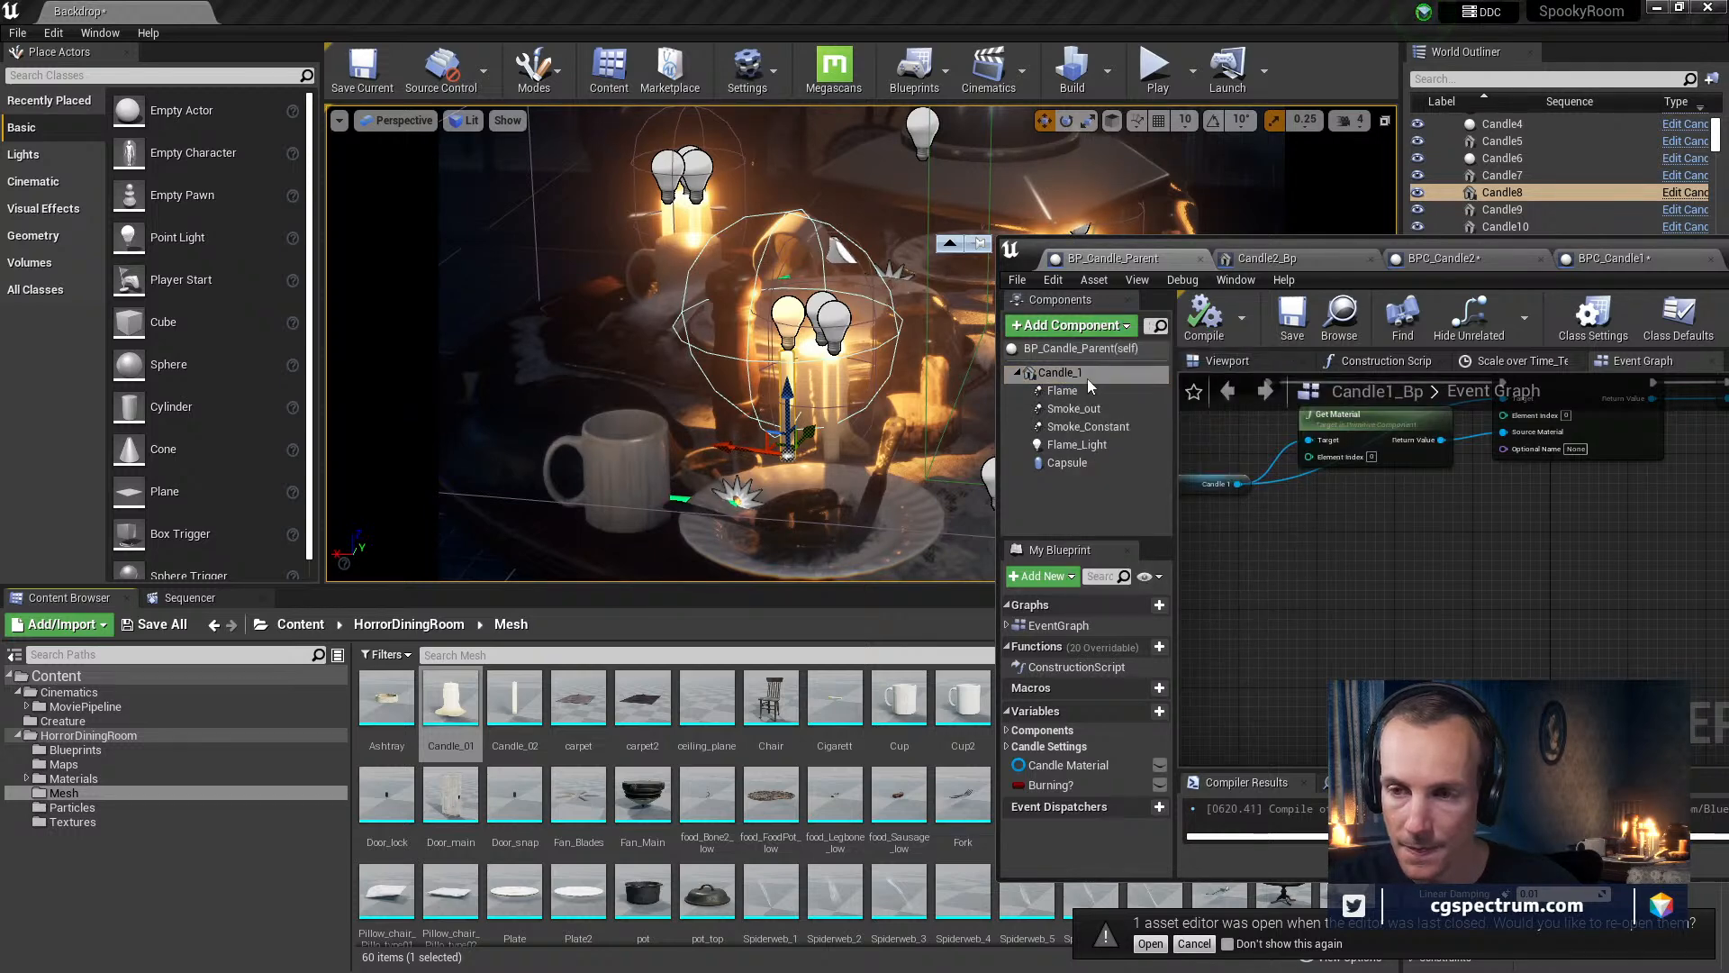
left_click_drag(1493, 241, 732, 187)
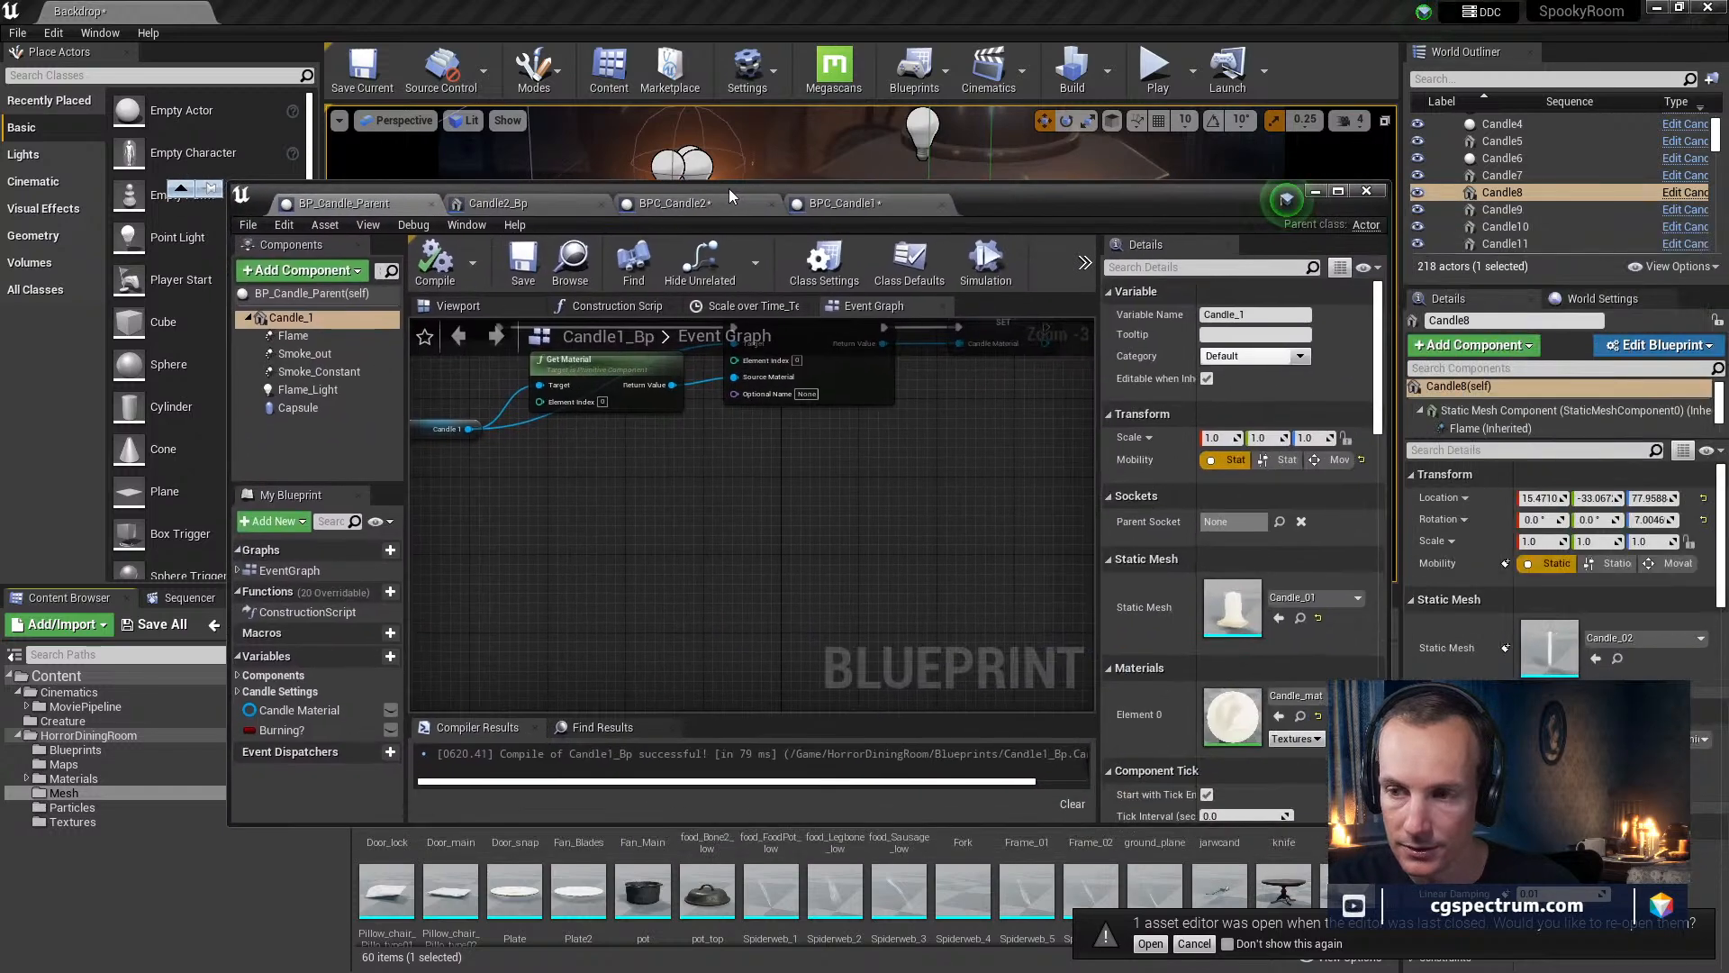
left_click(1315, 597)
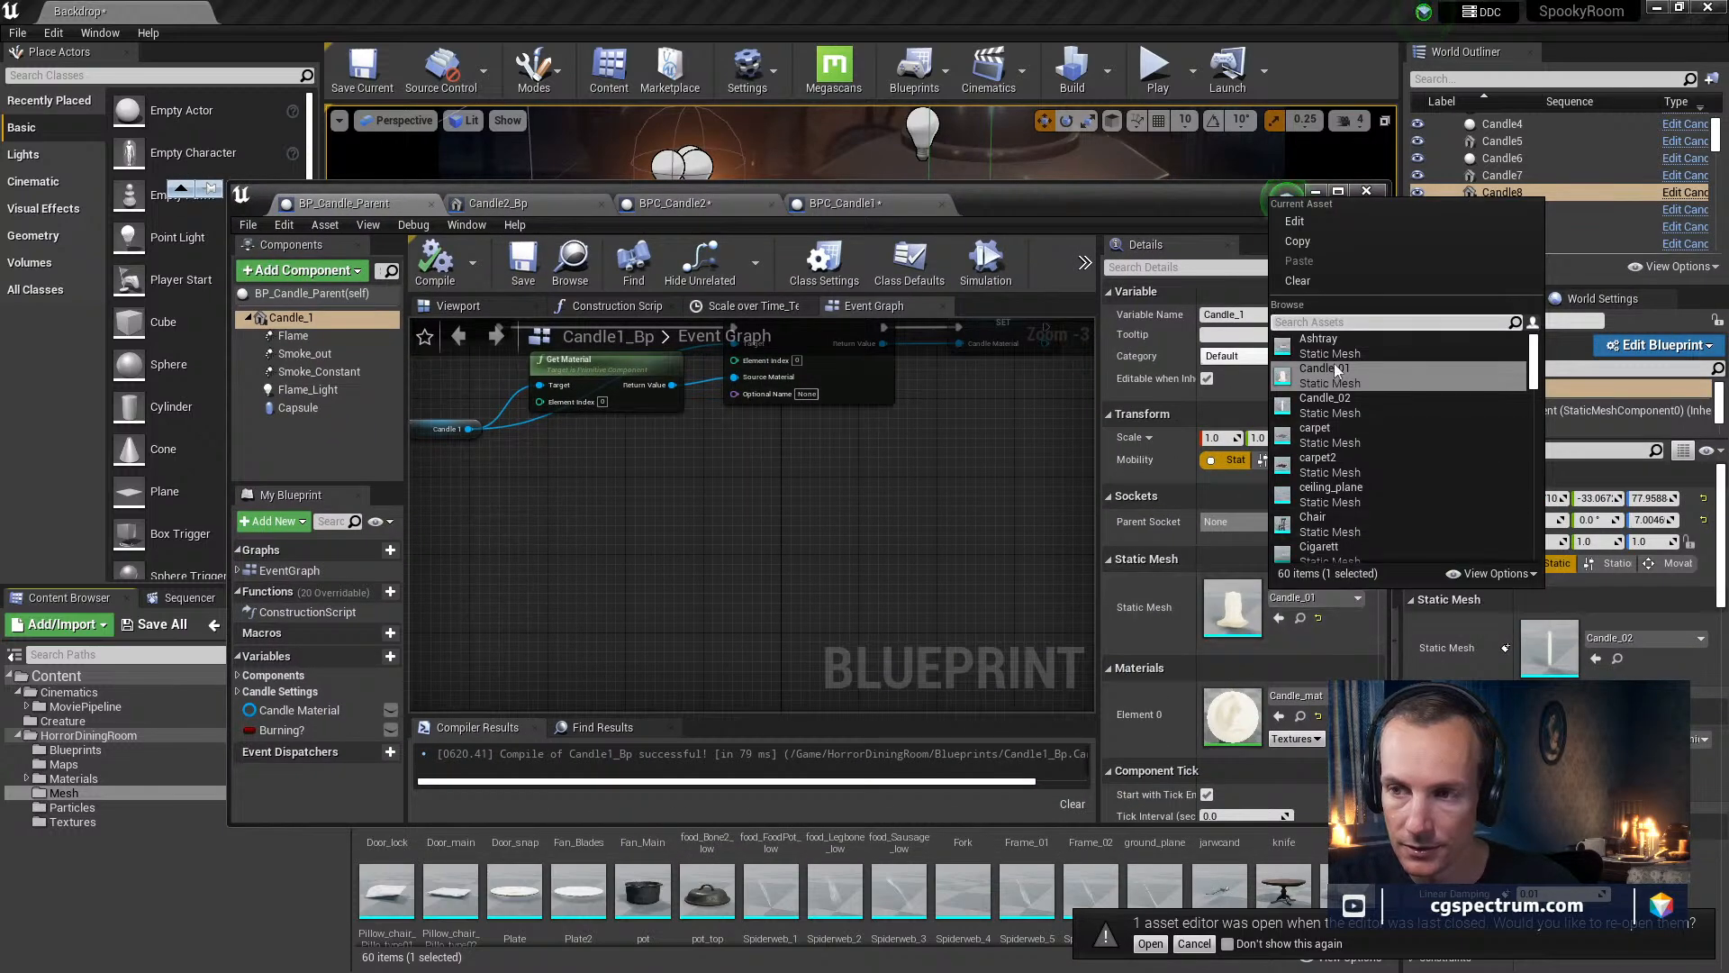
left_click(1322, 281)
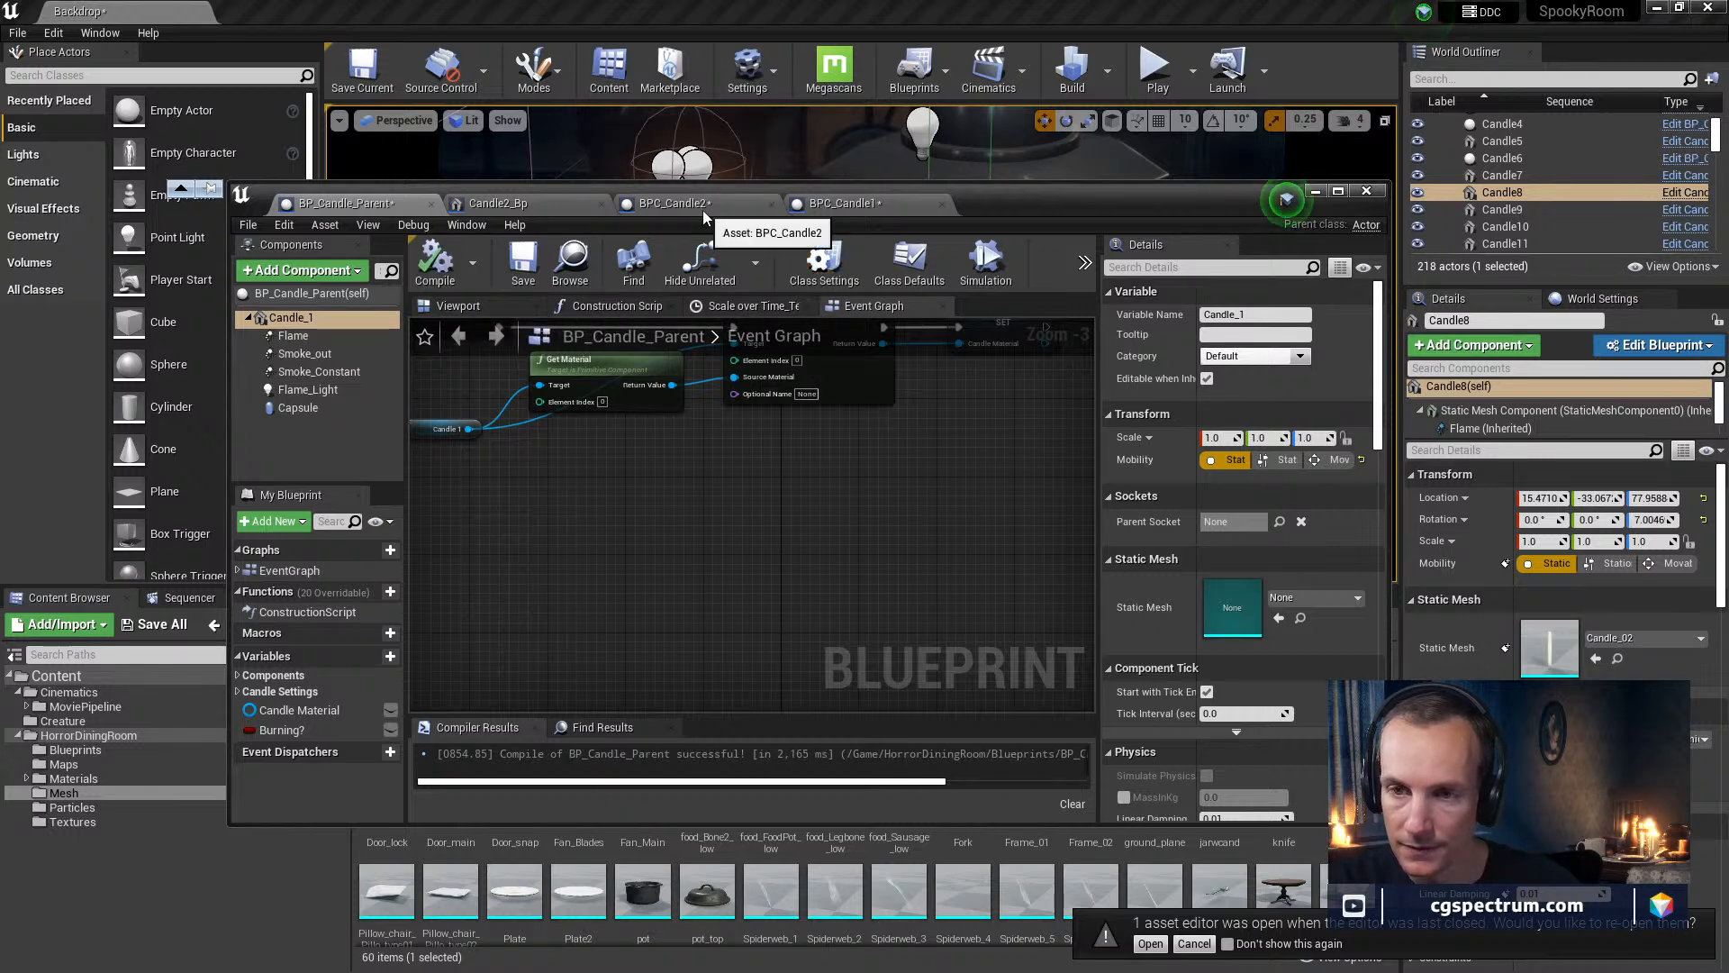
In BPC_Candle2, assign the Candle_01 static mesh to the inherited Candle_1 component and delete the added Candle_02 component
left_click(666, 204)
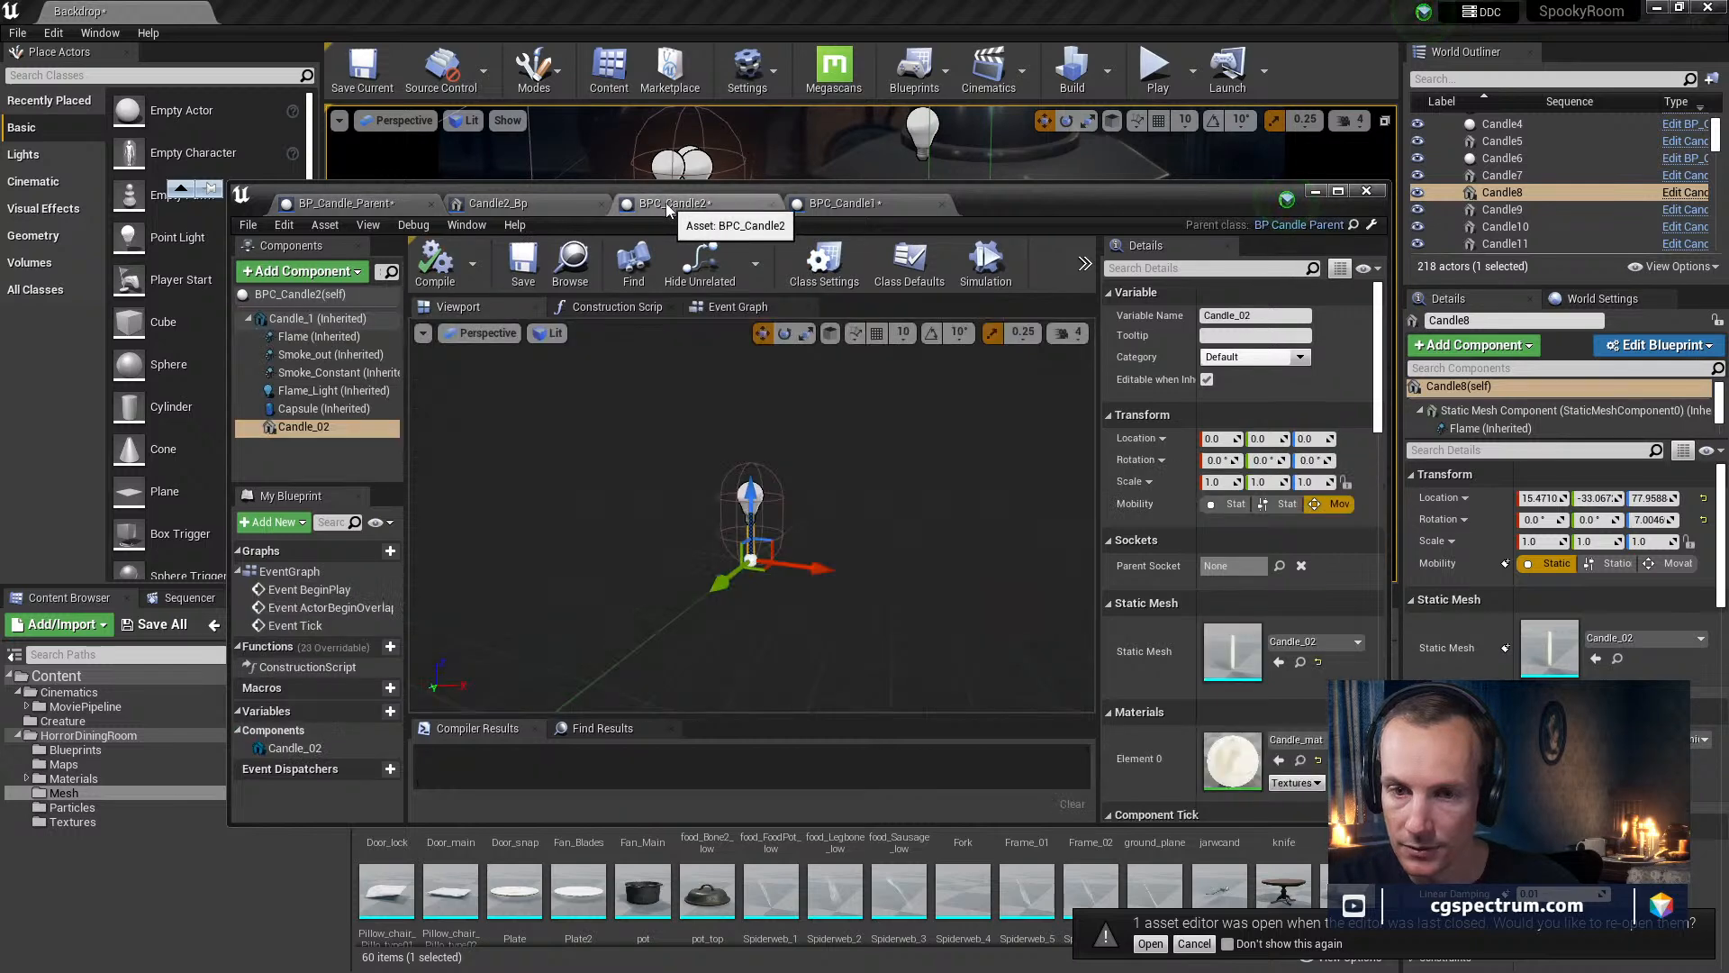
left_click(315, 318)
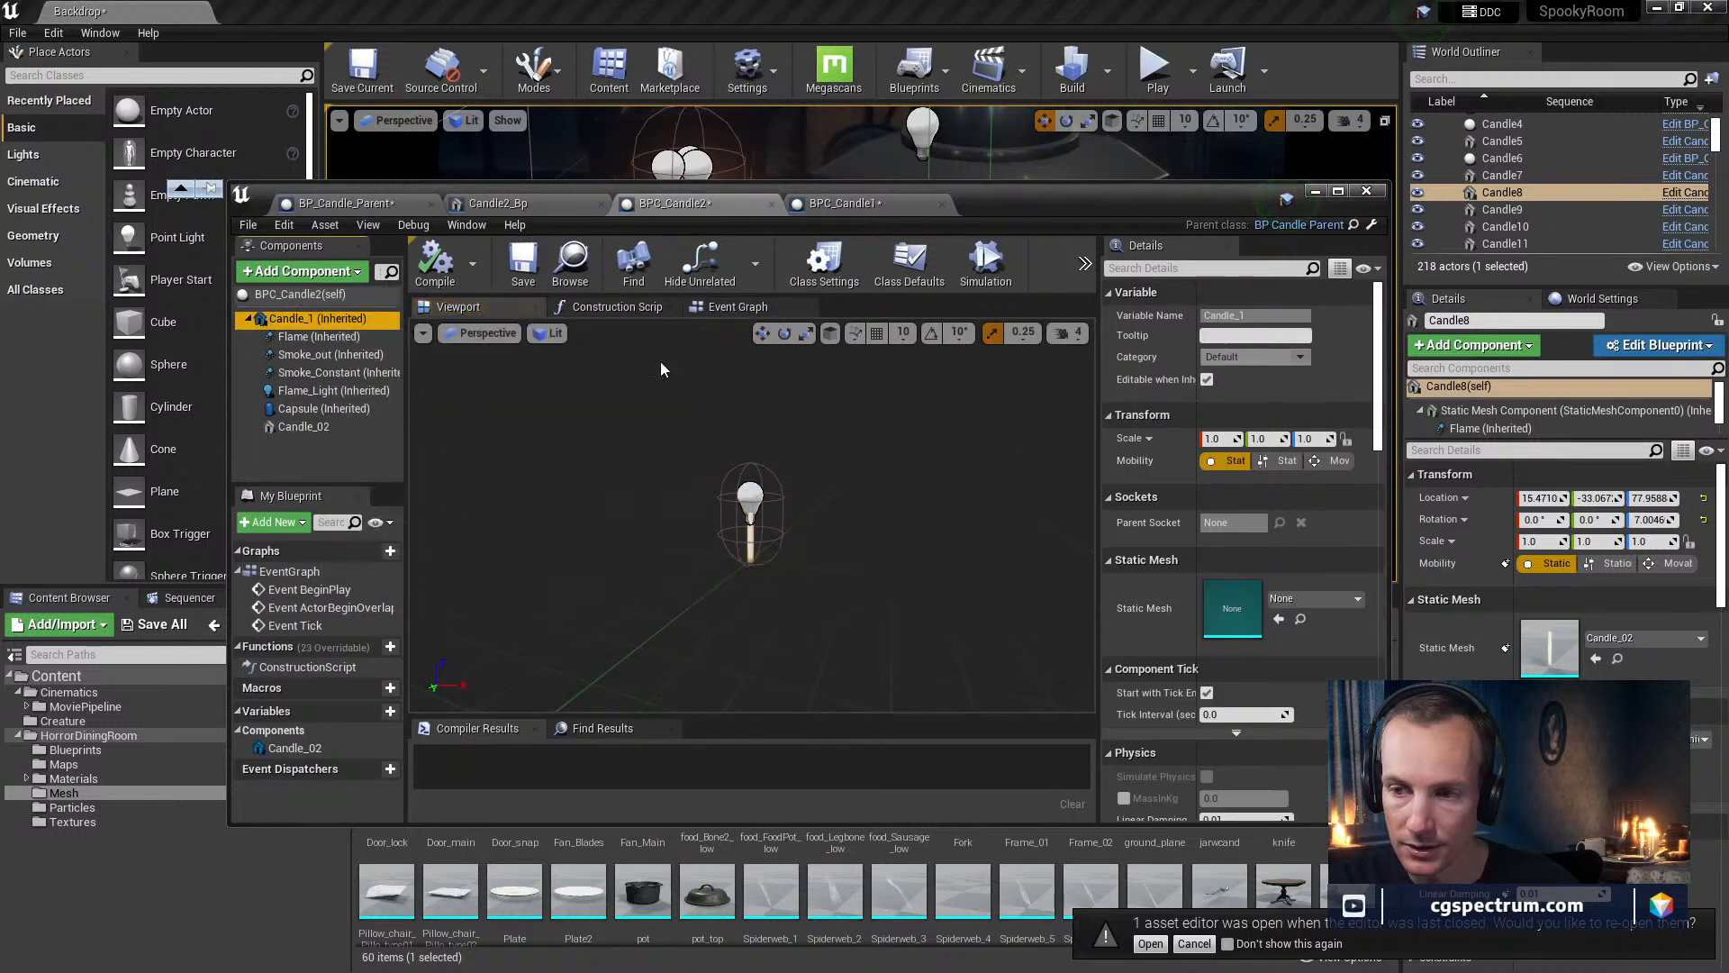
left_click(1286, 599)
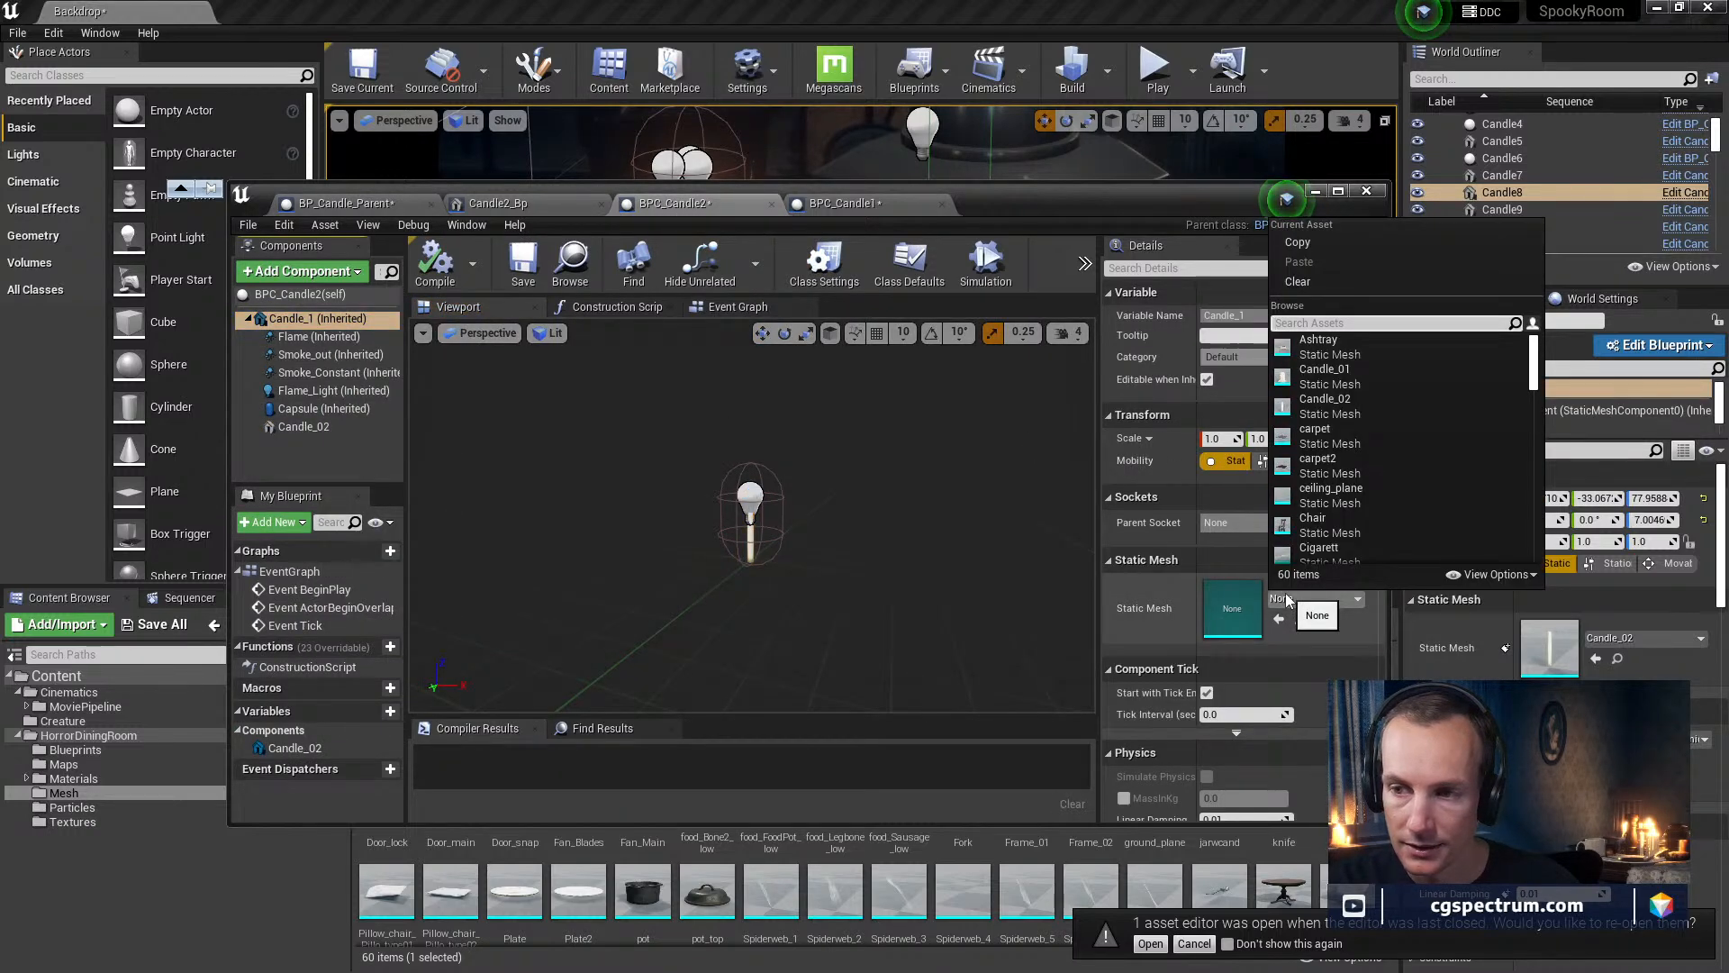
left_click(1358, 383)
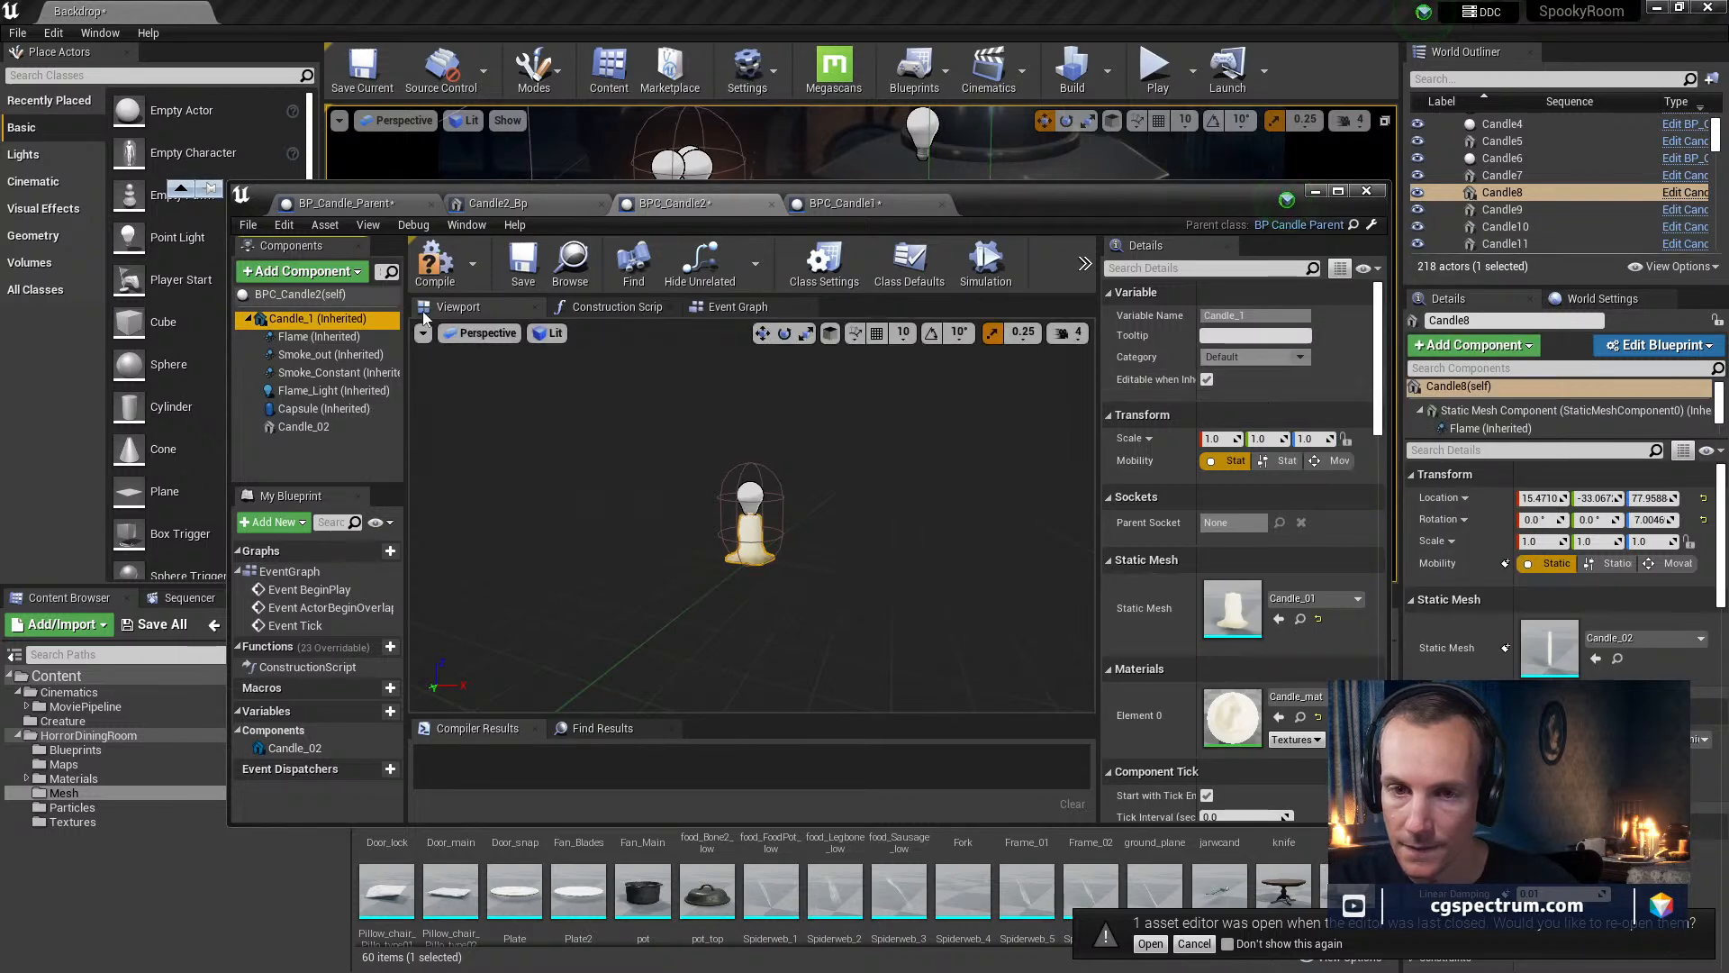
left_click(316, 412)
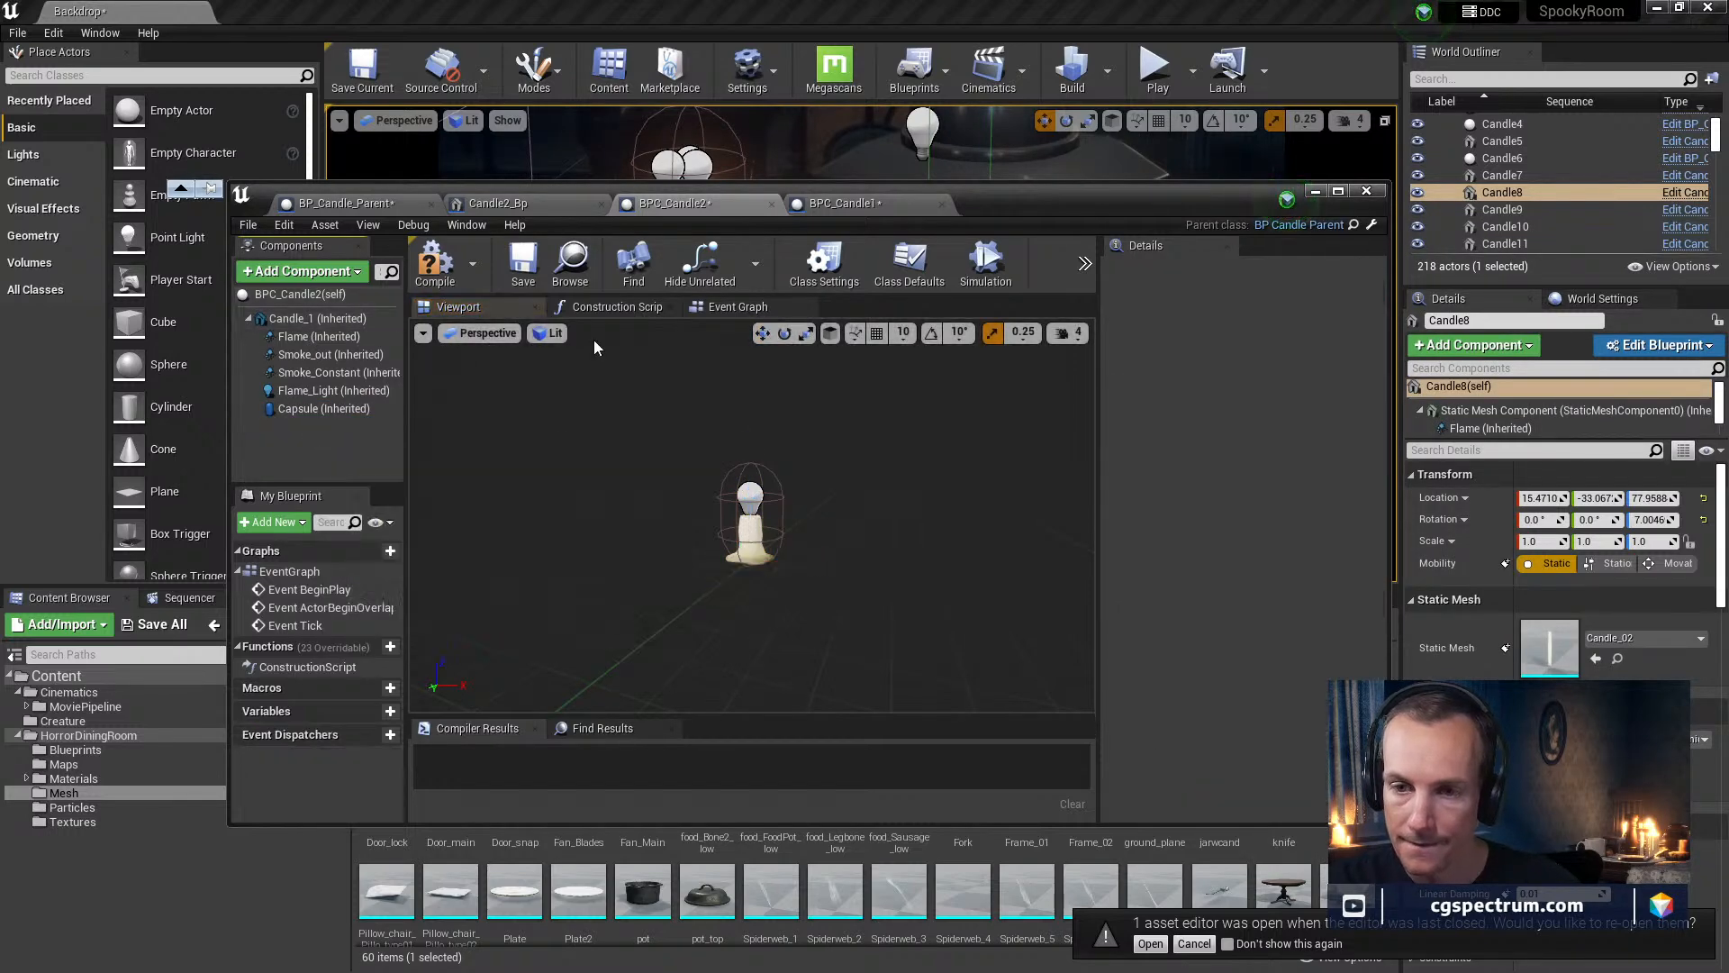
In BPC_Candle1, delete the added Candle_01 component and assign the Candle_01 static mesh to the inherited Candle_1 component
left_click(842, 204)
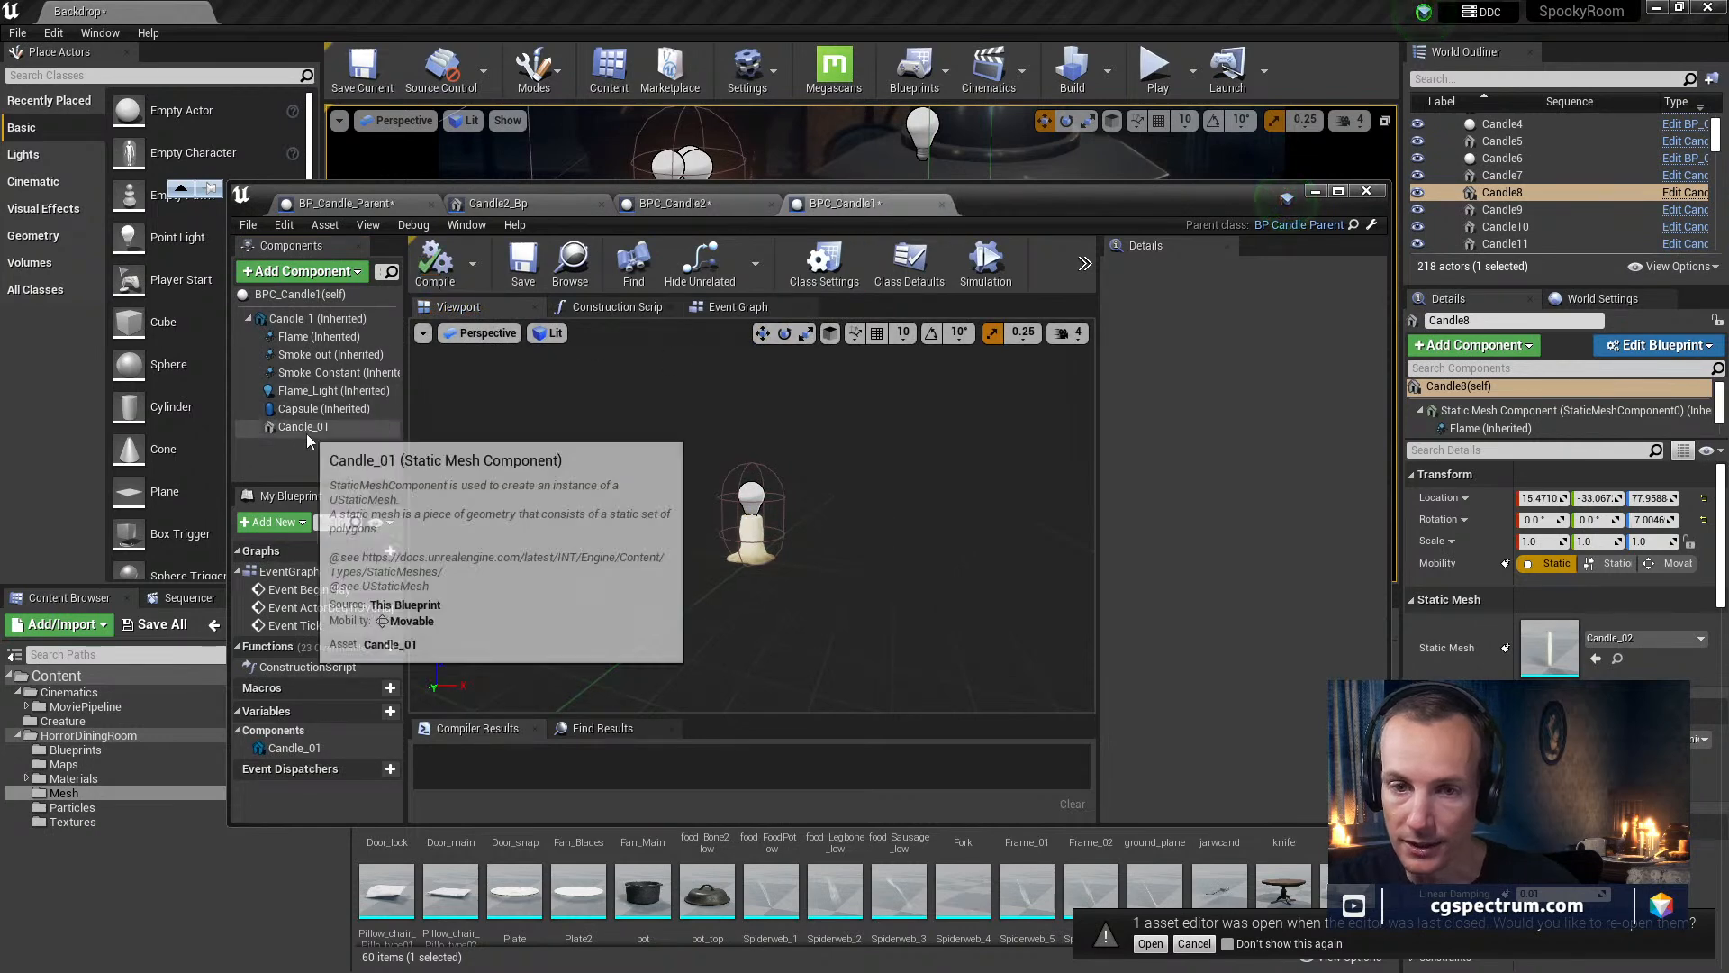
left_click(306, 431)
key("Delete")
left_click(315, 319)
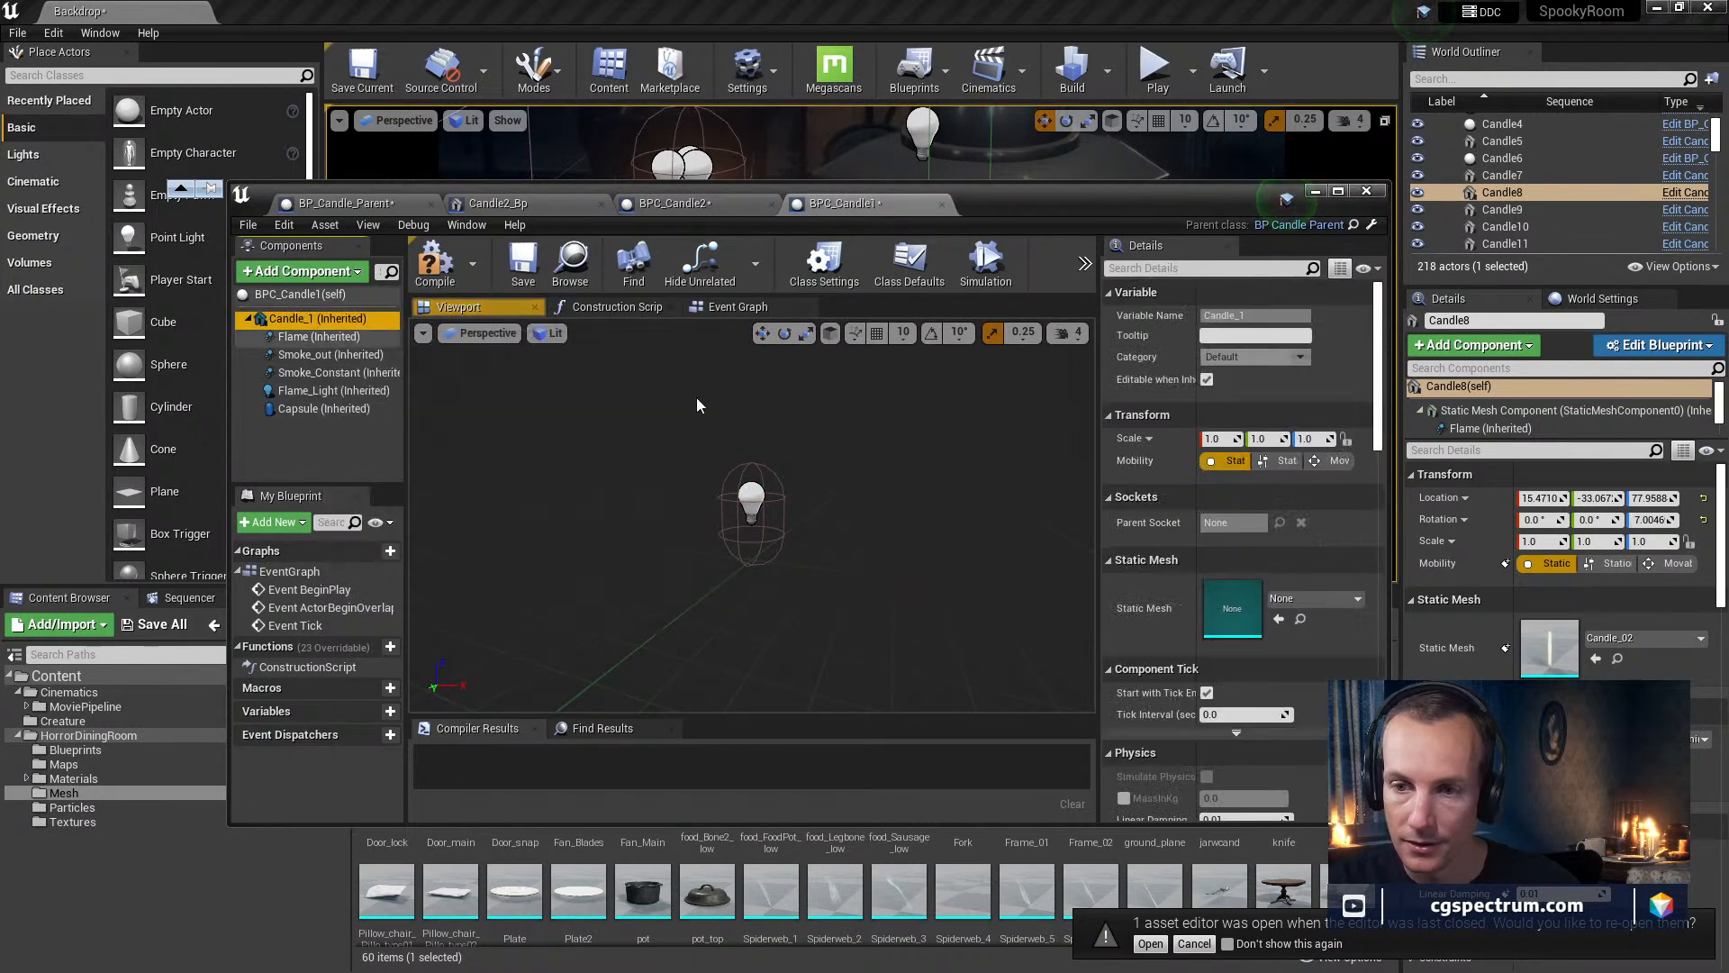
left_click(1318, 600)
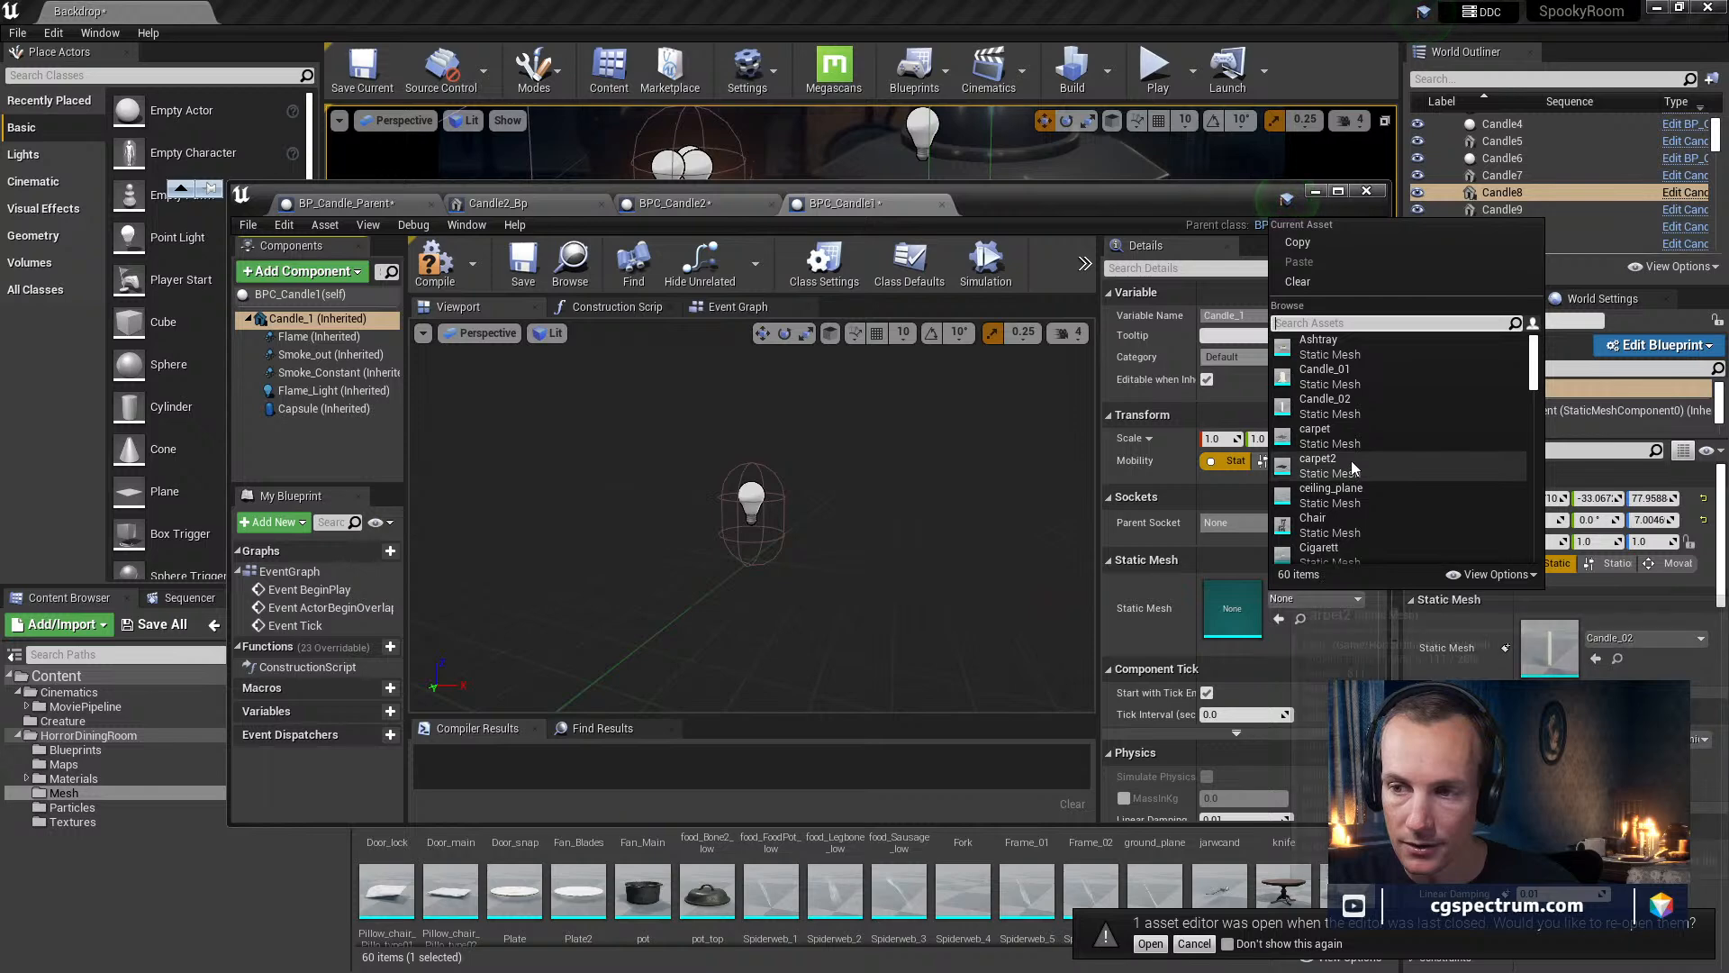
left_click(1337, 407)
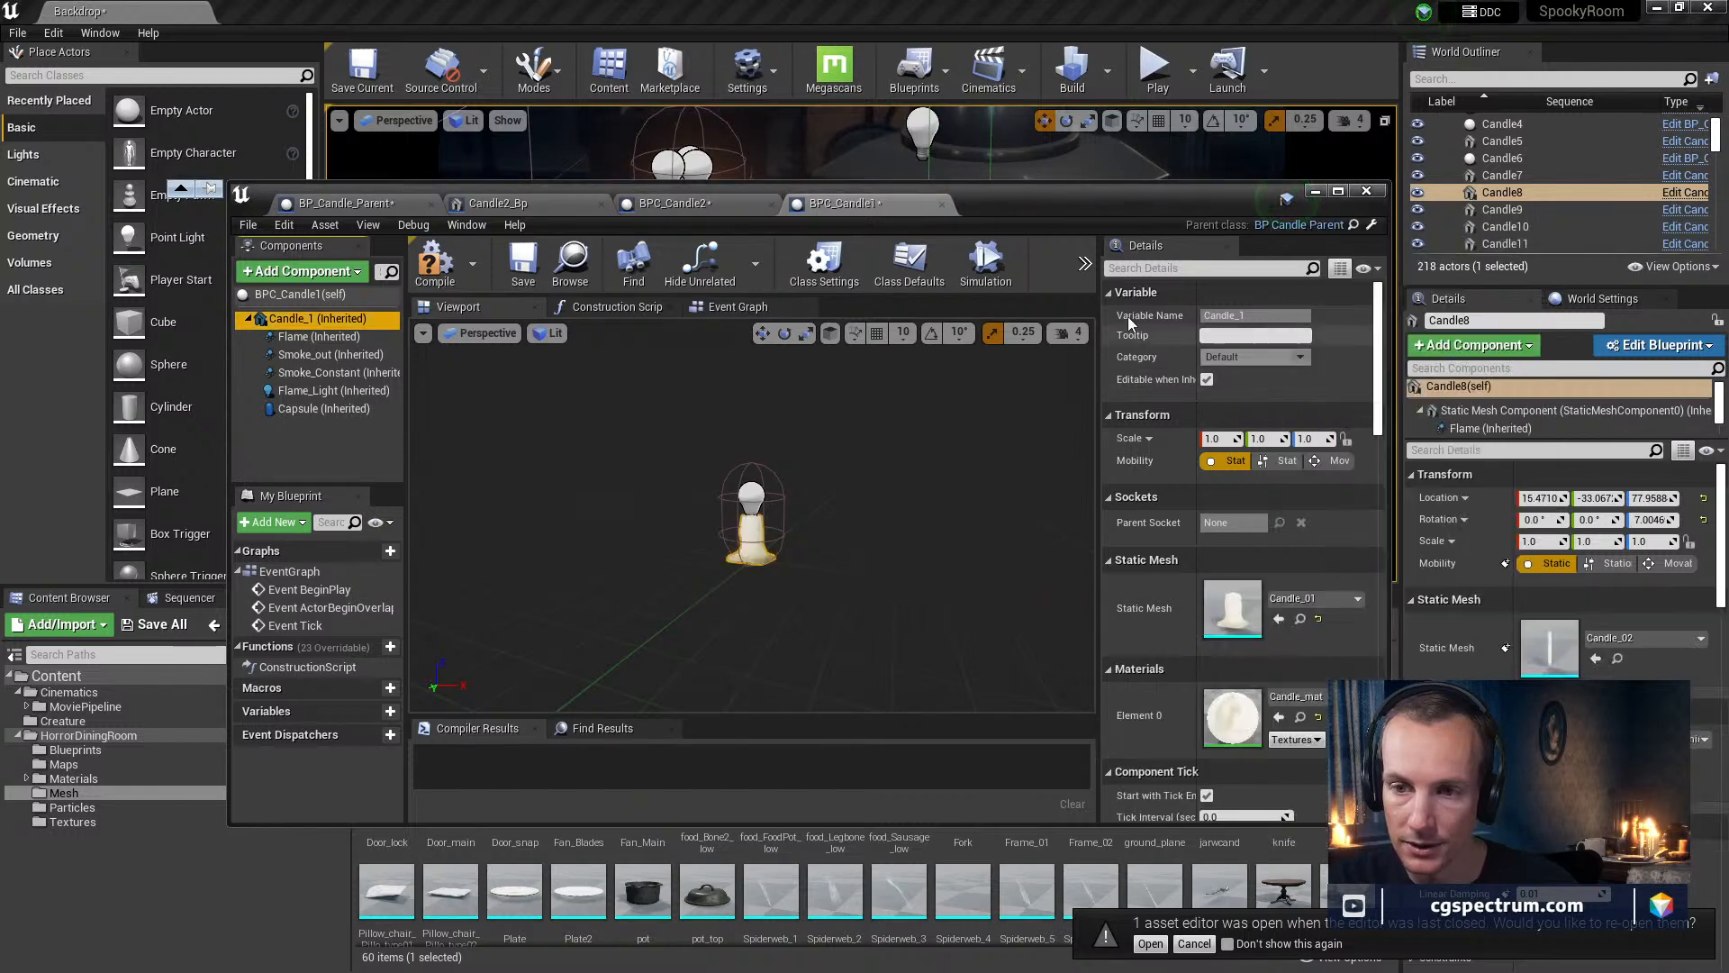
Set the inherited Candle_1 component's static mesh to Candle_02 in BPC_Candle2, then compile and save that Blueprint
left_click(726, 207)
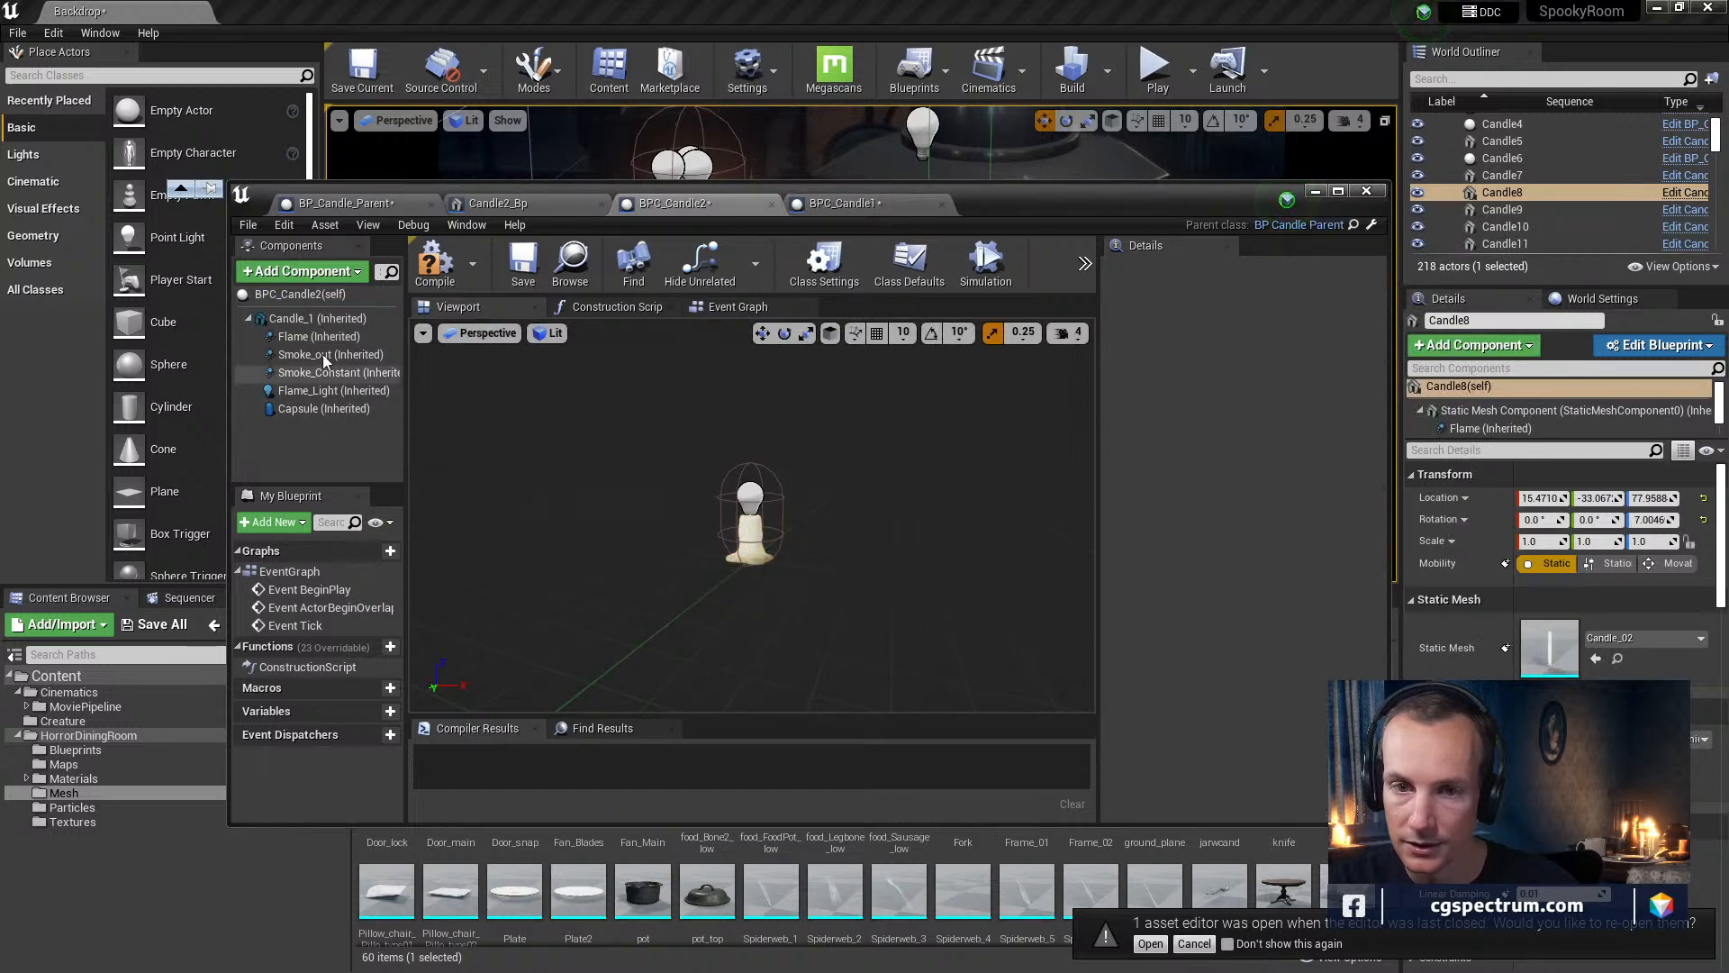
left_click(311, 319)
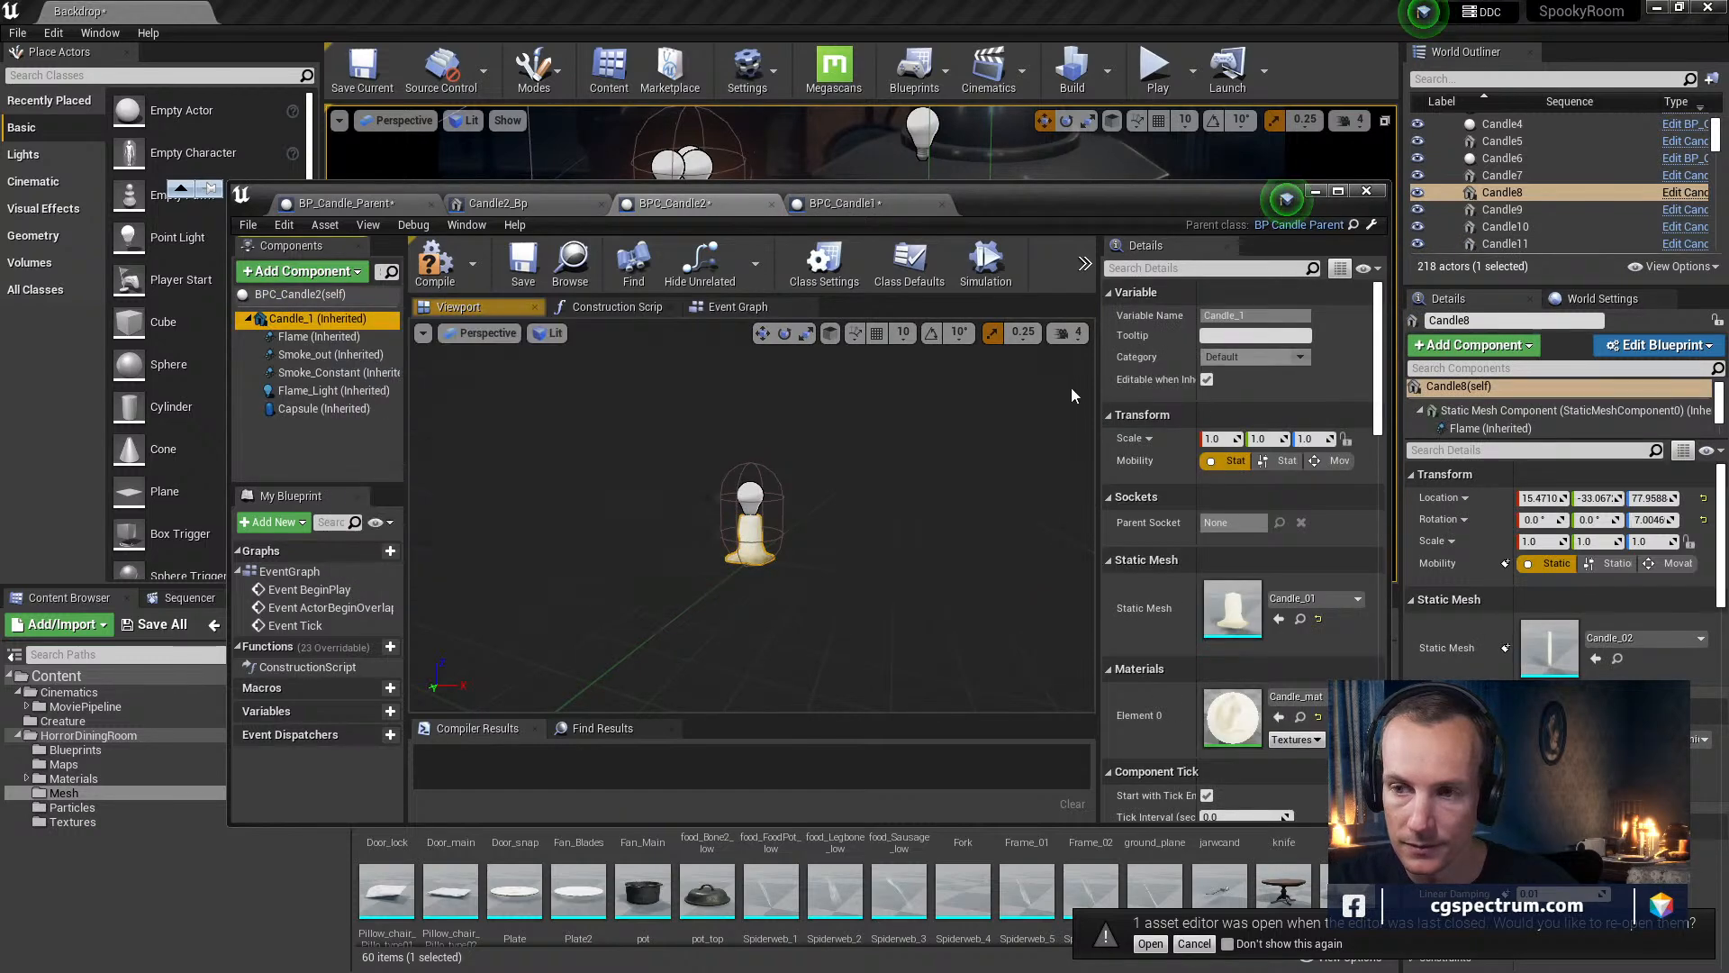
left_click(1286, 602)
left_click(1311, 404)
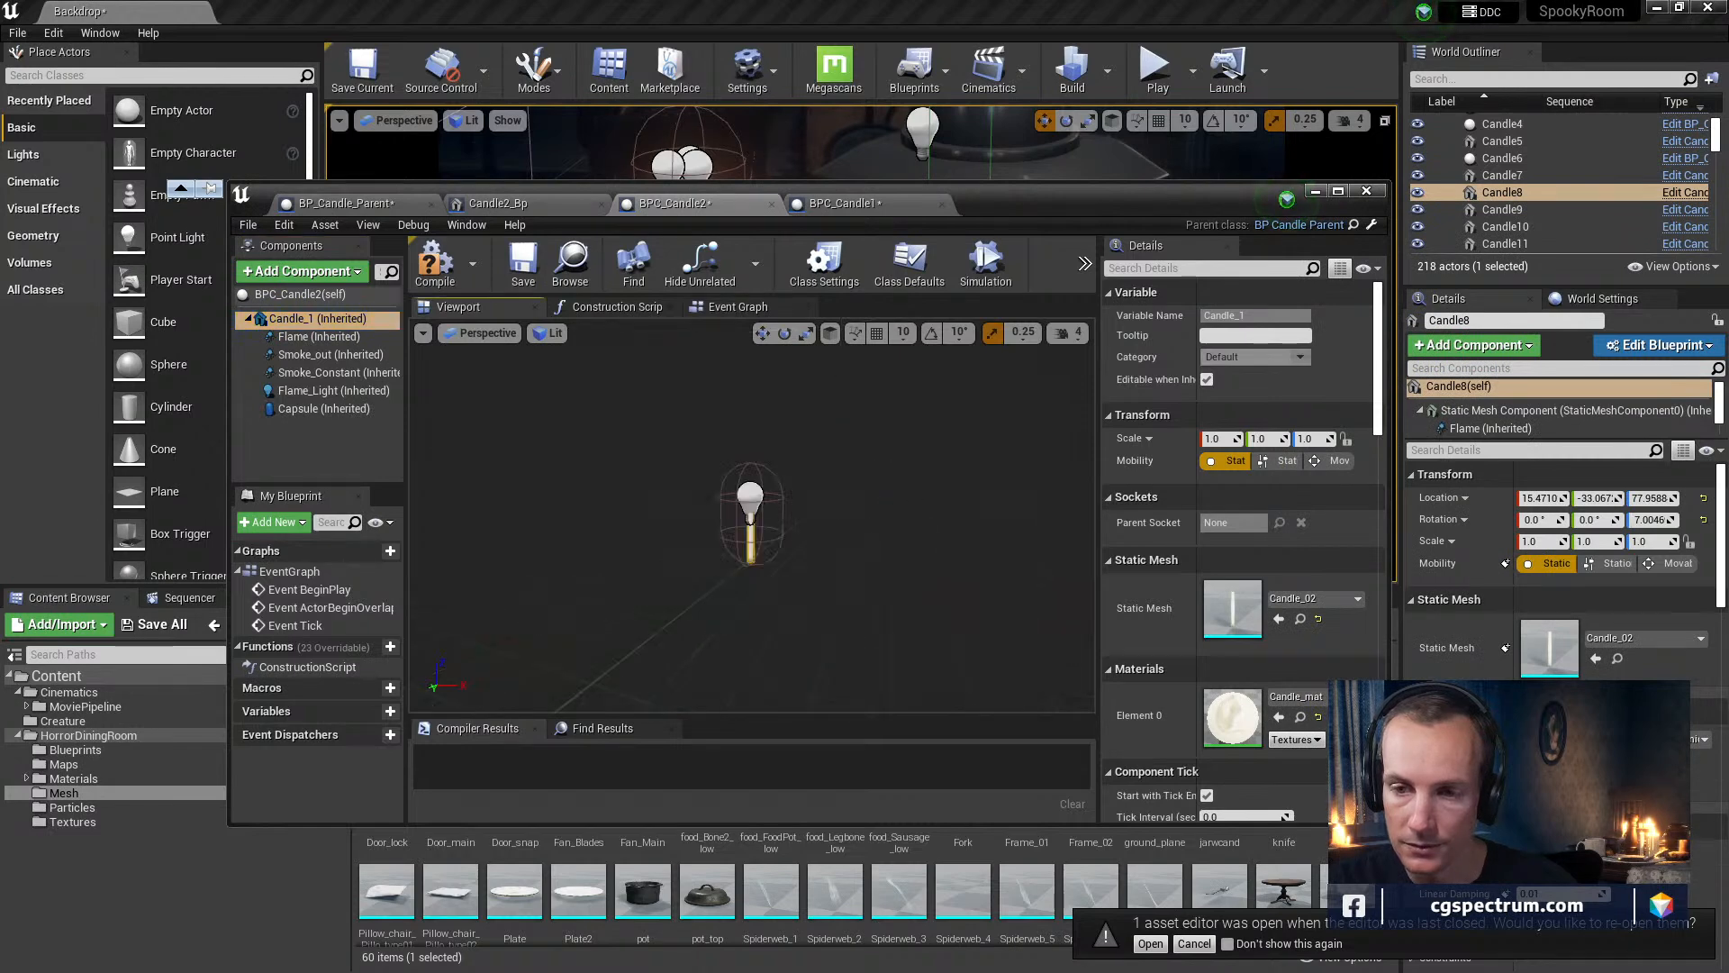
left_click(435, 261)
left_click(523, 262)
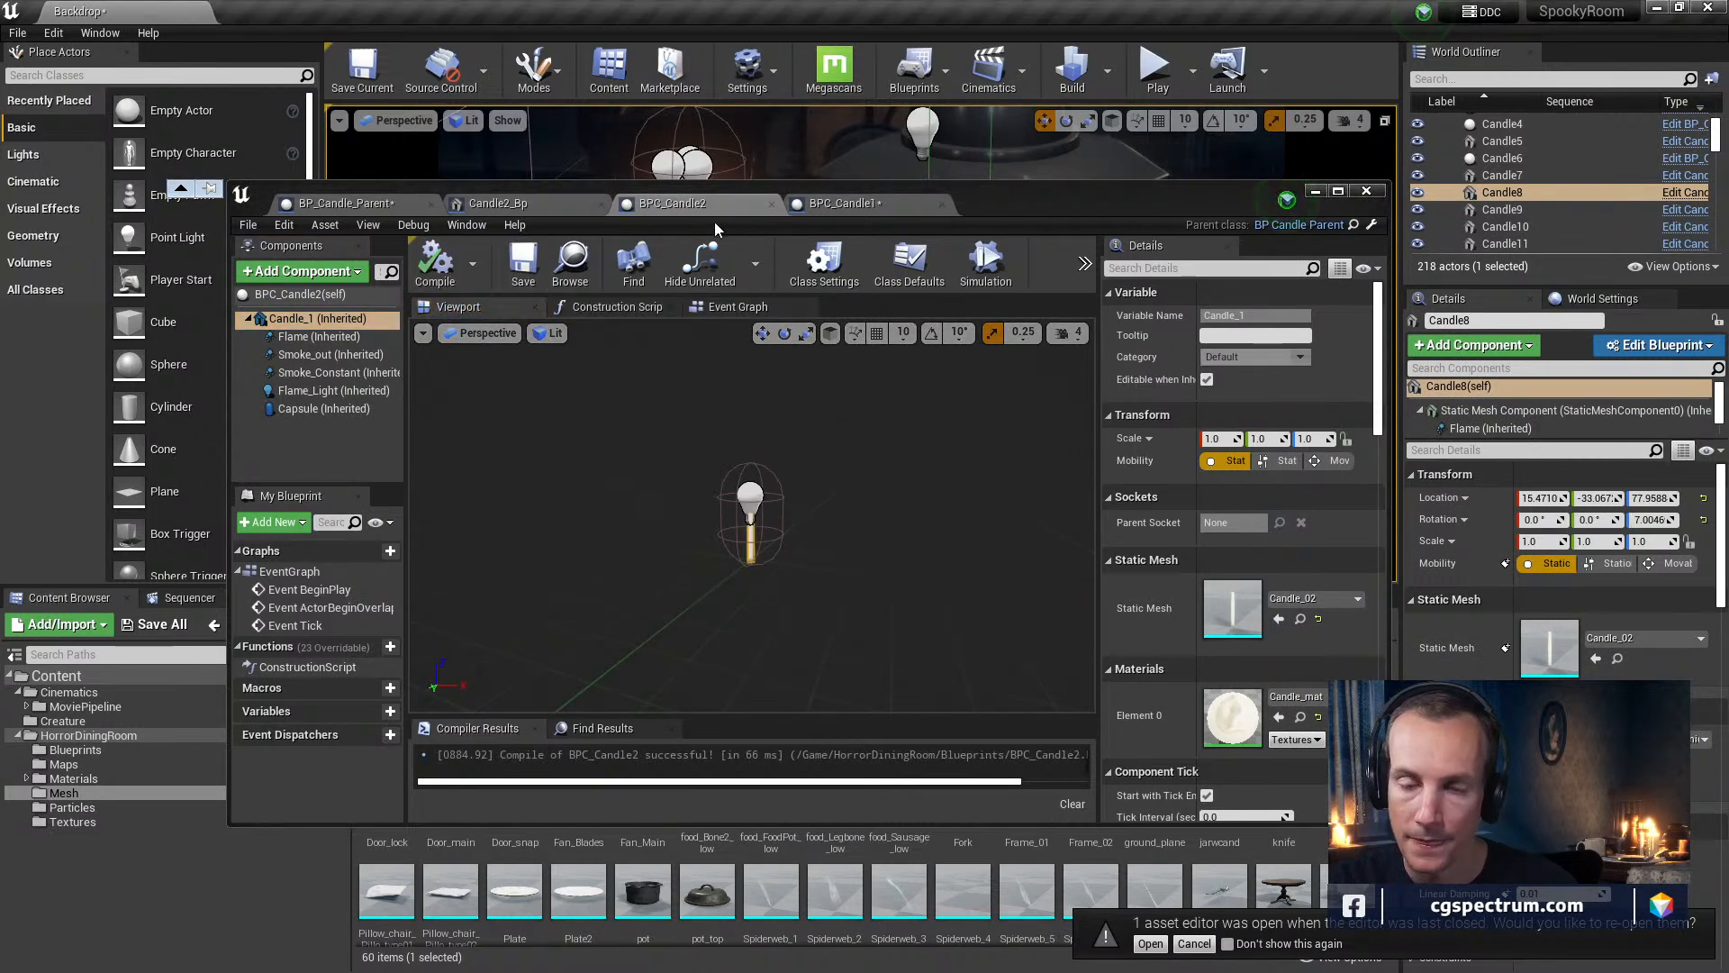
Compare the event graph of BPC_Candle2 with the flame logic in the event graph of BP_Candle_Parent
left_click(701, 310)
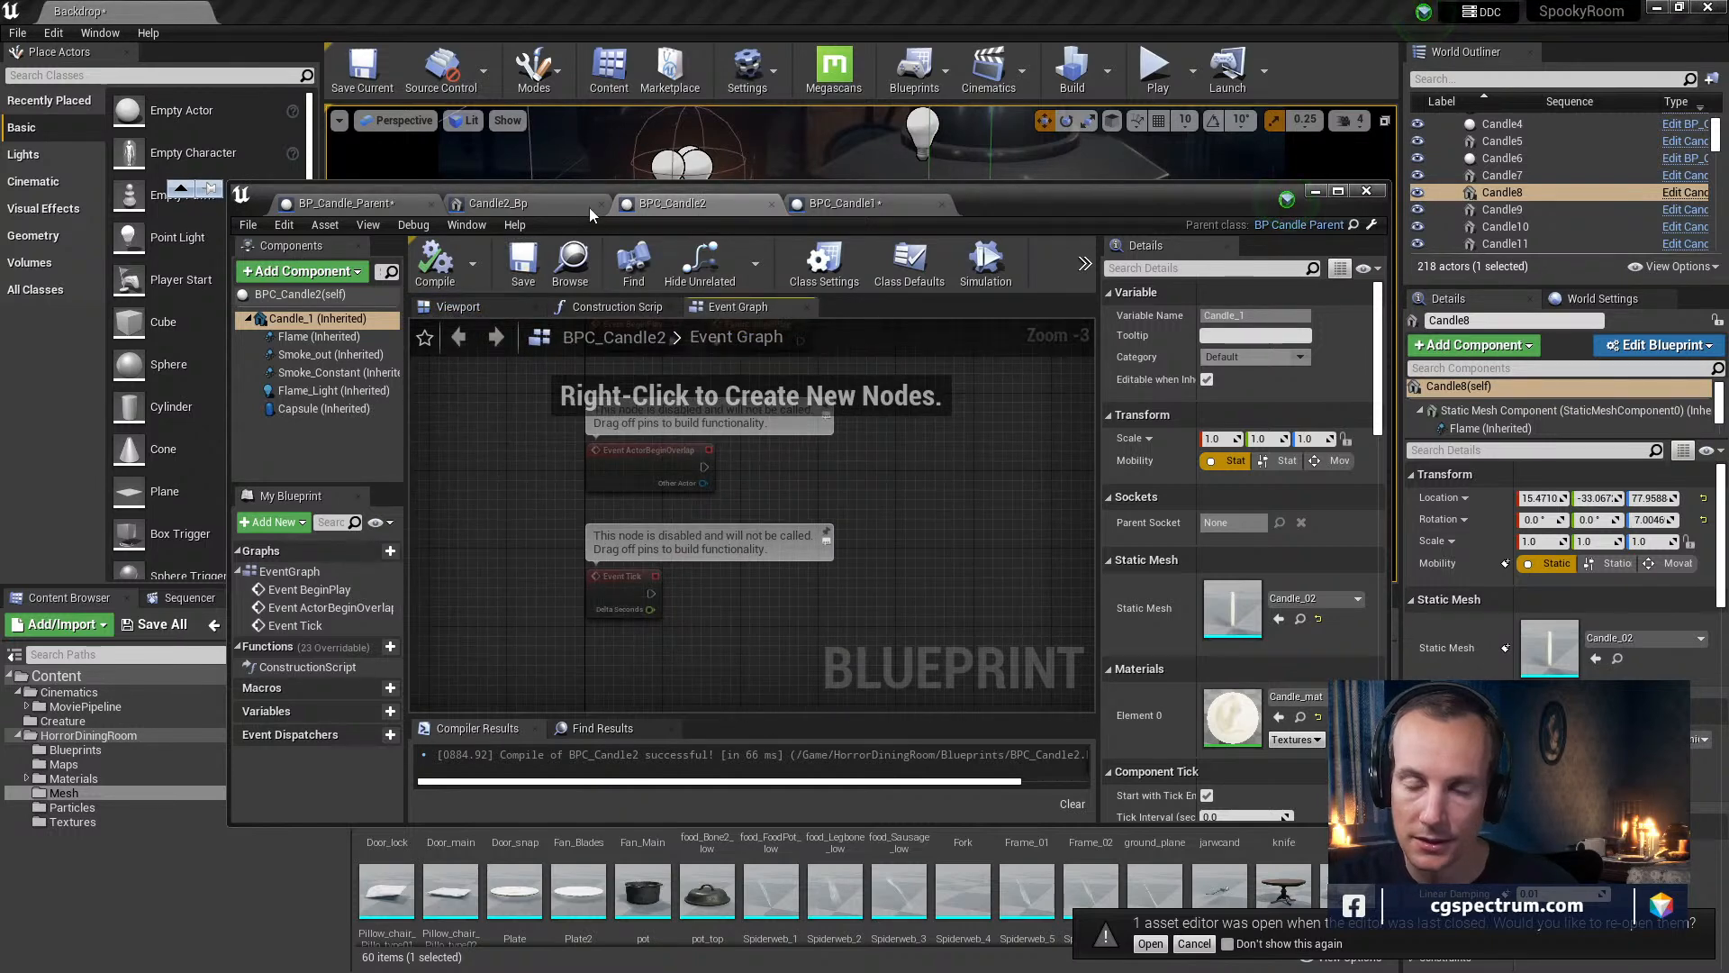
left_click(558, 206)
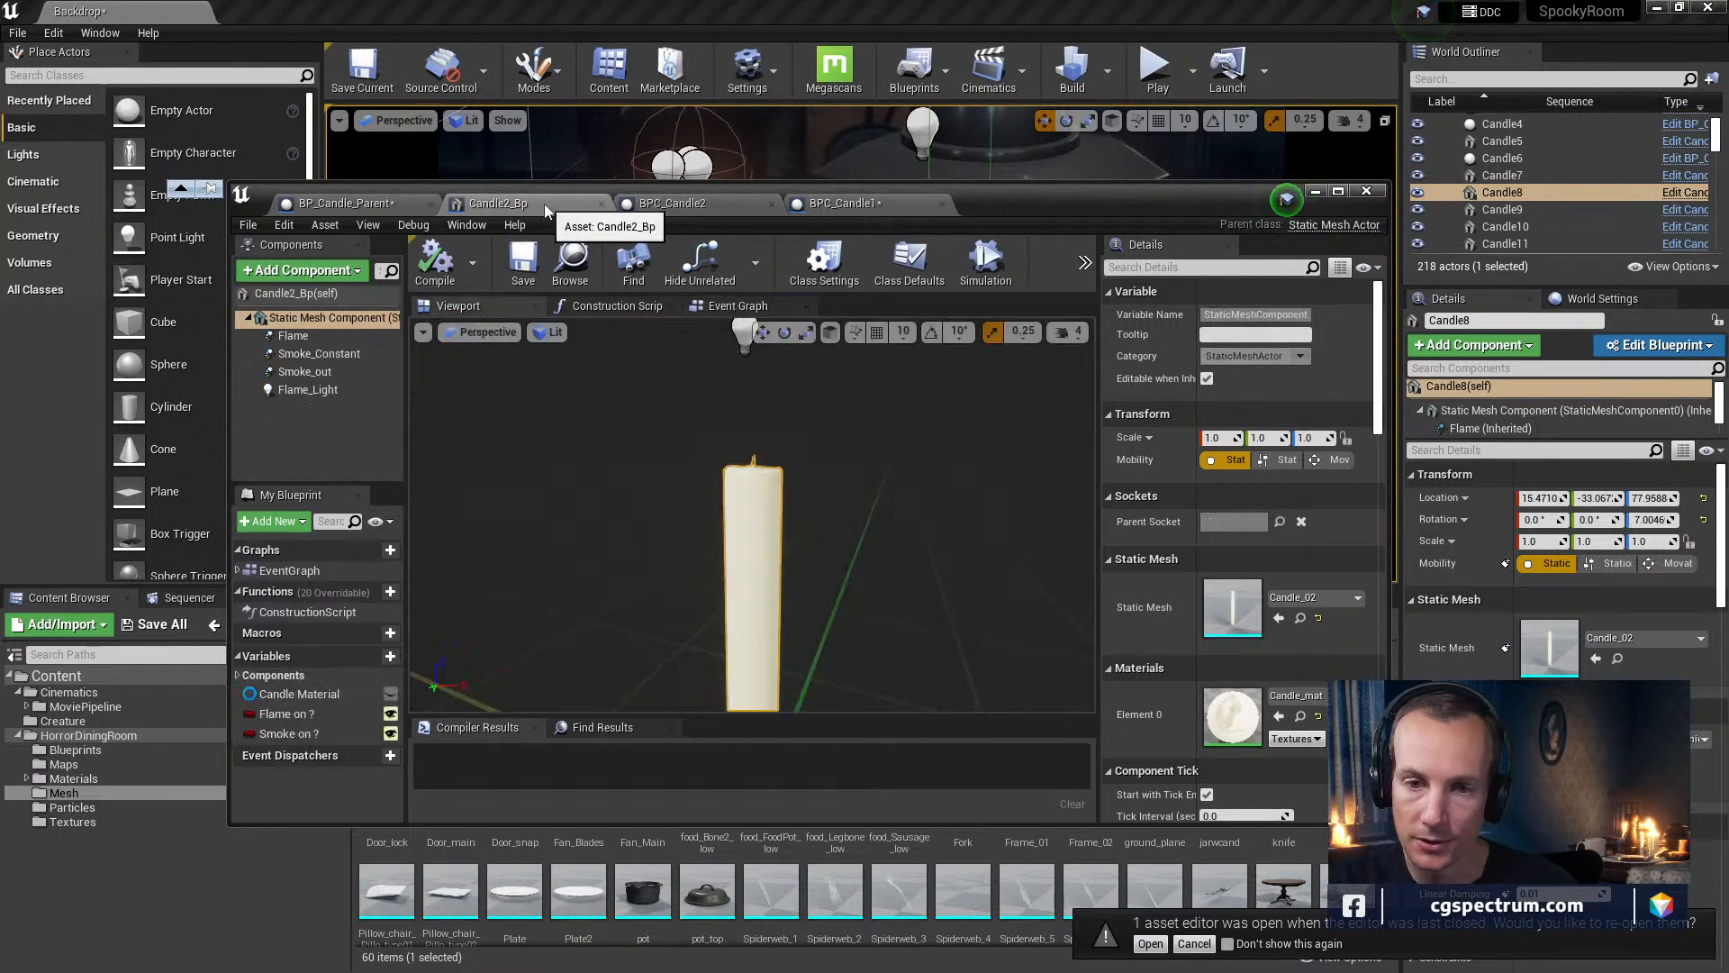
left_click(385, 203)
scroll(772, 465, "down", 2)
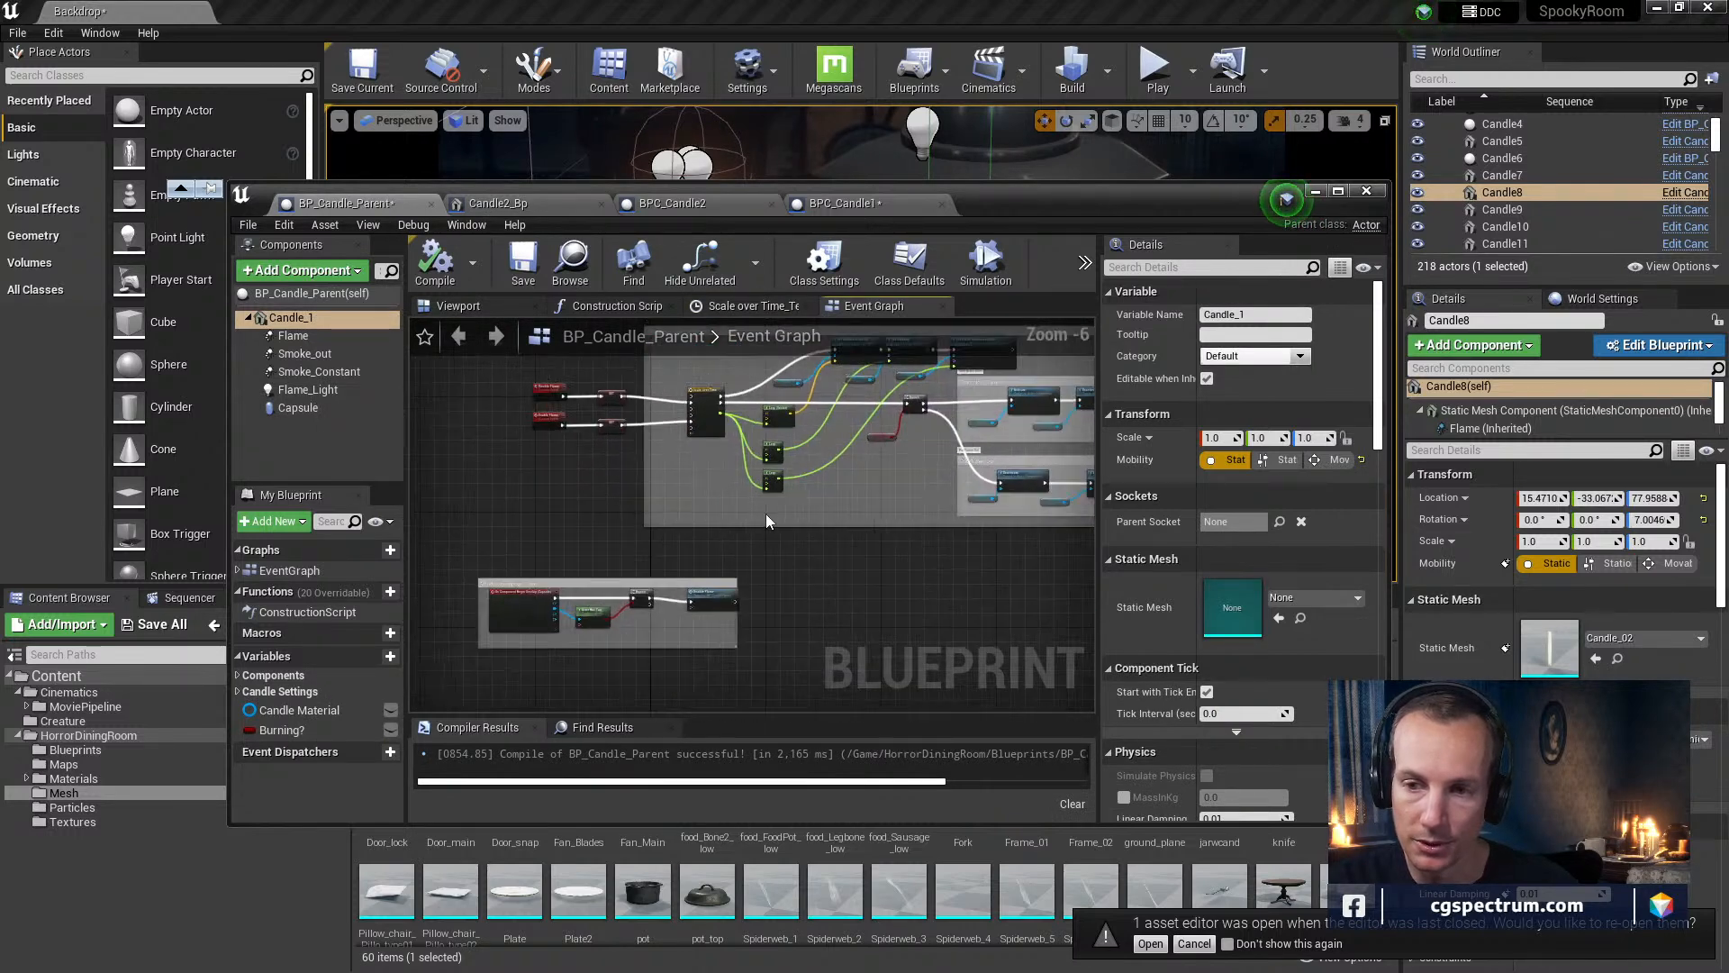
right_click_drag(766, 514, 684, 674)
scroll(724, 622, "up", 1)
right_click_drag(727, 614, 925, 474)
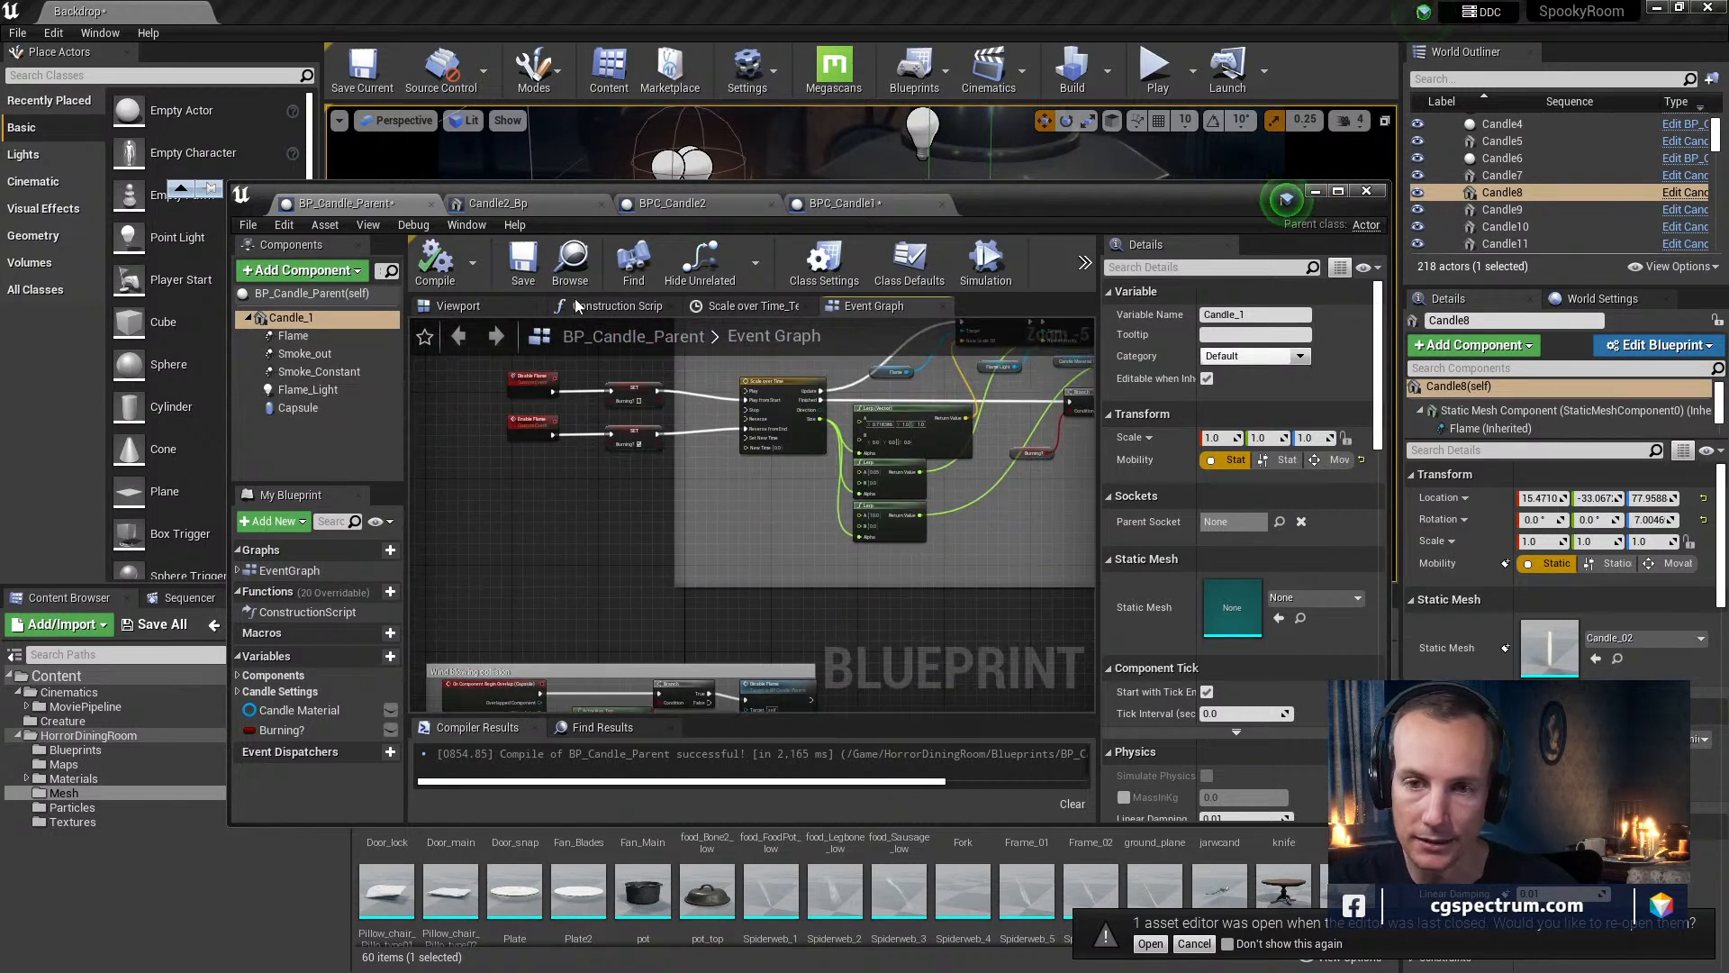
Close the Candle2_Bp Blueprint and the editor window holding the remaining candle Blueprints
left_click(576, 207)
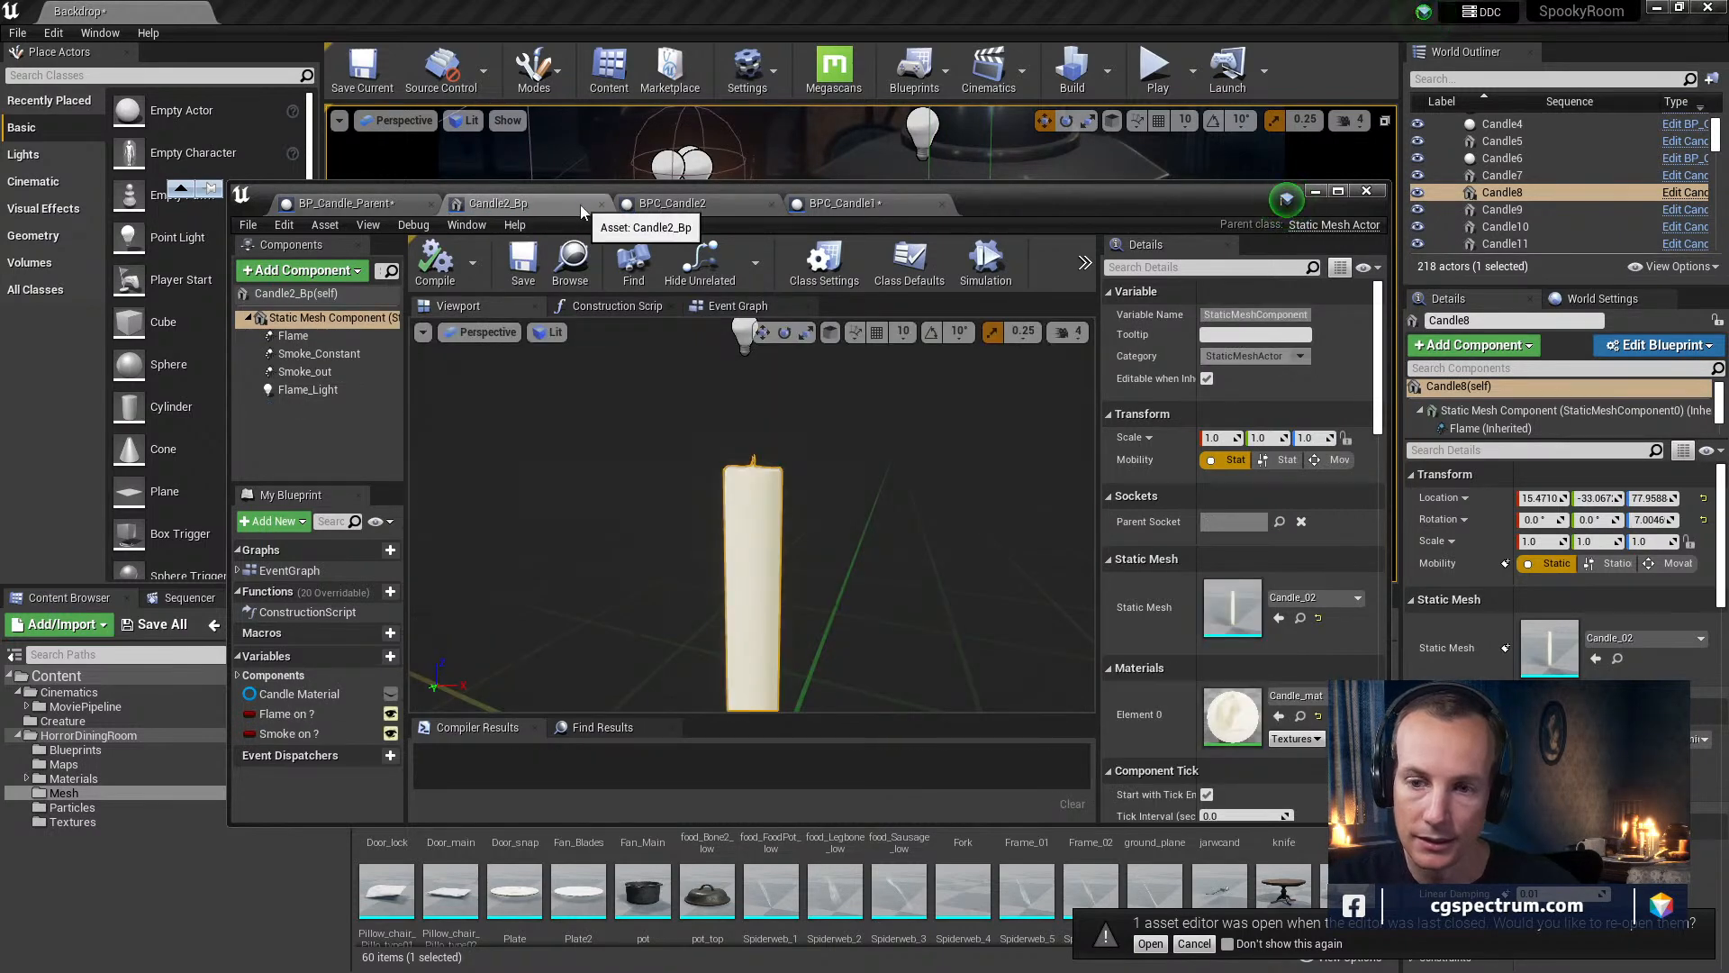
left_click(602, 204)
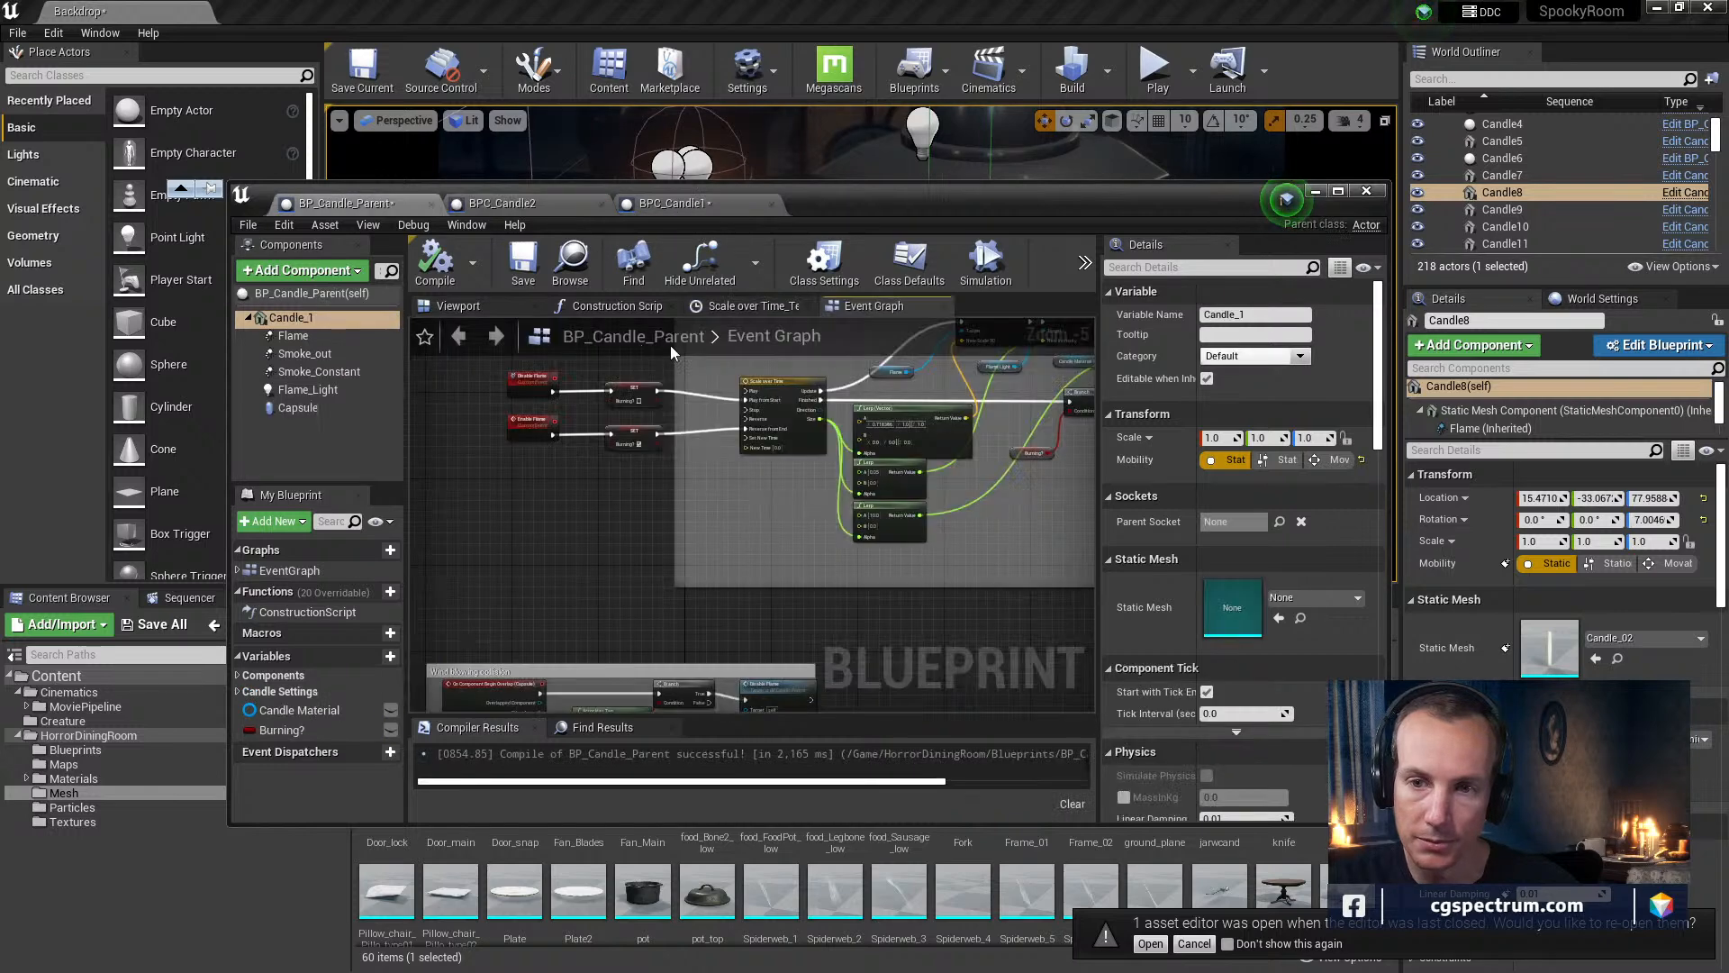
left_click_drag(803, 207, 910, 273)
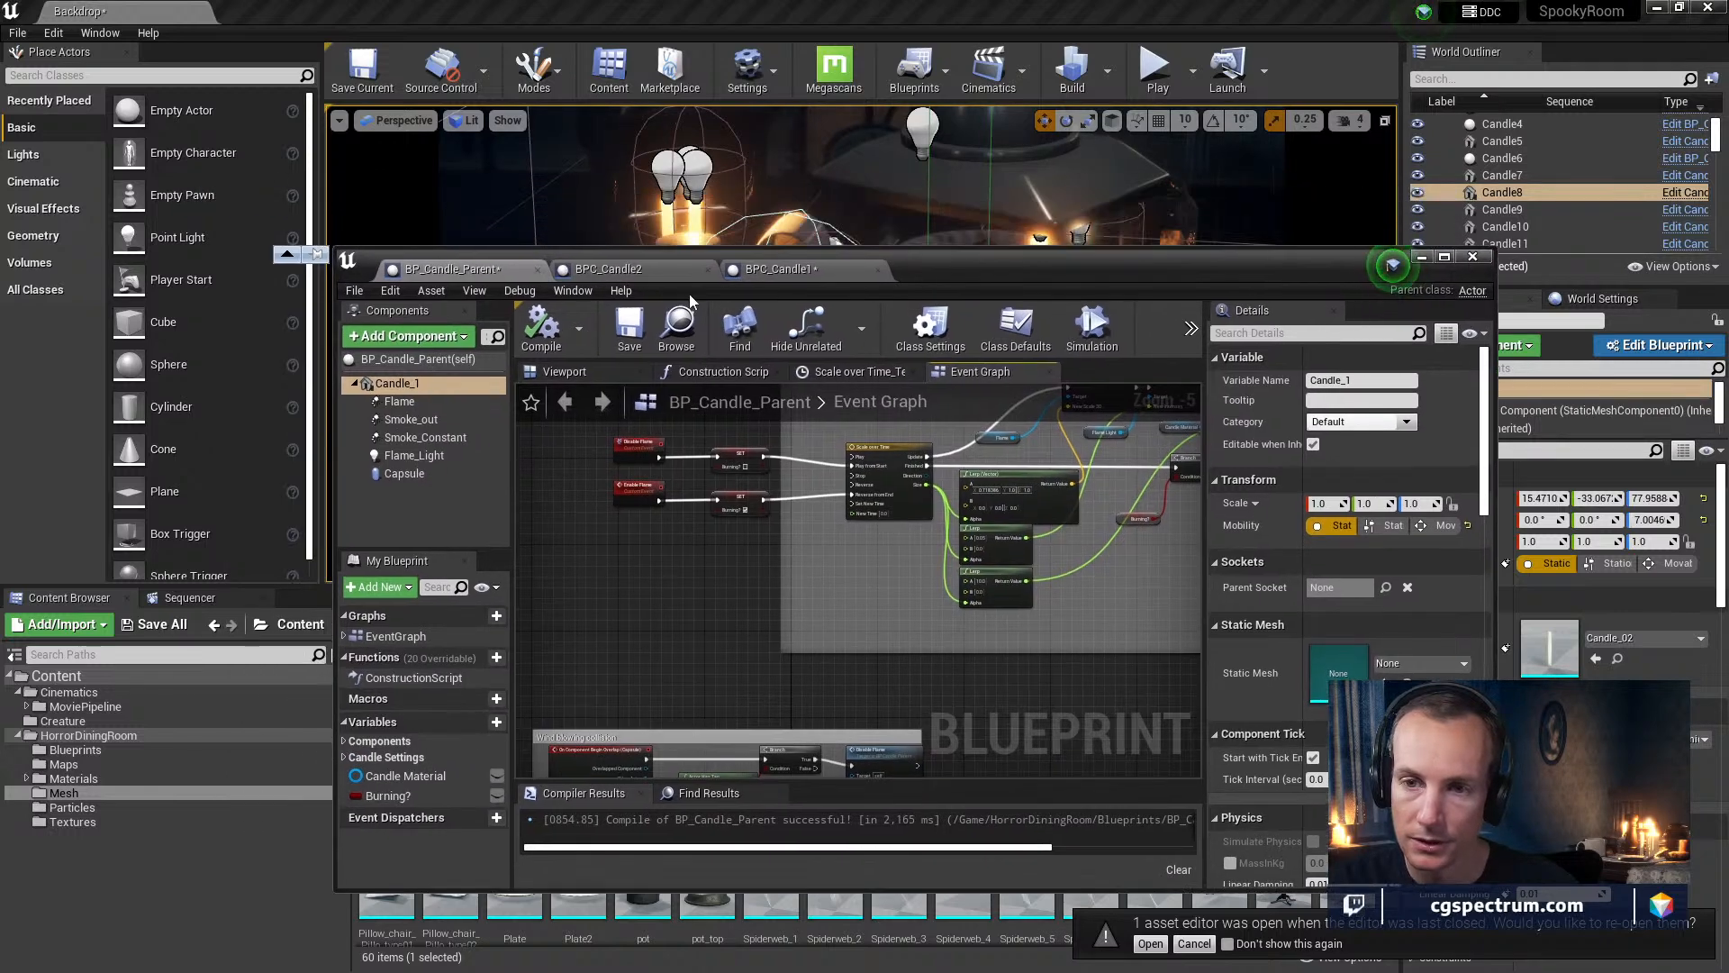
left_click(1486, 256)
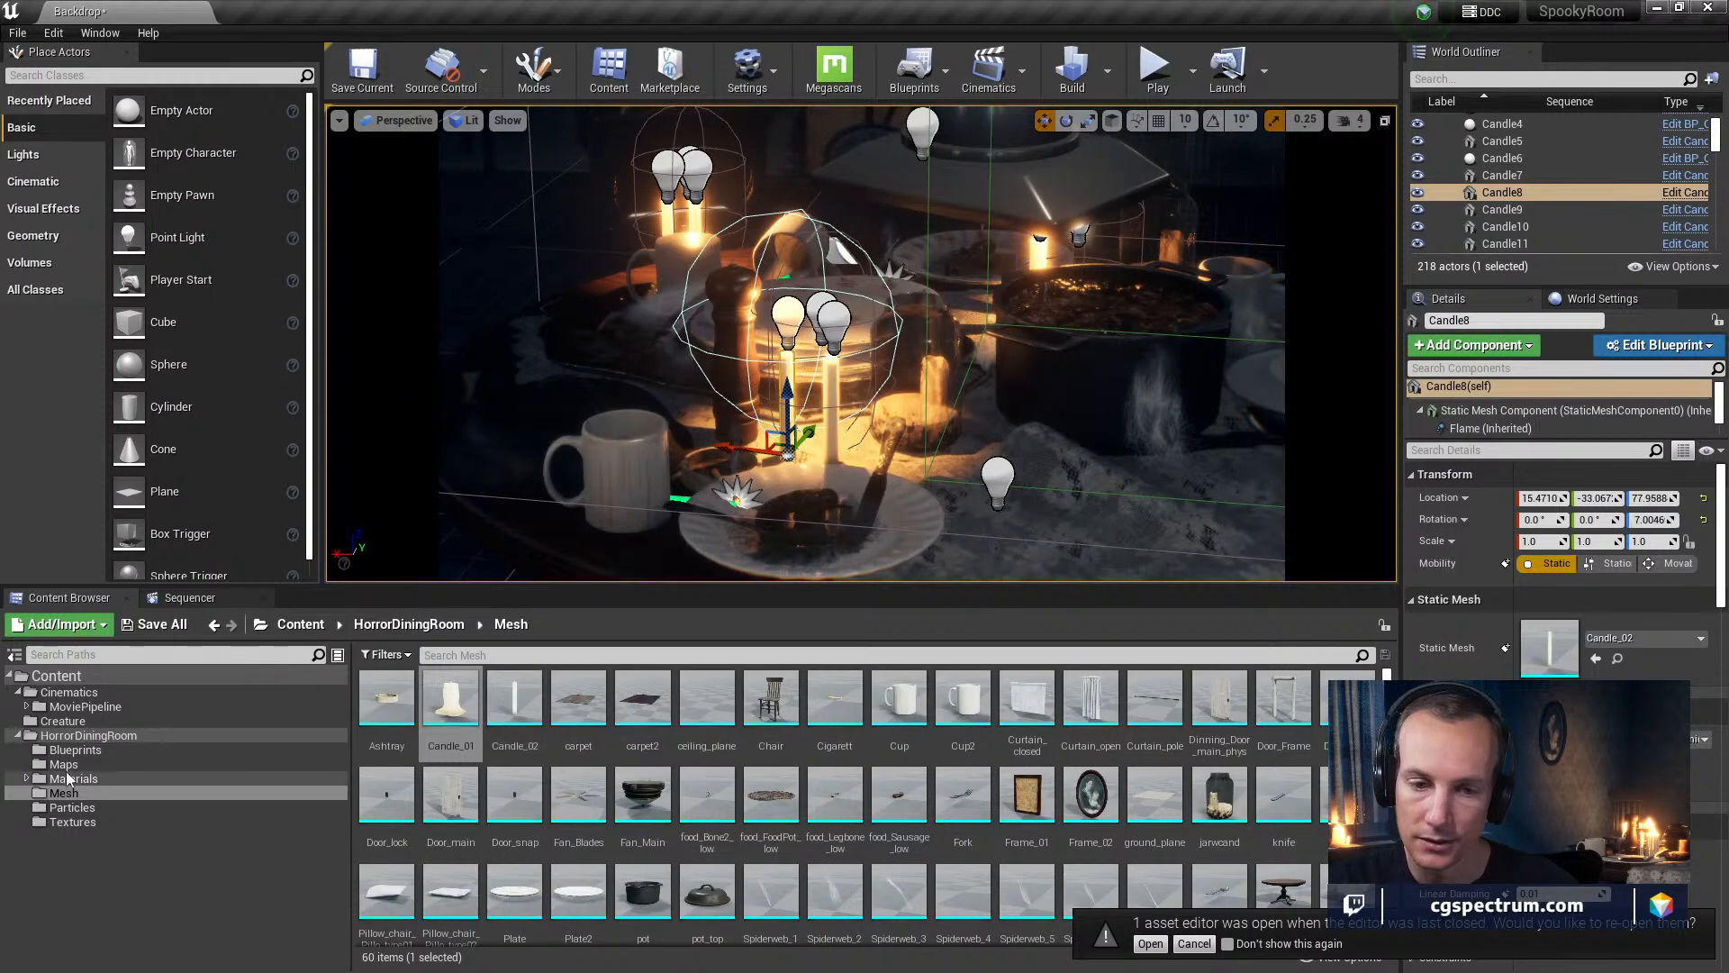
Open the HorrorDiningRoom Blueprints folder and save all modified assets together with the Backdrop level
left_click(65, 753)
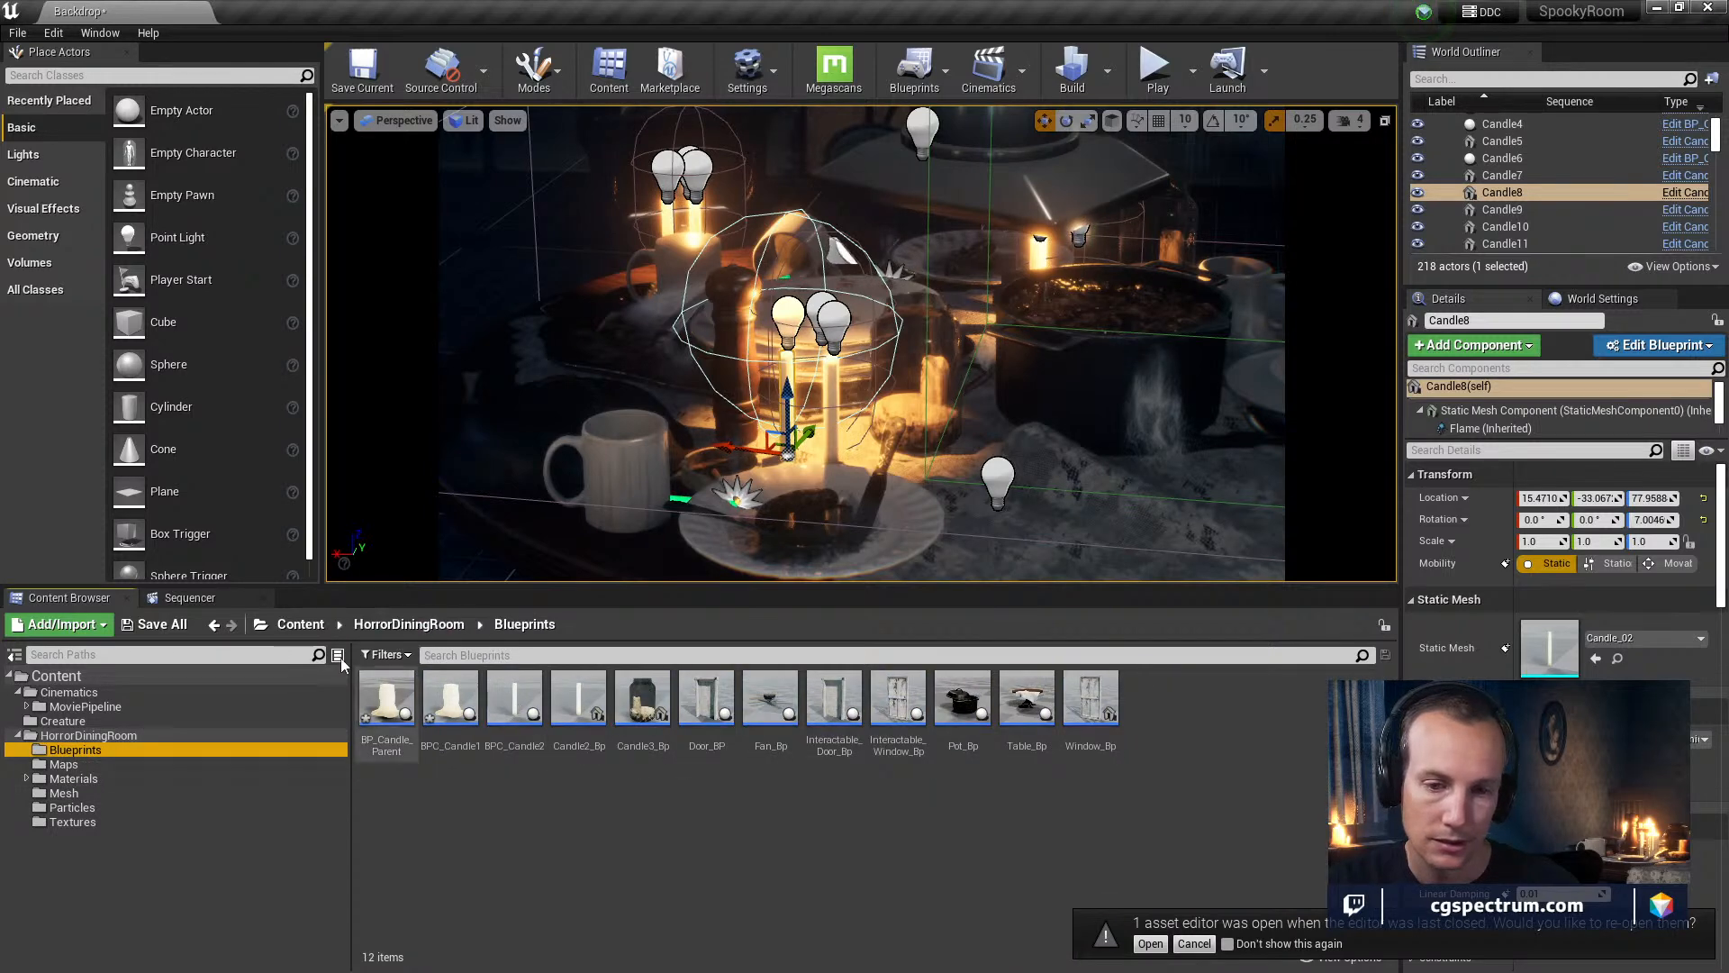
left_click(154, 624)
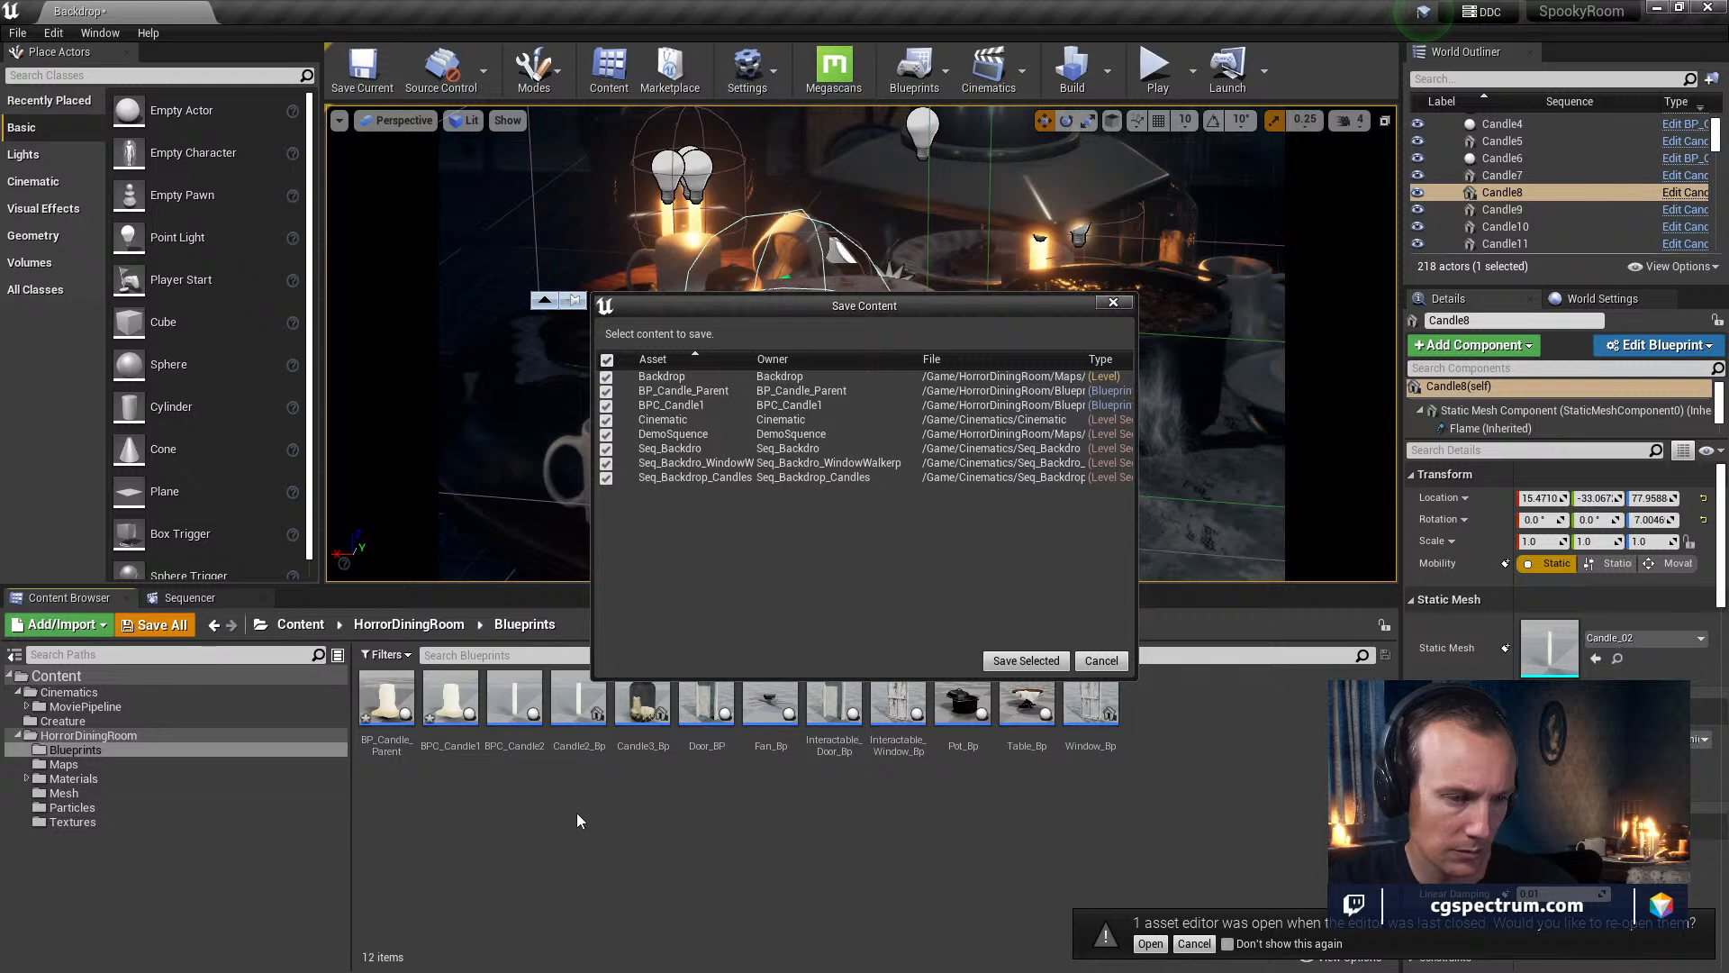
left_click(1019, 665)
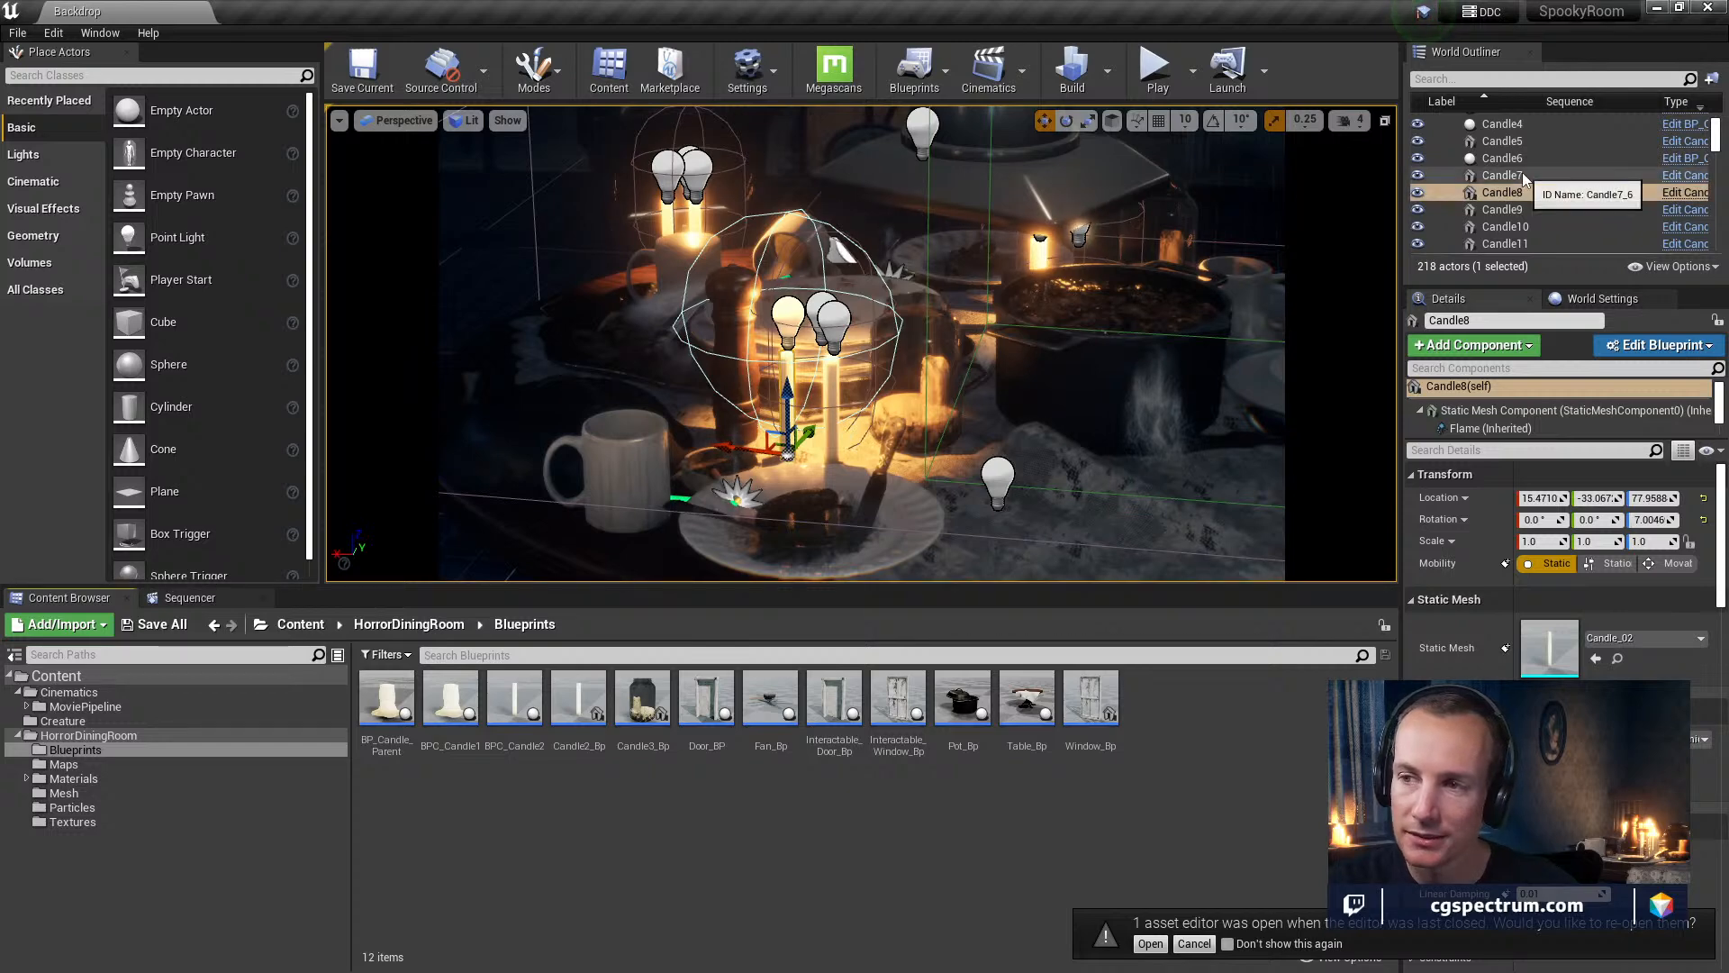
Widen the World Outliner and its Type column to read the full Blueprint class of each candle actor
left_click(1527, 137)
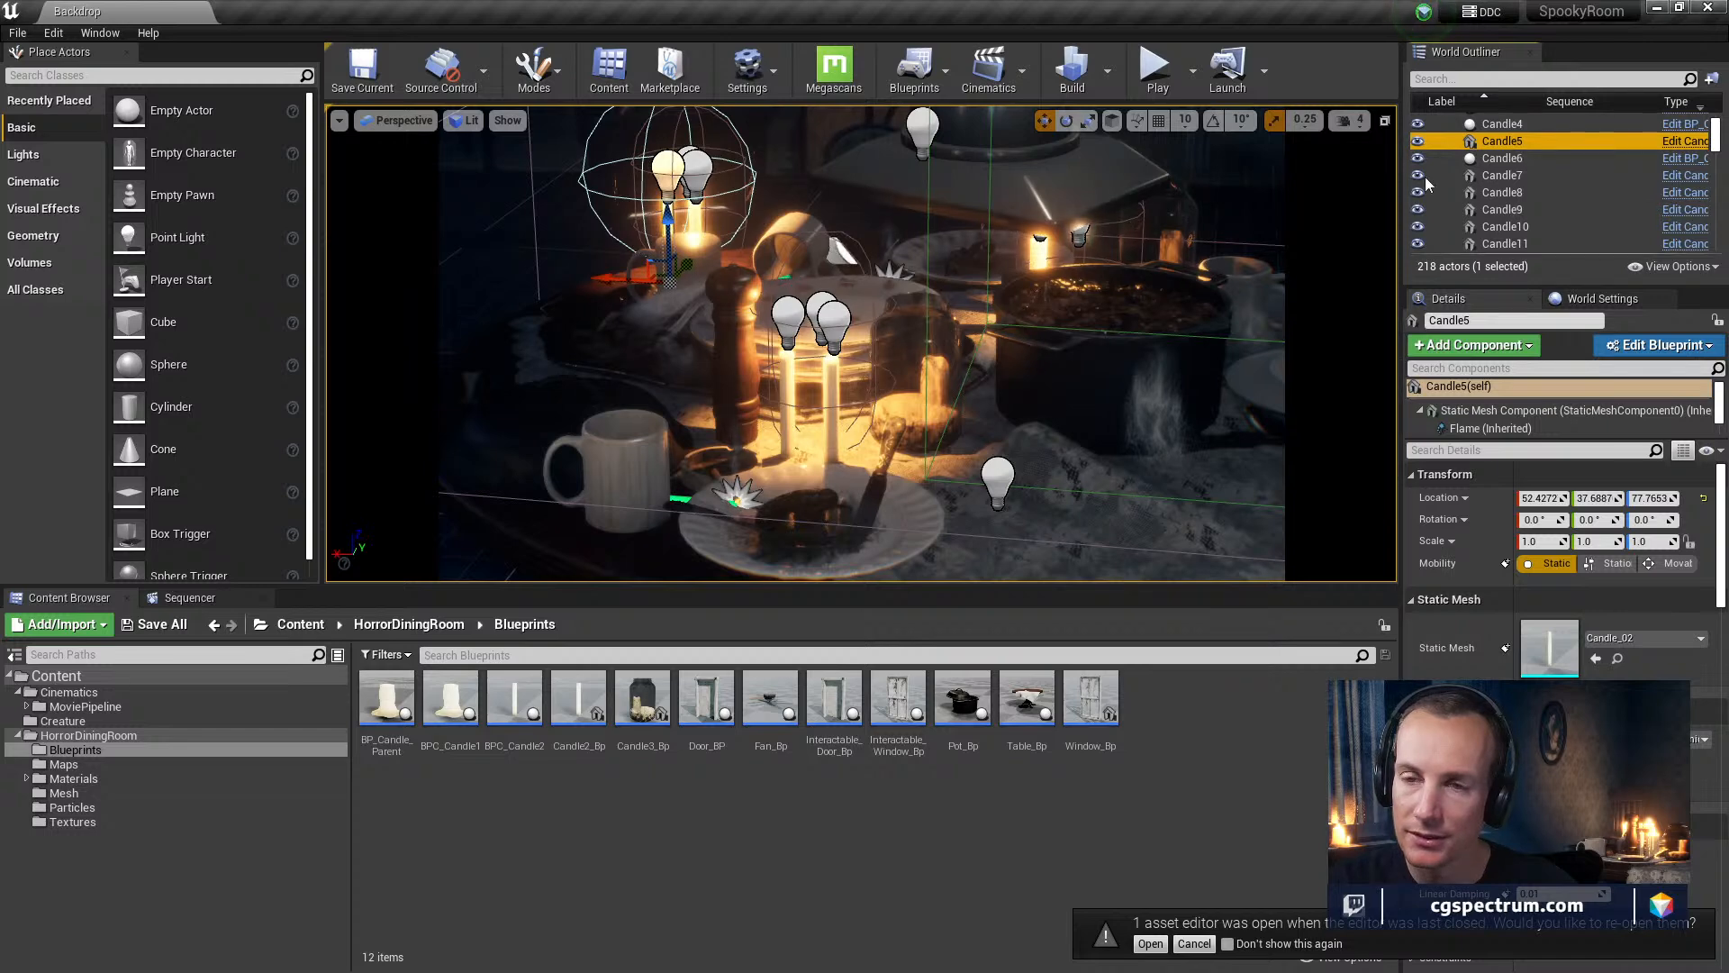
scroll(1549, 164, "up", 3)
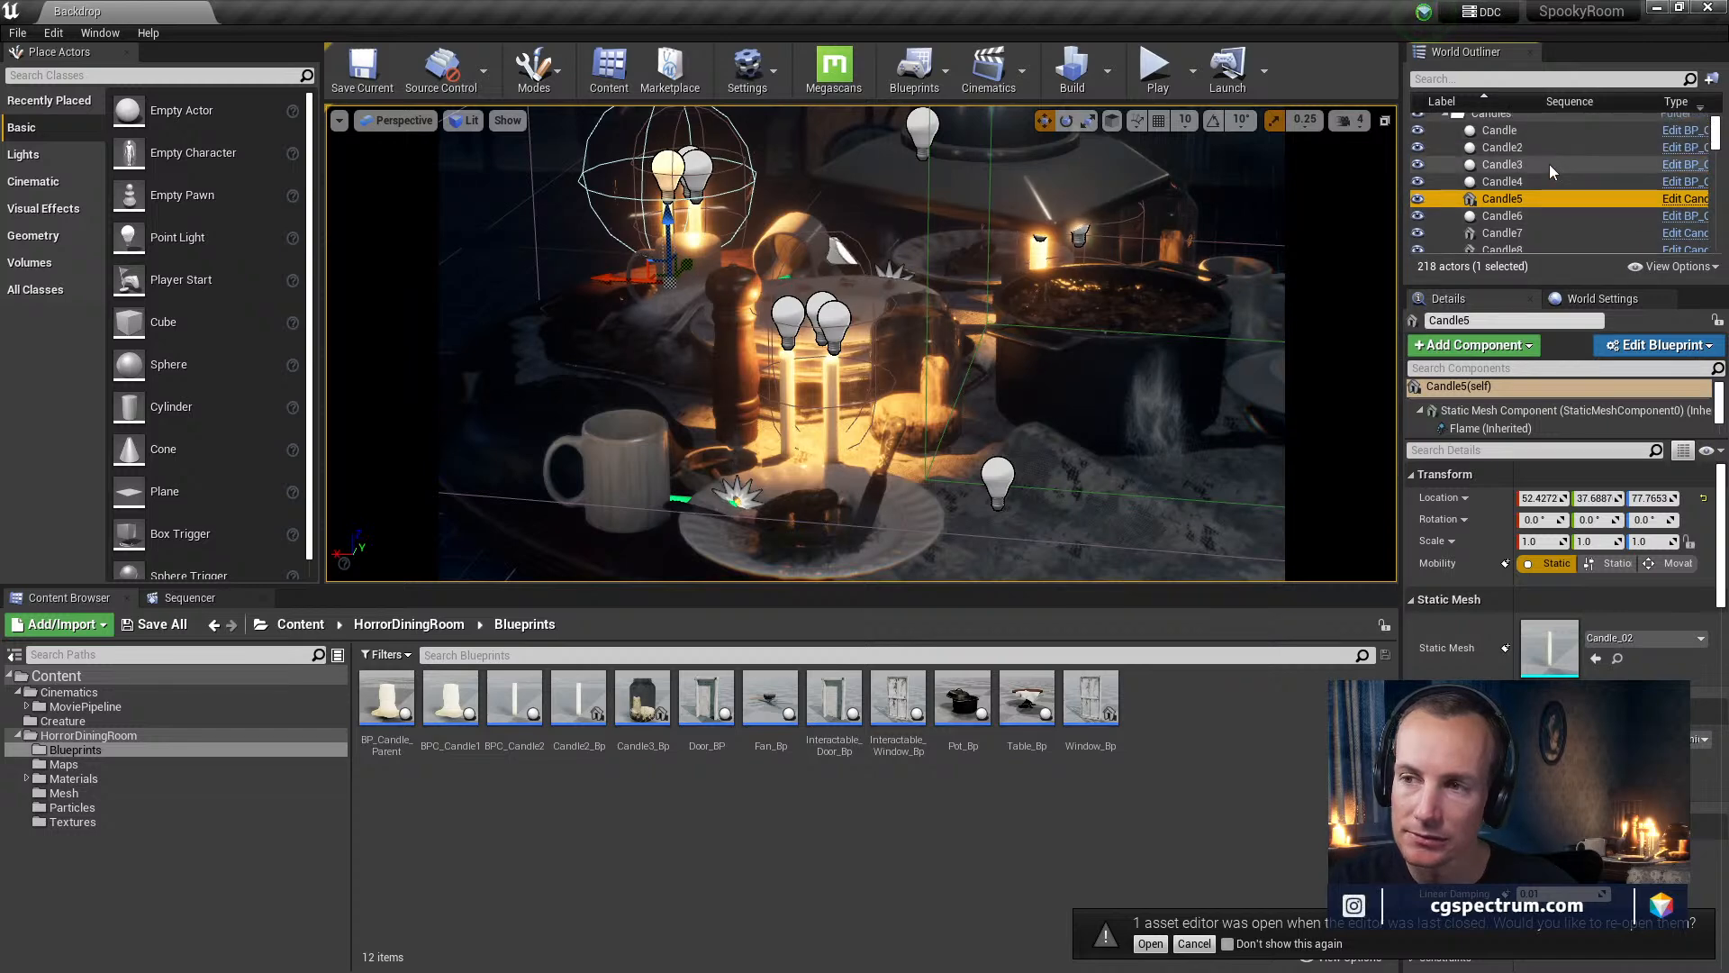
left_click(1502, 183)
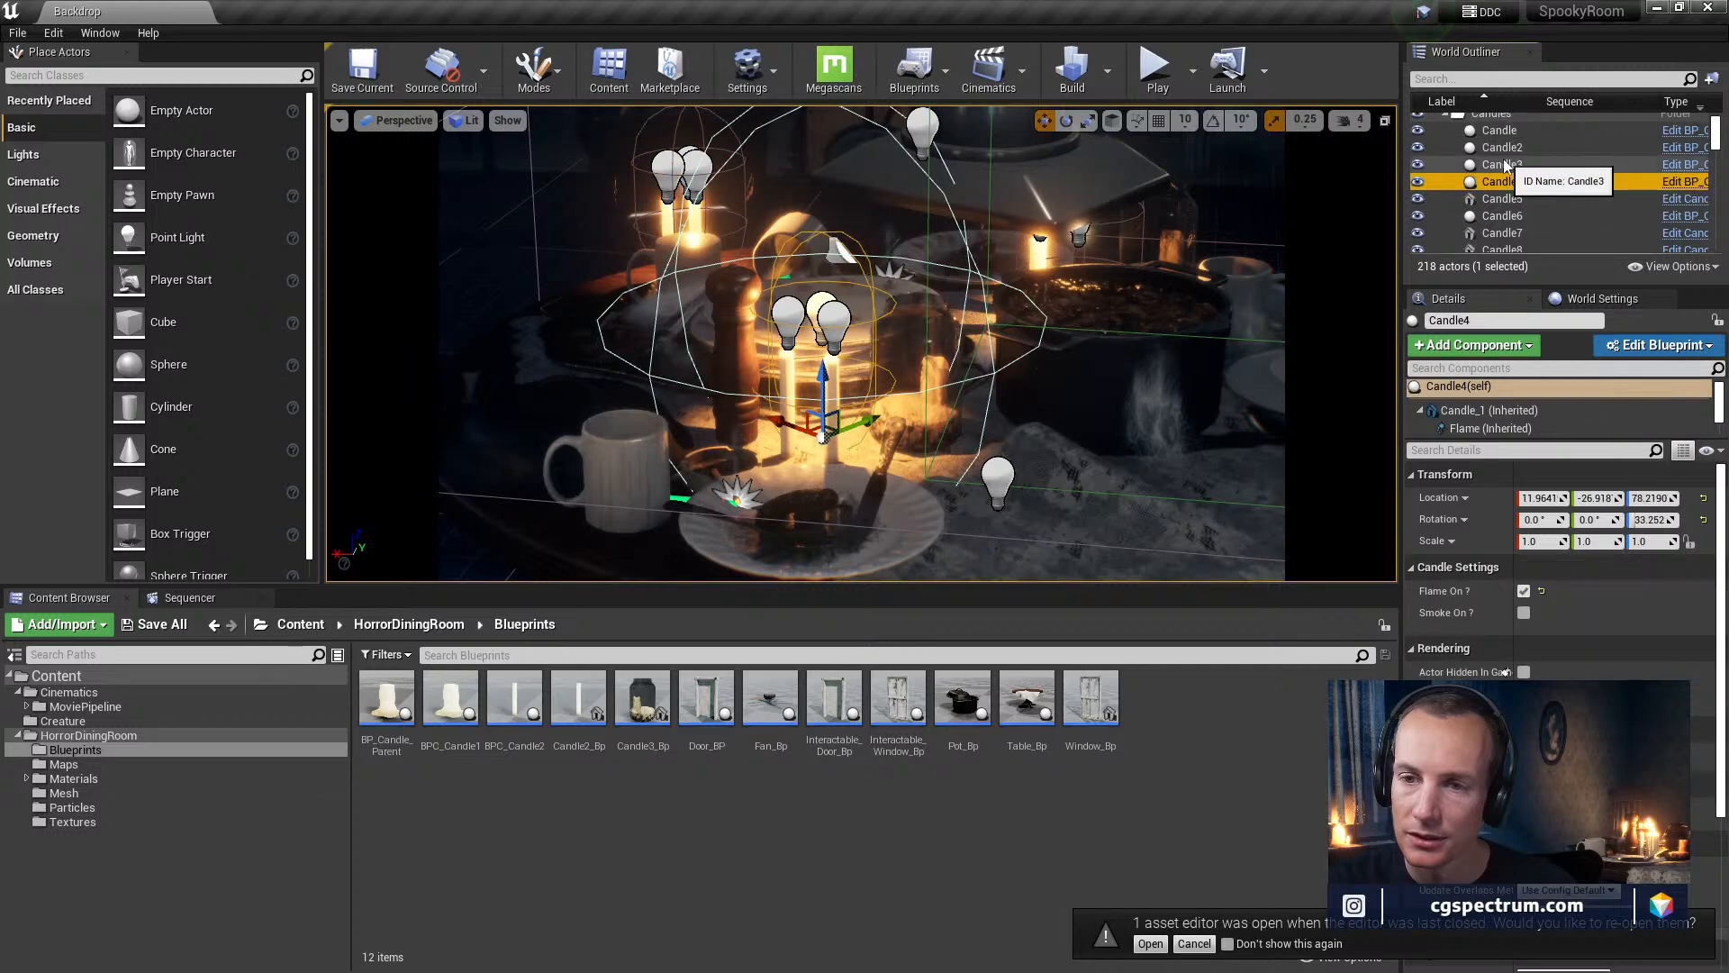
left_click_drag(1401, 212, 1176, 212)
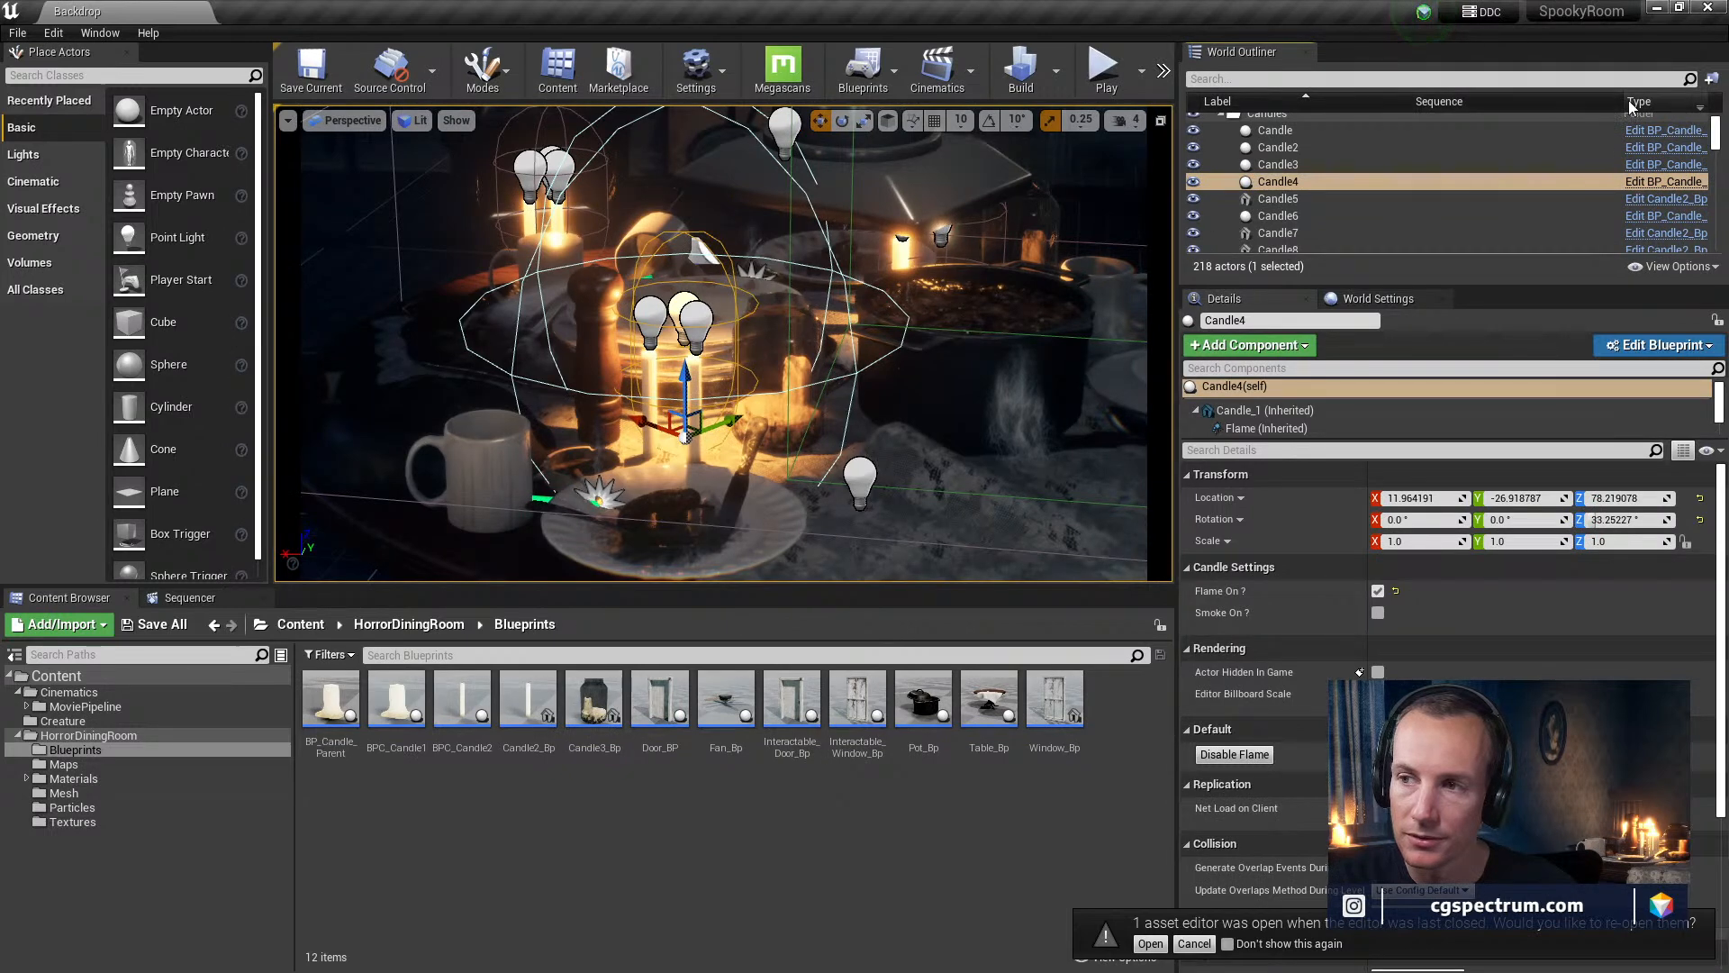
left_click_drag(1621, 100, 1526, 103)
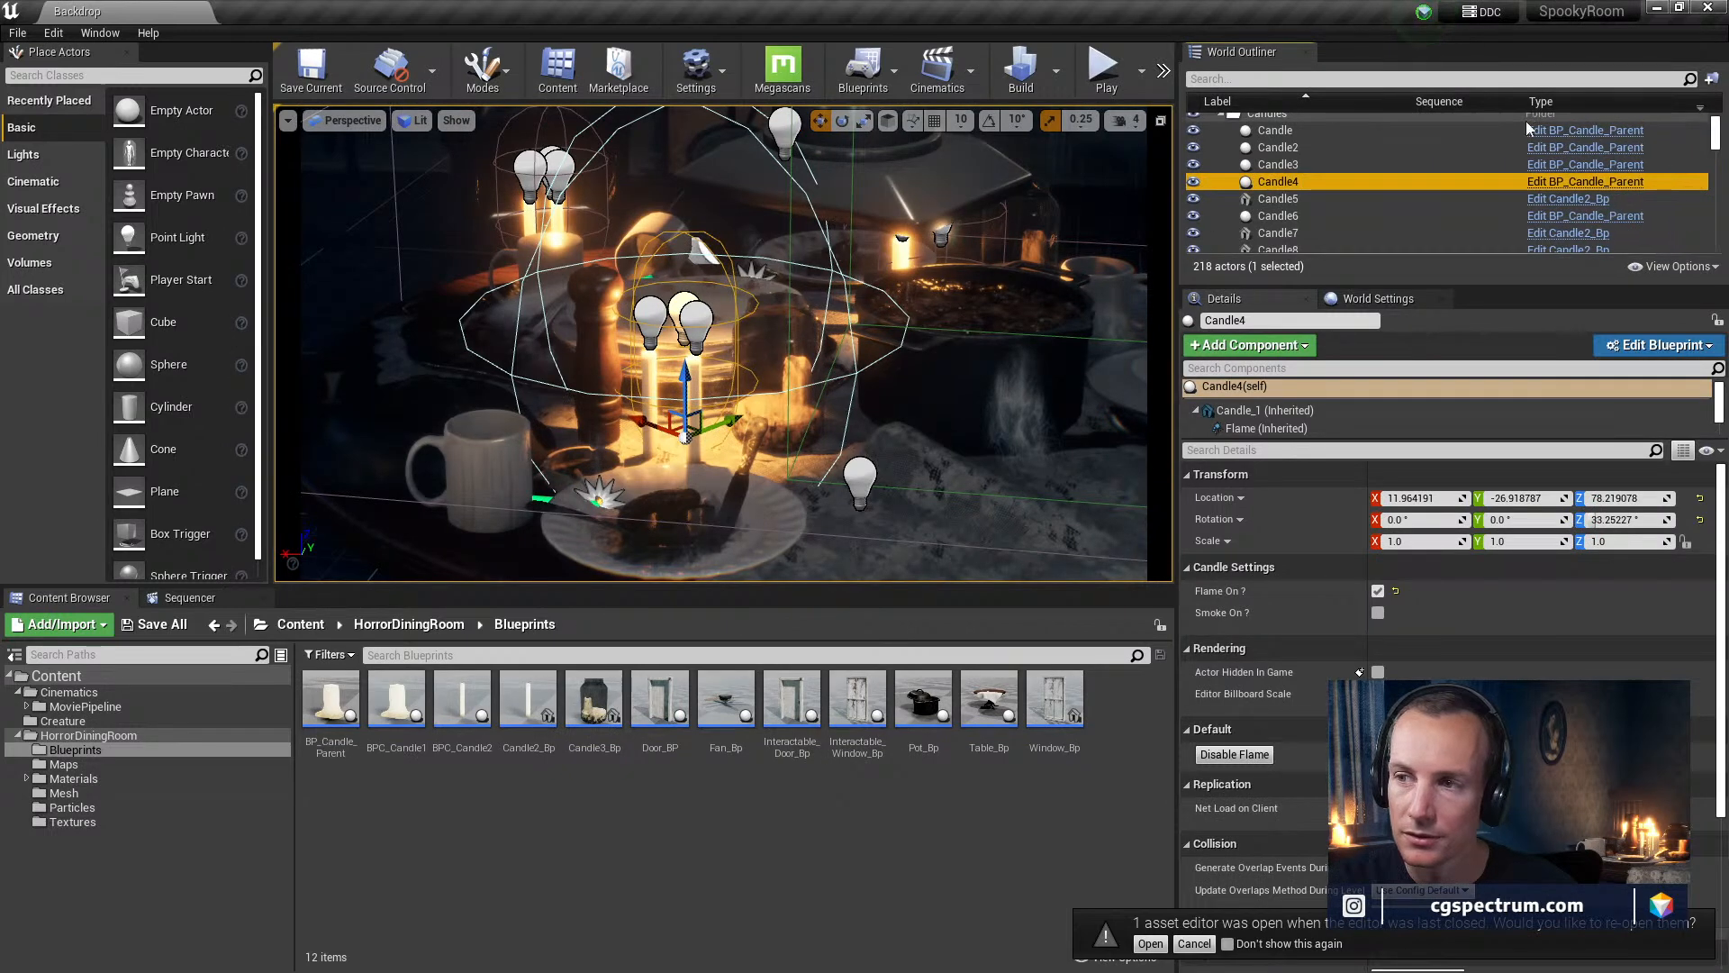
Replace the BP_Candle_Parent actors Candle, Candle2, Candle3, Candle4, Candle6, Candle16 and Candle17 with the BPC_Candle1 Blueprint
left_click(1311, 135)
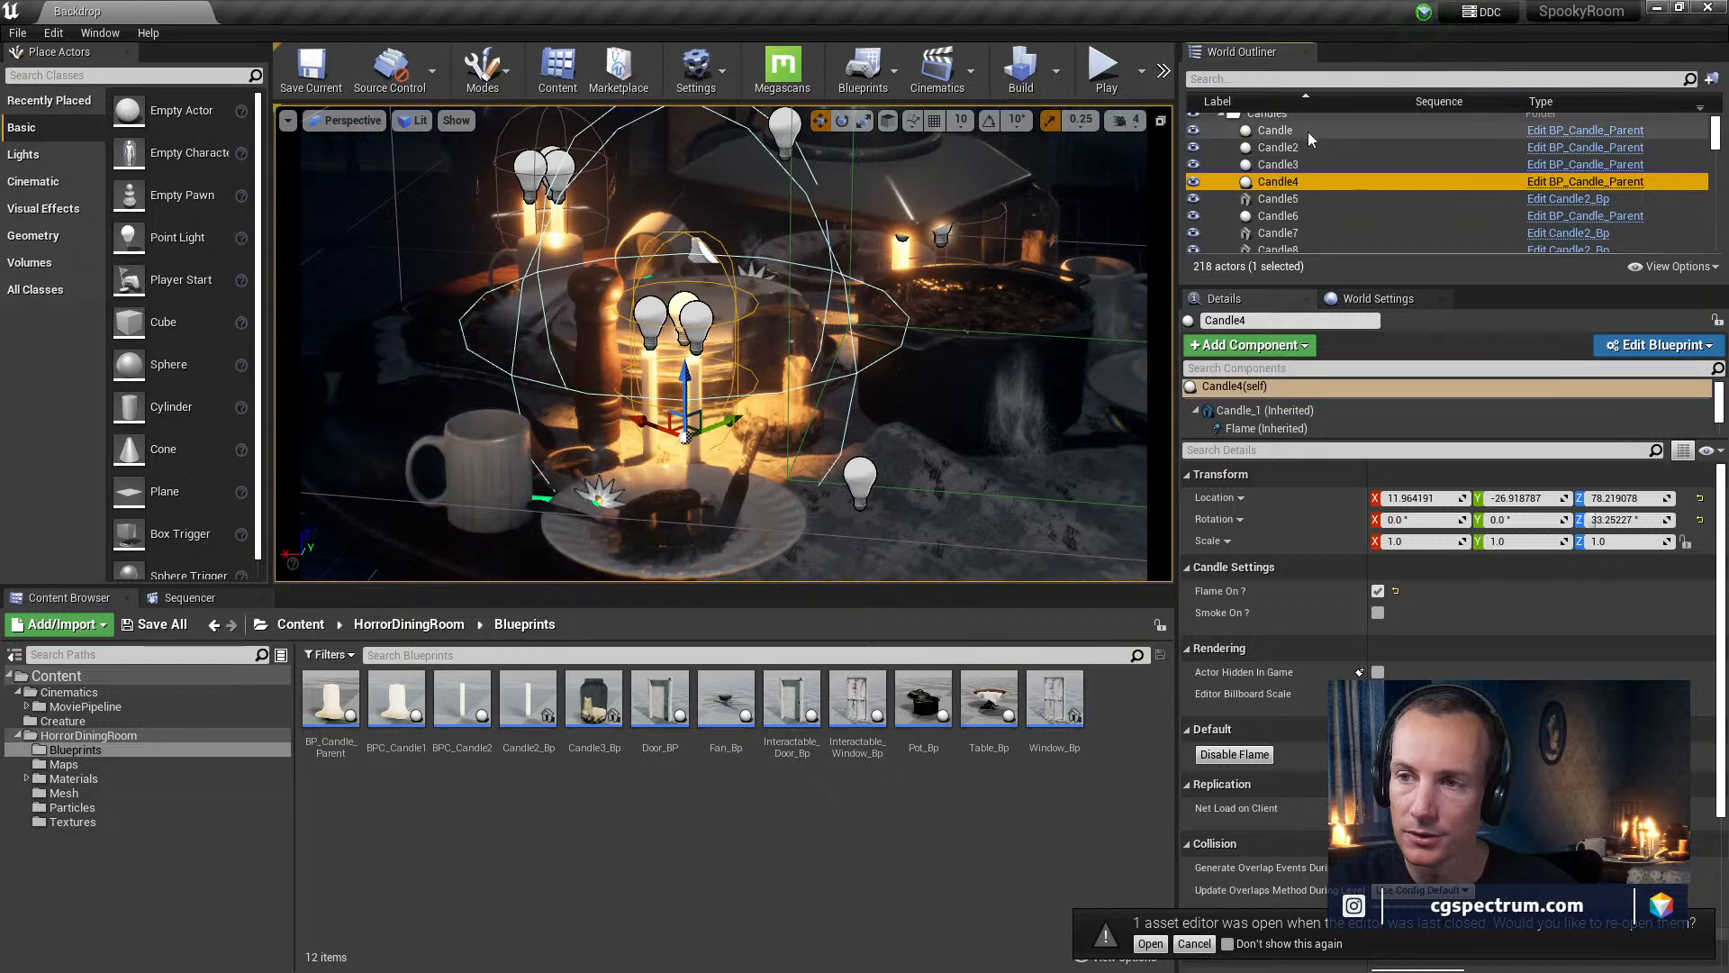
left_click(1305, 148, "ctrl")
left_click(1306, 166, "ctrl")
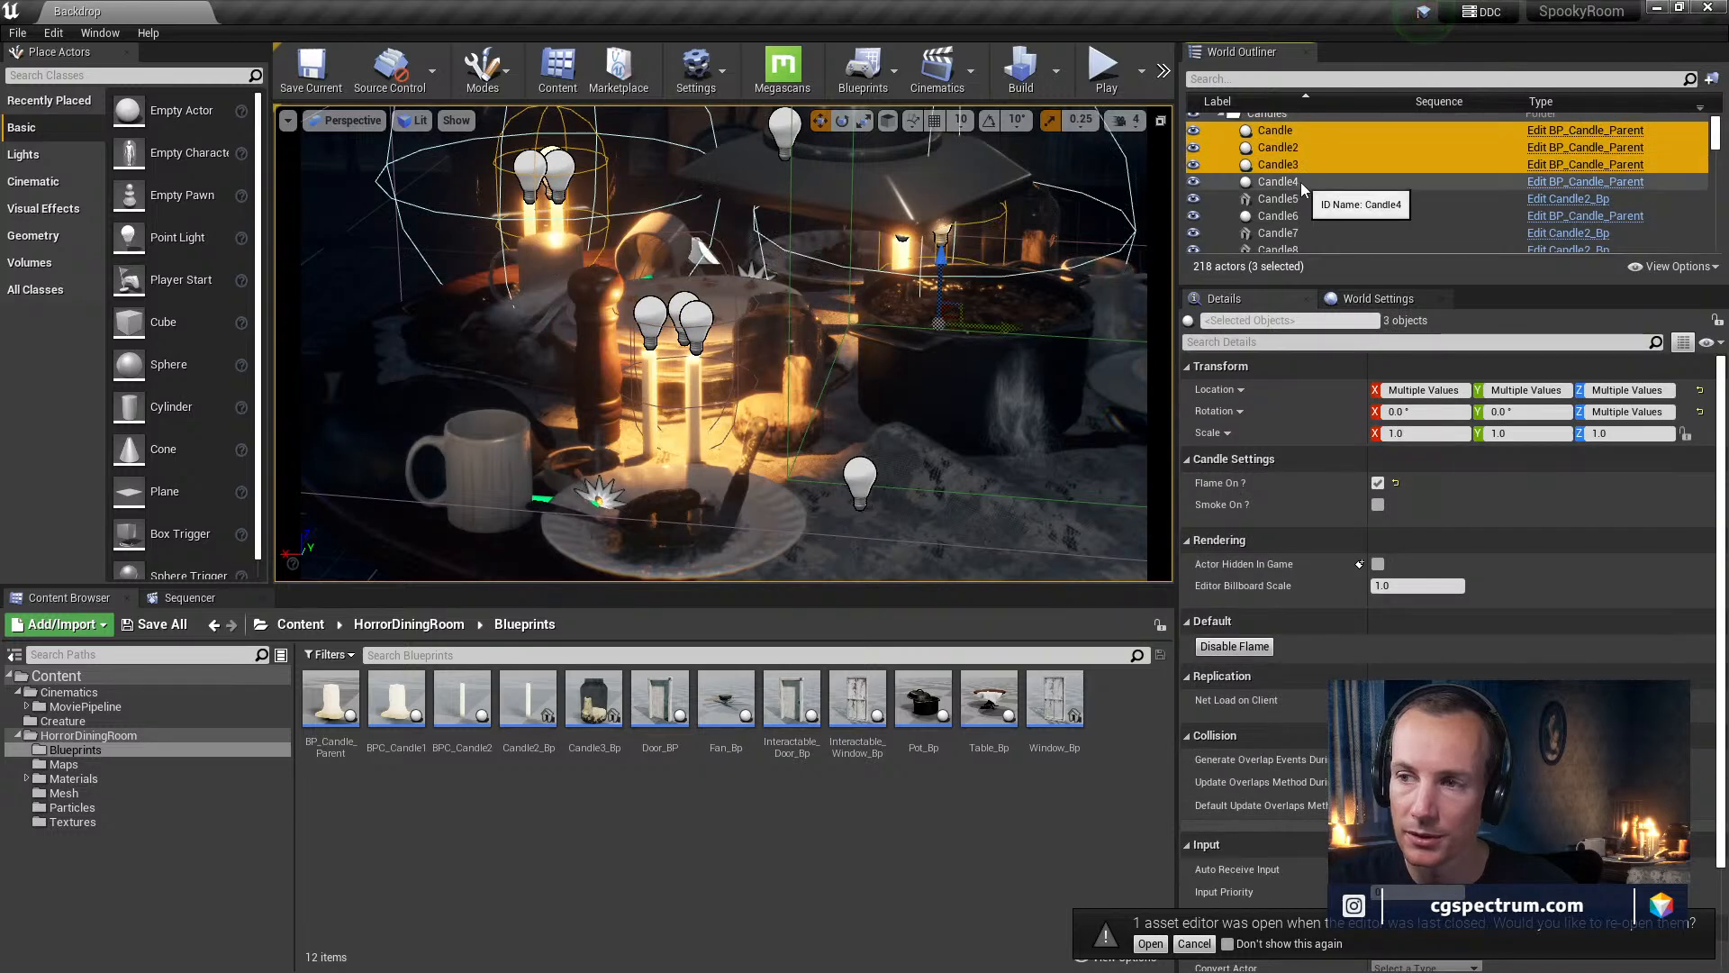
left_click(1300, 181, "ctrl")
scroll(1370, 206, "down", 1)
left_click(1316, 187, "ctrl")
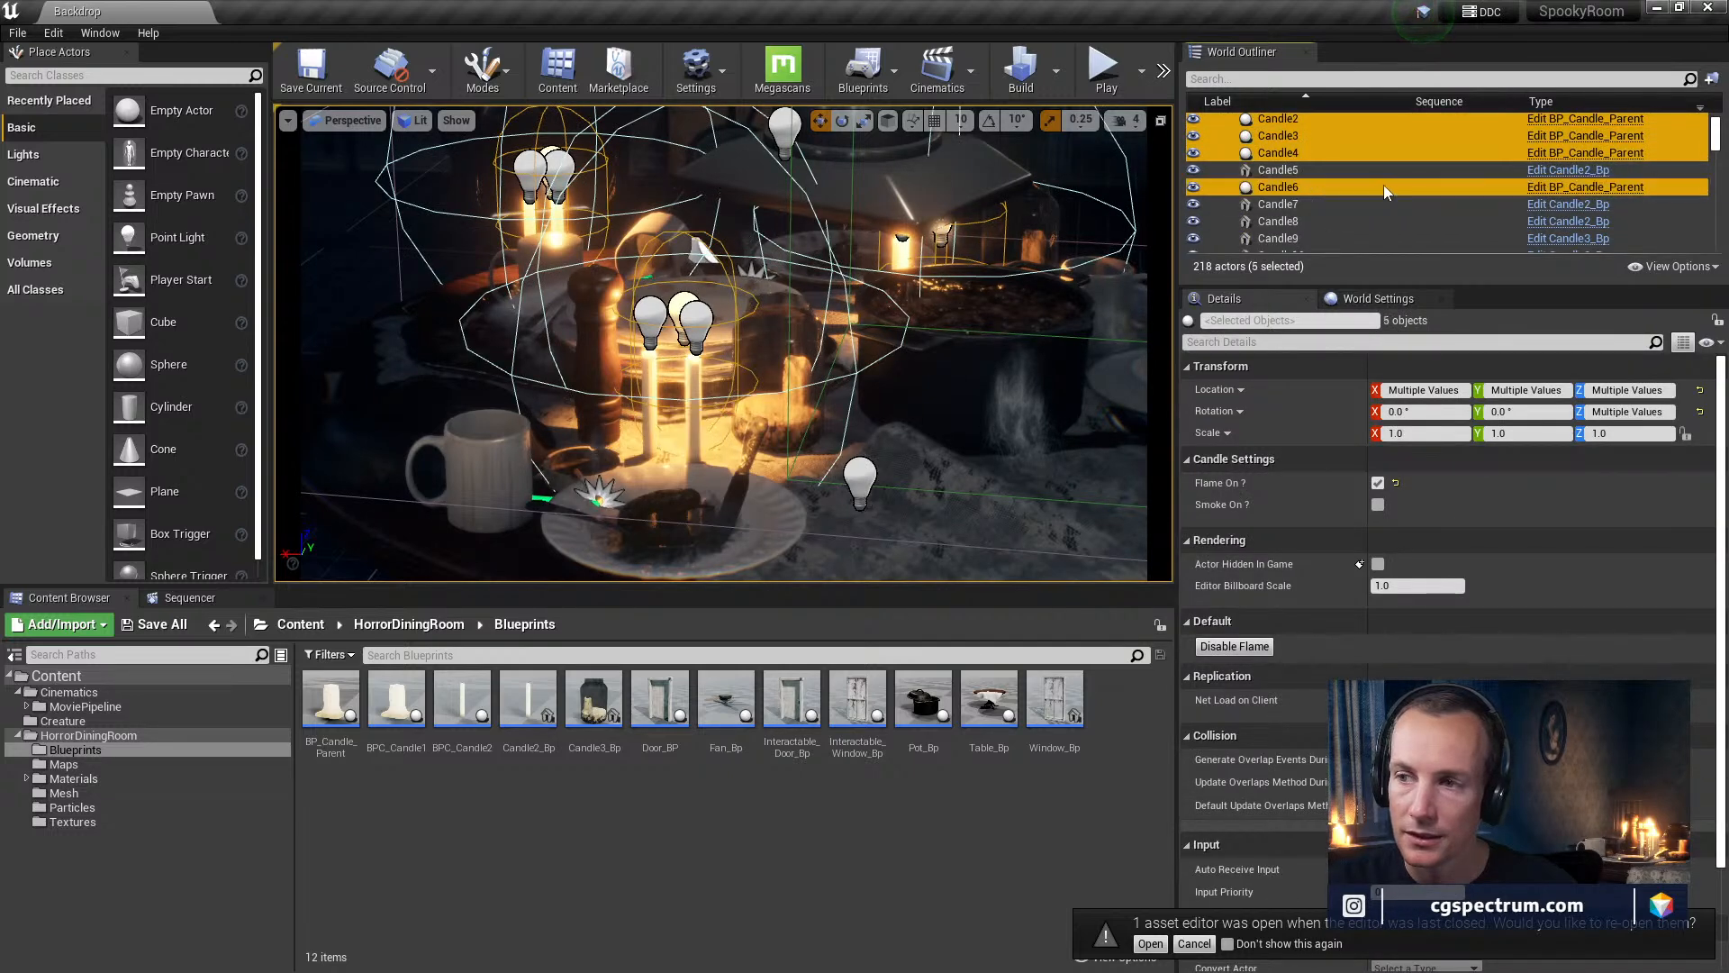
scroll(1315, 186, "down", 4)
left_click(1315, 186, "ctrl")
left_click(1306, 202, "ctrl")
scroll(1387, 192, "down", 4)
scroll(1391, 192, "up", 8)
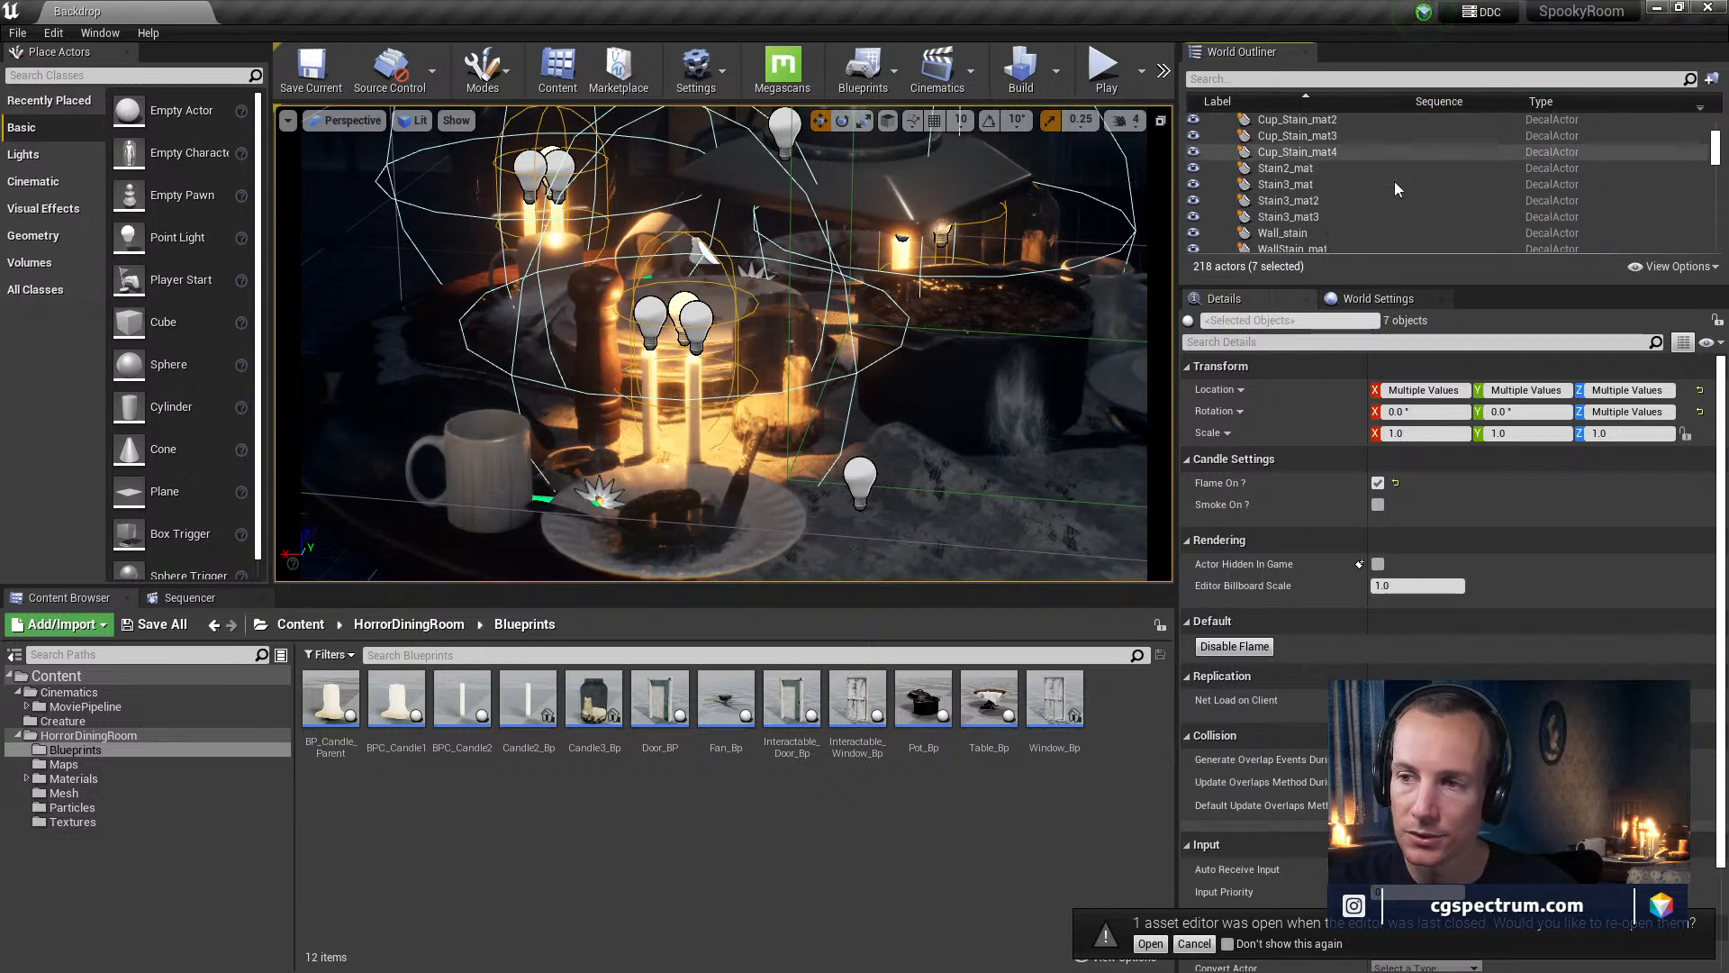
scroll(1405, 195, "up", 1)
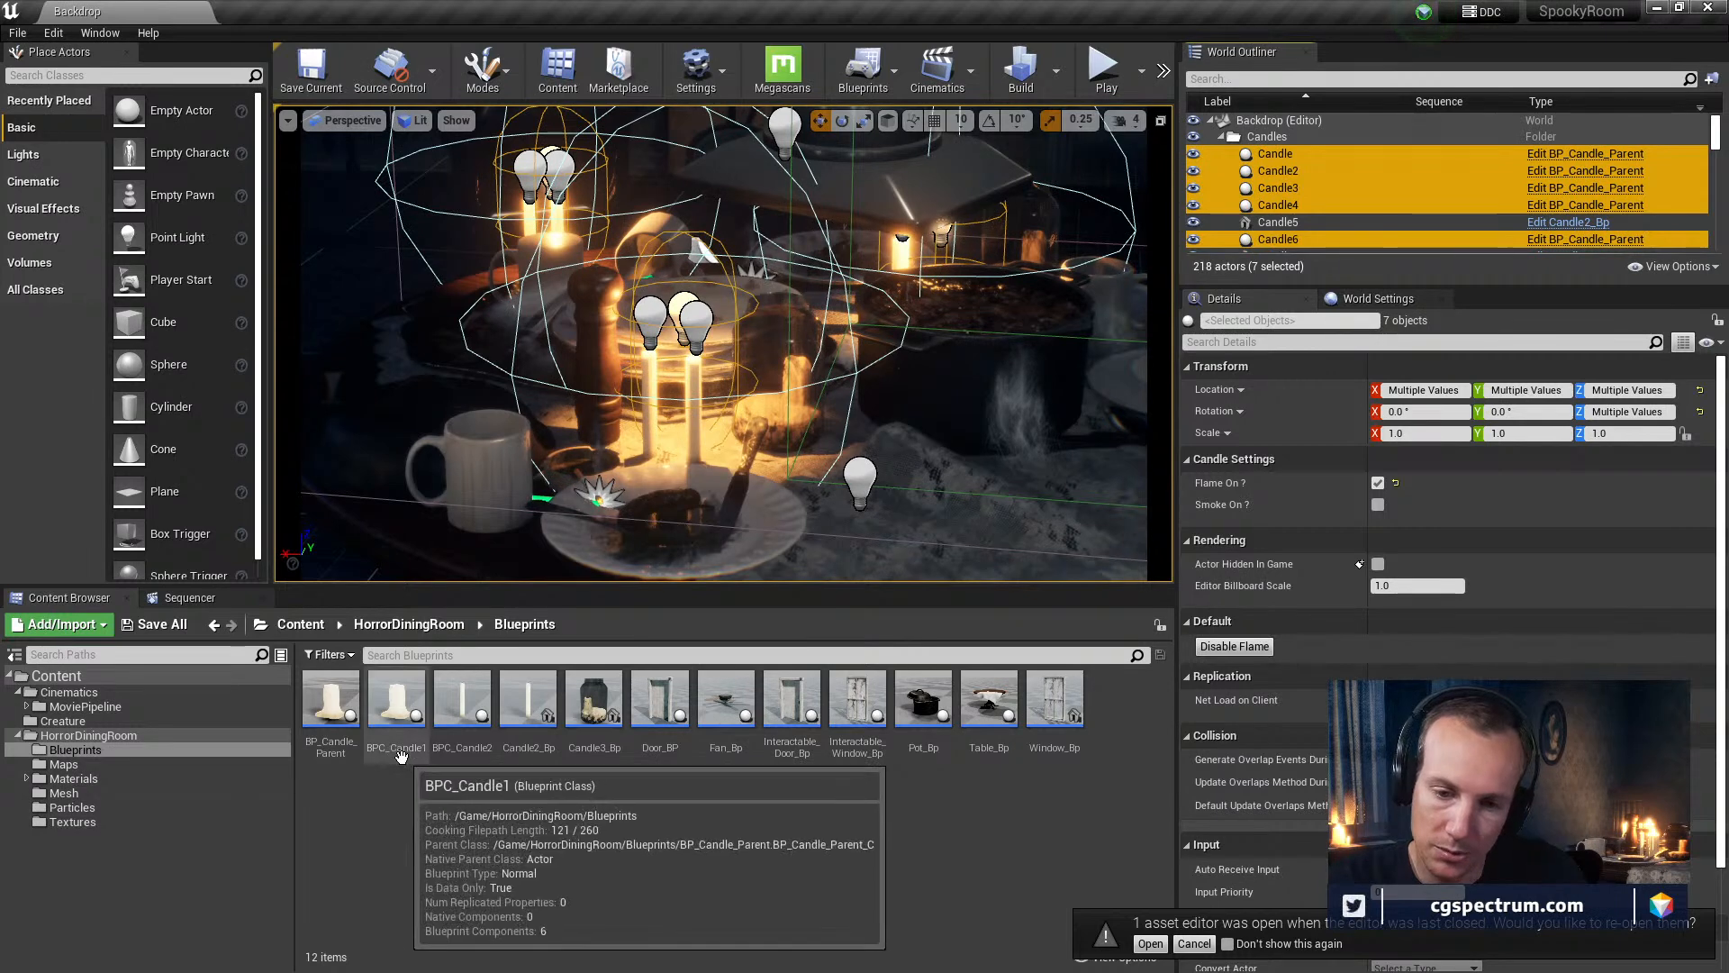
left_click(398, 692)
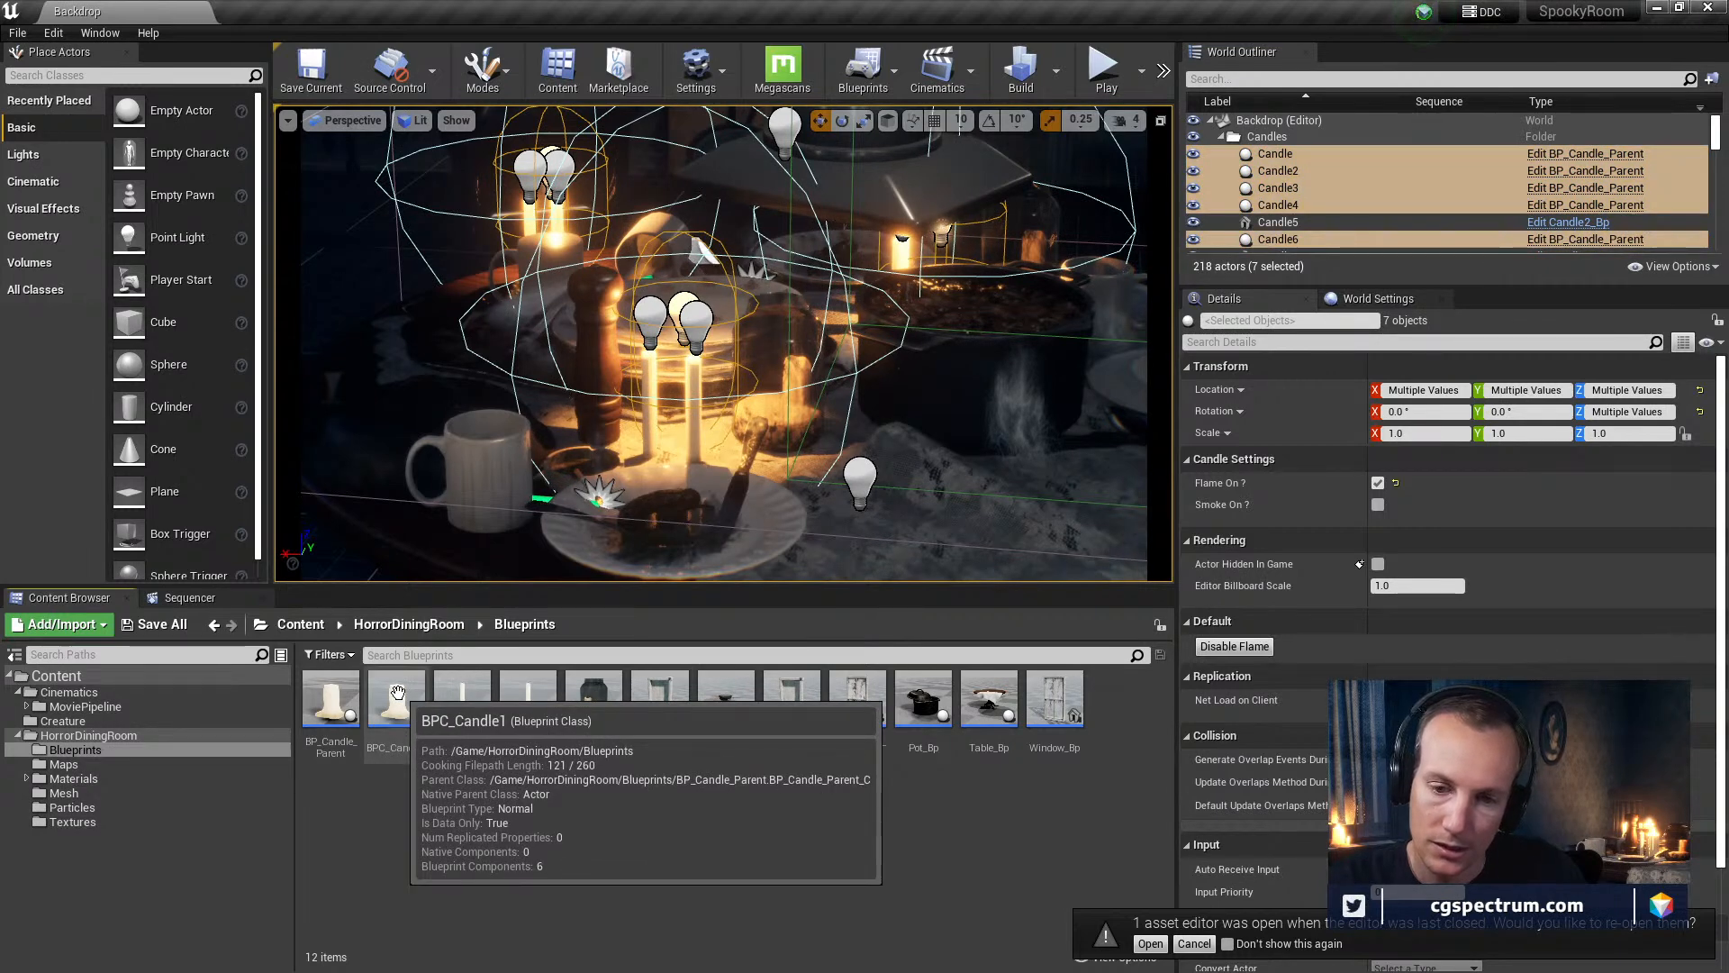
right_click(398, 692)
left_click(403, 716)
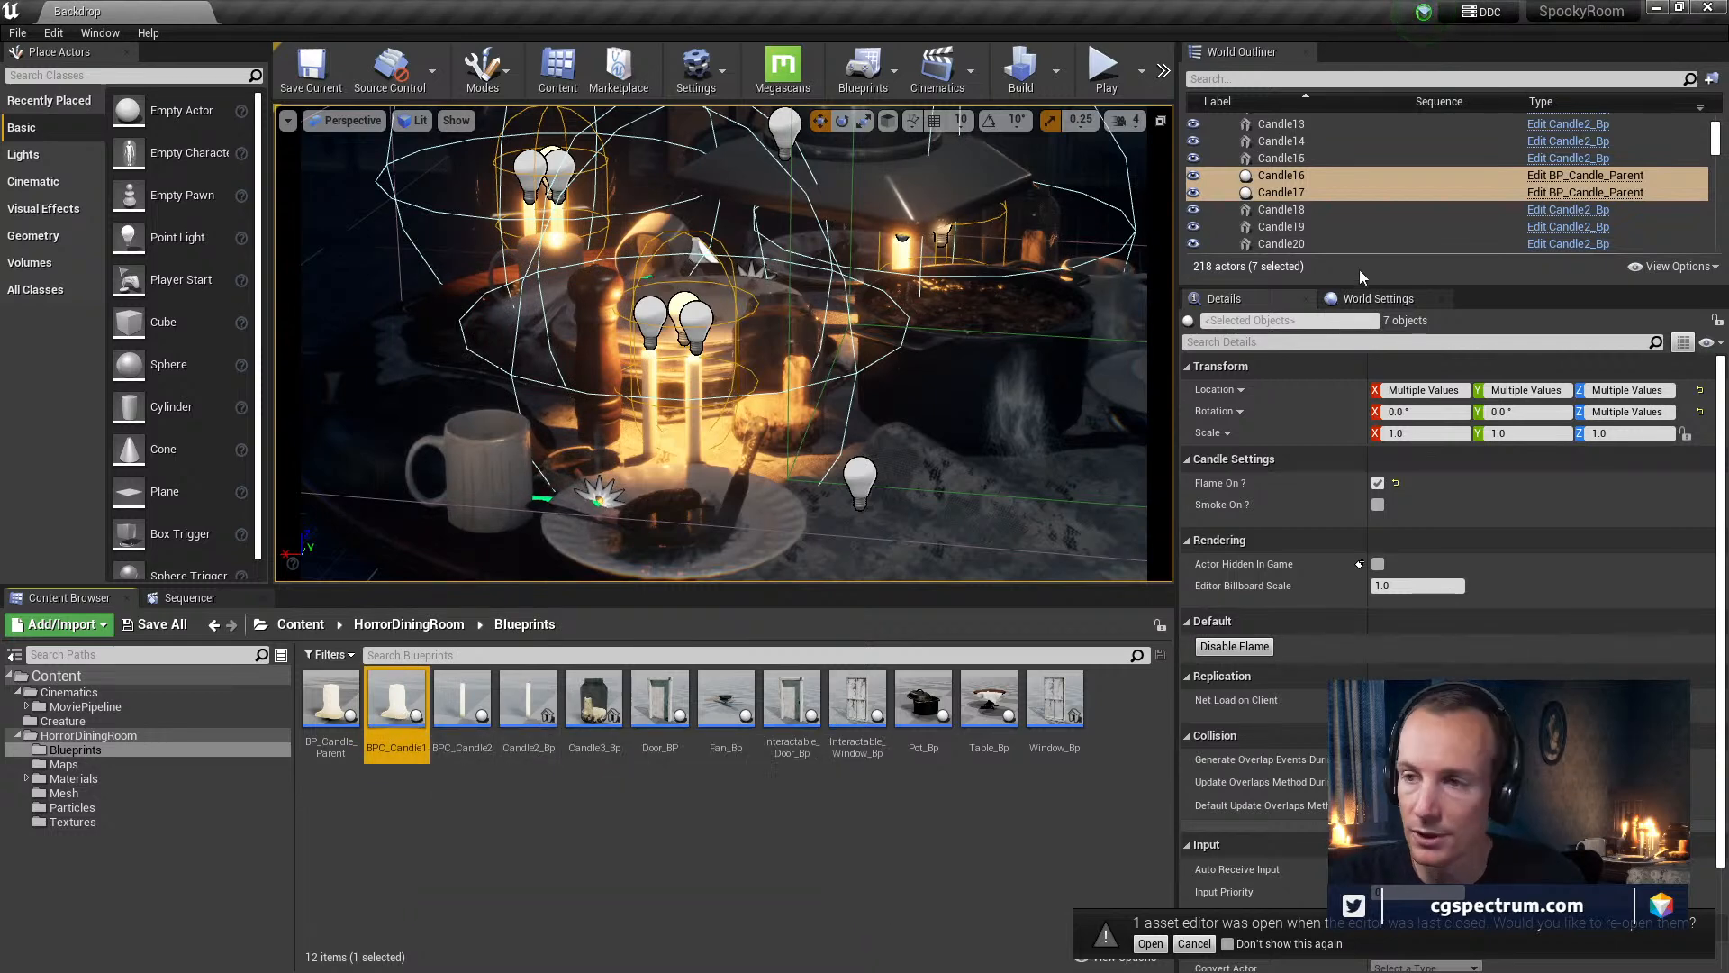
scroll(1420, 185, "up", 4)
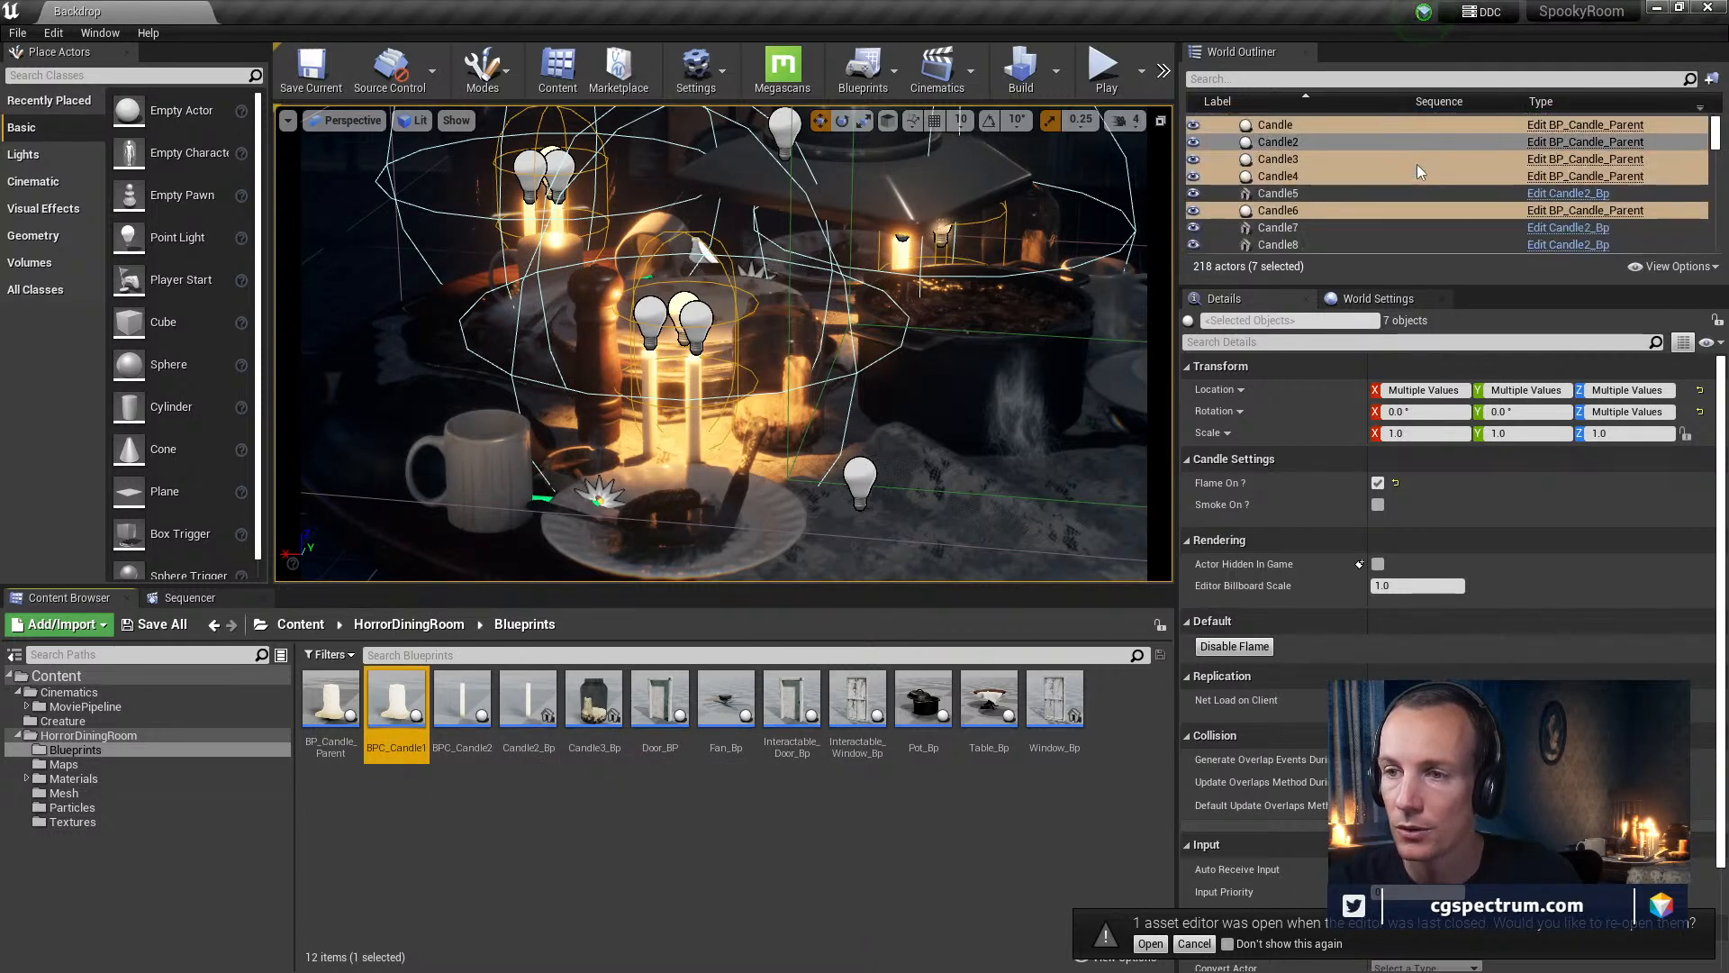
scroll(1418, 164, "up", 3)
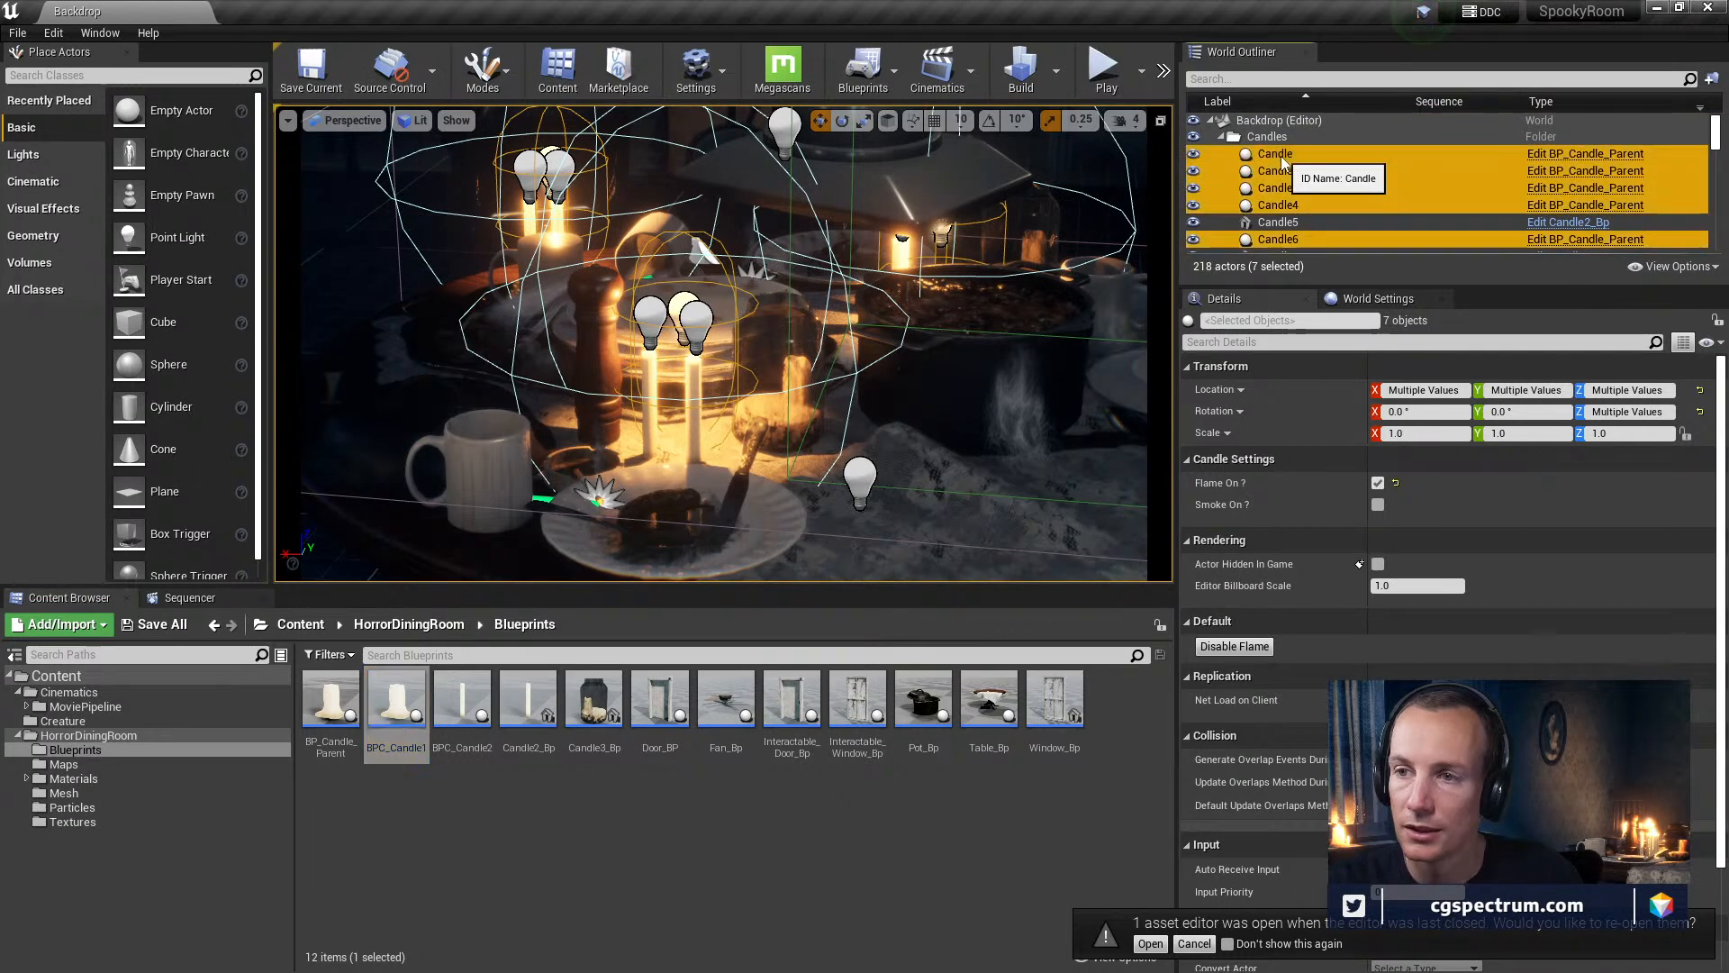
right_click(1281, 155)
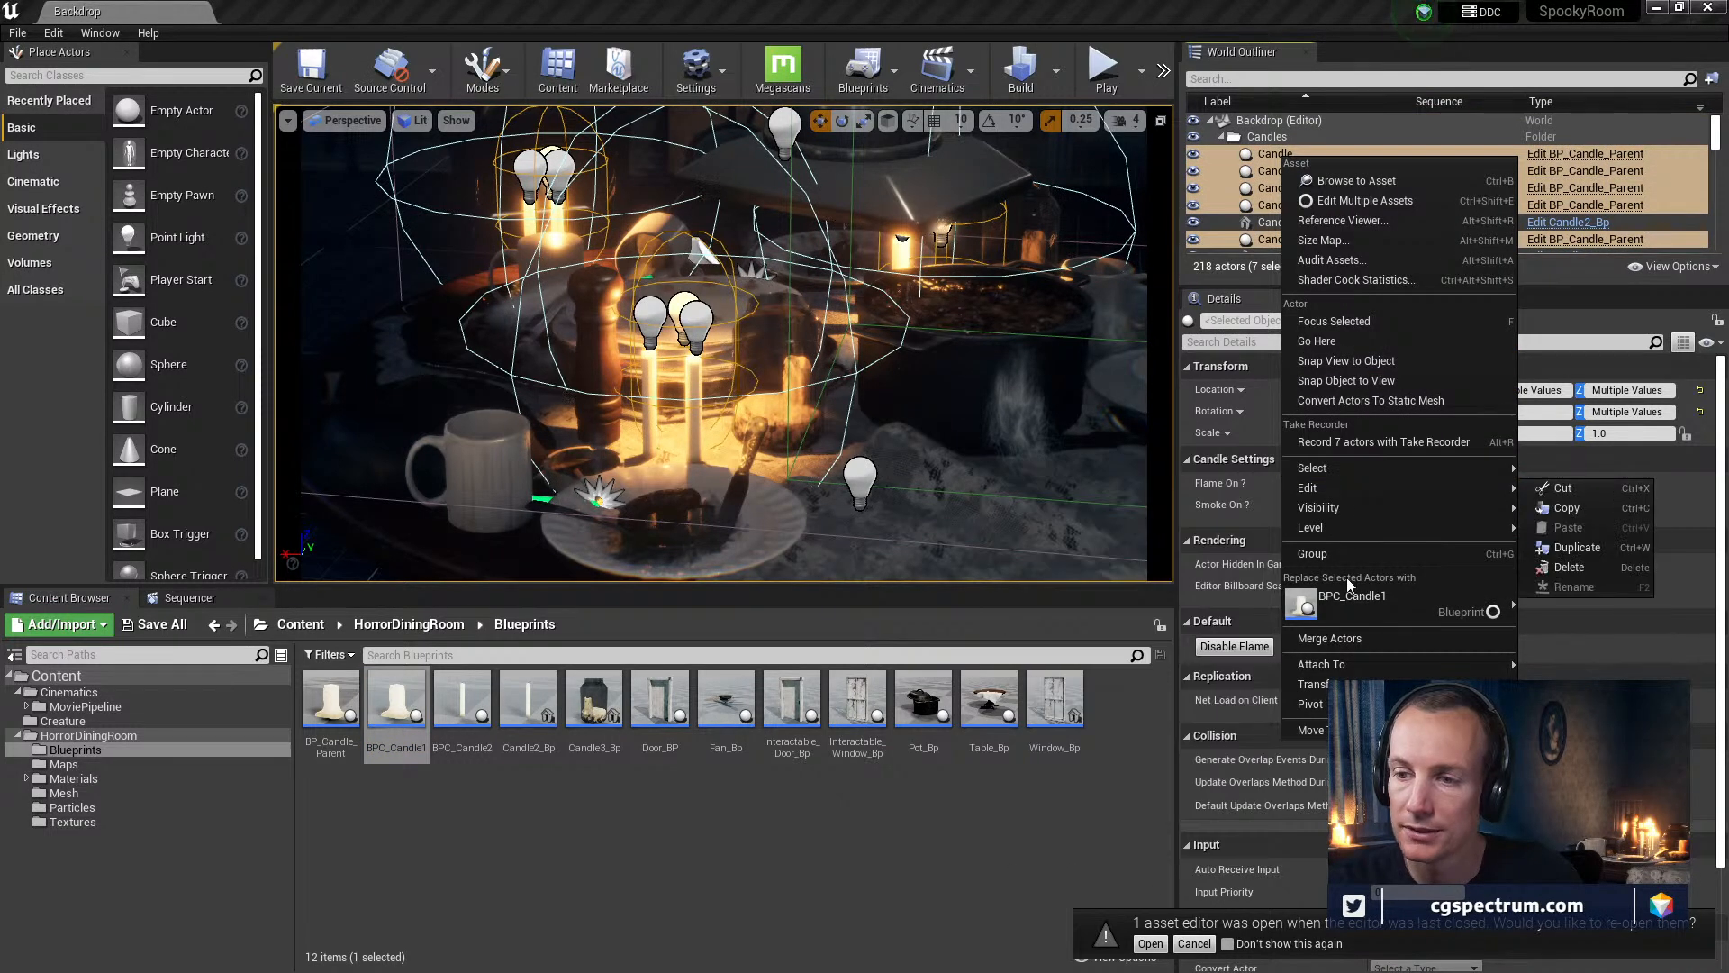
mouse_move(1349, 602)
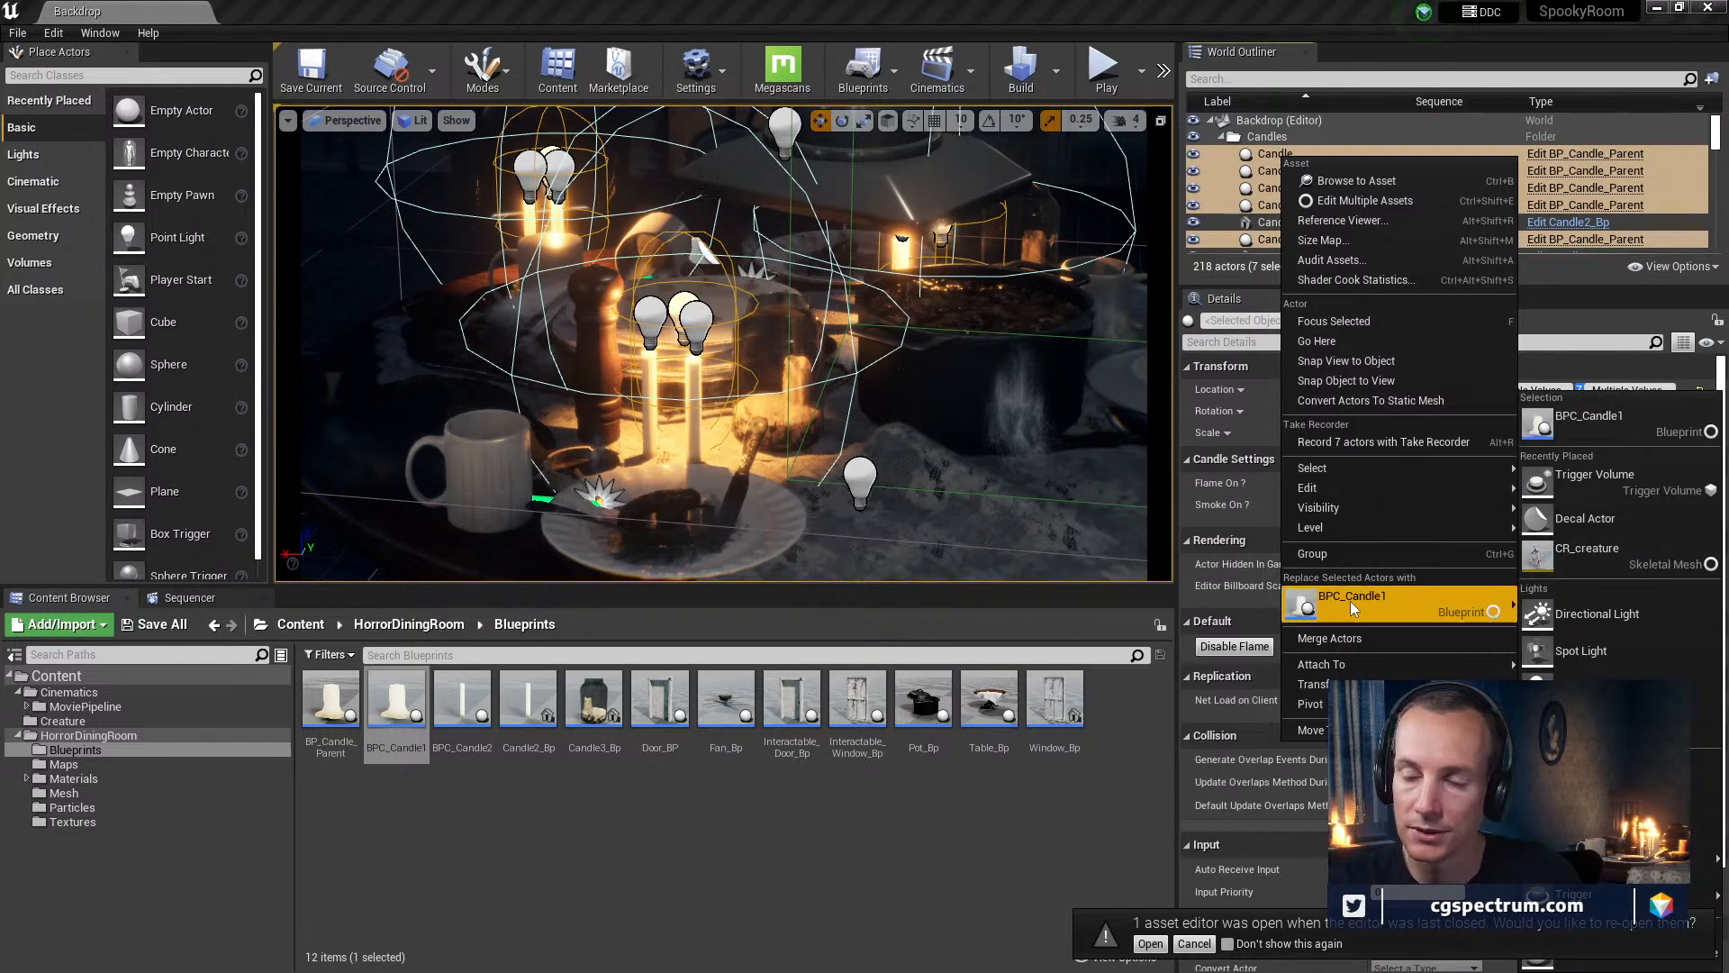
left_click(1349, 601)
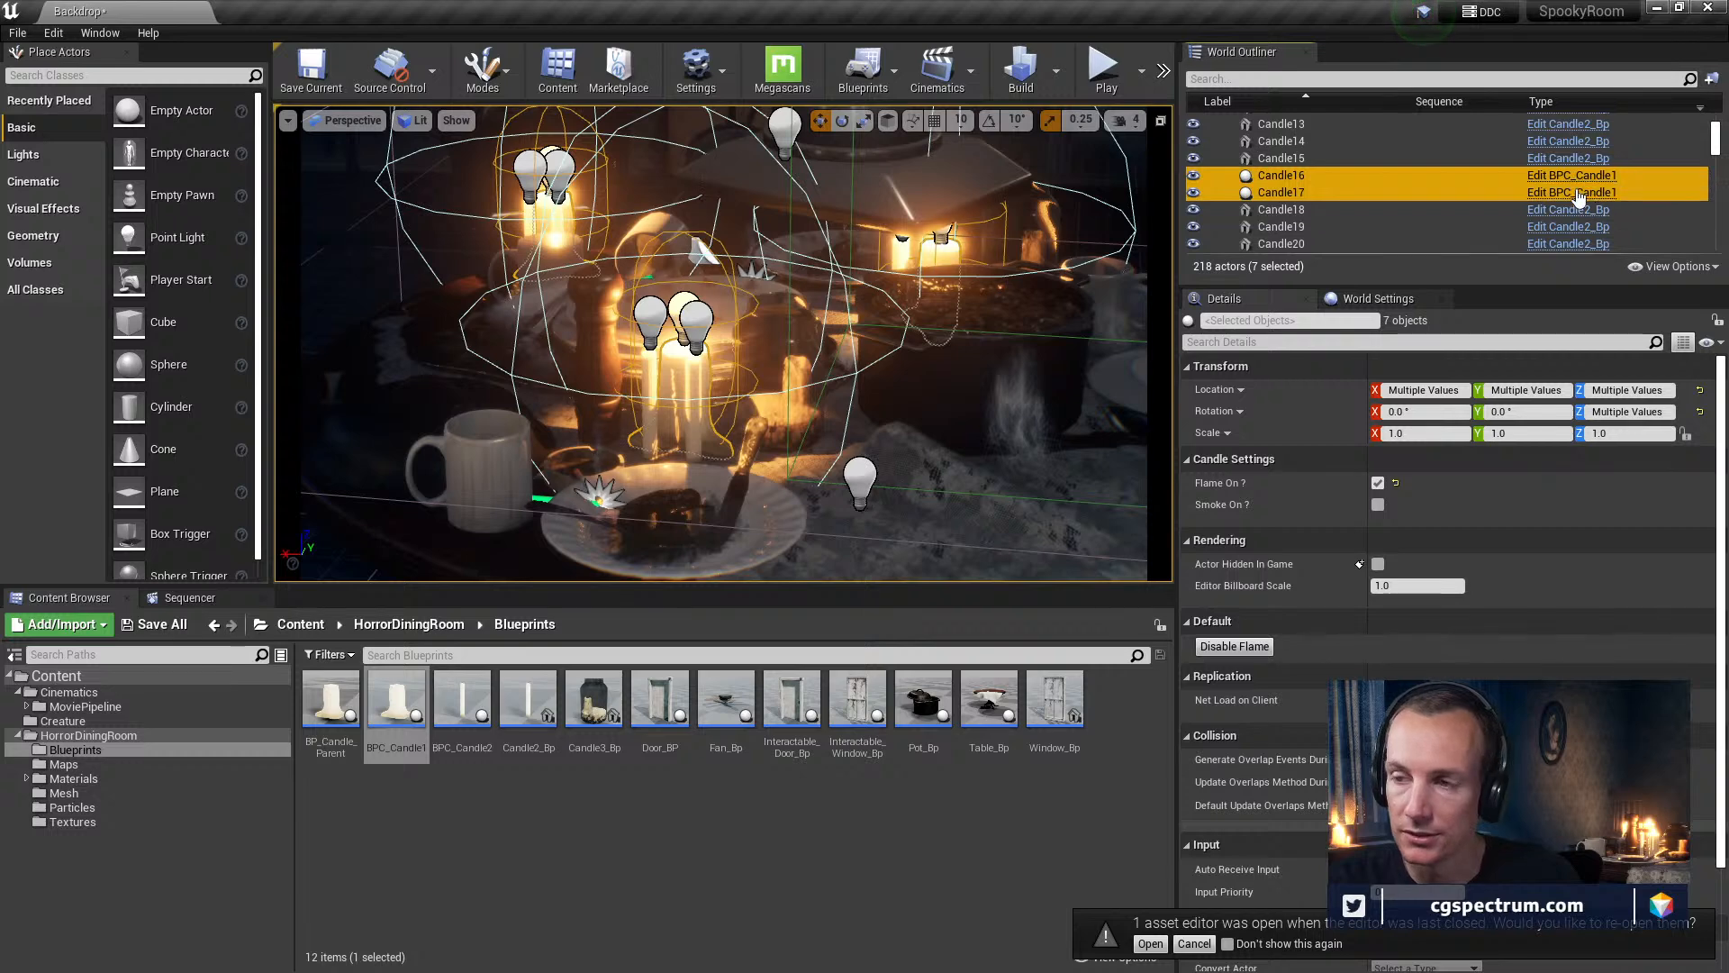
Replace the remaining candle actors, Candle5, Candle7 through Candle15 and Candle18 through Candle21, with the BPC_Candle2 Blueprint
scroll(1572, 198, "up", 5)
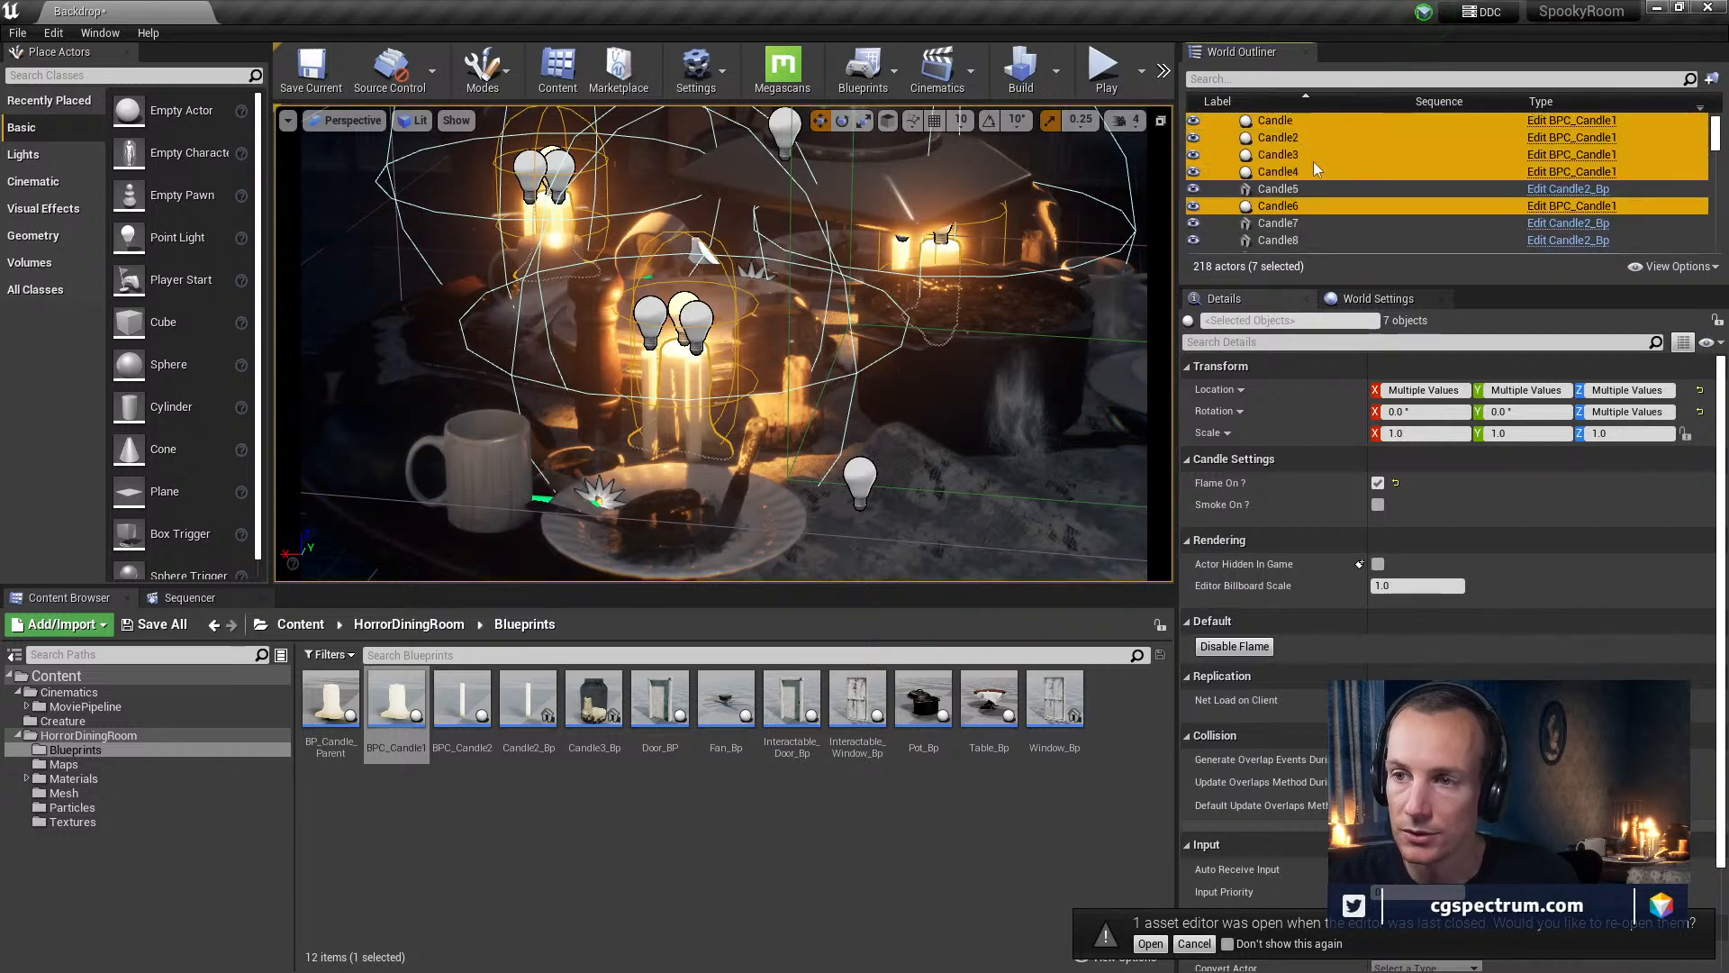
scroll(1293, 207, "down", 1)
left_click(1279, 165)
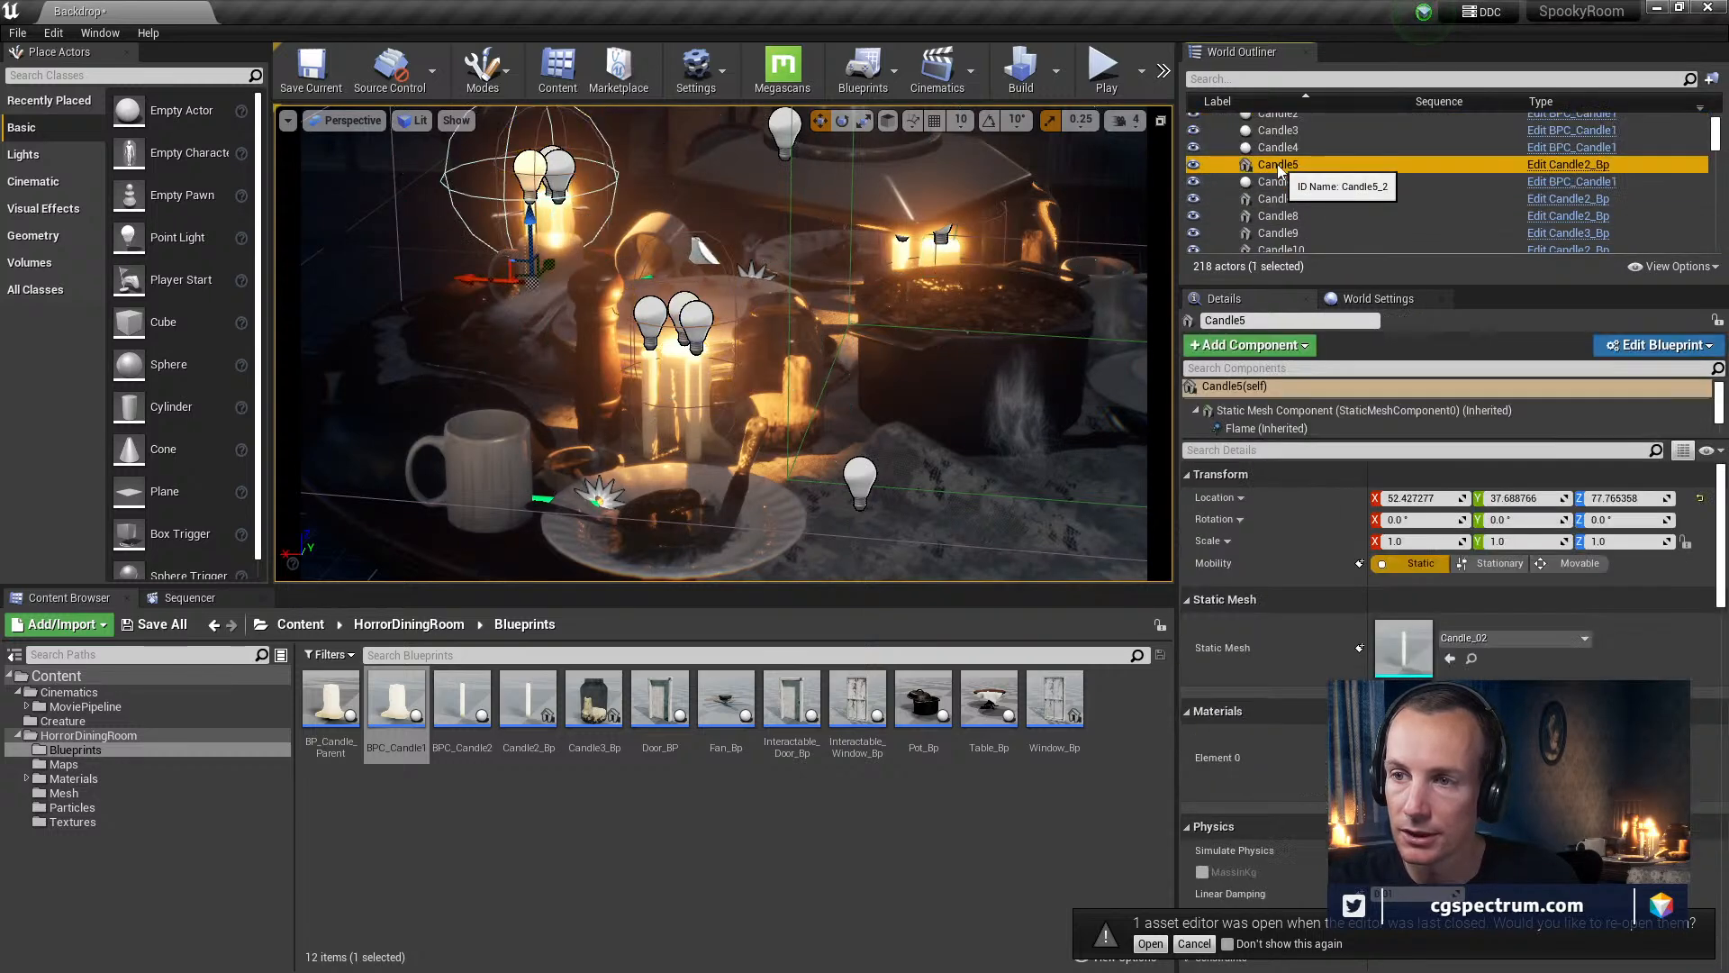
left_click(1279, 198, "ctrl")
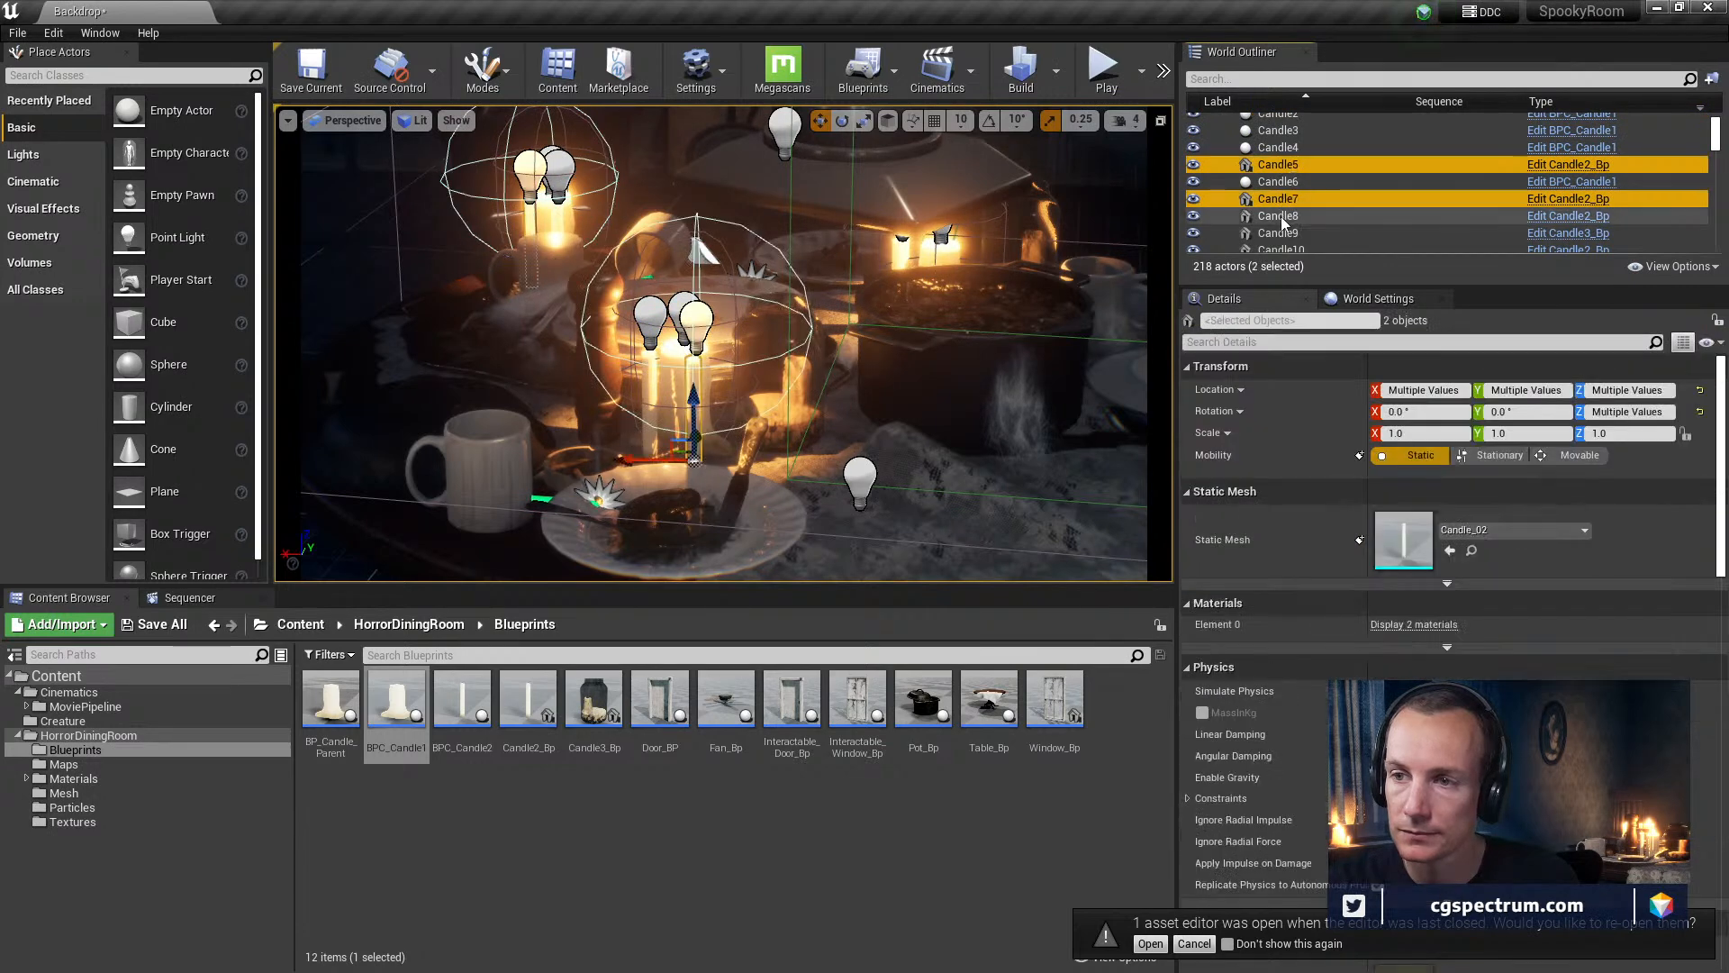
left_click(1279, 216, "ctrl")
left_click(1279, 233, "ctrl")
scroll(1320, 192, "down", 1)
left_click(1320, 220, "ctrl")
left_click(1321, 242, "ctrl")
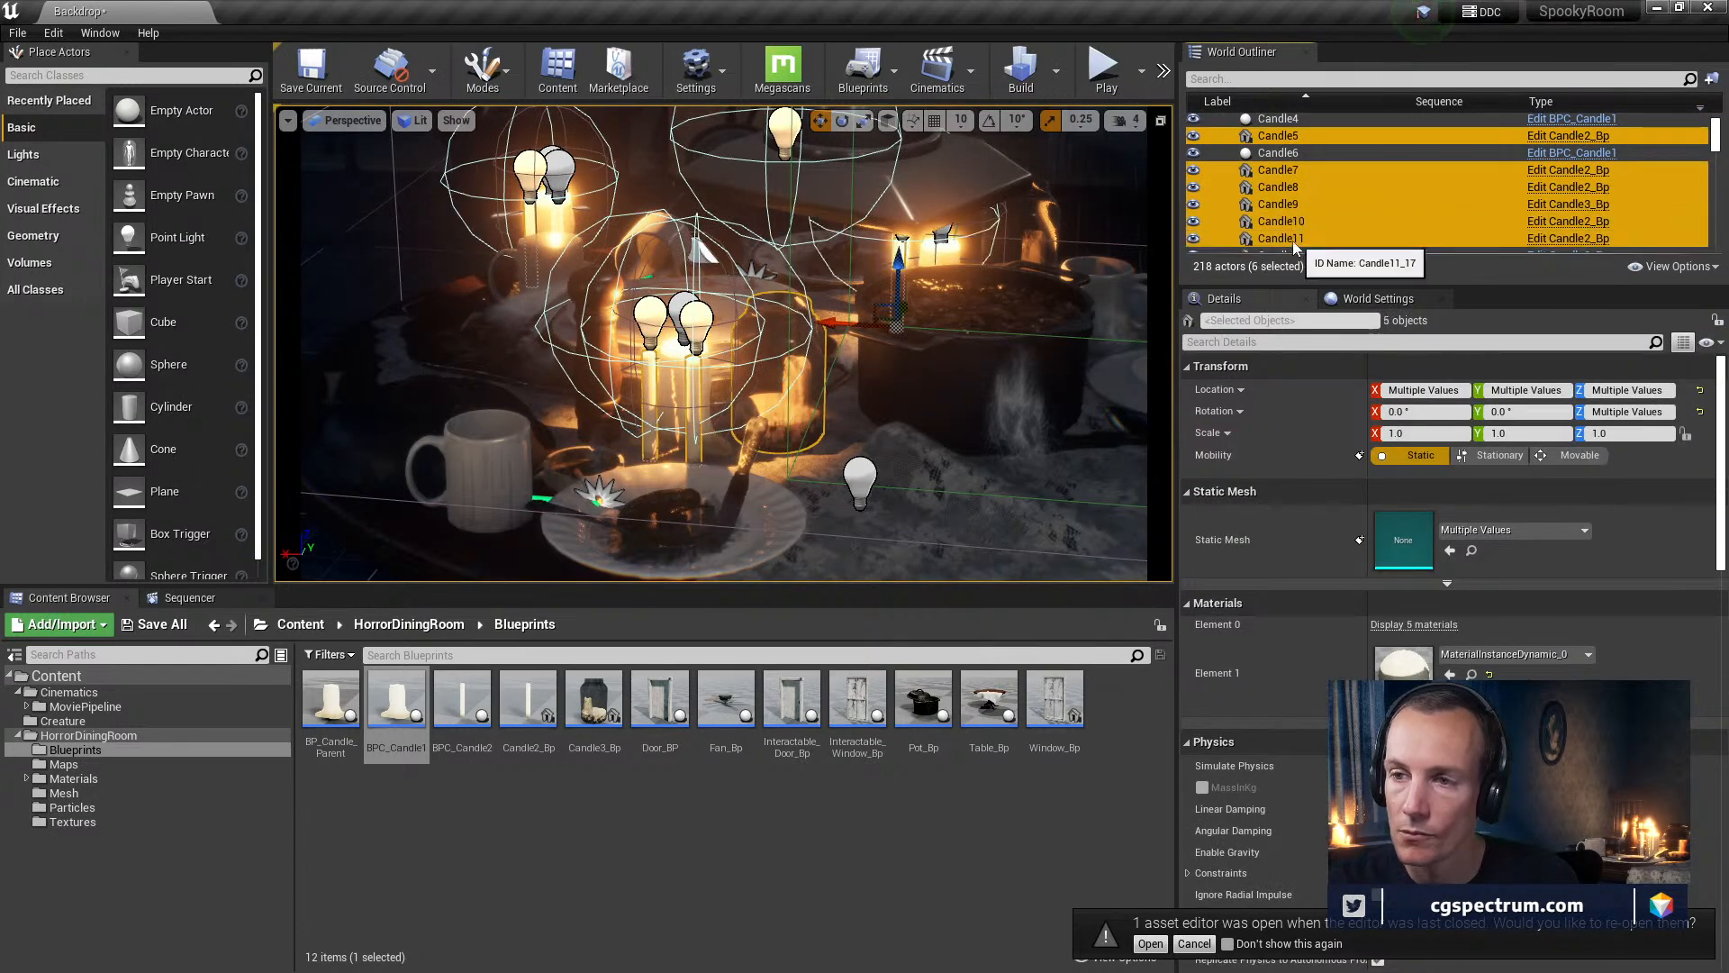
scroll(1320, 210, "down", 2)
left_click(1290, 198, "ctrl")
left_click(1290, 215, "ctrl")
left_click(1297, 231, "ctrl")
scroll(1316, 191, "down", 1)
scroll(1316, 192, "down", 1)
left_click(1320, 190, "ctrl")
scroll(1324, 189, "down", 1)
left_click(1317, 207, "ctrl")
scroll(1319, 201, "down", 1)
left_click(1320, 191, "ctrl")
left_click(1302, 174, "ctrl")
left_click(1300, 206, "ctrl")
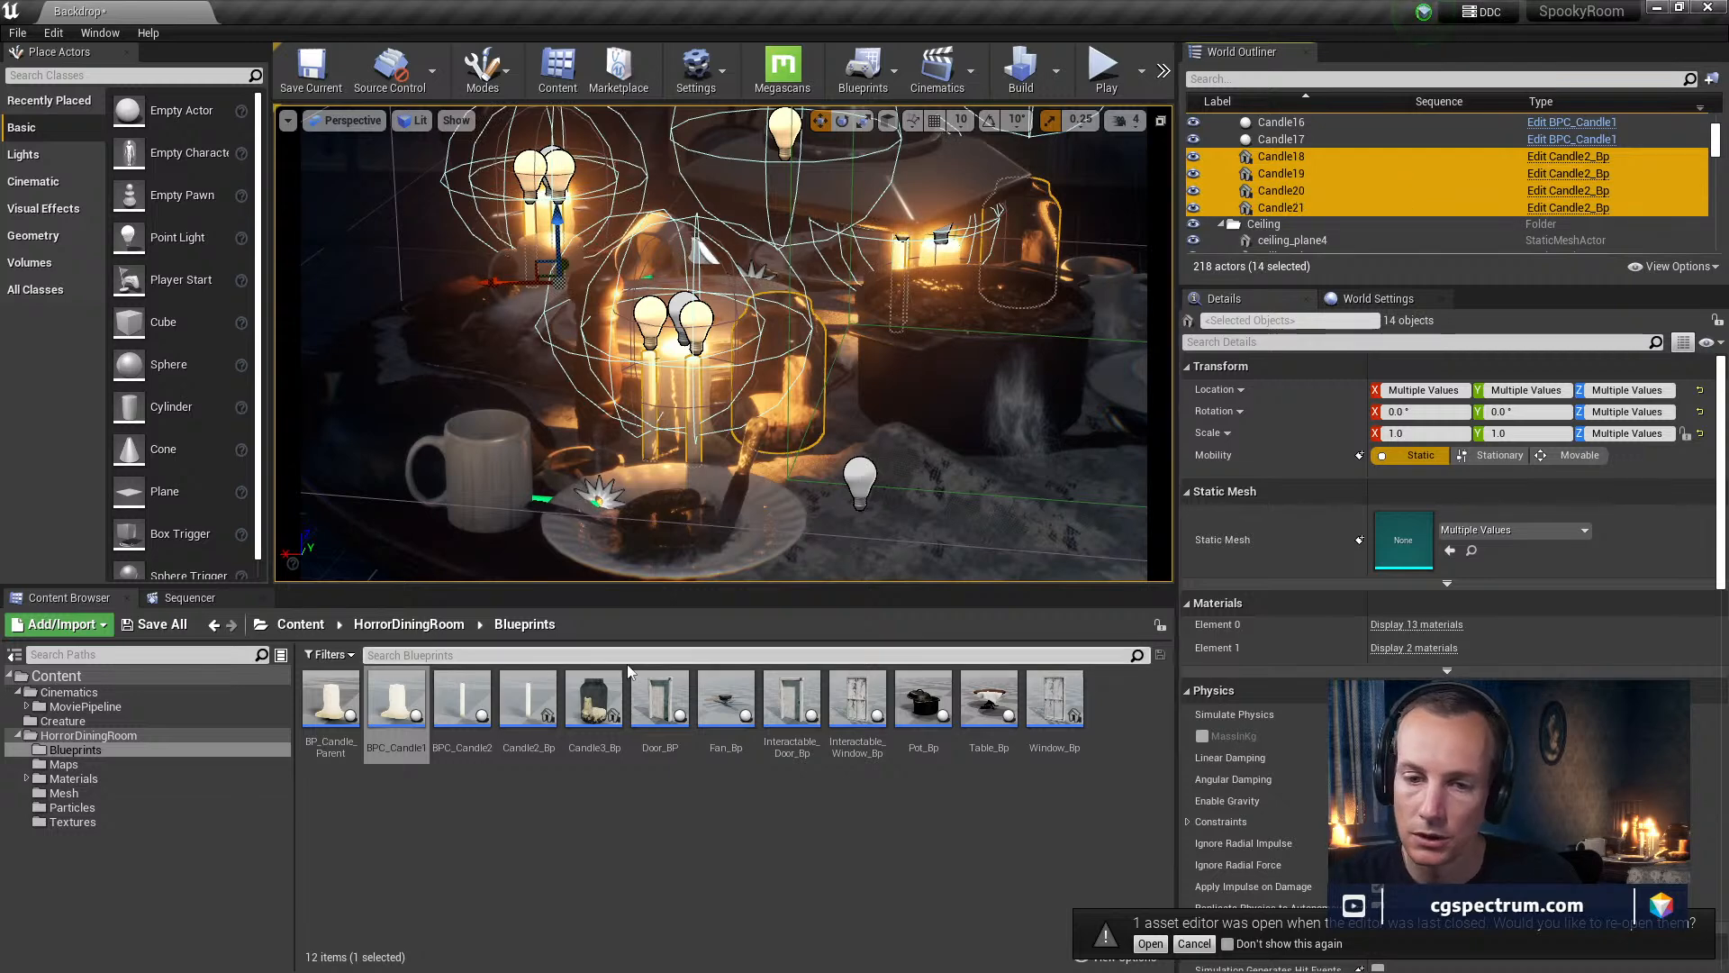
left_click(462, 701)
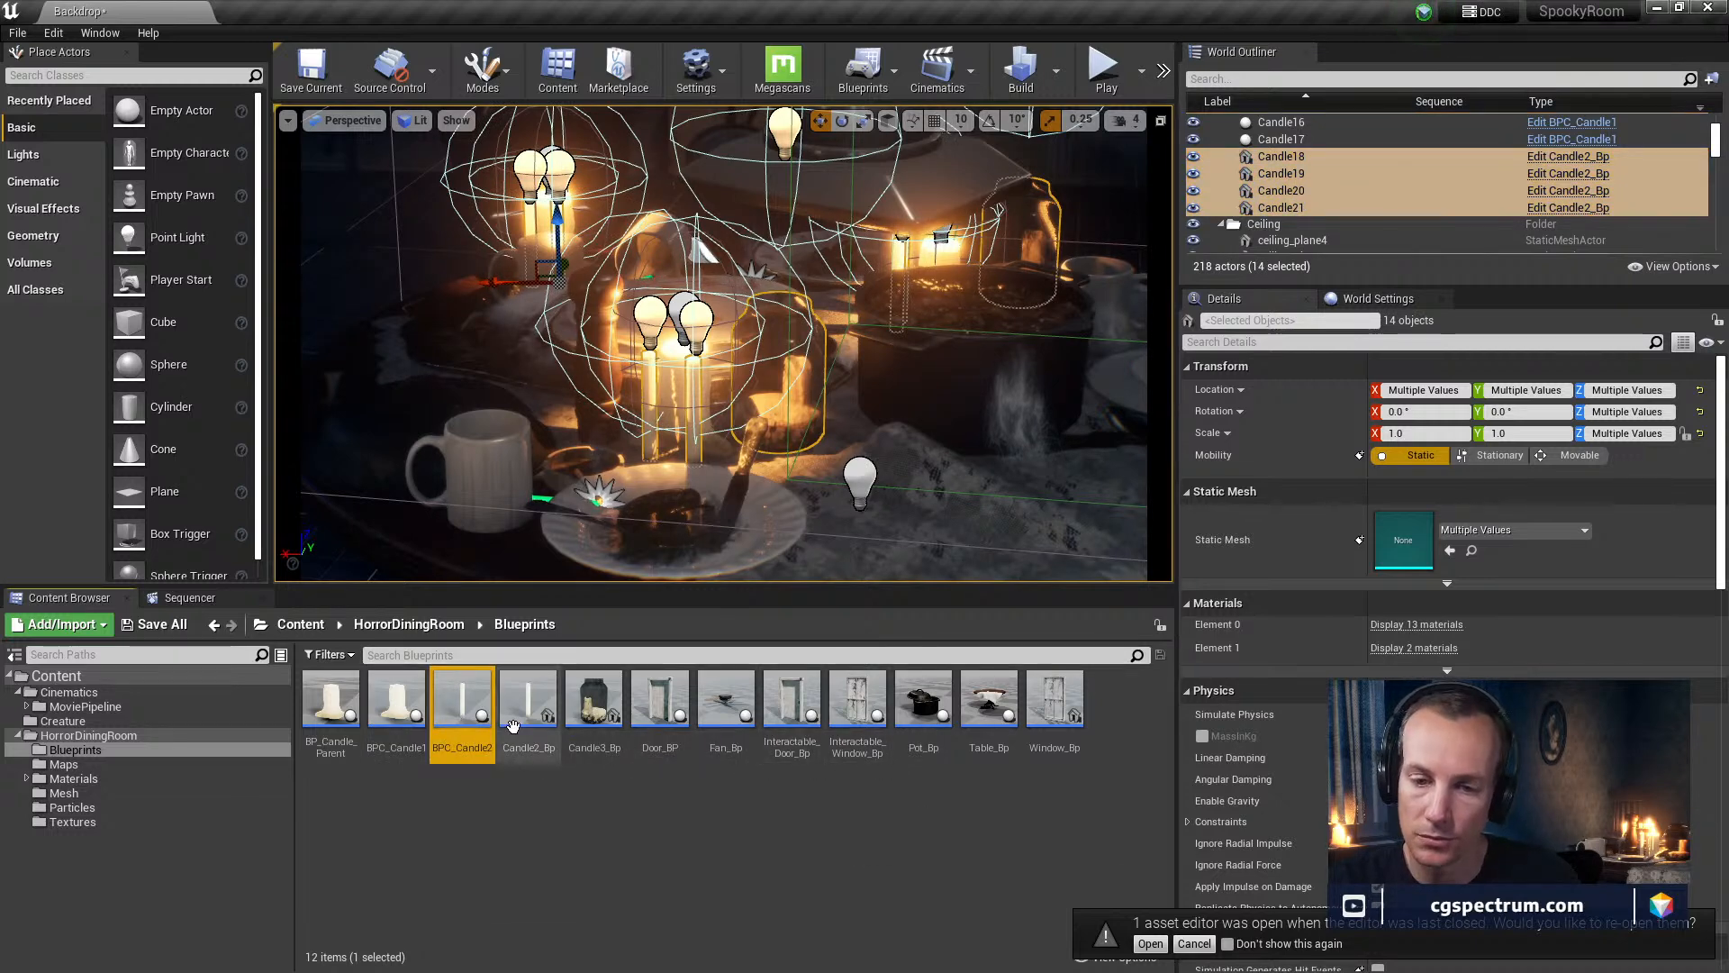
right_click(1290, 170)
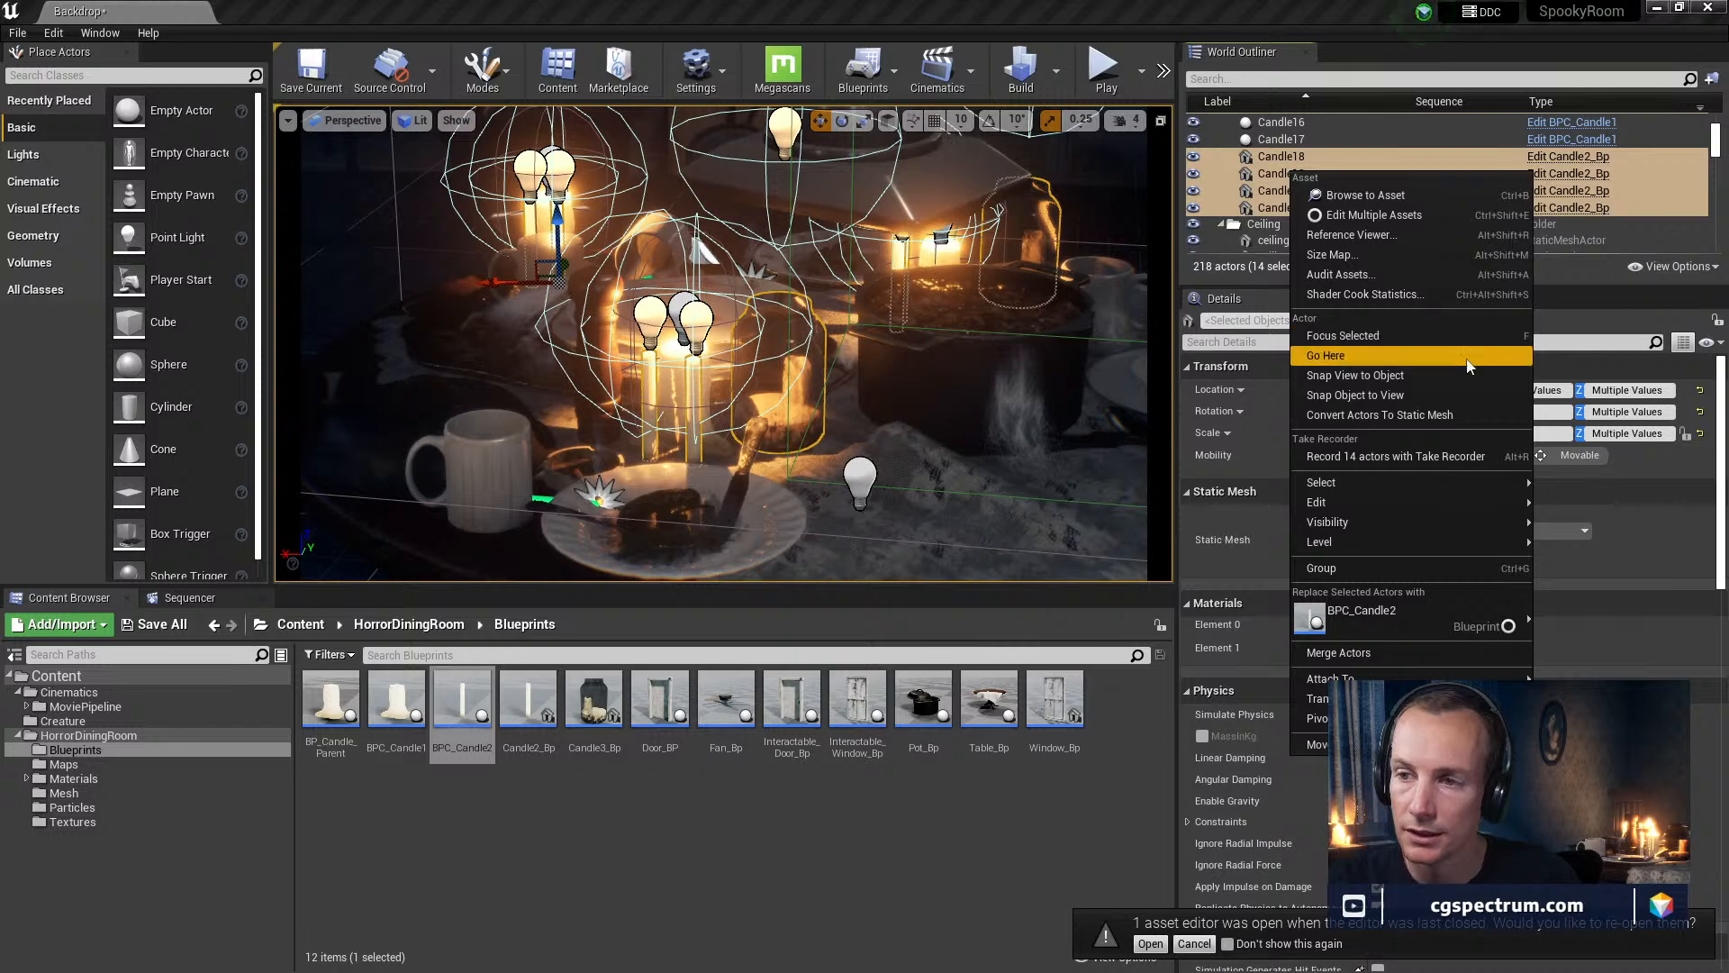
left_click(1359, 618)
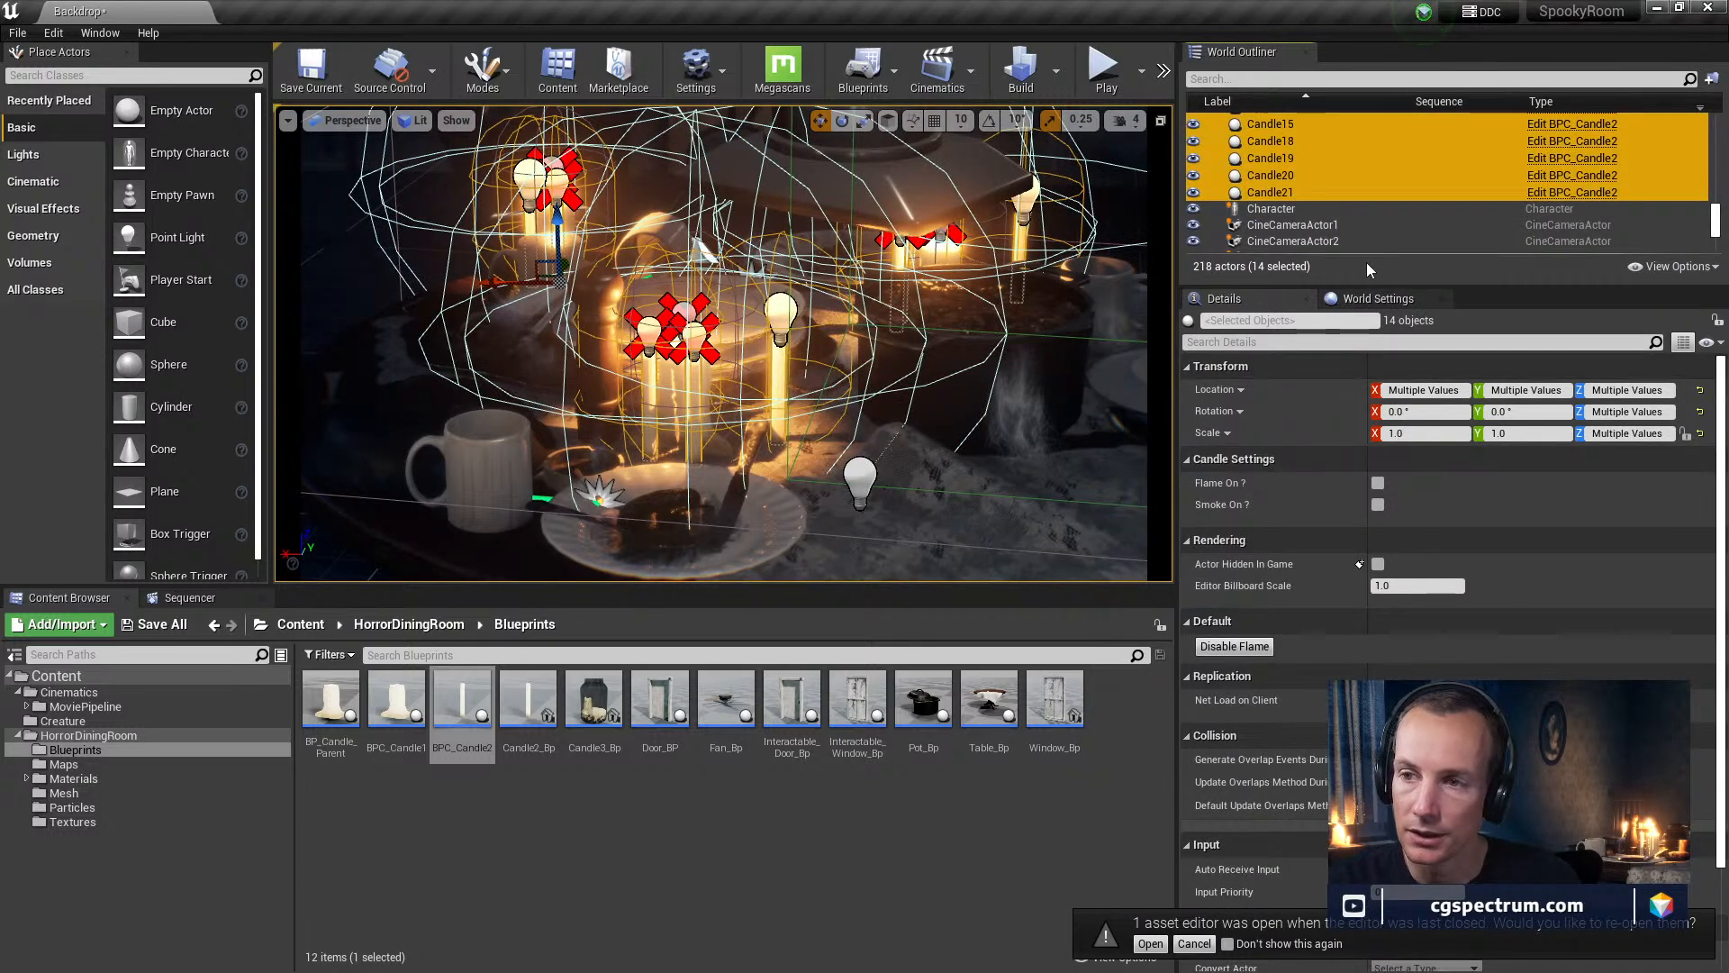
Examine where the BPC_Candle2 actors are listed in the World Outliner compared with the BPC_Candle1 actors in the Candles folder
scroll(1355, 207, "up", 5)
scroll(1356, 204, "down", 1)
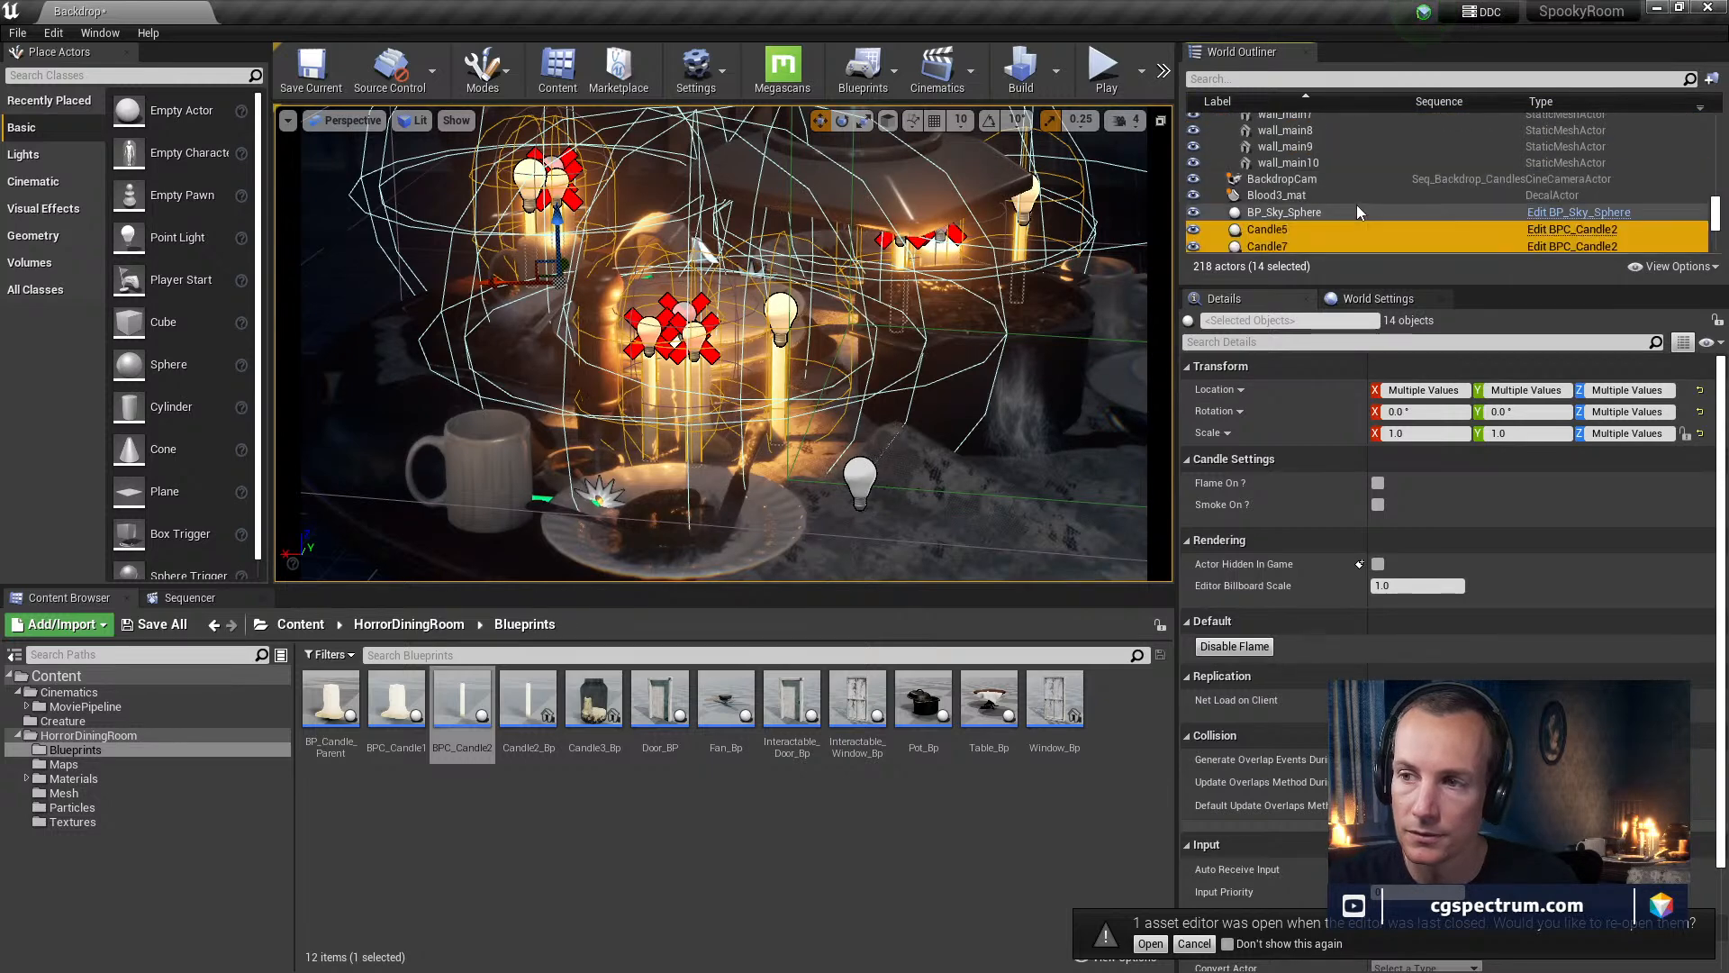
scroll(1357, 204, "down", 3)
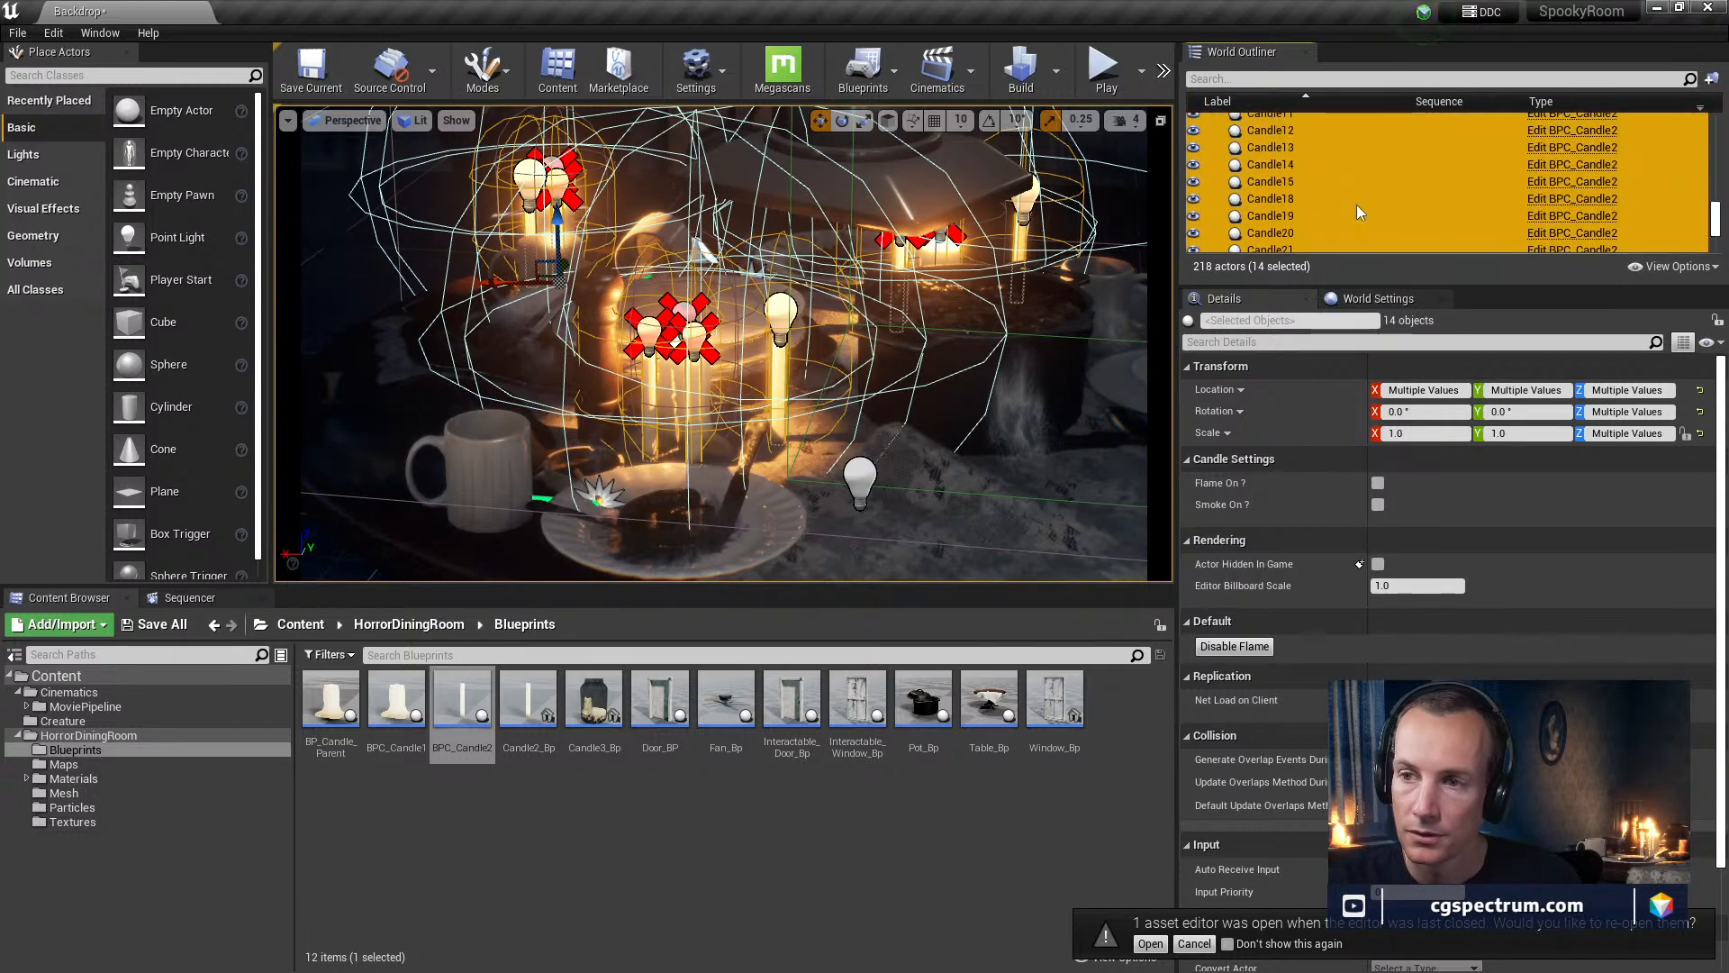
left_click(1356, 200)
scroll(1356, 204, "down", 1)
scroll(1356, 203, "up", 2)
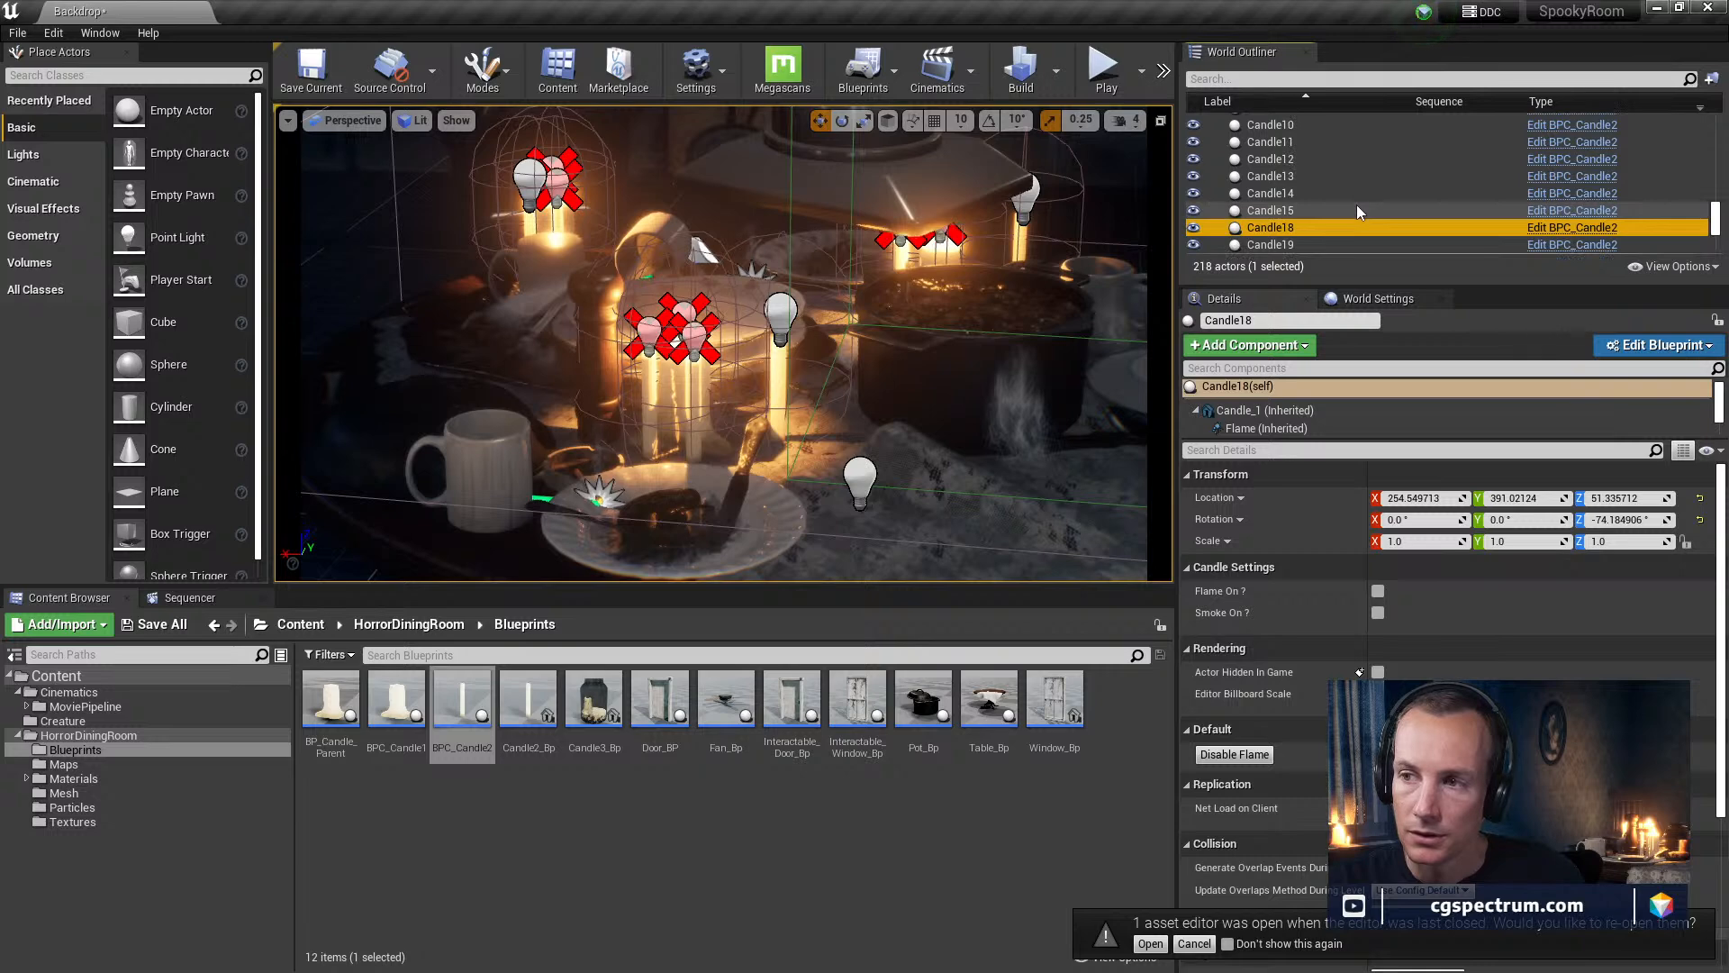
scroll(1380, 189, "up", 3)
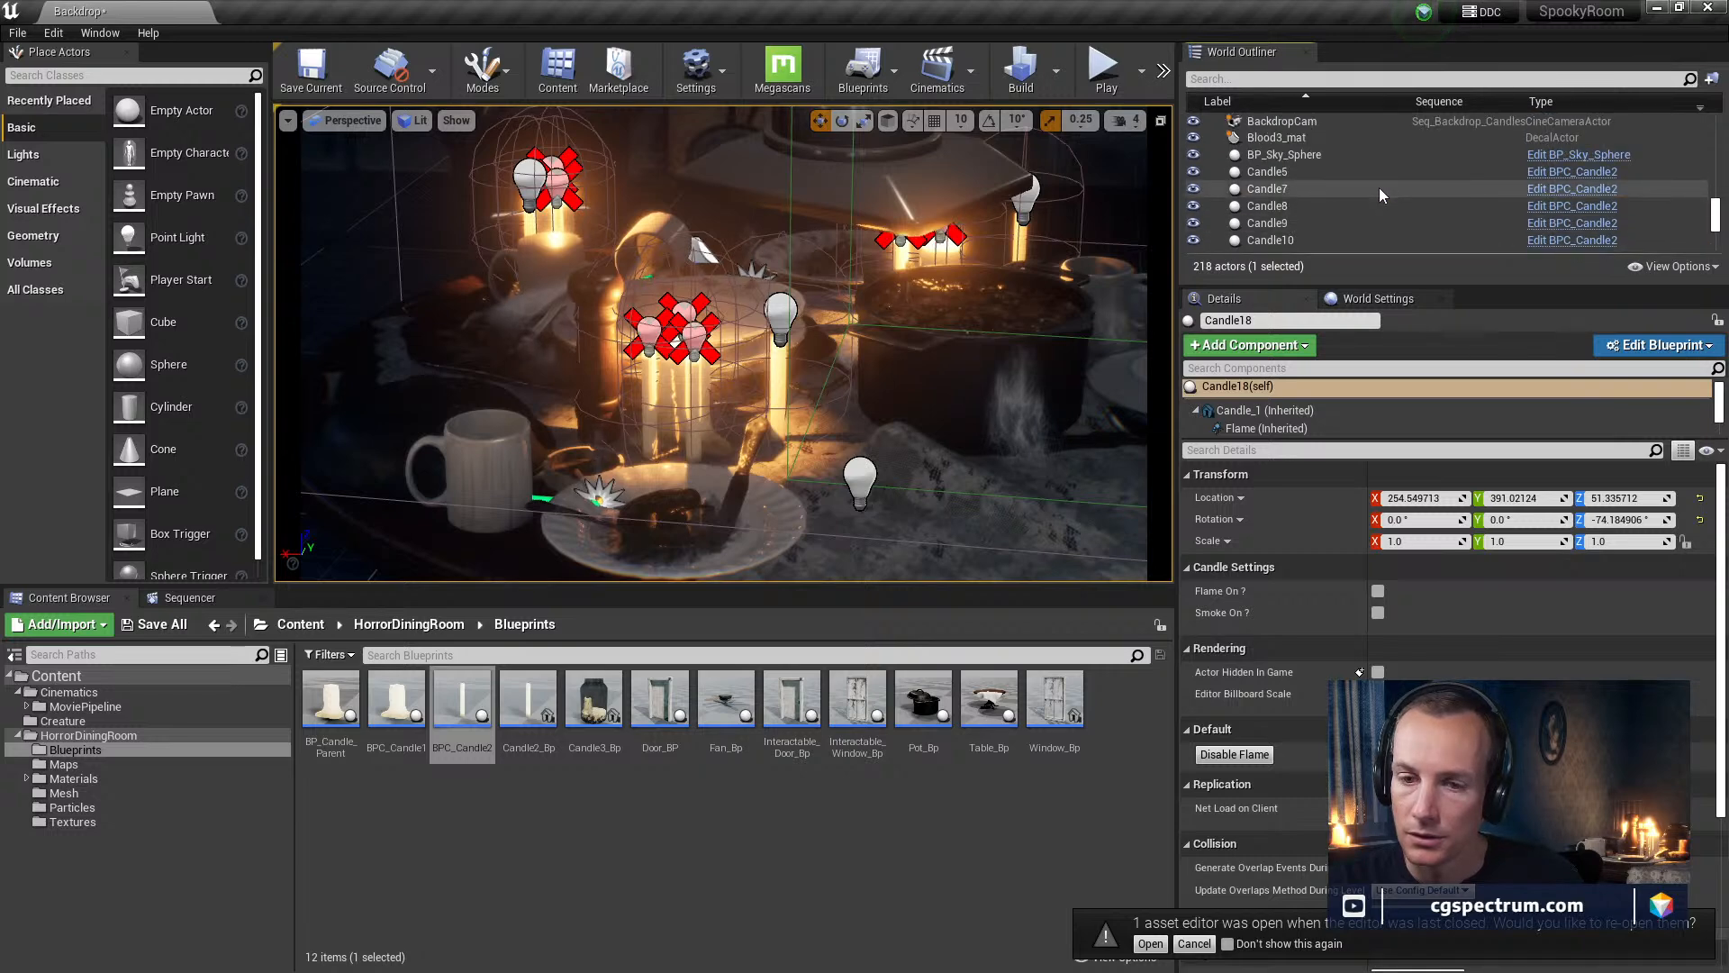
scroll(1380, 188, "down", 5)
scroll(1682, 207, "up", 6)
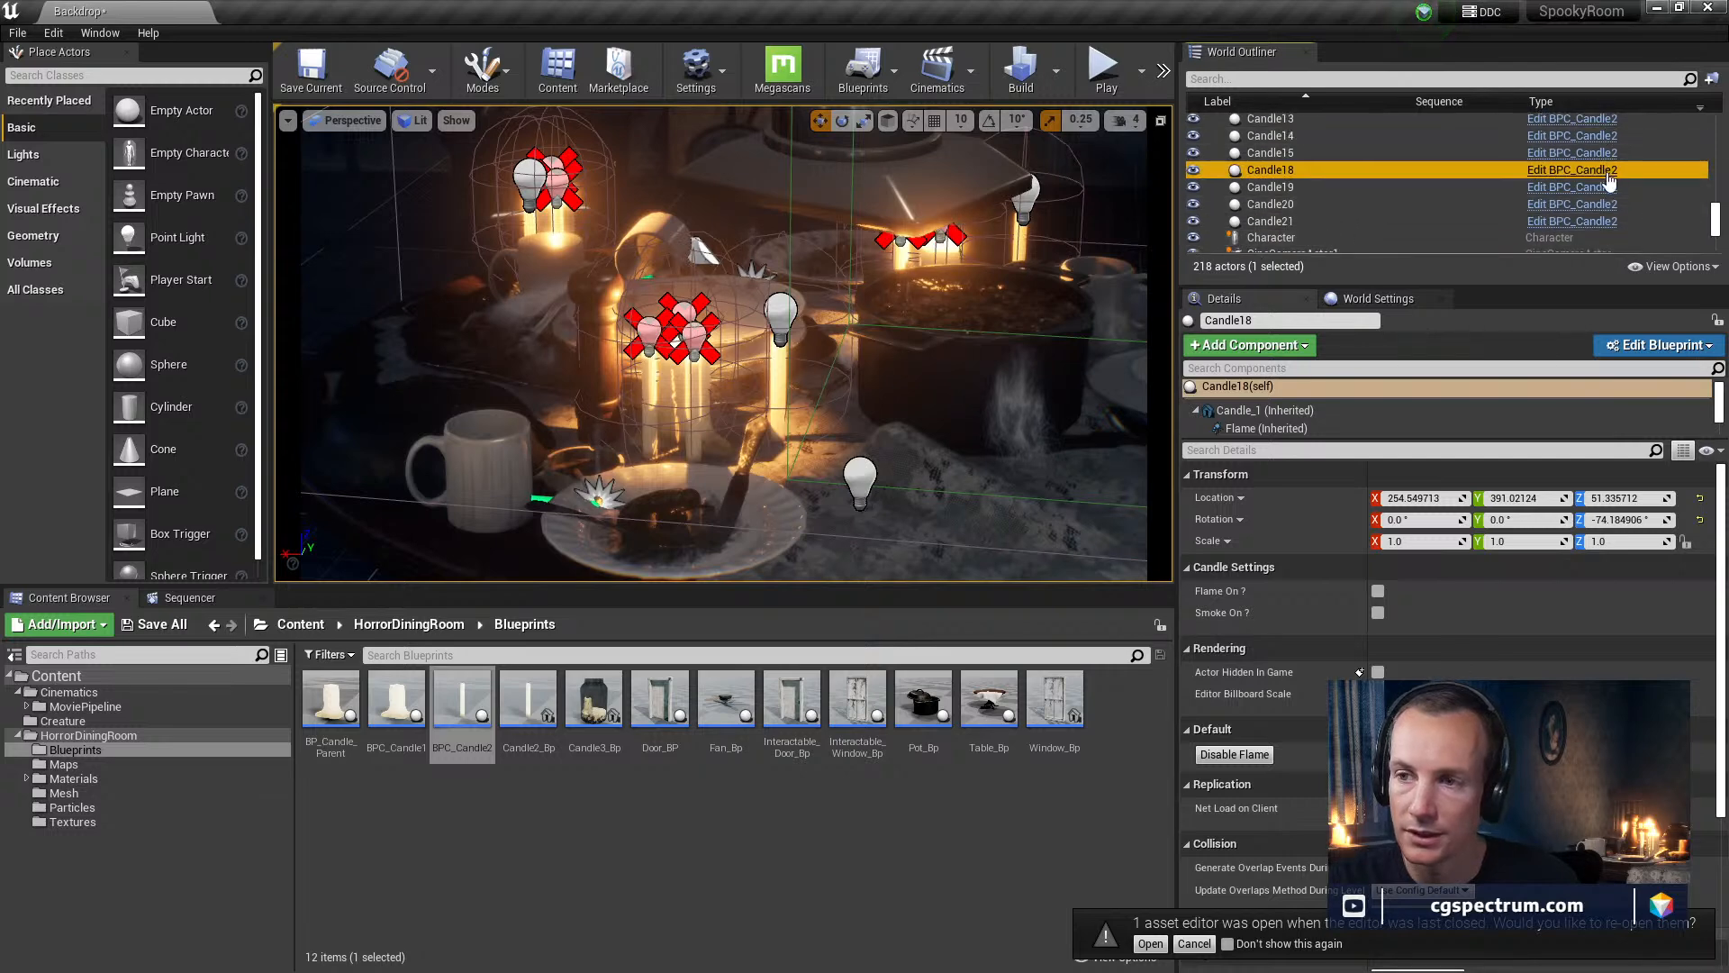
scroll(1607, 171, "up", 10)
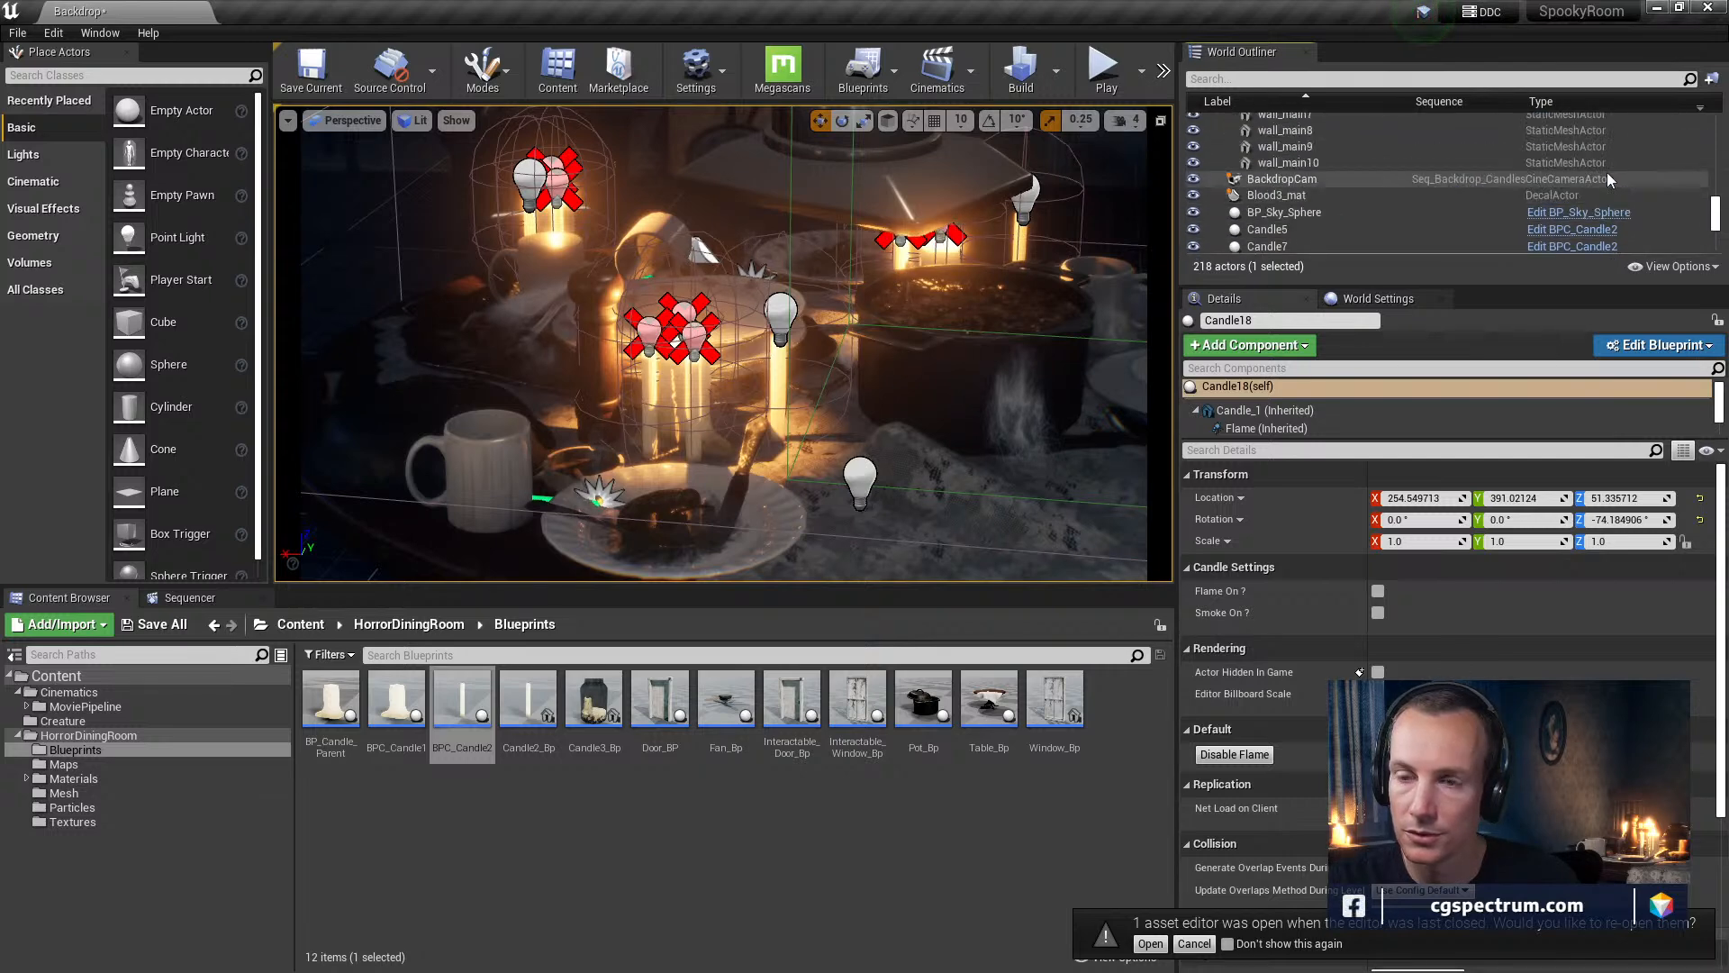
scroll(1610, 174, "up", 8)
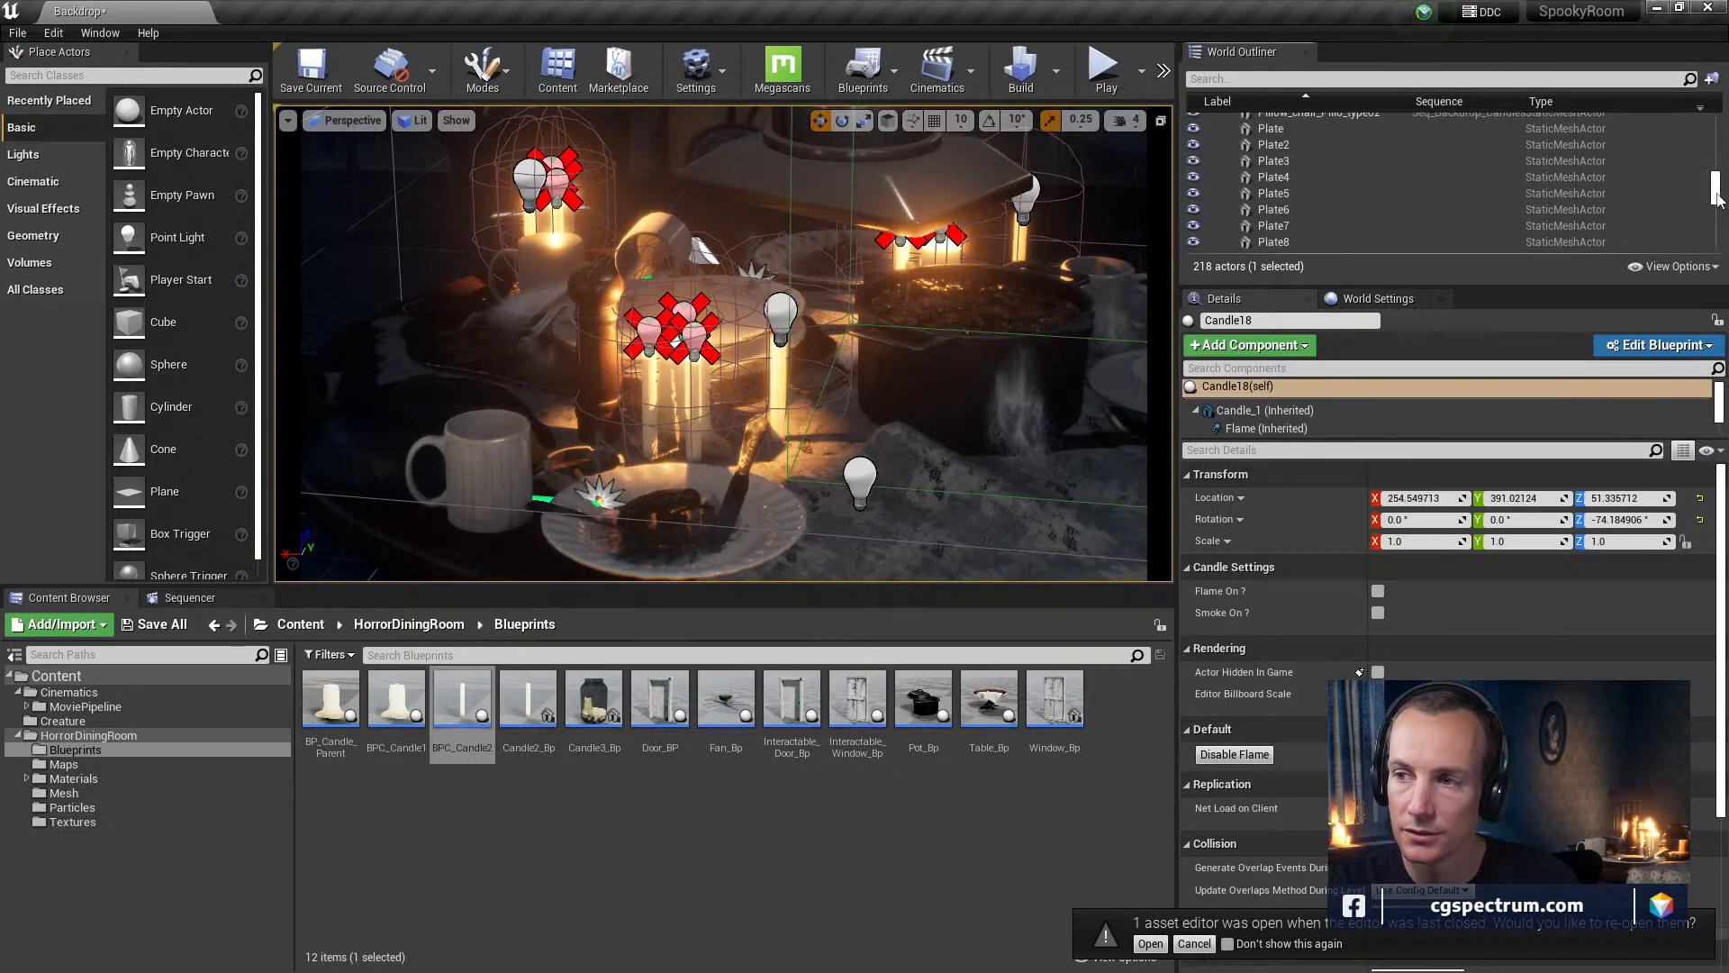
scroll(1621, 180, "up", 10)
scroll(1486, 171, "down", 10)
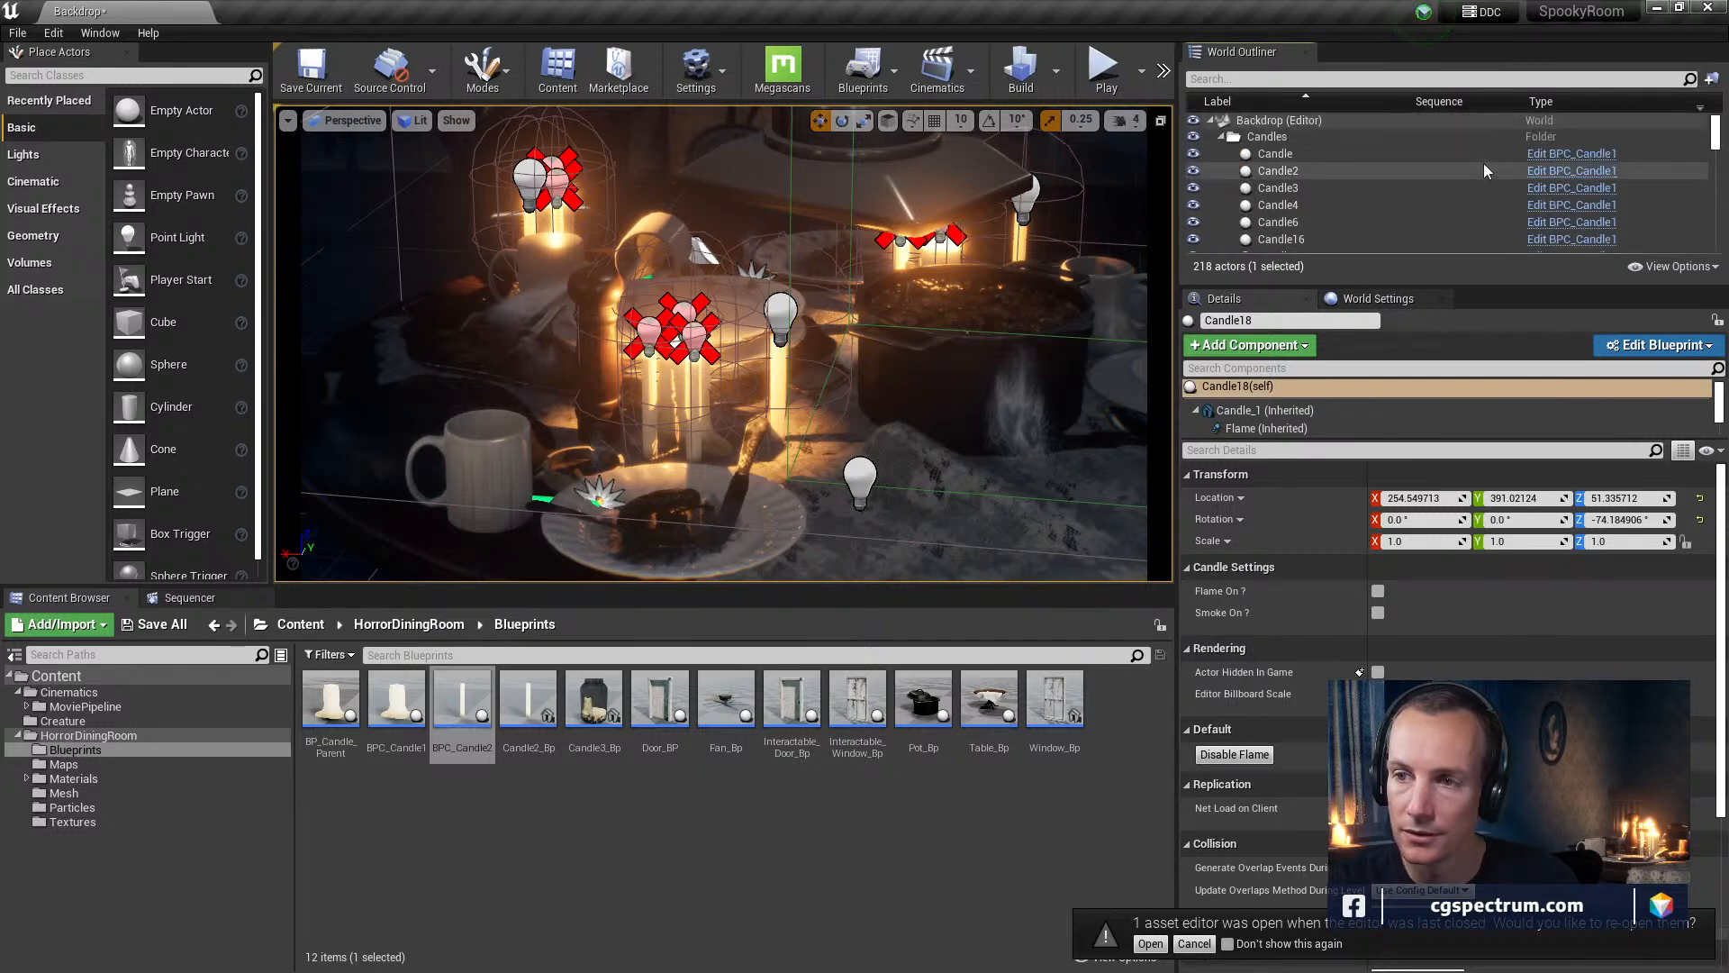
scroll(1434, 176, "down", 10)
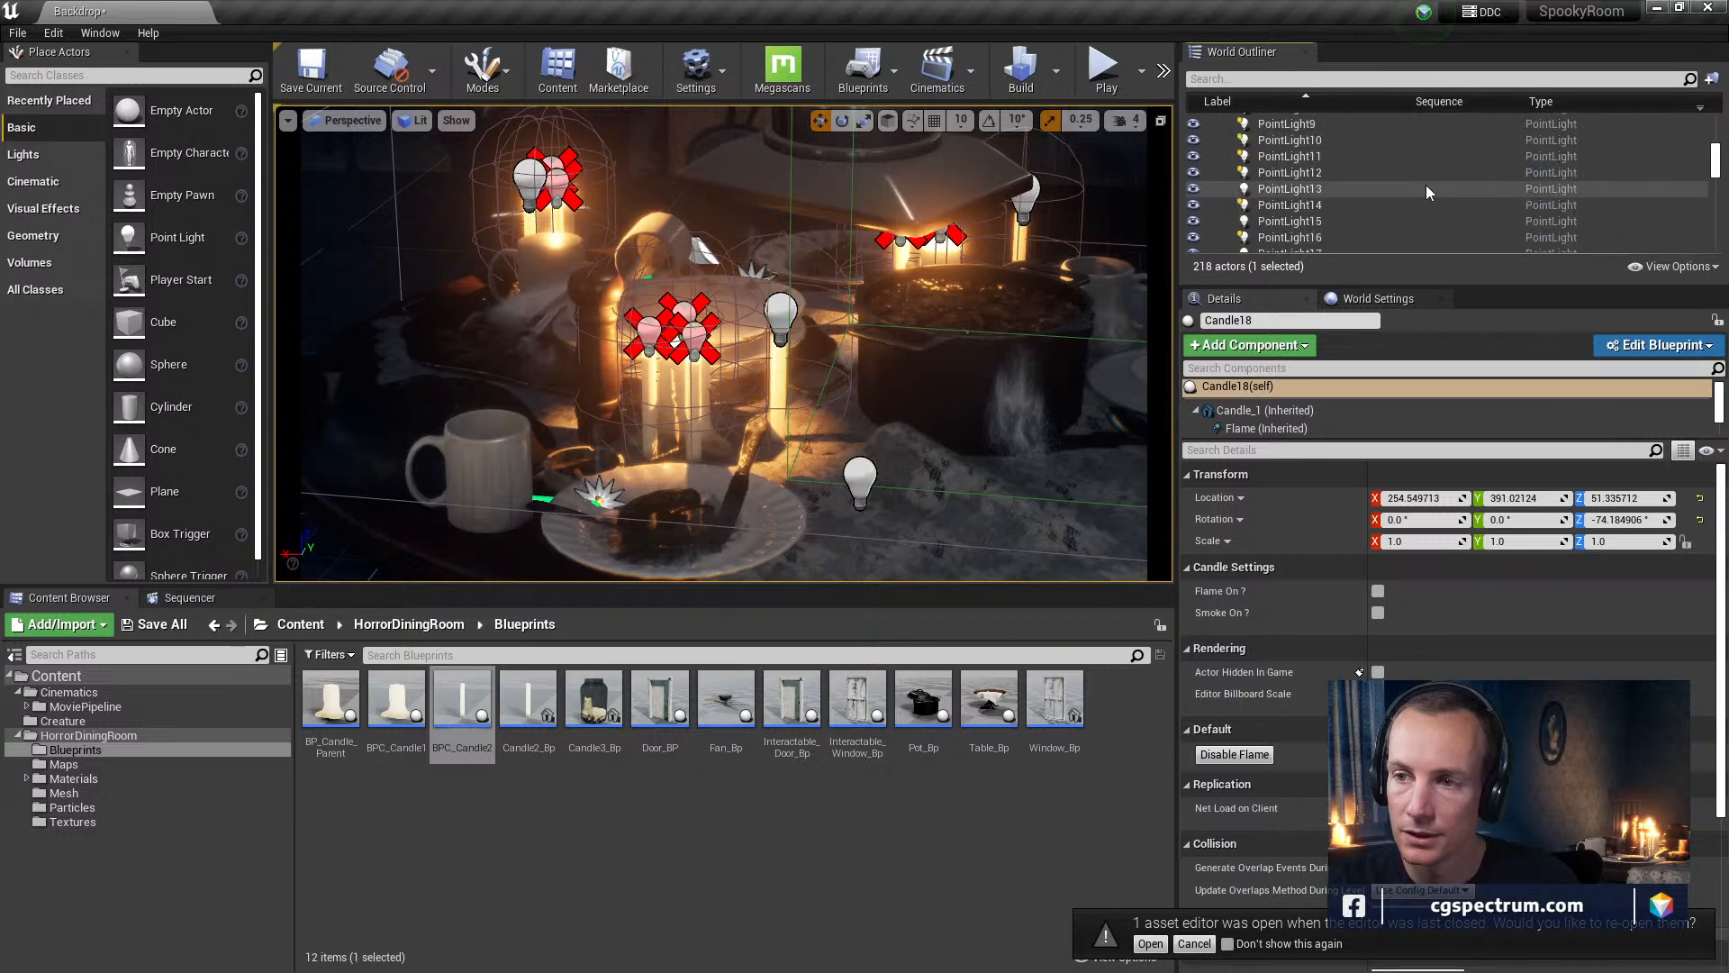
Move all BPC_Candle2 actors, Candle5 through Candle21, from the World Outliner root into the Candles folder
left_click_drag(1720, 207, 1714, 228)
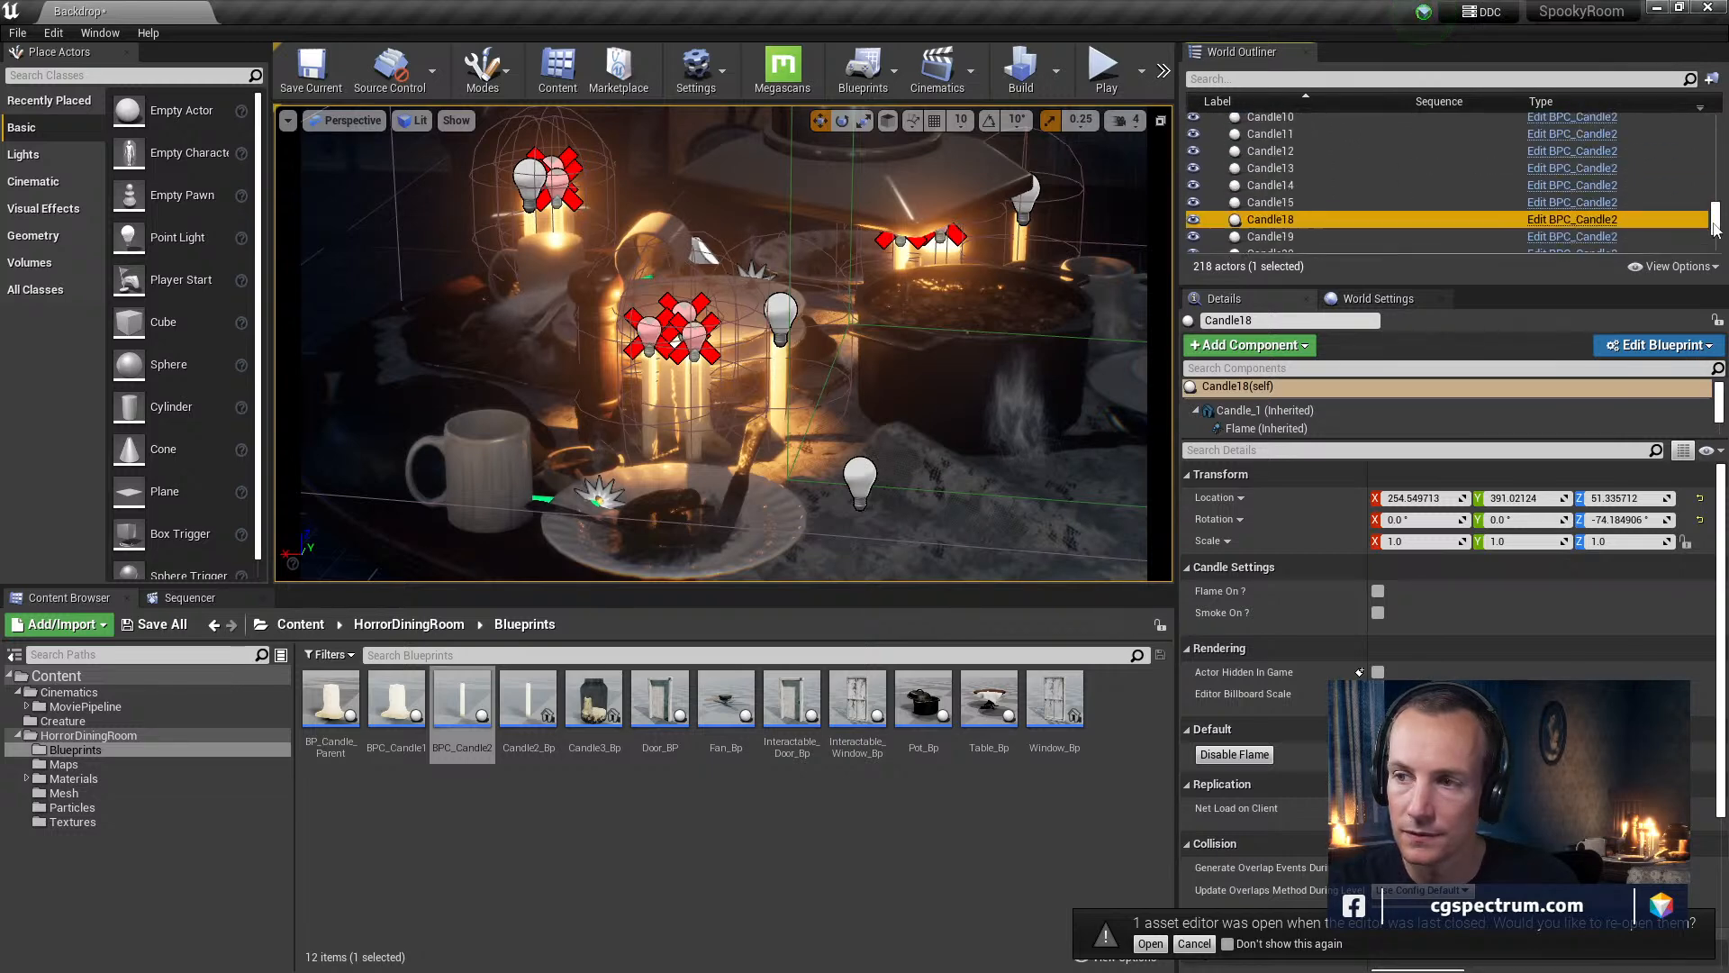
scroll(1283, 160, "up", 5)
left_click(1285, 164)
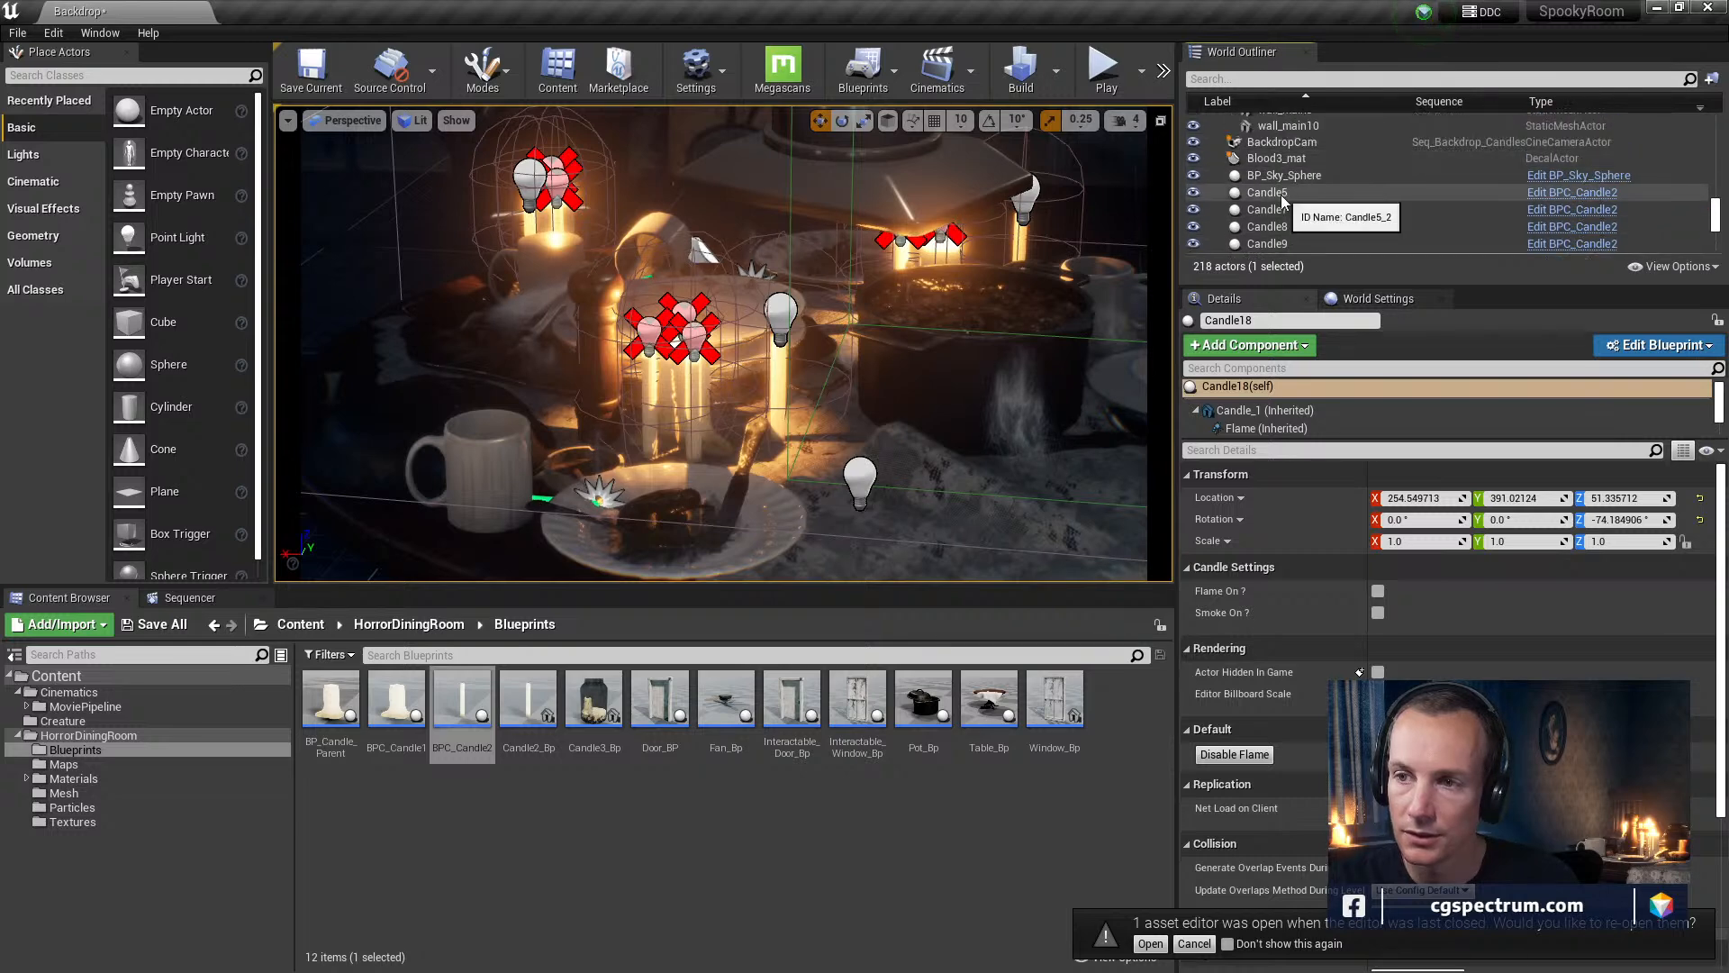
scroll(1285, 195, "down", 5)
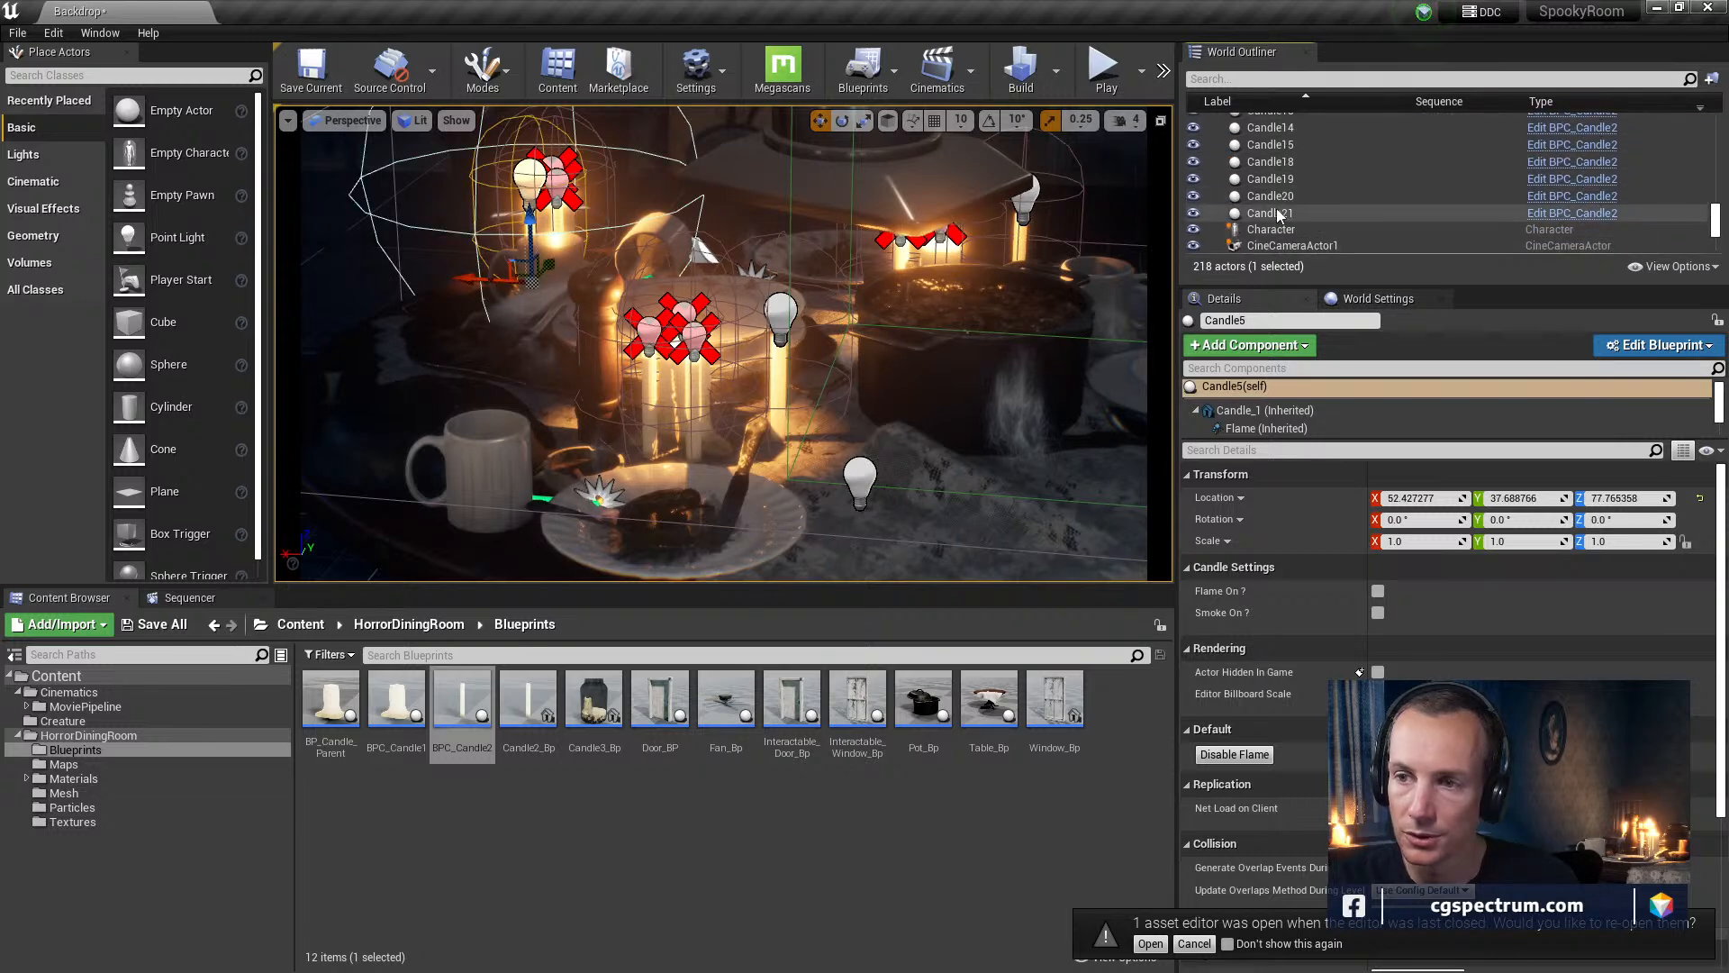
left_click(1286, 194, "shift")
scroll(1306, 193, "up", 5)
scroll(1274, 235, "down", 2)
left_click_drag(1274, 235, 1307, 113)
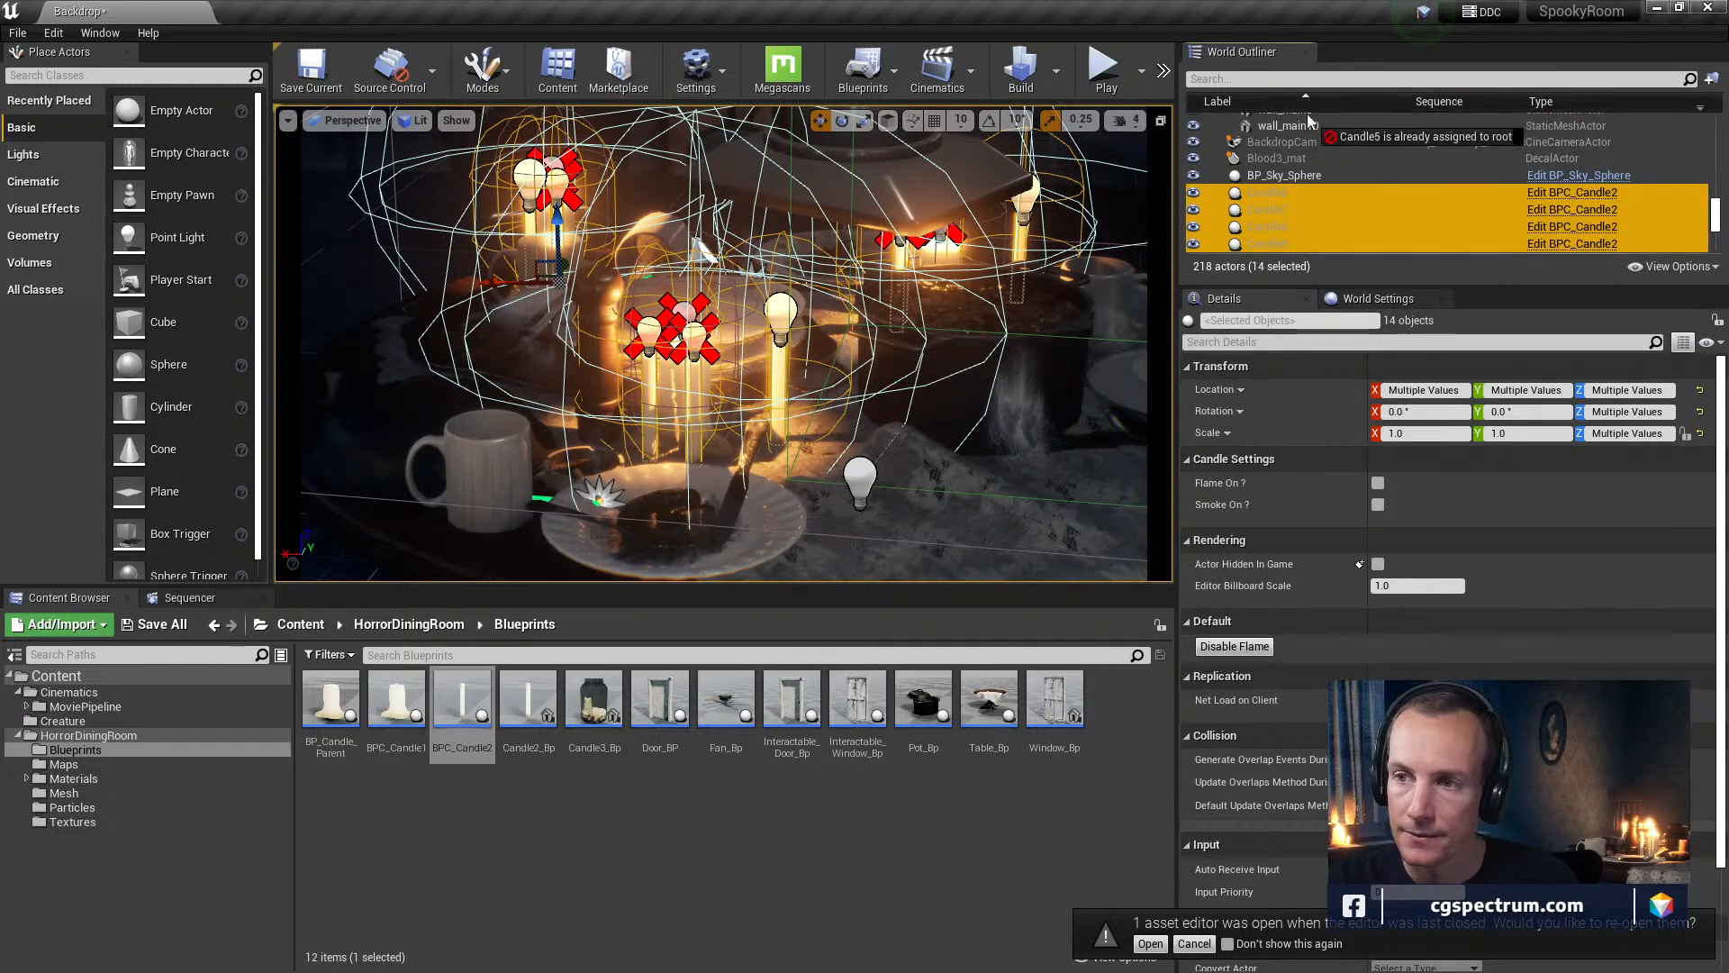
left_click_drag(1308, 43, 1275, 137)
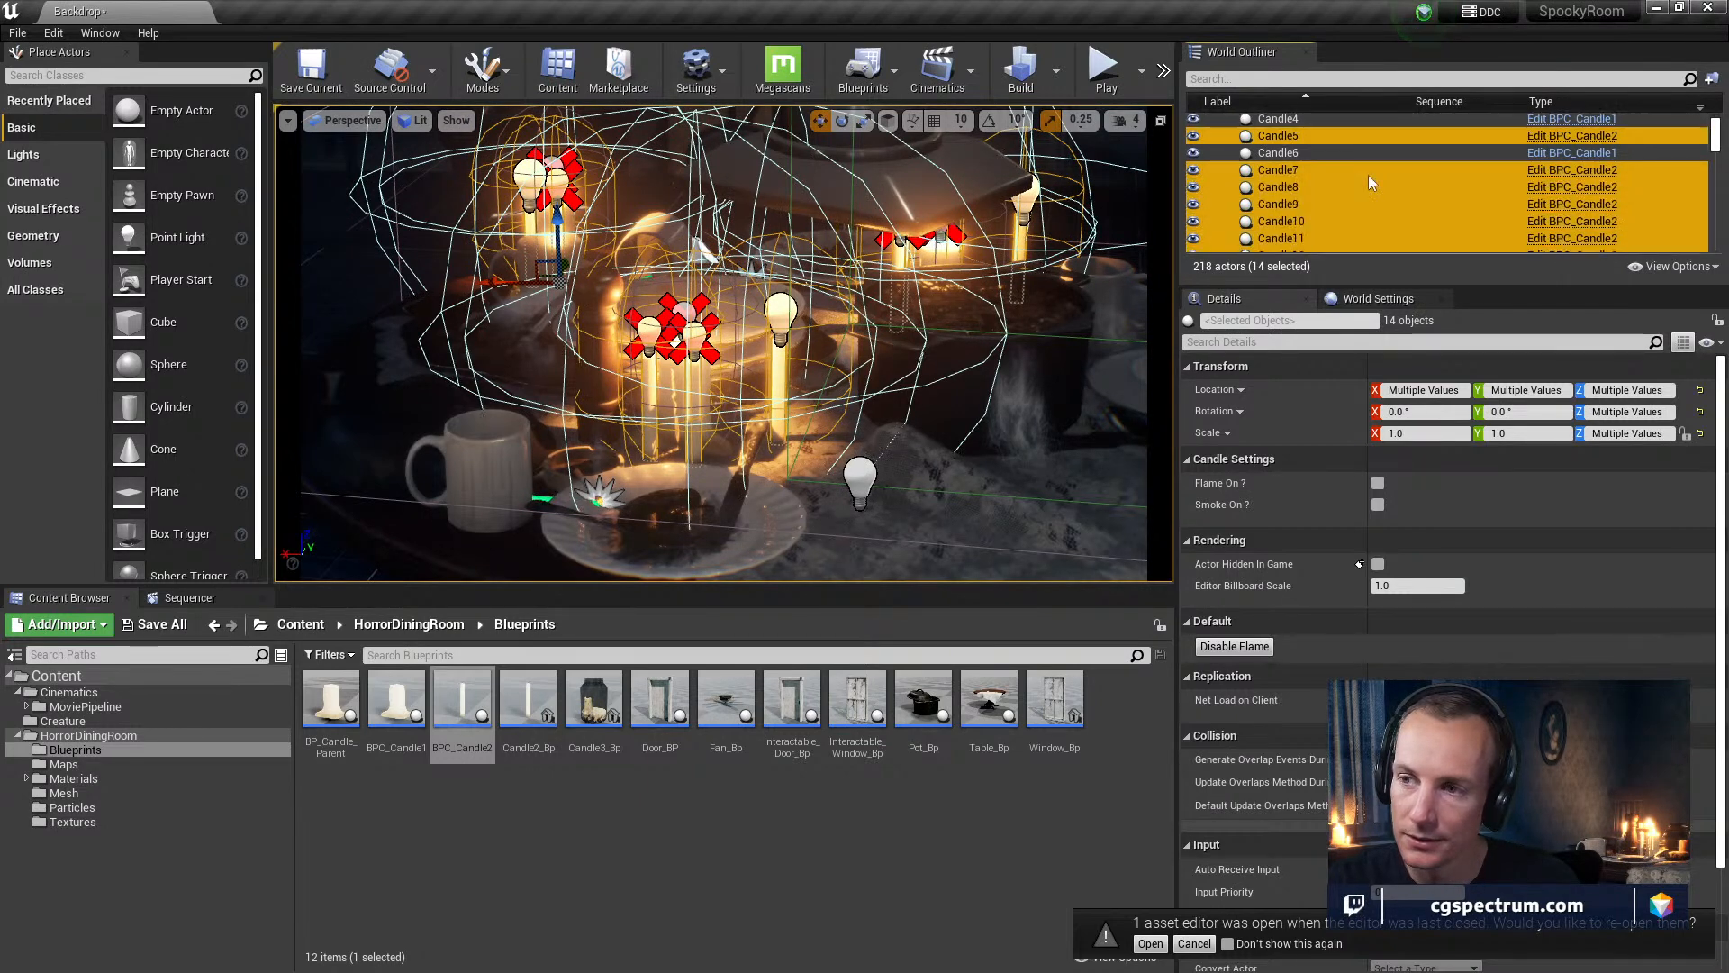
left_click(1387, 169)
scroll(1403, 171, "up", 5)
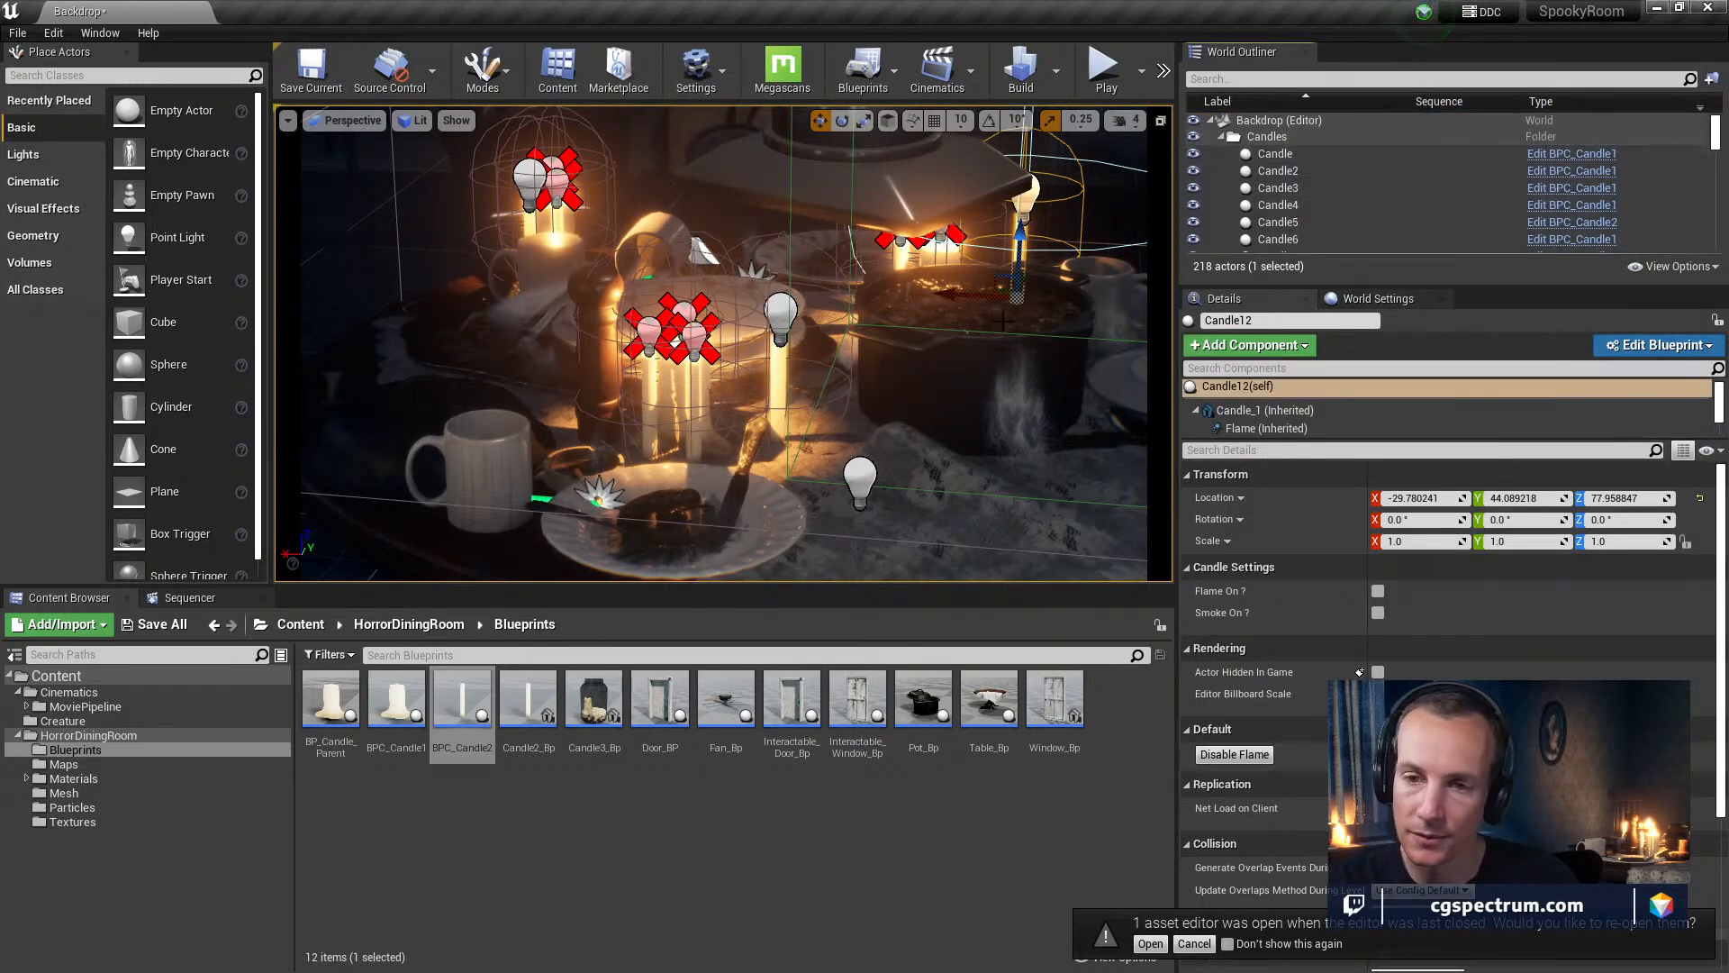
left_click(754, 259)
left_click(767, 373)
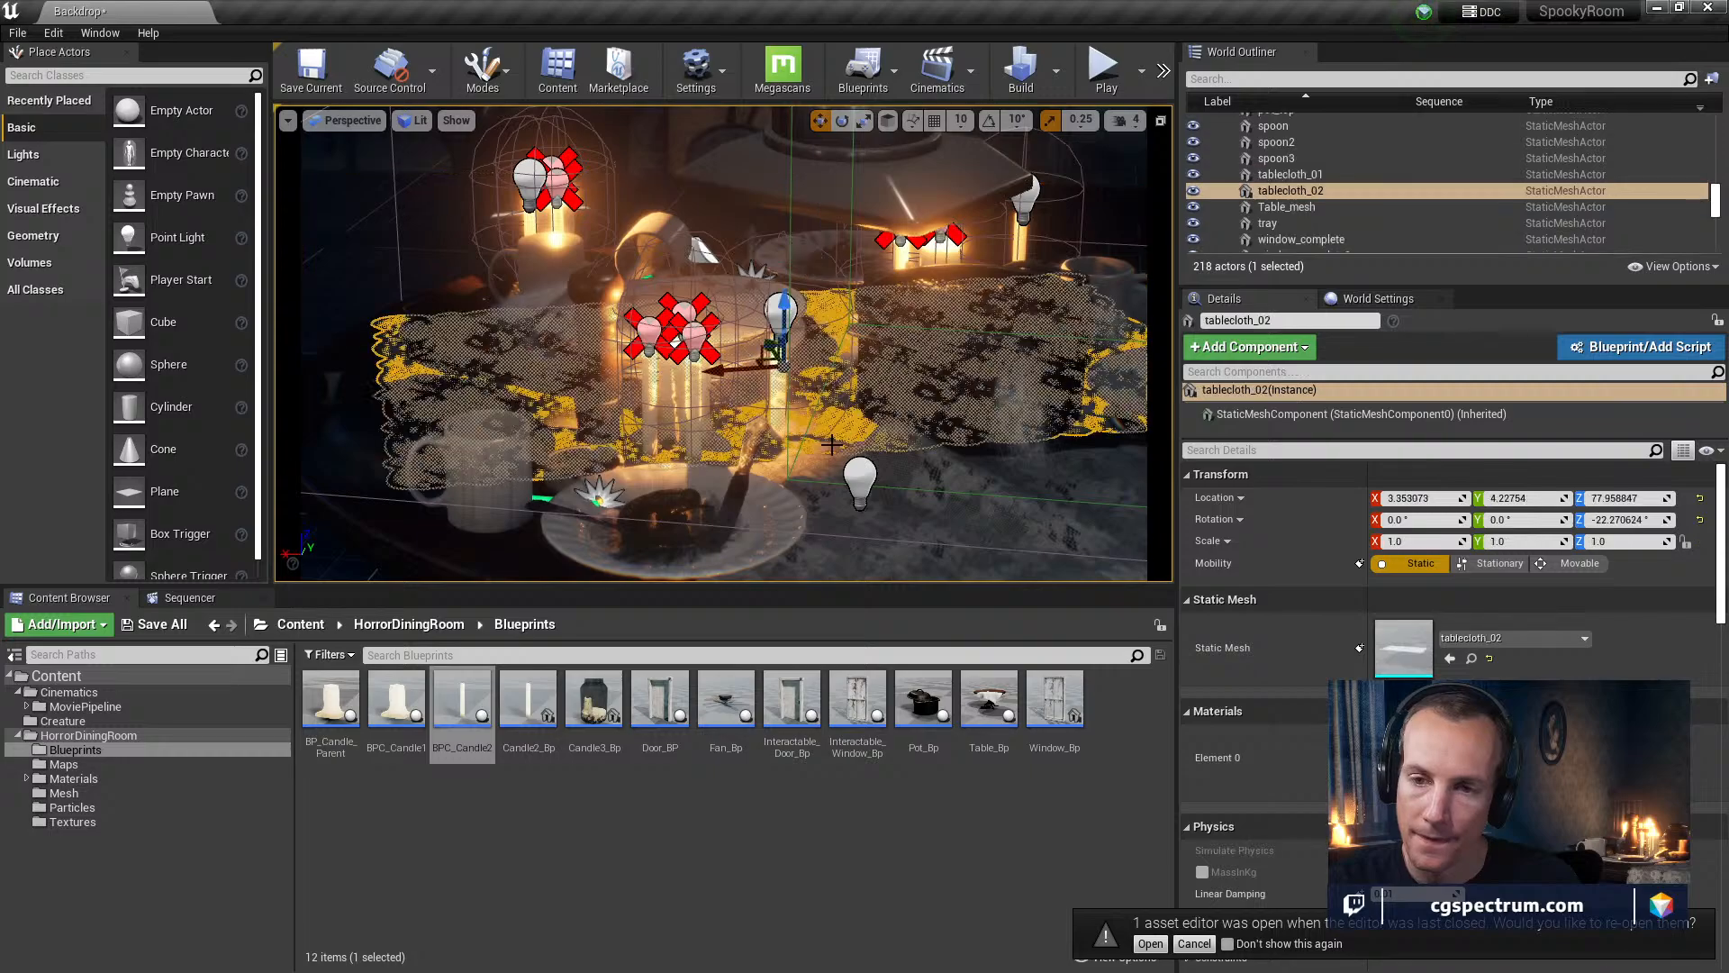
left_click(802, 495)
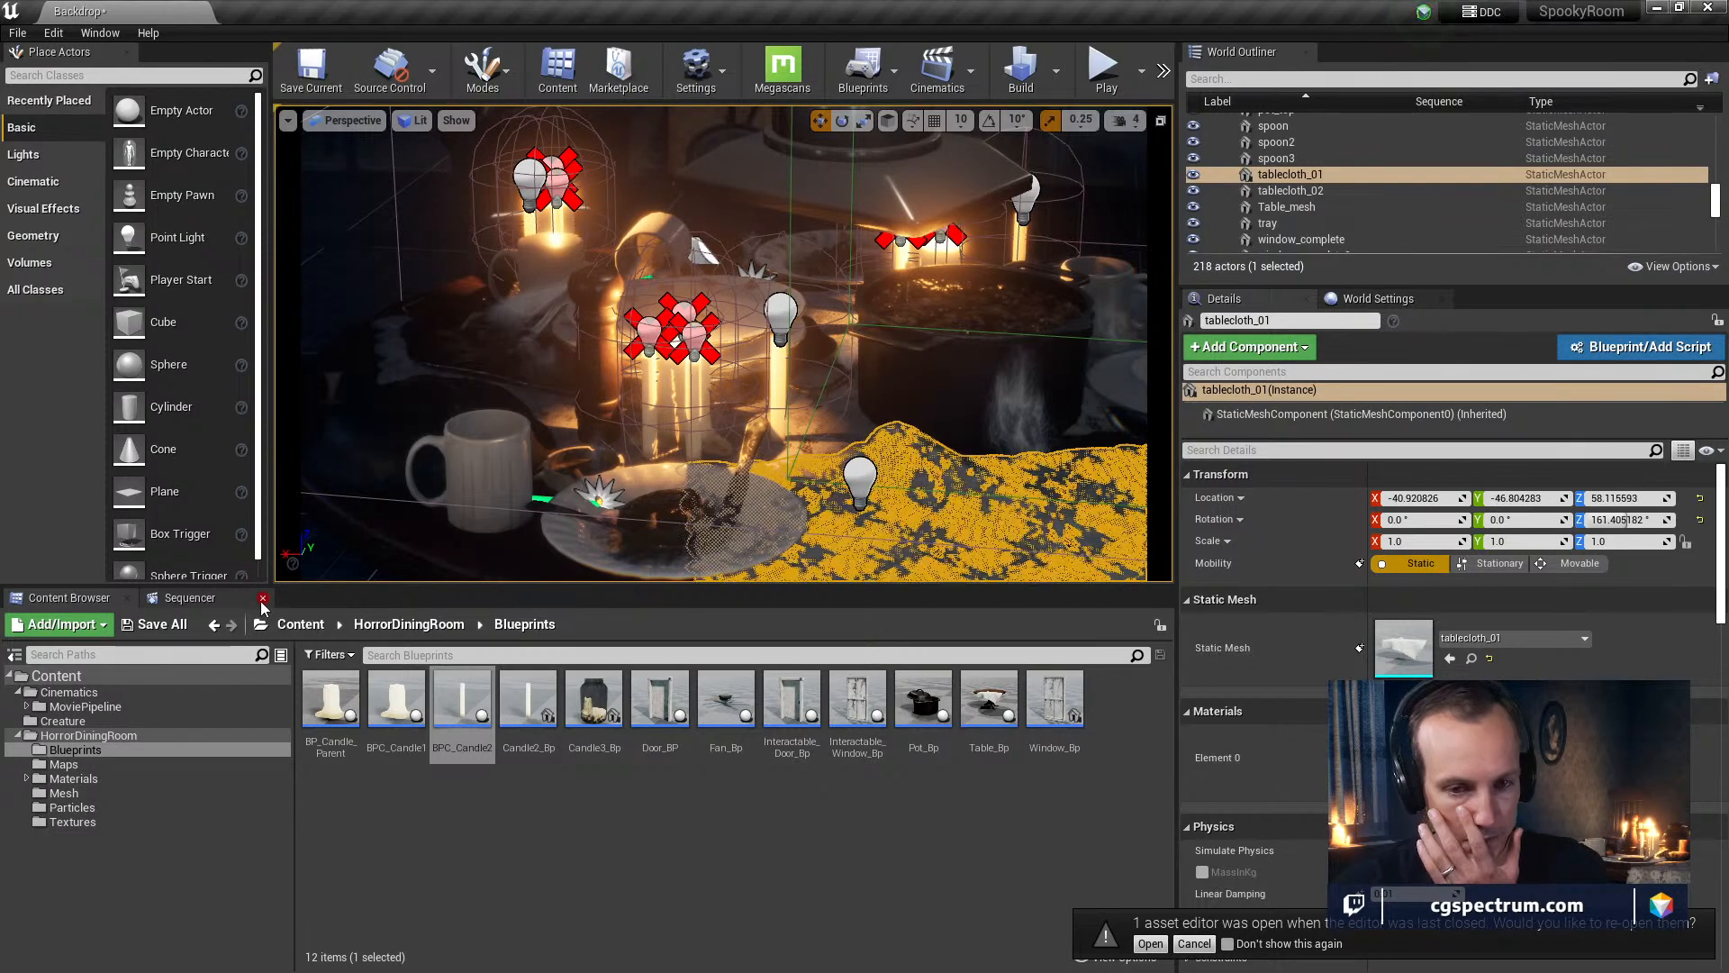
Release the viewport from the Camera Cuts track of Seq_Backdrop_Candles and examine the candles beside the stacked plates up close
left_click(225, 600)
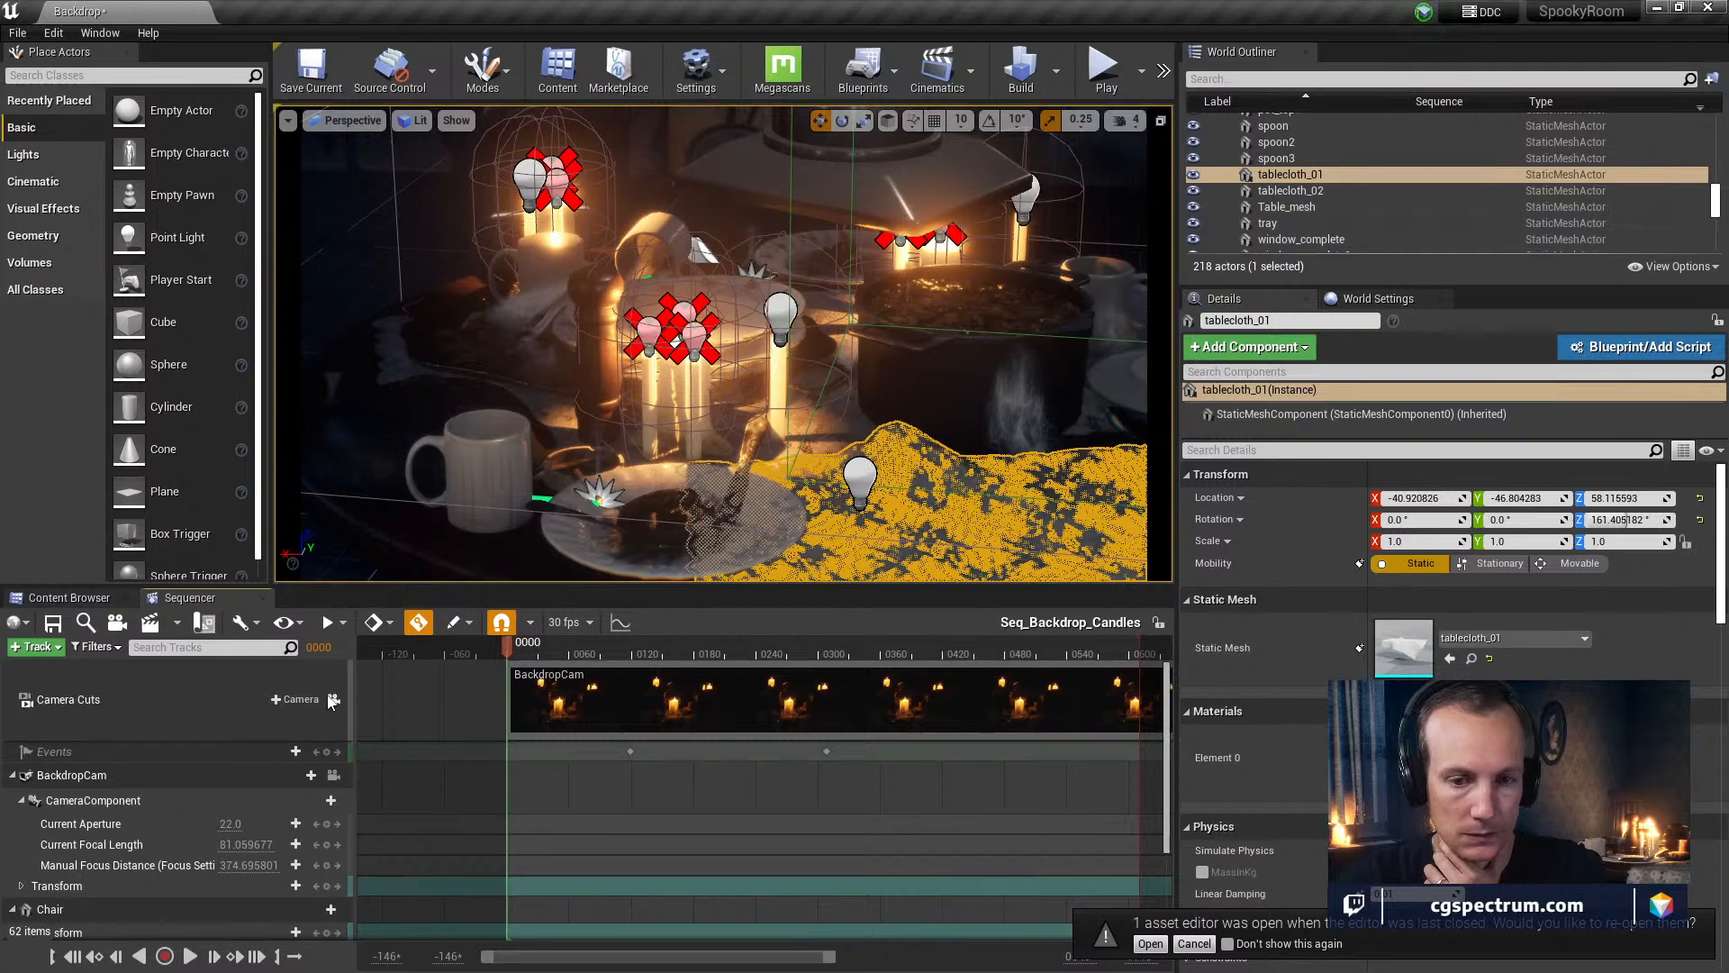
left_click(332, 700)
right_click_drag(685, 378, 641, 392)
key("w")
key("g")
key("s")
key("w")
key("w")
key("w")
key("s")
key("w")
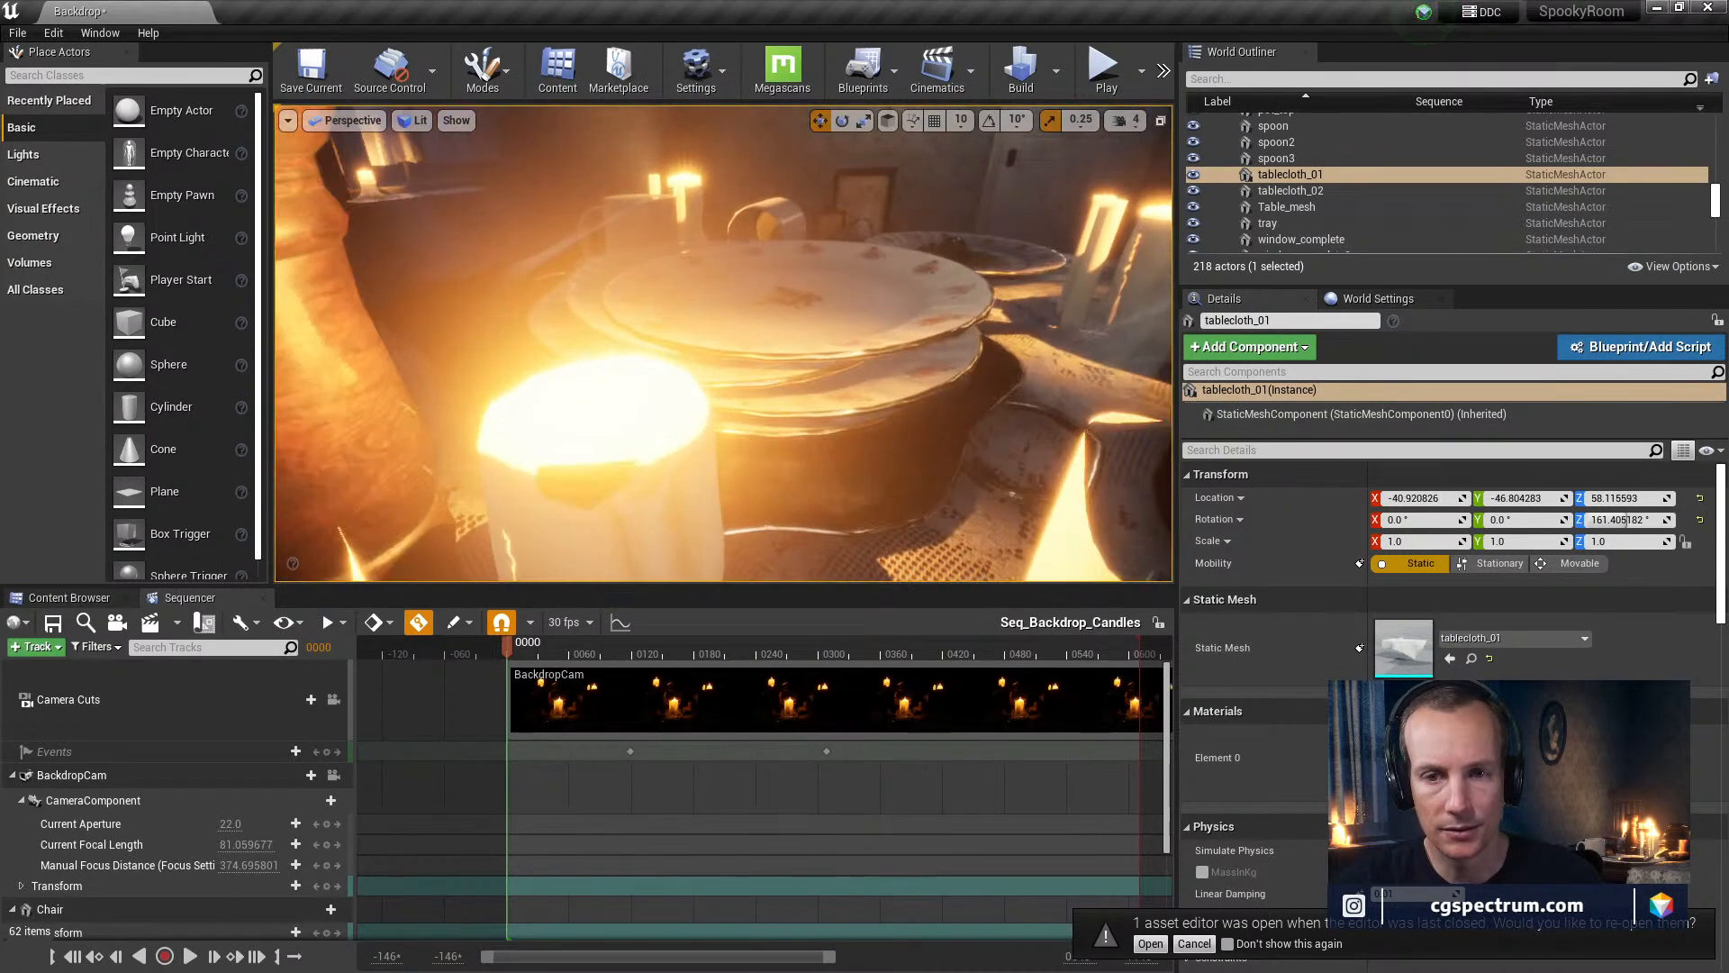
key("w")
right_click_drag(644, 391, 662, 421)
key("w")
key("s")
key("w")
mouse_move(775, 279)
right_mouse_down()
mouse_move(806, 298)
mouse_move(776, 279)
right_mouse_up()
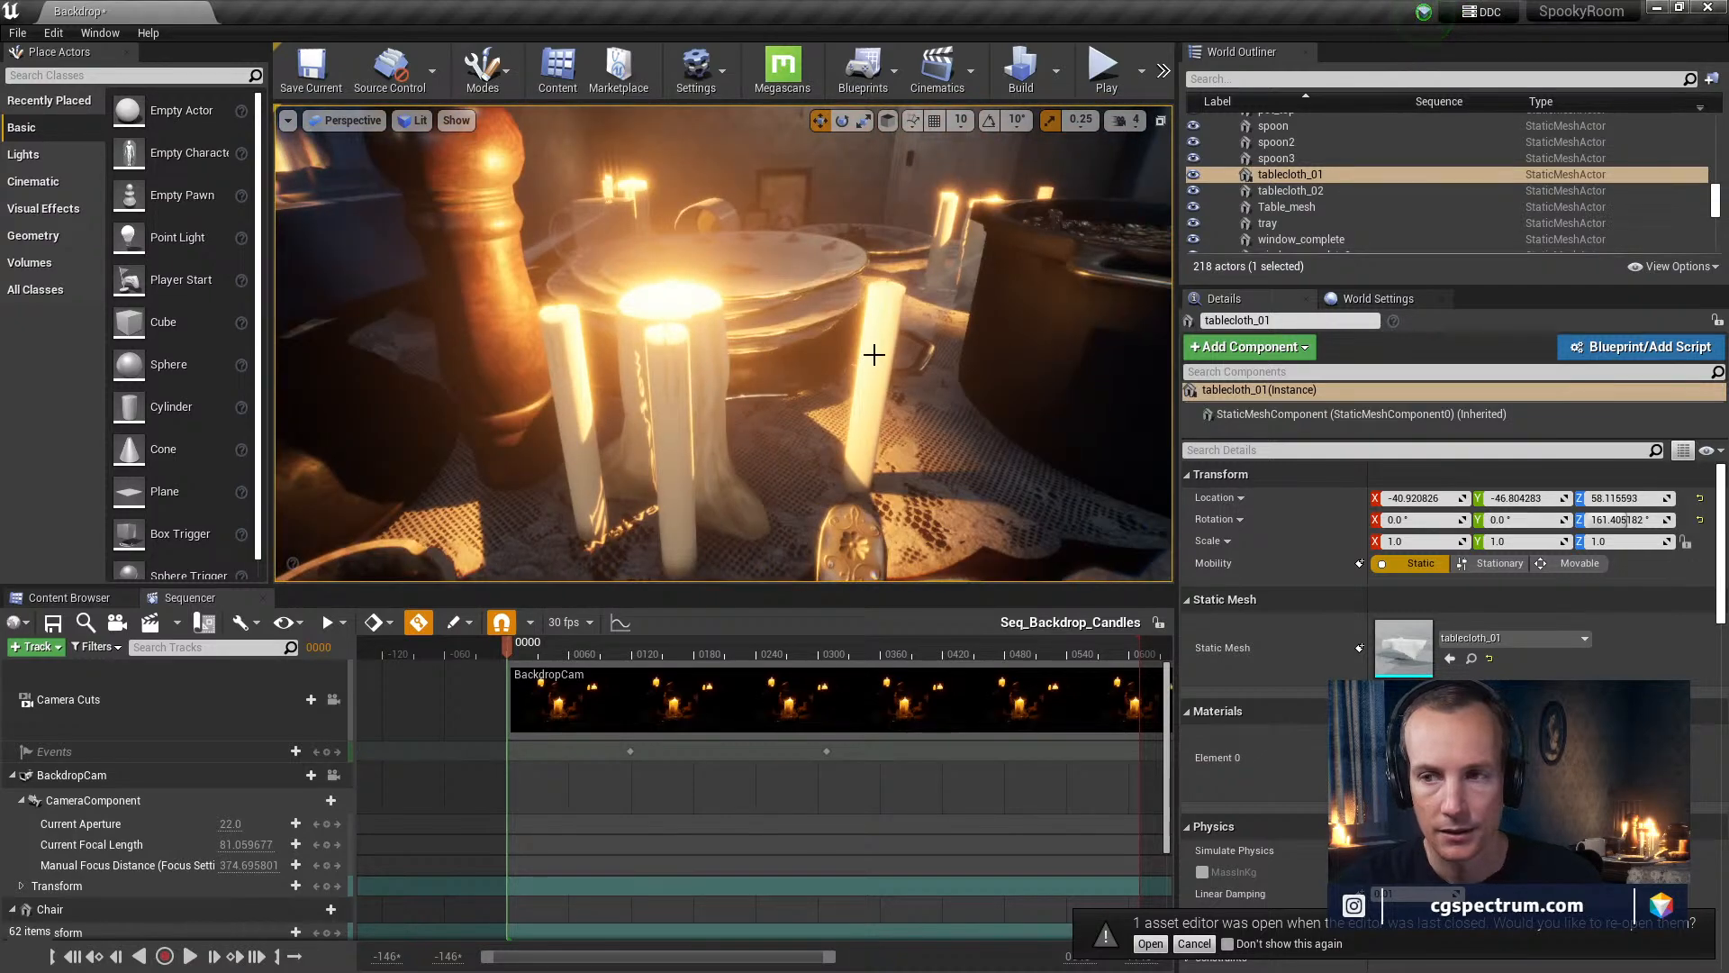
Enable Flame On? for the table candles Candle9, Candle7 and Candle8
left_click(873, 355)
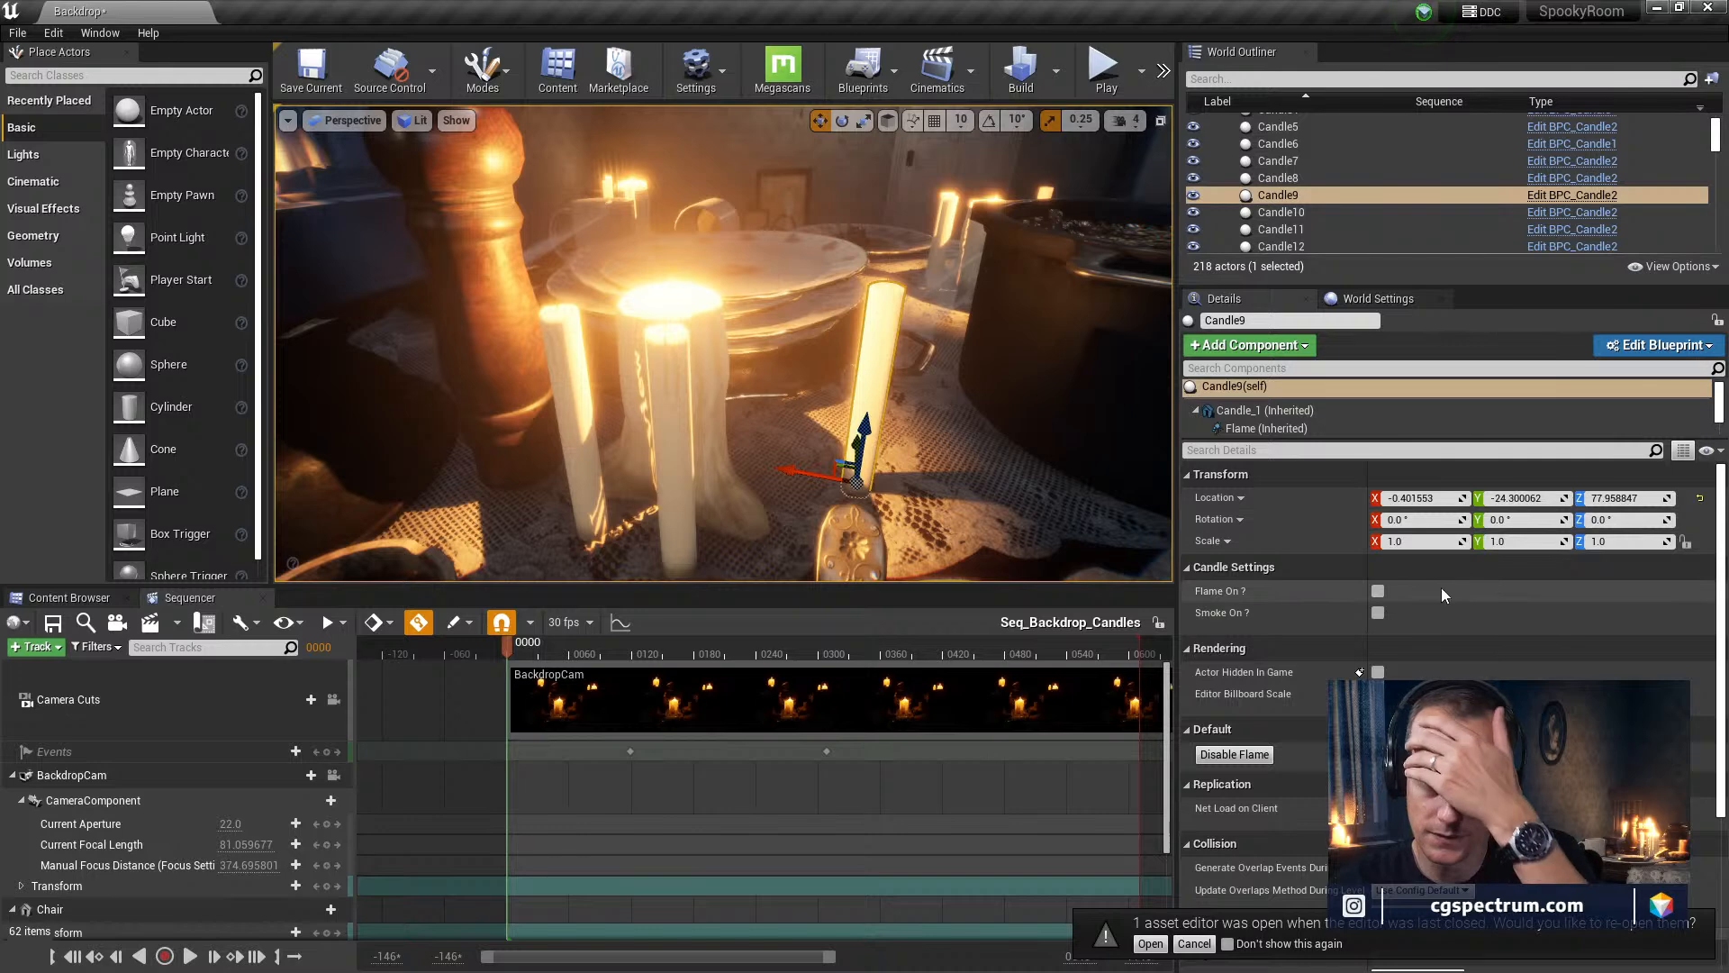
left_click(1377, 594)
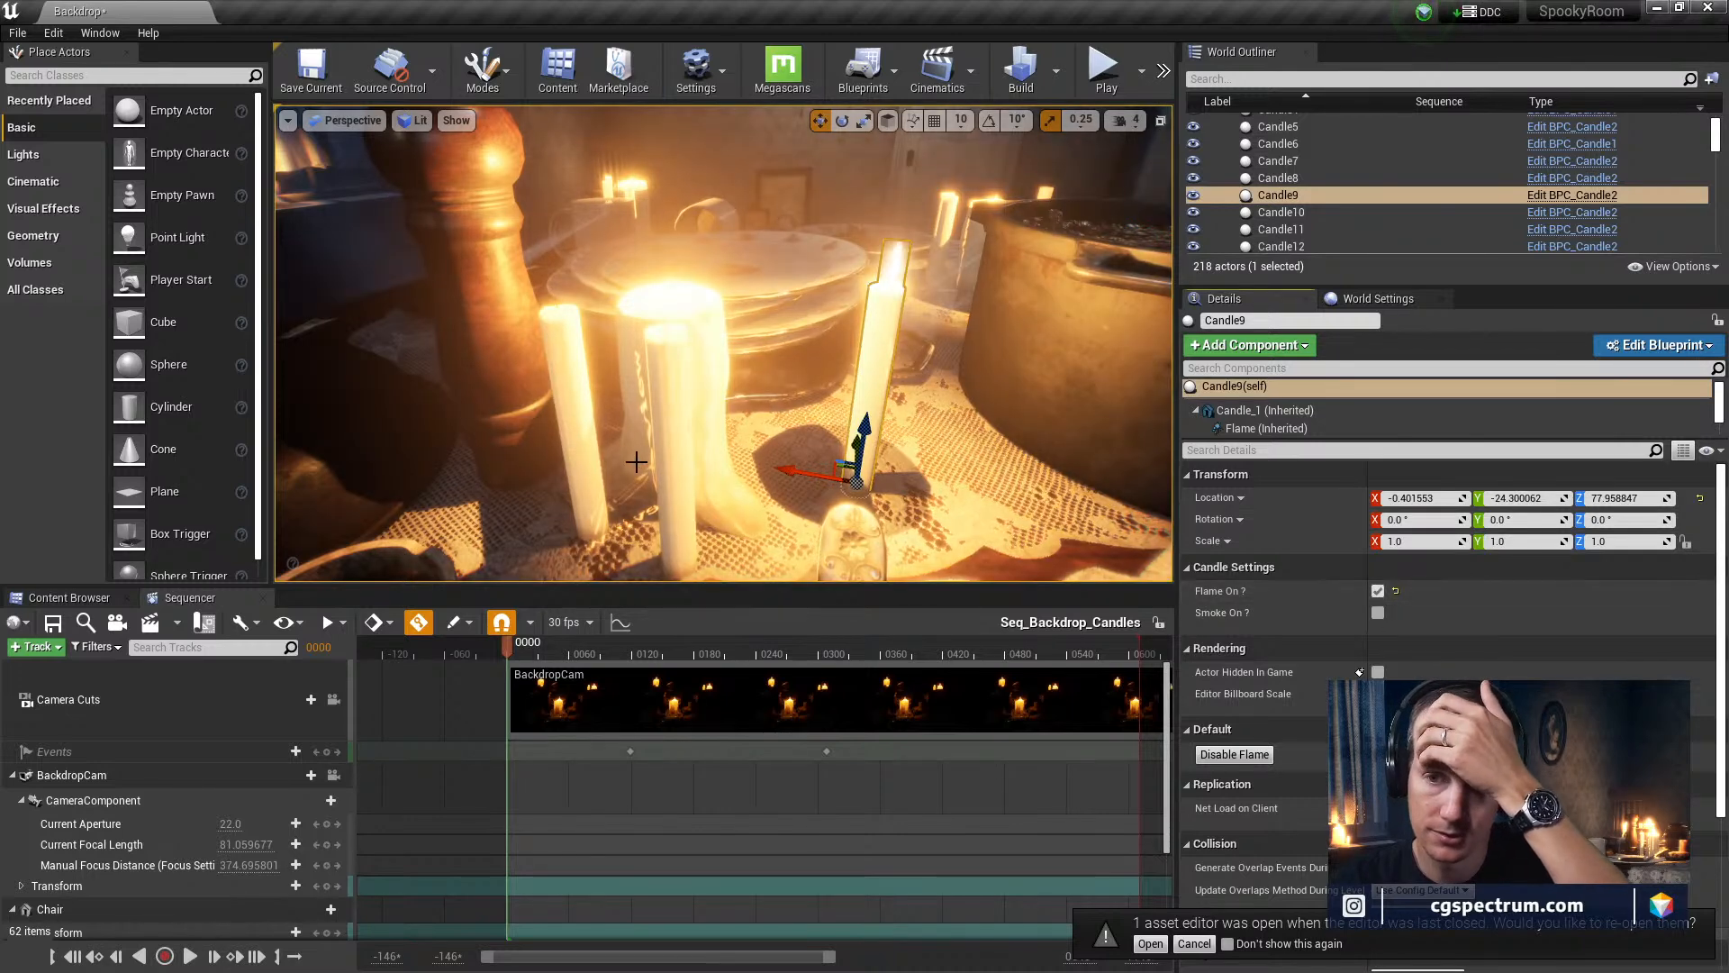
left_click(664, 423)
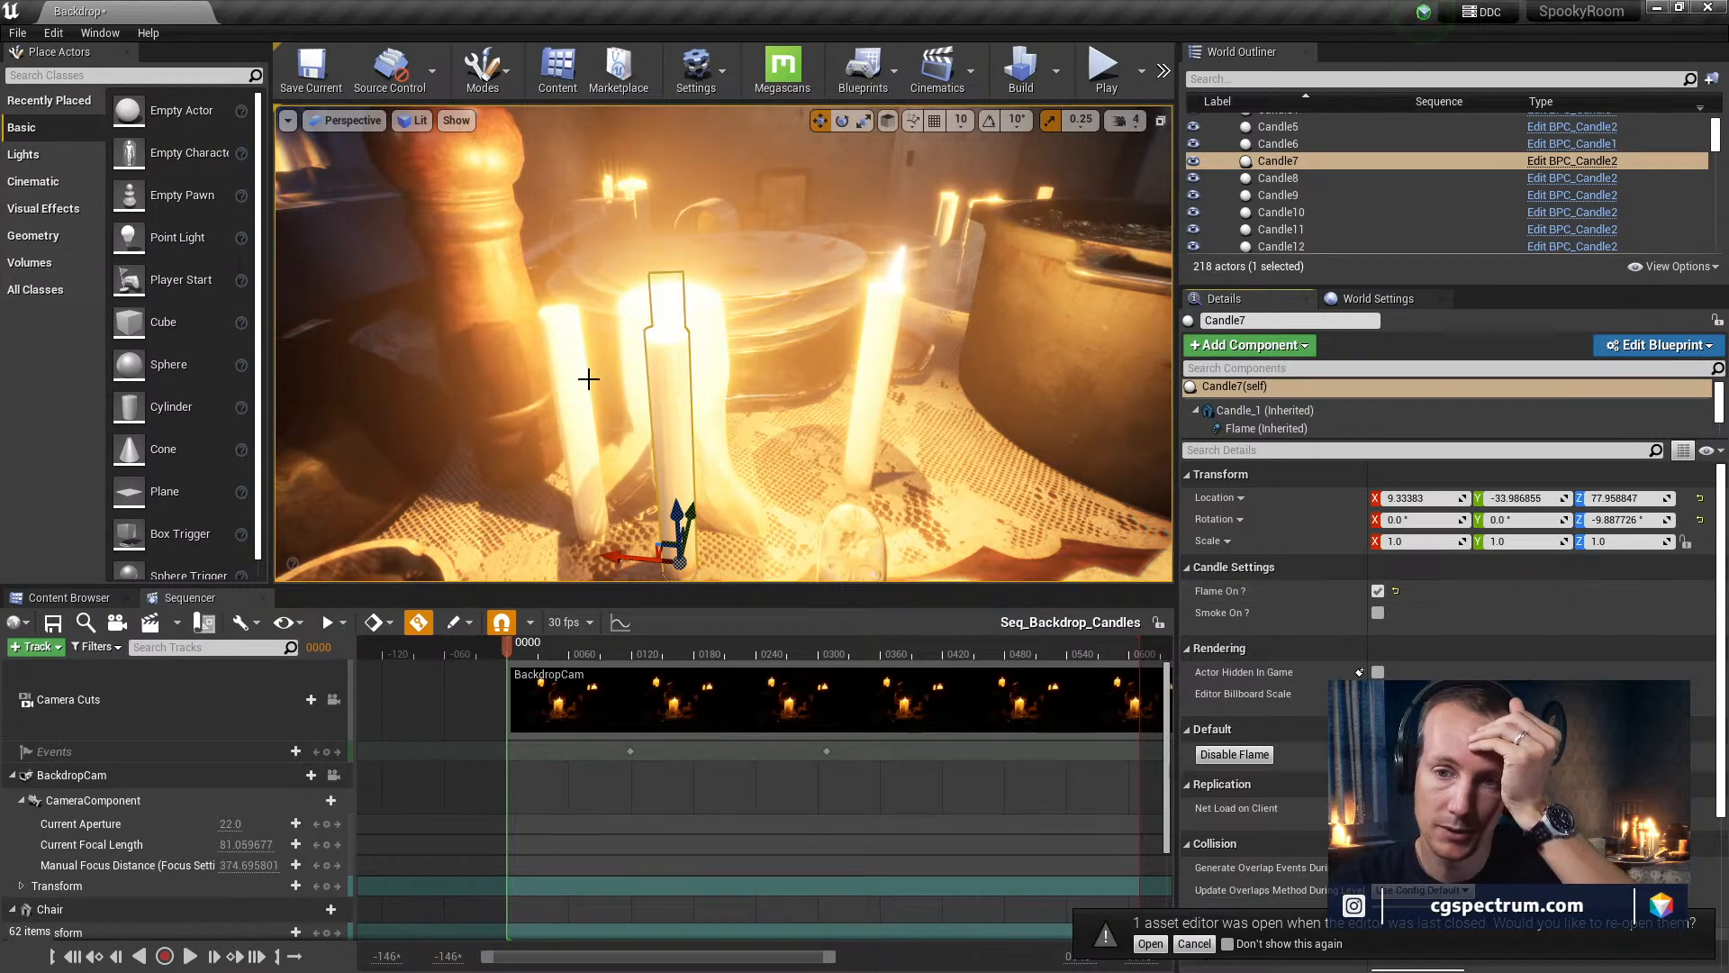
left_click(579, 377)
left_click(1377, 591)
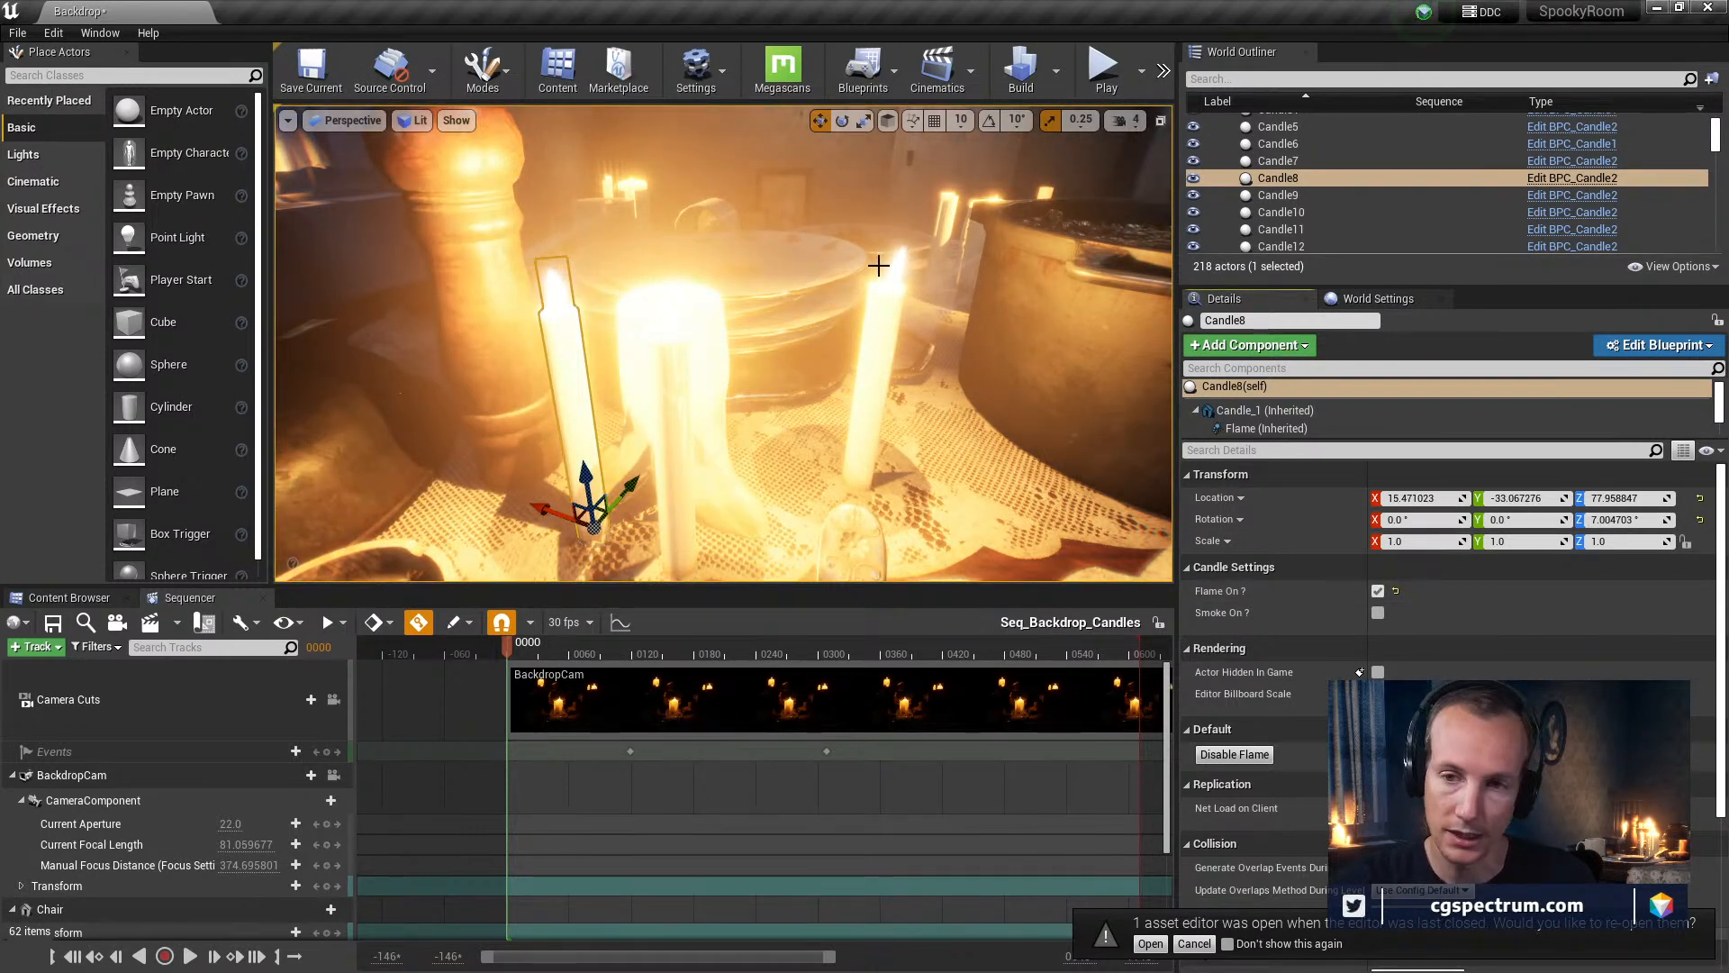
Show the light icons around the lit candles in the viewport and save the Backdrop level
right_click_drag(864, 264, 884, 266)
key("g")
right_click_drag(996, 243, 1022, 211)
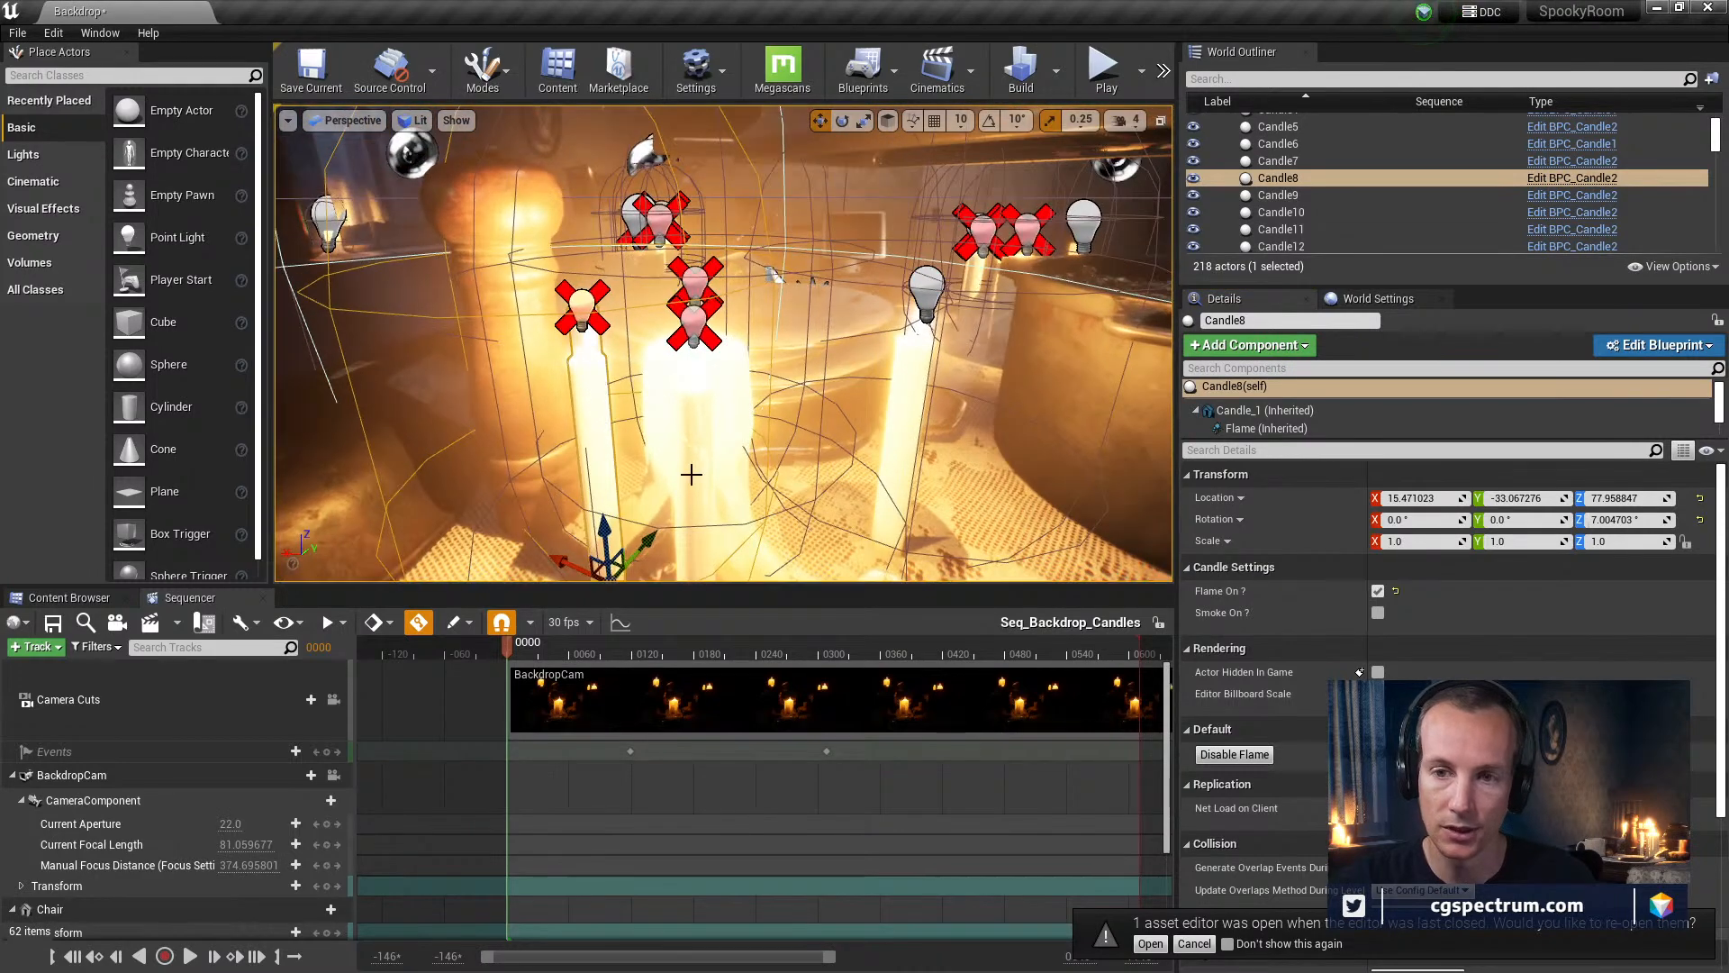
left_click(70, 597)
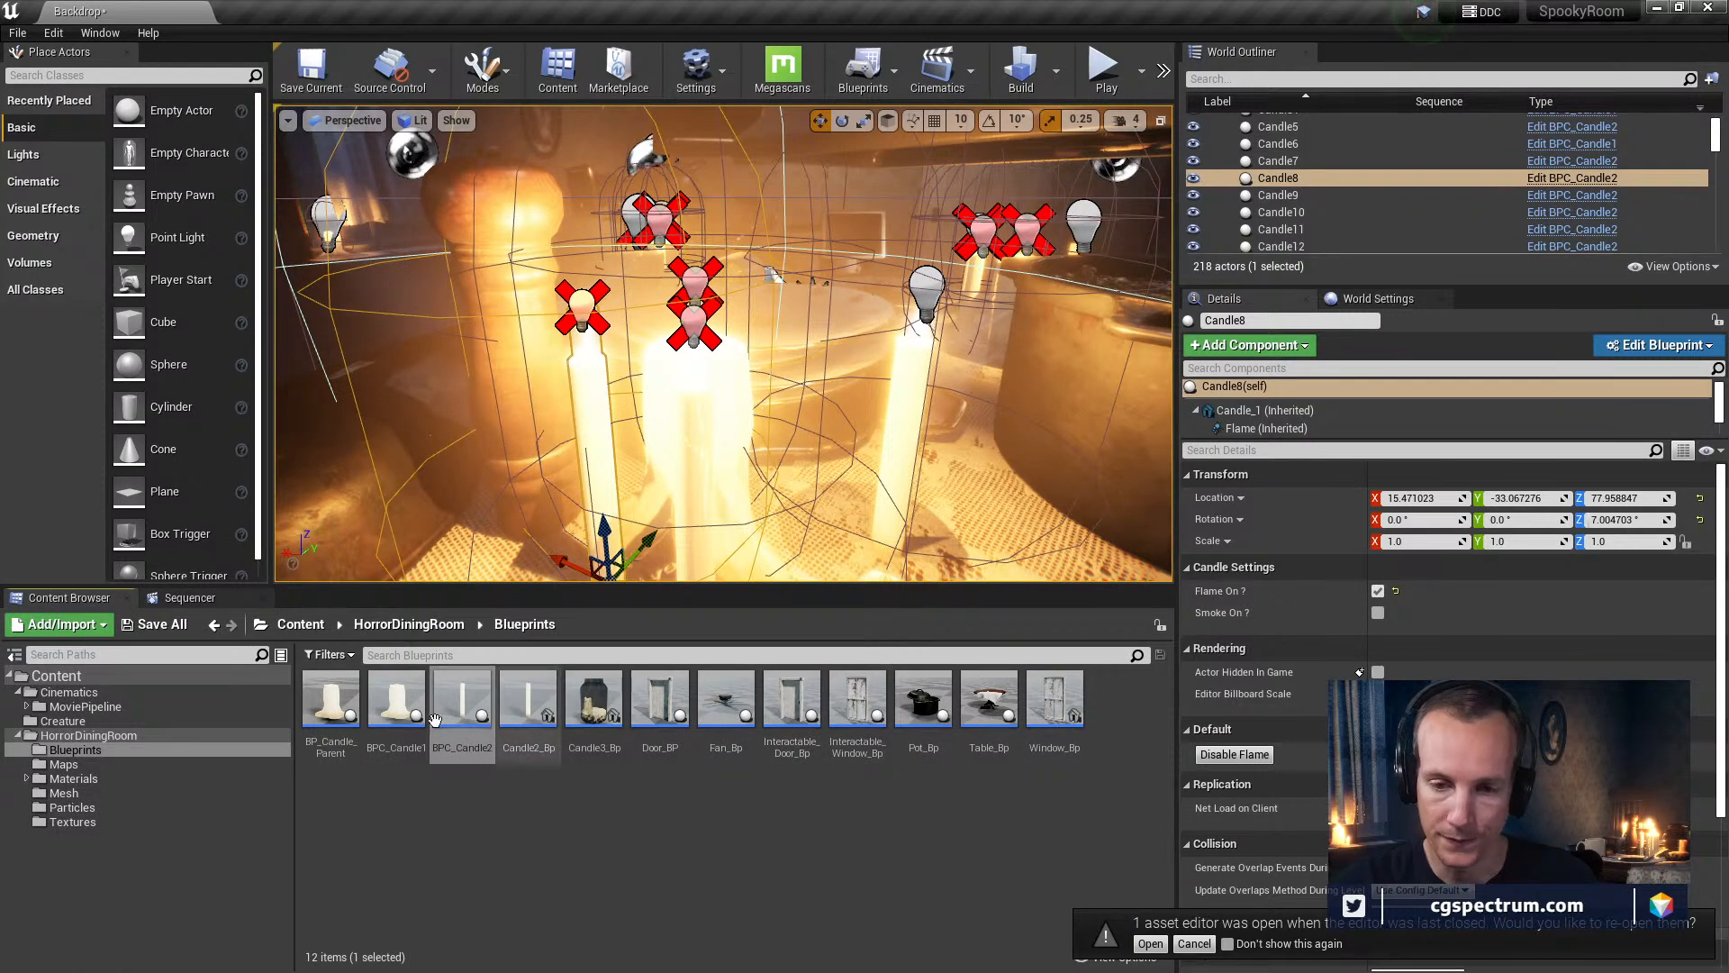
left_click(162, 625)
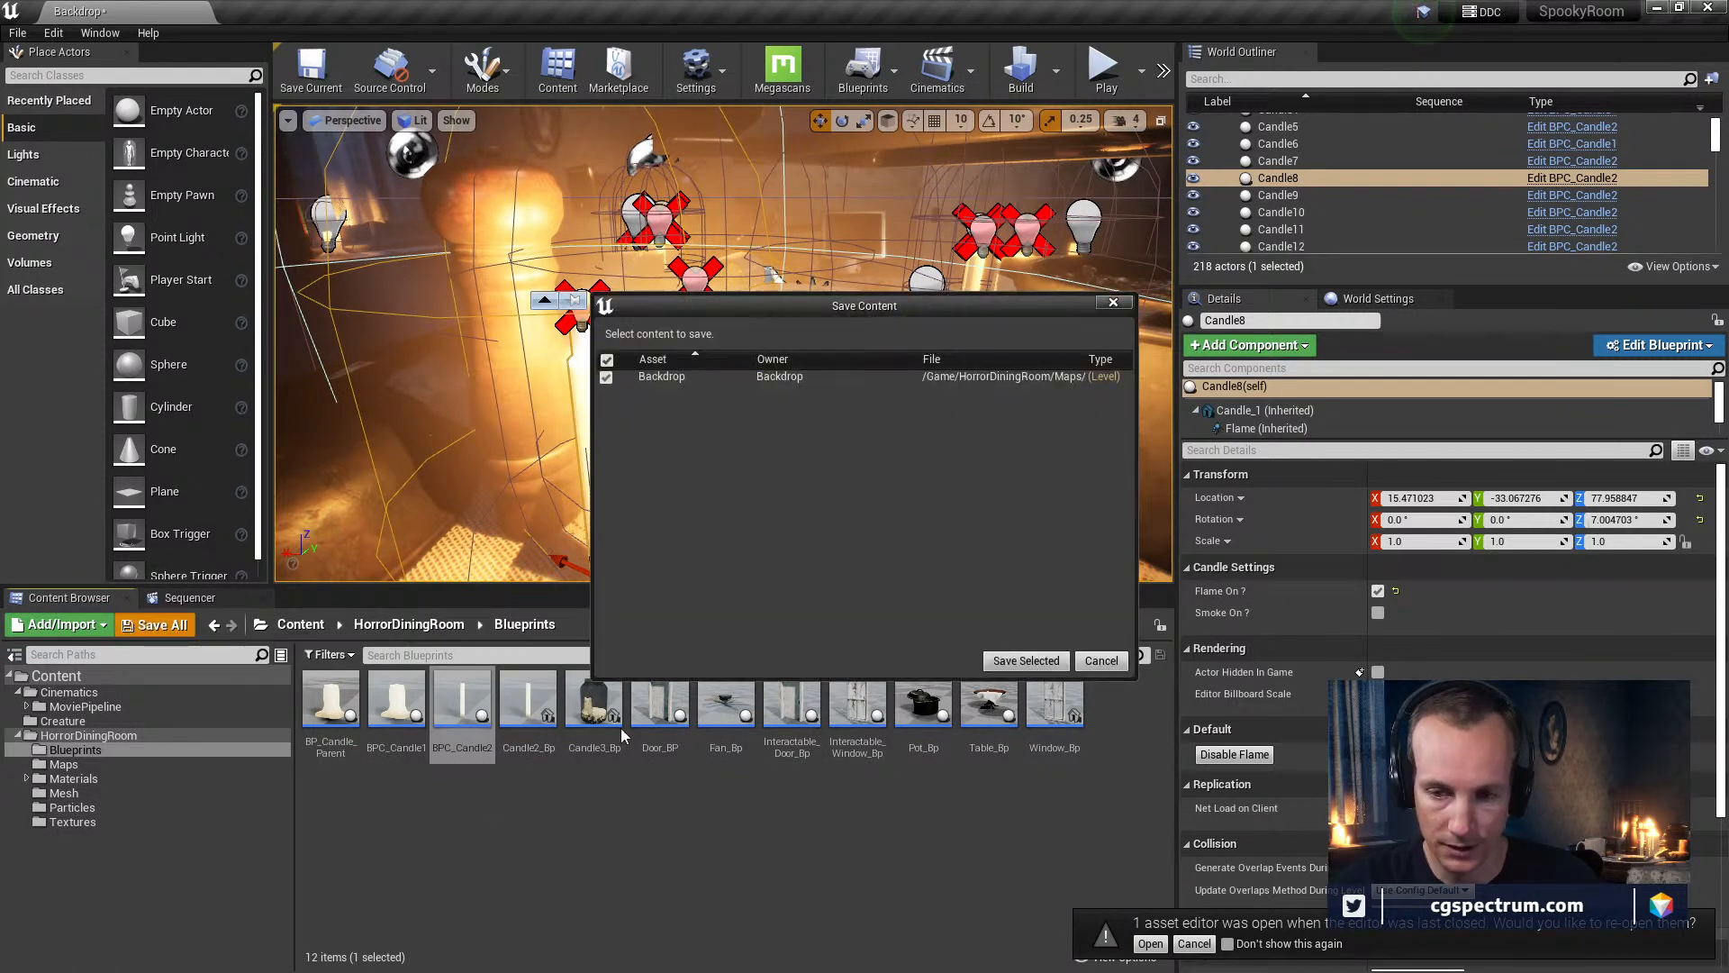
left_click(988, 665)
left_click(528, 707)
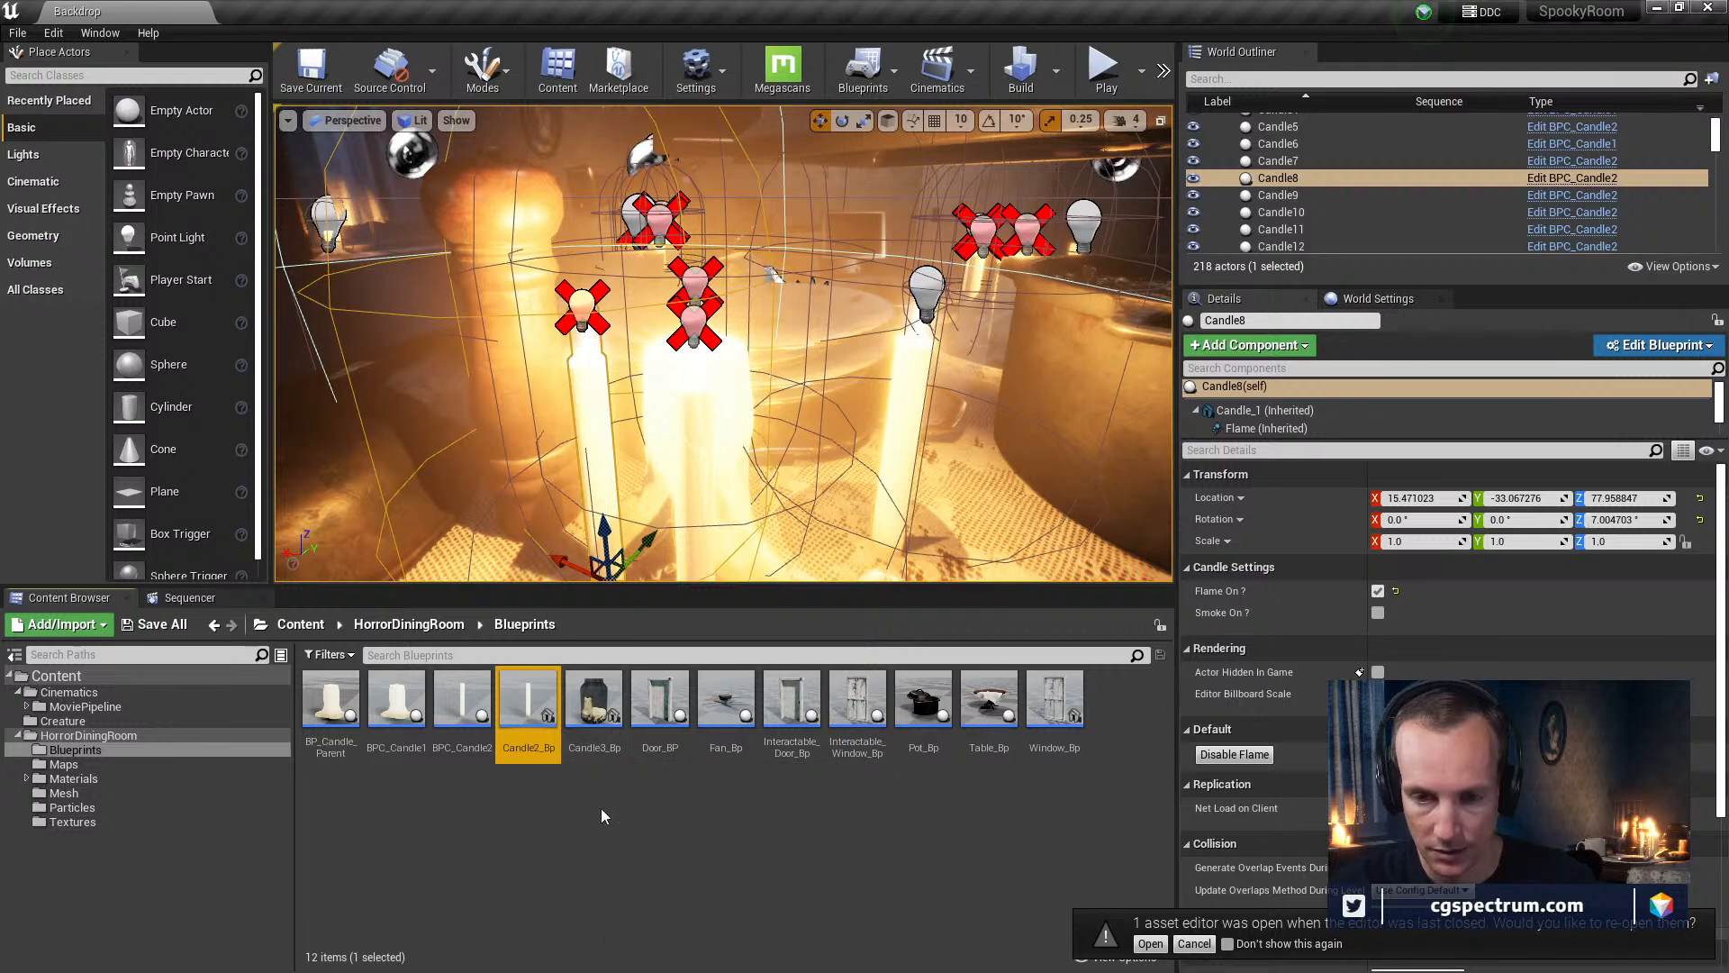
key("Delete")
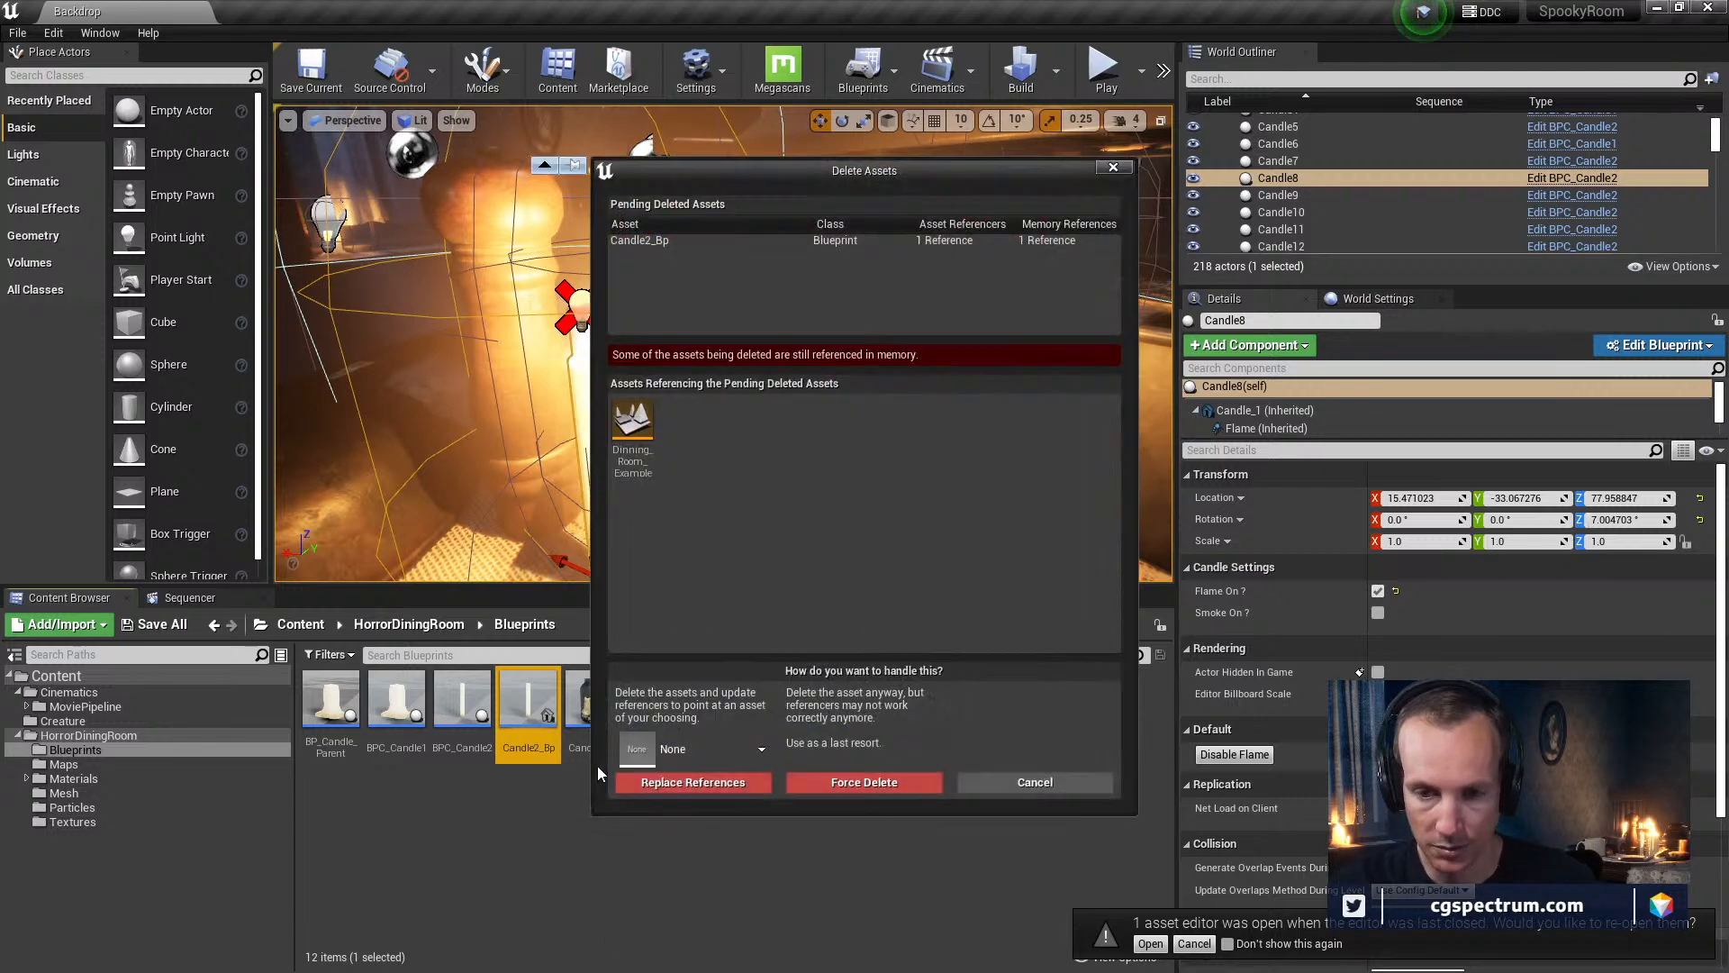
left_click(1045, 786)
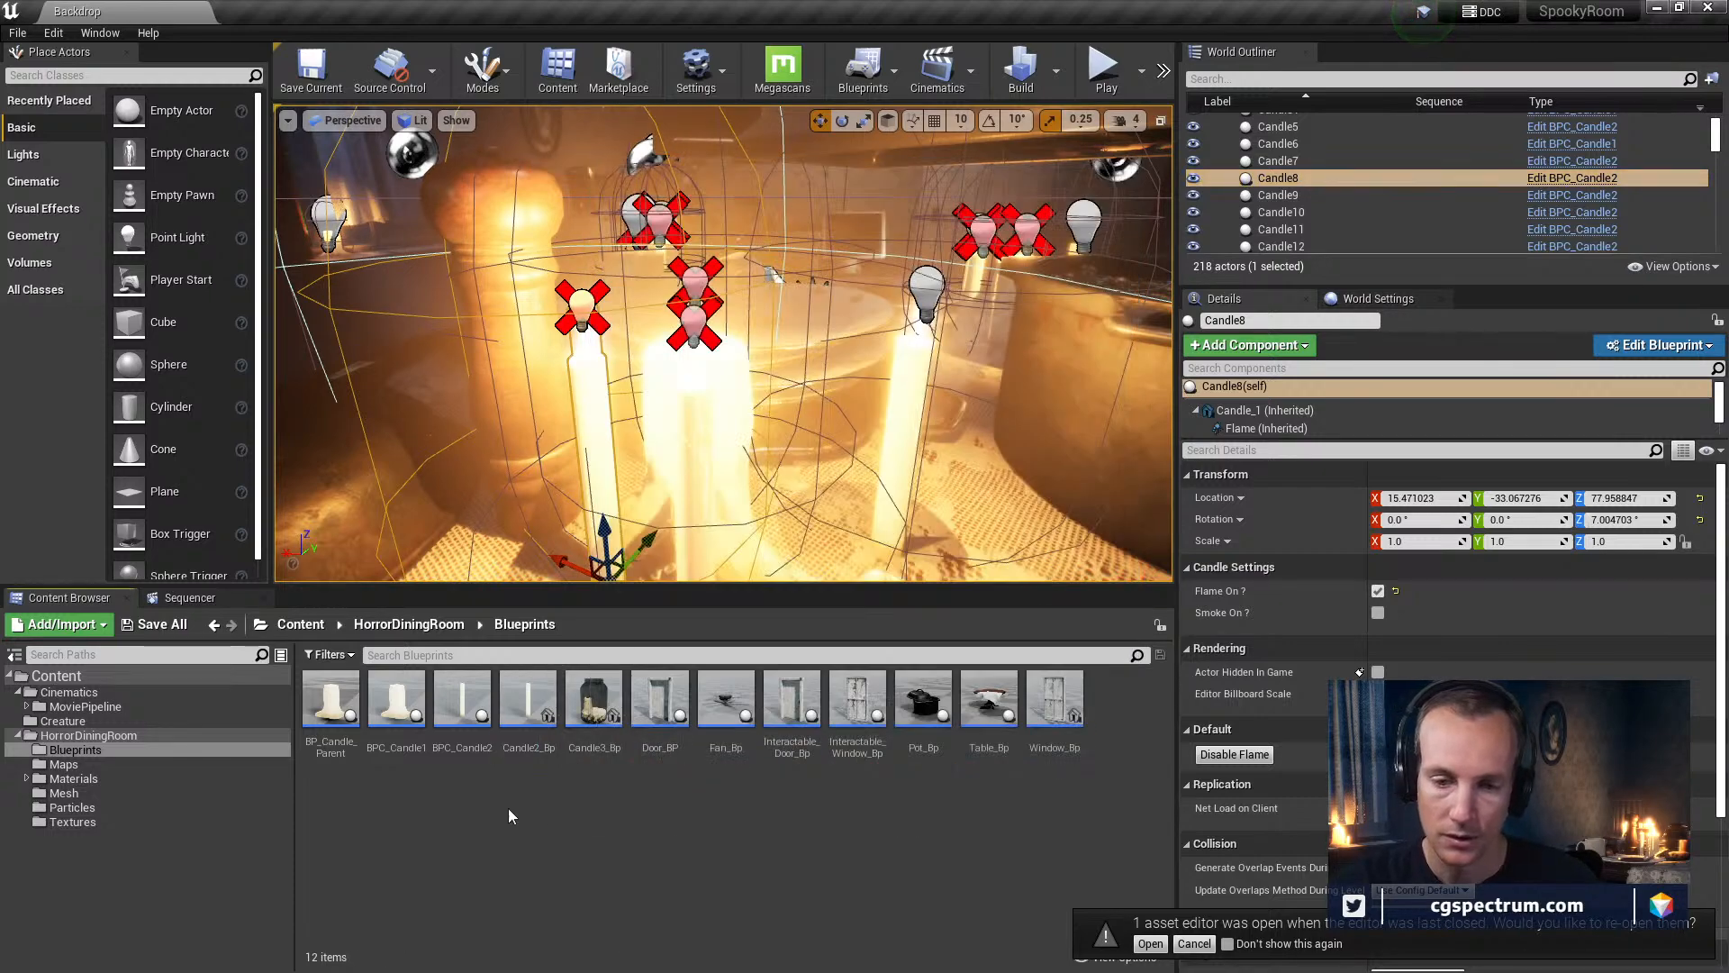
Rename the Candle2_Bp Blueprint as OLDCandle2_Bp
right_click(526, 716)
left_click(592, 339)
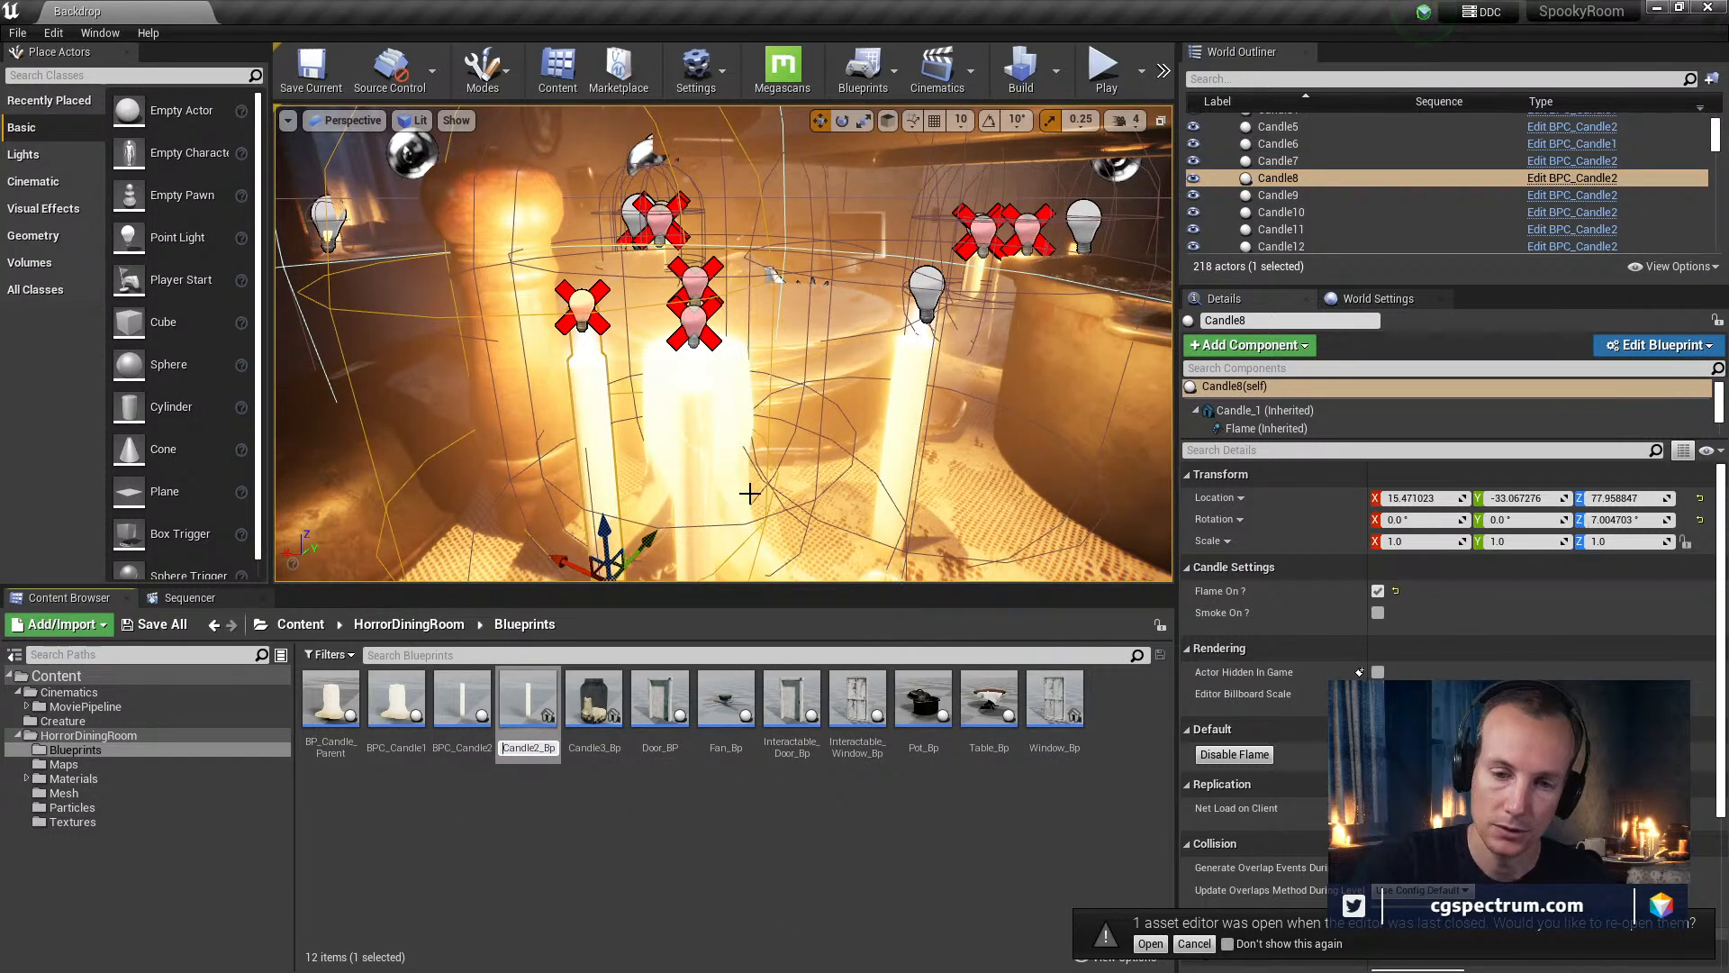
key("Return")
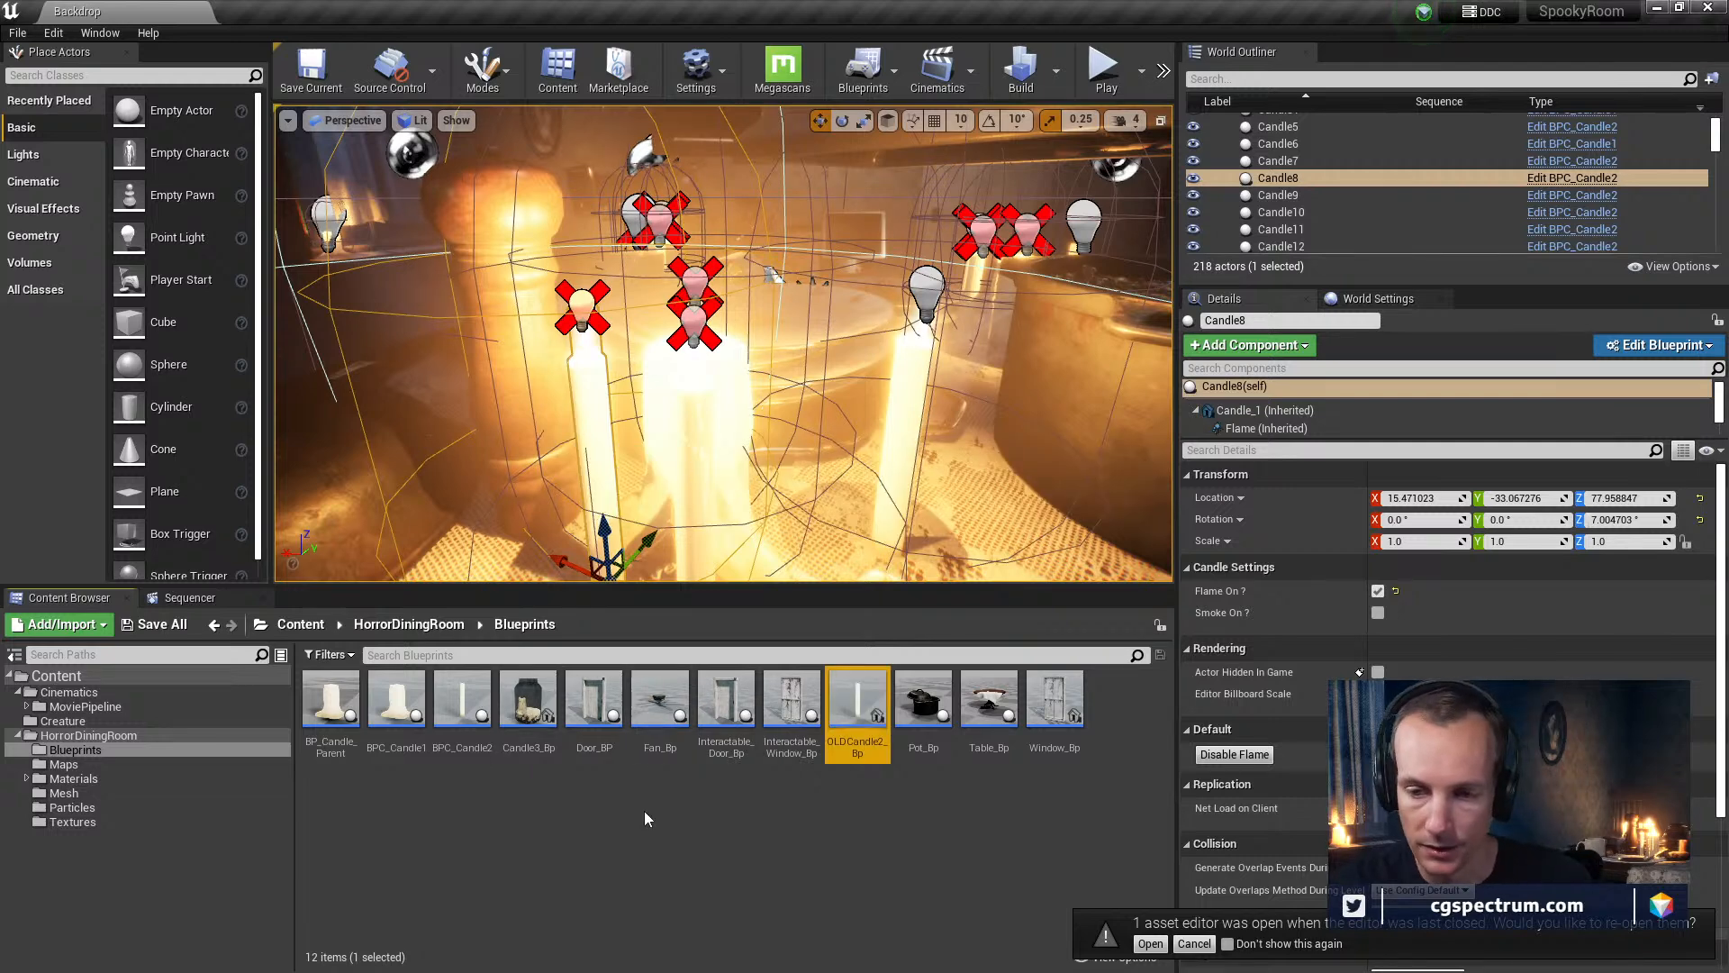
Disable Cast Shadows on the Flame_Light component of BP_Candle_Parent and minimise the Blueprint editor to return to the level
left_click(462, 703)
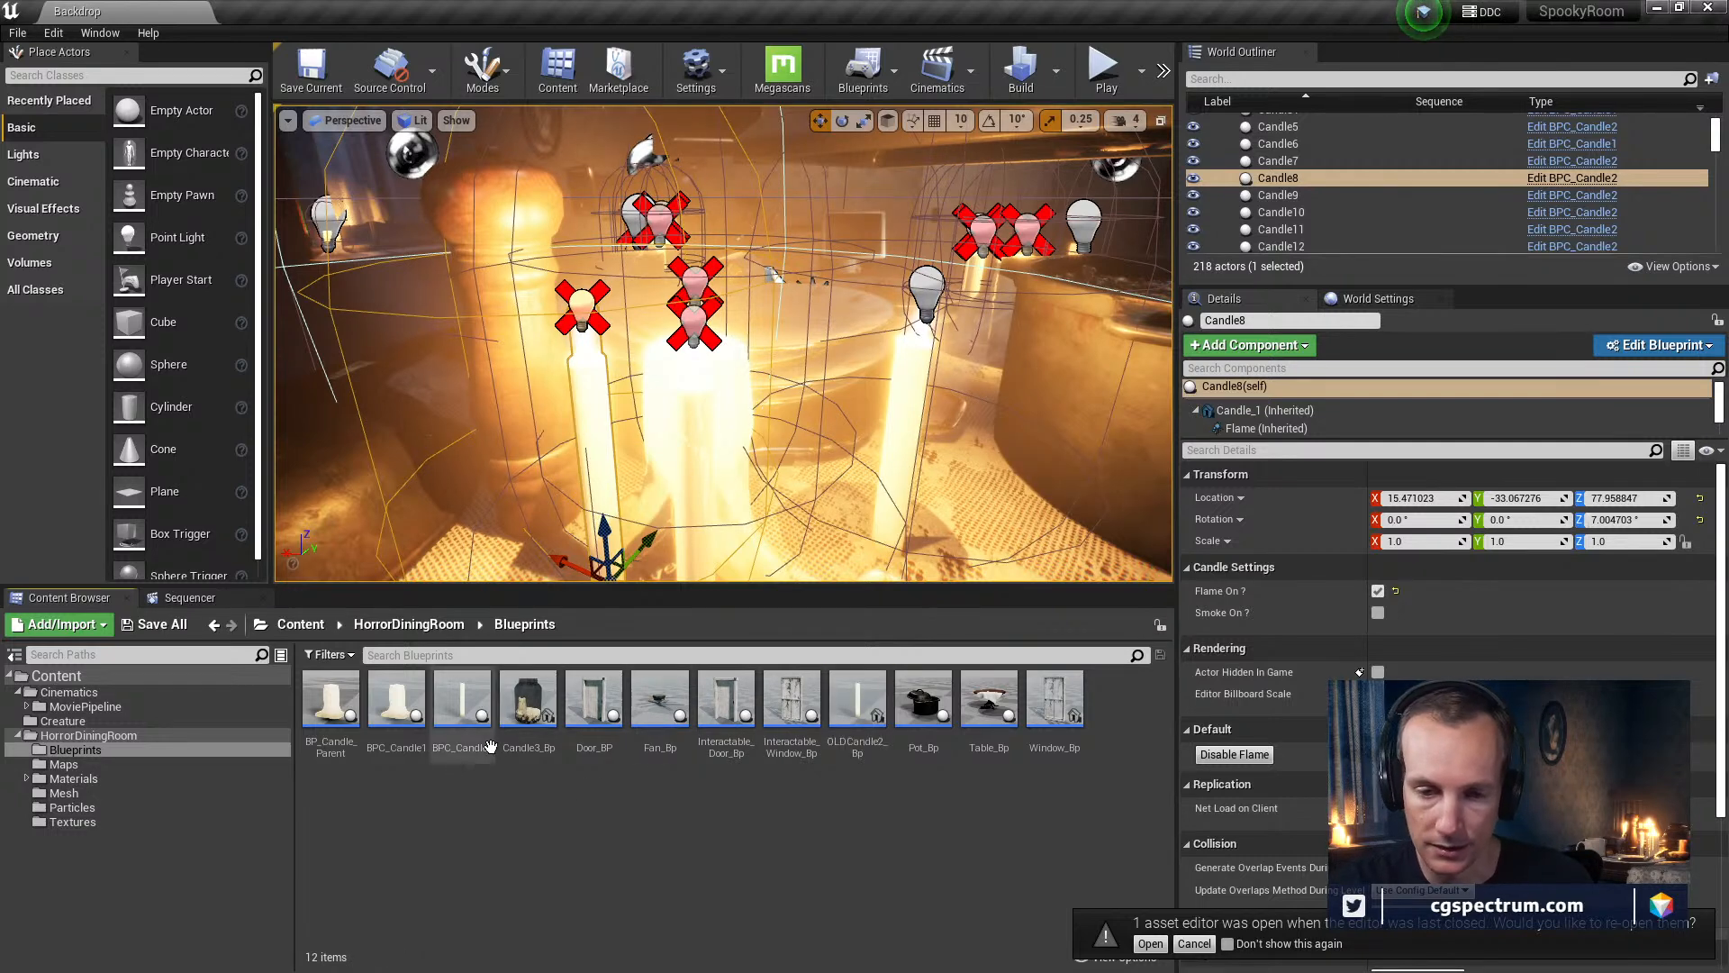
double_click(342, 716)
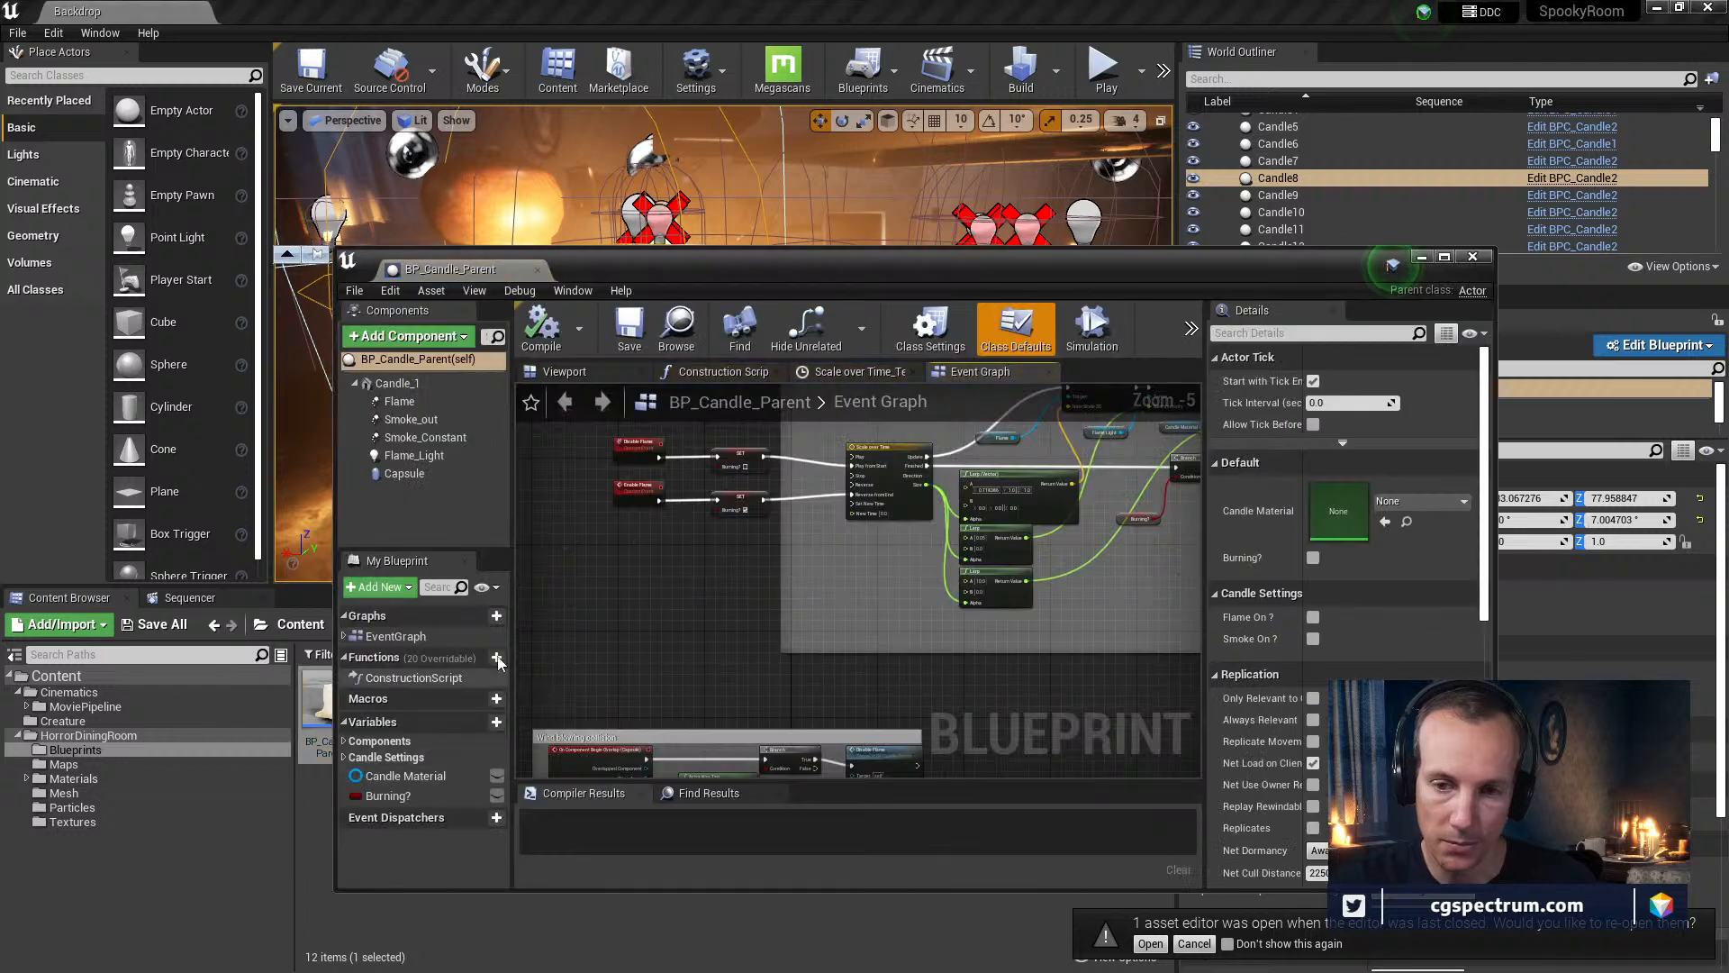
left_click(561, 371)
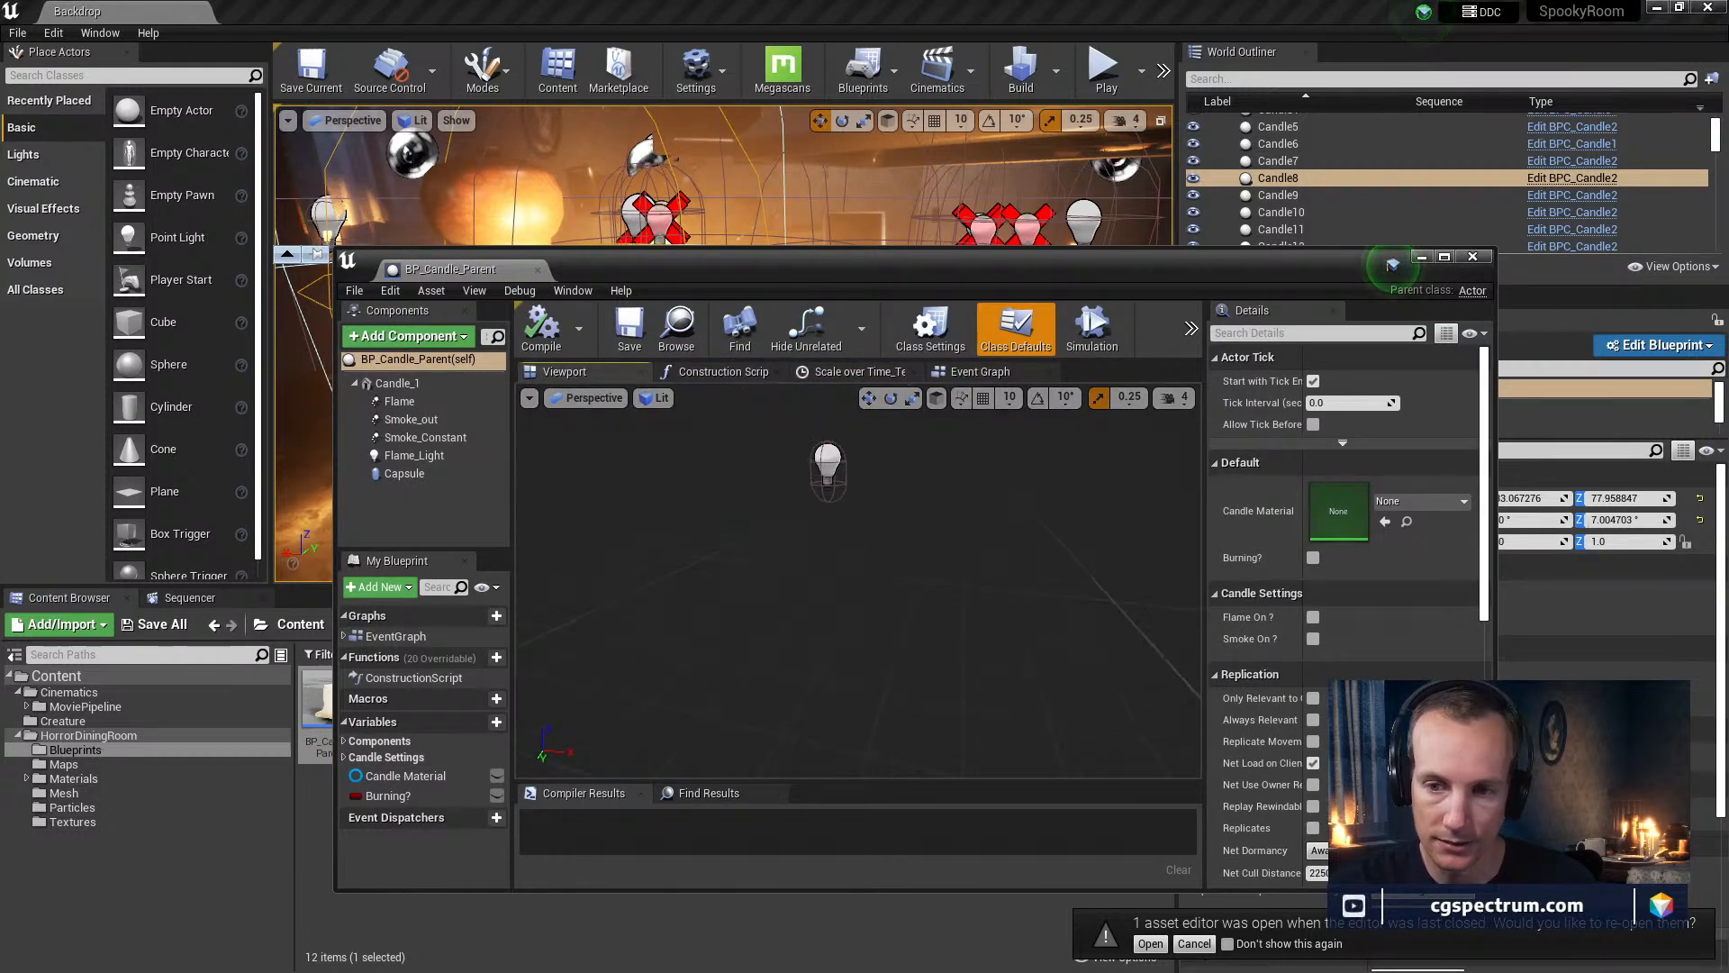
left_click(781, 576)
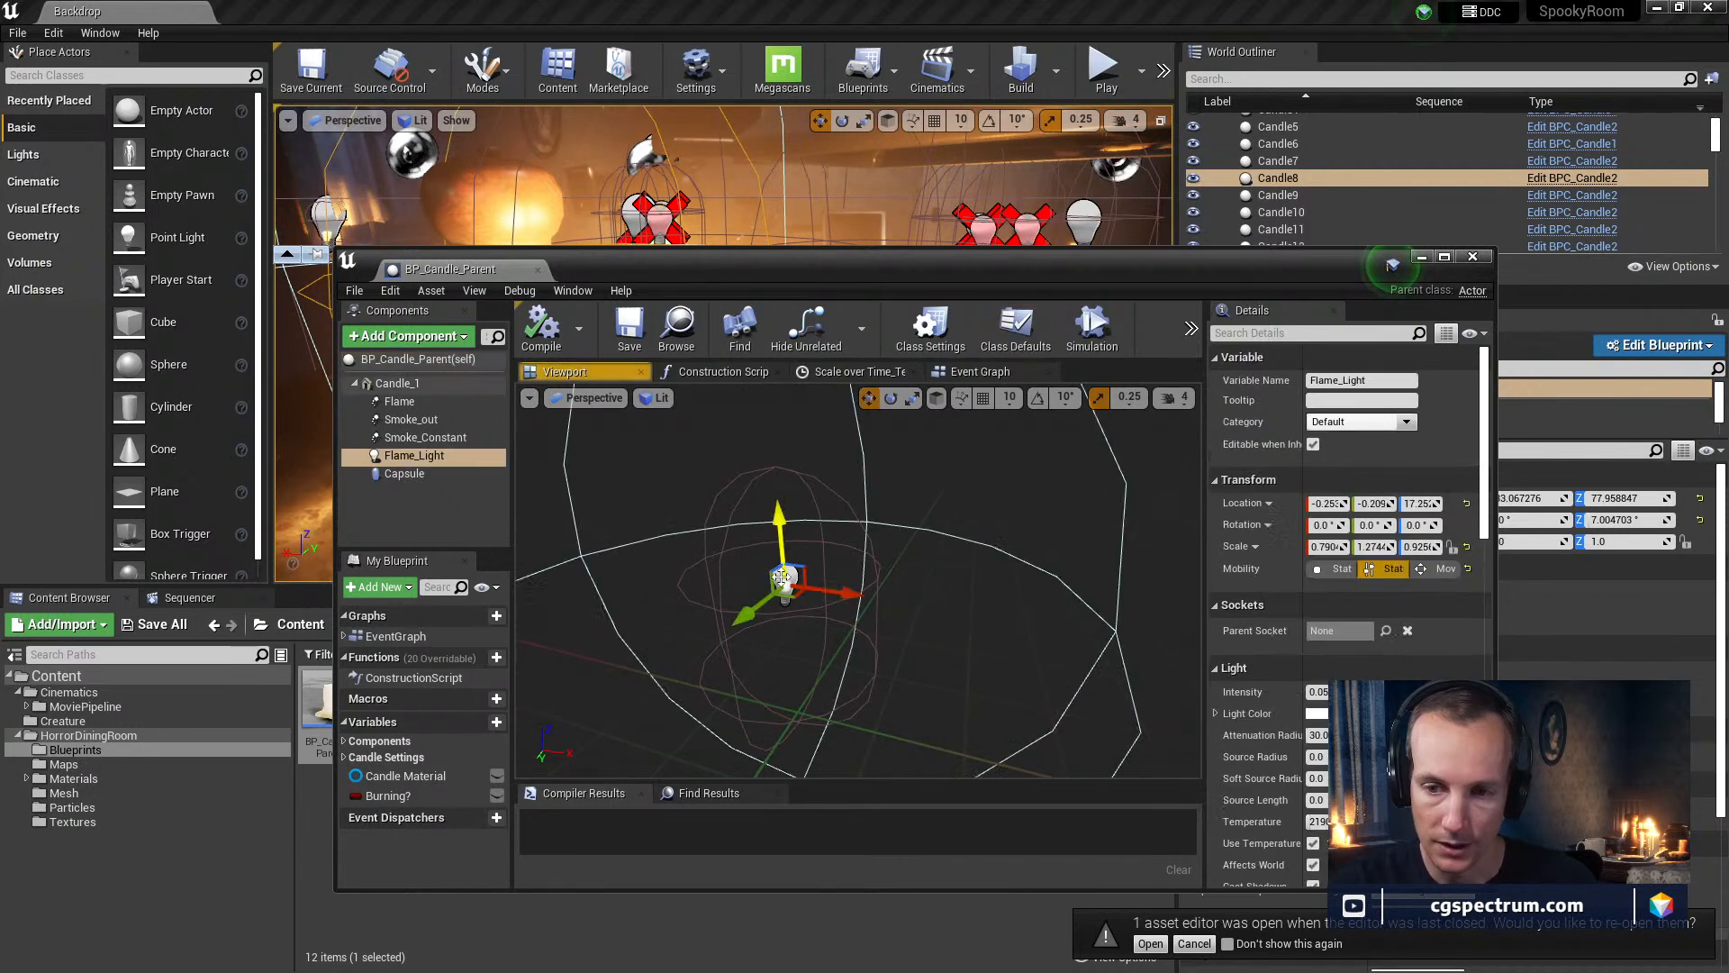
scroll(1342, 630, "down", 3)
left_click(1313, 799)
left_click_drag(996, 277, 999, 427)
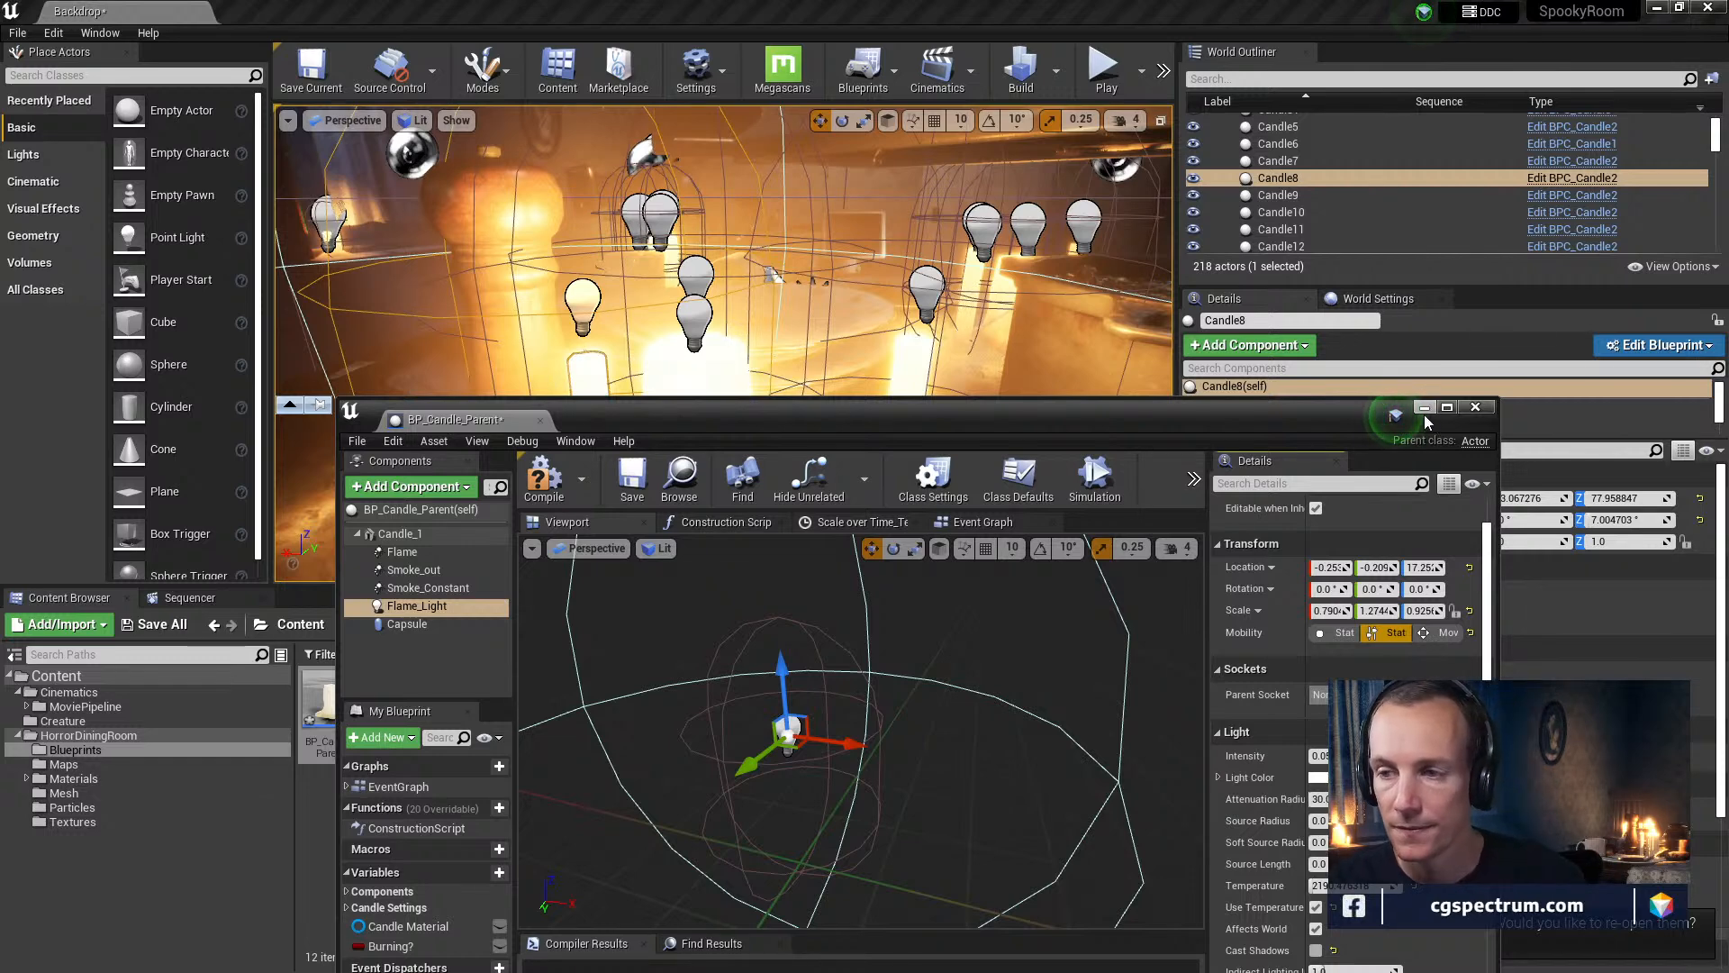
left_click(1423, 410)
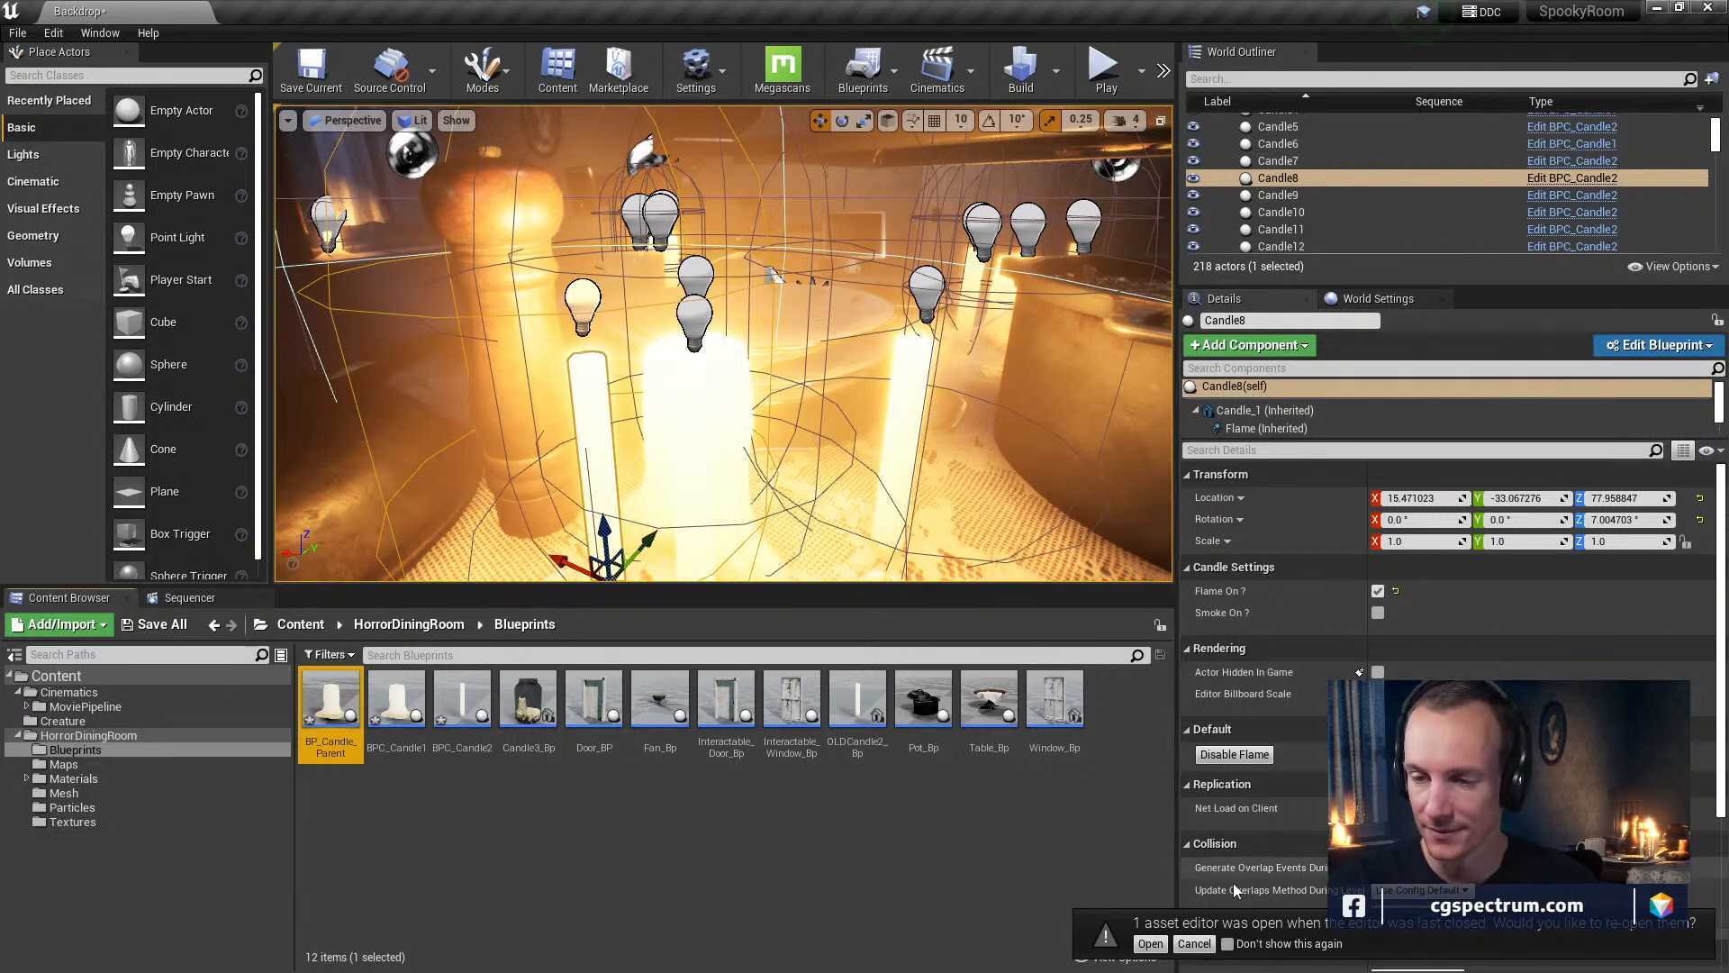
Inspect the lit candles from another angle, play the level briefly to check the flames, and stop the preview
right_click_drag(886, 342, 872, 287)
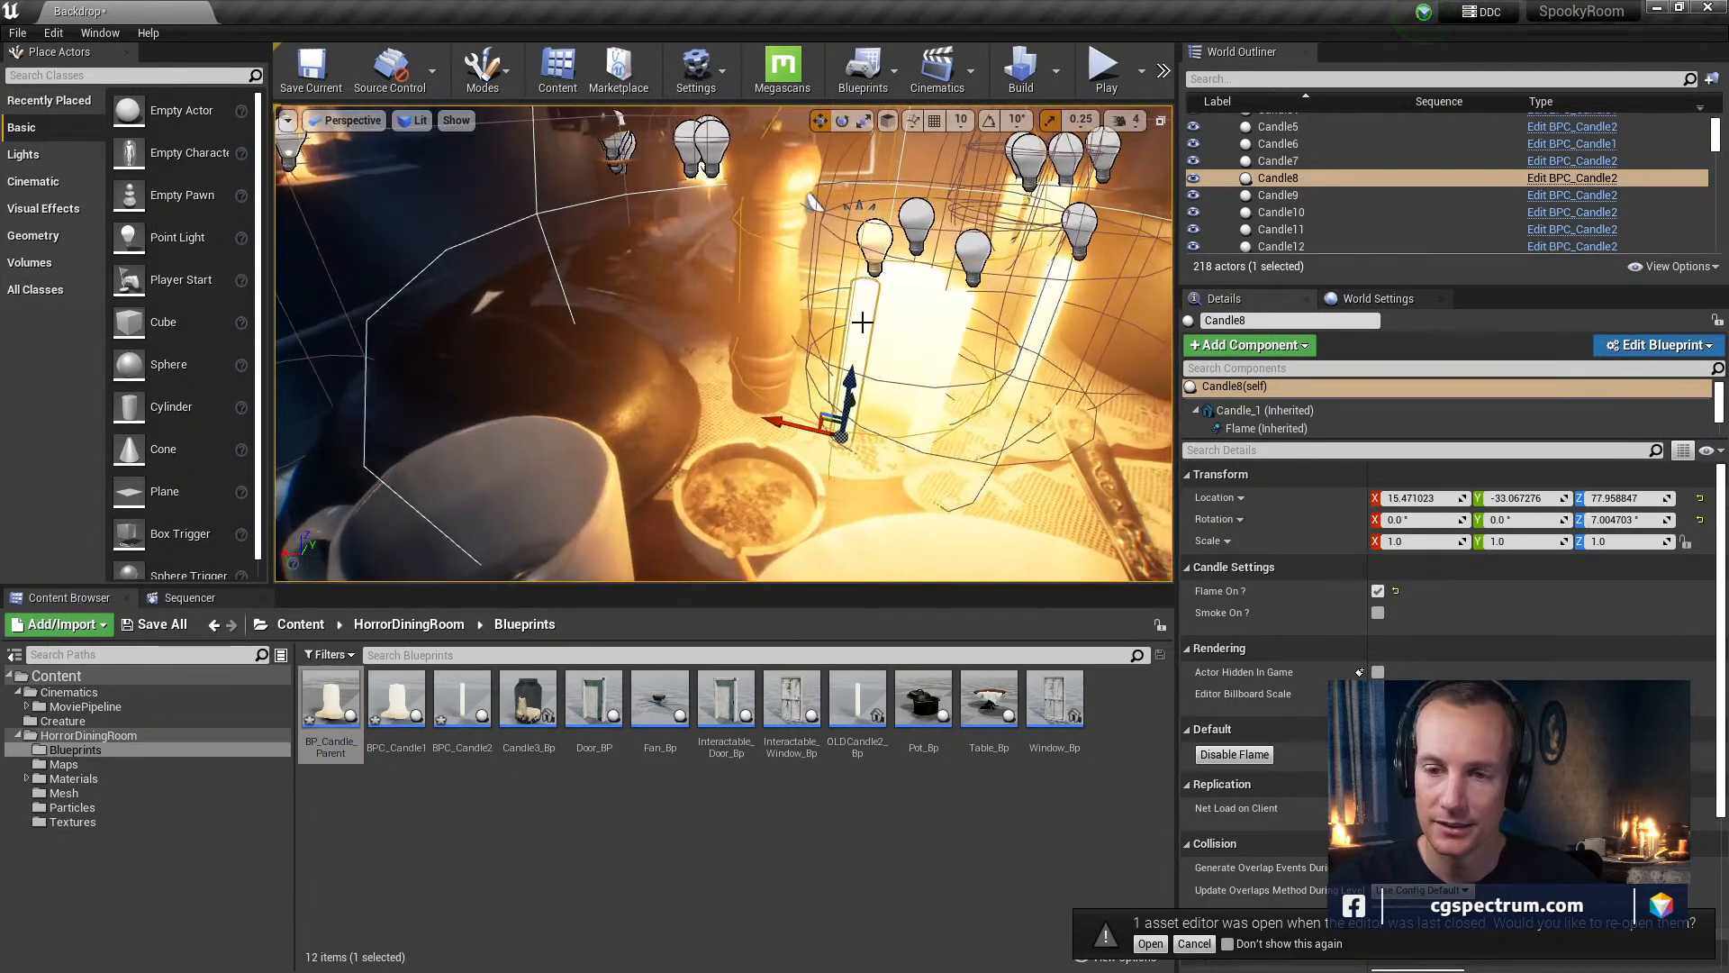
left_click(189, 597)
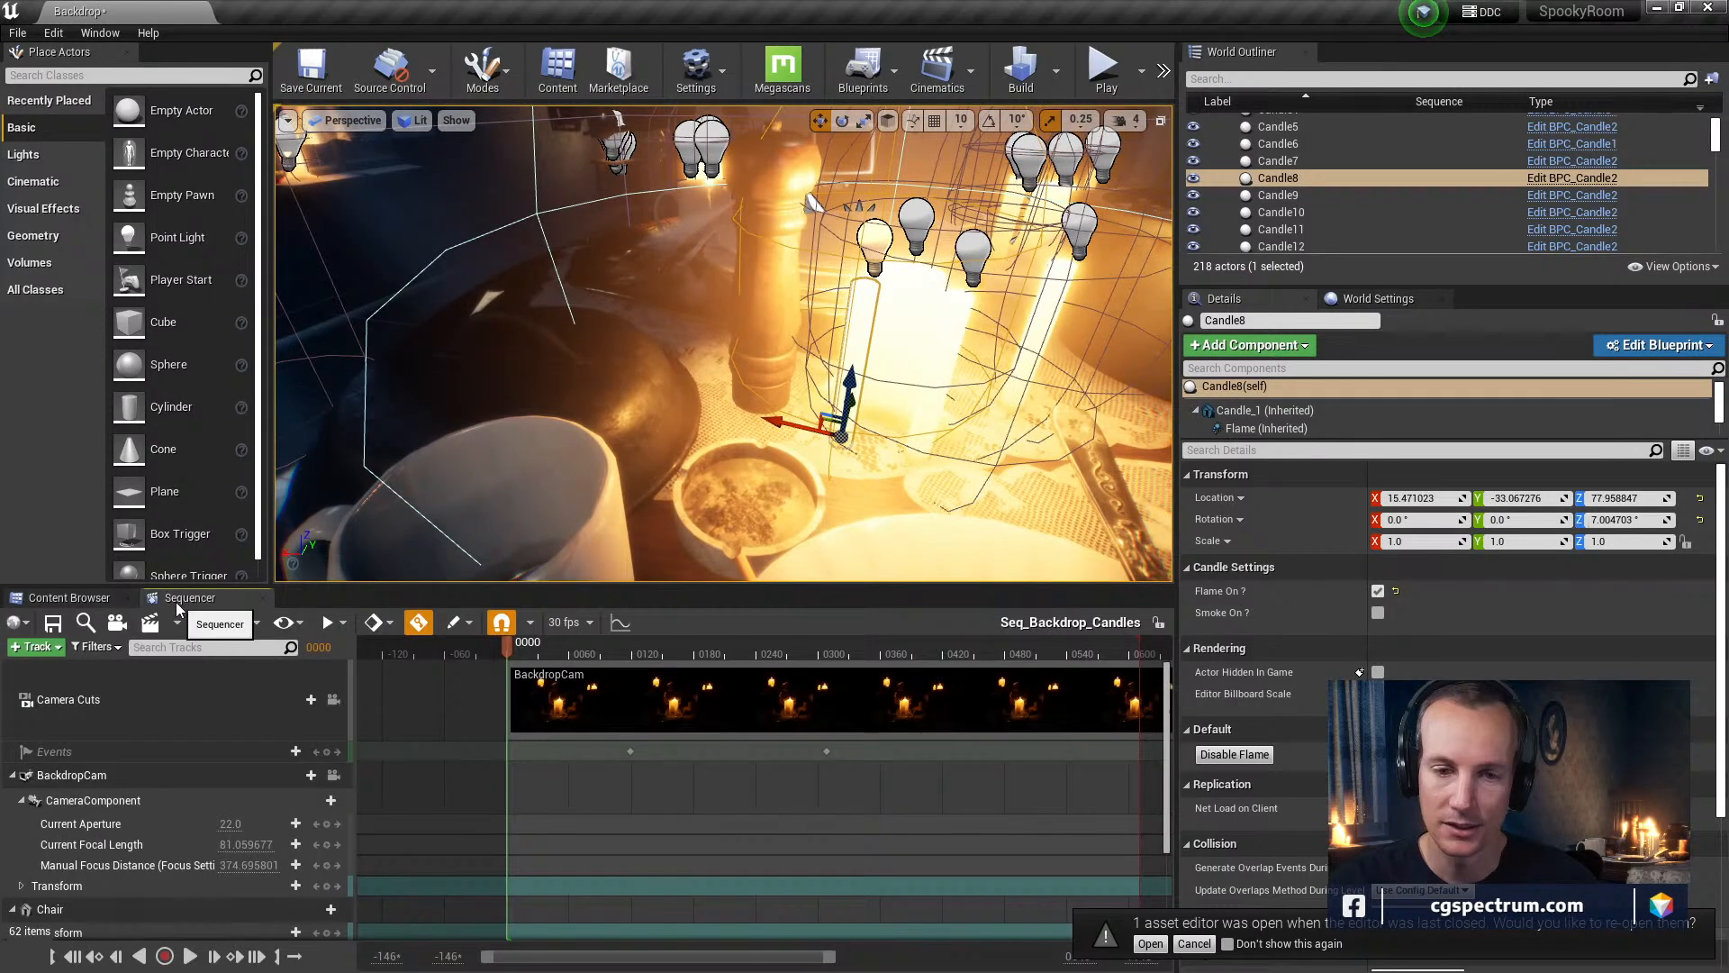
left_click(94, 598)
left_click(1108, 70)
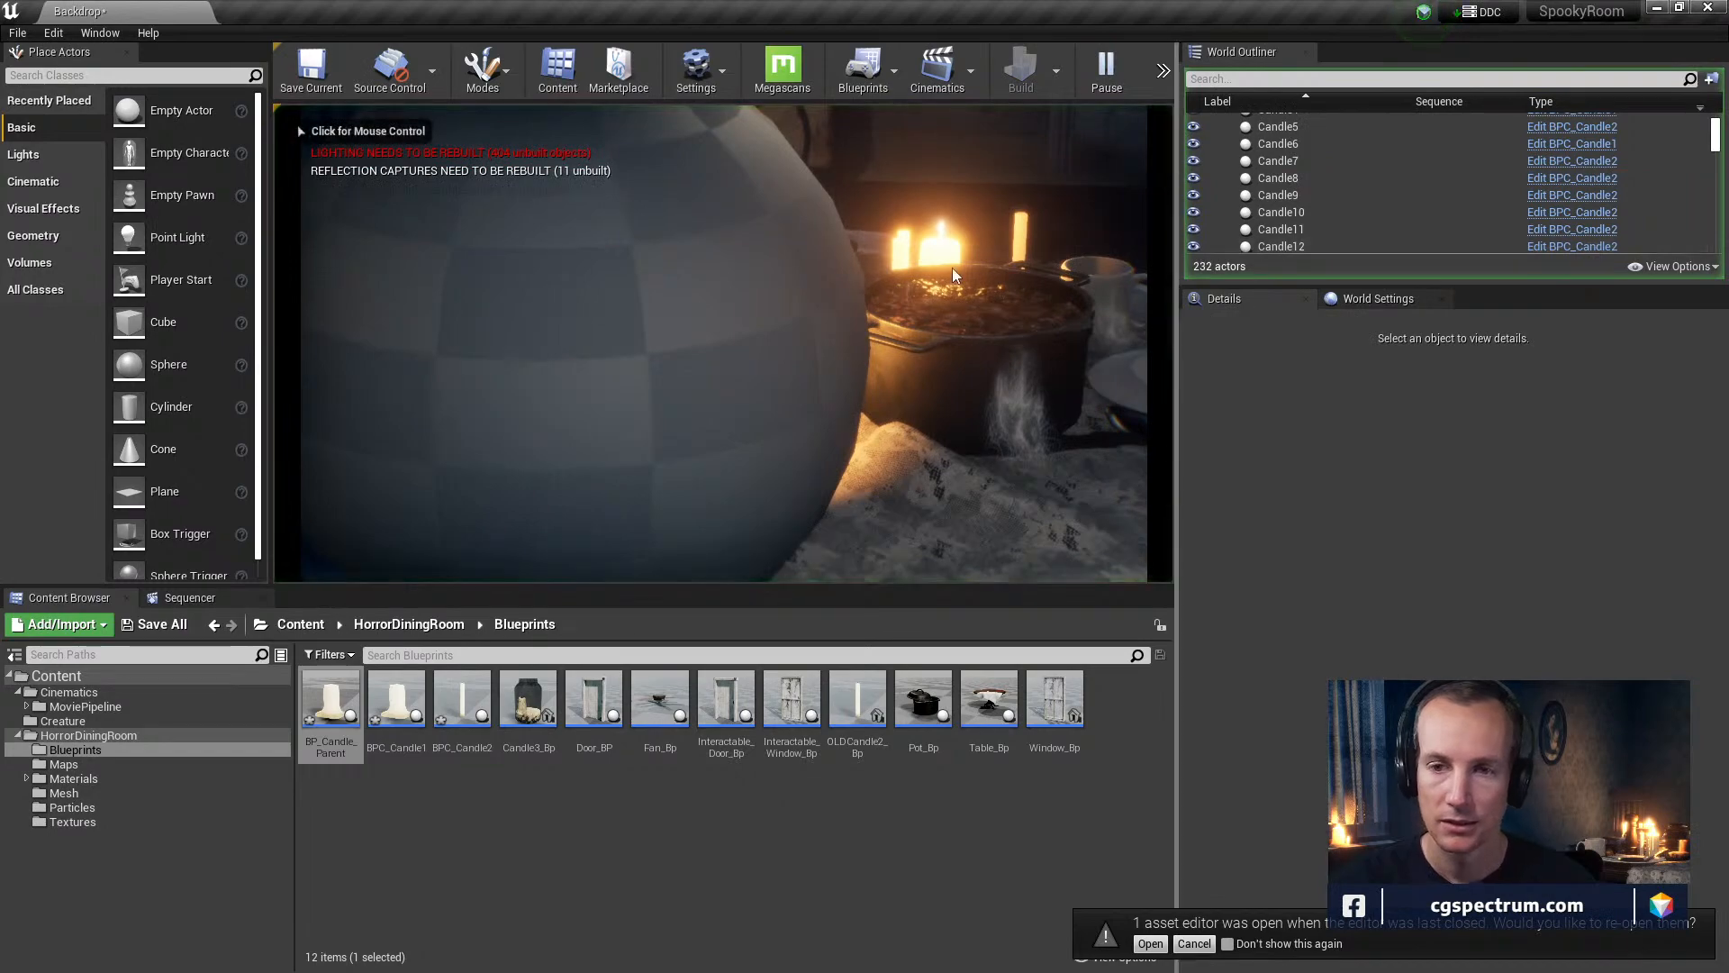
key("Escape")
Examine the actors around the lit candles on the table, including Candle4, the Smoke emitter and Candle9
right_click_drag(881, 268, 875, 269)
key("w")
key("f")
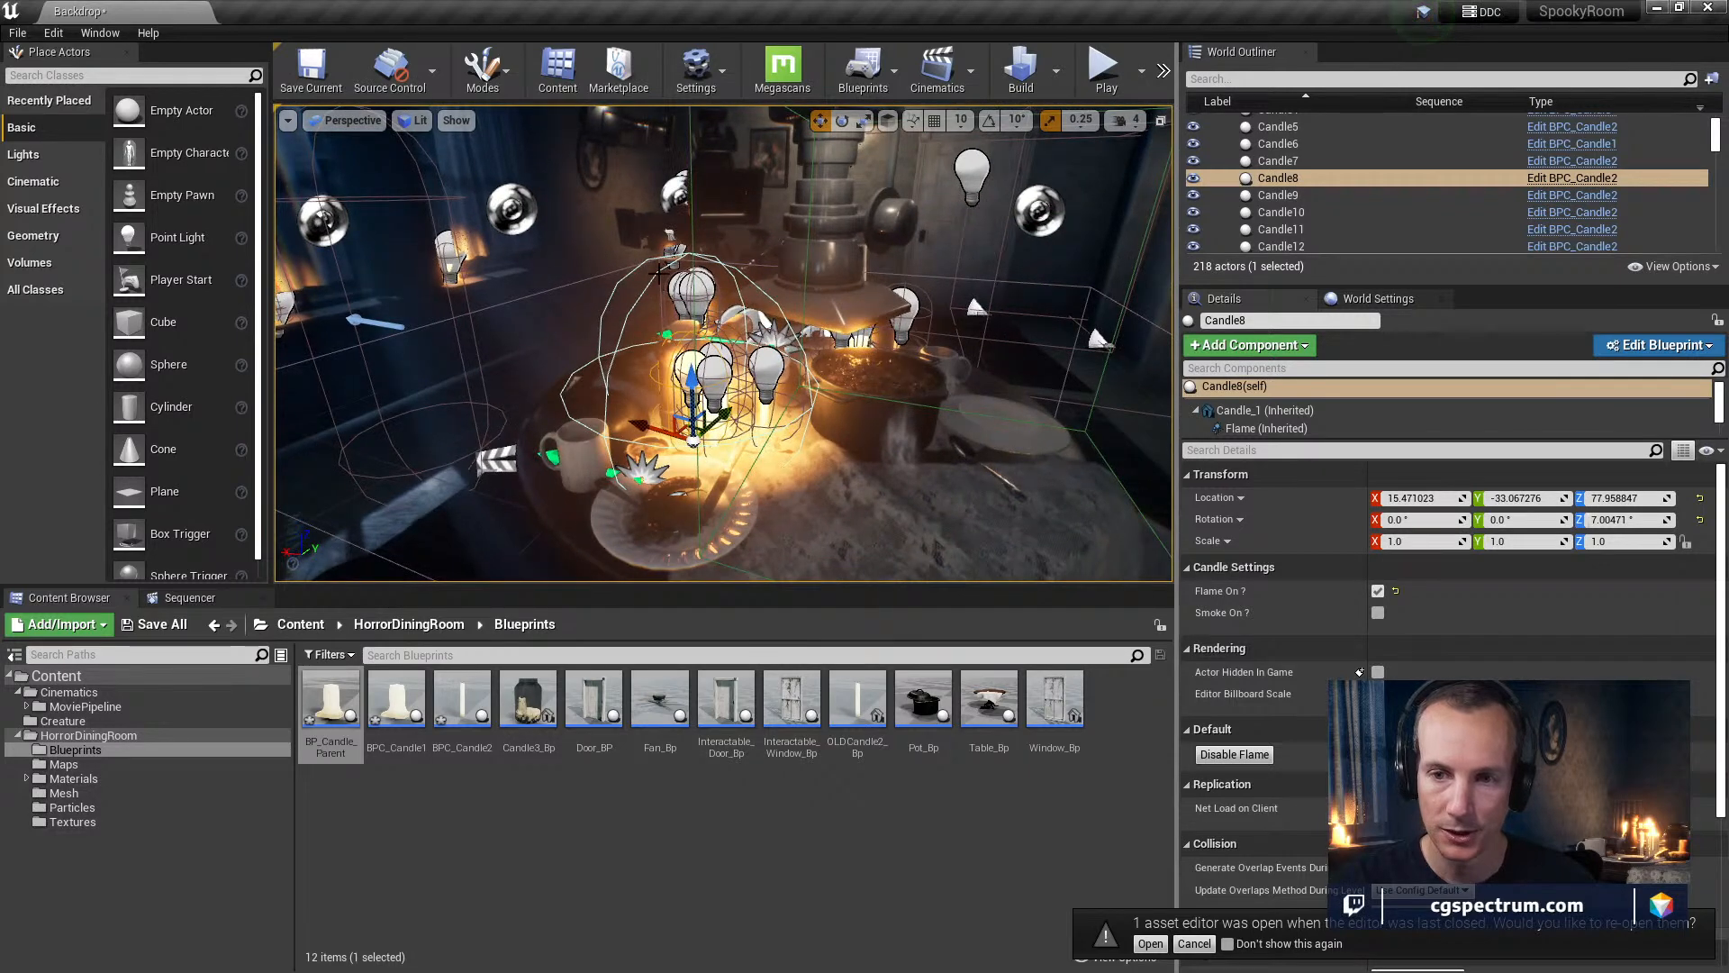
left_click(660, 270)
left_click(653, 281)
left_click(636, 345)
left_click(720, 402)
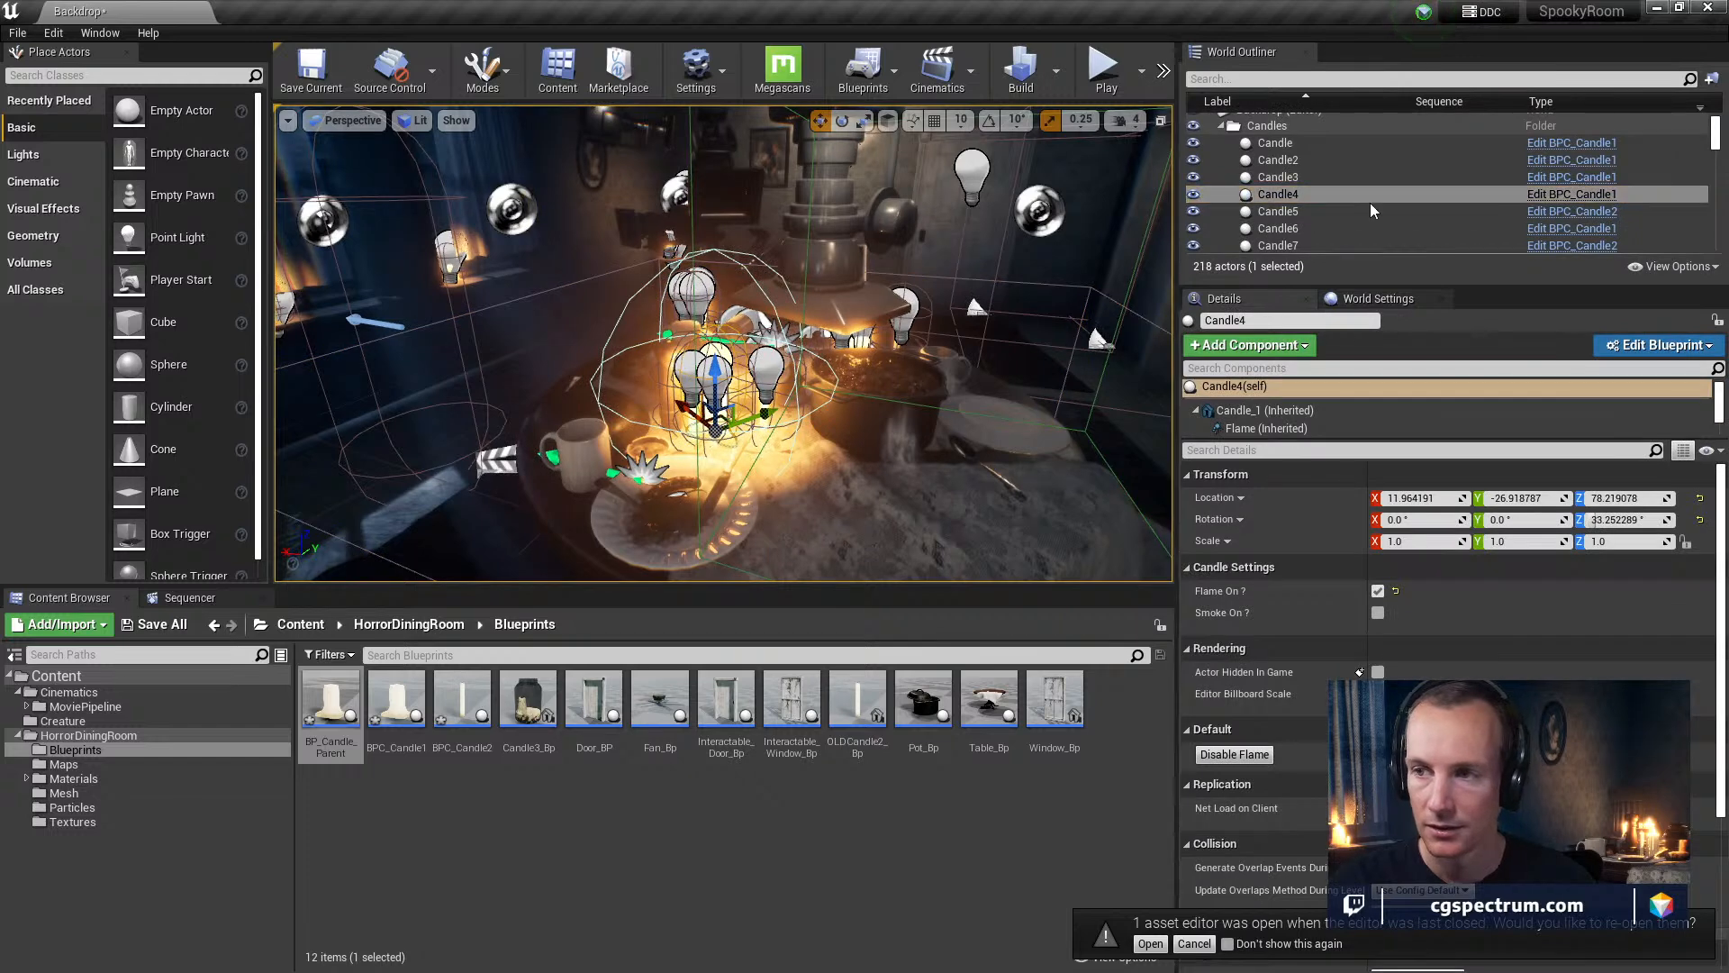
left_click(713, 314)
left_click(771, 339)
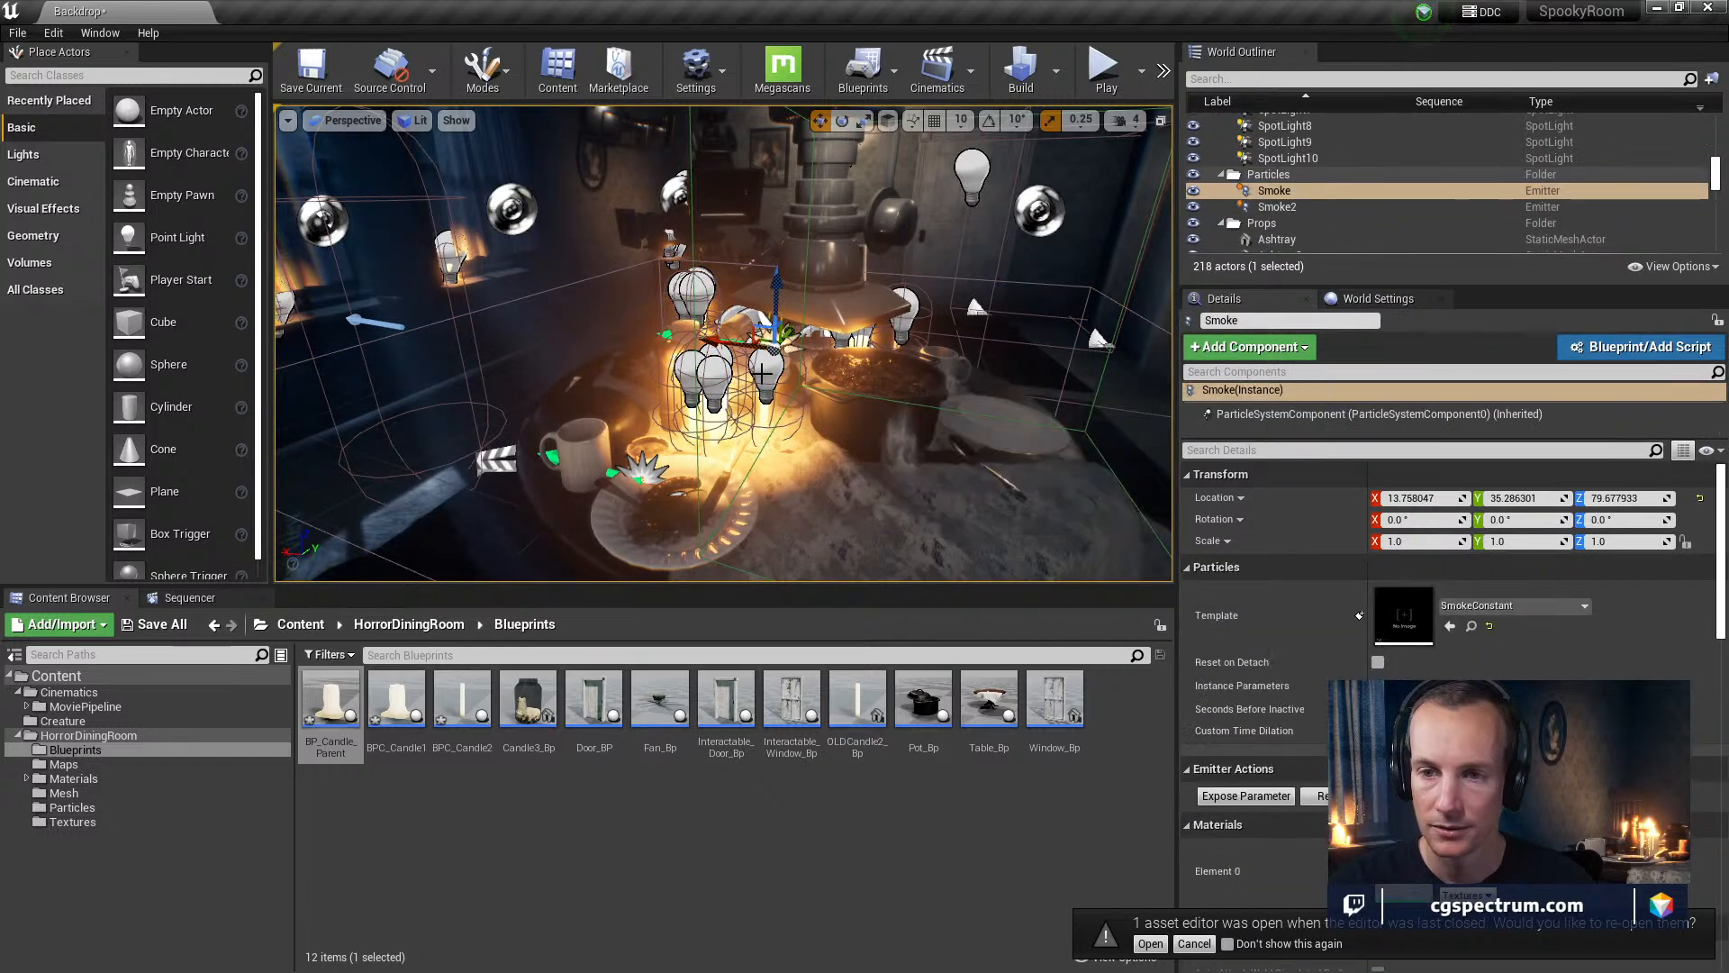
left_click(773, 397)
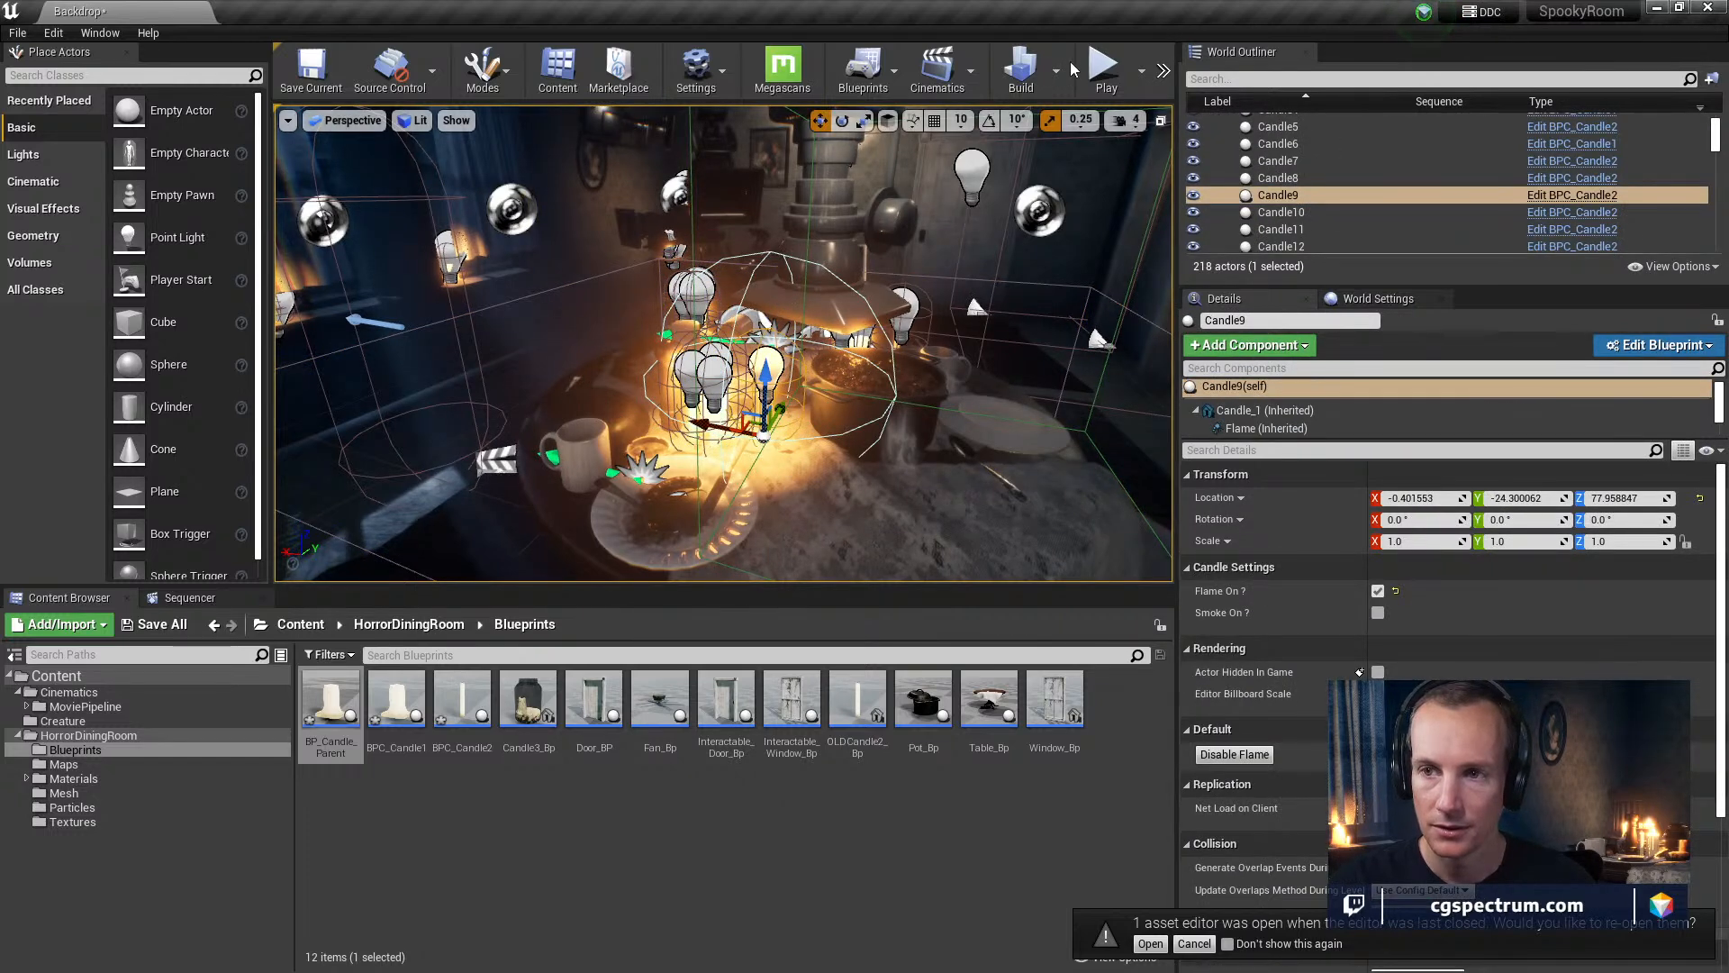
Play the level twice more to check the candles at runtime, stopping each preview
left_click(1102, 72)
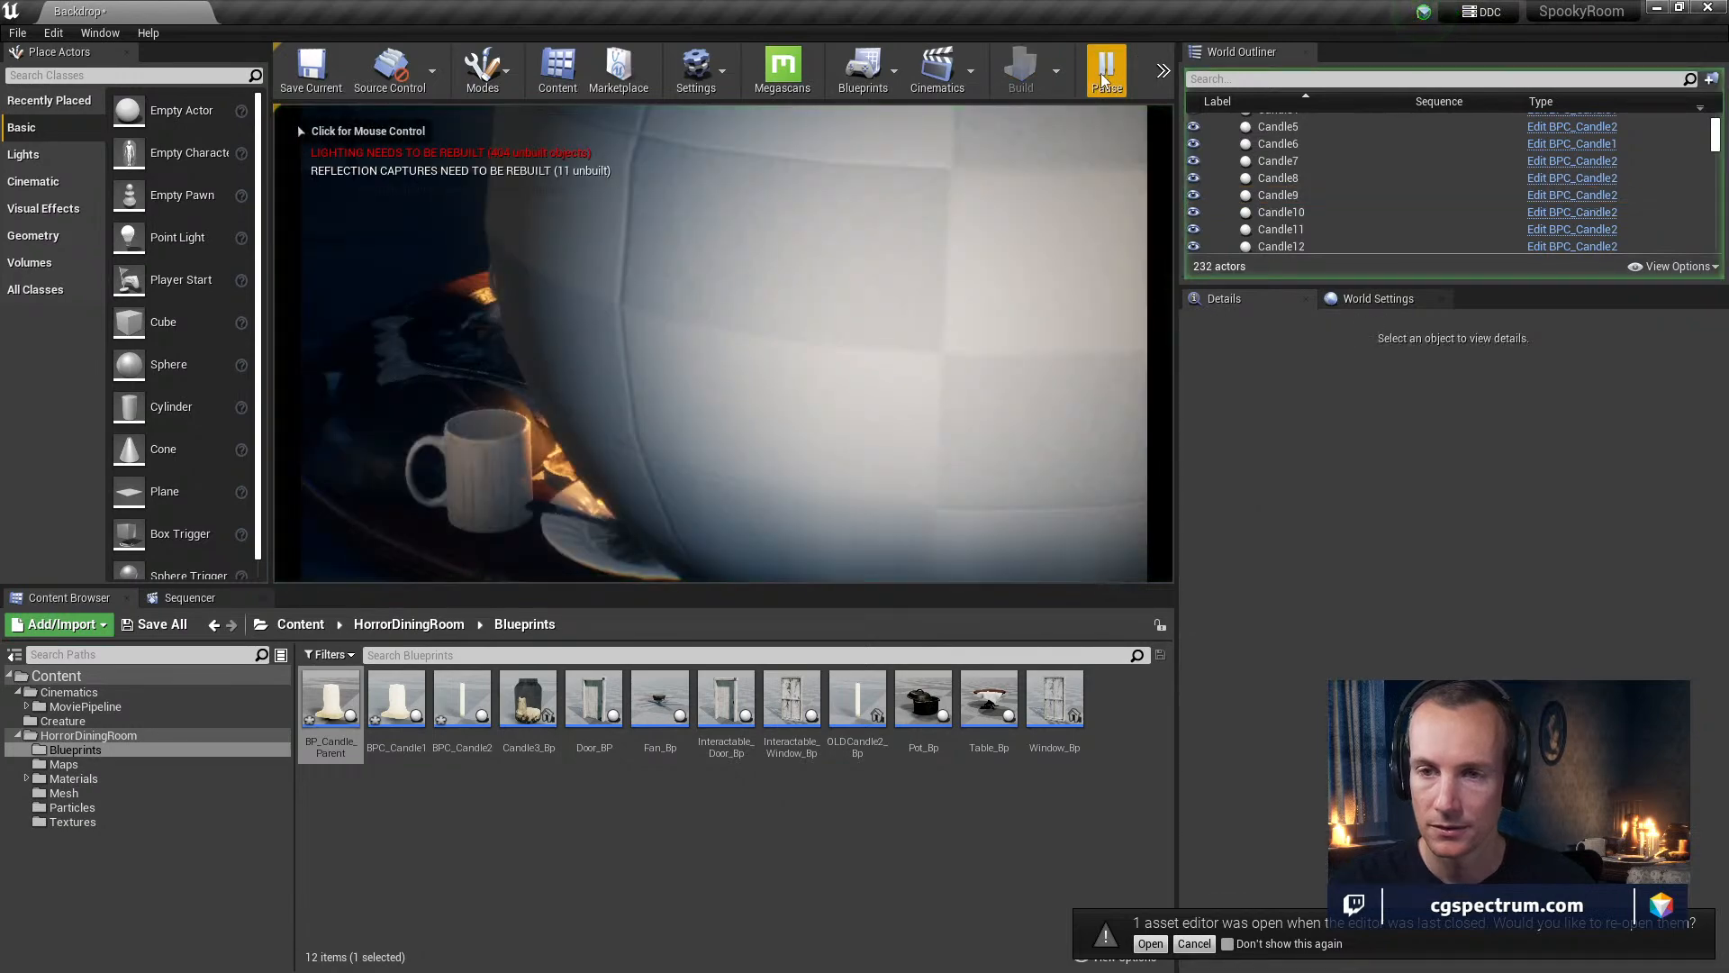
key("Escape")
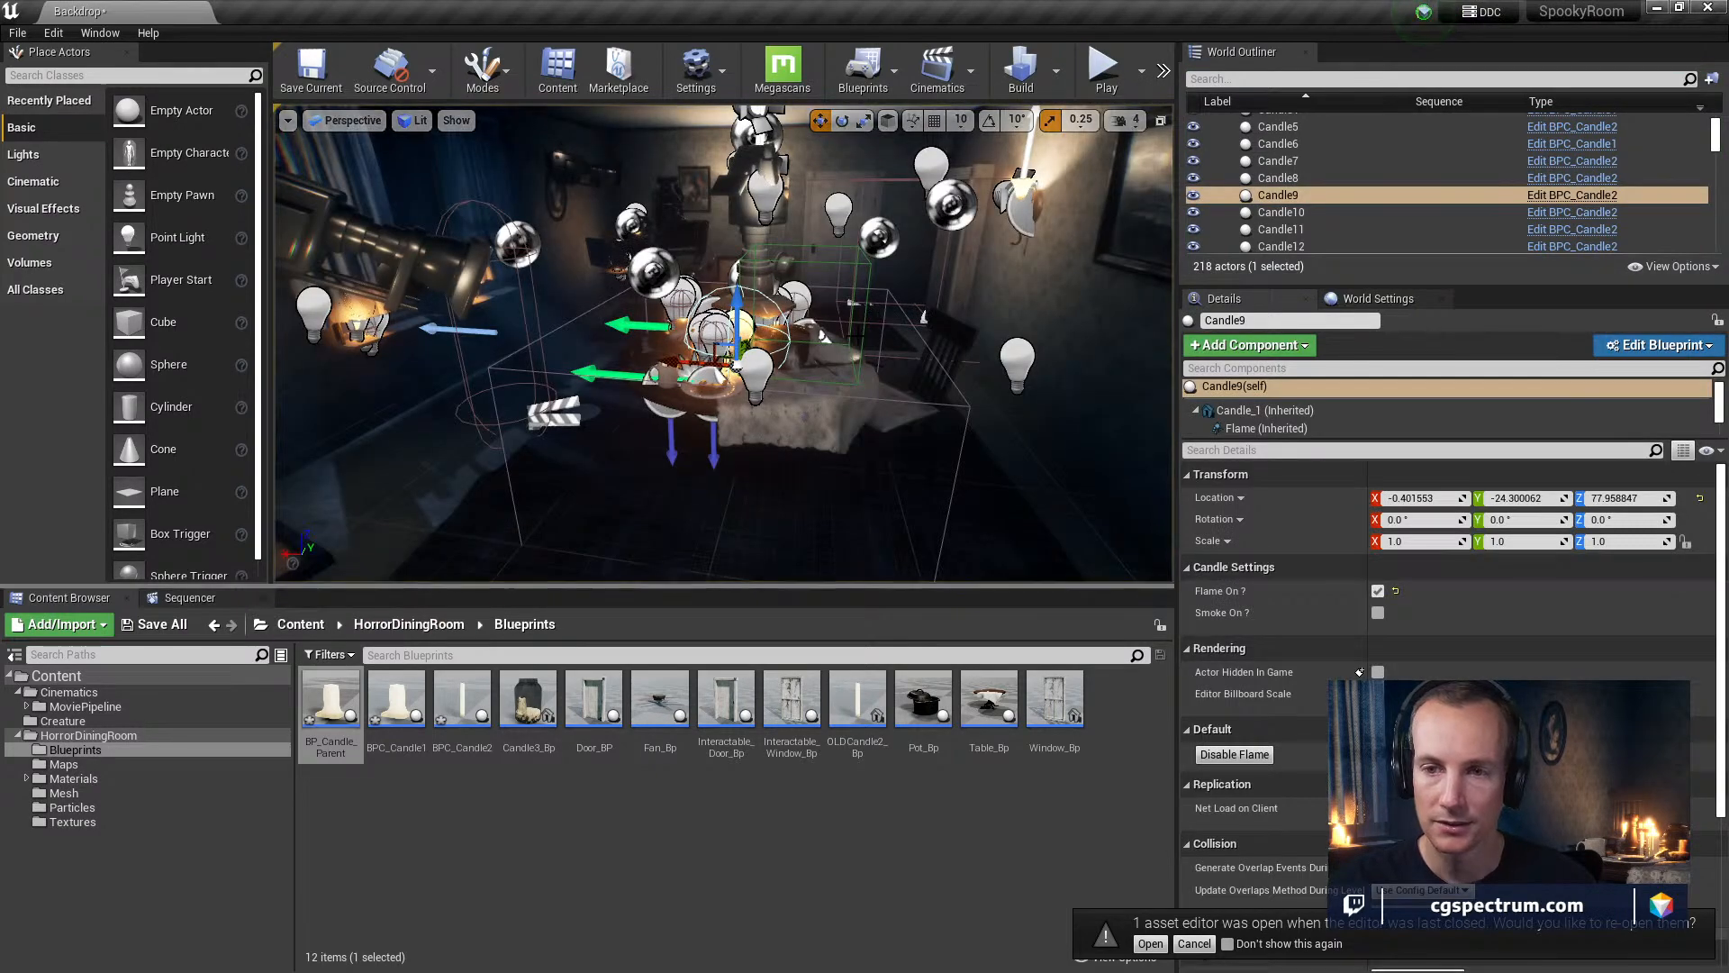
key("f")
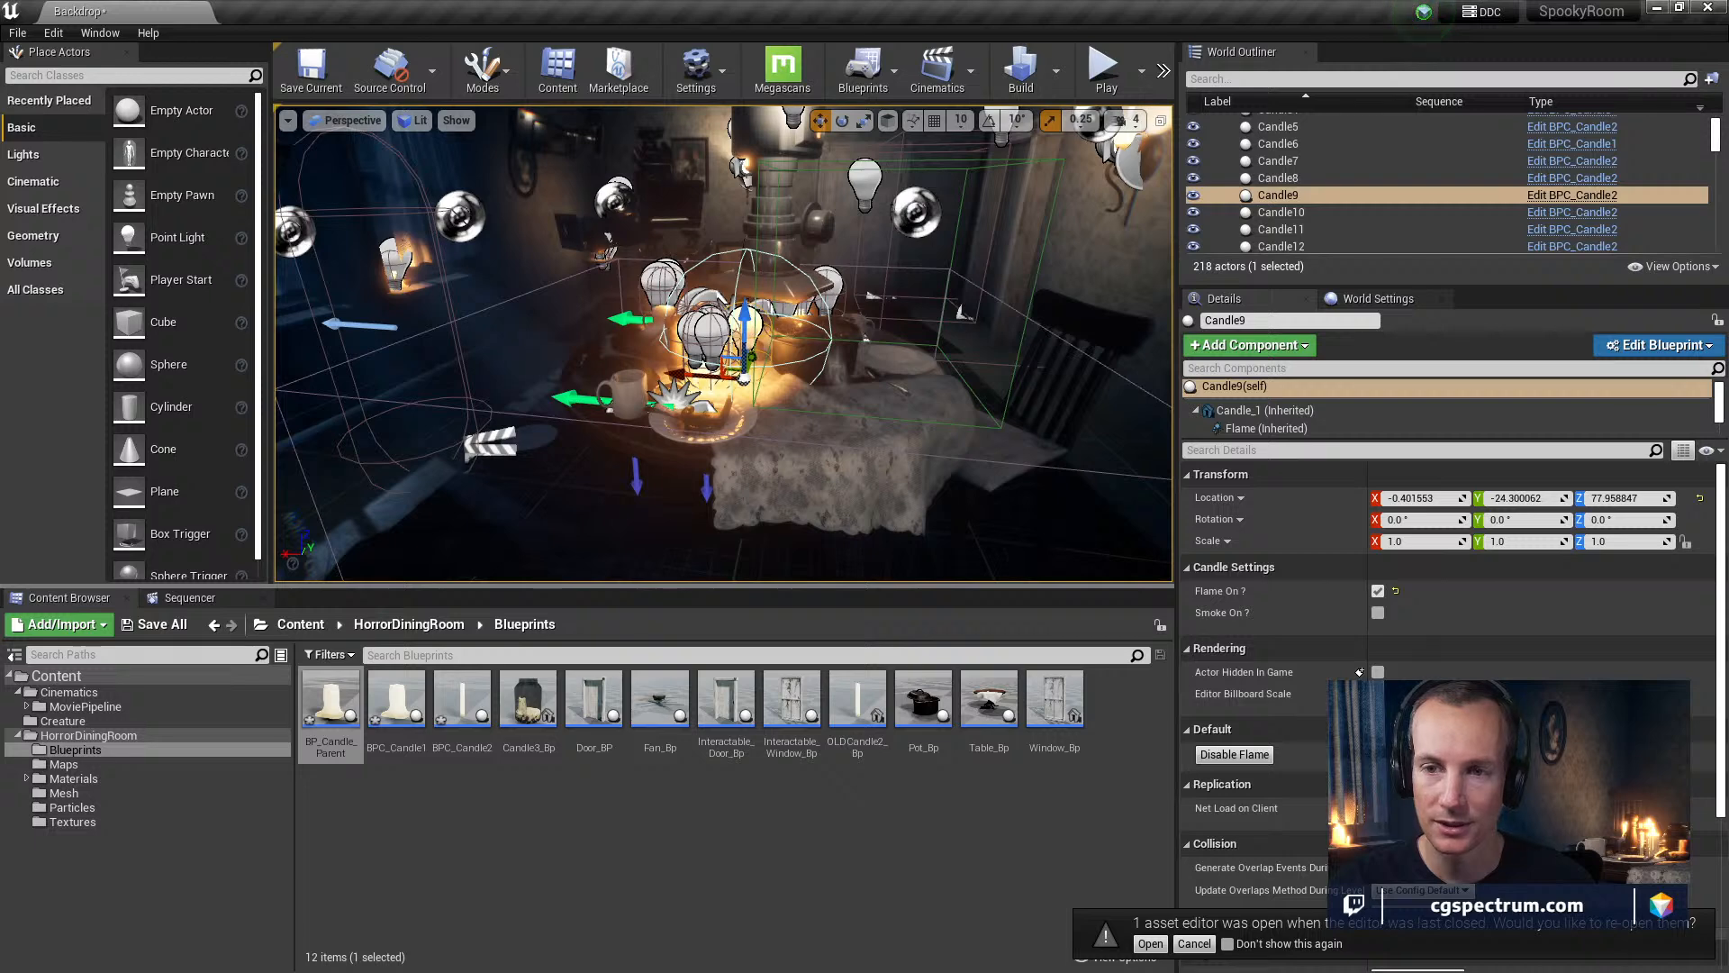
left_click(936, 252)
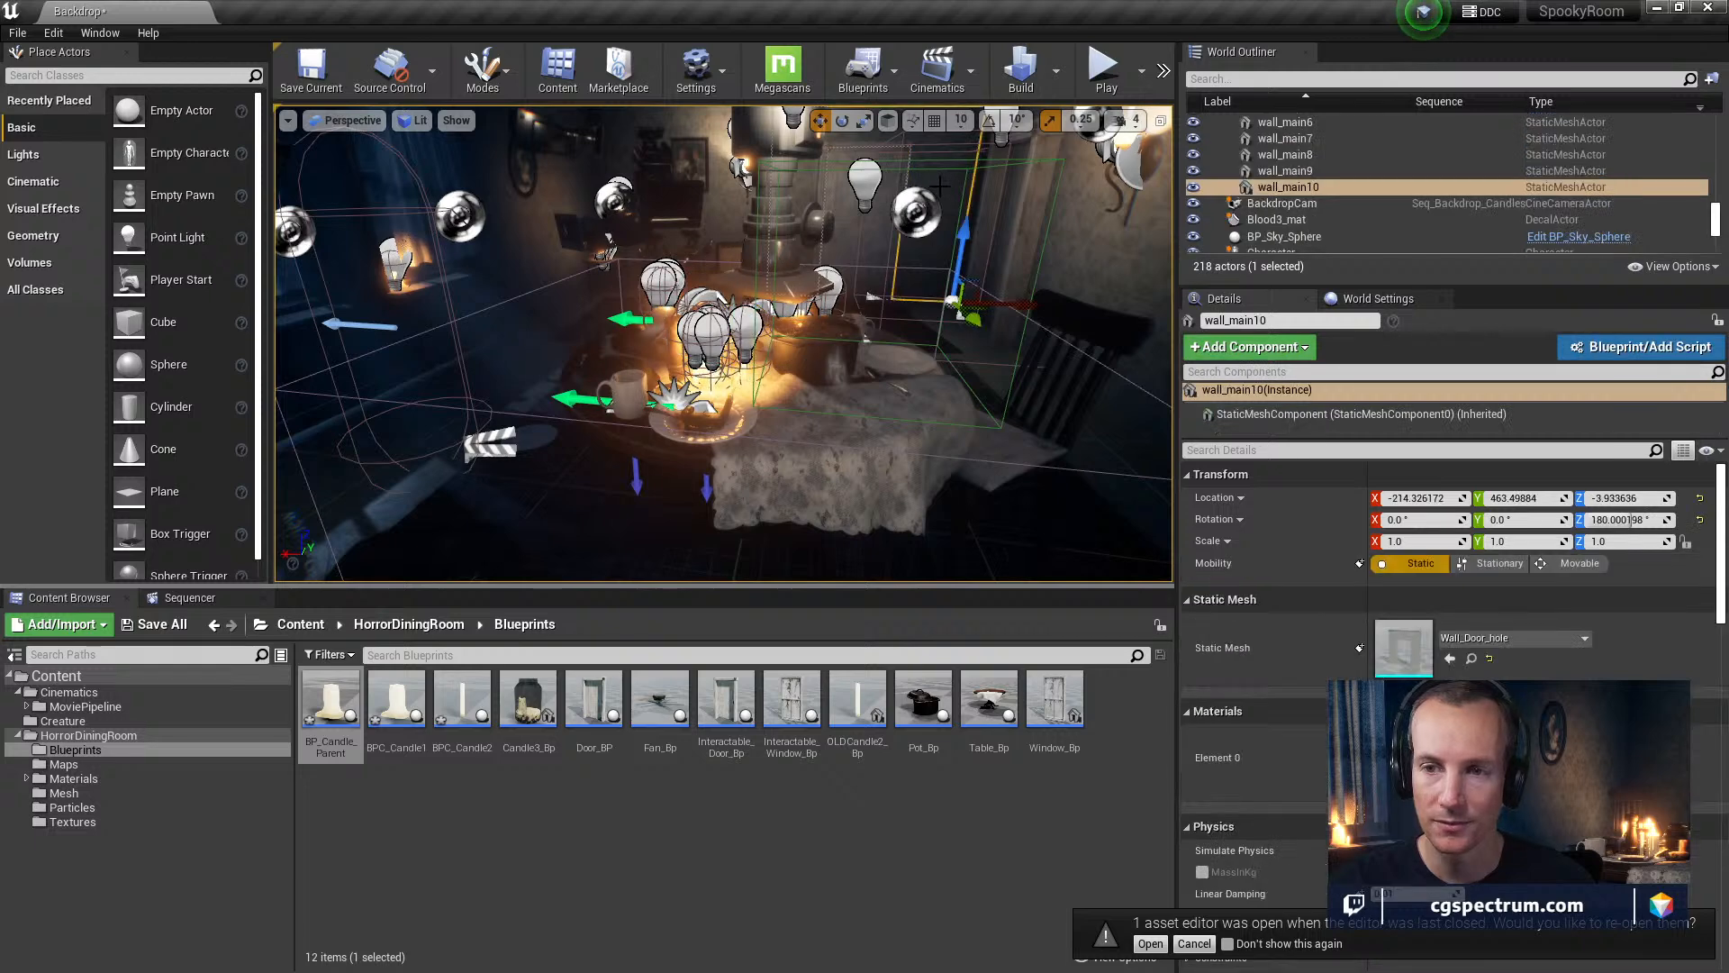
left_click(1113, 74)
key("Escape")
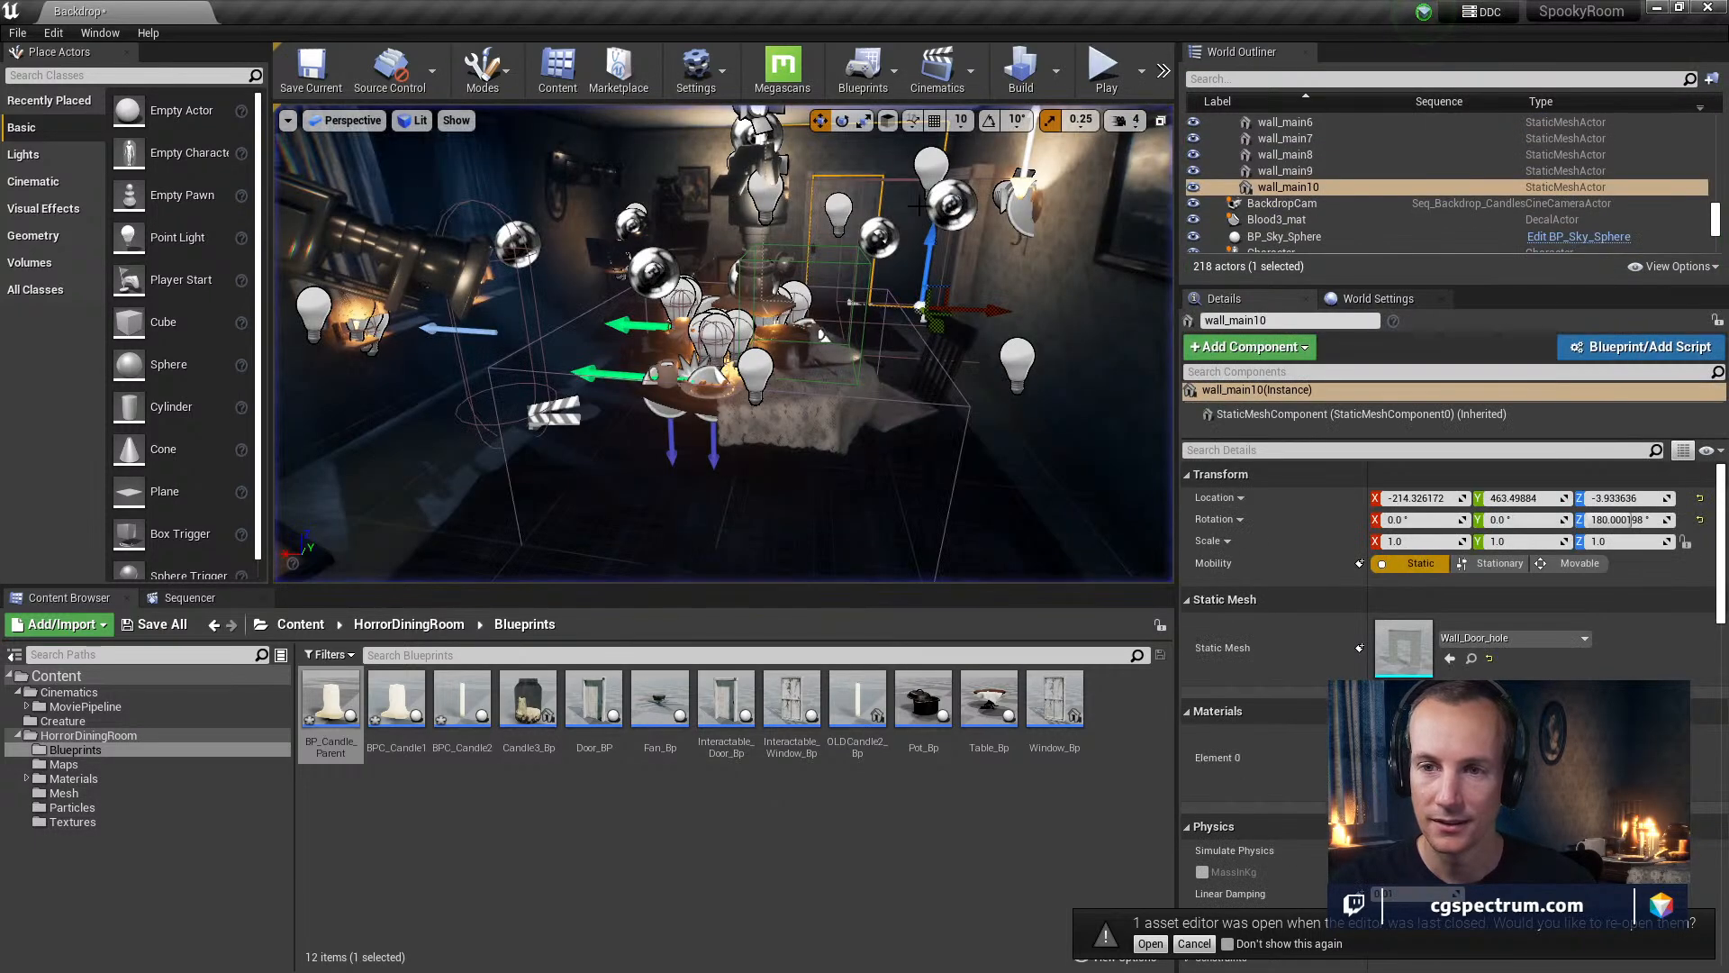
Close the Sequencer, play the level to check the candles at runtime, and stop the preview
left_click(249, 599)
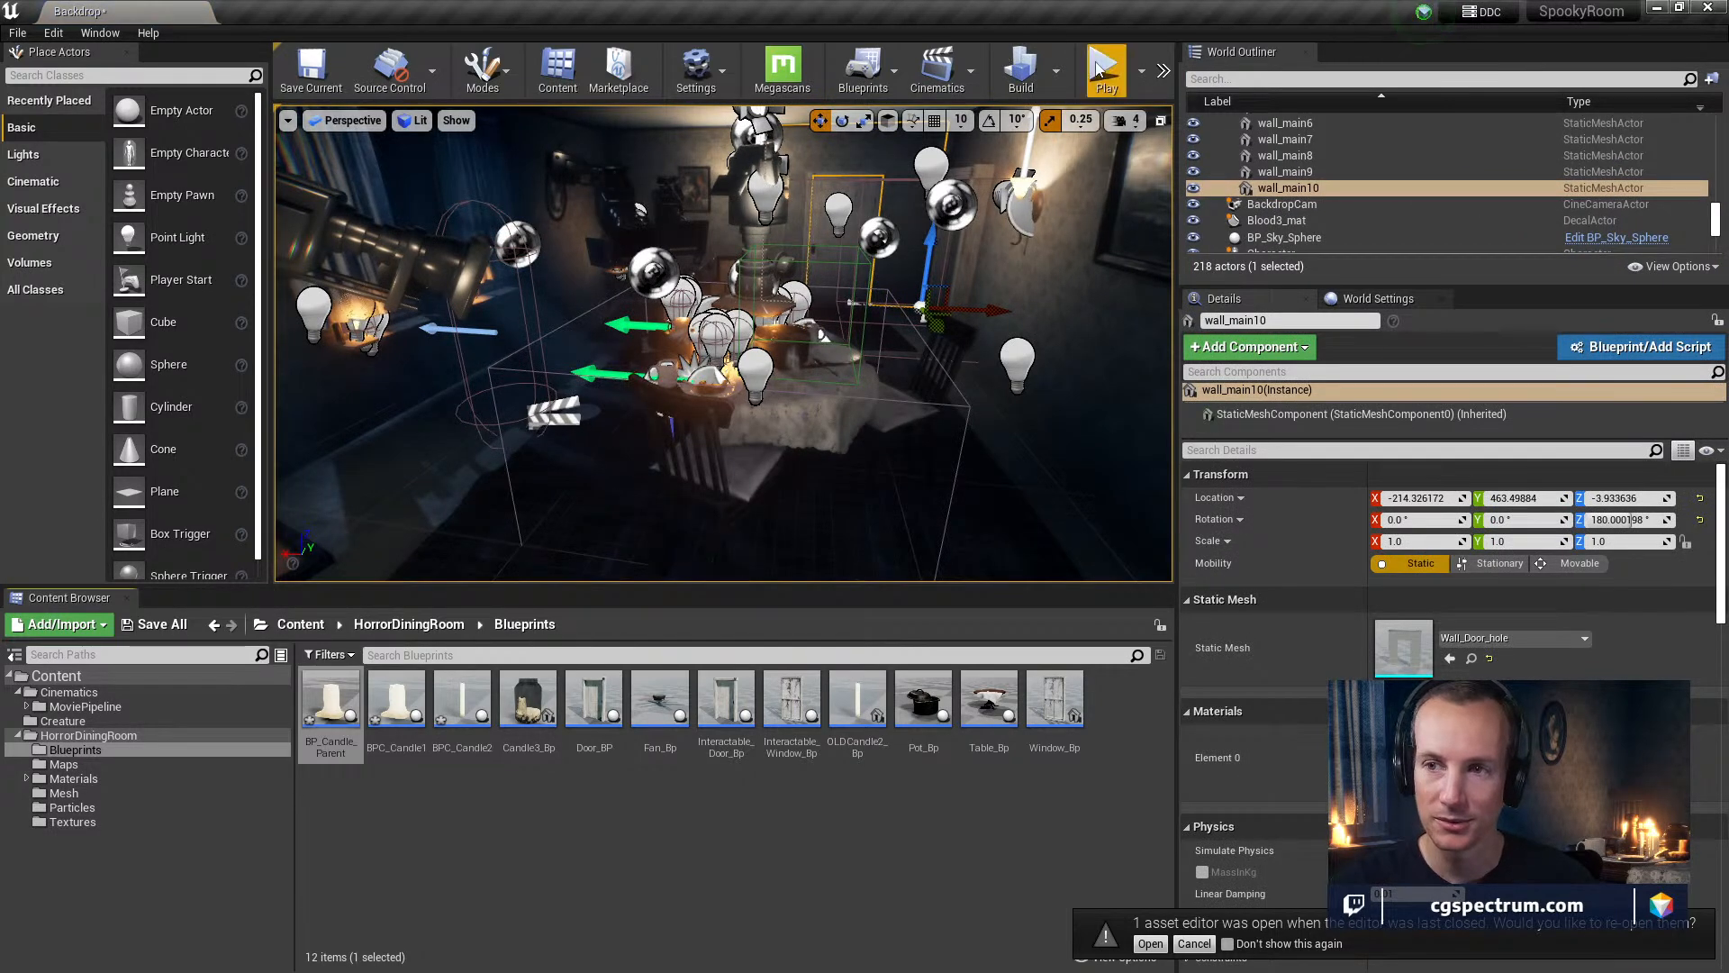
left_click(1103, 72)
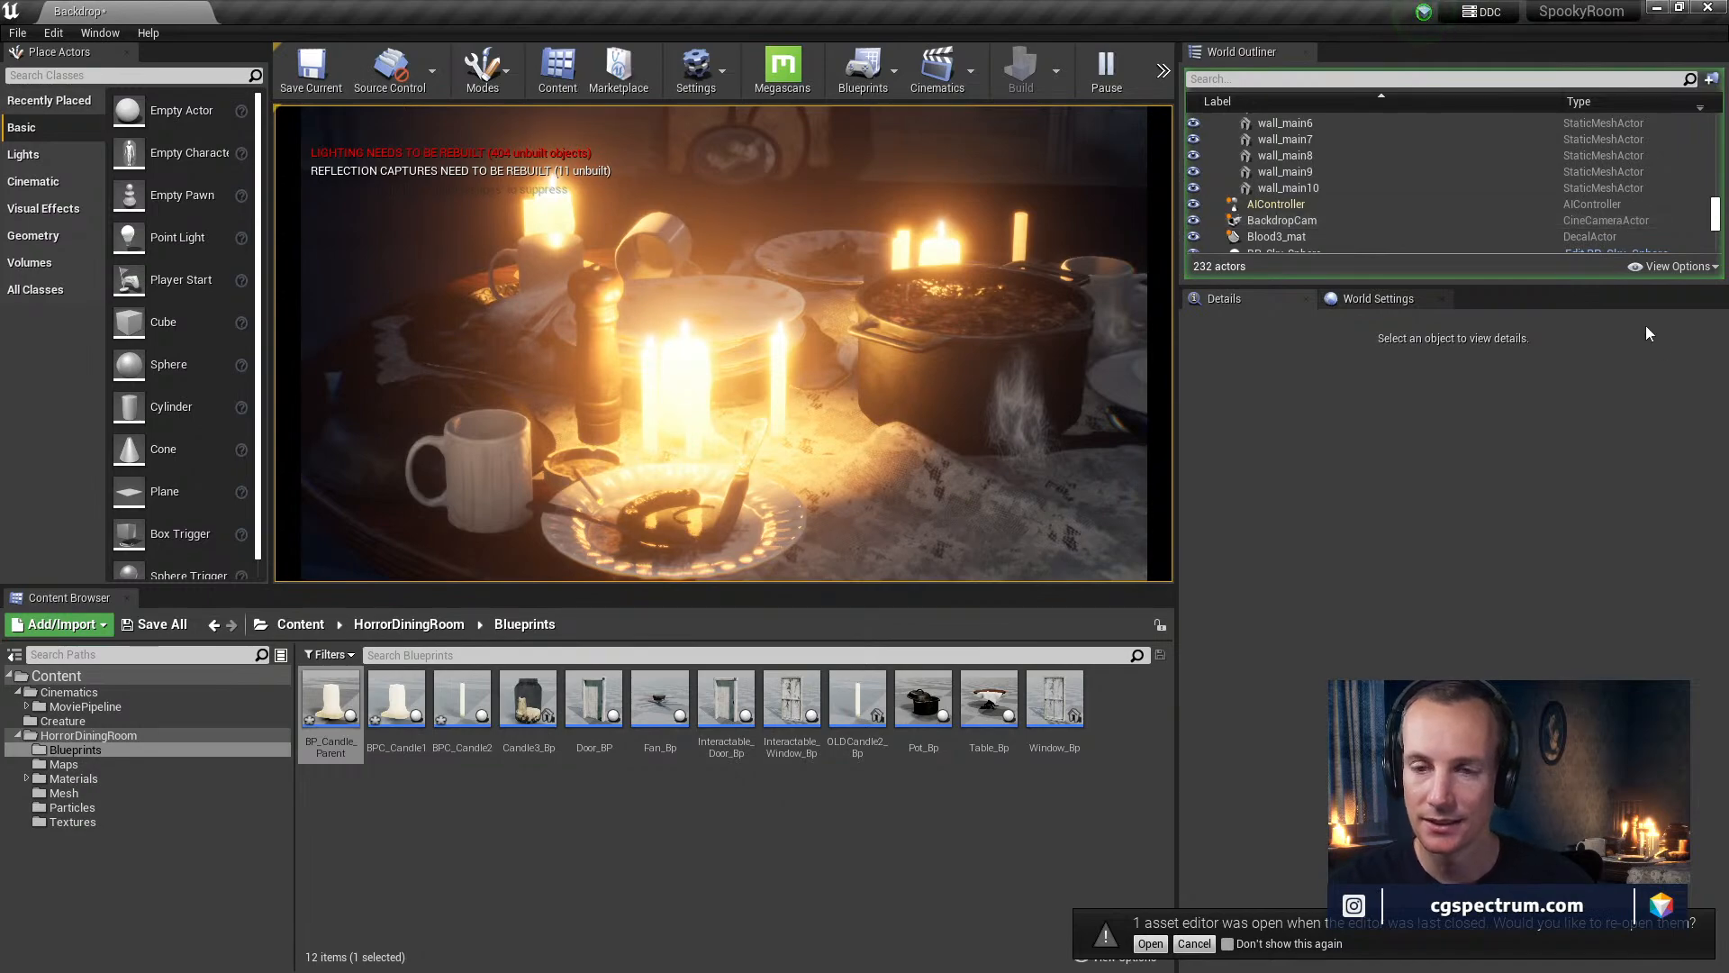
key("Escape")
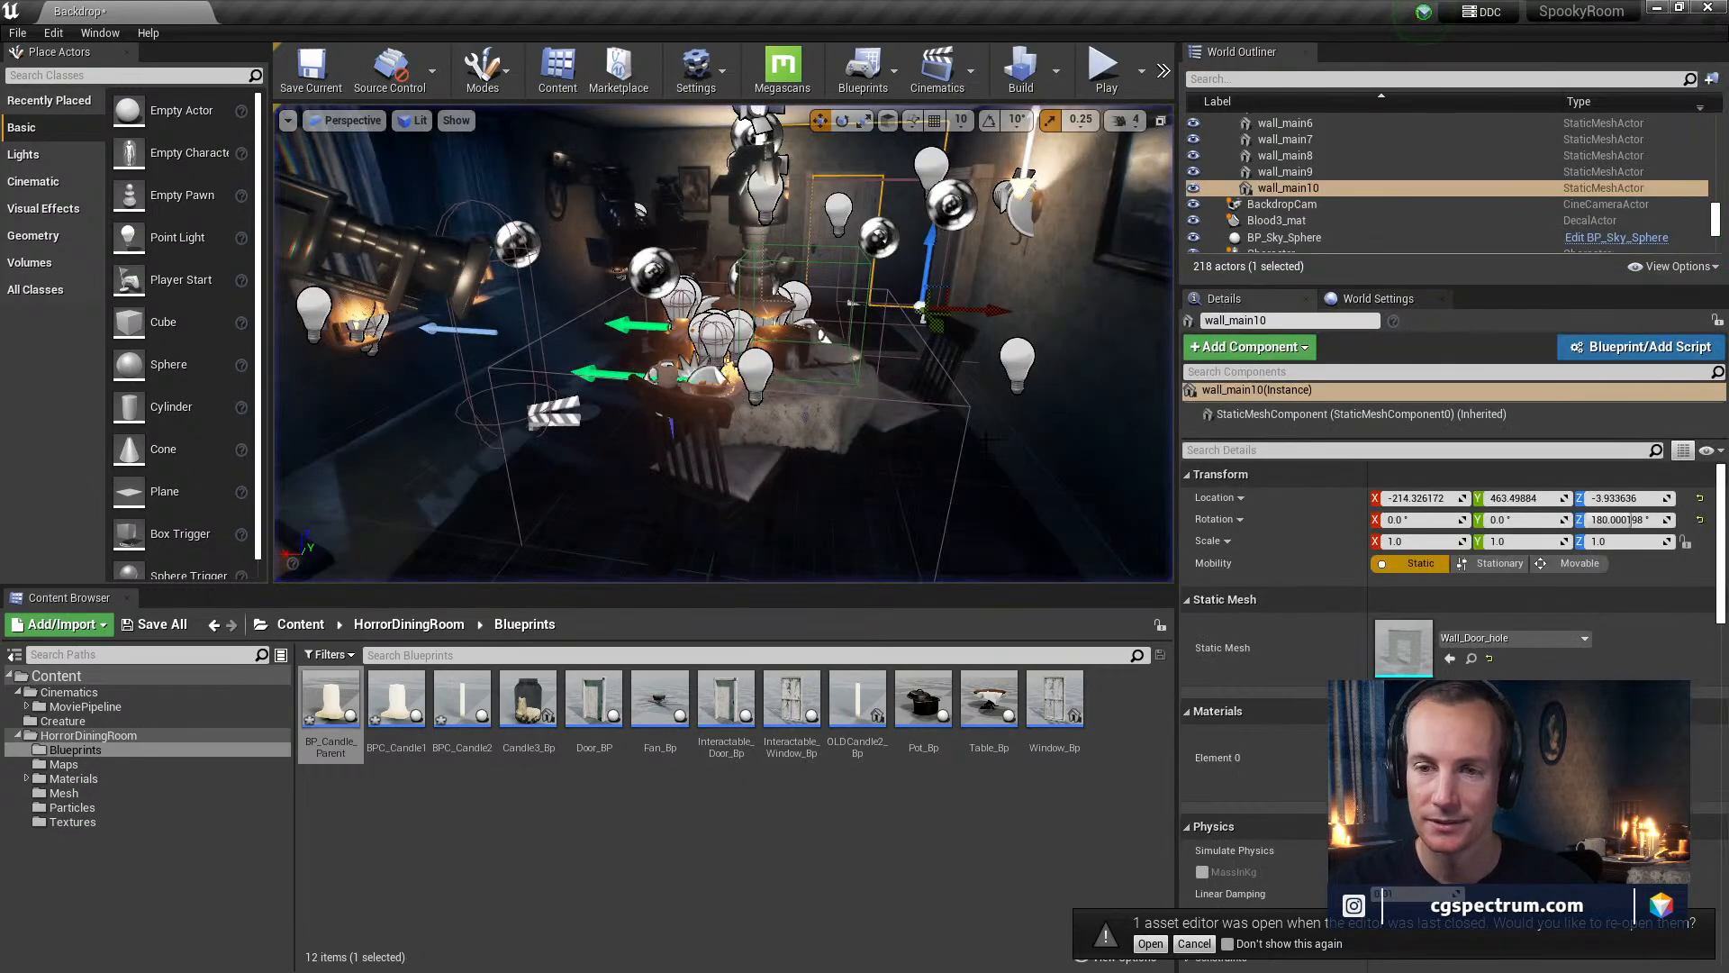
Open BP_Candle_Parent in a maximised Blueprint editor and show its Event Graph
right_click_drag(703, 360, 685, 397)
key("w")
double_click(324, 713)
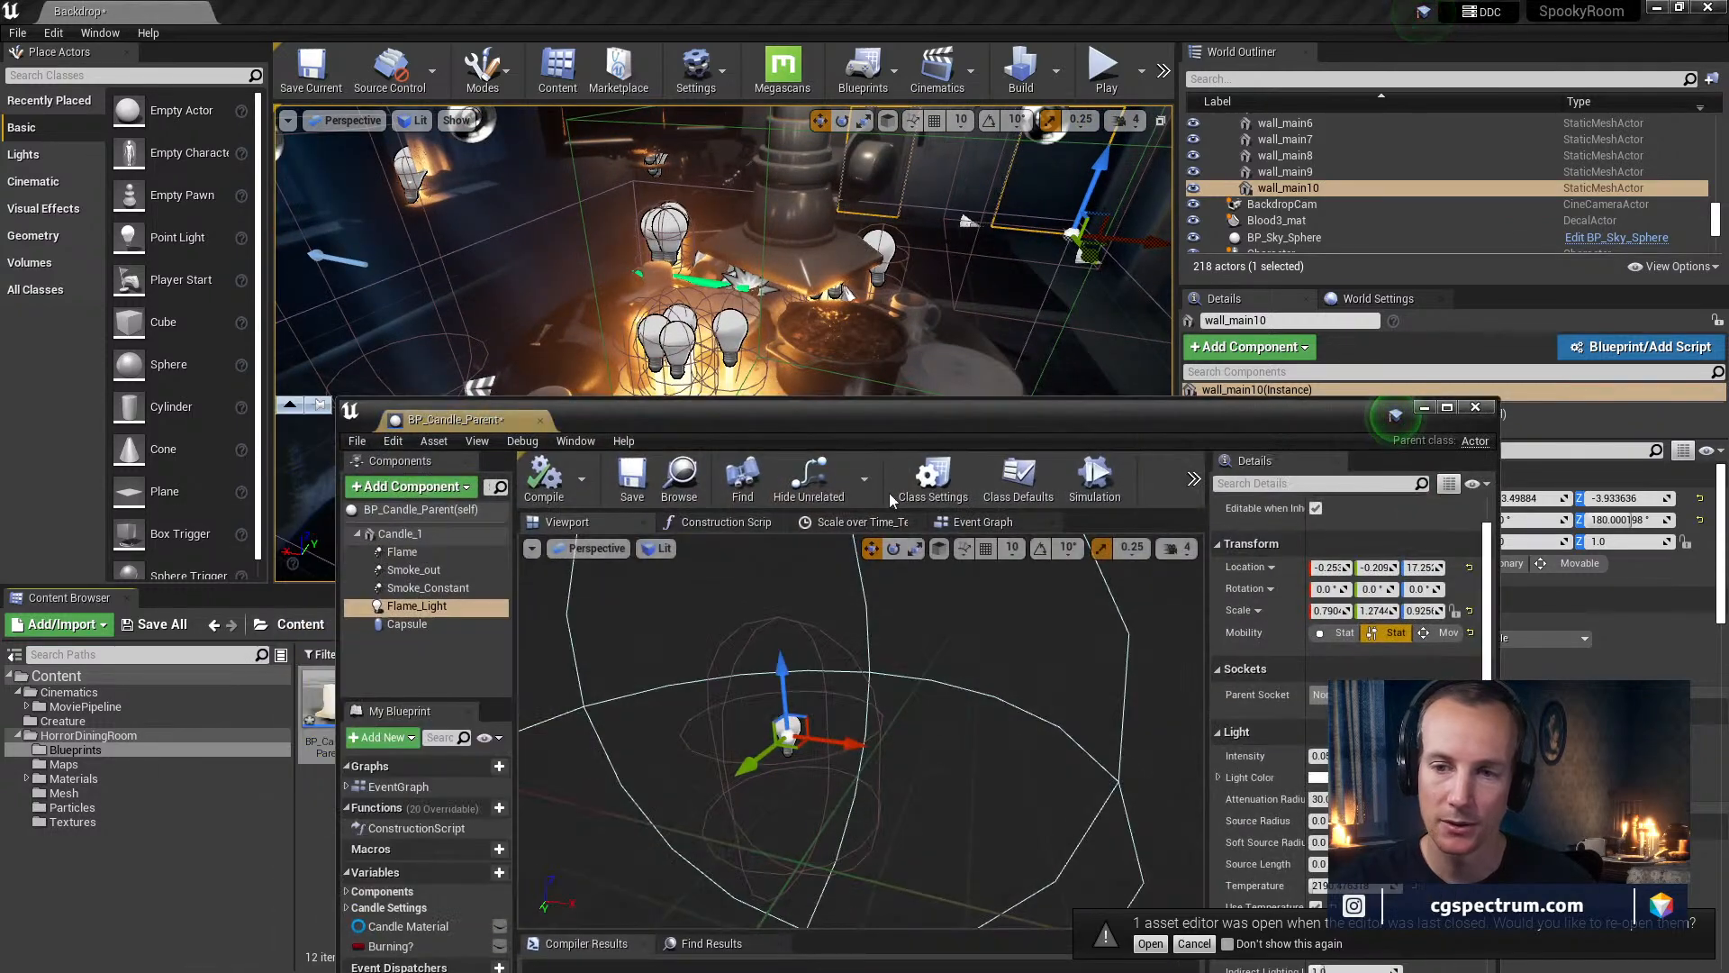
left_click_drag(881, 428, 882, 367)
double_click(883, 367)
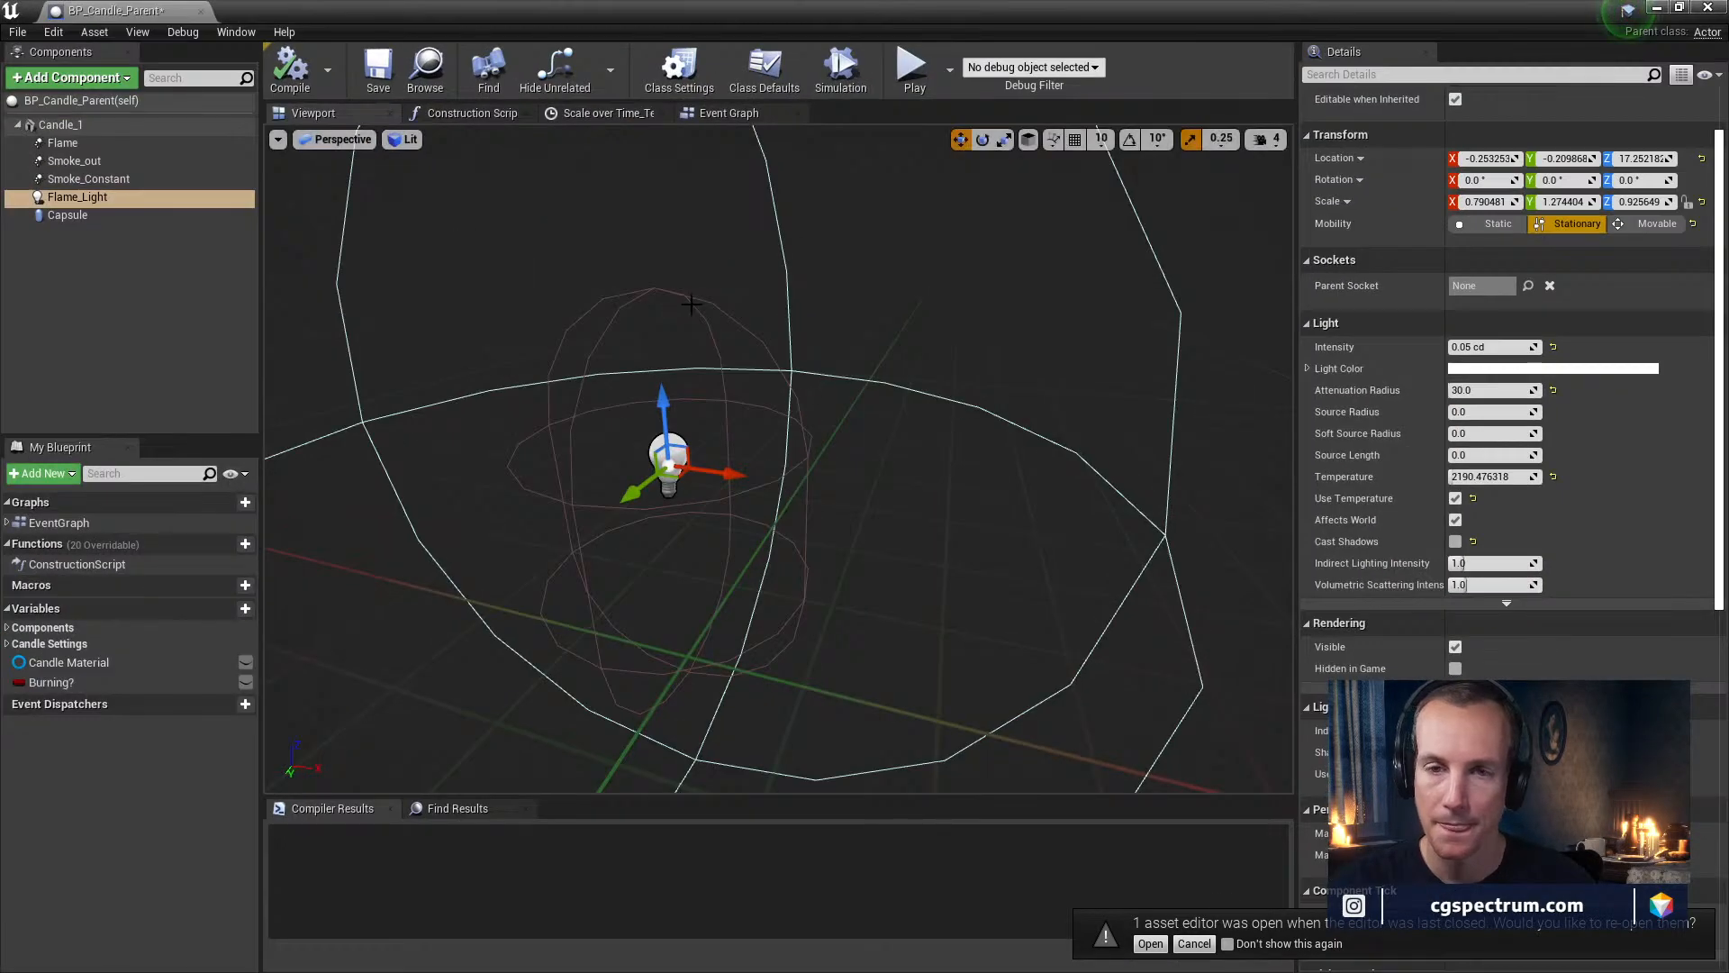
left_click(725, 113)
Save BP_Candle_Parent and narrow the Put Flame Out comment box slightly around its nodes
scroll(949, 502, "up", 3)
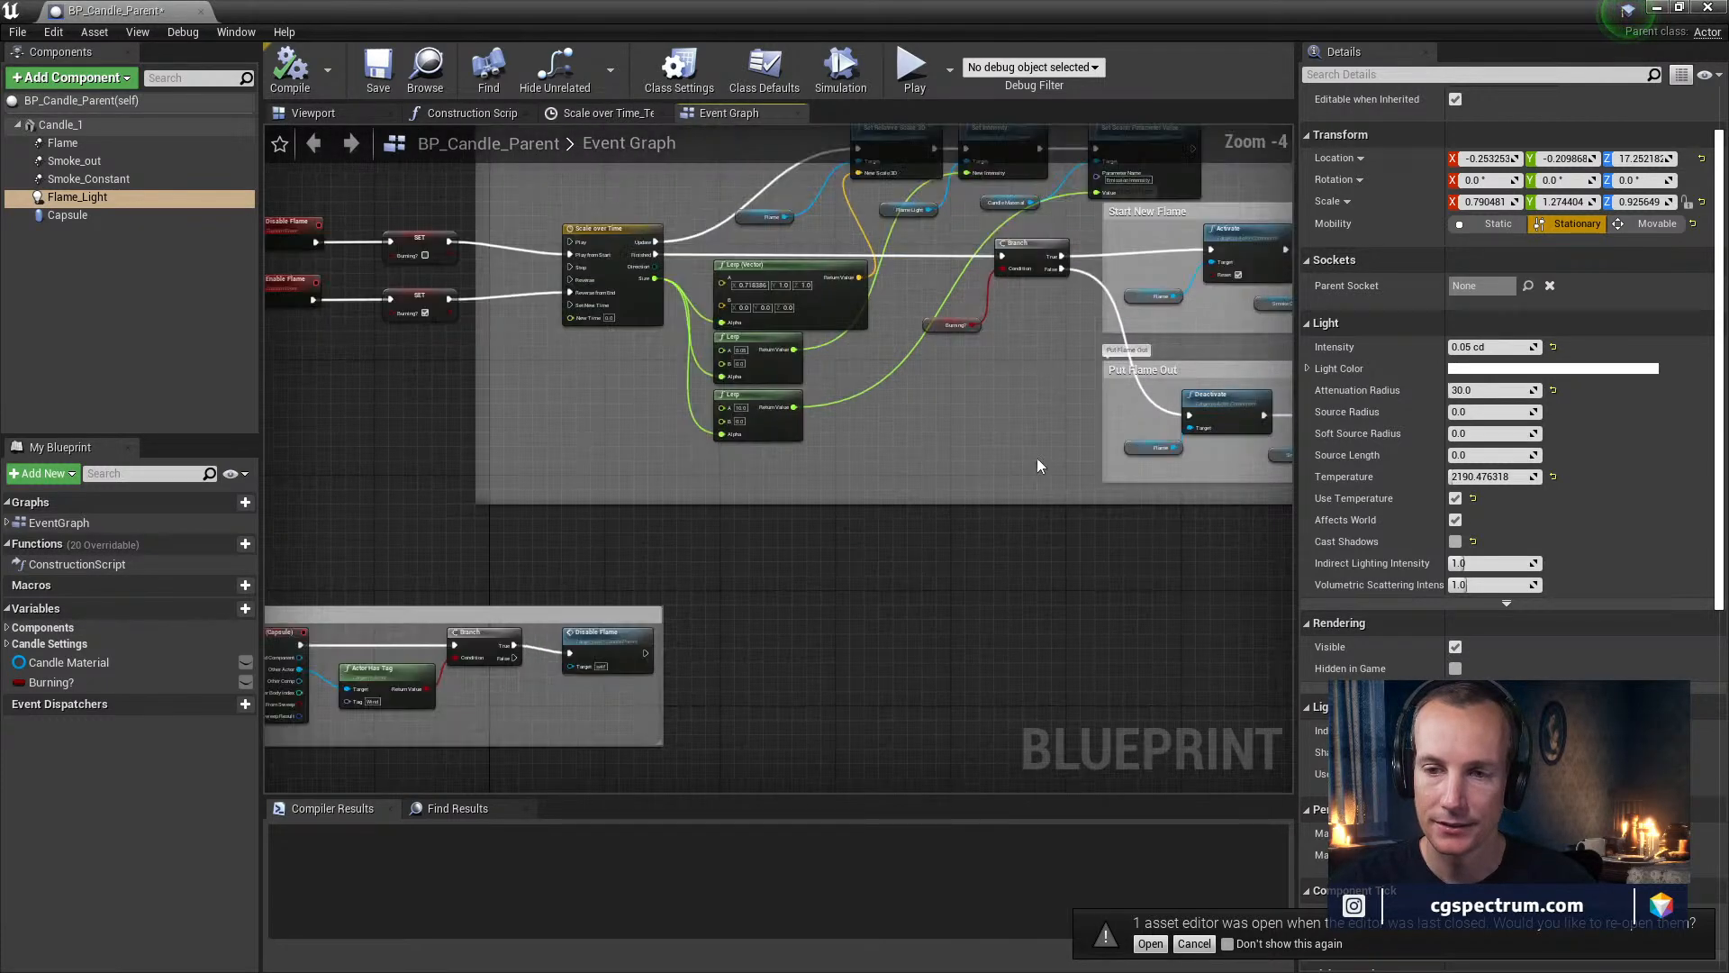
right_click_drag(660, 582, 629, 583)
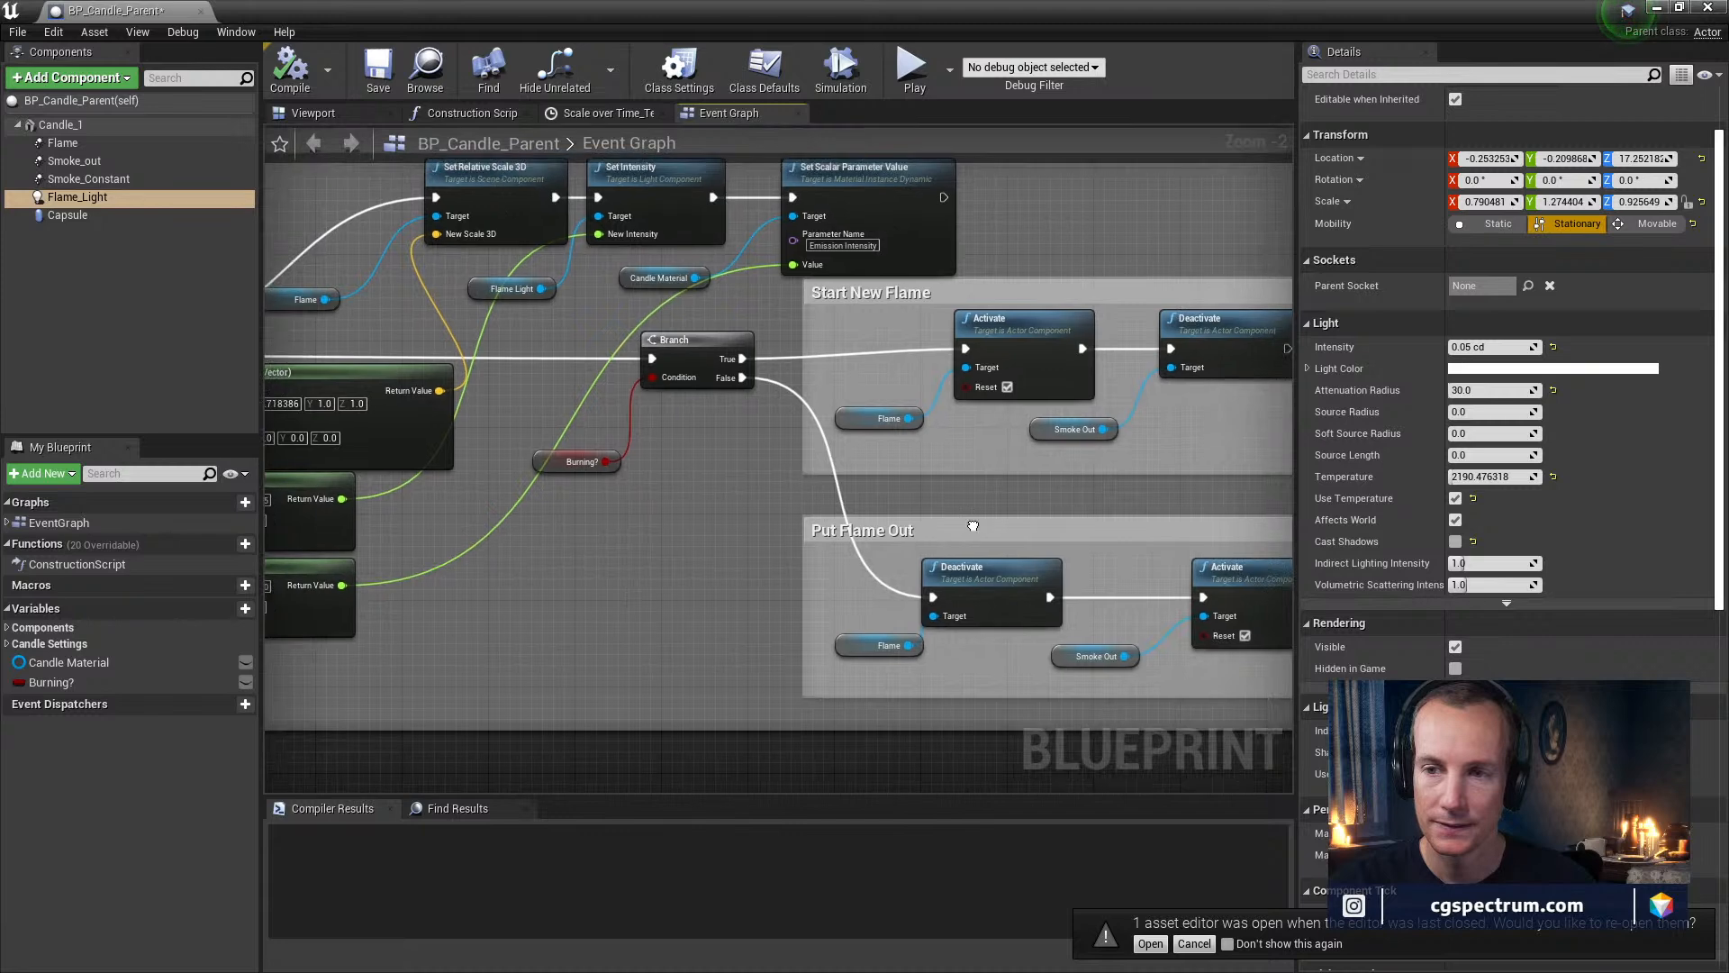
right_click_drag(976, 522, 744, 522)
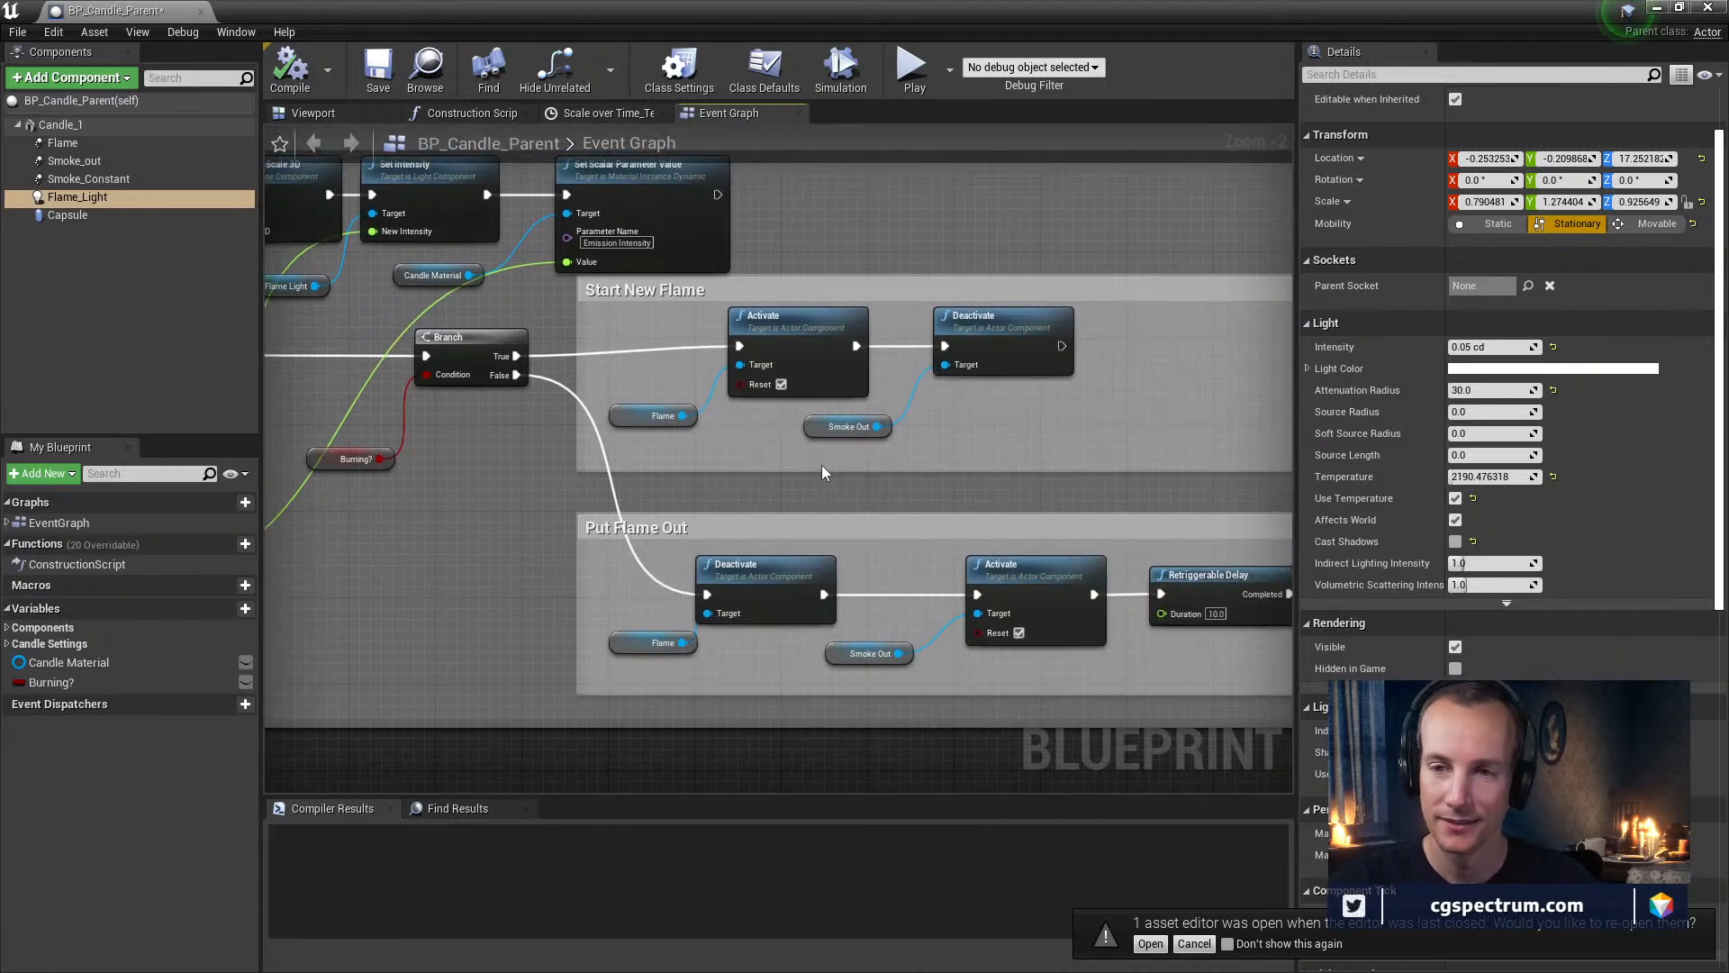
right_click_drag(1086, 392, 798, 375)
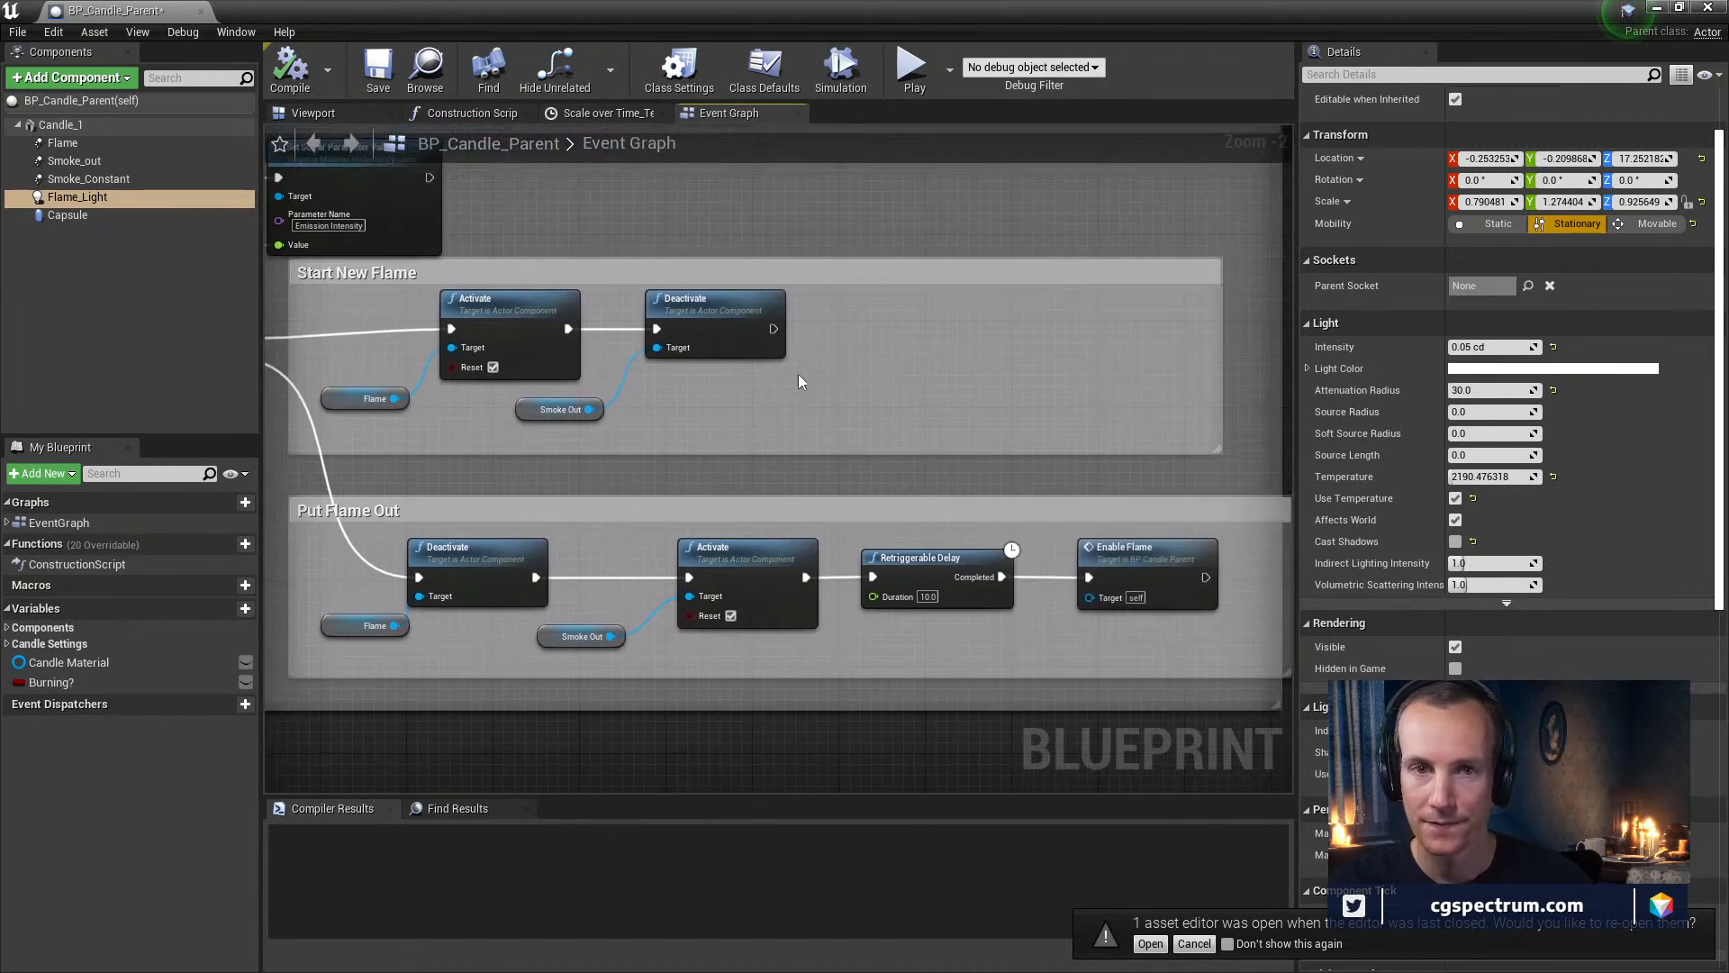
left_click(378, 69)
right_click_drag(978, 397, 843, 383)
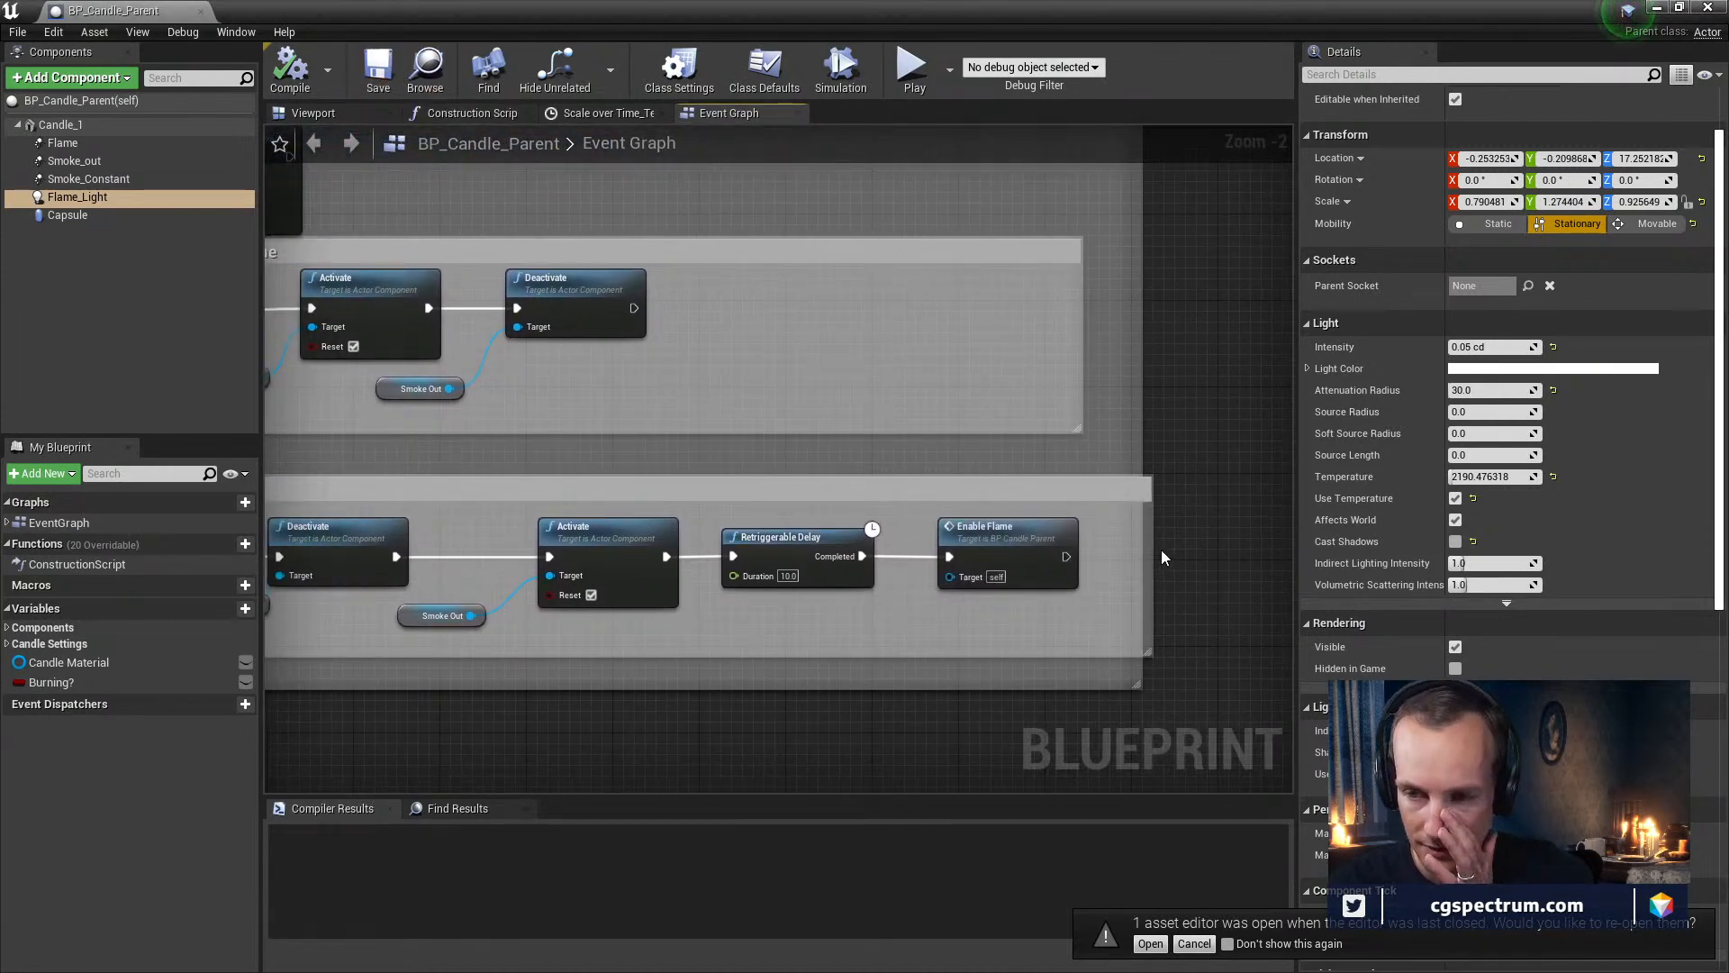
left_click_drag(1152, 545, 1112, 544)
Examine the candle light logic and the BeginPlay nodes that create the dynamic material from Candle_1 and set Candle Material
right_click_drag(493, 687, 736, 690)
right_click_drag(417, 425, 869, 494)
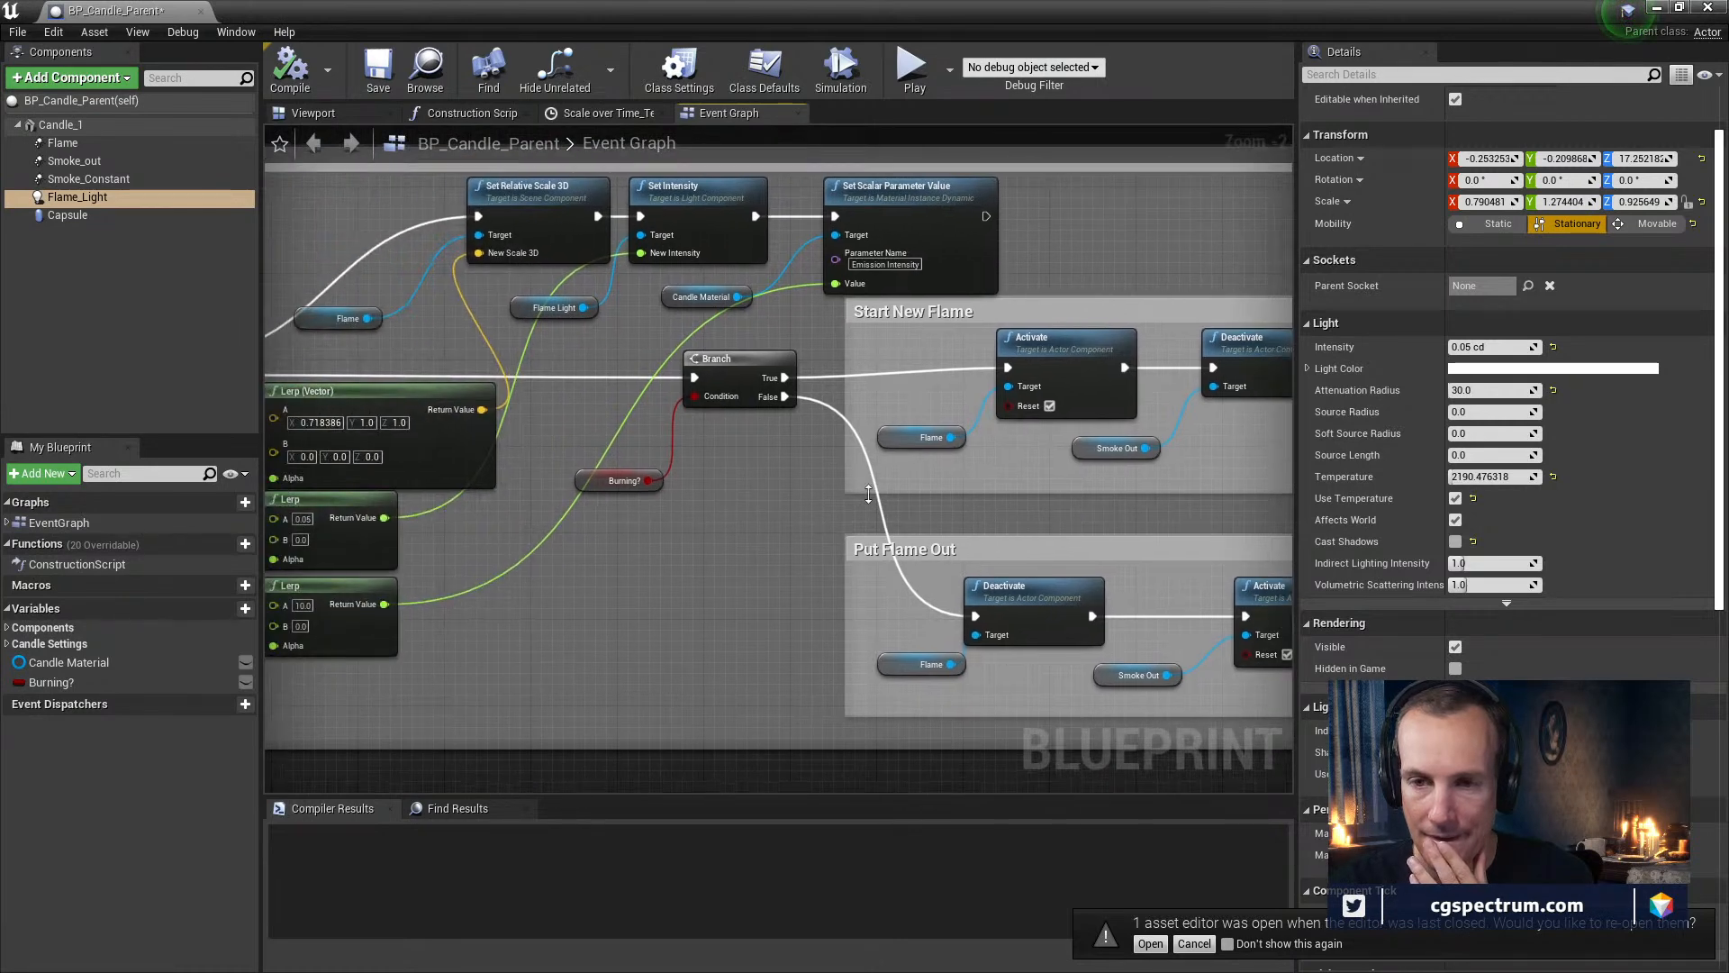
right_click_drag(484, 522, 732, 614)
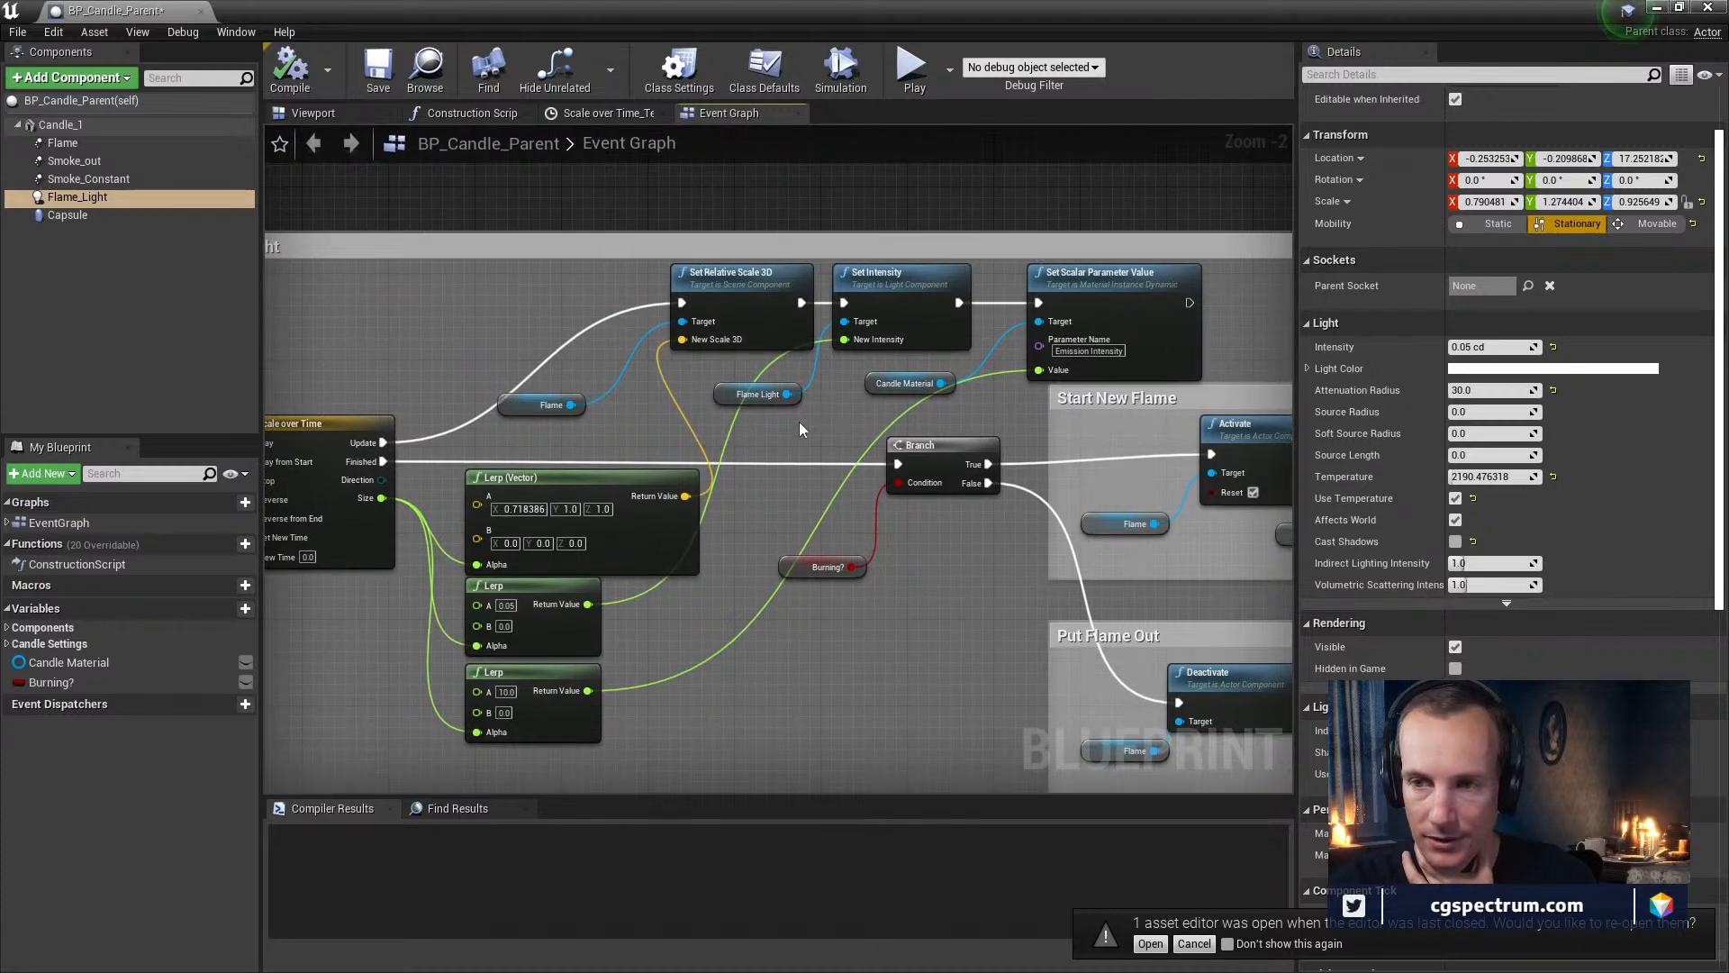
right_click_drag(565, 239, 1136, 663)
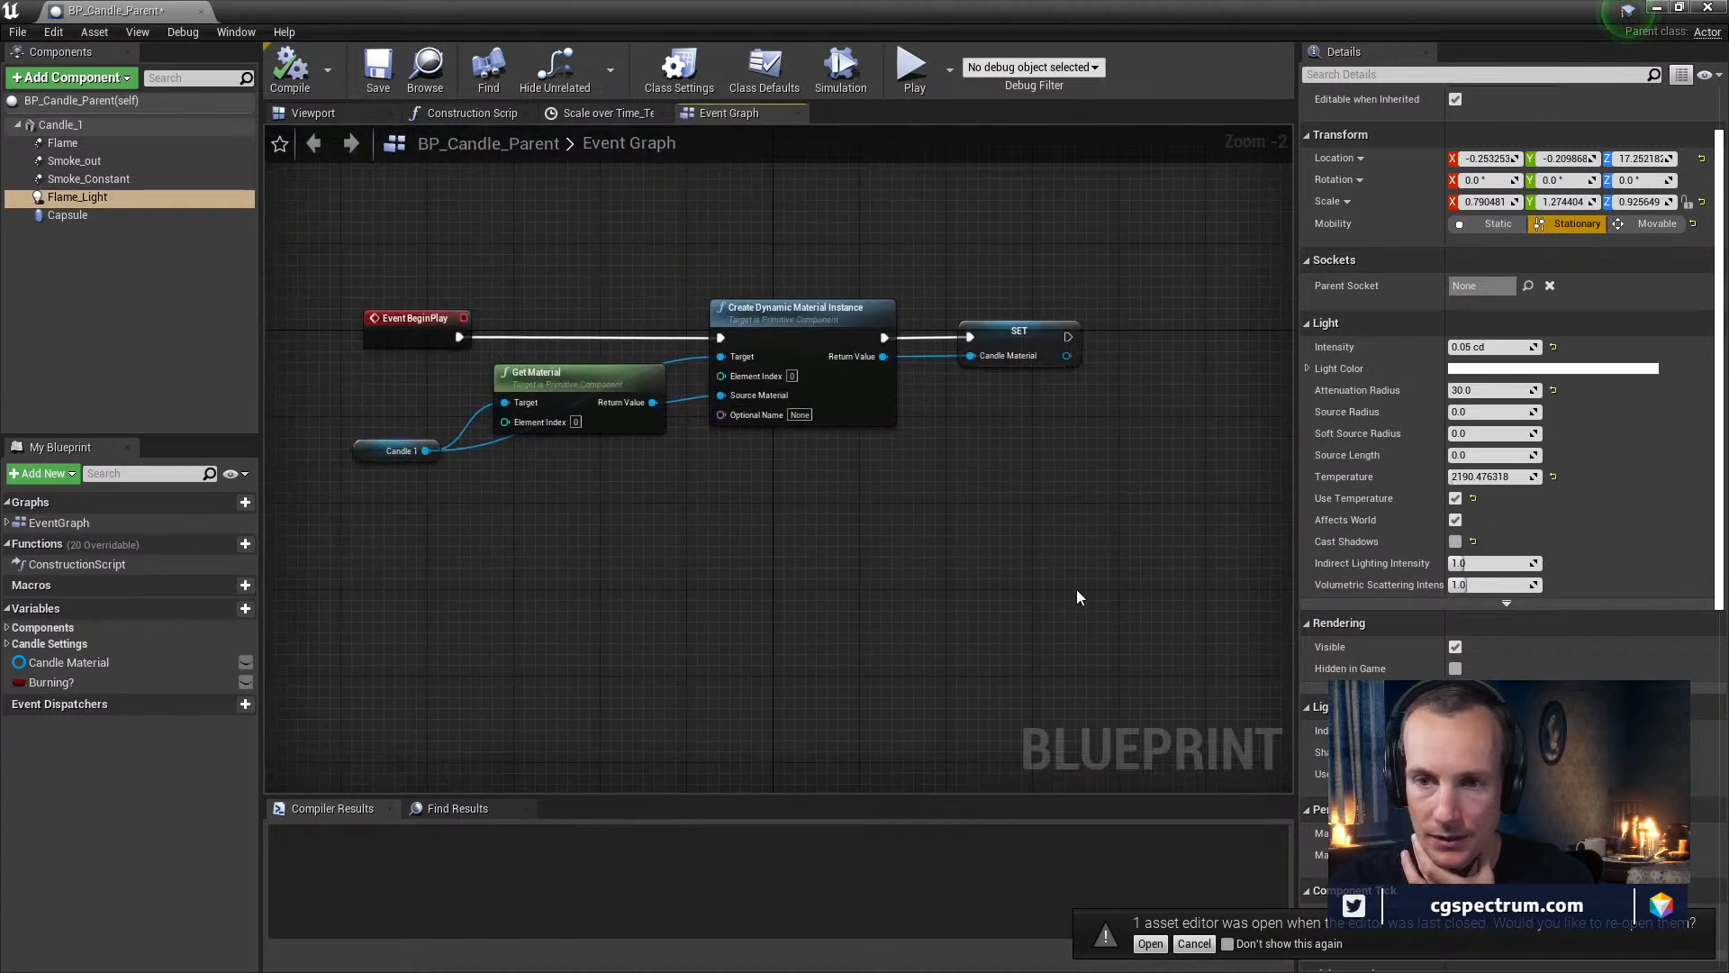
left_click(784, 306)
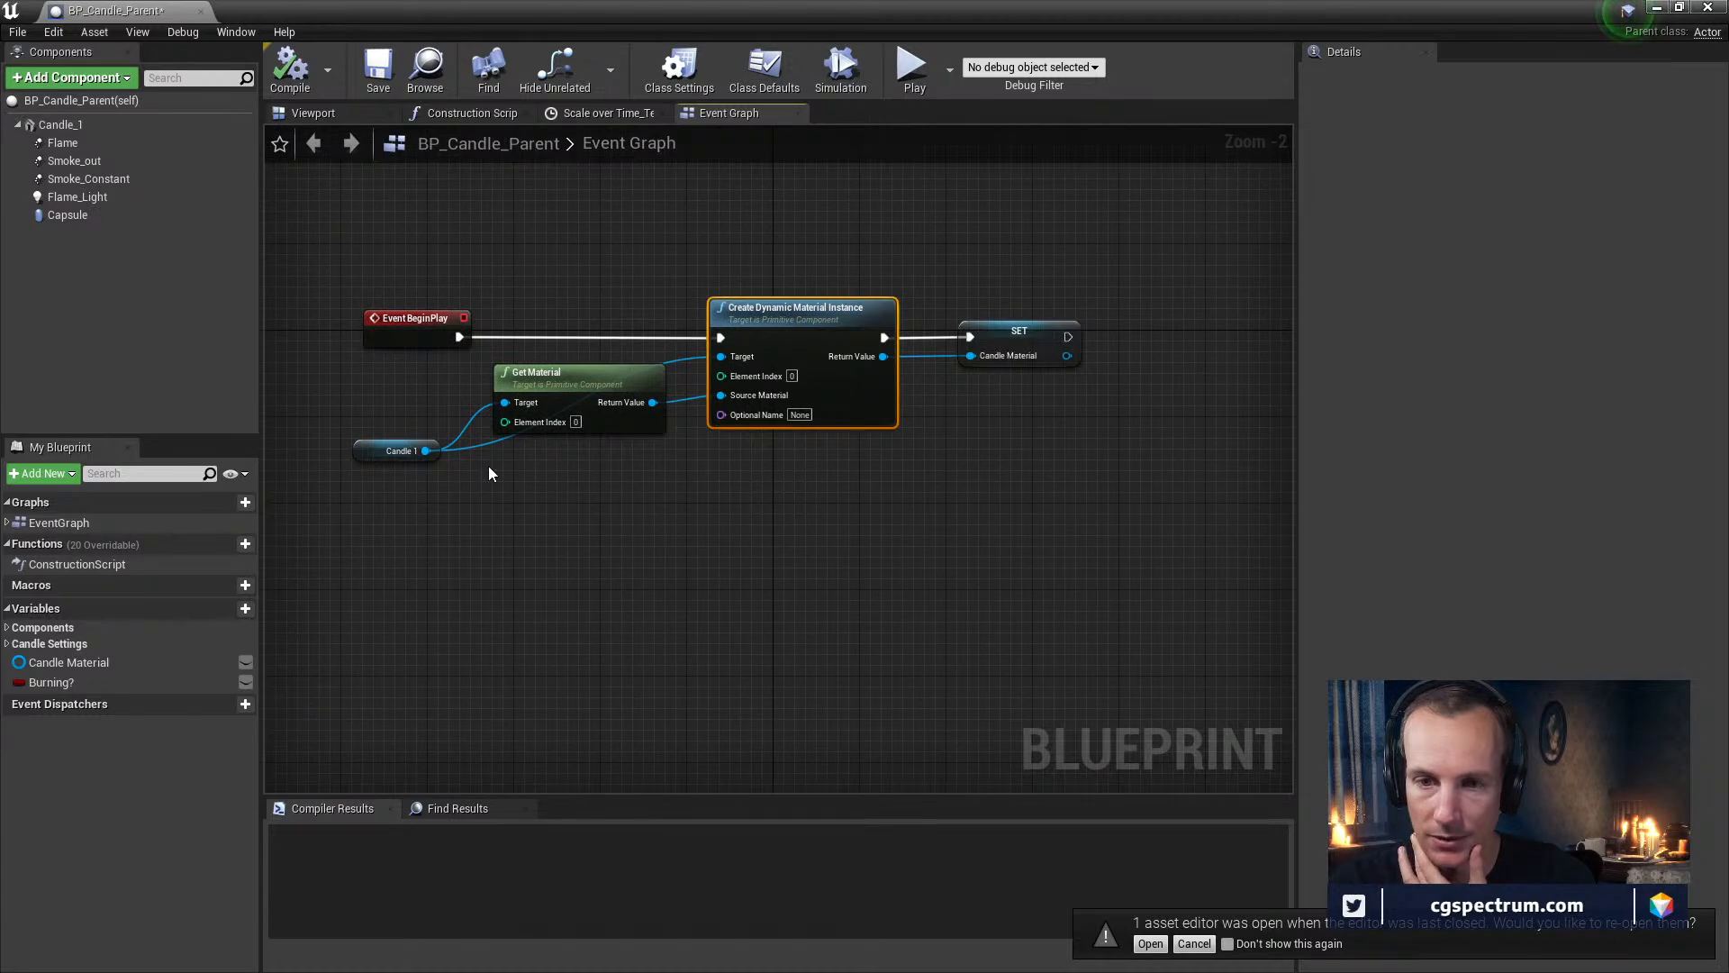
left_click(387, 452)
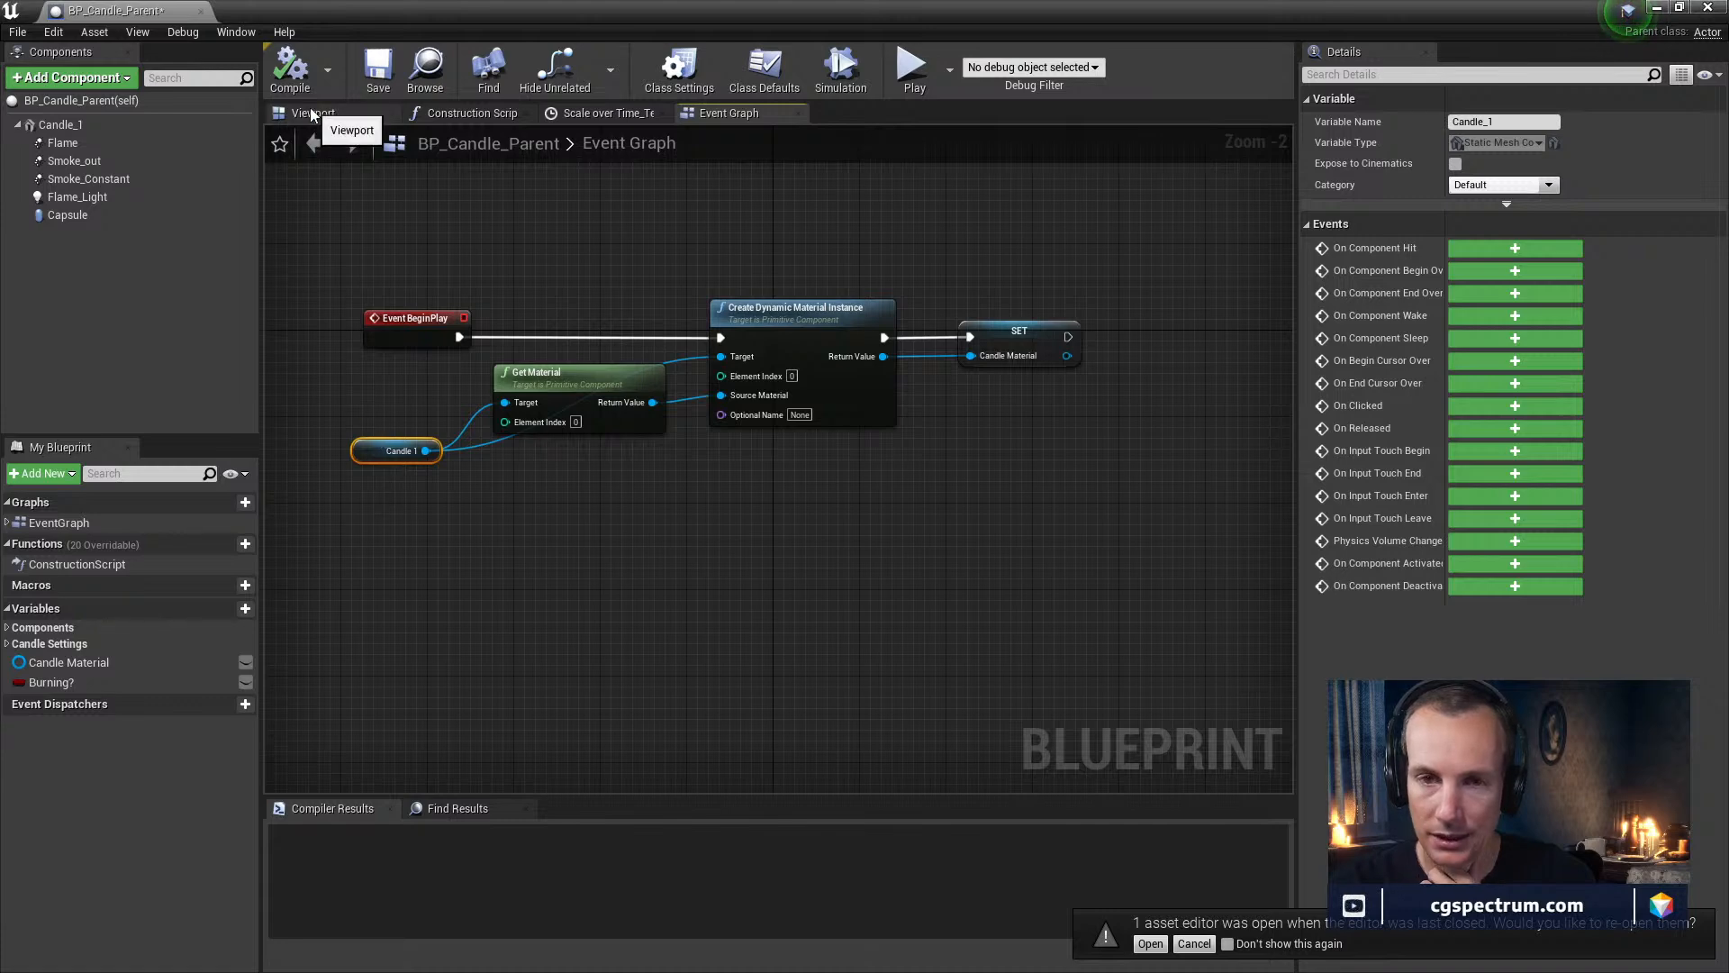
left_click(80, 124)
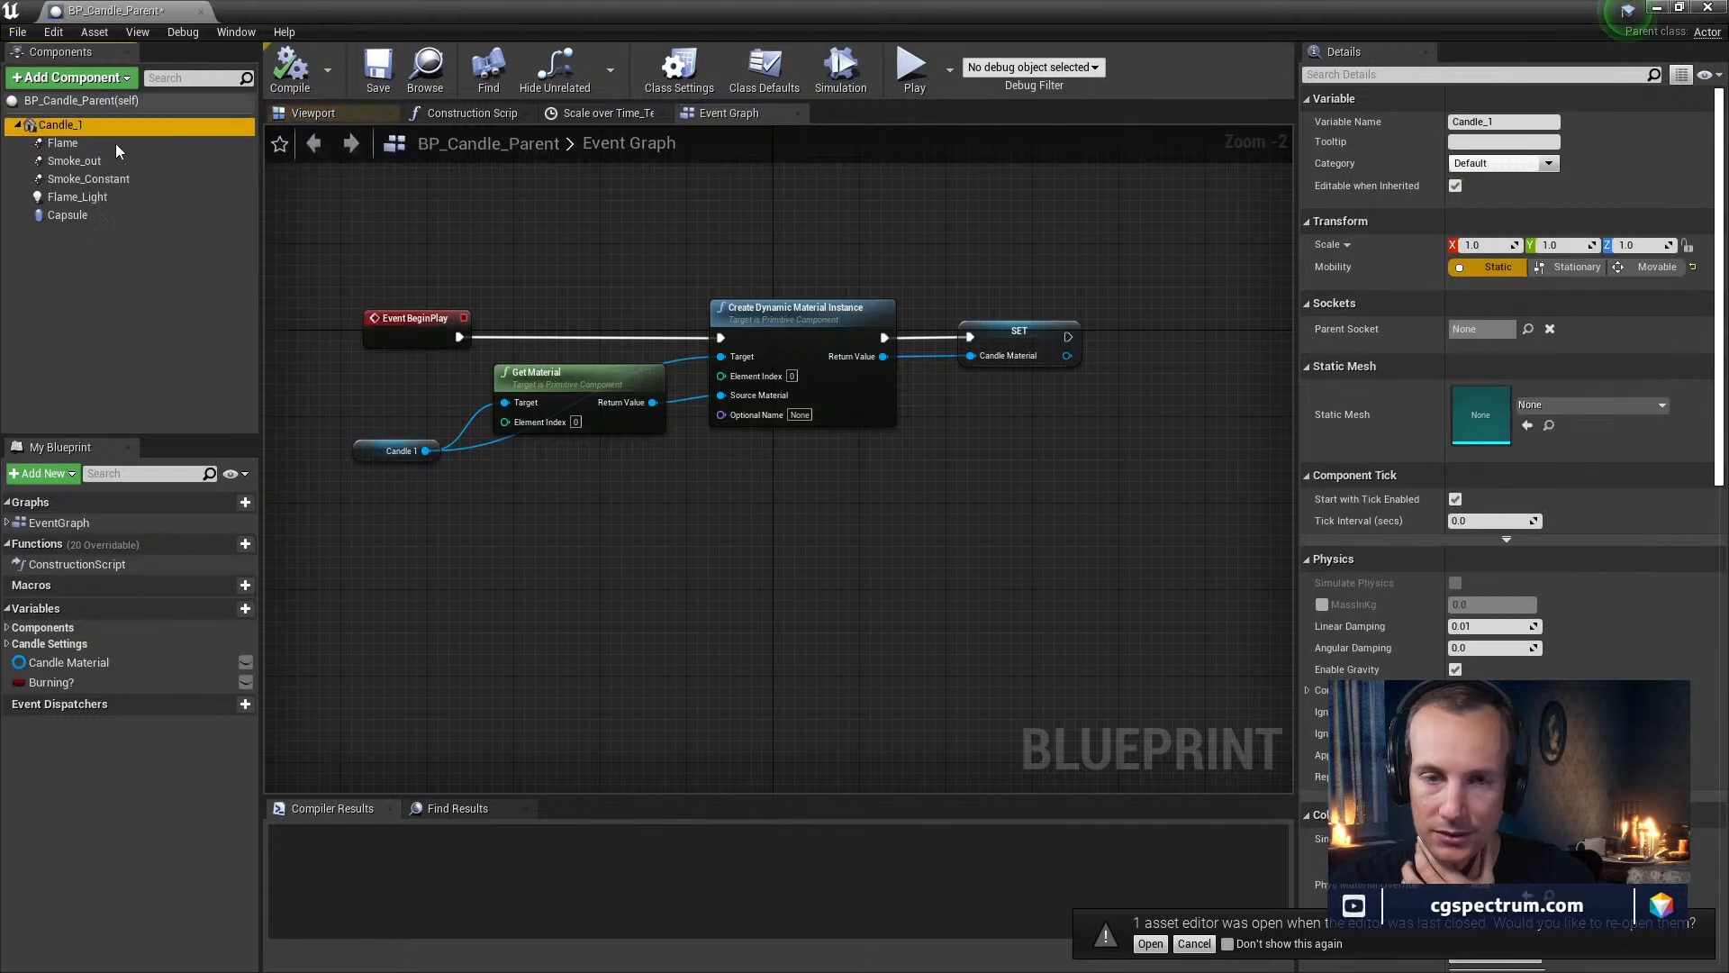
left_click(389, 451)
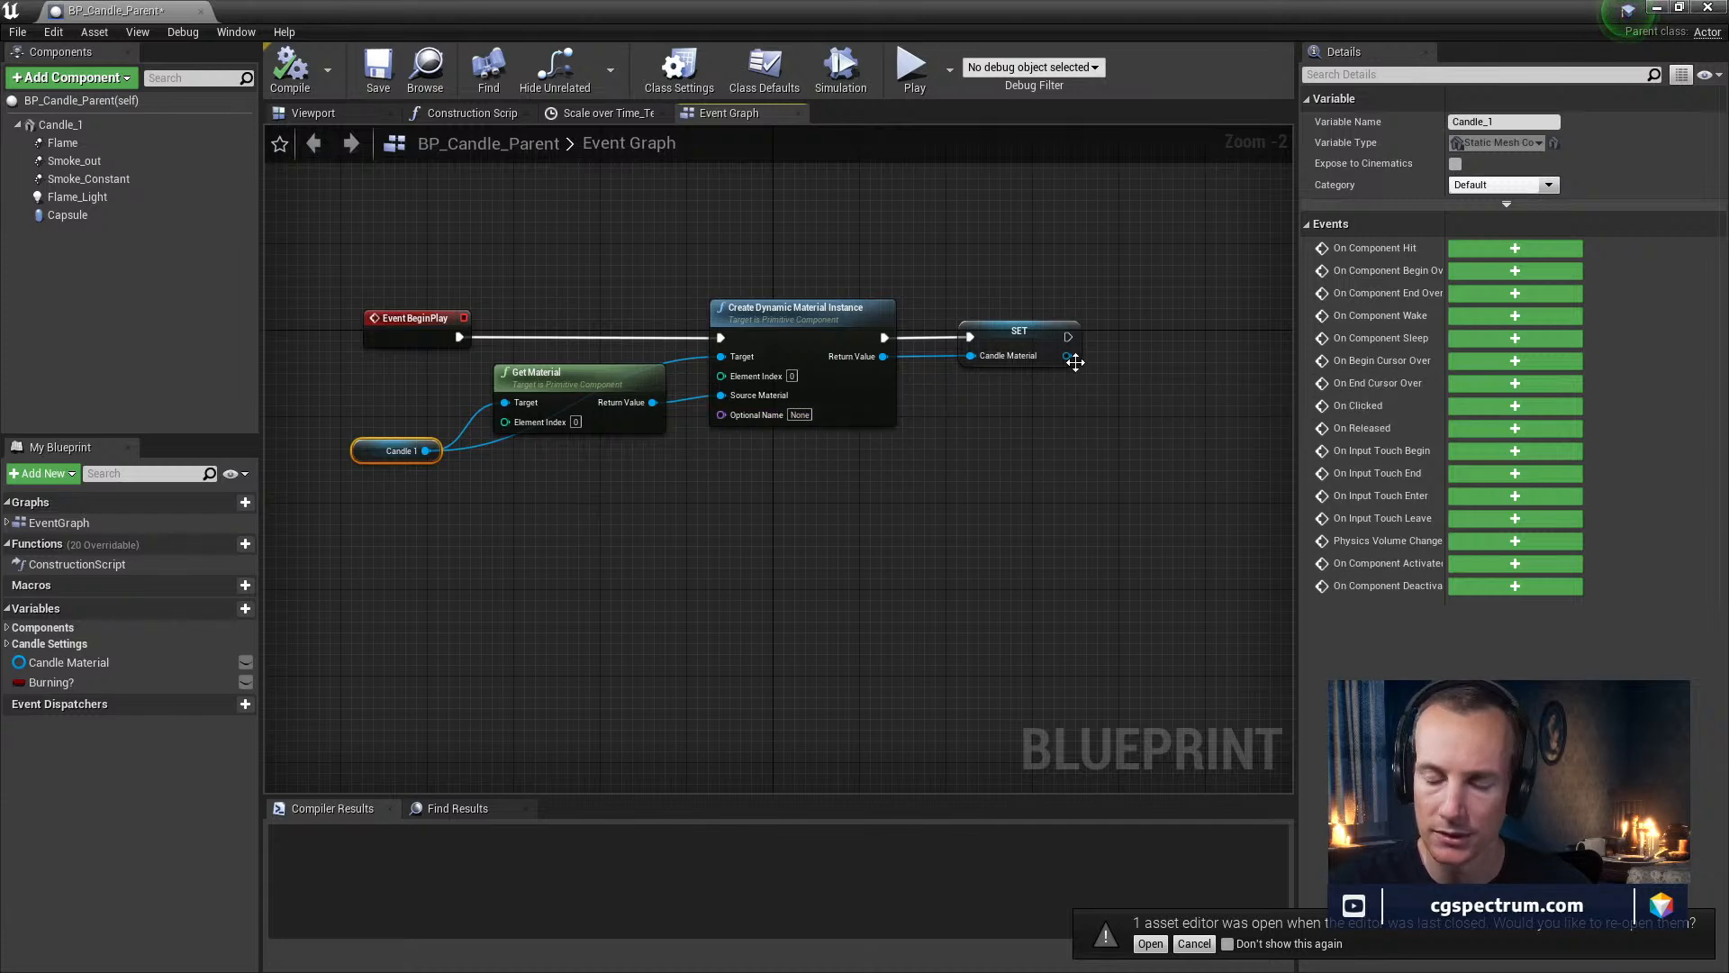
left_click(1008, 339)
Find all references to the Candle Material variable and go to its first Set node in the Construction Script
scroll(972, 486, "down", 3)
right_click_drag(841, 522, 606, 359)
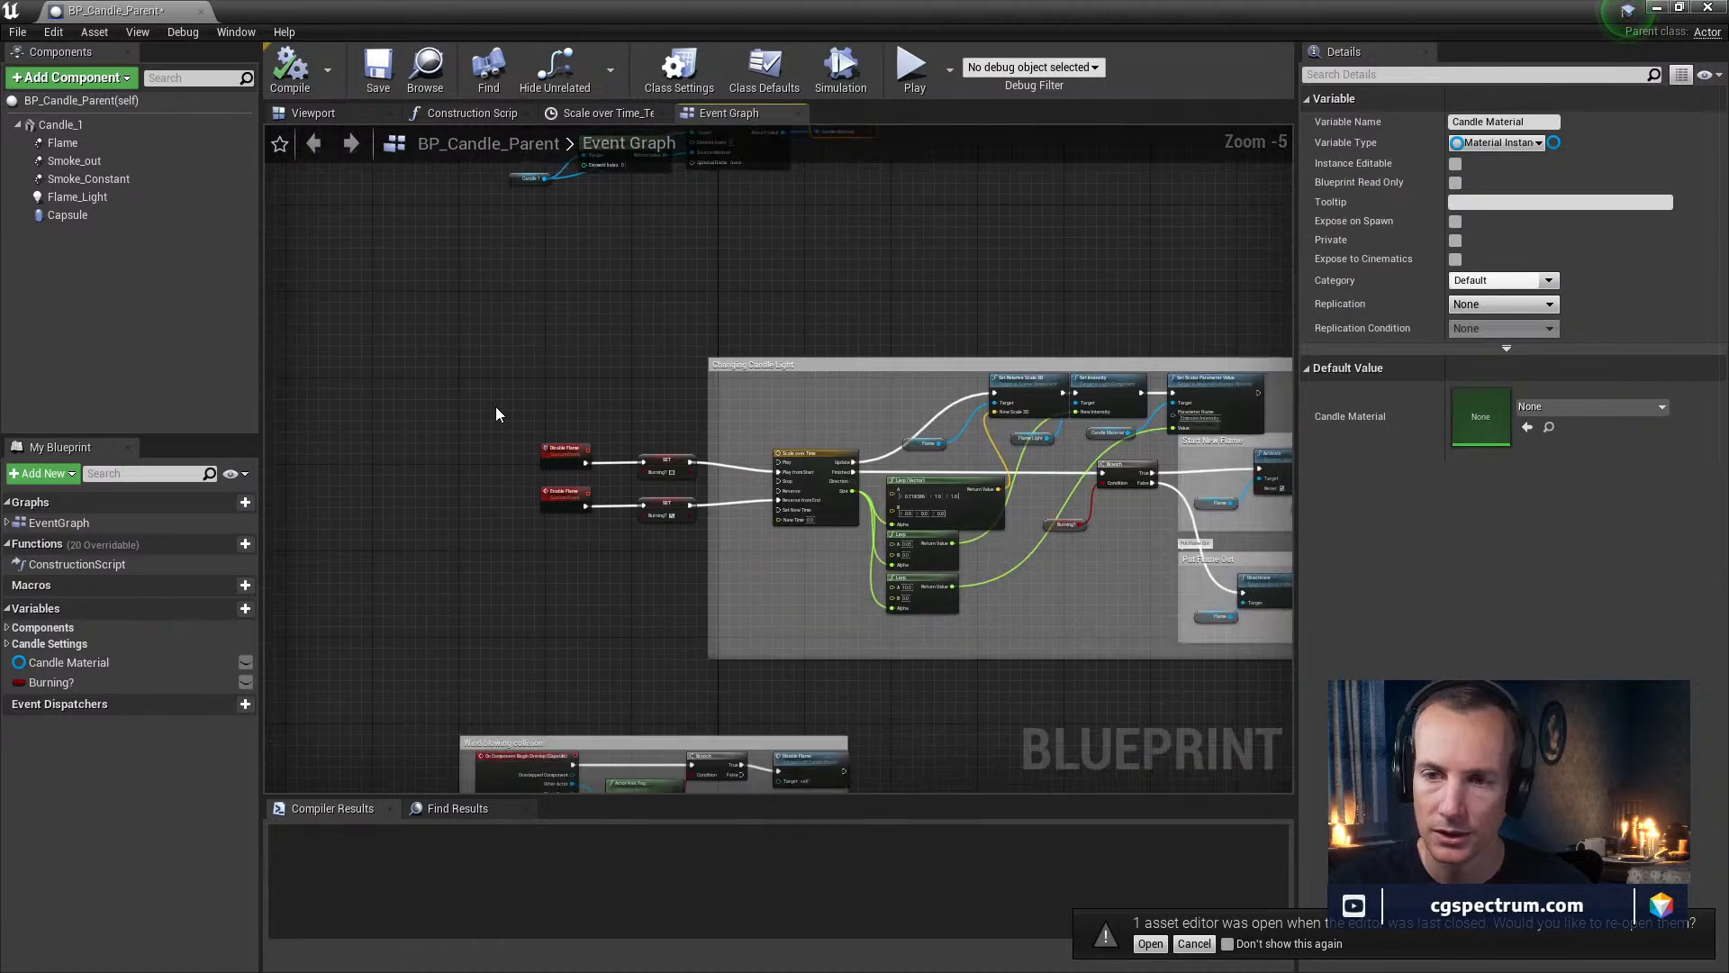
right_click(68, 664)
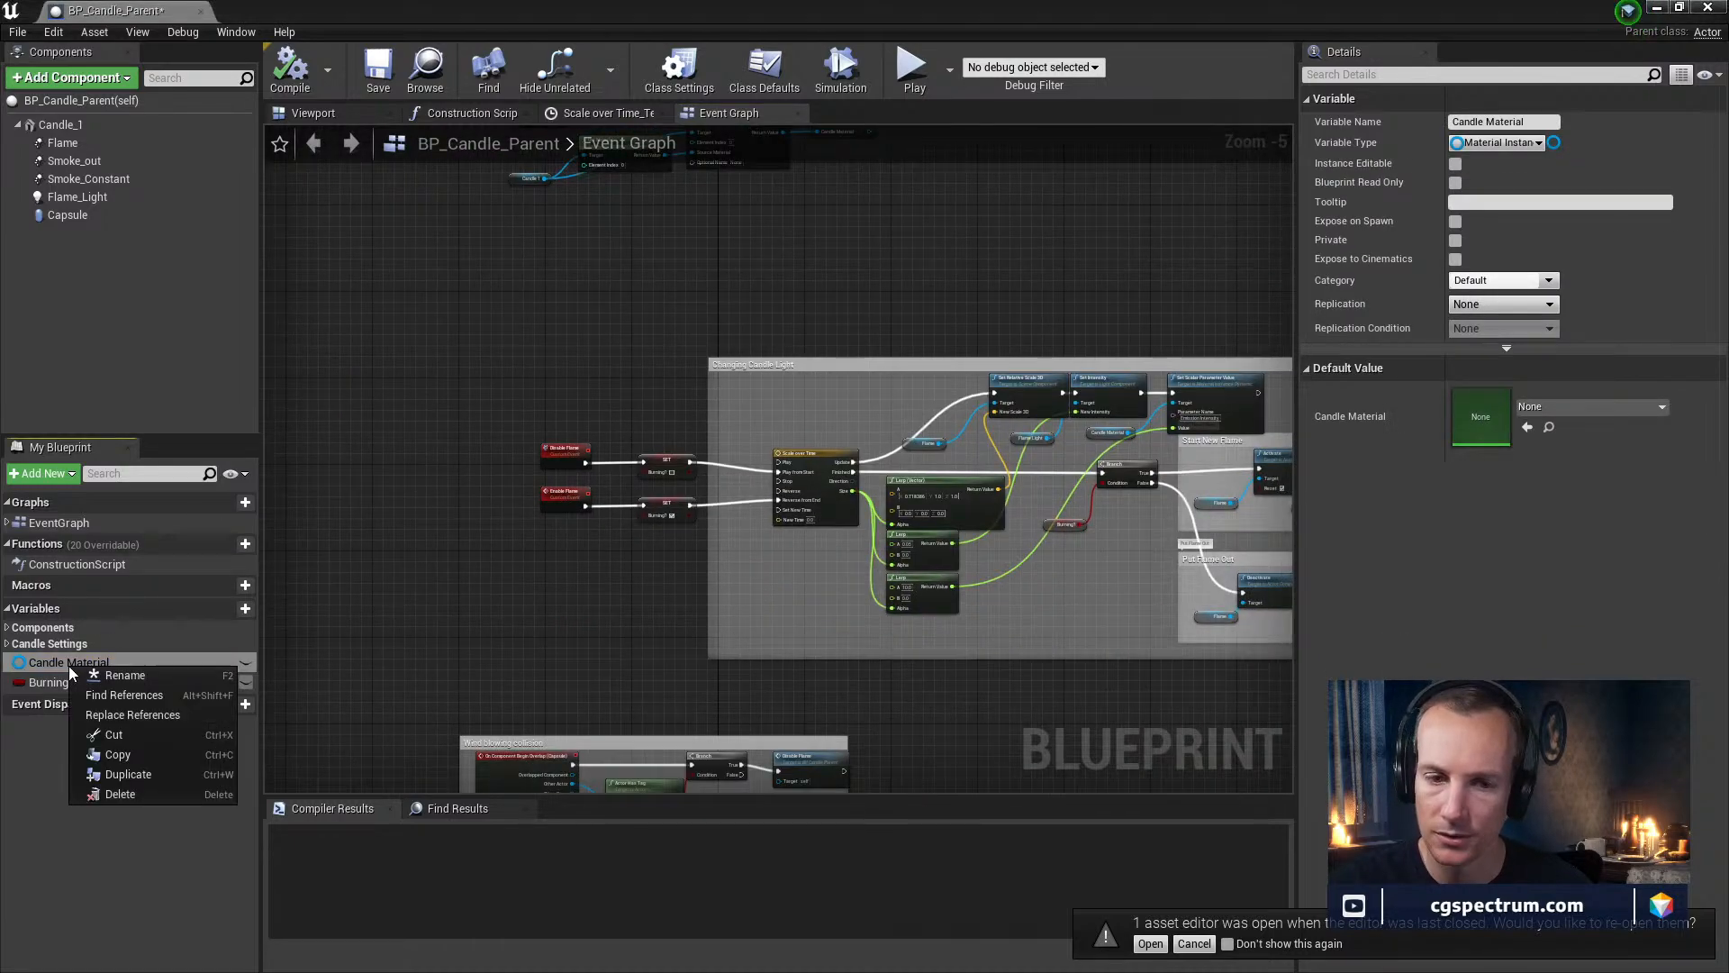
left_click(162, 696)
left_click(335, 908)
double_click(335, 908)
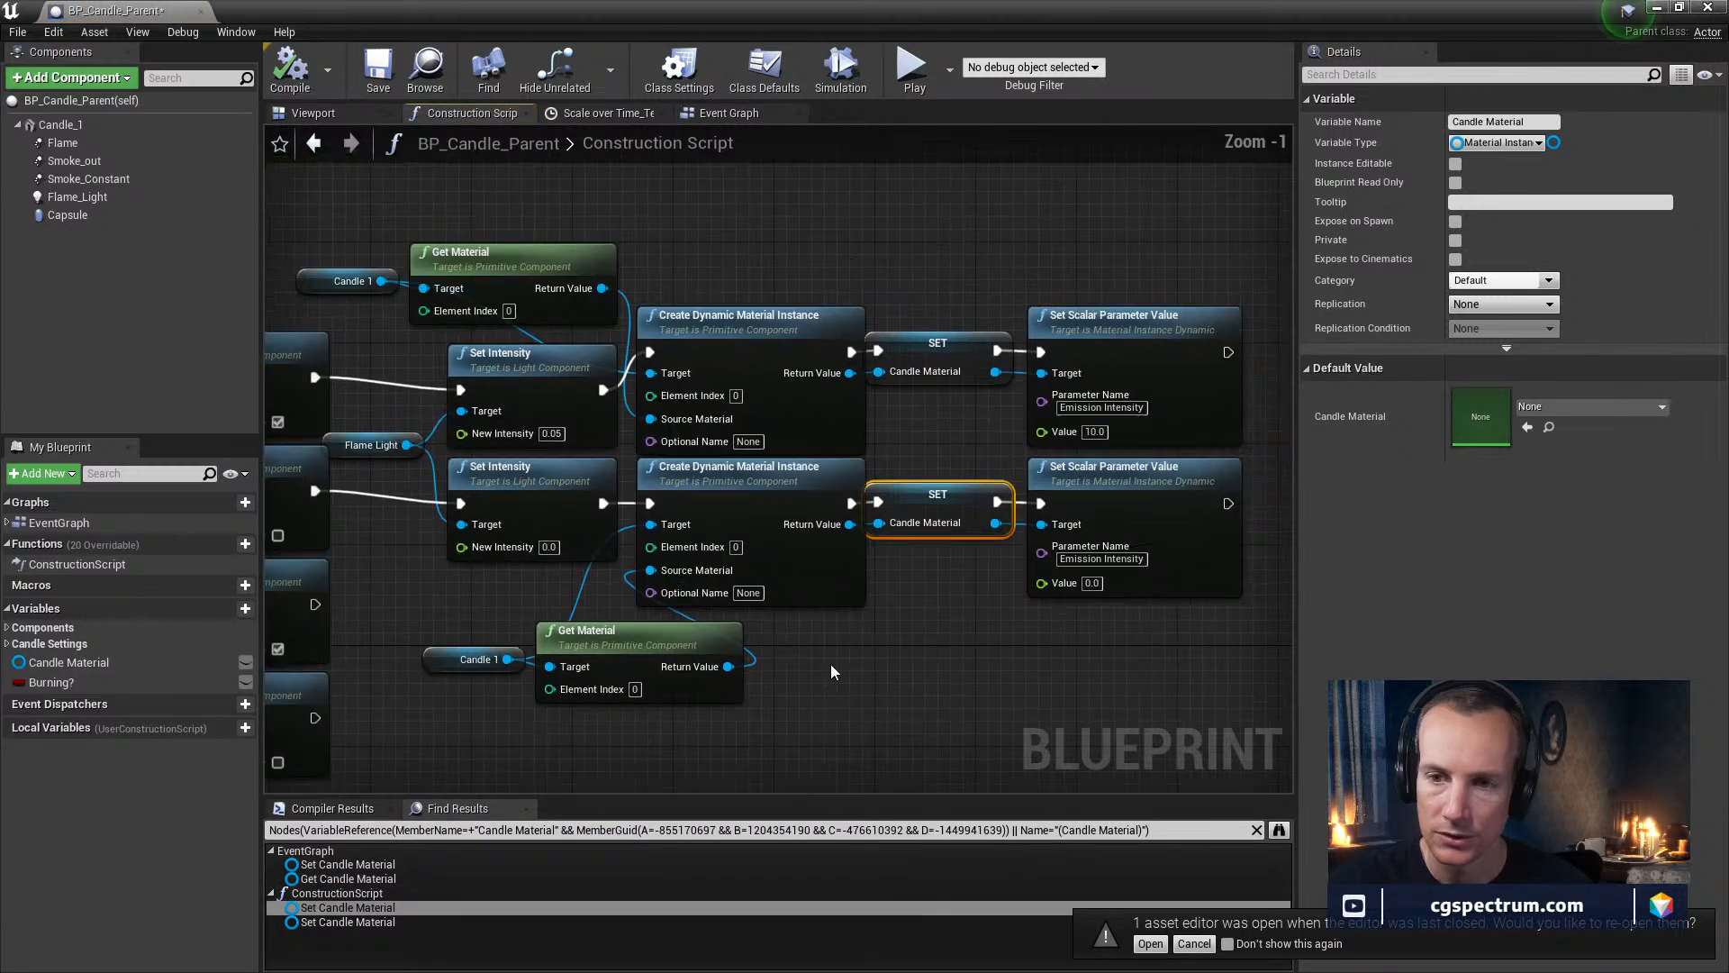
Expand the Candle Settings variables and examine the Flame On and Smoke On branches of the Construction Script
mouse_move(767, 612)
right_mouse_down()
mouse_move(1000, 586)
mouse_move(1203, 514)
right_mouse_up()
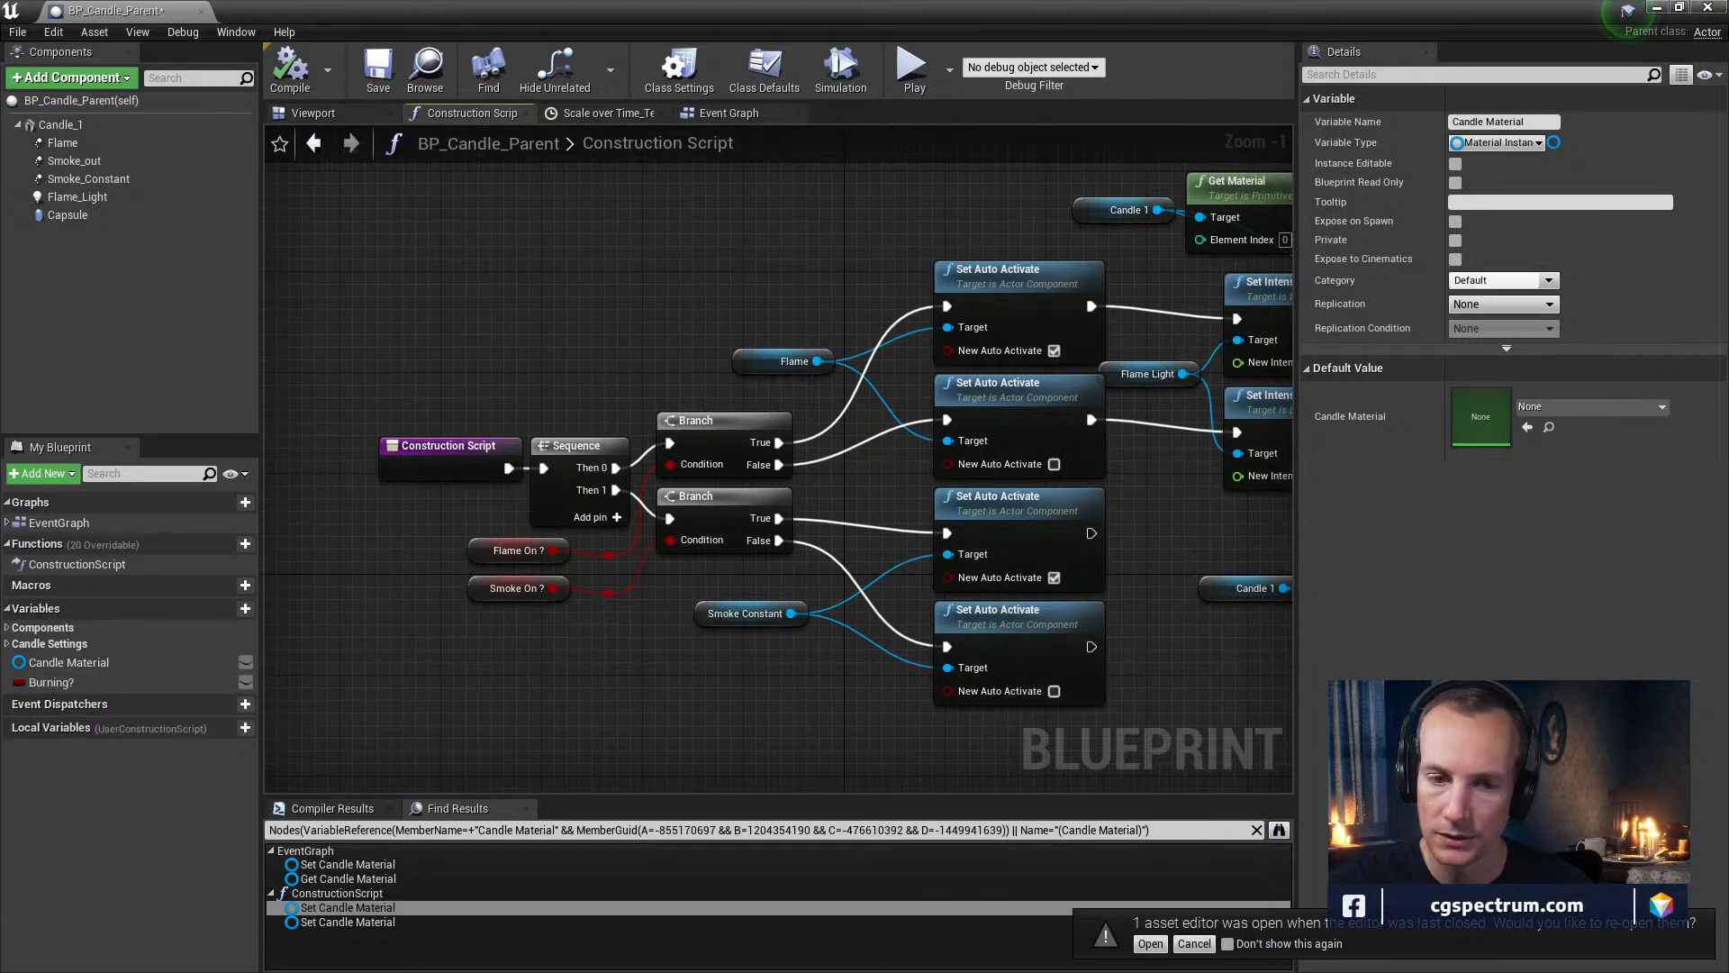
left_click(7, 643)
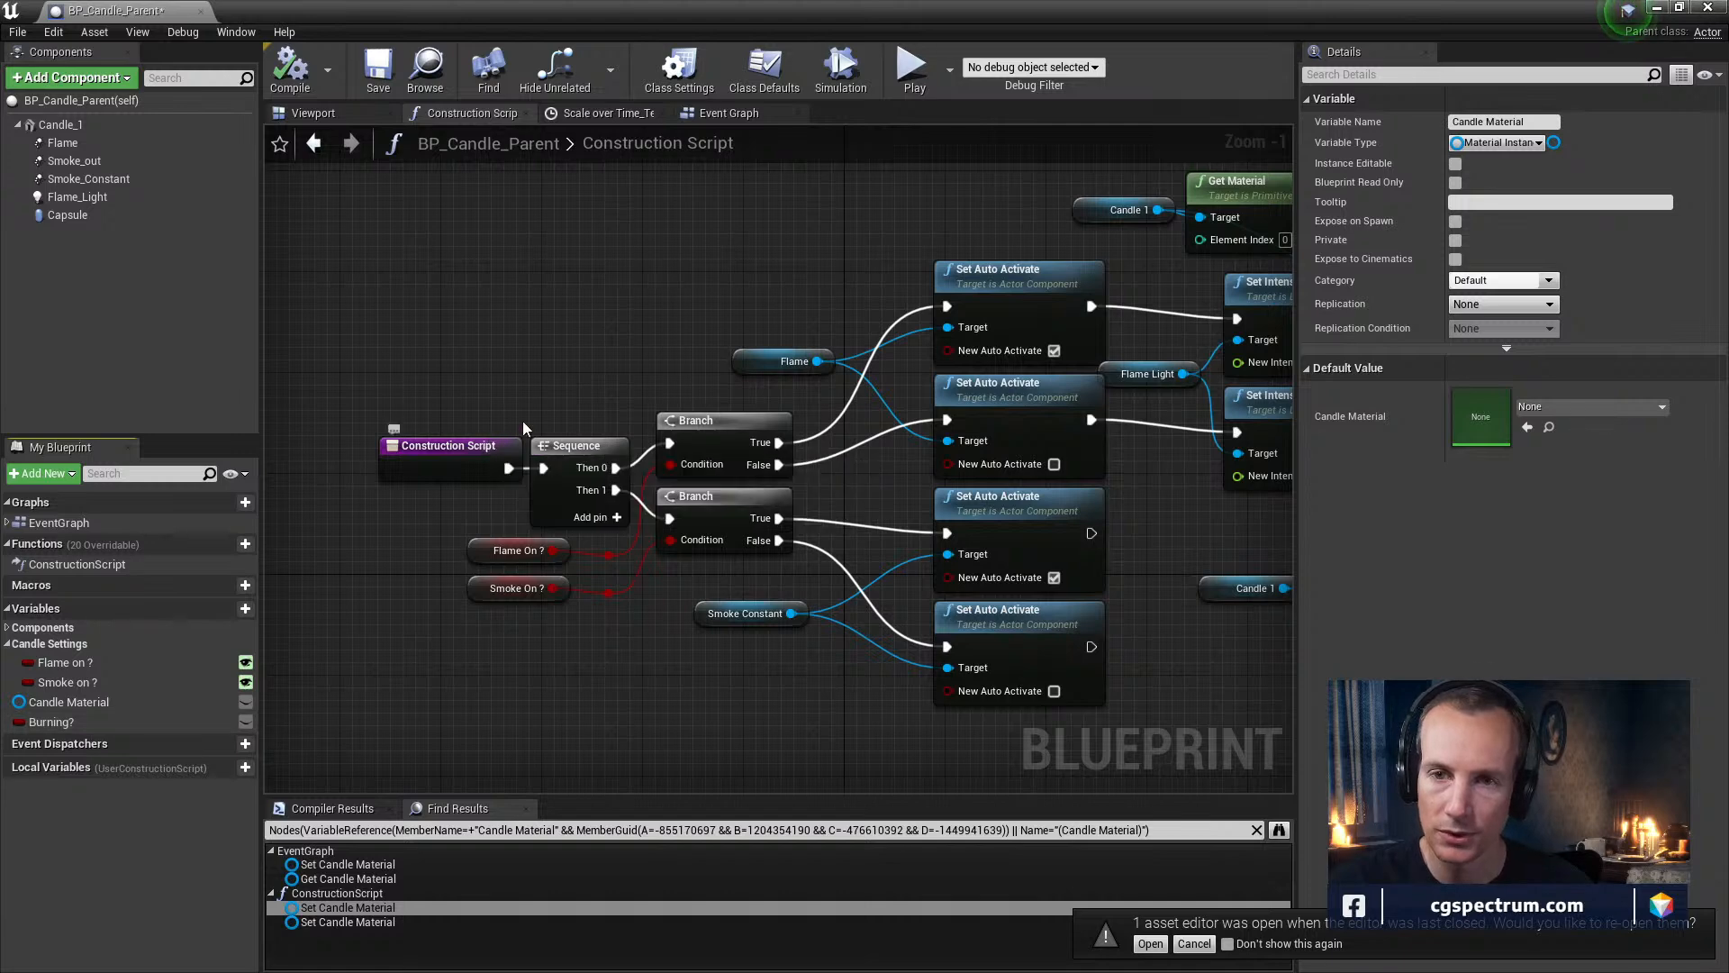
right_click_drag(653, 675, 597, 675)
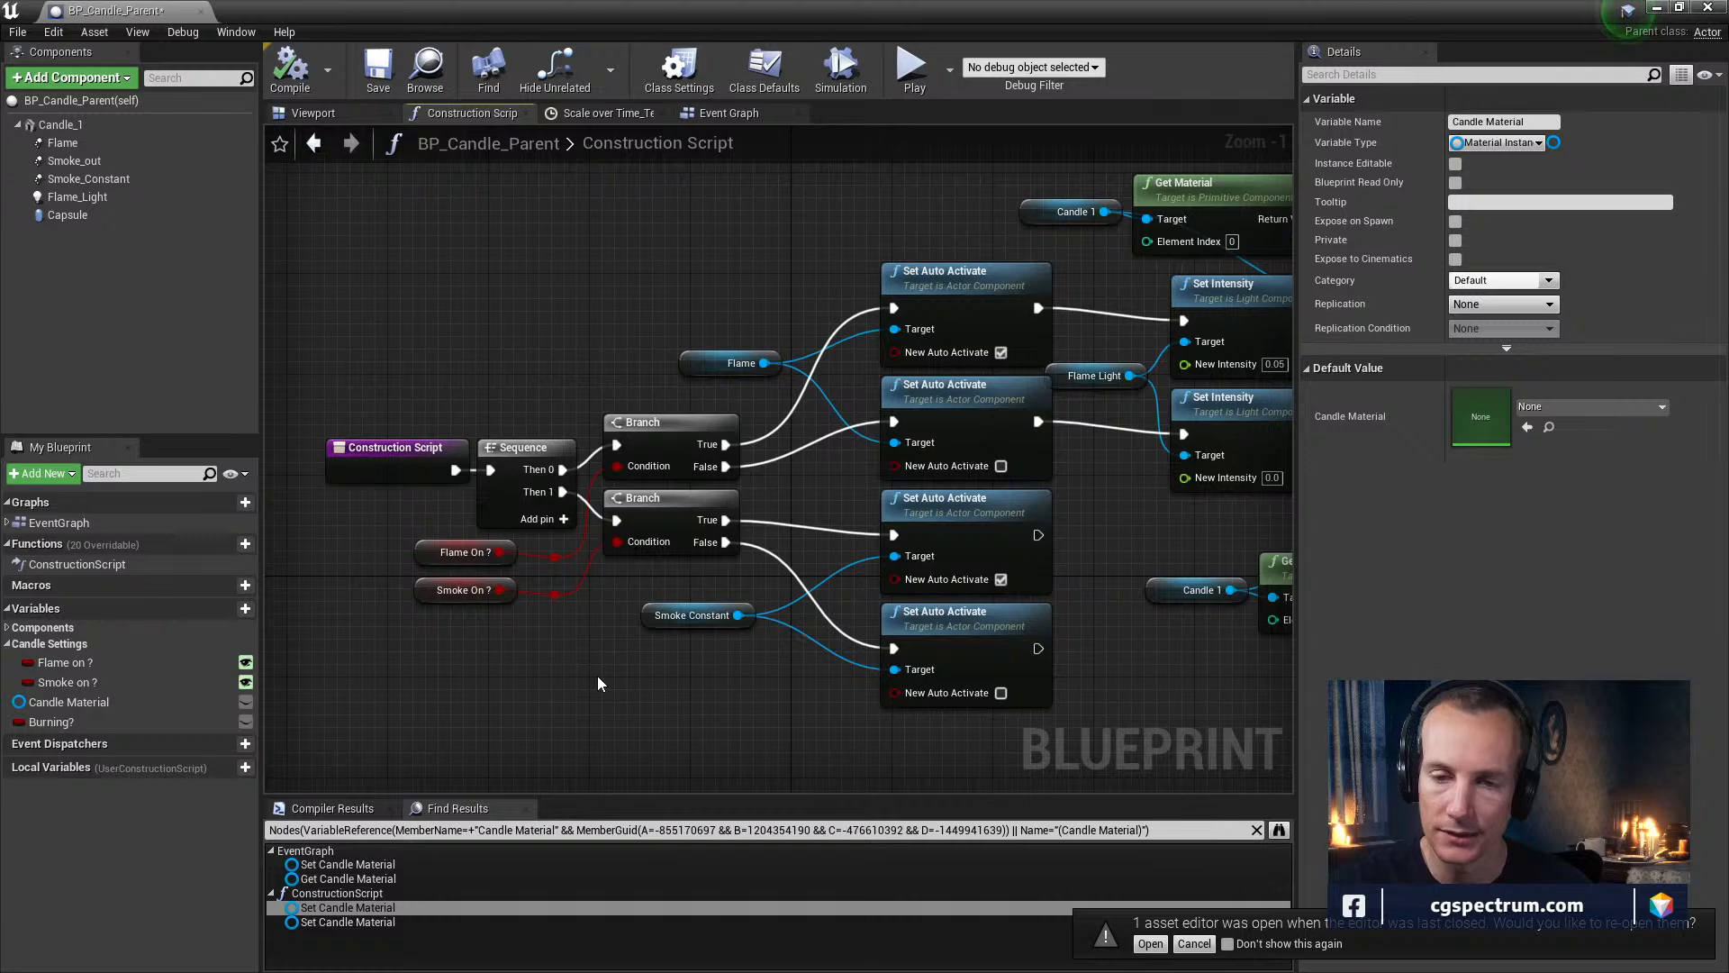
right_click_drag(497, 669, 575, 657)
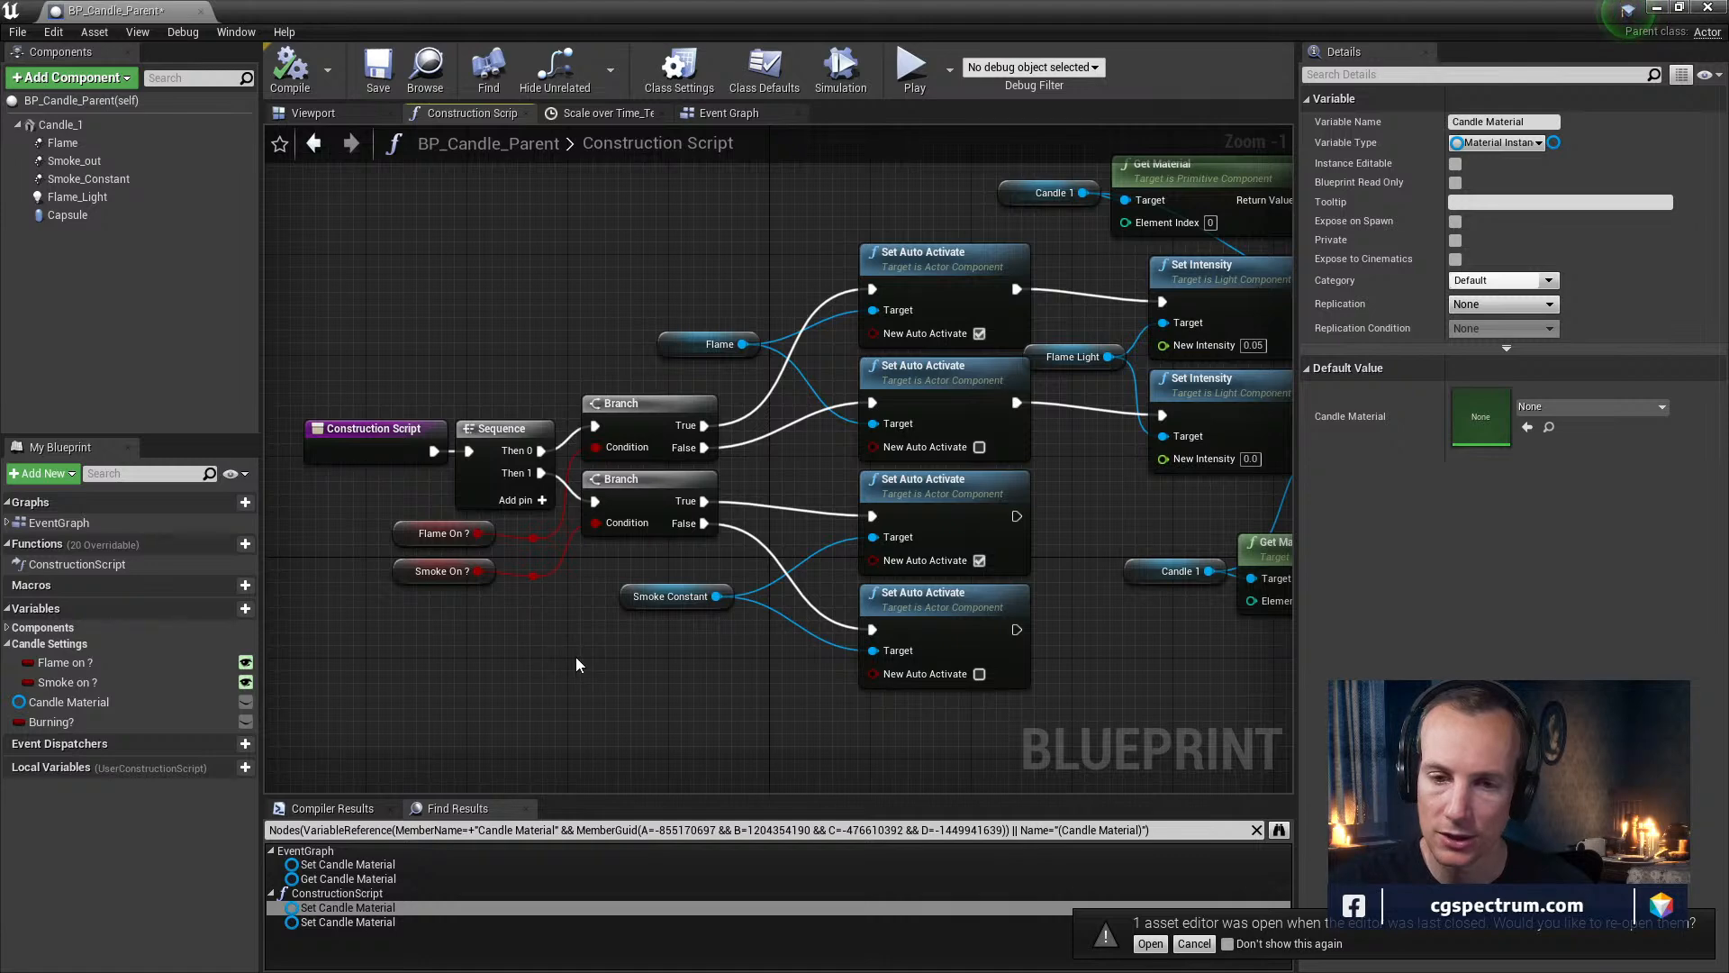
right_click(576, 664)
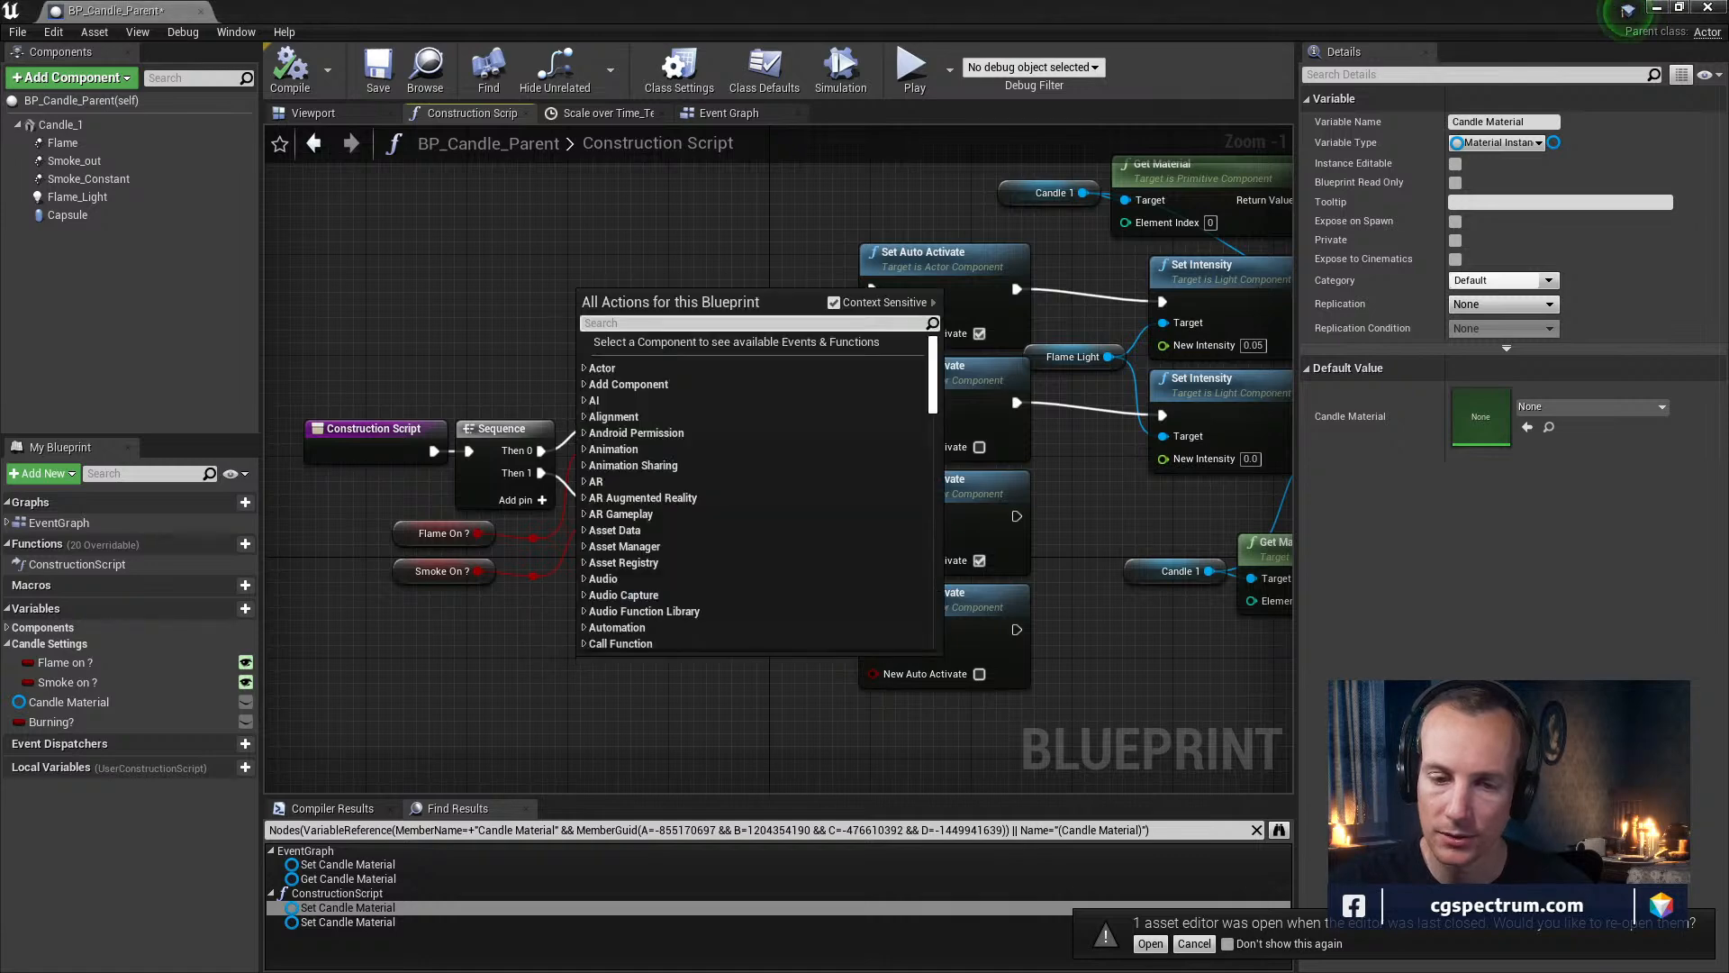
left_click(86, 664)
right_click(74, 669)
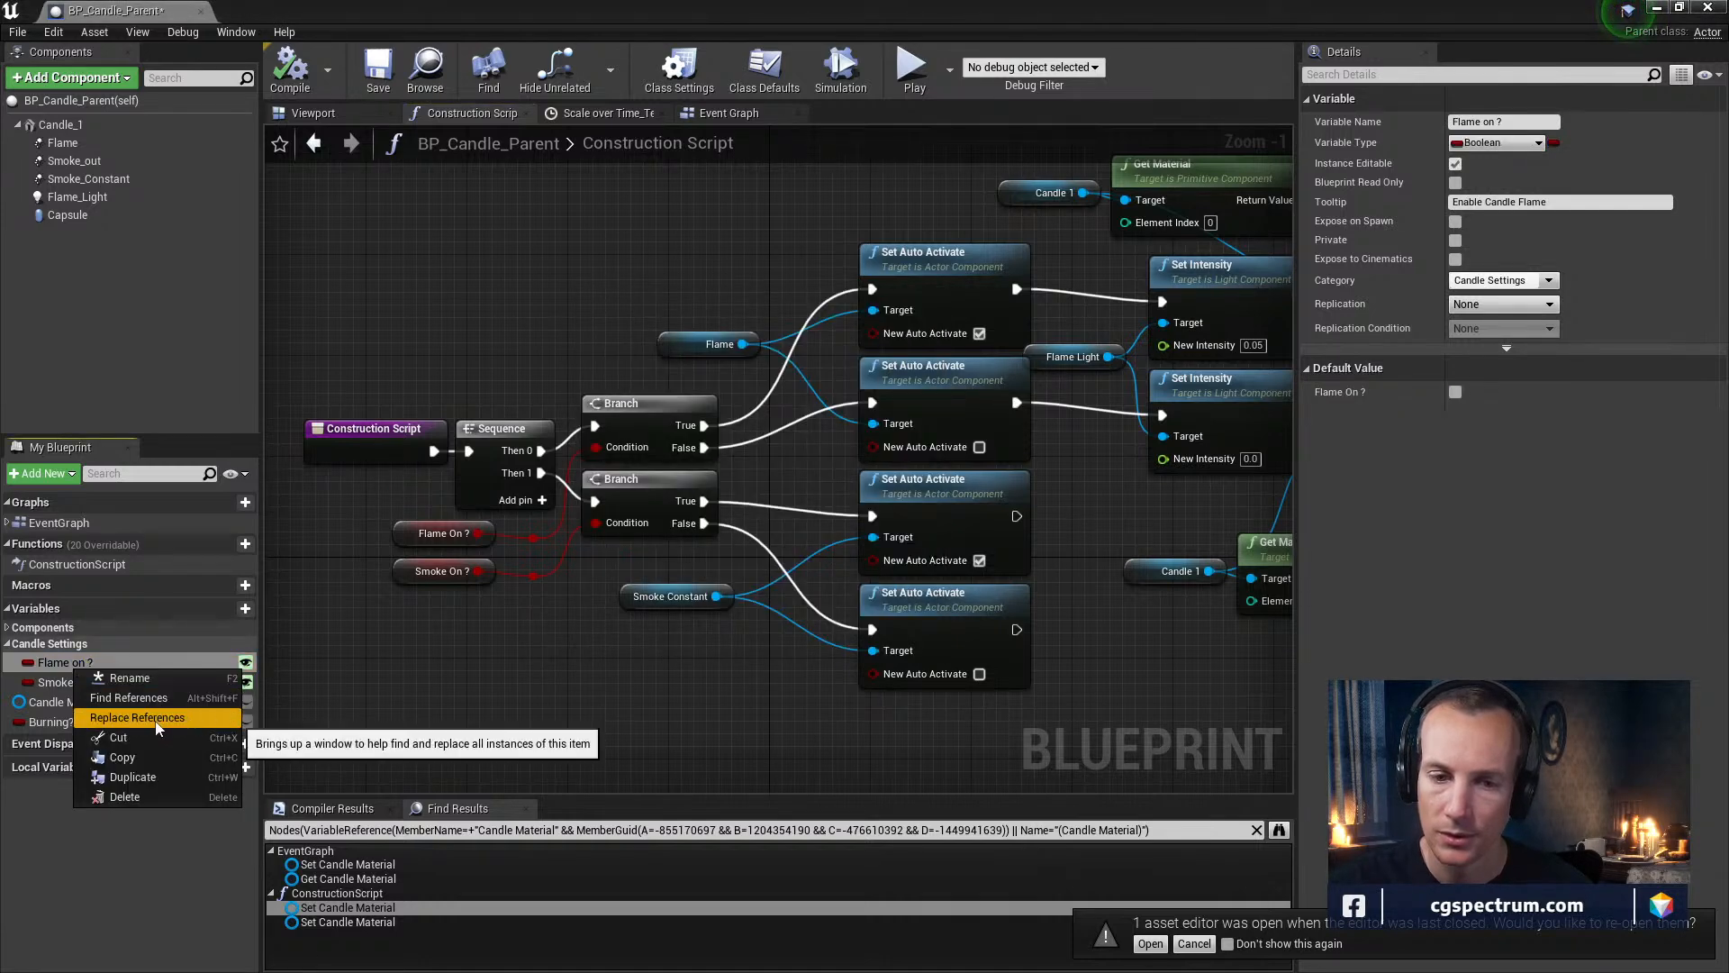
left_click(137, 718)
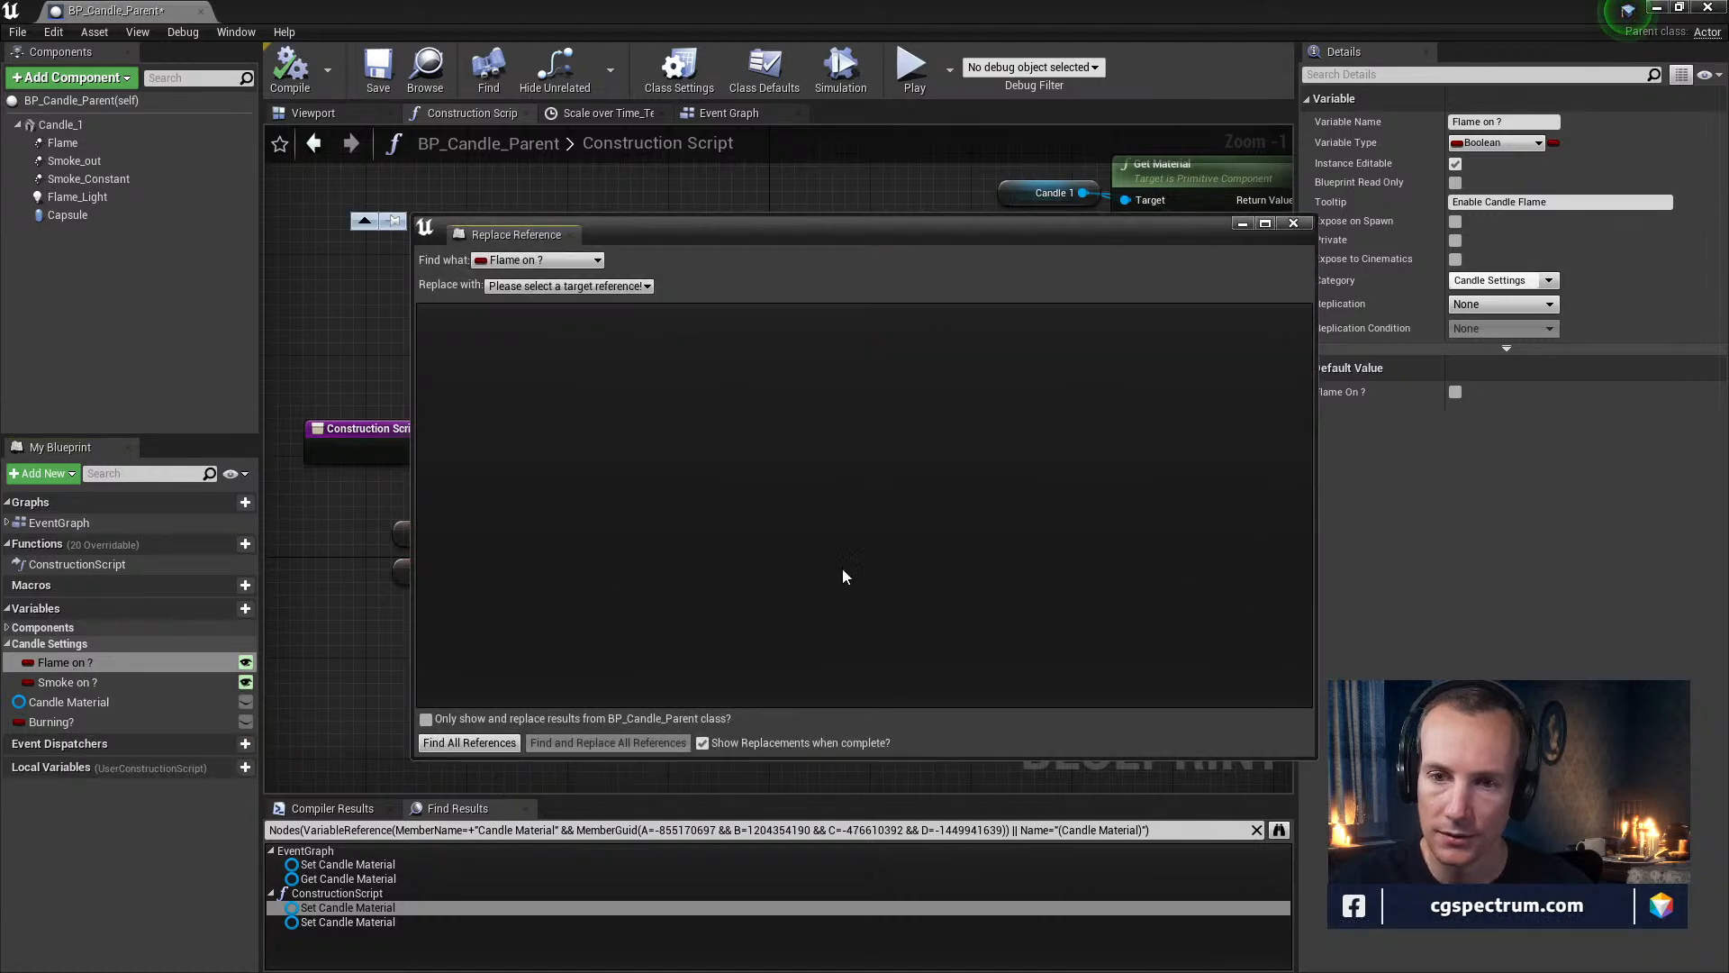
left_click(1293, 222)
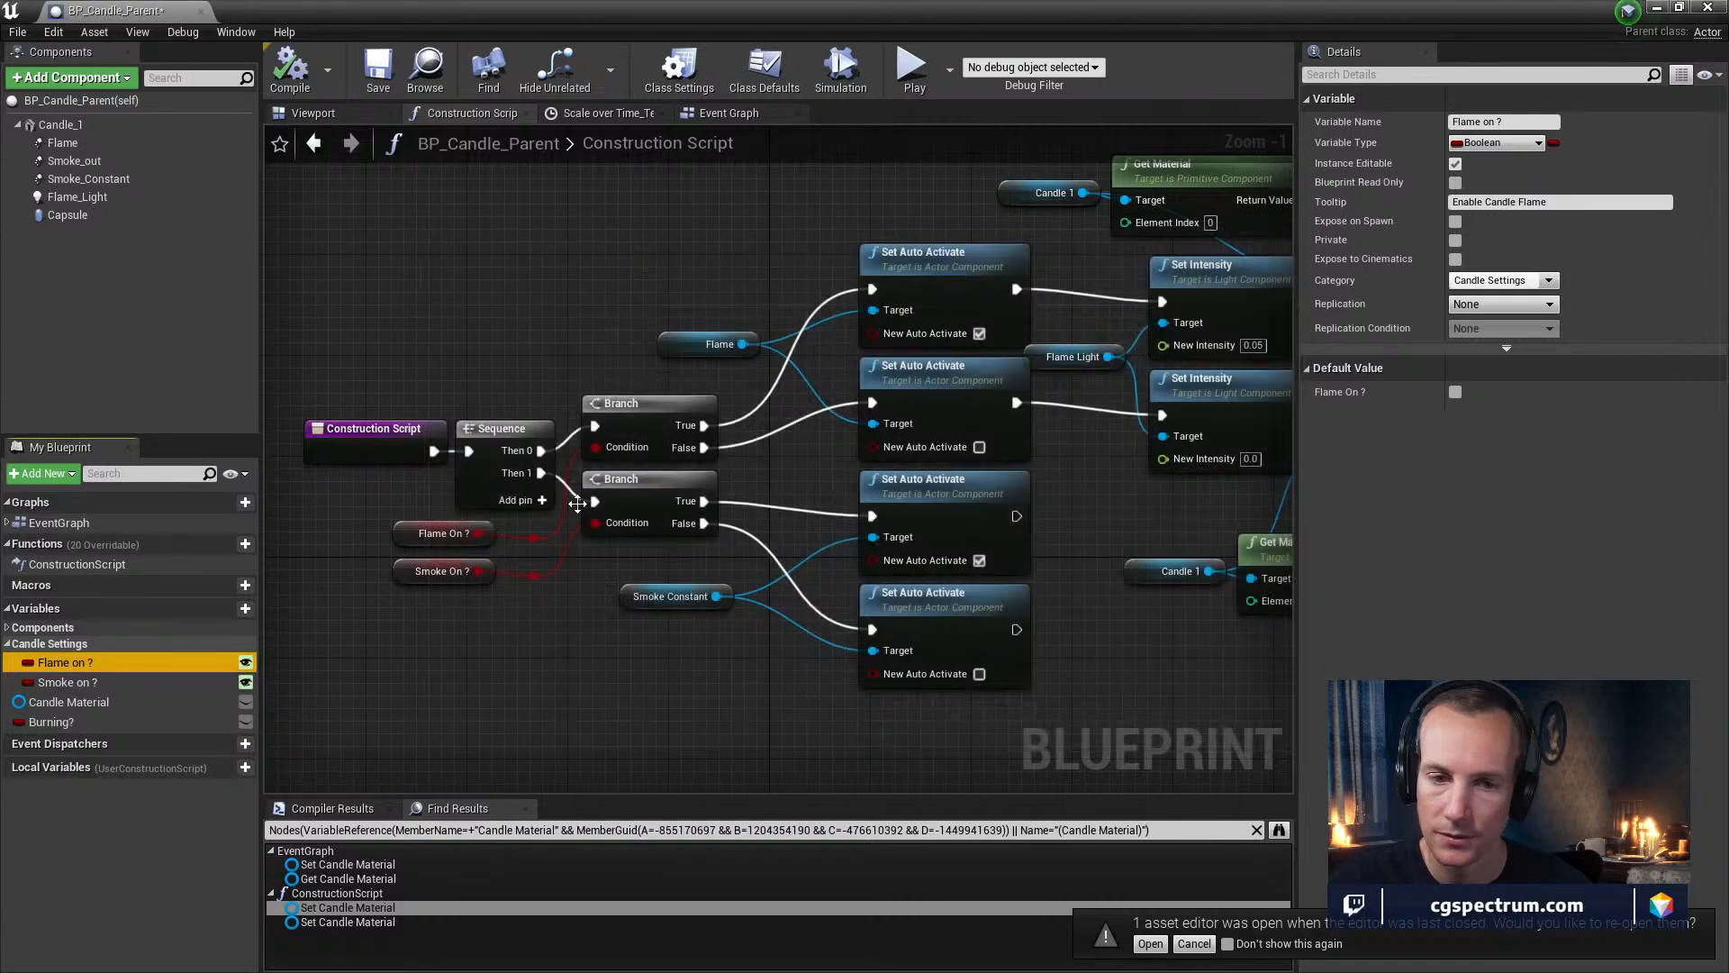
Find the references to the Flame on ? variable and trace its branches through the Construction Script to the material nodes
right_click(98, 663)
left_click(153, 692)
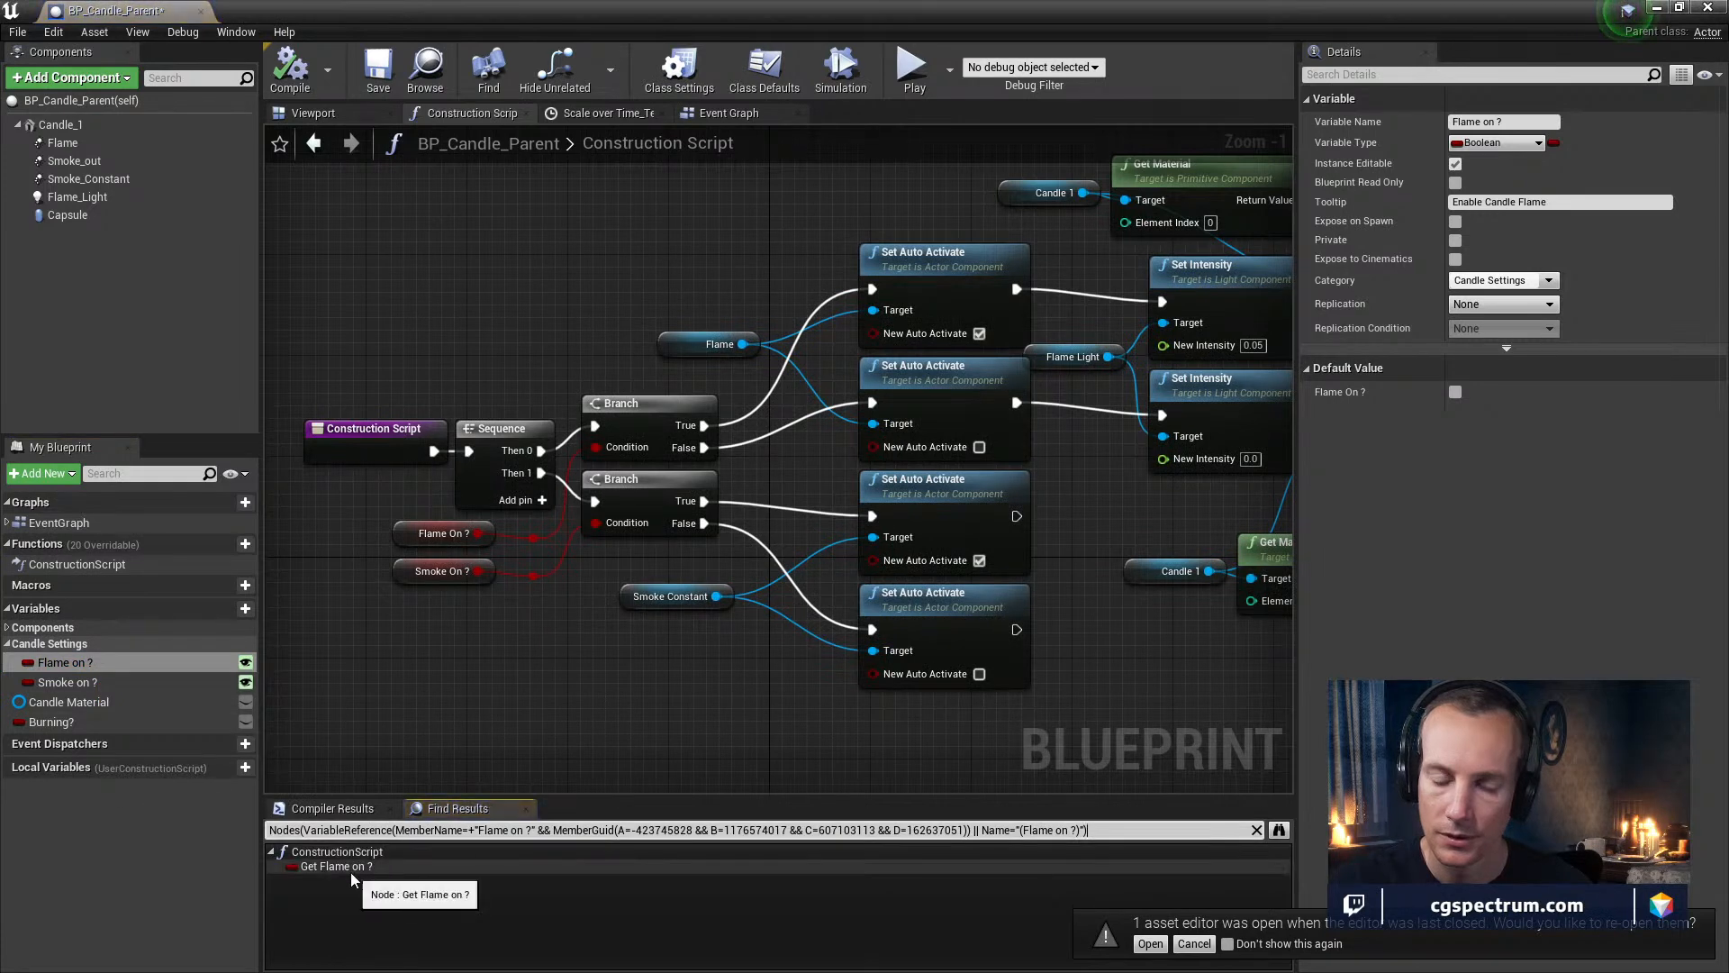
right_click_drag(484, 740, 506, 654)
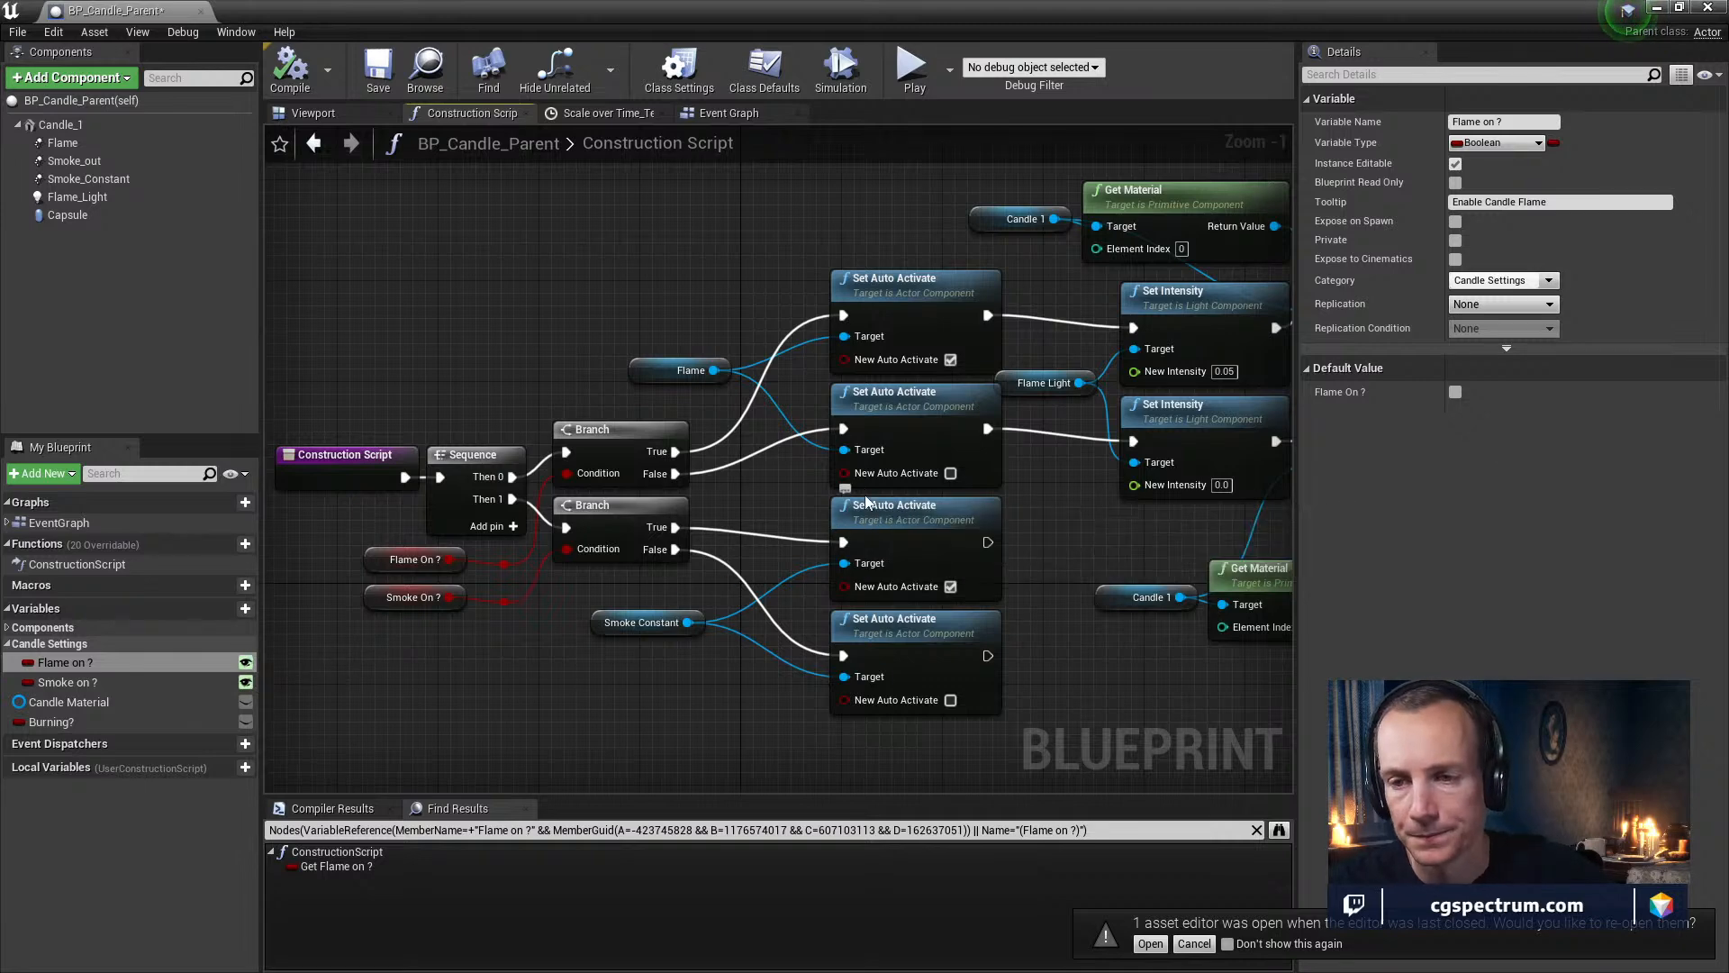
right_click_drag(1045, 599, 910, 568)
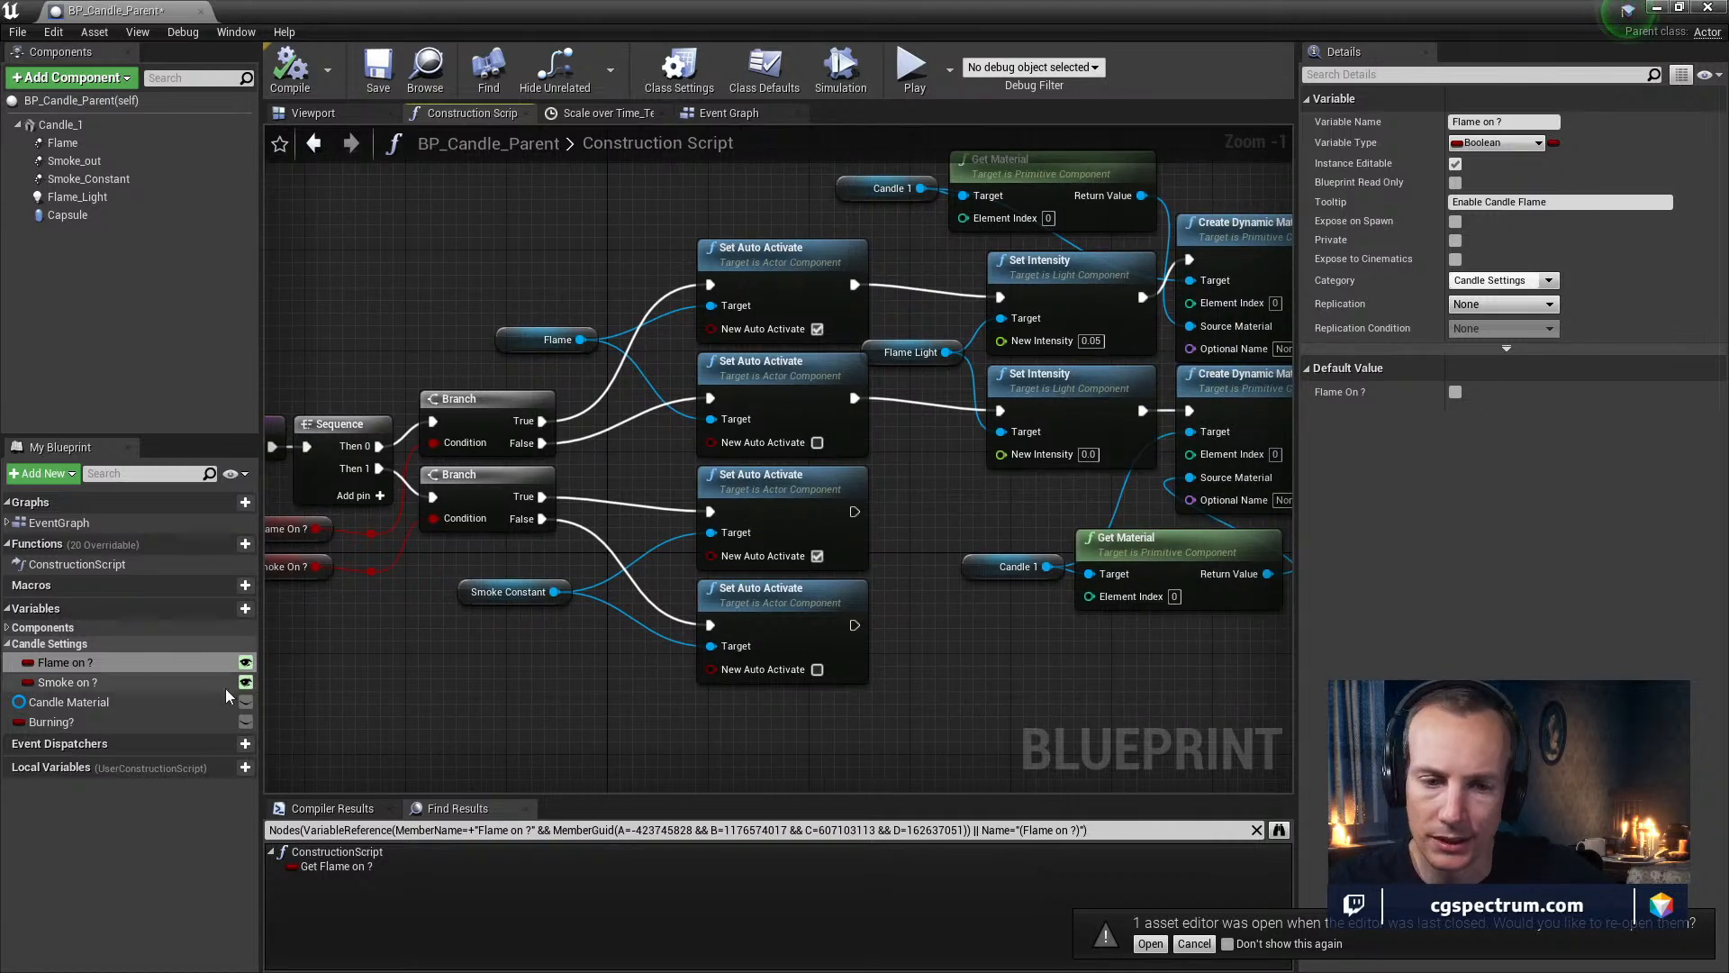
right_click_drag(1012, 618, 579, 598)
right_click_drag(657, 528, 1242, 493)
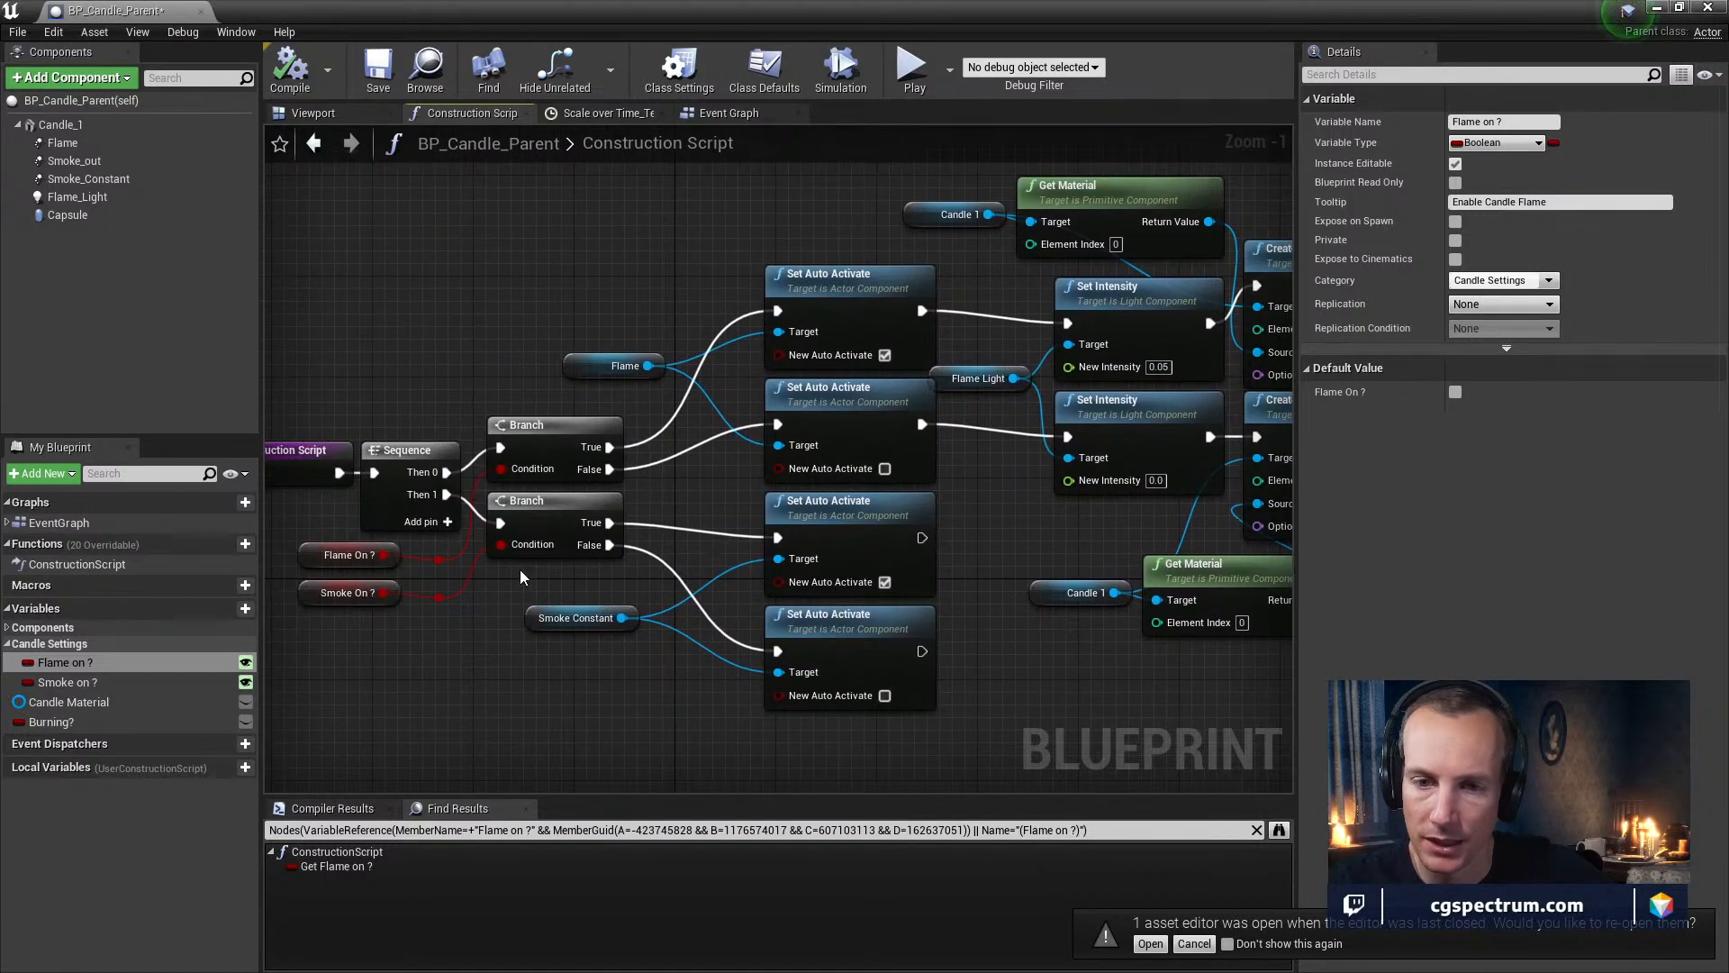
right_click_drag(479, 540, 466, 592)
right_click_drag(642, 507, 667, 582)
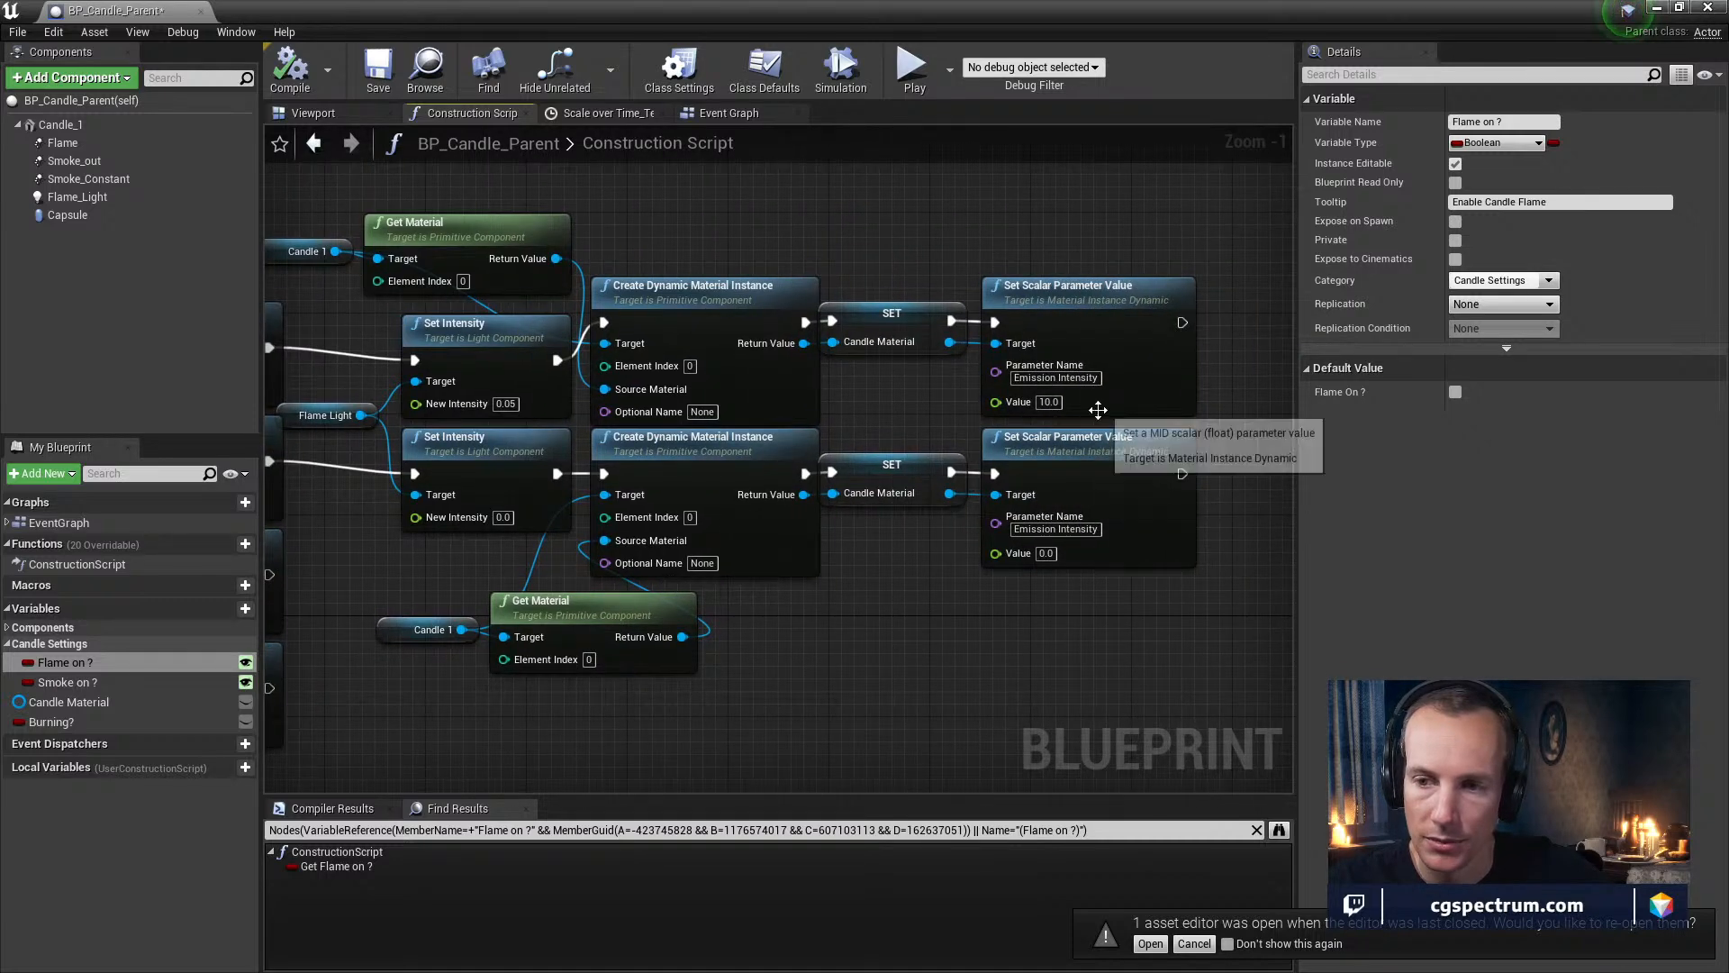
Select the Set Candle Material node and the Set Scalar Parameter Value node with value 10.0 in the flame-on branch
right_click_drag(916, 470, 819, 455)
left_click_drag(914, 321, 1065, 344)
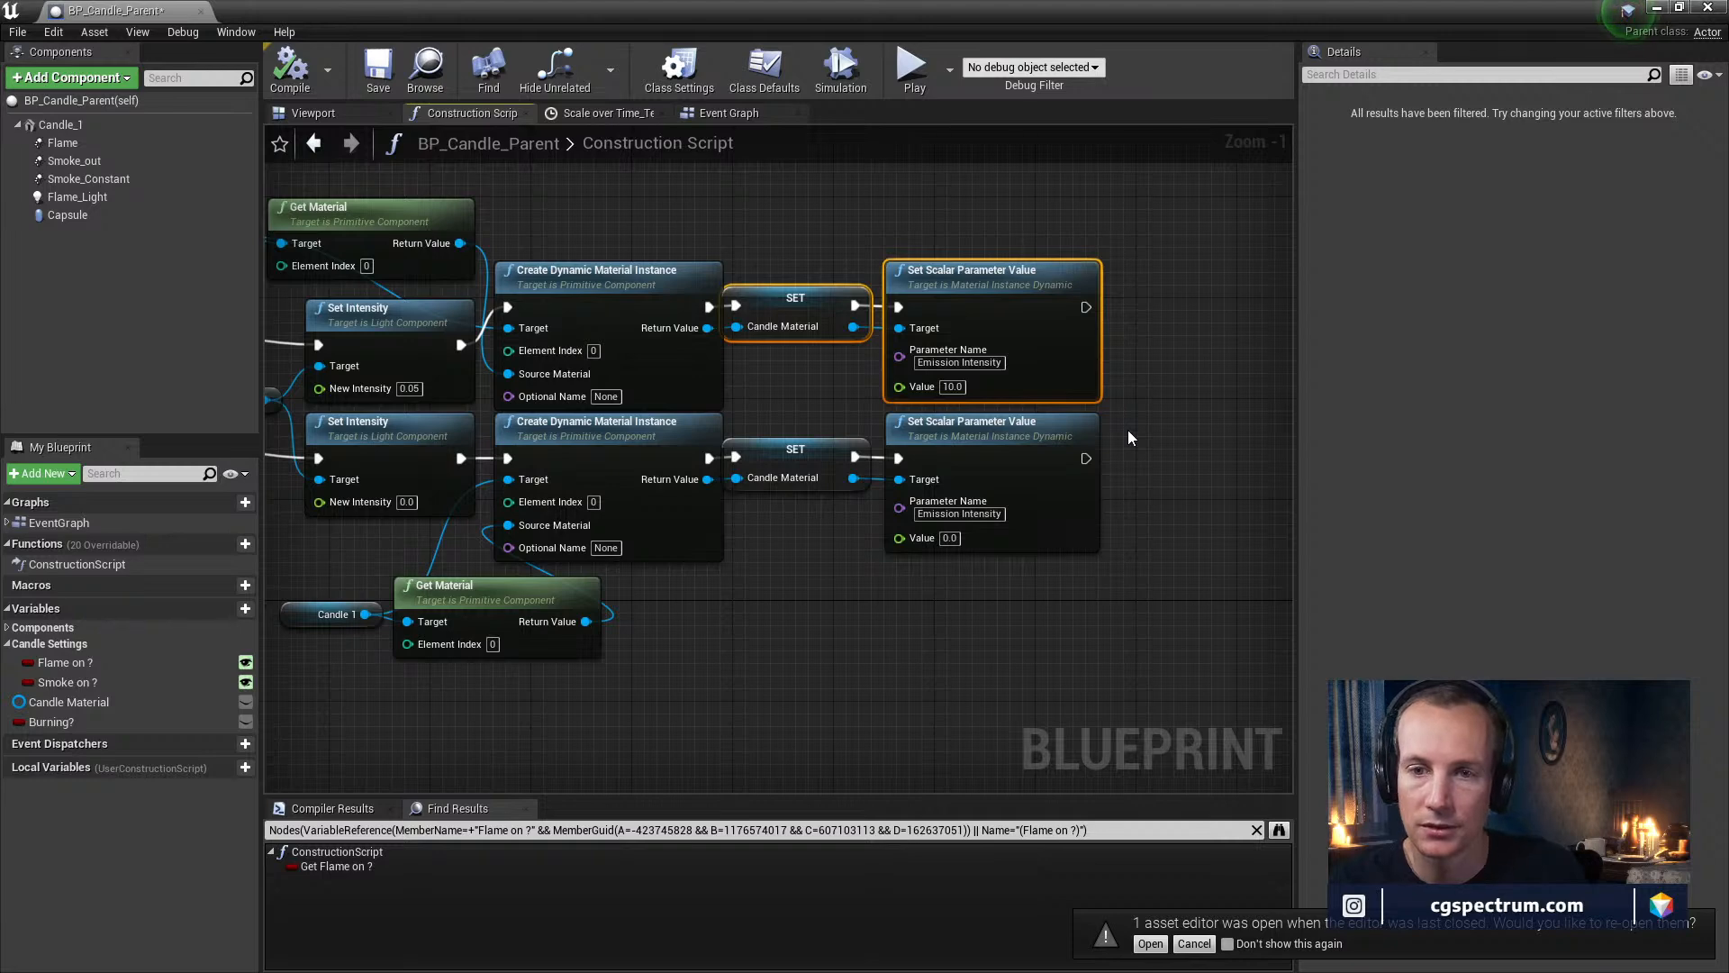
scroll(1131, 488, "down", 2)
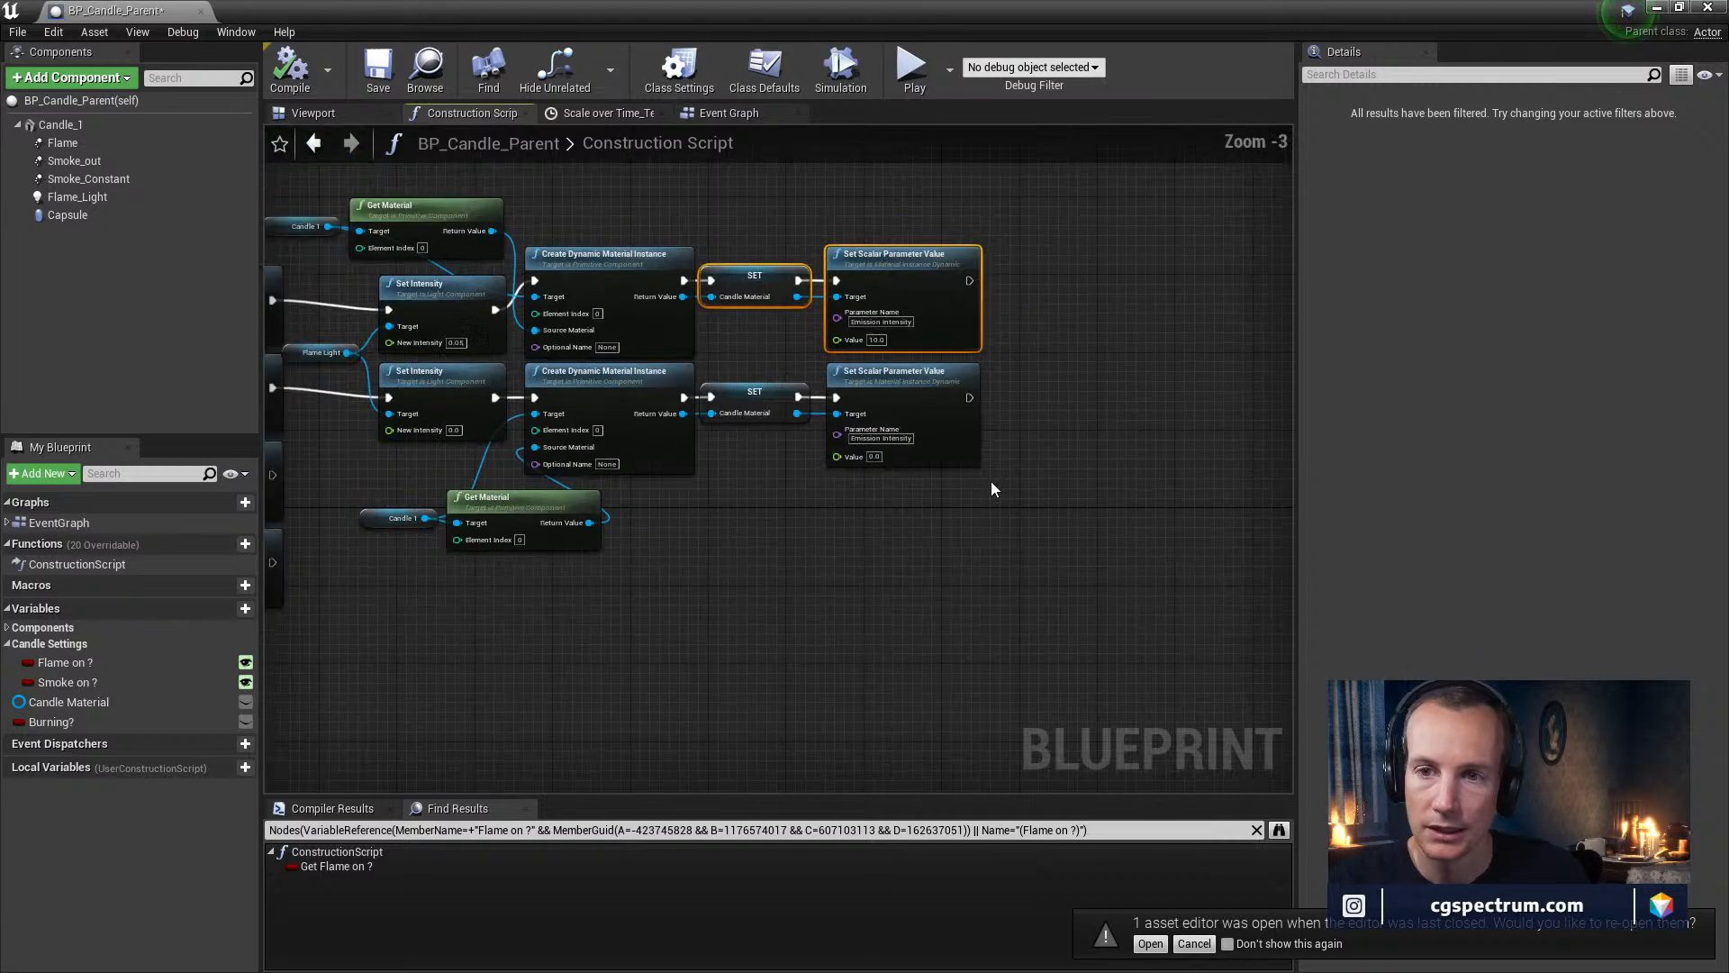
Examine in the Event Graph how the Lerp with A 10.0 feeds the Emission Intensity value of the Candle Material
left_click(609, 112)
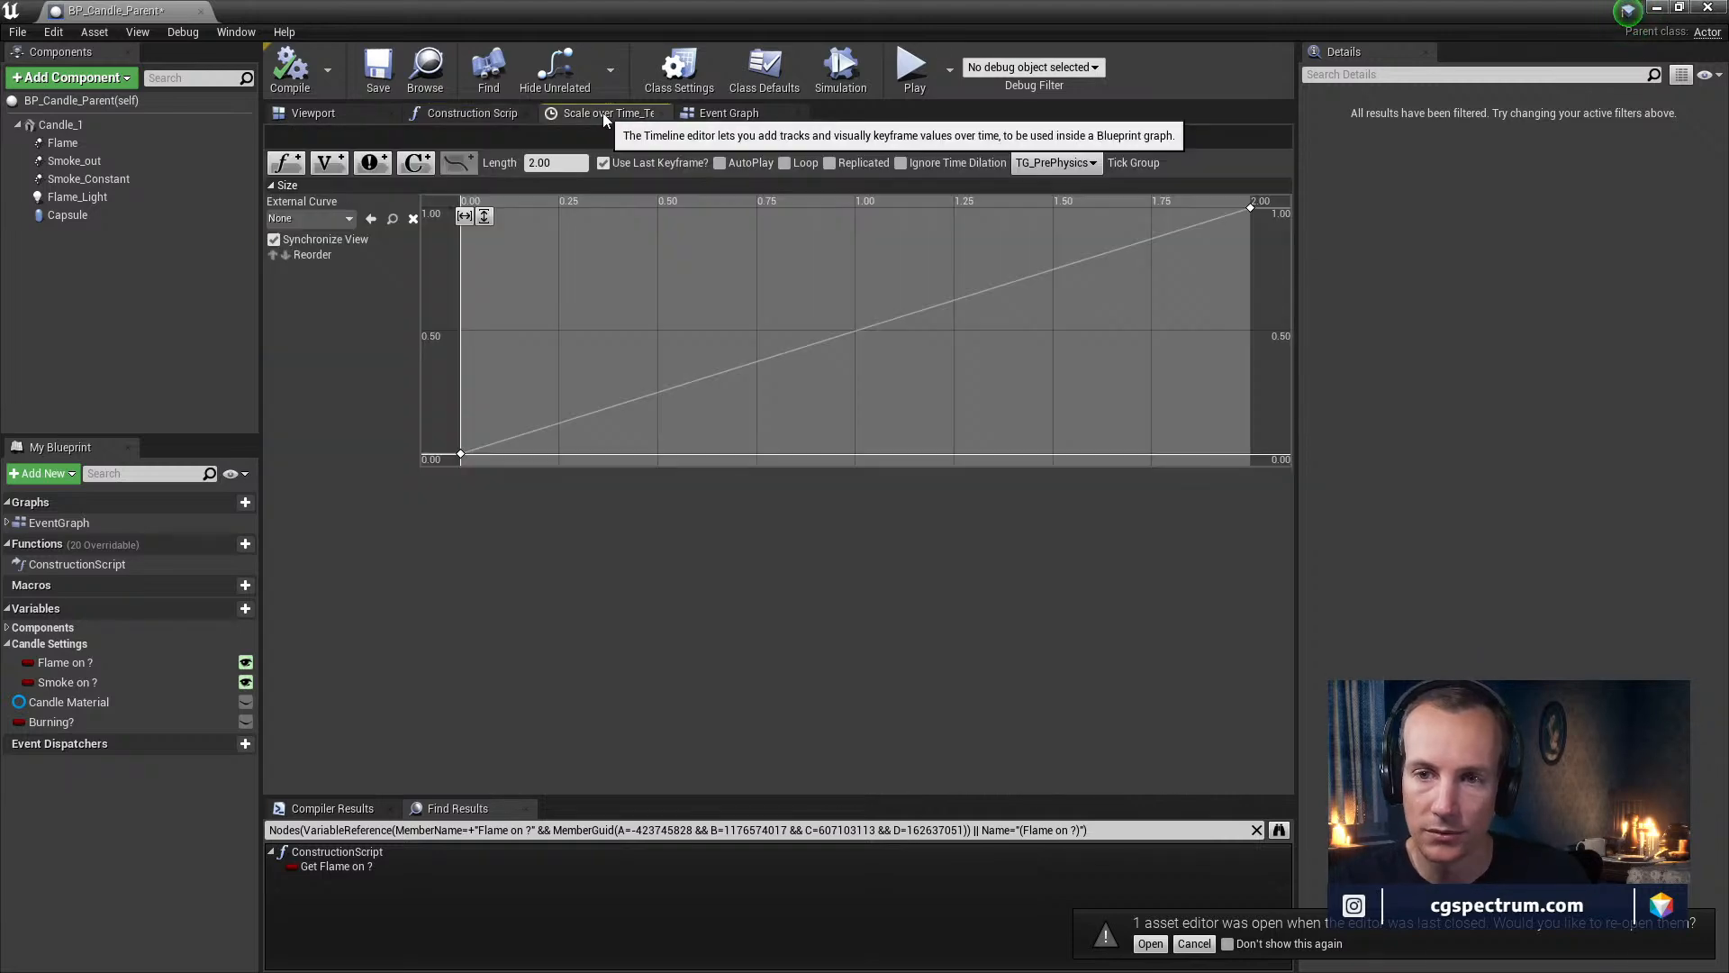
left_click(316, 117)
left_click(721, 115)
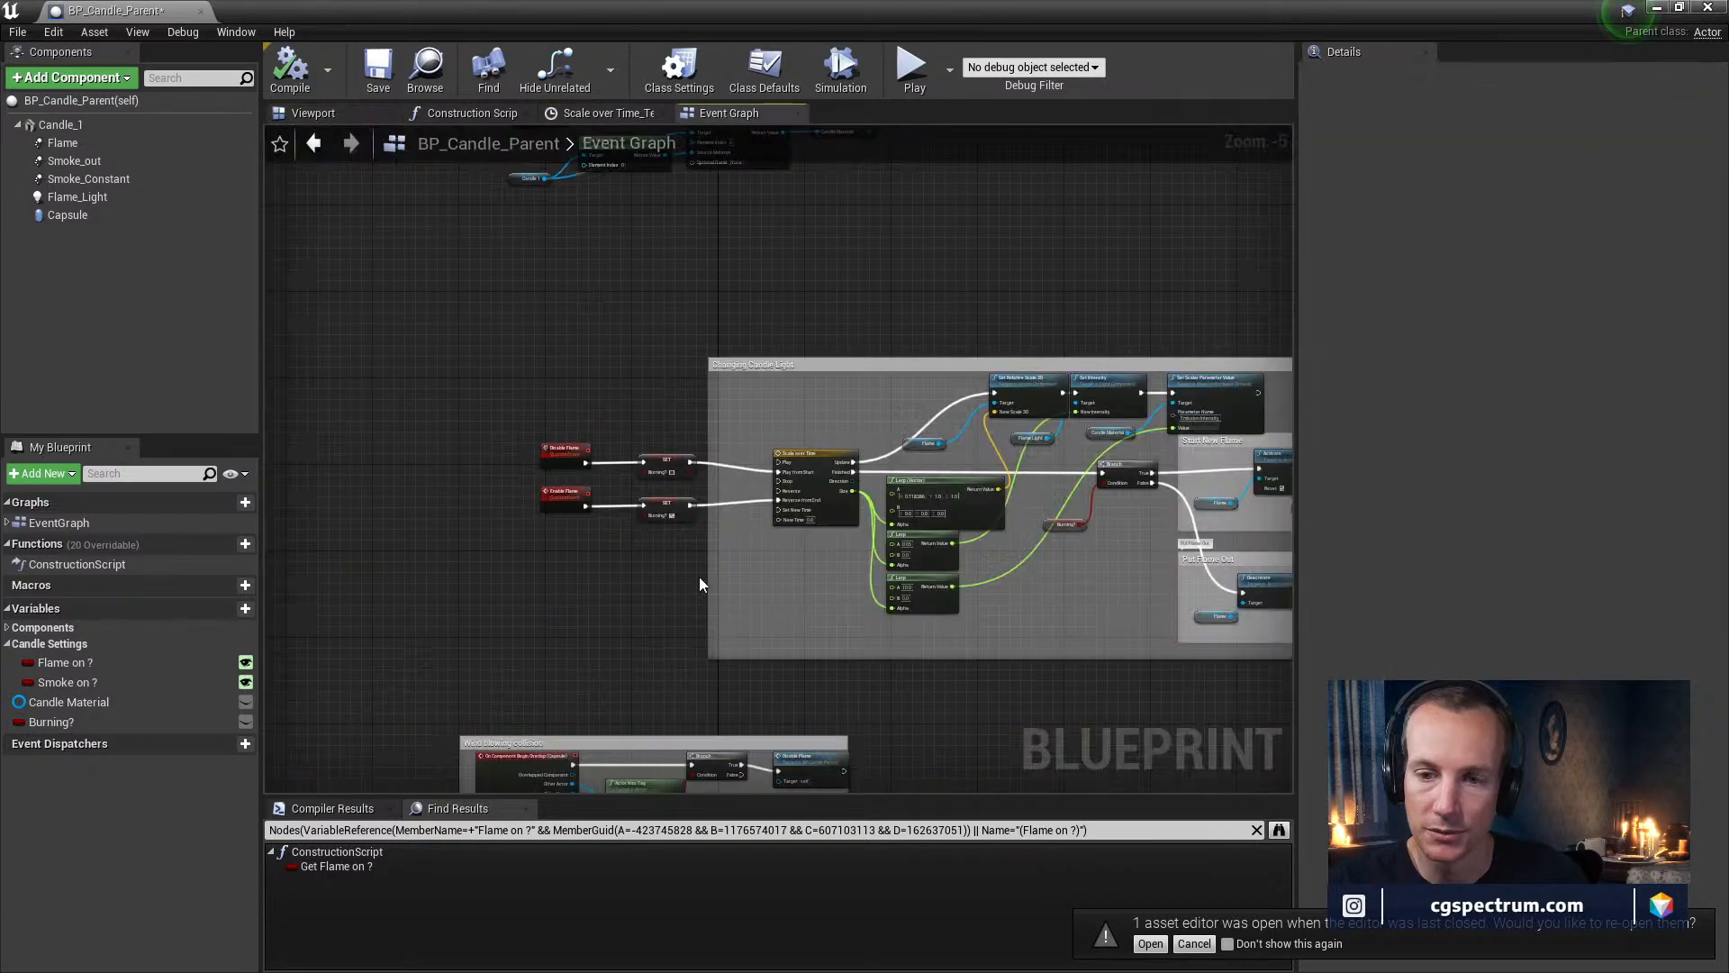
scroll(693, 562, "up", 3)
scroll(944, 502, "up", 1)
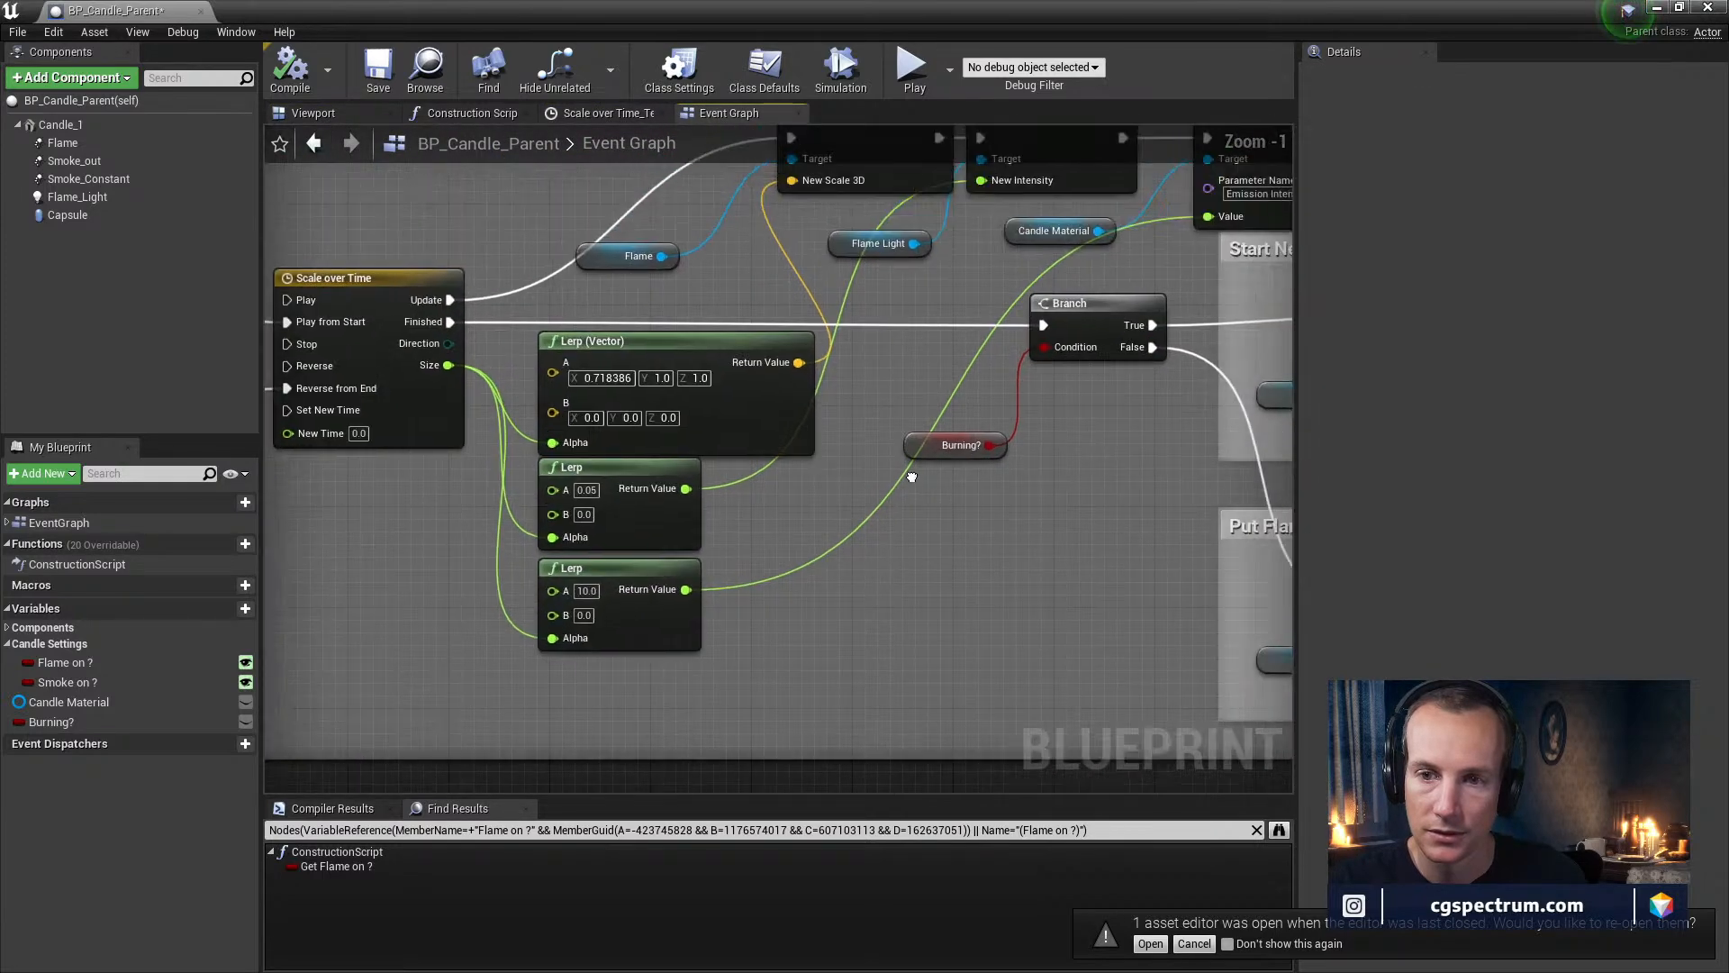
right_click_drag(940, 554, 668, 688)
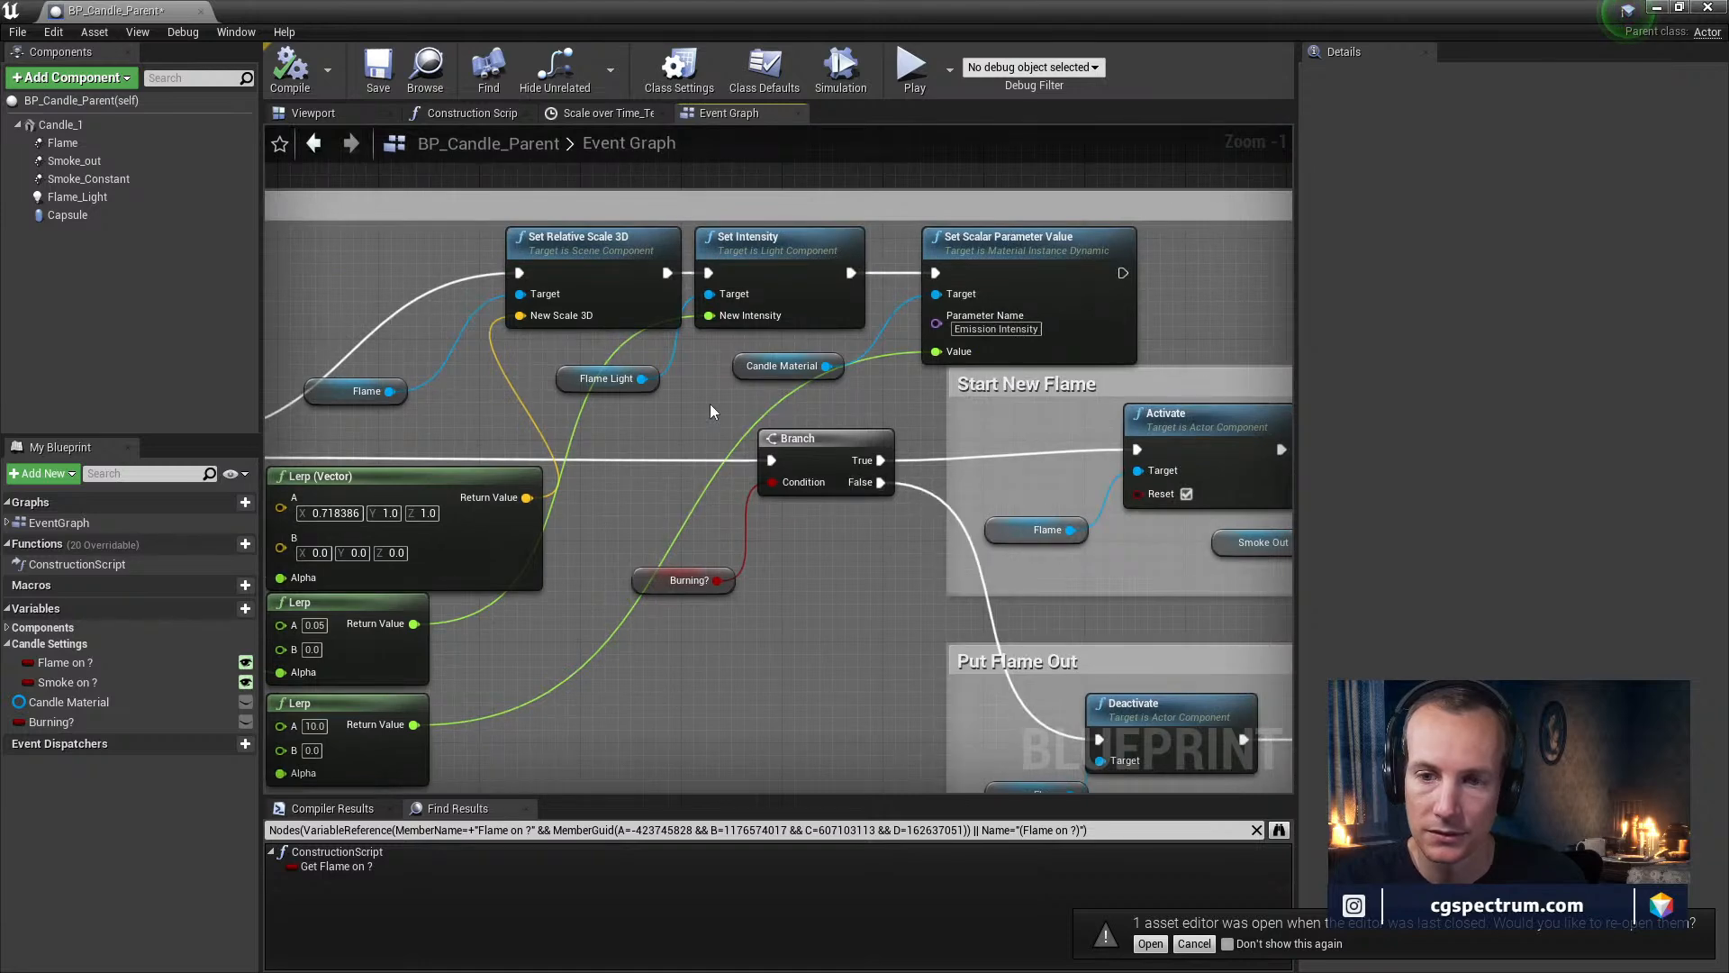
right_click_drag(775, 373, 681, 403)
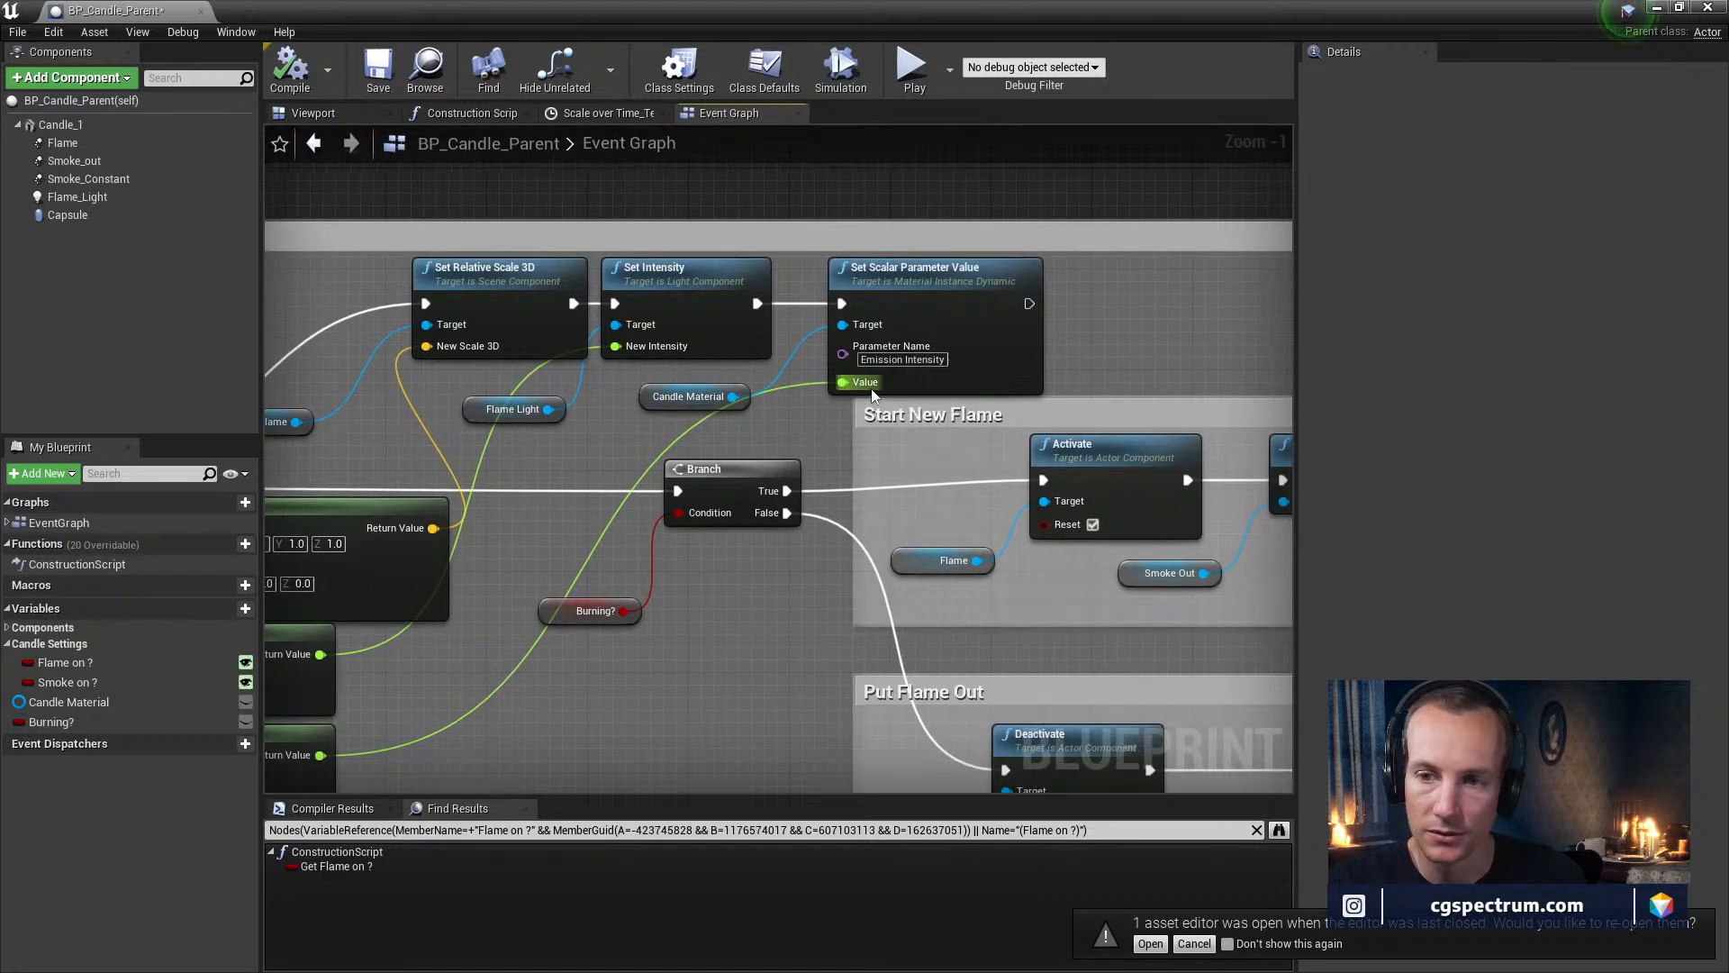
right_click_drag(895, 387, 1243, 231)
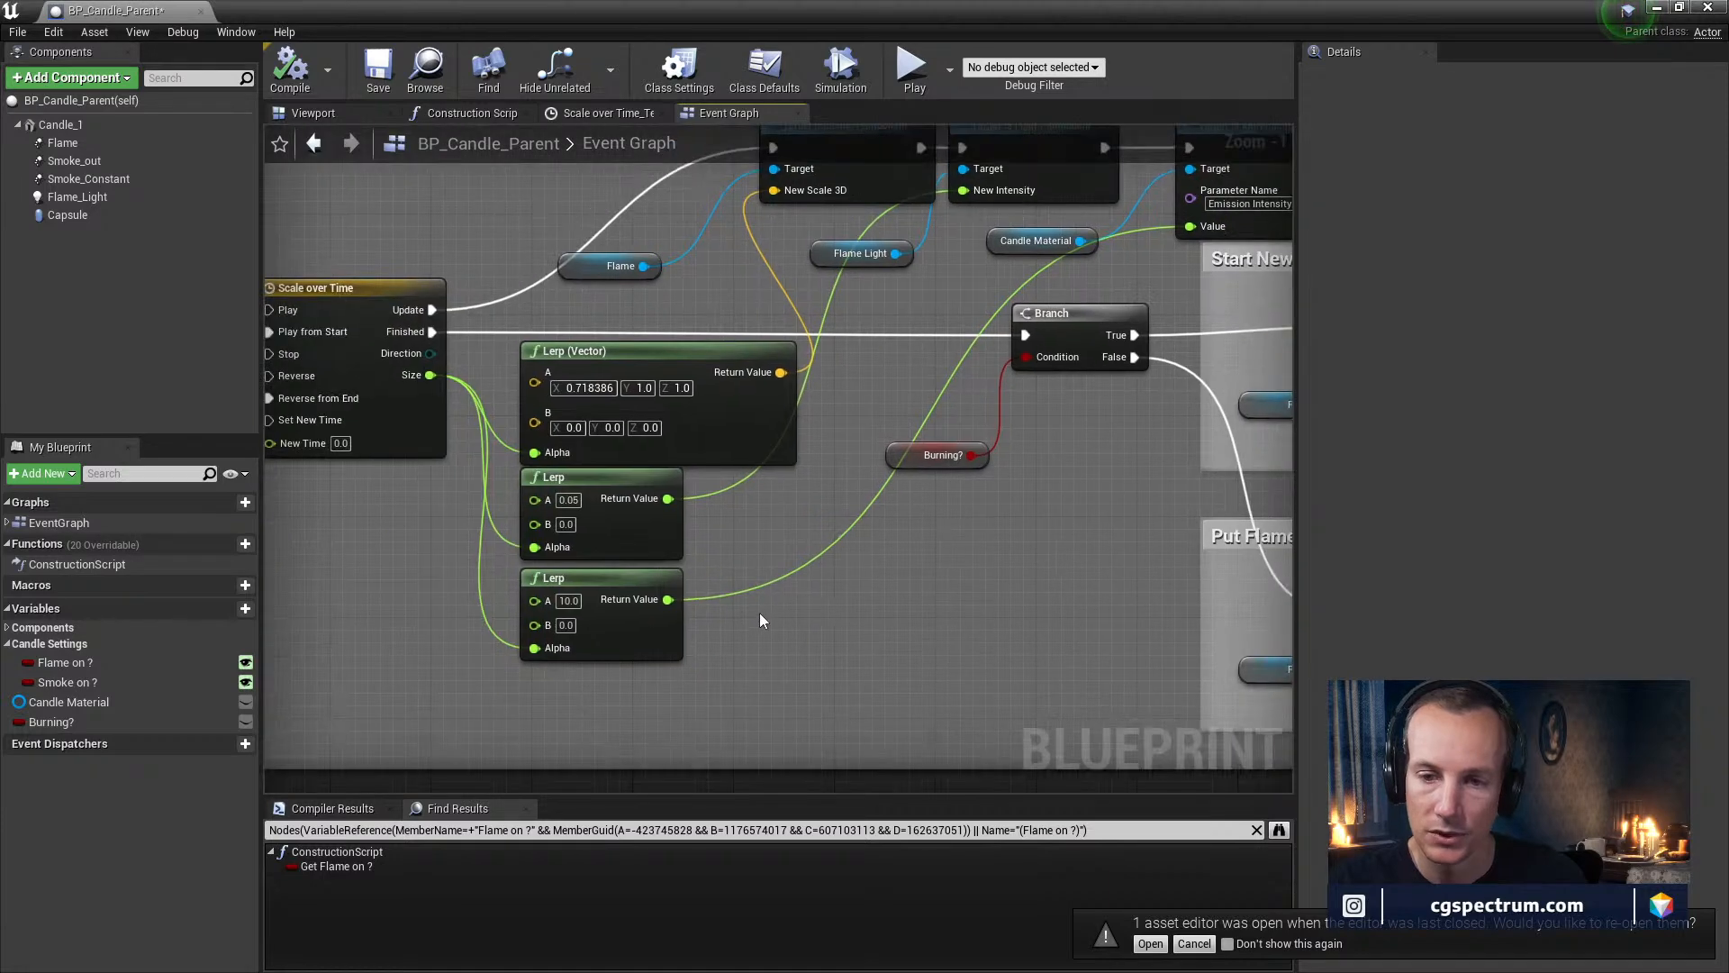
right_click_drag(803, 614, 576, 743)
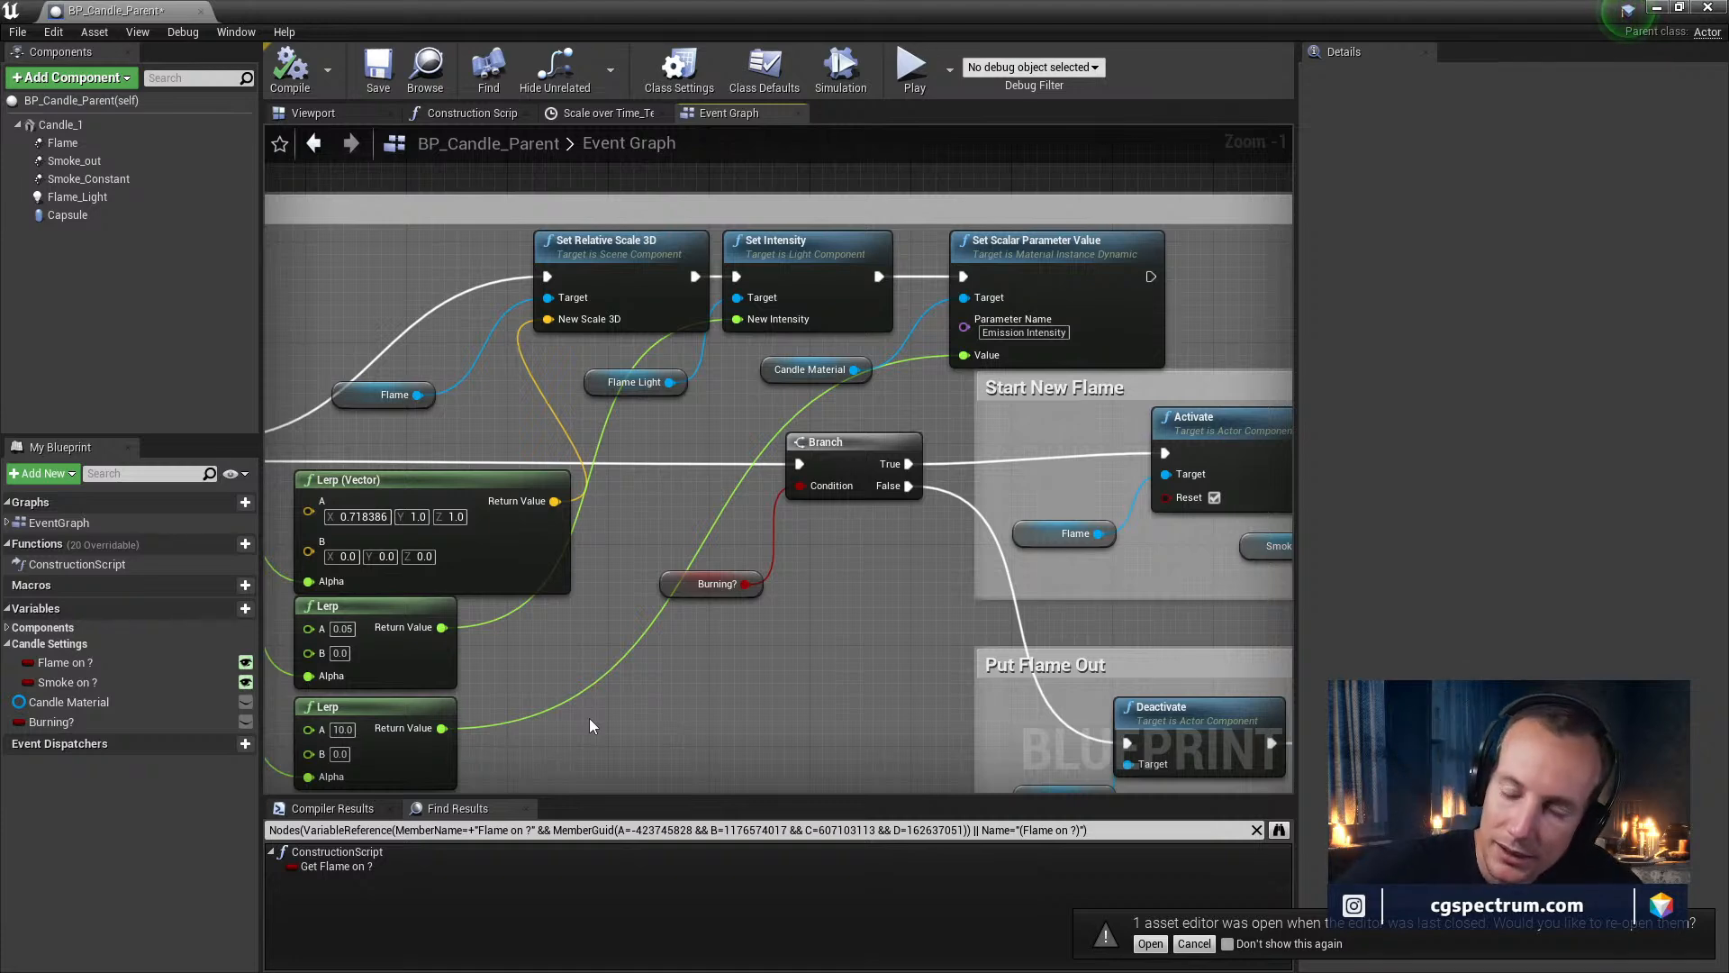
Trace the Scale over Time timeline through its Lerp nodes and the Burning? branch to the Start New Flame and Put Flame Out groups
right_click_drag(589, 717, 1063, 618)
right_click_drag(651, 511, 704, 506)
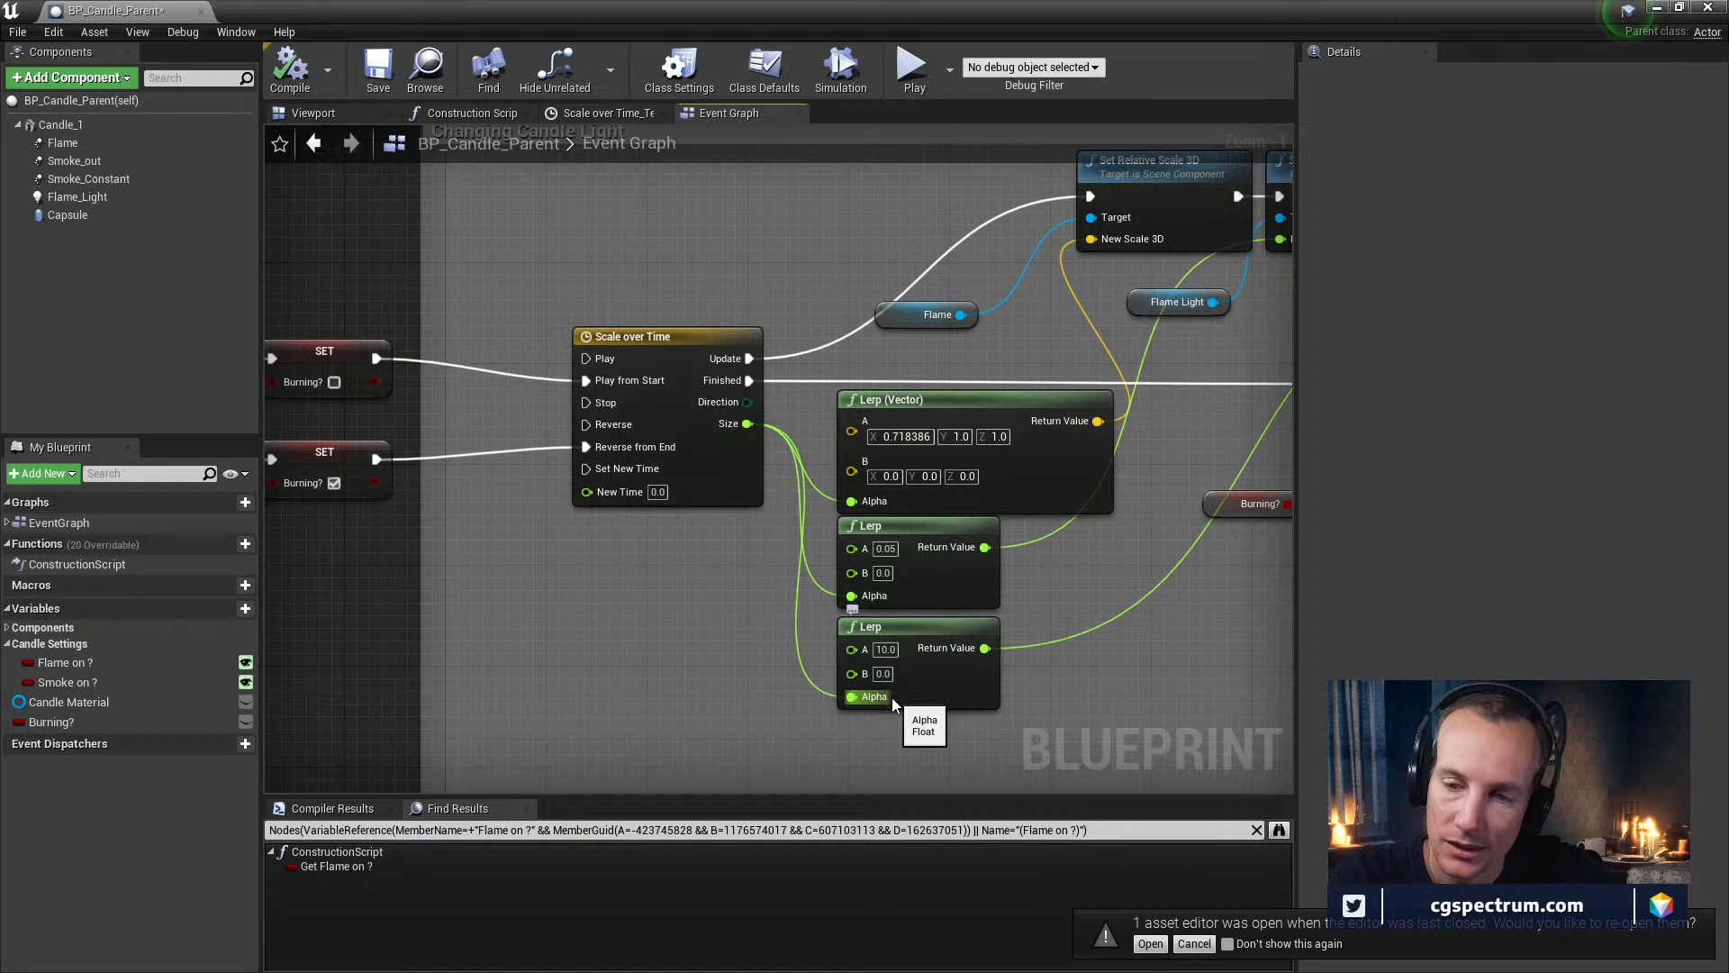
right_click_drag(889, 701, 810, 697)
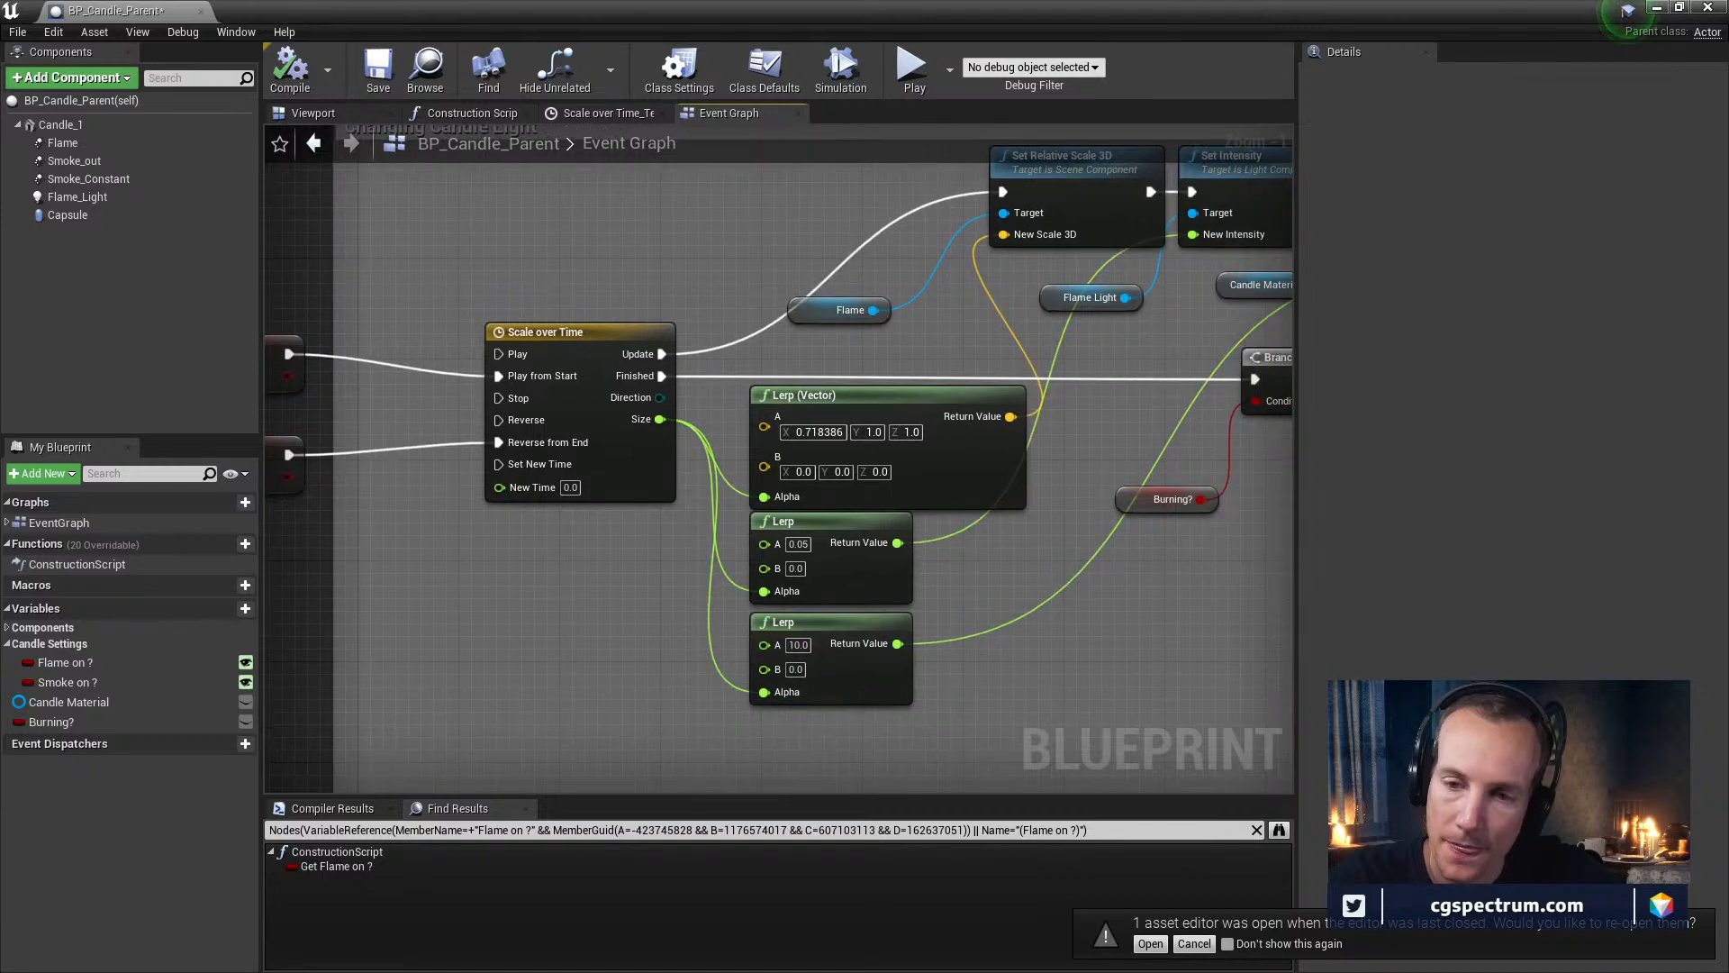
right_click_drag(1056, 564, 856, 625)
right_click_drag(982, 690, 556, 595)
scroll(578, 552, "down", 1)
right_click_drag(999, 590, 1022, 635)
right_click_drag(738, 517, 664, 495)
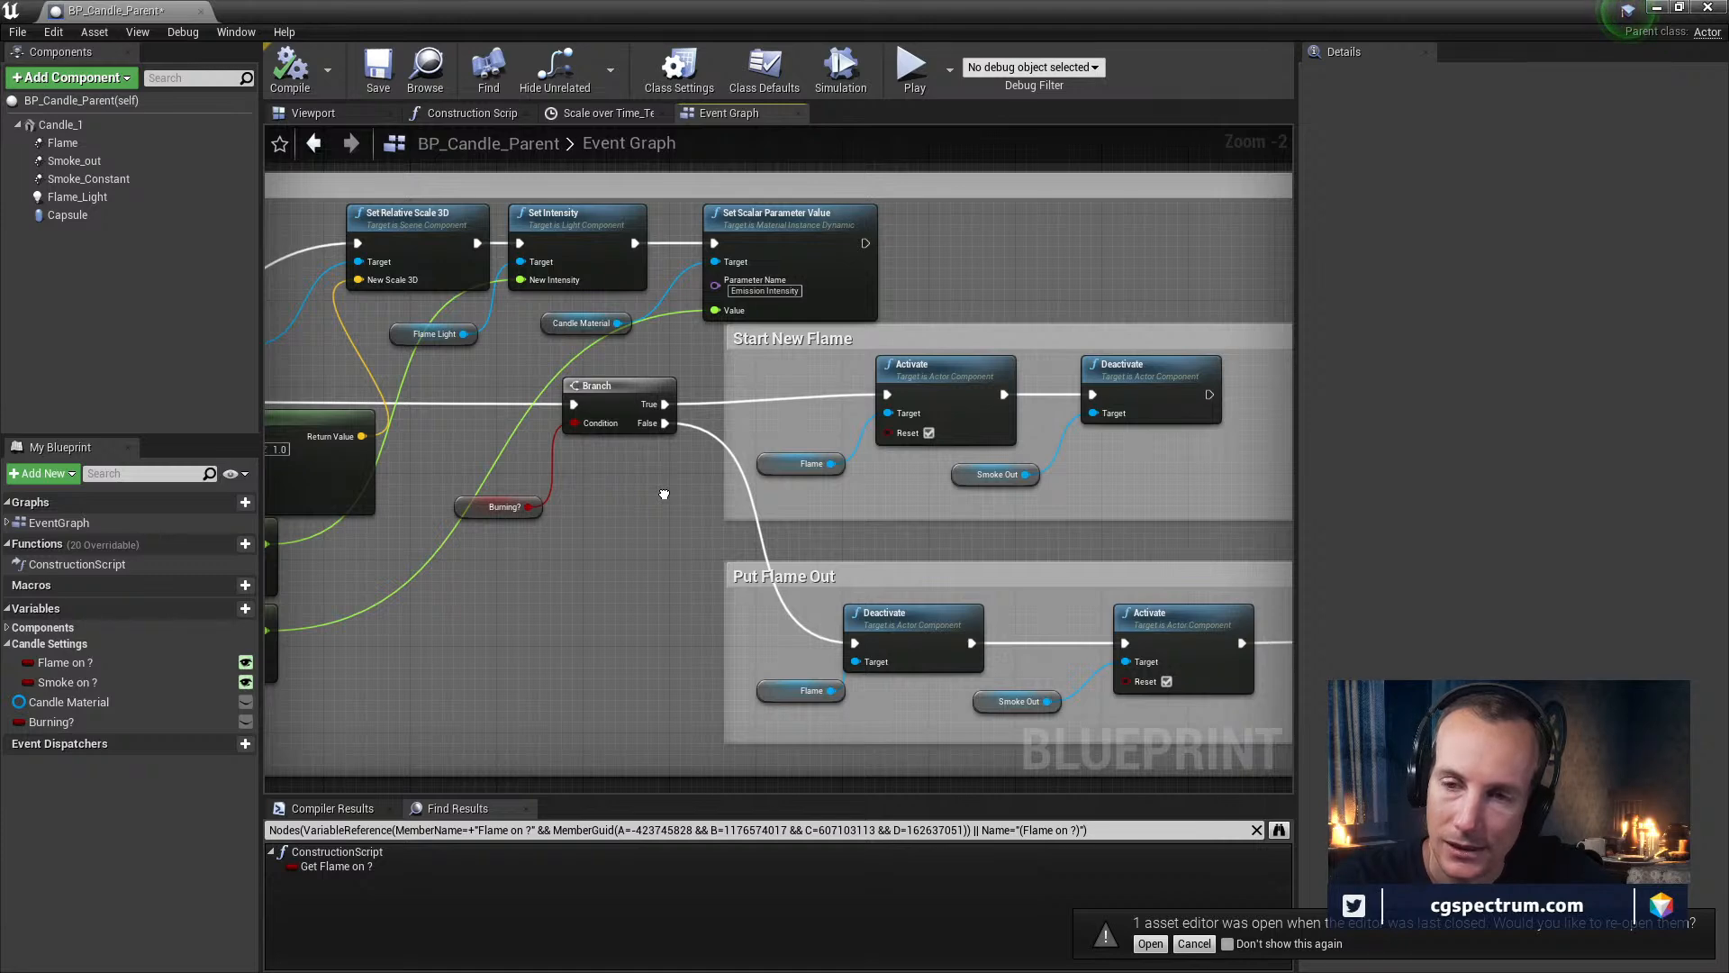
Add a Print String after the Emission Intensity node, feed it the return value of the Lerp with A 10.0, and save the Blueprint
left_click_drag(866, 243, 1016, 169)
type("print")
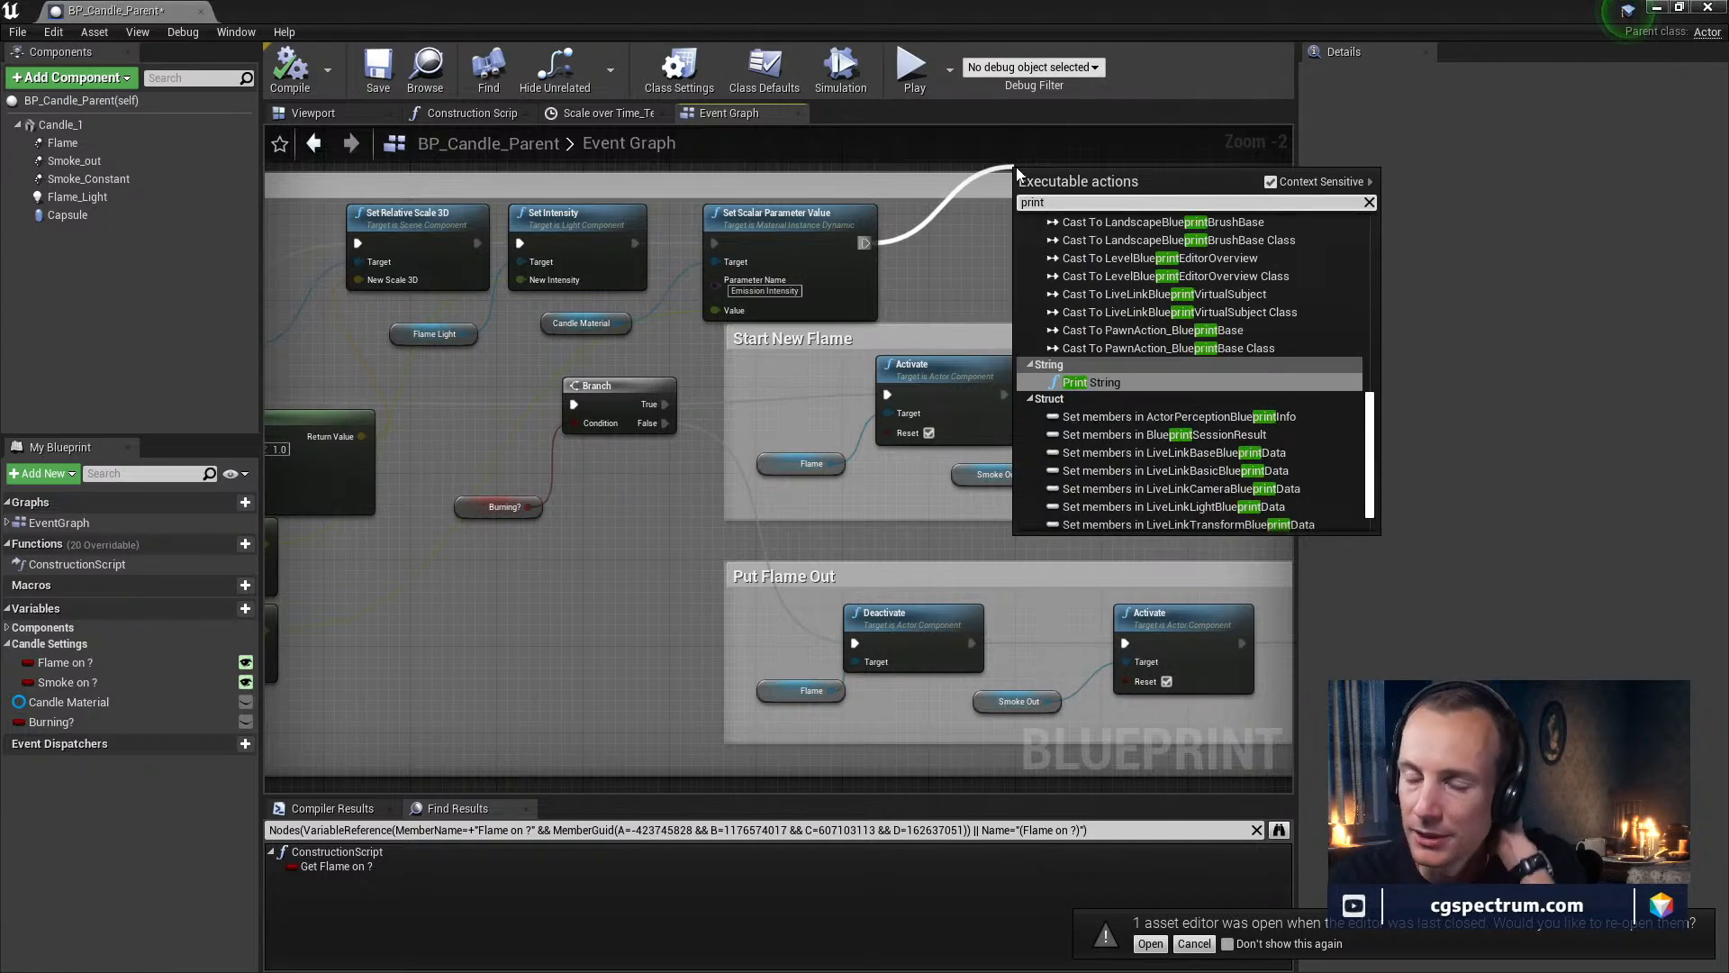
left_click(1095, 385)
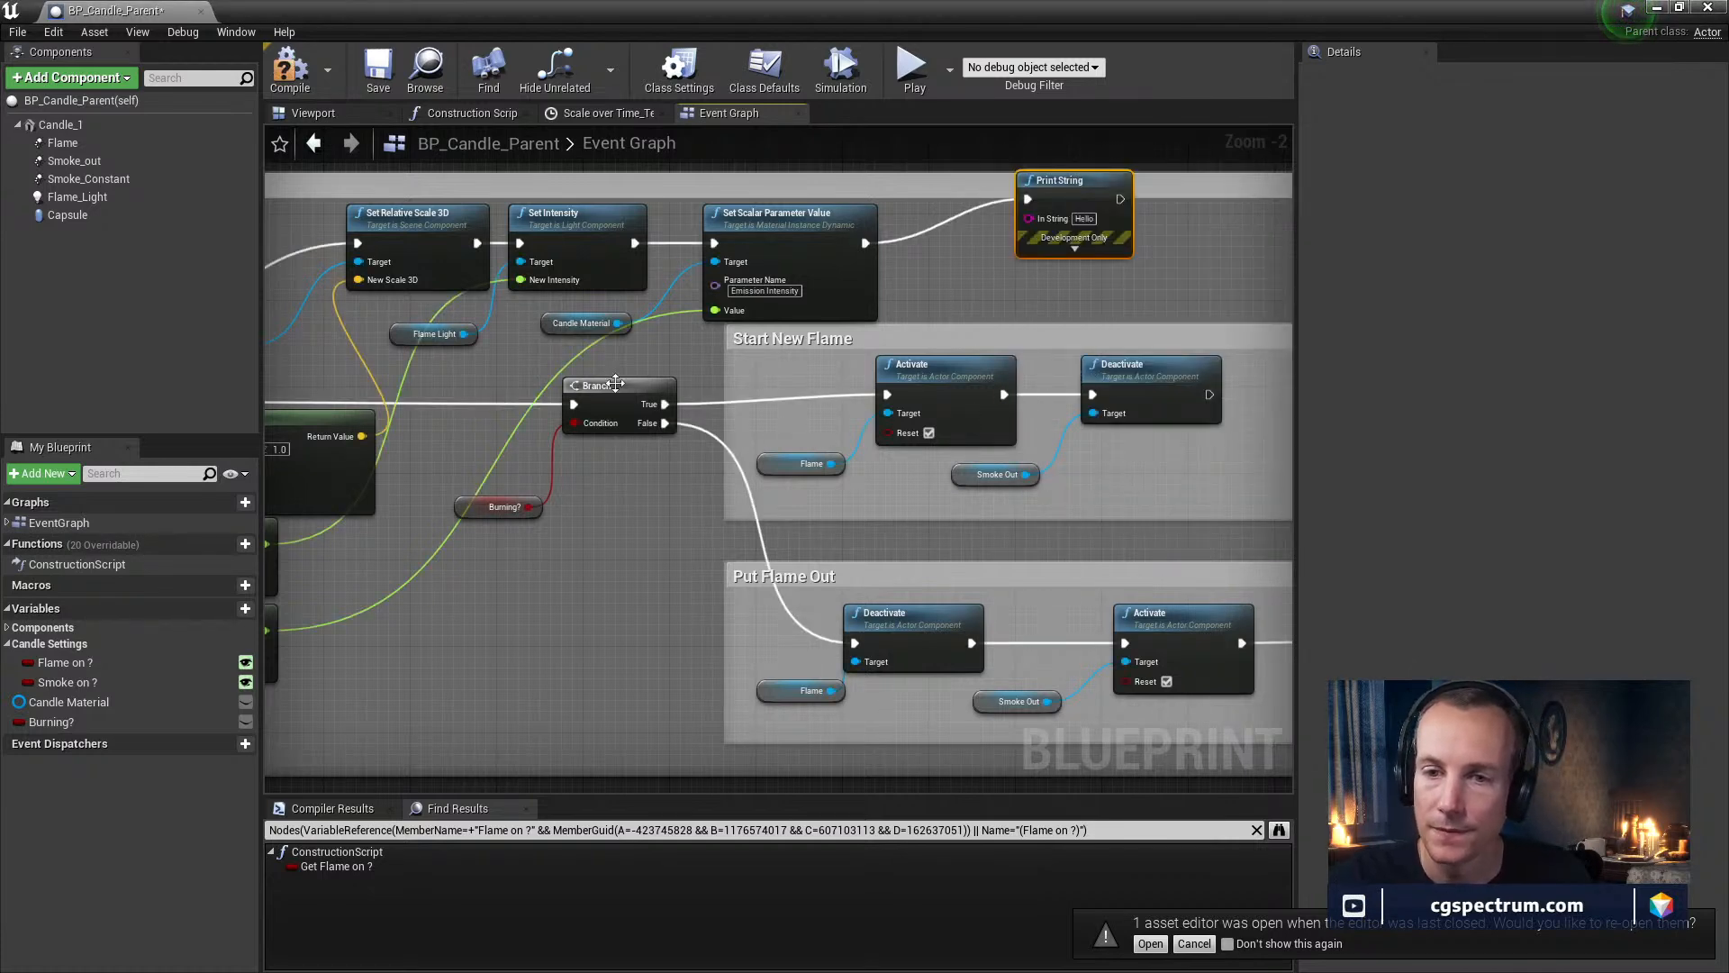
right_click_drag(448, 554, 618, 548)
left_click_drag(437, 624, 992, 216)
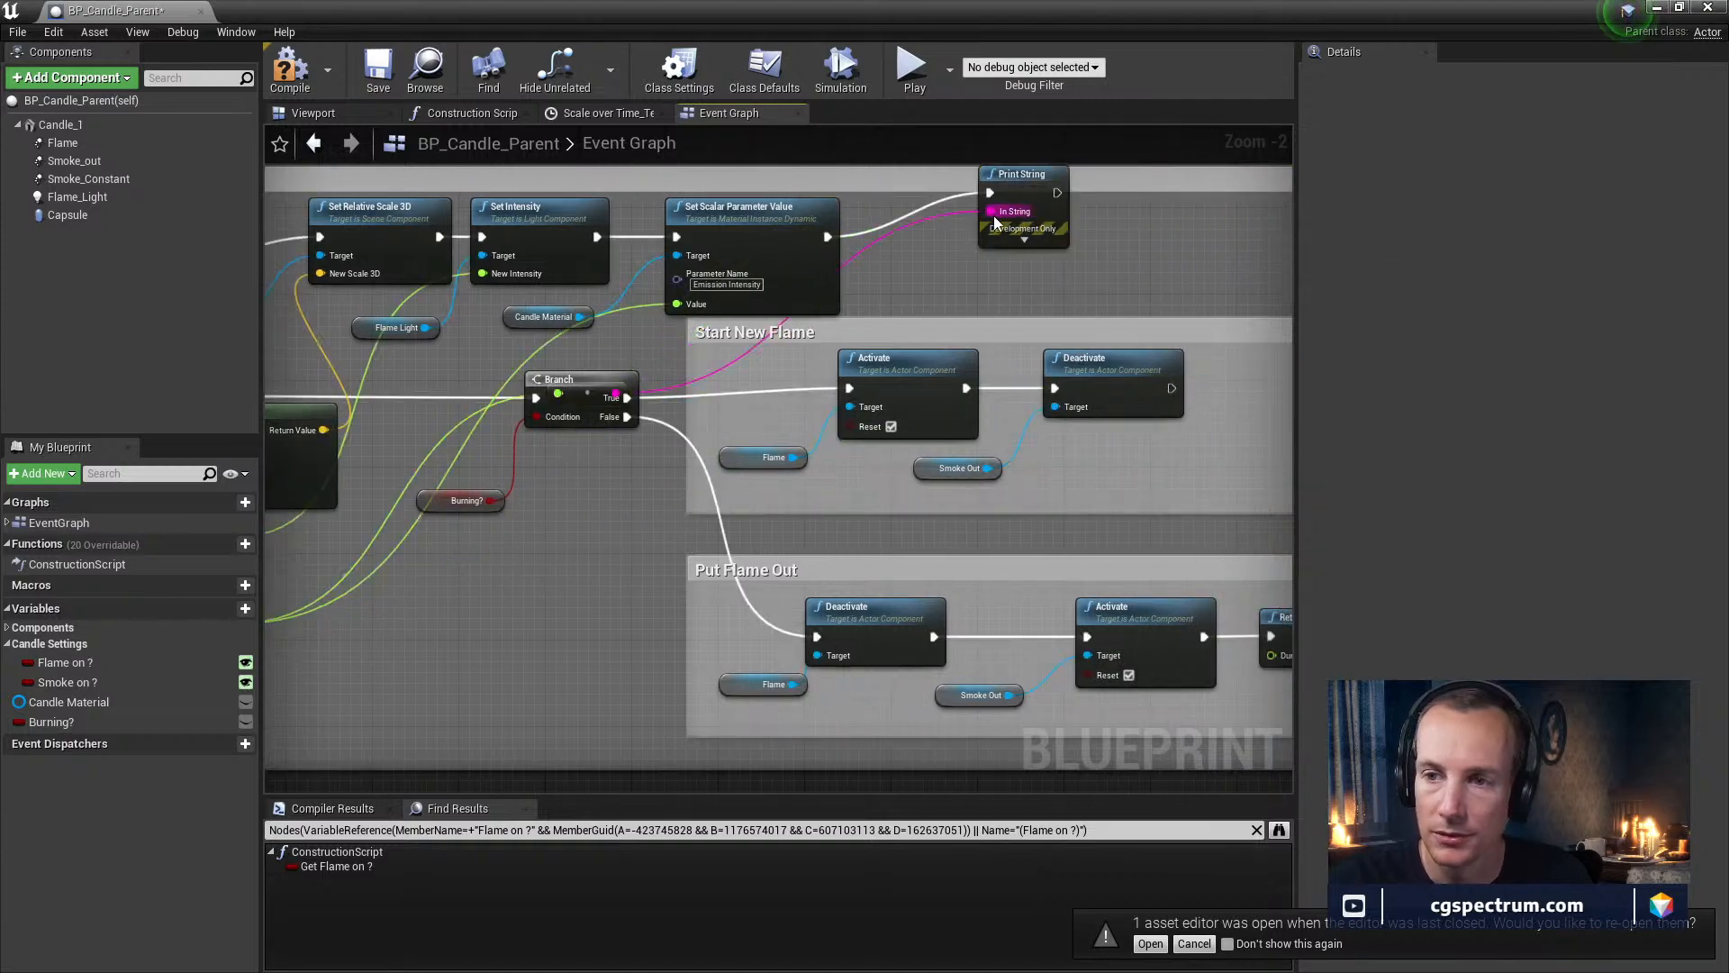
left_click(378, 70)
Move the Blueprint editor aside, run the level to watch the printed emission values, and stop the session
left_click_drag(493, 11, 650, 693)
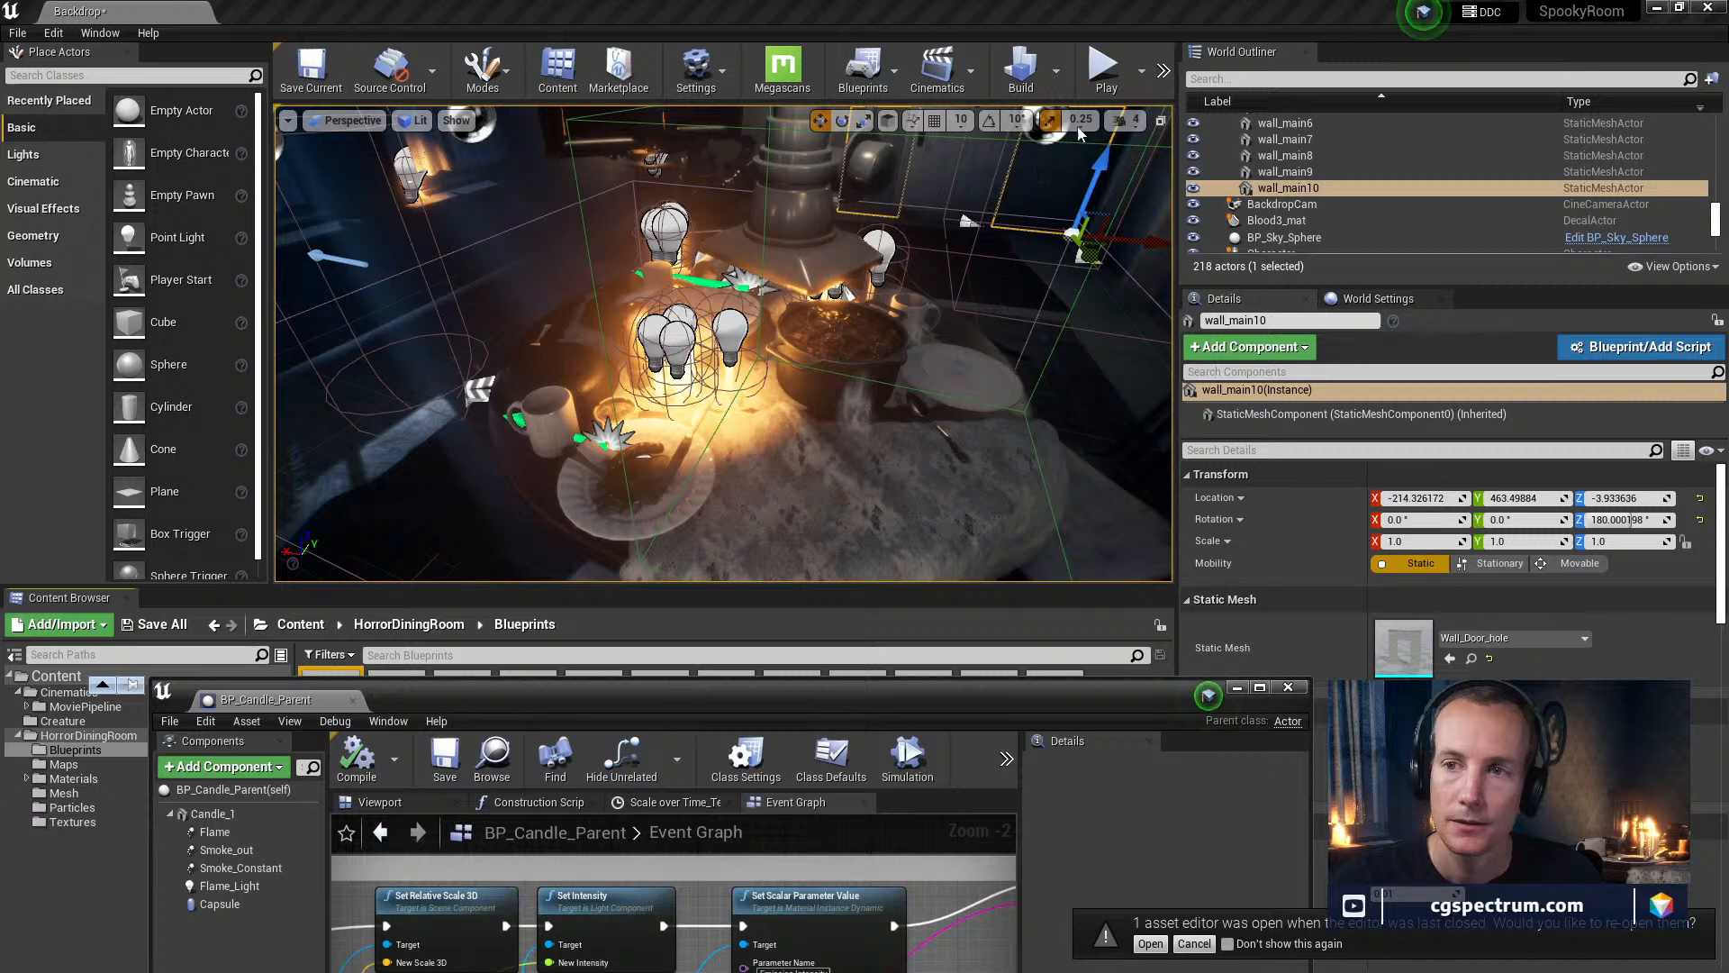
left_click(1106, 70)
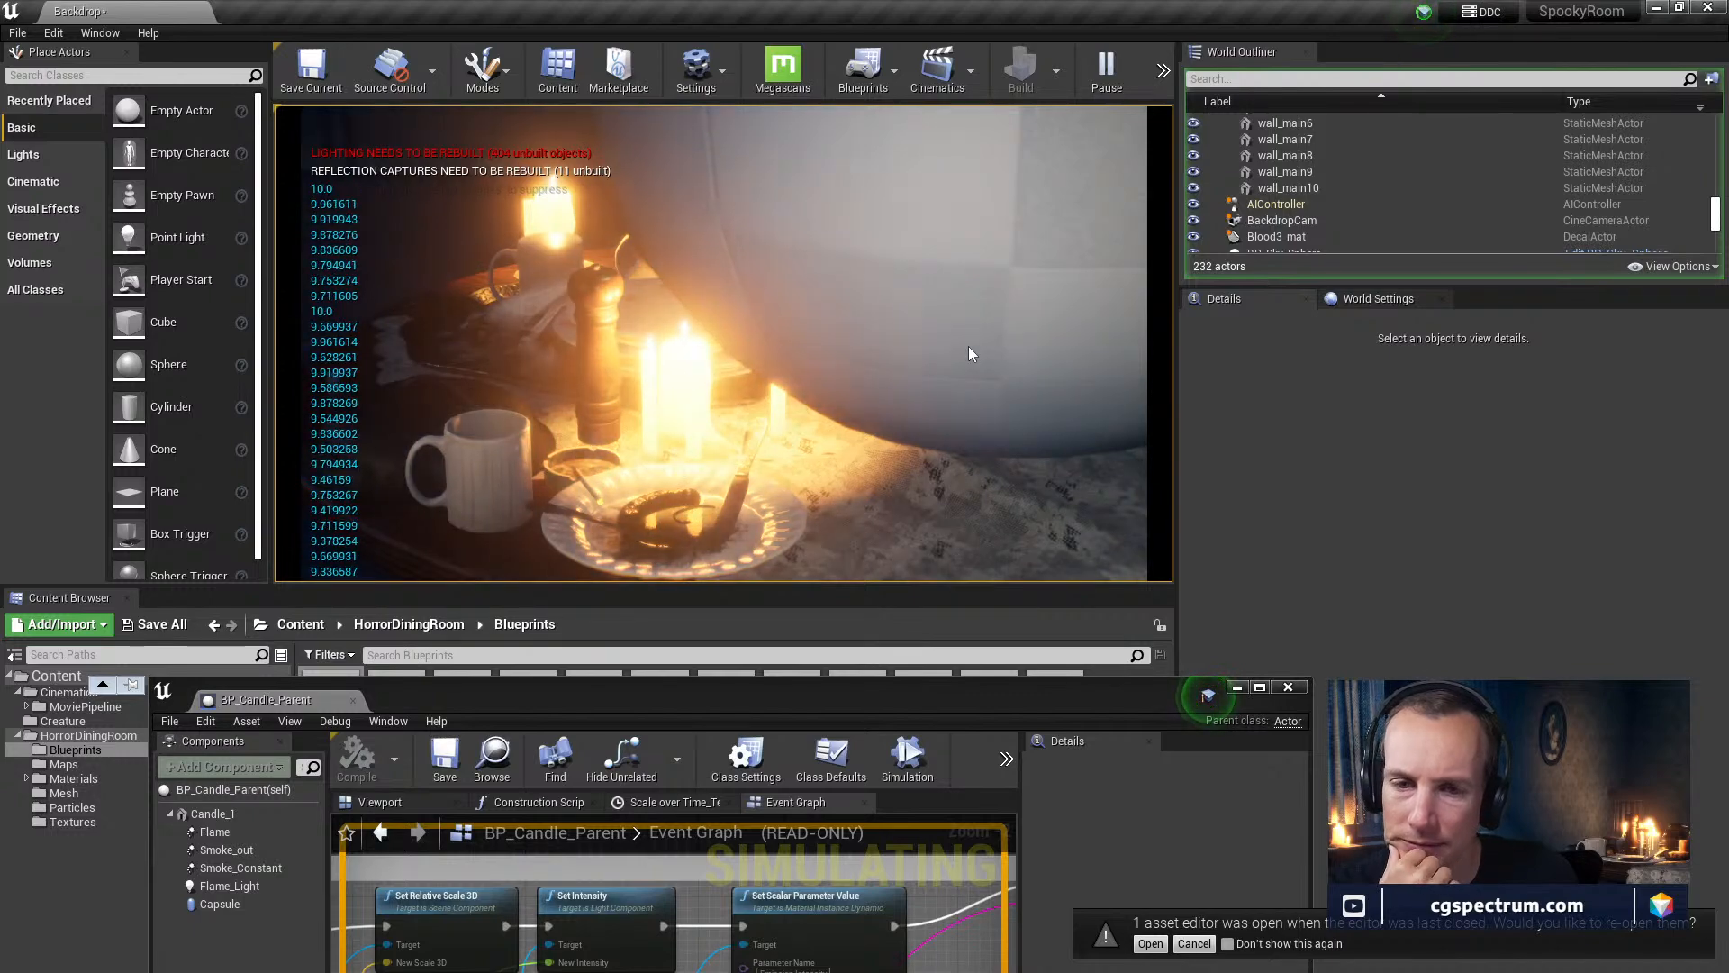
key("Escape")
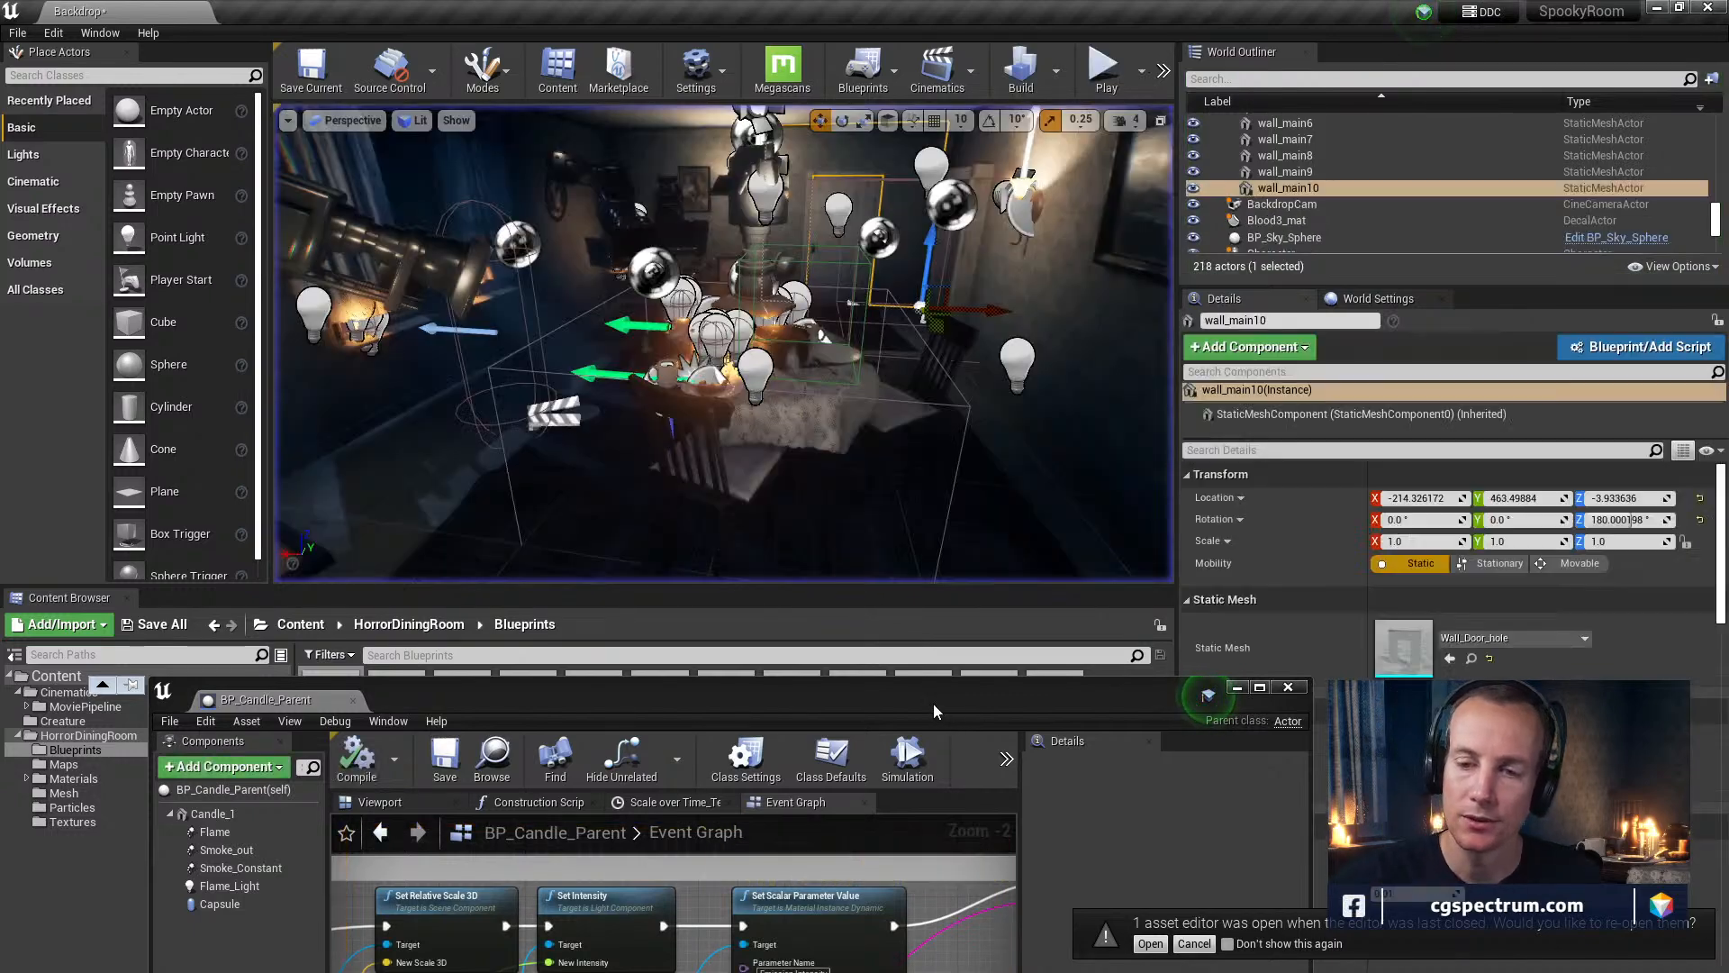
Maximize the BP_Candle_Parent editor and move the float-to-string conversion node clear of the Branch node in the Event Graph
double_click(933, 701)
right_click_drag(939, 265, 973, 307)
right_click_drag(579, 459, 811, 467)
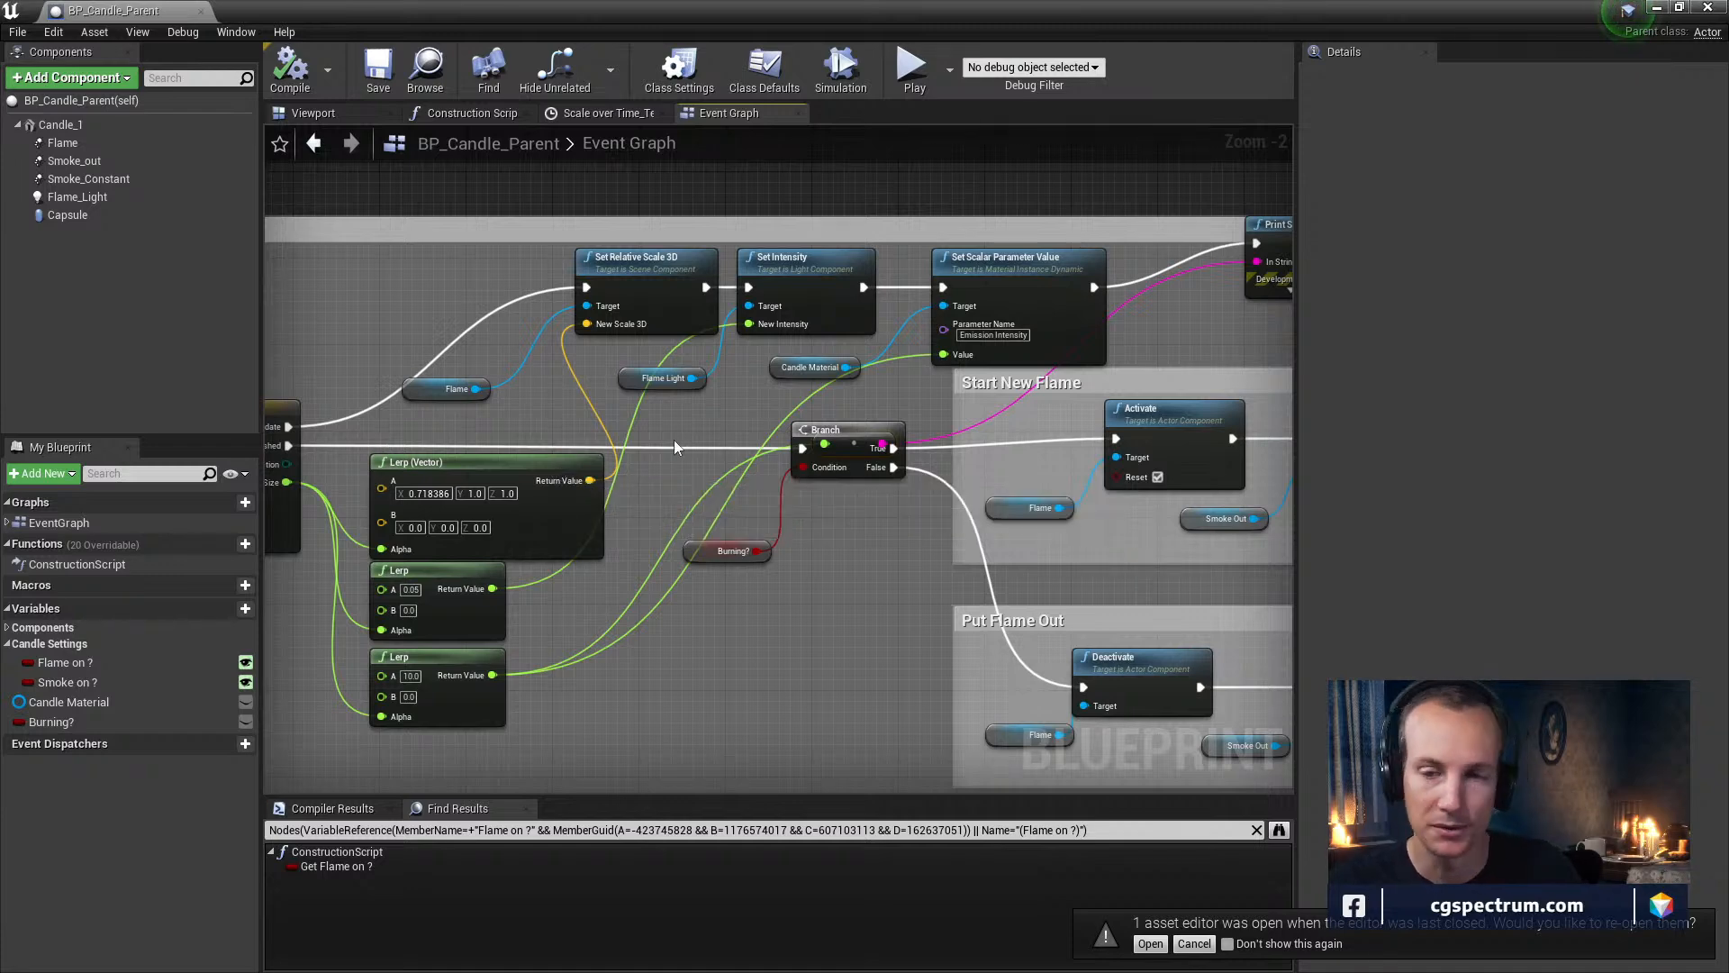
right_click_drag(798, 544, 710, 585)
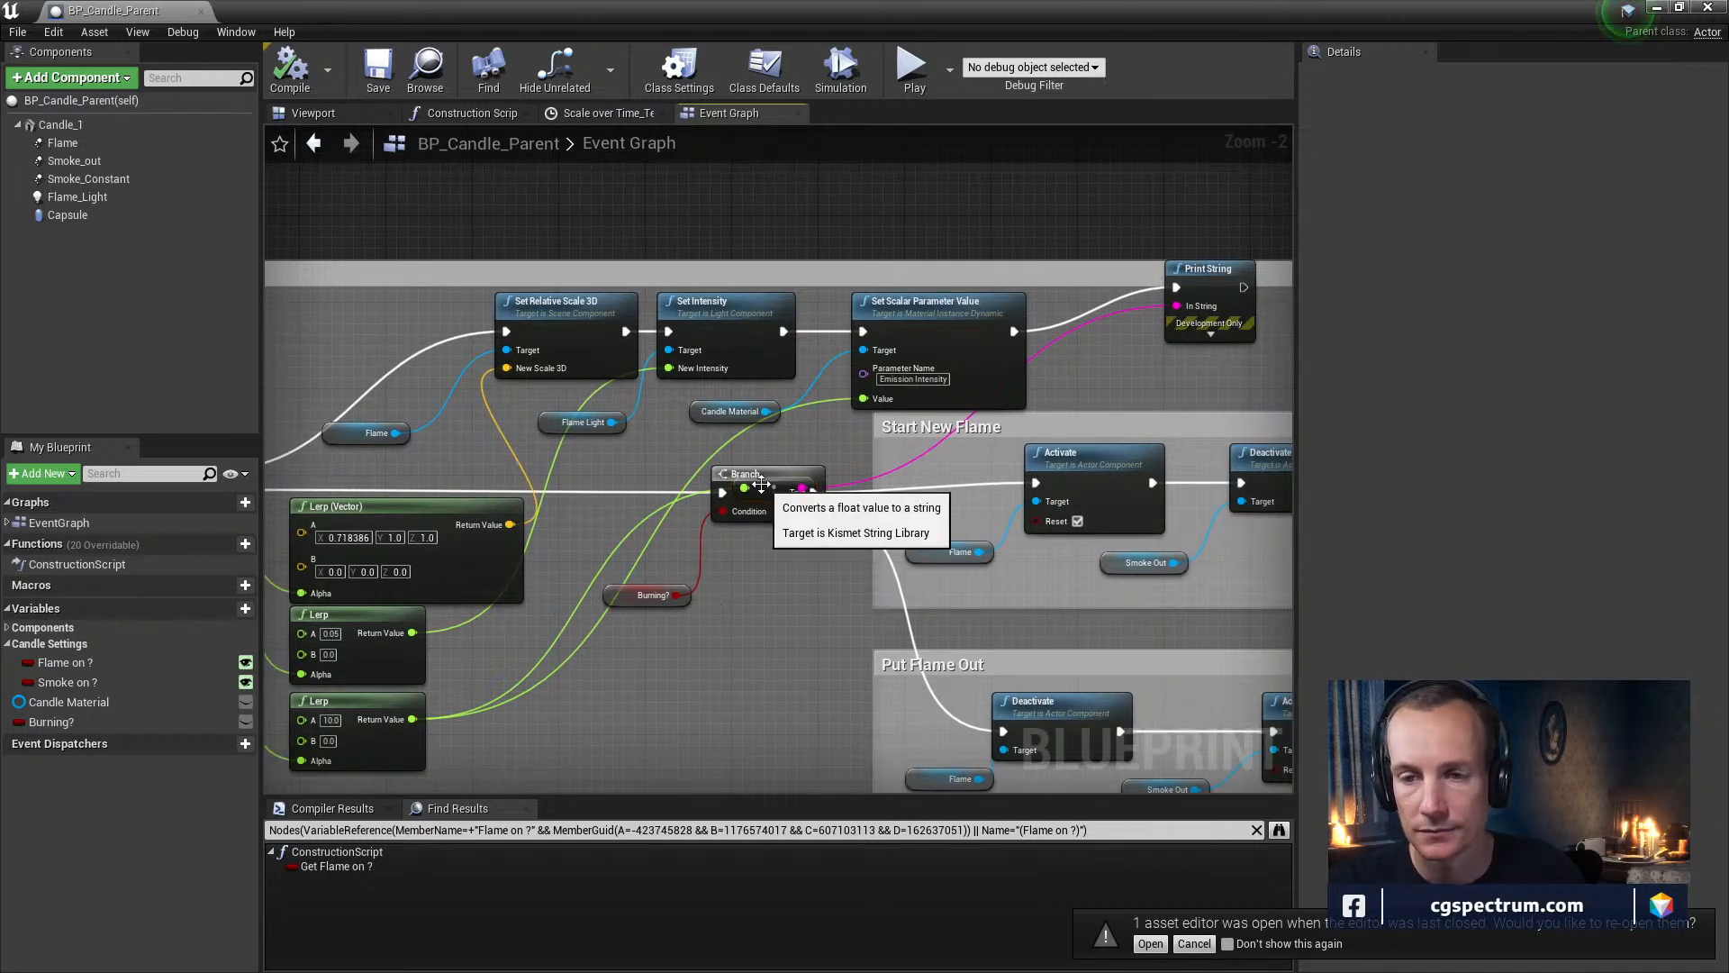
left_click_drag(778, 483, 797, 441)
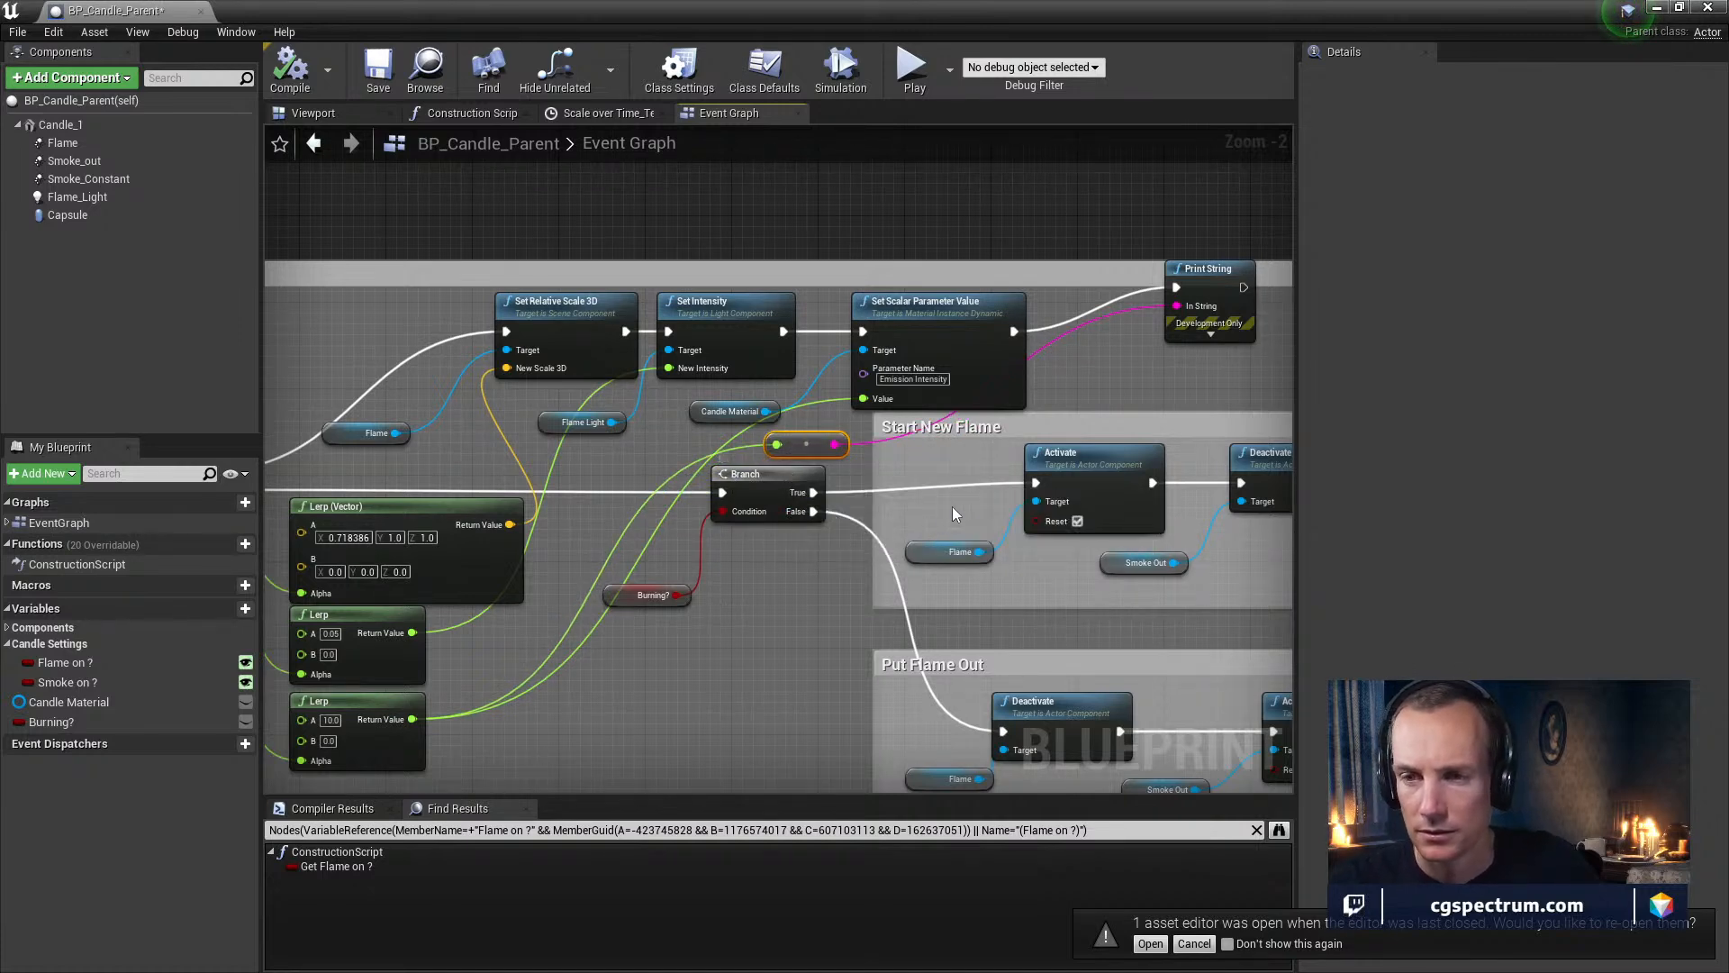
right_click_drag(976, 467, 735, 452)
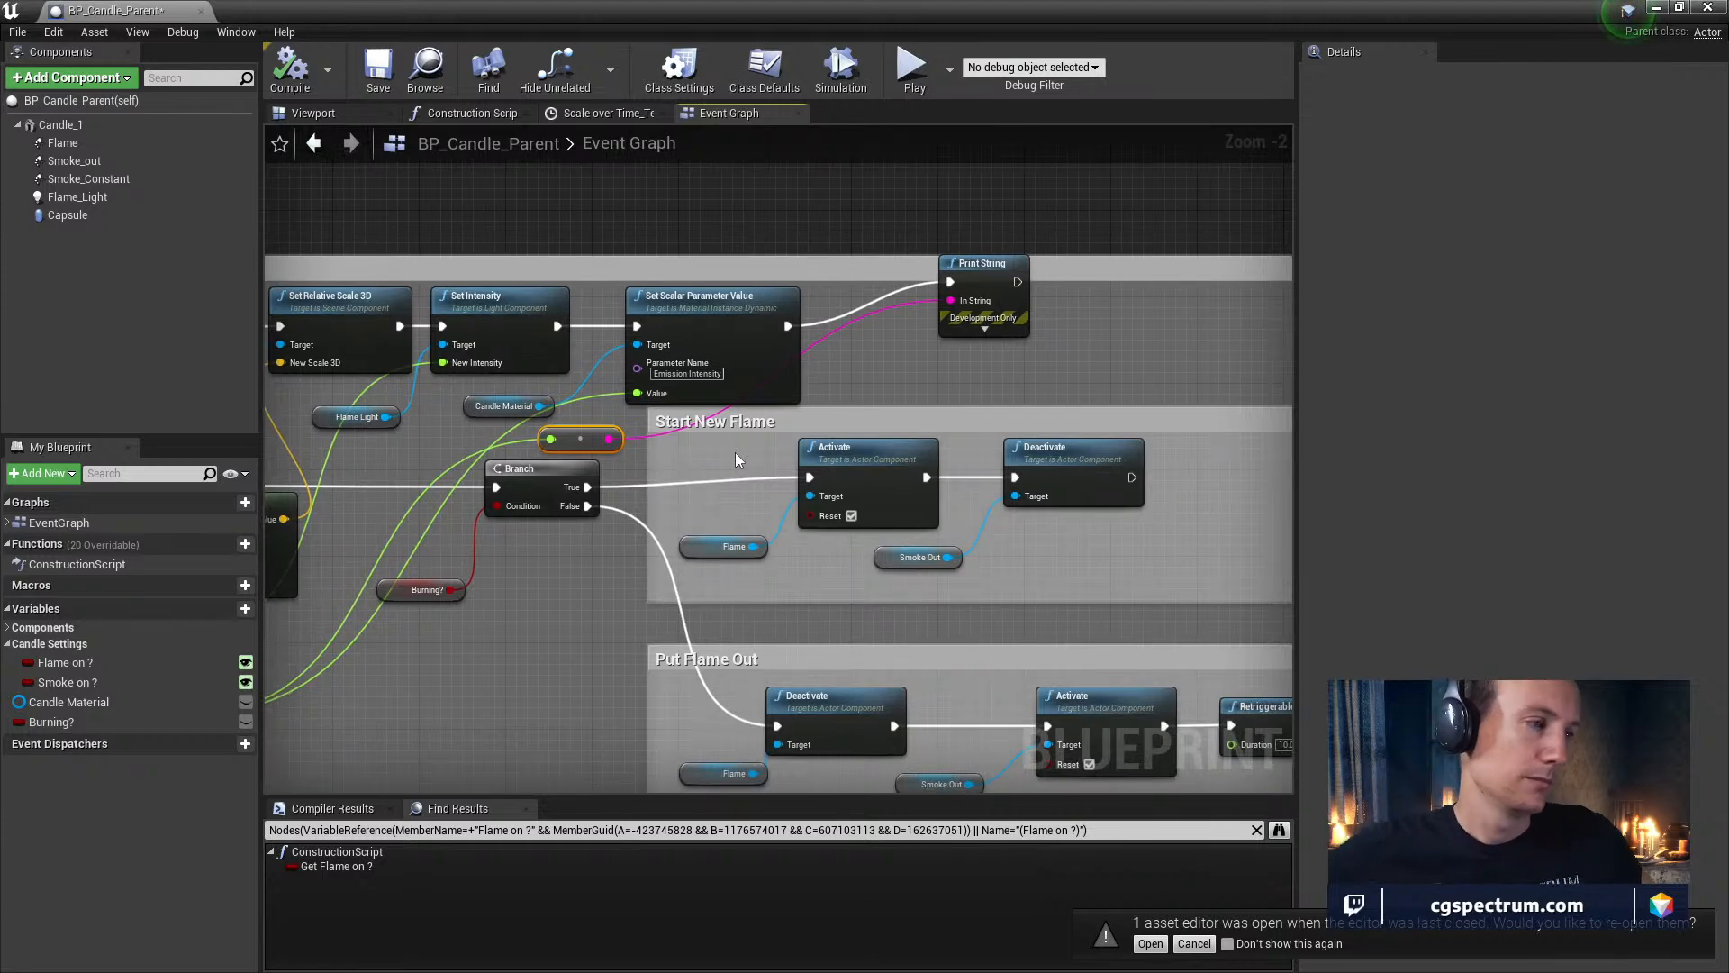
Check the Candle_1 component's static mesh setting and open the Candle_01 mesh from the HorrorDiningRoom Mesh folder
left_click(81, 125)
scroll(1564, 558, "down", 1)
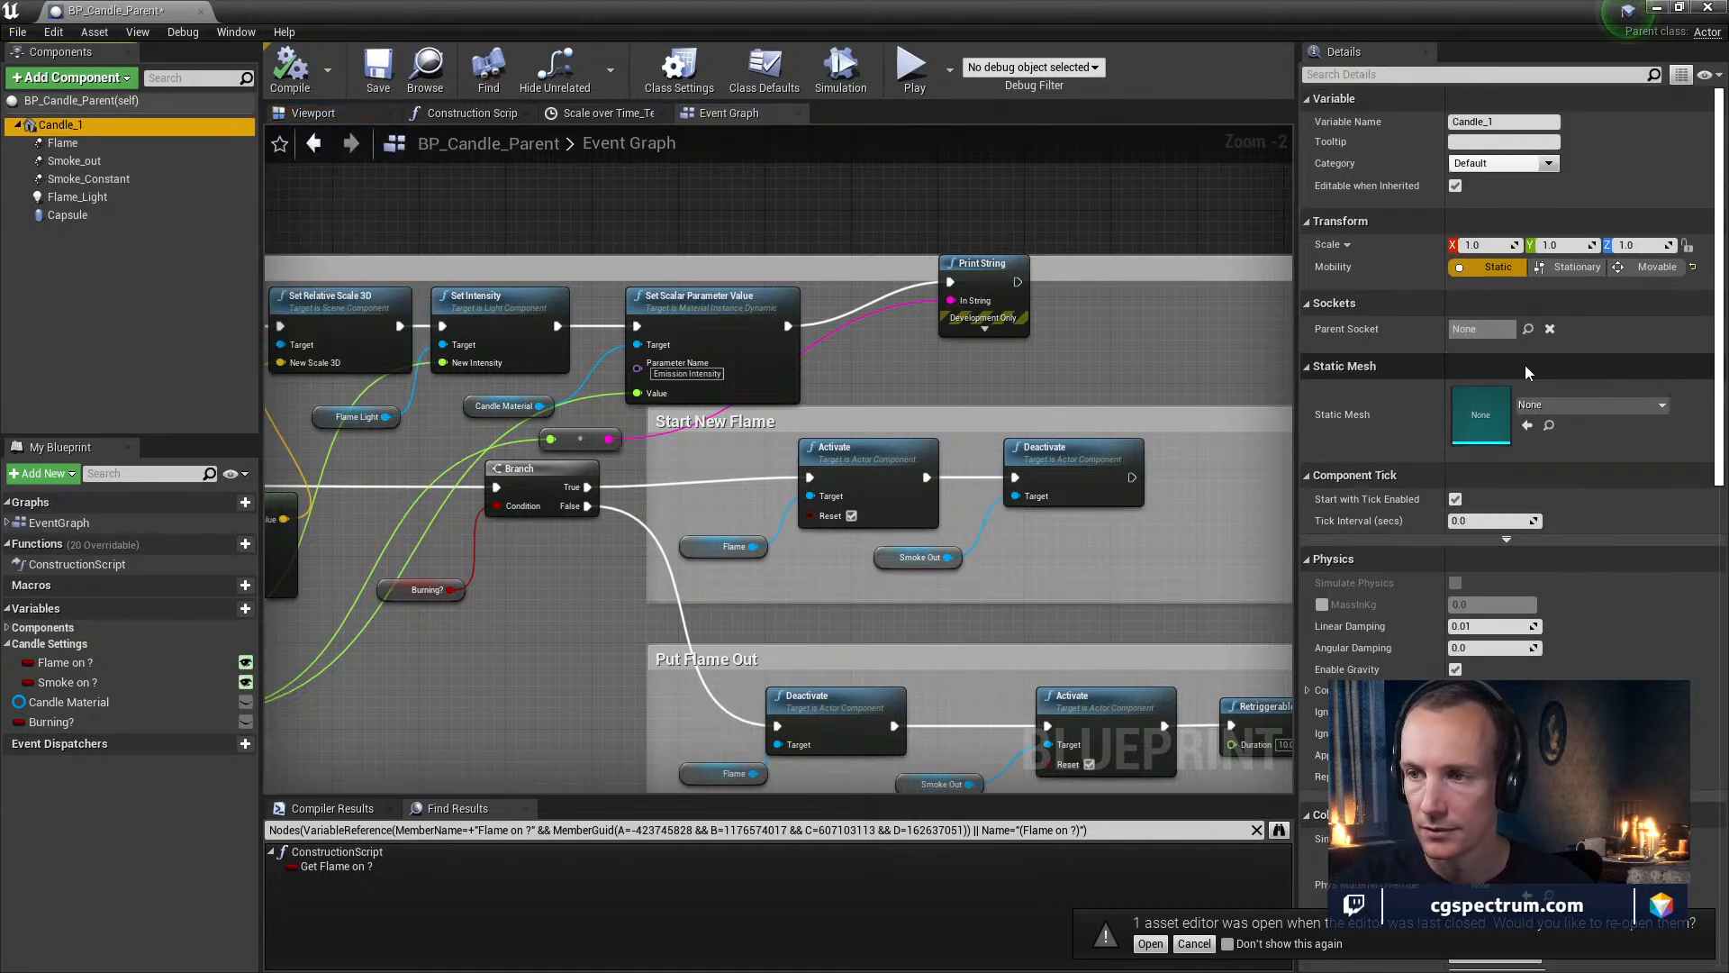
double_click(392, 16)
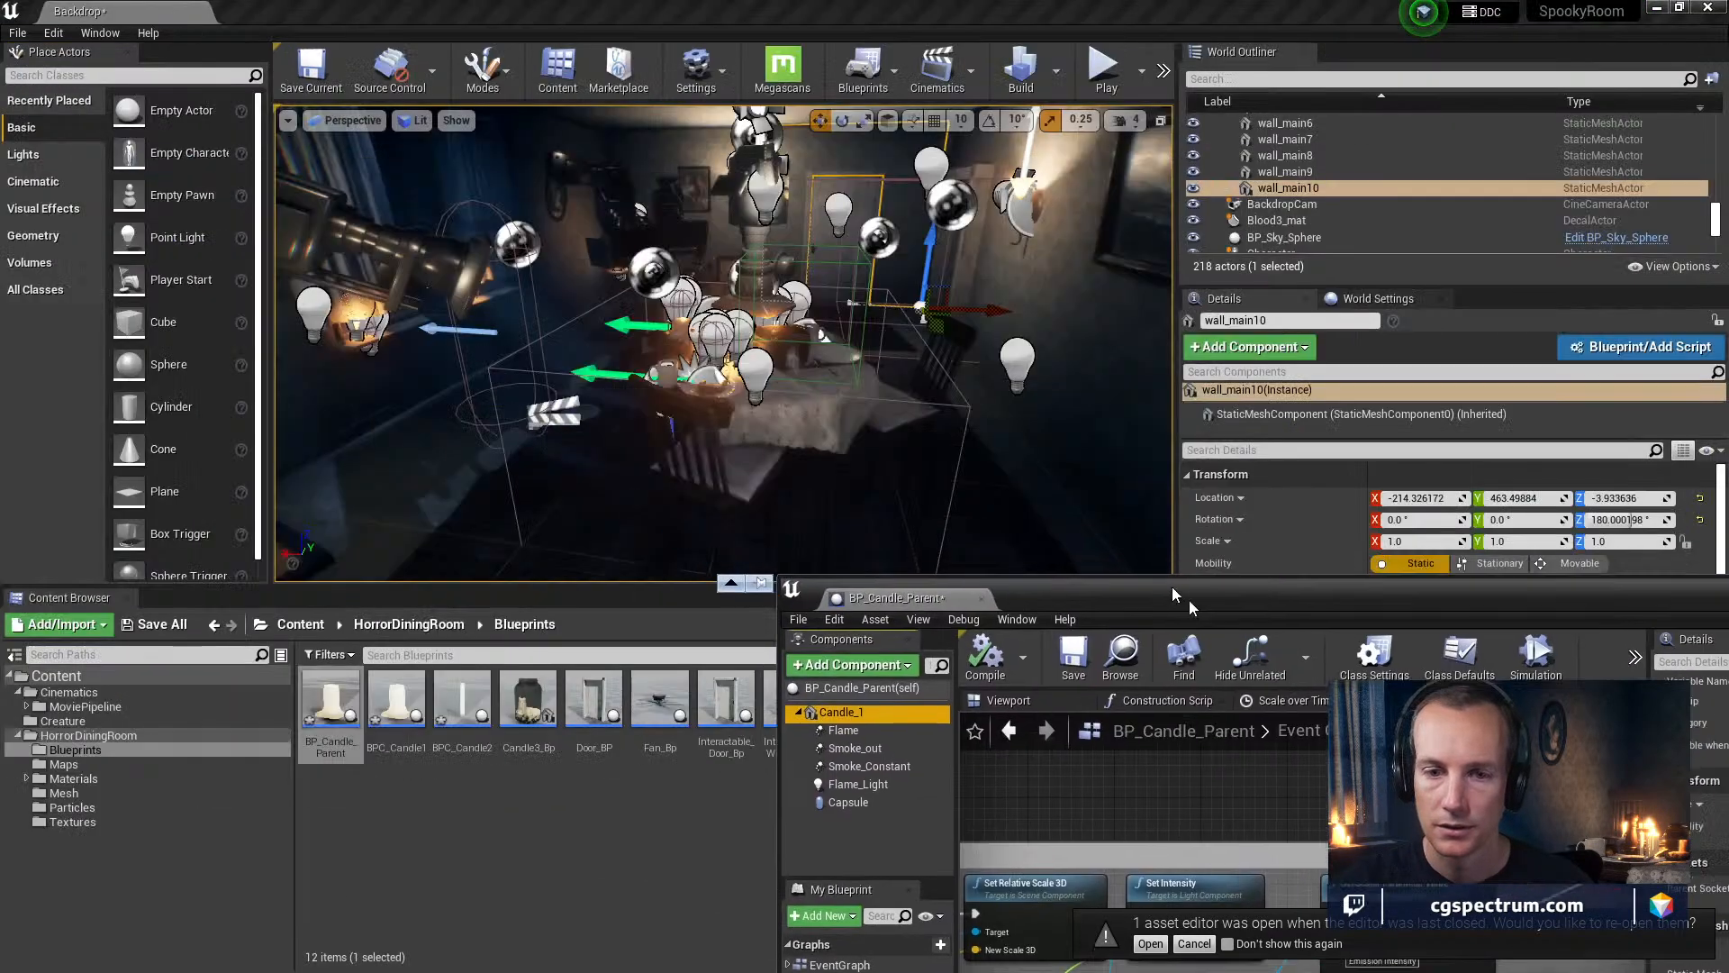
left_click(61, 794)
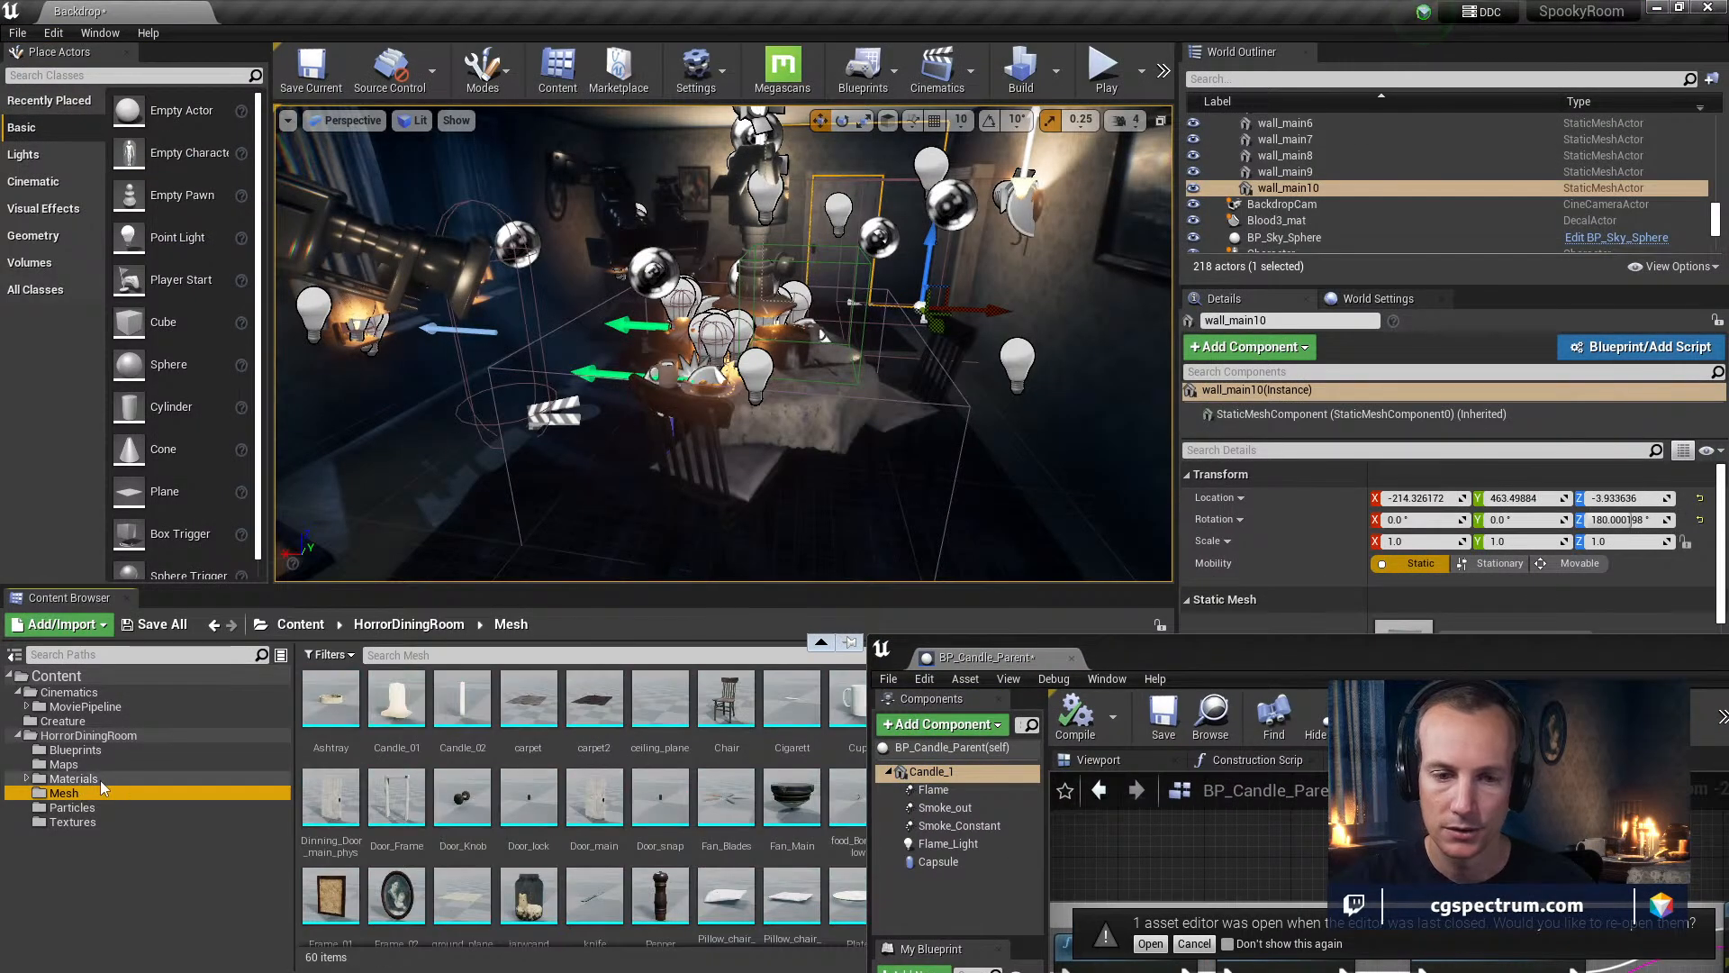
left_click(90, 778)
left_click(63, 793)
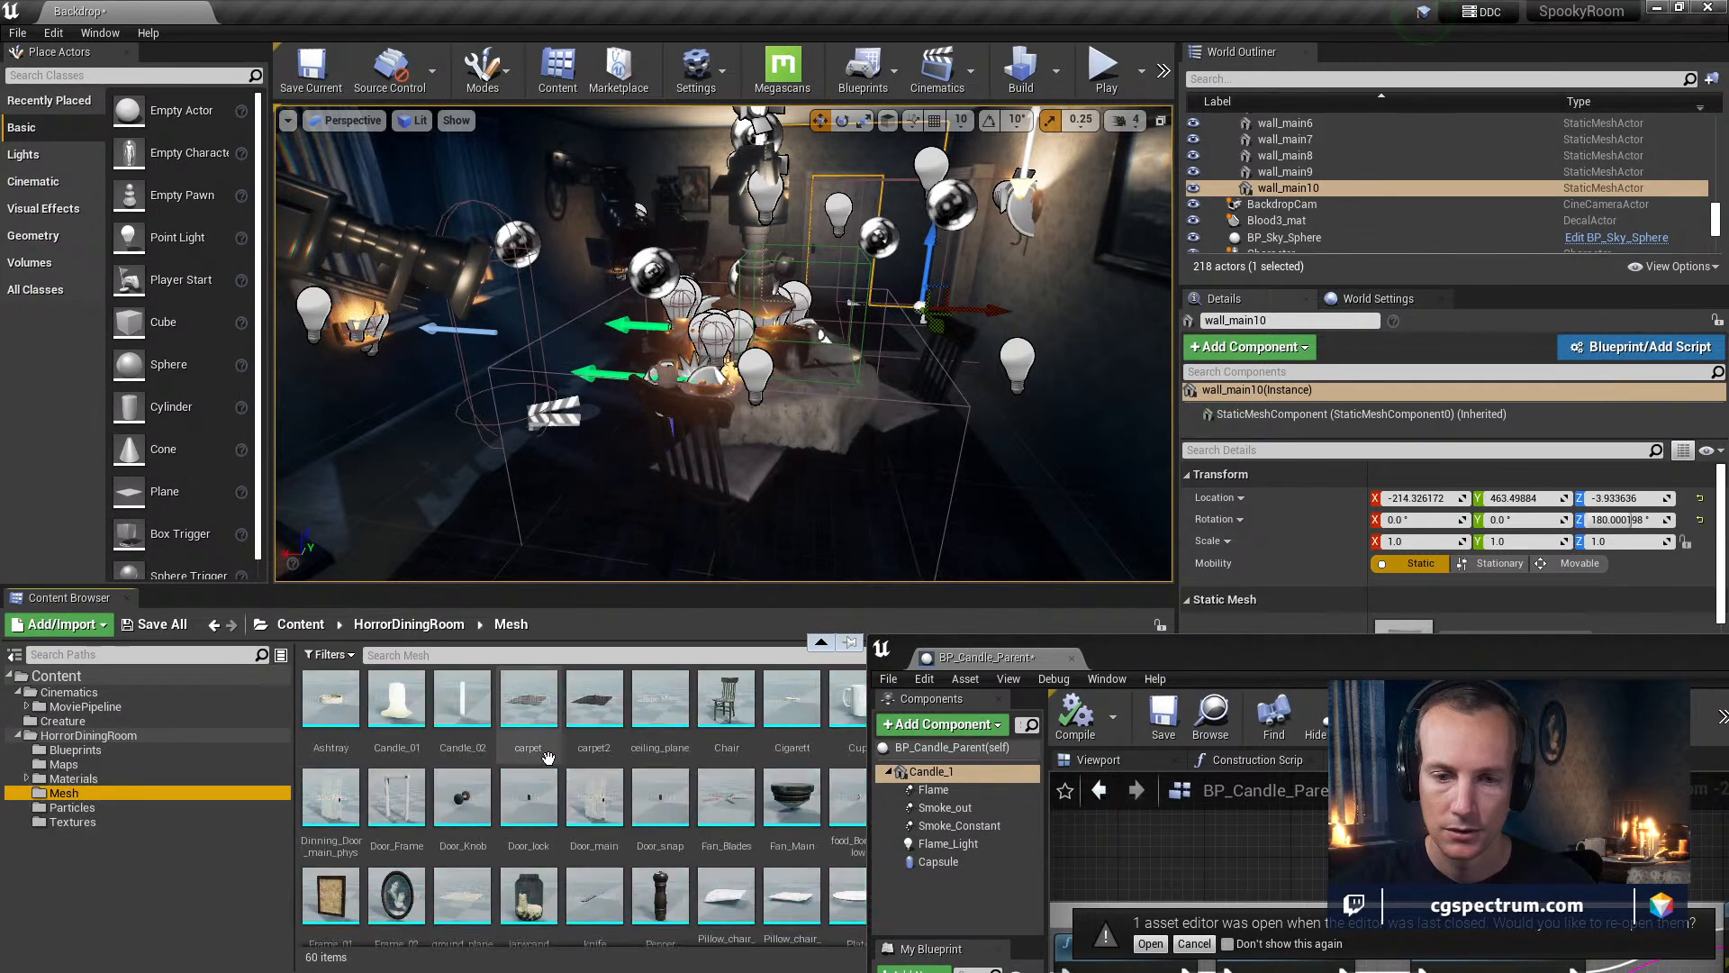
left_click(410, 706)
double_click(415, 703)
Open the Candle_mat material assigned to the Candle_01 mesh in a maximized editor
left_click_drag(1266, 657, 847, 111)
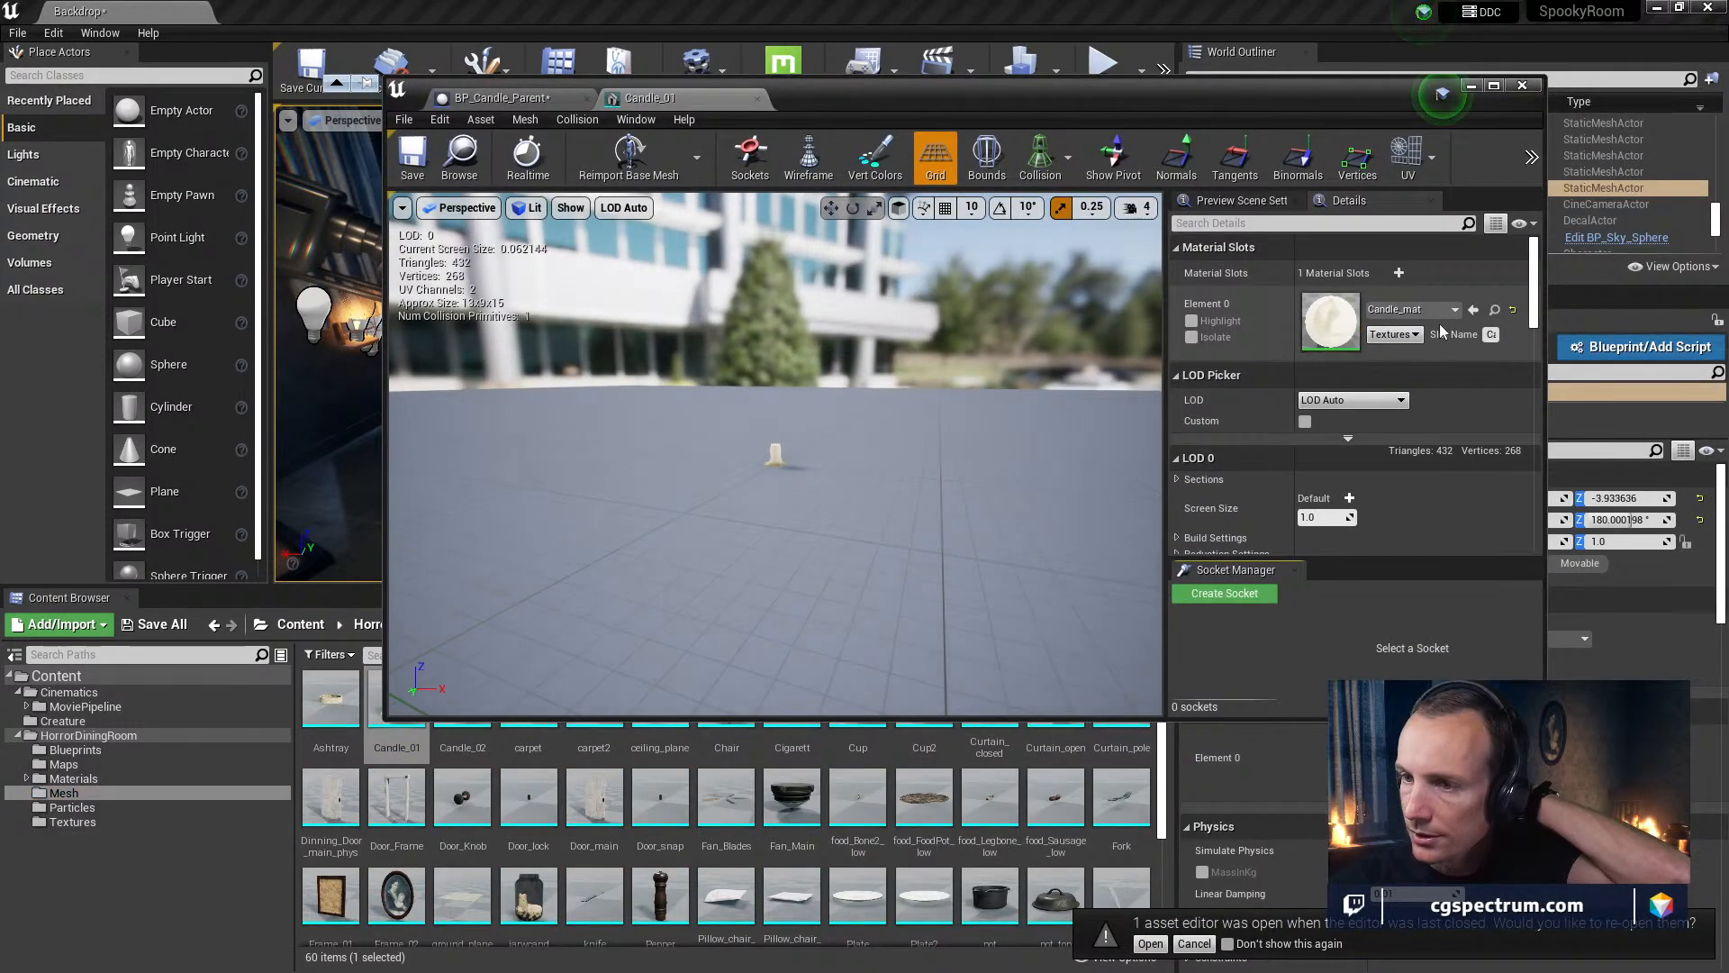
double_click(1331, 315)
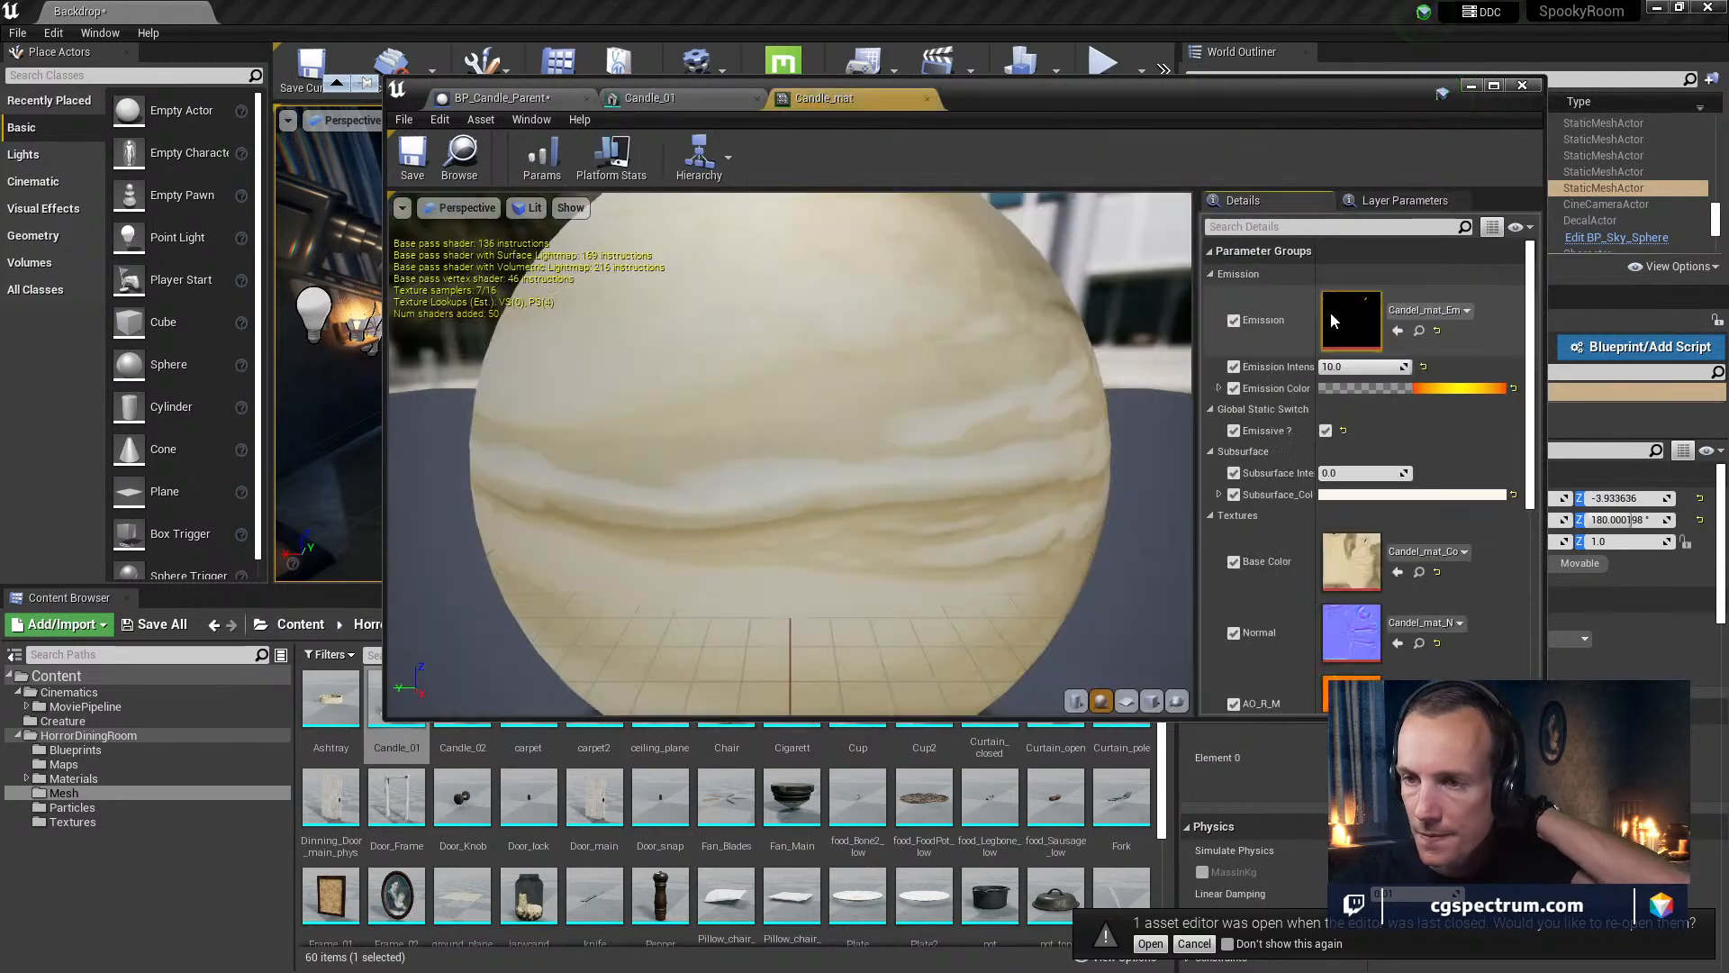
left_click_drag(1247, 99, 1173, 0)
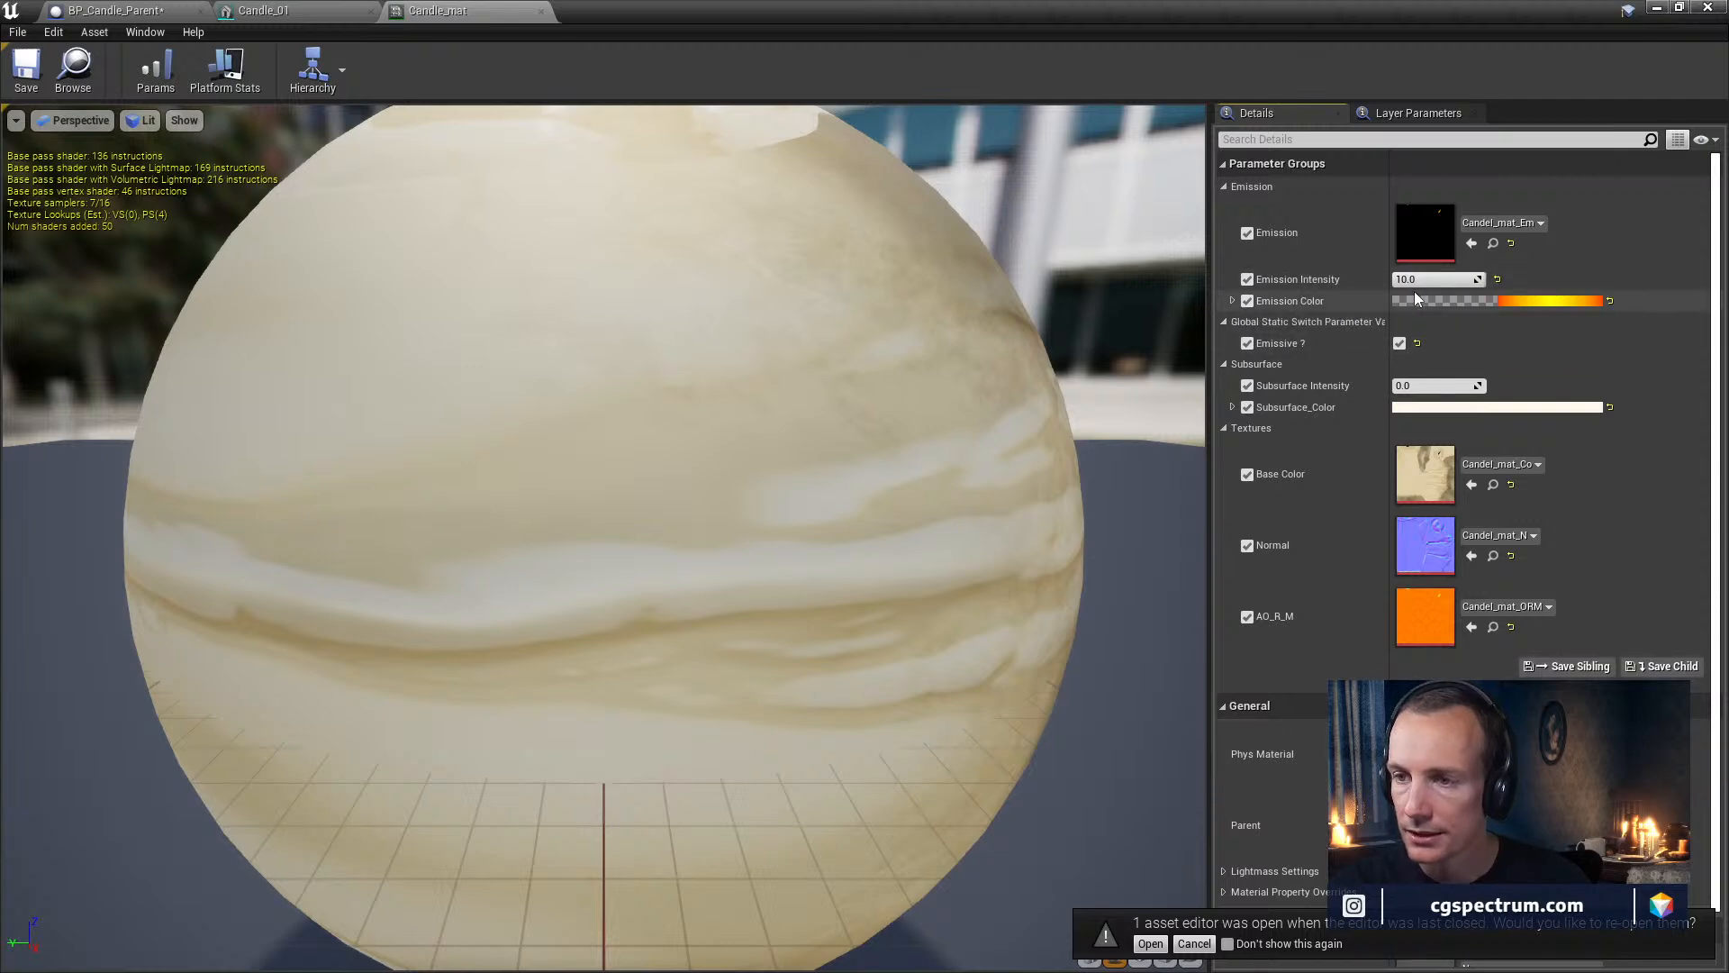
Set the Emission Intensity of Candle_mat to 30 and inspect the wick glow on the preview sphere
left_click(1497, 279)
left_click_drag(1405, 279, 1378, 279)
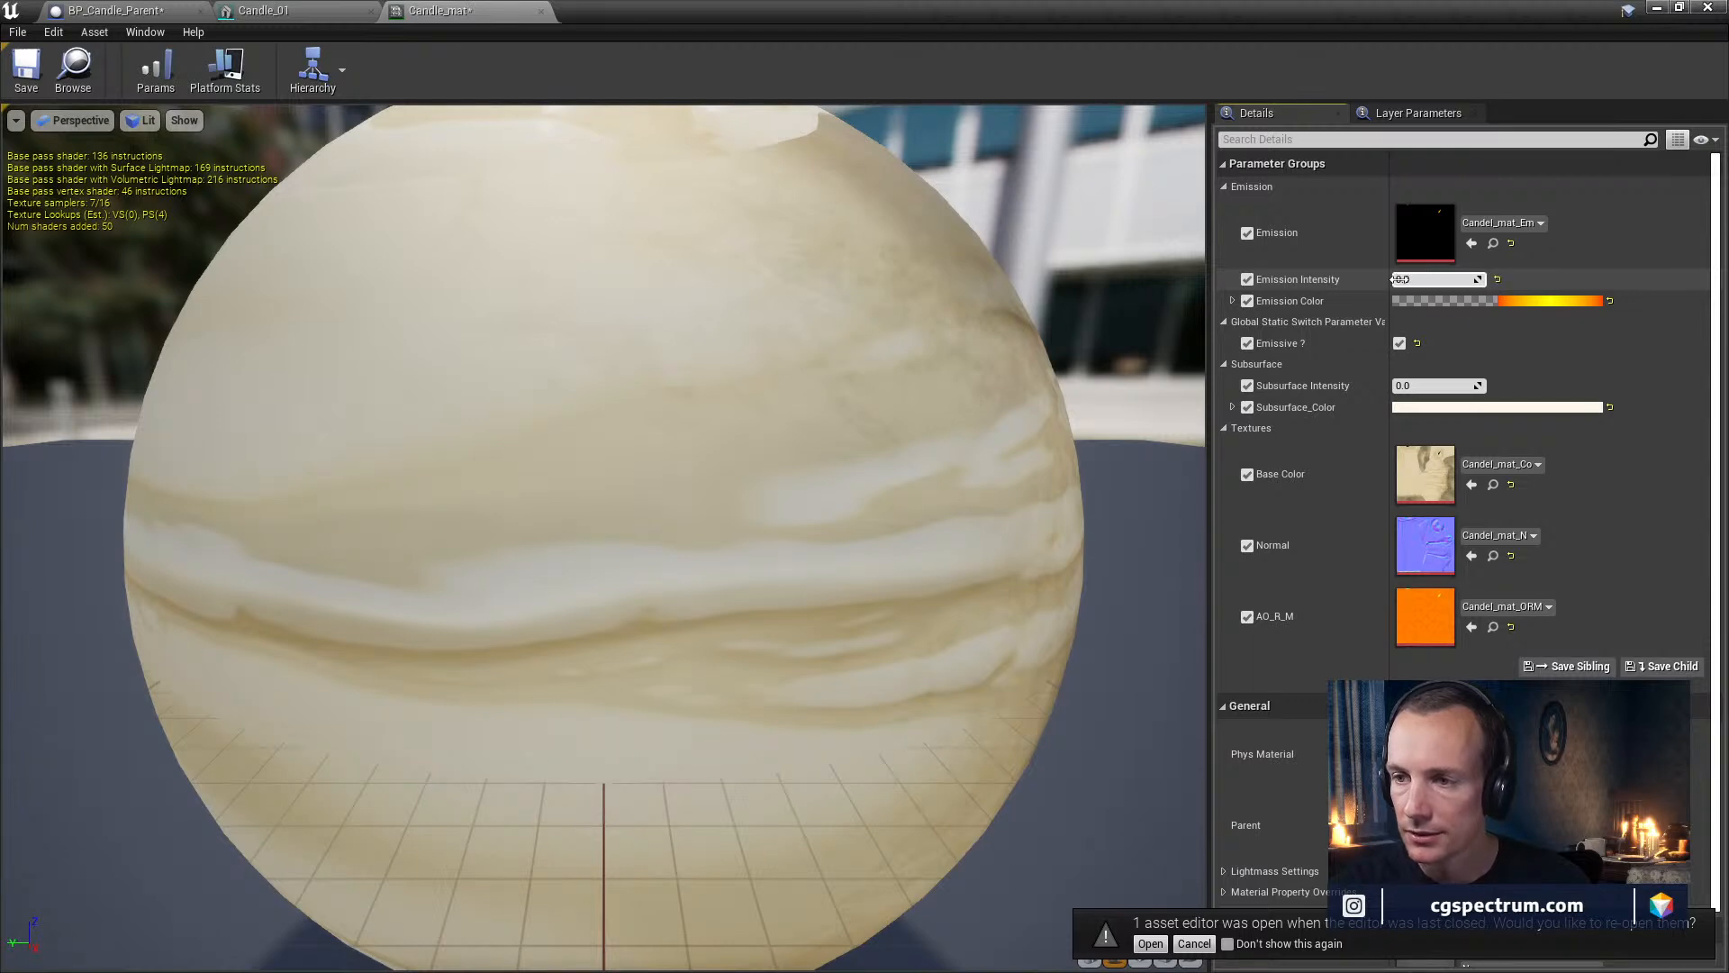
left_click_drag(1425, 279, 1518, 279)
left_click(1441, 279)
type("3")
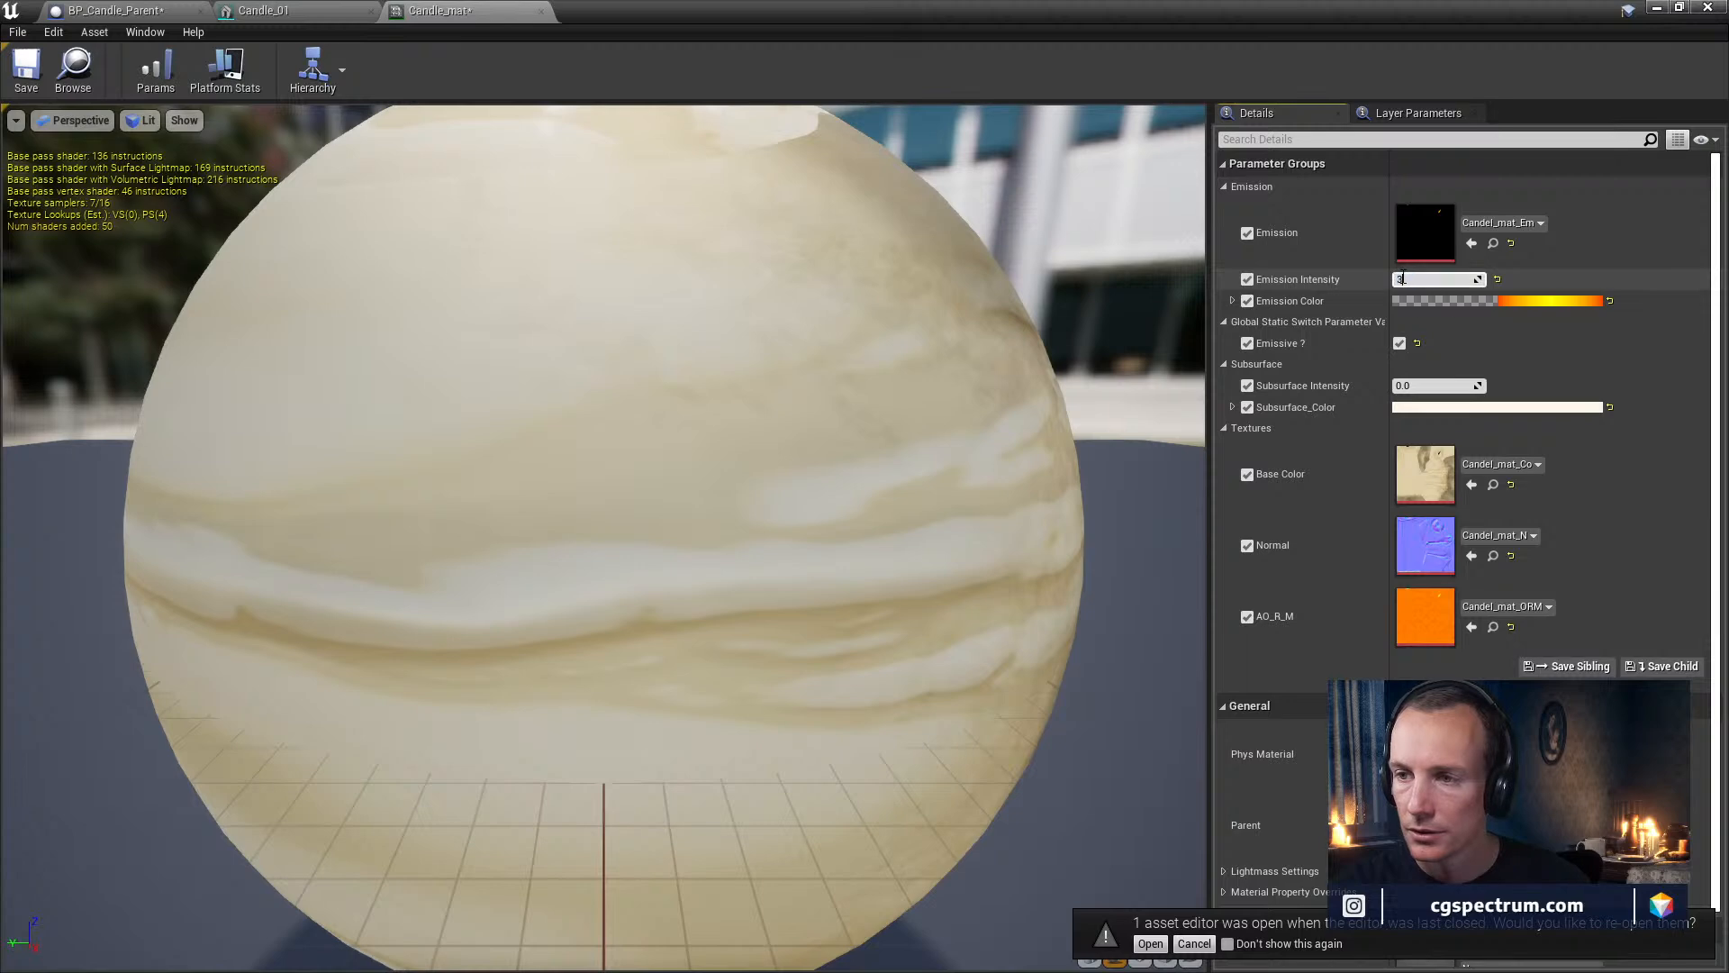
type("0")
key("Return")
right_click_drag(952, 349, 952, 505)
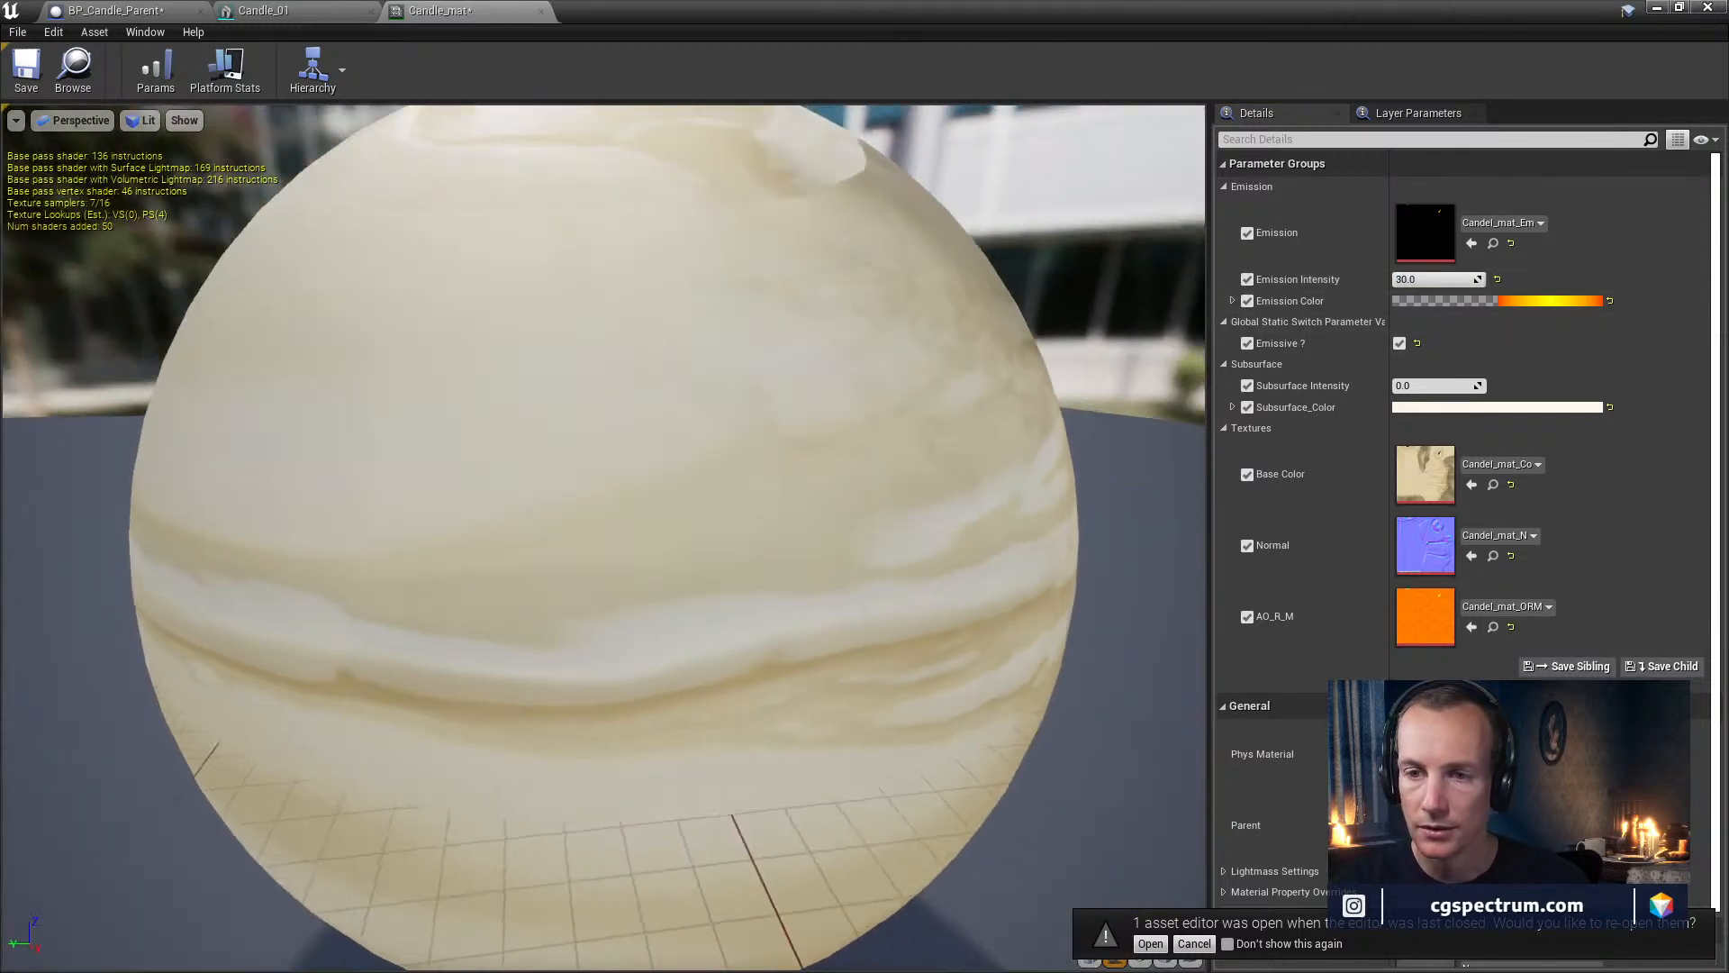
left_click_drag(952, 349, 990, 486)
right_click_drag(952, 348, 952, 423)
left_click_drag(952, 349, 968, 369)
right_click_drag(953, 355, 953, 288)
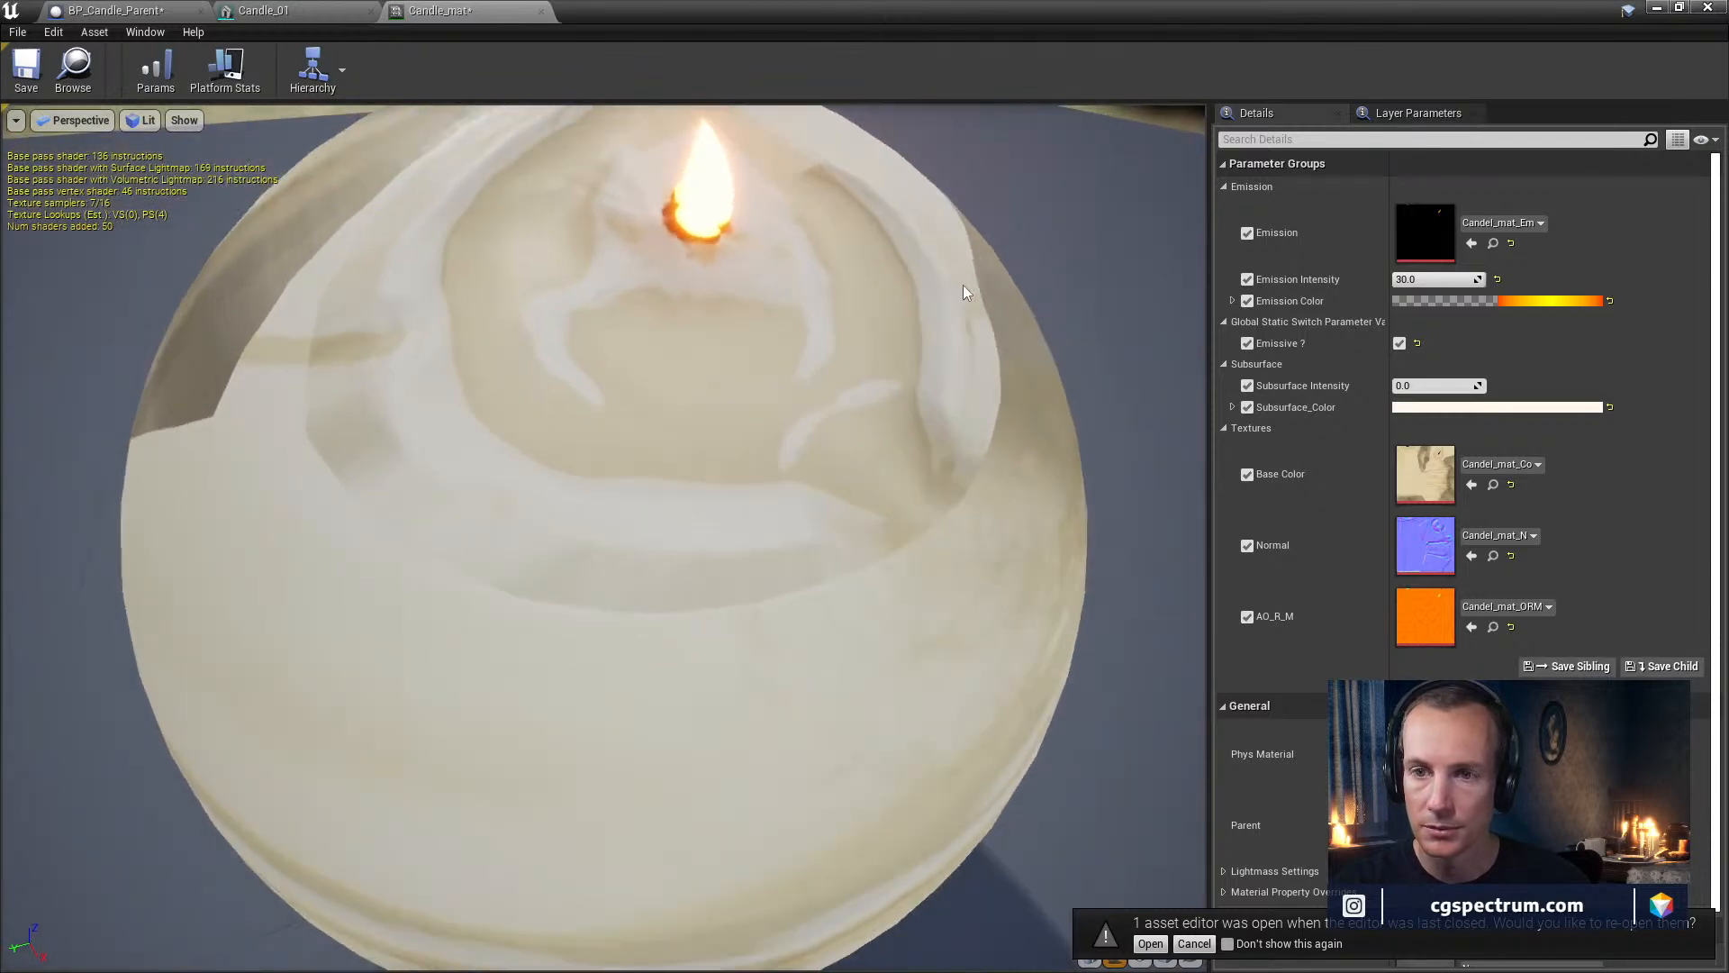
Set the Emission Intensity of Candle_mat to 0 and inspect the unlit wick in the preview
left_click_drag(1448, 279, 1369, 279)
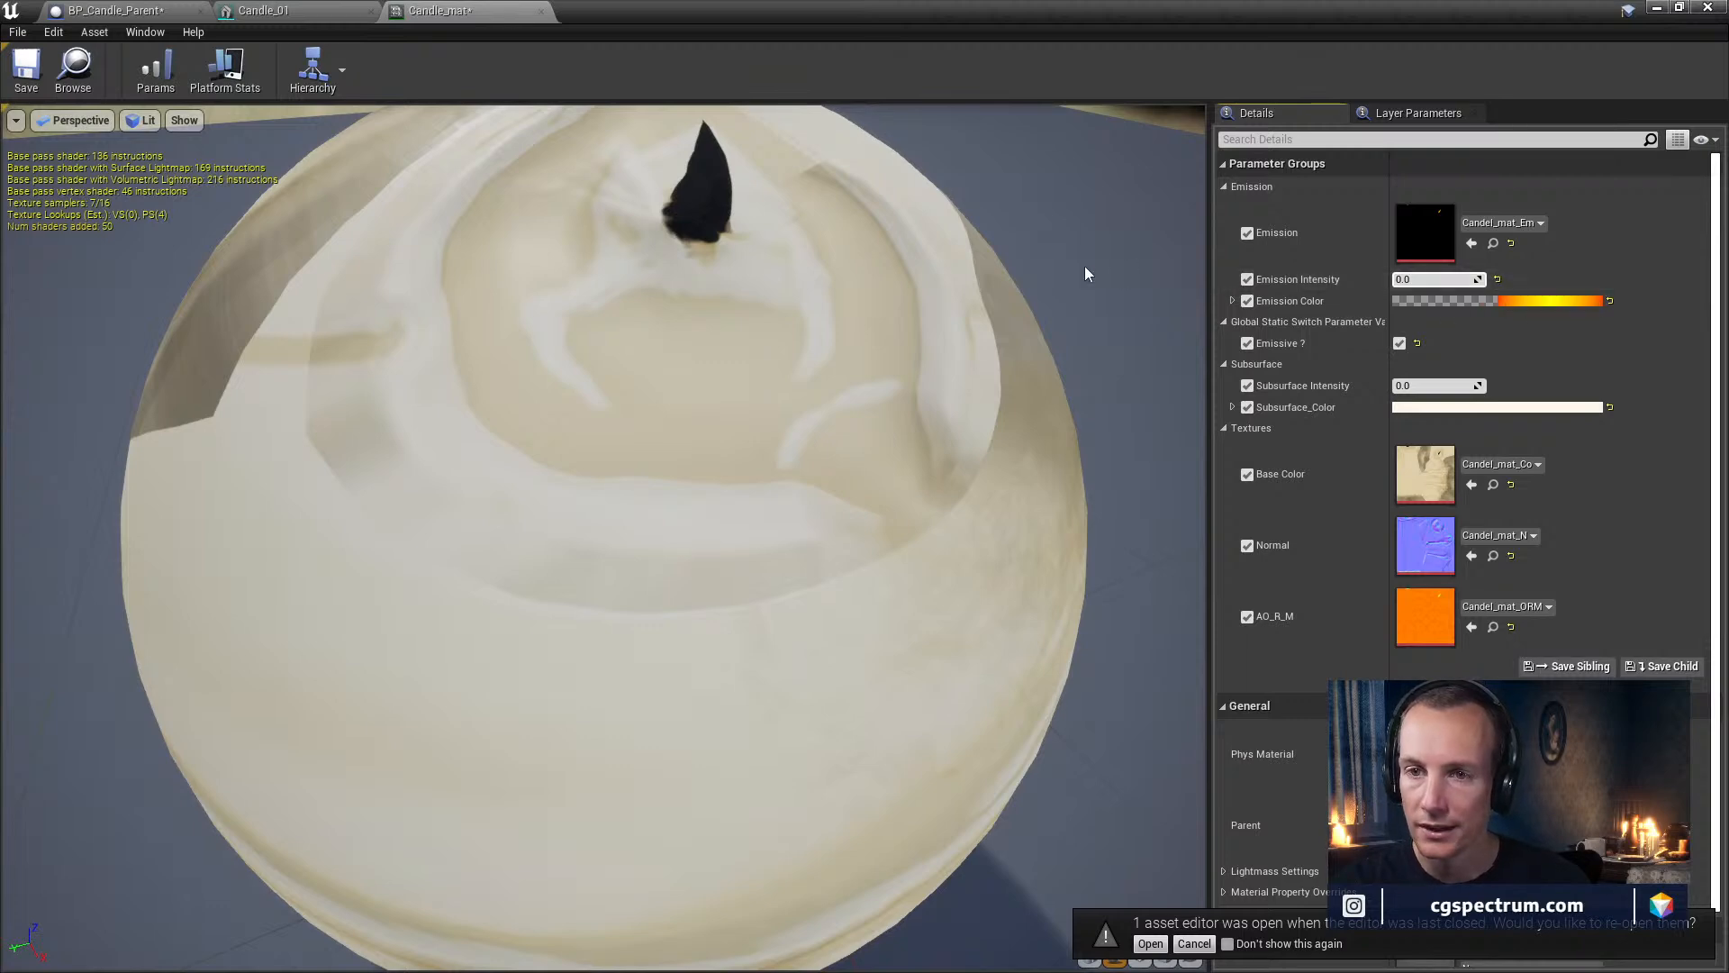
right_click_drag(1083, 263, 1072, 315)
left_click_drag(1083, 263, 1097, 387)
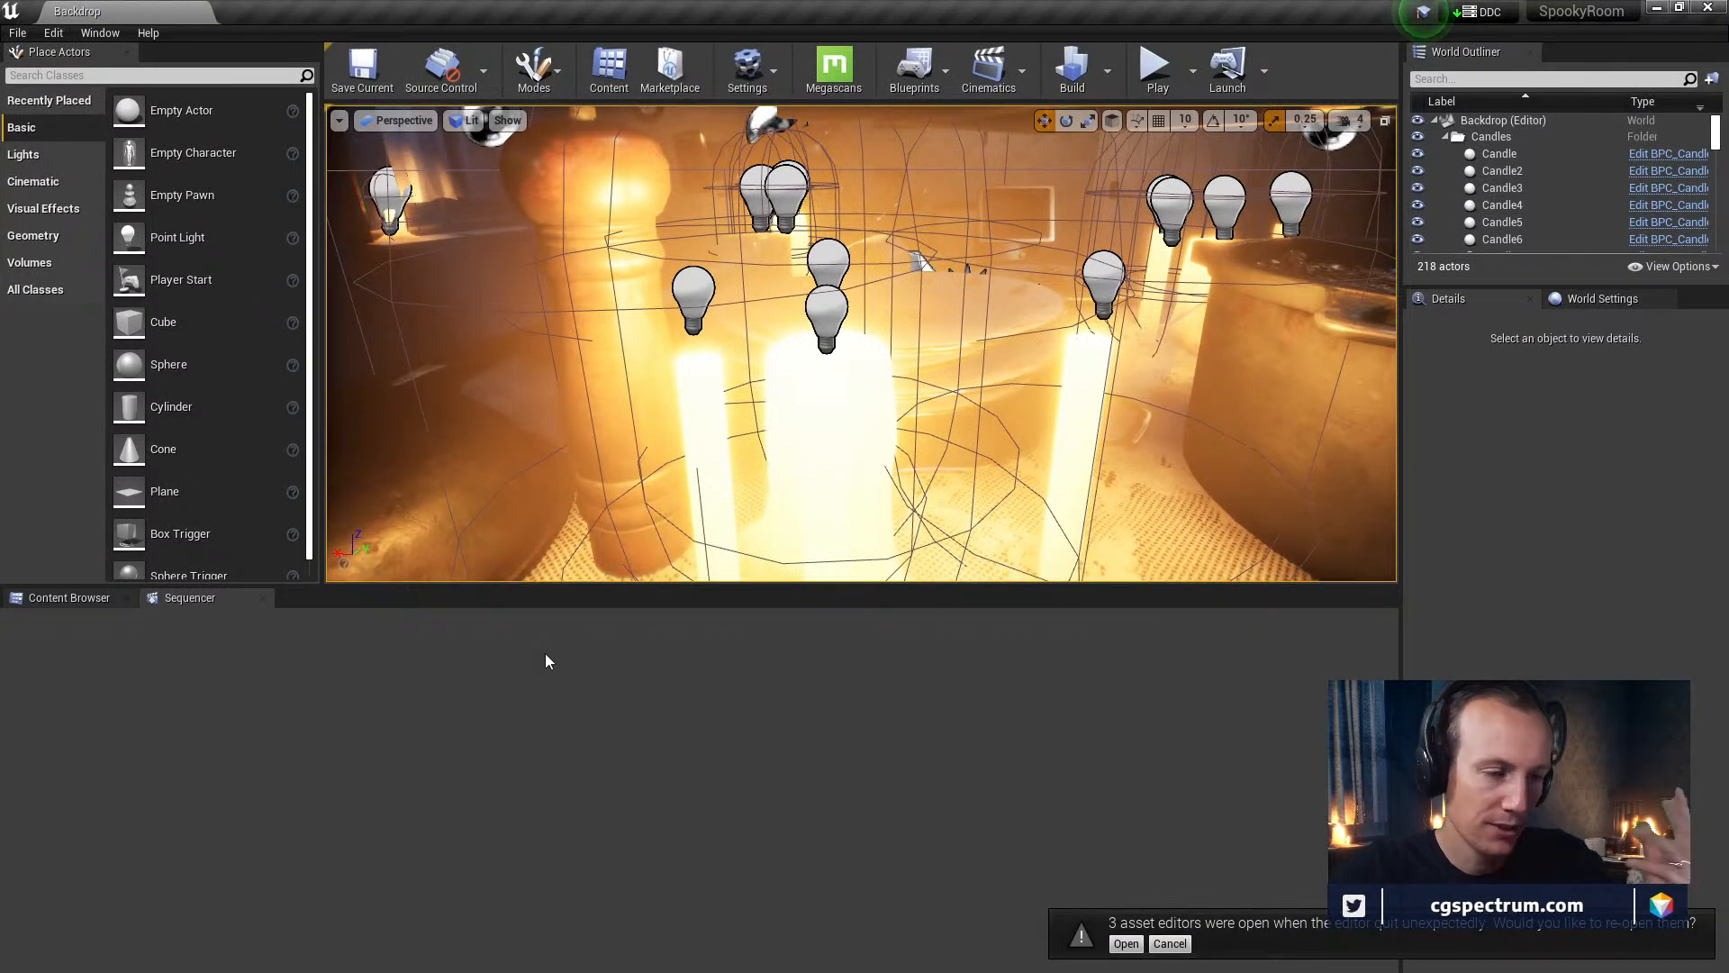
Select the large middle candle, Candle4, in the level viewport
left_click(800, 408)
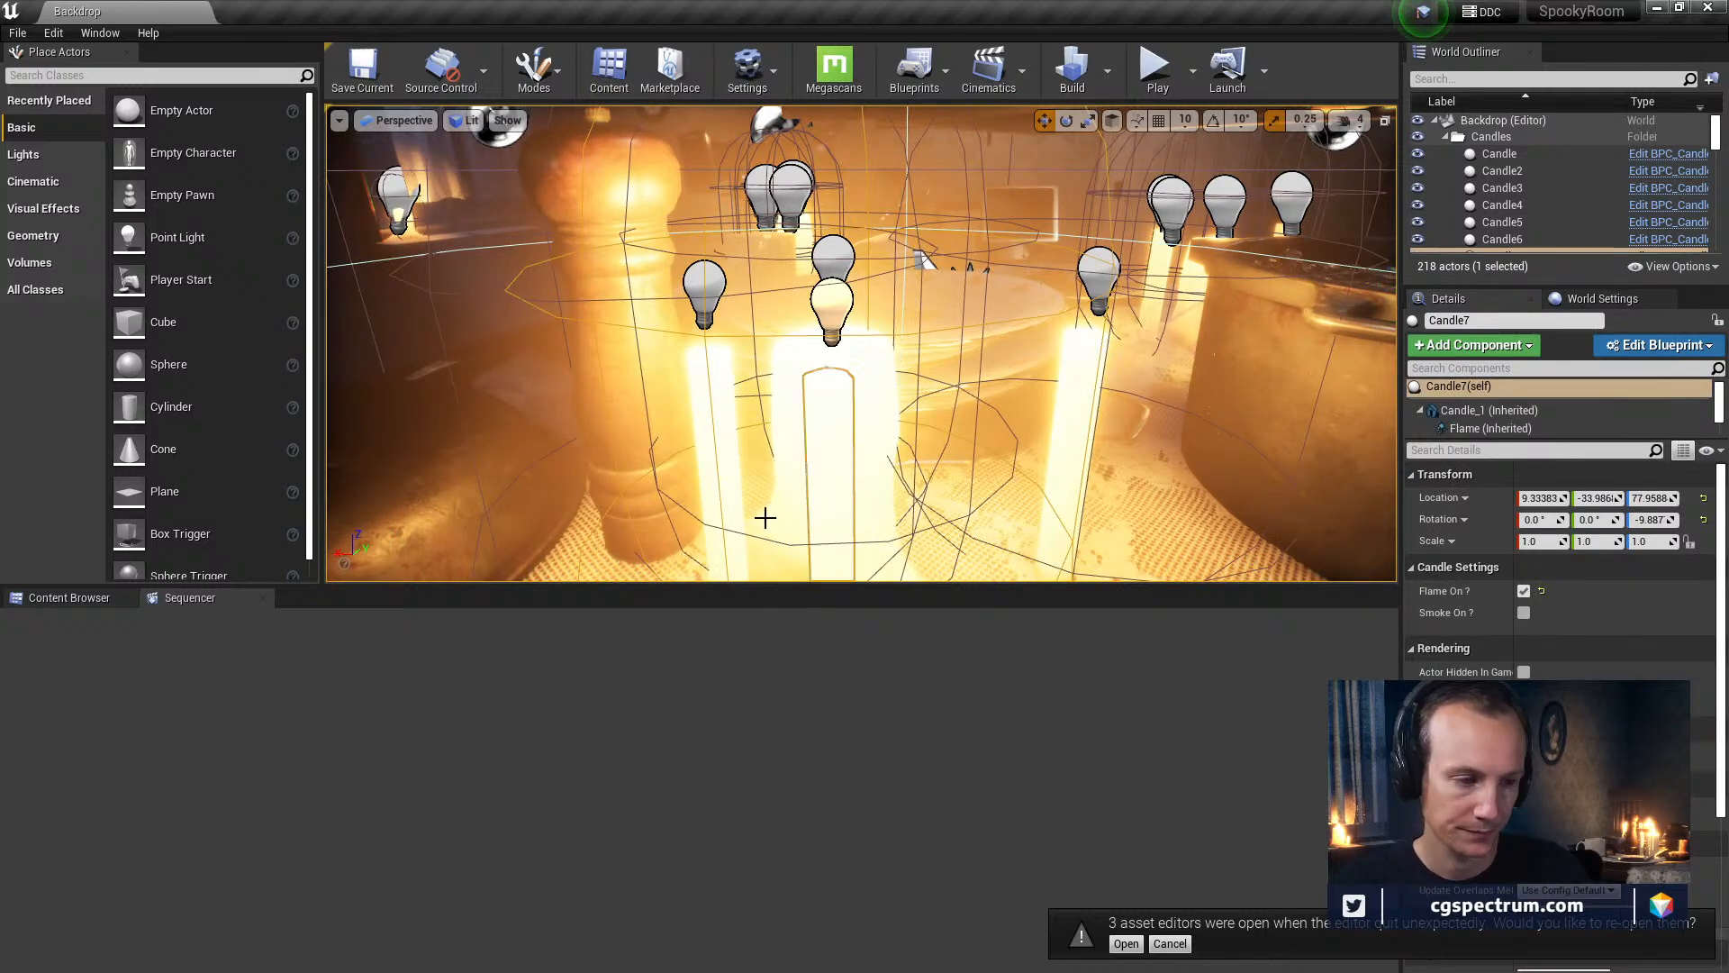
left_click(765, 424)
left_click(821, 426)
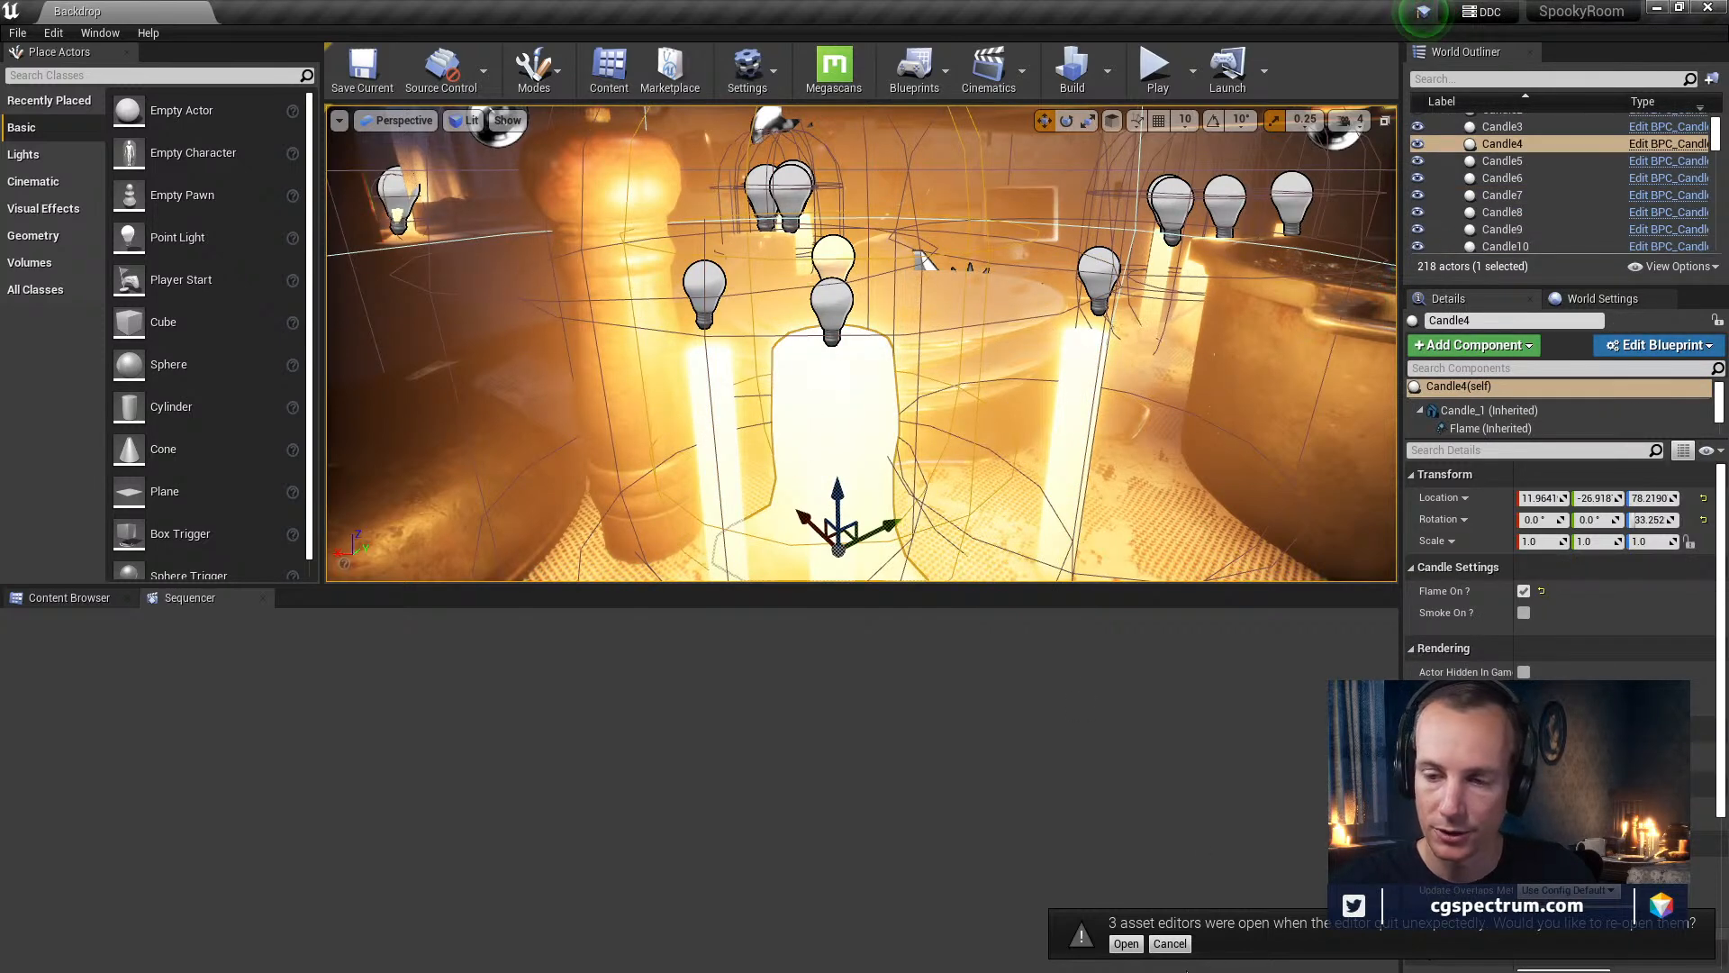
Decline reopening the previously open asset editors and enlarge the level viewport
left_click(1152, 948)
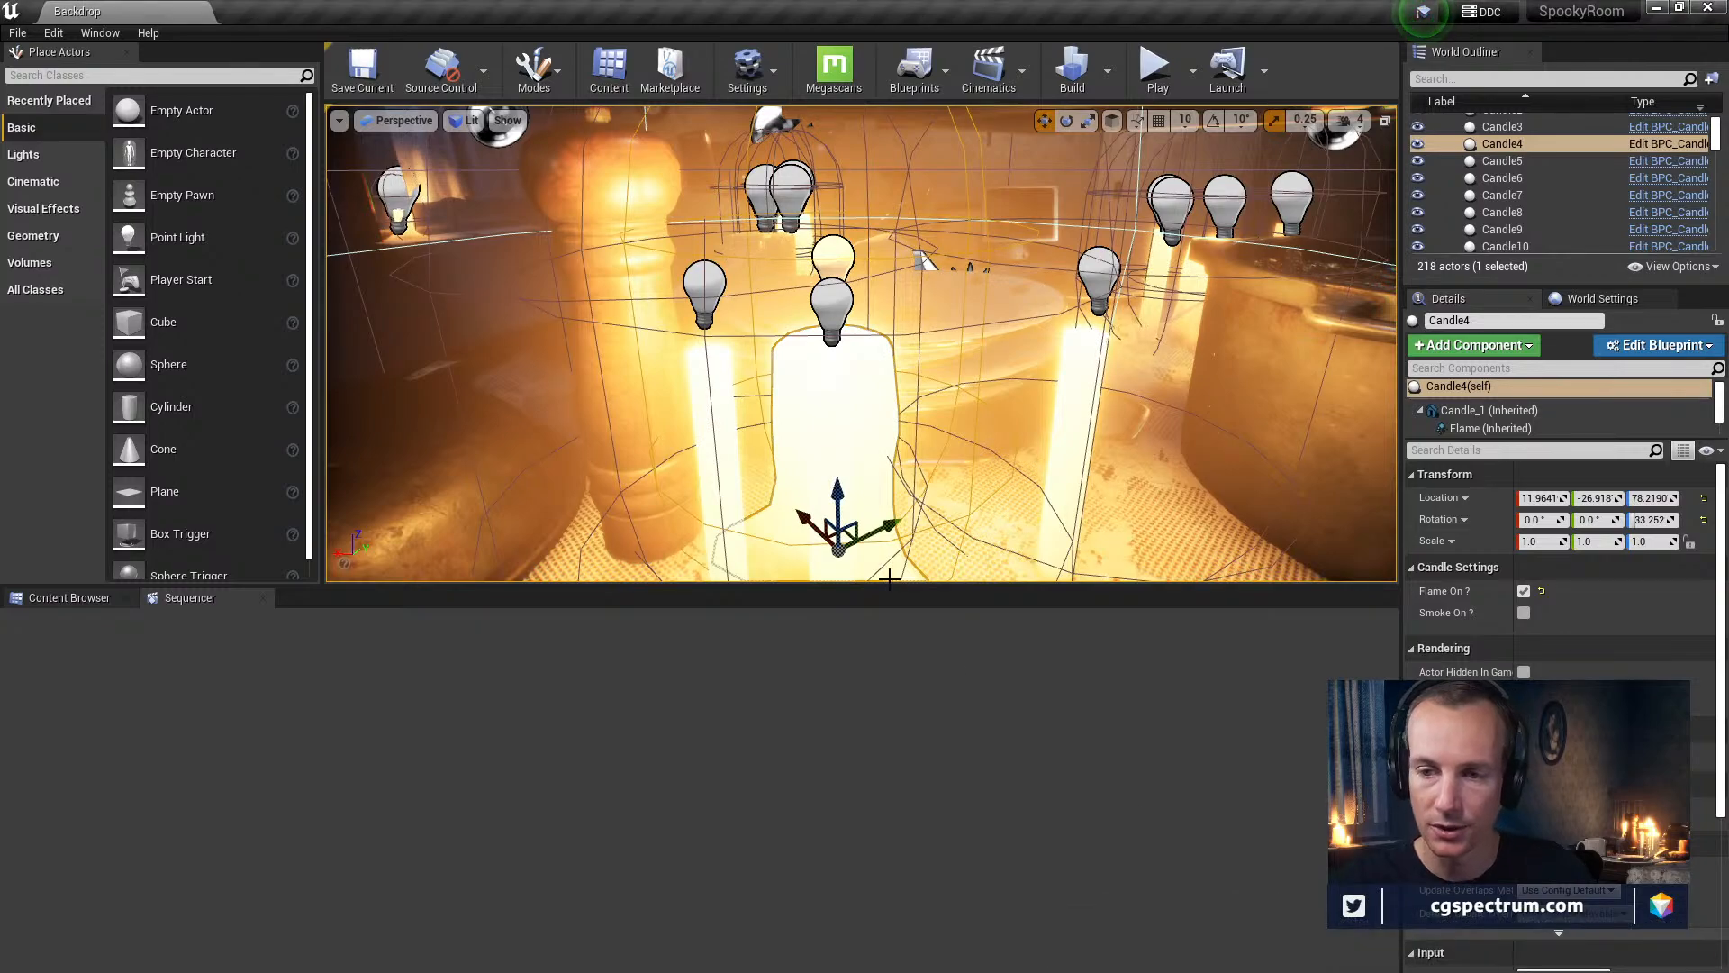
left_click_drag(888, 596, 899, 771)
Browse to the mesh asset of the sausage on the plate in the Content Browser
right_click_drag(992, 544, 738, 311)
right_click(1002, 542)
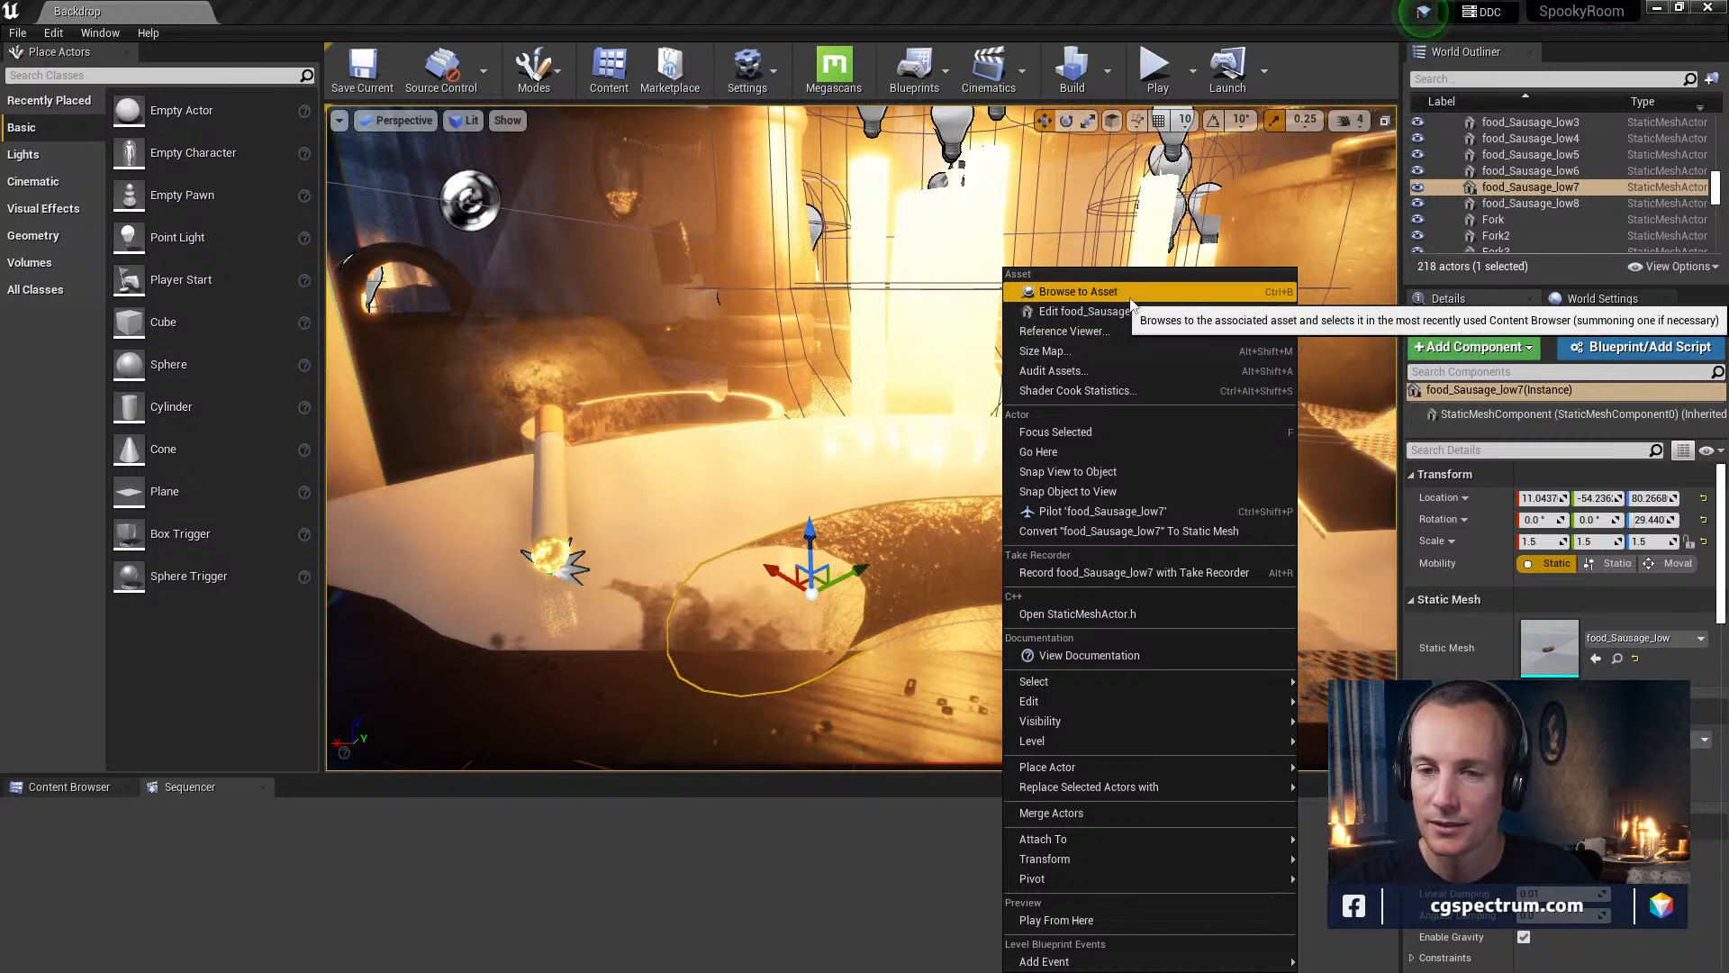
left_click(1079, 291)
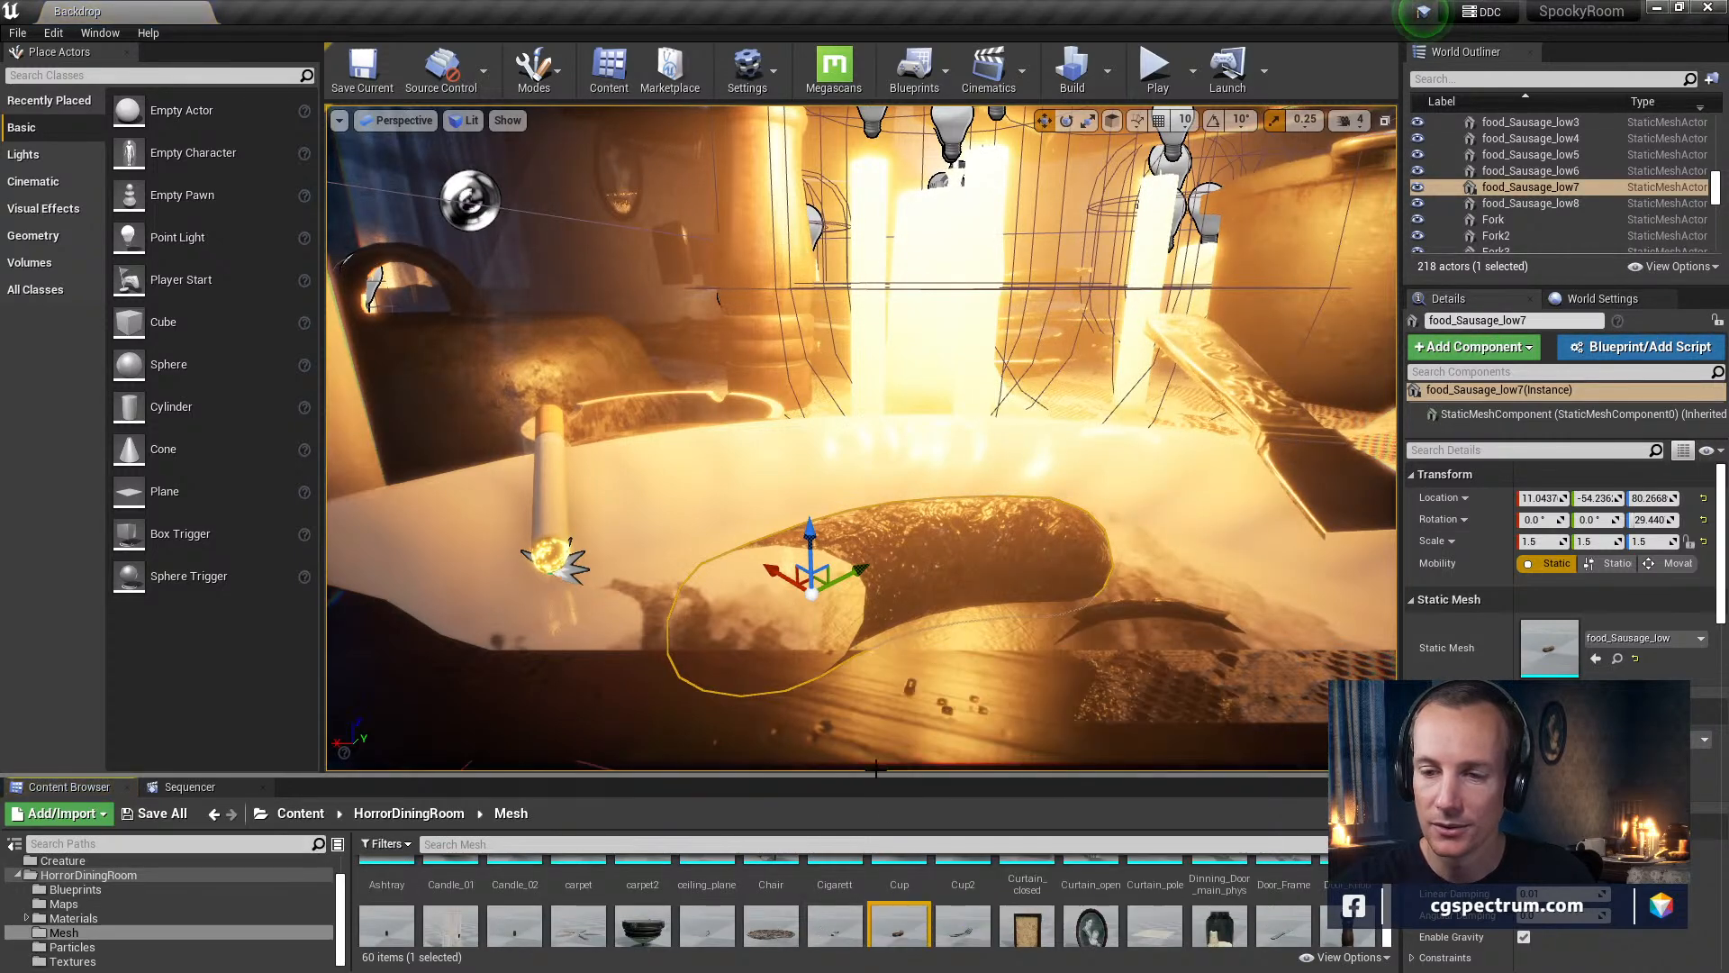
Select the Candle_1 component of Candle4 and open the dynamic material instance assigned to it
left_click(886, 266)
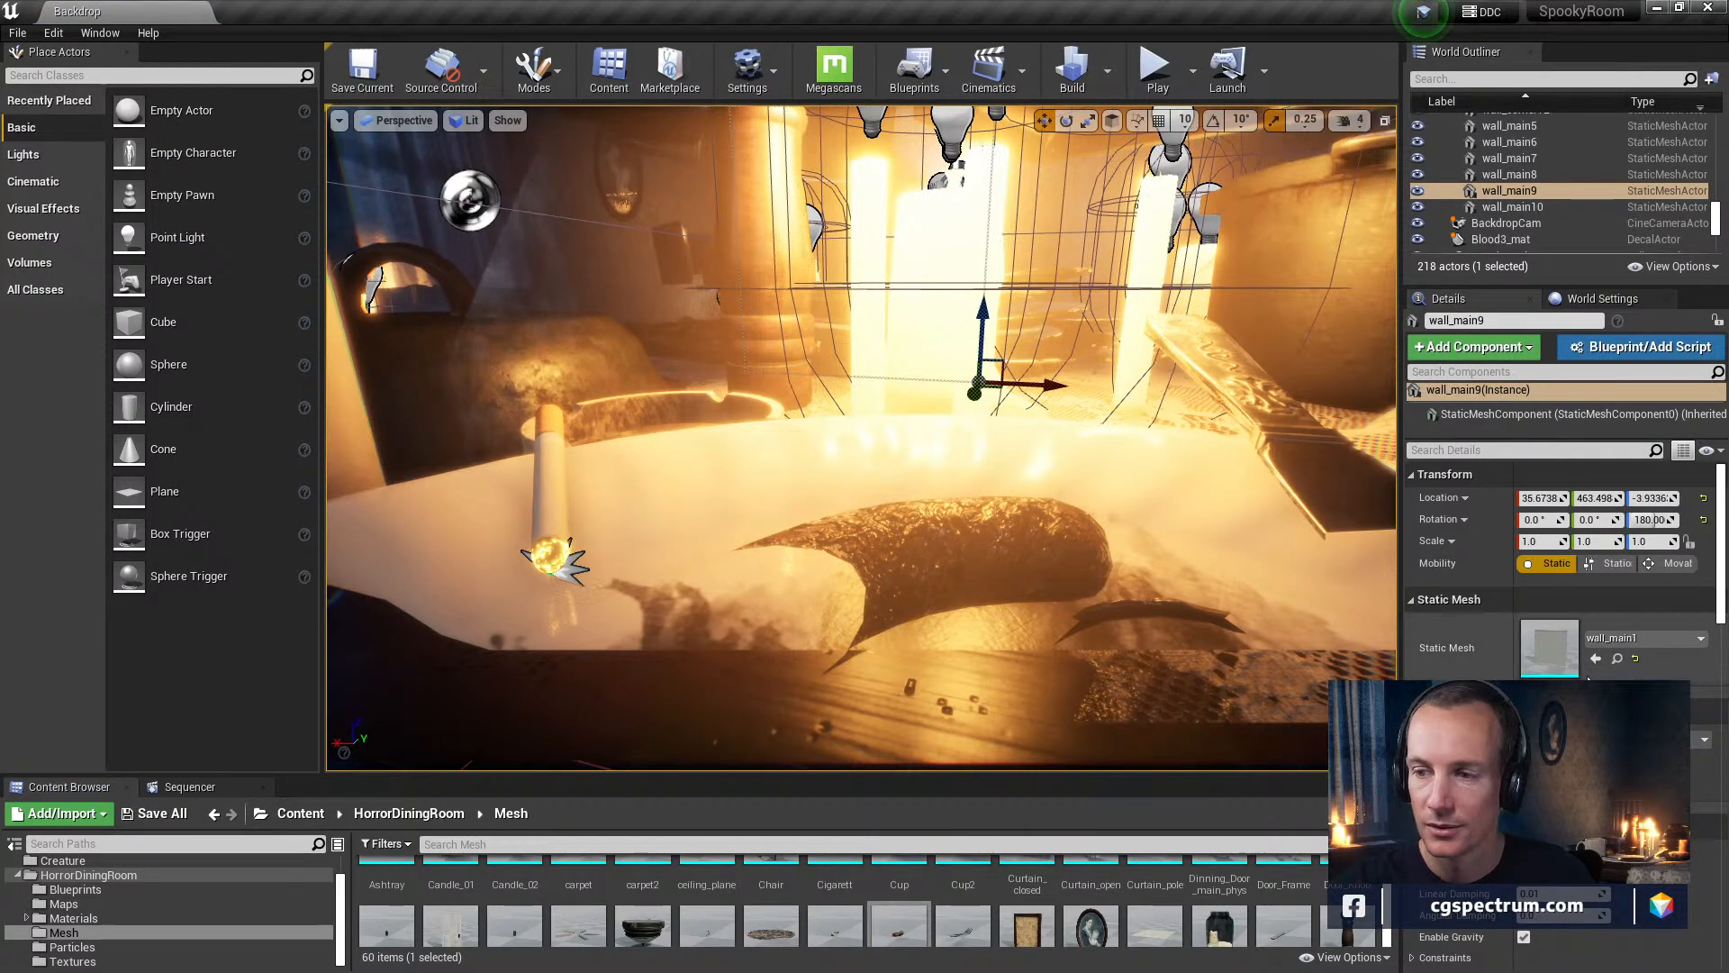
left_click(942, 220)
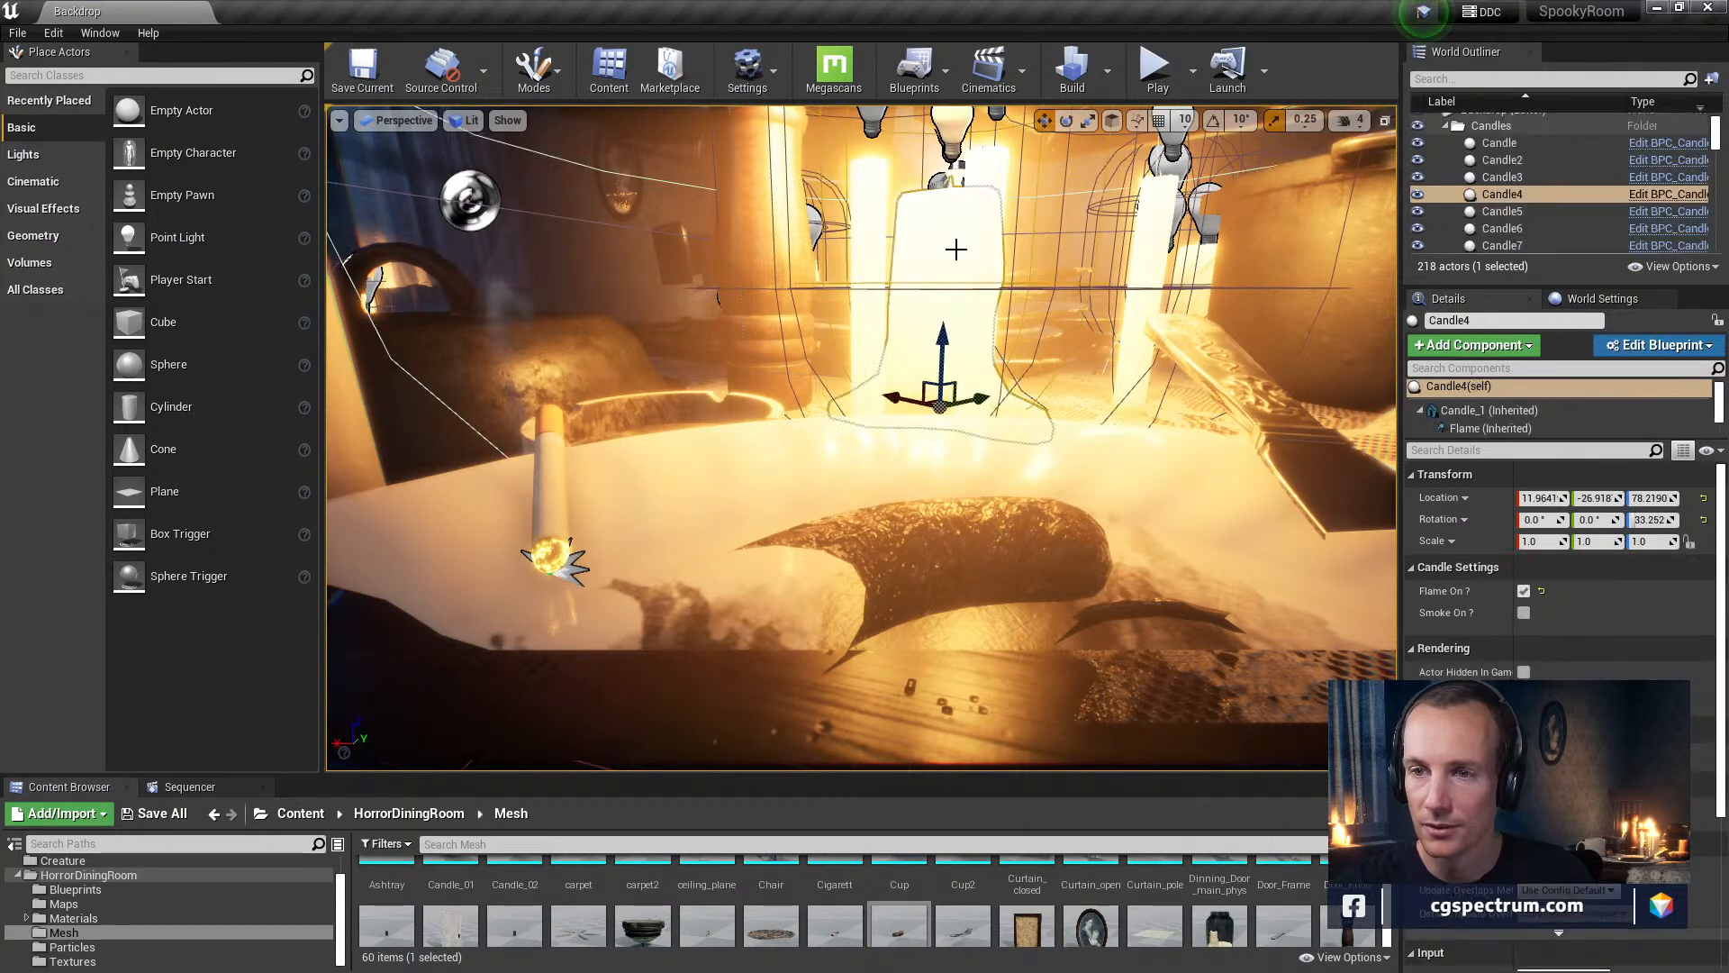
scroll(1558, 586, "down", 4)
scroll(1558, 622, "up", 4)
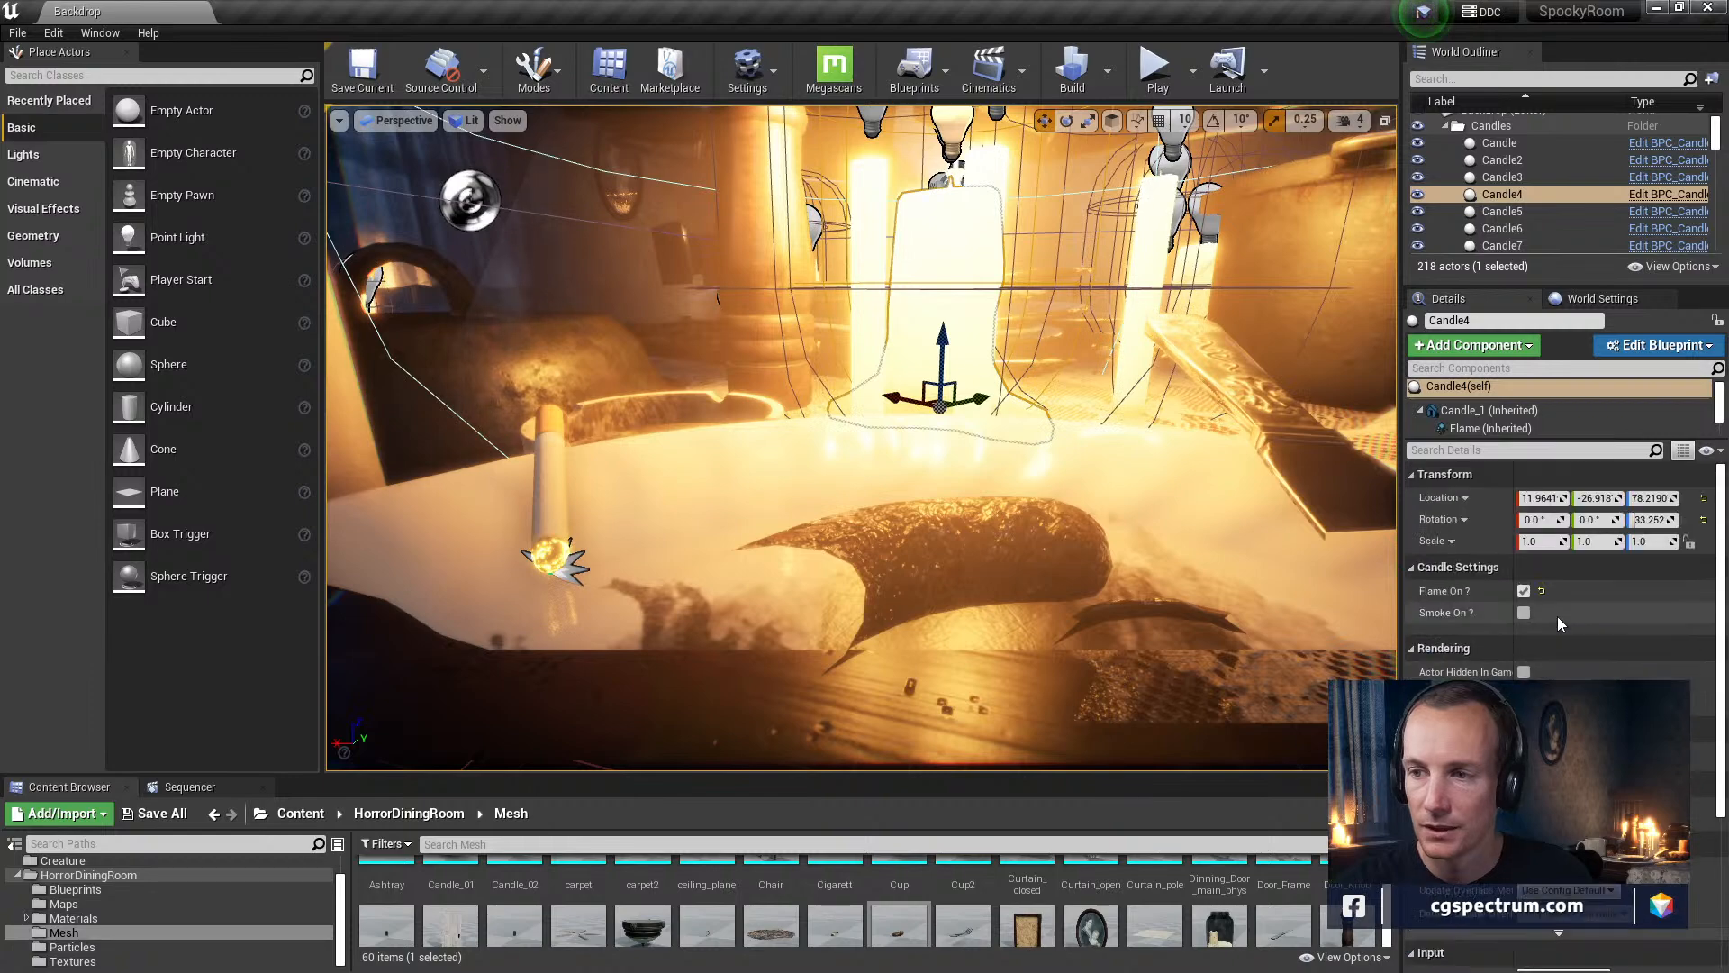
double_click(1488, 410)
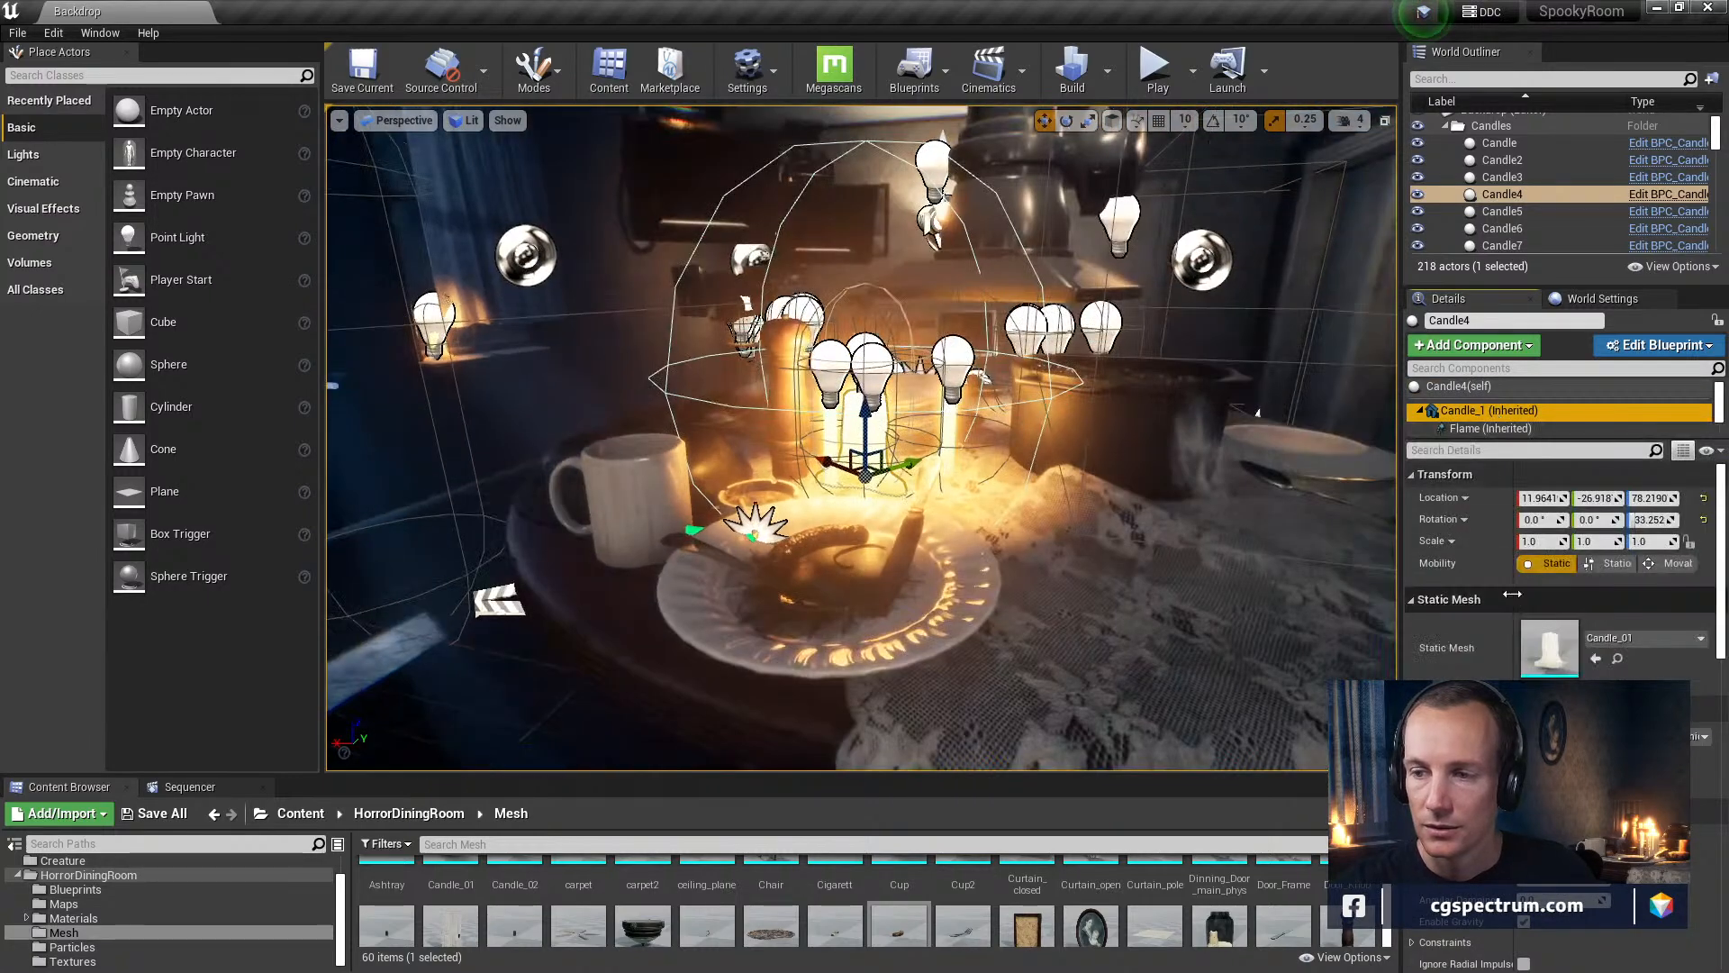
double_click(1549, 755)
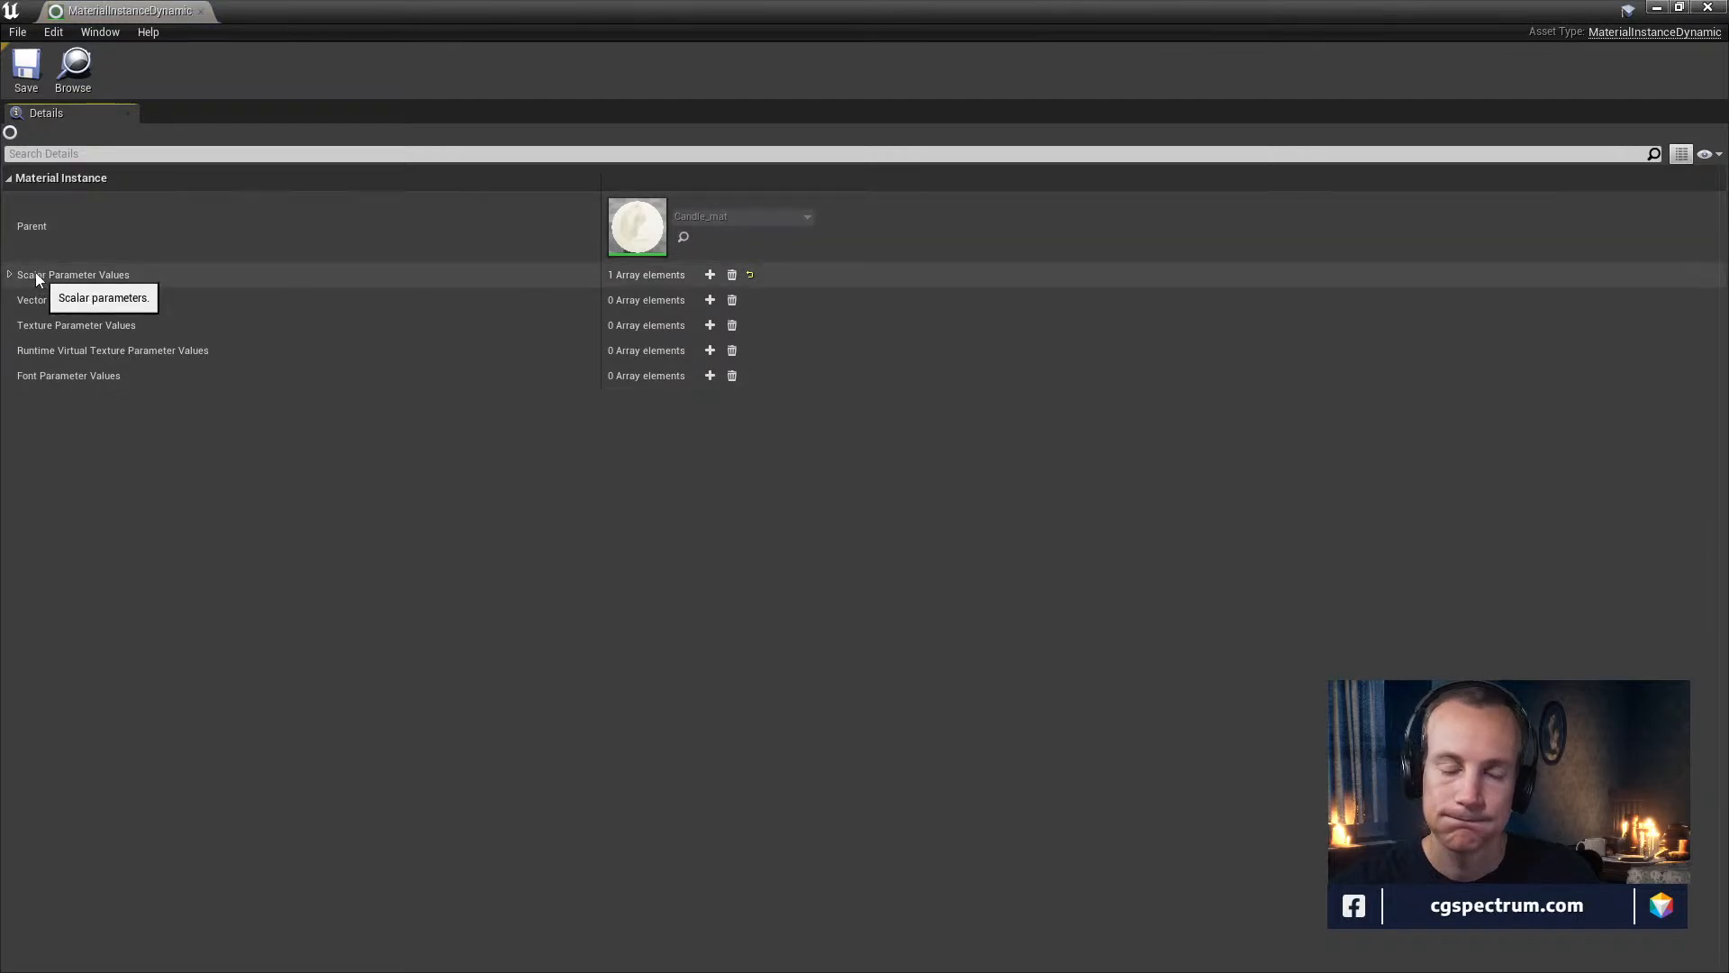
Float the dynamic material instance editor over the level and expand its first scalar parameter entry
left_click_drag(153, 13, 528, 225)
left_click(403, 497)
left_click(412, 521)
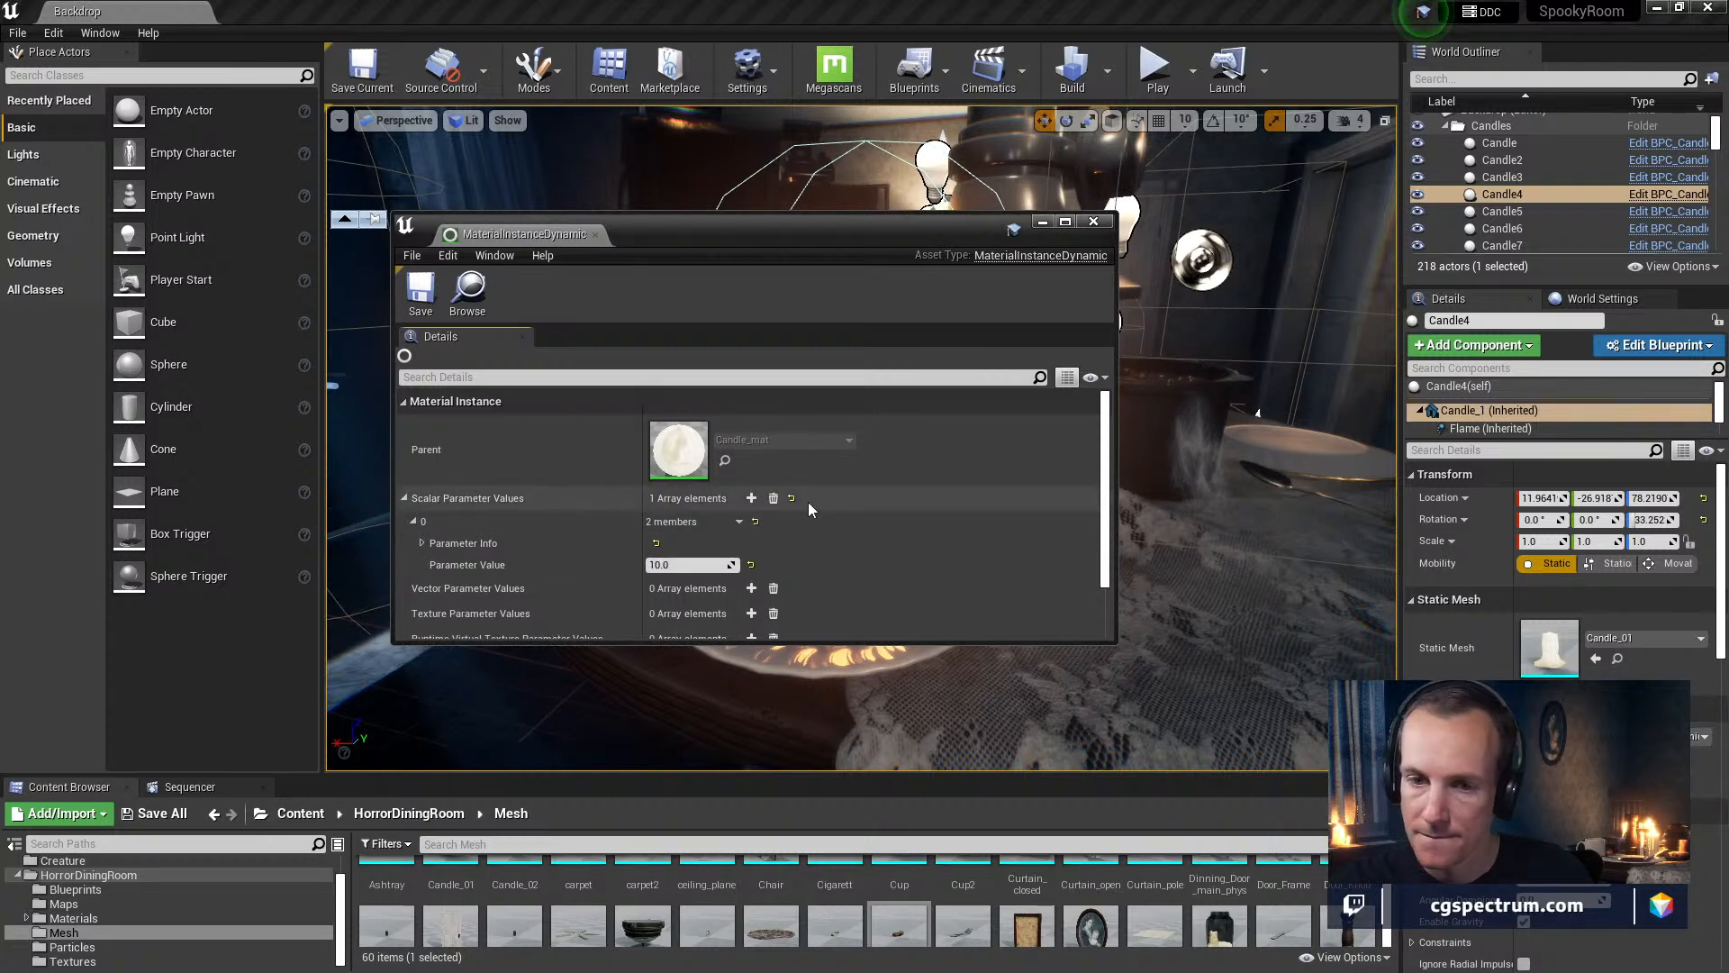
Try changing the instance's scalar Parameter Value beside the viewport, set it back to 10, and close the instance editor
left_click_drag(699, 247, 1267, 498)
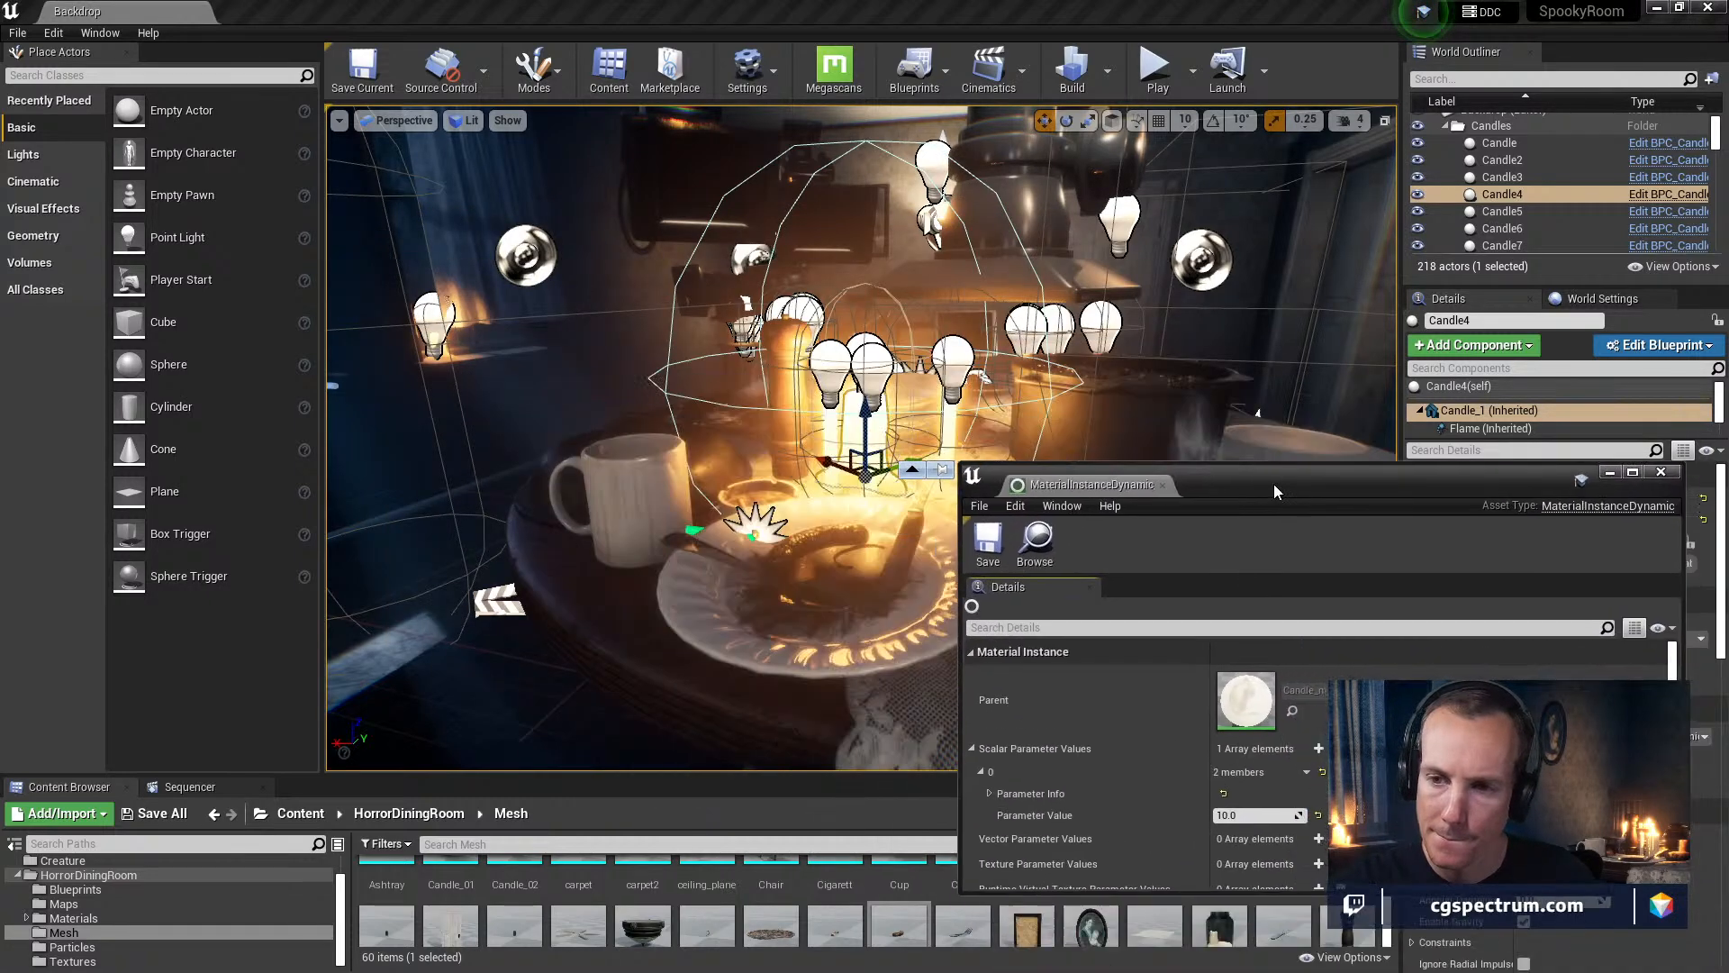
left_click_drag(1246, 813, 1220, 813)
left_click(1318, 815)
left_click(1248, 815)
type("10")
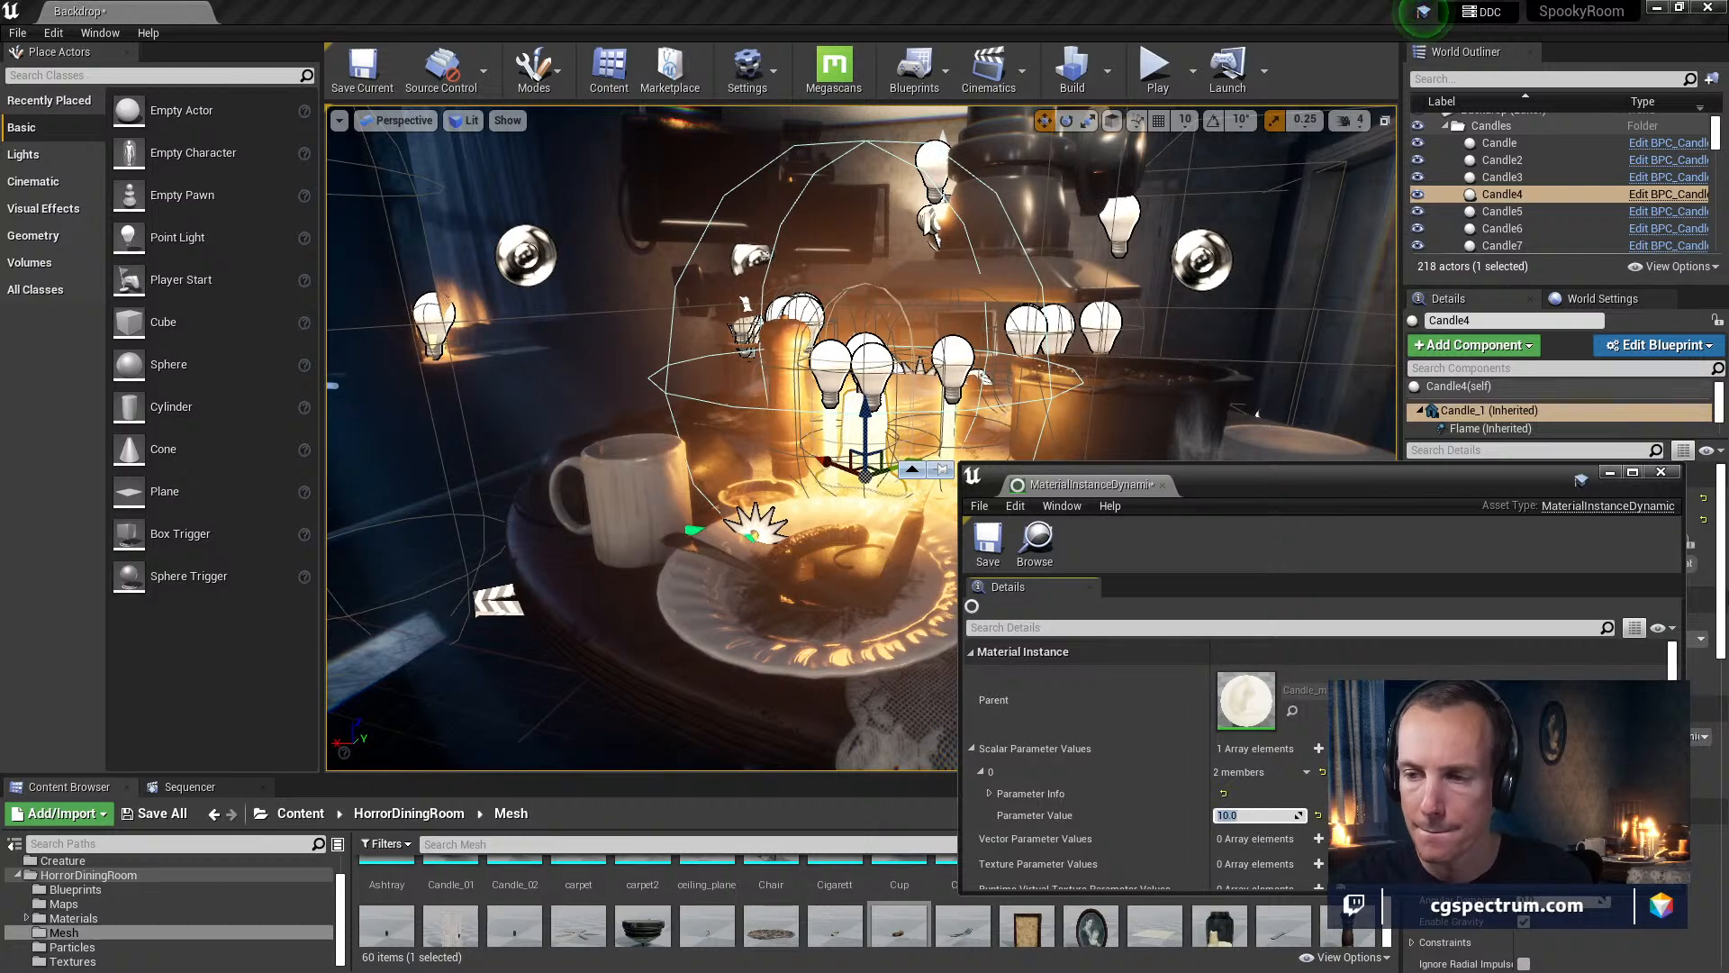
left_click(1660, 472)
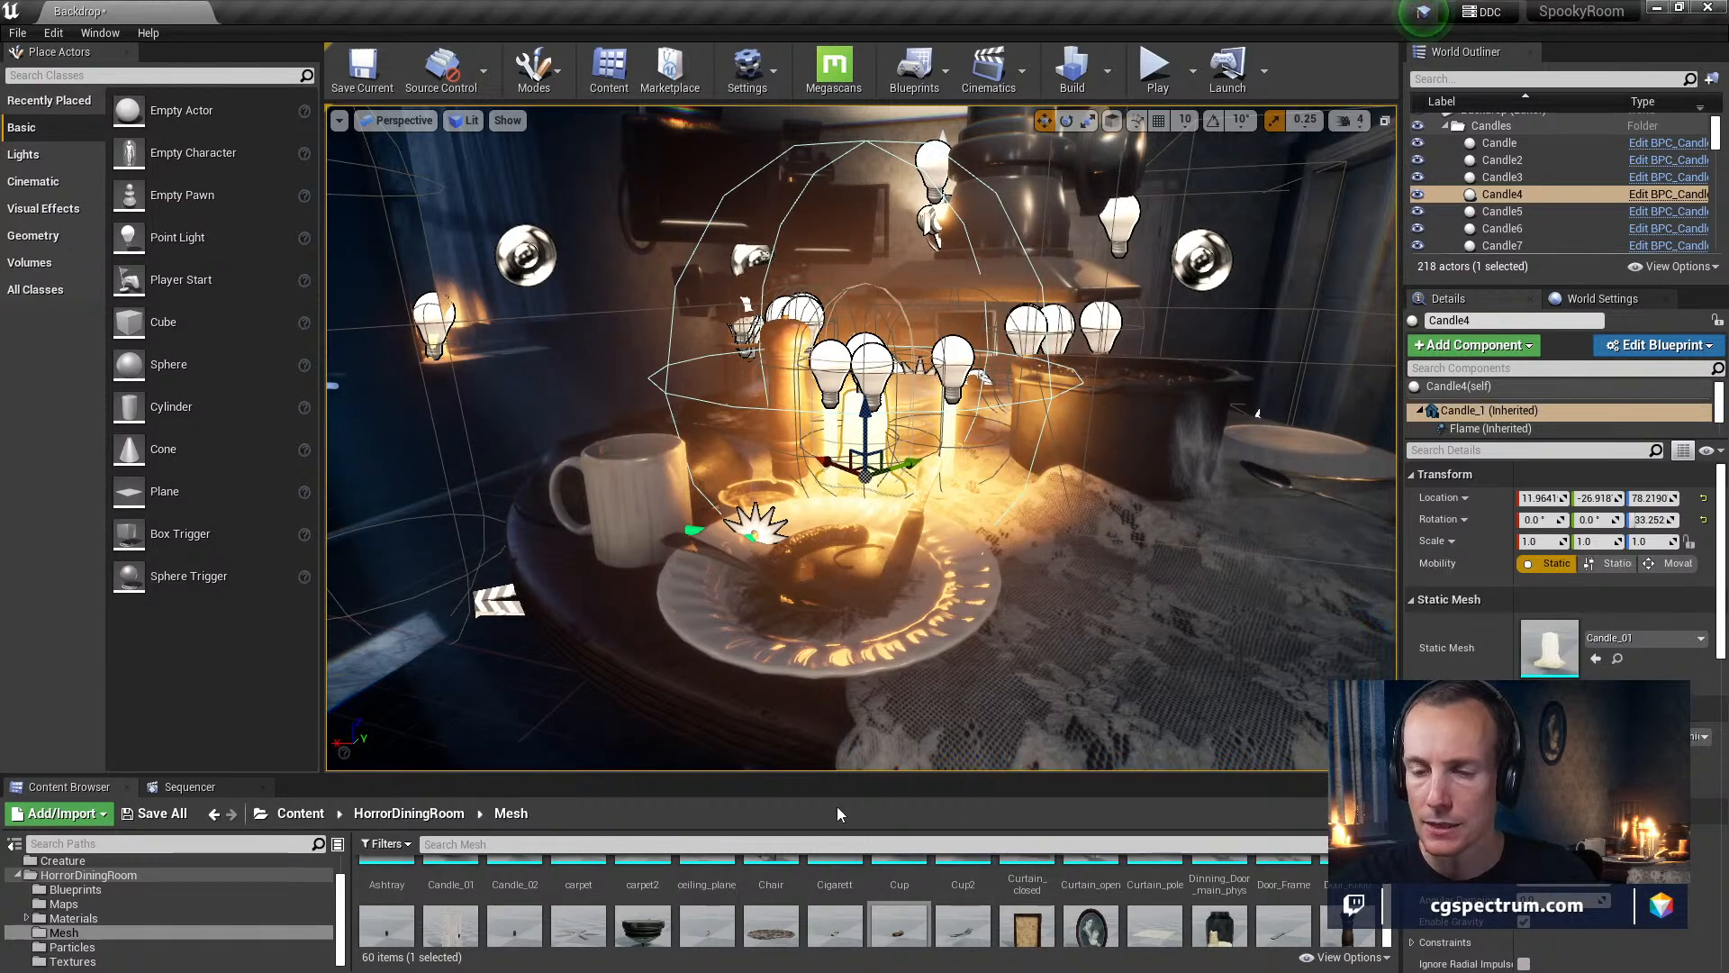
Open the Candle_mat material instance from the HorrorDiningRoom Materials/Instances folder
left_click_drag(835, 777, 836, 524)
left_click(98, 697)
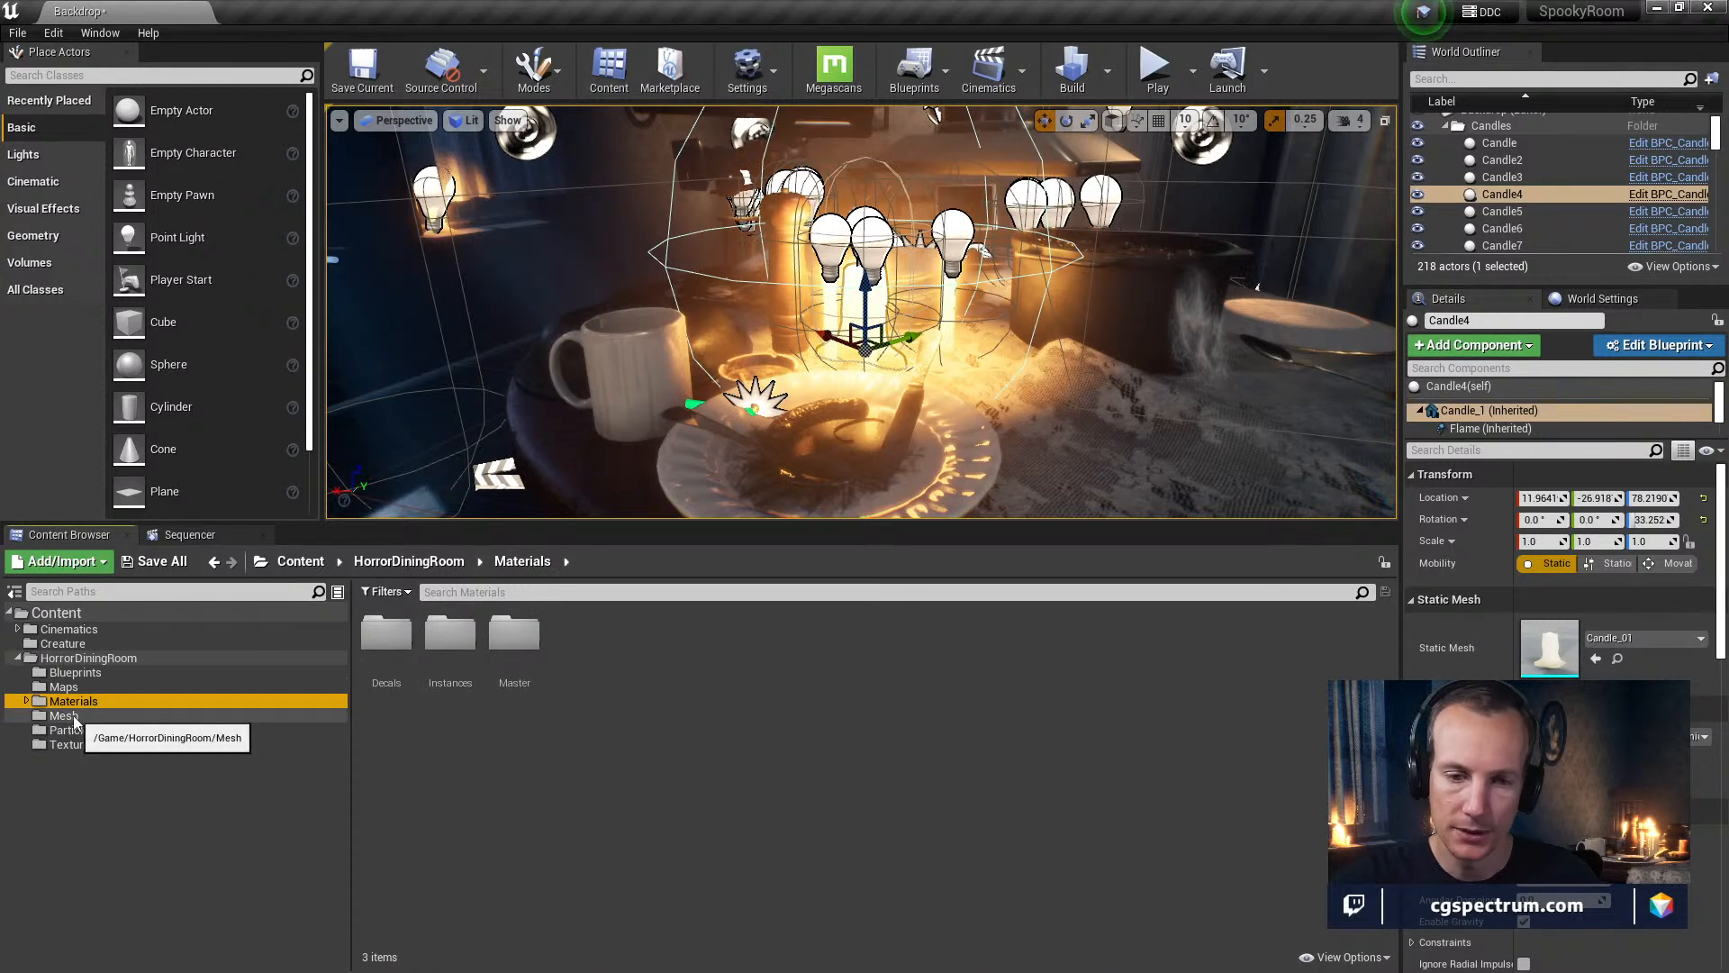
double_click(511, 635)
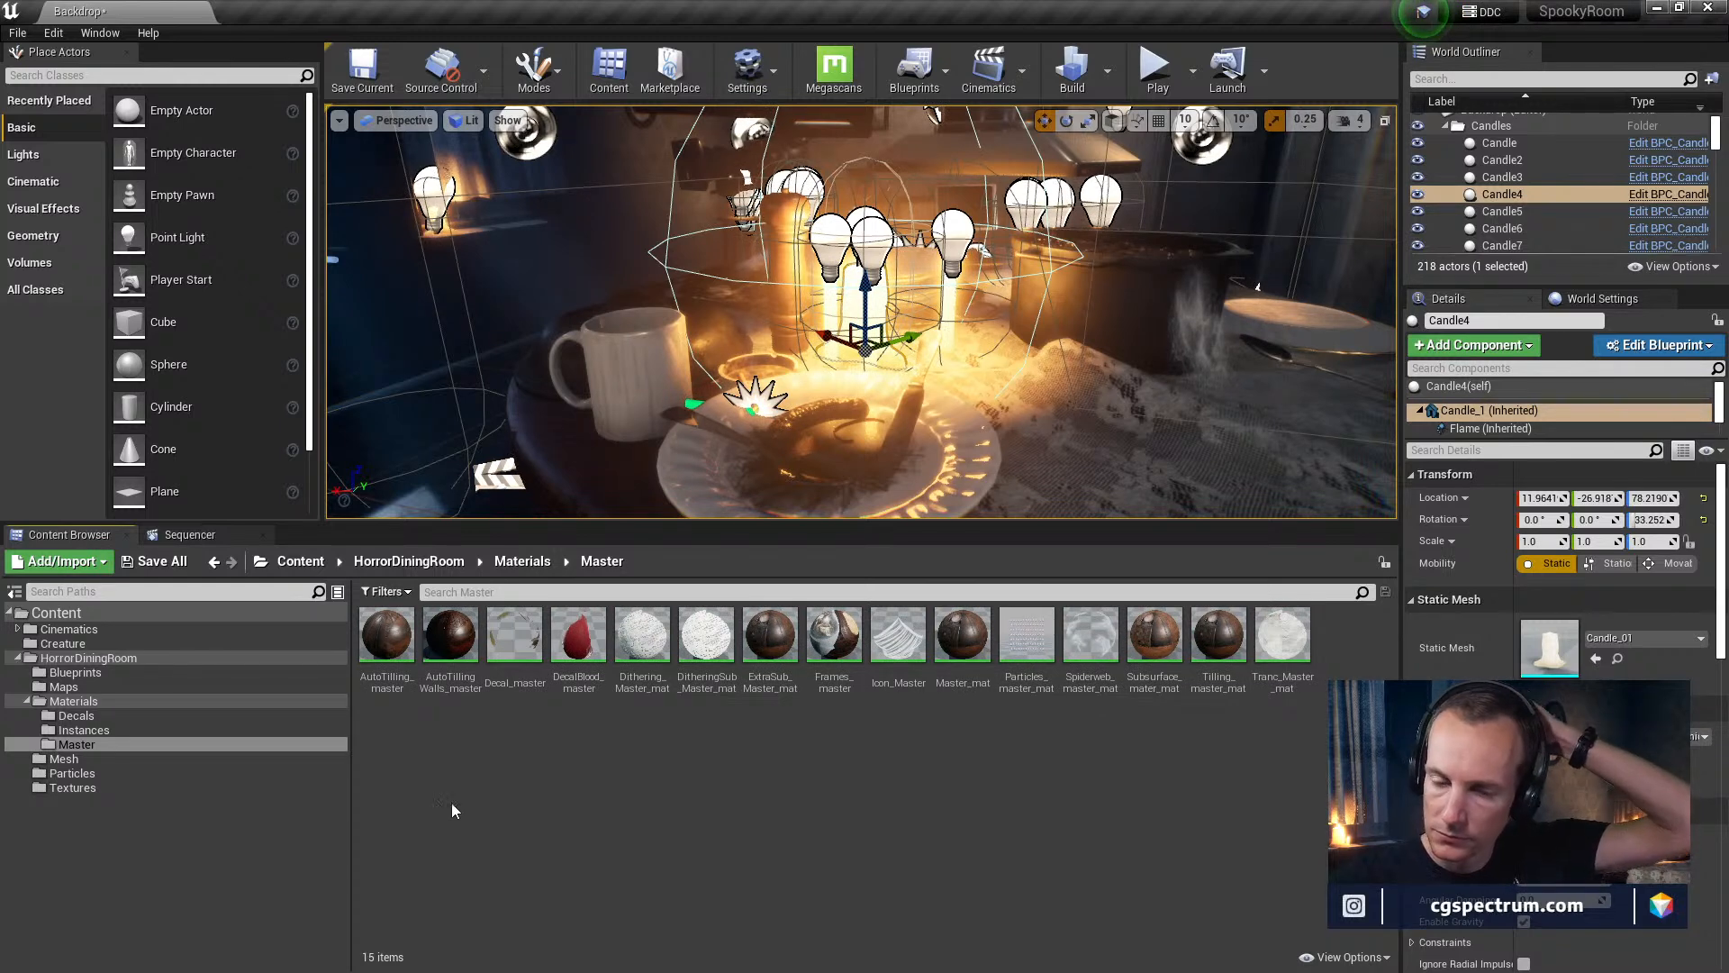
left_click(83, 730)
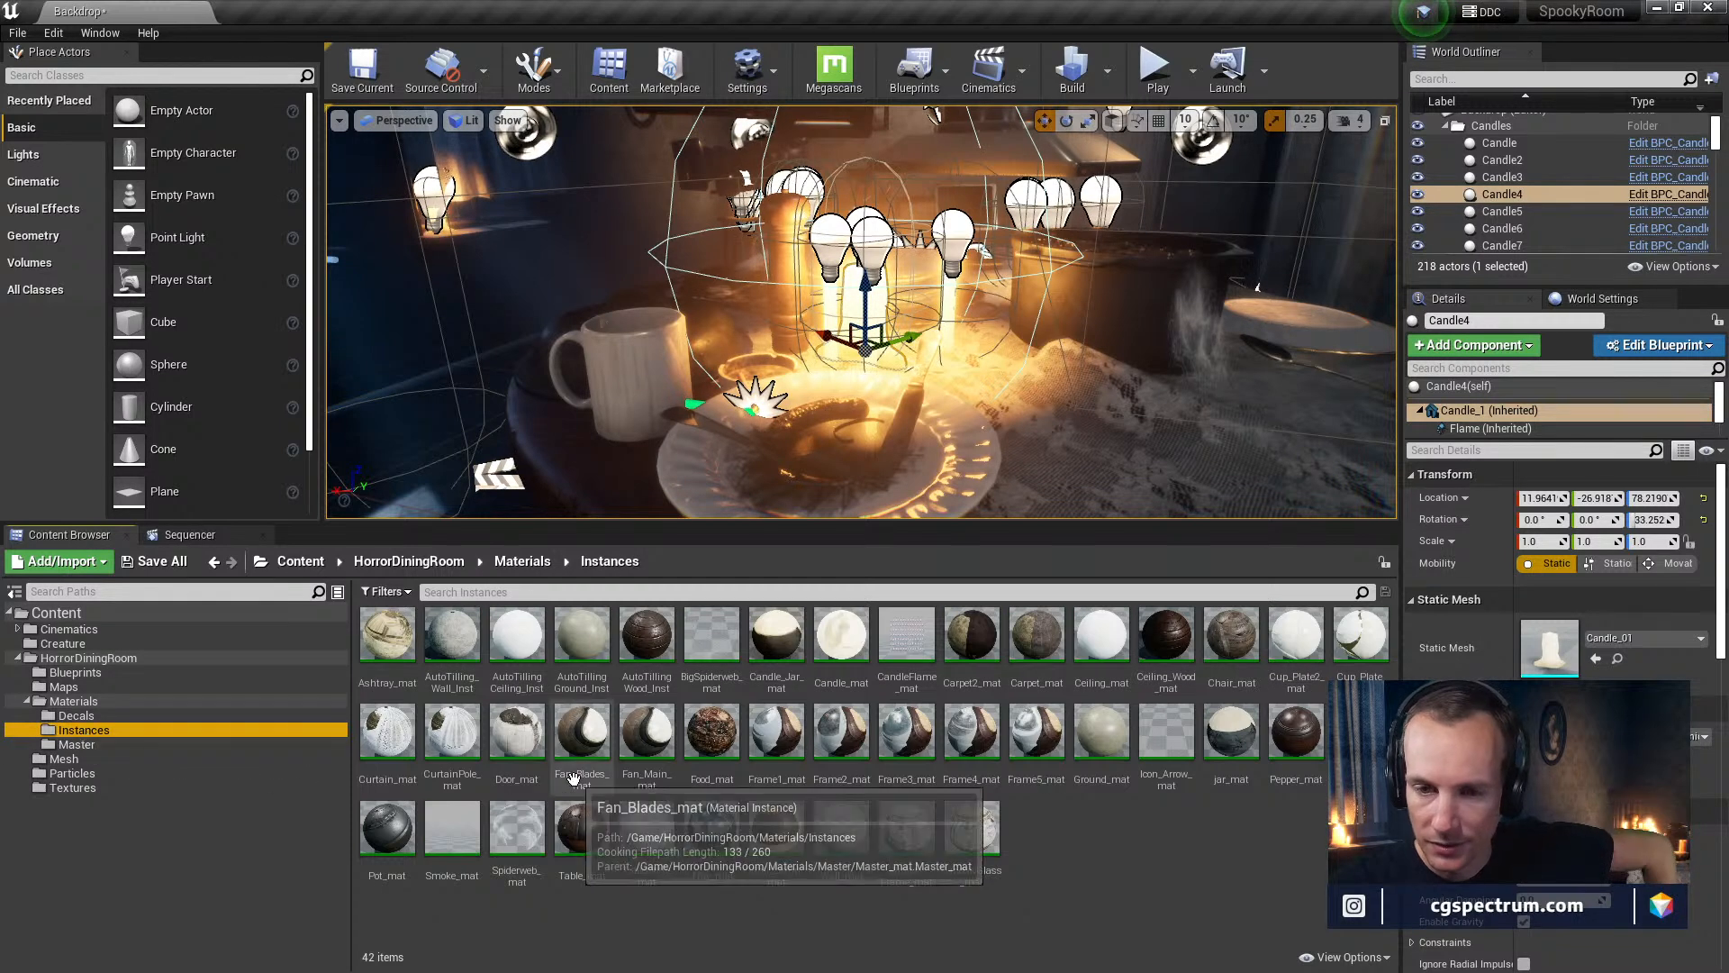
double_click(841, 638)
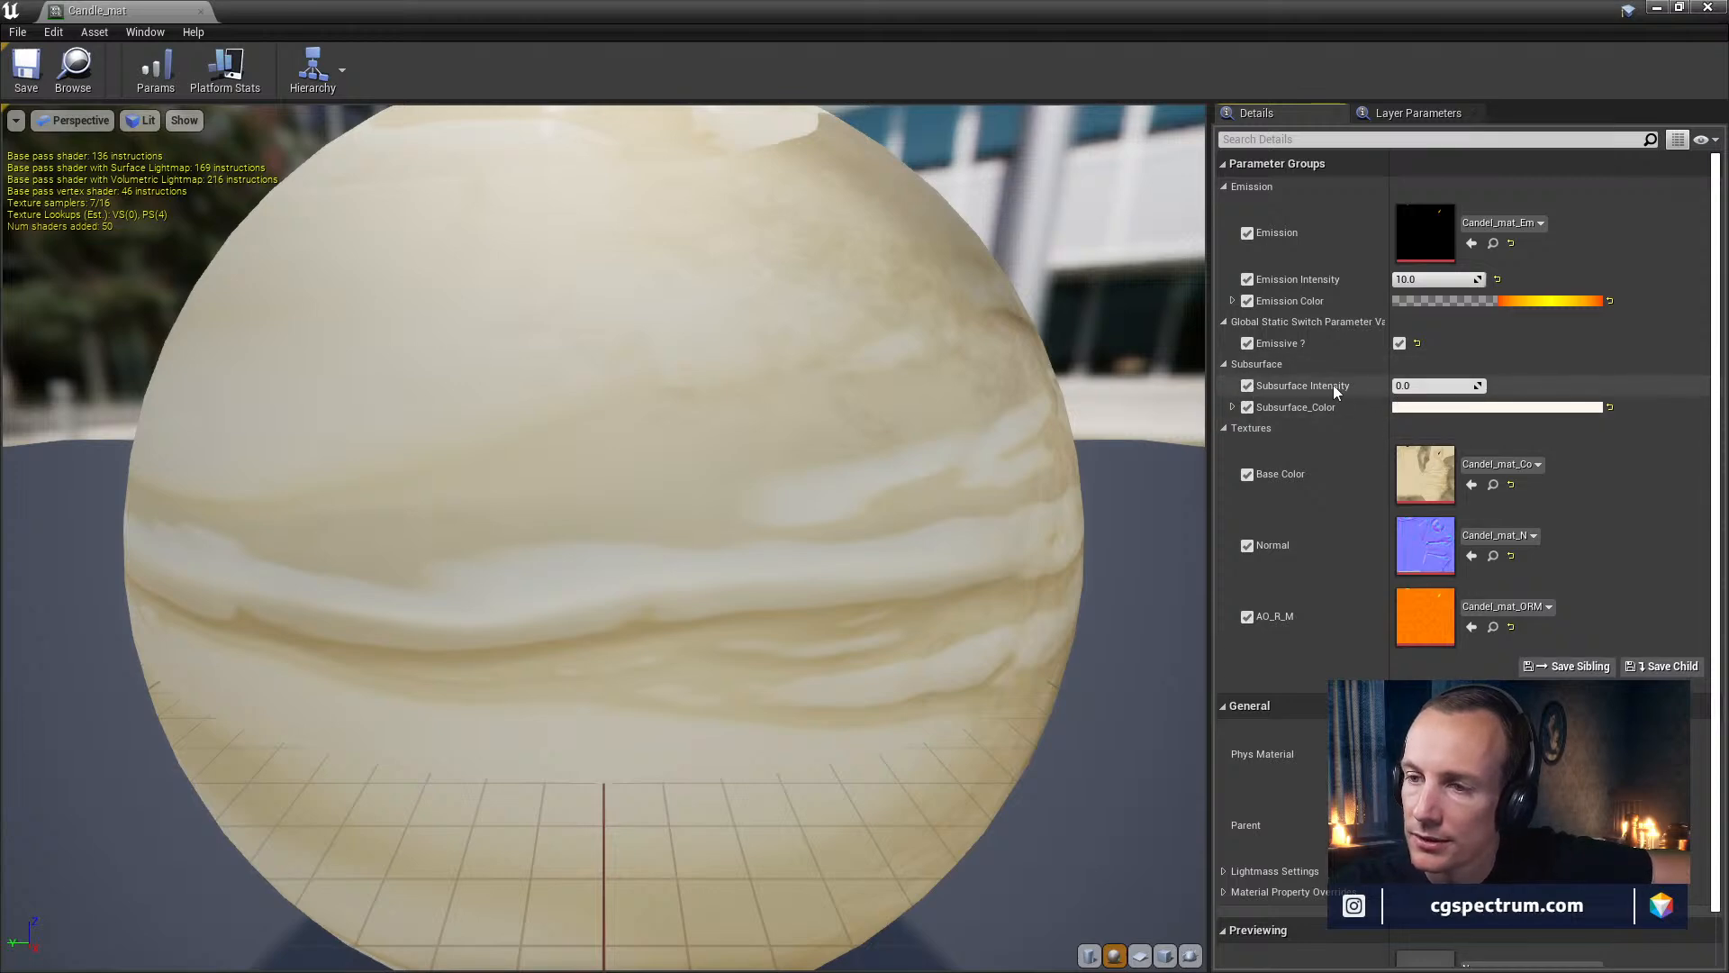
Try Subsurface Intensity values of 20, 0 and -1 on Candle_mat, and set it to 1
mouse_move(1384, 382)
left_mouse_down()
mouse_move(1490, 385)
mouse_move(1392, 385)
mouse_move(1473, 386)
left_mouse_up()
left_click(1413, 387)
type("20")
key("Return")
type("0")
key("Return")
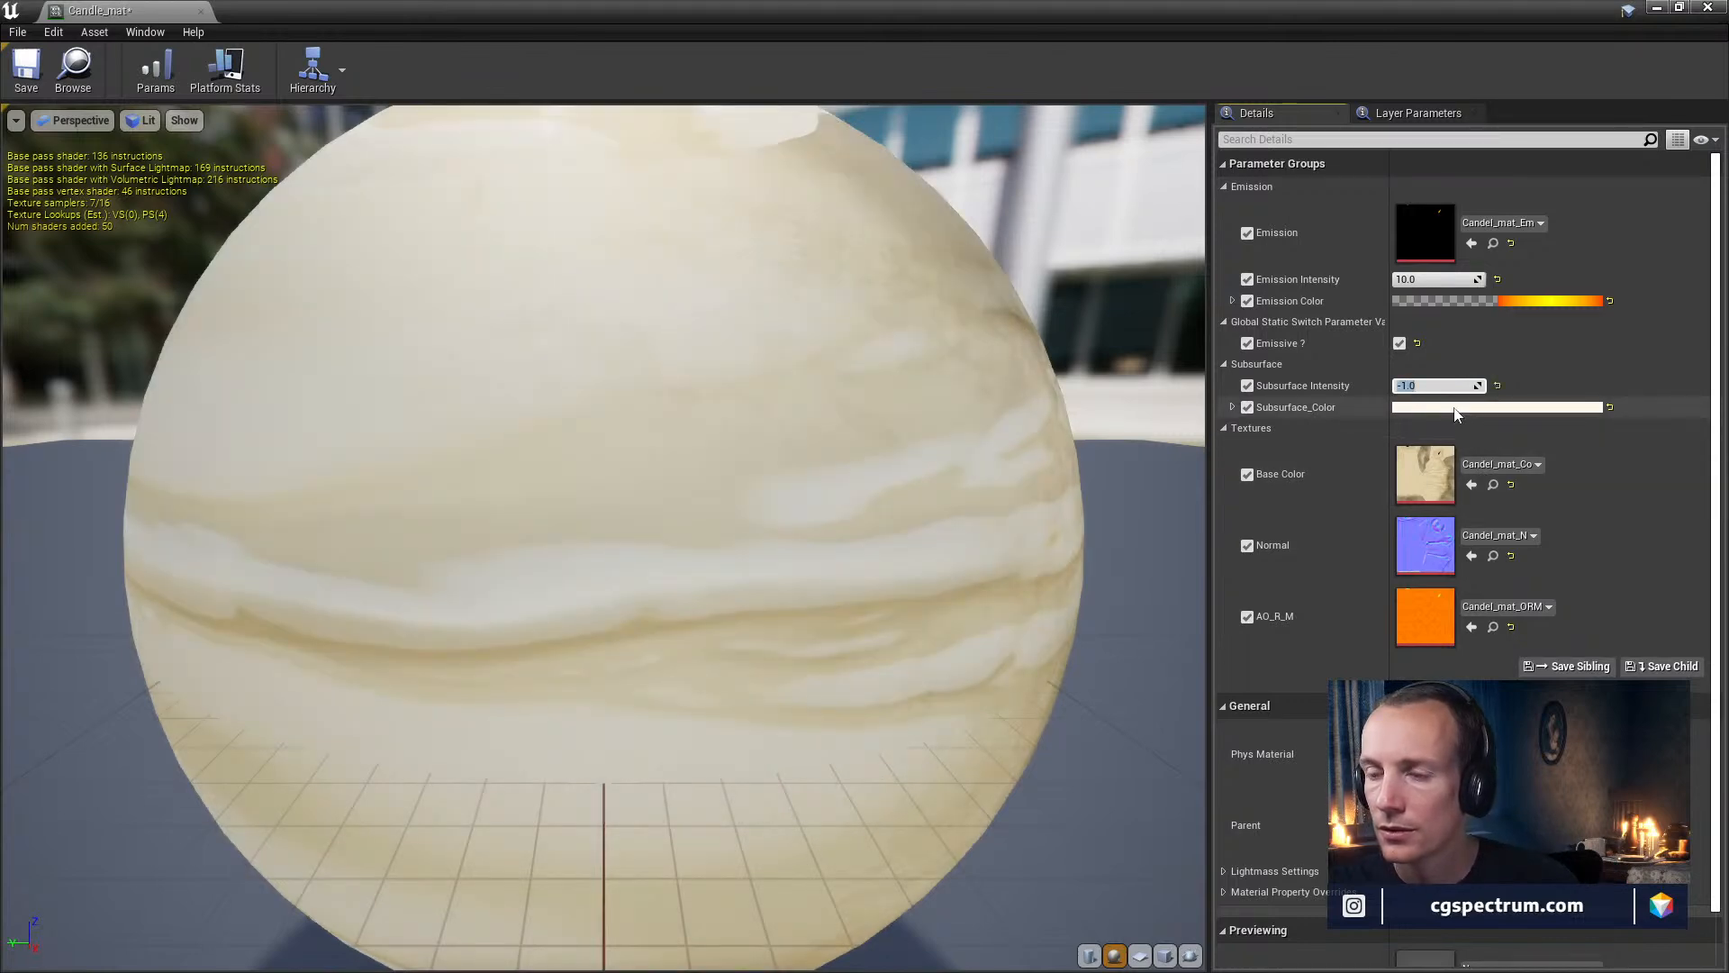
key("Return")
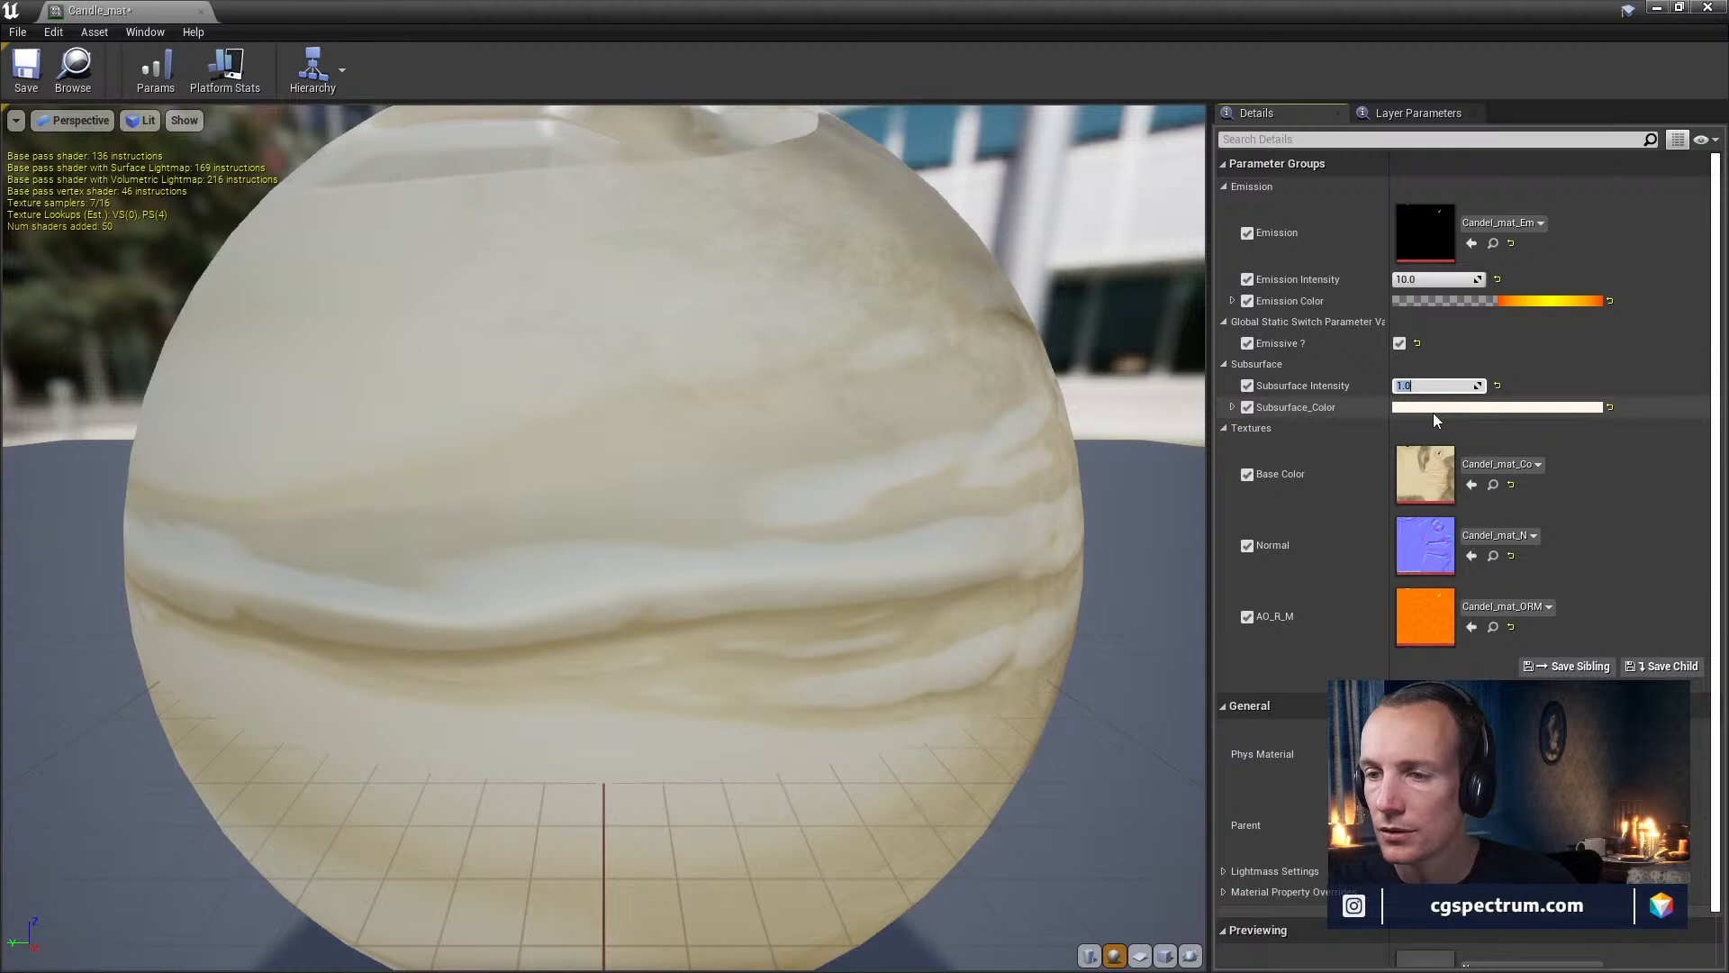
Set the Subsurface_Color of Candle_mat to black
left_click(1434, 413)
left_click_drag(1306, 566, 1319, 714)
left_click(1305, 851)
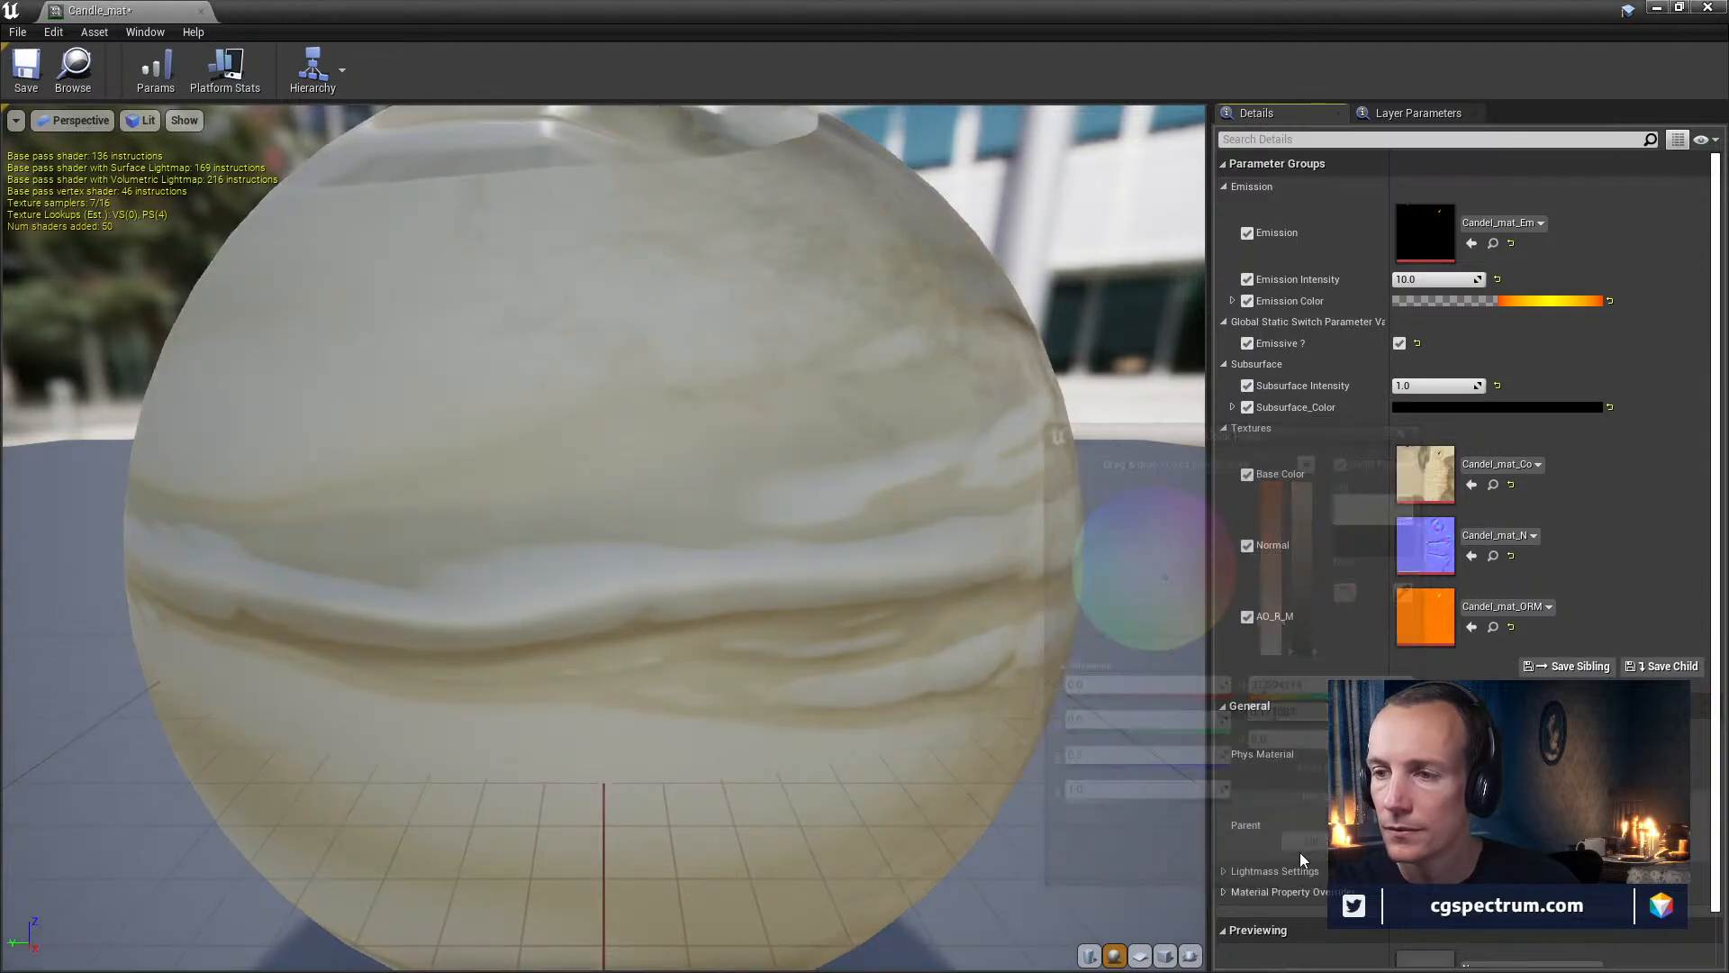
Float the Candle_mat editor beneath the level viewport and inspect the wax of the lit candles alongside its subsurface parameters
left_click_drag(959, 16, 1034, 557)
right_click_drag(973, 378, 993, 332)
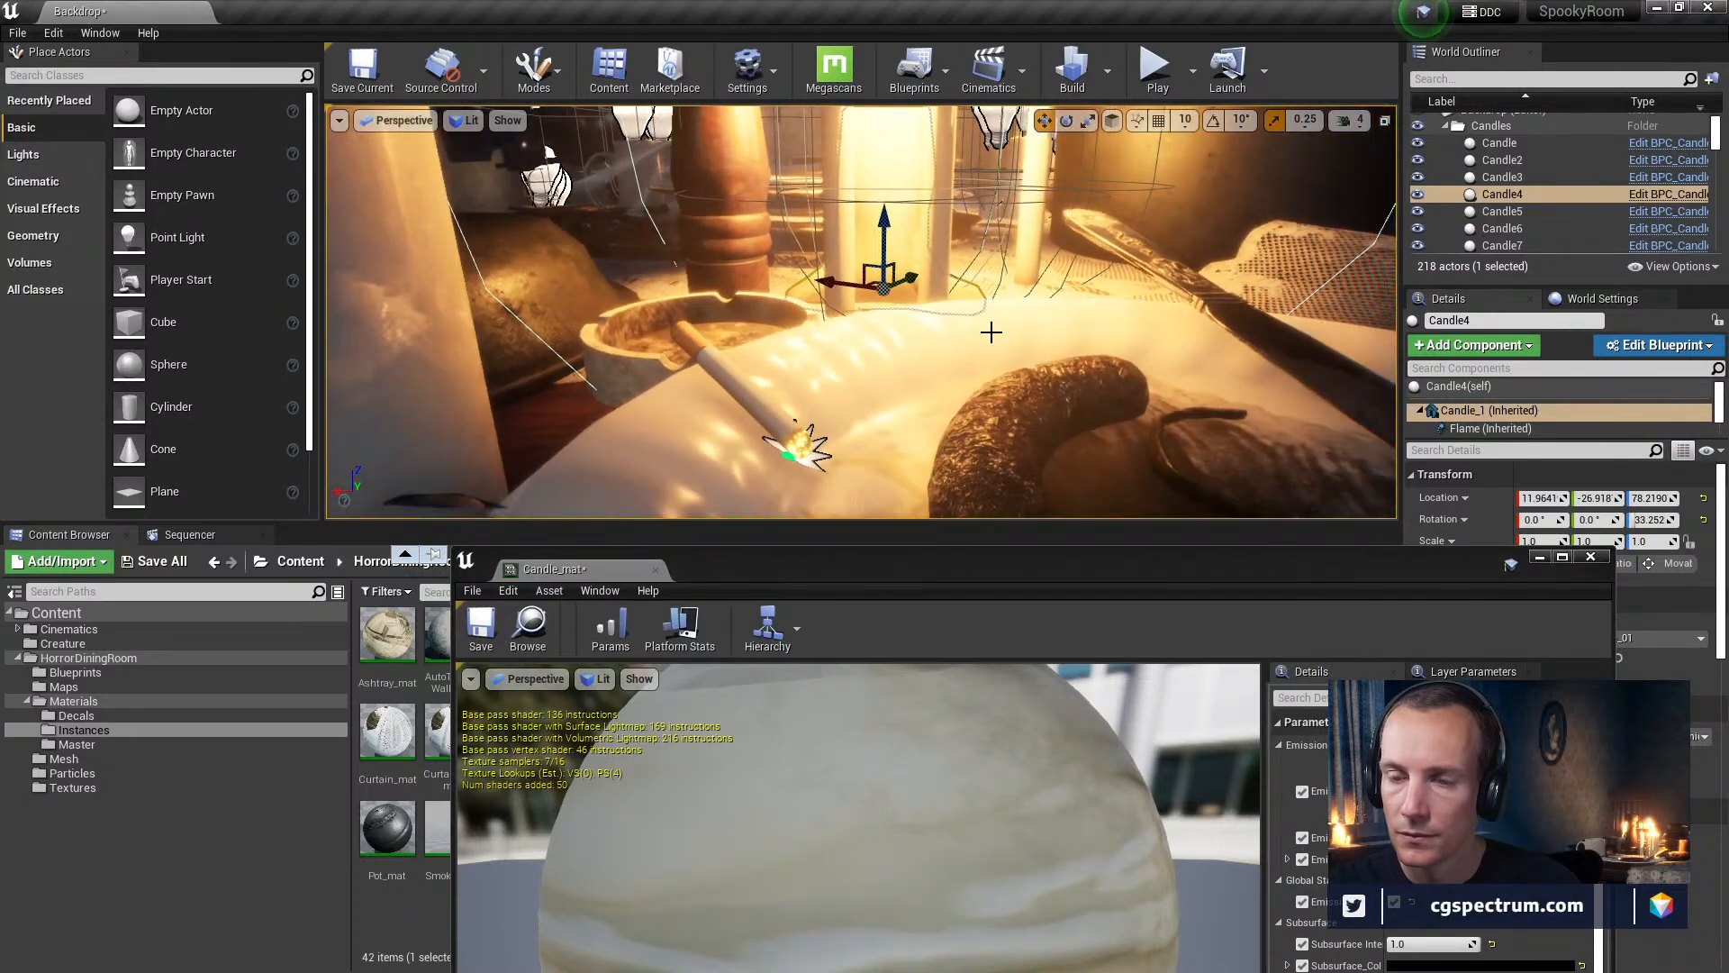
mouse_move(1070, 492)
right_mouse_down()
mouse_move(1036, 469)
mouse_move(1070, 492)
right_mouse_up()
left_click_drag(1088, 566, 862, 394)
scroll(1185, 716, "down", 4)
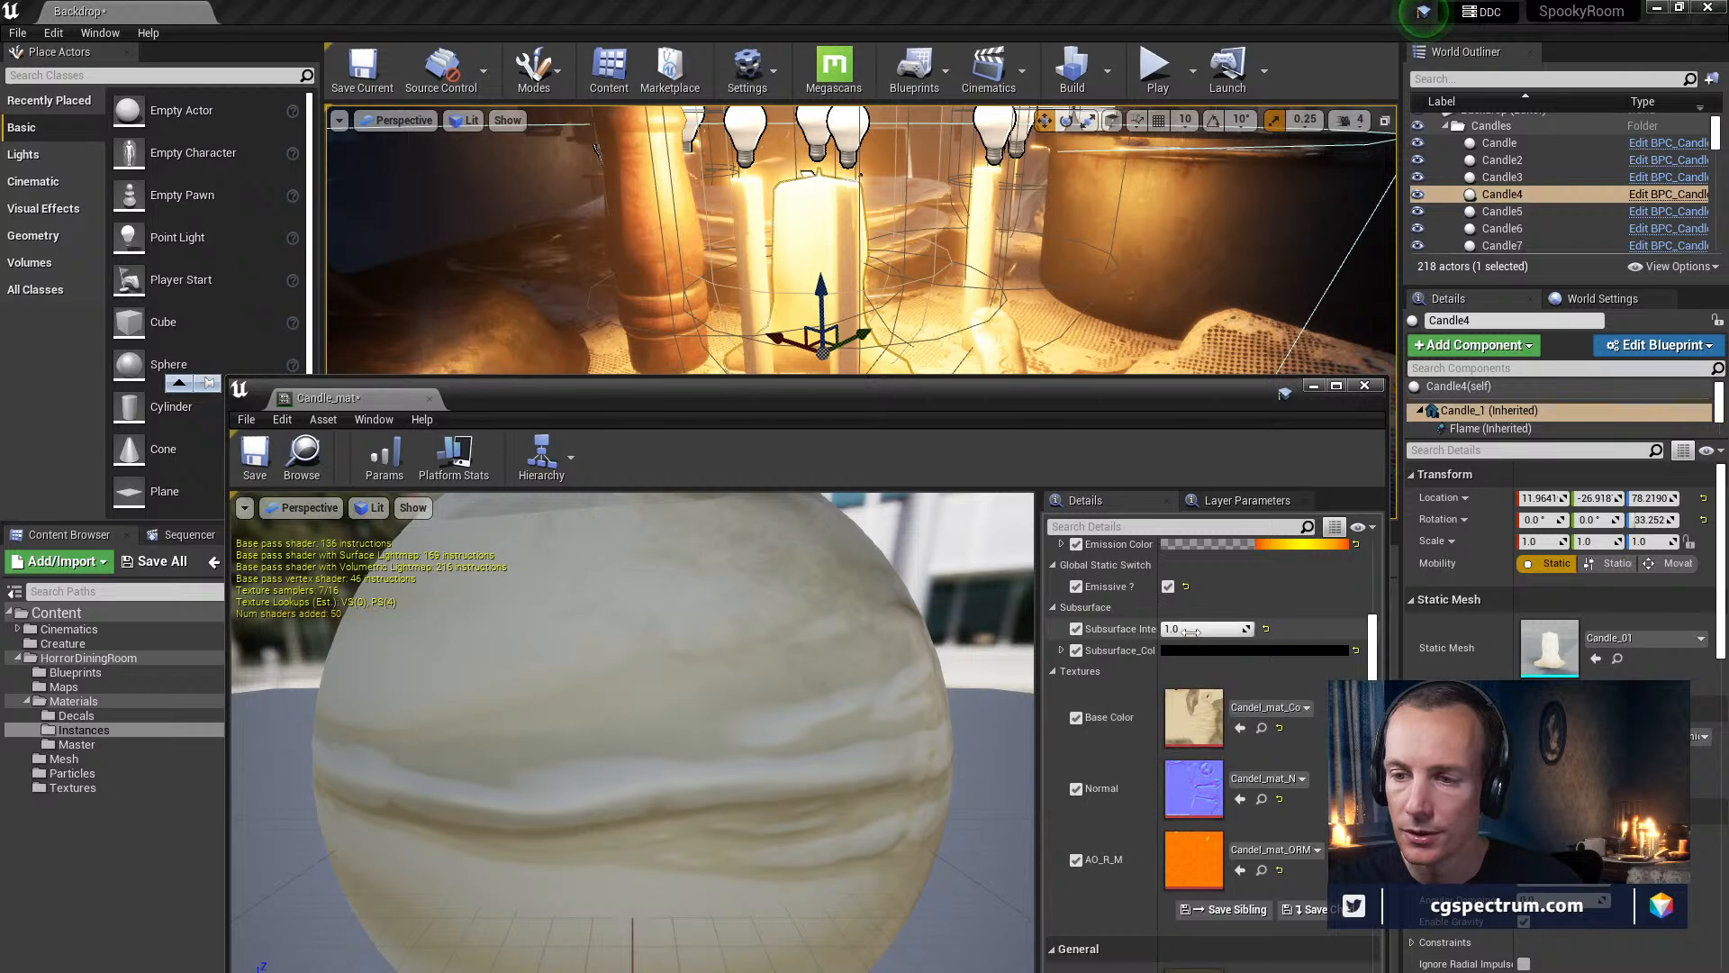
Raise the Subsurface_Color of Candle_mat to full white, with RGB values of 1.0
mouse_move(1191, 632)
left_mouse_down()
mouse_move(1171, 633)
mouse_move(1225, 632)
left_mouse_up()
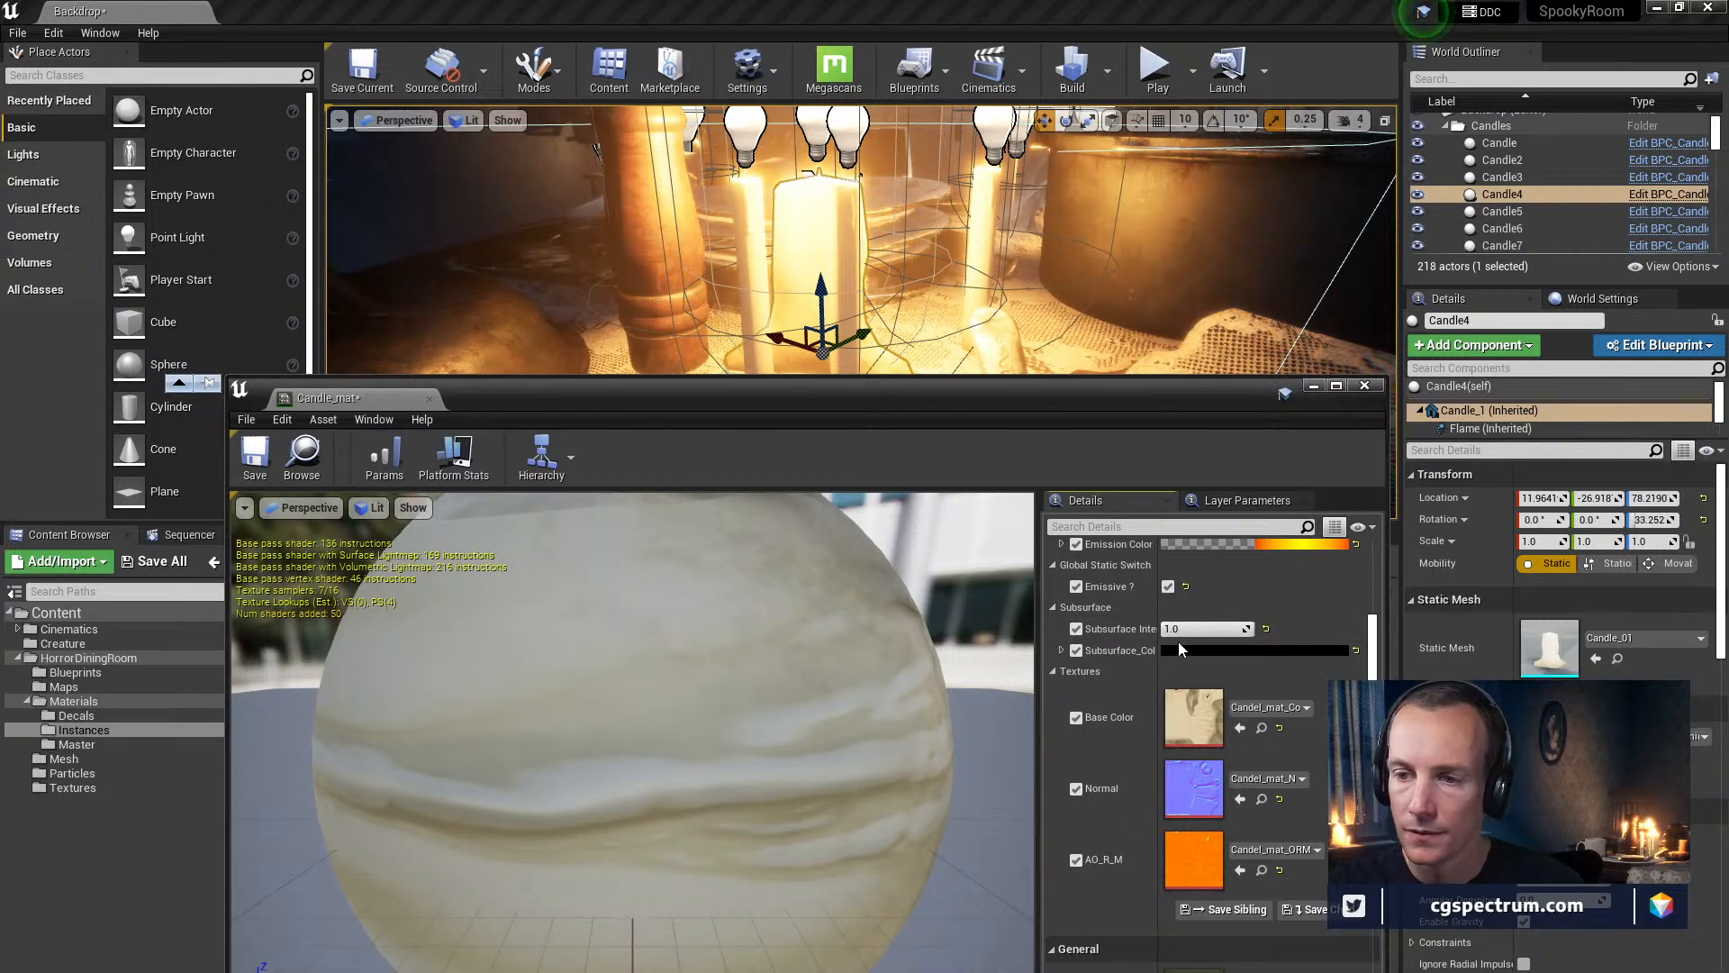
left_click(1178, 649)
left_click_drag(1448, 722, 1449, 554)
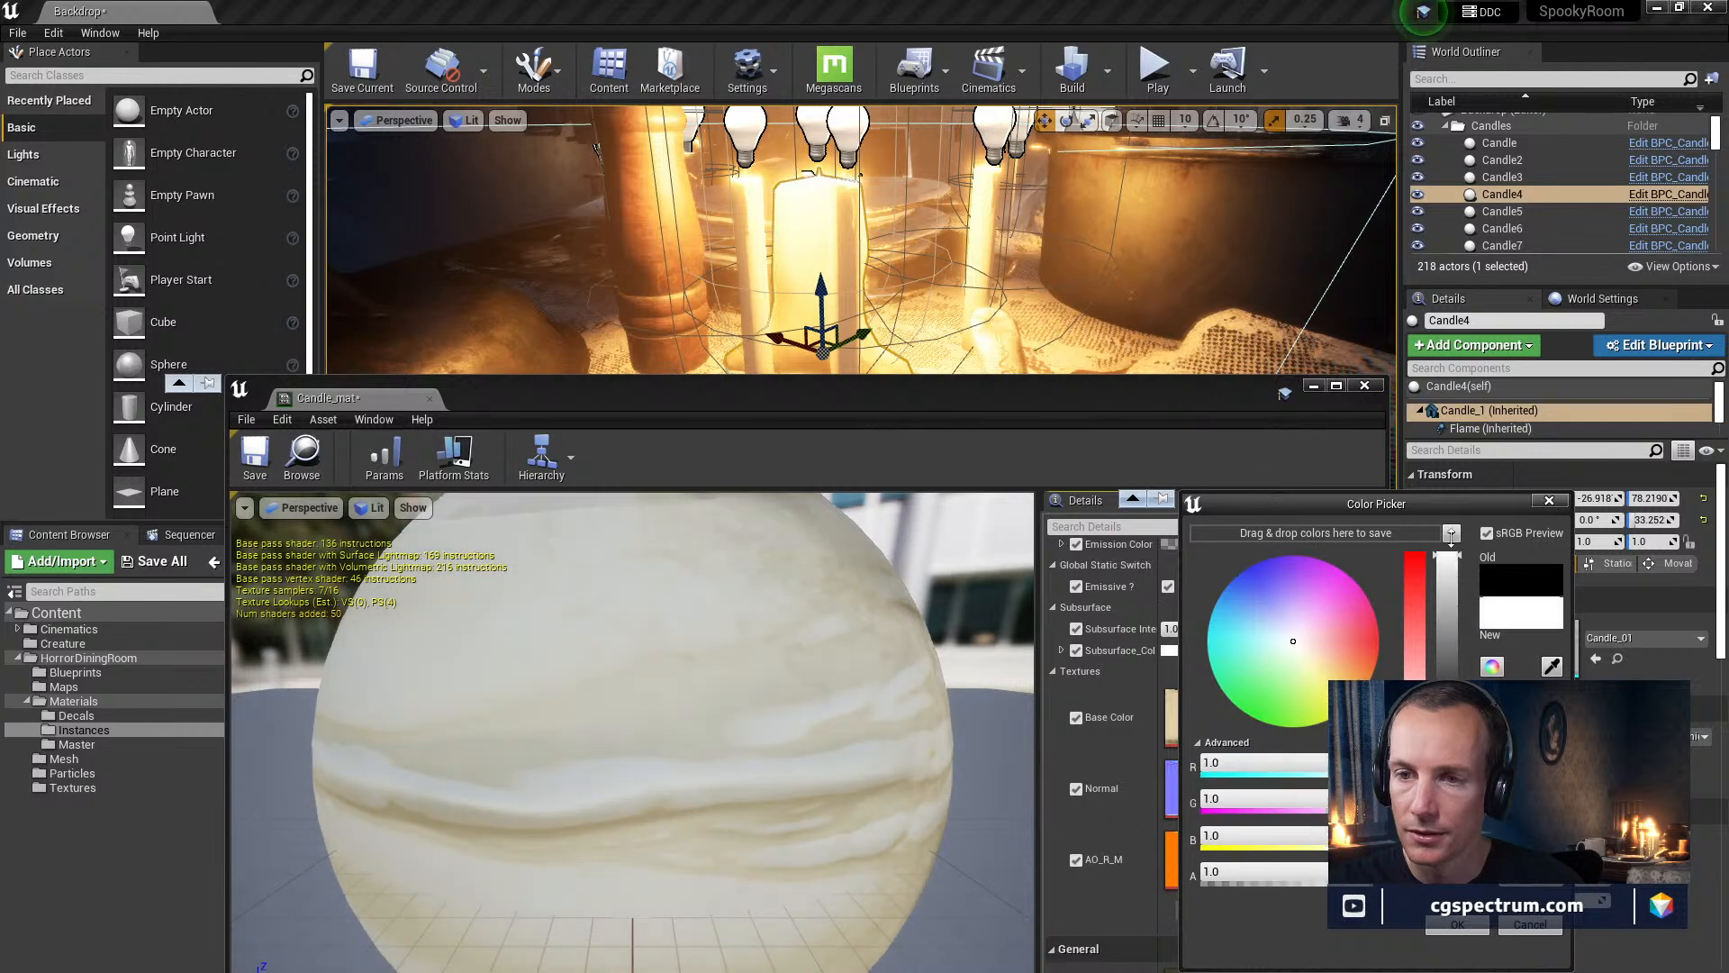
Set the candle material's subsurface color to black
left_click(1468, 928)
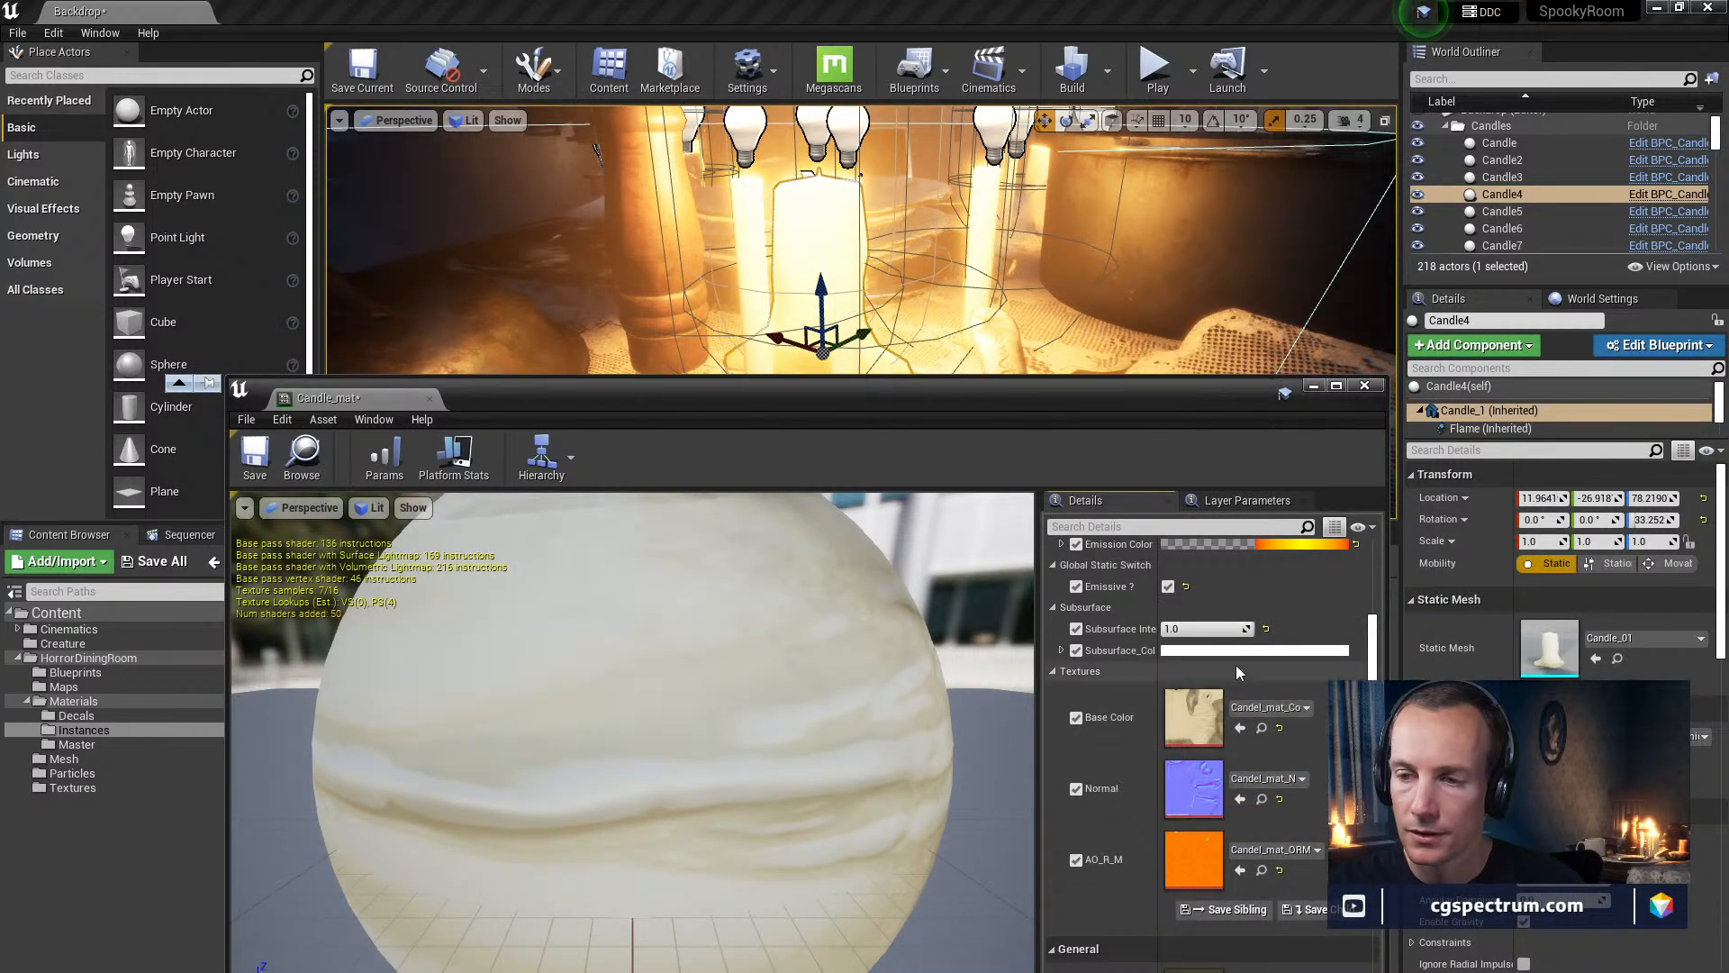
left_click(1257, 650)
left_click_drag(1488, 641, 1510, 711)
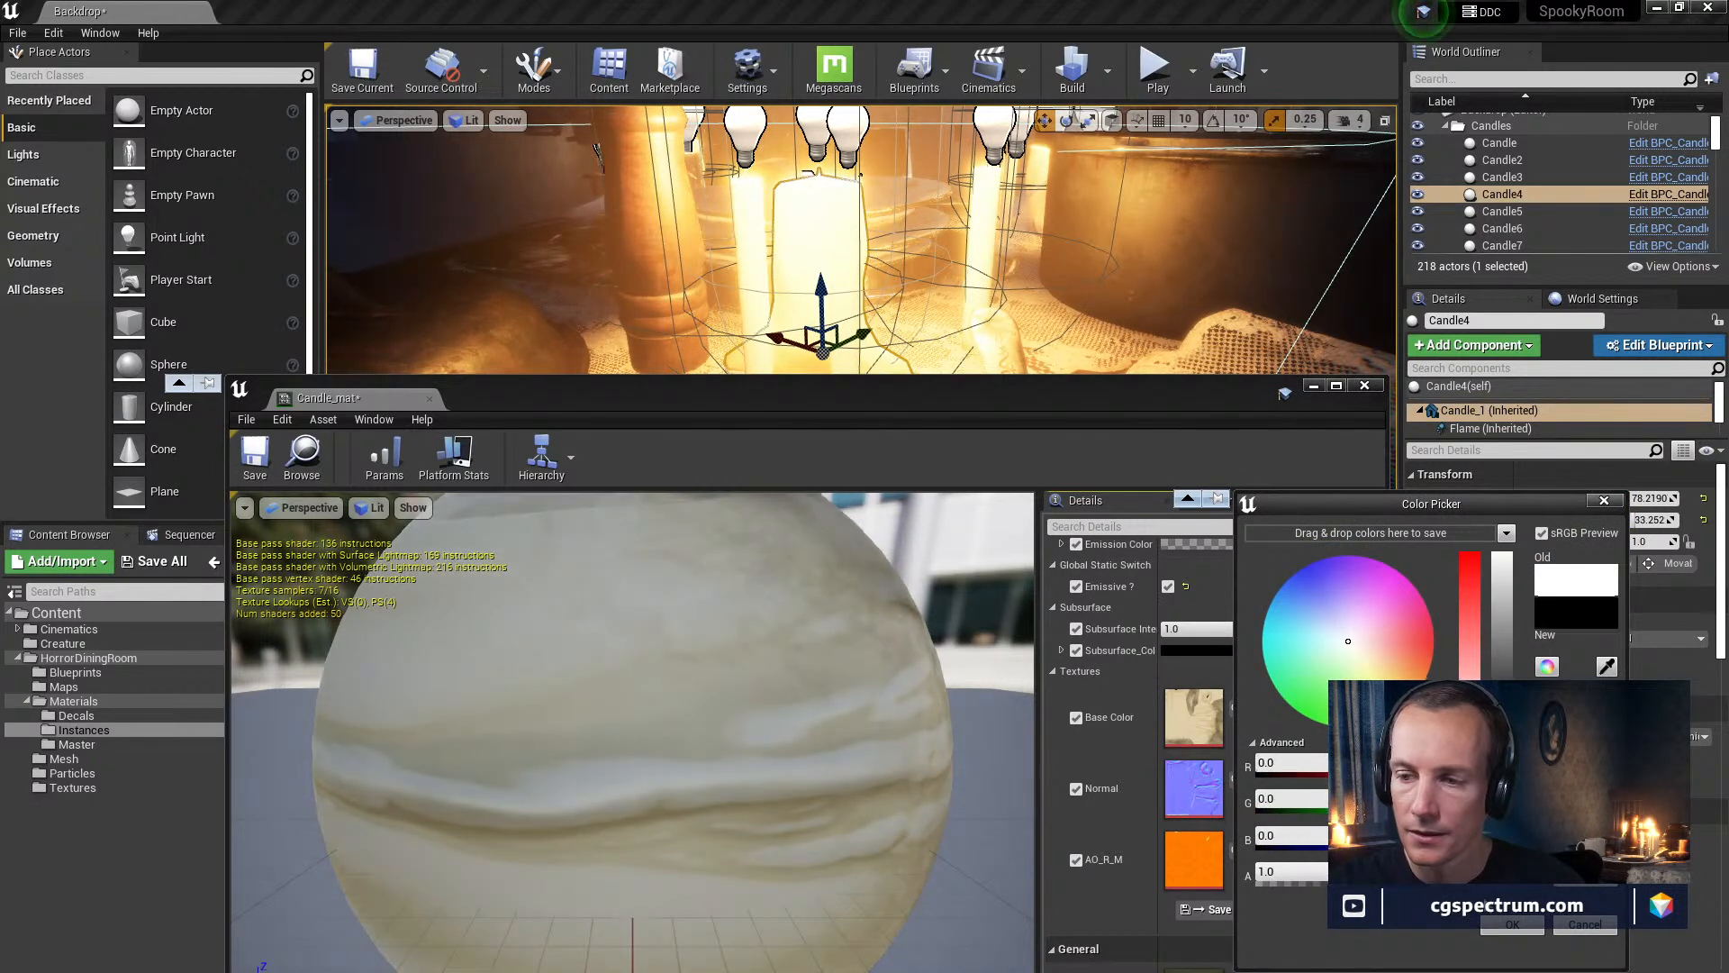
left_click(1516, 928)
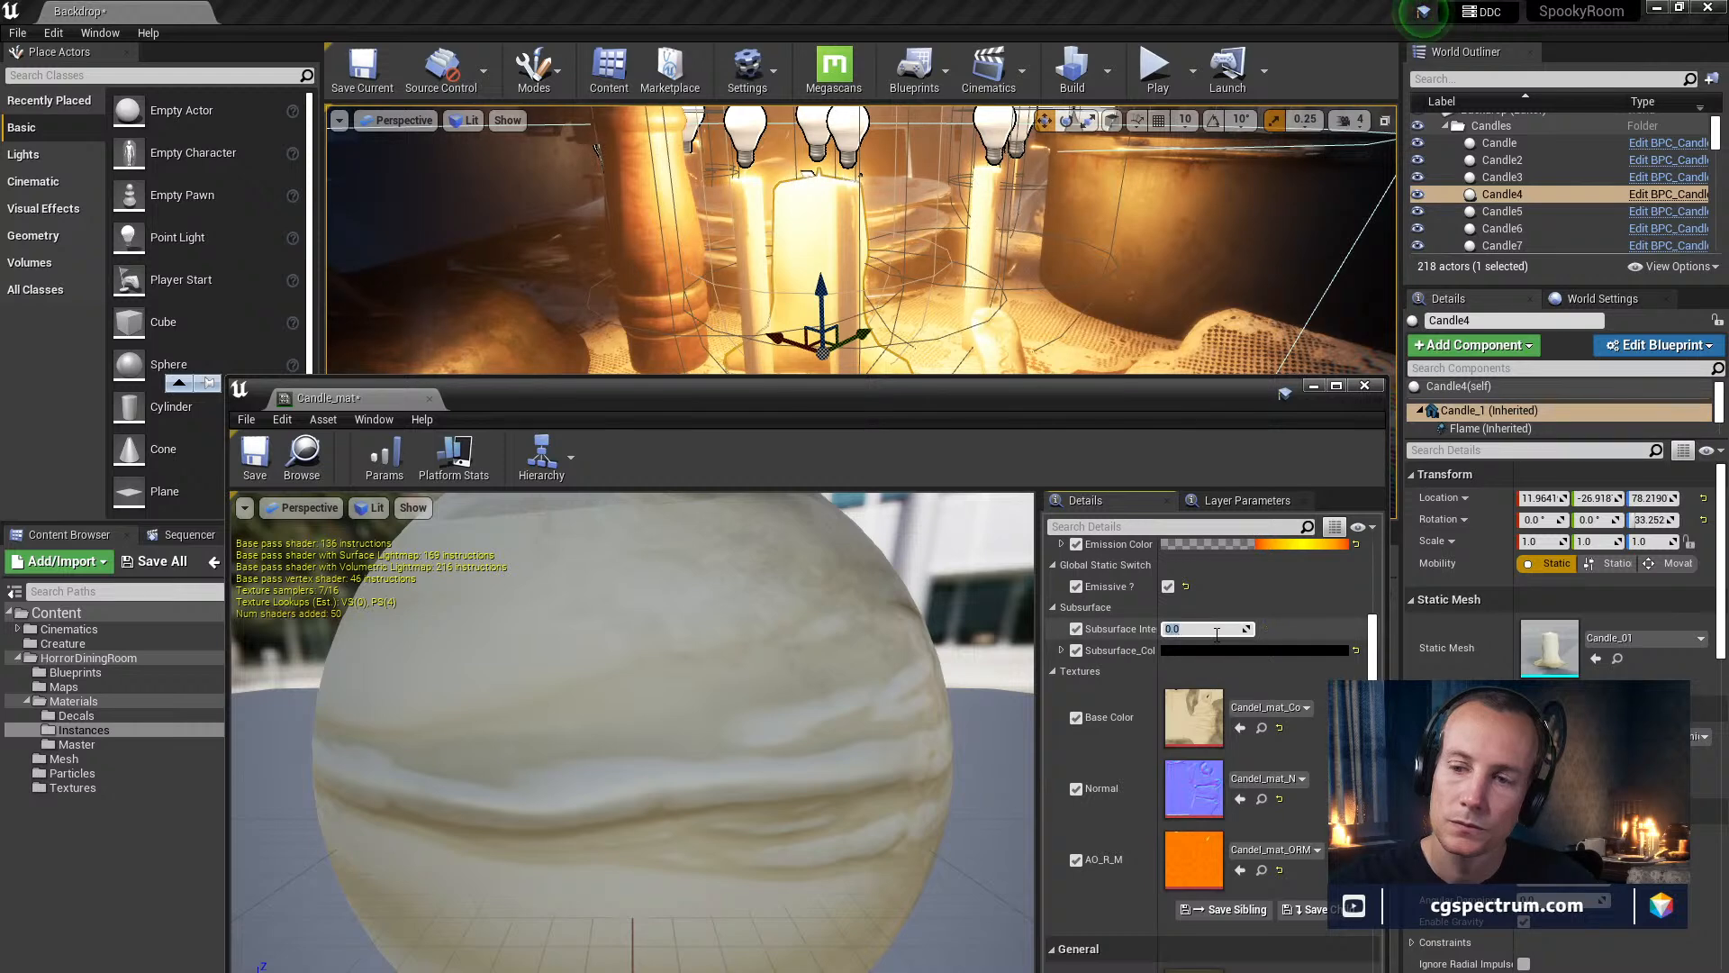
Set the candle material's subsurface intensity to 1
left_click(1326, 609)
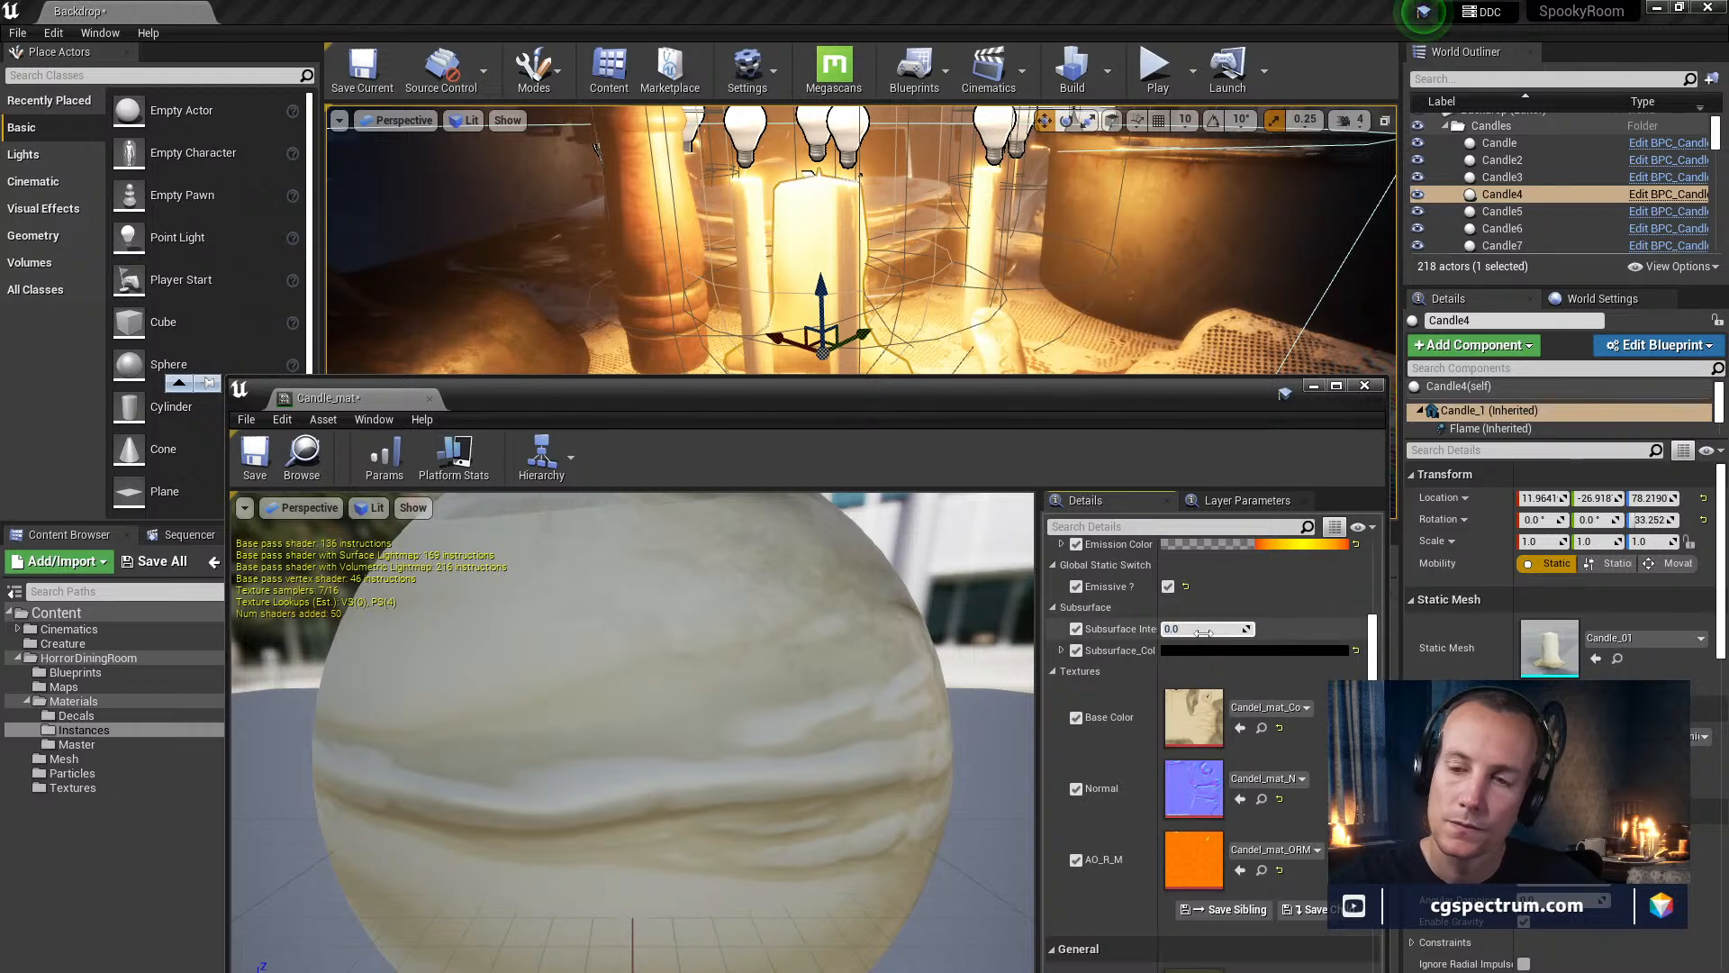
left_click(1205, 628)
type("1")
key("Return")
Move the material editor clear of the level view and play the level briefly to check the candles with the black subsurface color
left_click_drag(830, 409, 861, 489)
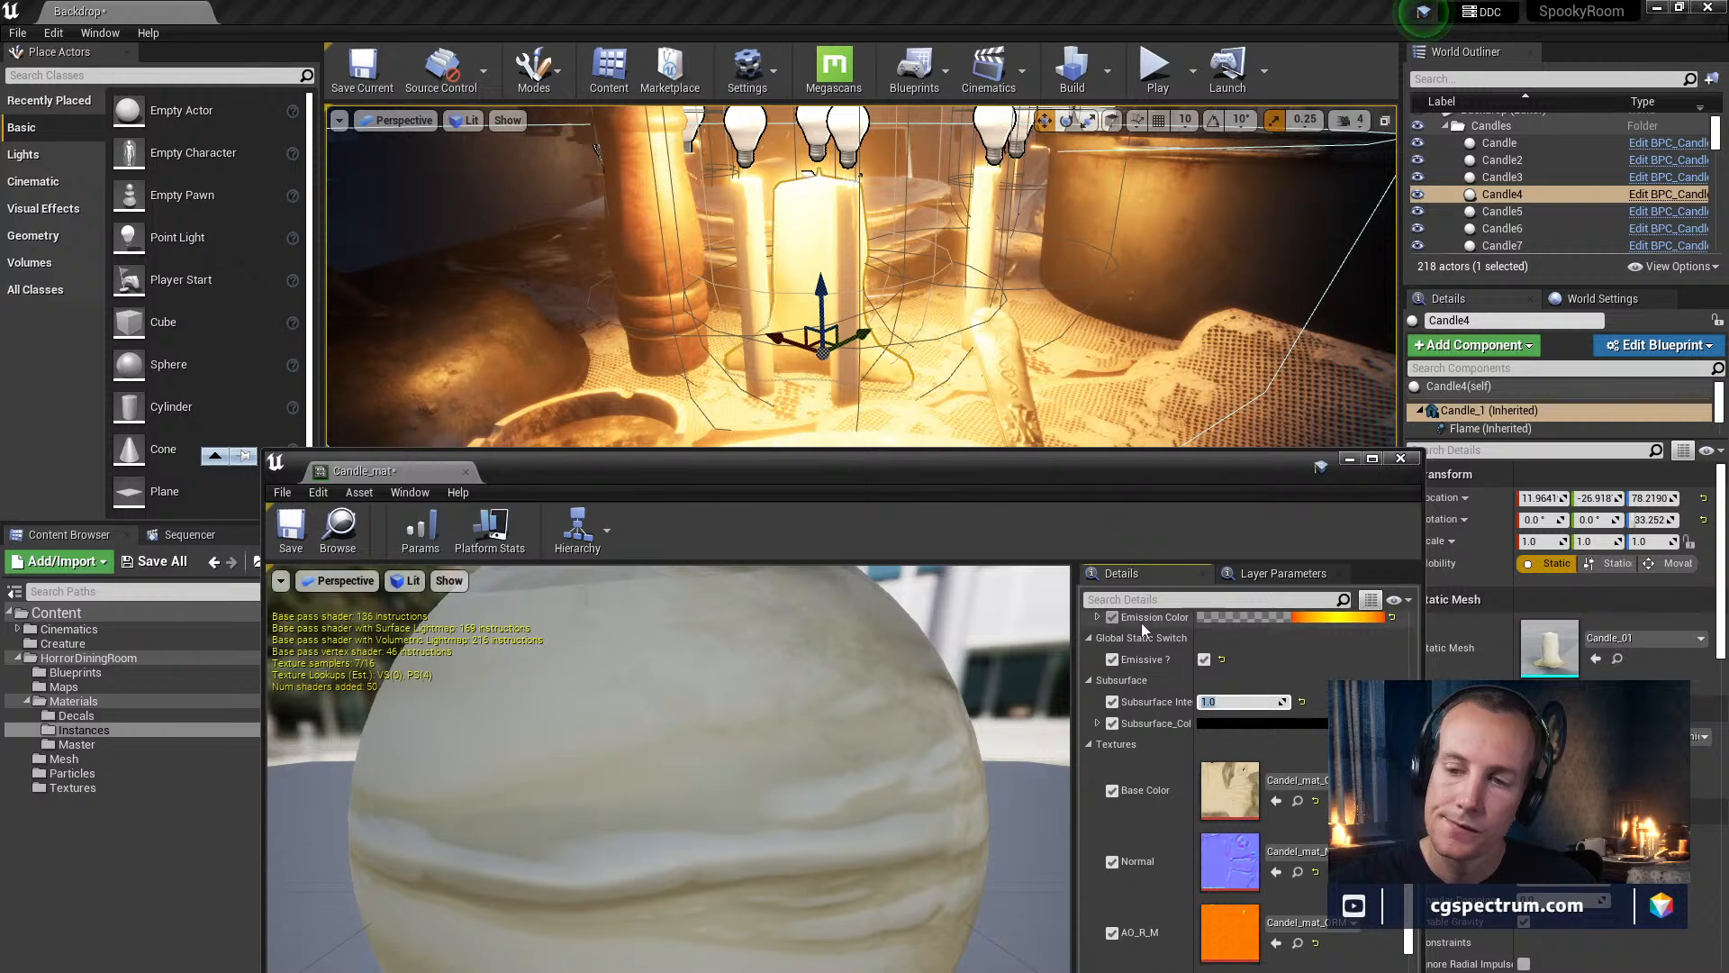
scroll(1265, 652, "up", 2)
scroll(1264, 652, "up", 2)
left_click_drag(766, 472, 749, 671)
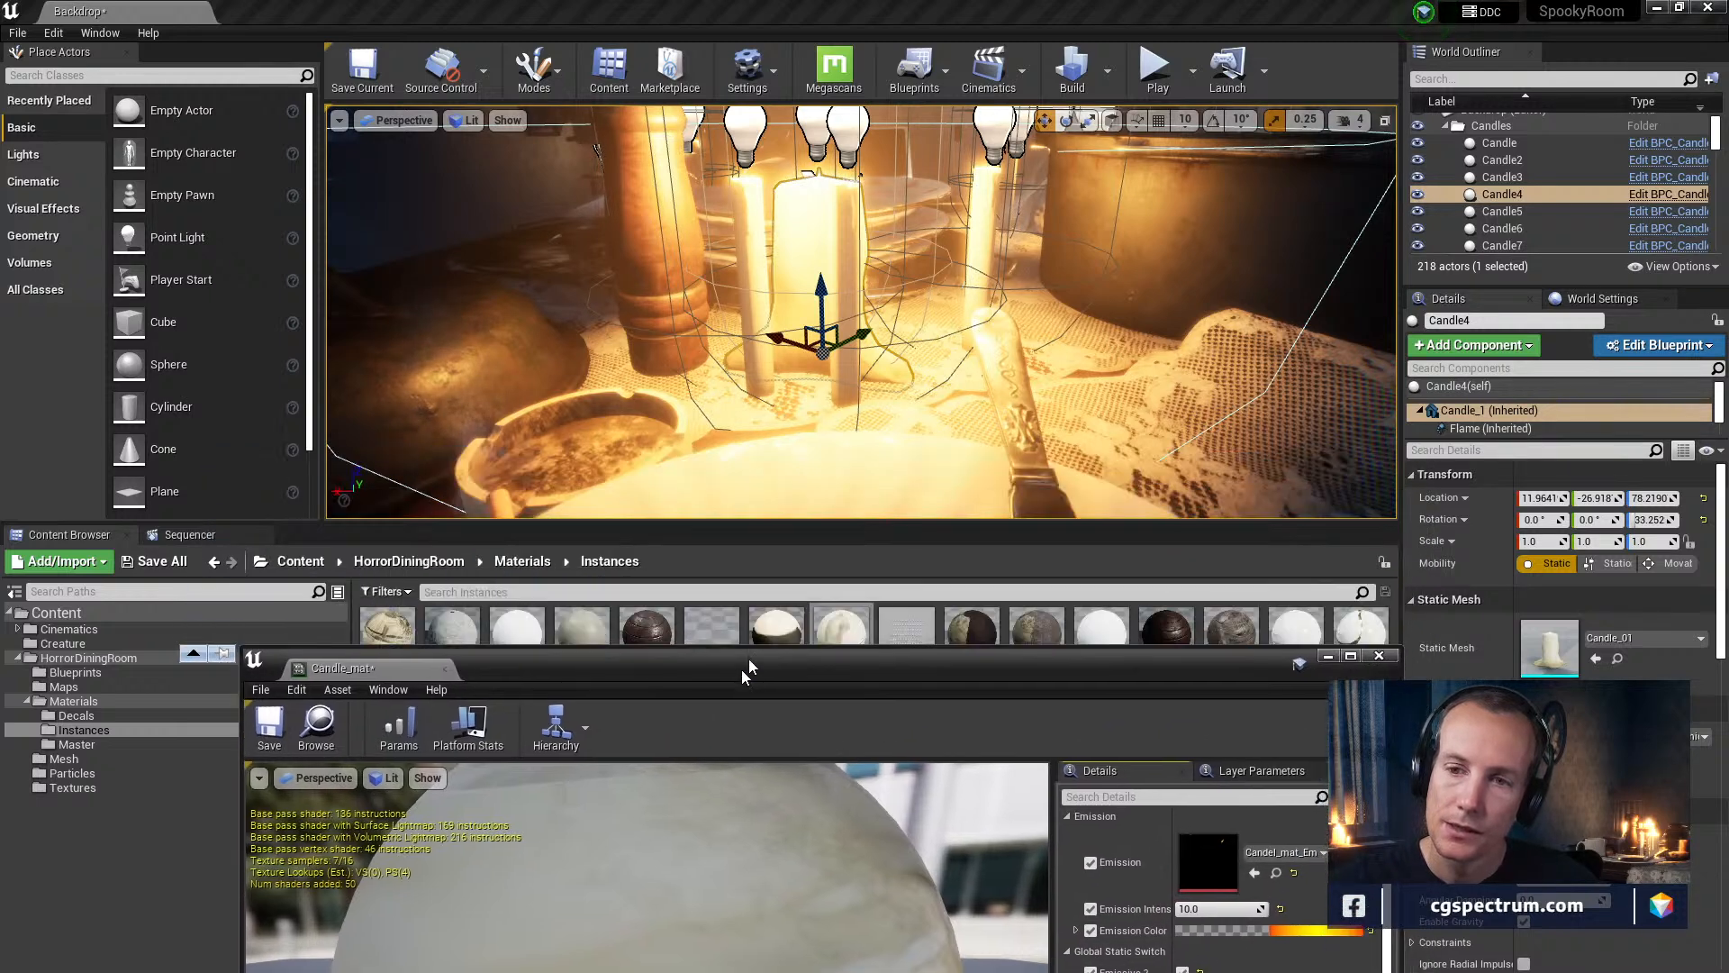
left_click(1156, 67)
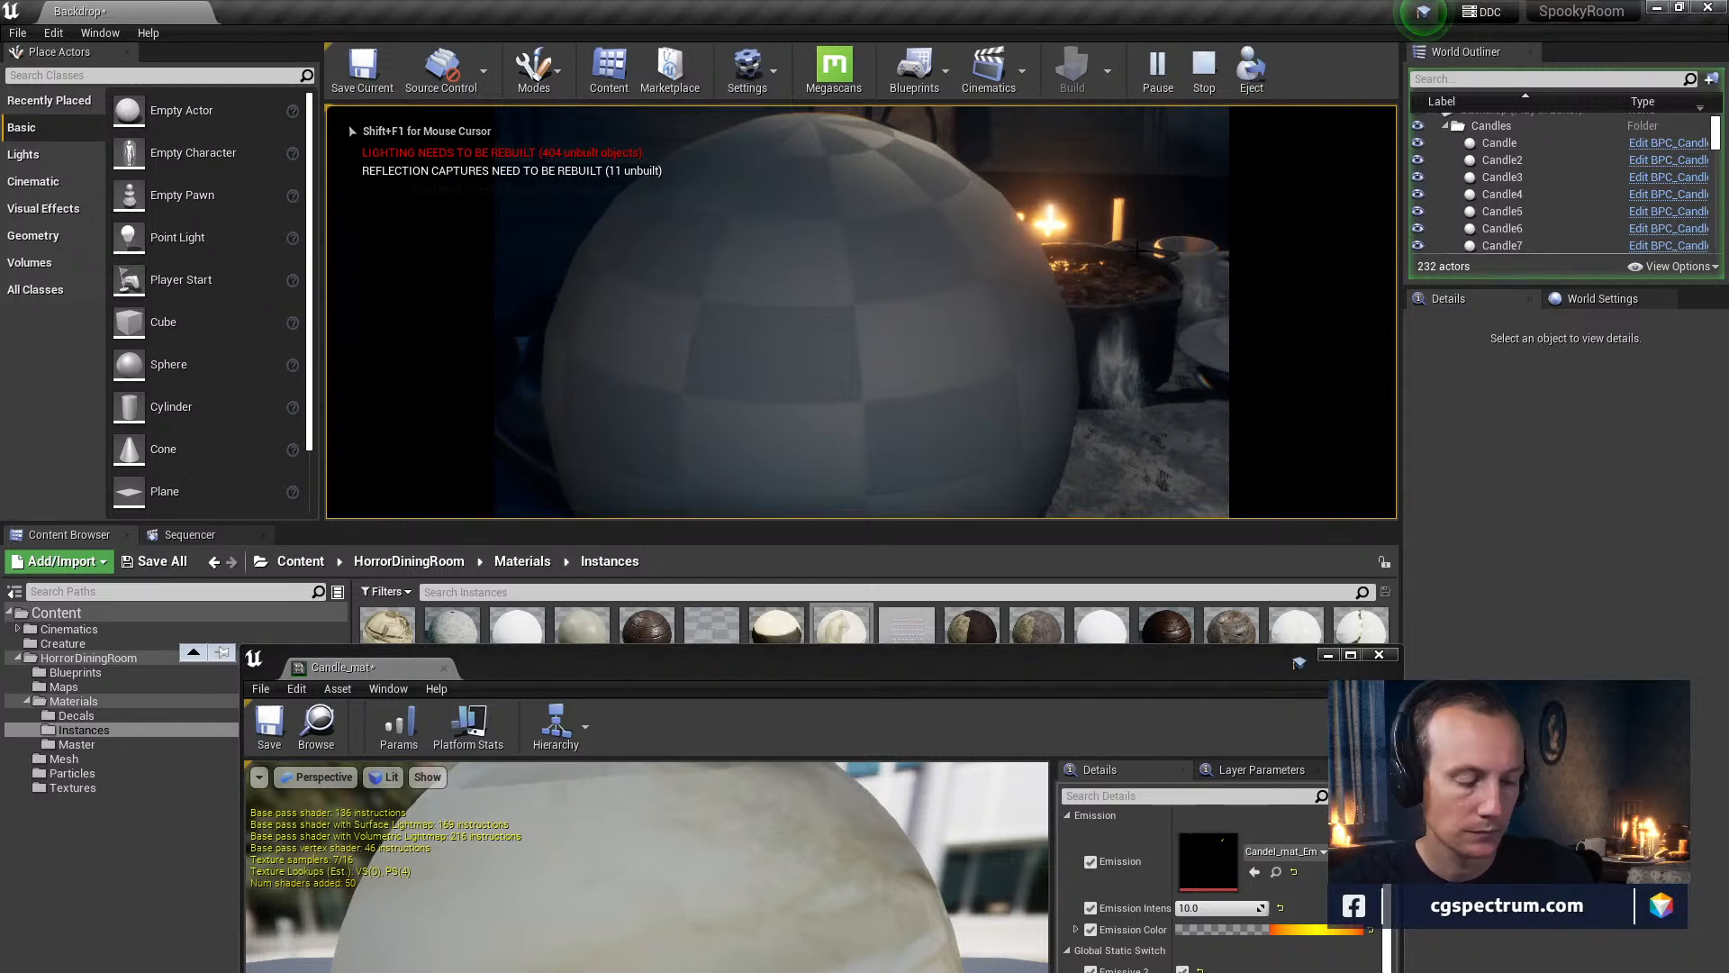
key("Escape")
Change the level viewpoint and replay the level to examine the candles on the dining table
key("w")
right_click_drag(861, 312, 855, 230)
left_click(1156, 67)
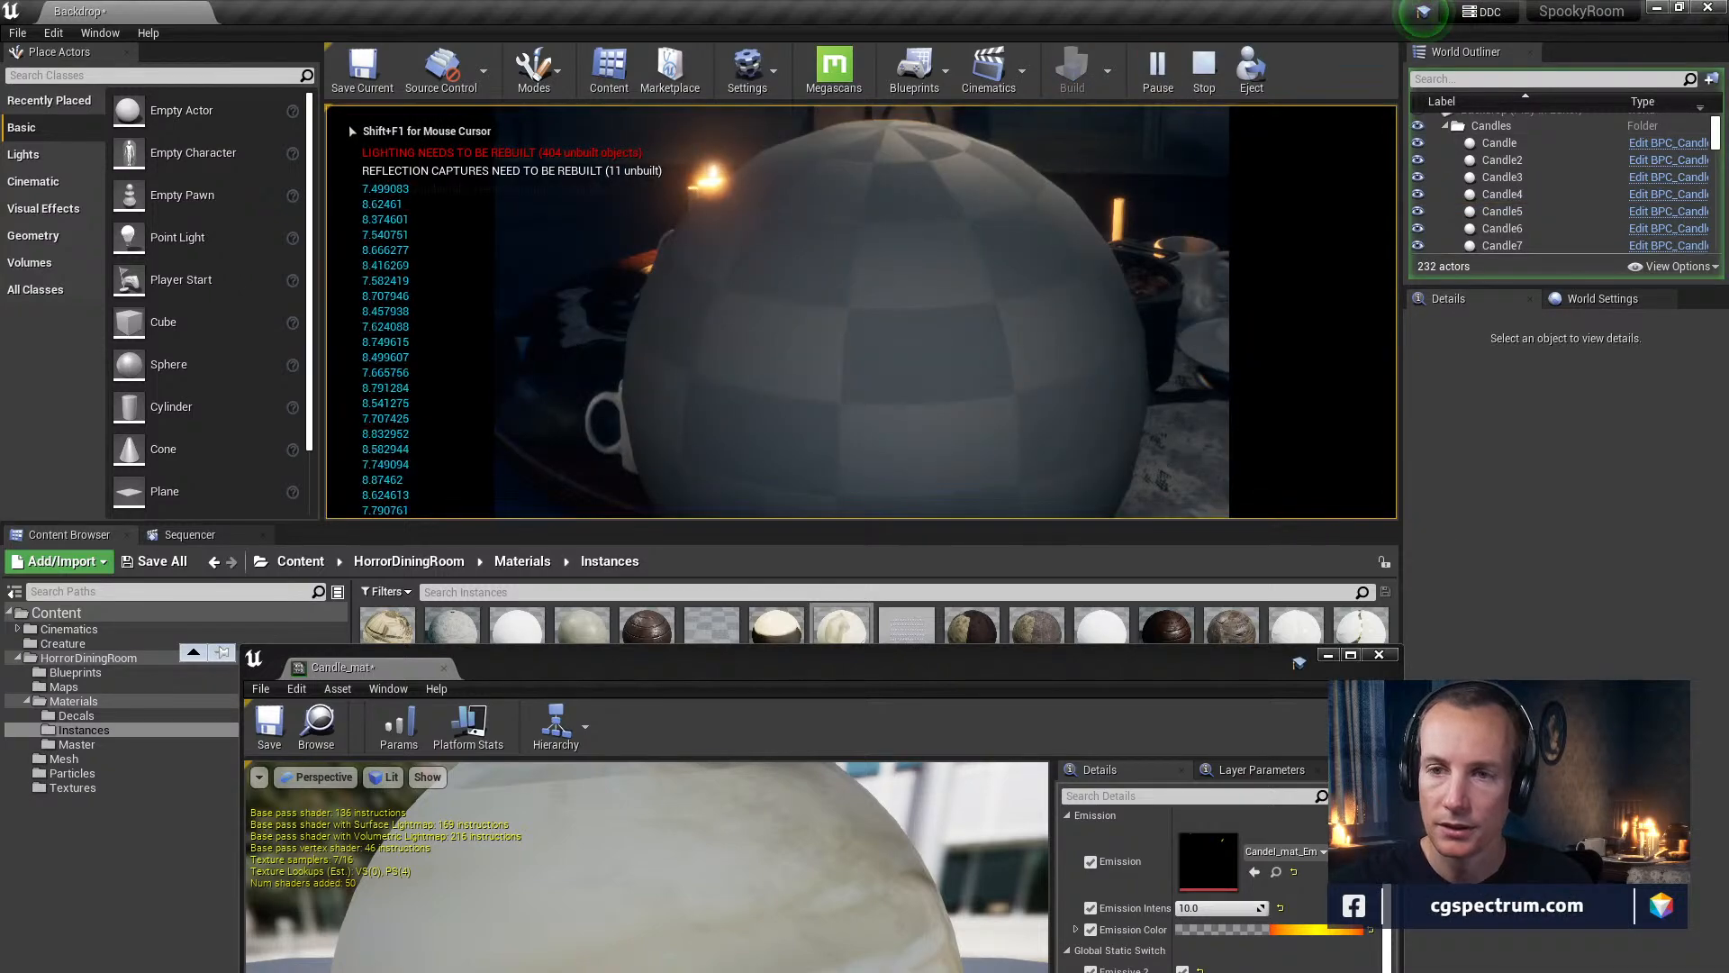
key("Escape")
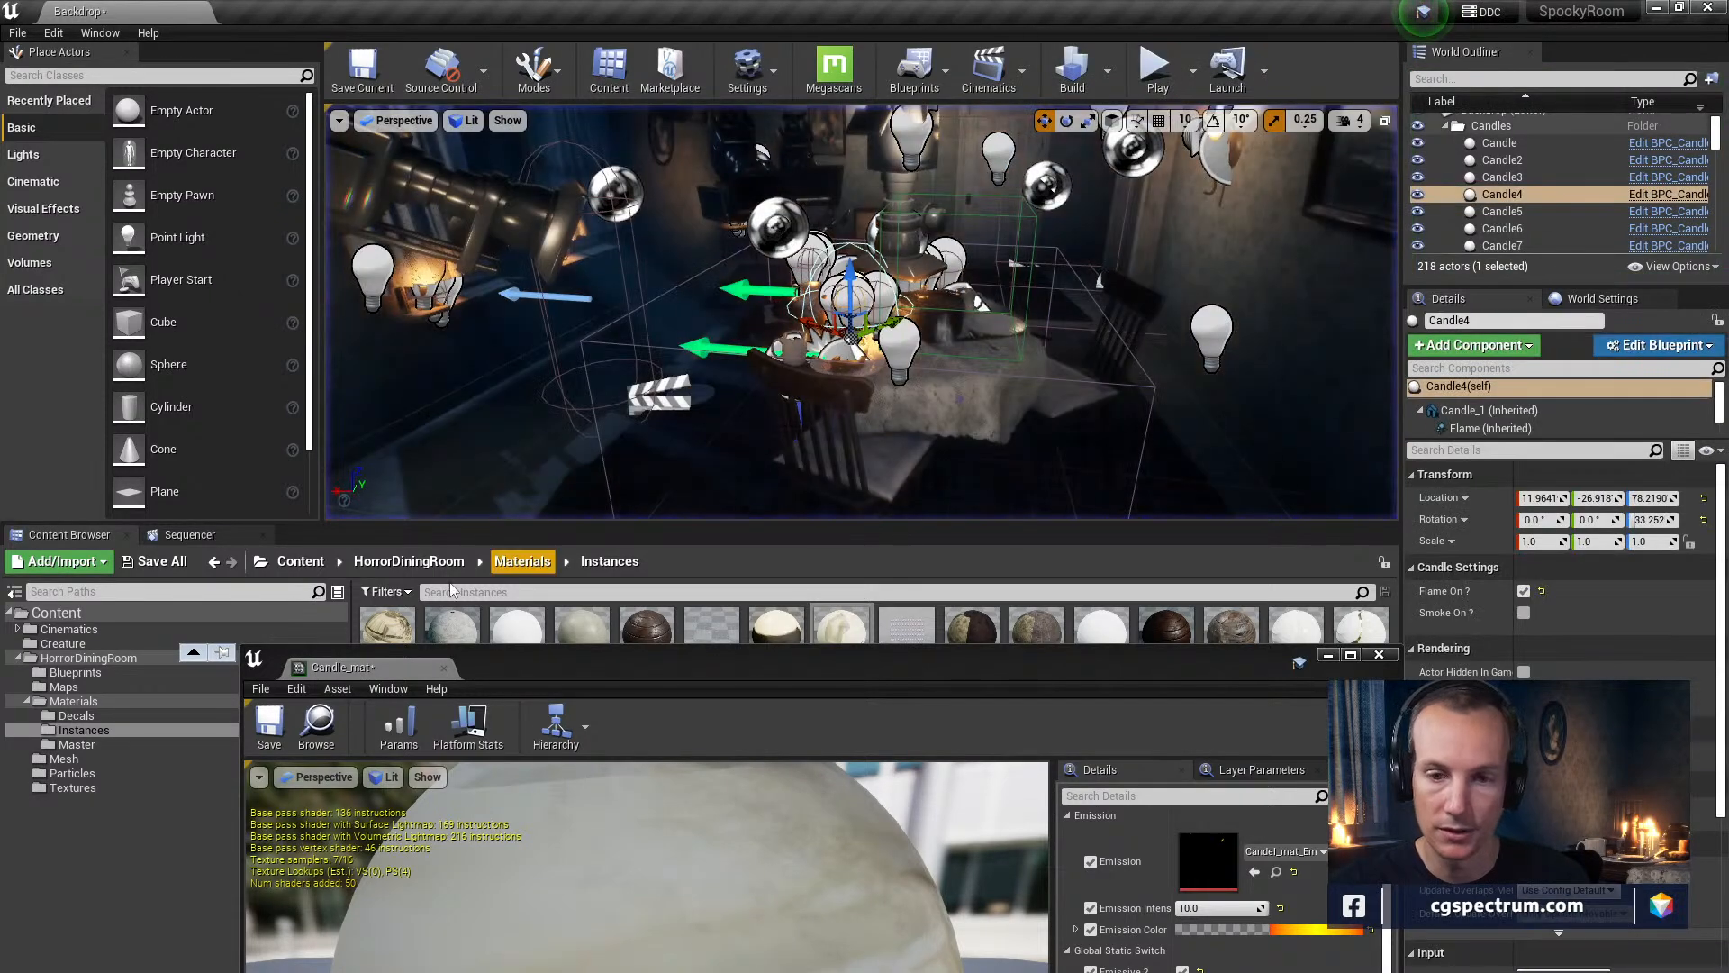
left_click(1155, 68)
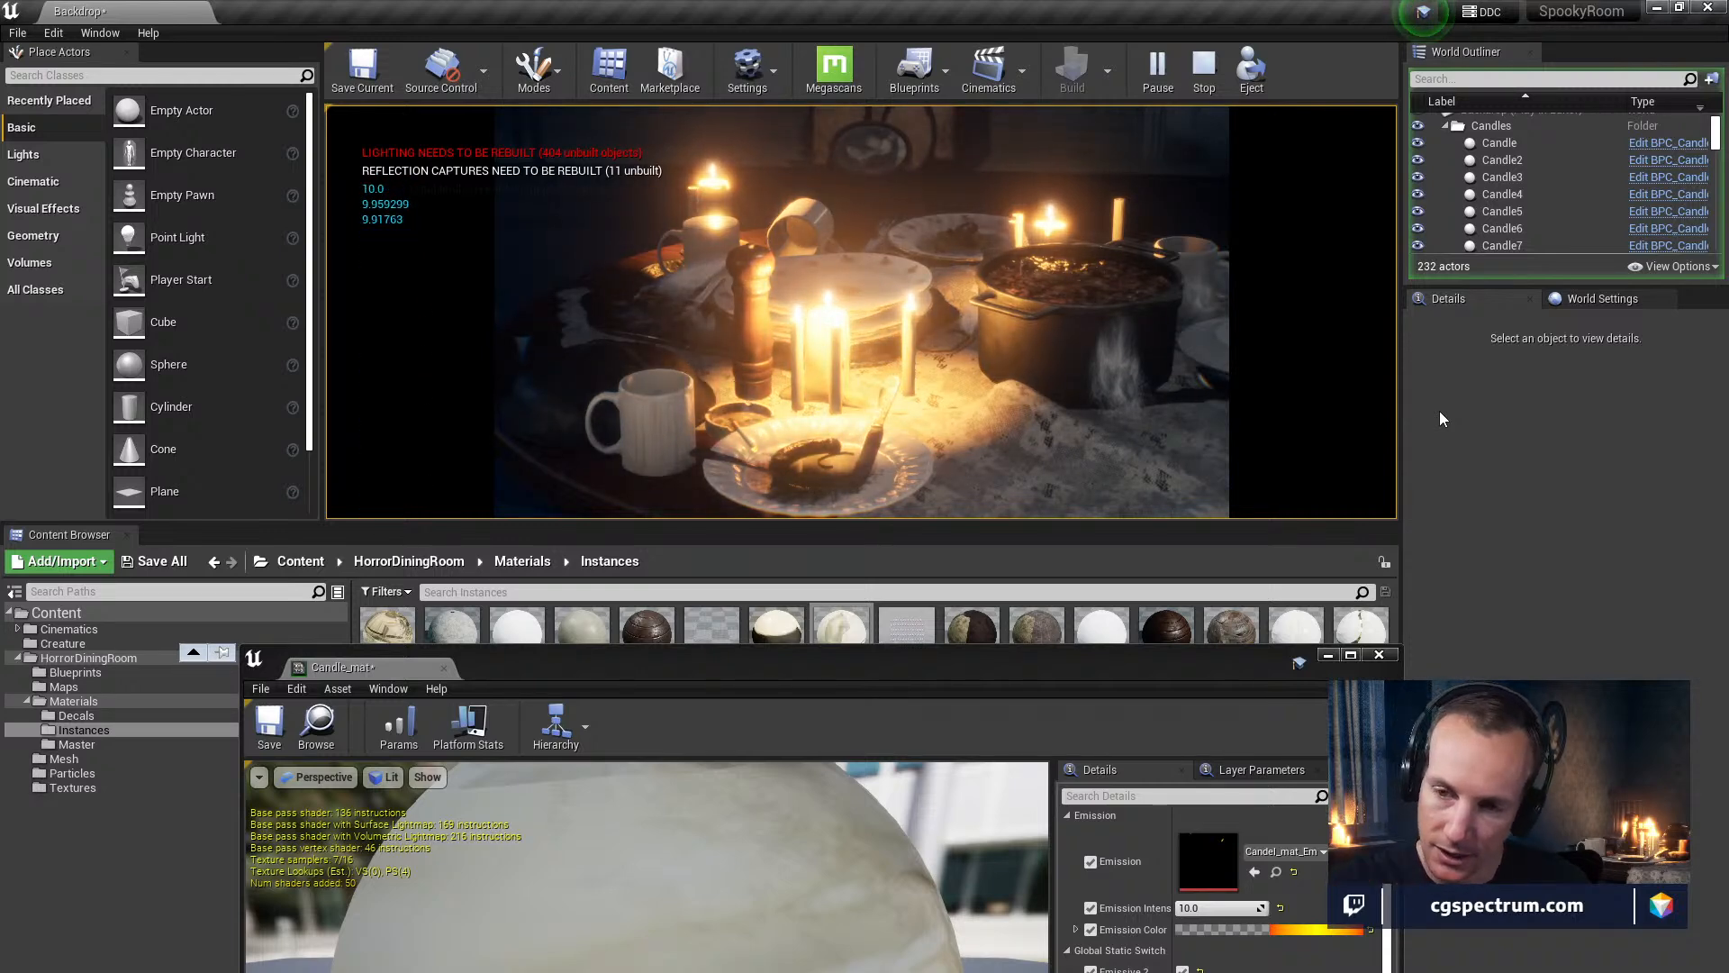
key("Escape")
Set the candle material's subsurface color to mid grey, with R, G and B at 0.494792
left_click_drag(1201, 665, 1223, 207)
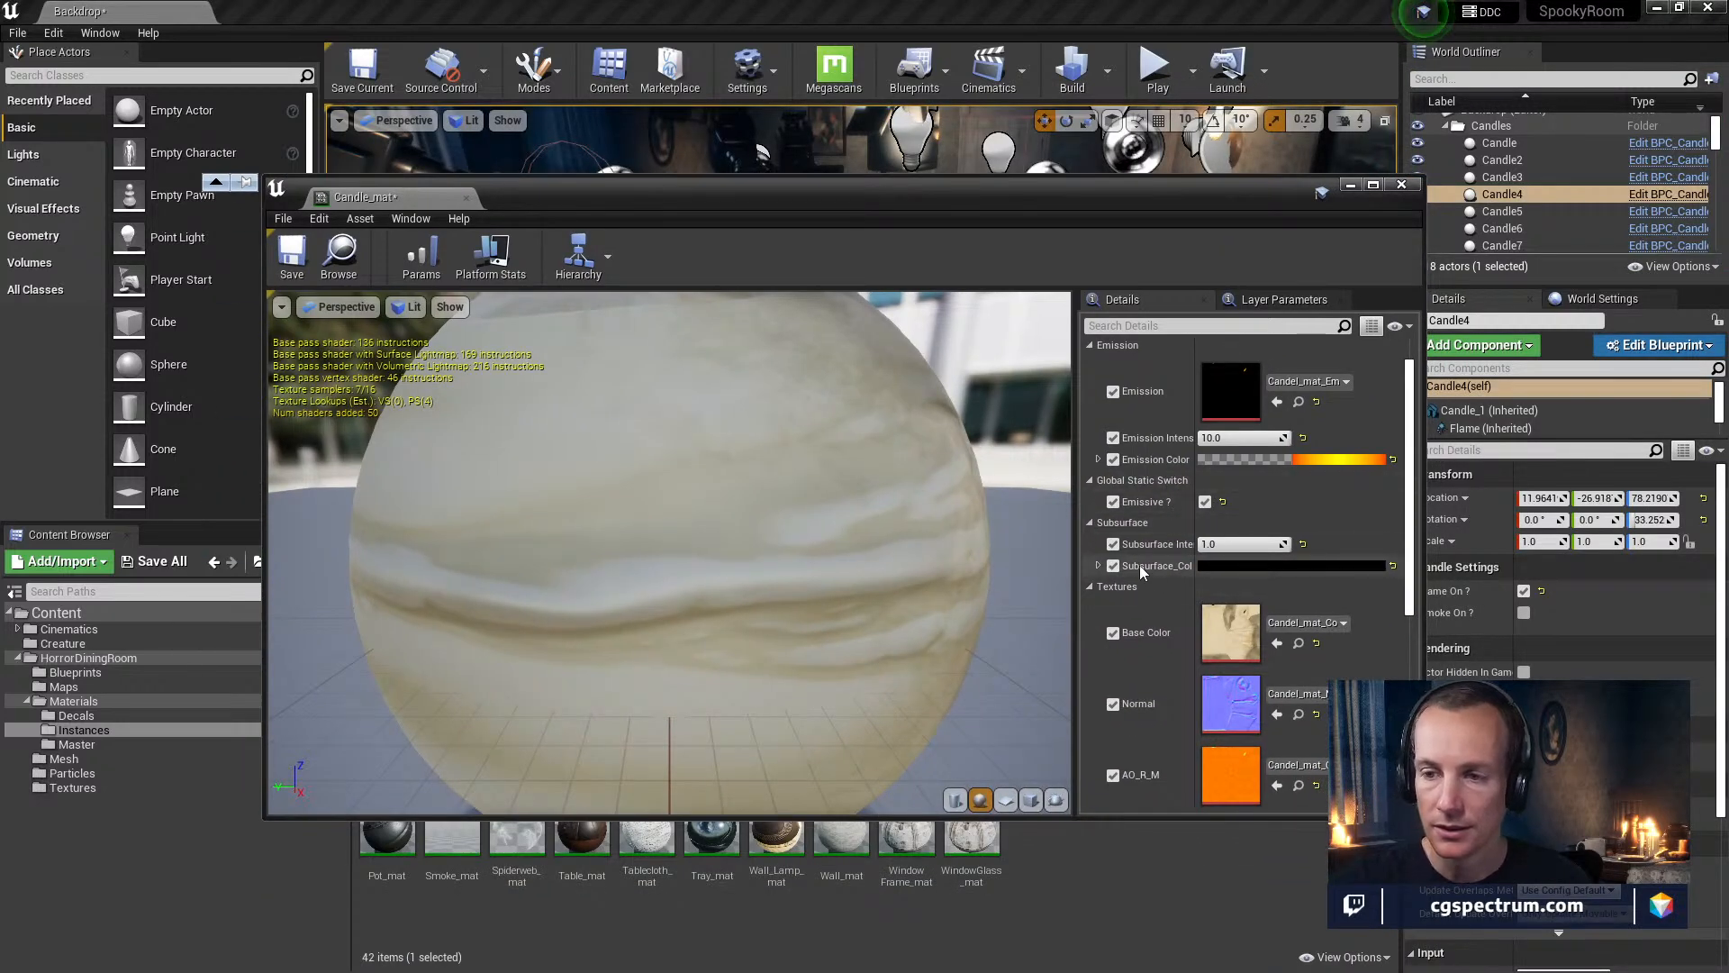
left_click(1100, 565)
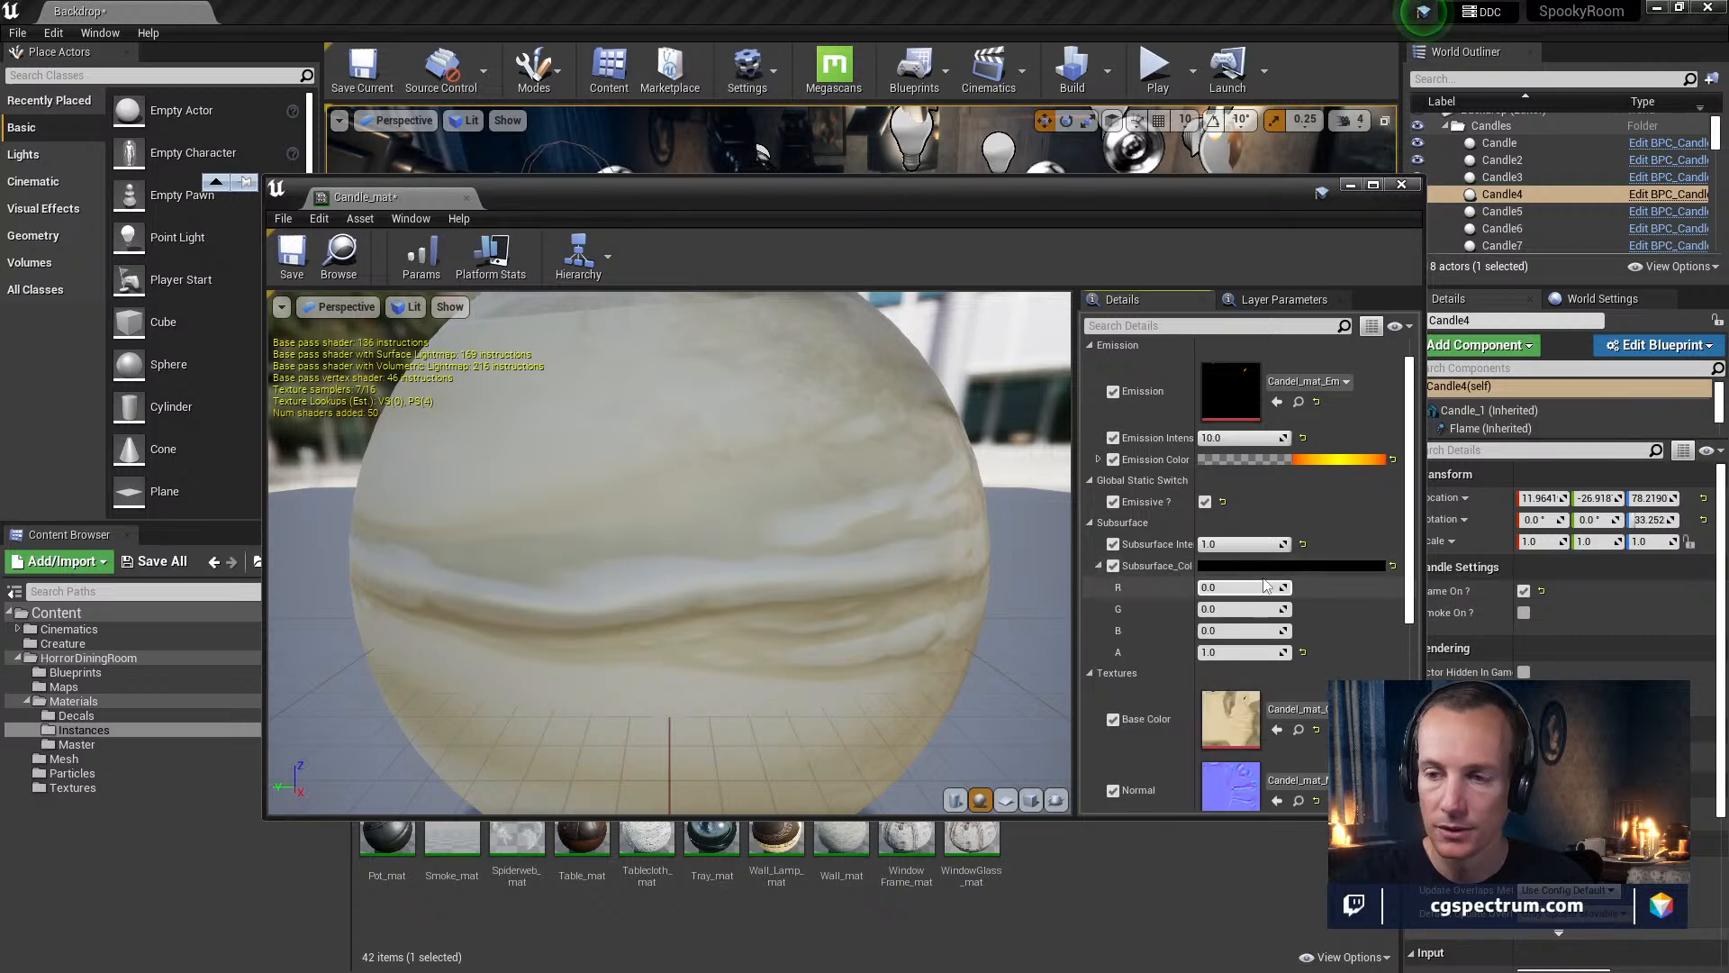
left_click(1234, 563)
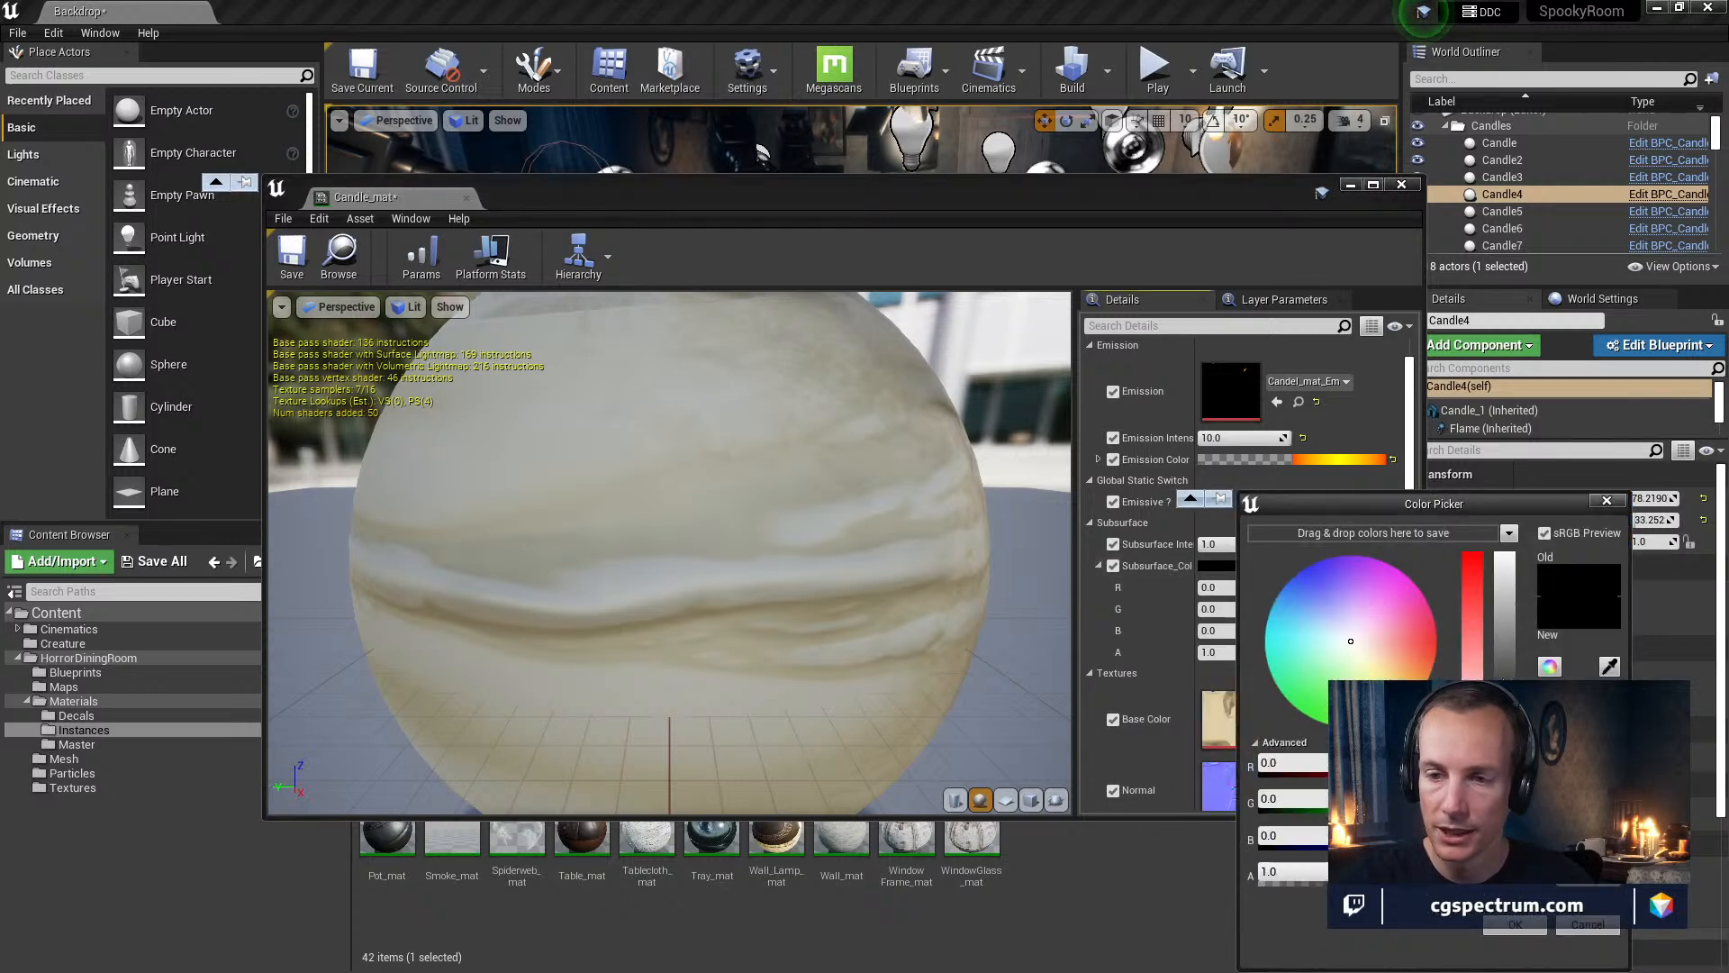
left_click_drag(1513, 694, 1534, 646)
left_click(1540, 928)
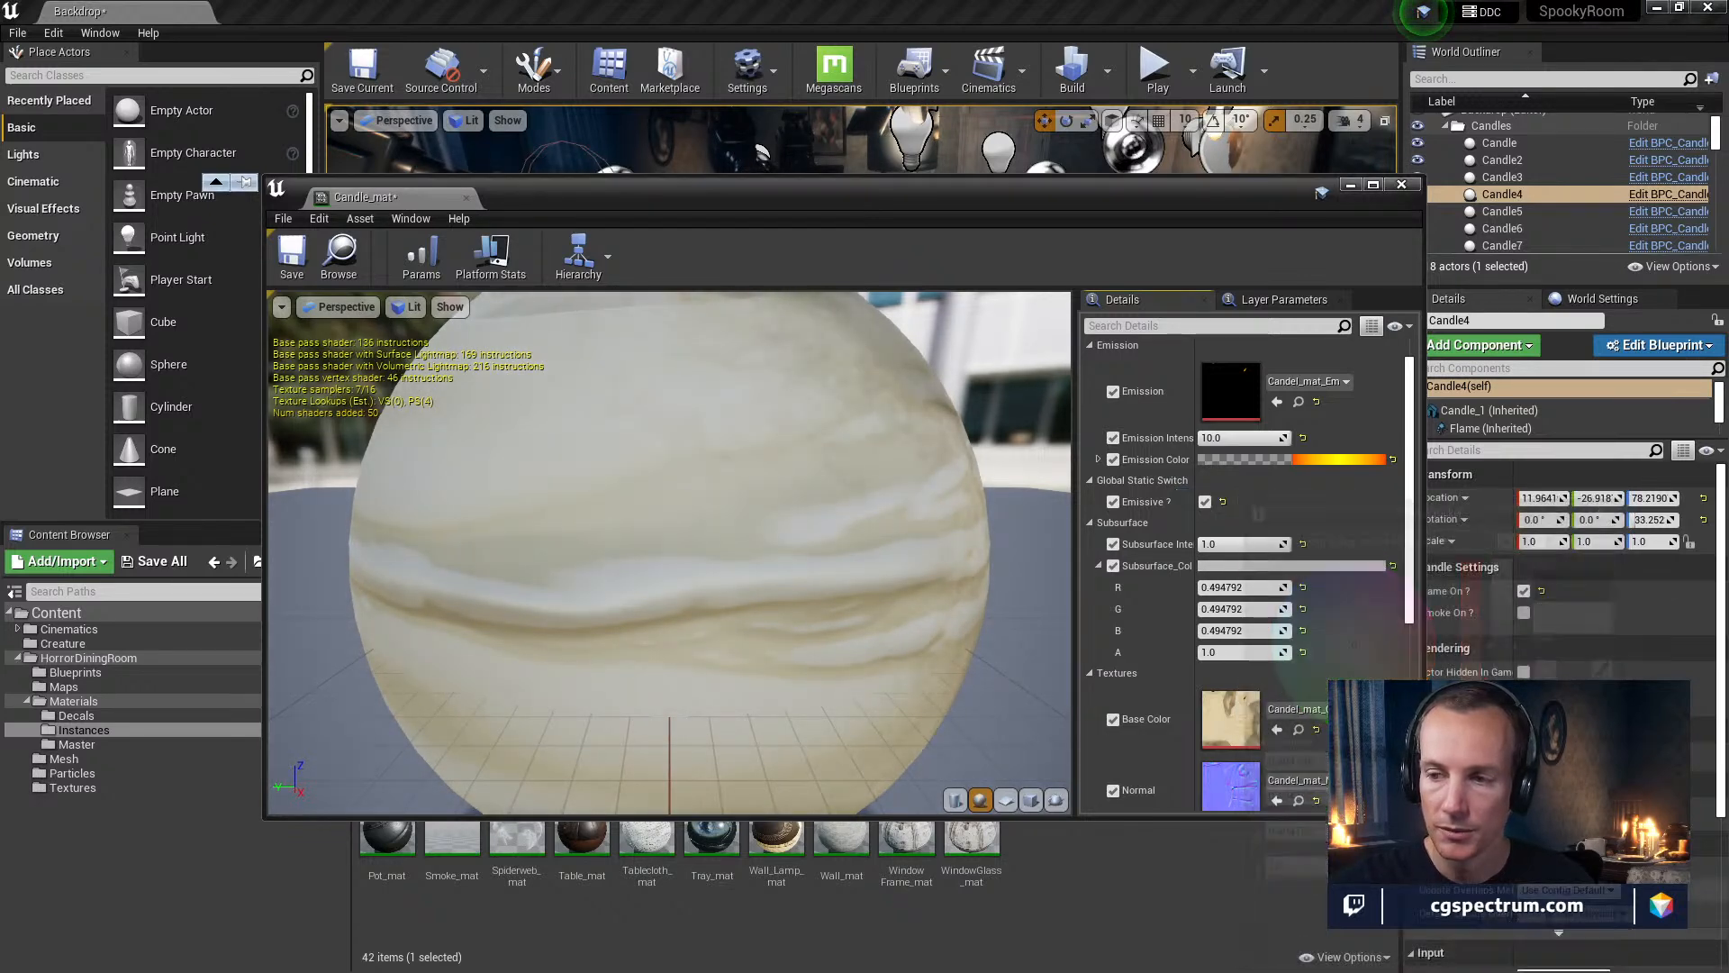
Play the level to examine the candles with the grey subsurface color, and close the candle material editor
left_click_drag(993, 213, 977, 578)
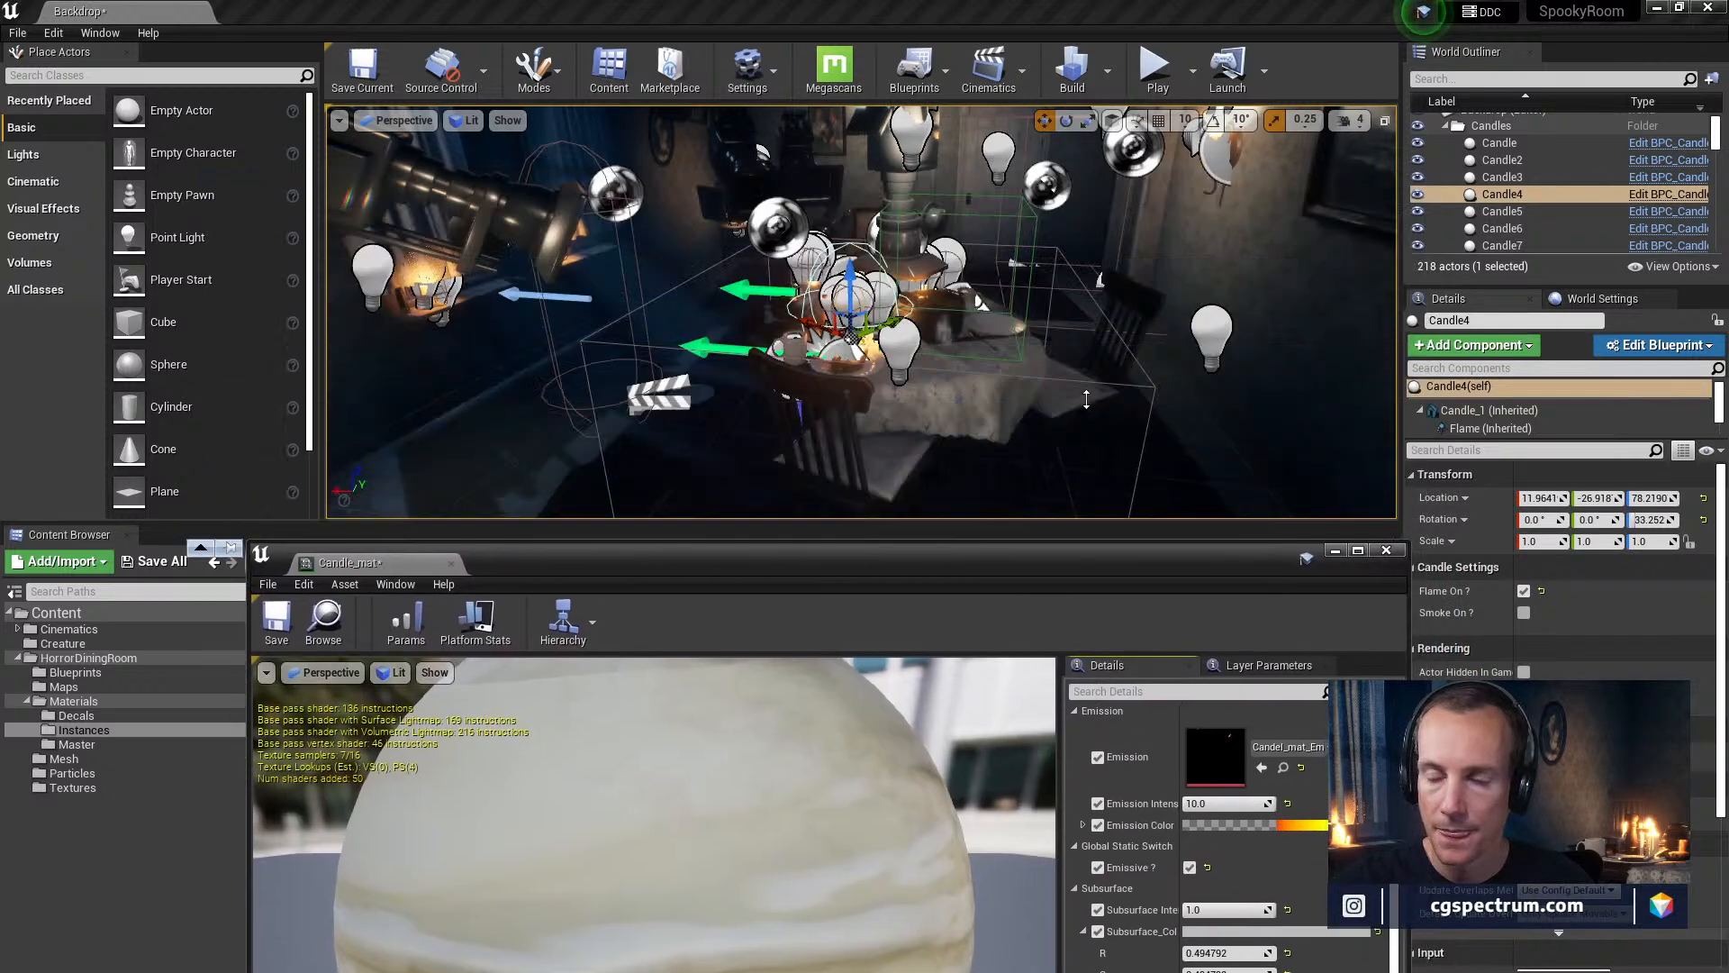
left_click(1158, 73)
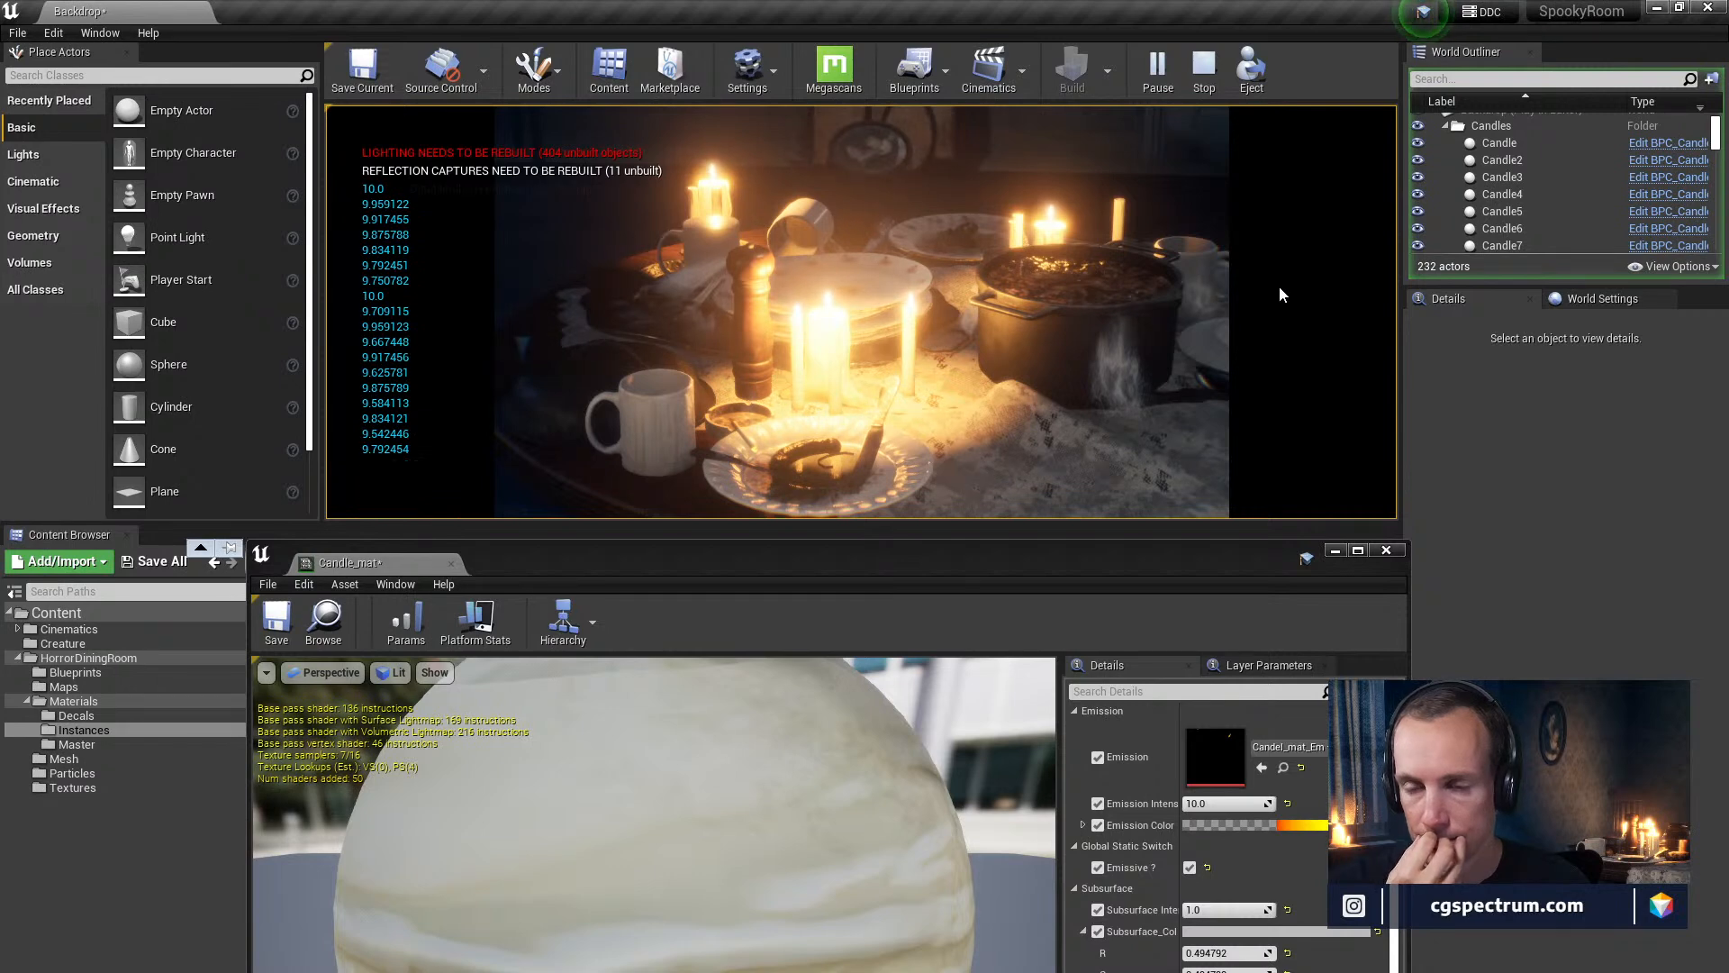
left_click_drag(1229, 551, 1440, 164)
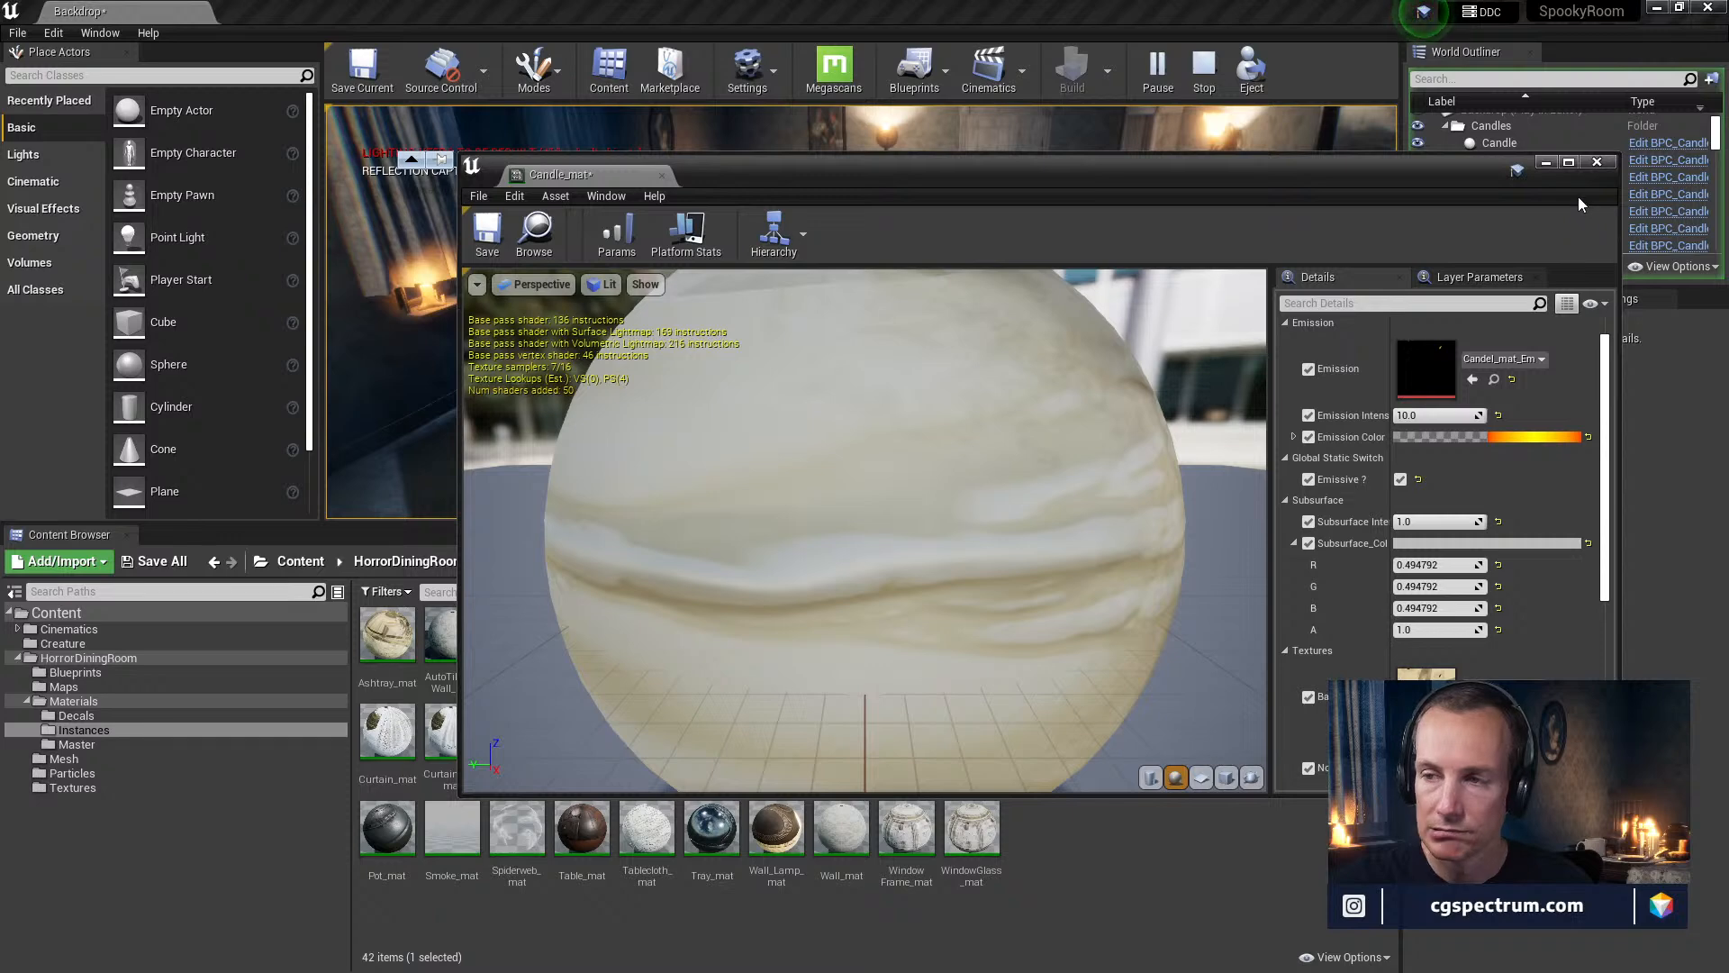
left_click(1591, 167)
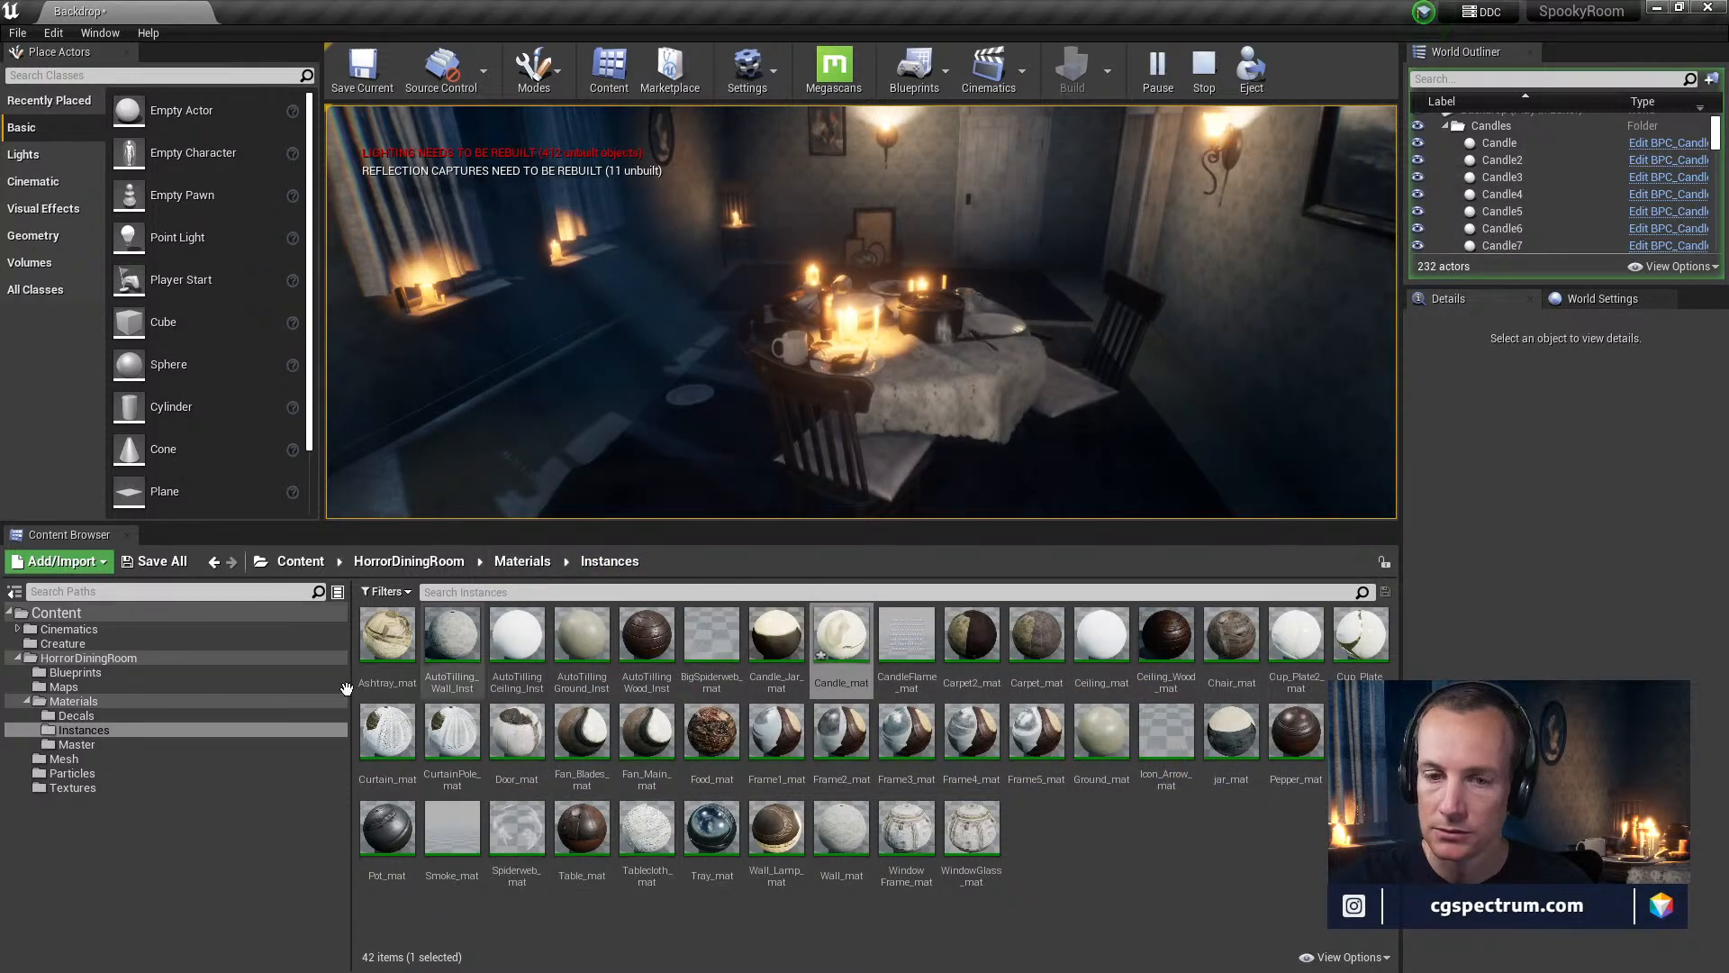
Open the BP_Candle_Parent blueprint from the HorrorDiningRoom Blueprints folder
left_click(76, 744)
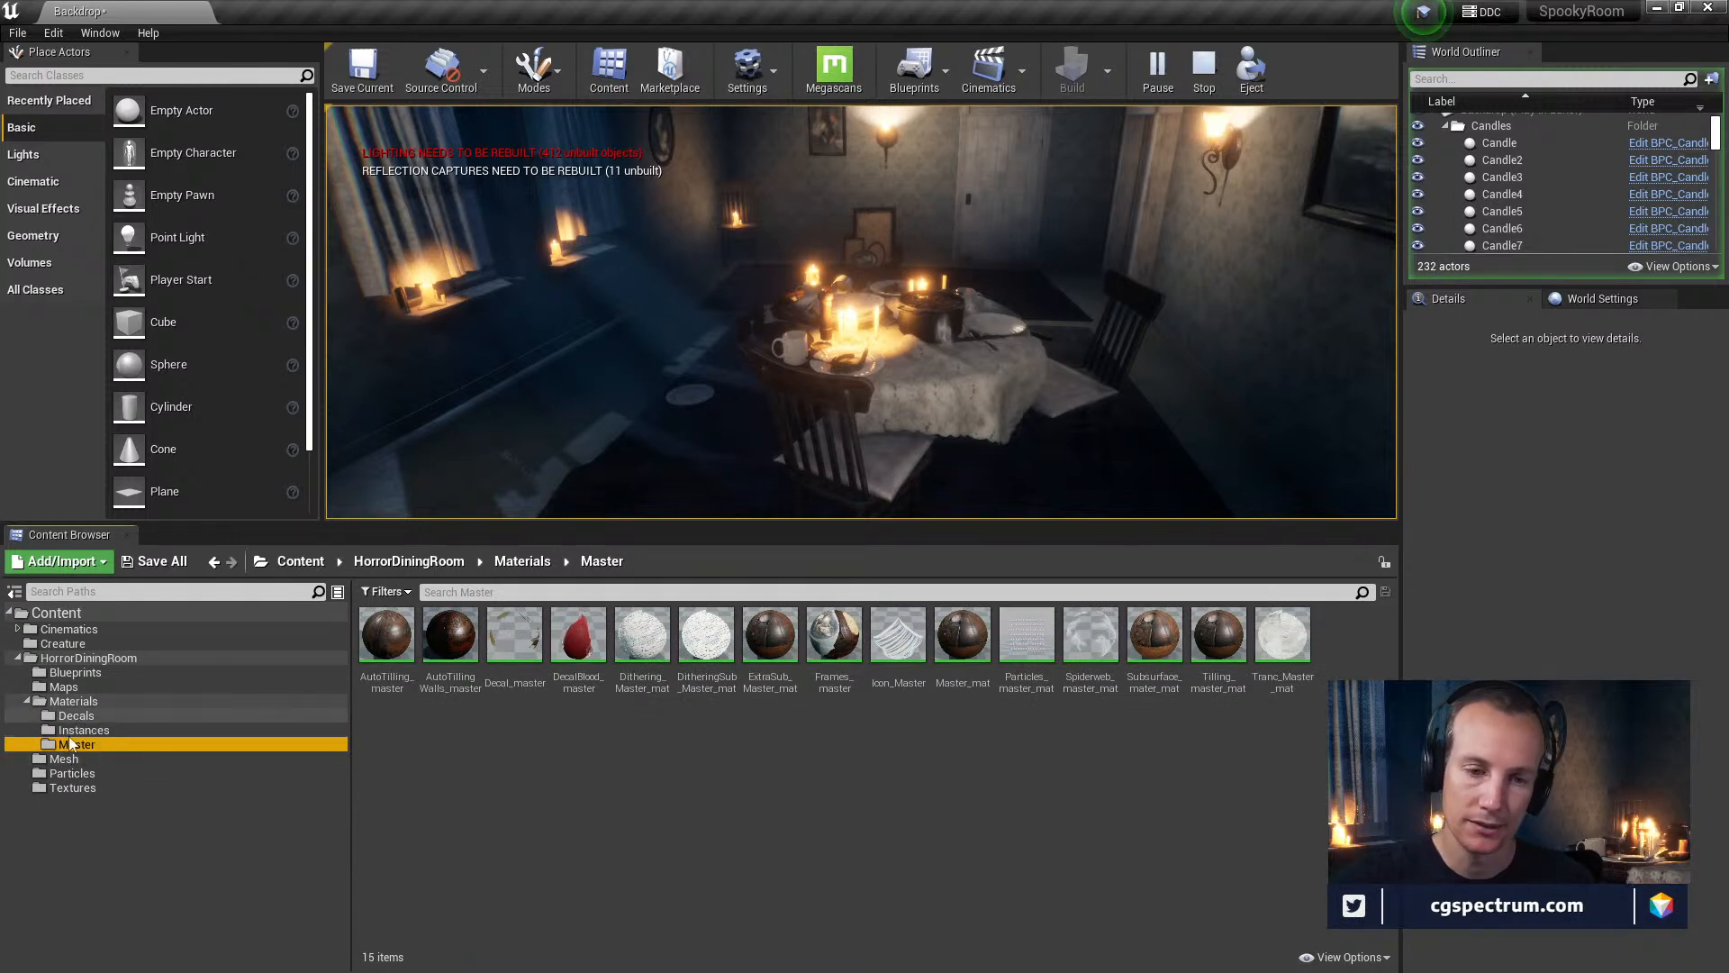
left_click(68, 687)
left_click(72, 672)
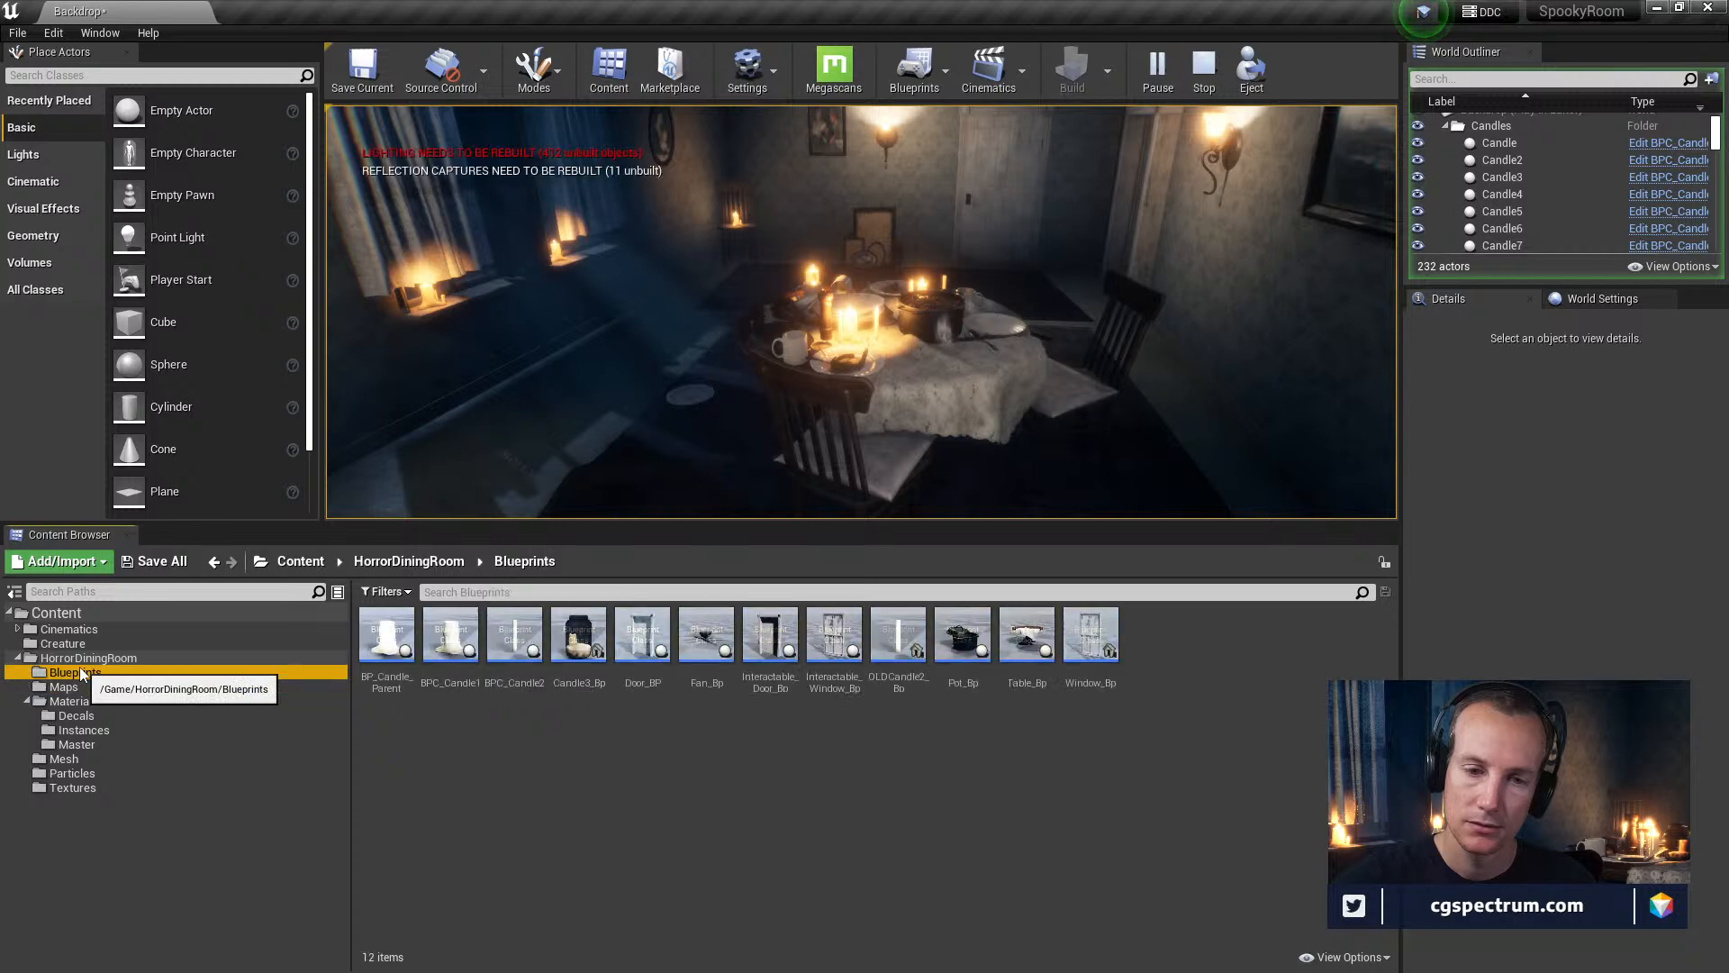
left_click(390, 635)
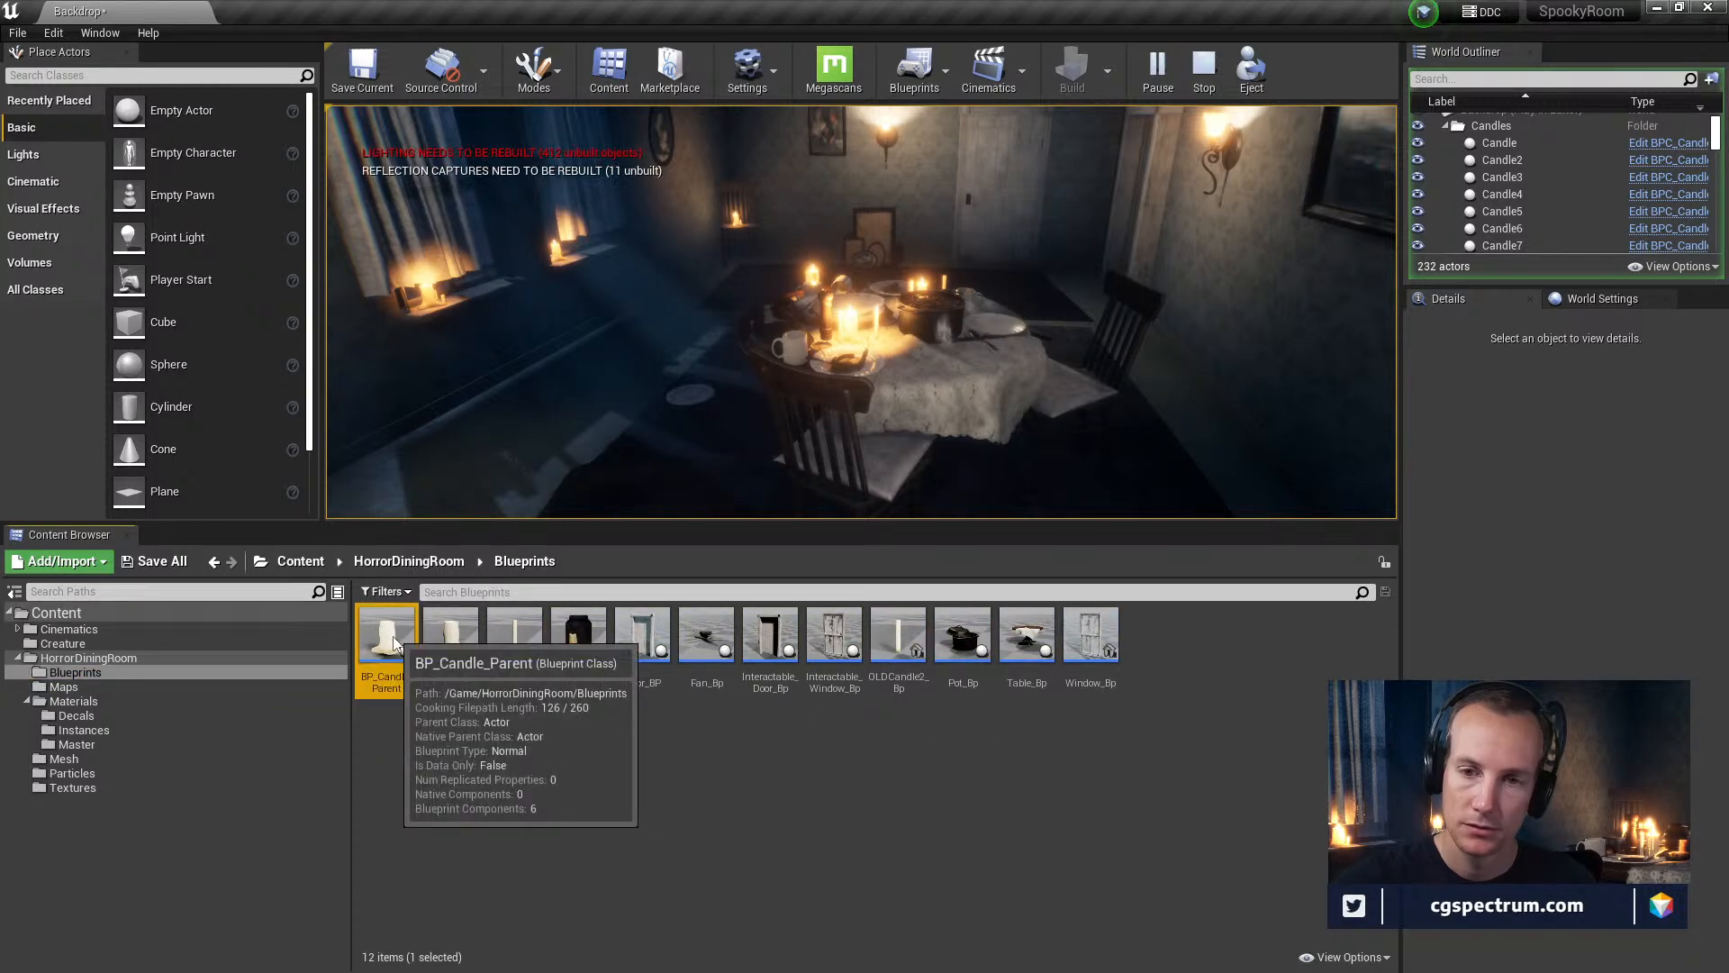
double_click(394, 641)
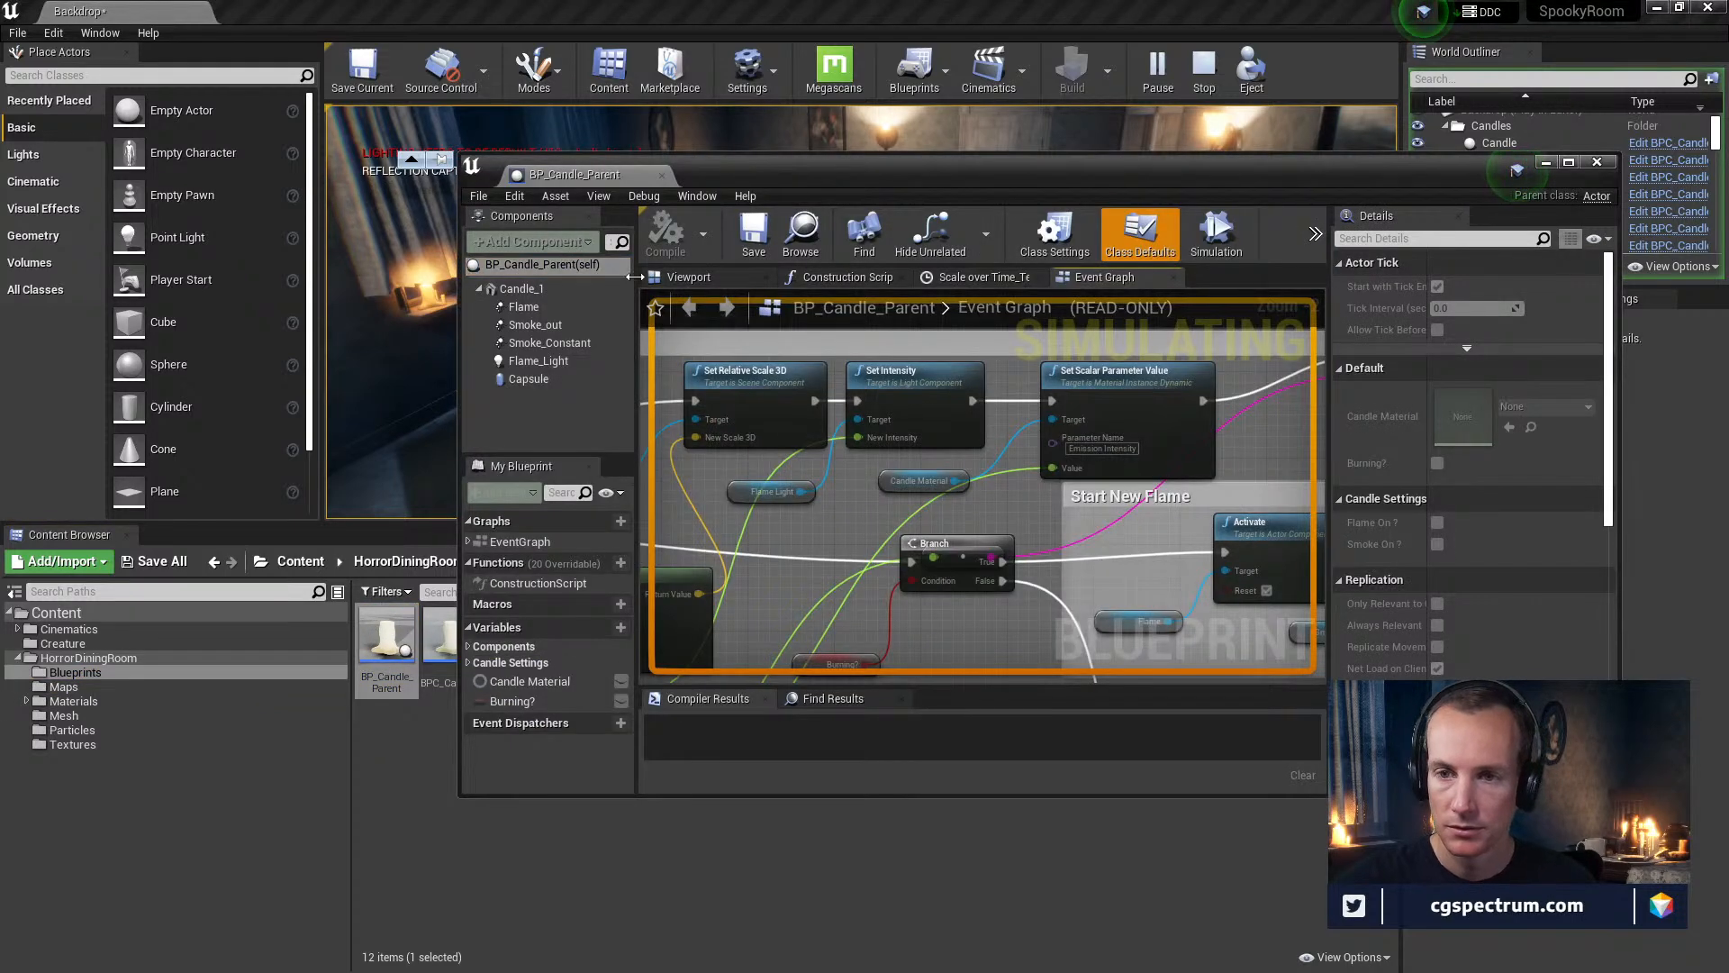
Inspect the Flame_Light component in the blueprint's viewport, and view the construction script in a maximized window
left_click(612, 264)
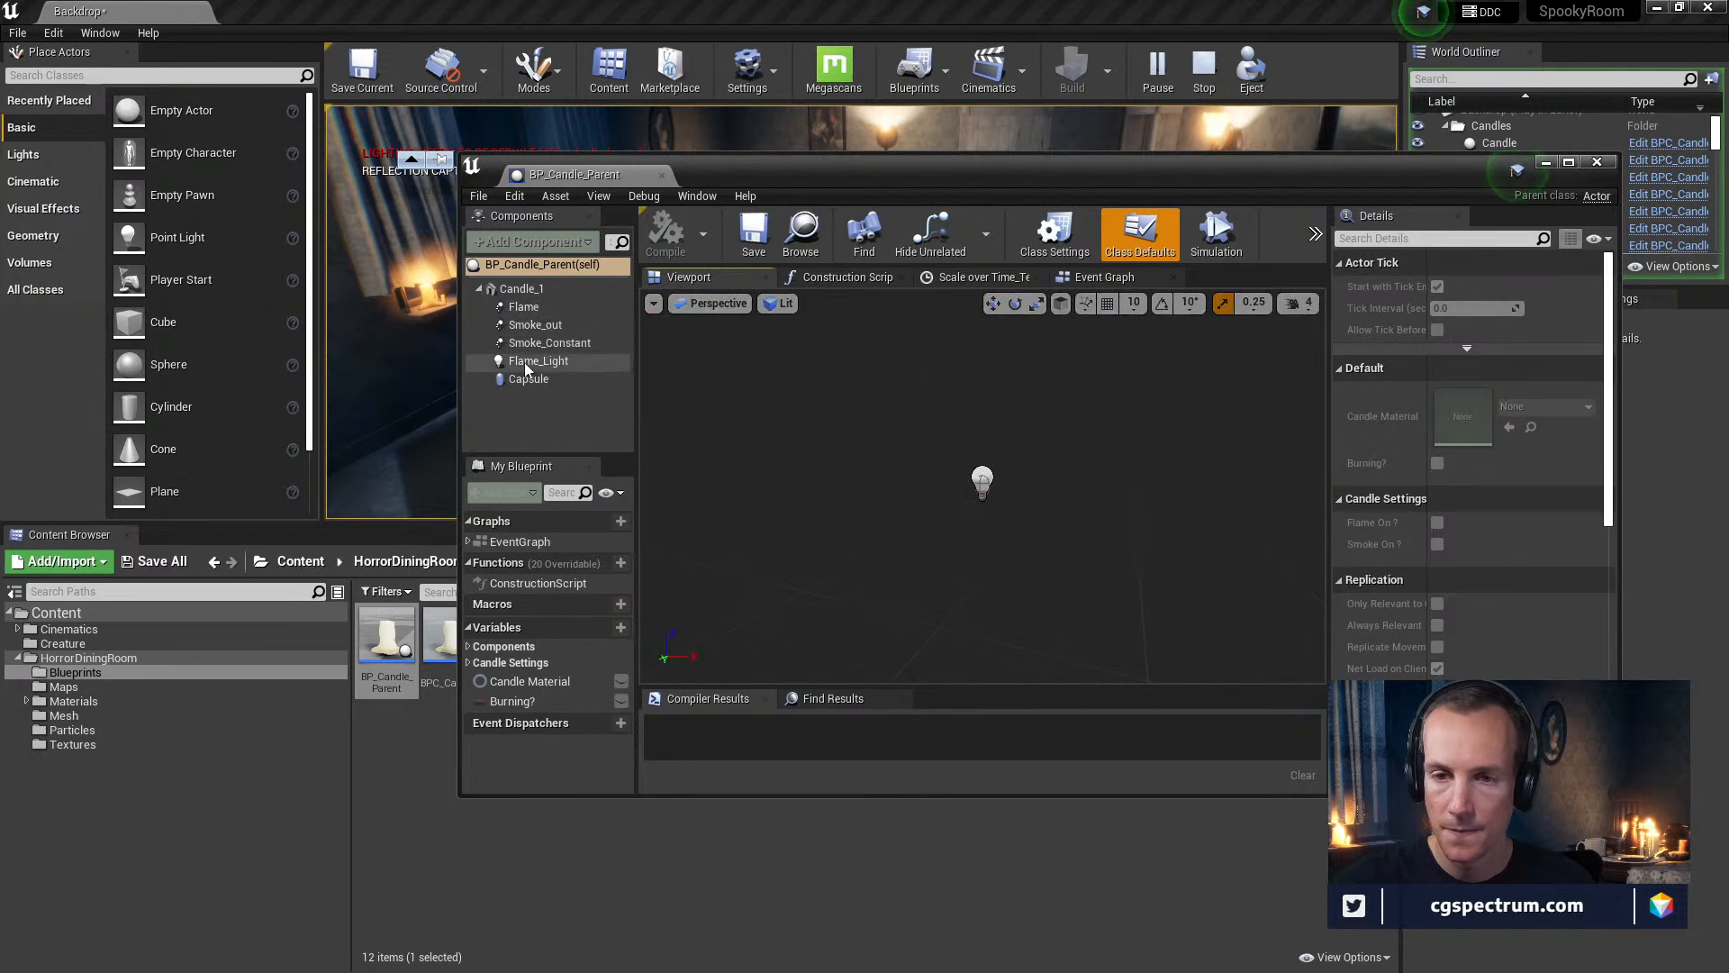
left_click(532, 361)
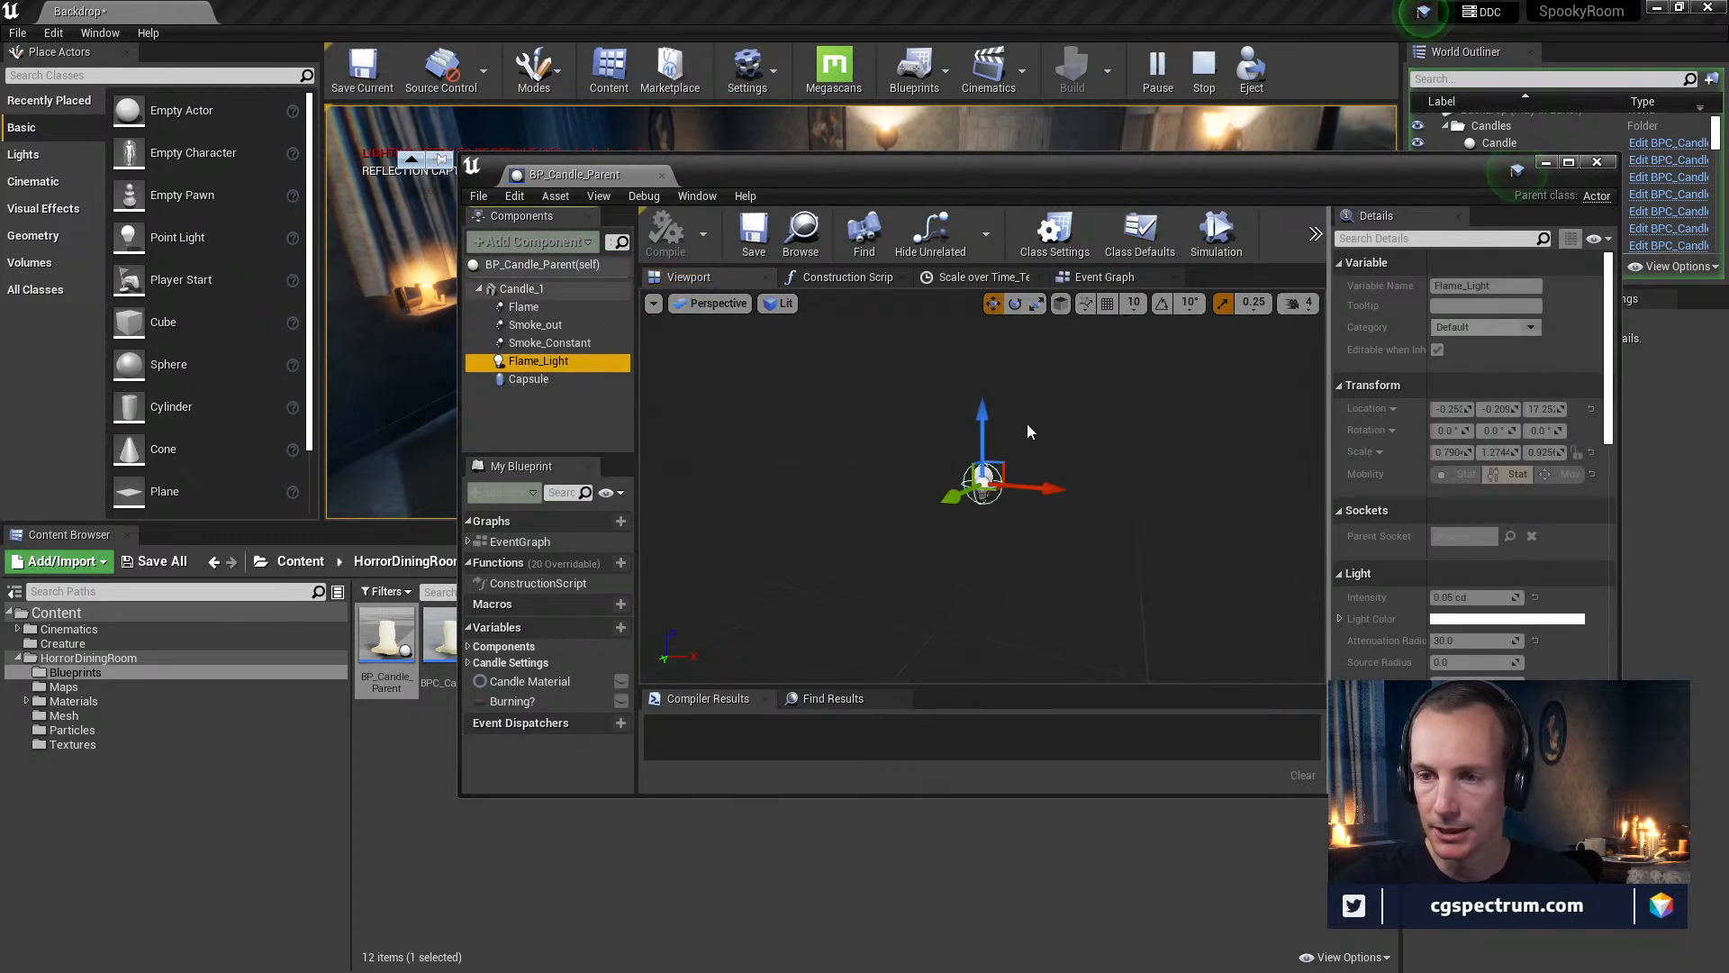
scroll(1028, 432, "up", 4)
scroll(1028, 432, "up", 1)
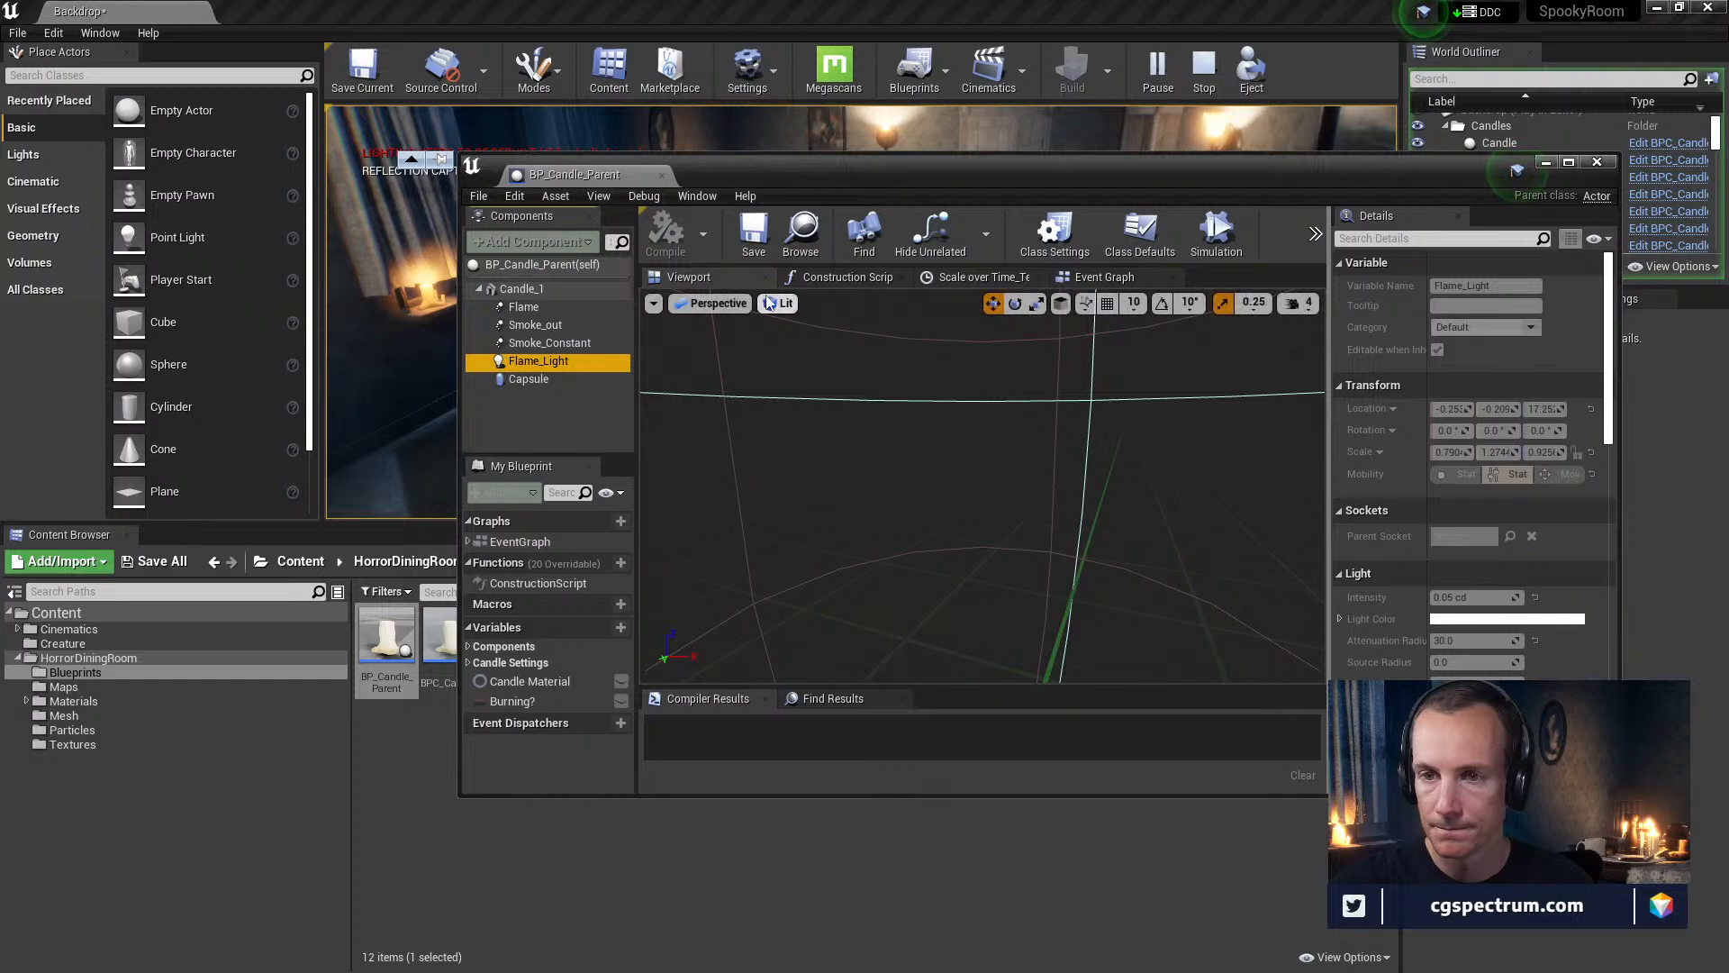
left_click(847, 277)
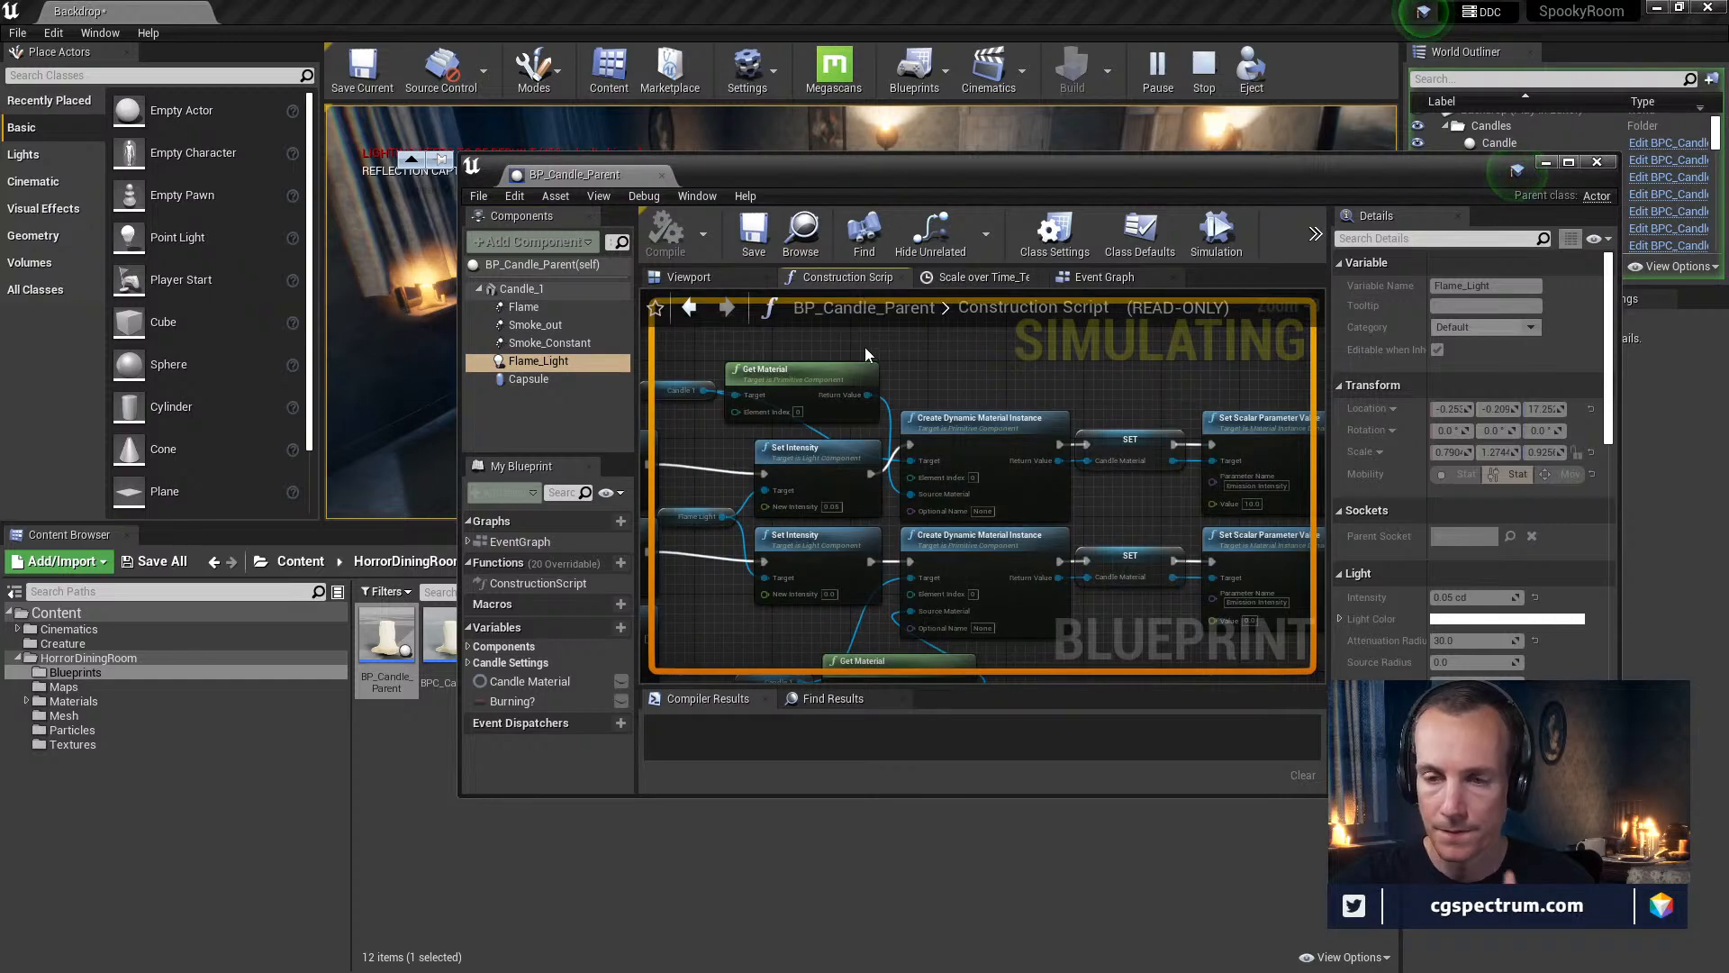
left_click_drag(919, 168, 912, 0)
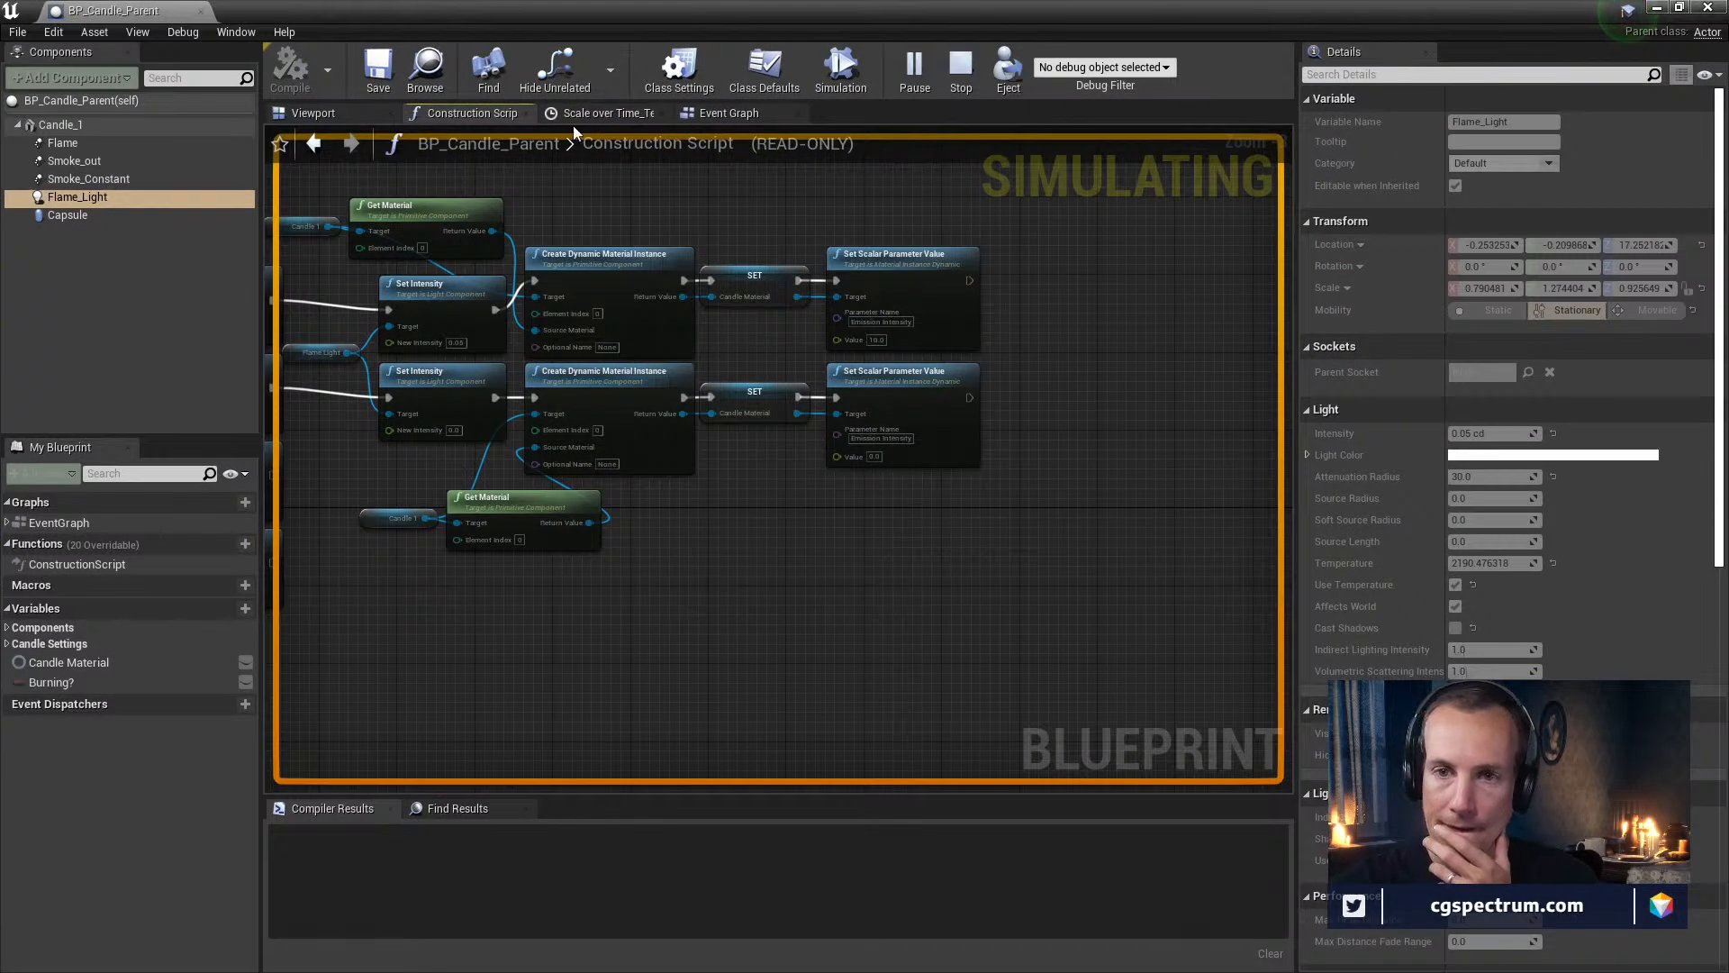
Examine the candle light nodes in the Event Graph of BP_Candle_Parent
left_click(721, 114)
right_click_drag(530, 424, 989, 500)
scroll(767, 457, "down", 4)
scroll(1014, 490, "up", 3)
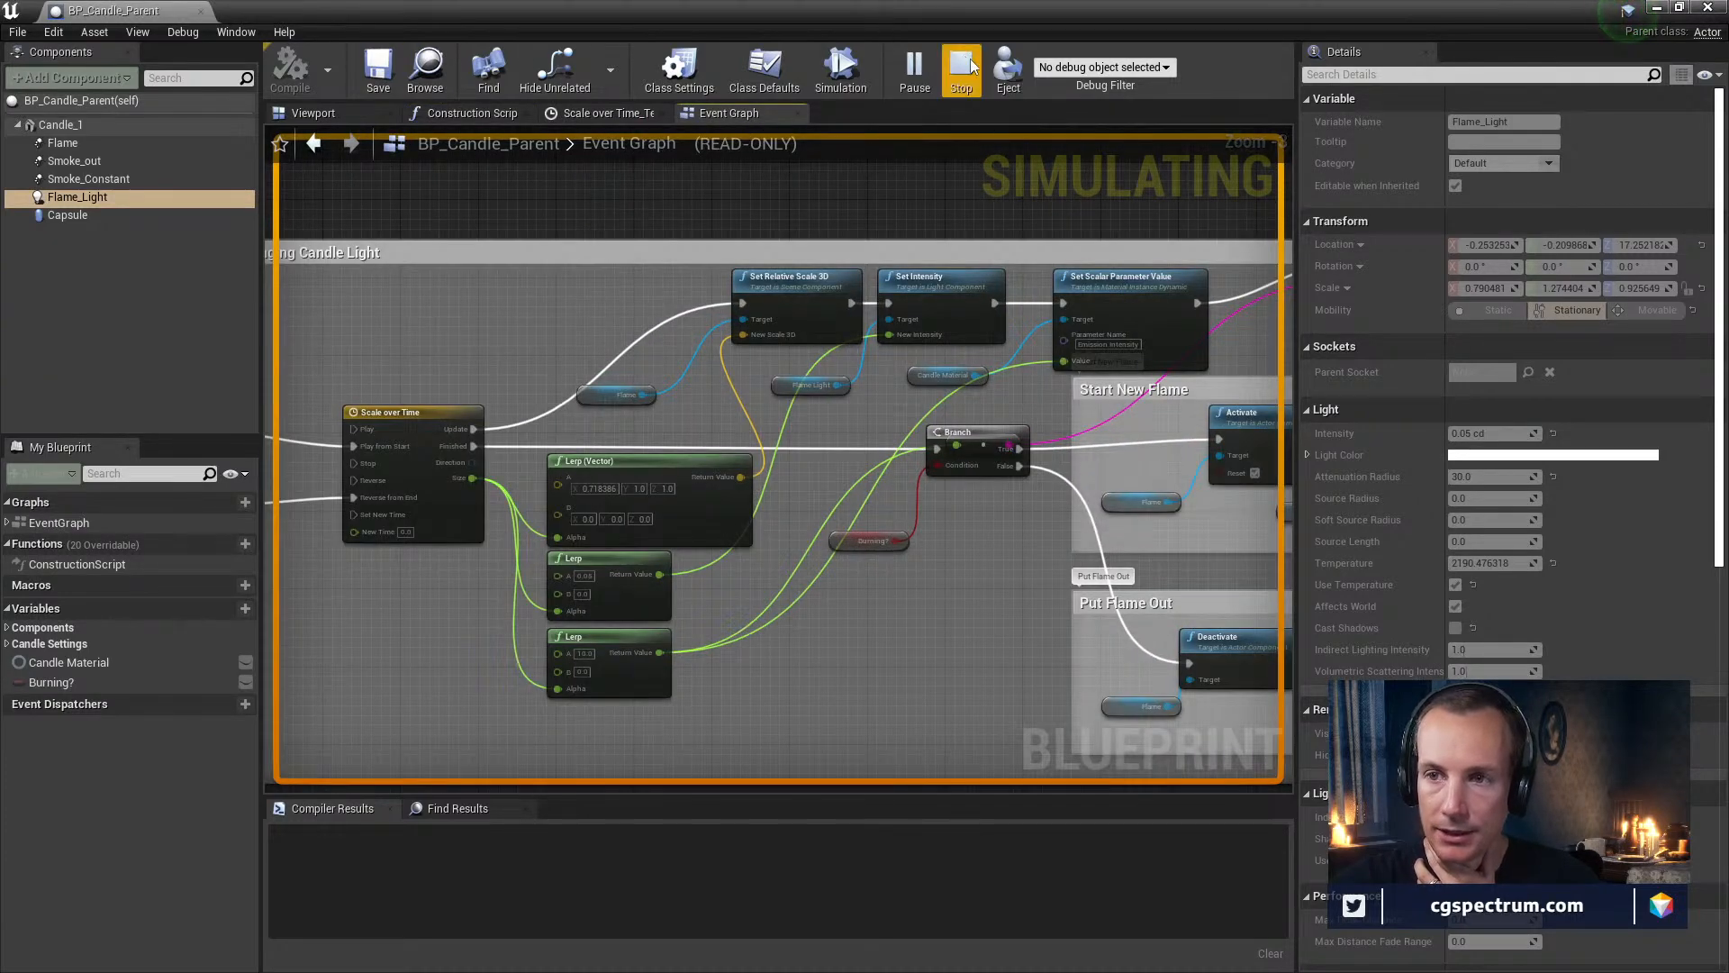
Stop the running level session and close the Message Log
left_click(964, 68)
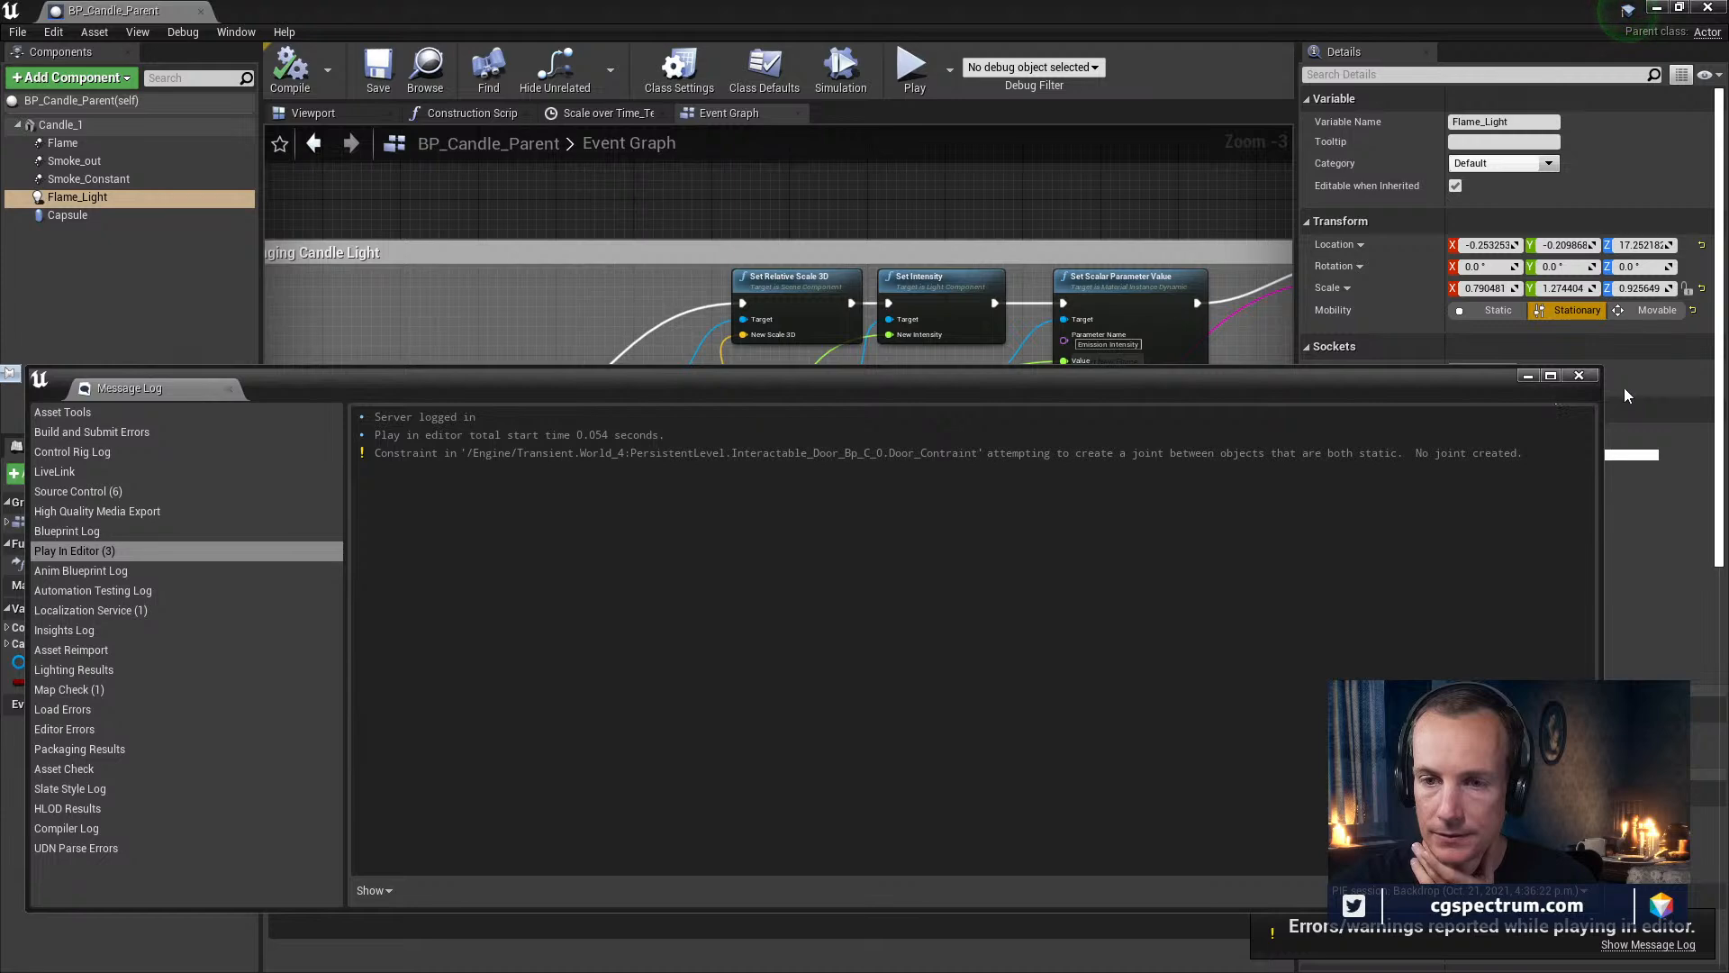
left_click(1551, 377)
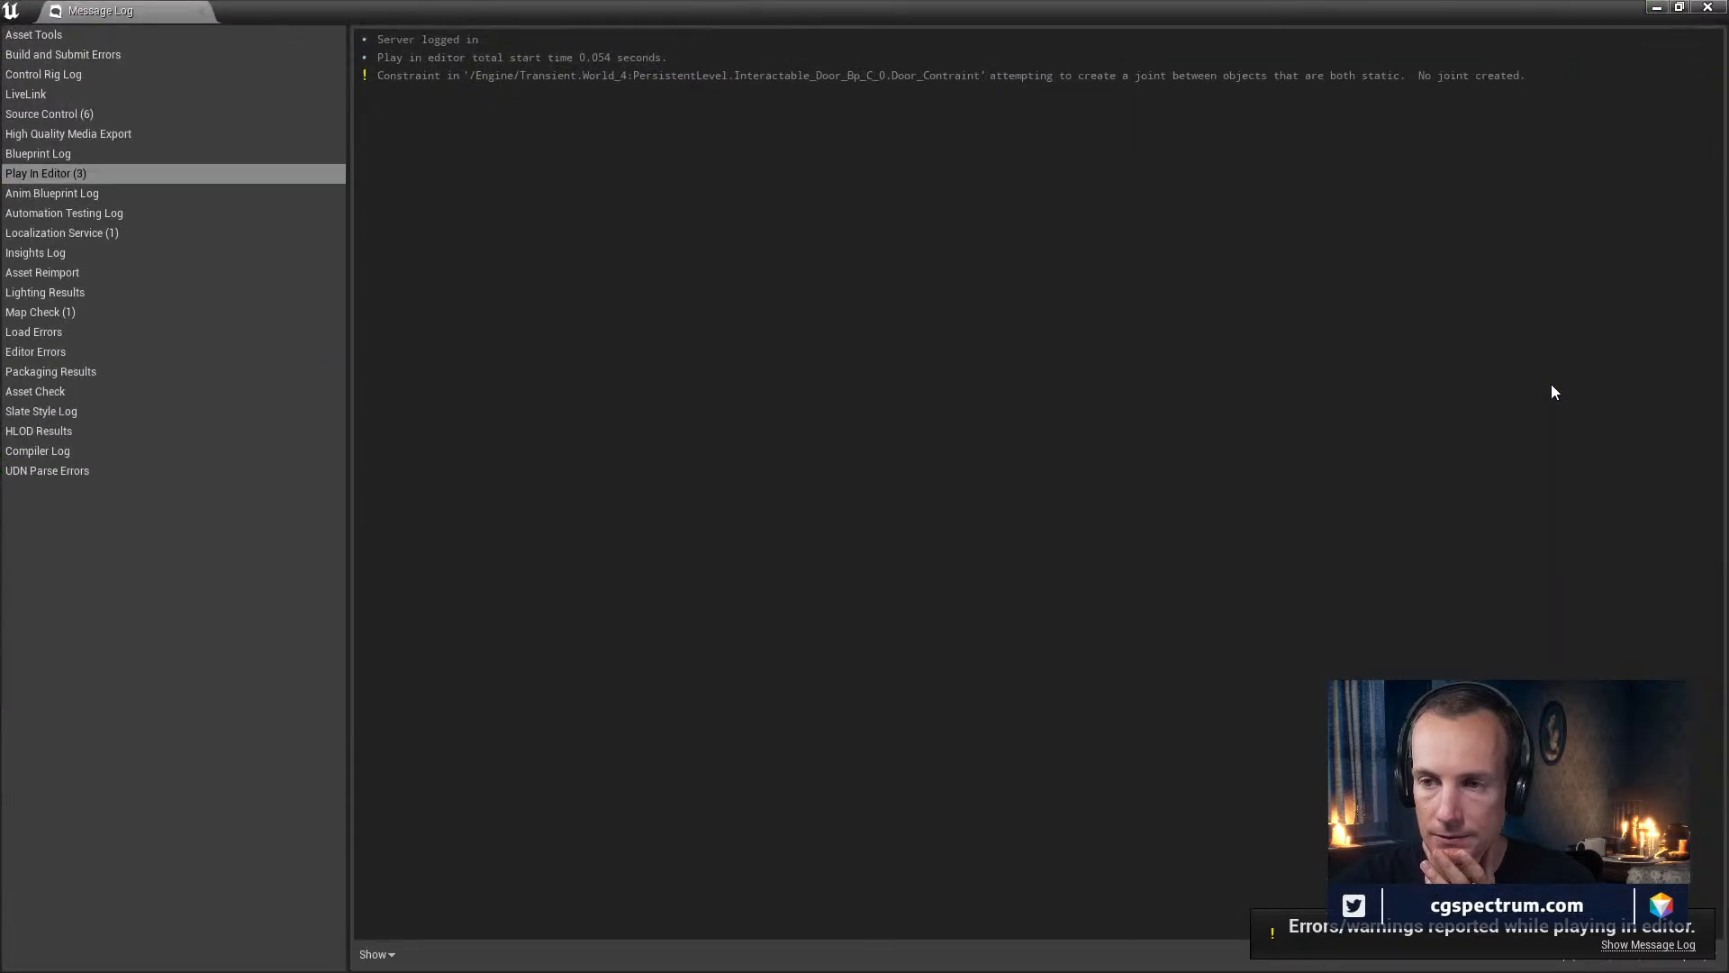
left_click(1708, 7)
Examine the Lerp nodes that drive the flame's scale, light intensity and candle material emission in the Event Graph
right_click_drag(1019, 428, 768, 389)
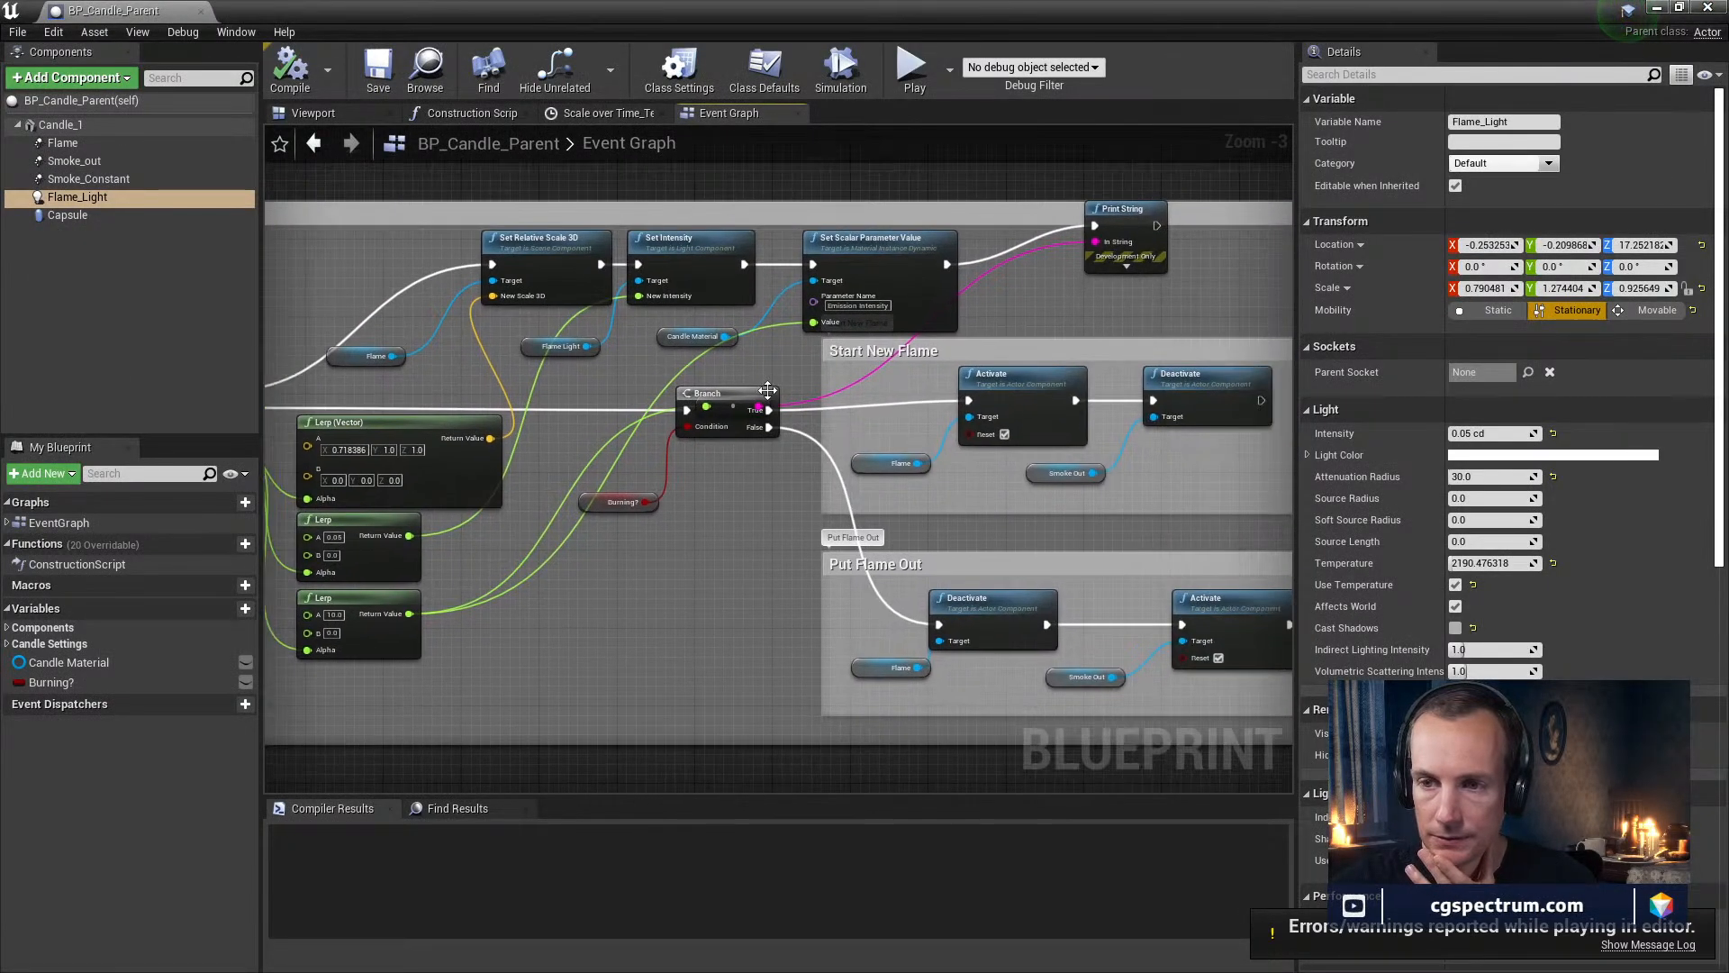
right_click_drag(881, 433, 900, 421)
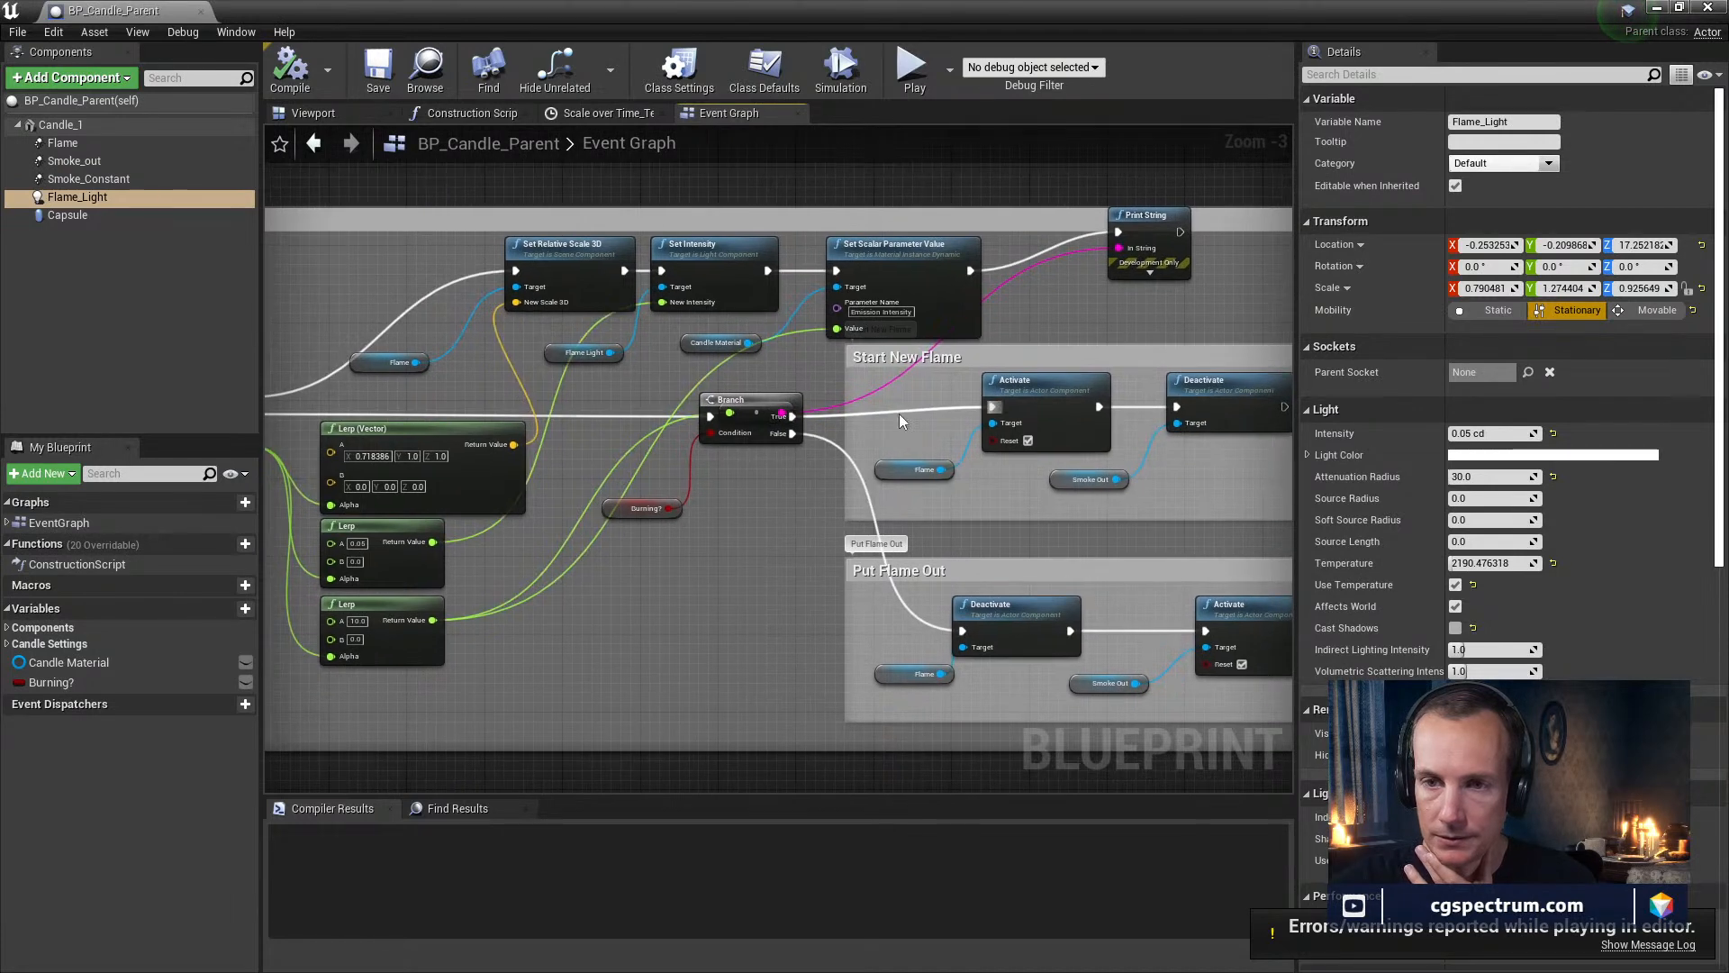
right_click_drag(753, 336, 804, 280)
scroll(586, 531, "up", 1)
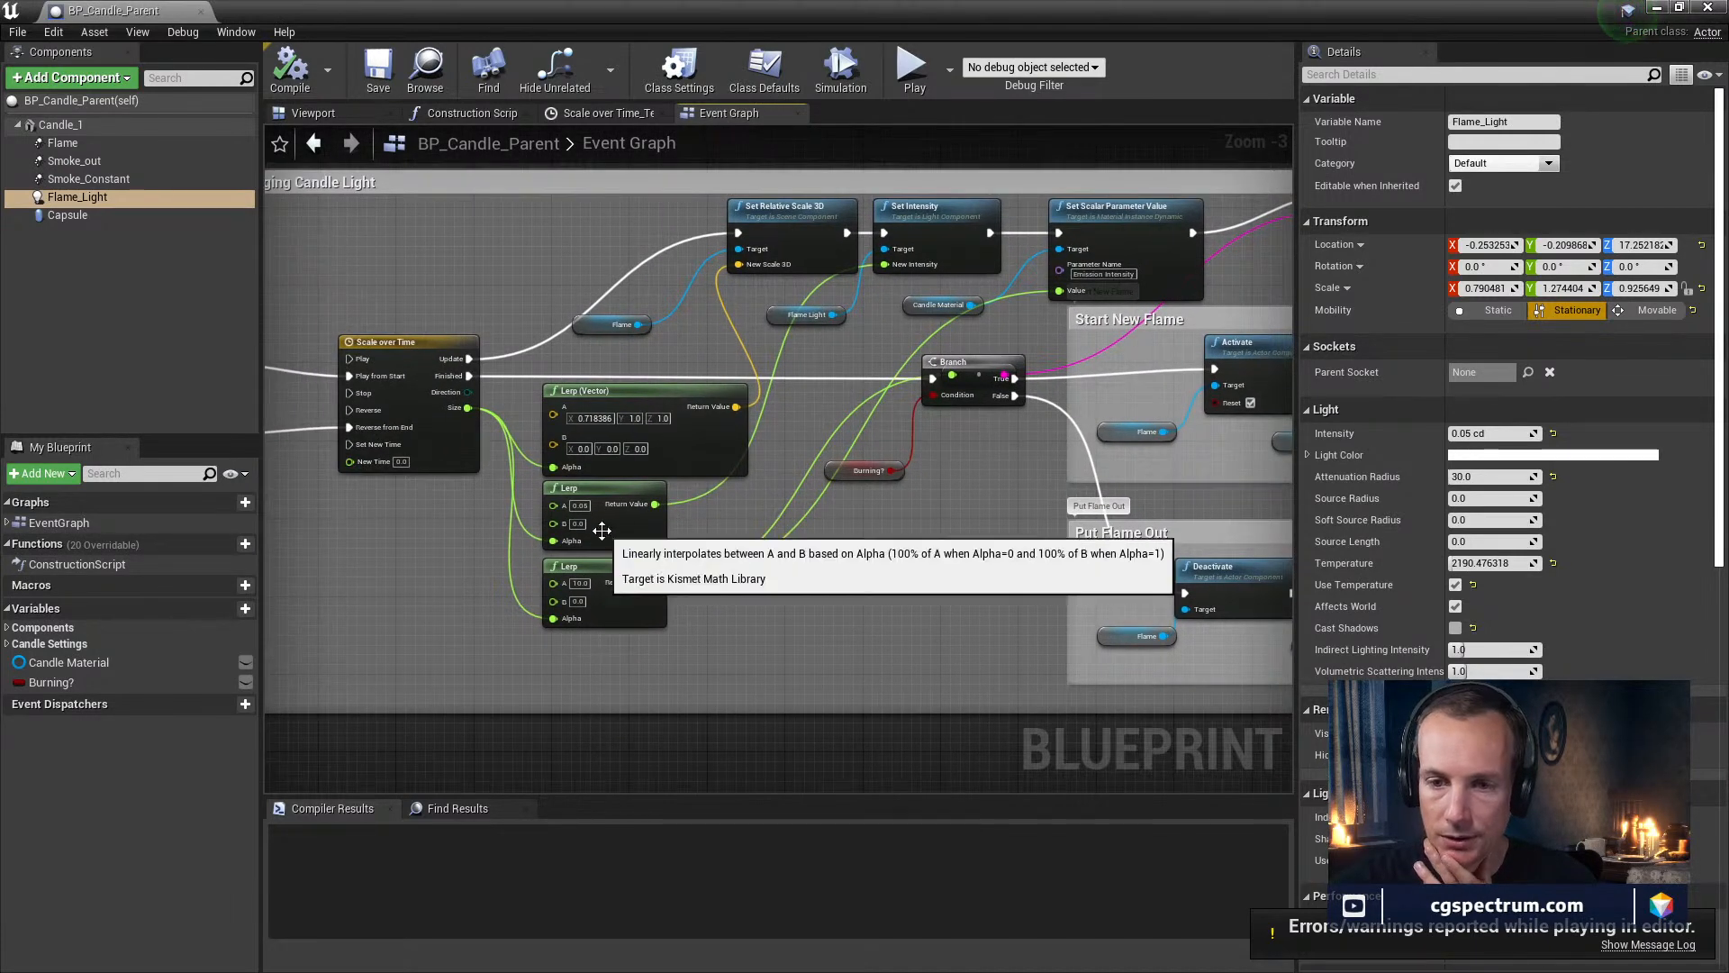
scroll(603, 534, "up", 1)
scroll(602, 534, "up", 1)
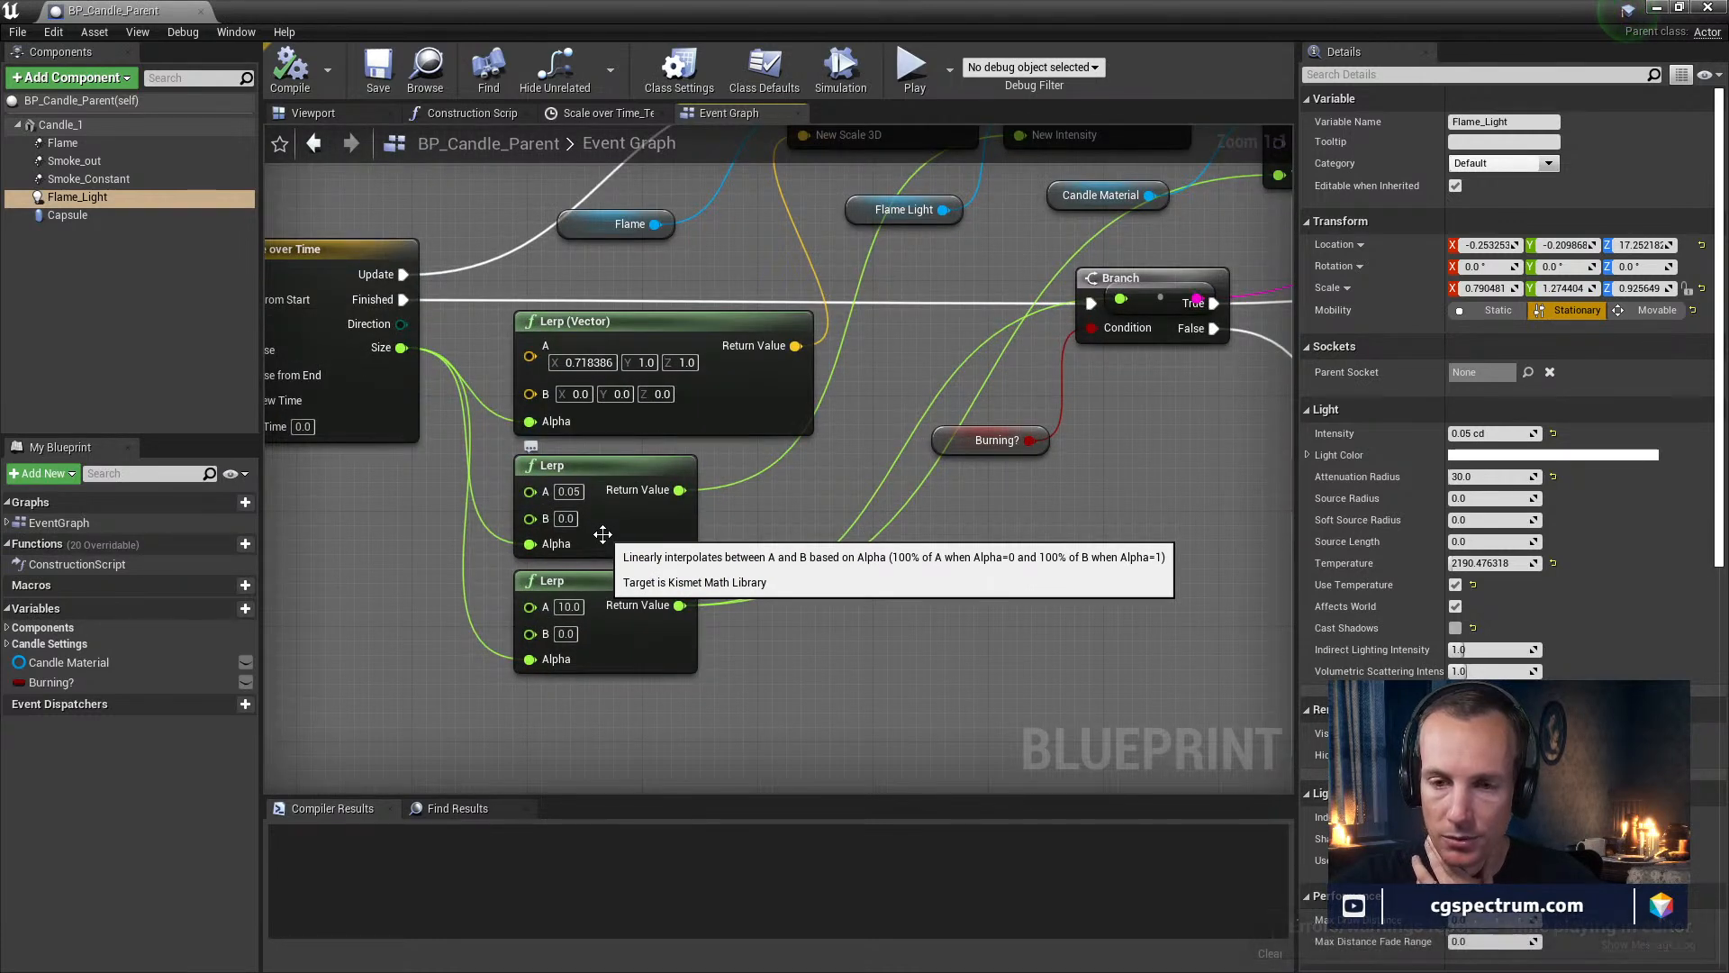
right_click_drag(602, 534, 728, 637)
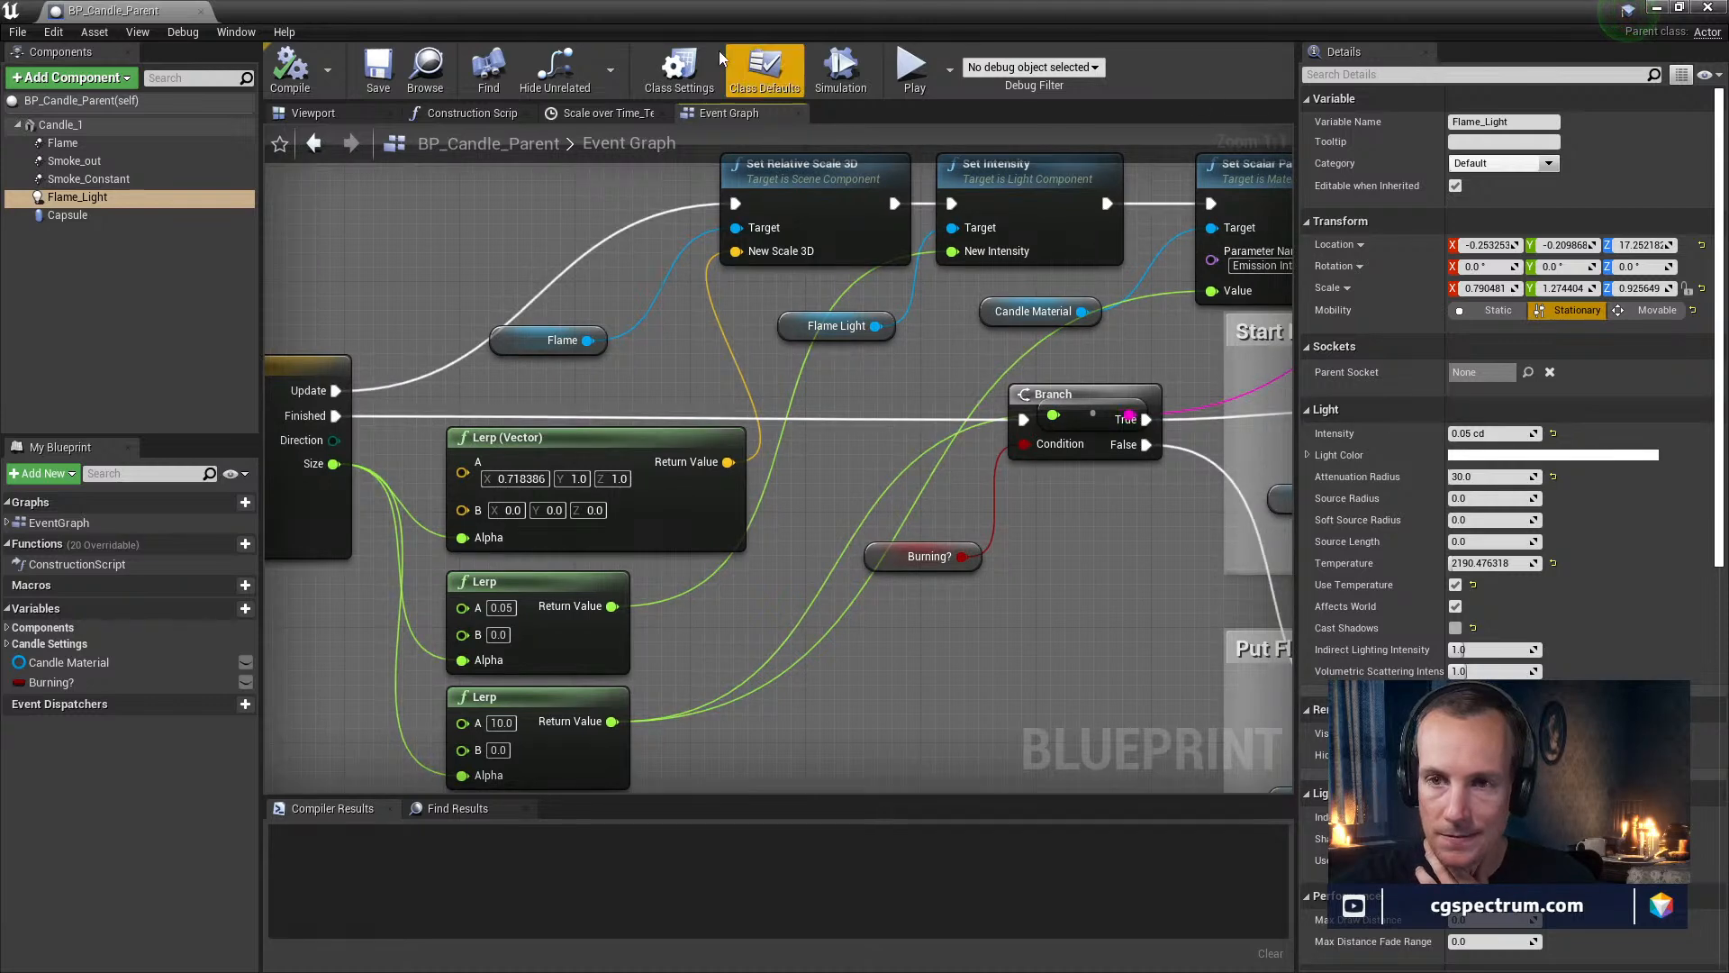
Compare the Flame_Light component in the blueprint's viewport with the Lerp, Branch and Set Intensity nodes in the Event Graph
left_click(315, 114)
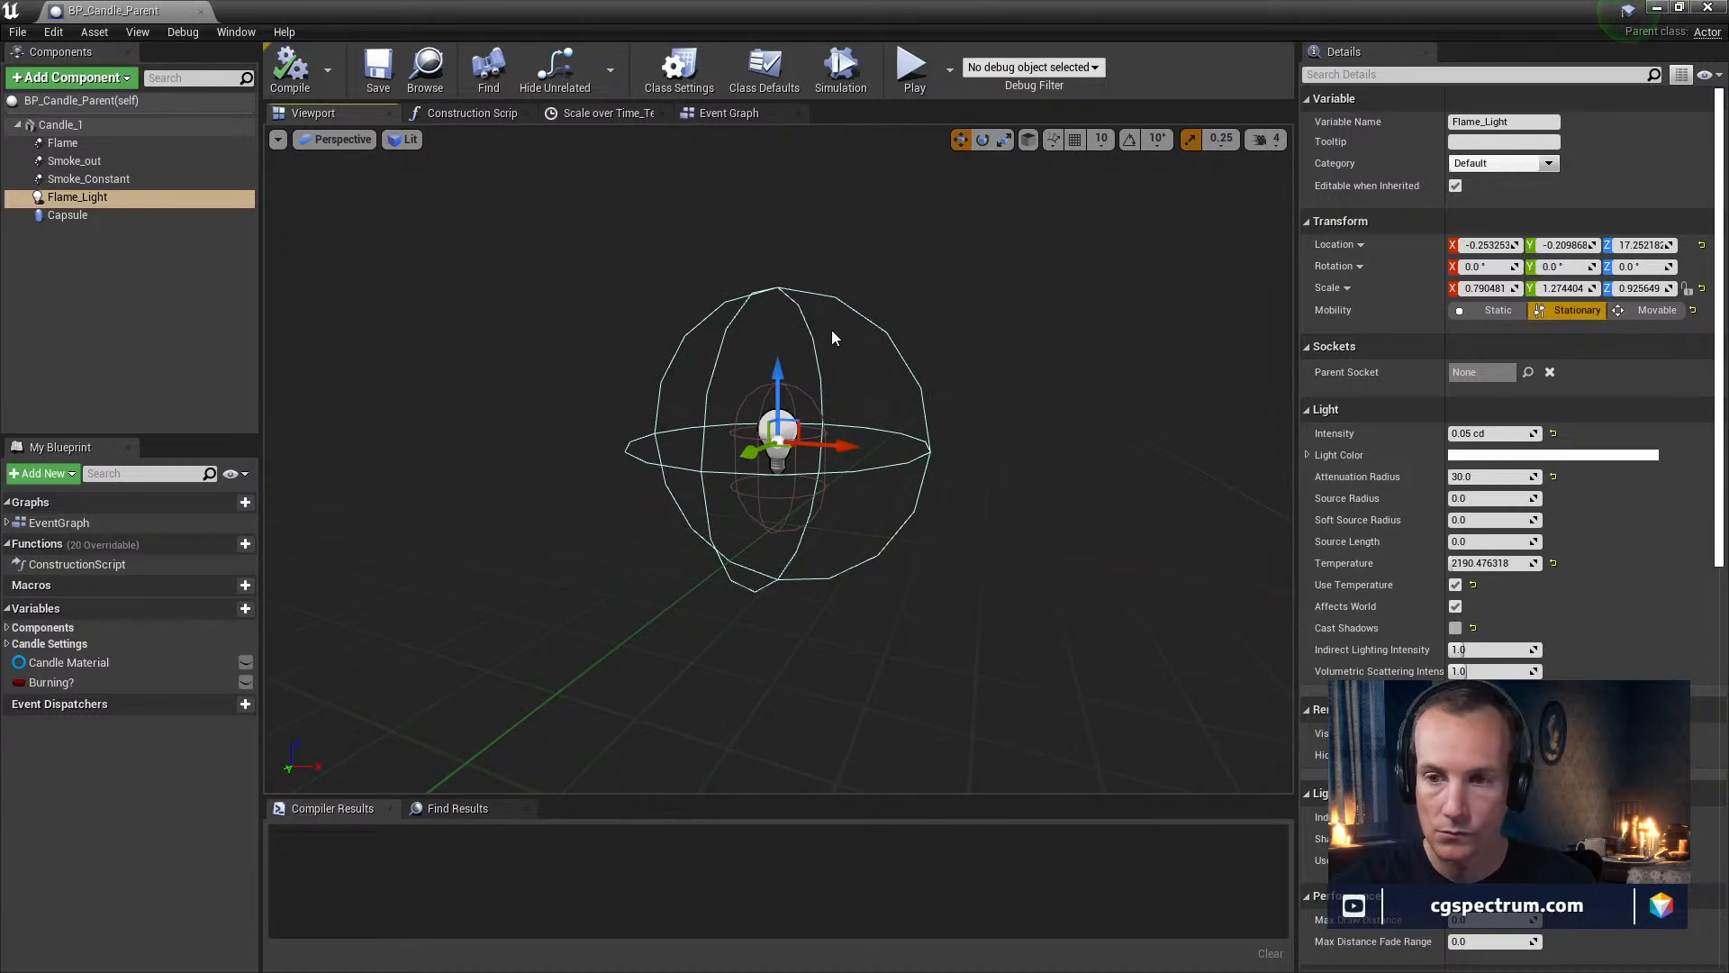
scroll(824, 355, "up", 5)
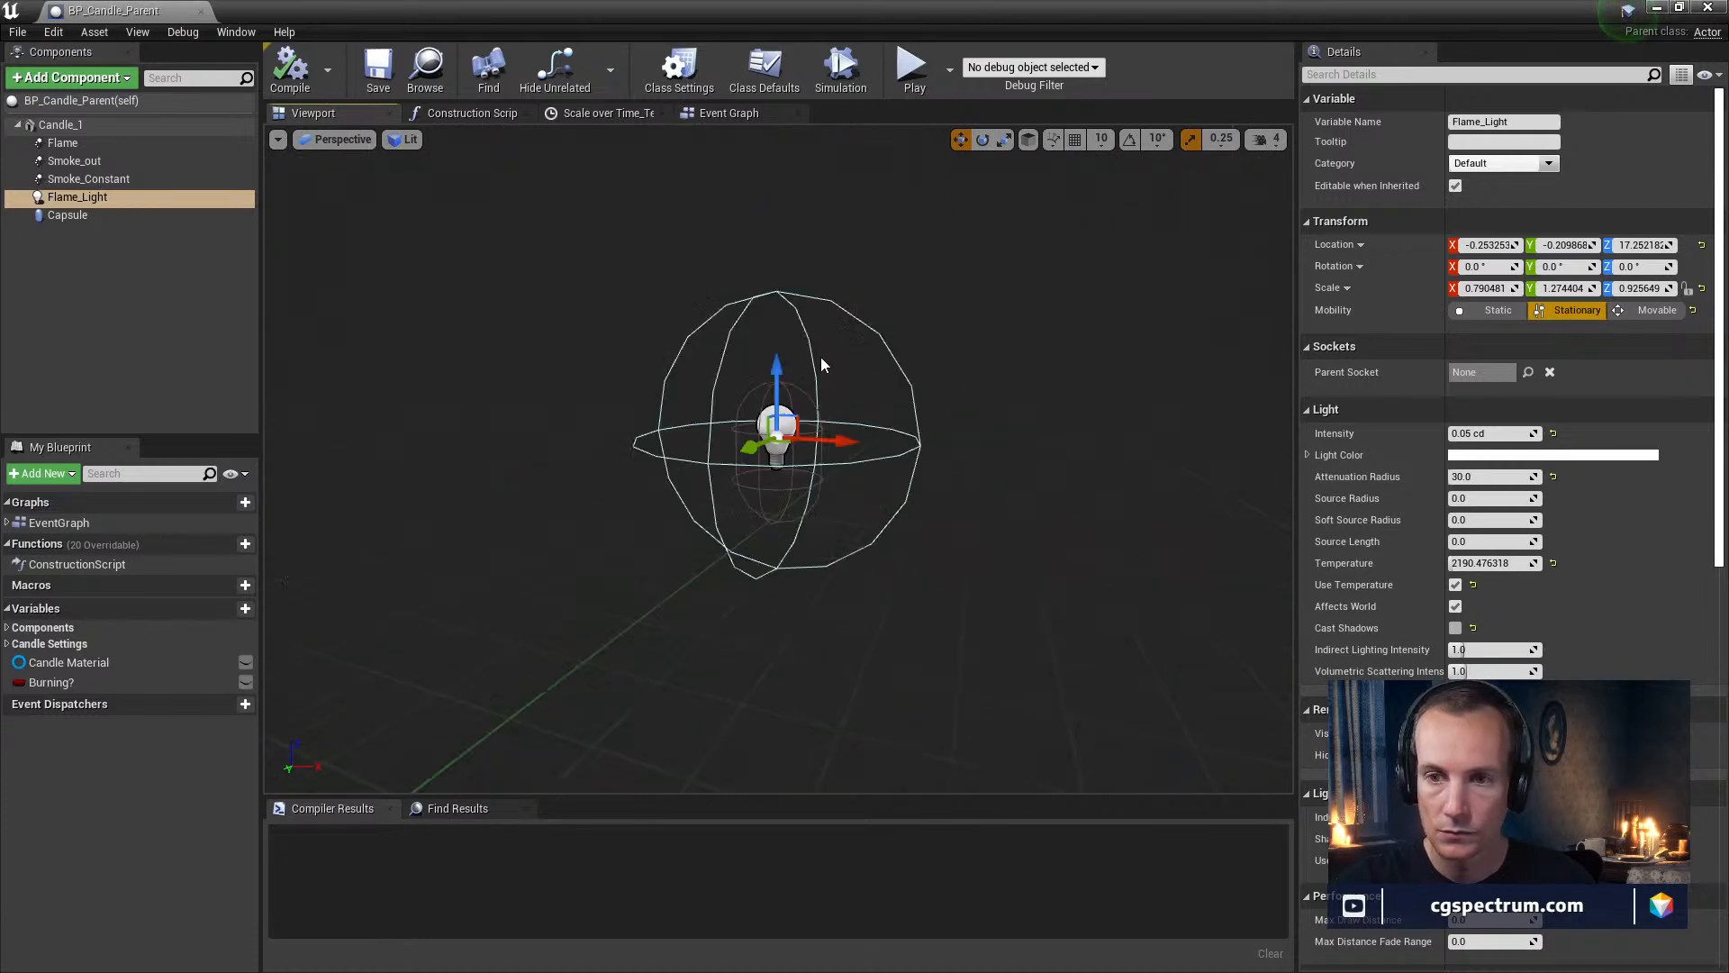
scroll(621, 252, "down", 4)
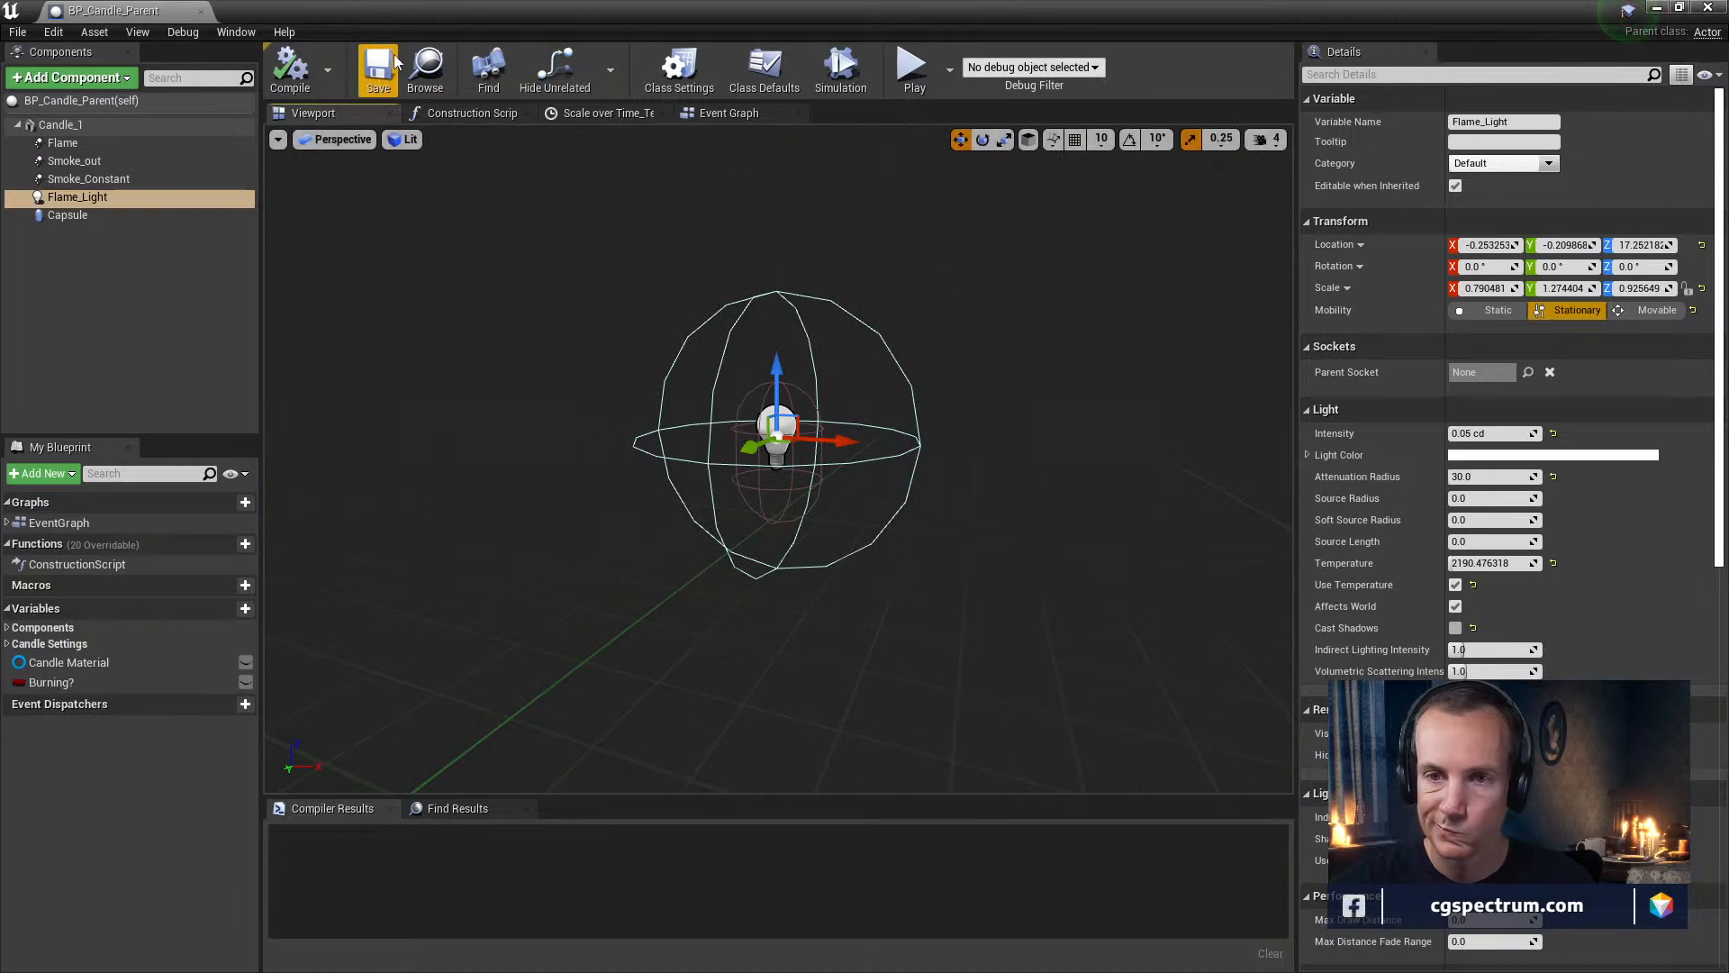
left_click(726, 113)
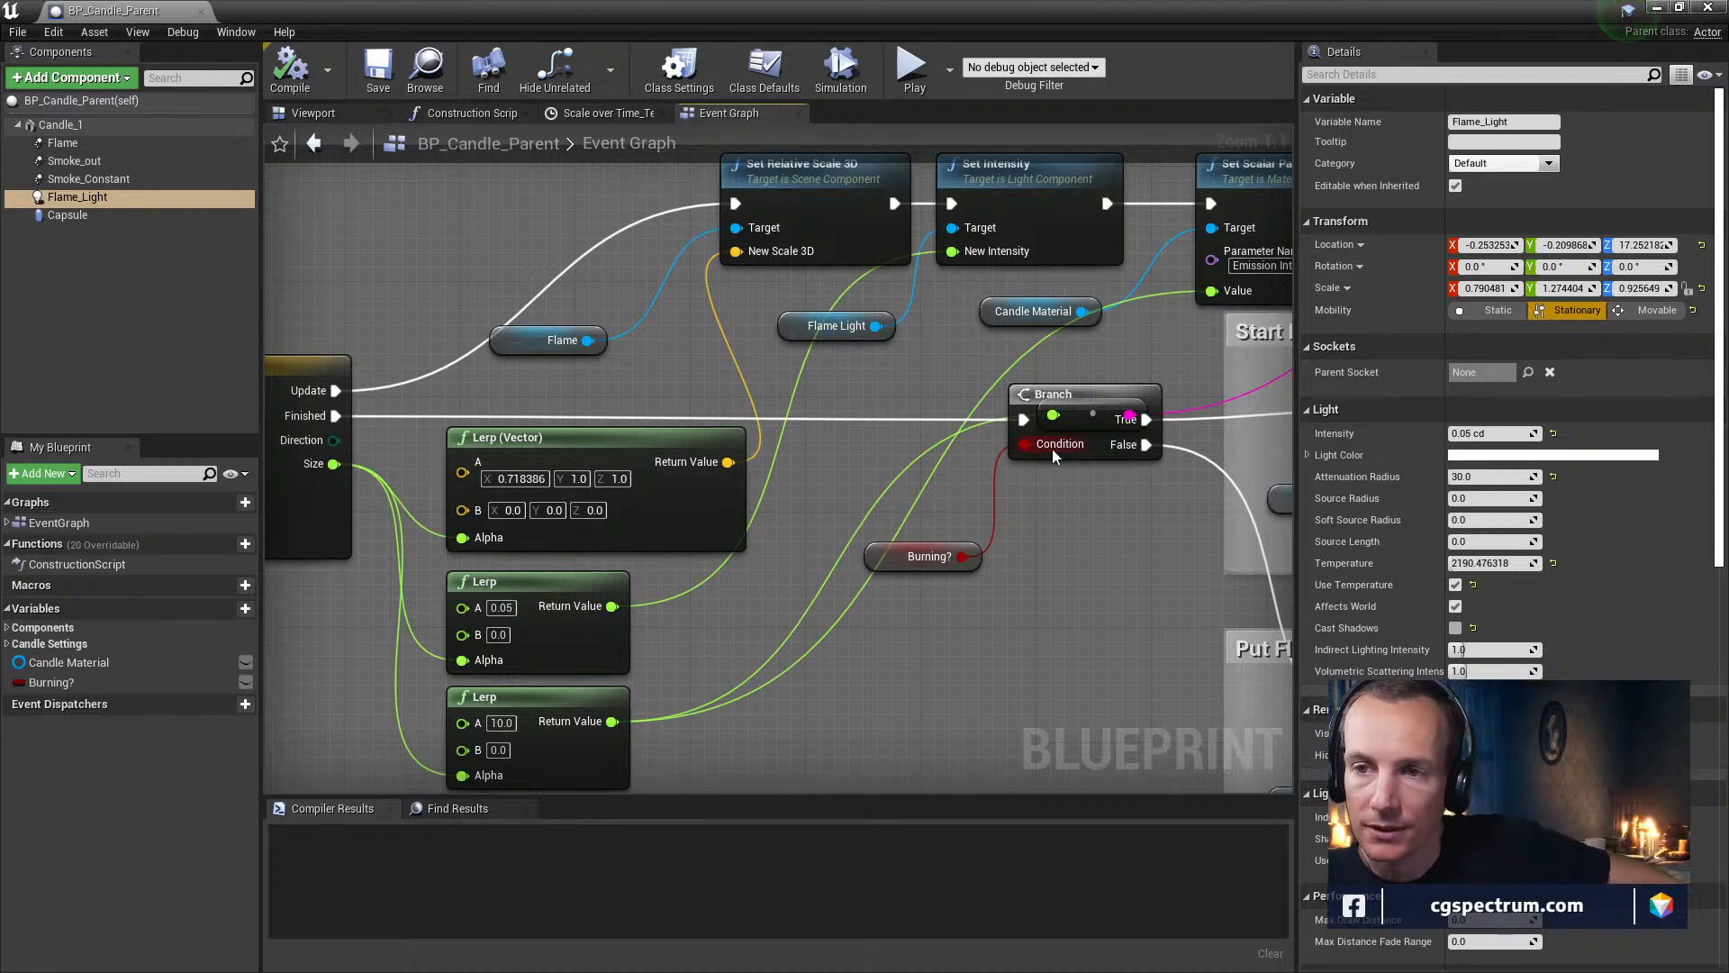
mouse_move(987, 427)
right_mouse_down()
mouse_move(996, 342)
mouse_move(970, 427)
right_mouse_up()
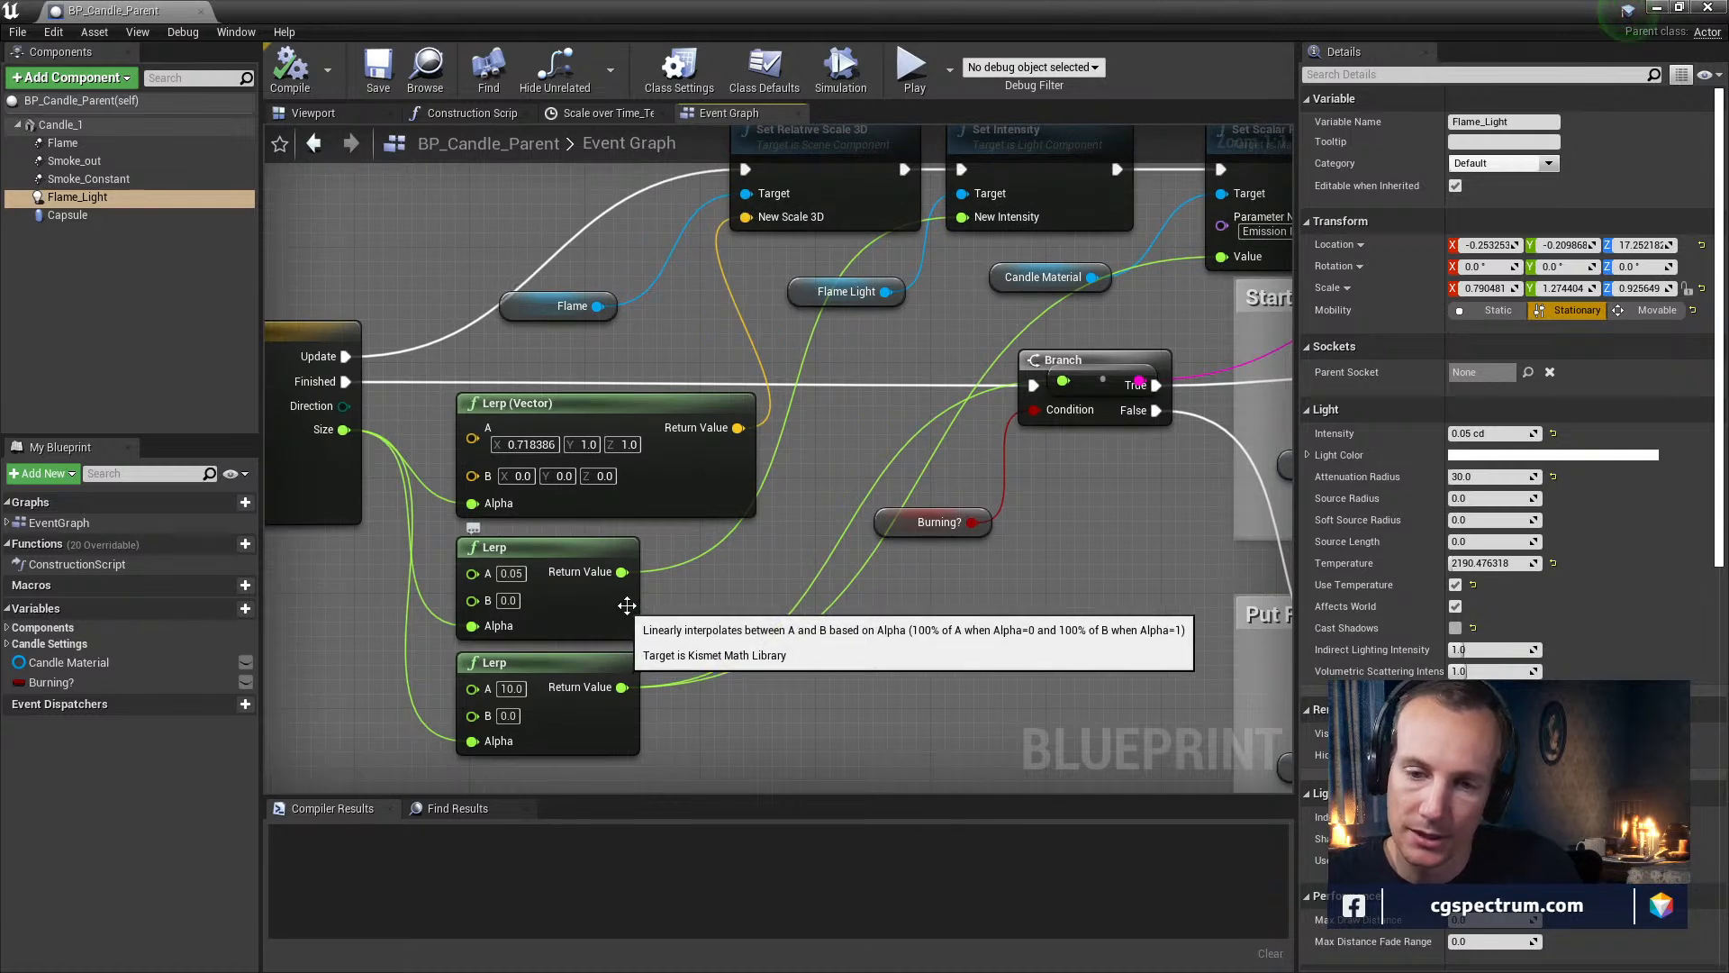
right_click_drag(919, 512, 800, 613)
scroll(801, 612, "down", 1)
right_click_drag(1116, 754, 879, 651)
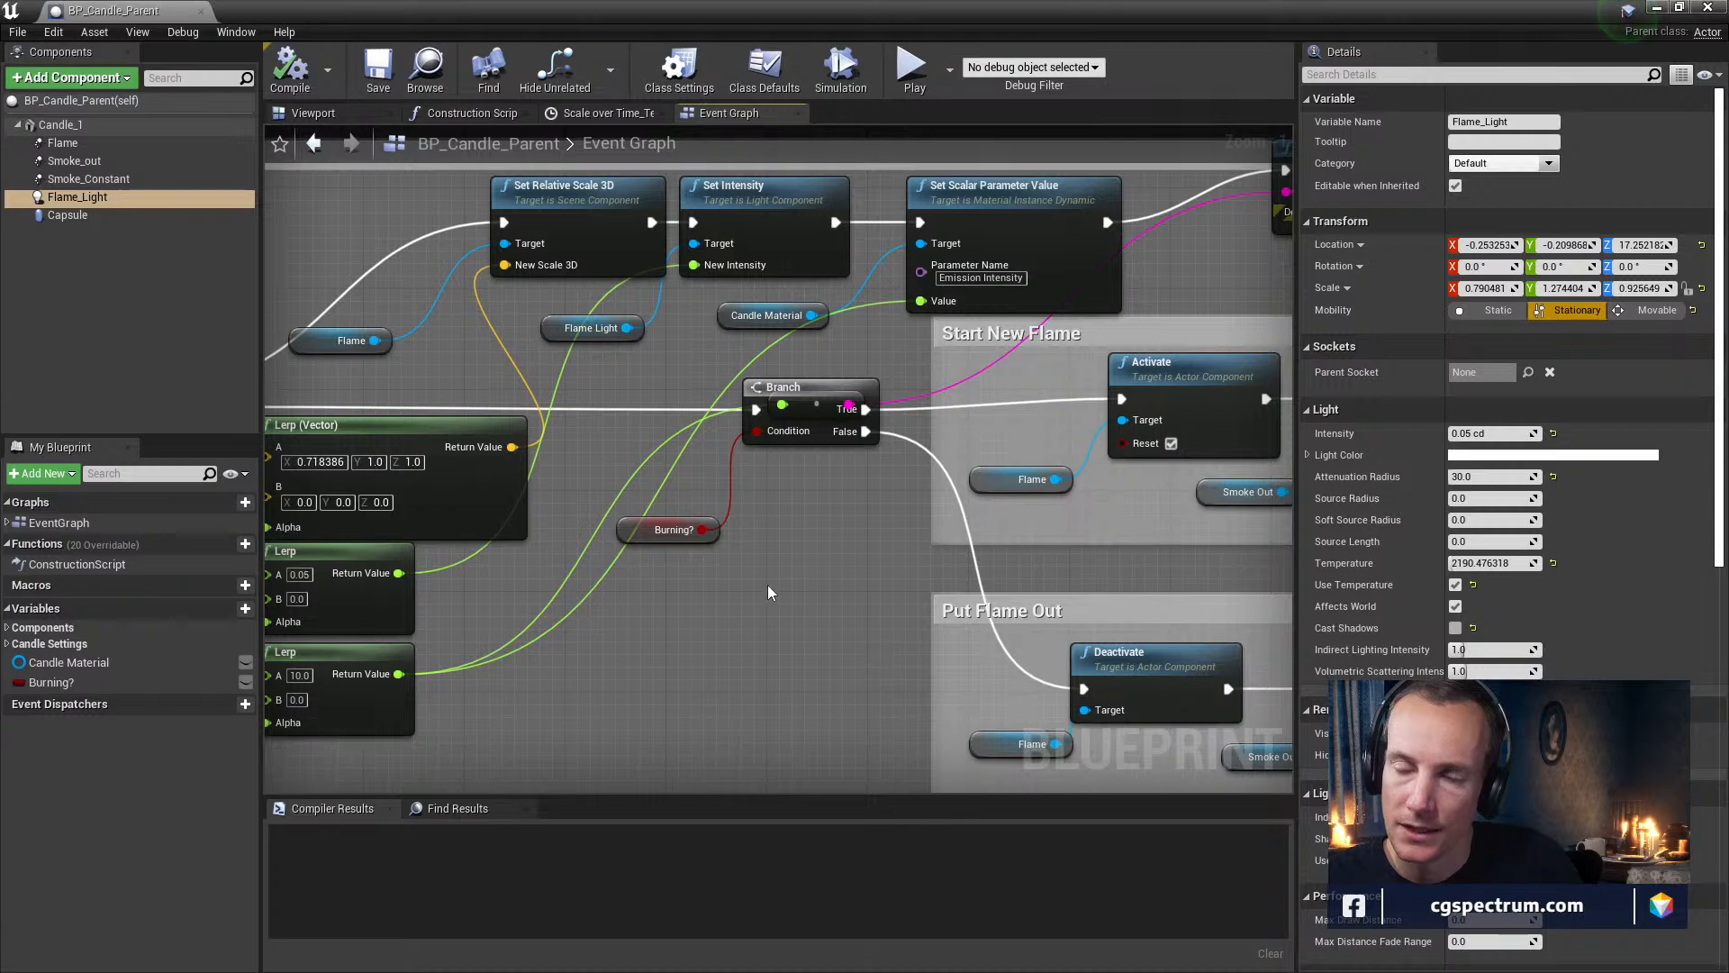
Close BP_Candle_Parent and open the Seq_Backdrop_Candles sequence from the Cinematics folder
left_click(201, 12)
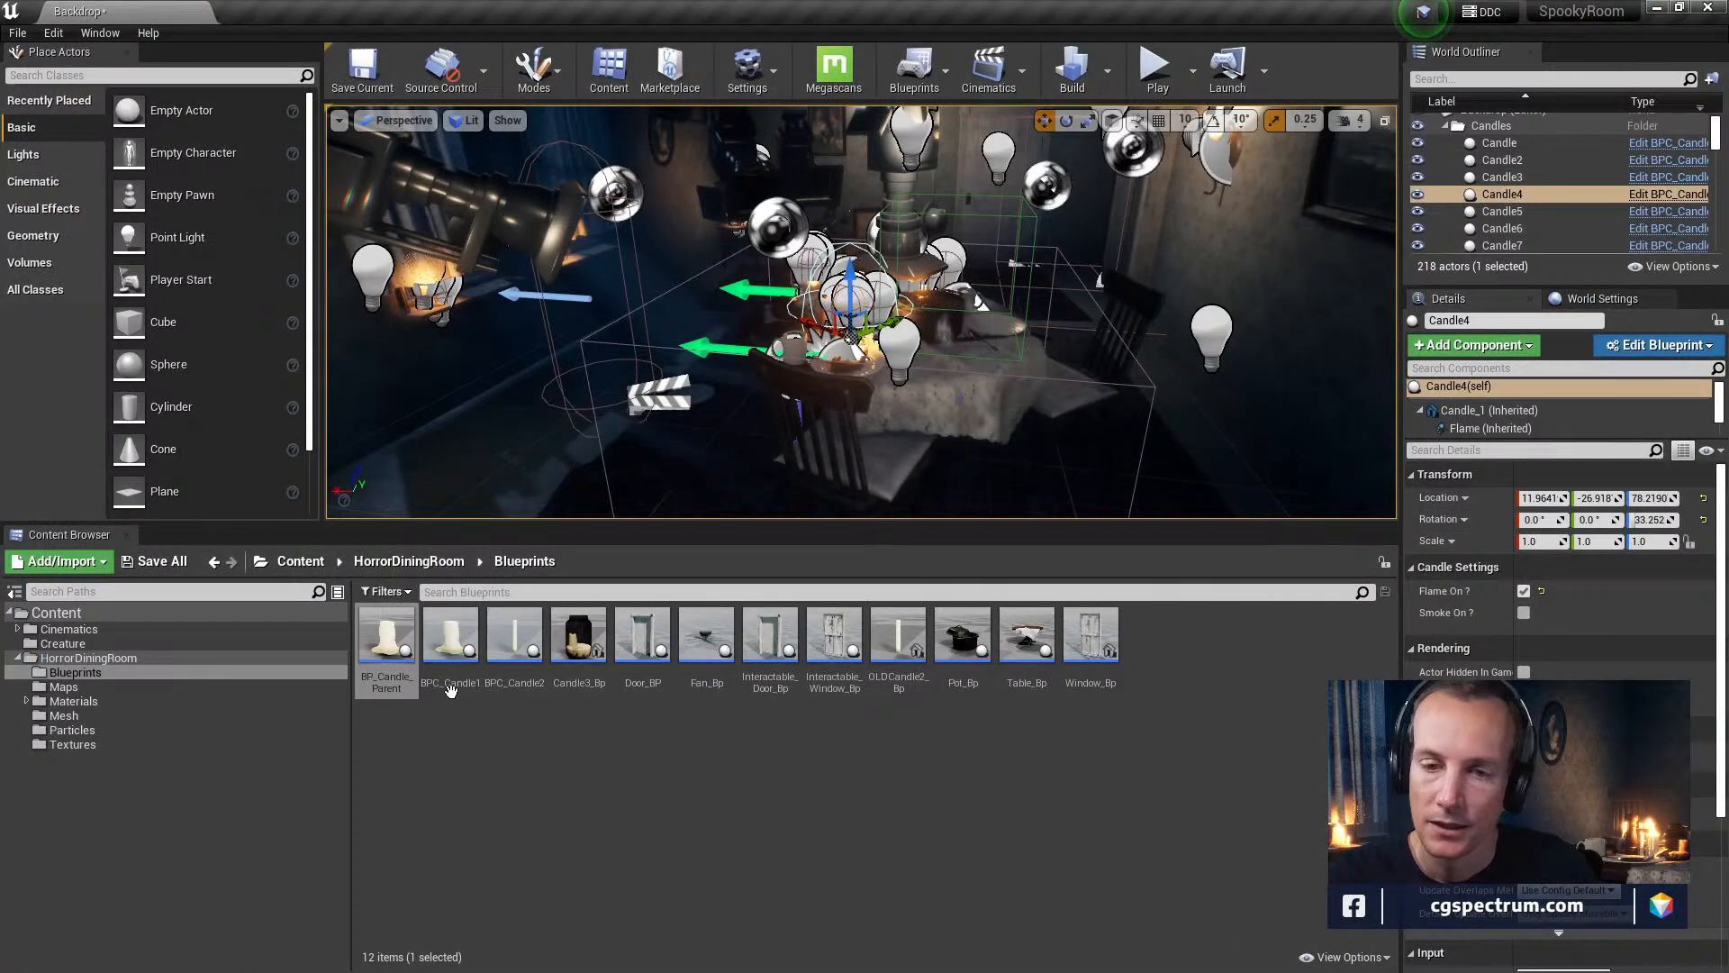
left_click(57, 632)
double_click(649, 693)
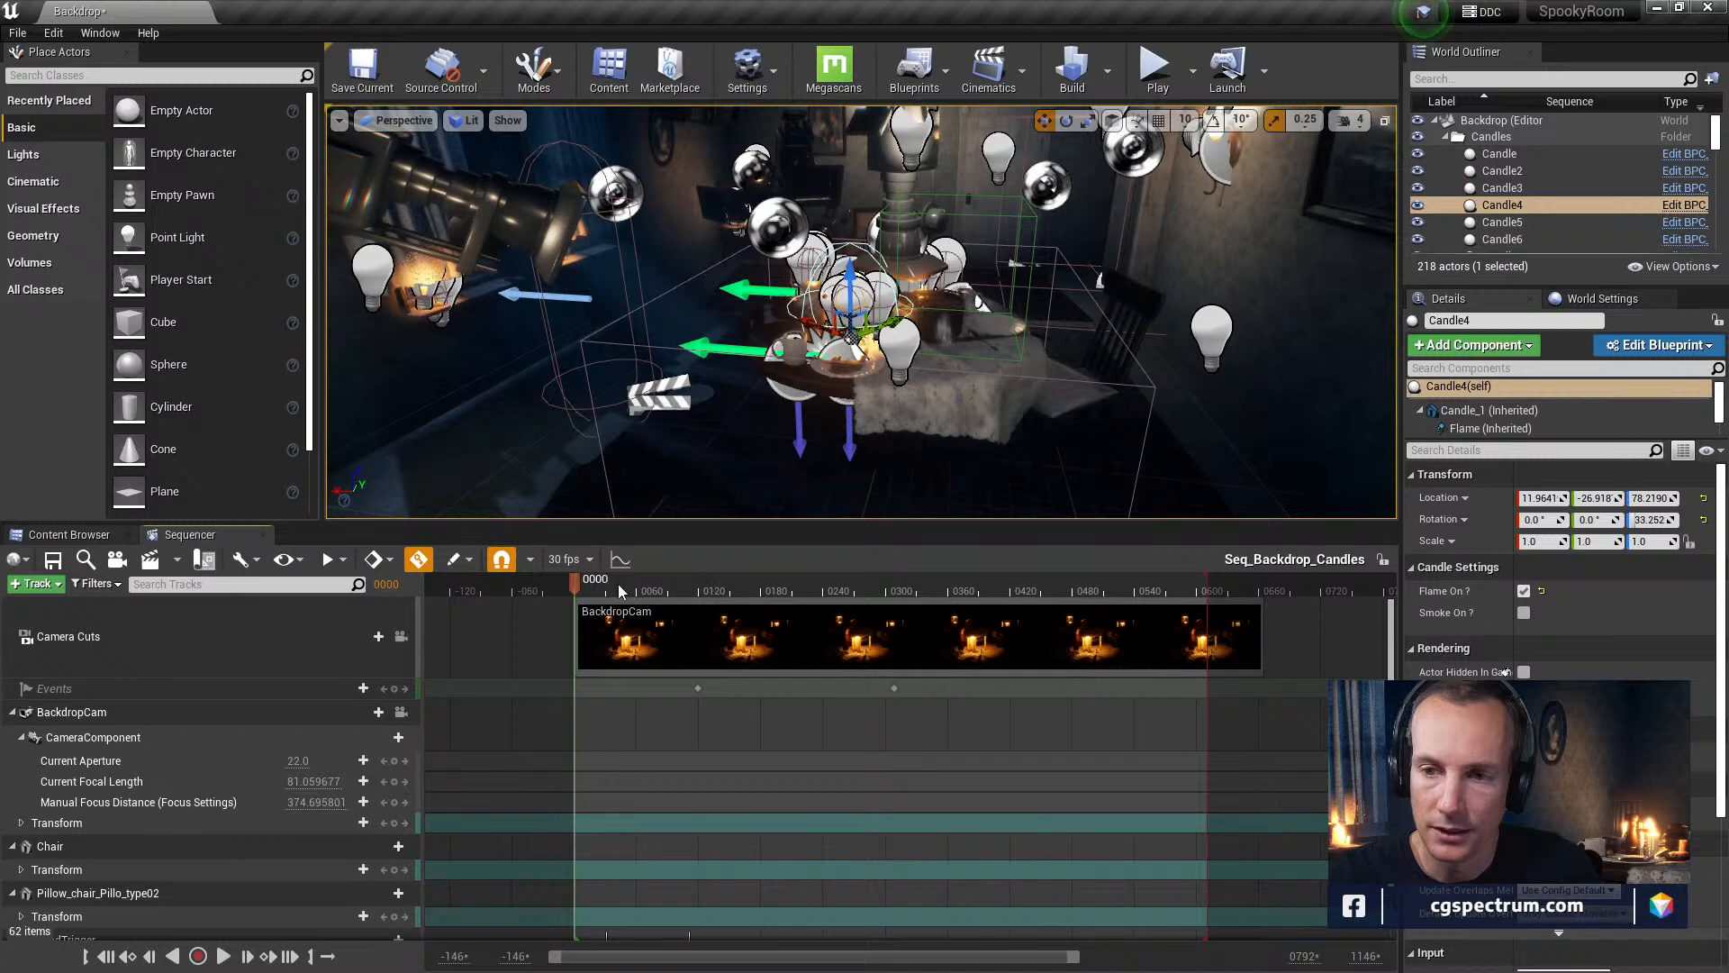
Select the WindTrigger volume and reposition it at its first transform key, frame 31, to about X -63.9, Y -31
left_click(606, 585)
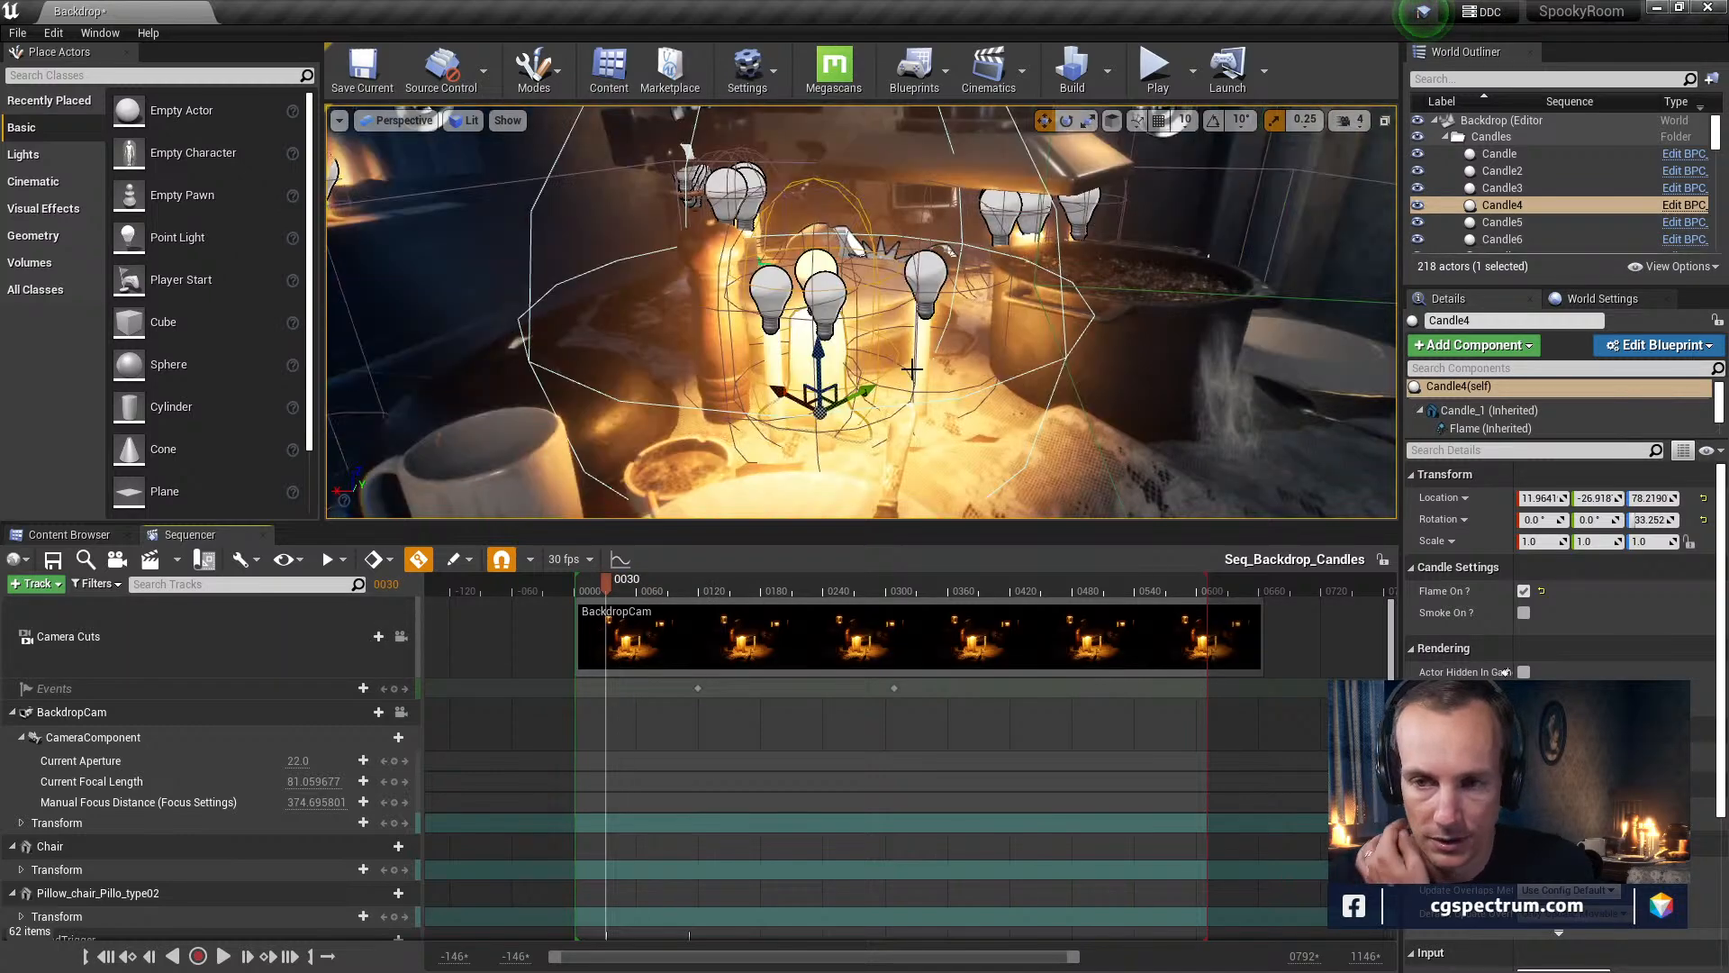
scroll(913, 369, "down", 5)
right_click_drag(951, 363, 703, 373)
mouse_move(702, 374)
left_mouse_down("alt")
mouse_move(621, 365)
mouse_move(694, 360)
left_mouse_up("alt")
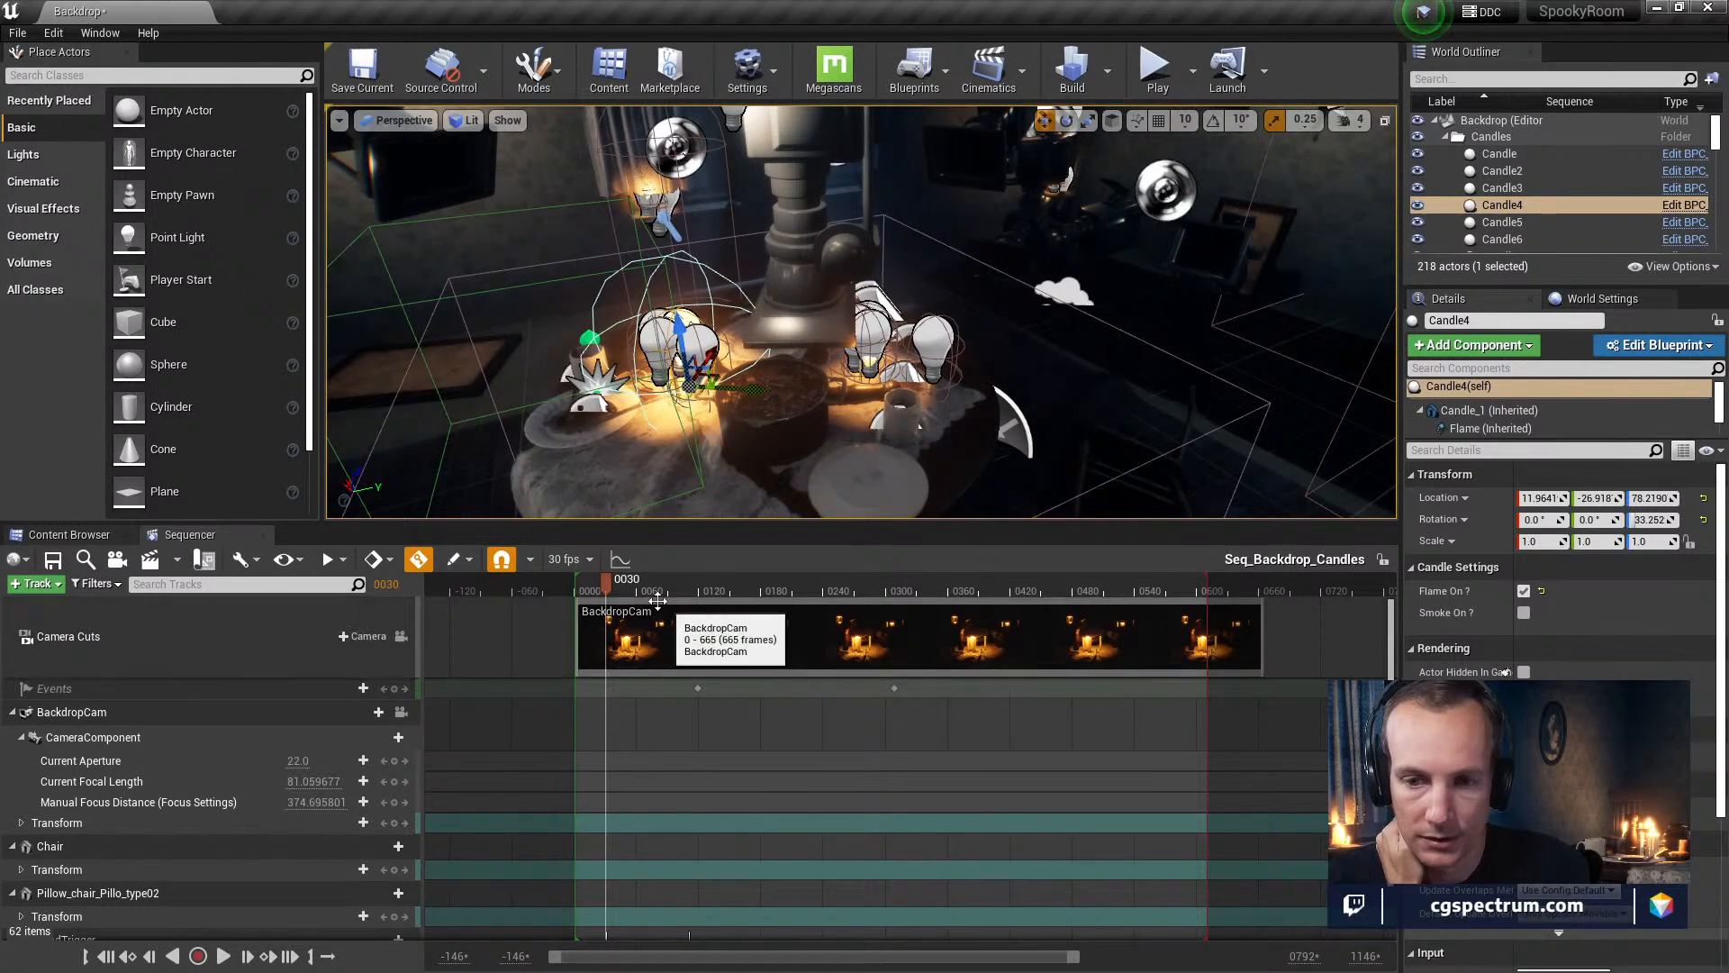
left_click_drag(662, 590, 589, 609)
left_click(604, 352)
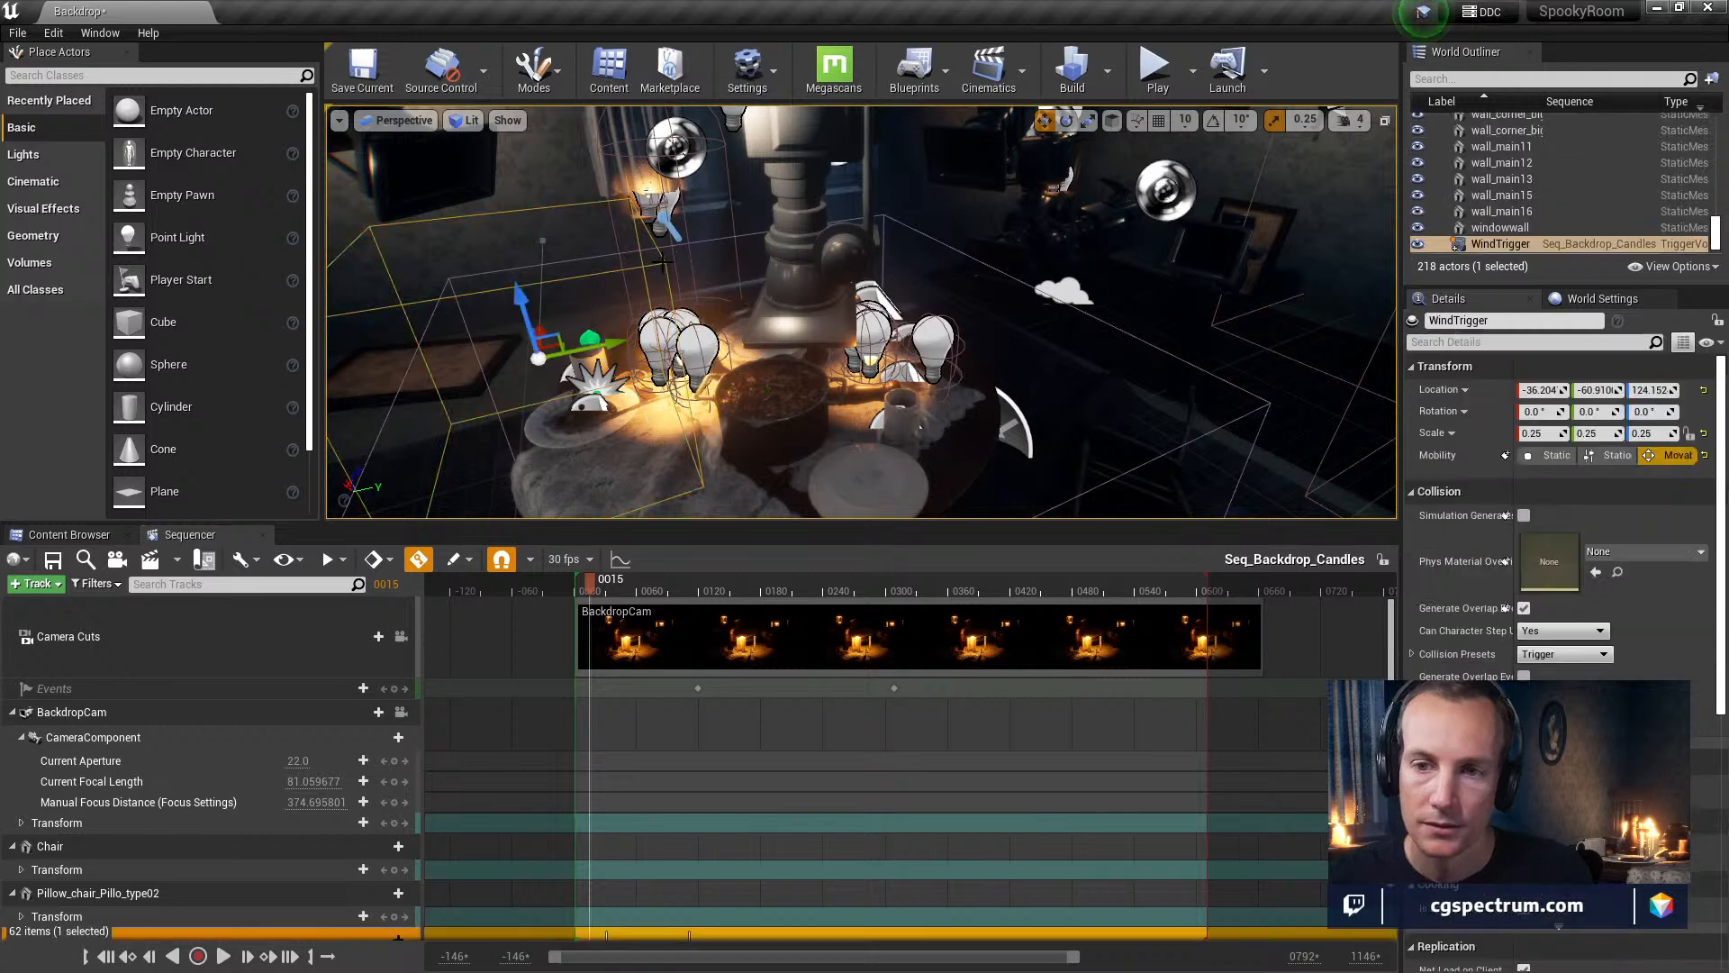
scroll(711, 770, "down", 3)
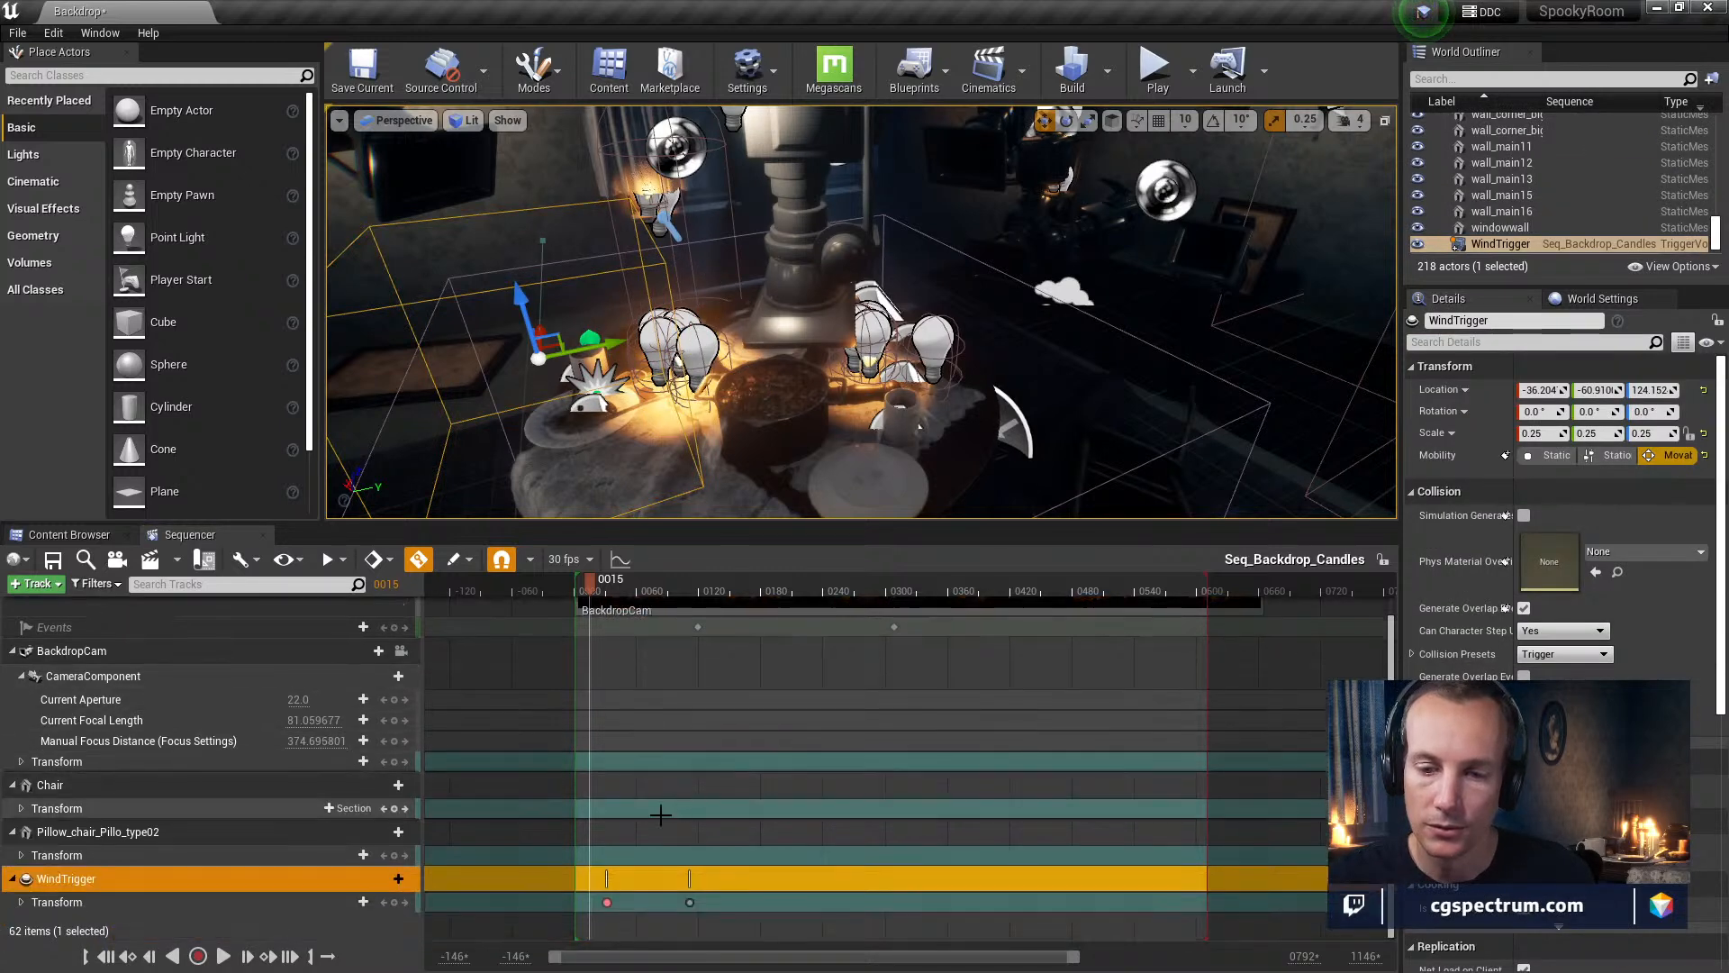
left_click(606, 902)
left_click_drag(540, 354, 712, 349)
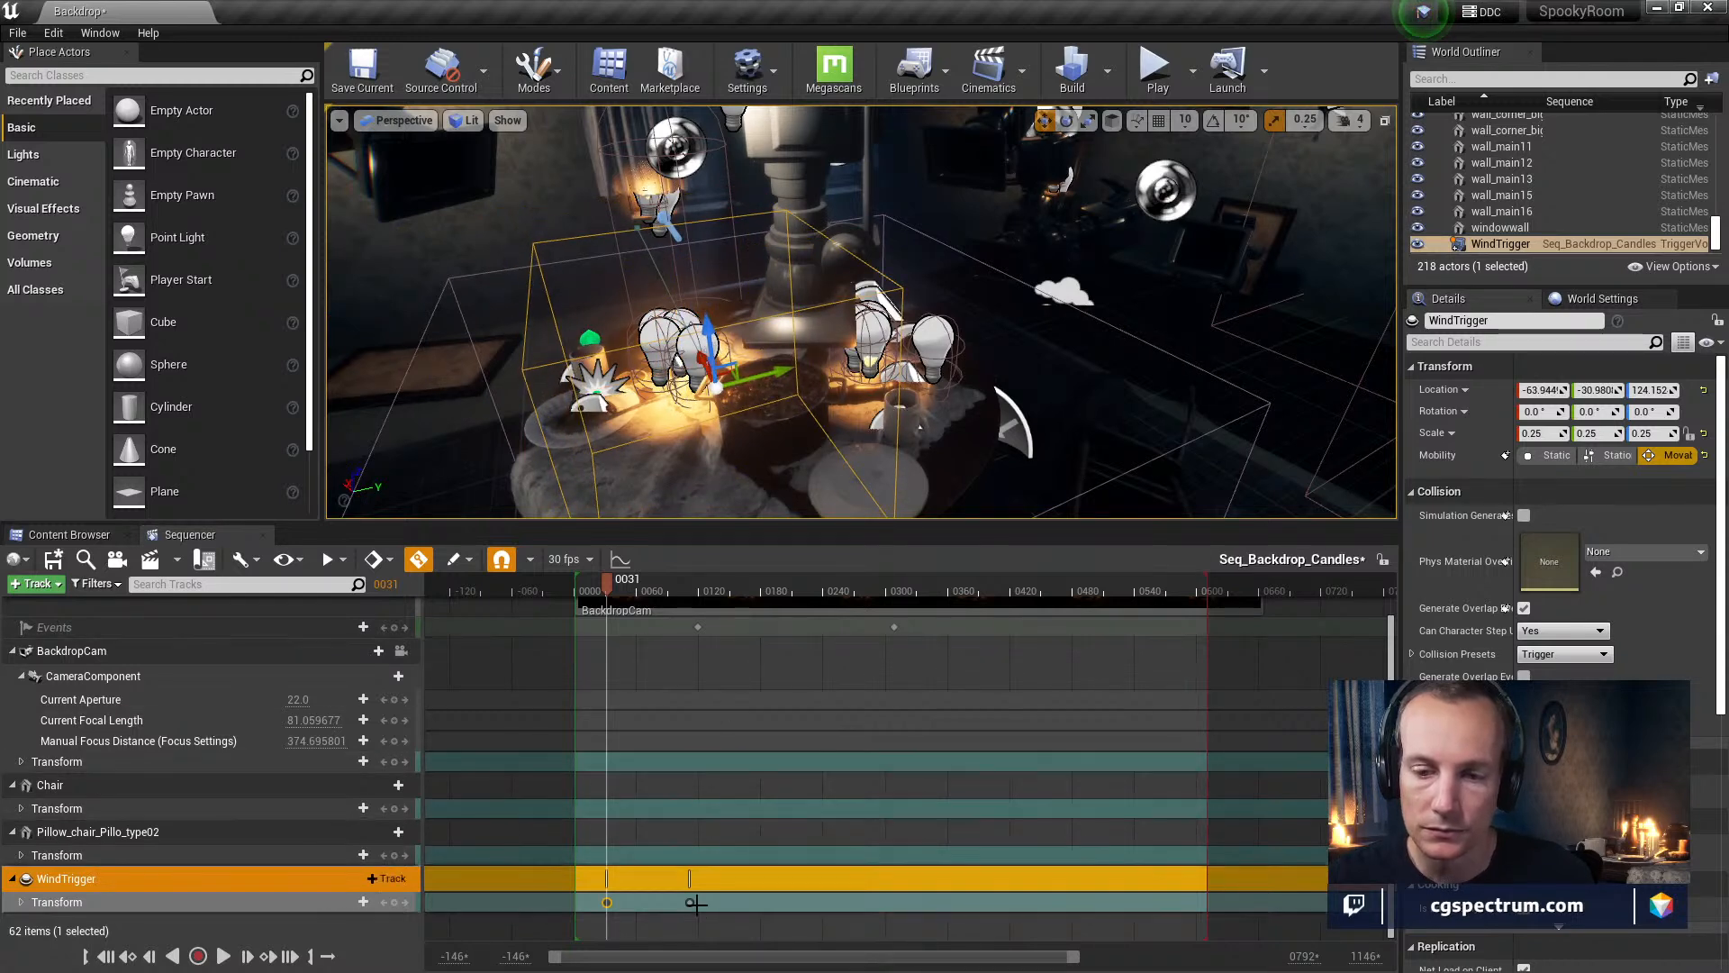
Move WindTrigger's second transform key to frame 279, extend the end of the playback range, and save the sequence
left_click_drag(688, 903, 863, 903)
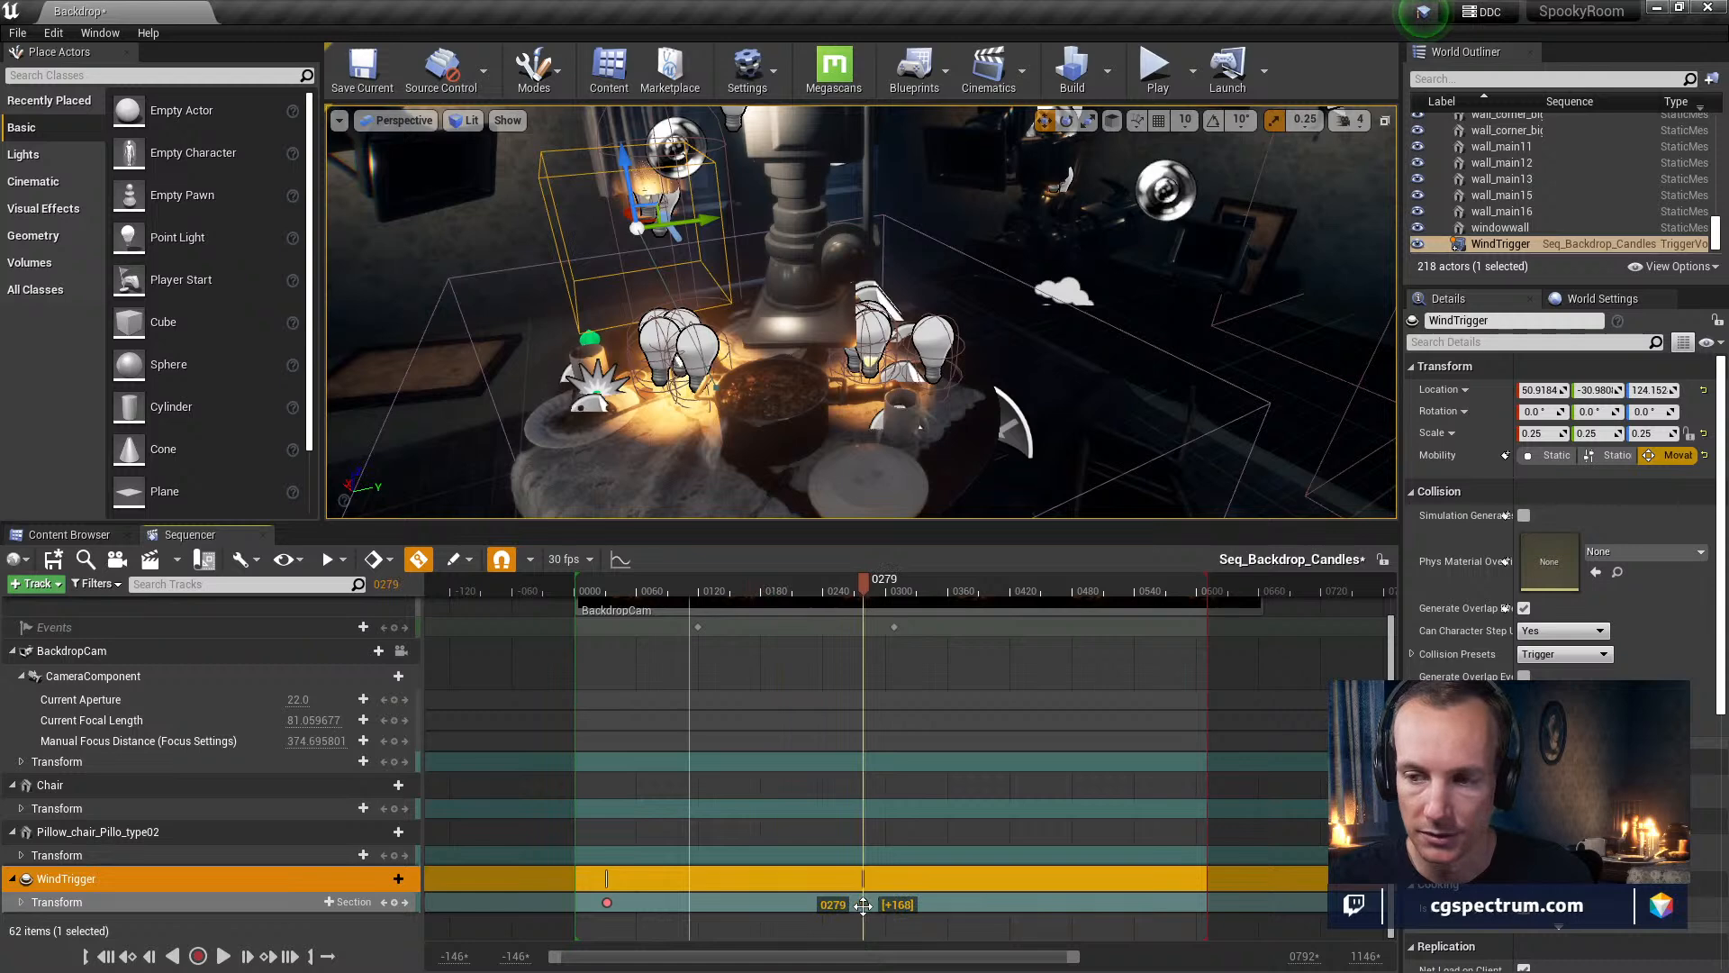
left_click_drag(1208, 584, 1246, 584)
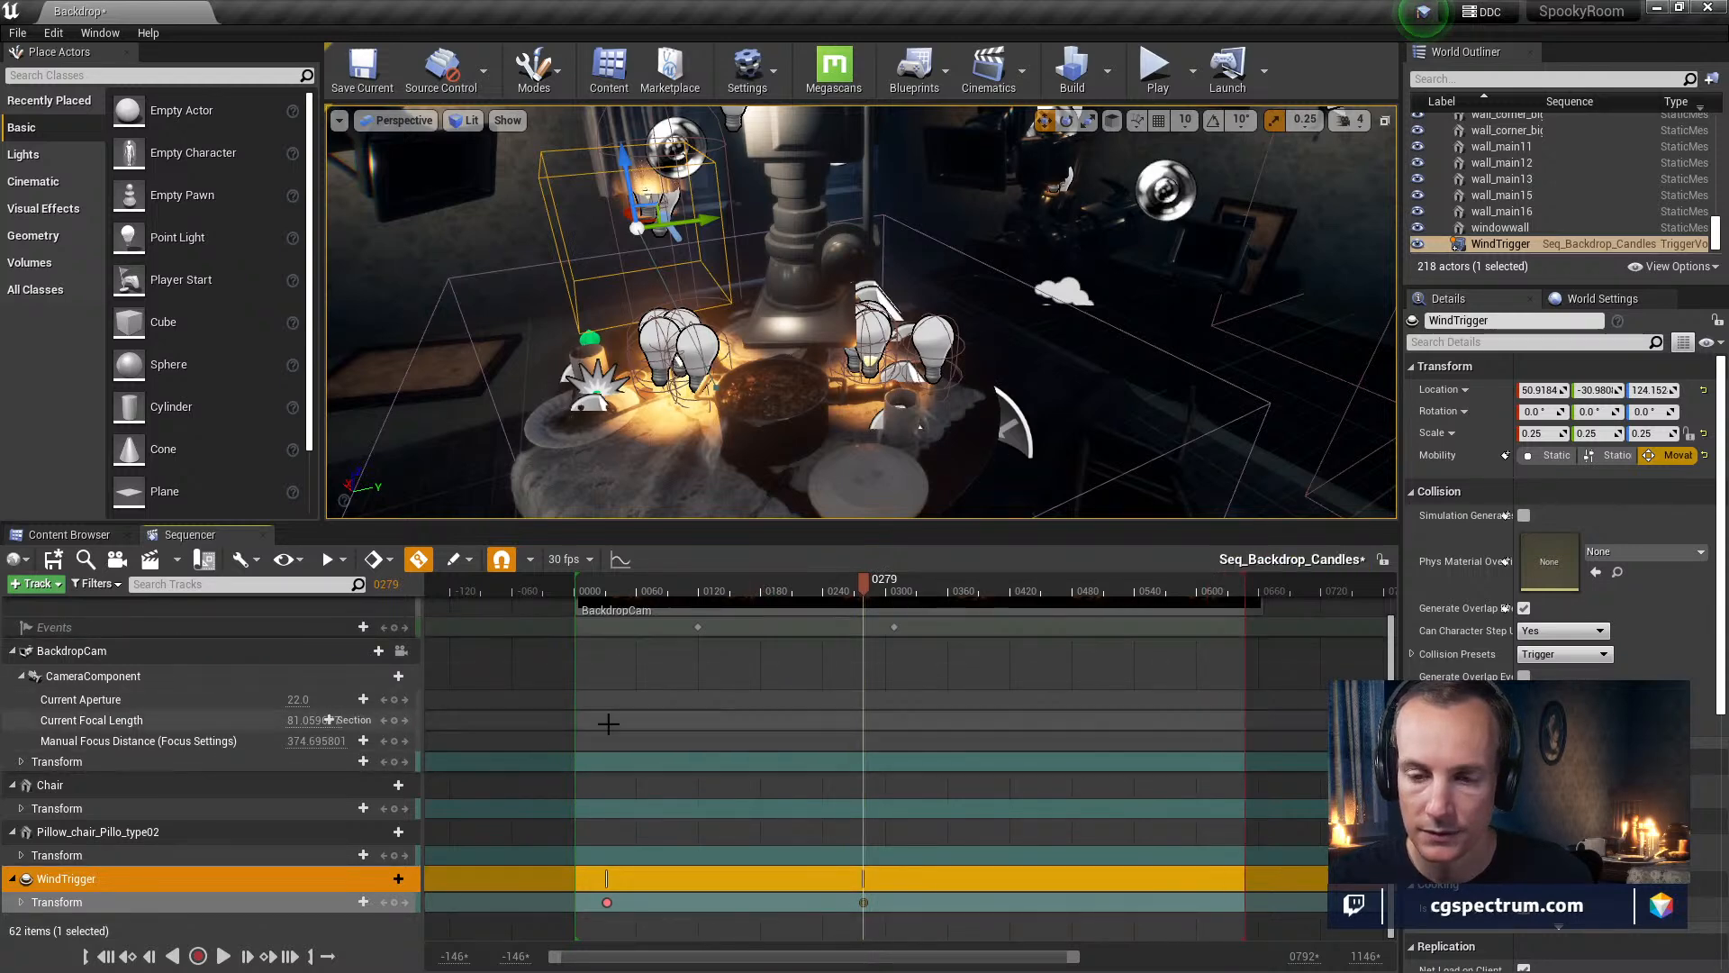
left_click(61, 562)
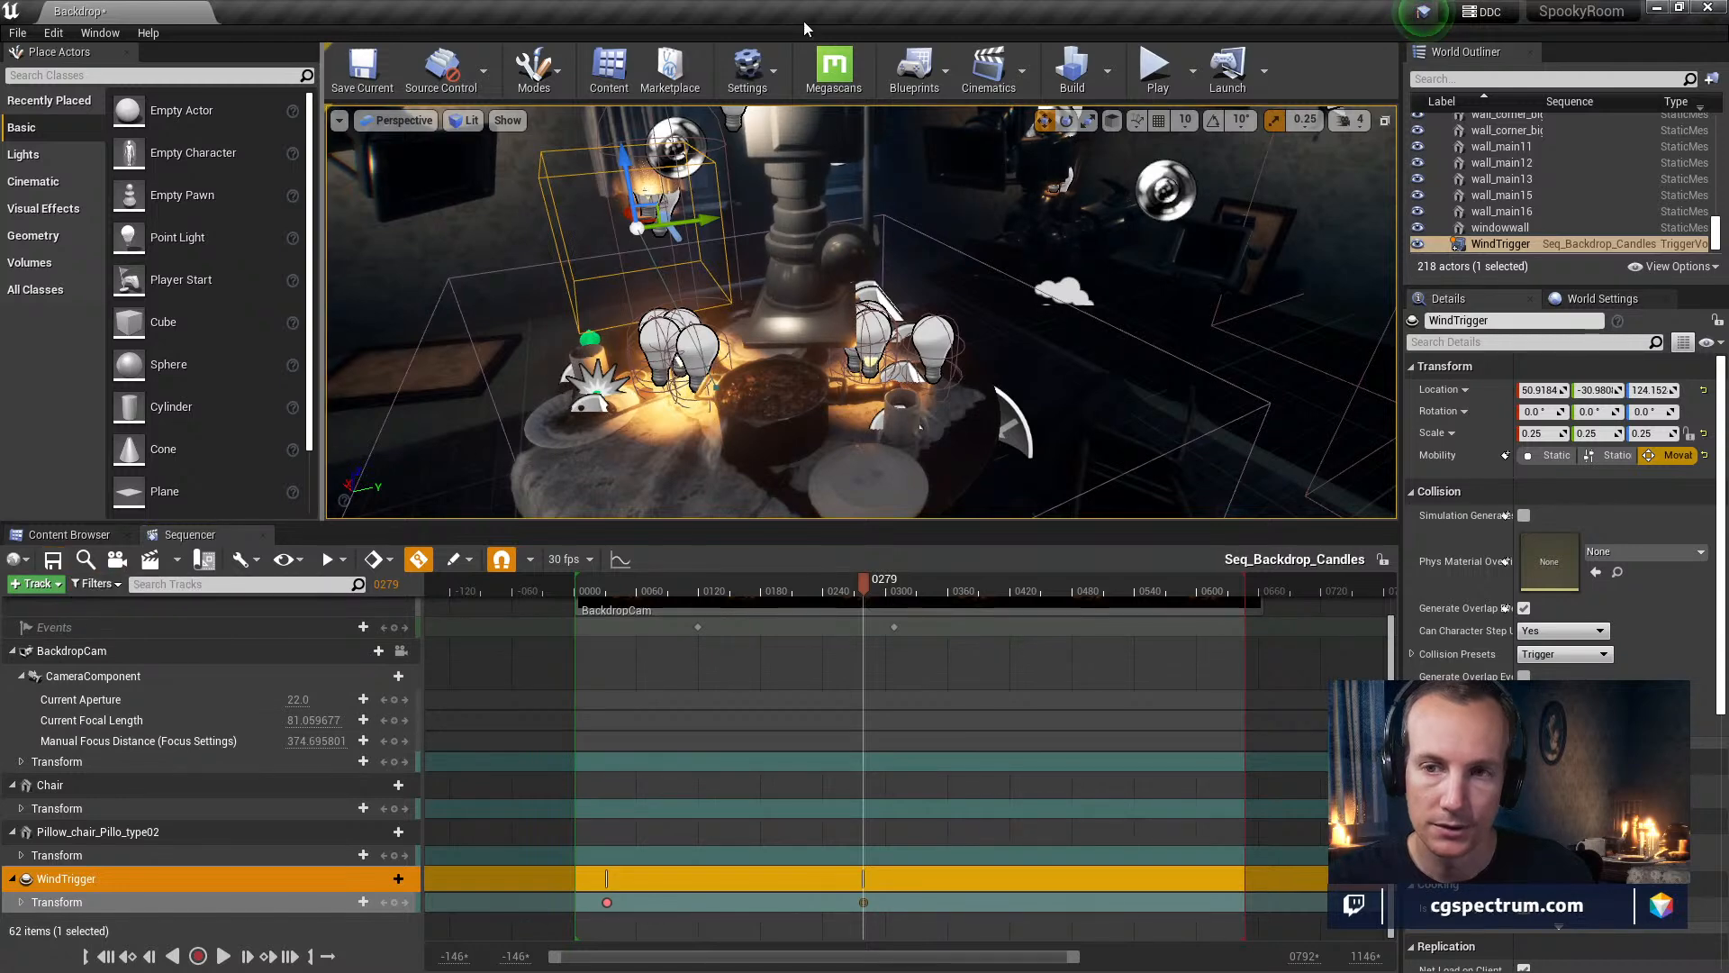
Play the level to test the candles, and open BP_Candle_Parent from the HorrorDiningRoom Blueprints folder
left_click(1157, 71)
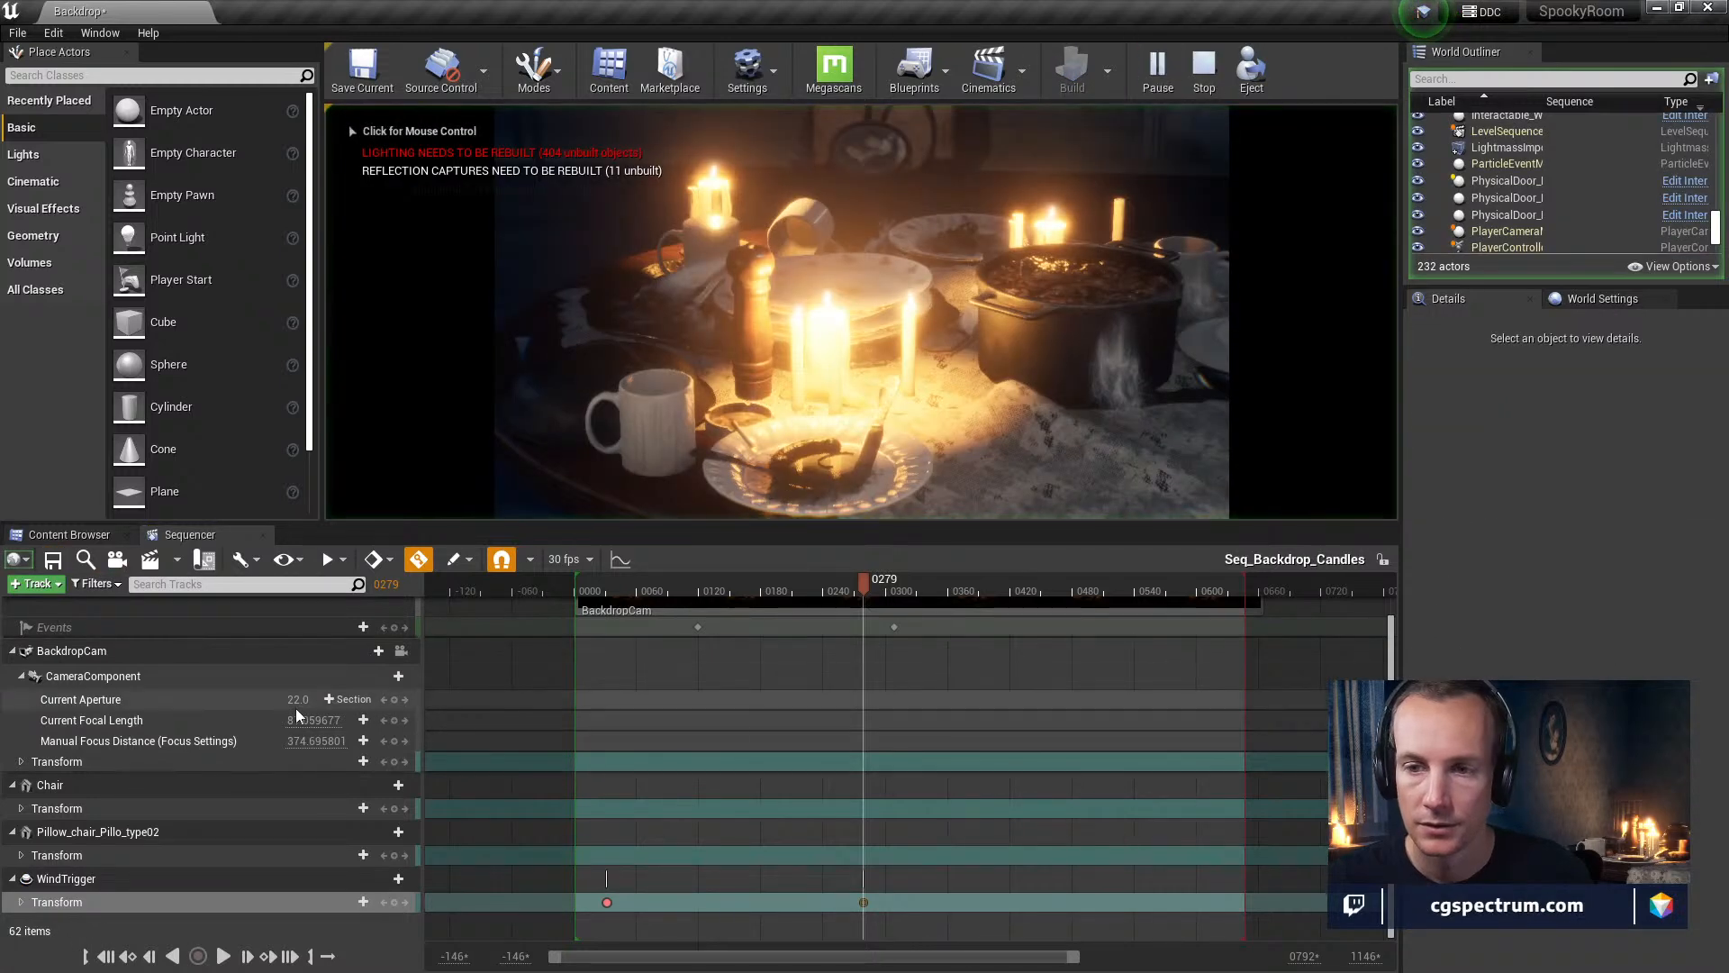
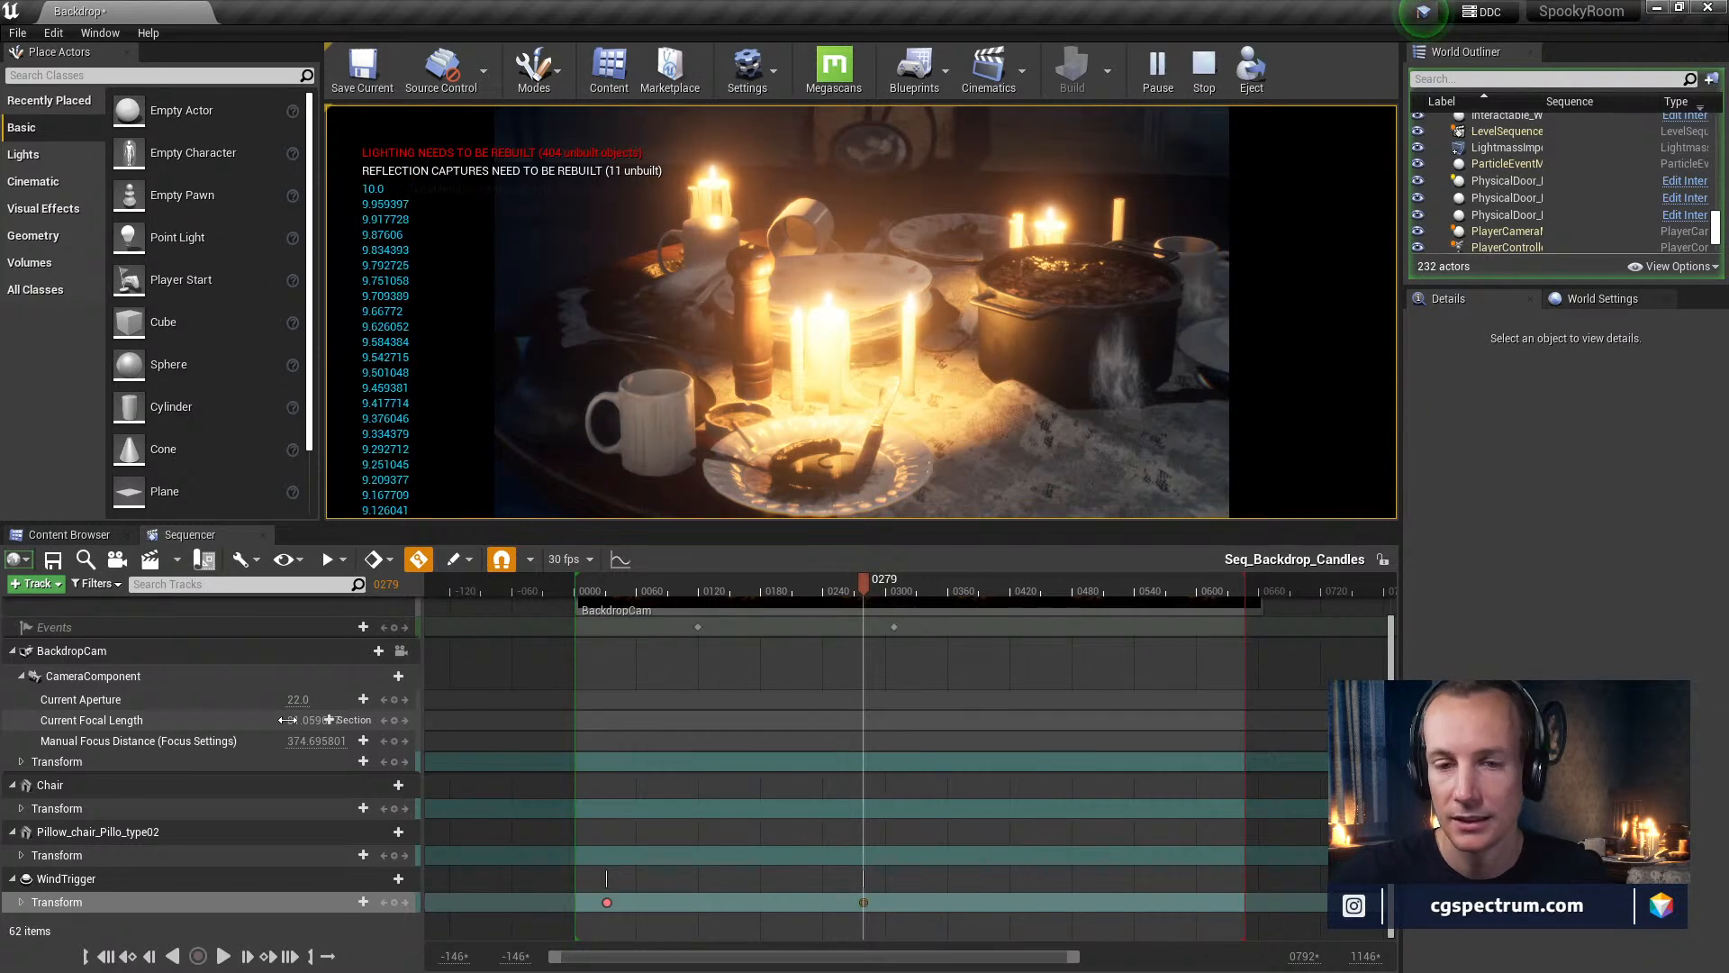
left_click(69, 534)
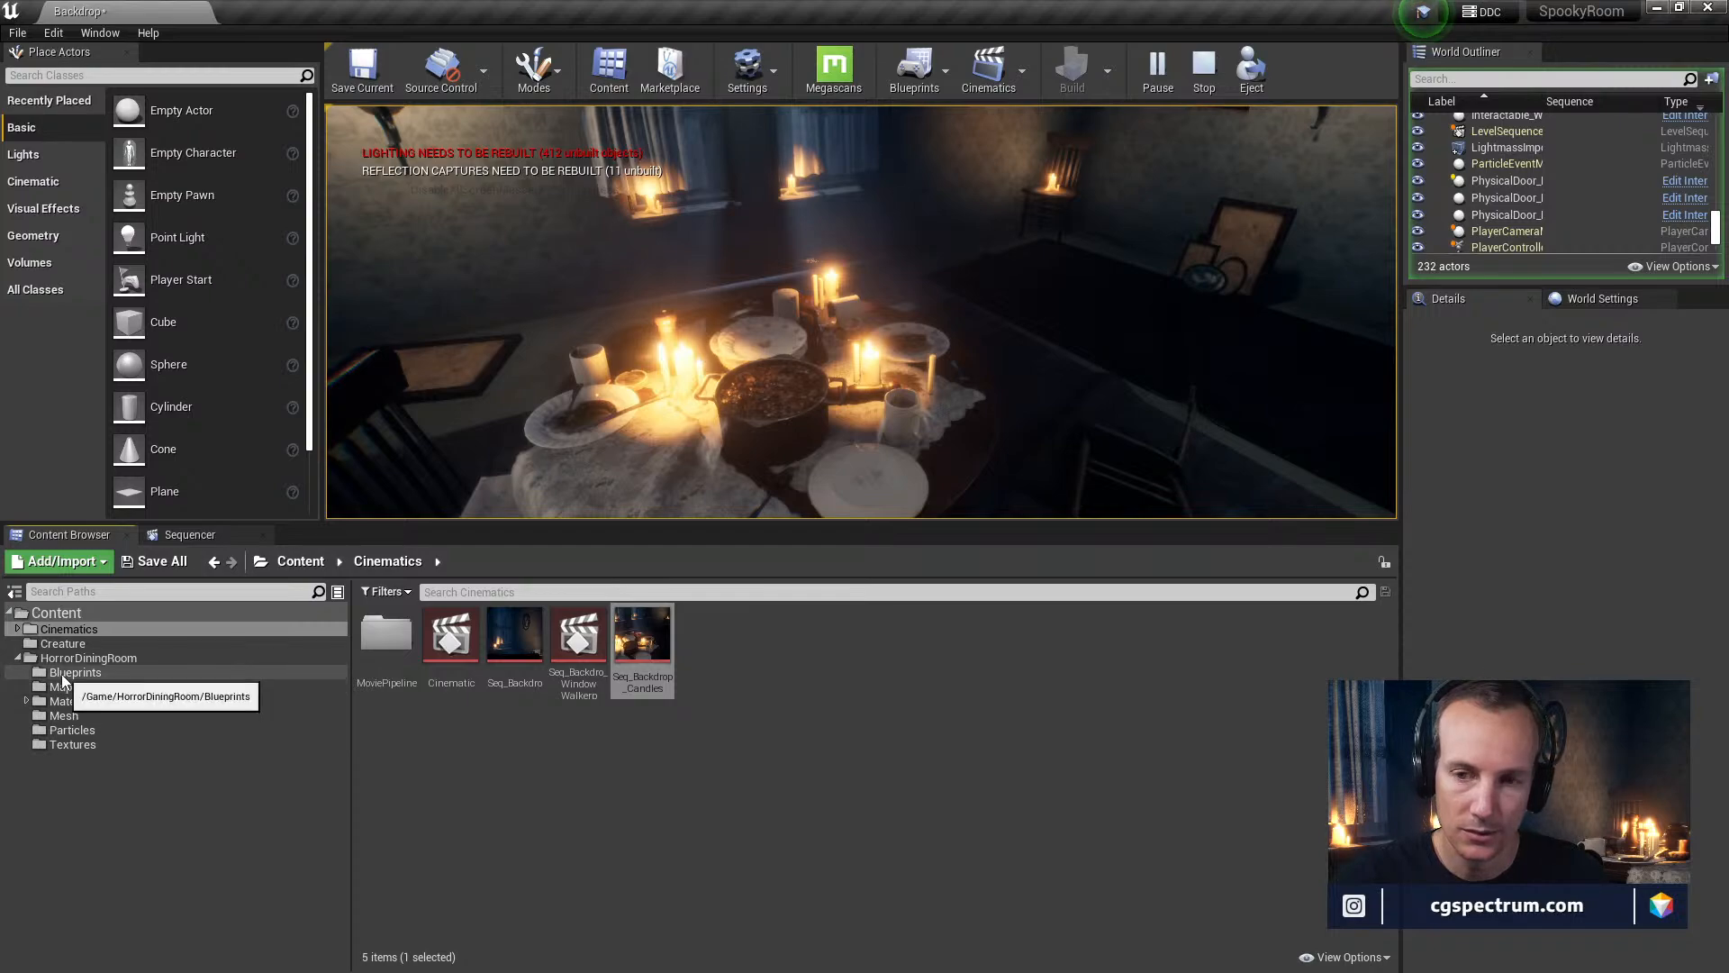
left_click(65, 675)
double_click(387, 635)
scroll(1133, 431, "down", 2)
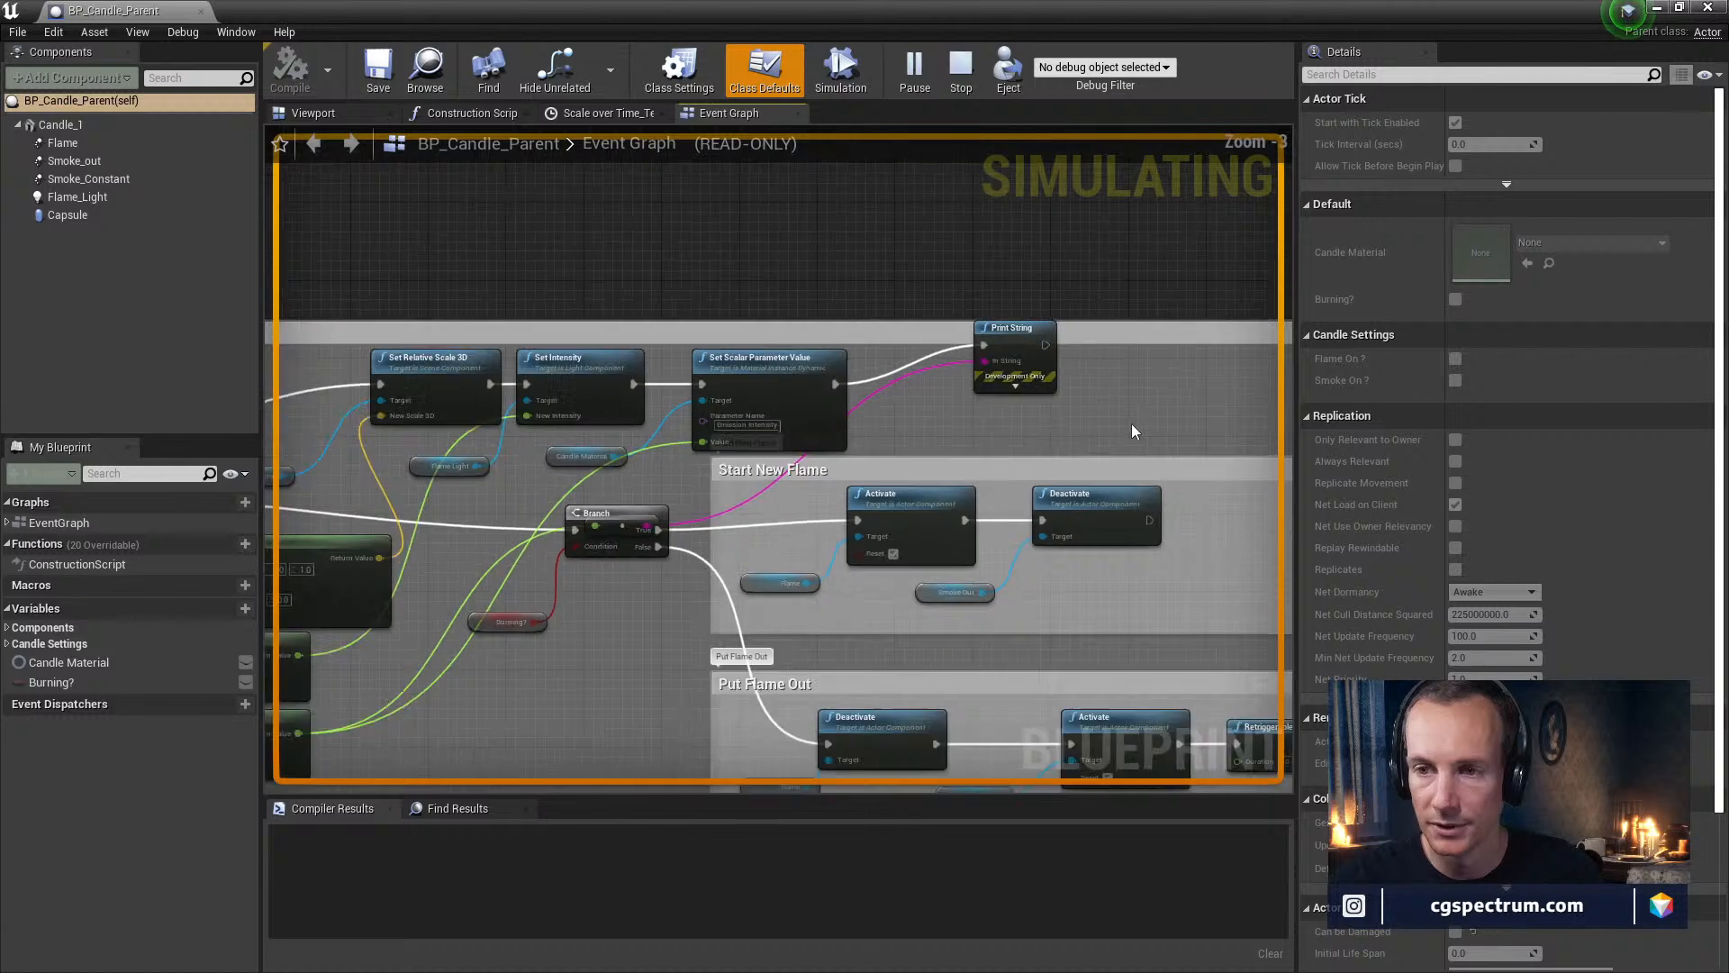
Stop the simulation, delete the conversion node over the Branch that feeds Print String, then compile the blueprint and return to the level
left_click(1049, 330)
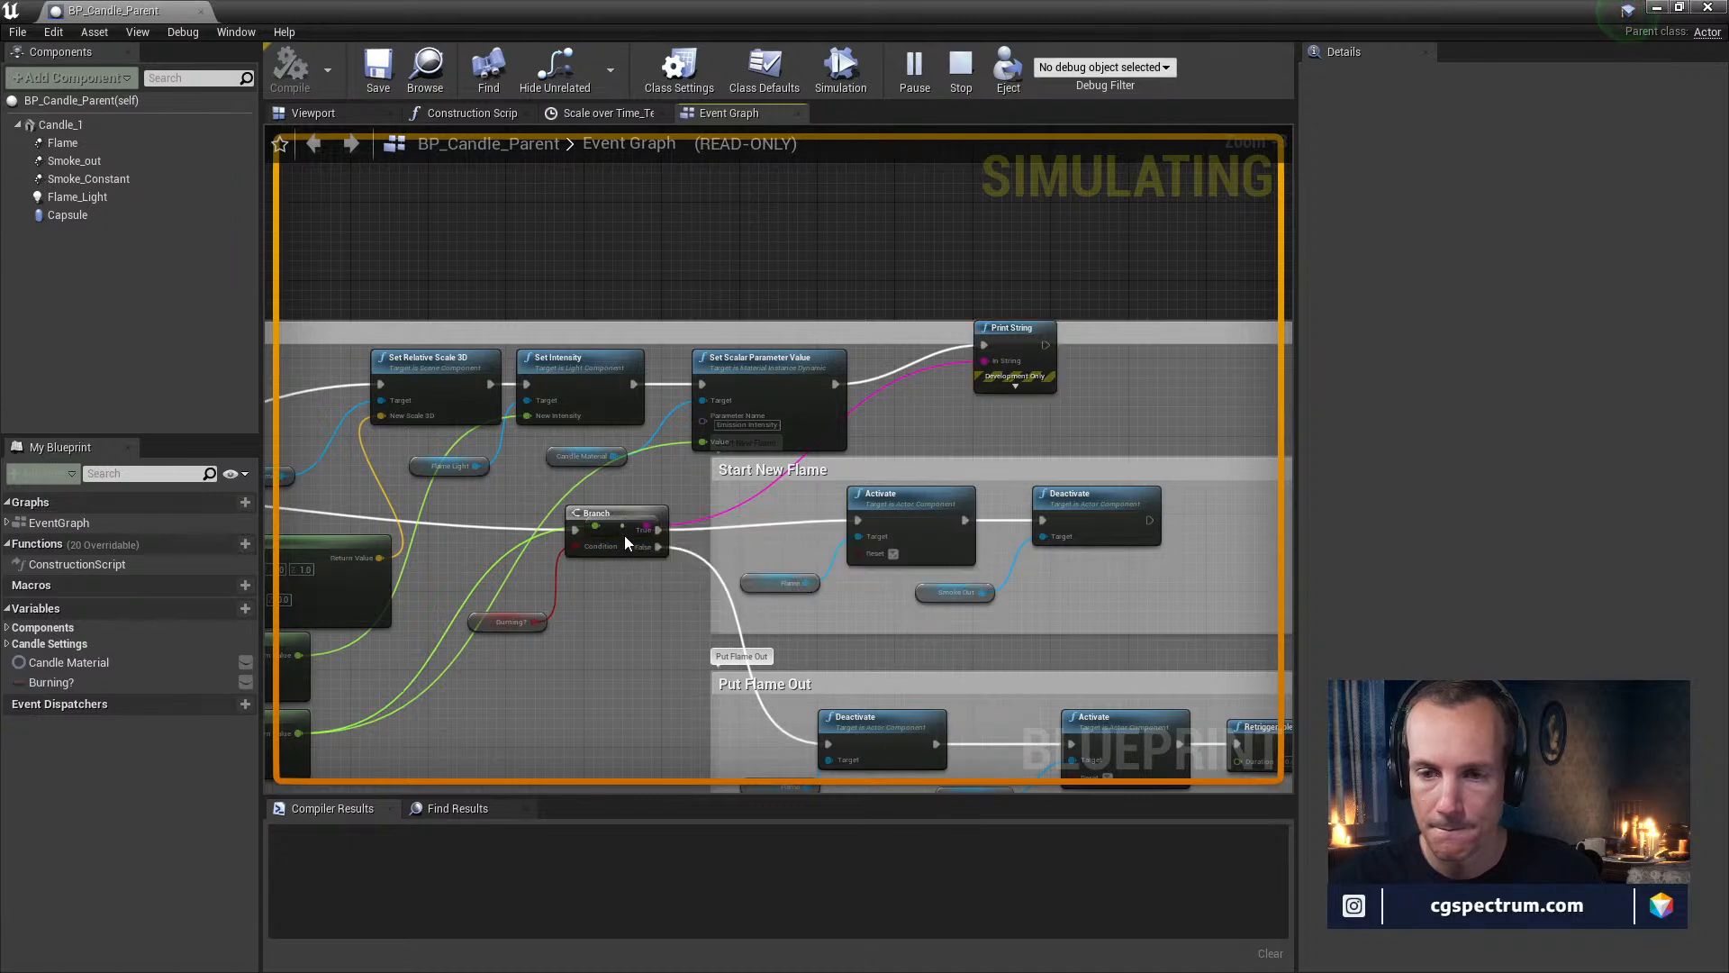
left_click(962, 76)
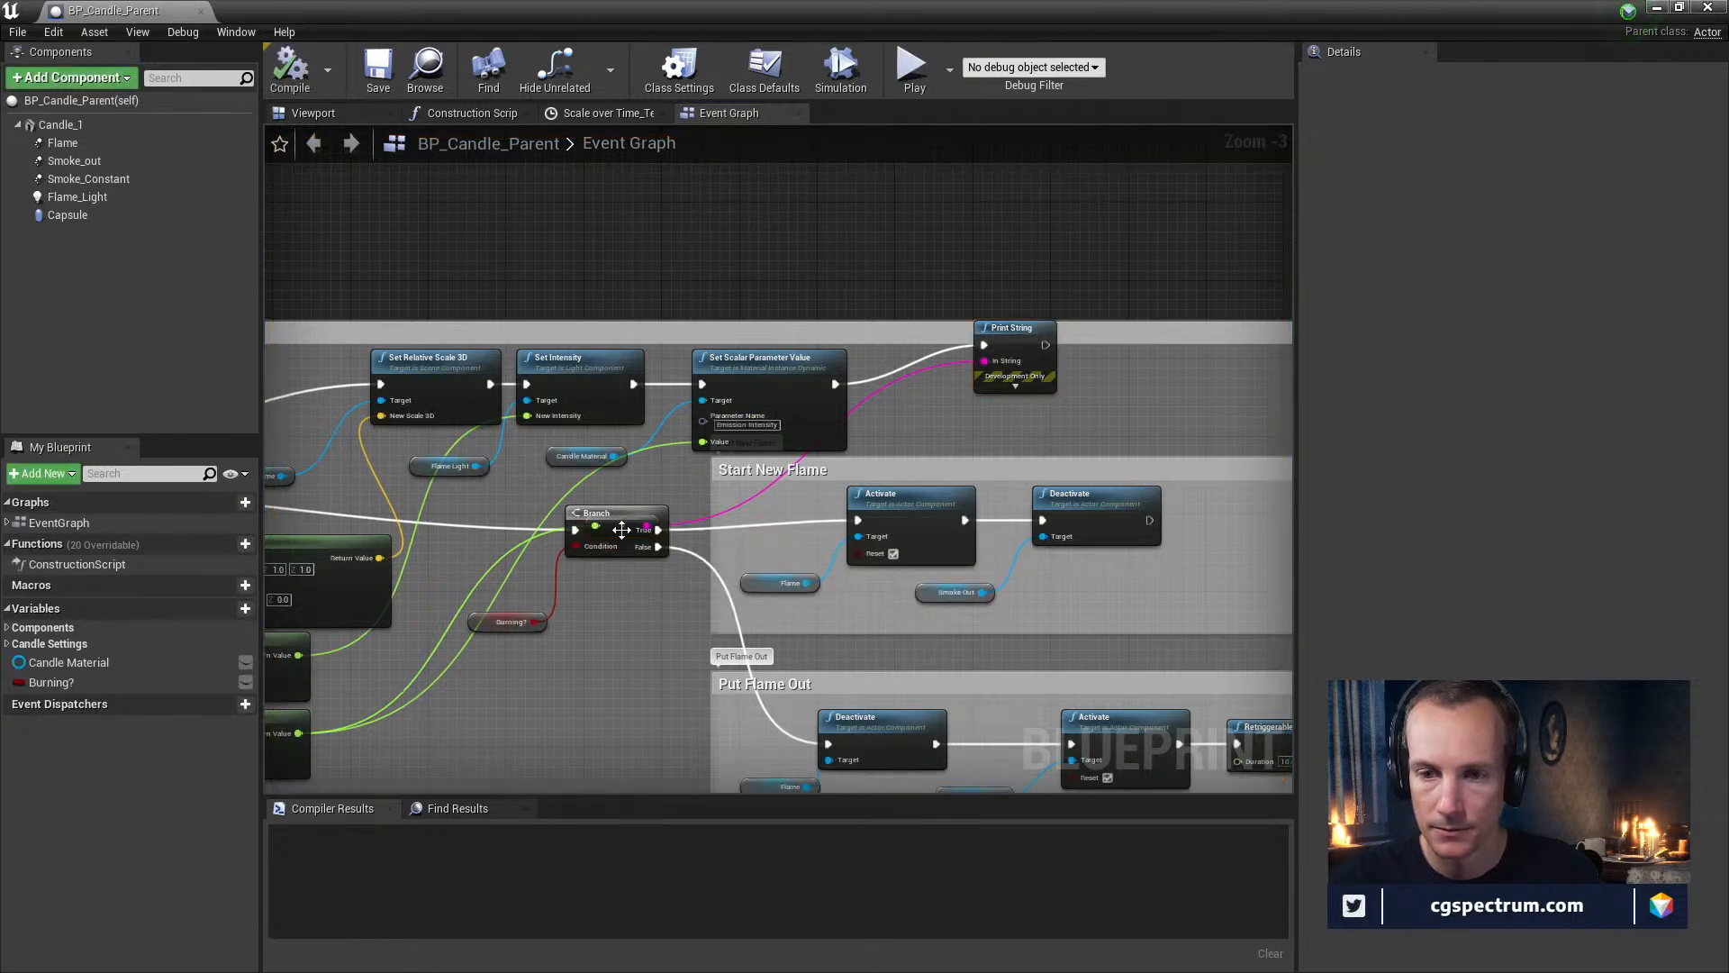
left_click_drag(627, 527, 623, 556)
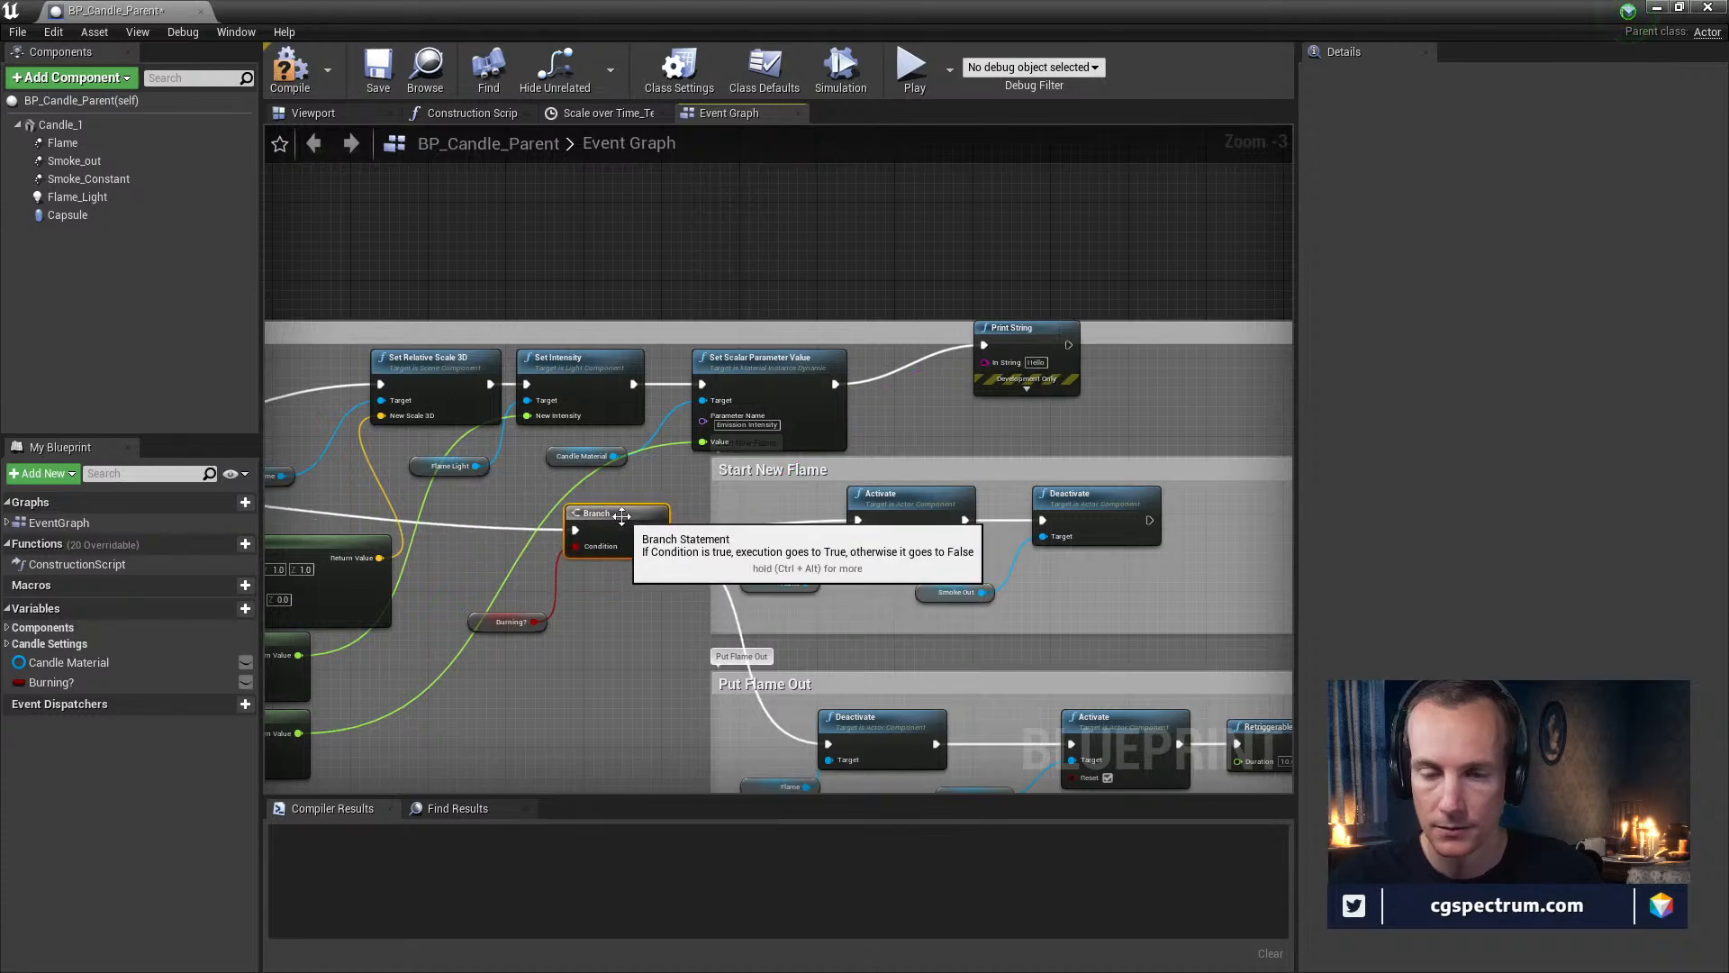
left_click(301, 81)
scroll(747, 498, "down", 2)
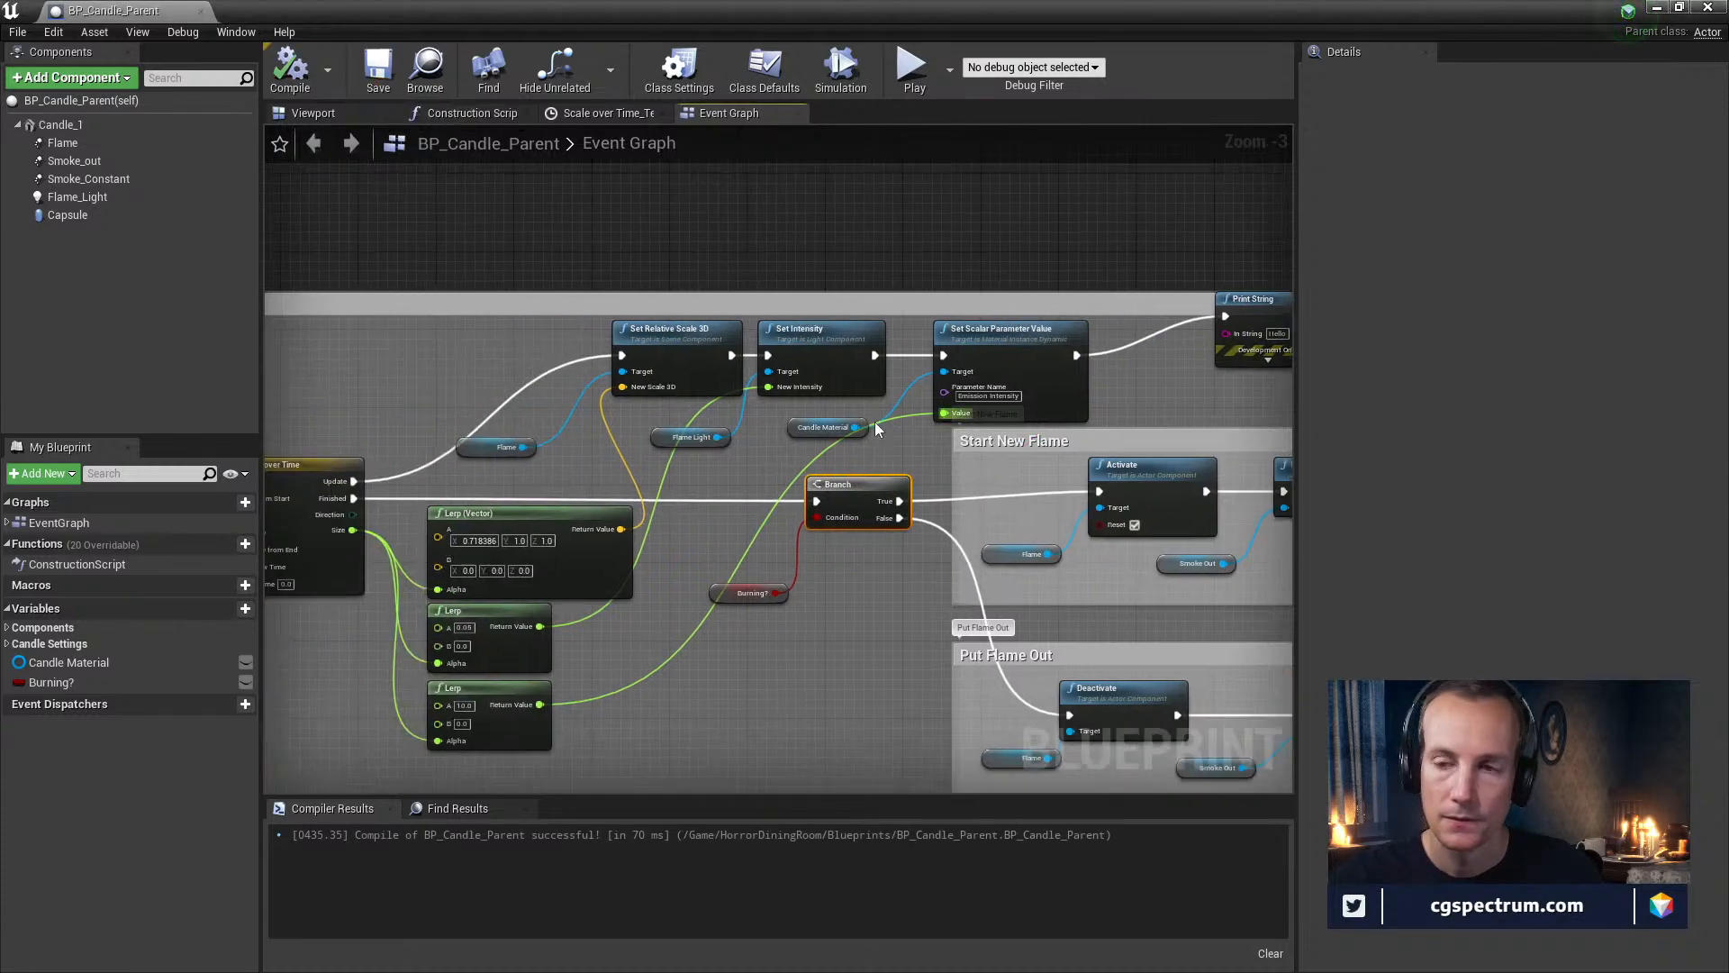
left_click_drag(176, 9, 446, 389)
left_click(1241, 383)
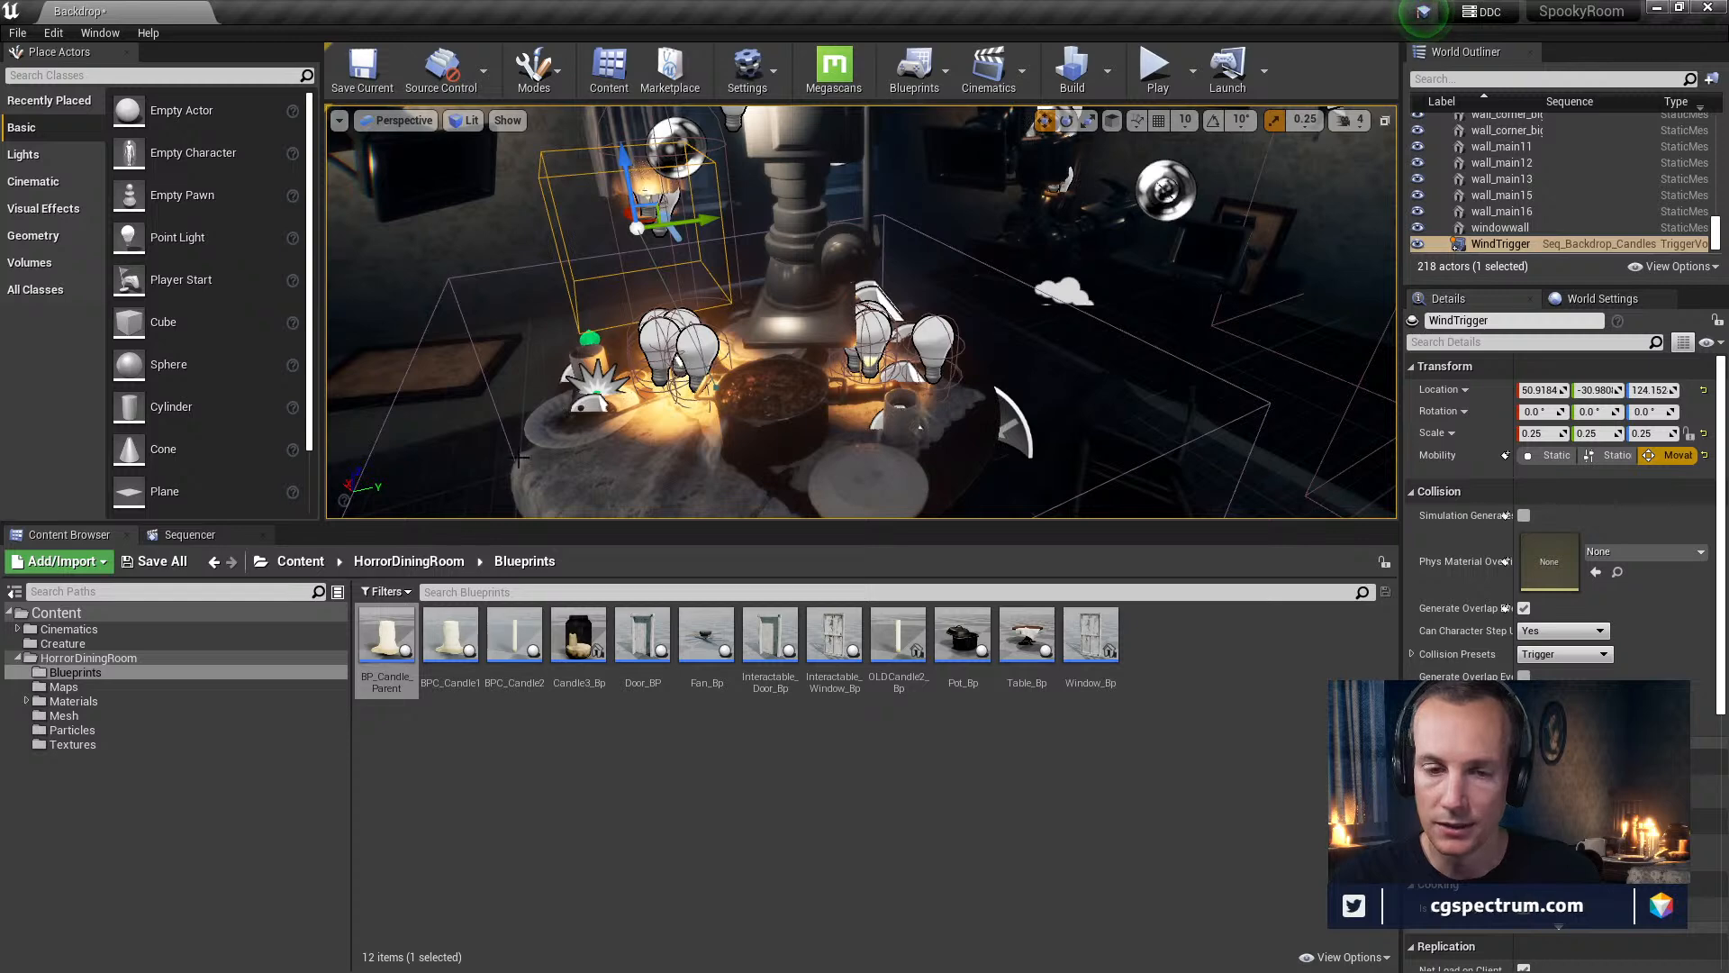
At WindTrigger's frame 31 transform key, scale the volume to 0.5, 2.25, 1.0 and move it to about X -92.9, Y -0.7
left_click(190, 534)
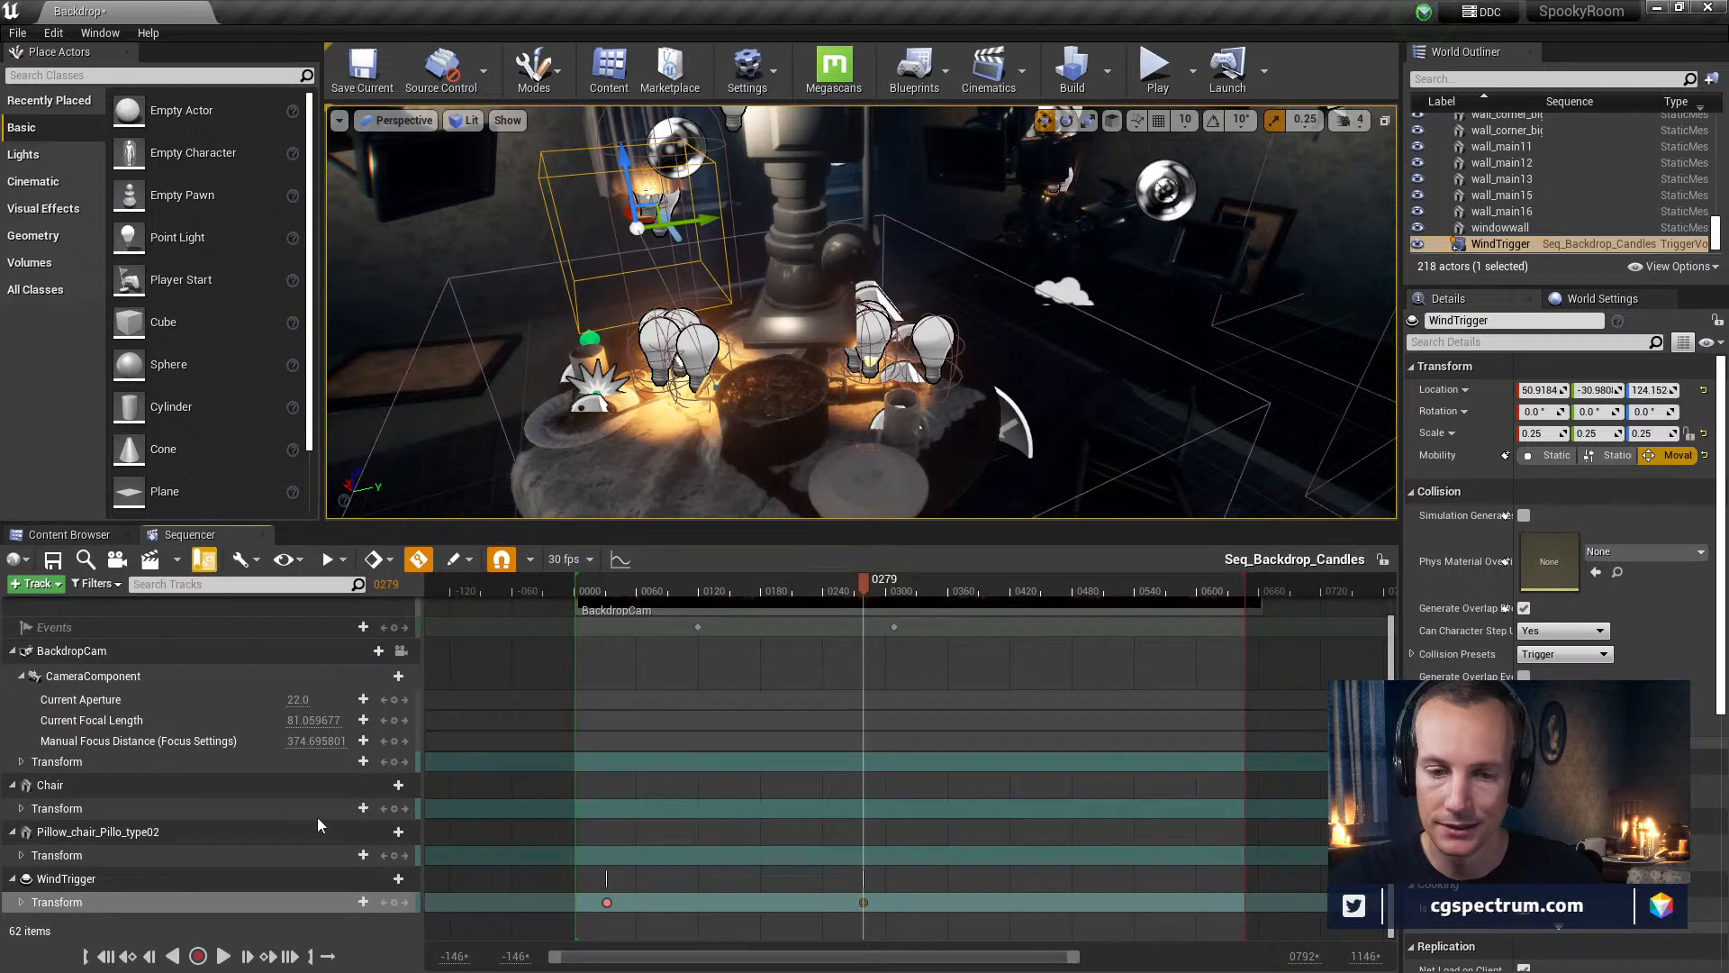
left_click(117, 896)
left_click(607, 902)
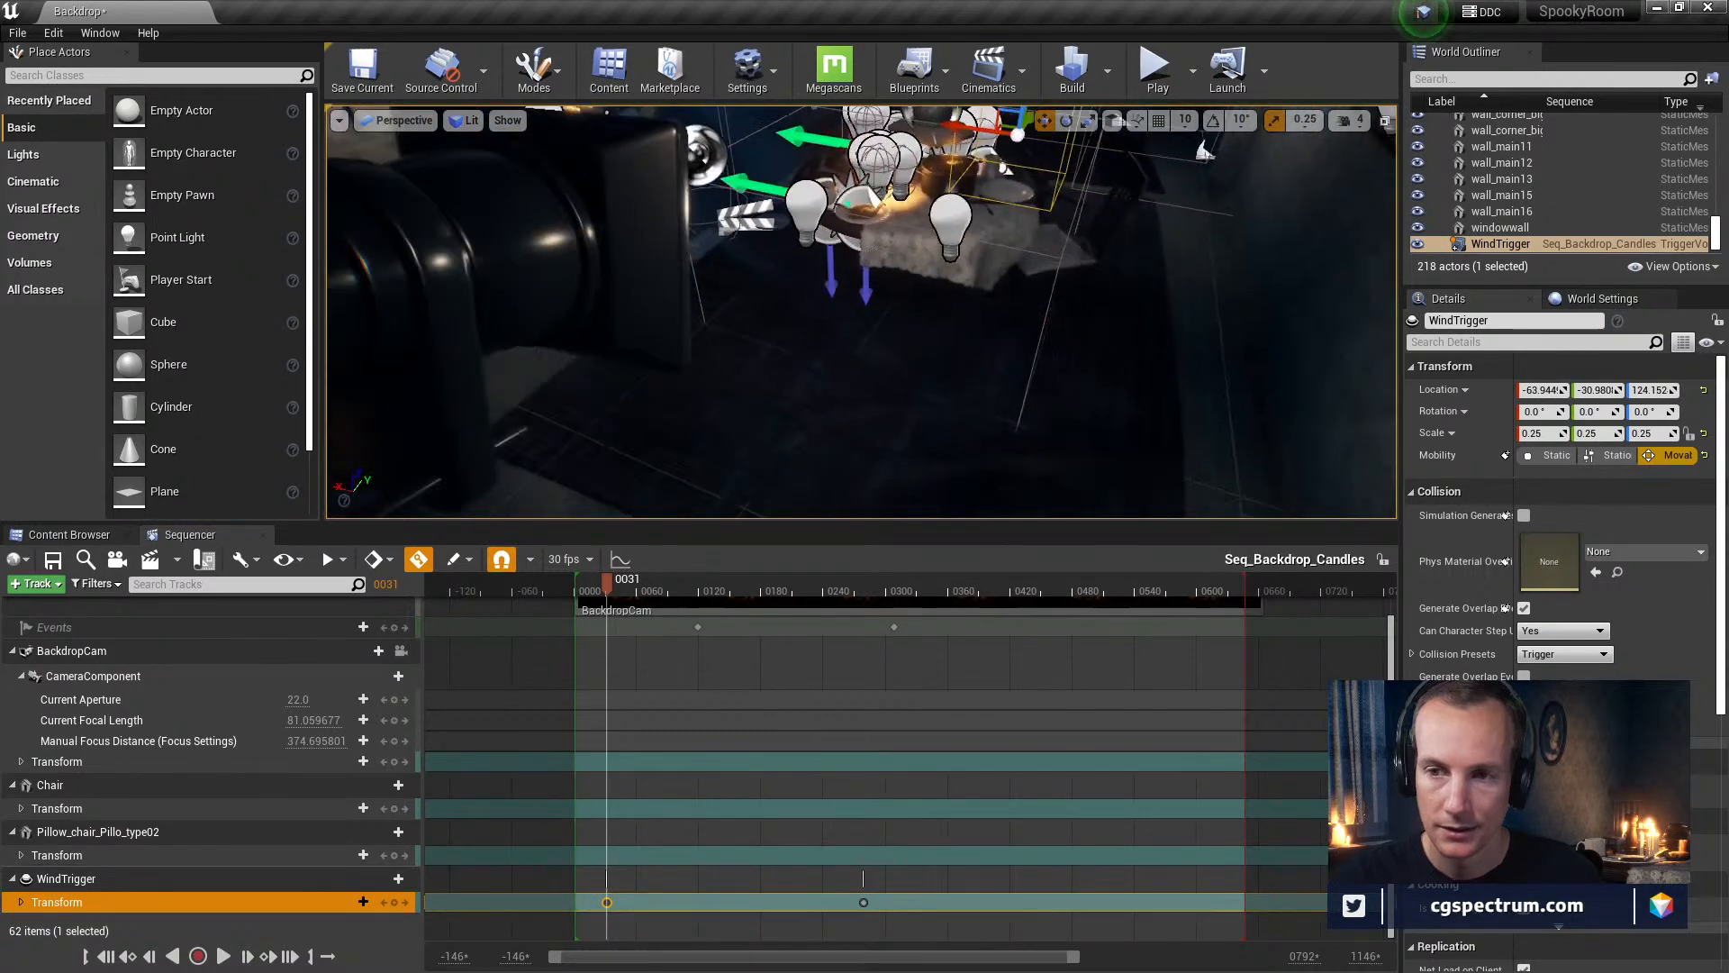
key("f")
key("r")
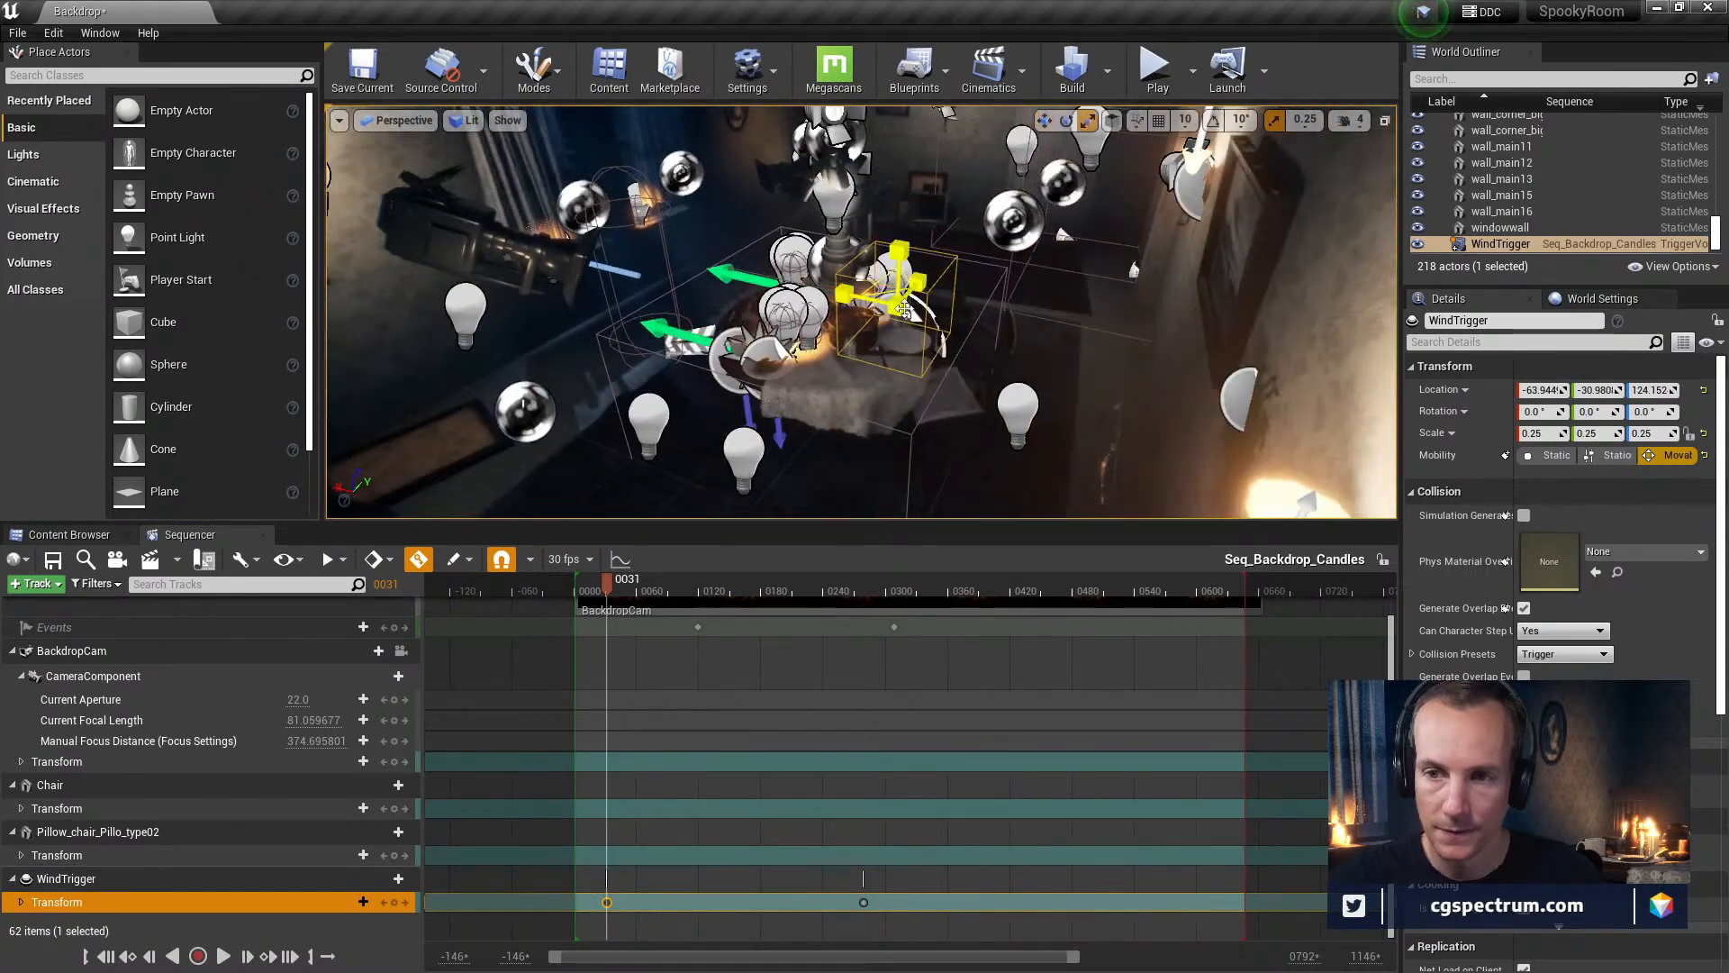
left_click_drag(899, 306, 975, 285)
key("w")
right_click_drag(970, 293, 982, 359)
left_click_drag(973, 347, 986, 335)
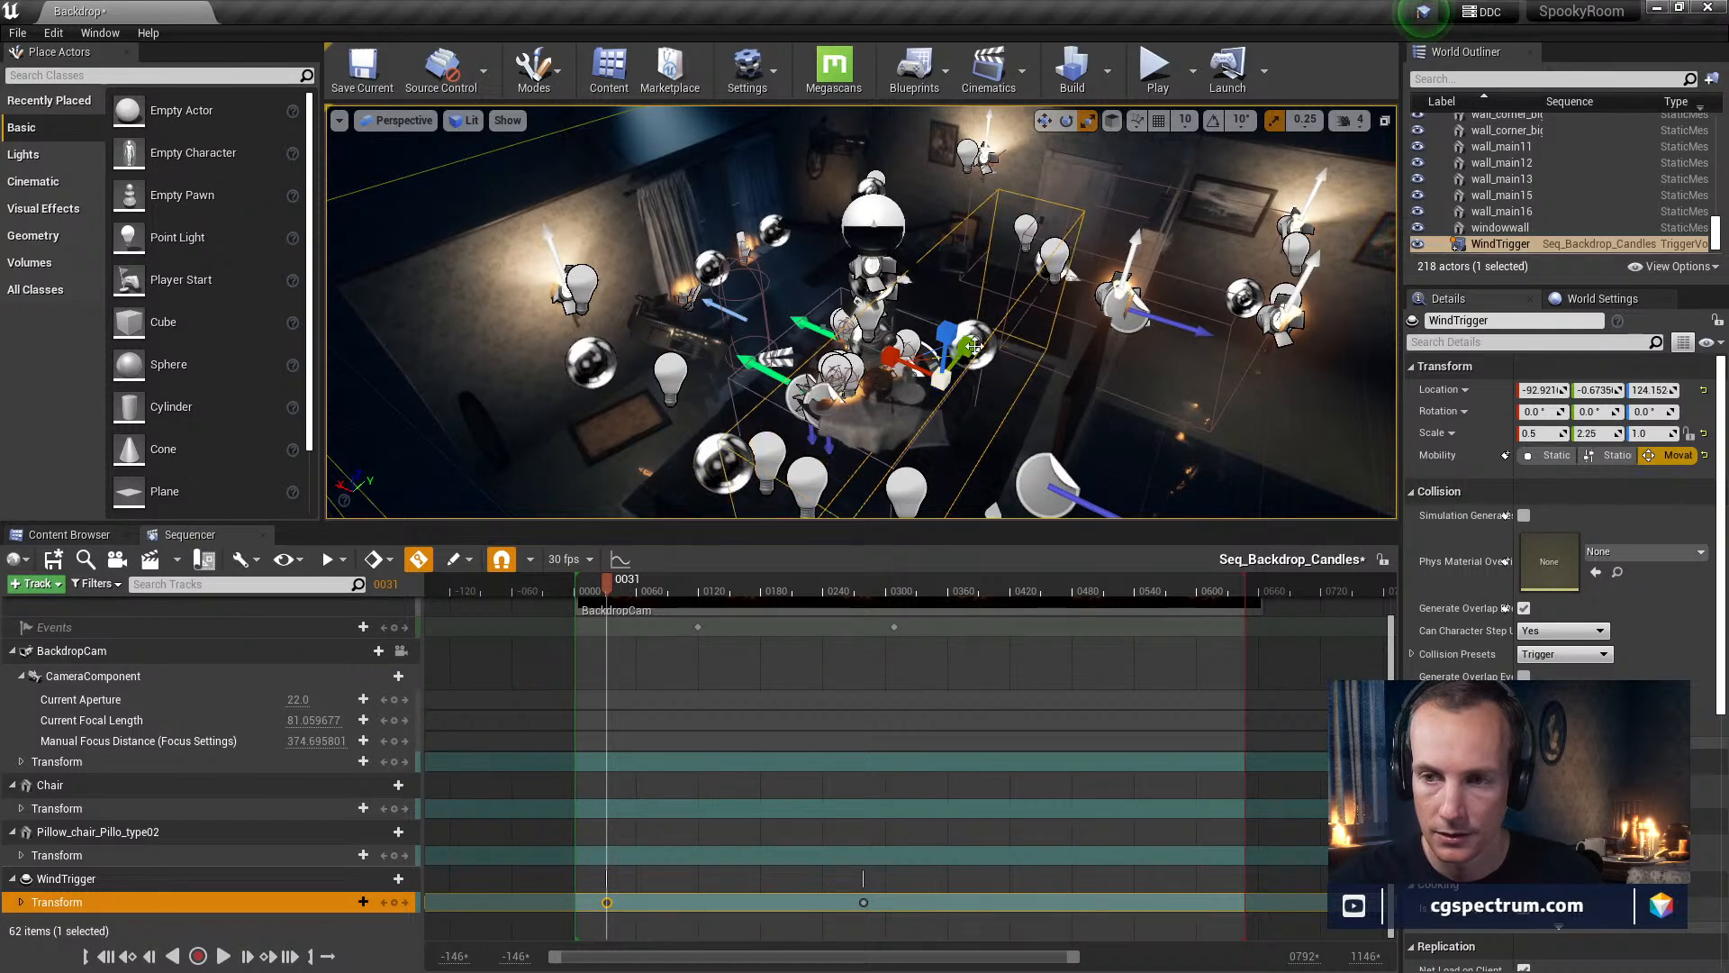
Rotate WindTrigger to about -116.2° around Z and move it to about X 298.7, Y 523.2 at frame 31
key("e")
mouse_move(904, 360)
left_mouse_down()
mouse_move(891, 396)
mouse_move(881, 367)
left_mouse_up()
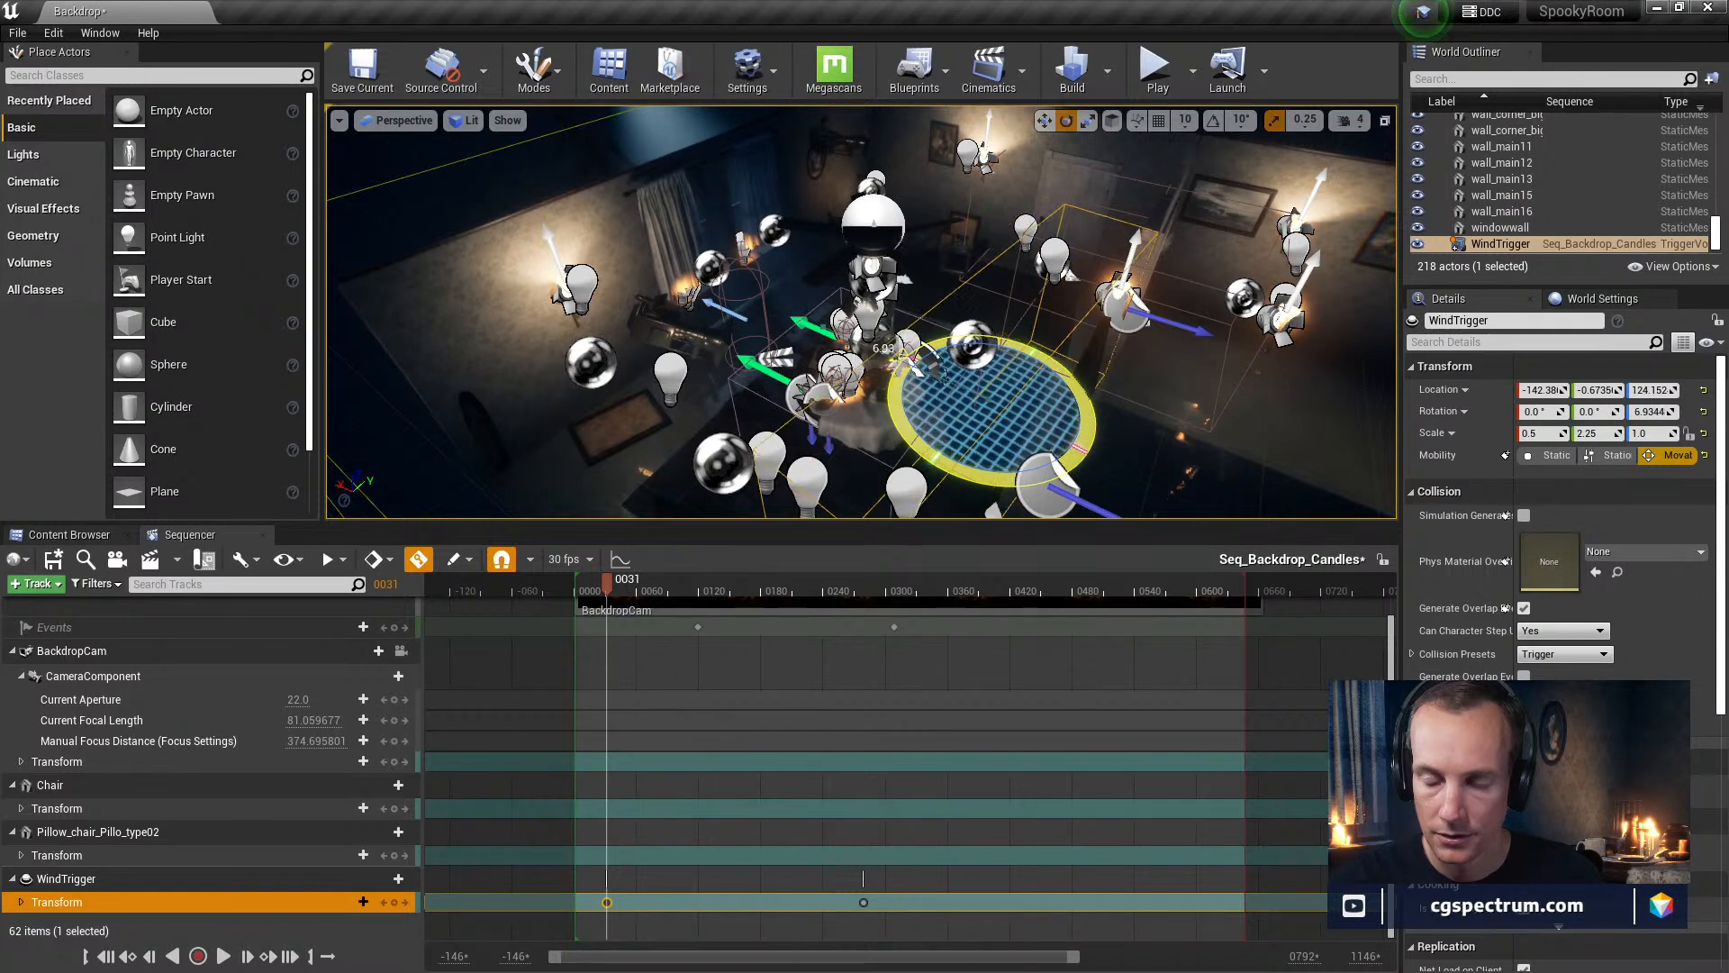
left_click_drag(894, 441, 1004, 487)
key("w")
left_click_drag(1001, 425, 863, 139)
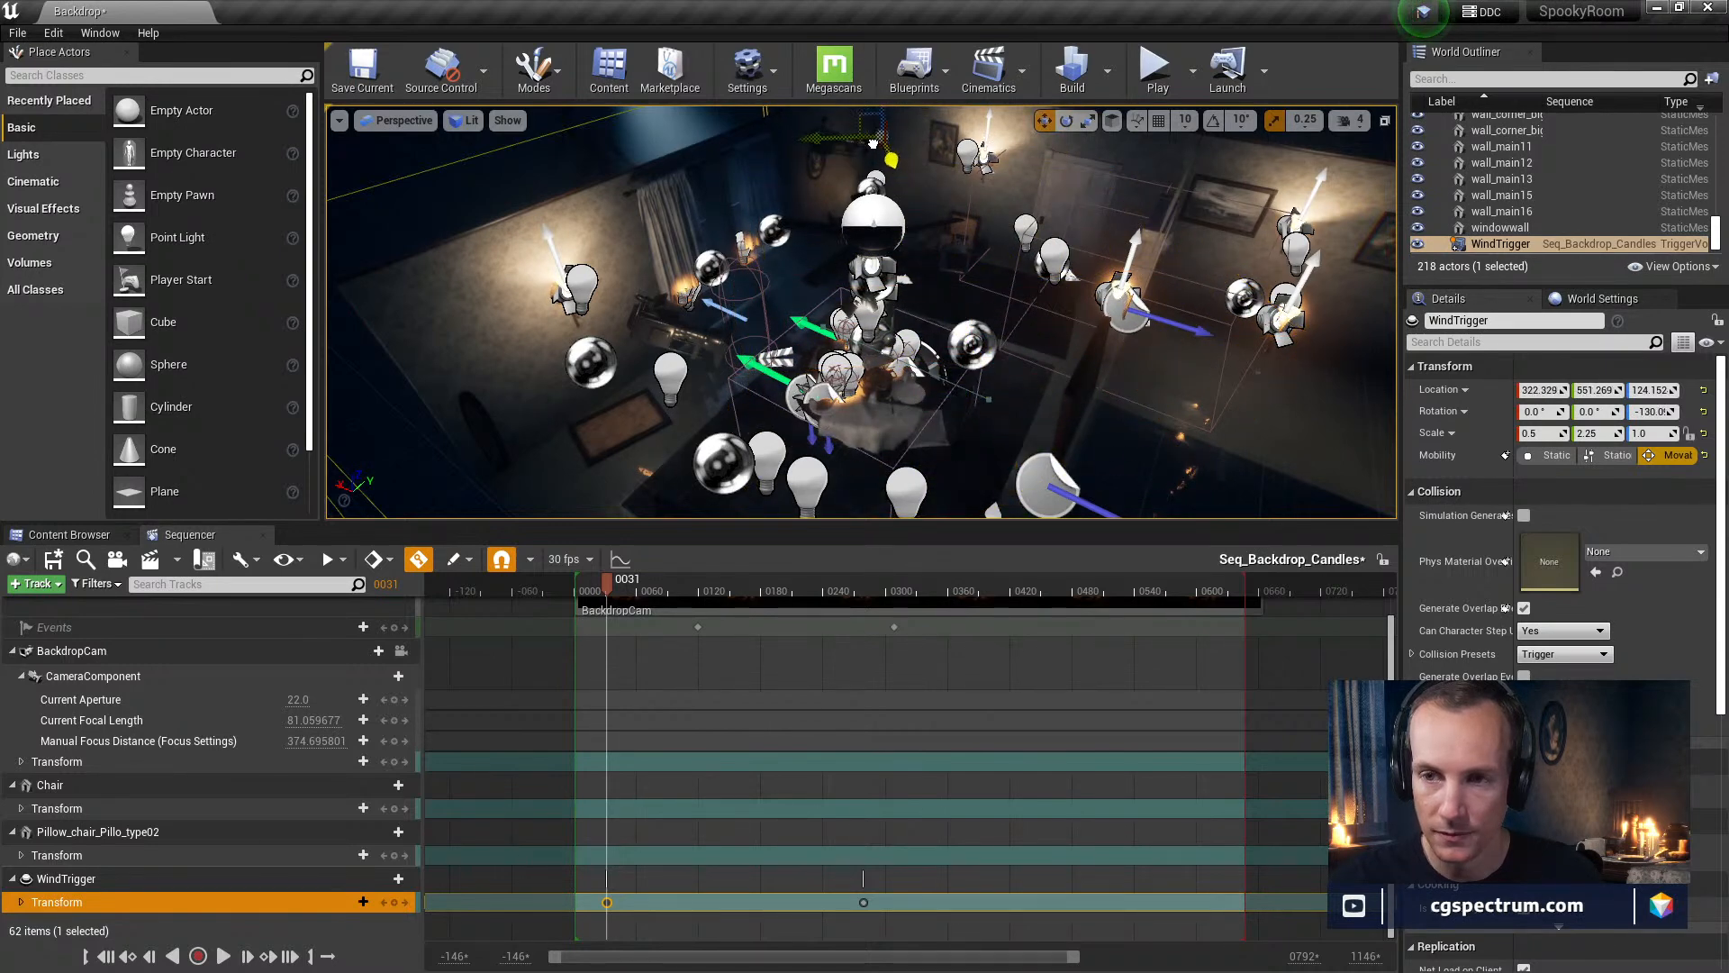
key("e")
left_click_drag(901, 183, 931, 181)
right_click_drag(931, 181, 952, 226)
Enlarge WindTrigger's scale to 3.25 in Y and 1.75 in Z at frame 31
key("r")
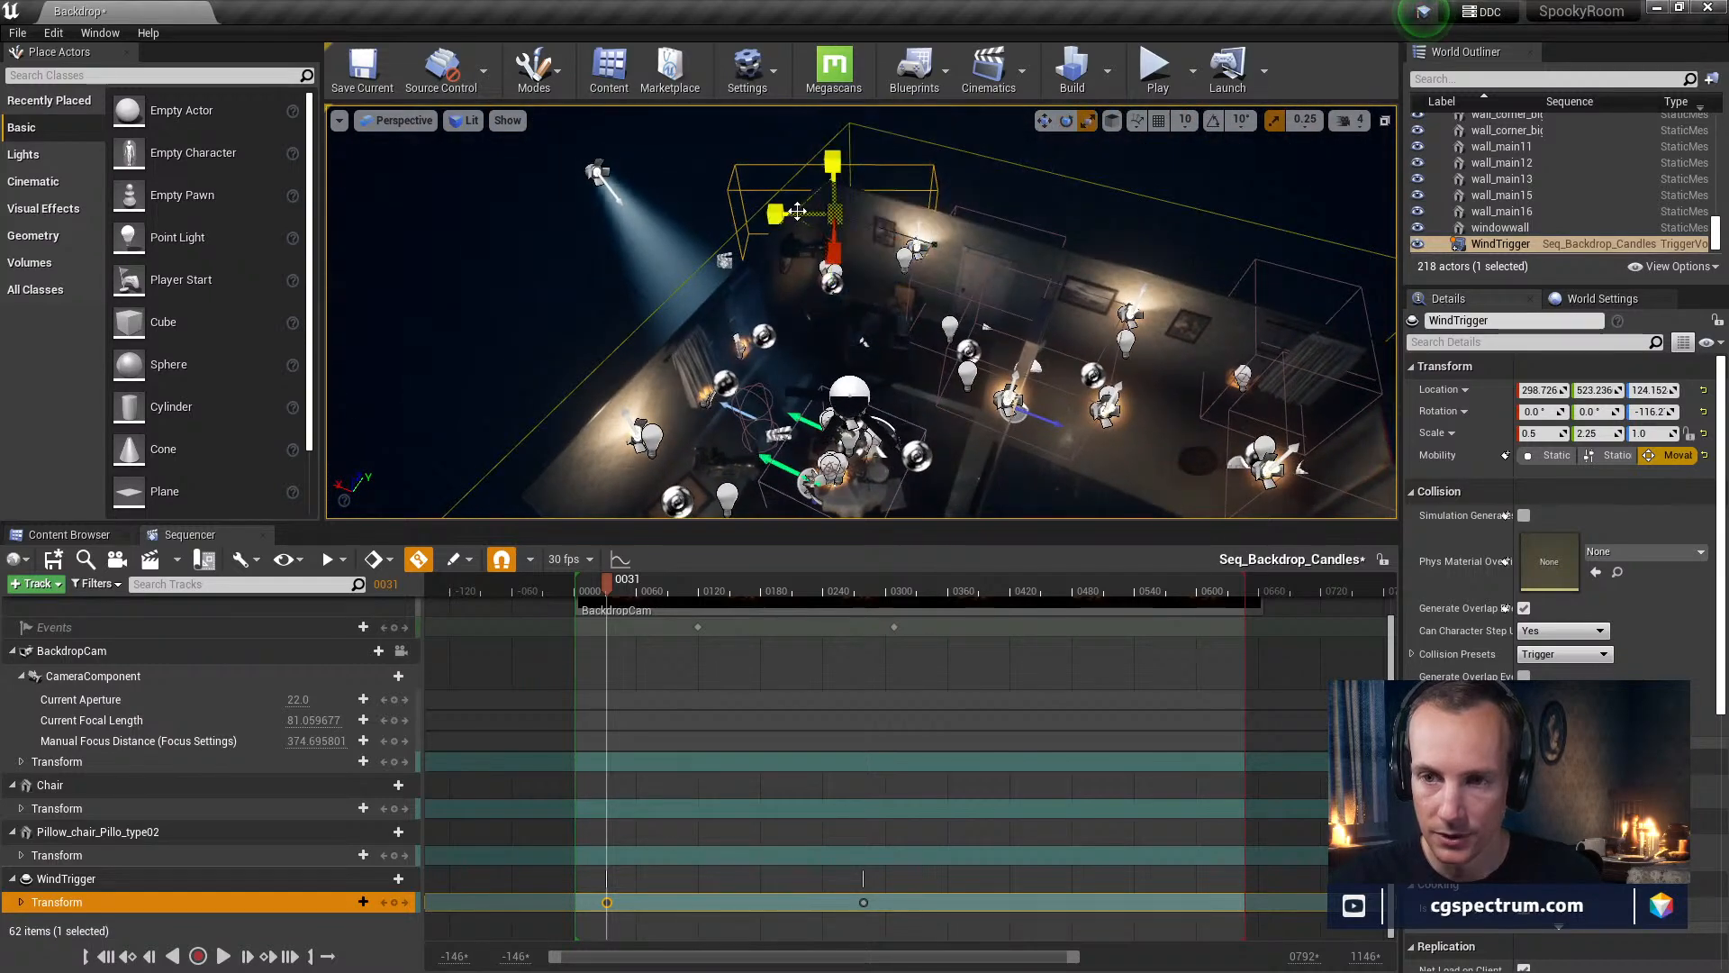
right_click_drag(951, 226, 964, 278)
mouse_move(943, 376)
right_mouse_down()
mouse_move(938, 306)
mouse_move(934, 347)
right_mouse_up()
left_click_drag(784, 180, 783, 146)
right_click_drag(786, 181, 793, 229)
right_click_drag(609, 360, 596, 396)
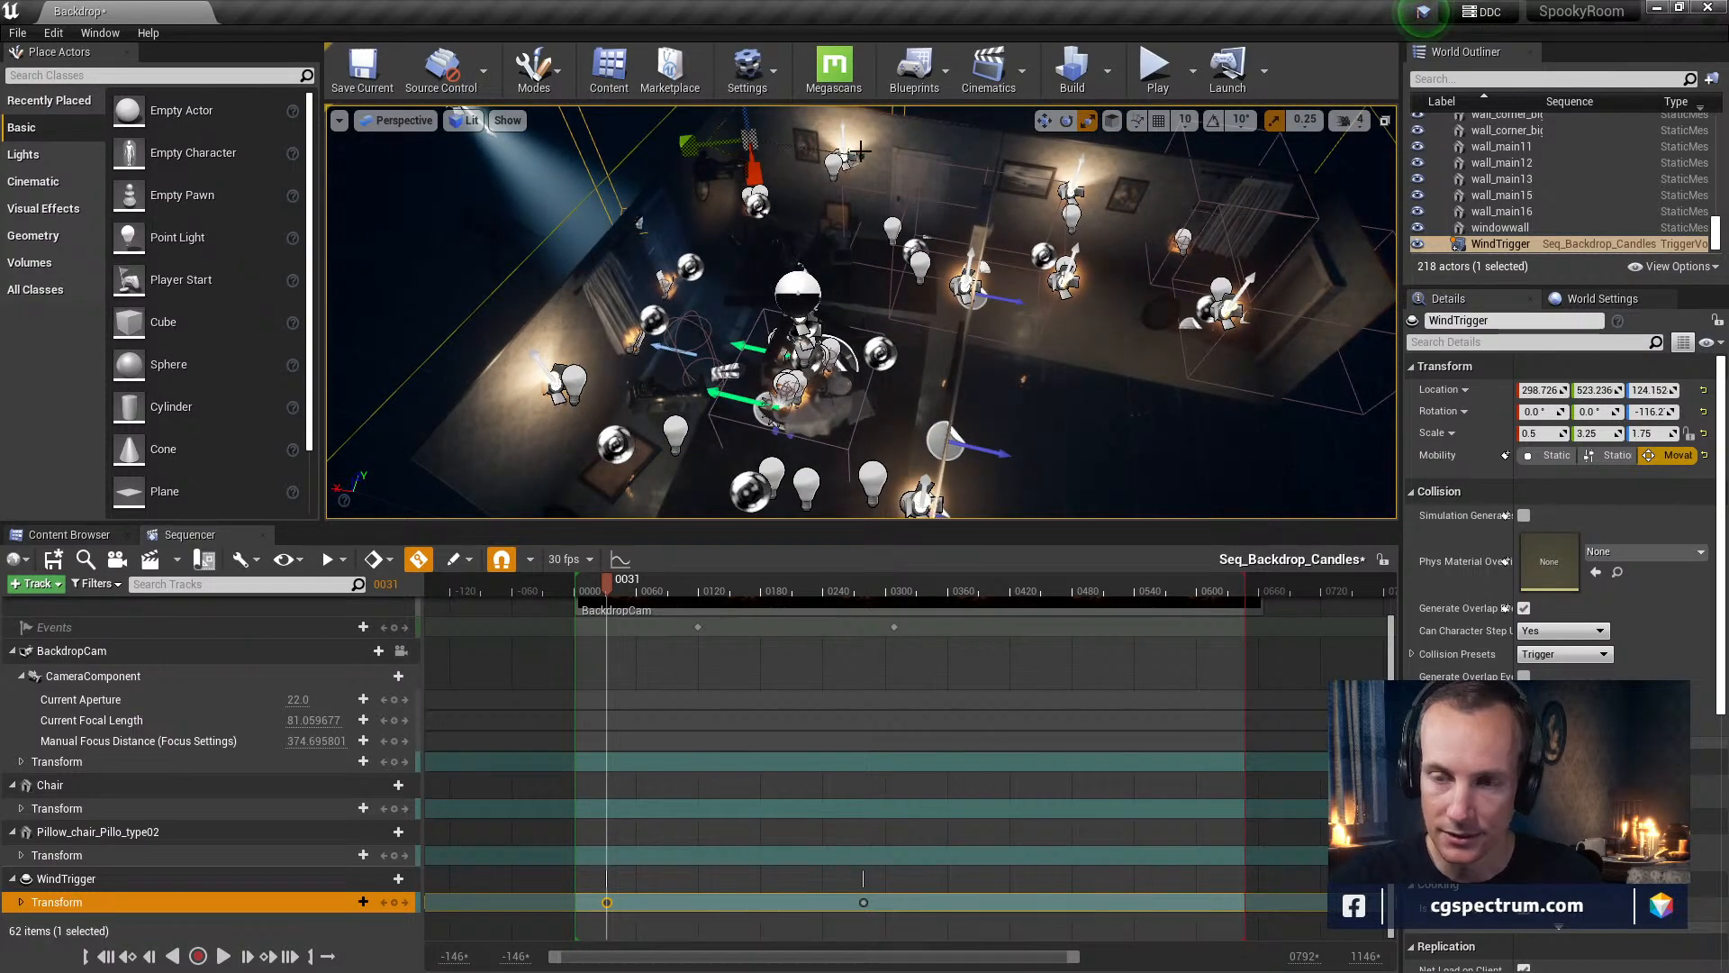
right_click_drag(882, 198, 905, 164)
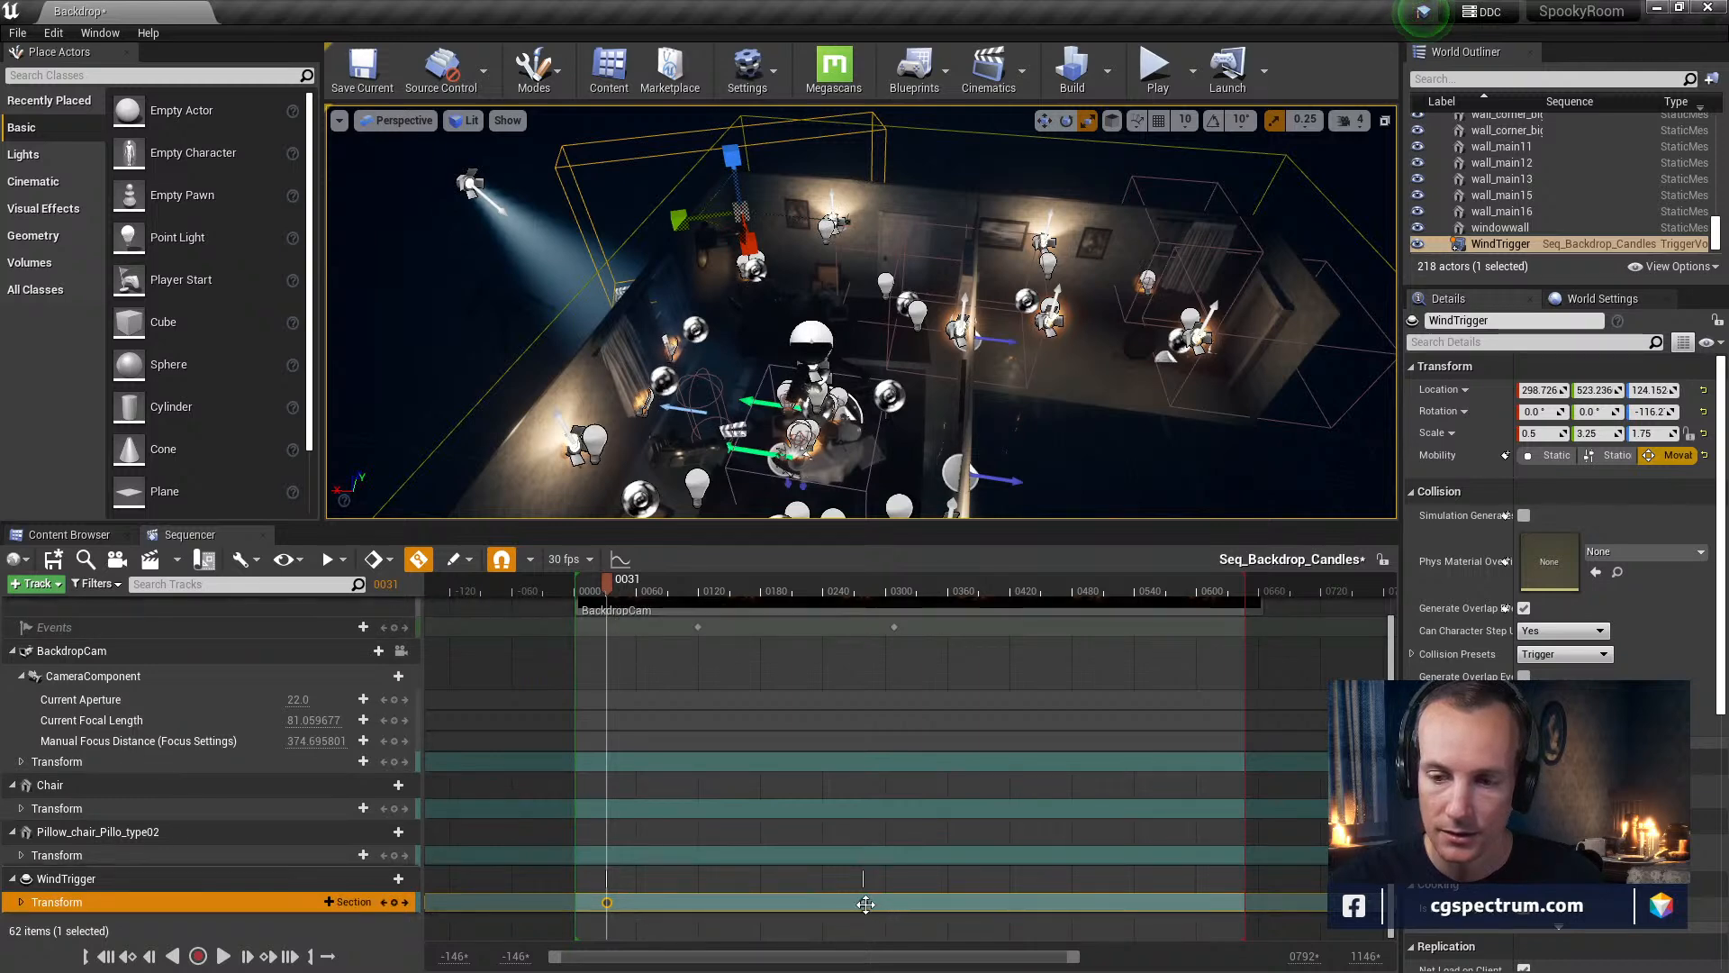
Key WindTrigger's transform at frame 279 with the volume moved across the room to about X -92.9, Y -210.5
left_click(863, 904)
key("Return")
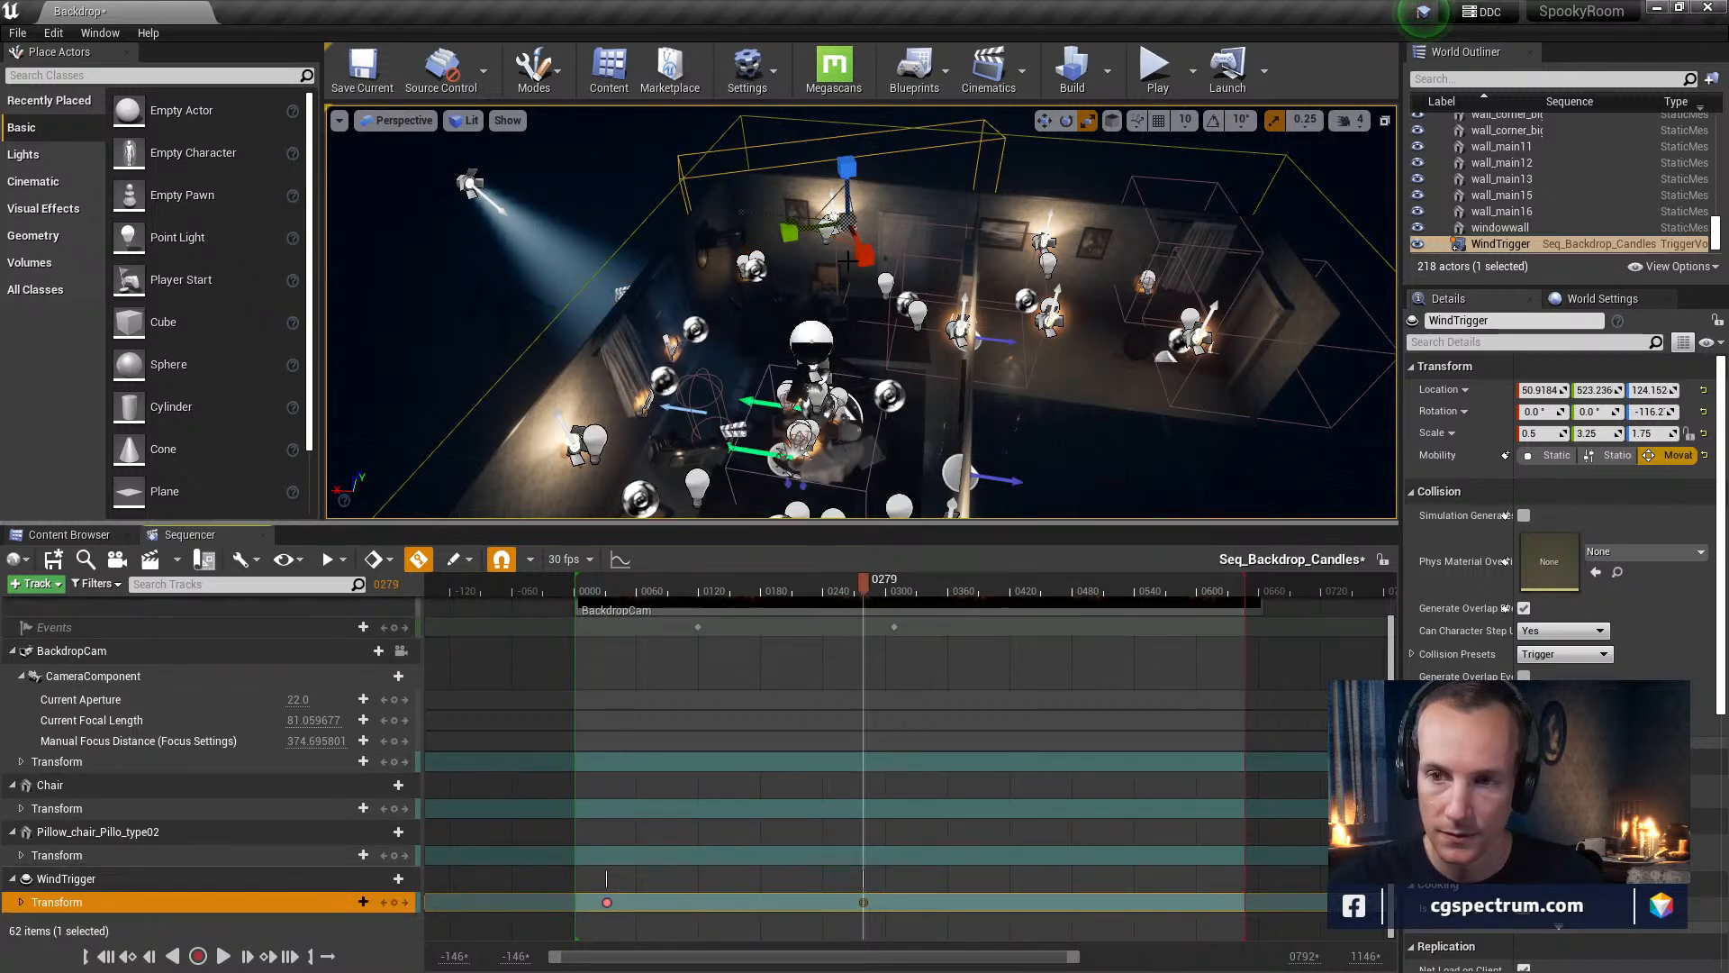
left_click_drag(855, 249, 964, 515)
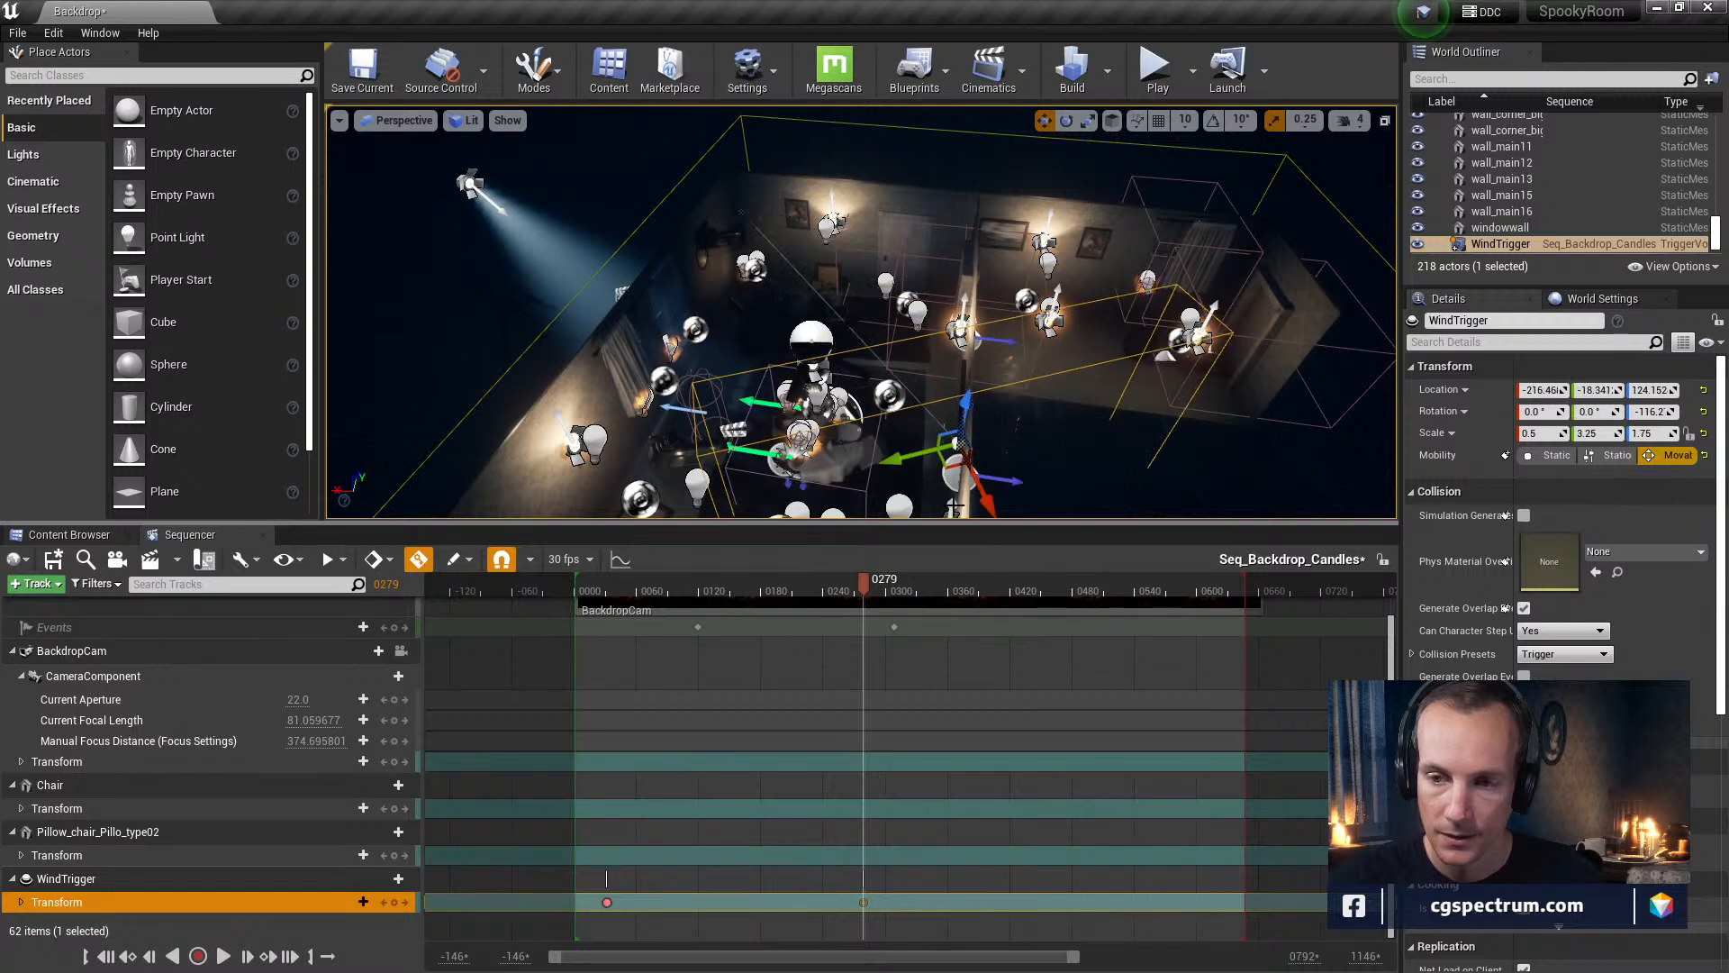
left_click_drag(896, 457, 602, 625)
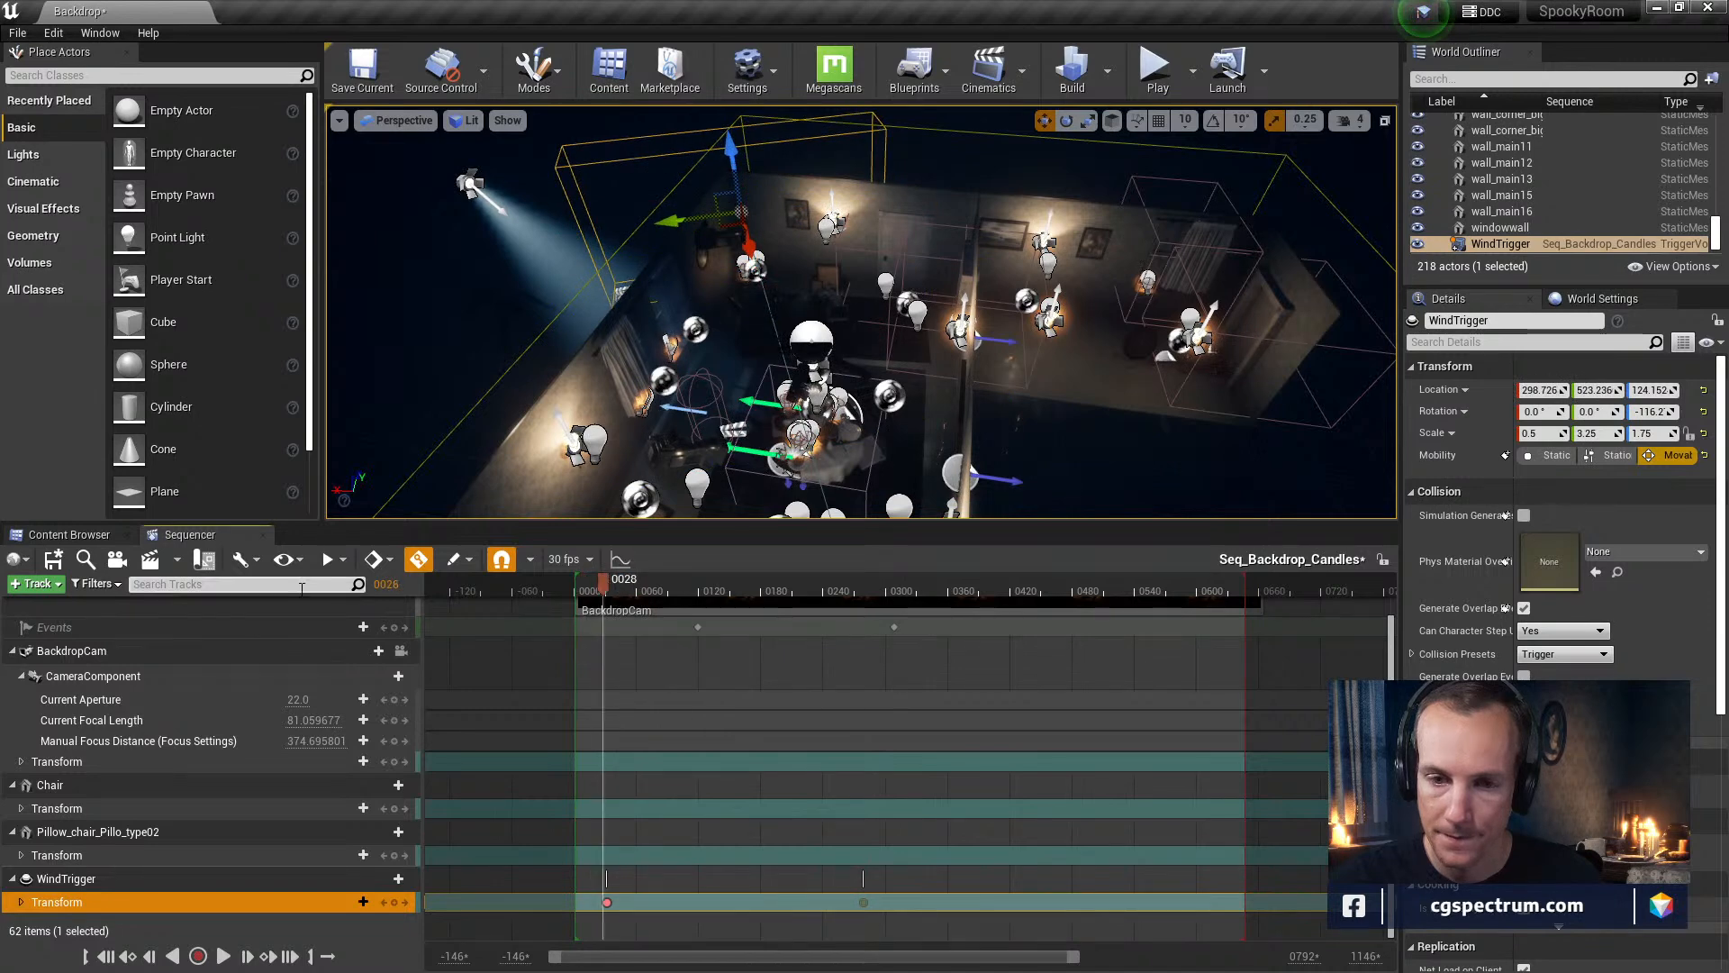
Play back the WindTrigger sweep in the sequence, then run the level to check how the trigger affects the candles
left_click(222, 956)
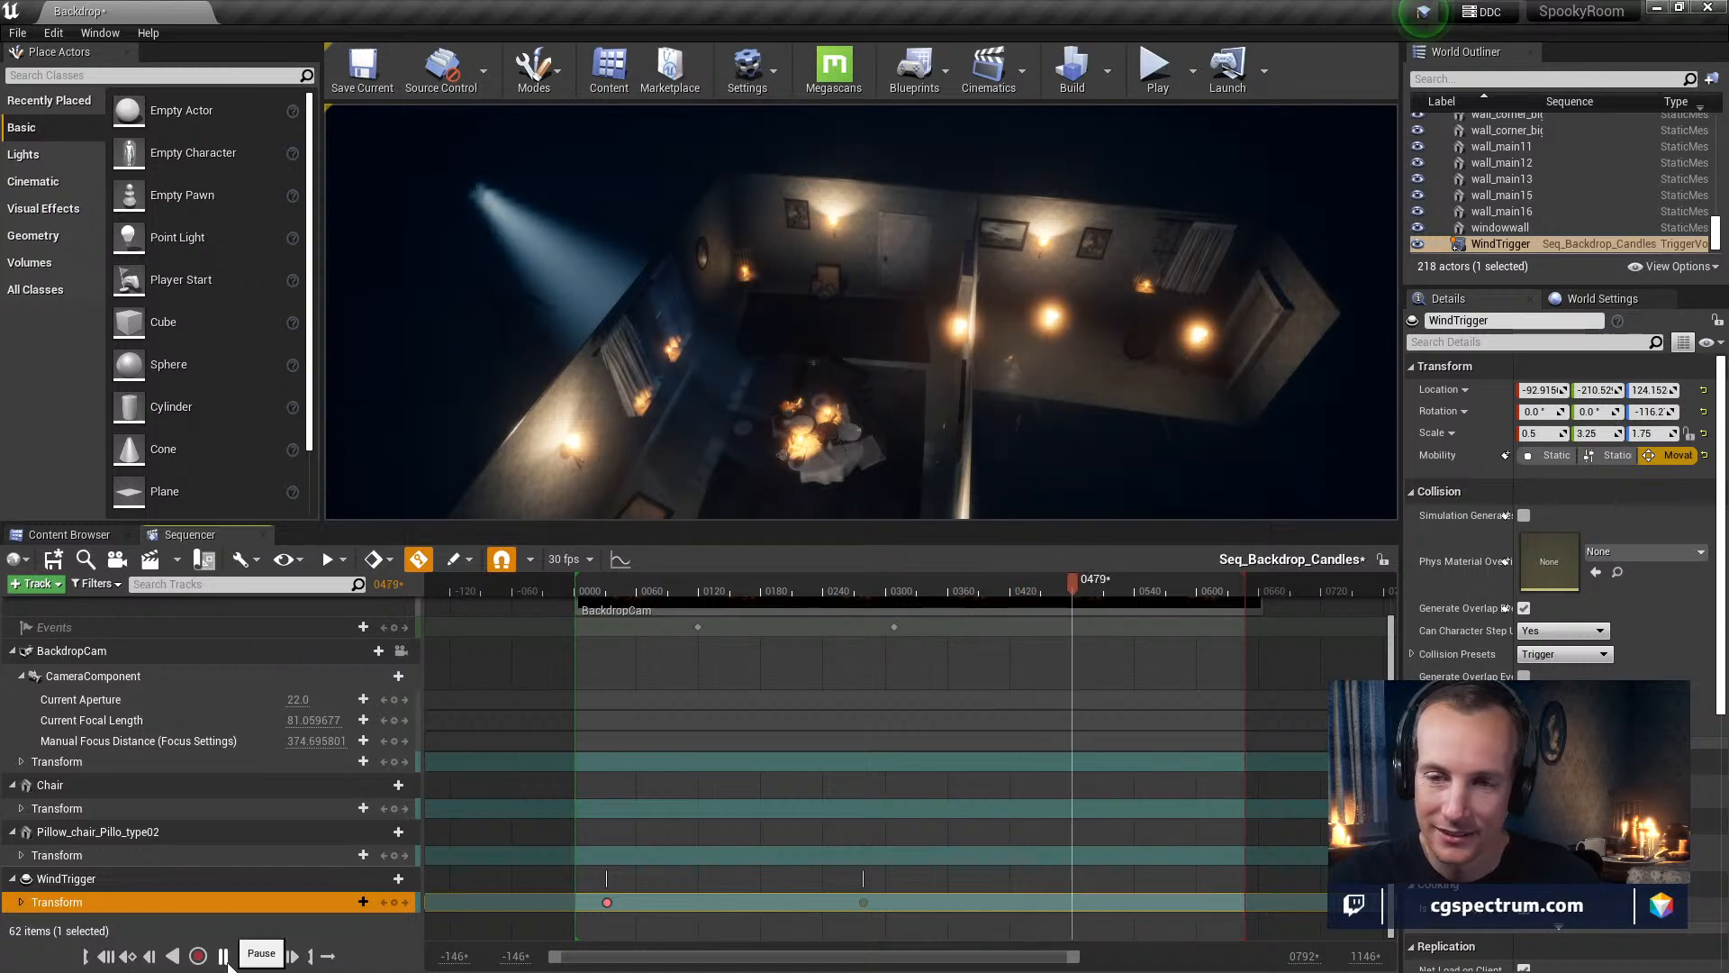
left_click(224, 956)
right_click_drag(811, 396, 851, 449)
left_click_drag(1073, 581, 471, 598)
right_click_drag(648, 405, 567, 358)
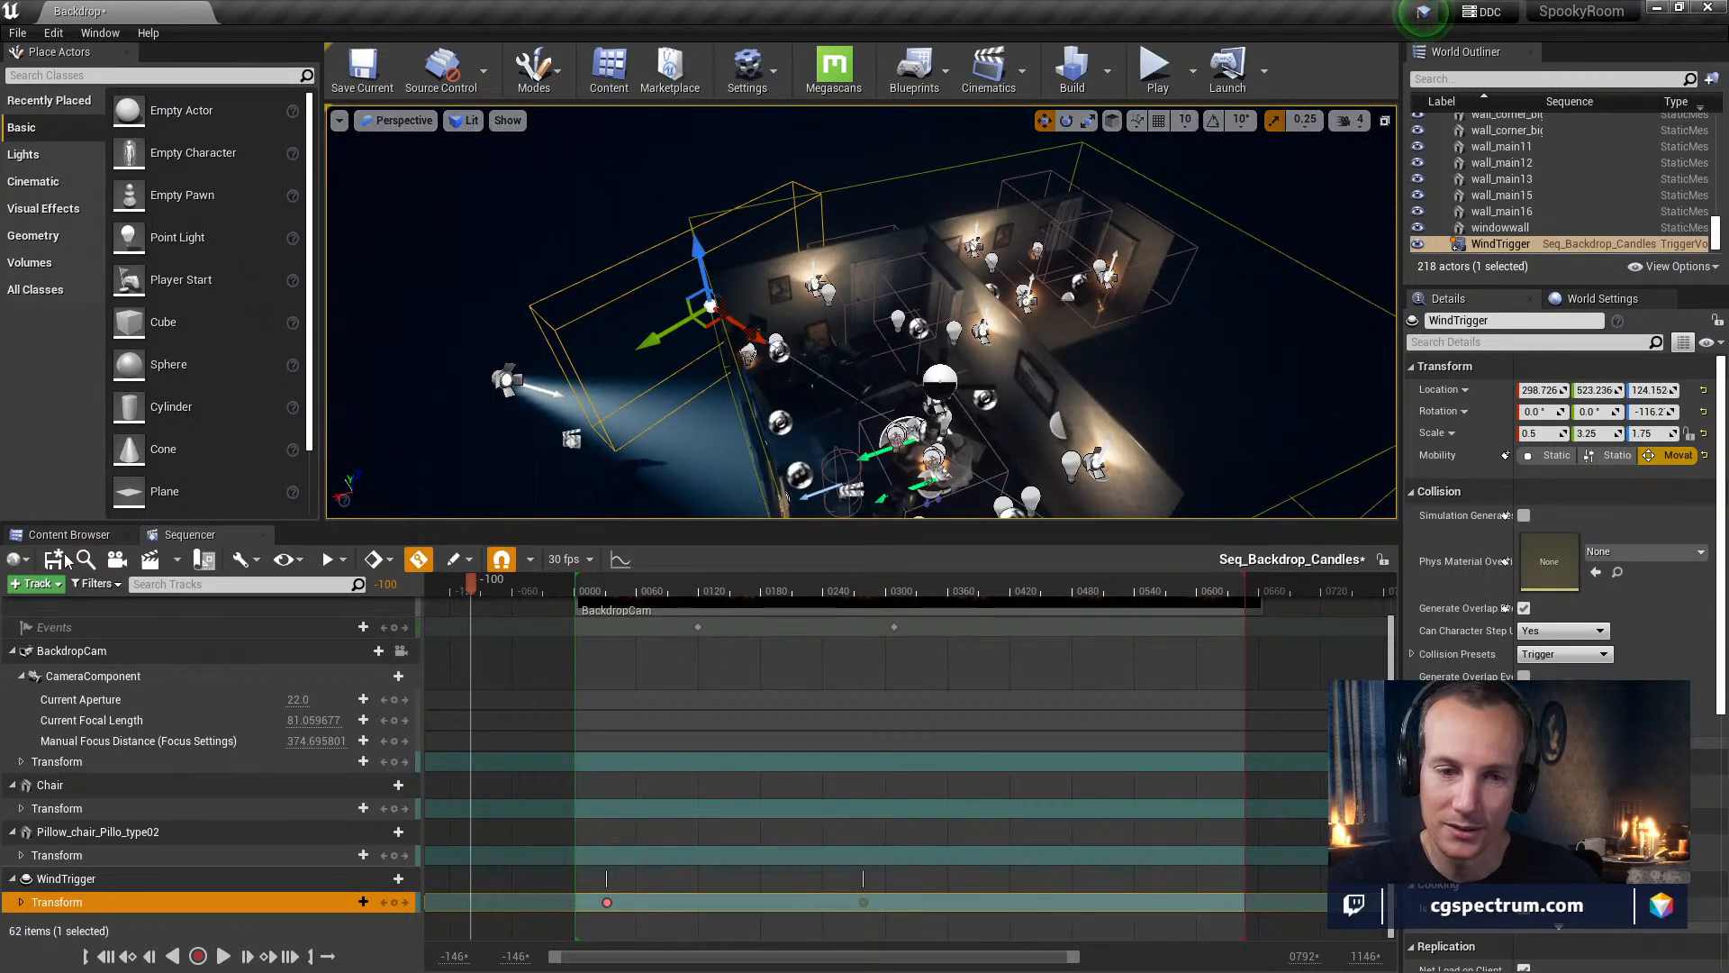
left_click(1156, 67)
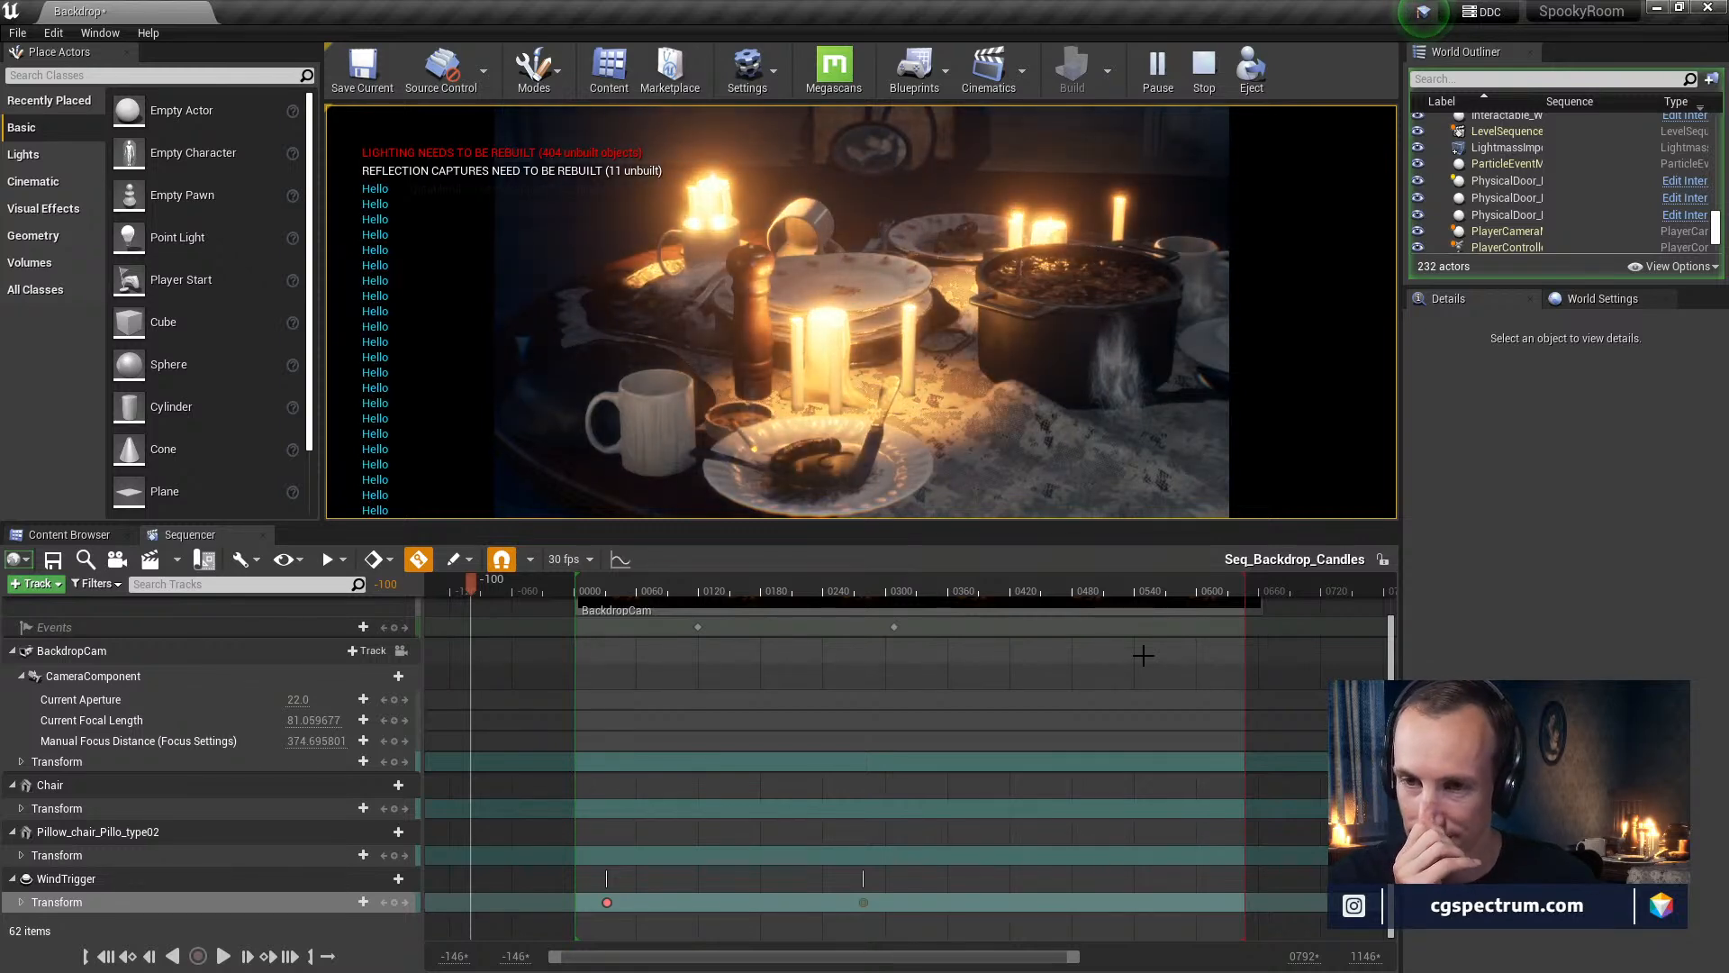
key("Escape")
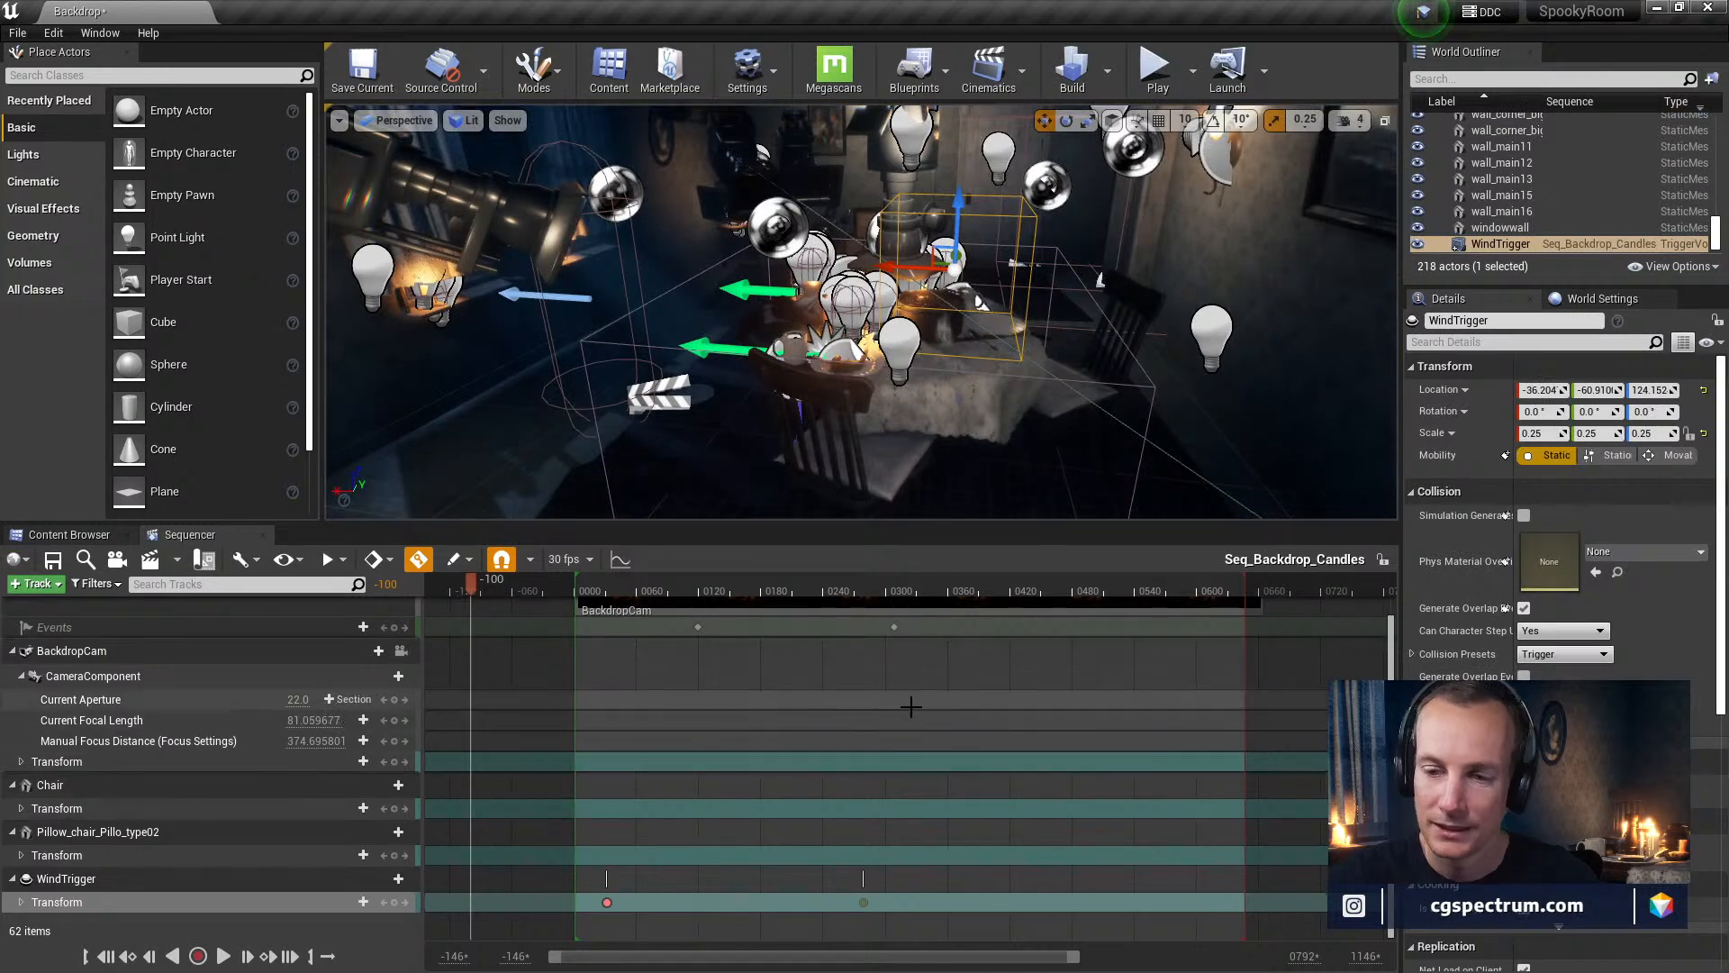
Move WindTrigger's second transform key from frame 279 to frame 519
left_click(863, 900)
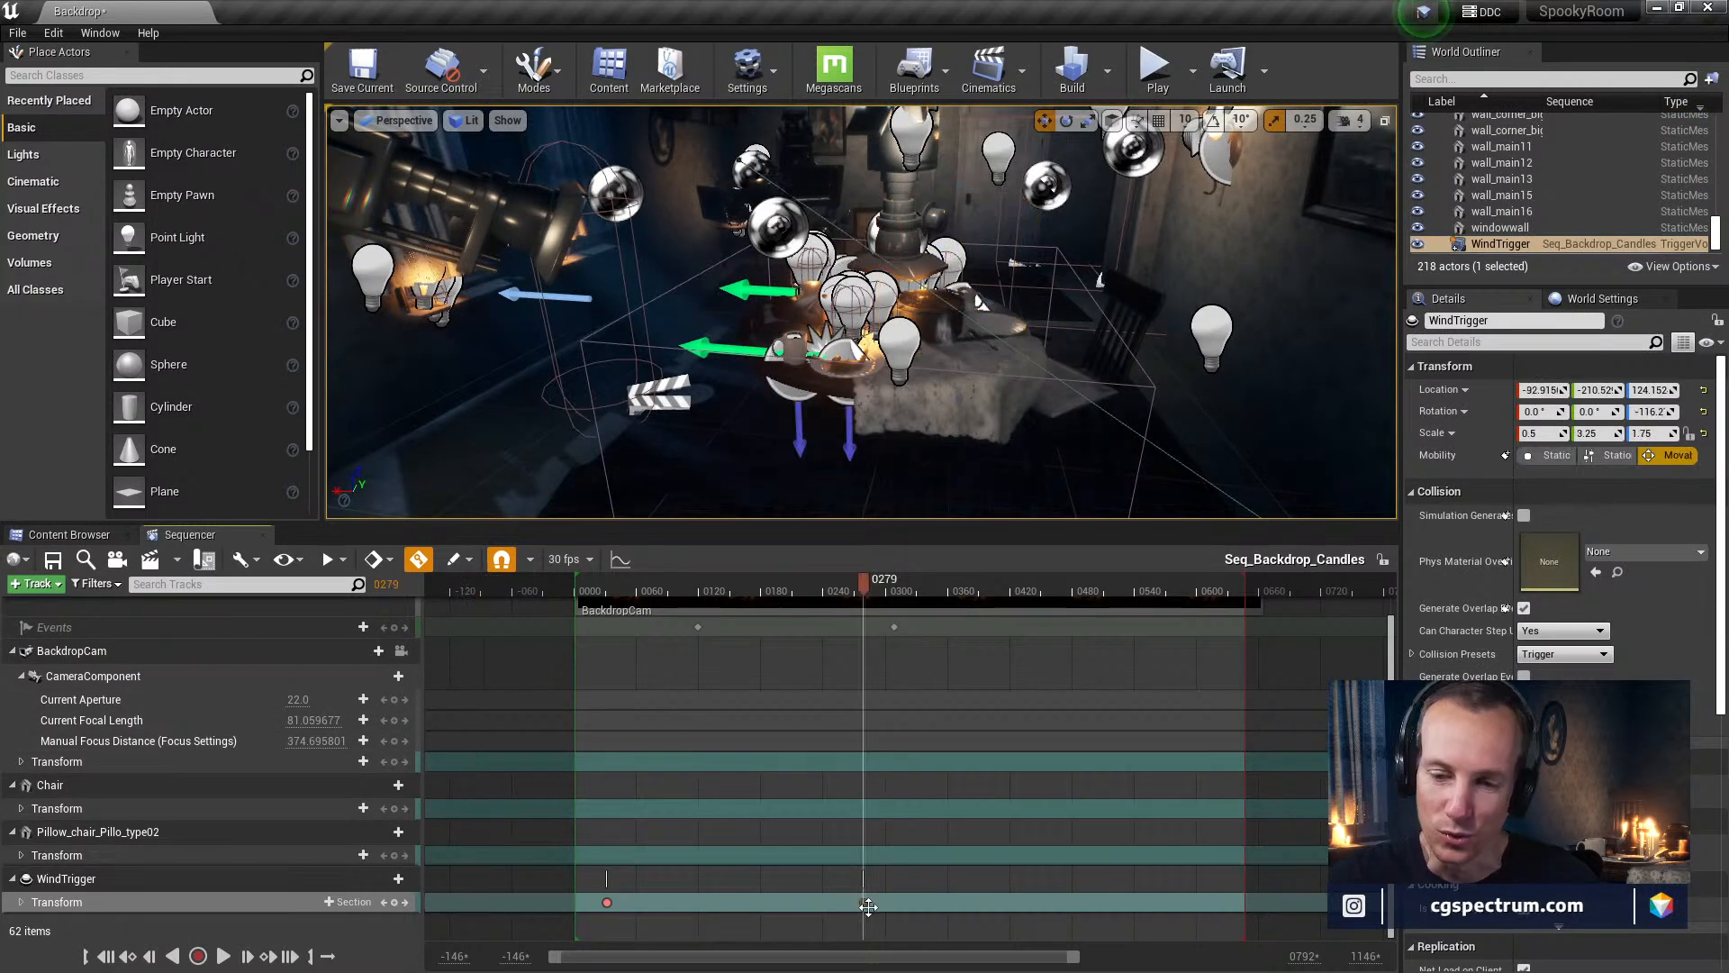
left_click(857, 900)
left_click_drag(862, 901, 1113, 902)
Extend the BackdropCam camera cut to frame 819 and lengthen the sequence's playback range to match
scroll(1279, 658, "up", 2)
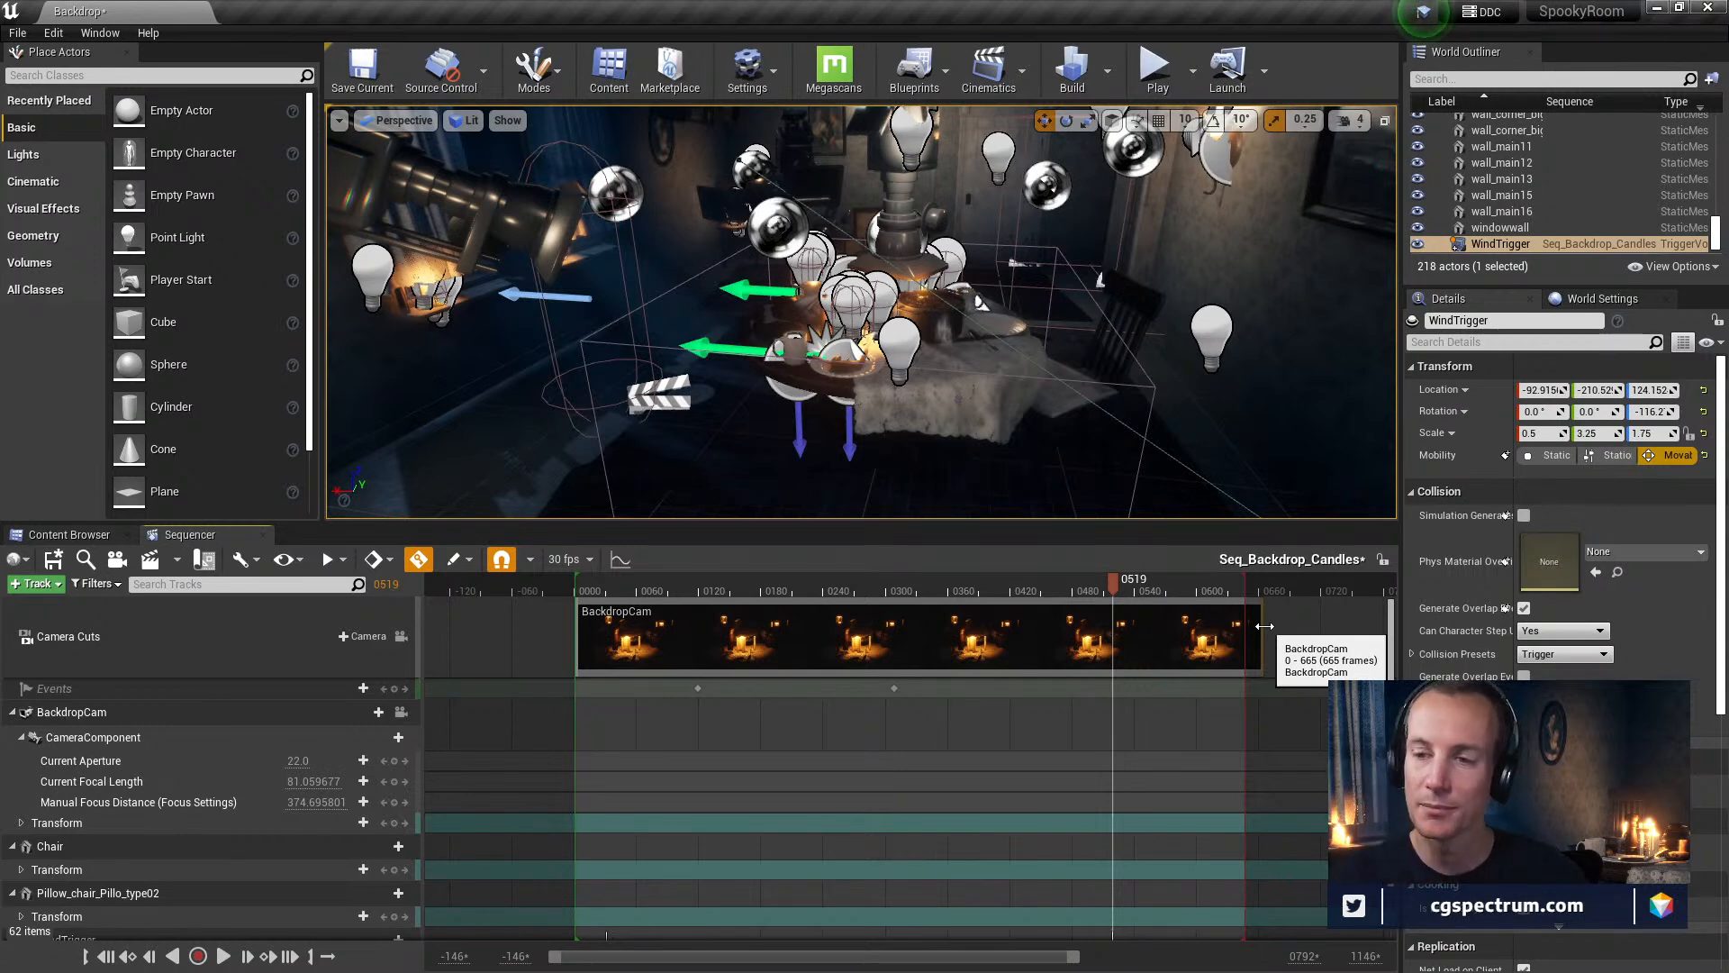
left_click_drag(1265, 626, 1391, 656)
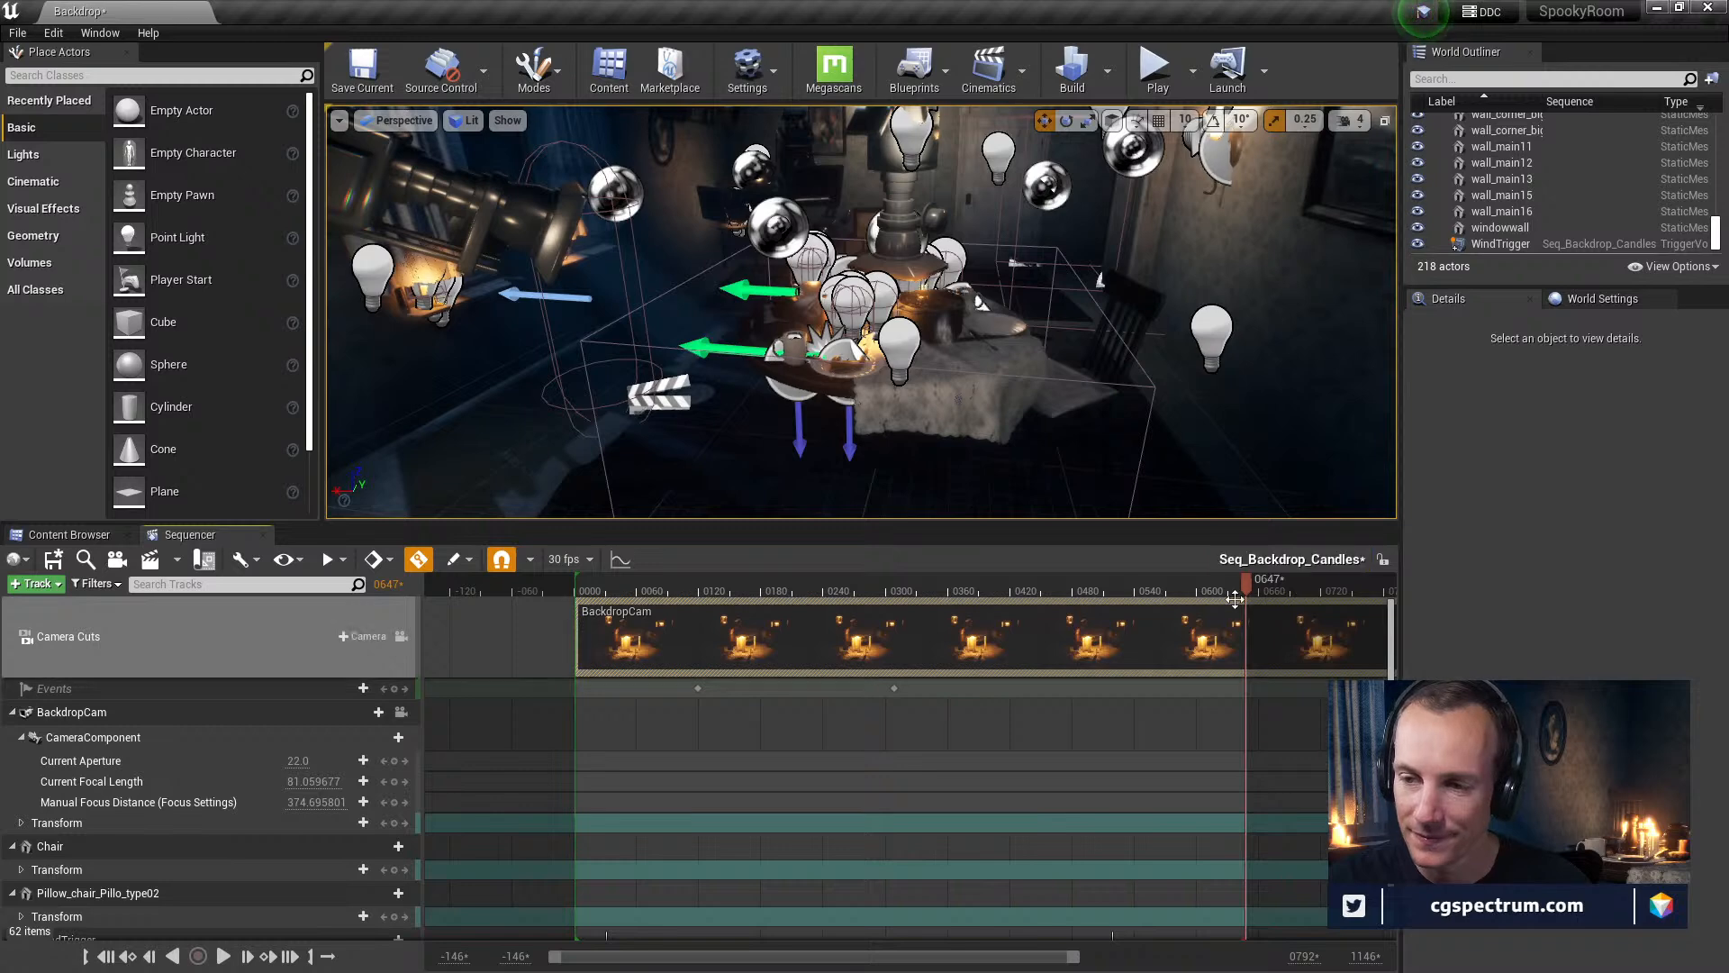
left_click(1261, 588)
left_click_drag(1261, 588, 1285, 587)
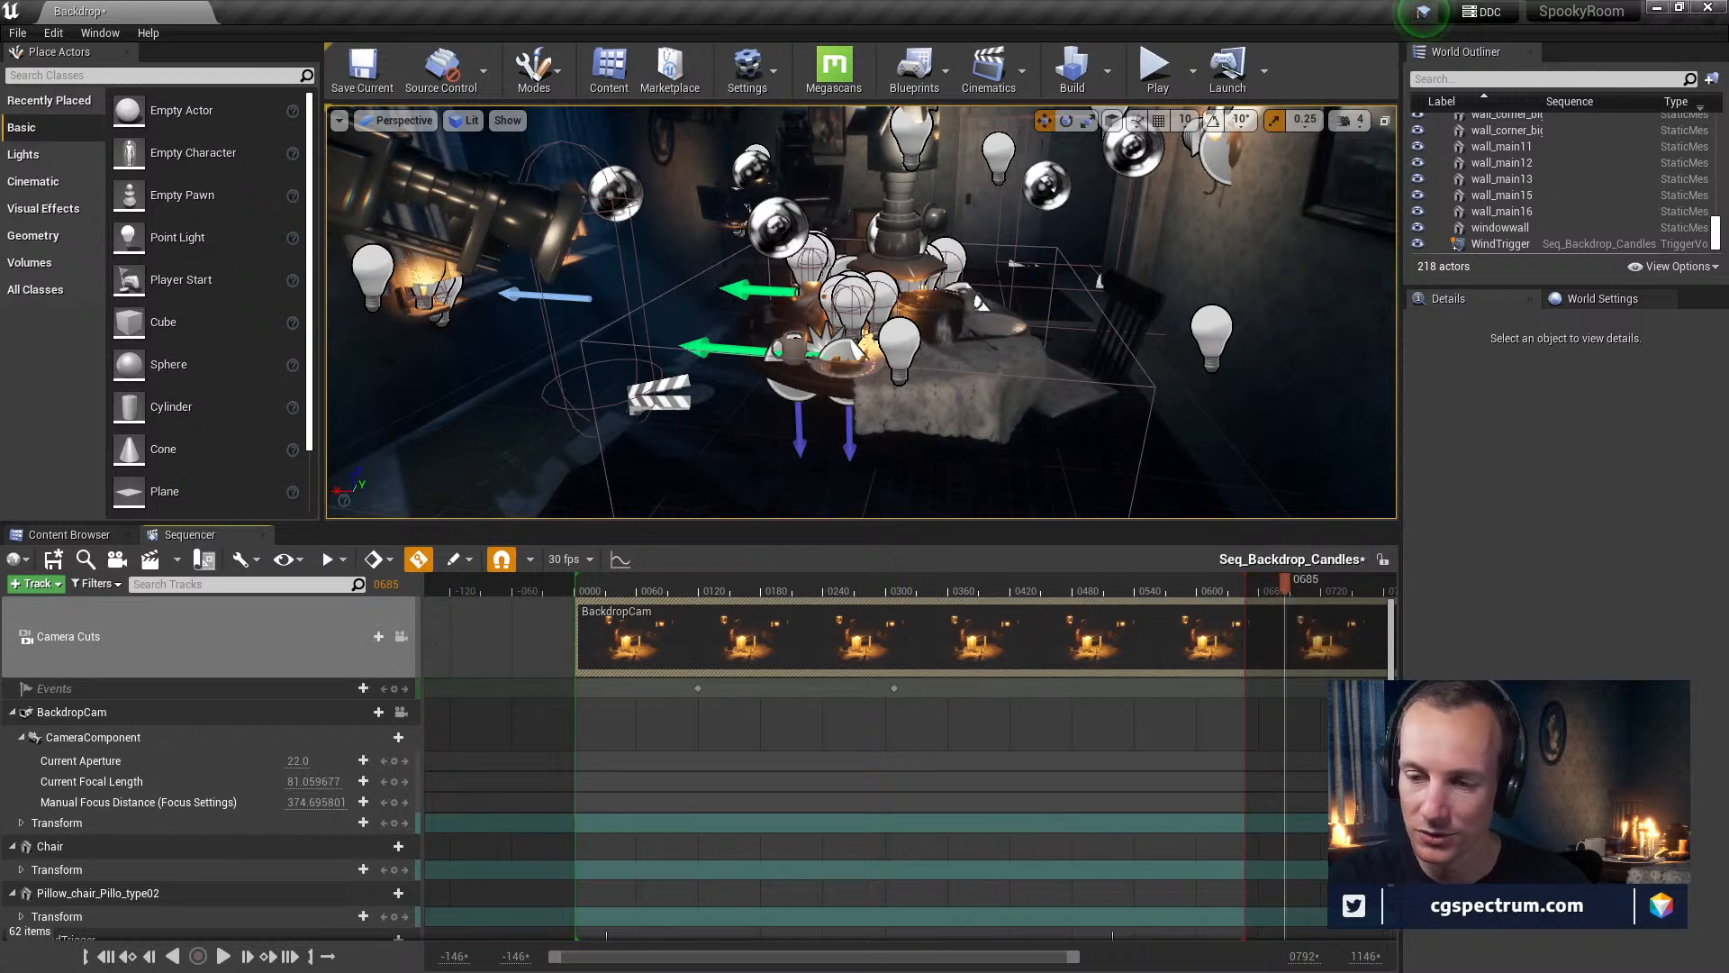
left_click_drag(1085, 966, 1157, 960)
left_click_drag(1134, 587, 1287, 587)
scroll(1306, 676, "down", 2)
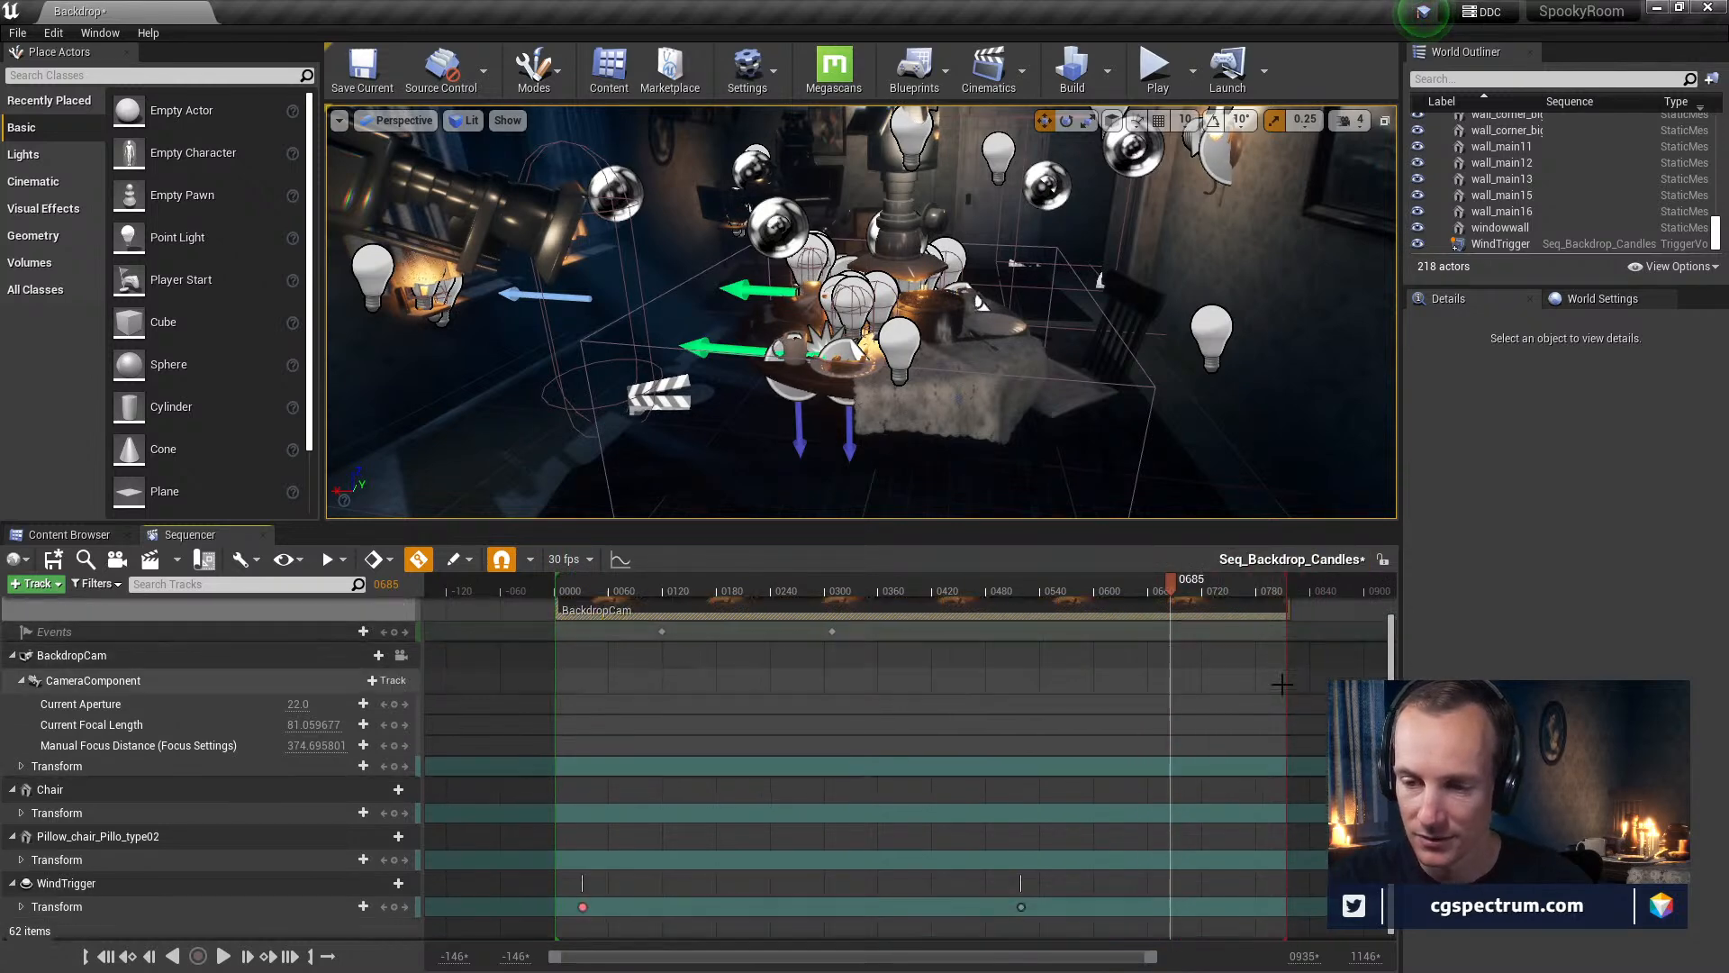
scroll(1331, 659, "up", 2)
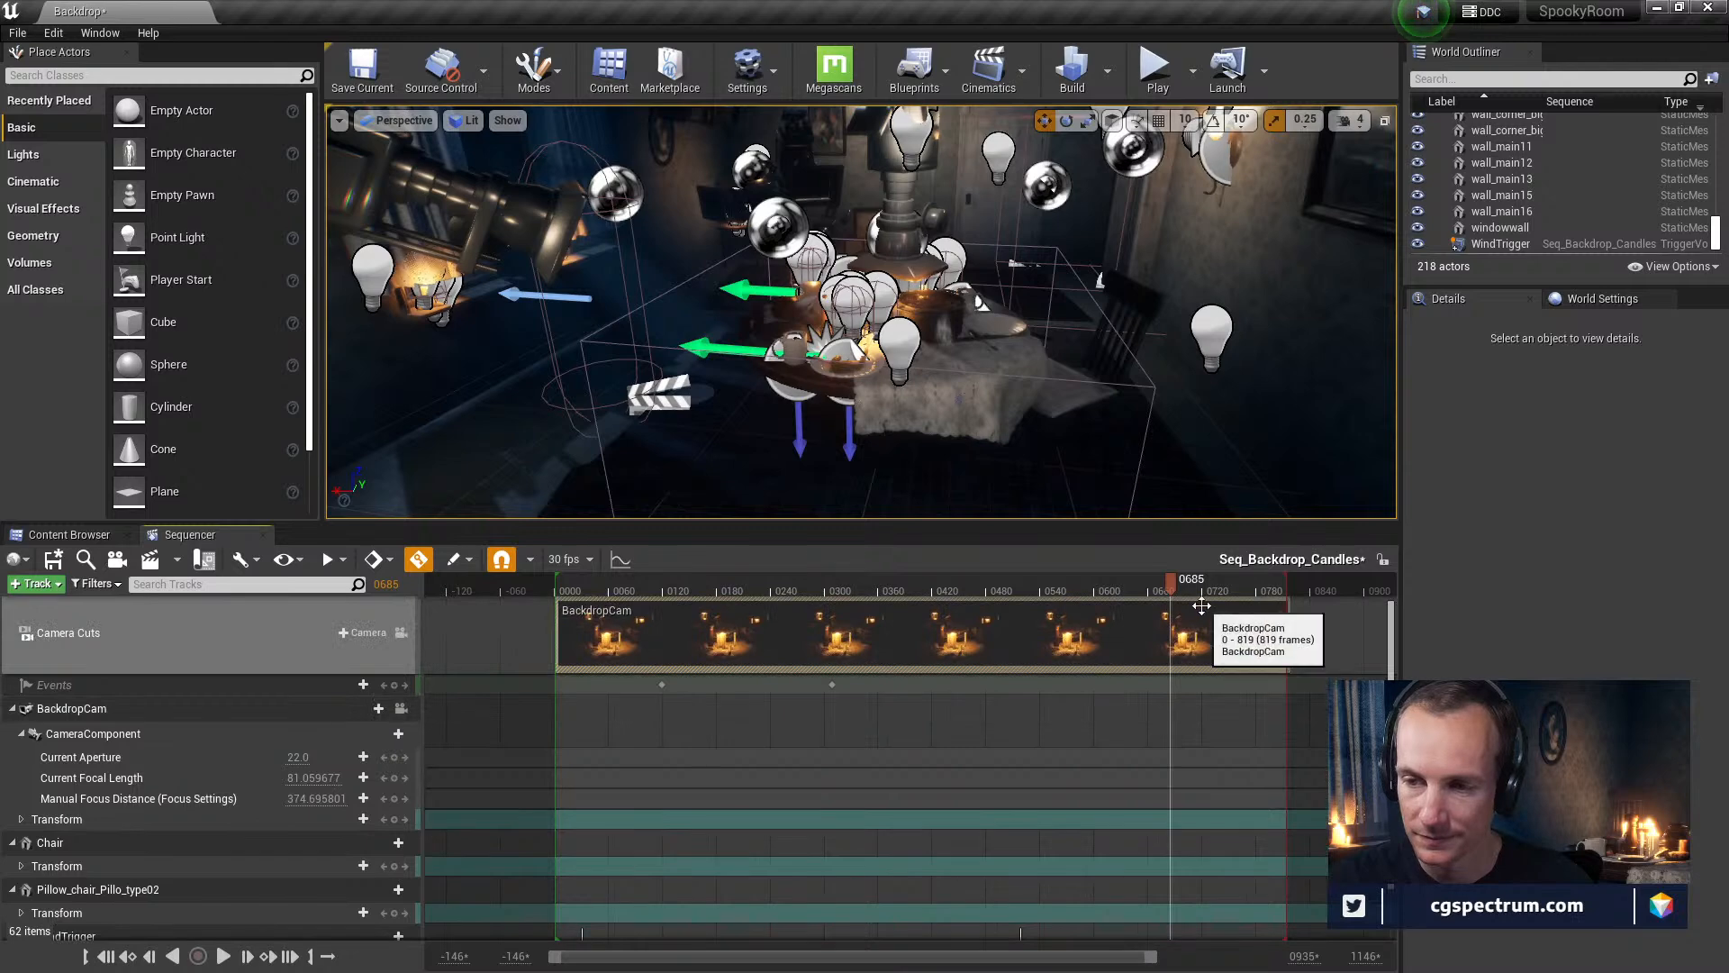
Shift WindTrigger's second transform key earlier to frame 486
left_click_drag(1119, 588, 1110, 587)
scroll(1015, 857, "down", 2)
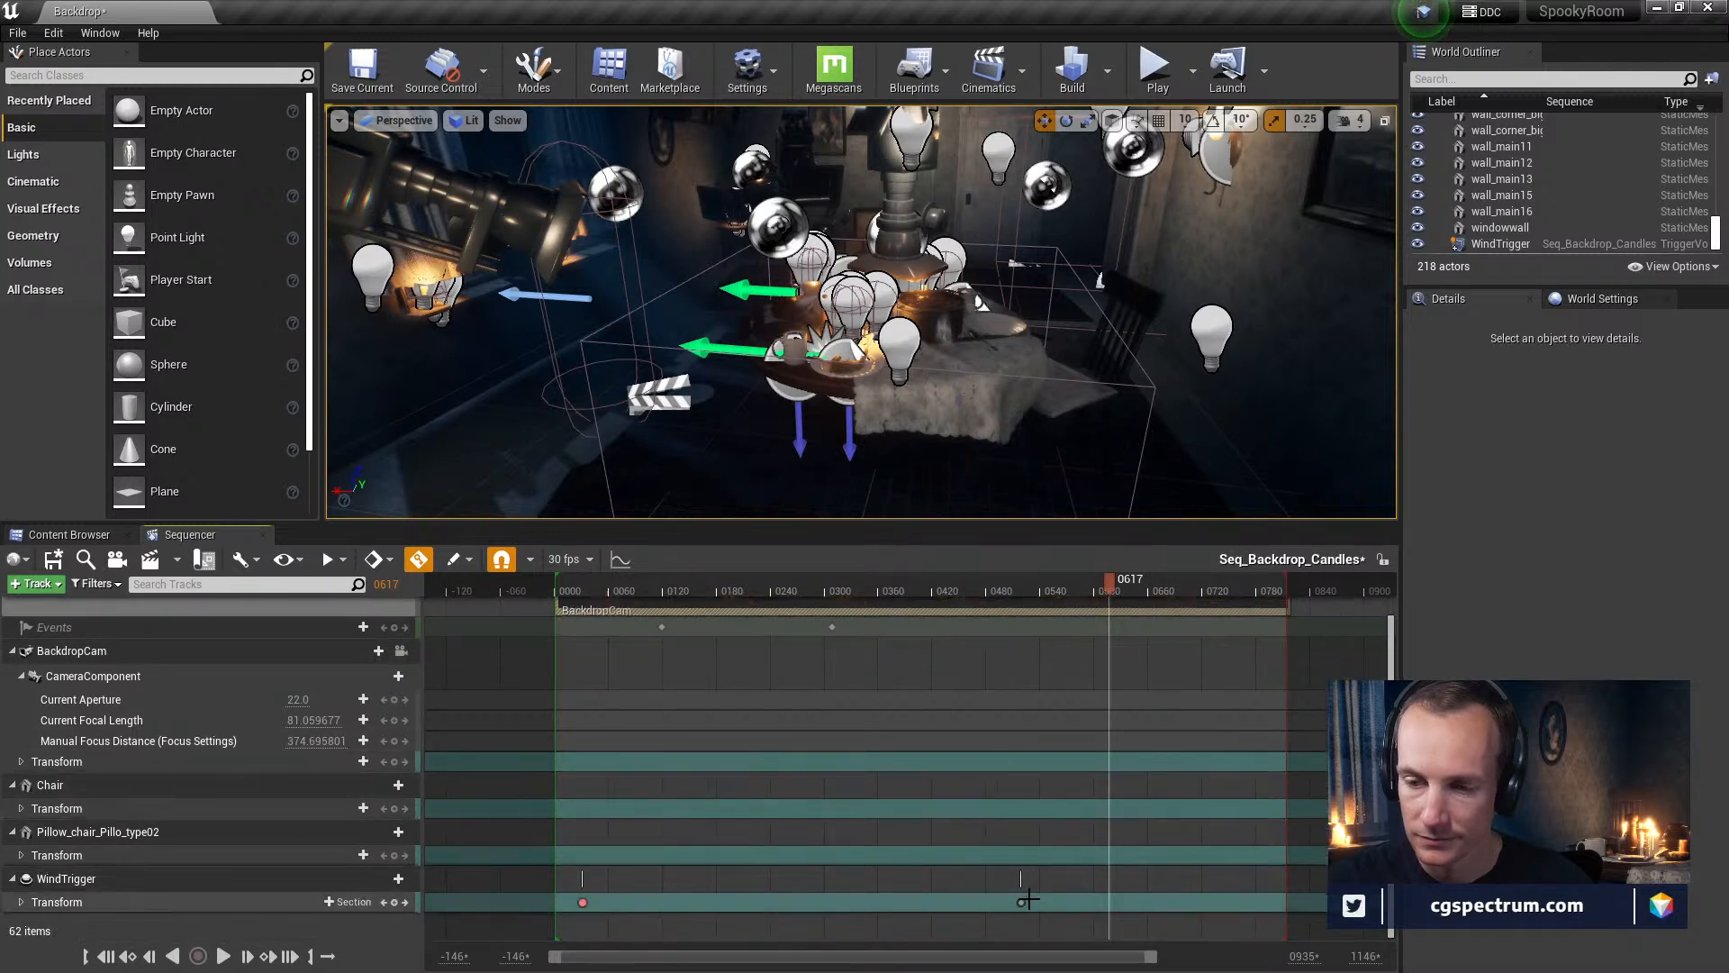
left_click_drag(1022, 902, 992, 903)
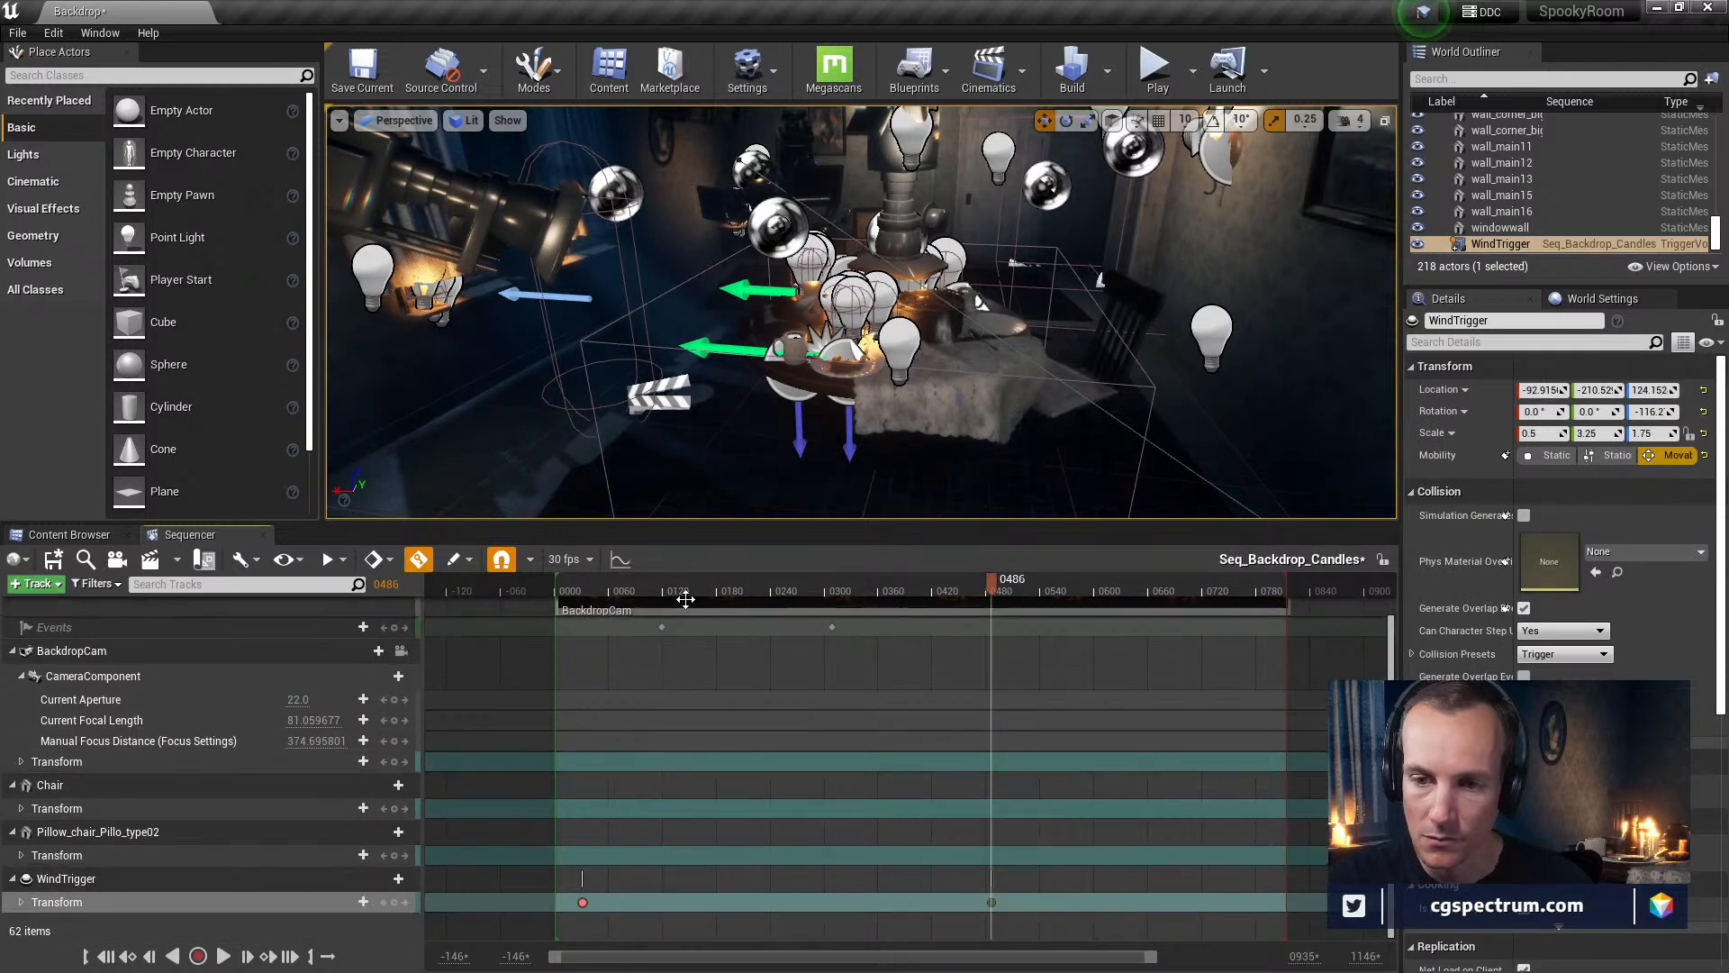
Play and scrub the sequence from about frame 25 to review the timing of WindTrigger's sweep
left_click_drag(671, 595, 577, 594)
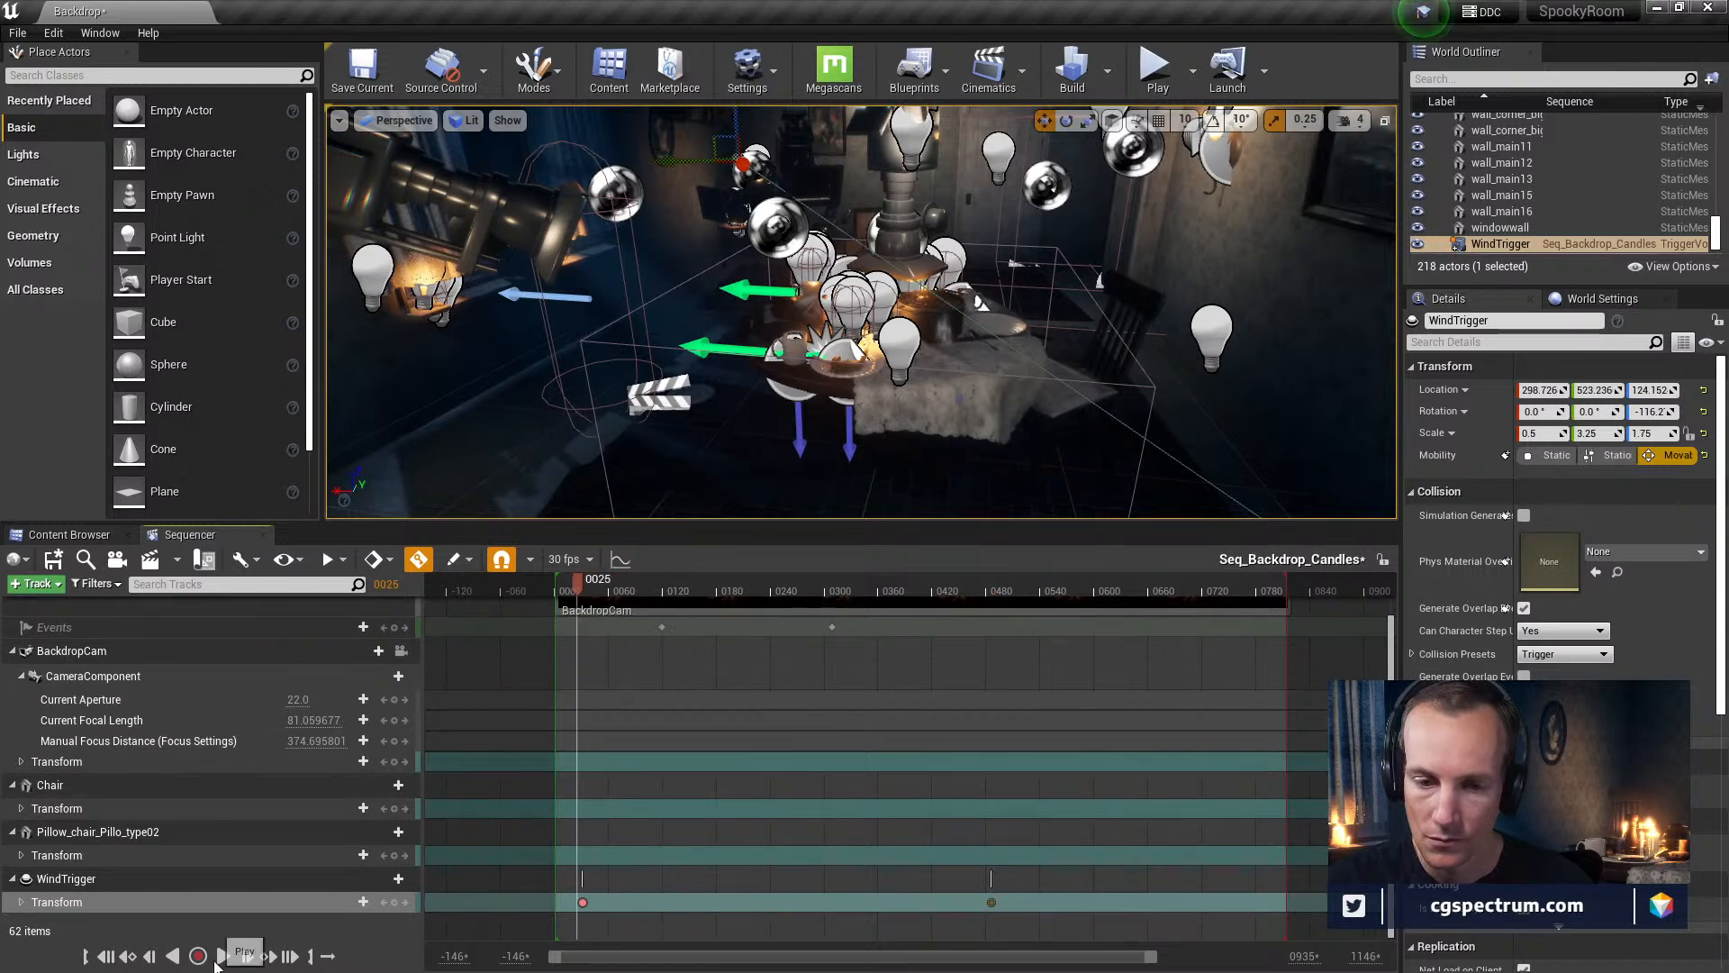
left_click(221, 956)
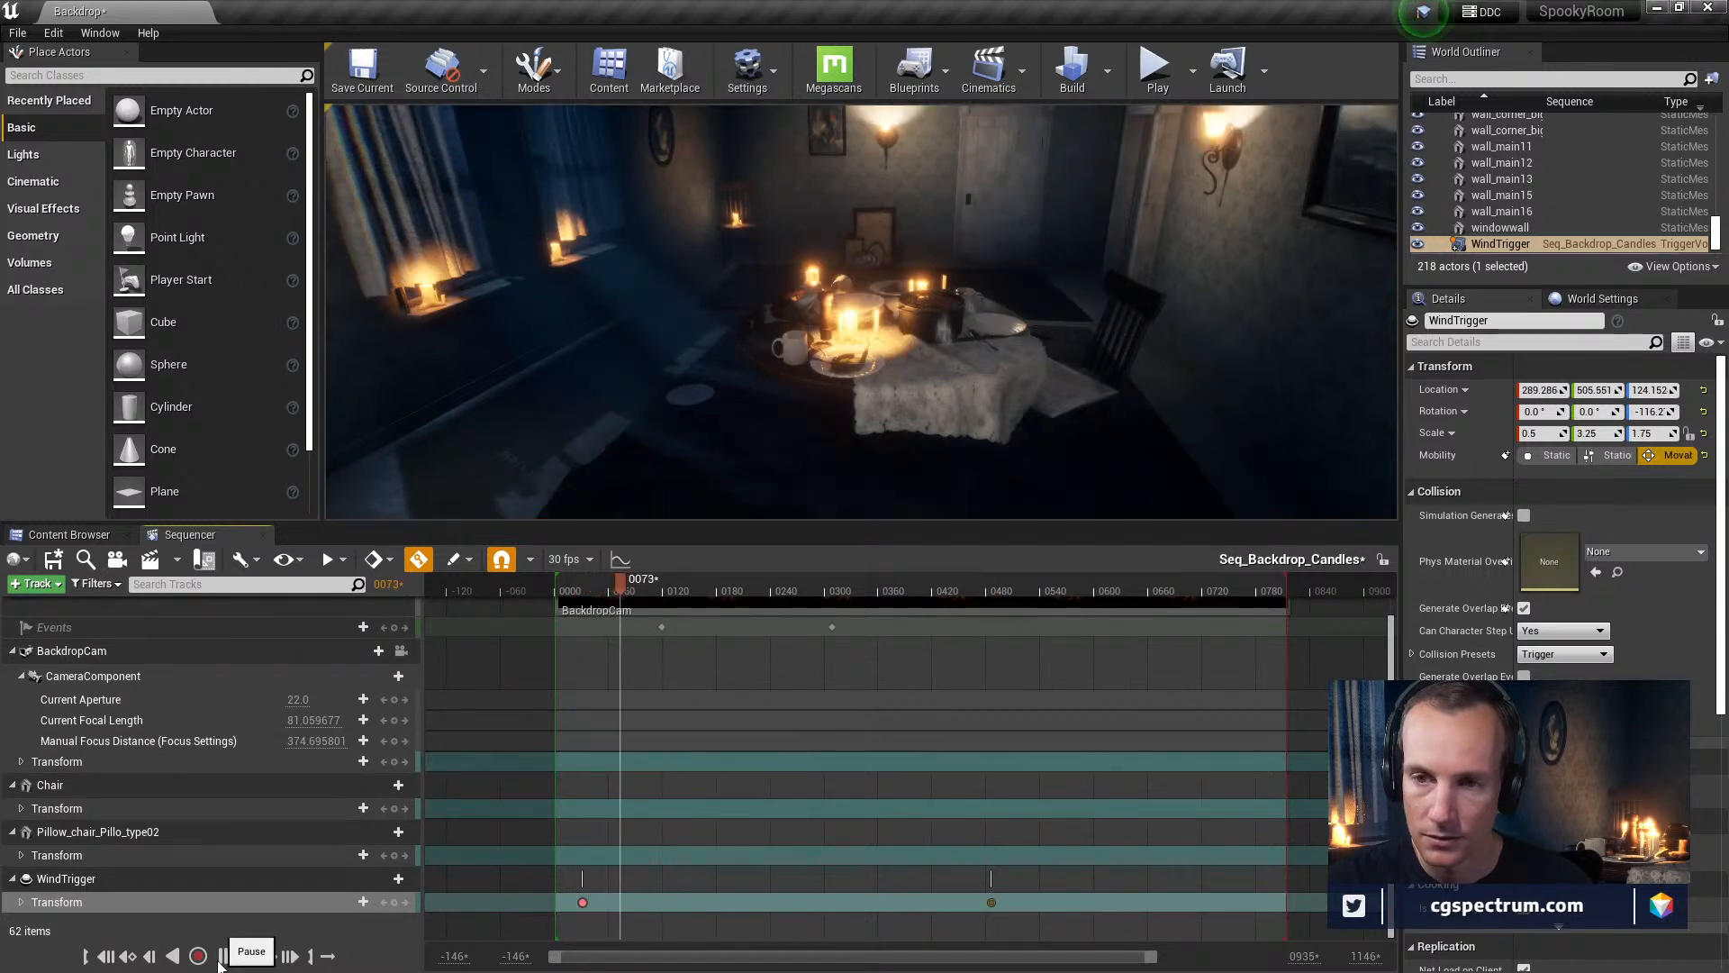
left_click(222, 959)
left_click(574, 594)
left_click_drag(575, 594, 655, 597)
left_click(761, 594)
left_click_drag(793, 615, 907, 623)
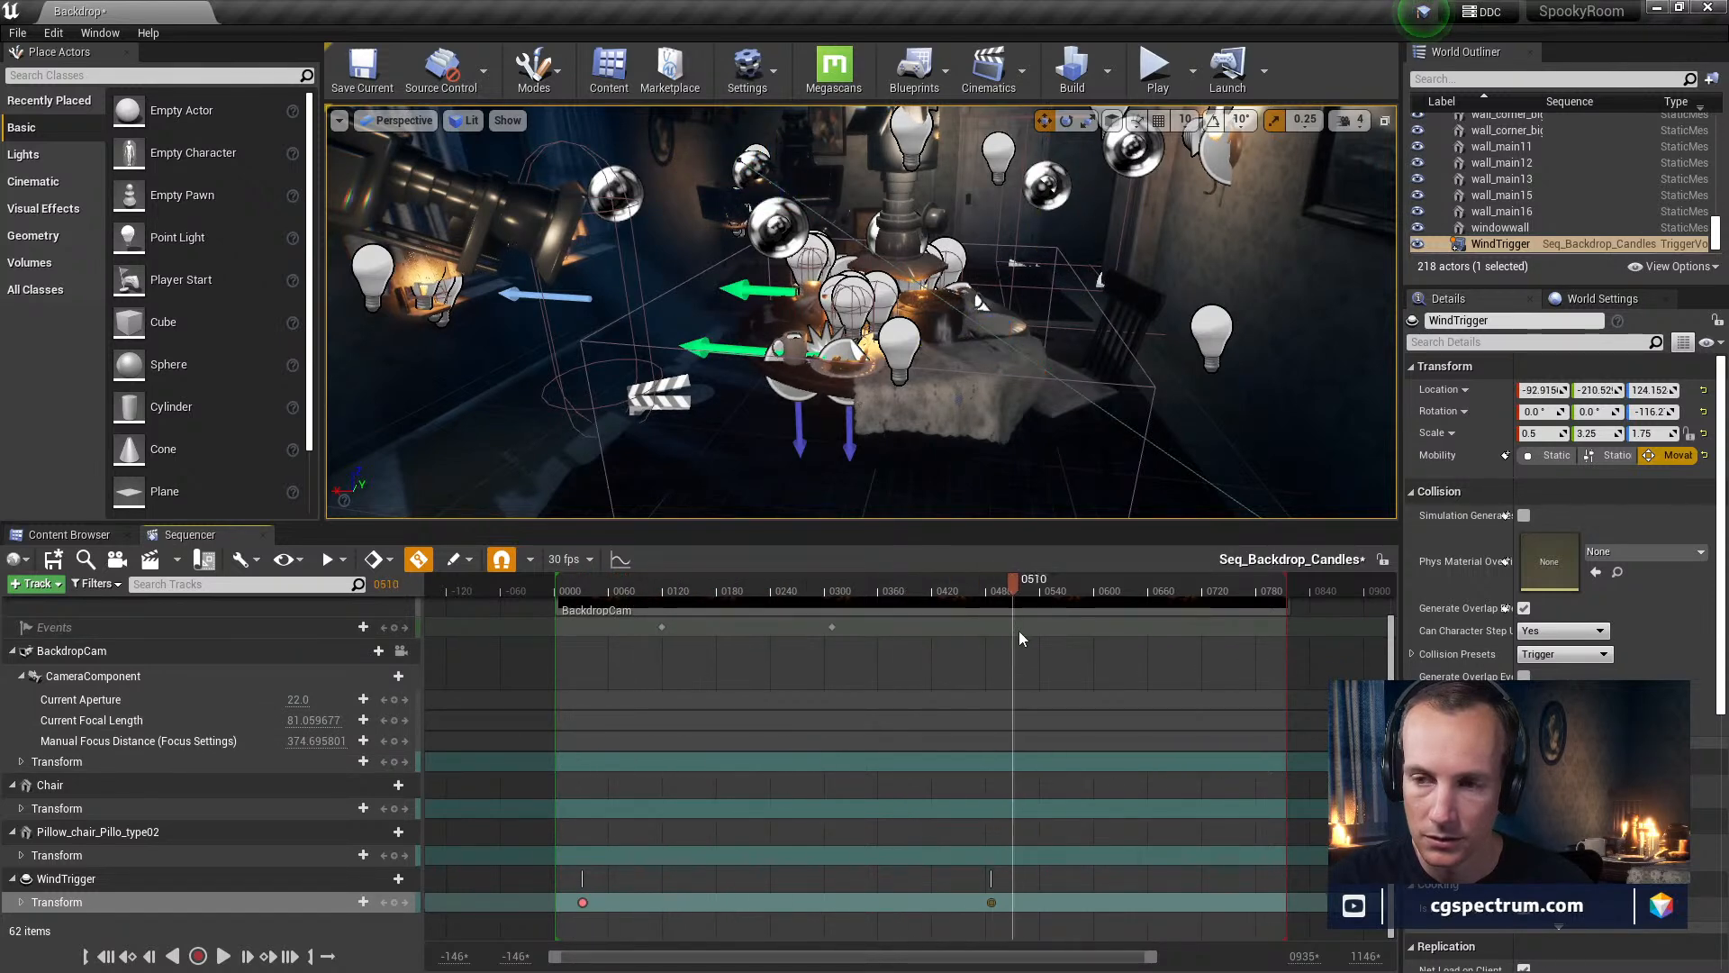
Extend the playback range and the BackdropCam camera cut past frame 900, then save the sequence
mouse_move(1243, 644)
left_mouse_down()
mouse_move(1259, 623)
mouse_move(1389, 587)
left_mouse_up()
left_click(1287, 608)
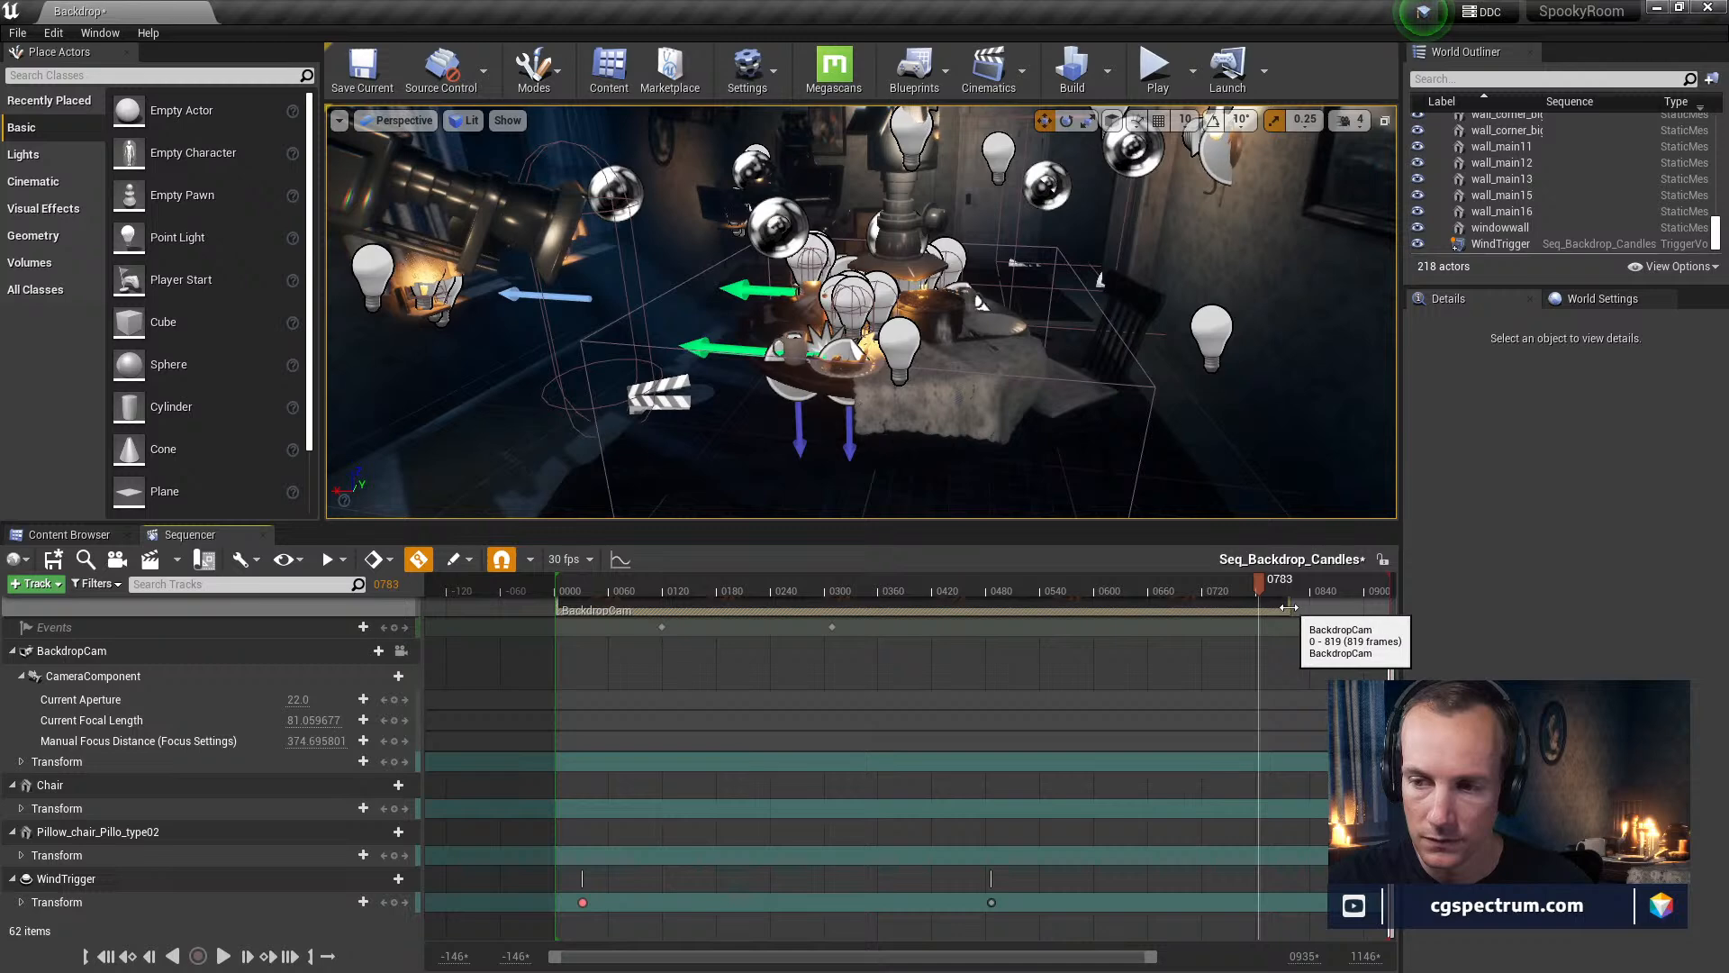
left_click_drag(1291, 608, 1291, 617)
left_click(53, 559)
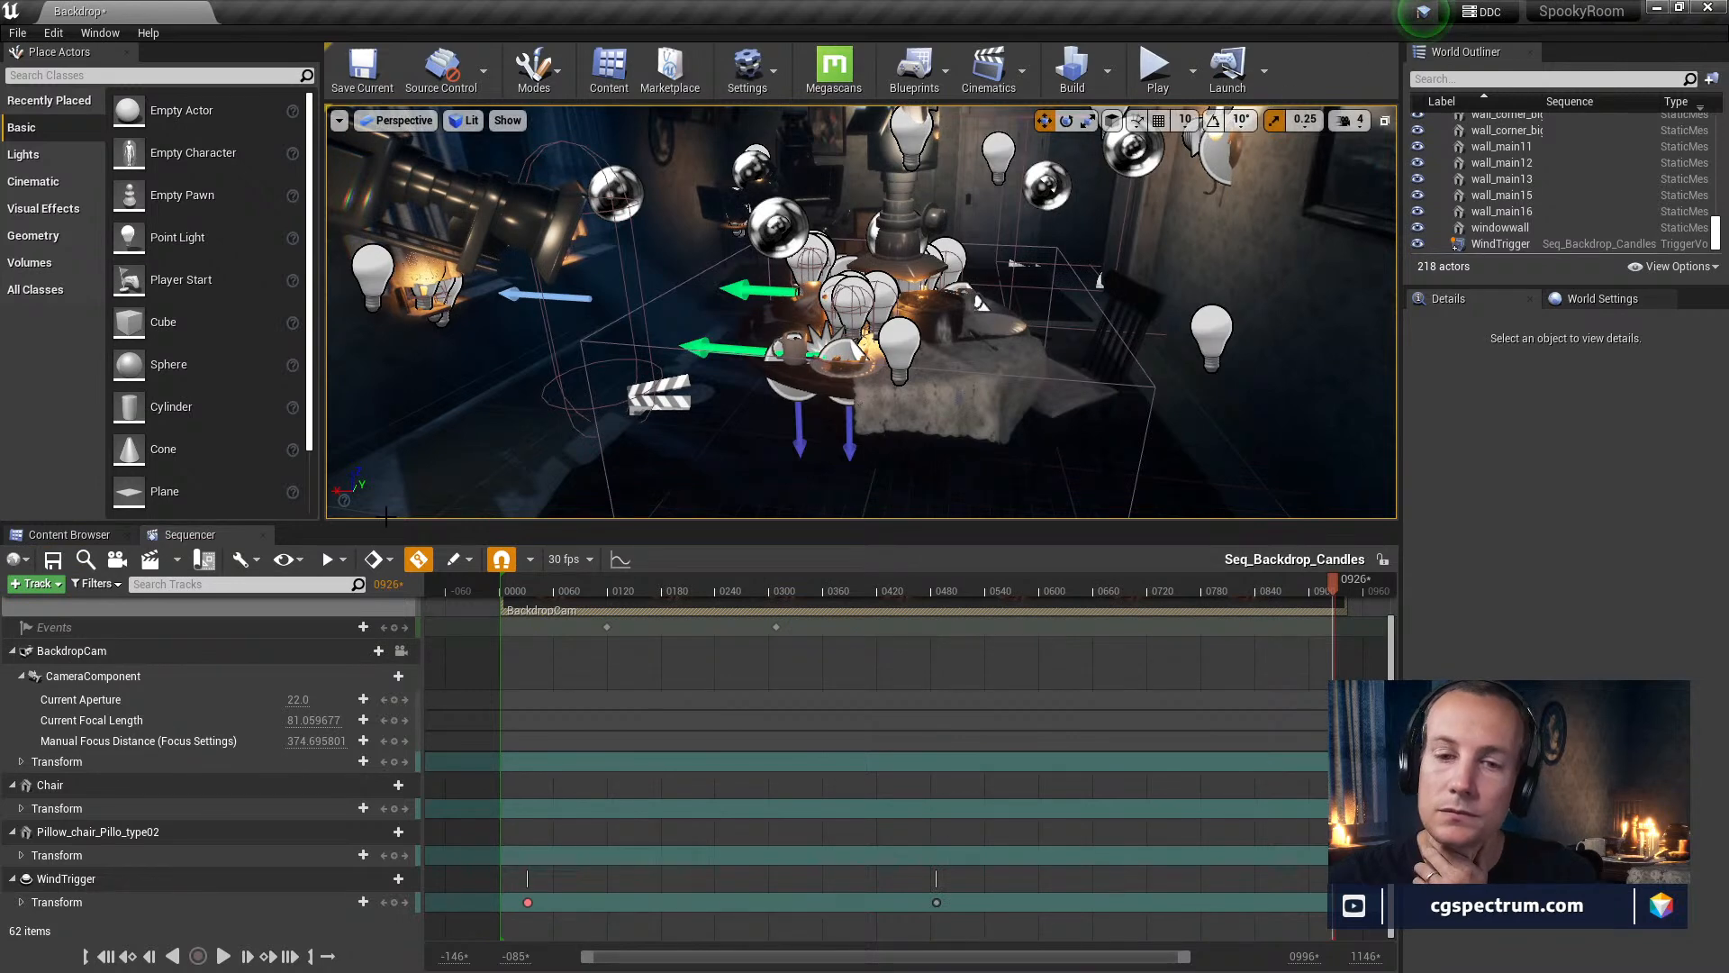
Close the sequence editor and run the level briefly to preview the candle shot
left_click(264, 536)
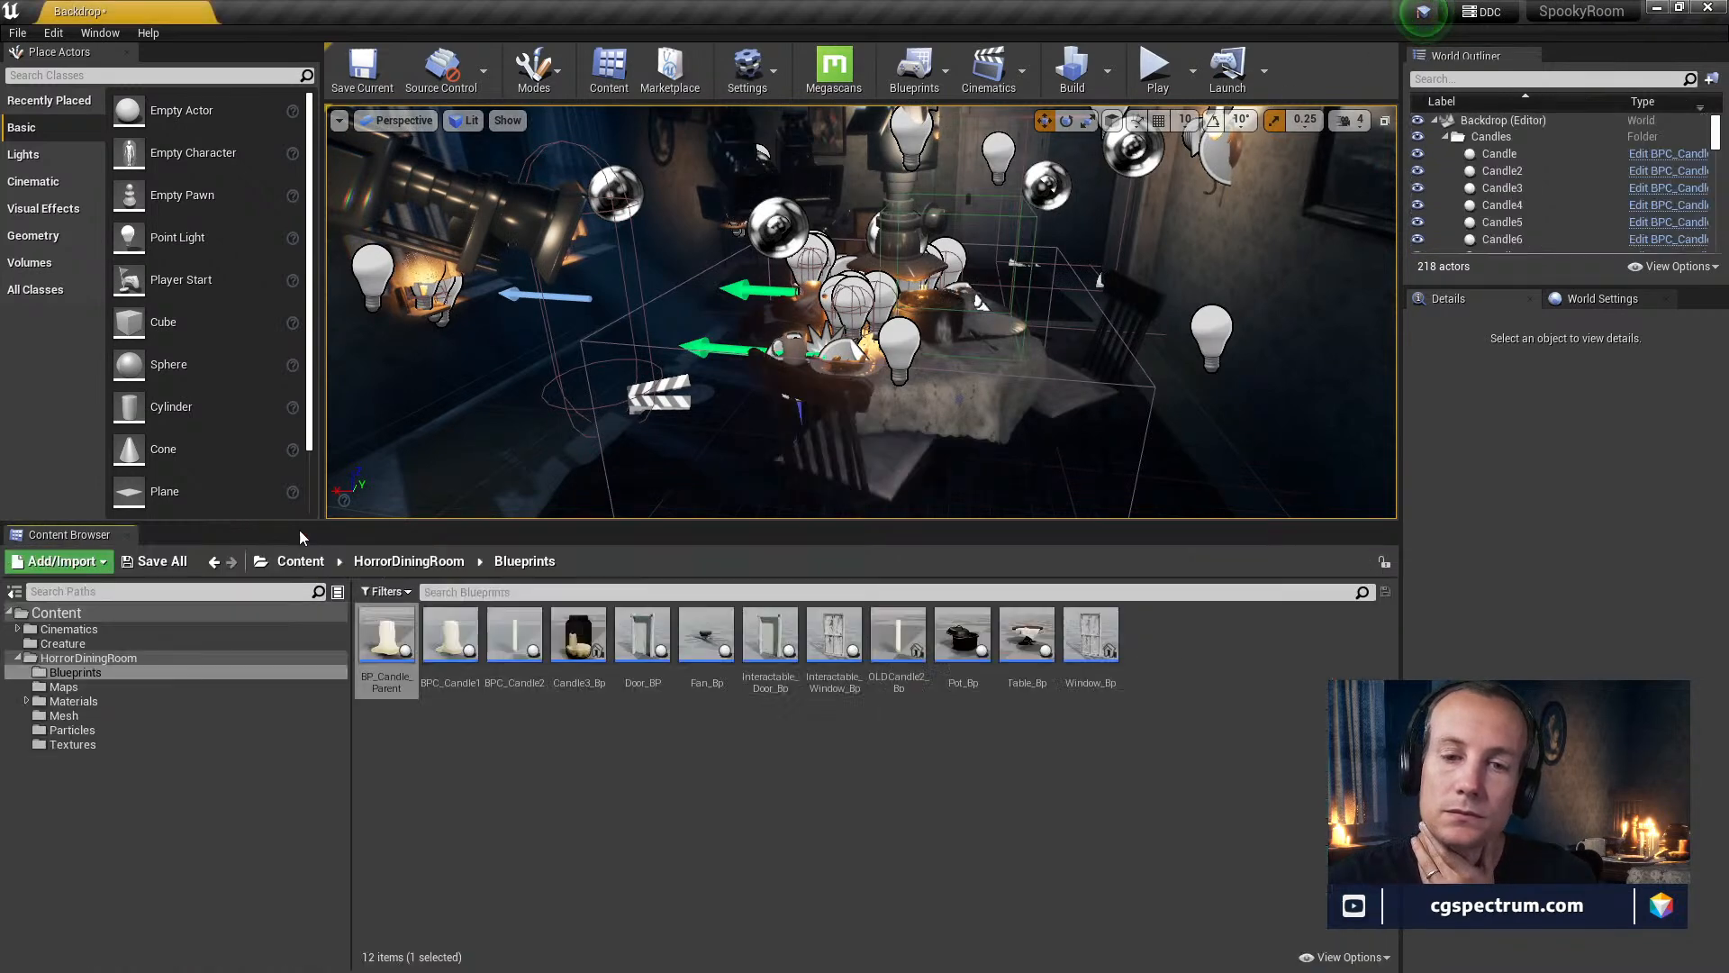
left_click(1158, 70)
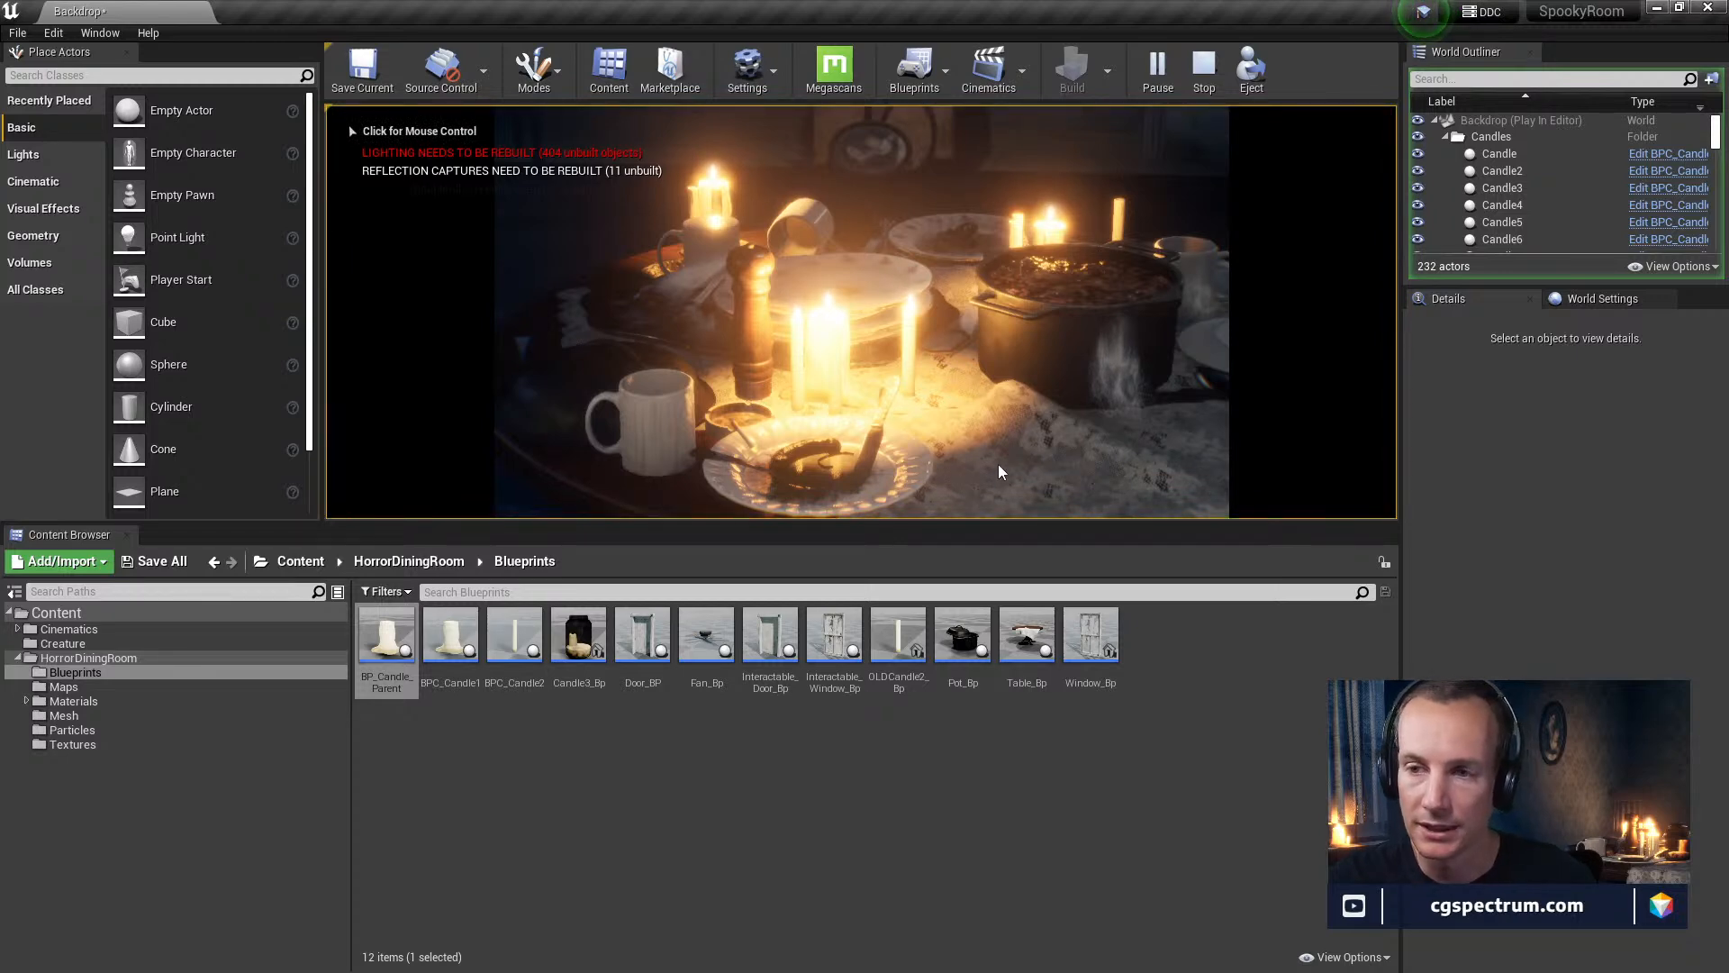
key("Escape")
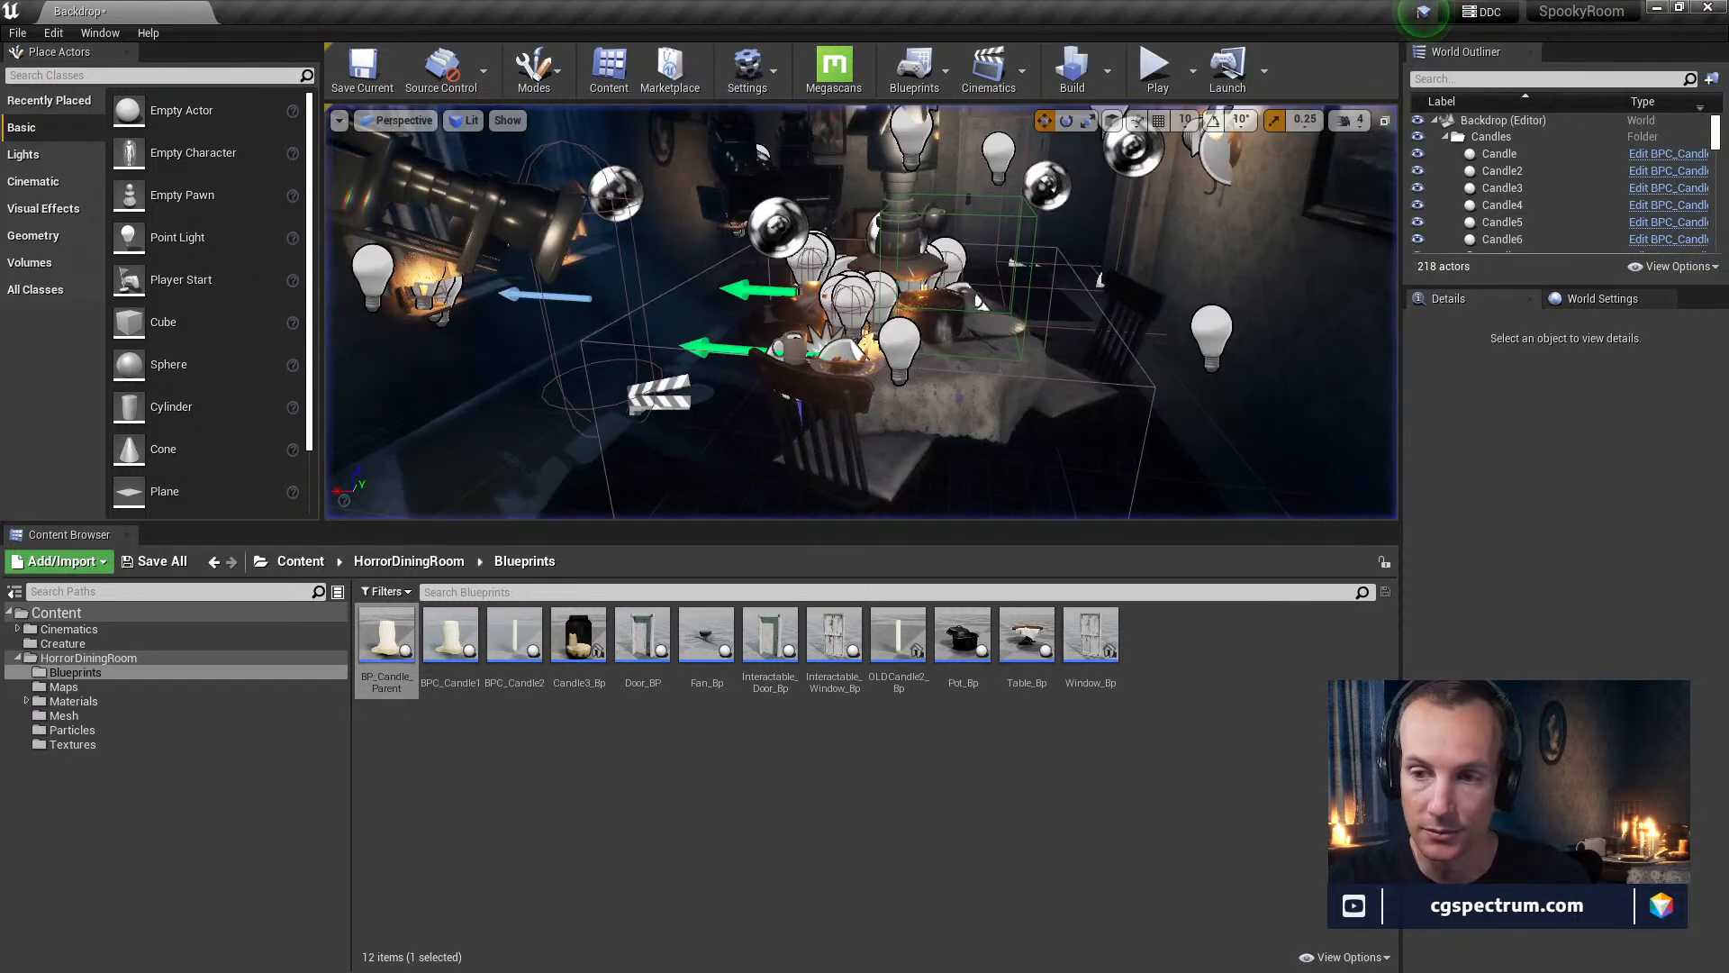
Enlarge the viewport, open Seq_Backdrop from the Cinematics folder and preview its camera cut at frame 58
left_click_drag(940, 524, 913, 690)
left_click(99, 790)
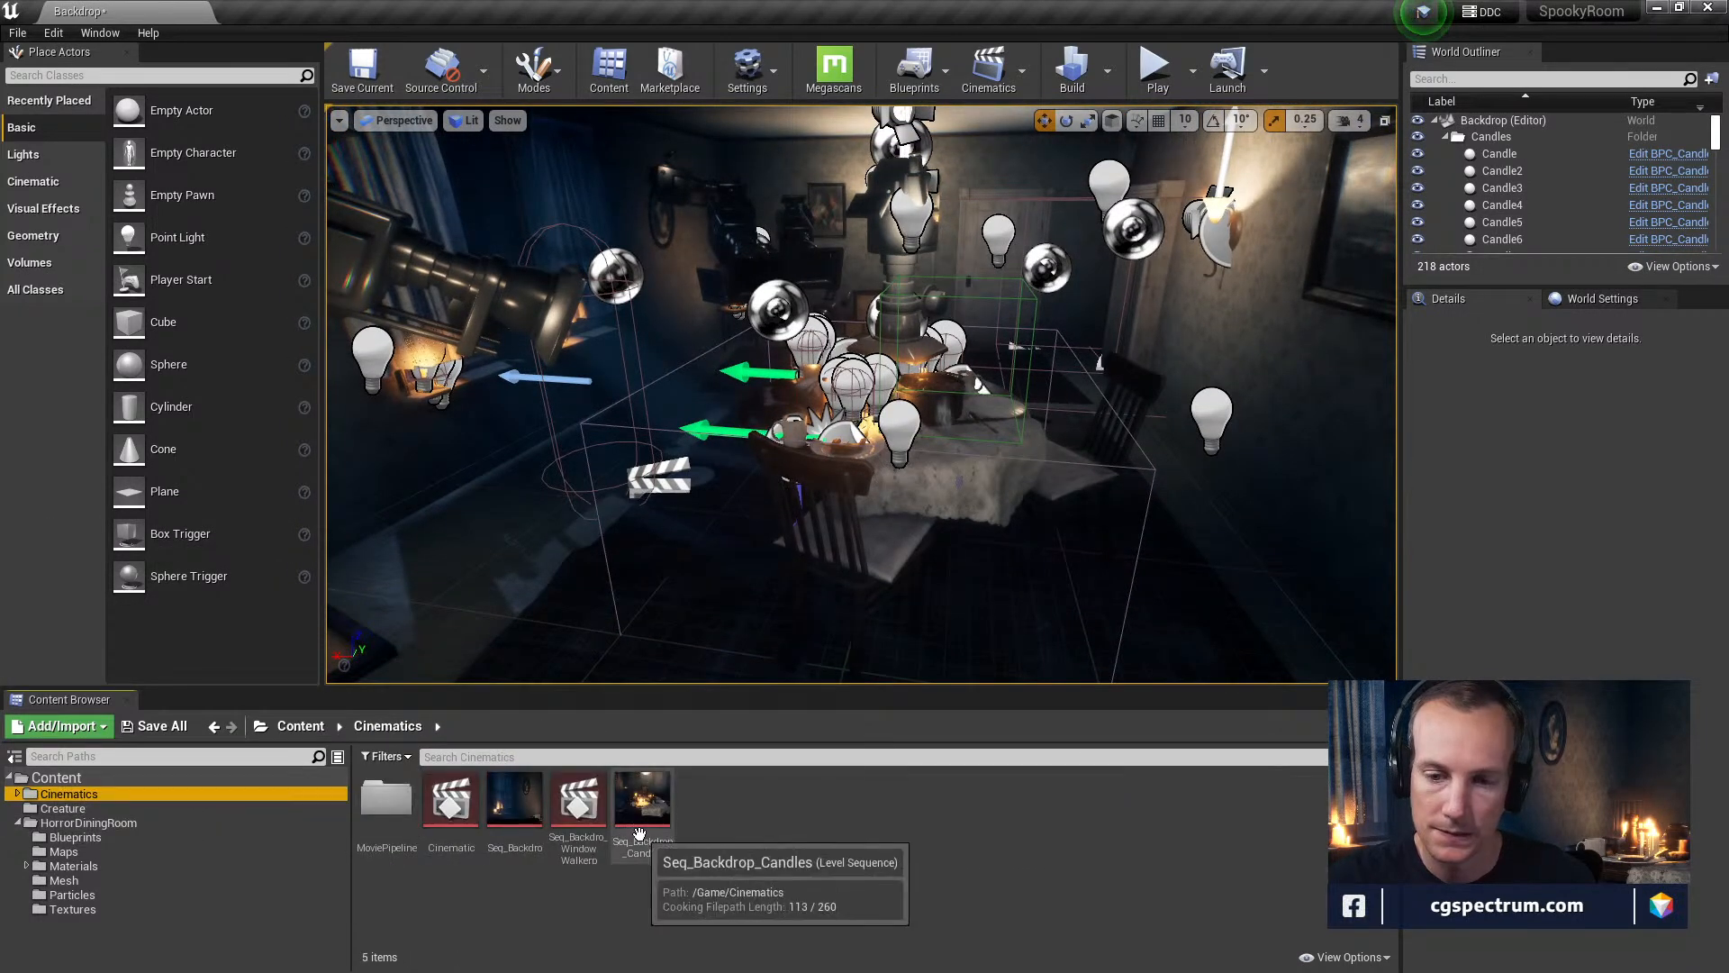
double_click(532, 810)
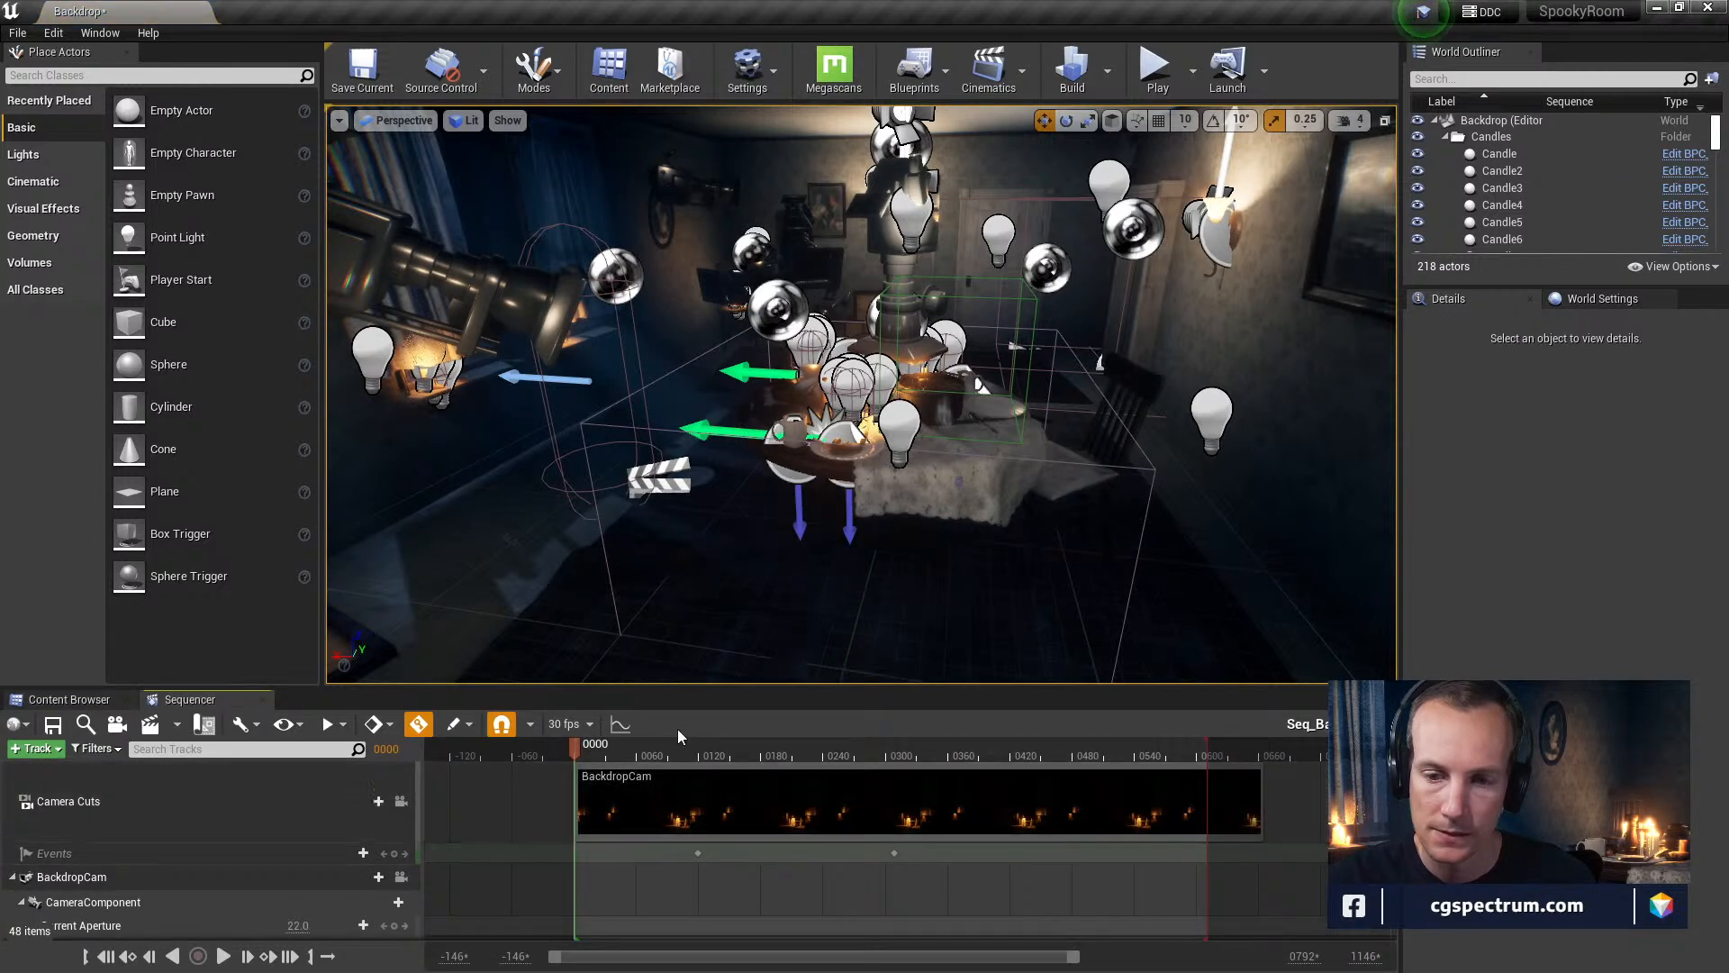
left_click(635, 753)
left_click(402, 801)
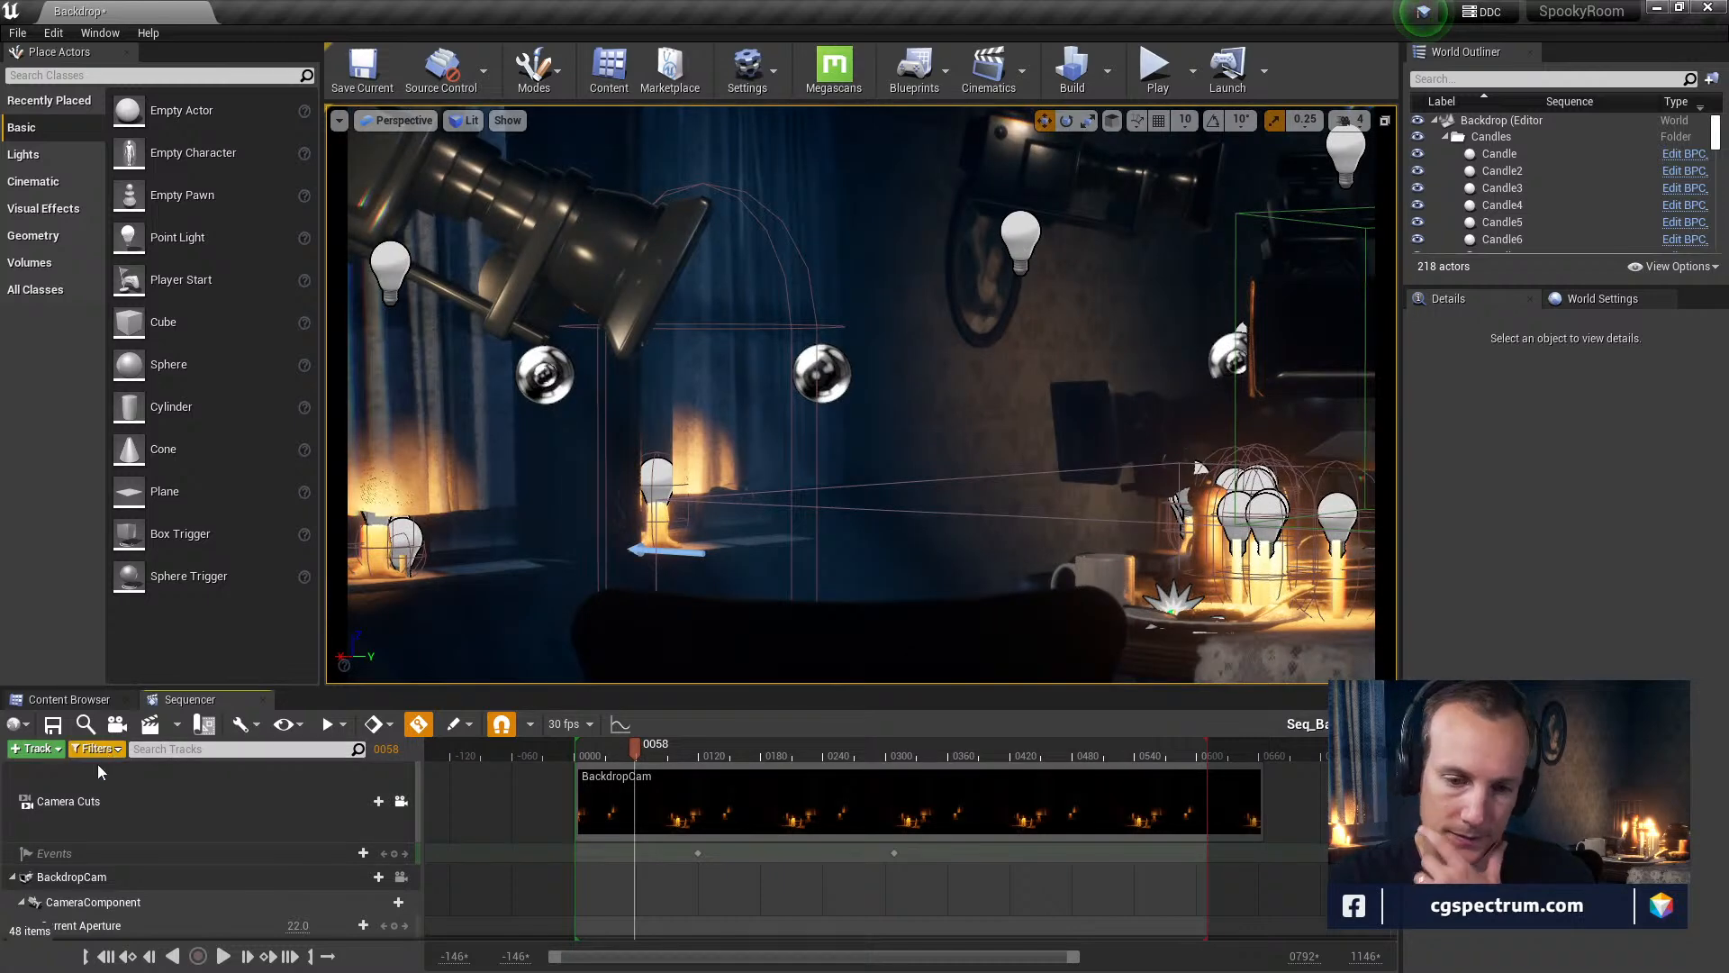
left_click(402, 802)
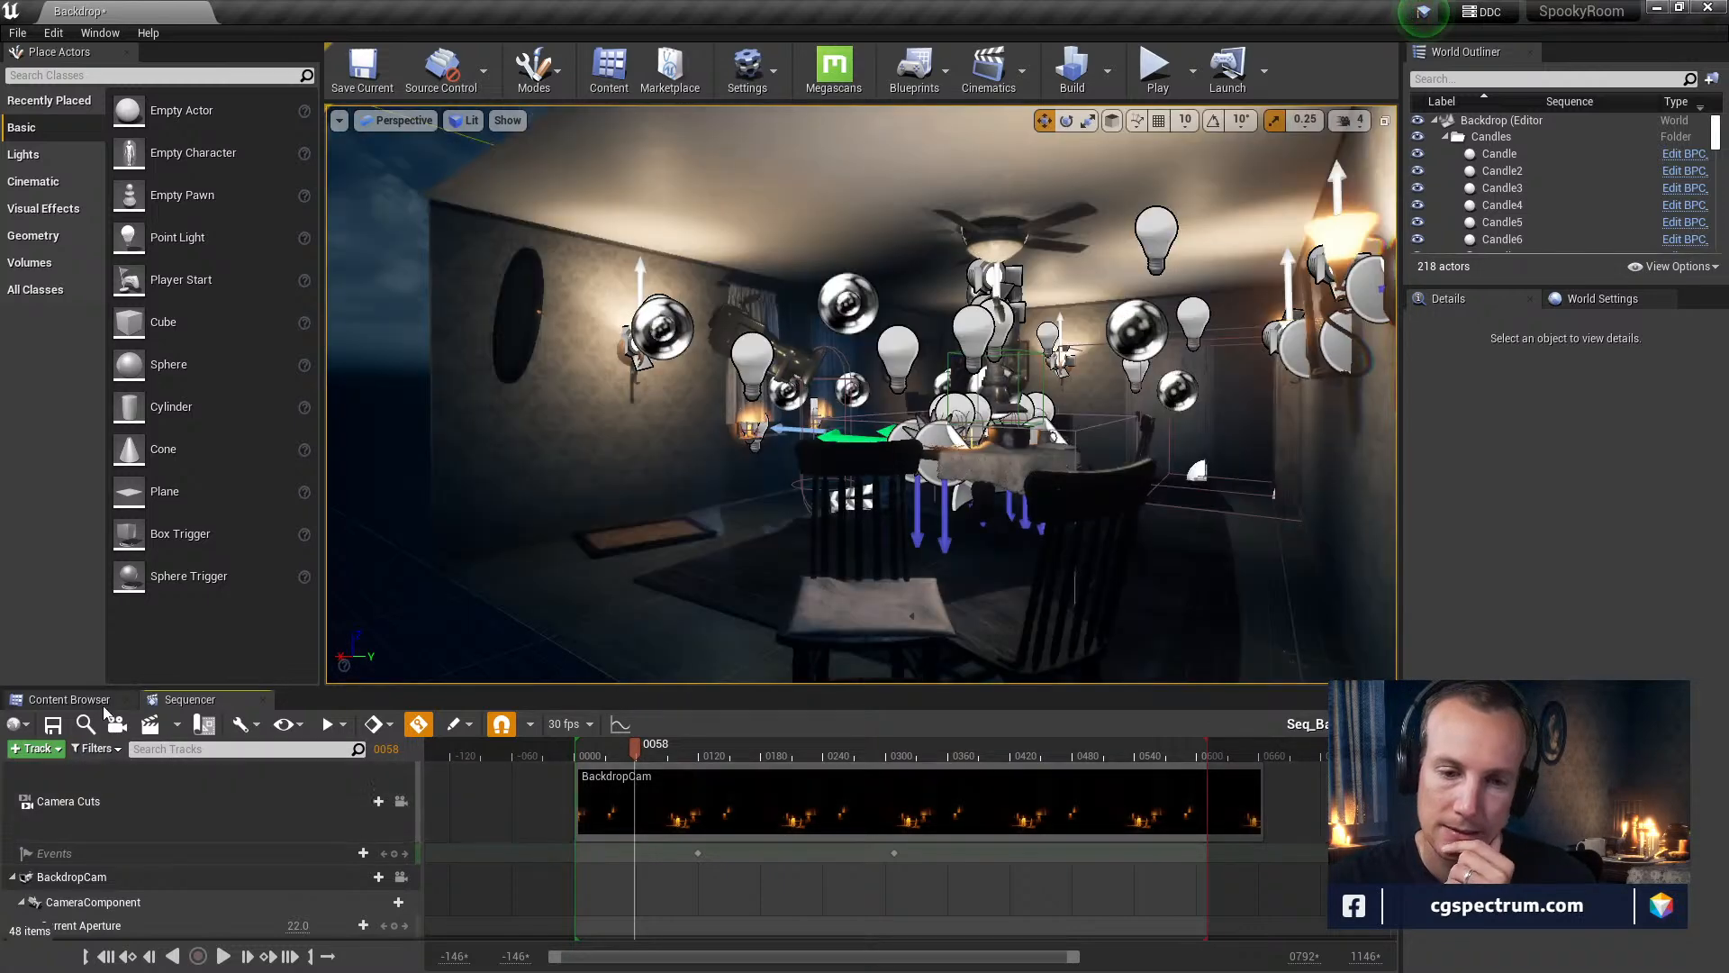
Copy the BackdropCam track from the Seq_Backdrop sequence
scroll(207, 805, "down", 2)
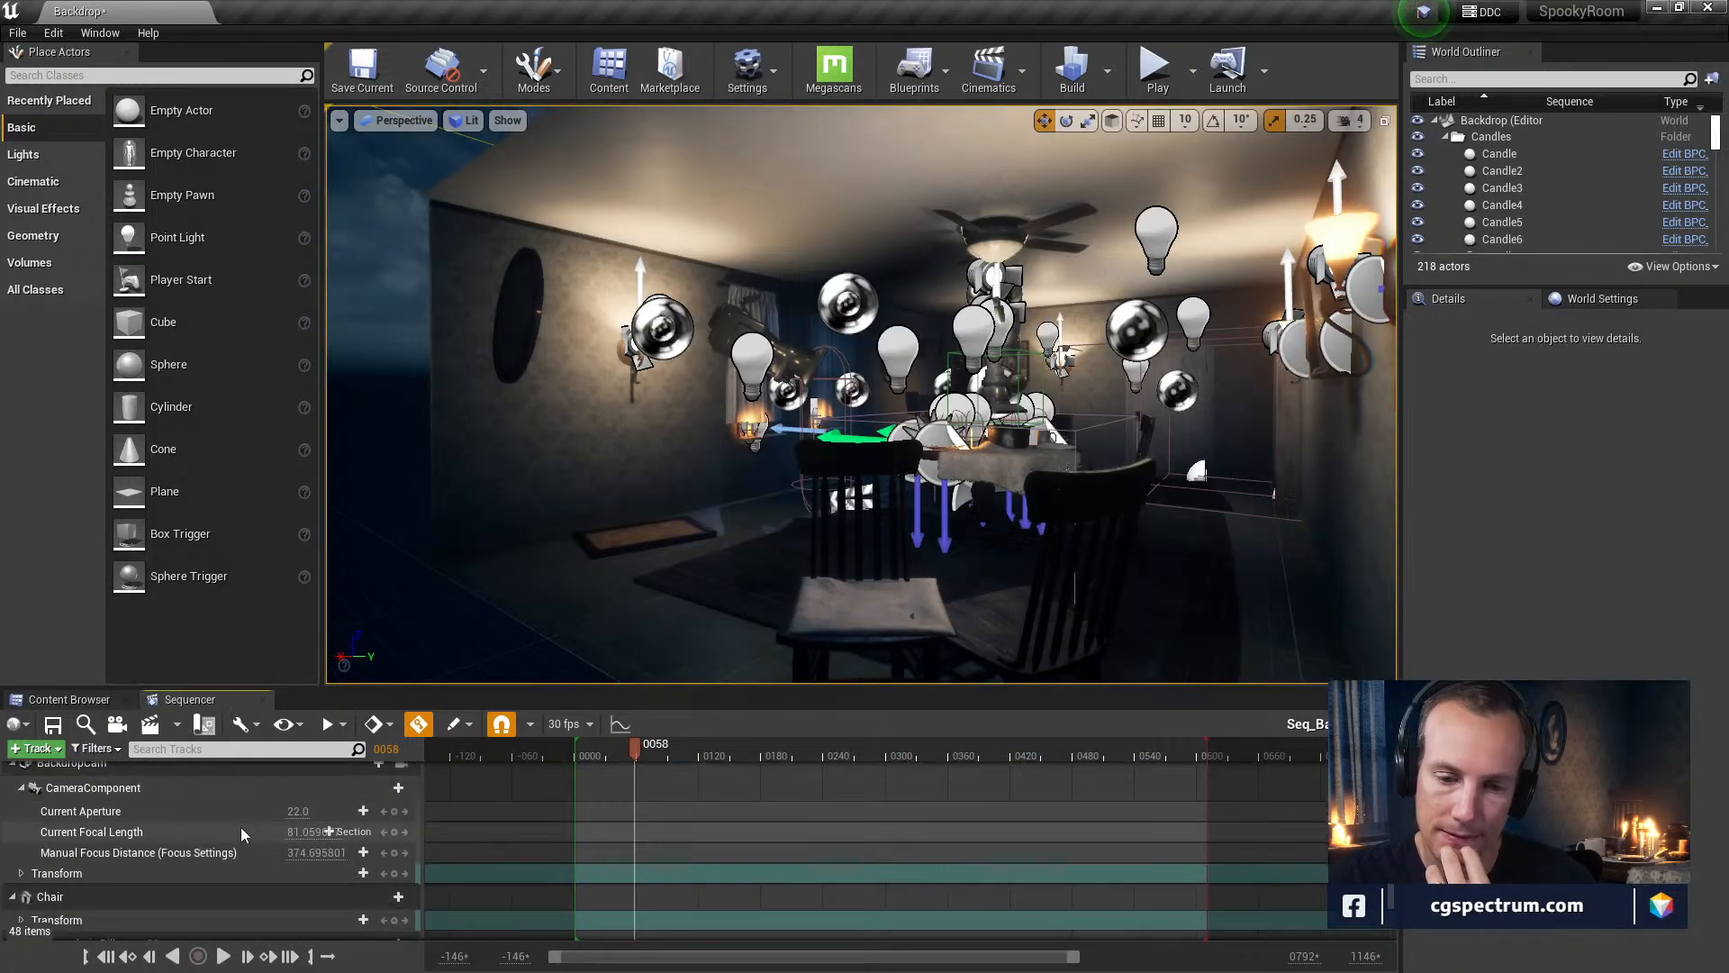
left_click(127, 822)
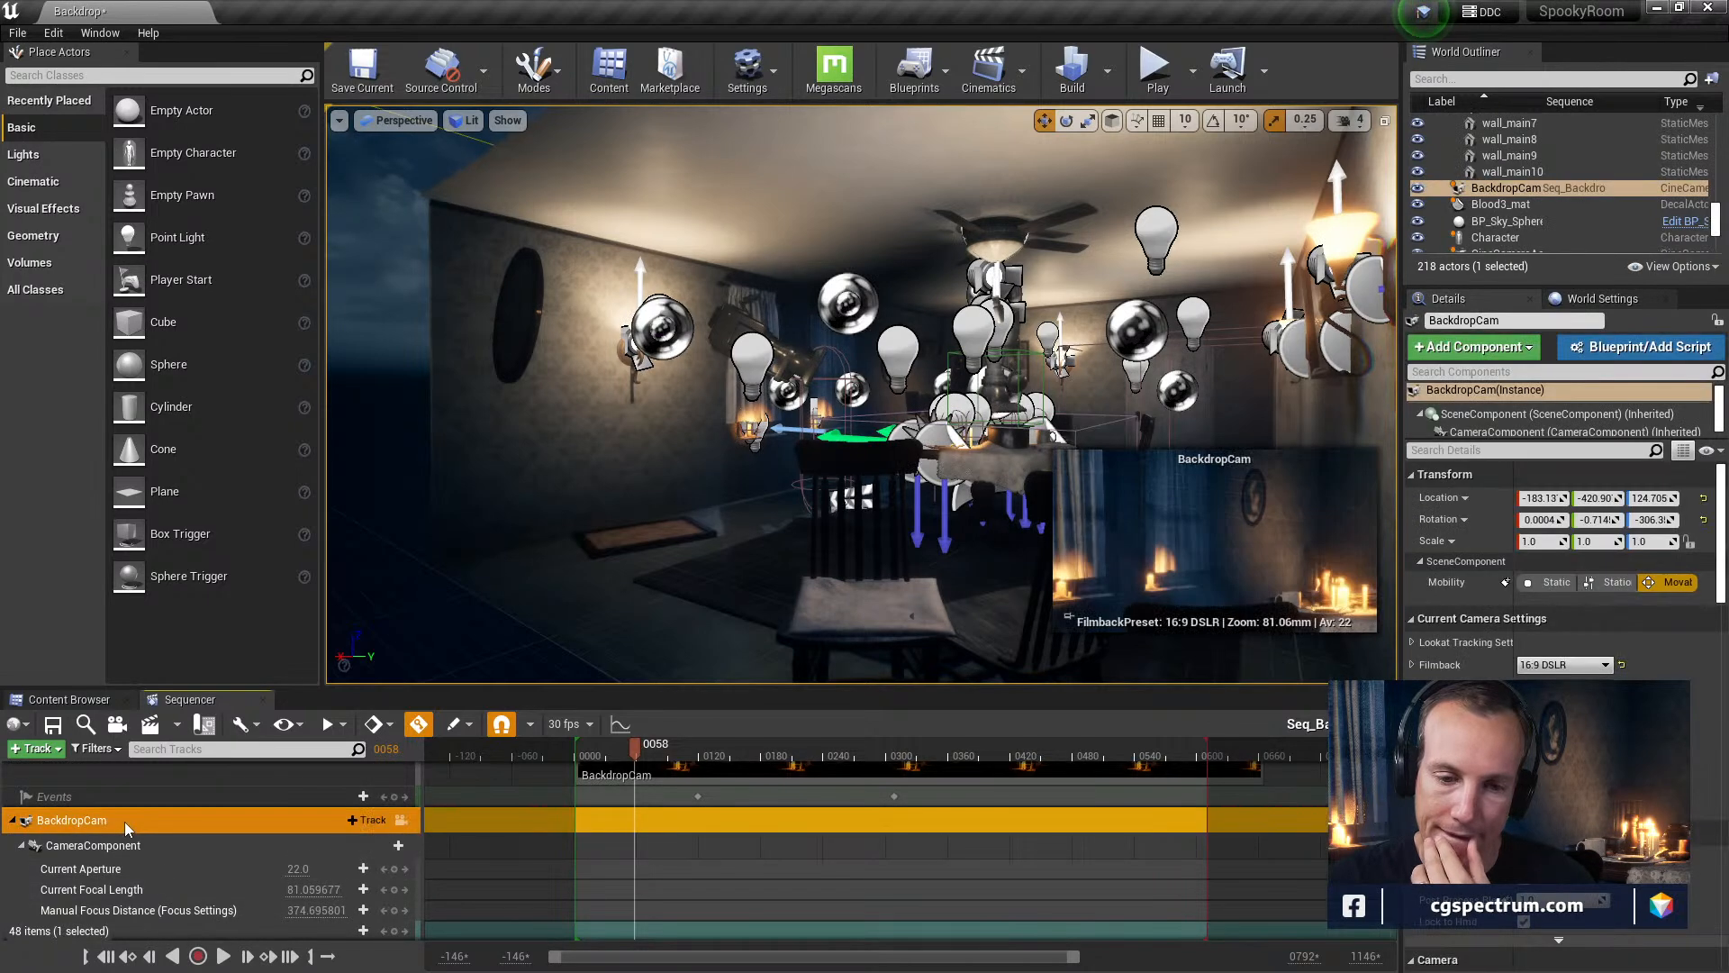
right_click(124, 822)
left_click(185, 616)
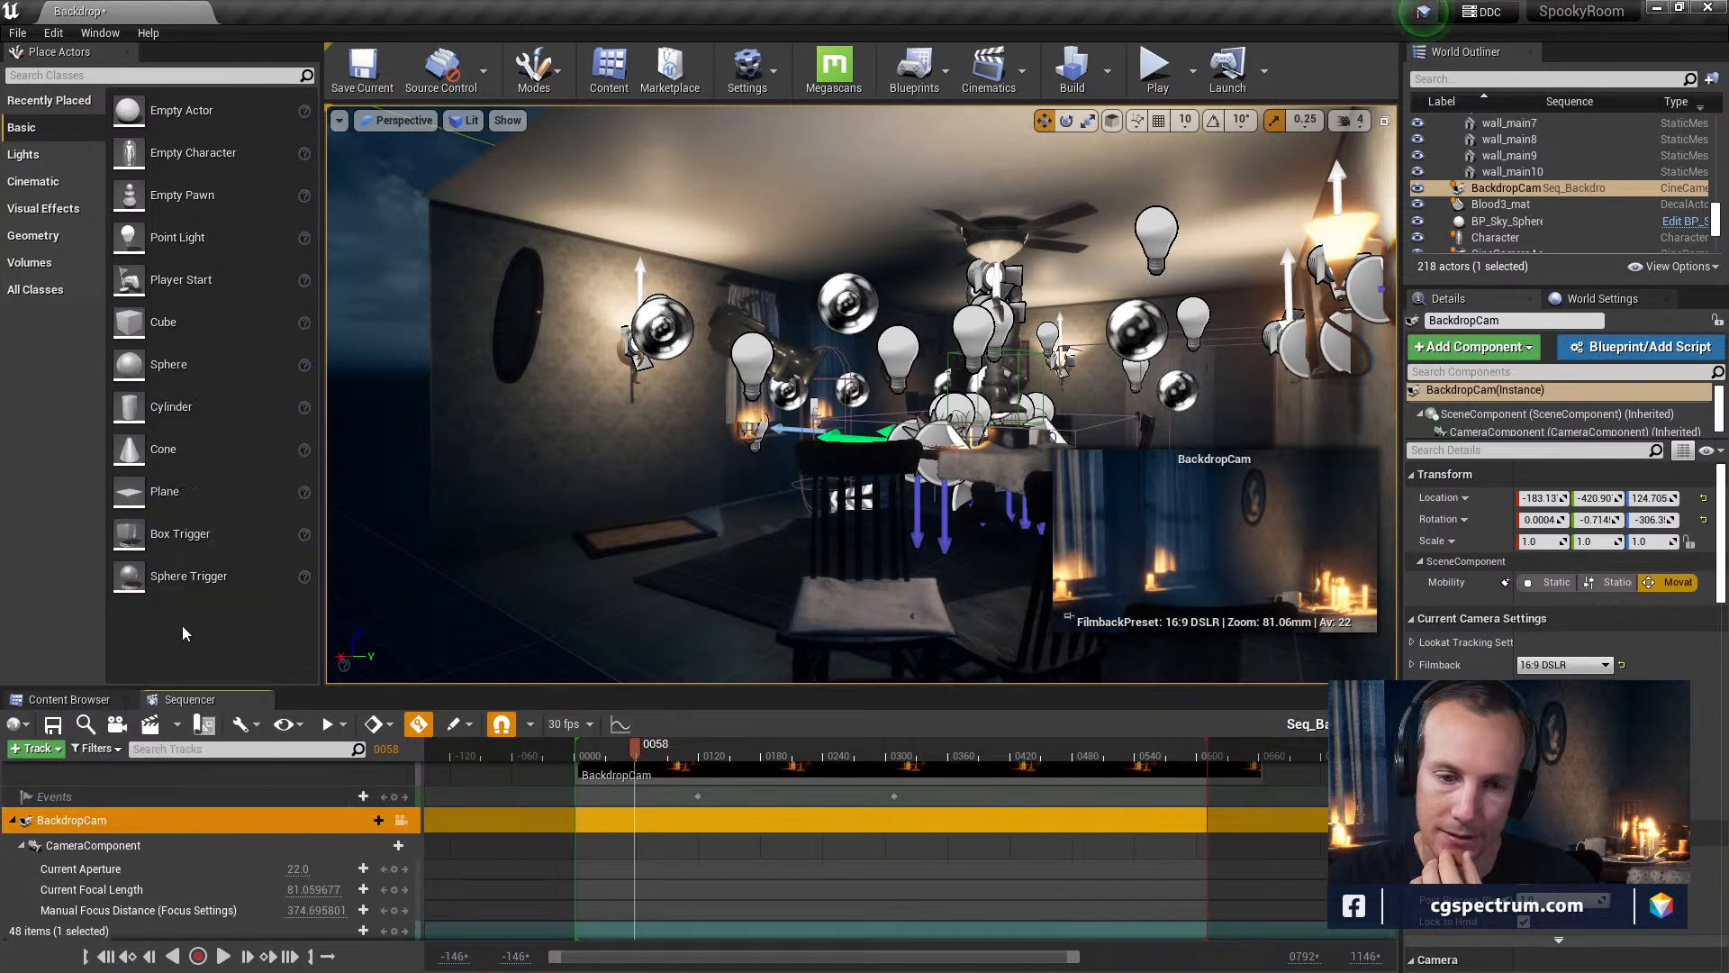
Reopen Seq_Backdrop_Candles and paste the copied camera track into it
left_click(72, 703)
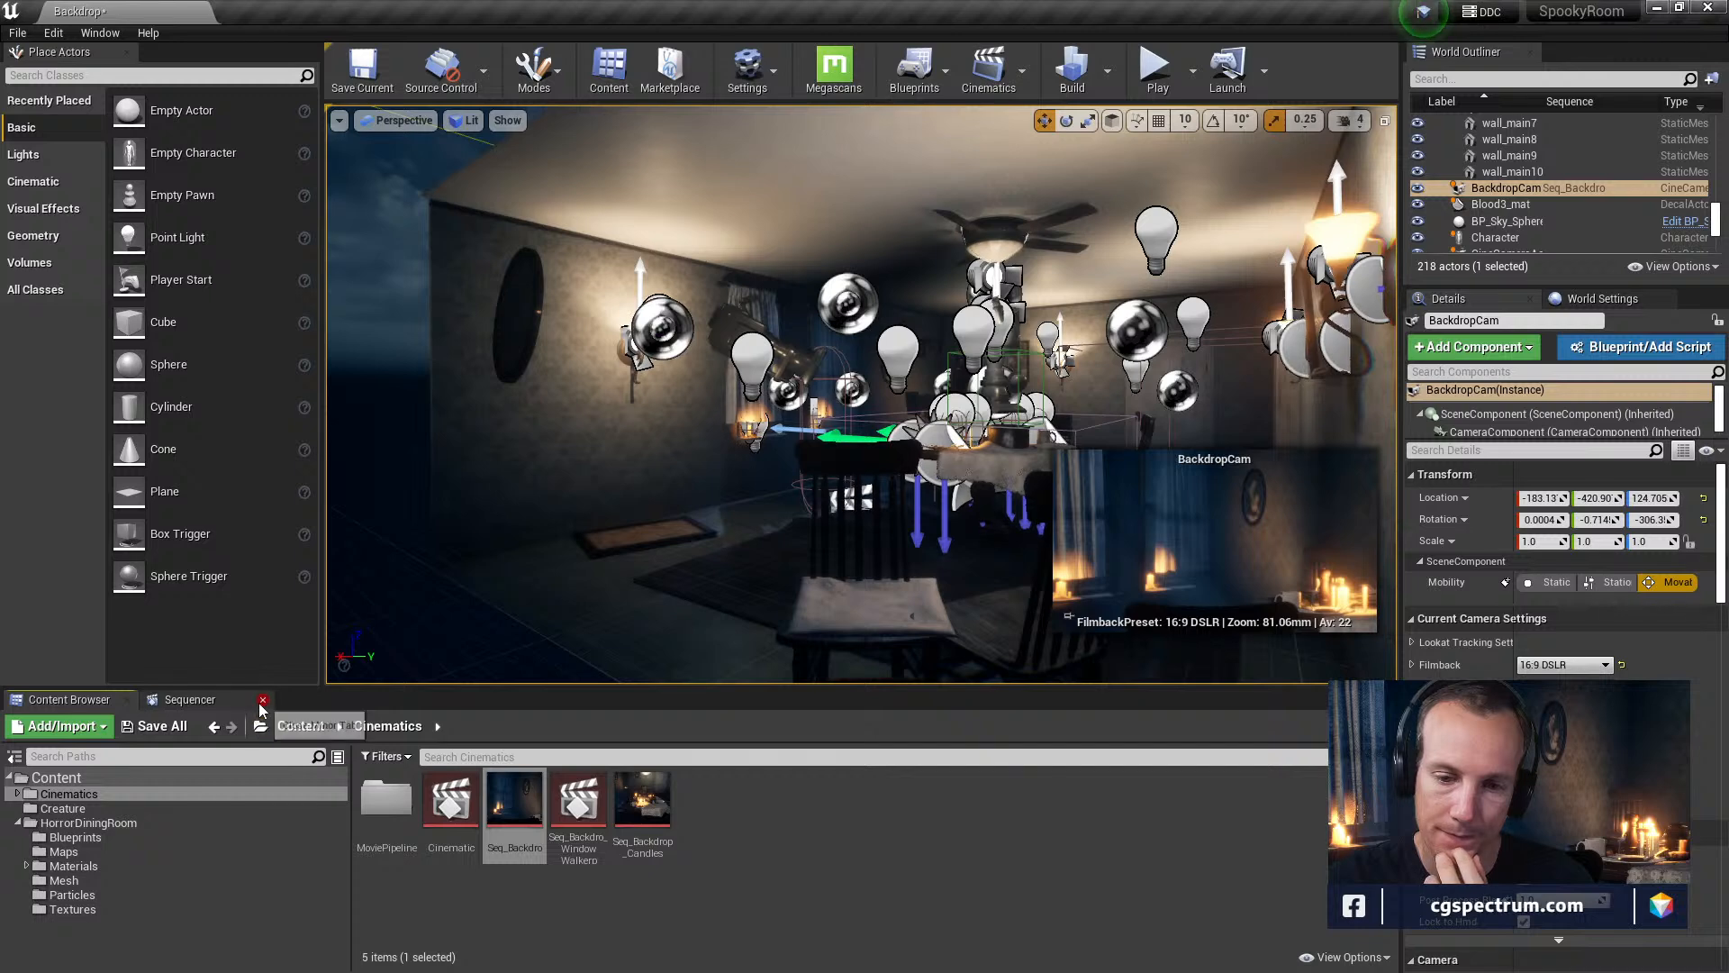
double_click(642, 797)
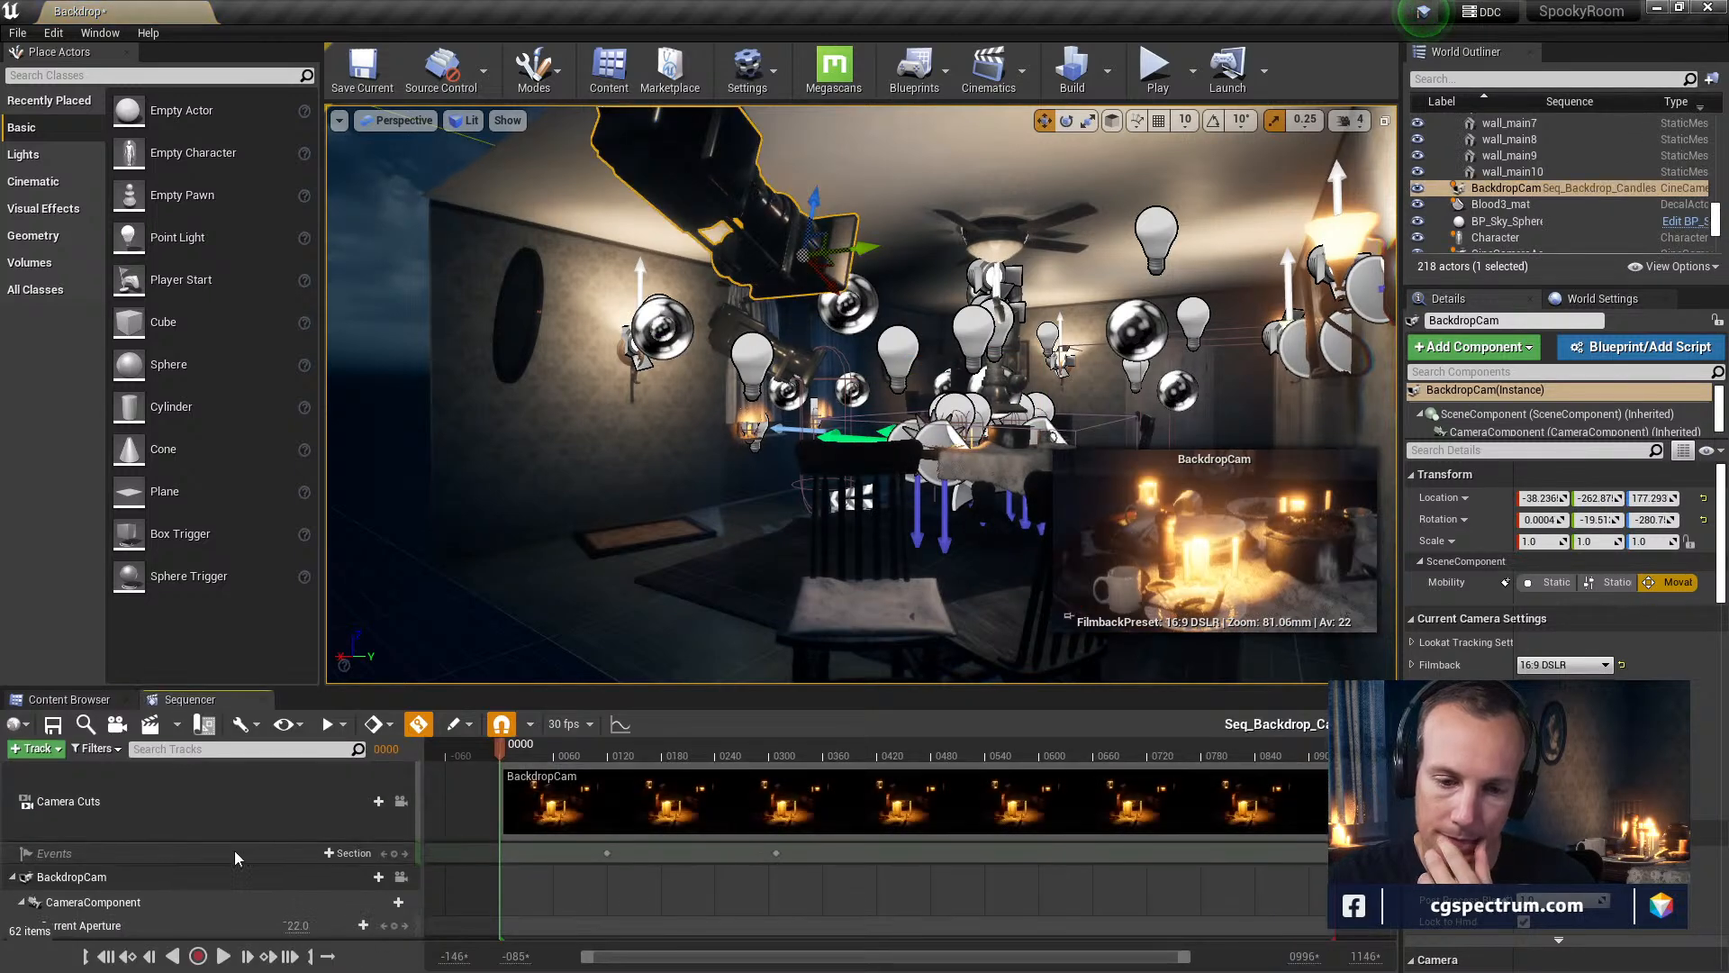
scroll(225, 856, "down", 10)
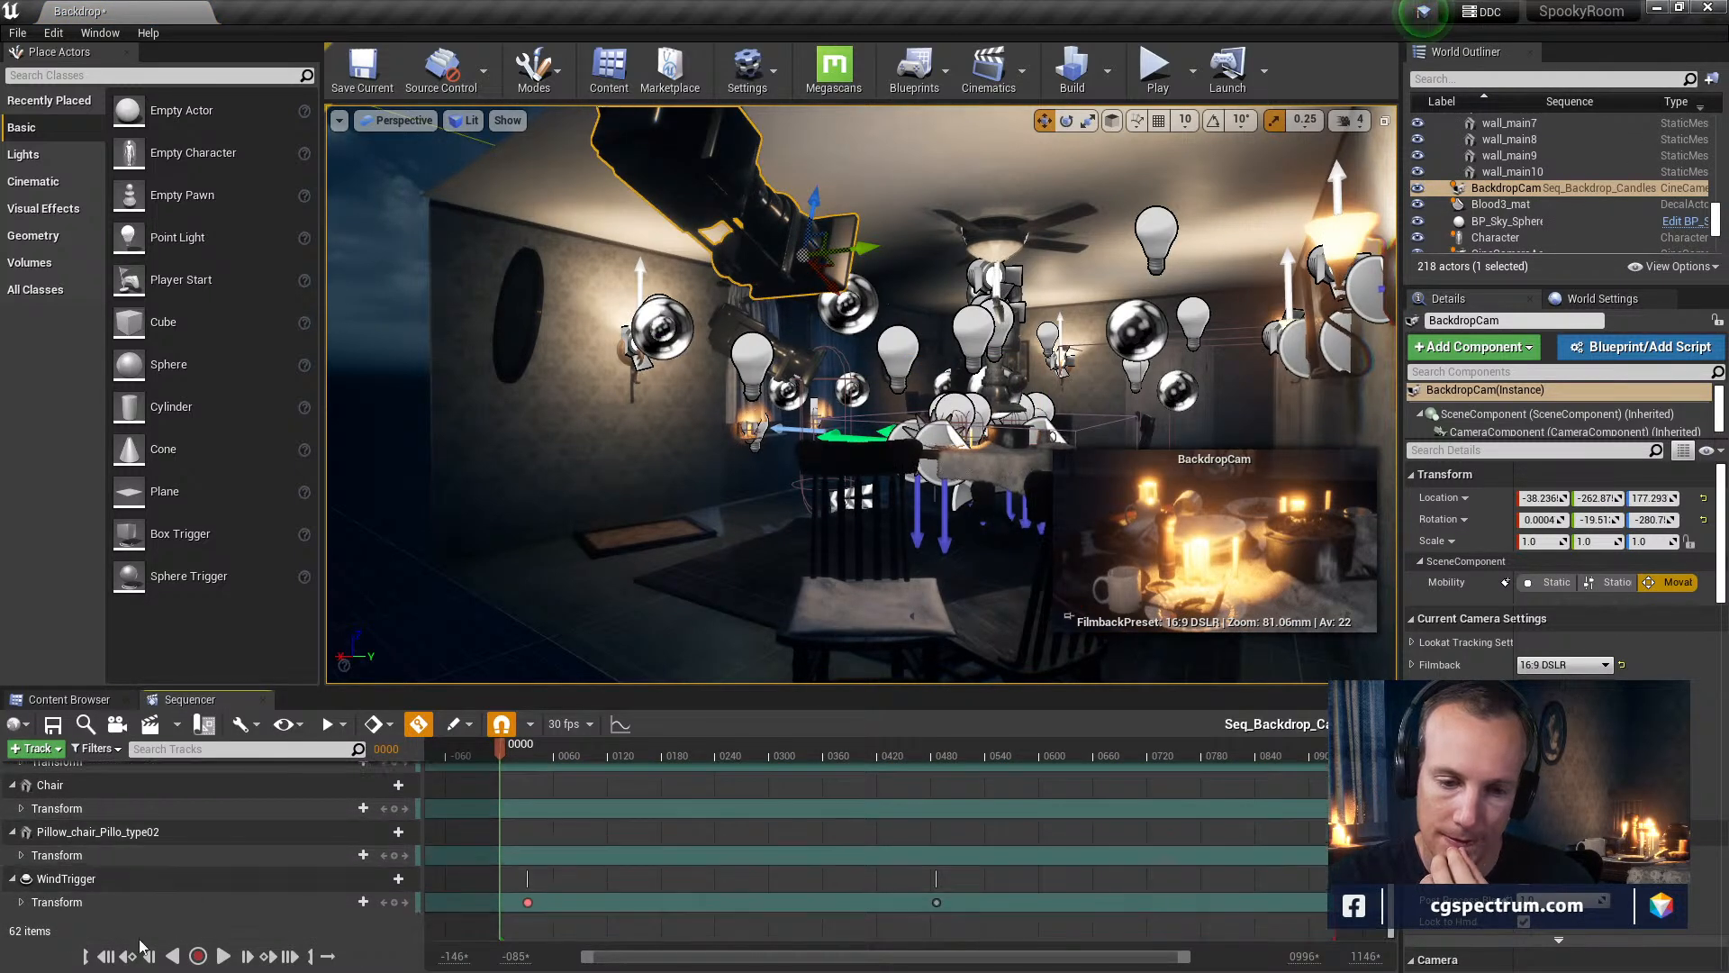
right_click(139, 917)
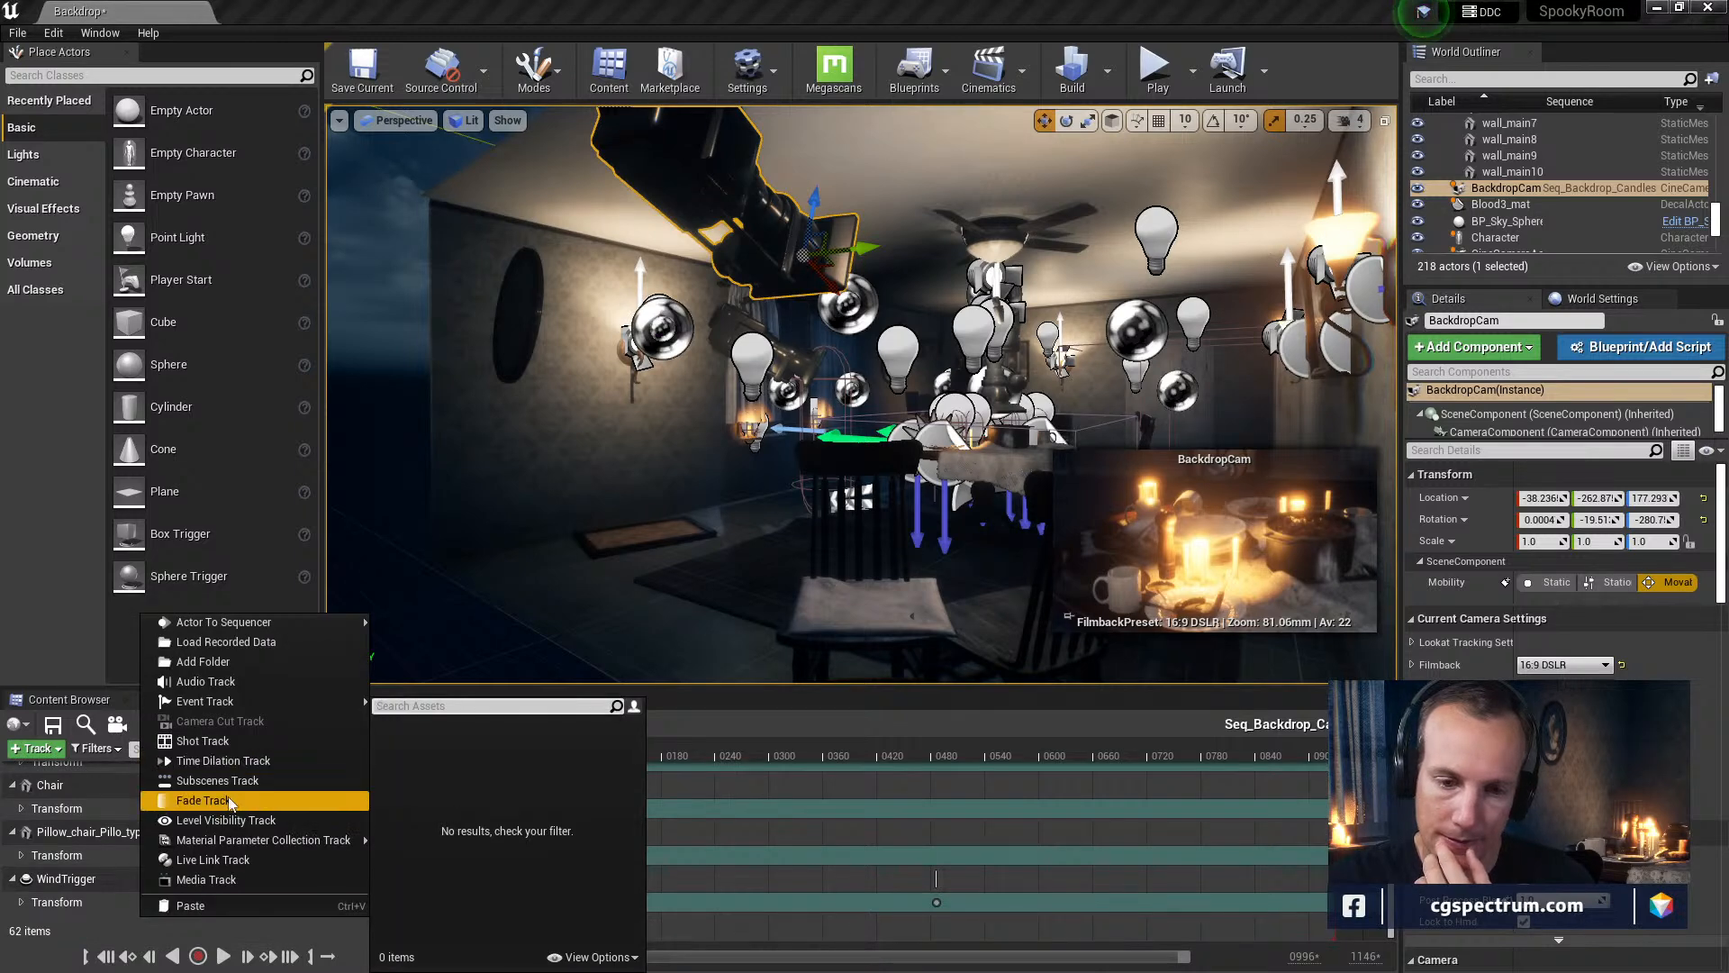
left_click(174, 908)
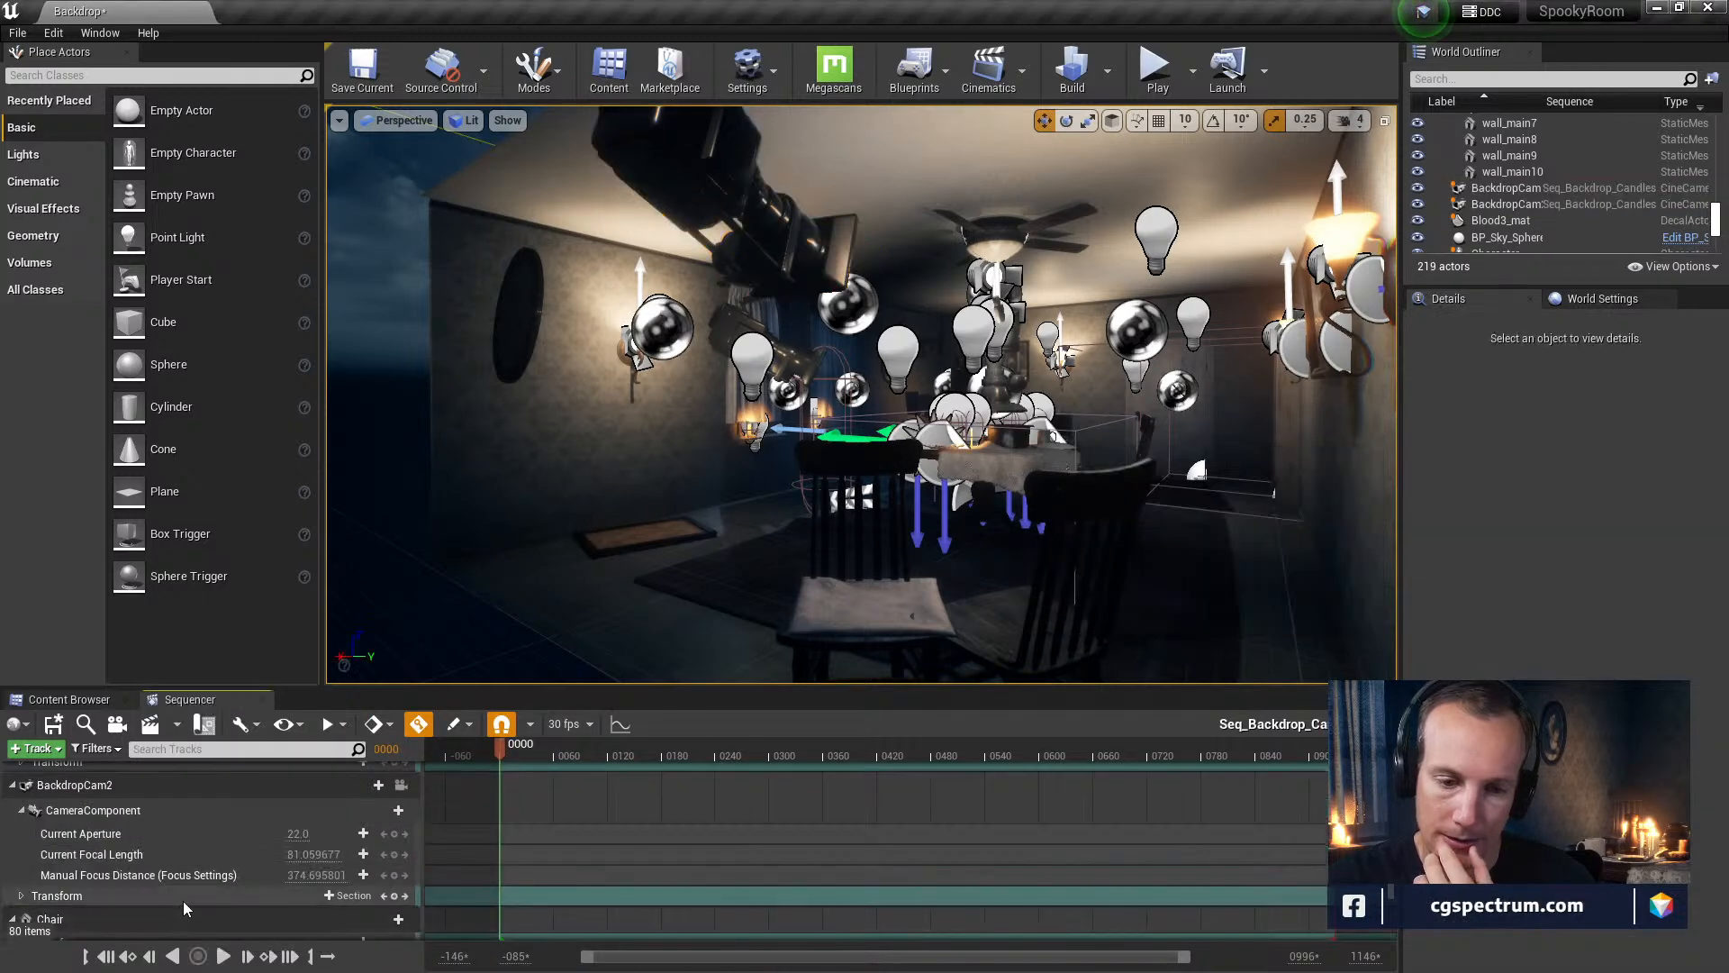
Delete the original BackdropCam track from Seq_Backdrop_Candles, keeping only the pasted BackdropCam2 track
scroll(197, 897, "up", 8)
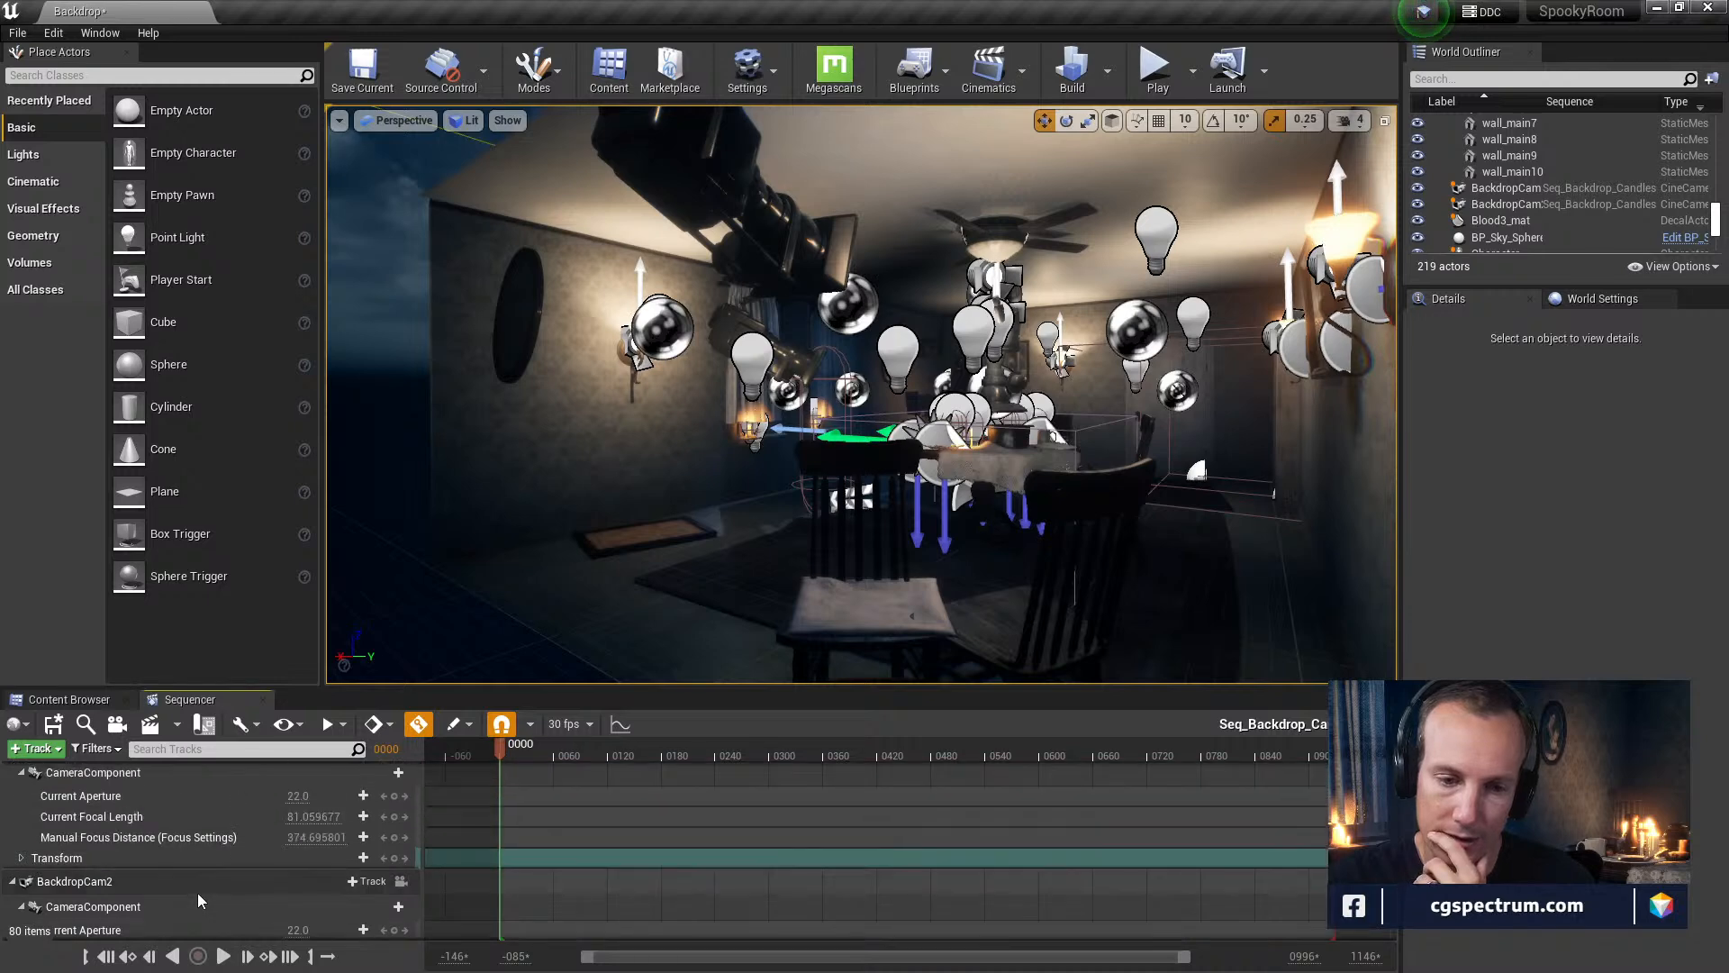
scroll(197, 893, "down", 4)
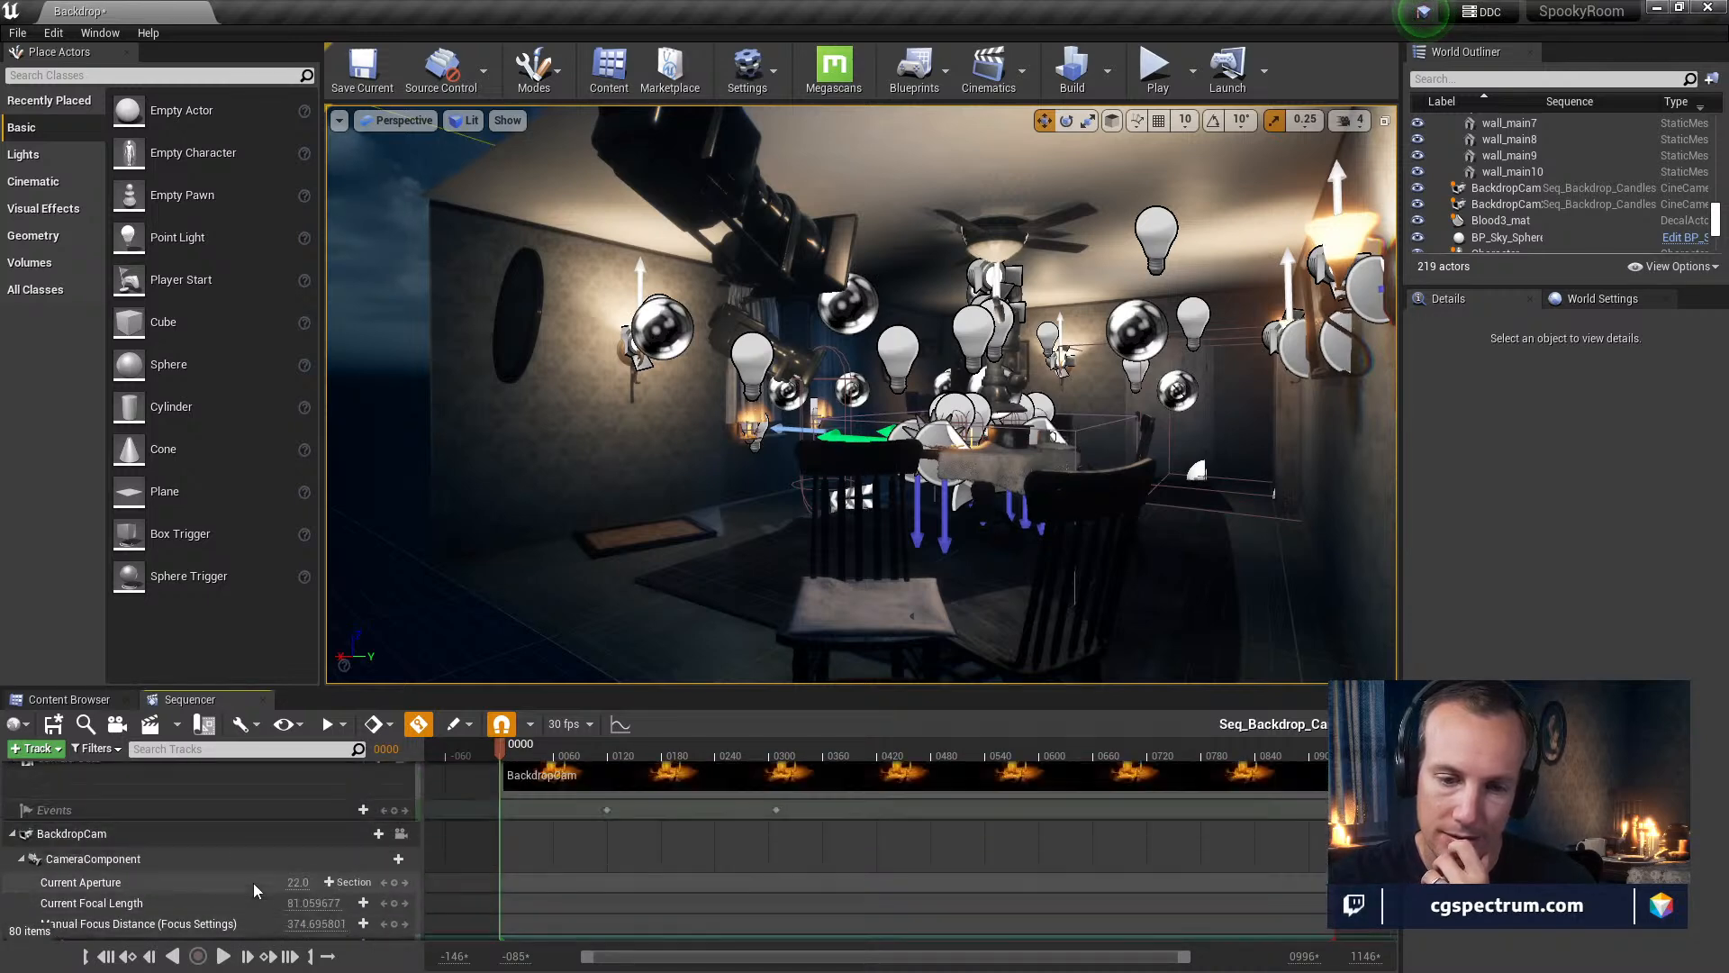
scroll(252, 883, "up", 3)
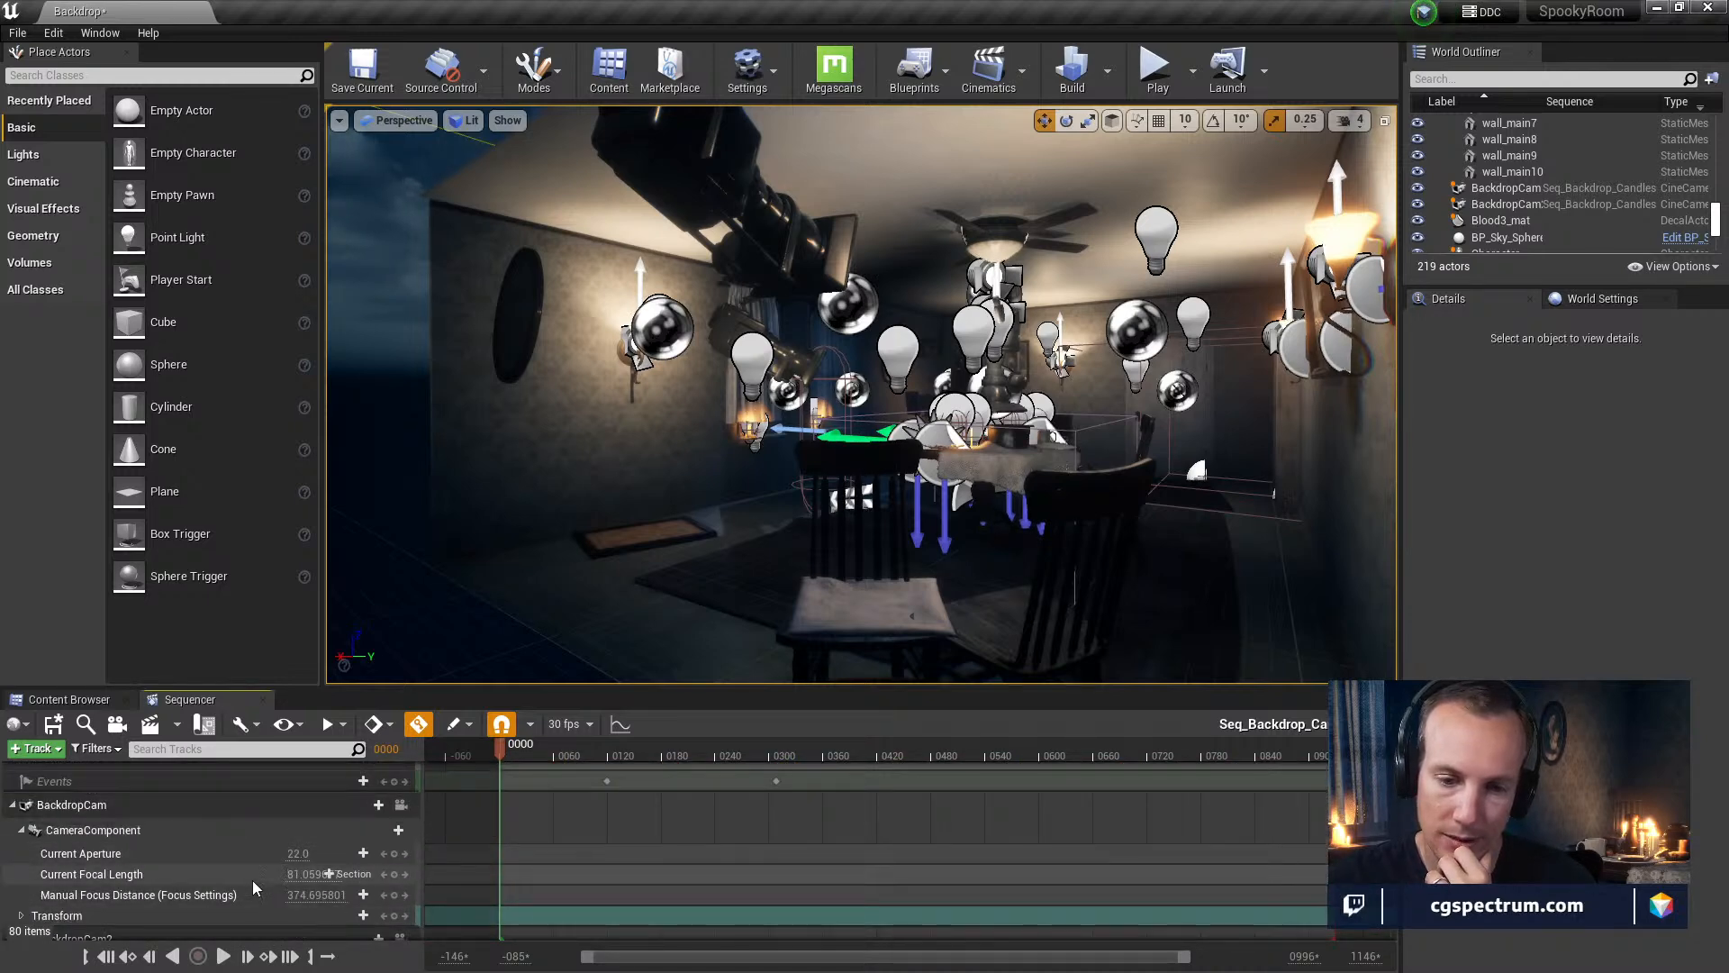
left_click(126, 809)
key("Delete")
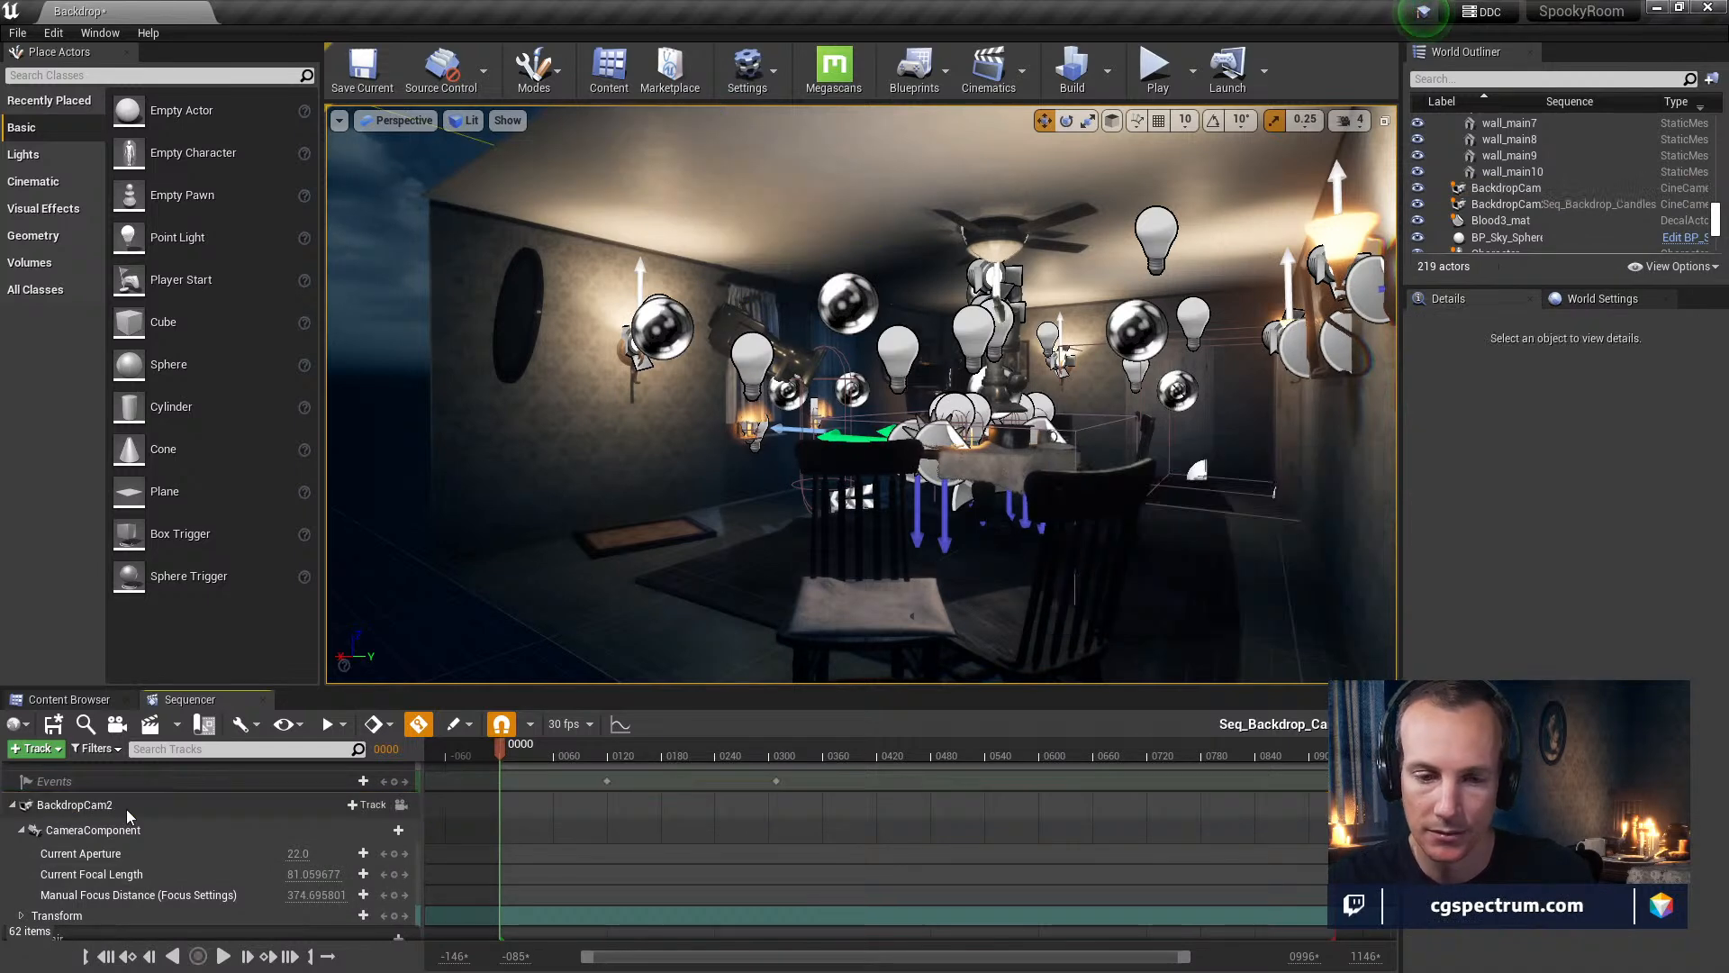
Lock the viewport to BackdropCam2 and move the playhead ahead of the sequence start to frame -35
left_click(139, 801)
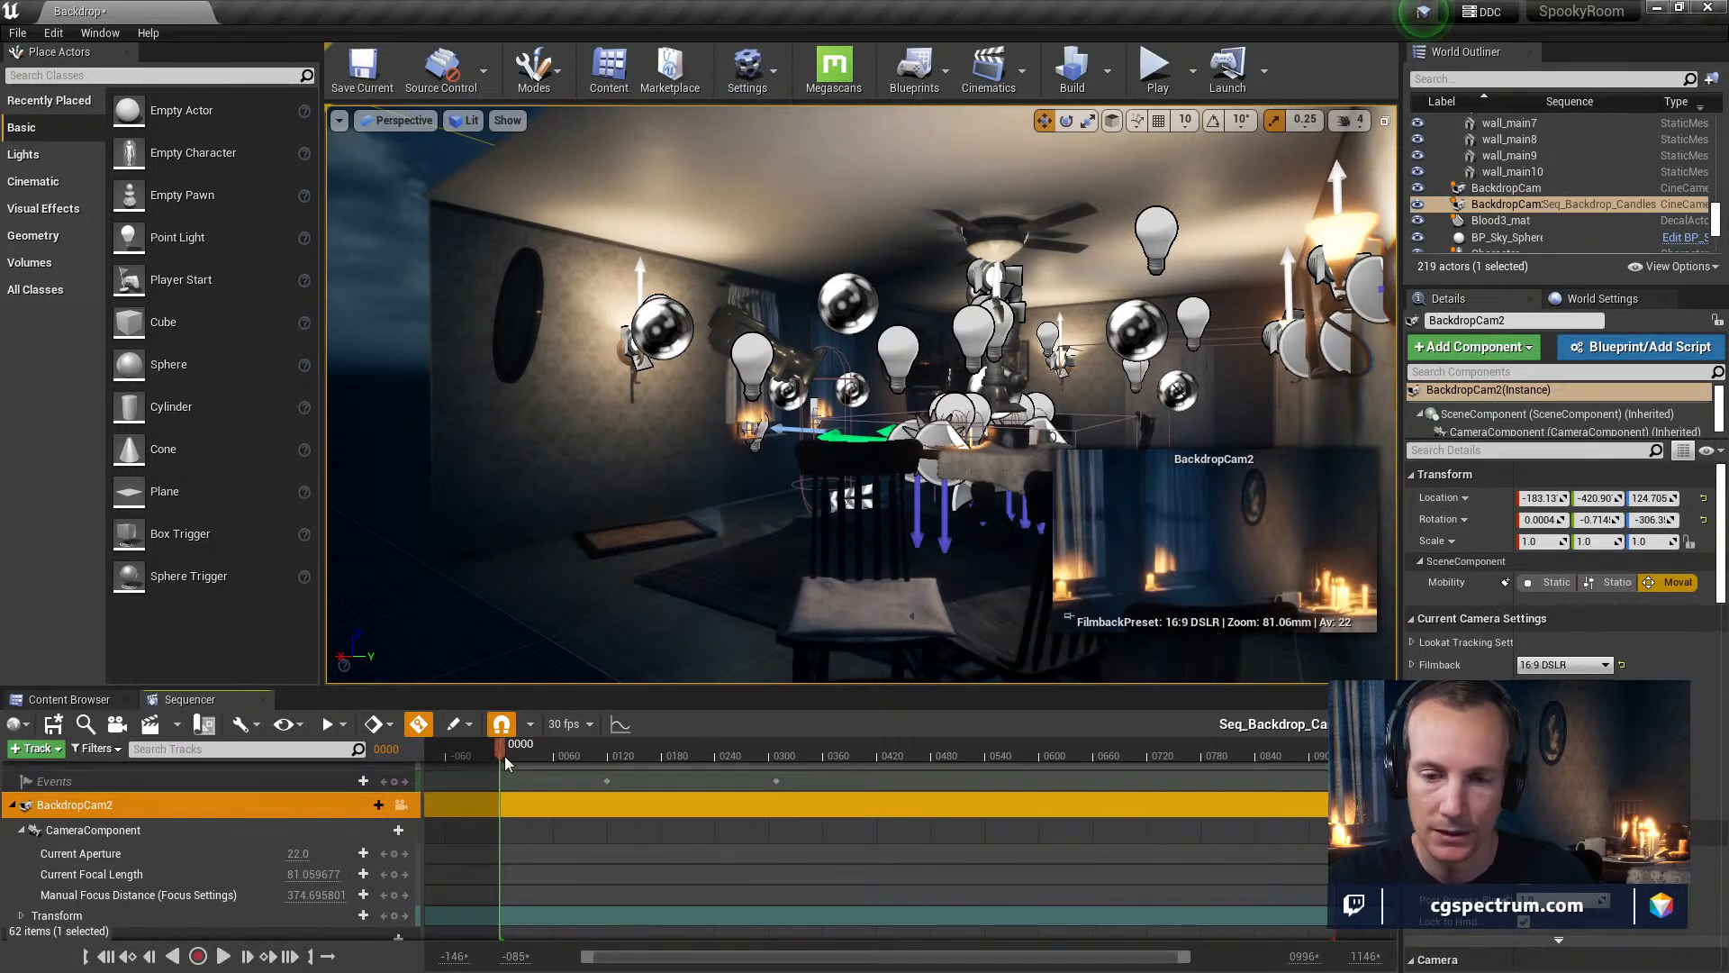
left_click(399, 806)
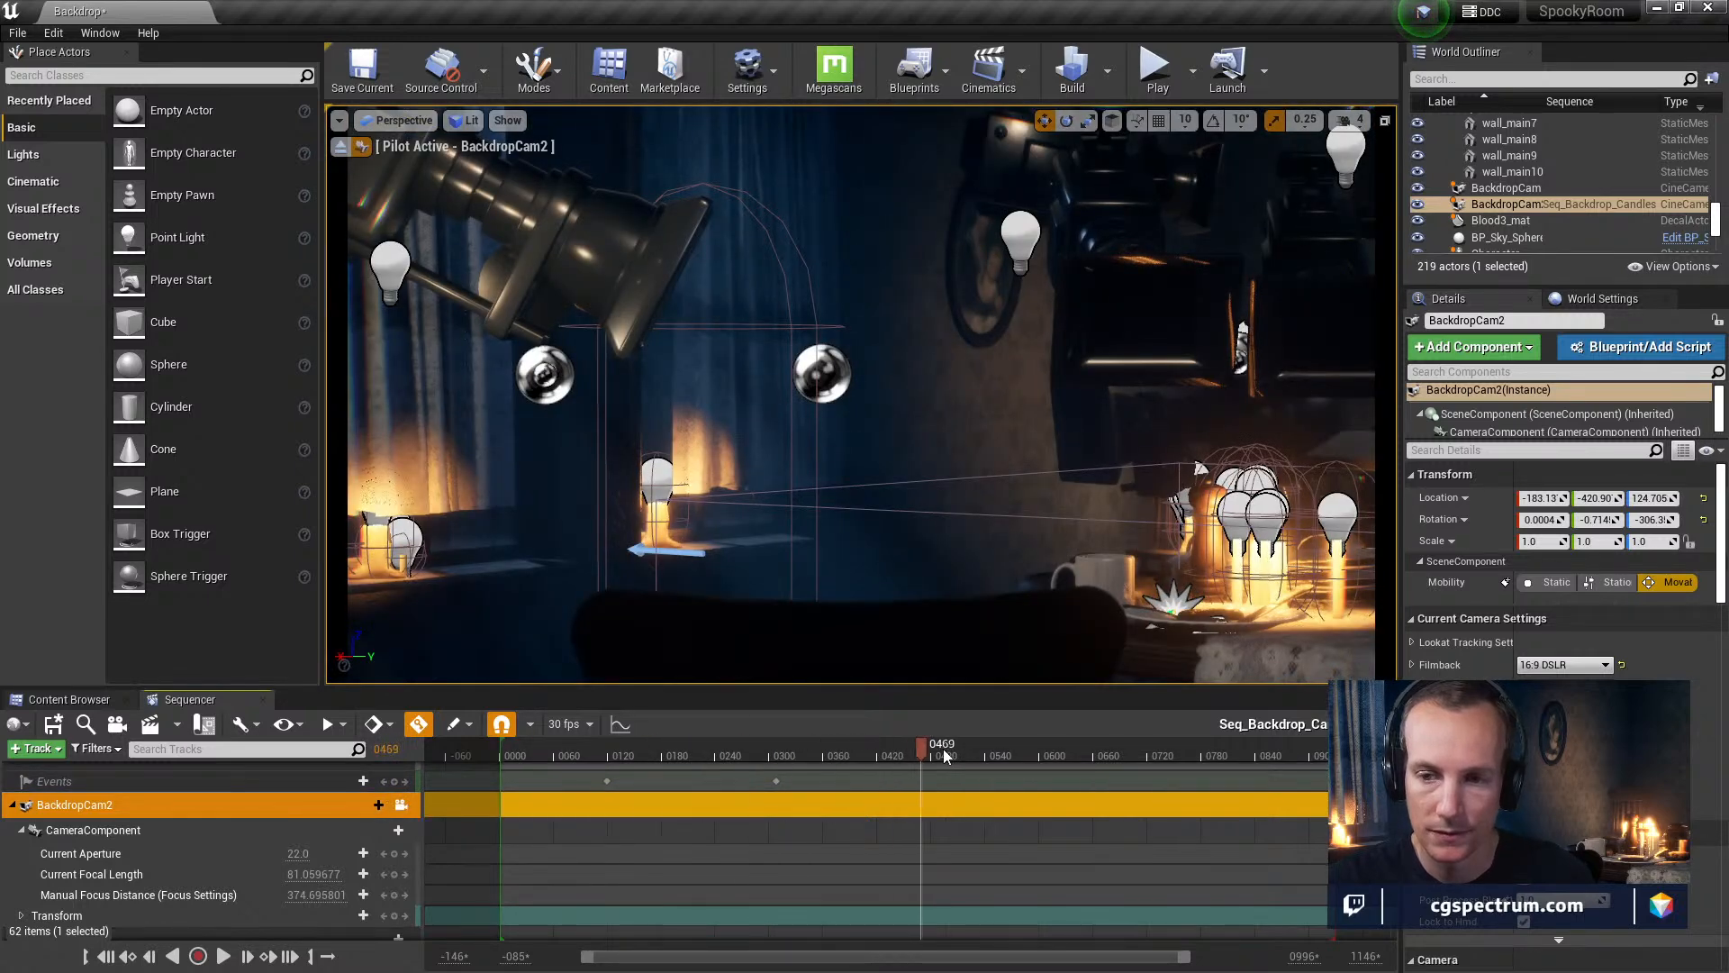
left_click_drag(472, 782, 468, 782)
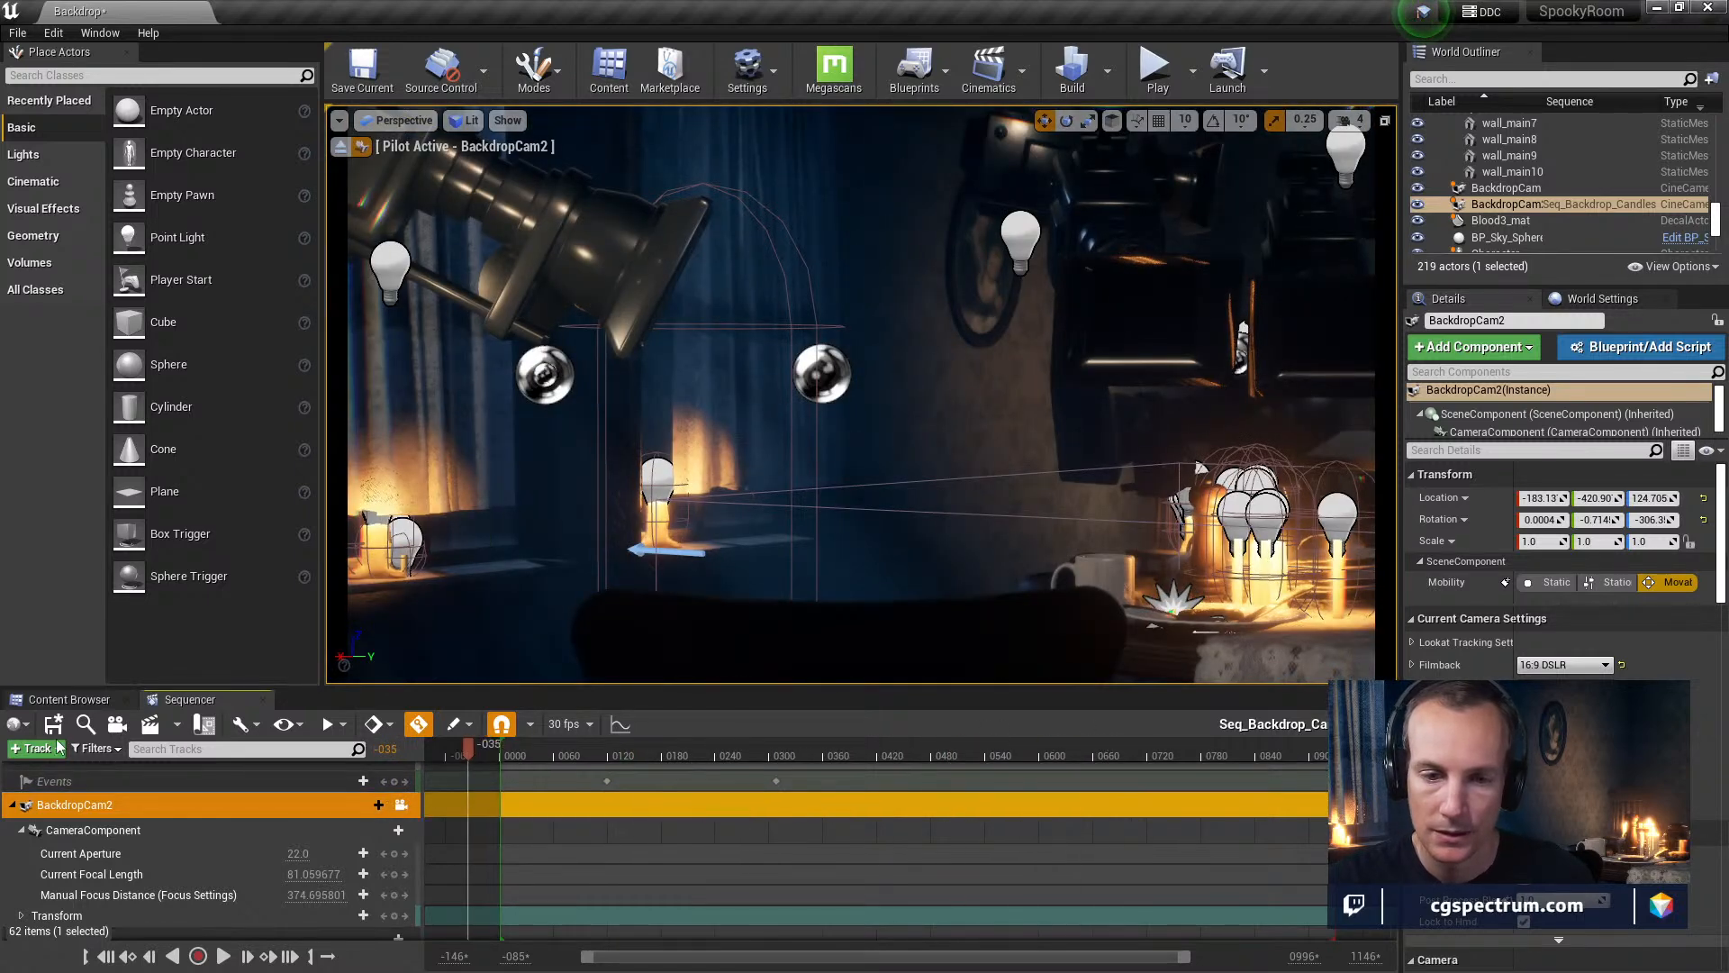
Save the sequence and run the level briefly to check which camera it uses
left_click(53, 724)
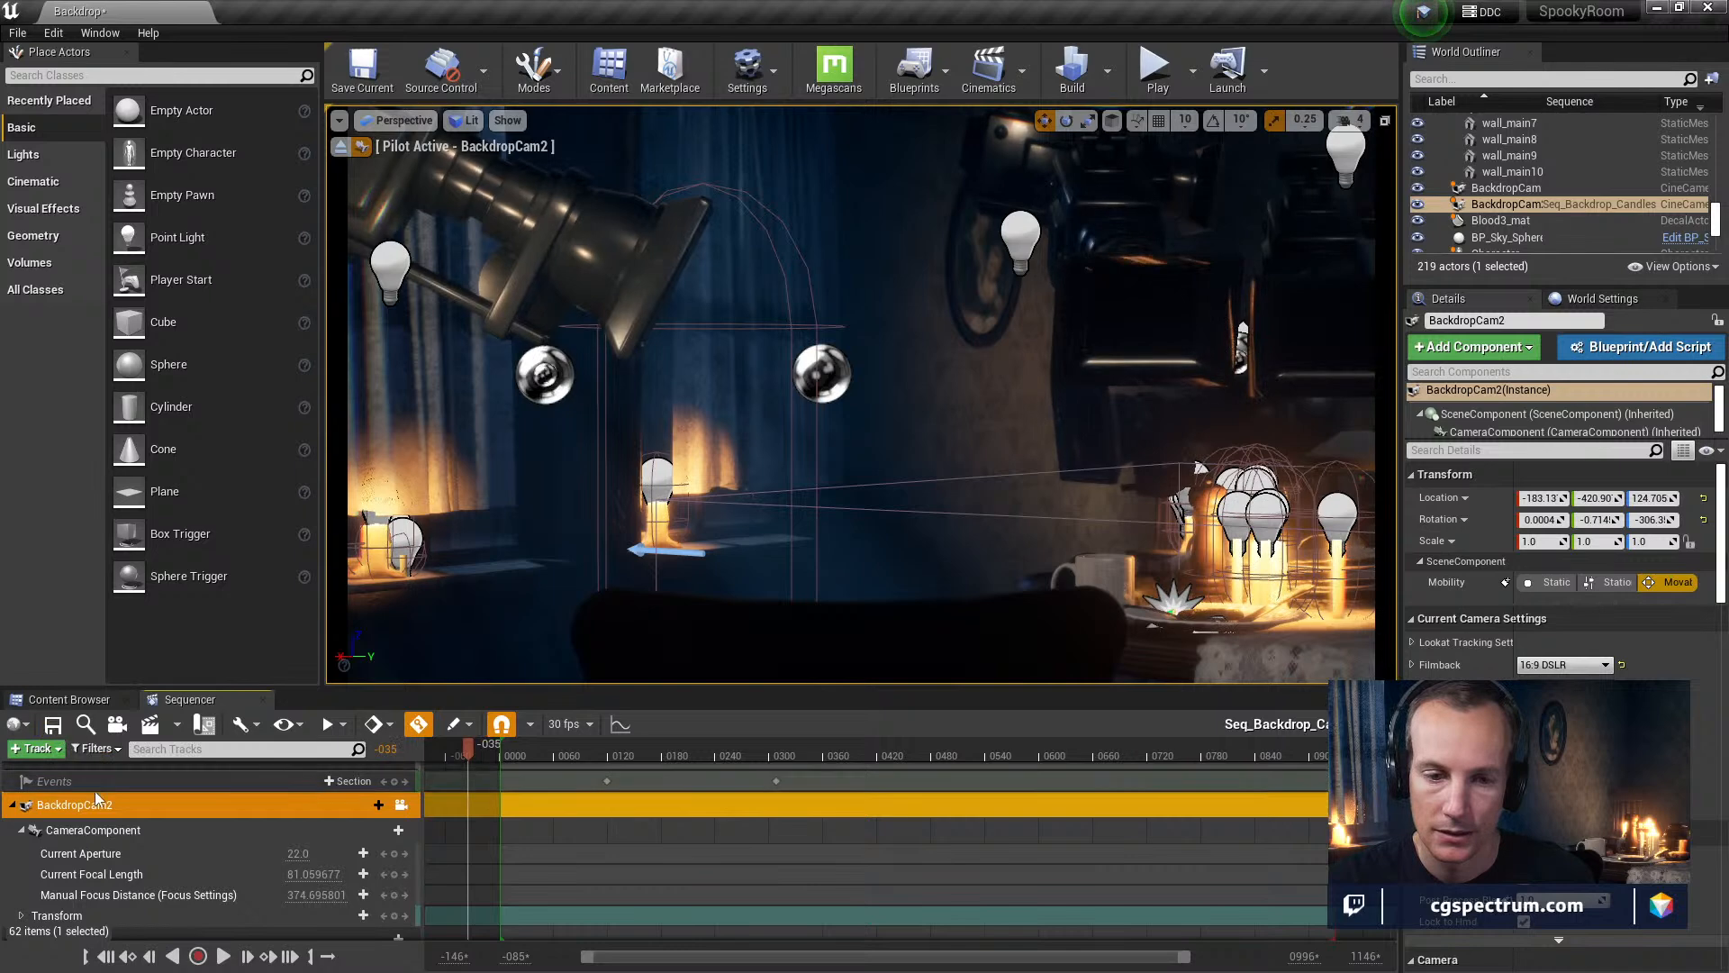
left_click(1151, 63)
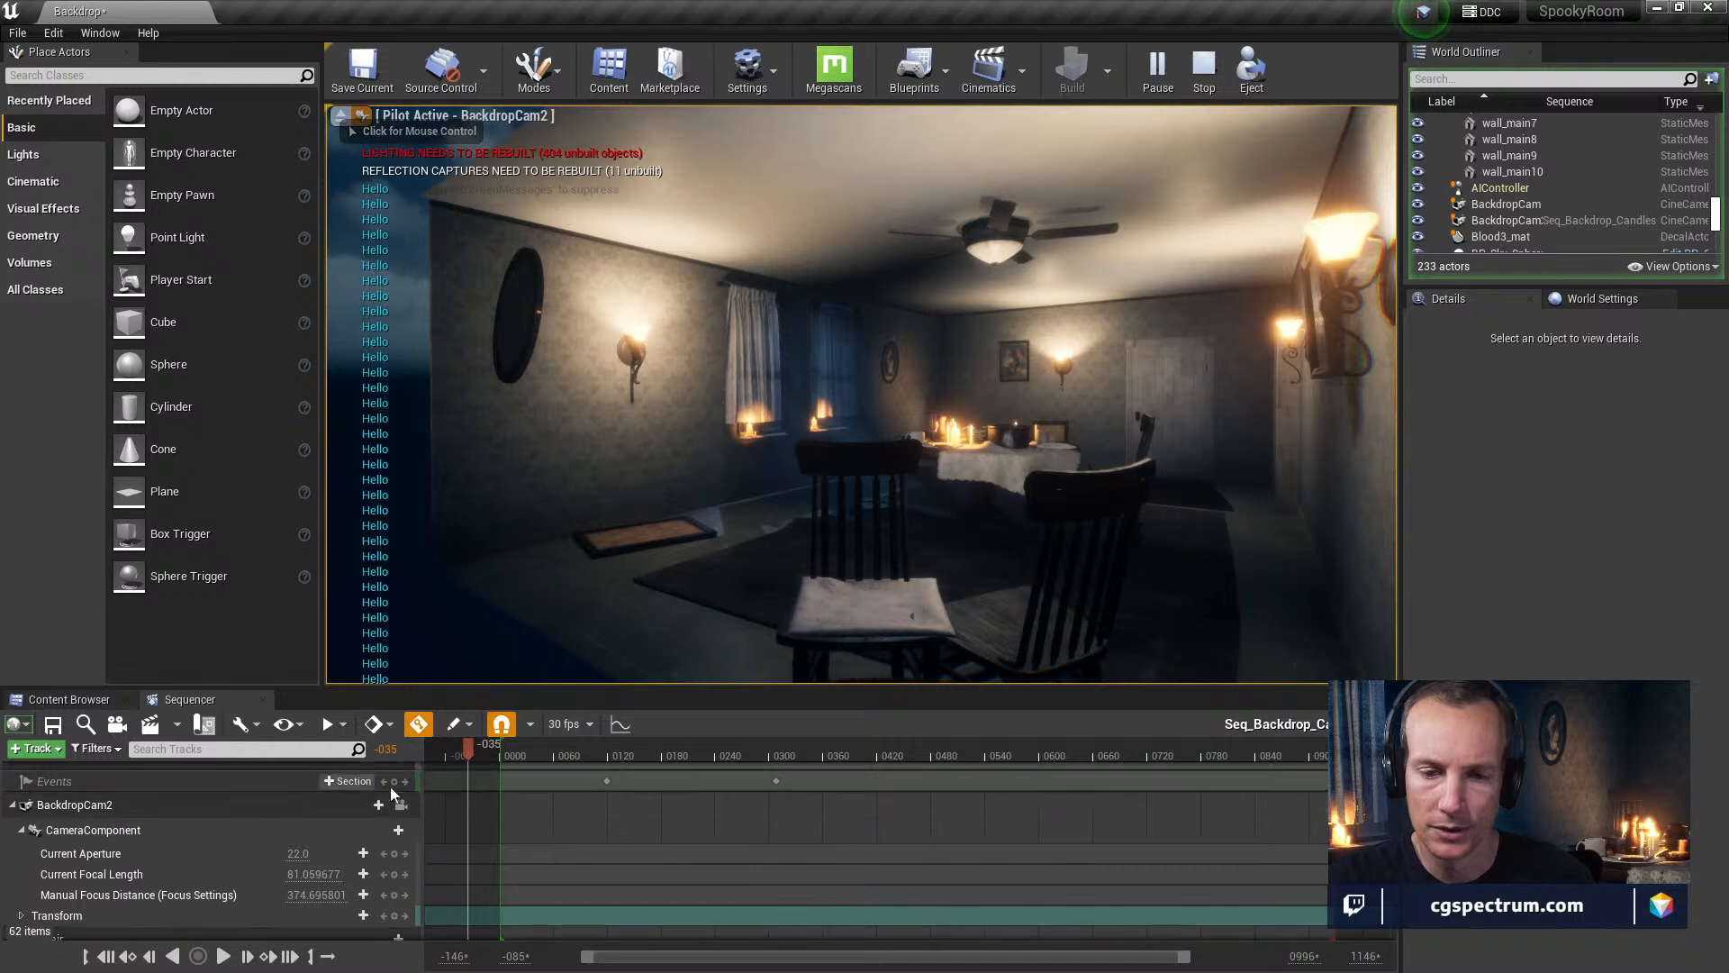
key("Escape")
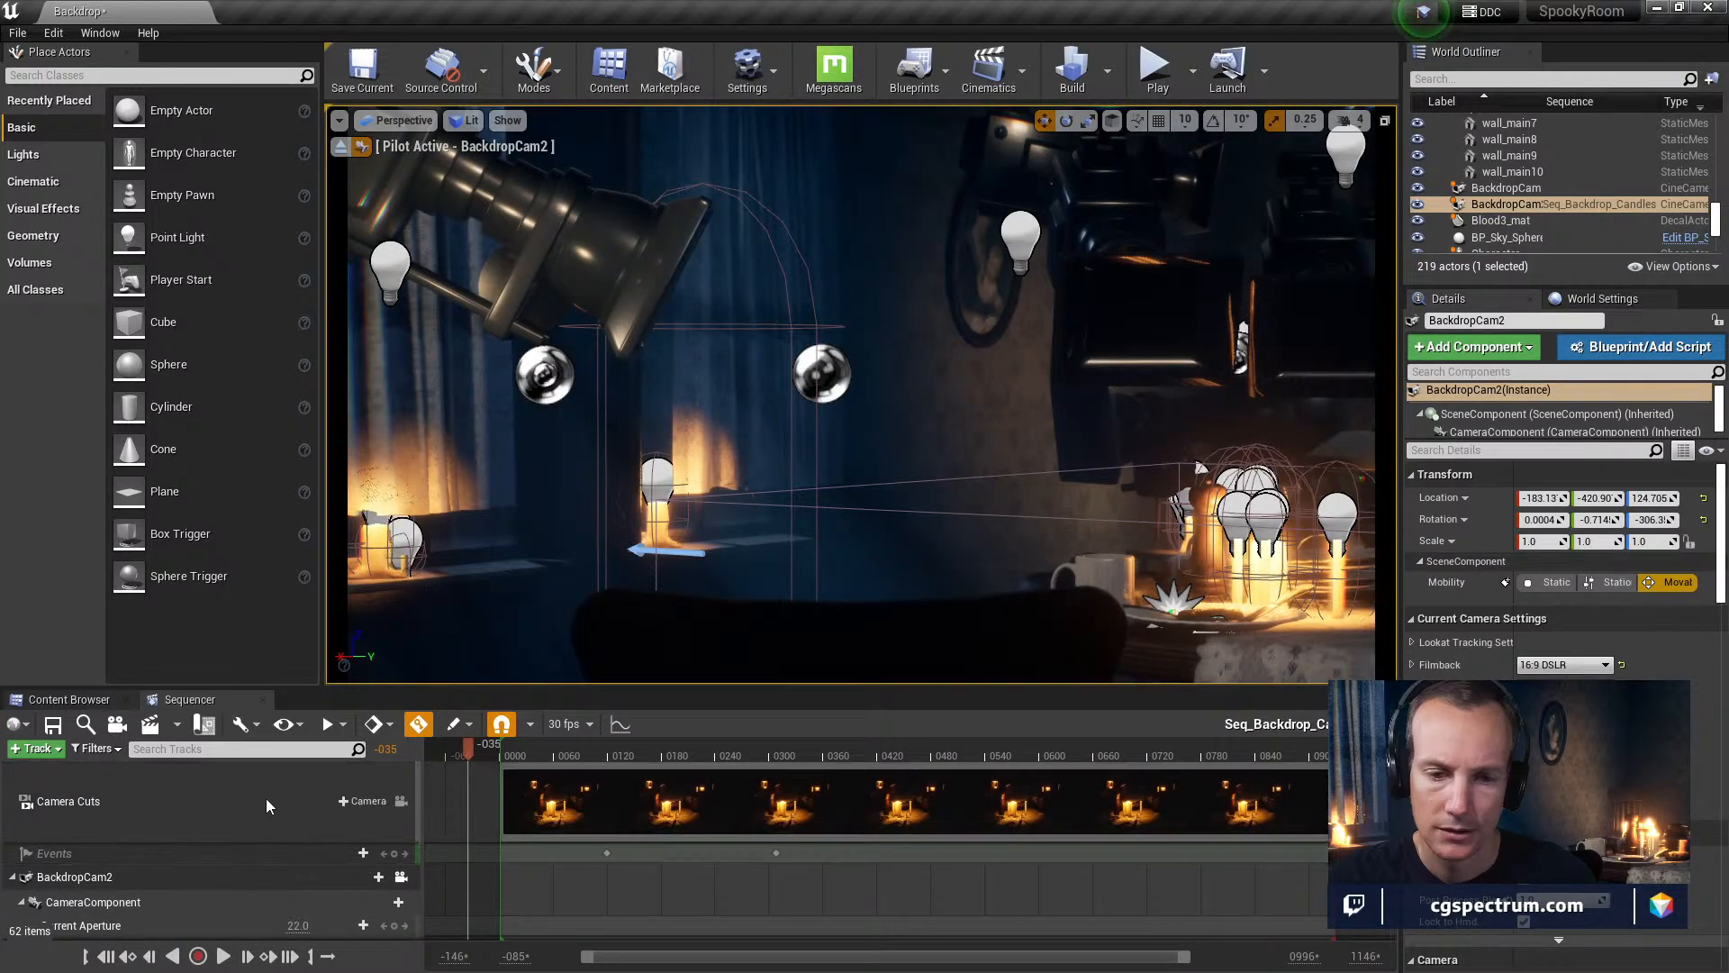
Replace the existing camera cut with a new one for BackdropCam2 starting at frame -35
left_click(600, 802)
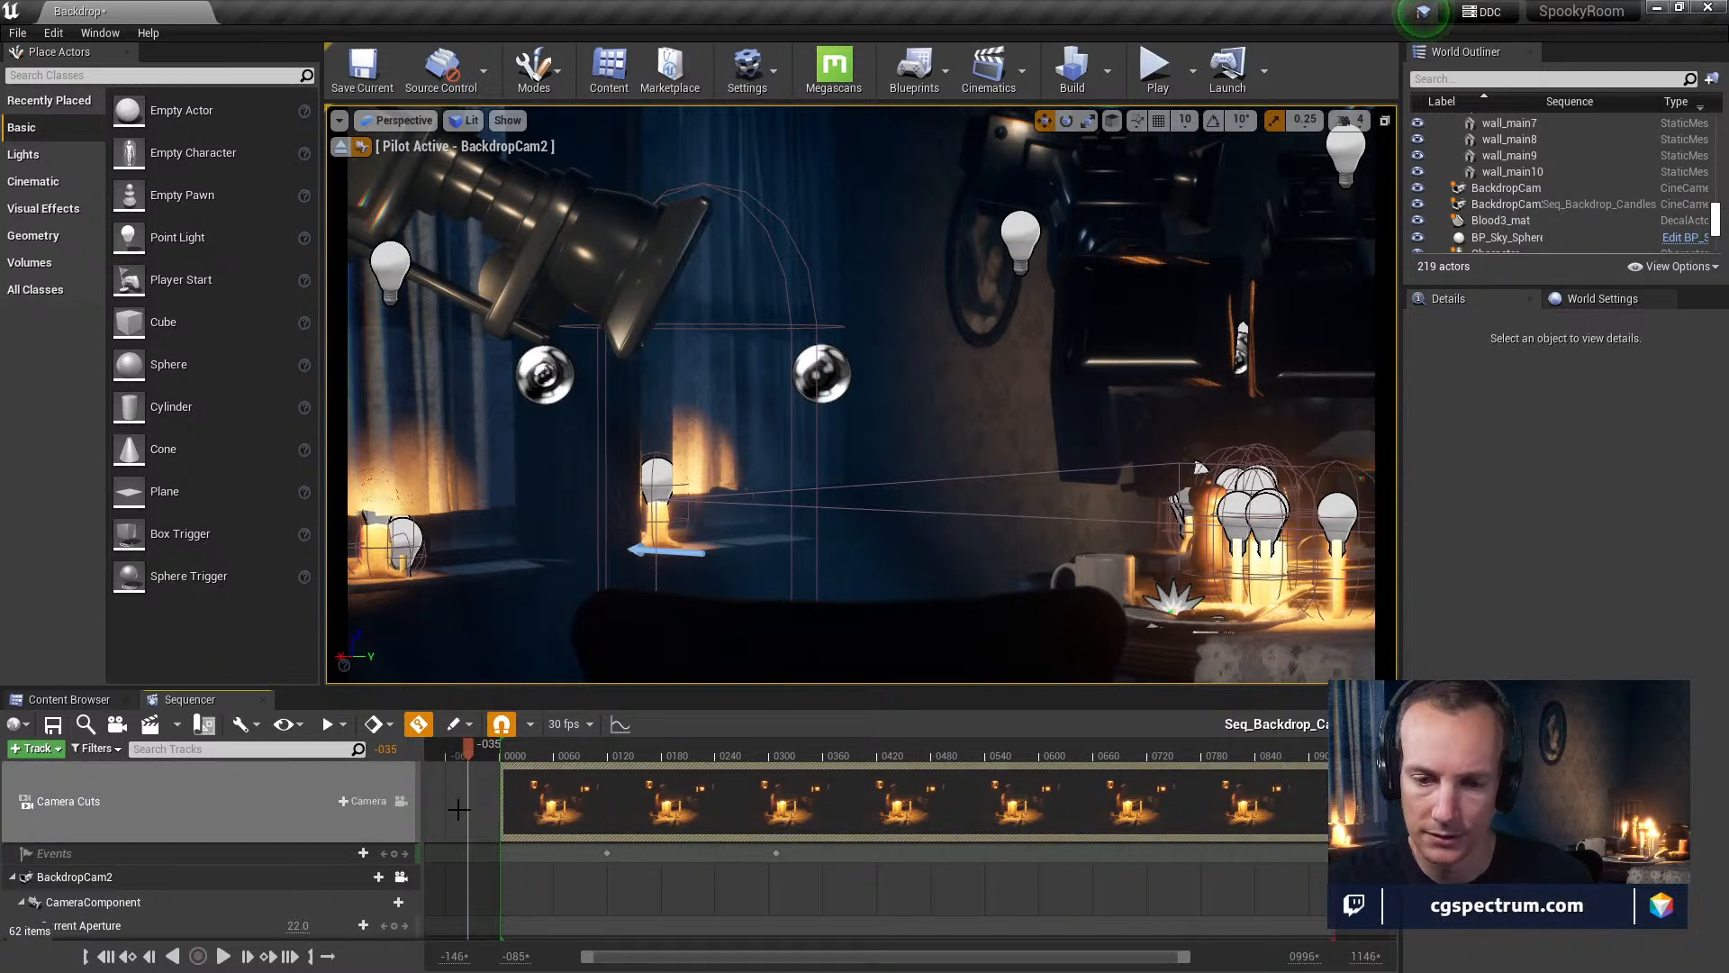
key("Delete")
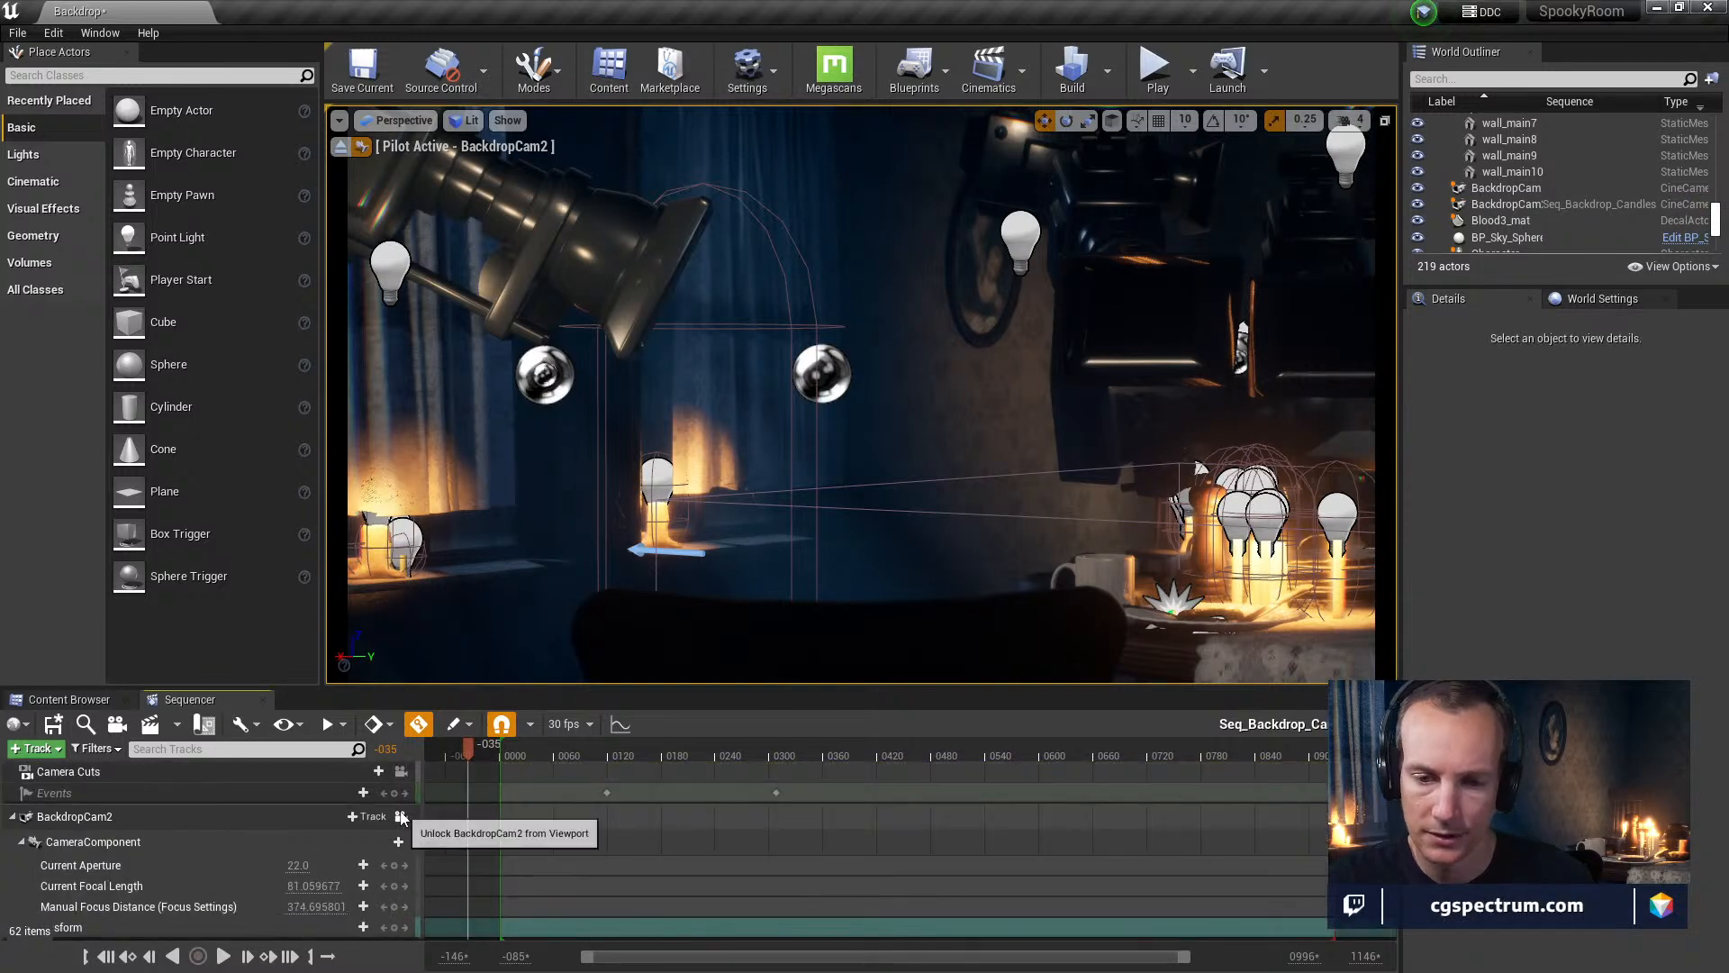
left_click(367, 772)
left_click(407, 824)
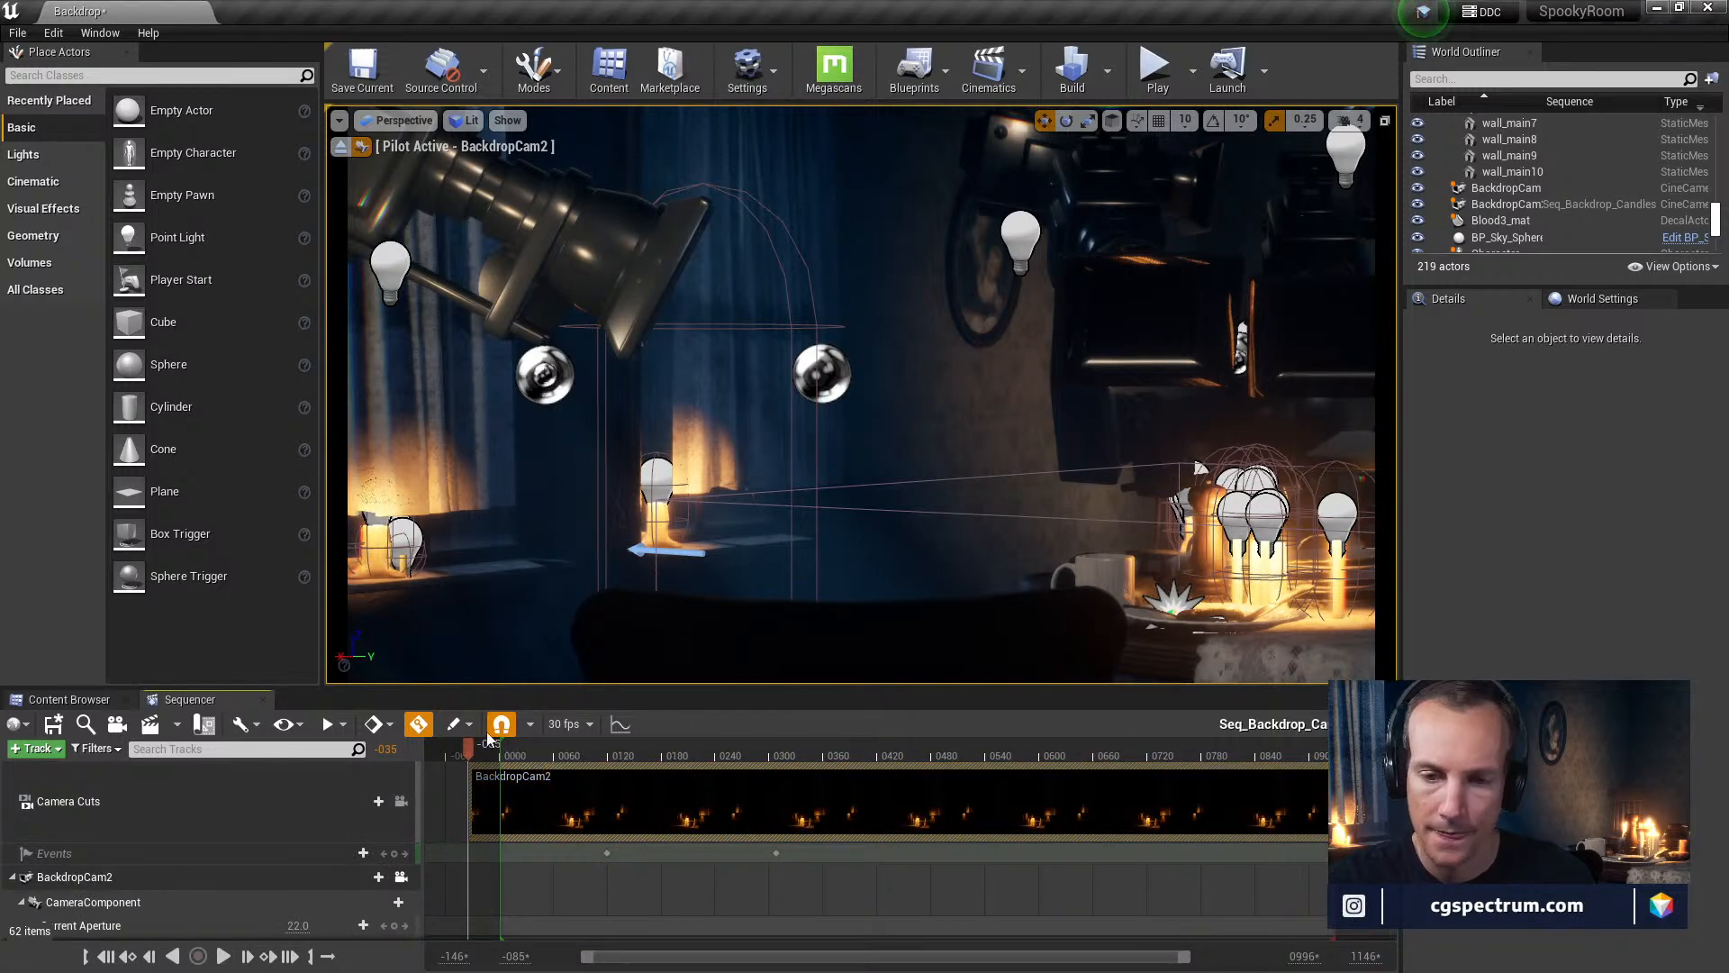
Save the updated camera cut and run the level to preview the candles through BackdropCam2
left_click(54, 724)
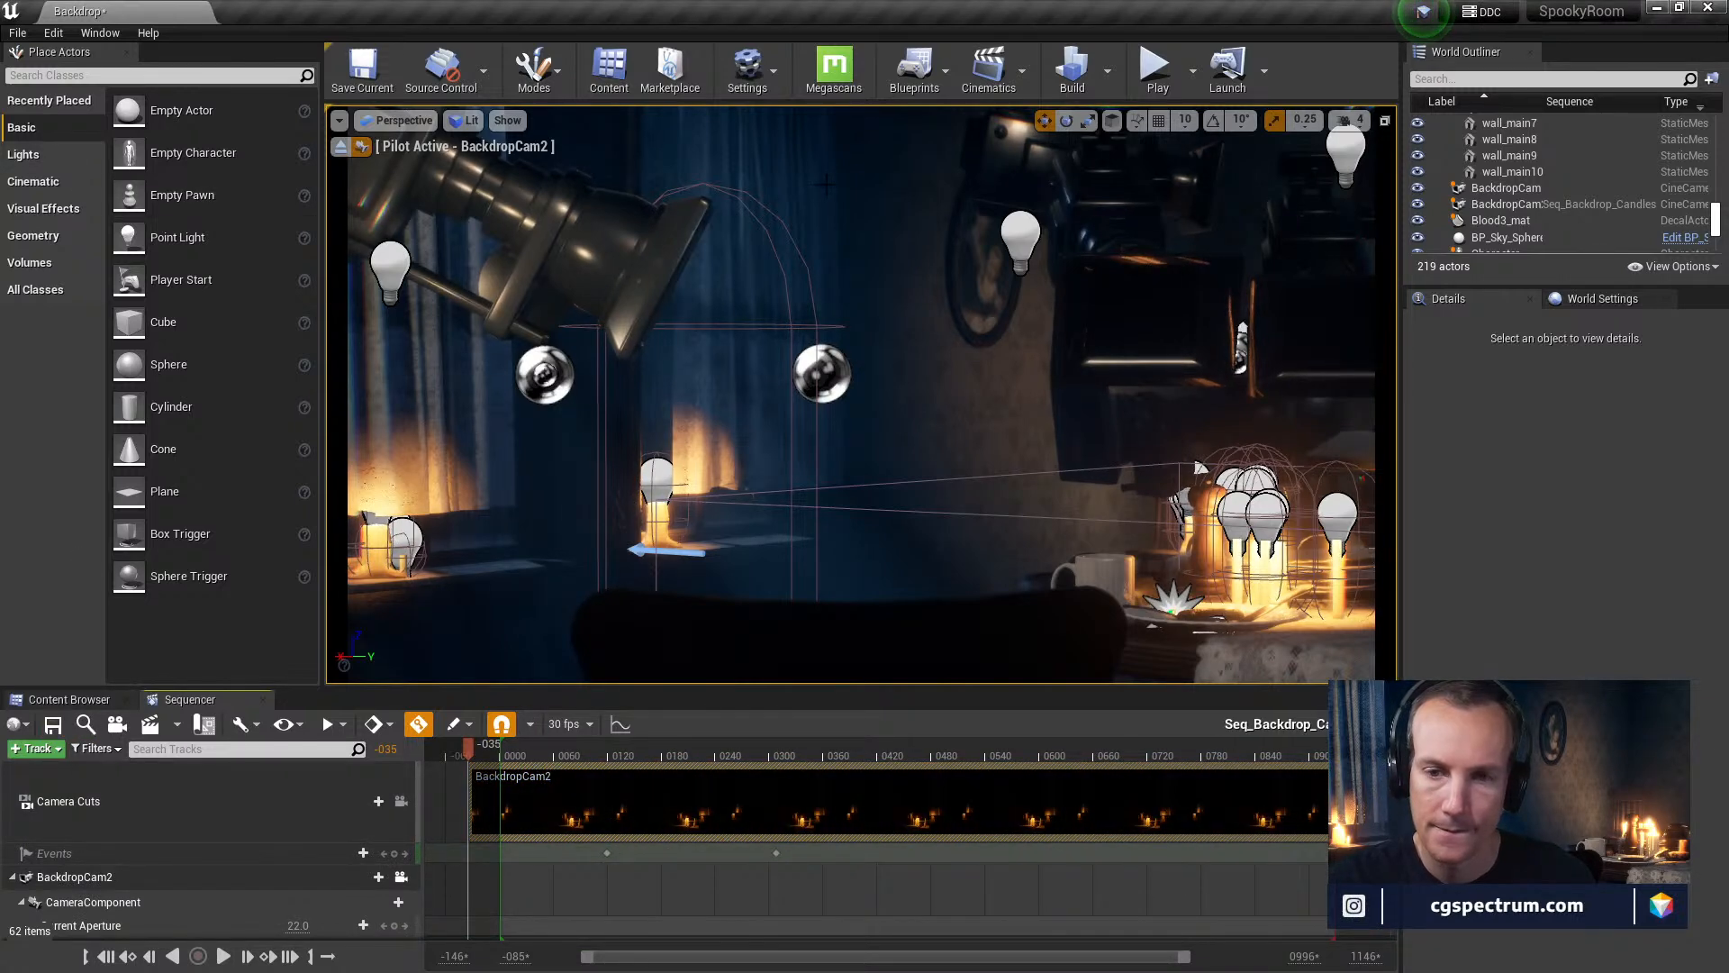
left_click(1155, 67)
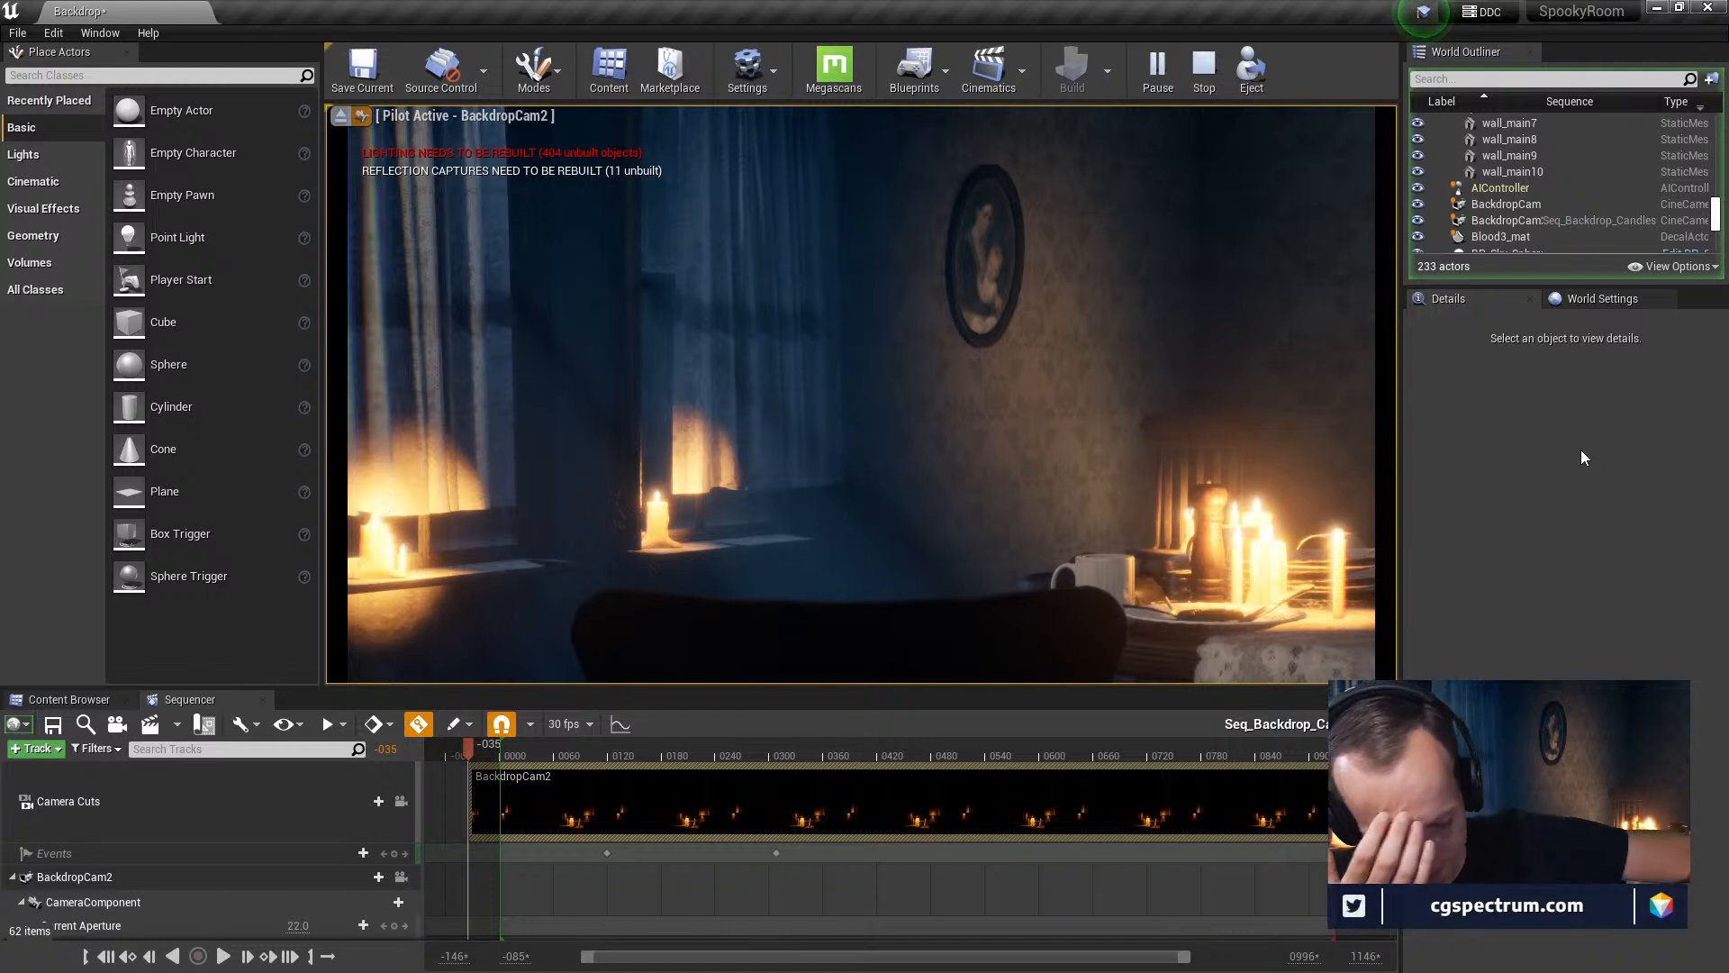
key("Escape")
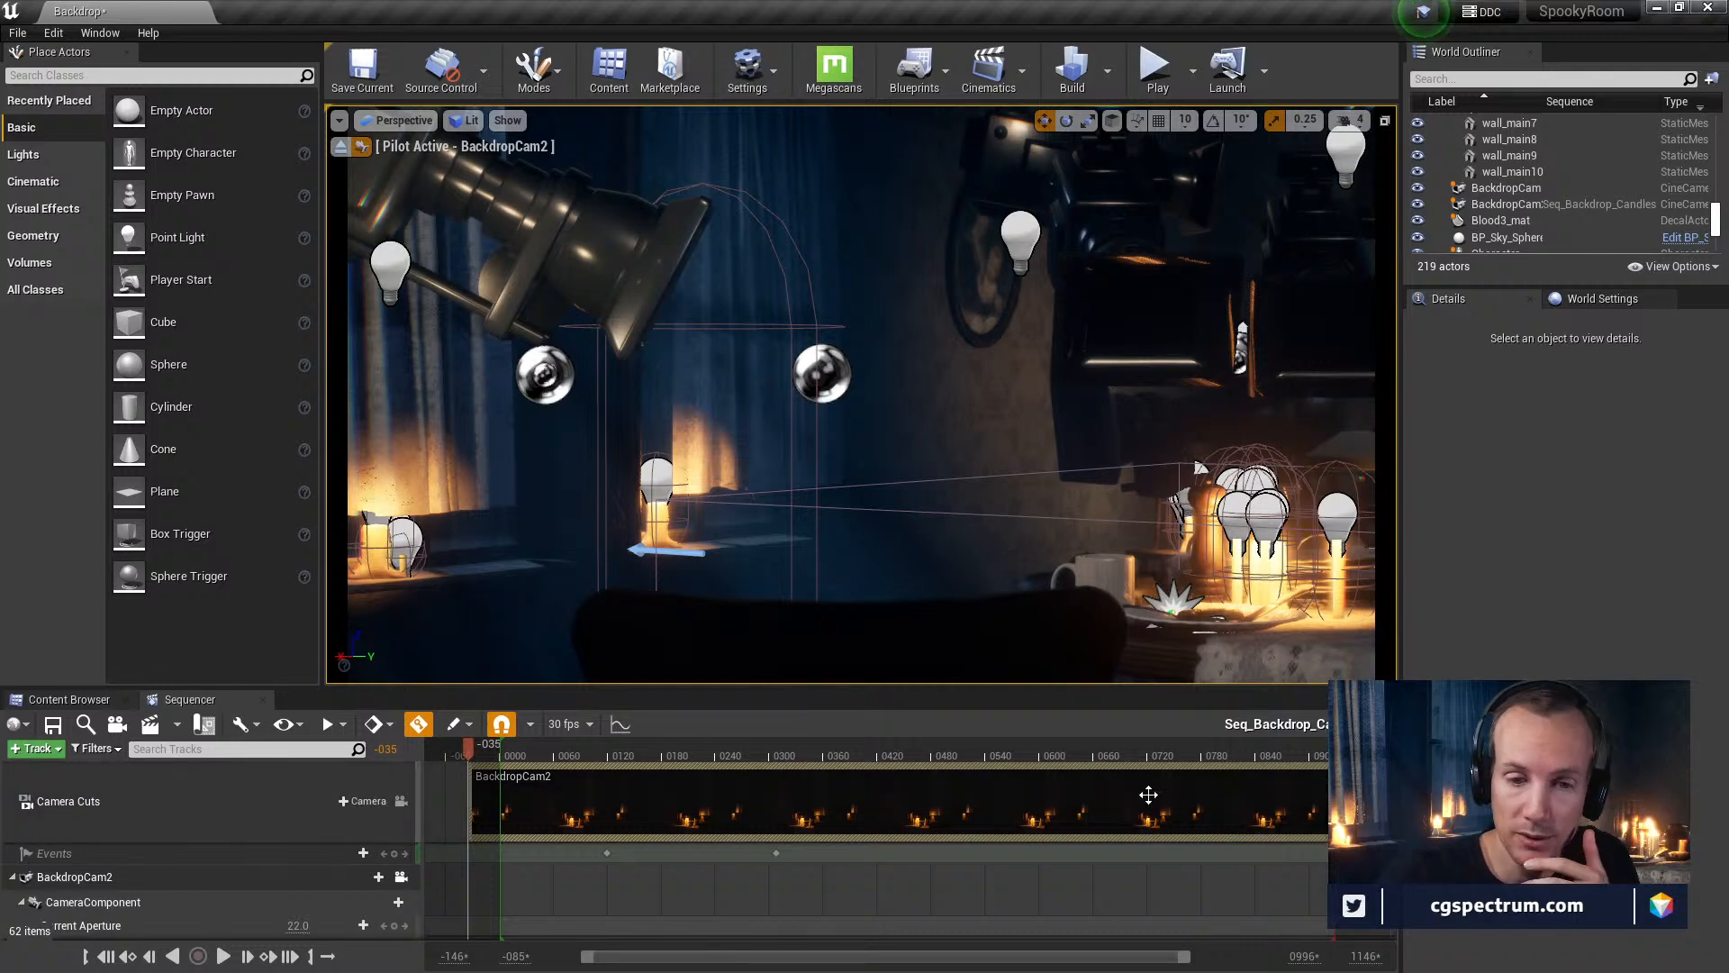
Browse the HorrorDiningRoom material instances and particle folders, and inspect the Candle_Flame particle system
left_click(69, 699)
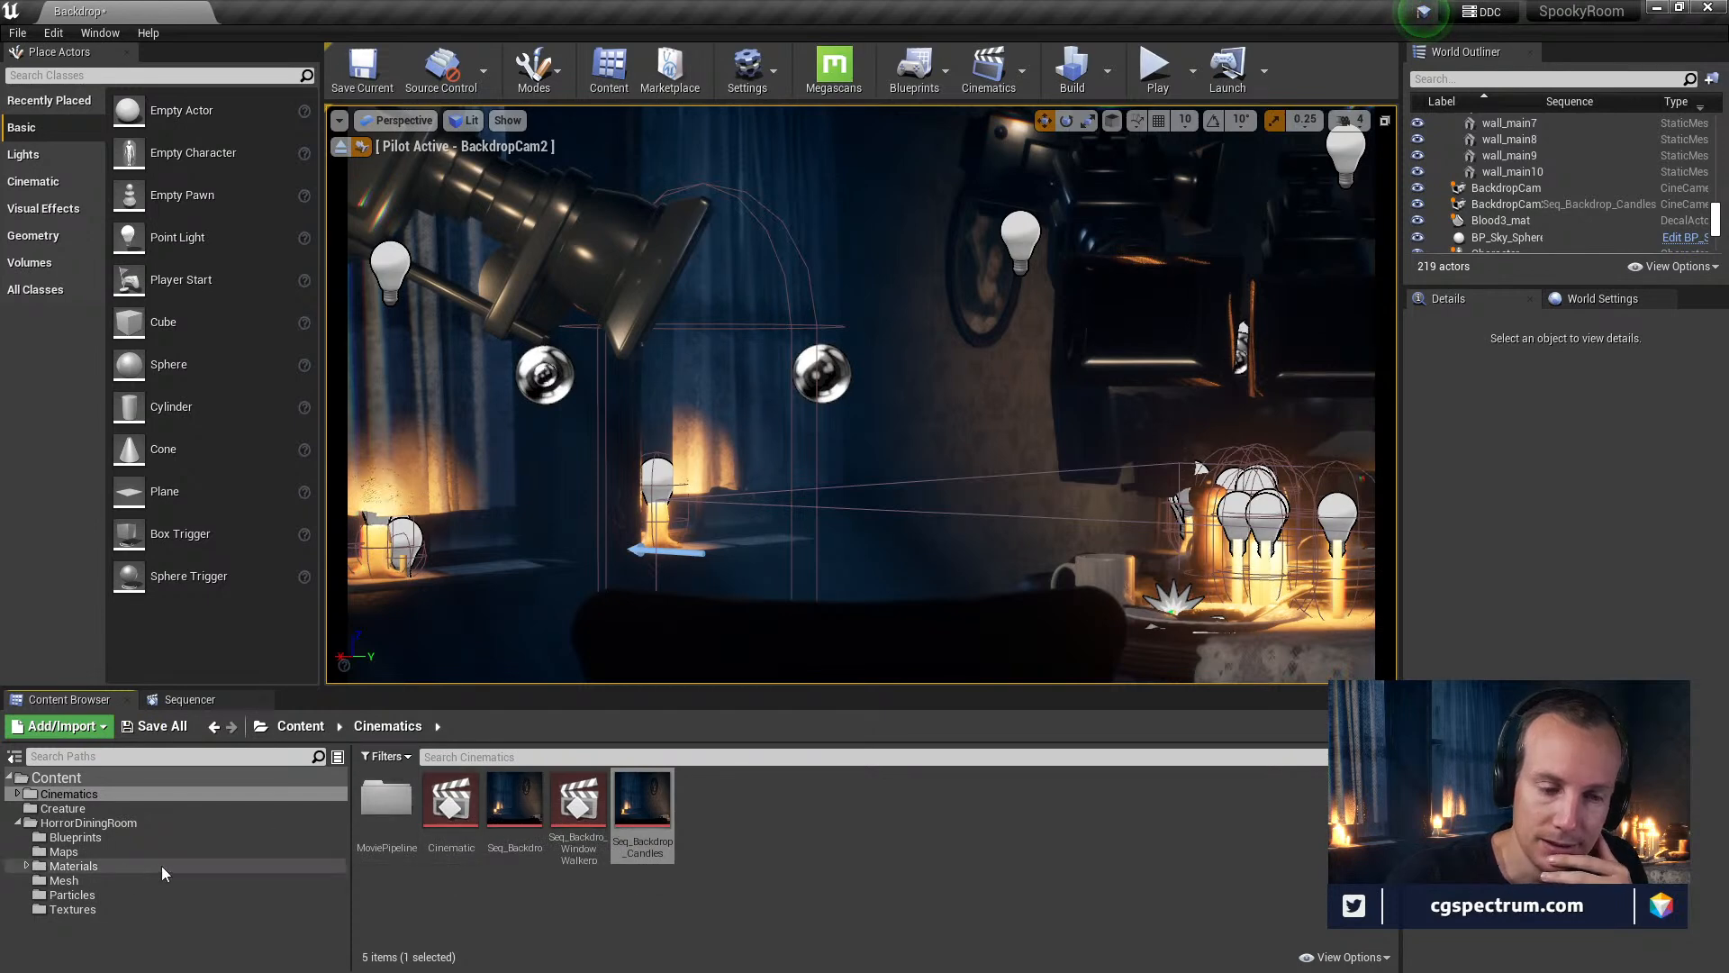
left_click(76, 867)
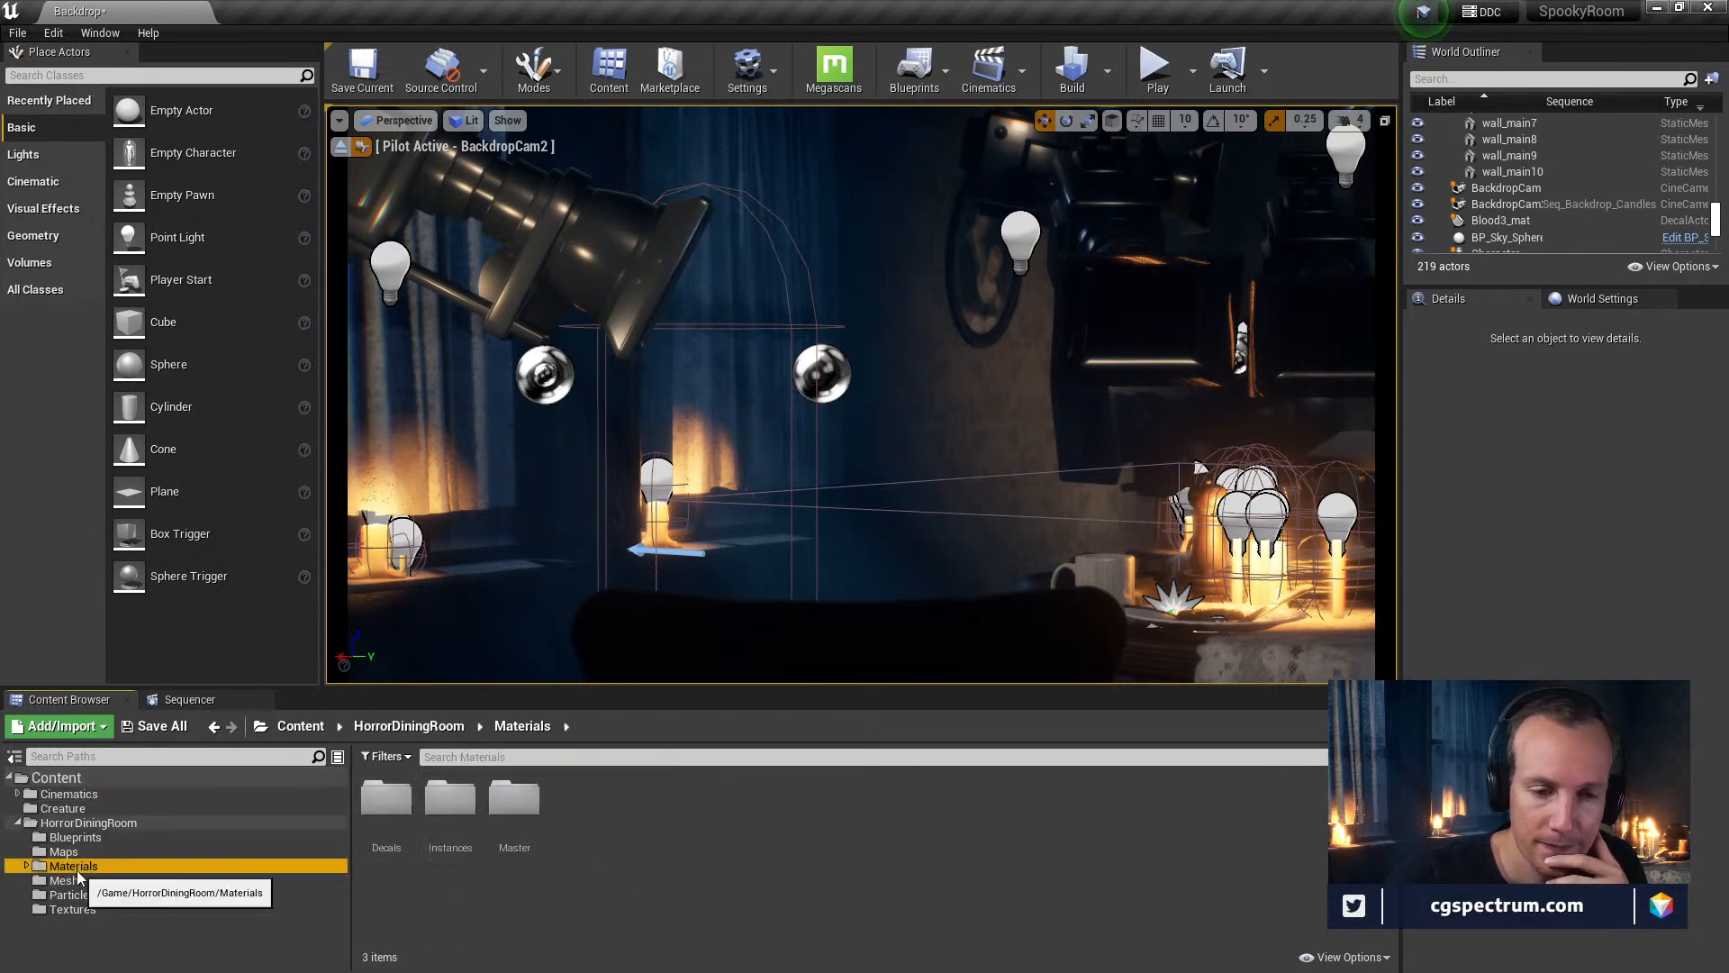
double_click(451, 831)
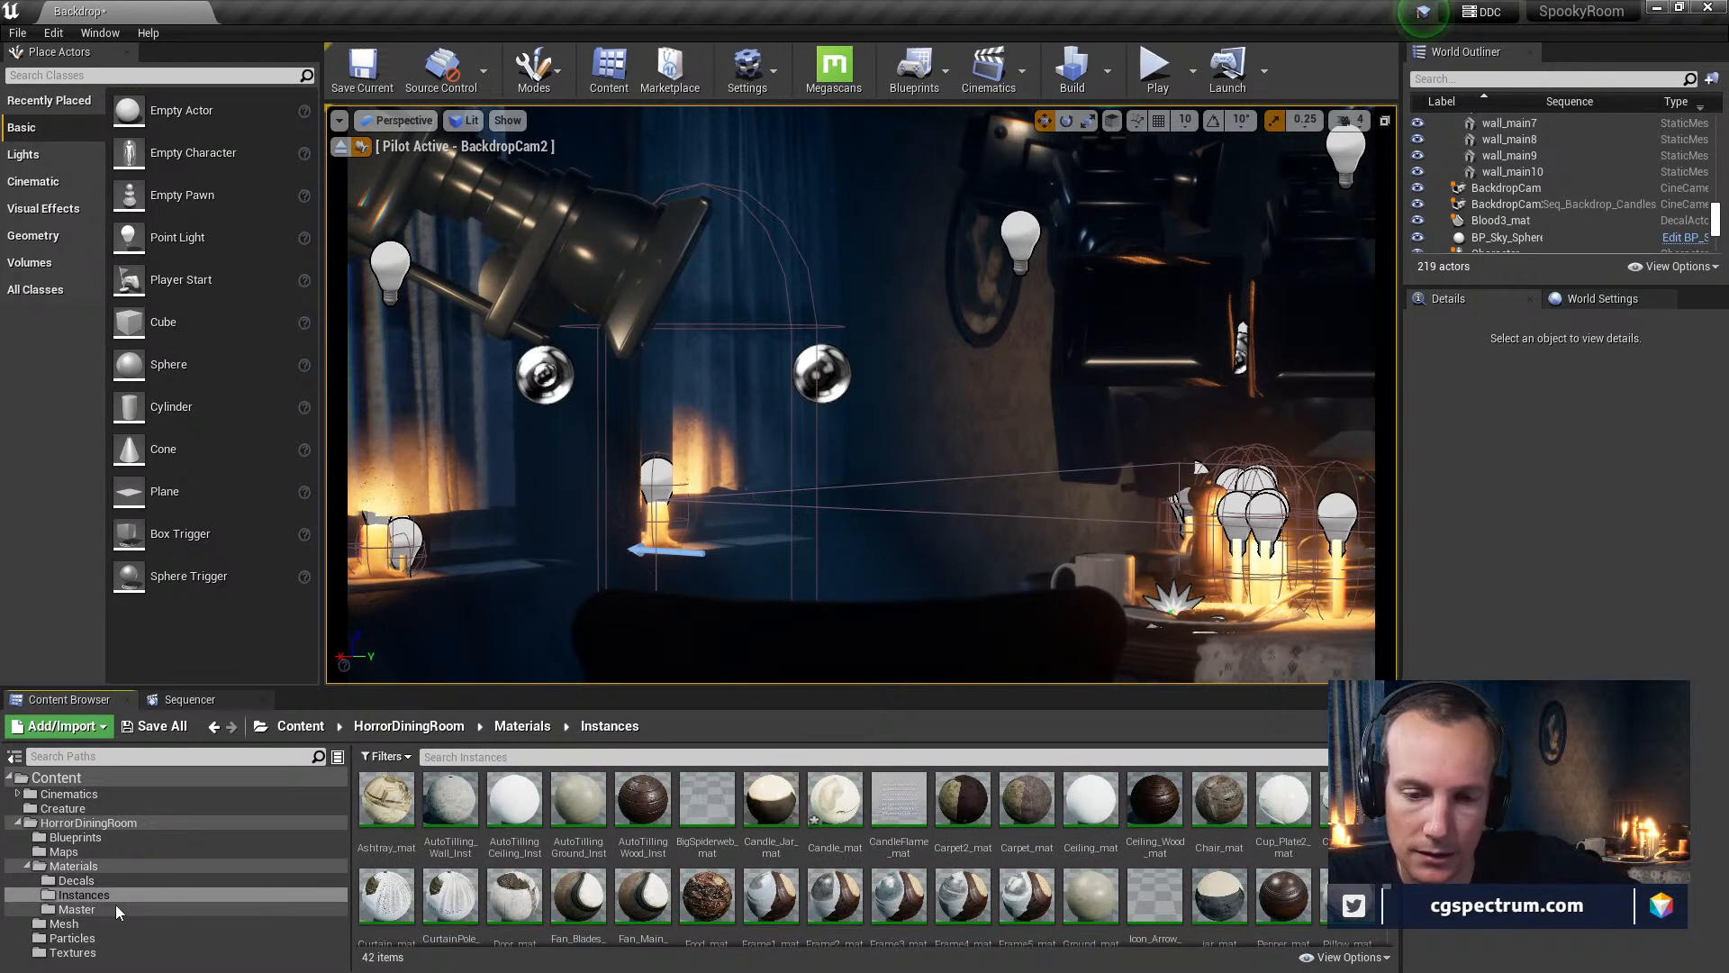
left_click(74, 937)
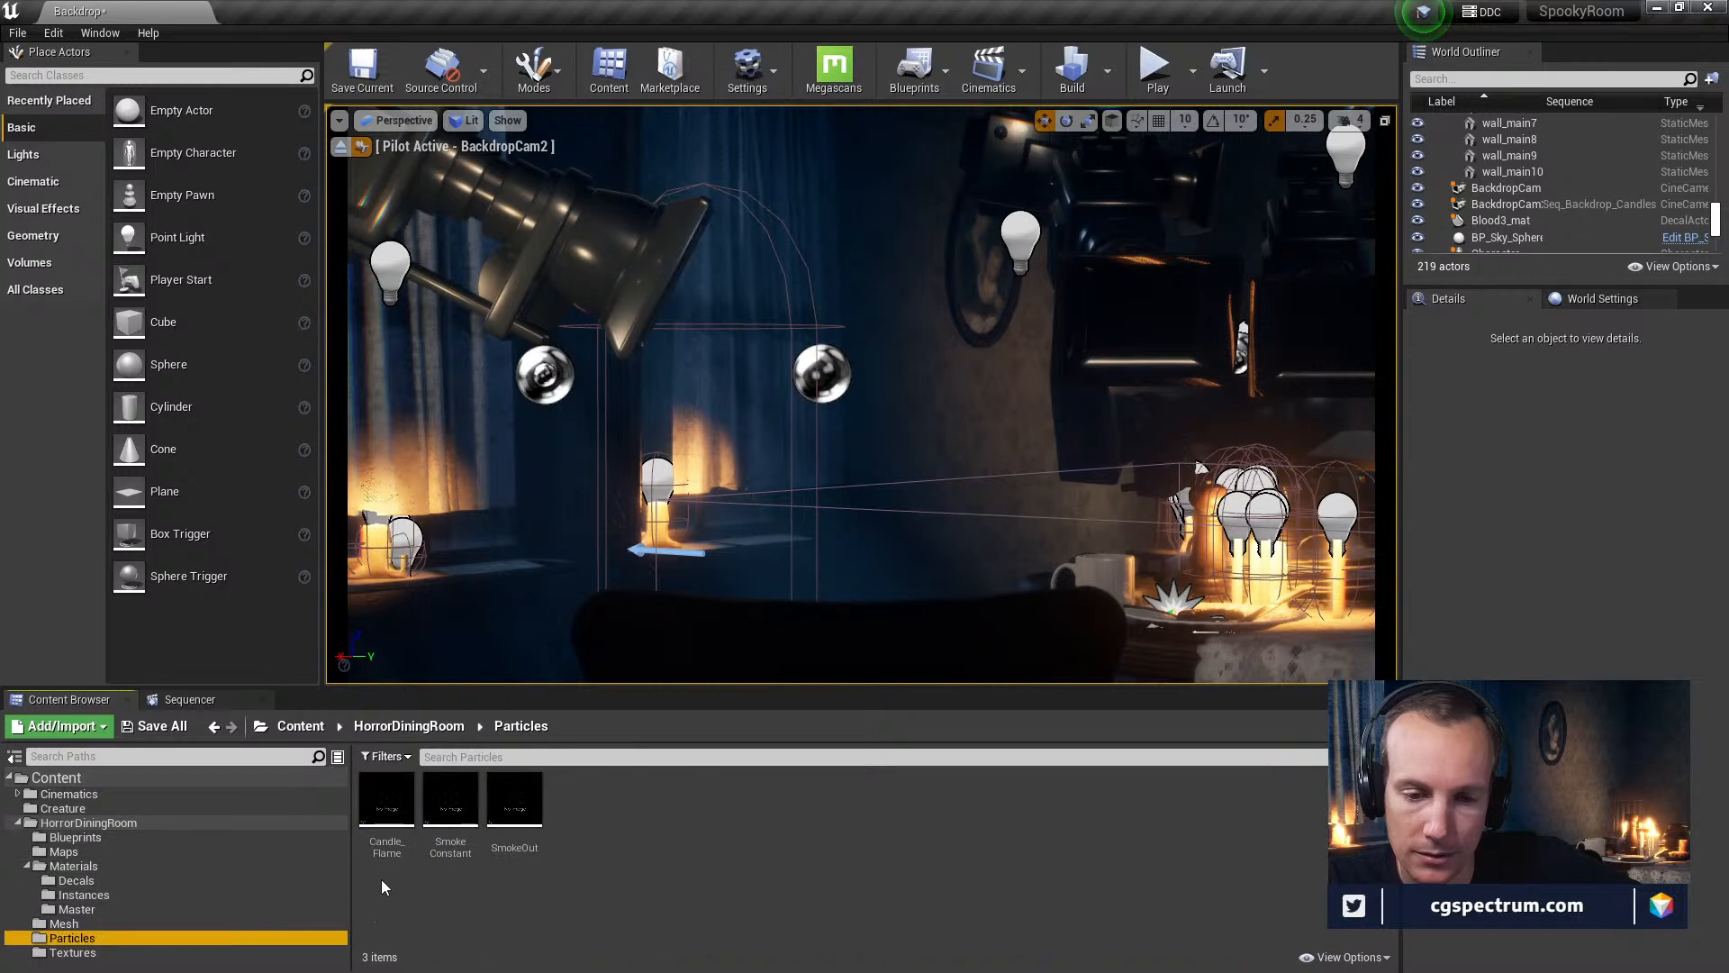
double_click(387, 802)
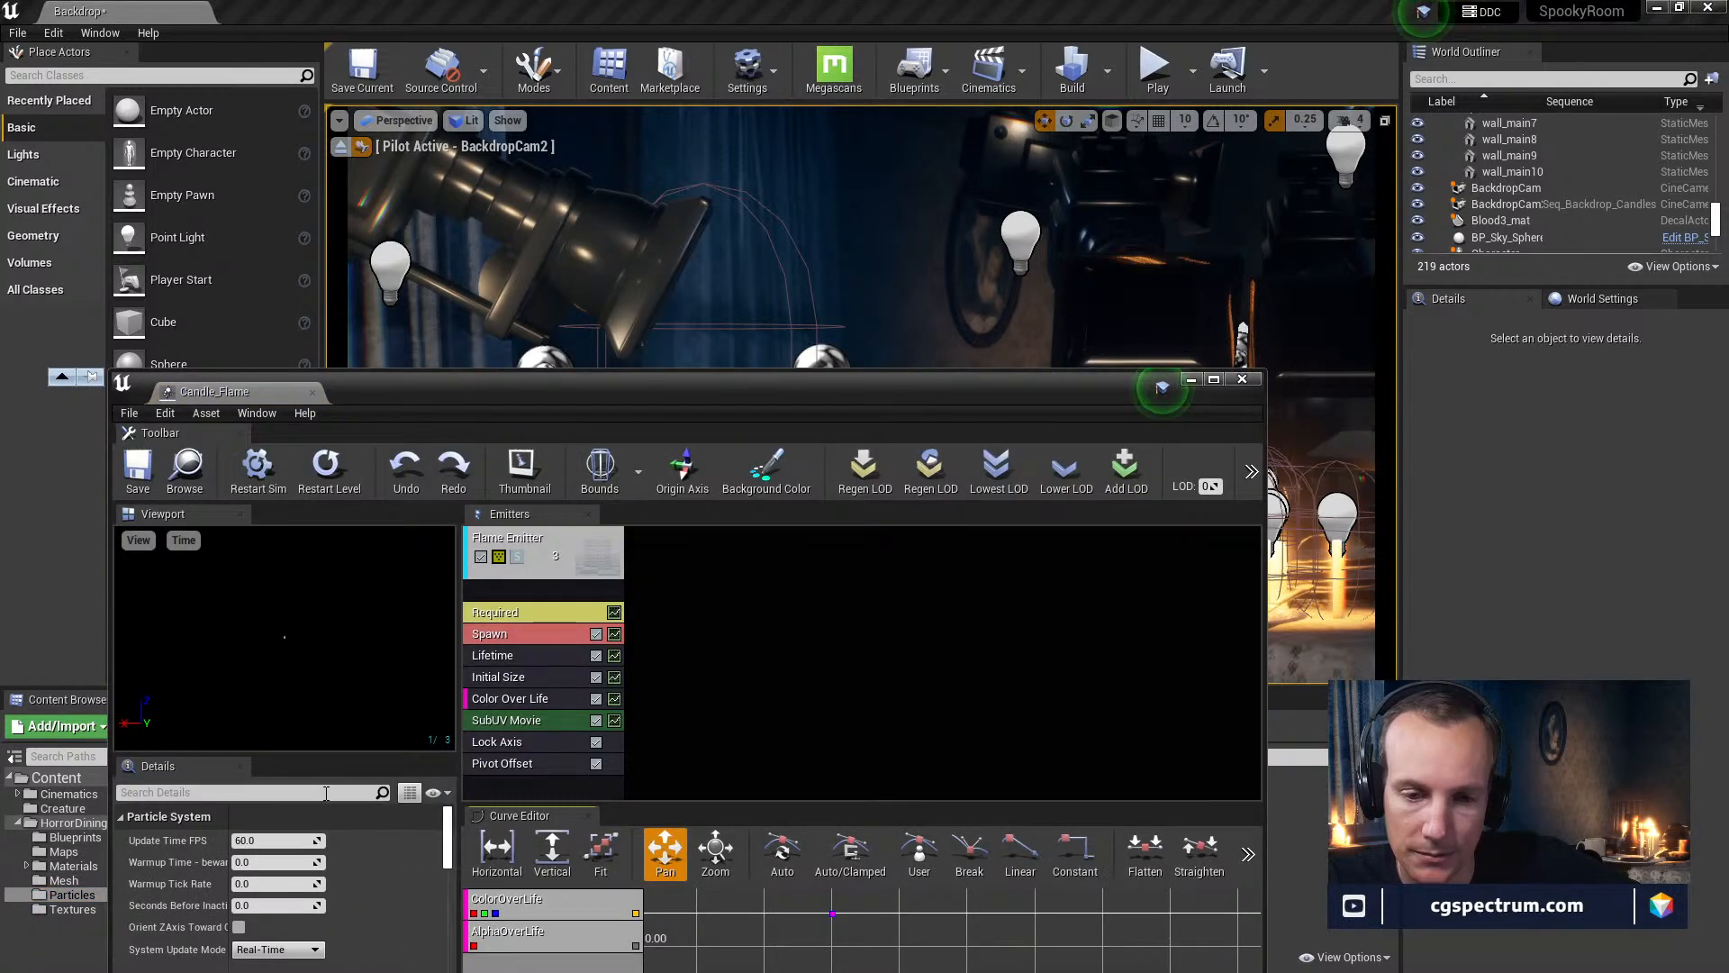
left_click(314, 394)
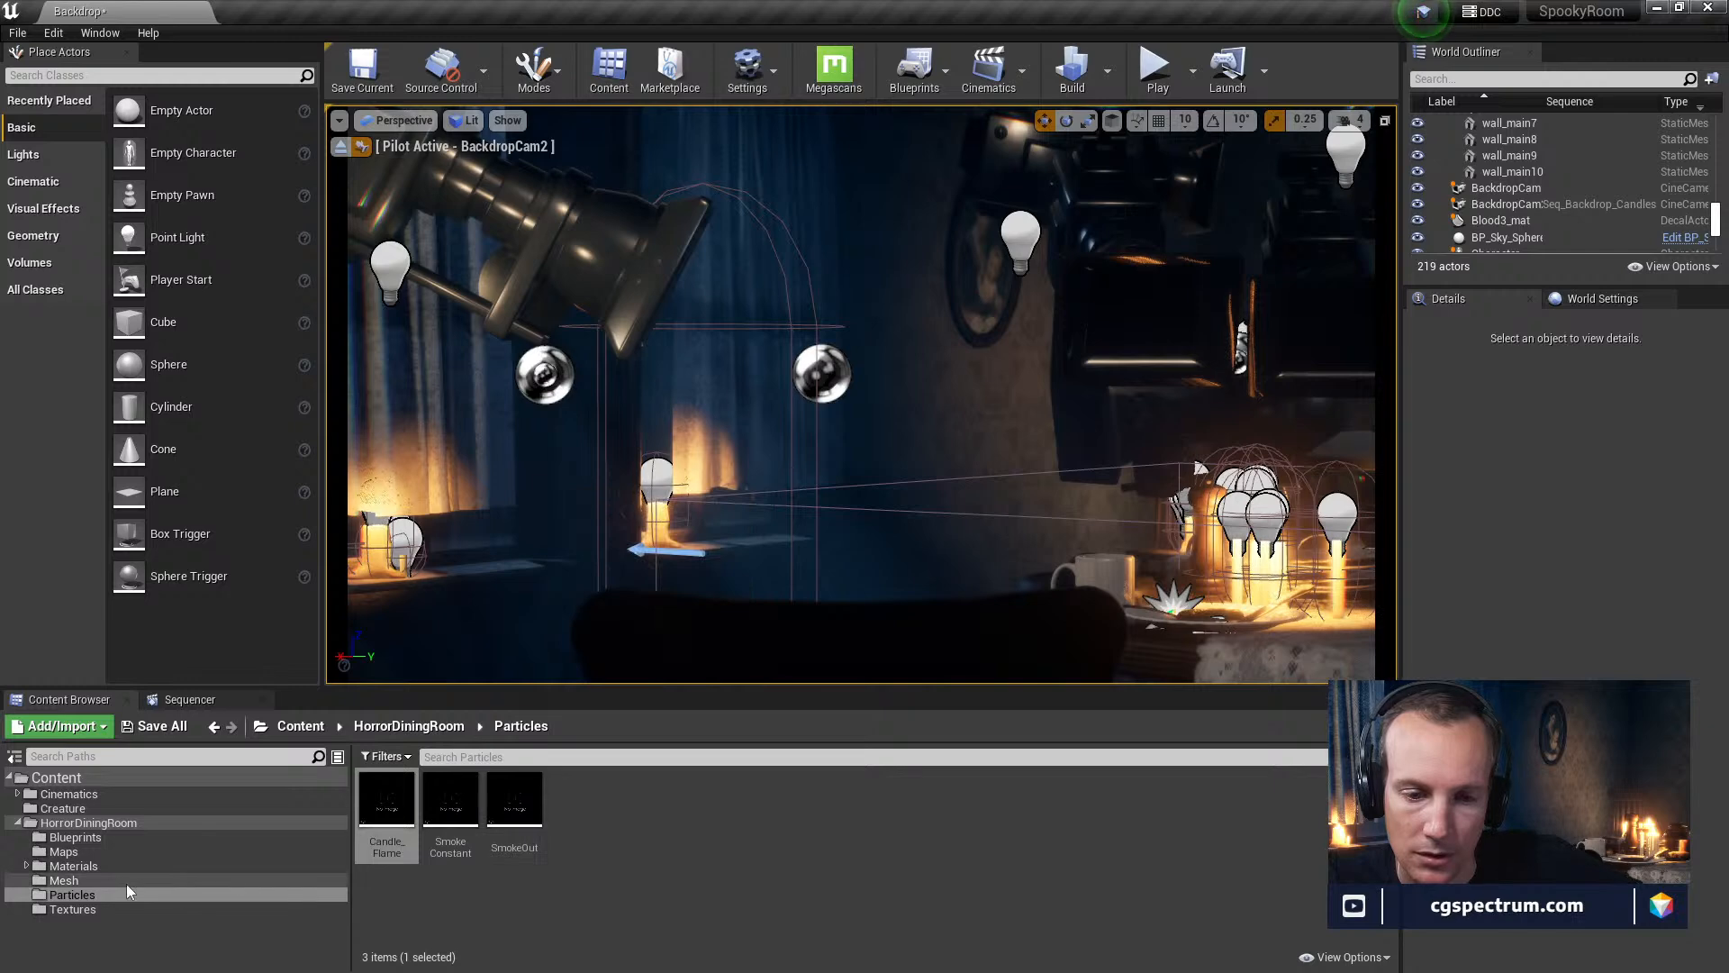
Open the BP_Candle_Parent blueprint and examine its Start New Flame and Put Flame Out logic in the event graph
left_click(76, 837)
double_click(392, 801)
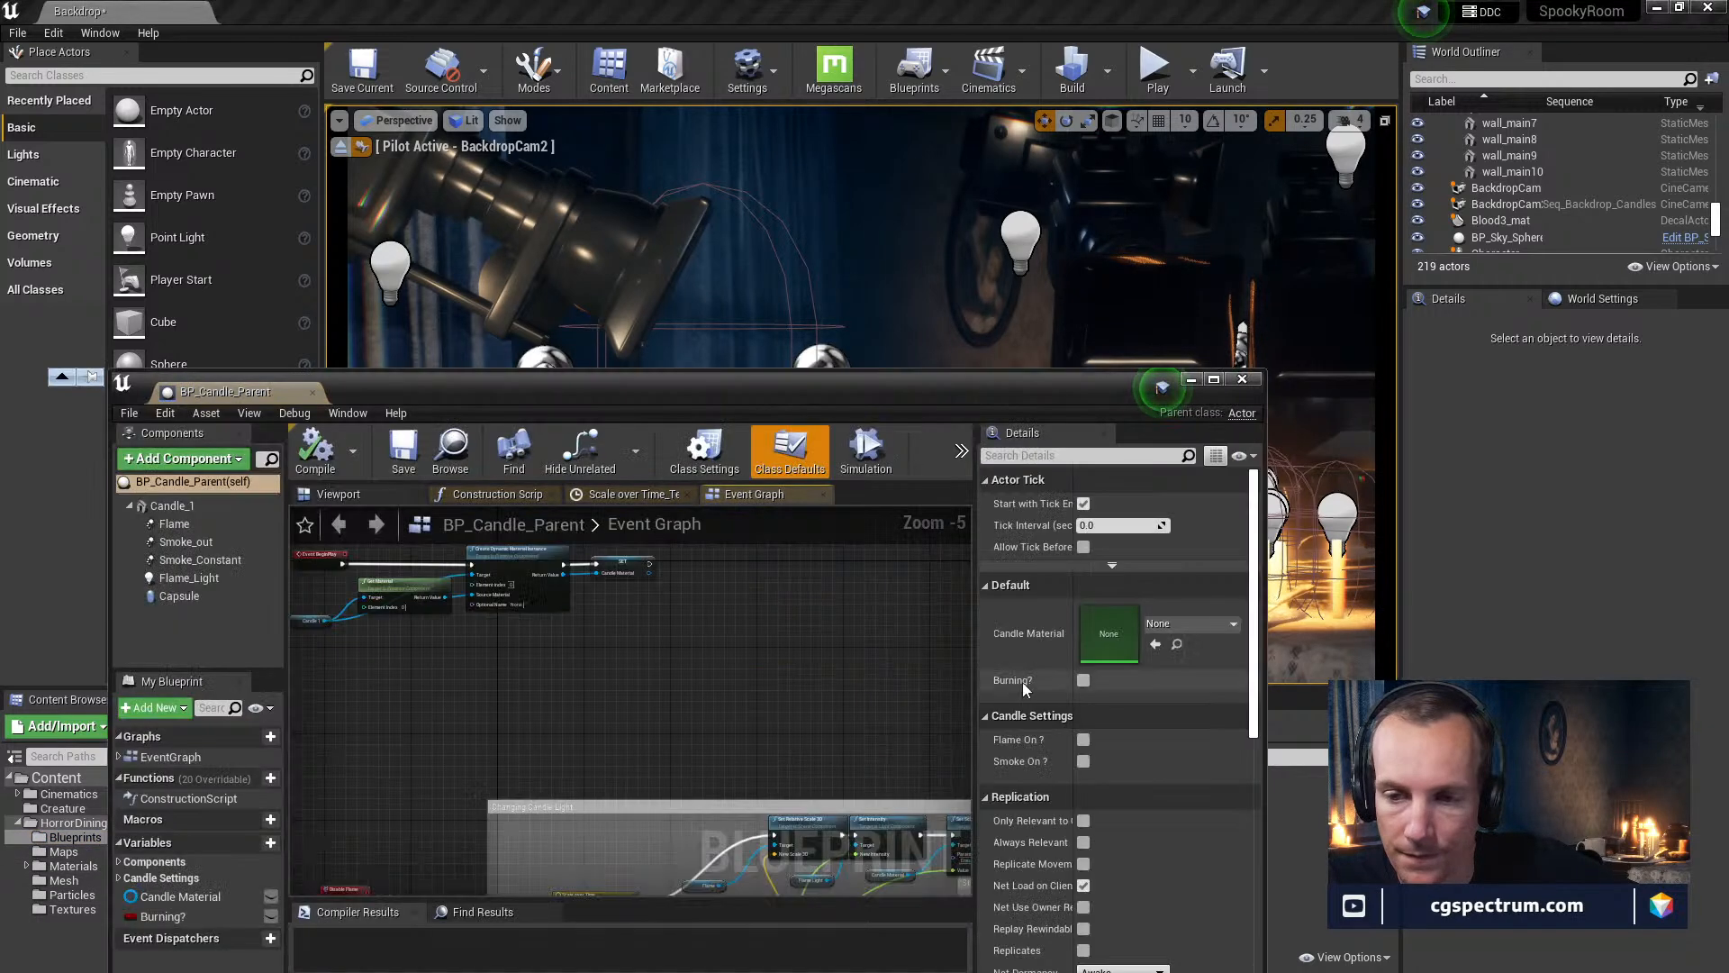
left_click_drag(931, 387, 1011, 0)
right_click_drag(986, 452, 702, 384)
scroll(980, 506, "up", 3)
right_click_drag(981, 505, 1433, 447)
right_click_drag(840, 484, 1031, 525)
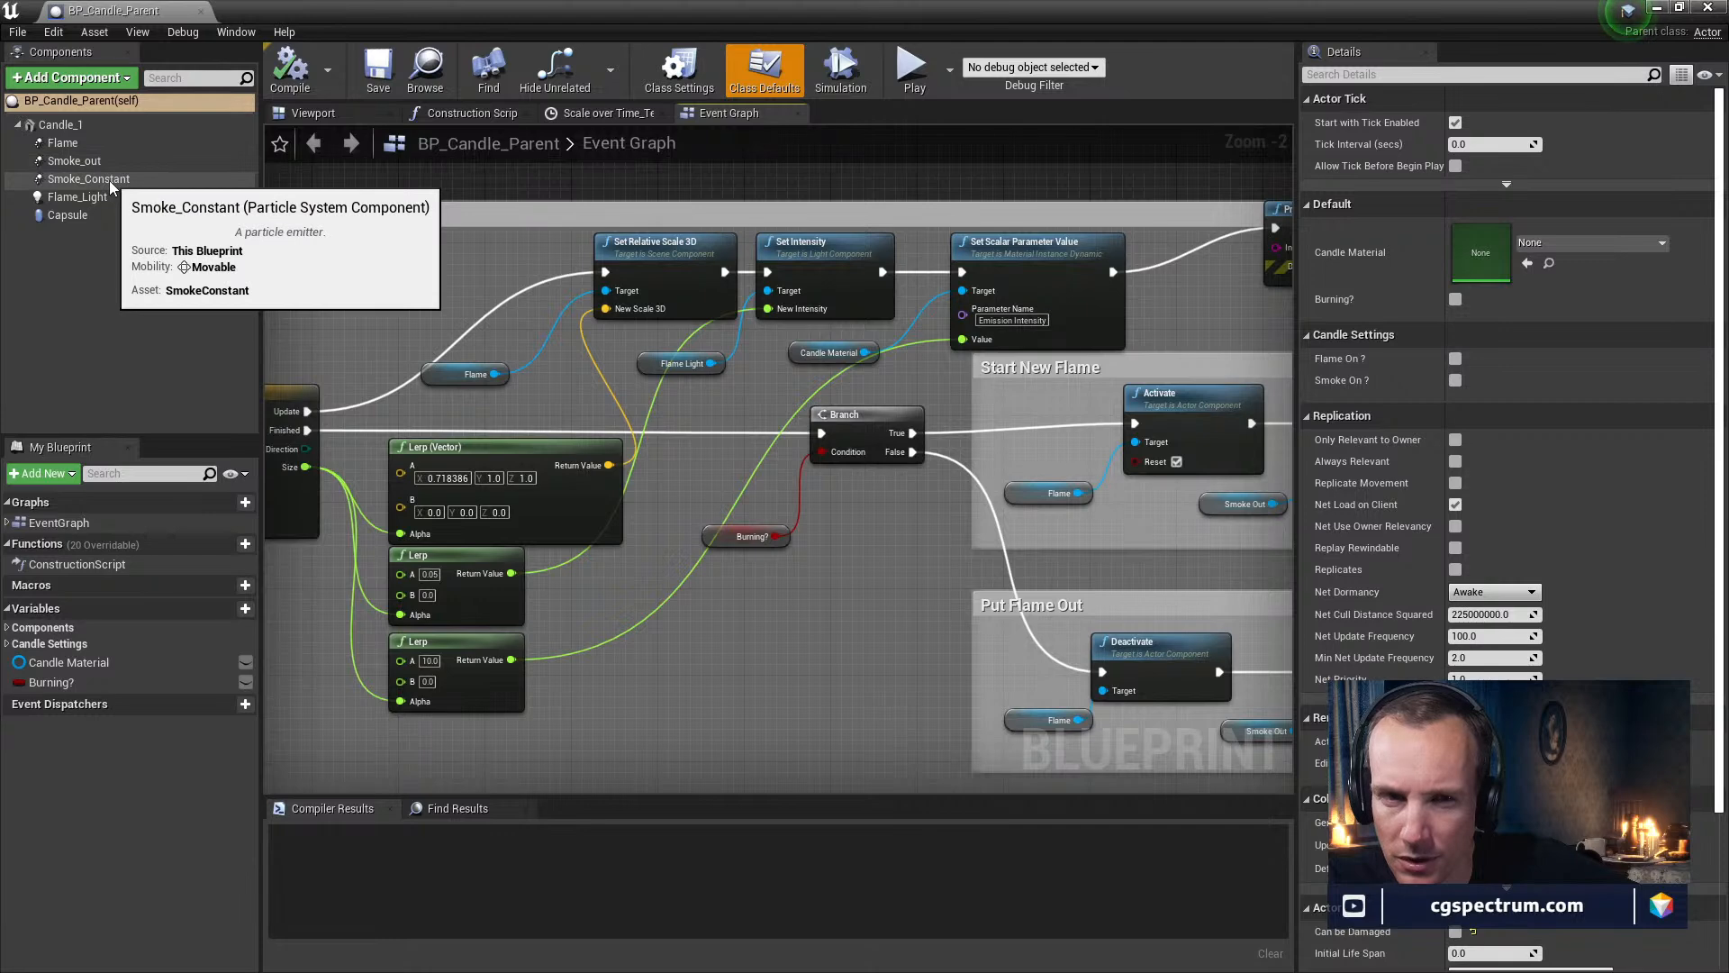
right_click_drag(776, 452, 380, 357)
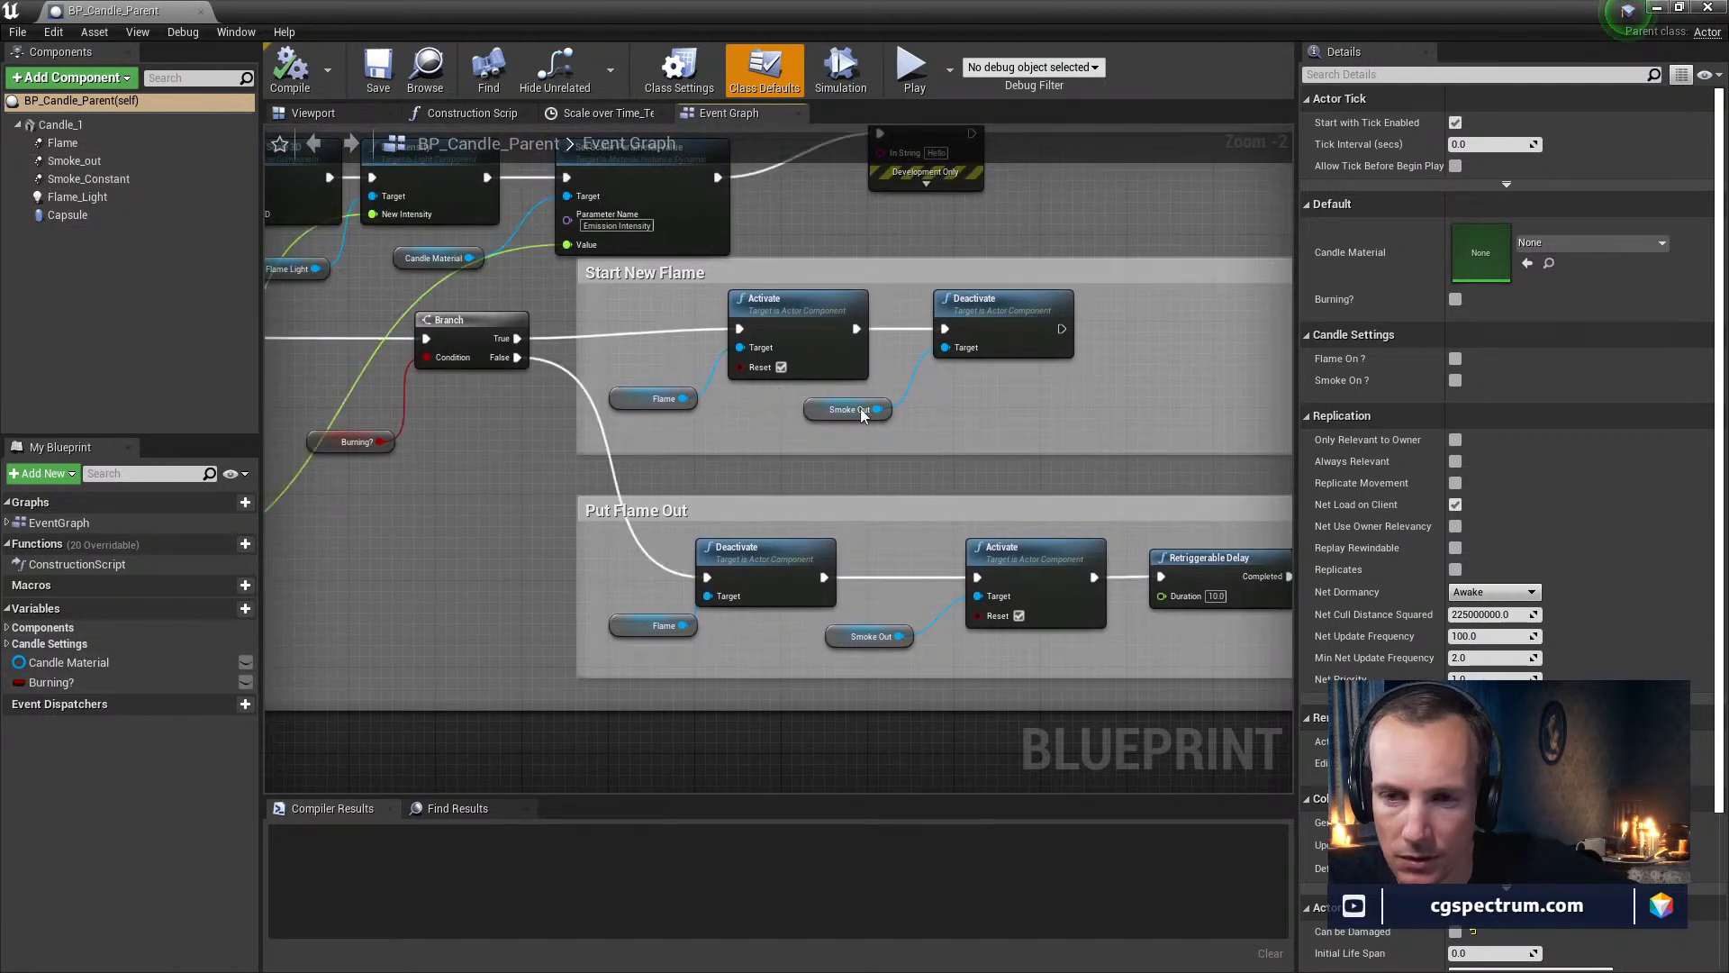
right_click_drag(784, 467, 547, 389)
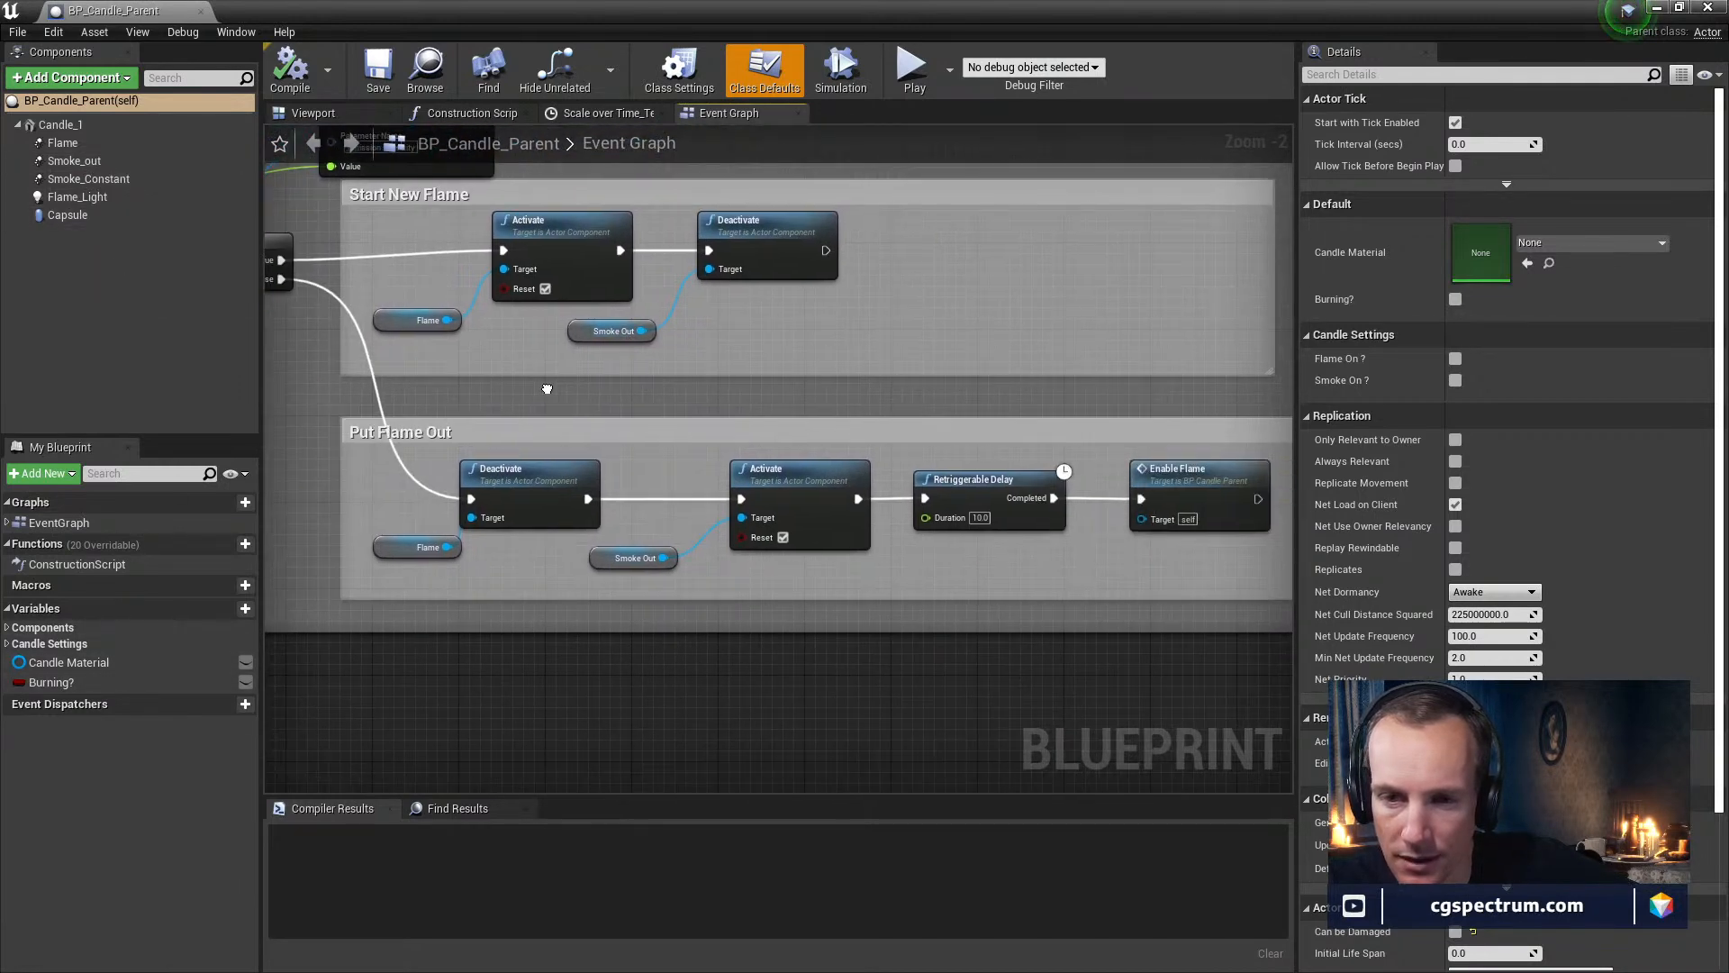
Open the SmokeOut particle system used by the blueprint's Smoke_out component and show its Required module settings
left_click_drag(364, 2, 645, 866)
left_click_drag(530, 732, 526, 148)
left_click(221, 315)
double_click(1128, 591)
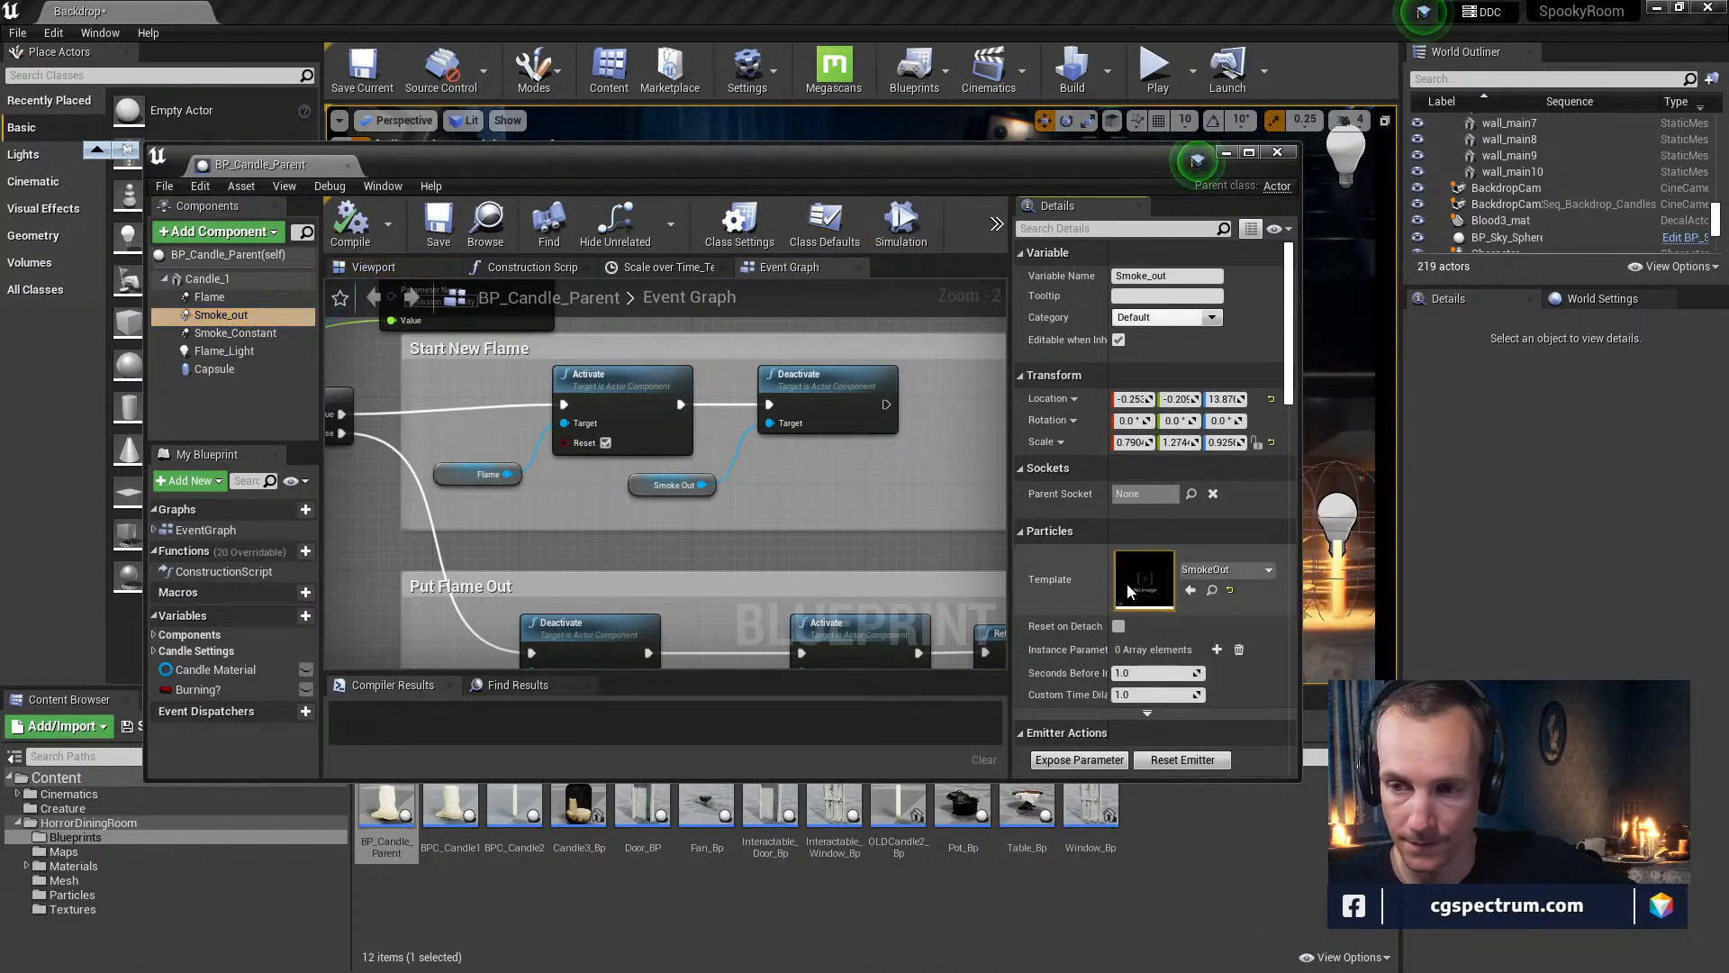
left_click(532, 385)
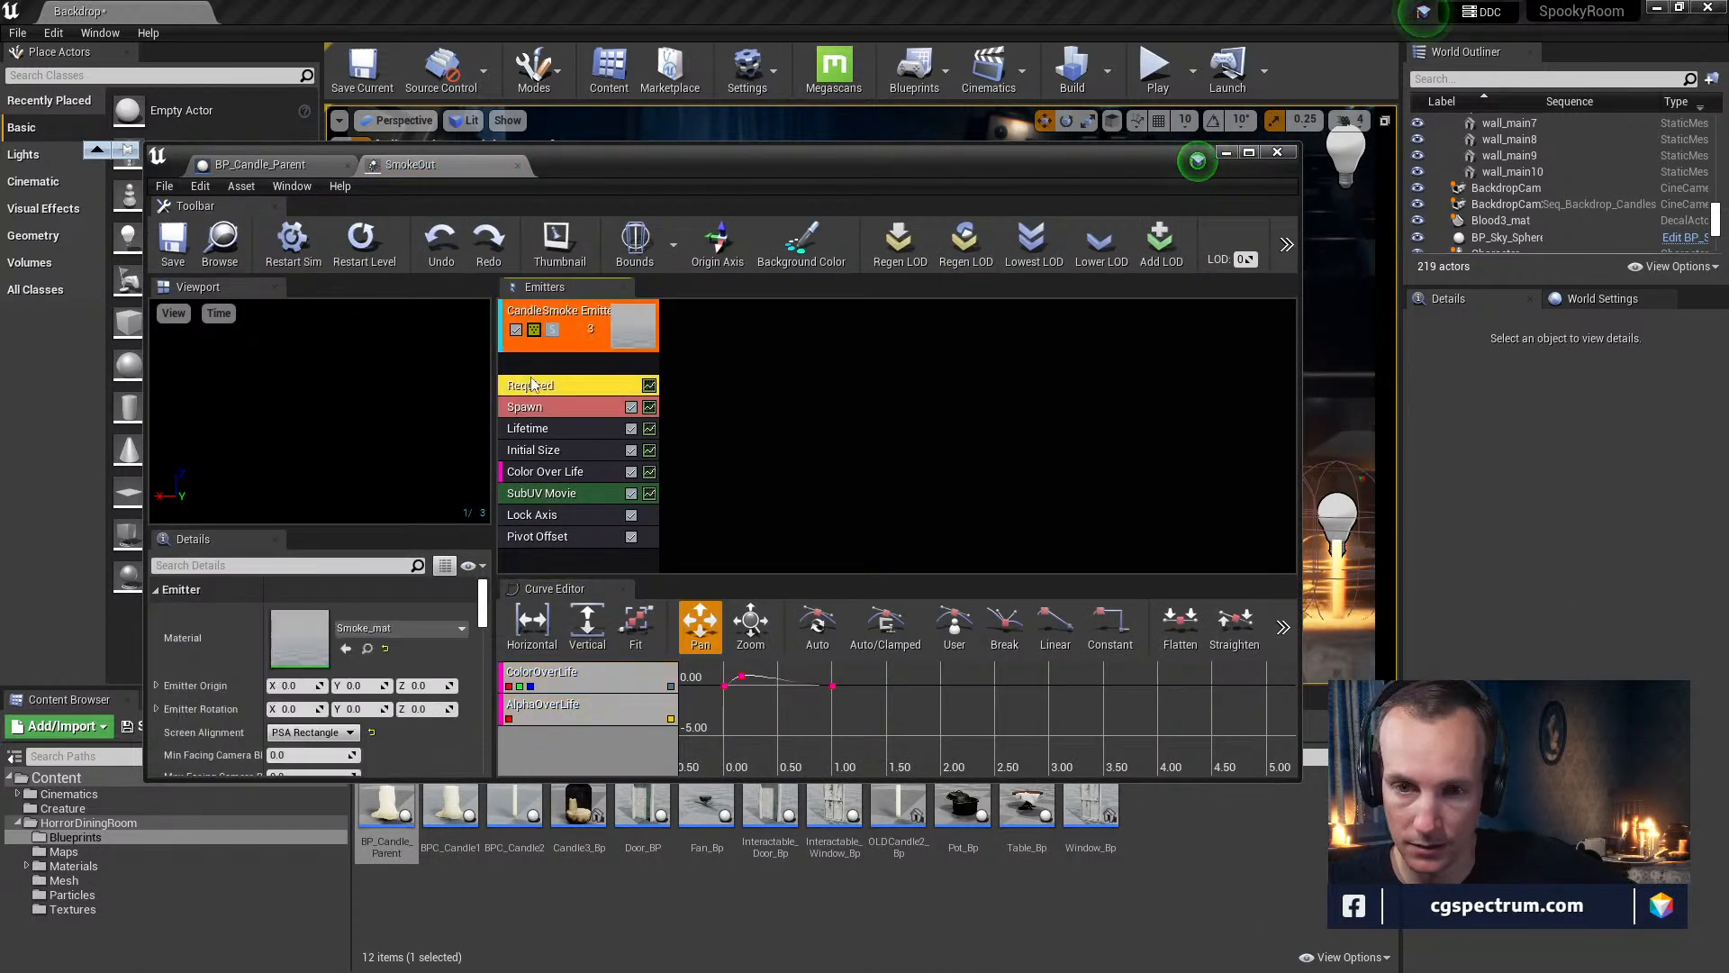
Locate the emitter's Smoke_mat material among the project assets and open it in a maximized editor
left_click(366, 649)
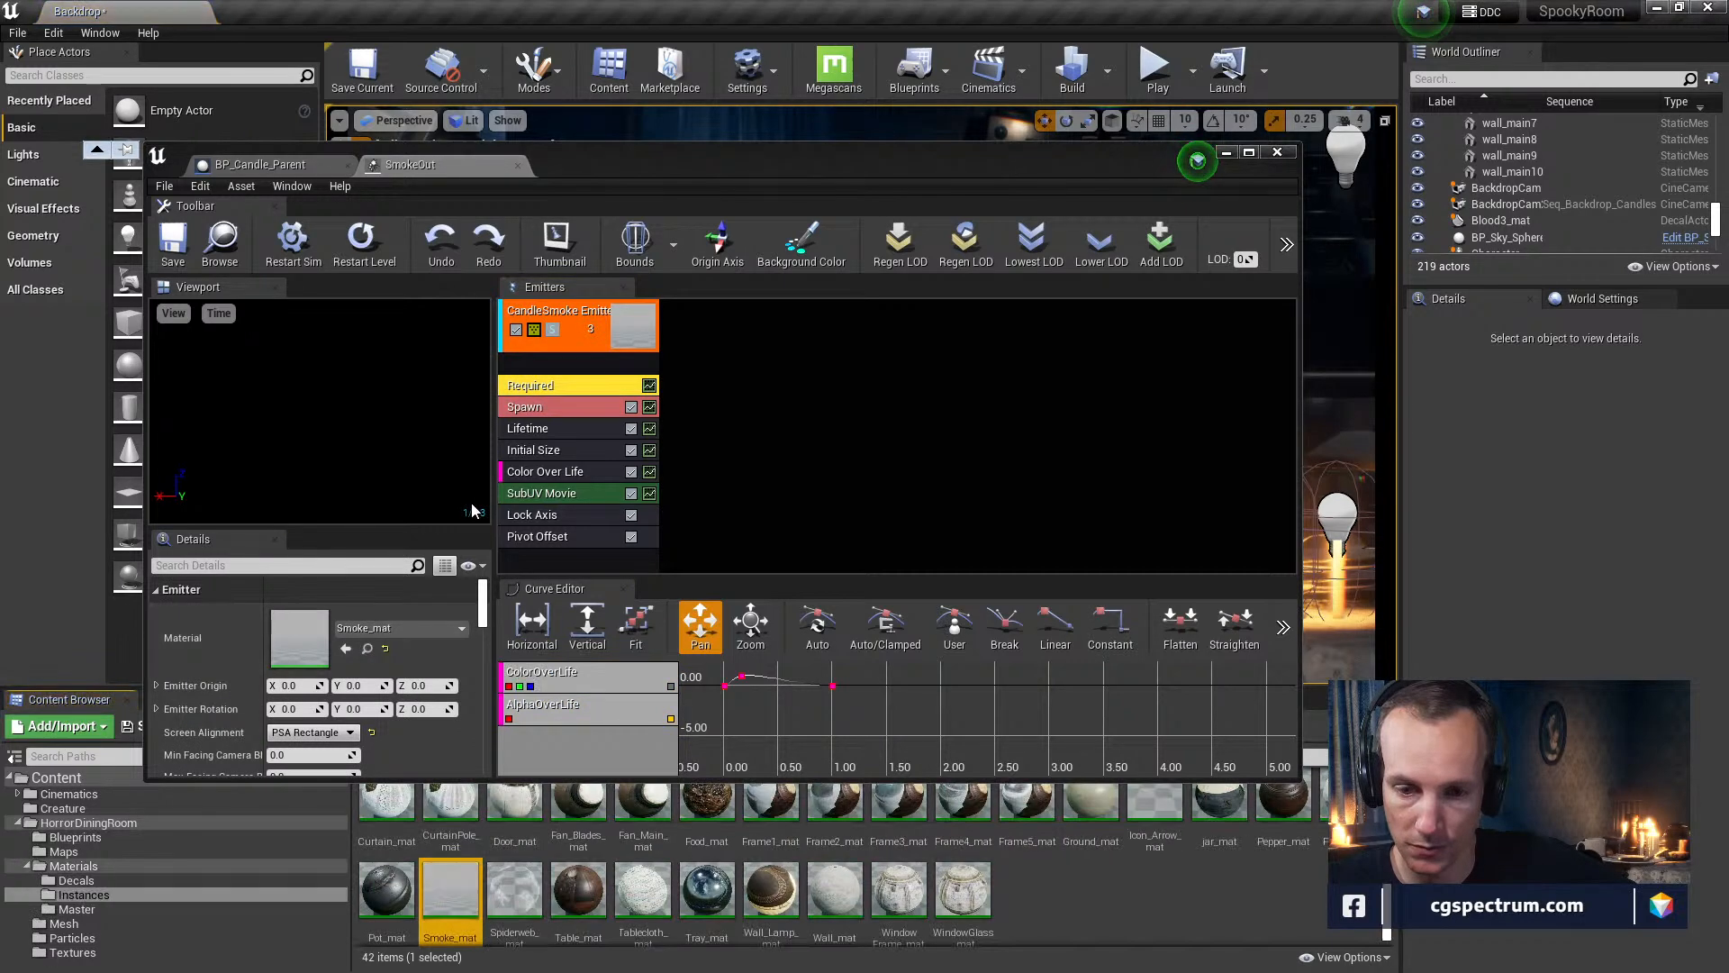
double_click(302, 635)
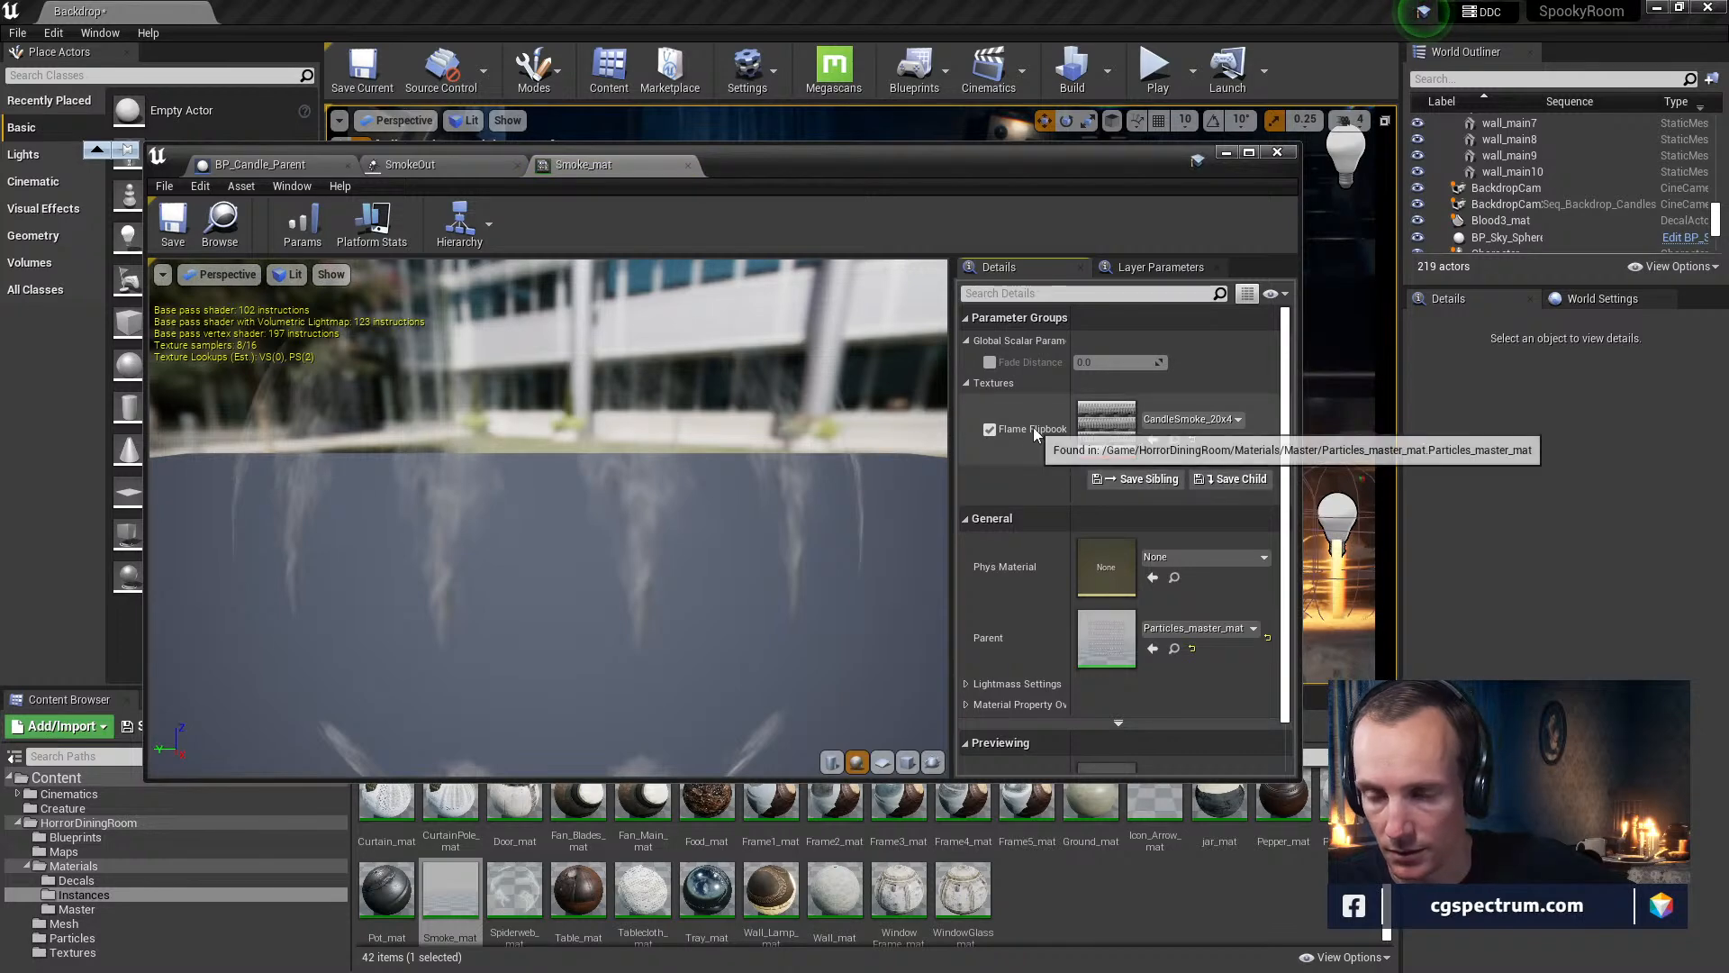
double_click(951, 173)
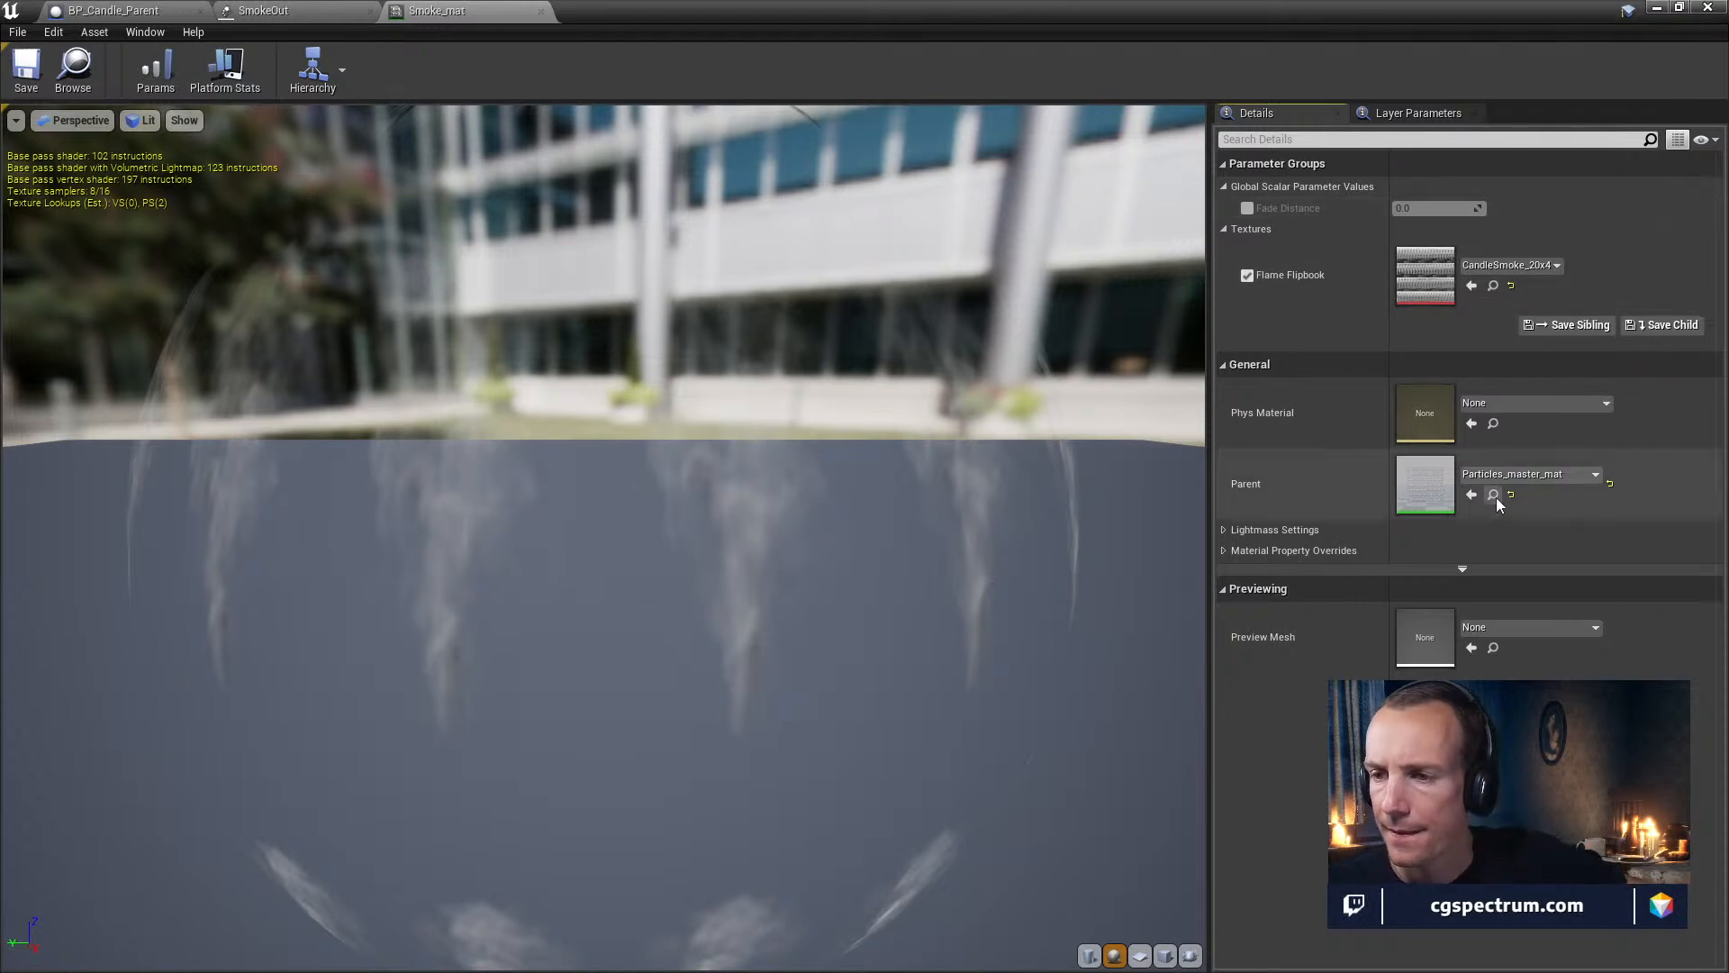
Open the parent material Particles_master_mat and examine the nodes feeding its emissive color and opacity, selecting the emissive Multiply node
double_click(1413, 490)
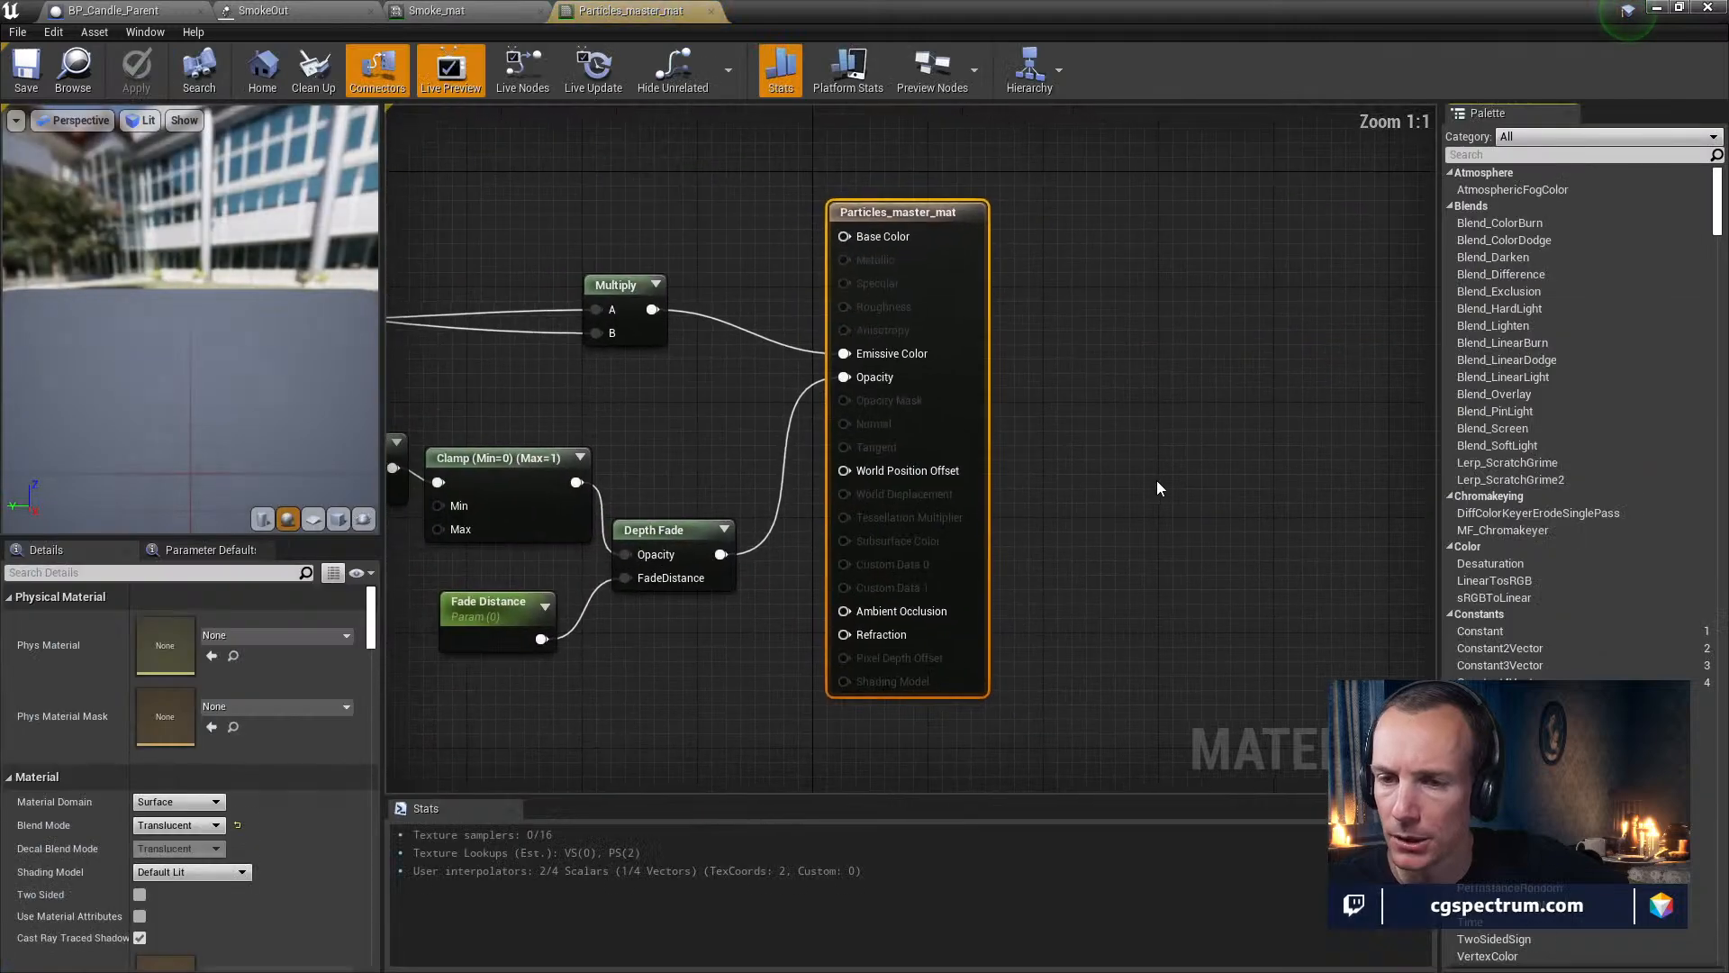
right_click_drag(677, 359, 1058, 309)
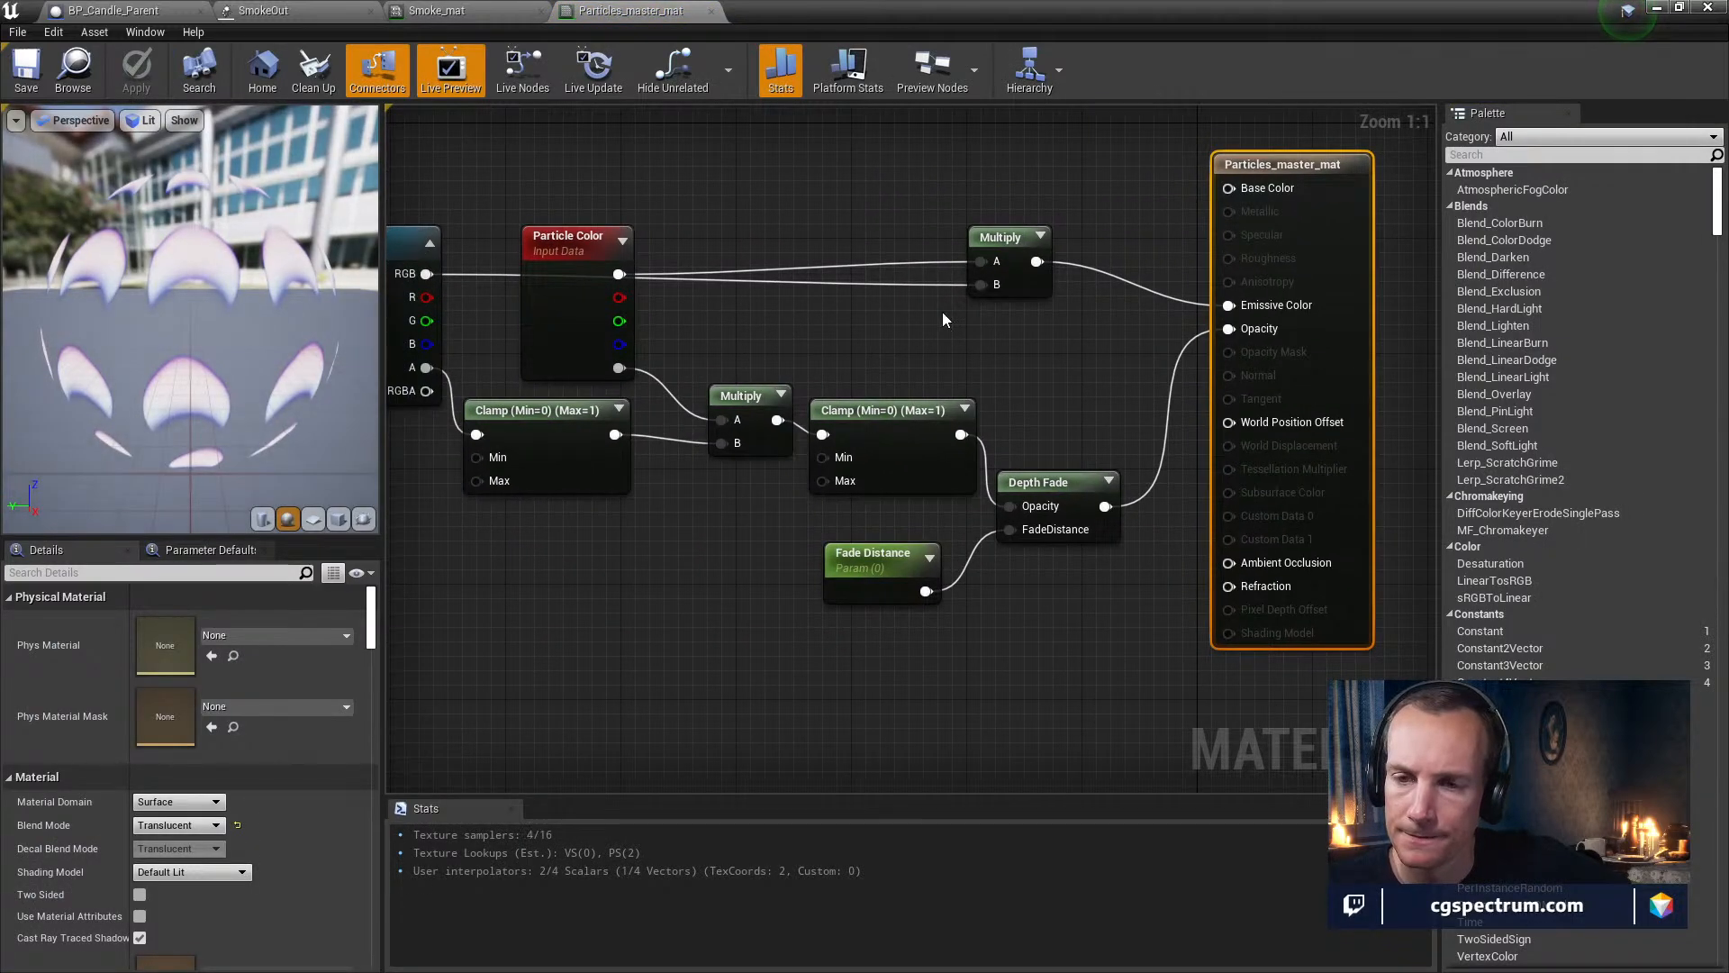
right_click_drag(748, 308, 953, 301)
right_click_drag(1049, 362, 799, 325)
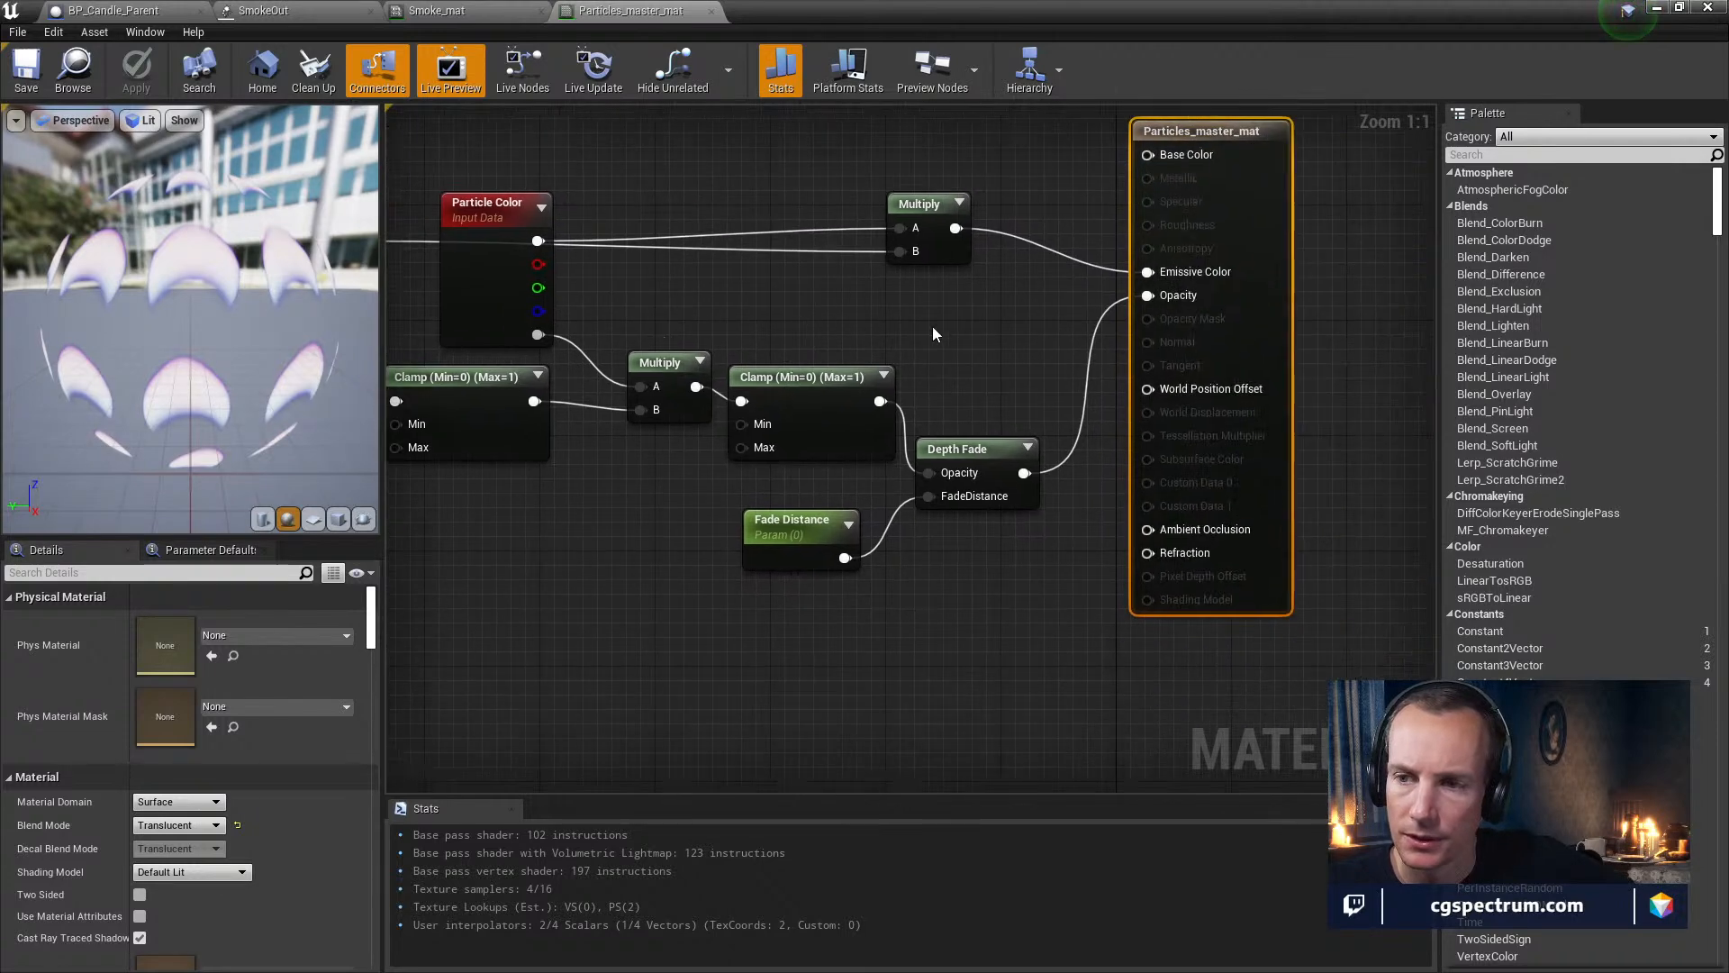
right_click_drag(953, 280, 1241, 334)
left_click(1216, 268)
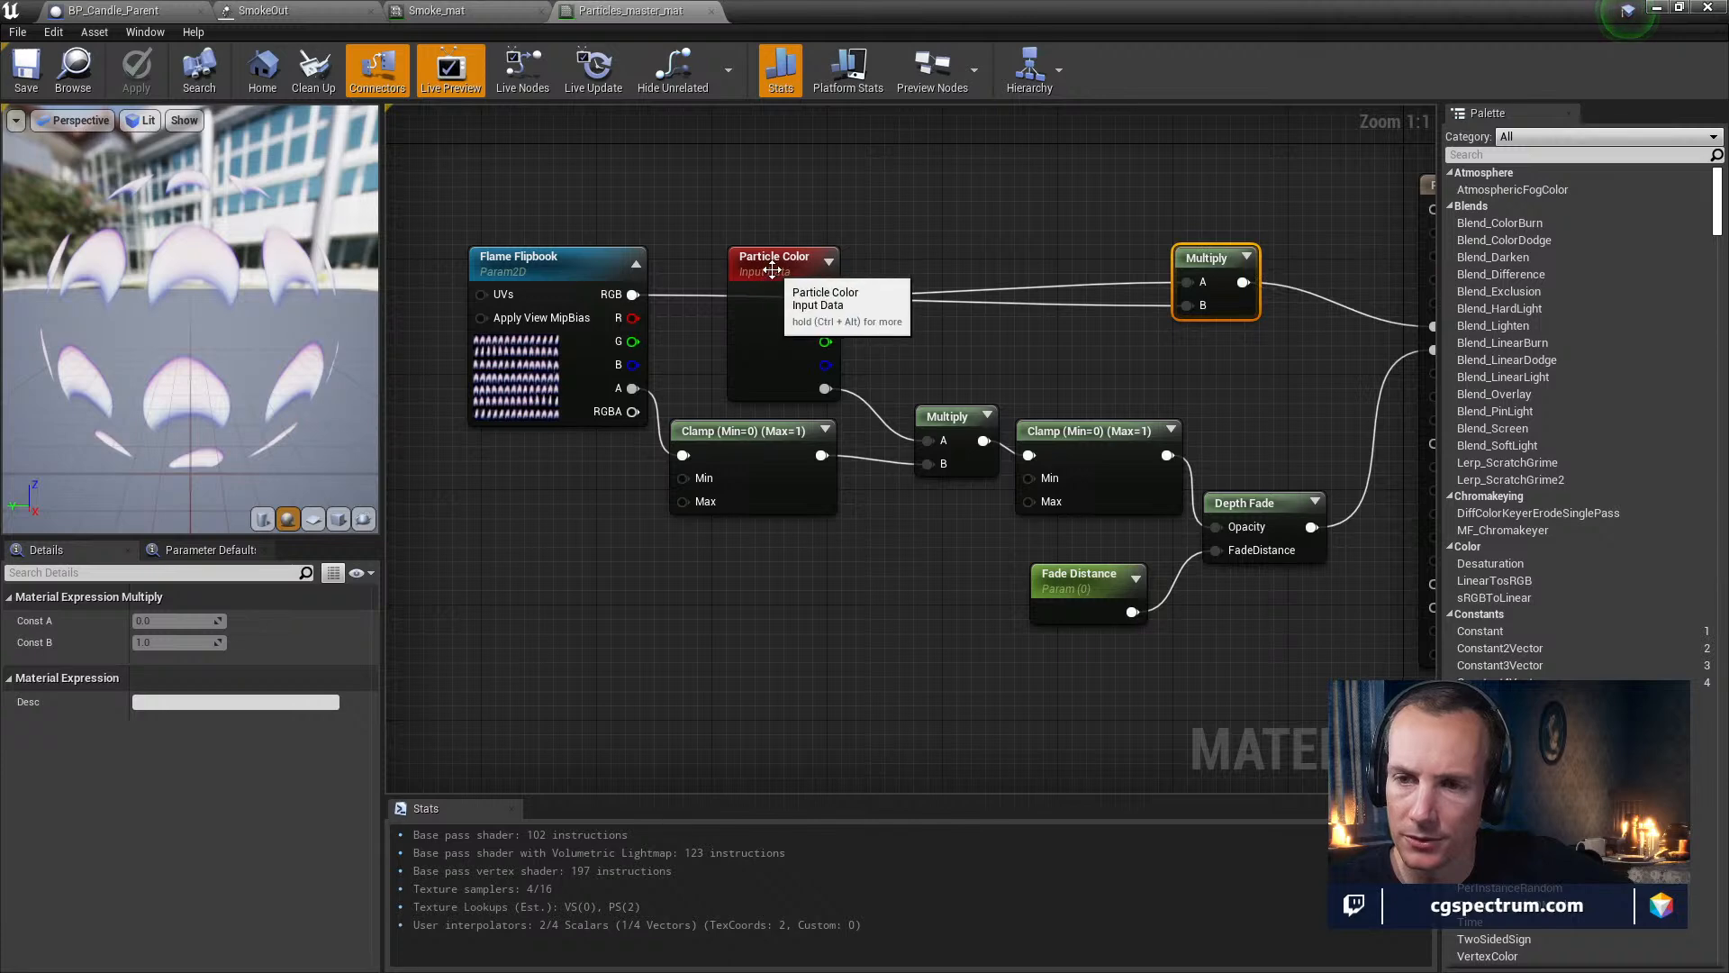
Move the Particle Color node higher in the material graph, above the wire from Flame Flipbook's RGB output
left_click_drag(768, 268, 810, 197)
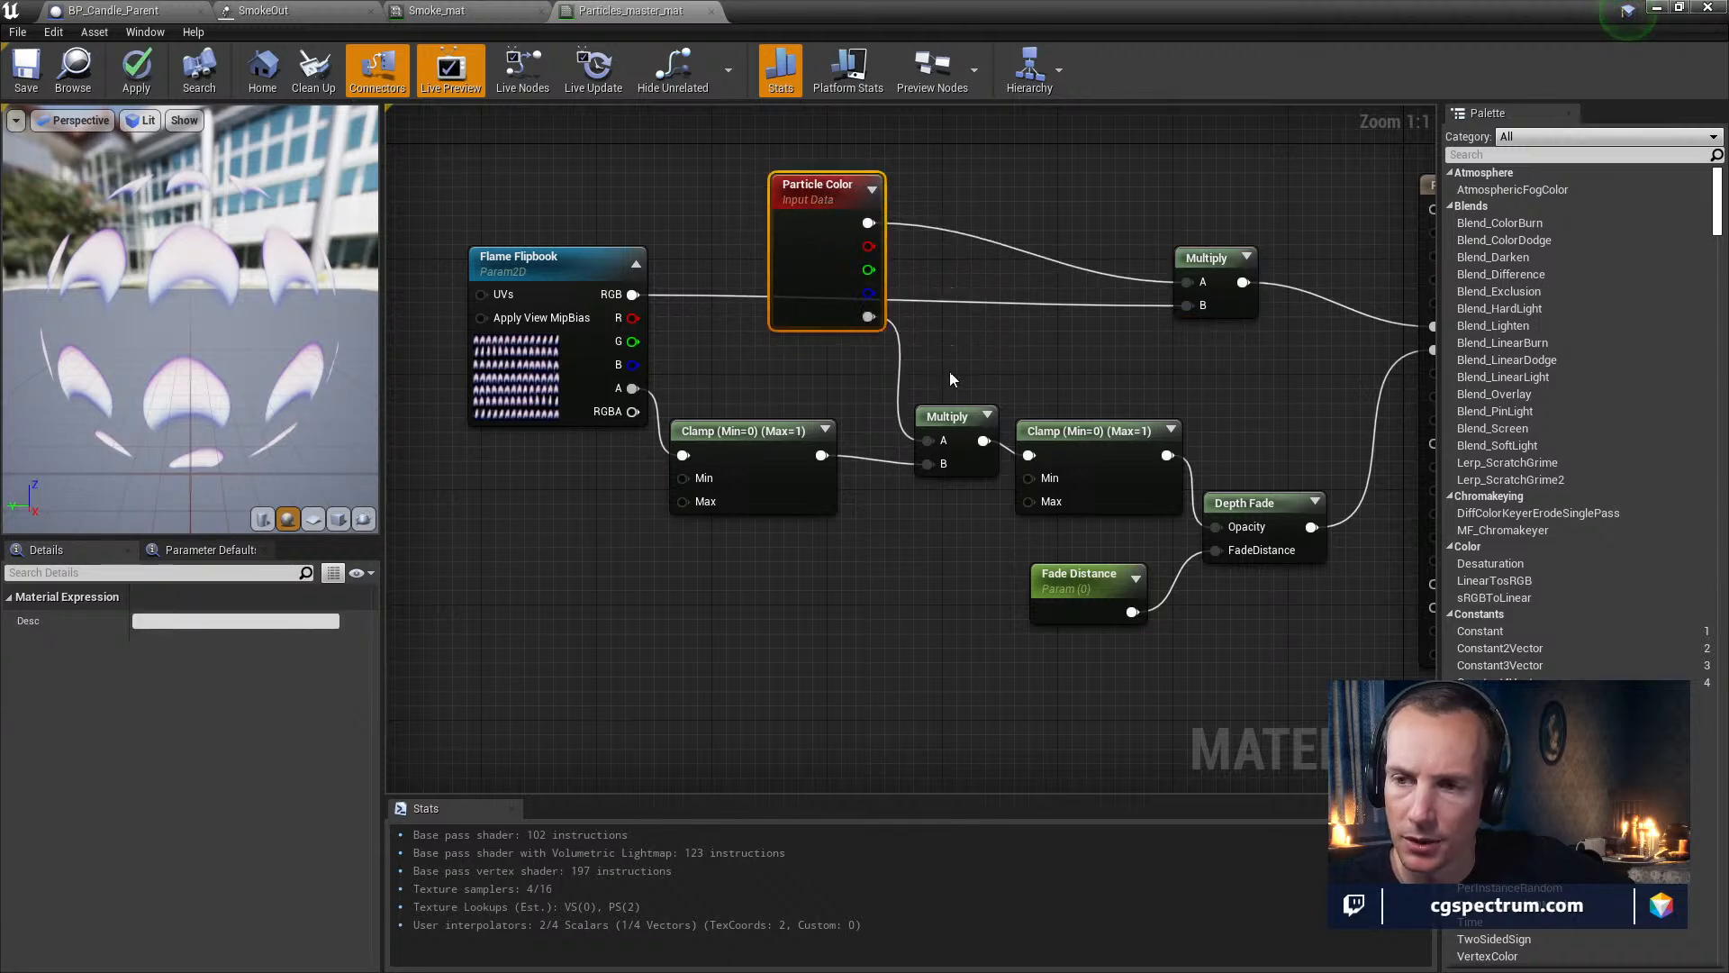
right_click_drag(1016, 348, 953, 360)
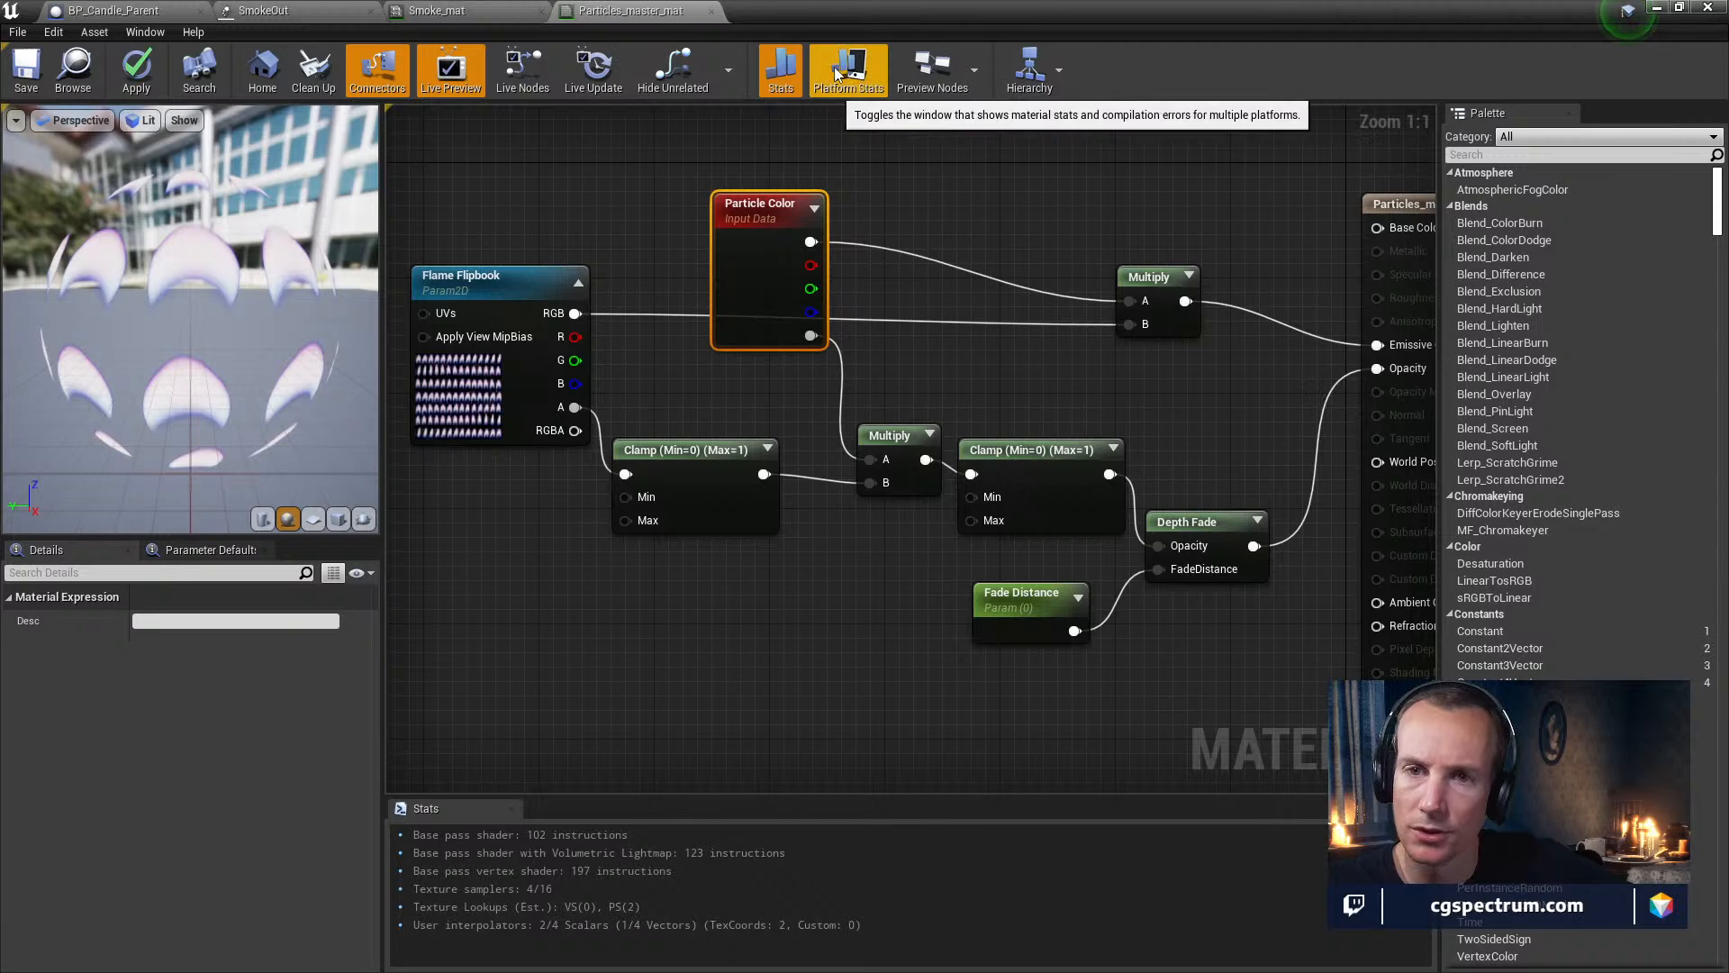
Return to the SmokeOut particle system and expand the Color Over Life module's constant color down to its RGB values
left_click(309, 11)
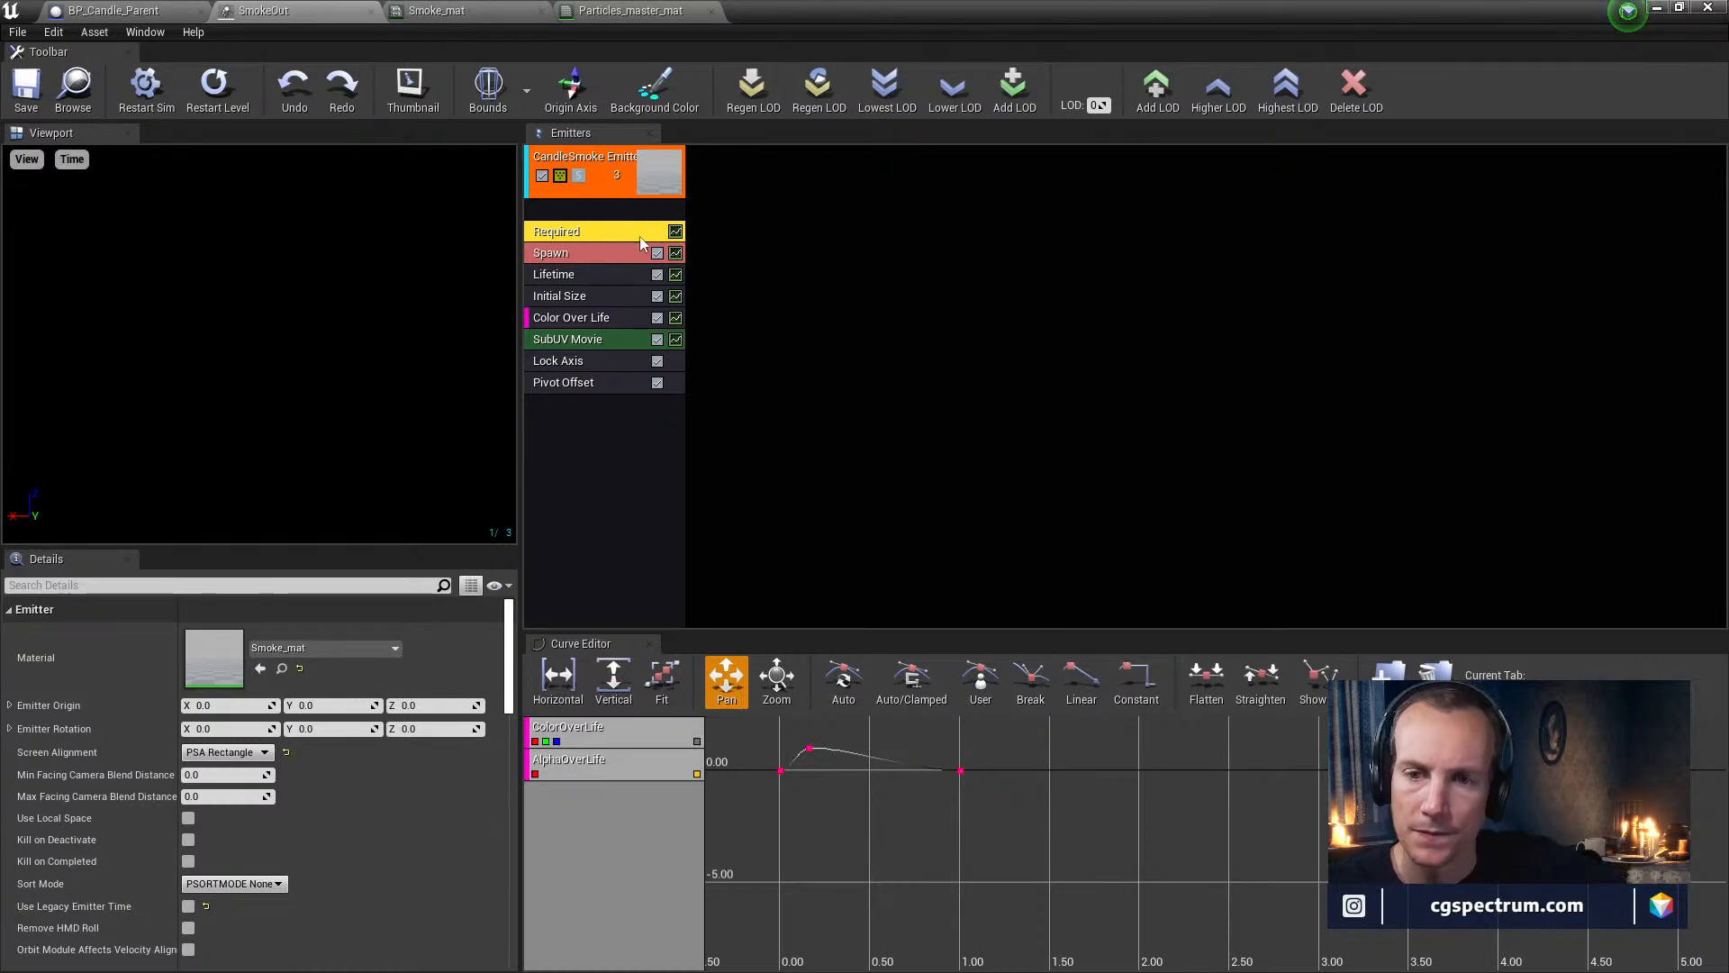
left_click(610, 324)
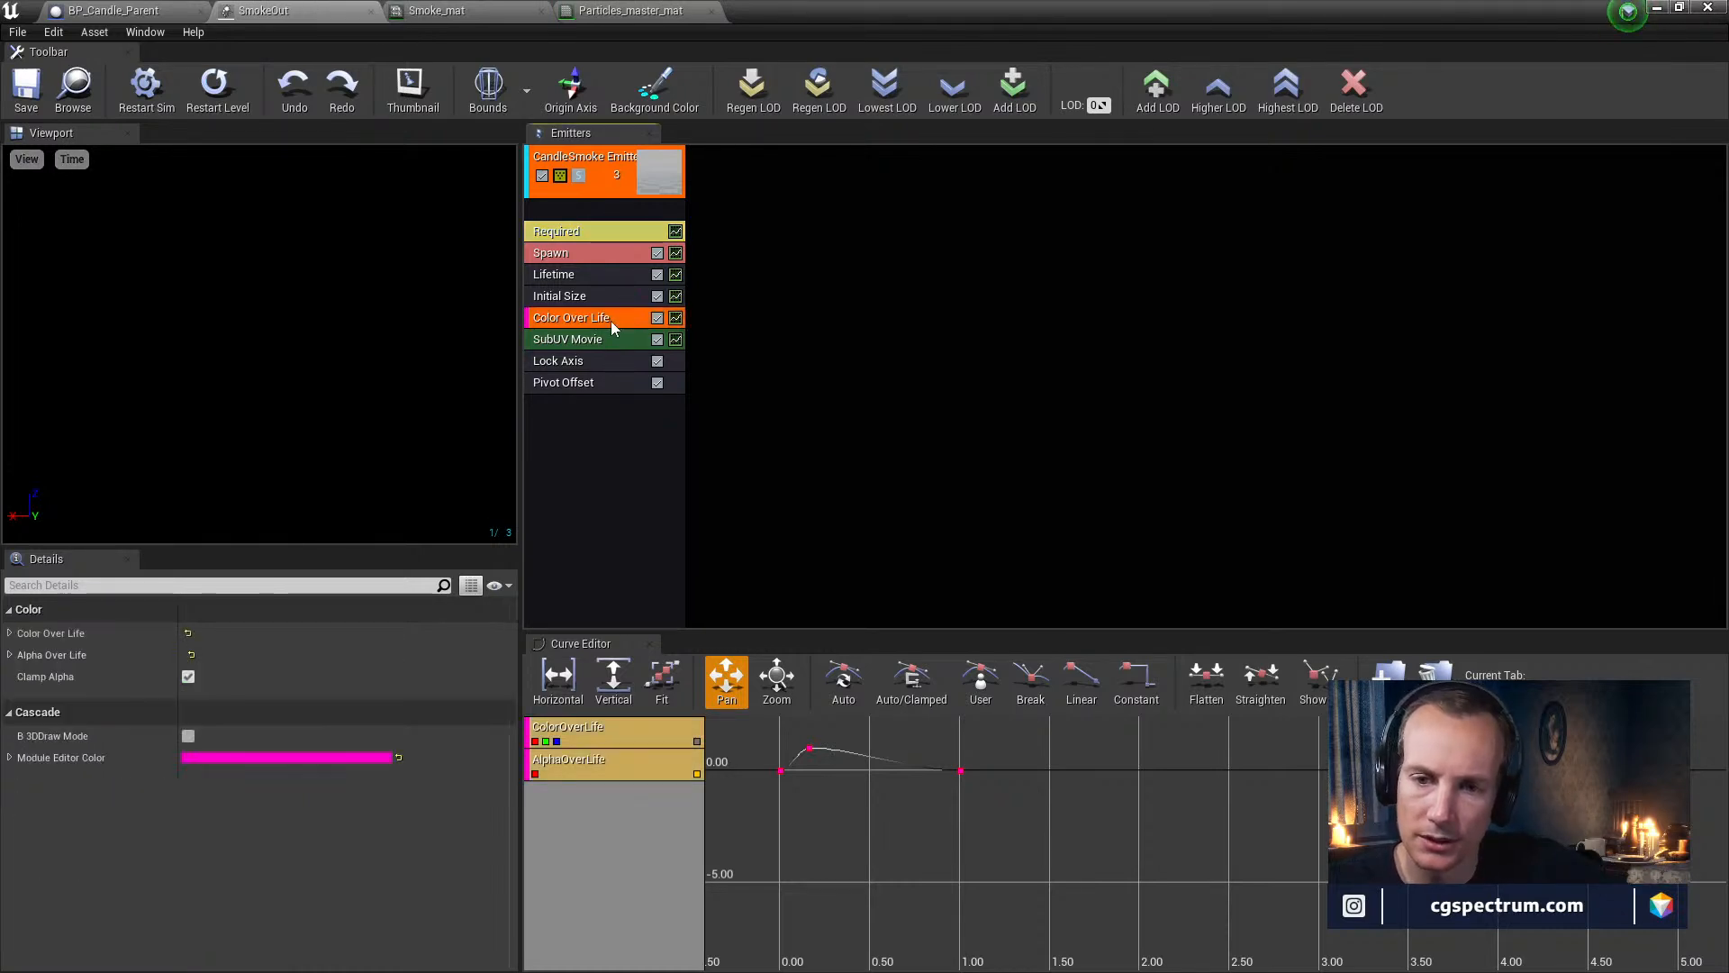
left_click(9, 655)
left_click(9, 633)
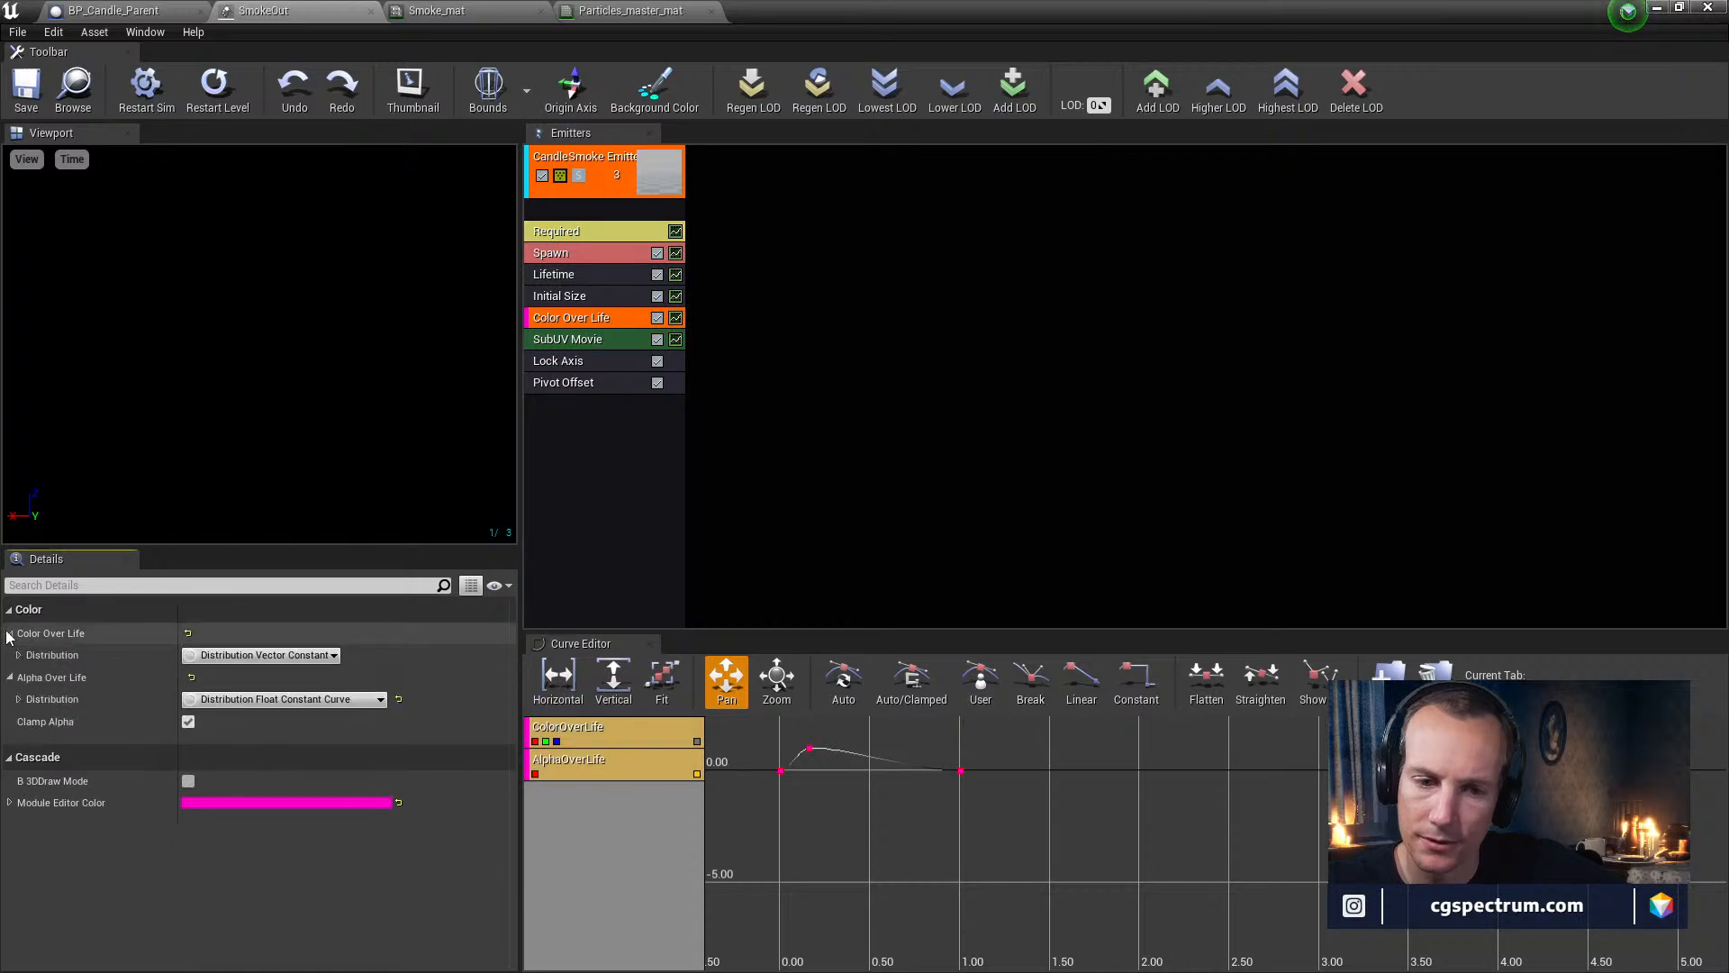
left_click(17, 655)
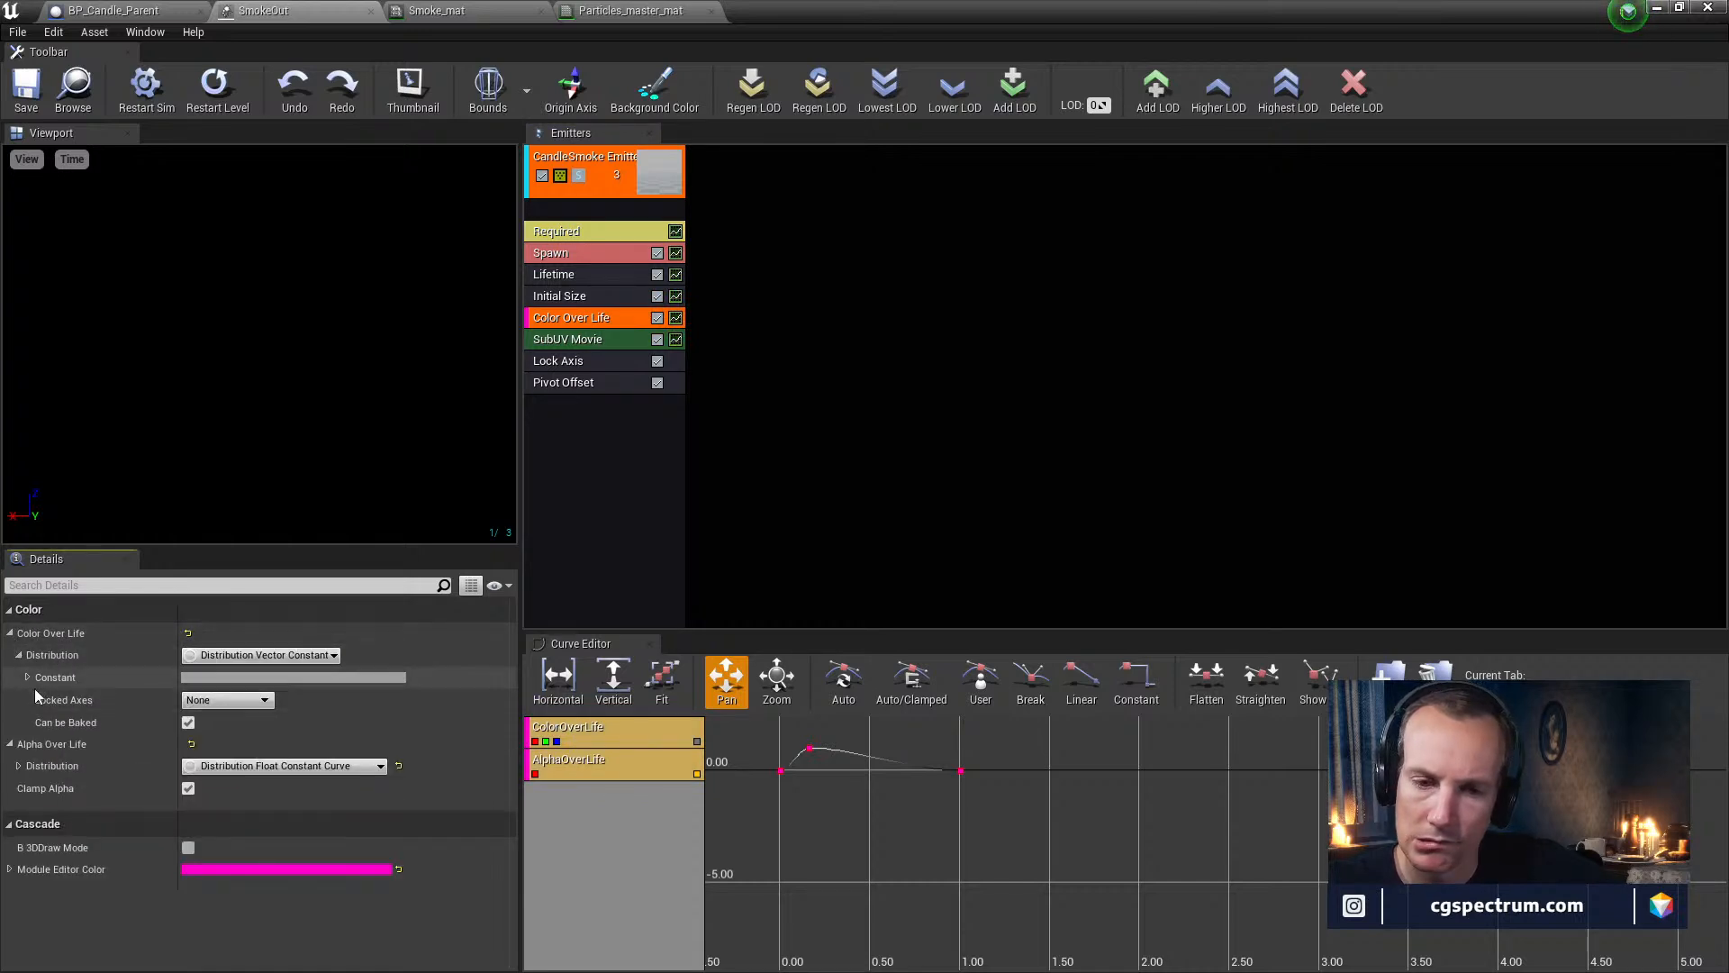
left_click(27, 677)
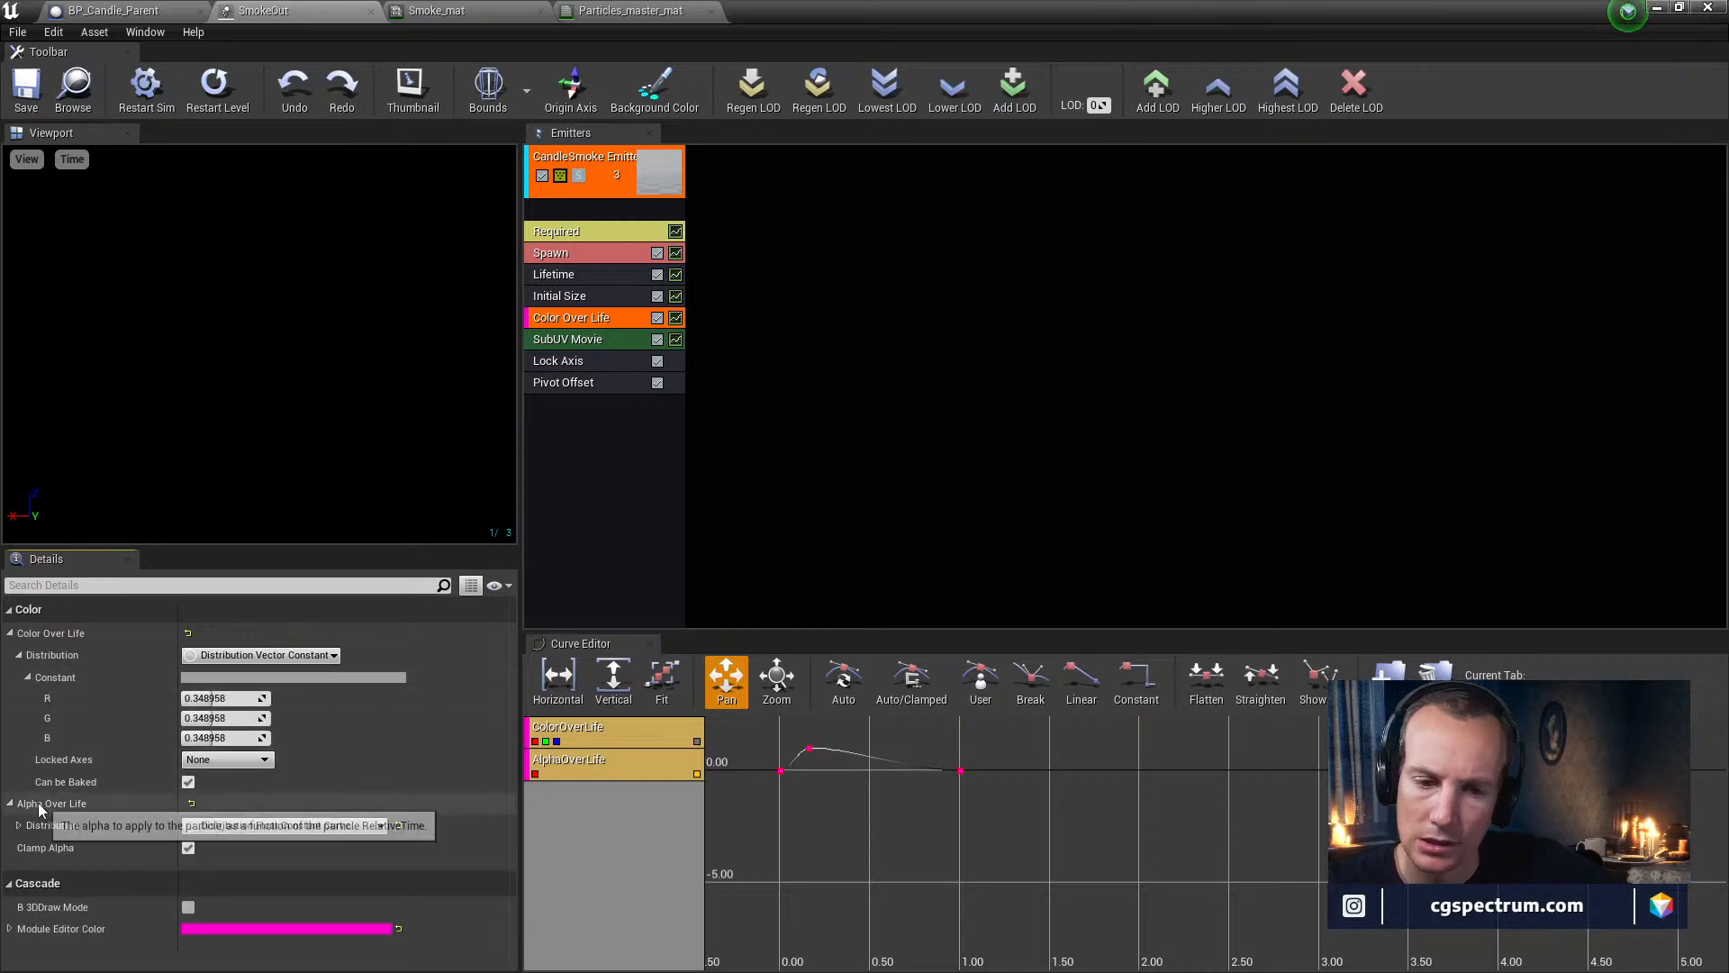
Expand the Alpha Over Life constant curve and examine its points 0, 1 and 2
left_click(18, 825)
left_click(28, 849)
left_click(36, 871)
scroll(107, 787, "down", 2)
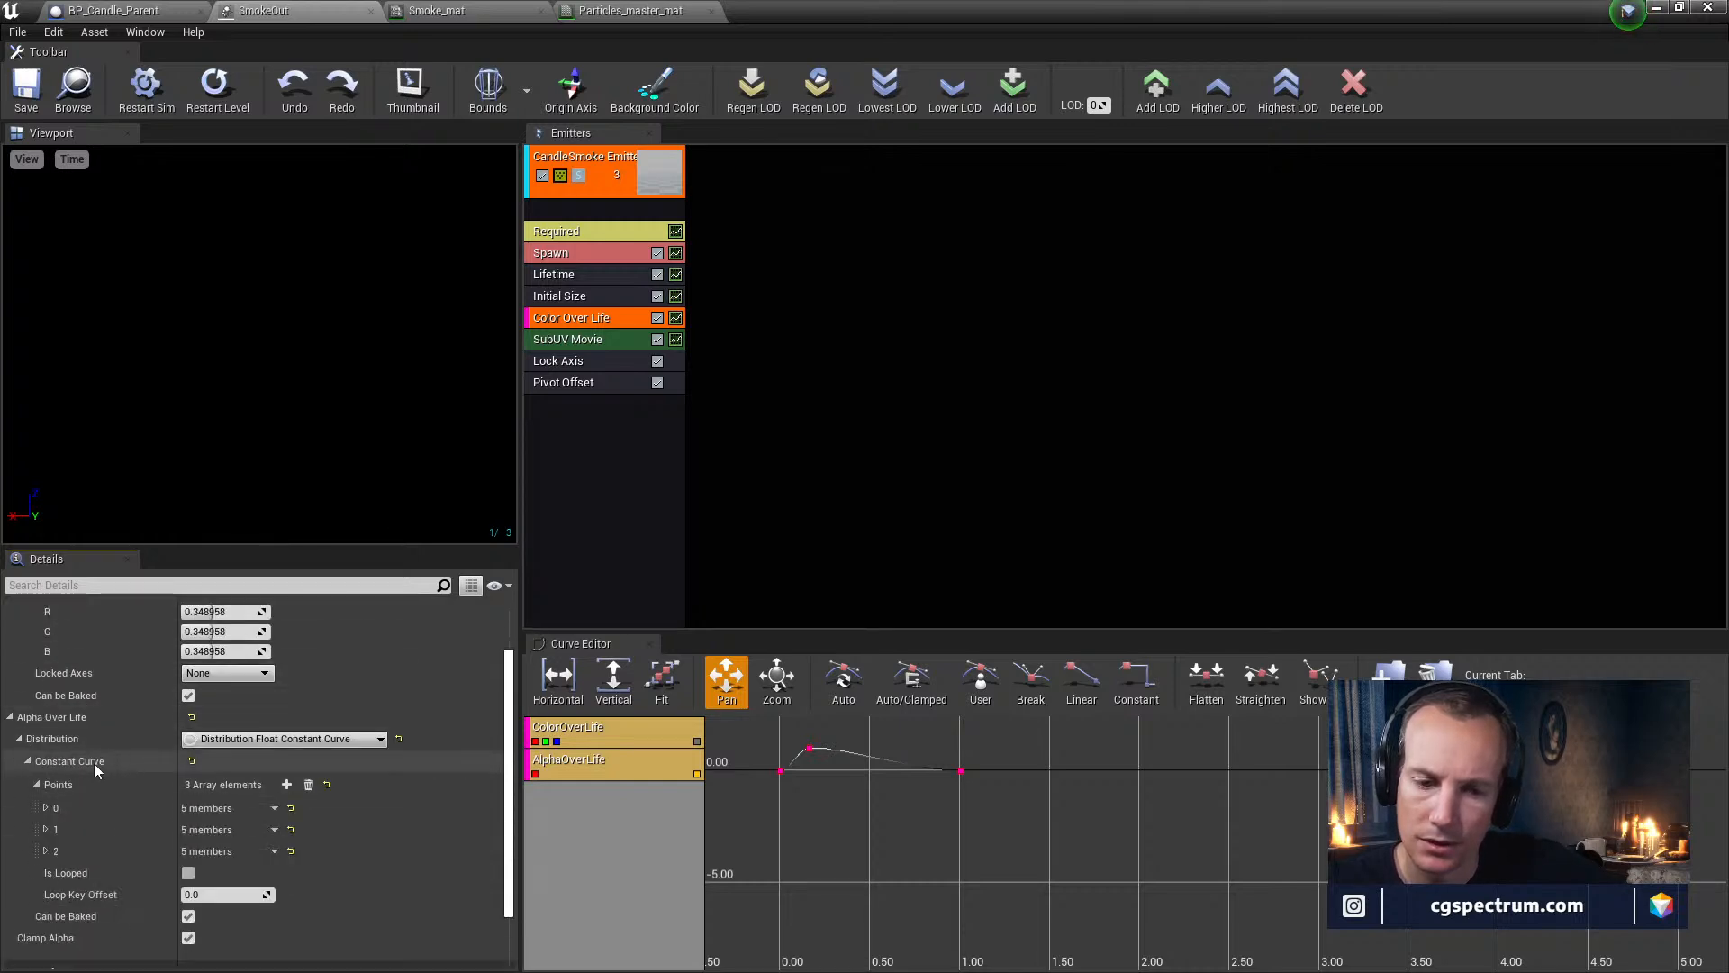
left_click(45, 808)
scroll(50, 851, "down", 2)
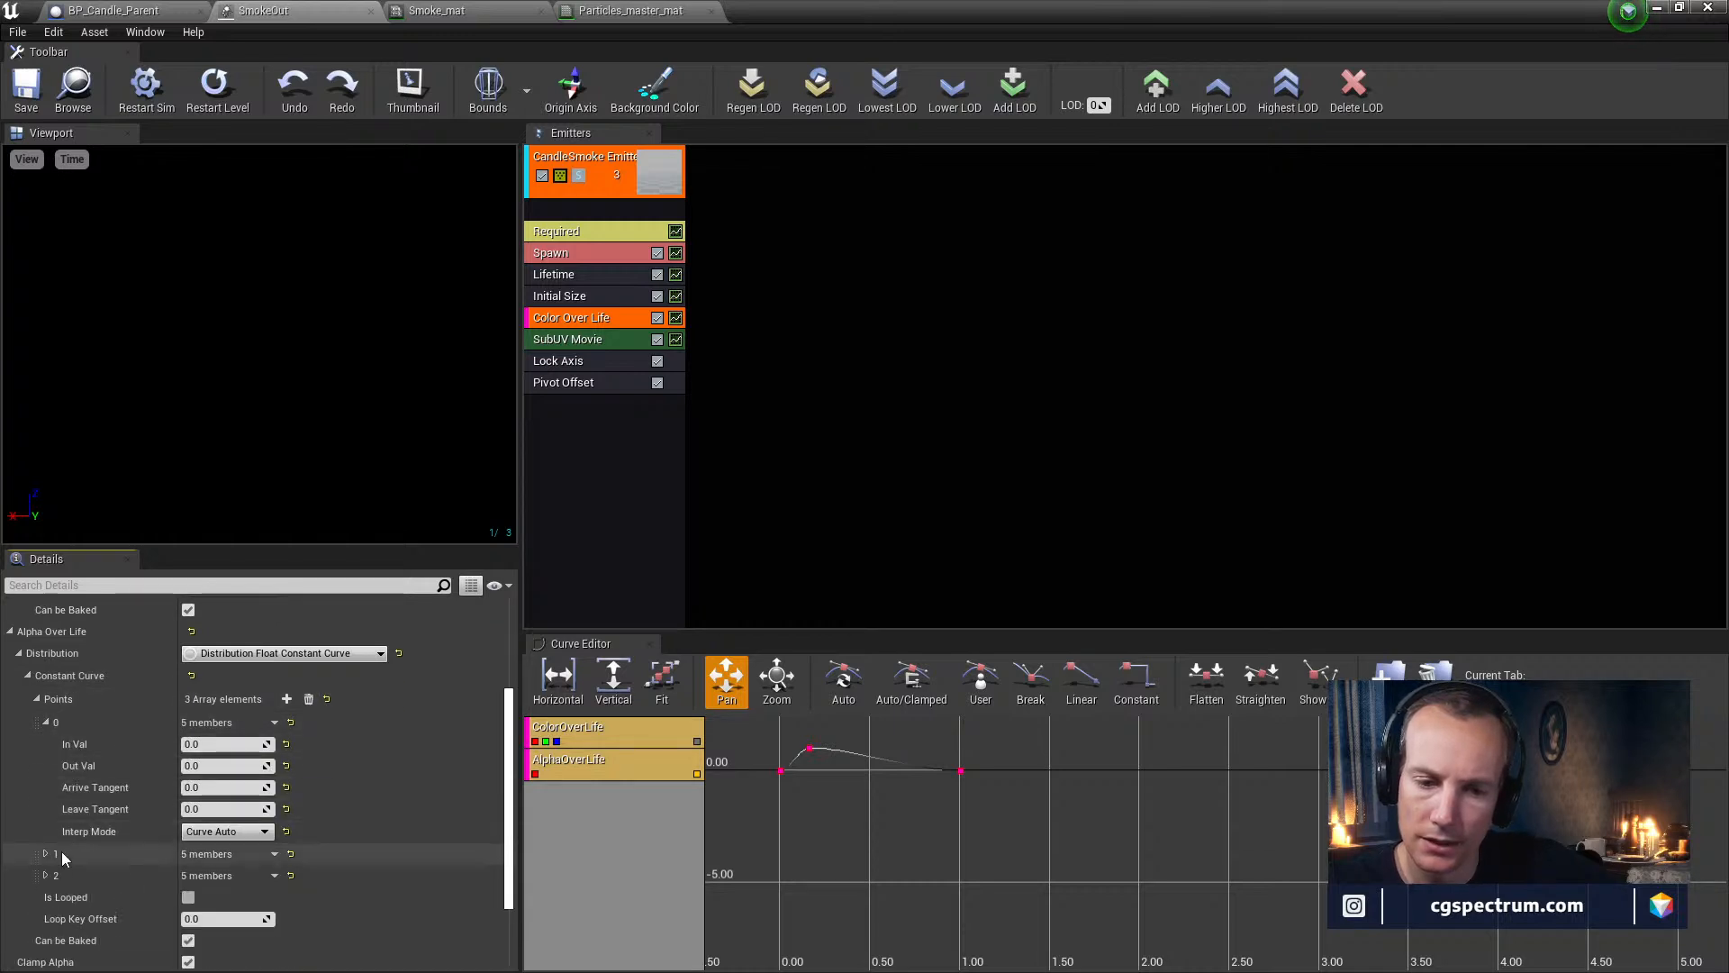
left_click(51, 856)
scroll(54, 856, "down", 3)
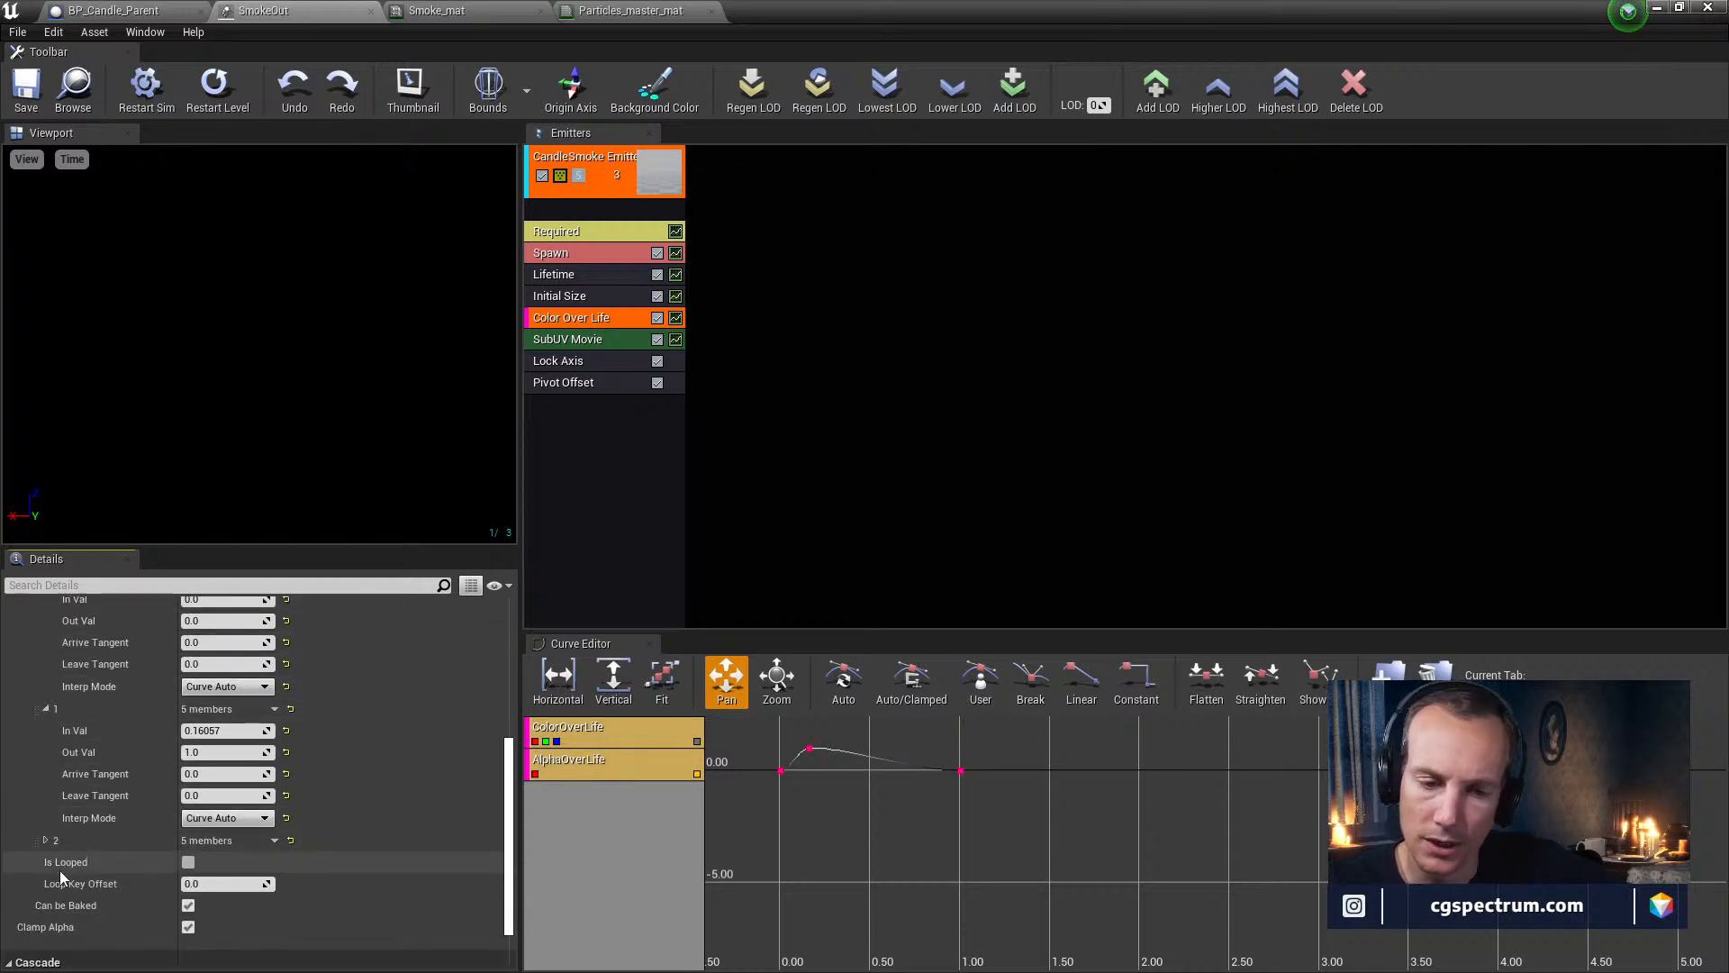
left_click(45, 840)
Set the Out Val of Alpha Over Life curve point 1 to 0.5
scroll(128, 813, "up", 2)
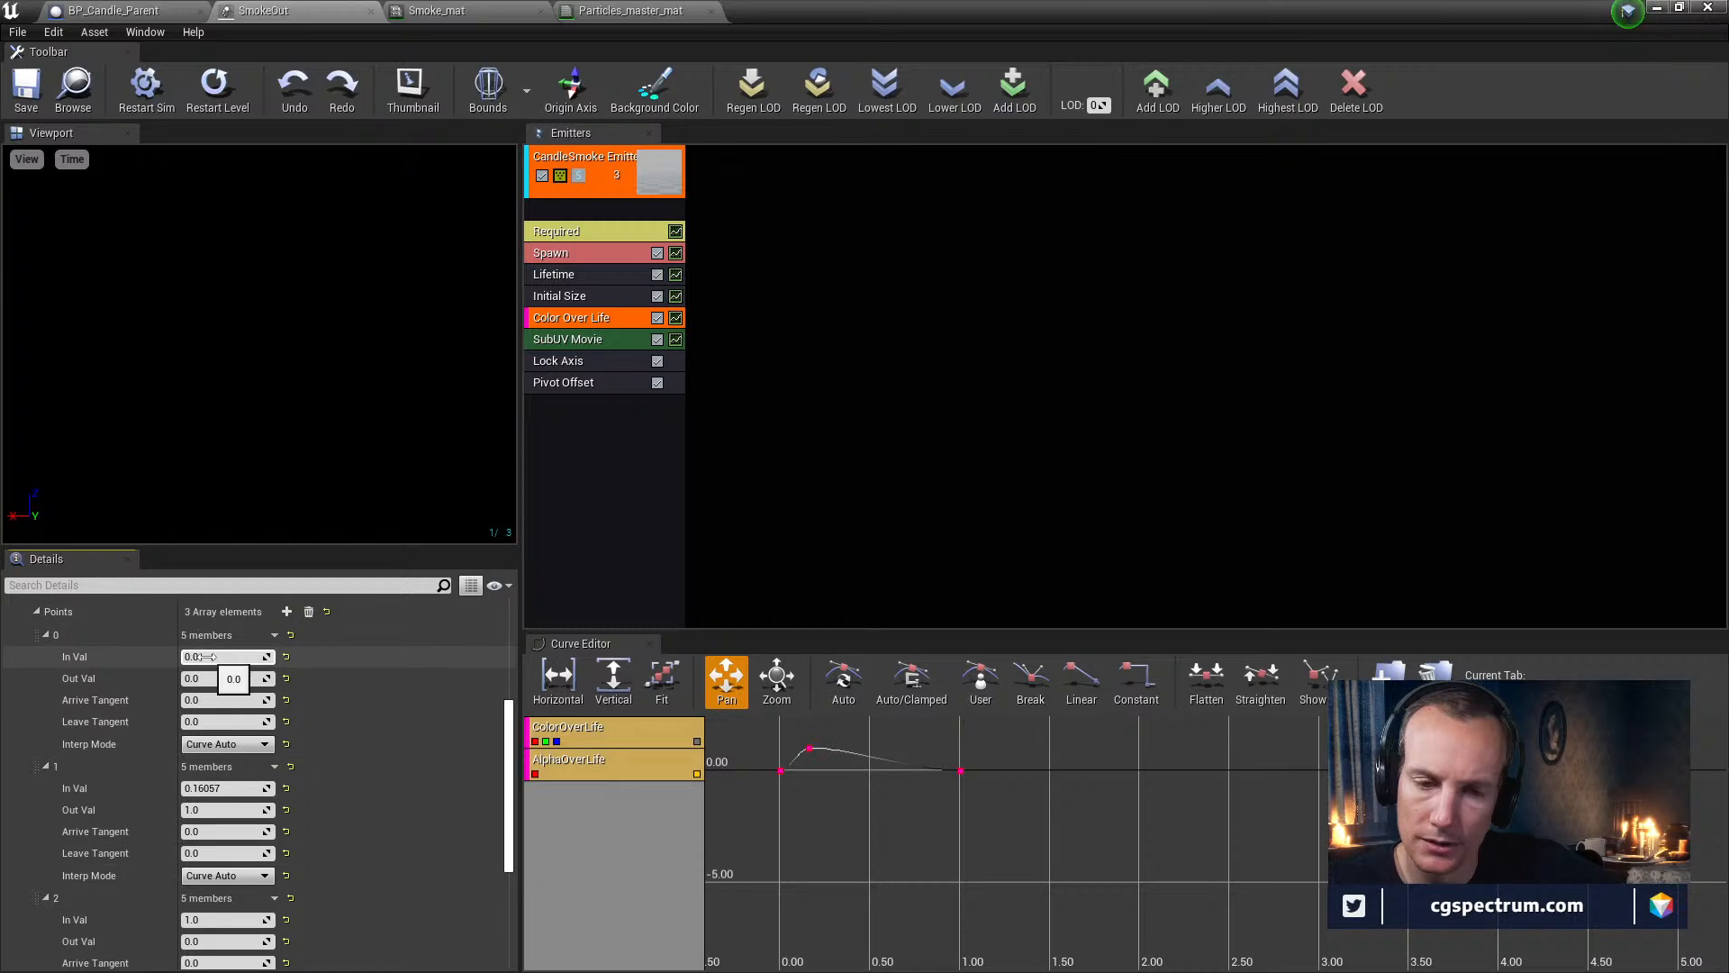
scroll(207, 761, "down", 1)
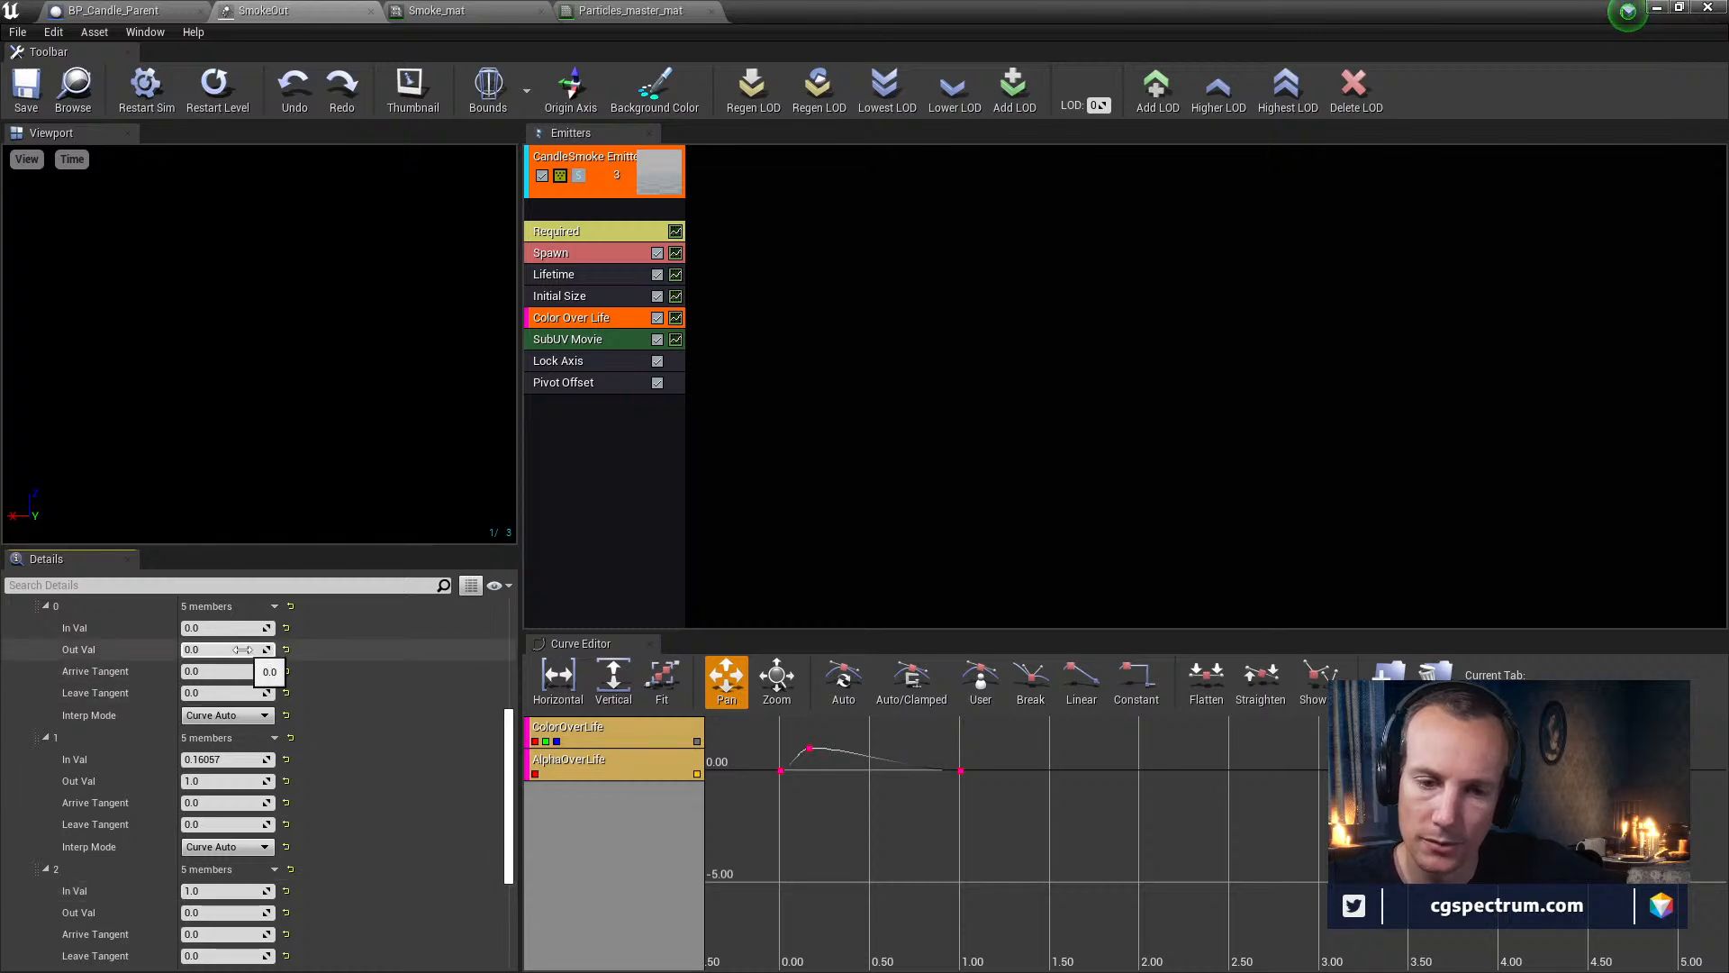
scroll(159, 684, "up", 2)
scroll(226, 752, "down", 2)
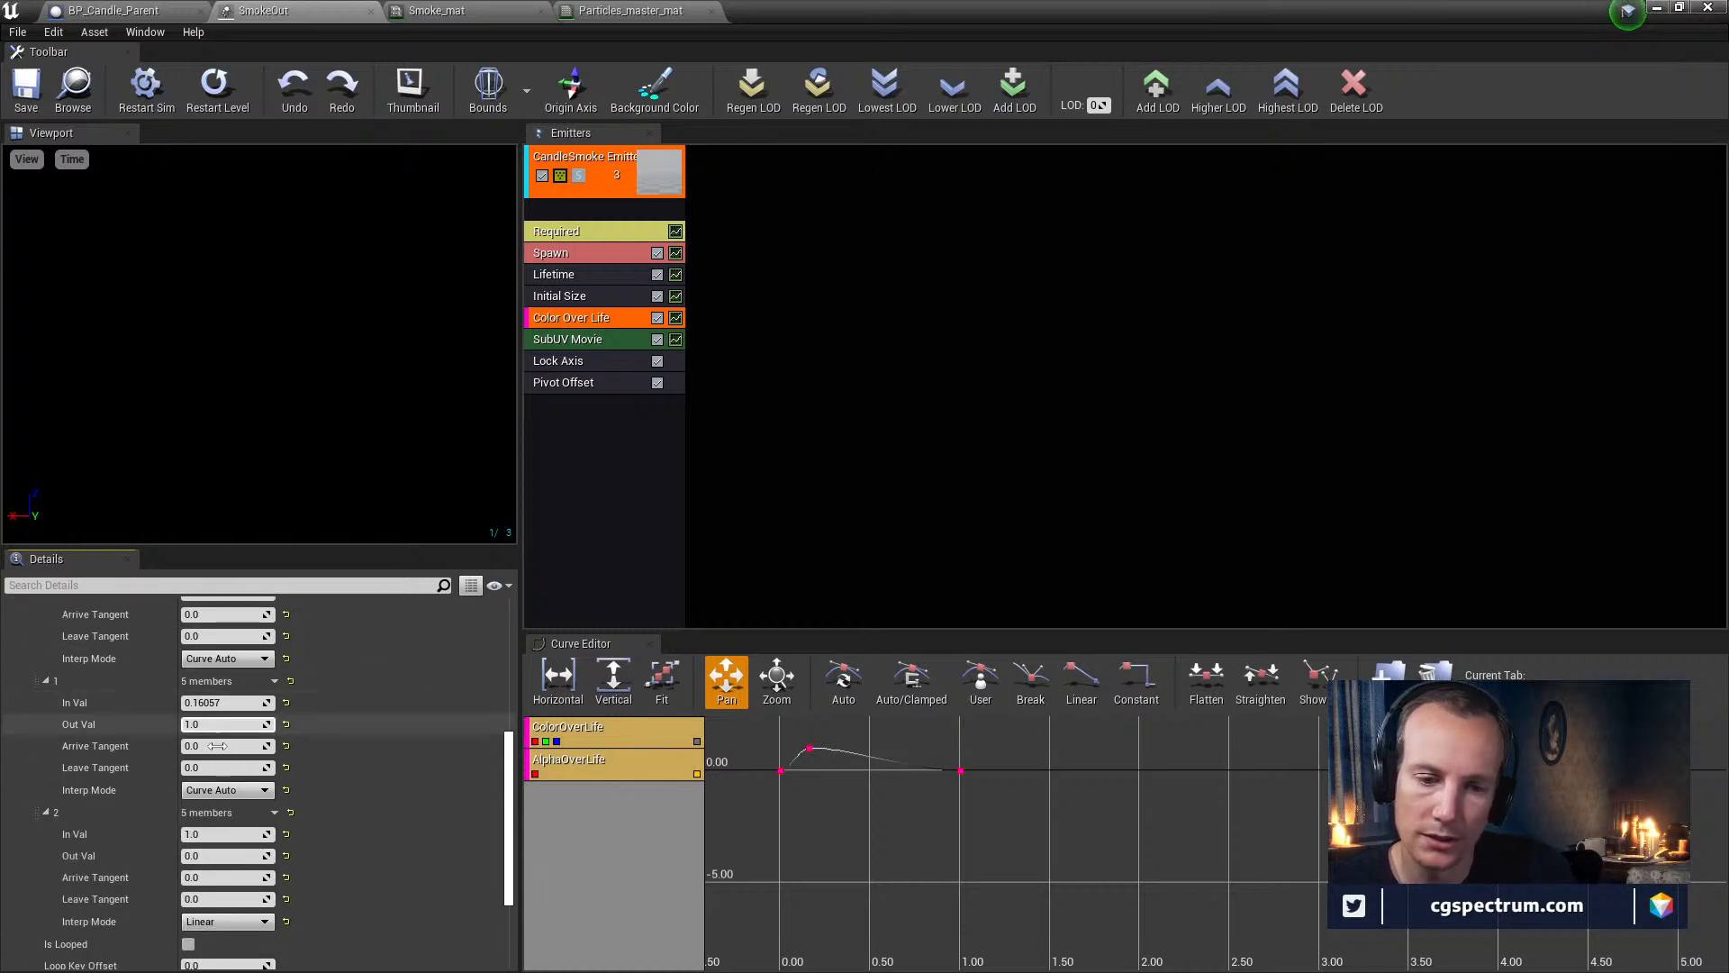
key("Return")
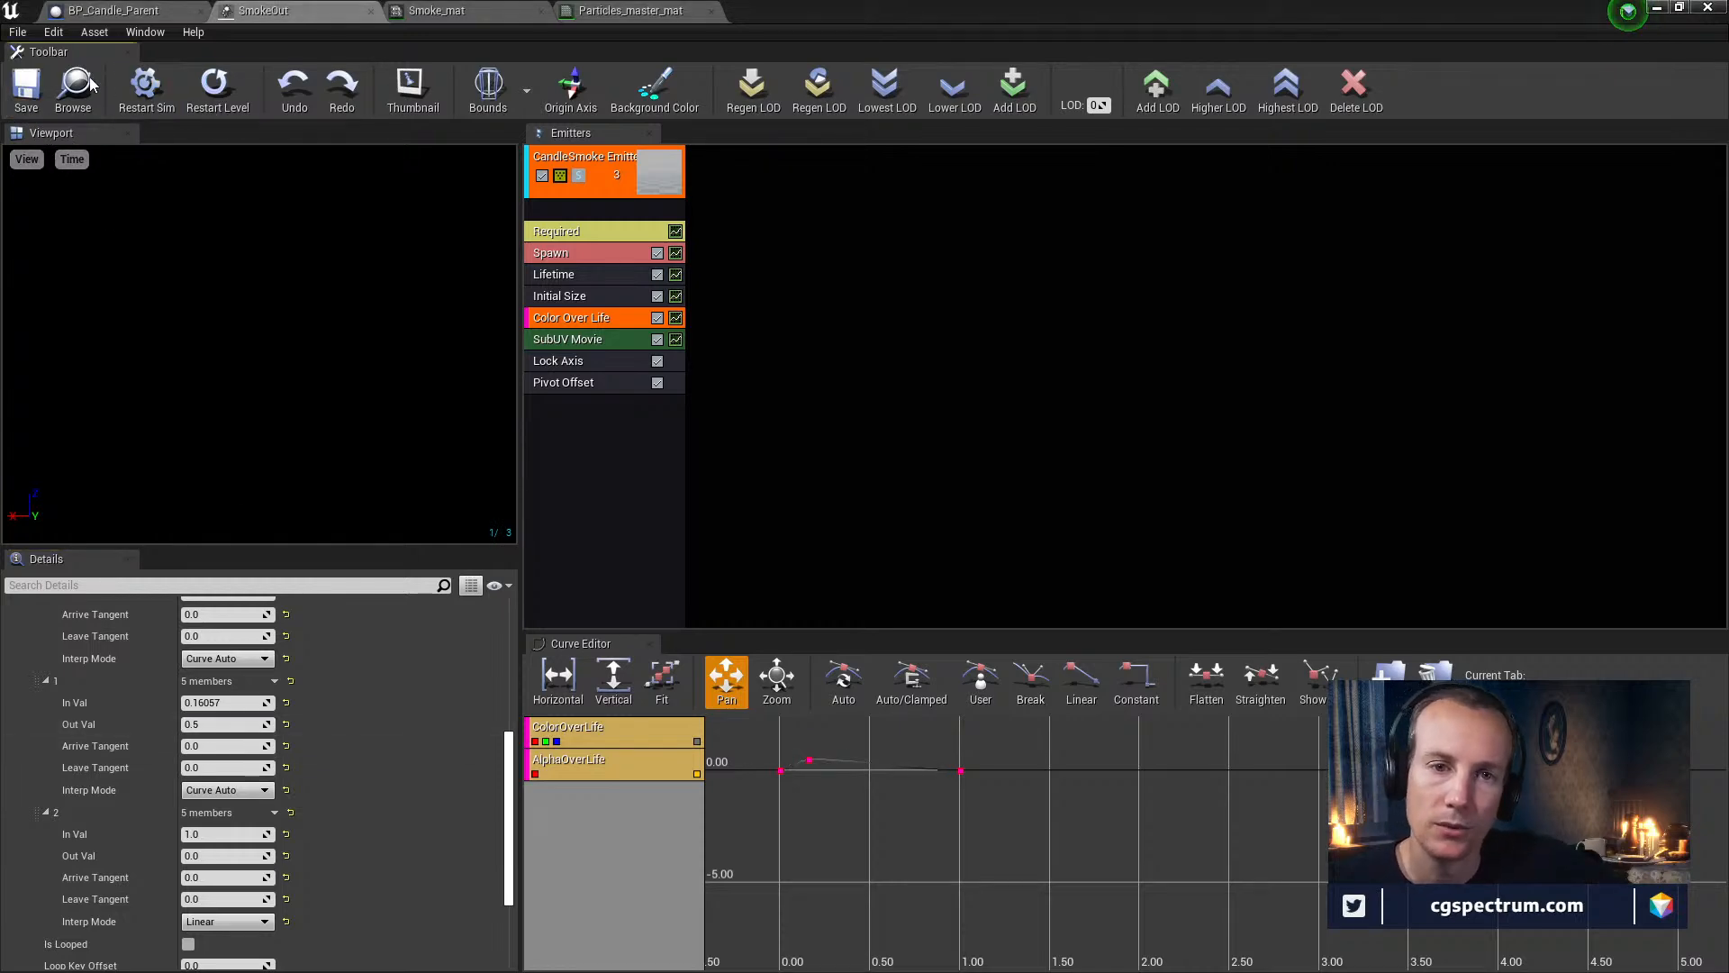
Uncover the level viewport, play the level to preview the fainter candle smoke, and return to the maximized SmokeOut editor
left_click_drag(830, 13, 734, 721)
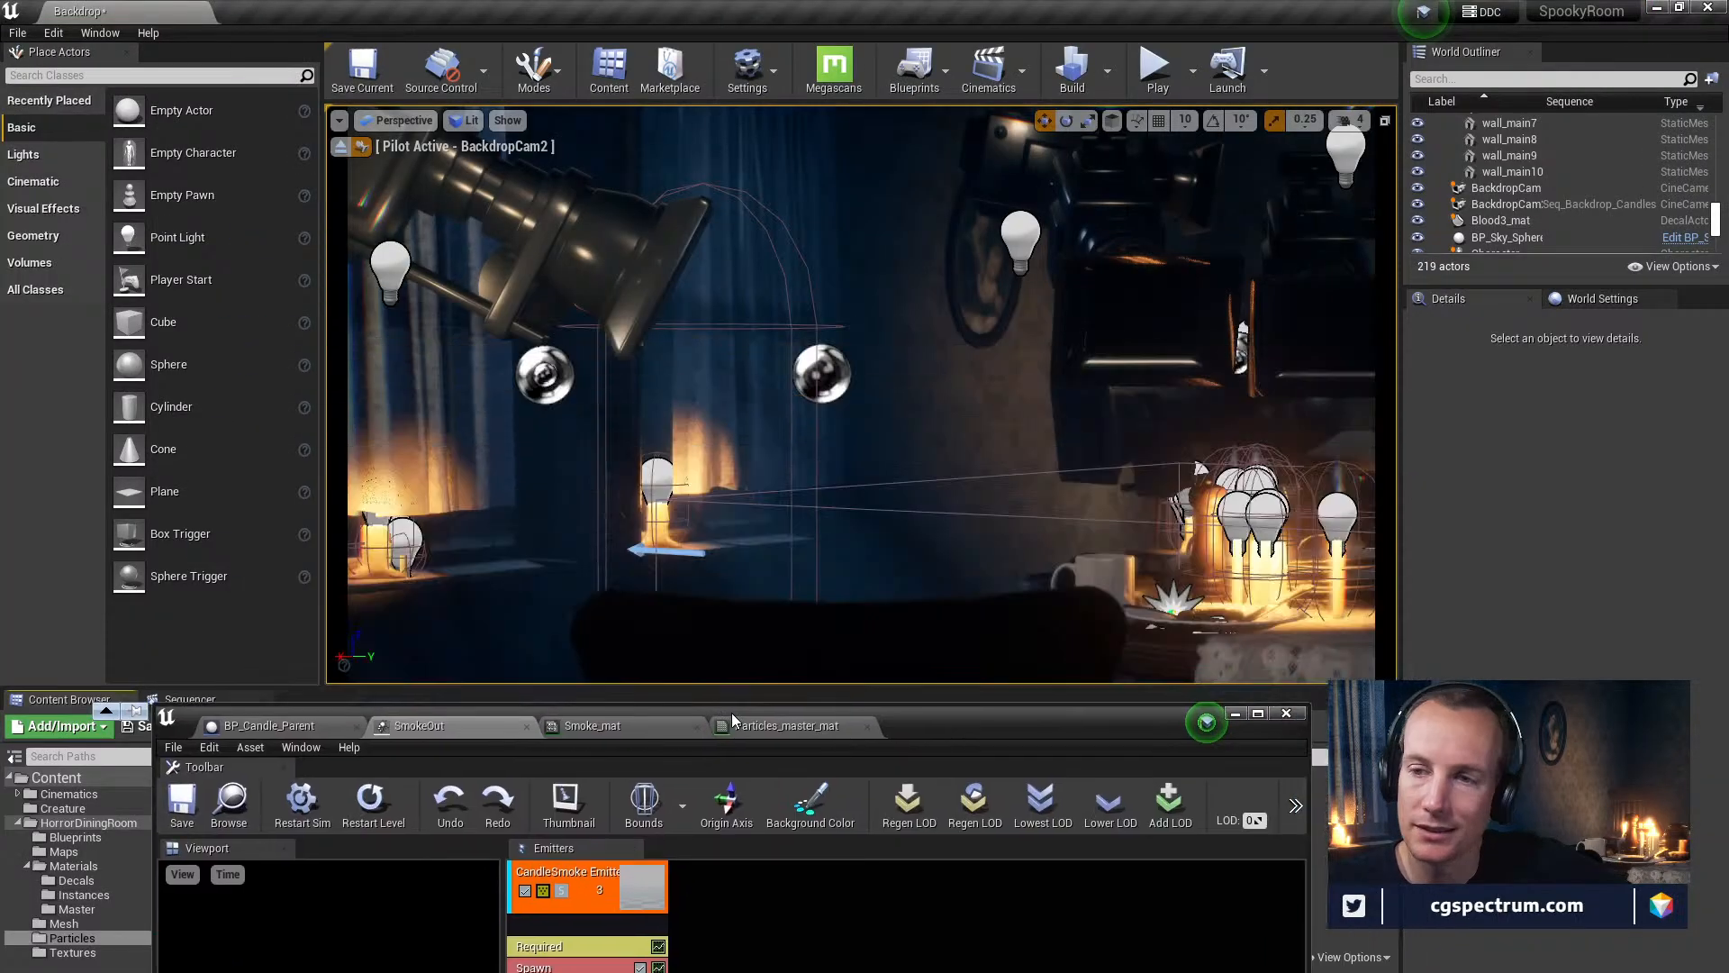
left_click(1156, 68)
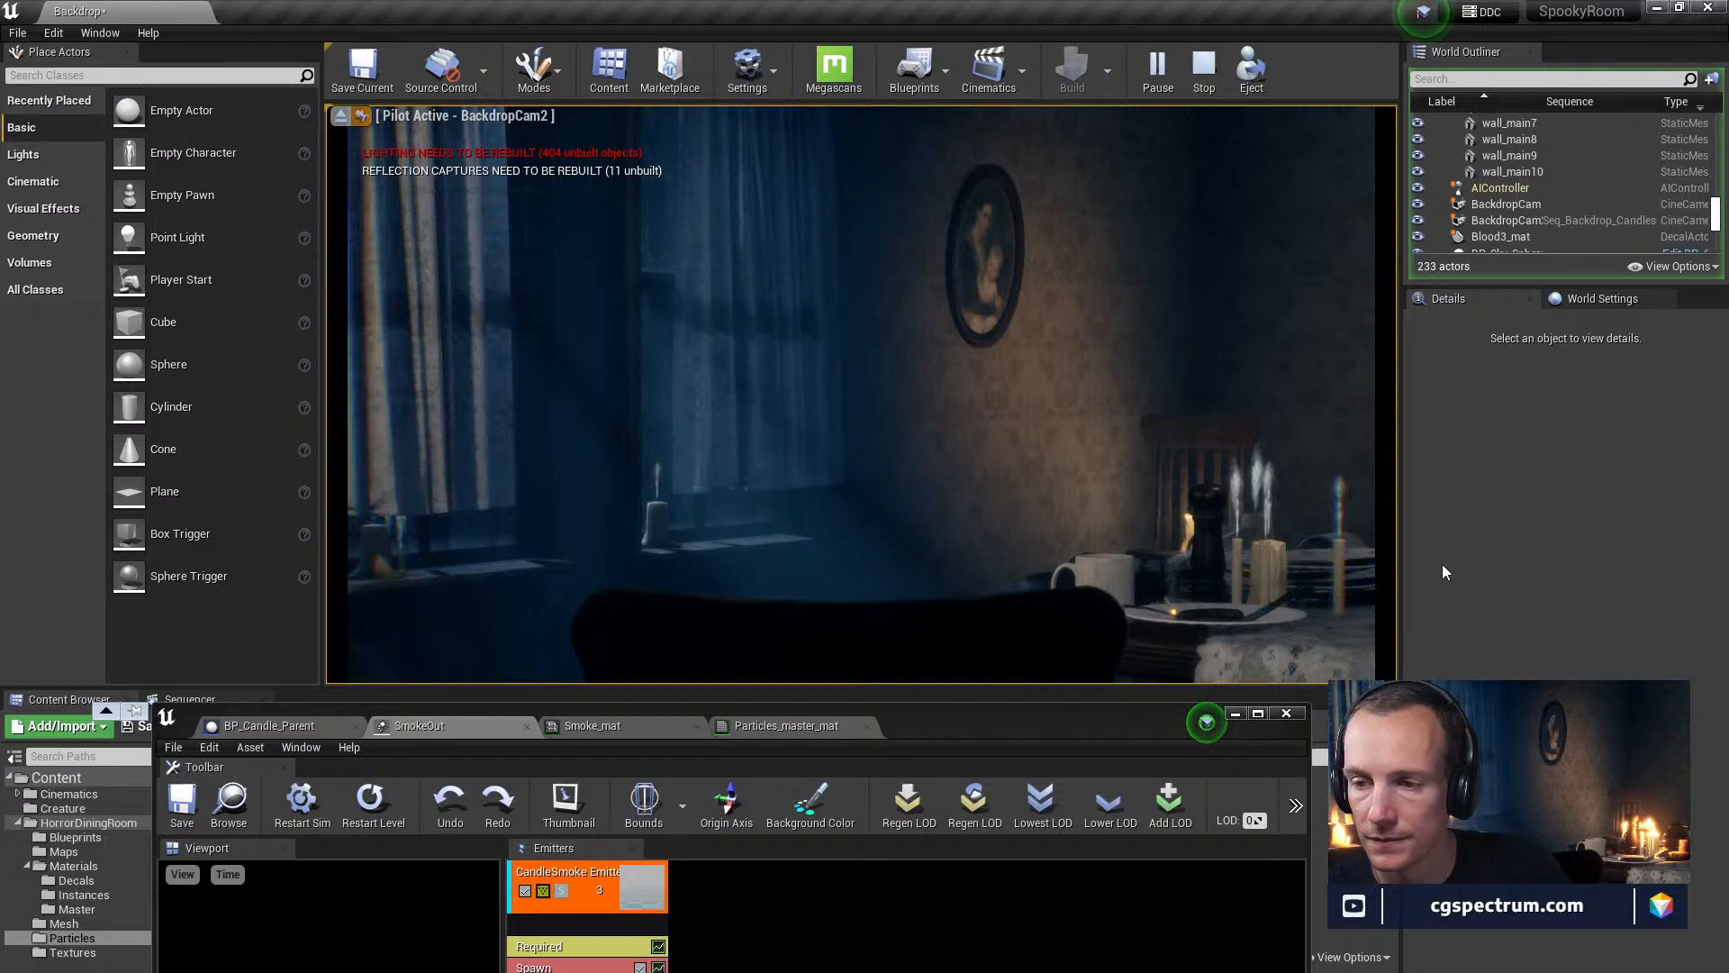
key("Escape")
double_click(954, 742)
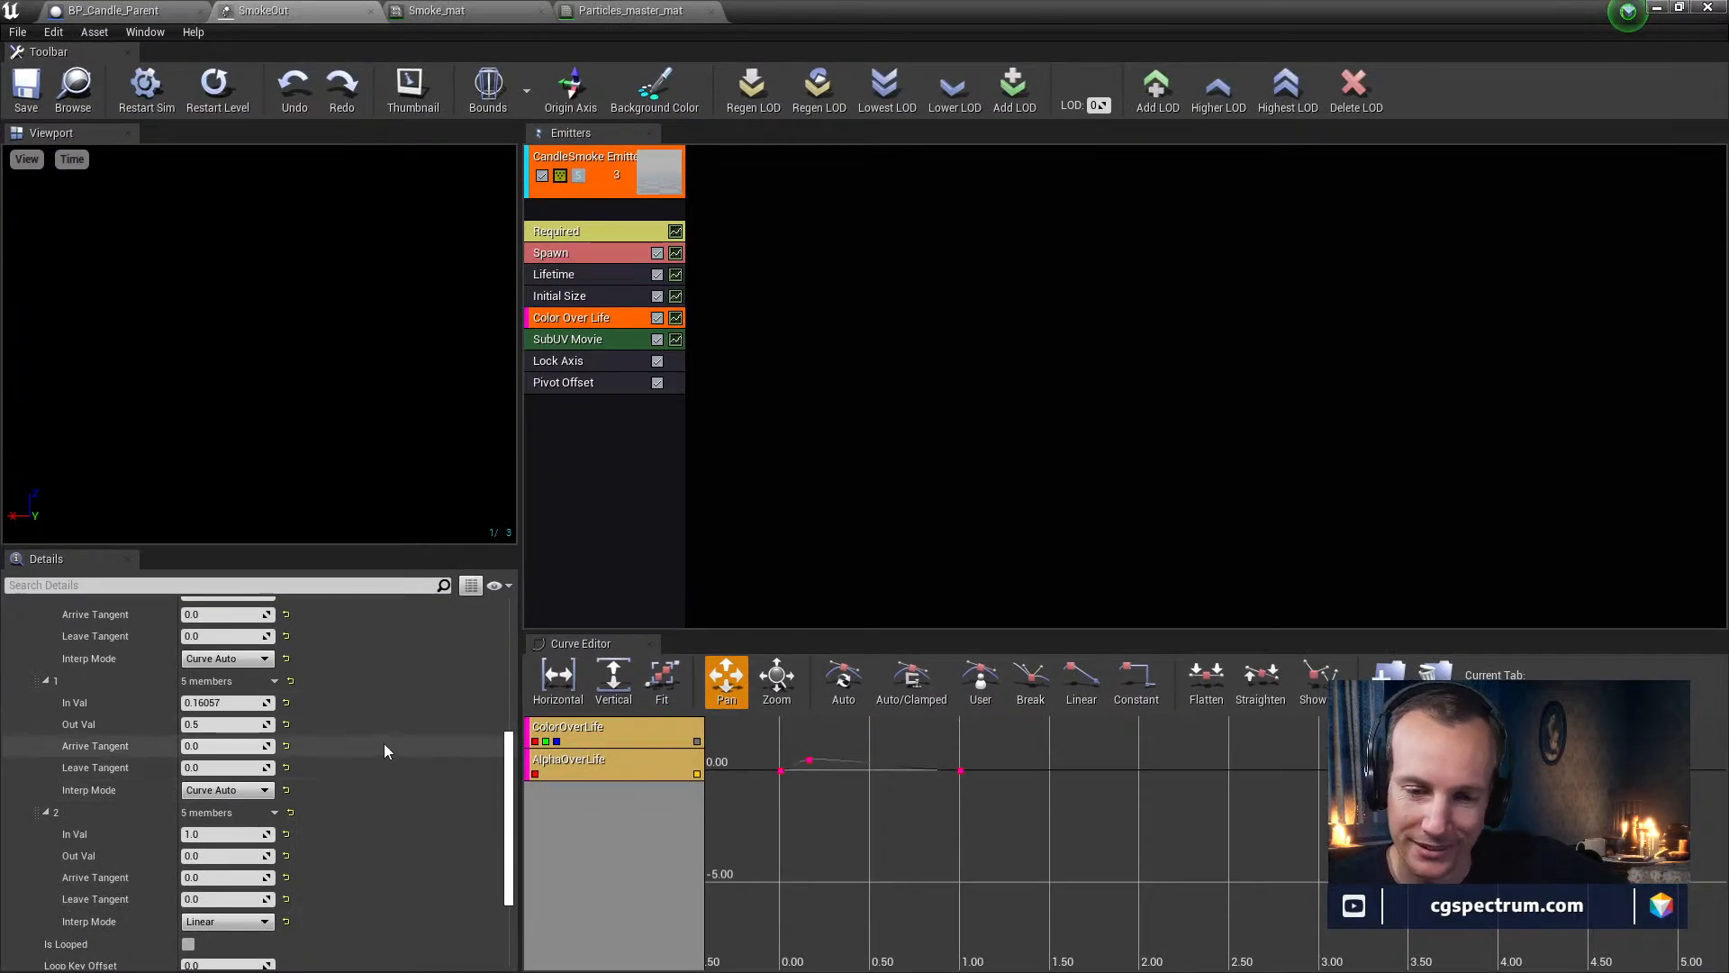
Review the available Alpha Over Life distribution types and the remaining settings of the Color Over Life module
scroll(289, 741, "up", 10)
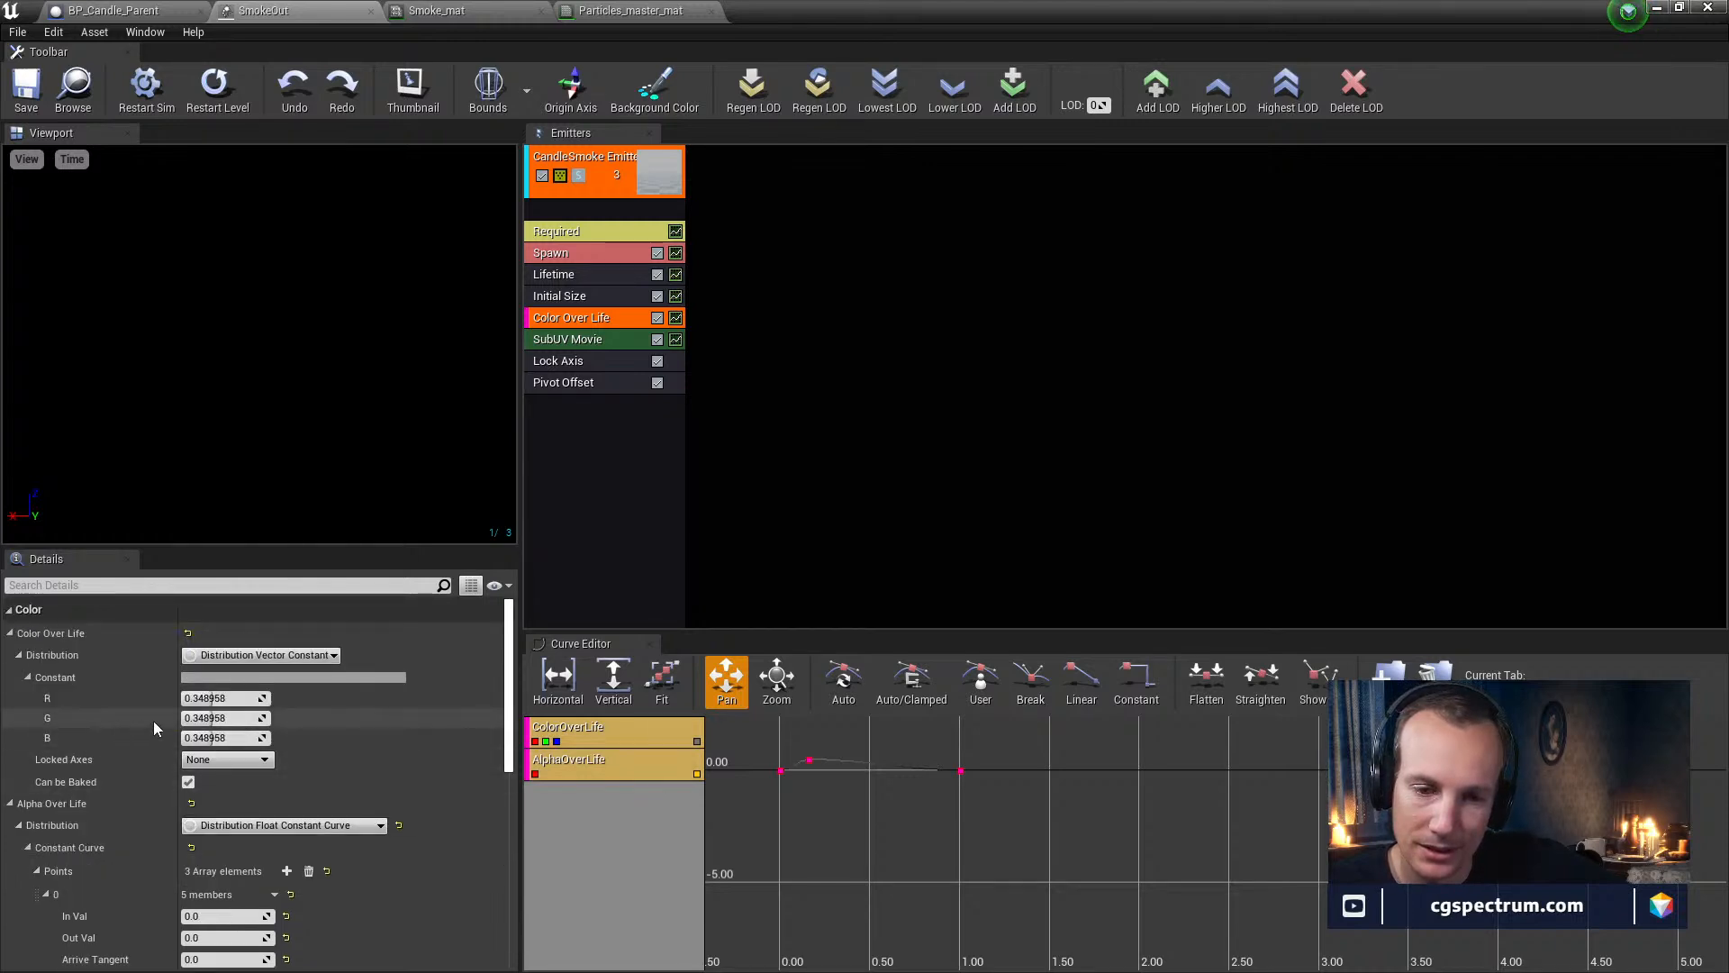
scroll(226, 766, "down", 1)
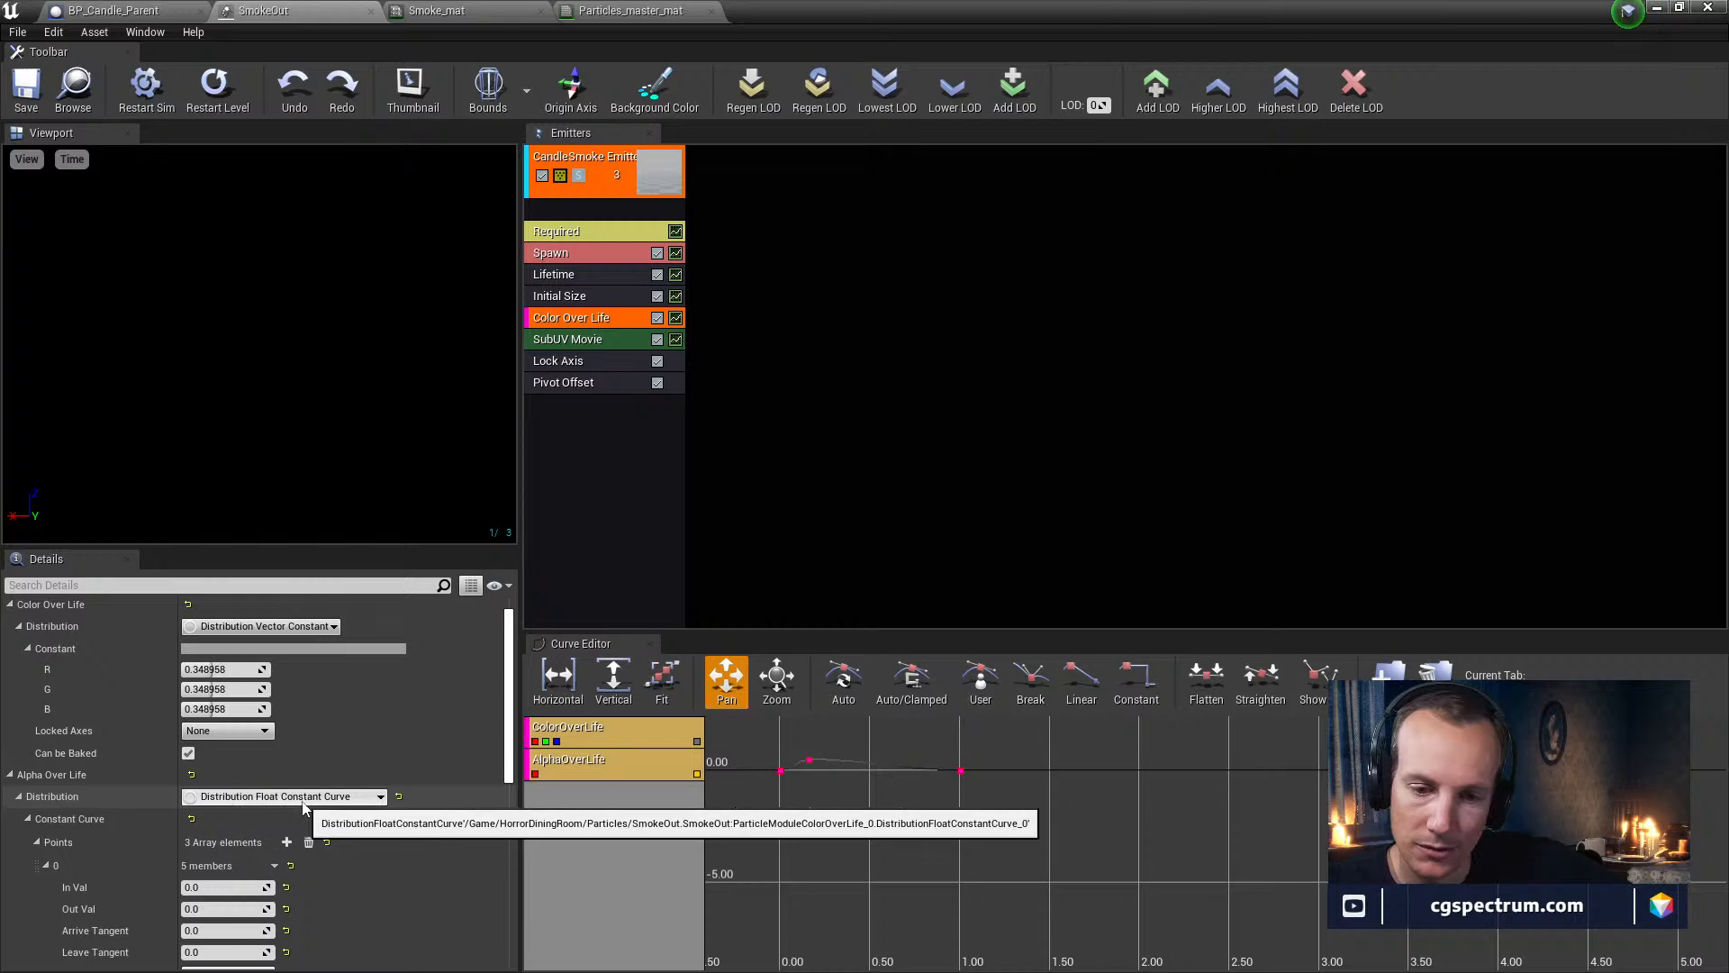
left_click(345, 798)
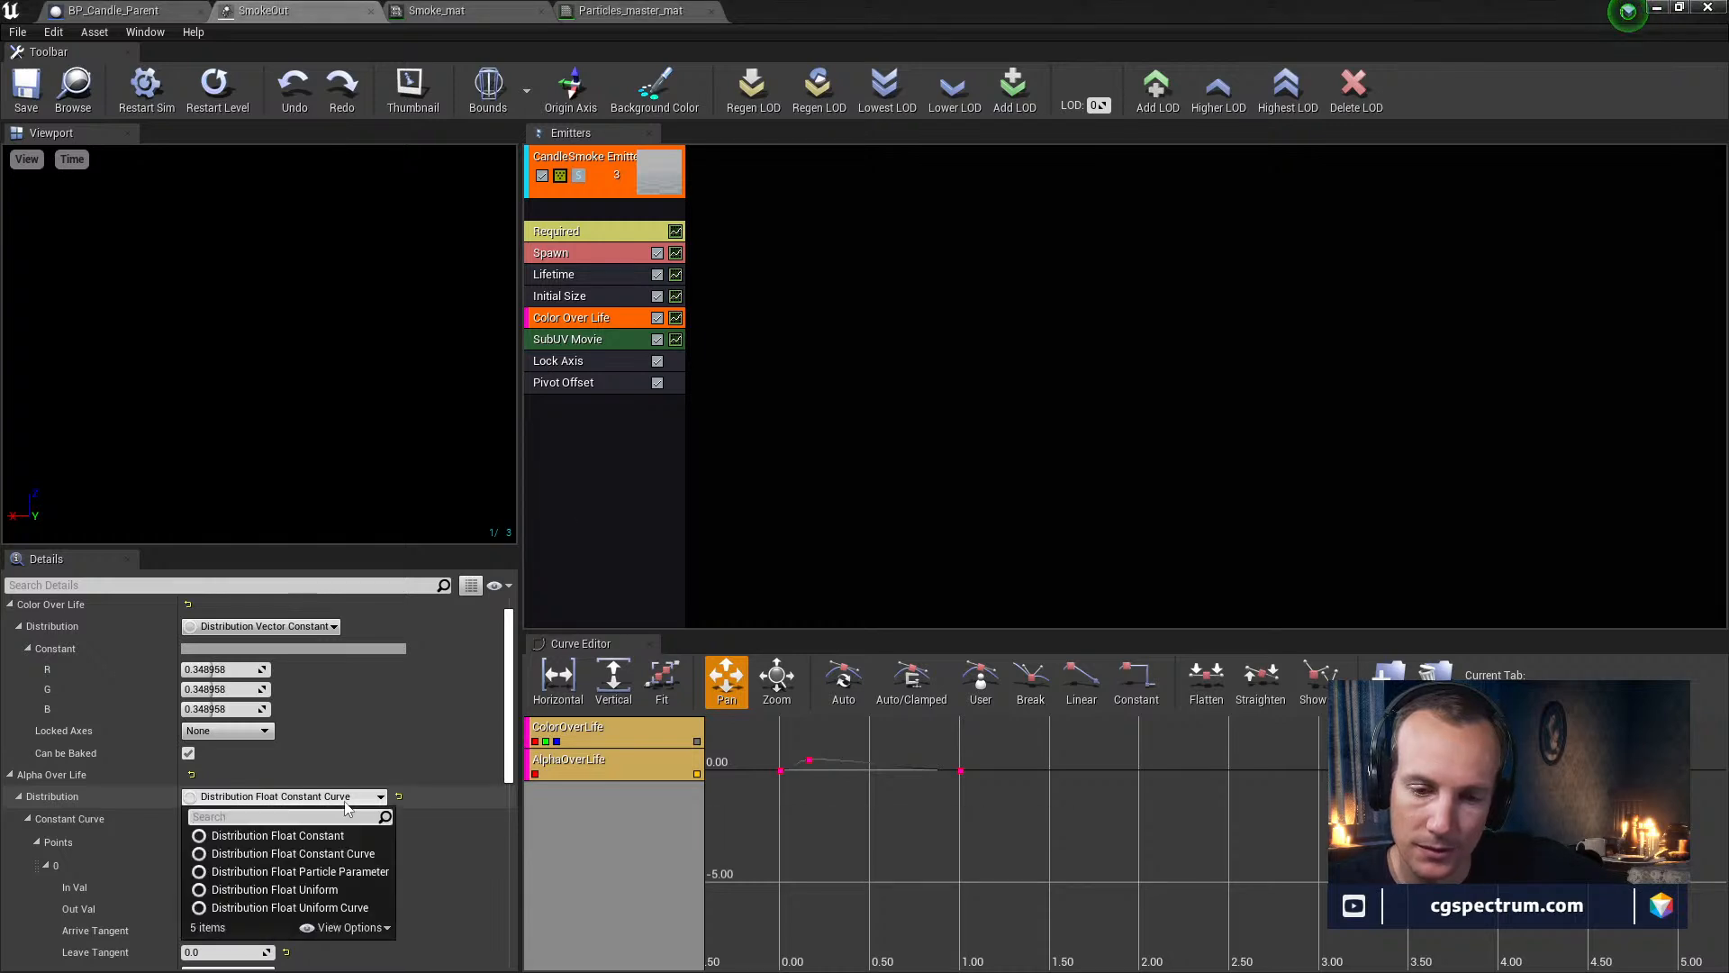
left_click(150, 801)
scroll(148, 809, "down", 4)
scroll(148, 808, "down", 12)
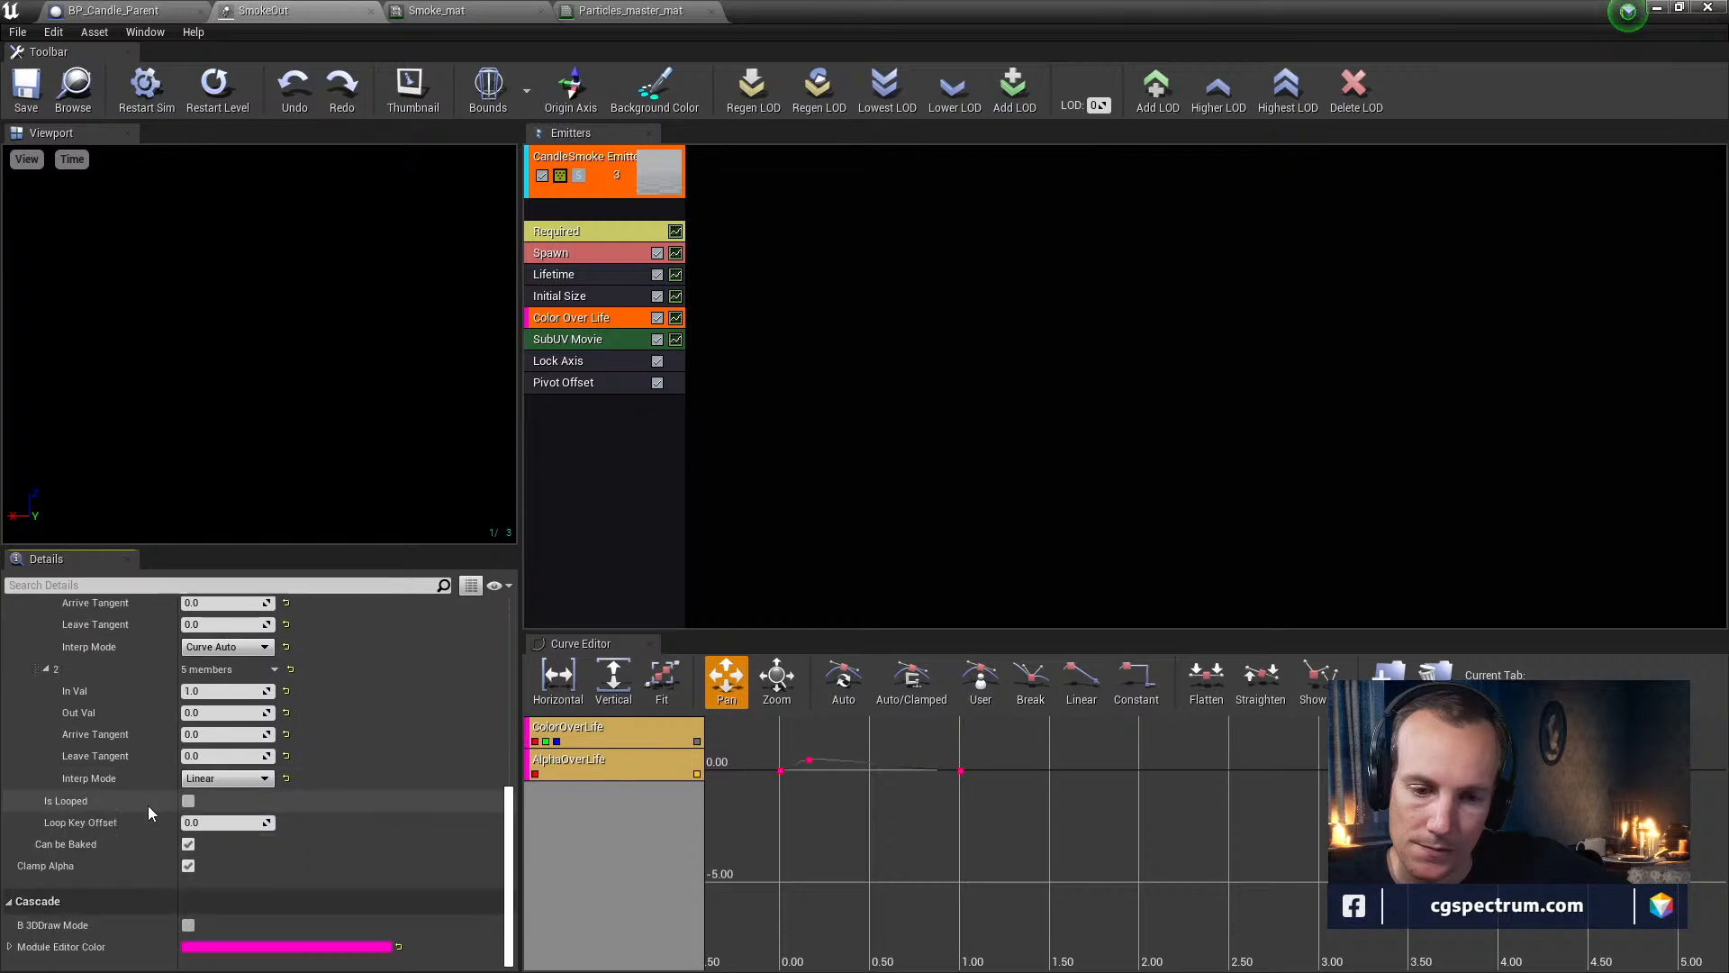
scroll(111, 845, "up", 17)
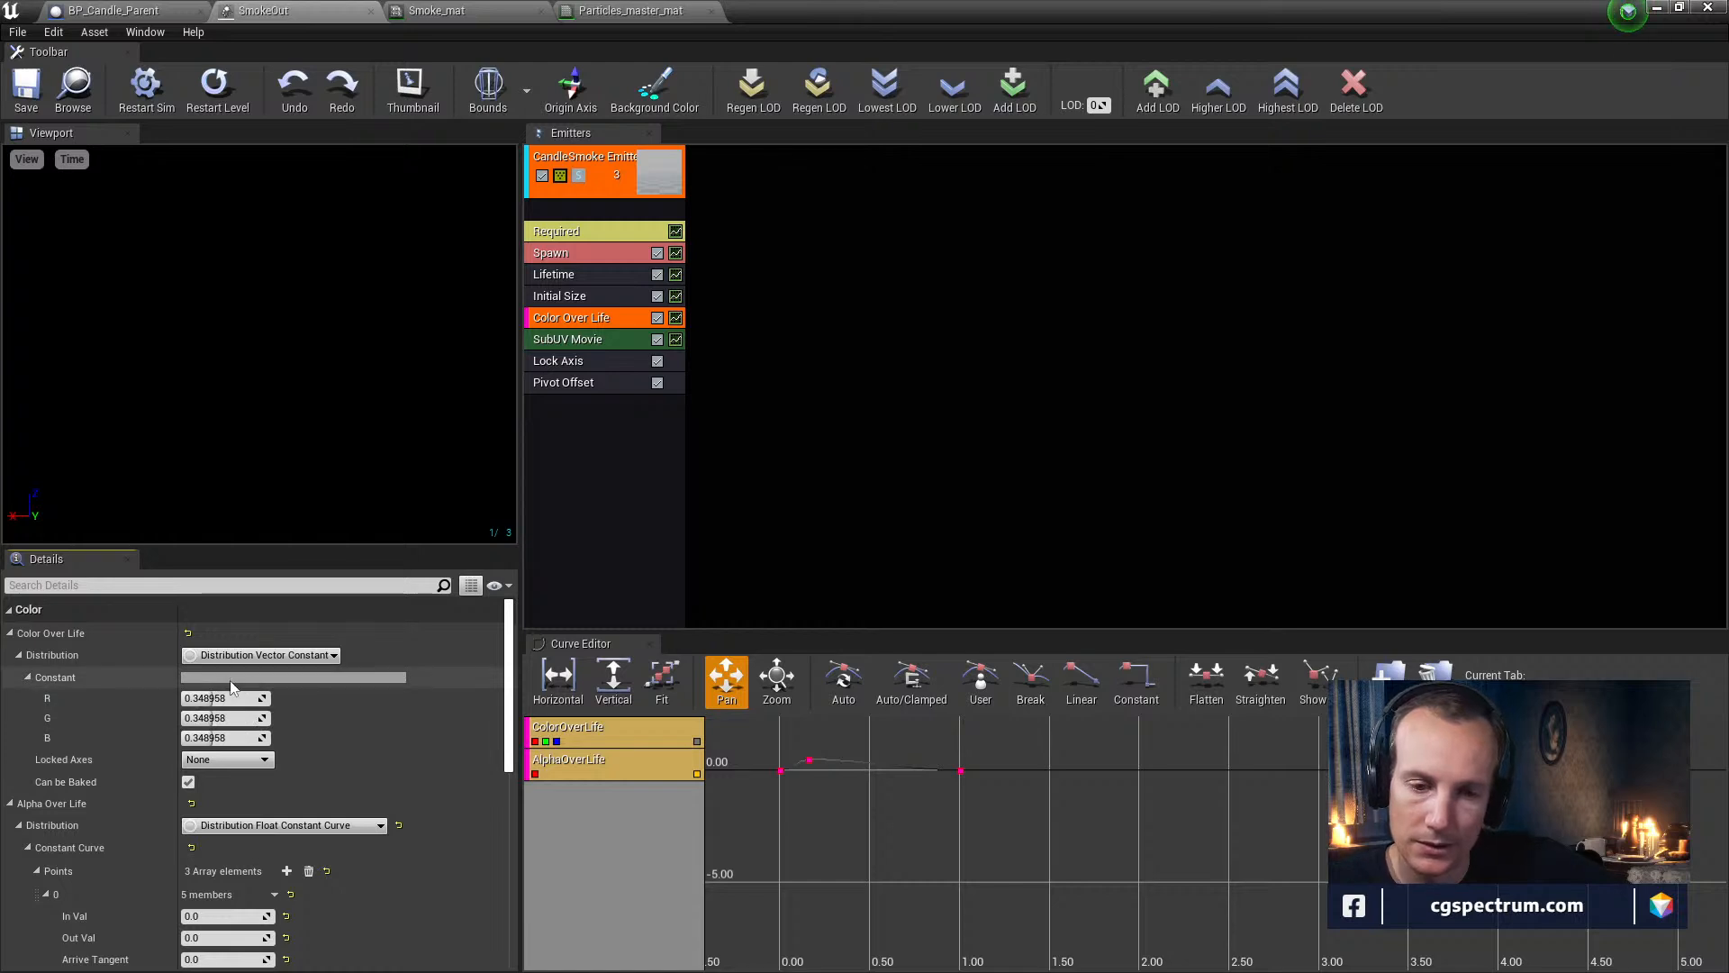
Darken the Color Over Life constant to a grey with value 0.072917 and save the particle system
left_click(234, 679)
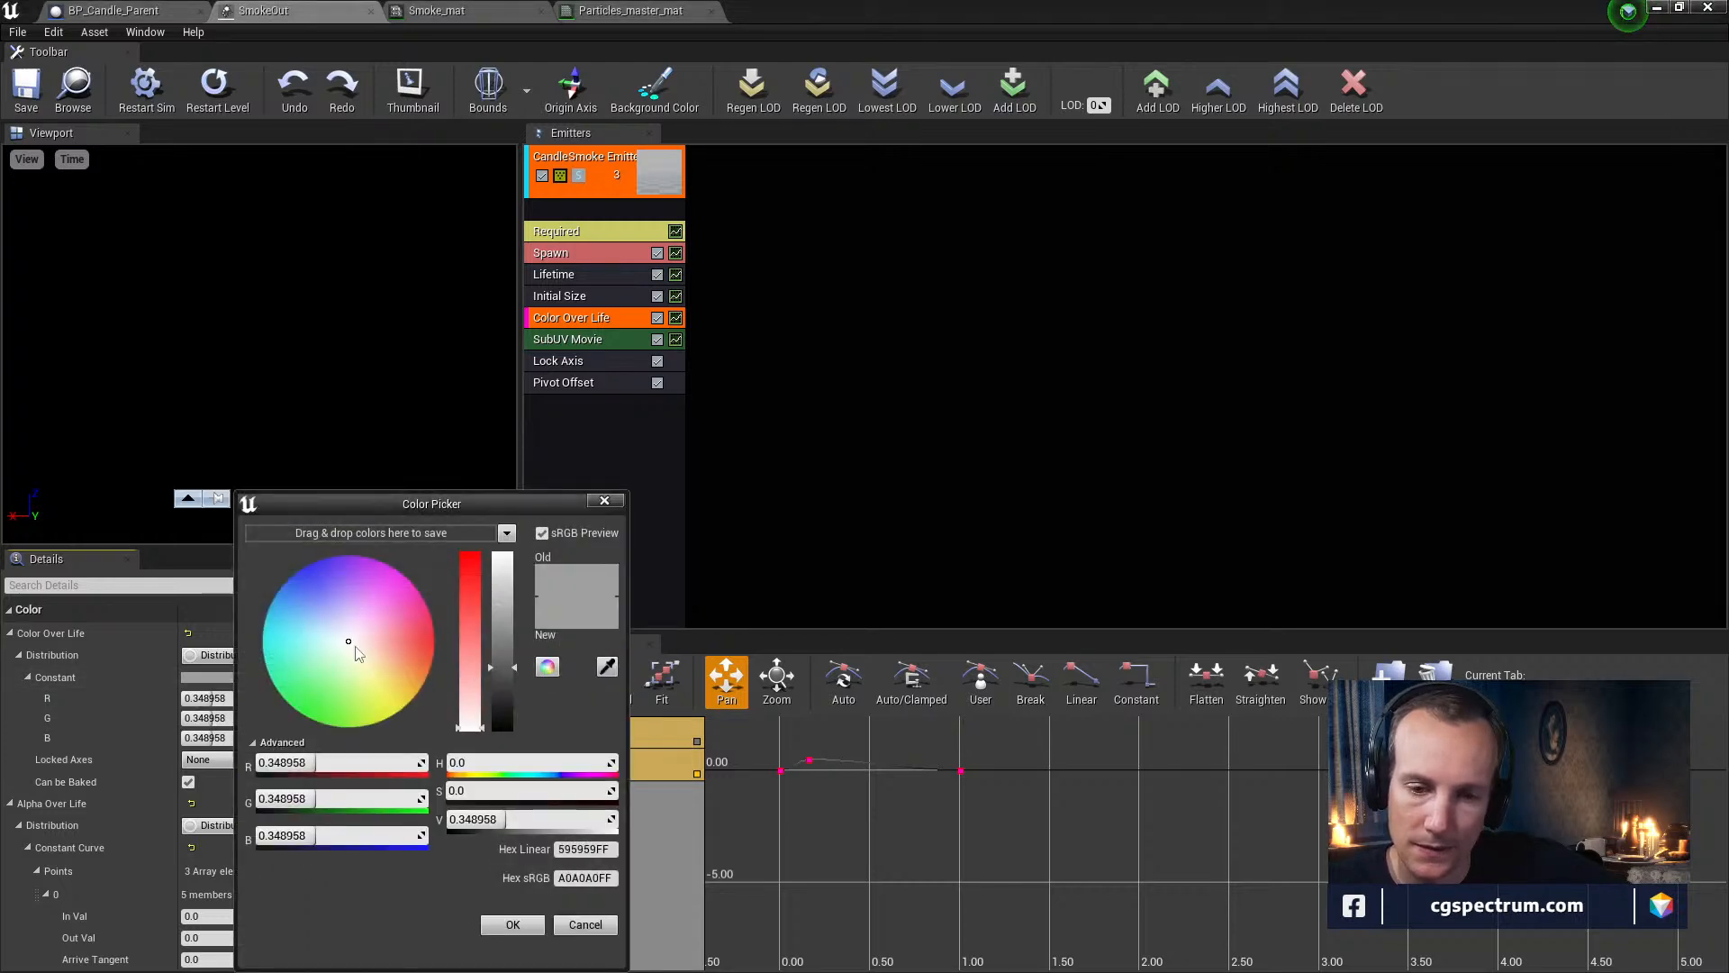
left_click_drag(516, 674, 509, 716)
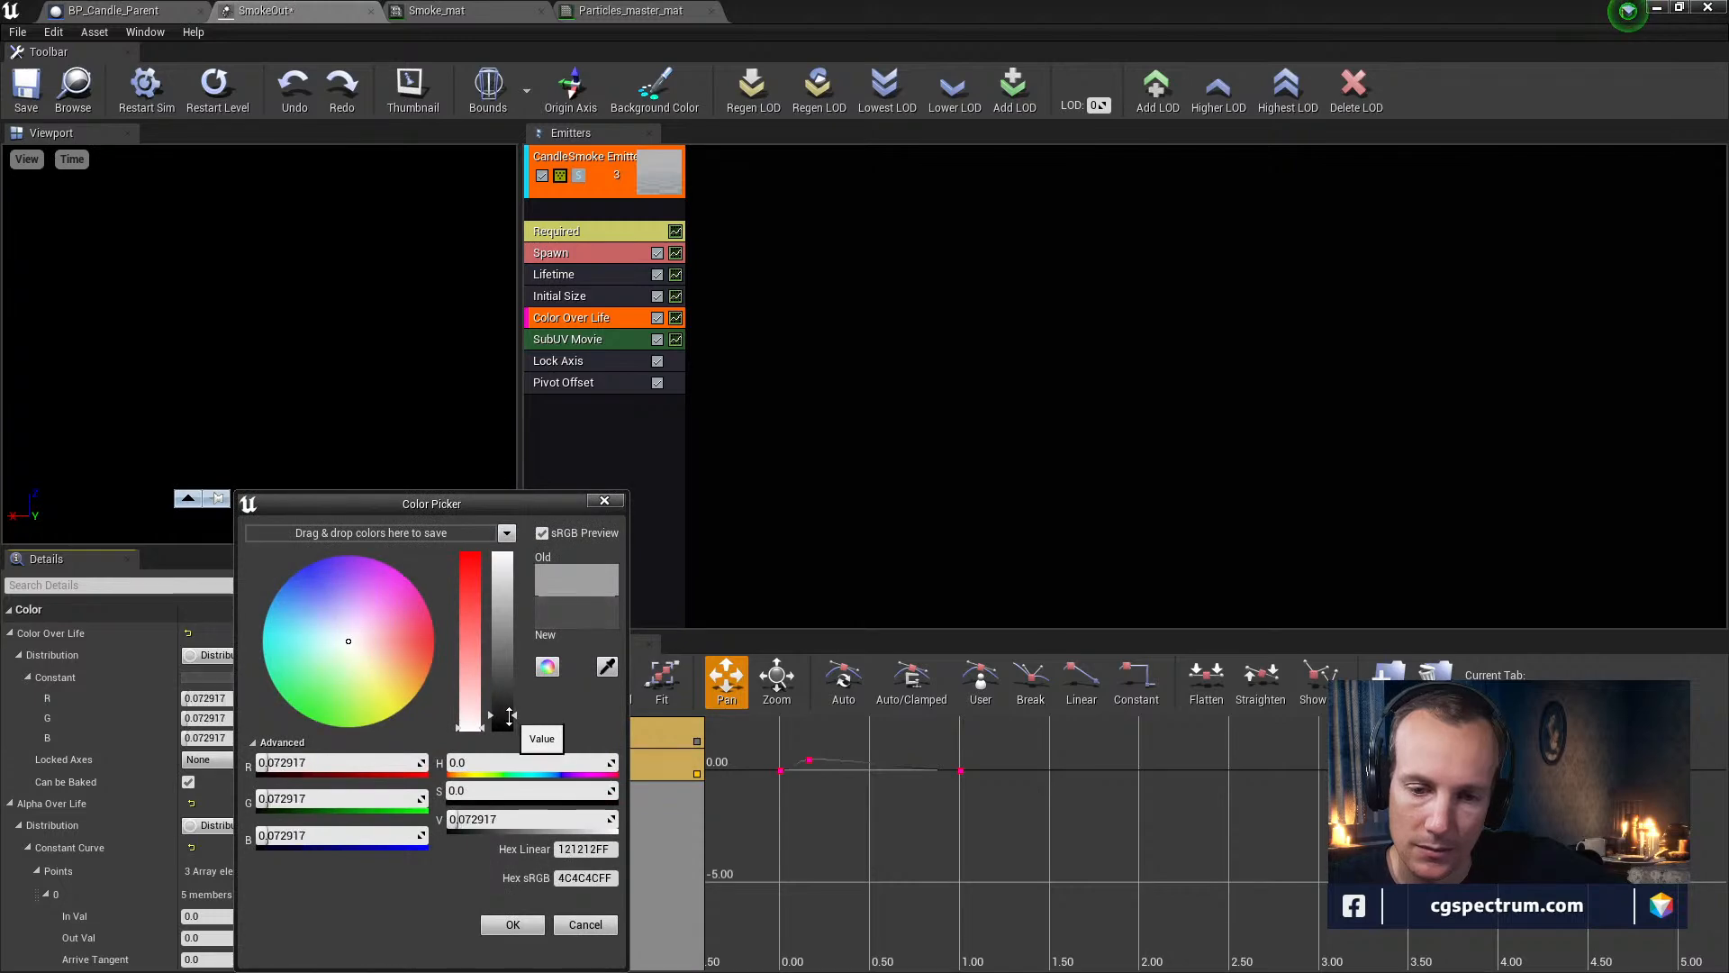
left_click(510, 925)
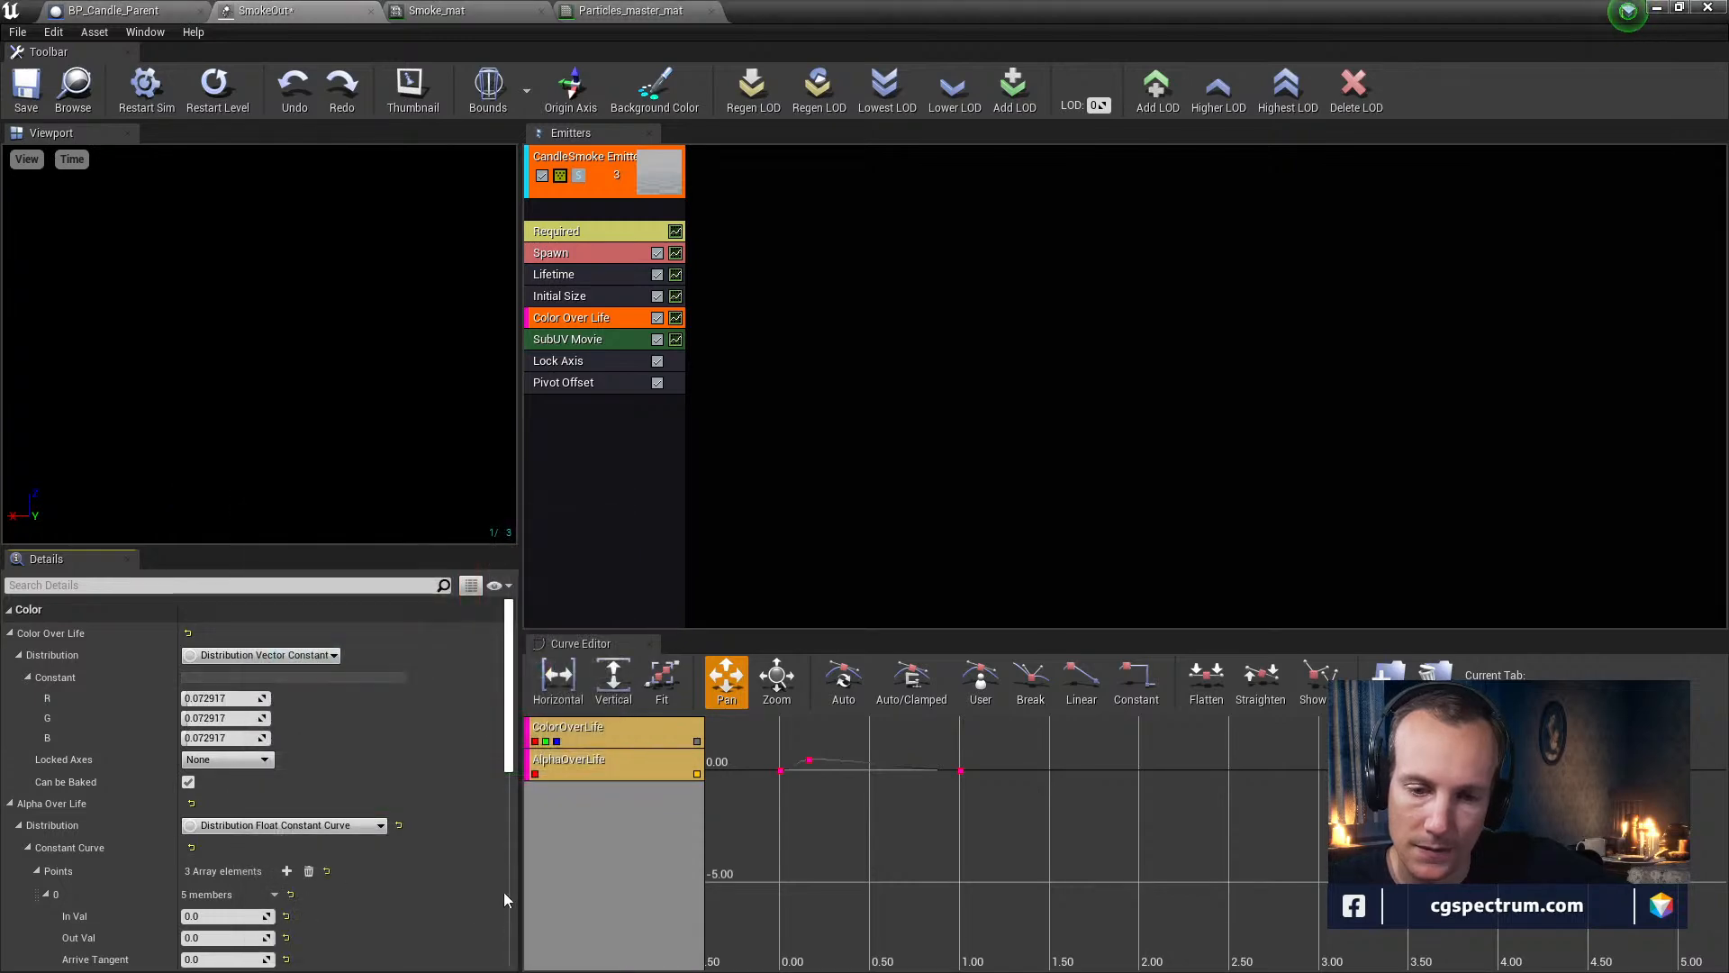
left_click(26, 86)
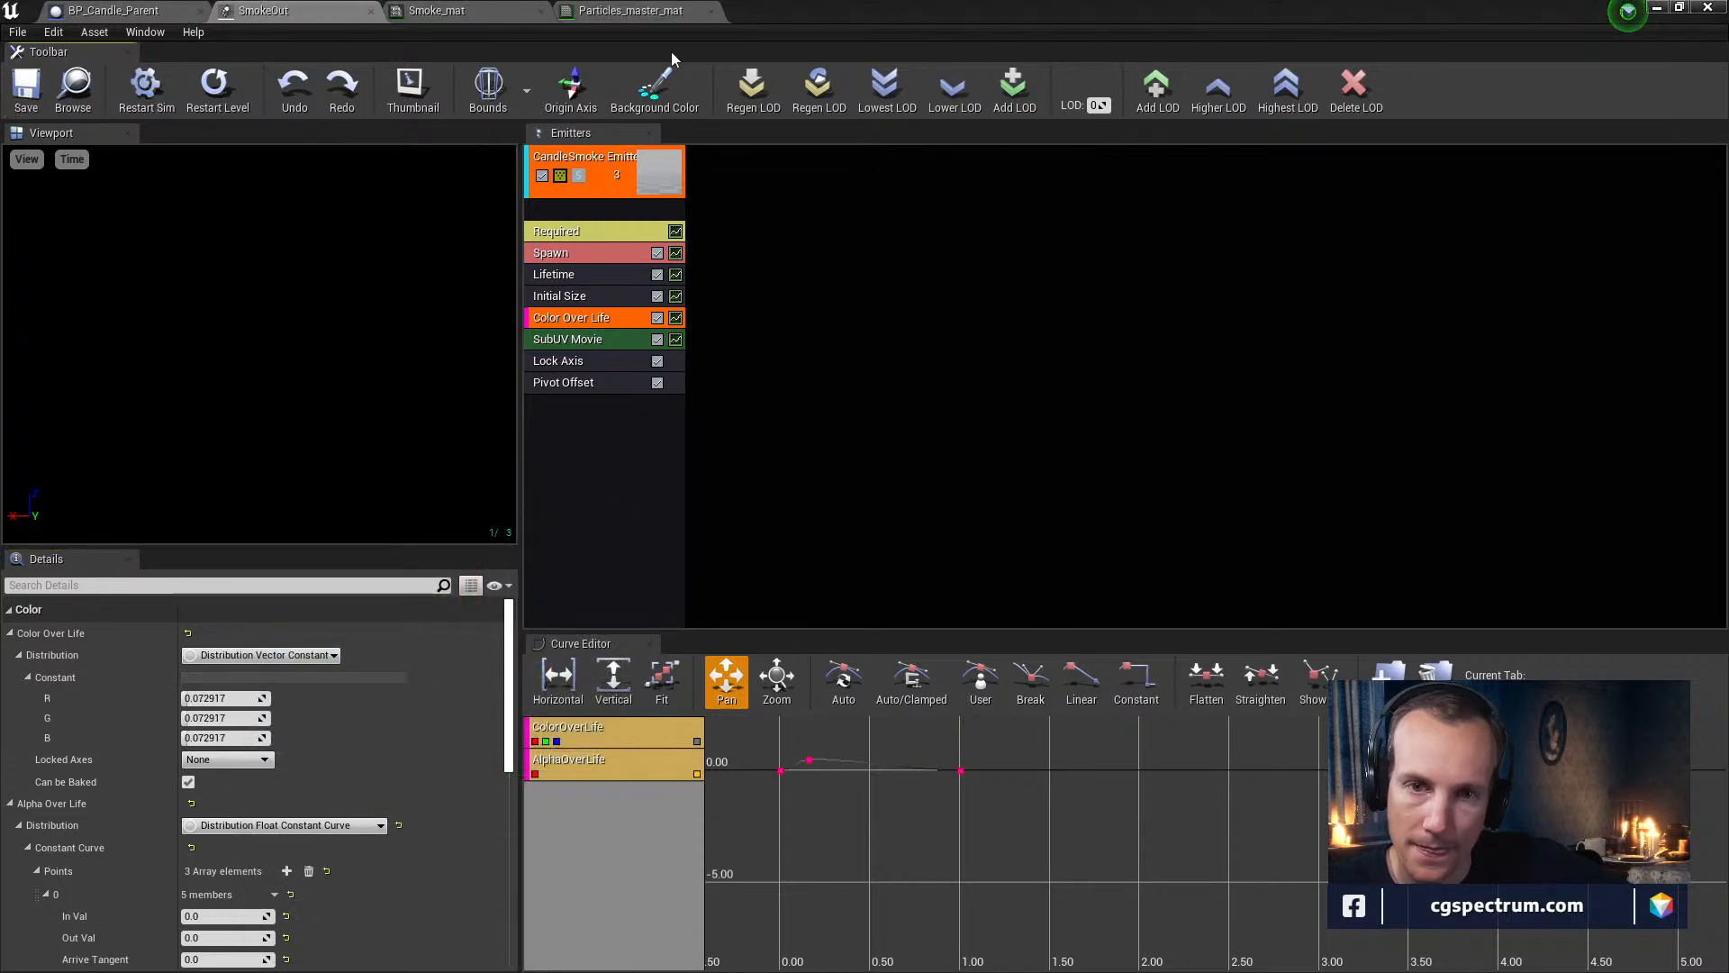
Restore the SmokeOut editor to a smaller window and play the level to preview the darker smoke
left_click(1679, 9)
left_click(1172, 69)
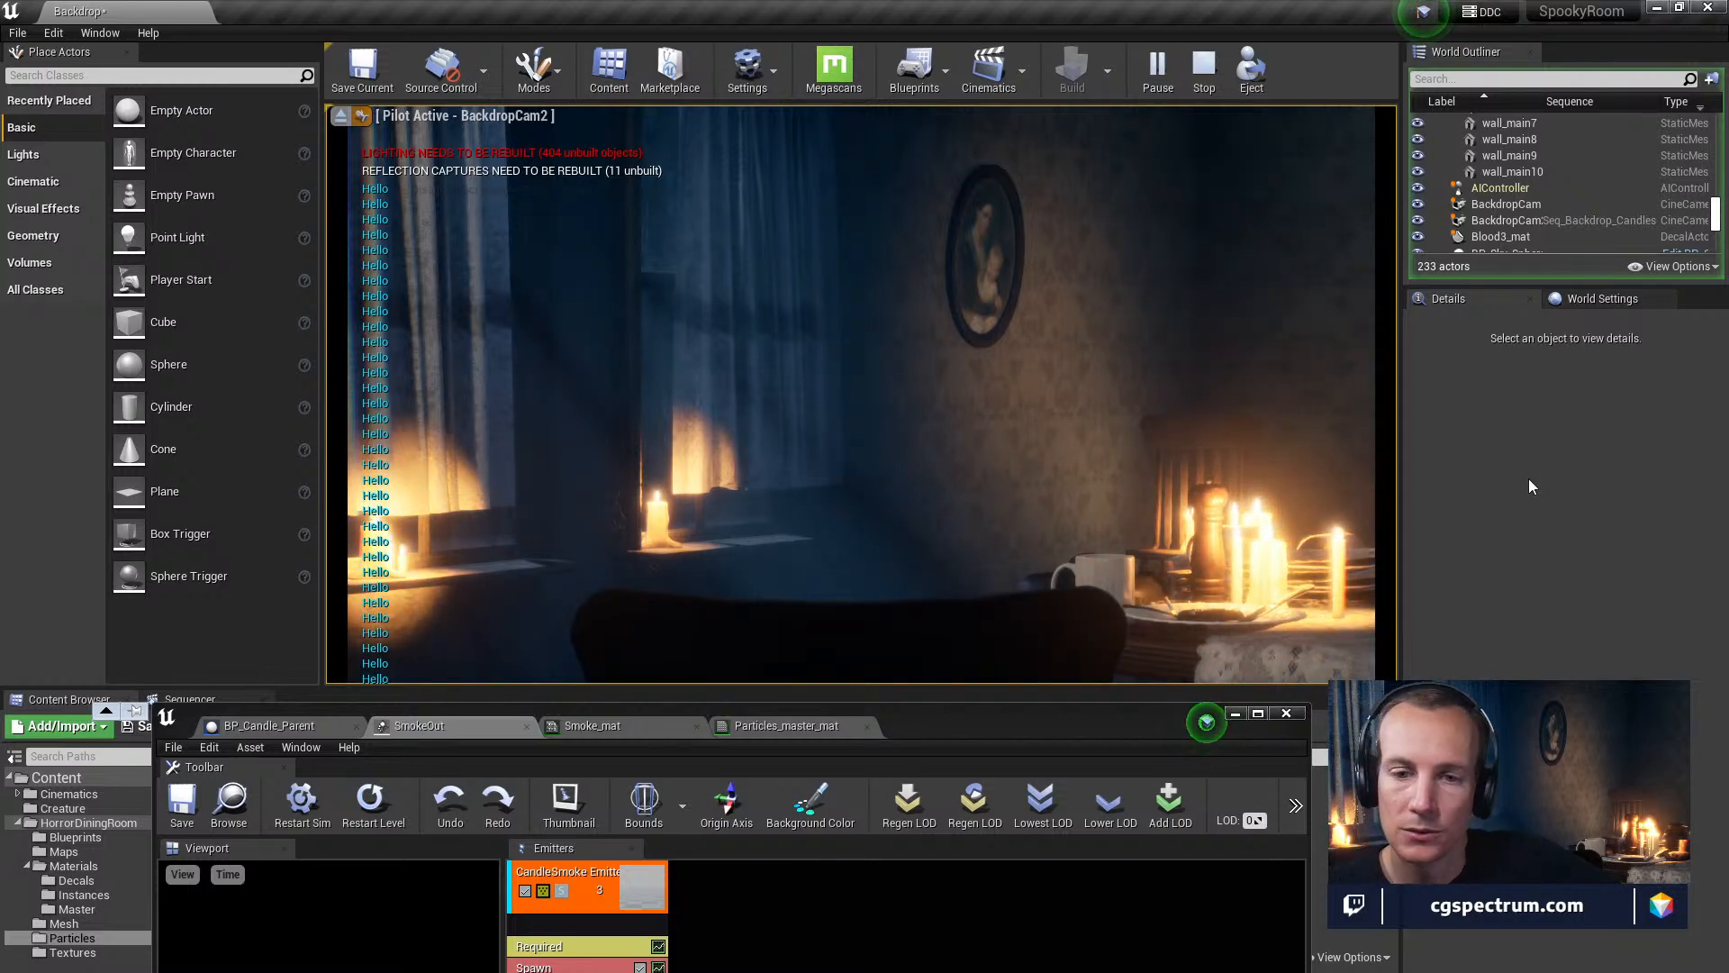
Search the BP_Candle_Parent blueprint for "print" and jump to its Print String node in the event graph
left_click_drag(1106, 734, 1151, 263)
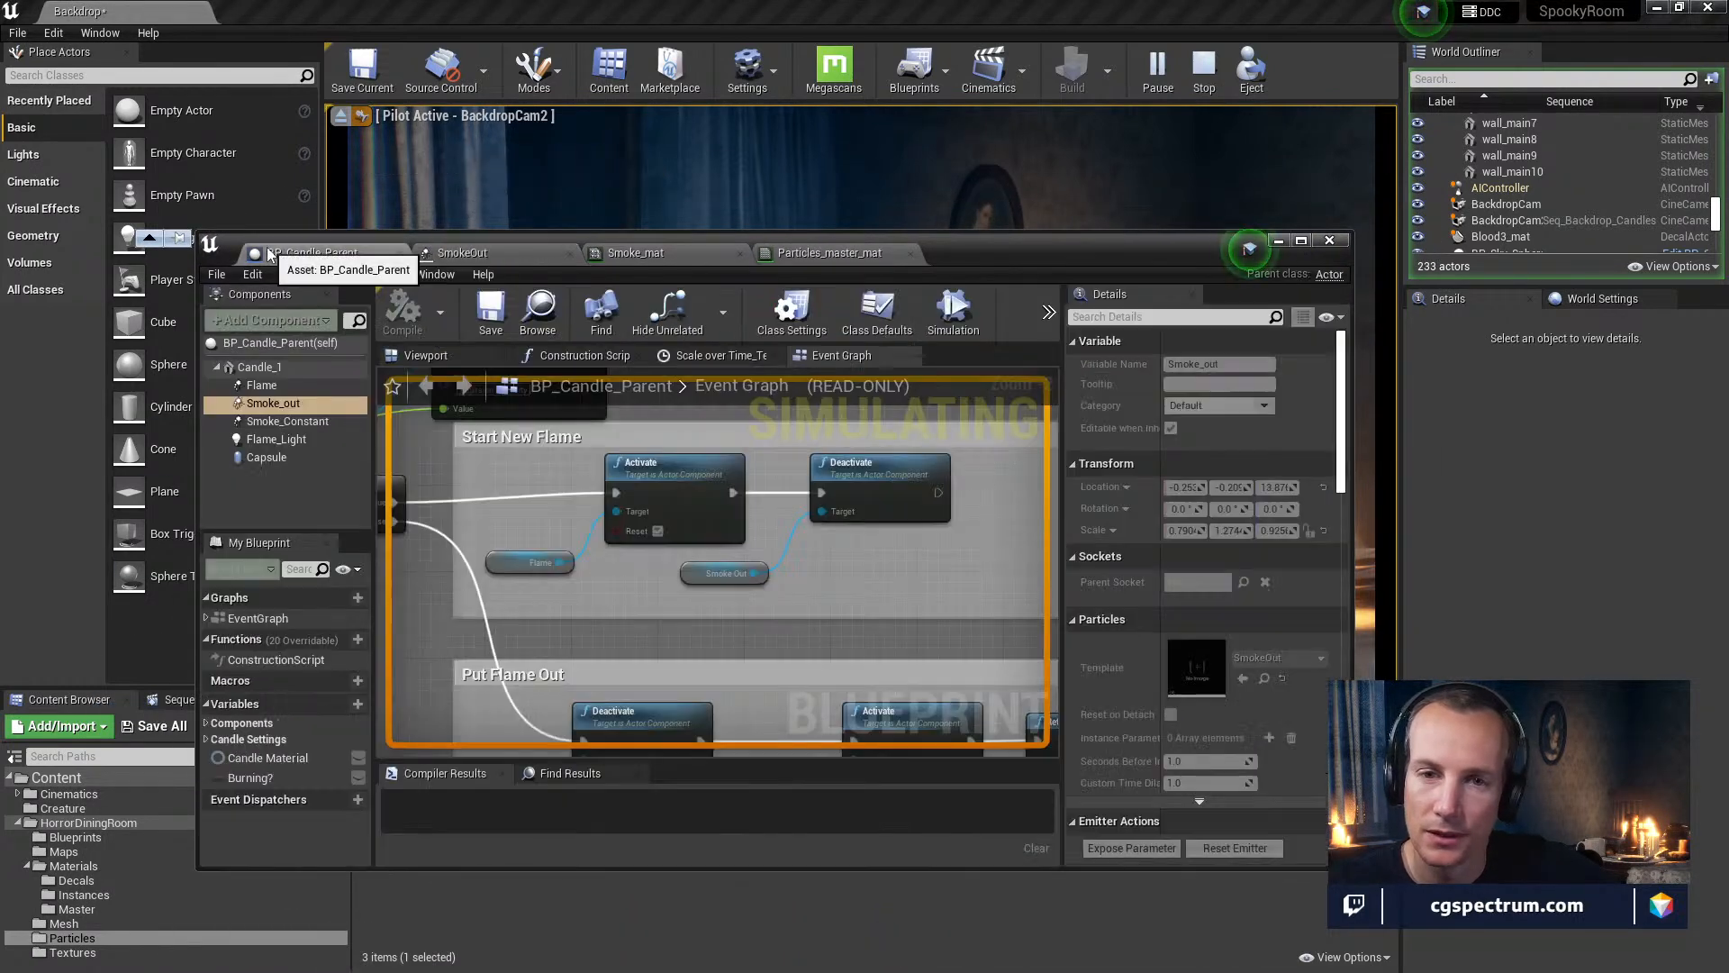
left_click(313, 252)
scroll(755, 678, "down", 6)
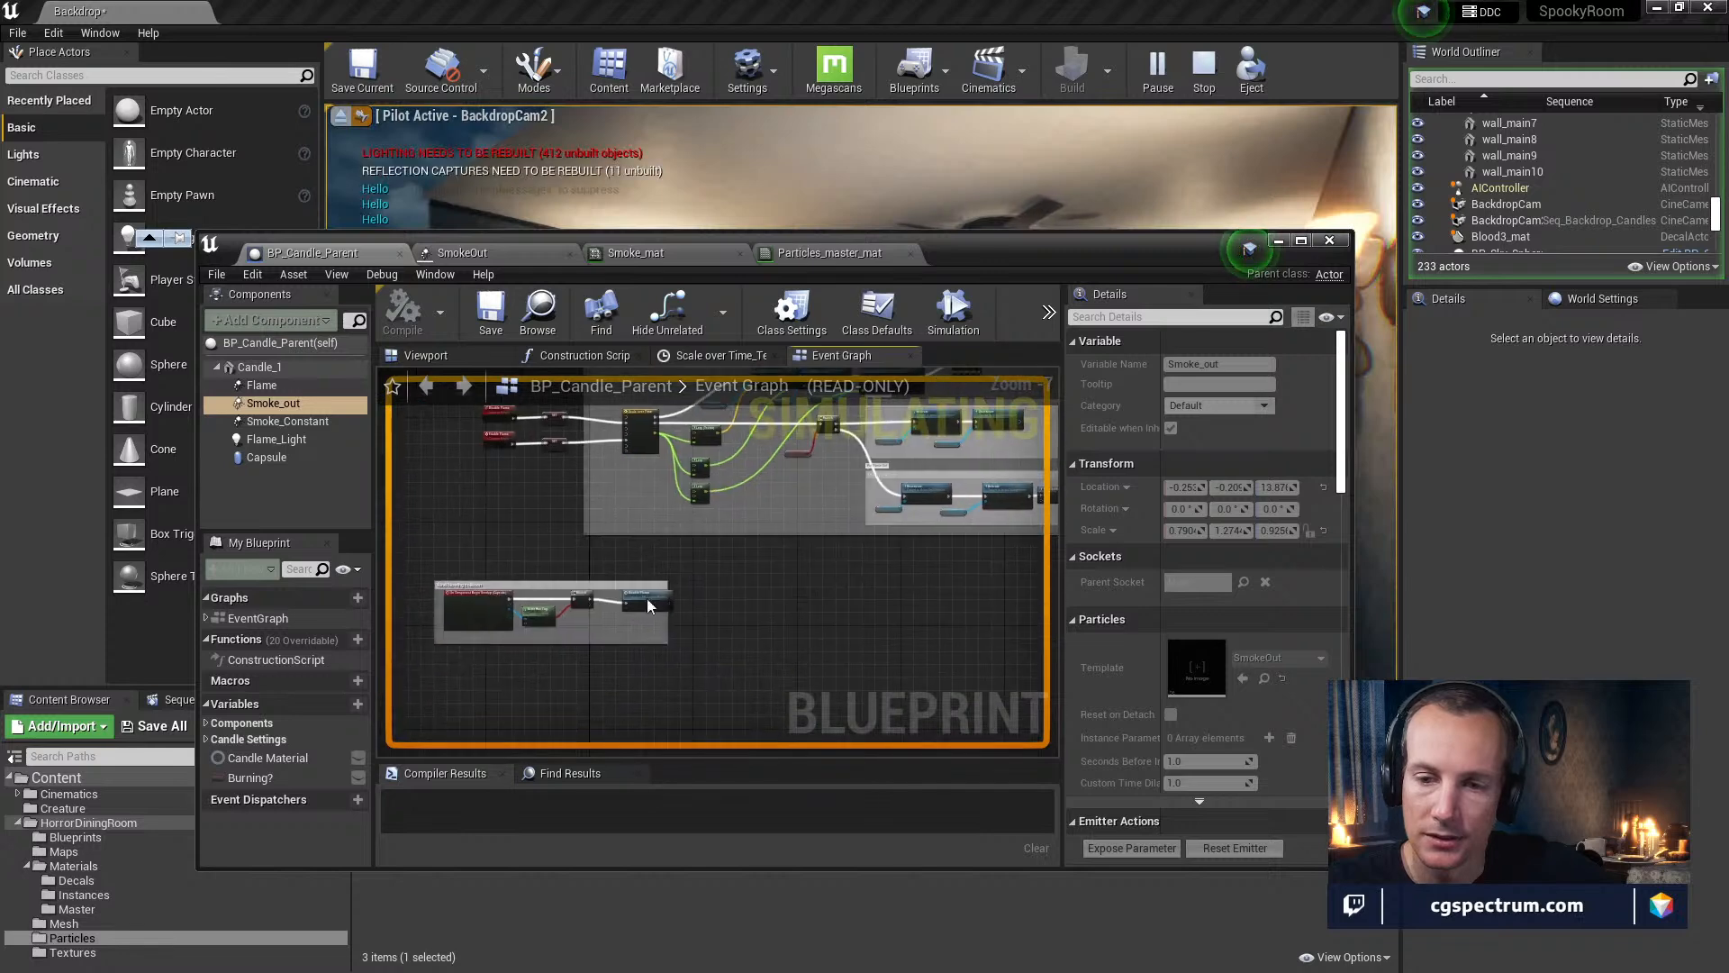
left_click(533, 775)
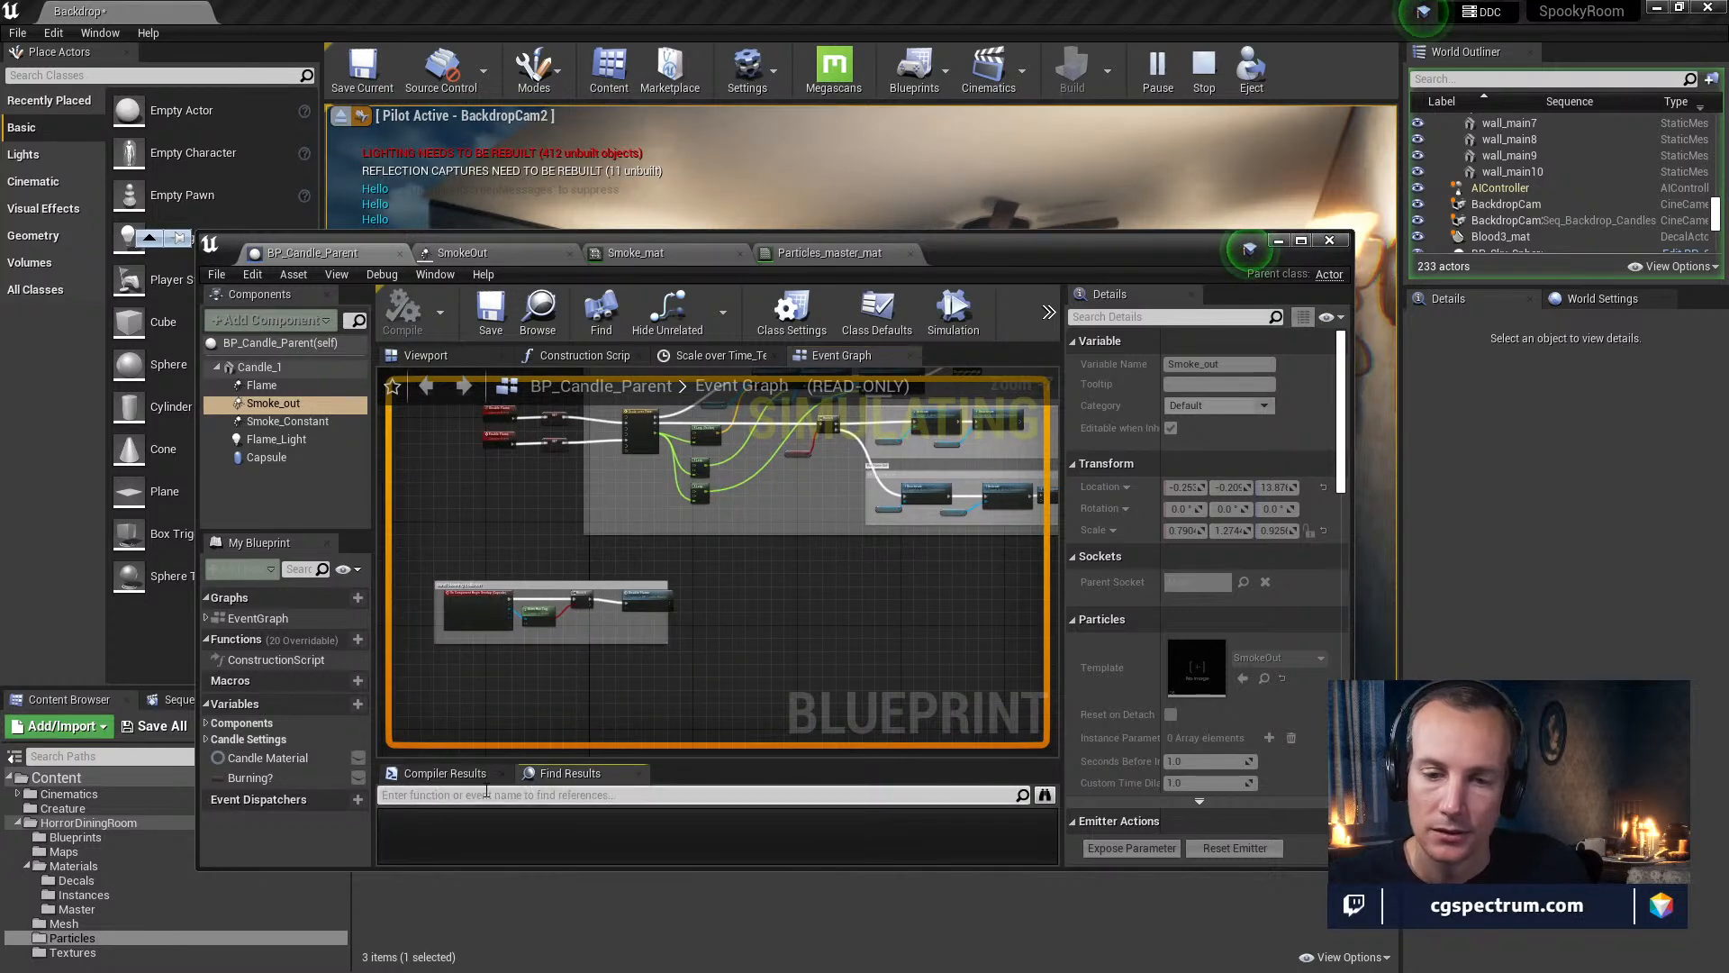
type("print")
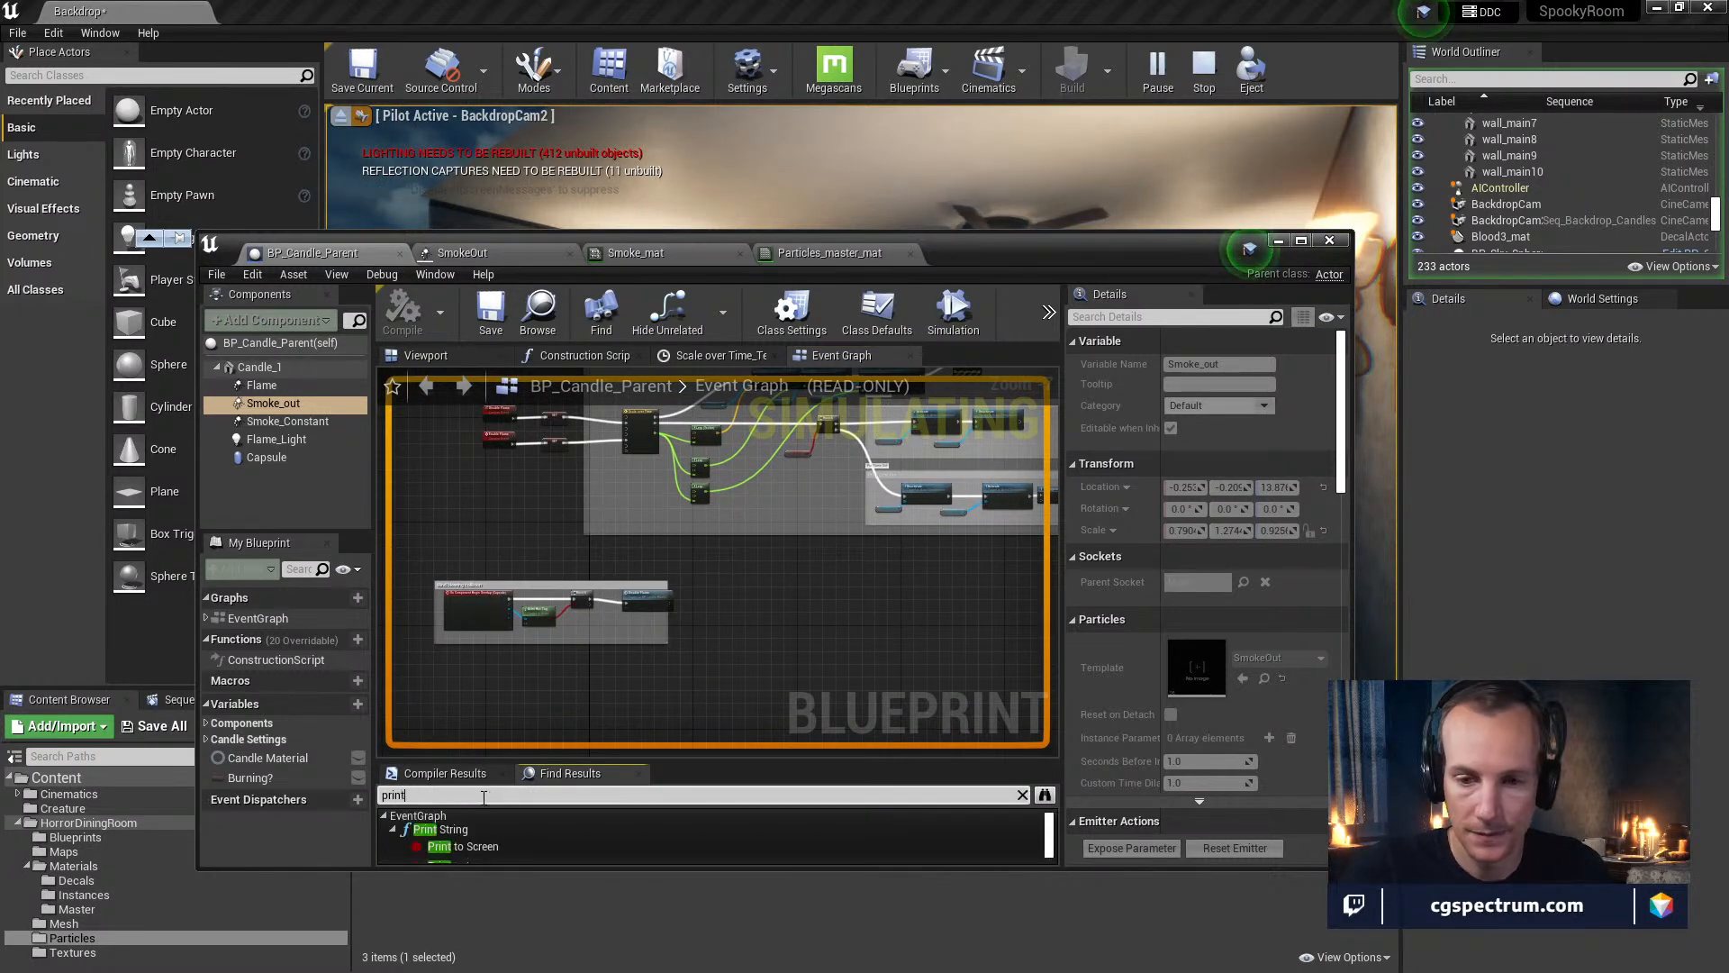
double_click(448, 837)
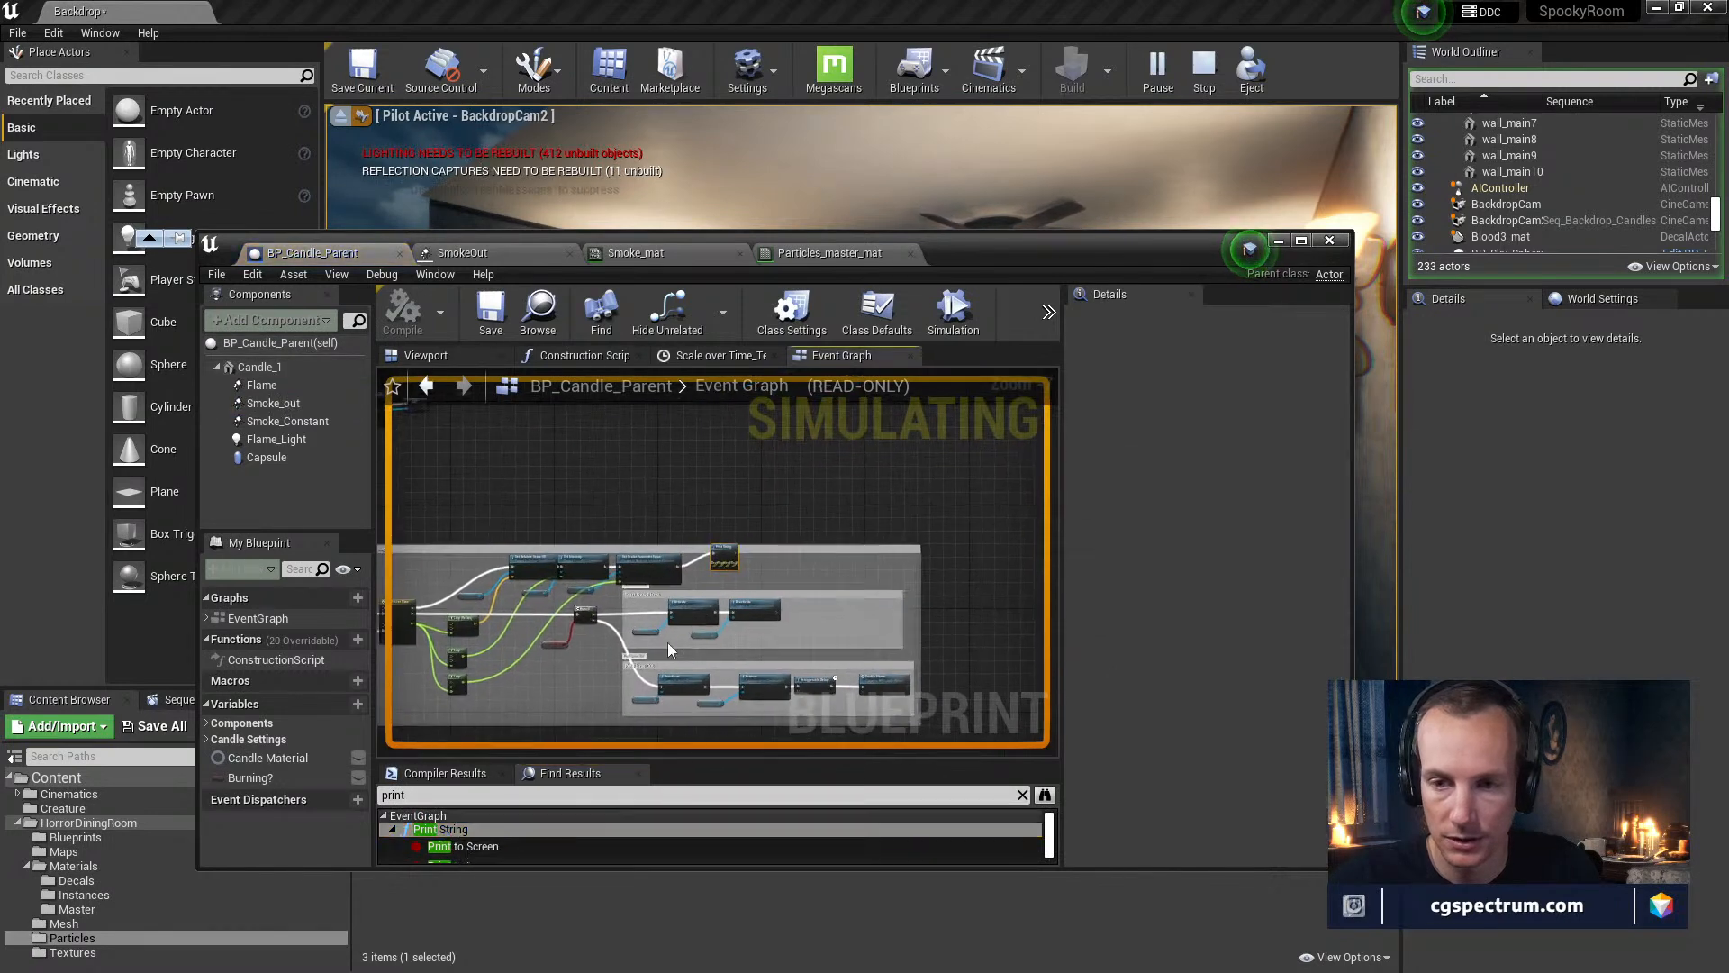
right_click_drag(652, 583, 813, 517)
scroll(846, 572, "down", 4)
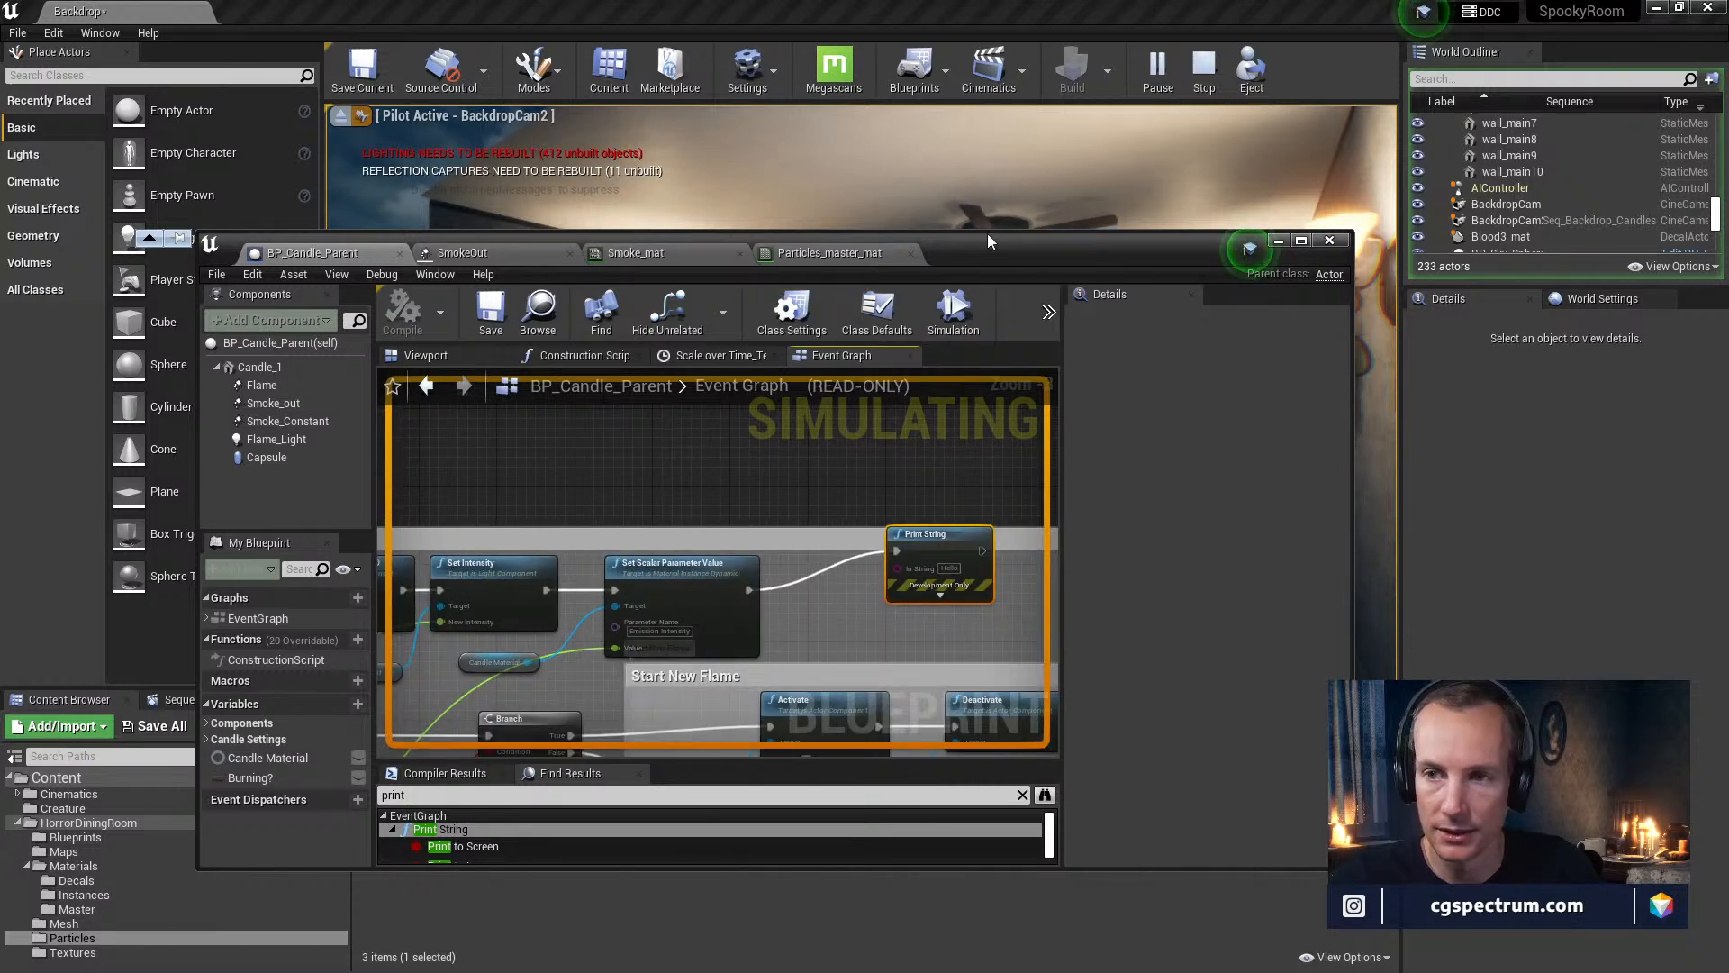
Stop the play session, delete the Print String node after Set Scalar Parameter Value, and compile and save the blueprint
left_click(1204, 72)
key("Delete")
right_click_drag(937, 570, 864, 587)
scroll(894, 553, "down", 1)
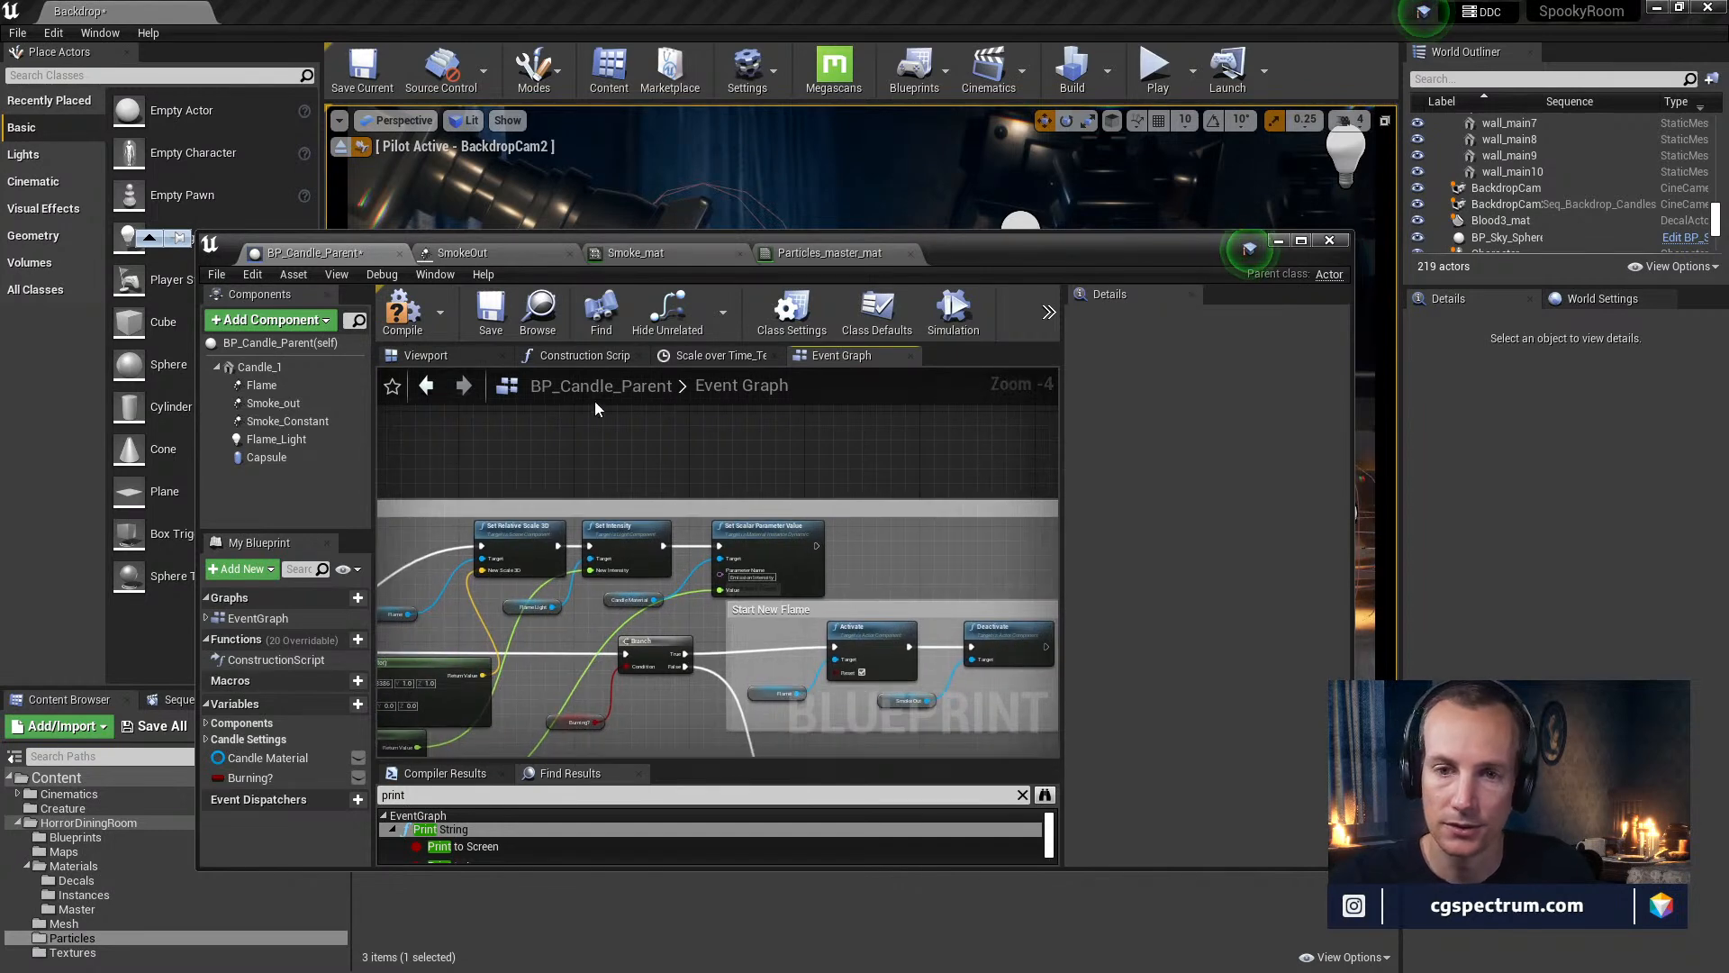
left_click(491, 320)
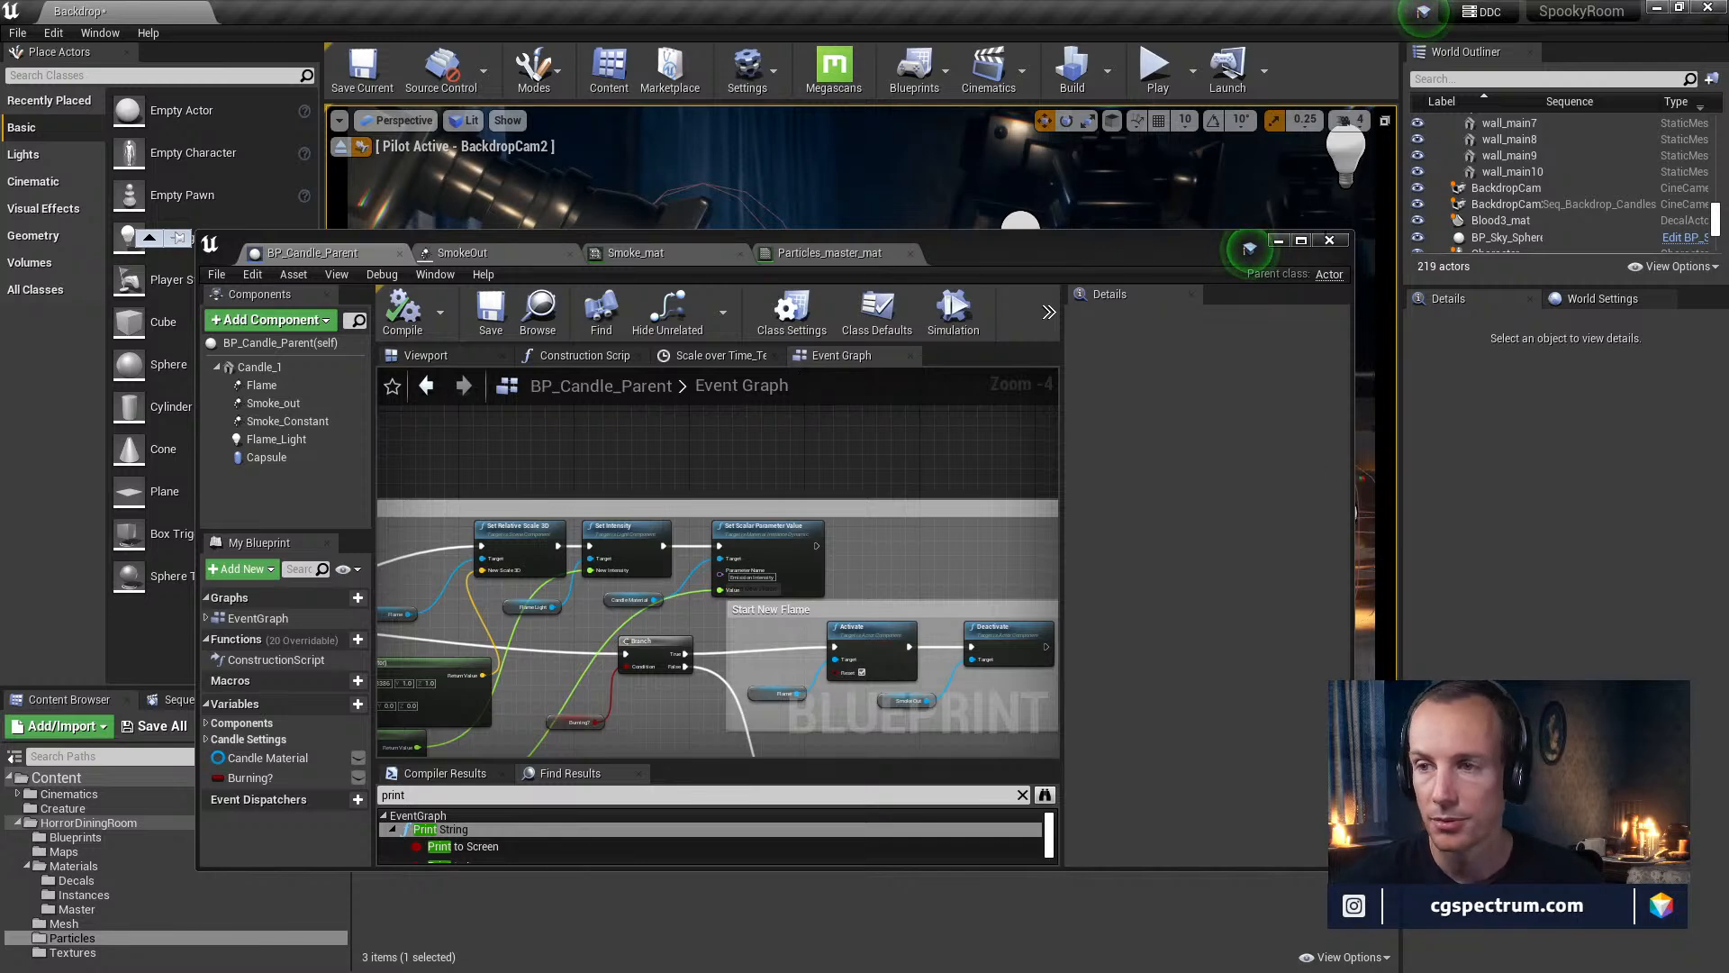
Close the asset editors, applying the Particles_master_mat changes, and save the modified Backdrop, Candle_mat and Particles_master_mat content
left_click(1329, 239)
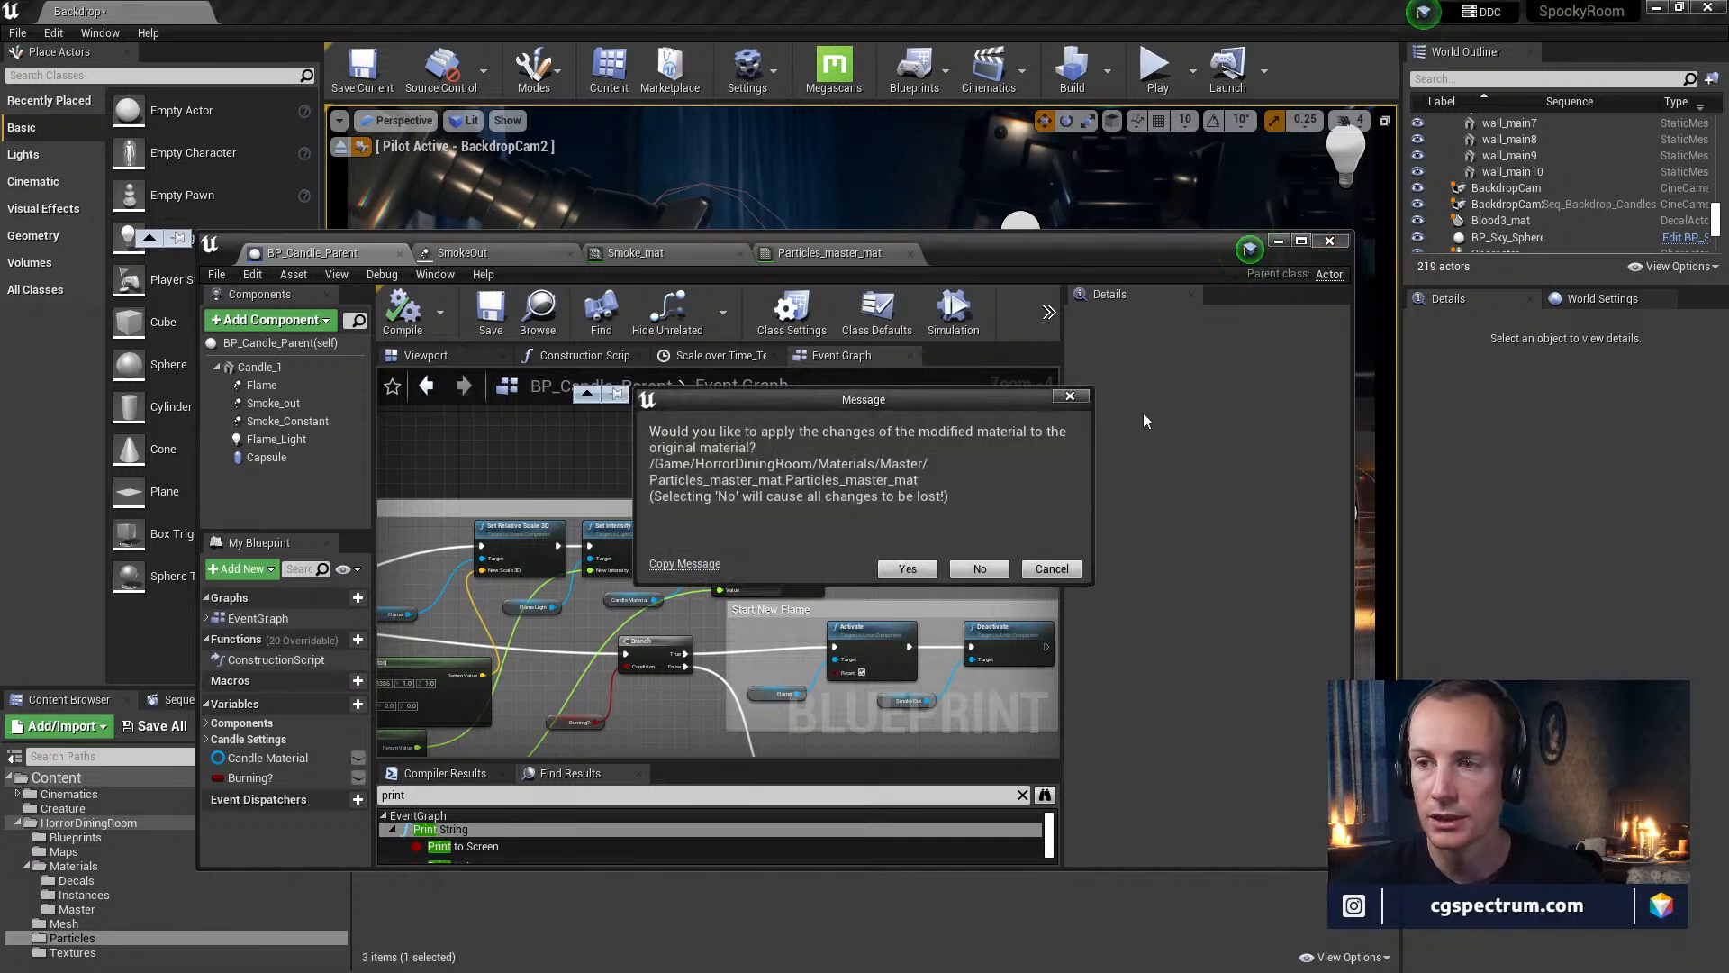
left_click(916, 571)
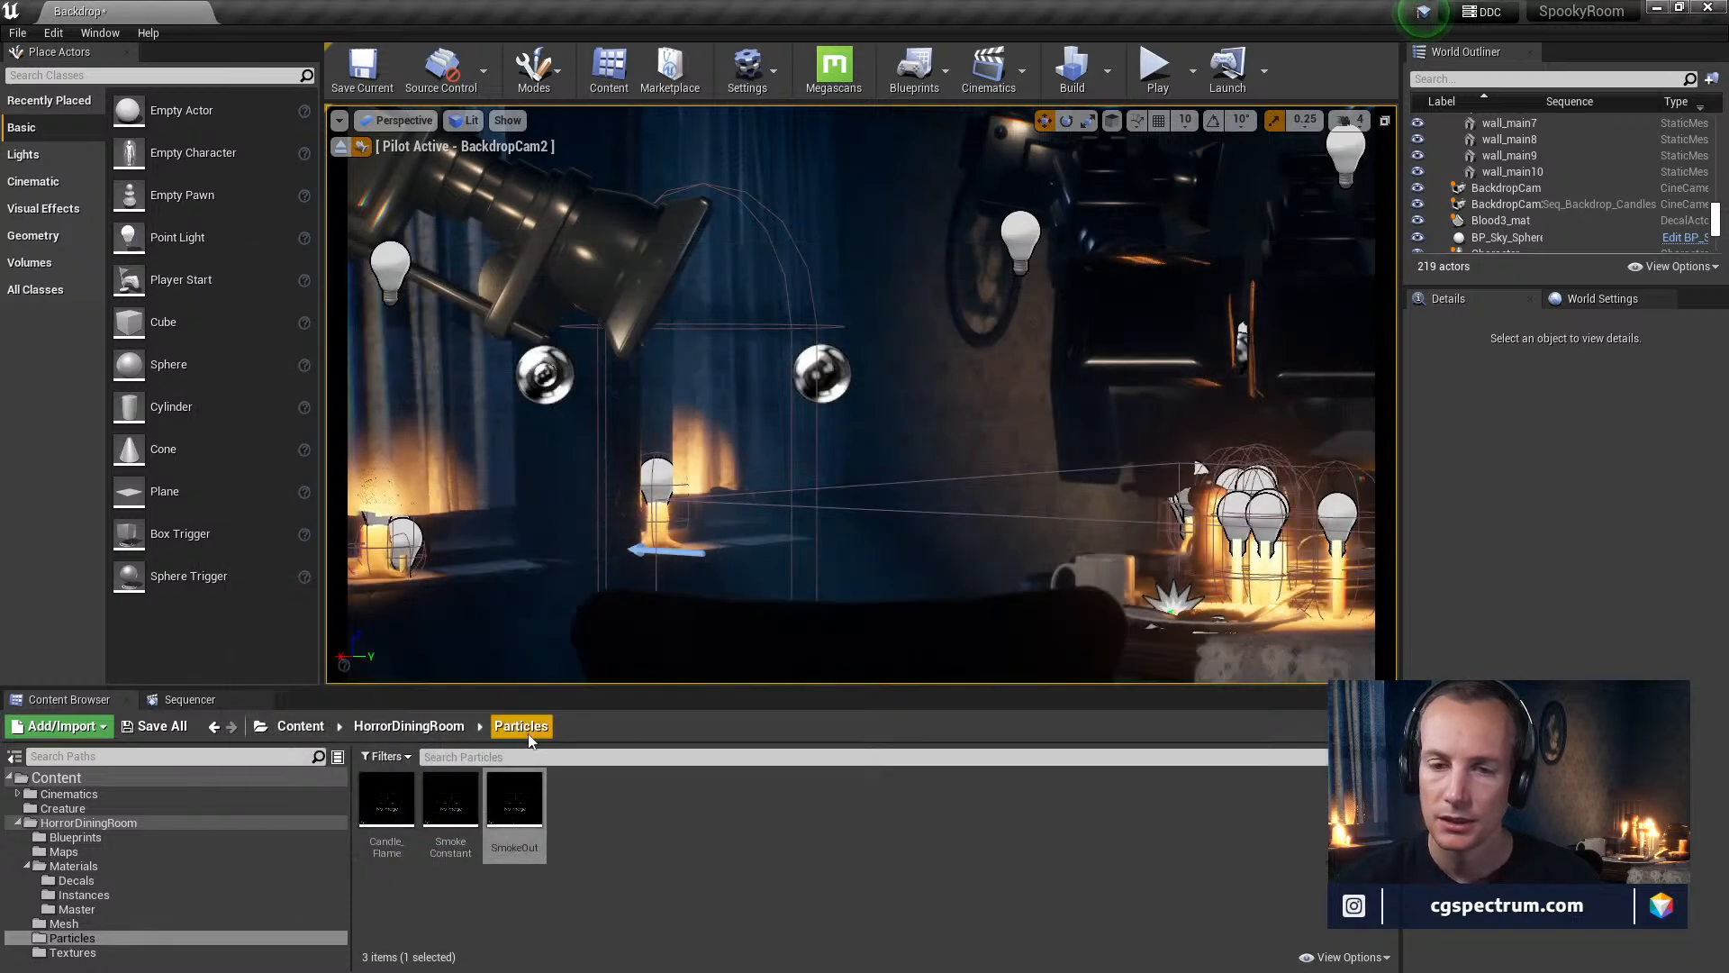
left_click(137, 729)
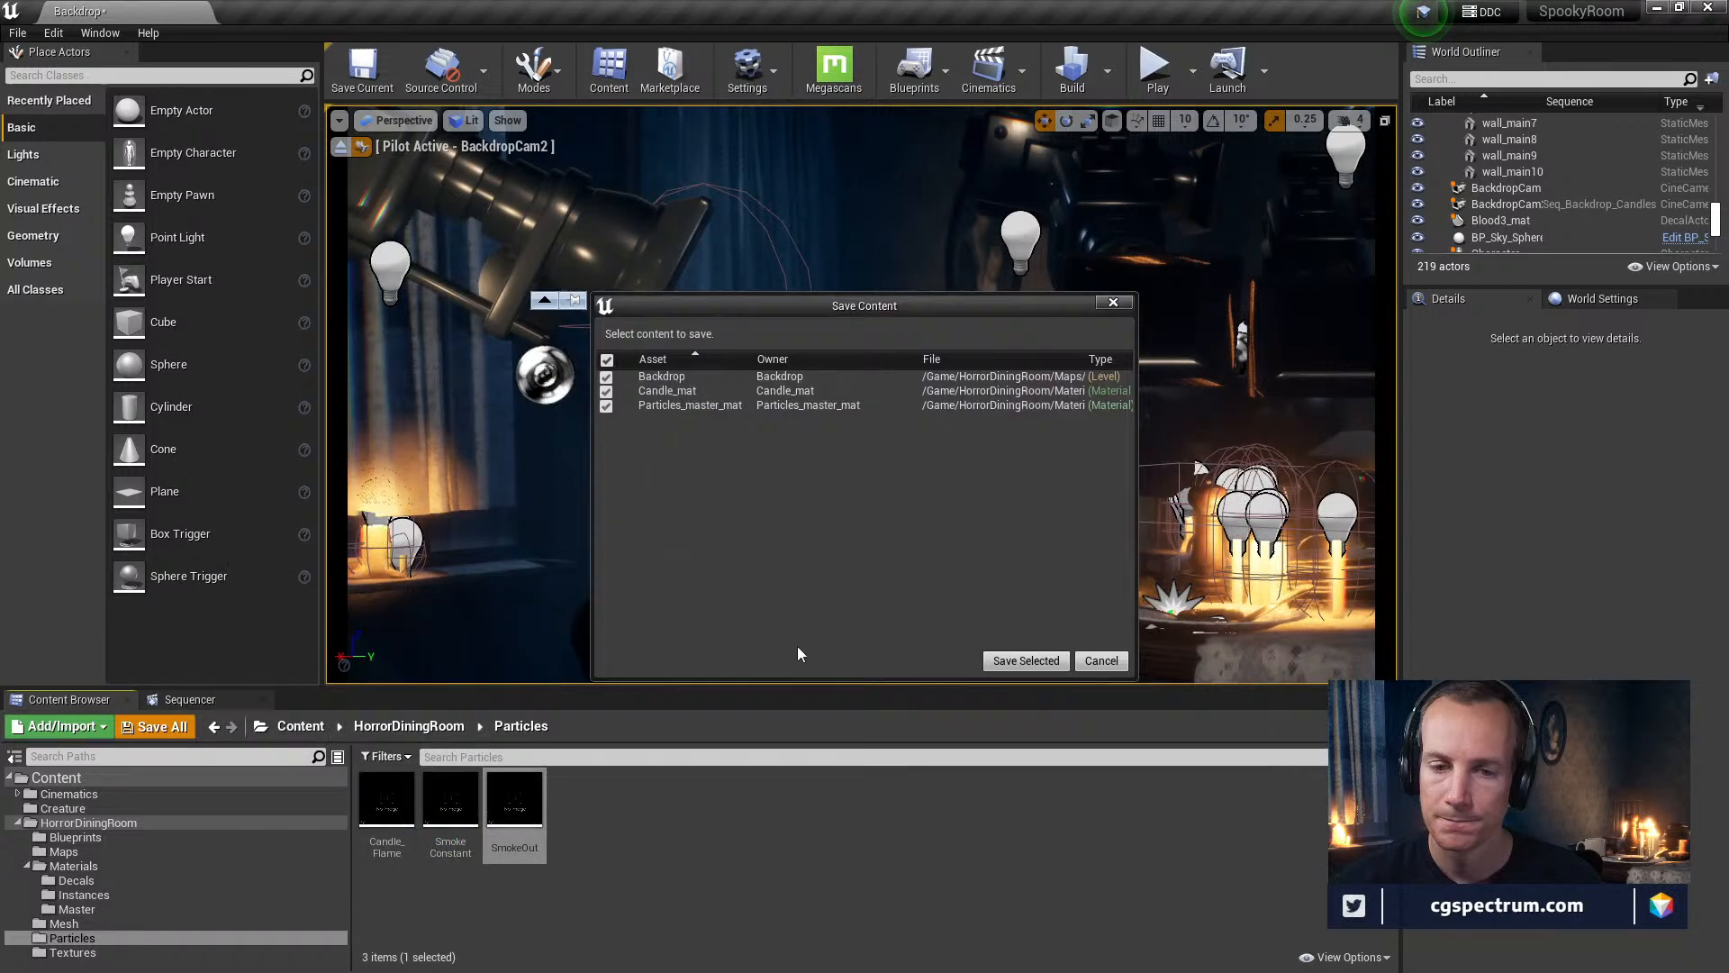
left_click(1026, 661)
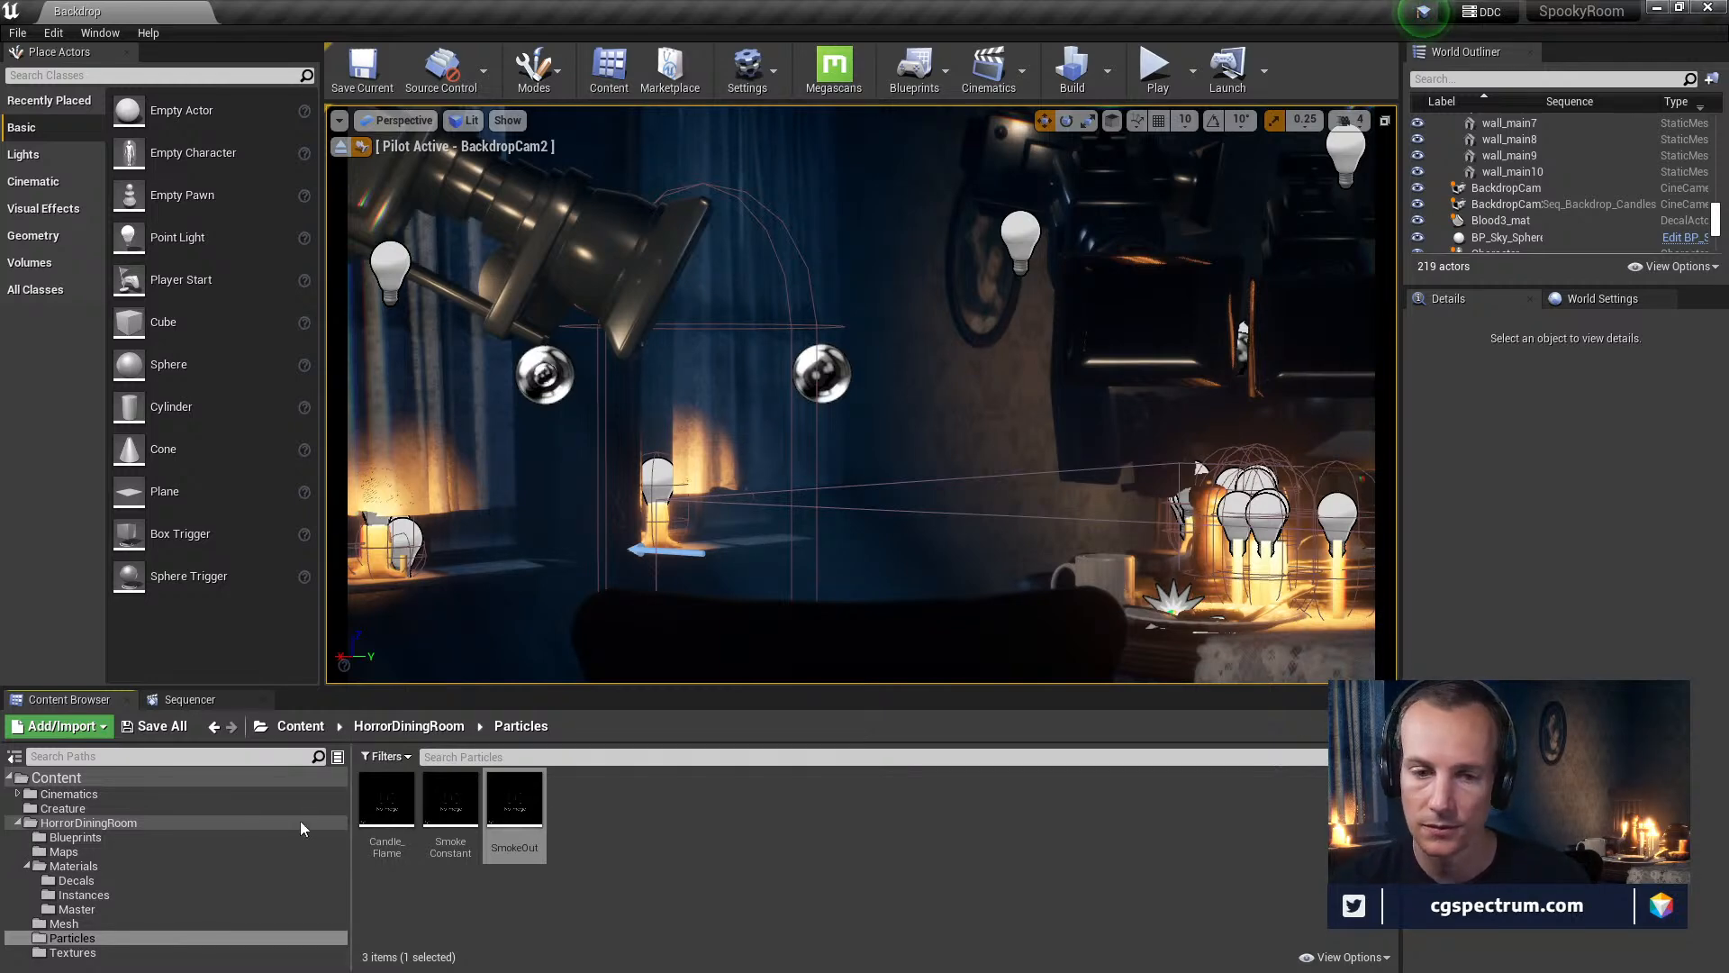
Show the contents of the Cinematics folder in the Content Browser
left_click(181, 699)
left_click(72, 700)
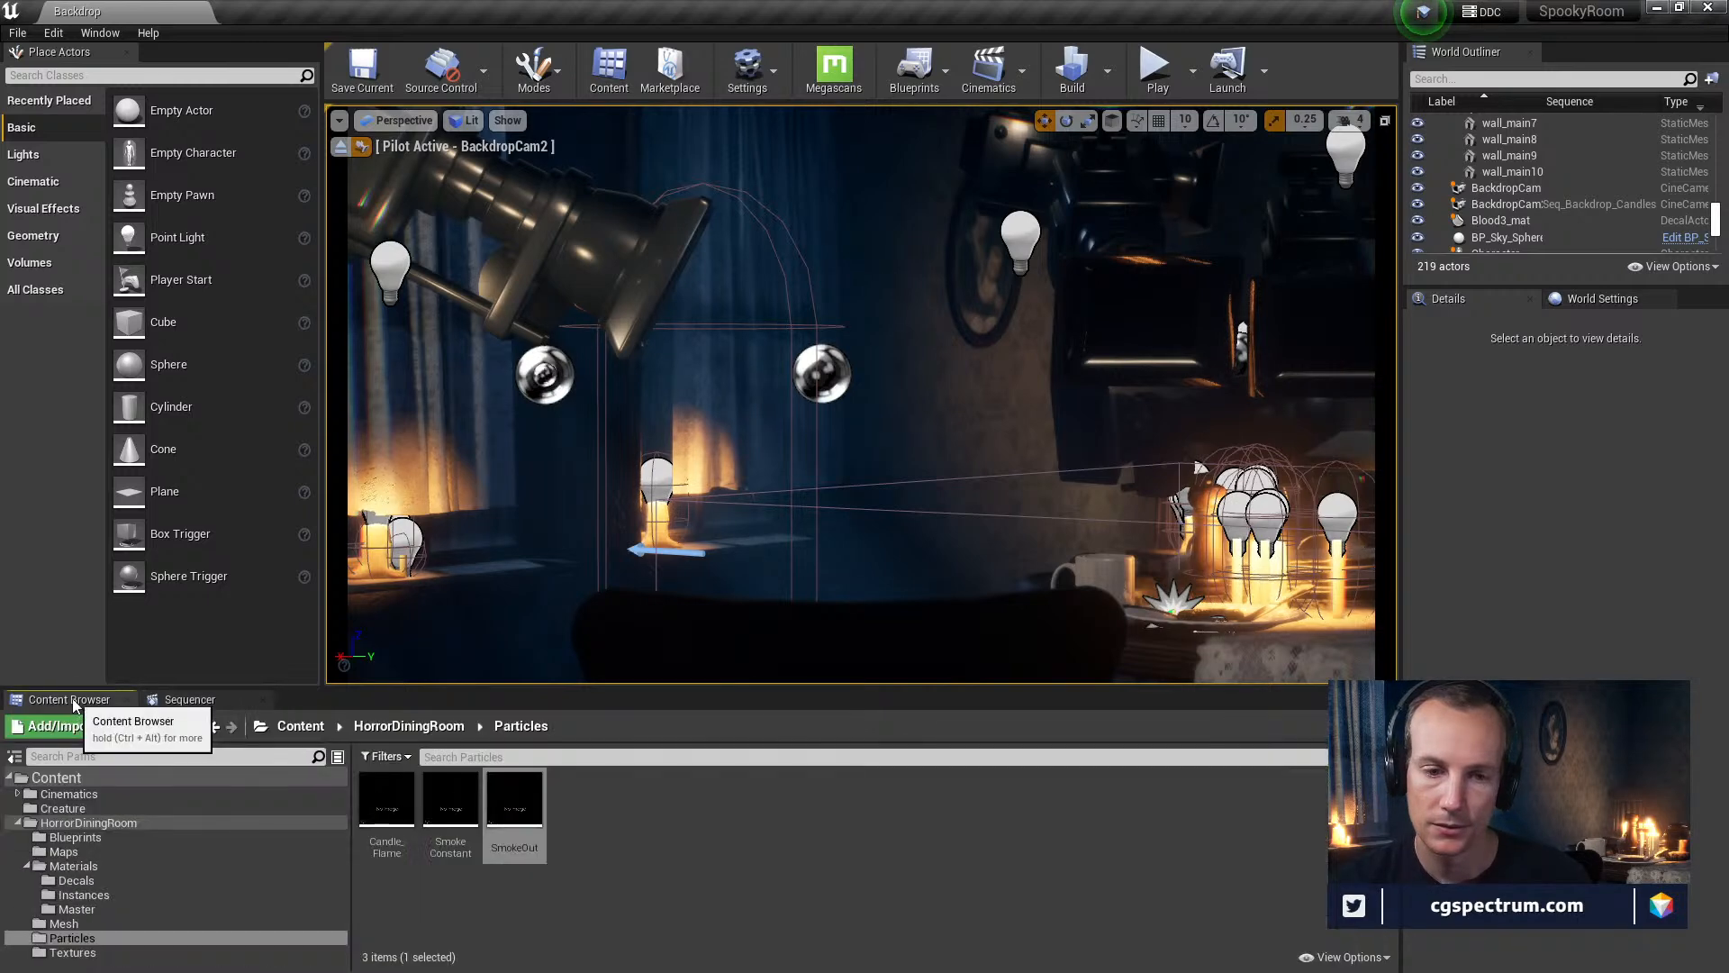
left_click(72, 794)
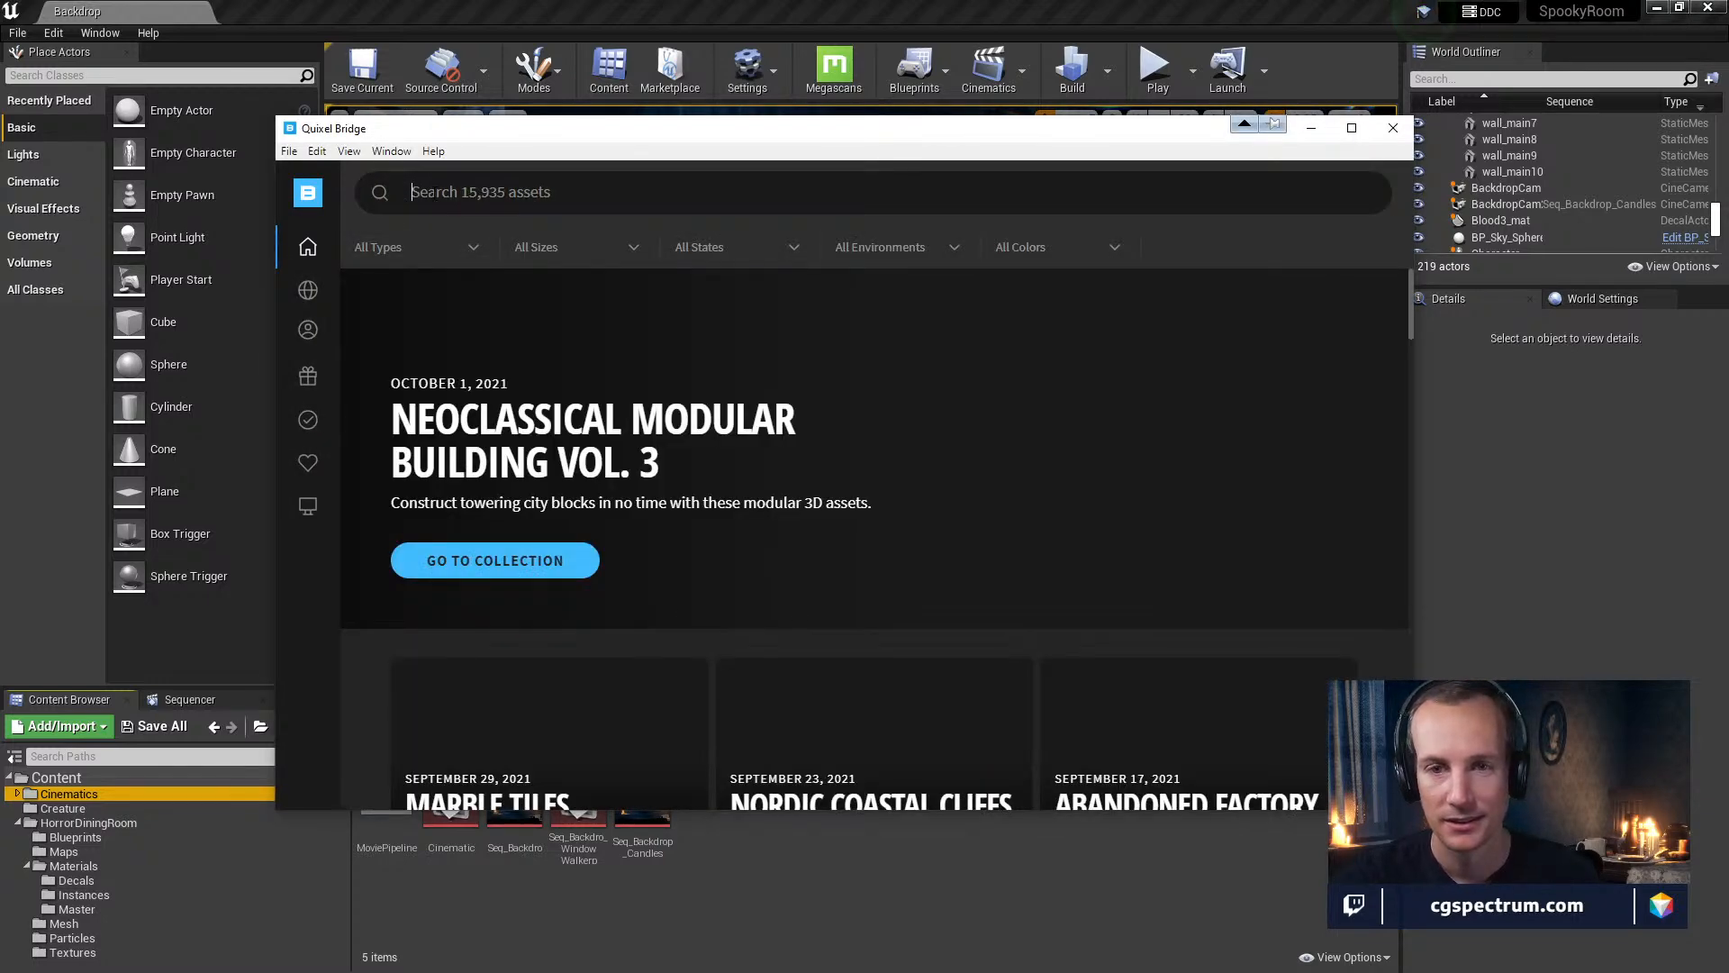
Switch to Quixel Bridge, search all assets for "Dripping", look over the results, and clear the search term
left_click(413, 192)
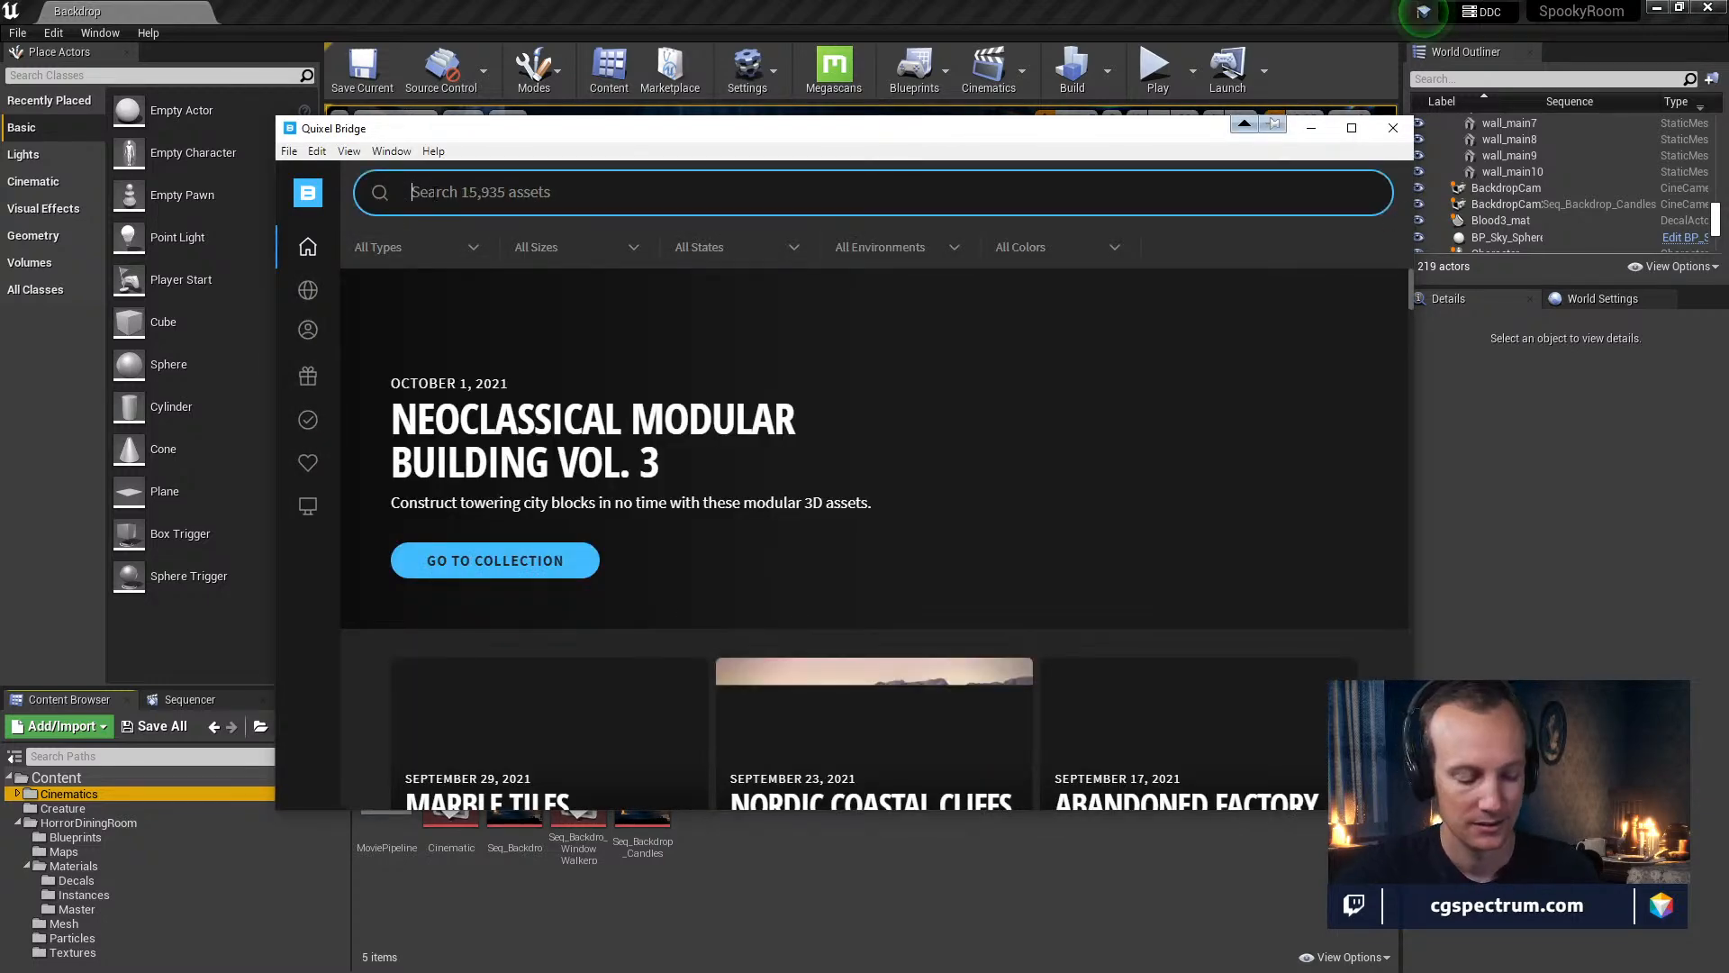
type("Dripping")
key("Return")
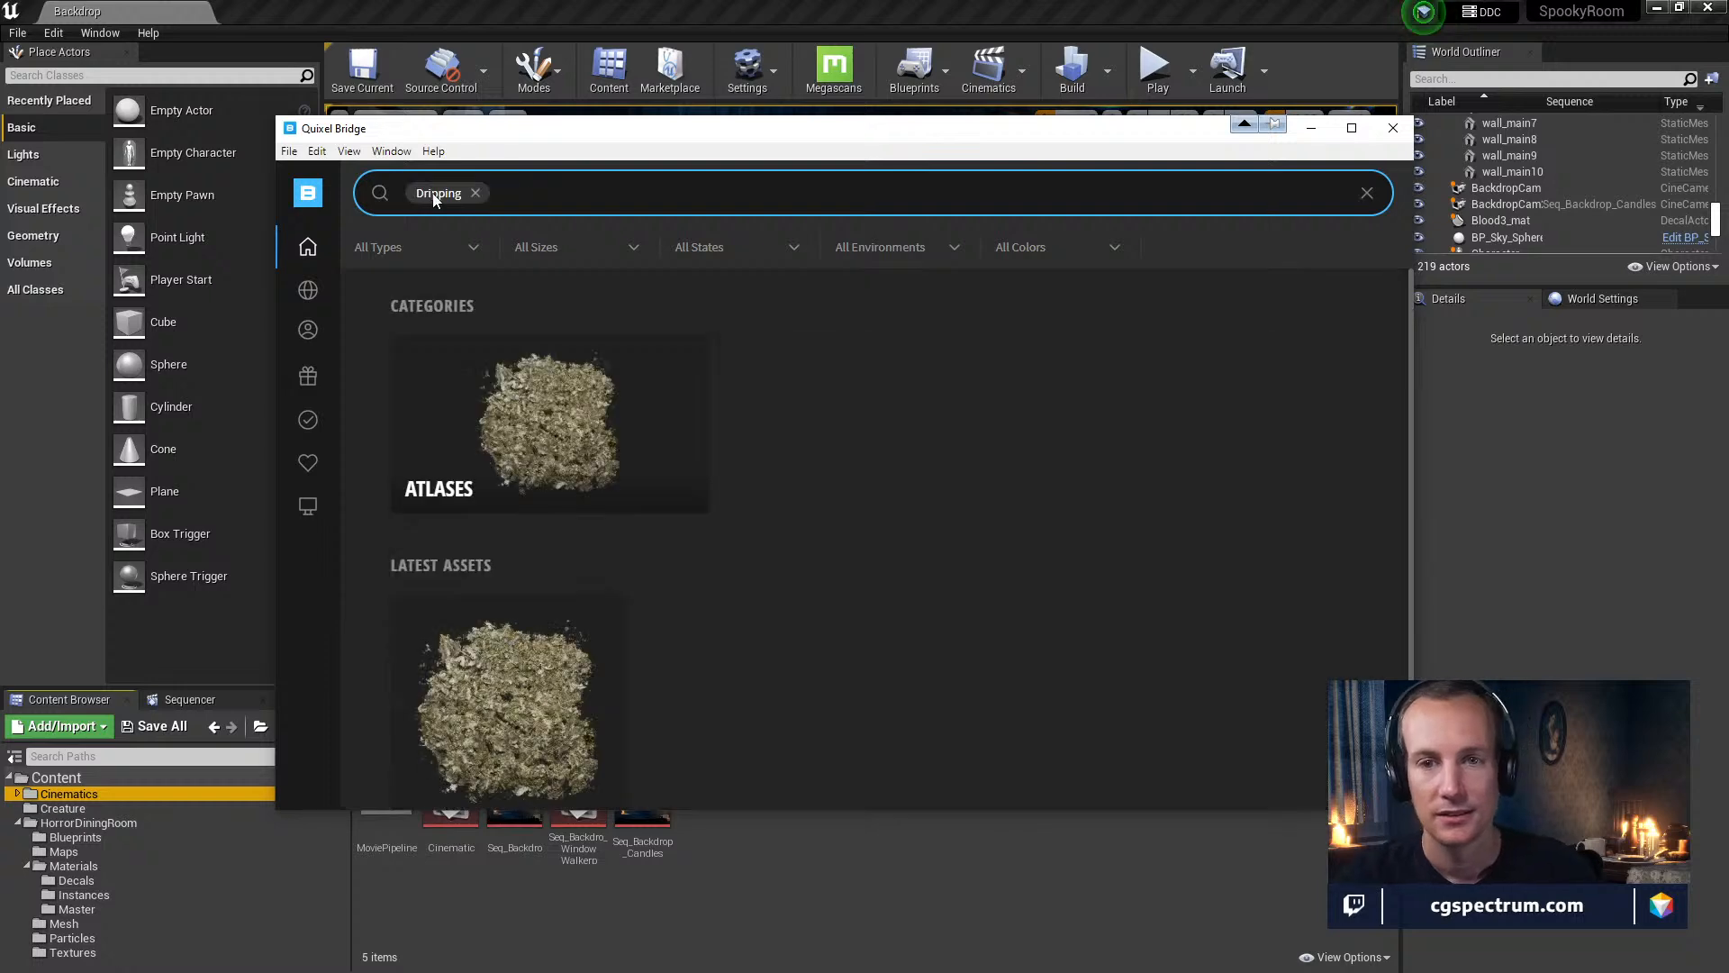
scroll(870, 456, "down", 2)
scroll(870, 456, "up", 2)
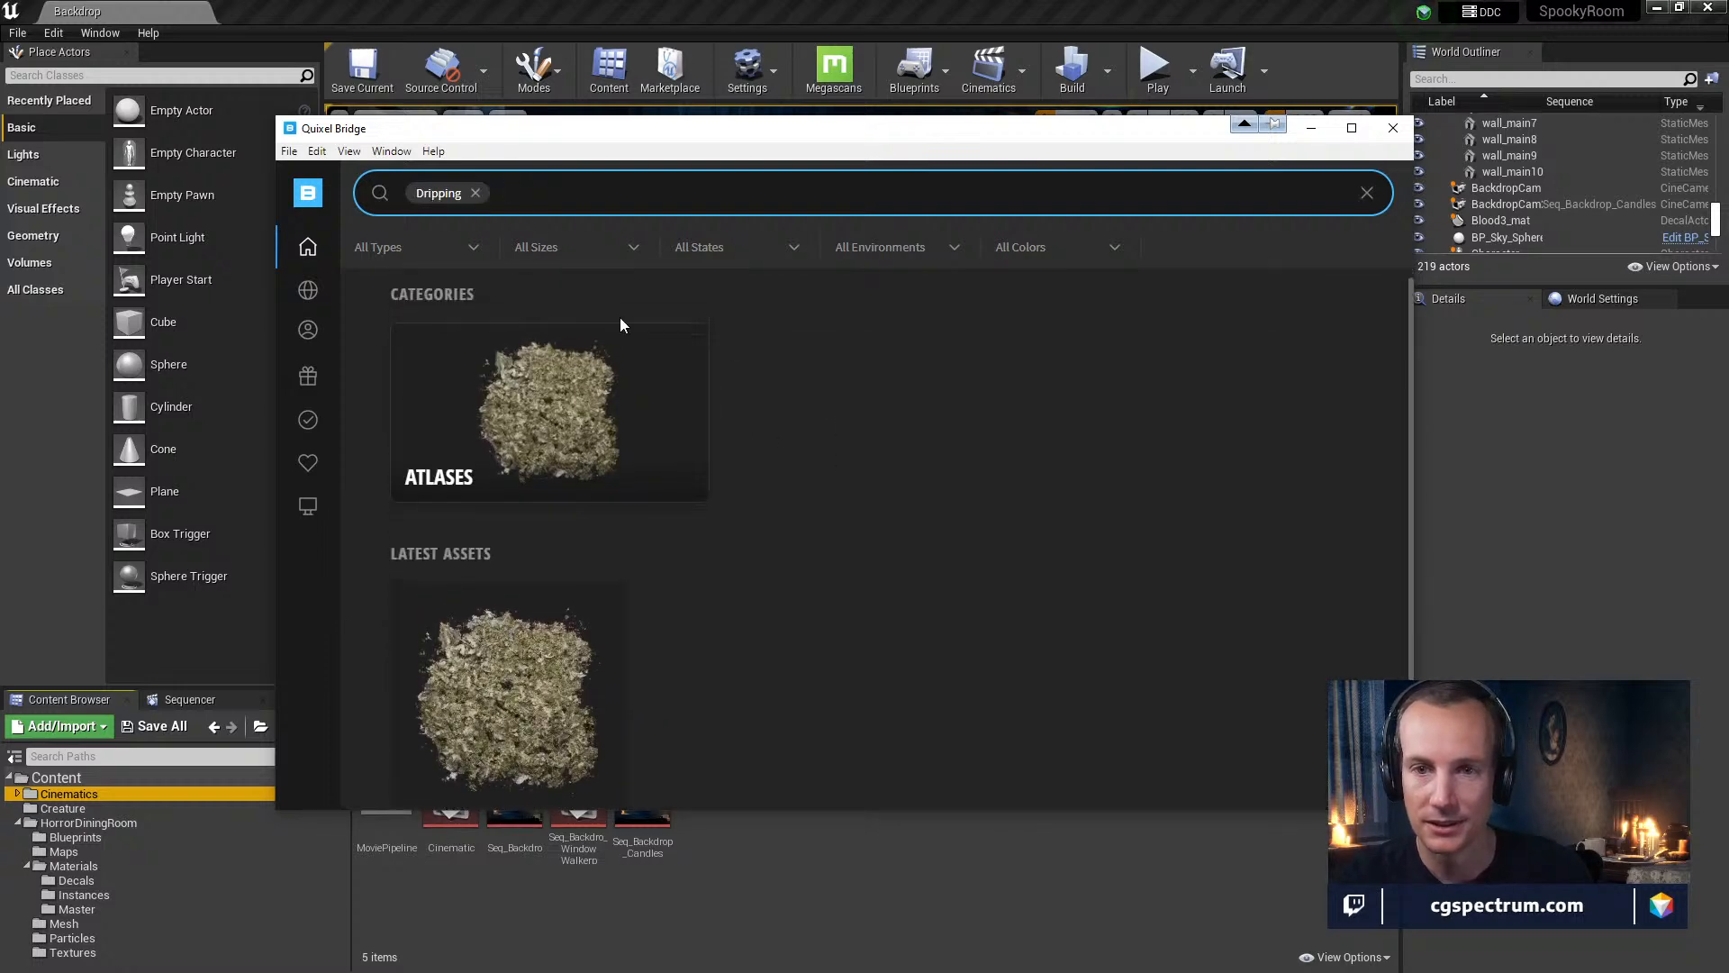
left_click(474, 194)
Limit the asset library to the Decals category and search it for "drip"
mouse_move(306, 261)
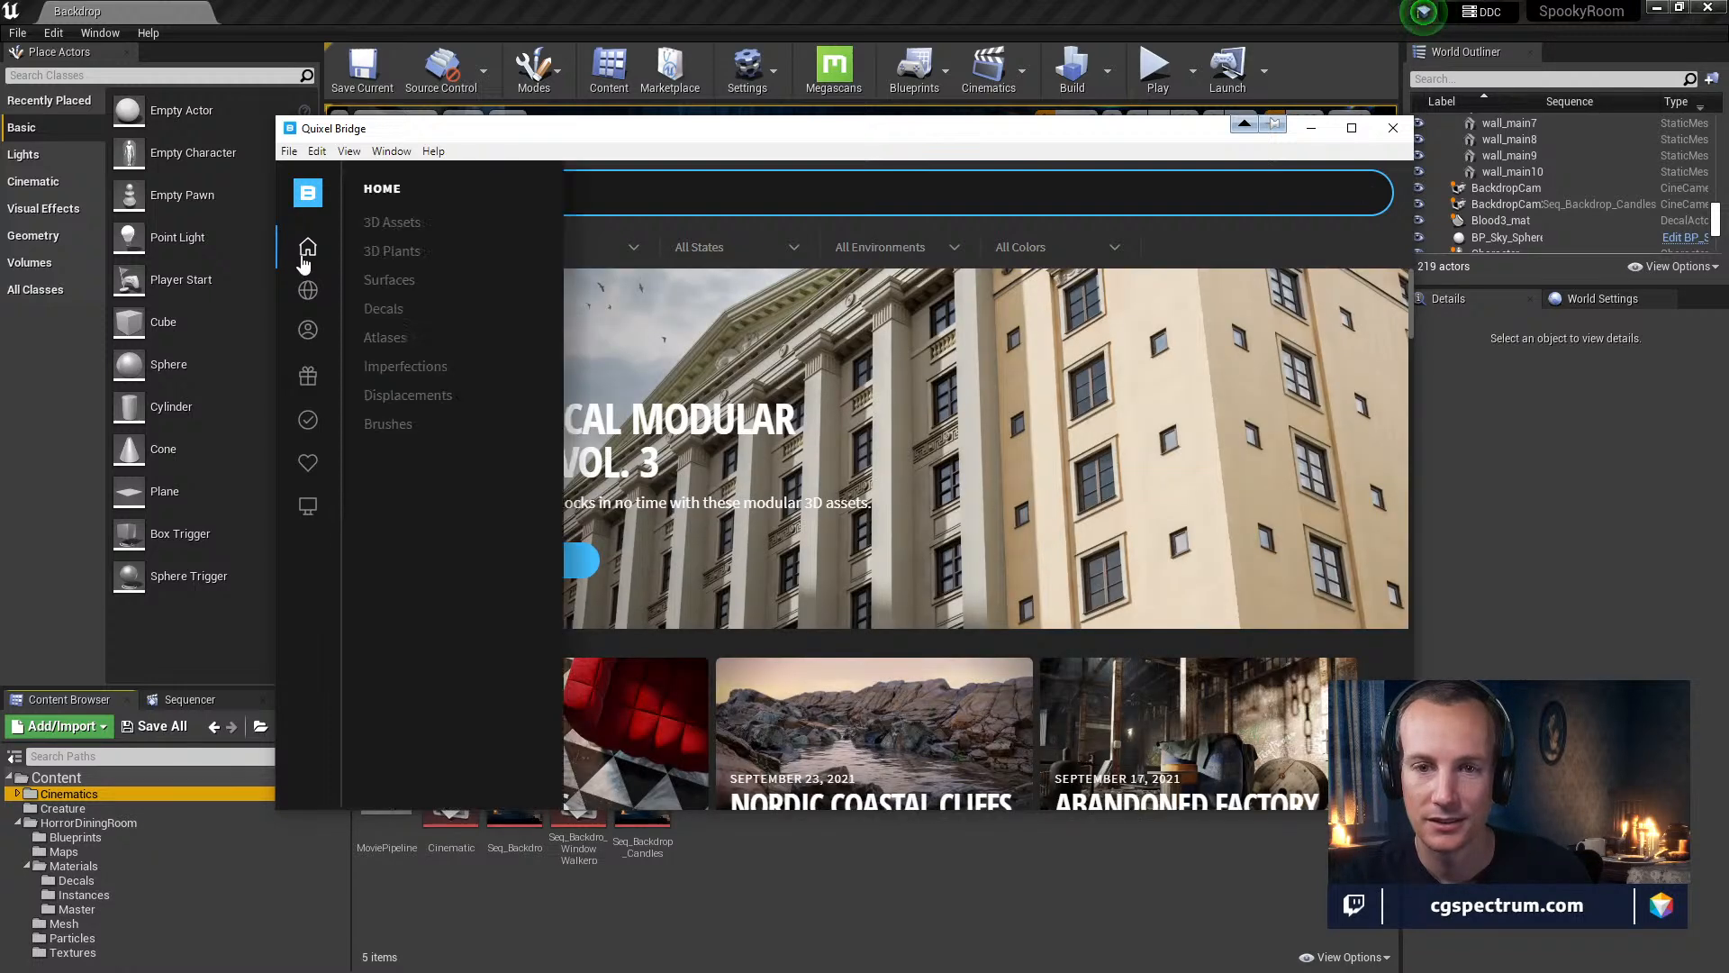
left_click(401, 311)
left_click(631, 193)
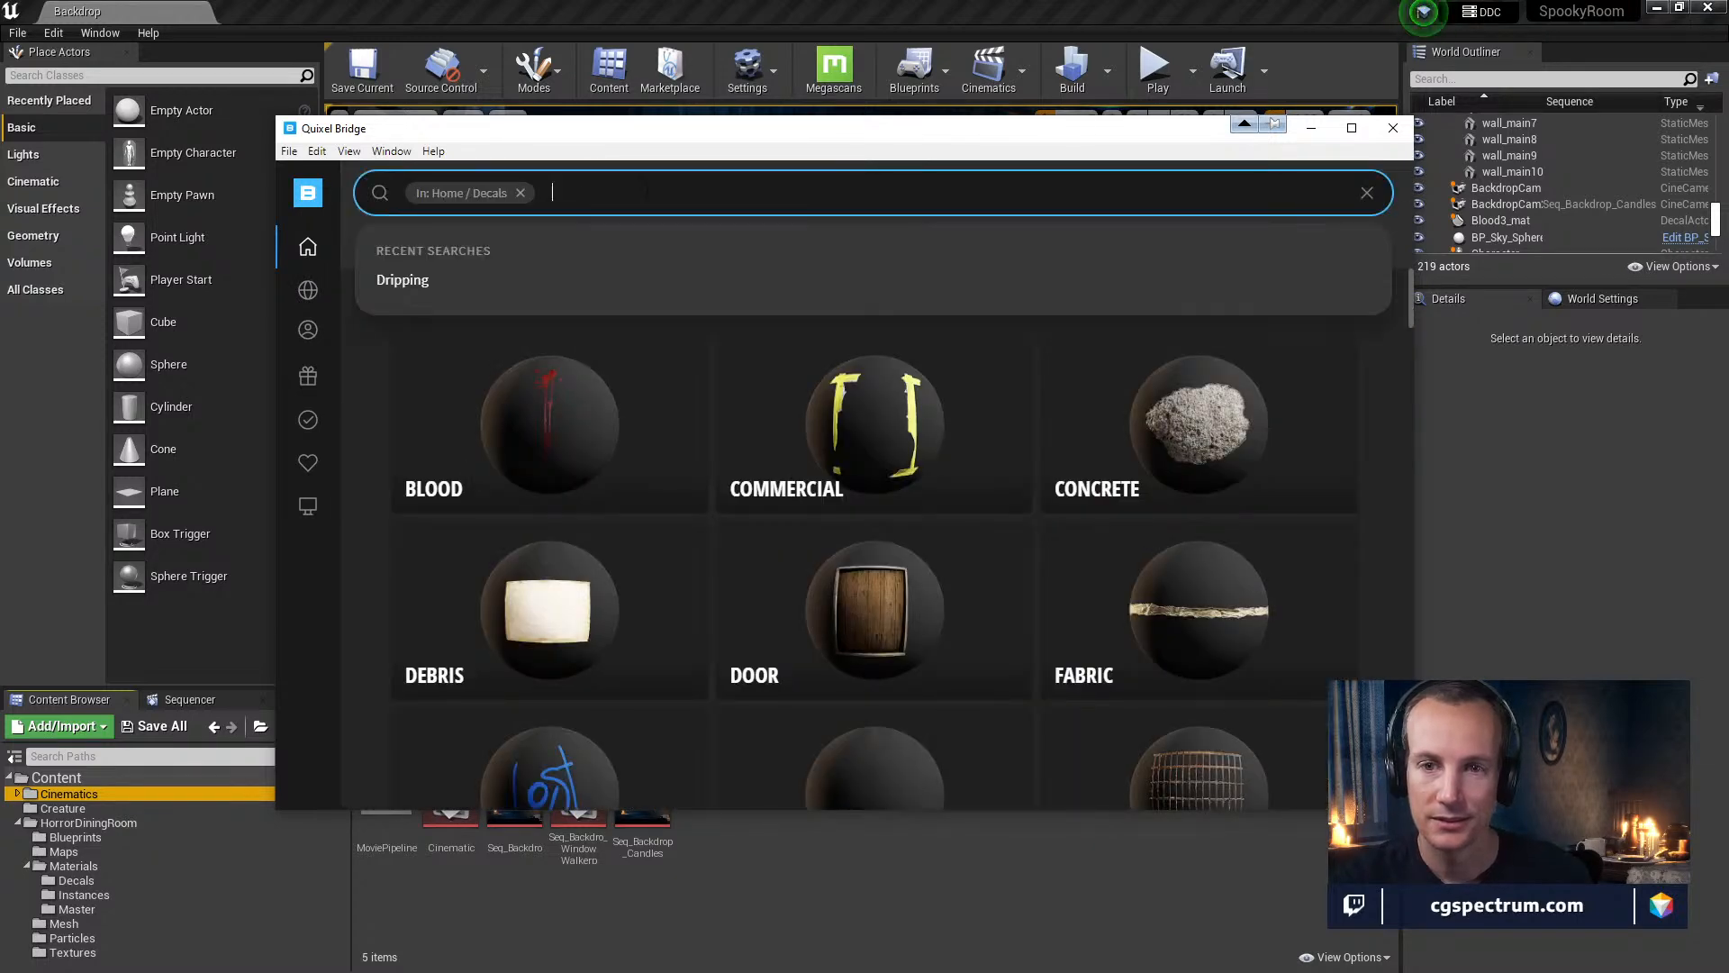
type("drip")
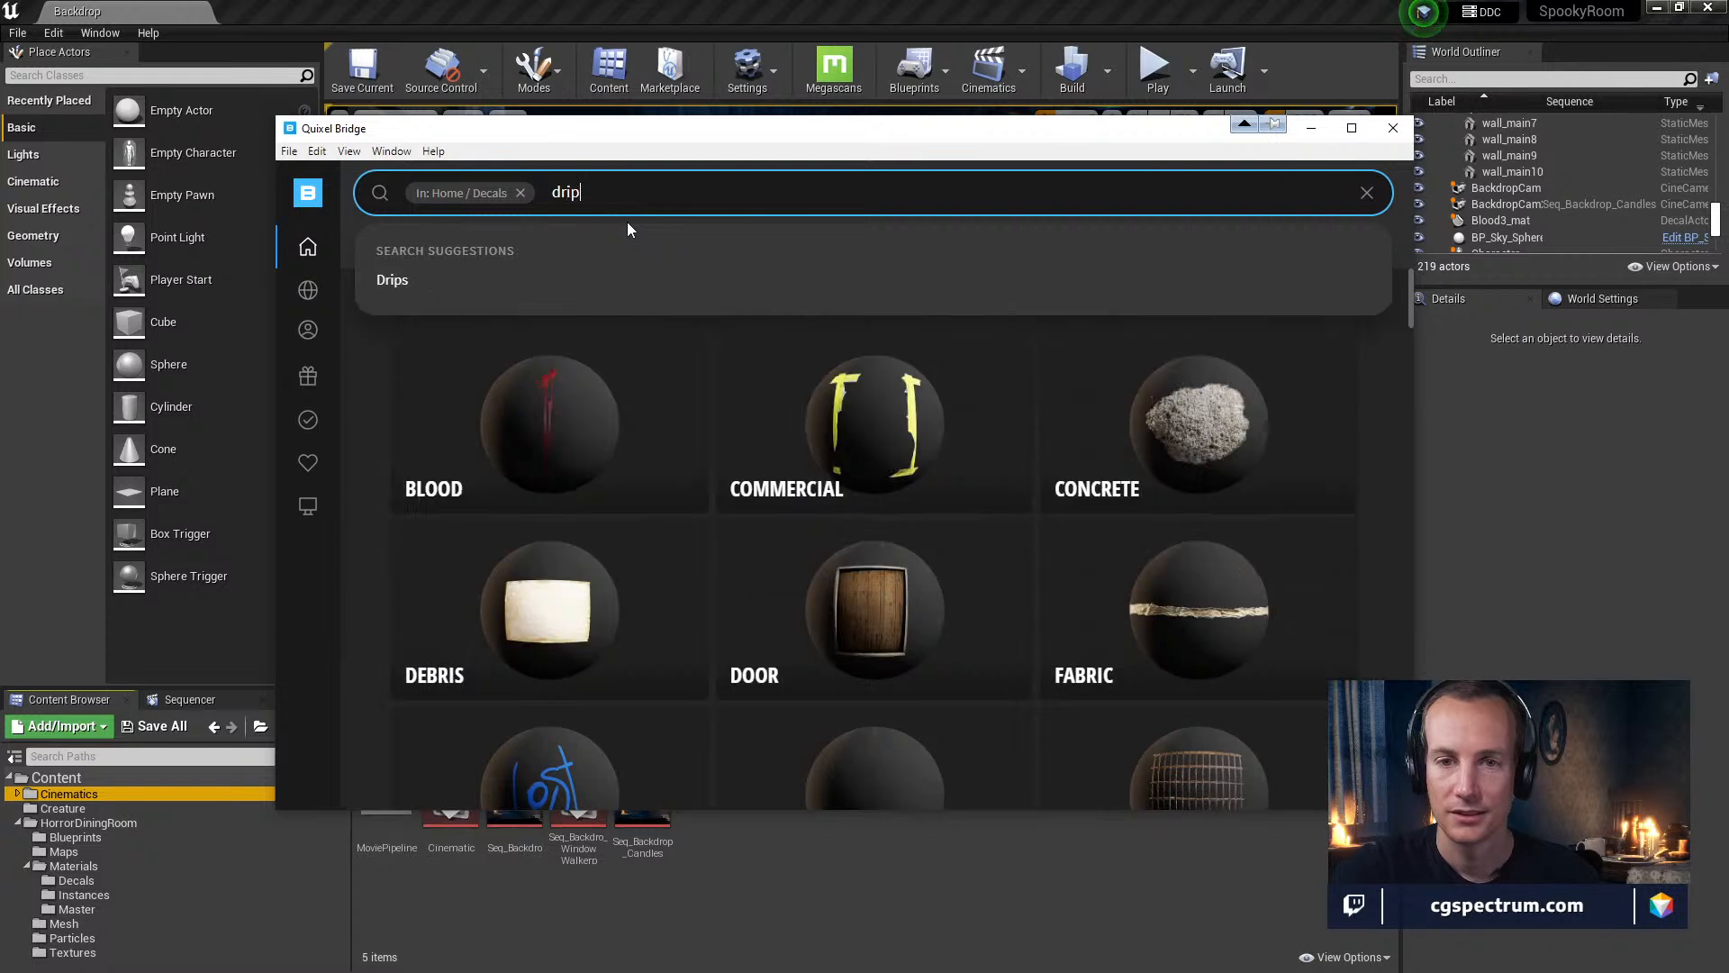
key("Return")
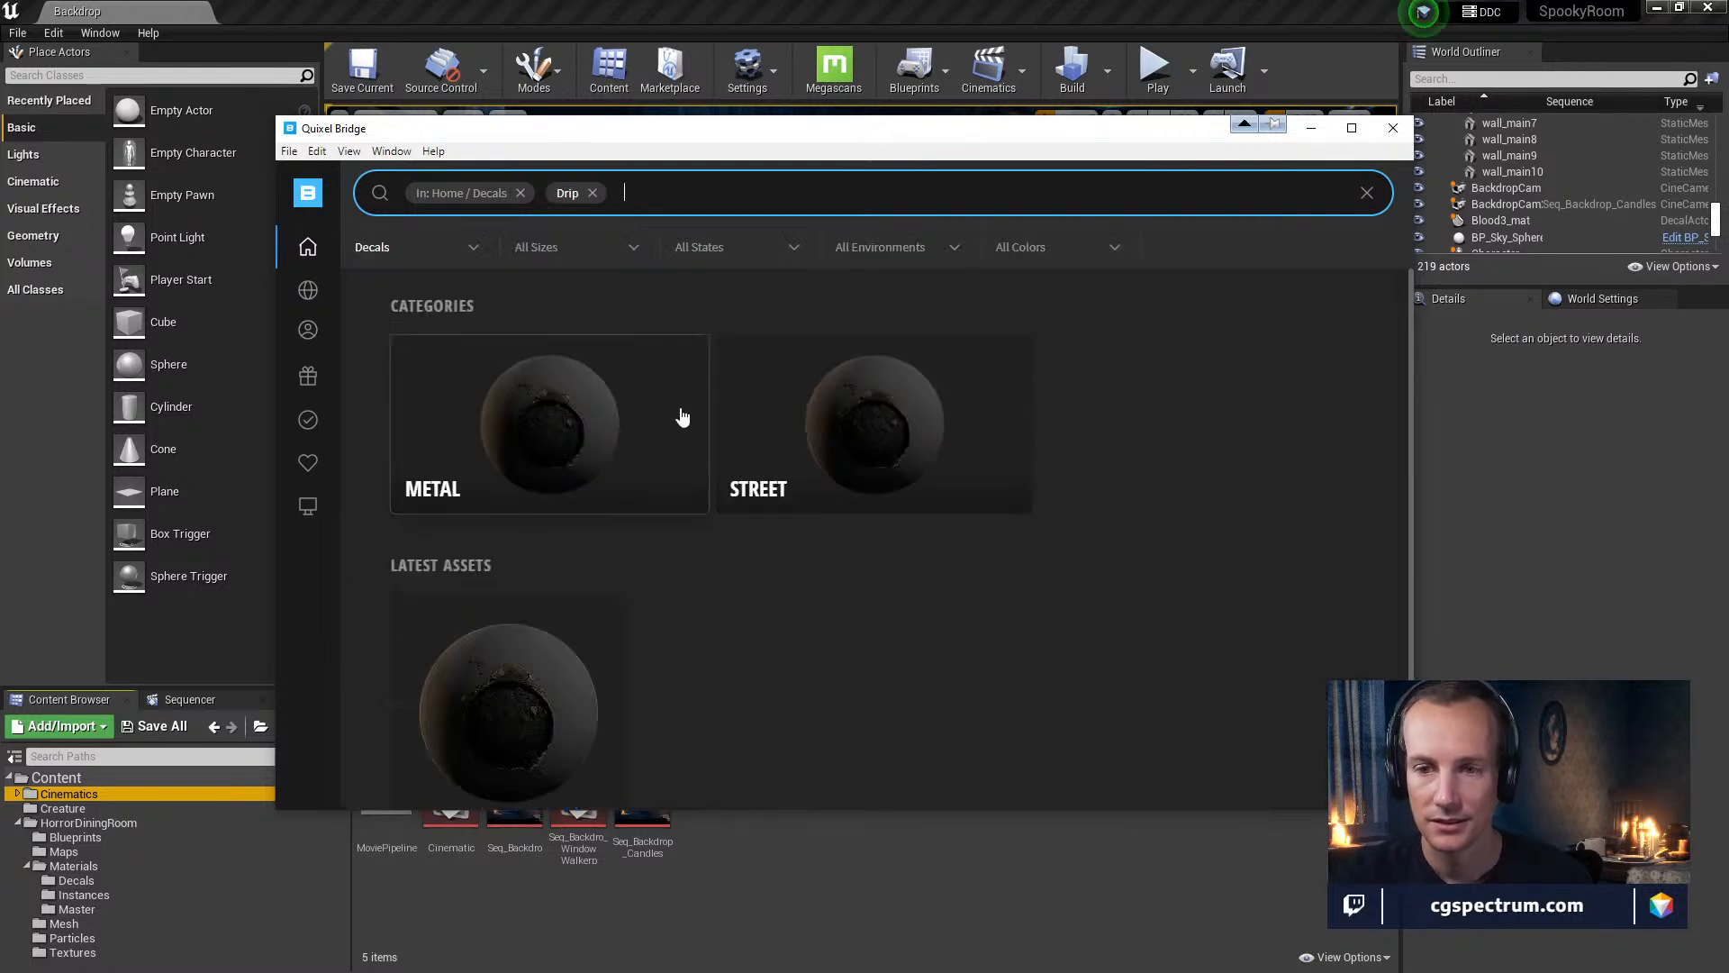
Replace the decal search term with "rust" and browse the results for leak or stain decals
left_click(593, 193)
type("sta")
key("BackSpace")
key("BackSpace")
key("BackSpace")
type("rust")
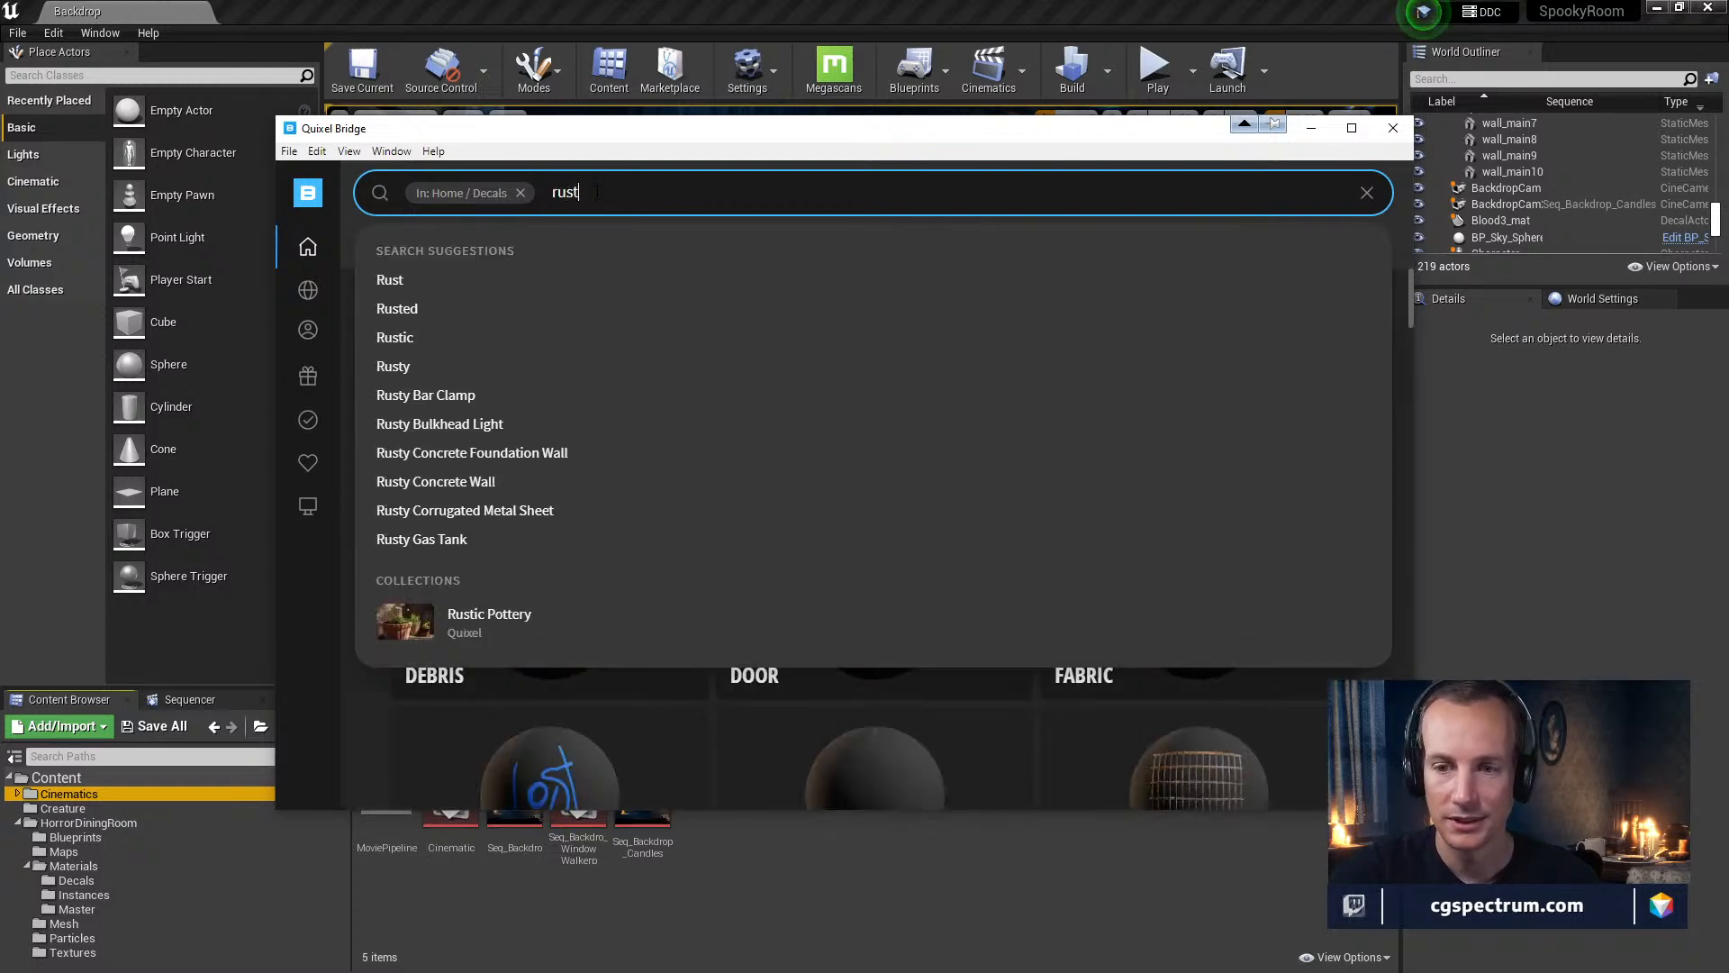
key("Return")
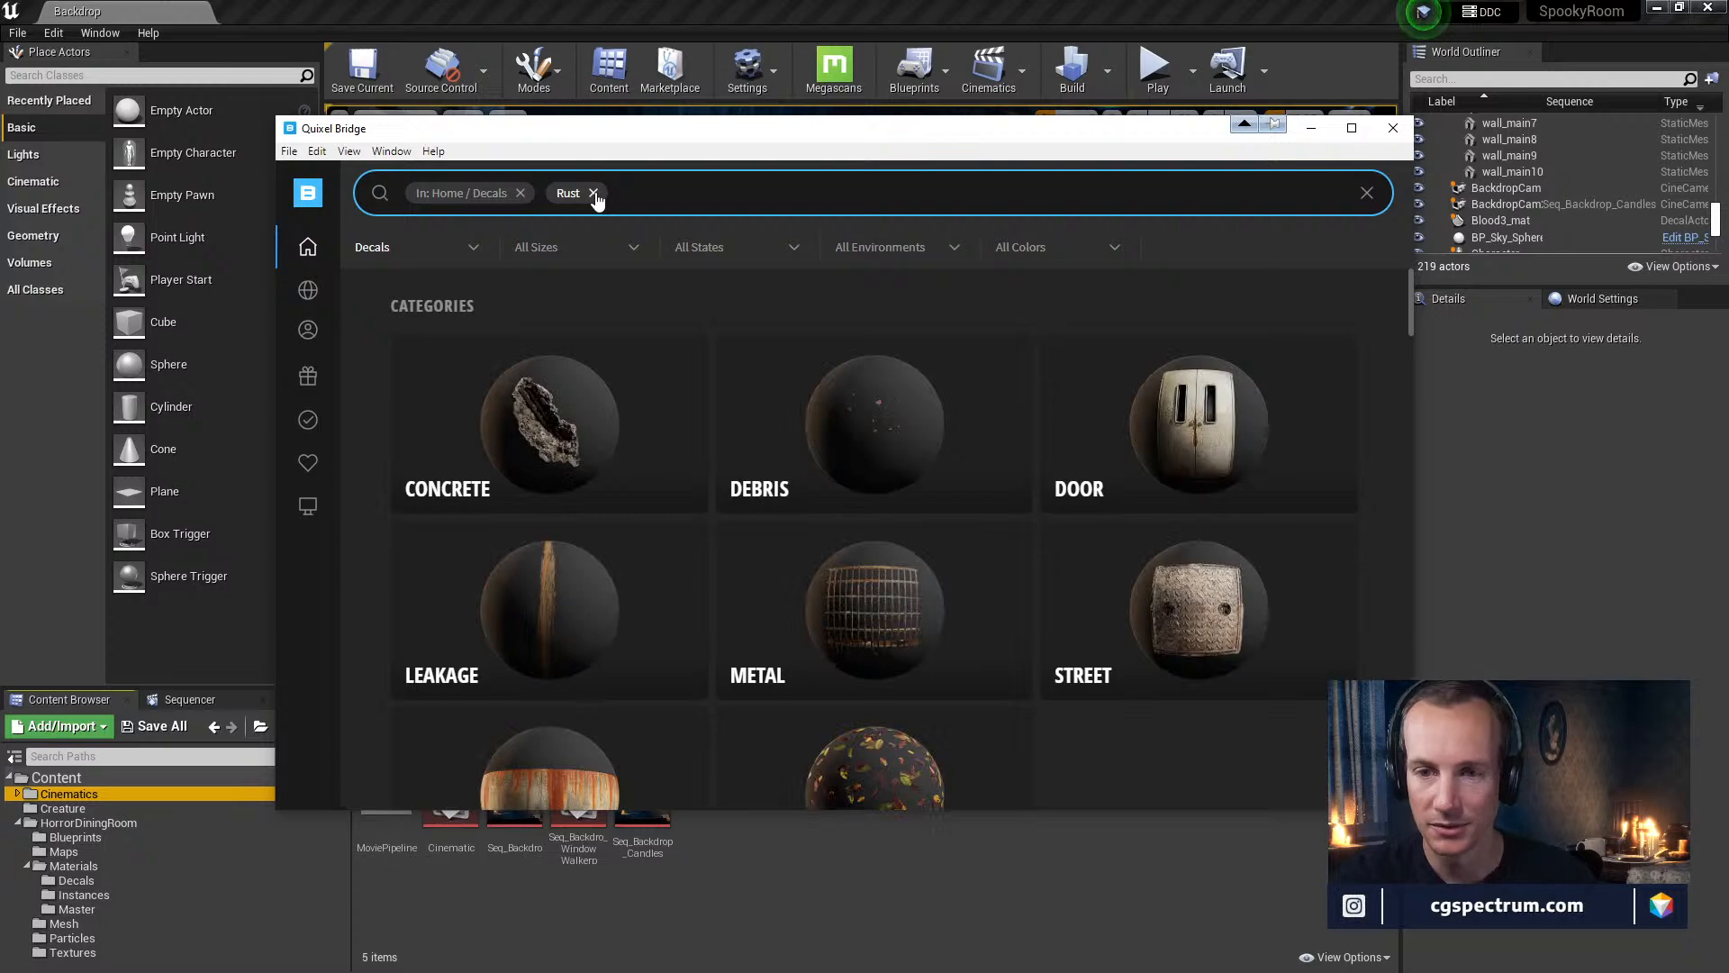
scroll(793, 452, "down", 10)
scroll(796, 457, "down", 10)
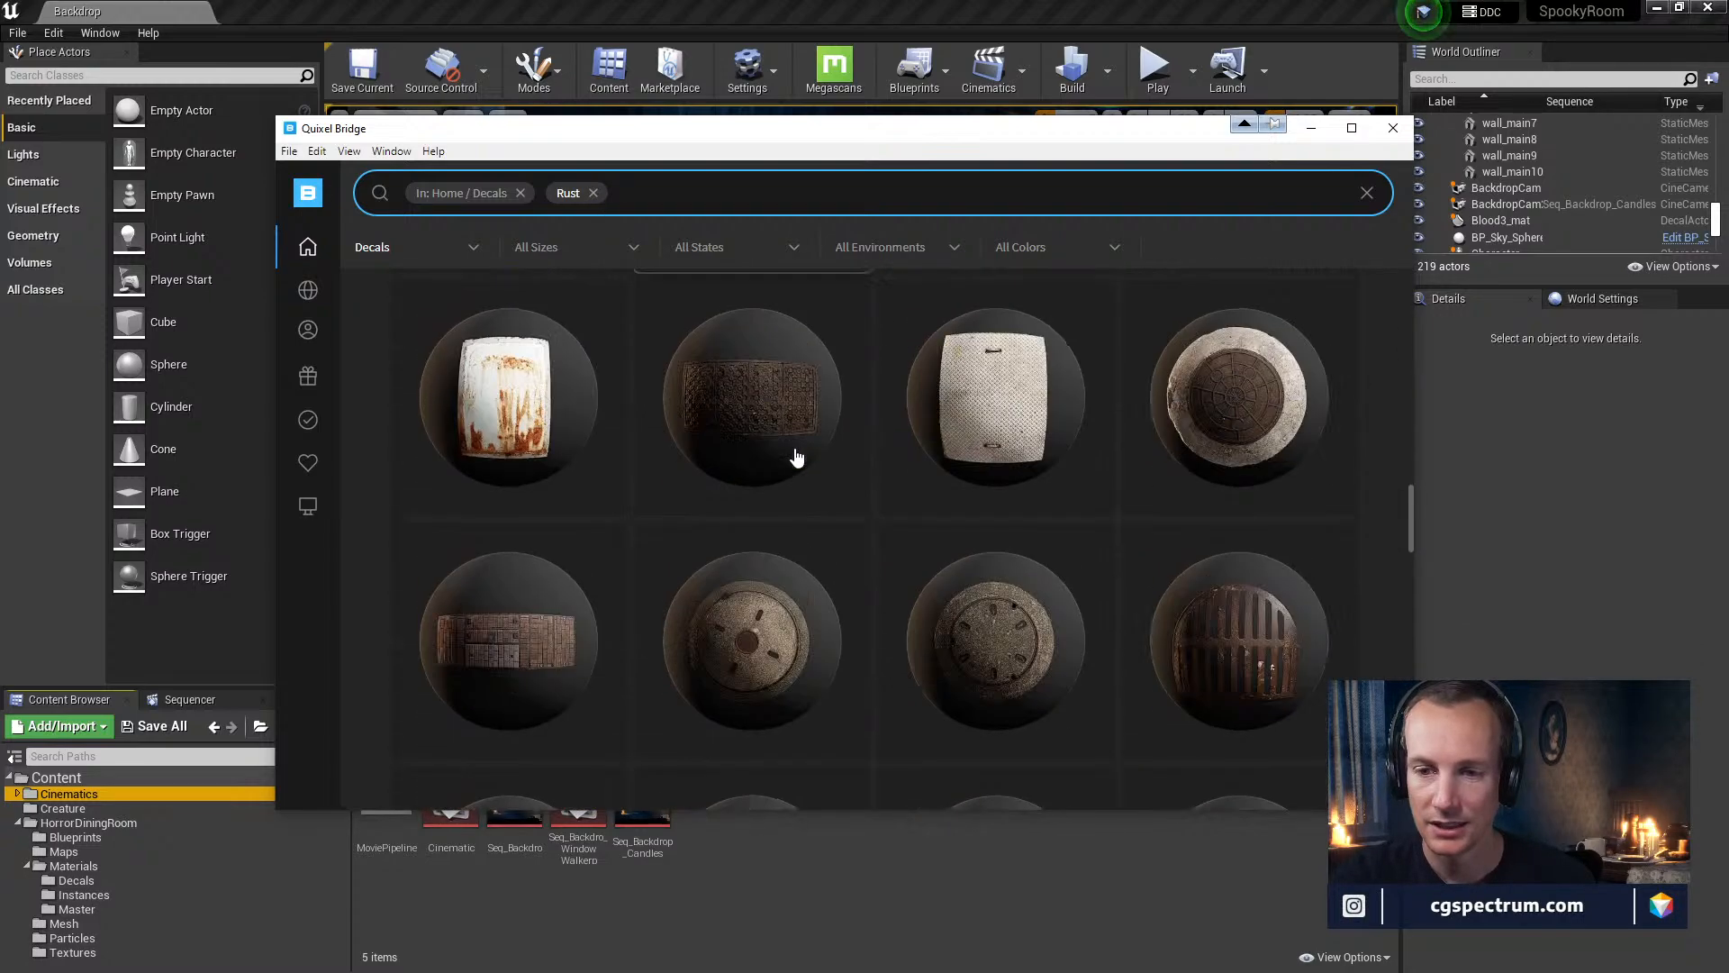
scroll(798, 455, "down", 5)
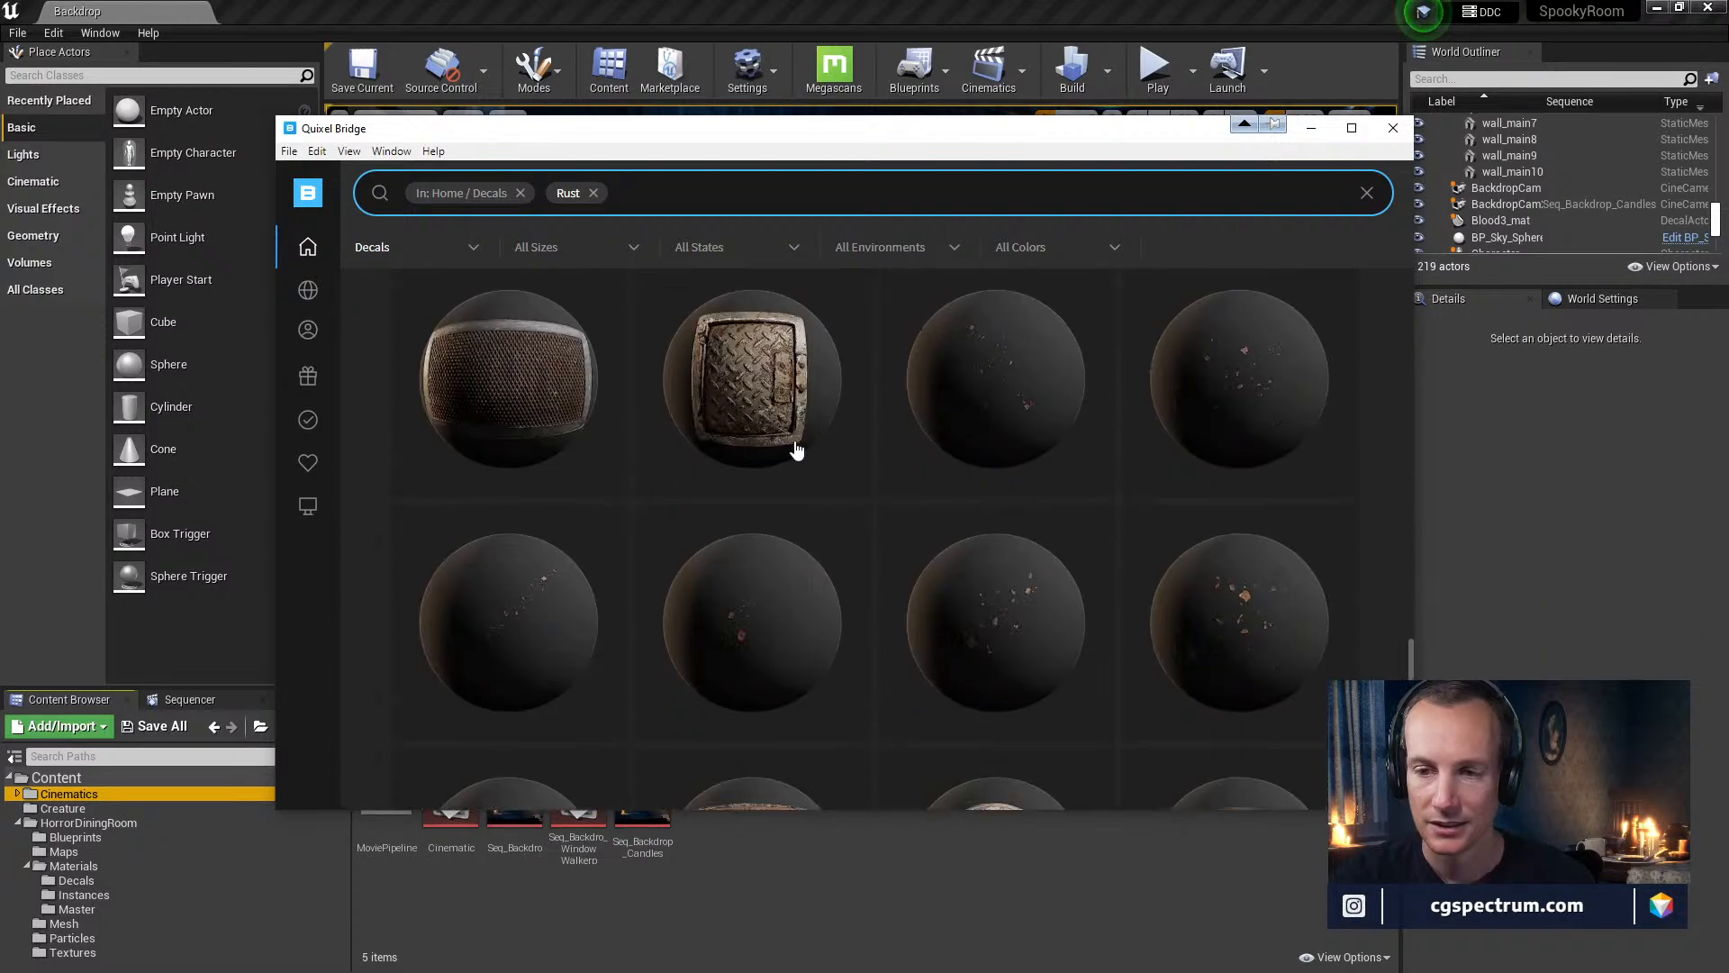
Replace the decal search term with "blood", maximize the Bridge window, and browse the blood decals
left_click(594, 194)
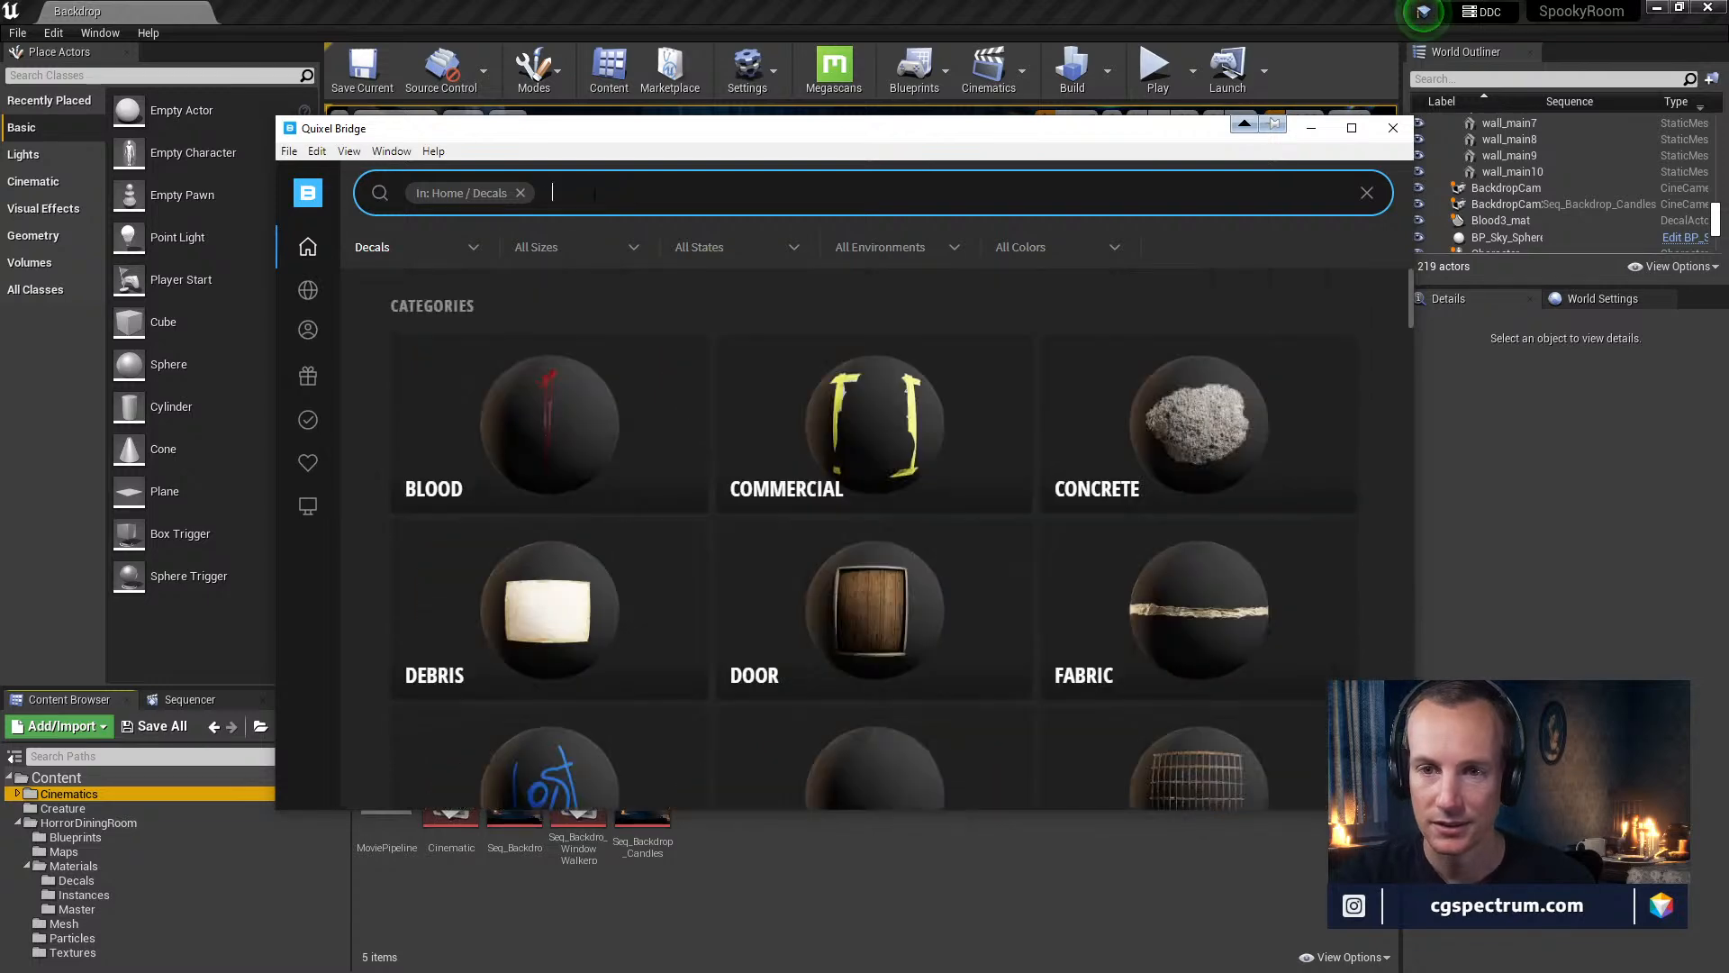
type("blood")
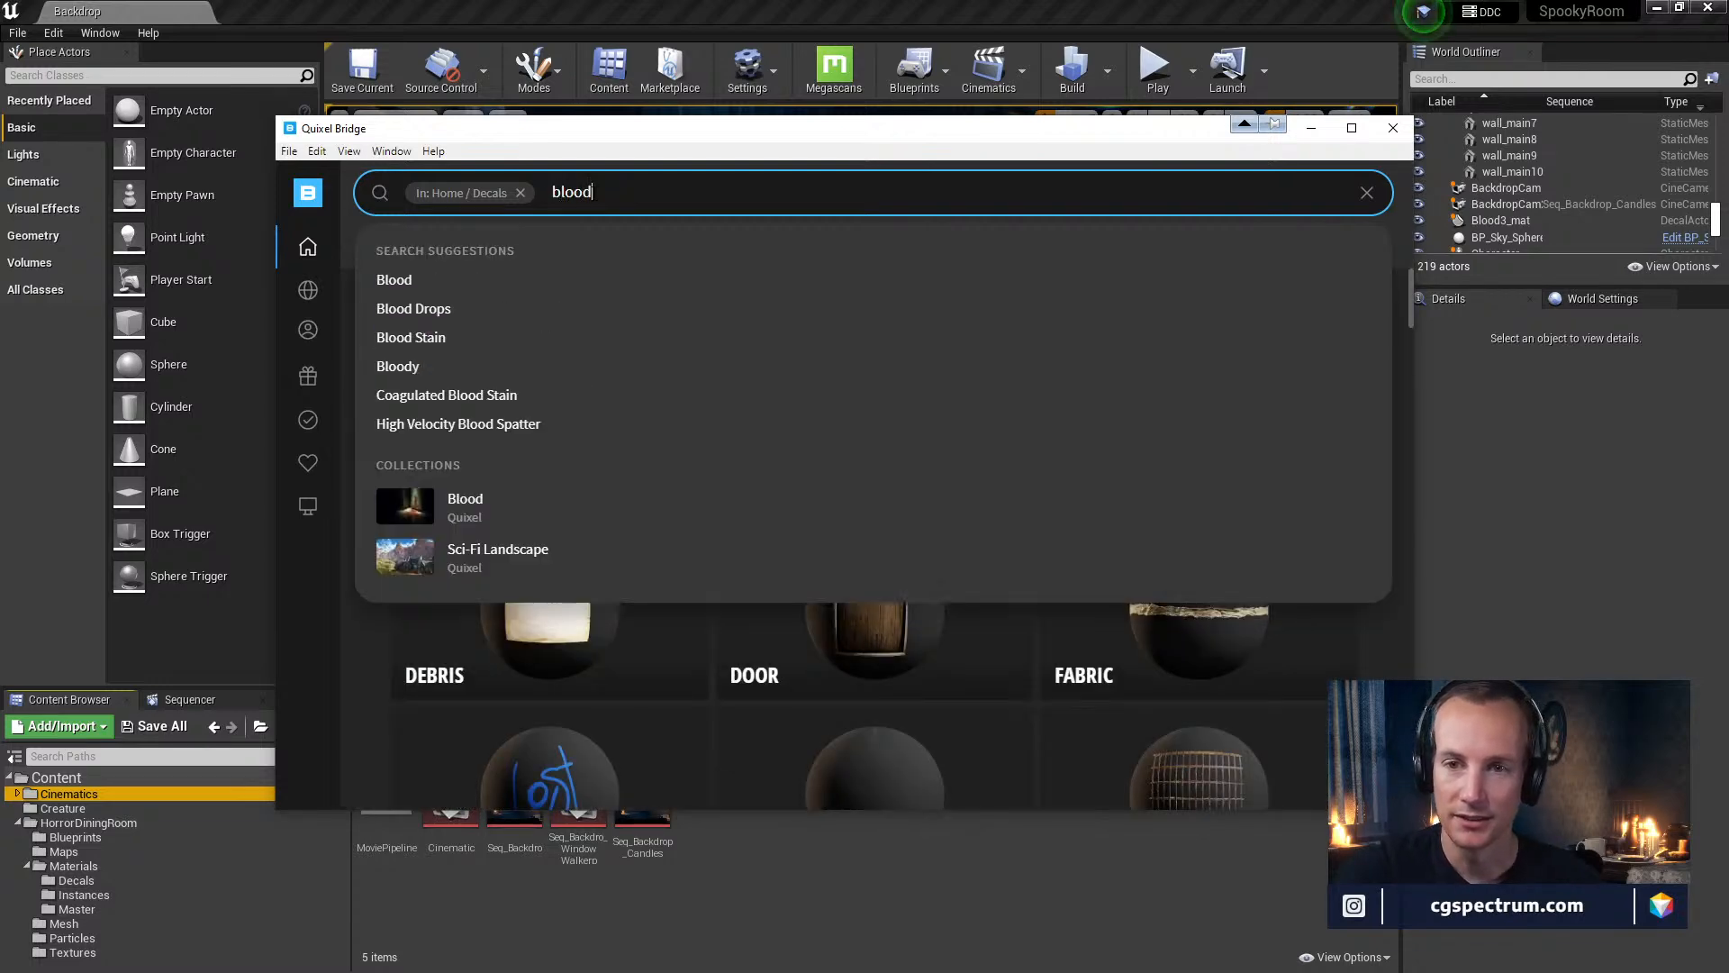
key("Return")
scroll(901, 360, "down", 3)
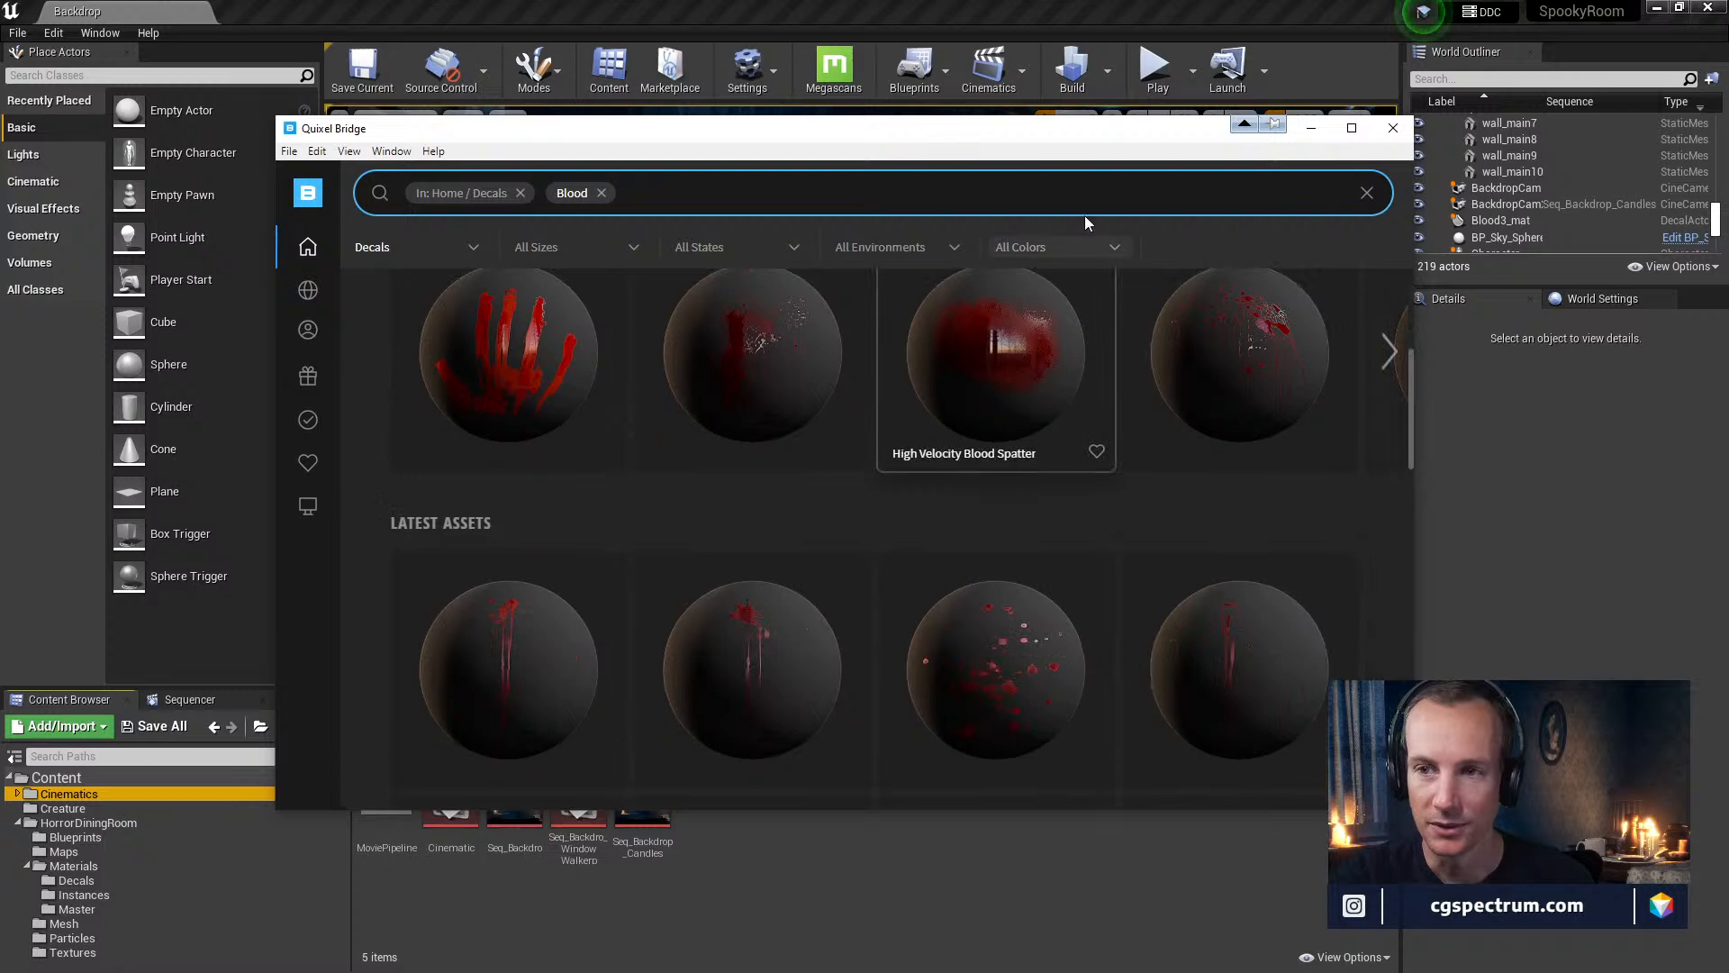
double_click(1070, 135)
scroll(1142, 535, "down", 4)
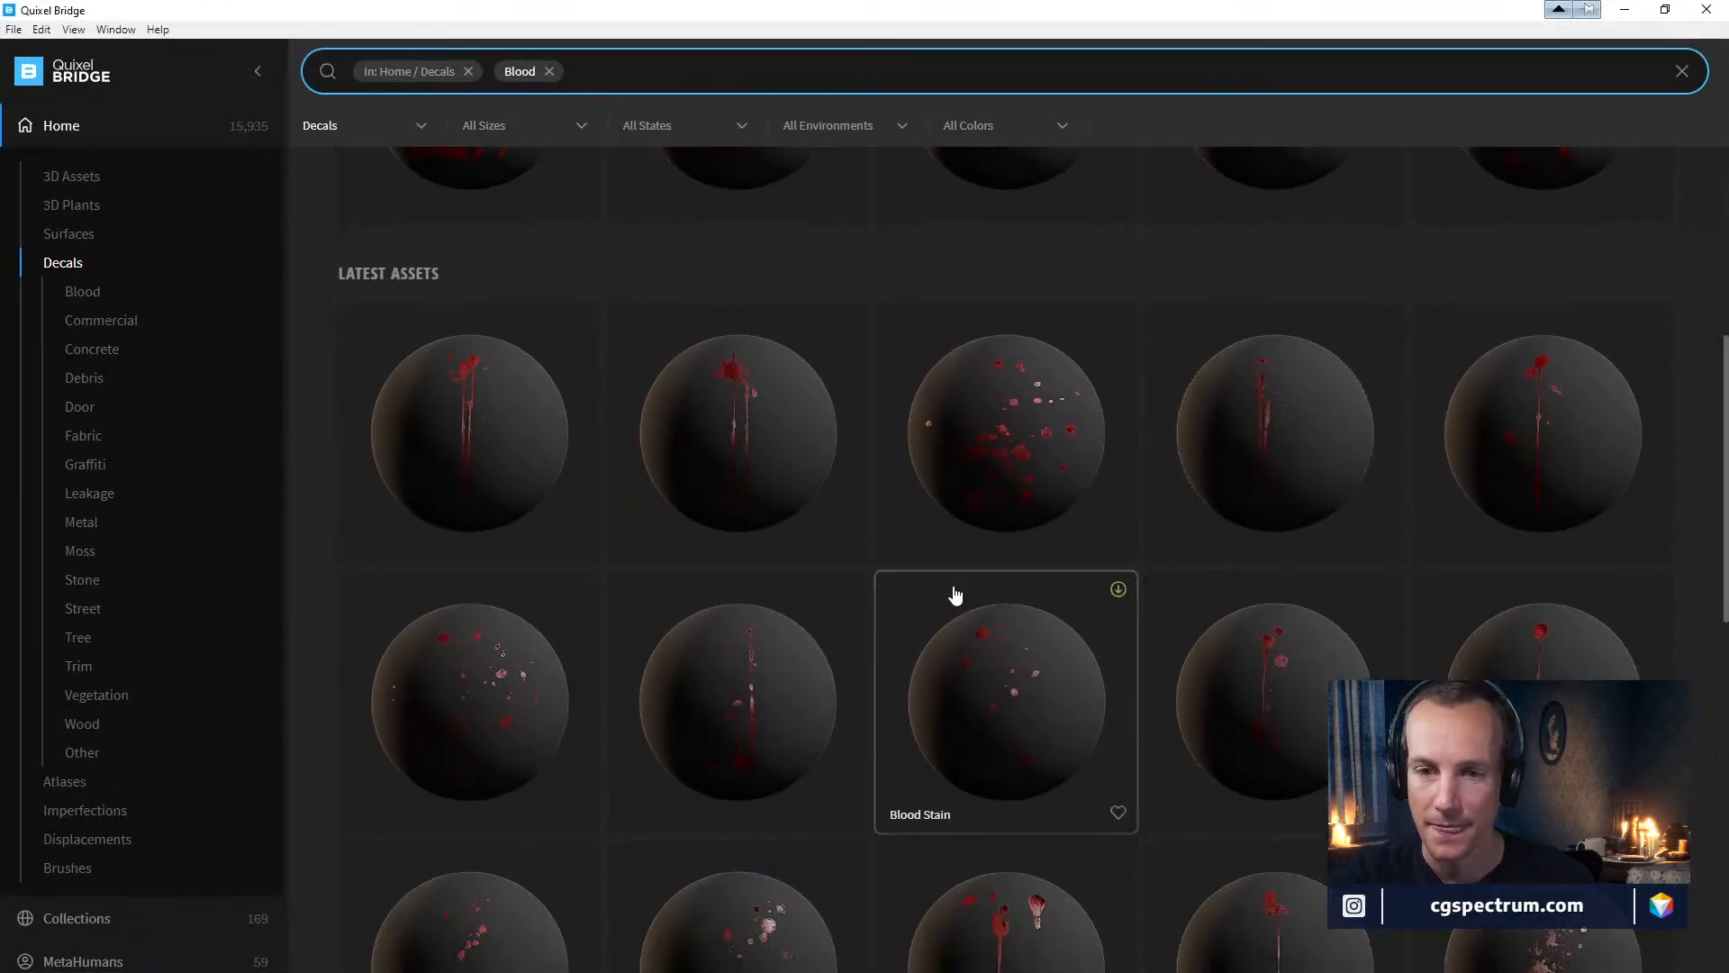
scroll(1238, 641, "down", 3)
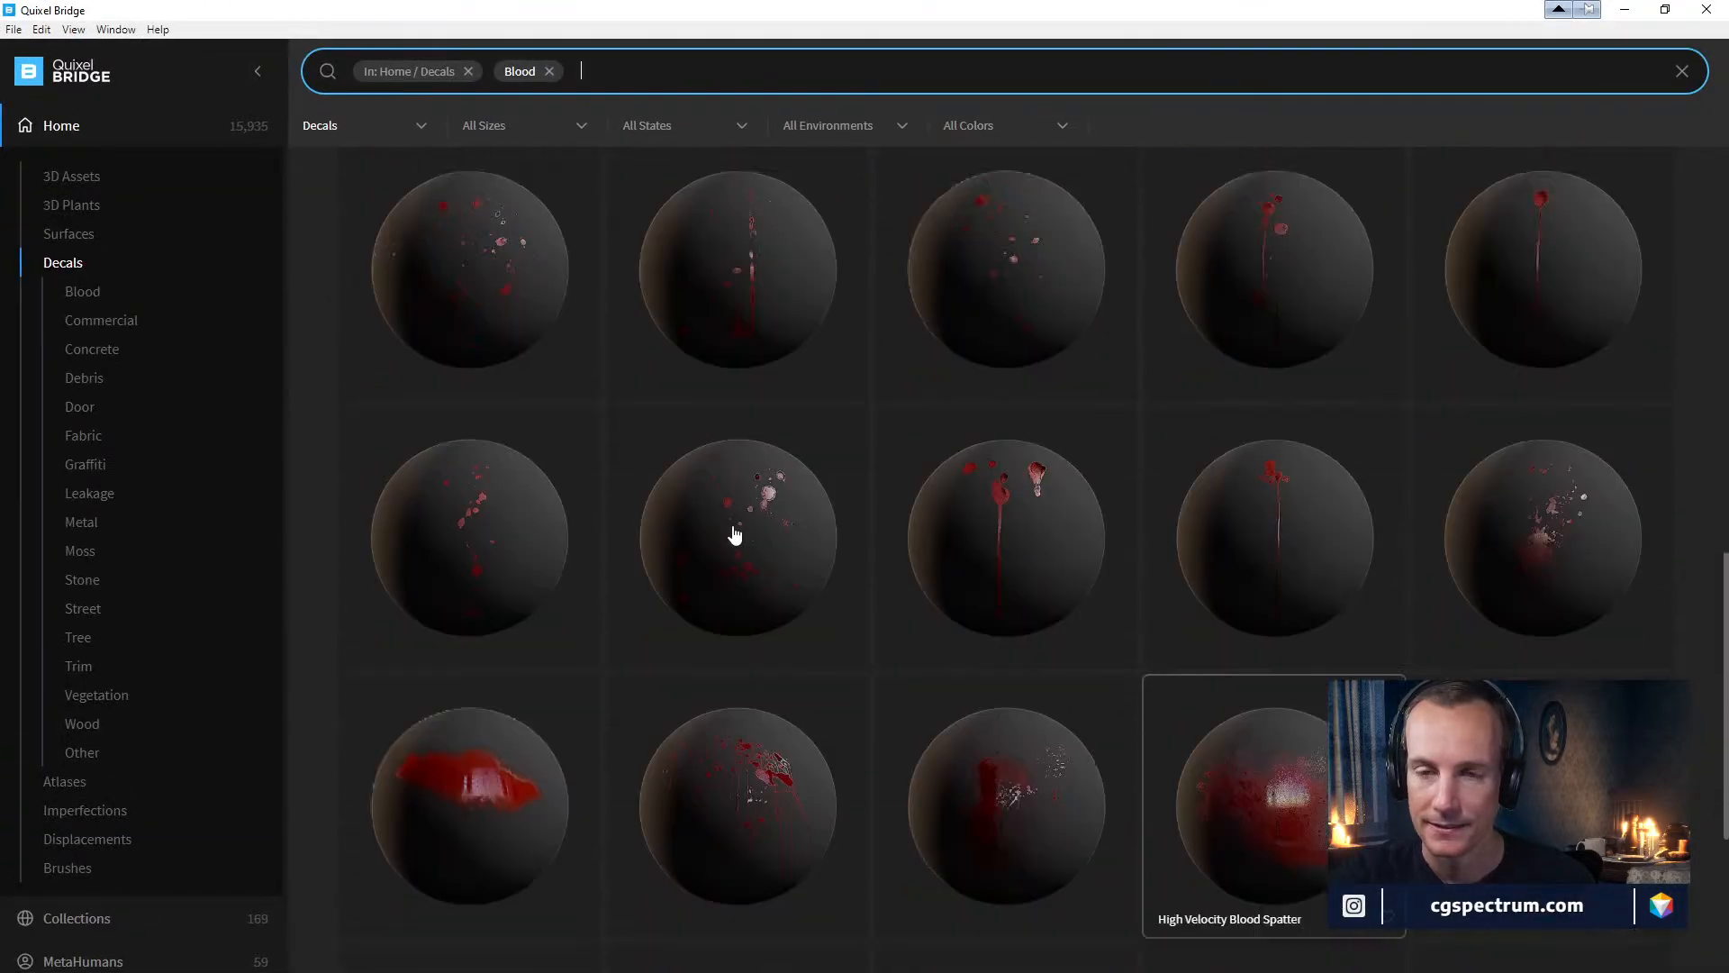
scroll(734, 535, "up", 3)
Preview several dripping Blood Stain decals in the search results, then return to the Unreal level editor
left_click(501, 486)
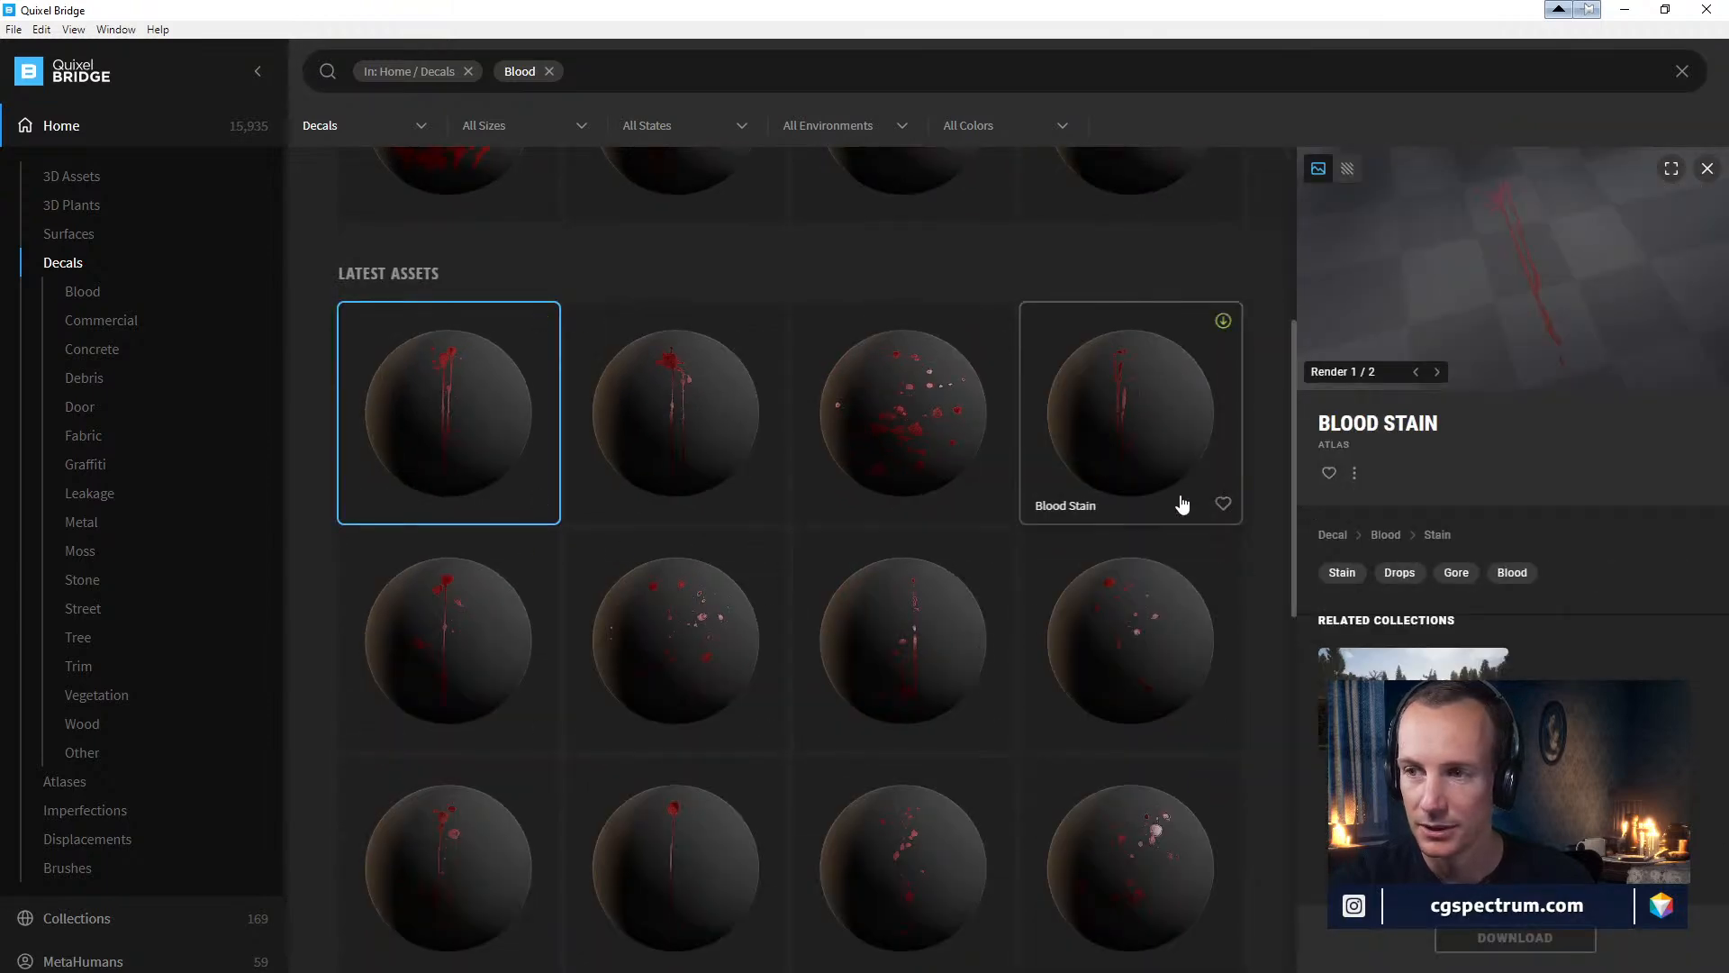
scroll(1026, 502, "down", 1)
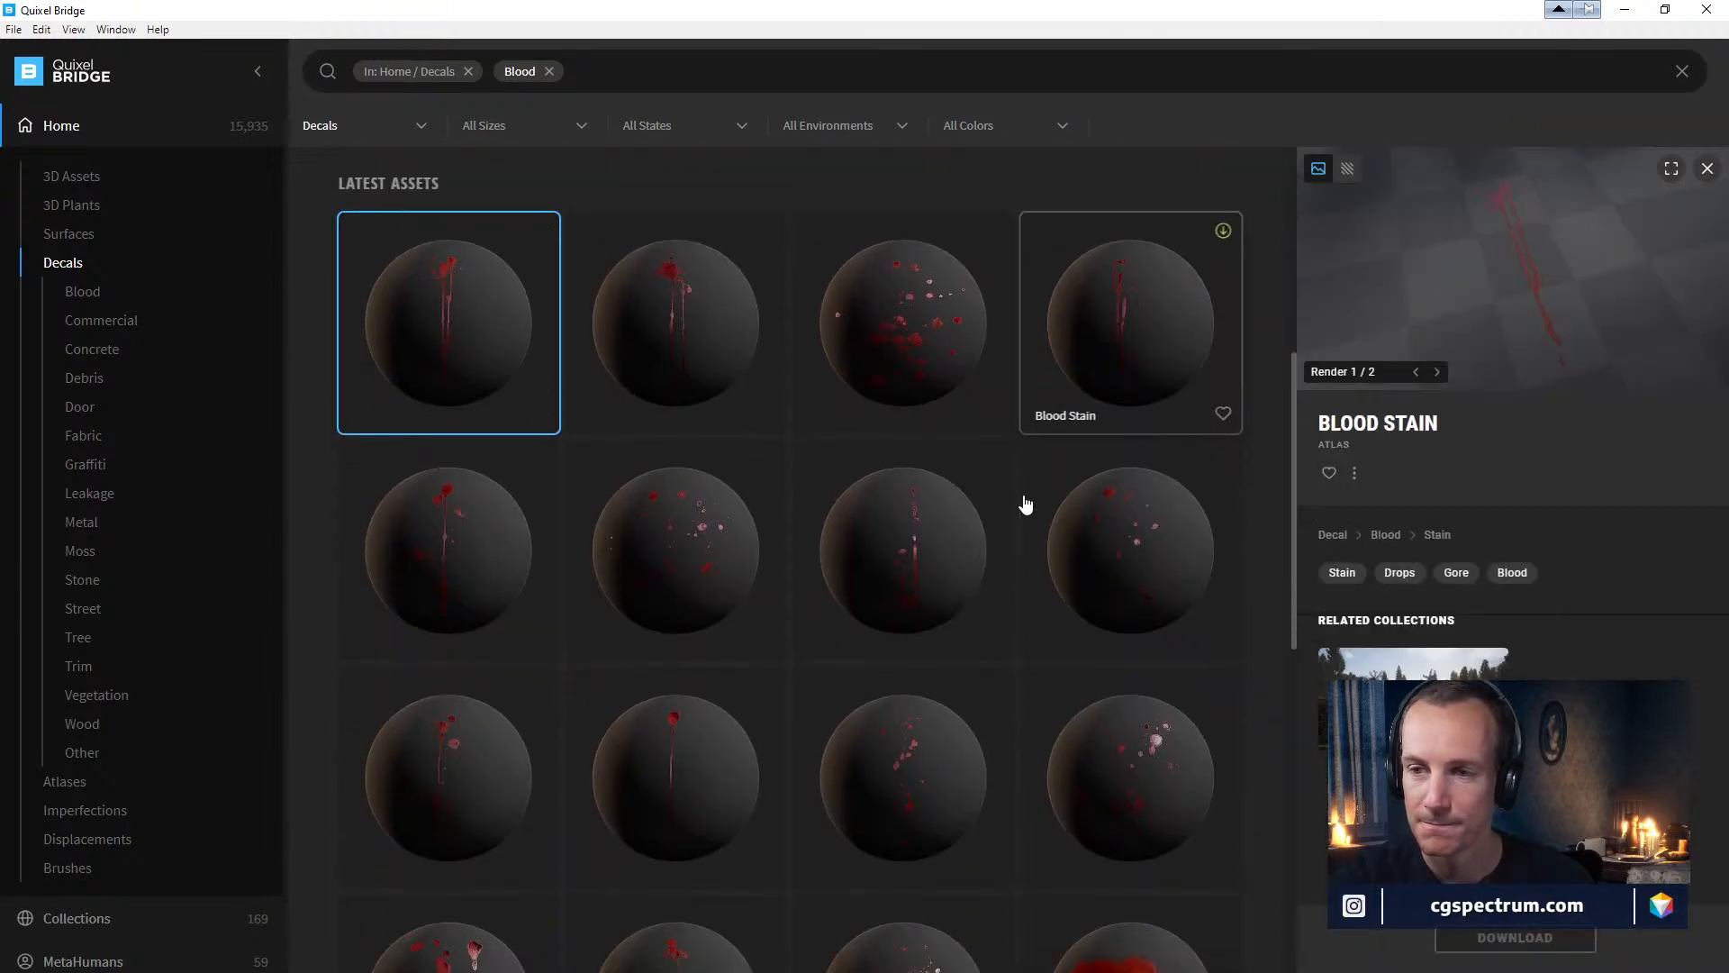
left_click(1086, 378)
scroll(1007, 456, "down", 10)
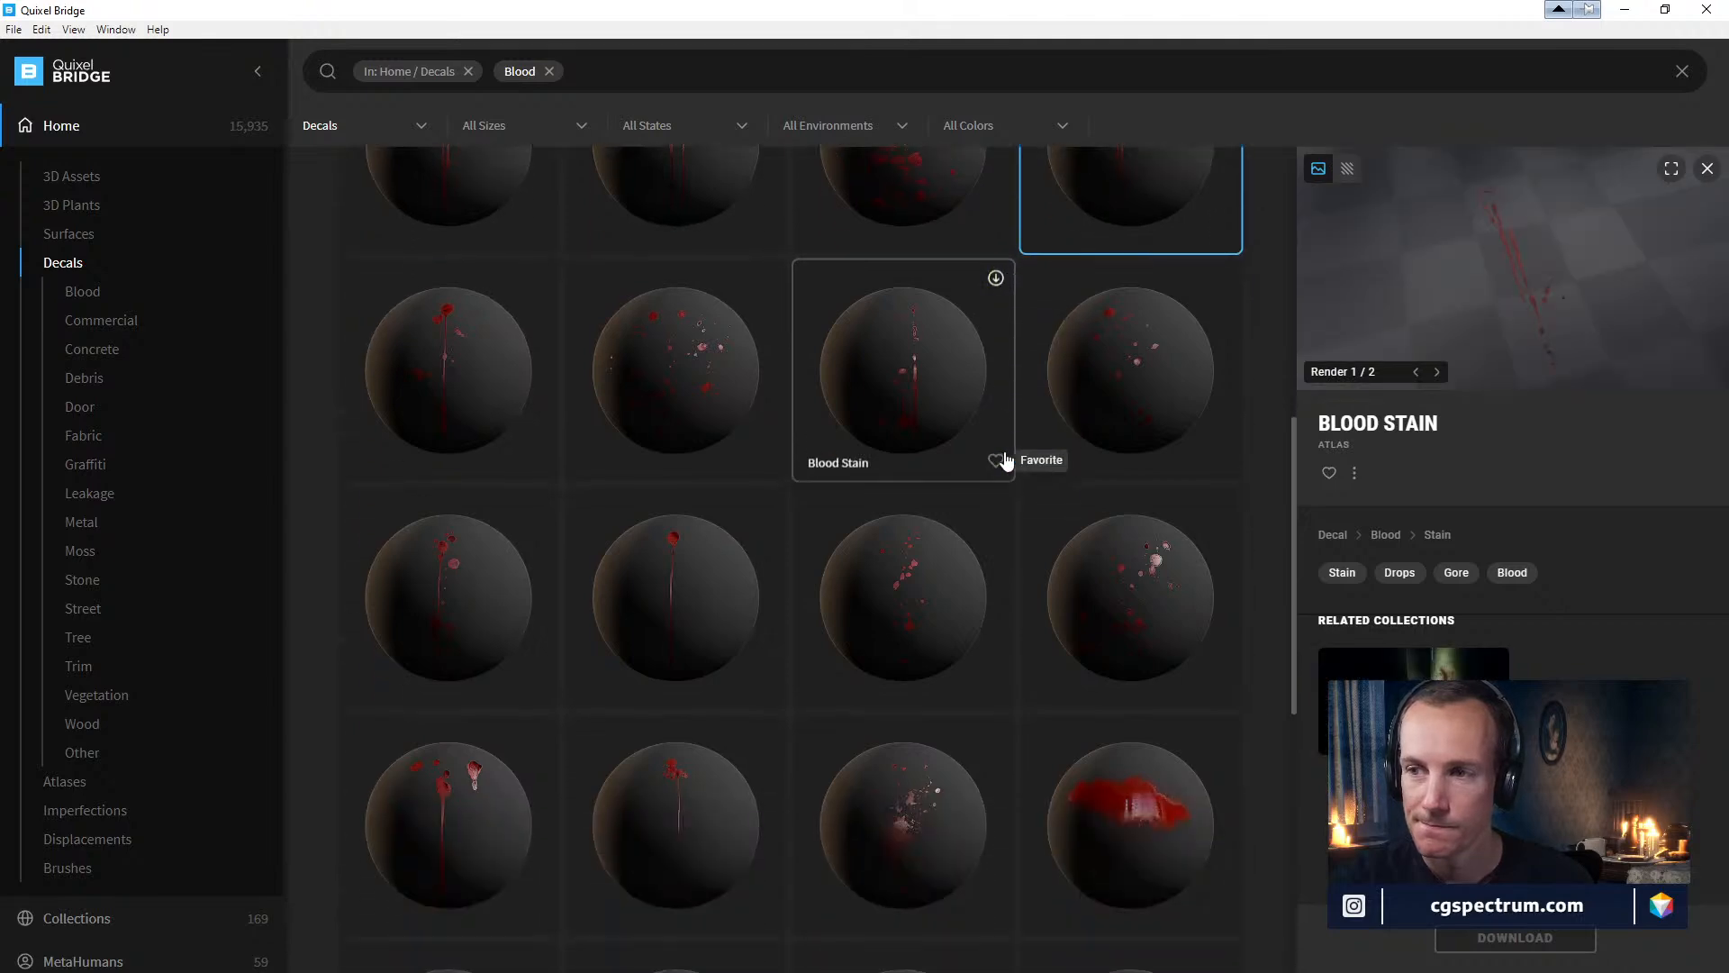
scroll(1097, 519, "down", 2)
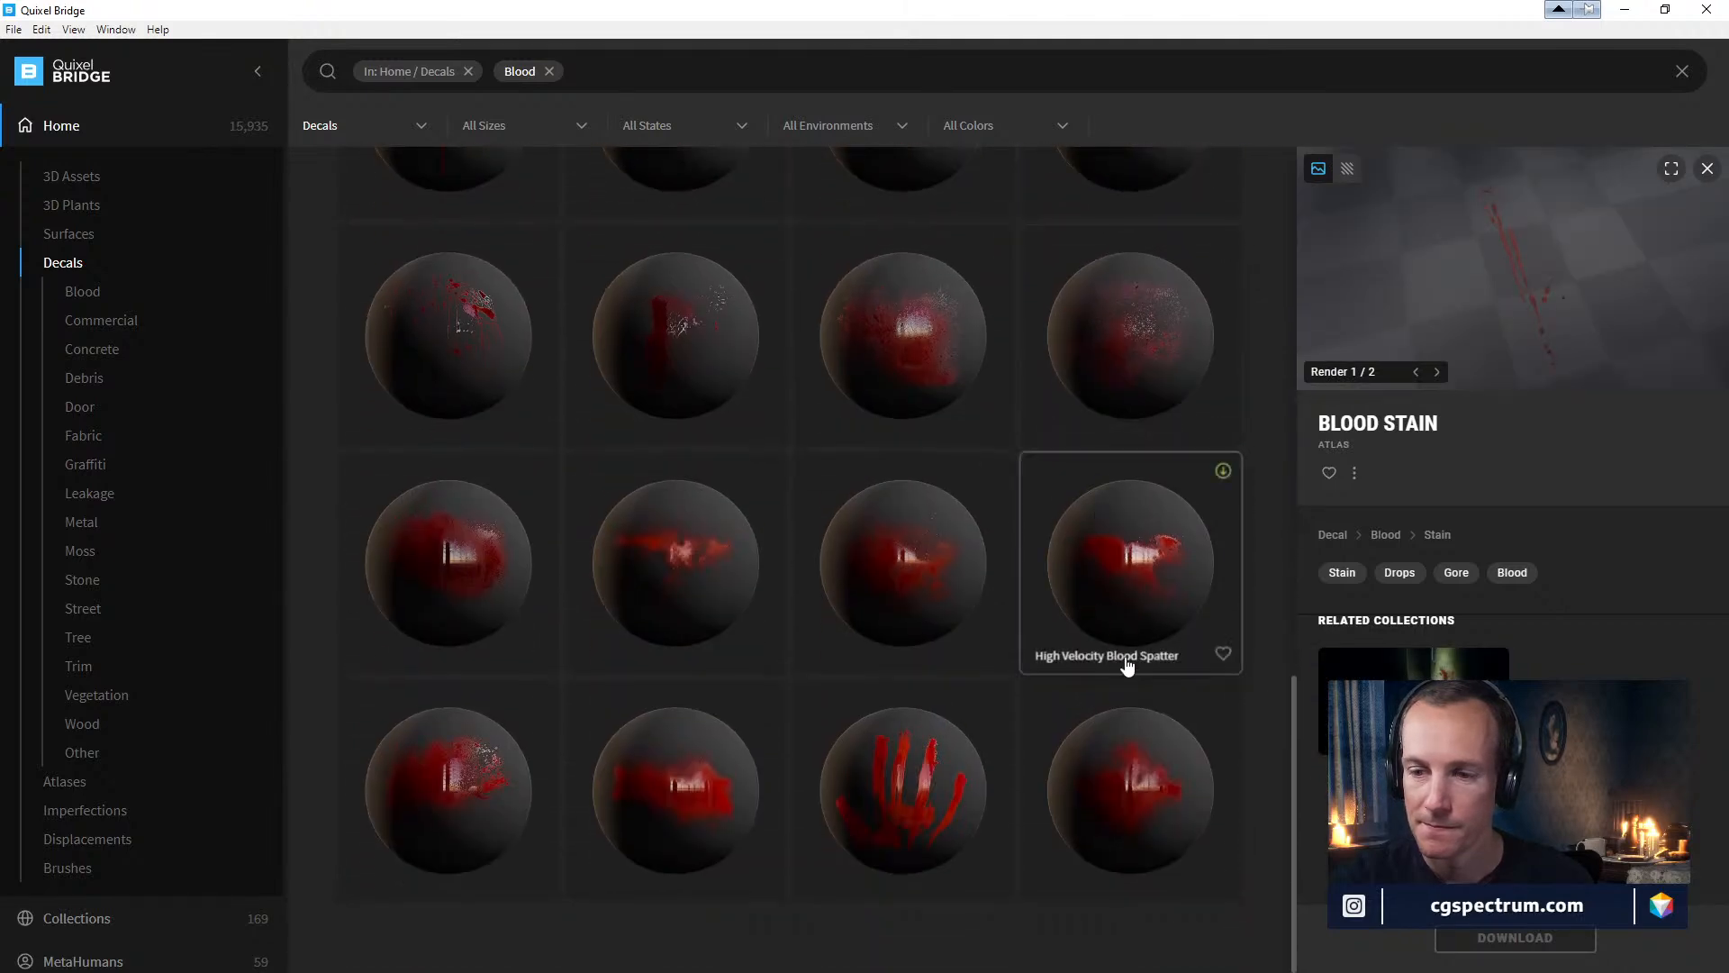
scroll(1119, 660, "up", 6)
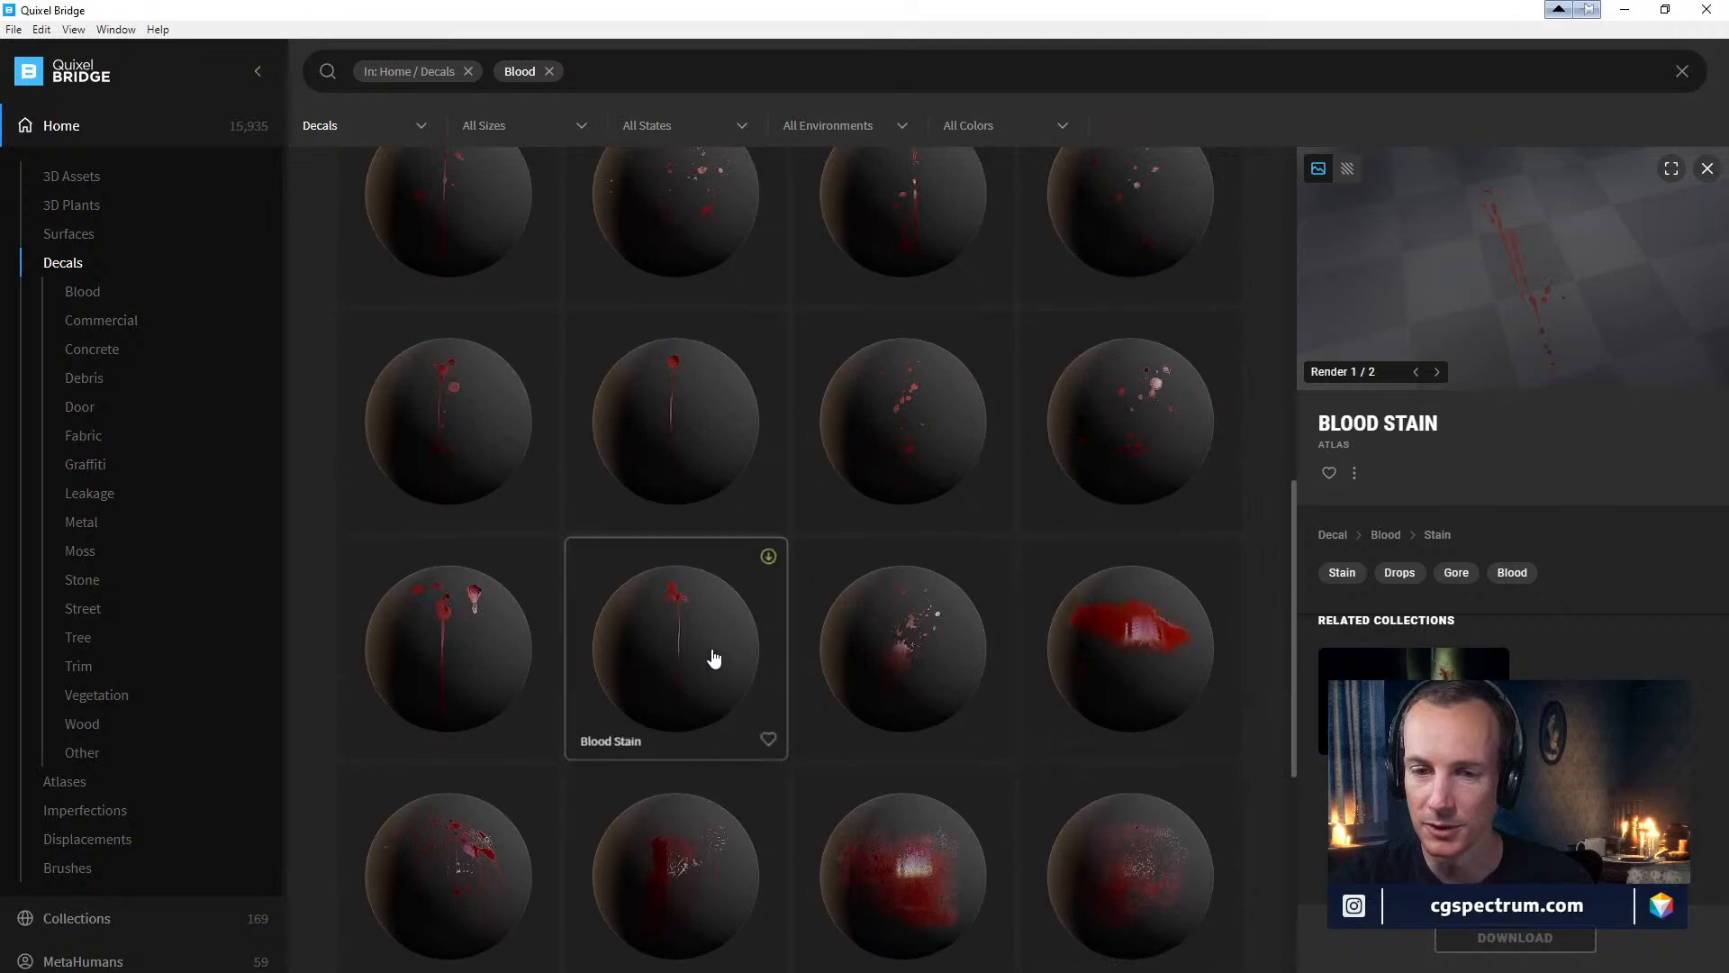
left_click(713, 659)
left_click(482, 666)
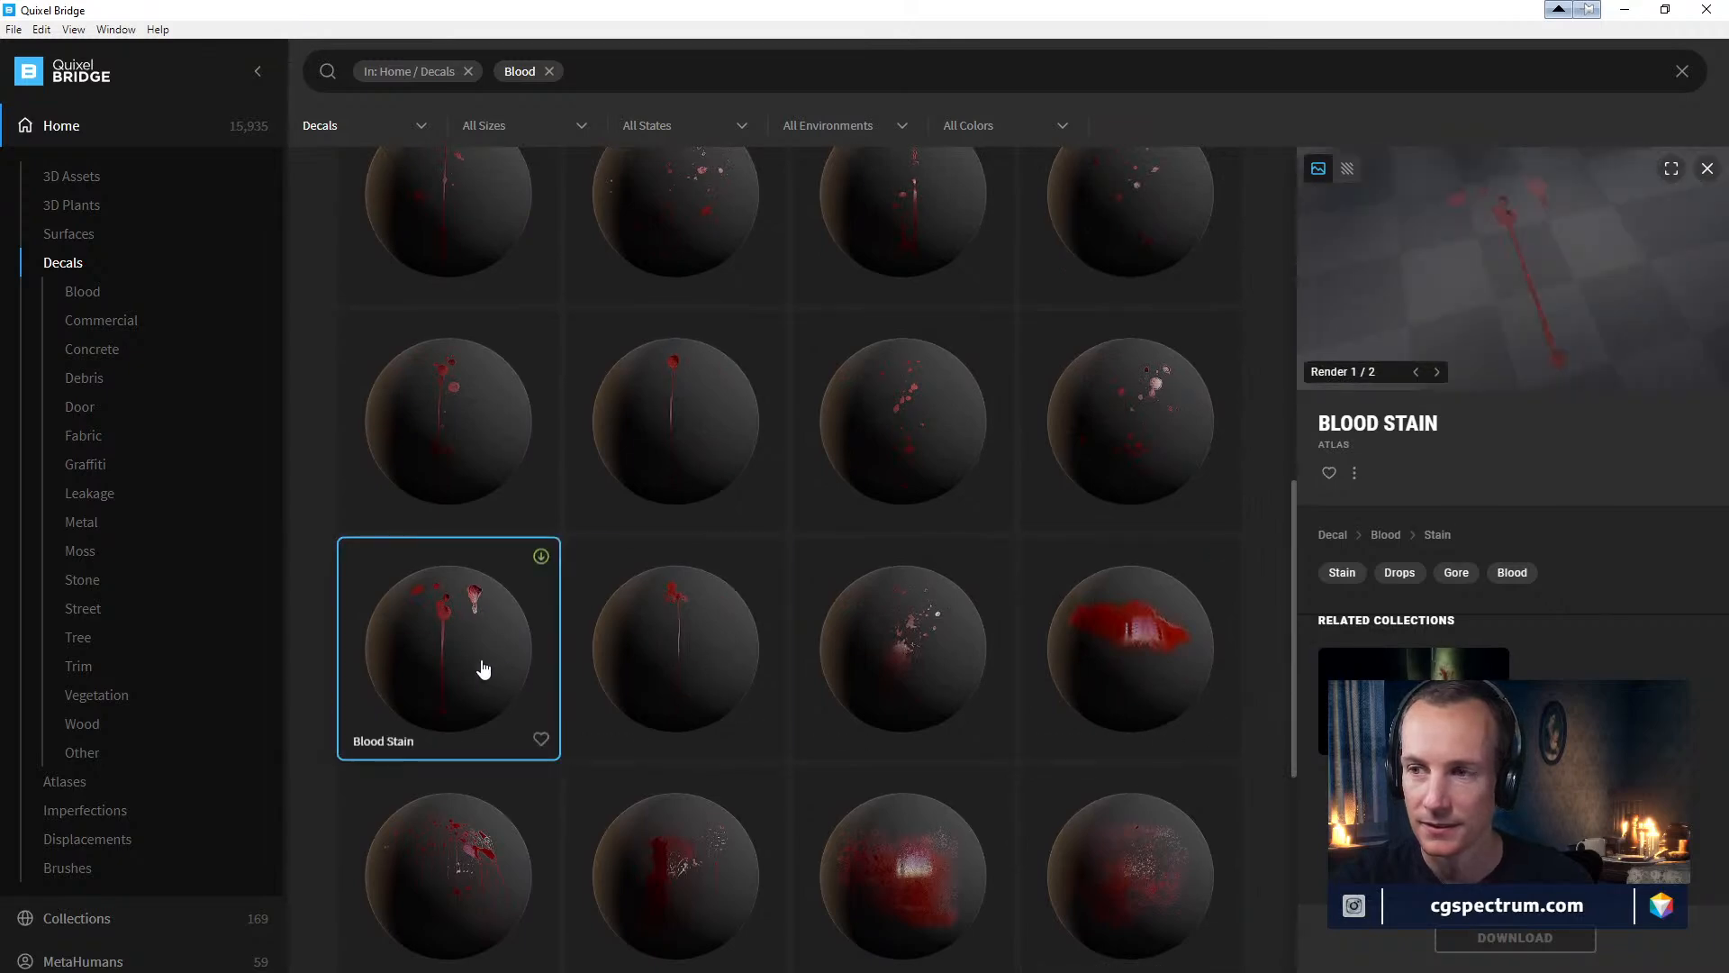
scroll(677, 624, "up", 2)
left_click_drag(872, 11, 0, 522)
left_click(458, 487)
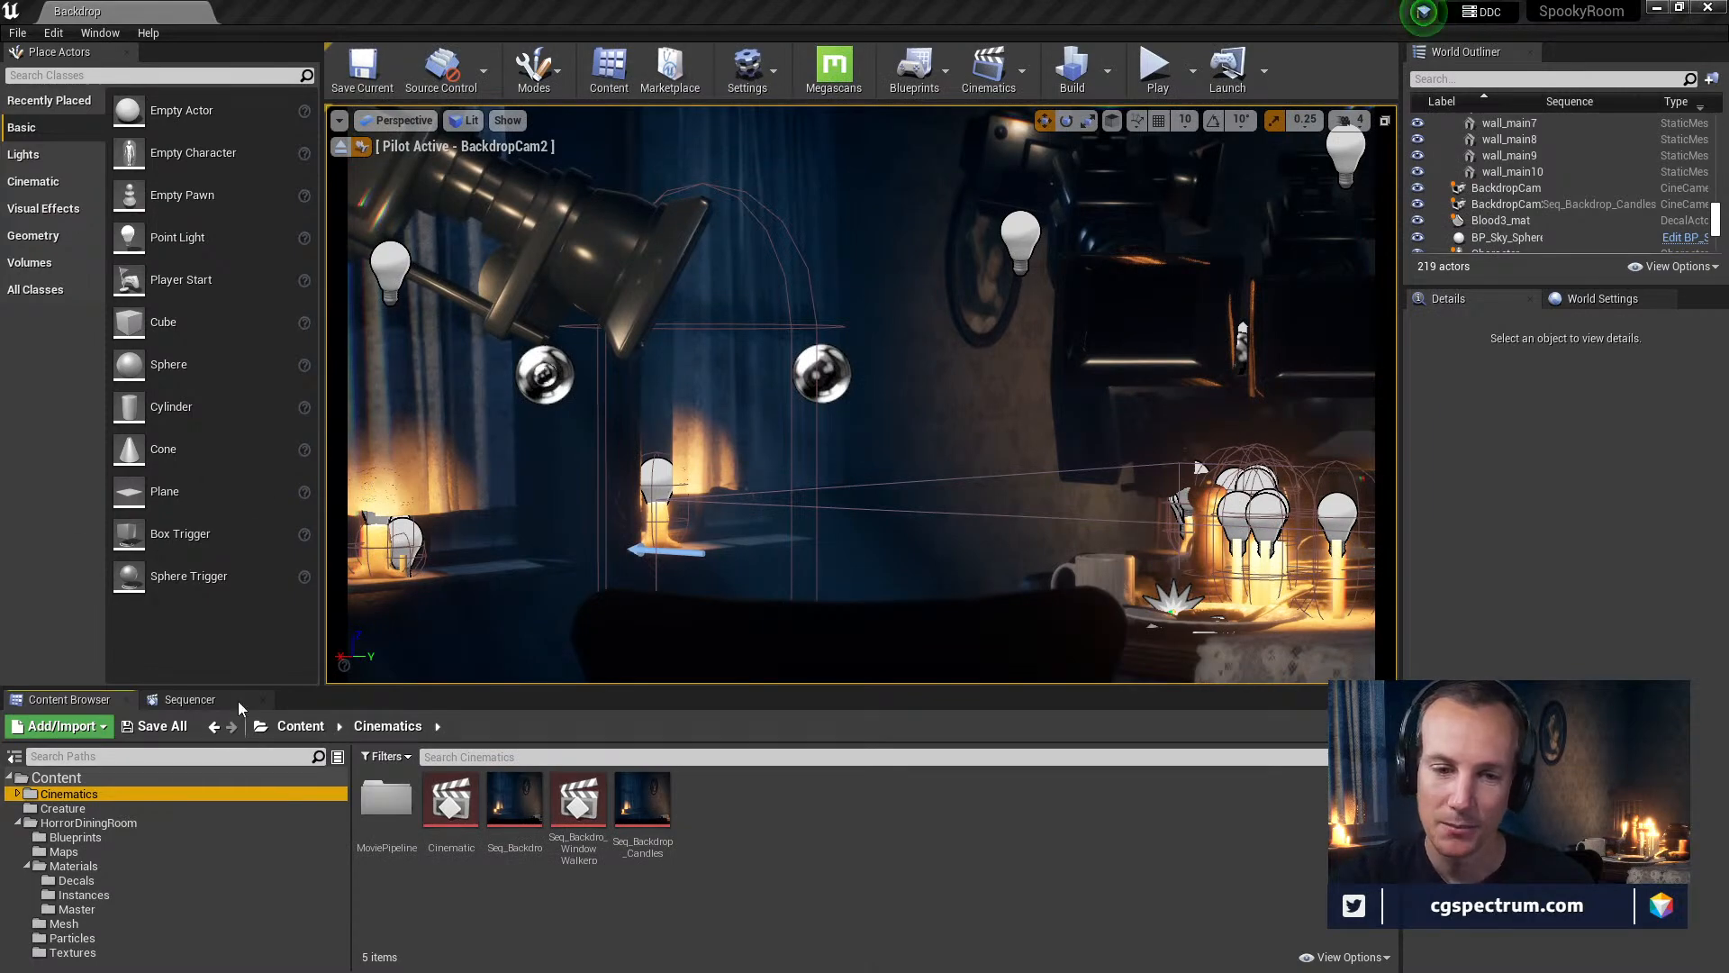
Close the Sequencer and fly through the room to inspect the wall panels and wooden trim up close
left_click(262, 699)
right_click_drag(855, 397, 1361, 296)
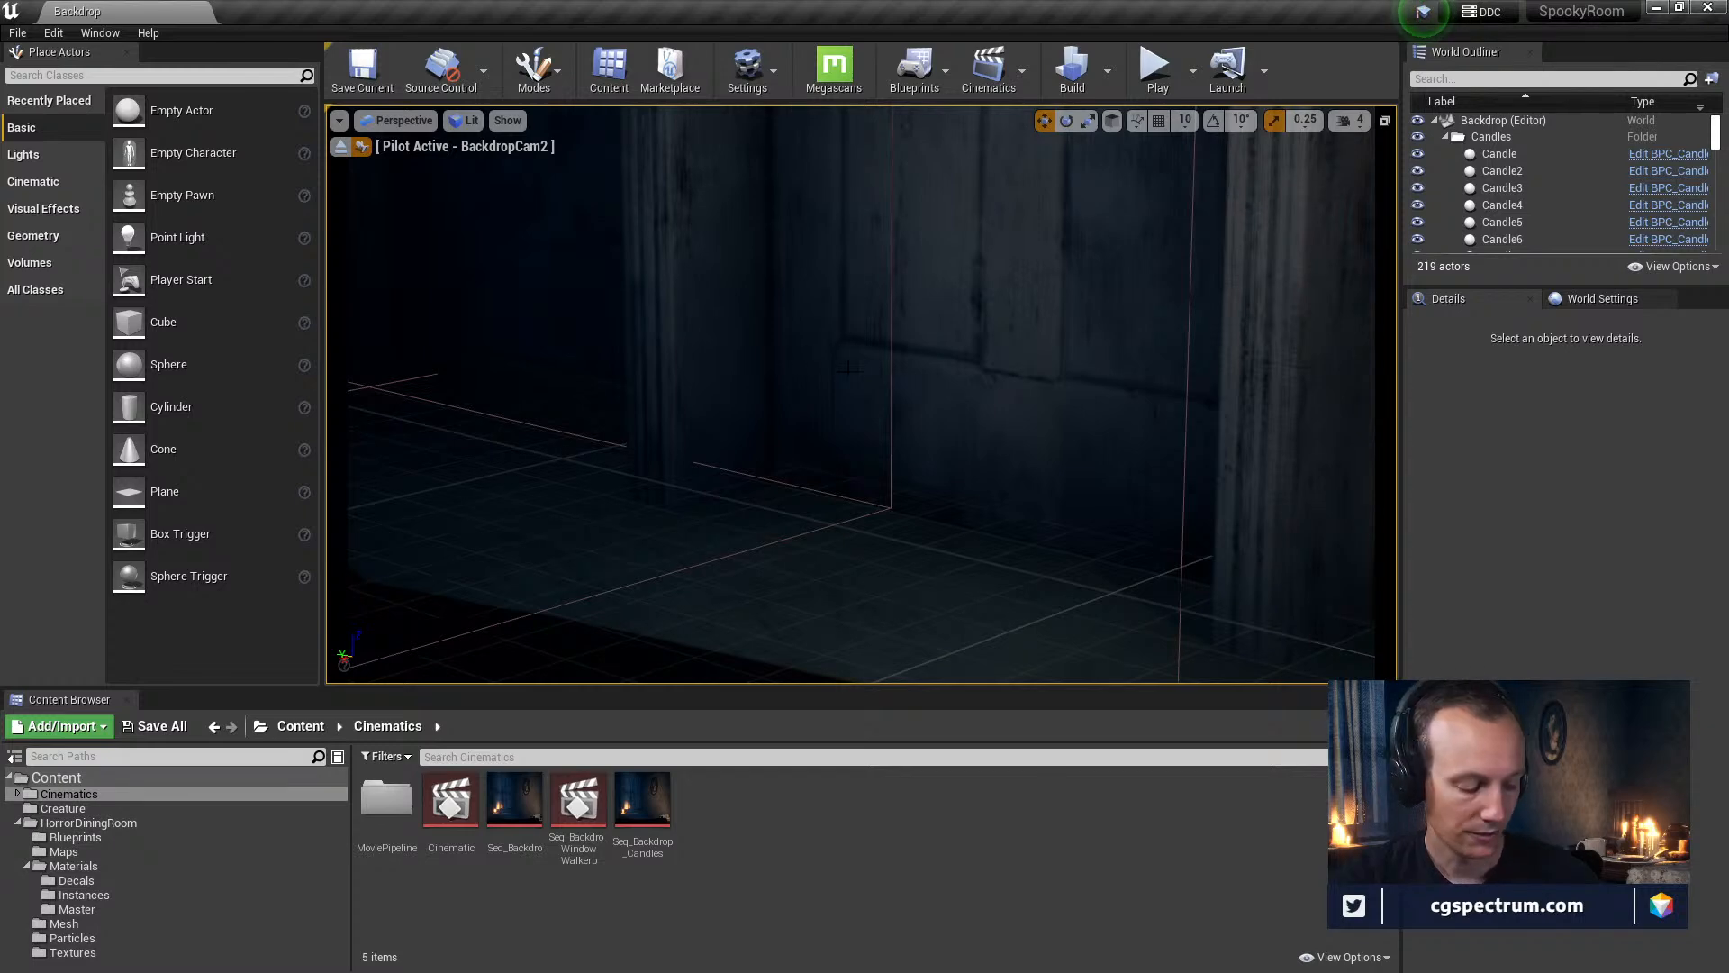
right_click_drag(874, 355, 1086, 293)
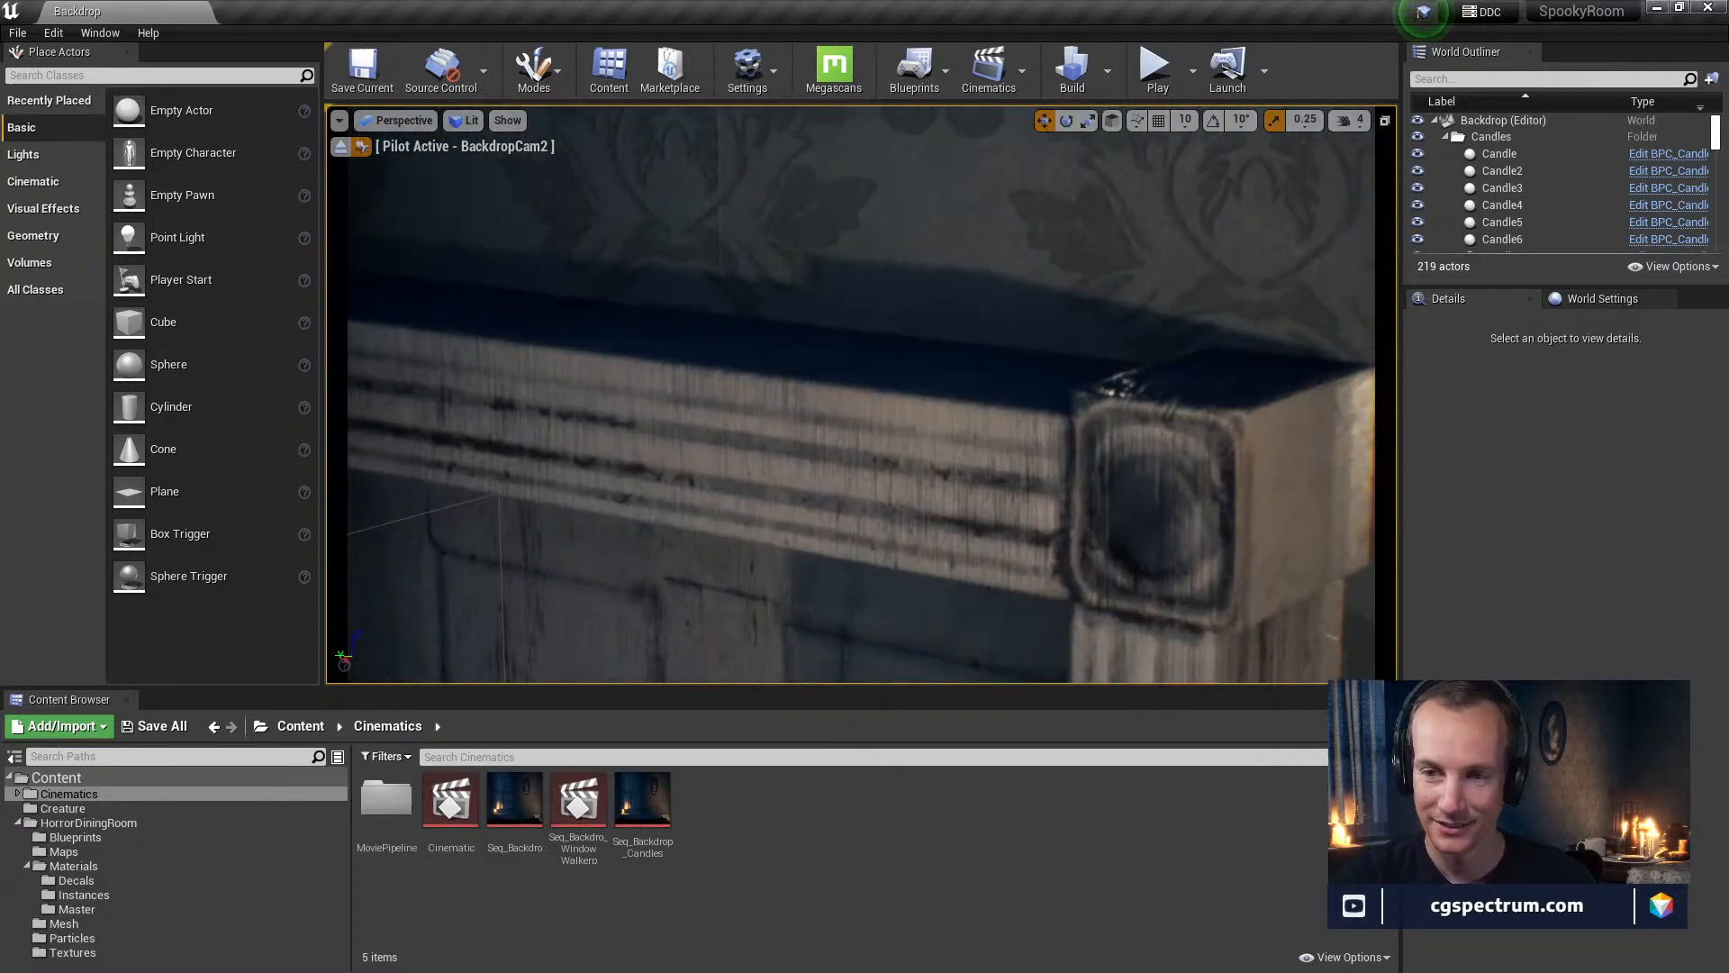
right_click_drag(653, 300, 653, 301)
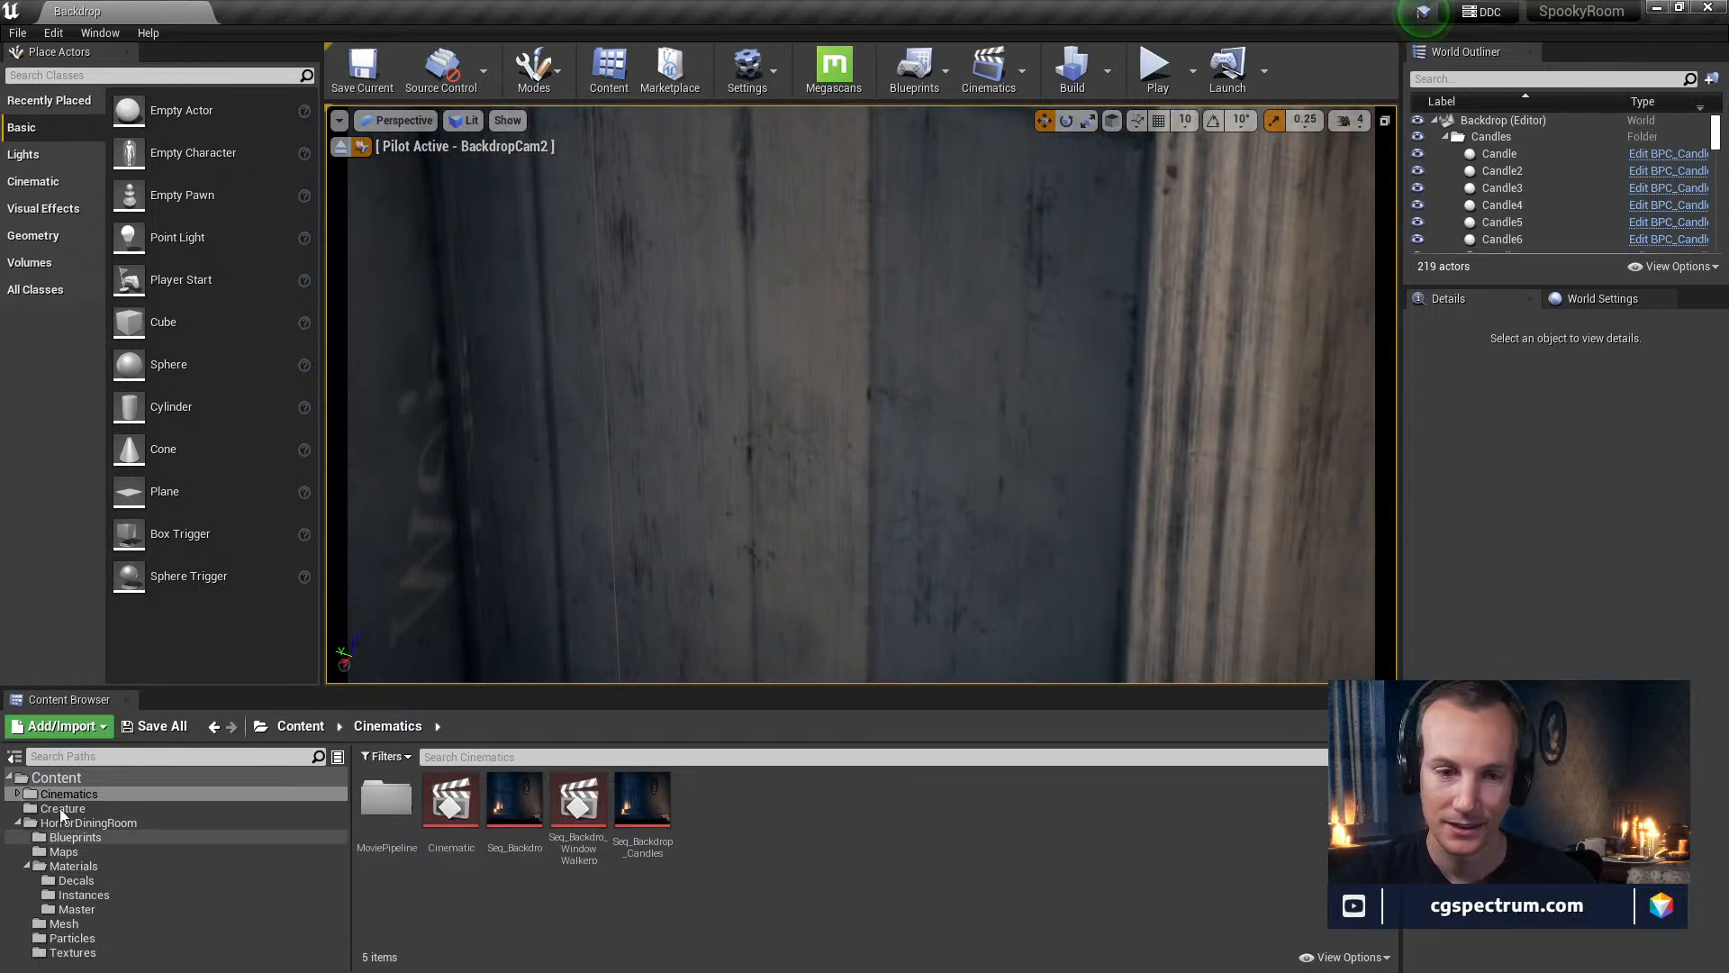
Reopen the Seq_Backdrop_Candles sequence and release the viewport from BackdropCam2 to view the room freely
left_click(641, 798)
double_click(641, 798)
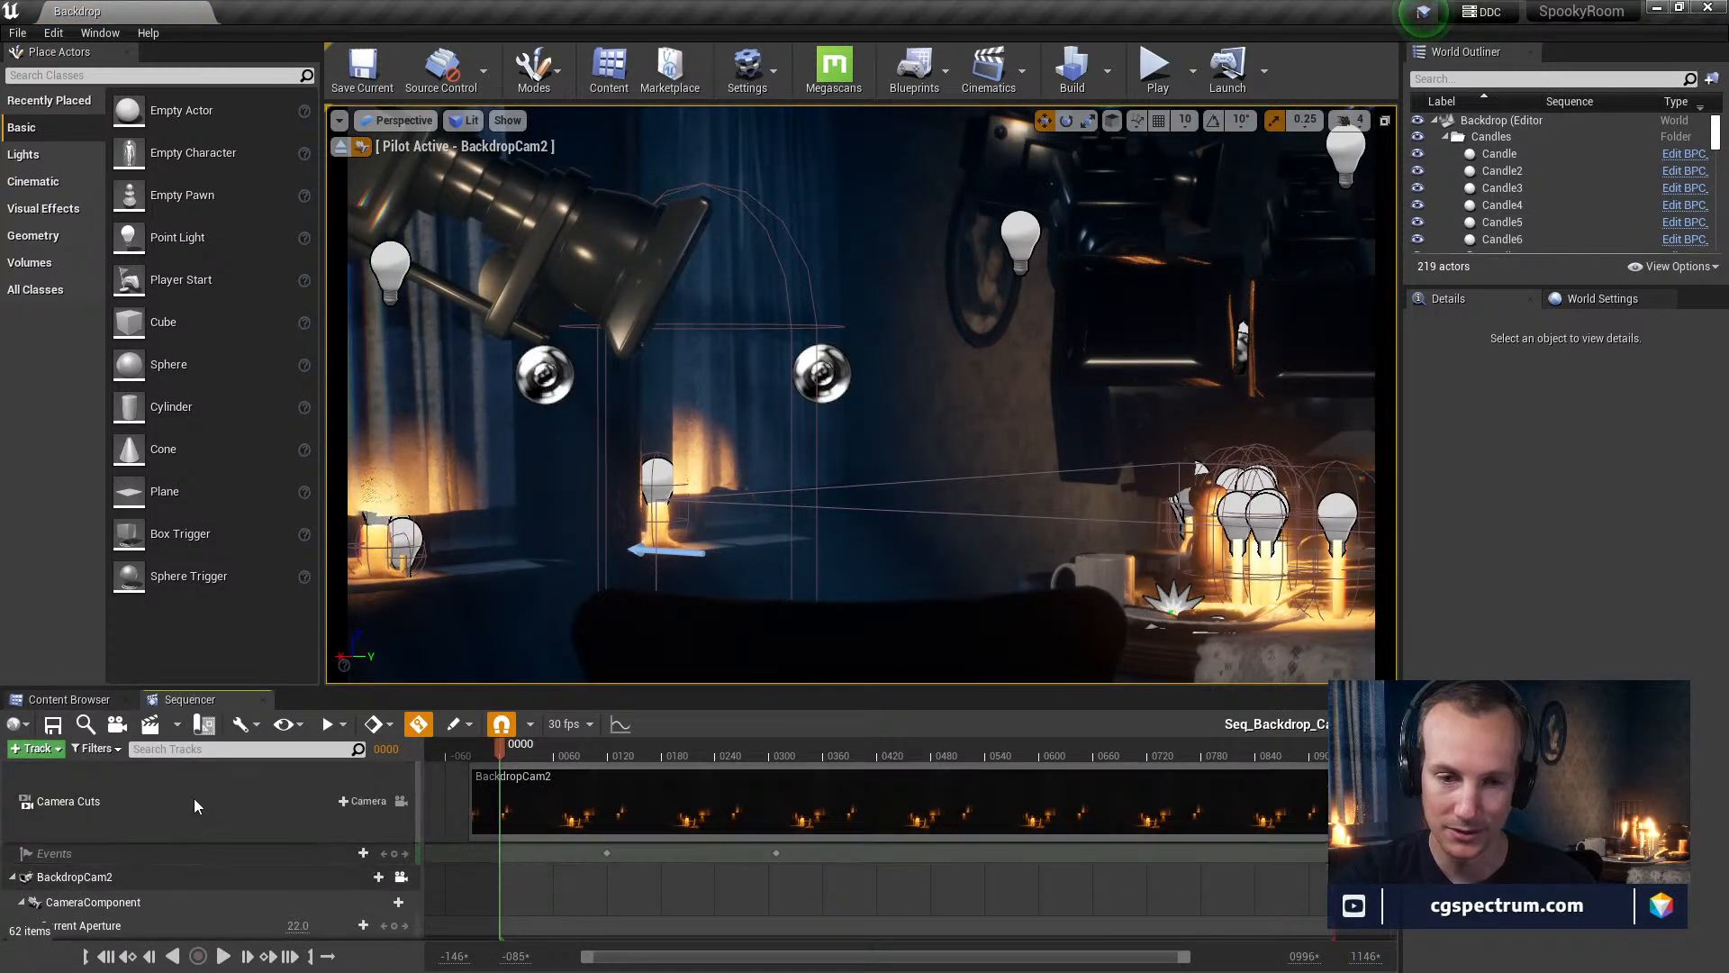
left_click(401, 877)
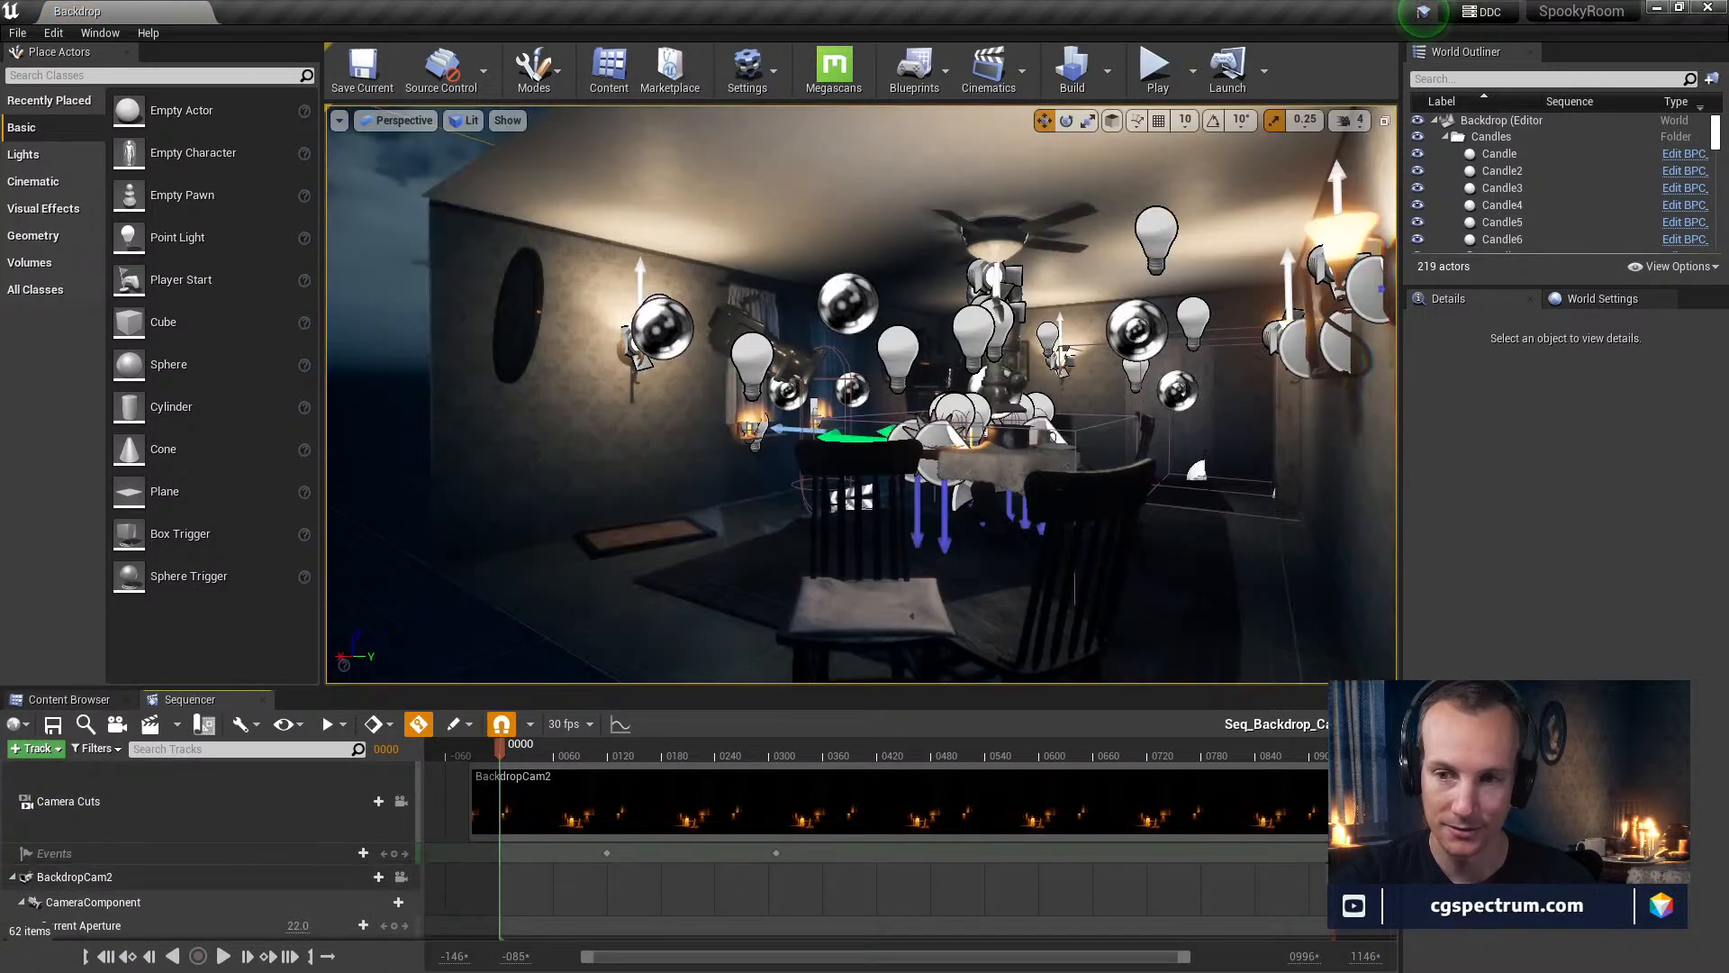
right_click_drag(781, 305, 817, 313)
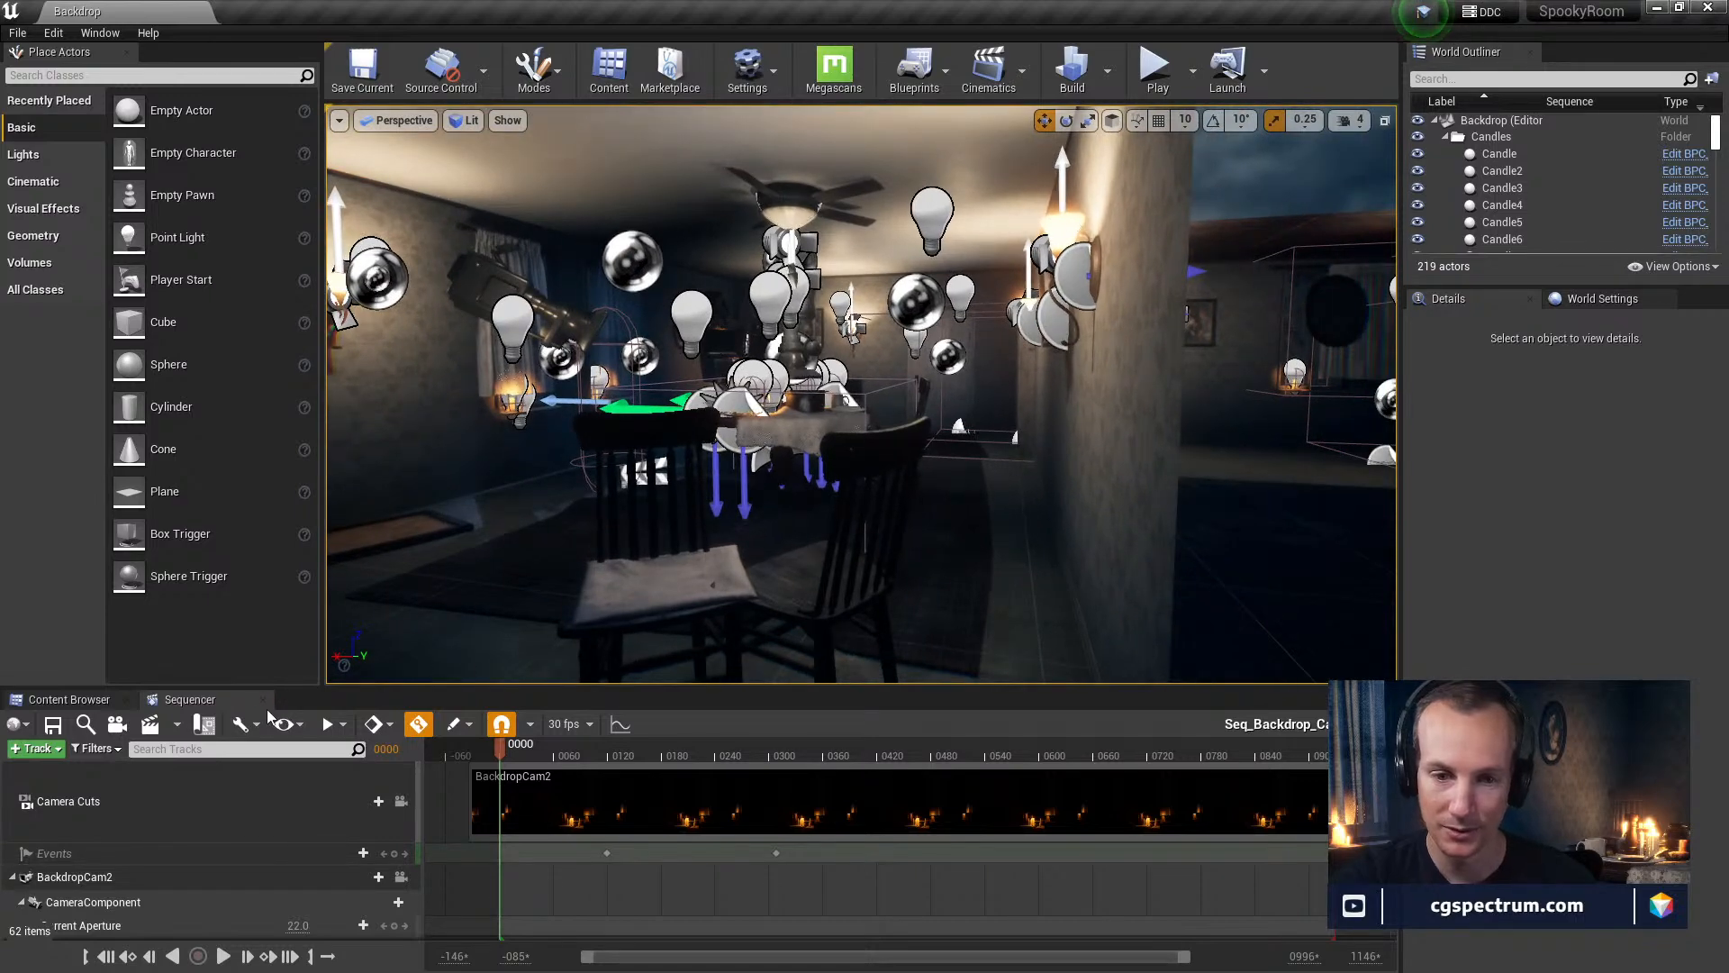
Close the Sequencer and select the blood decal on the floor near the door to inspect it up close
left_click(263, 700)
right_click_drag(630, 405, 544, 441)
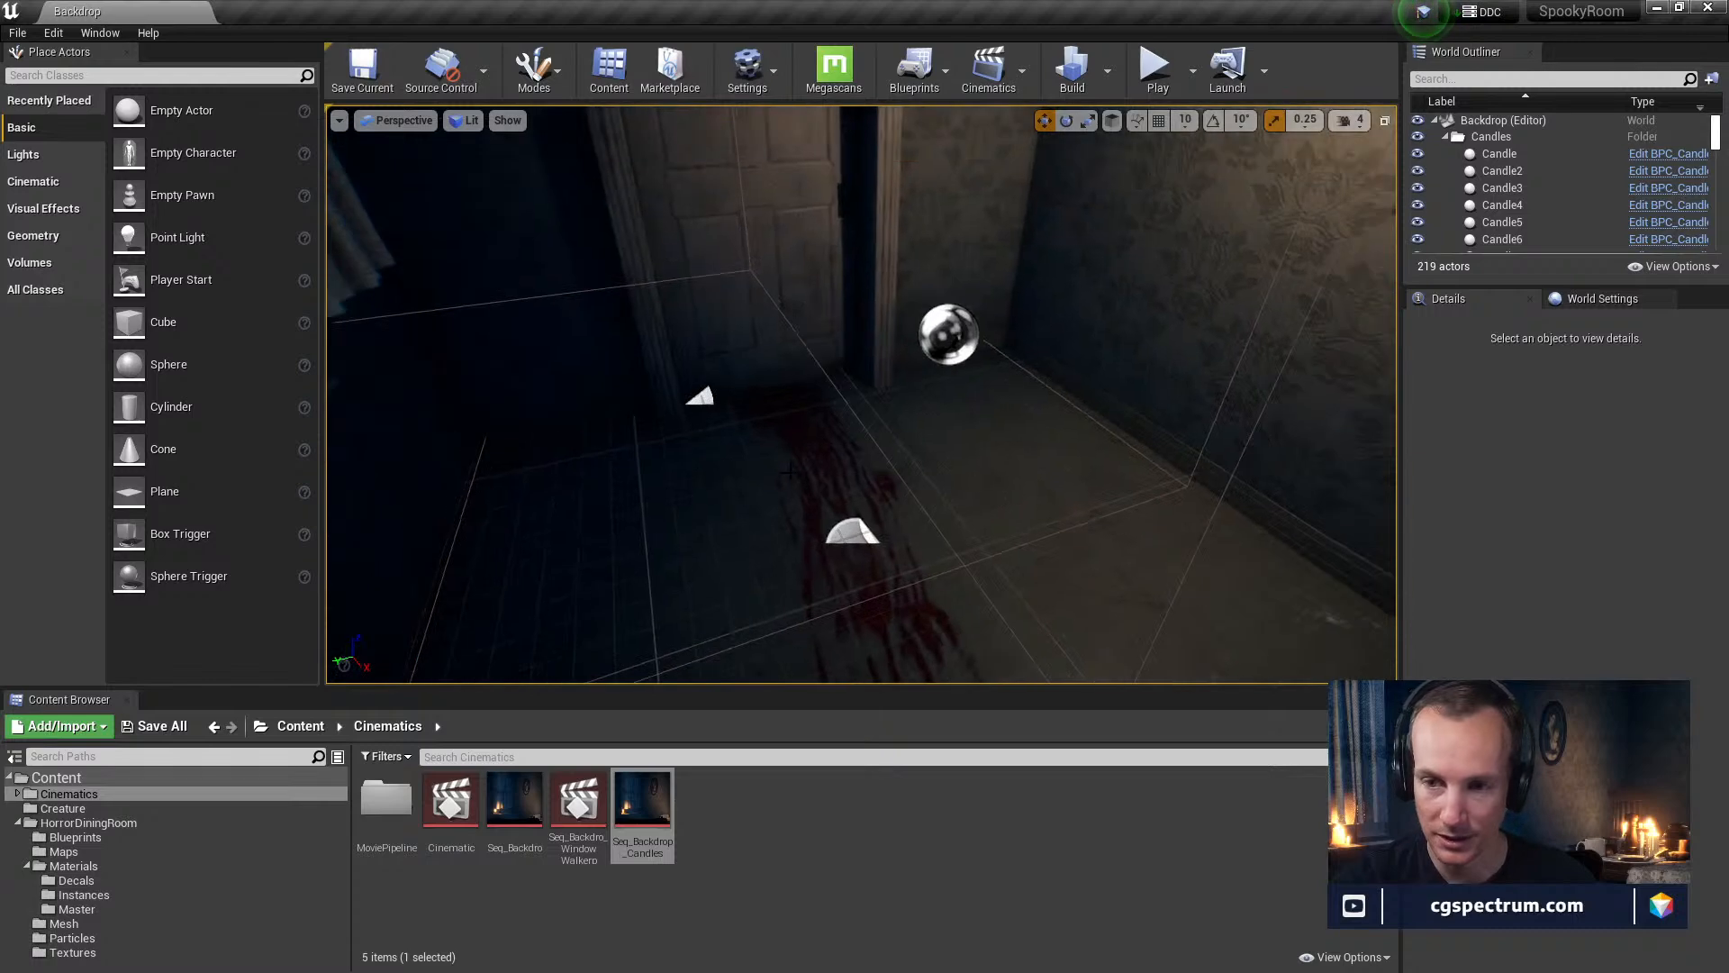
left_click(850, 531)
key("f")
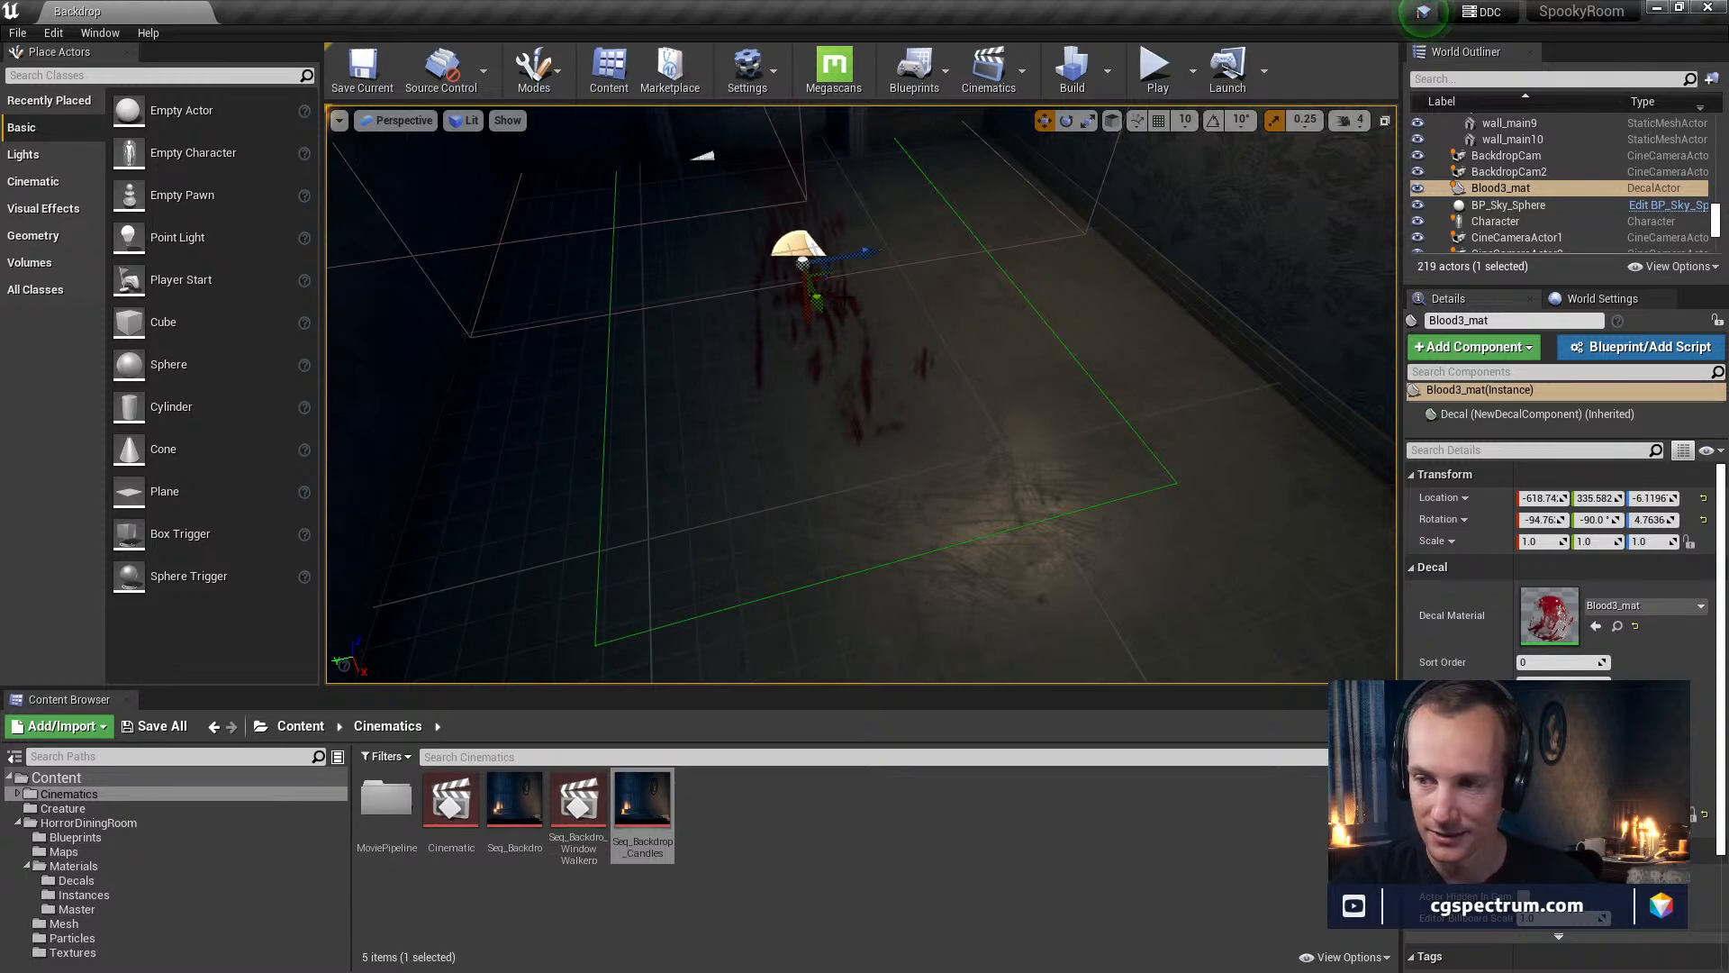
right_click_drag(746, 371, 818, 371)
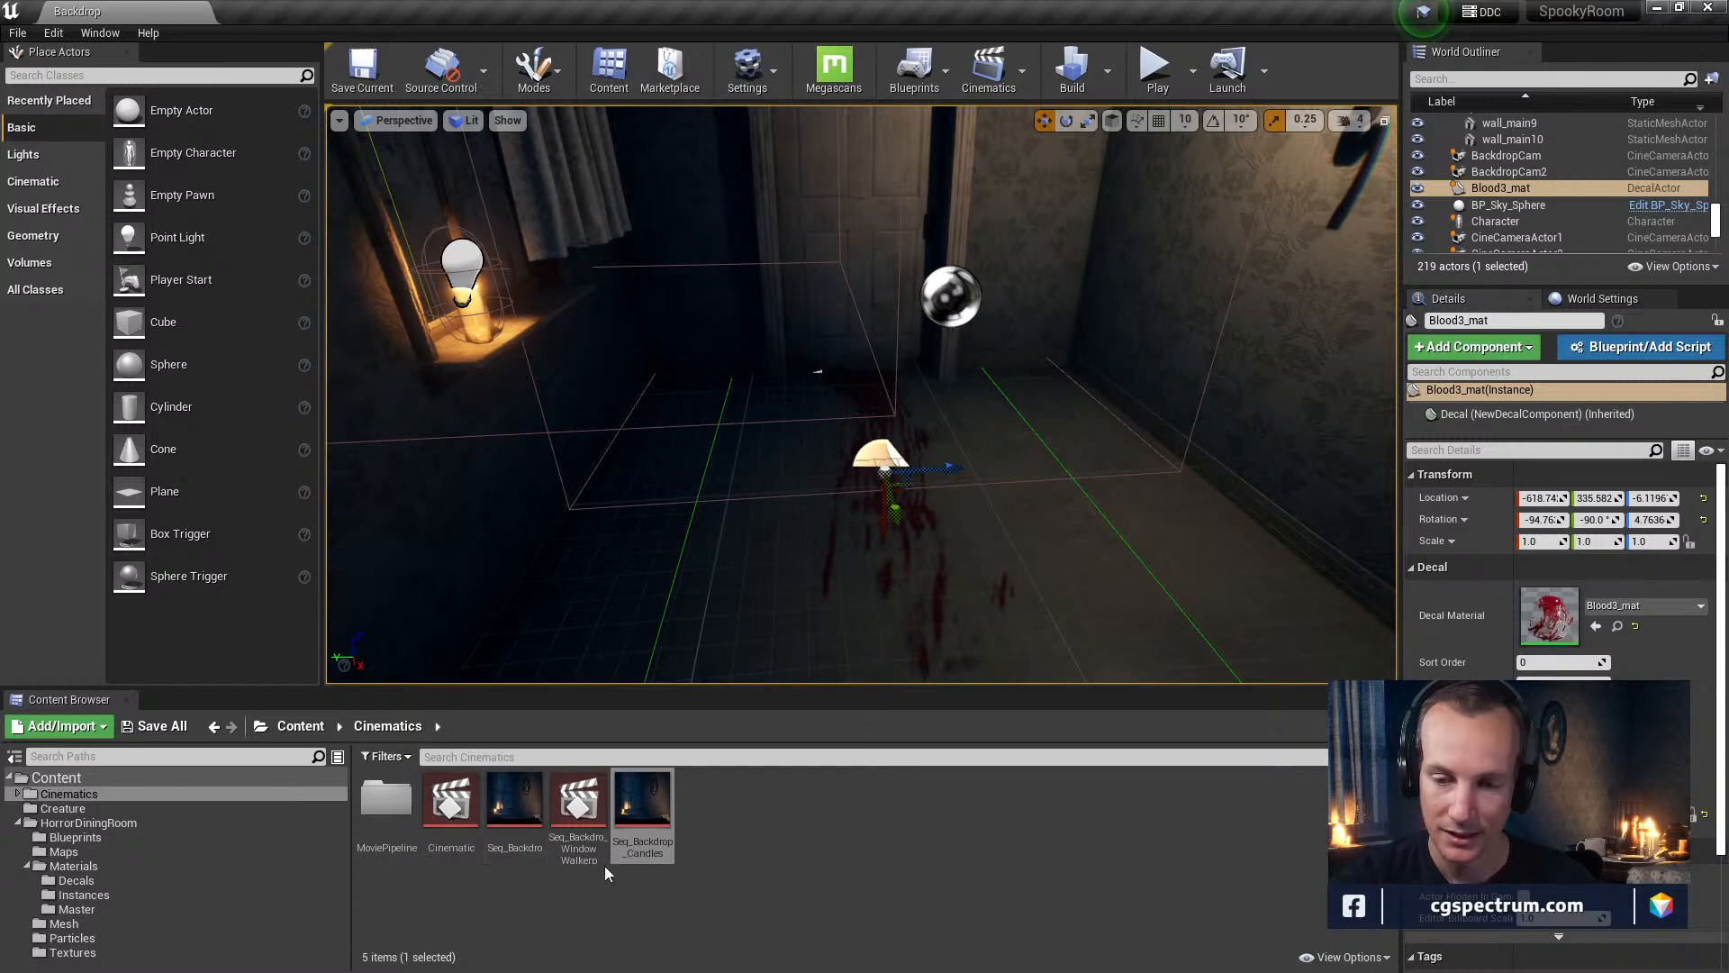
Duplicate the Seq_Backdrop_Candles sequence and name the copy Seq_Backdrop_GreenGoo
right_click(646, 807)
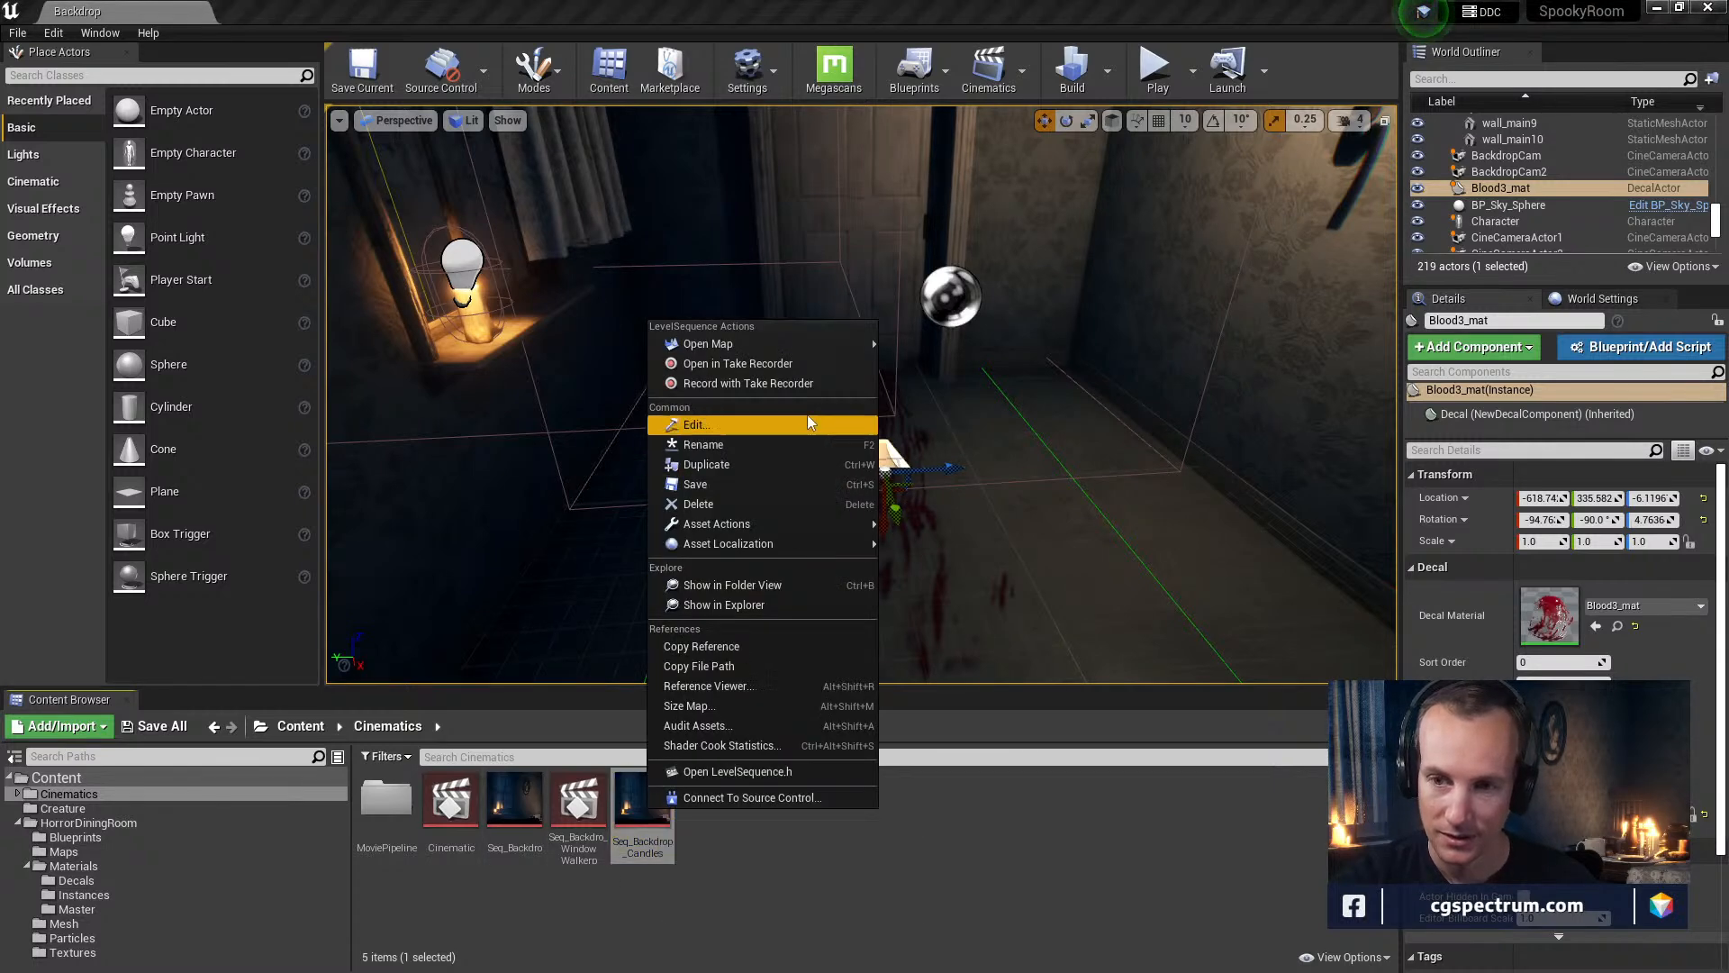
left_click(878, 468)
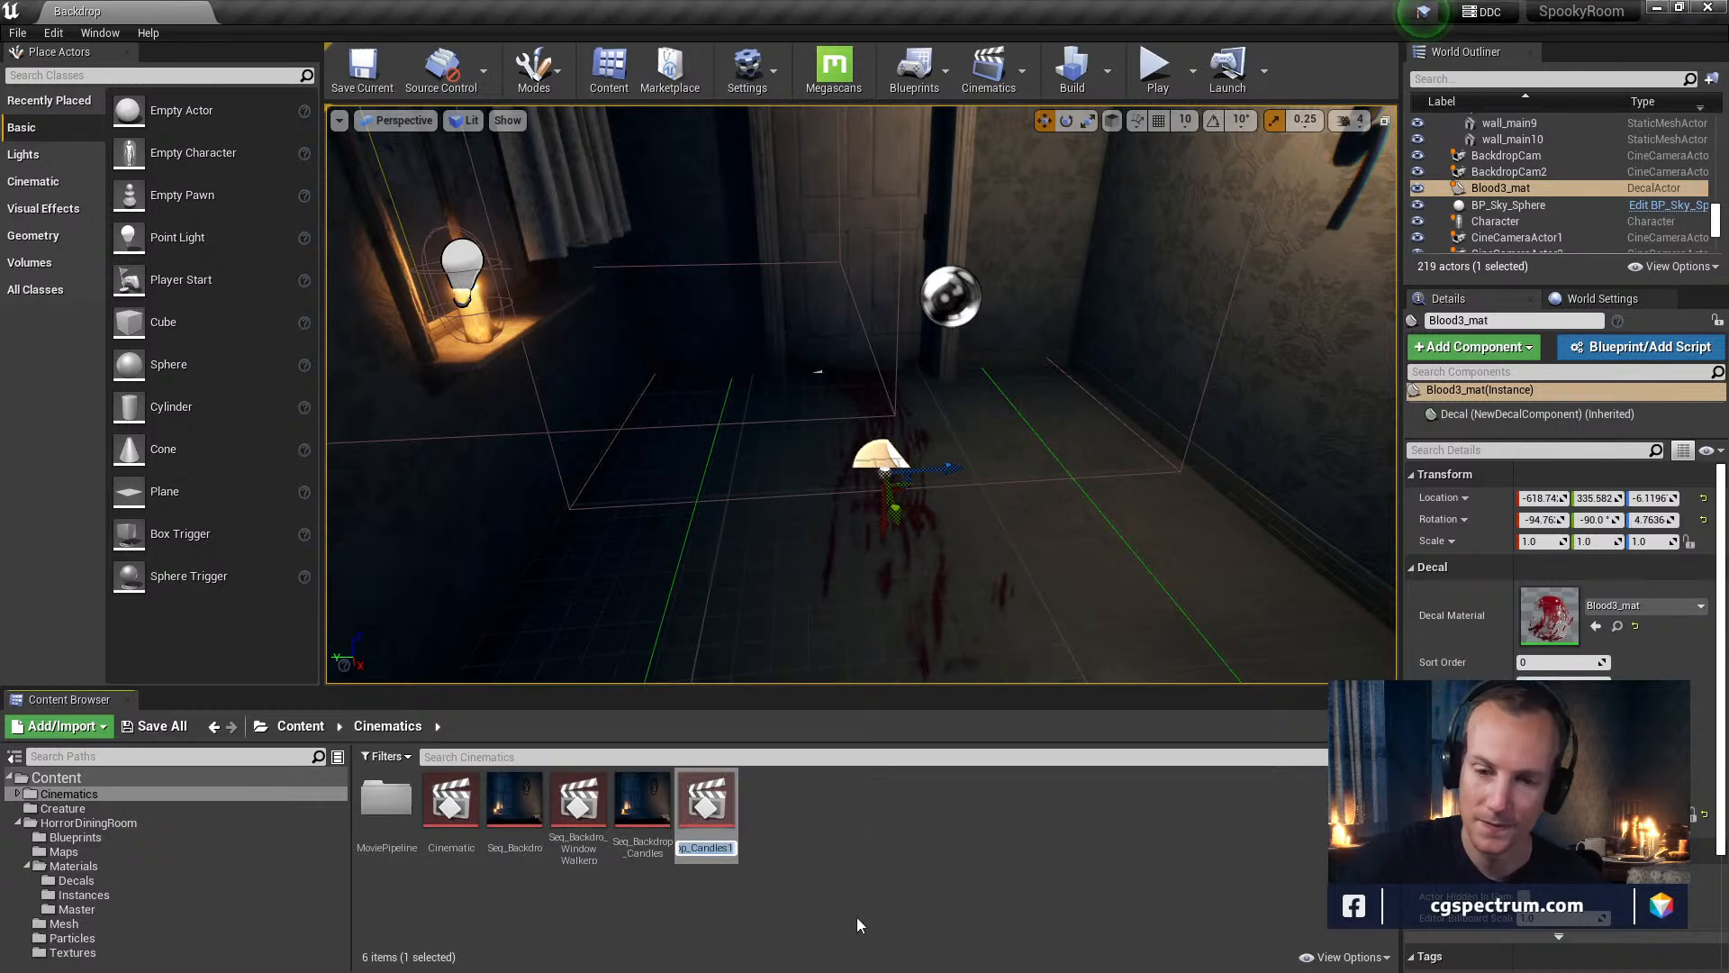
key("Home")
key("End")
key("BackSpace")
key("BackSpace")
key("BackSpace")
key("BackSpace")
key("BackSpace")
key("BackSpace")
key("BackSpace")
key("BackSpace")
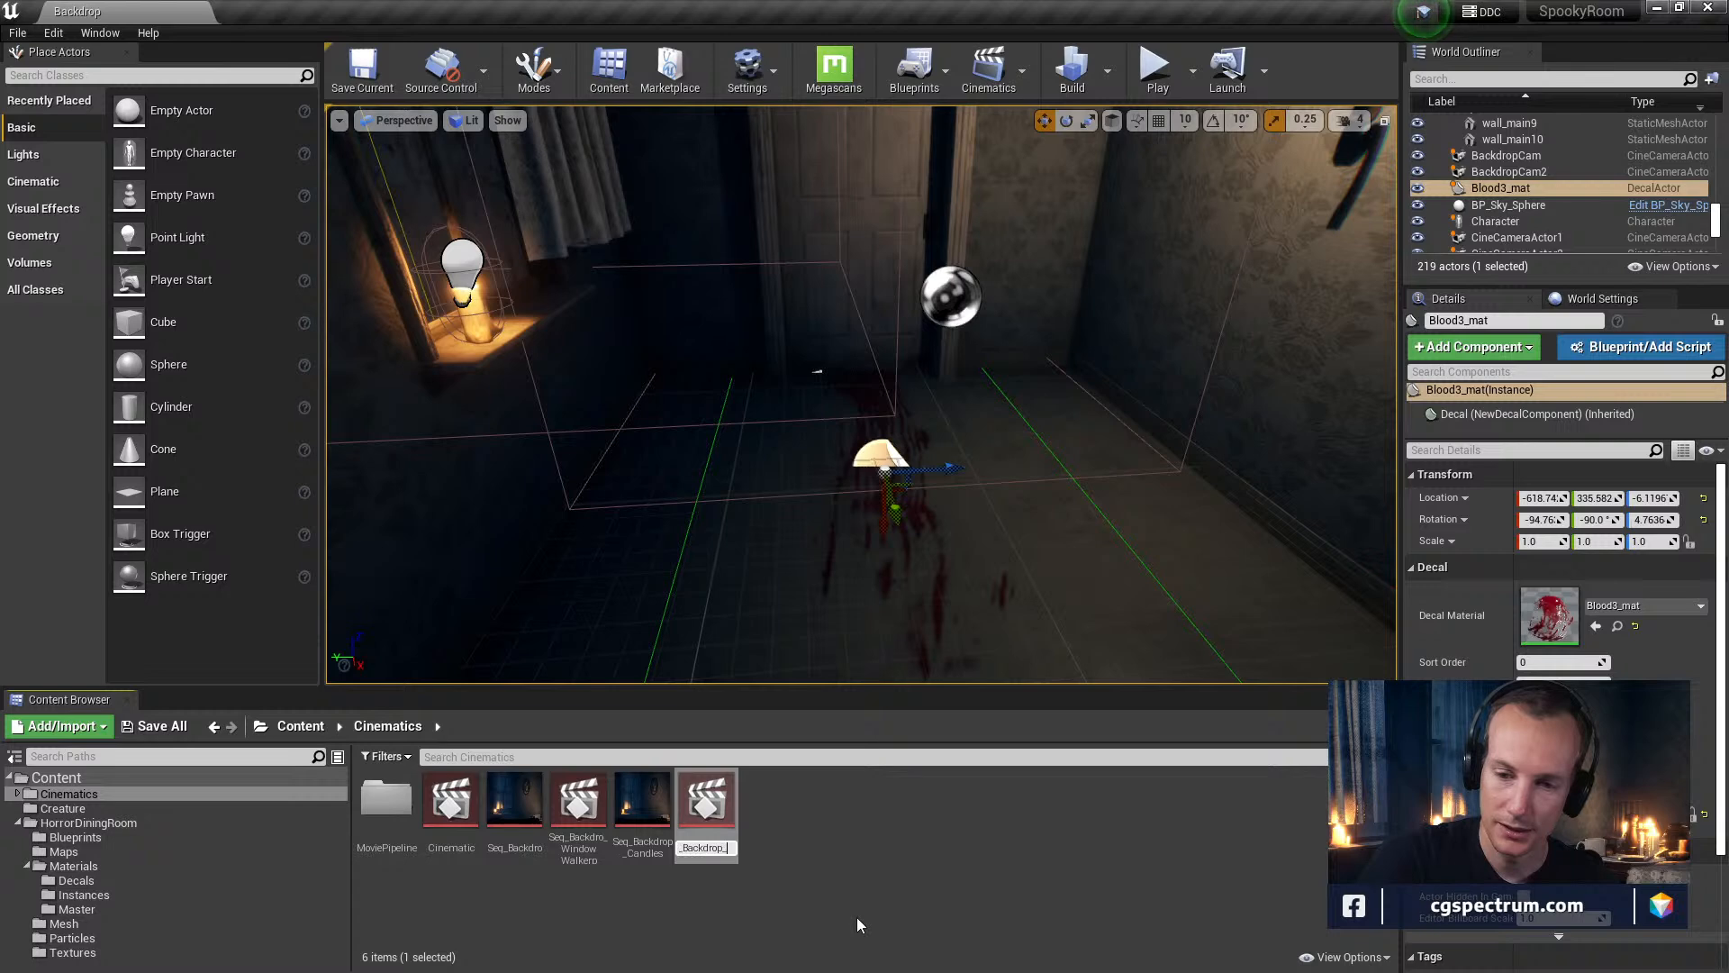
type("gRE")
key("BackSpace")
key("BackSpace")
key("BackSpace")
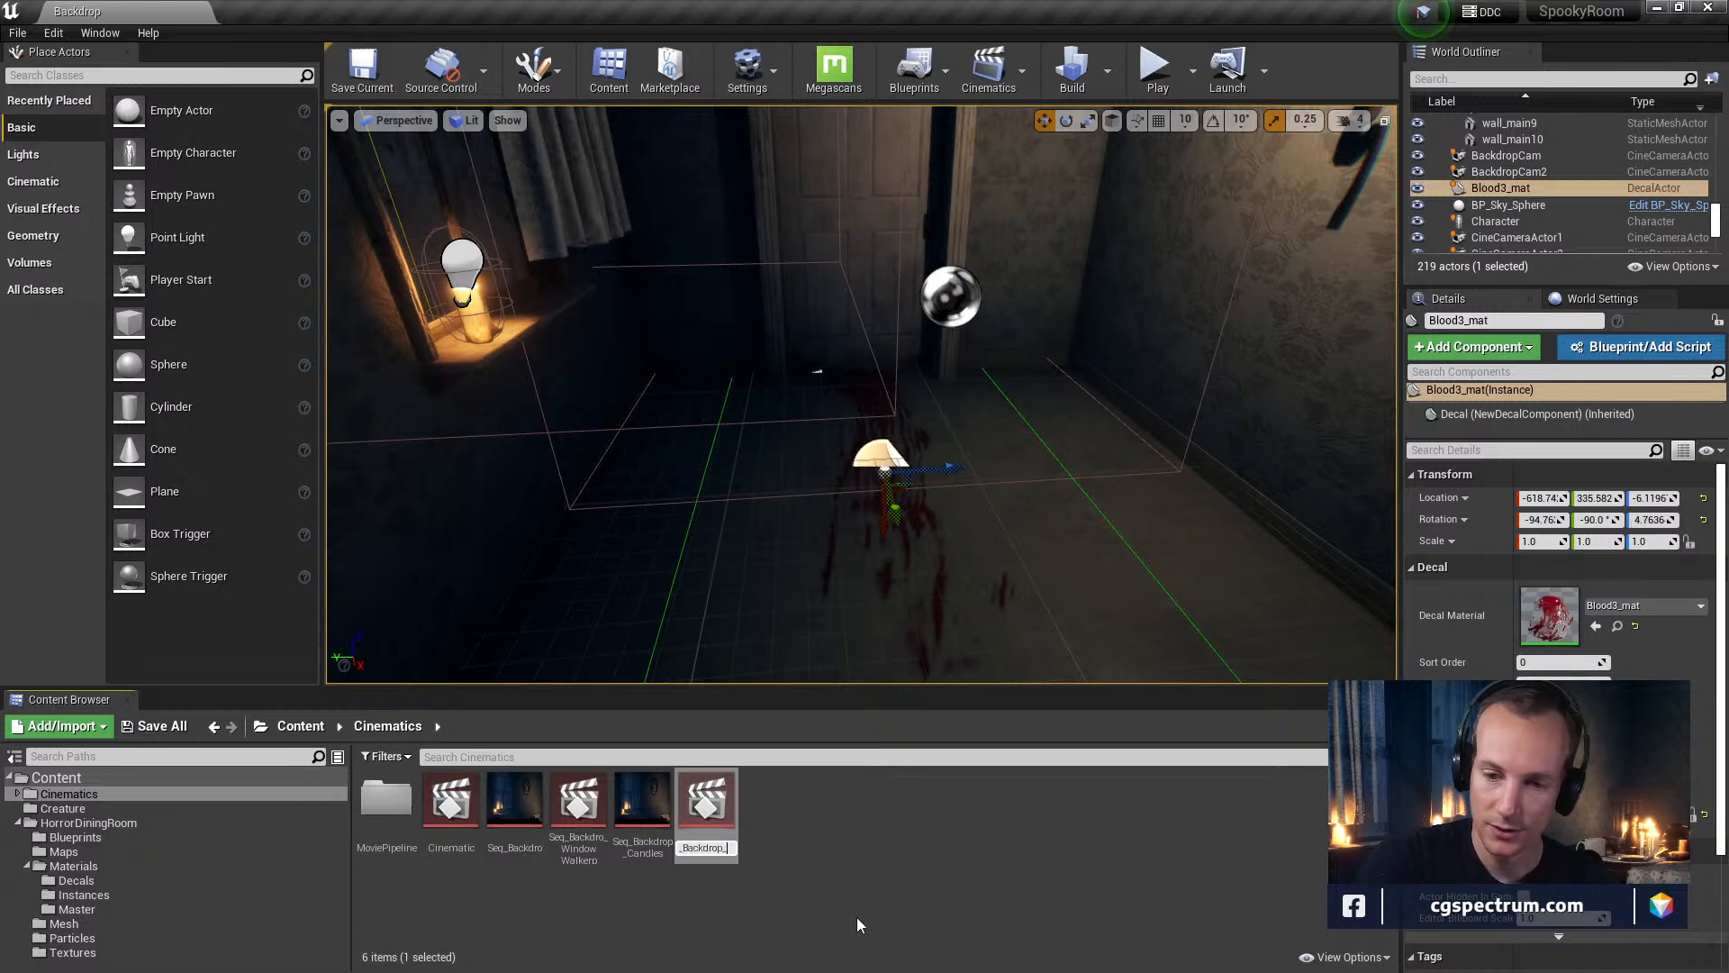
type("GreenGoo")
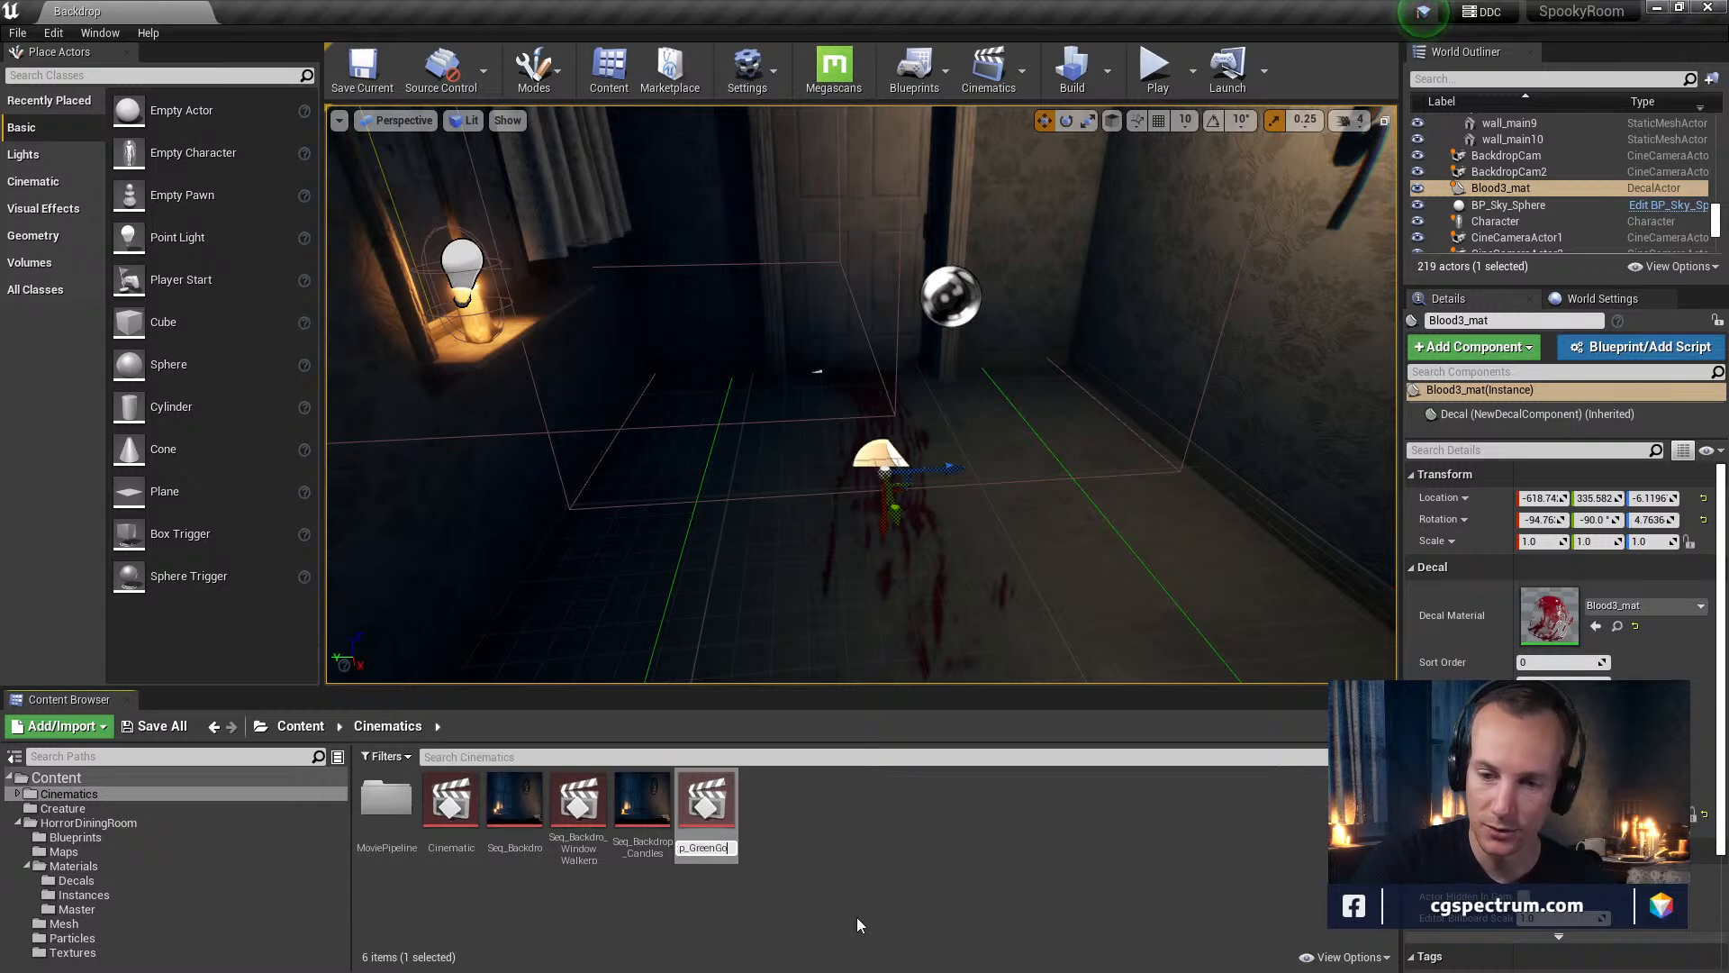
key("Return")
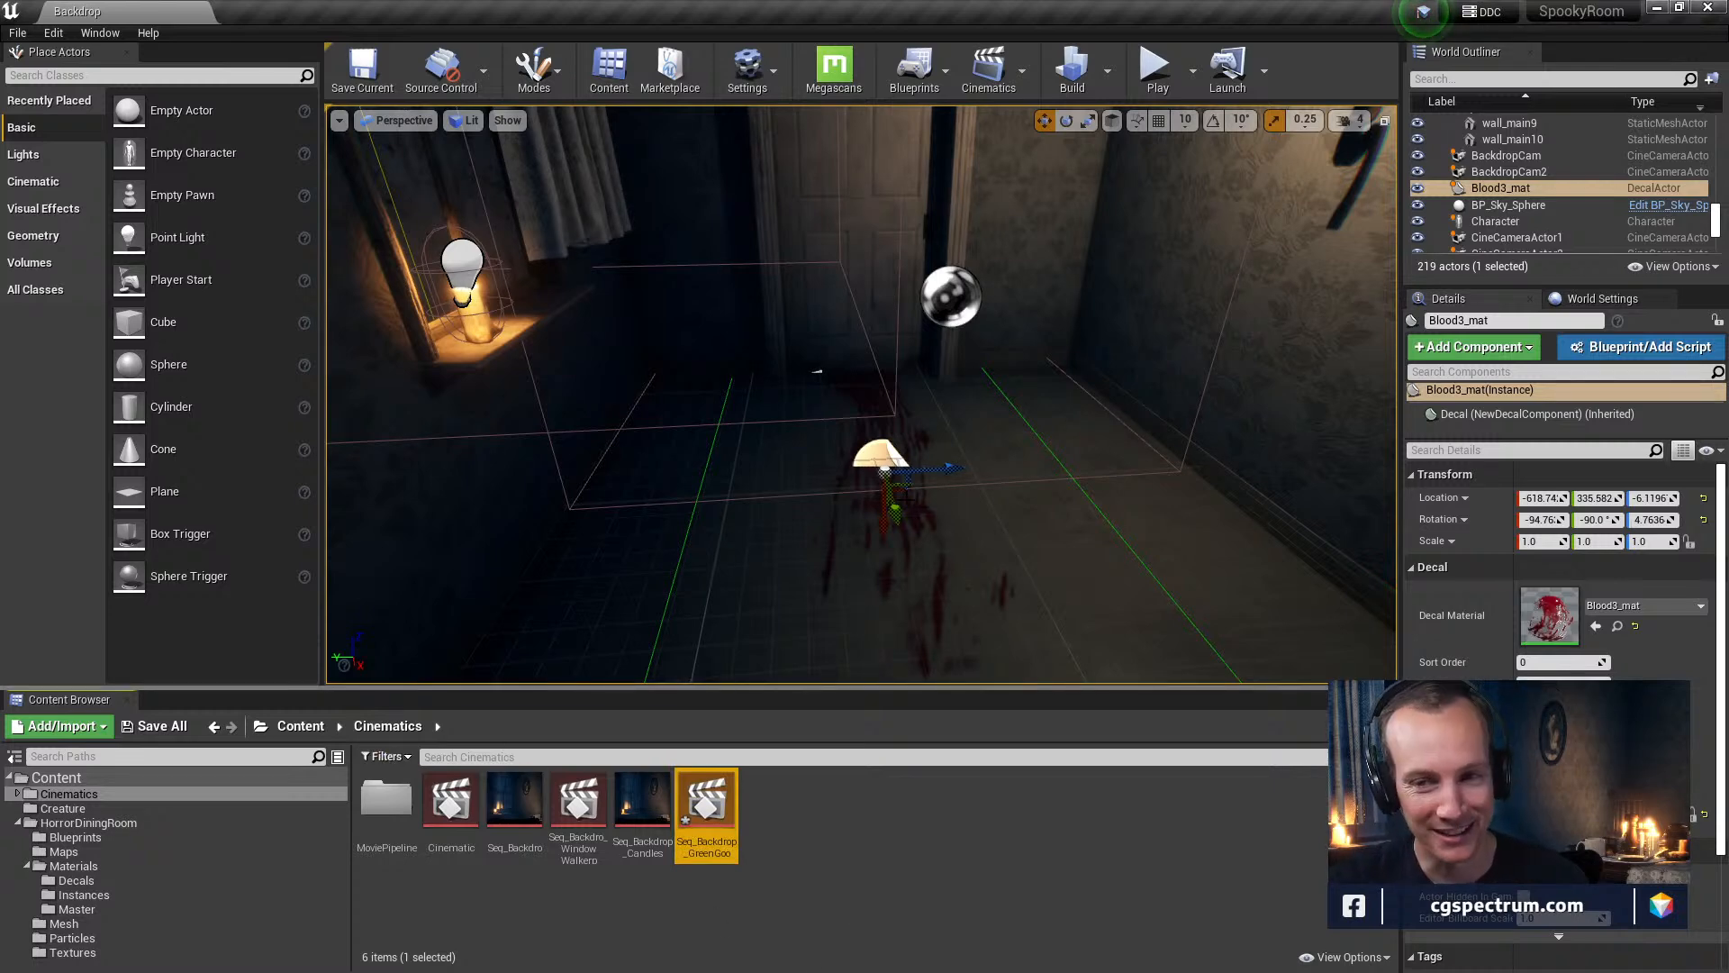
Duplicate the Blood3_mat floor decal, placing the copy beside the original at about X -485, Z 53
key("f")
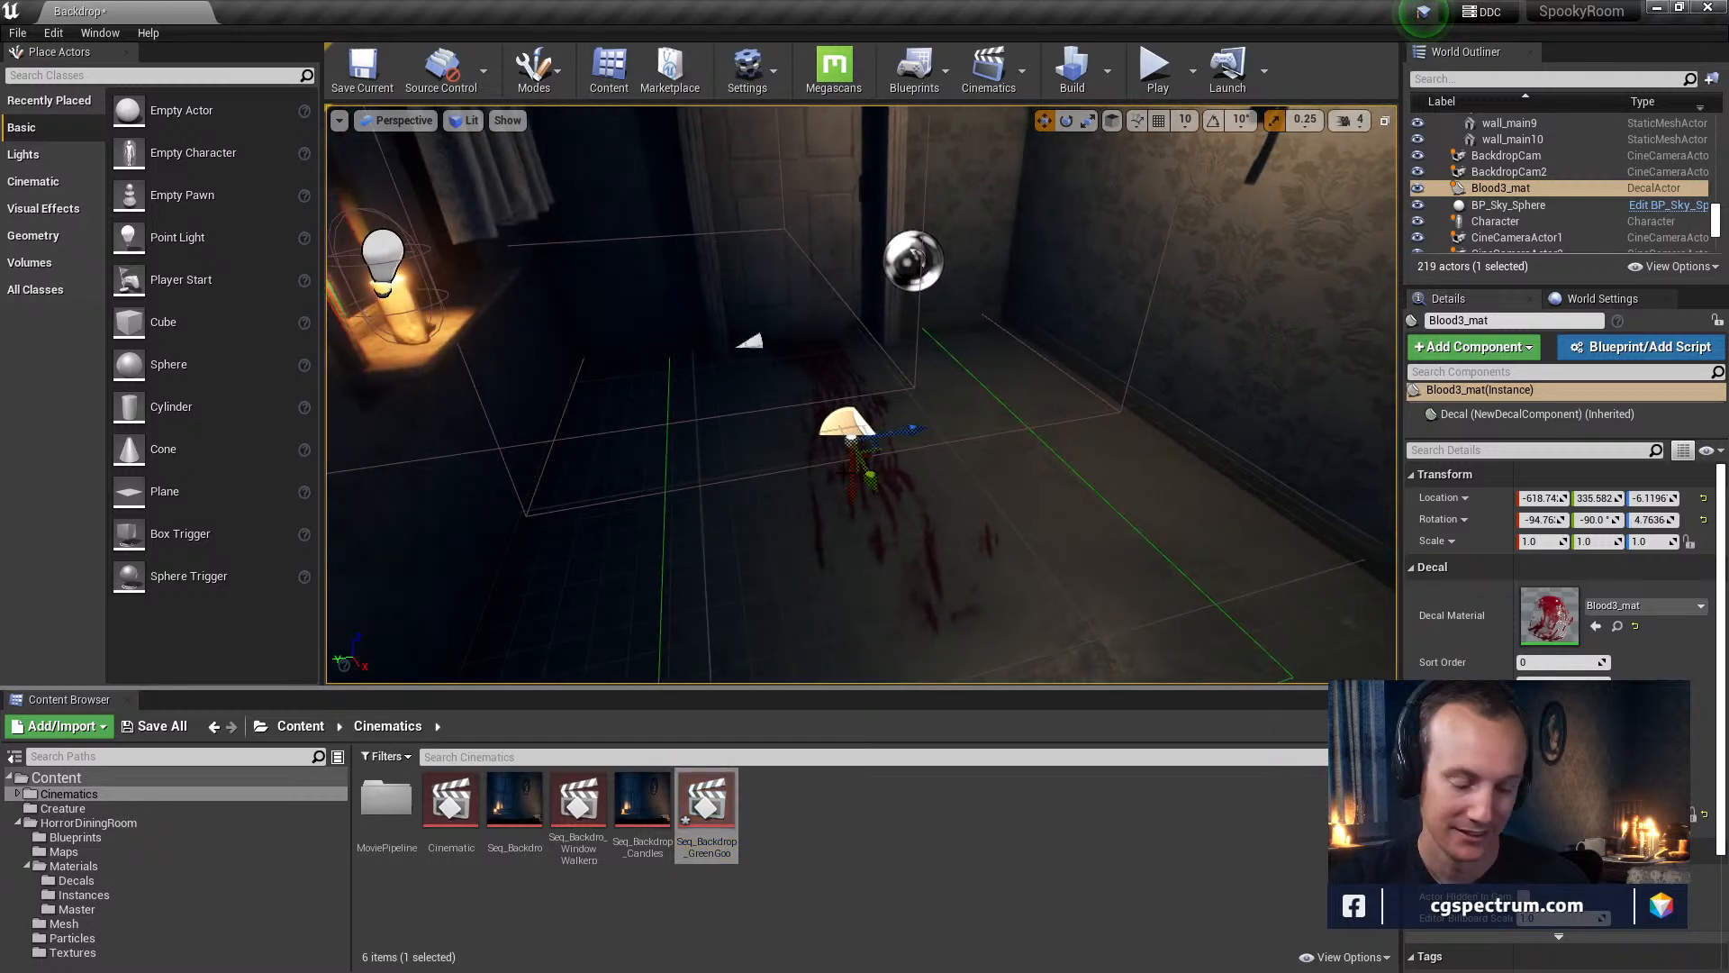
left_click_drag(848, 475, 1054, 566, "alt")
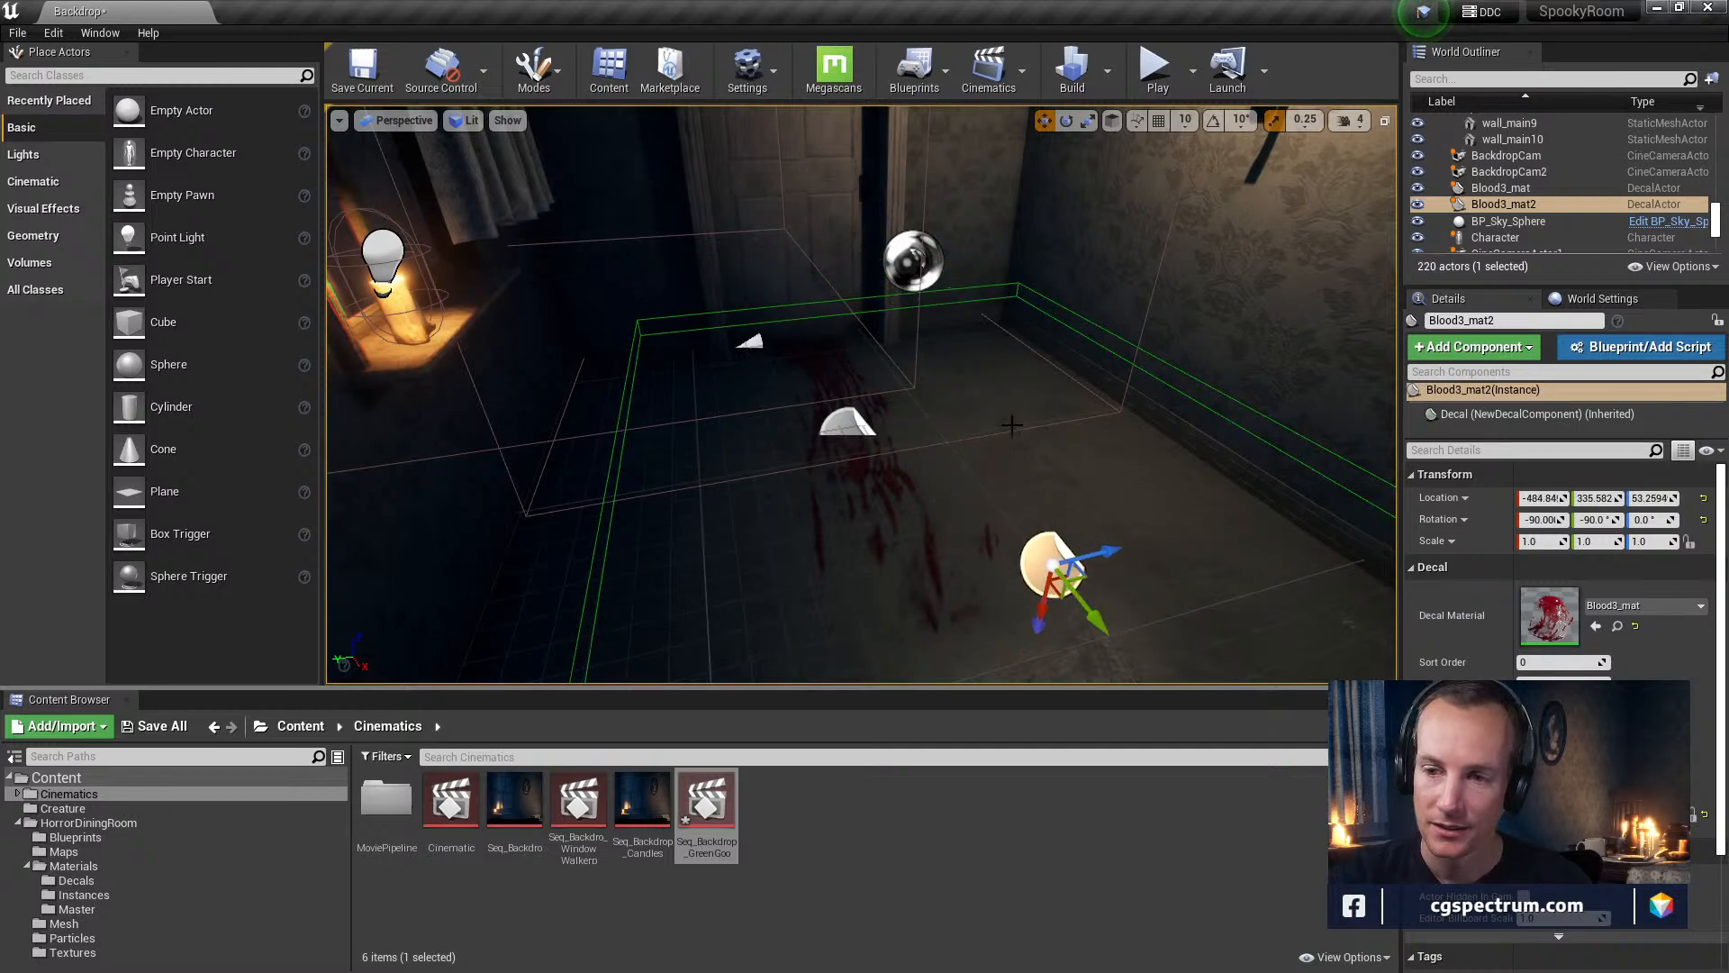
key("f")
right_click_drag(1053, 565, 1206, 545)
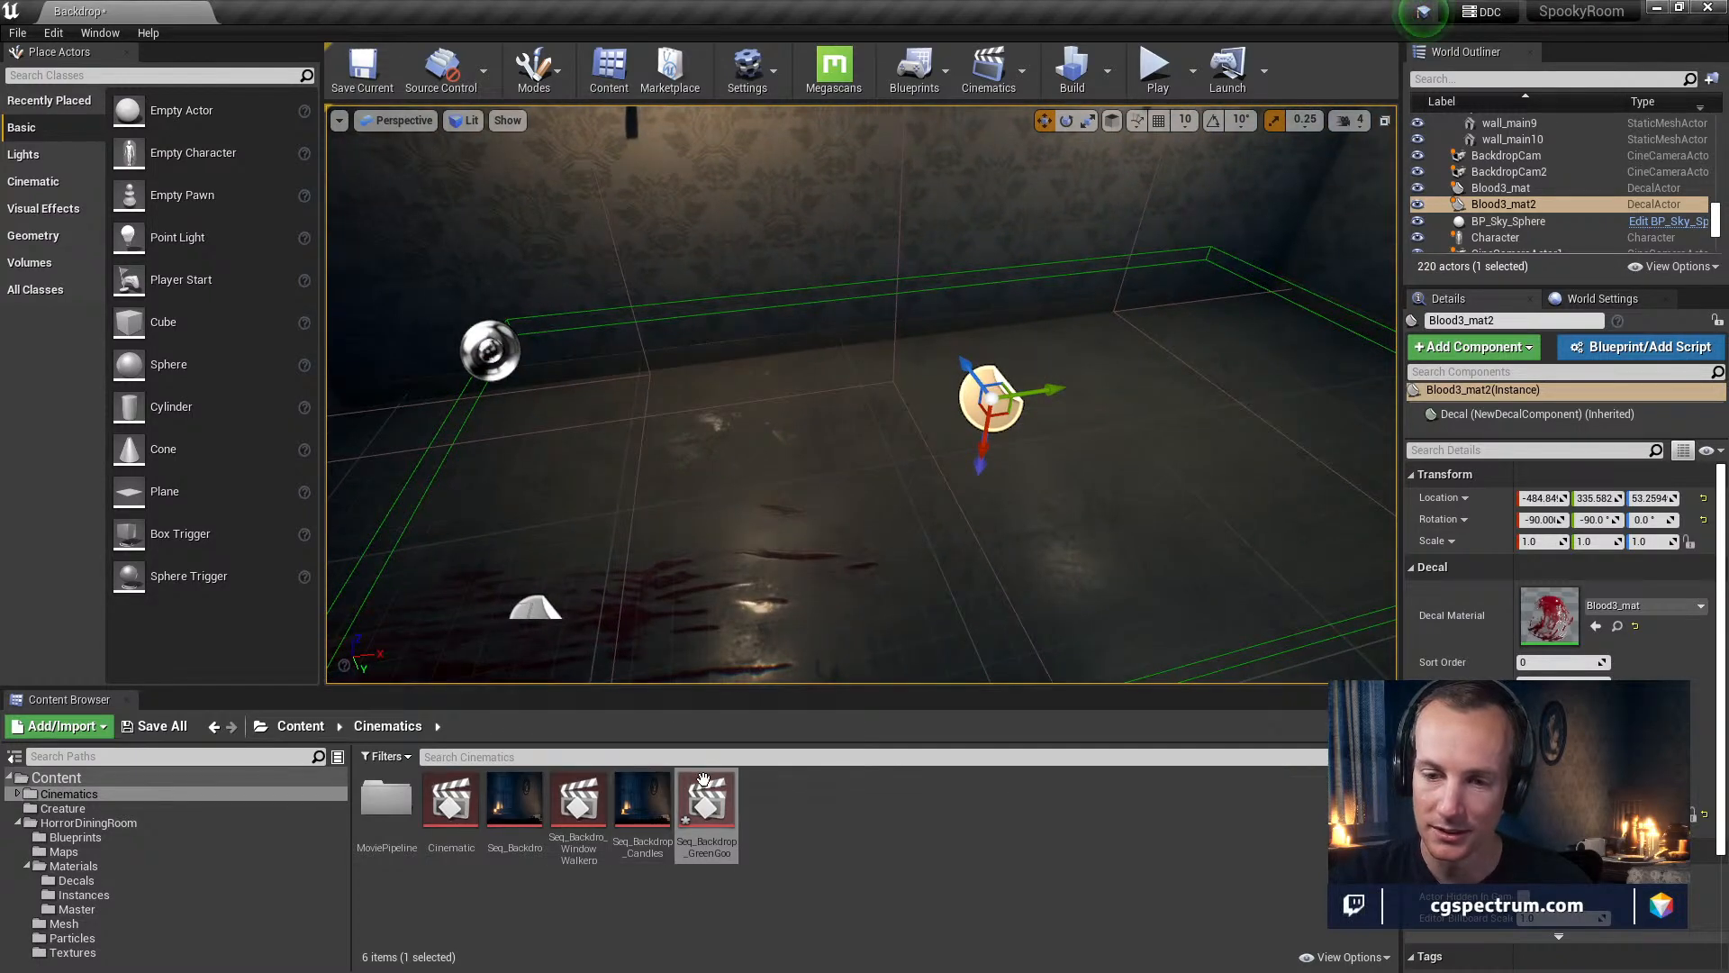
Open the Seq_Backdrop_GreenGoo sequence and delete its WindTrigger track
double_click(708, 801)
scroll(337, 840, "down", 10)
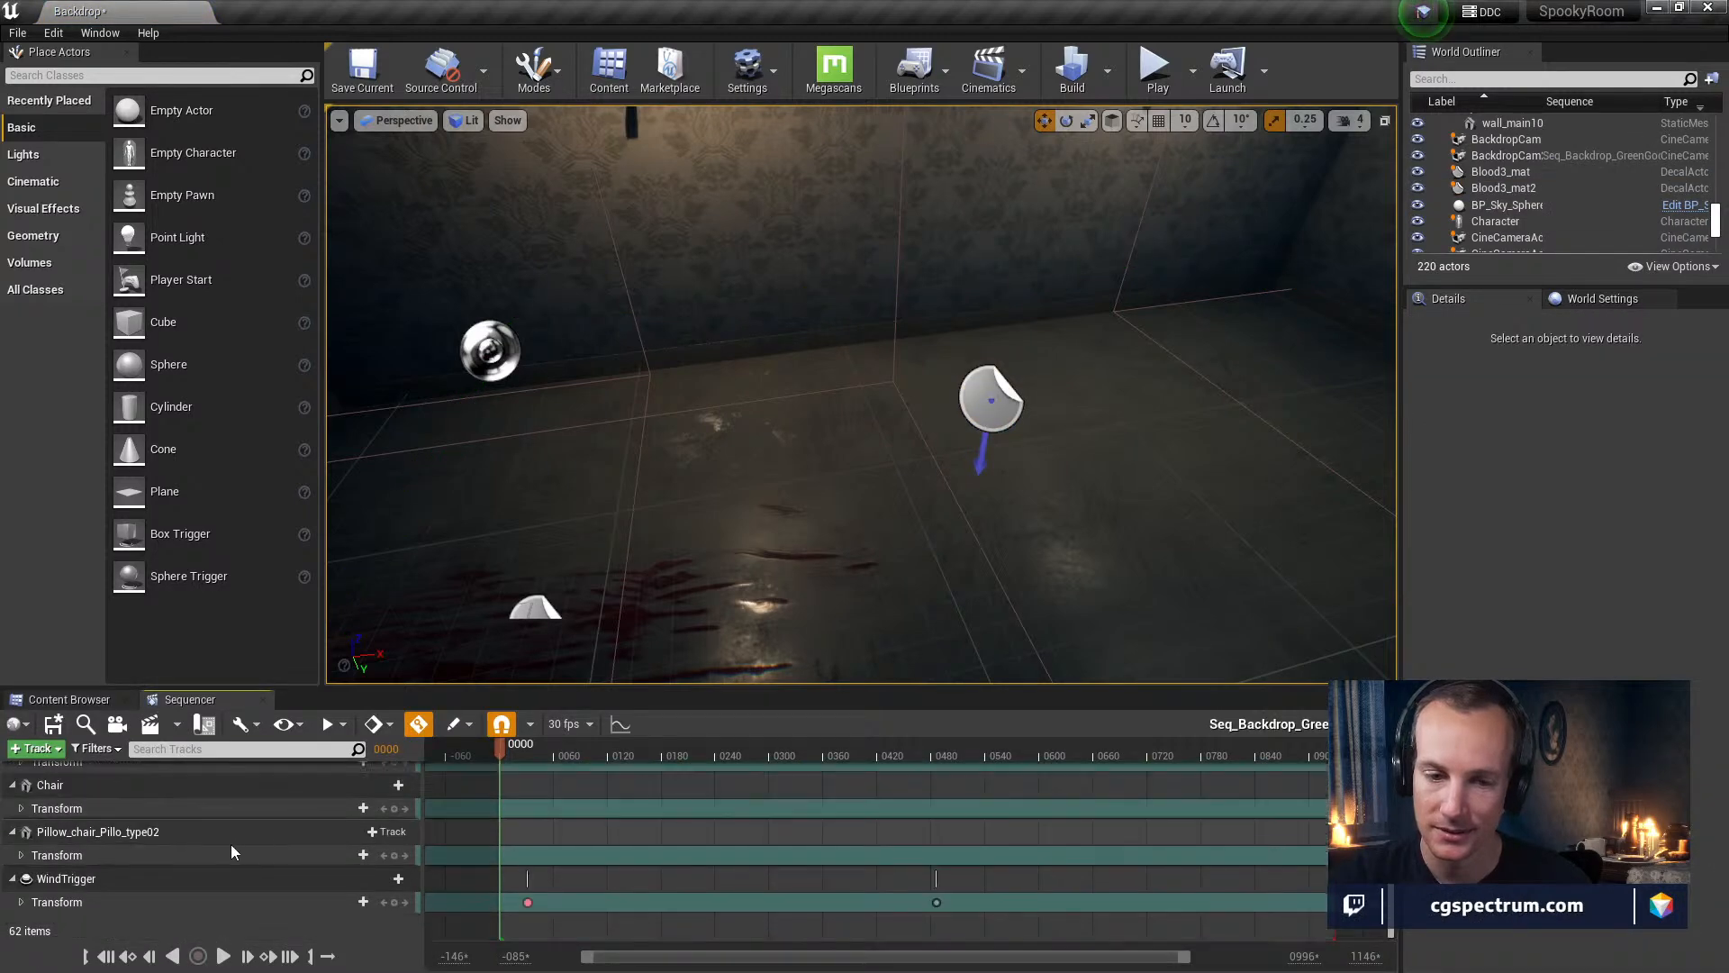
left_click(101, 879)
key("Delete")
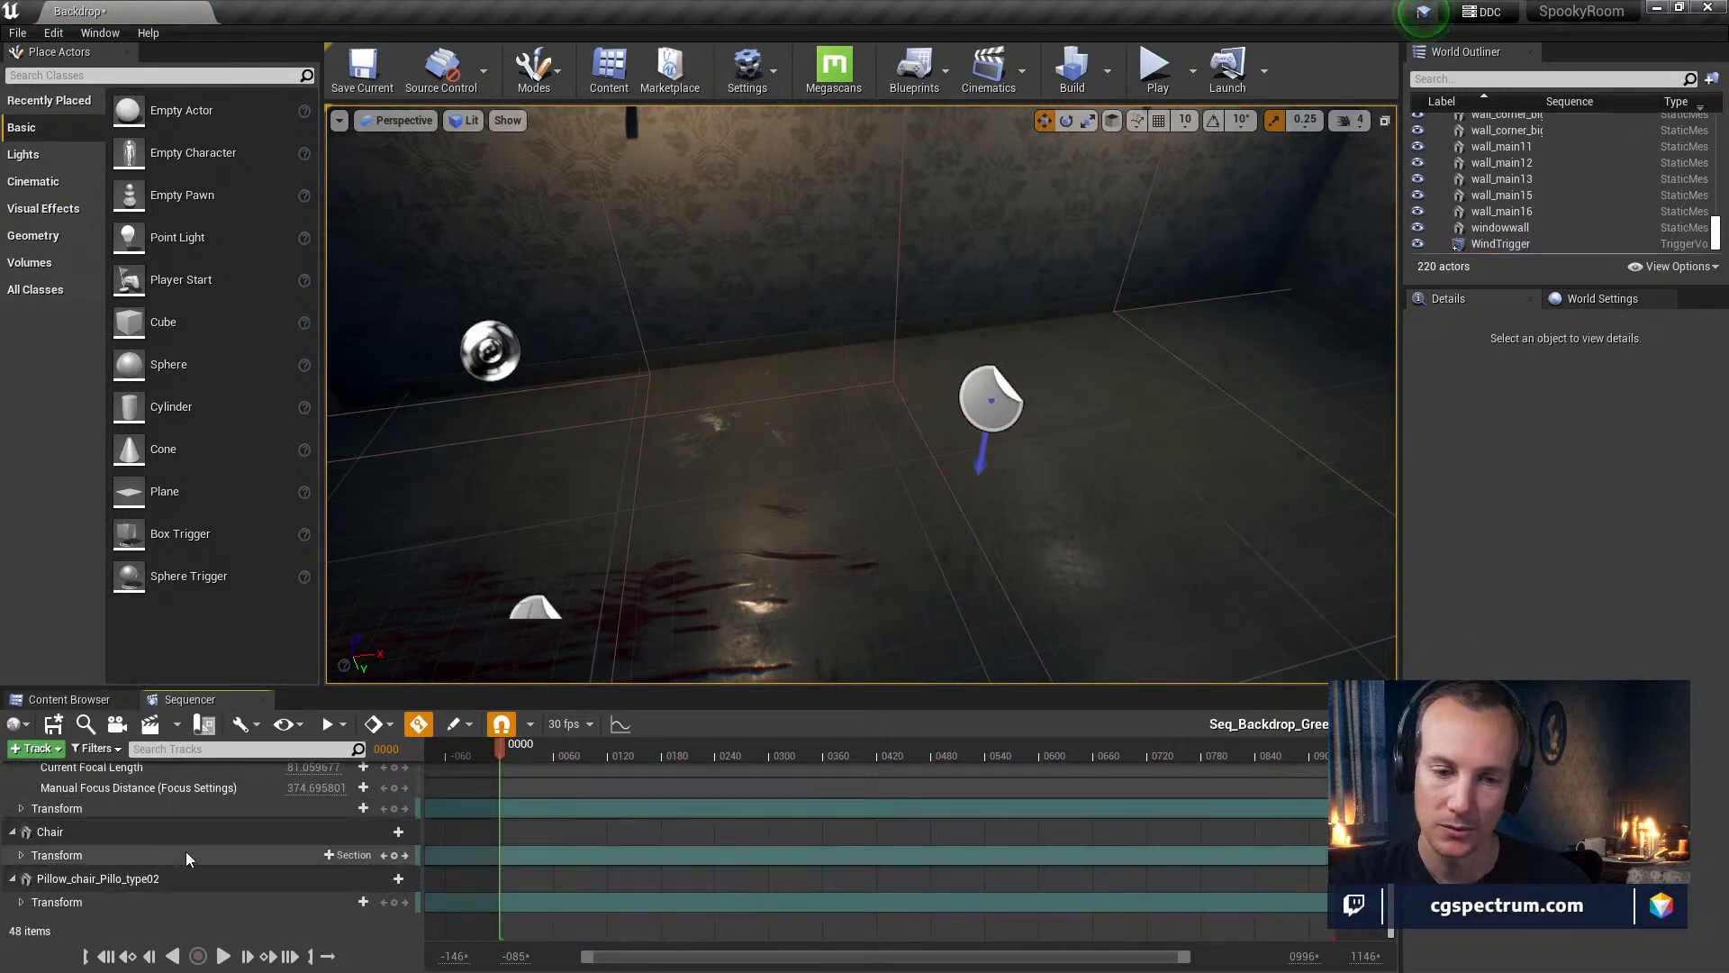
Add the duplicated Blood3_mat2 decal to the sequence and try to delete its actor from the level
left_click(1001, 394)
left_click_drag(1500, 190, 377, 816)
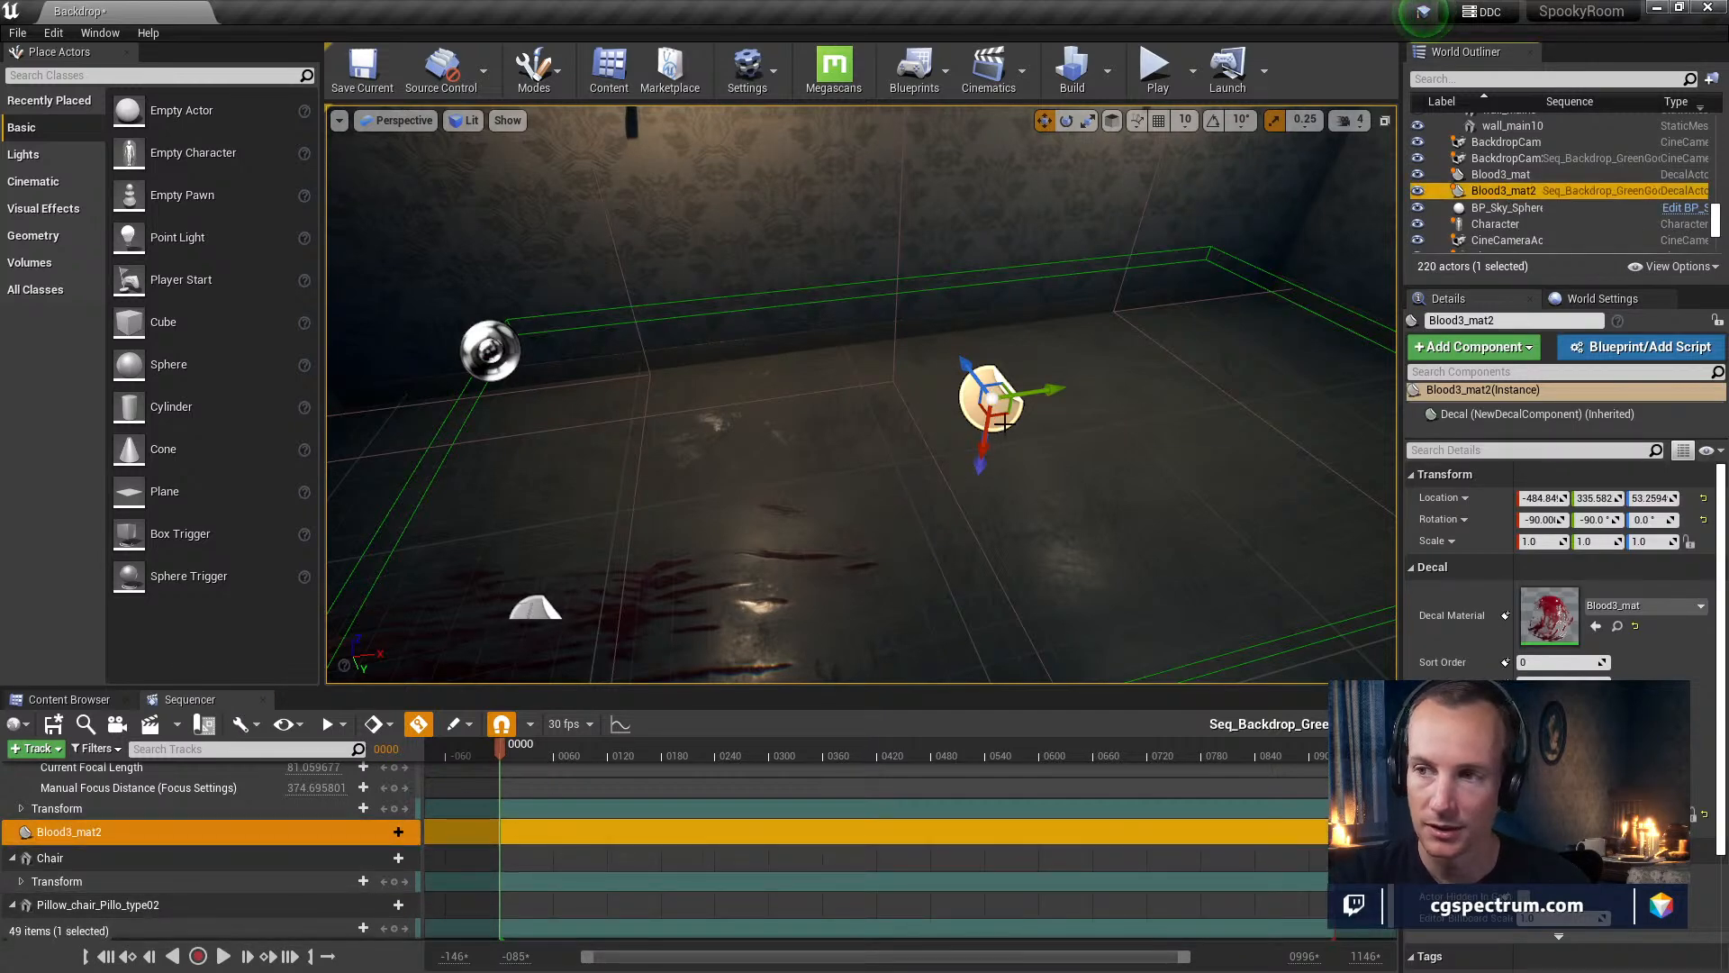
key("Delete")
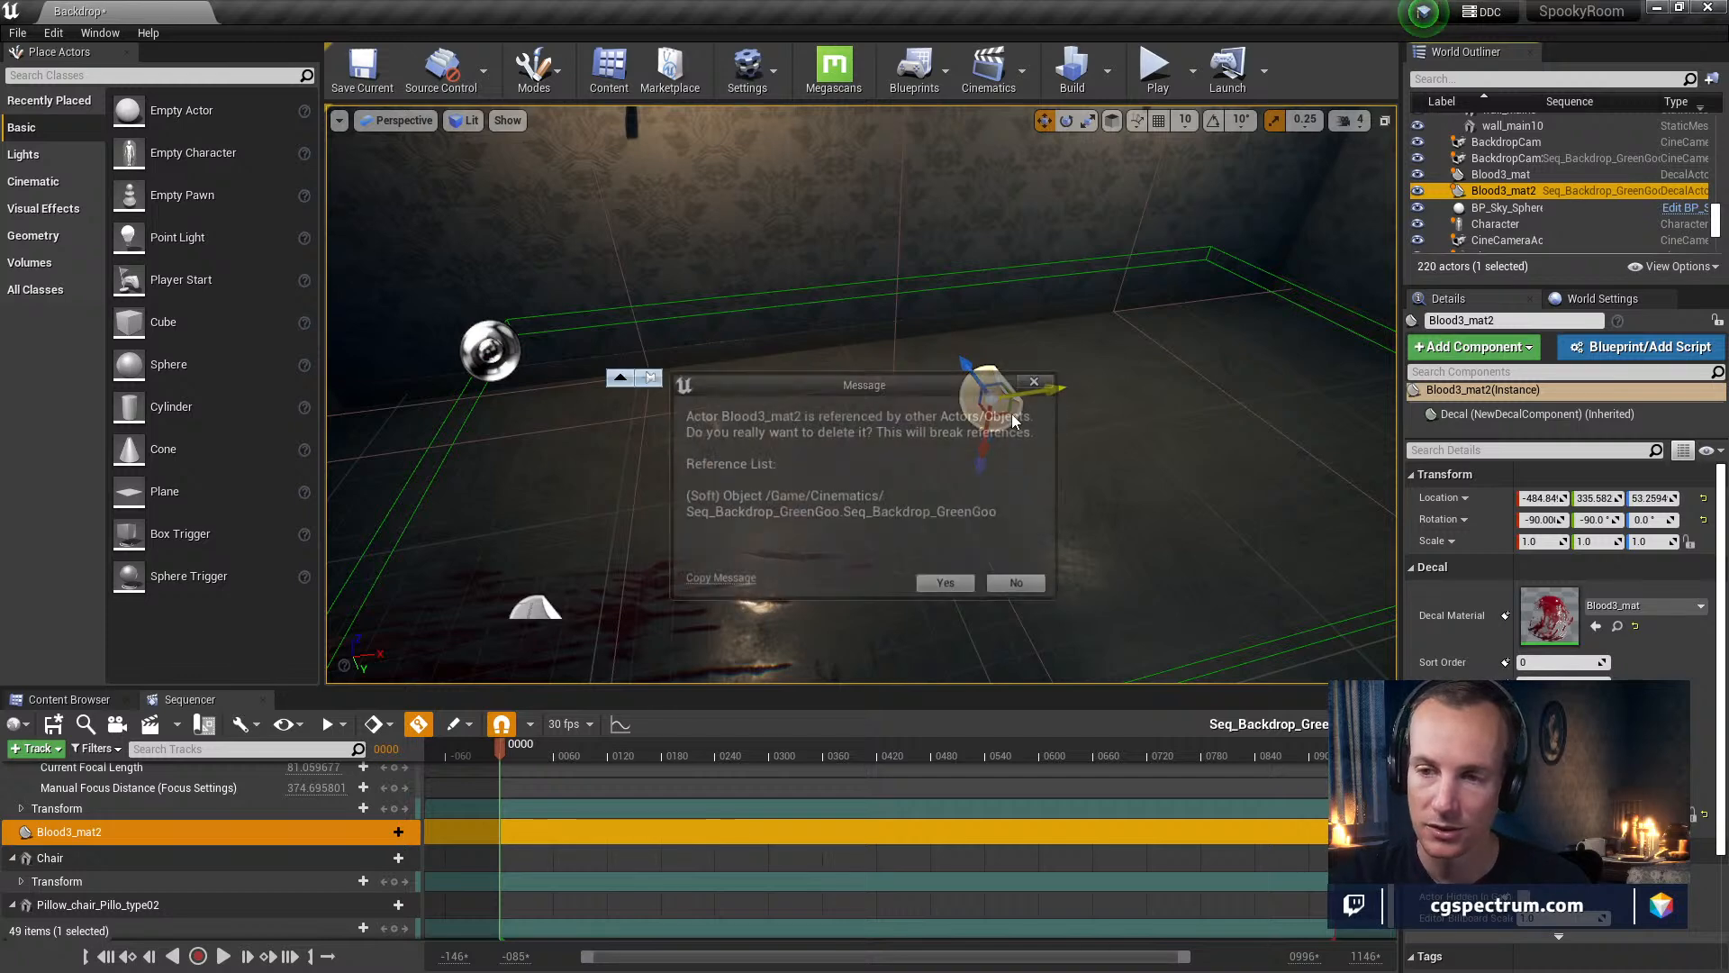
left_click(1018, 586)
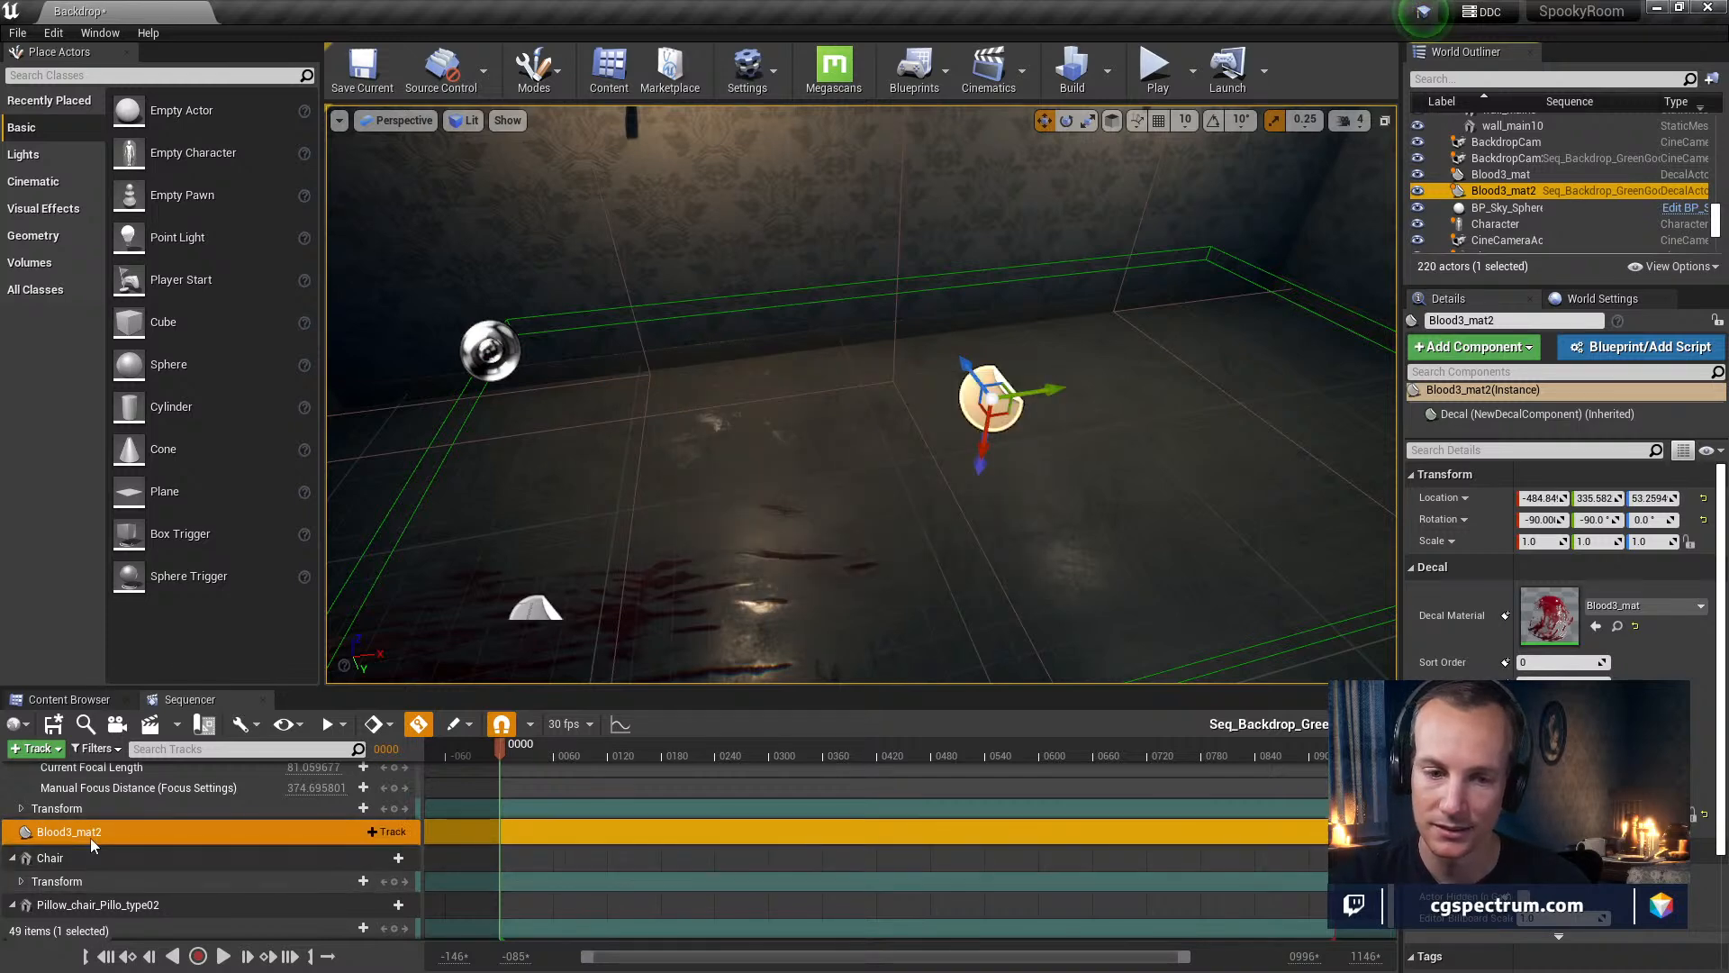
Remove the Blood3_mat2 track from the sequence and delete the duplicated decal from the level
key("Delete")
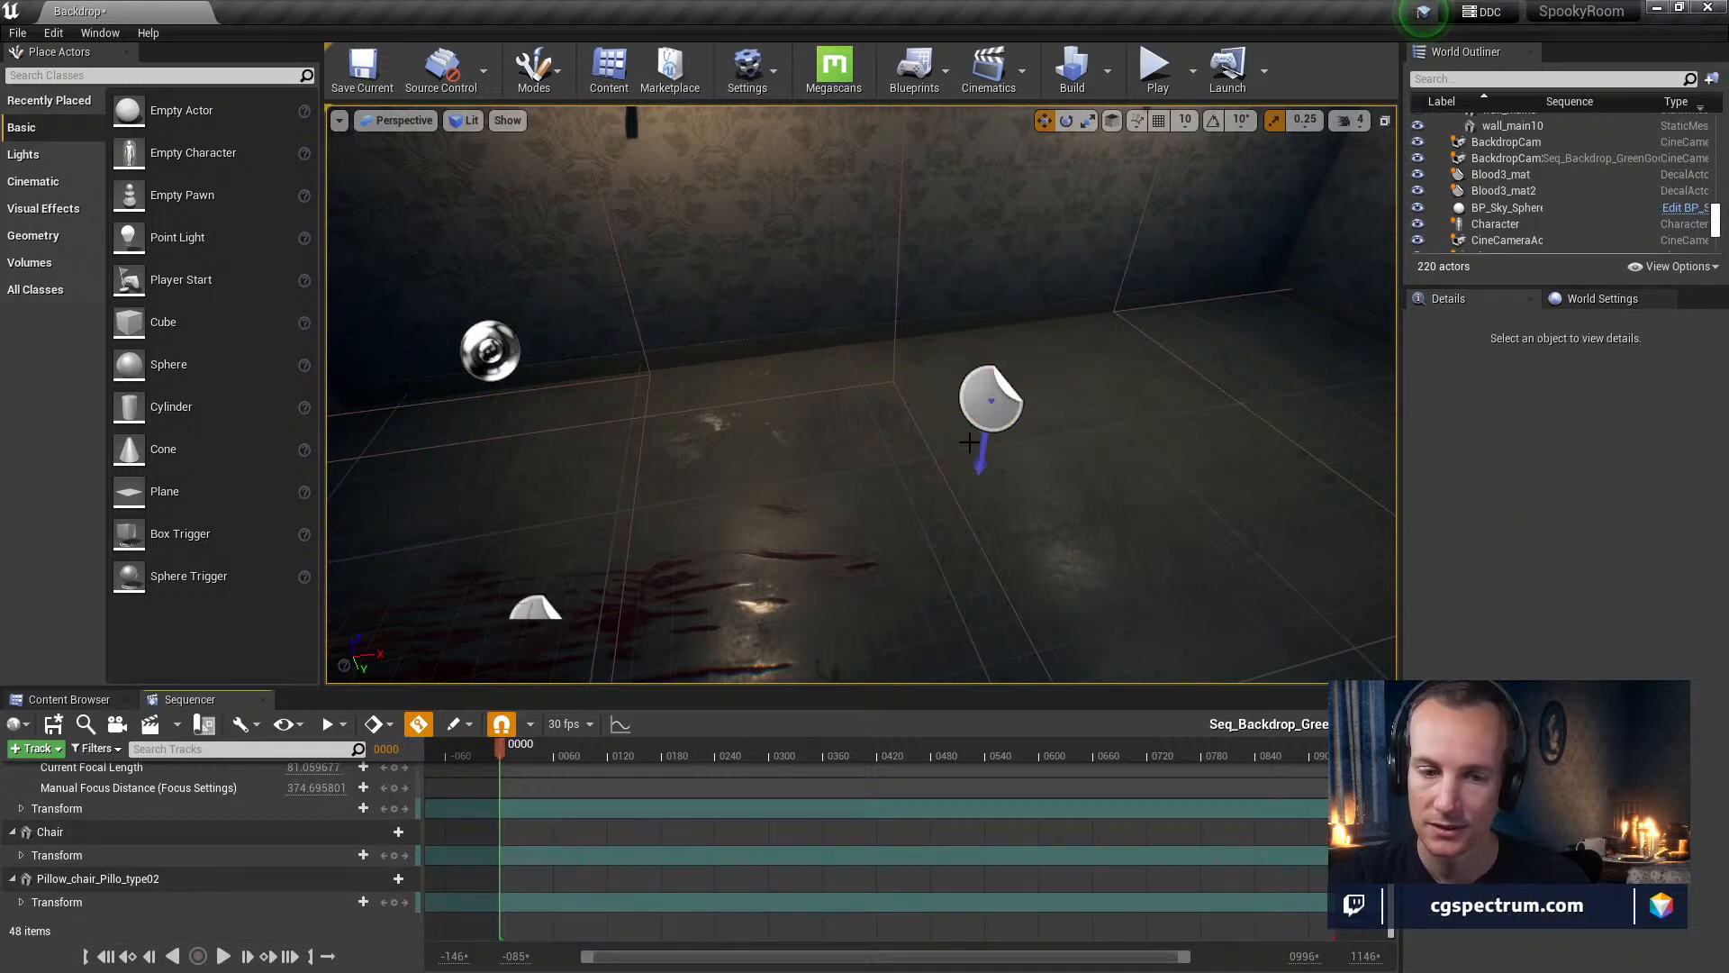
key("ctrl+z")
key("ctrl+z")
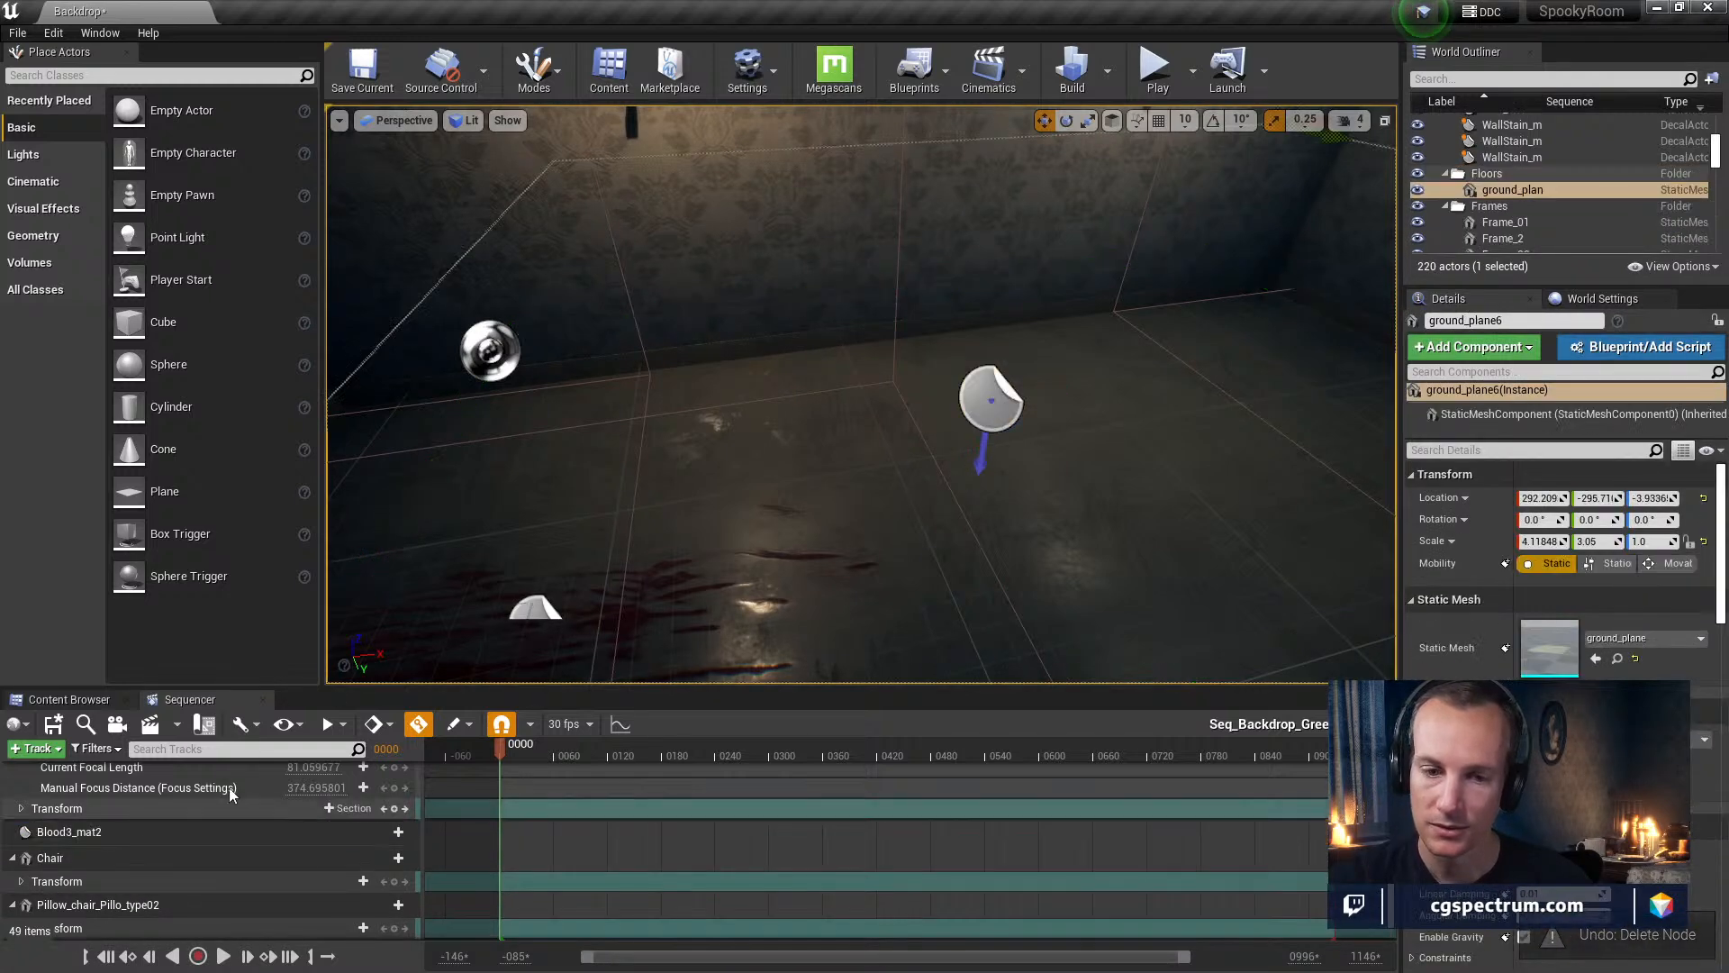
left_click(83, 832)
key("Delete")
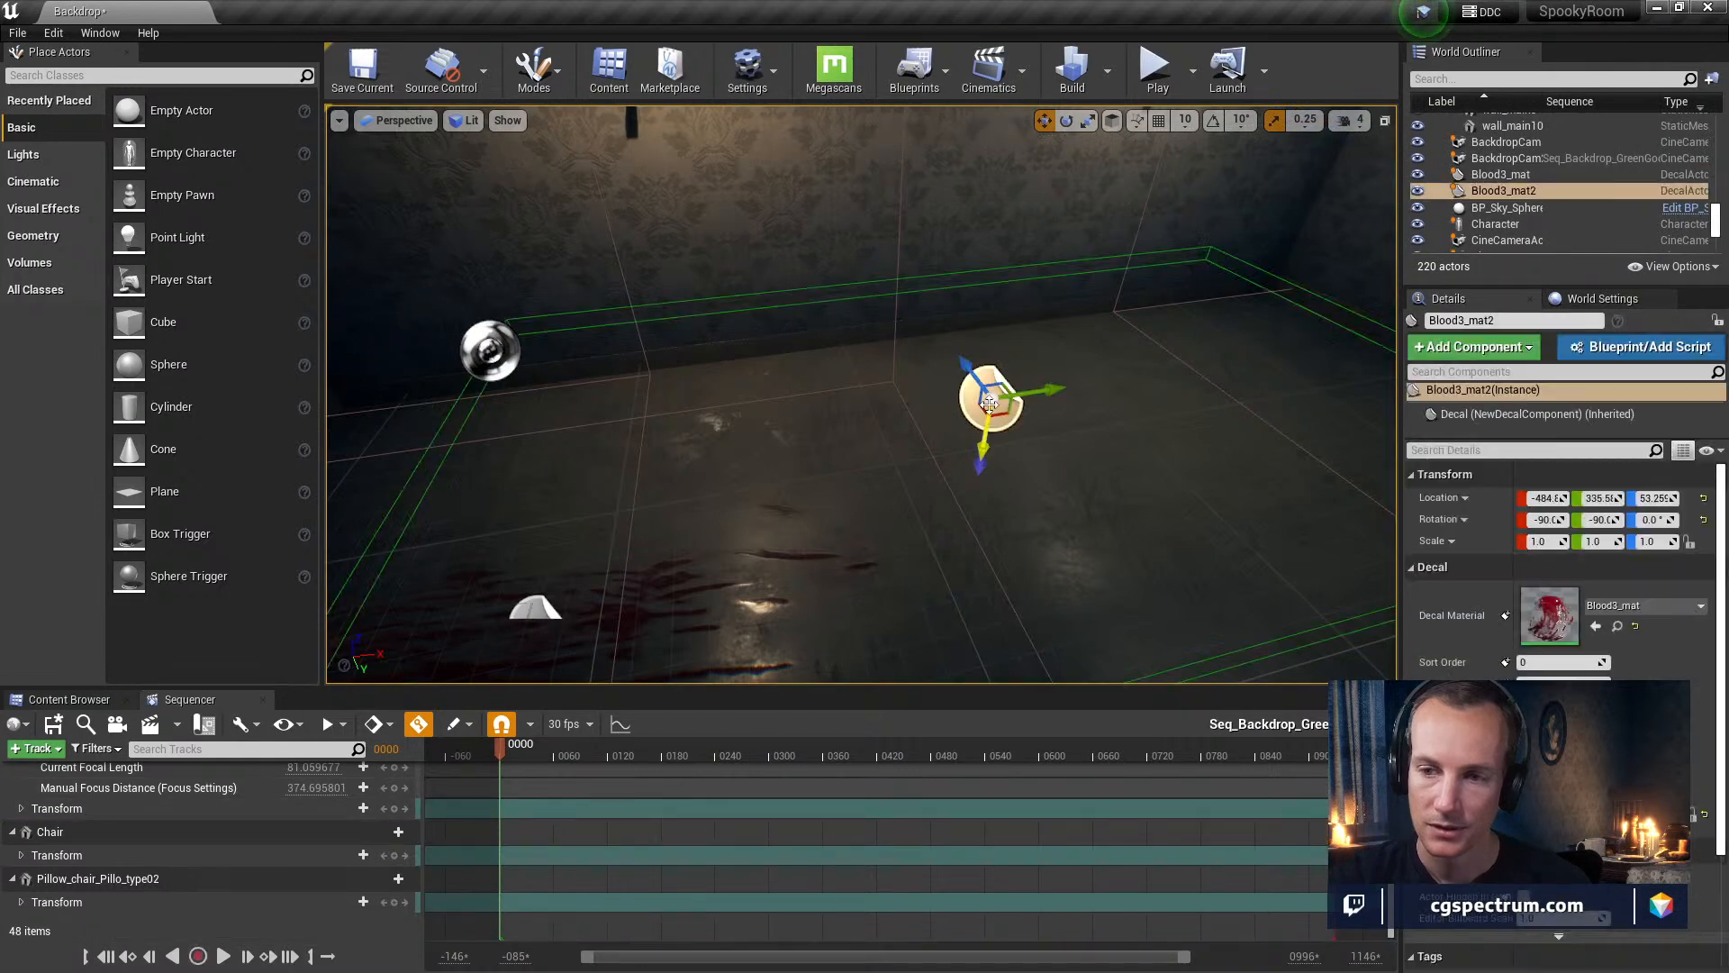
Add the original Blood3_mat decal to the sequence and move it across the room to about X 40, Z 84
left_click(535, 612)
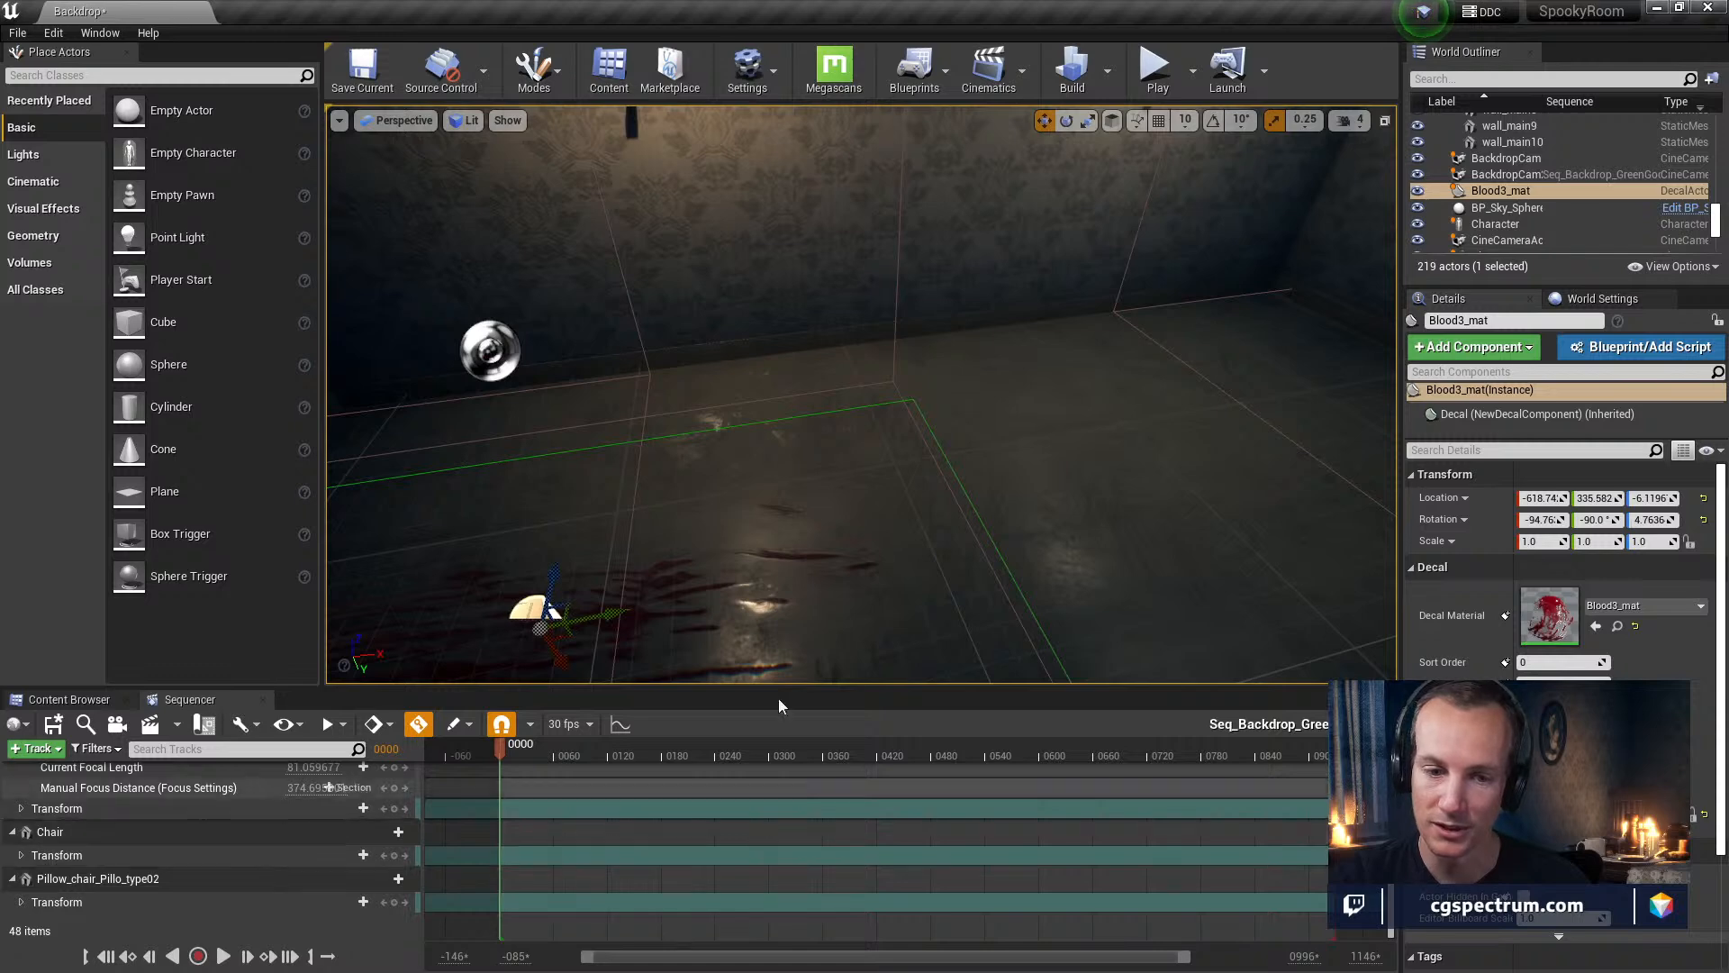
left_click_drag(1478, 205, 144, 901)
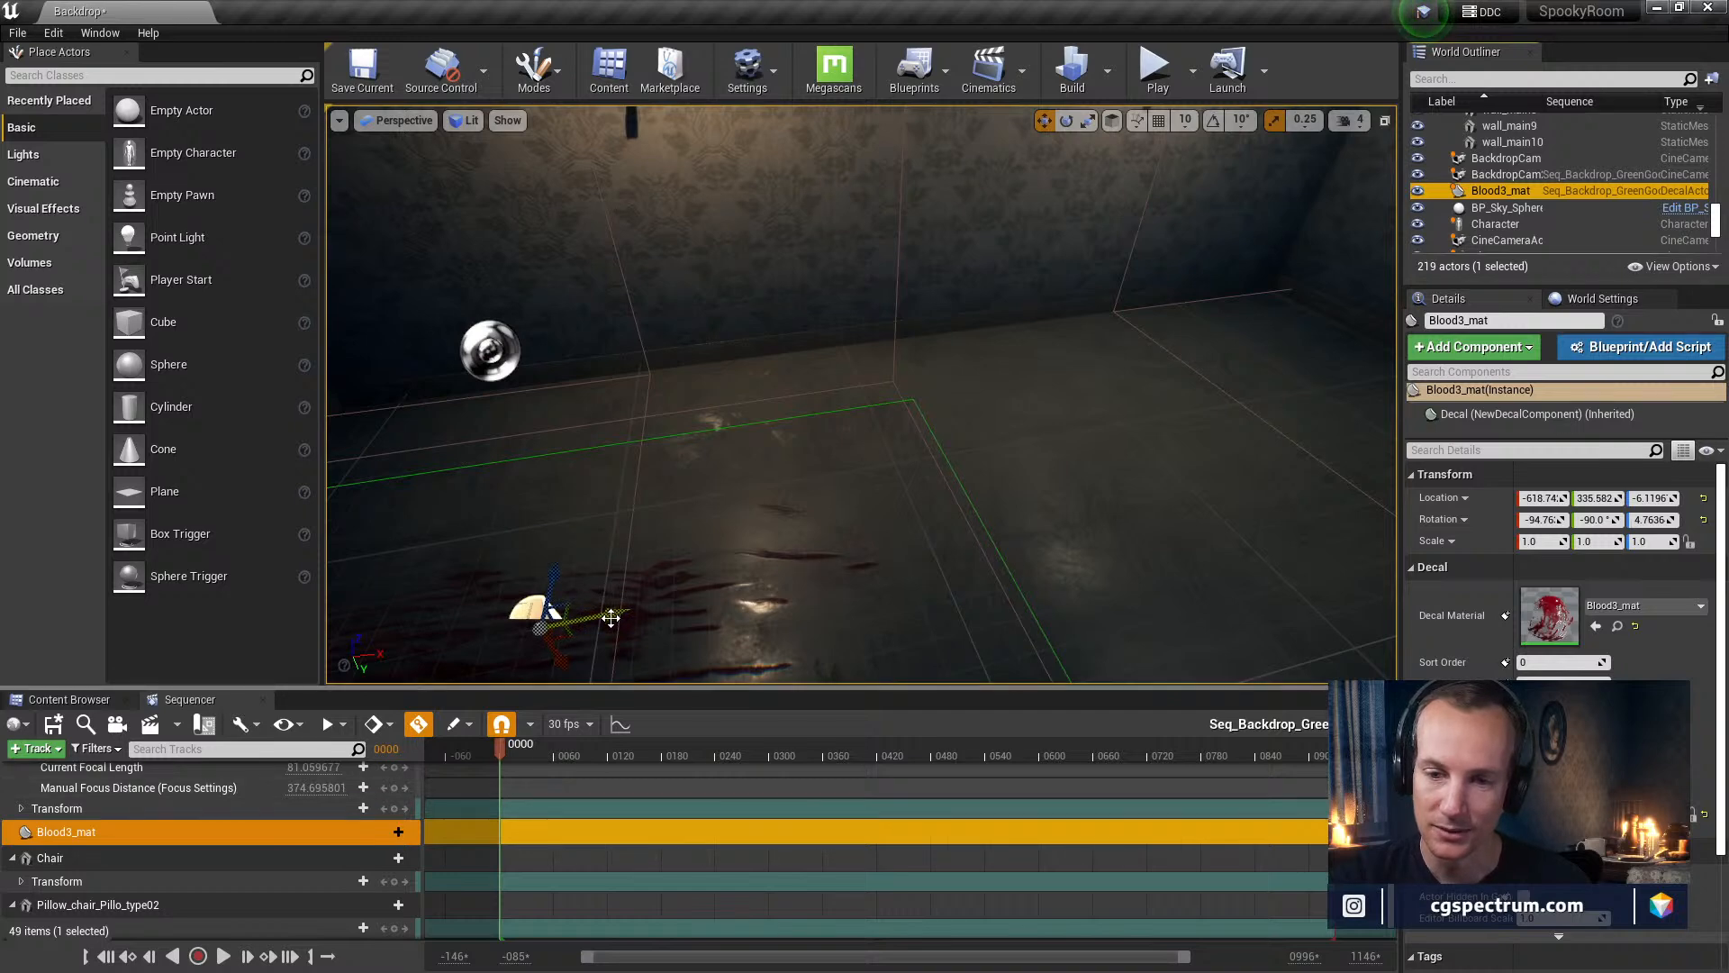
left_click_drag(611, 618, 1261, 450)
key("f")
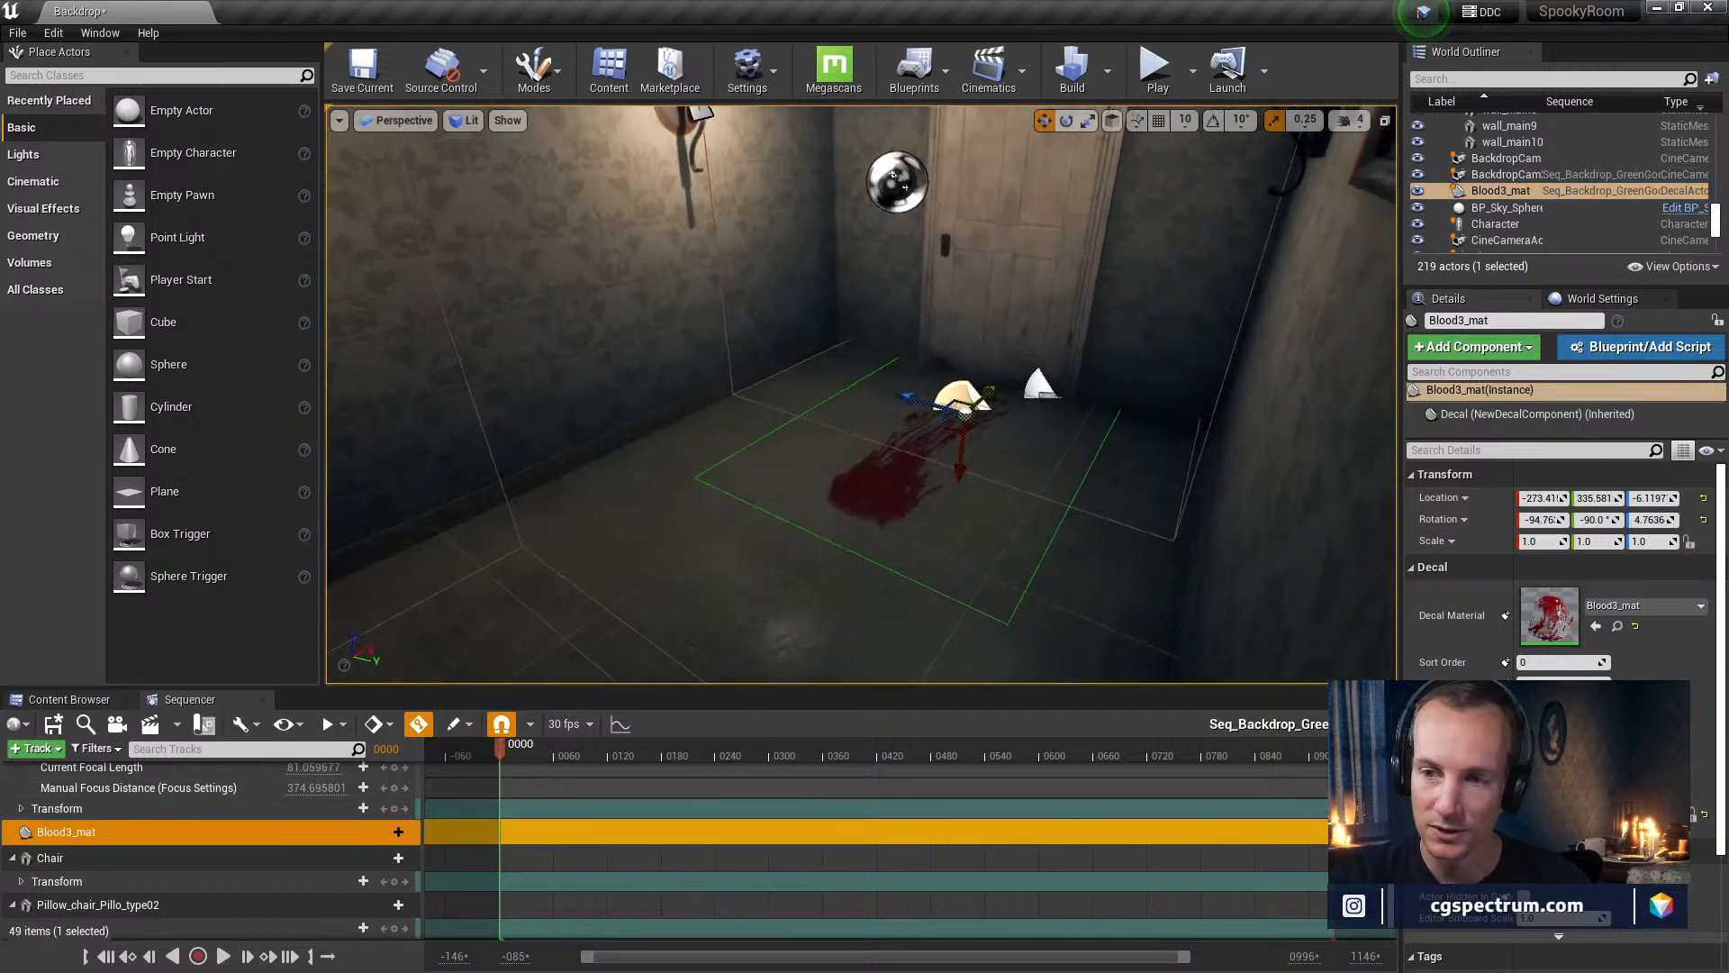
middle_click_drag(898, 179, 913, 497)
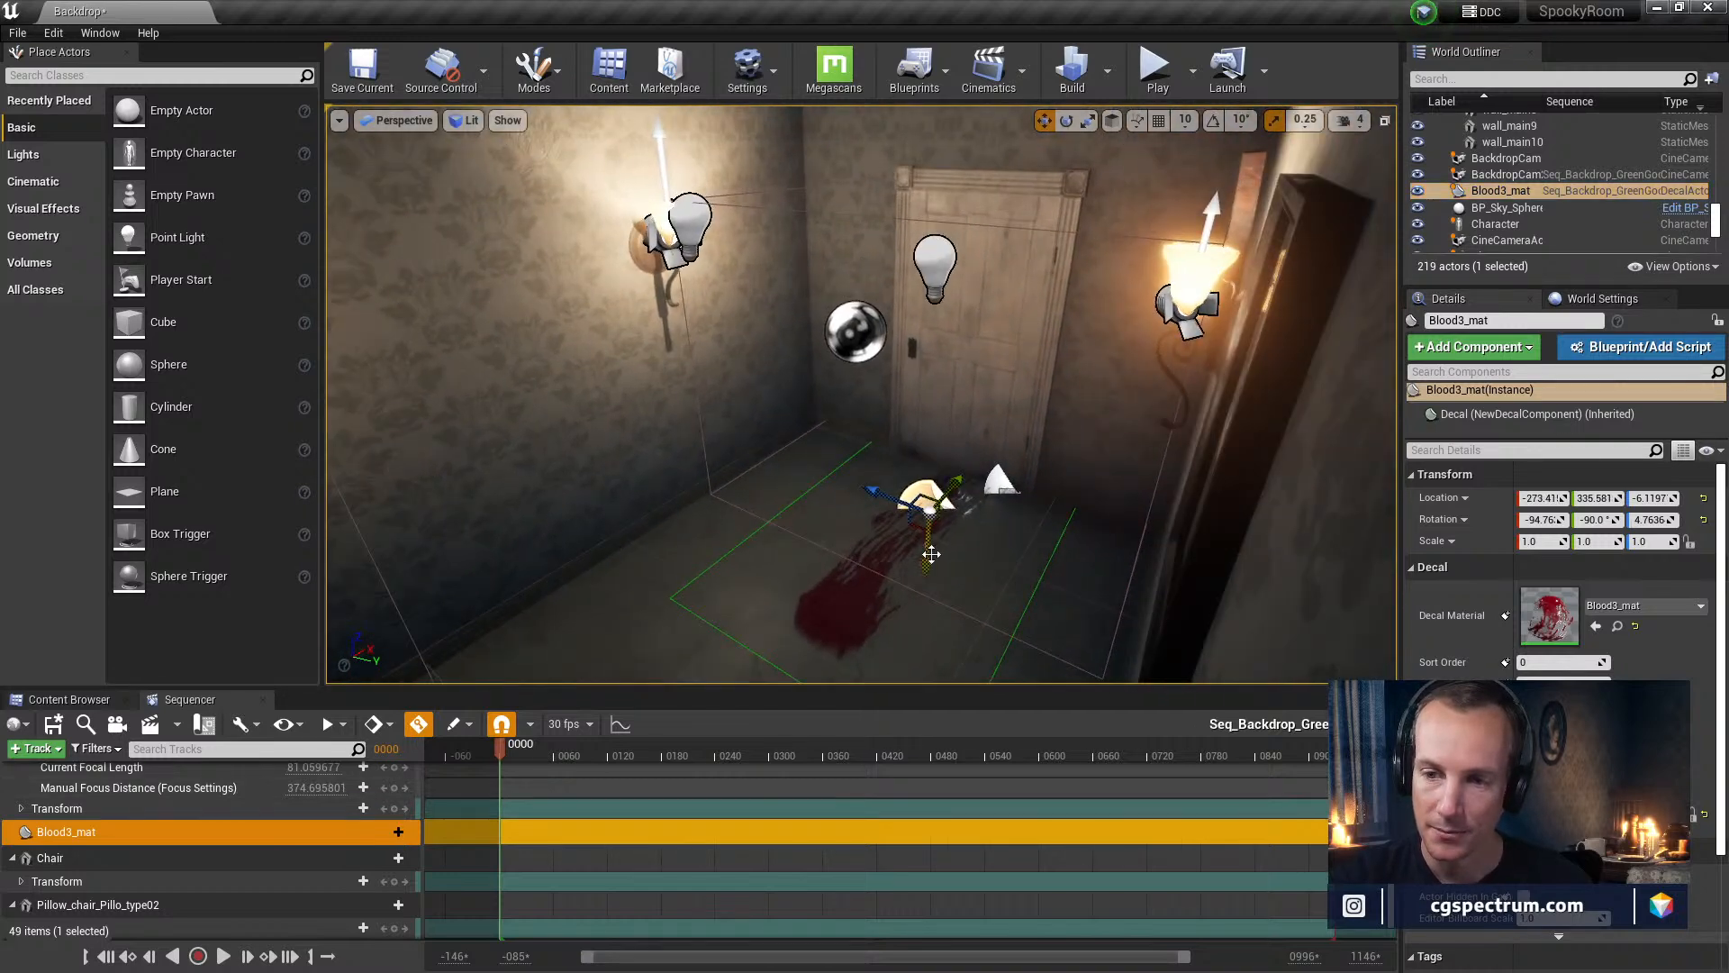
left_click_drag(932, 553, 1086, 270)
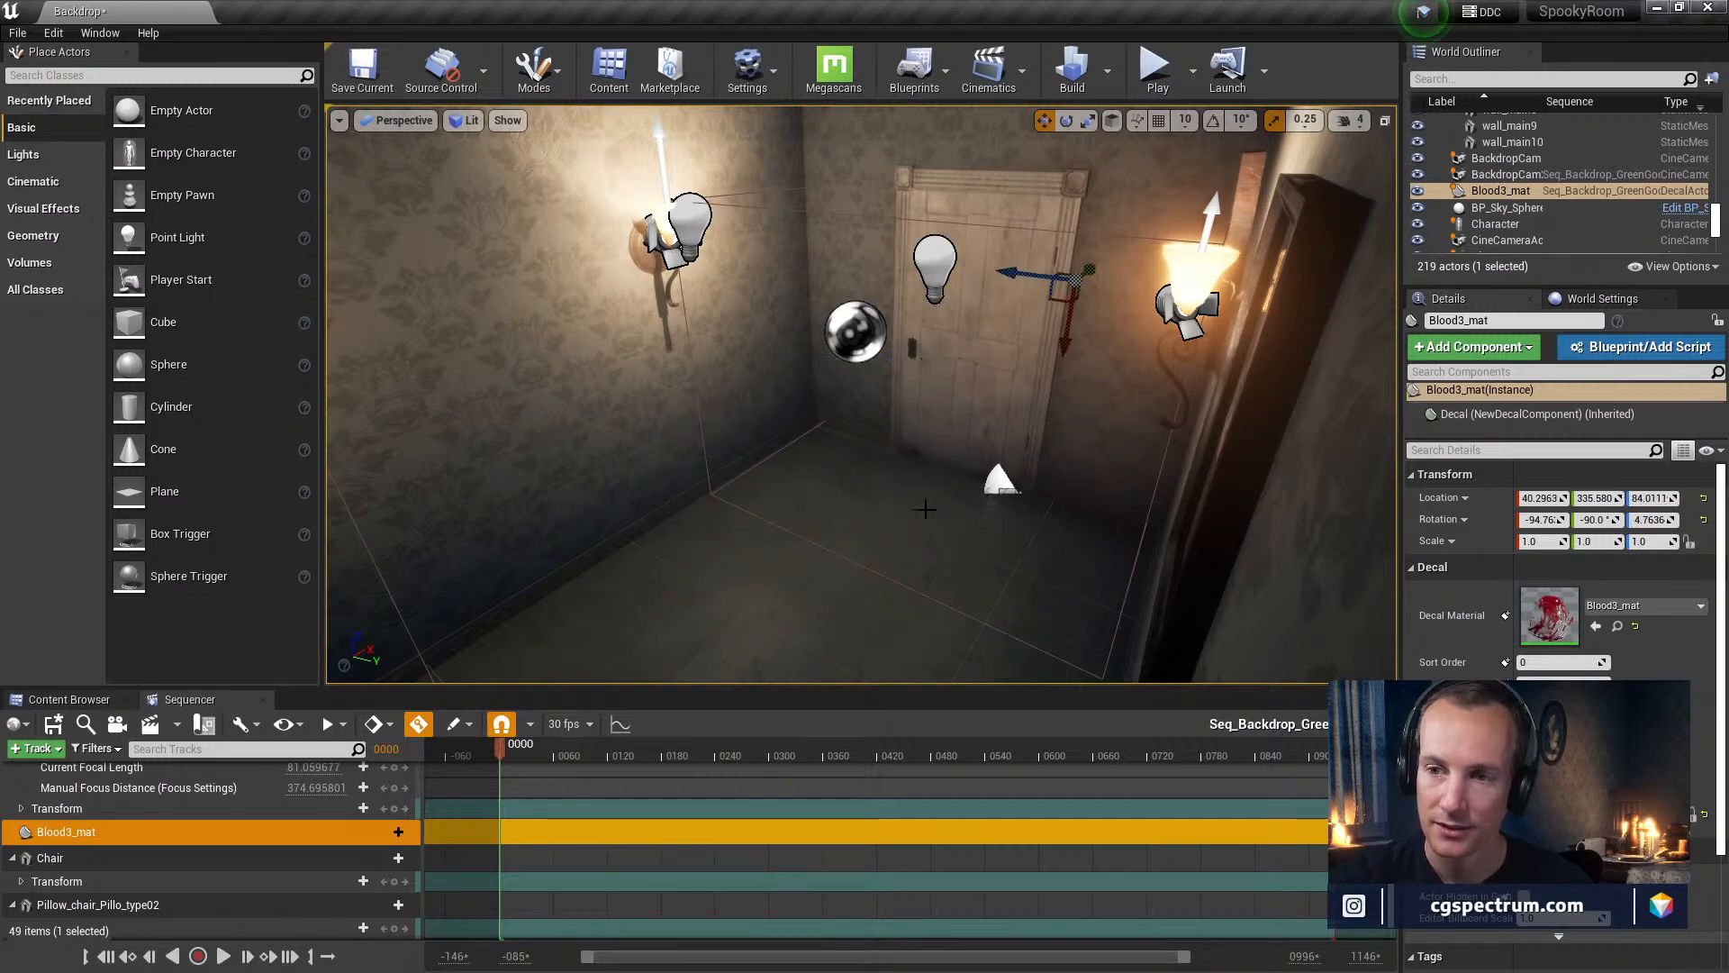
Move the blood decal on to about X 242, close to the wall with the oval picture frame
key("f")
right_click_drag(1086, 270, 1296, 279)
left_click_drag(1297, 279, 1306, 378)
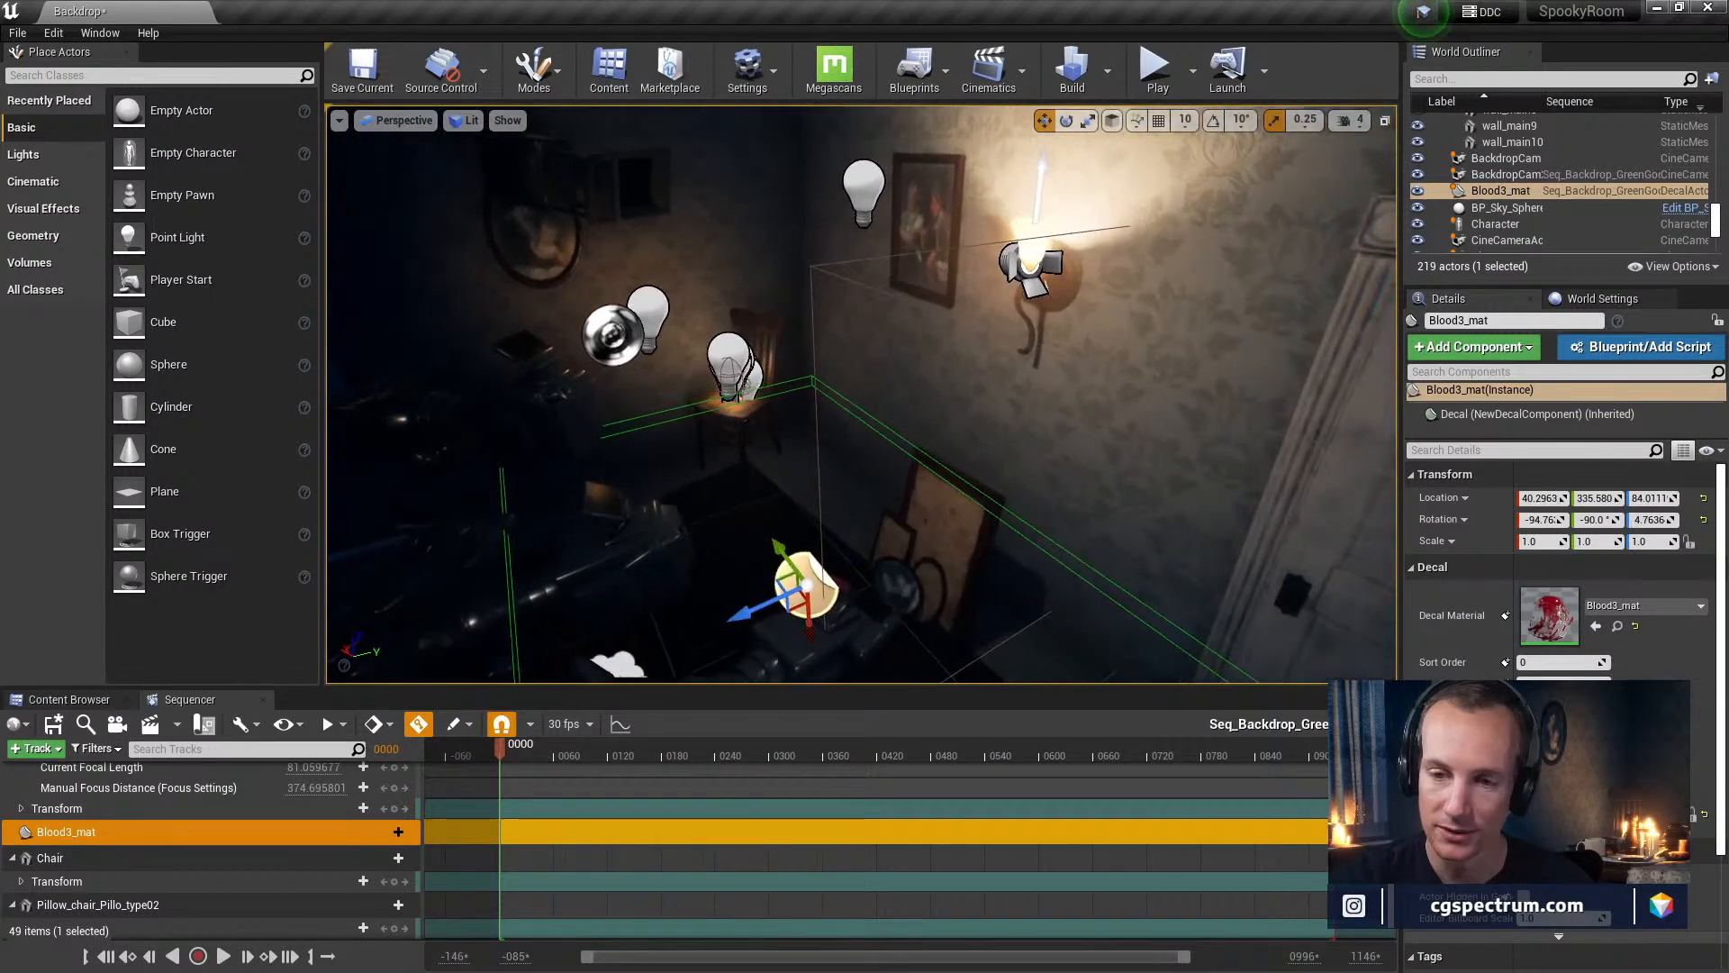
left_click_drag(775, 548, 622, 344)
right_click_drag(622, 344, 468, 378)
right_click_drag(1097, 513, 1085, 459)
Turn on rotation snapping and rotate the blood decal to about -270°, 0°, 0° so it projects onto the wall
key("e")
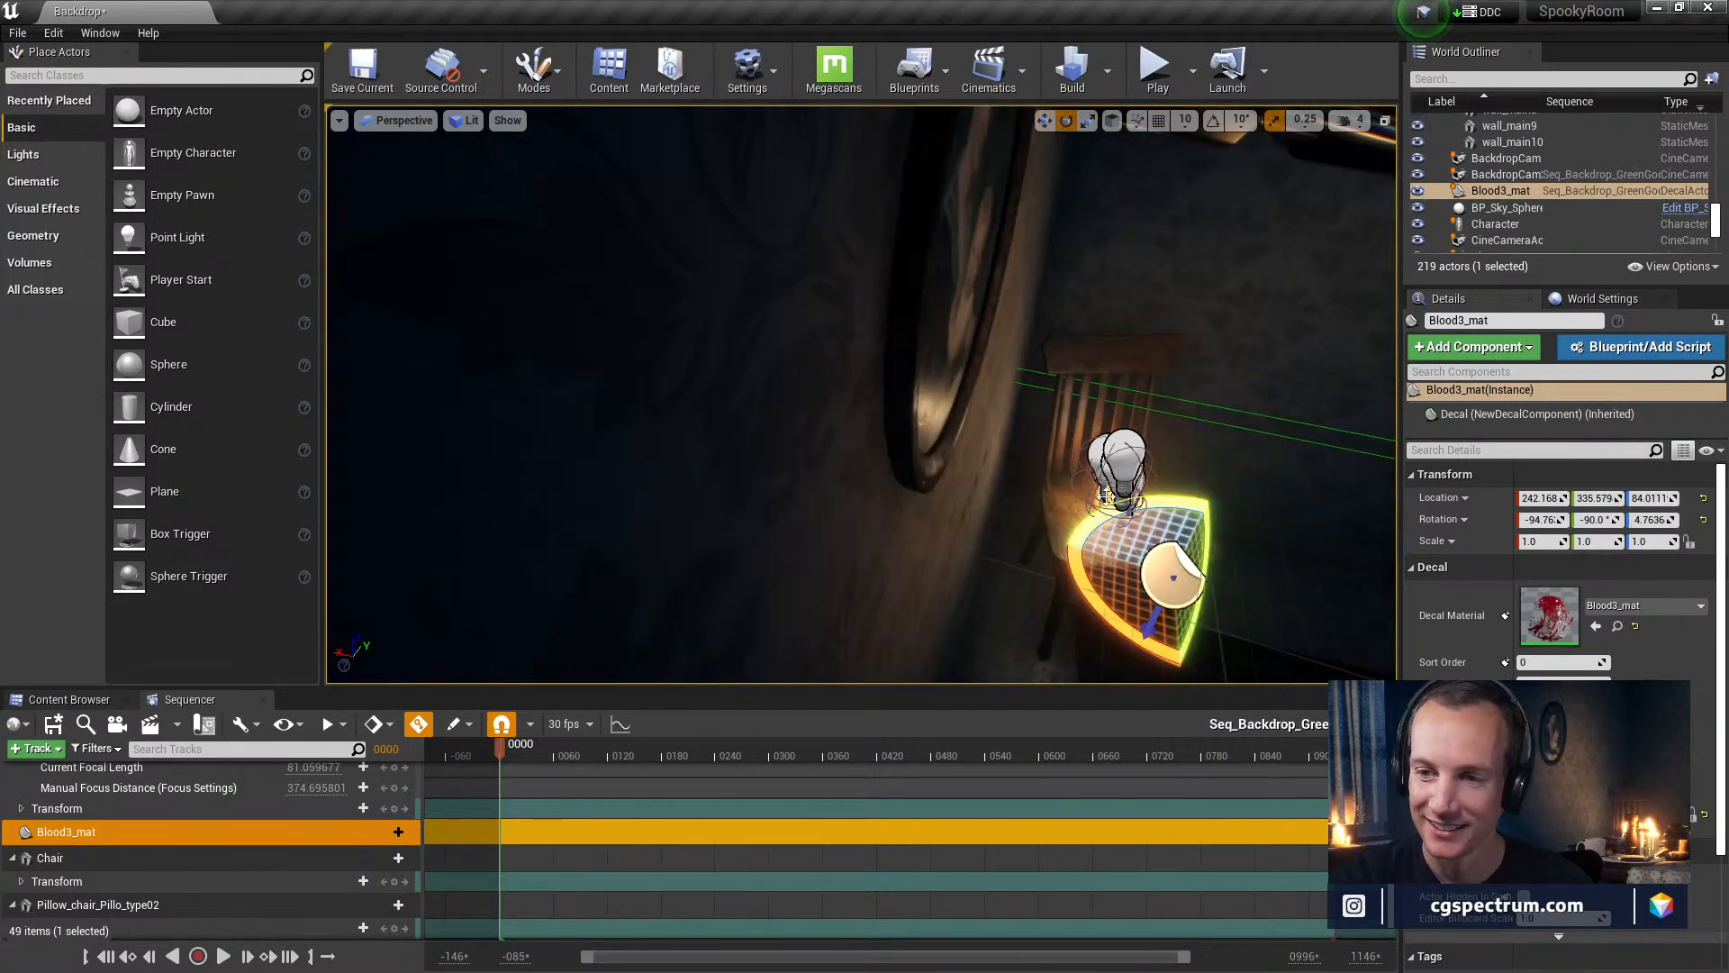
left_click_drag(1157, 495, 1200, 399)
key("ctrl+z")
left_click(1213, 120)
left_click_drag(1180, 499, 1211, 544)
mouse_move(1101, 629)
left_mouse_down()
mouse_move(1198, 638)
mouse_move(1099, 609)
left_mouse_up()
right_click_drag(1181, 509, 1083, 479)
Push the blood decal toward the wall behind the candle chair, to about X 291
key("w")
left_click_drag(1045, 486, 904, 440)
mouse_move(904, 439)
right_mouse_down()
mouse_move(842, 430)
mouse_move(916, 411)
right_mouse_up()
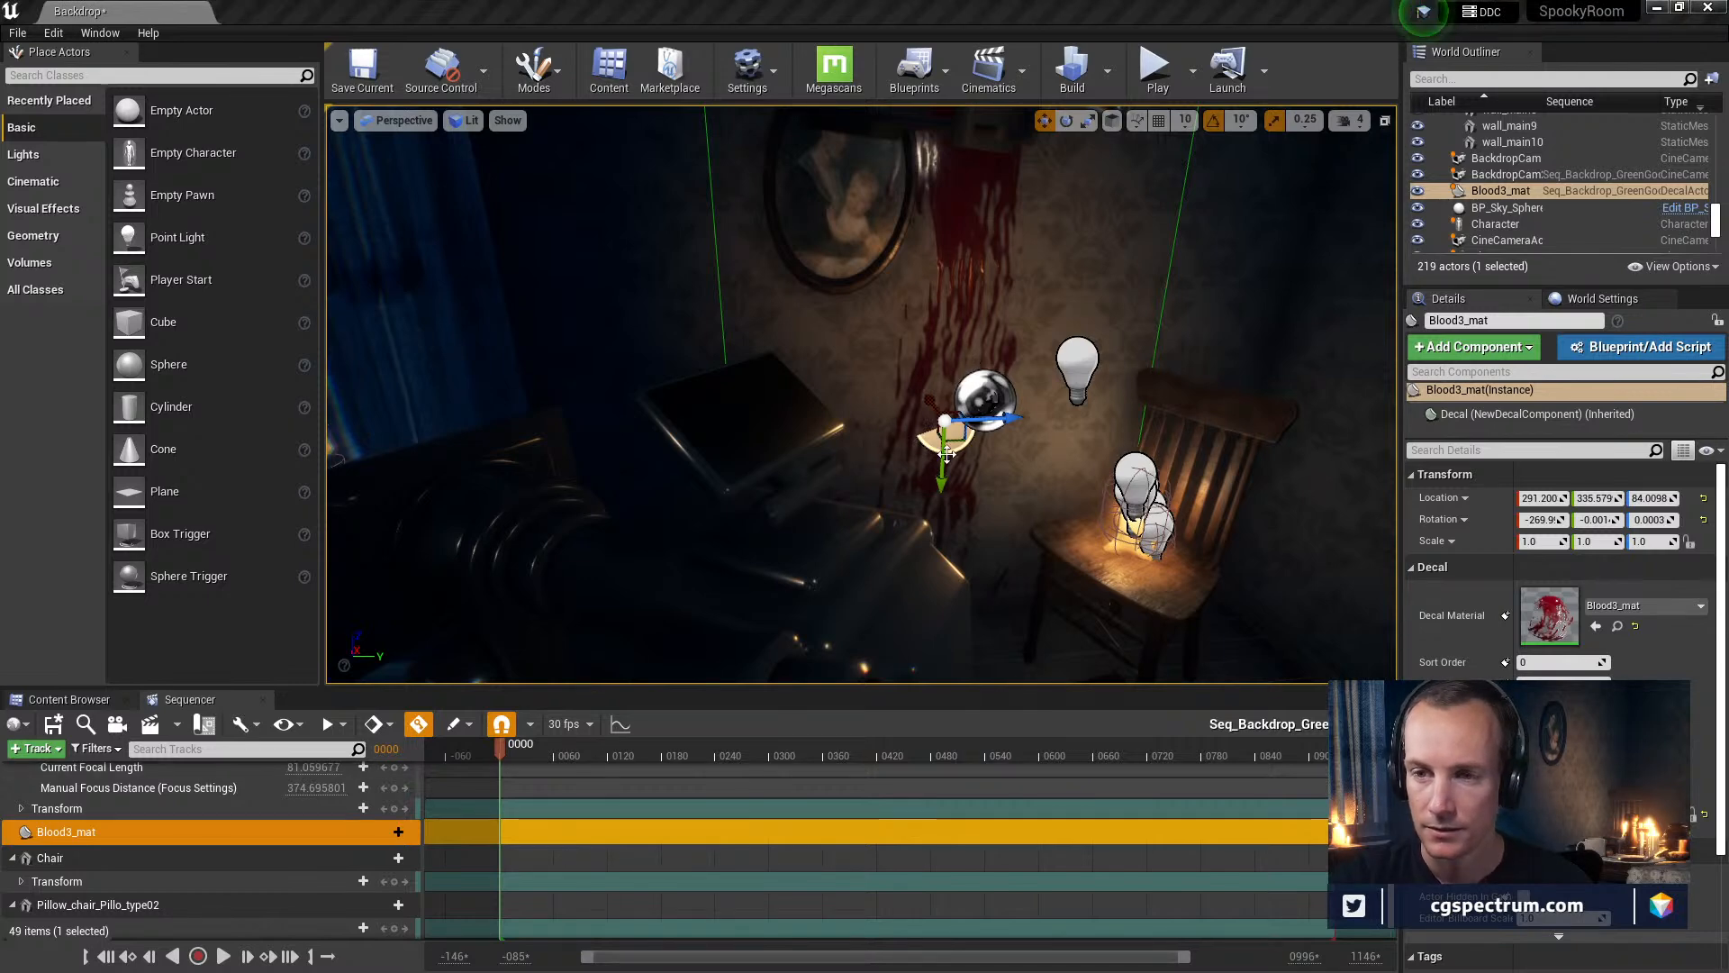
Slide the blood decal along the wall to about Y 295, in line with the oval picture frame
mouse_move(1000, 395)
right_mouse_down()
mouse_move(1050, 401)
mouse_move(1016, 407)
mouse_move(973, 376)
right_mouse_up()
key("g")
key("g")
left_click_drag(1040, 422, 983, 464)
right_click_drag(984, 463, 938, 433)
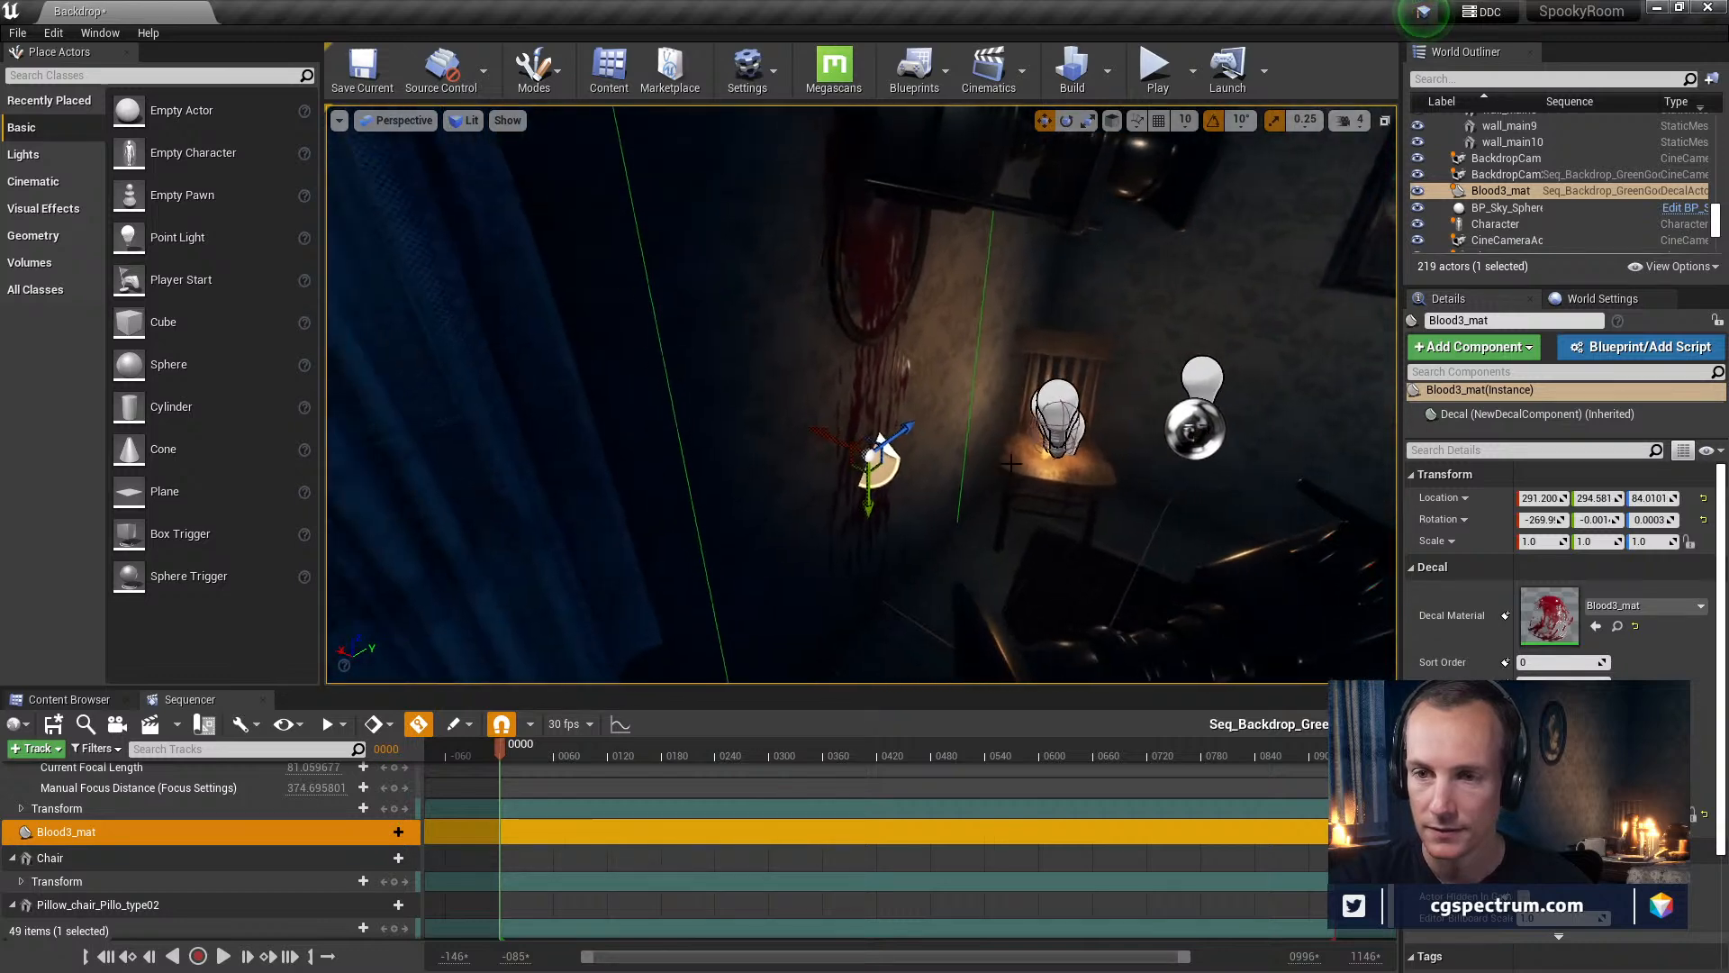
Squash the blood decal's Y scale to about -0.03 and raise it over the lower part of the oval picture
left_click_drag(880, 441, 880, 442)
key("w")
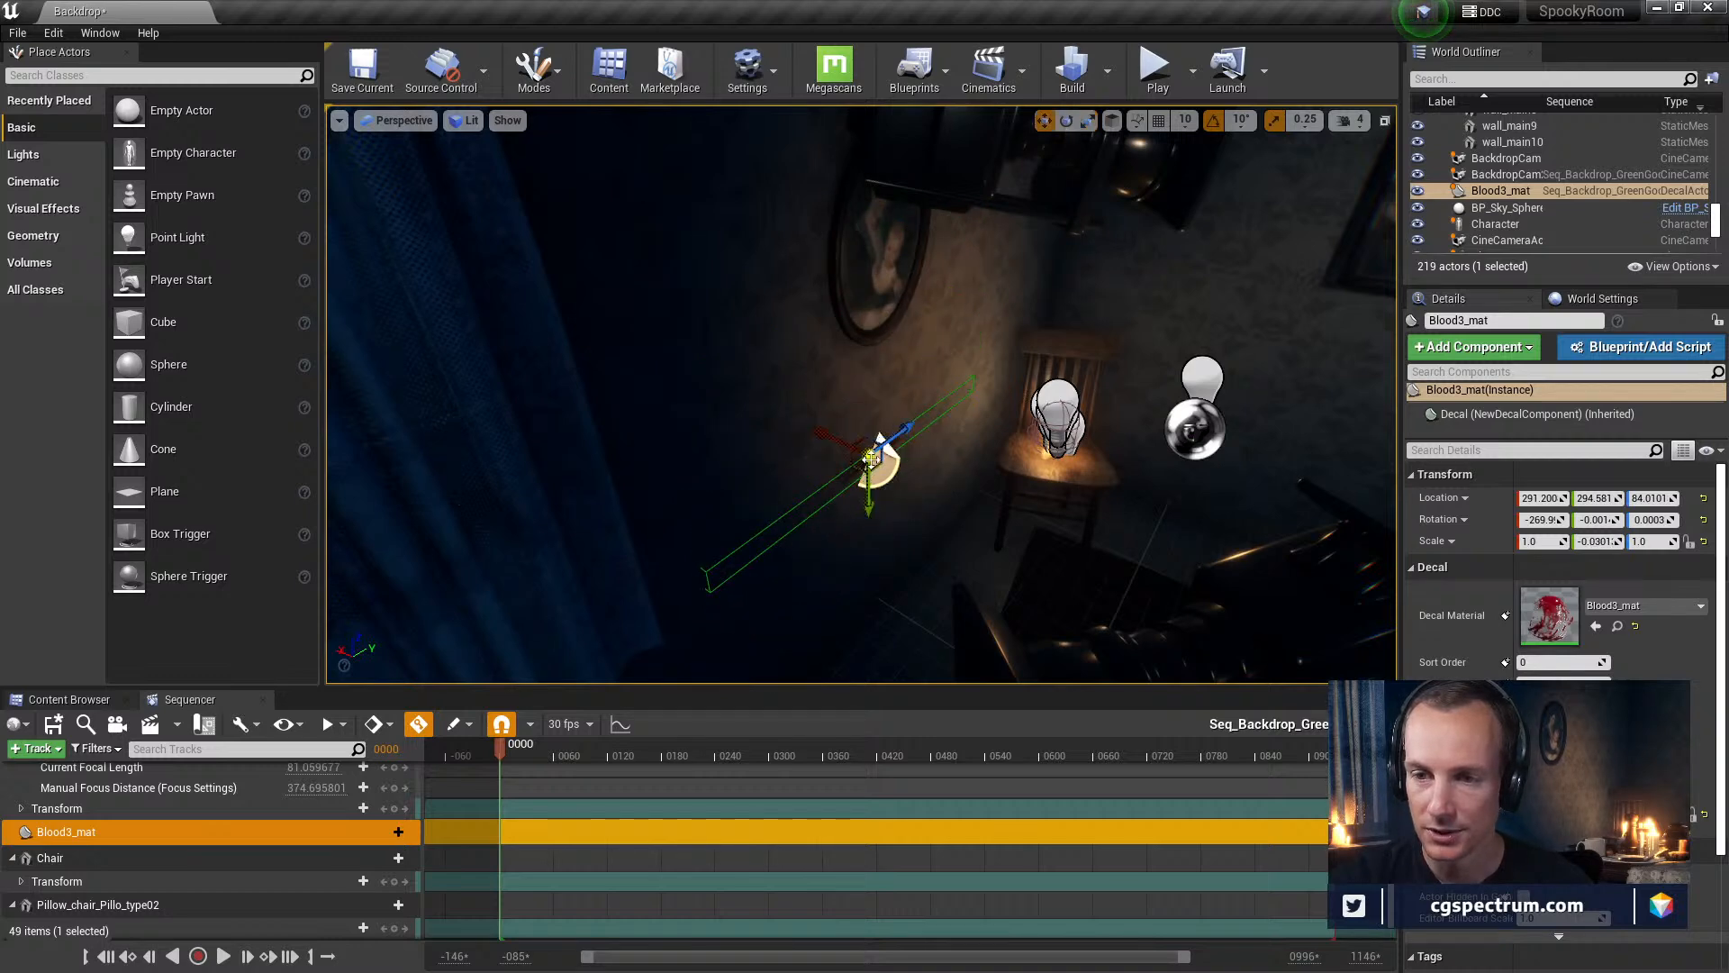
left_click_drag(875, 506, 817, 355)
right_click_drag(817, 355, 780, 344)
key("w")
key("s")
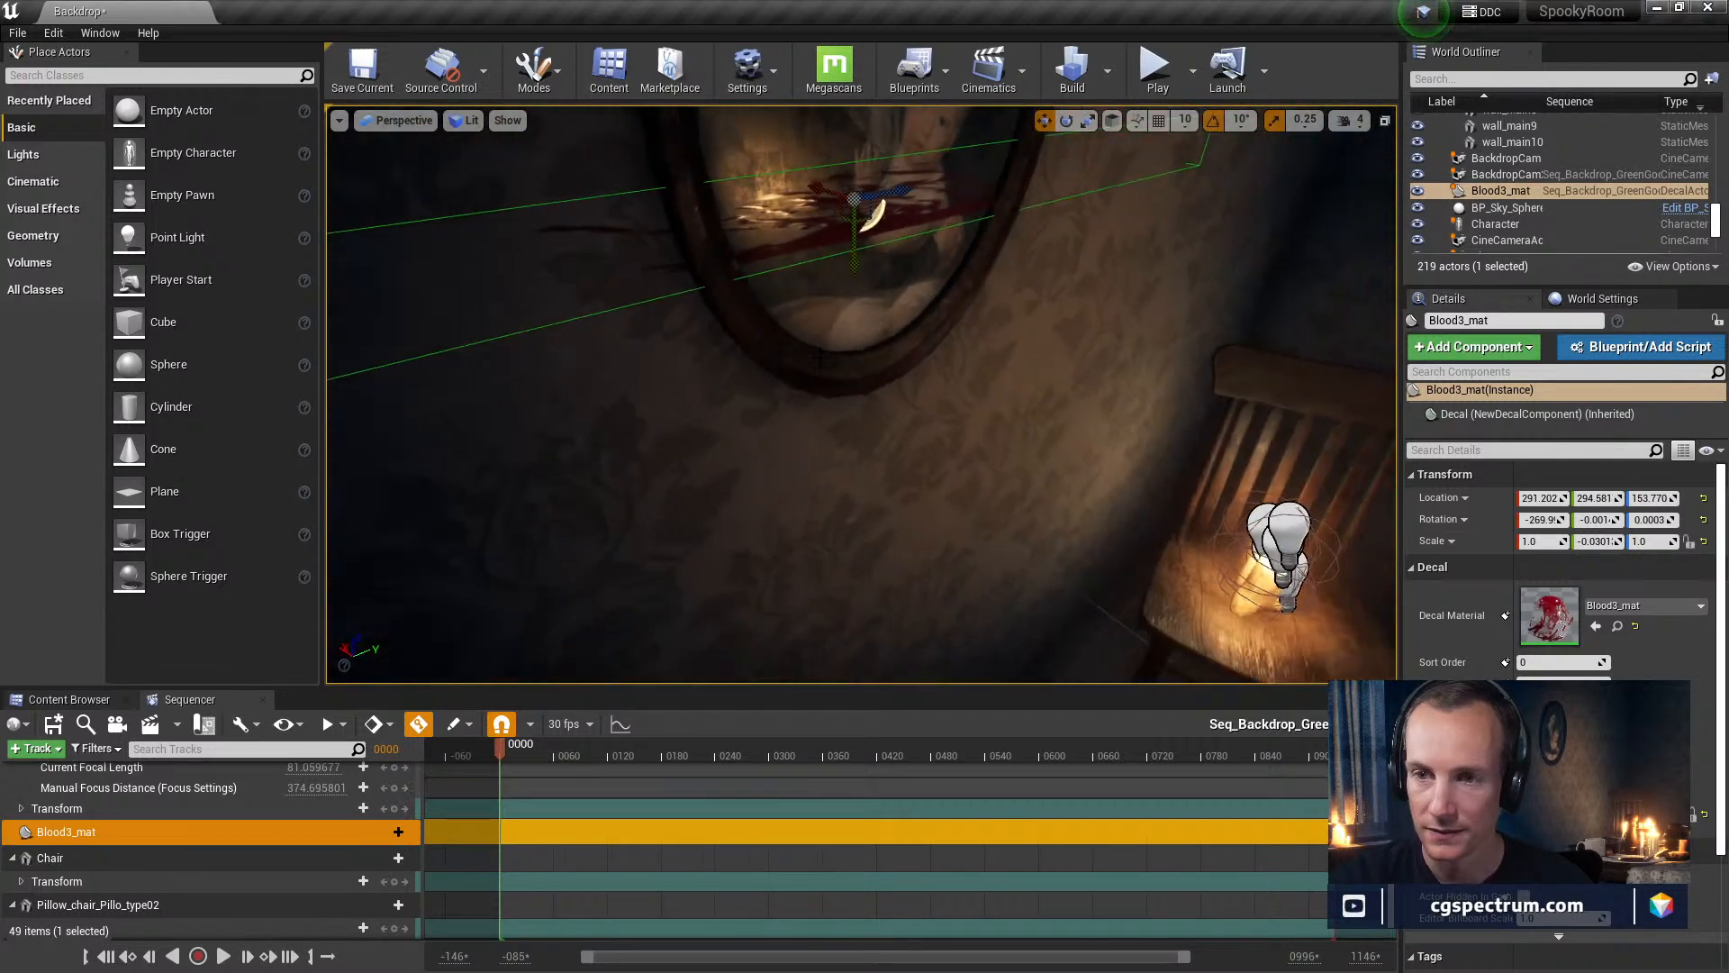
mouse_move(855, 252)
left_mouse_down()
mouse_move(854, 302)
mouse_move(854, 265)
left_mouse_up()
Turn off Receives Decals on the oval picture frame, Frame_4, by filtering its properties for "decal"
left_click(834, 192)
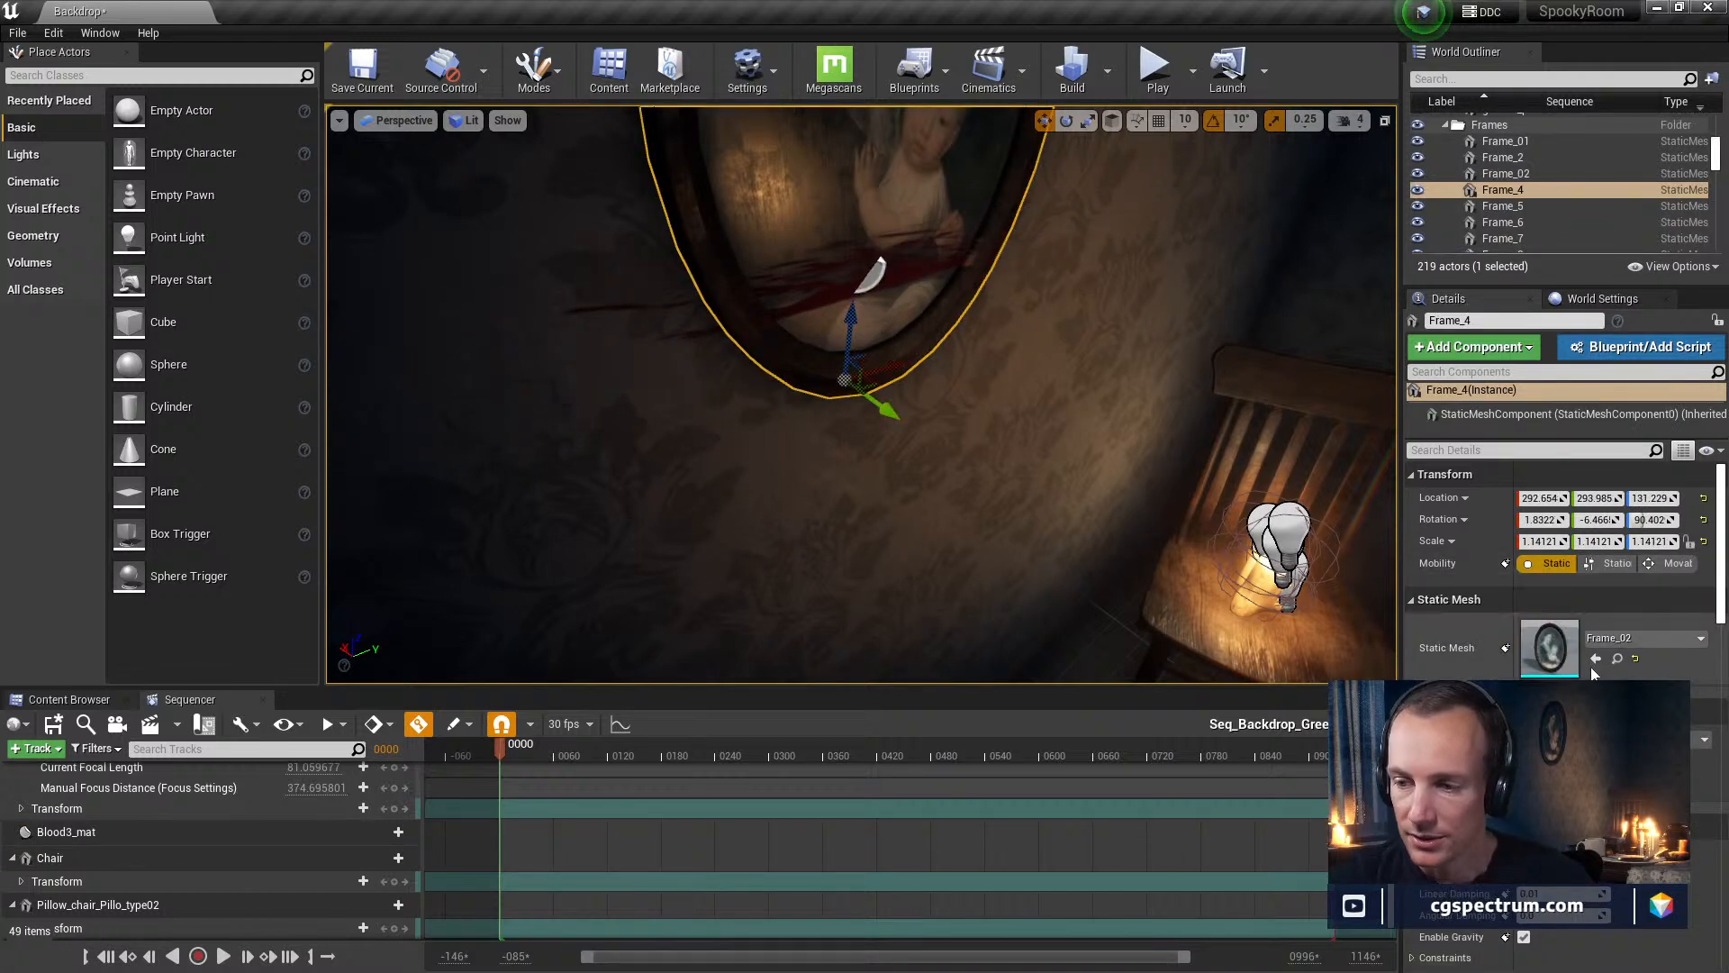
scroll(1590, 665, "down", 3)
scroll(1505, 533, "down", 5)
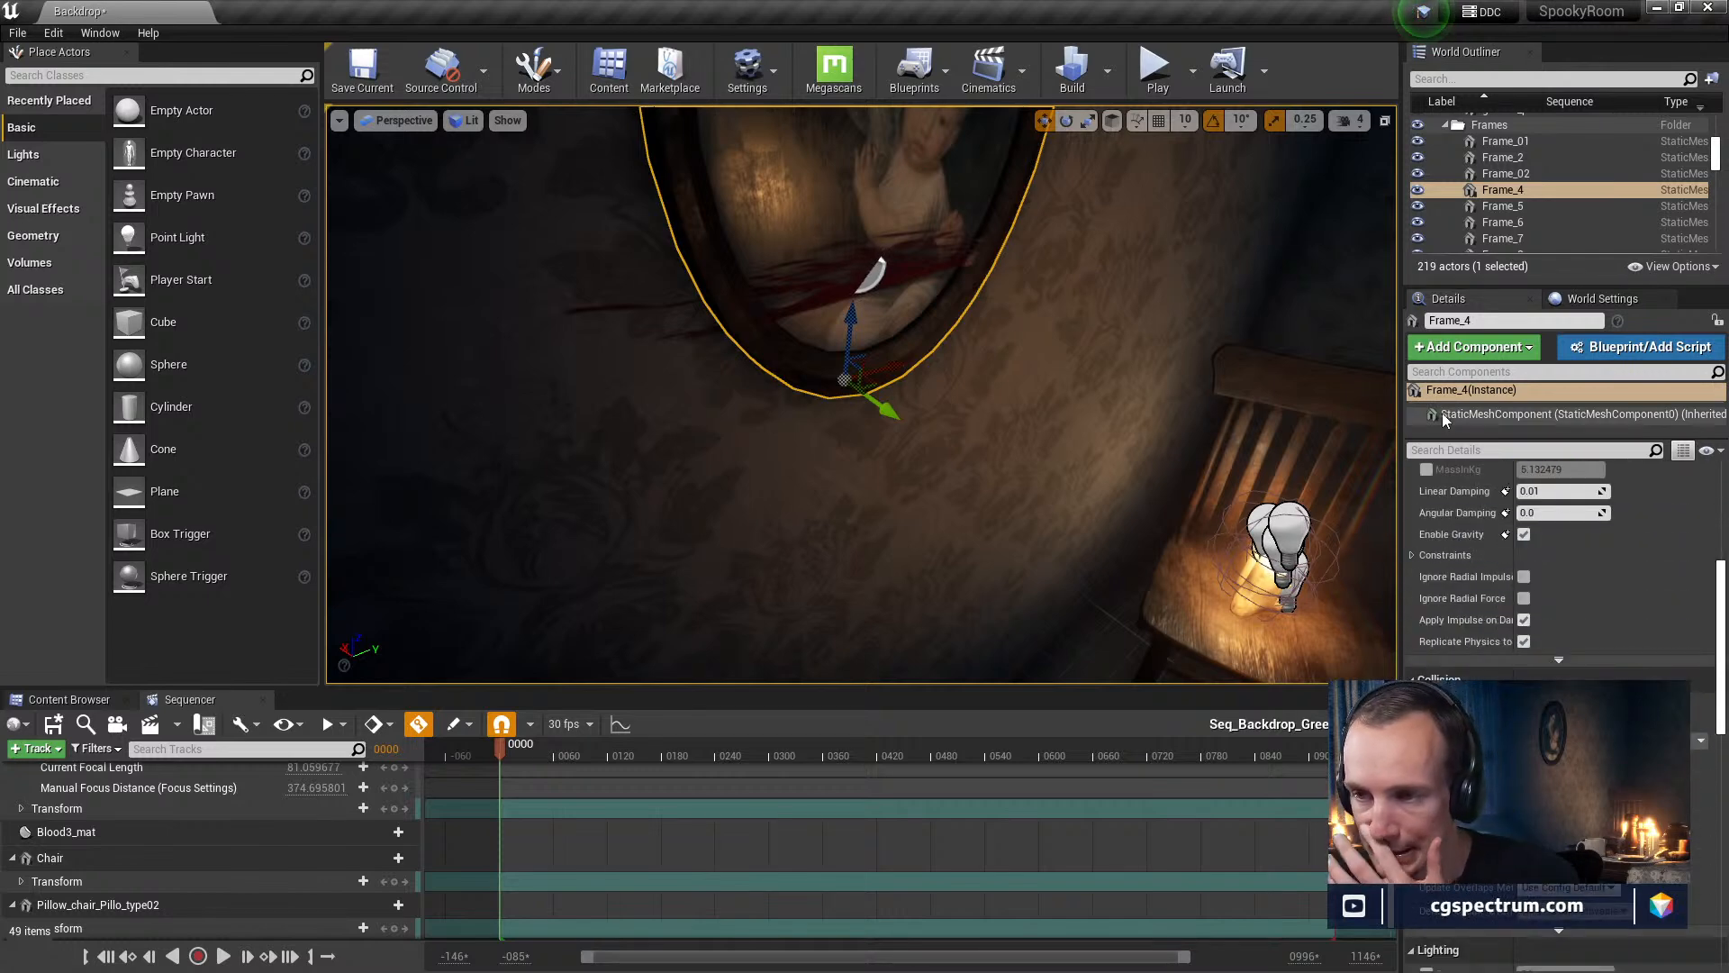
left_click(1420, 451)
type("deca")
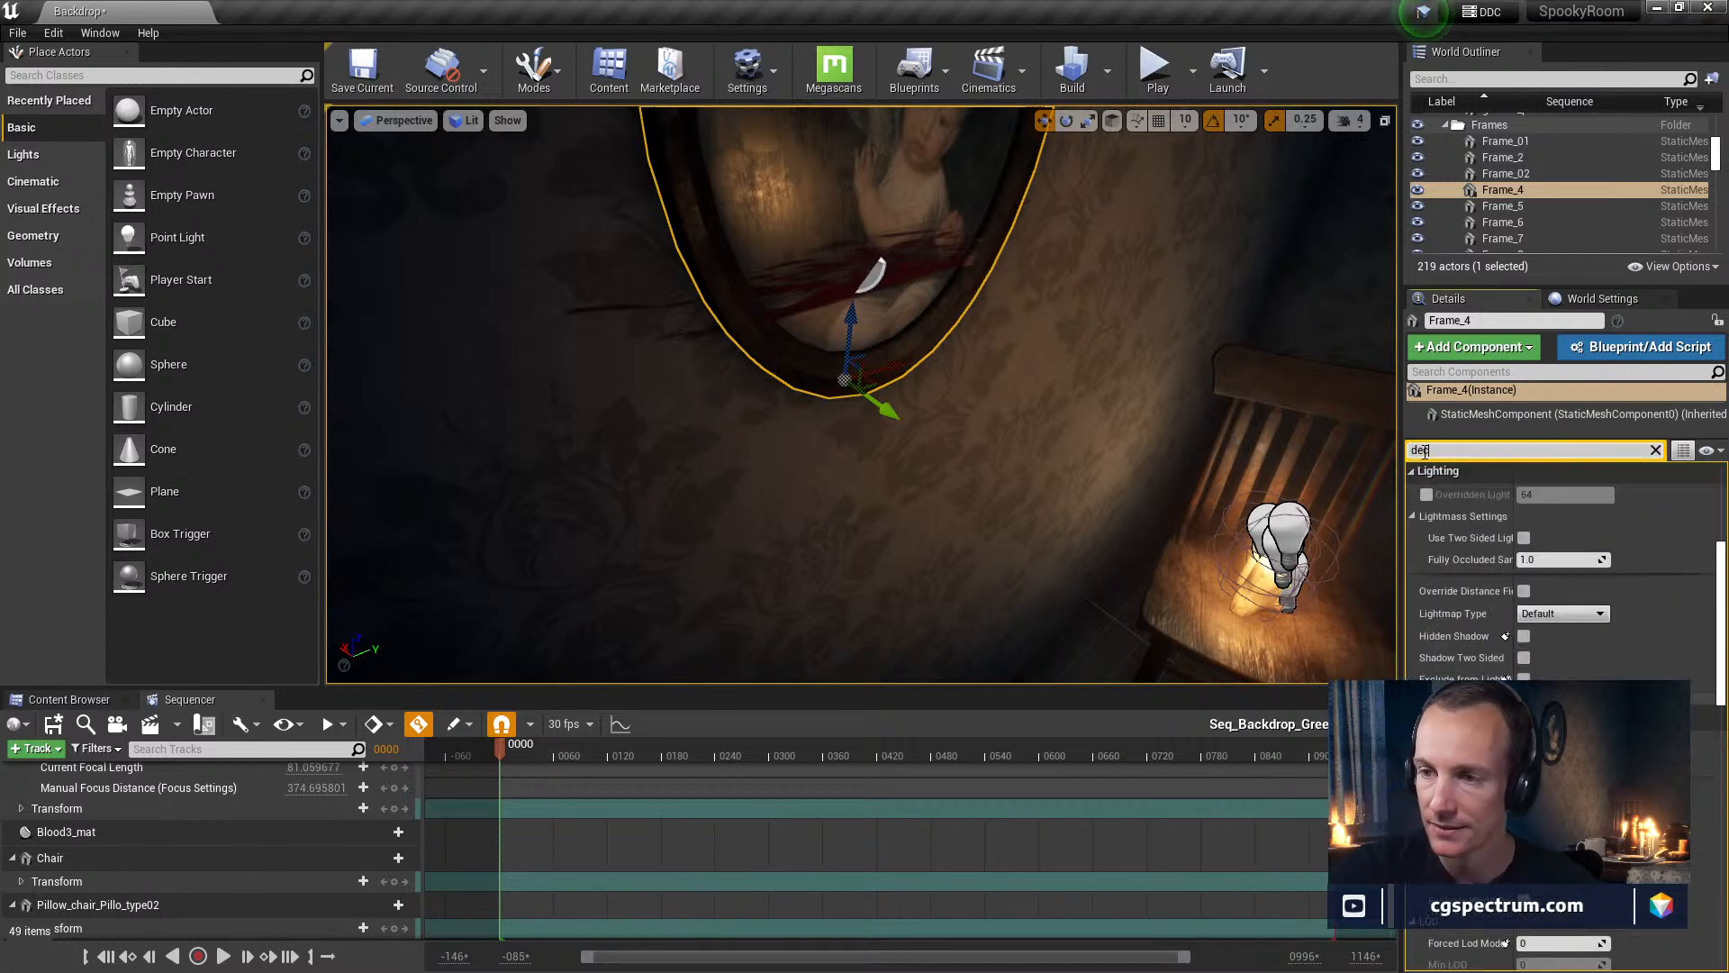
type("l")
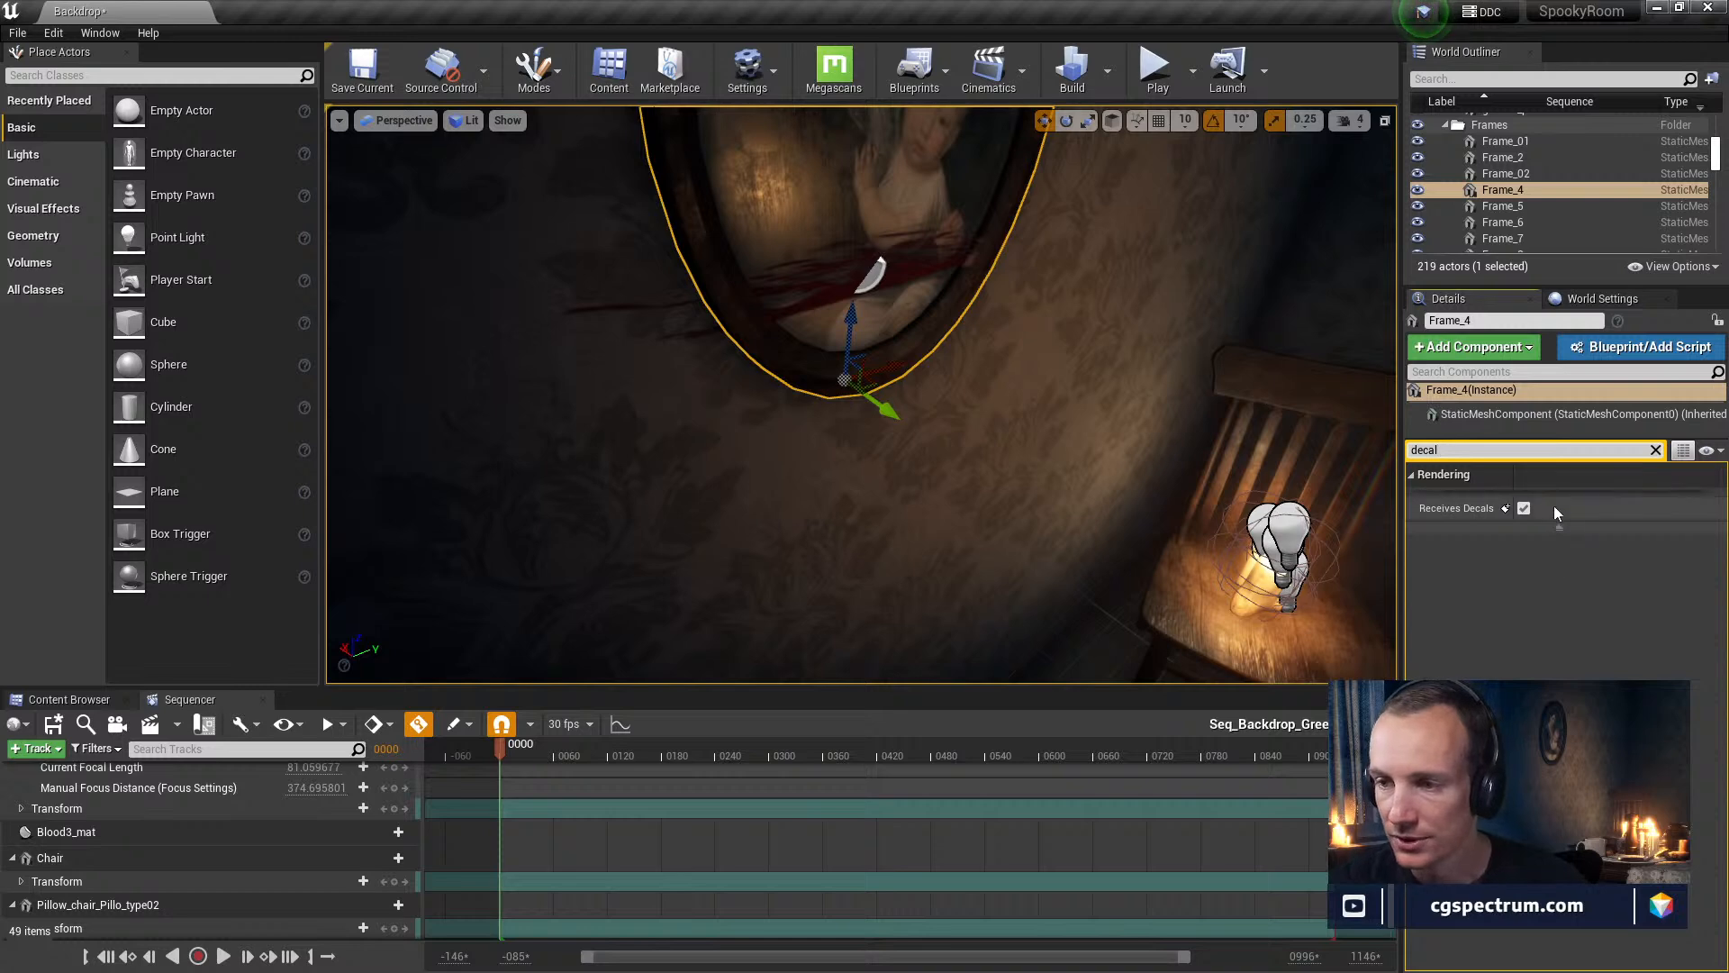
left_click(1524, 508)
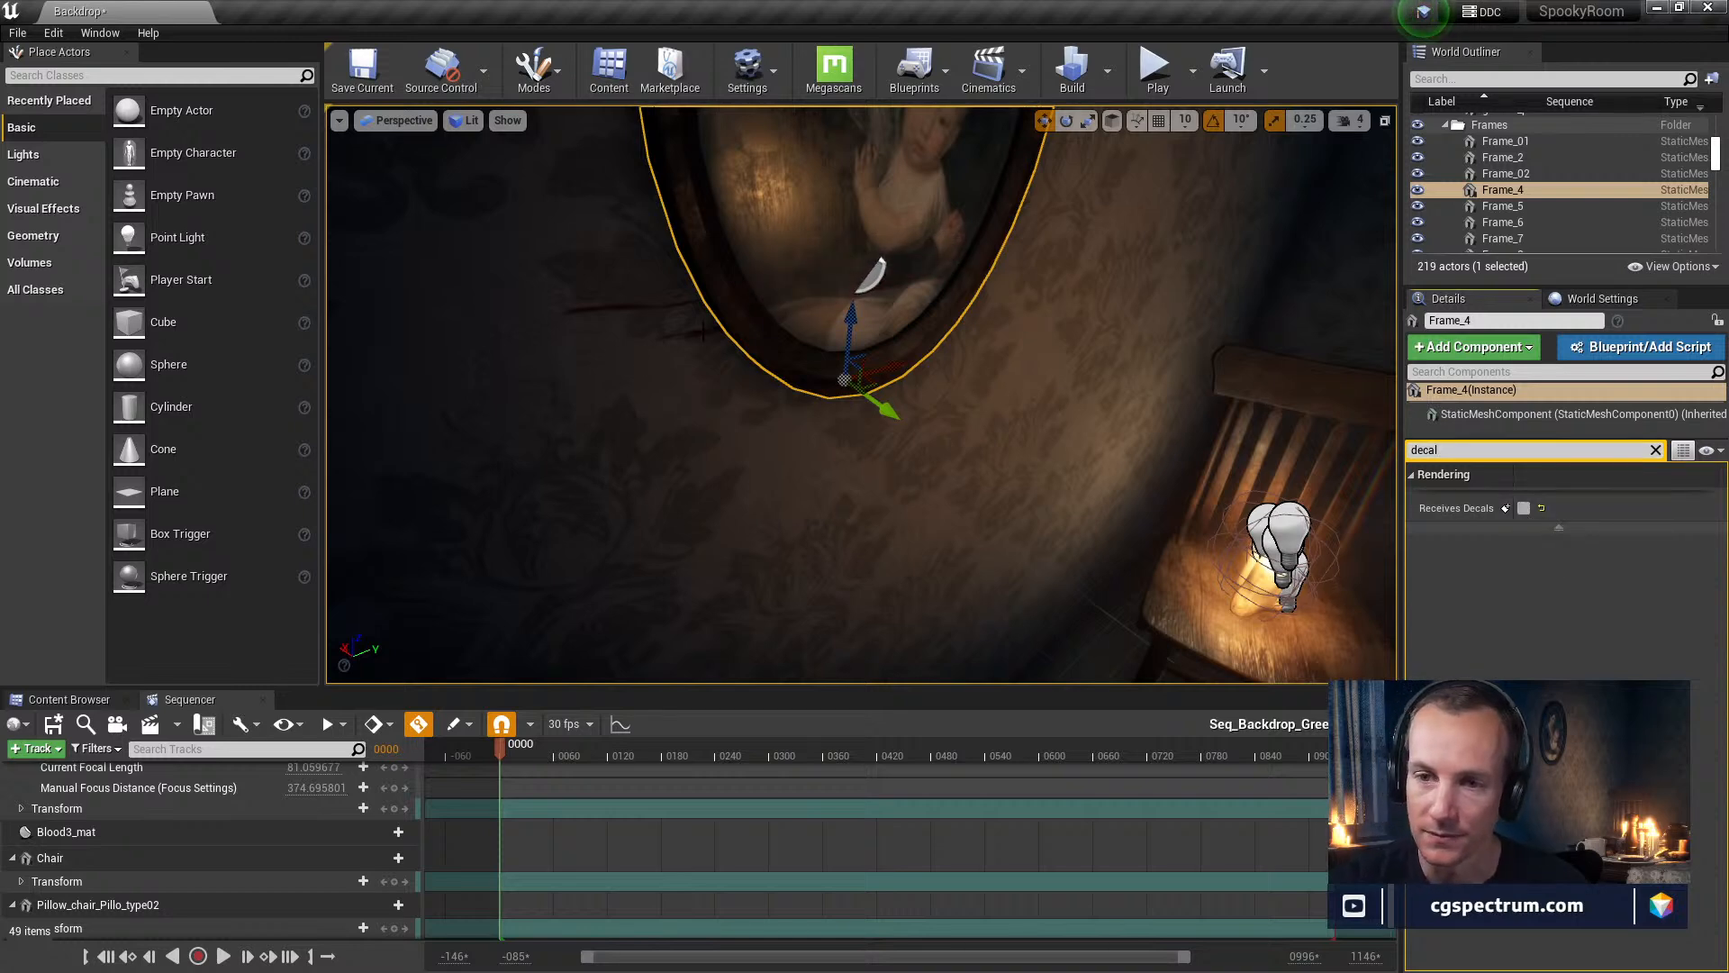
Stretch the blood decal vertically and lower it onto the wall beneath the oval picture
left_click(916, 270)
left_click(876, 263)
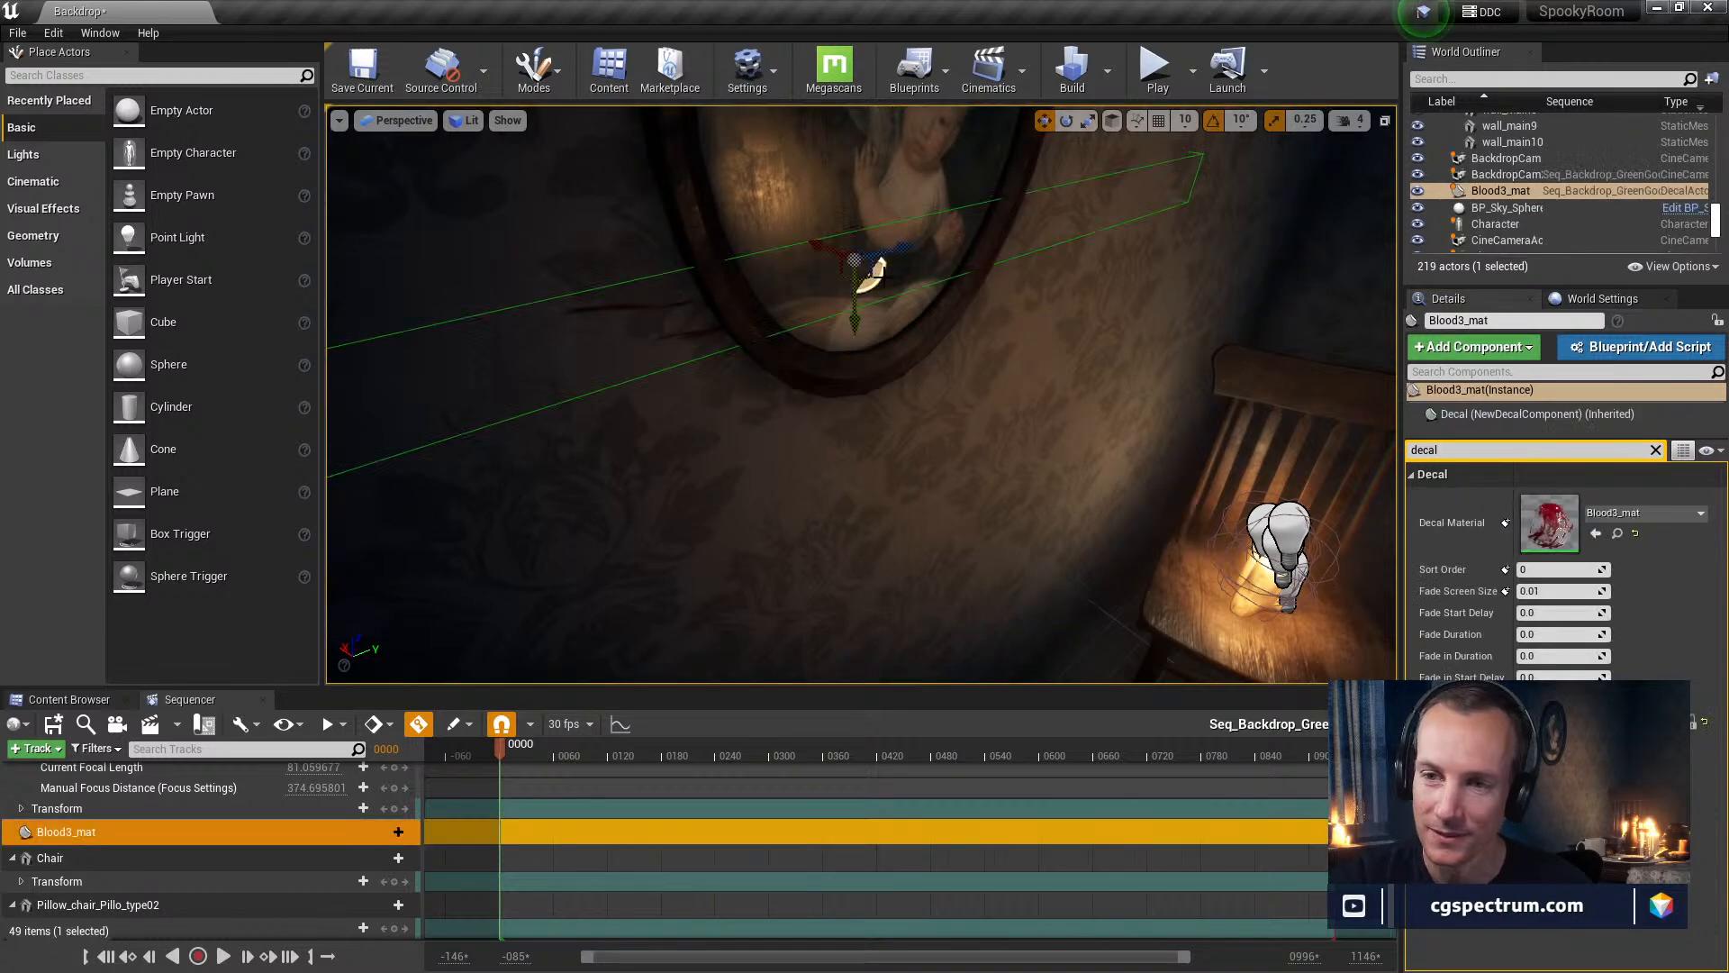
key("r")
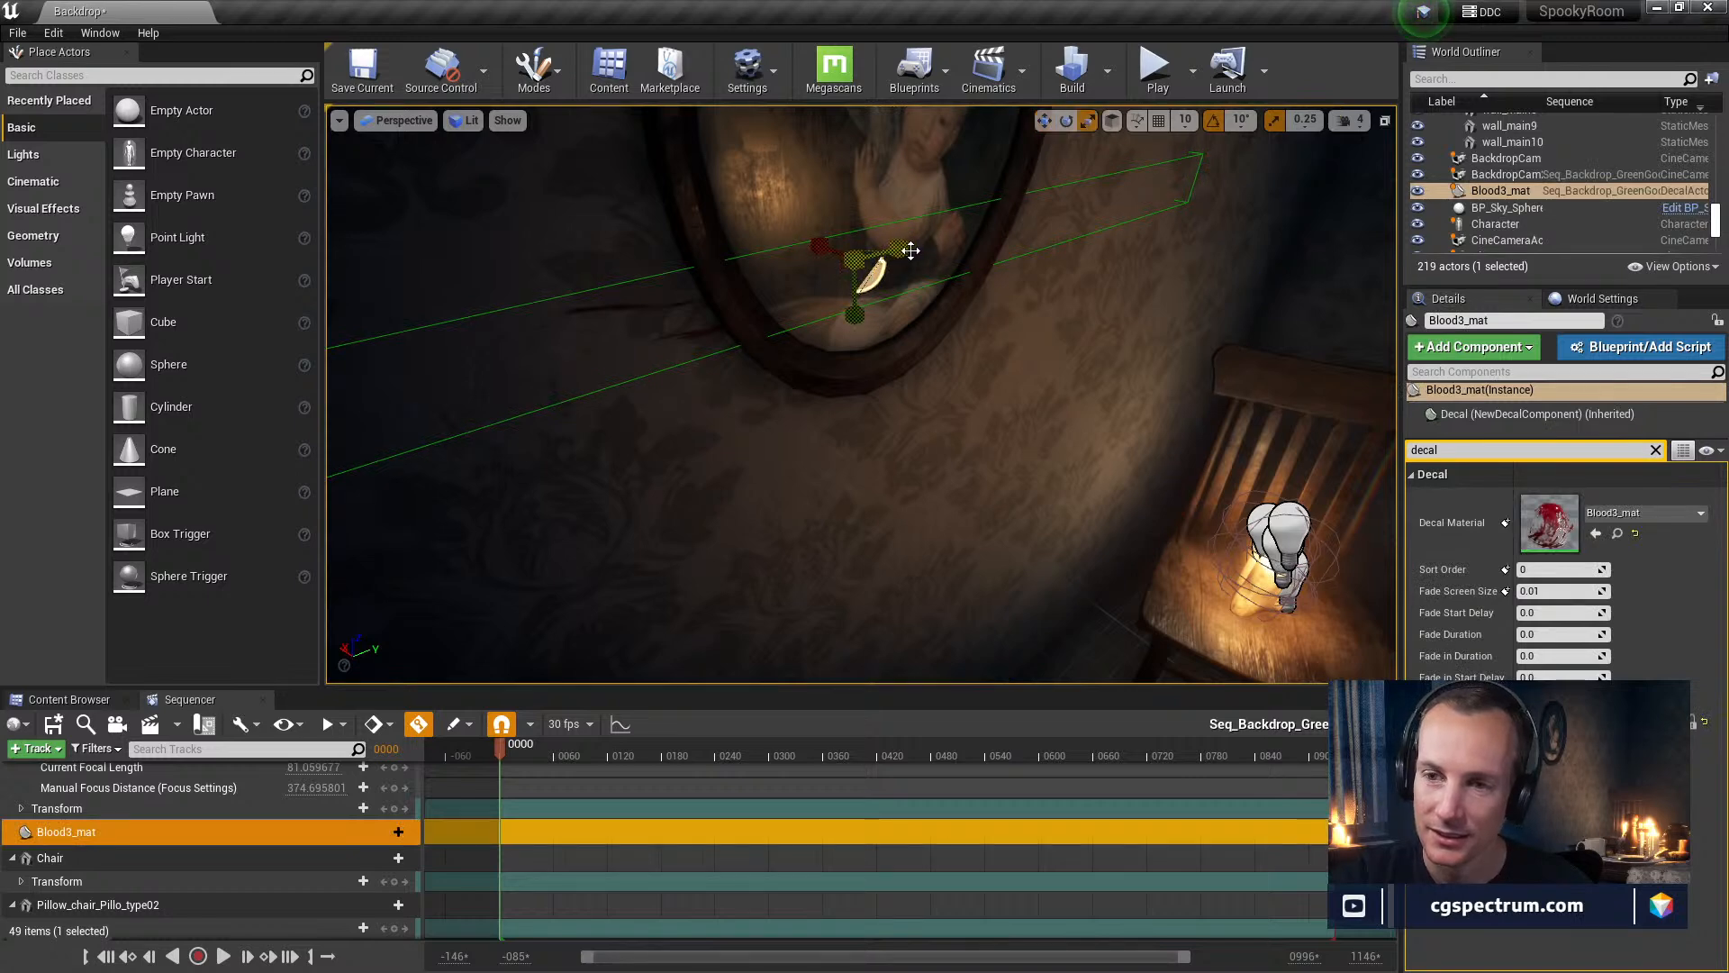
left_click_drag(878, 261, 915, 522)
key("w")
key("r")
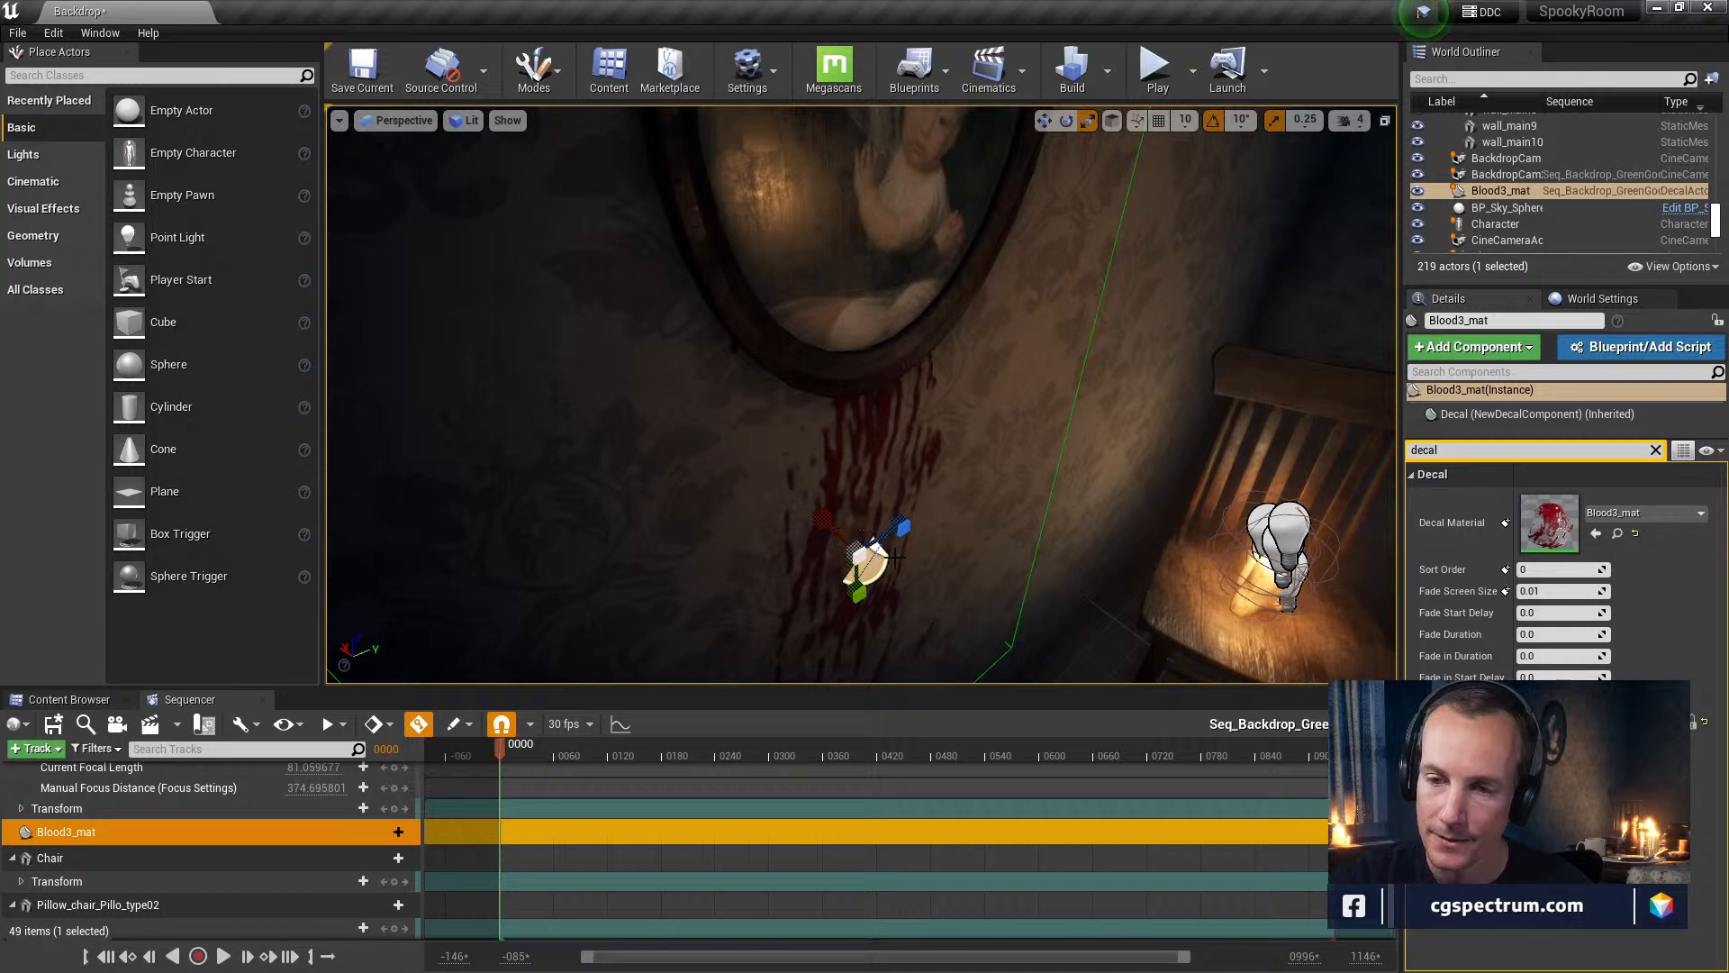
Squash the blood decal to a thin vertical size and raise it within the outline of the oval picture
left_click_drag(854, 598, 854, 522)
left_click_drag(860, 595, 826, 378)
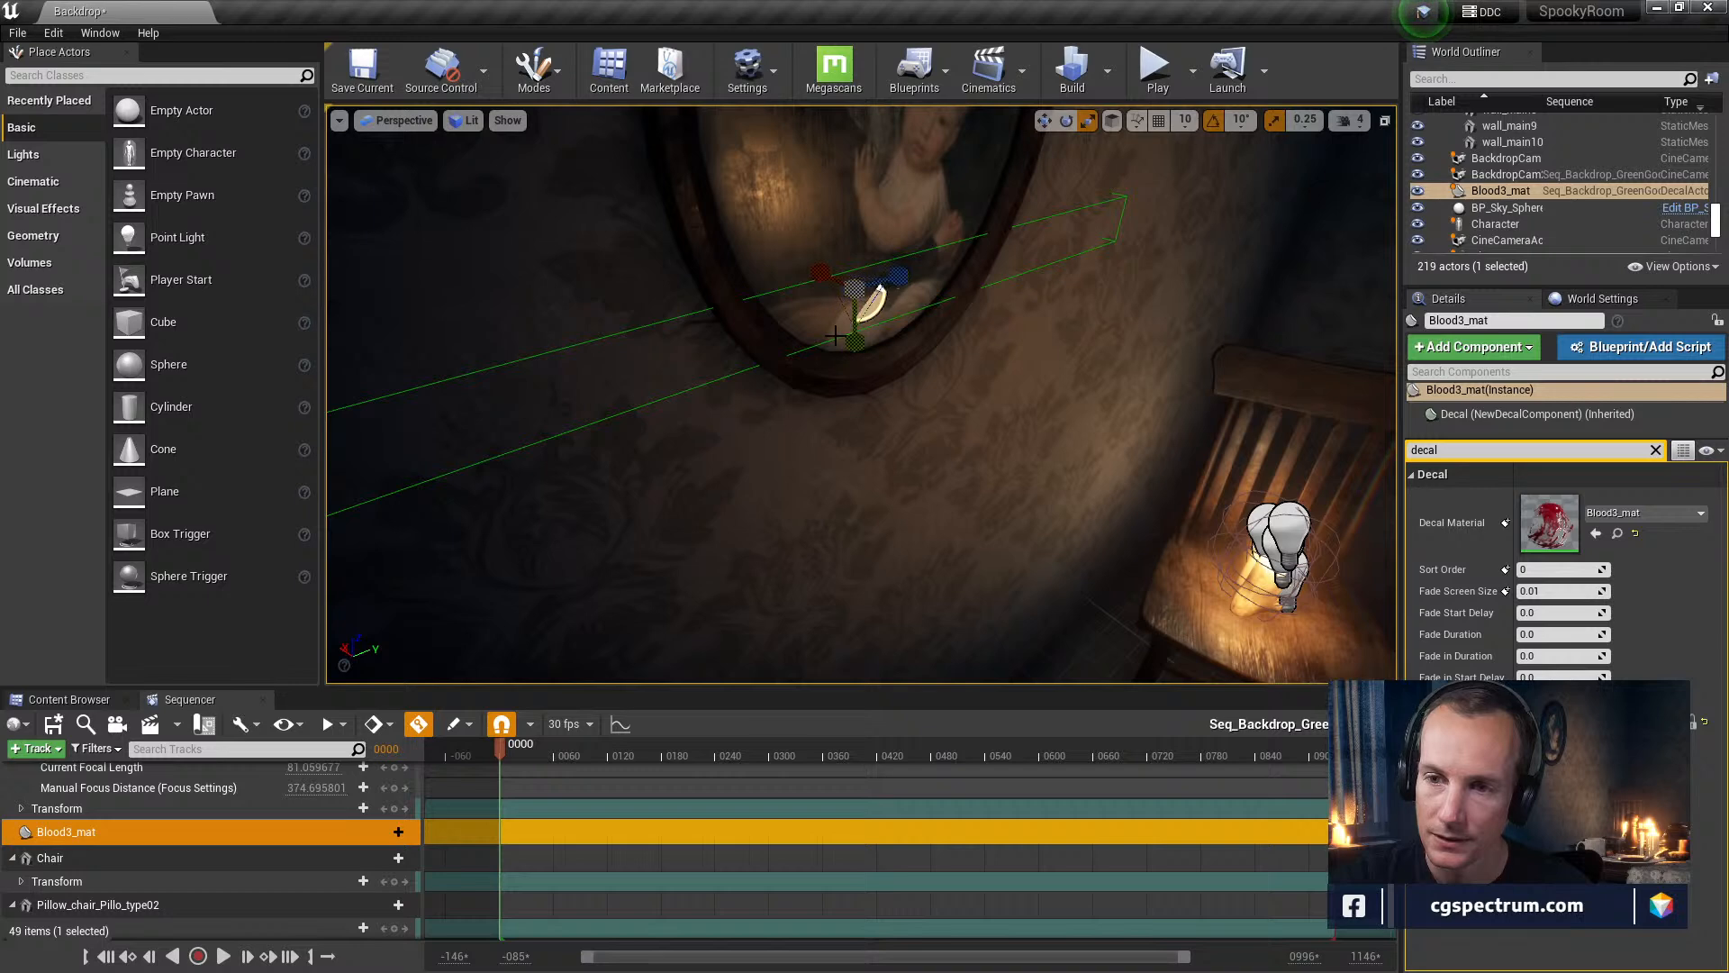
right_click_drag(838, 396, 843, 333)
left_click_drag(846, 429, 844, 283)
Add a Transform track to Blood3_mat in the sequence and key its squashed pose at frame 0
scroll(571, 896, "down", 1)
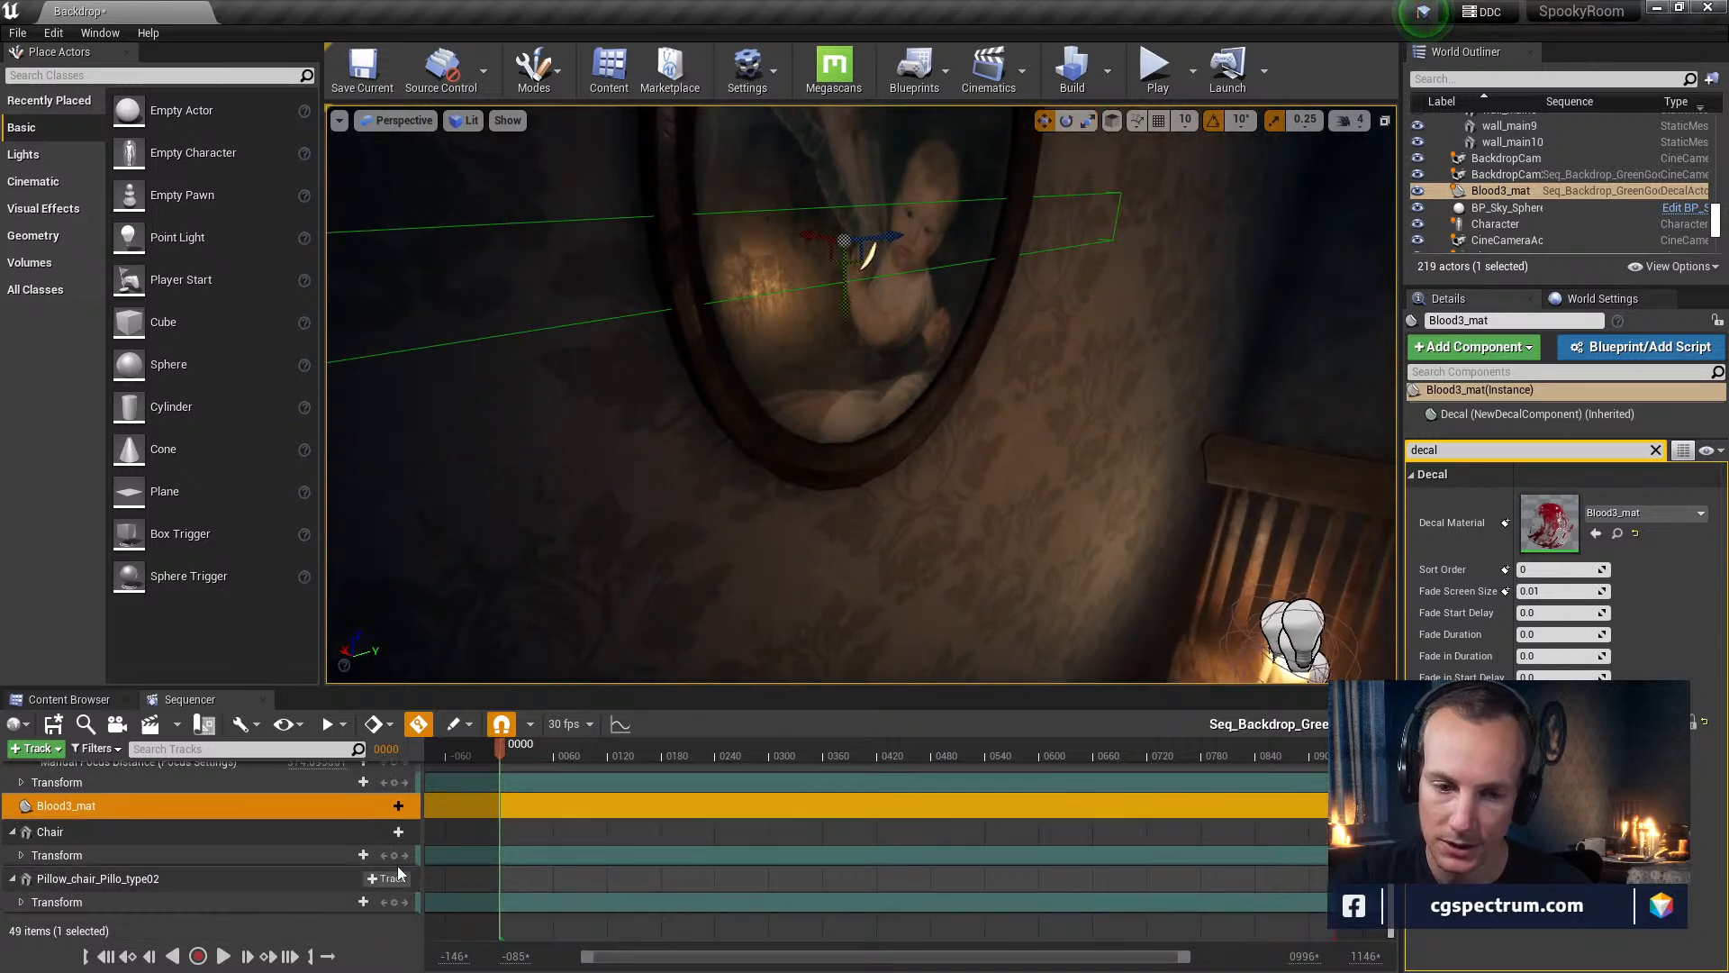
left_click(394, 808)
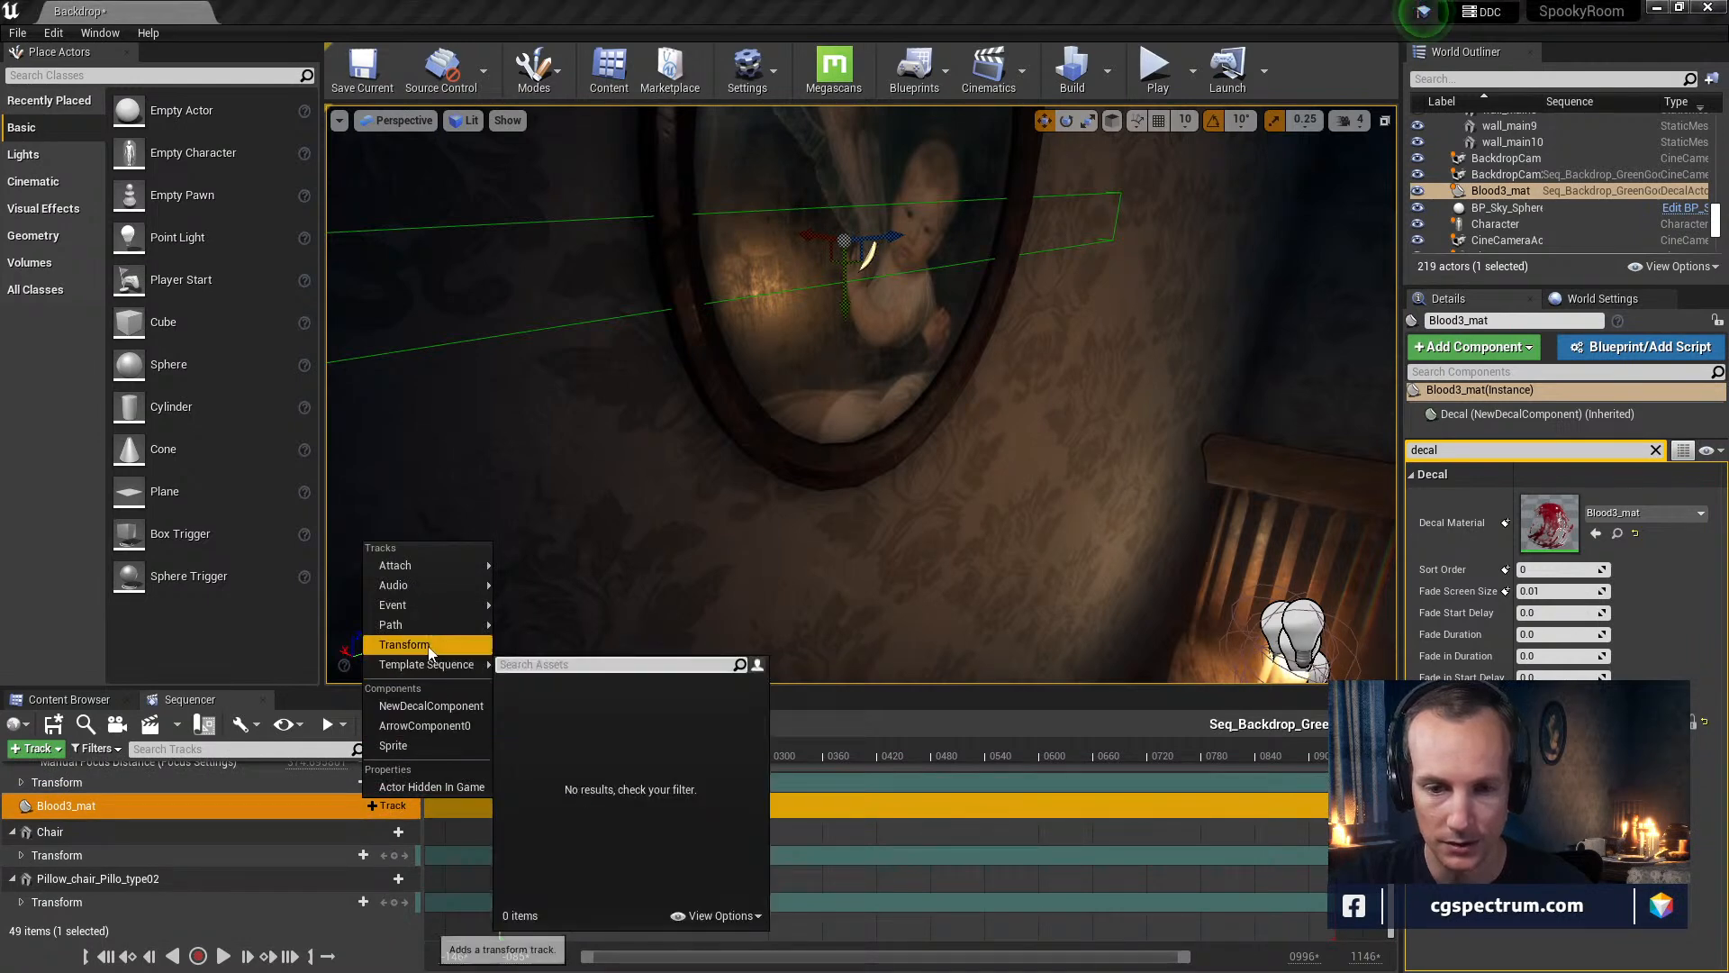
left_click(404, 643)
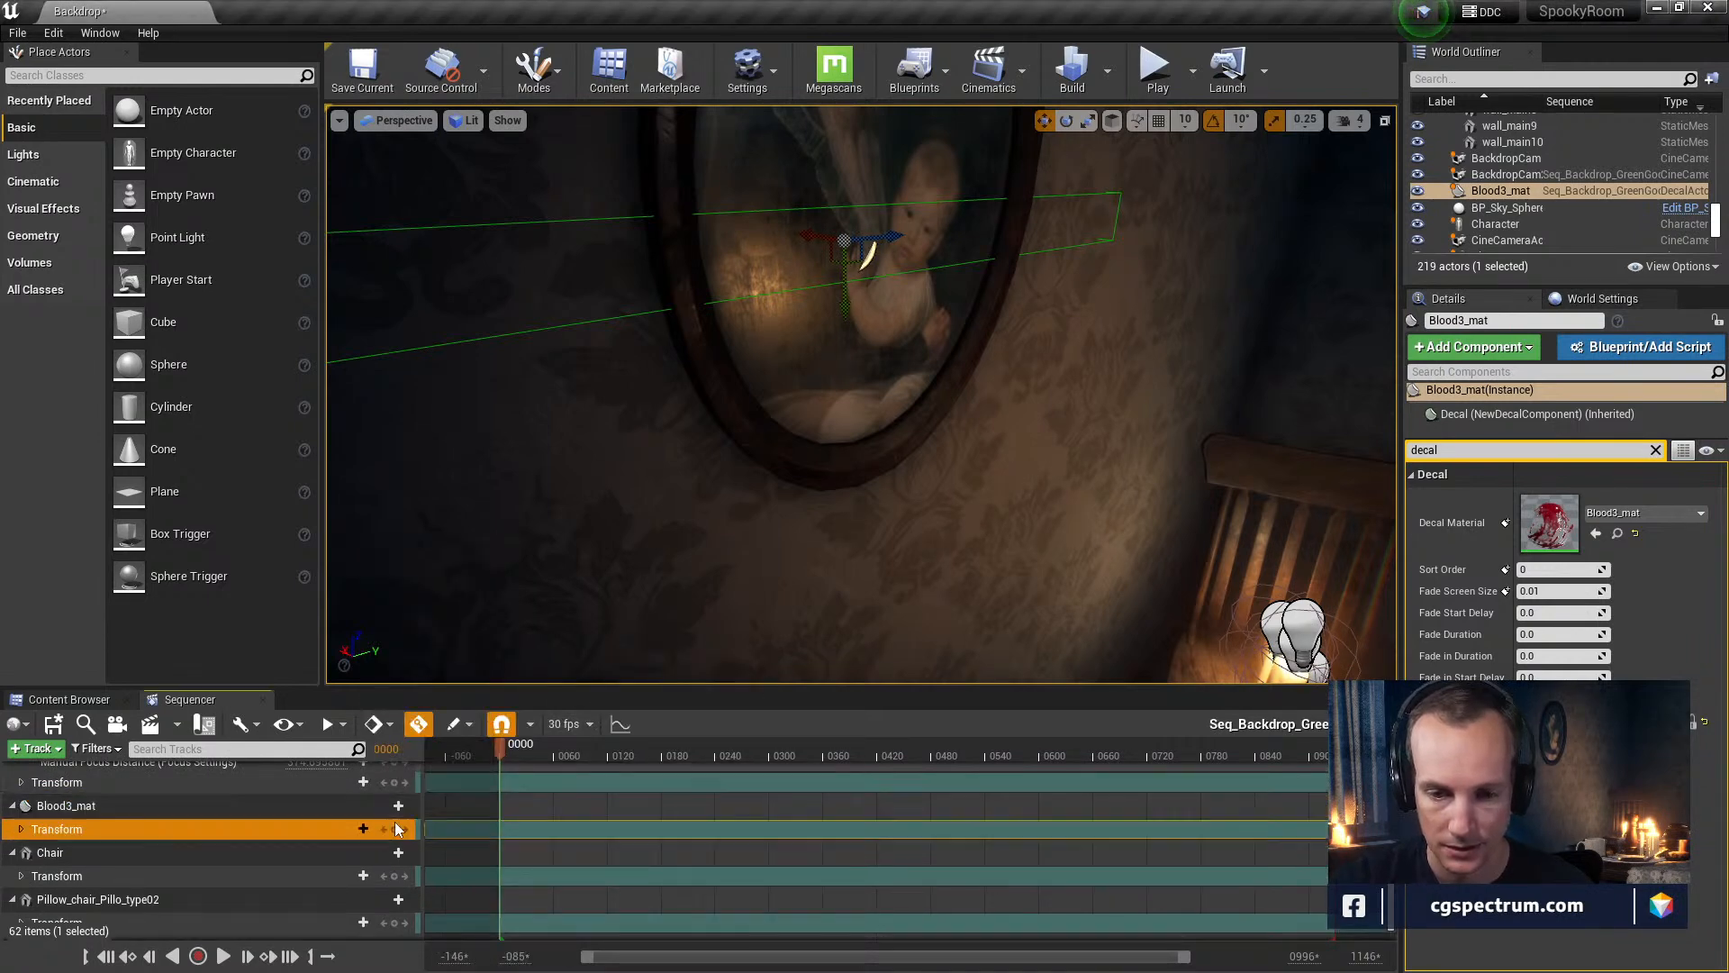
left_click(394, 829)
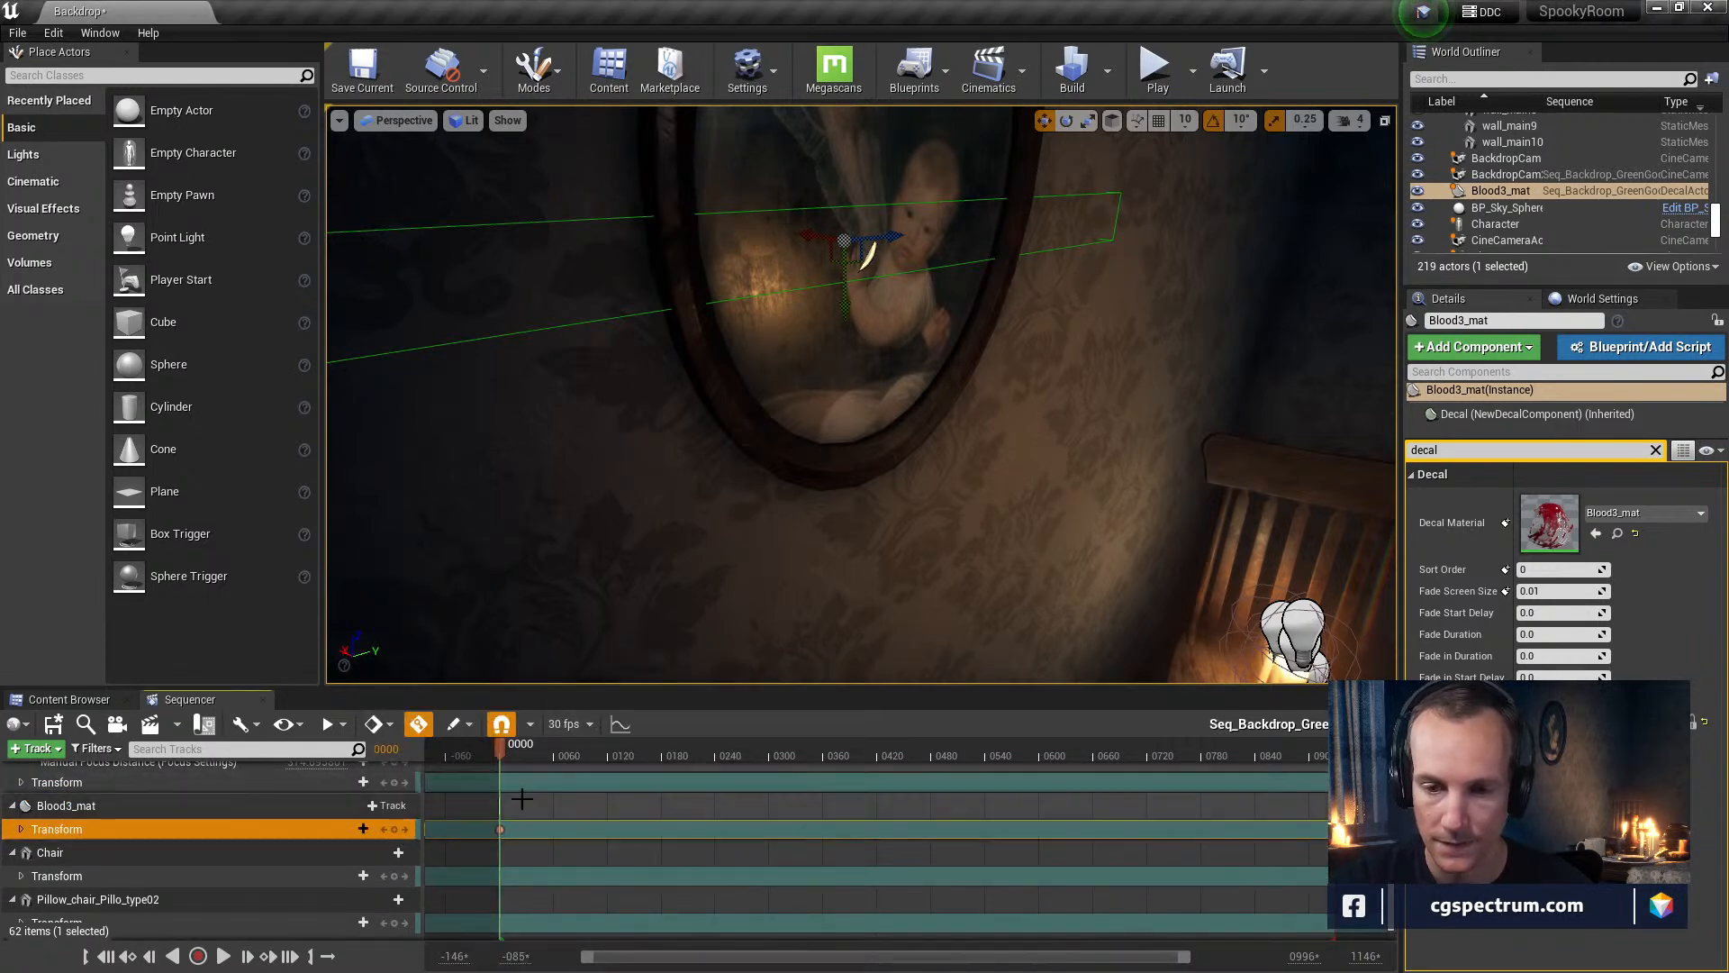
Key the Blood3_mat transform at frame 299 and shift that key to about frame 150
left_click_drag(501, 749, 557, 753)
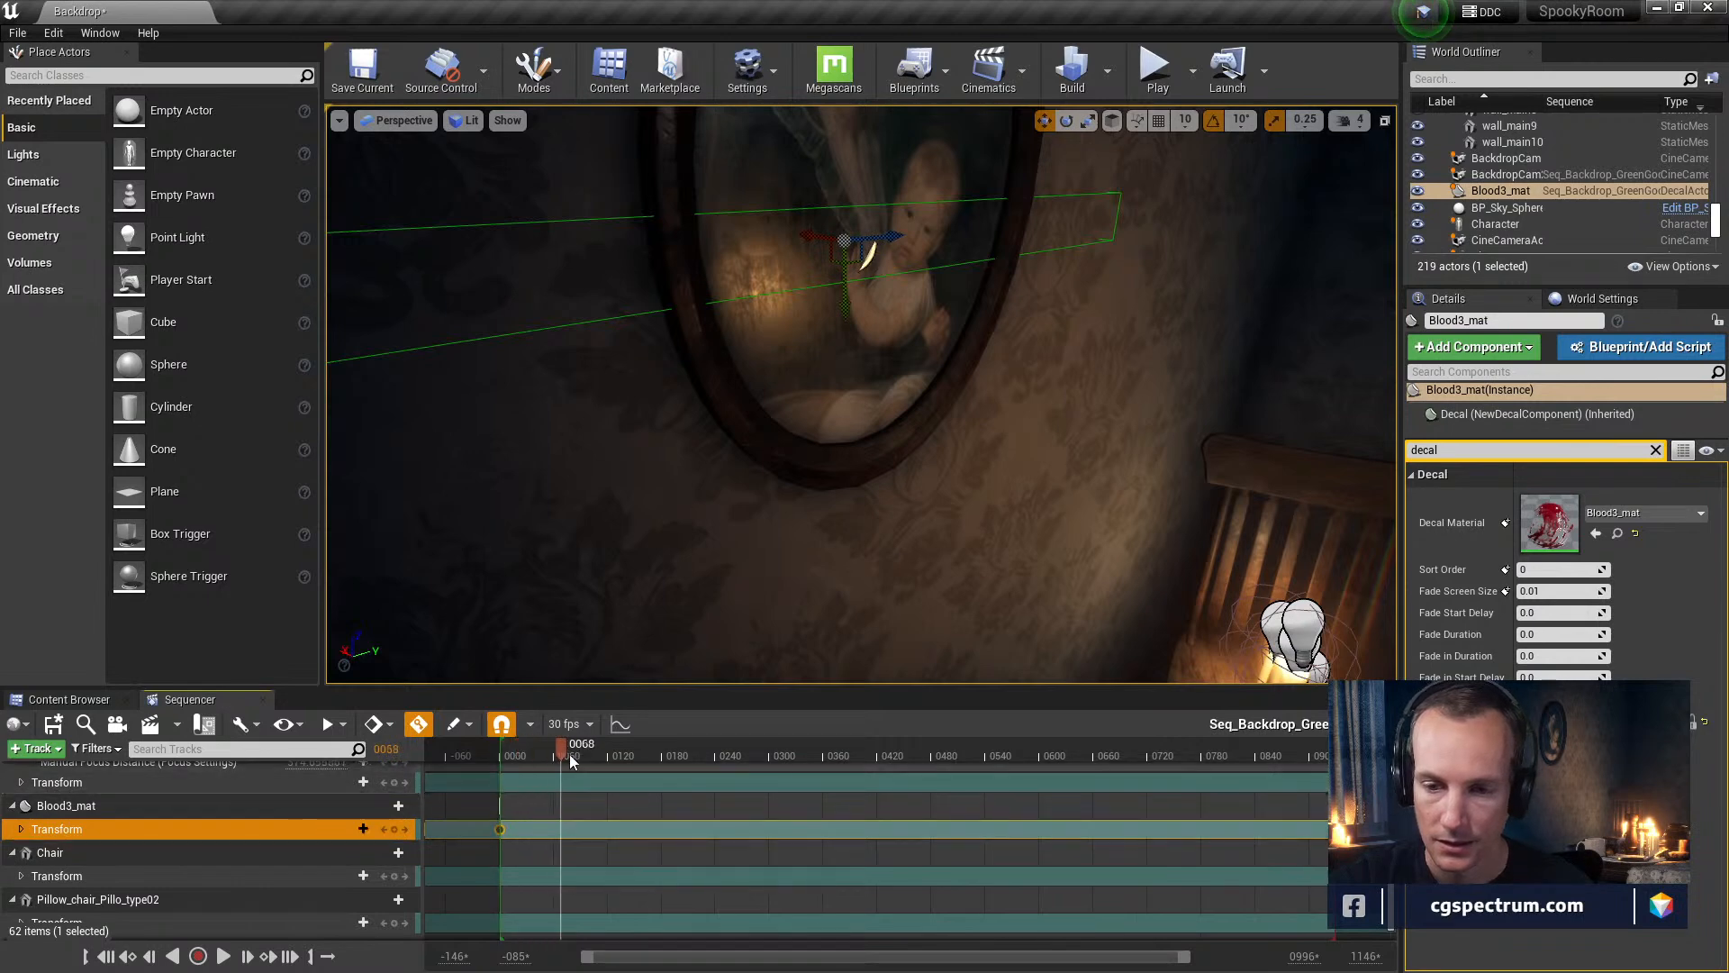
left_click_drag(771, 742, 769, 744)
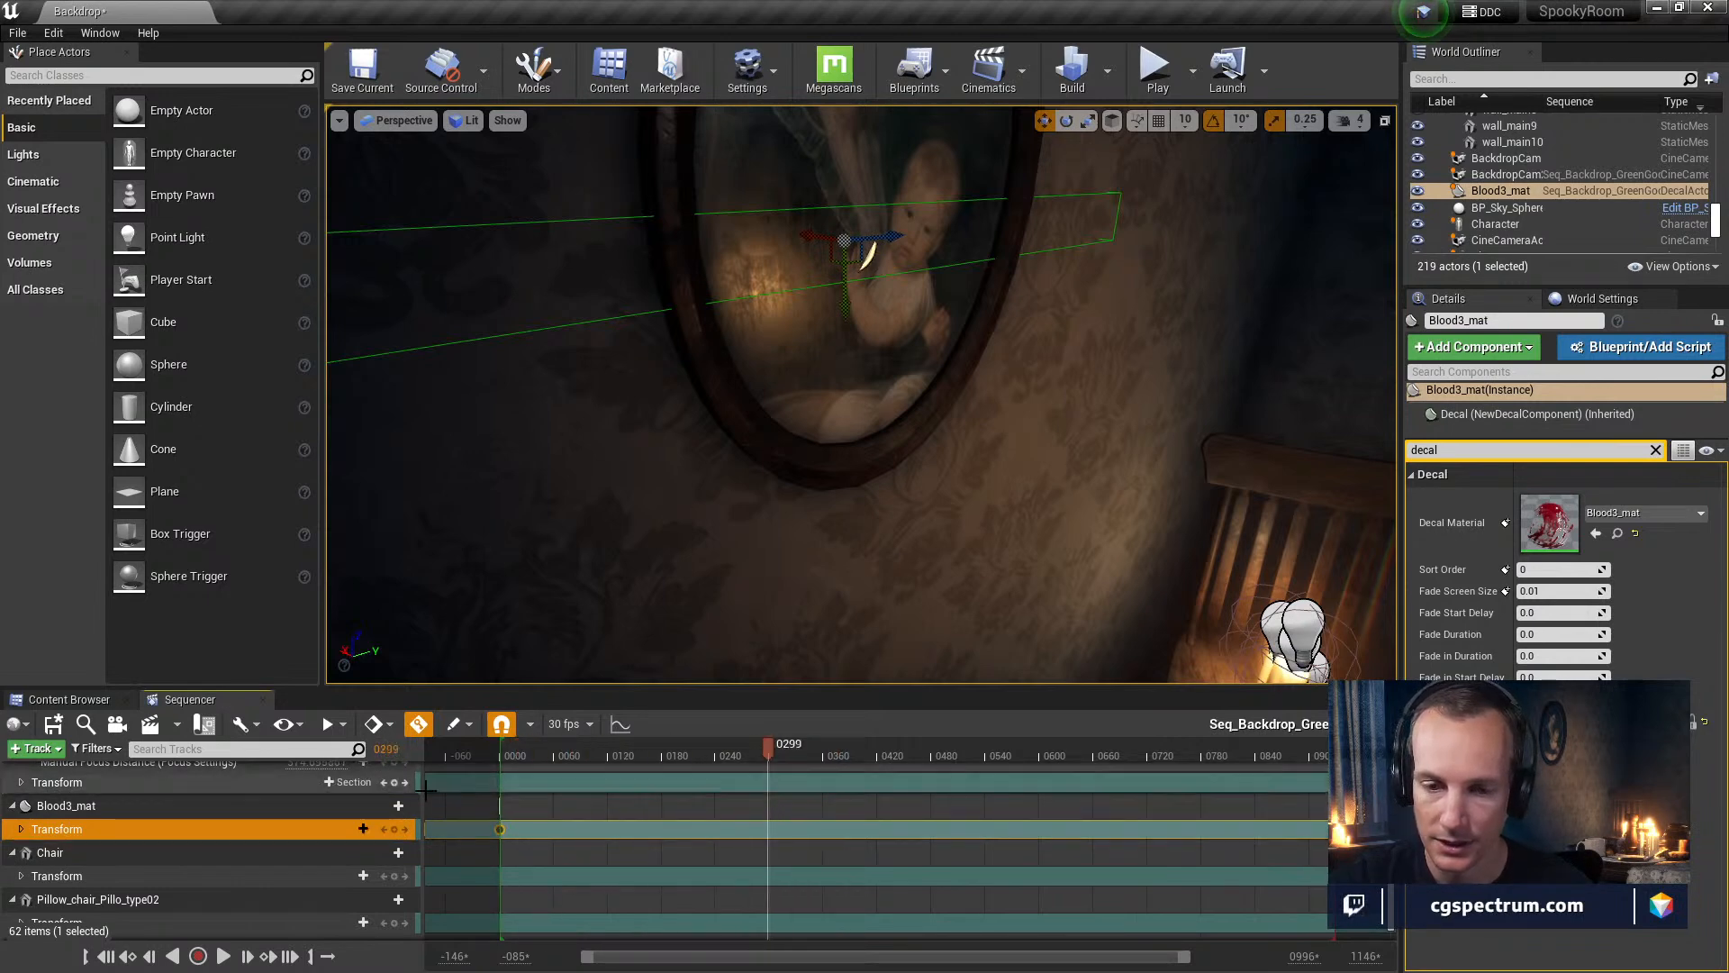
left_click(395, 828)
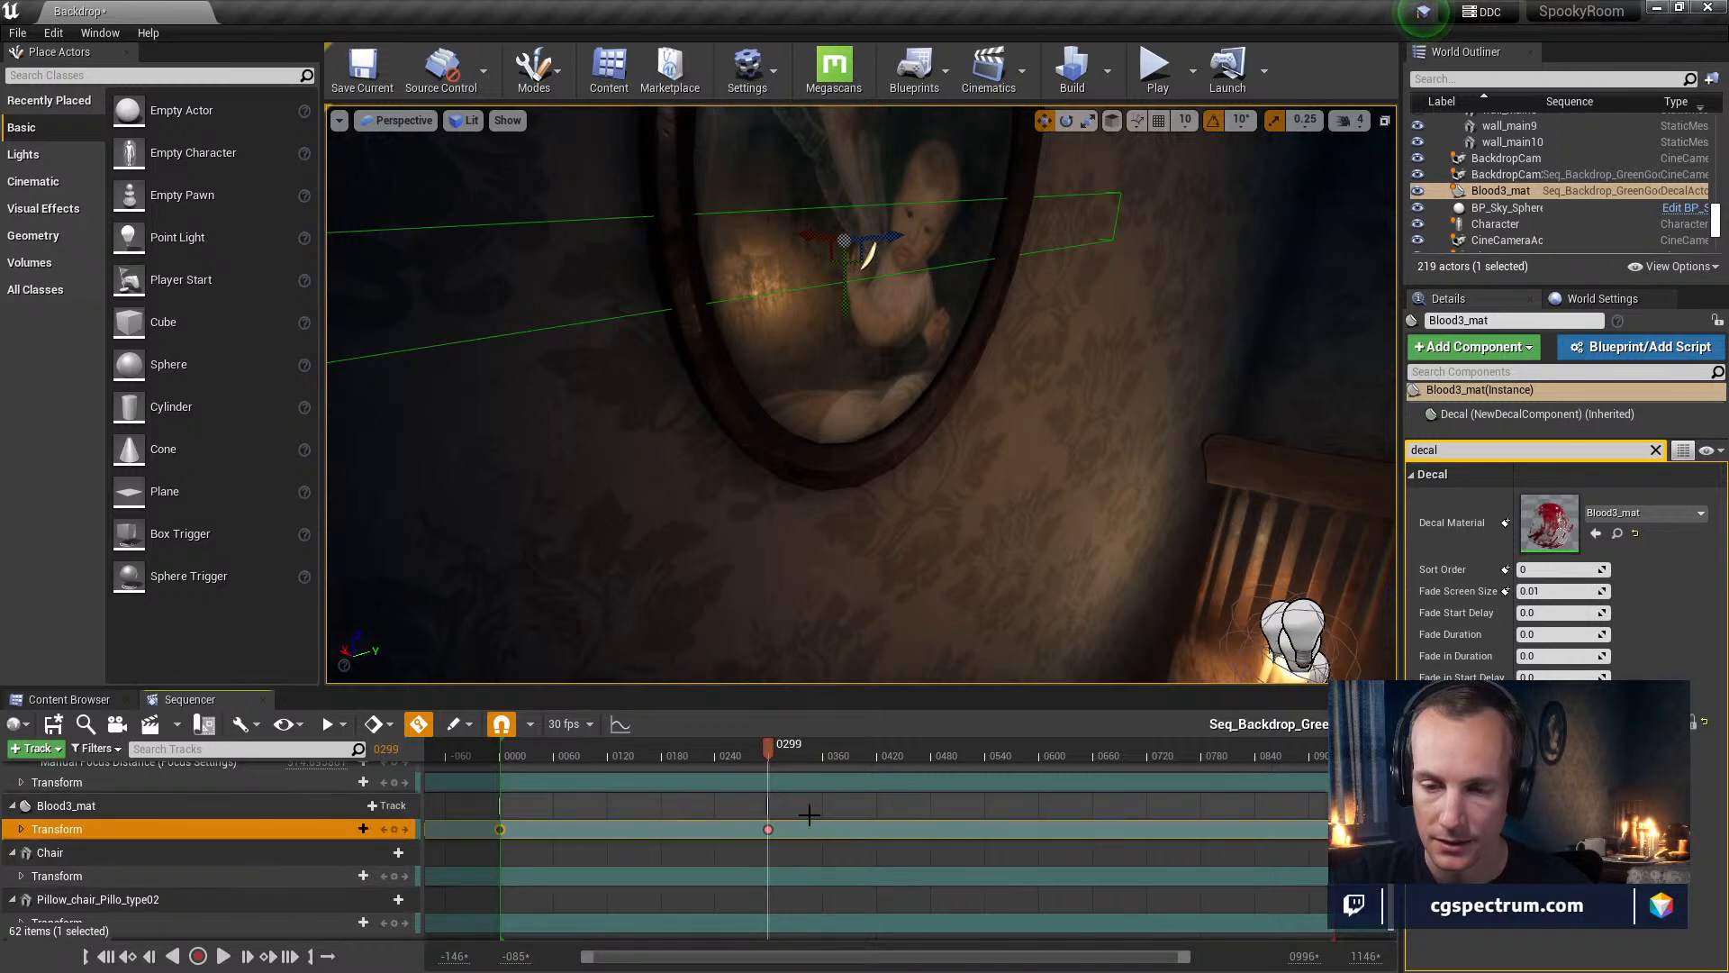
left_click_drag(765, 829, 637, 829)
At frame 515, stretch the blood decal vertically and lower it so a long streak runs down the wall below the picture
left_click(638, 753)
left_click_drag(638, 753, 981, 766)
right_click_drag(1043, 422, 1009, 323)
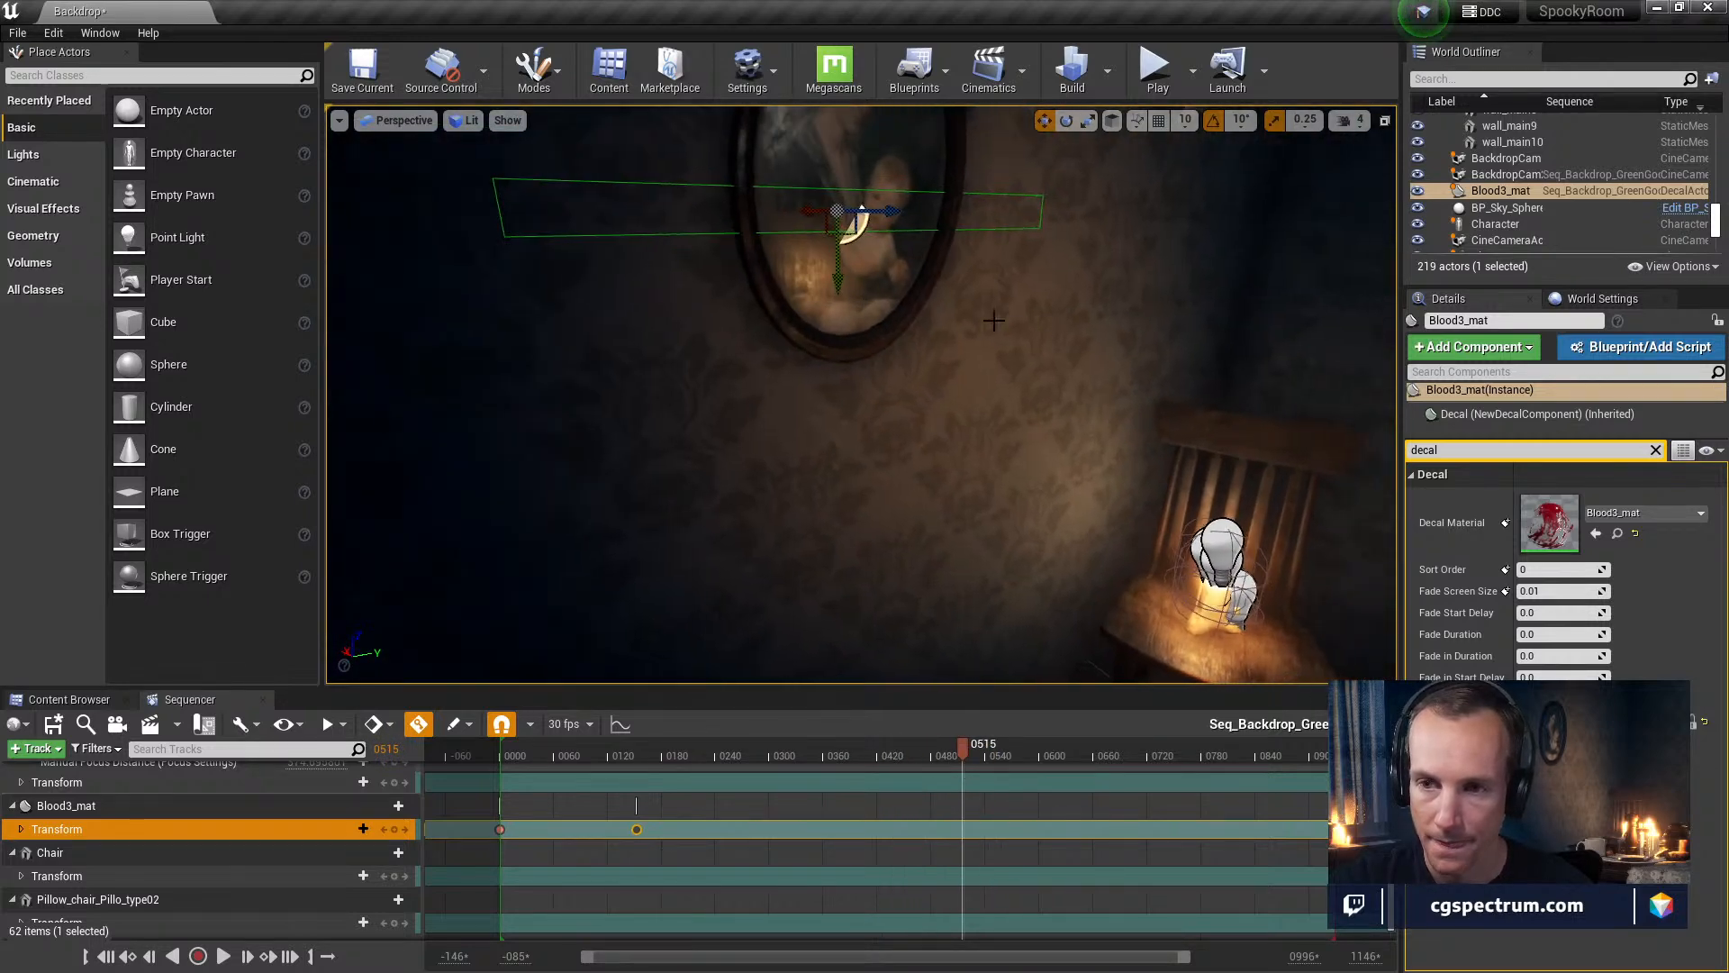
left_click_drag(837, 273, 848, 450)
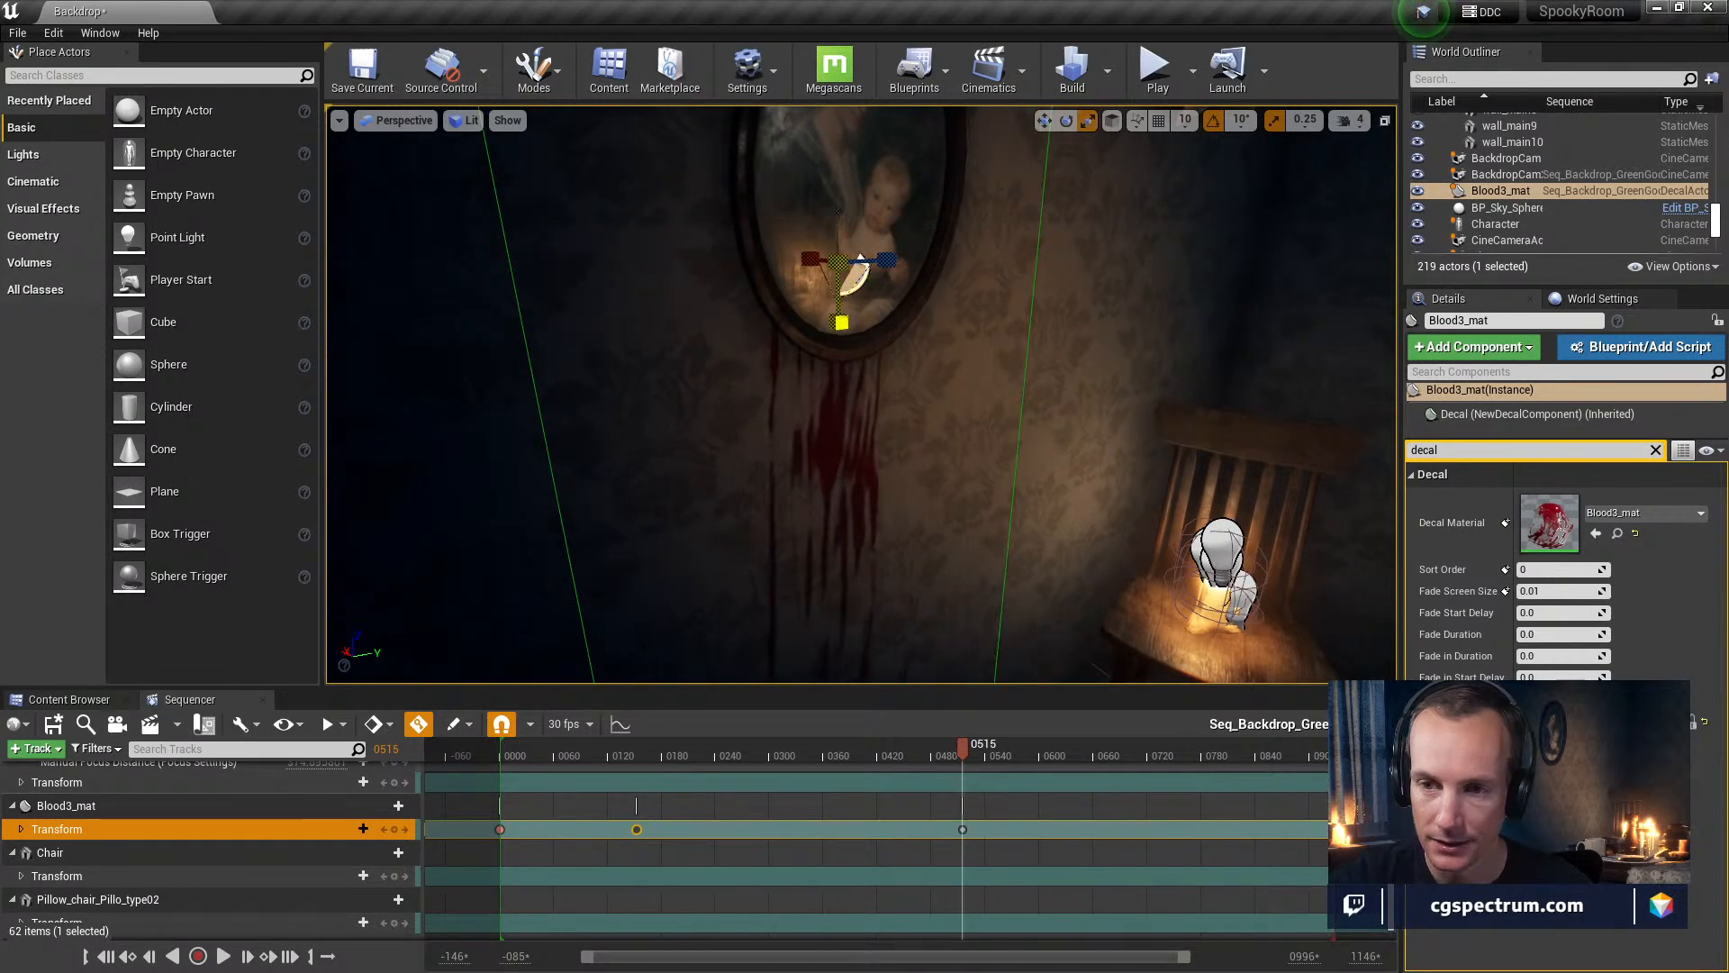
key("w")
left_click_drag(841, 297, 851, 697)
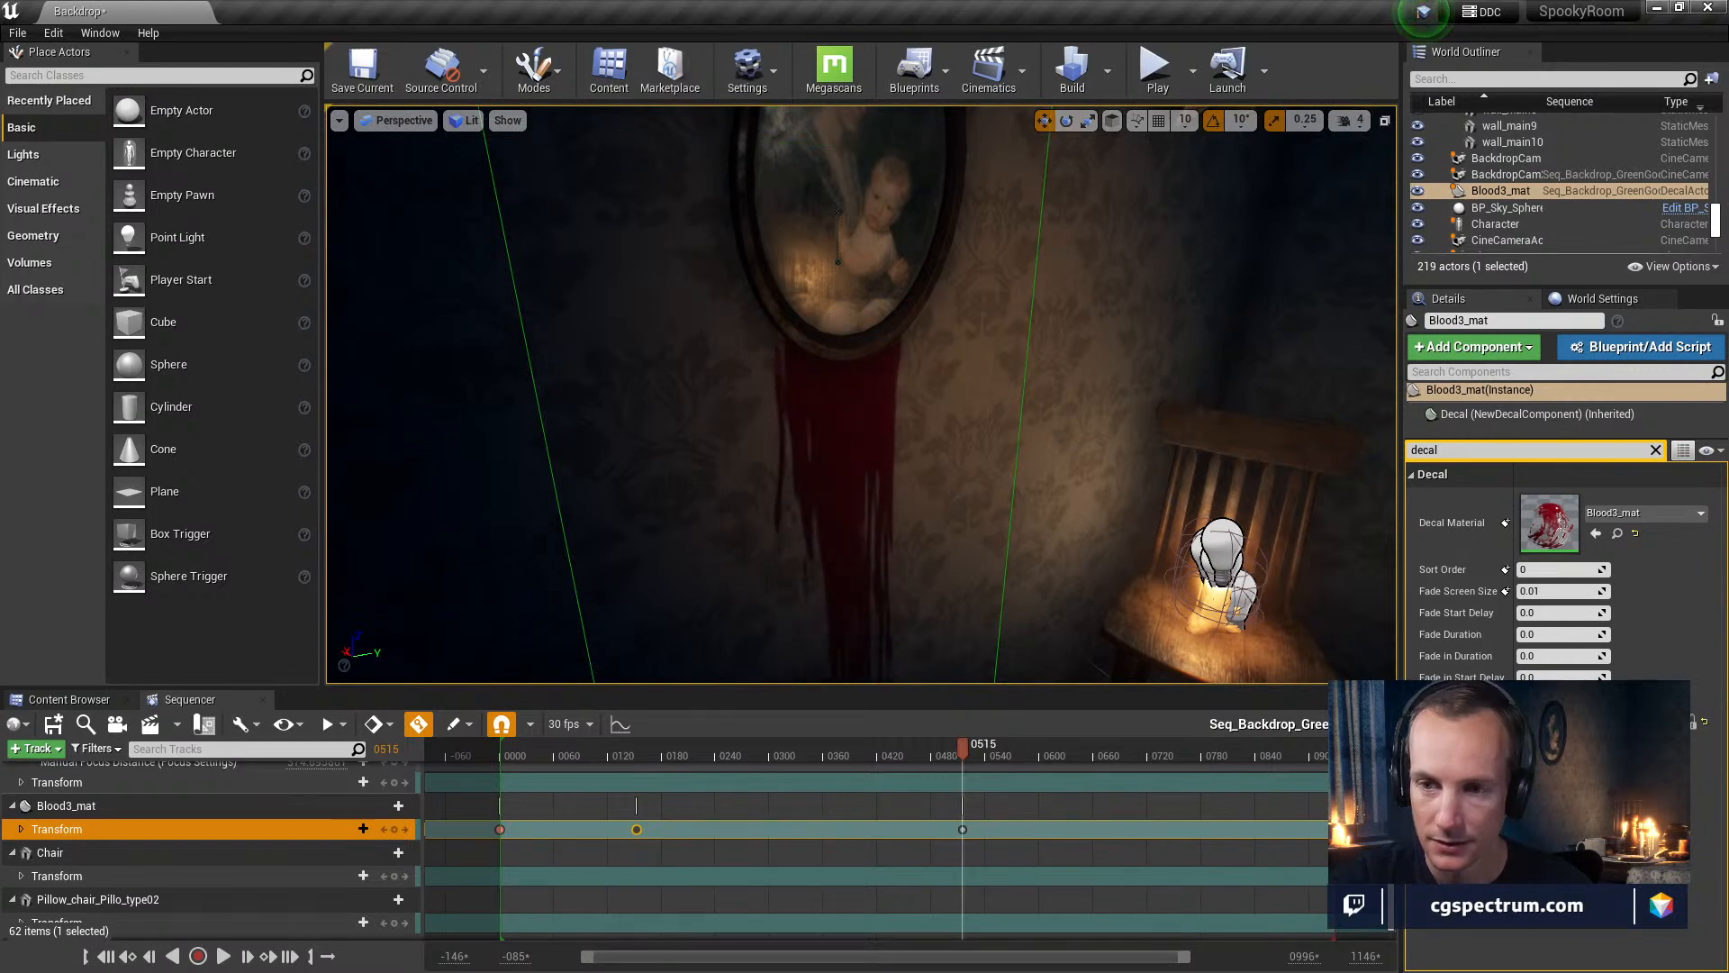
left_click_drag(854, 680, 854, 687)
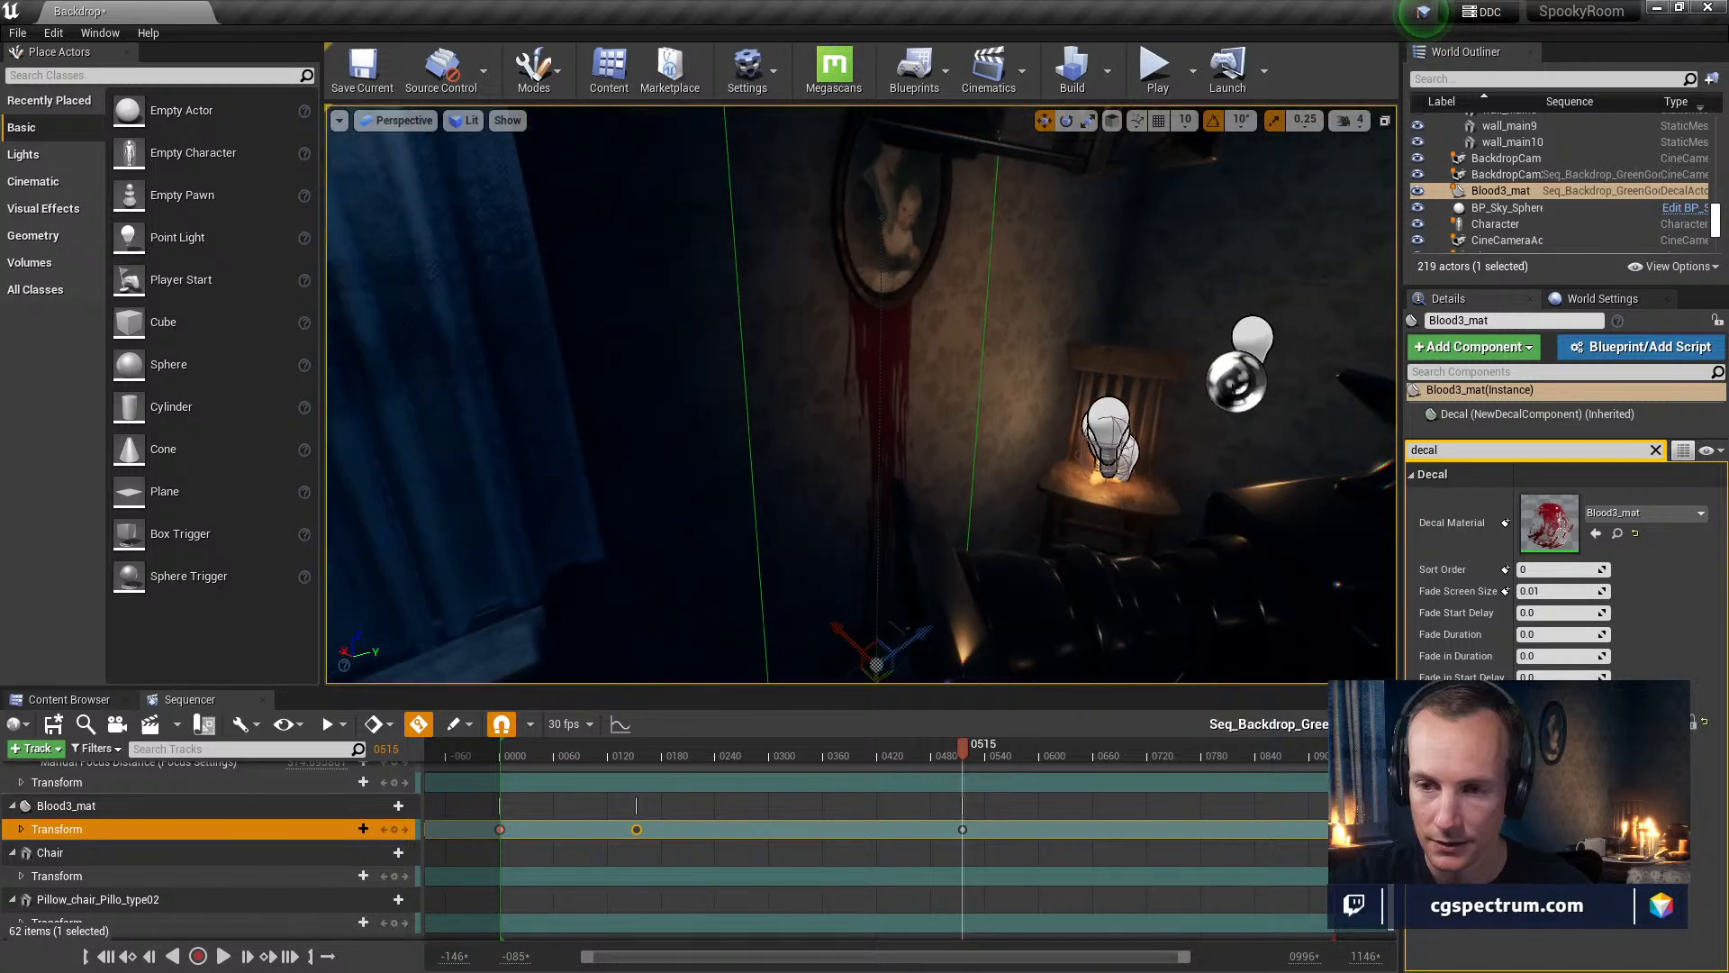
At frame 161, stretch the blood decal vertically and narrow it, keeping a single middle transform key at frame 147
left_click_drag(959, 752, 645, 852)
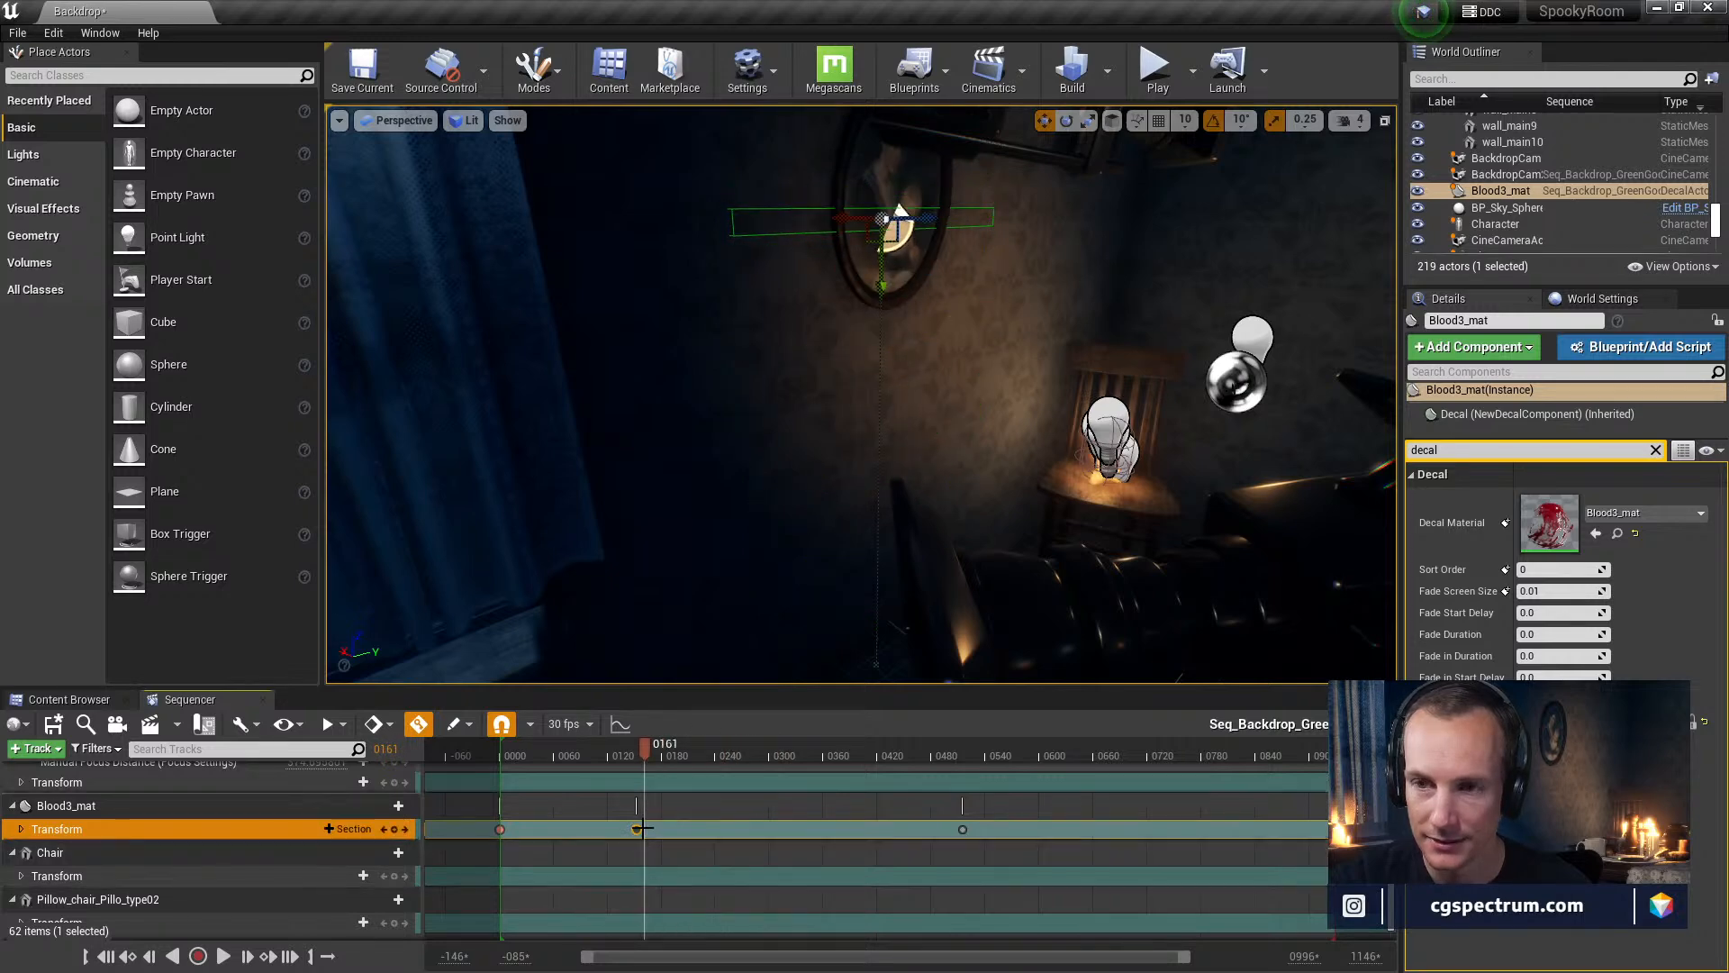
key("r")
left_click_drag(881, 291, 881, 355)
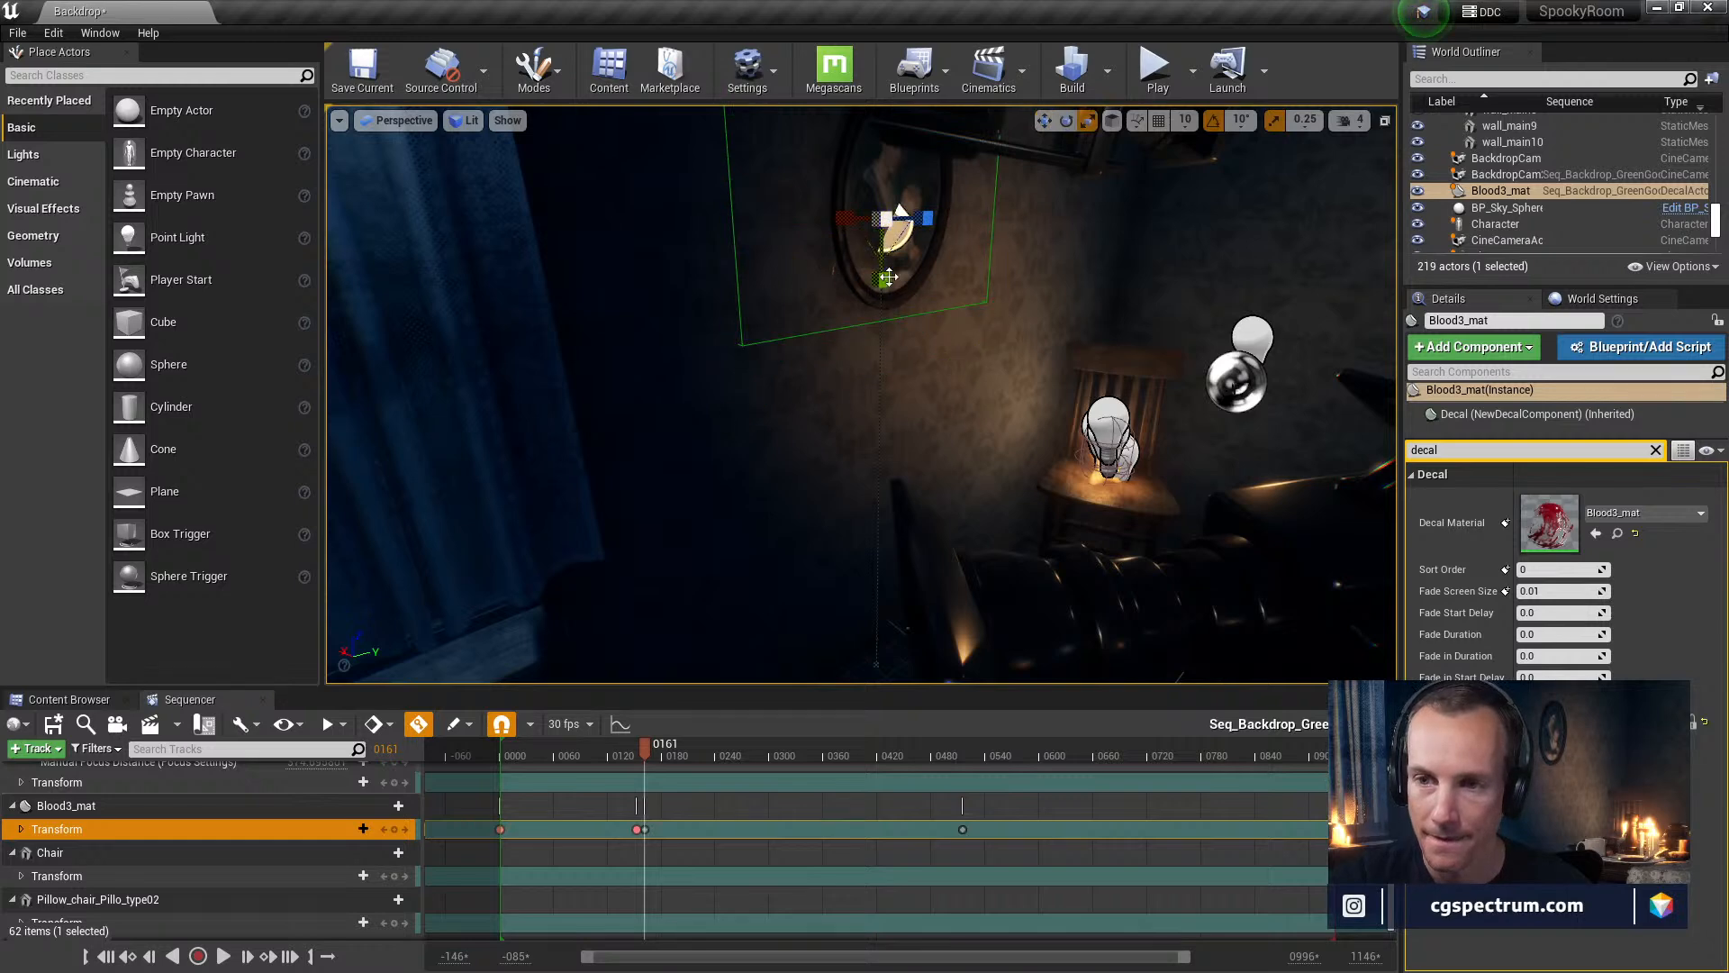
left_click_drag(916, 217, 905, 218)
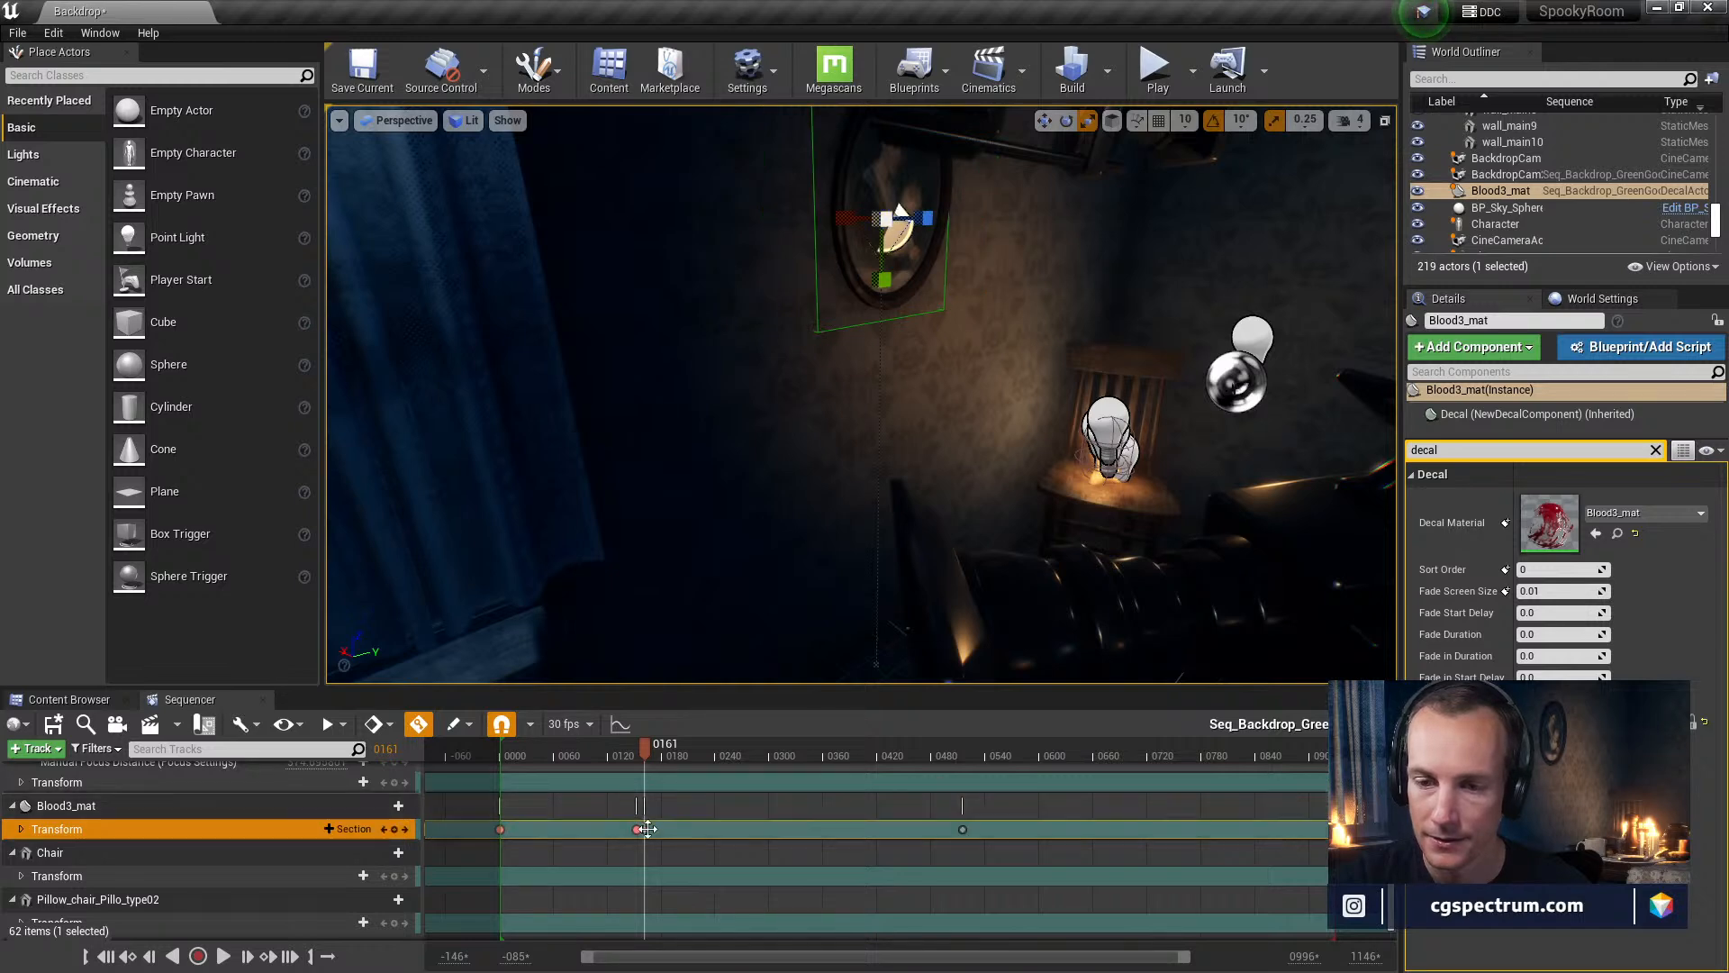
left_click_drag(635, 829, 633, 826)
Key the blood decal's full transform at frame 515 and widen its streak down the wall
left_click_drag(624, 754, 958, 782)
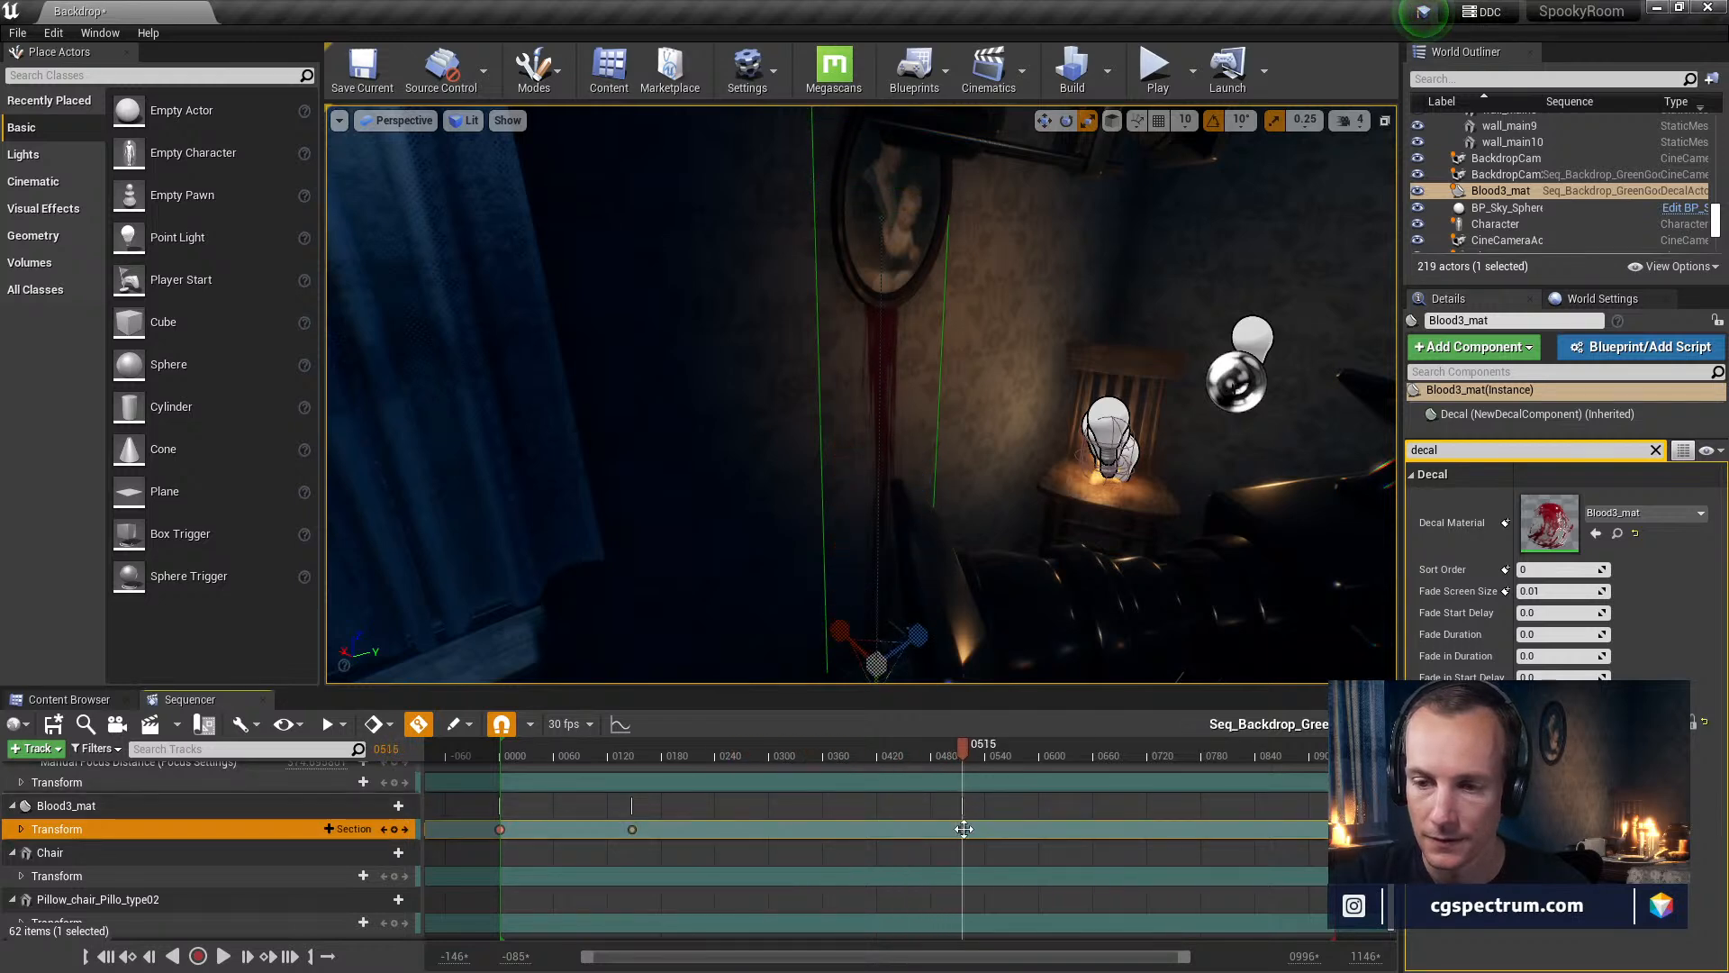
left_click(394, 829)
left_click(383, 828)
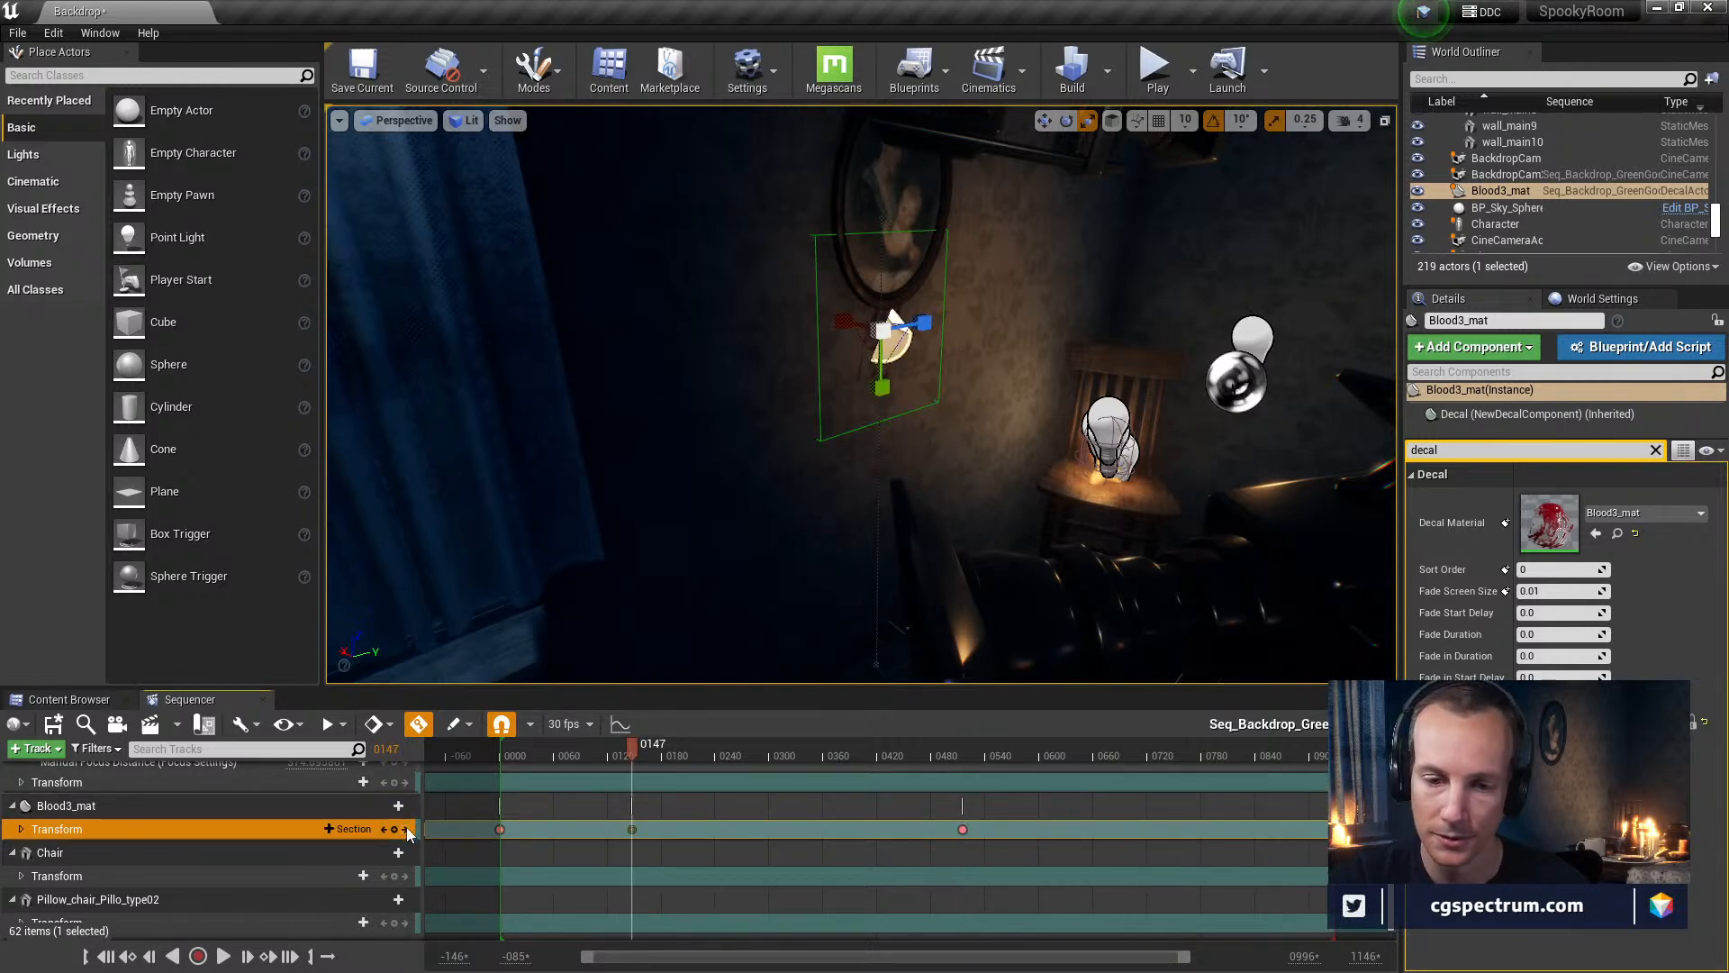
left_click(964, 827)
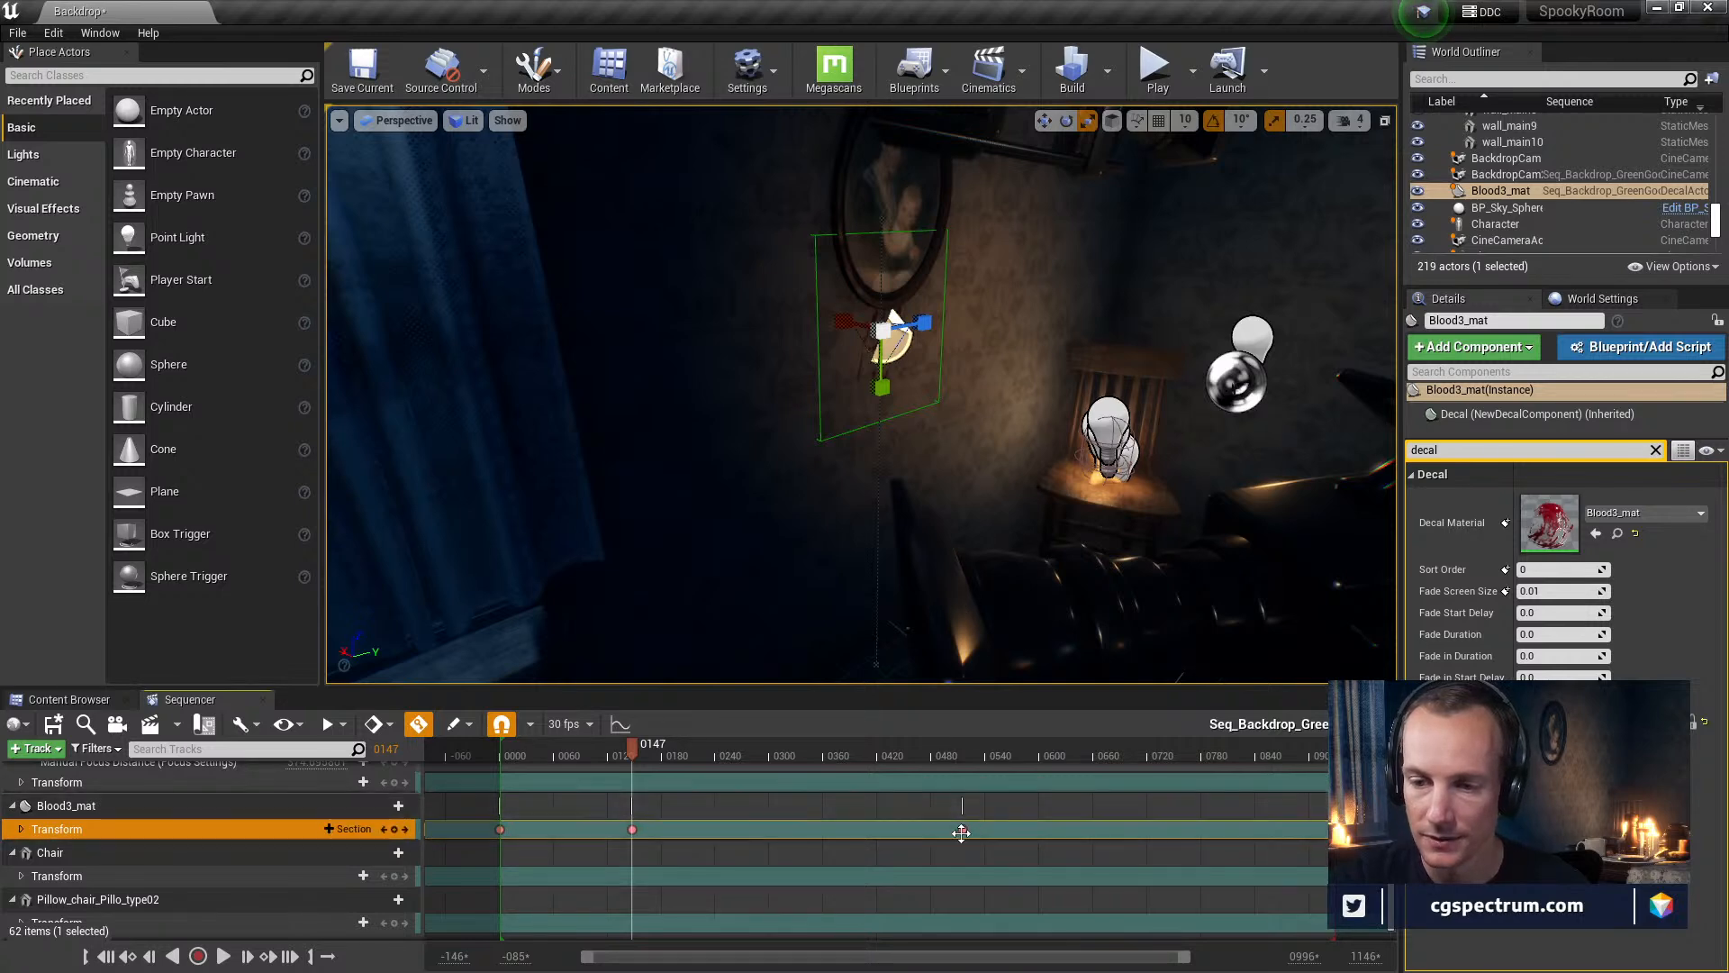
left_click(964, 830)
left_click_drag(926, 623, 956, 607)
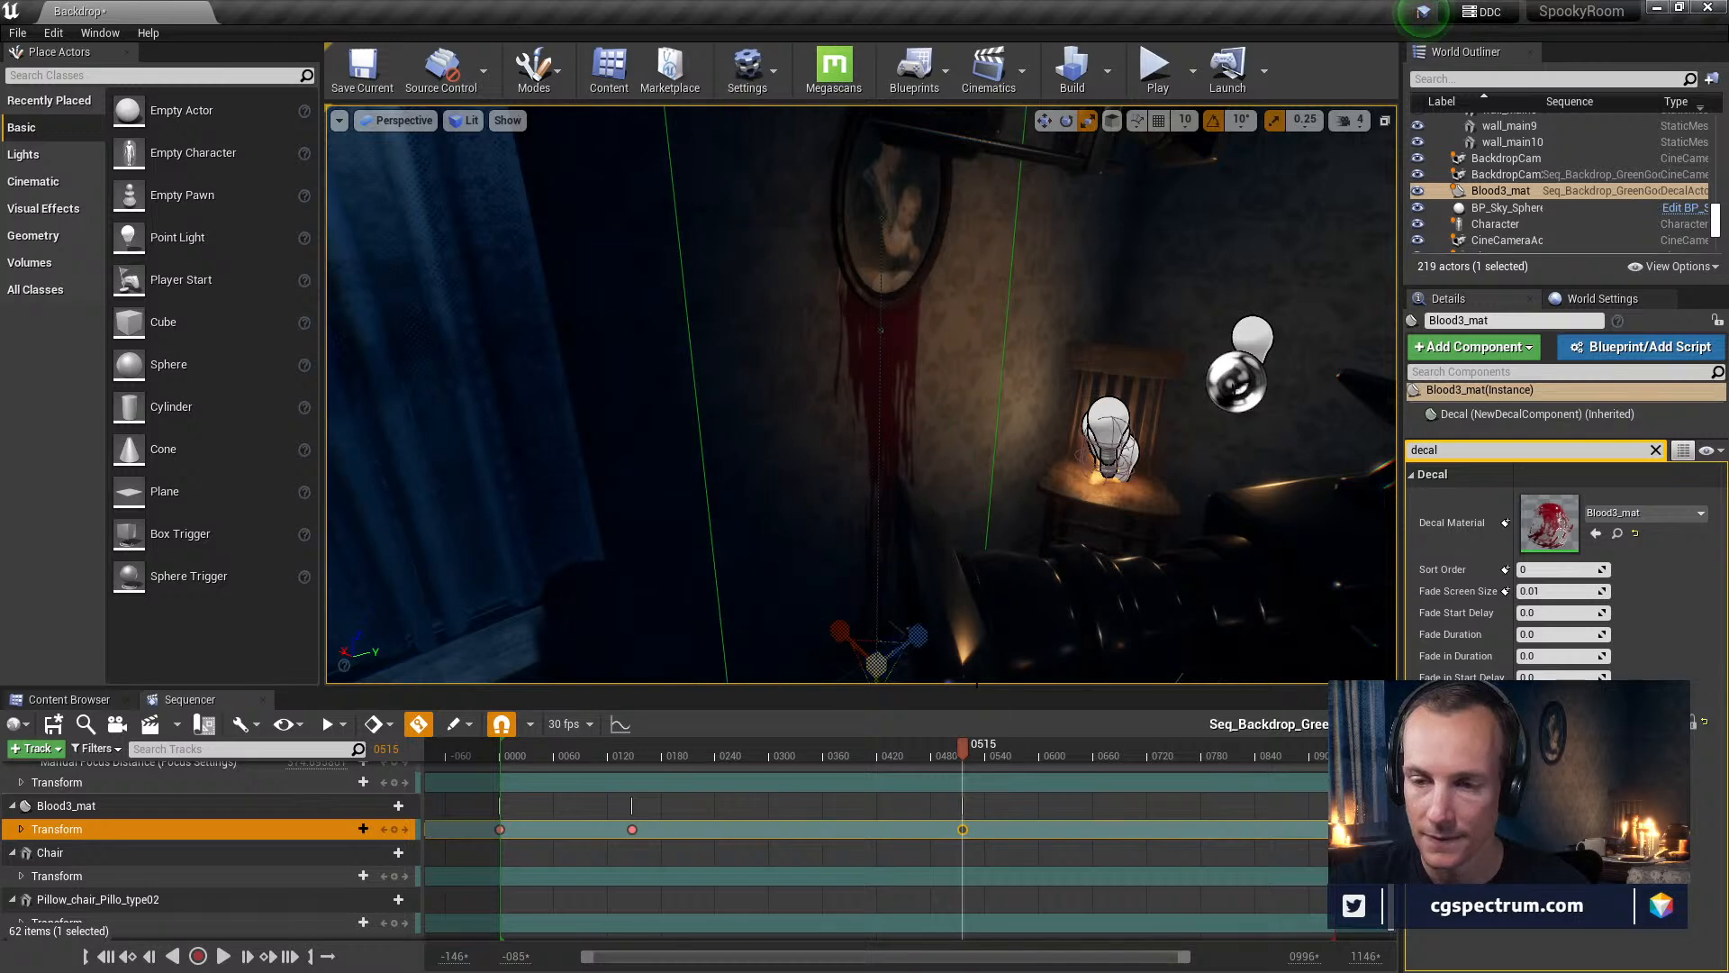
left_click_drag(964, 758, 962, 827)
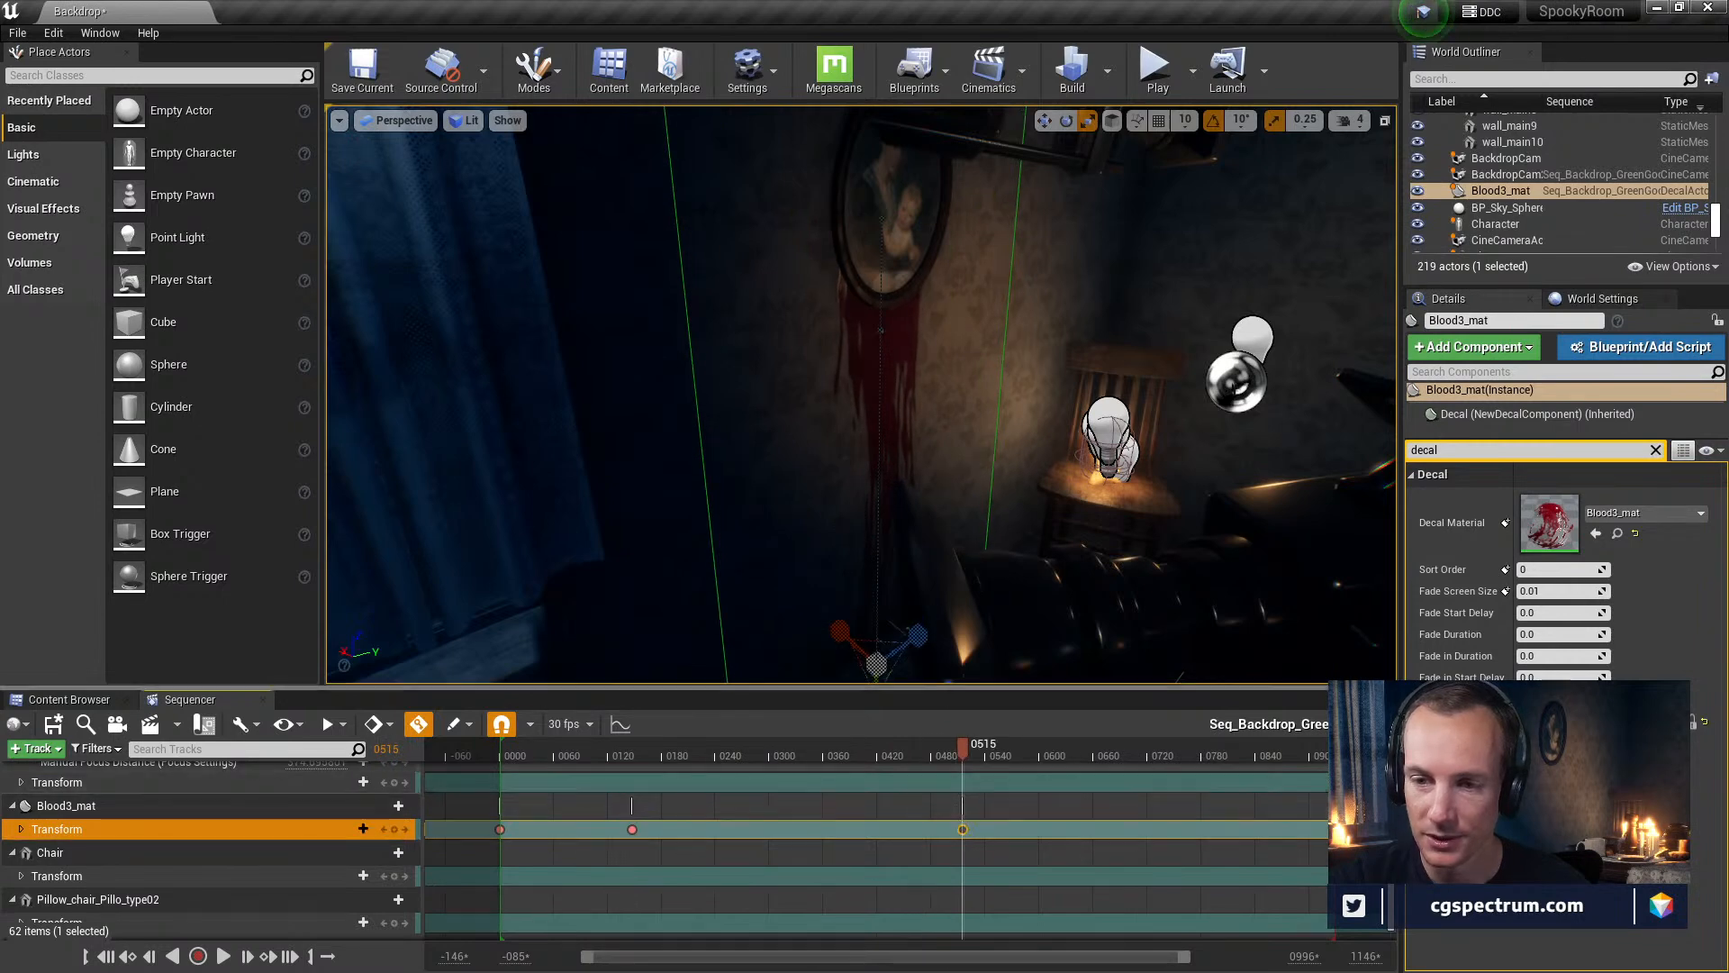
left_click_drag(908, 638, 890, 647)
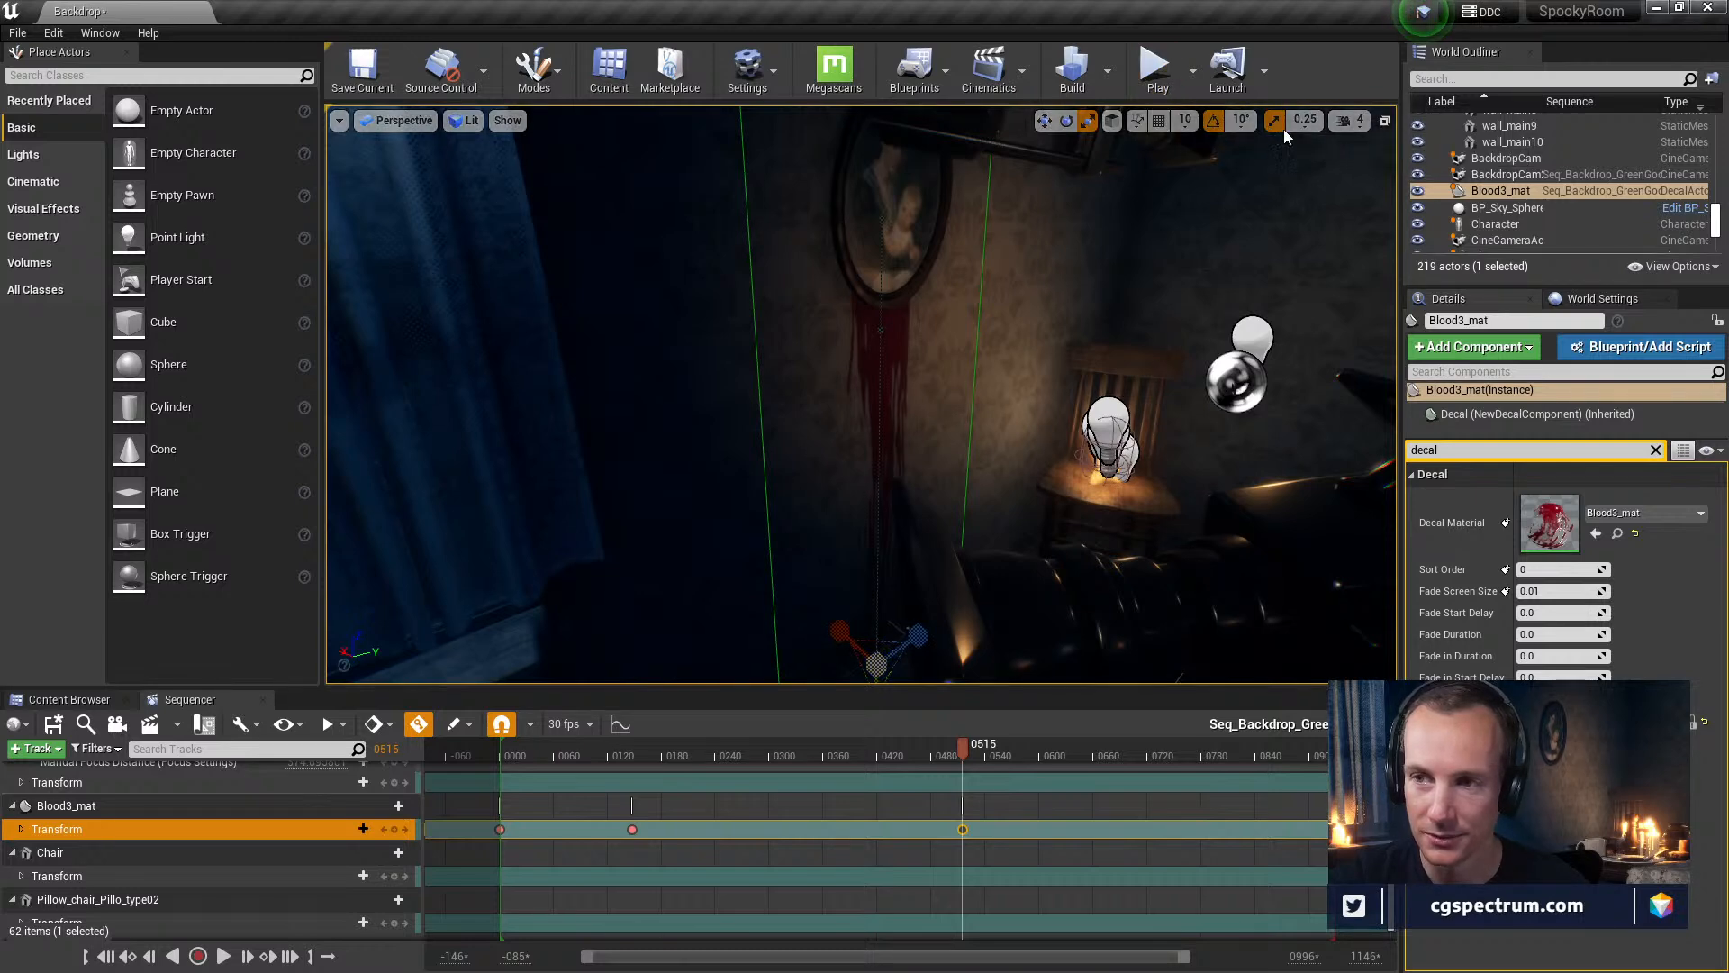
At the frame 147 key, raise the blood decal back up over the oval picture
left_click(633, 829)
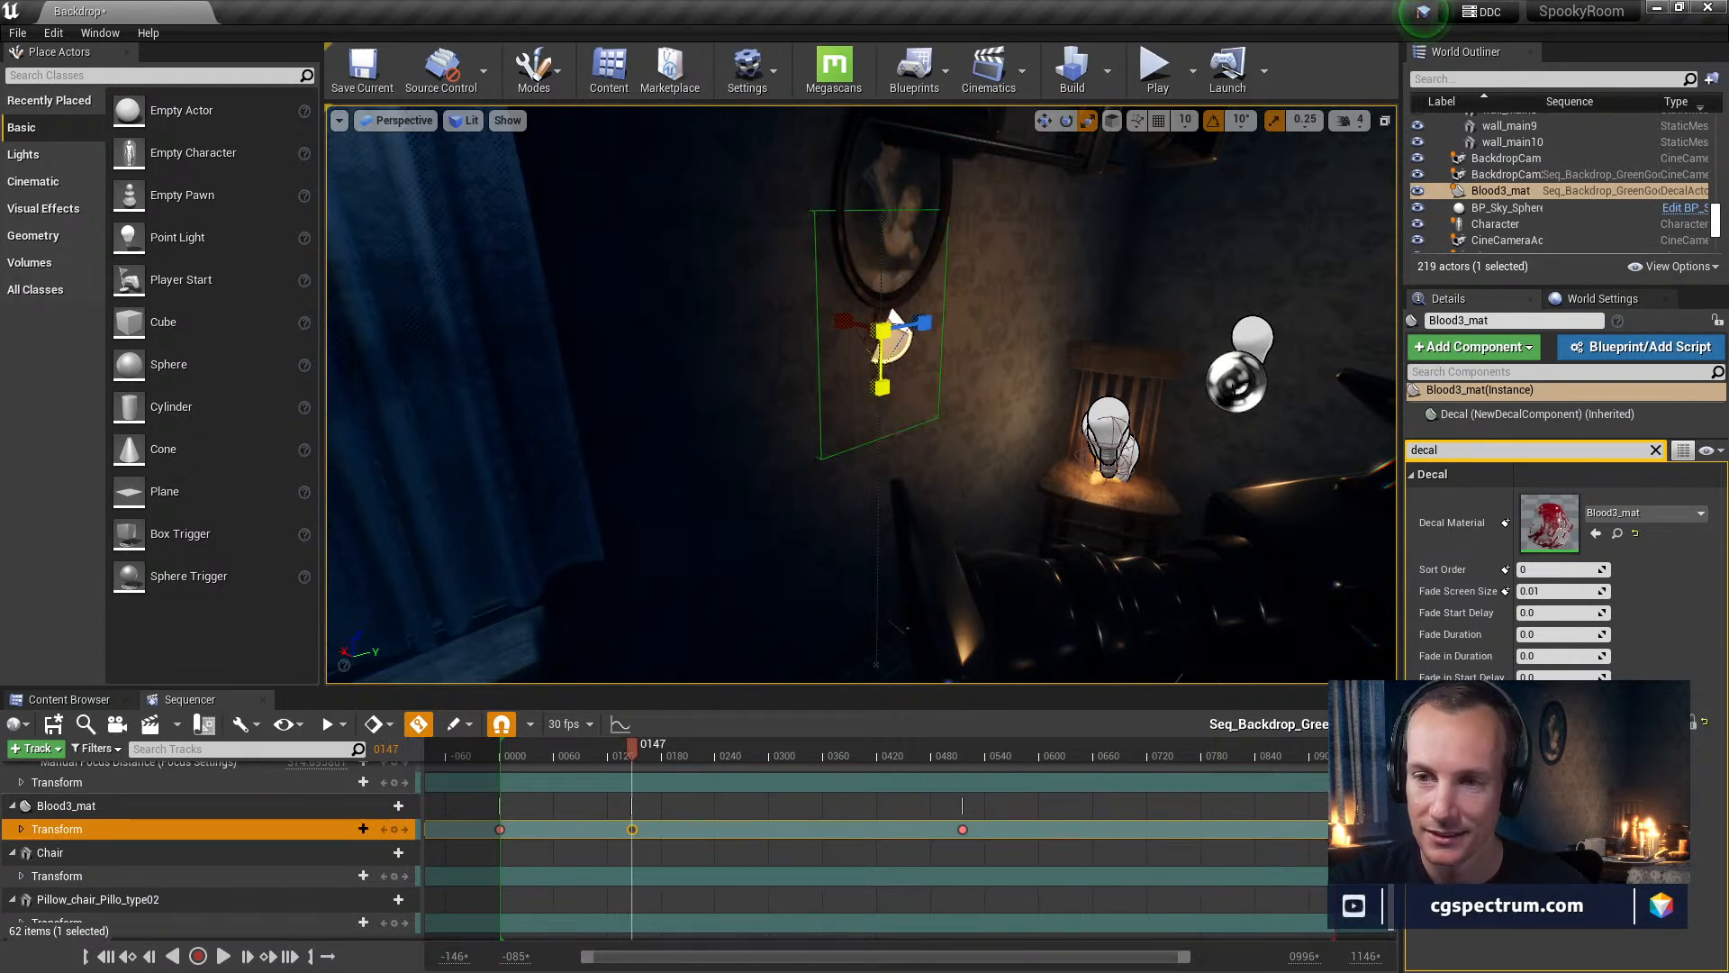
left_click(881, 376)
left_click(886, 326)
key("w")
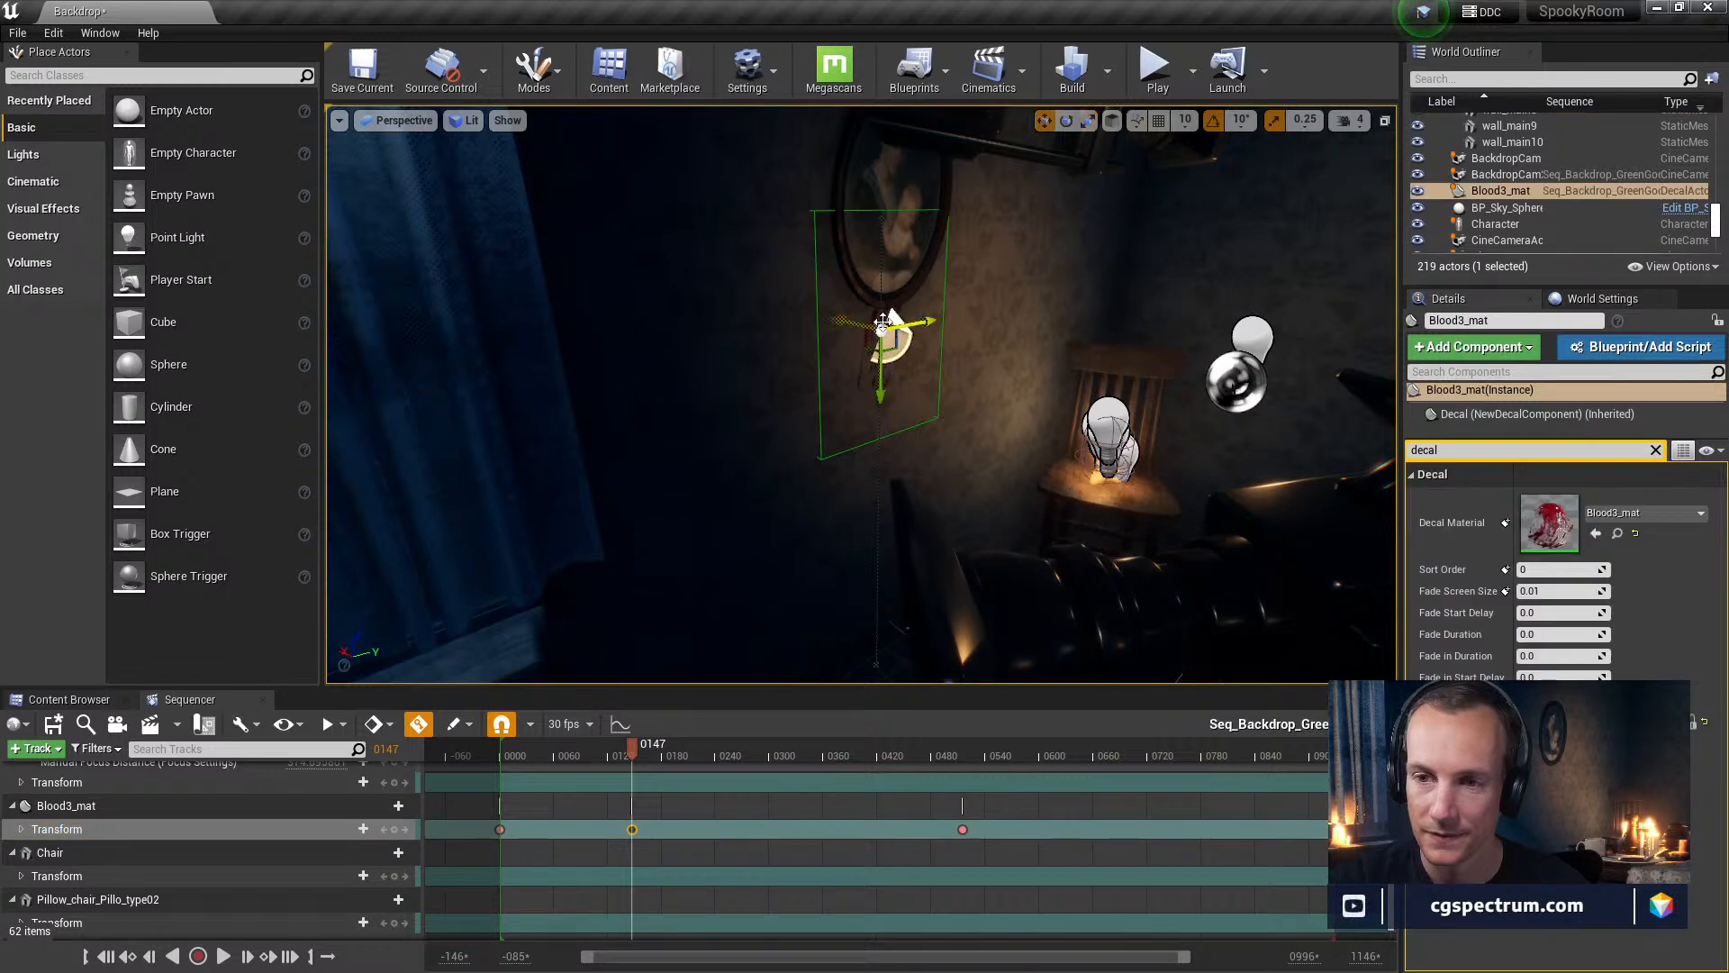
left_click_drag(878, 378, 898, 252)
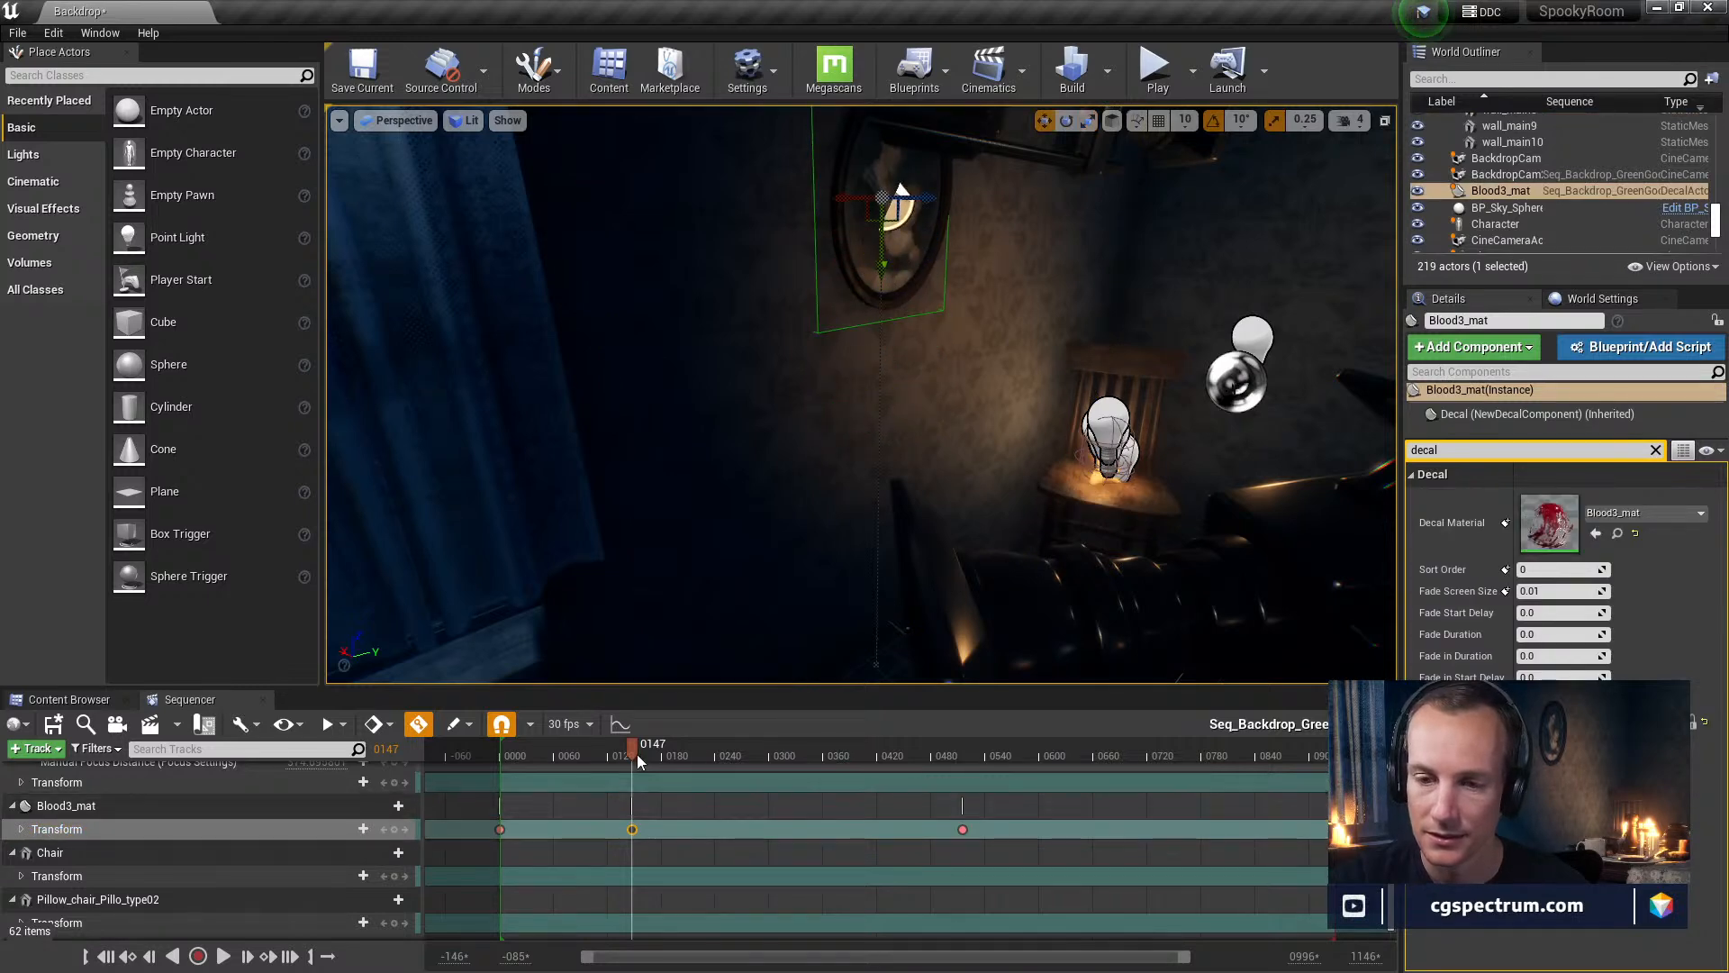
At the frame 515 key, shorten the blood decal vertically and raise it towards the oval picture, then scrub the sequence to check the drip
left_click_drag(634, 753, 958, 851)
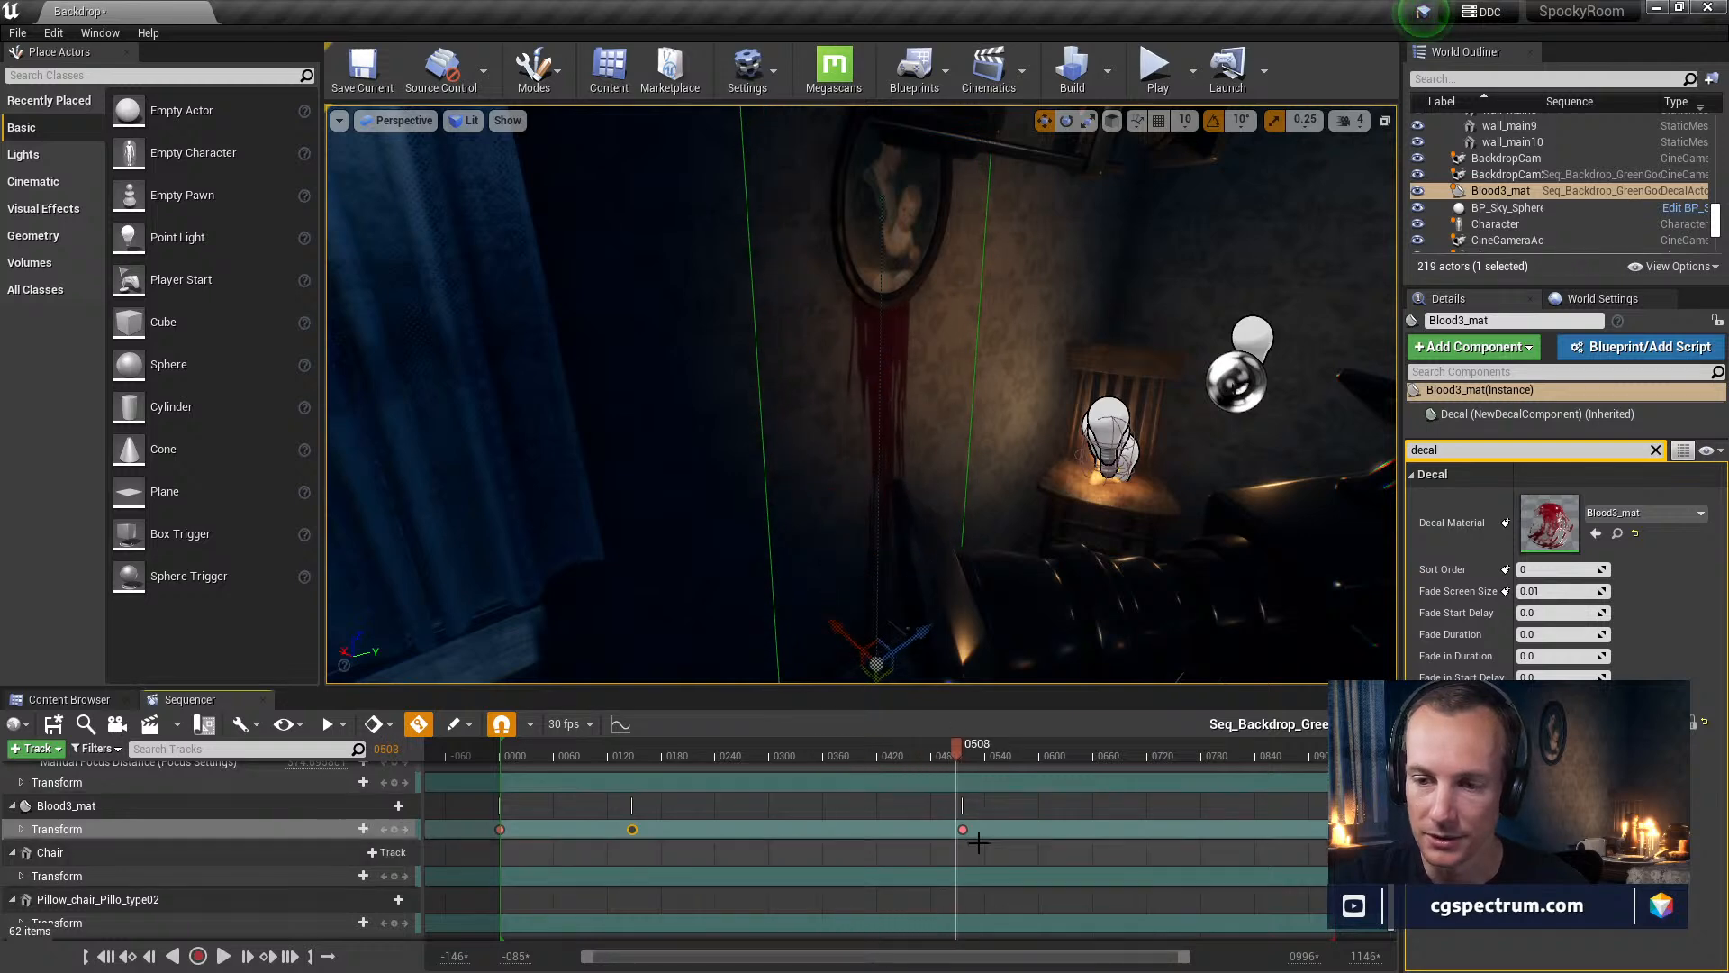
left_click(961, 829)
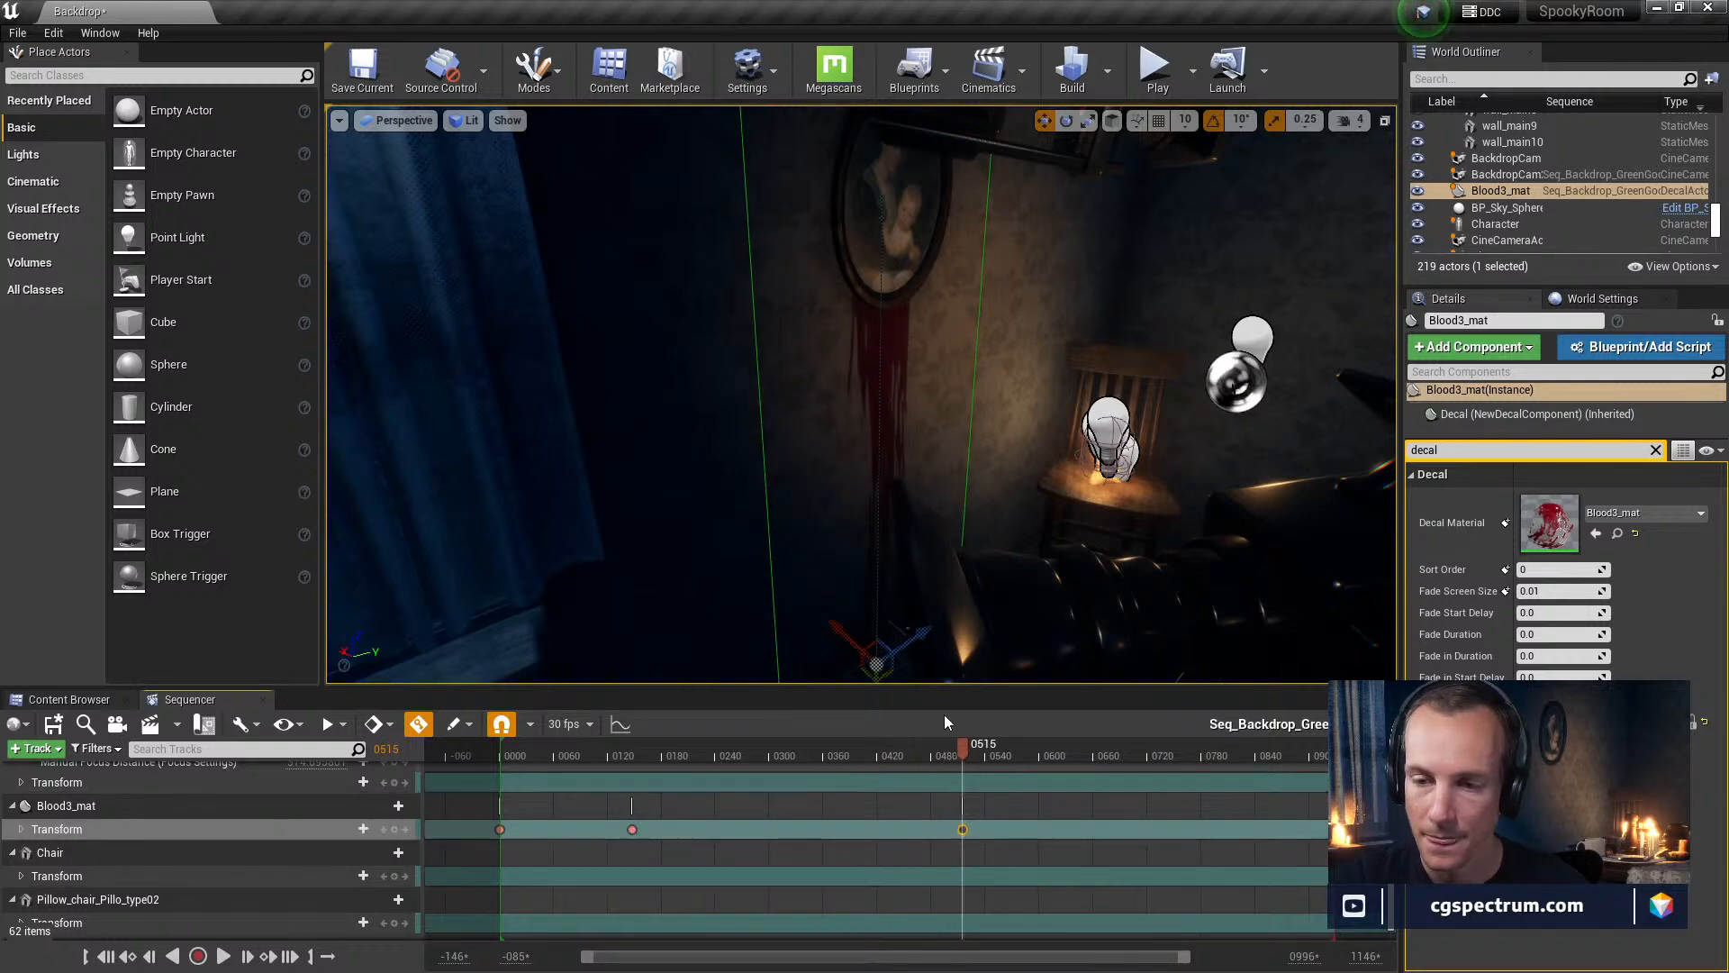
scroll(876, 663, "down", 4)
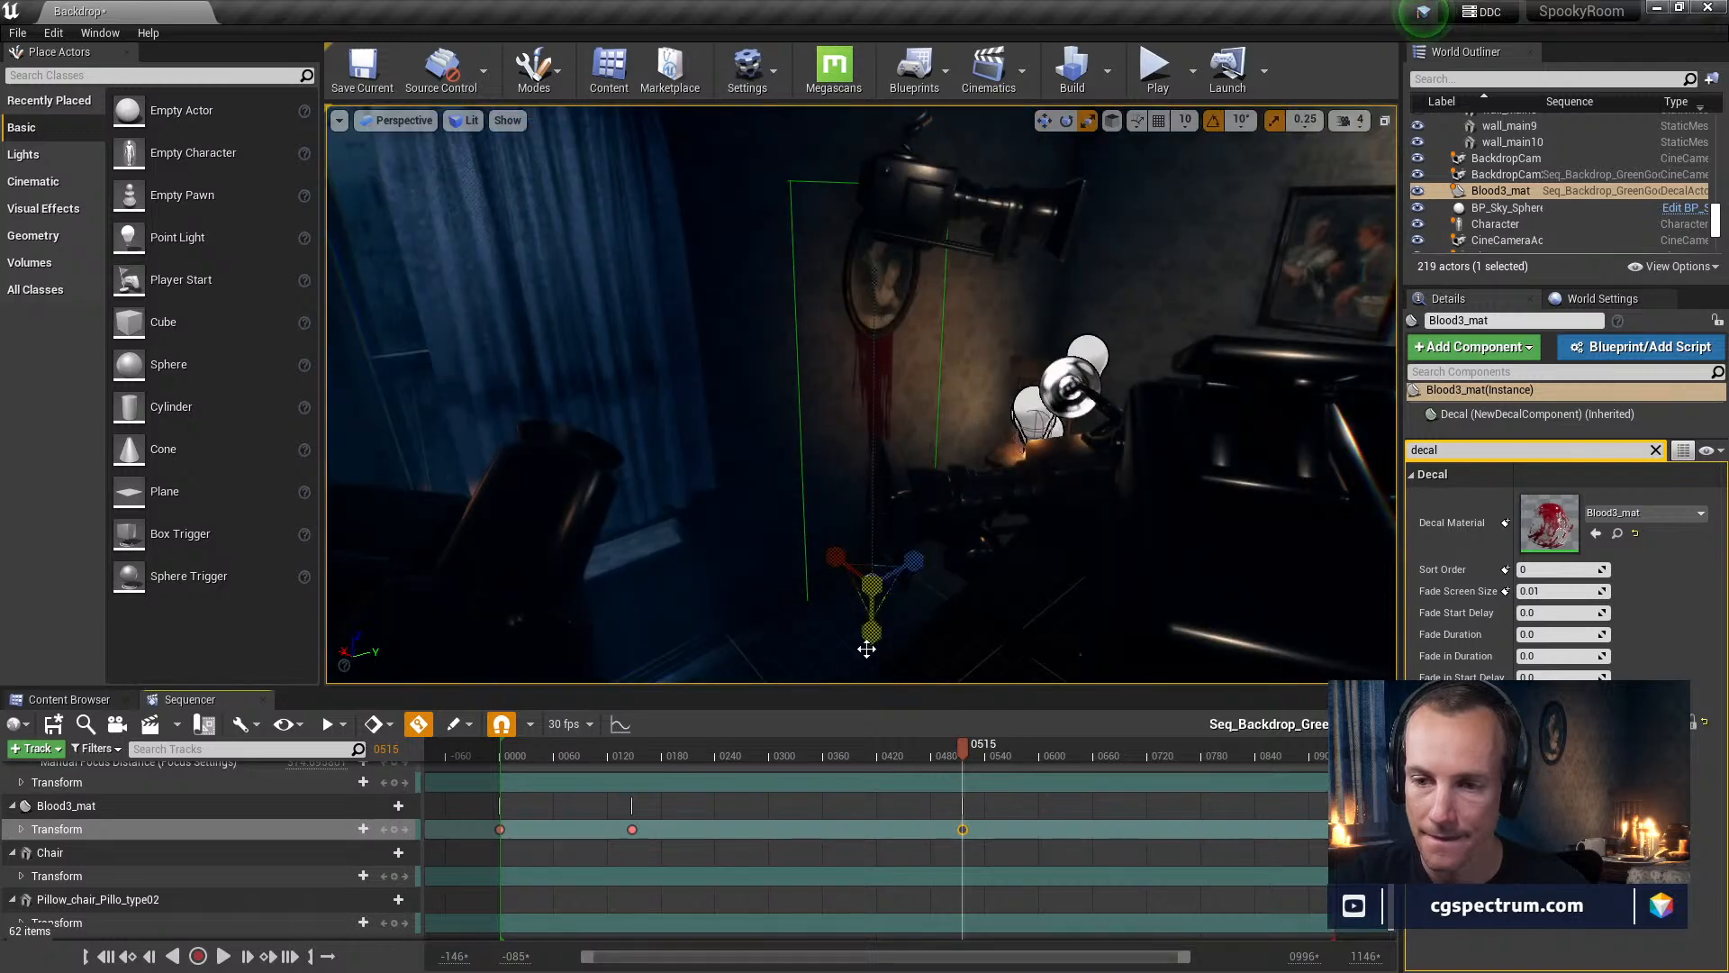
left_click_drag(871, 641, 870, 609)
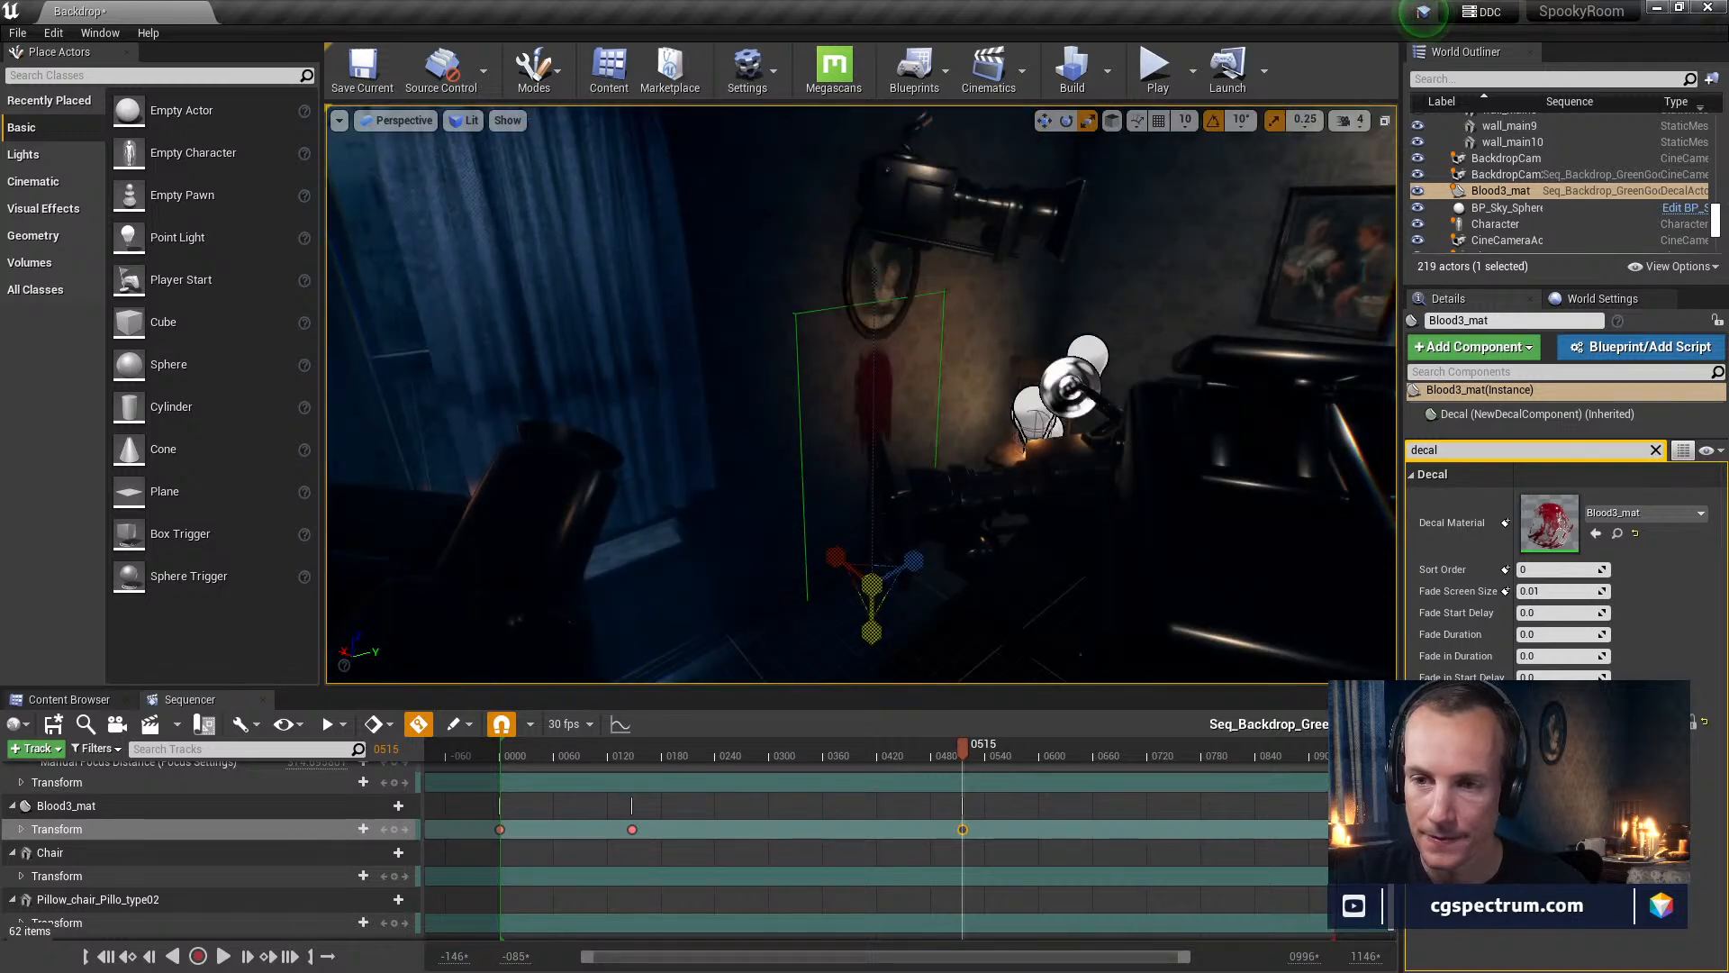
key("w")
left_click_drag(871, 634, 888, 569)
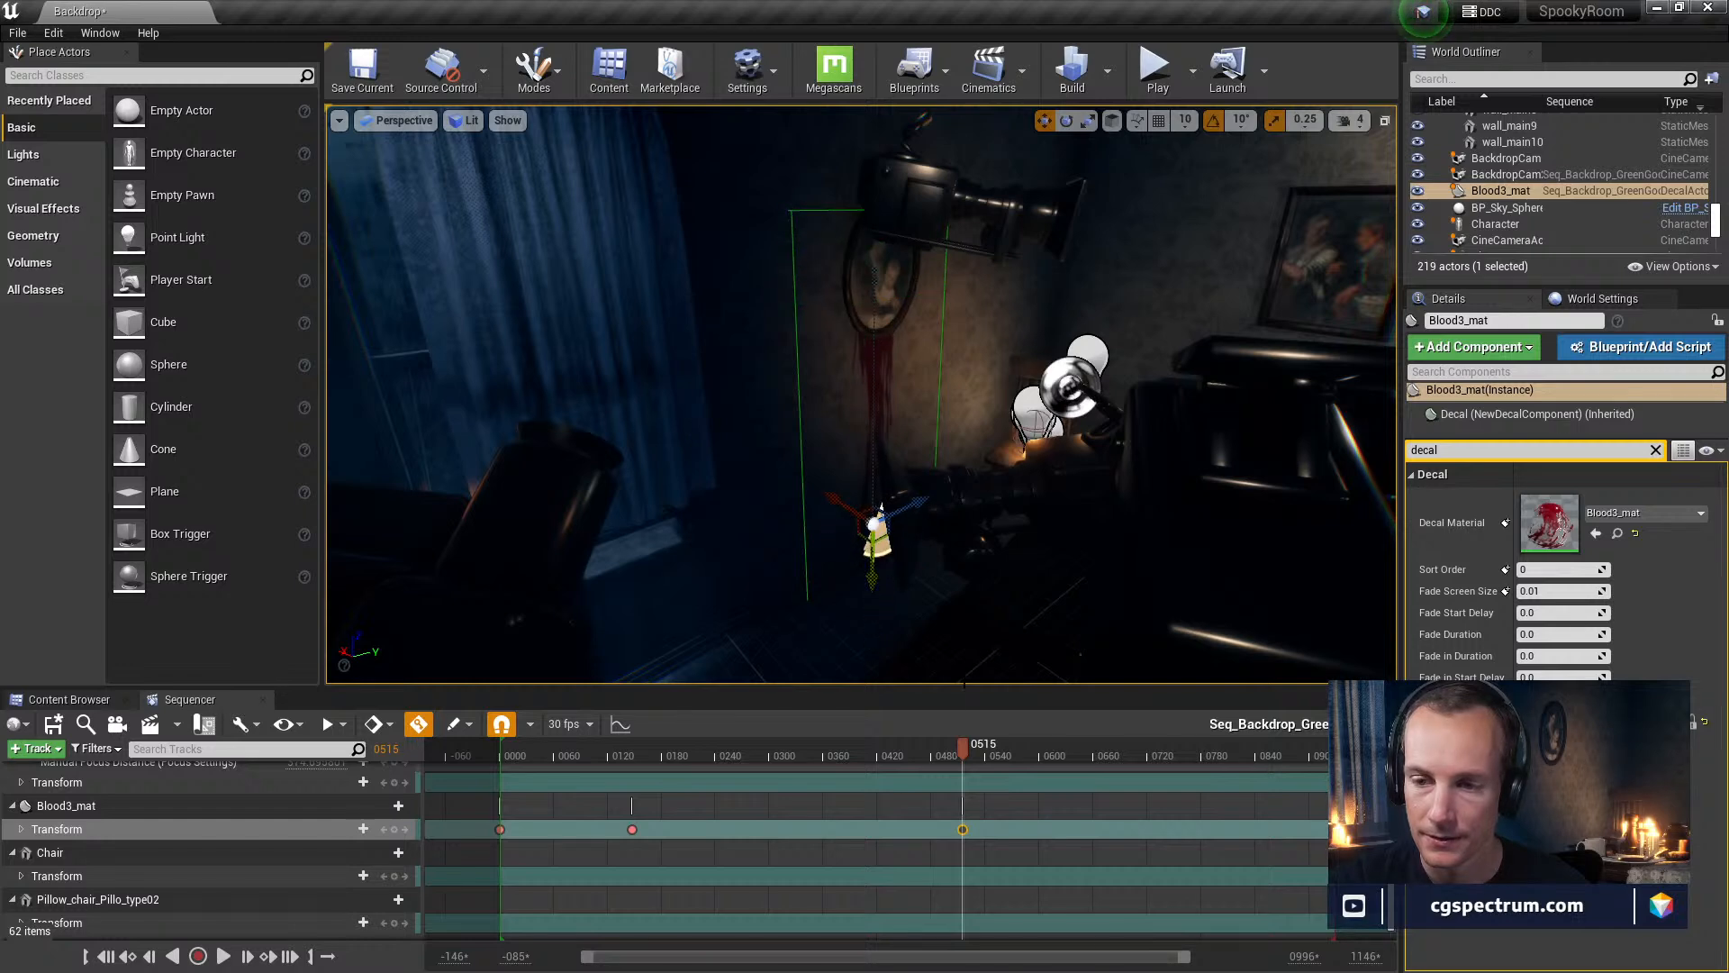
left_click_drag(965, 744, 841, 939)
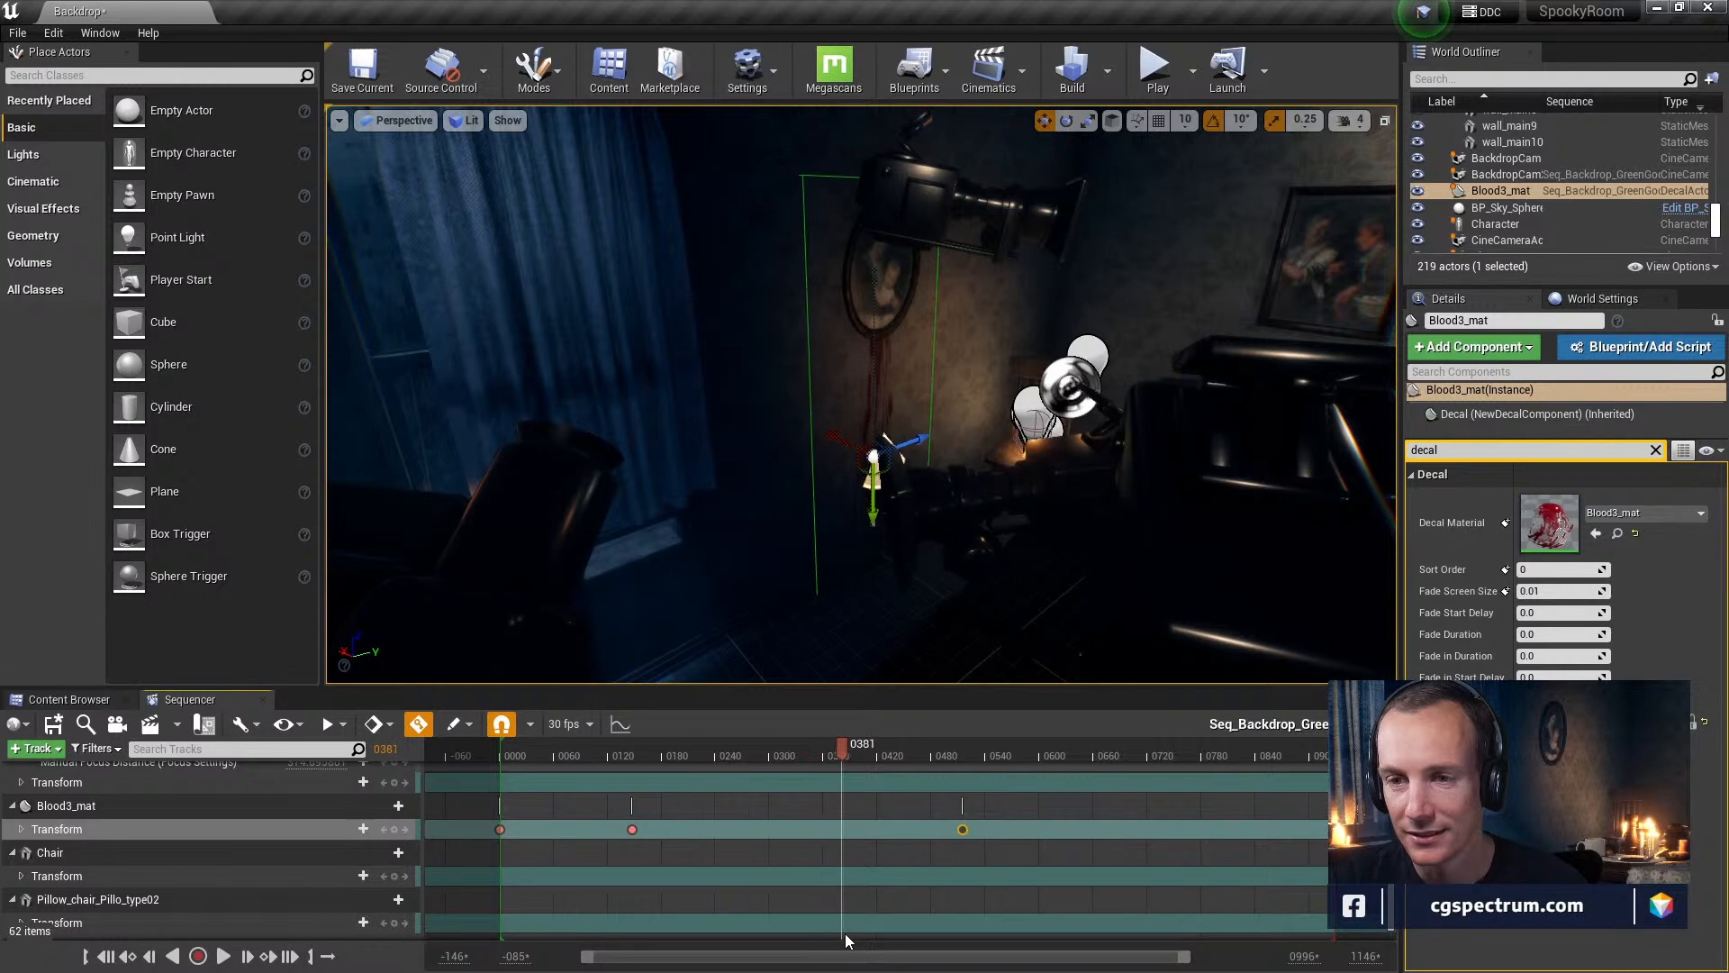
key("f")
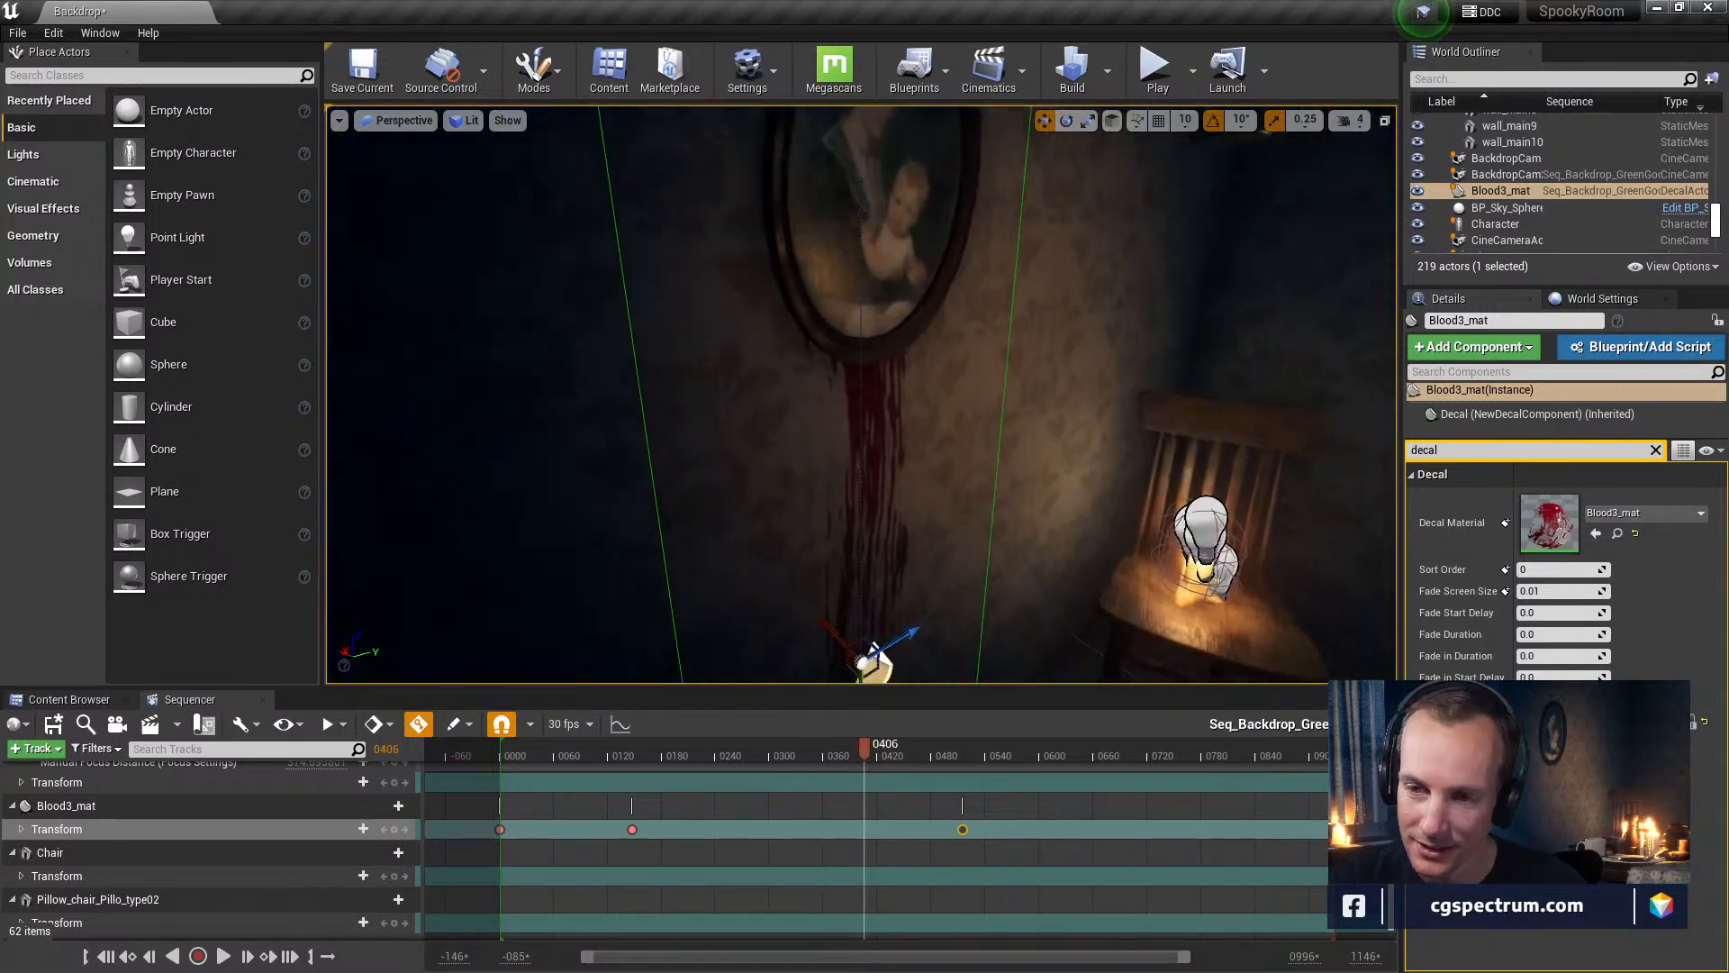
left_click_drag(852, 753, 1003, 803)
key("f")
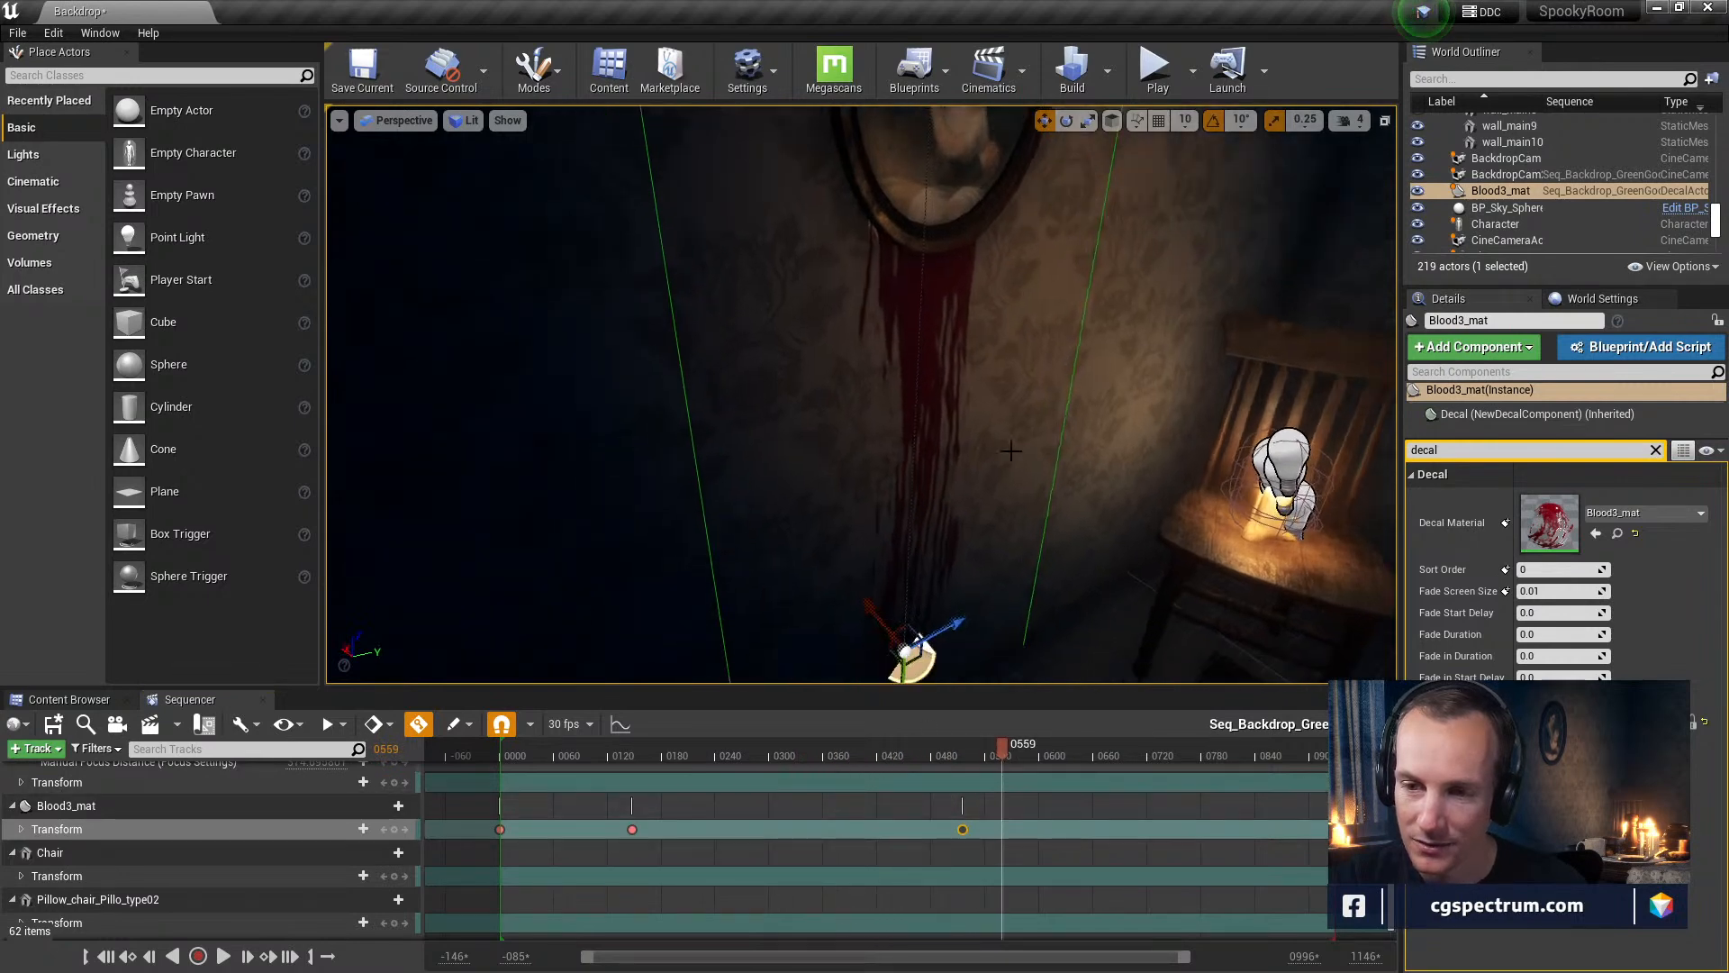
At the frame 147 key, stretch the blood decal vertically, lower it below the oval picture, and turn off rotation snapping
left_click(632, 829)
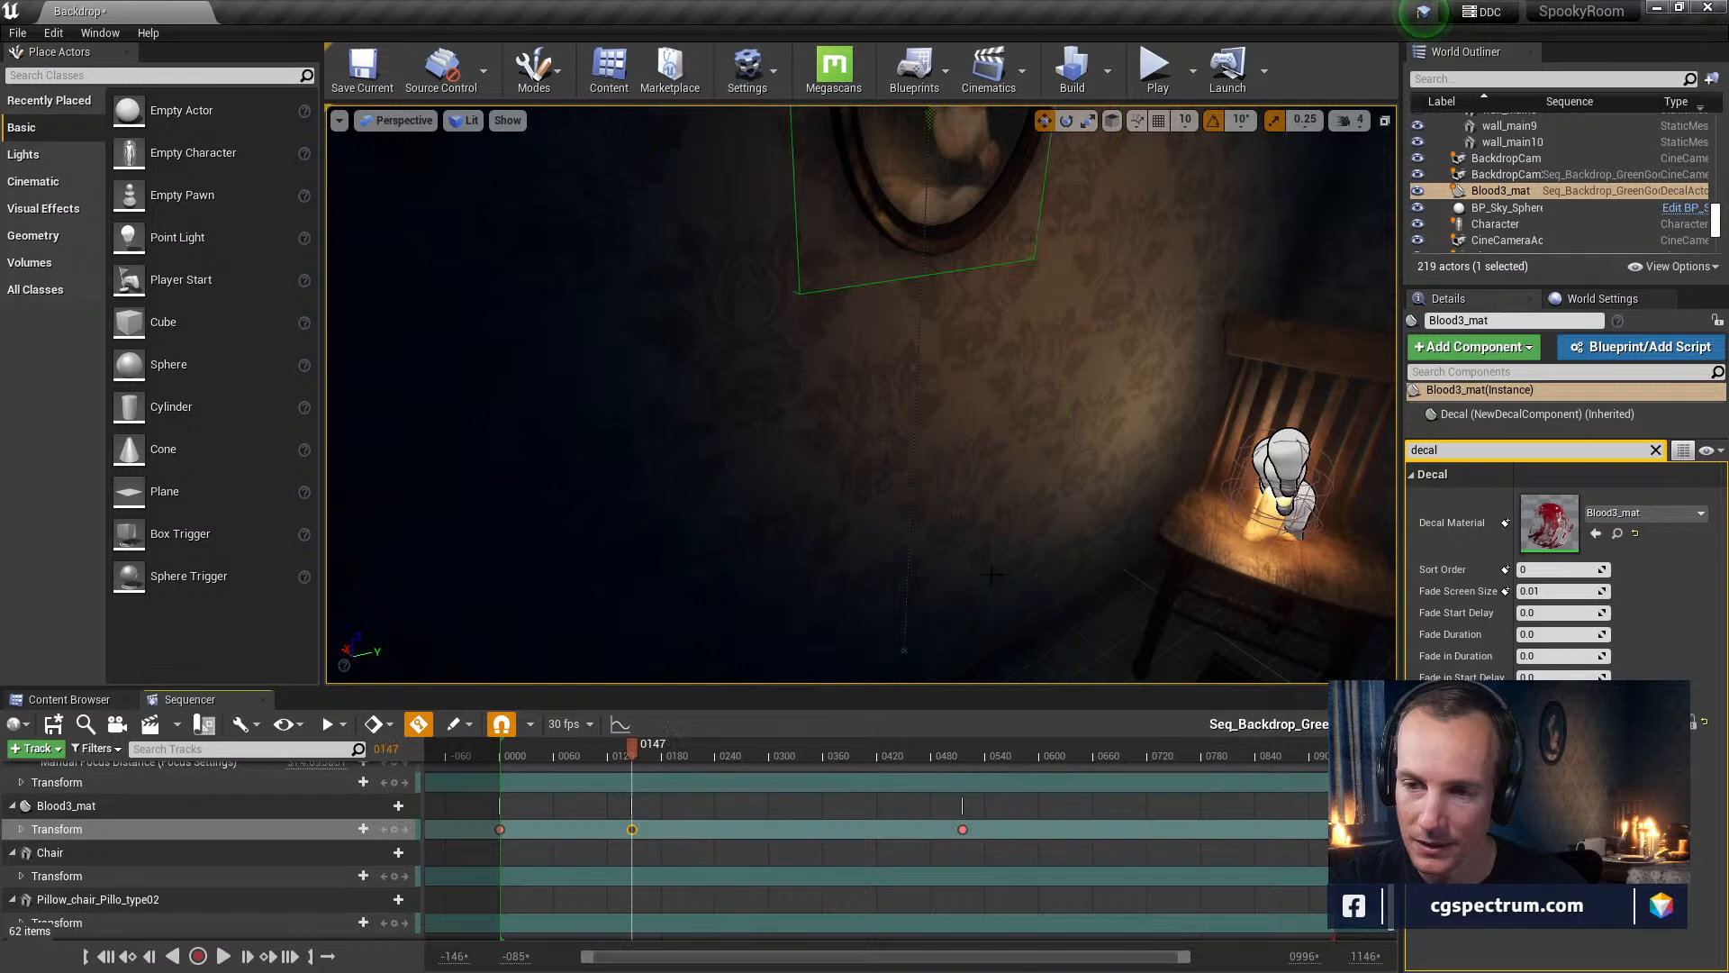
key("f")
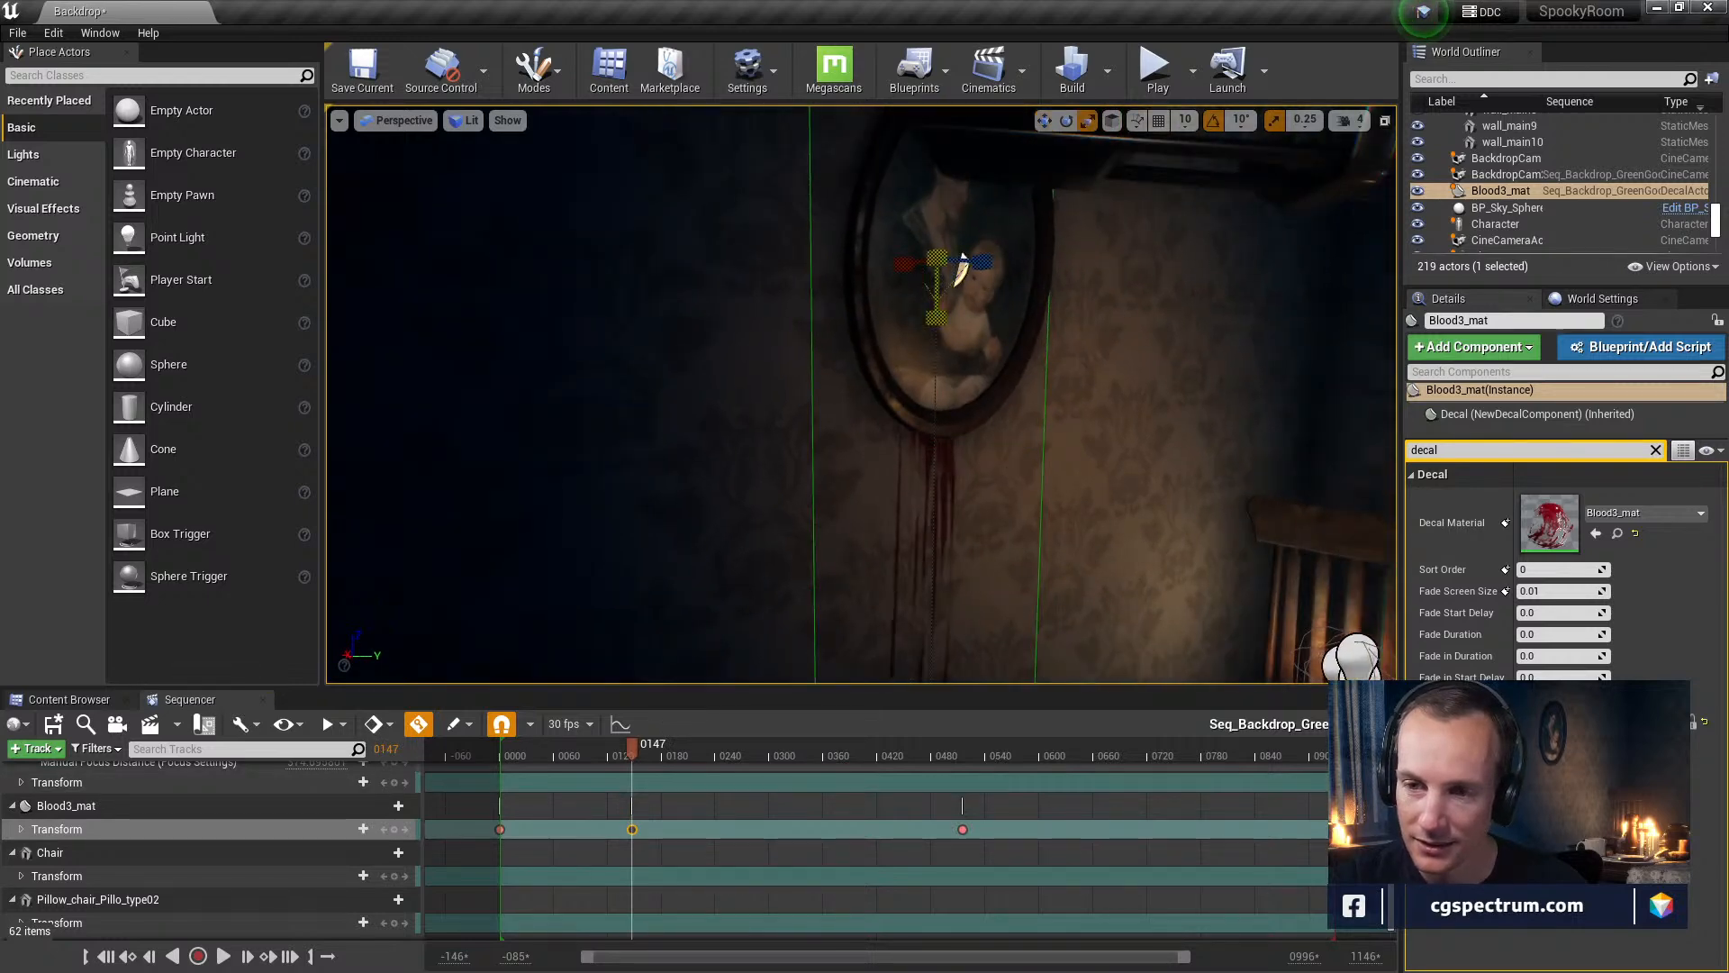
right_click_drag(990, 272, 1050, 341)
mouse_move(889, 148)
left_mouse_down()
mouse_move(849, 647)
mouse_move(844, 556)
left_mouse_up()
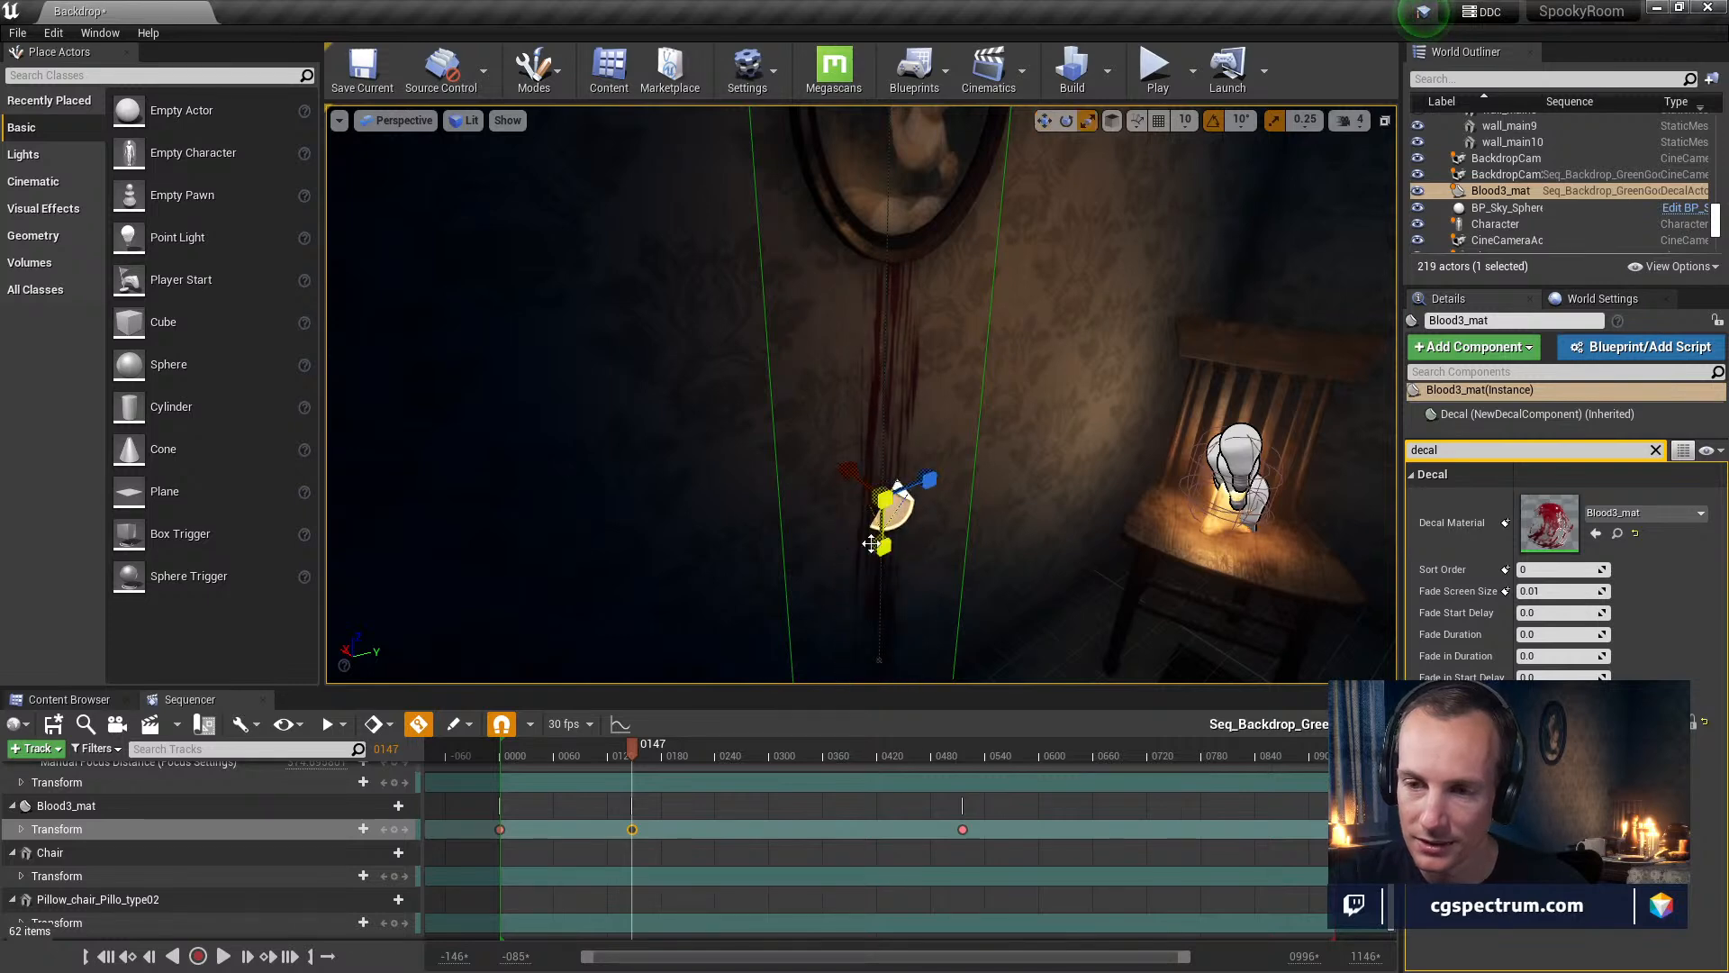
key("e")
mouse_move(842, 473)
left_mouse_down()
mouse_move(825, 450)
mouse_move(850, 478)
left_mouse_up()
key("ctrl+z")
left_click(1213, 120)
key("w")
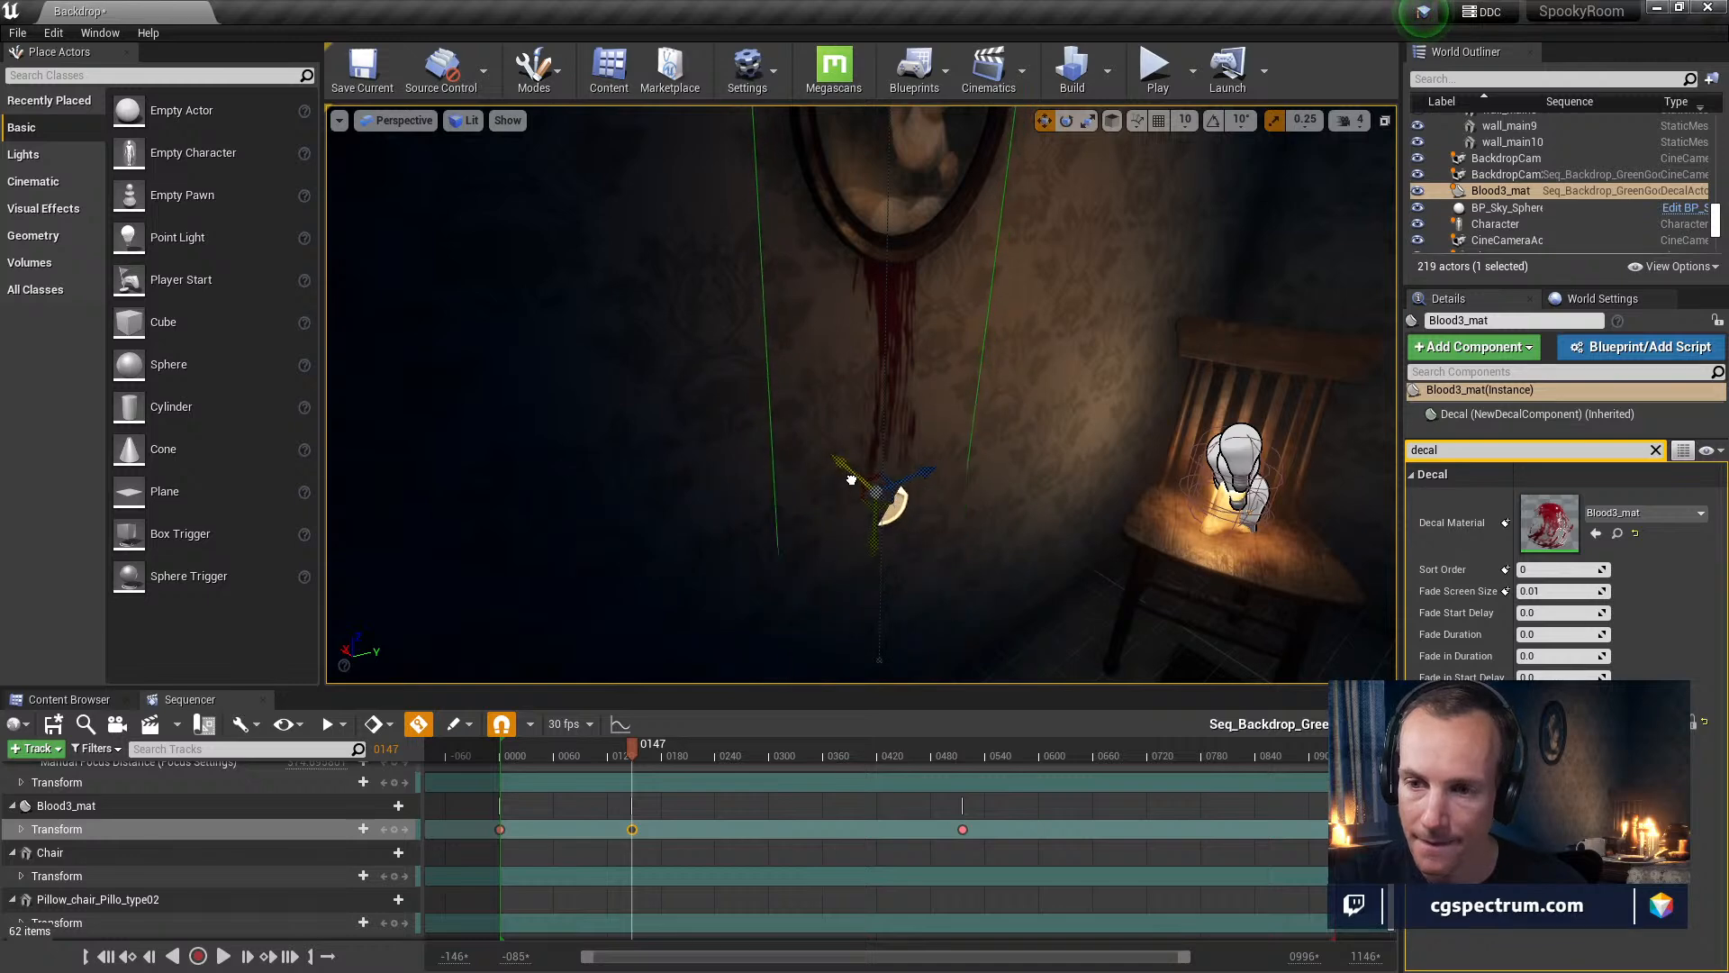
left_click(851, 480)
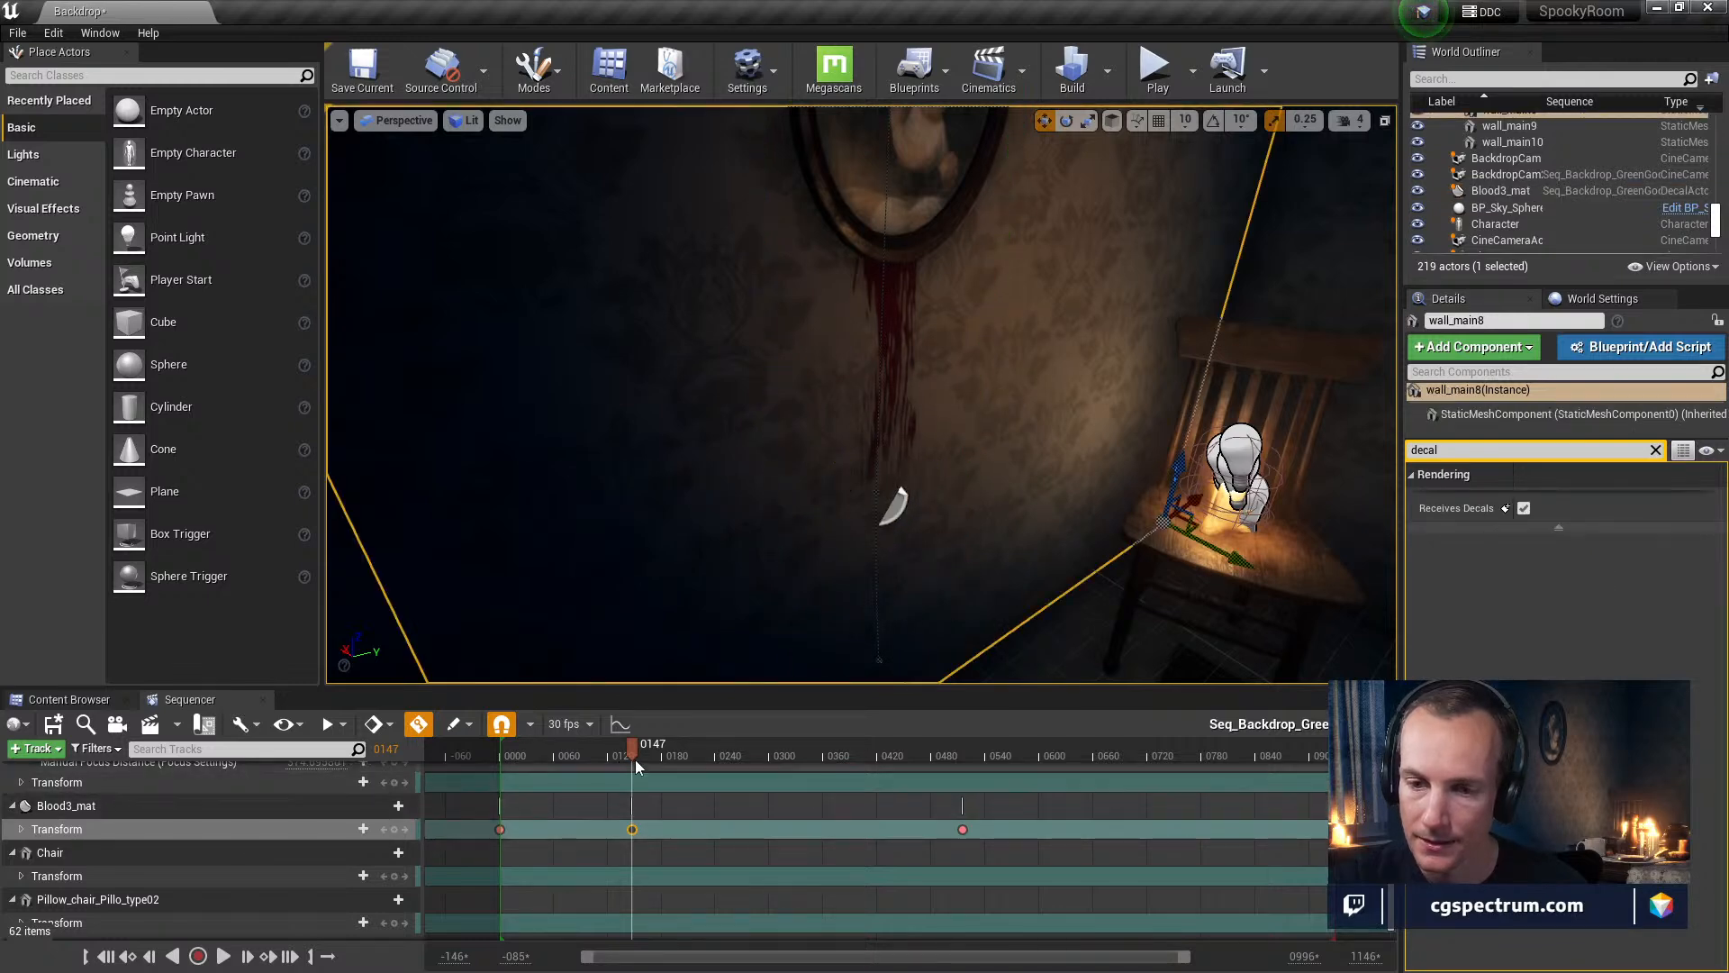
Compare the blood decal's poses at frames 147 and 515, and delete its transform key at frame 515
left_click_drag(641, 749, 965, 807)
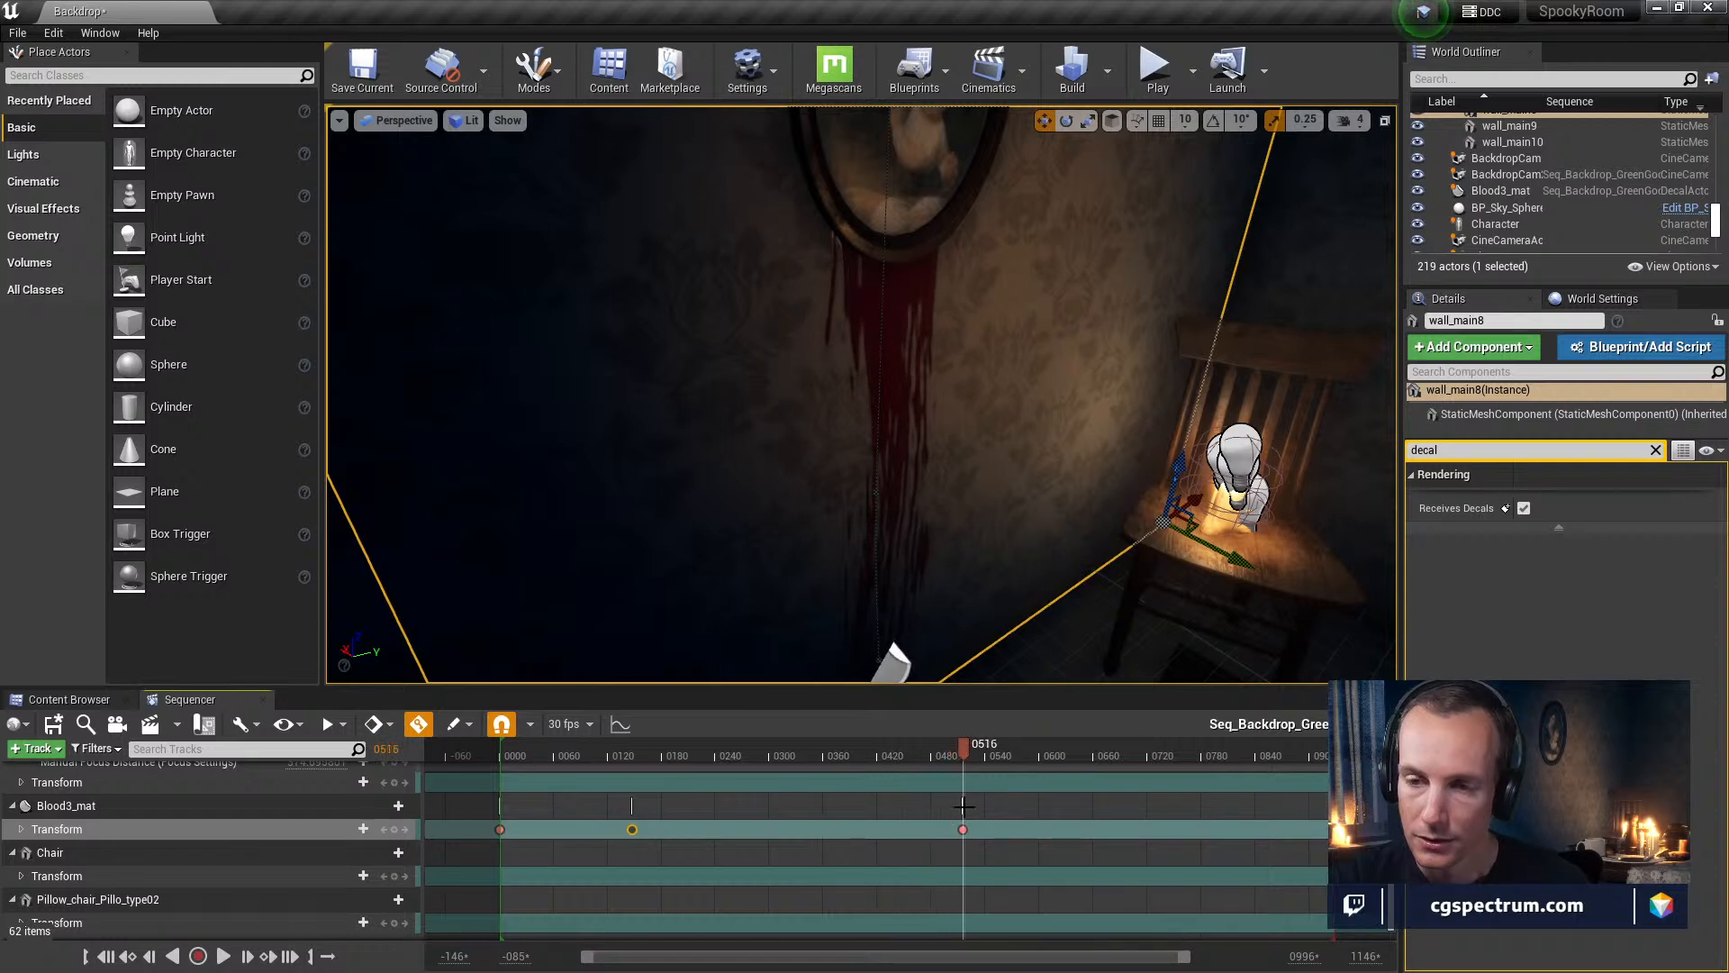
left_click(965, 829)
key("e")
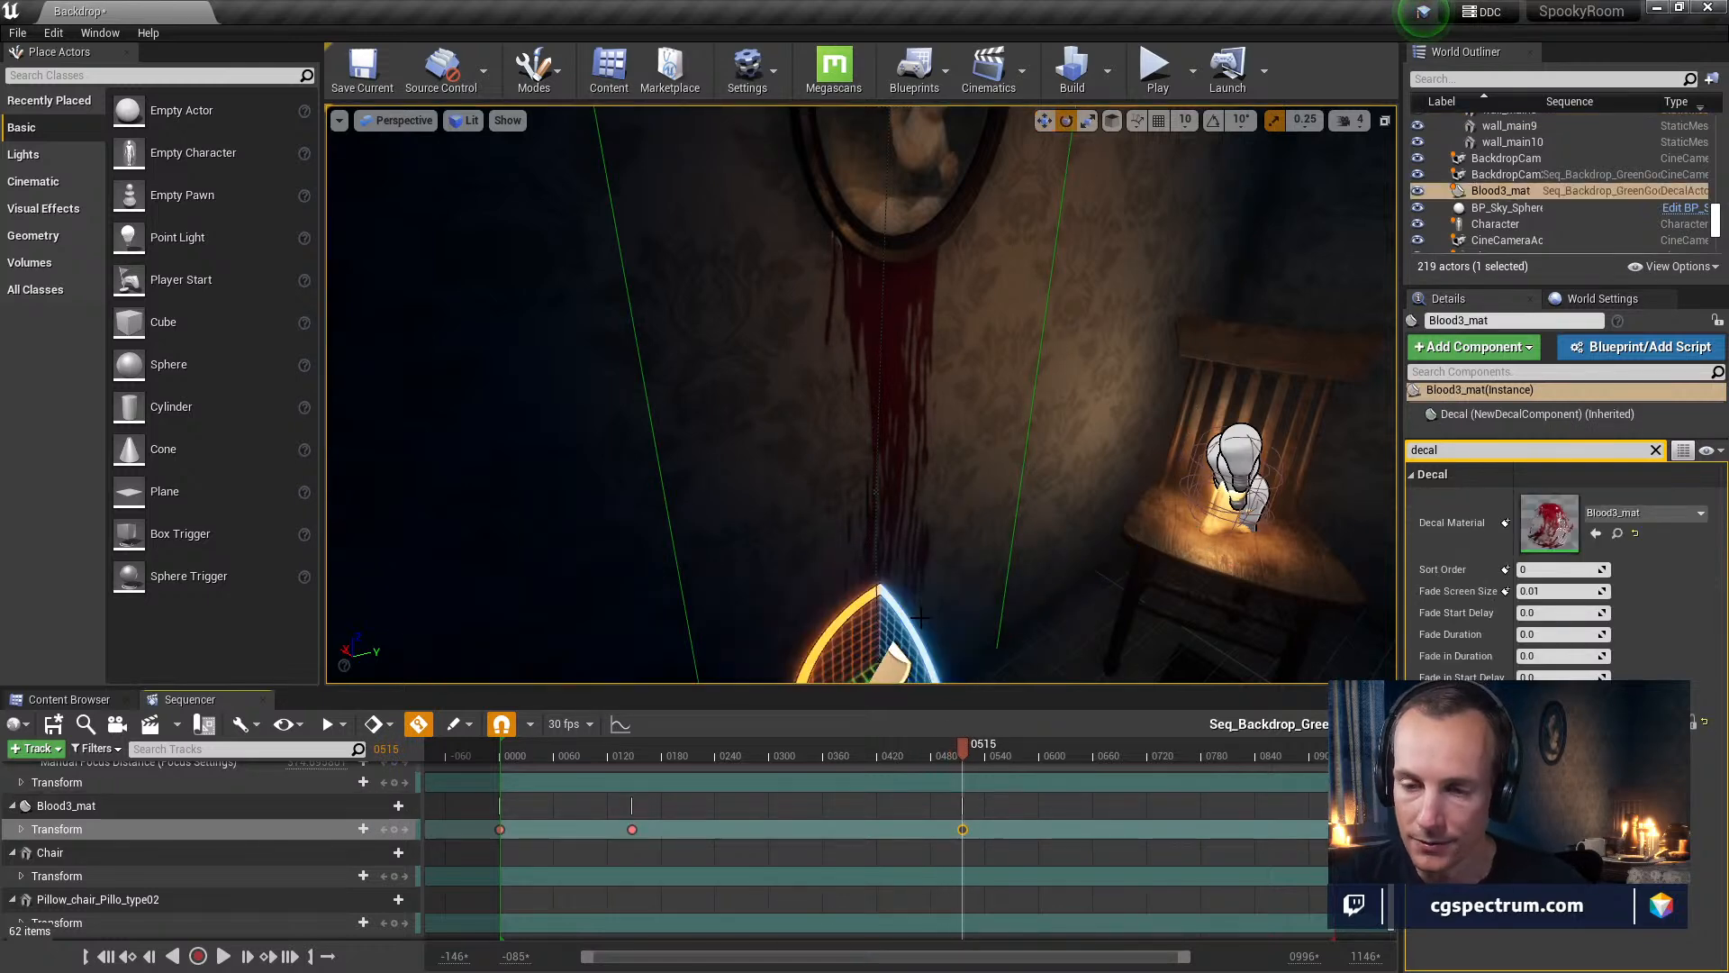
left_click(634, 829)
left_click(963, 825)
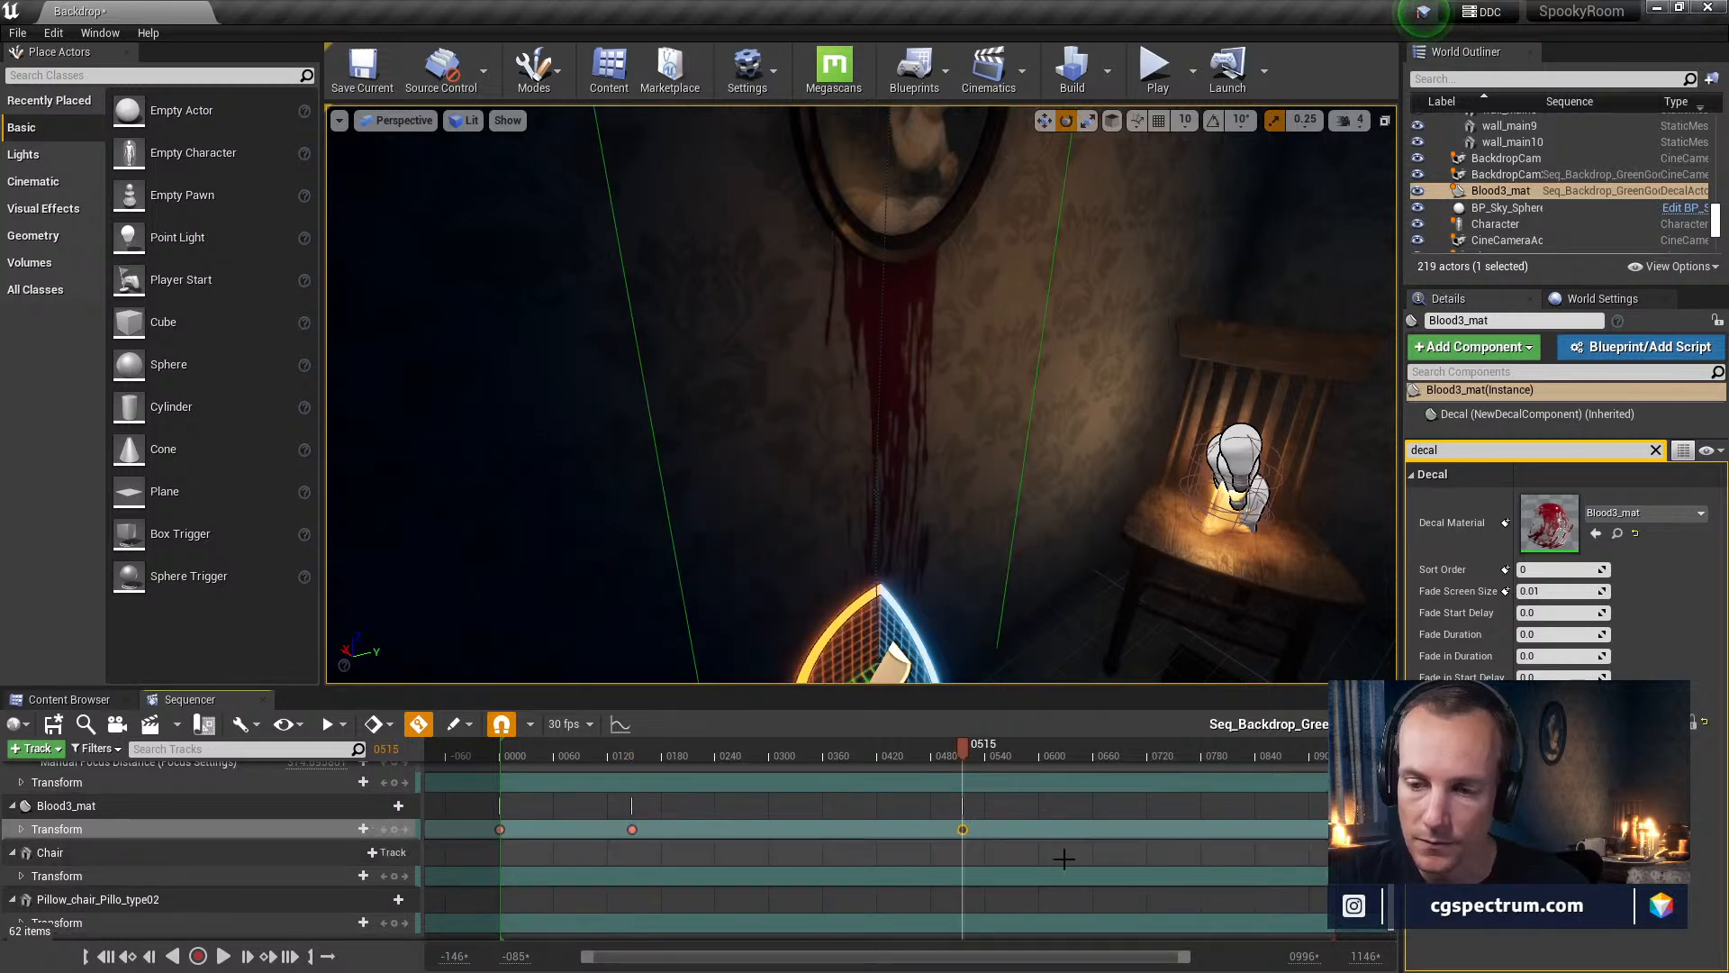
At the frame 147 key, raise and widen the blood decal, and offset it from the wall so no blood shows
left_click(633, 830)
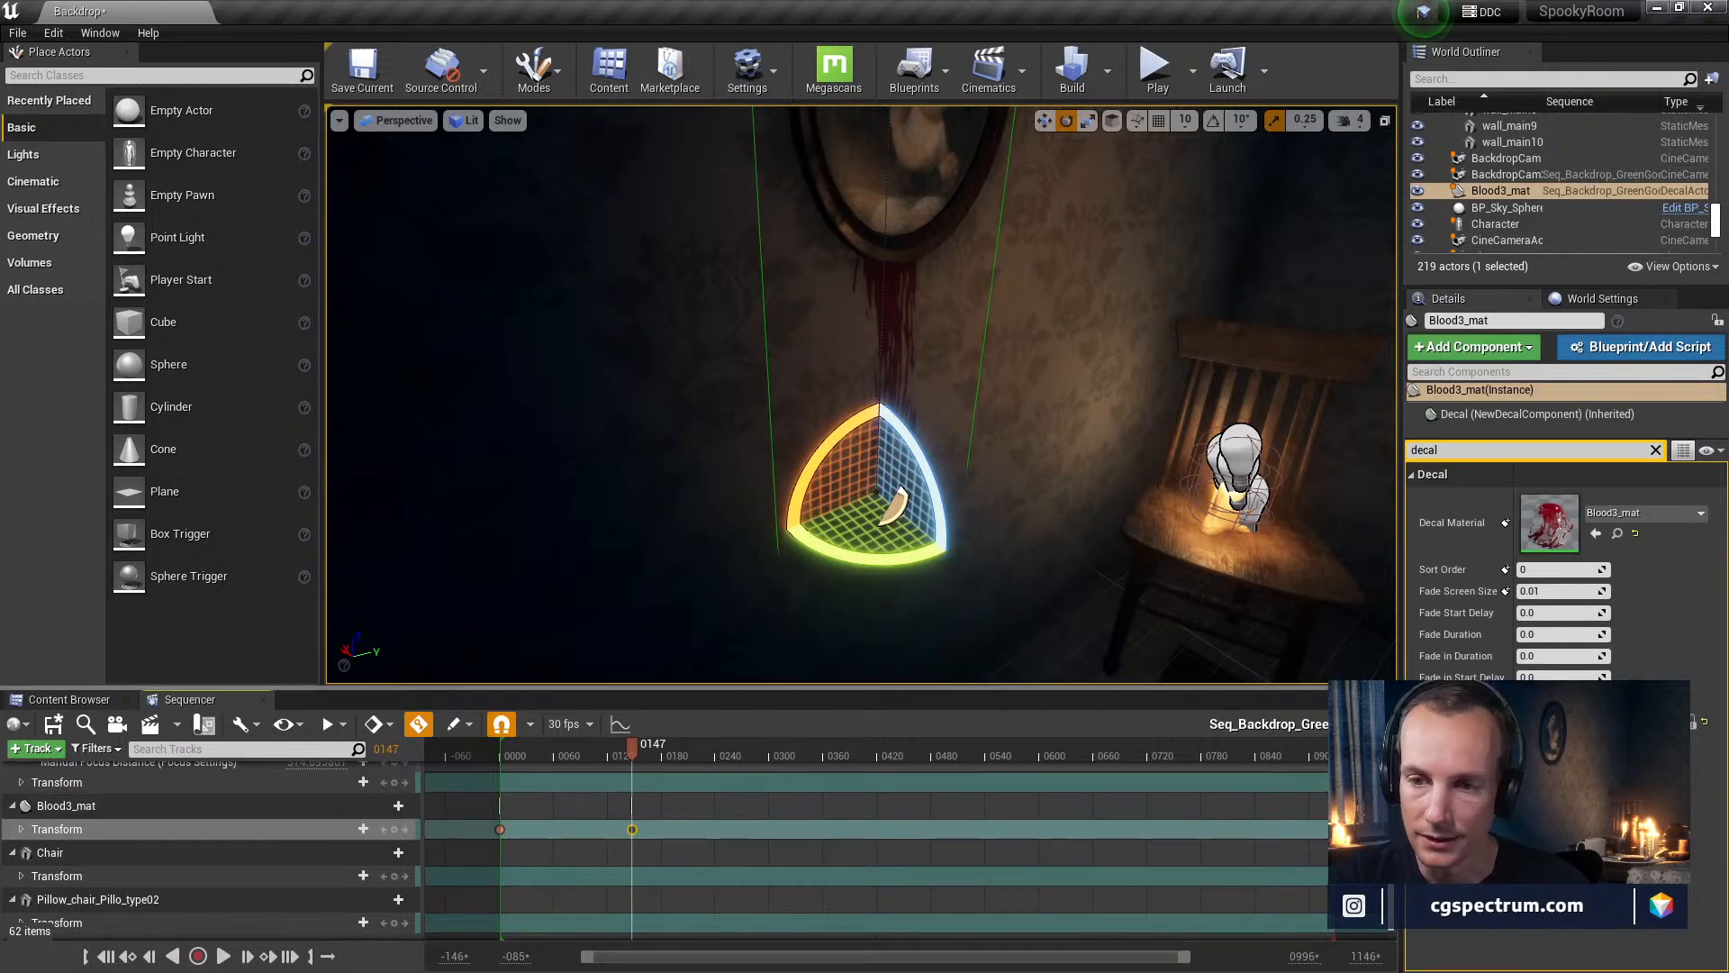
key("w")
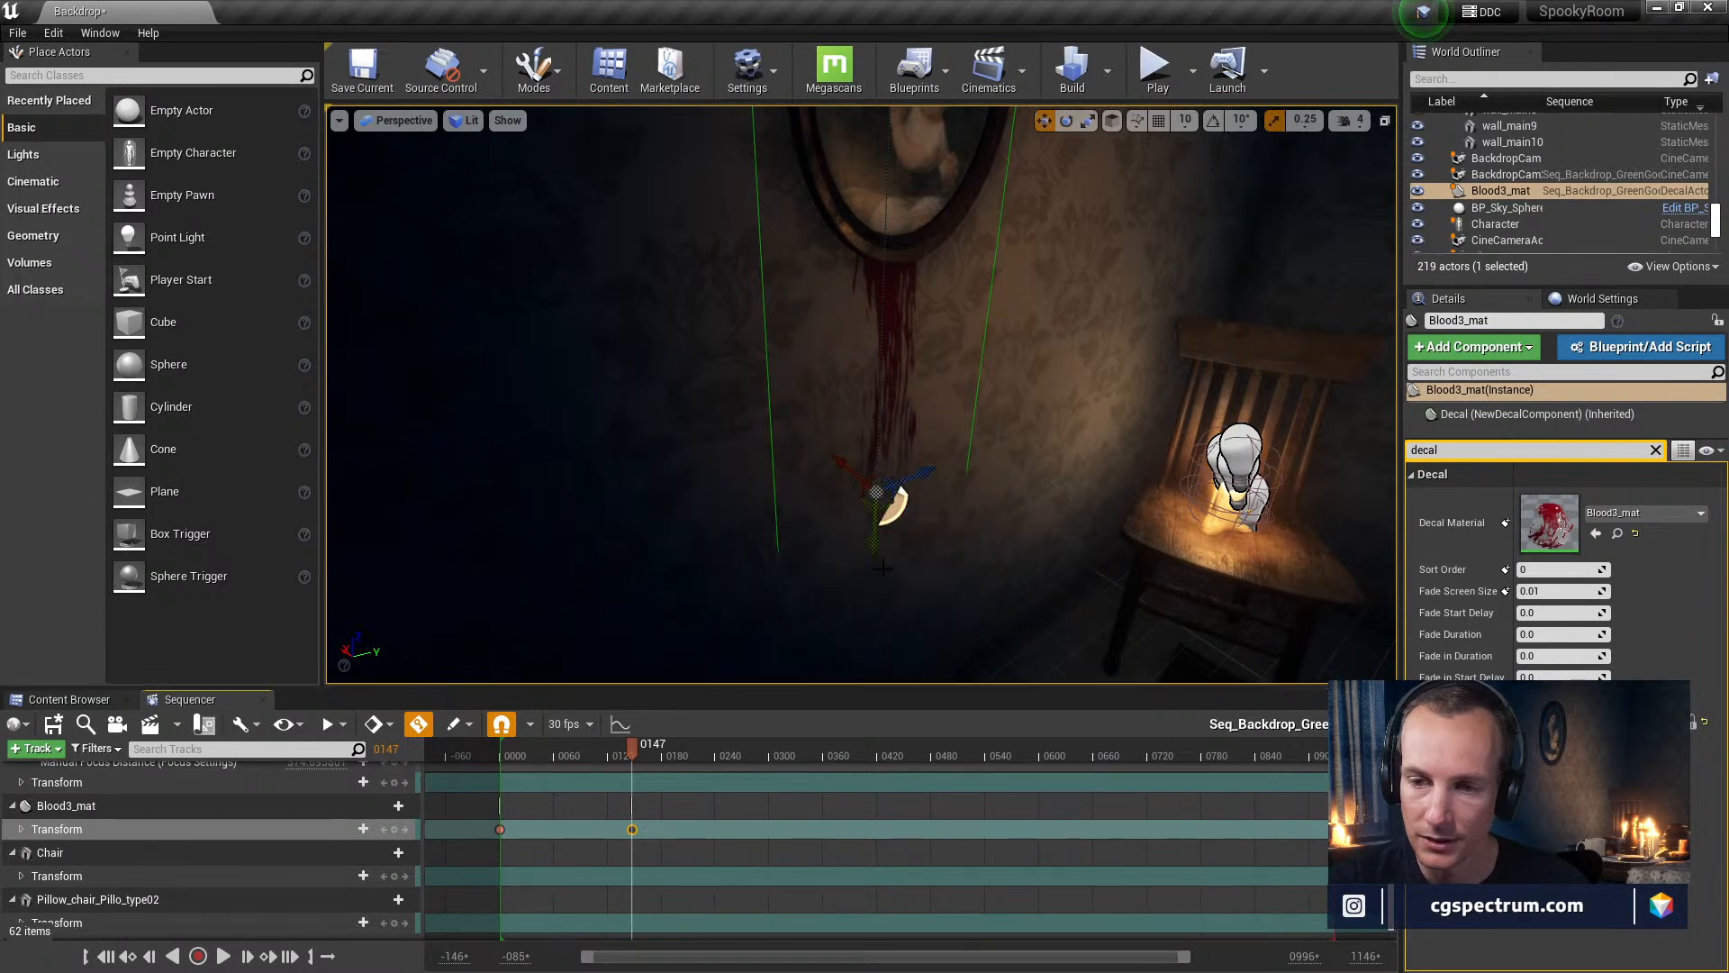
left_click_drag(872, 537, 925, 412)
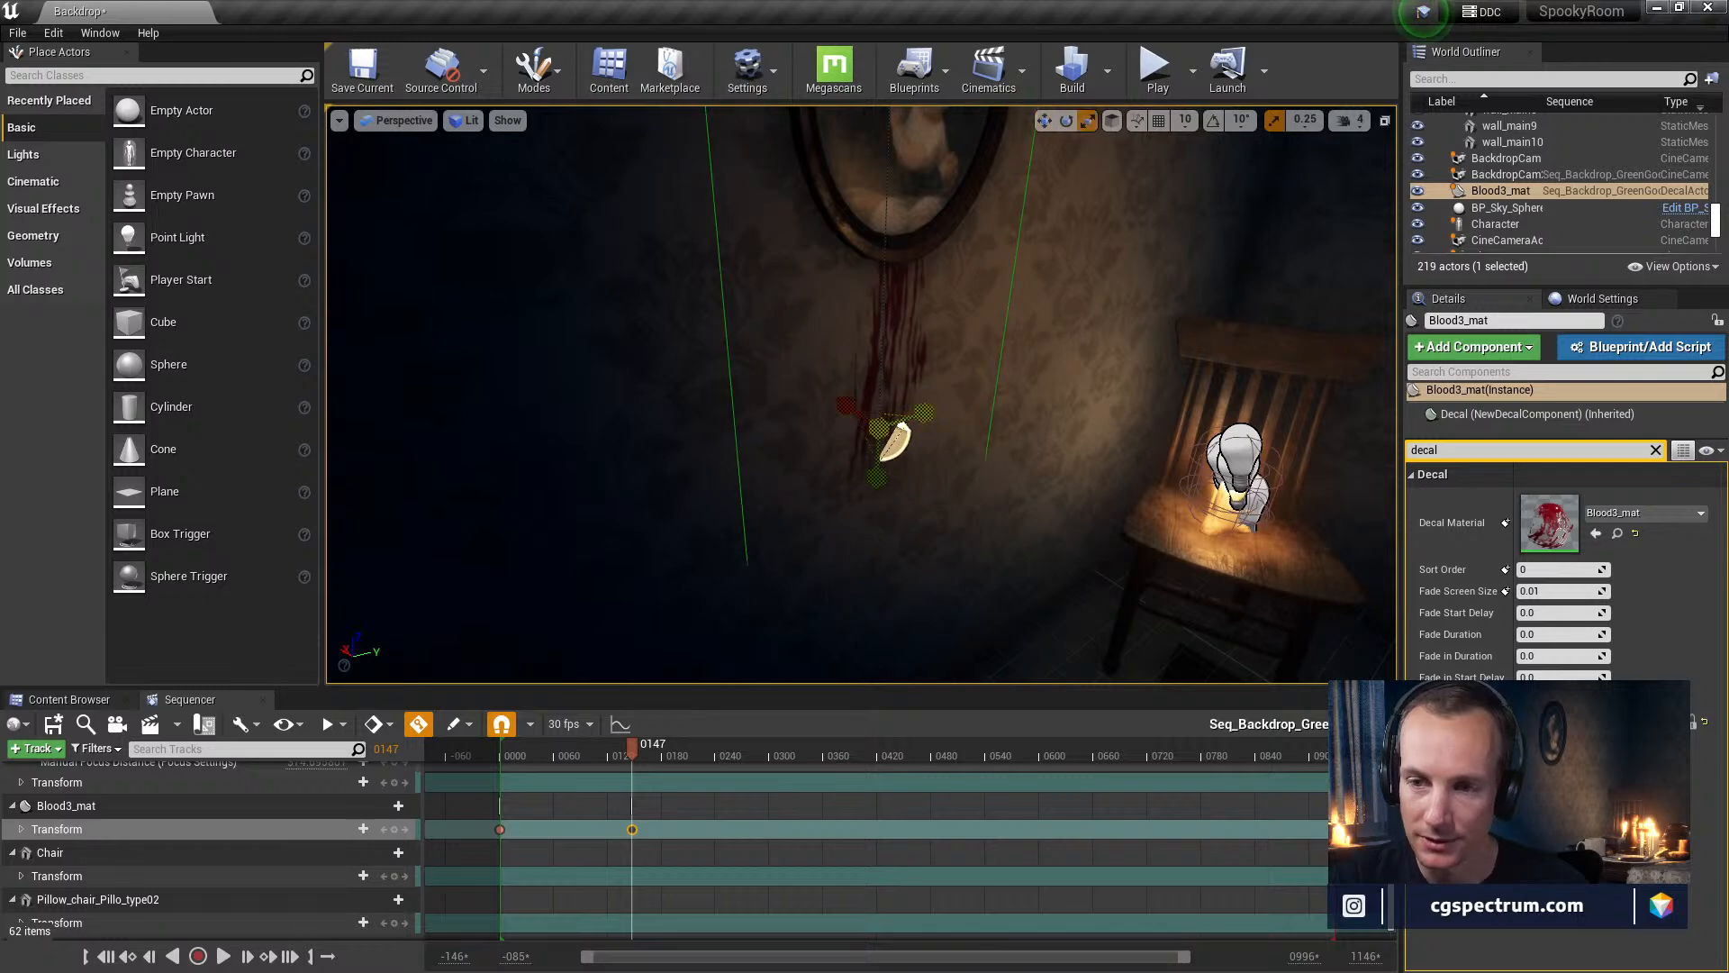
left_click_drag(846, 402, 842, 404)
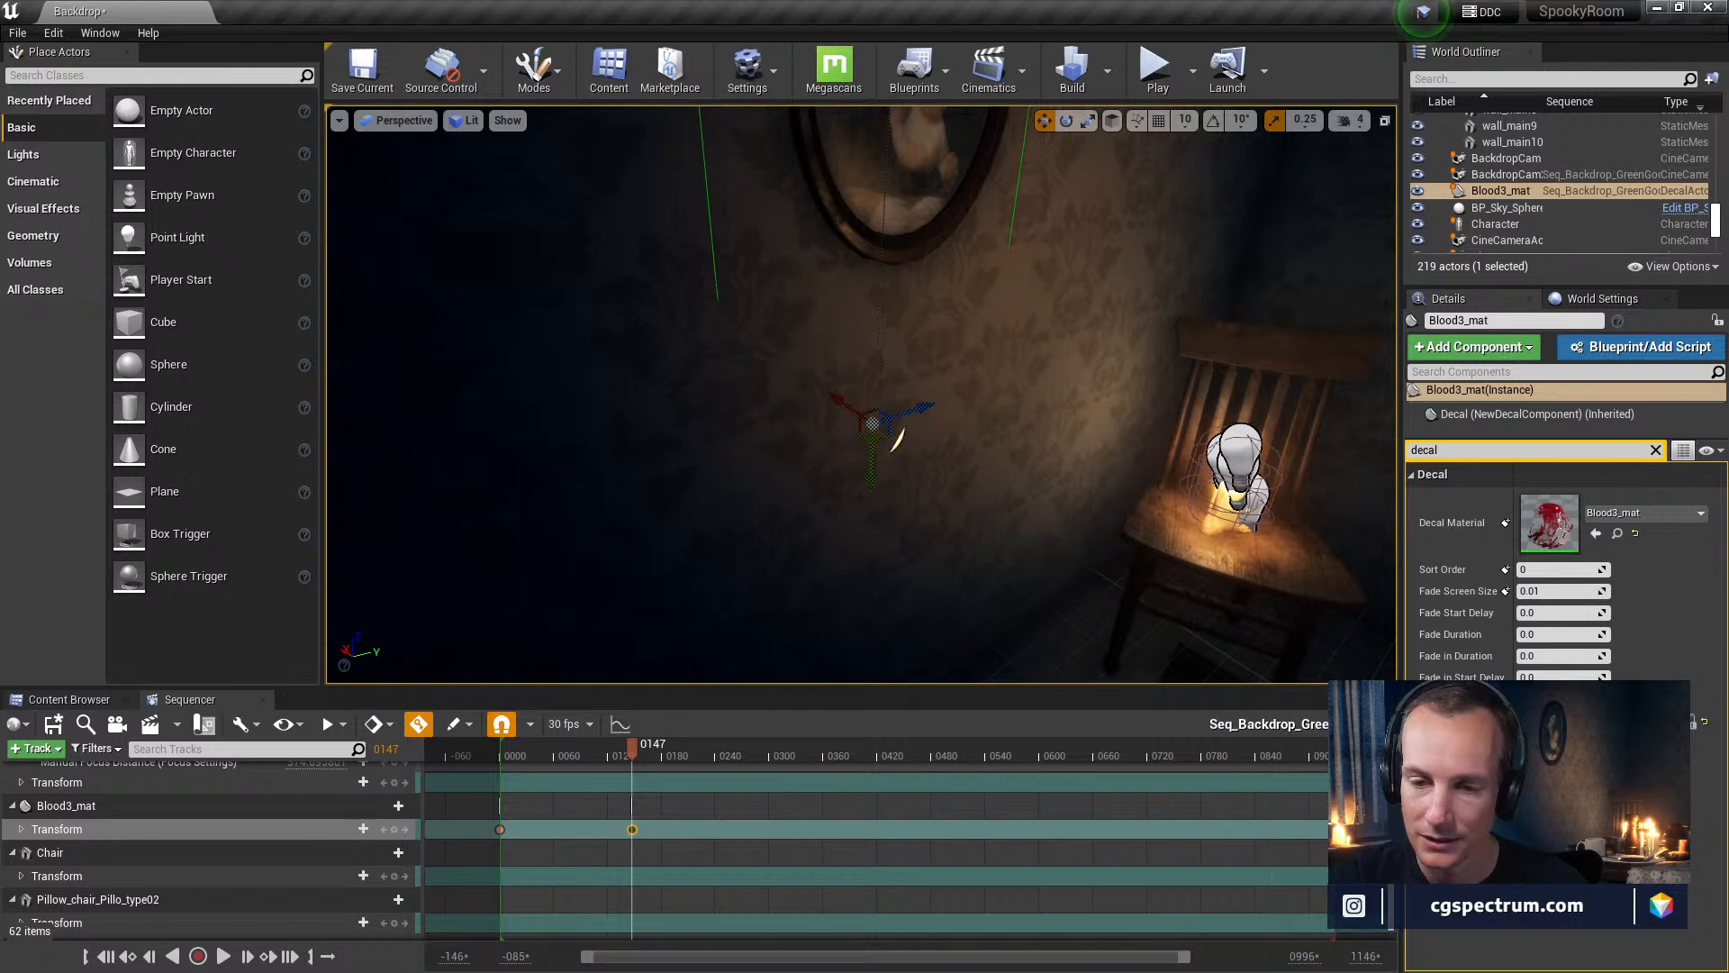
At frame 478, try keying the blood decal back onto the wall and slightly lower so the streak shows
left_click_drag(632, 748, 929, 763)
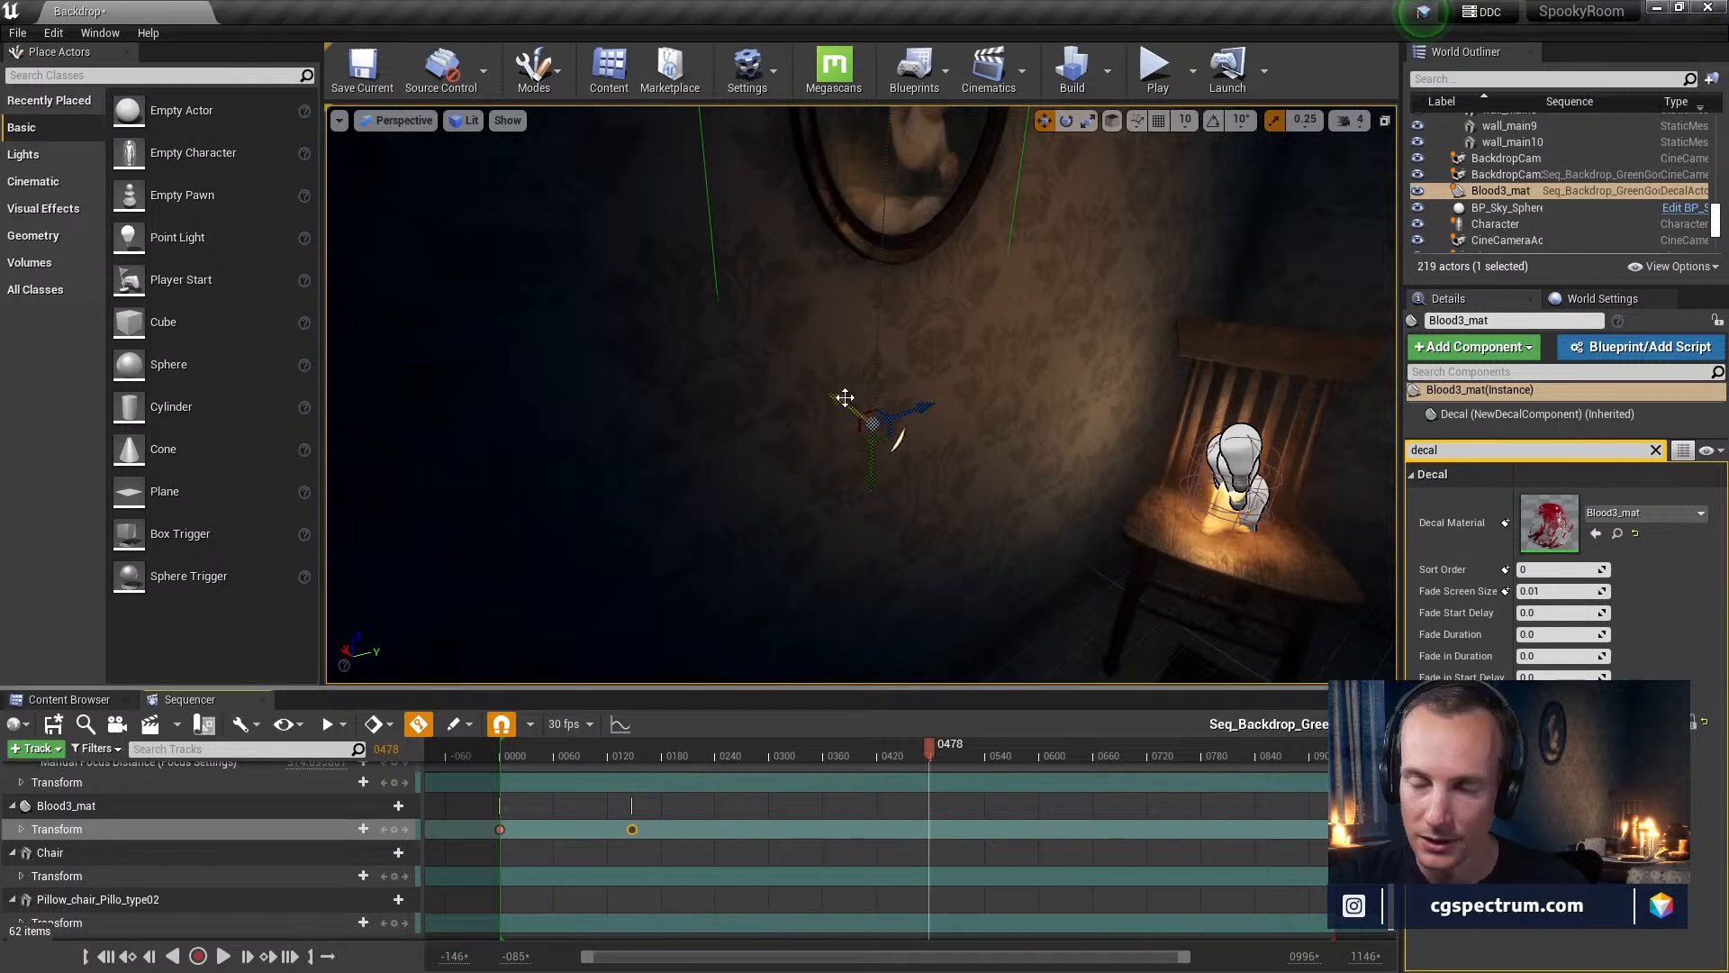
key("e")
mouse_move(837, 396)
left_mouse_down()
mouse_move(824, 390)
mouse_move(838, 406)
left_mouse_up()
key("w")
mouse_move(883, 475)
left_mouse_down()
mouse_move(881, 525)
mouse_move(886, 497)
left_mouse_up()
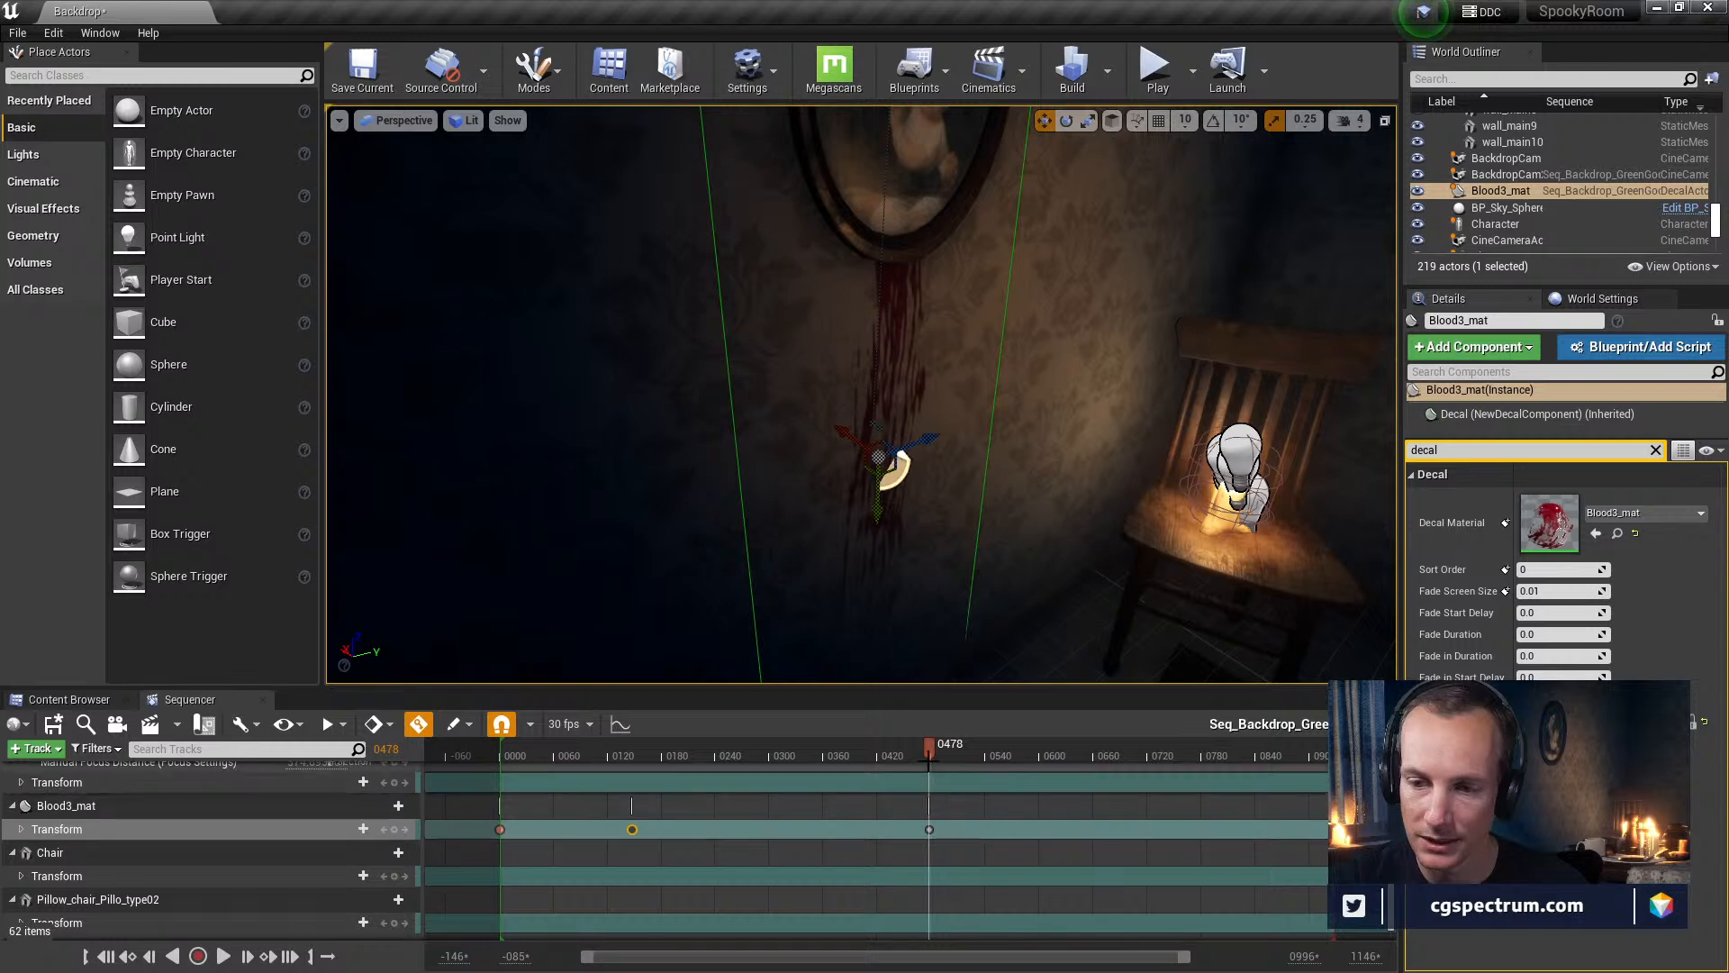
Delete the blood decal's transform key at frame 478
left_click_drag(929, 747, 970, 808)
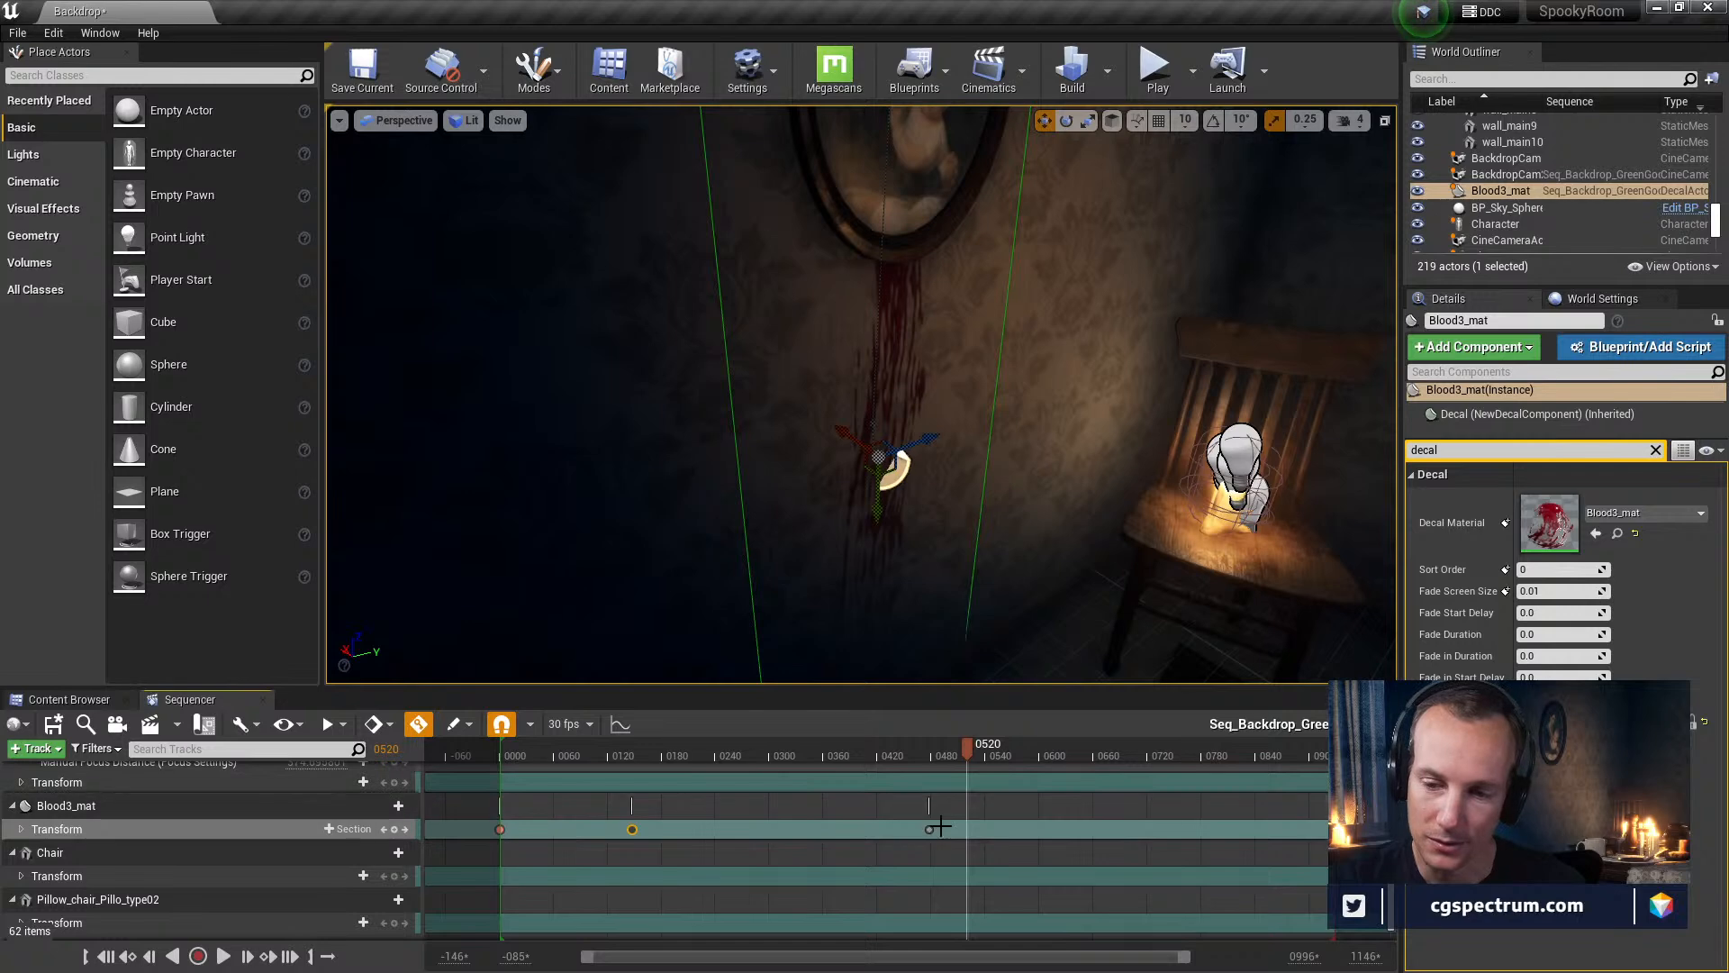
left_click(928, 829)
key("Delete")
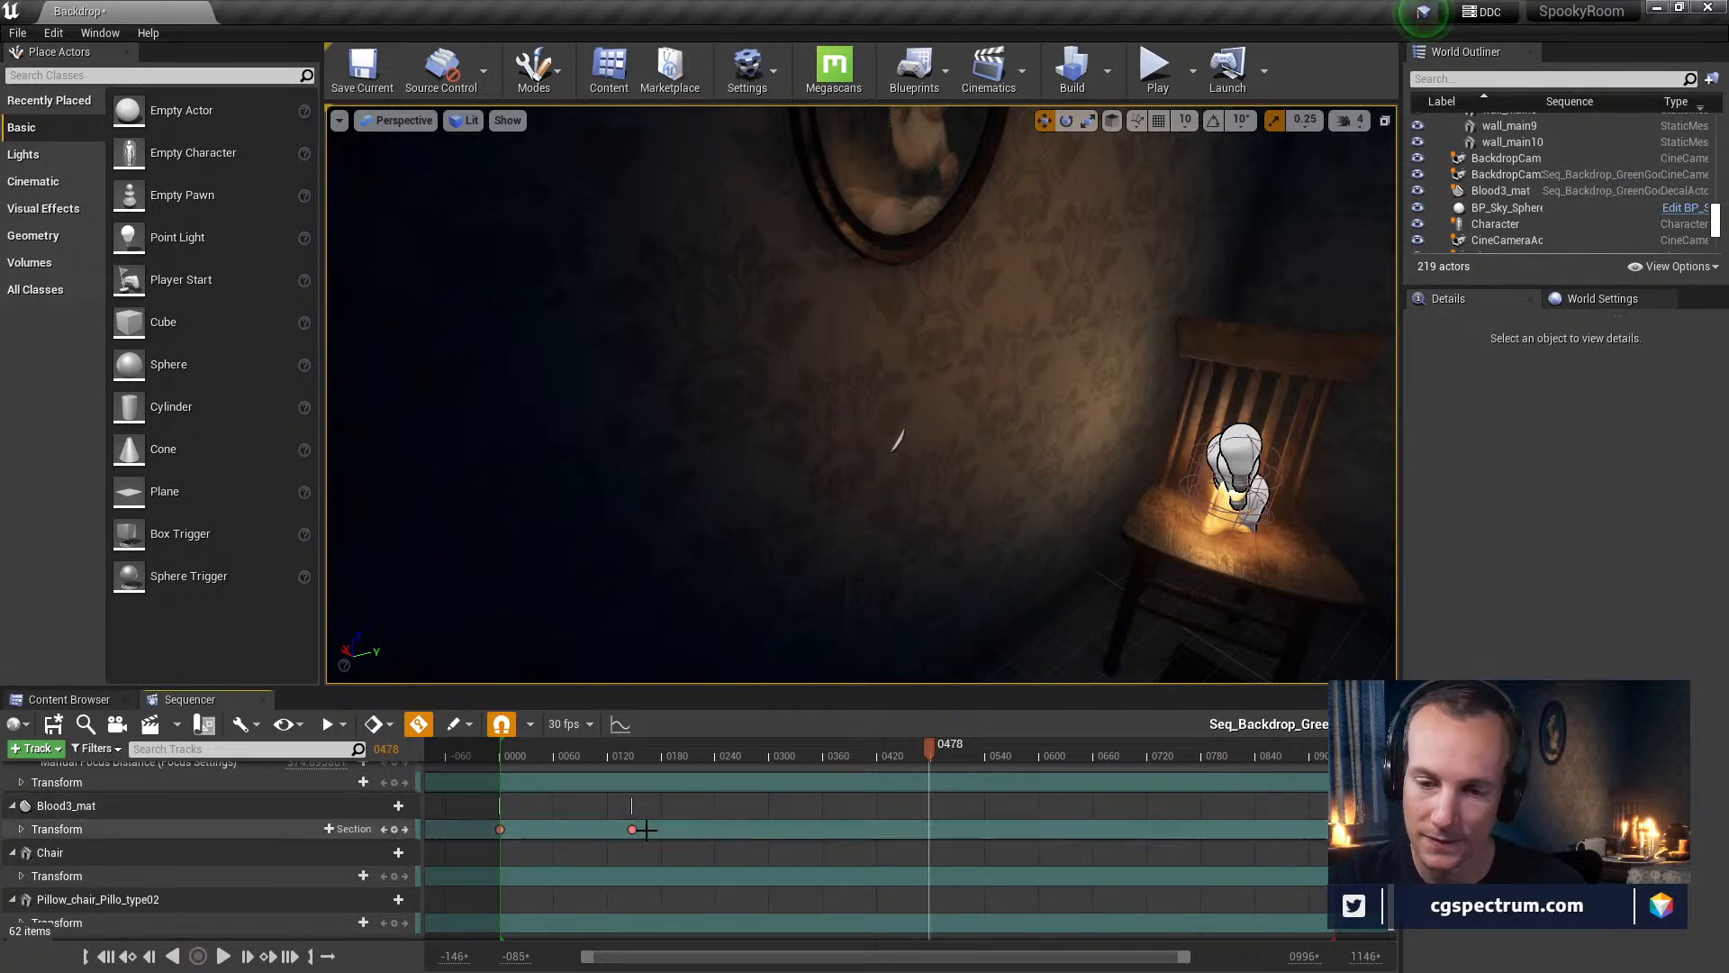
At the frame 147 key, bring the blood decal back onto the wall, then enlarge and lower it beneath the oval picture
key("comma")
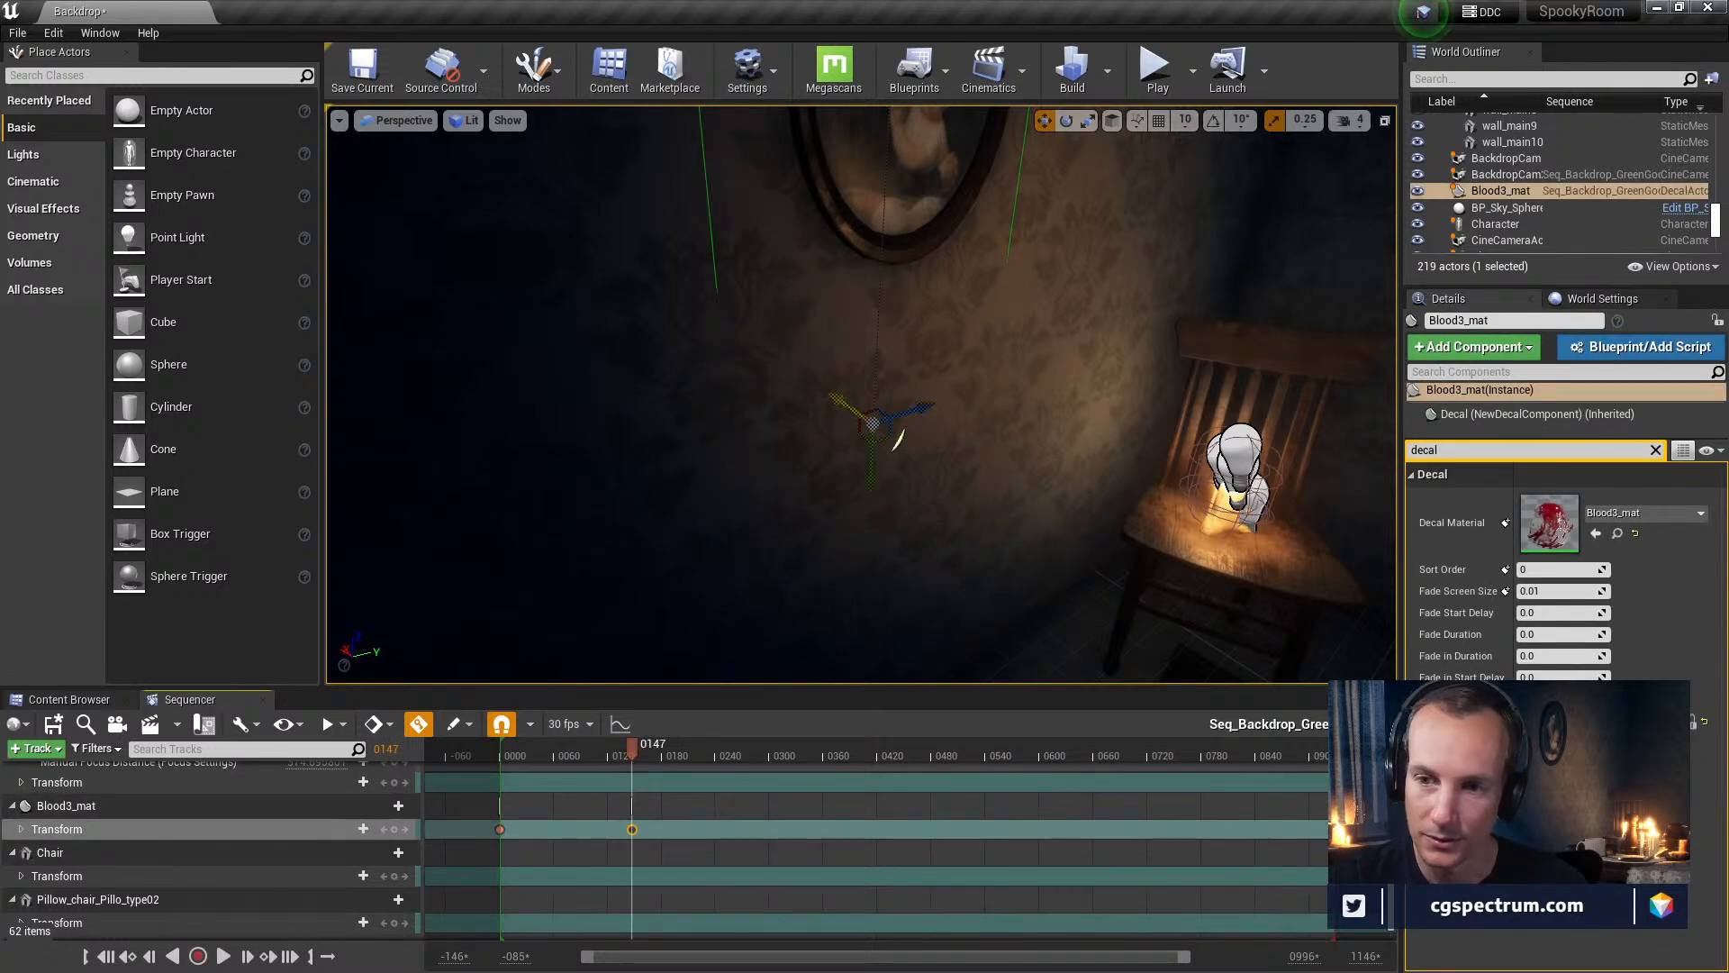
left_click_drag(851, 407, 856, 410)
key("r")
left_click_drag(877, 453, 893, 550)
key("r")
key("w")
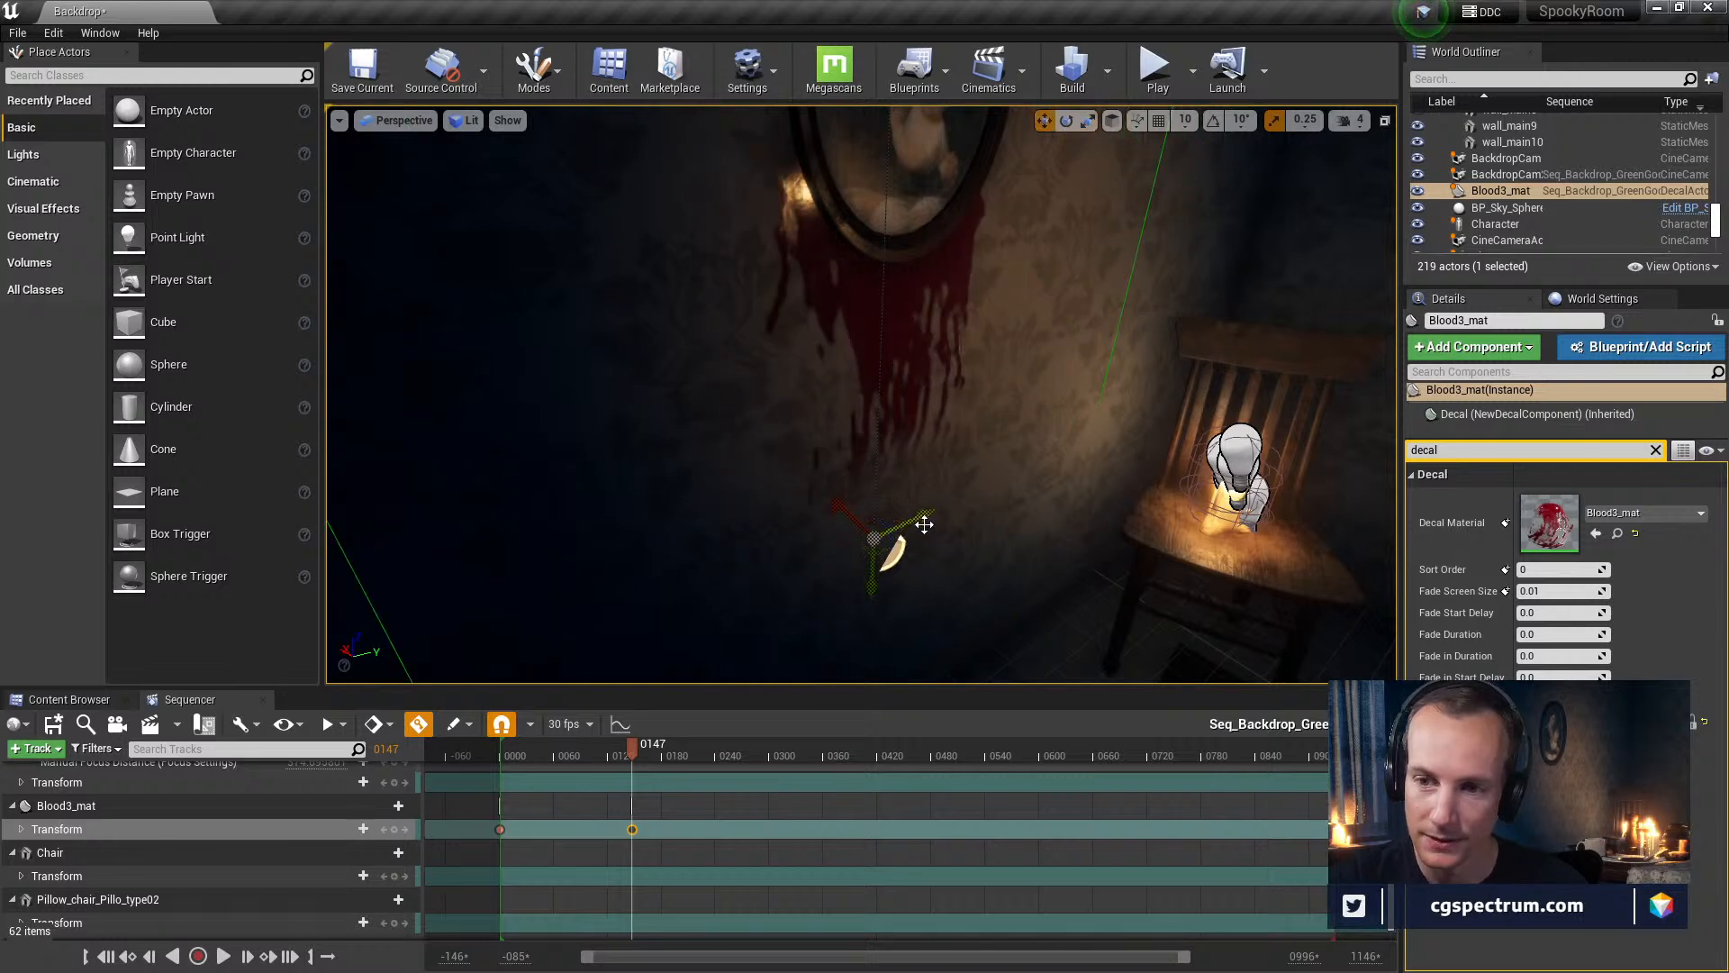
At the frame 147 key, fine-tune the enlarged decal's height and shift it along its projection axis until no blood shows on the wall
right_click_drag(871, 581, 947, 519)
key("r")
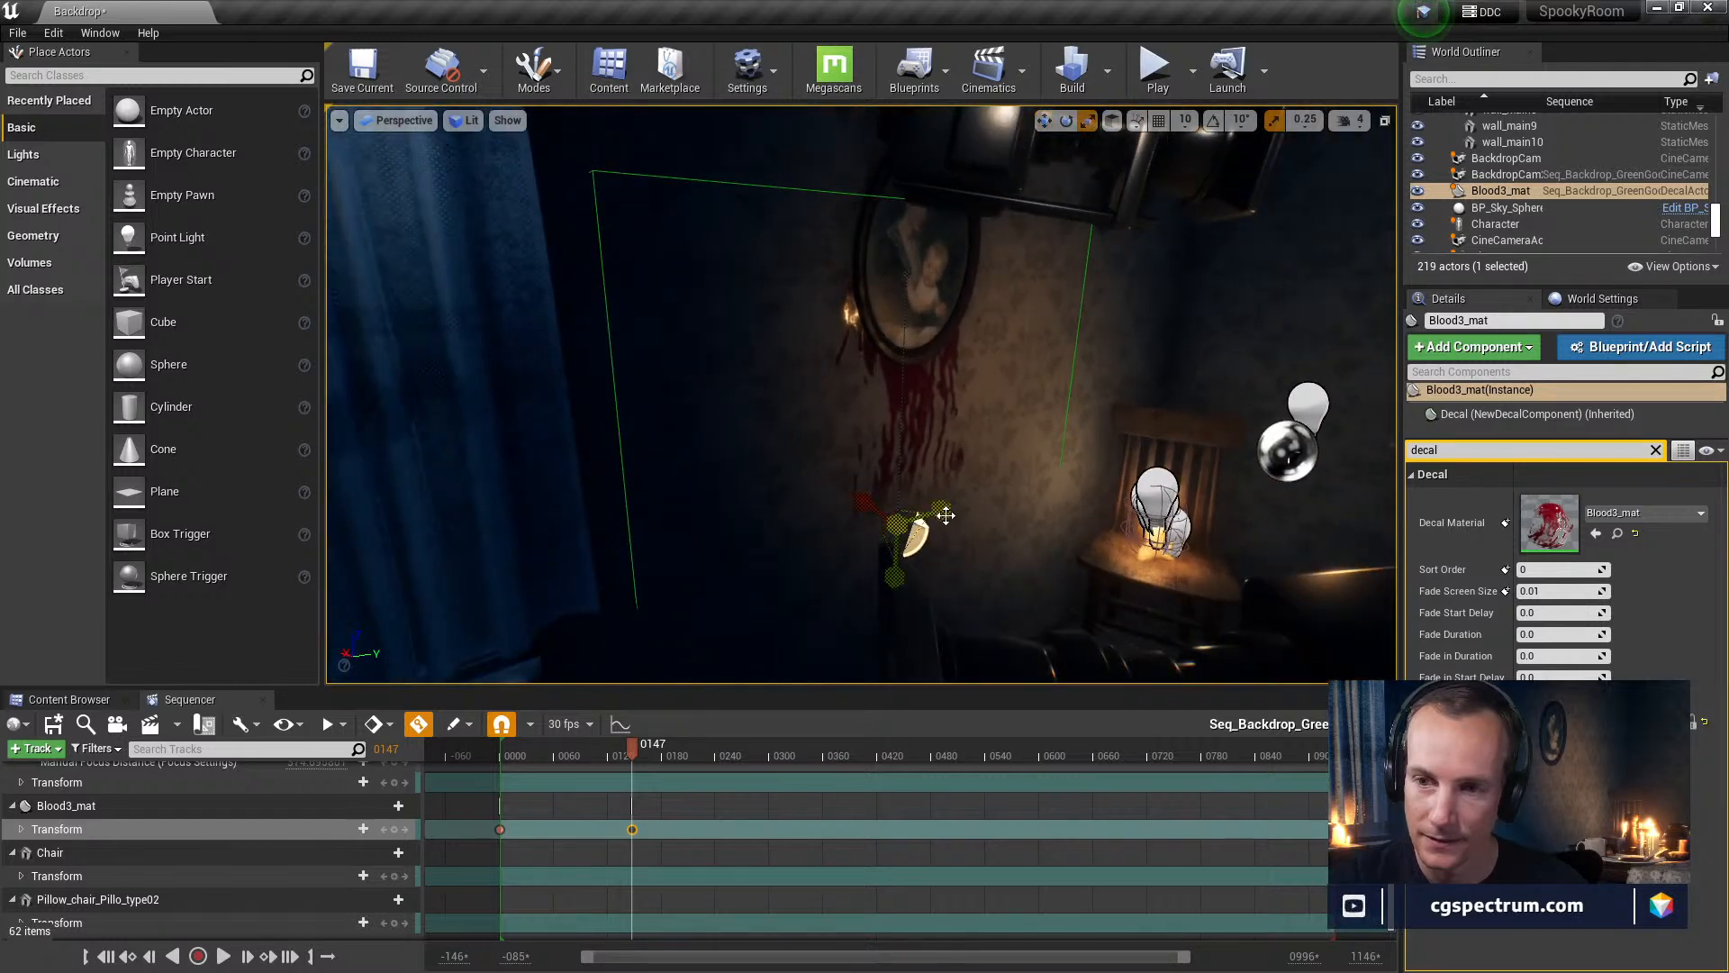
left_click(915, 537)
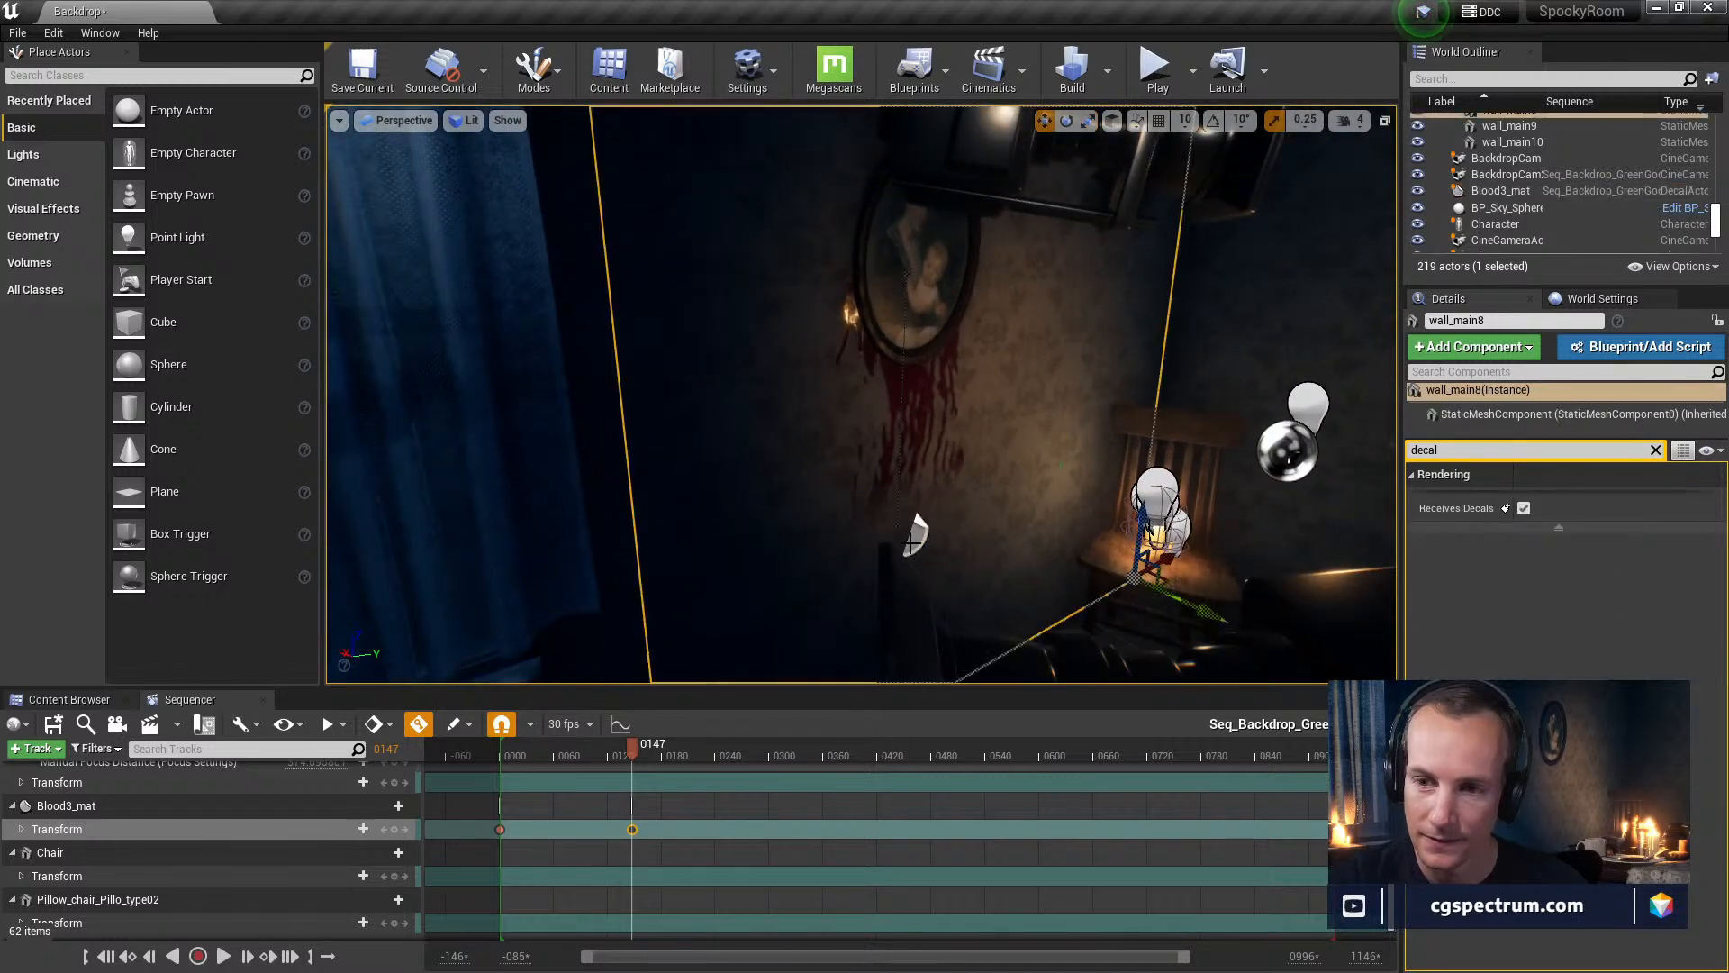
left_click(904, 548)
mouse_move(895, 569)
left_mouse_down()
mouse_move(915, 495)
mouse_move(919, 599)
mouse_move(918, 561)
left_mouse_up()
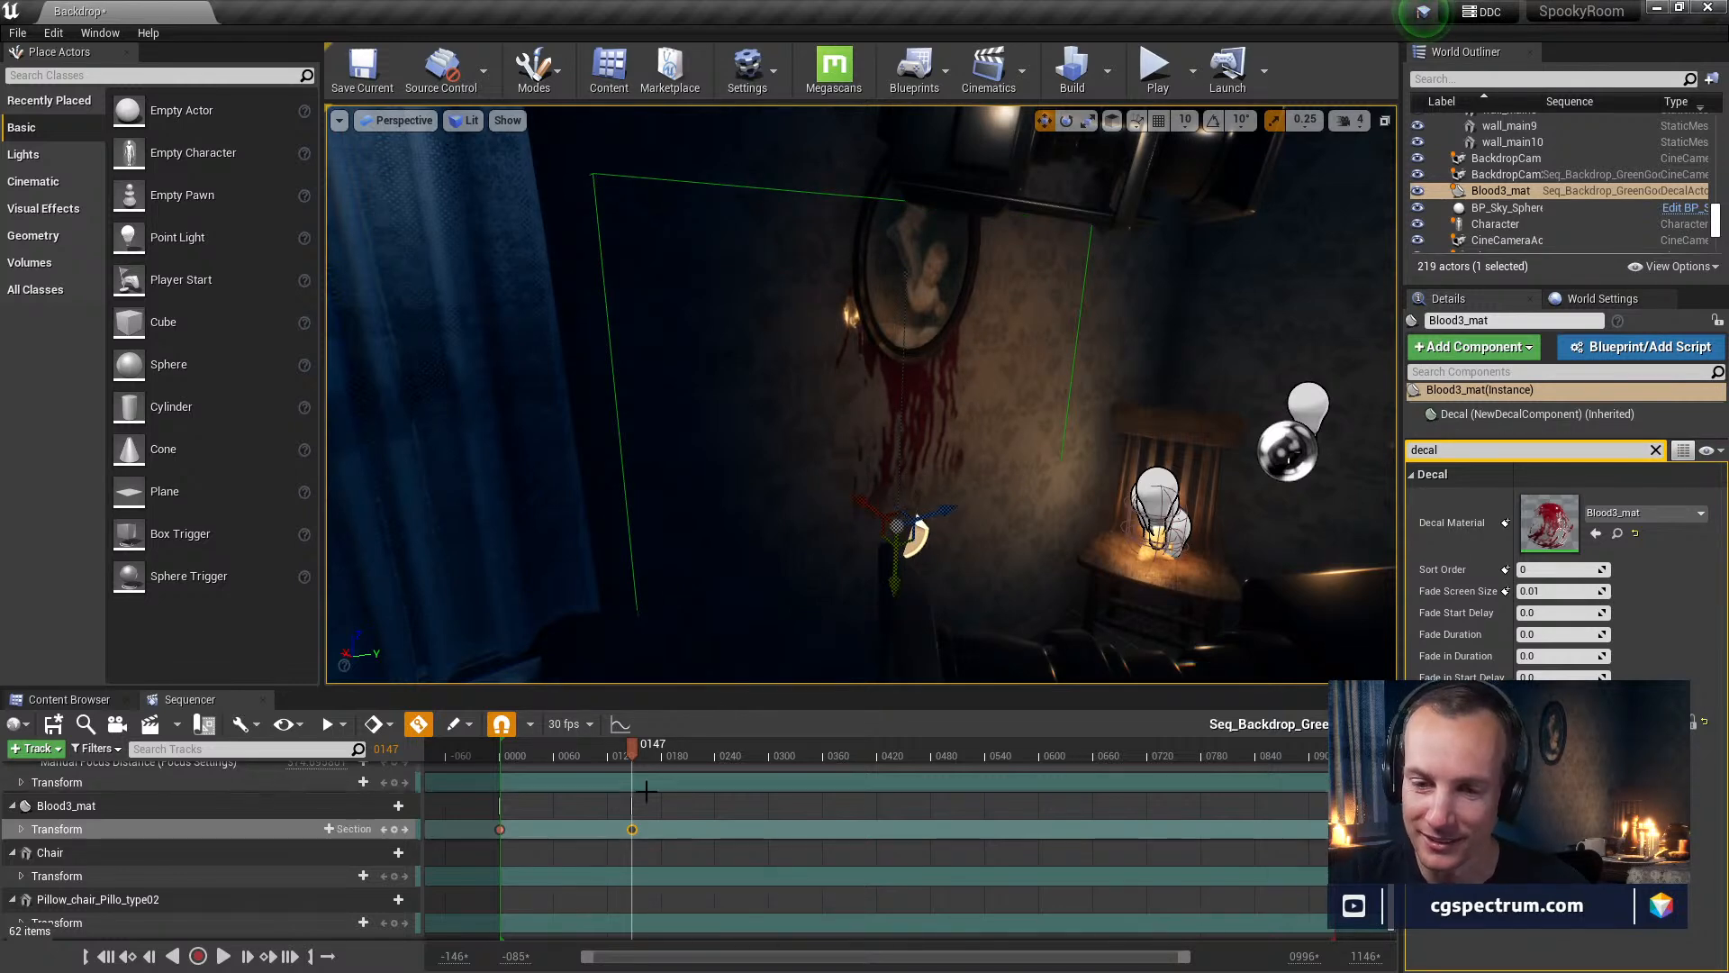
left_click_drag(858, 505, 859, 500)
key("r")
key("w")
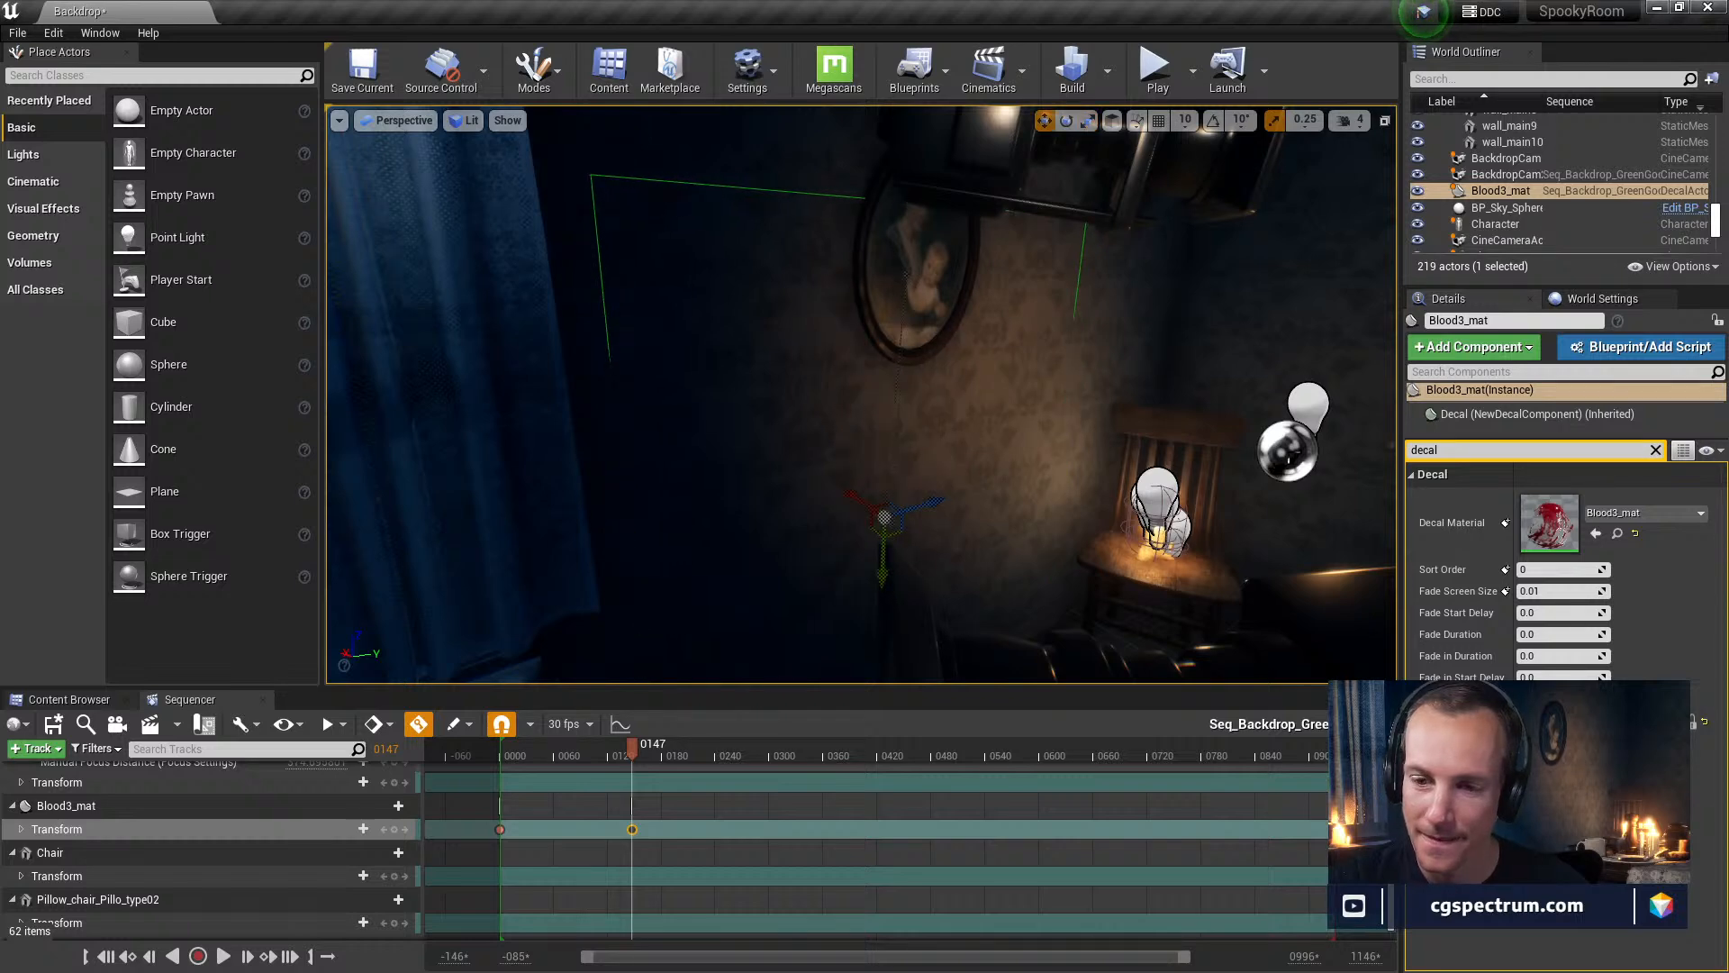
At frame 495, key the decal shifted back onto the wall so the blood shows, and move that key to about frame 718
left_click_drag(636, 751, 945, 761)
left_click_drag(852, 499, 861, 502)
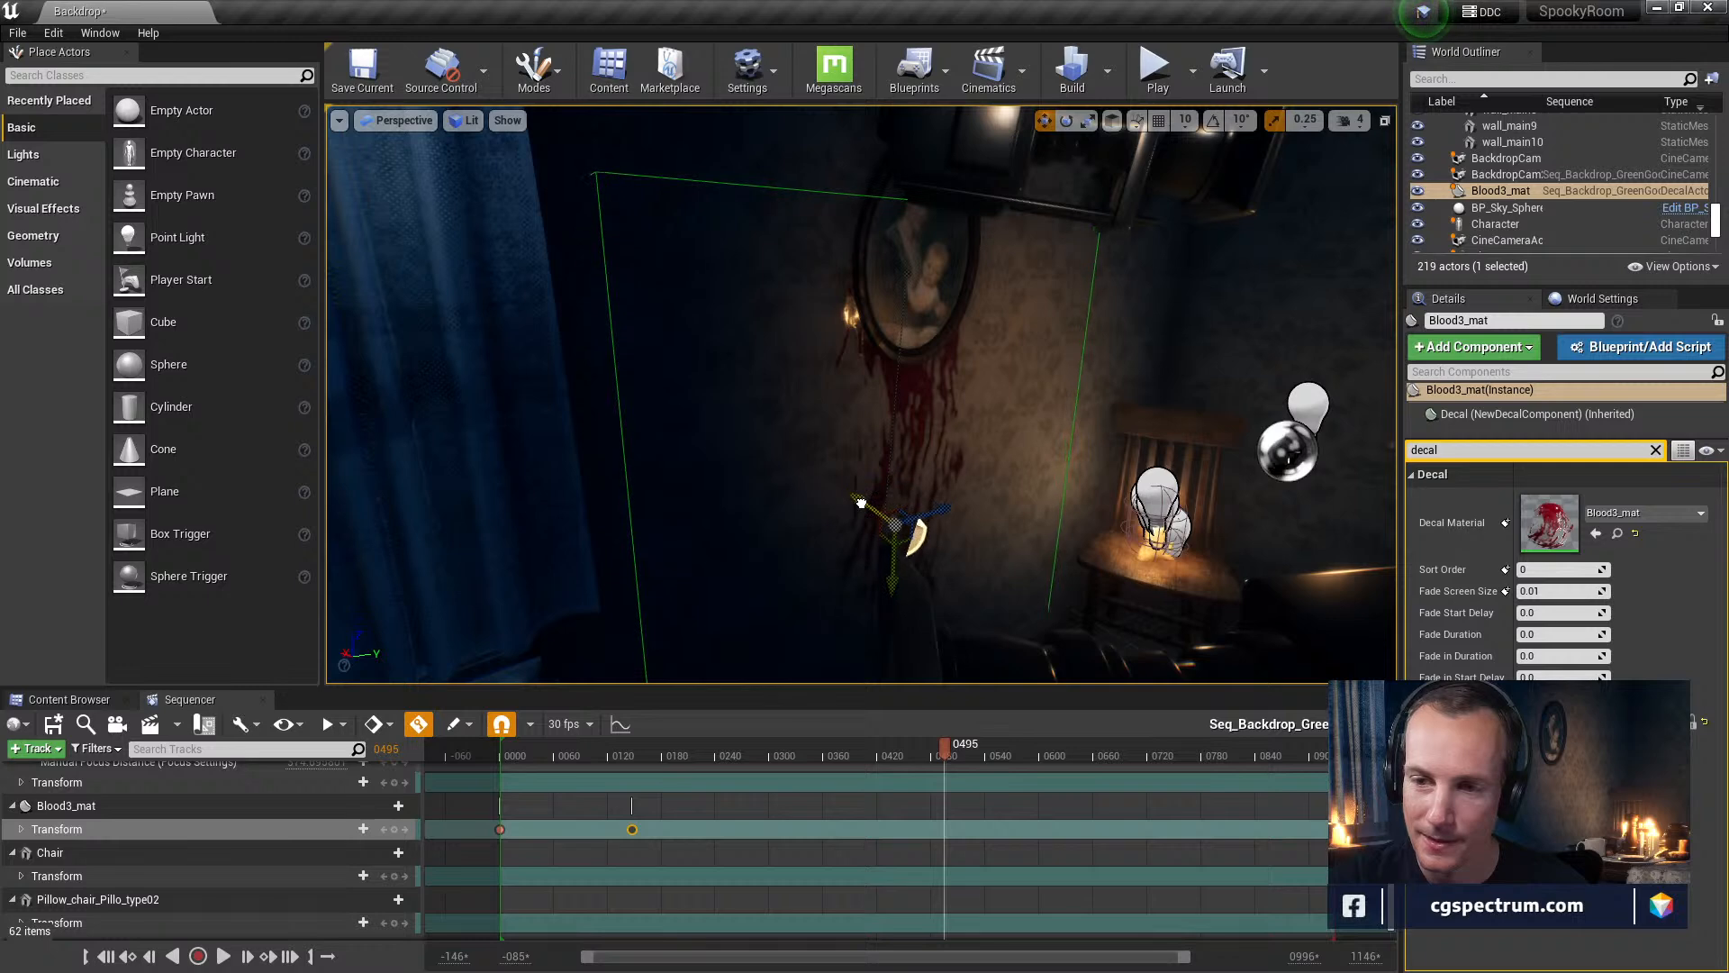
right_click_drag(861, 503, 861, 502)
left_click_drag(944, 748, 853, 761)
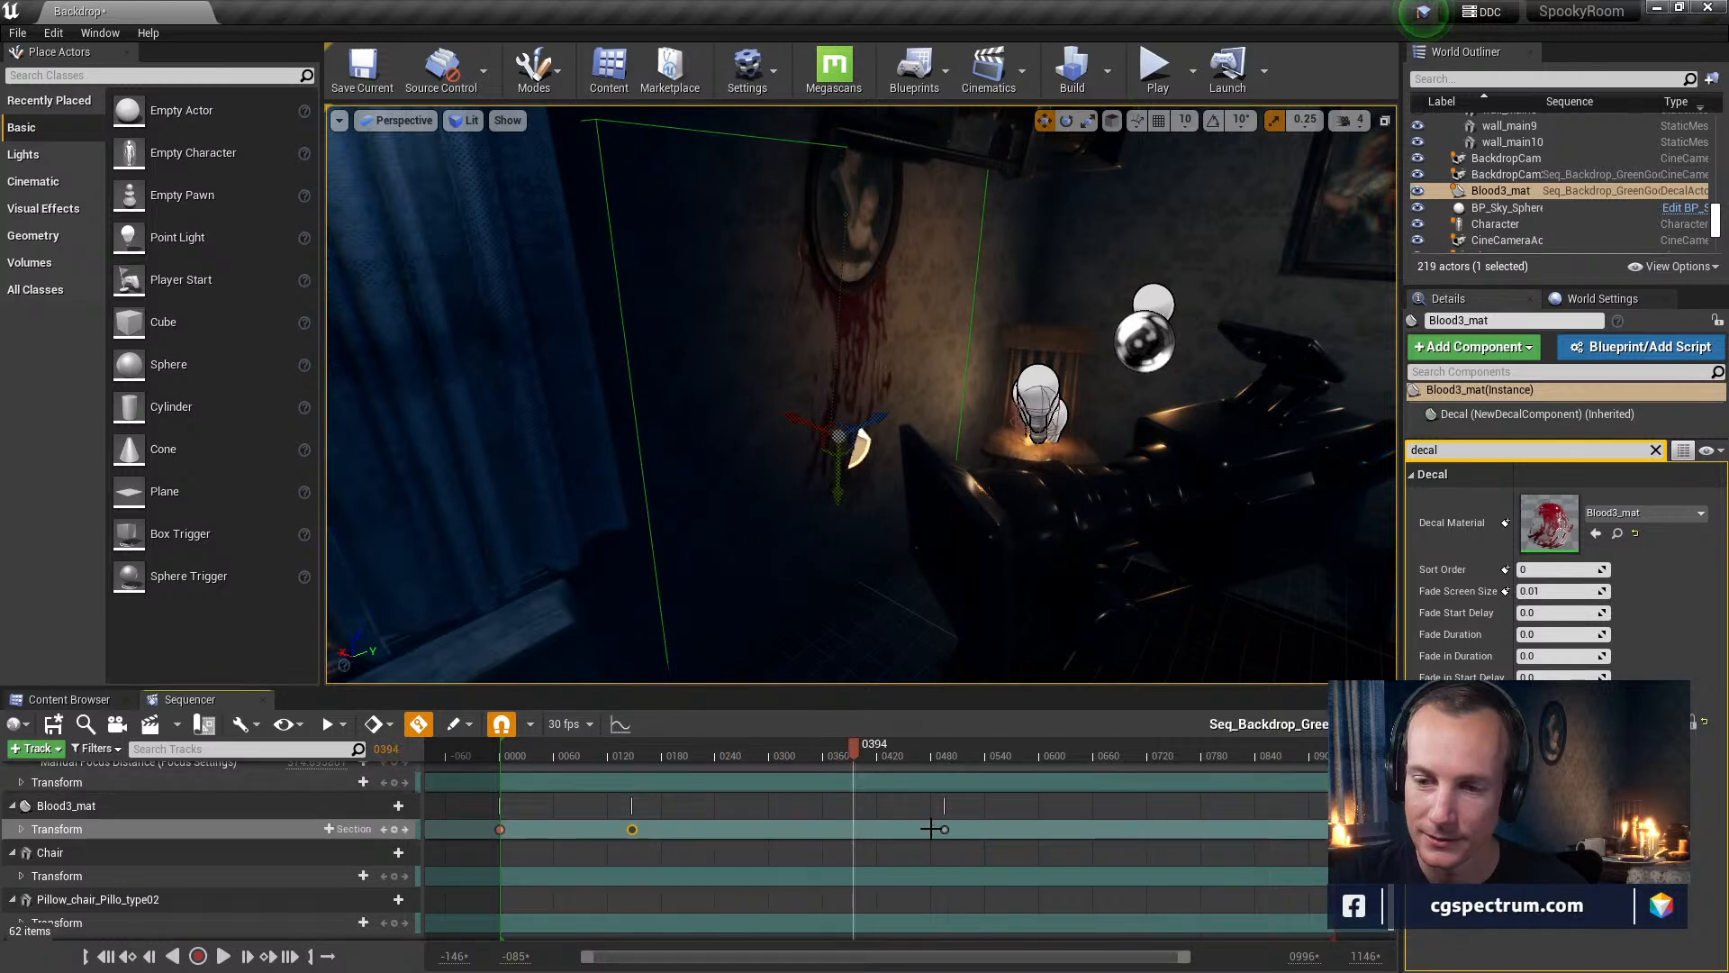
left_click_drag(944, 829, 1145, 829)
At frame 904, key the blood decal shifted along its projection axis until no blood shows on the wall
left_click_drag(996, 757, 1315, 795)
scroll(1314, 794, "down", 1)
scroll(1315, 795, "up", 3)
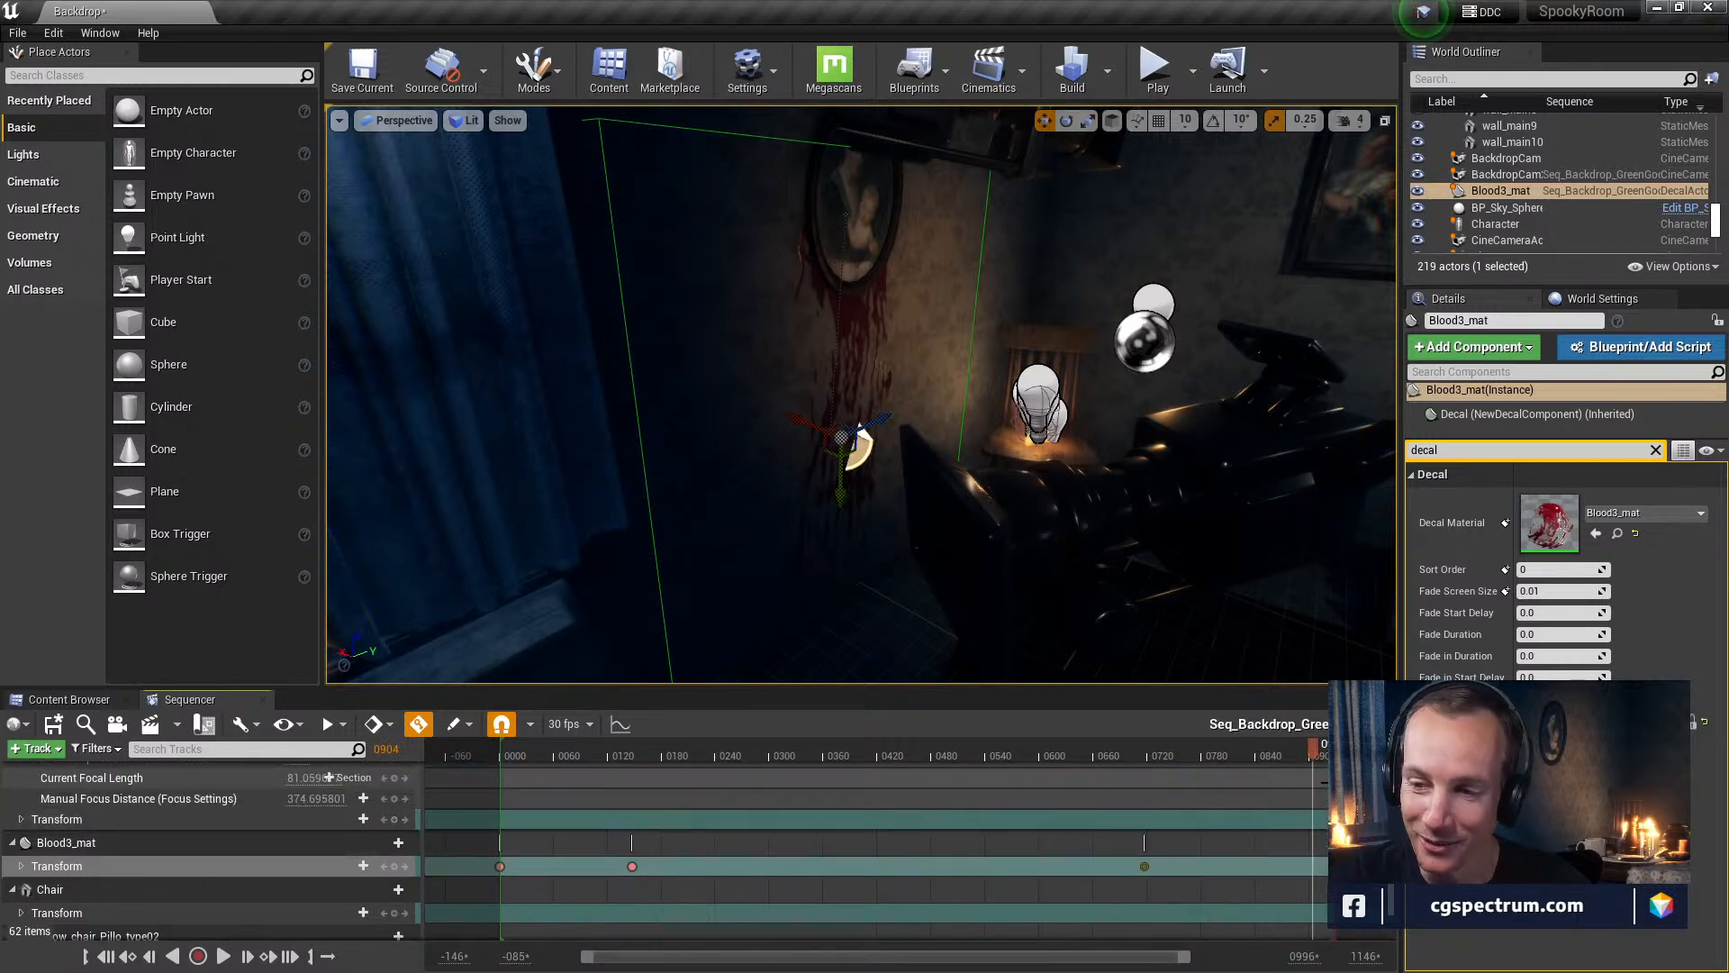
key("e")
mouse_move(905, 395)
left_mouse_down()
mouse_move(872, 434)
mouse_move(897, 384)
left_mouse_up()
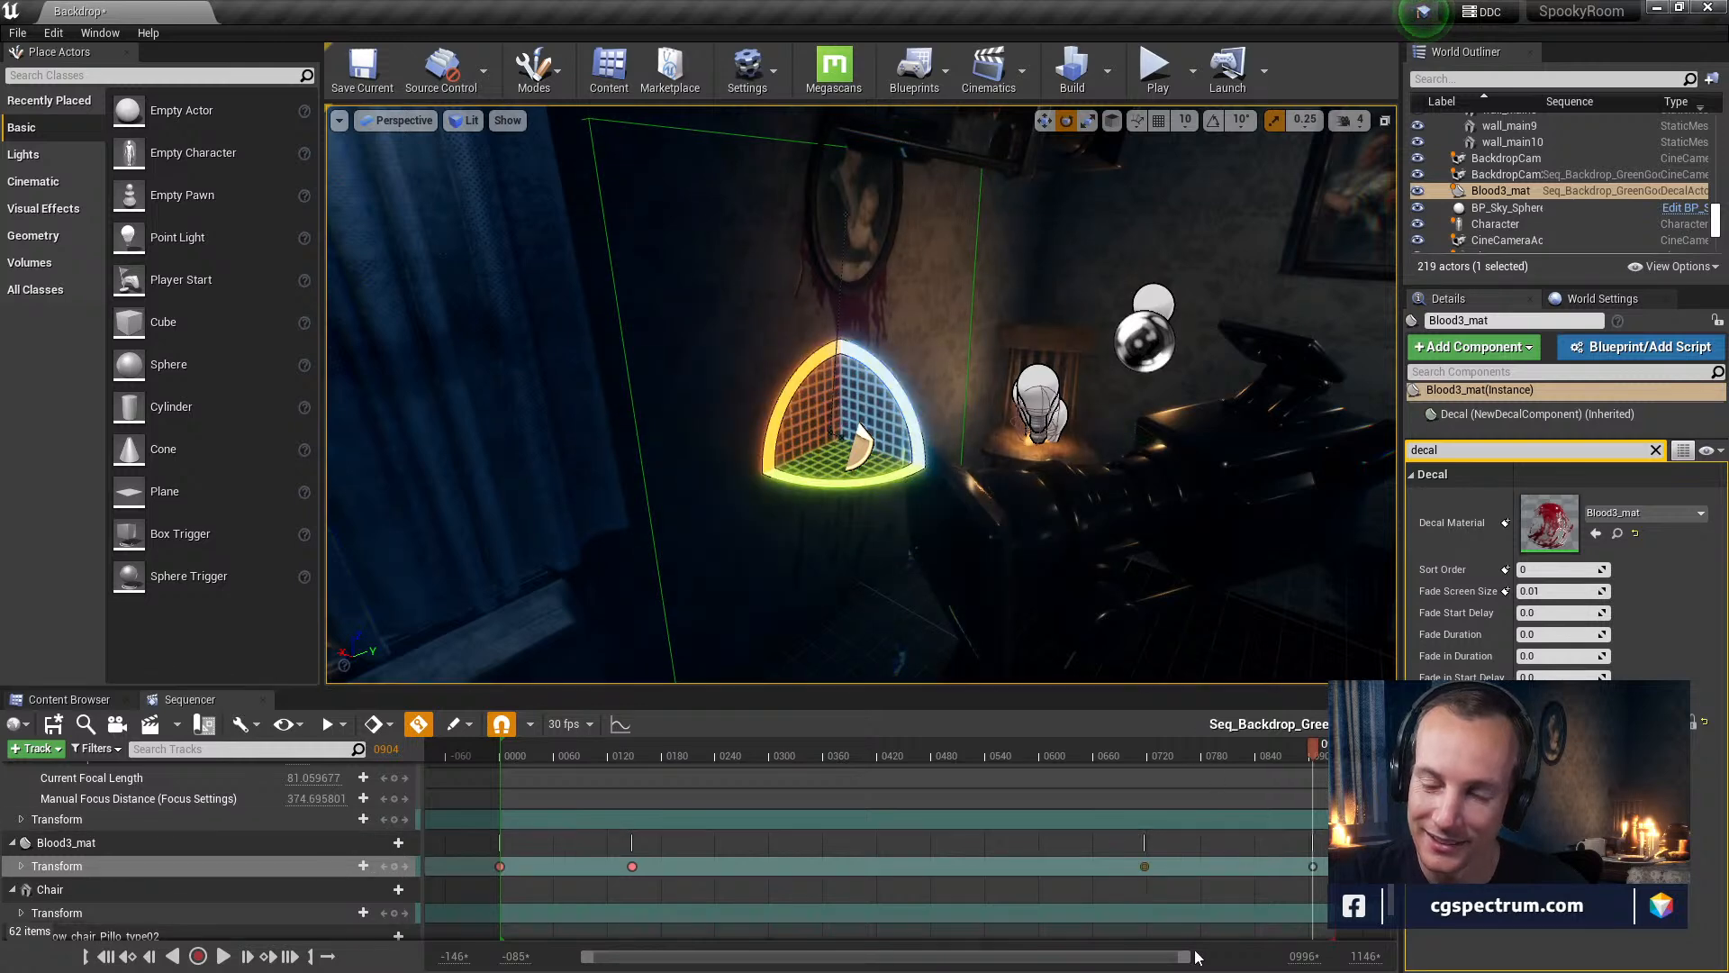
key("w")
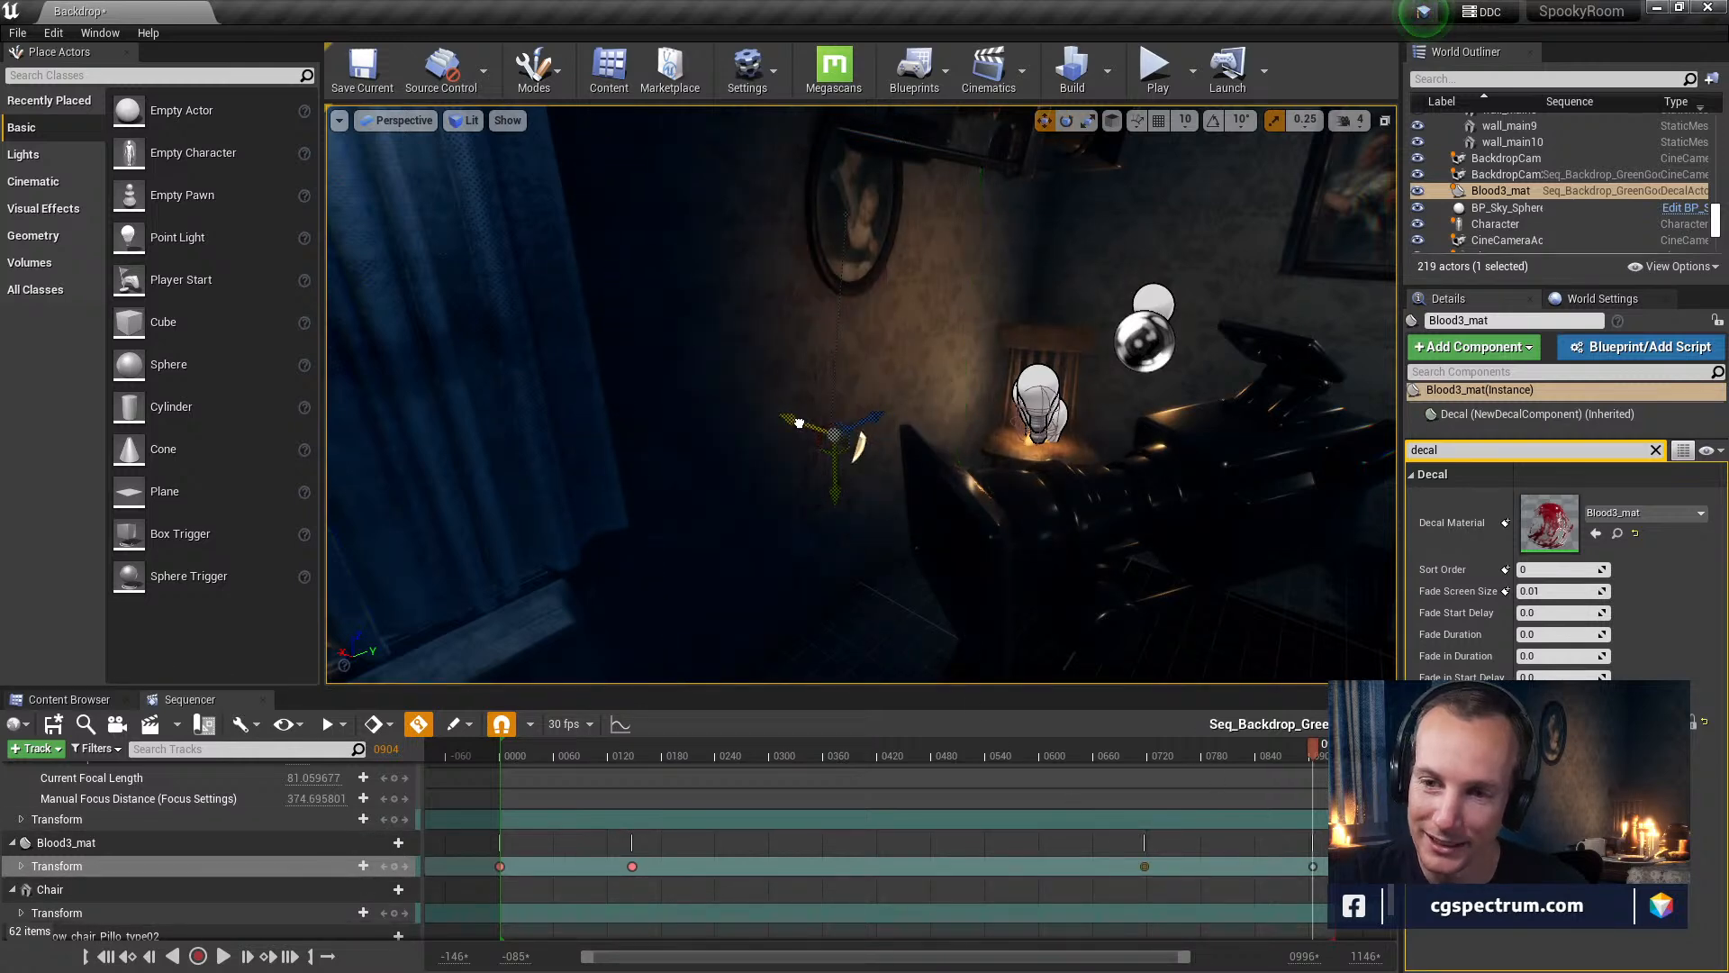
key("r")
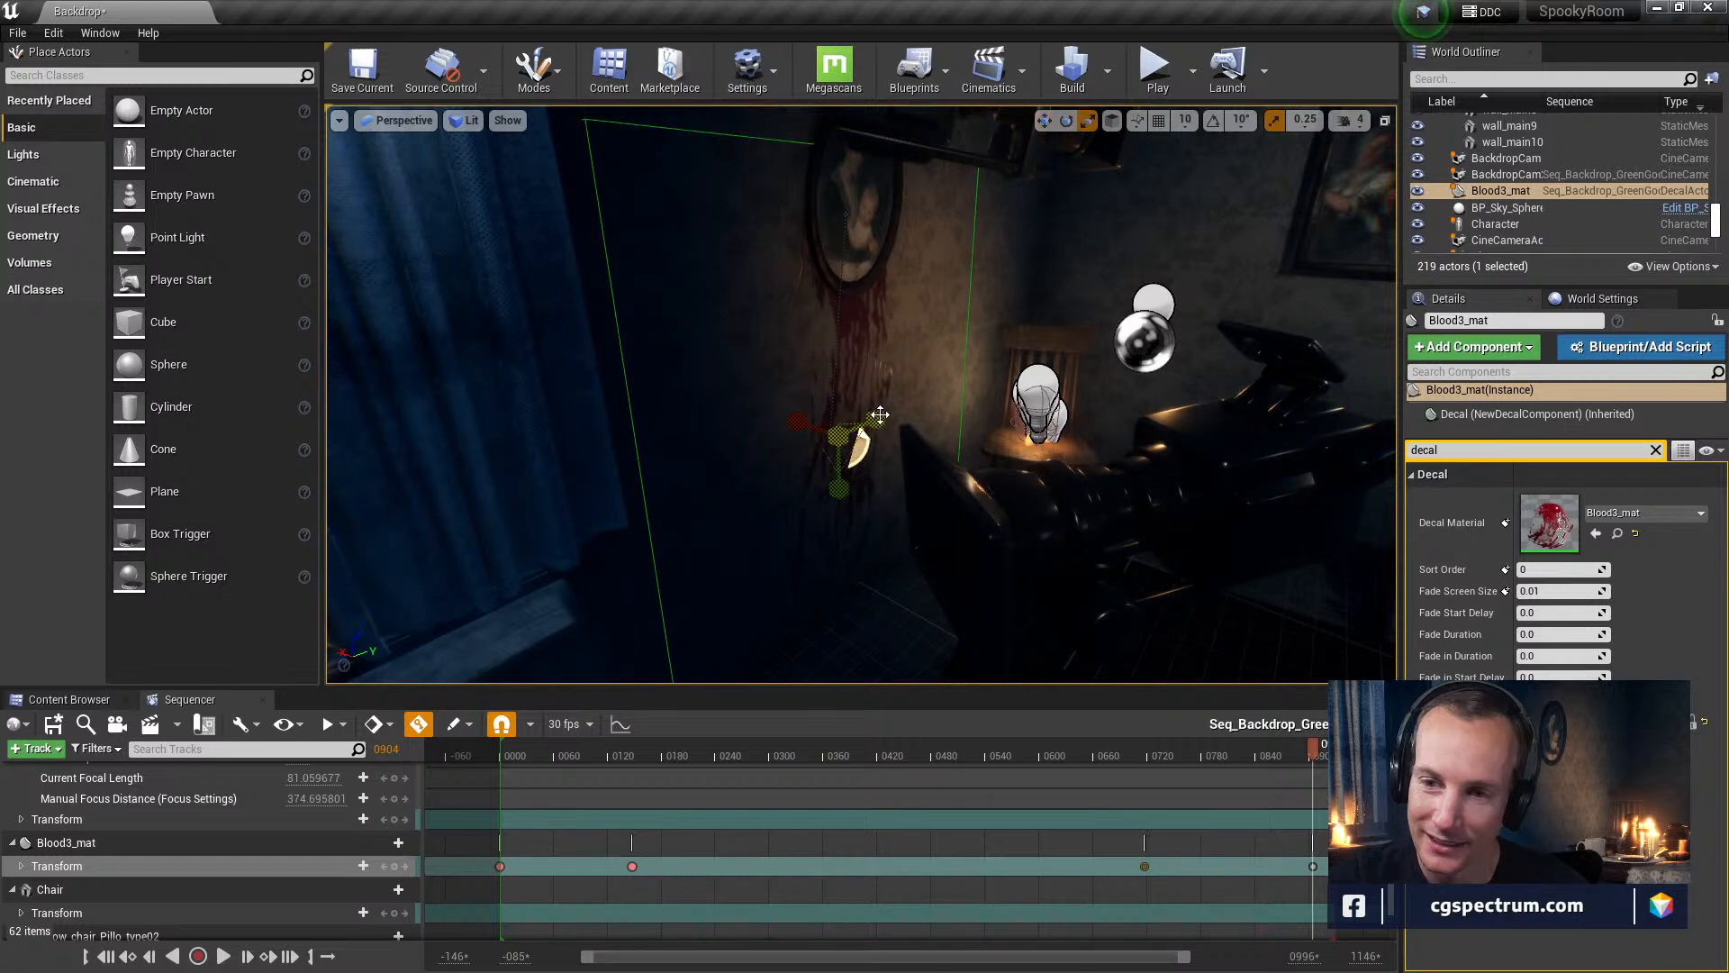
key("e")
left_click_drag(878, 414, 792, 425)
key("w")
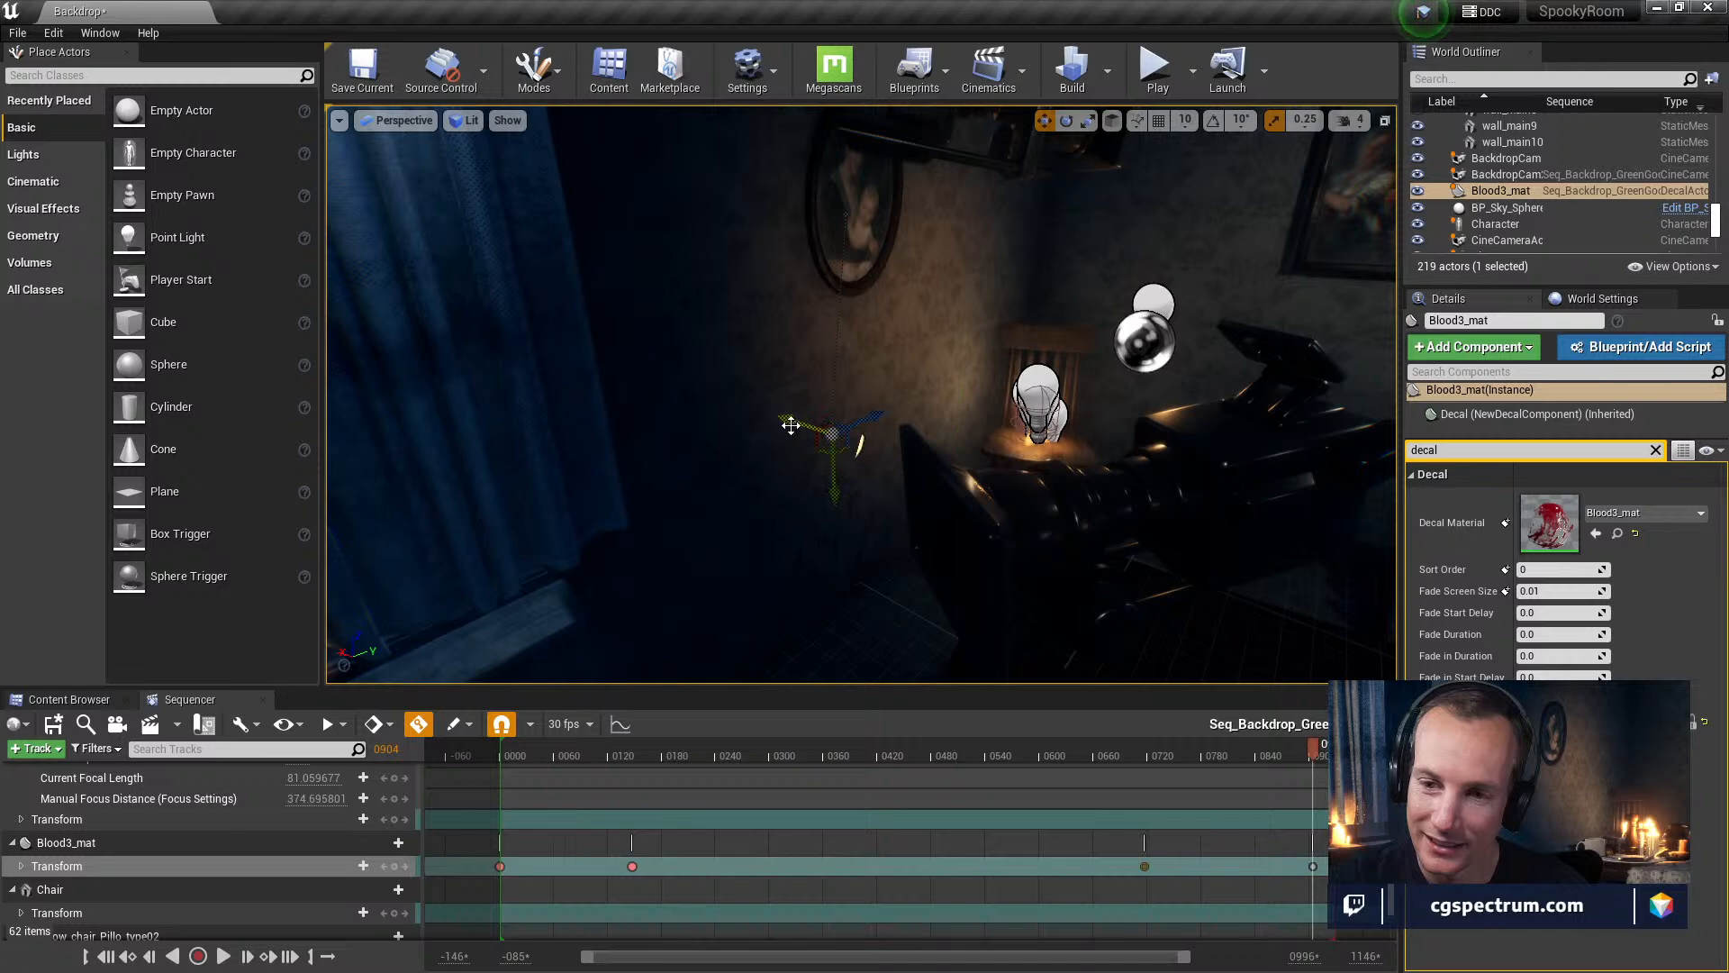
Scrub through the sequence to review how the blood appears and disappears between the decal's transform keys
left_click_drag(1311, 755, 667, 798)
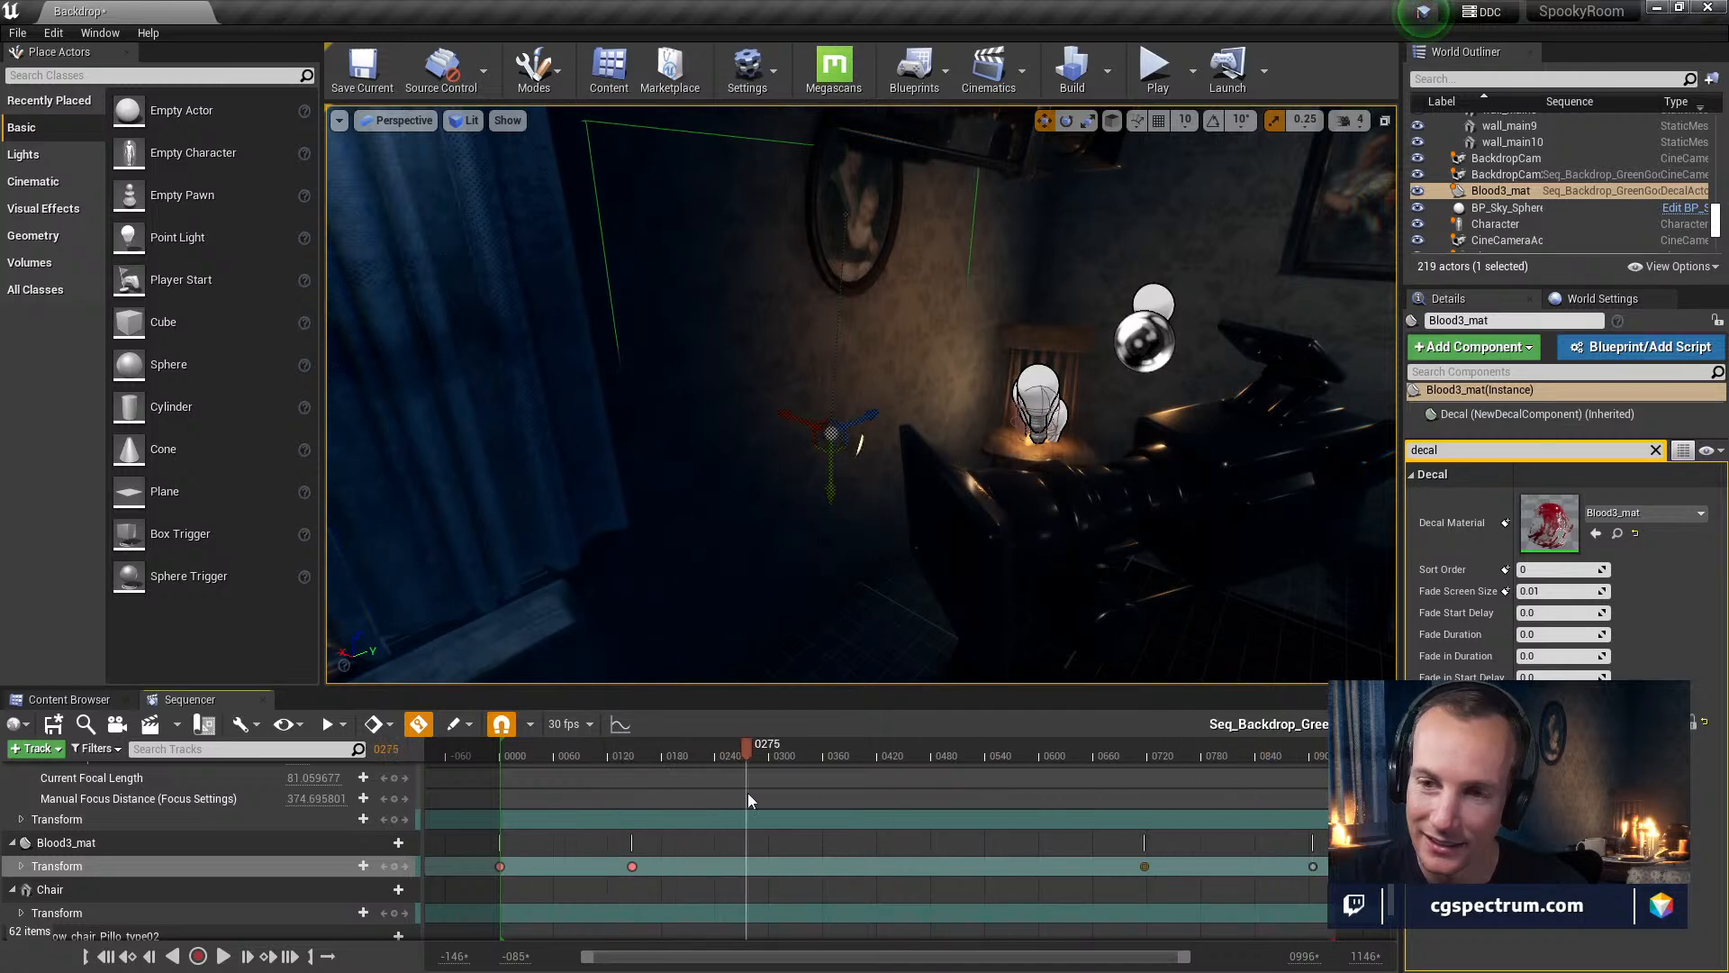
left_click_drag(868, 792, 982, 795)
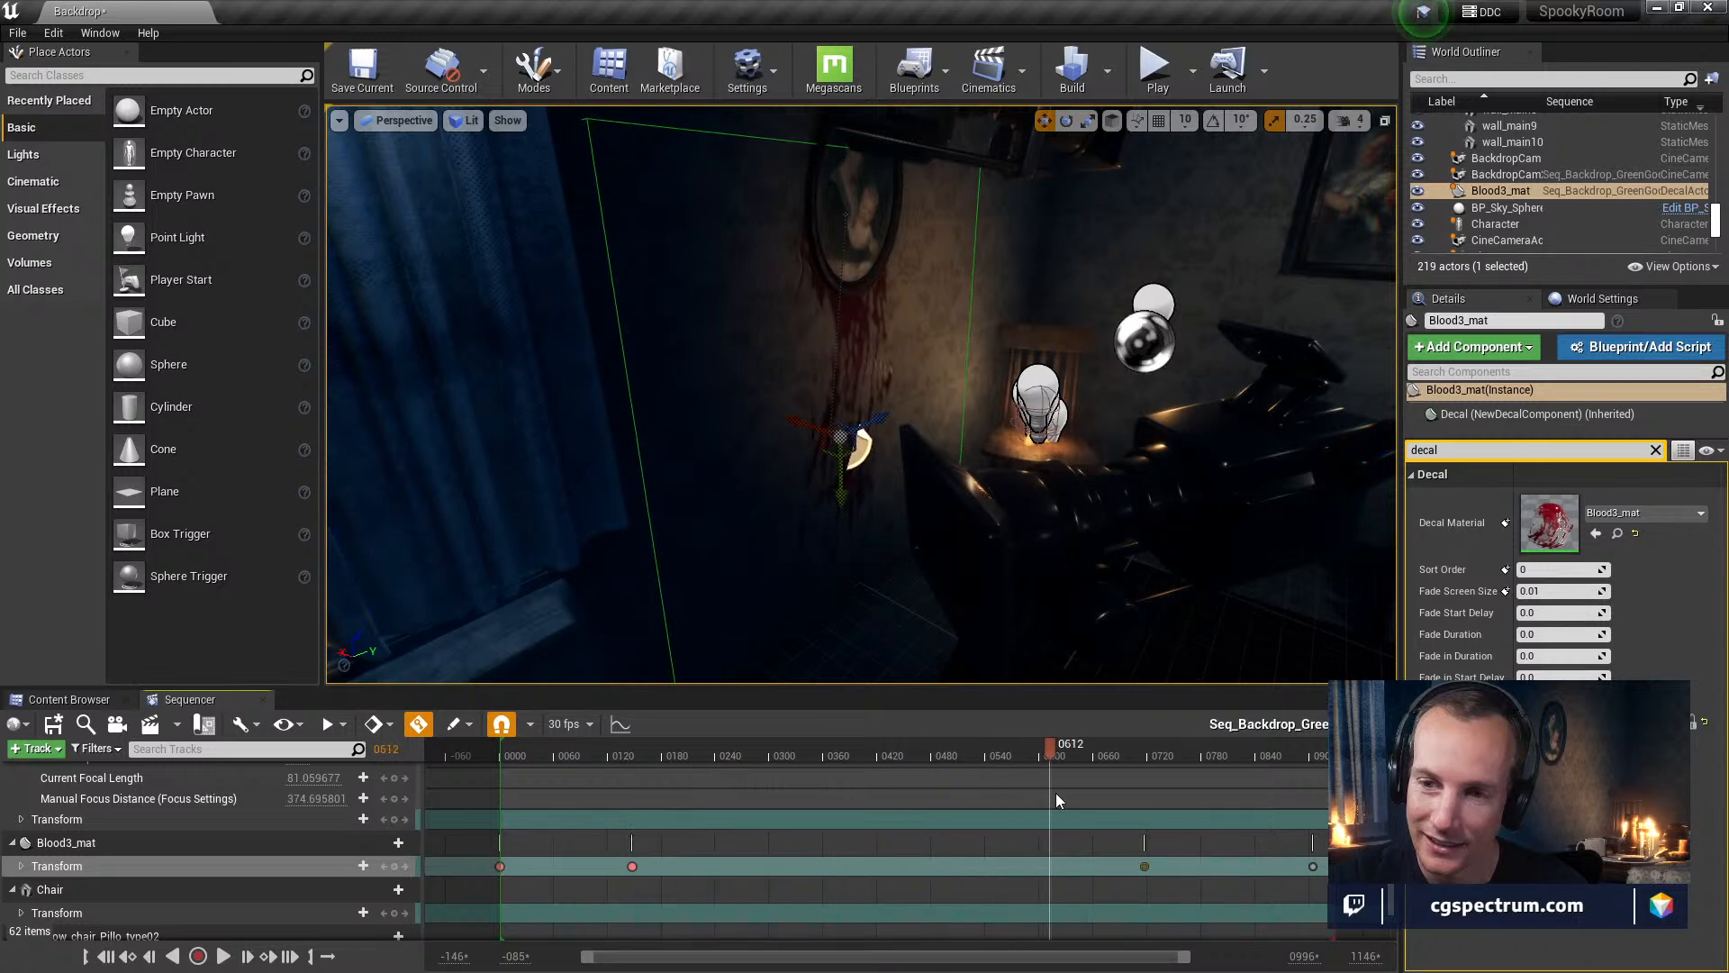
left_click_drag(1162, 791, 1222, 789)
Reselect the blood decal at the frame 904 key, nudge it along its projection axis, and scrub back to frame 54 to check
left_click(1315, 869)
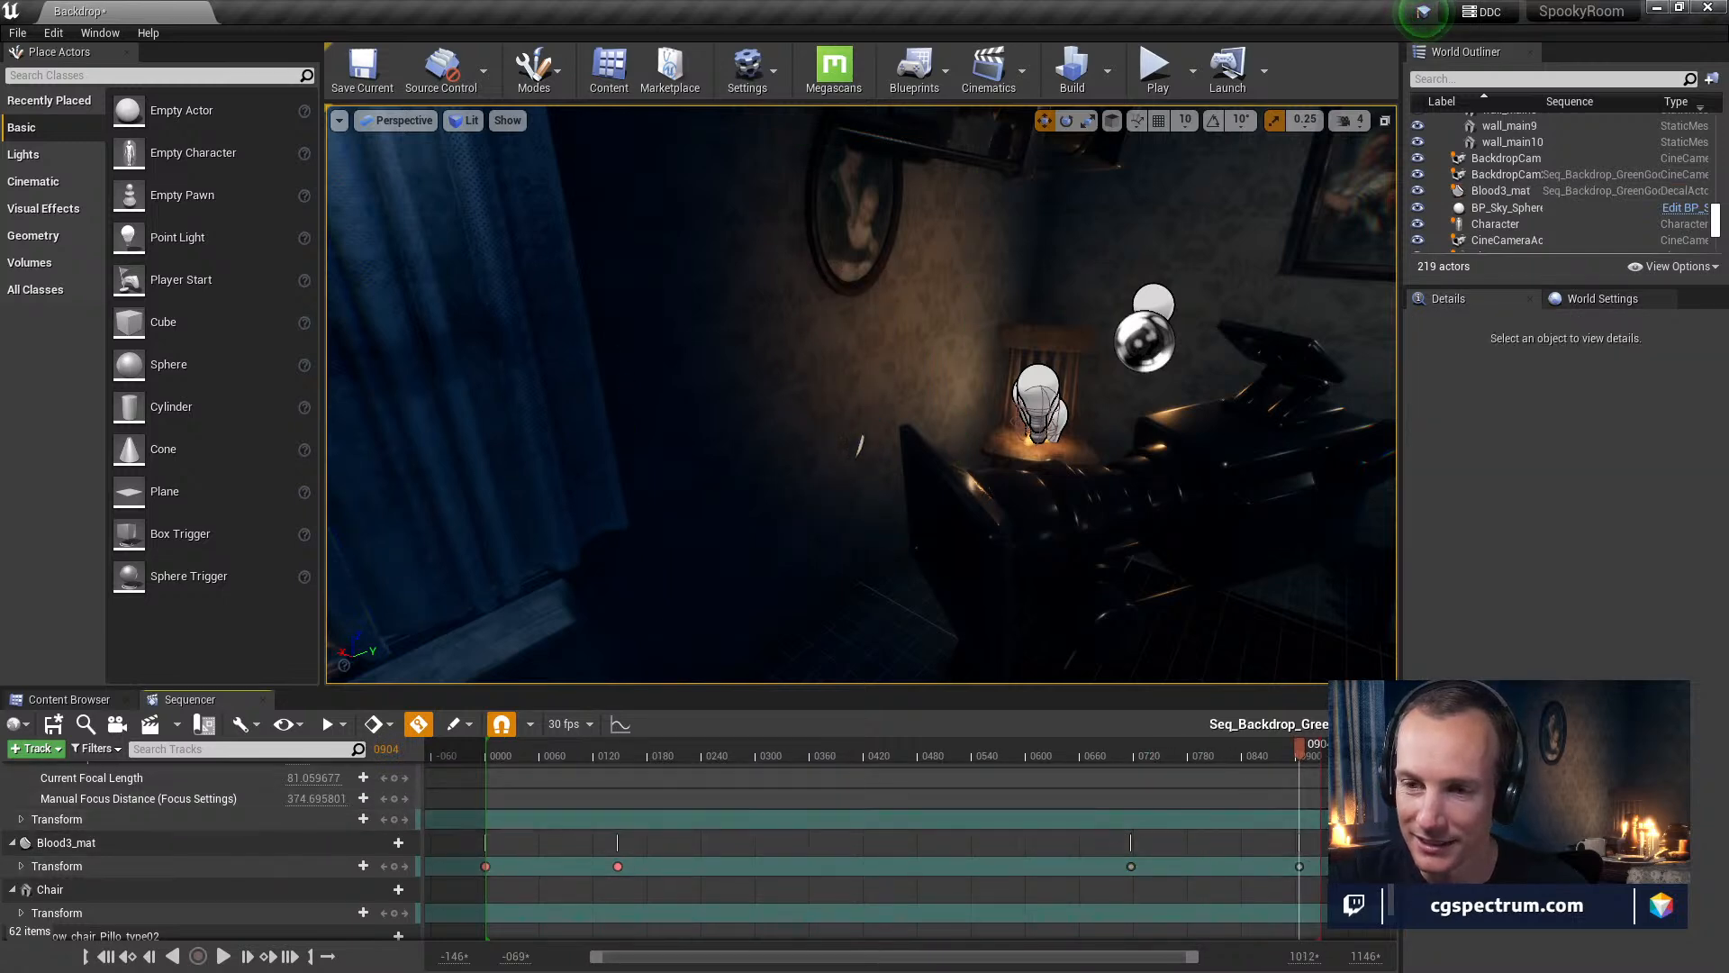
left_click(859, 442)
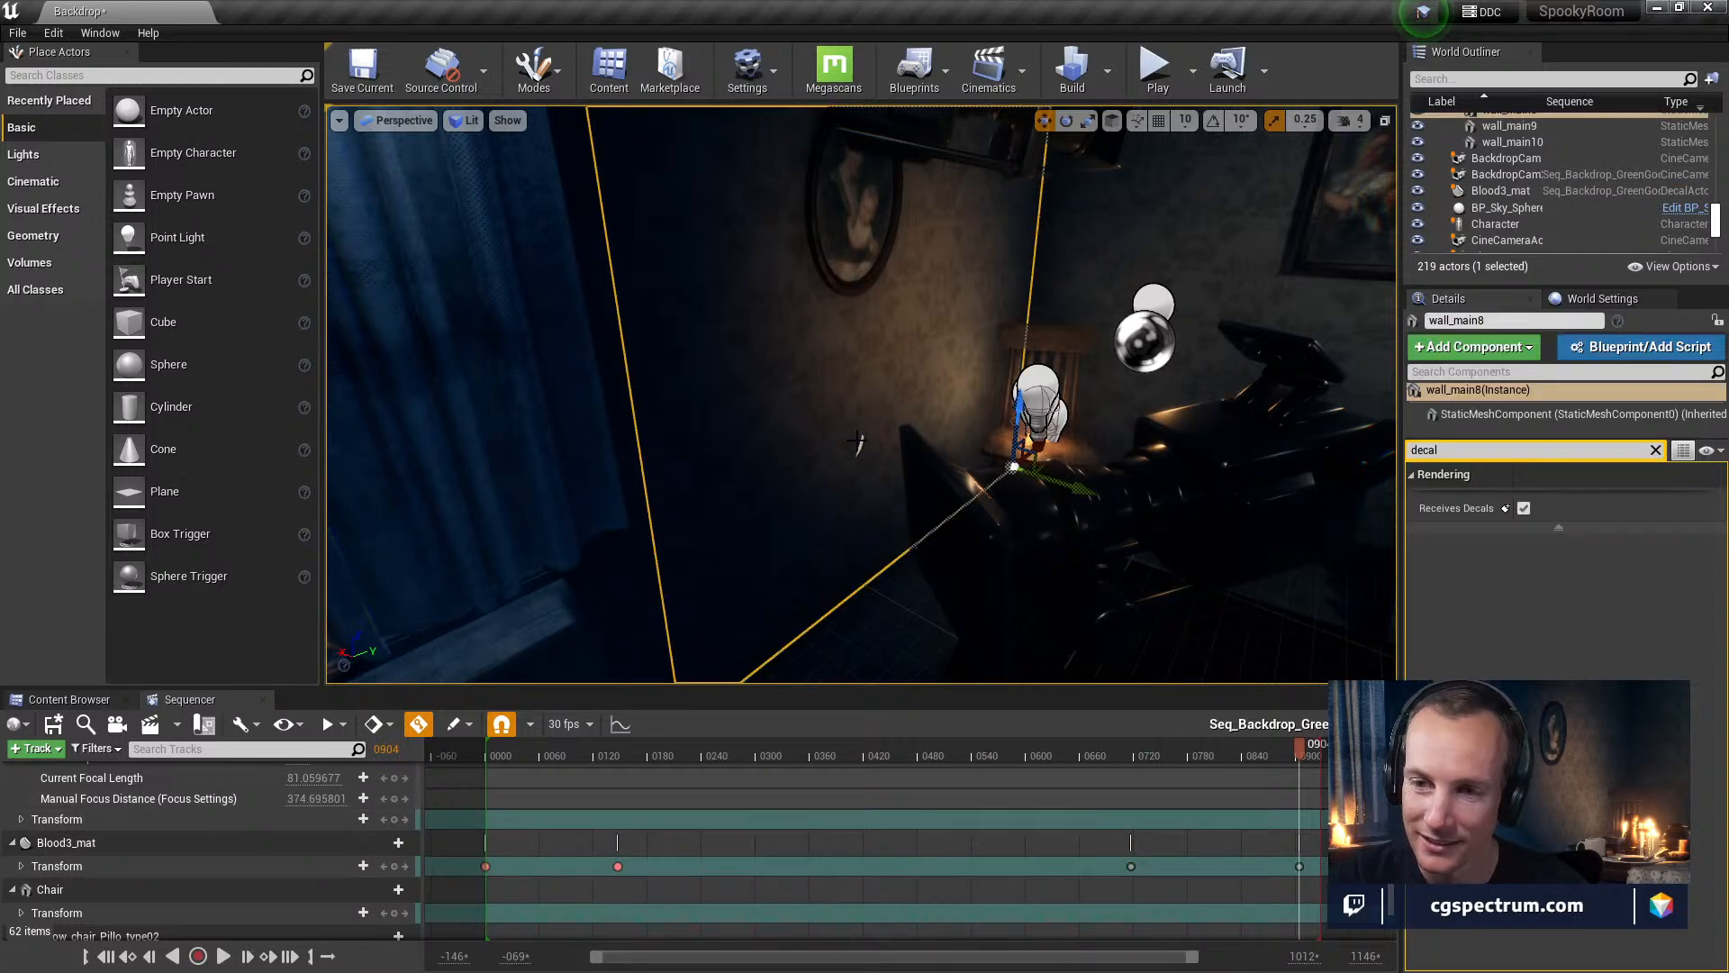
left_click(859, 443)
key("e")
key("w")
left_click_drag(803, 423, 804, 424)
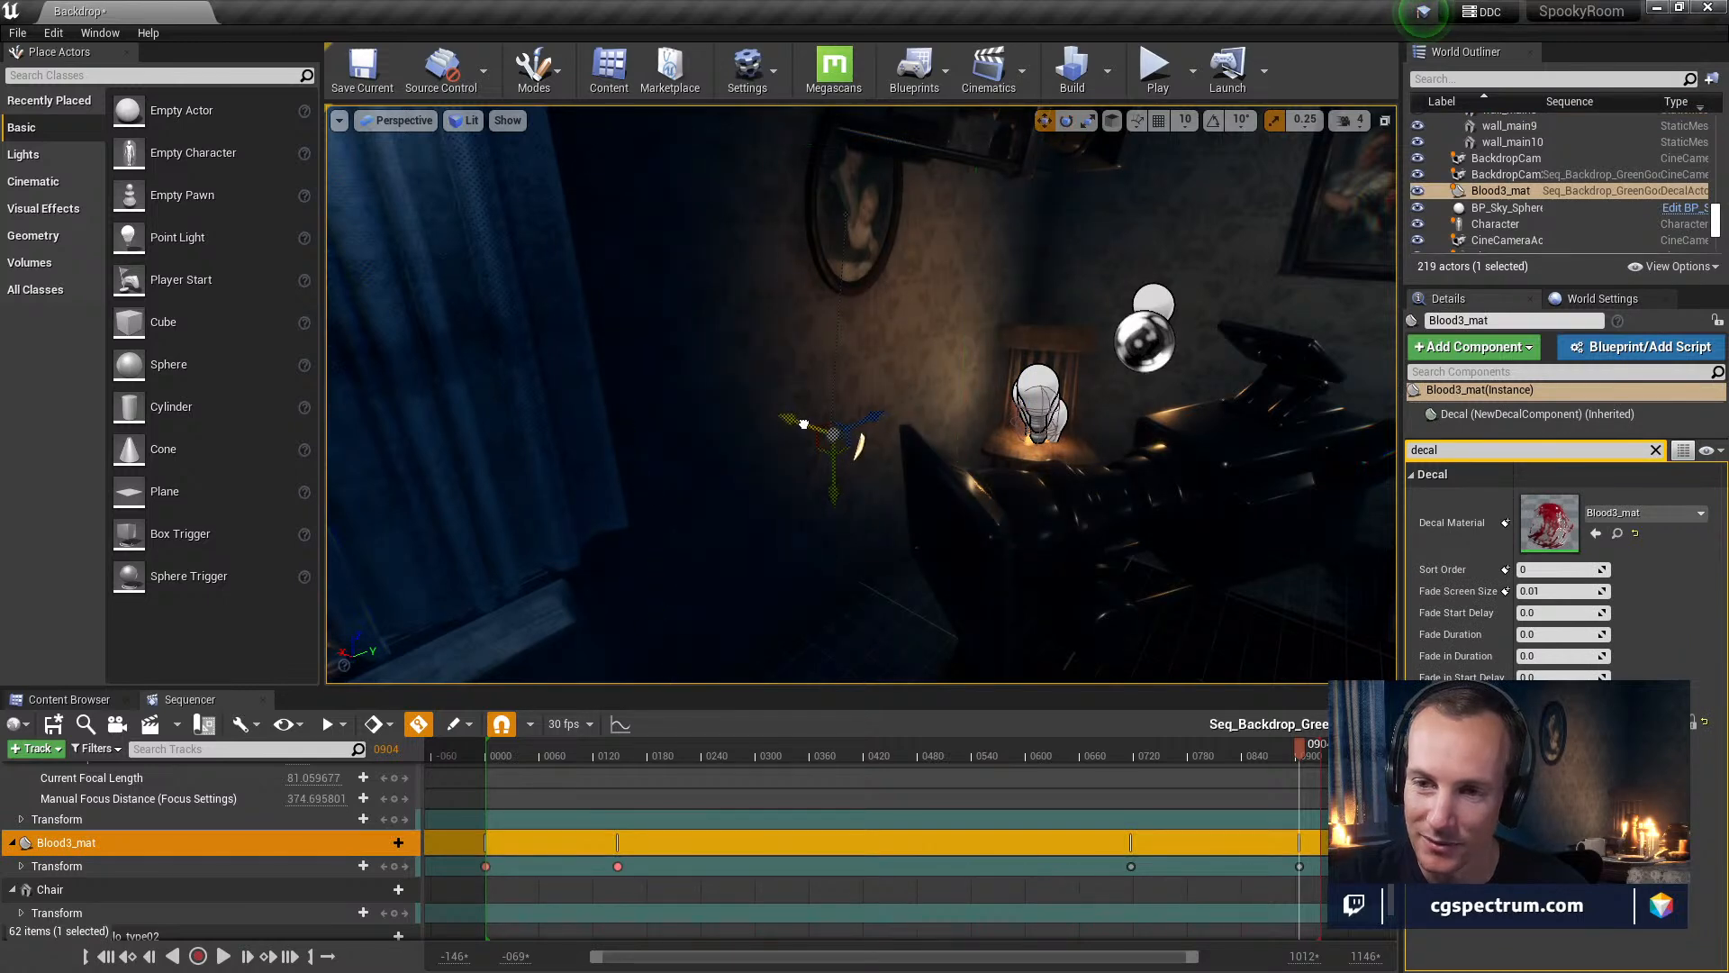
left_click_drag(1299, 752, 533, 762)
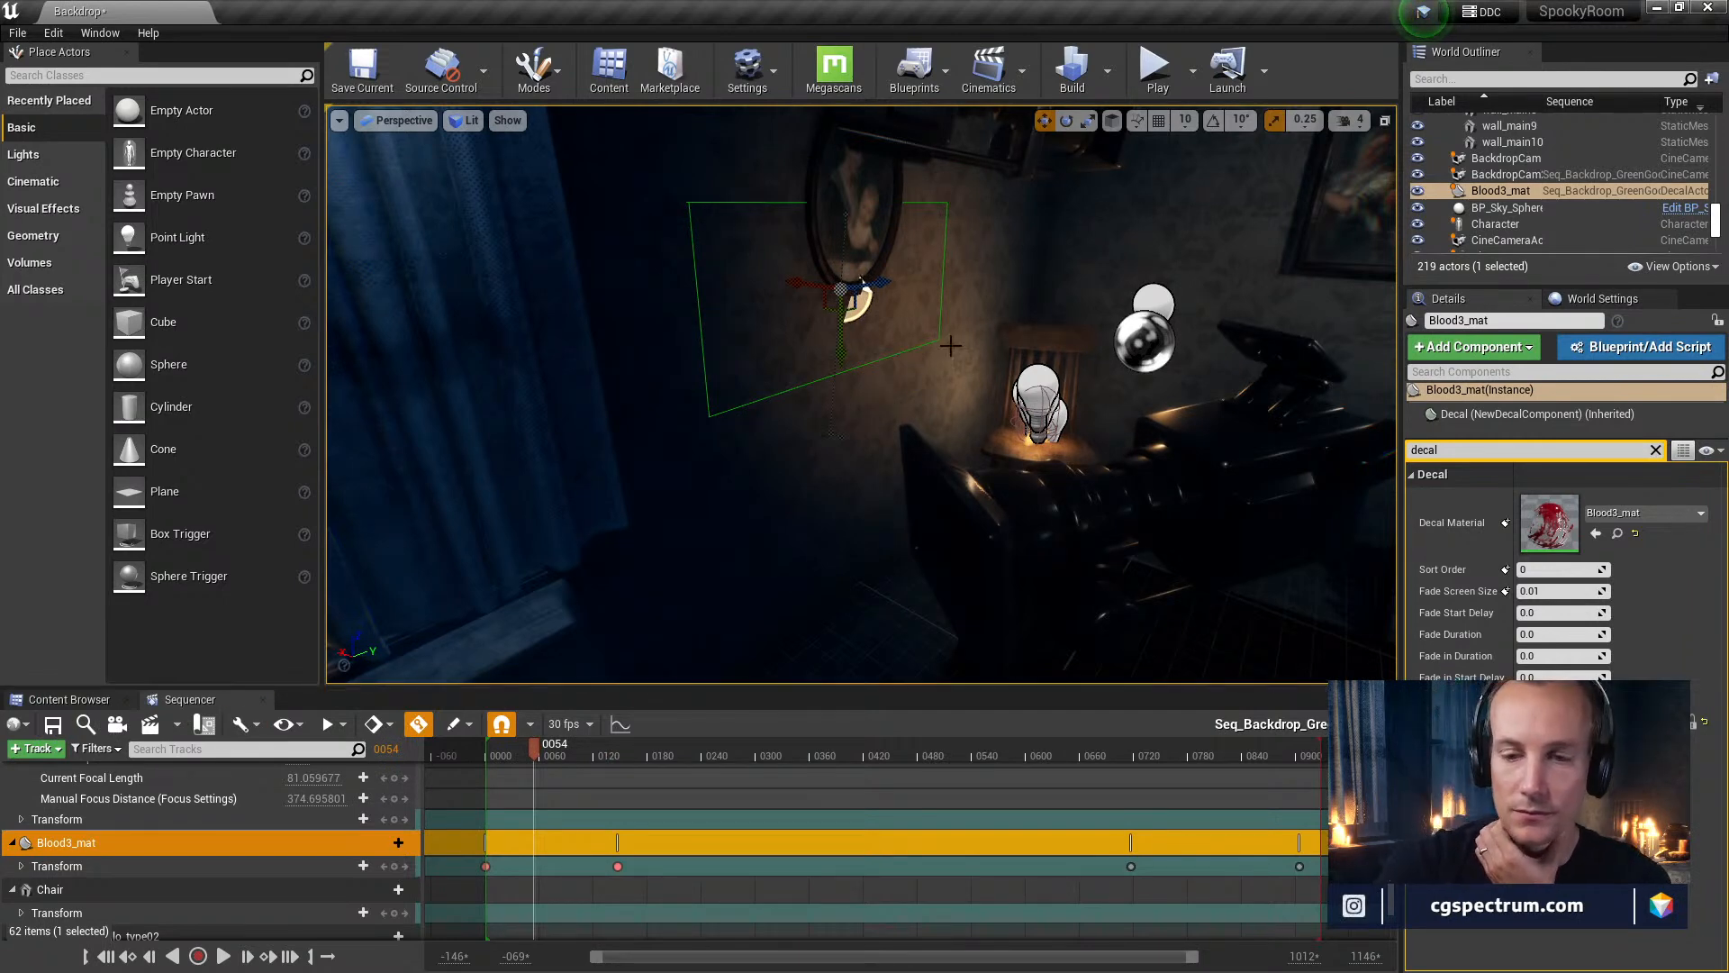
Play-test the level, close the Sequencer, and play-test the backdrop camera view again
left_click(1156, 66)
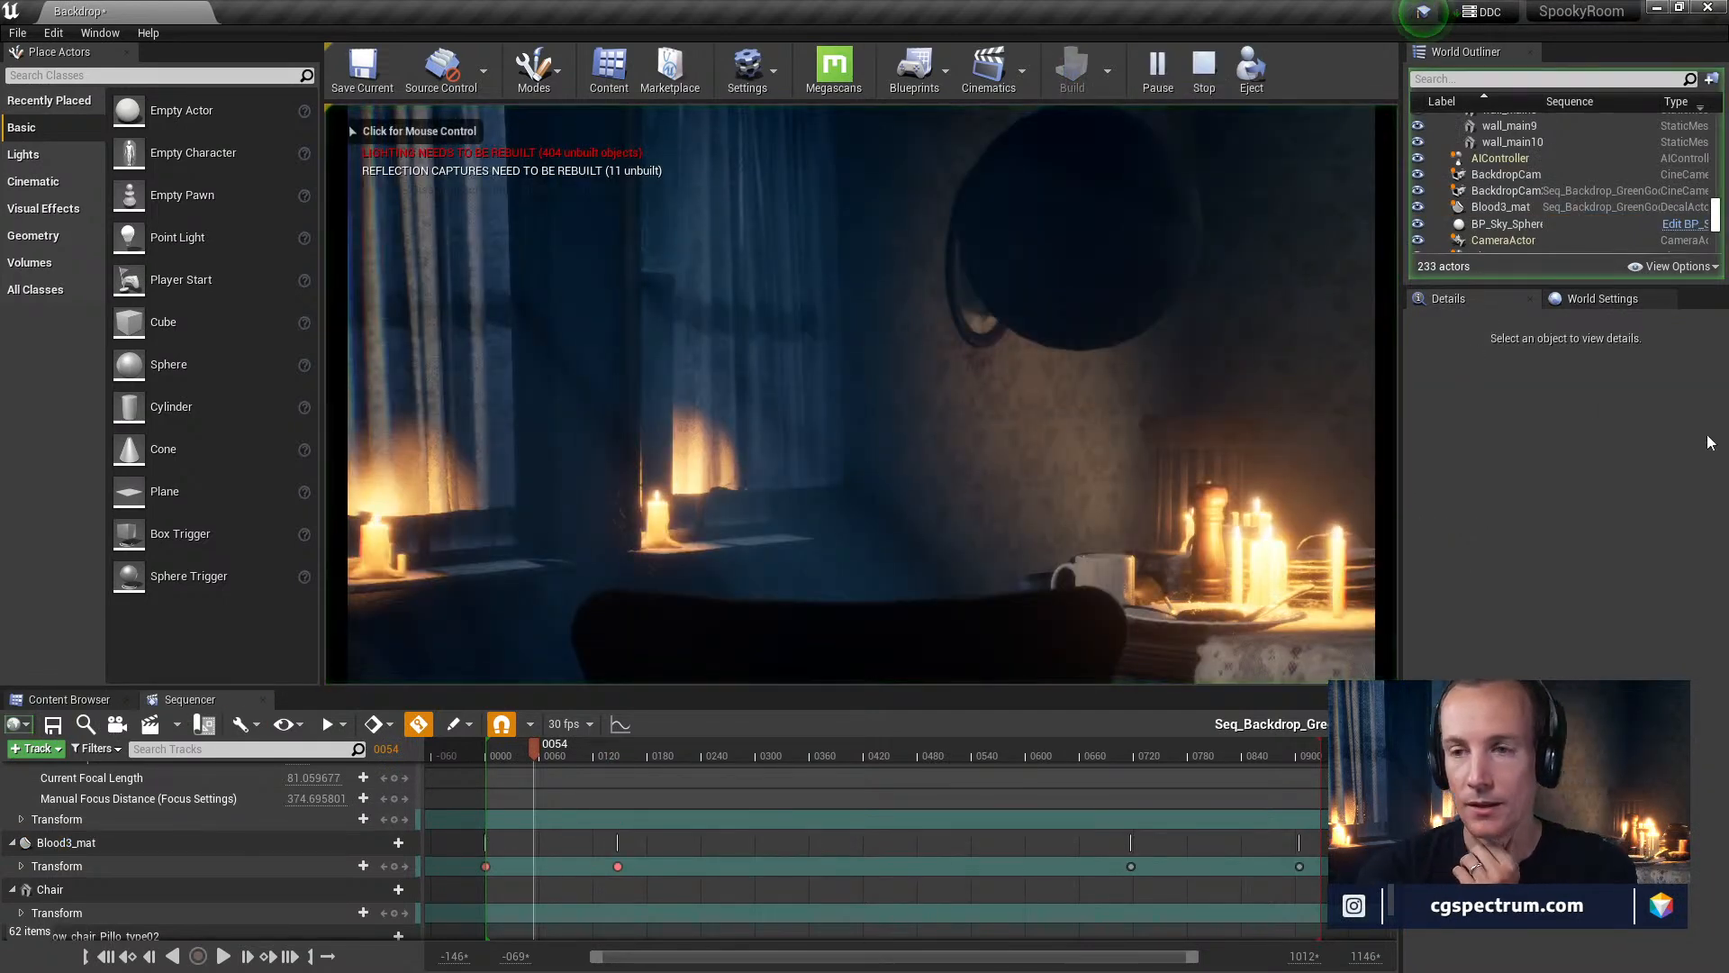
left_click(1204, 66)
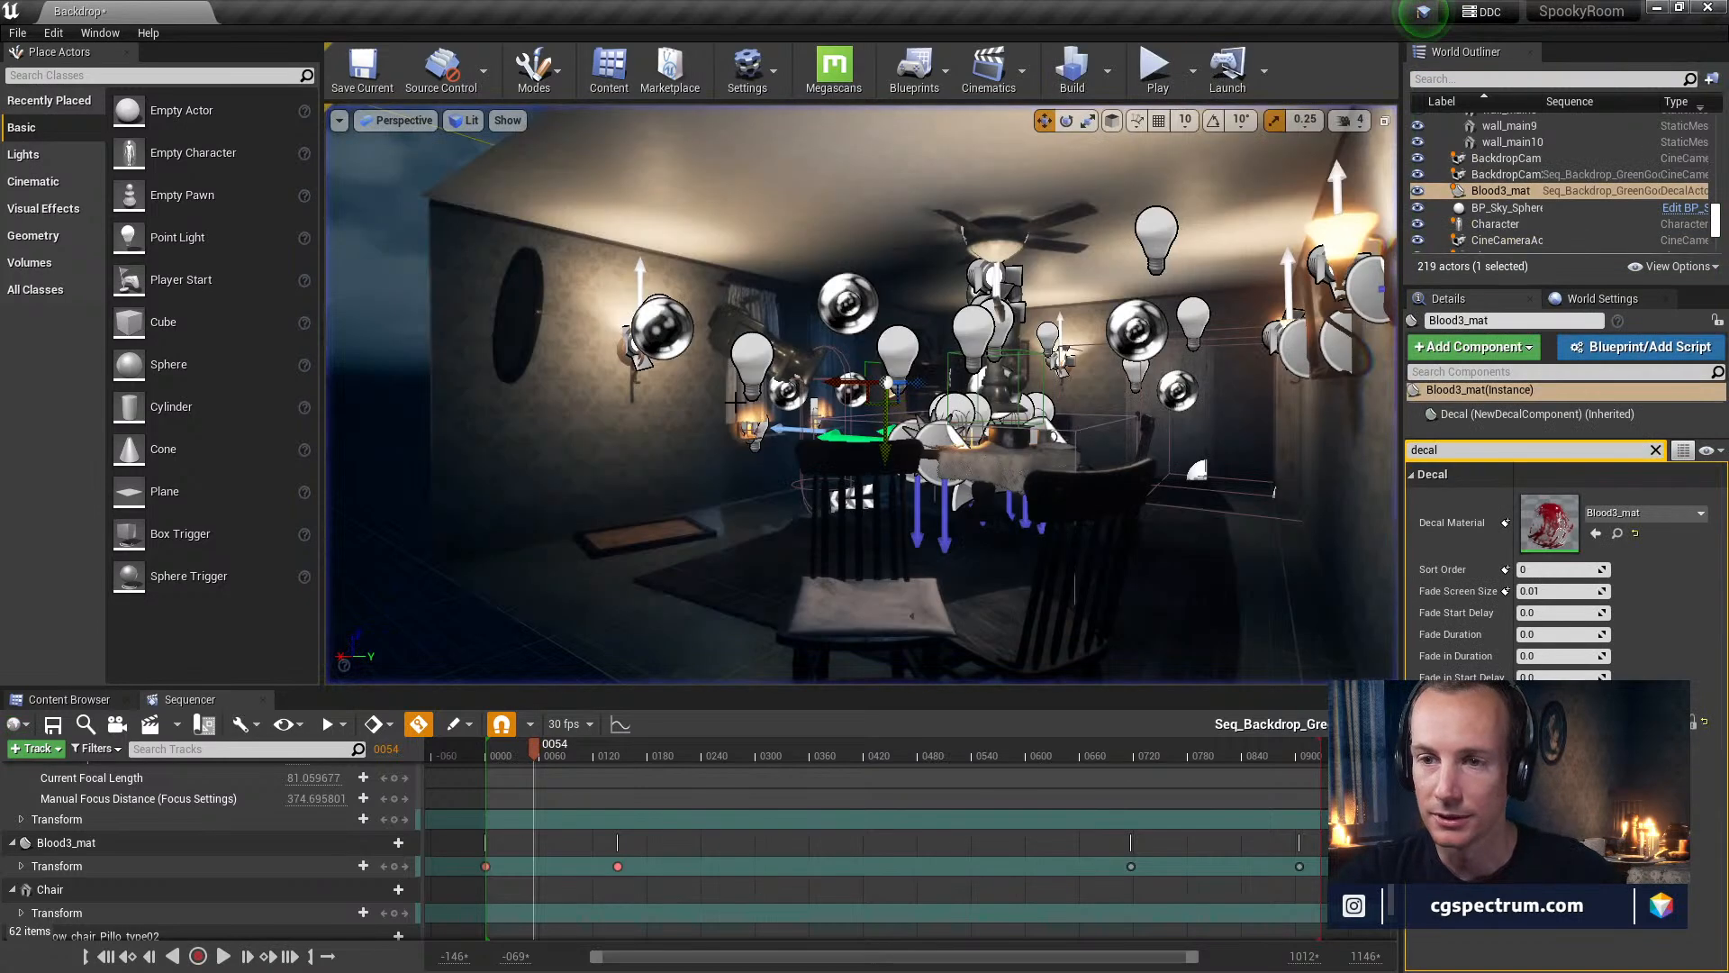
left_click(263, 699)
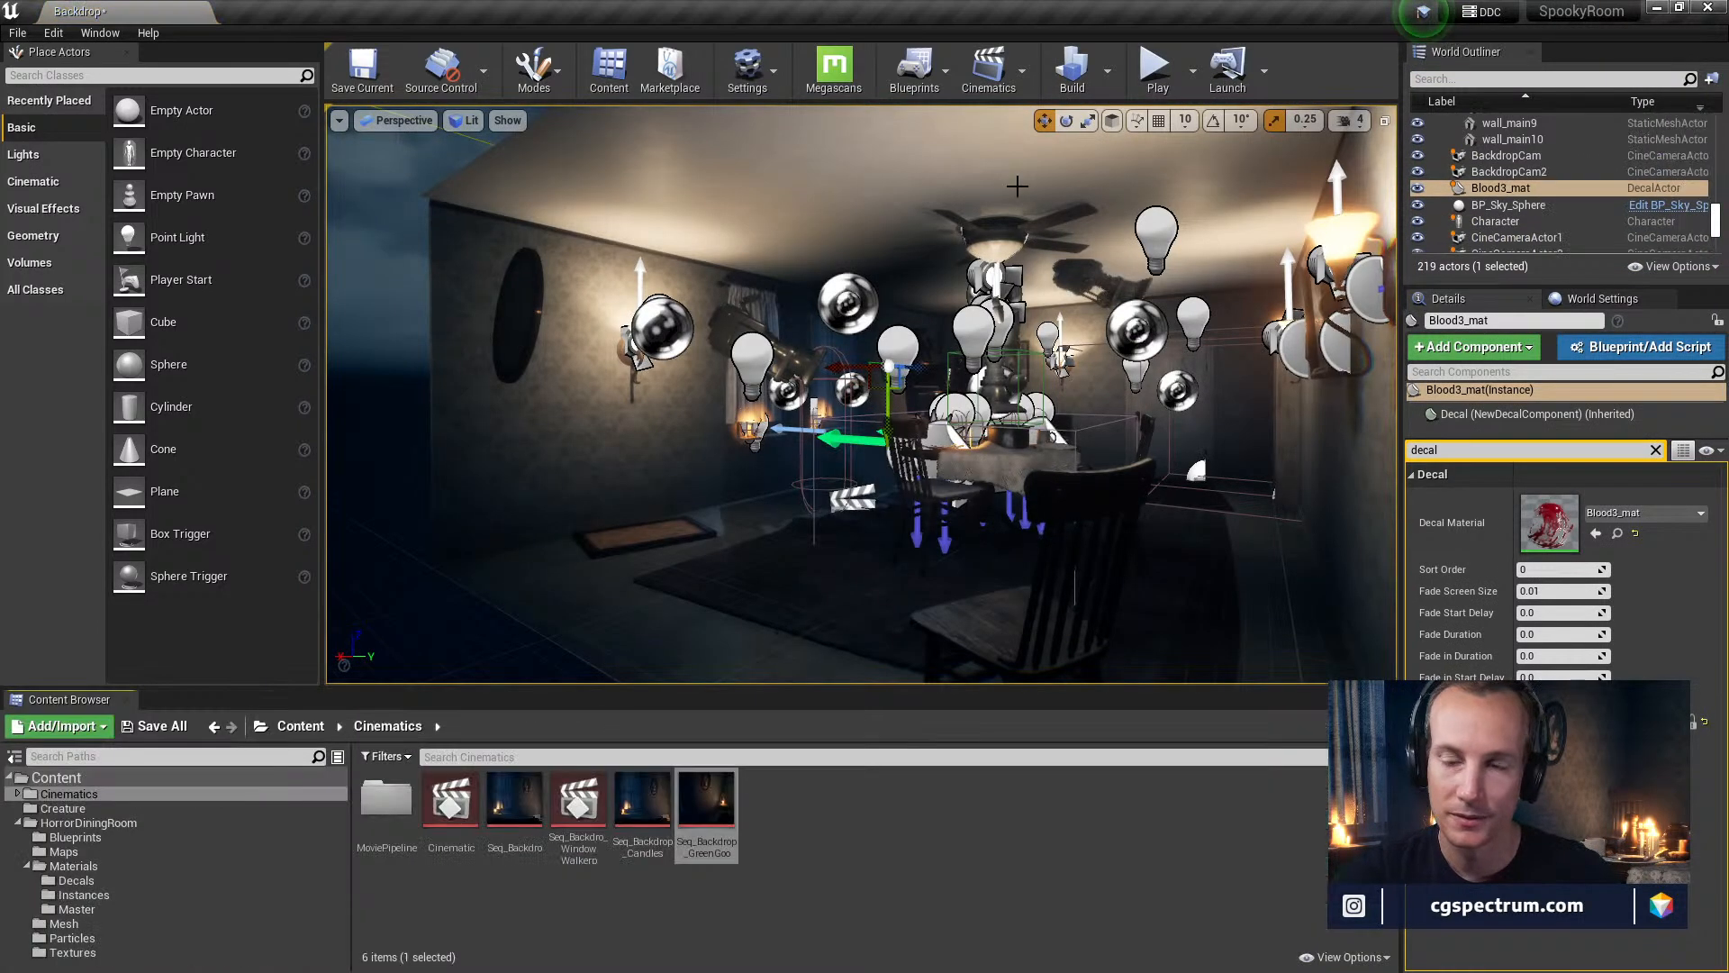
left_click(1147, 90)
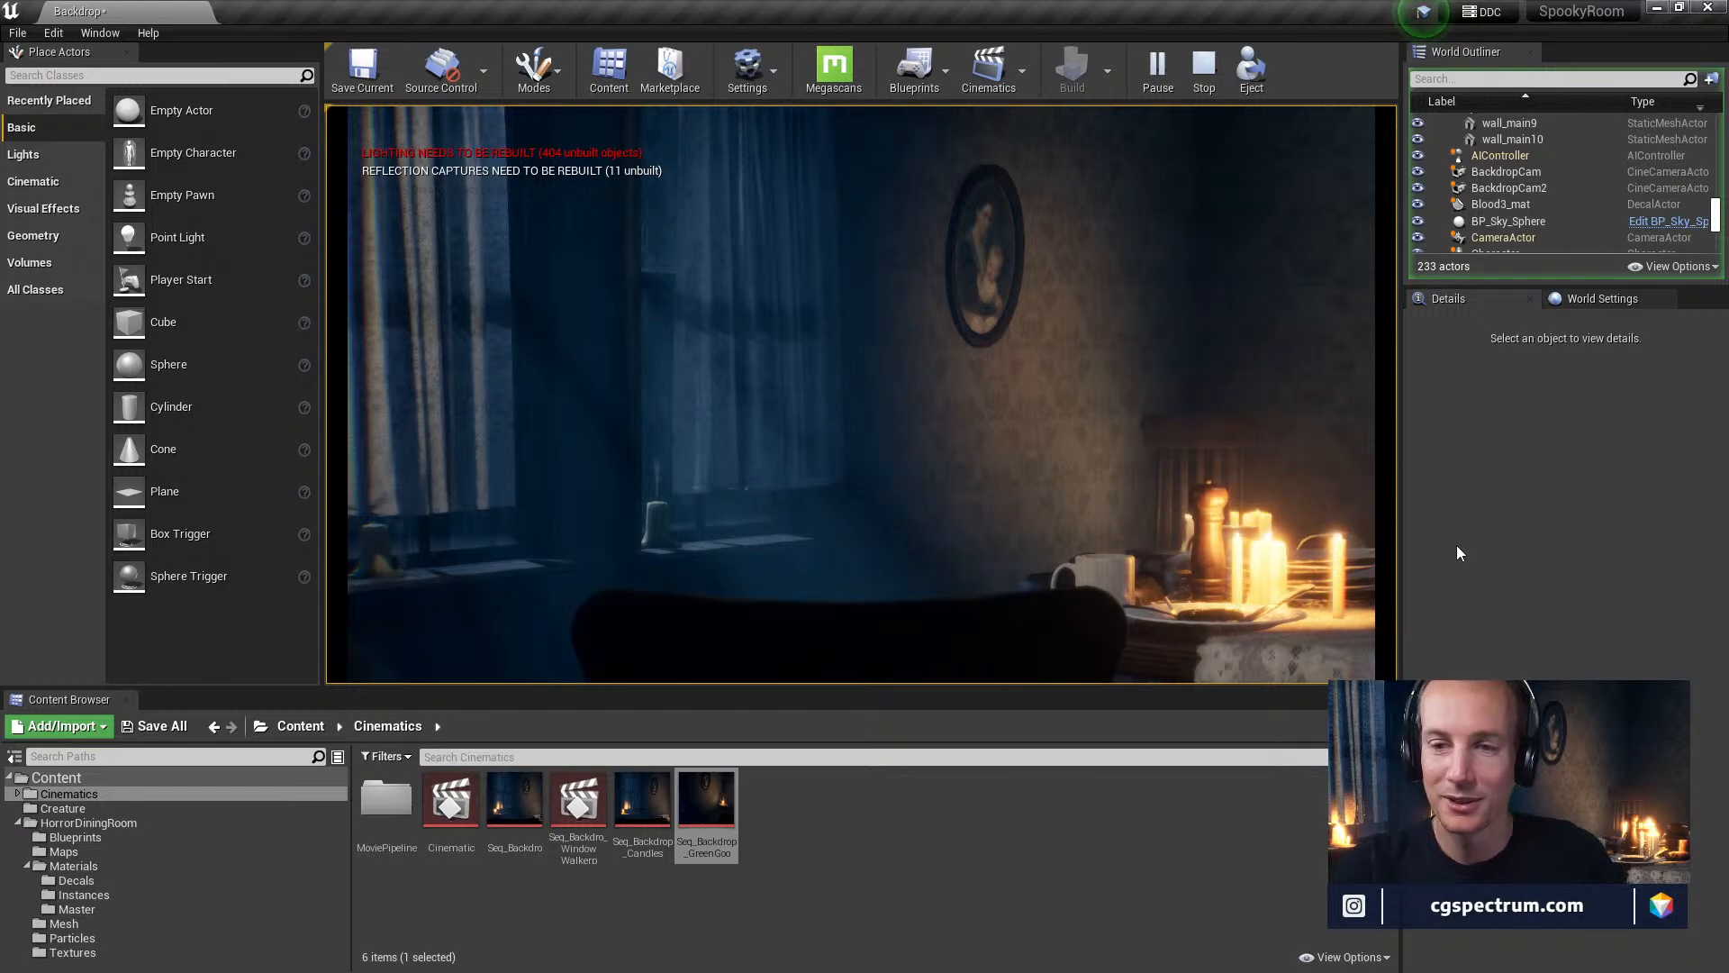
key("Escape")
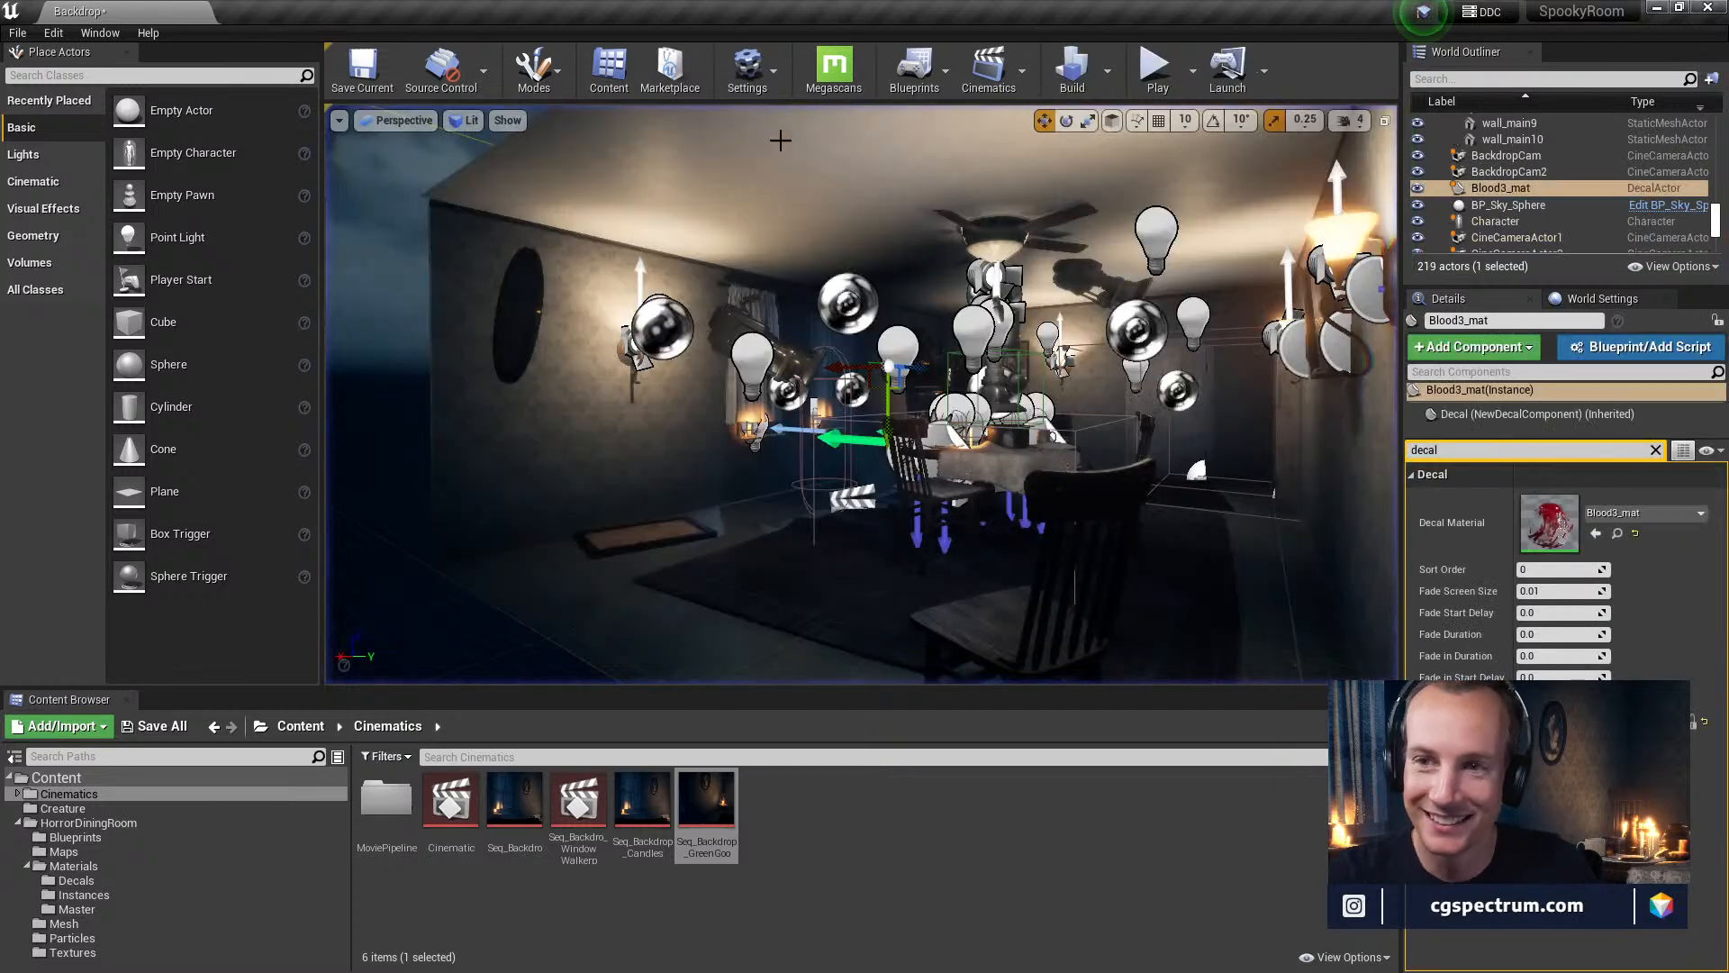
In the level blueprint, set the Create Level Sequence Player node to Seq_Backdrop_GreenGoo, then compile and close the blueprint
left_click(991, 67)
left_click(914, 67)
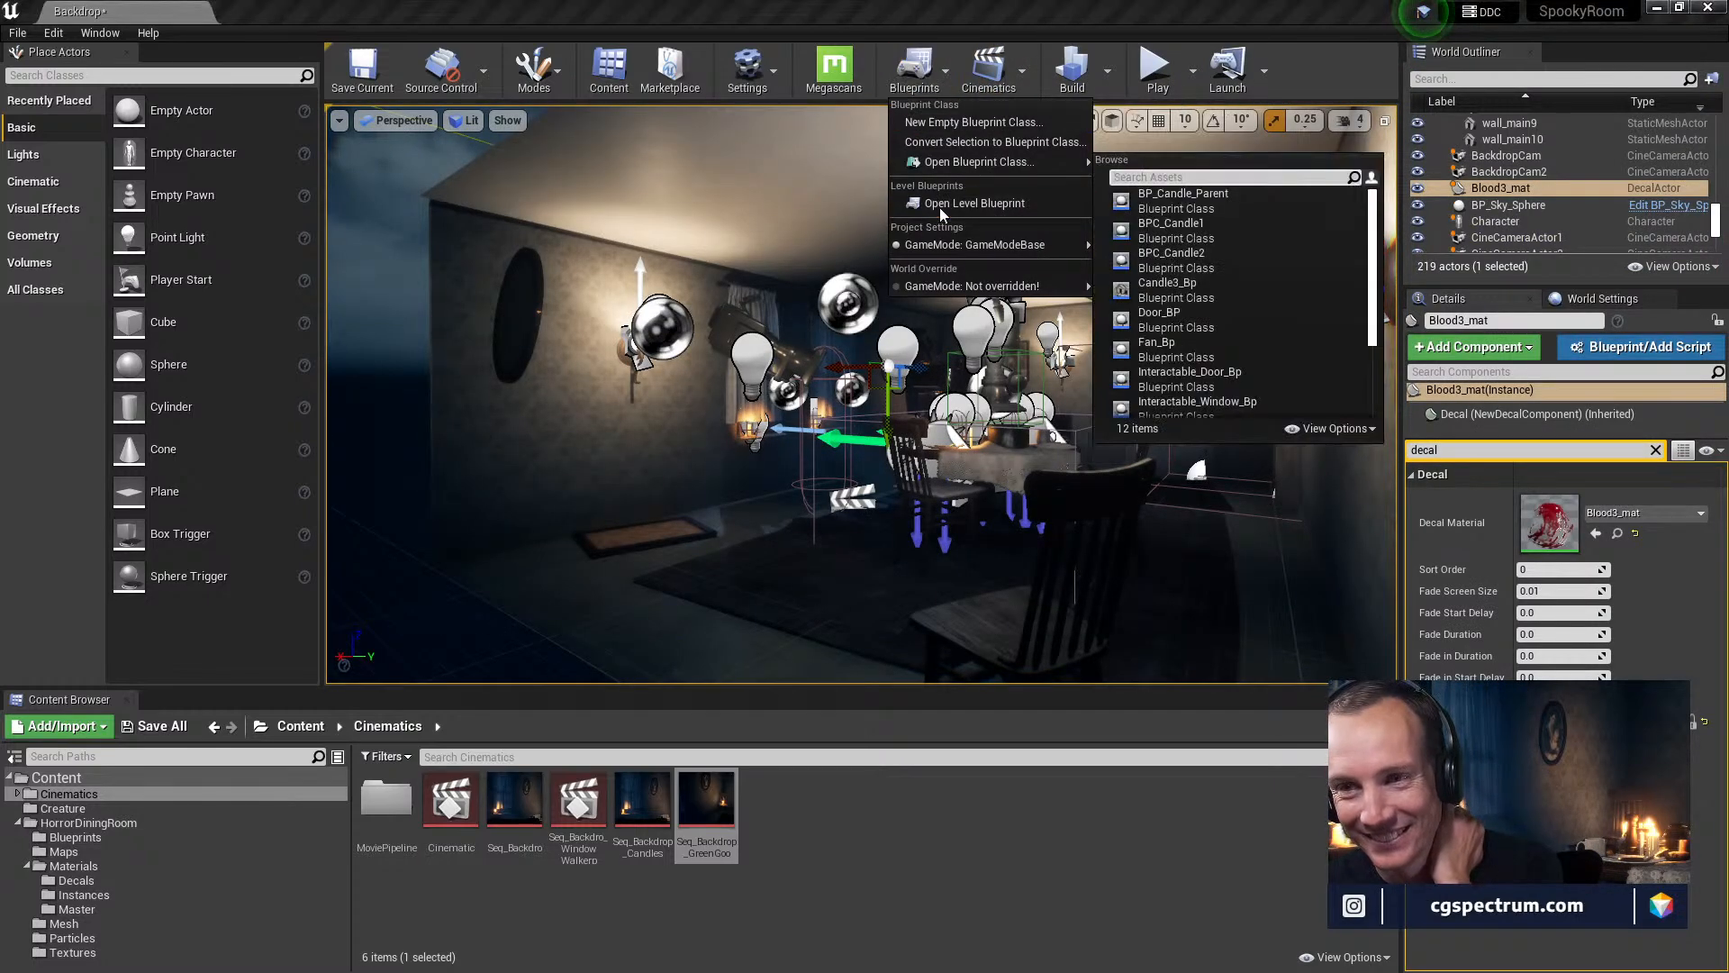
left_click(932, 208)
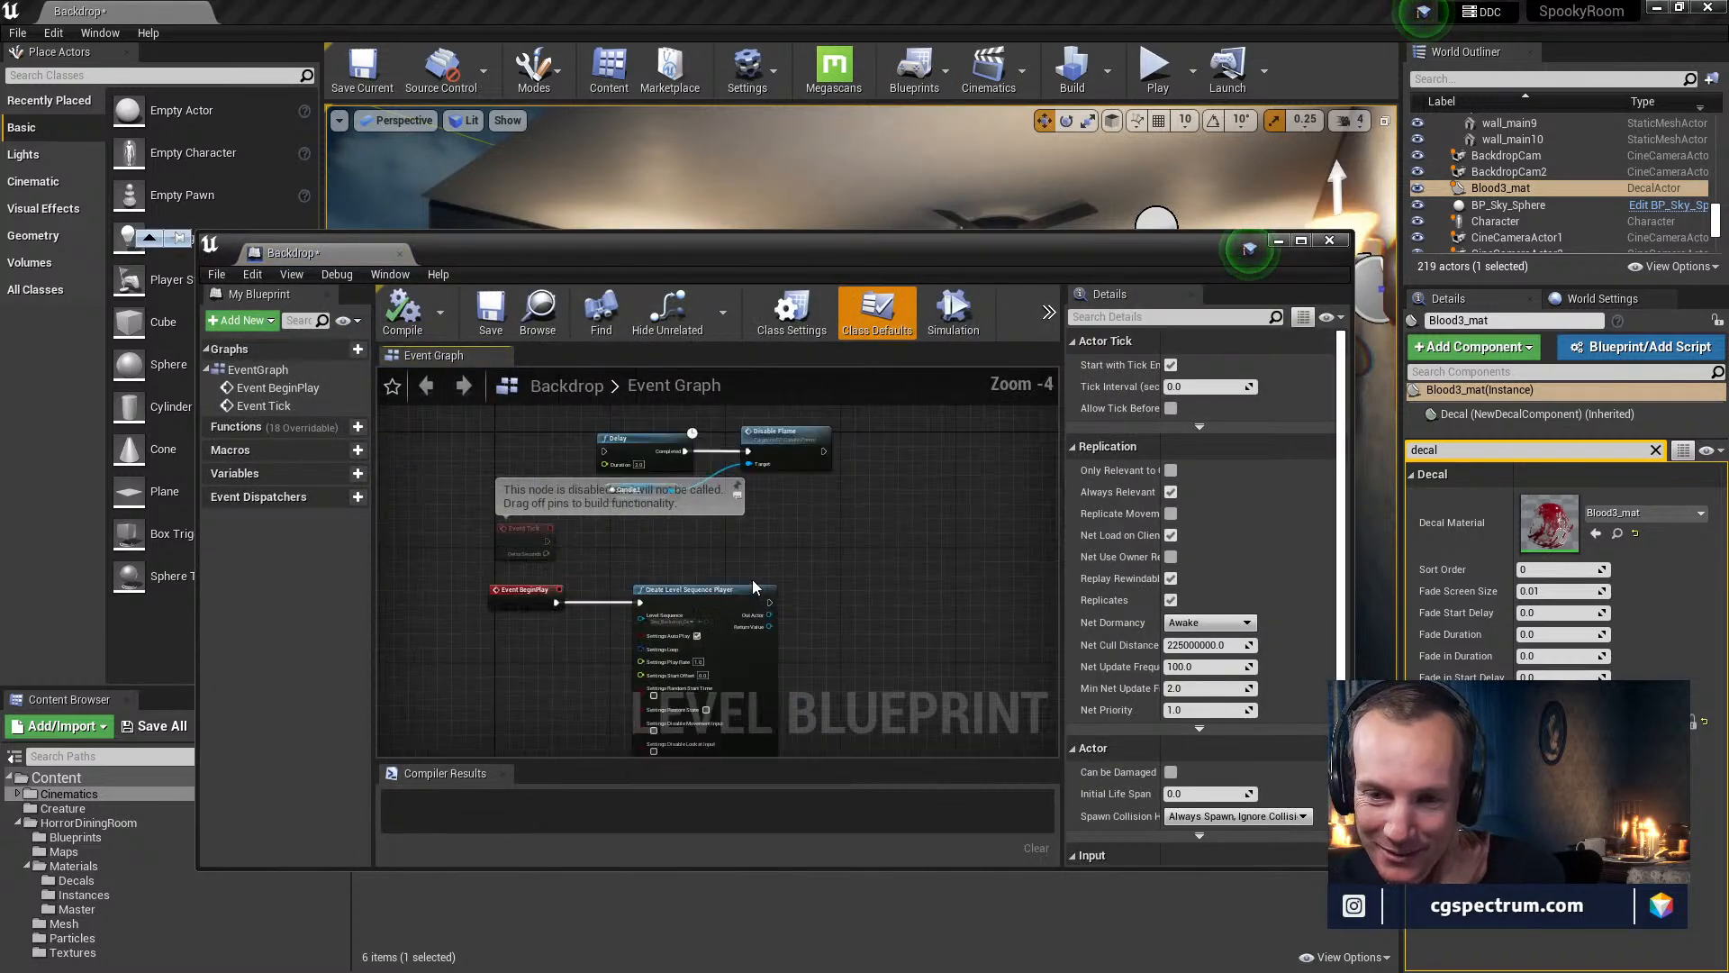
scroll(753, 582, "up", 4)
left_click(621, 652)
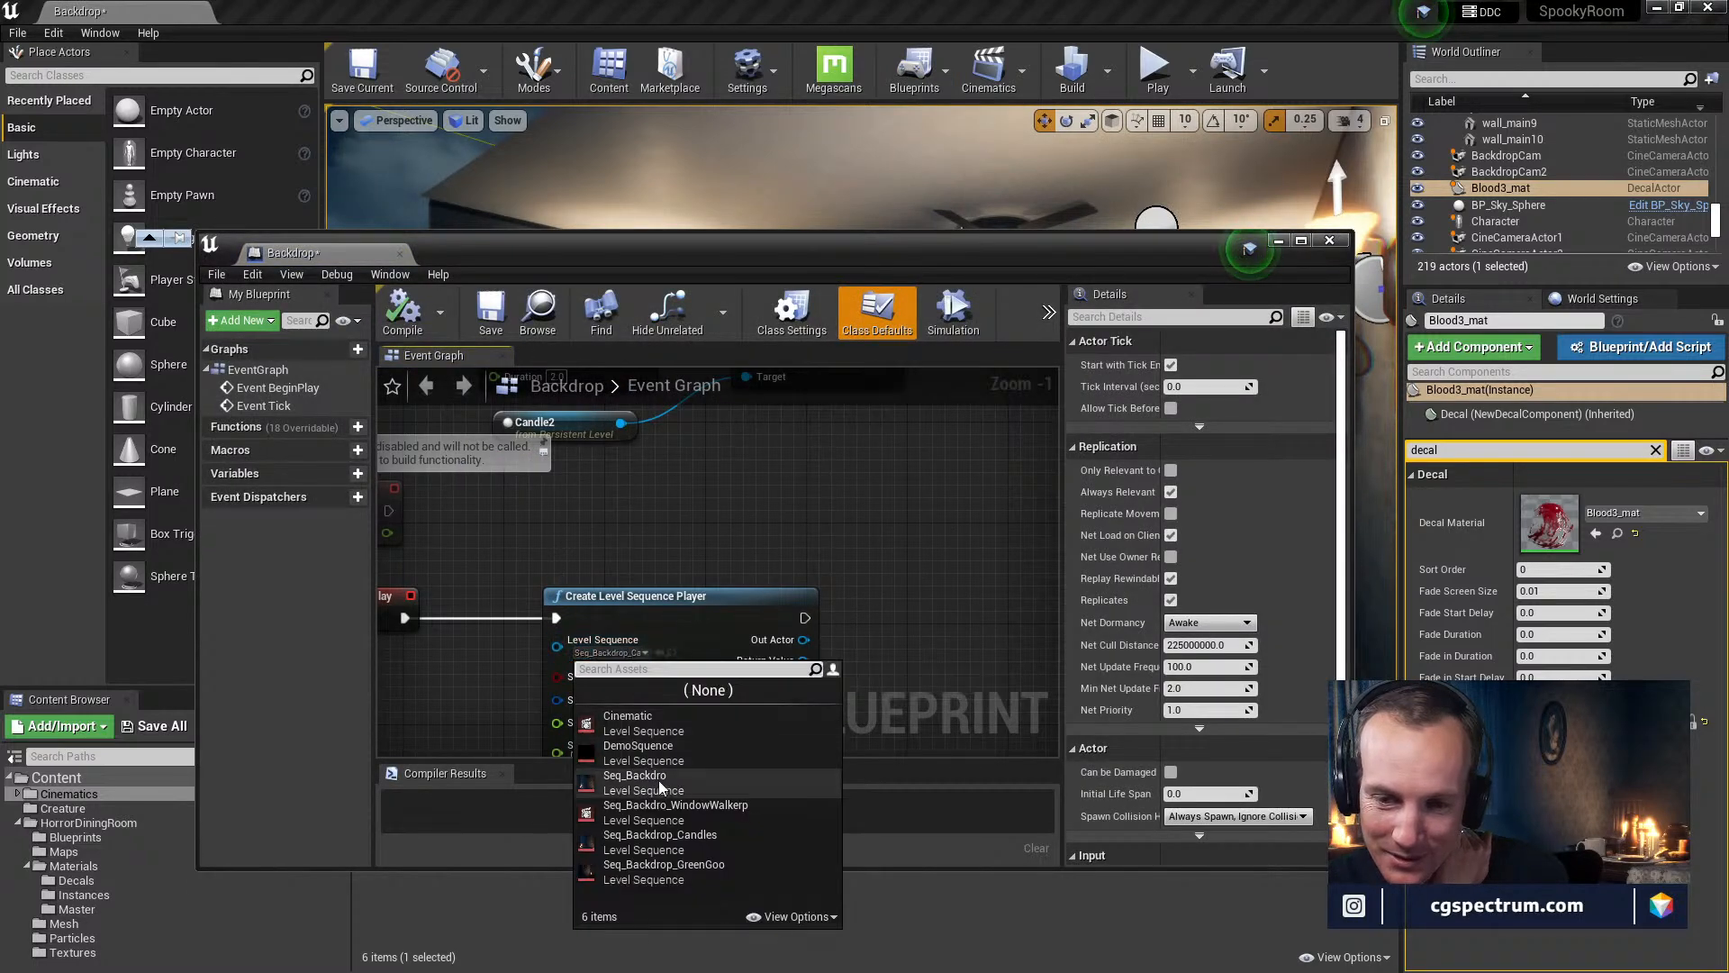
left_click(664, 869)
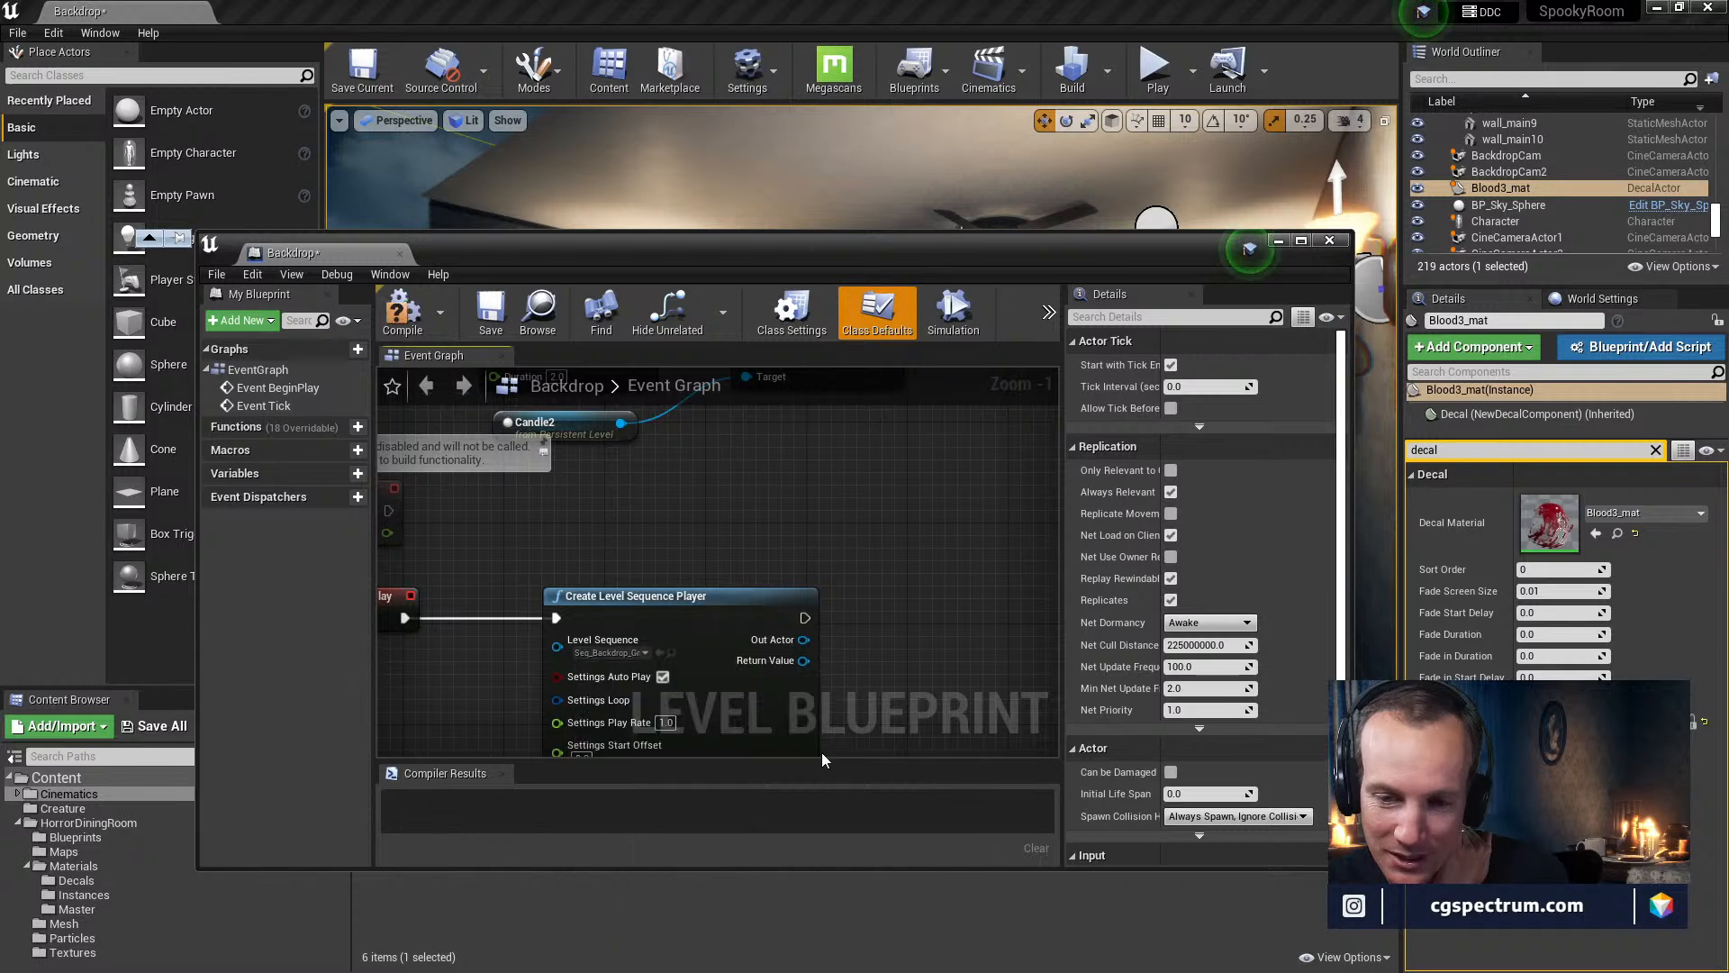
left_click(402, 310)
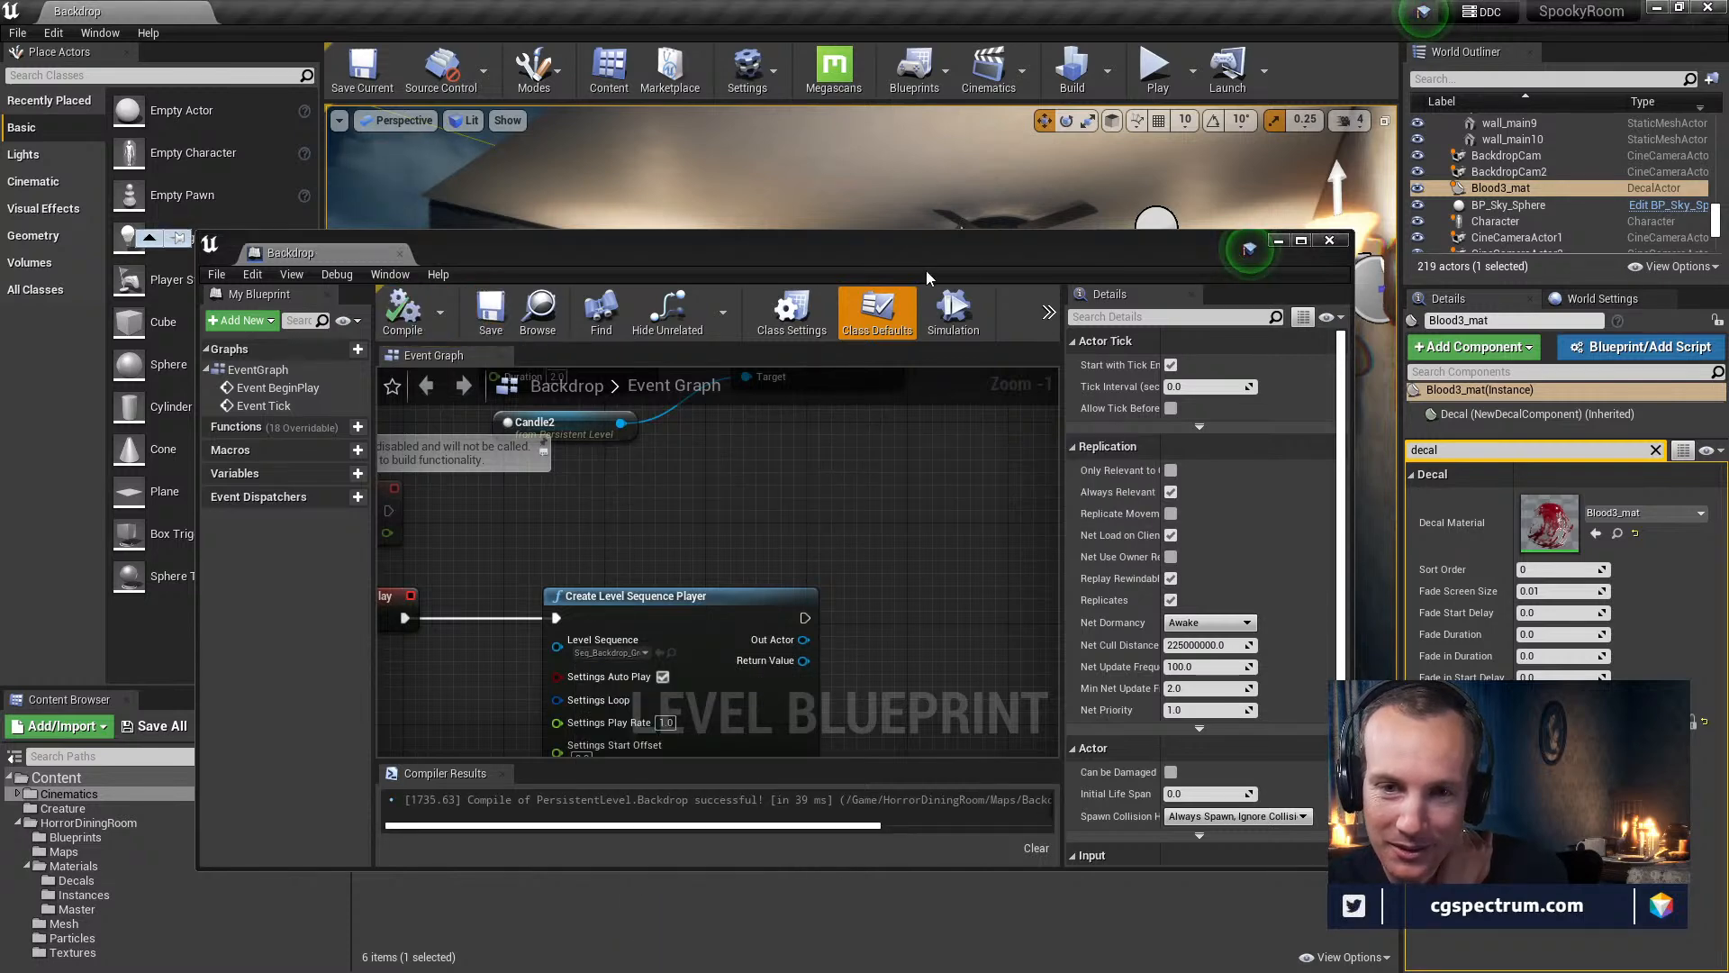
left_click(1329, 240)
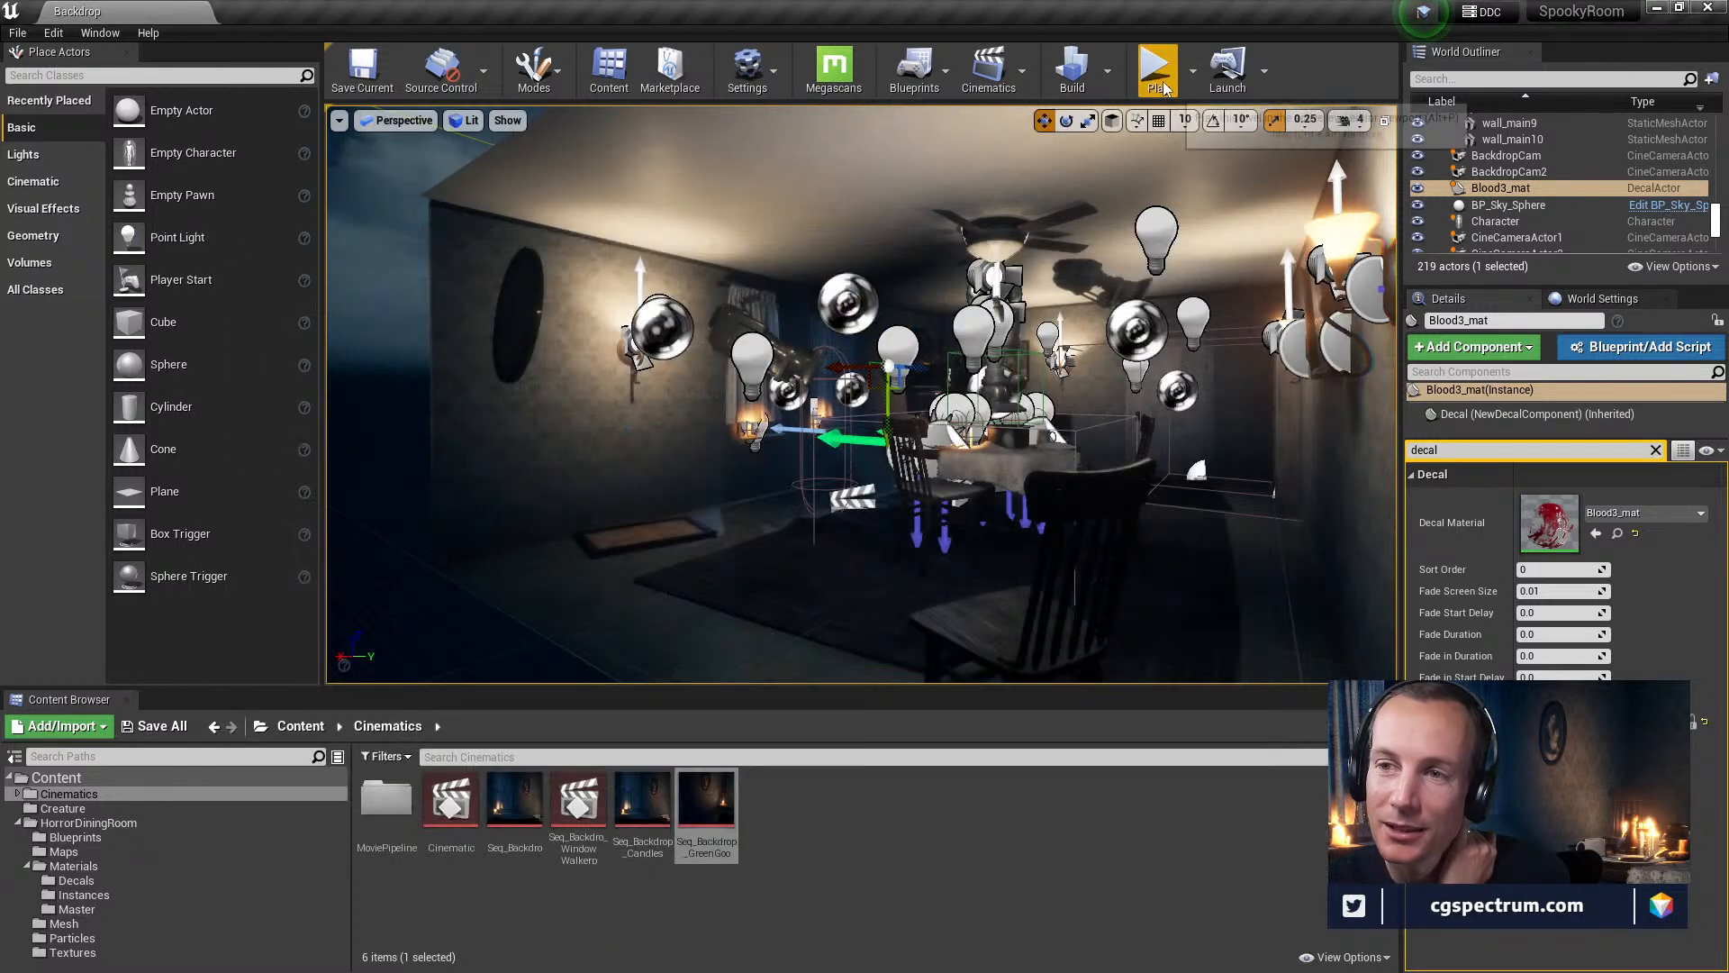
Play-test the level to review the green goo sequence in the backdrop shot
left_click(1157, 72)
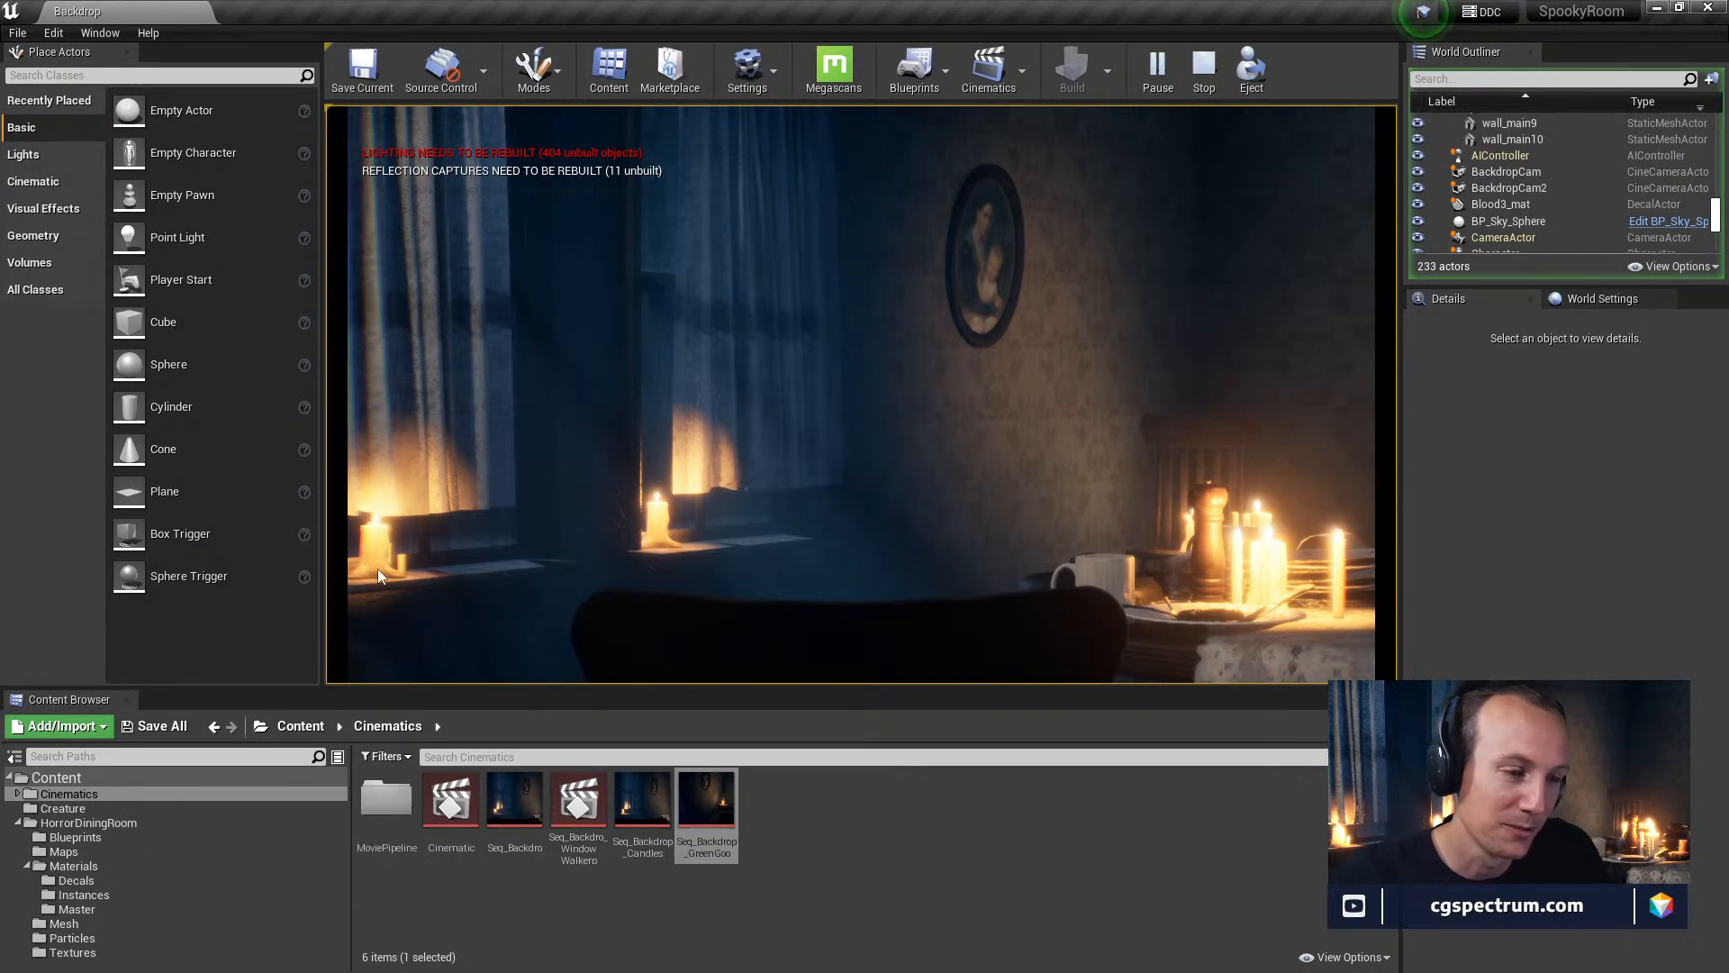
key("1")
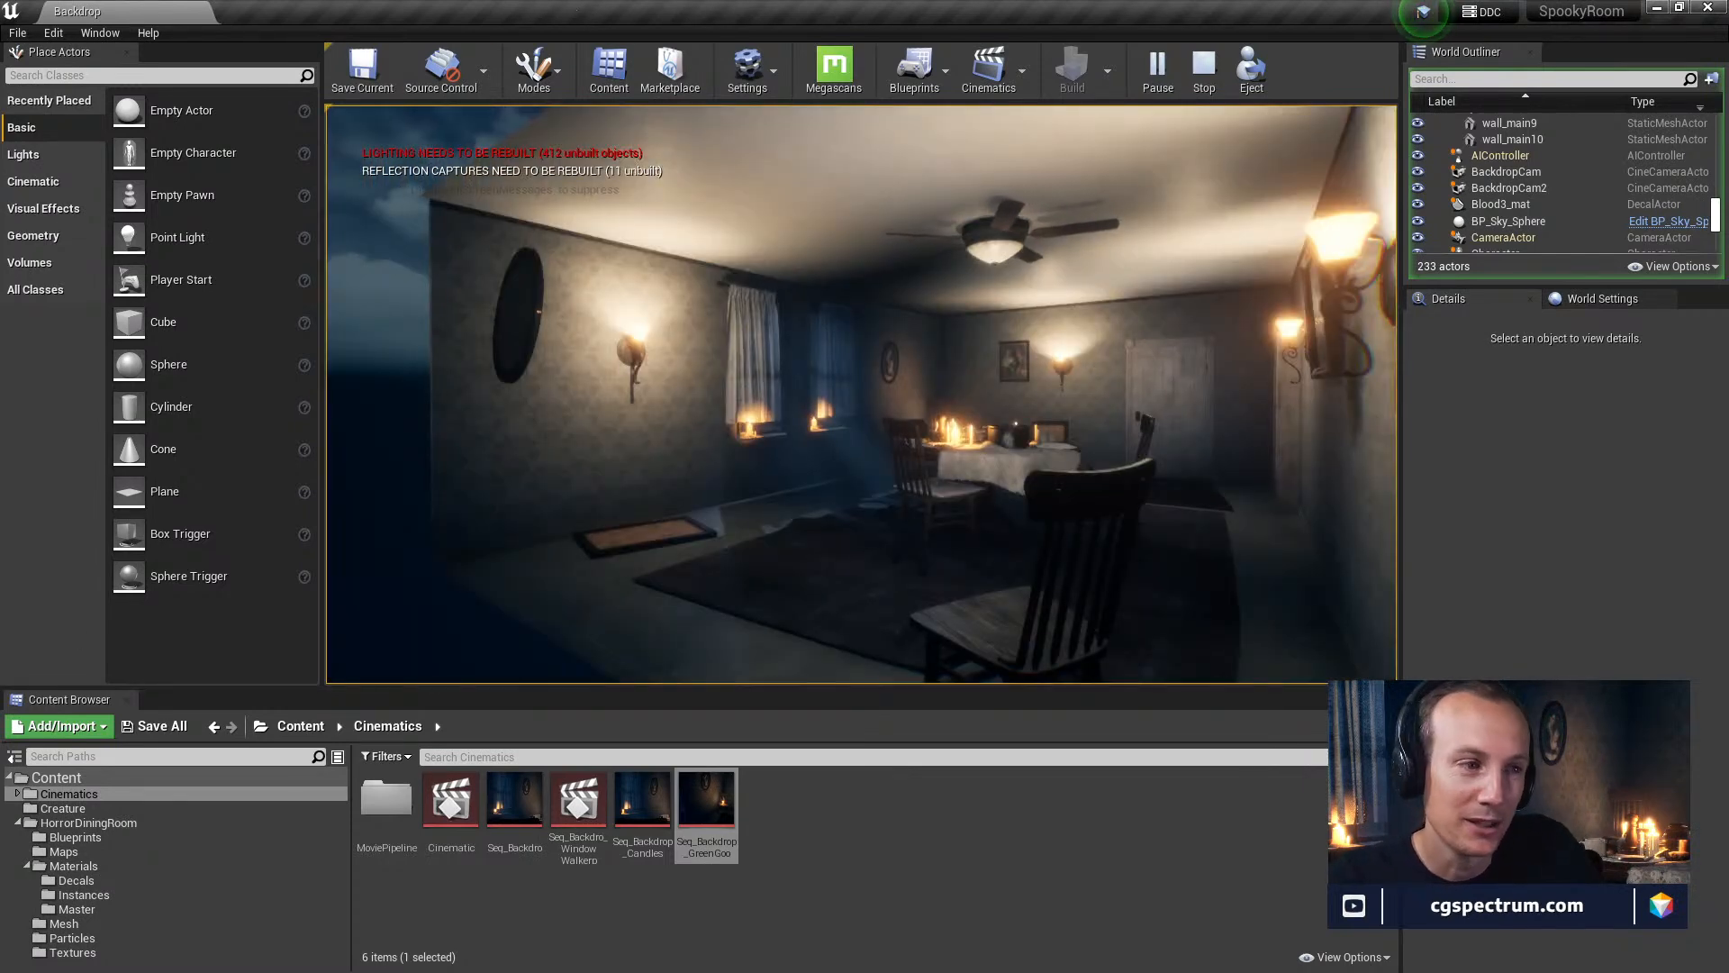